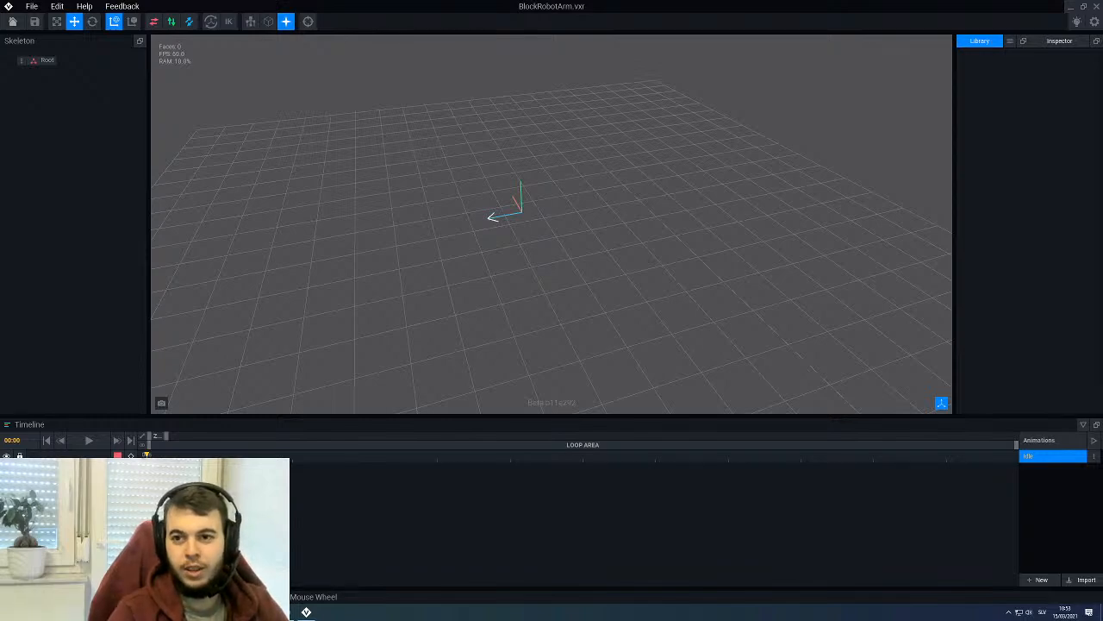
Step: Look over the browser's image results for "the great ball contraption lego" as reference pictures
drag(1102, 112, 481, 108)
click(707, 105)
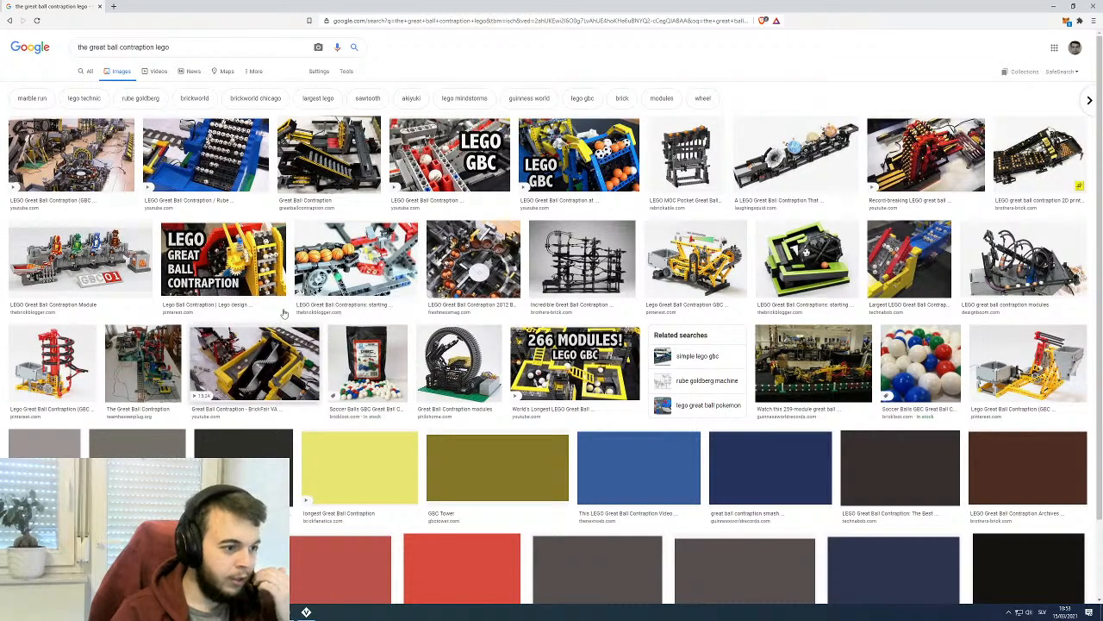
drag(73, 11, 1102, 146)
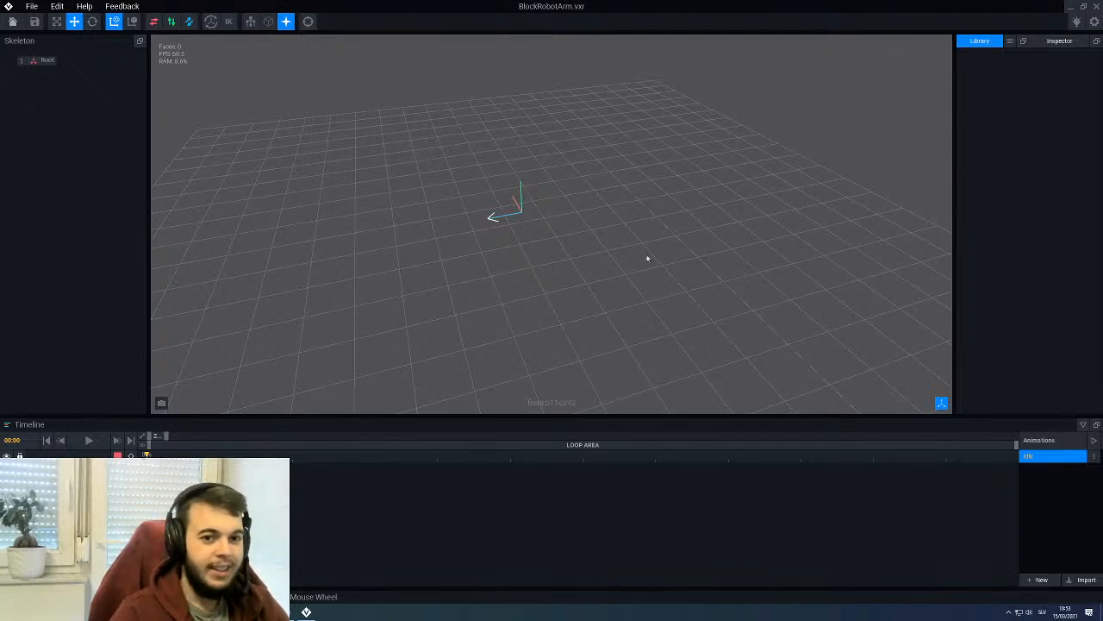
mouse_move(610, 241)
middle_down()
mouse_move(649, 238)
mouse_move(625, 239)
middle_up()
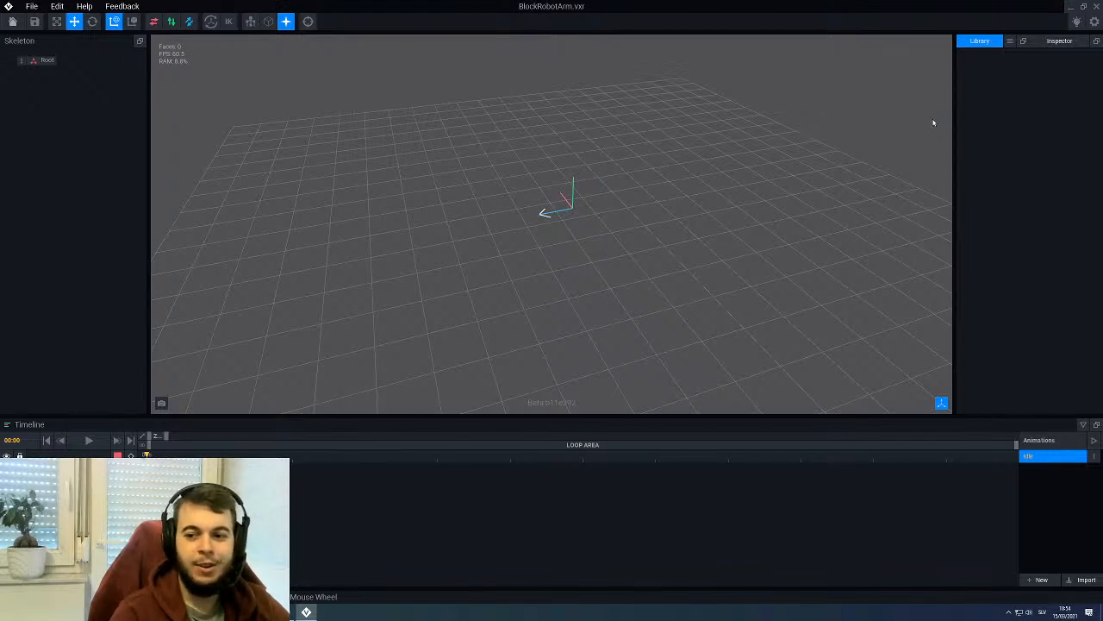
Step: Create a new VXM model named Arm_base in the BlockRobotArm project folder
click(1009, 41)
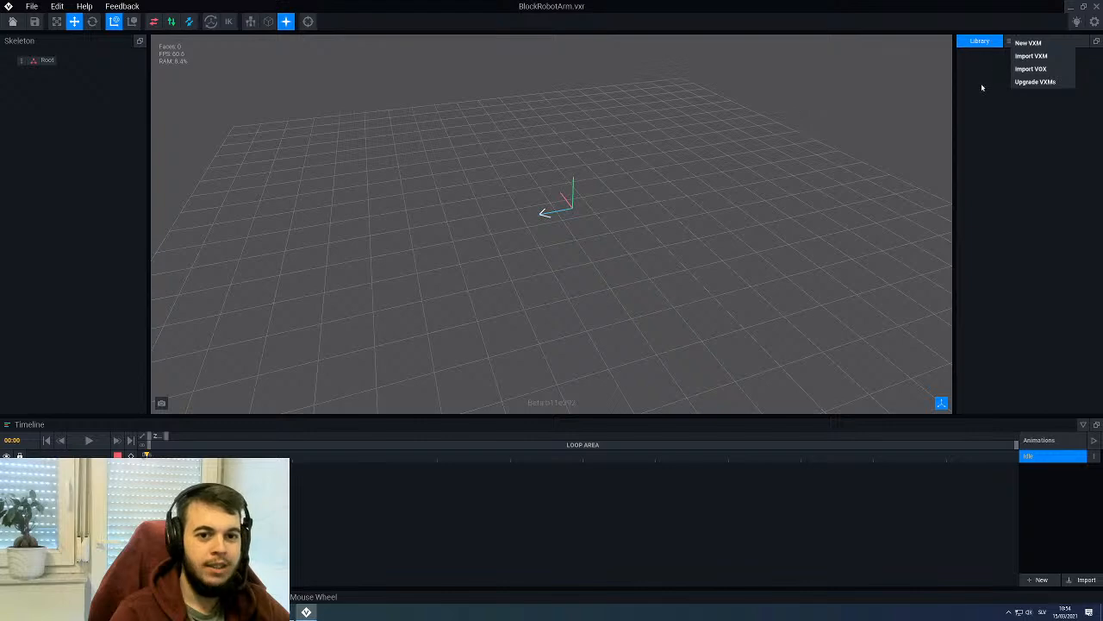
click(1030, 43)
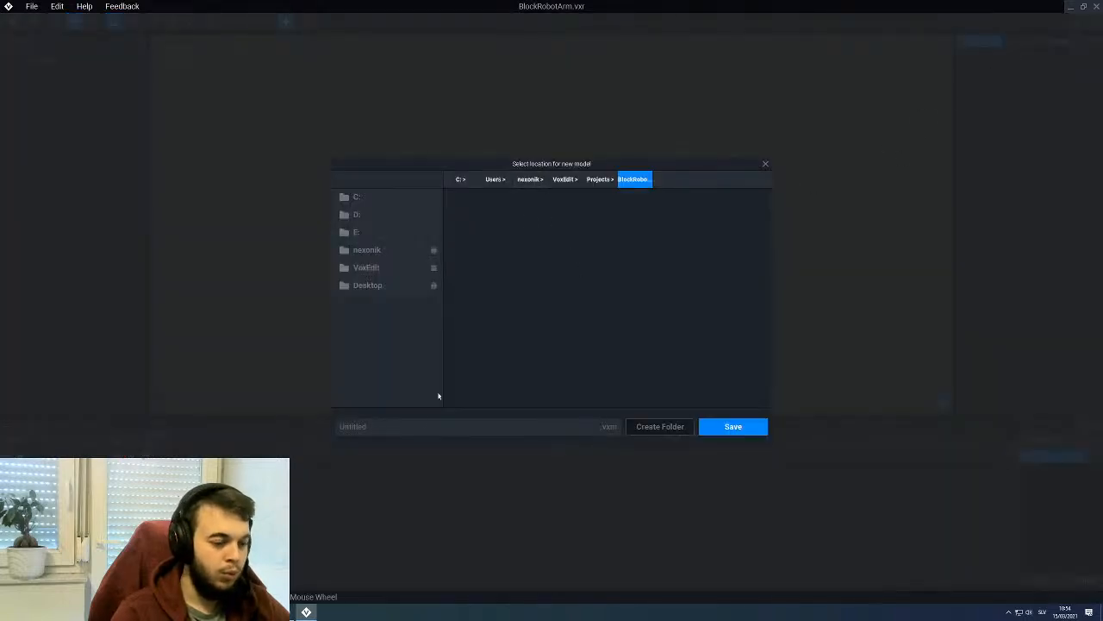
click(413, 428)
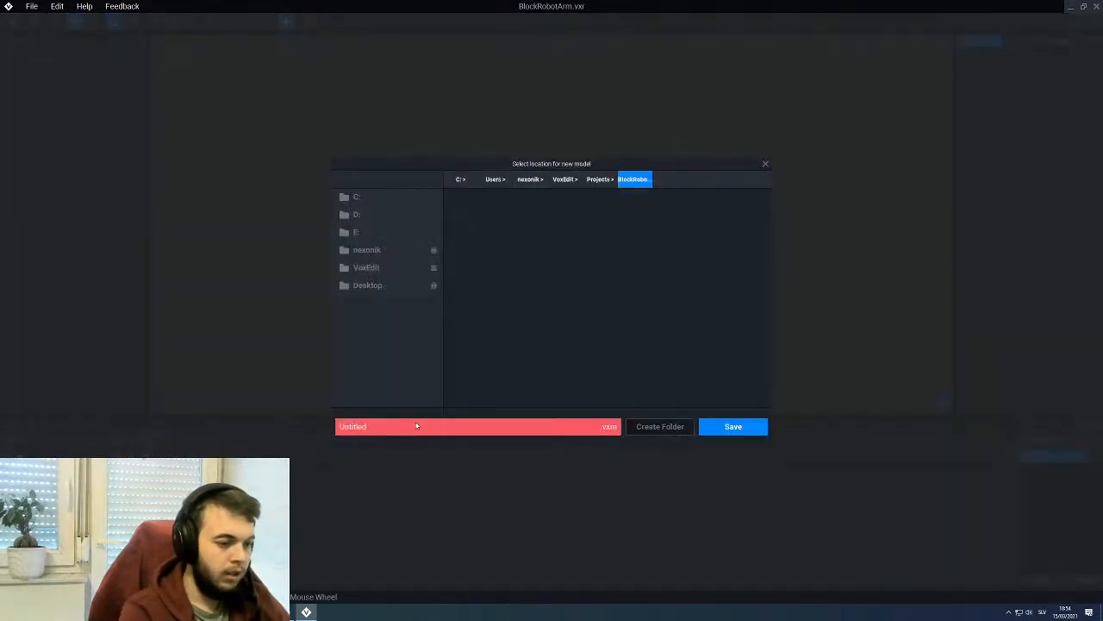
key(BackSpace)
text(Arm)
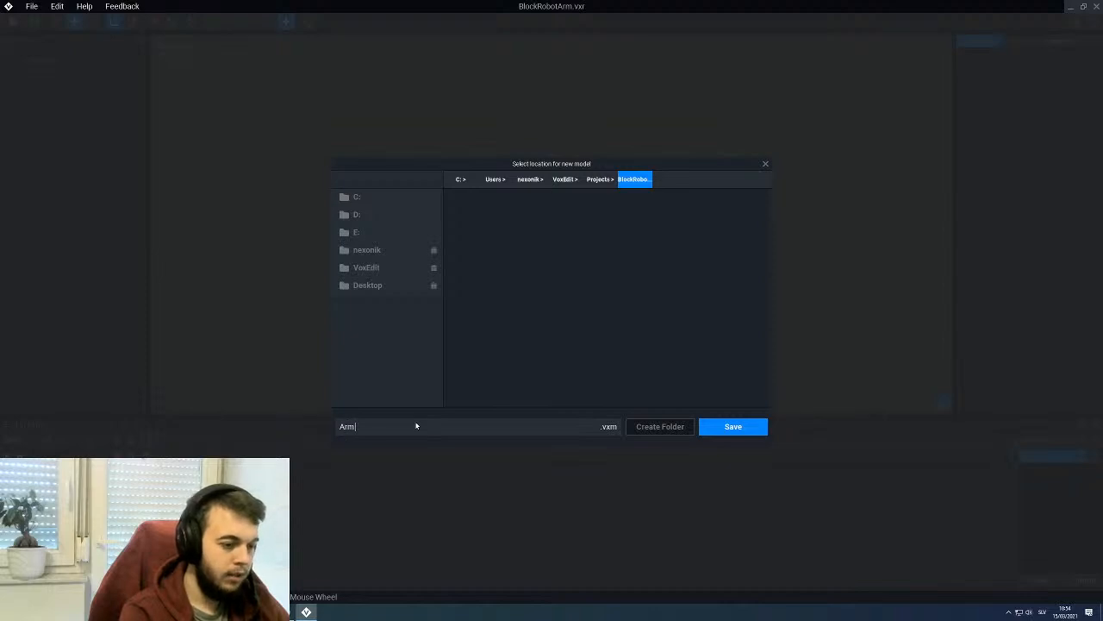
text(_base)
key(Return)
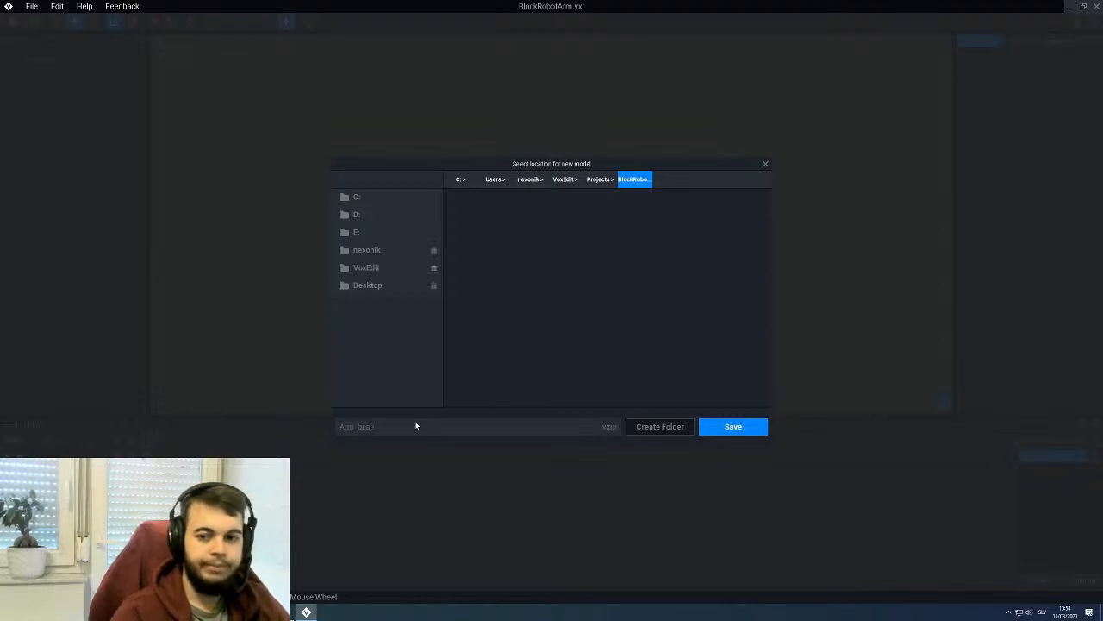
click(740, 428)
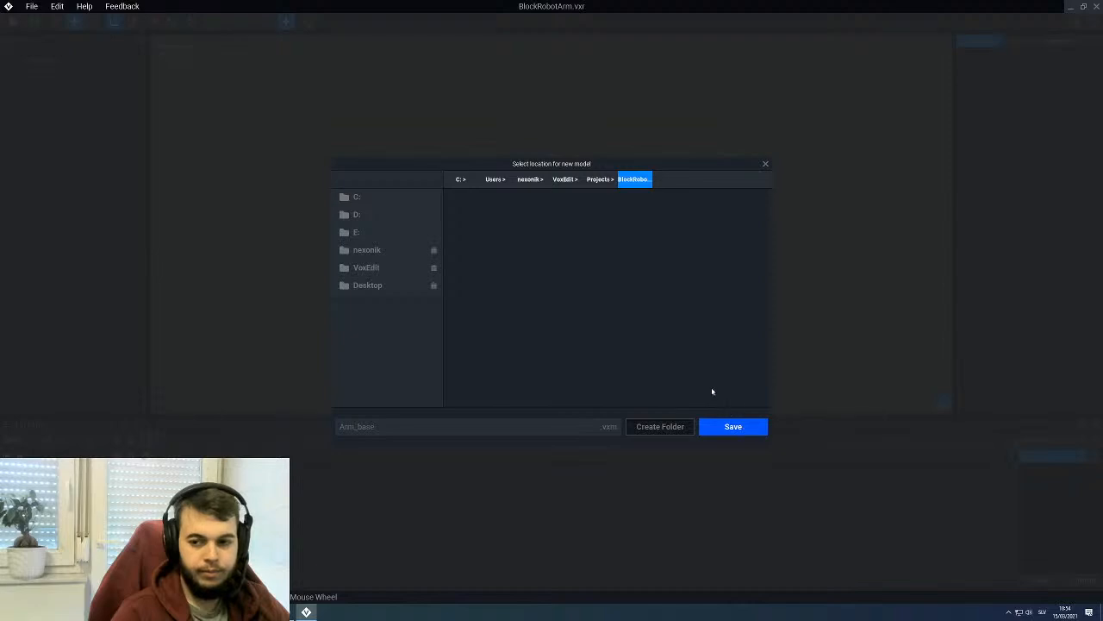
Step: Load the palette "VE - the sandbox extended.png" from VoxEdit's Palettes folder into the Arm_base model
click(1090, 254)
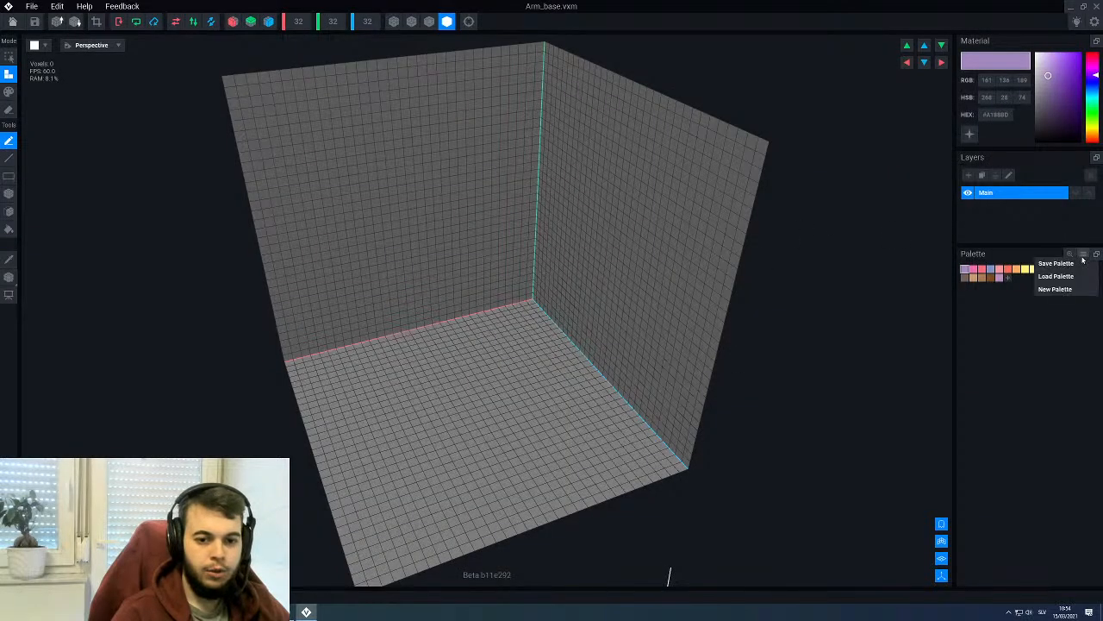
click(1058, 283)
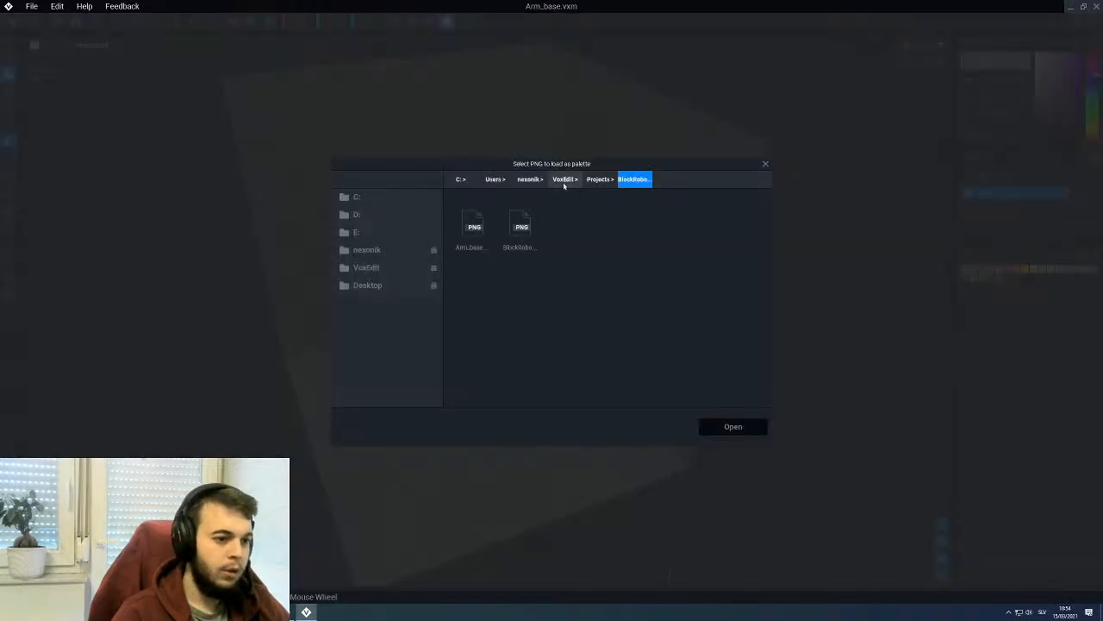
click(563, 181)
double_click(520, 226)
click(474, 253)
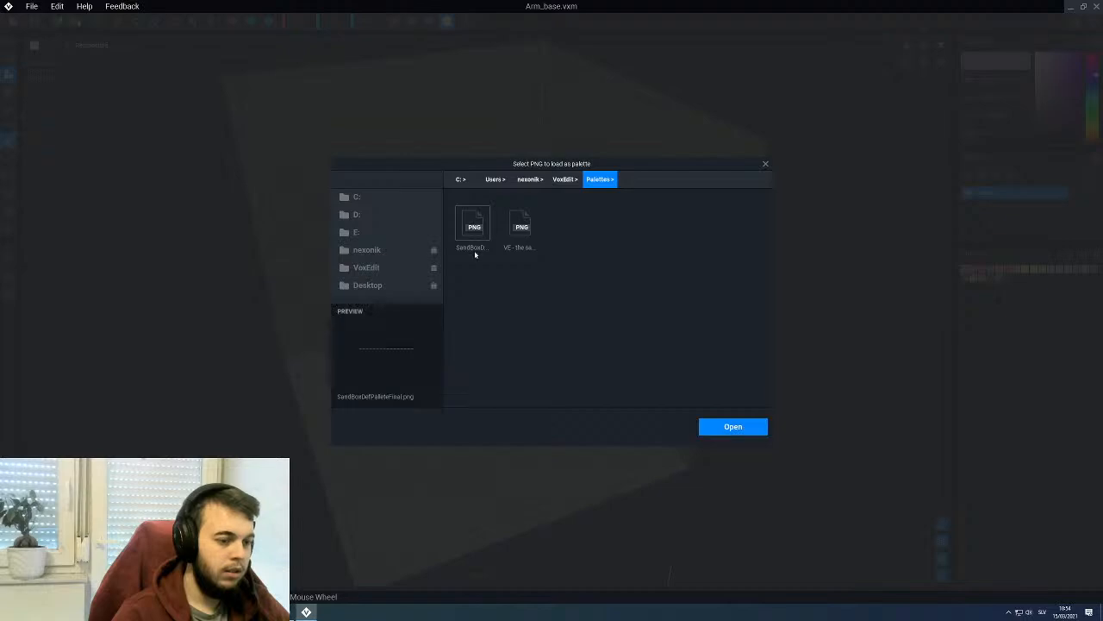
click(520, 226)
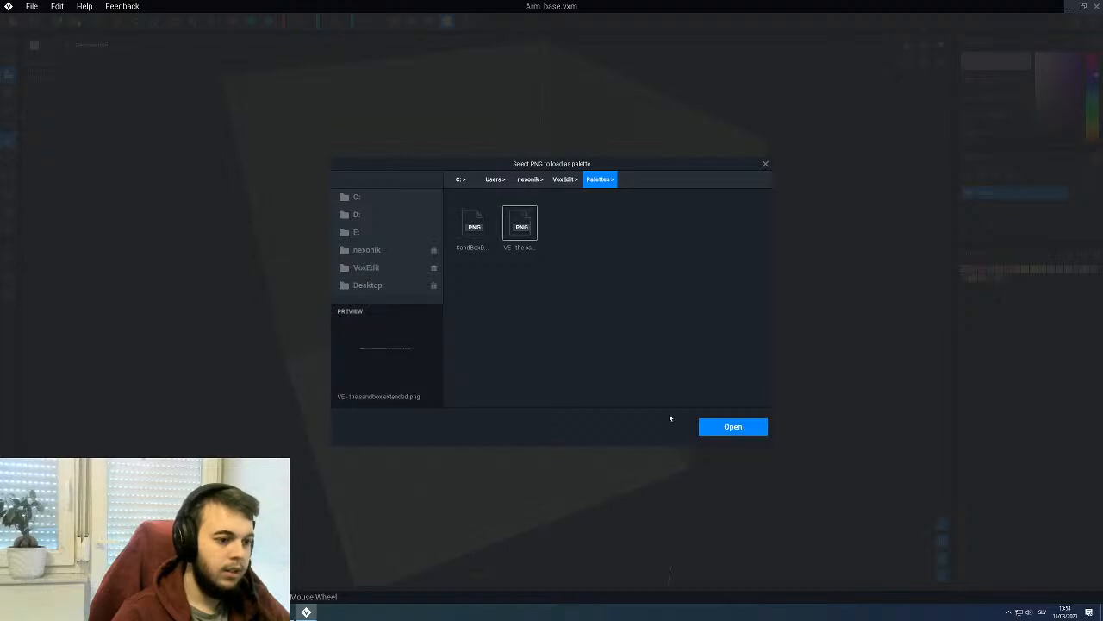
click(733, 427)
Step: Set the height of the Arm_base model's volume to 16 voxels
right_drag(653, 382, 567, 304)
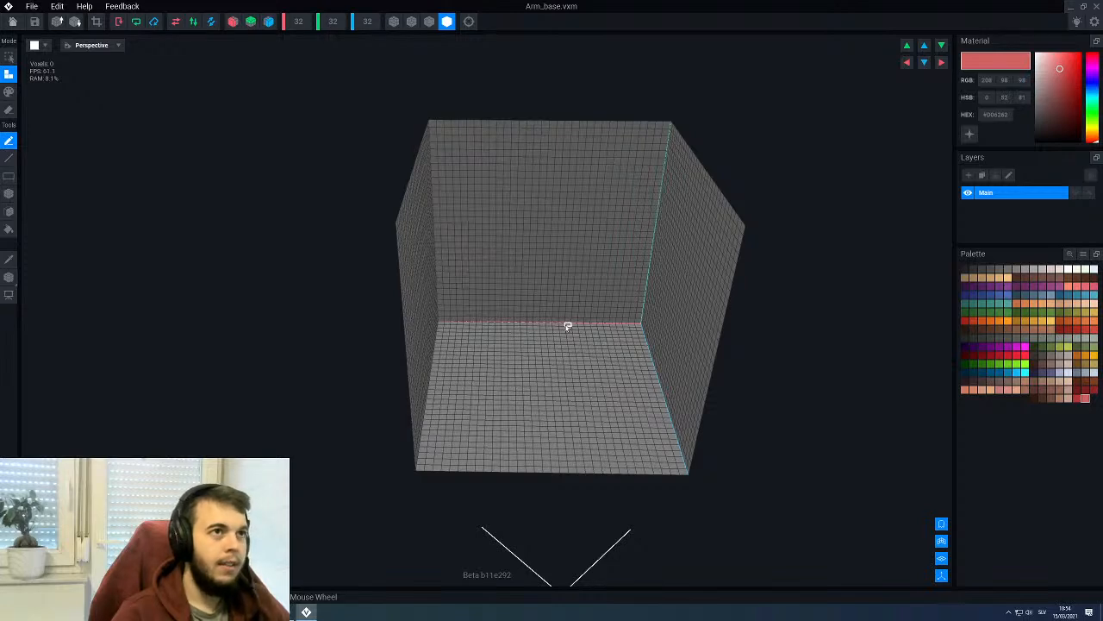
right_drag(561, 324, 560, 321)
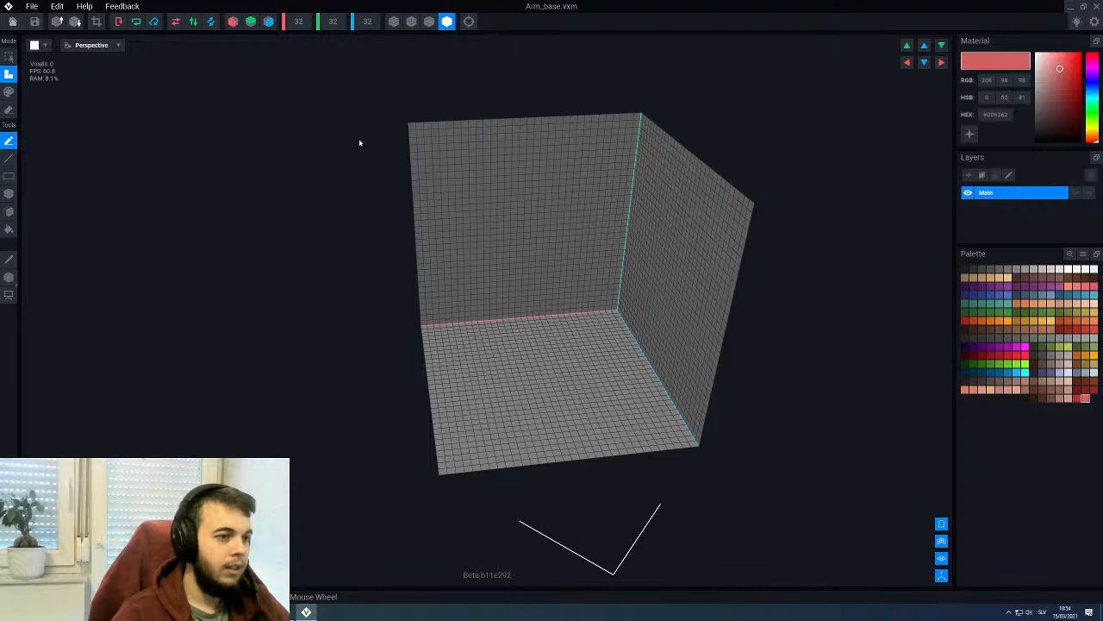
click(332, 21)
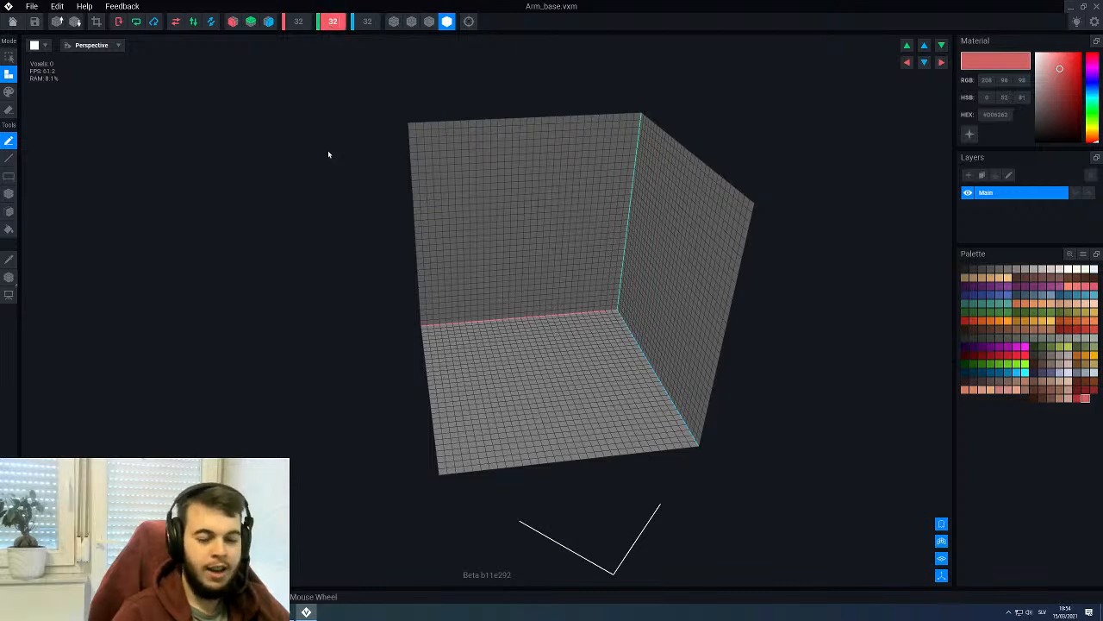
text(16)
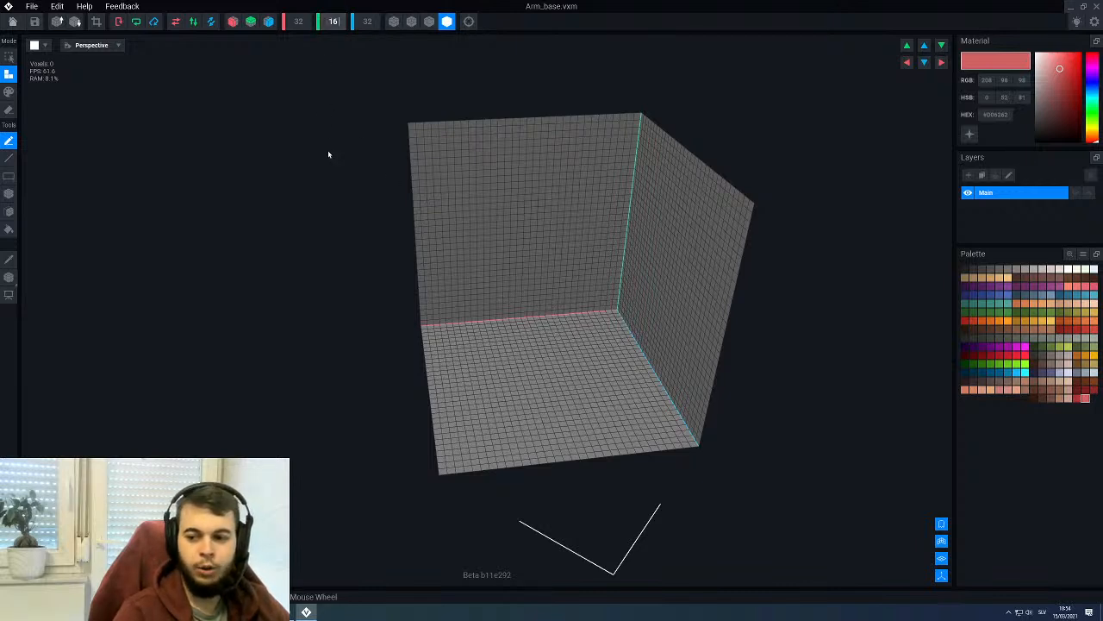
key(Return)
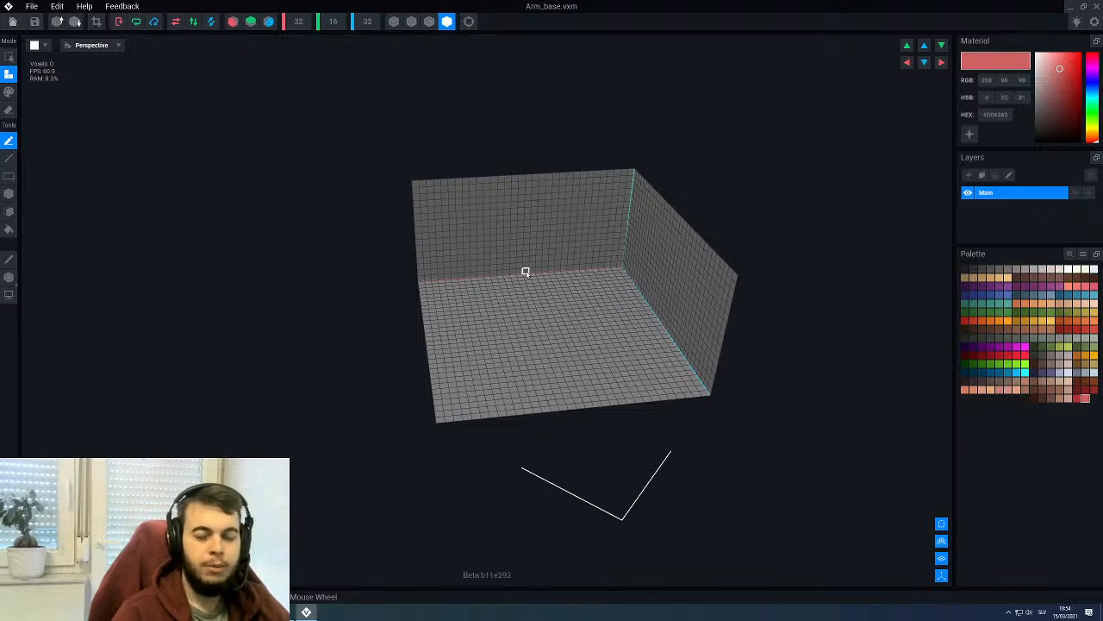
Step: Fill the entire Arm_base volume with the brownish grey palette colour, RGB 116, 110, 107
mouse_move(524, 270)
right_down()
mouse_move(463, 278)
mouse_move(529, 271)
right_up()
scroll(509, 255, up, 1)
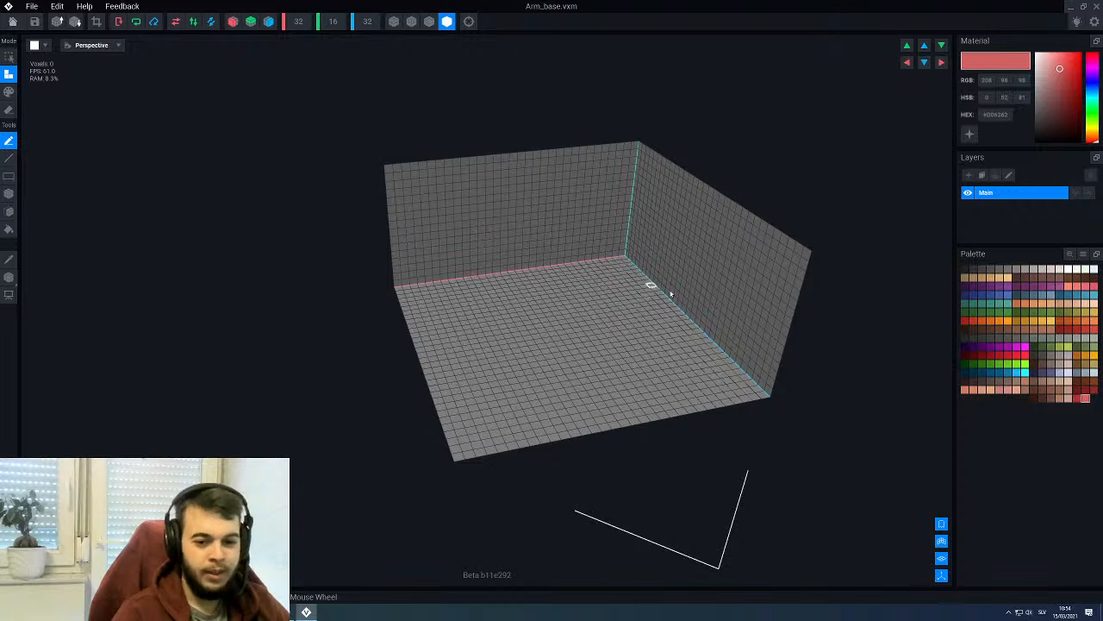
click(1006, 270)
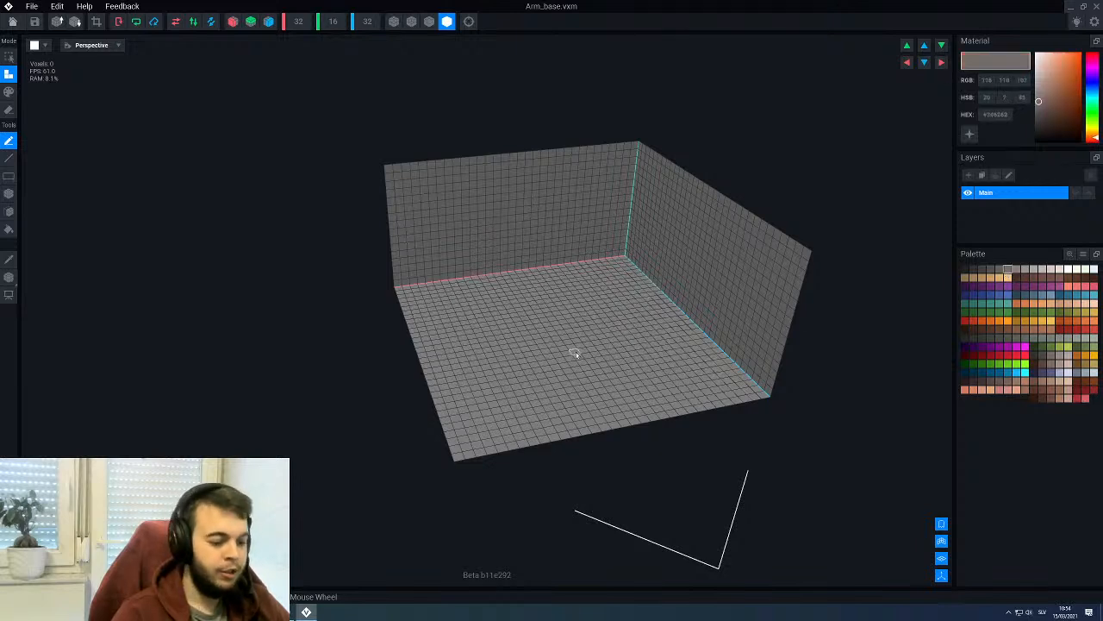
key(f)
click(538, 342)
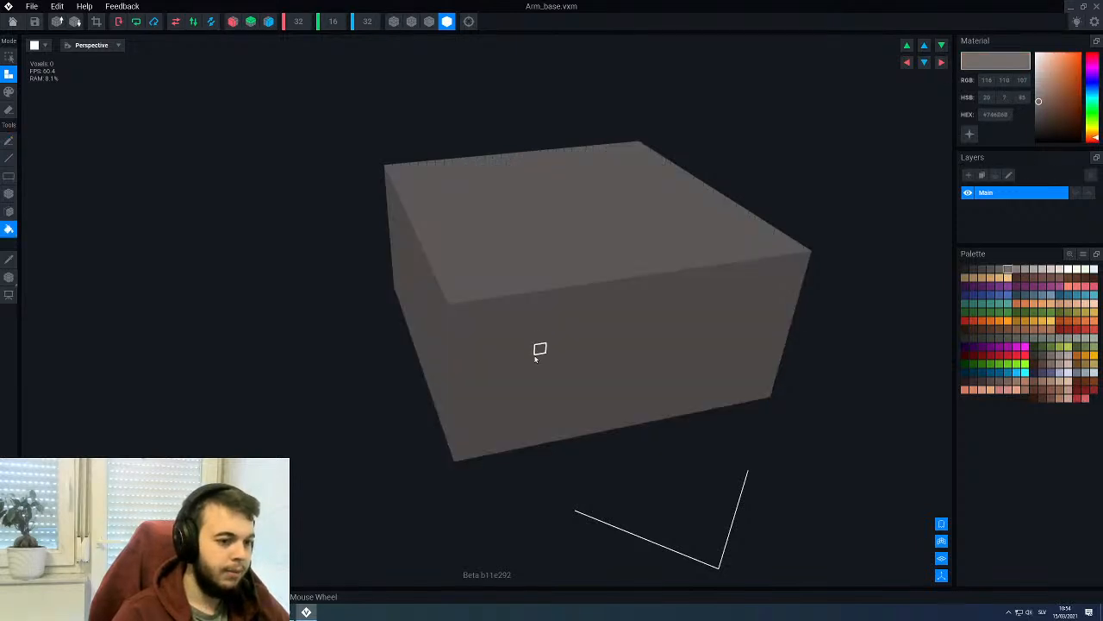
Step: Leave the Arm_base model and reopen the BlockRobotArm rig
click(8, 276)
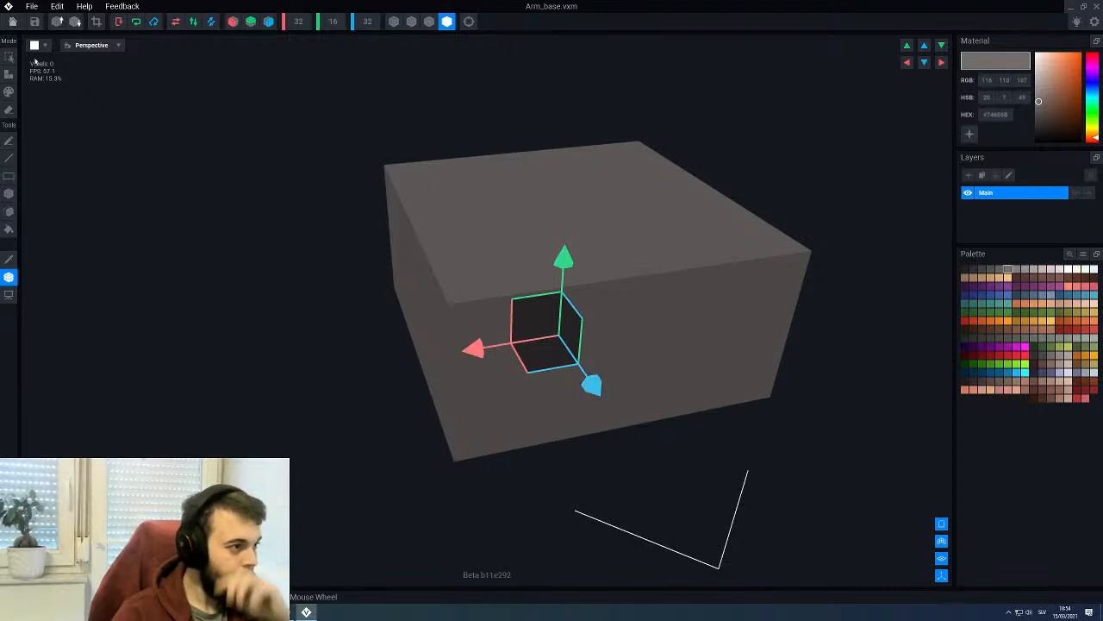
click(13, 21)
click(474, 199)
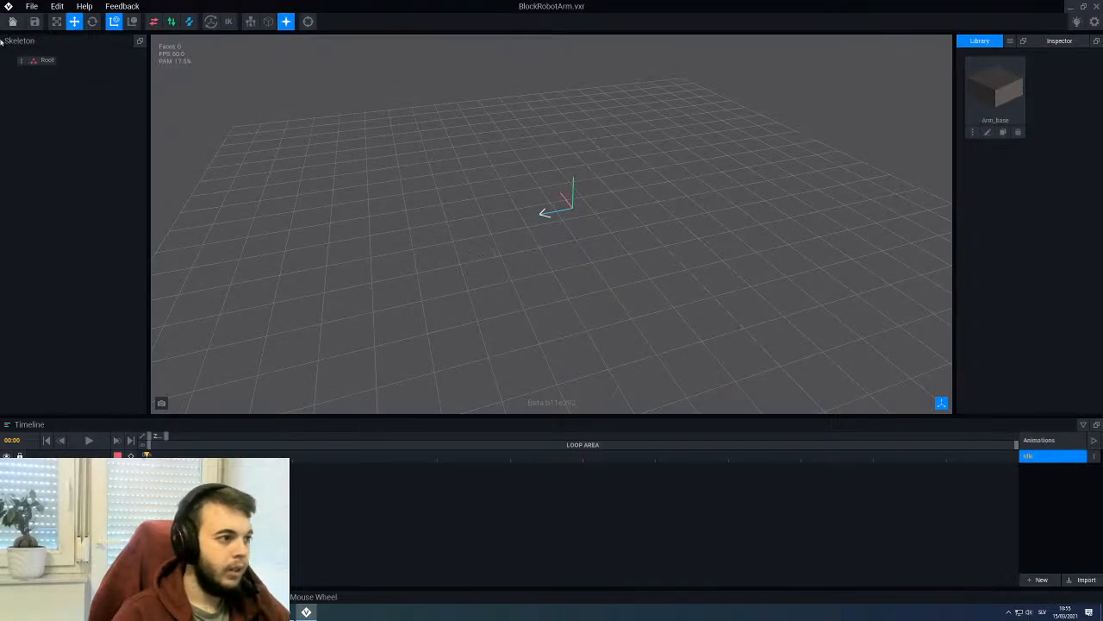
Step: Add a child node named Base under the skeleton's Root node
right_click(39, 60)
click(53, 69)
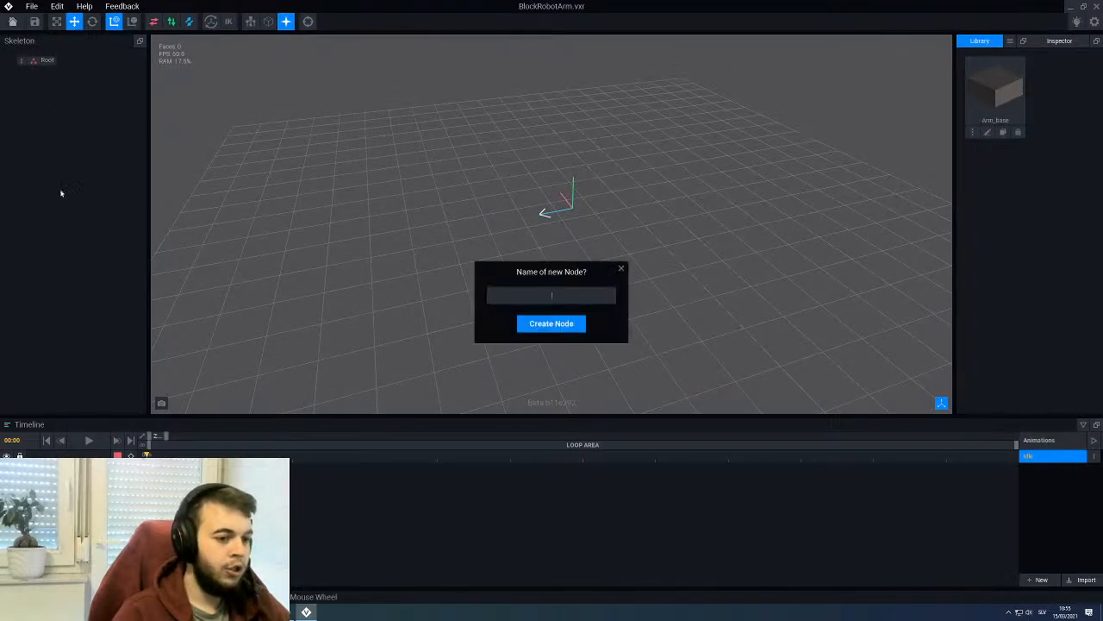
text(Base)
key(Return)
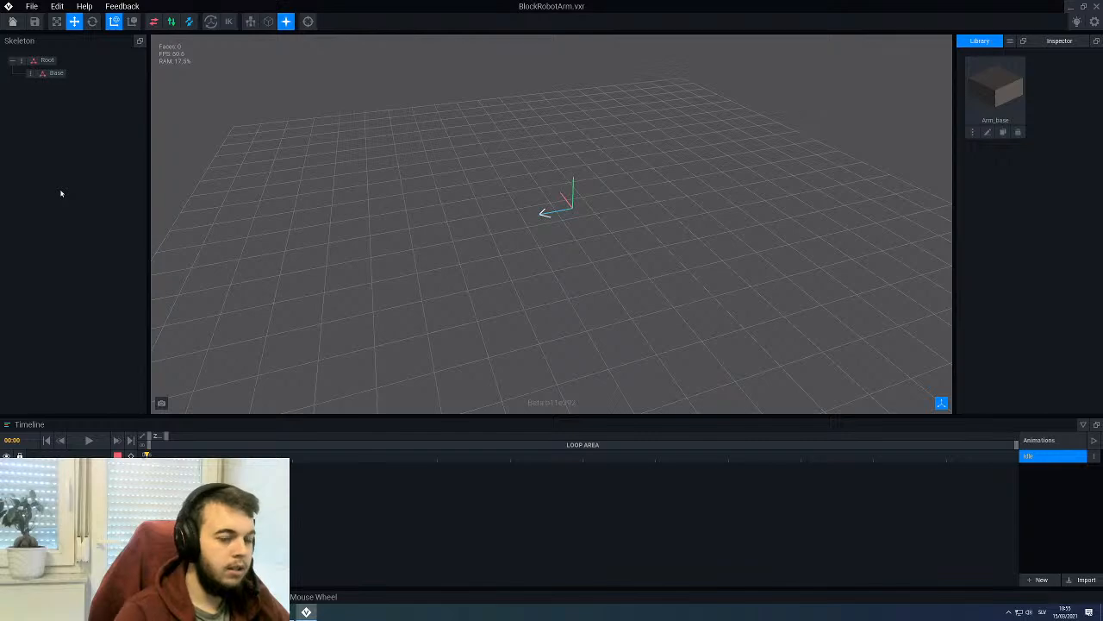
Step: Attach the Arm_base model from the library to the Base node
drag(998, 86, 43, 76)
scroll(560, 245, up, 5)
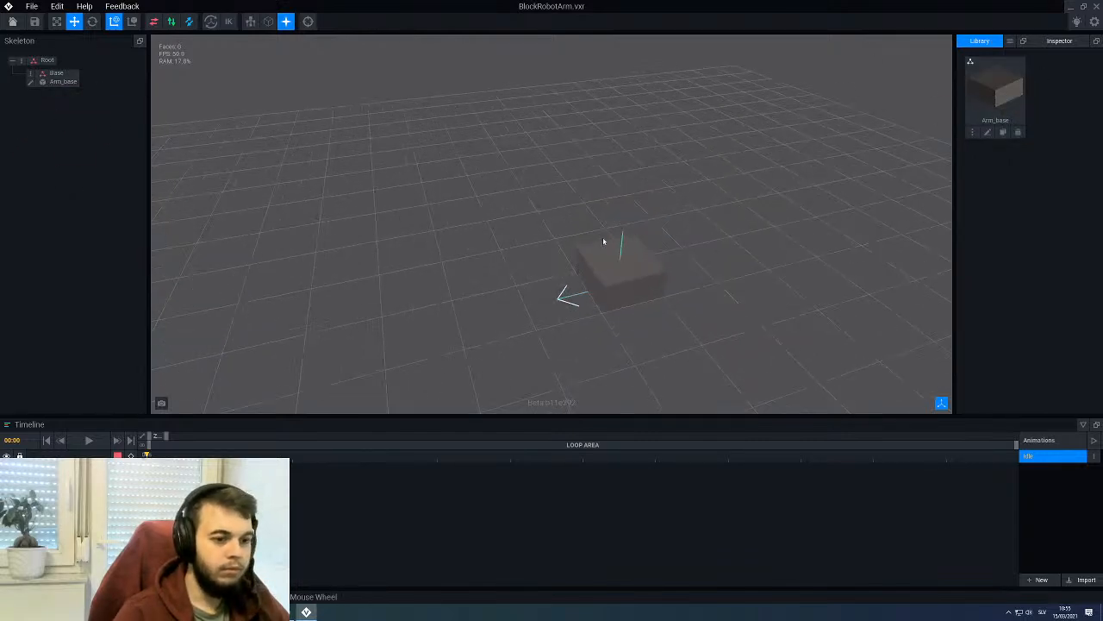
scroll(617, 250, up, 5)
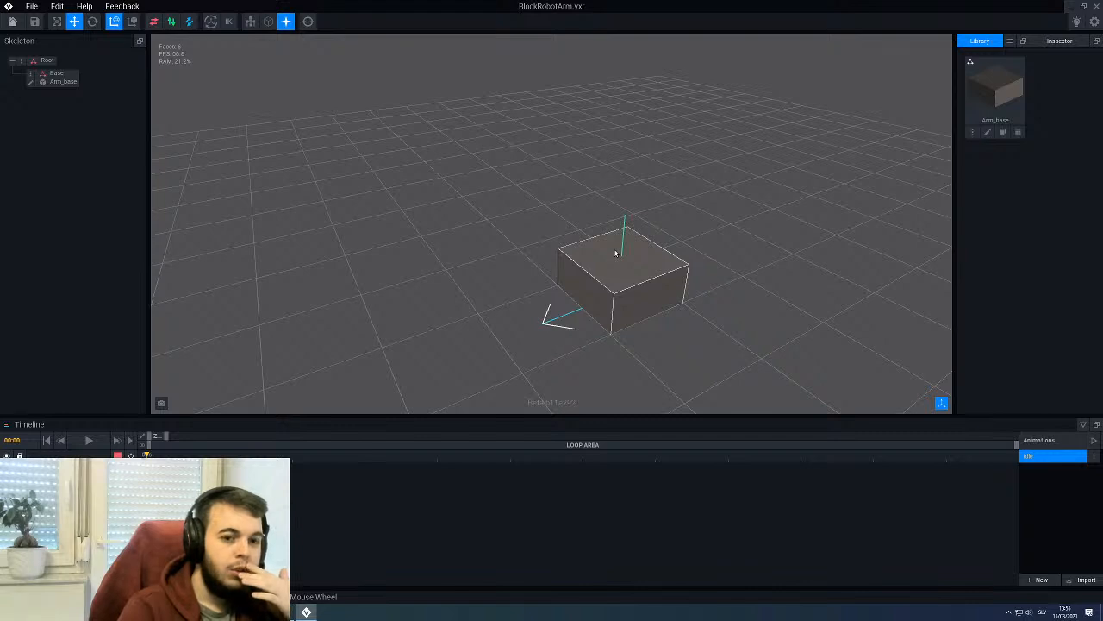
Step: Clone the Arm_base model in the library under the name Turntable
click(1003, 132)
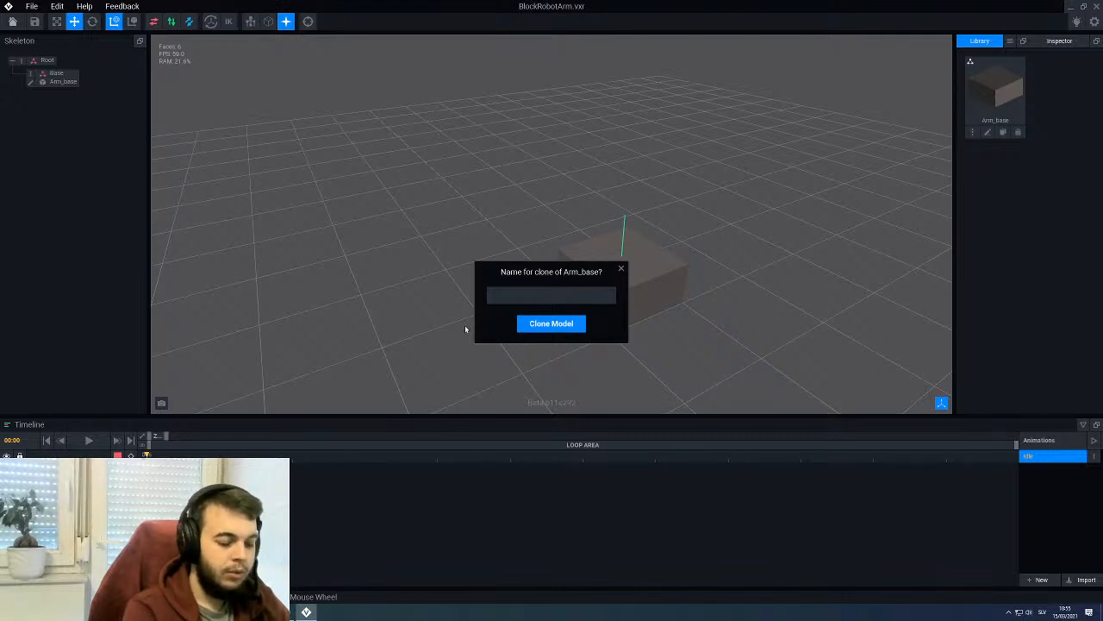
text(Rotate)
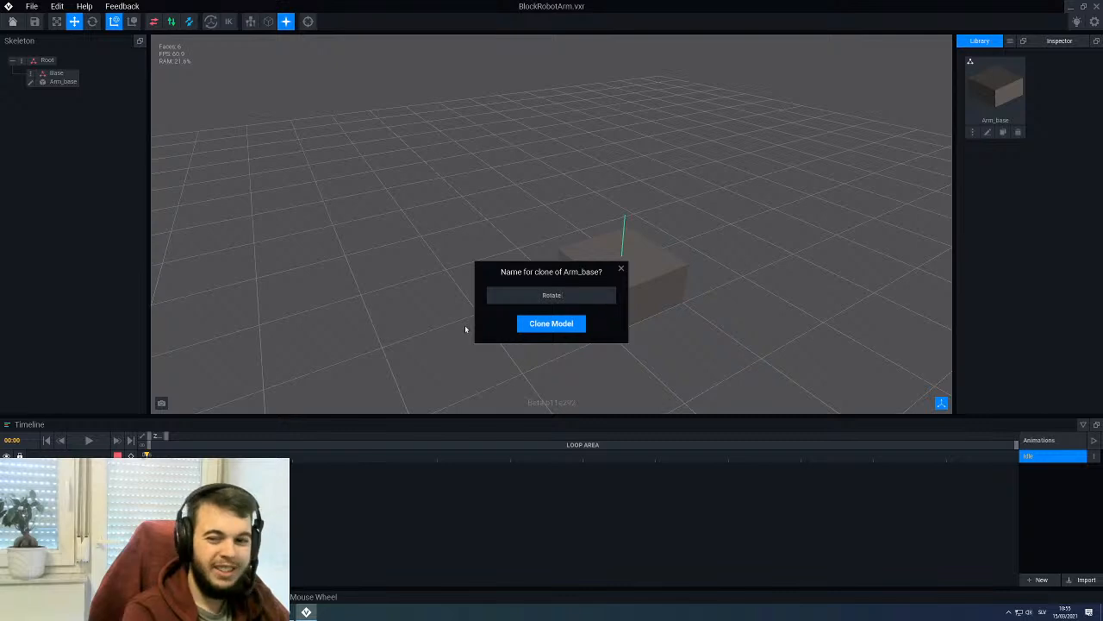
key(BackSpace)
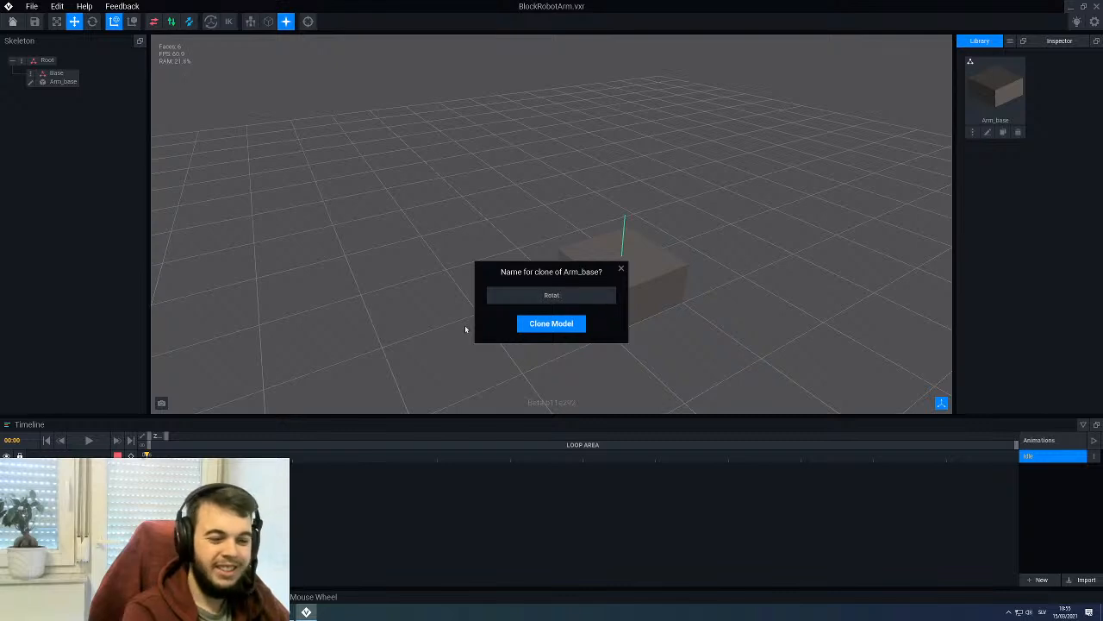
key(BackSpace)
key(BackSpace)
key(BackSpace)
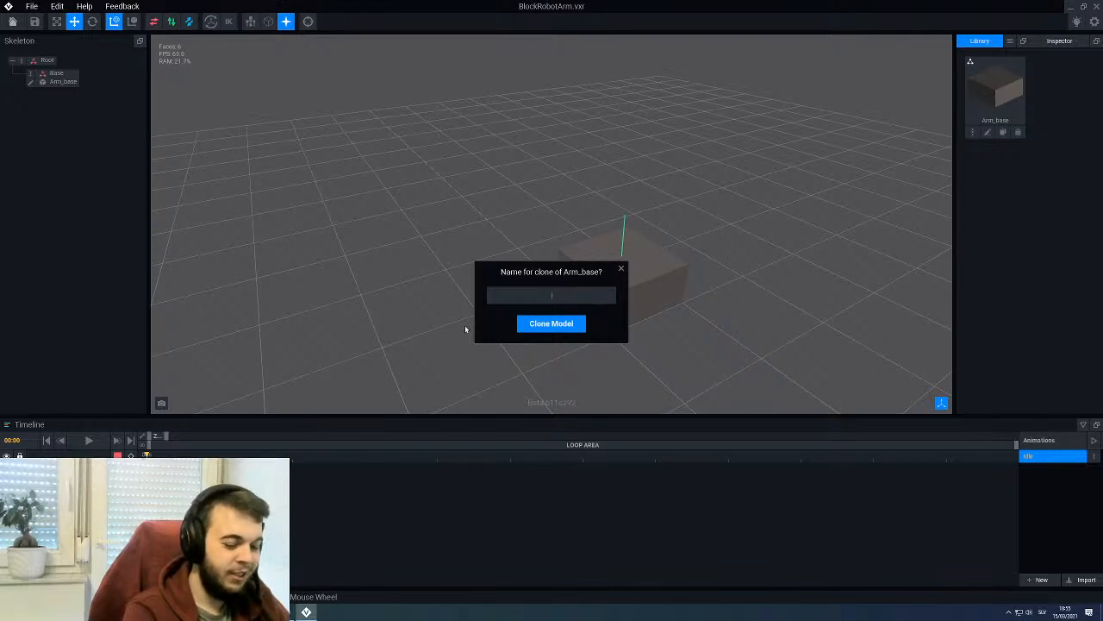
text(Turn)
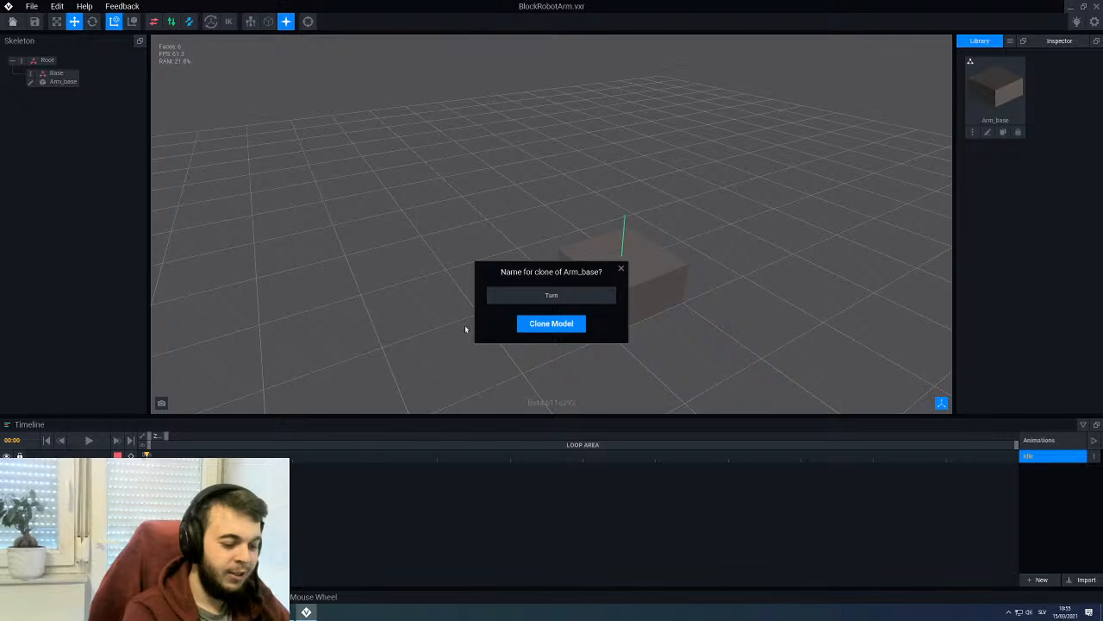
text(table)
key(Return)
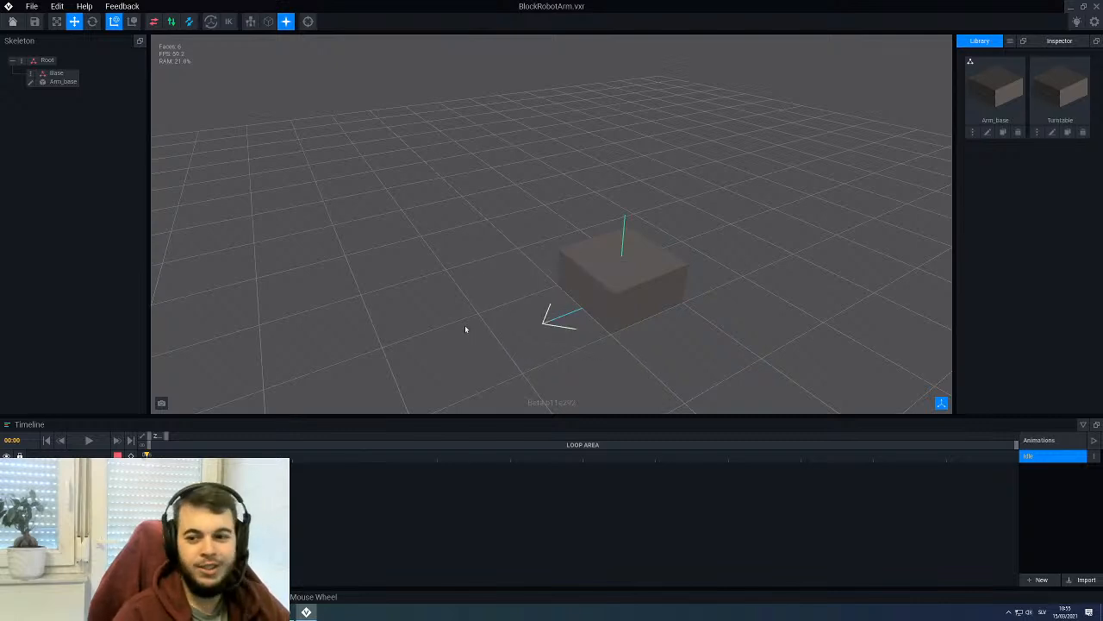
Step: Open the Turntable model for editing and set its volume height to 32 voxels
click(1051, 132)
click(331, 24)
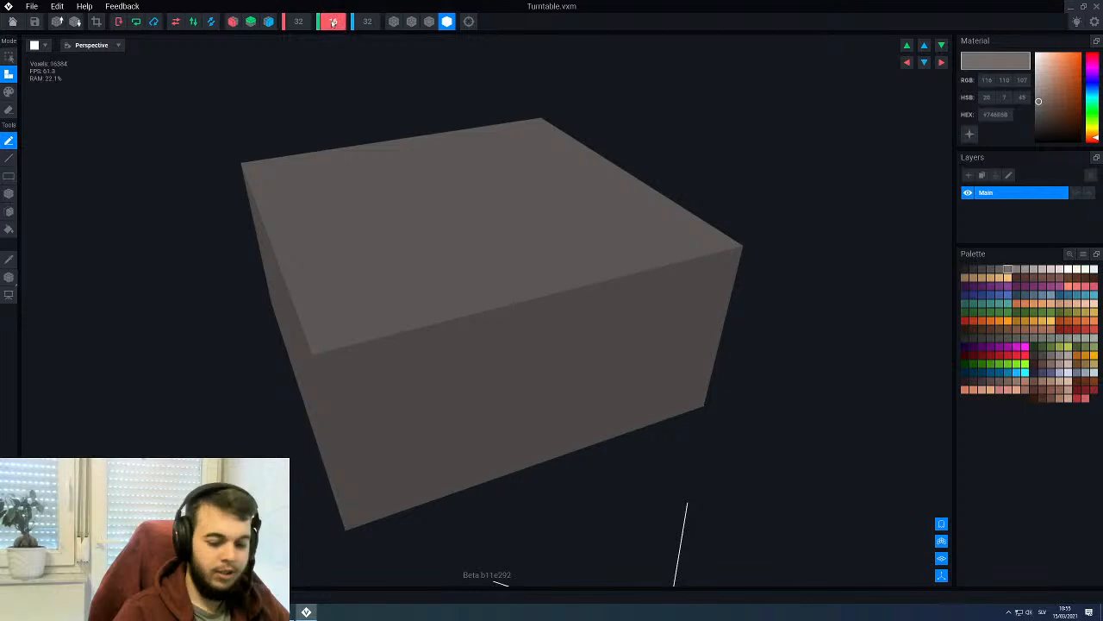
text(32)
key(Return)
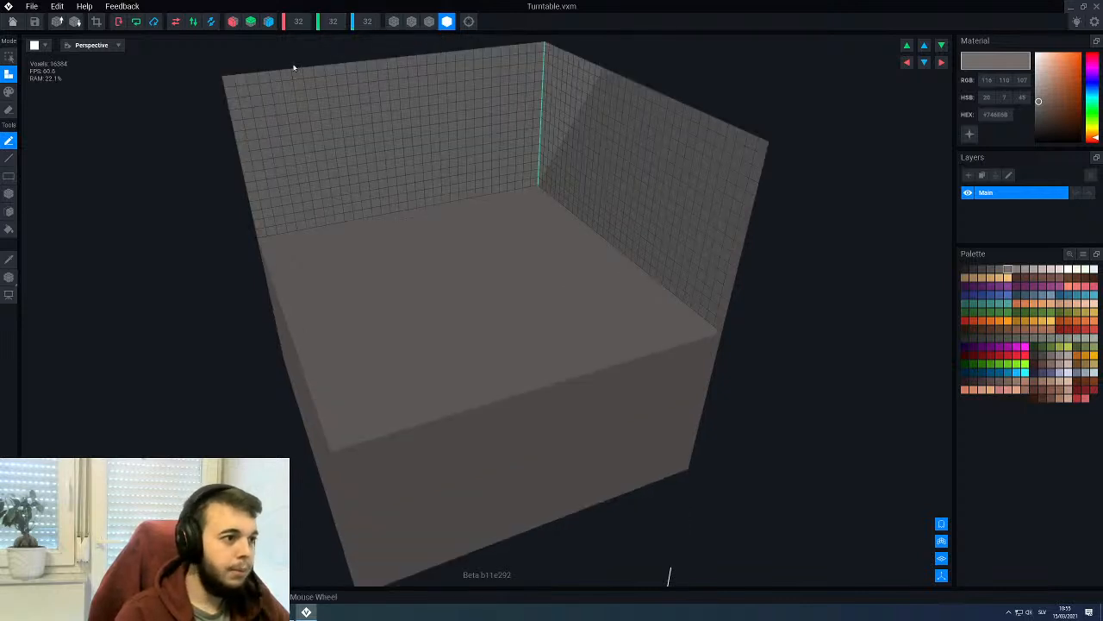
Step: Turn on mirroring across the X and Z axes and show the voxel model with outlined edges
click(233, 22)
click(268, 21)
right_drag(349, 239, 426, 147)
click(430, 22)
Step: Build a small square pedestal two voxels high at the centre of the slab's upper surface with the Box tool
scroll(517, 298, up, 5)
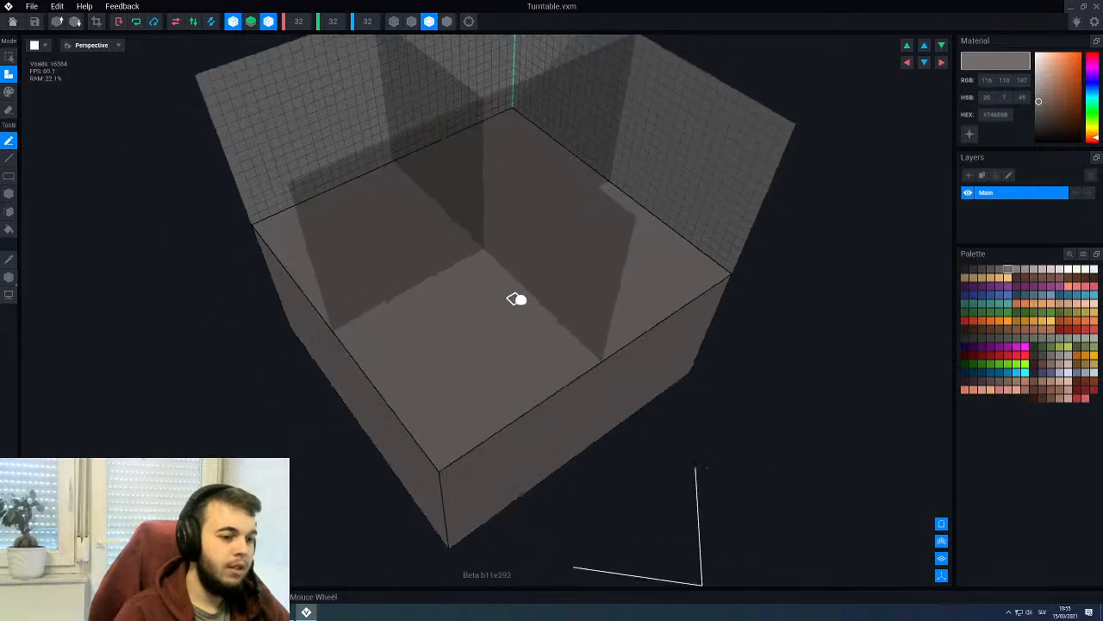
scroll(466, 250, up, 2)
middle_drag(475, 254, 505, 294)
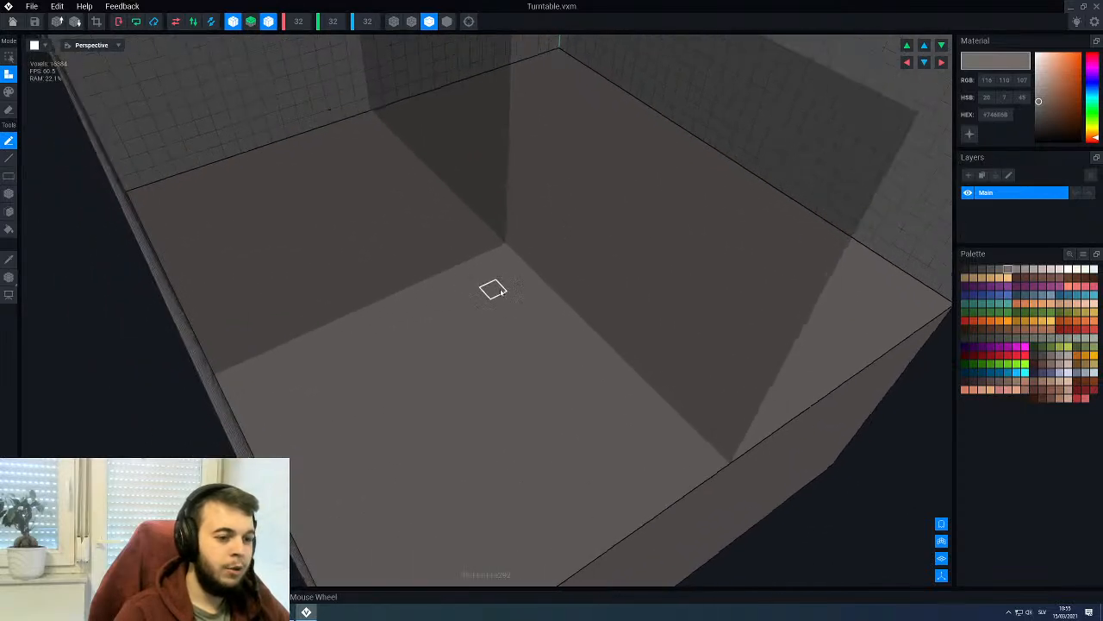
right_drag(525, 317, 515, 315)
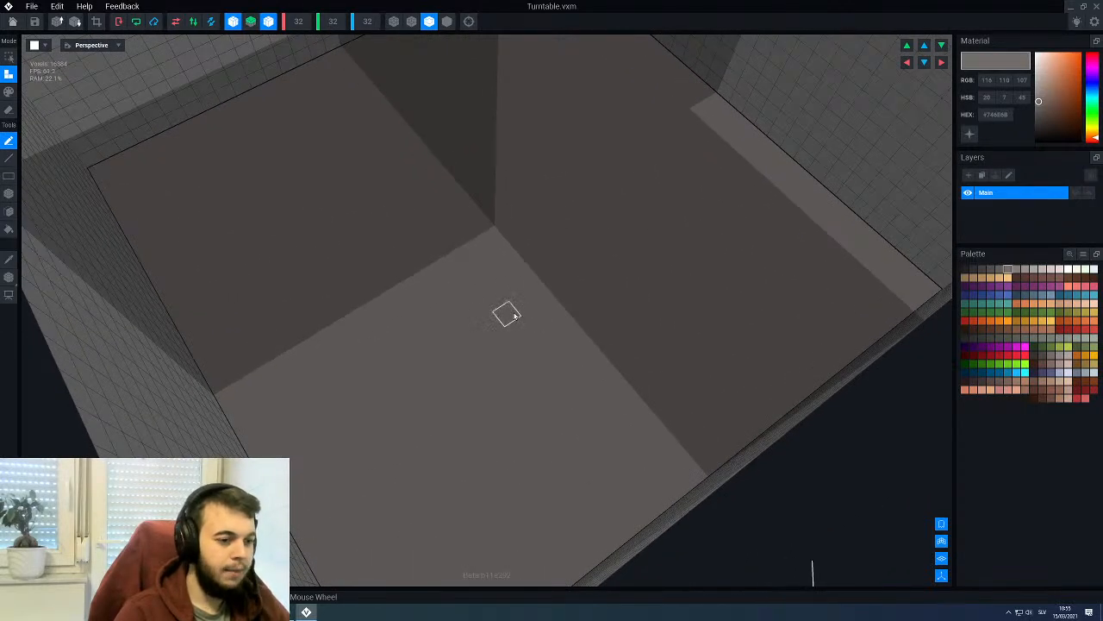
key(b)
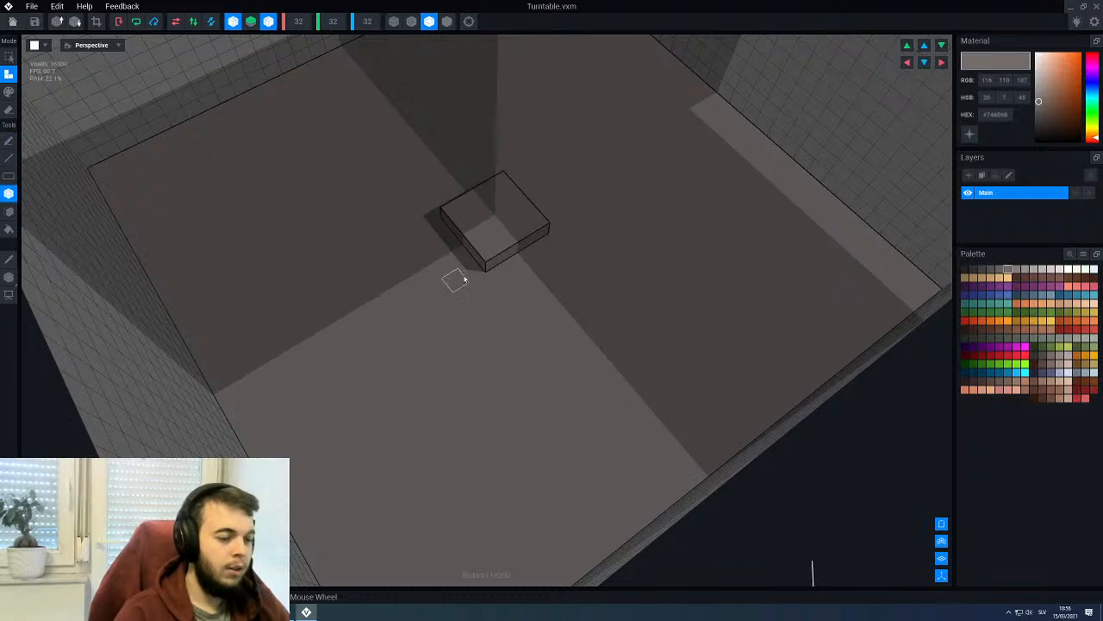
scroll(456, 280, down, 5)
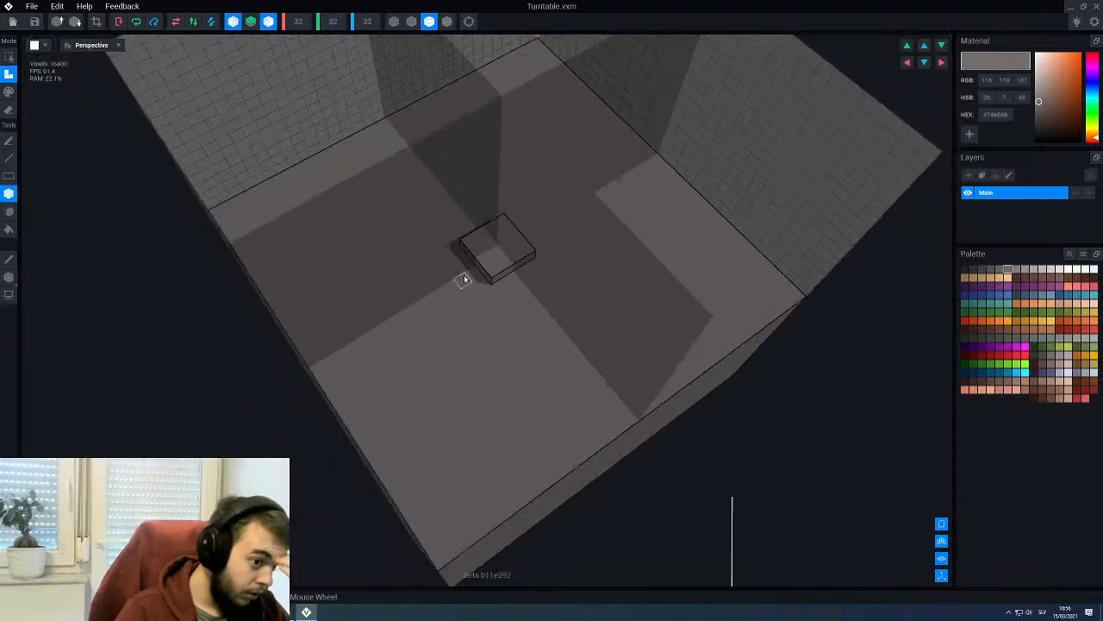
drag(507, 287, 484, 278)
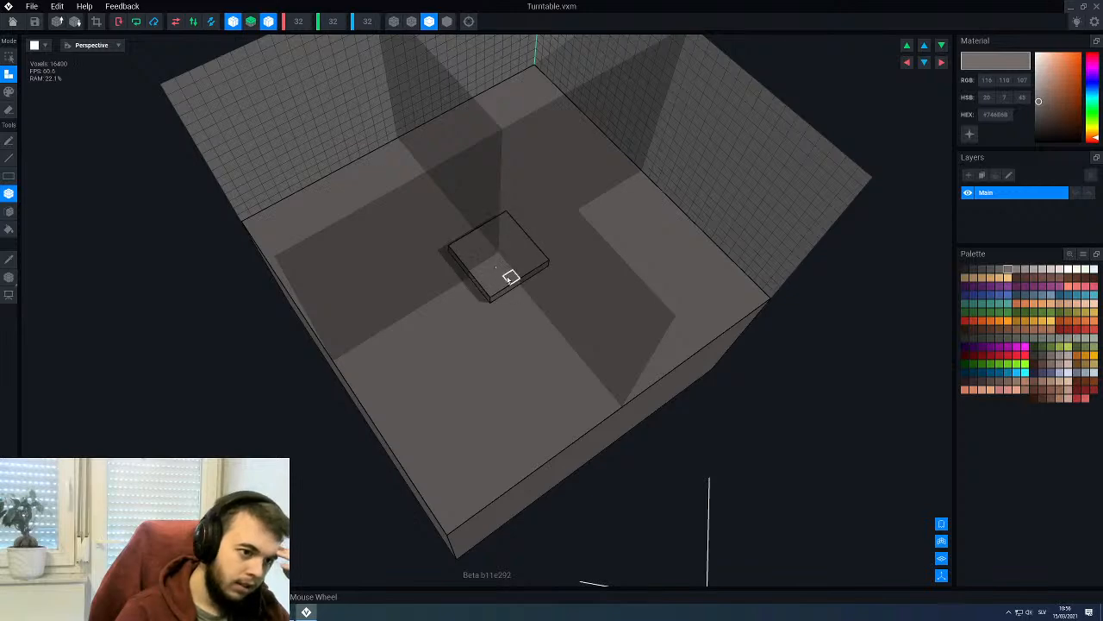
right_drag(488, 278, 485, 270)
scroll(498, 266, up, 2)
drag(497, 265, 471, 275)
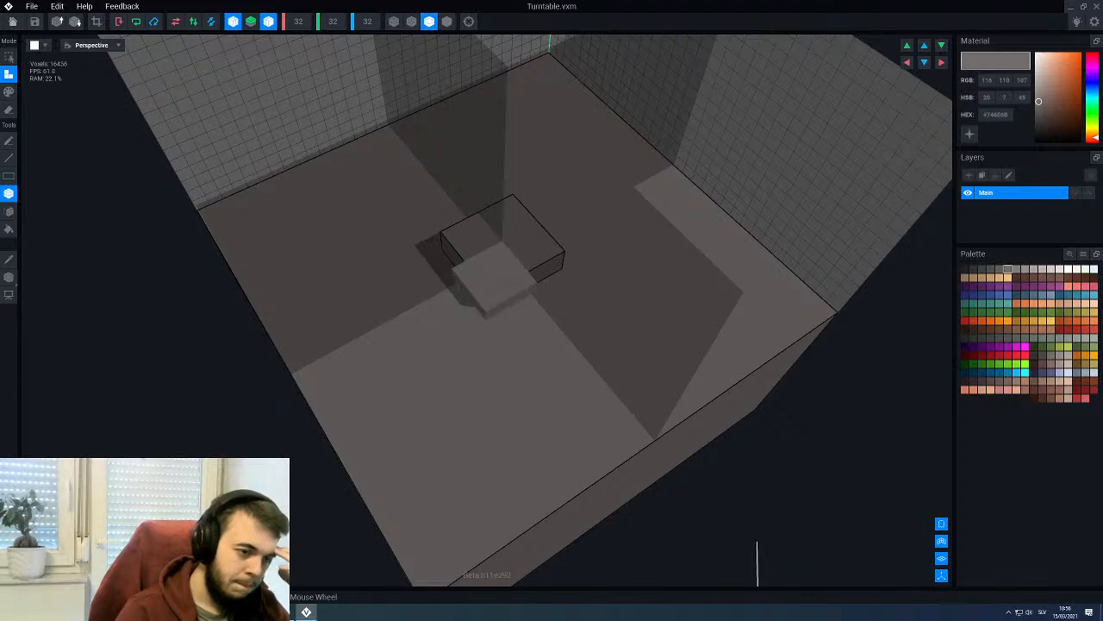
right_drag(480, 279, 485, 279)
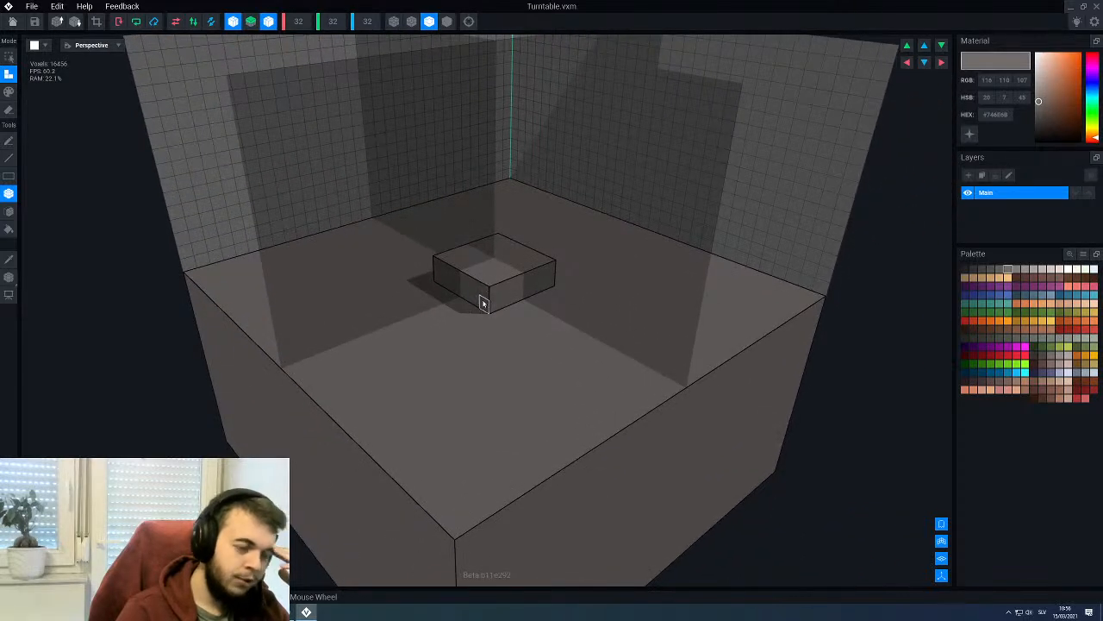
Step: Add a wider square plate, one voxel thick, overhanging the small central pedestal on all sides
right_drag(481, 302, 502, 300)
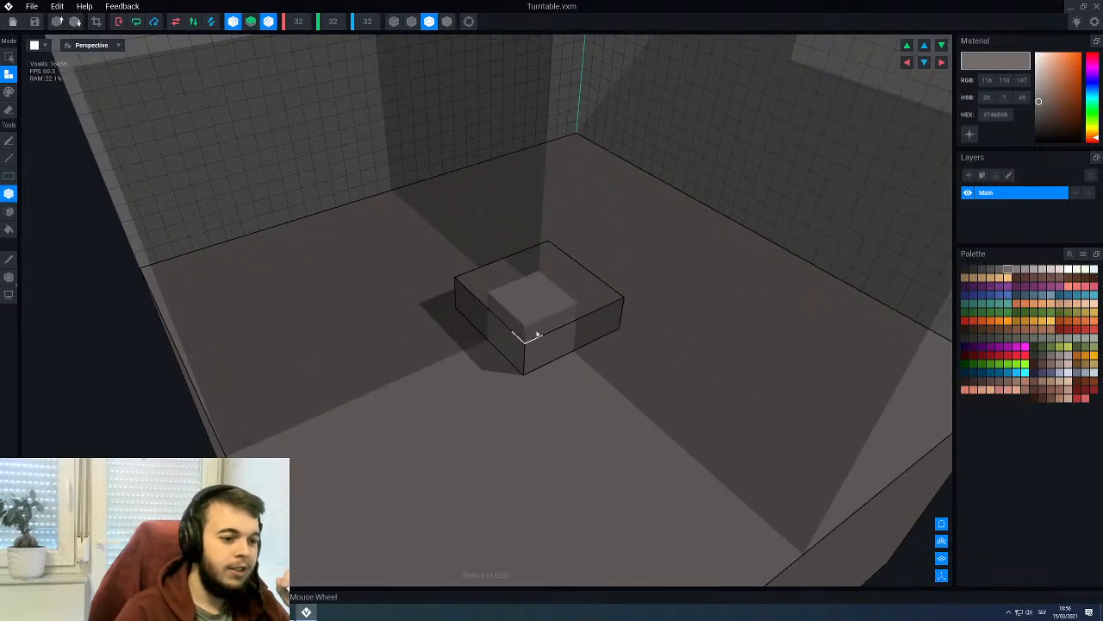
drag(536, 333, 492, 305)
right_drag(524, 322, 564, 322)
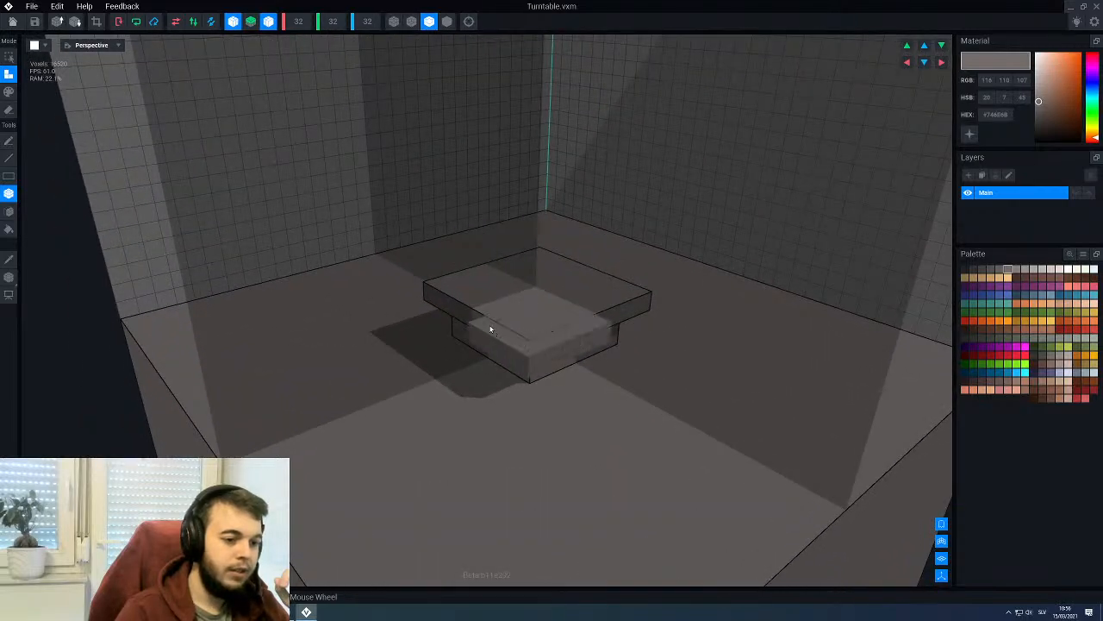
scroll(479, 318, up, 1)
scroll(483, 323, down, 5)
scroll(505, 325, up, 10)
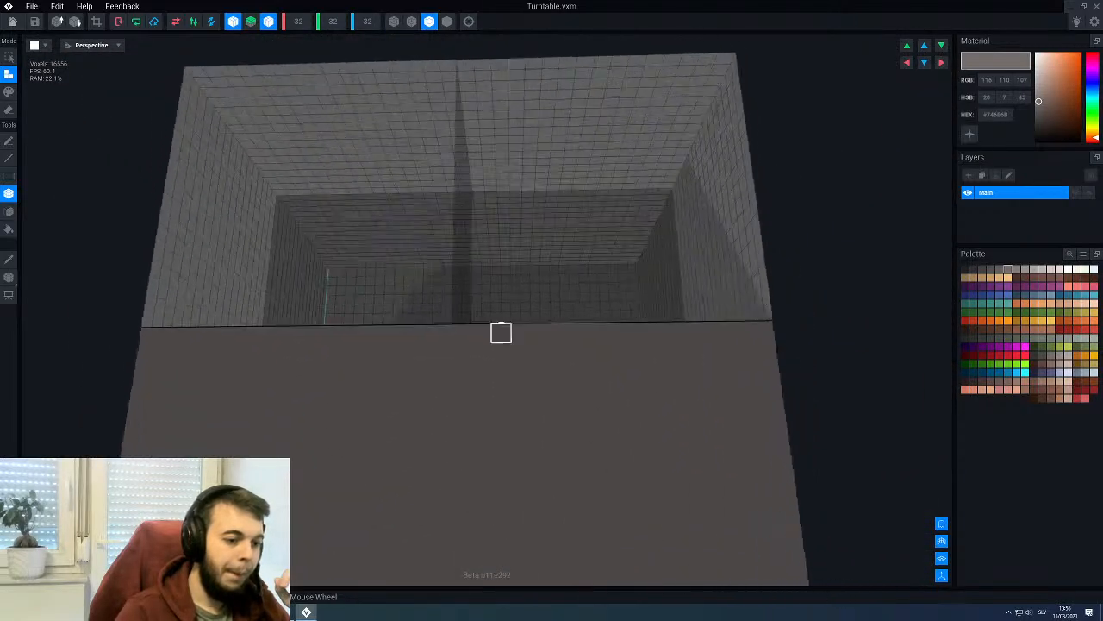
scroll(501, 332, down, 5)
scroll(501, 331, up, 5)
scroll(501, 329, down, 3)
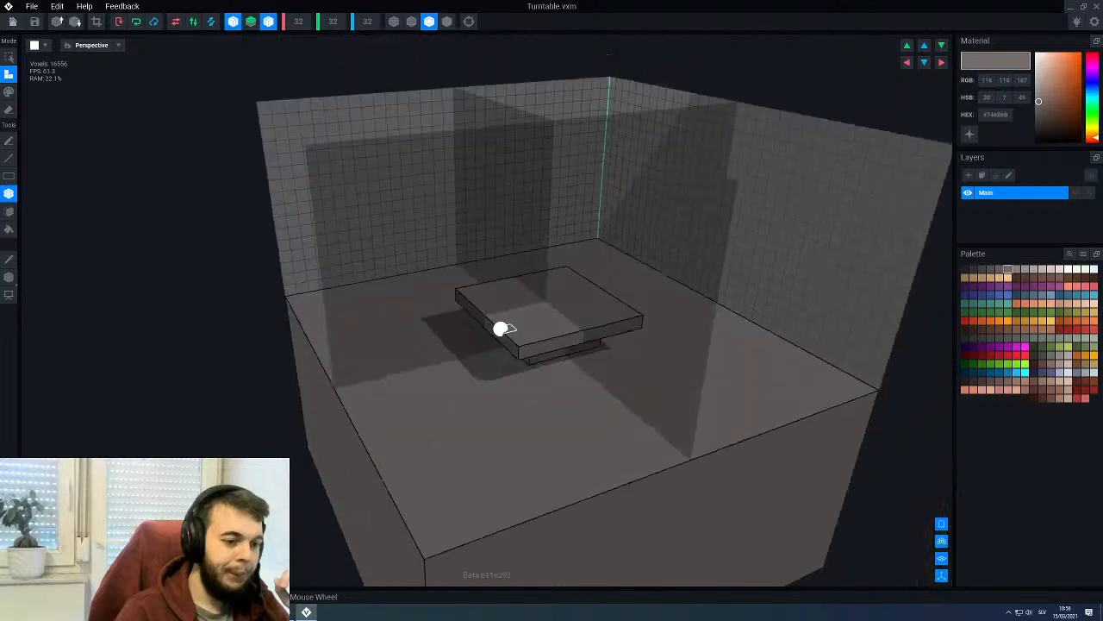
right_drag(500, 329, 499, 329)
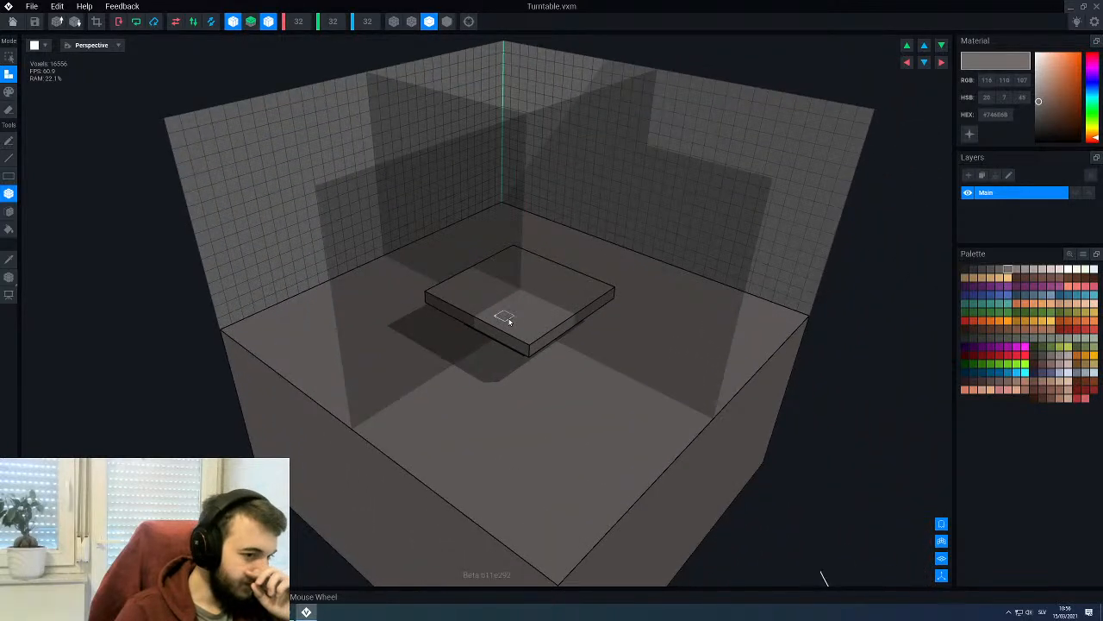
Step: Widen the overhanging plate evenly on all four sides to about 16 by 16 voxels
scroll(509, 321, up, 2)
drag(581, 323, 479, 321)
drag(595, 328, 462, 327)
right_drag(496, 317, 495, 312)
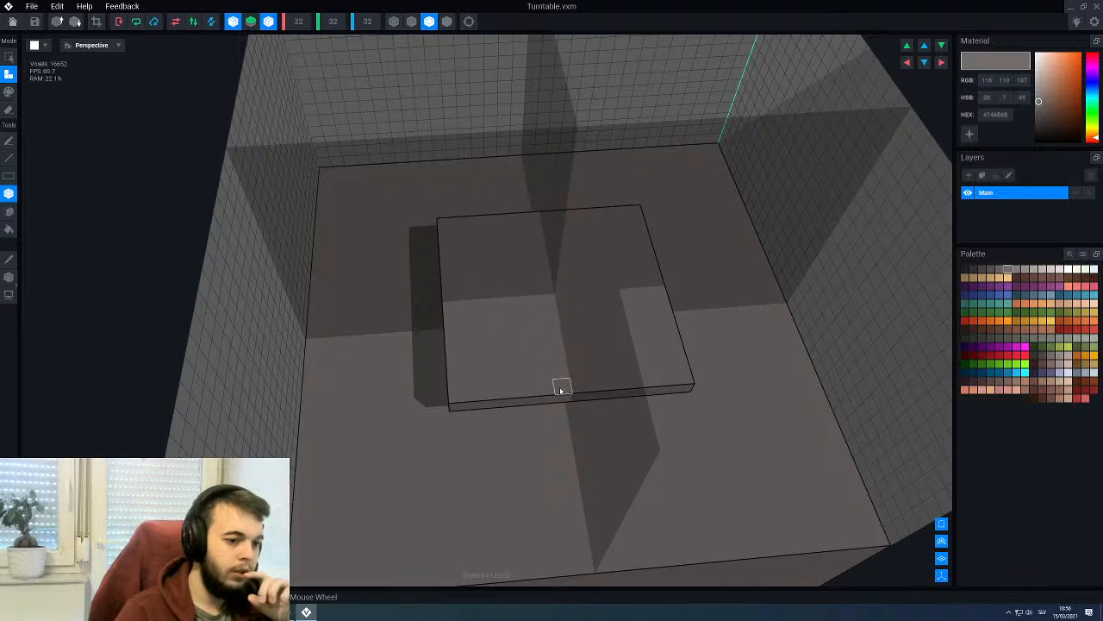
right_drag(560, 390, 497, 344)
right_drag(563, 357, 571, 365)
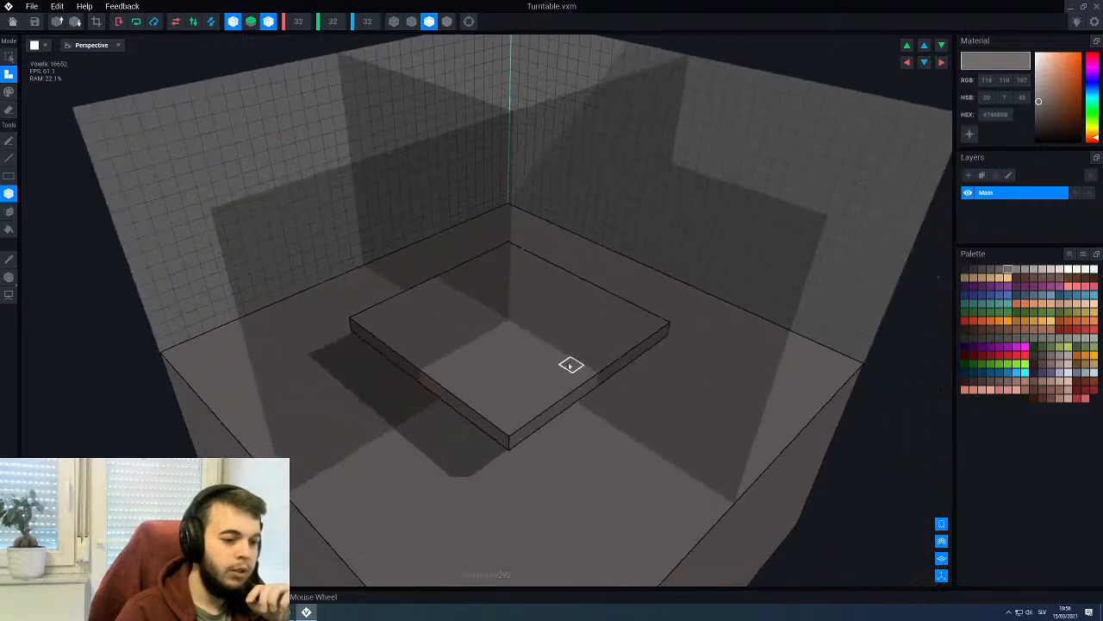
drag(598, 384, 429, 384)
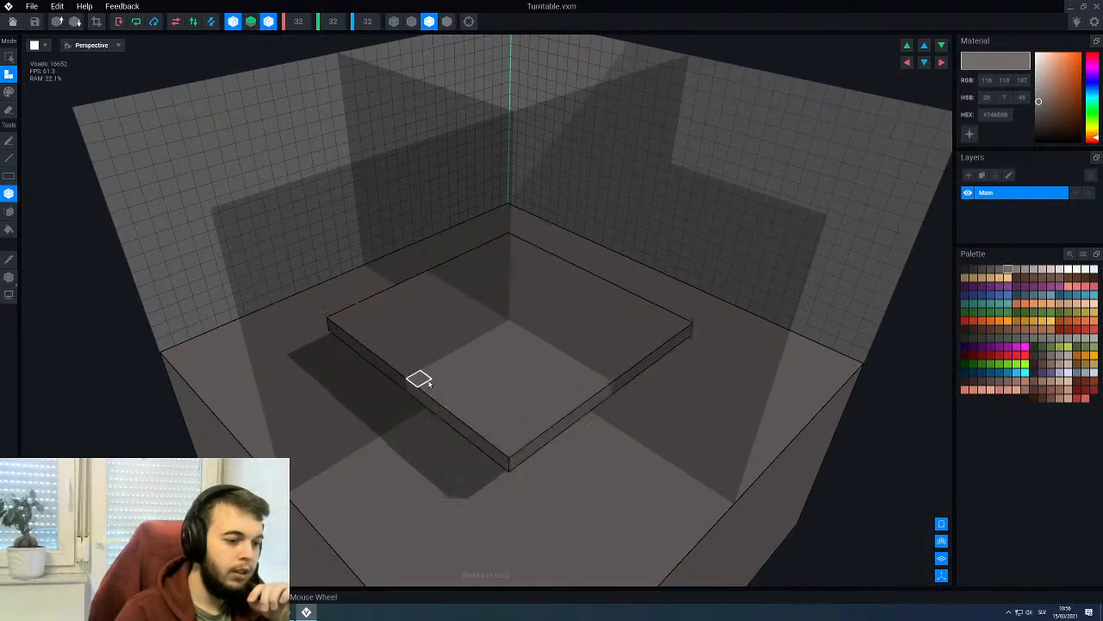
right_drag(445, 380, 569, 325)
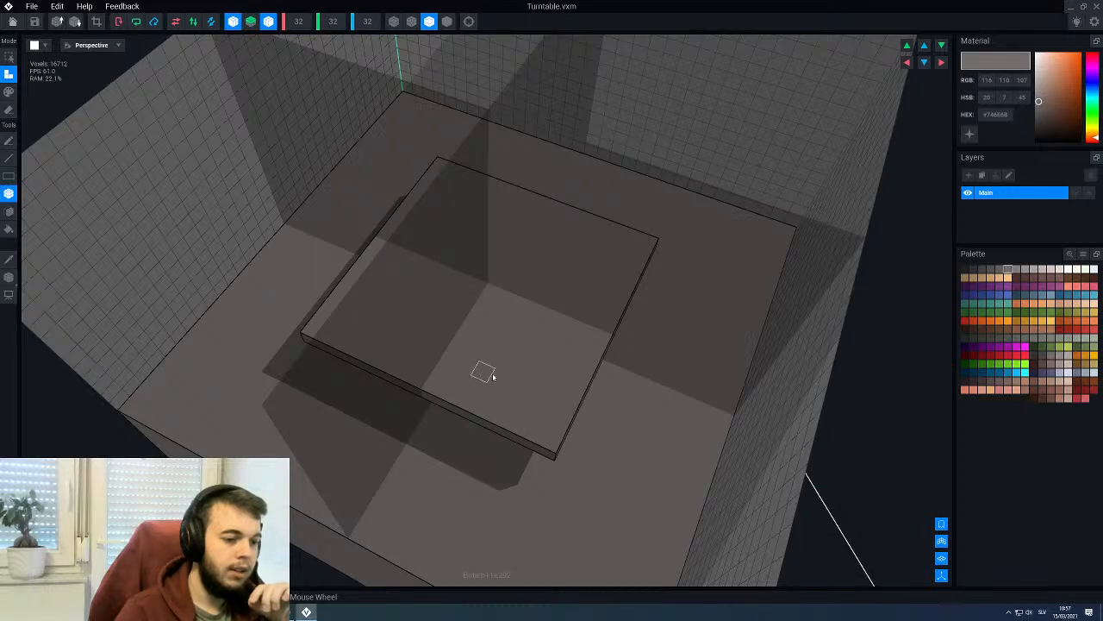
Step: Lengthen the plate symmetrically at two opposite ends to 20 by 16 voxels
scroll(511, 343, down, 5)
right_drag(511, 342, 509, 336)
middle_drag(508, 336, 522, 305)
mouse_move(523, 305)
right_down()
mouse_move(532, 306)
mouse_move(523, 308)
right_up()
scroll(523, 308, up, 5)
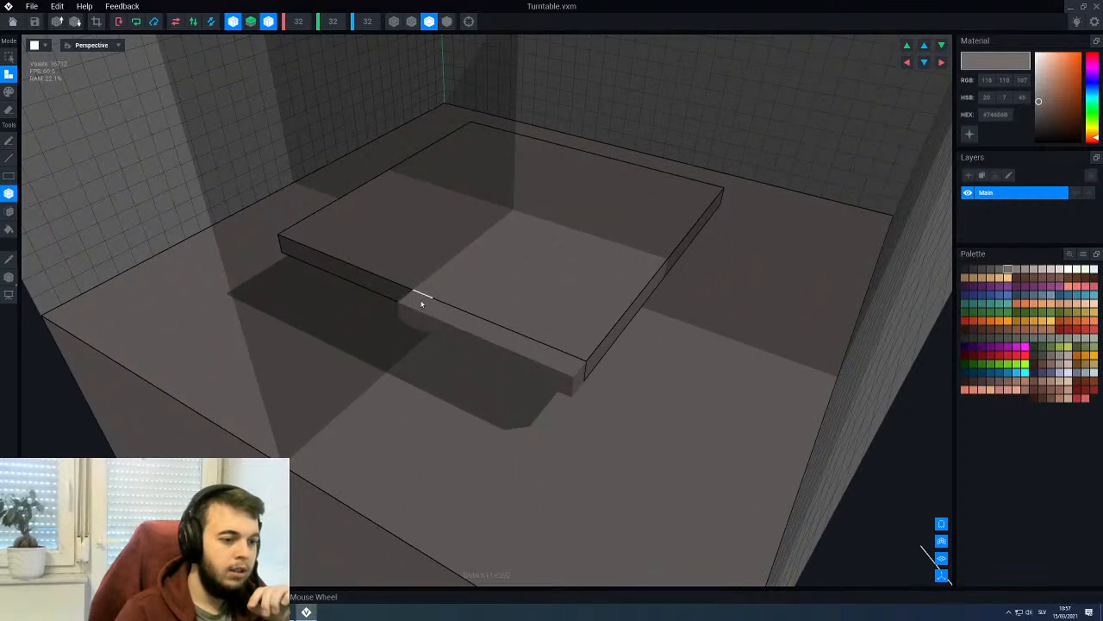
drag(419, 301, 499, 333)
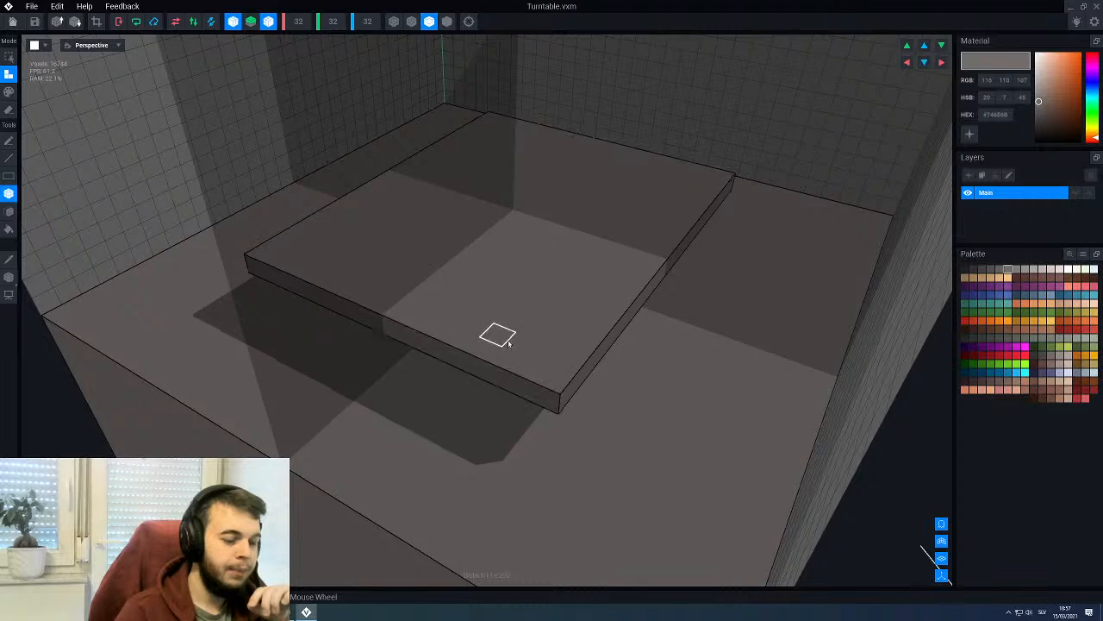
scroll(495, 339, up, 5)
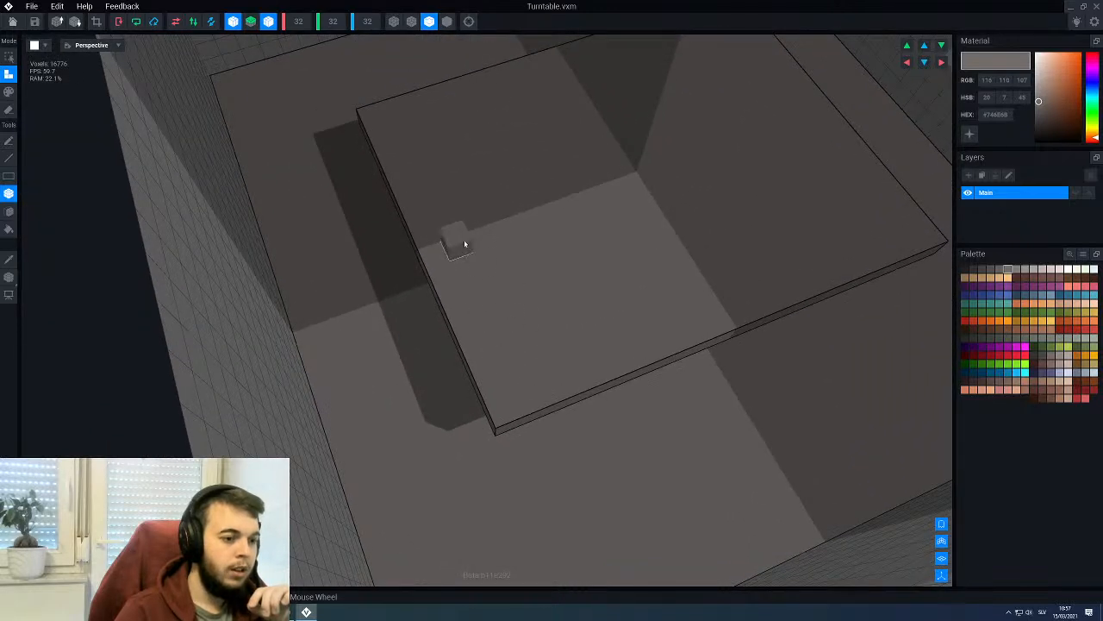
Step: Draw mirrored raised rails along the plate's two 16-voxel edges
drag(464, 244, 503, 394)
right_drag(473, 330, 453, 317)
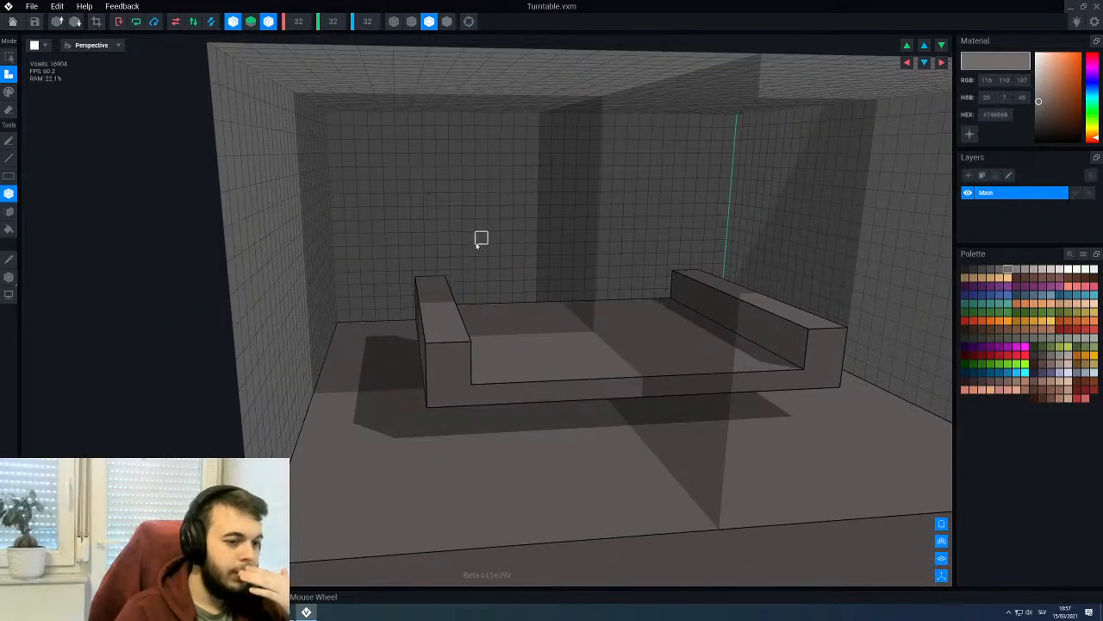
right_drag(468, 288, 591, 558)
Step: Extrude the upper faces of both rails with the Face tool into tall side walls reaching the top of the volume
right_drag(461, 292, 452, 392)
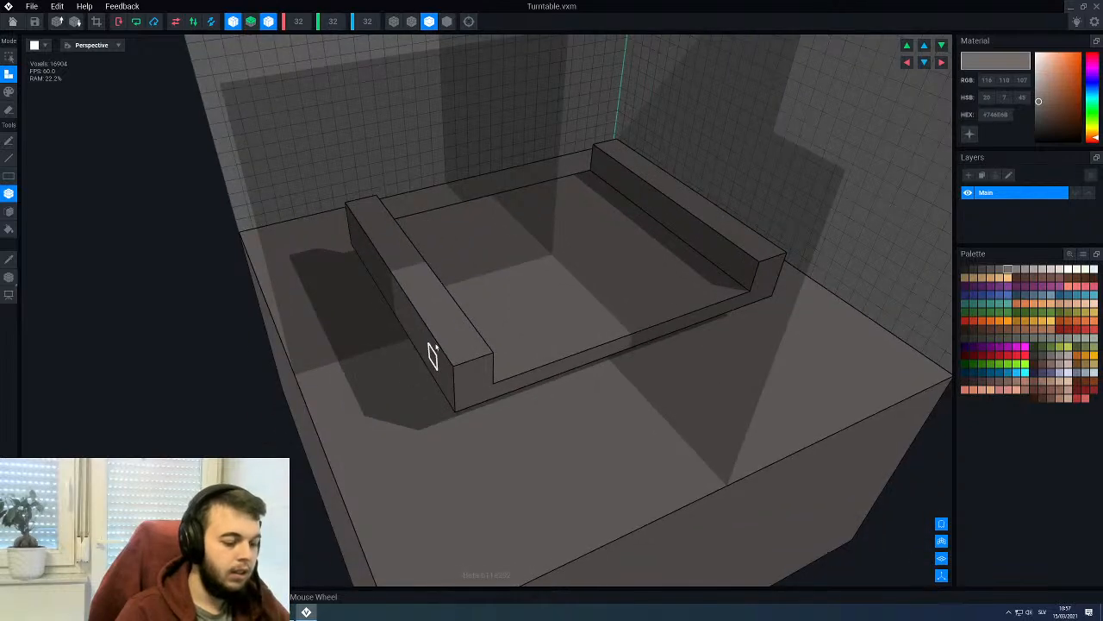
key(f)
click(441, 315)
click(441, 297)
drag(438, 286, 414, 93)
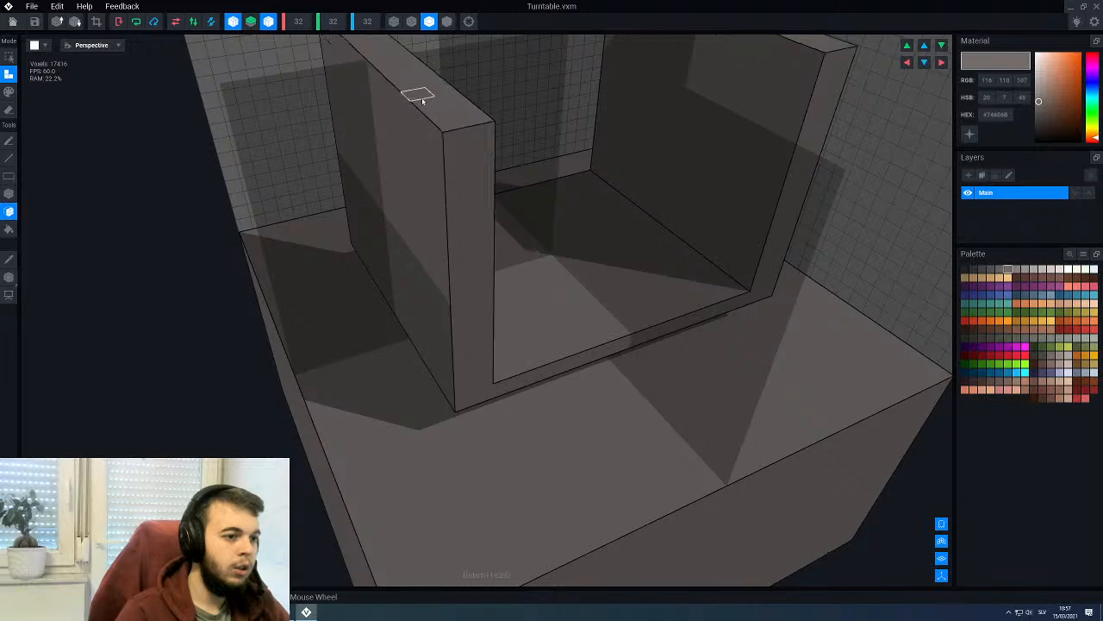
scroll(445, 250, down, 5)
right_drag(445, 249, 473, 363)
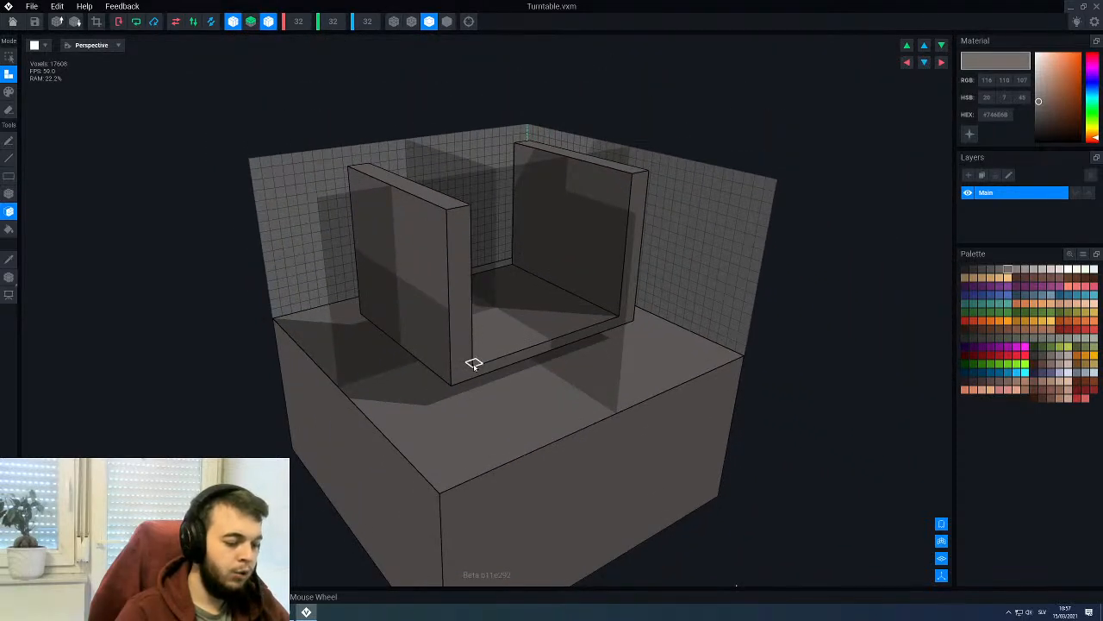
Step: Erase the large block beneath the turntable and crop the volume to the remaining voxels
key(e)
key(b)
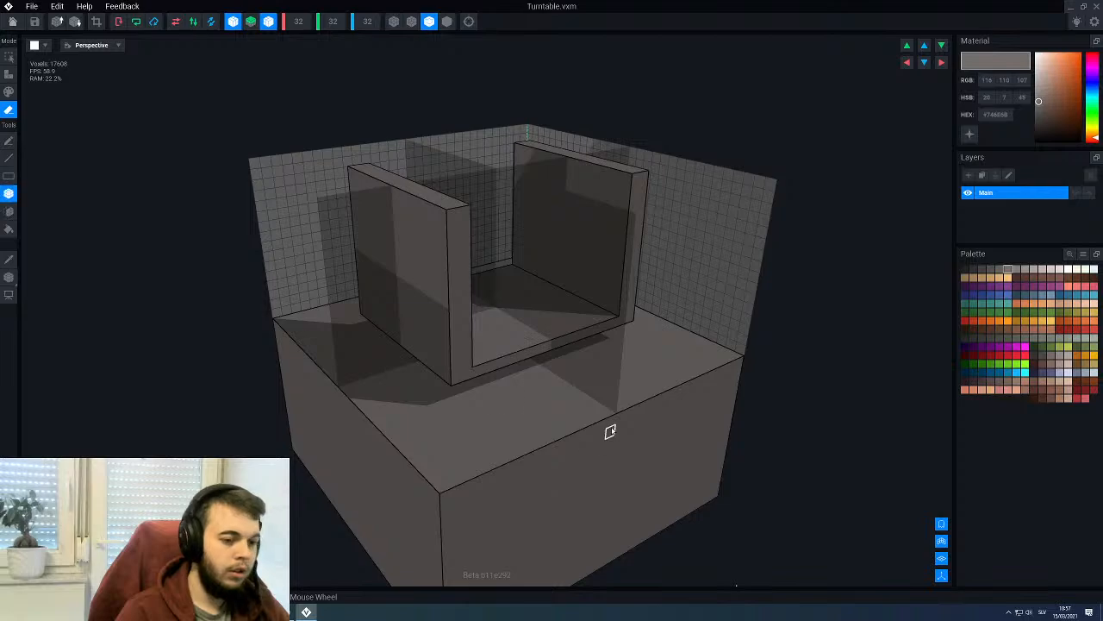
mouse_move(606, 423)
mouse_down()
mouse_move(505, 483)
mouse_move(336, 527)
mouse_move(337, 502)
mouse_up()
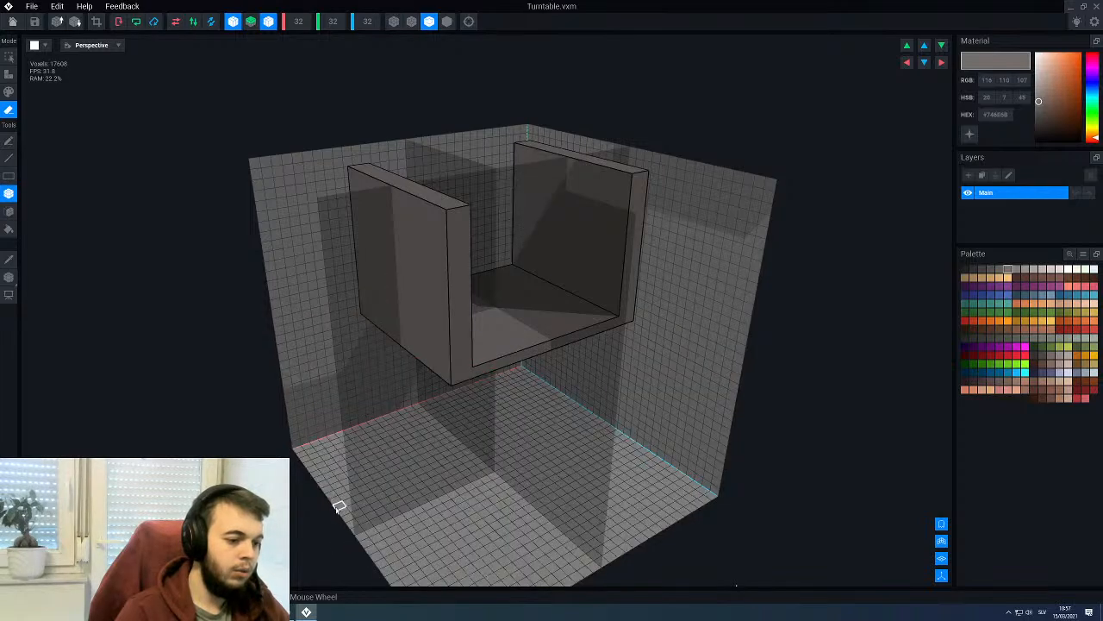
mouse_move(337, 503)
right_down()
mouse_move(396, 414)
mouse_move(466, 375)
right_up()
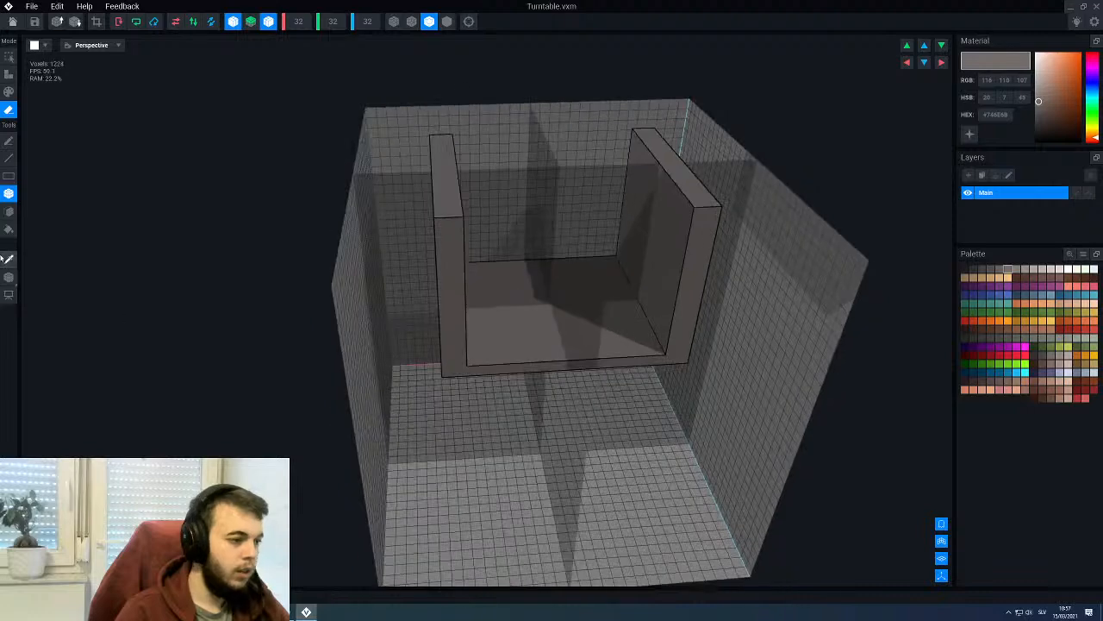
click(97, 21)
Step: Raise the Turntable model's pivot to the underside of the model and return to the BlockRobotArm rig
click(8, 276)
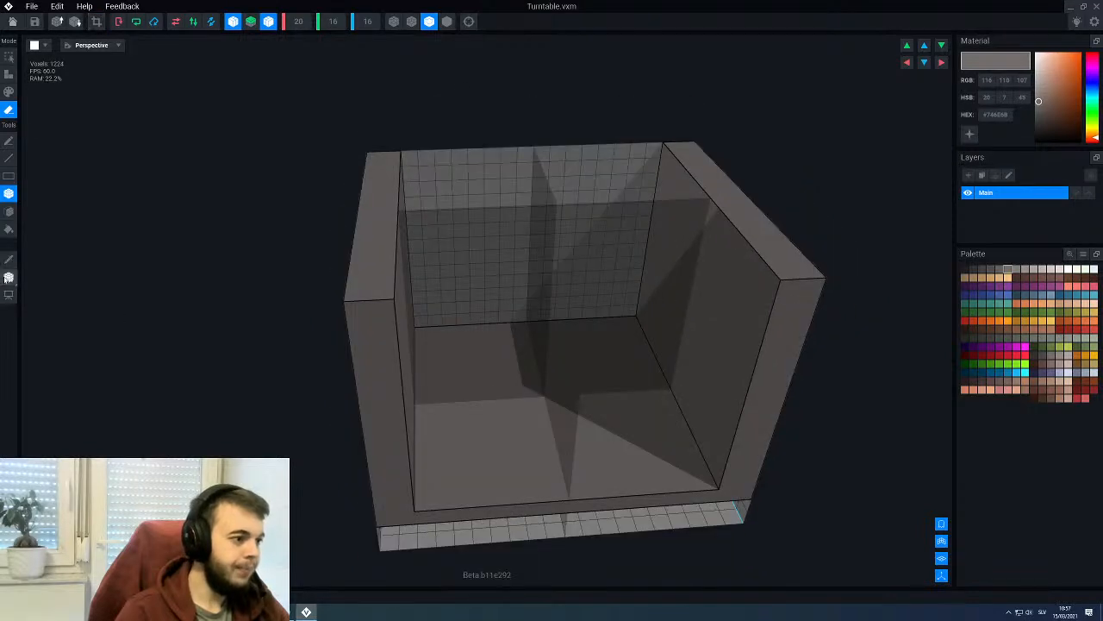
right_drag(534, 311, 461, 472)
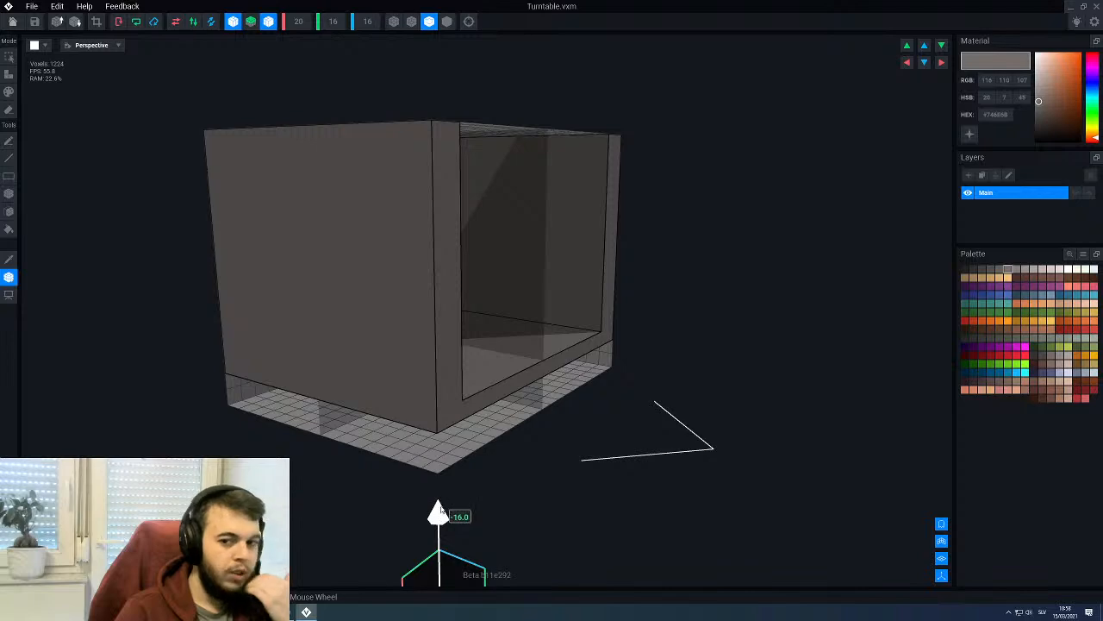
drag(440, 511, 440, 289)
right_drag(441, 291, 98, 141)
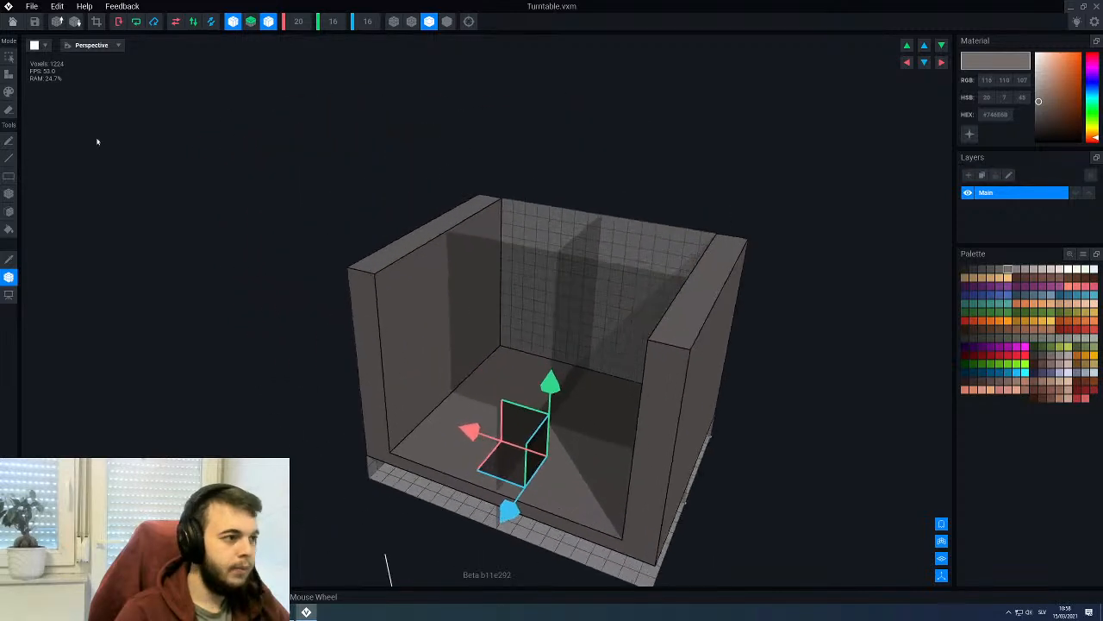
click(12, 21)
click(505, 202)
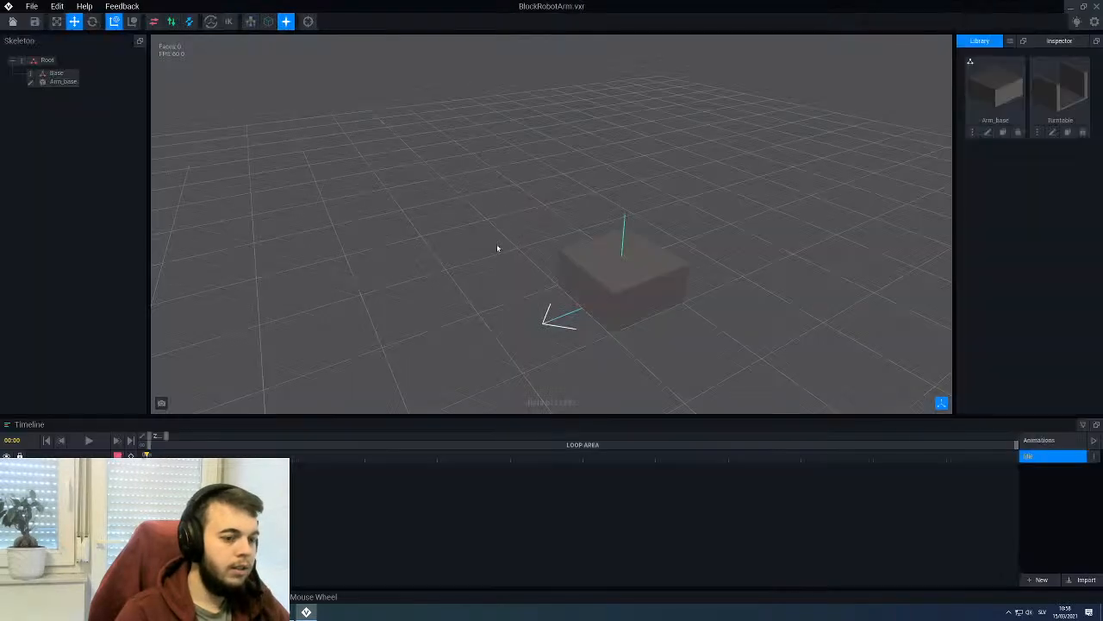
Step: Add a child node named Turn under the Base node and attach the Turntable model to it
right_click(56, 73)
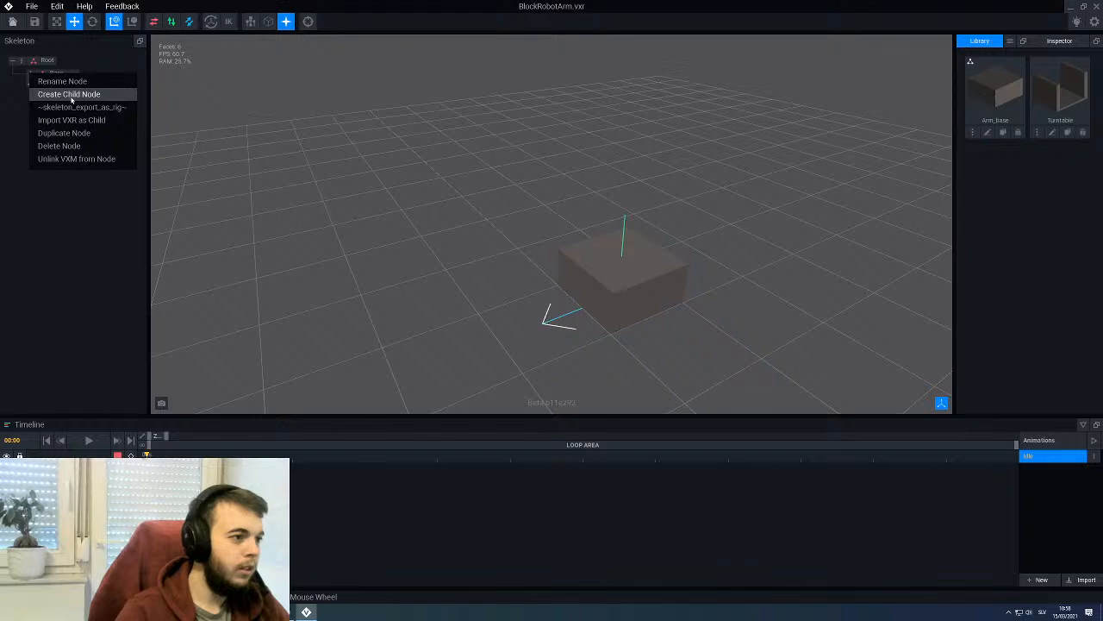
click(69, 93)
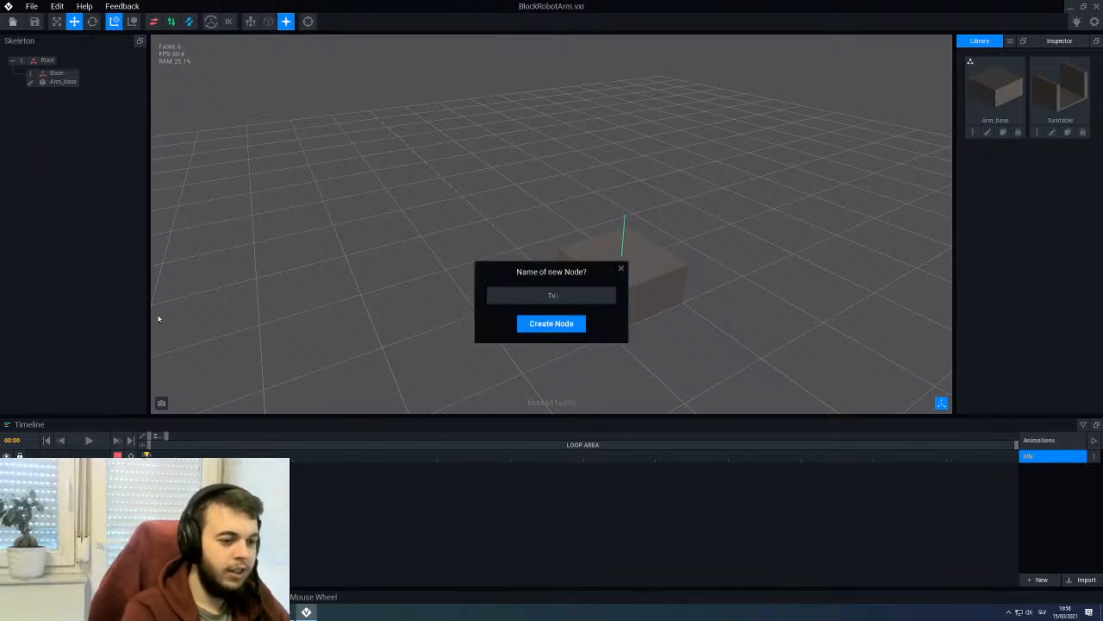
text(Turn)
key(Return)
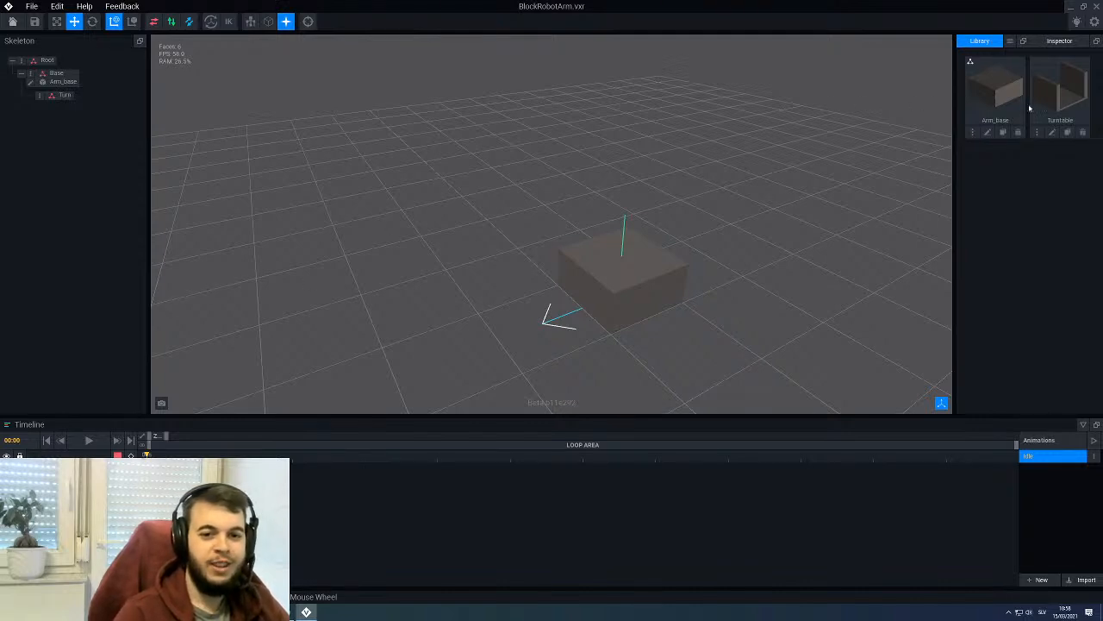
drag(1029, 108, 51, 99)
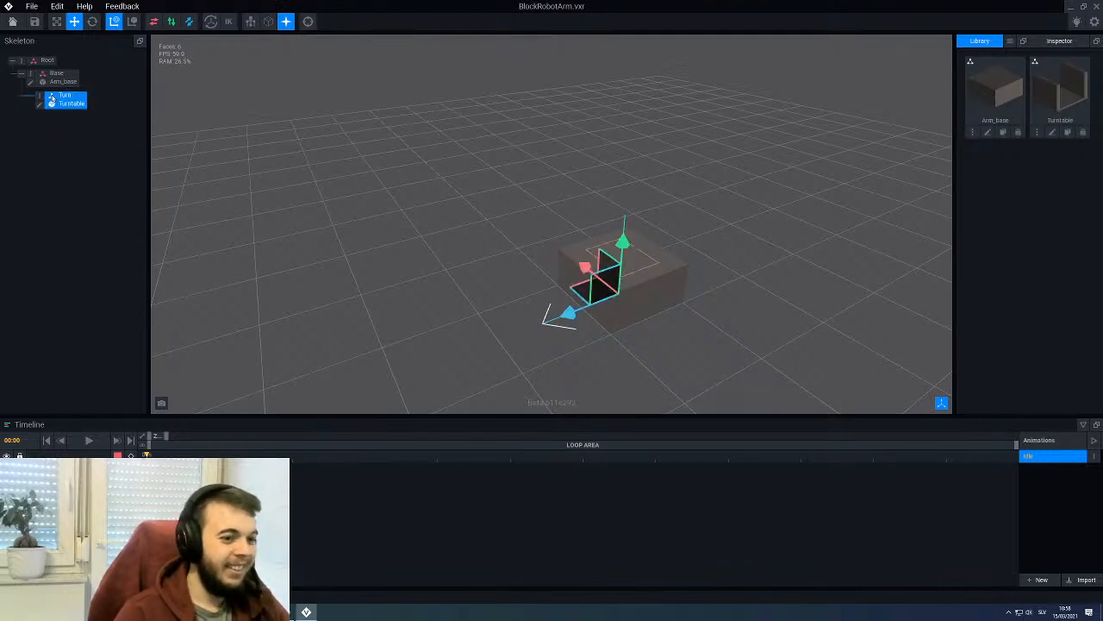
Step: Move the Turn node straight up until the turntable rests on top of the base block
right_drag(653, 264, 622, 273)
scroll(632, 278, up, 5)
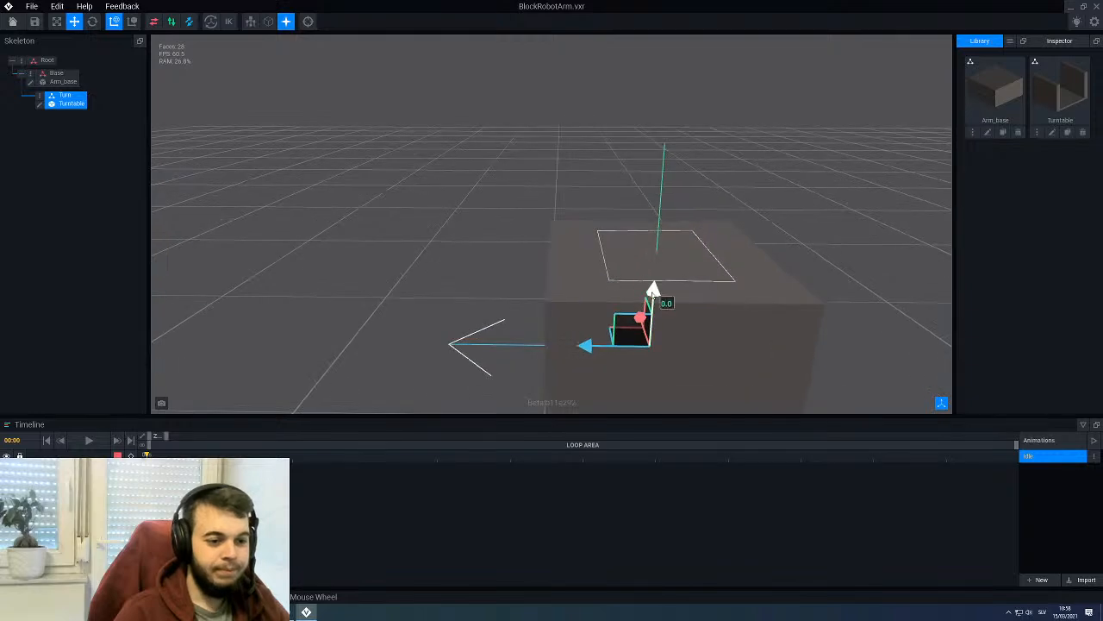
drag(653, 290, 640, 193)
right_drag(431, 258, 642, 213)
click(529, 207)
right_drag(529, 207, 638, 244)
scroll(620, 256, down, 2)
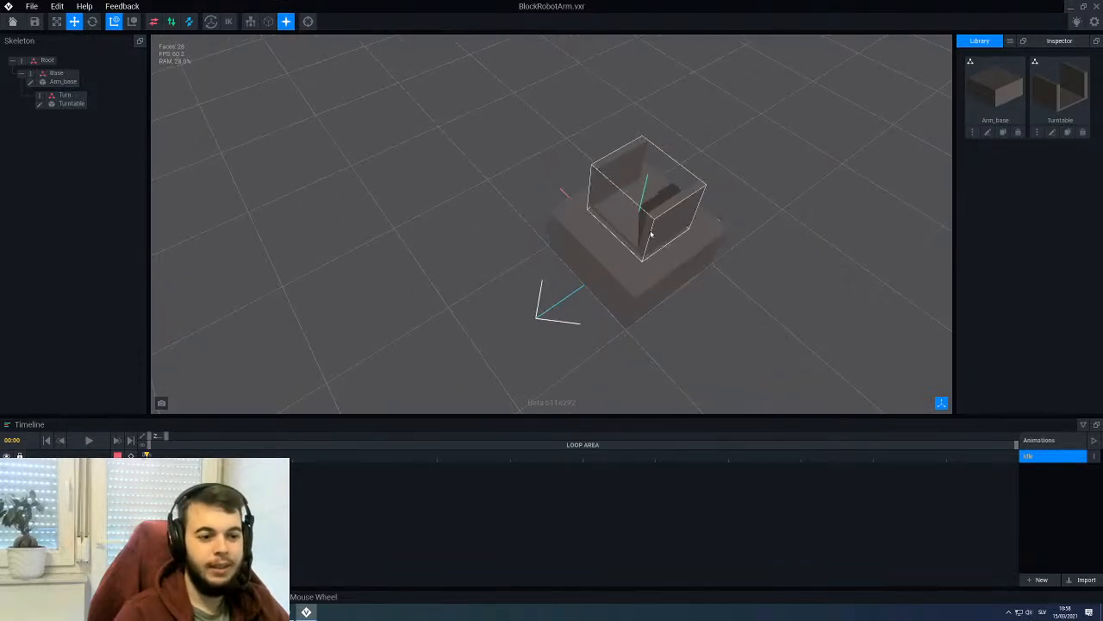
Step: Open the Turntable model, thicken its floor by one voxel layer with the Face tool, save it and return to the rig
click(1053, 134)
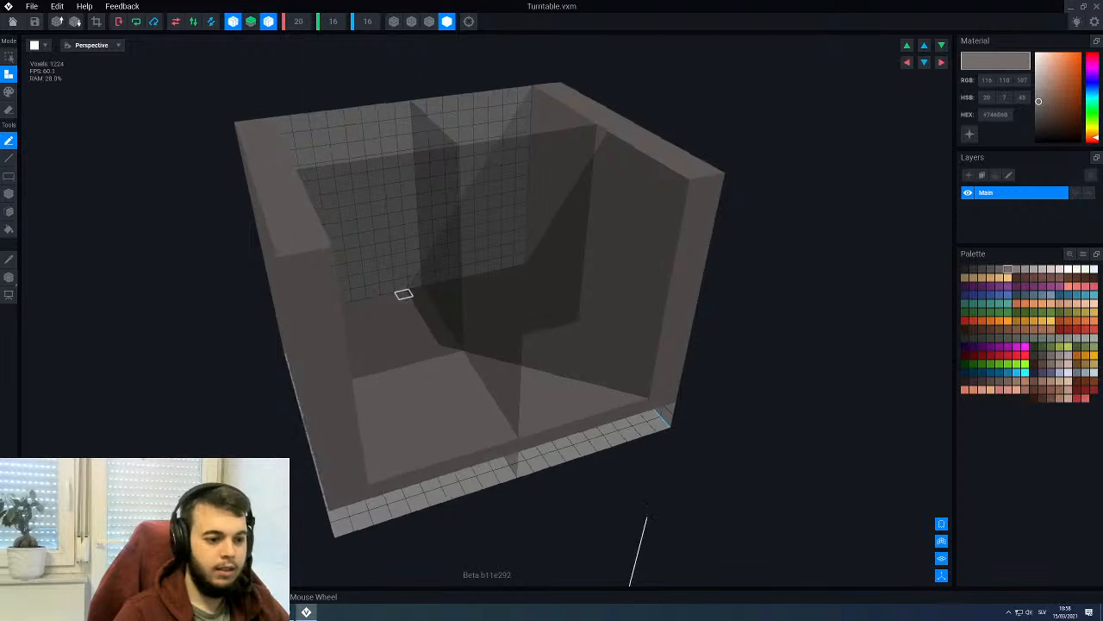
scroll(603, 388, up, 4)
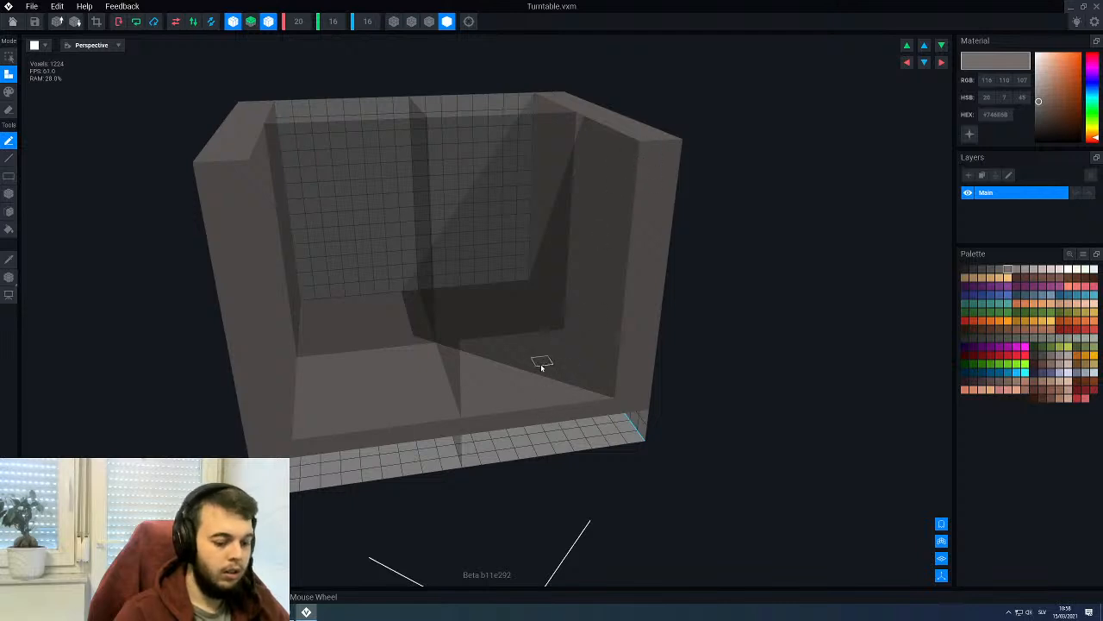
key(e)
click(514, 398)
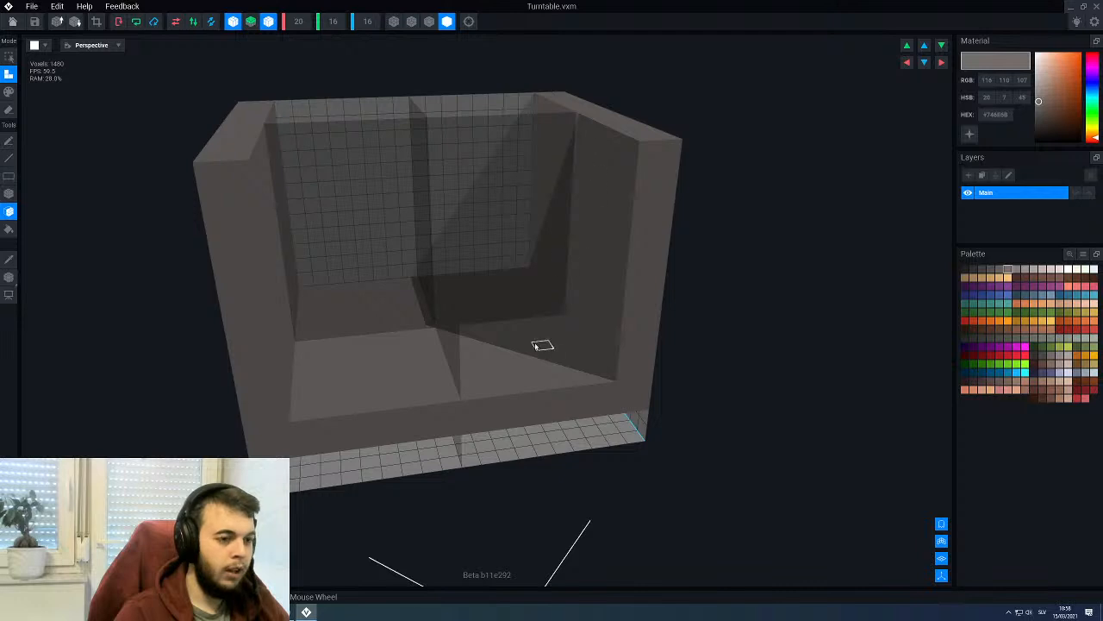
right_drag(567, 293, 481, 332)
click(13, 21)
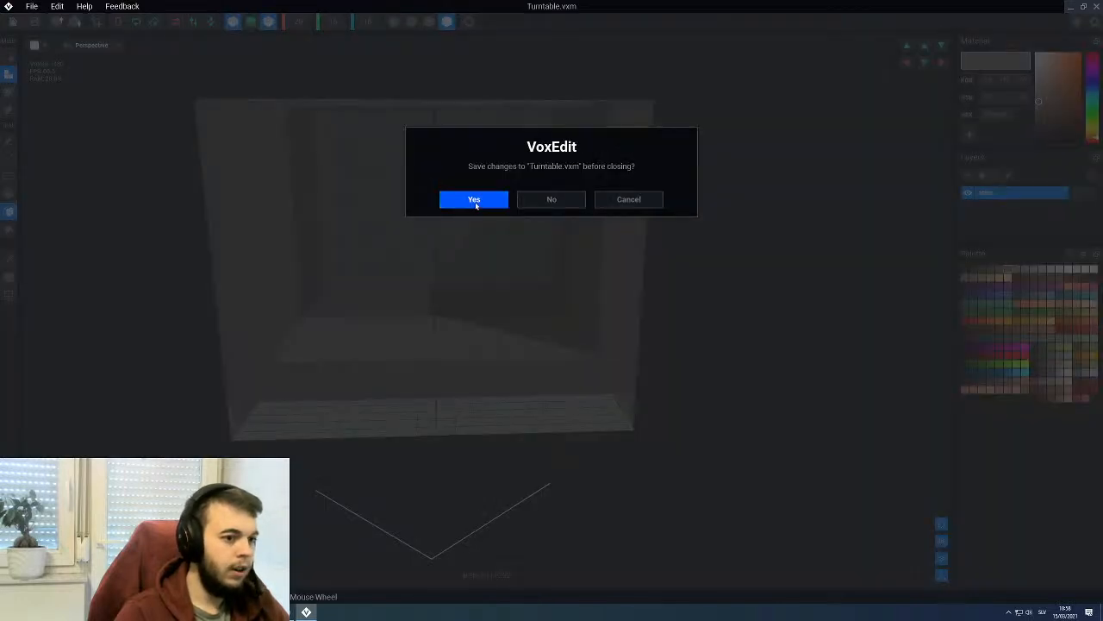
click(475, 202)
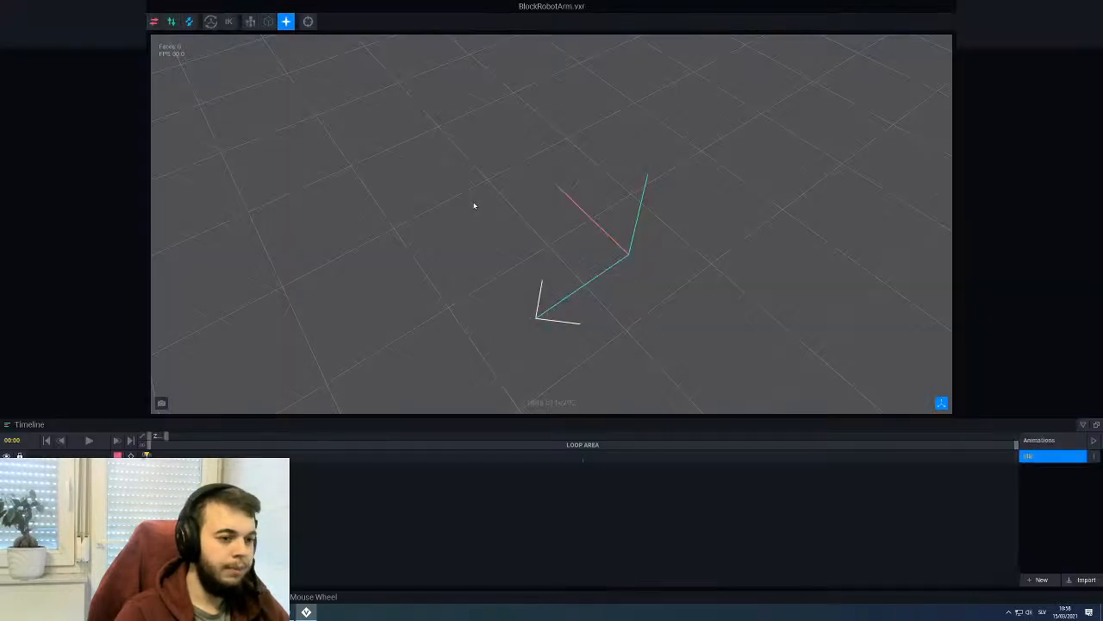
right_drag(627, 204, 660, 199)
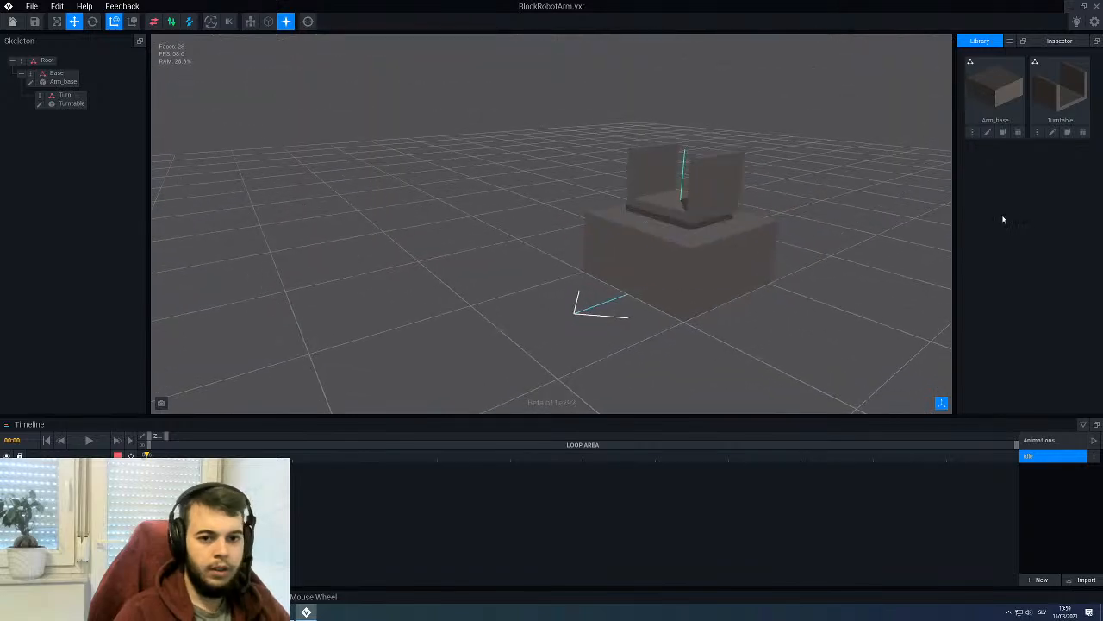
Step: Clone the Turntable model from the library as Arm0 and open the copy for editing
click(1068, 133)
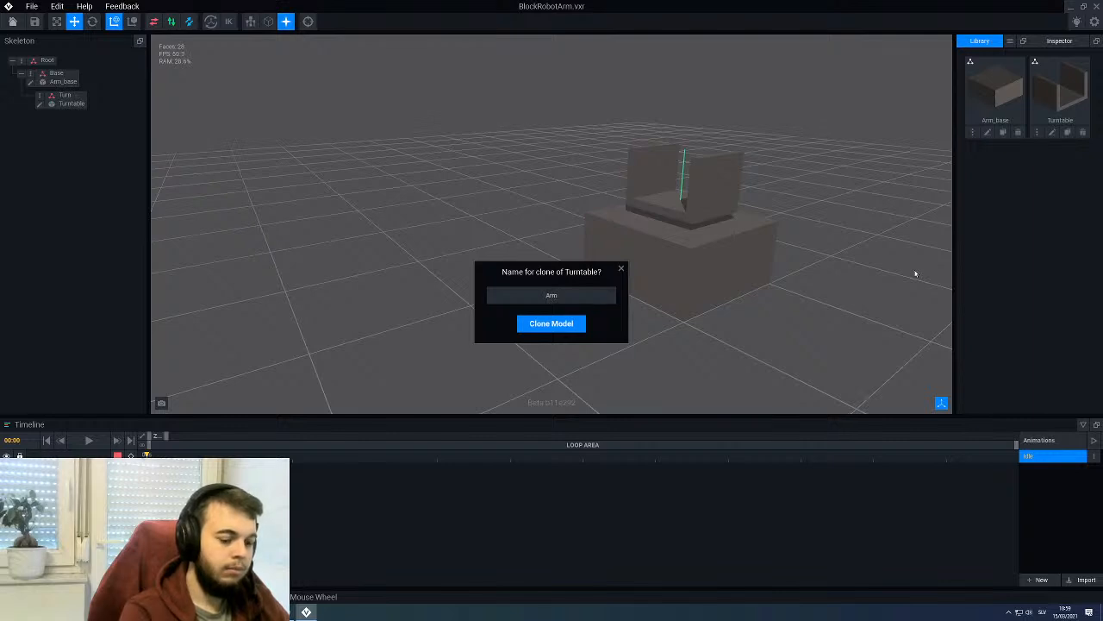
key(Return)
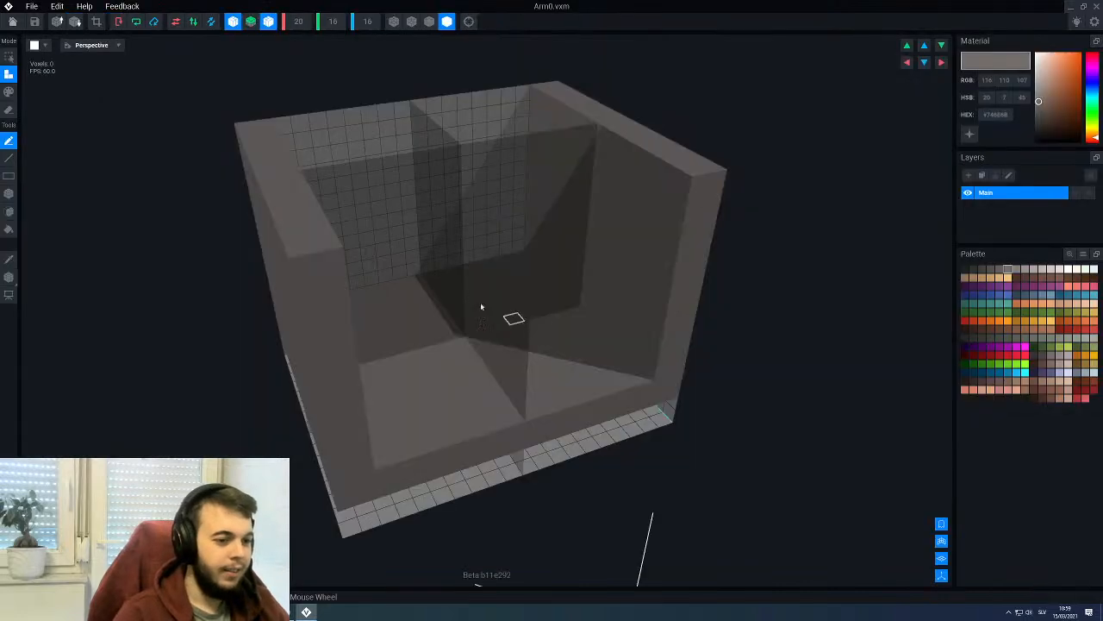
right_drag(466, 280, 605, 265)
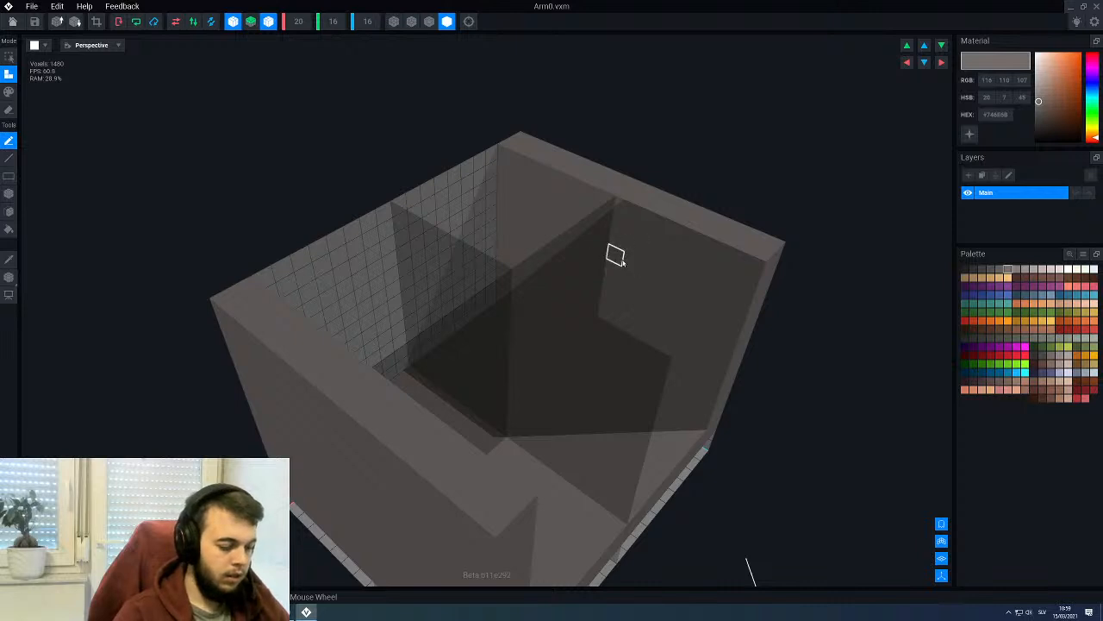
right_drag(618, 240, 622, 242)
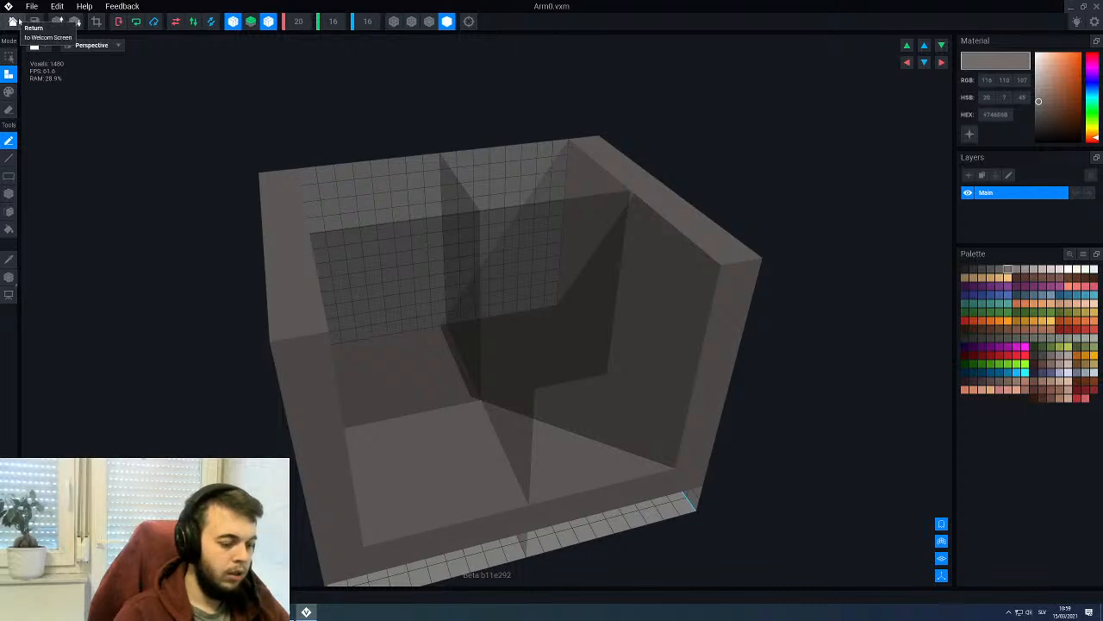
Step: Set the volume's Y height to 32 voxels and fill the space between the side walls to the top with symmetric boxes
click(9, 194)
drag(370, 536, 472, 157)
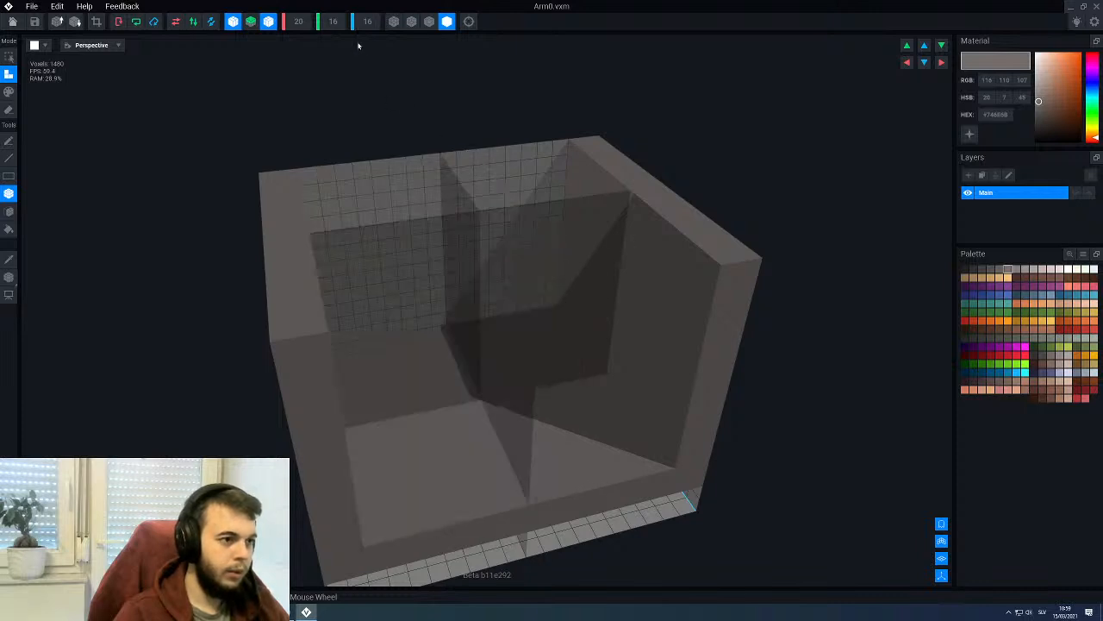
scroll(333, 22, up, 16)
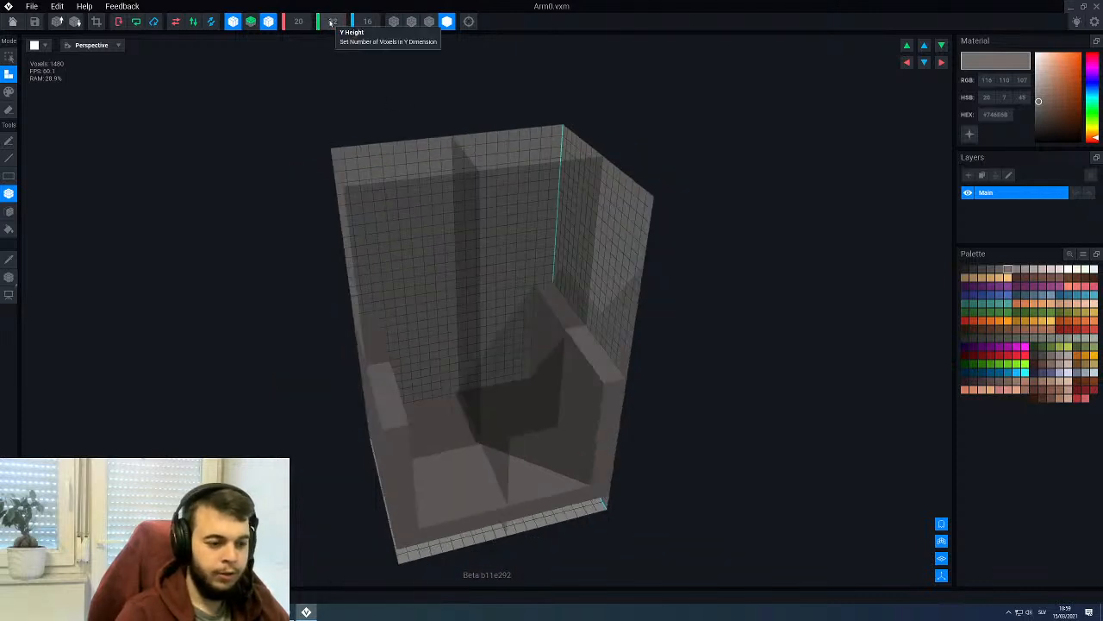
drag(437, 477, 440, 150)
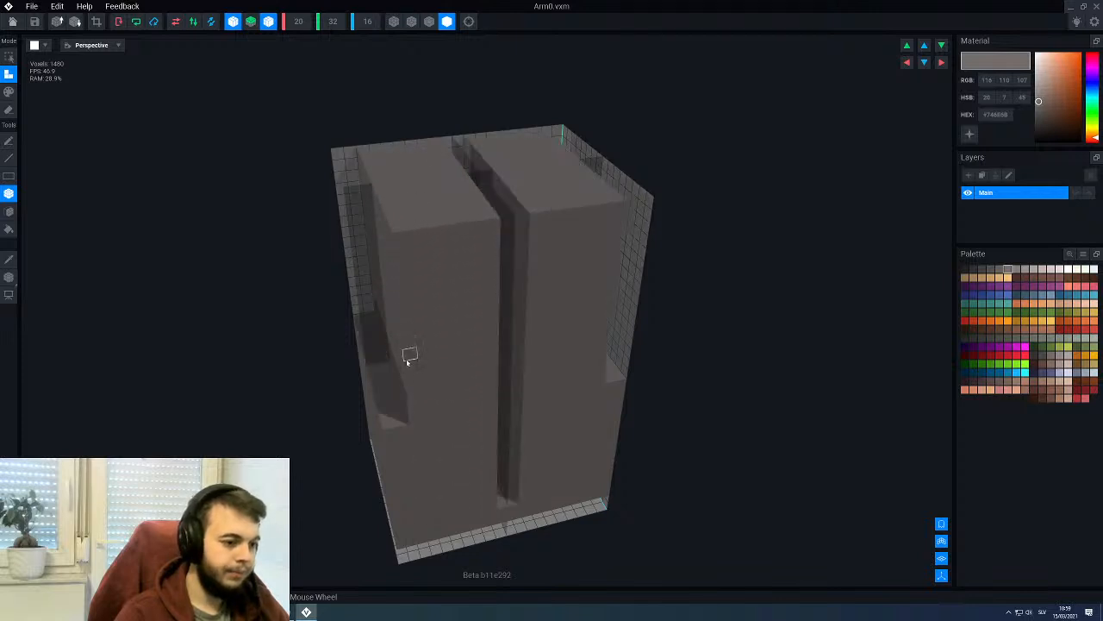
right_drag(406, 357, 418, 339)
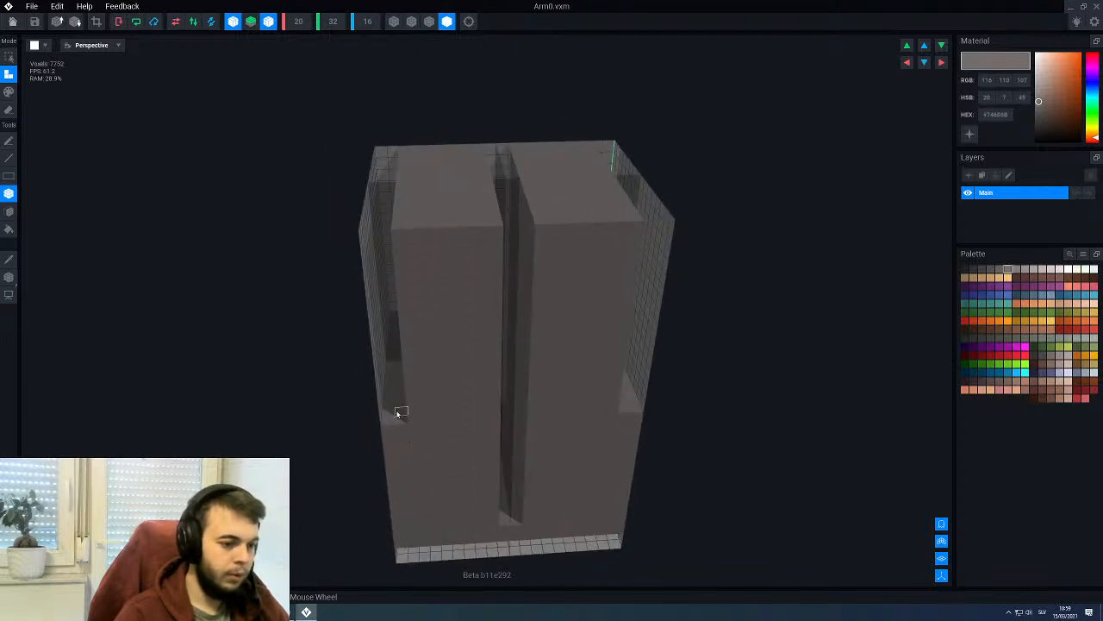
Step: Fill the vertical slot between the two tall blocks to join them into one solid column
right_drag(526, 346, 529, 342)
key(f)
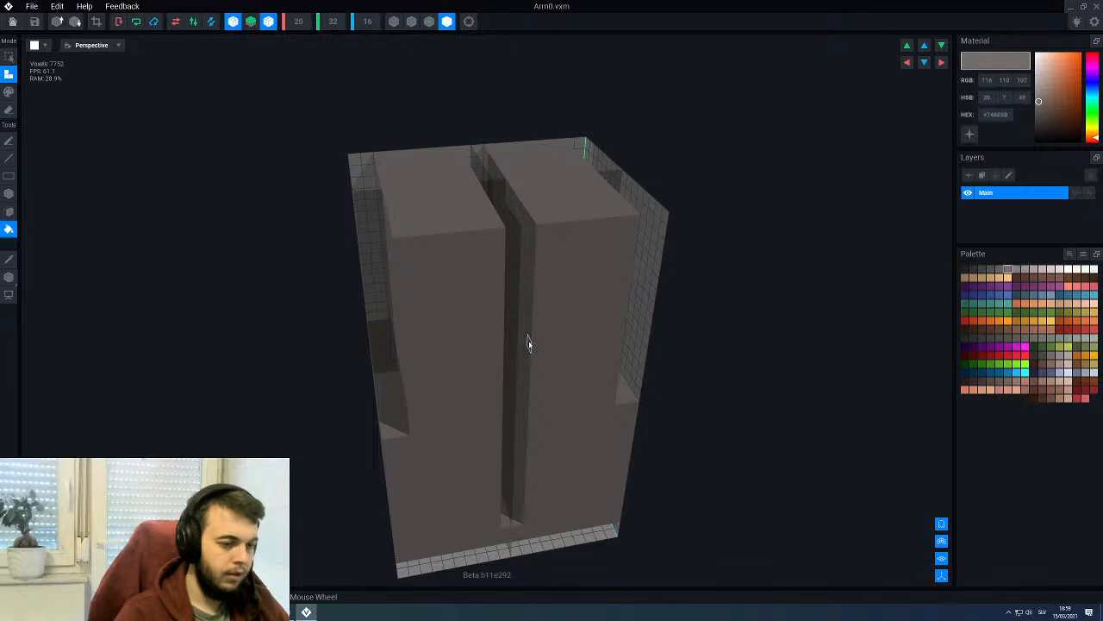
click(527, 343)
right_drag(468, 369, 434, 406)
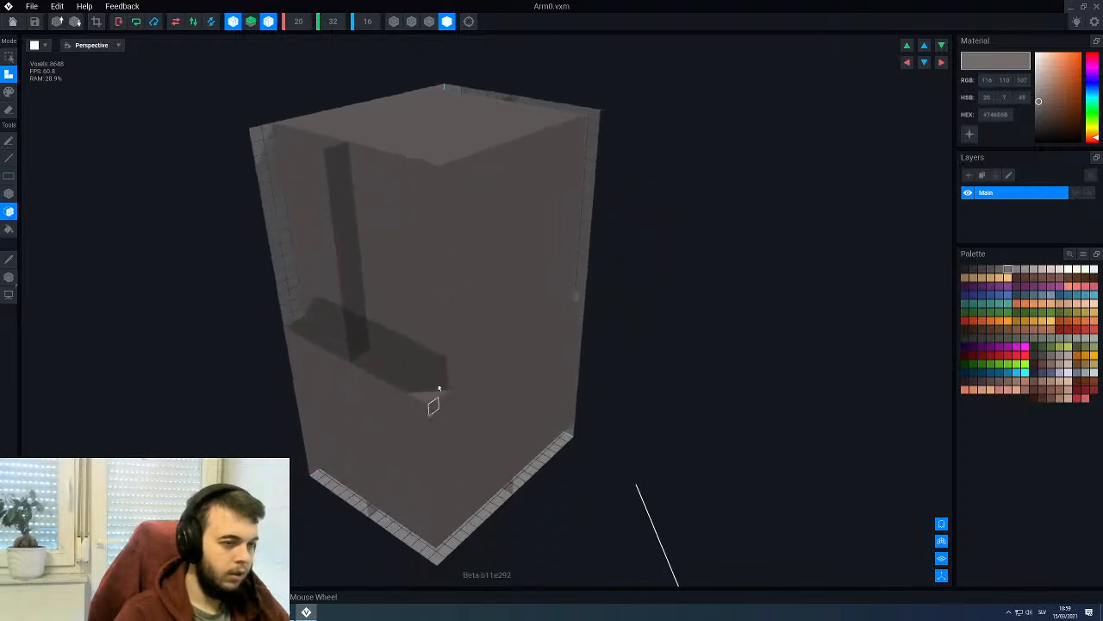
Step: Show voxel outlines and erase the protruding side walls and outer side layers with the Face tool, leaving a narrower straight column
click(430, 21)
key(e)
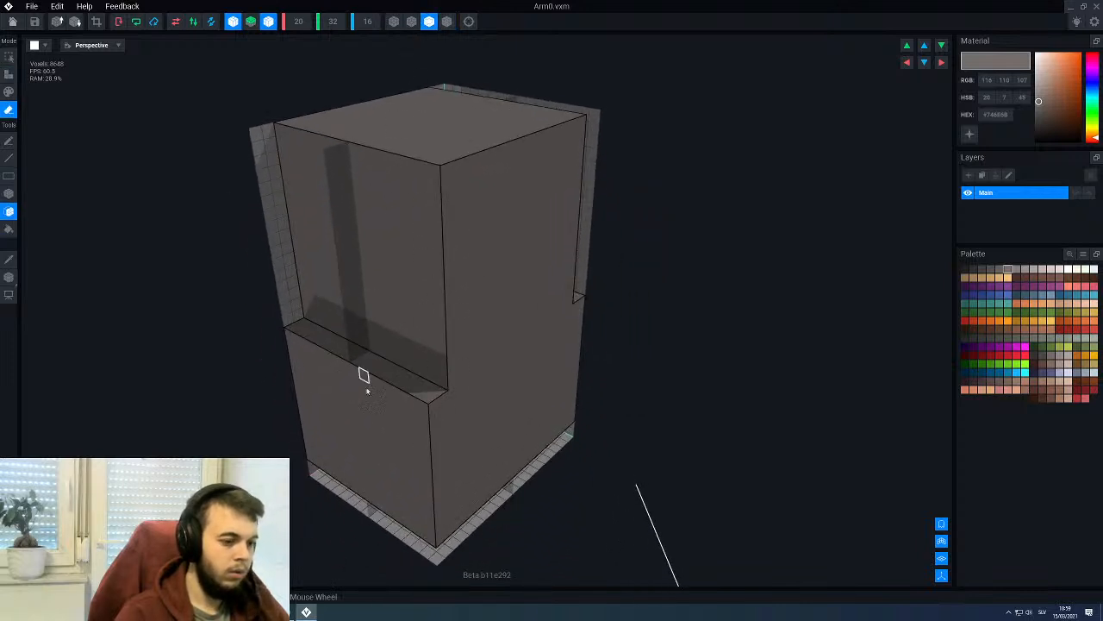
click(380, 420)
click(393, 432)
right_drag(423, 394, 394, 396)
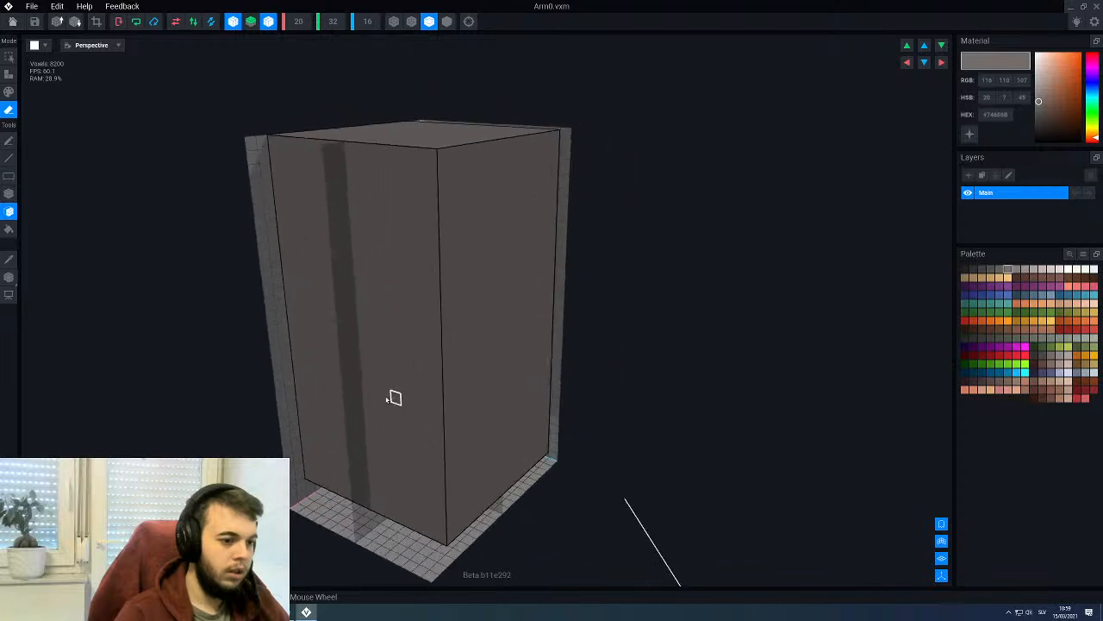
click(398, 466)
right_drag(451, 376, 470, 374)
click(454, 371)
mouse_move(399, 320)
right_down()
mouse_move(429, 330)
mouse_move(395, 305)
right_up()
click(425, 317)
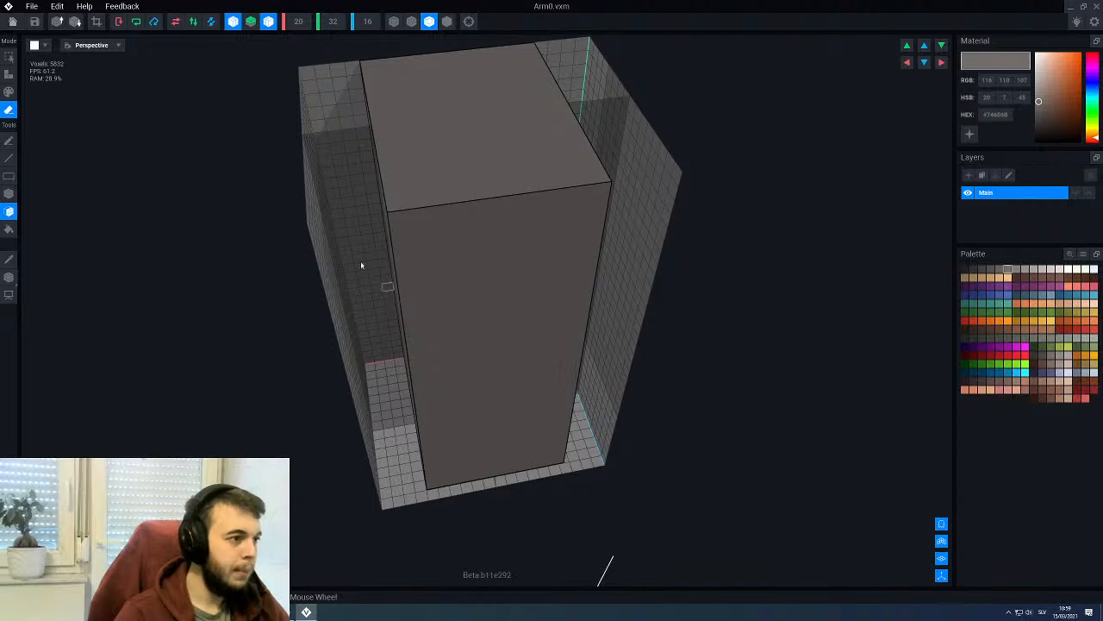
Step: Crop the volume to the remaining voxels and set its Z depth to 12
click(95, 21)
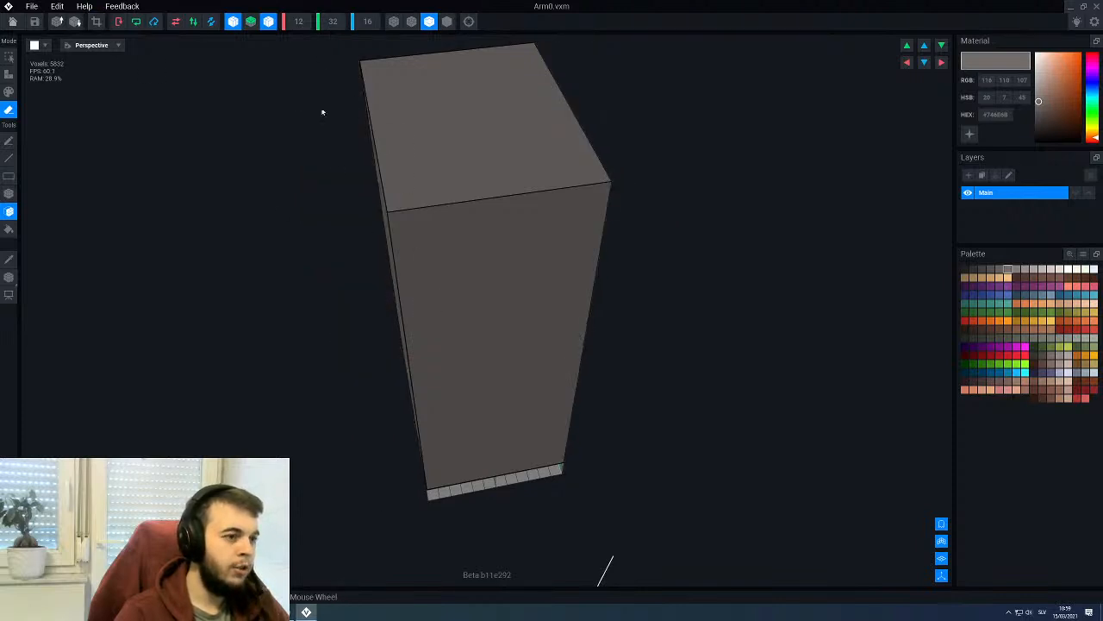
scroll(365, 23, down, 4)
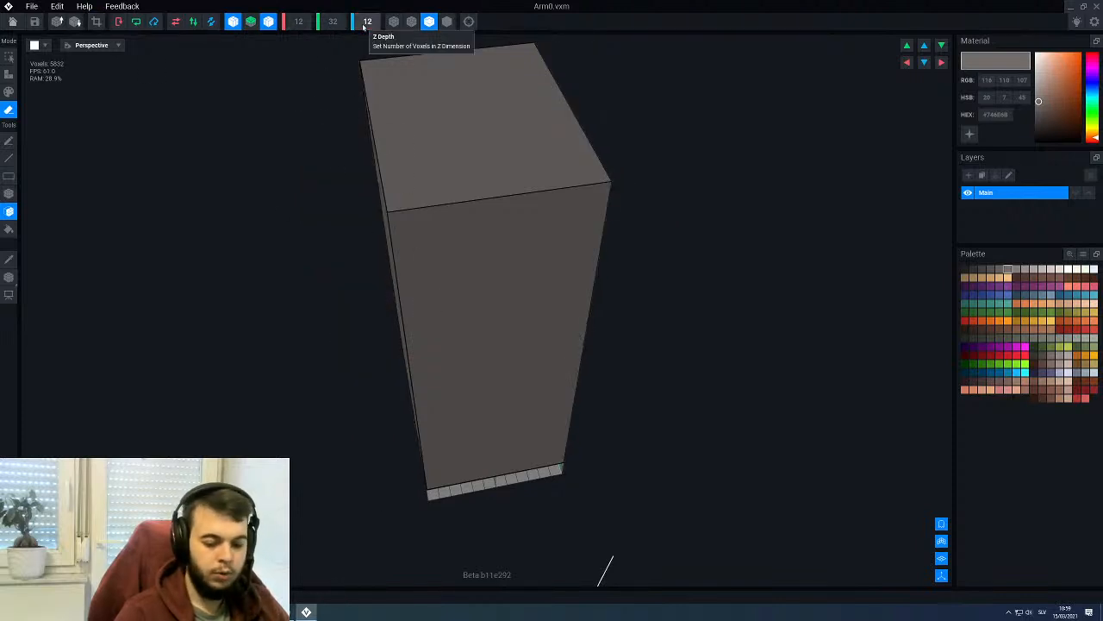
key(Return)
Step: Erase the small leftover block on the underside of the column with the Face tool
right_drag(487, 384, 476, 343)
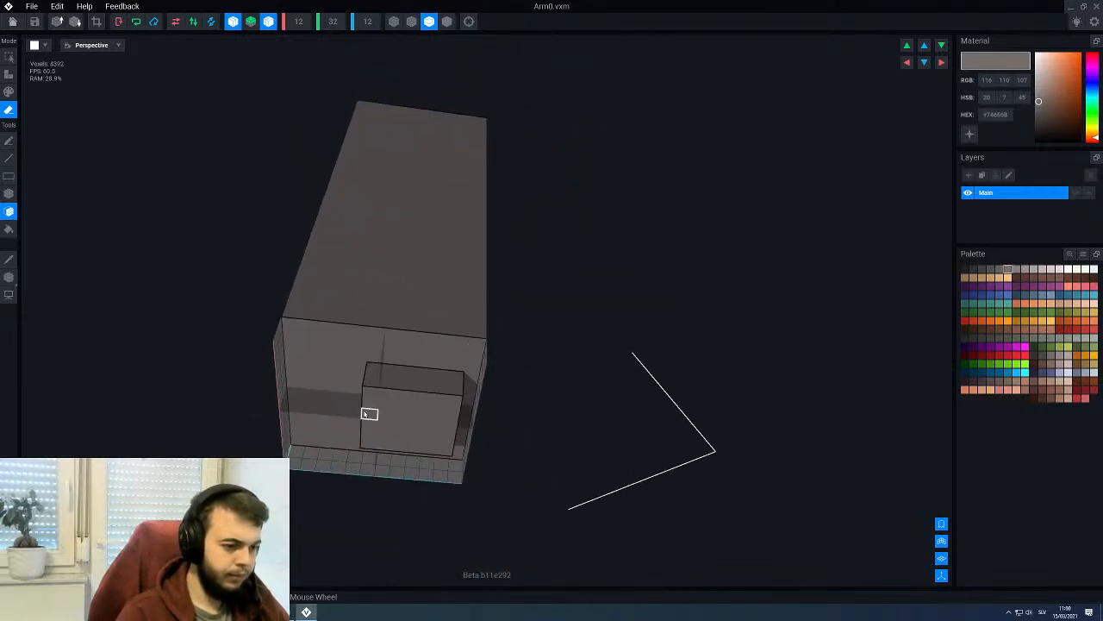
scroll(369, 414, up, 2)
right_drag(365, 429, 352, 429)
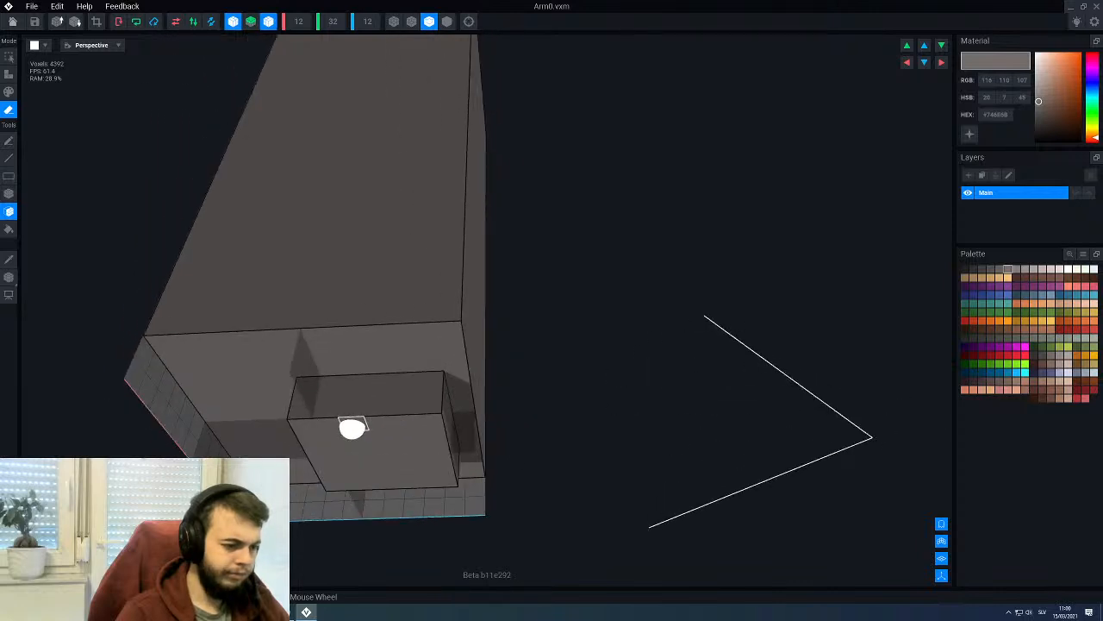
scroll(368, 428, up, 2)
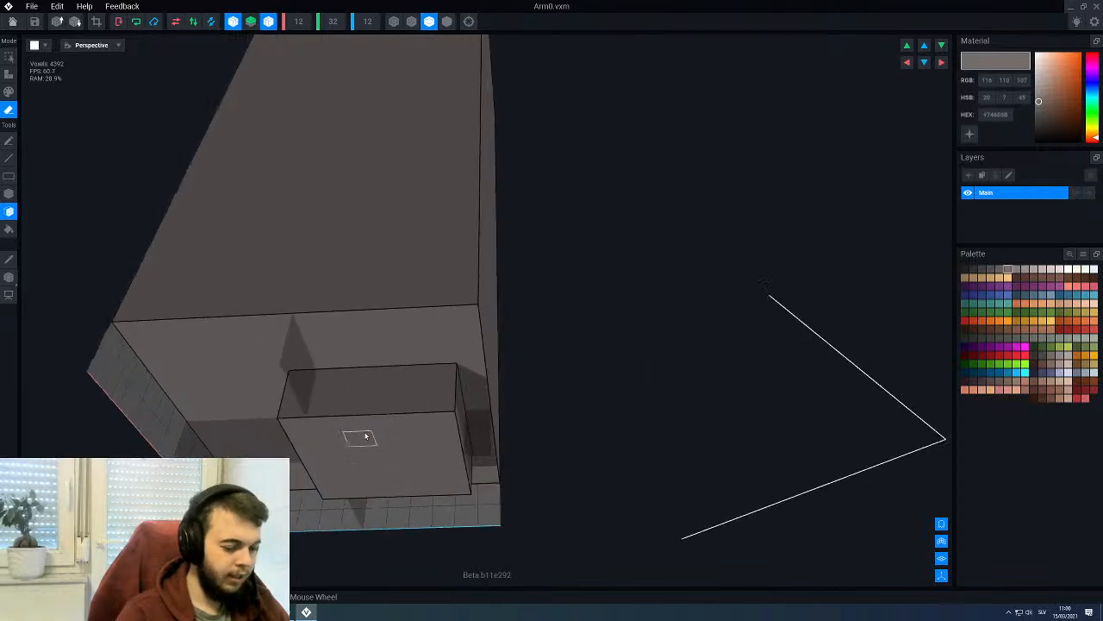
scroll(372, 418, down, 4)
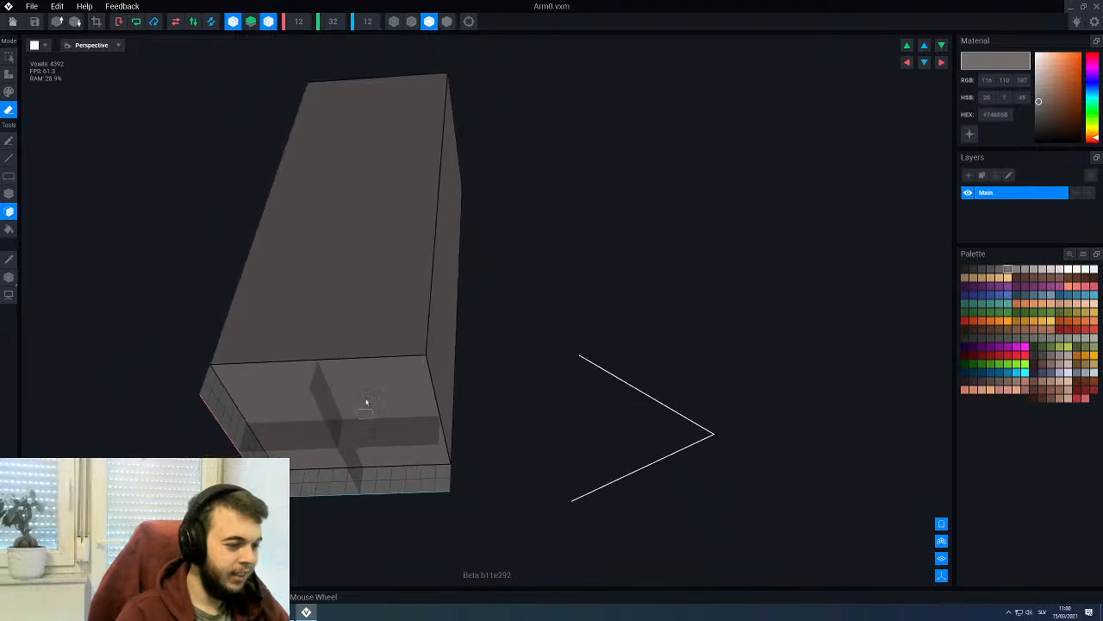
middle_drag(362, 359, 360, 363)
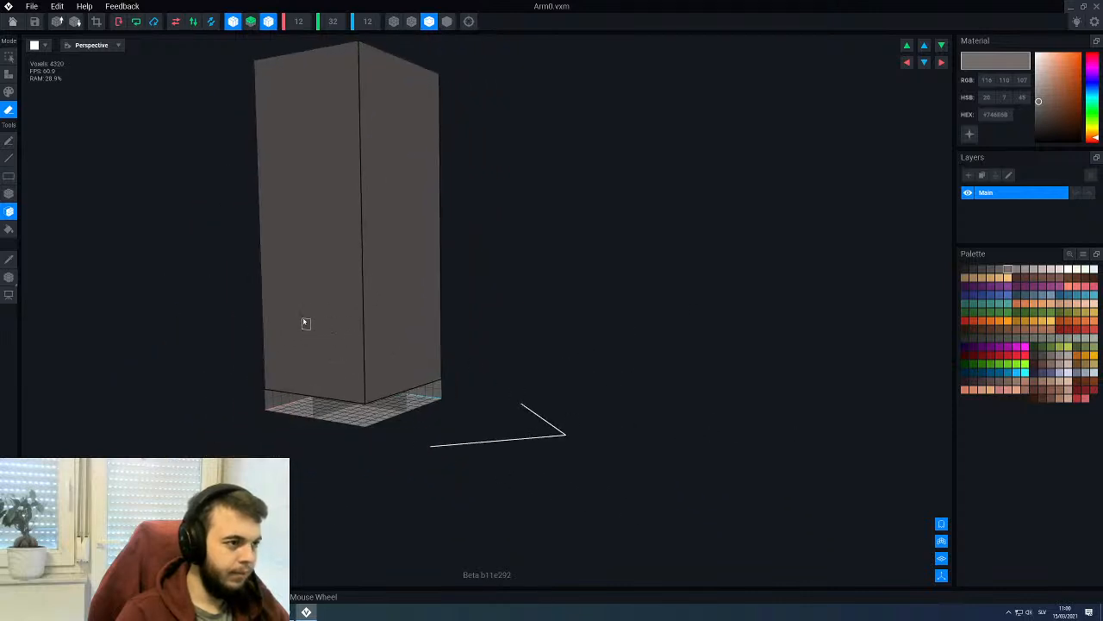
Step: Try to fill the empty space beneath the column in attach mode
key(a)
key(g)
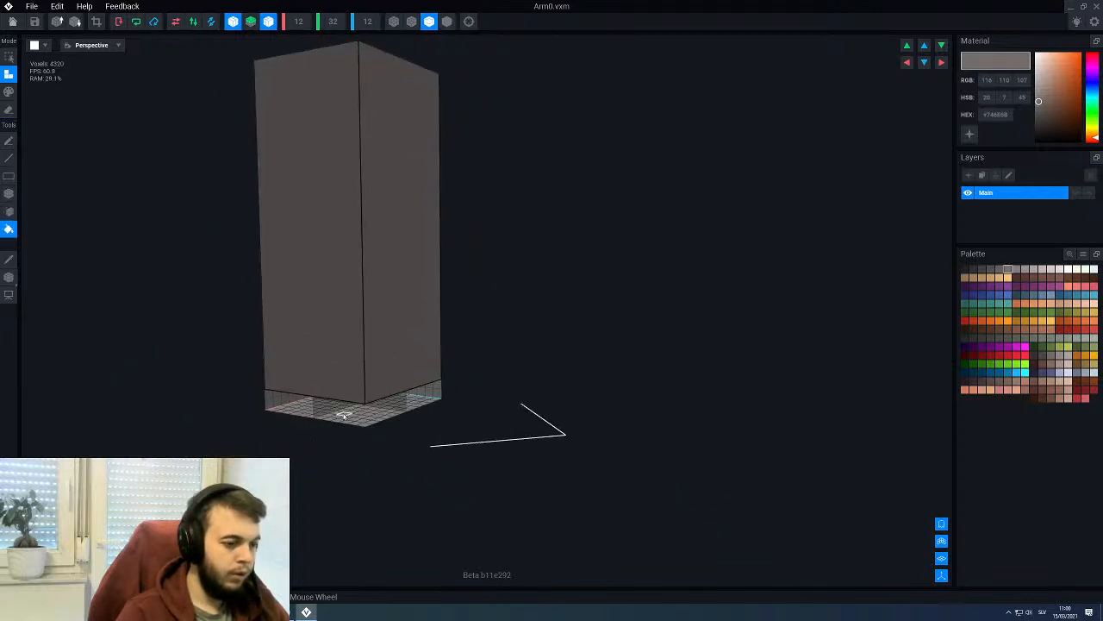
click(346, 416)
Step: Show the Arm0 model's pivot and shift it along the Z and X axes to the centre of the column
middle_drag(332, 431, 283, 177)
key(t)
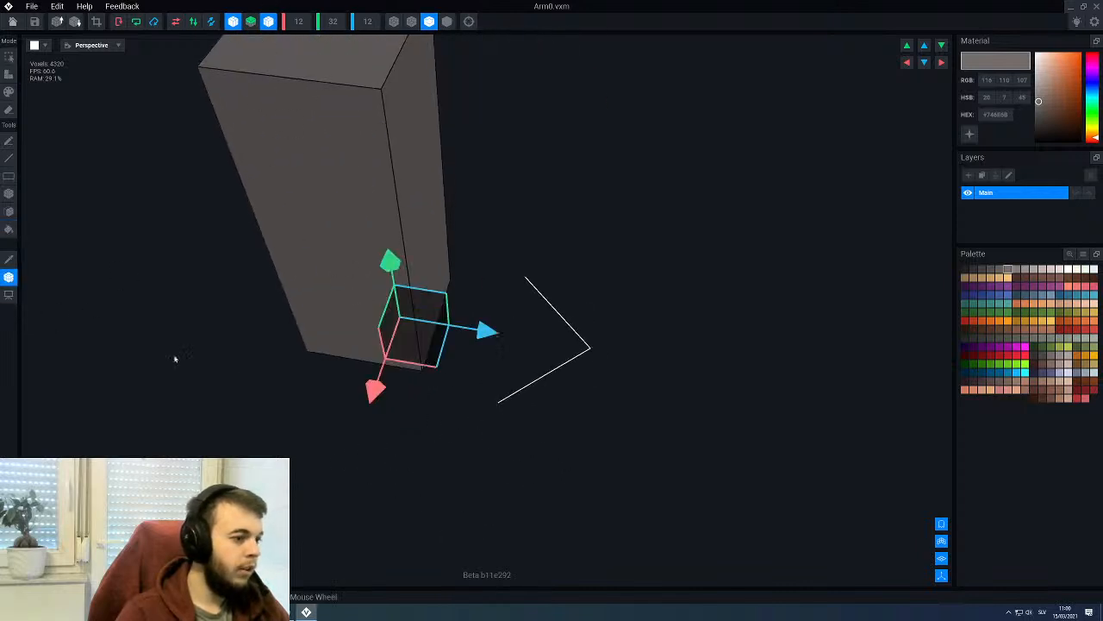
drag(498, 337, 479, 342)
drag(354, 386, 347, 390)
right_drag(347, 348, 234, 320)
middle_drag(234, 320, 336, 389)
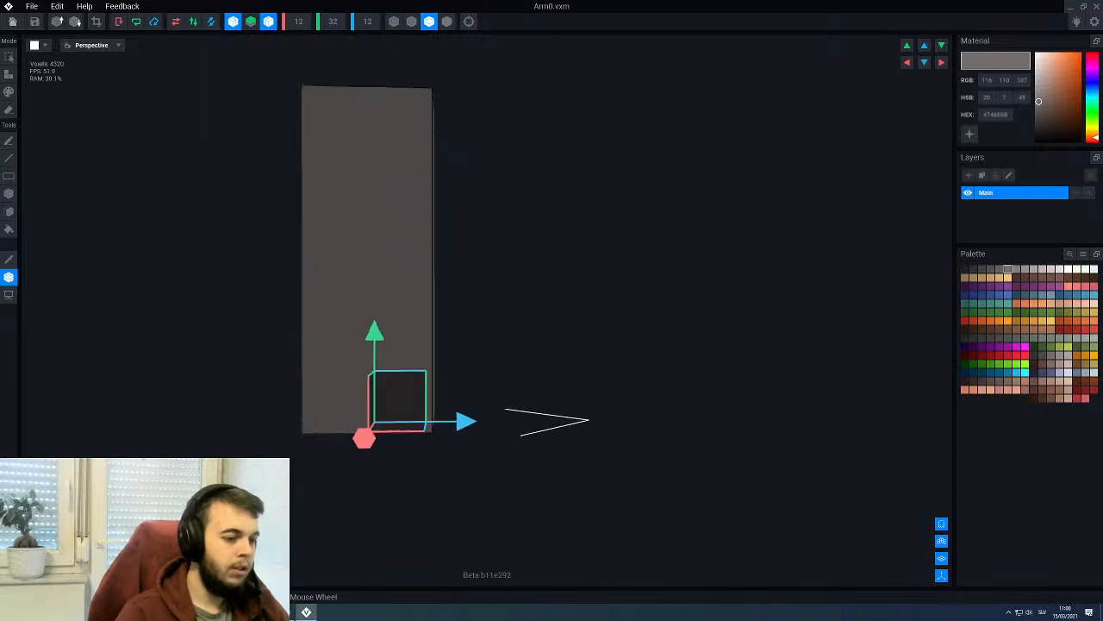
Step: Raise the pivot into the lower part of the column, save the Arm0 model and return to the rig
middle_drag(353, 328, 437, 356)
scroll(465, 367, up, 2)
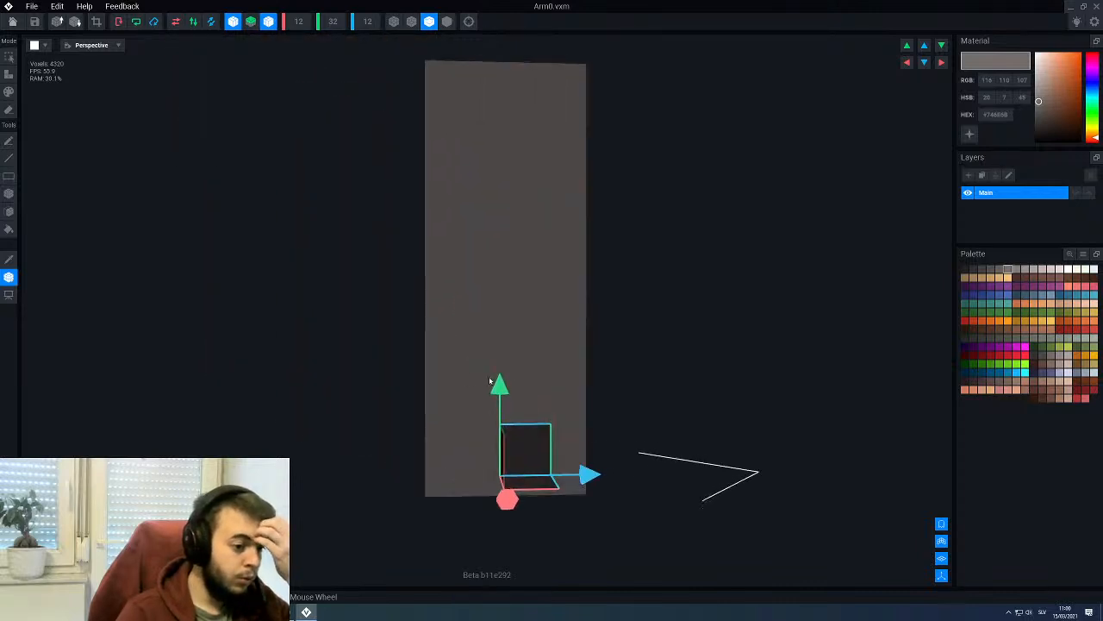
drag(498, 382, 505, 316)
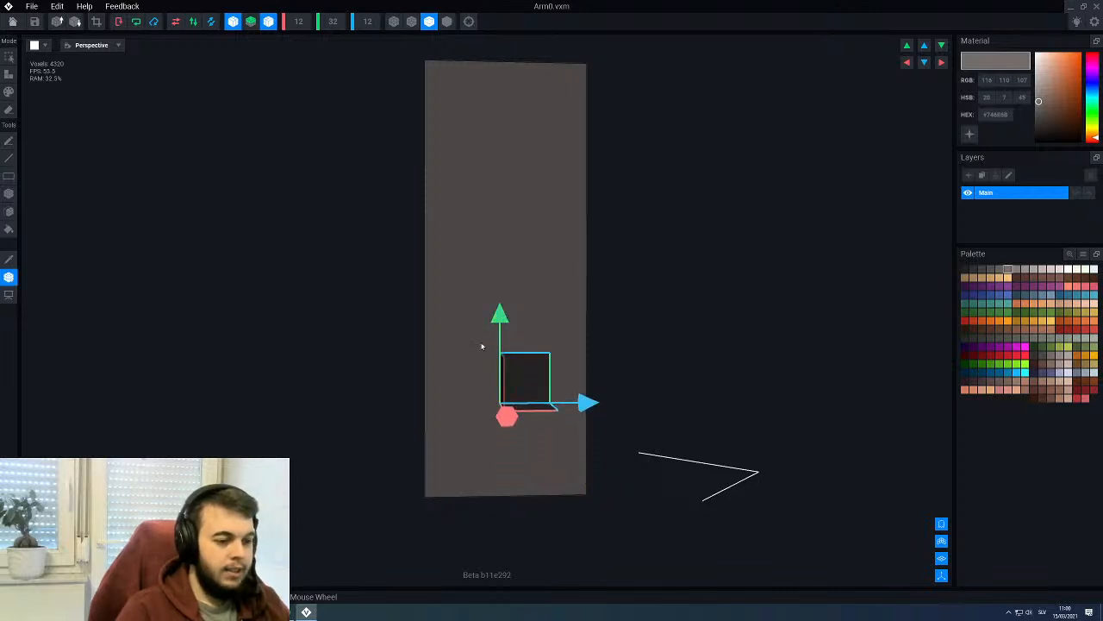
right_drag(483, 347, 481, 343)
click(12, 22)
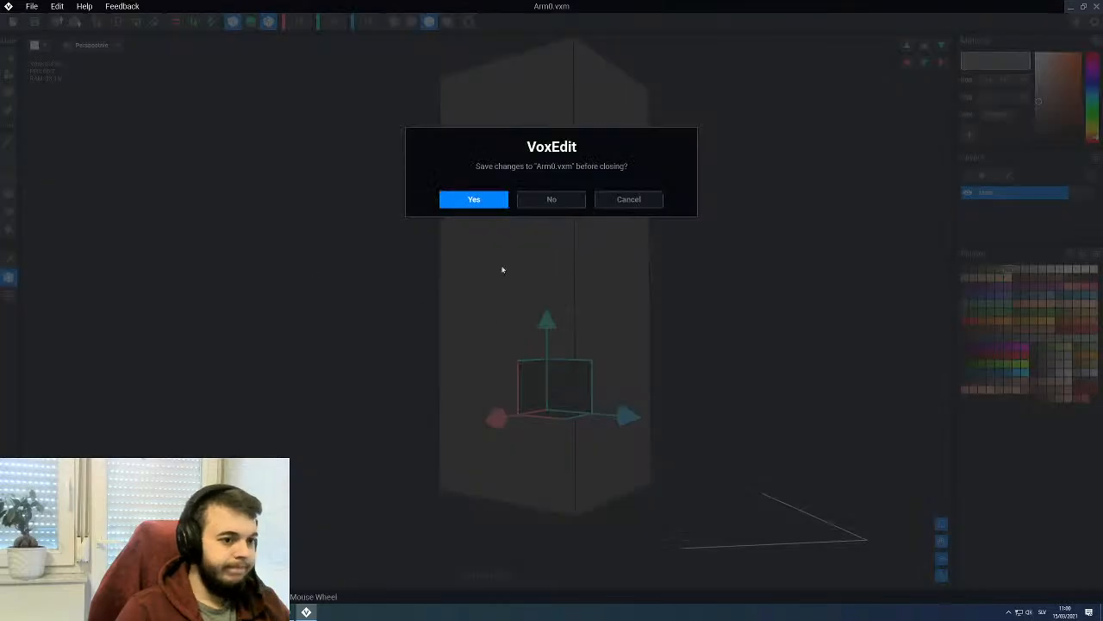
click(474, 199)
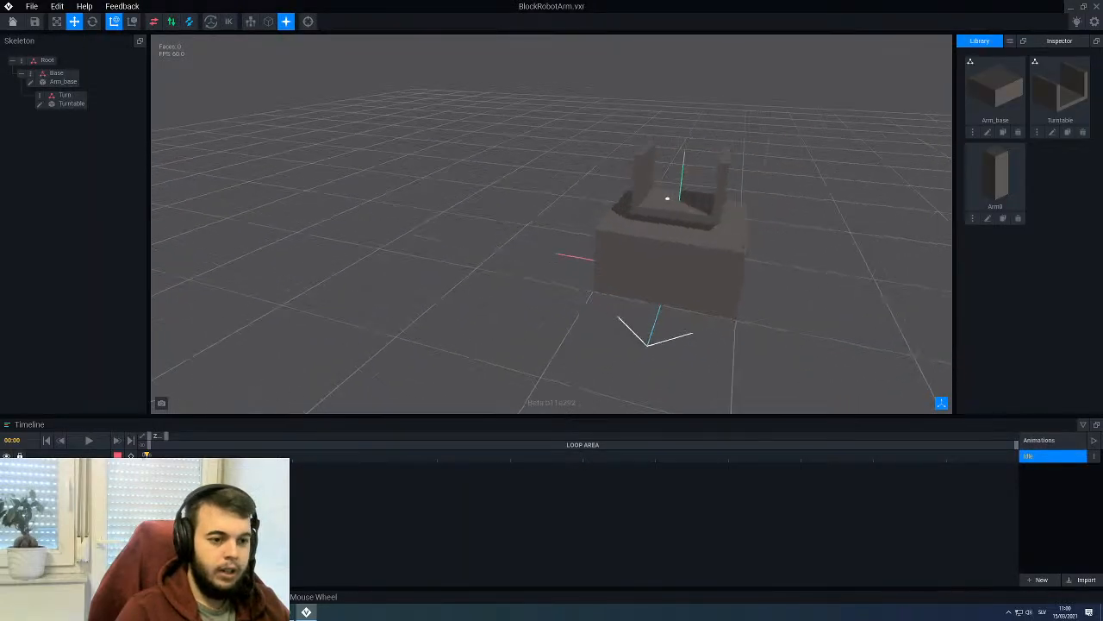
Step: Add a child node named Arm0 under the Turn node in the skeleton
click(695, 209)
click(695, 210)
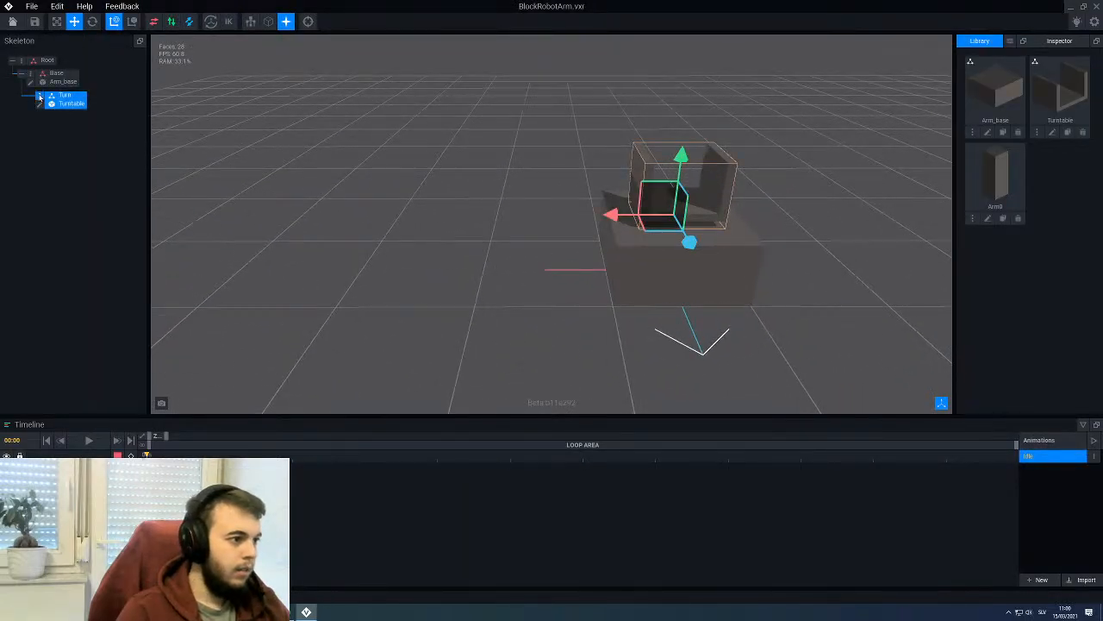
right_click(39, 97)
click(62, 117)
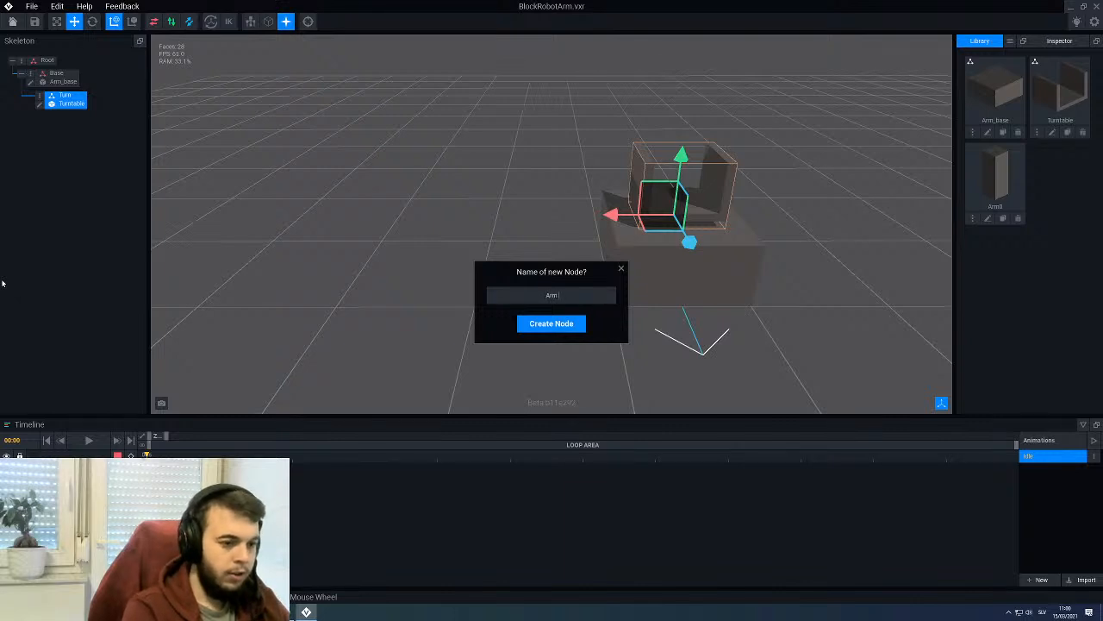
text(Arm0)
key(Return)
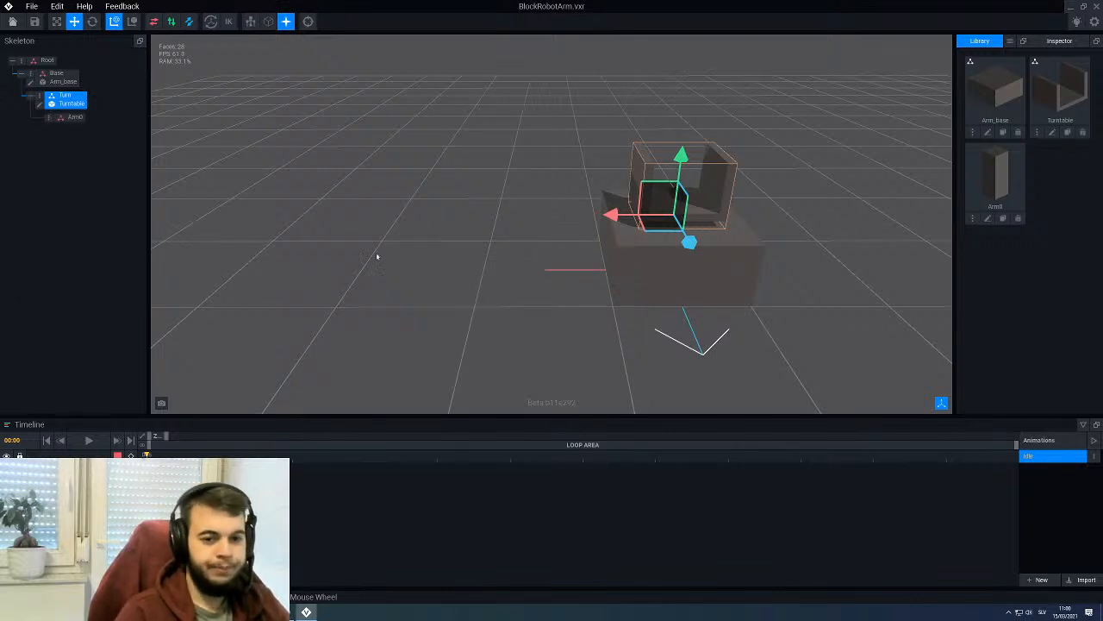
Step: Attach the Arm0 model from the library to the Arm0 node and raise it along the Y axis between the turntable walls
drag(1015, 190, 70, 118)
right_drag(716, 263, 628, 280)
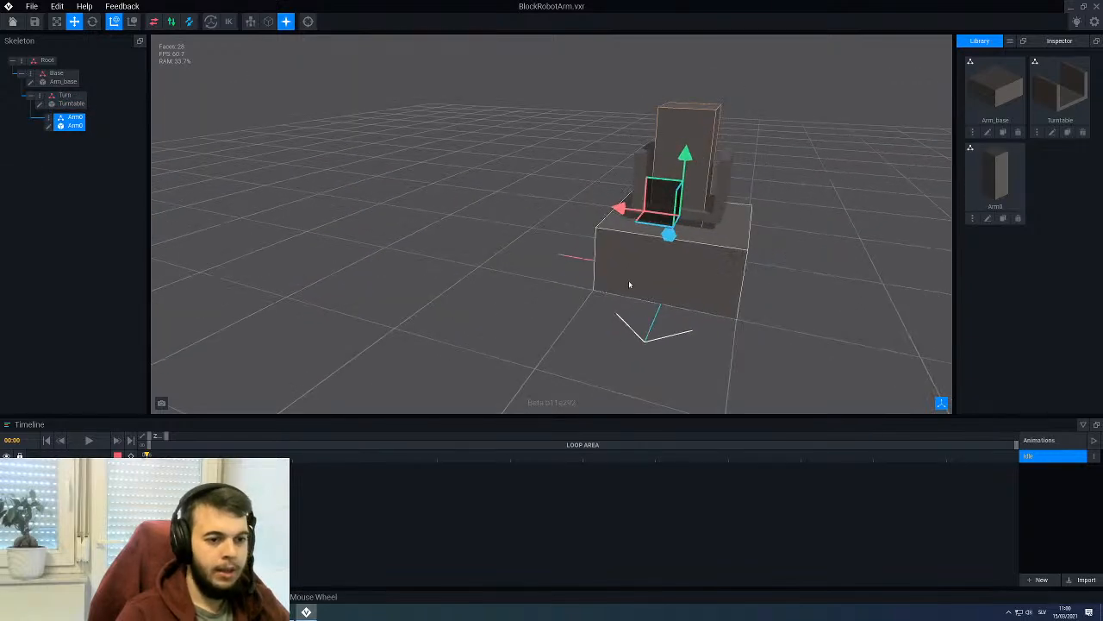
scroll(630, 278, up, 5)
drag(696, 175, 708, 60)
right_drag(650, 201, 651, 209)
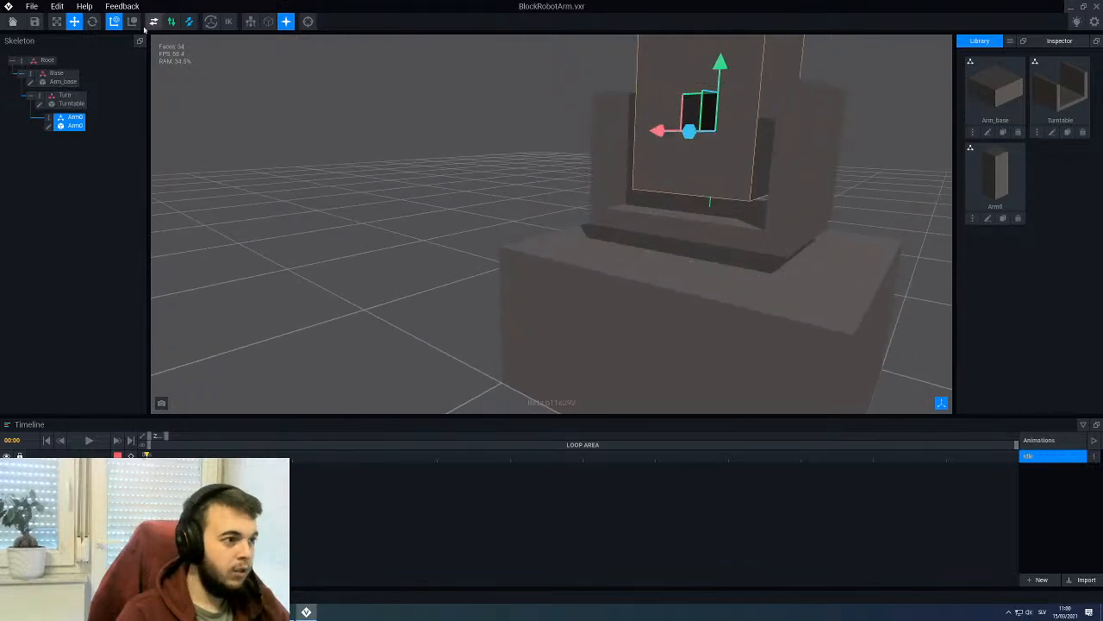
Step: Try out the Arm0 joint by rotating it about the X axis
click(92, 22)
scroll(618, 259, up, 3)
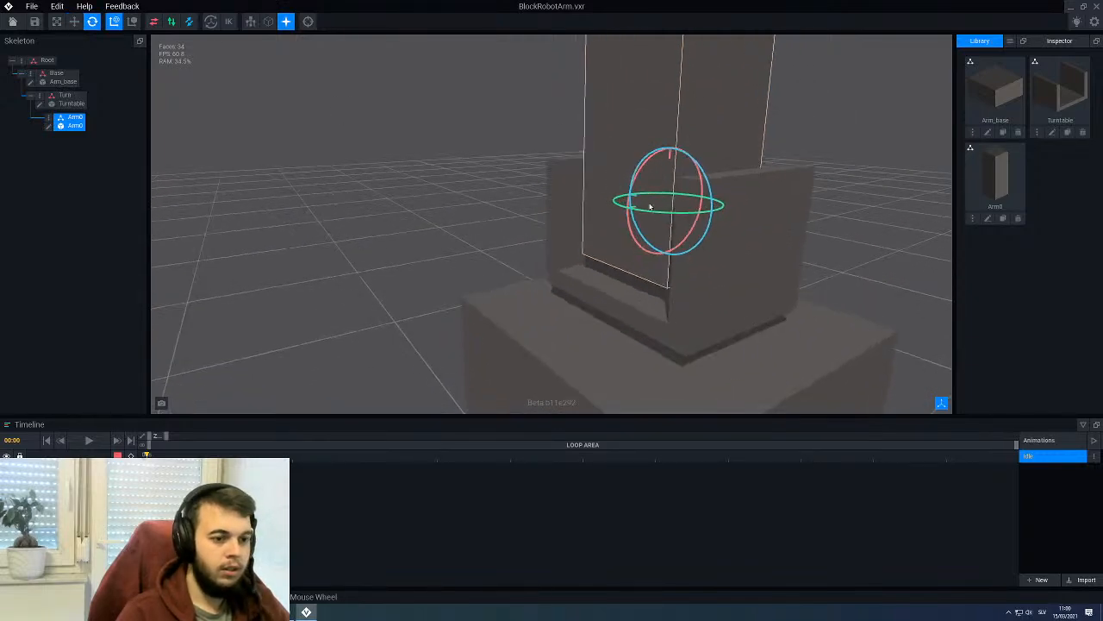
right_drag(616, 262, 618, 181)
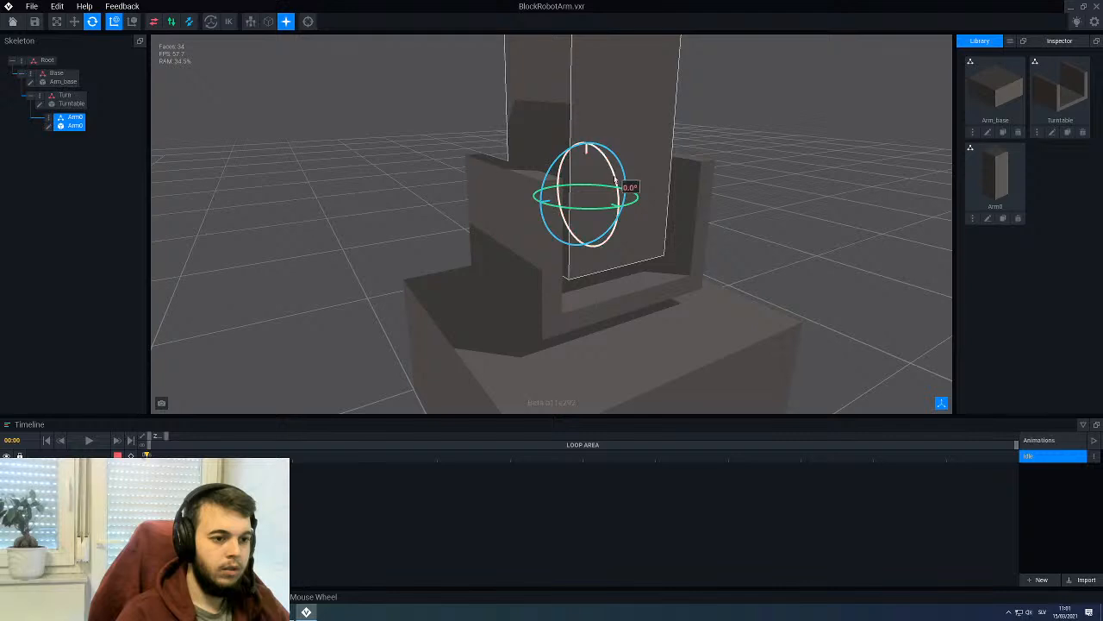
mouse_move(614, 175)
mouse_down()
mouse_move(570, 144)
mouse_move(584, 146)
mouse_move(604, 189)
mouse_up()
scroll(605, 188, down, 5)
right_drag(625, 215, 599, 220)
Step: Open the Turntable model for editing and place a small block centred on a side wall's inner face with the Box tool, X mirroring off
scroll(506, 216, up, 6)
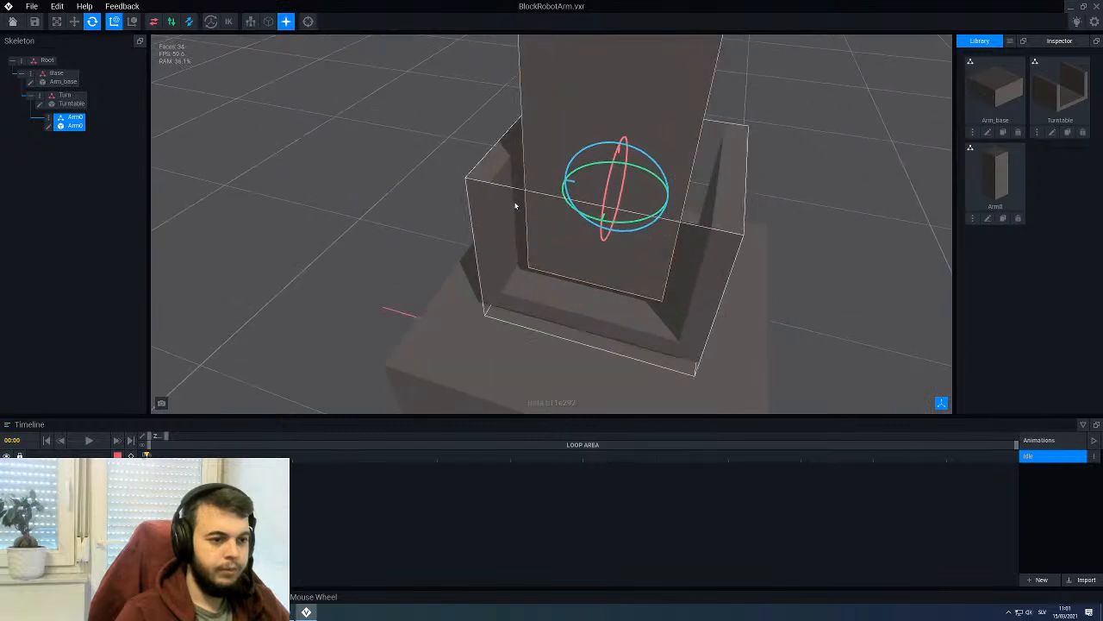
click(506, 216)
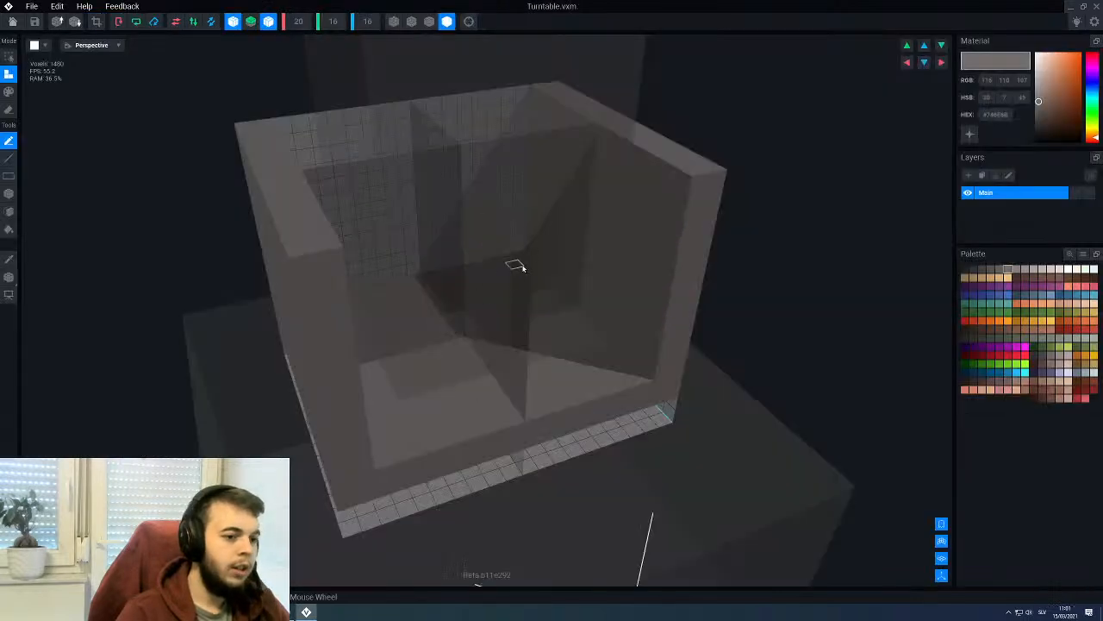
right_drag(517, 263, 549, 256)
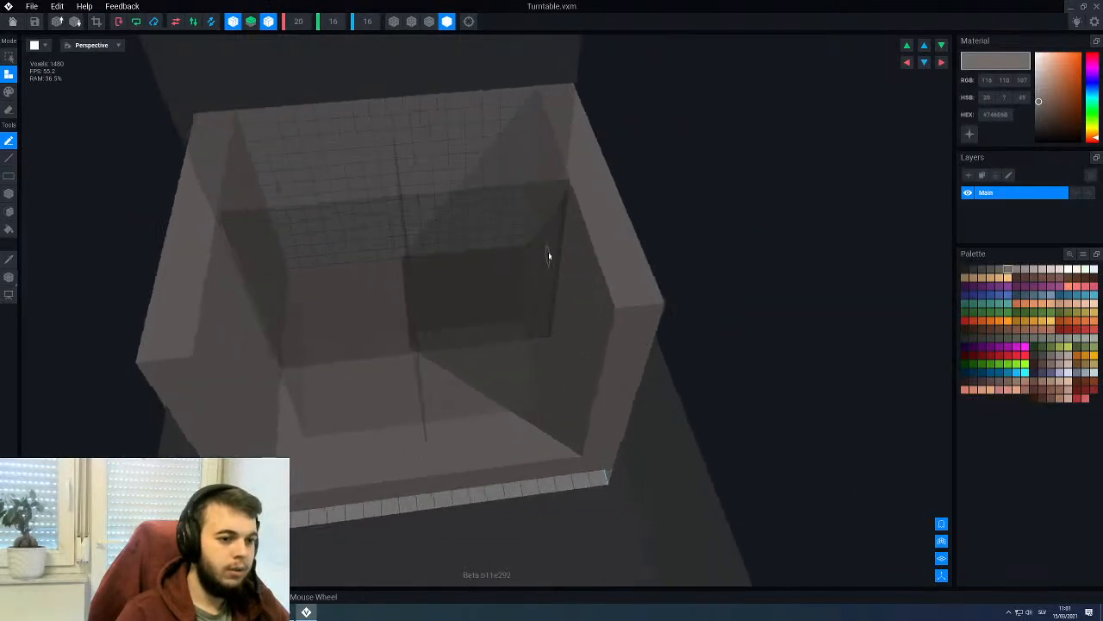
scroll(549, 256, up, 2)
scroll(634, 233, up, 4)
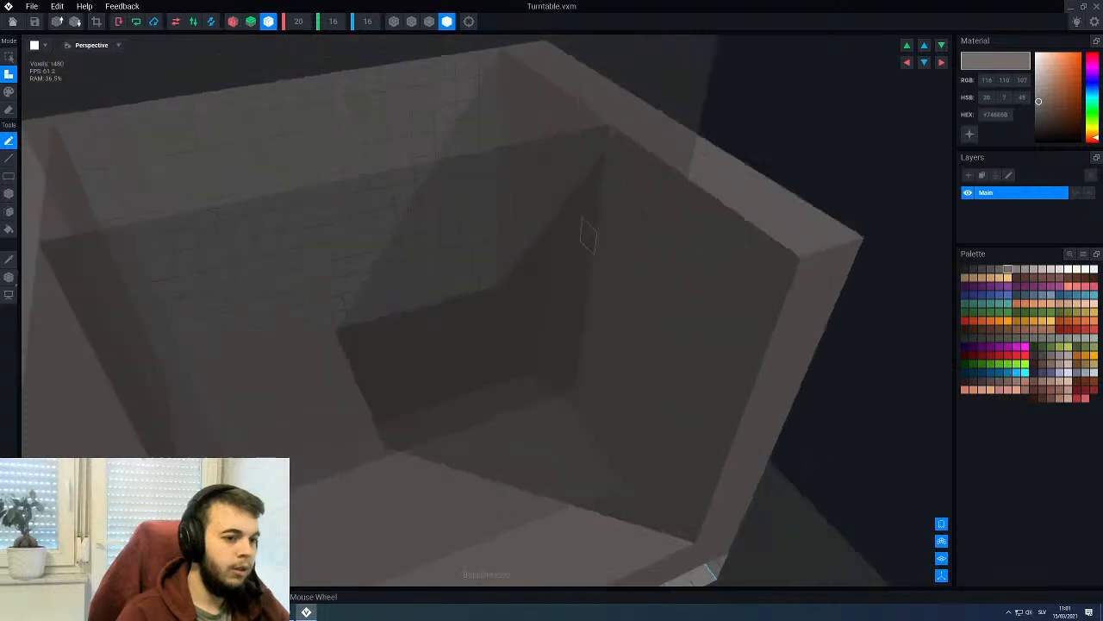
scroll(634, 233, down, 3)
scroll(633, 233, down, 2)
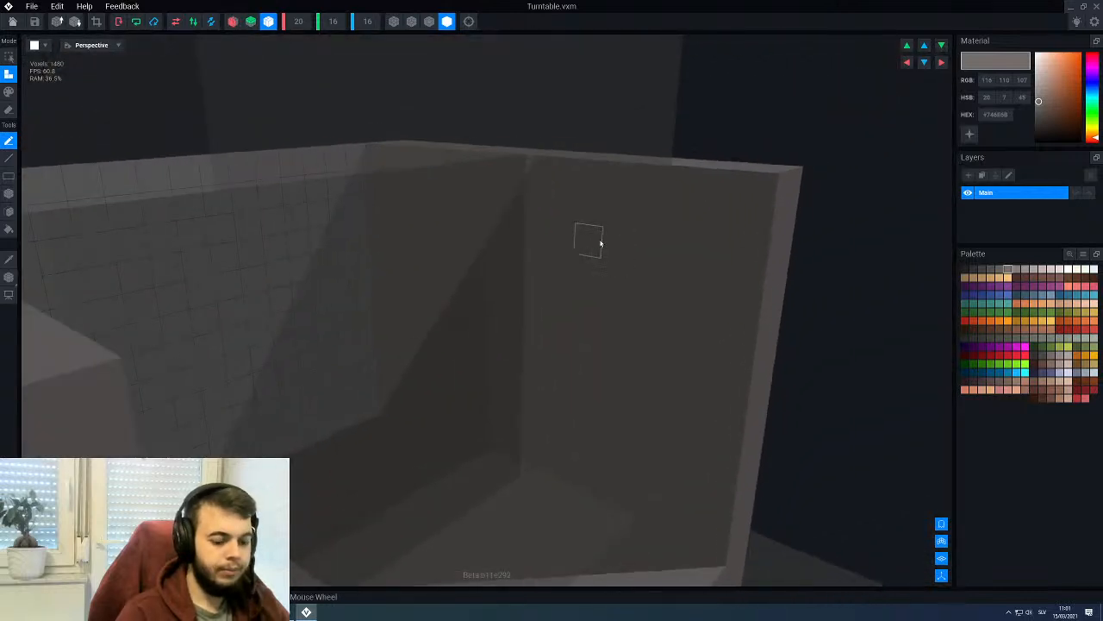
key(b)
mouse_move(531, 234)
right_down()
mouse_move(571, 229)
mouse_move(546, 232)
right_up()
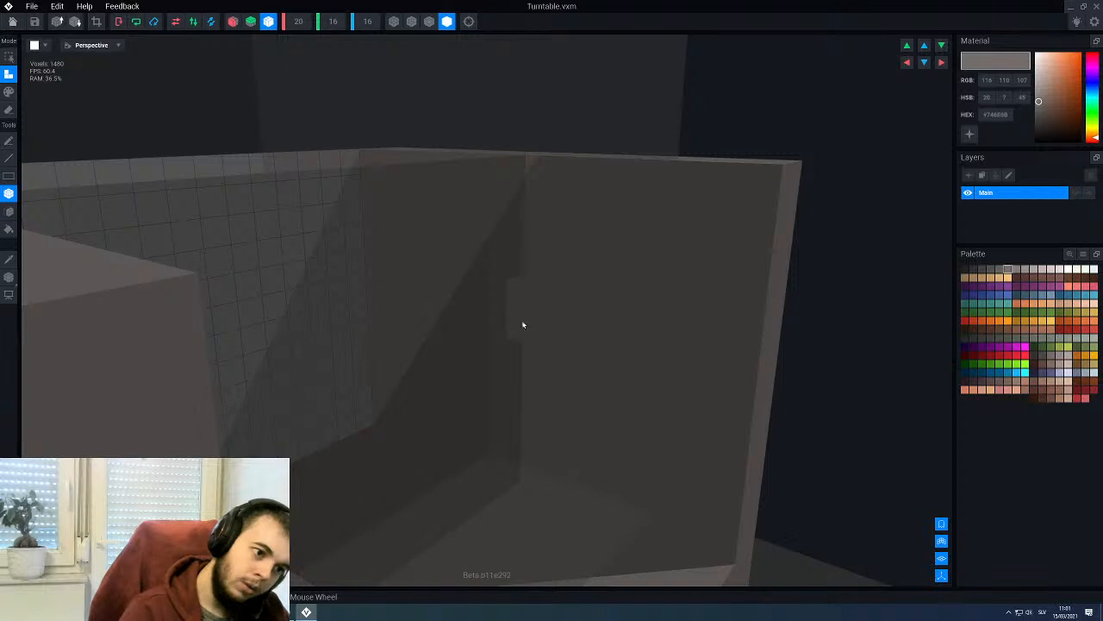
mouse_move(523, 324)
right_down()
mouse_move(534, 325)
mouse_move(516, 321)
right_up()
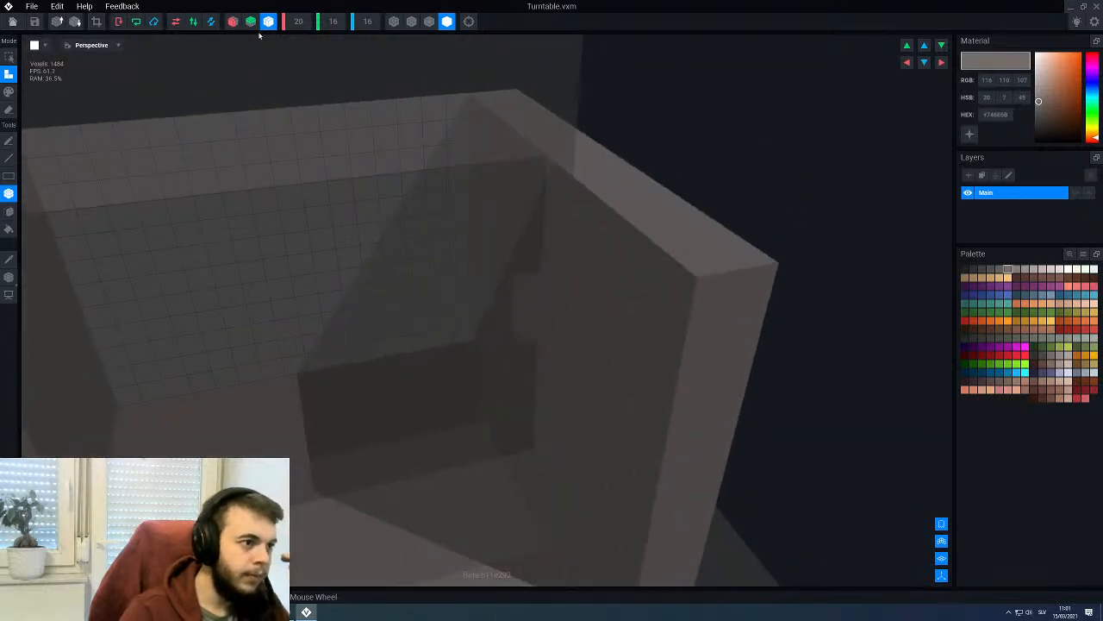
Step: Turn on X mirroring and pull matching blocks inward from both side walls with the Face tool in attach mode
click(233, 21)
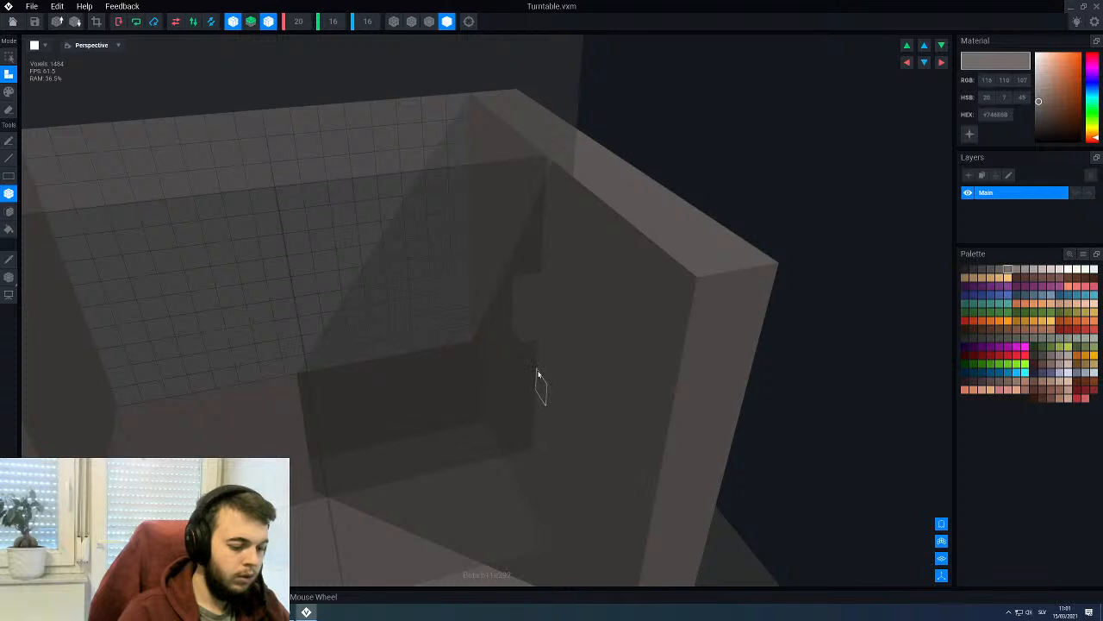
key(p)
scroll(291, 305, down, 5)
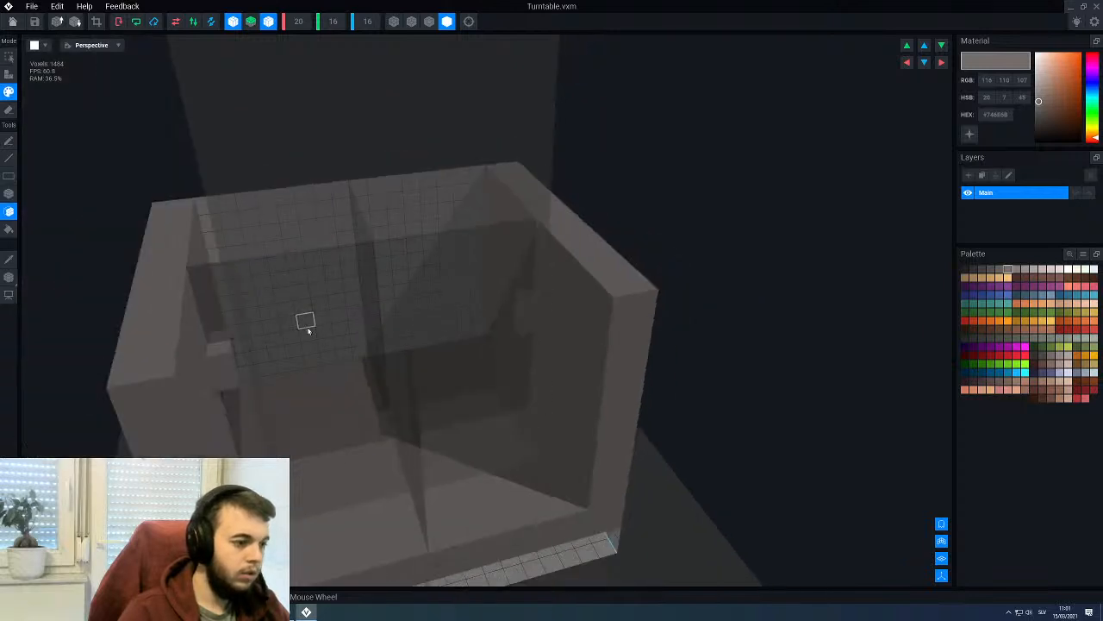
right_drag(303, 320, 273, 330)
scroll(276, 326, up, 5)
key(a)
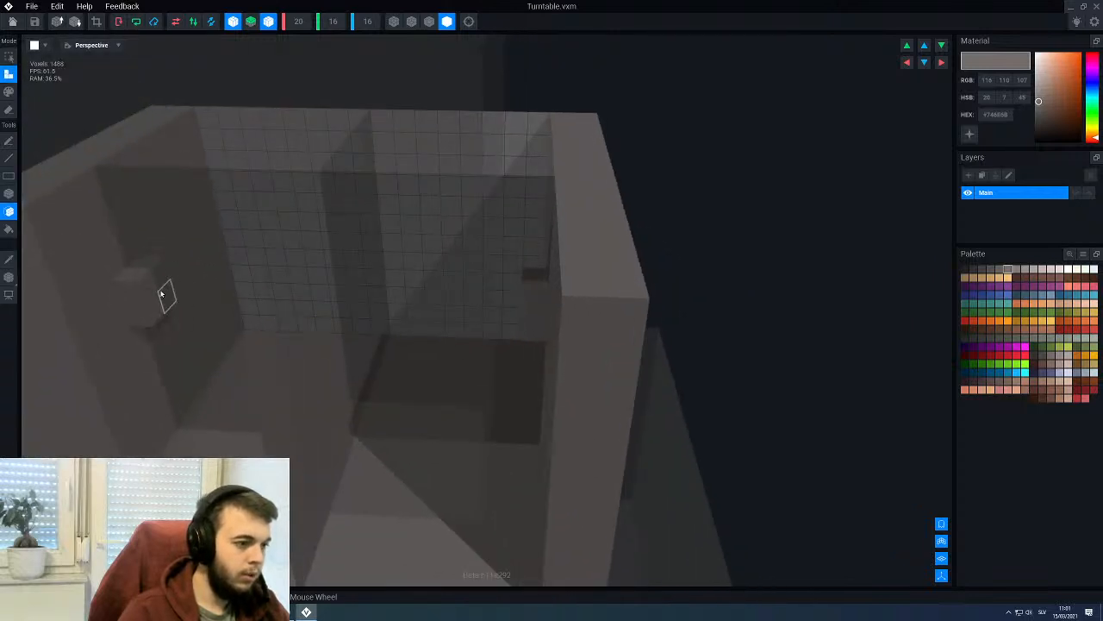
click(164, 294)
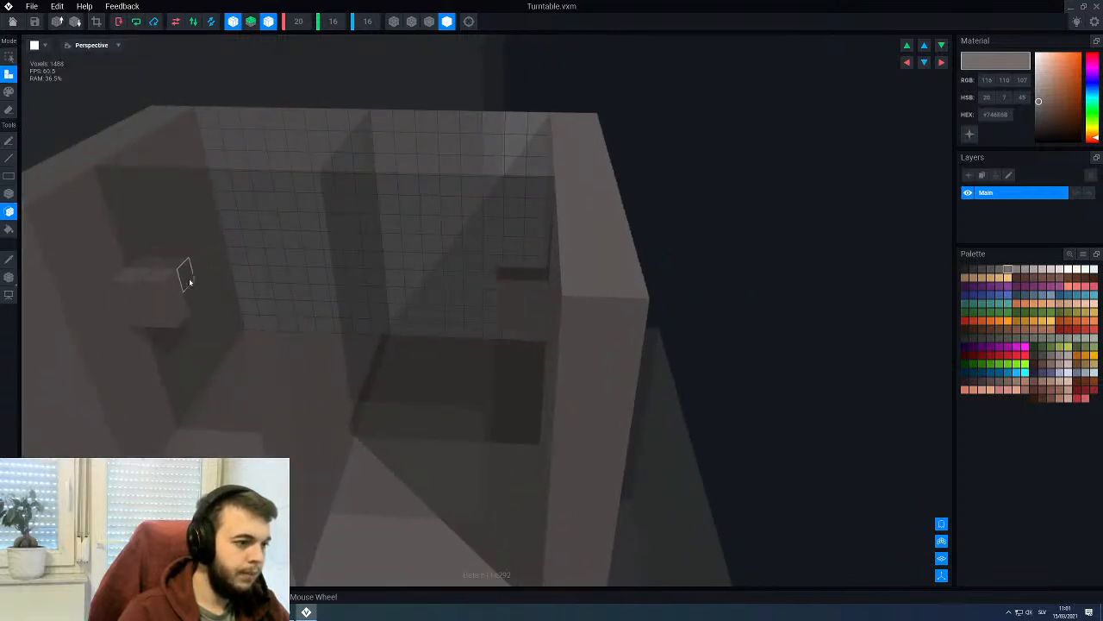
Step: Show the model's edge outlines, extend the wall blocks until they meet as a crossbar, and save the Turntable while returning to the rig
click(11, 22)
scroll(951, 108, up, 3)
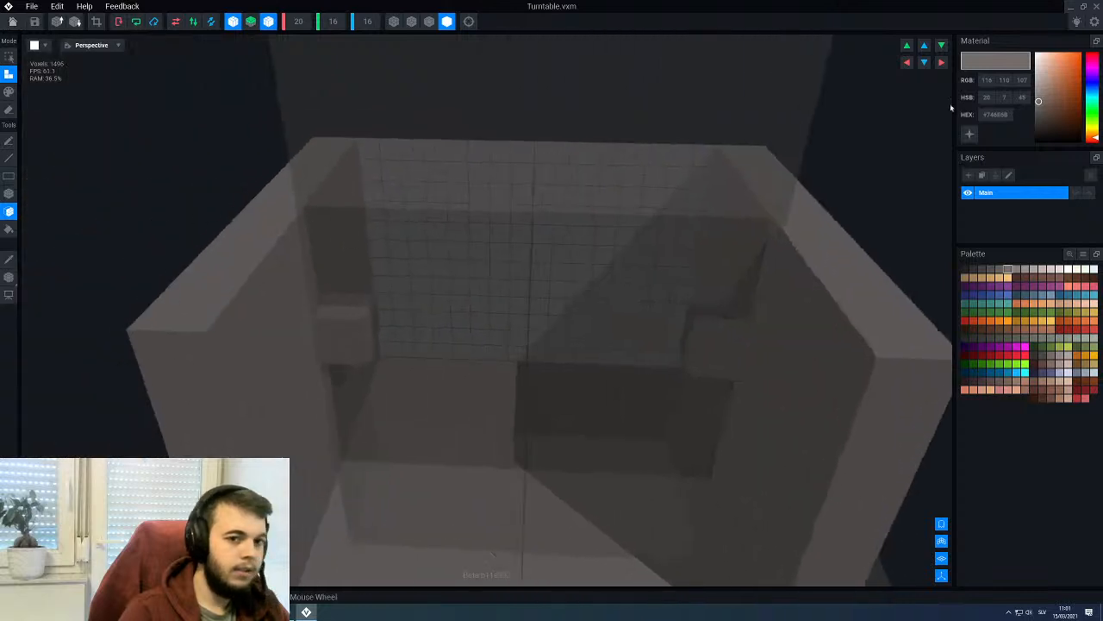
click(429, 22)
right_drag(380, 276, 345, 313)
scroll(345, 313, up, 2)
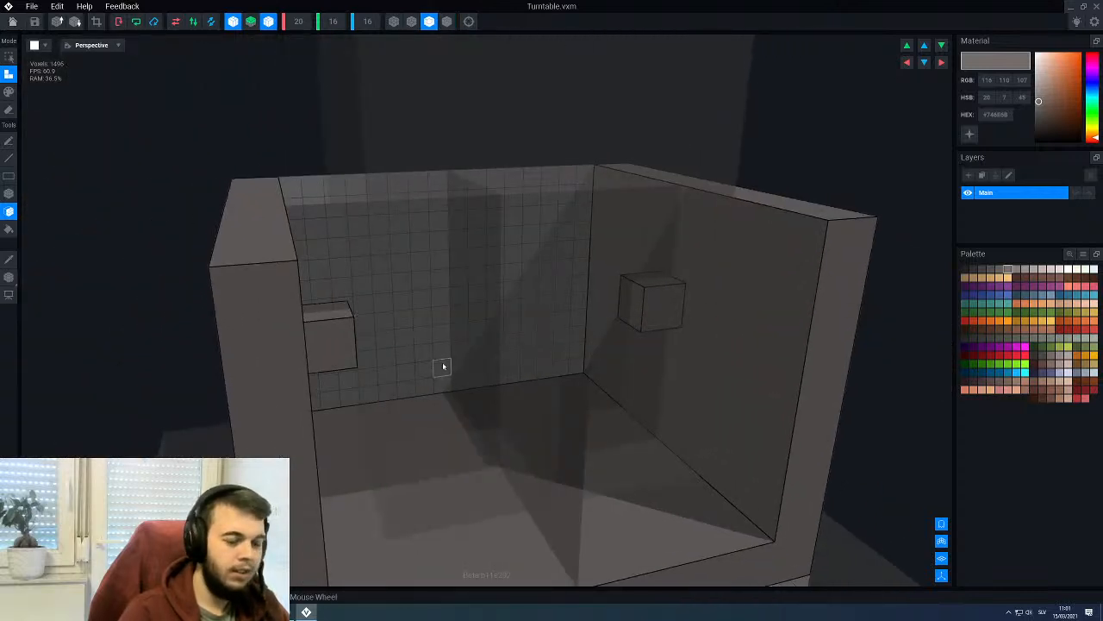
right_drag(441, 367, 374, 327)
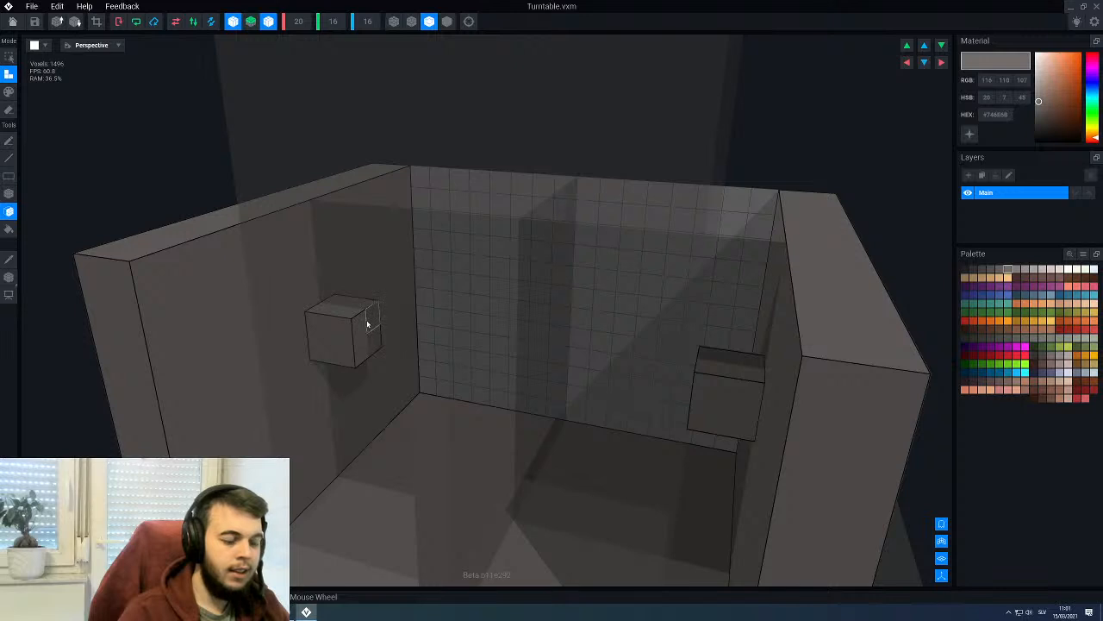
drag(365, 325, 483, 394)
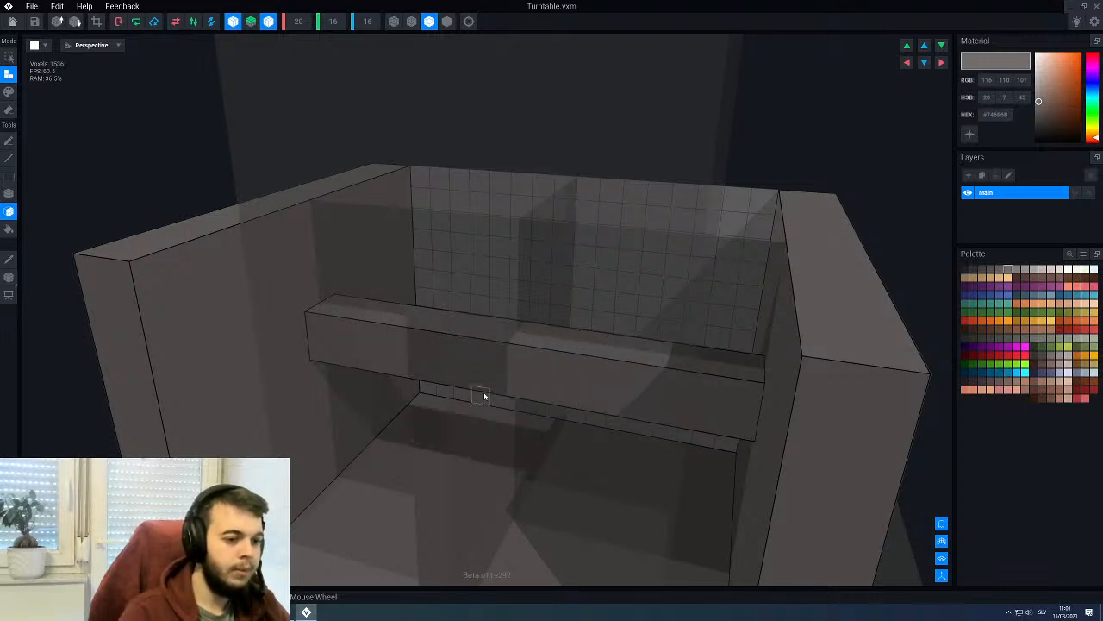
click(12, 20)
click(465, 200)
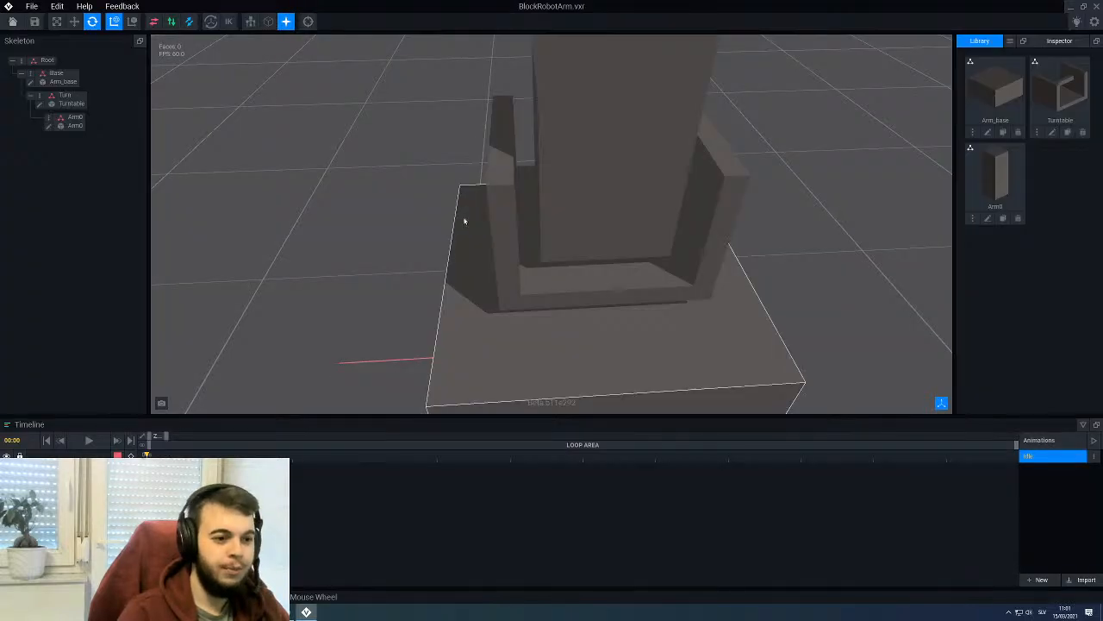
Step: Reopen the Turntable model, raise the crossbar to the height of the arm's pivot with the Face tool, and save it
right_drag(463, 221, 444, 203)
click(518, 127)
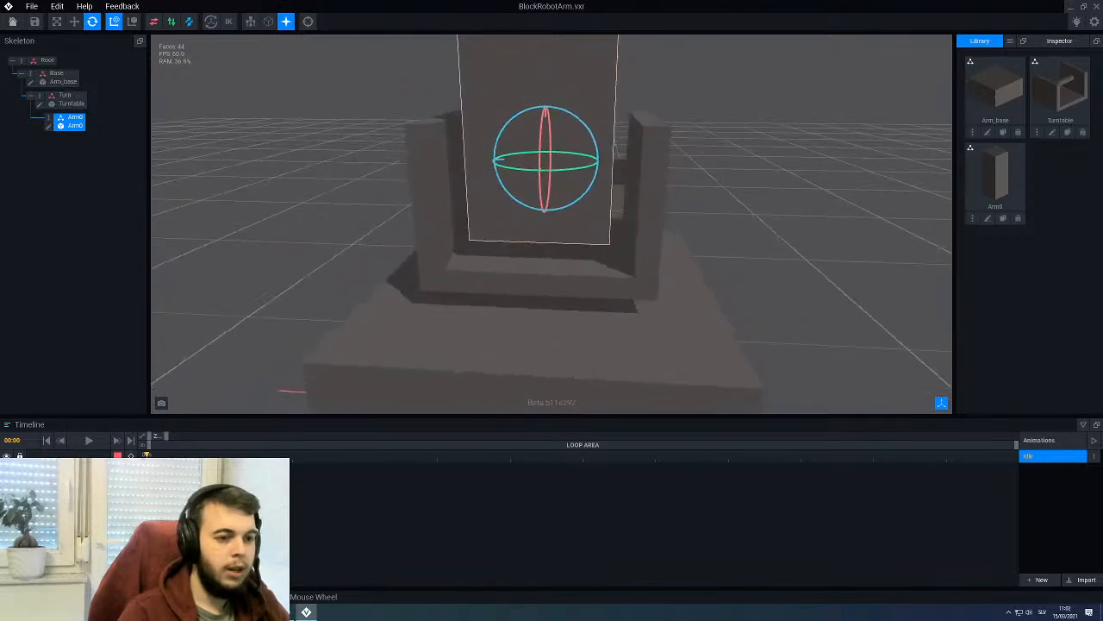
click(659, 177)
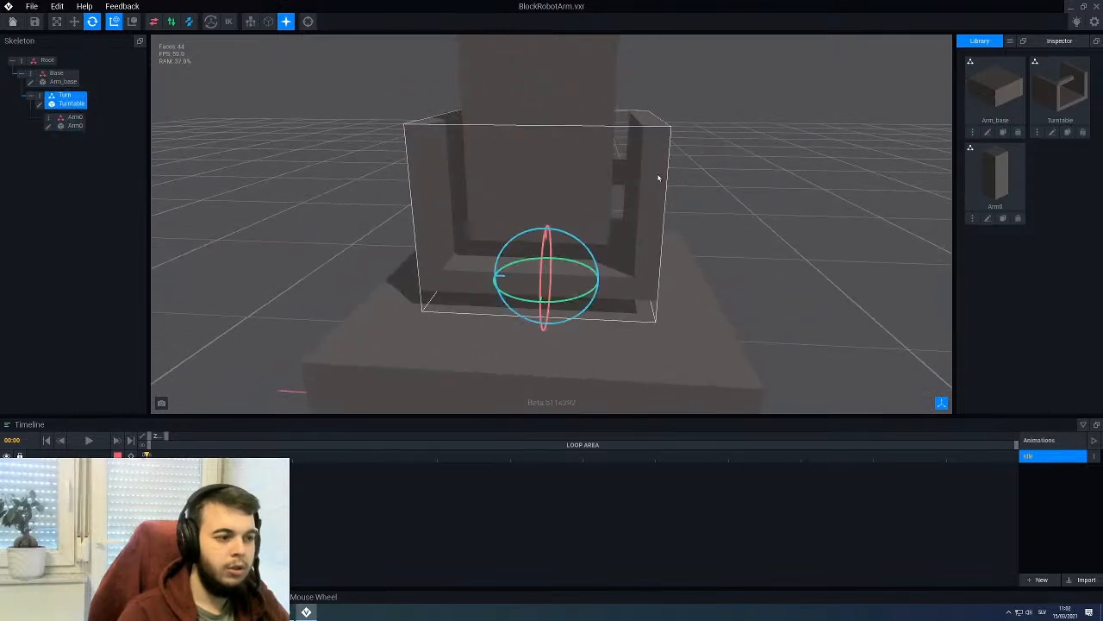
click(39, 106)
scroll(426, 289, up, 5)
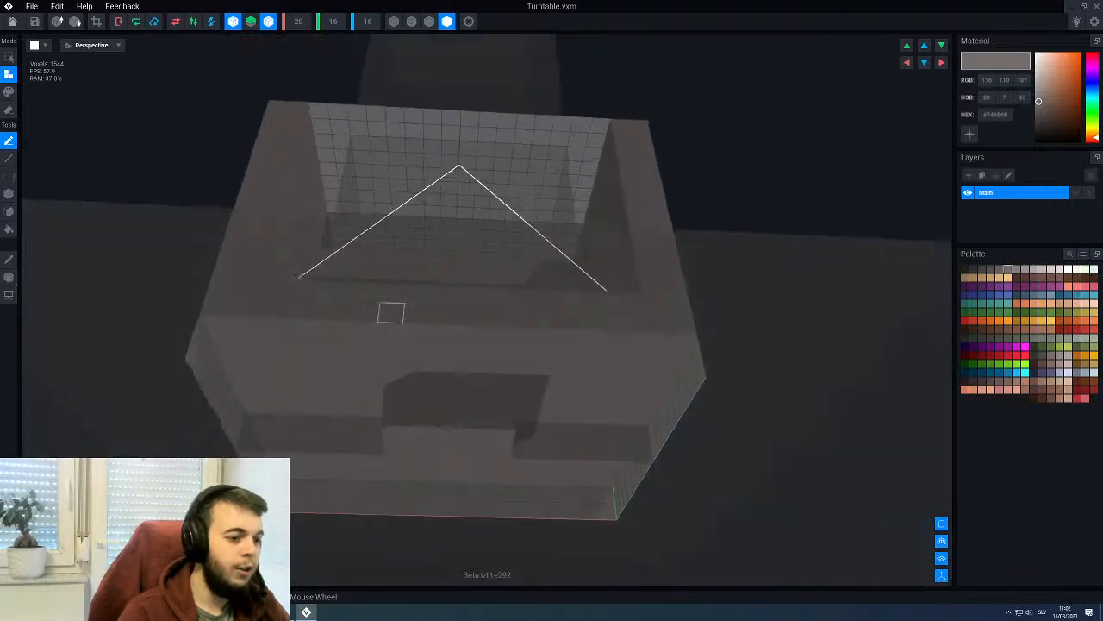
mouse_move(395, 313)
right_down()
mouse_move(384, 295)
mouse_move(394, 299)
right_up()
key(e)
key(f)
key(a)
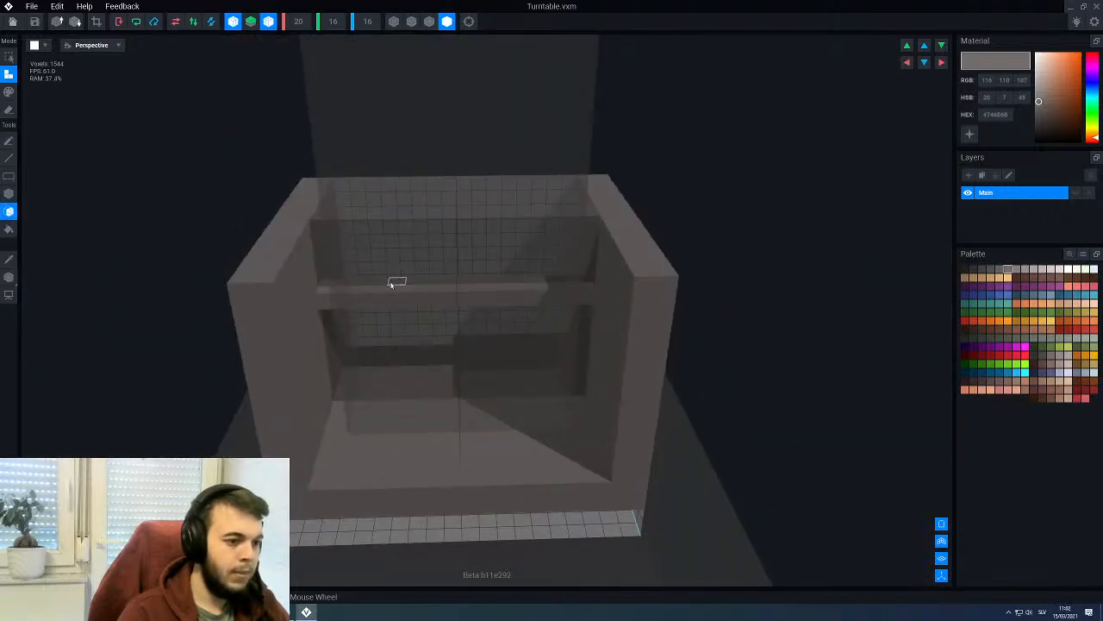
click(12, 20)
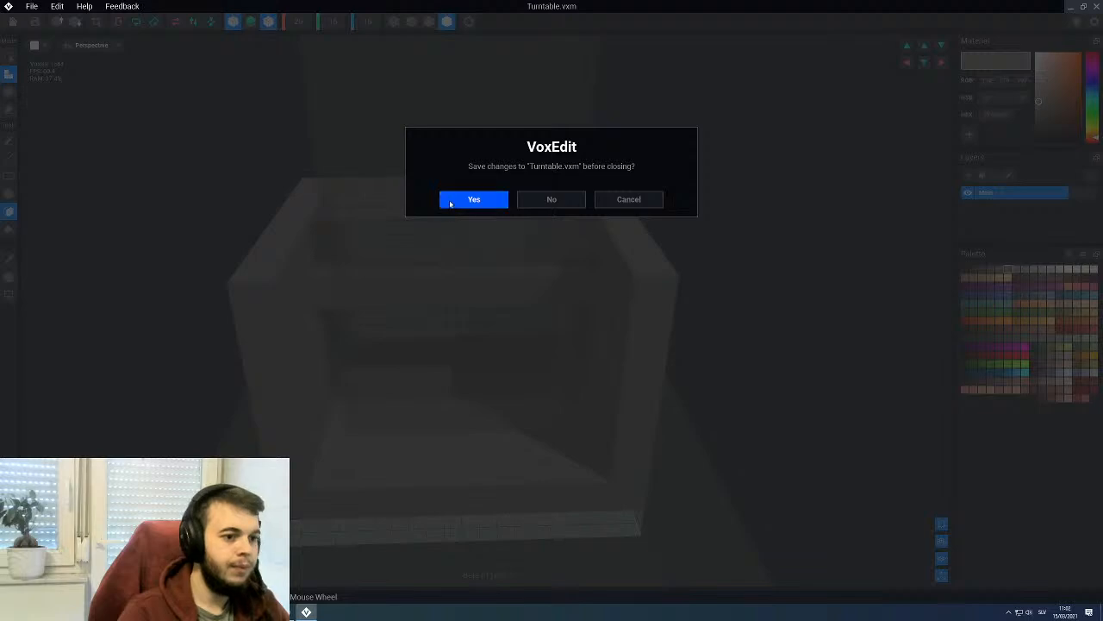
click(474, 199)
Step: Try out the Turn node by rotating the turntable about the Y axis
click(477, 191)
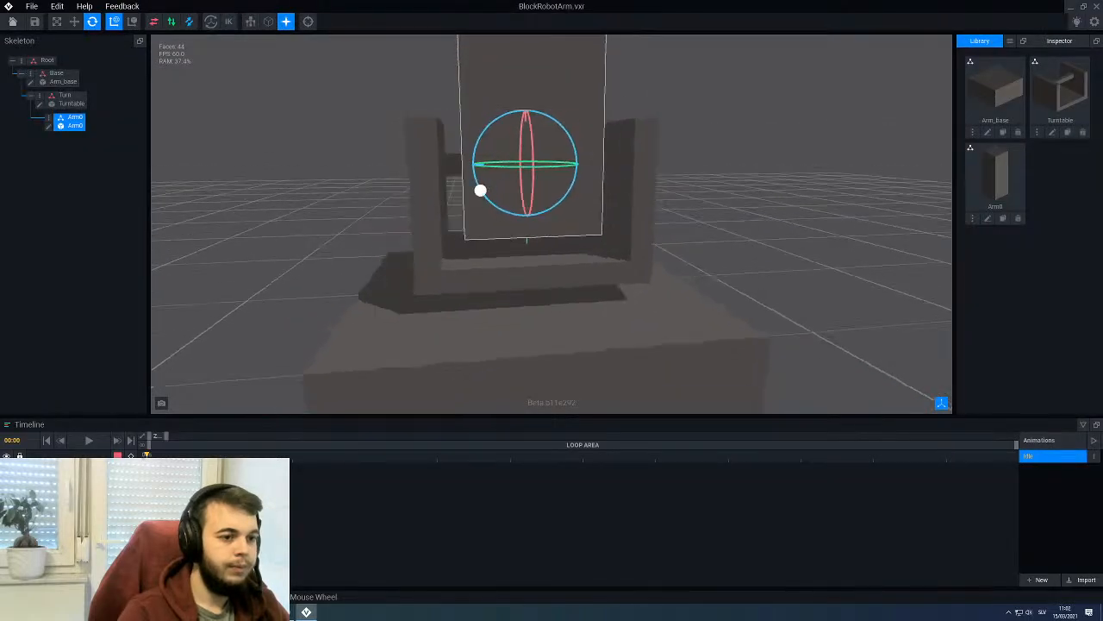
right_drag(480, 191, 479, 196)
scroll(479, 196, down, 3)
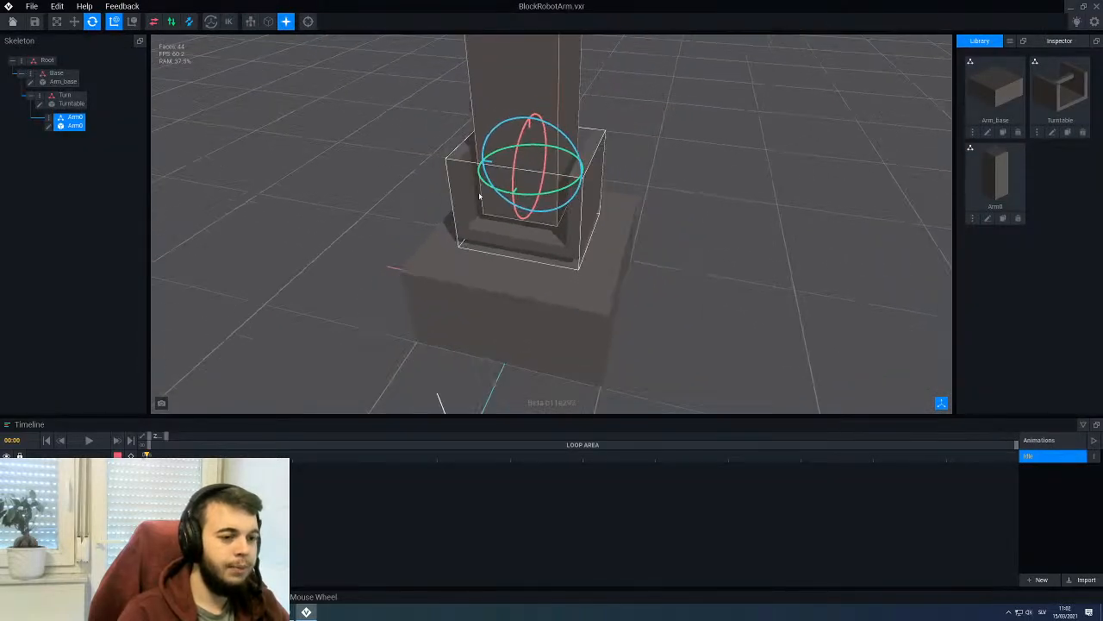
scroll(480, 196, down, 3)
click(482, 217)
scroll(483, 218, up, 3)
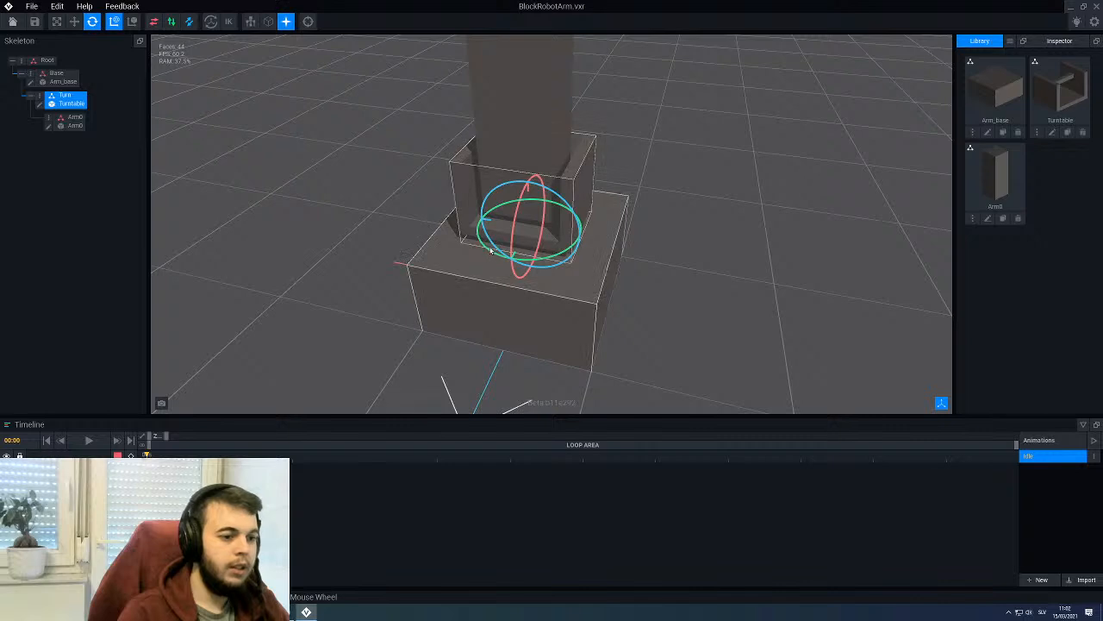
drag(487, 252, 548, 238)
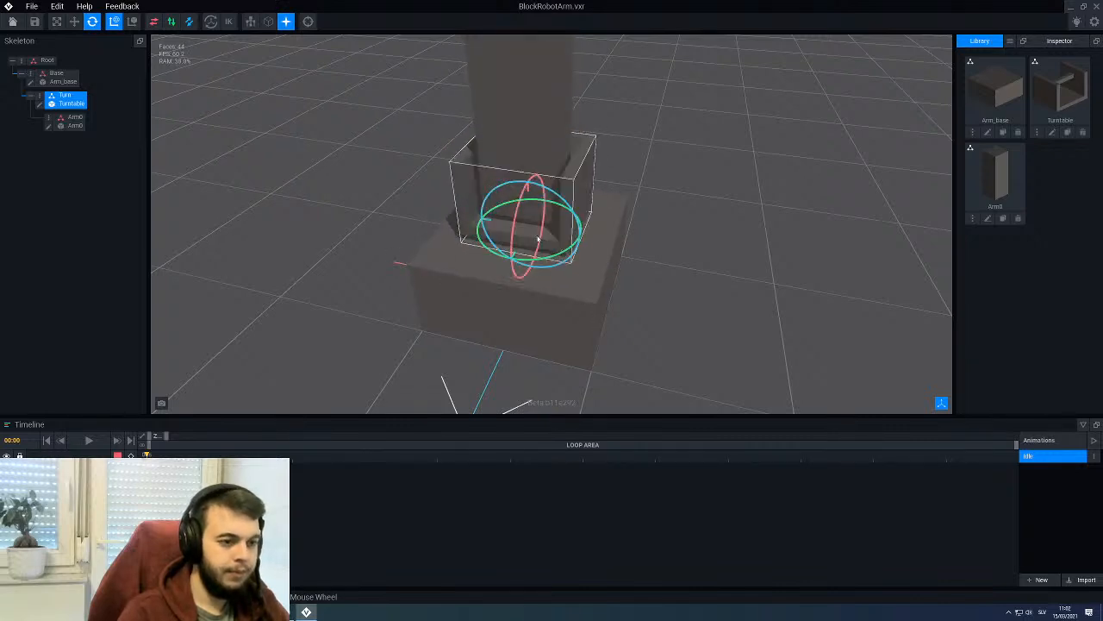
Step: Try tilting Arm0 about the X axis on the crossbar and view the whole rig
click(508, 158)
mouse_move(513, 158)
mouse_down()
mouse_move(517, 216)
mouse_move(513, 160)
mouse_move(513, 205)
mouse_move(523, 157)
mouse_up()
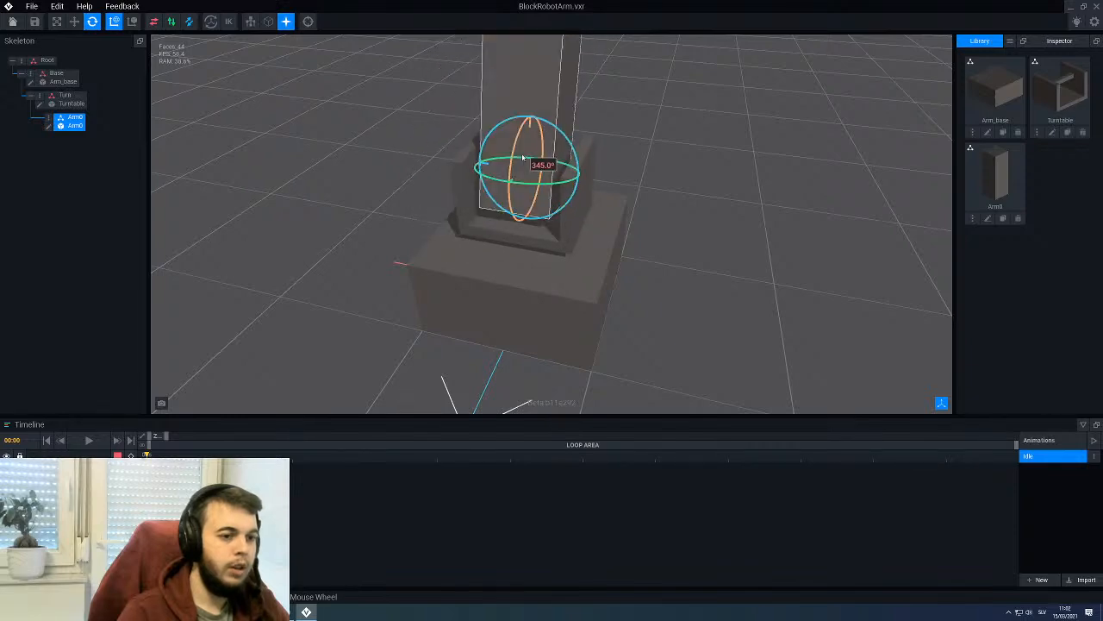
scroll(523, 158, down, 8)
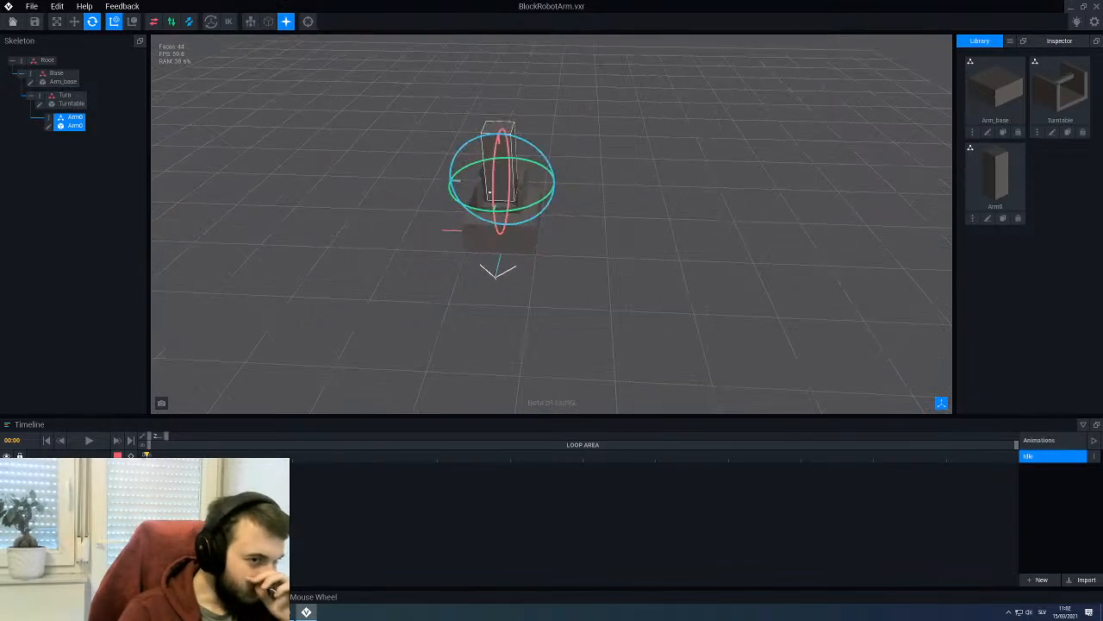
right_drag(484, 141, 496, 139)
scroll(429, 110, up, 2)
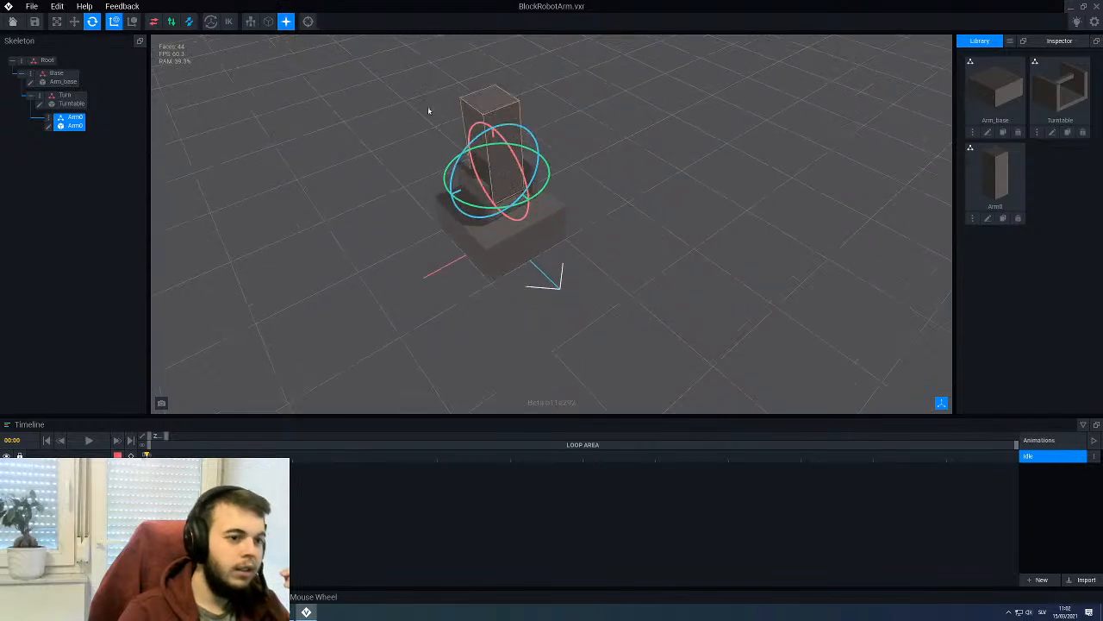
middle_drag(410, 109, 433, 166)
right_drag(434, 165, 425, 131)
scroll(484, 191, down, 2)
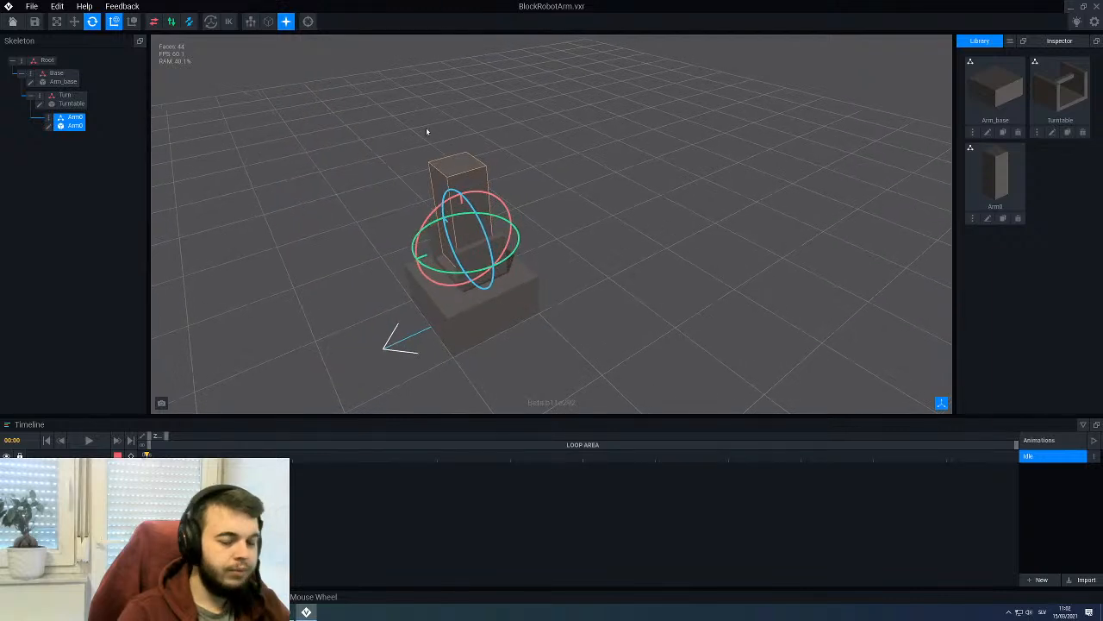
click(375, 204)
mouse_move(376, 205)
right_down()
mouse_move(423, 223)
mouse_move(410, 198)
mouse_move(379, 205)
right_up()
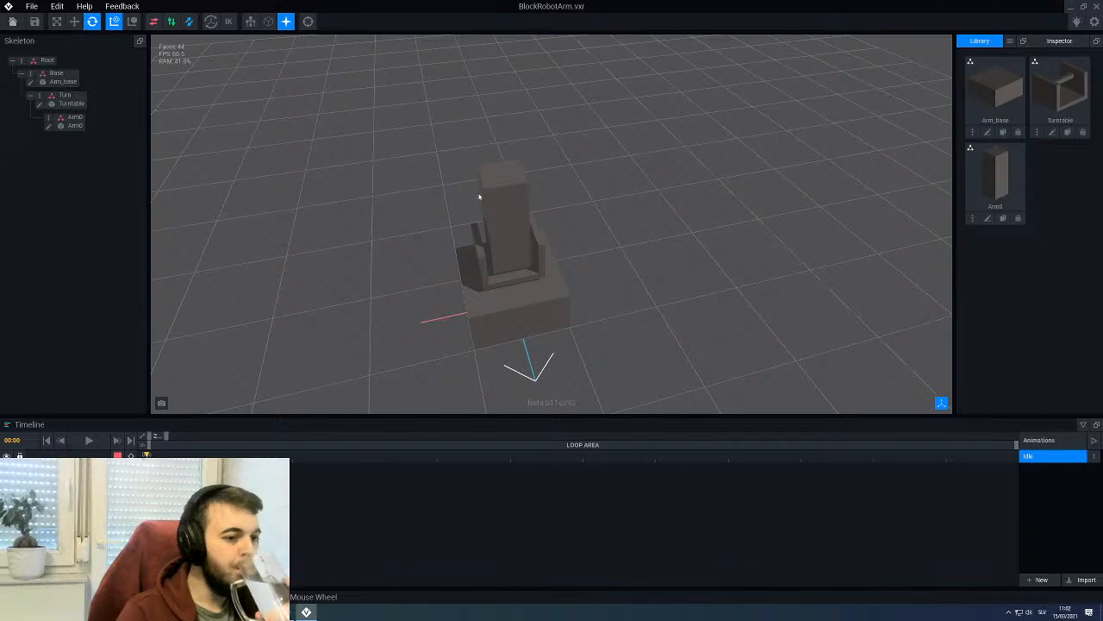
right_drag(479, 196, 587, 206)
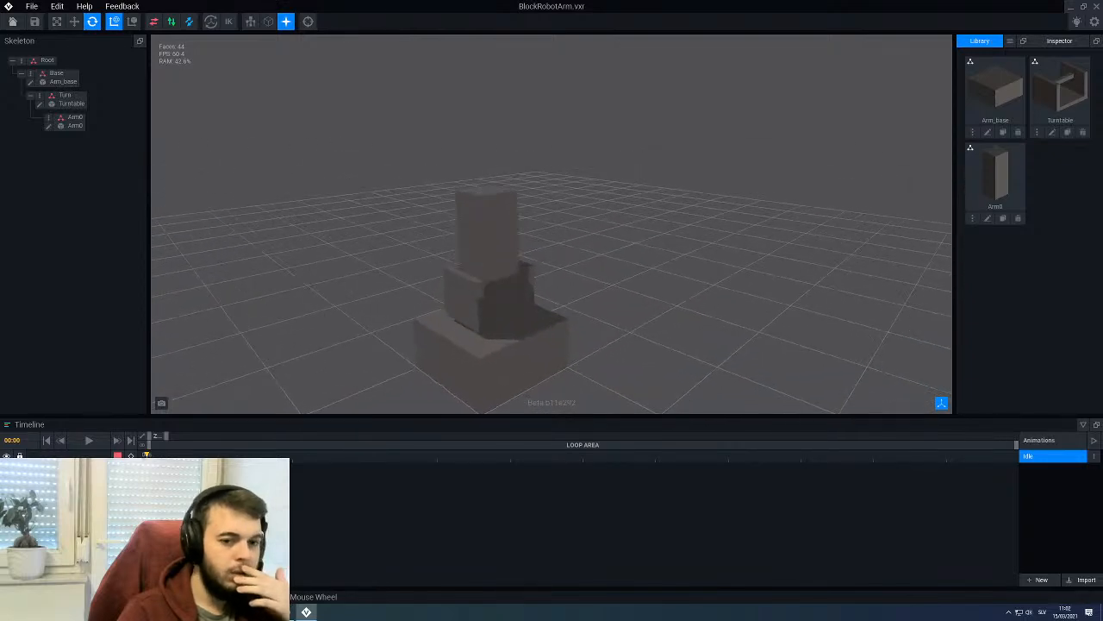
Step: Open the Arm0 model and set its X width and Z depth to 16 voxels each
click(988, 219)
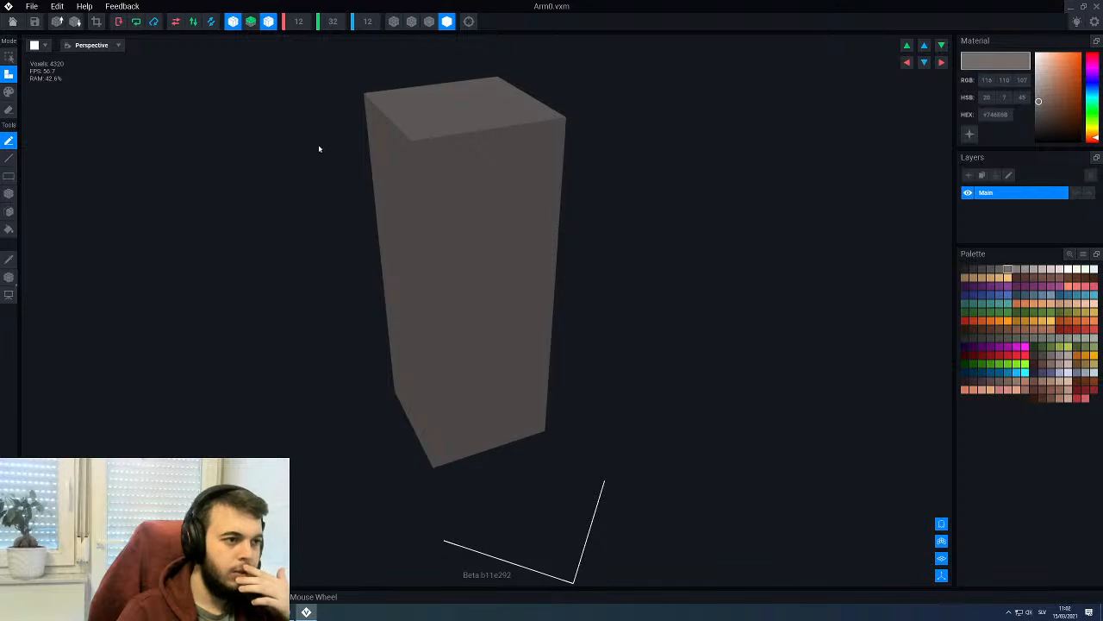
click(327, 21)
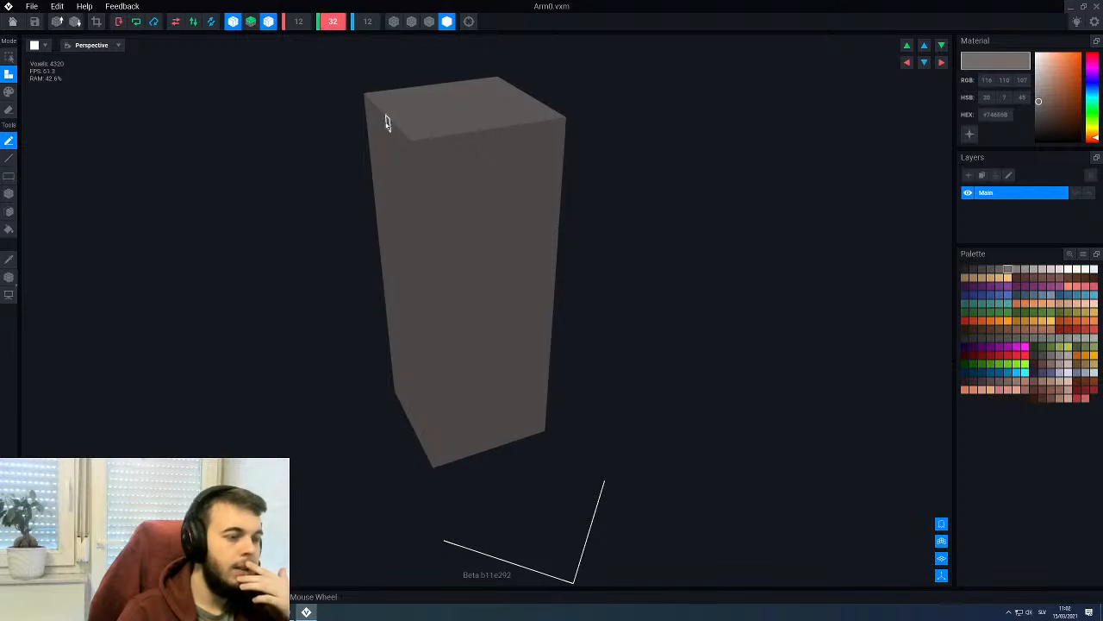
click(299, 22)
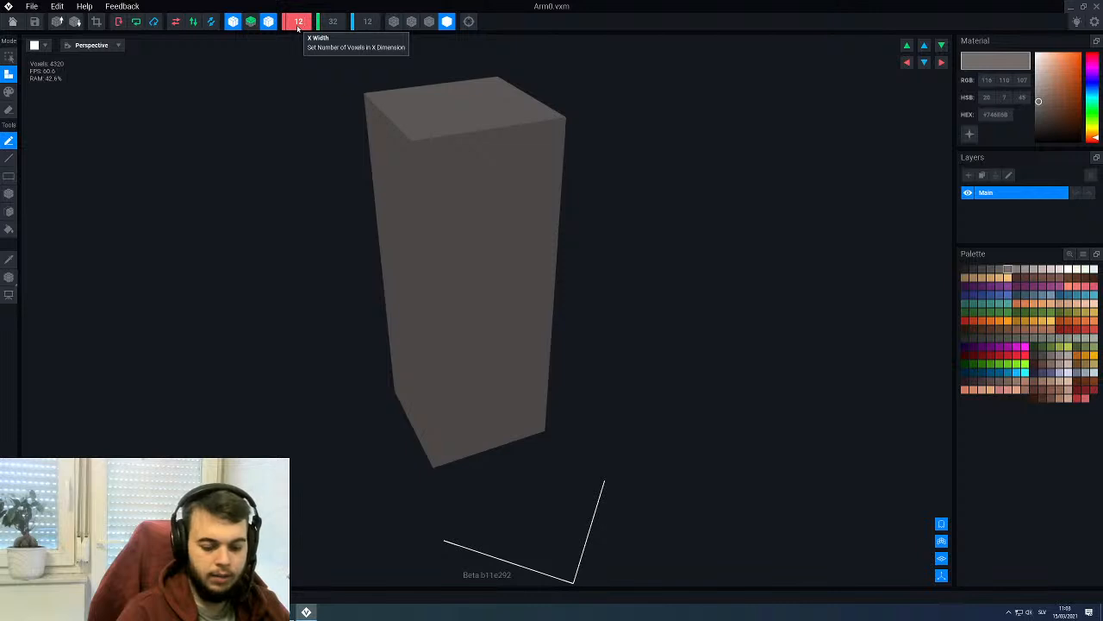
text(16)
key(Return)
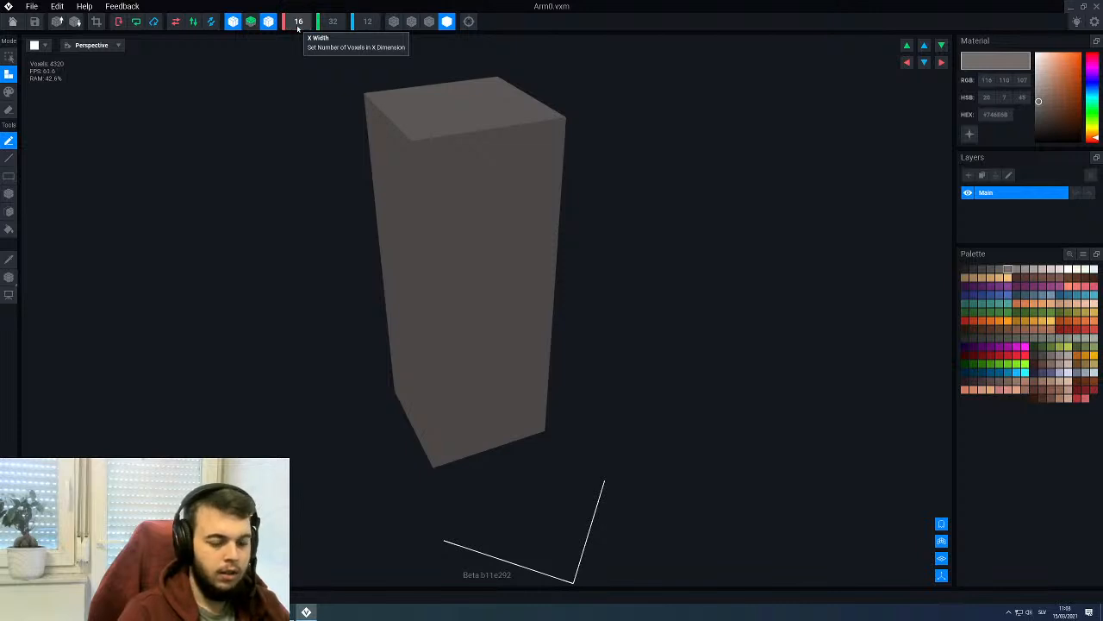
click(367, 21)
text(16)
key(Return)
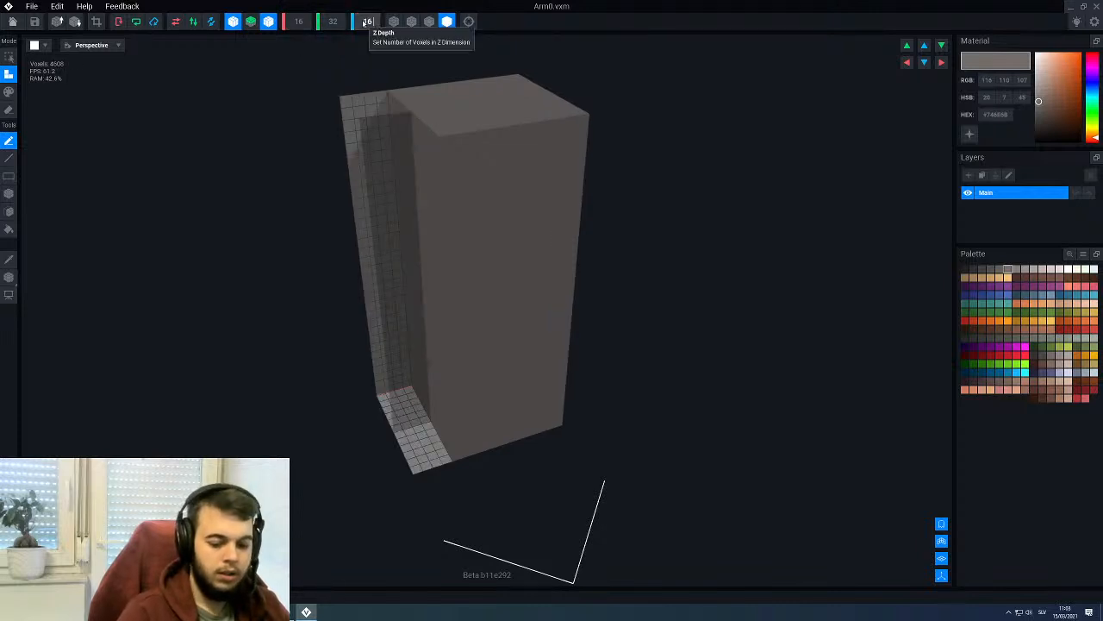
Step: Shift the arm block along the Z and X axes until it is centred in the enlarged volume
right_drag(642, 231, 745, 241)
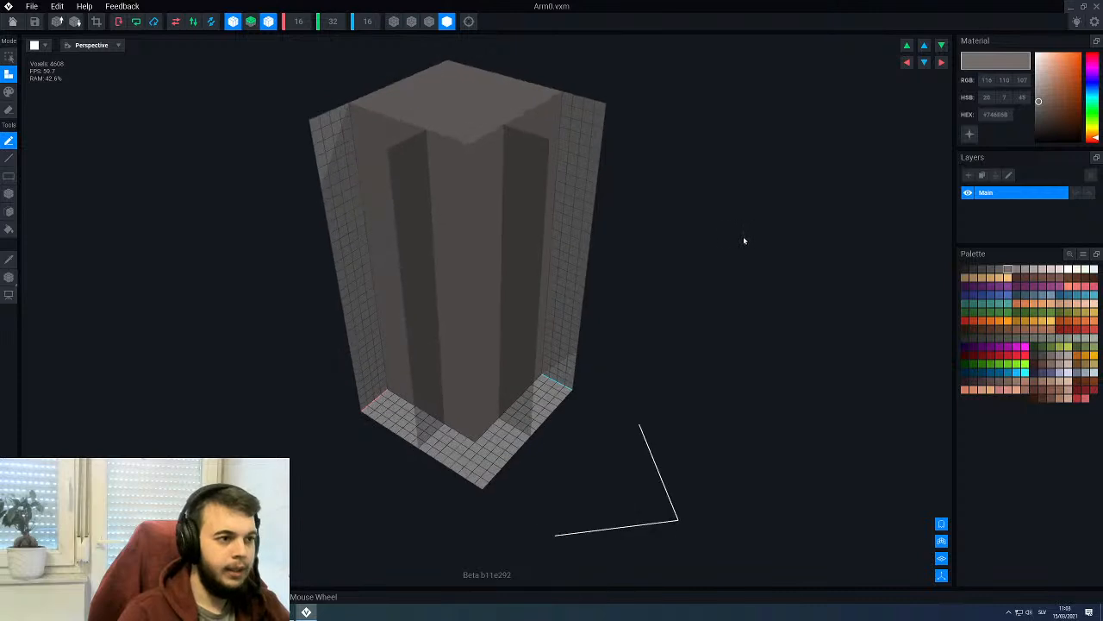
click(924, 62)
click(924, 62)
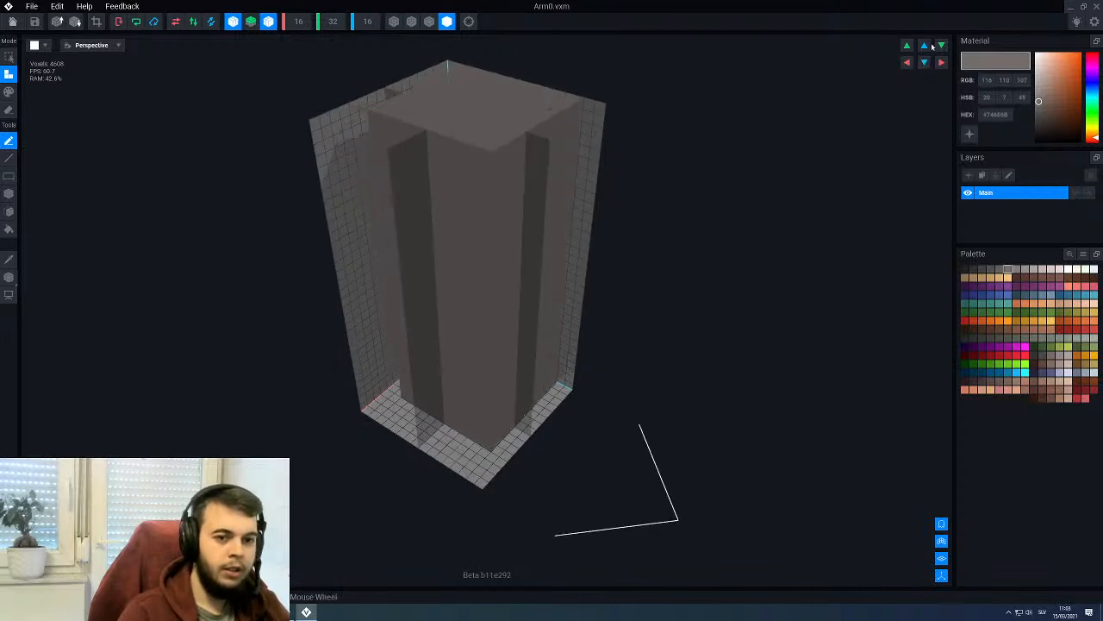
click(907, 63)
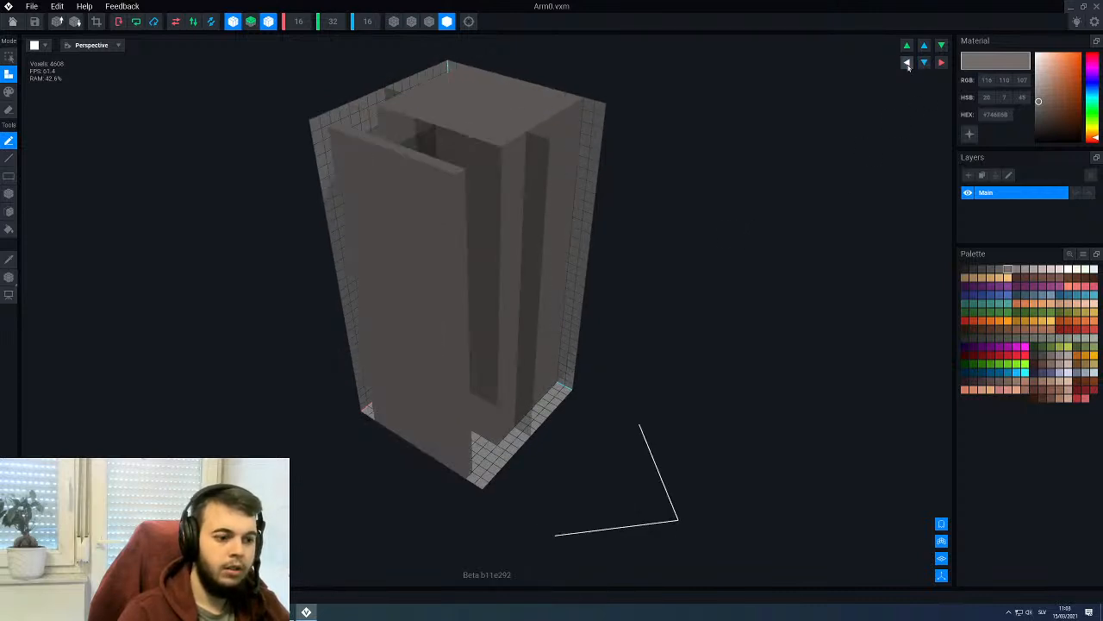
click(940, 63)
click(940, 63)
click(938, 66)
right_drag(517, 238, 491, 202)
middle_drag(491, 202, 497, 200)
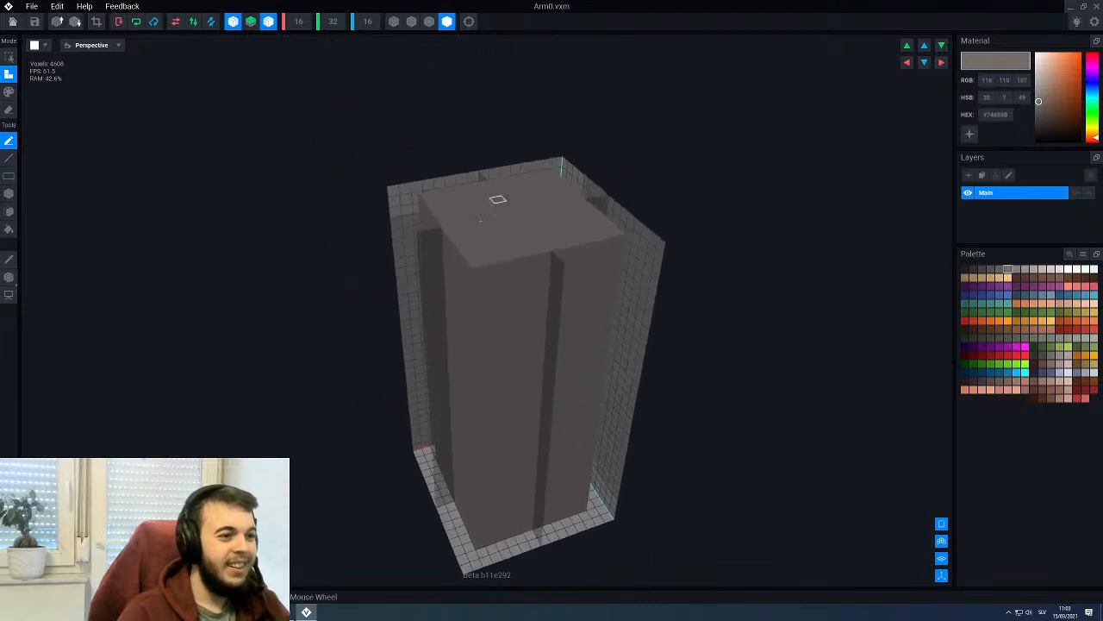
Step: Set Arm0's Y height to 40 voxels and save the model while returning to the rig
click(333, 22)
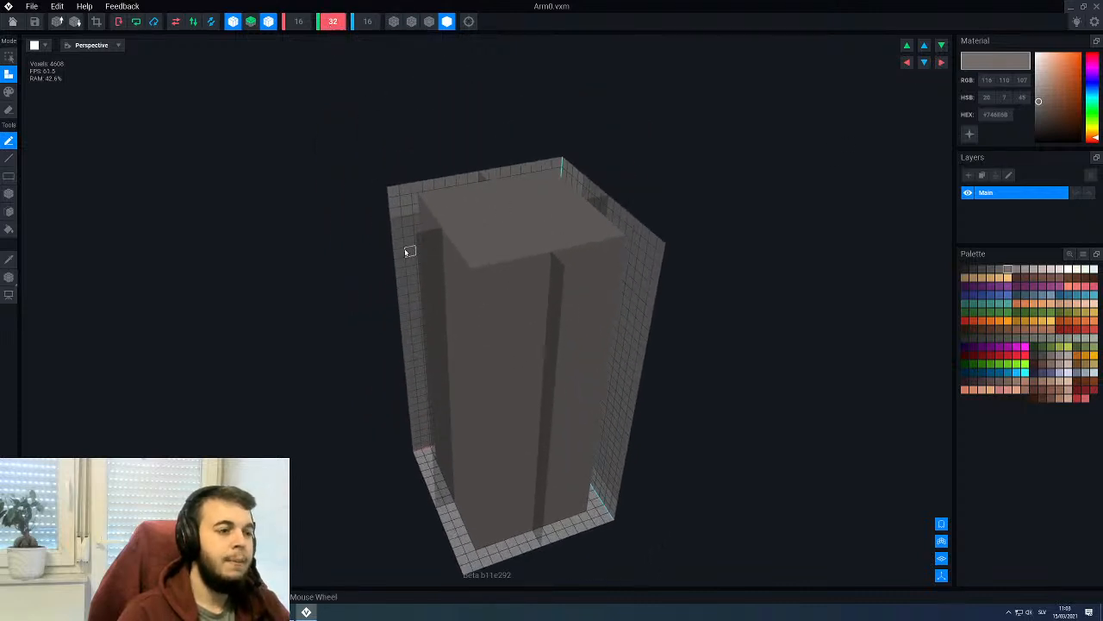
text(40)
key(Return)
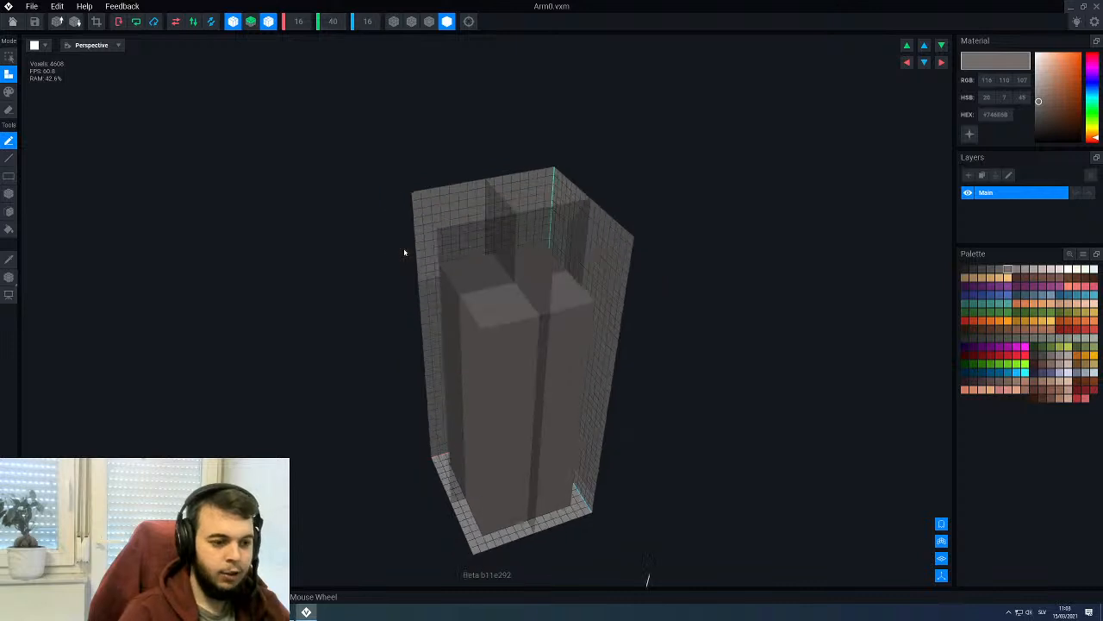
right_drag(774, 520, 481, 244)
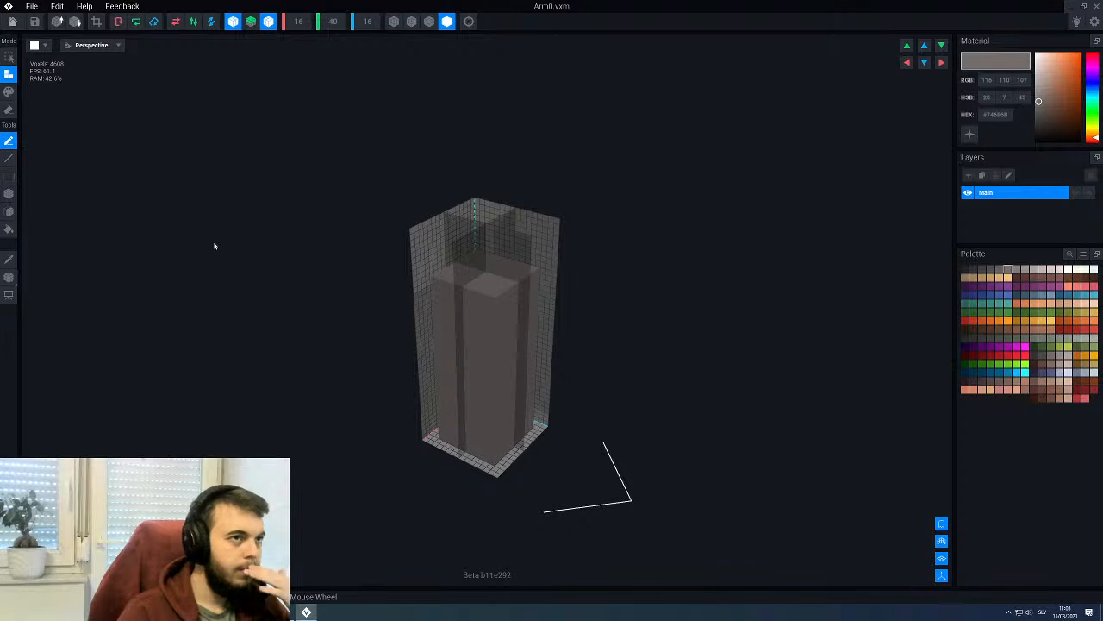
scroll(277, 256, up, 2)
click(12, 22)
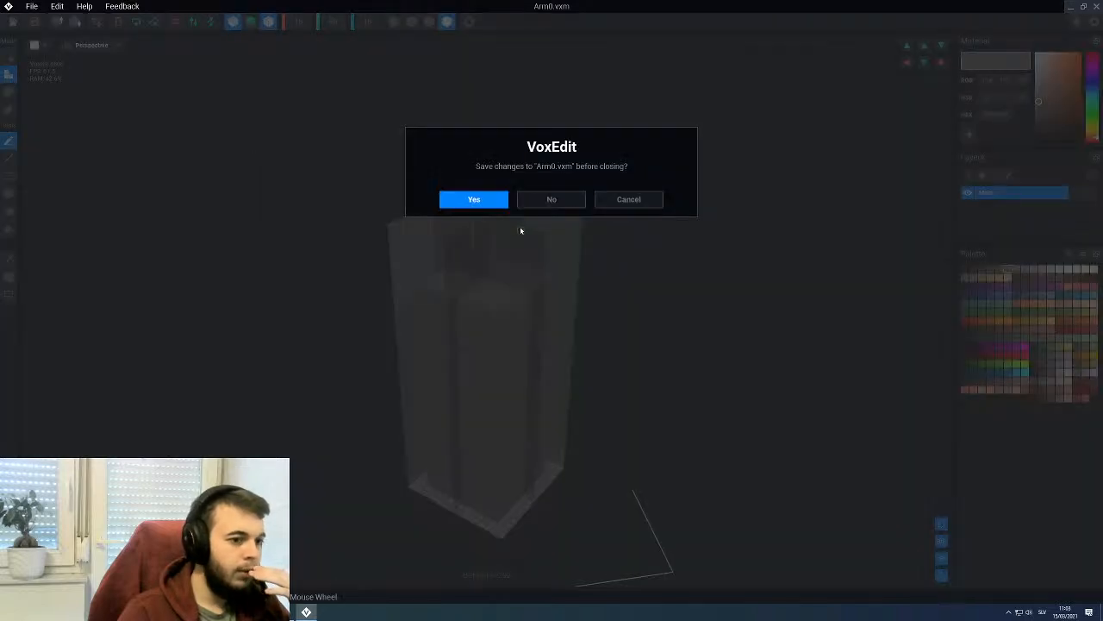
click(475, 199)
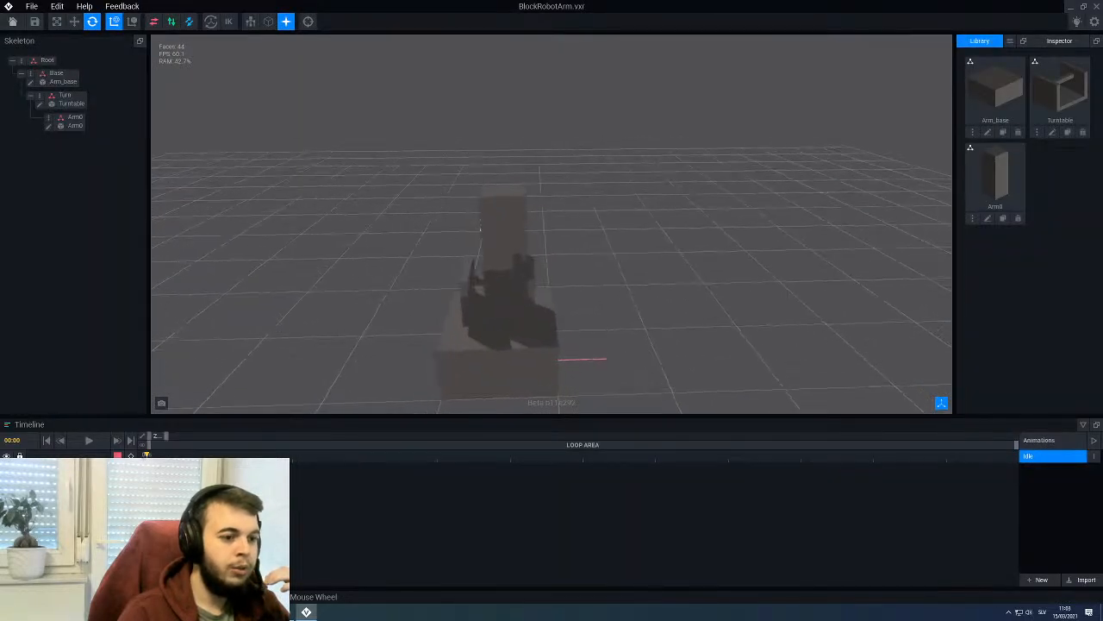
Step: Reopen Arm0 from the skeleton and move its pivot to 8 along X and to the middle of the block along Z
scroll(480, 230, up, 5)
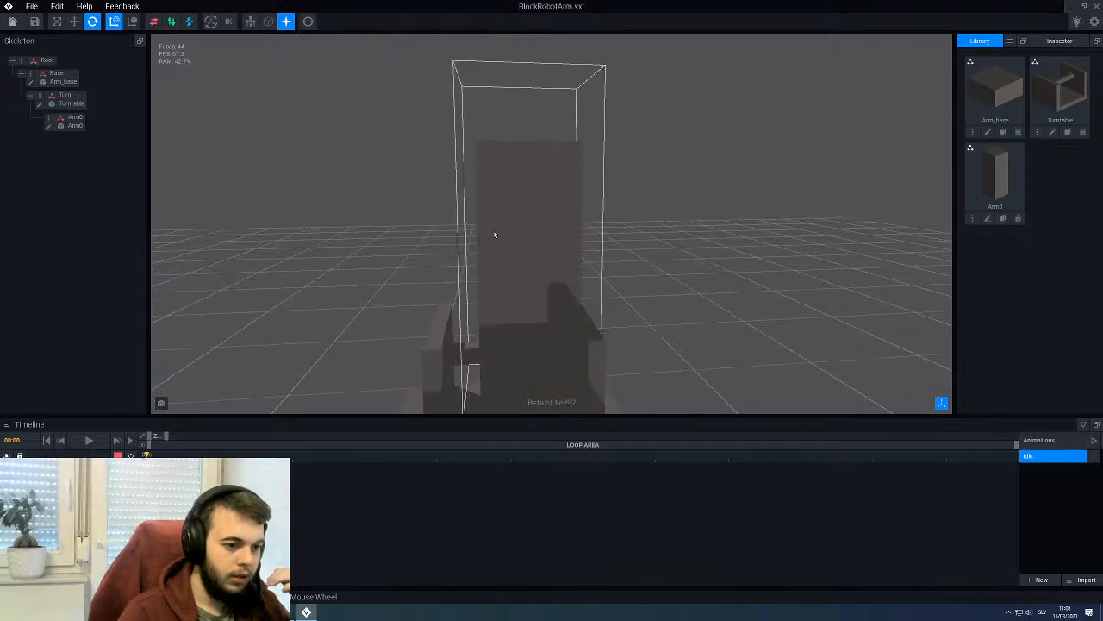
click(495, 234)
click(48, 128)
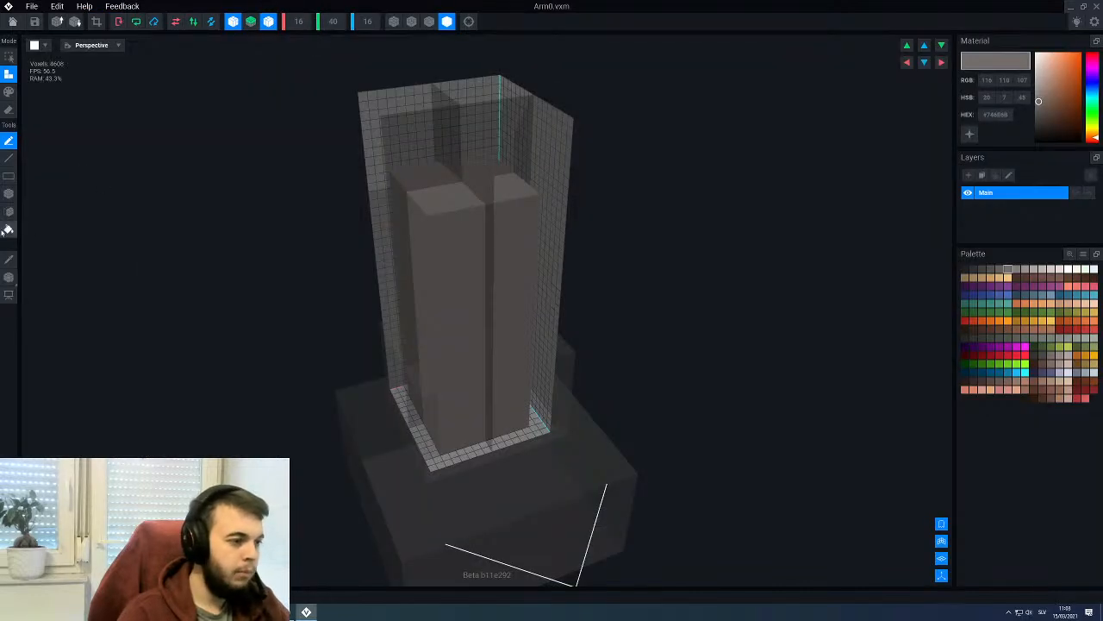
click(8, 277)
right_drag(414, 323, 345, 328)
scroll(357, 370, up, 3)
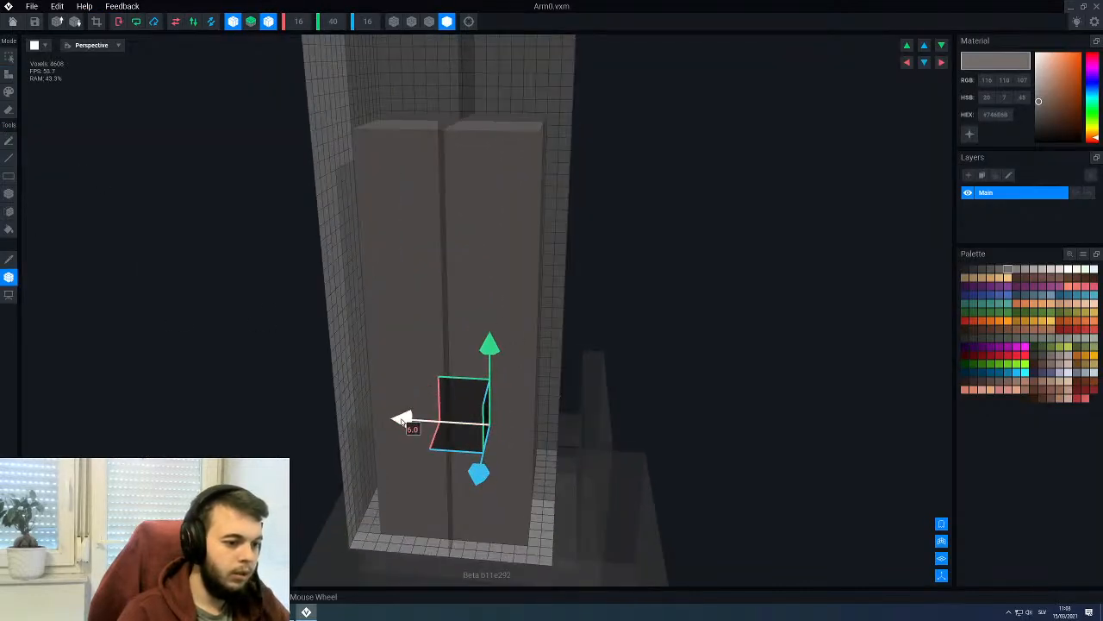
drag(400, 421, 378, 420)
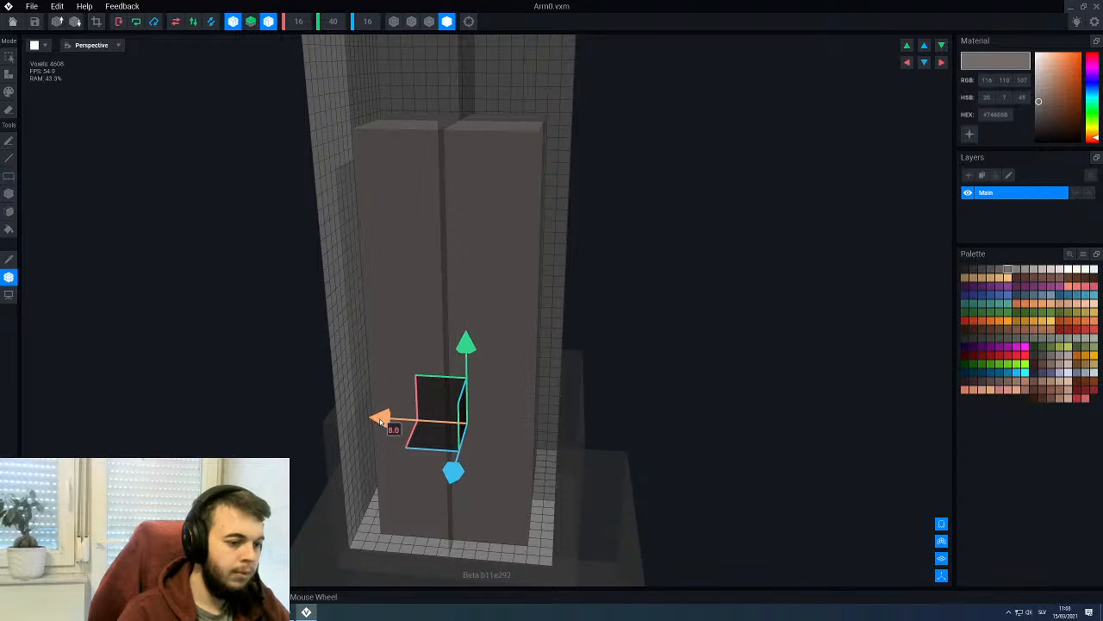
drag(451, 474, 420, 480)
scroll(354, 379, down, 3)
right_drag(354, 380, 428, 380)
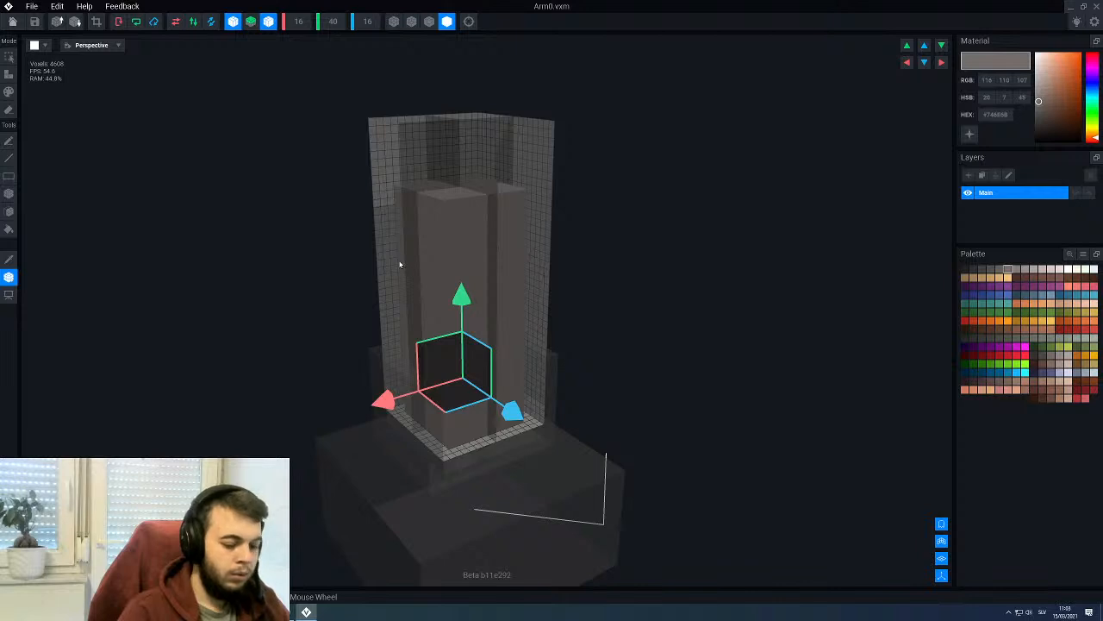
Step: Show the model's edge outlines and add a thin band with the Box tool on two opposite sides at the block's upper end
key(b)
scroll(412, 249, up, 3)
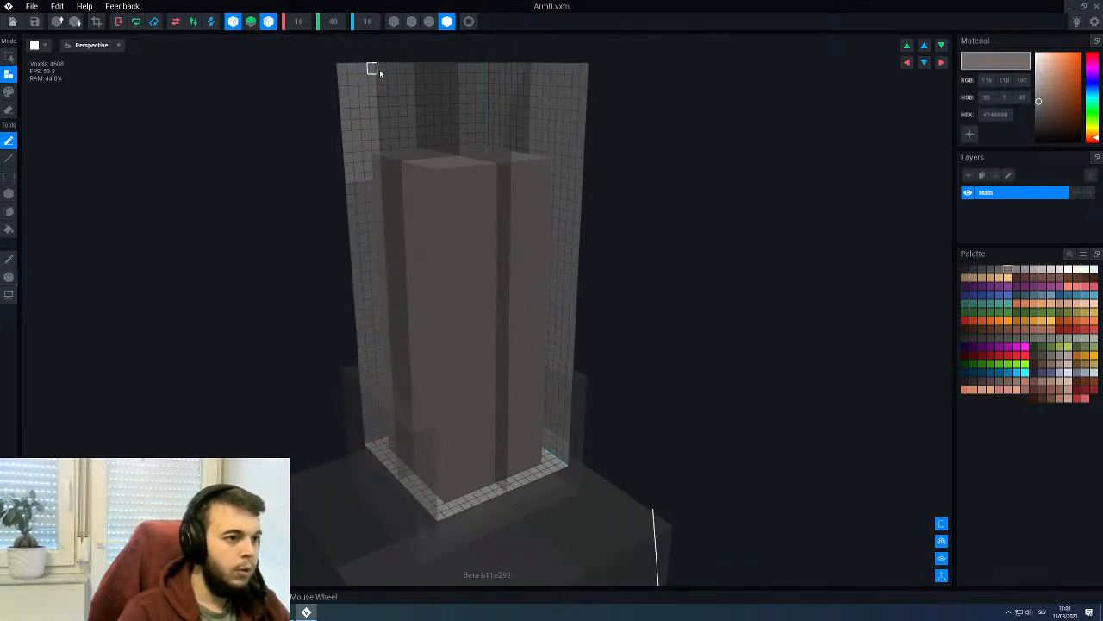
click(430, 22)
middle_drag(448, 232, 443, 295)
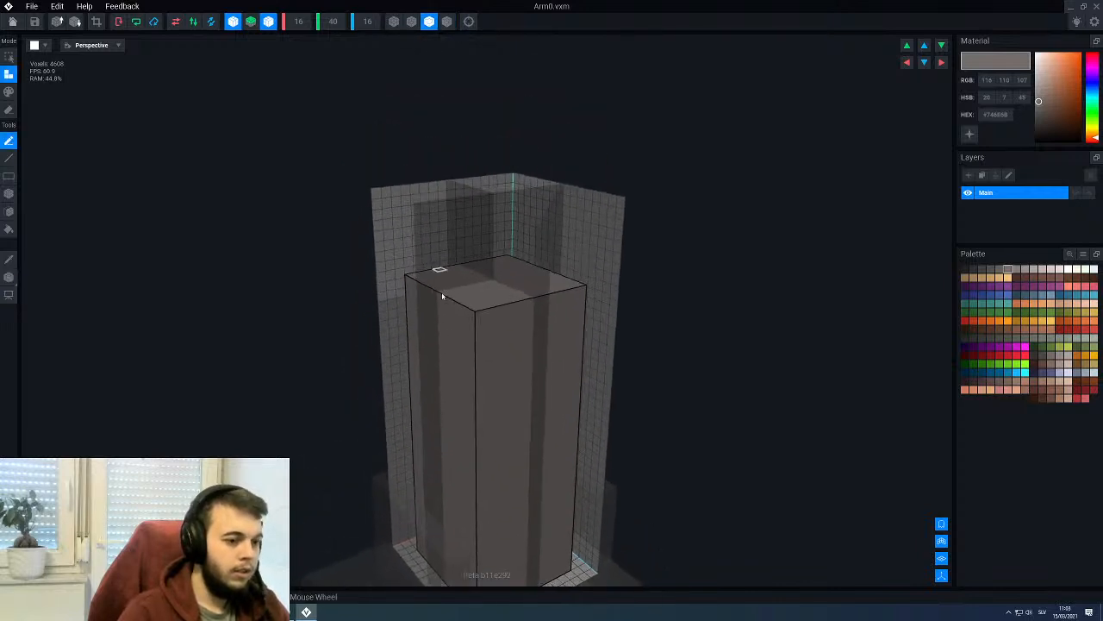
right_drag(443, 296, 482, 337)
scroll(471, 325, up, 3)
key(b)
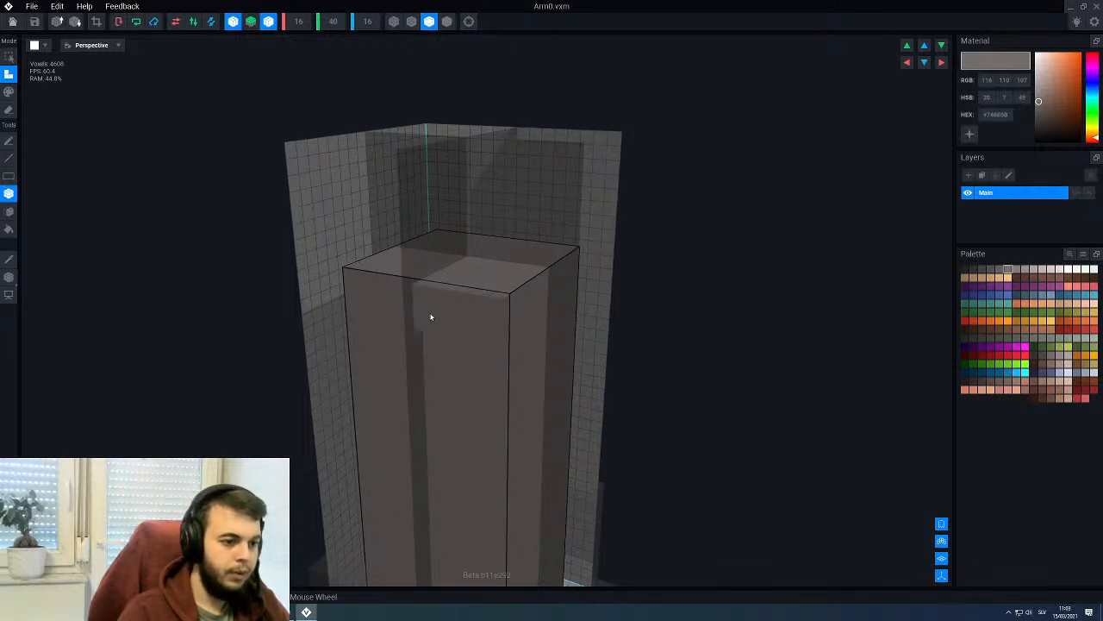
drag(431, 332, 432, 333)
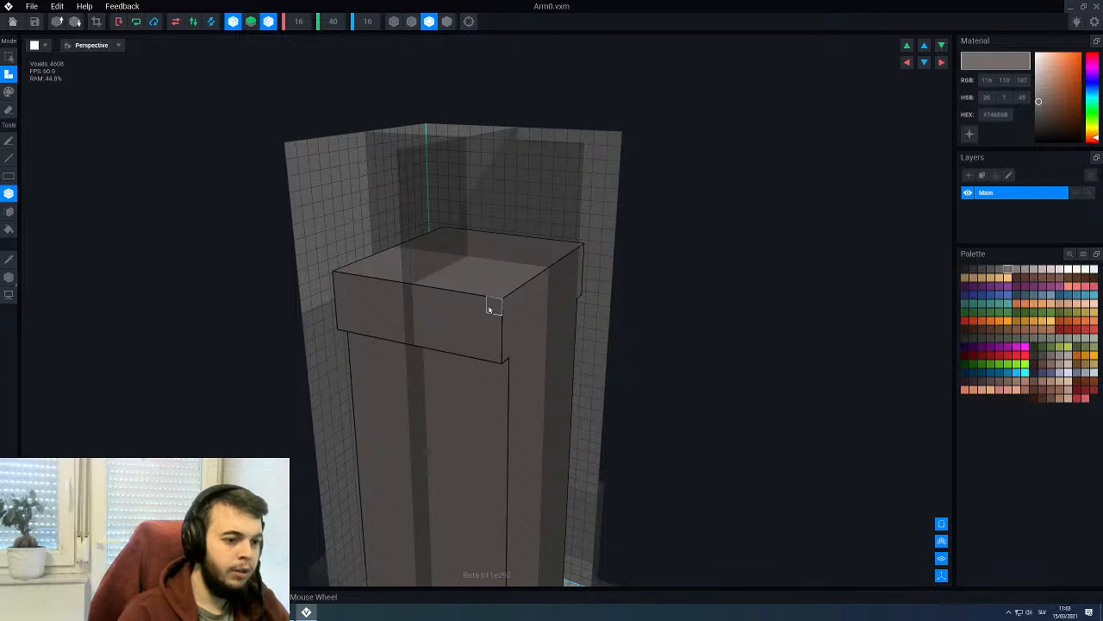
drag(490, 309, 422, 337)
right_drag(472, 324, 502, 310)
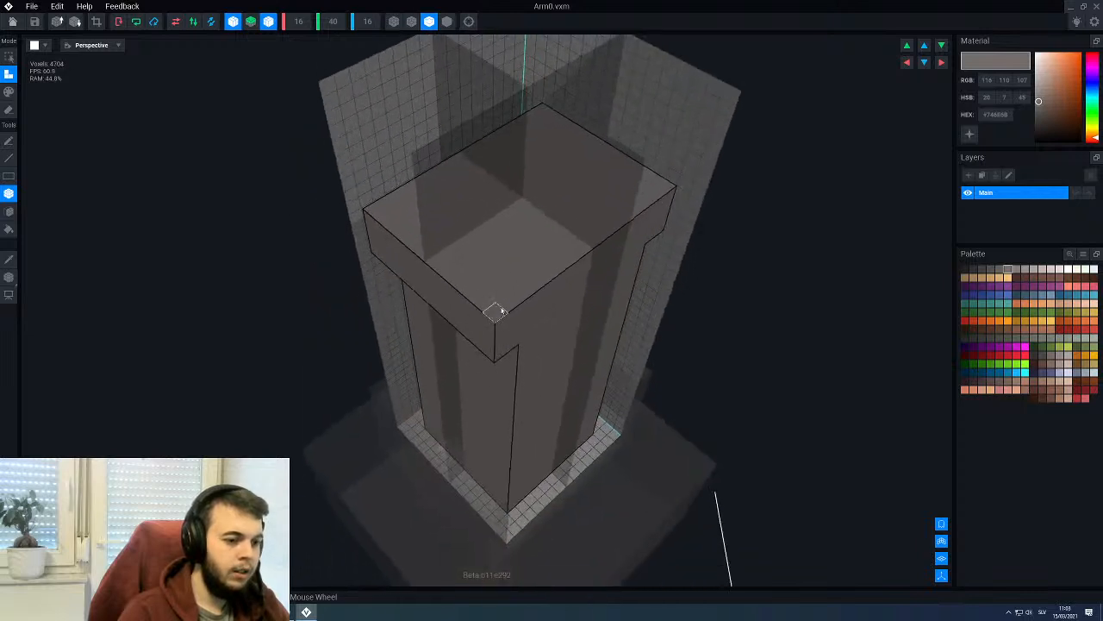
Step: Add a strip along two opposite upper edges with the Box tool and raise both into fork walls with the Face tool
mouse_move(502, 310)
mouse_down()
mouse_move(447, 256)
mouse_move(495, 290)
mouse_move(442, 247)
mouse_up()
key(f)
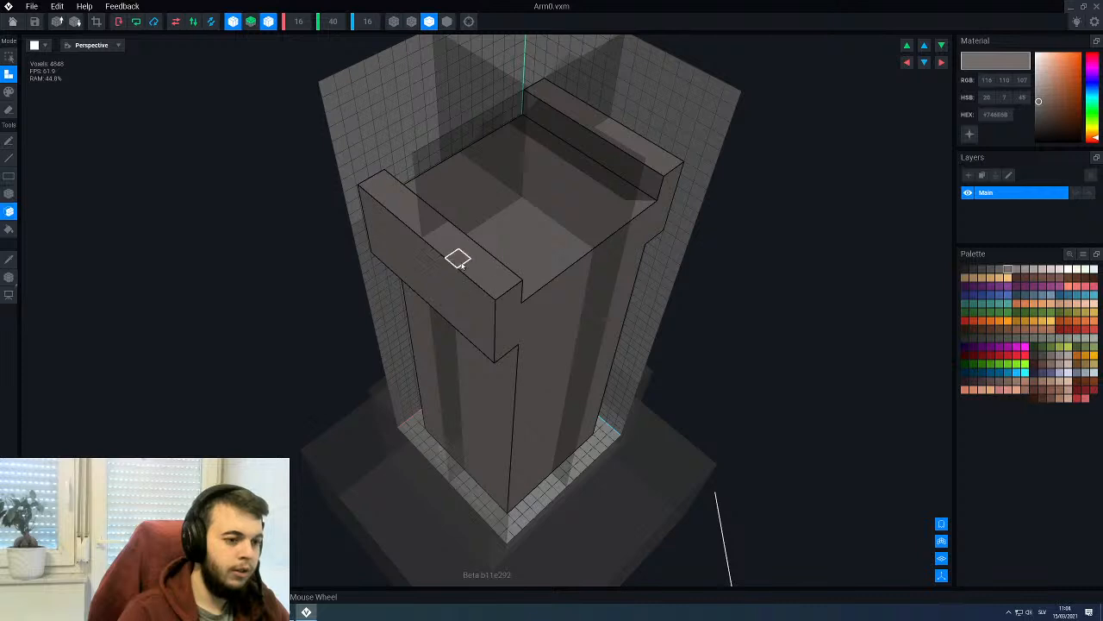
click(460, 263)
click(460, 245)
click(462, 232)
click(464, 216)
click(463, 207)
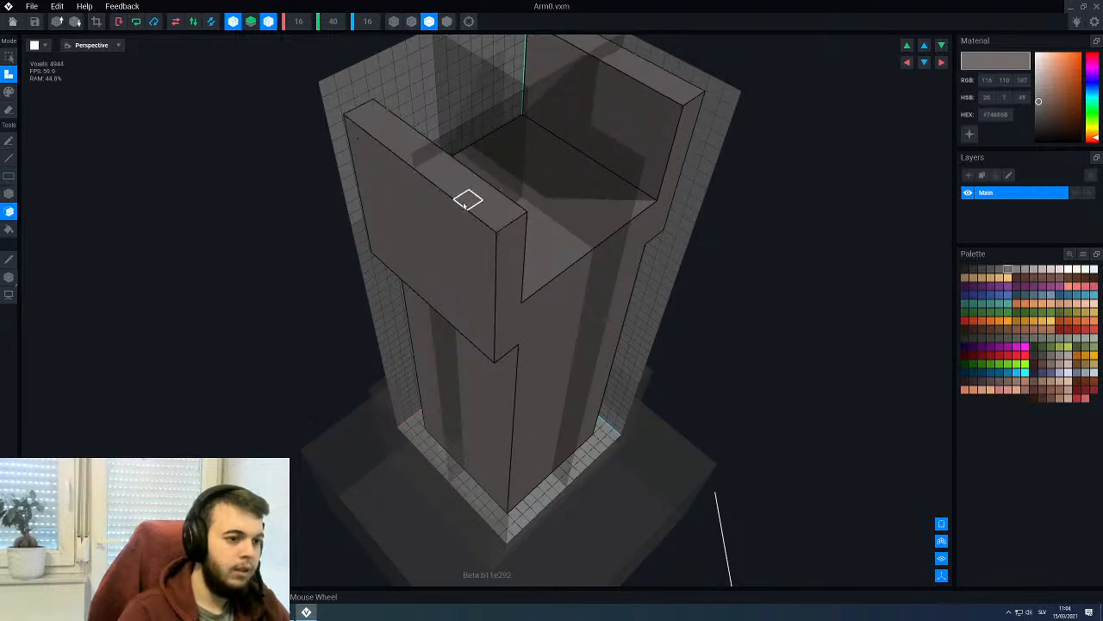
click(462, 200)
click(457, 192)
Step: Raise the fork walls of Arm0 to the full height of the model volume with the Face tool
scroll(458, 192, down, 3)
right_drag(457, 192, 476, 266)
click(480, 268)
scroll(482, 309, up, 2)
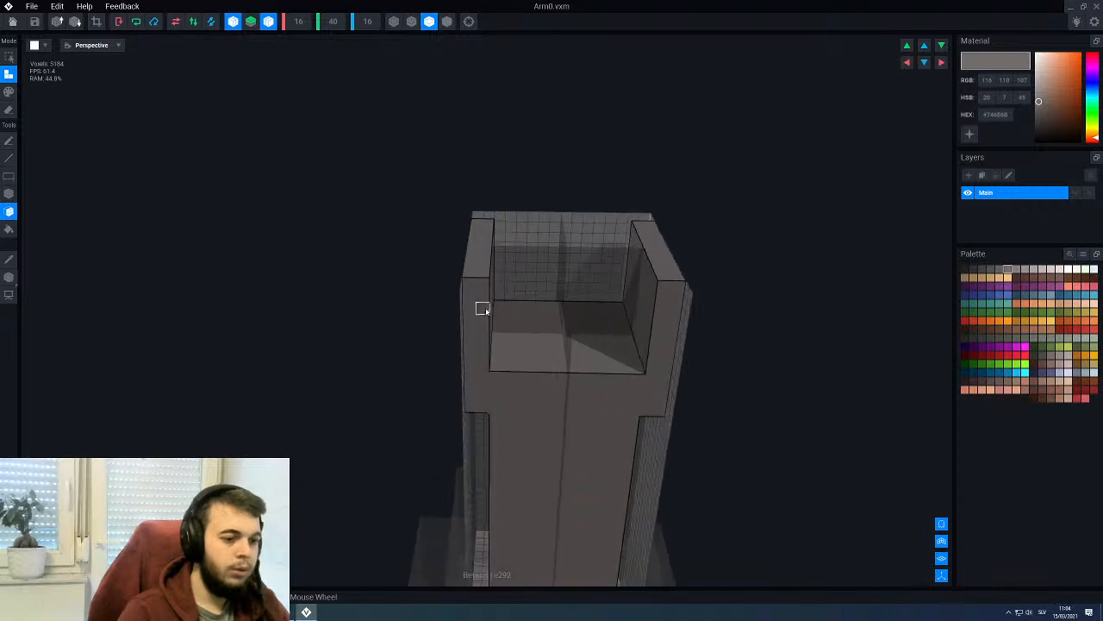
right_drag(492, 366, 504, 272)
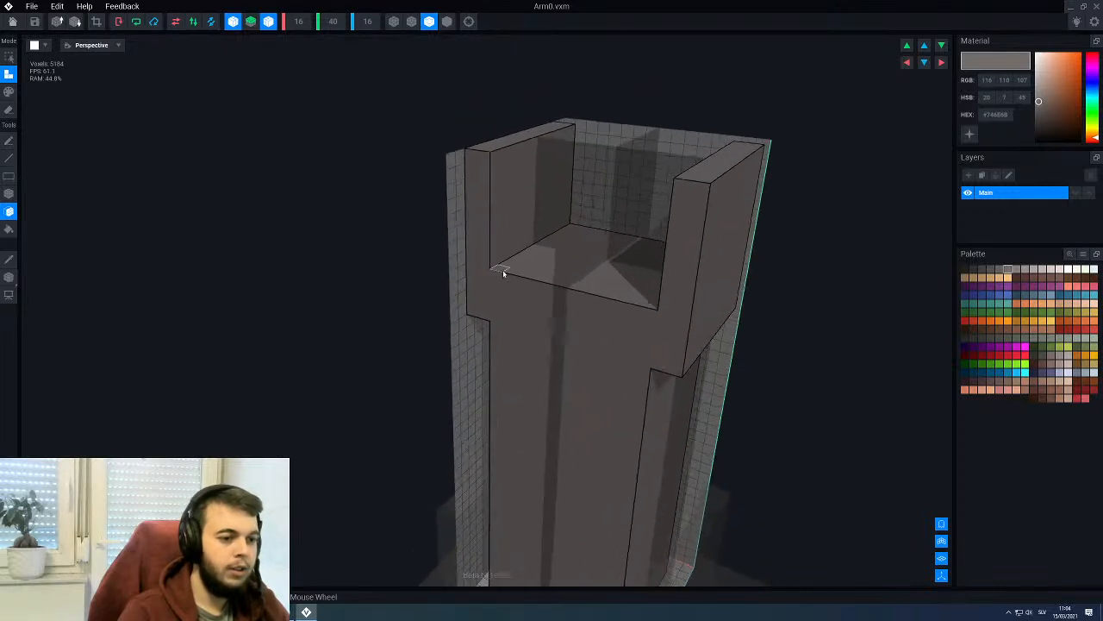
scroll(504, 272, up, 1)
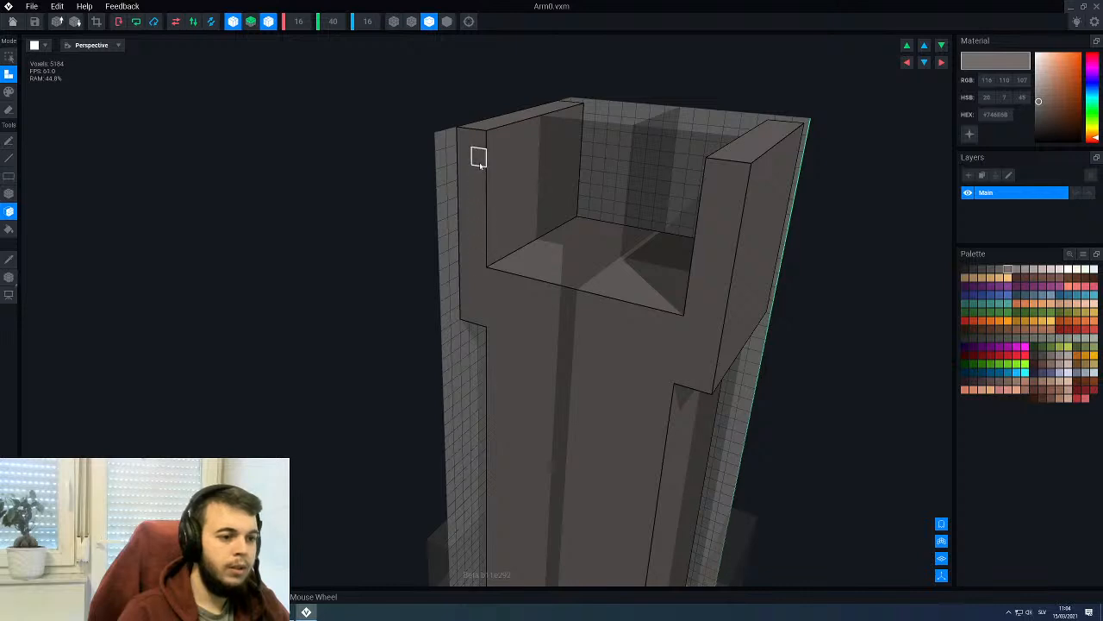
scroll(491, 226, down, 5)
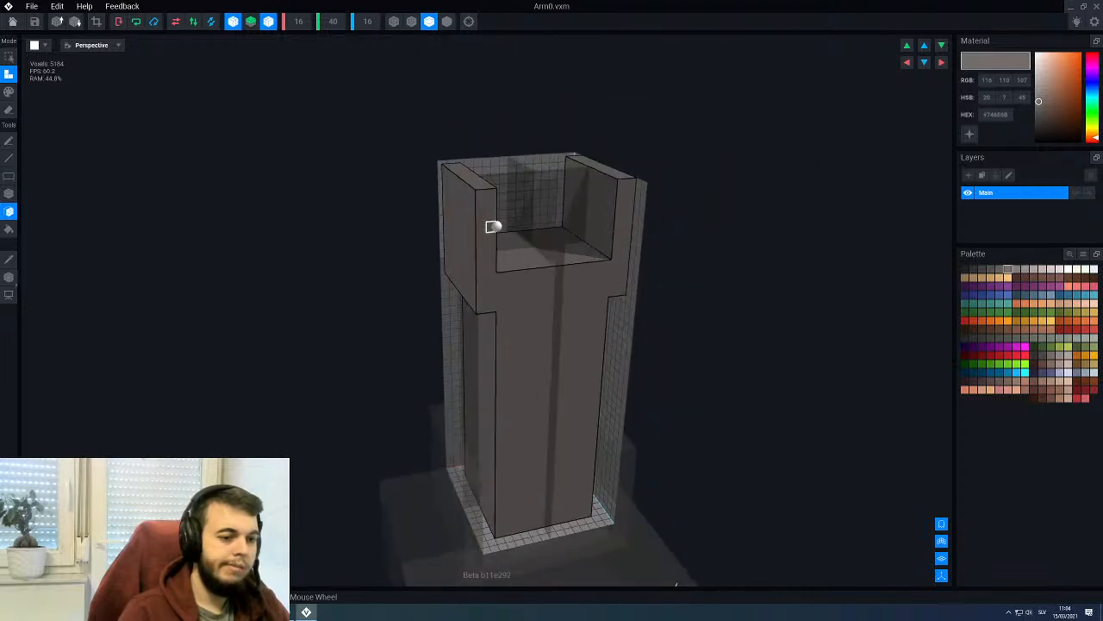
right_drag(493, 226, 495, 226)
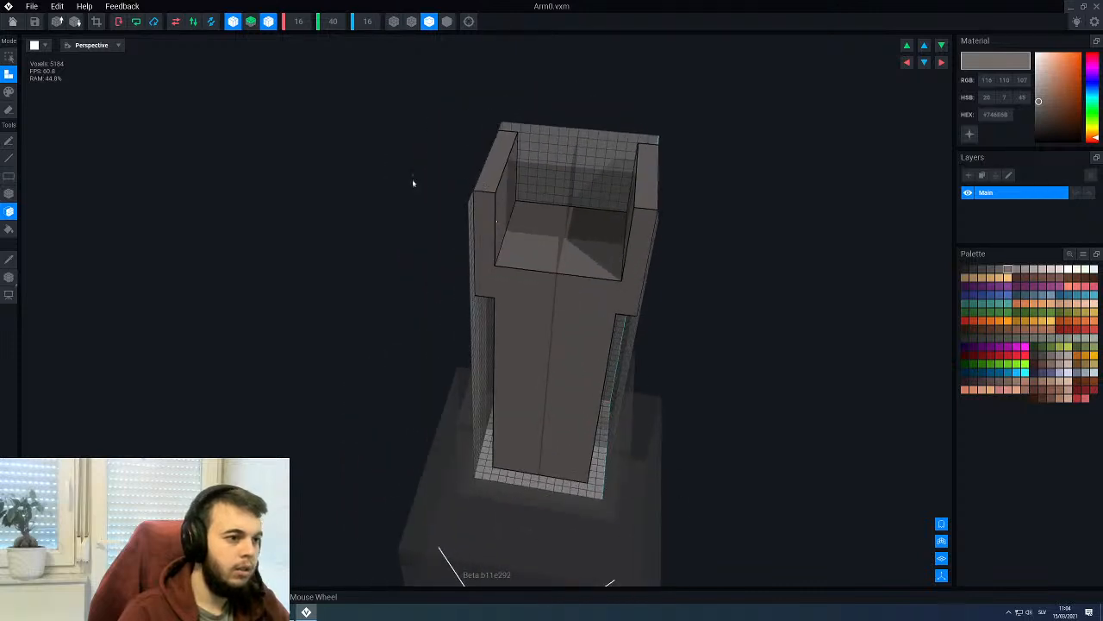
Step: Save the changes to Arm0 while returning to the rig
click(13, 23)
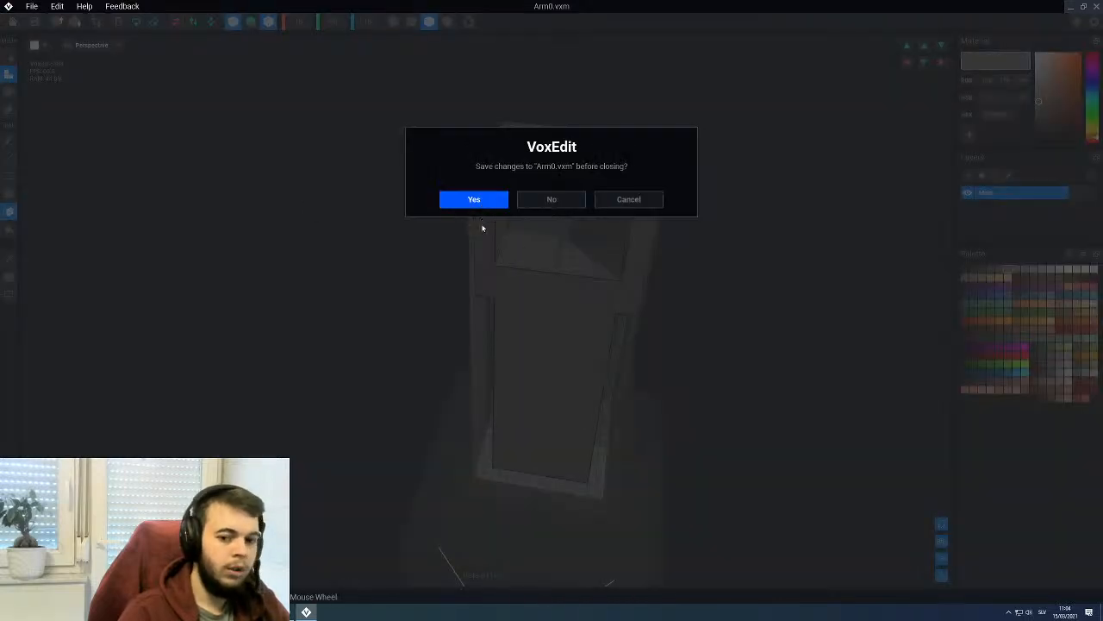
click(476, 200)
scroll(491, 241, down, 5)
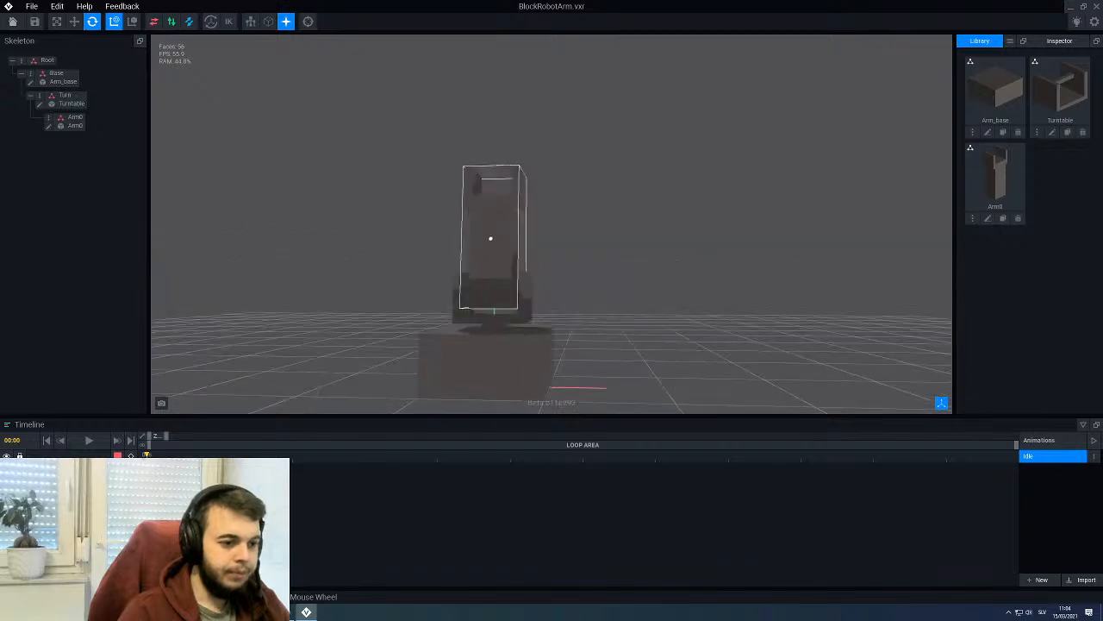
right_drag(491, 239, 738, 264)
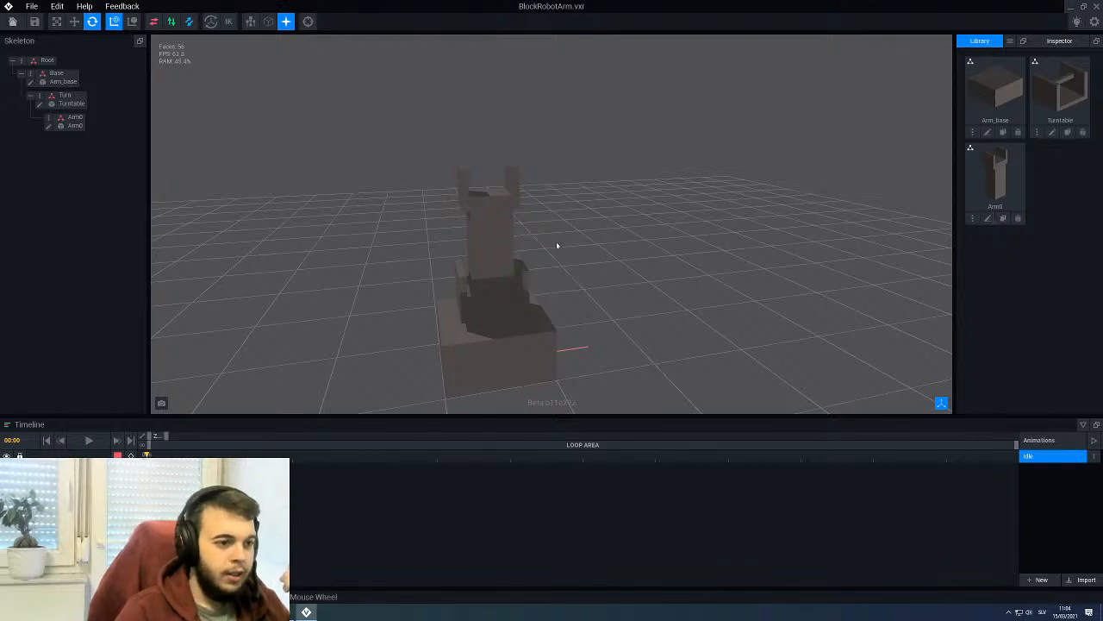
Step: Create a child node named Arm1 under the Arm0 node and attach the Arm0 model to it
middle_drag(556, 241, 505, 237)
click(487, 239)
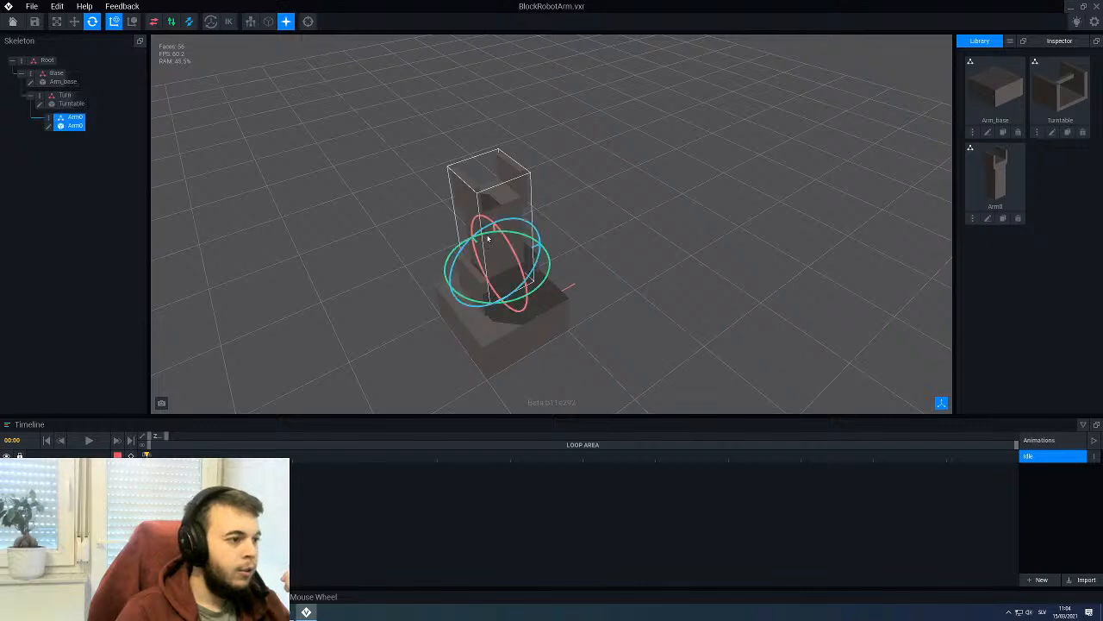
right_click(47, 117)
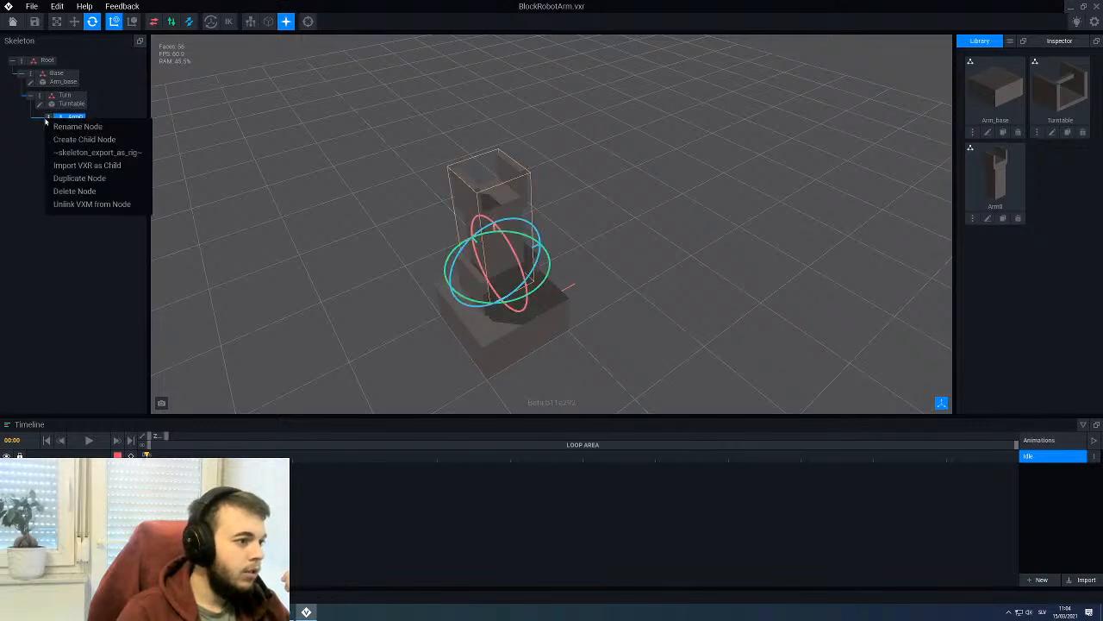
click(84, 140)
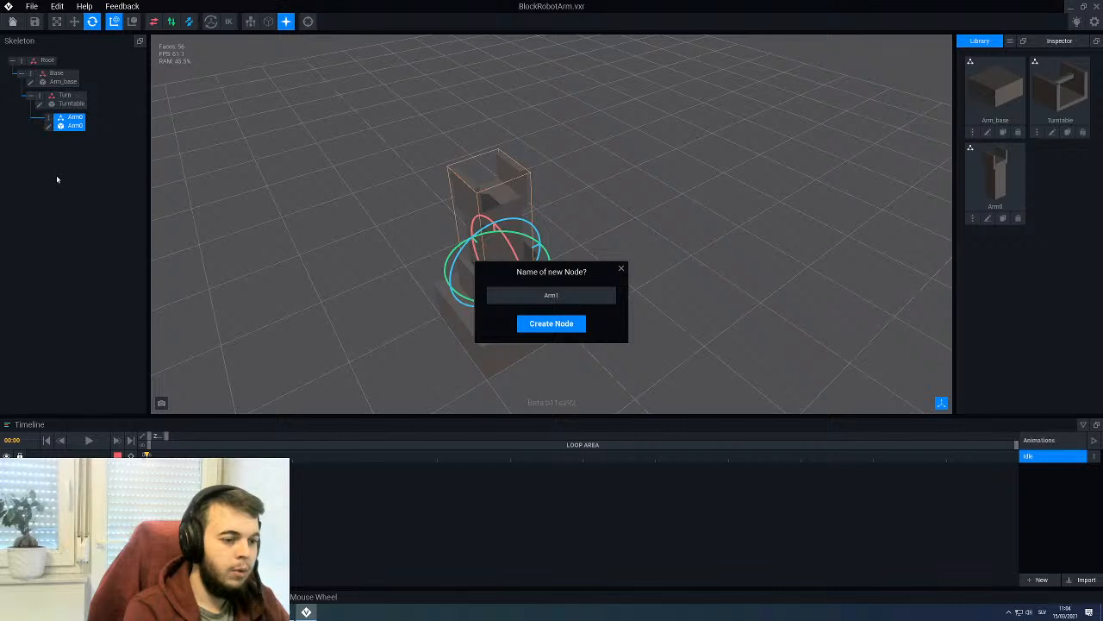
text(Arm1)
key(Return)
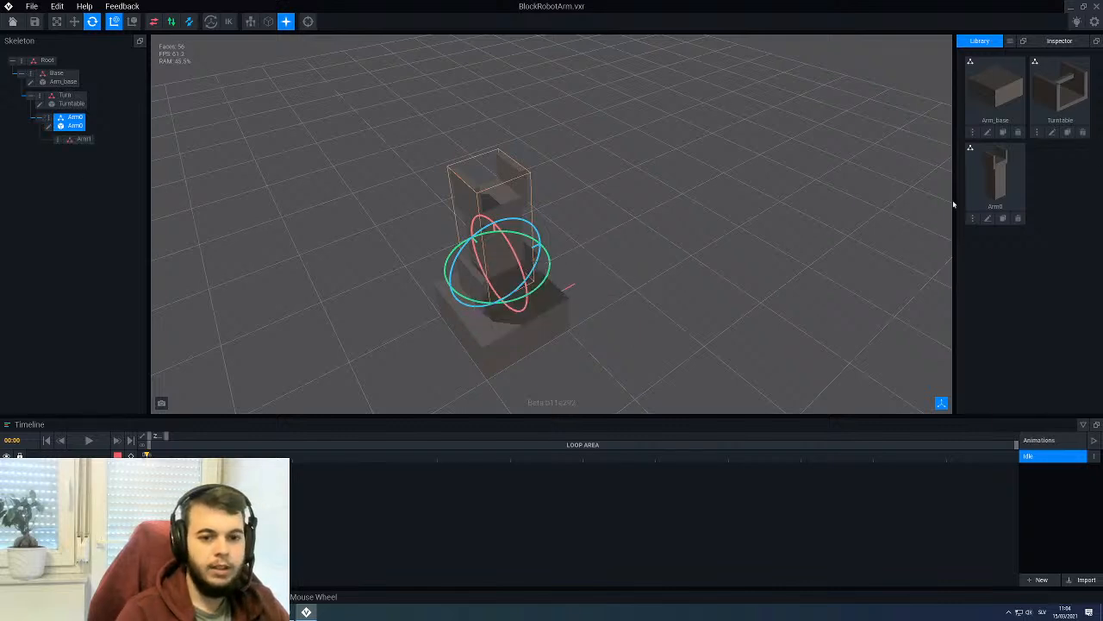
drag(996, 177, 79, 141)
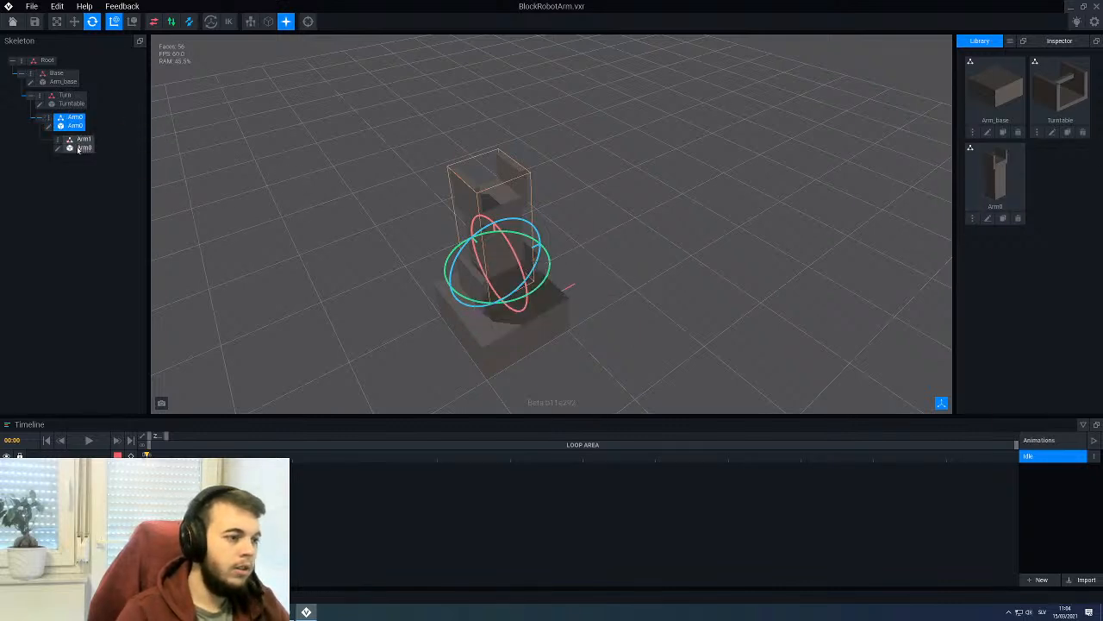
Step: Move the Arm1 node up along Y to about 35 so its segment sits in the fork of the segment beneath
click(79, 148)
click(74, 21)
scroll(423, 236, up, 5)
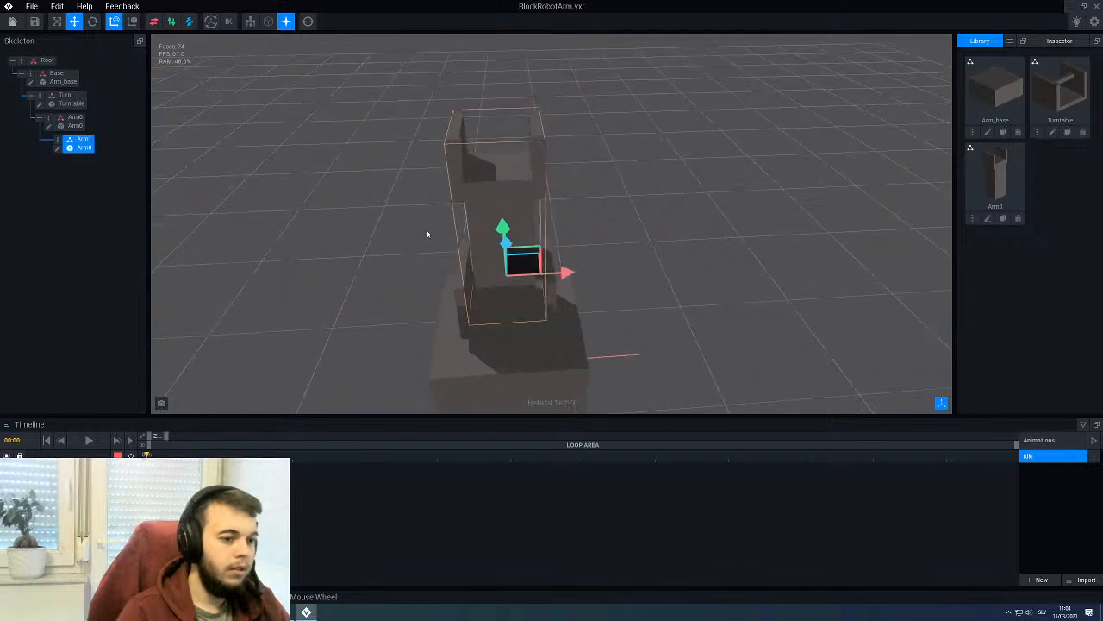
drag(502, 228, 469, 44)
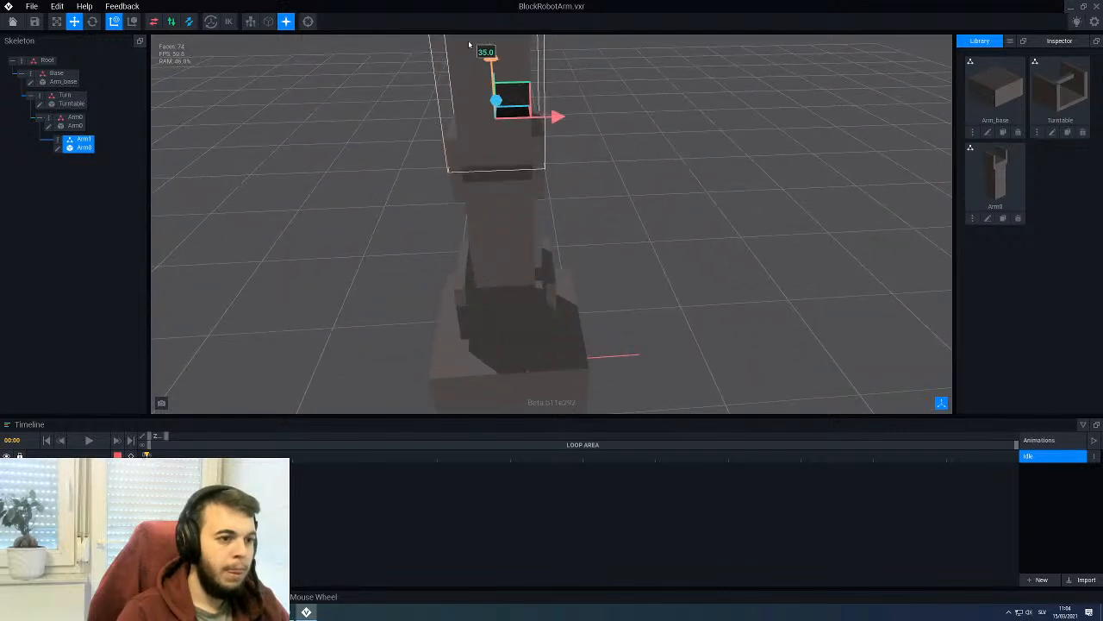
drag(471, 40, 476, 32)
scroll(436, 193, down, 4)
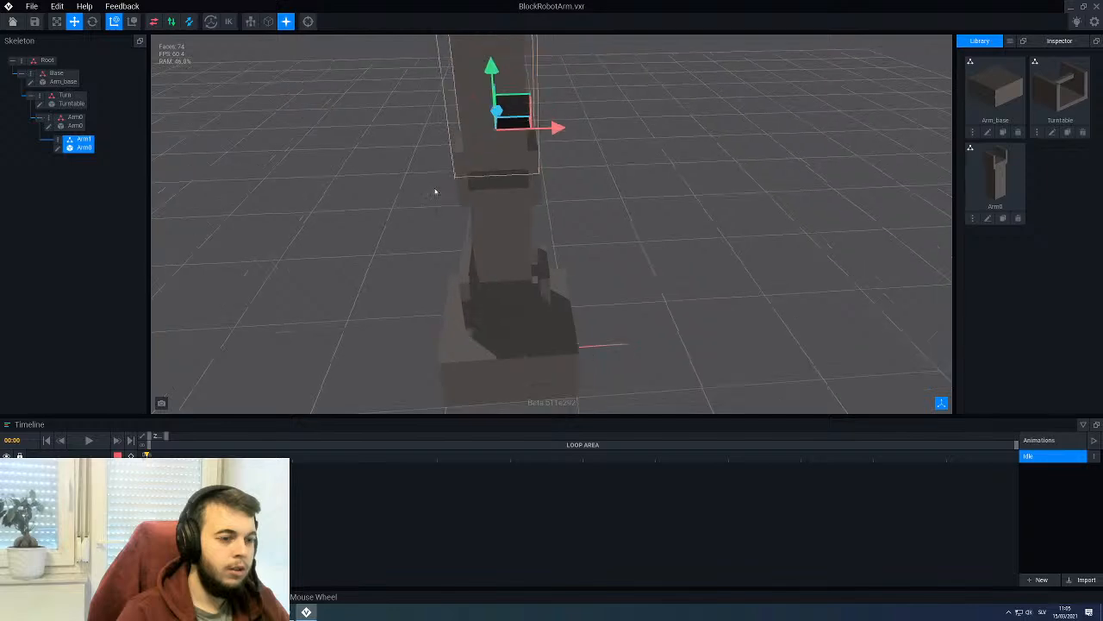
right_drag(436, 192, 599, 215)
scroll(439, 185, up, 3)
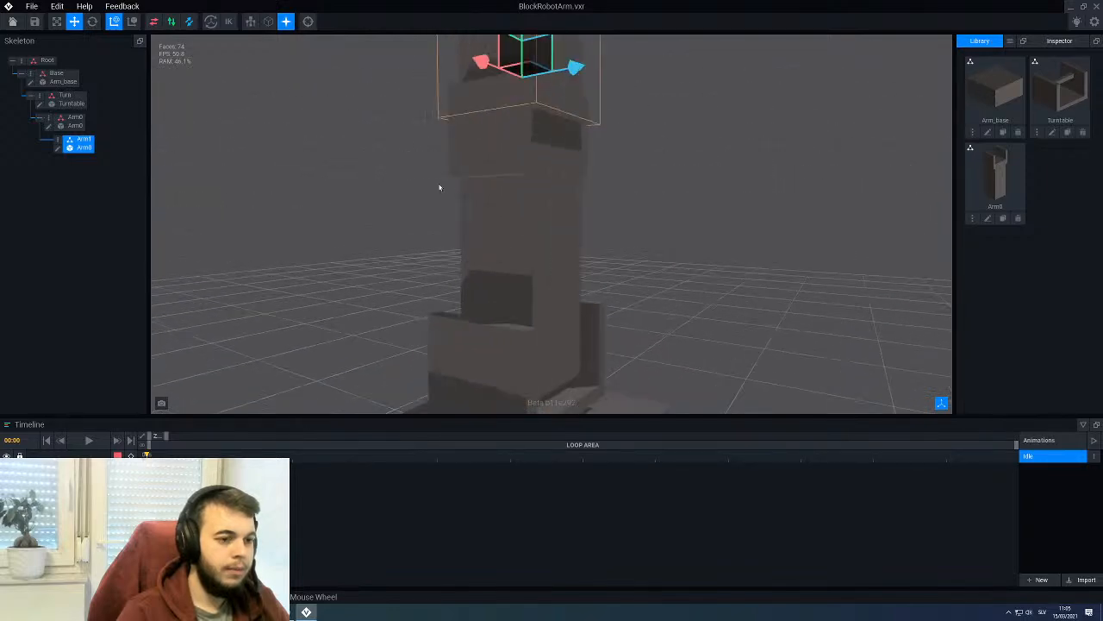
scroll(440, 184, down, 1)
scroll(441, 184, down, 3)
right_drag(448, 197, 569, 202)
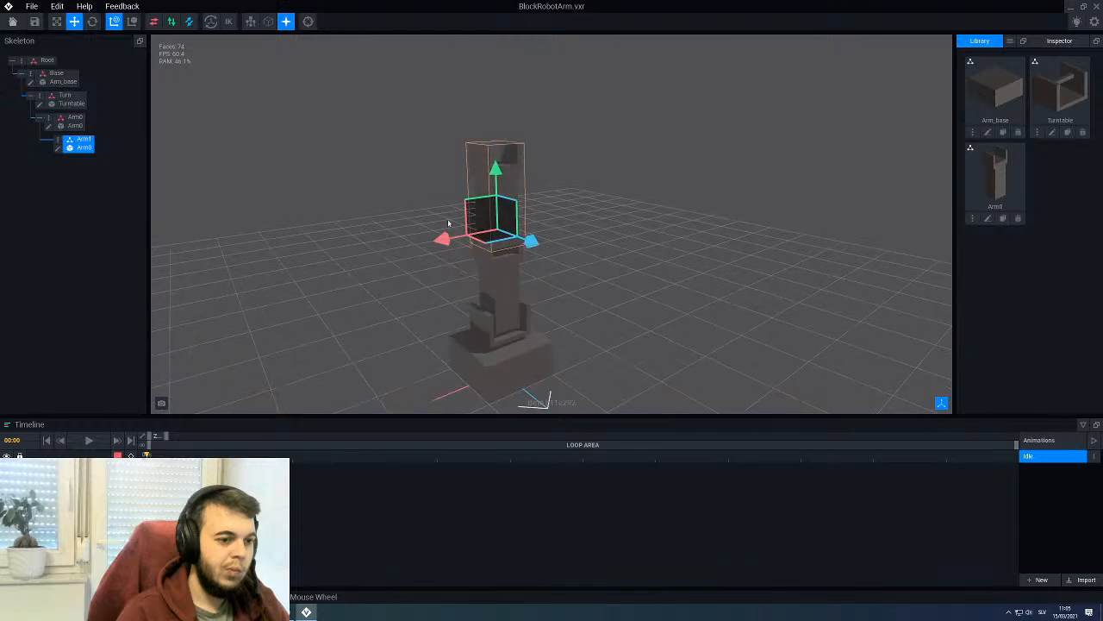
scroll(552, 224, up, 2)
Step: Test the Arm1 joint by rotating it 30° about X and returning it to 0°
click(93, 22)
right_drag(457, 219, 524, 222)
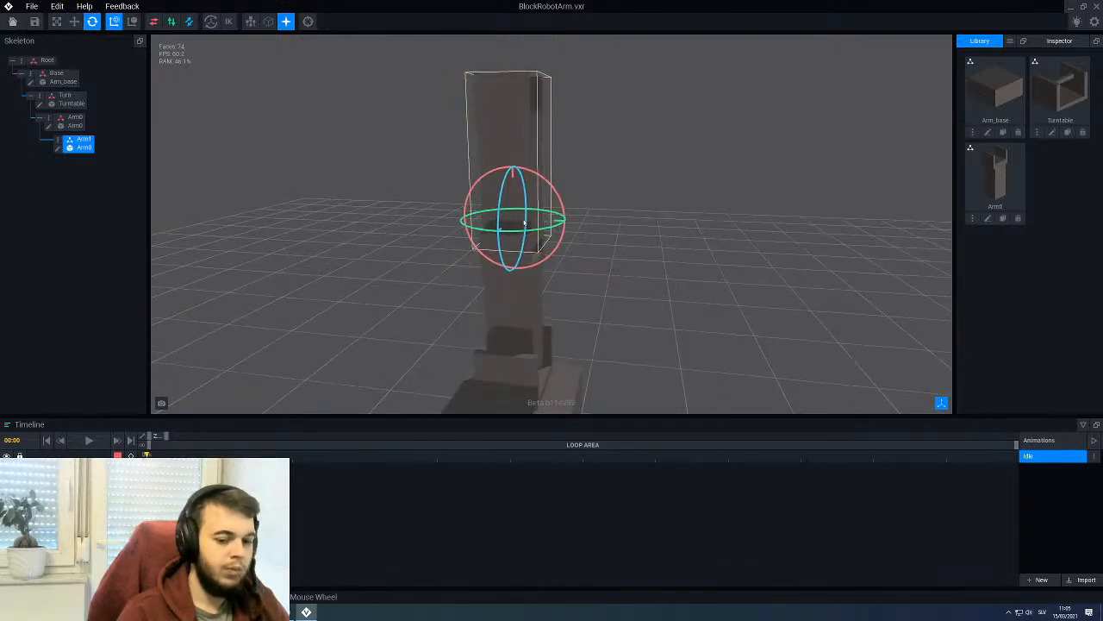
drag(568, 198, 586, 222)
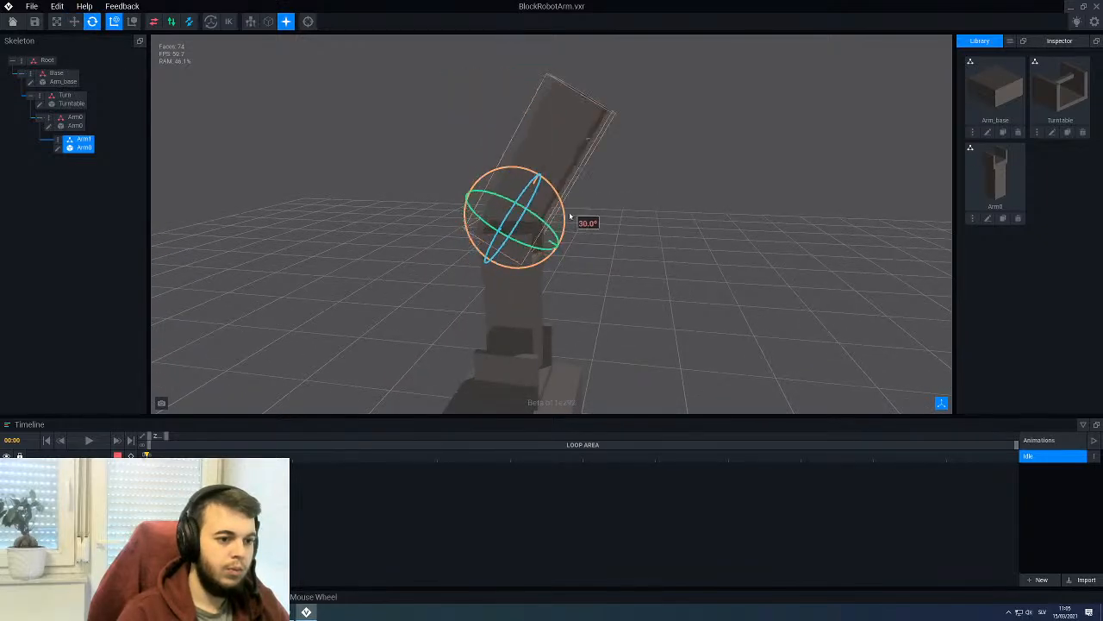
right_drag(586, 222, 603, 222)
right_drag(506, 251, 413, 242)
scroll(469, 279, up, 6)
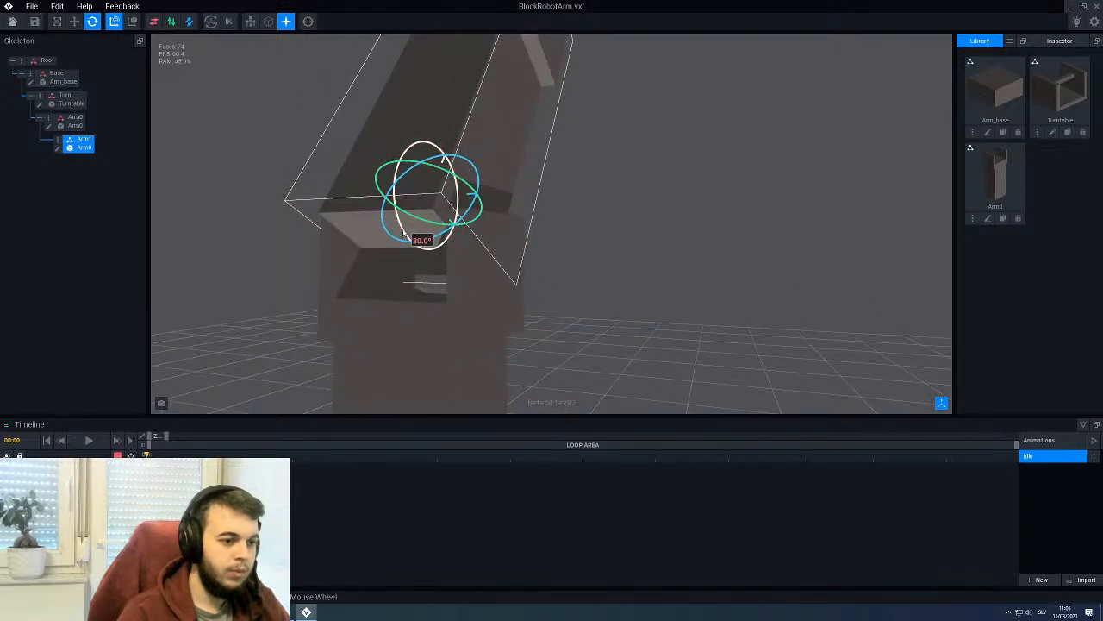
drag(399, 215, 425, 212)
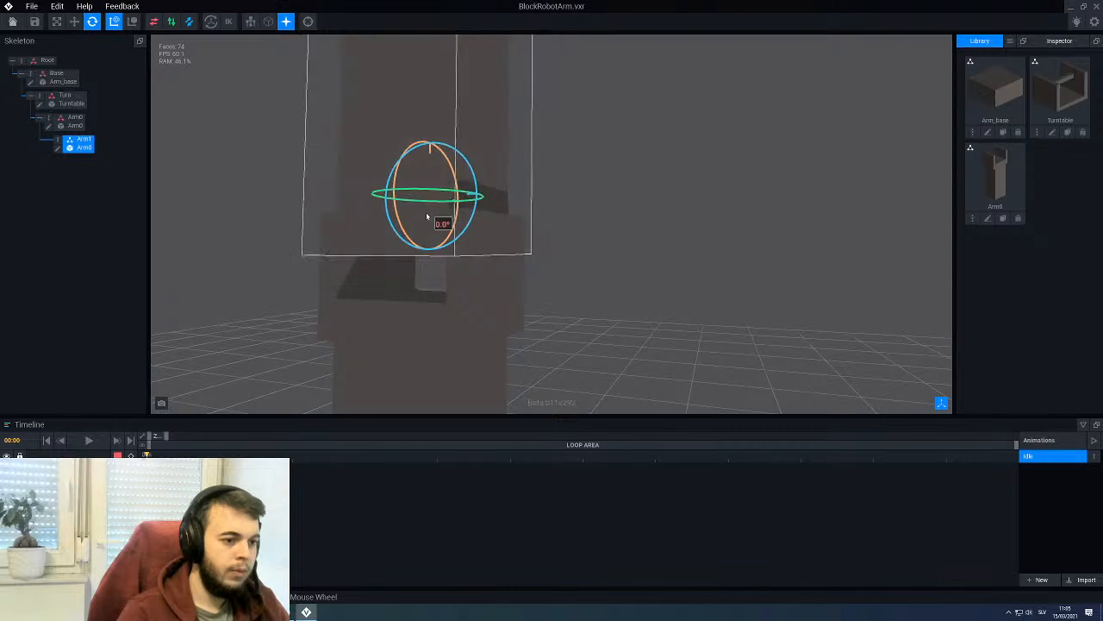
right_drag(425, 212, 228, 177)
Step: Lower Arm1 slightly along Y into the fork beneath and test its rotation about the X axis
click(74, 21)
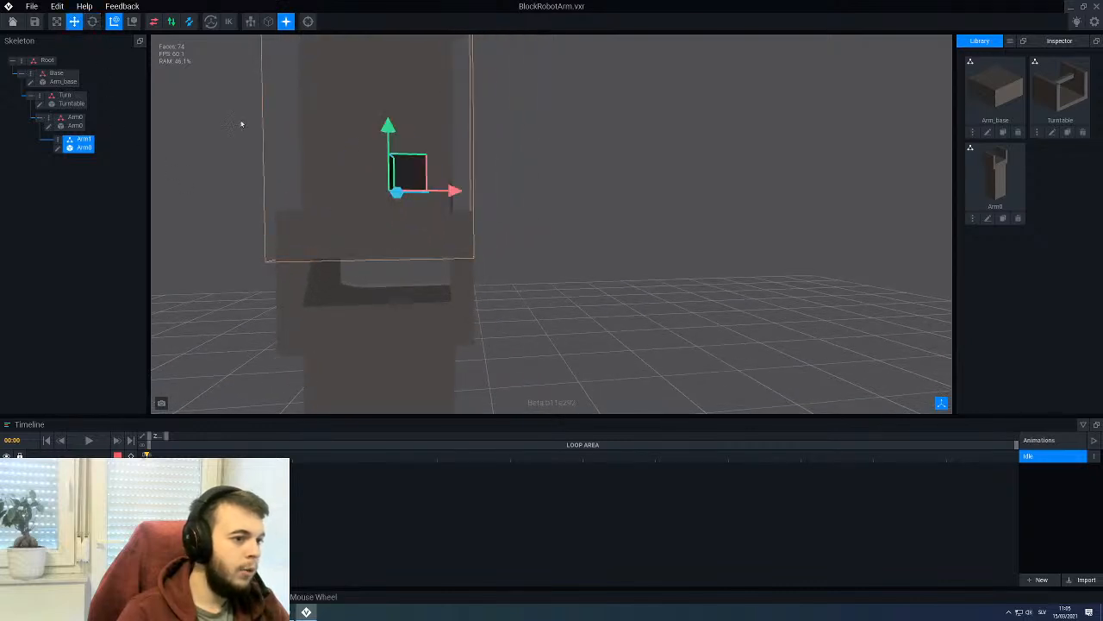
drag(387, 127, 388, 147)
click(92, 21)
right_drag(405, 207, 439, 215)
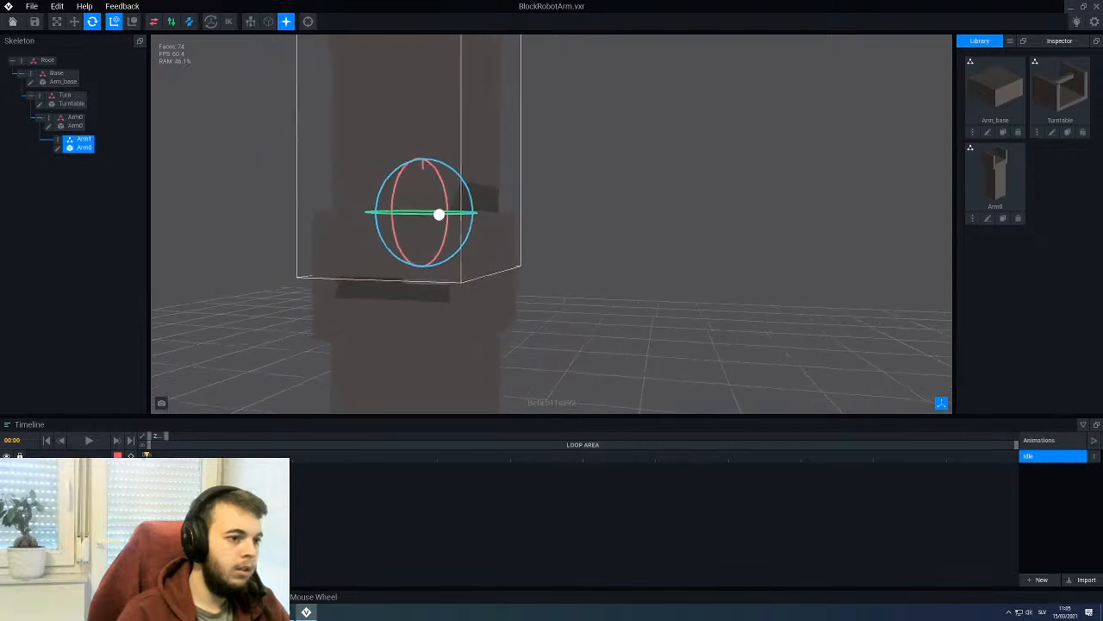
drag(395, 199, 416, 211)
click(581, 285)
scroll(561, 288, down, 5)
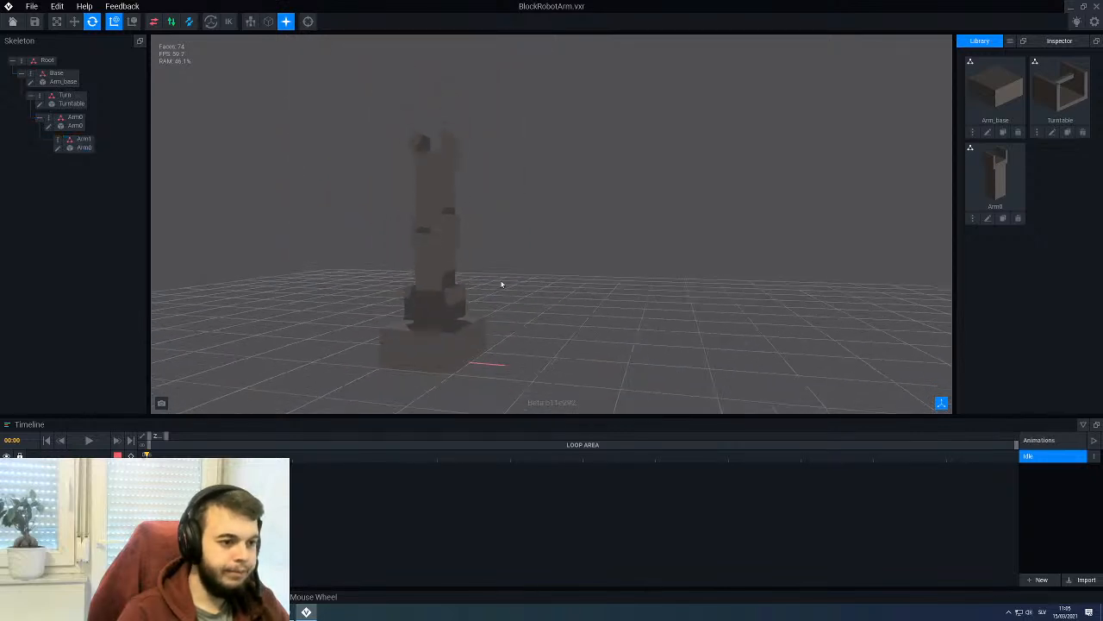
right_drag(502, 283, 647, 259)
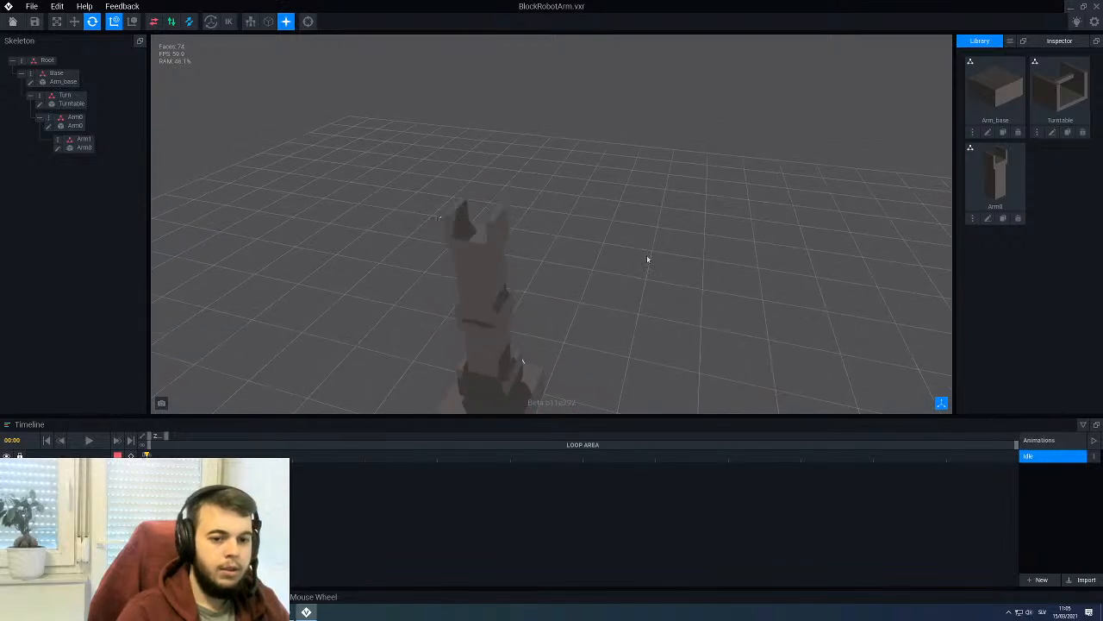
Step: Clone the Arm0 model in the library under the name Arm1
click(1002, 219)
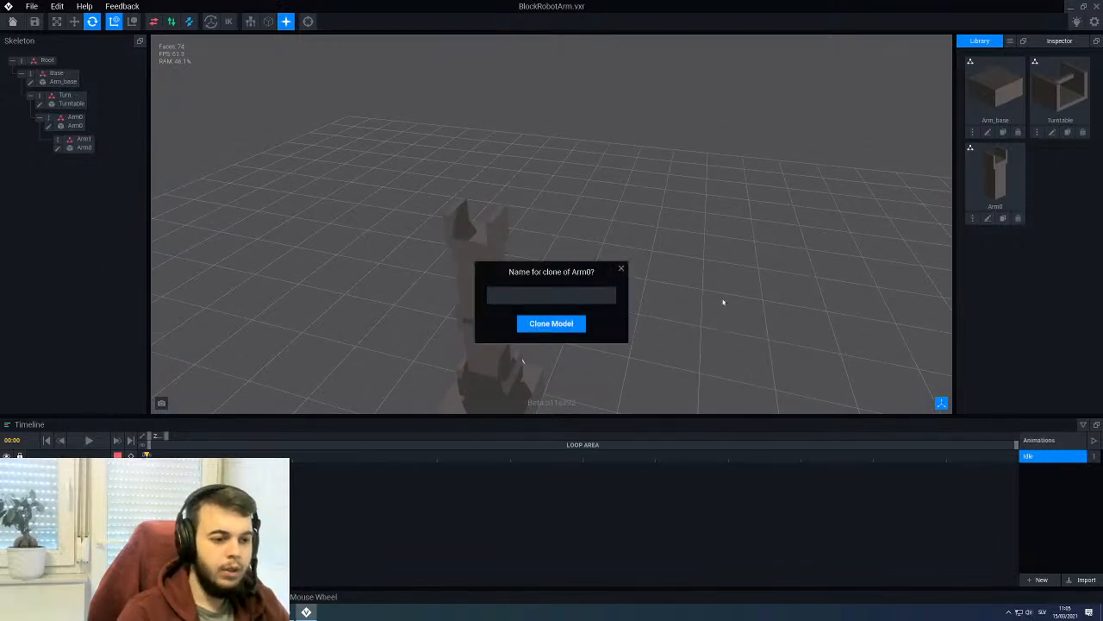
text(Arm)
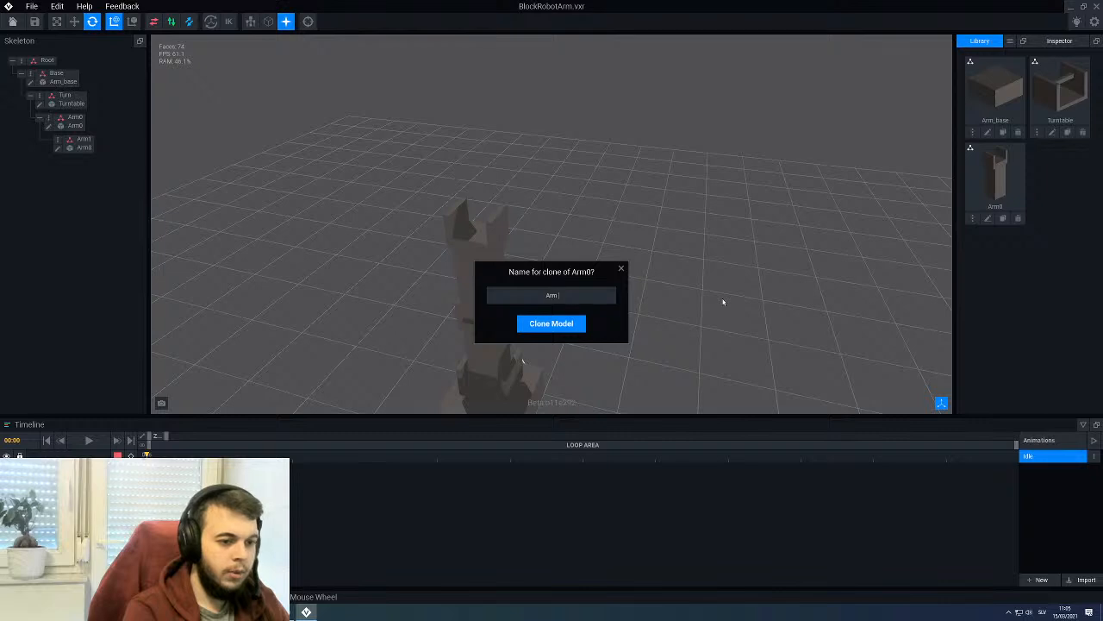
text(1)
key(Return)
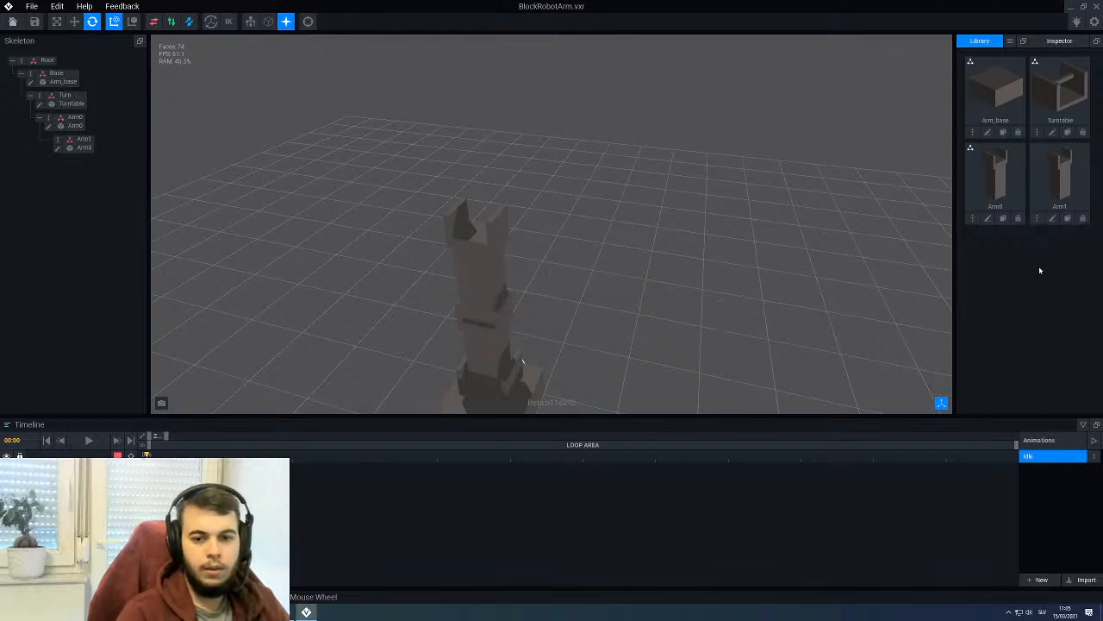
Step: Open the Arm1 model with edge outlines shown and erase both fork walls with the Face tool
click(1052, 219)
right_drag(429, 185, 408, 128)
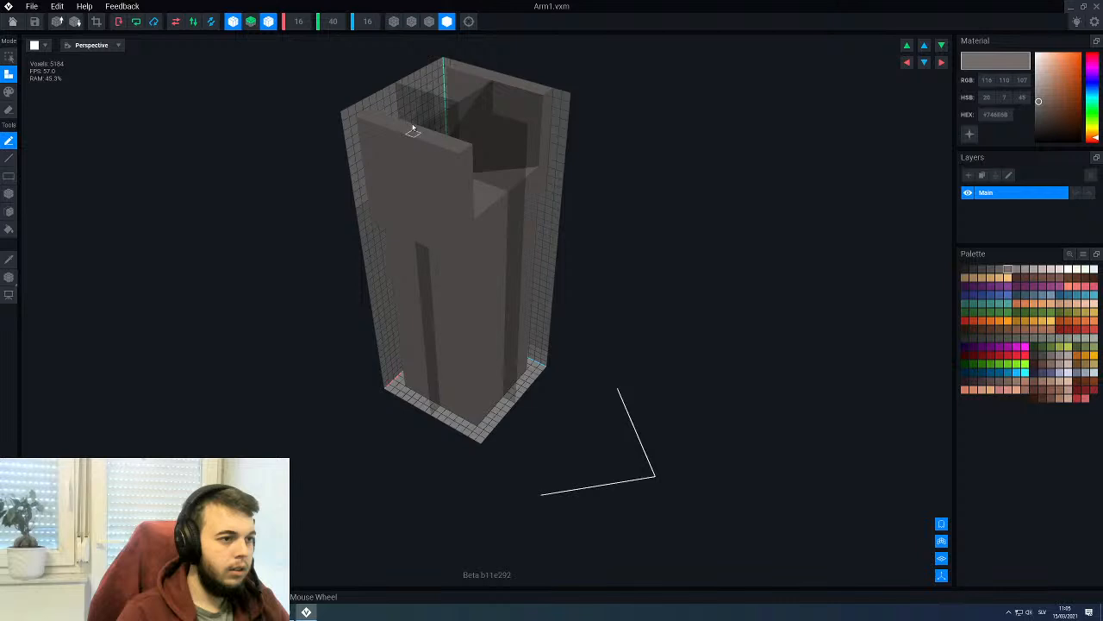
click(428, 22)
right_drag(456, 203, 448, 265)
scroll(455, 290, up, 2)
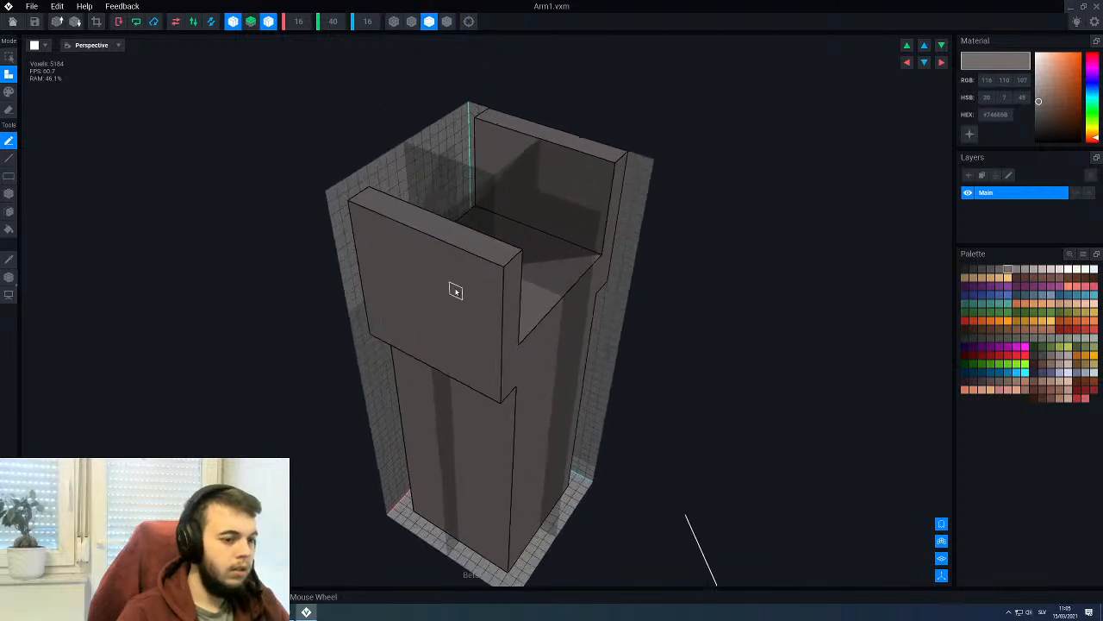
key(e)
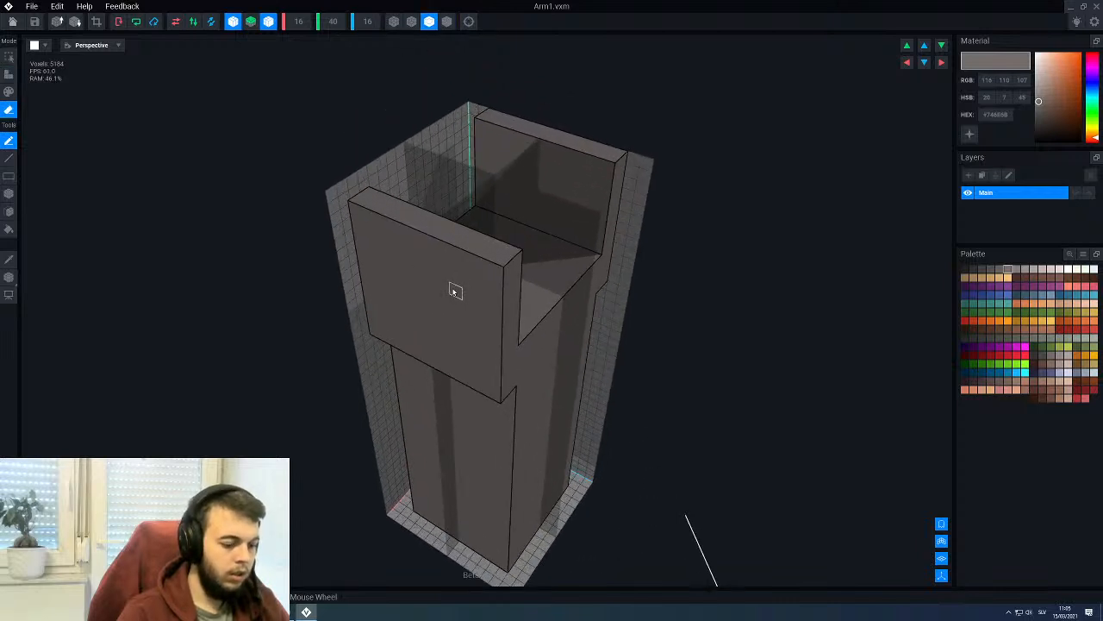
key(f)
click(454, 290)
click(463, 278)
right_drag(527, 336, 507, 363)
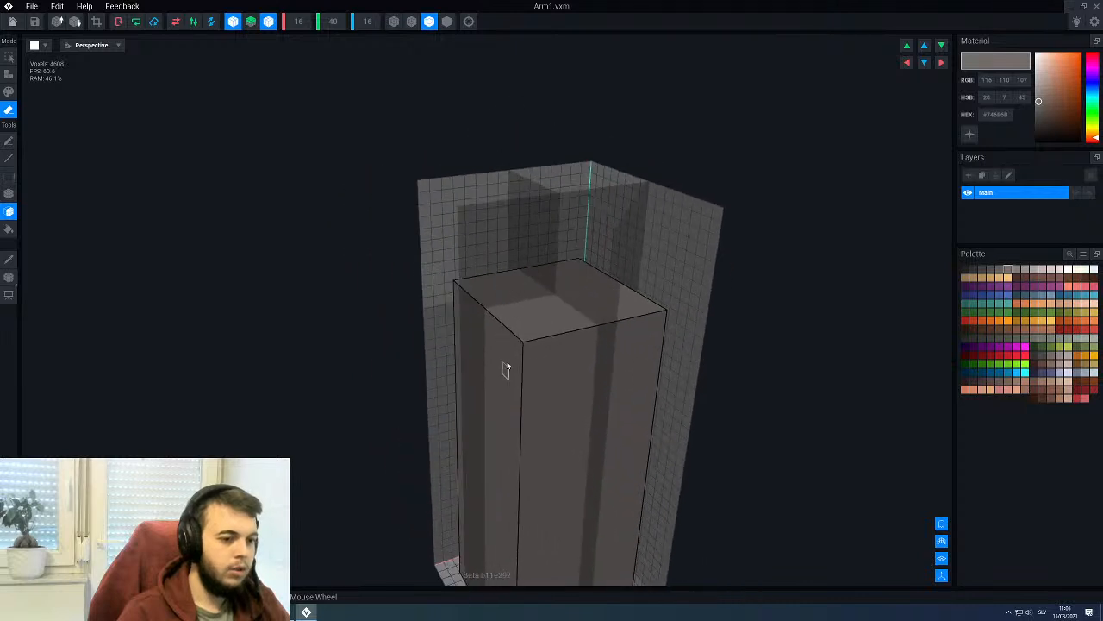
Step: Crop the Arm1 model's volume to its remaining voxels and keep the model open for editing
click(97, 22)
click(12, 22)
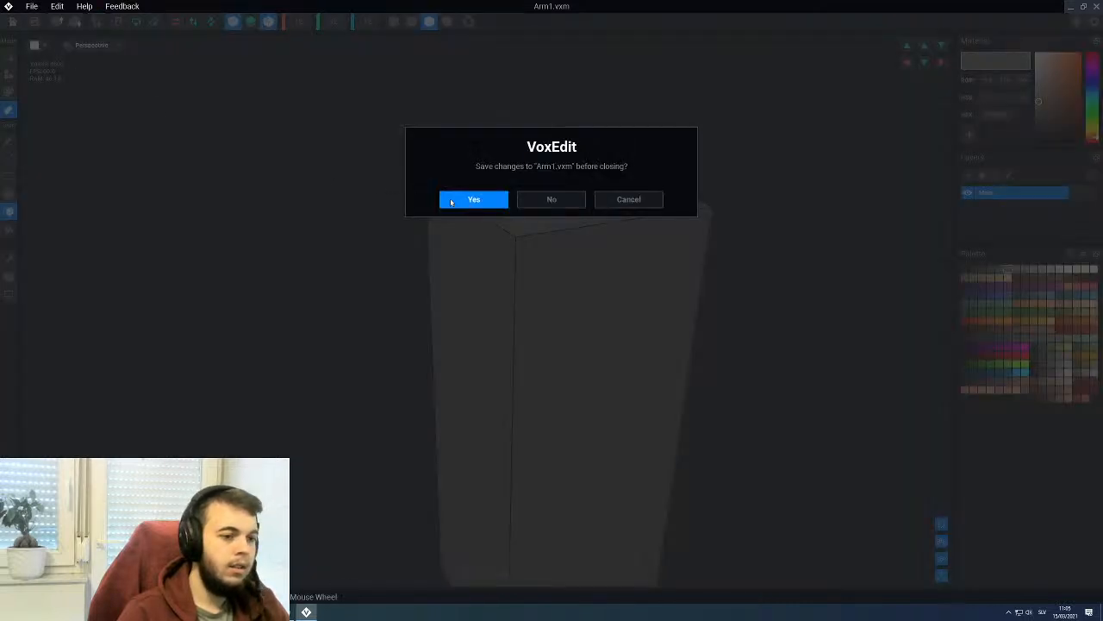
click(614, 201)
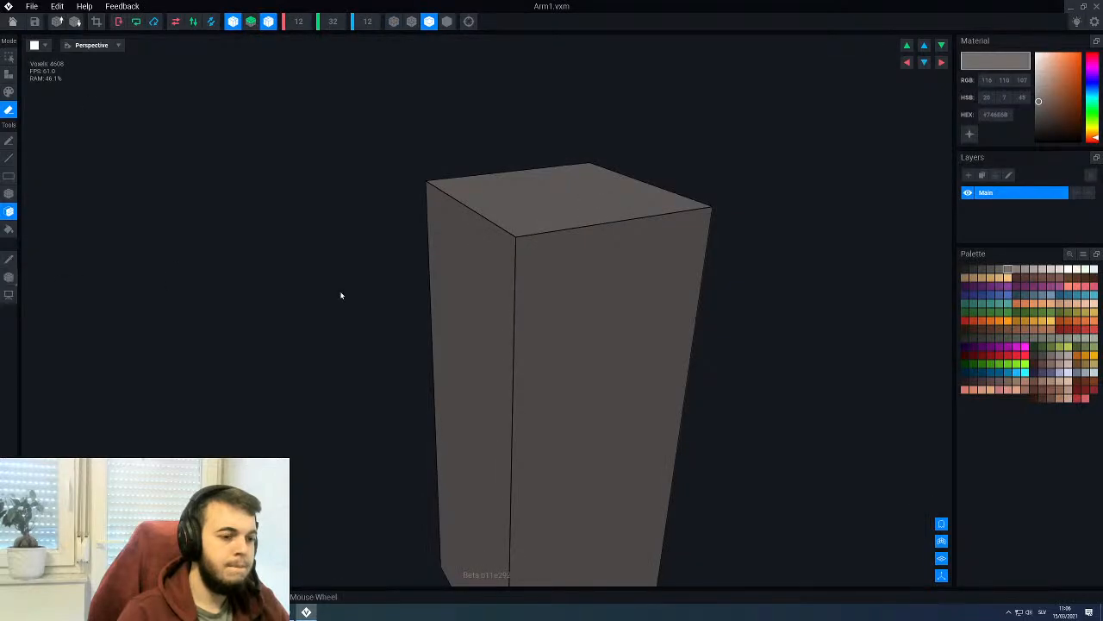
Step: Inspect the Arm1 model's pivot, save the model and return to the robot arm rig
scroll(341, 296, down, 3)
click(9, 276)
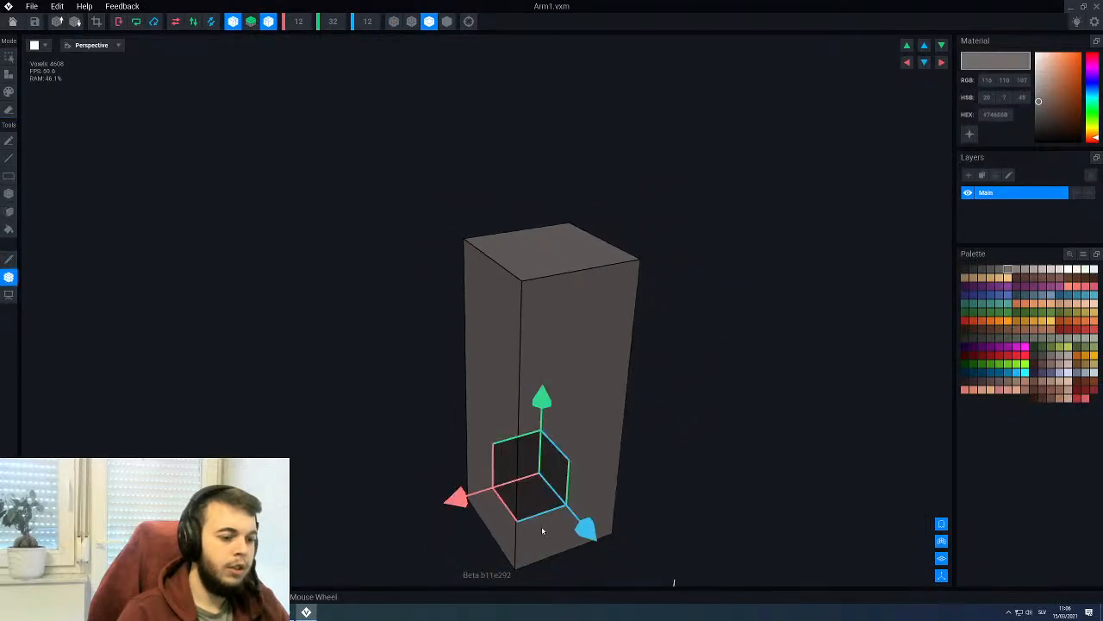
click(12, 21)
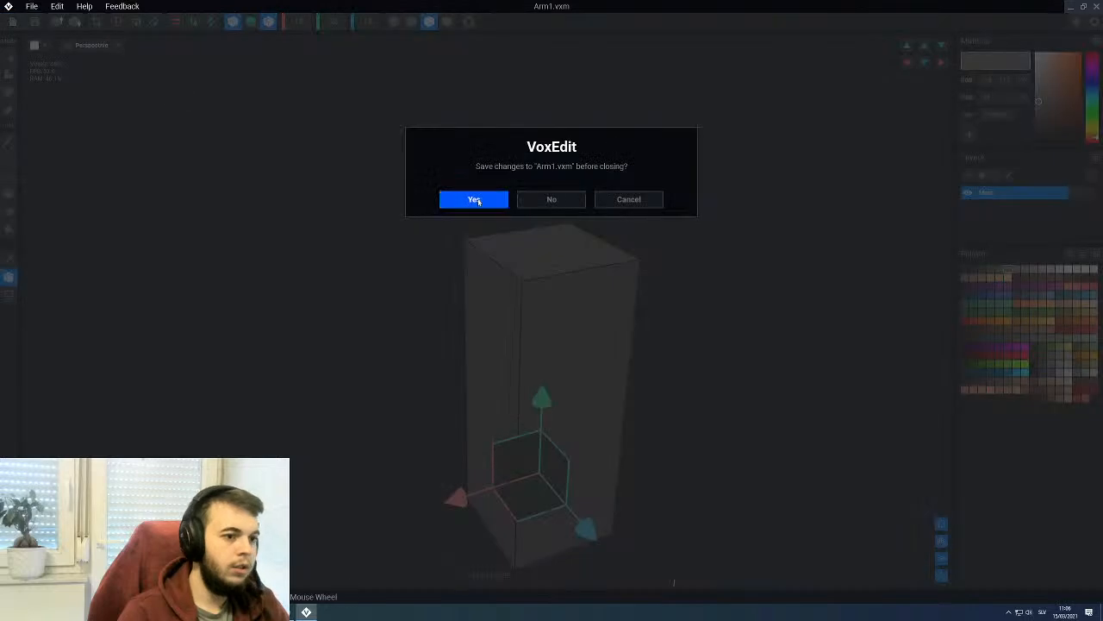
click(476, 200)
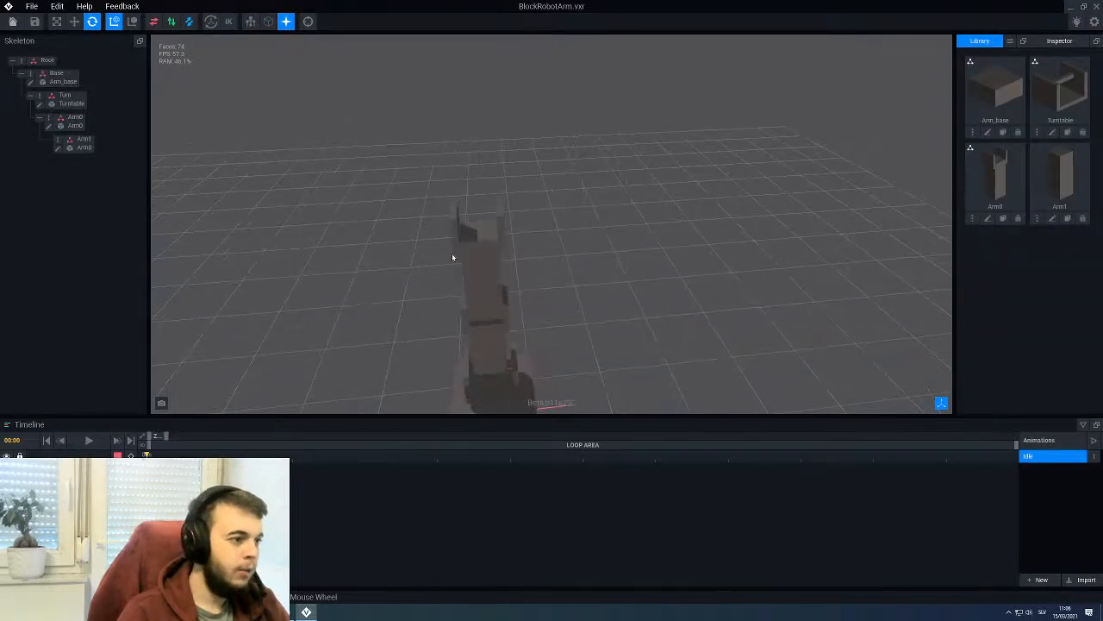
Step: Duplicate the Arm1 skeleton node under the name Arm2 and nest it as a child of Arm1
right_click(55, 142)
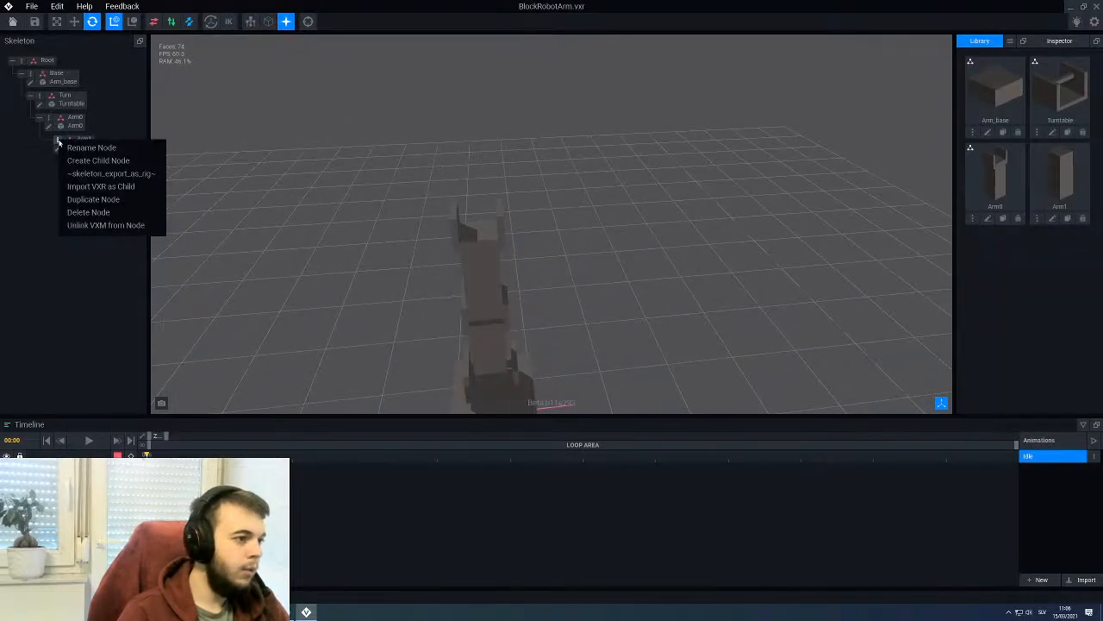
click(92, 199)
text(Arm2)
key(Return)
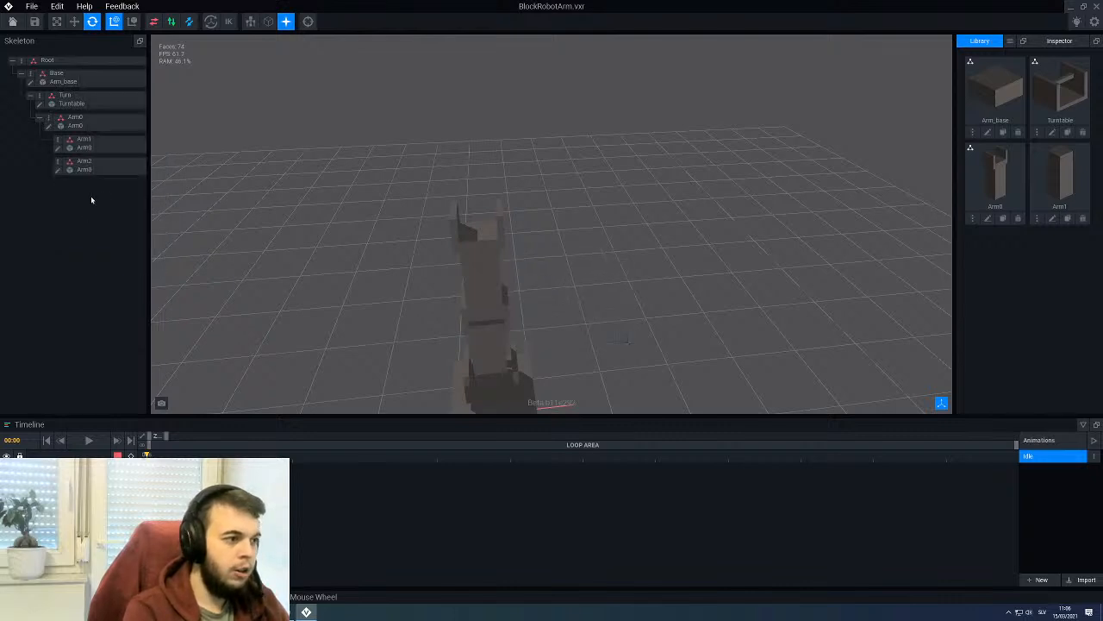
drag(69, 163, 76, 140)
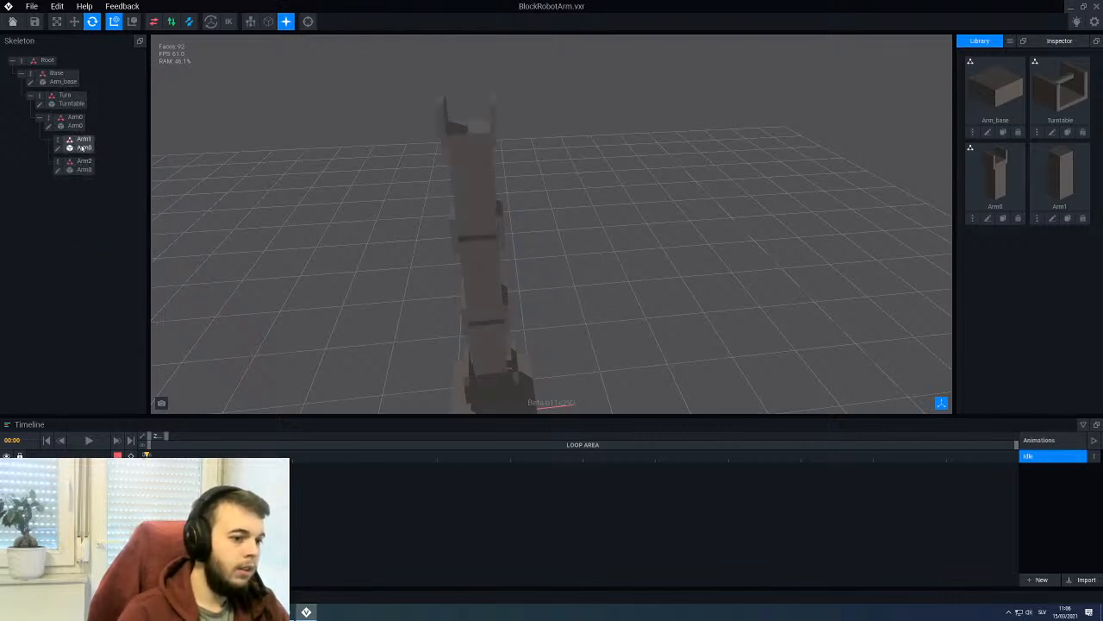
Step: Attach the library's Arm1 model to the Arm2 node, replacing the Arm0 model there
drag(1070, 179, 90, 162)
scroll(426, 246, up, 2)
right_drag(426, 216, 455, 184)
click(455, 183)
scroll(377, 242, down, 3)
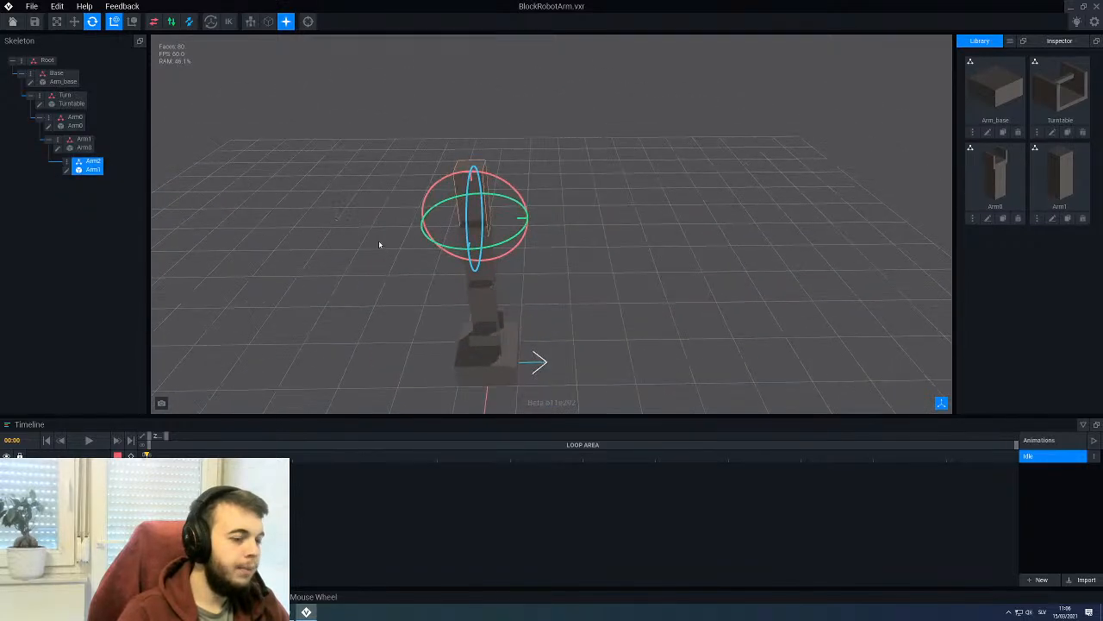
mouse_move(379, 243)
right_down()
mouse_move(424, 261)
mouse_move(393, 248)
right_up()
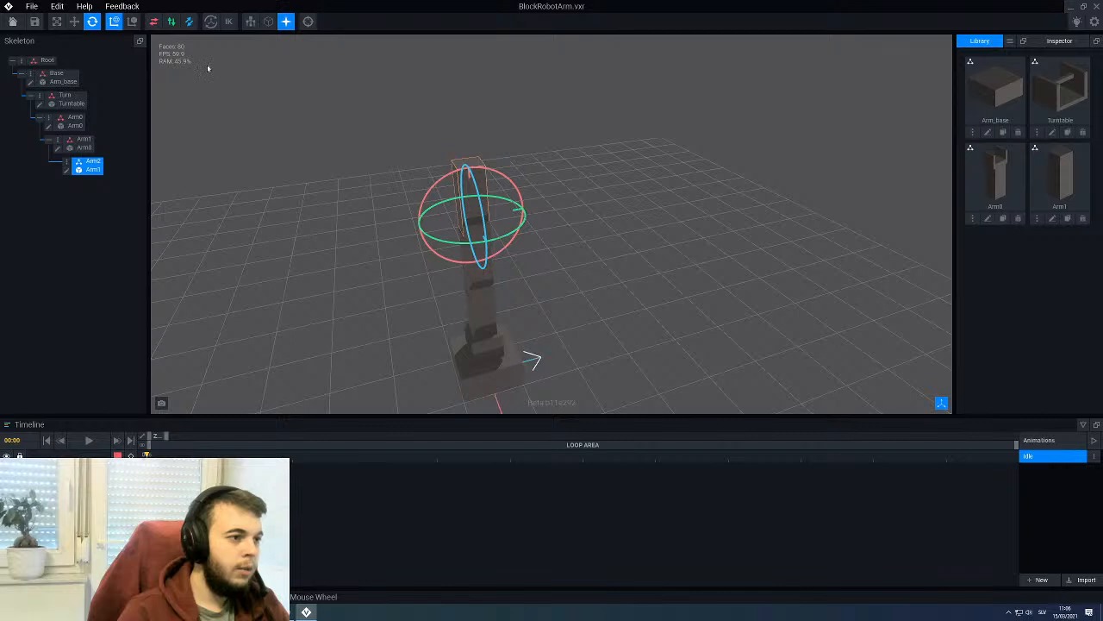
Step: Test inverse kinematics by moving the Arm2 node along Z so the arm bends, and undo the pose
scroll(327, 219, up, 2)
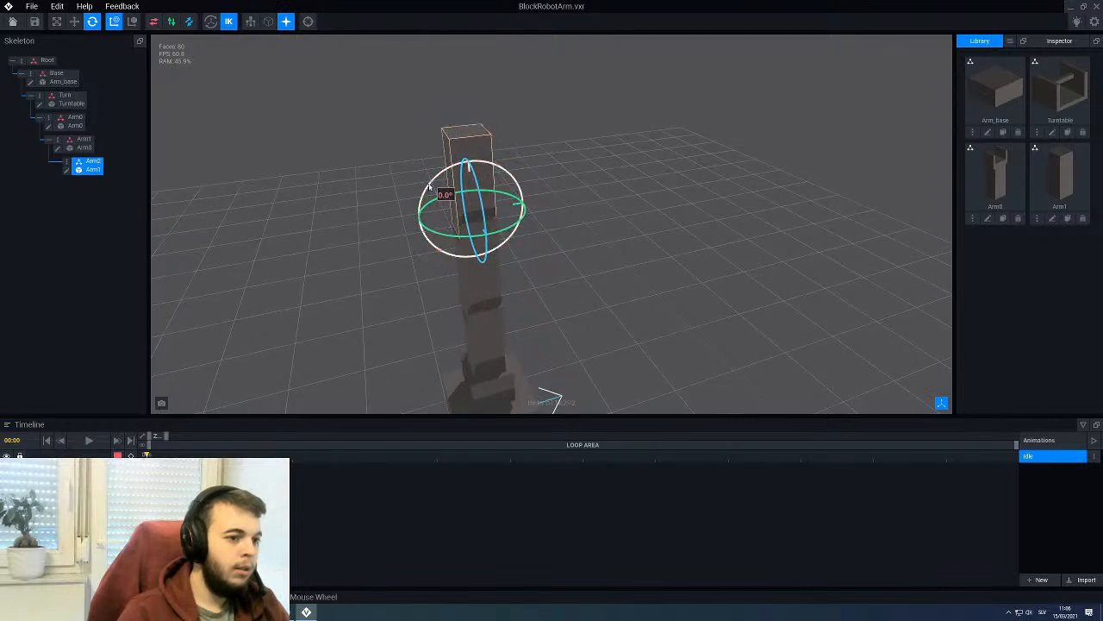
click(74, 21)
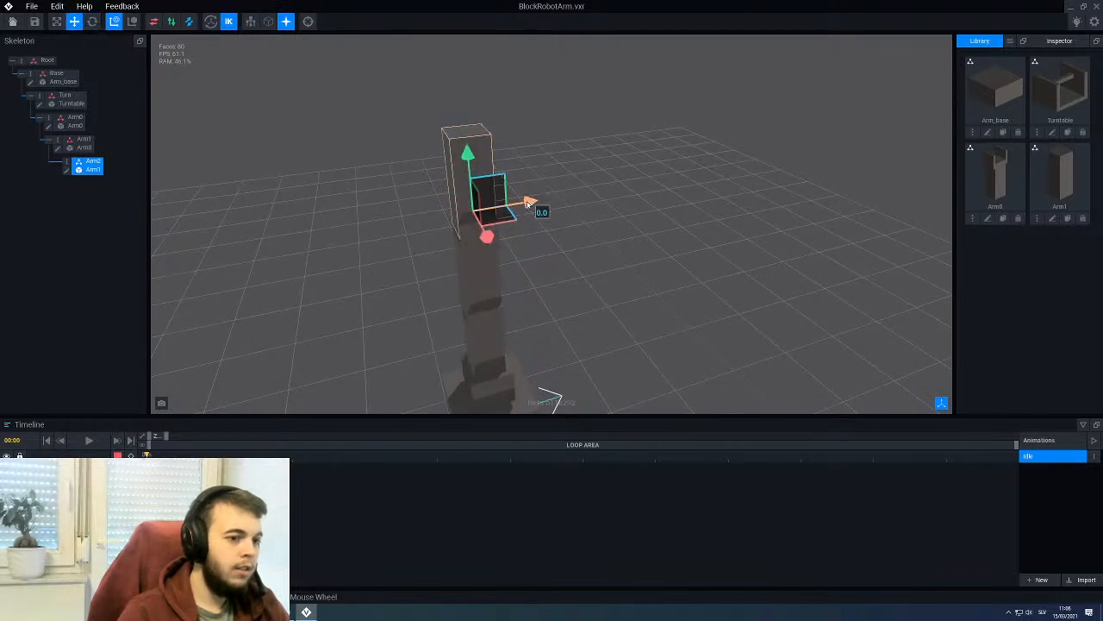
drag(536, 208, 378, 255)
scroll(495, 340, down, 3)
right_drag(494, 339, 445, 341)
scroll(444, 341, up, 5)
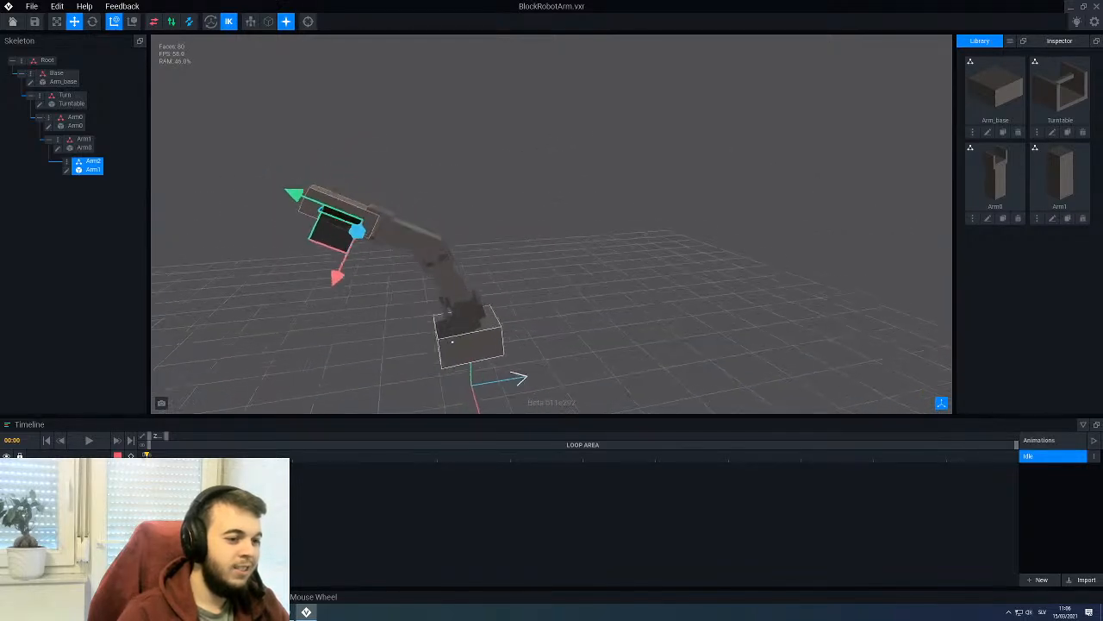
mouse_move(453, 338)
right_down()
mouse_move(386, 311)
mouse_move(409, 296)
mouse_move(470, 335)
right_up()
click(386, 311)
scroll(409, 296, down, 2)
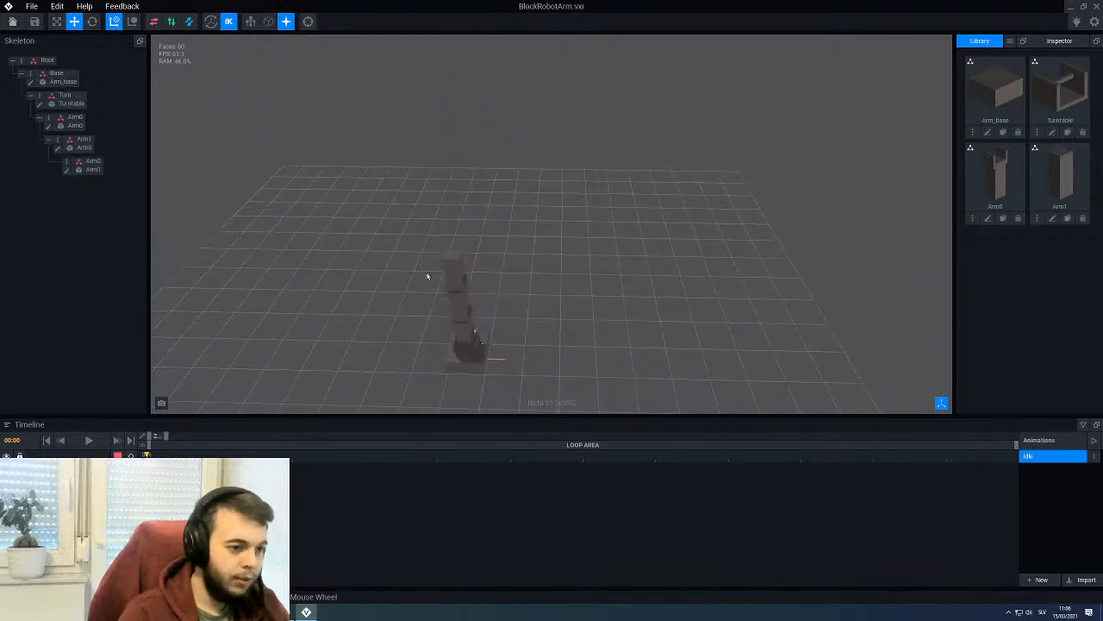
Step: Clone the Arm1 model in the library under the name Finger
scroll(427, 276, up, 5)
right_drag(427, 276, 648, 223)
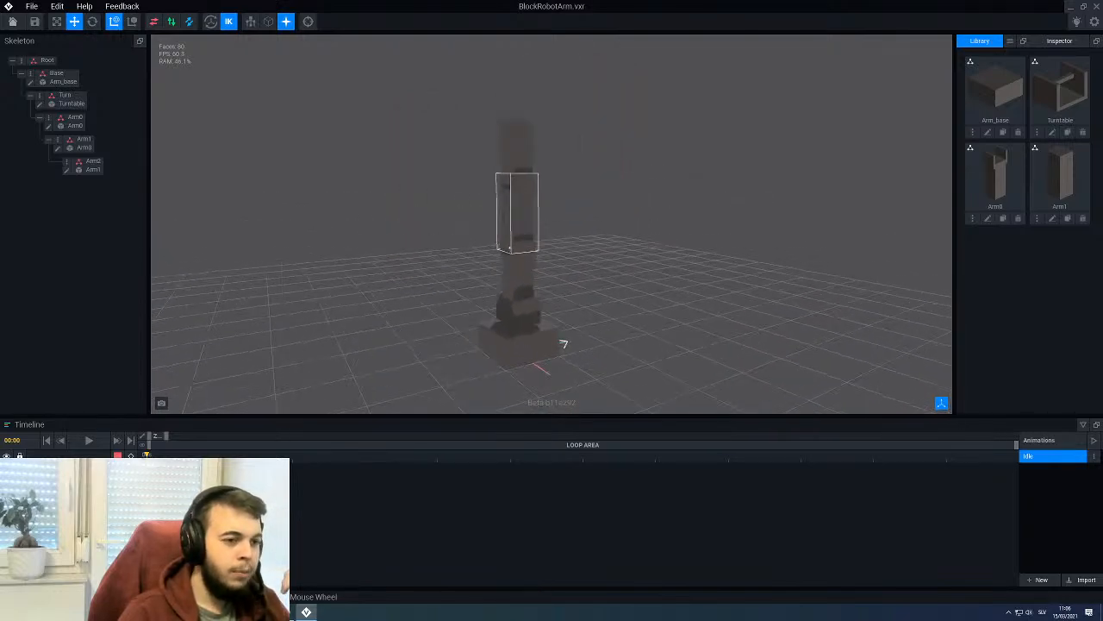
right_drag(518, 209, 529, 153)
scroll(529, 153, up, 1)
scroll(529, 153, up, 2)
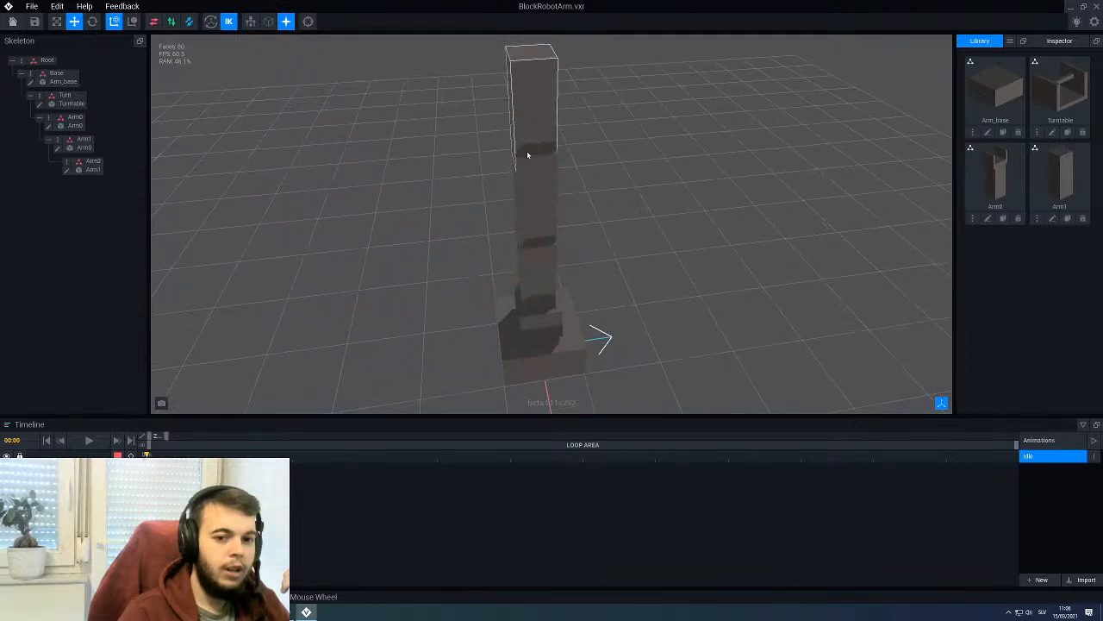
click(1067, 219)
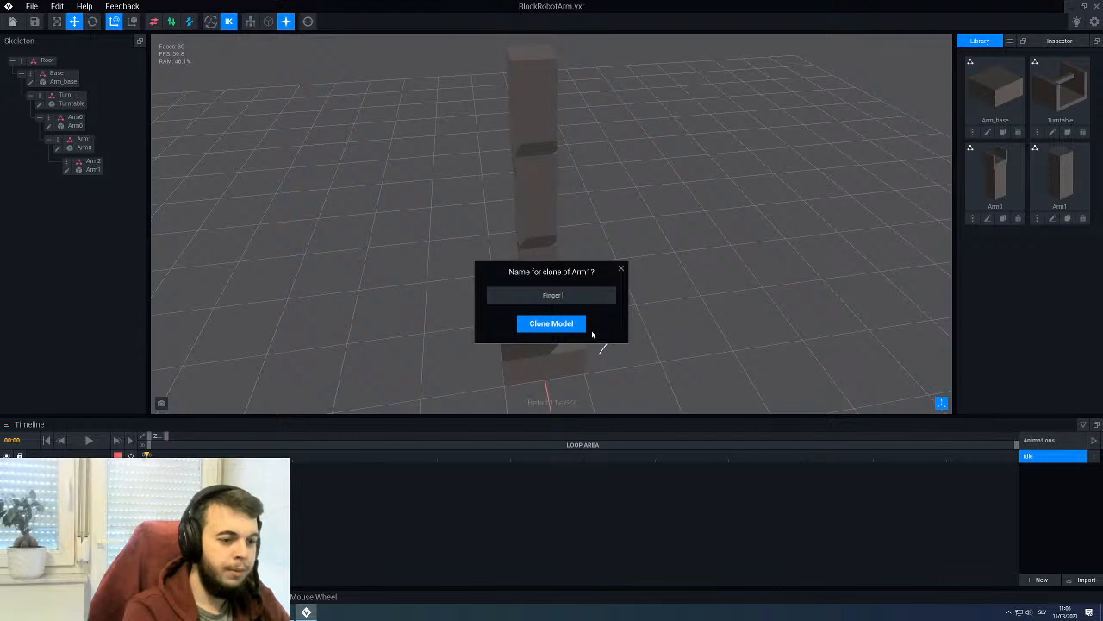
key(Return)
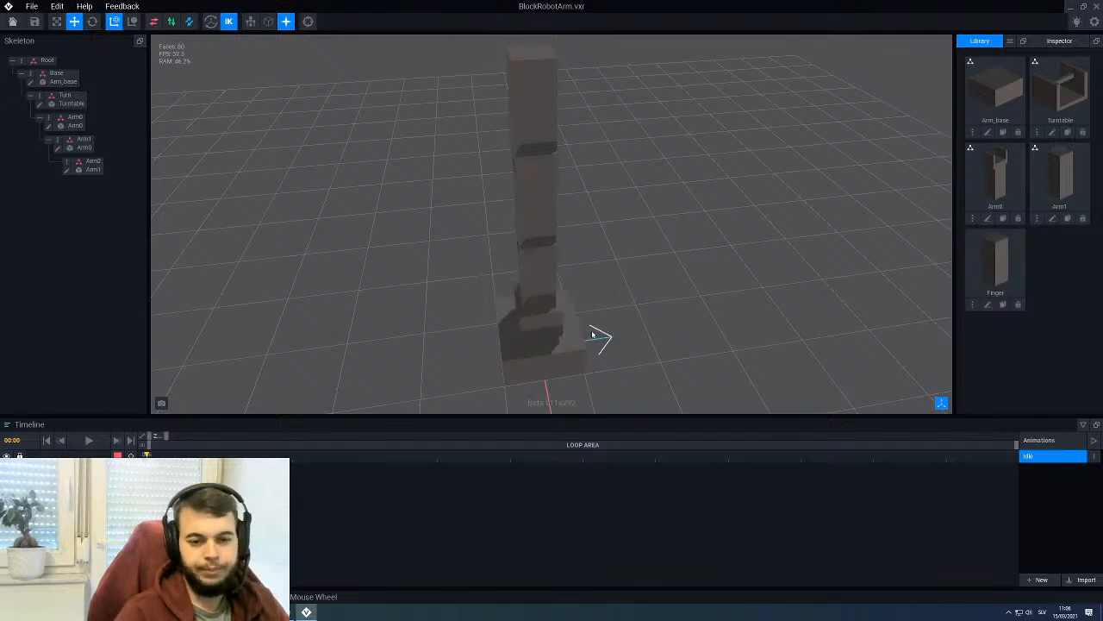
Step: Open the Finger model and resize its volume to 16 voxels in X, 40 in Y and 16 in Z
click(990, 304)
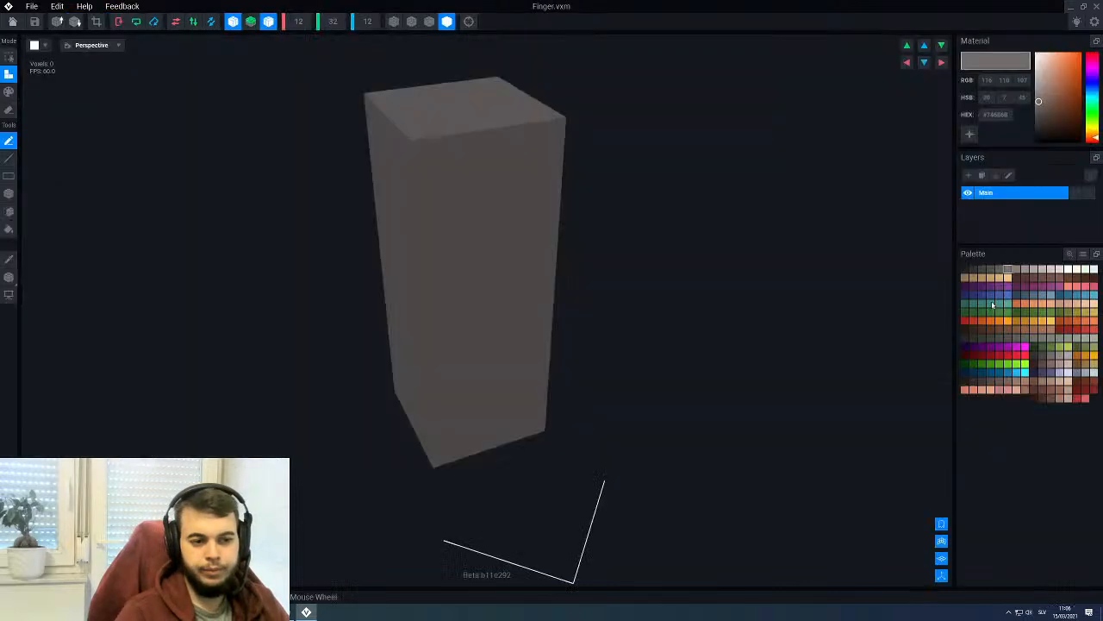
right_drag(451, 157, 451, 158)
middle_drag(374, 147, 421, 188)
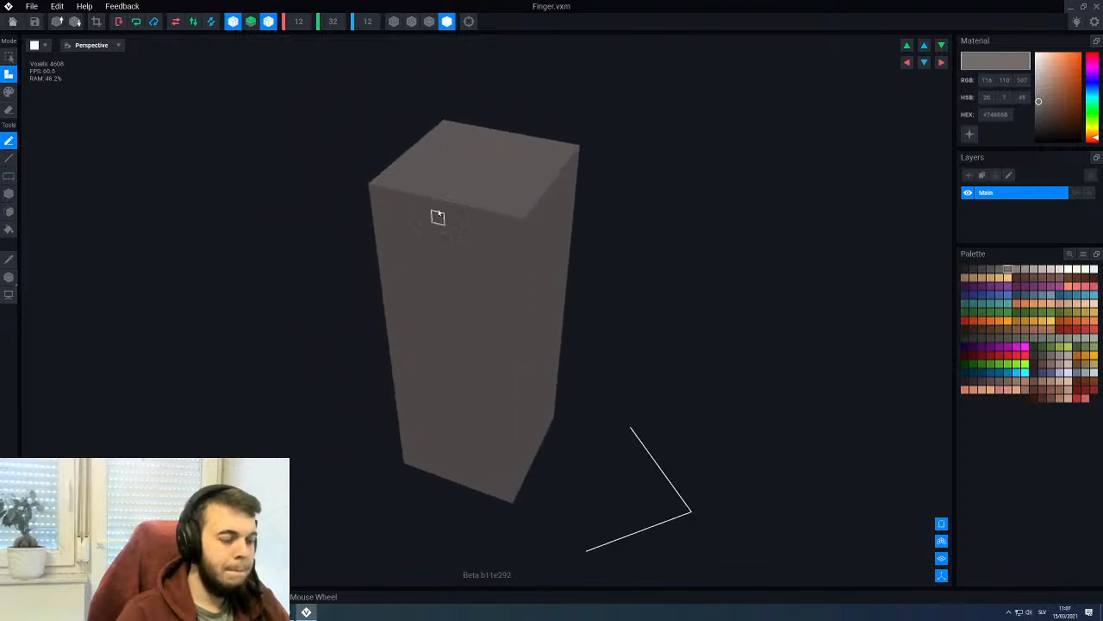
right_drag(438, 216, 437, 208)
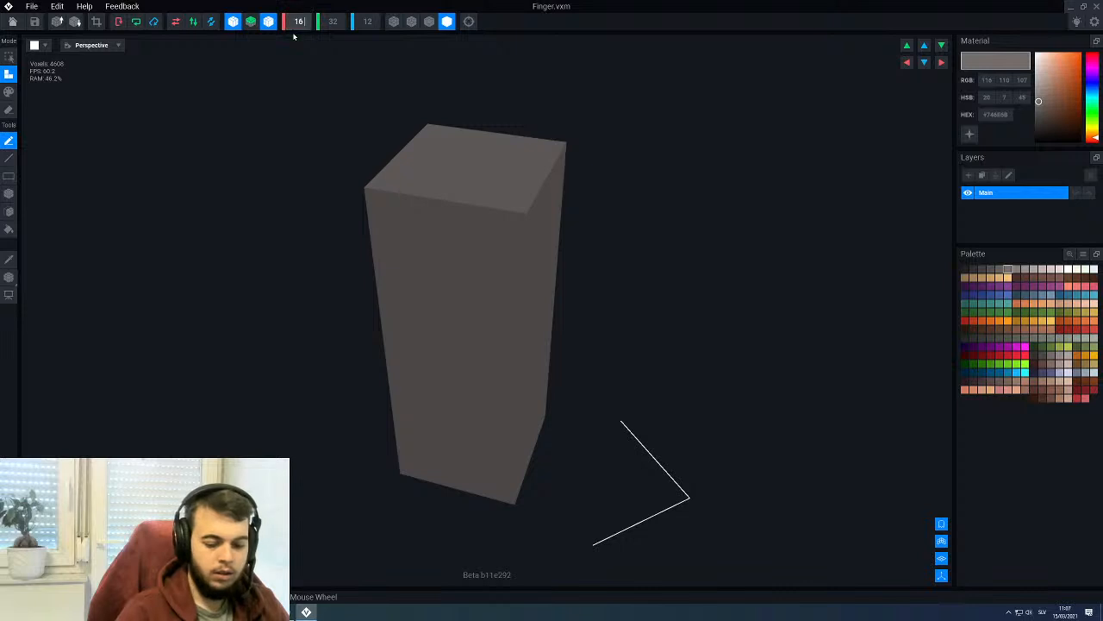
key(Return)
click(360, 24)
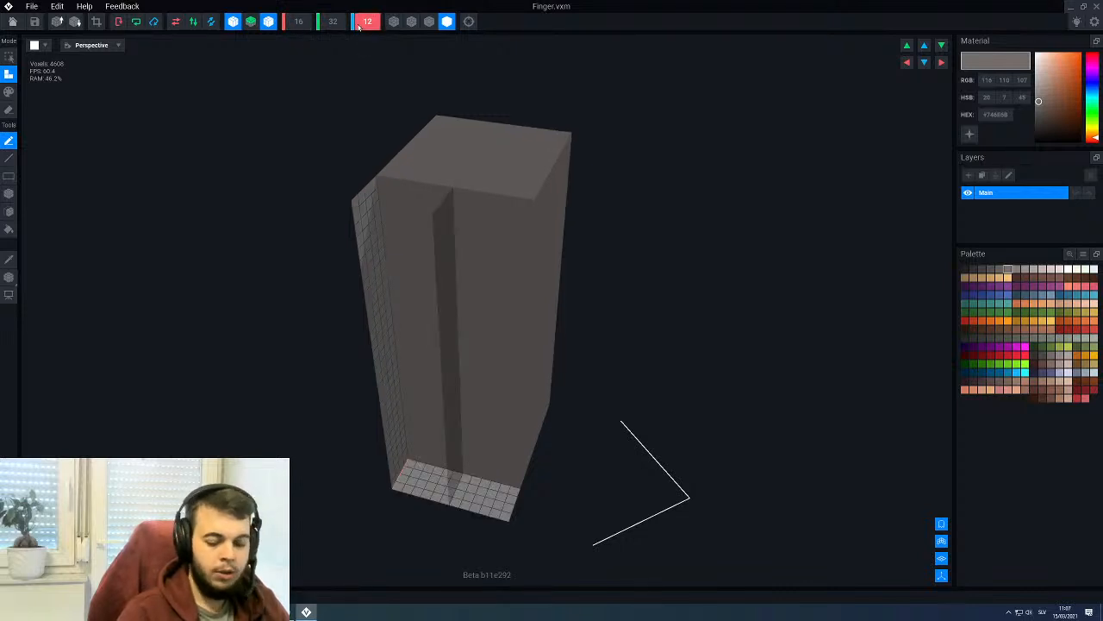
text(16)
key(Return)
click(335, 23)
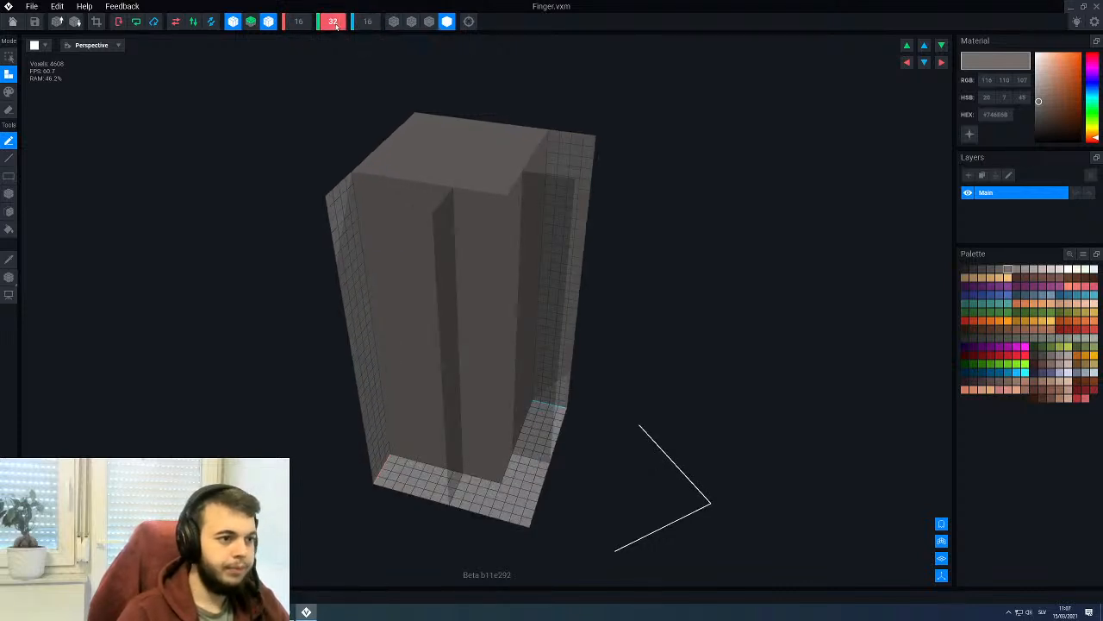
key(Return)
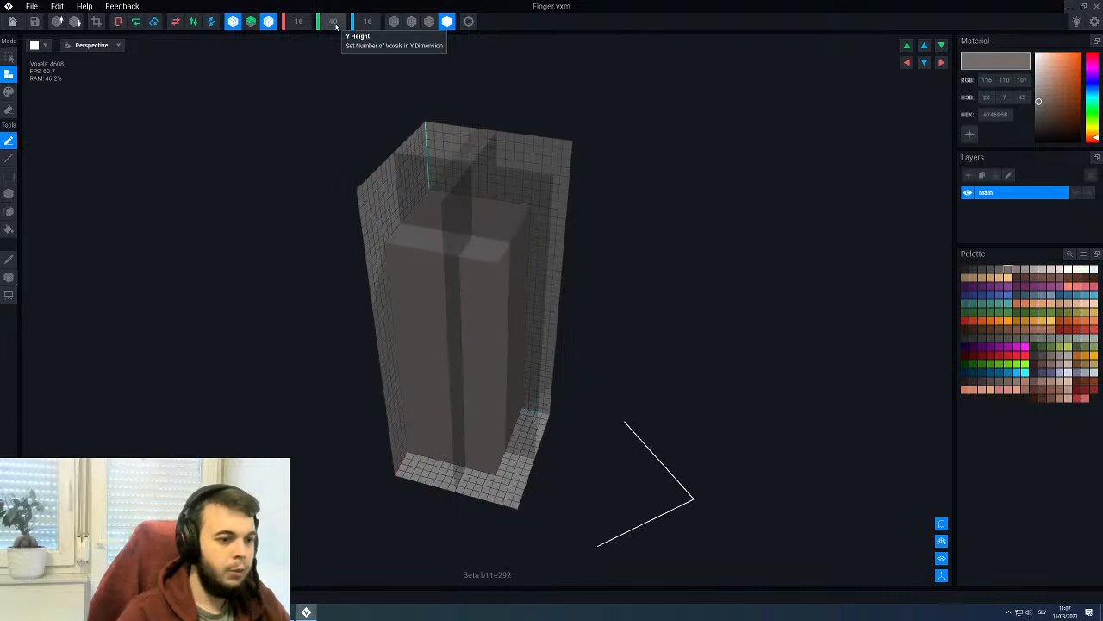
Step: Turn off X and Z symmetry, add a 4 × 4 voxel box one voxel thick at the column side's upper edge, and show edge outlines
click(252, 23)
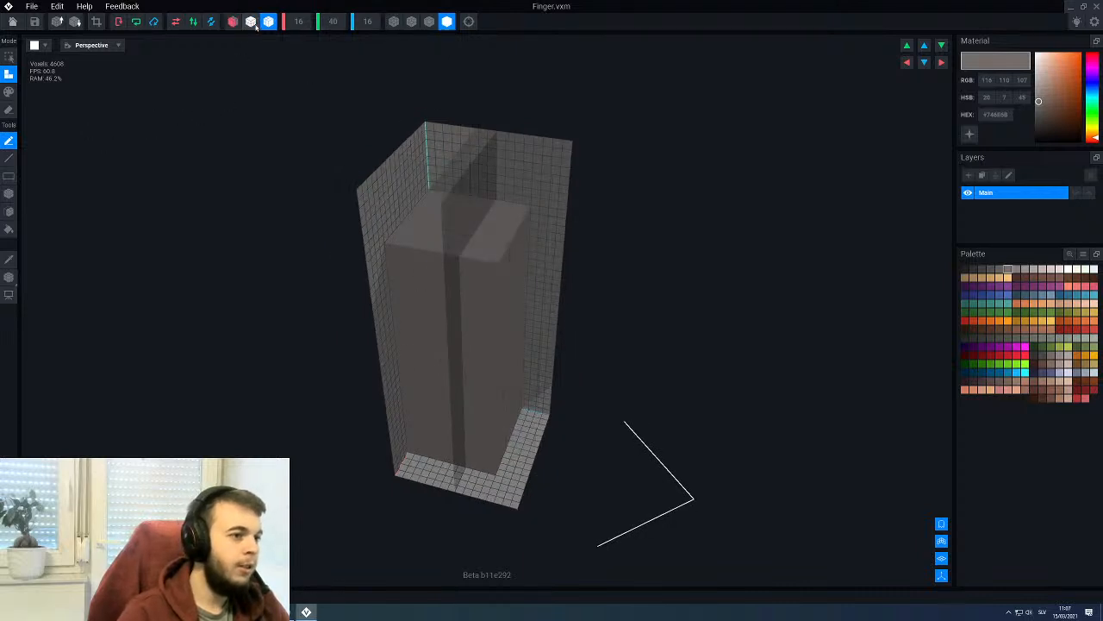
click(268, 22)
scroll(484, 282, up, 2)
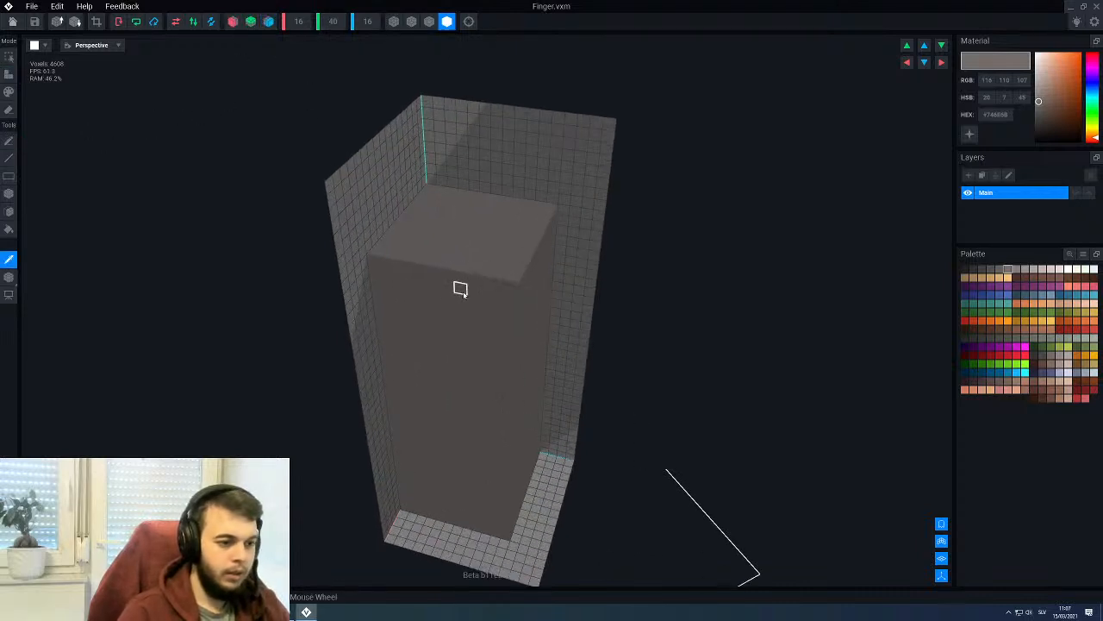
right_drag(460, 295, 492, 284)
key(b)
scroll(490, 295, up, 2)
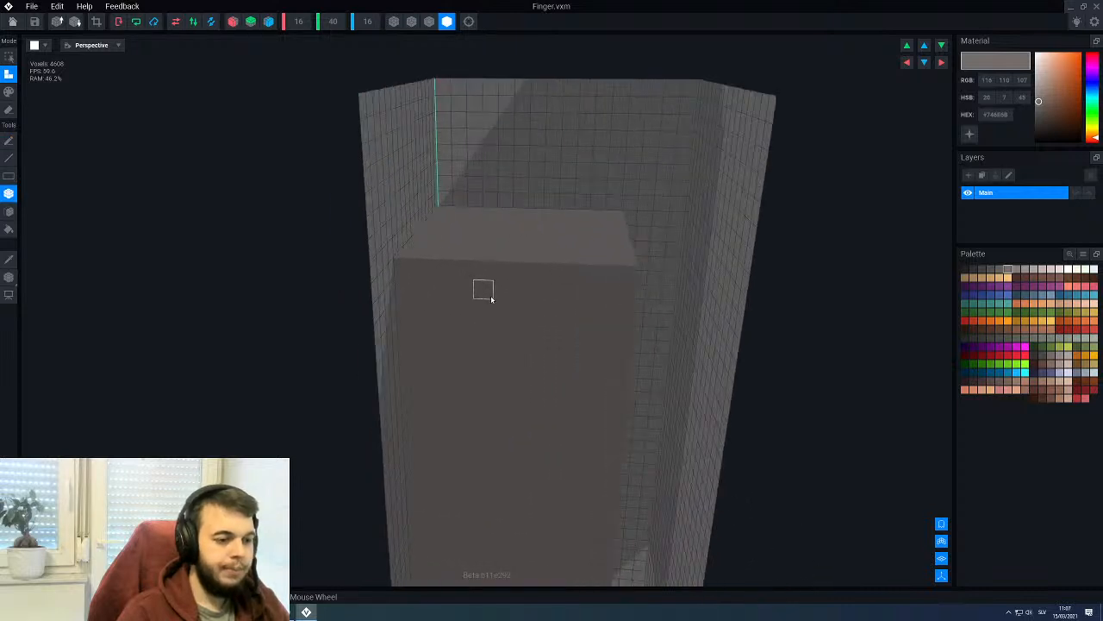
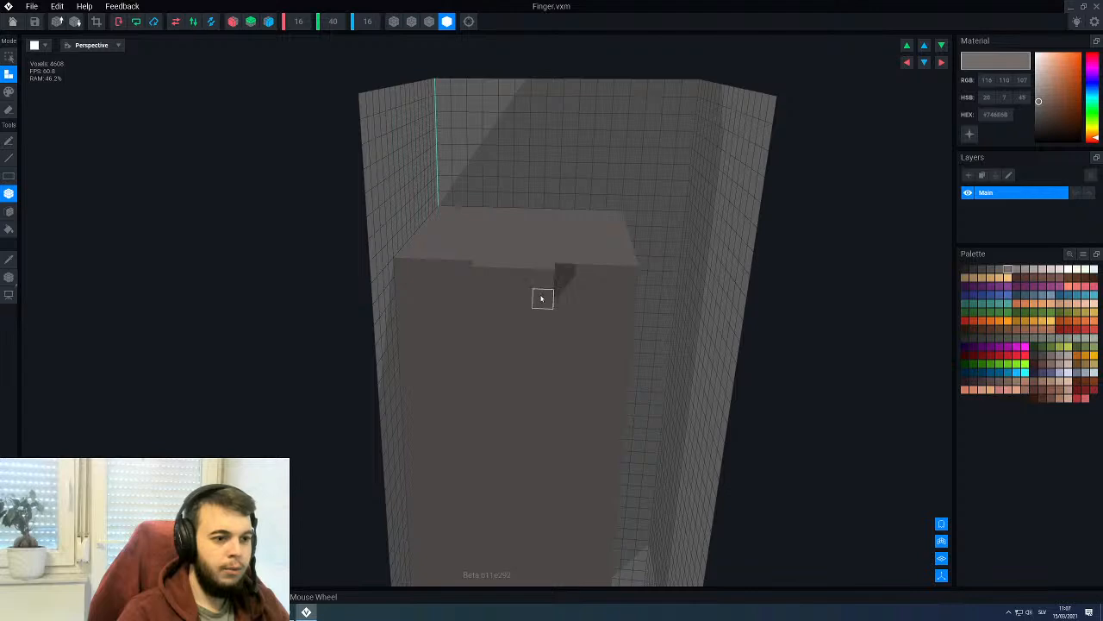
right_drag(514, 279, 492, 285)
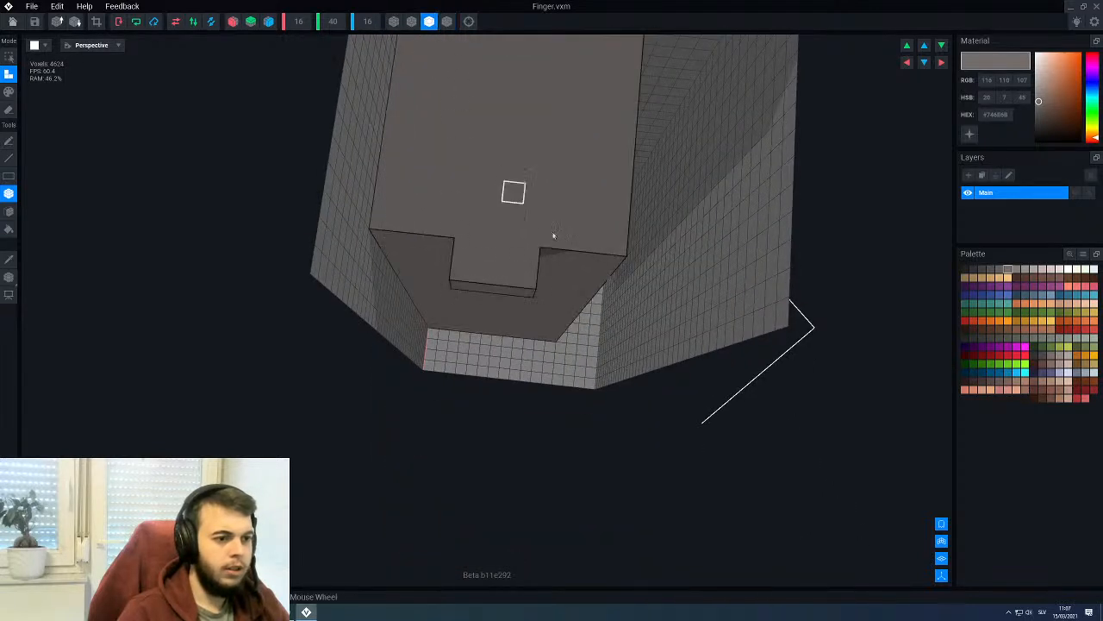
Step: Thicken the small box on the column's side with a second voxel layer
scroll(562, 263, down, 2)
right_drag(562, 264, 391, 299)
click(378, 295)
middle_drag(392, 300, 429, 355)
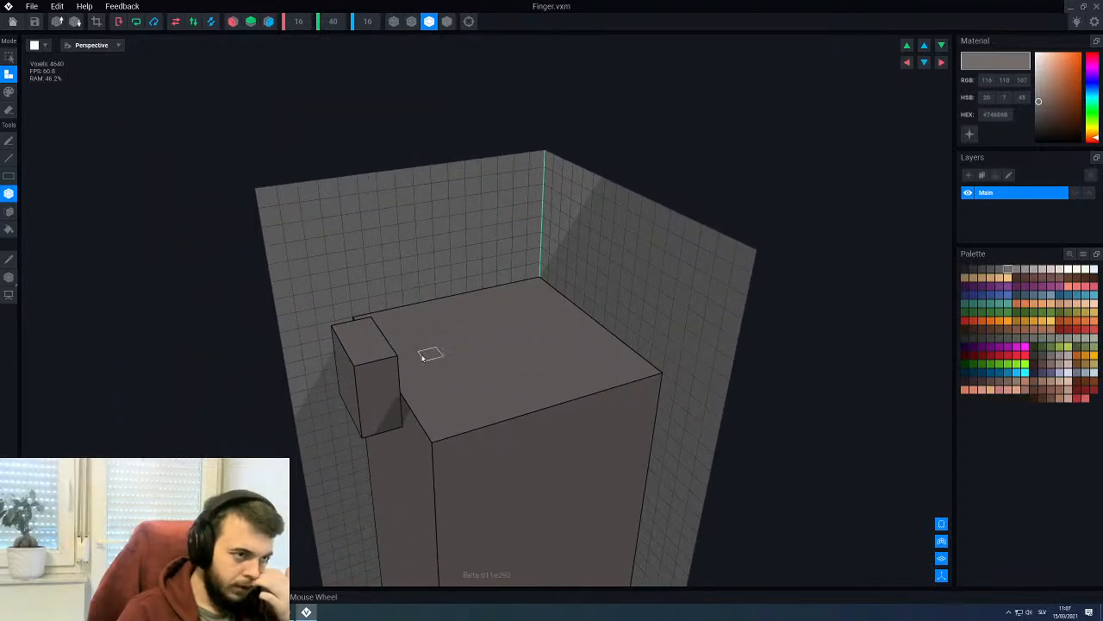
Step: Raise the small side box by one voxel layer and extend that layer one voxel inward over the column's top
right_drag(429, 354, 411, 350)
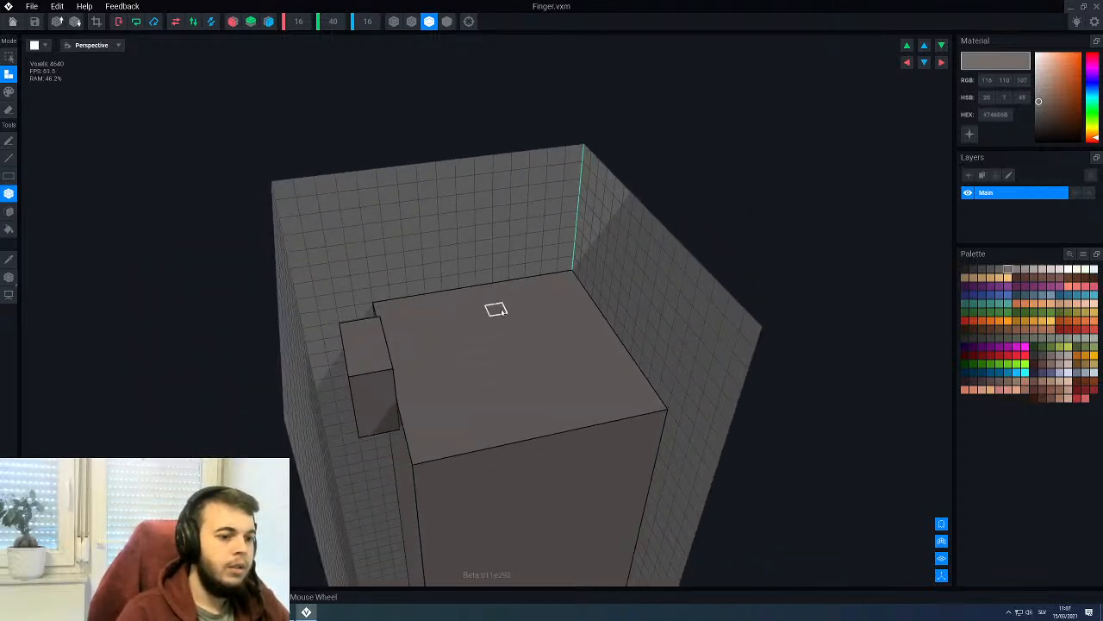
scroll(496, 310, down, 2)
scroll(466, 369, up, 3)
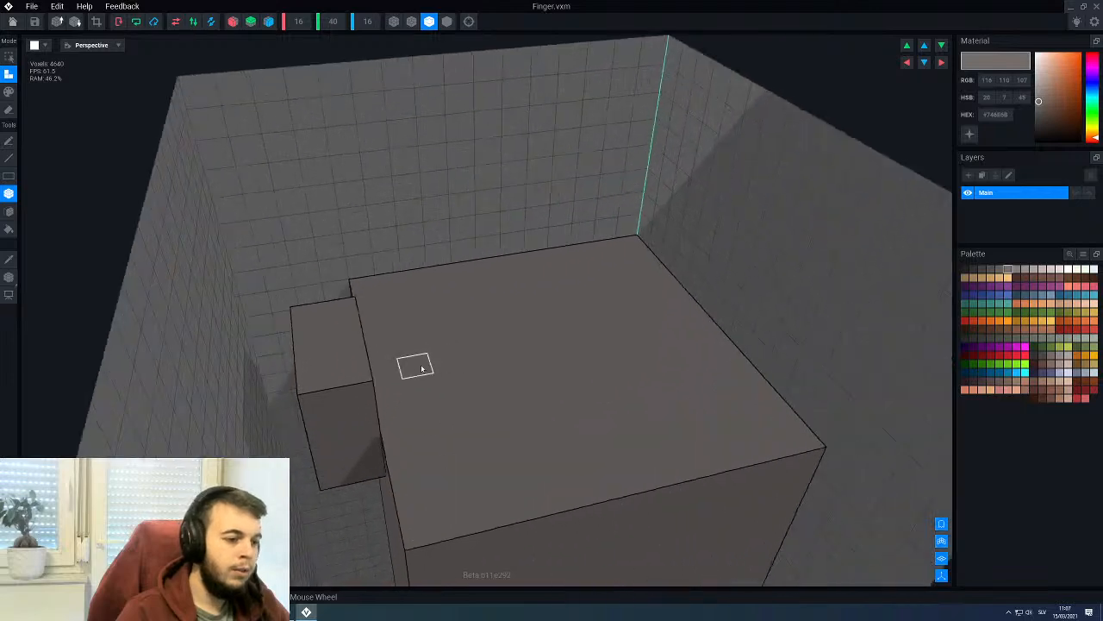
drag(318, 379, 339, 316)
right_drag(355, 336, 357, 342)
drag(357, 351, 442, 334)
right_drag(442, 335, 518, 283)
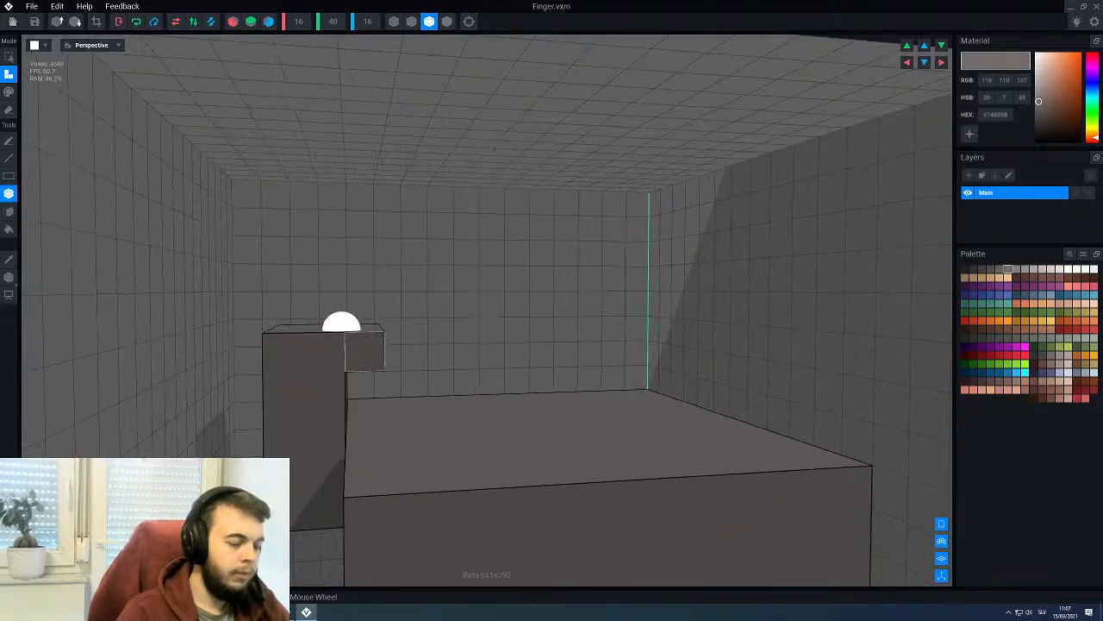
mouse_move(352, 334)
right_down()
mouse_move(360, 350)
mouse_move(364, 339)
right_up()
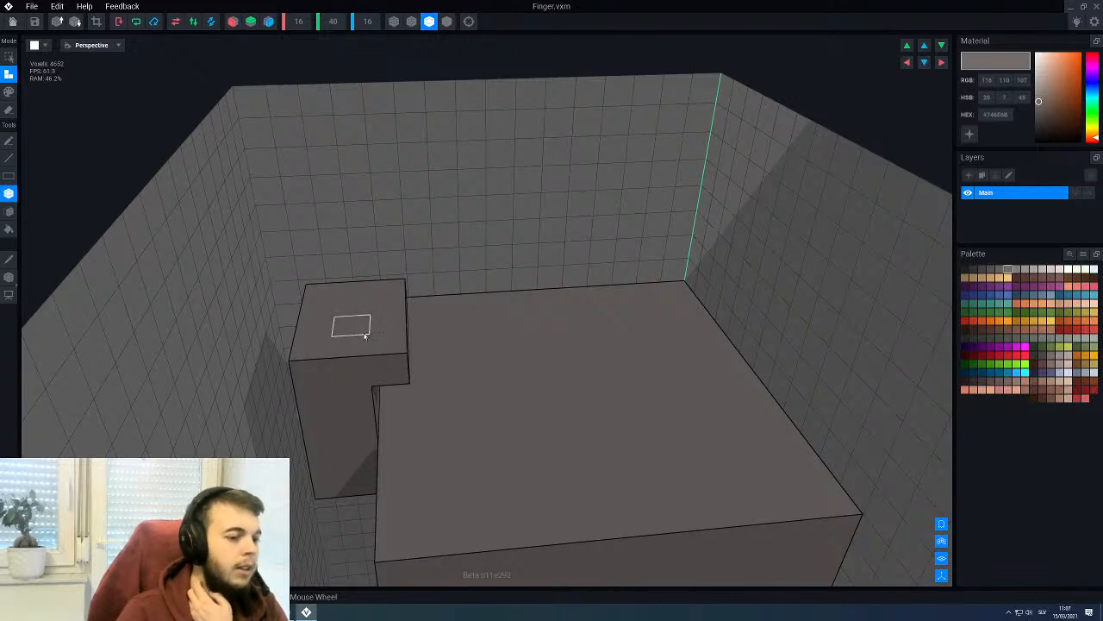
Step: Build up the overhanging block with three more 3 × 4 voxel layers on its top face
scroll(365, 336, down, 2)
drag(365, 337, 344, 294)
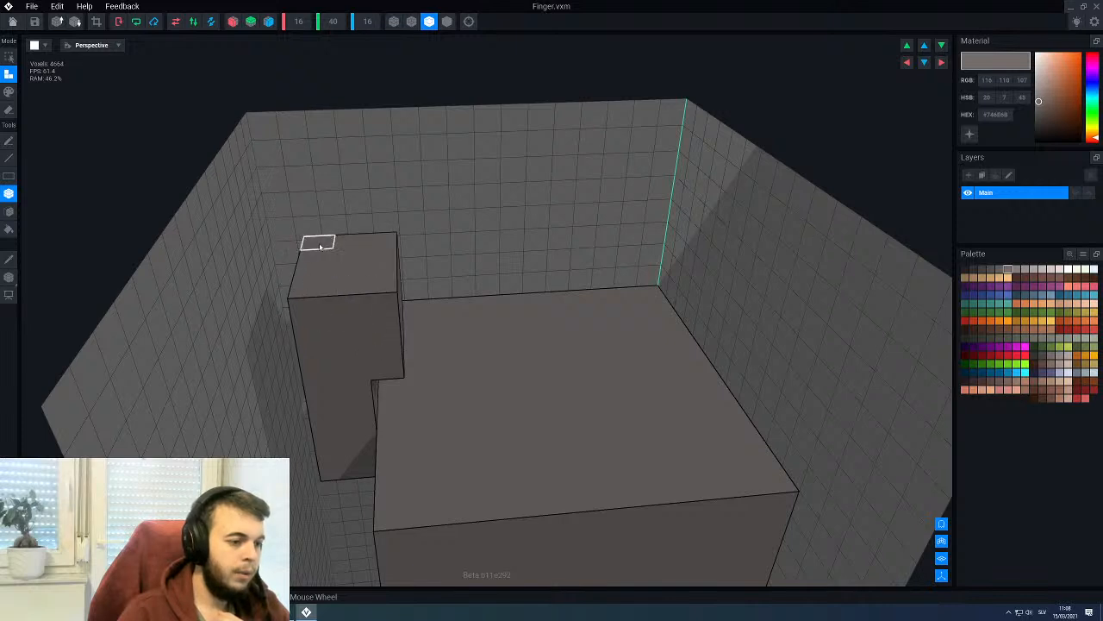
drag(320, 246, 368, 282)
scroll(358, 289, down, 5)
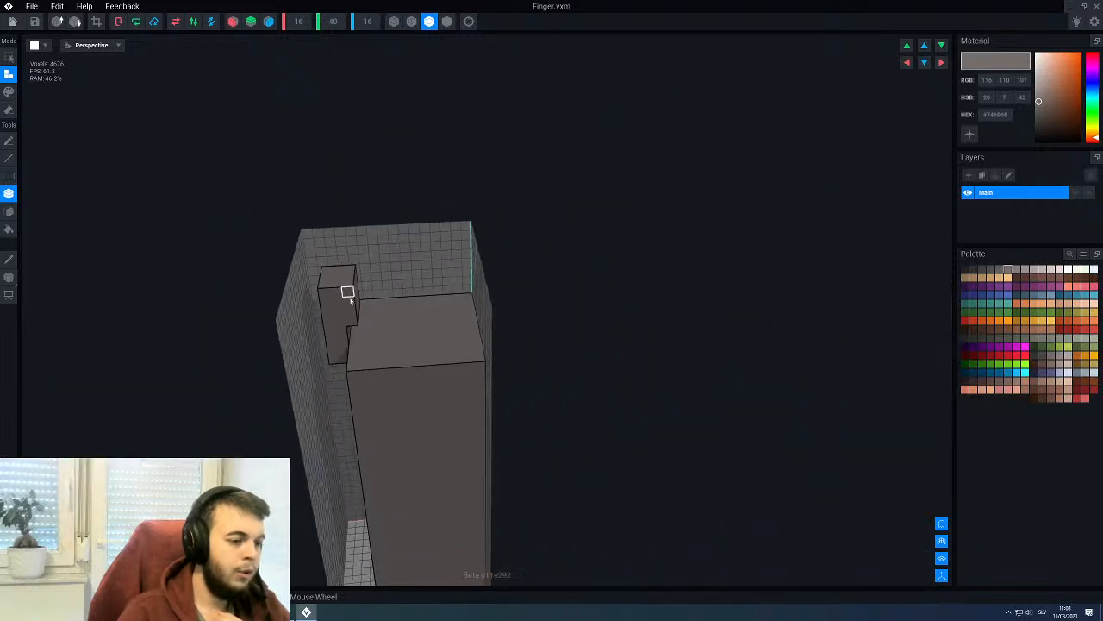
right_drag(337, 293, 393, 327)
scroll(316, 311, up, 2)
drag(439, 354, 438, 355)
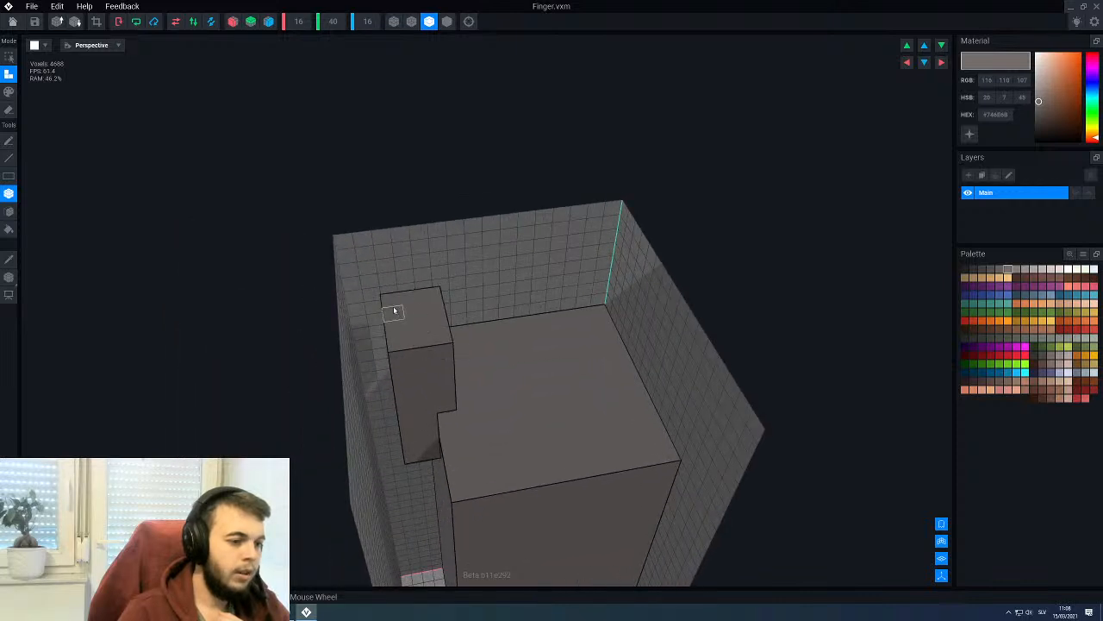
Step: Add one more 3 × 4 voxel layer on top of the upright block and increase the canvas height to 45
drag(394, 308, 441, 338)
right_drag(416, 324, 378, 128)
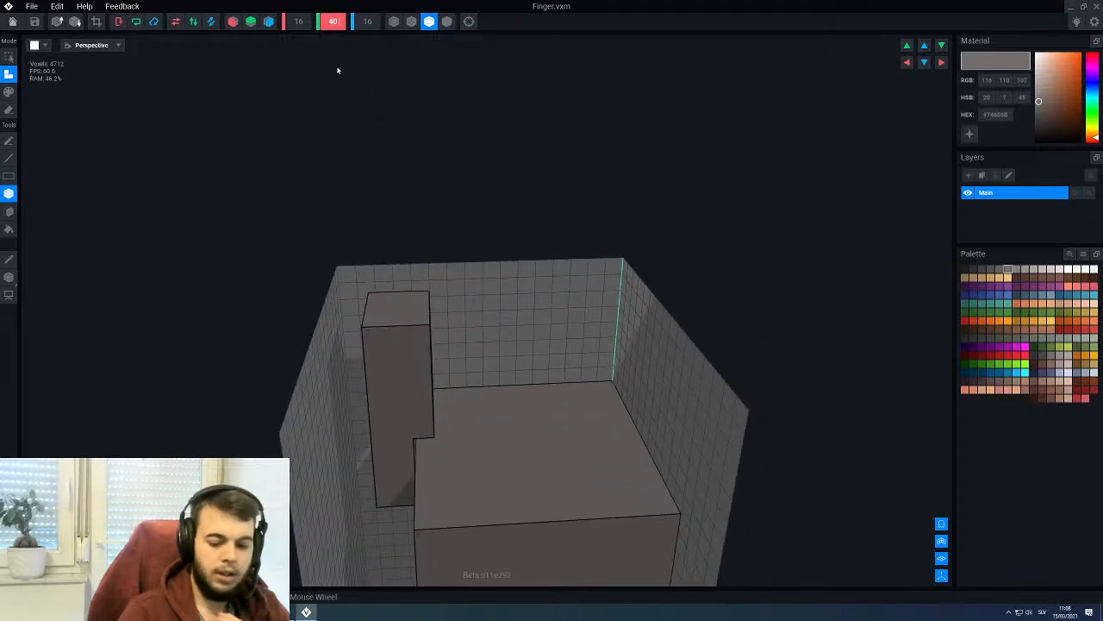
scroll(337, 70, up, 5)
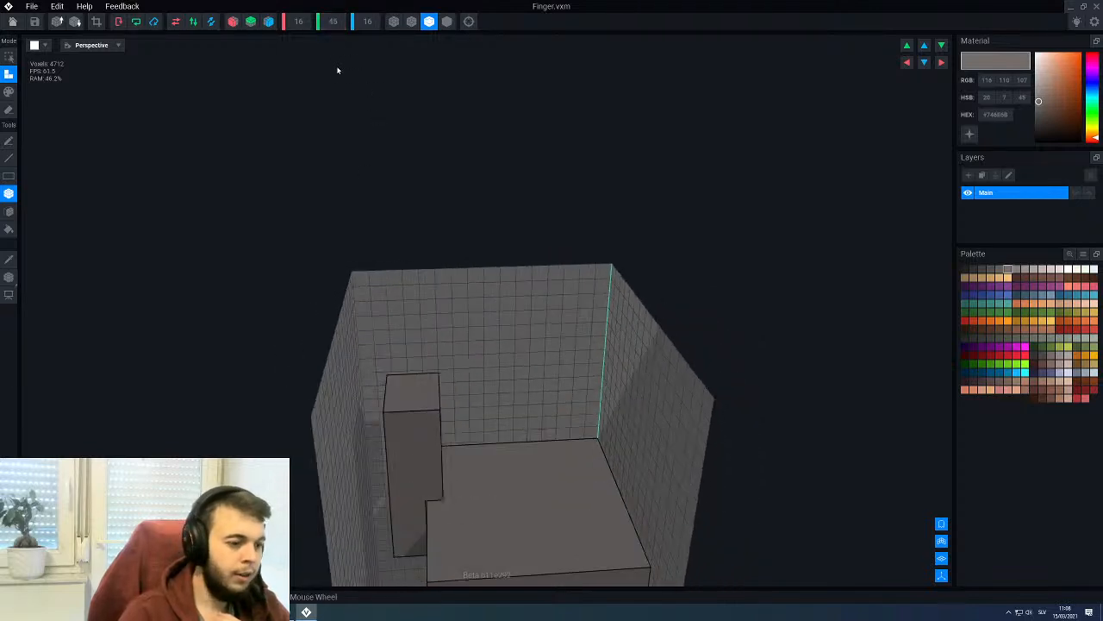
Step: Top the upright block with a 3 × 4 and a narrower 2 × 4 voxel layer notched at the outer edge, and fill the gap beneath its overhang
right_drag(420, 493, 418, 492)
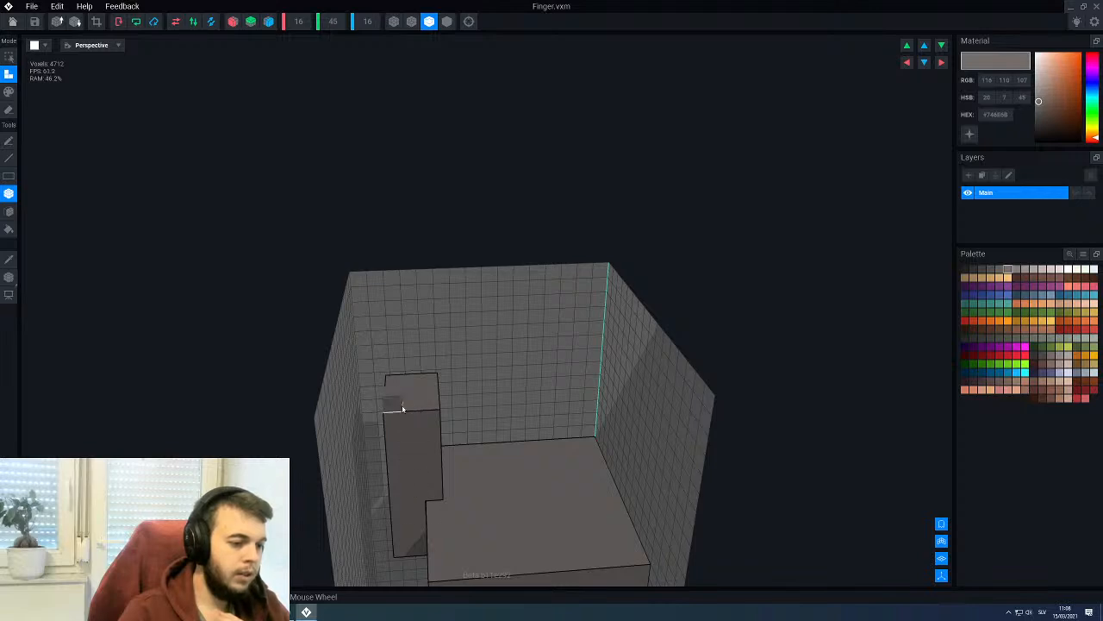
right_drag(426, 387, 398, 418)
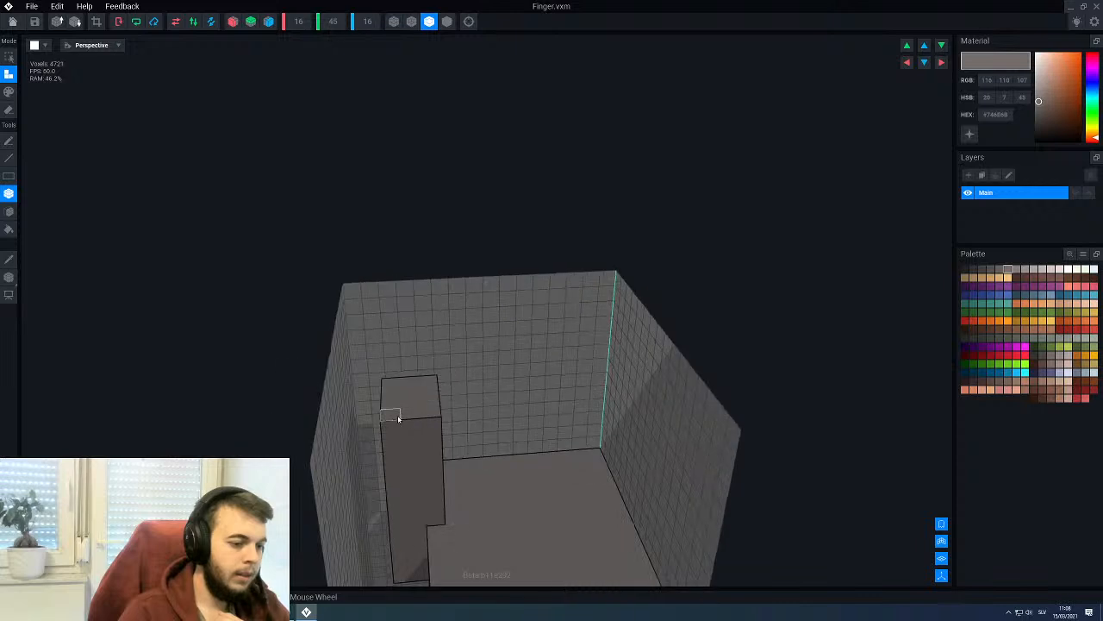
click(424, 381)
right_drag(425, 381, 405, 412)
scroll(412, 474, up, 6)
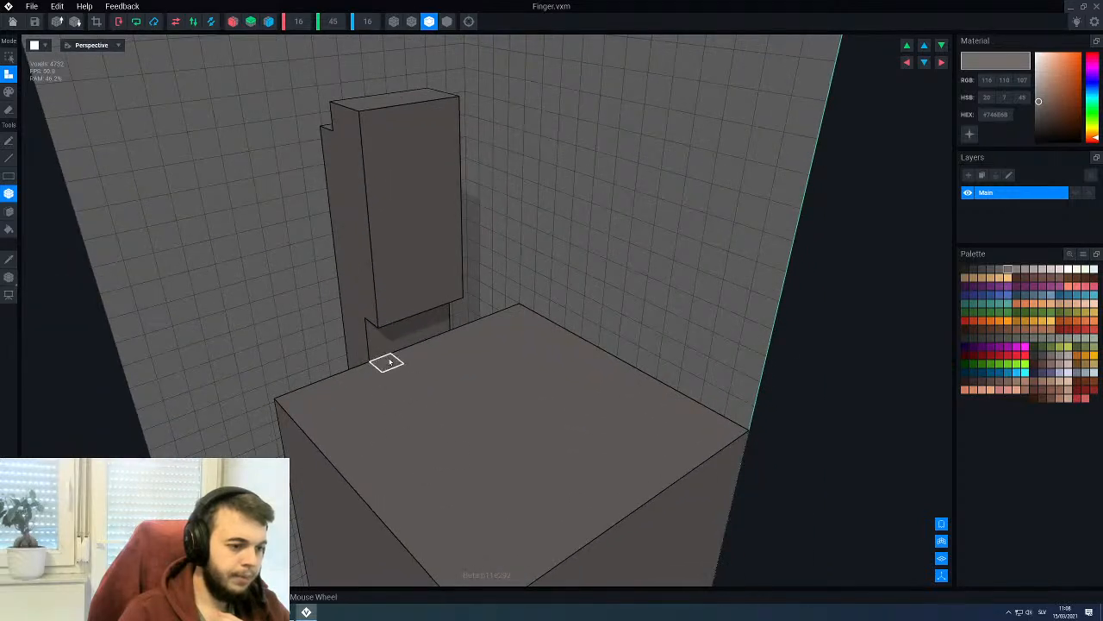
drag(433, 316, 377, 350)
Step: Erase the column's volume on both sides of the upright block, leaving a slab four voxels deep in line with it
scroll(346, 302, down, 3)
right_drag(341, 293, 344, 380)
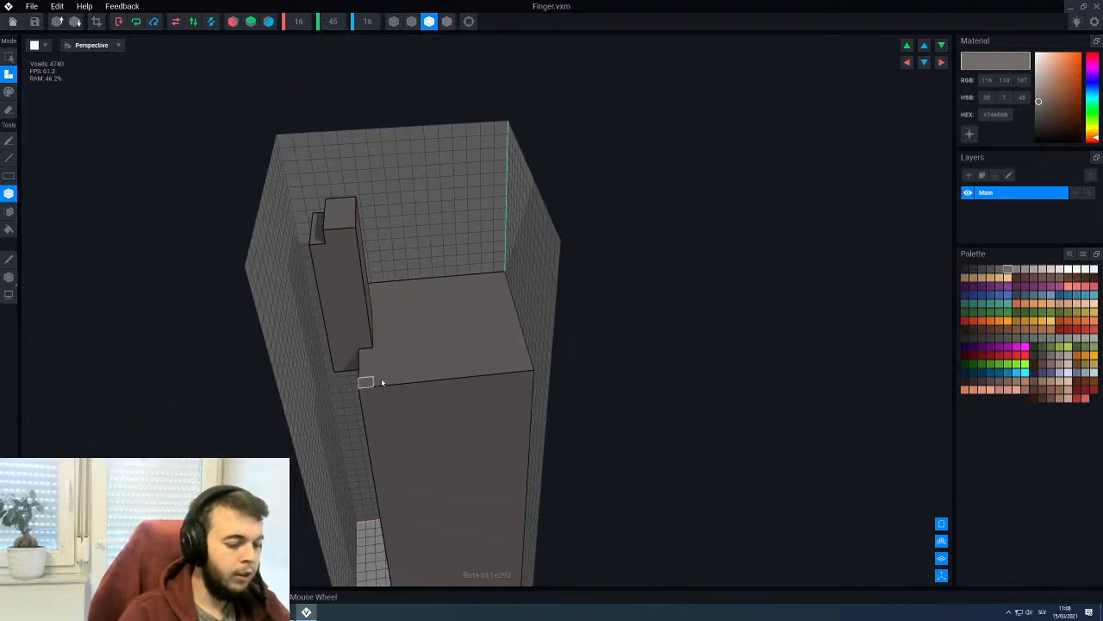
key(e)
middle_drag(373, 367, 394, 265)
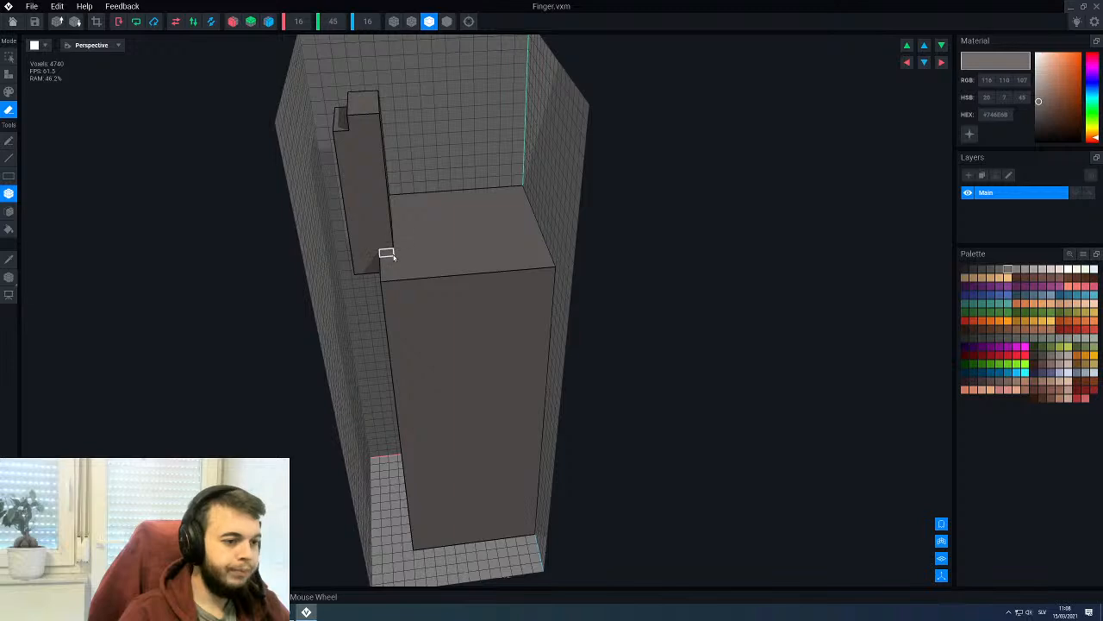
mouse_move(386, 254)
mouse_down()
mouse_move(483, 529)
mouse_move(547, 541)
mouse_move(524, 526)
mouse_up()
mouse_move(525, 527)
right_down()
mouse_move(414, 354)
mouse_move(425, 349)
right_up()
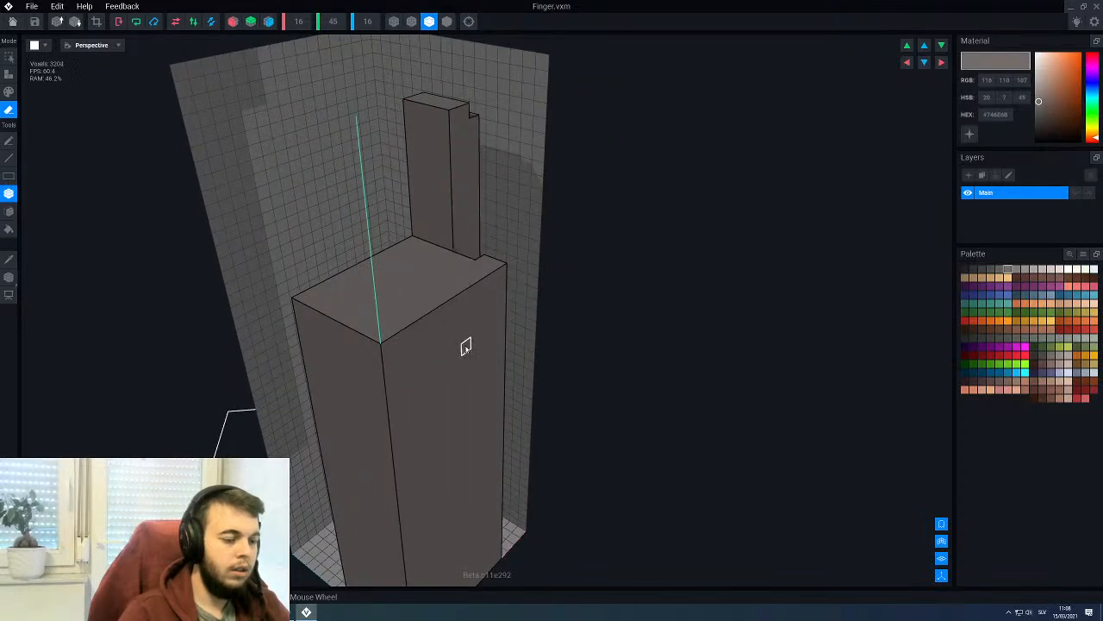
scroll(465, 347, down, 3)
mouse_move(373, 250)
mouse_down()
mouse_move(451, 328)
mouse_move(484, 466)
mouse_up()
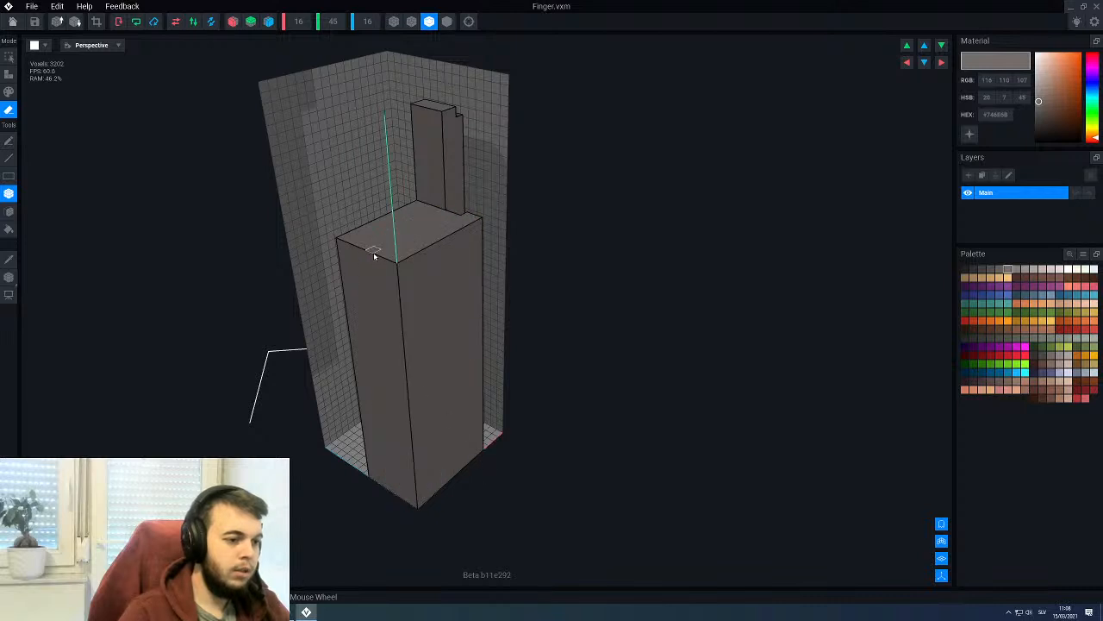
mouse_move(374, 255)
mouse_down()
mouse_move(465, 470)
mouse_move(481, 454)
mouse_up()
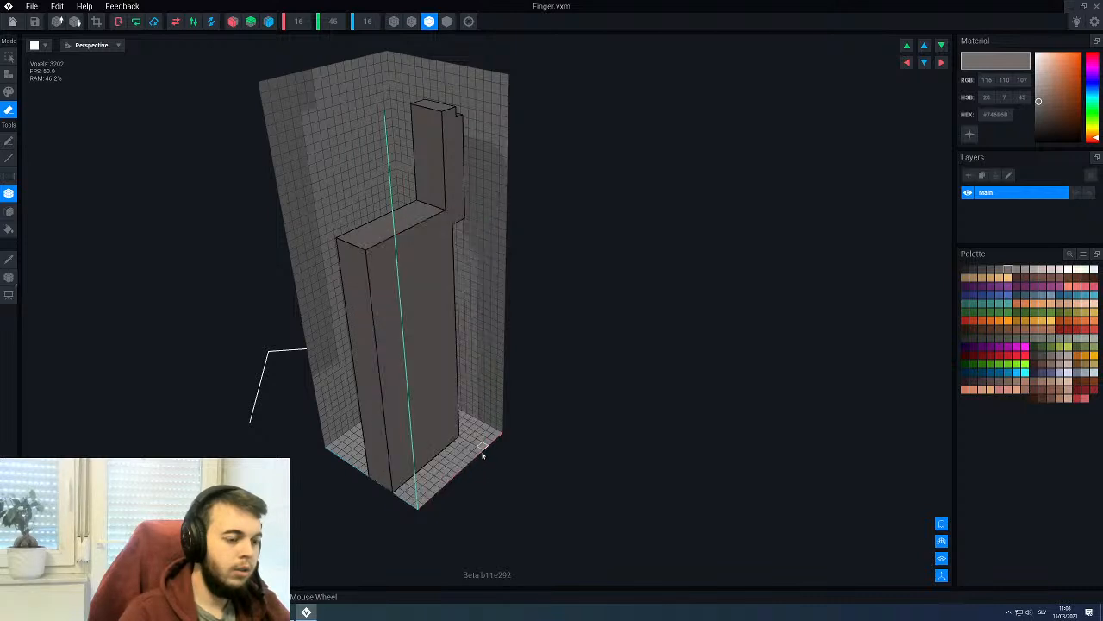
Step: Erase the lower part of the slab, keeping only its two uppermost voxel layers as a horizontal bar
middle_drag(482, 454, 426, 365)
scroll(470, 205, up, 3)
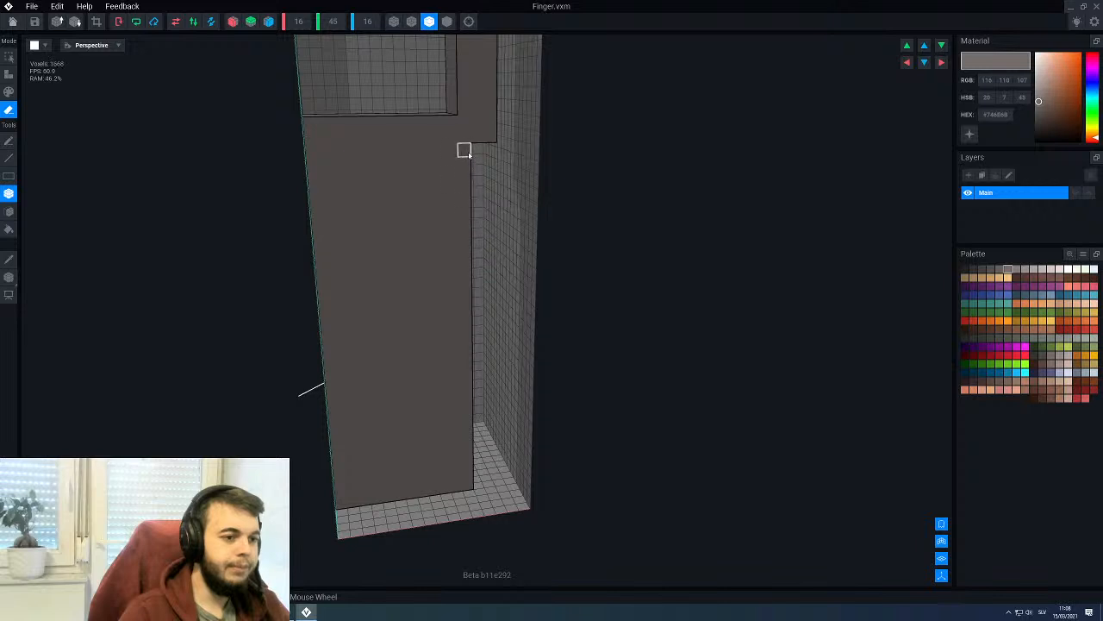
mouse_move(463, 151)
mouse_down()
mouse_move(345, 362)
mouse_move(322, 504)
mouse_move(331, 516)
mouse_move(332, 441)
mouse_up()
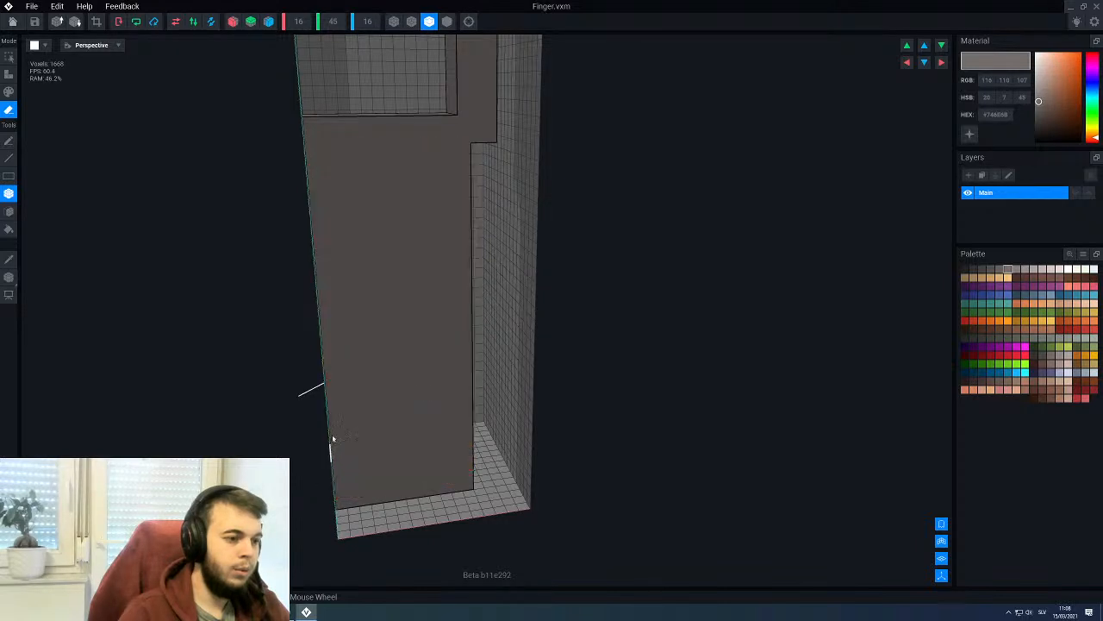
mouse_move(312, 156)
mouse_down()
mouse_move(465, 357)
mouse_move(479, 418)
mouse_up()
Step: Shorten the horizontal bar by erasing five voxels of length at its free end
middle_drag(402, 344, 456, 344)
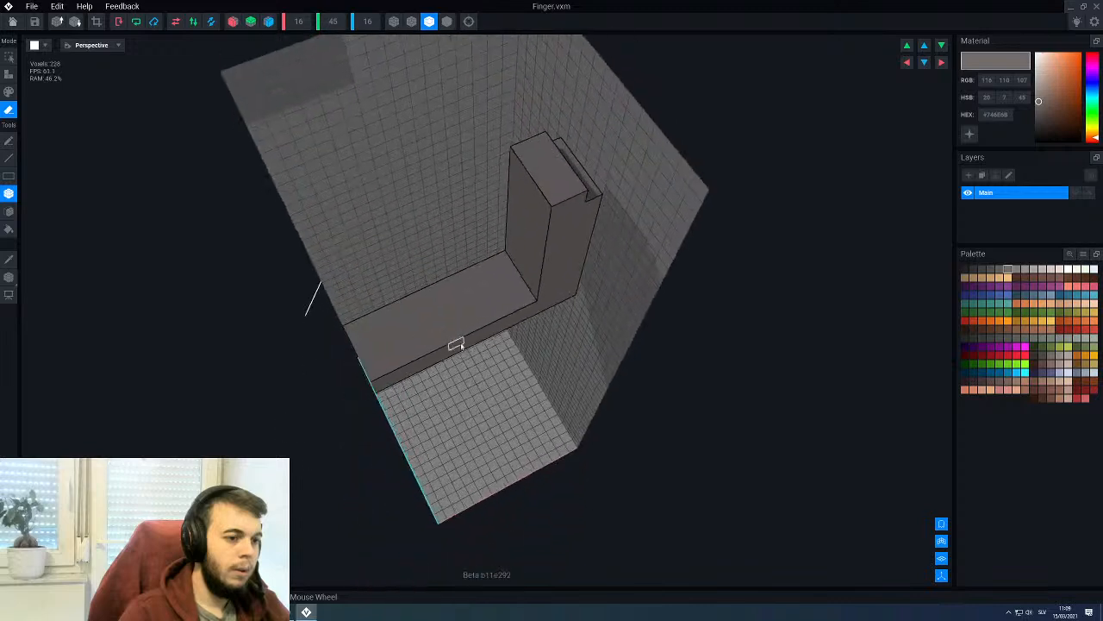
scroll(493, 191, up, 2)
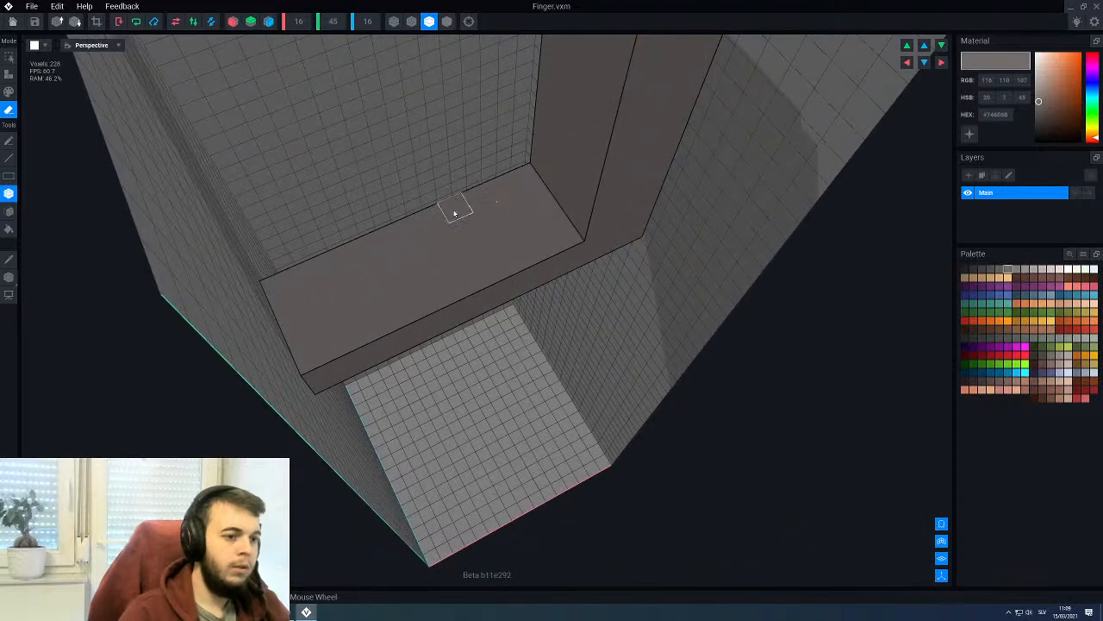
mouse_move(386, 242)
mouse_down()
mouse_move(388, 343)
mouse_move(328, 384)
mouse_up()
Step: Crop the canvas to the finger's extents, 9 × 12 × 4 voxels
scroll(354, 351, down, 3)
scroll(354, 351, down, 3)
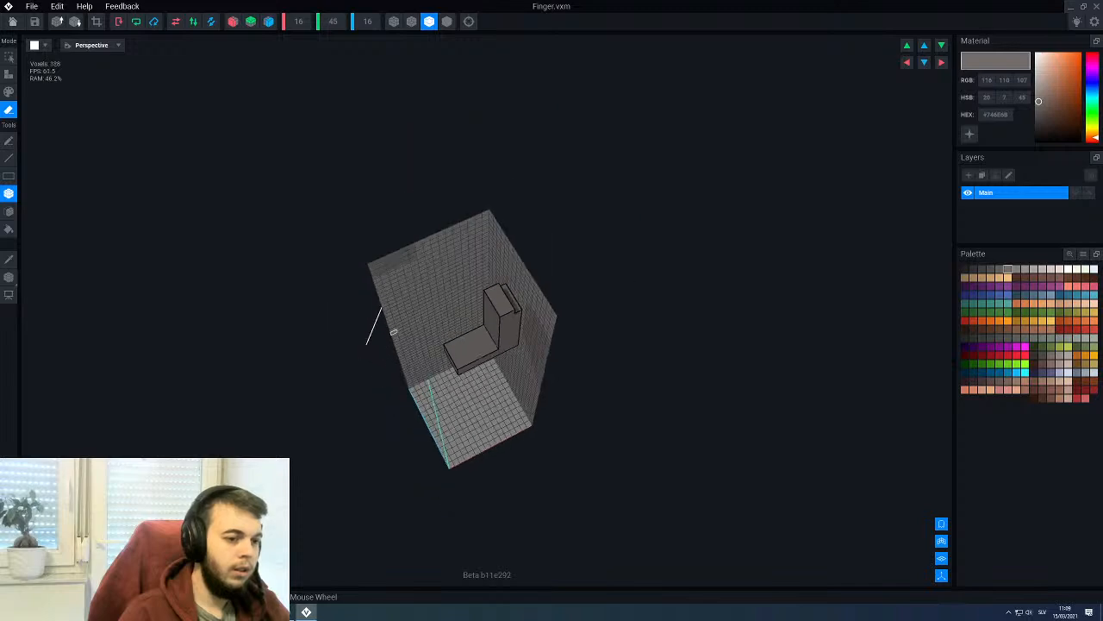
middle_drag(354, 351, 389, 333)
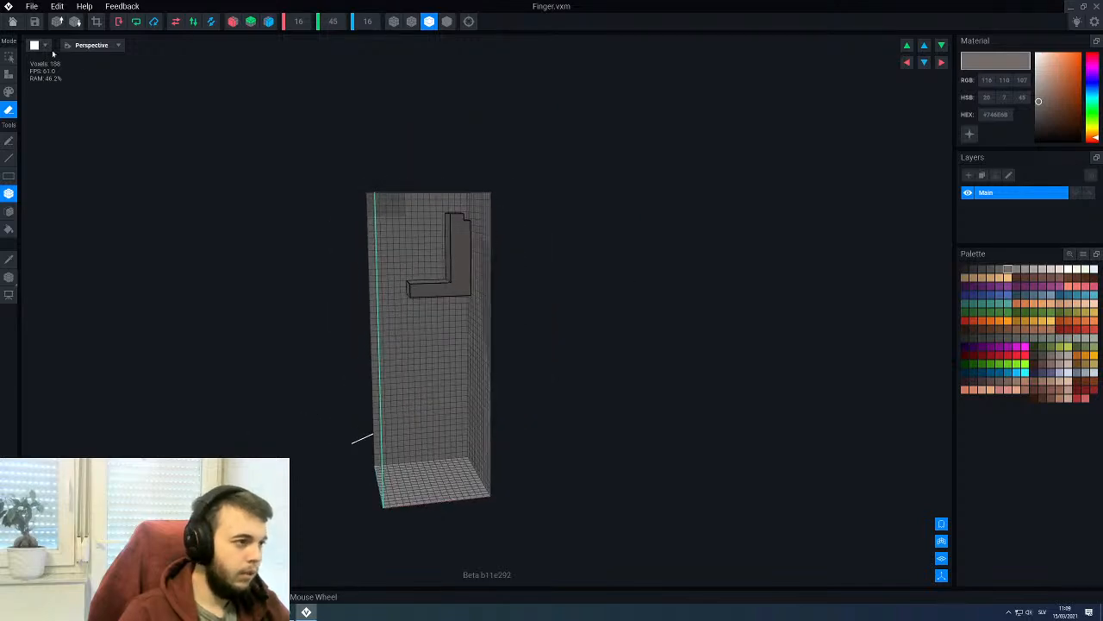
click(97, 21)
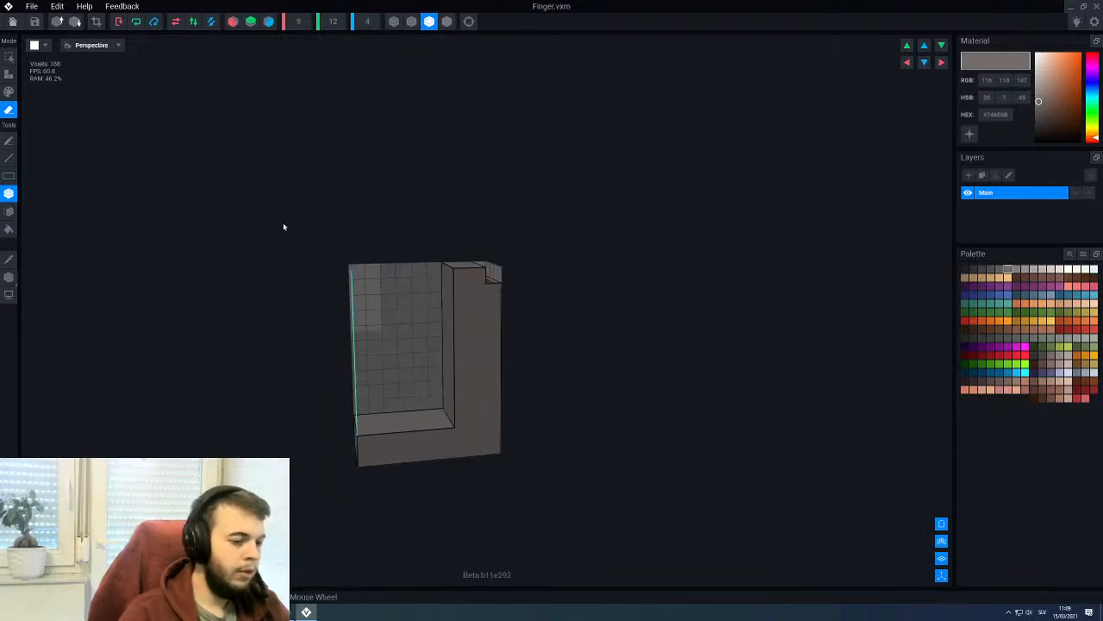
Step: Move the finger's pivot to the bar's free end near its underside, centred across the four-voxel depth
click(8, 277)
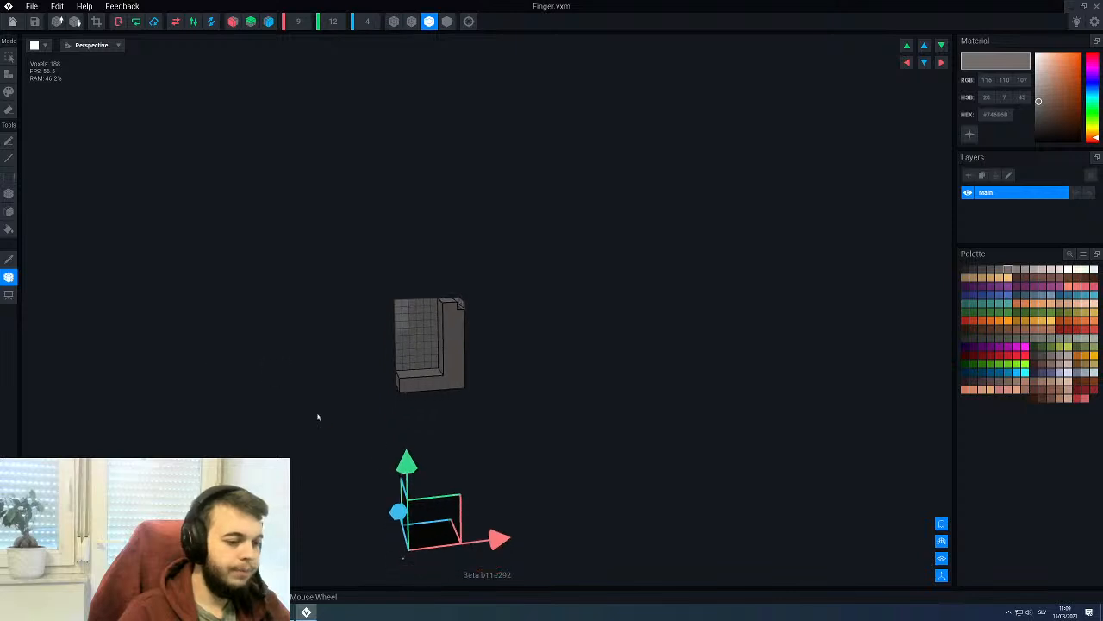
drag(409, 463, 419, 305)
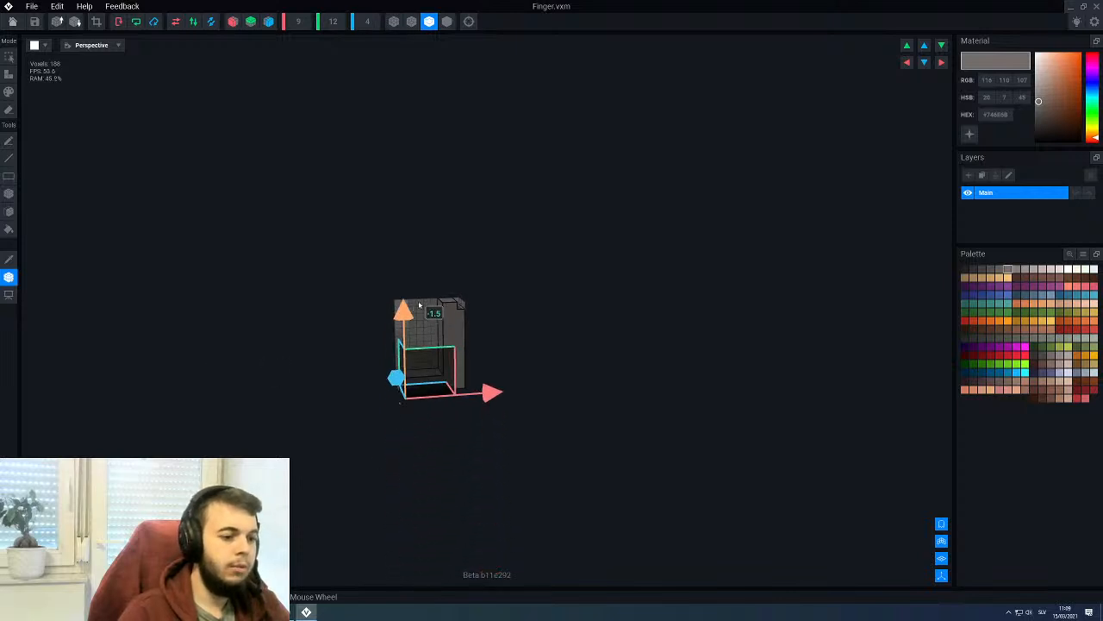
right_drag(419, 305, 402, 393)
drag(401, 392, 405, 413)
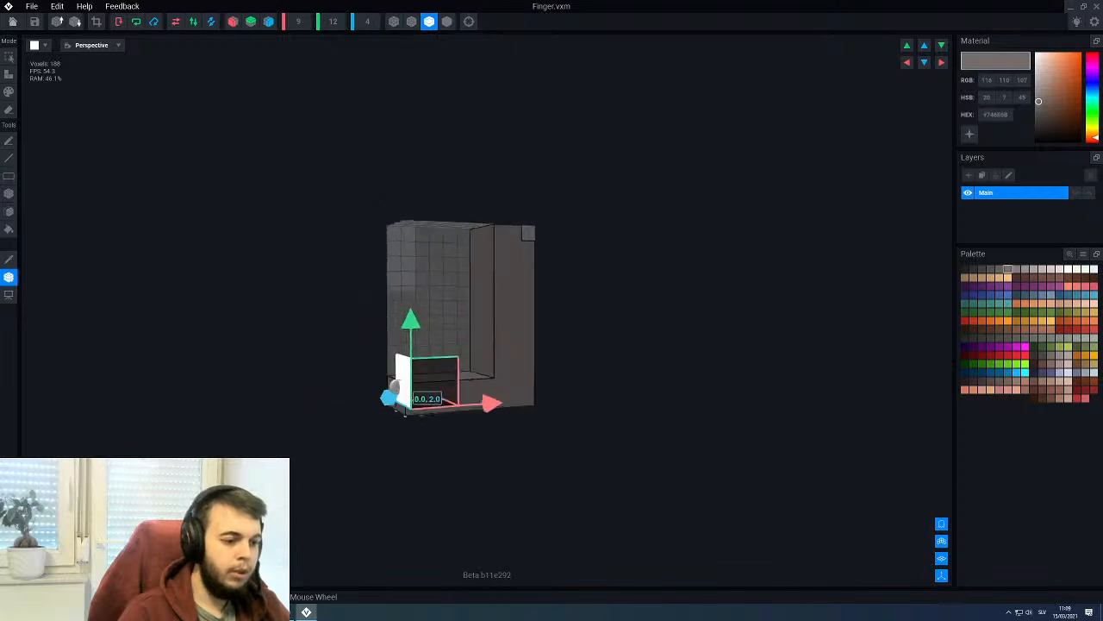
mouse_move(402, 410)
right_down()
mouse_move(345, 428)
mouse_move(419, 410)
right_up()
drag(518, 422, 503, 420)
right_drag(398, 352, 441, 343)
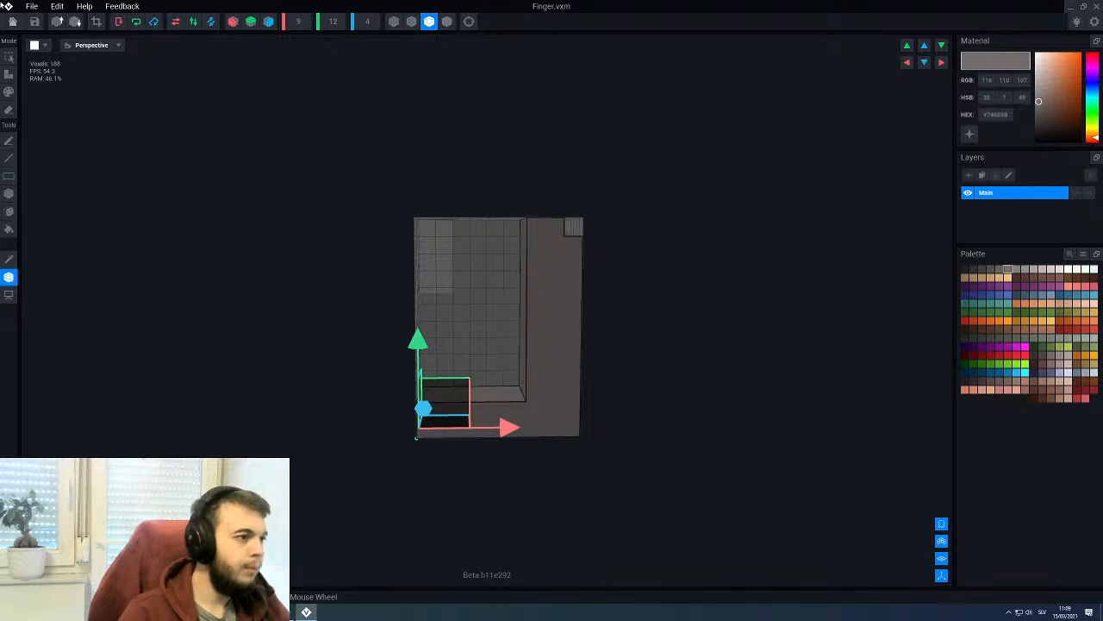
Step: Return to the BlockRobotArm rig, create a child node named Finger0 under Arm2 and link the Finger model to it
click(10, 21)
click(478, 194)
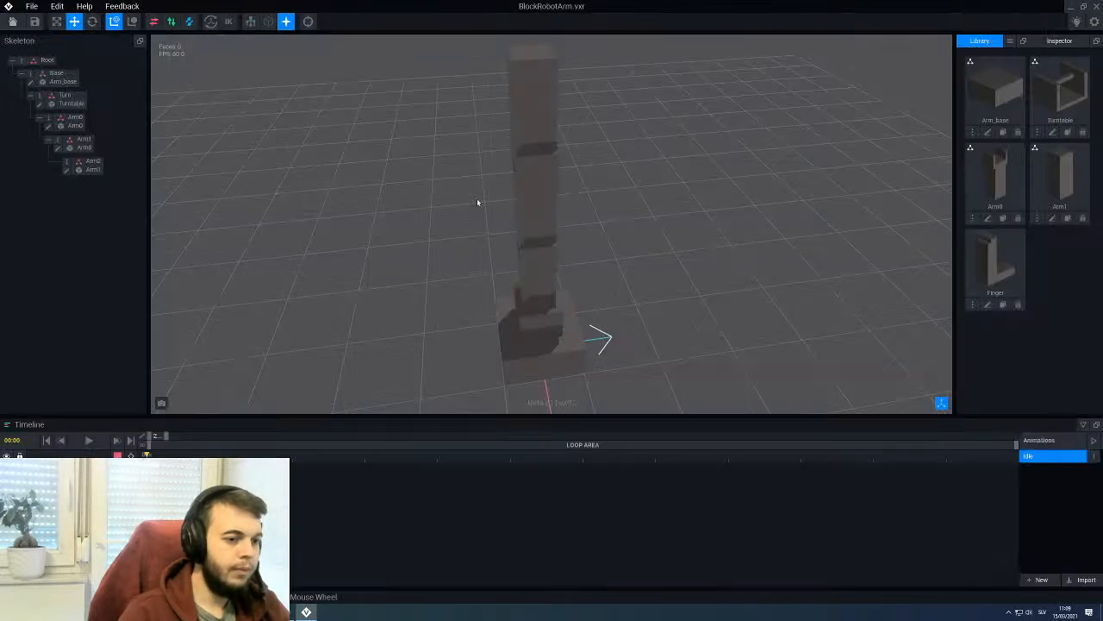
click(537, 153)
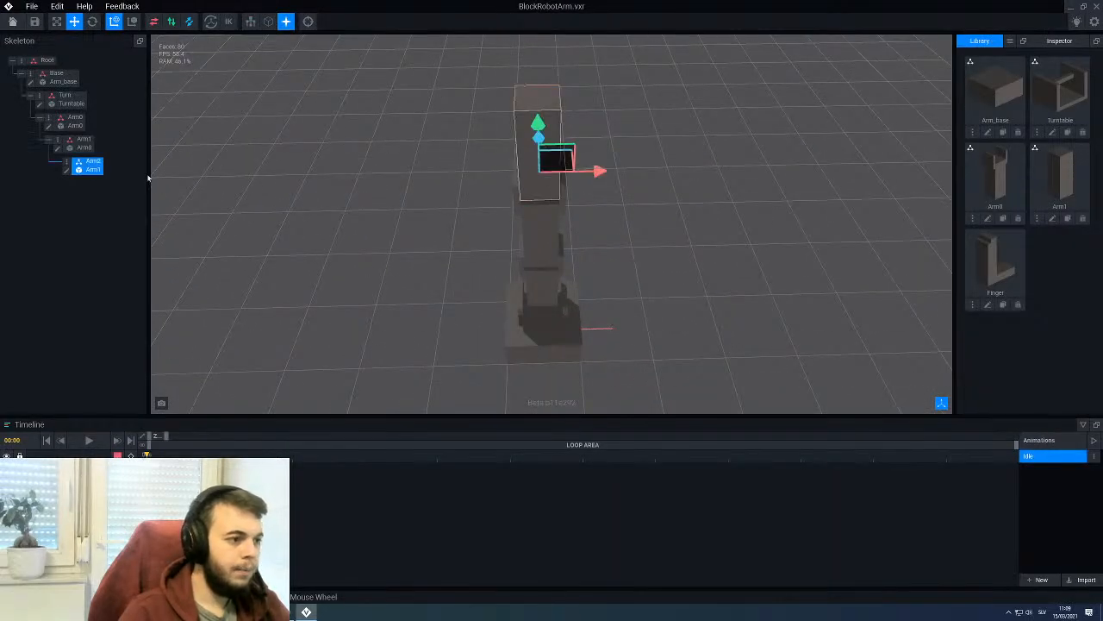
right_click(67, 162)
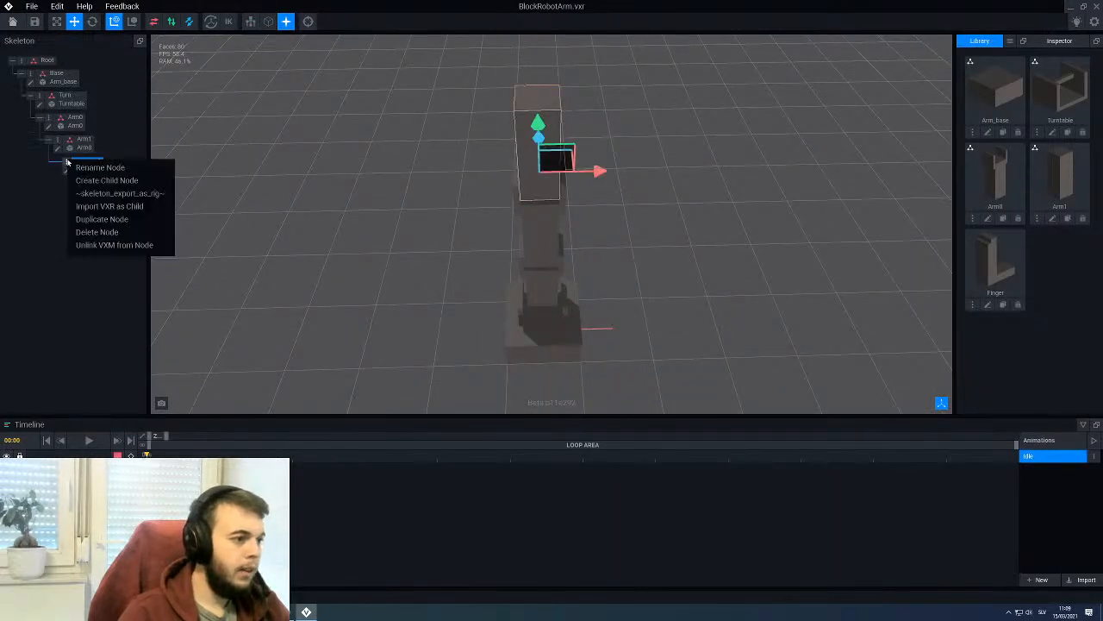
click(106, 180)
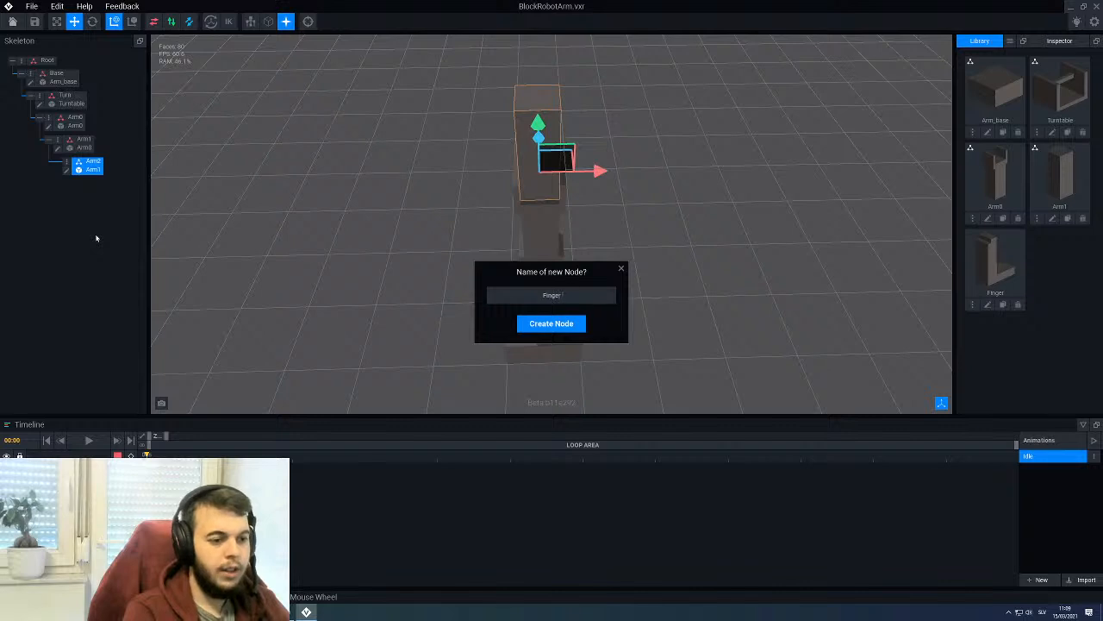
text(Finger0)
key(Return)
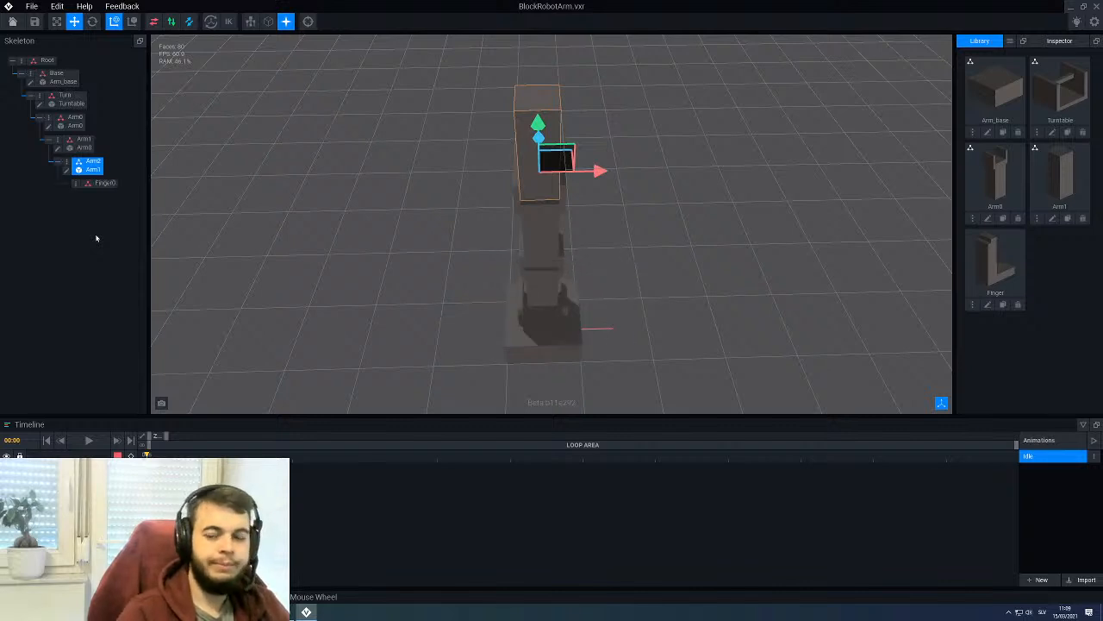
drag(996, 287, 98, 186)
click(101, 192)
Step: Raise the Finger0 node to Arm2's upper end and shift it sideways so the finger's upright stands beyond the arm's side
scroll(518, 185, up, 5)
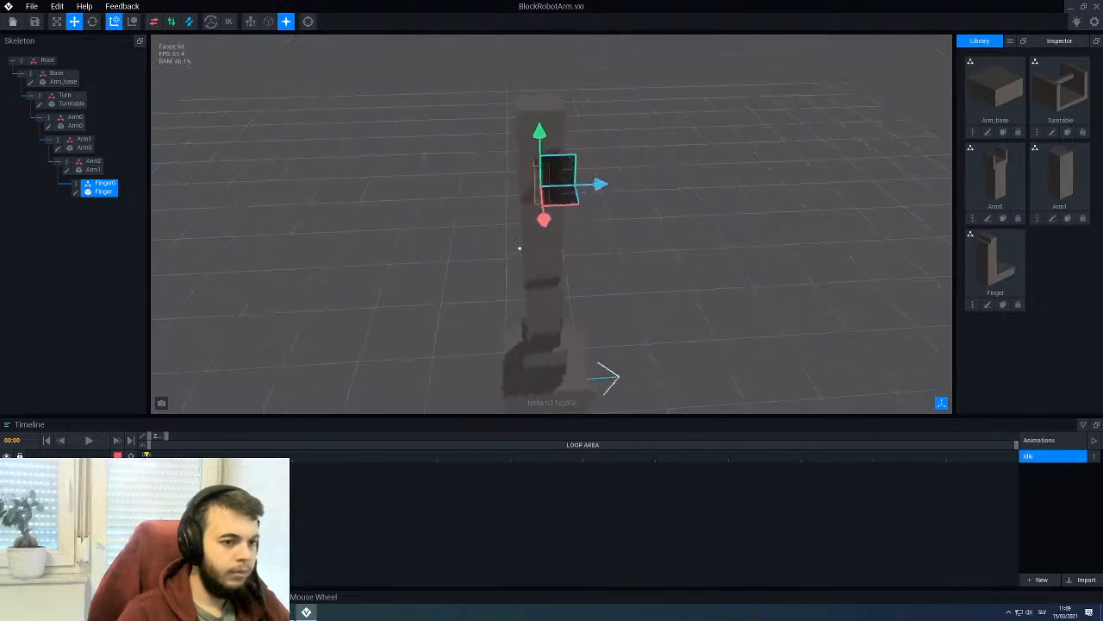
right_drag(519, 184, 510, 202)
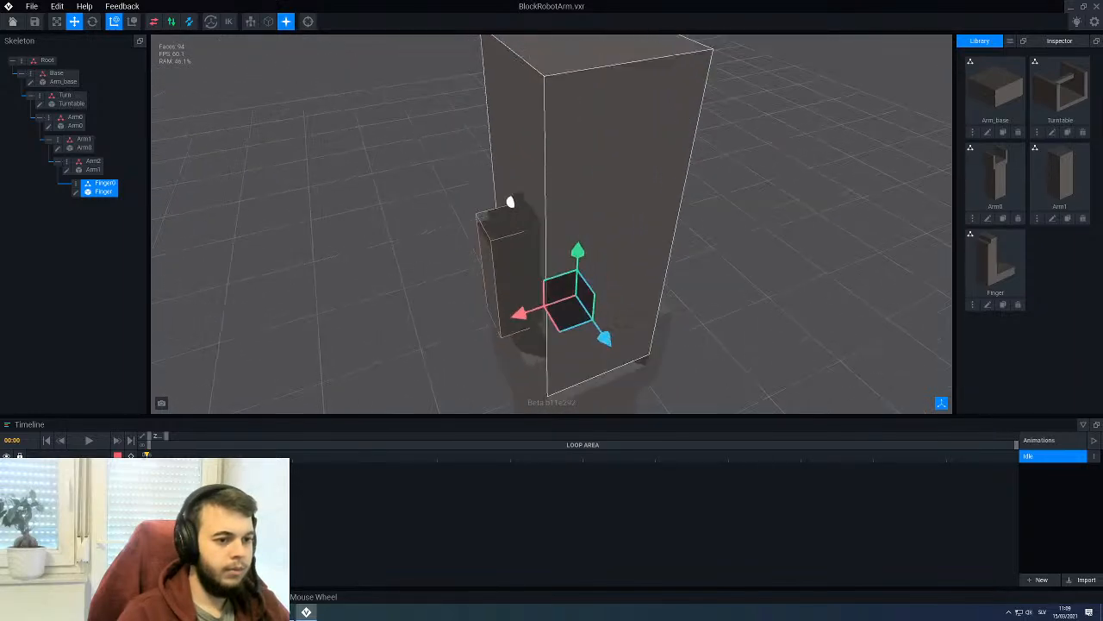
drag(583, 257, 595, 94)
right_drag(614, 130, 569, 95)
drag(535, 170, 510, 167)
drag(570, 110, 570, 108)
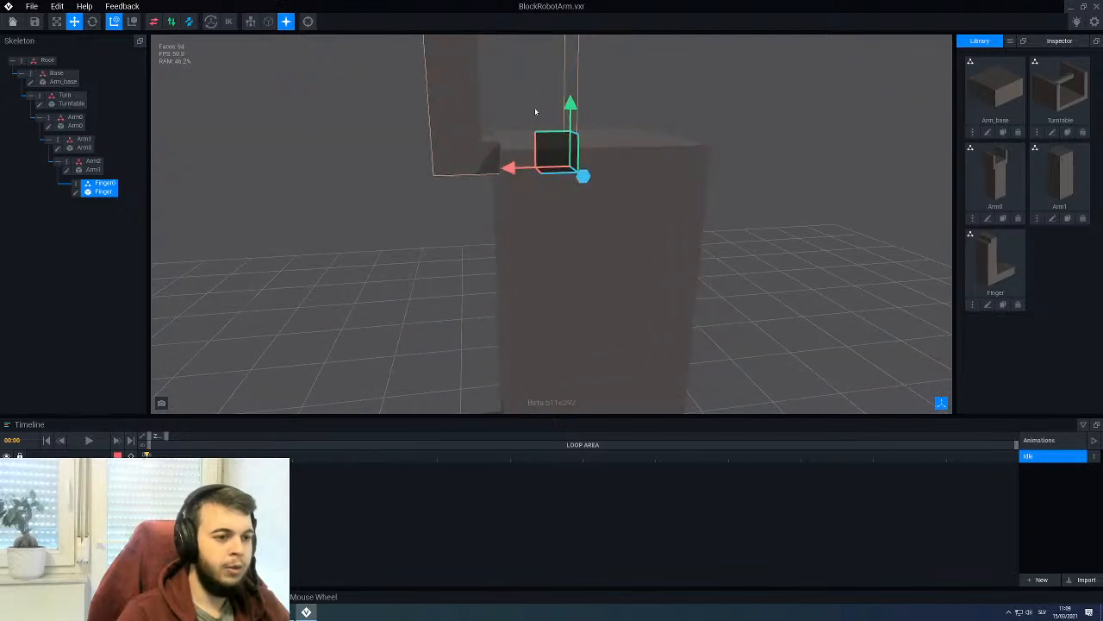
Step: Lower the Finger0 node by about two units so its bar sits below Arm2's top face, and deselect it
right_drag(534, 106, 543, 146)
scroll(529, 115, down, 4)
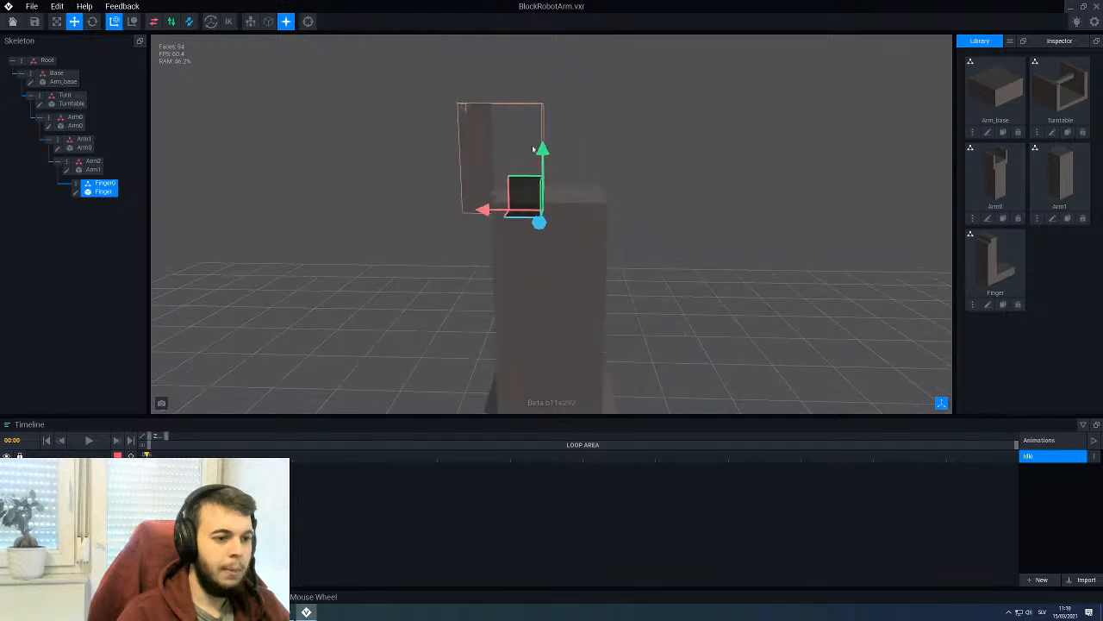
drag(541, 150, 541, 176)
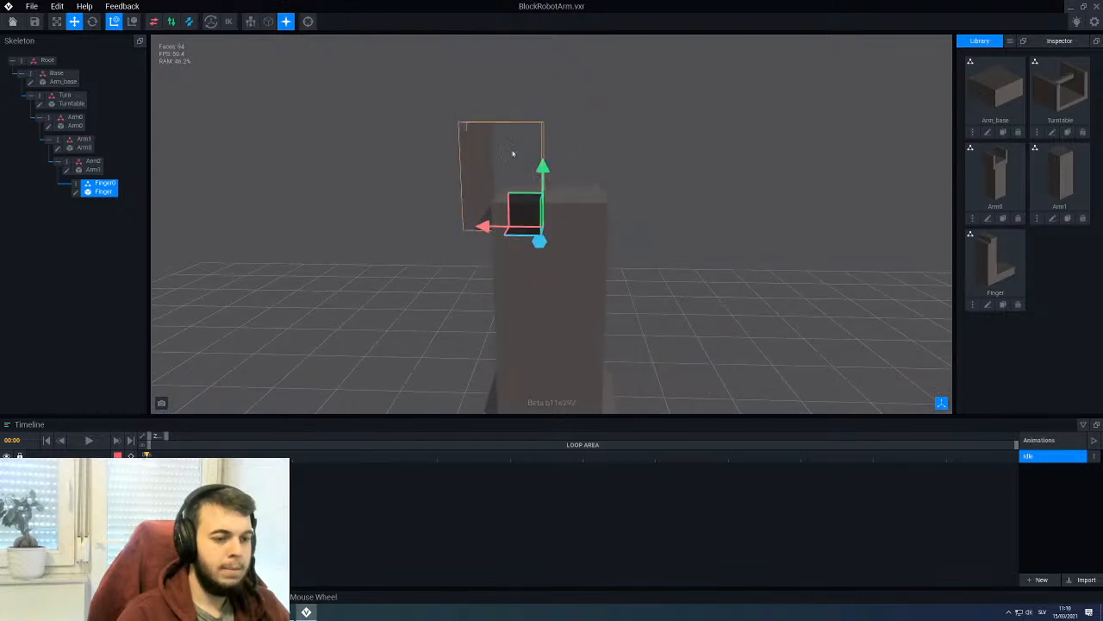
click(345, 109)
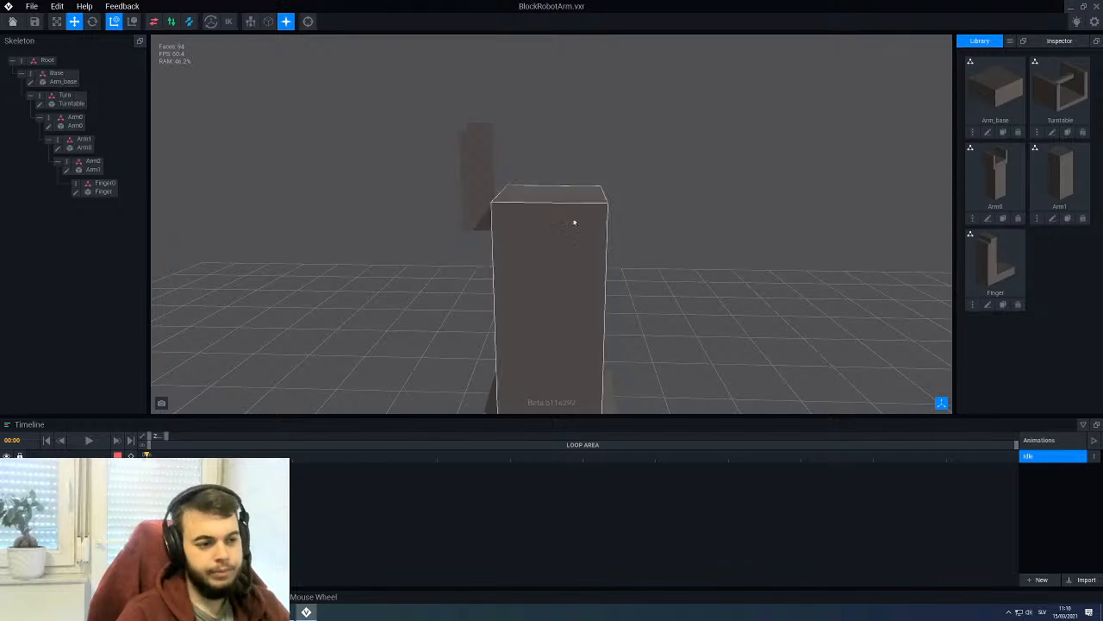
Step: Select the finger on Arm2 again and raise its node to a height of 23.0
right_drag(572, 217, 573, 215)
scroll(571, 215, down, 4)
scroll(572, 215, up, 5)
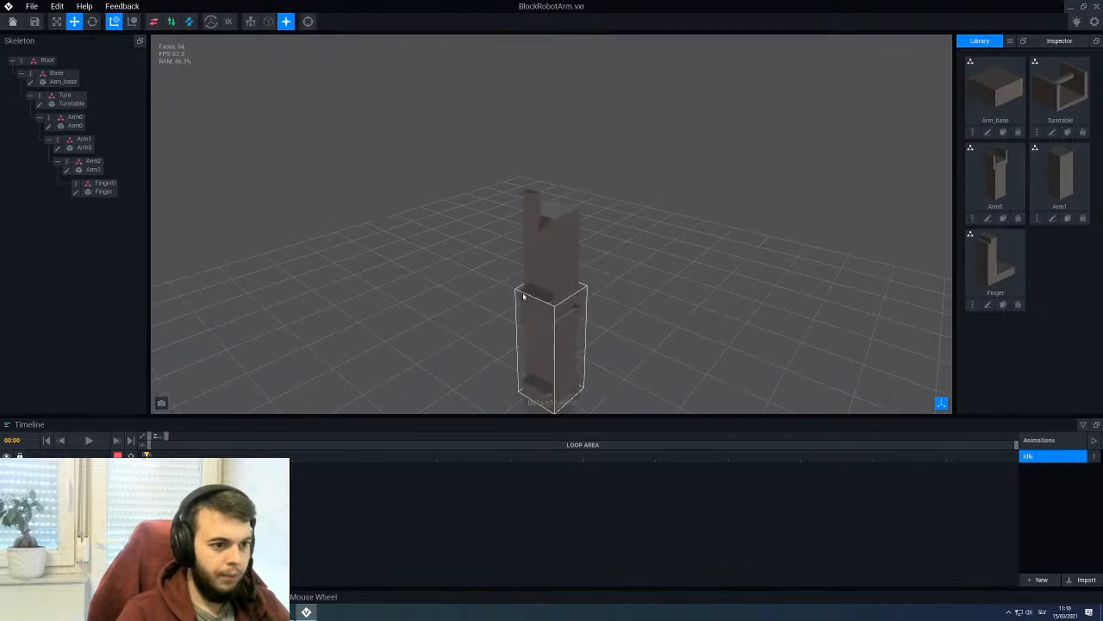
right_drag(507, 244, 462, 236)
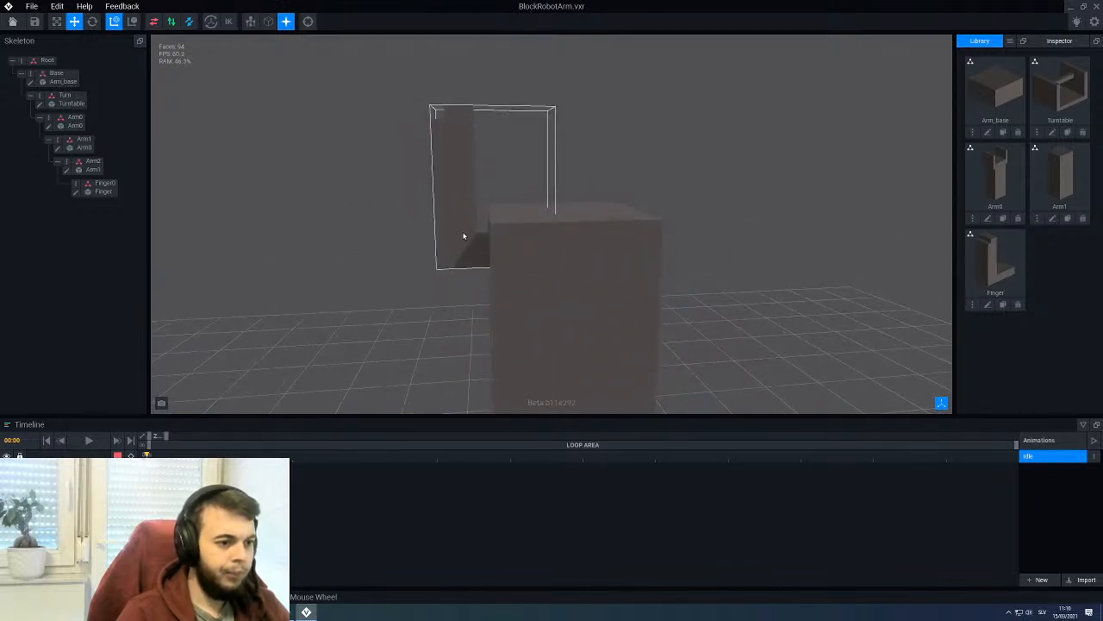
click(500, 229)
drag(550, 201, 551, 189)
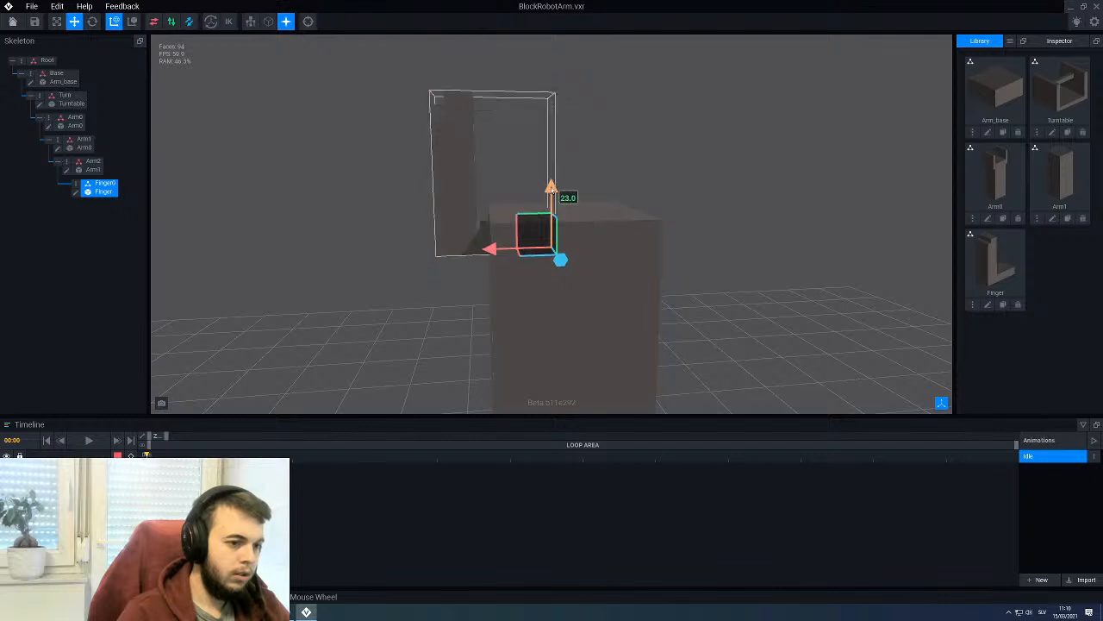
Step: Duplicate the Finger0 node under Arm2 and name the copy Finger1
right_click(79, 184)
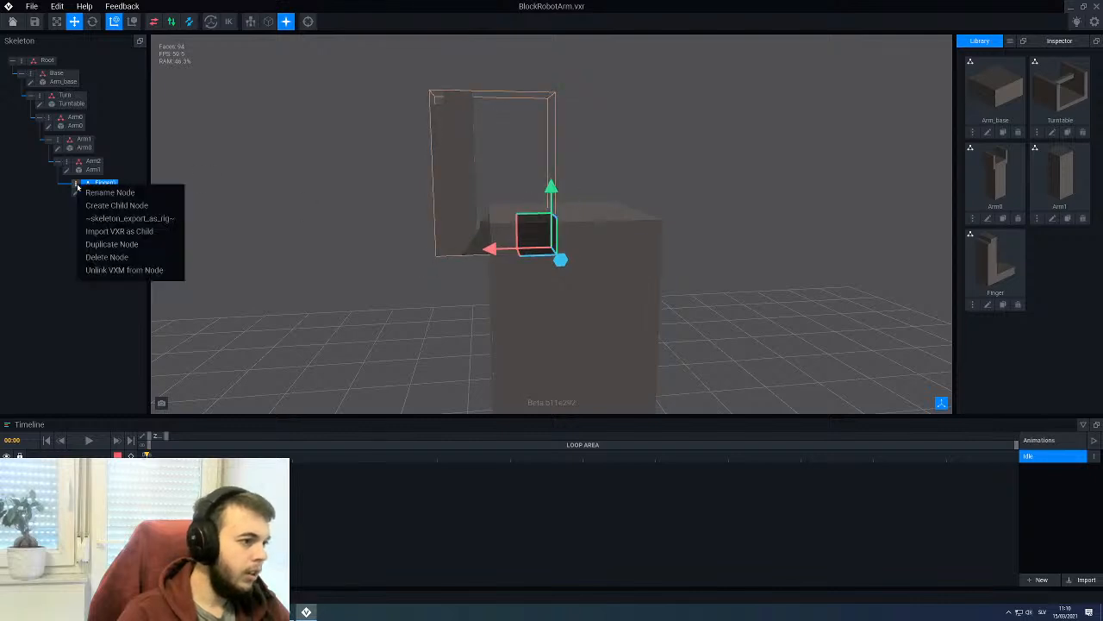
click(112, 247)
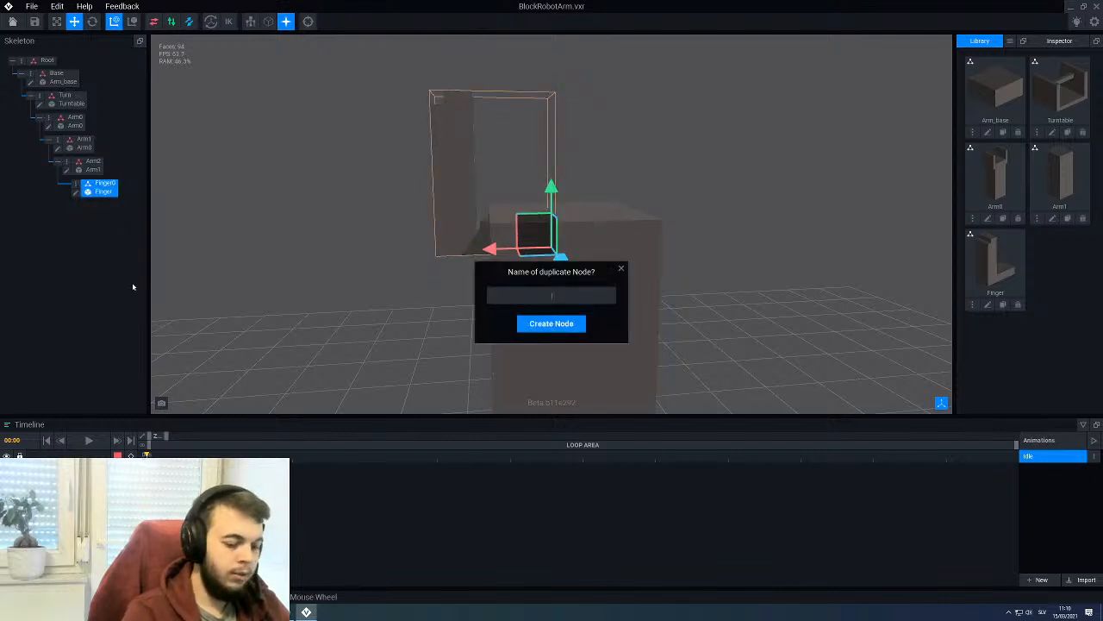
text(Finger1)
key(Return)
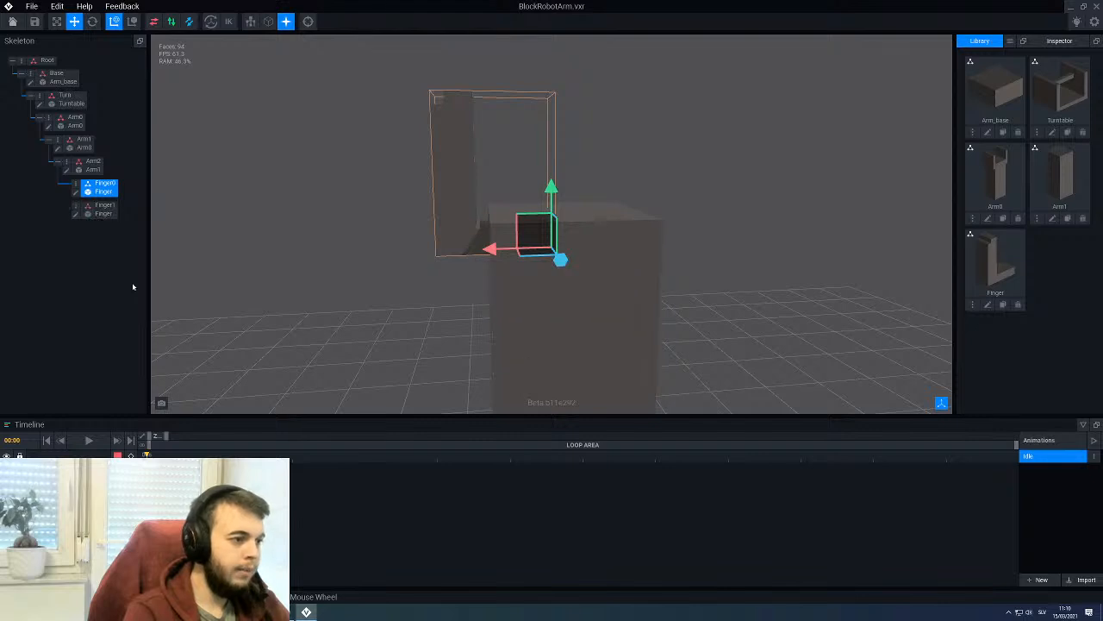
Step: Select the Finger1 node and rotate it 180° about its vertical axis so it faces Finger0
click(103, 206)
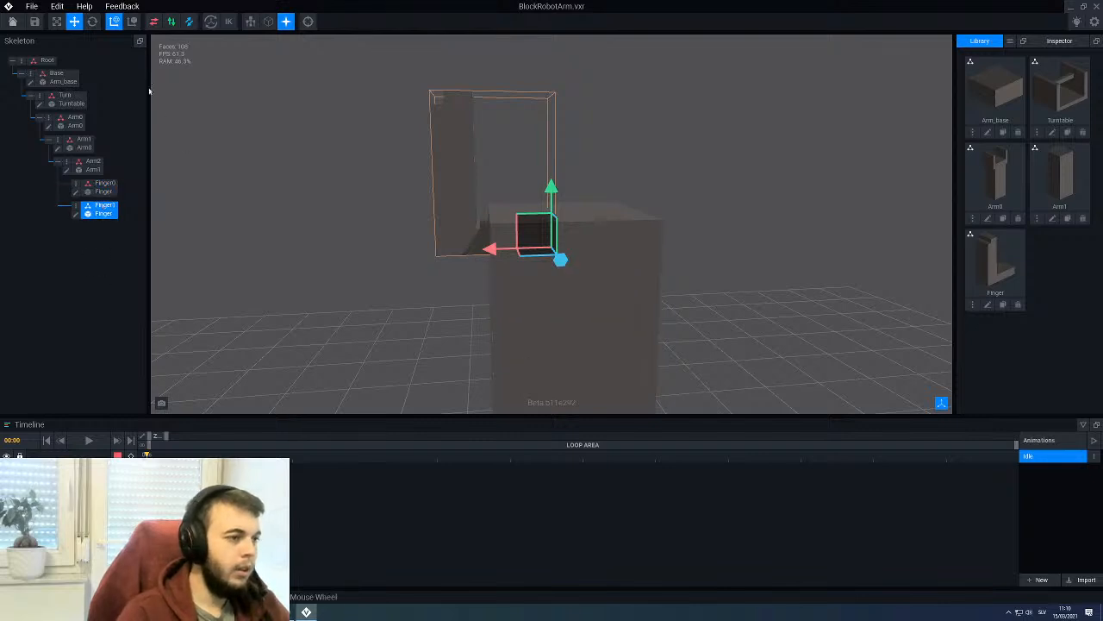
click(96, 24)
right_drag(510, 213, 519, 249)
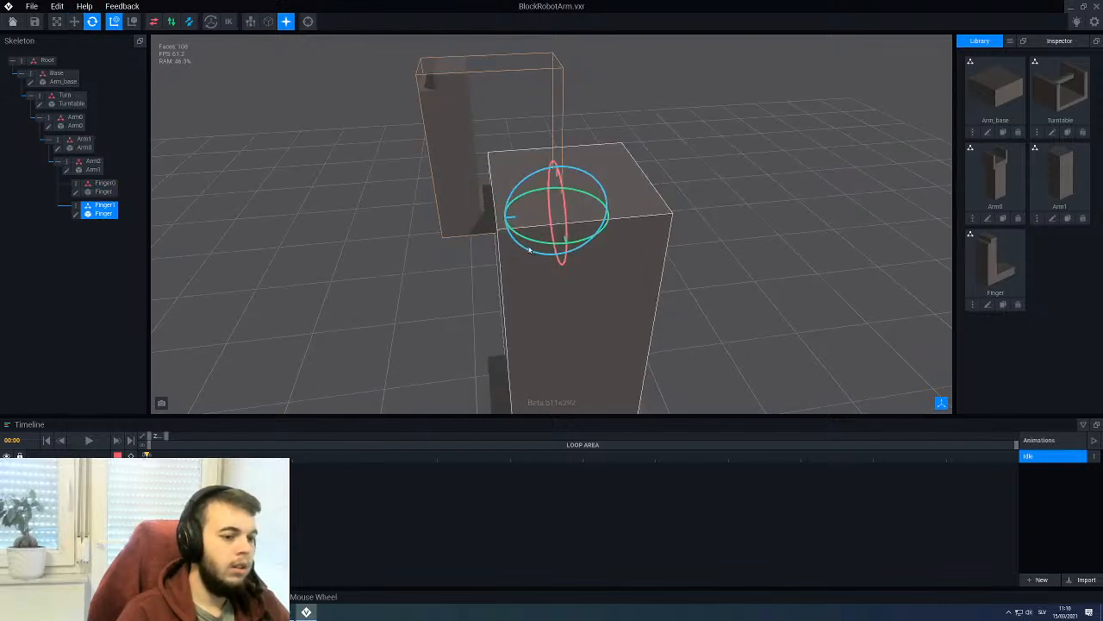
drag(556, 246, 579, 183)
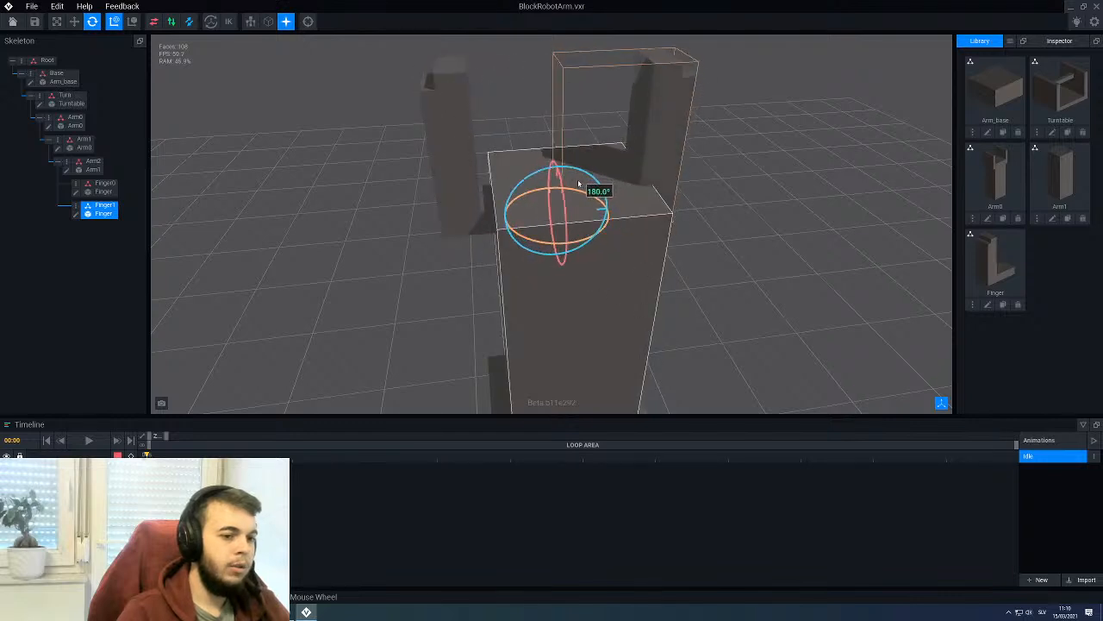
Step: Move Finger1 sideways until its upright stands beyond Arm2's other side, mirroring Finger0, and deselect it
click(75, 22)
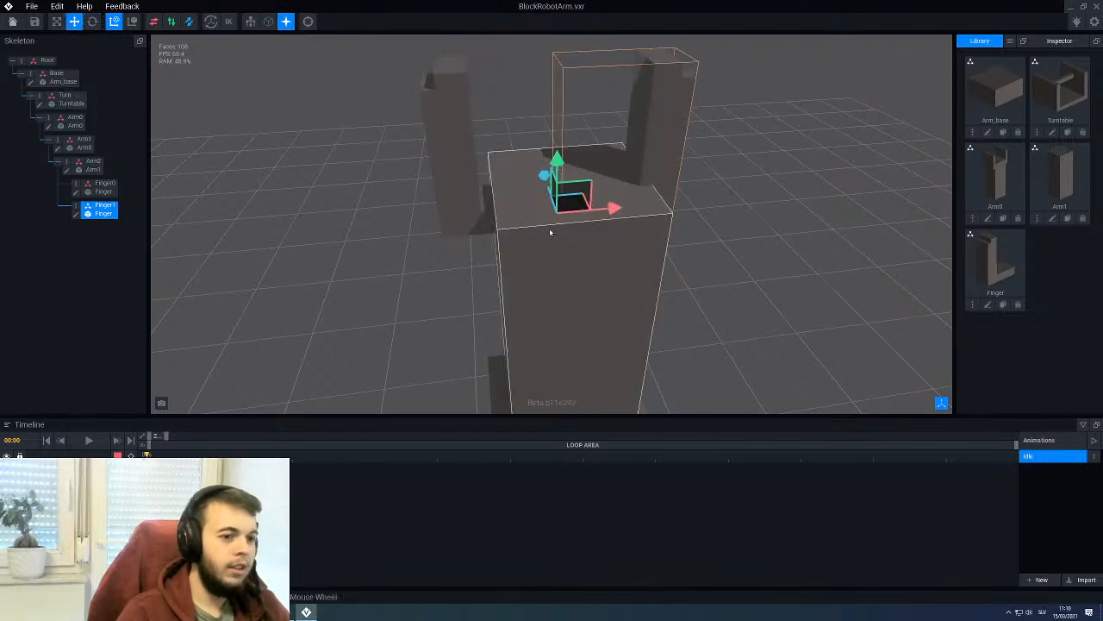
scroll(560, 224, up, 3)
drag(630, 231, 655, 231)
click(369, 245)
scroll(379, 247, down, 3)
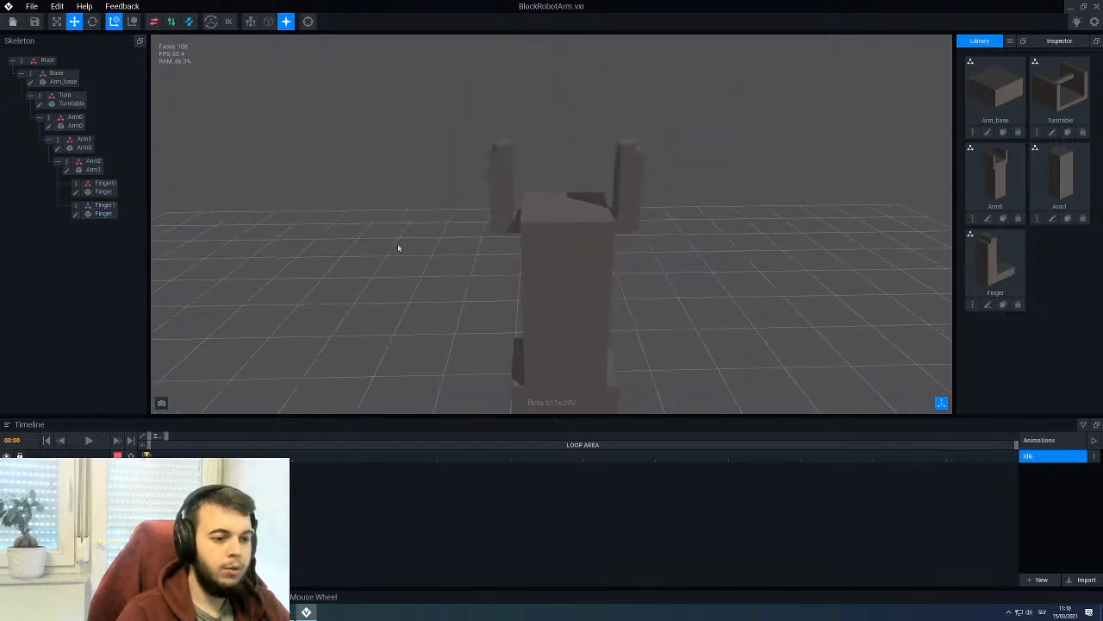
Step: Open the Finger model for editing, set its depth to 8 and shift the voxels to the middle of that depth
right_drag(399, 246, 544, 219)
scroll(449, 266, down, 4)
right_drag(449, 265, 482, 278)
scroll(481, 274, up, 4)
right_drag(484, 241, 485, 239)
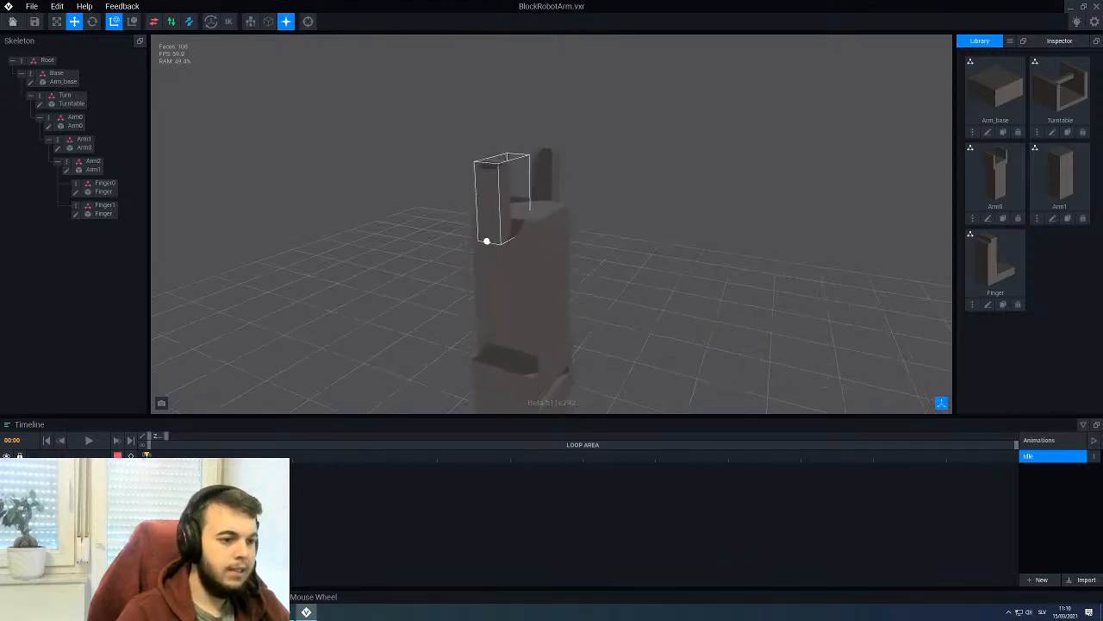
click(75, 195)
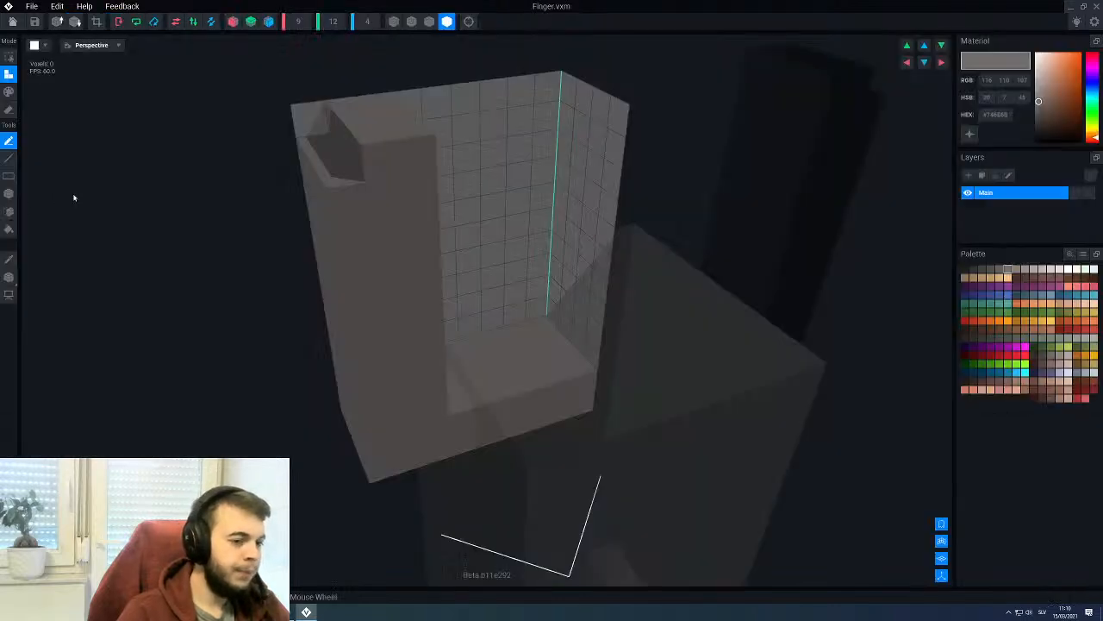
right_drag(512, 315, 514, 313)
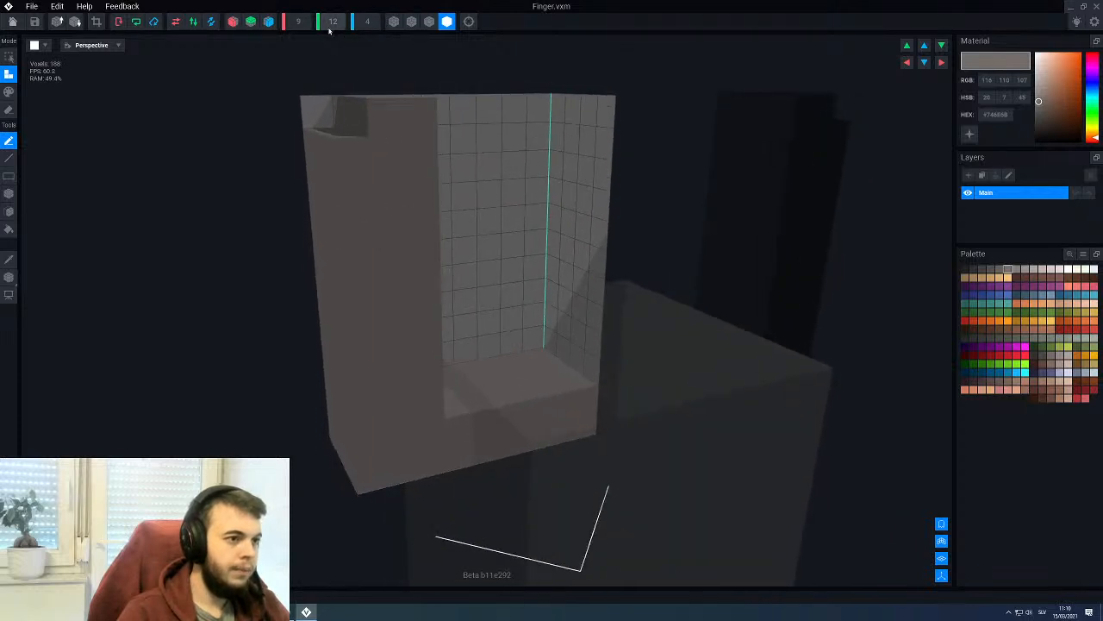
right_drag(356, 109, 355, 93)
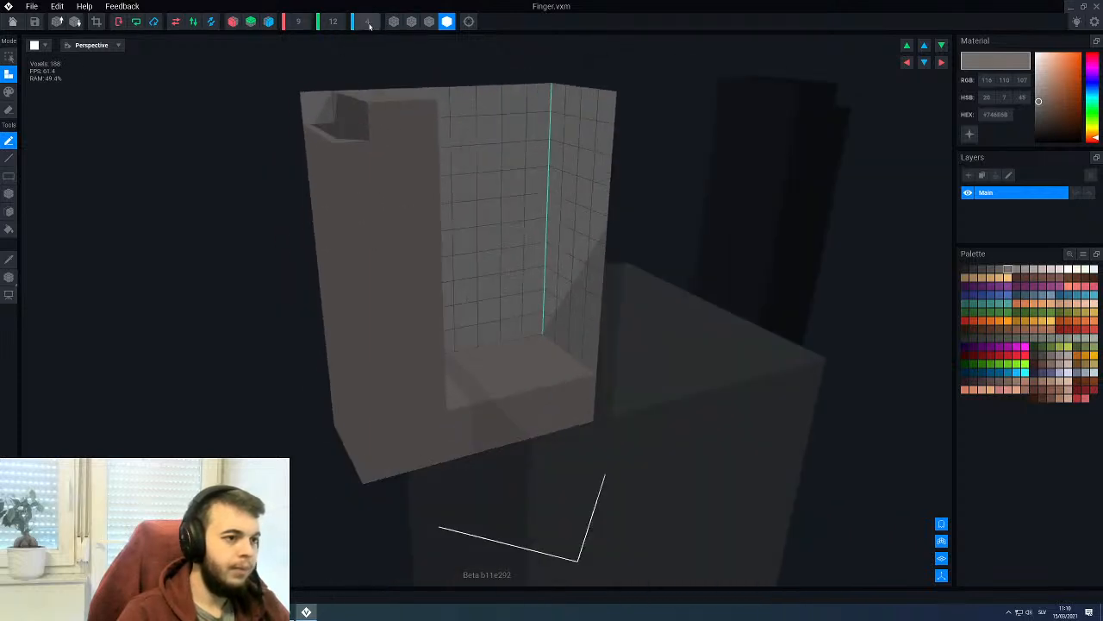
scroll(369, 23, up, 4)
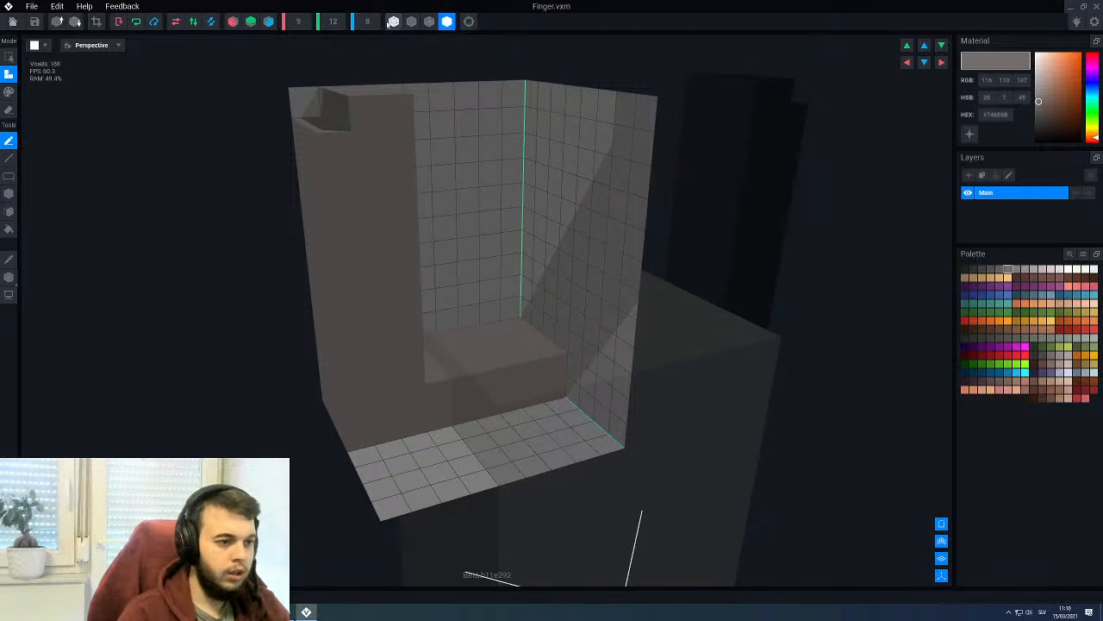
click(924, 63)
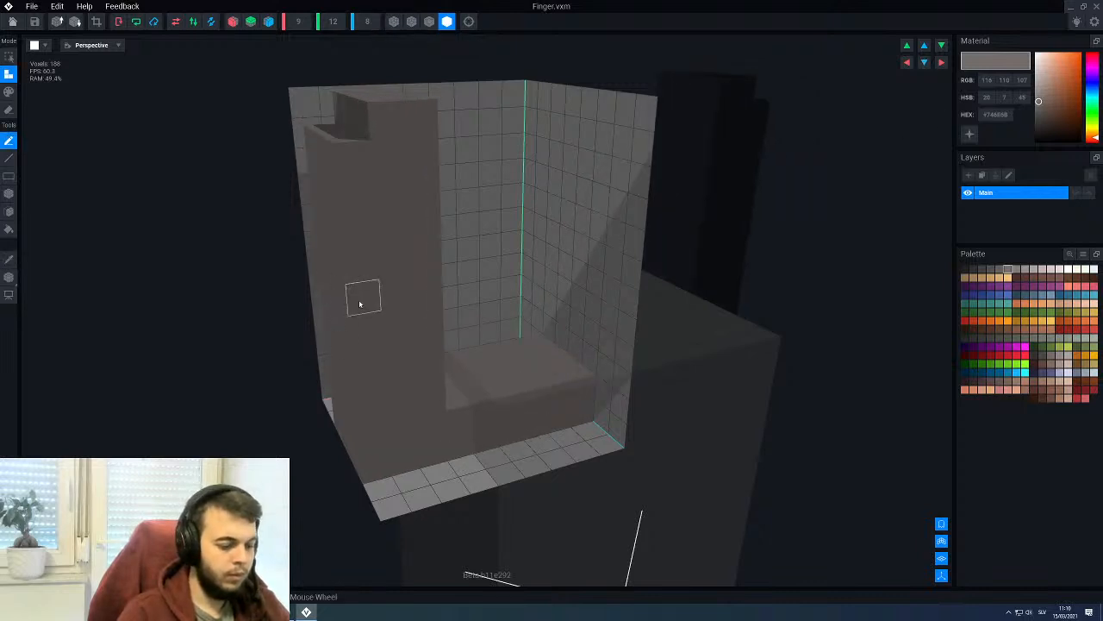
Step: With depth symmetry on, use the Box tool to add a one-voxel layer to both side faces of the upright
key(b)
drag(410, 128, 399, 386)
drag(408, 448, 407, 457)
click(250, 22)
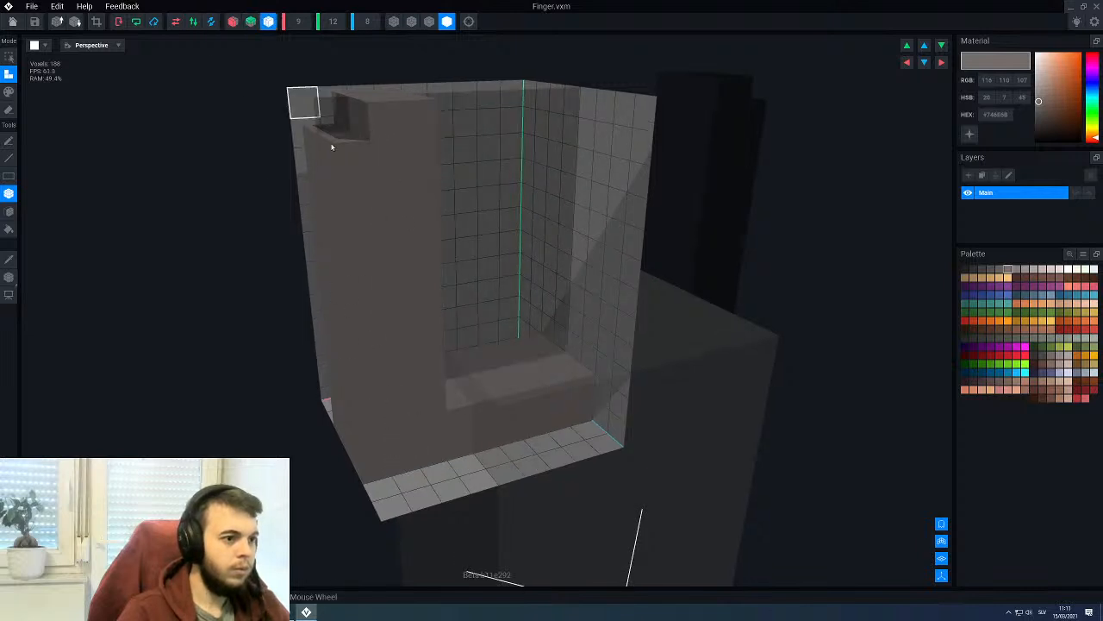
drag(419, 113, 413, 451)
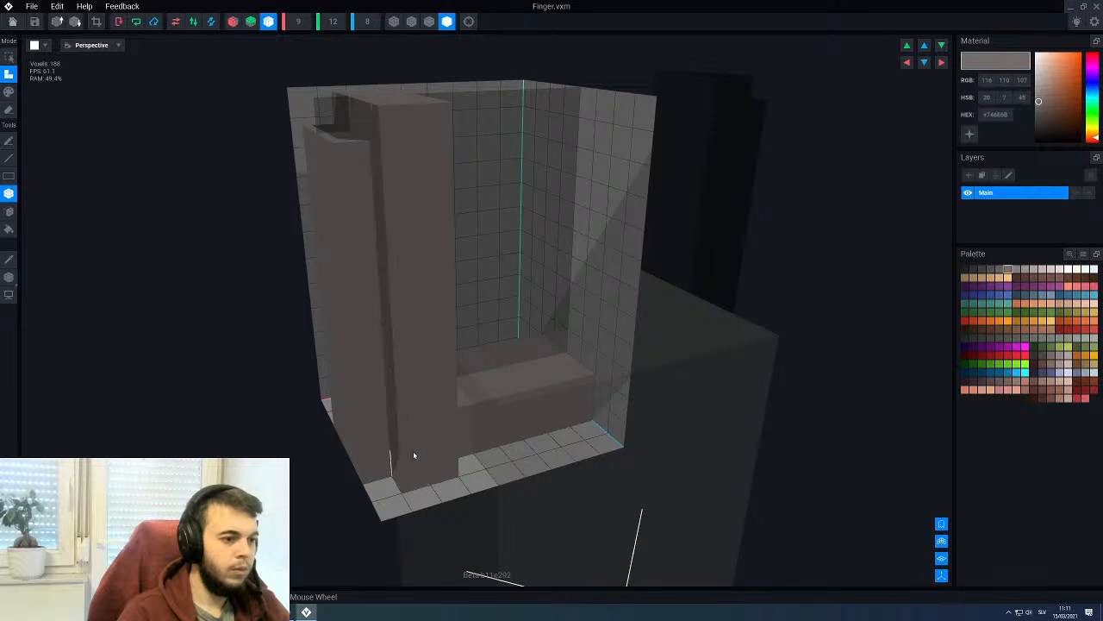
drag(361, 158, 391, 476)
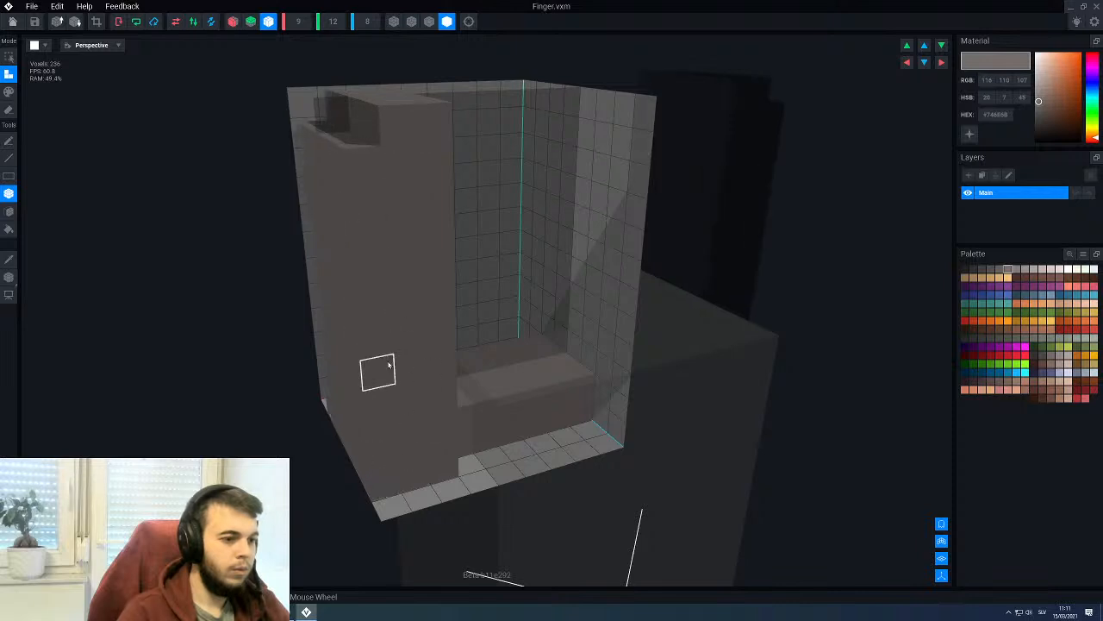
Step: Box a second layer onto the upright's sides up to the full depth, and widen the finger's bottom bar on both sides
right_drag(404, 324, 445, 202)
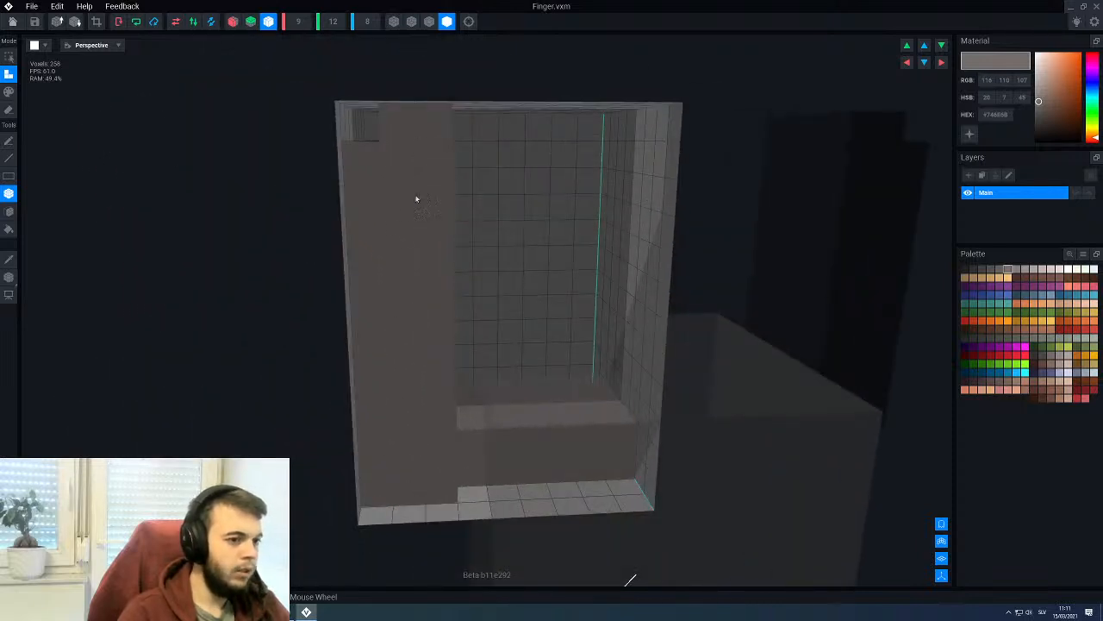
drag(396, 444, 380, 490)
right_drag(402, 313, 313, 319)
scroll(312, 279, down, 4)
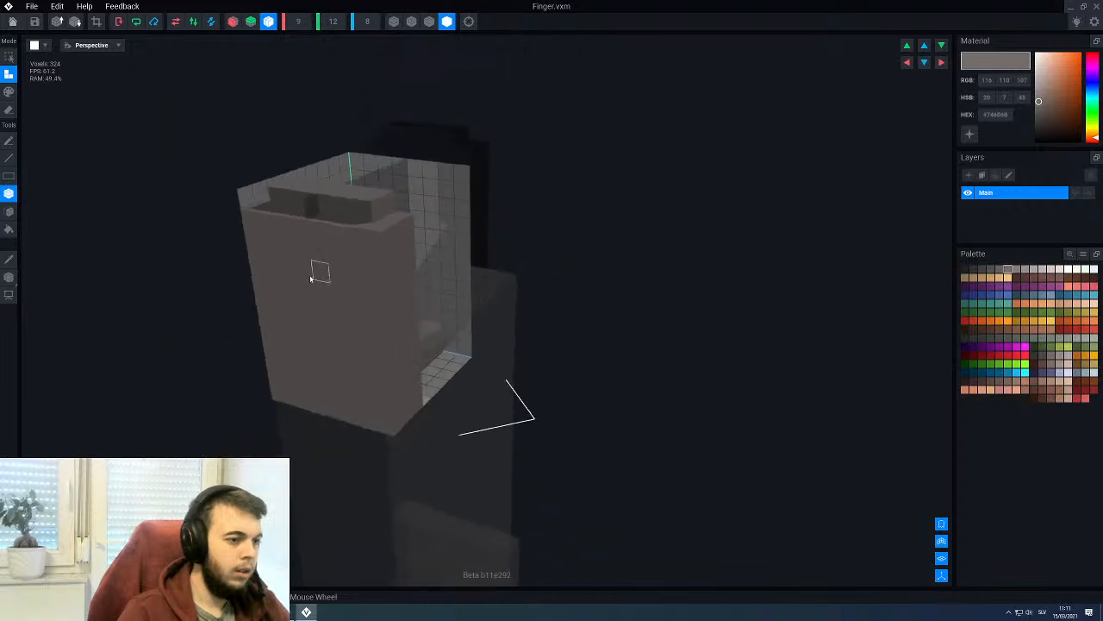
mouse_move(301, 268)
right_down()
mouse_move(457, 260)
mouse_move(393, 311)
mouse_move(318, 278)
right_up()
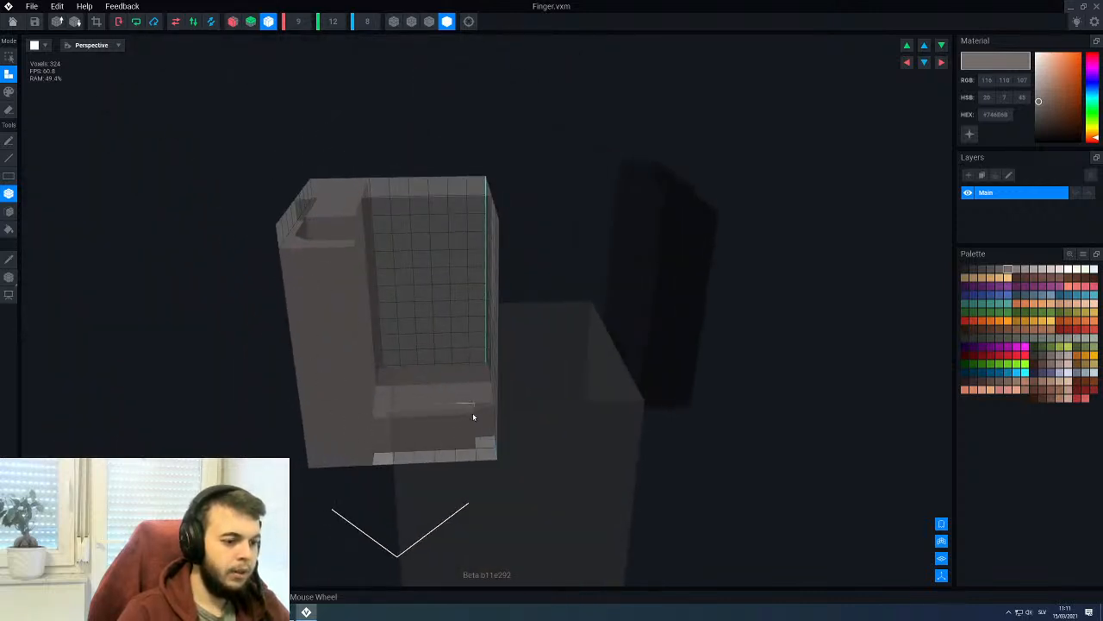
click(421, 388)
mouse_move(420, 388)
right_down()
mouse_move(469, 404)
mouse_move(483, 375)
mouse_move(409, 388)
right_up()
Step: Move the Finger model's pivot along the depth to its middle, save Finger.vxm and return to the rig
click(9, 277)
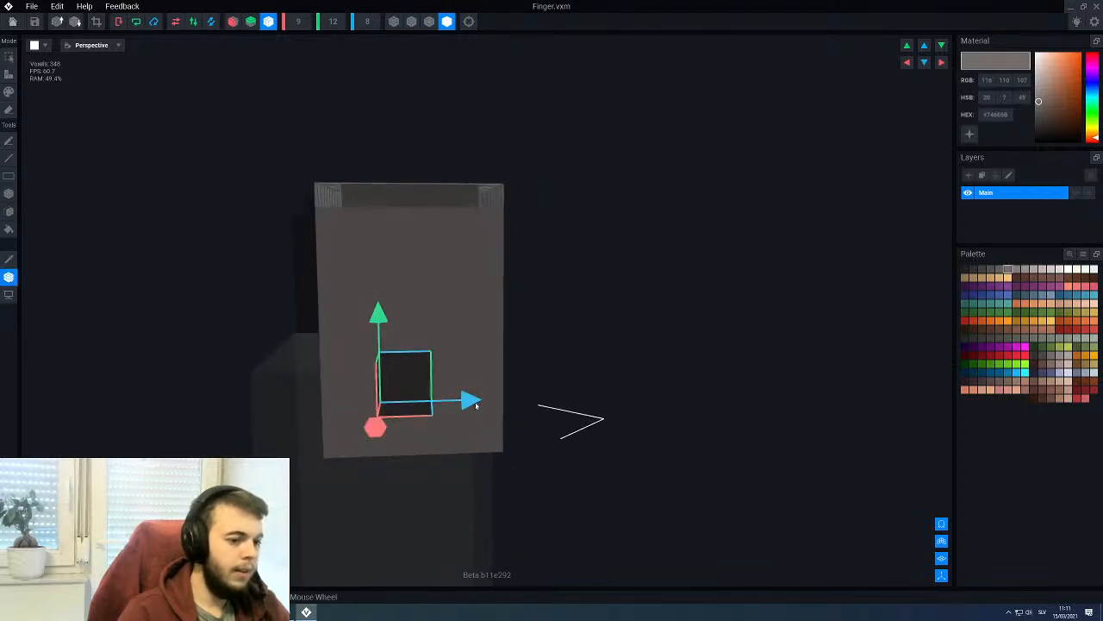
drag(471, 401, 504, 404)
right_drag(484, 394, 422, 416)
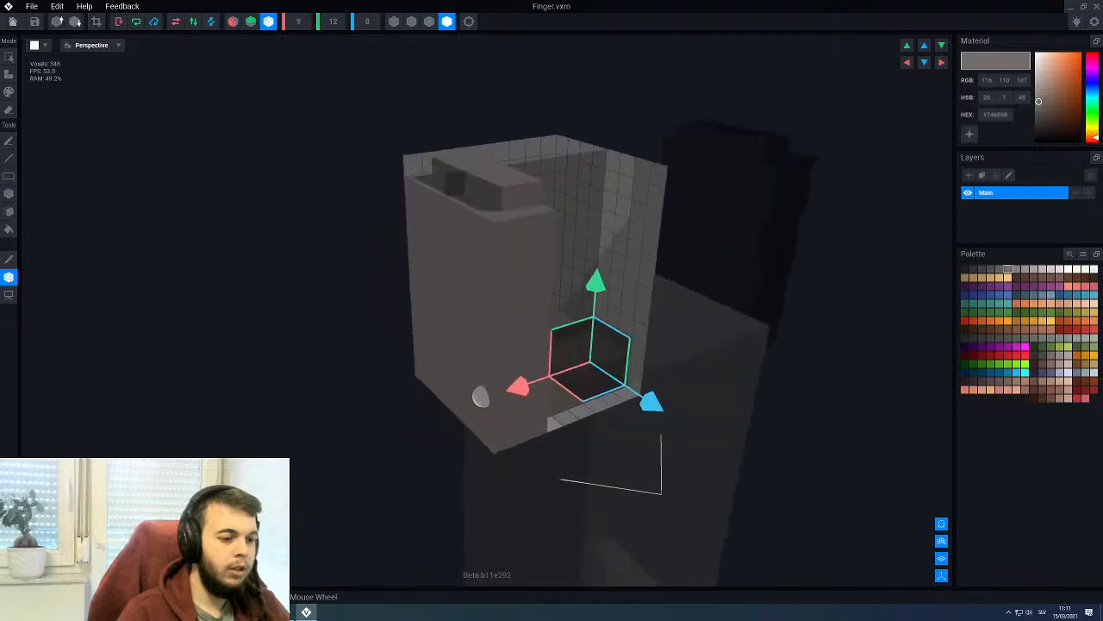
click(13, 22)
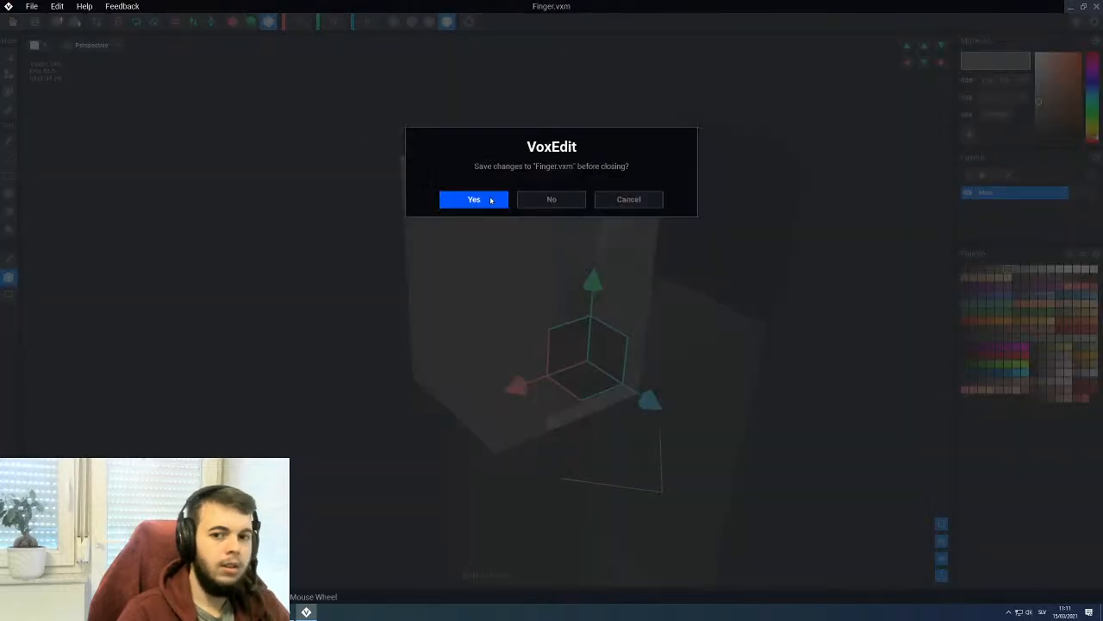
click(490, 200)
Step: Reopen the Finger model from the Finger0 node, set its height to 16 and extrude the upright's top ridge upward
mouse_move(492, 212)
right_down()
mouse_move(564, 229)
mouse_move(544, 223)
mouse_move(560, 222)
mouse_move(534, 239)
mouse_move(546, 219)
mouse_move(533, 209)
mouse_move(507, 217)
mouse_move(475, 199)
right_up()
scroll(552, 224, down, 5)
scroll(543, 227, up, 4)
click(109, 184)
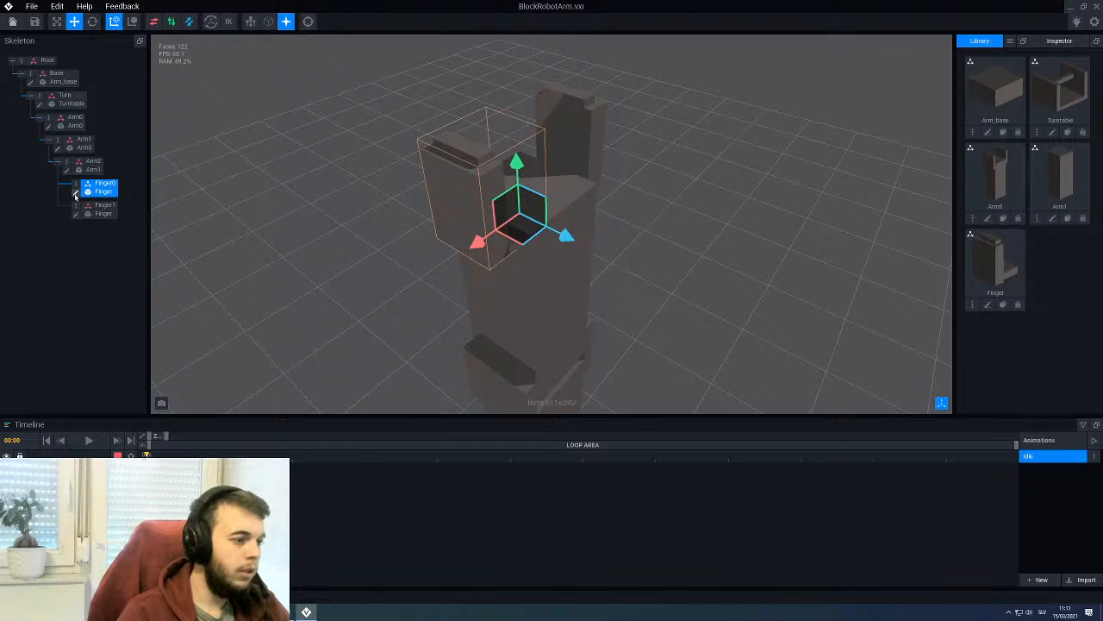
click(76, 193)
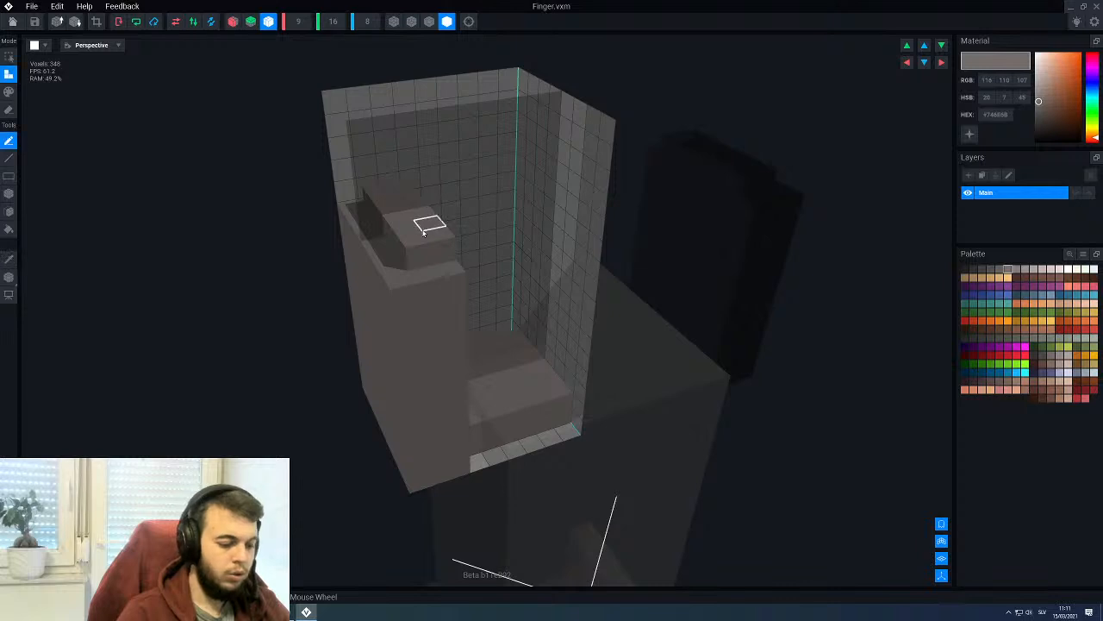
key(e)
drag(423, 231, 416, 171)
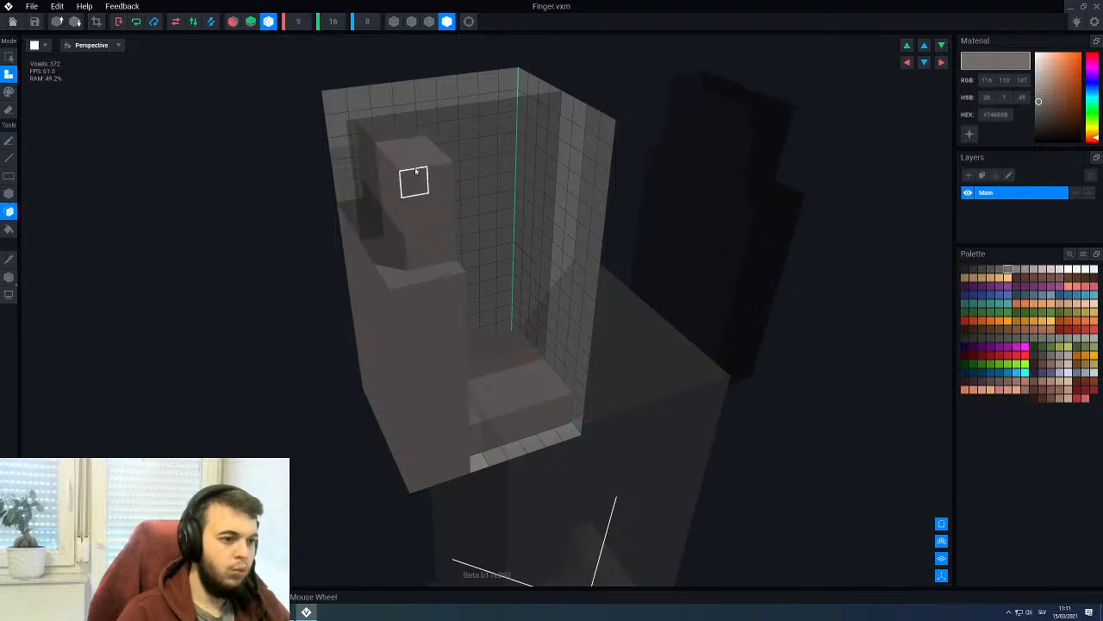
Step: Extrude the lower ledge around the upright's ridge upward, keeping the ridge raised above it
click(419, 256)
click(400, 279)
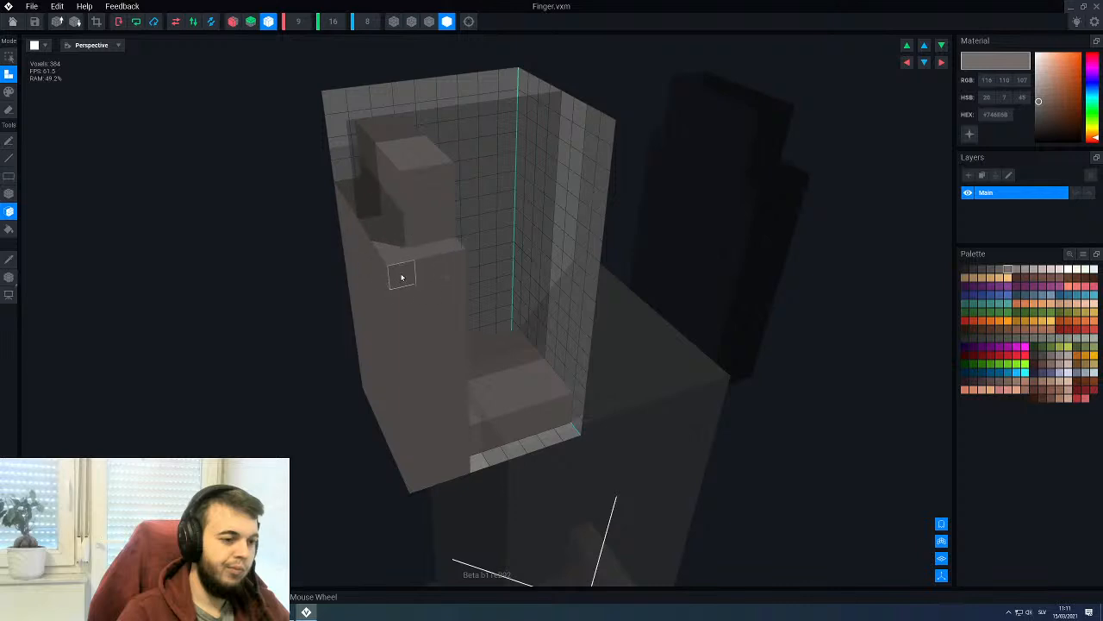
click(391, 245)
click(391, 231)
scroll(388, 251, down, 1)
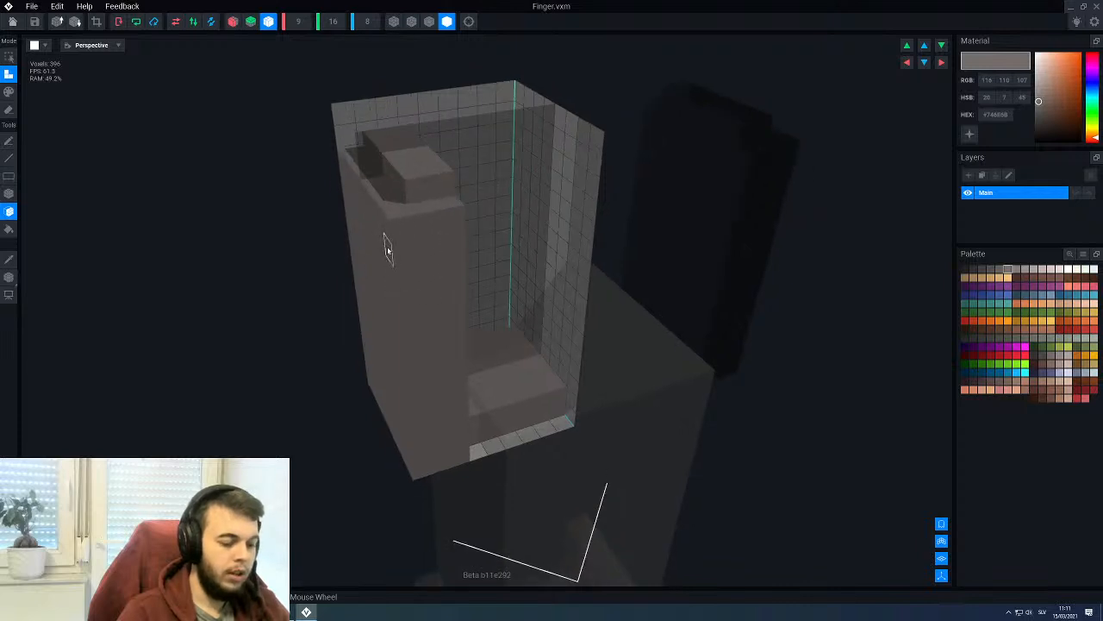
click(386, 248)
right_drag(384, 245, 386, 258)
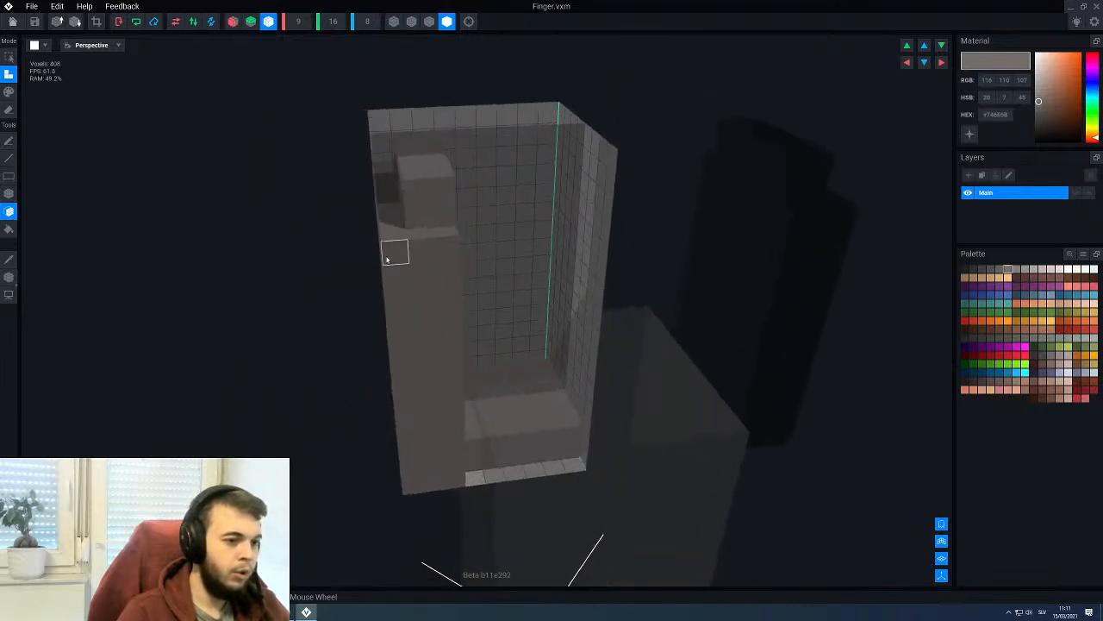
Step: Crop the Finger model's volume to its voxels, save the changes and return to the rig
click(96, 21)
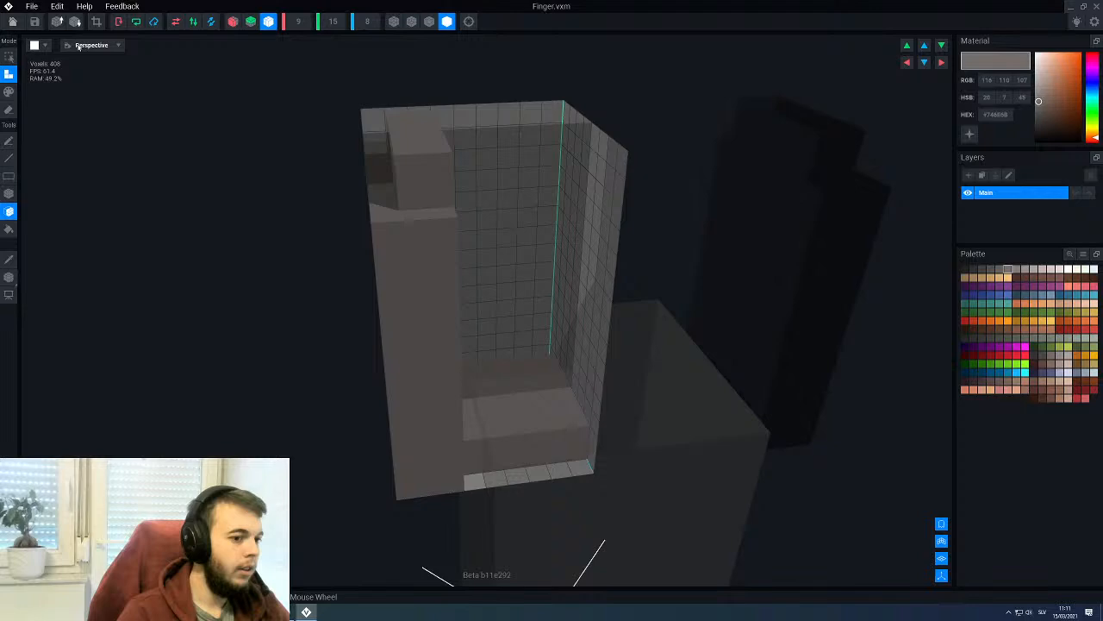
click(12, 22)
click(458, 196)
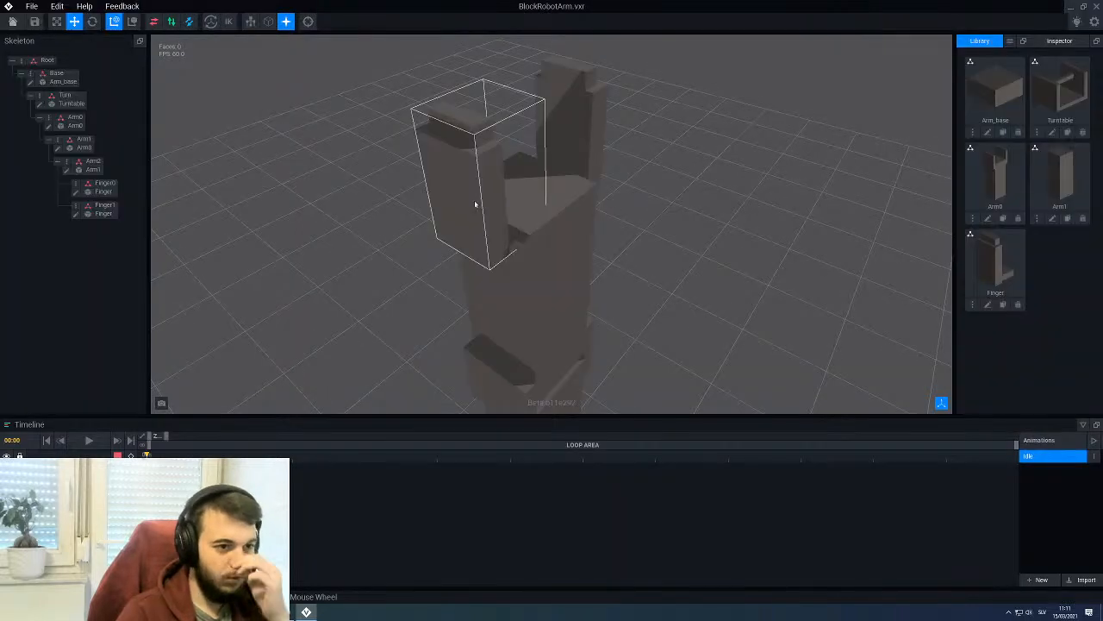
scroll(475, 205, down, 10)
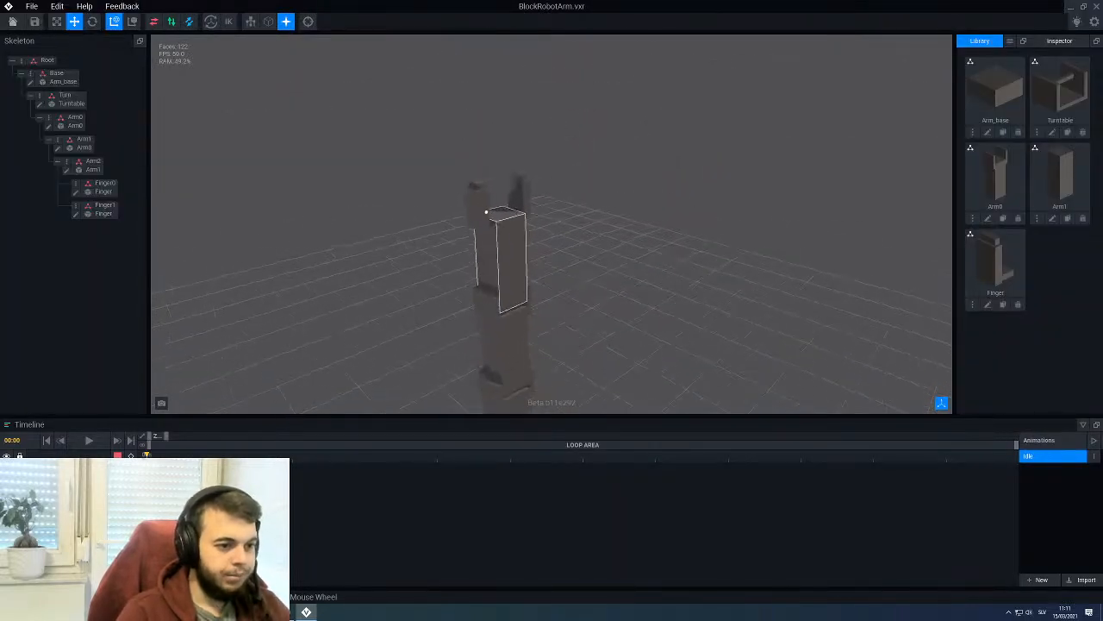
mouse_move(486, 212)
right_down()
mouse_move(494, 217)
mouse_move(482, 235)
mouse_move(502, 231)
mouse_move(457, 245)
mouse_move(490, 212)
right_up()
scroll(482, 234, down, 5)
scroll(455, 243, up, 4)
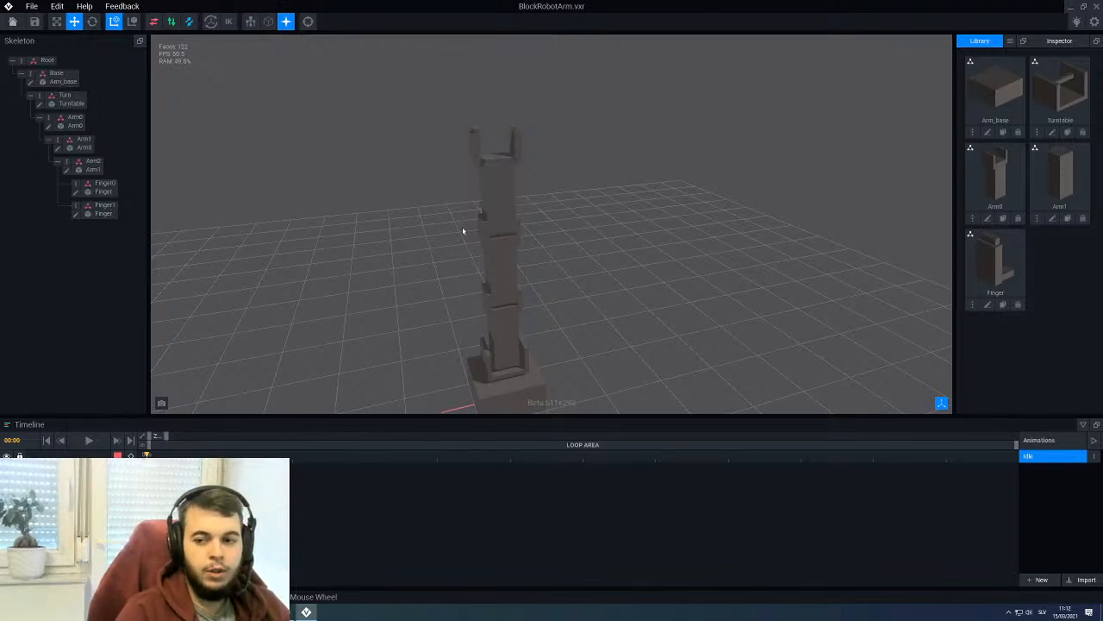
right_drag(502, 175, 498, 170)
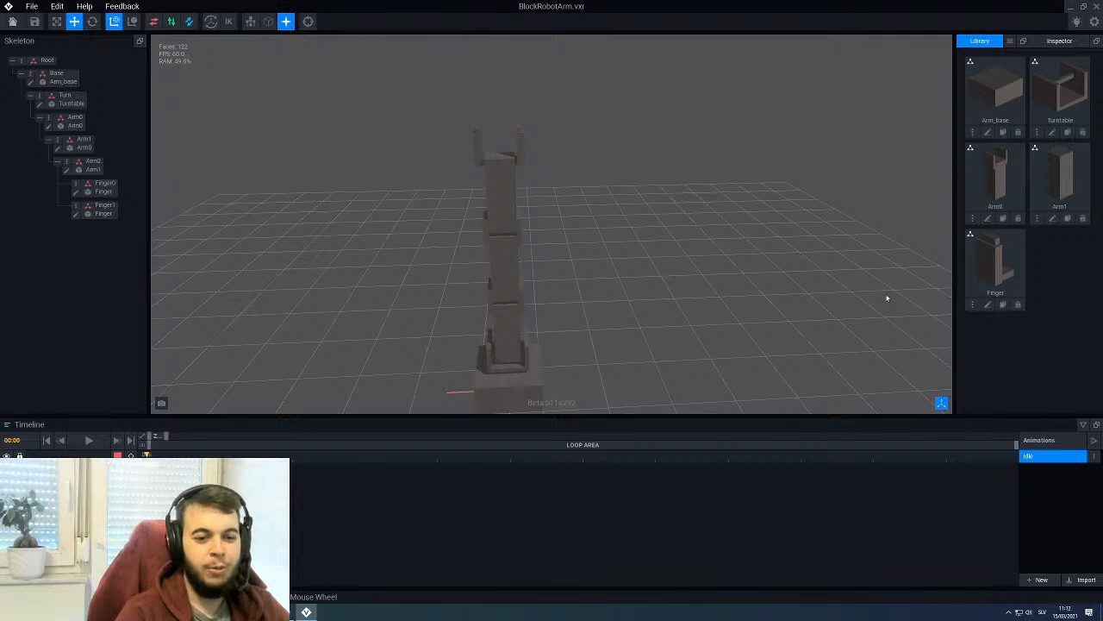
Step: Clone the Arm1 model in the library under the name Cube
click(1067, 219)
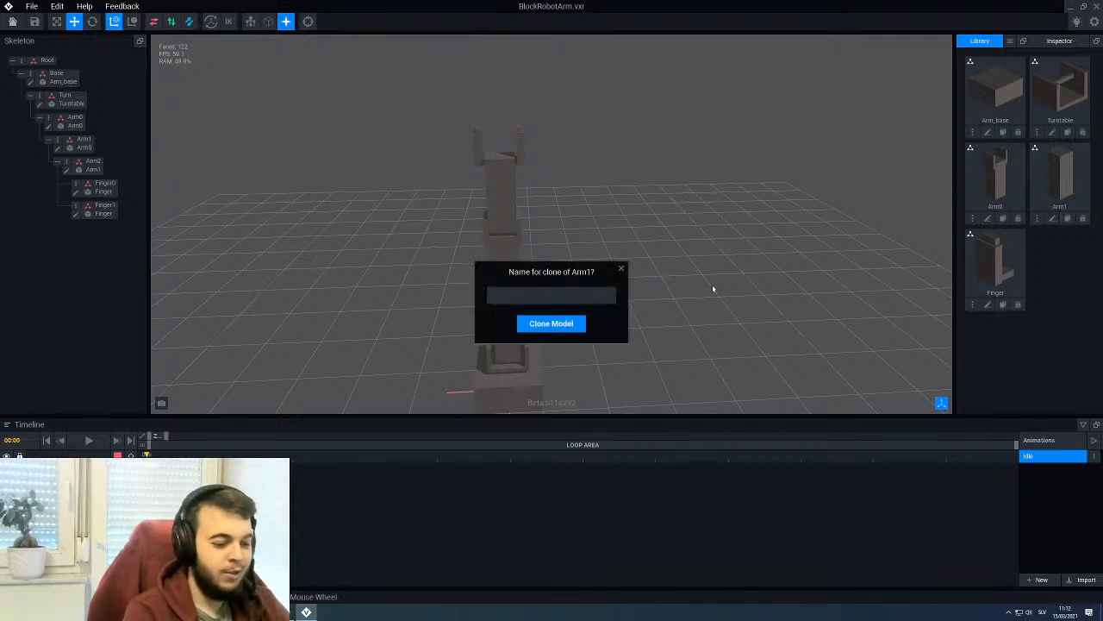
text(Cube)
key(Return)
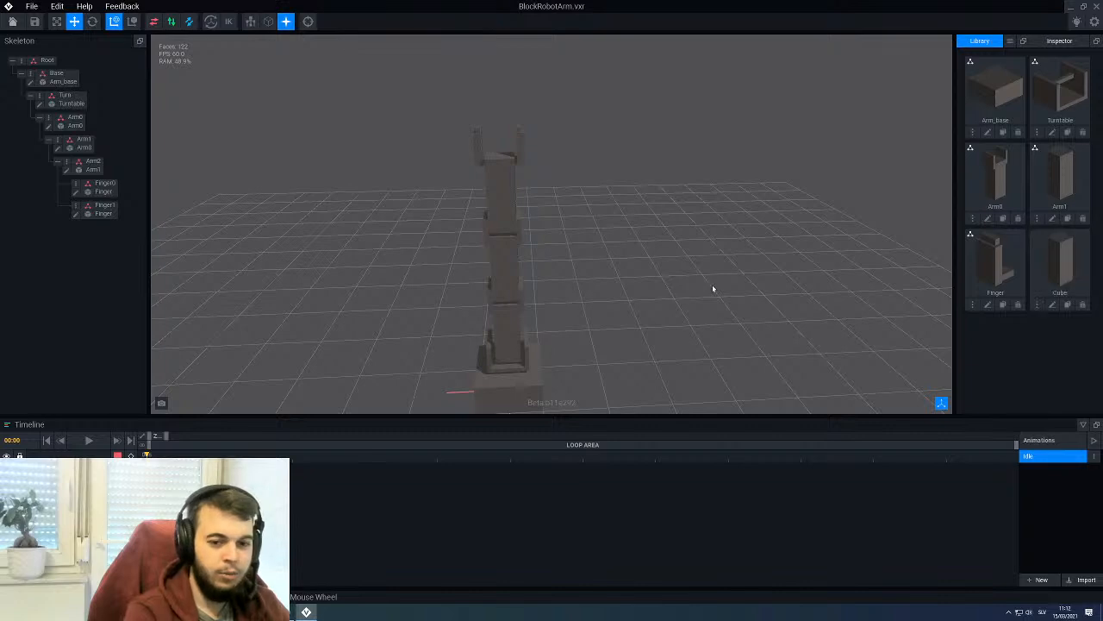
Step: Open the Cube model for editing and set its width, depth and height to 10 voxels each
click(1052, 305)
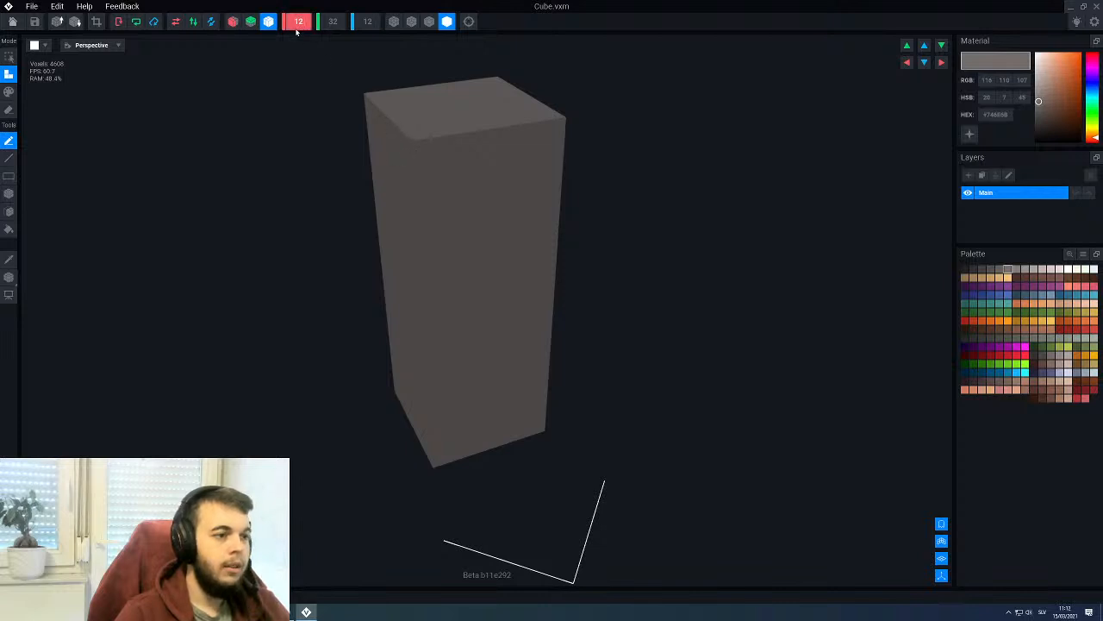
scroll(295, 26, down, 2)
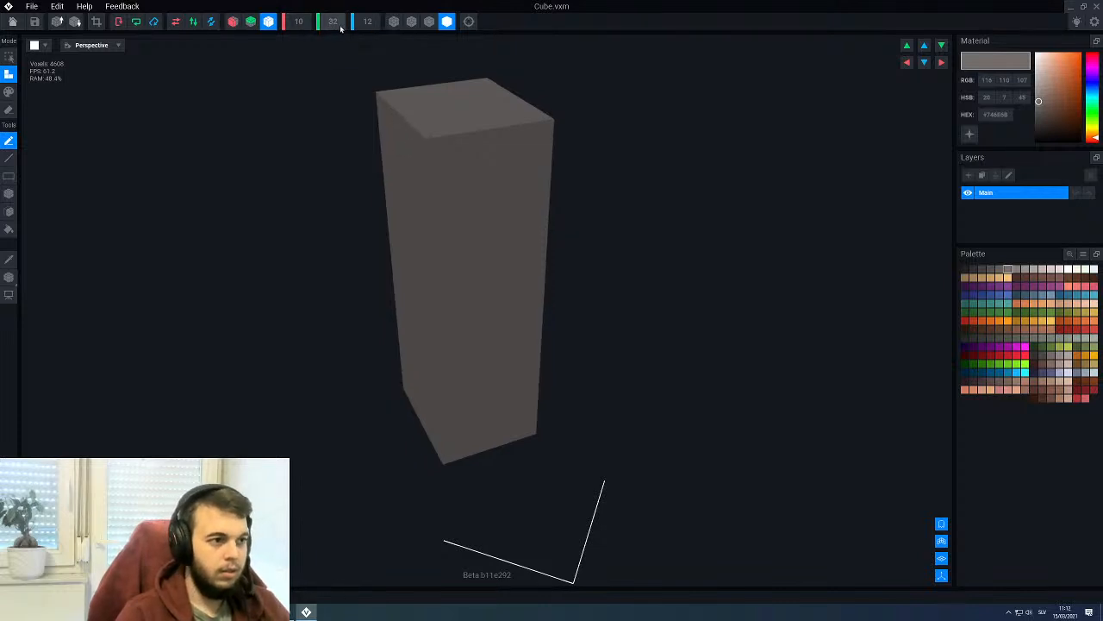
scroll(368, 22, down, 3)
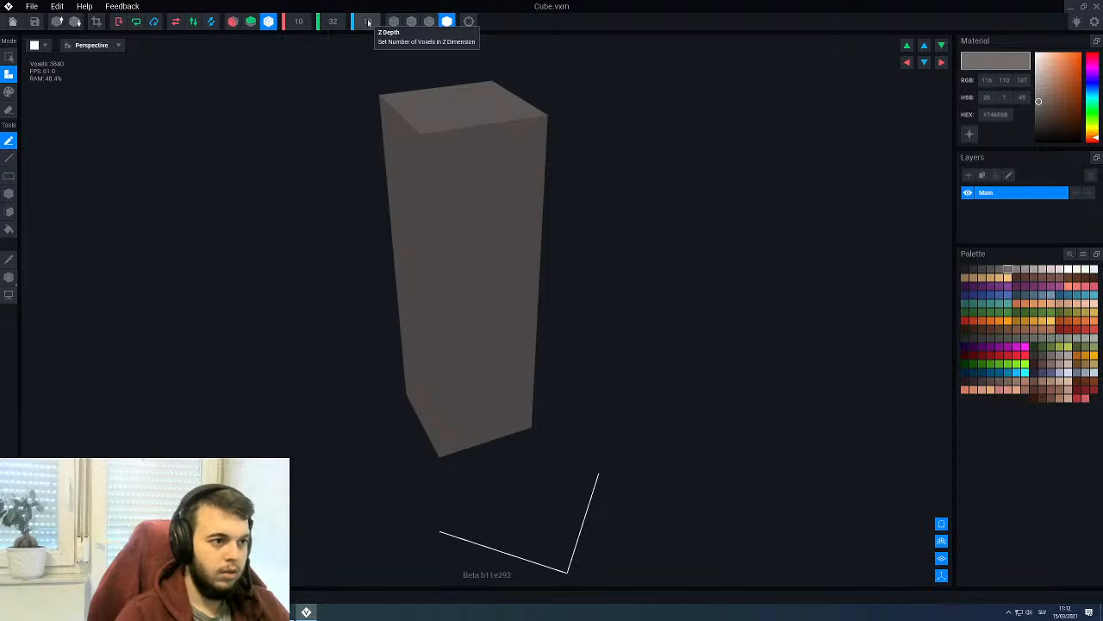
scroll(333, 22, down, 5)
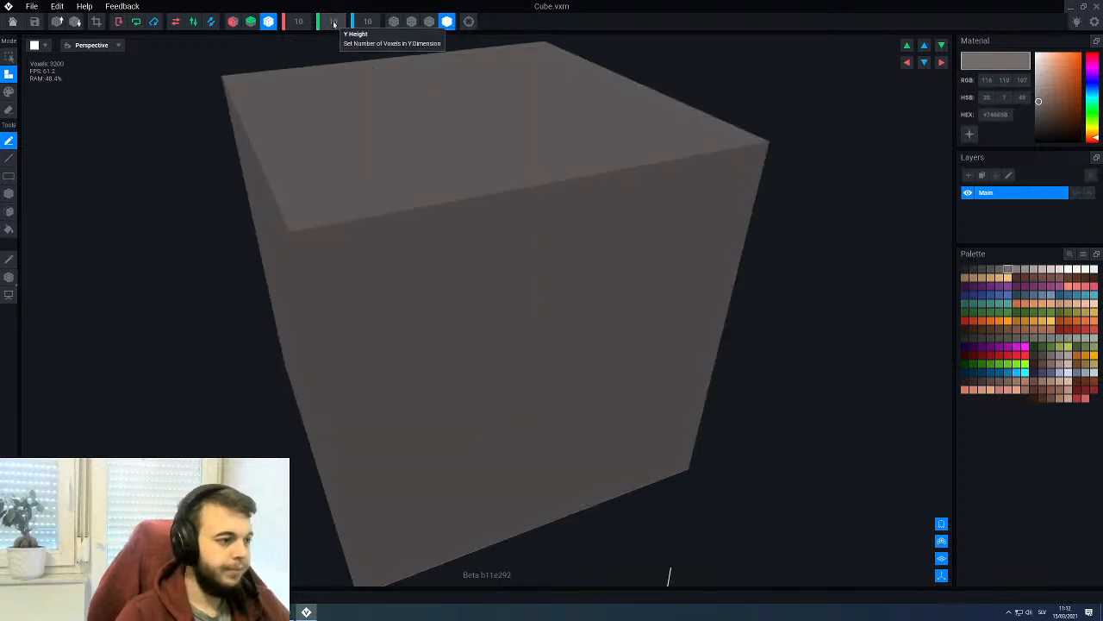
Step: Show the Cube model's pivot and lower it to the middle of the block's height
click(10, 277)
scroll(284, 333, down, 4)
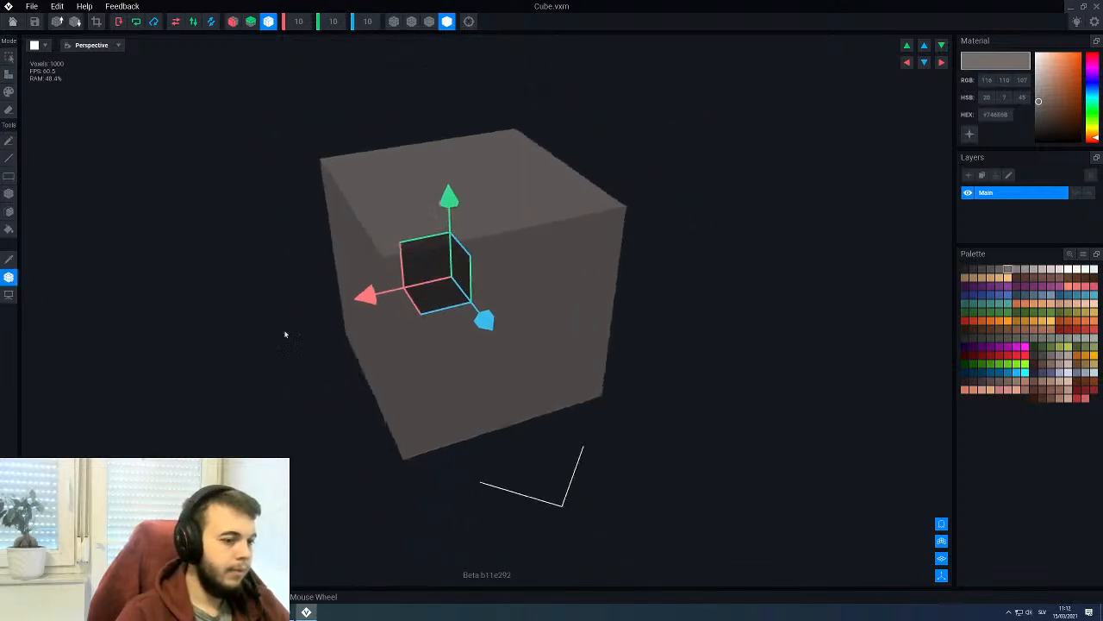
right_drag(345, 345, 233, 276)
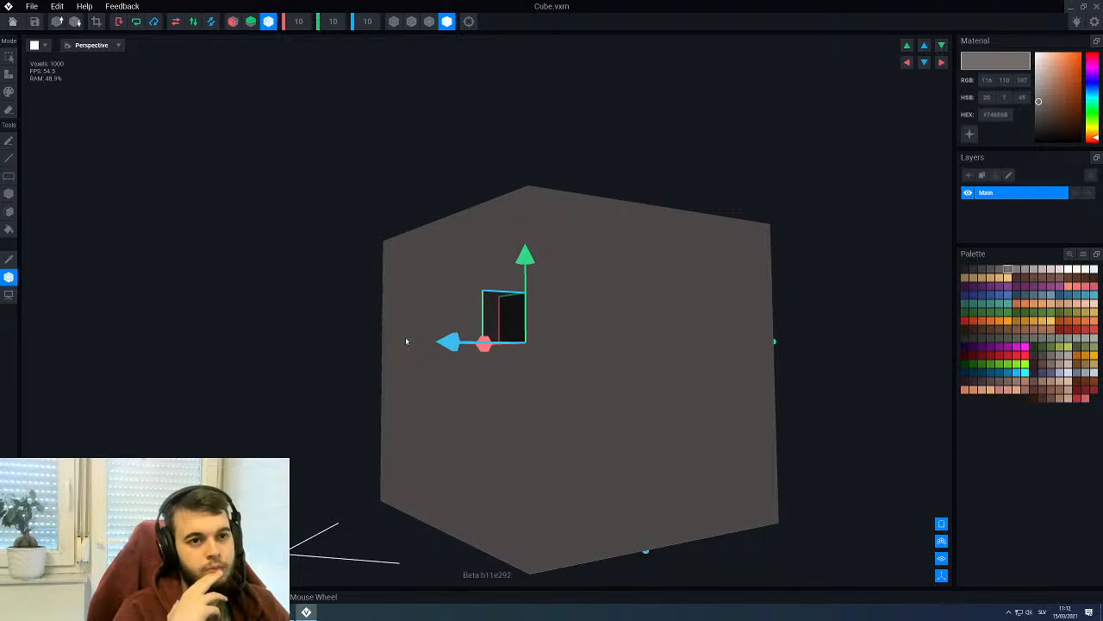
scroll(406, 341, down, 3)
right_drag(406, 341, 466, 378)
scroll(465, 380, up, 3)
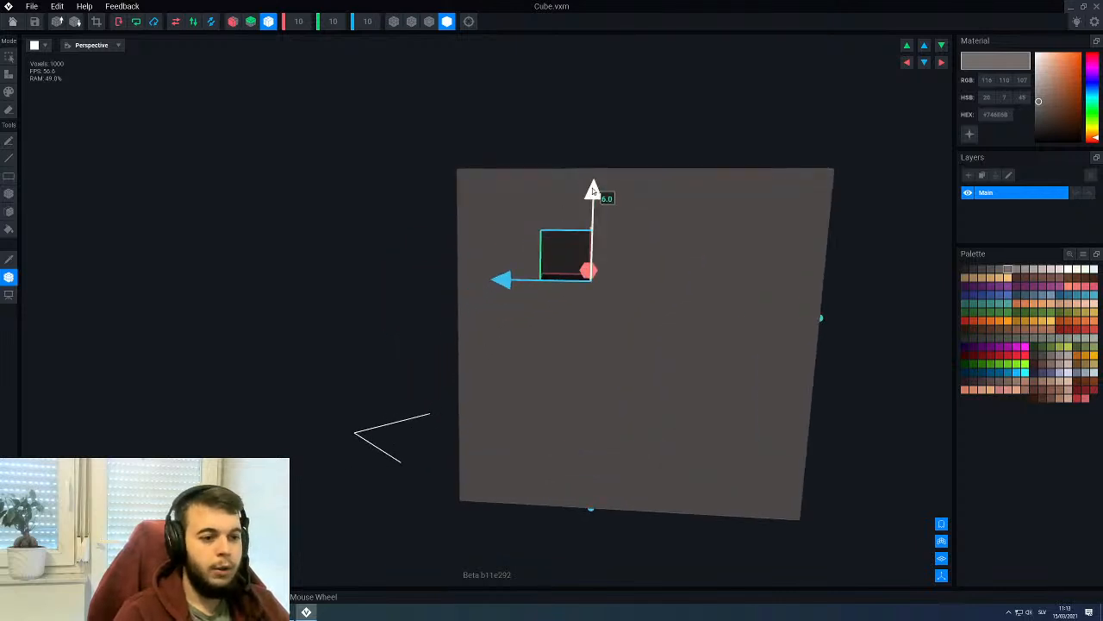
drag(592, 190, 592, 218)
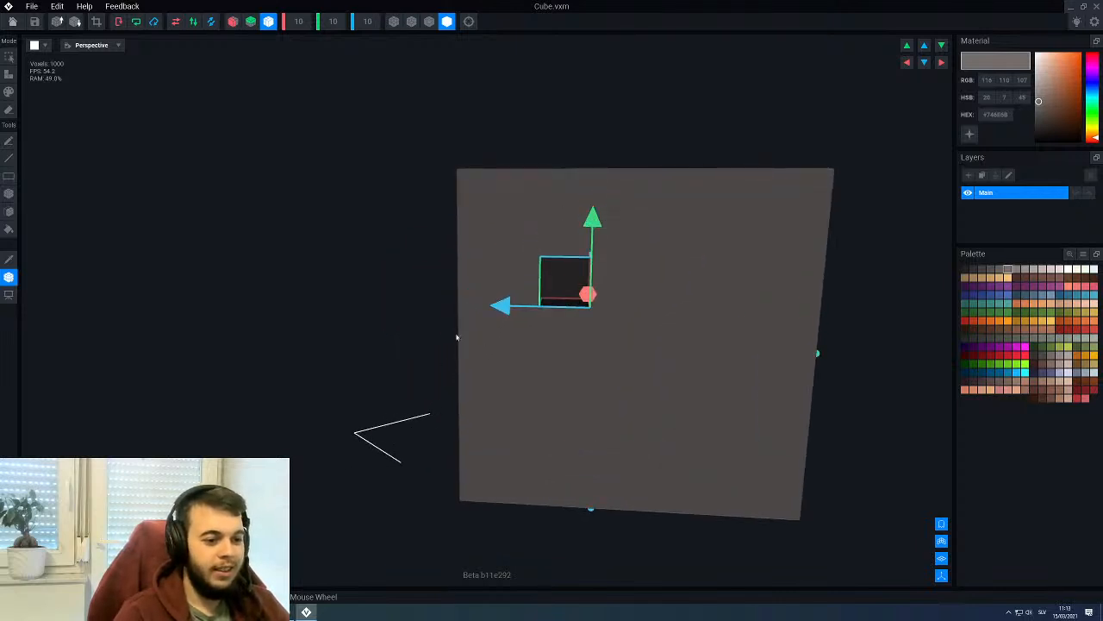
Step: Move the Cube model's pivot along the depth and the width to the middle of the block
drag(500, 306, 532, 306)
middle_drag(532, 306, 196, 334)
drag(197, 322, 229, 321)
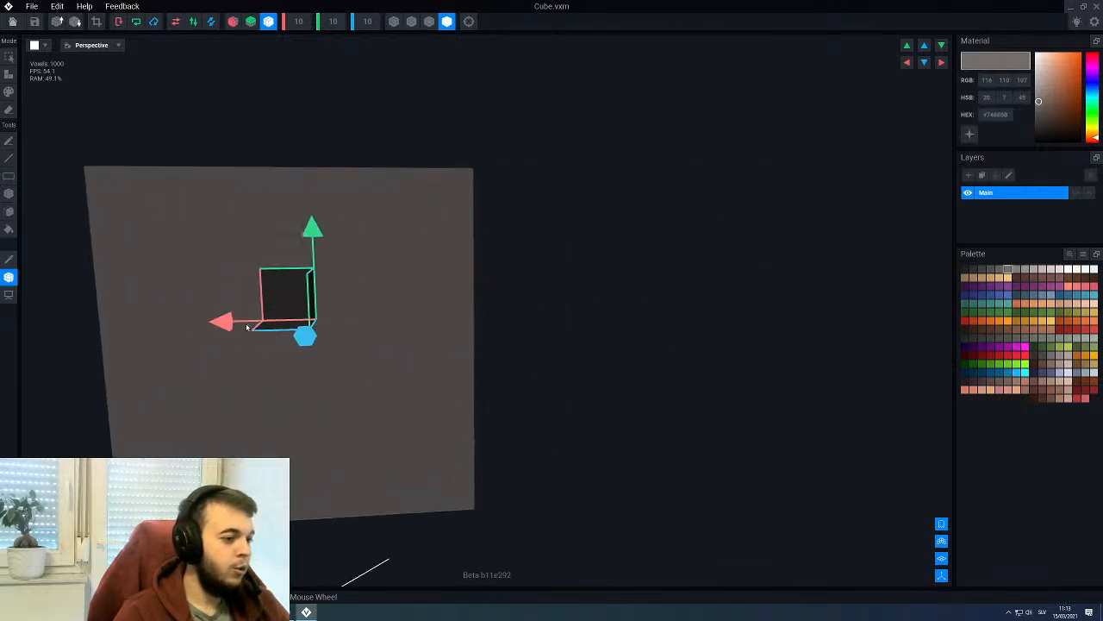
scroll(261, 322, down, 3)
right_drag(261, 322, 524, 323)
right_drag(336, 337, 349, 350)
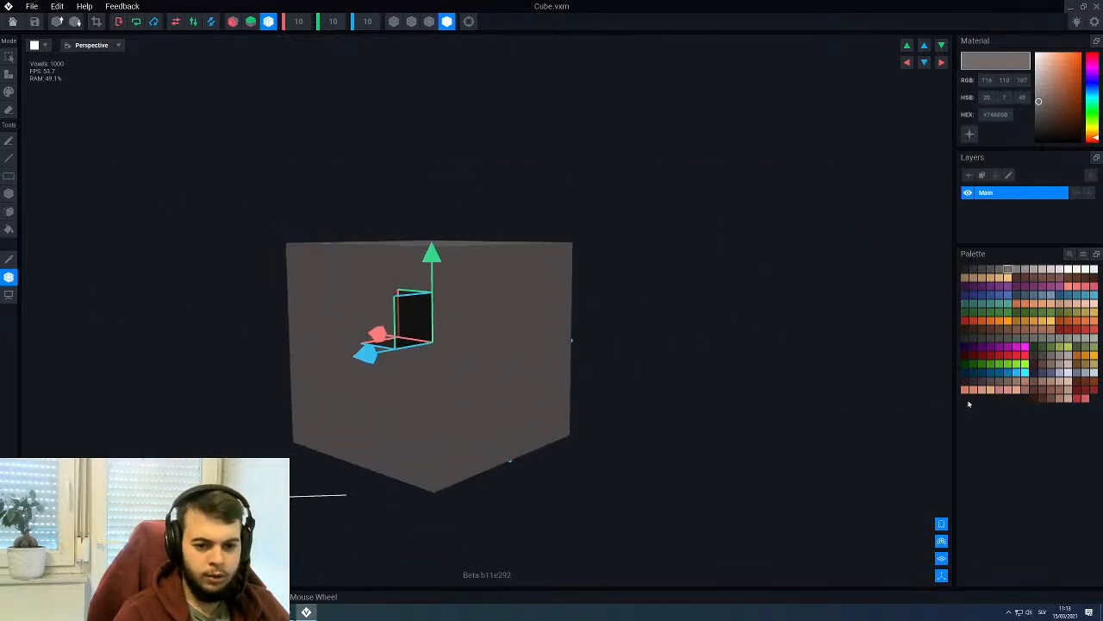
Step: Fill the whole cube with dark red, save the Cube model and return to the rig
click(999, 354)
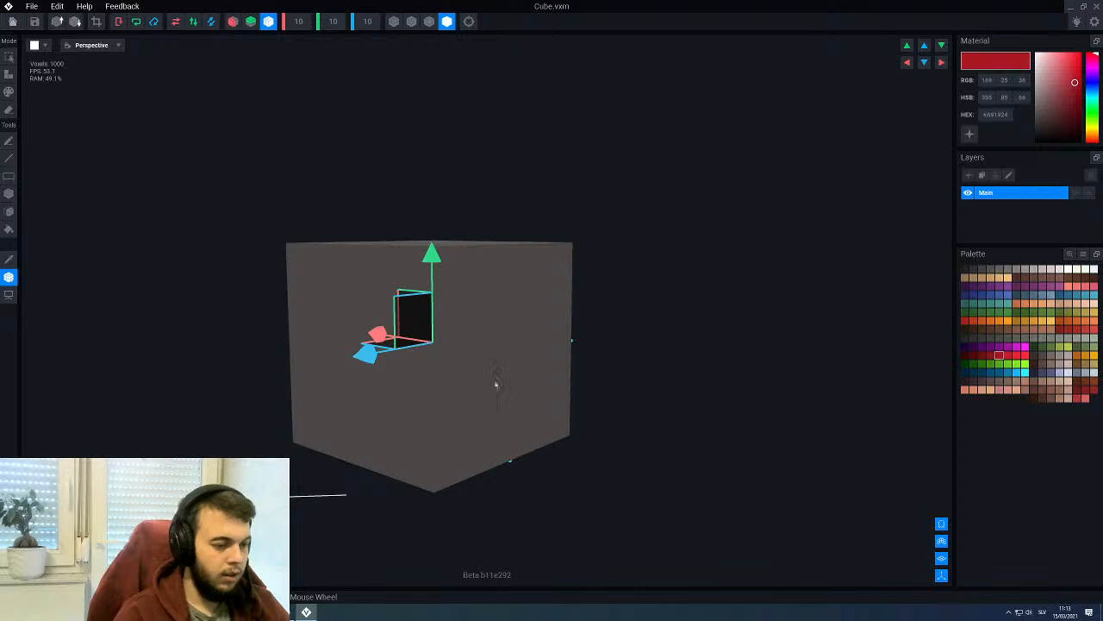
key(f)
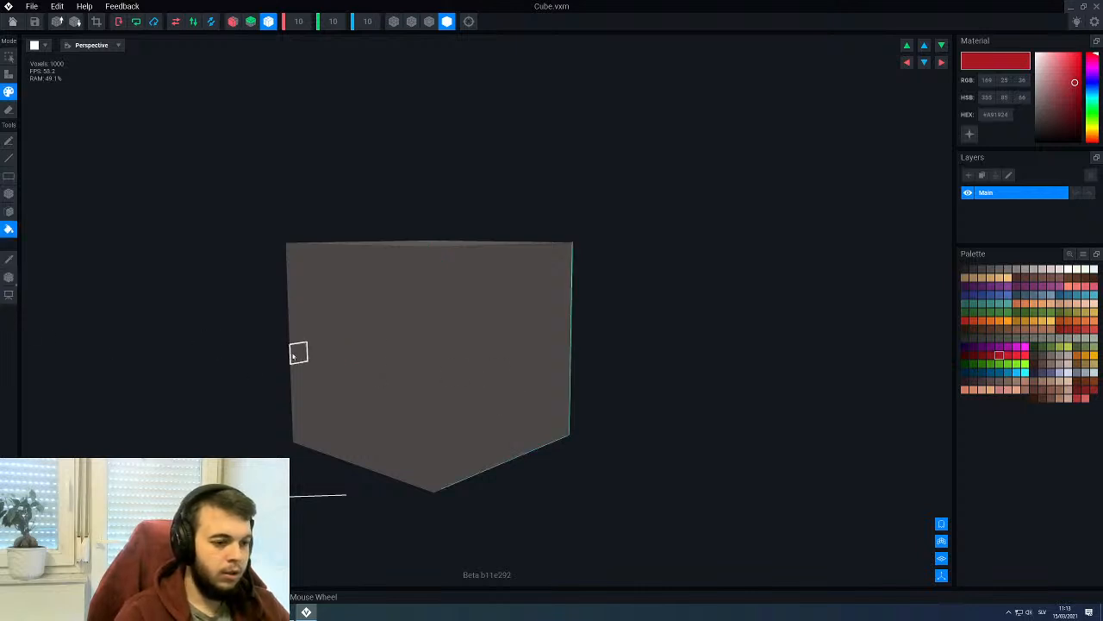
click(333, 363)
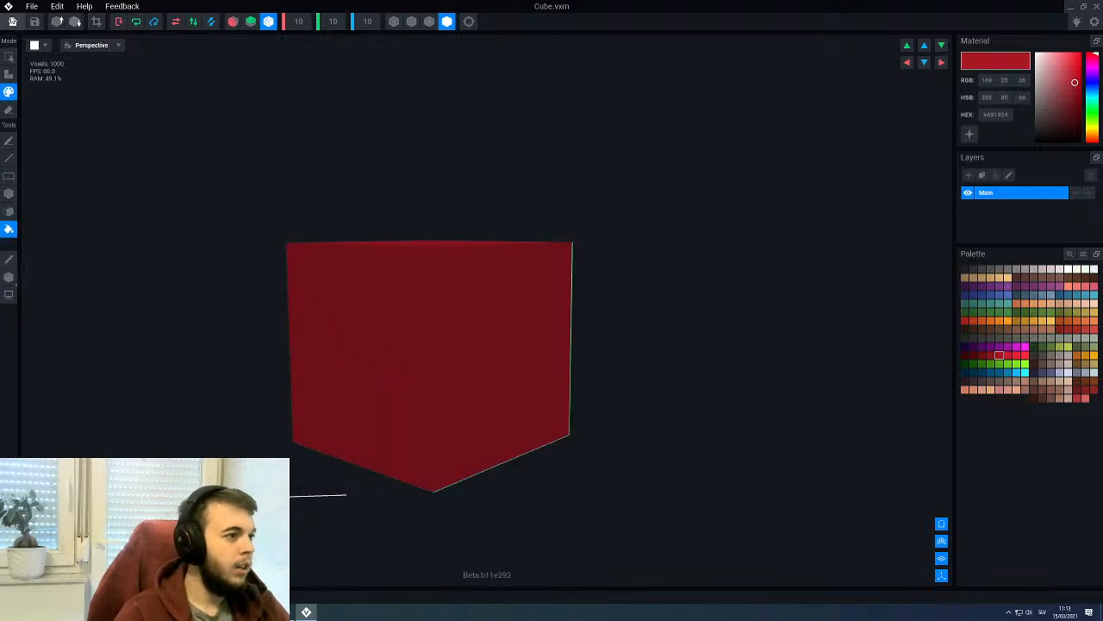
click(12, 21)
click(456, 198)
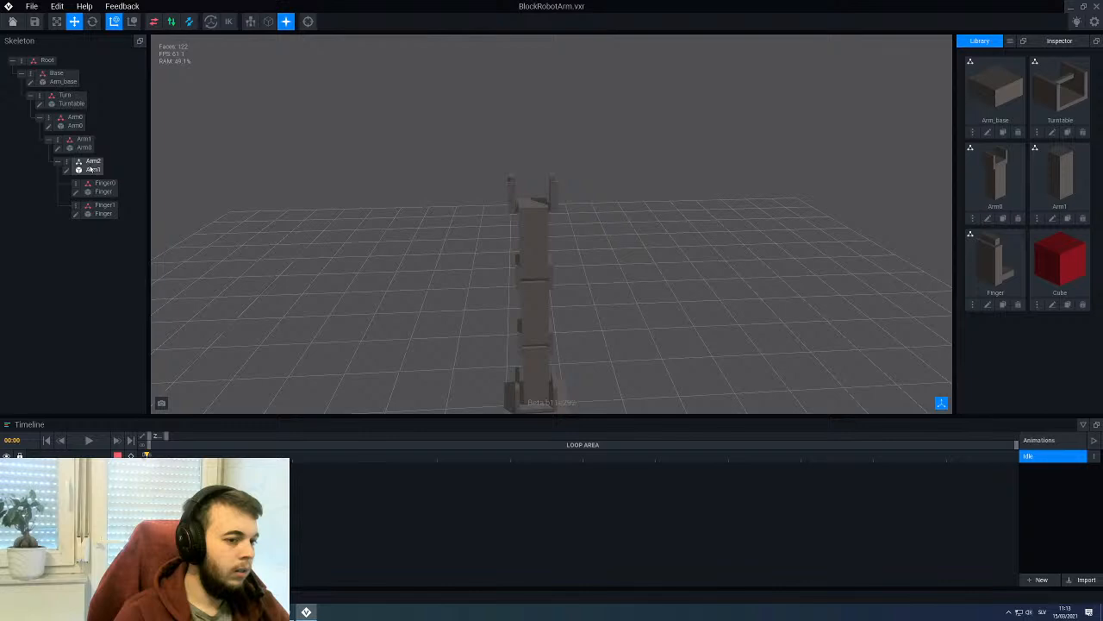
Step: Add a node named Cube under Root and assign the red Cube model to it
click(20, 62)
click(64, 67)
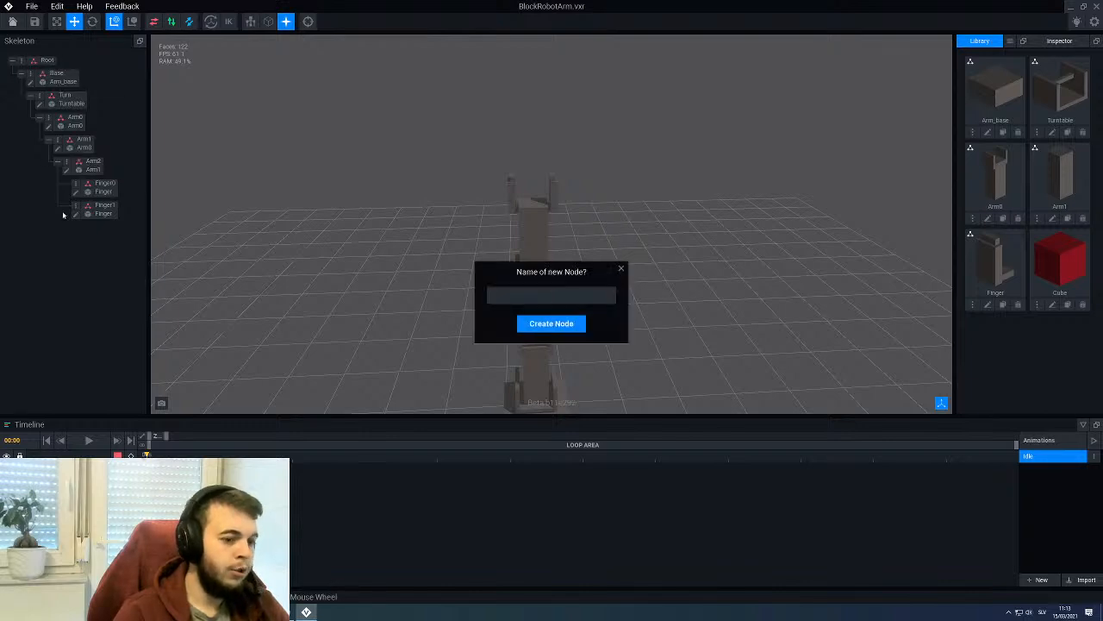
text(B)
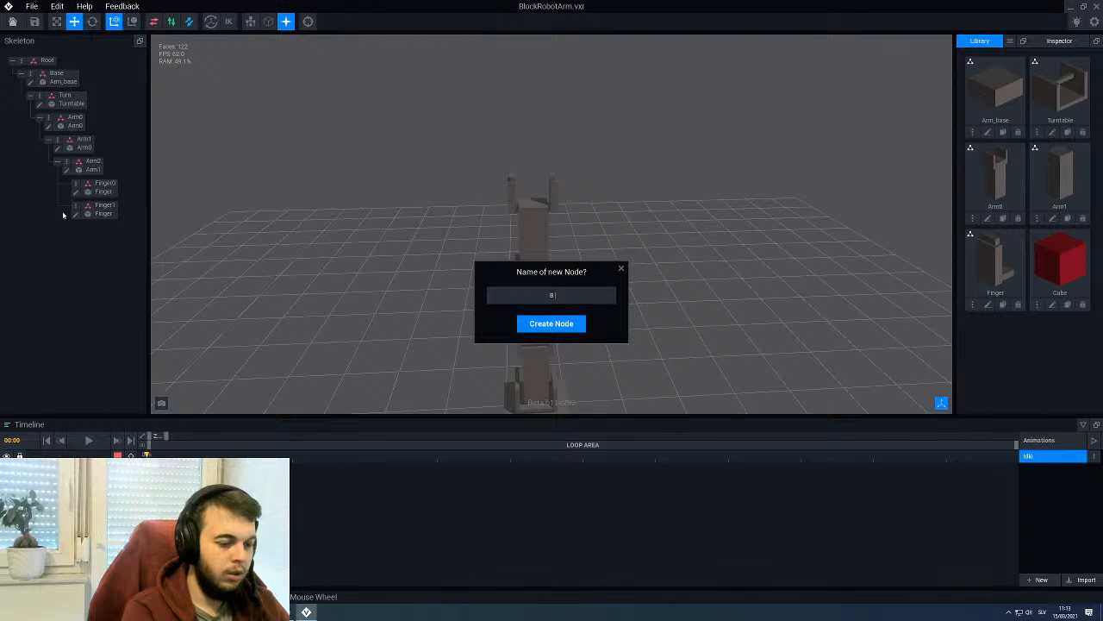
text(u)
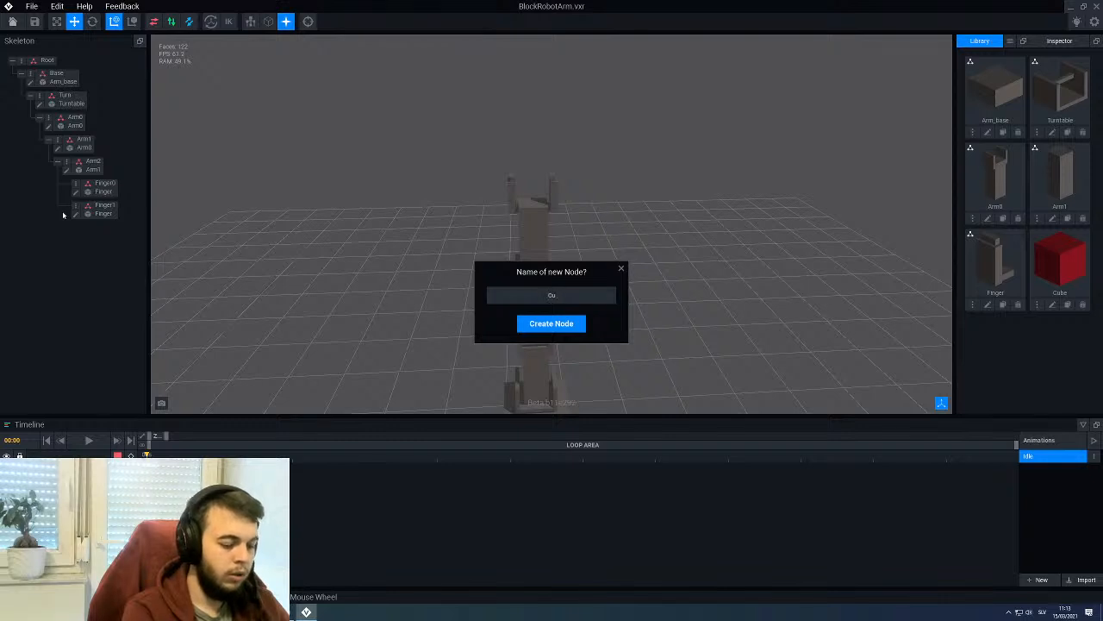
text(be)
key(Return)
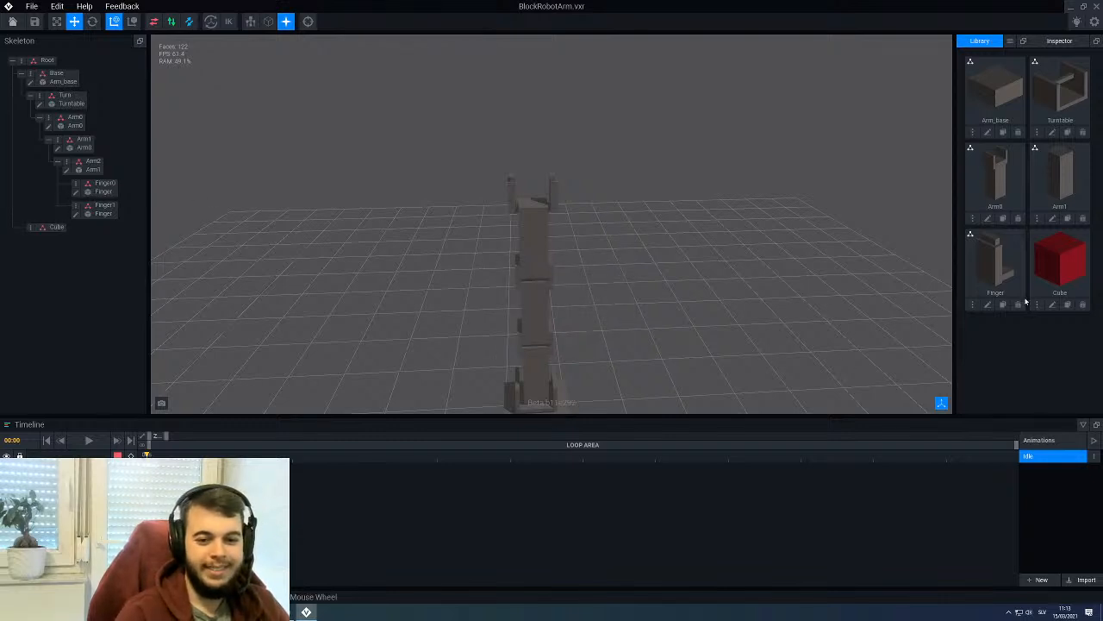
drag(1060, 263, 52, 231)
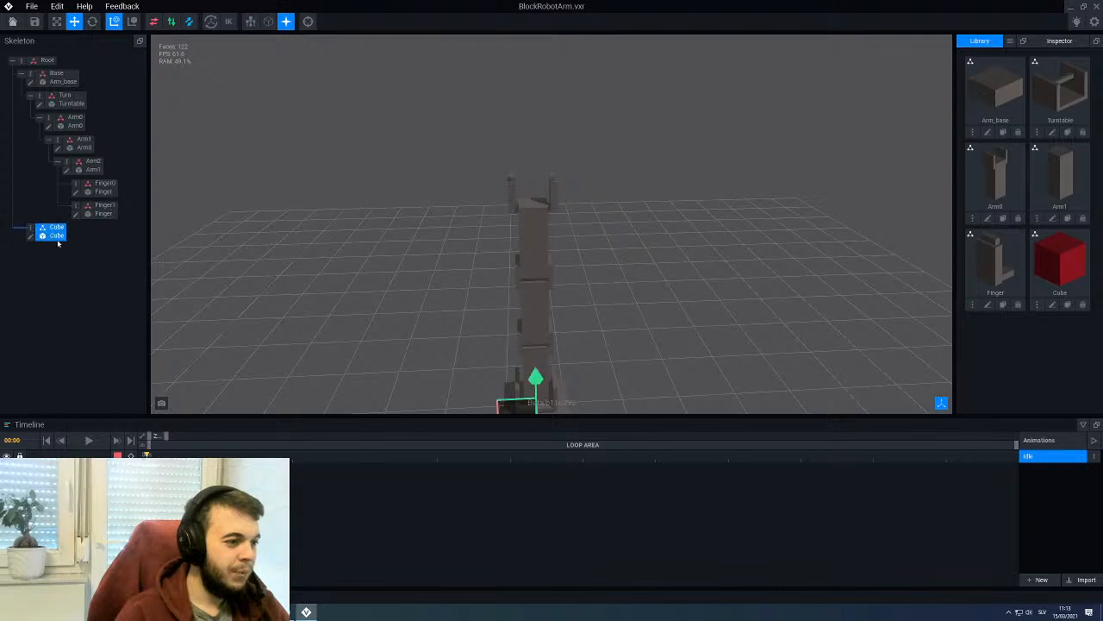
Step: Raise the Cube node to the top of the arm so the block sits between the two gripper fingers
scroll(547, 390, up, 2)
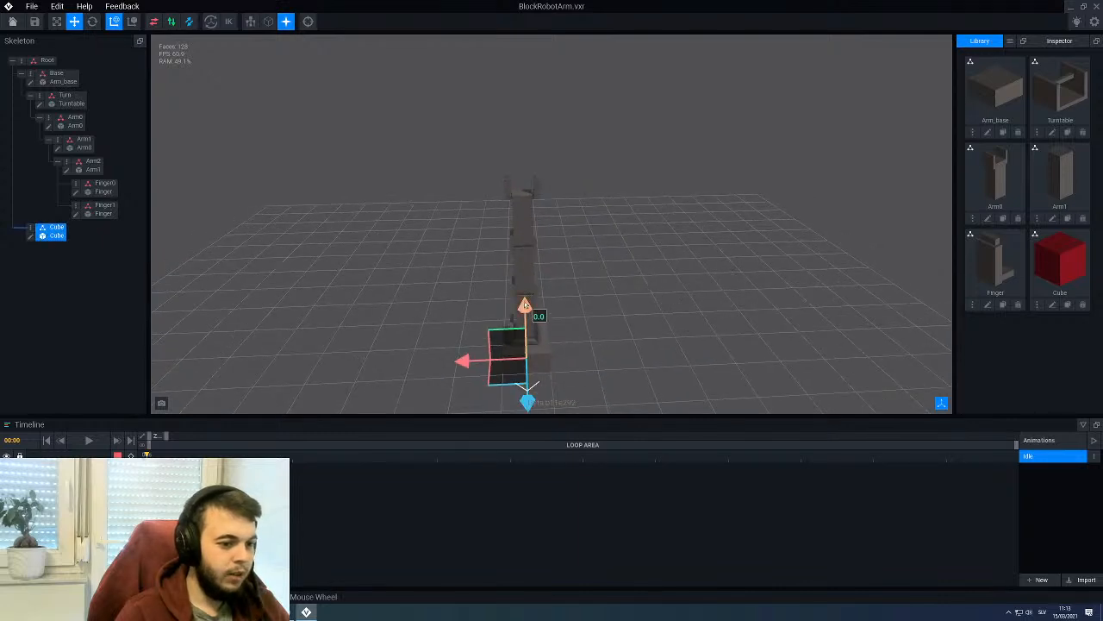
drag(525, 308, 517, 121)
scroll(497, 169, up, 6)
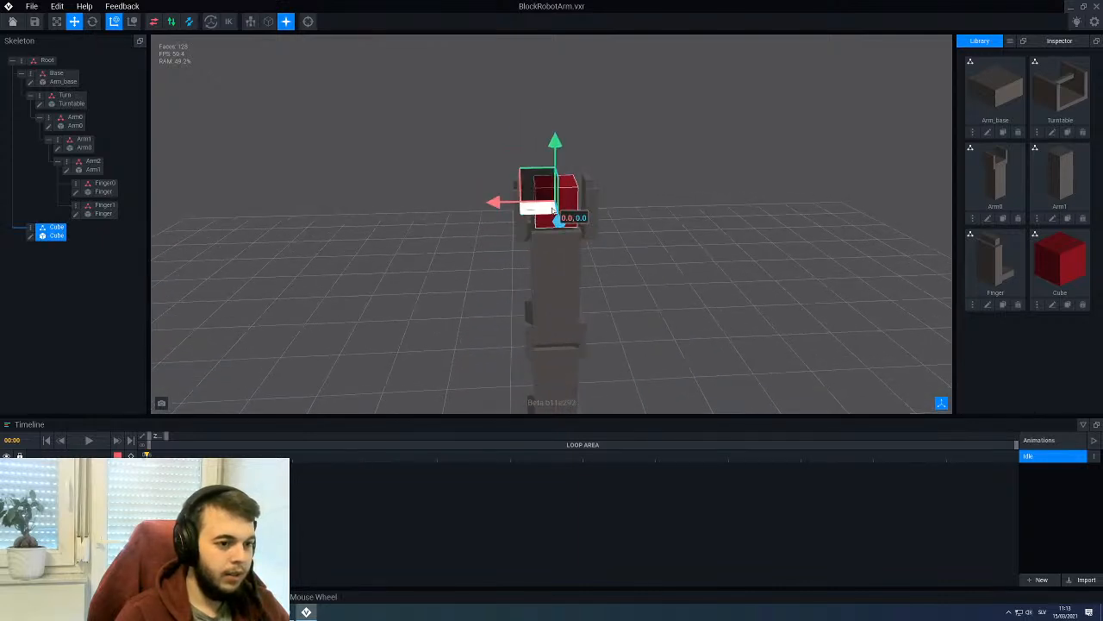
right_drag(496, 169, 497, 168)
scroll(495, 170, down, 8)
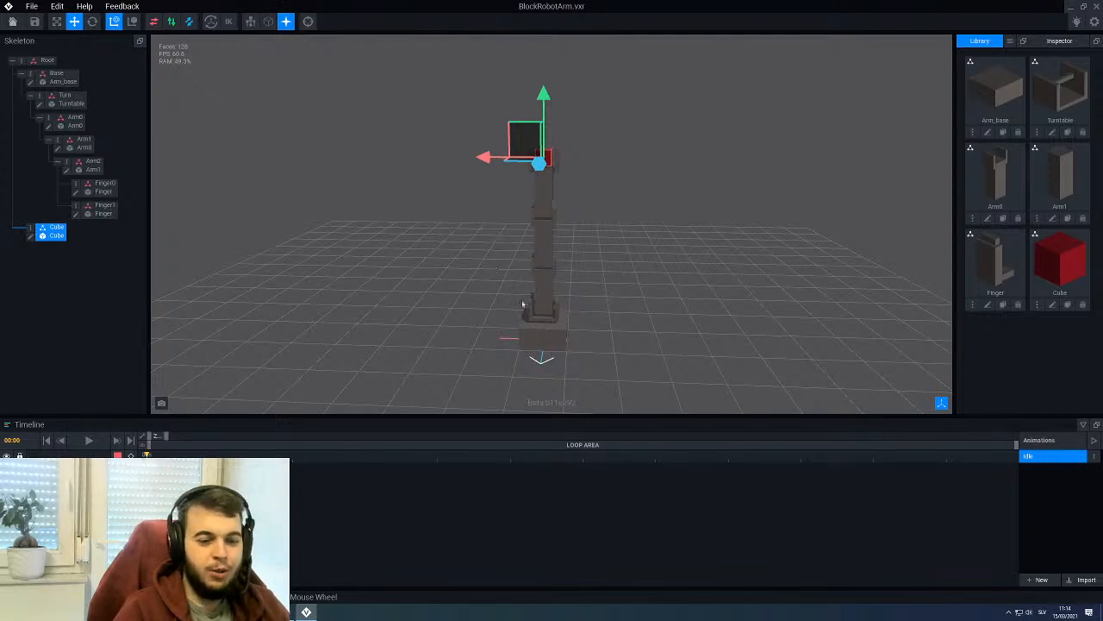
scroll(510, 271, up, 3)
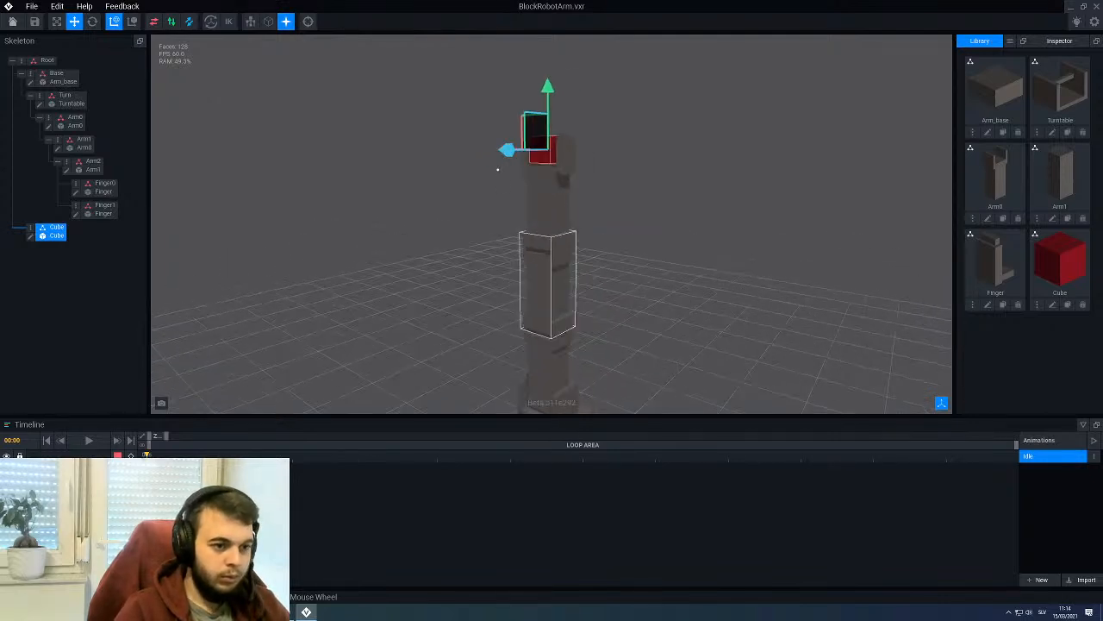
right_drag(498, 170, 548, 231)
click(500, 238)
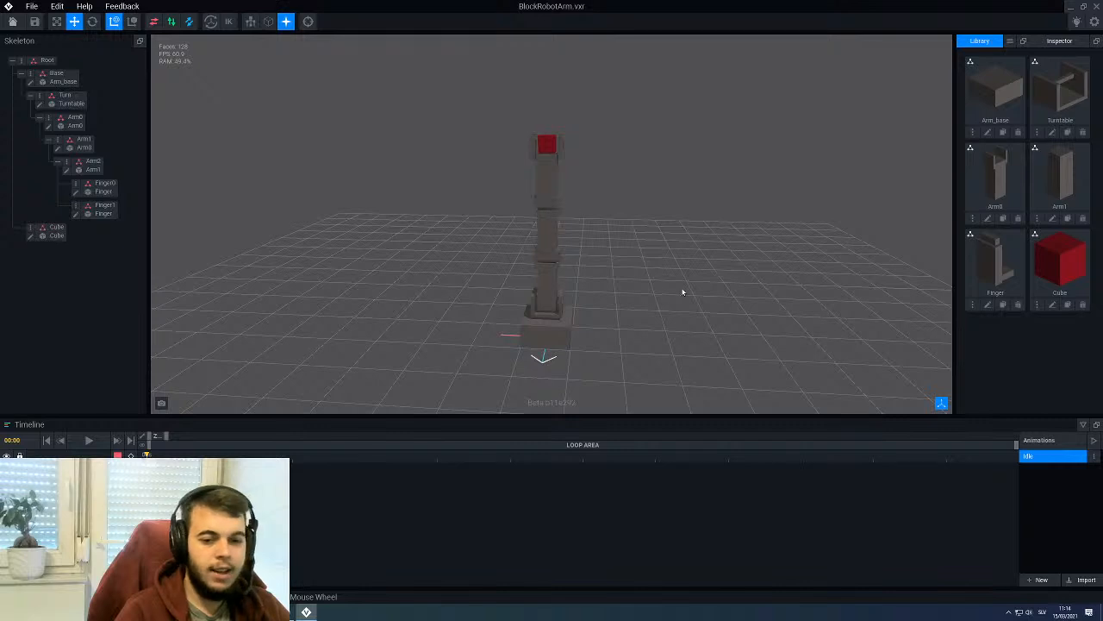
Step: Clone the Cube model in the library under the name SpiralPart
click(1067, 306)
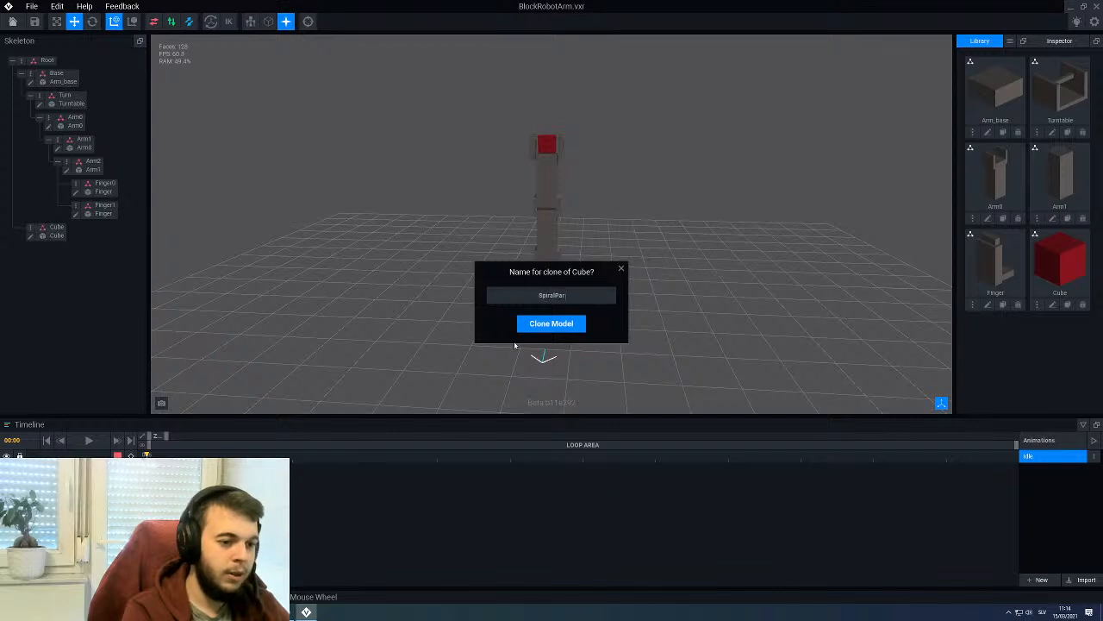
text(SpiralPart)
key(Return)
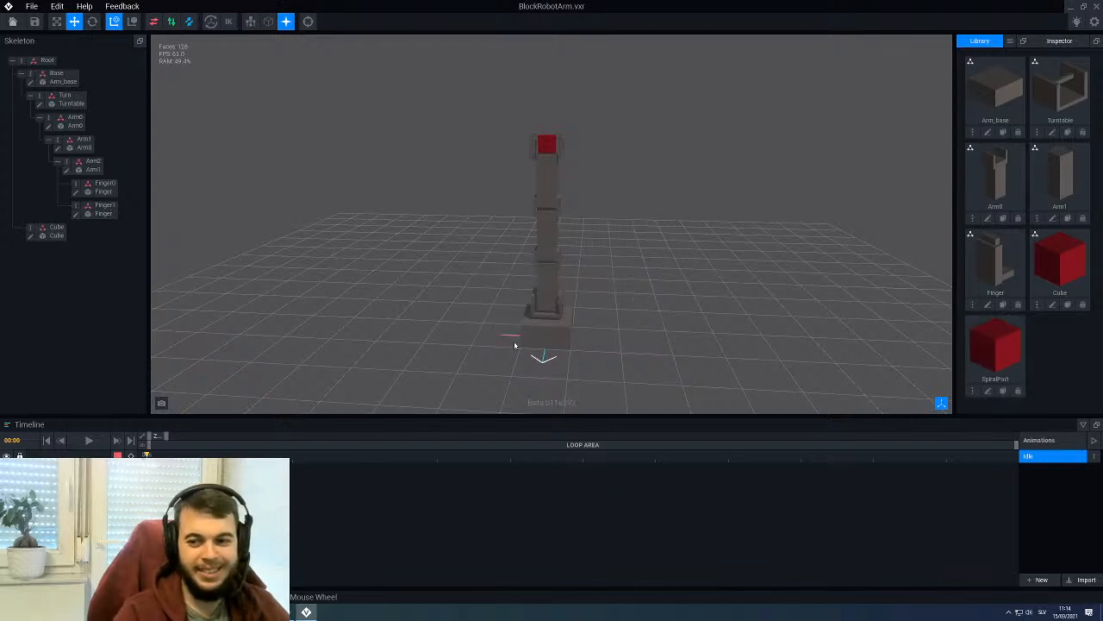
Step: Open the SpiralPart model for editing and set its volume to 14 × 14 × 32 voxels in X, Y and Z
click(988, 390)
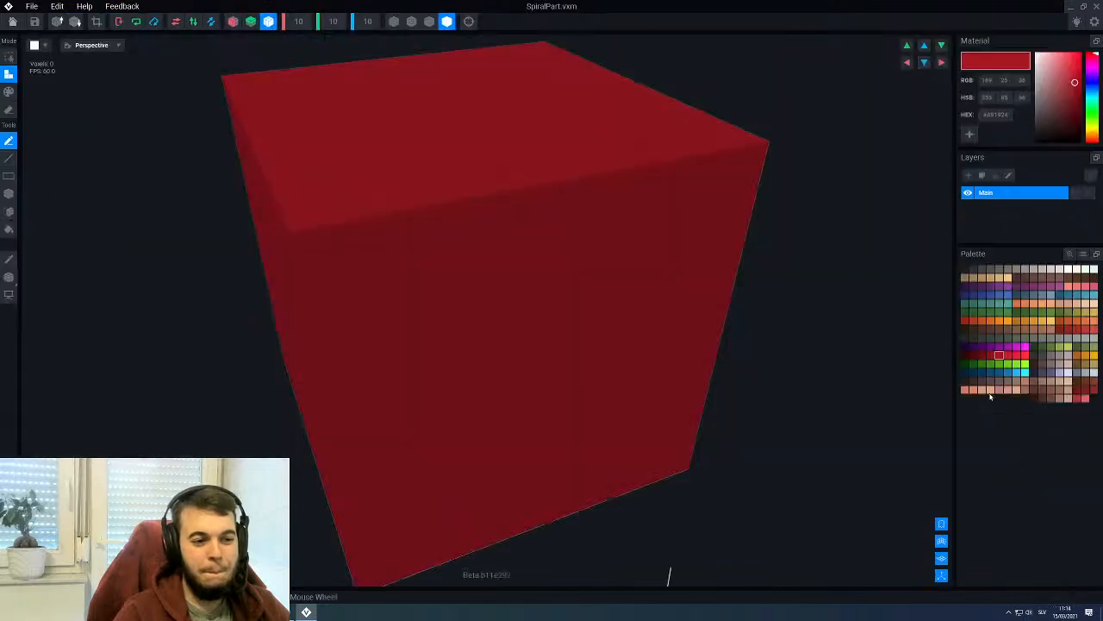
scroll(442, 187, down, 5)
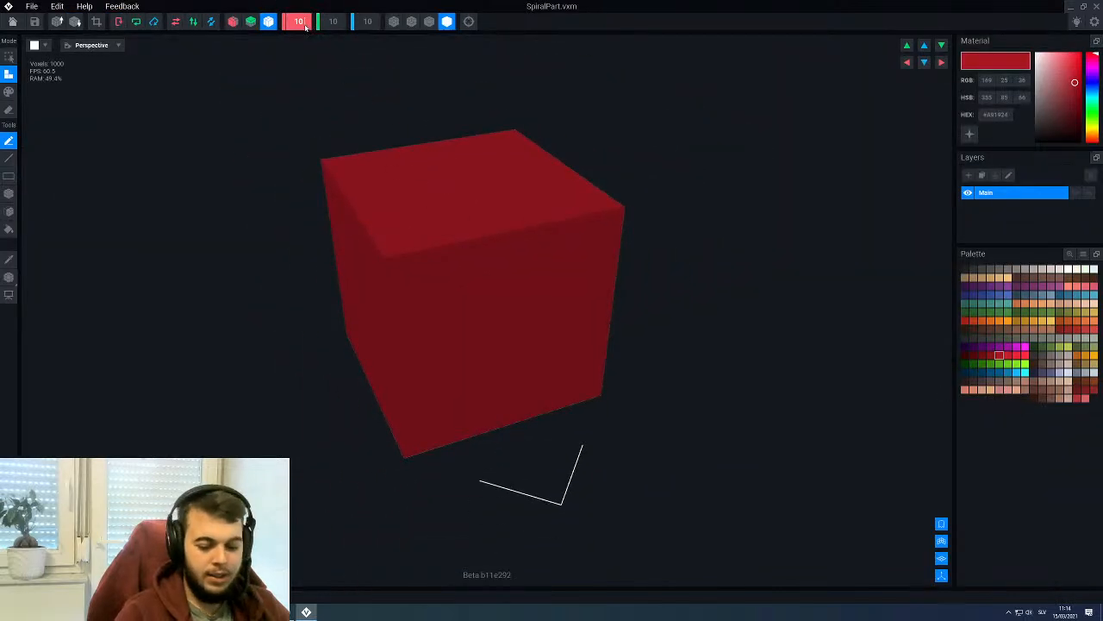
text(14)
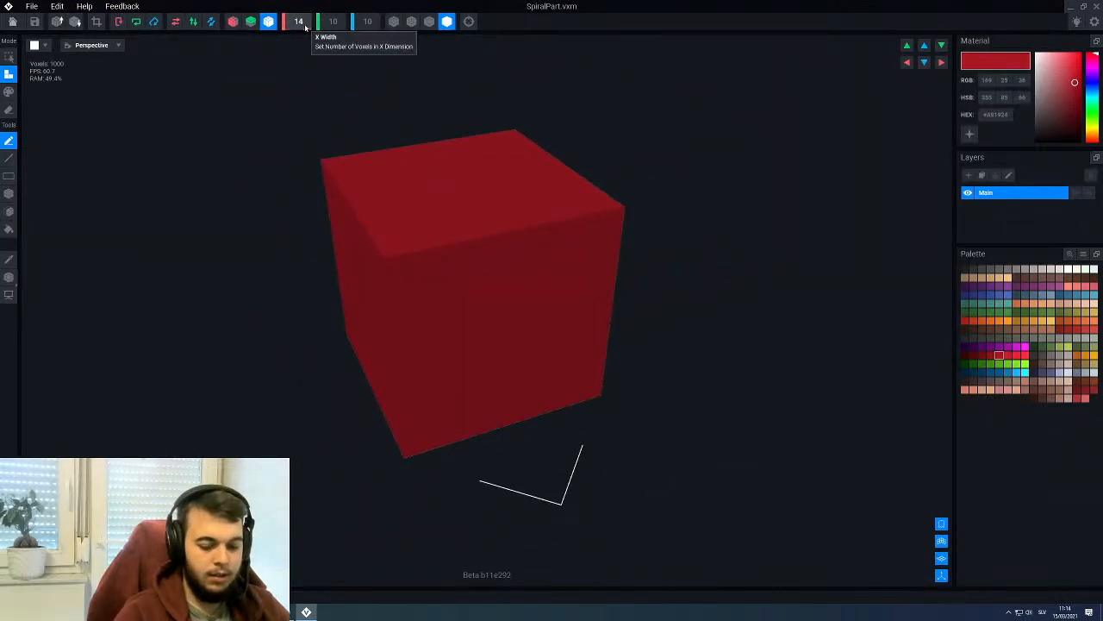
key(Return)
click(339, 25)
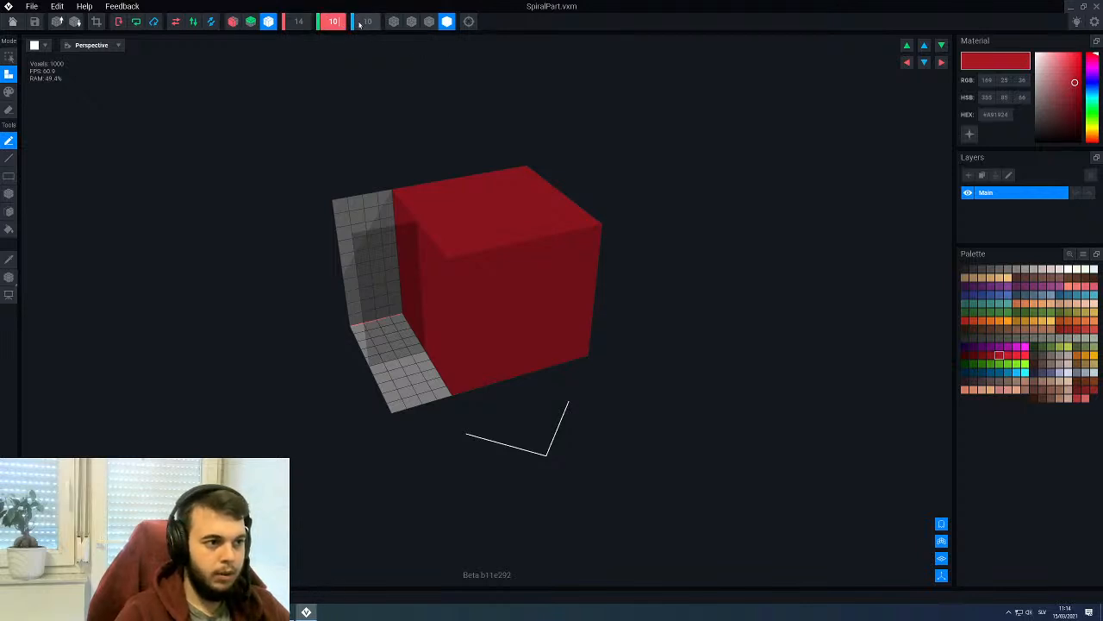
text(14)
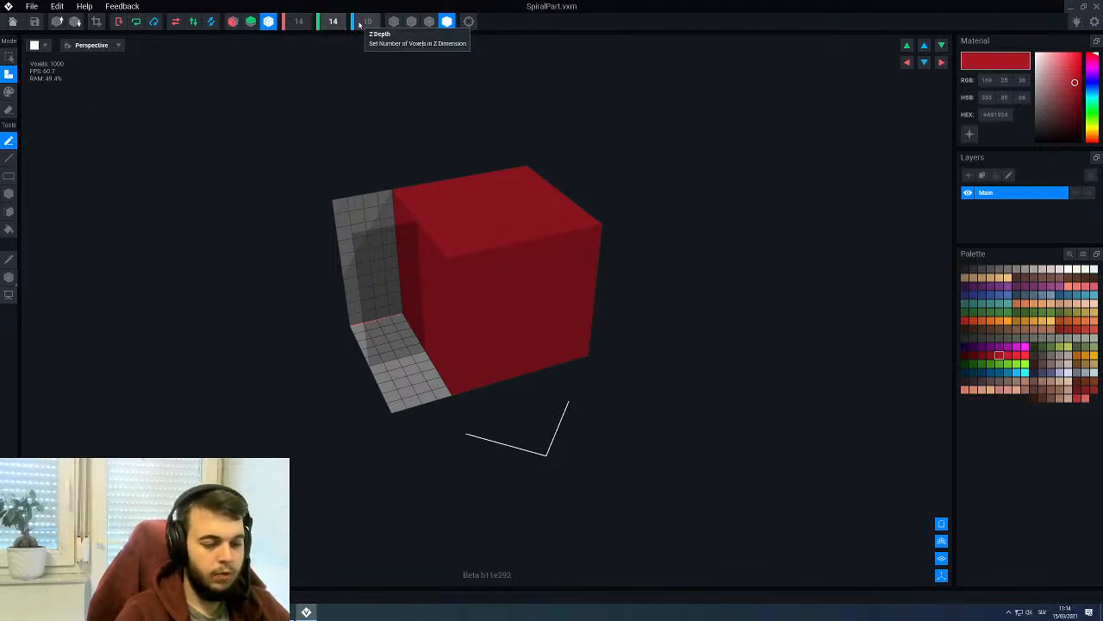
key(Return)
click(362, 23)
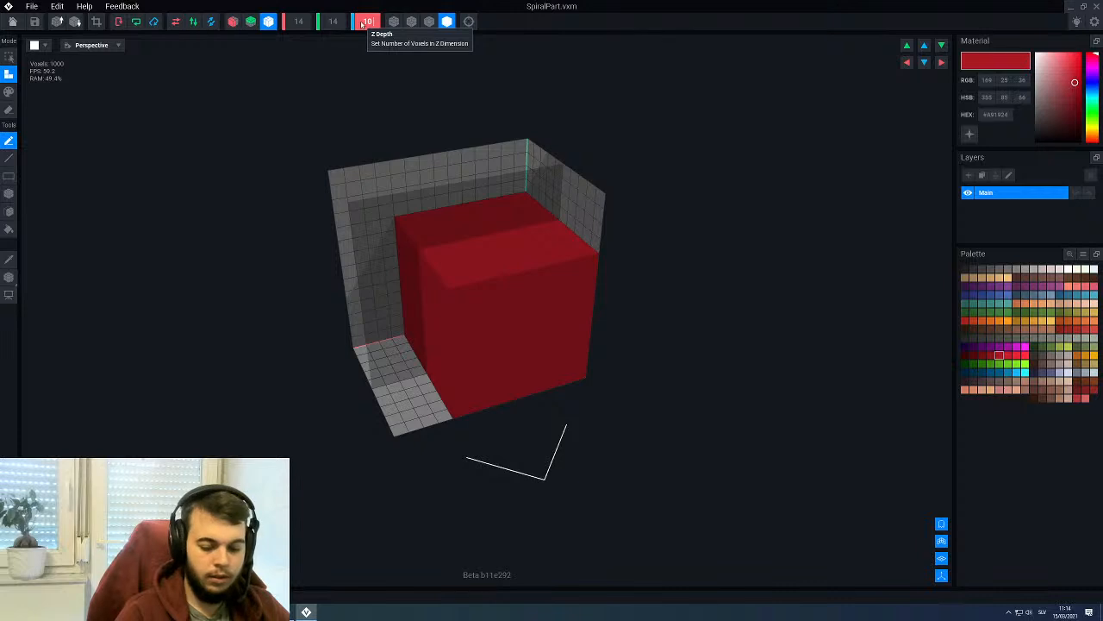
text(32)
key(Return)
Step: Shift the red block two voxels along X to centre it across the width, and raise it four voxels
right_drag(521, 259, 444, 274)
scroll(481, 202, up, 4)
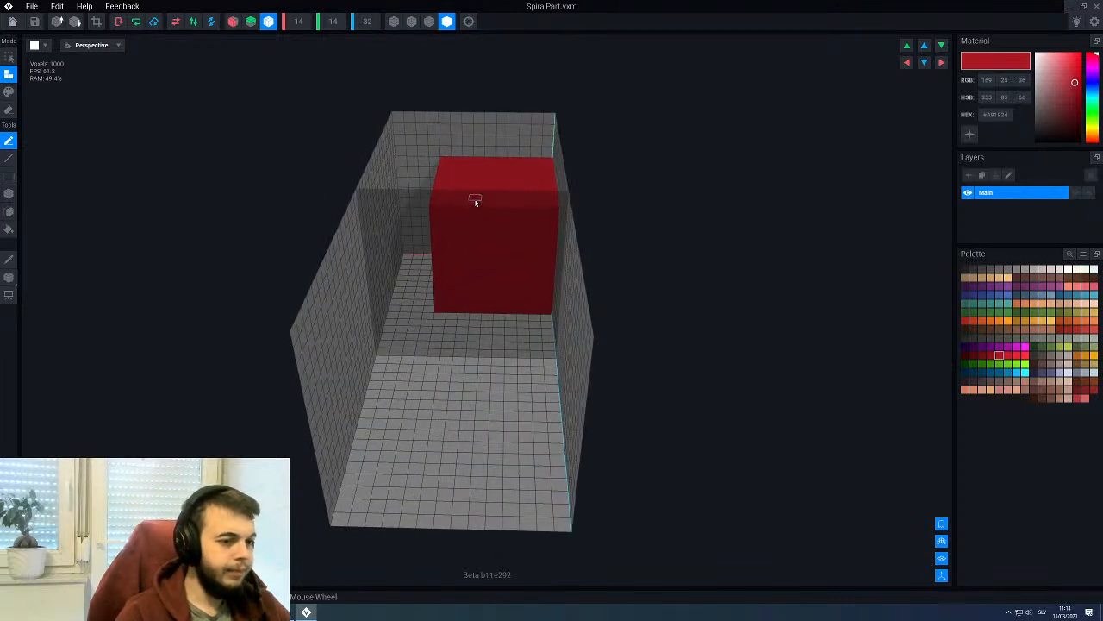
click(941, 62)
click(941, 62)
click(906, 45)
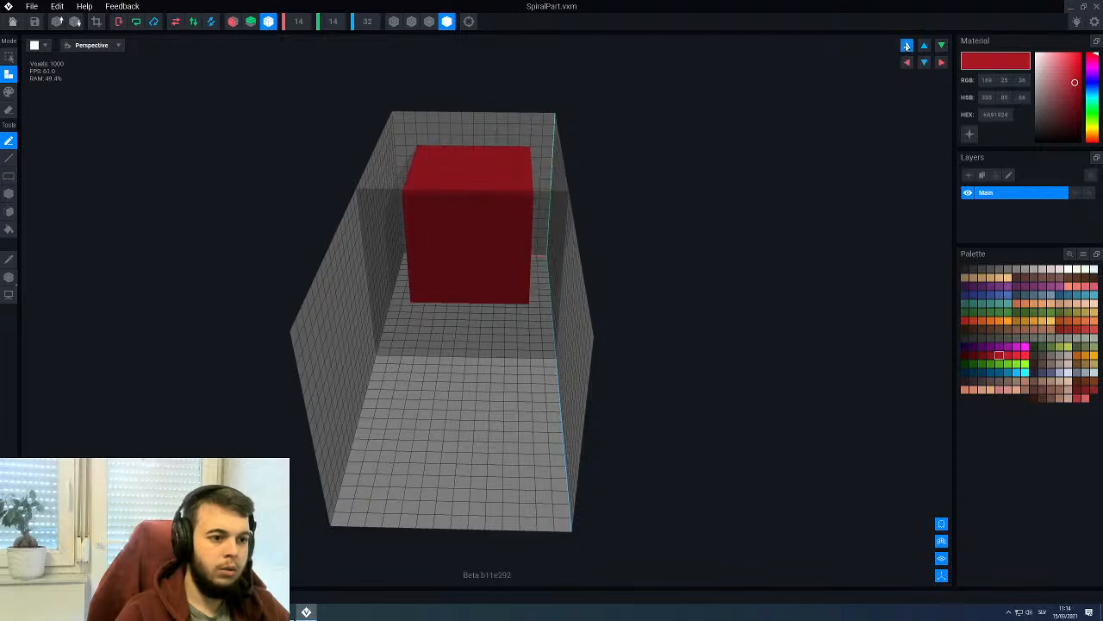
click(907, 46)
click(907, 46)
click(907, 46)
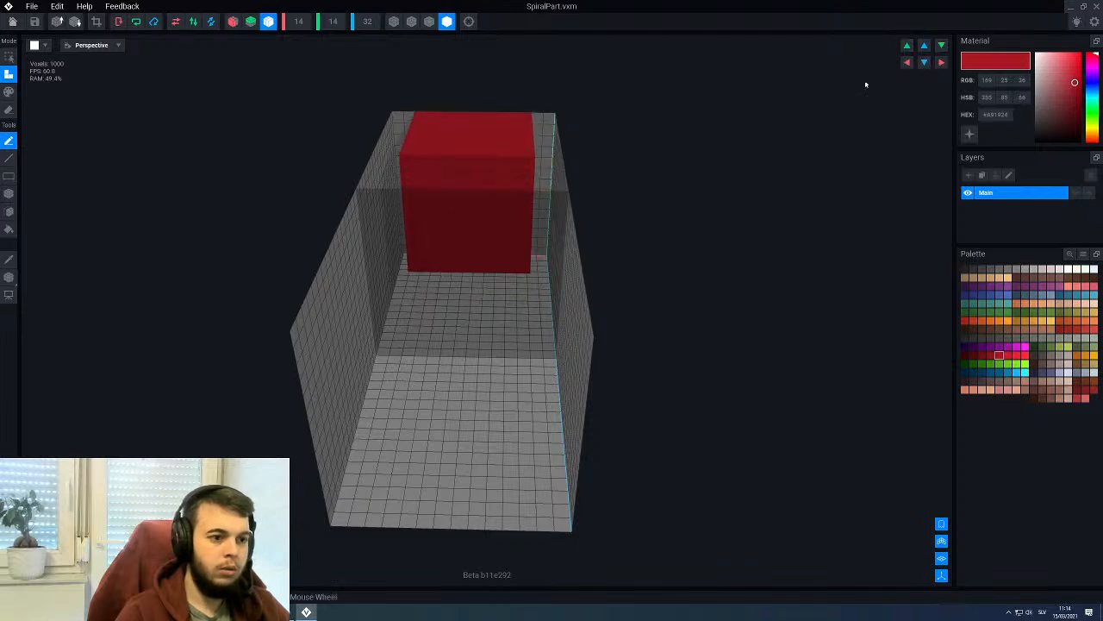
Step: Choose a grey from the palette and build a floor two voxels thick across the whole base with the face tool
click(1007, 270)
right_drag(524, 319, 447, 239)
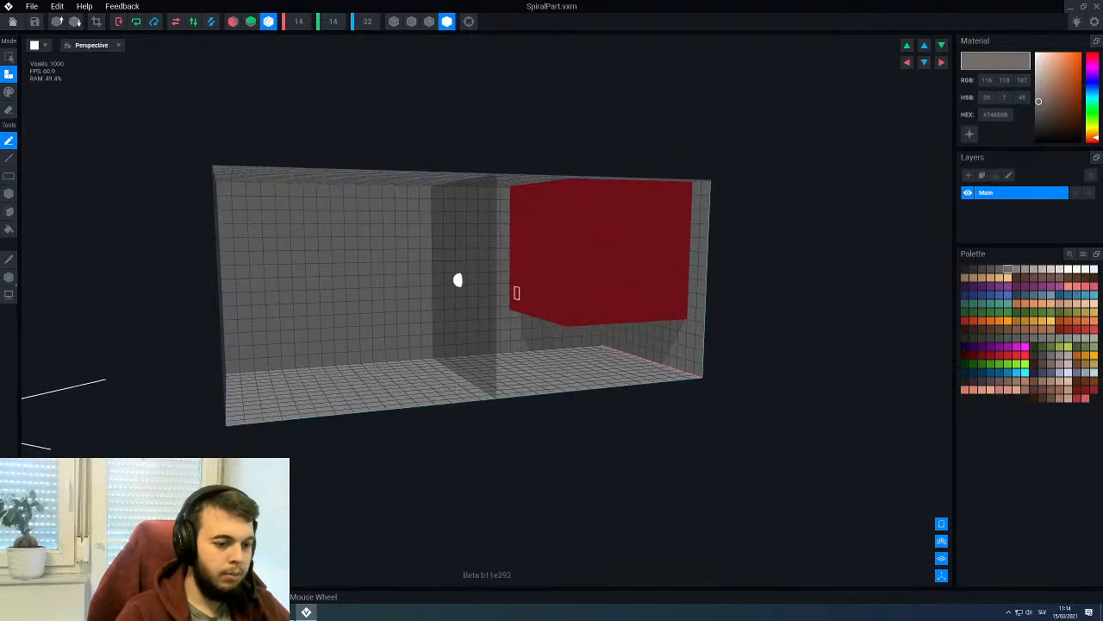
right_drag(516, 293, 522, 300)
key(f)
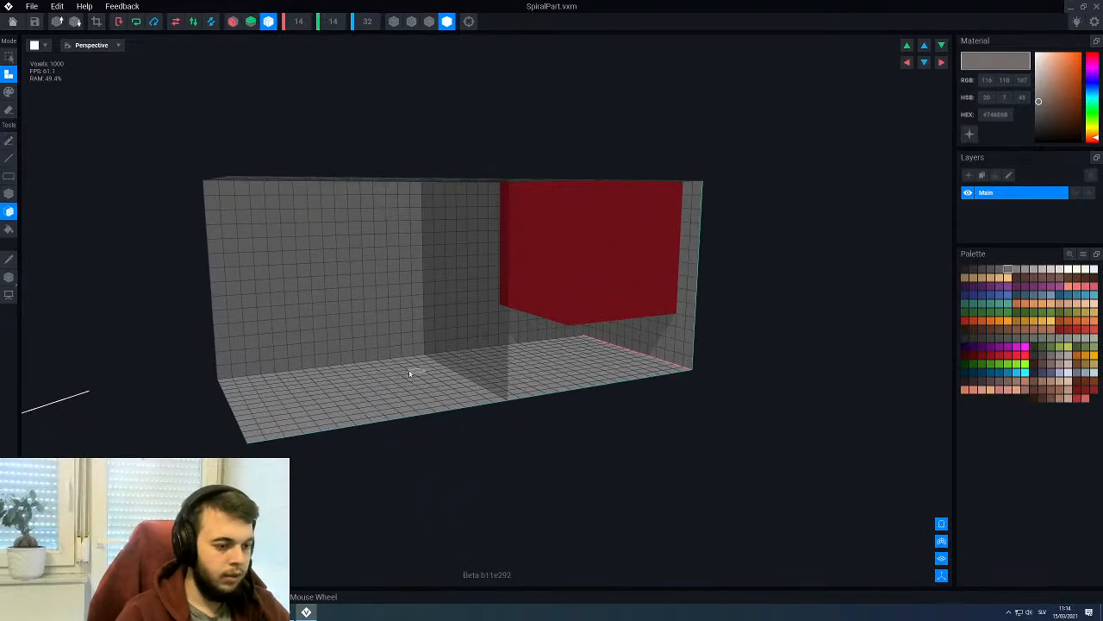
click(392, 399)
click(393, 398)
right_drag(392, 385, 484, 407)
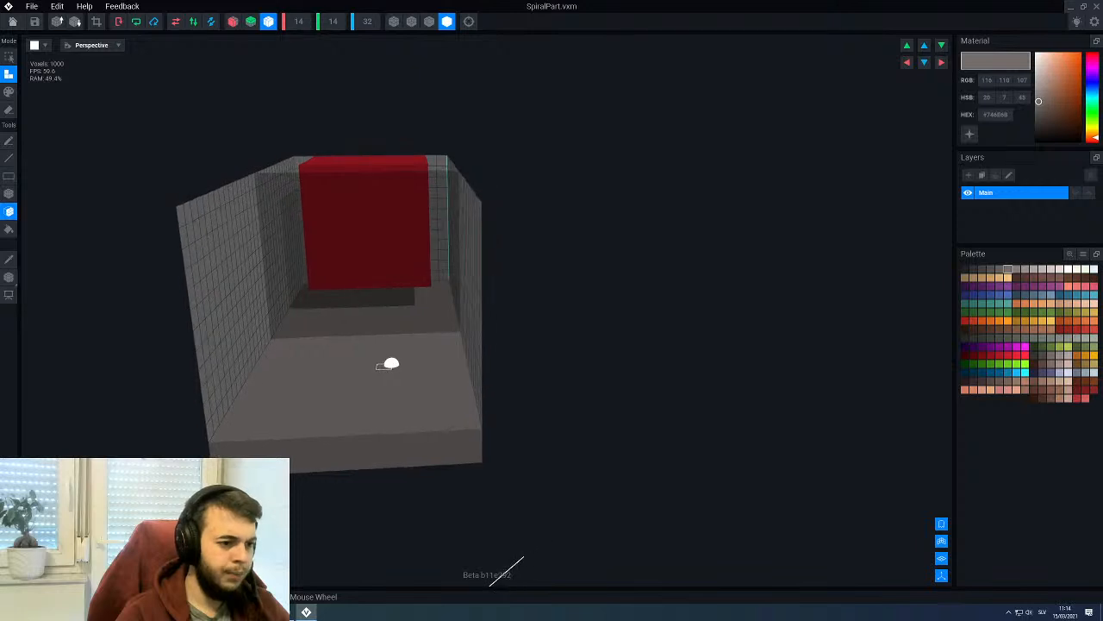
right_drag(391, 363, 422, 366)
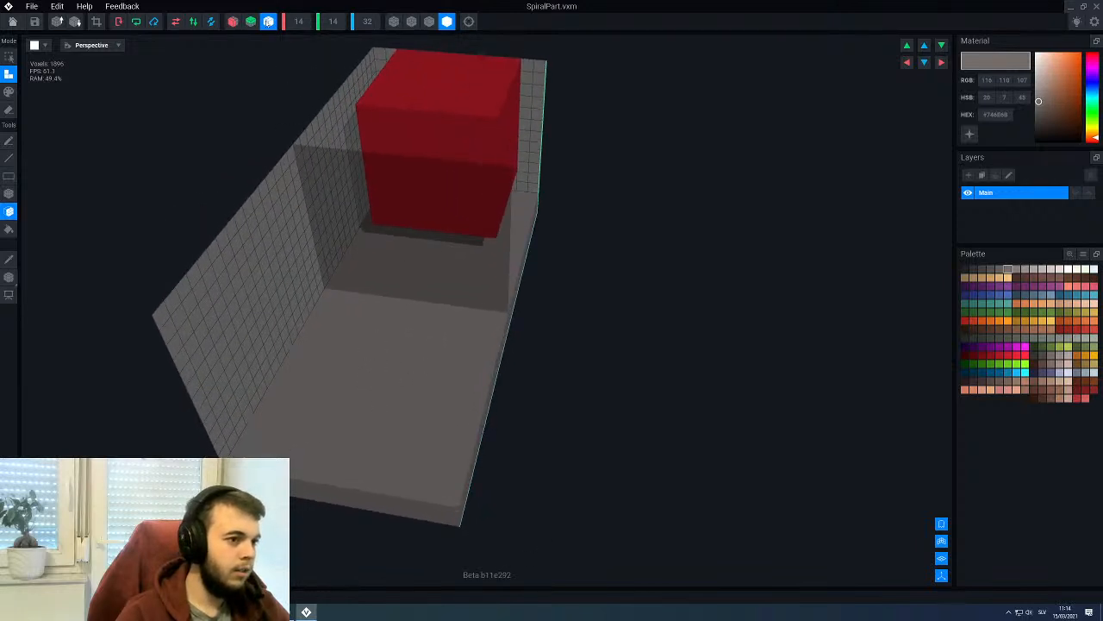
Step: Build raised side walls along both long edges of the grey floor using the Box tool with X symmetry on
click(233, 21)
right_drag(431, 228, 464, 231)
key(b)
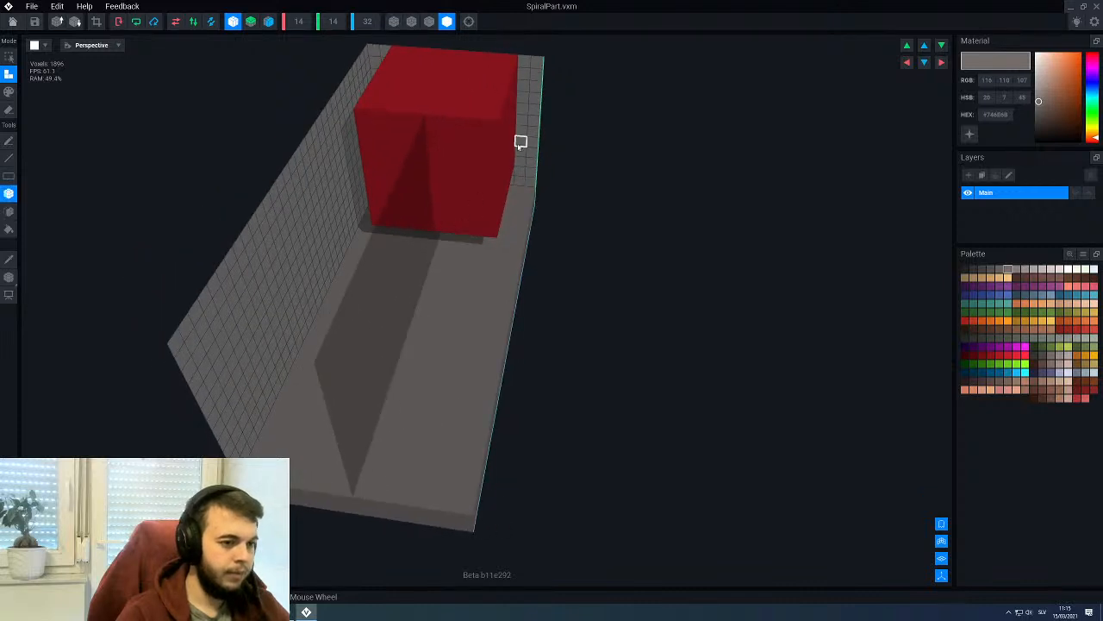
mouse_move(522, 152)
mouse_down()
mouse_move(460, 439)
mouse_move(474, 499)
mouse_up()
right_drag(467, 511, 454, 377)
scroll(461, 386, down, 2)
scroll(466, 387, down, 3)
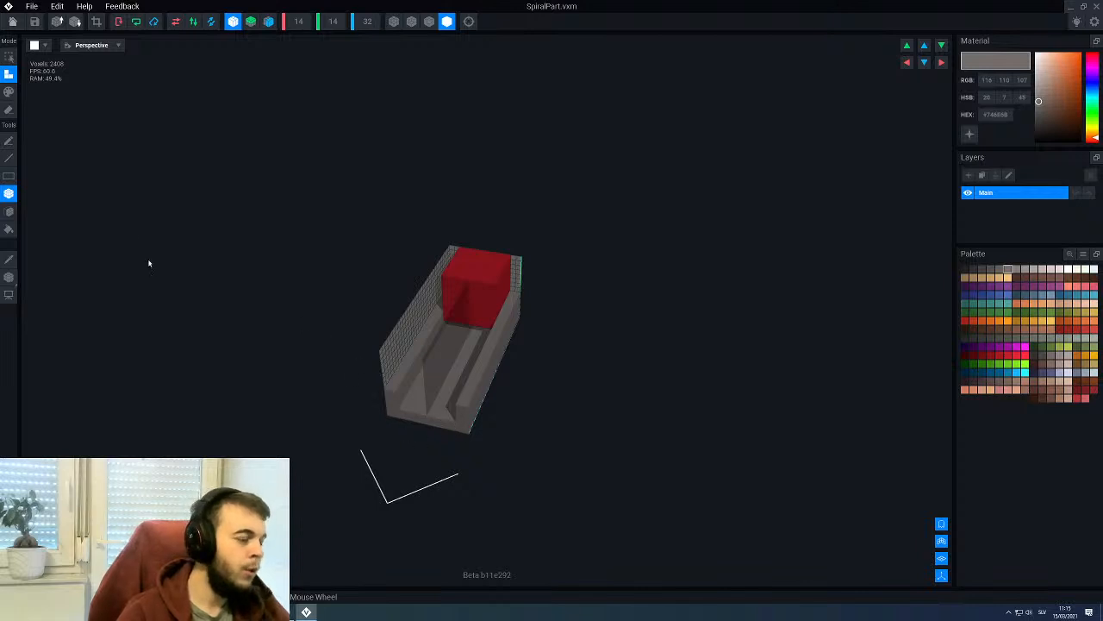
click(12, 22)
click(628, 199)
Step: Erase the entire red cube at the end of the channel with a fill erase and save the model
scroll(428, 296, up, 2)
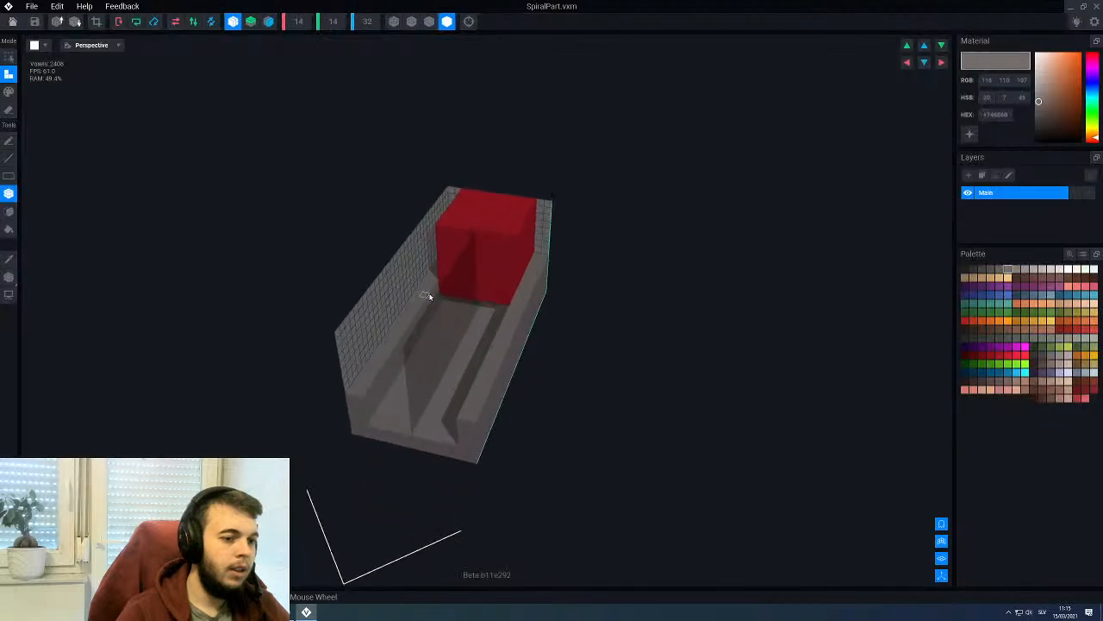
scroll(499, 242, up, 2)
key(e)
key(f)
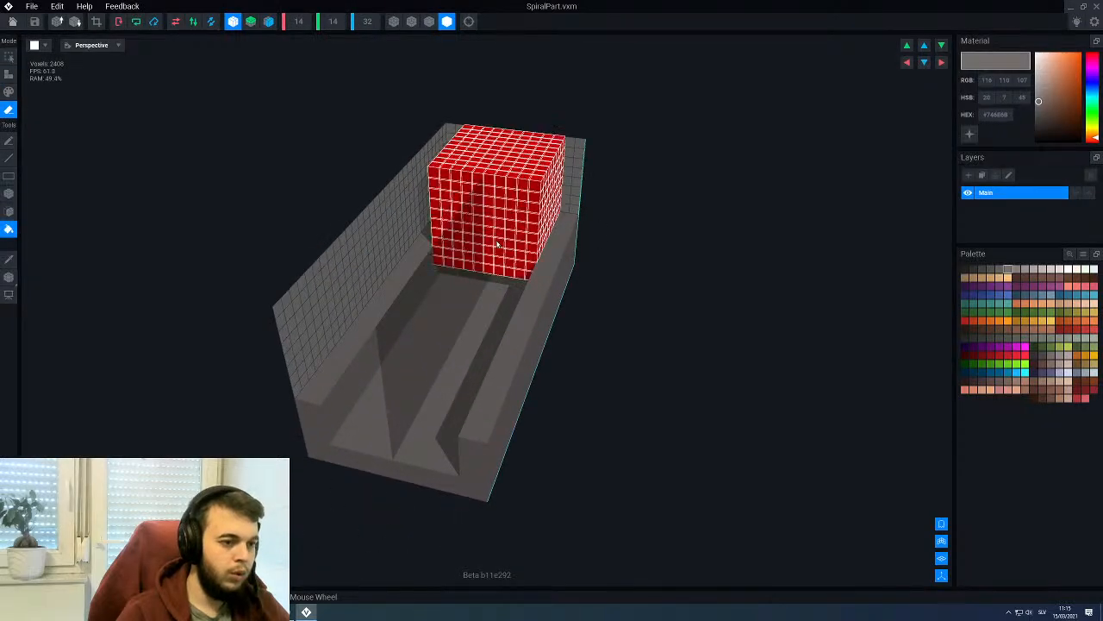
click(498, 244)
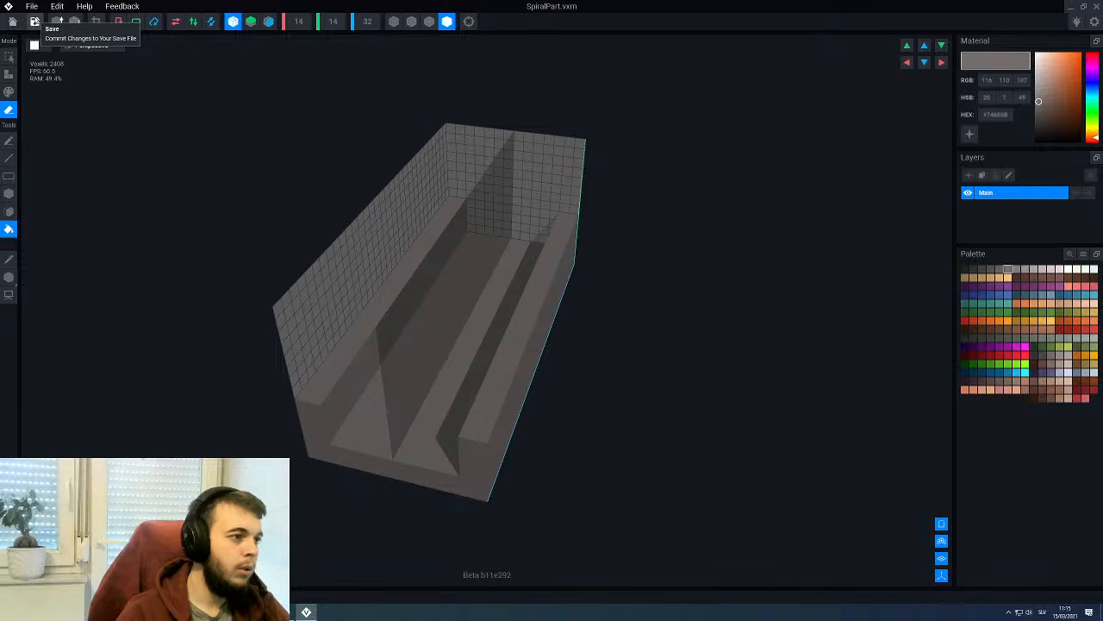
click(35, 21)
click(605, 199)
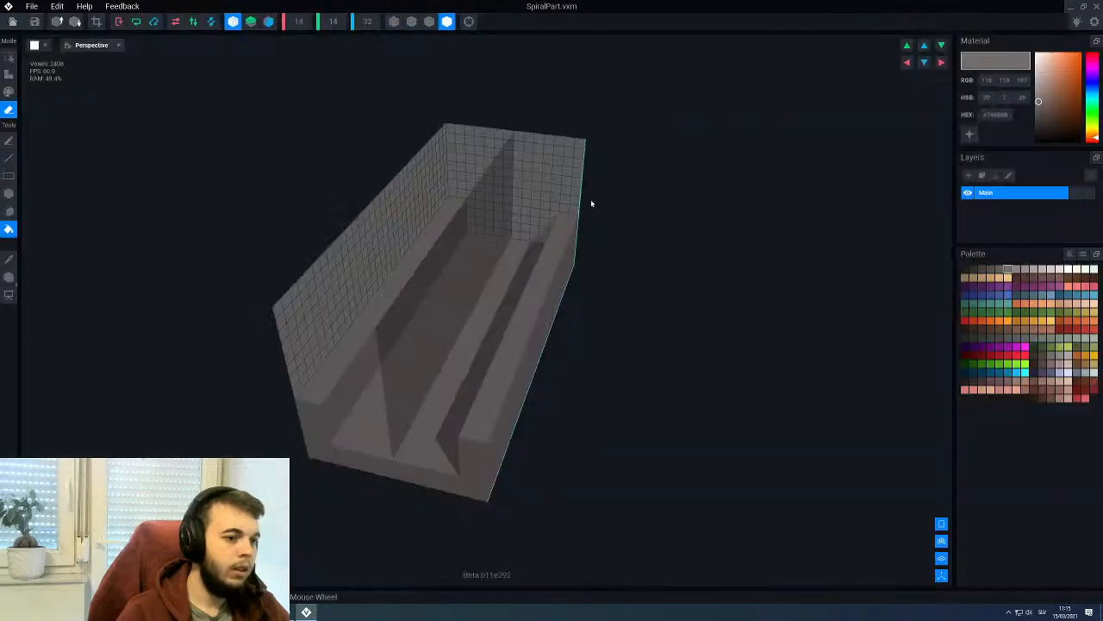
Step: Show the channel's pivot and move it along the channel's length towards one open end
click(9, 278)
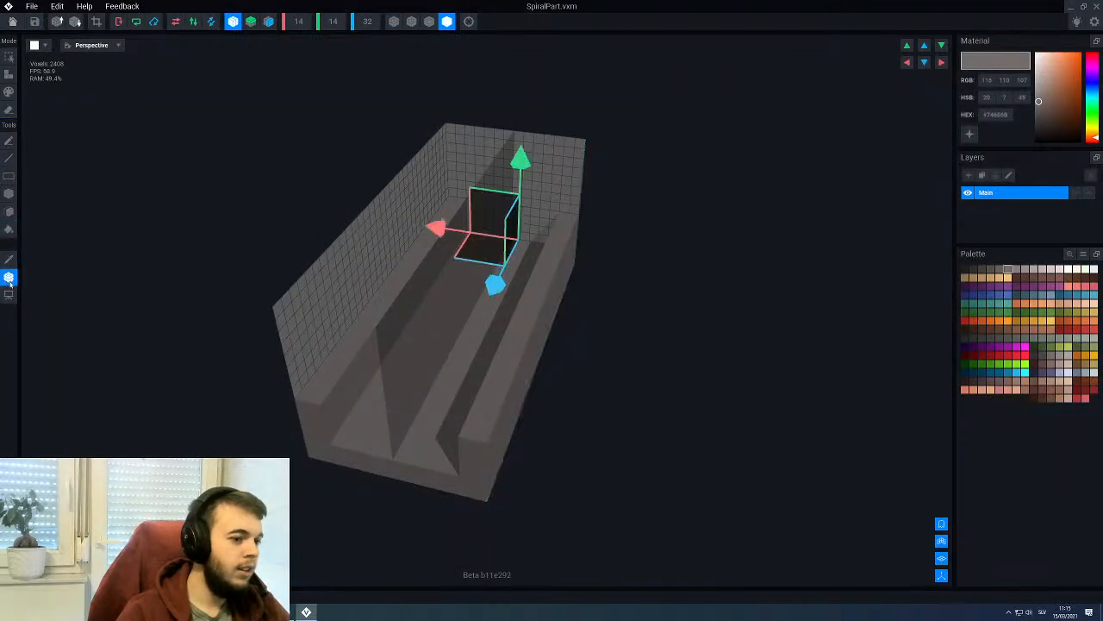
middle_drag(542, 293, 537, 345)
scroll(536, 318, up, 3)
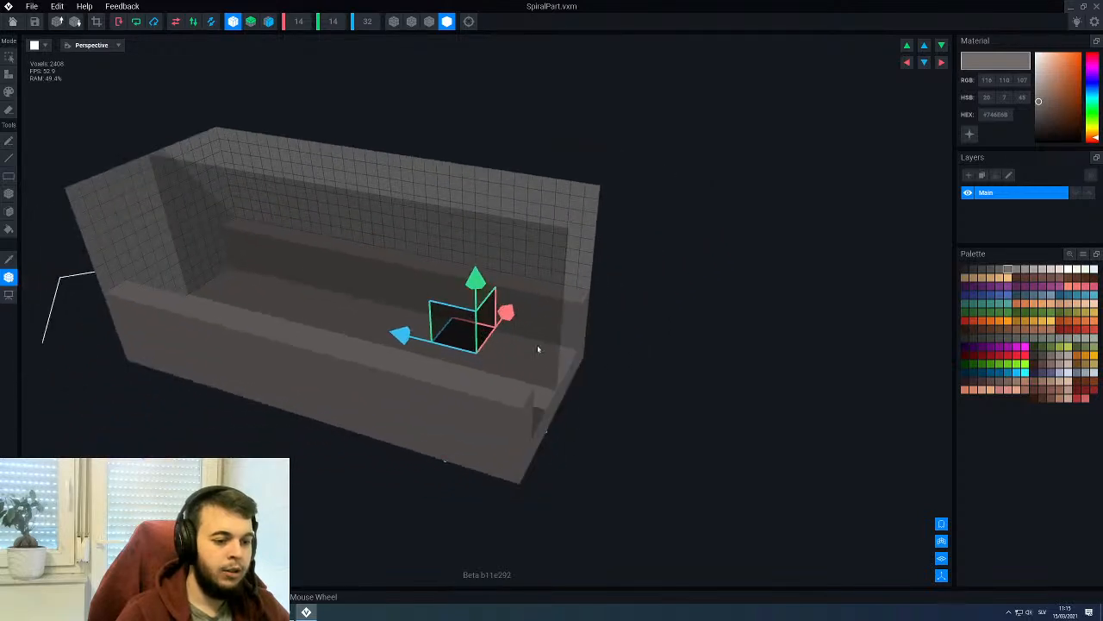
scroll(537, 345, up, 3)
drag(342, 344, 486, 385)
middle_drag(488, 386, 507, 425)
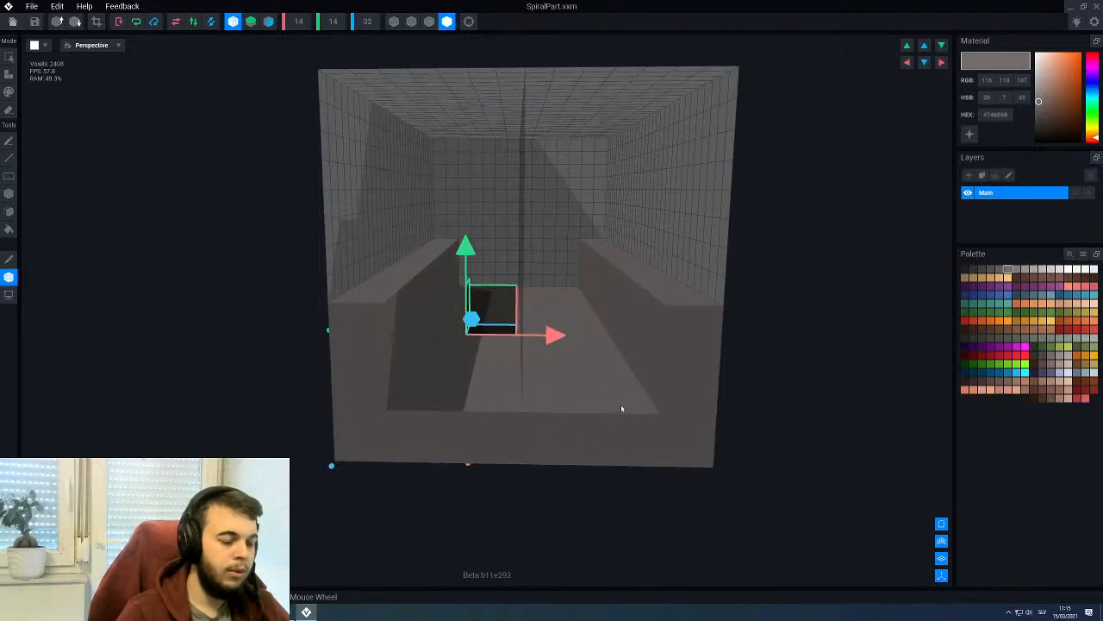
Step: Lower the channel's pivot towards the floor and adjust its position along the length and across the width at the open end
middle_drag(621, 409, 520, 402)
scroll(492, 347, up, 3)
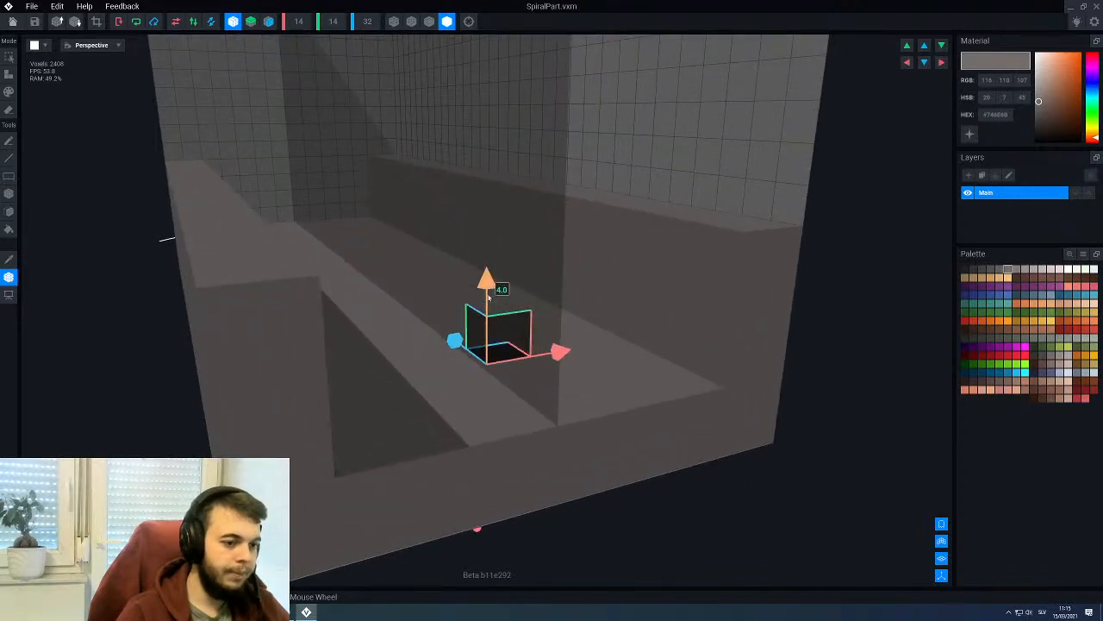
drag(489, 297, 490, 394)
right_drag(513, 408, 602, 438)
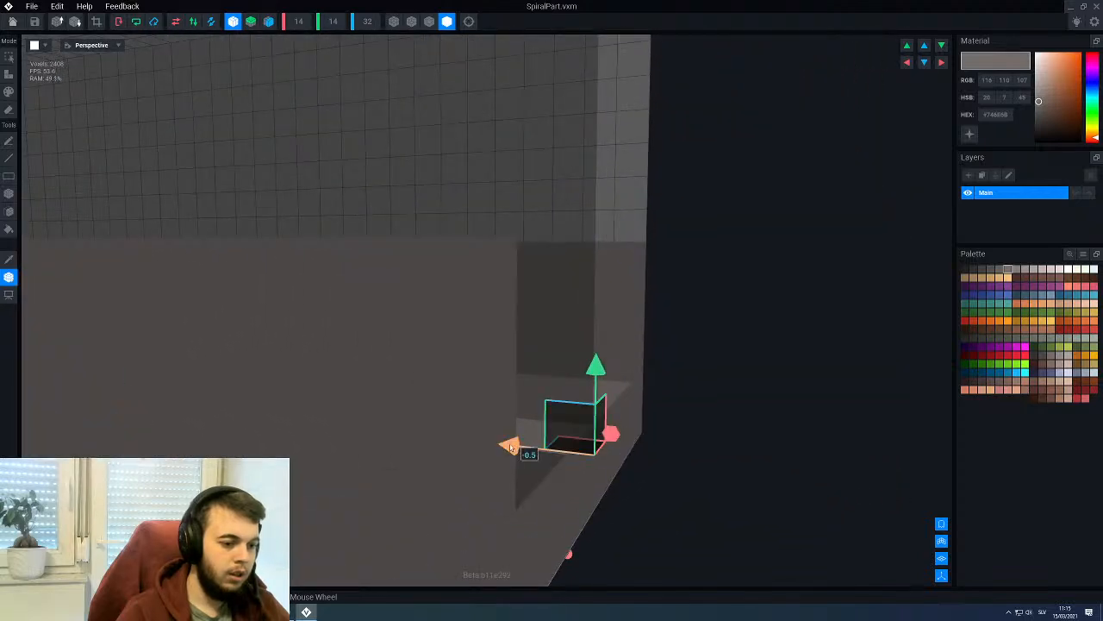
drag(511, 447, 486, 446)
right_drag(594, 443, 601, 444)
drag(614, 437, 709, 434)
scroll(681, 446, down, 4)
right_drag(466, 371, 519, 377)
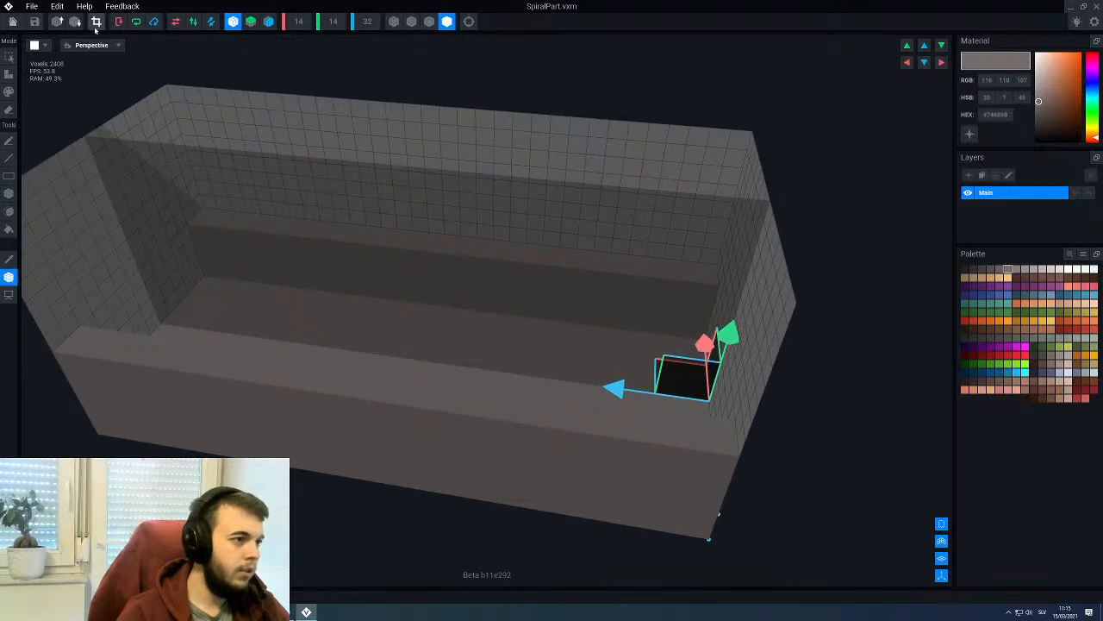
Step: Crop the canvas to the channel and return to the BlockRobotArm project, saving the changes to SpiralPart.vxm
right_drag(97, 36, 145, 87)
click(12, 22)
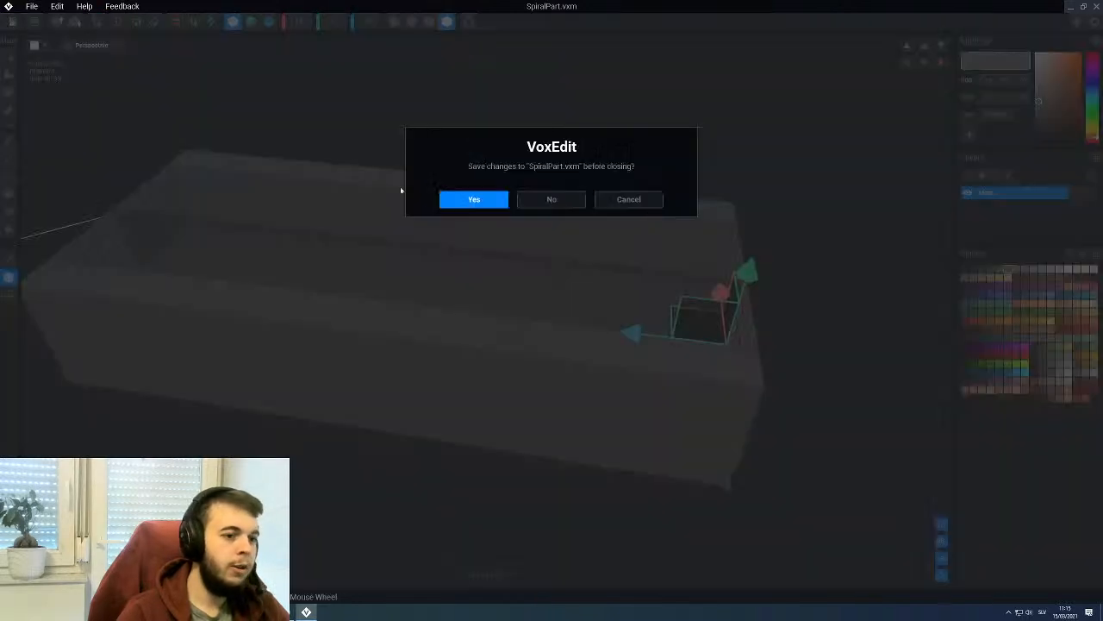
click(456, 202)
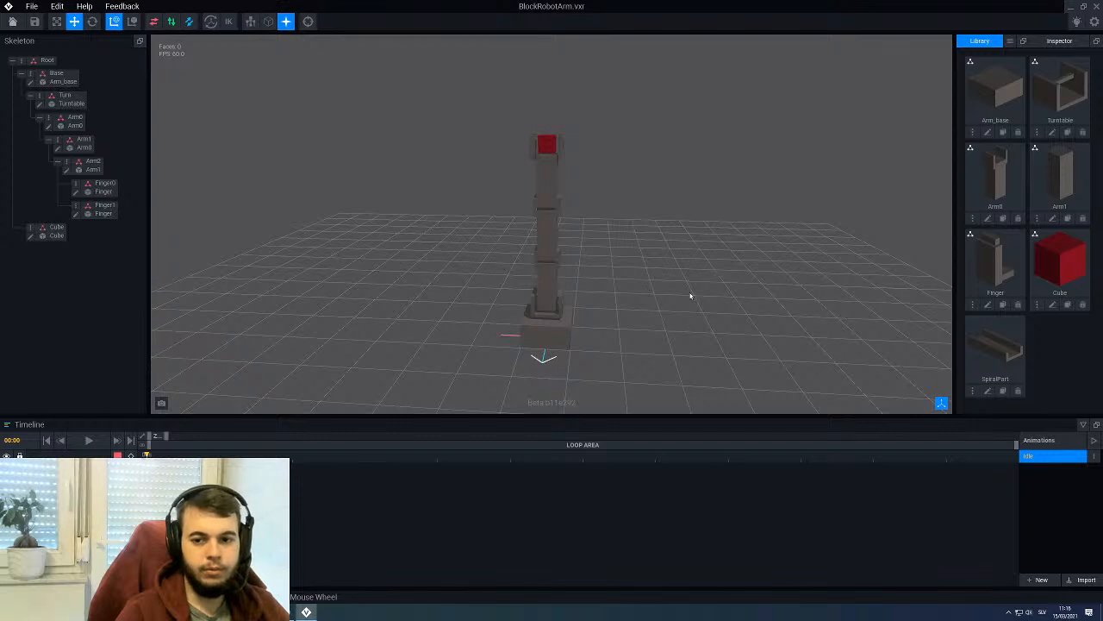
Step: Rename the SpiralPart model as SpiralStraight and clone it under the name SpiralCorner
click(988, 391)
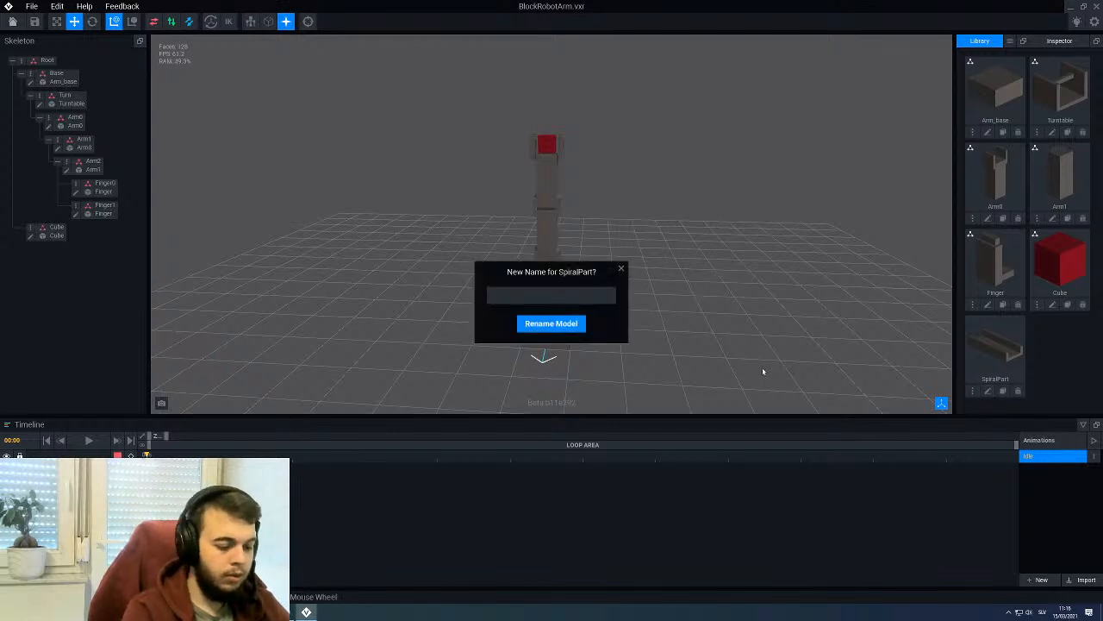
text(SpiralStraight1)
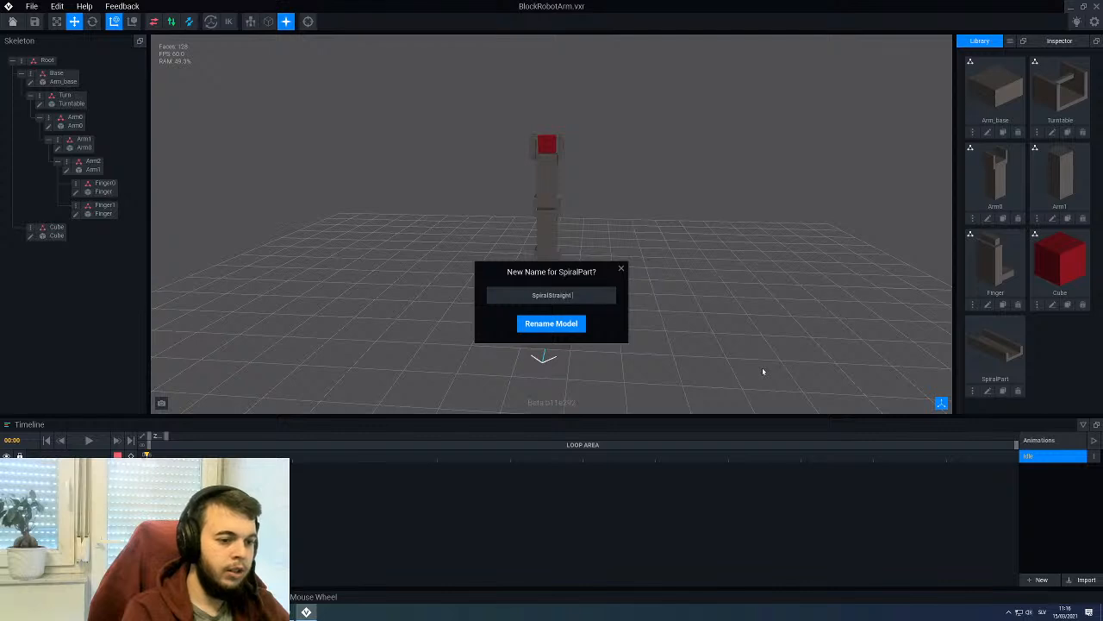
key(Return)
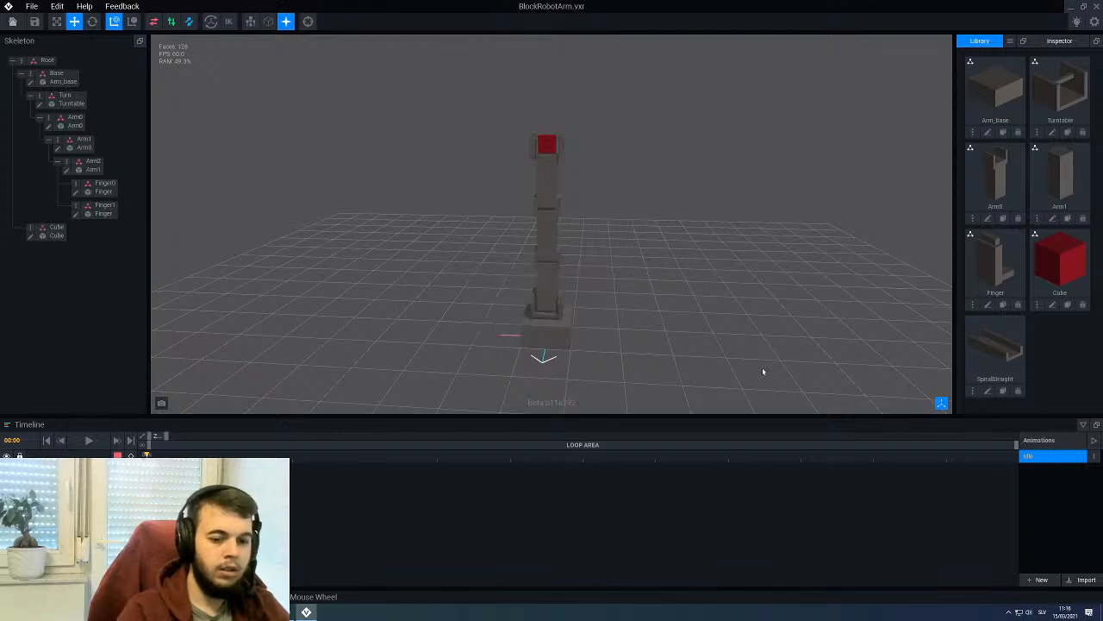
click(1002, 391)
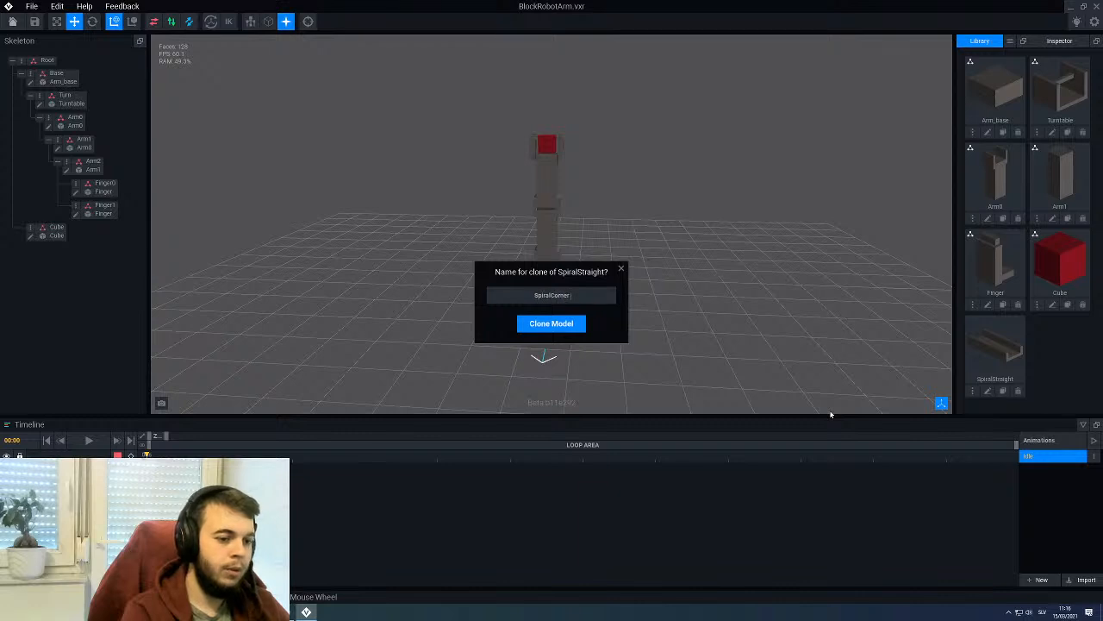
text(SpiralCorner)
key(Return)
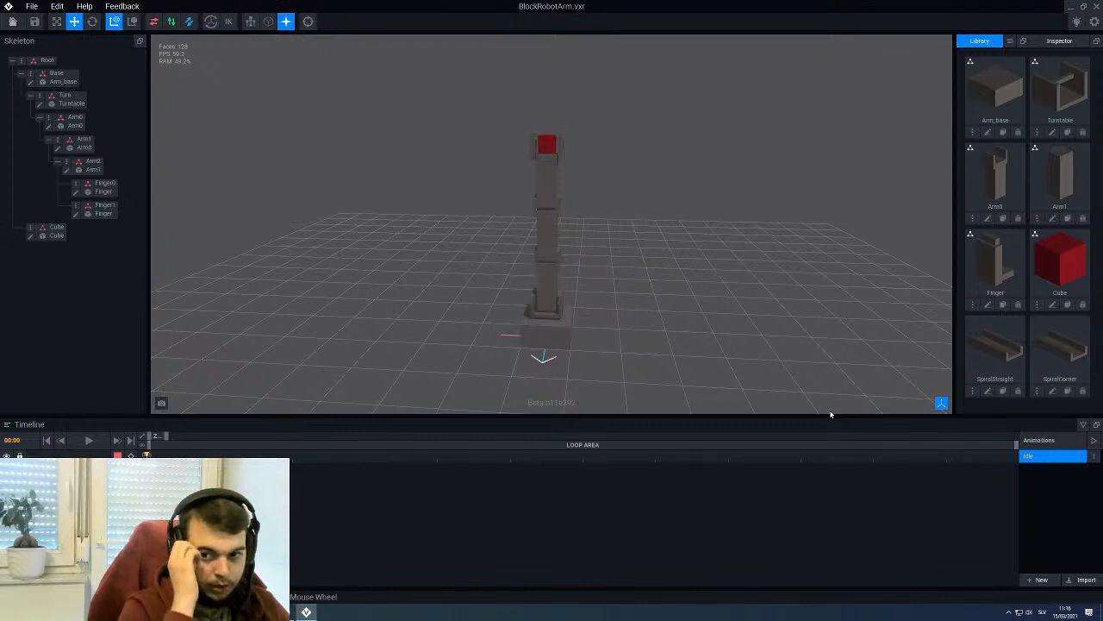
Step: Open the SpiralCorner model for editing and switch its display to shading with outlined edges
click(1053, 391)
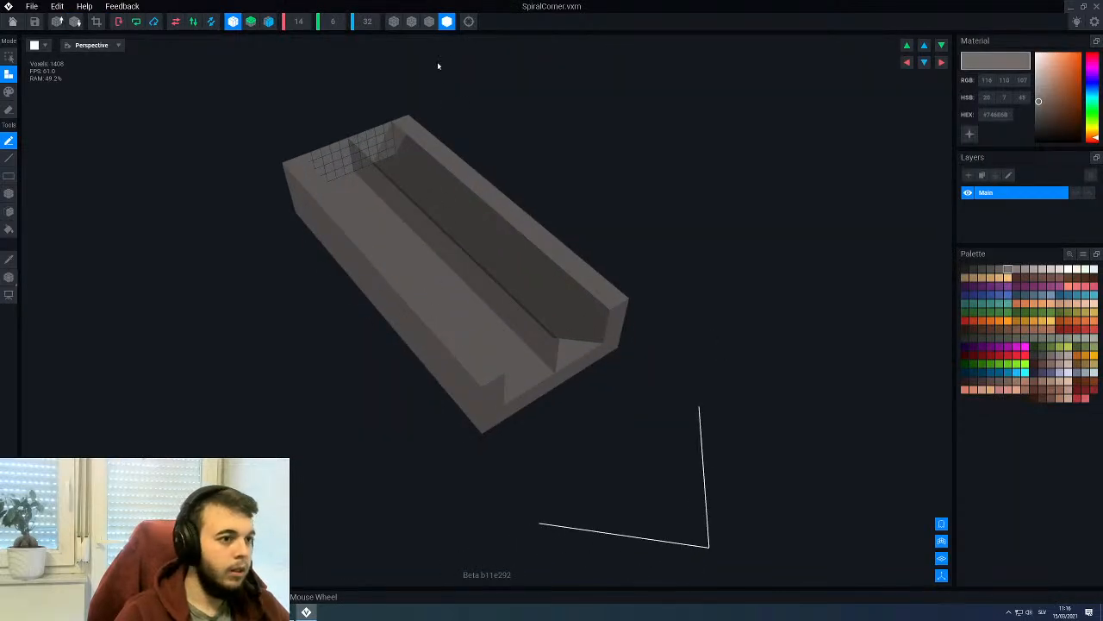
click(430, 20)
right_drag(472, 290, 468, 285)
scroll(405, 250, up, 5)
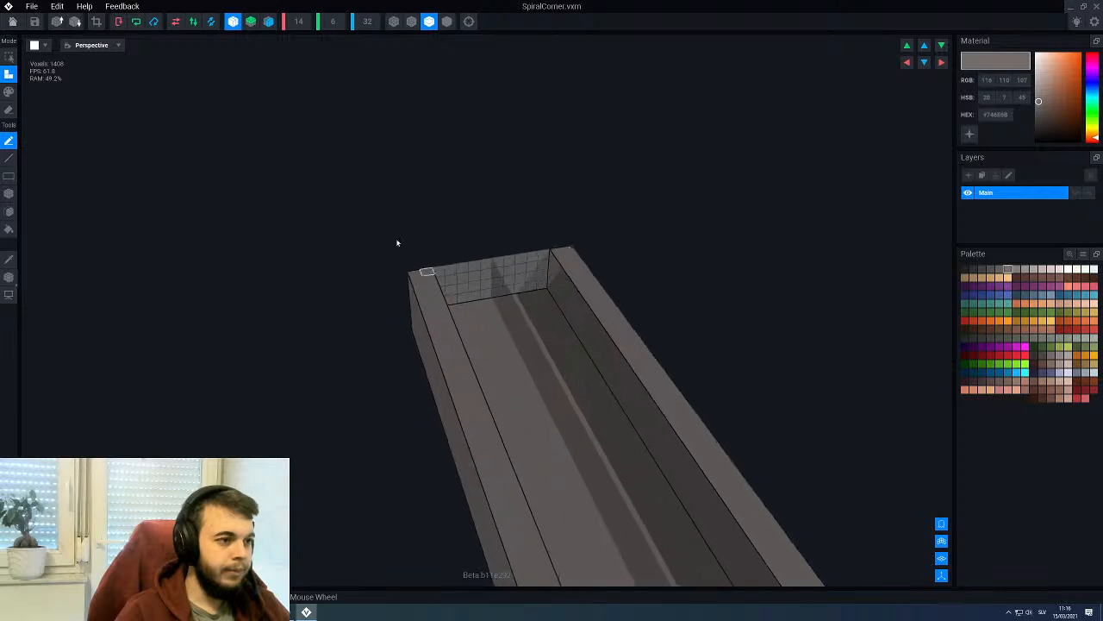
Step: Turn off X symmetry and box in a wall across one open end of the channel, as high as the side walls
click(233, 21)
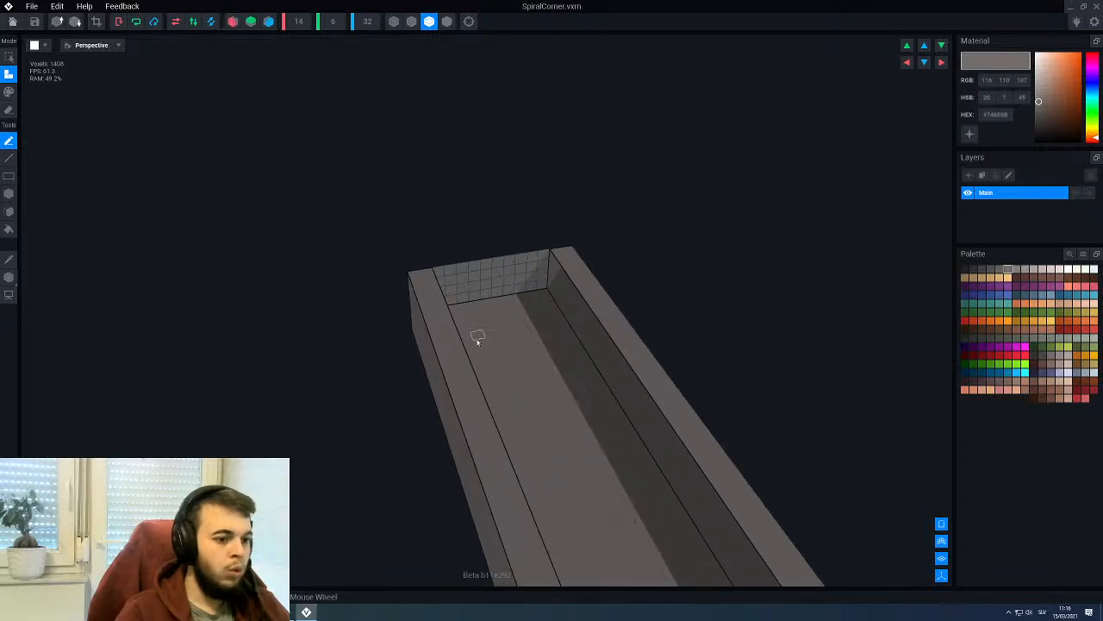
key(b)
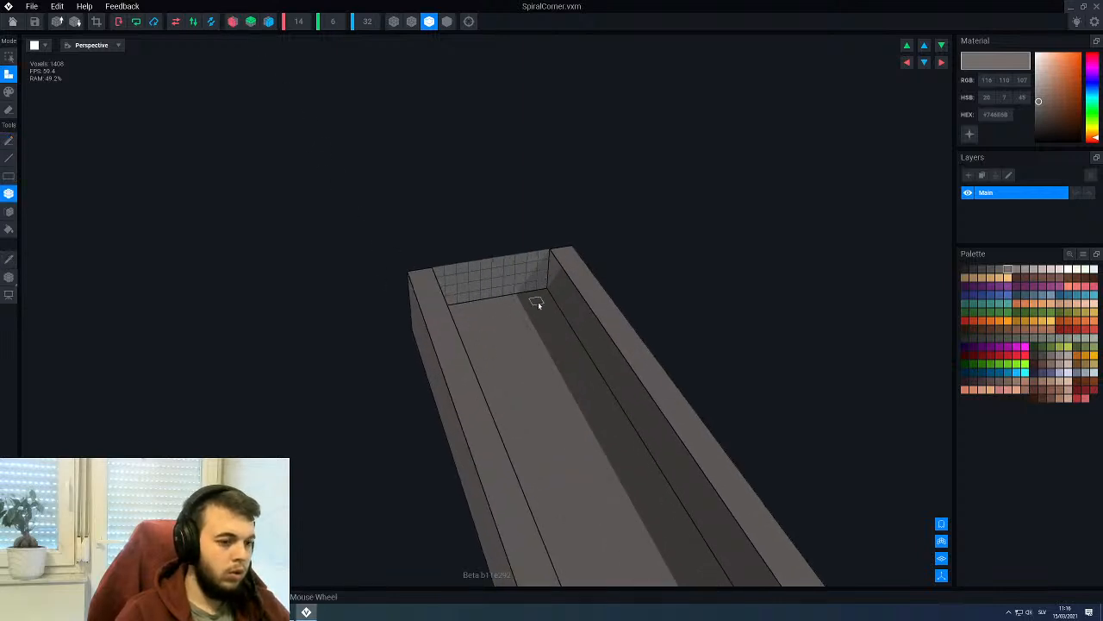
drag(547, 298, 443, 276)
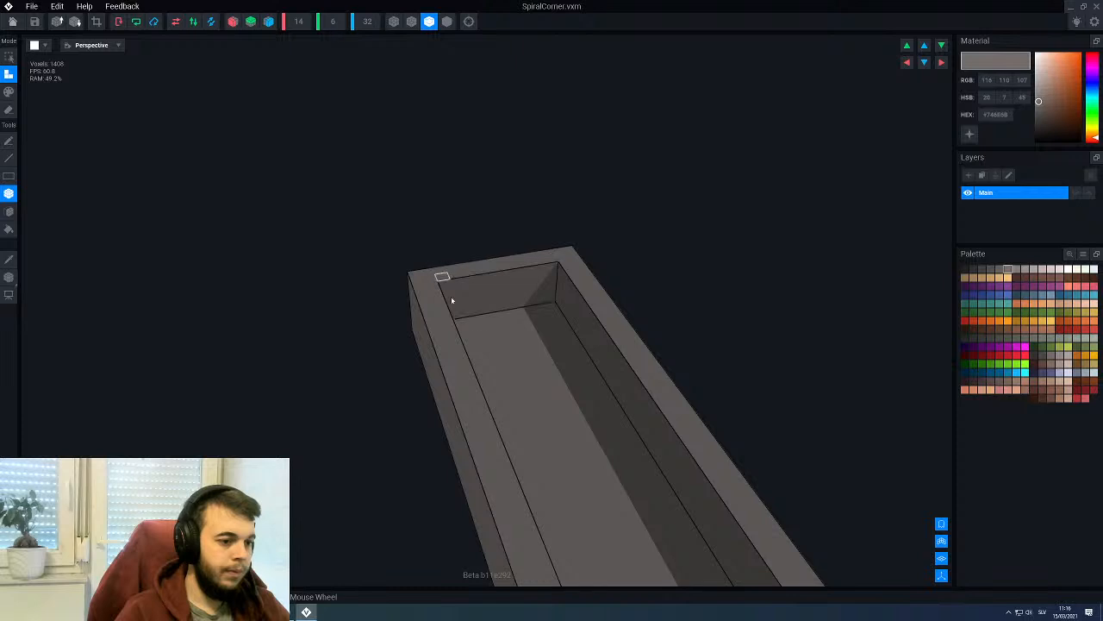
Step: Erase a channel-wide opening in one side wall, starting beside the new end wall and reaching down to the floor
right_drag(468, 344, 450, 329)
scroll(449, 331, up, 2)
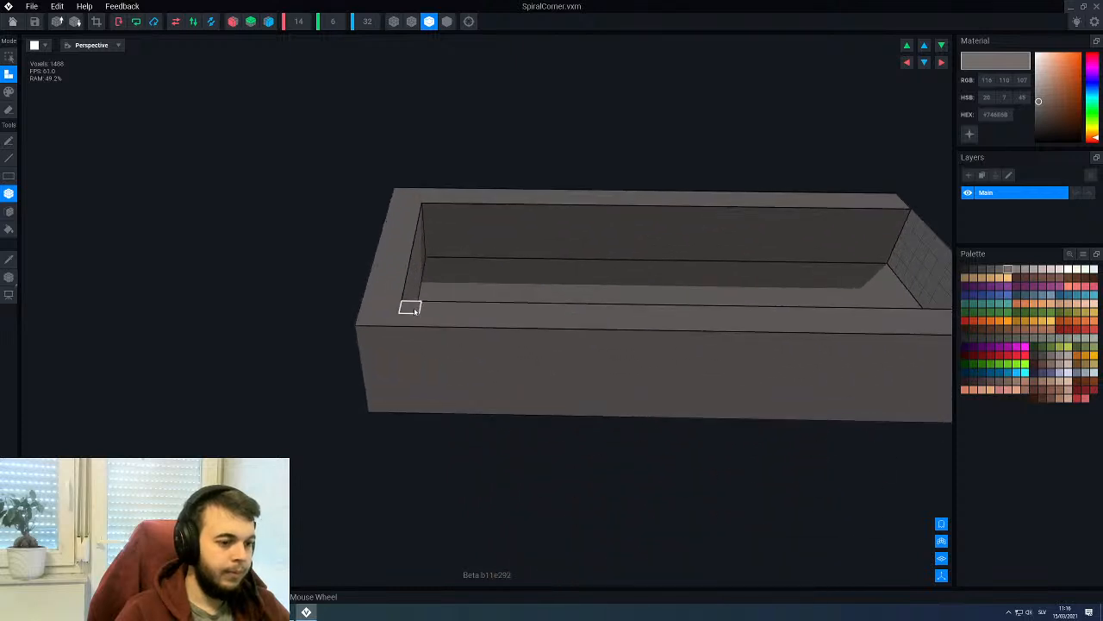
key(e)
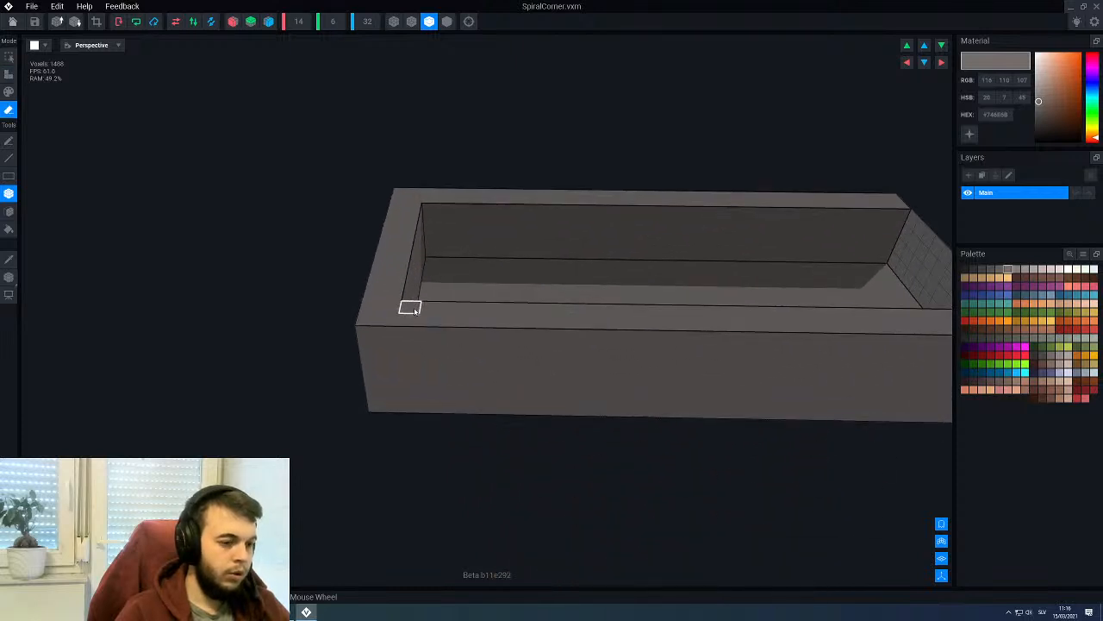
mouse_move(413, 310)
mouse_down()
mouse_move(425, 335)
mouse_move(486, 343)
mouse_up()
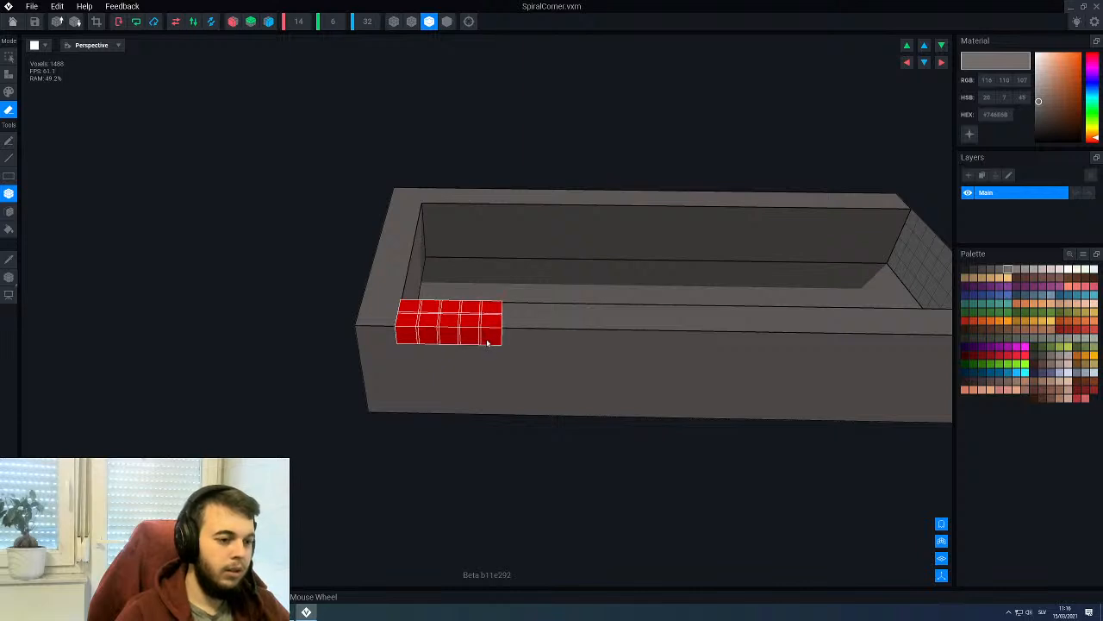
drag(498, 345, 508, 353)
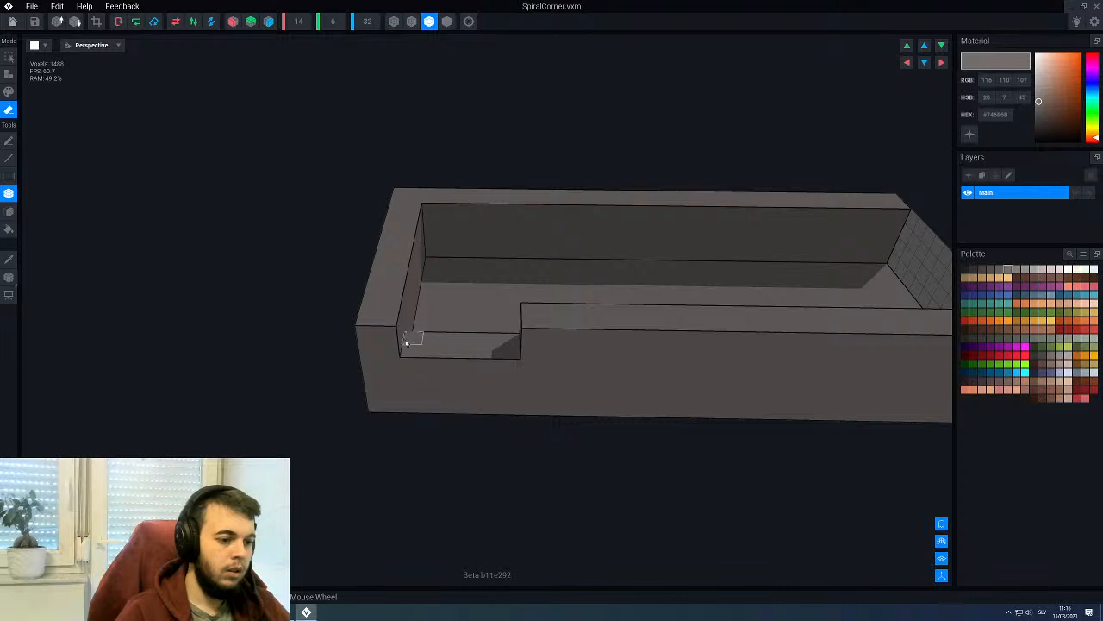
mouse_move(410, 334)
mouse_down()
mouse_move(429, 383)
mouse_move(508, 385)
mouse_move(568, 370)
mouse_move(595, 313)
mouse_up()
Step: Erase the straight length of channel beyond the corner, leaving a small corner post, and crop the canvas to the model
scroll(556, 332, down, 5)
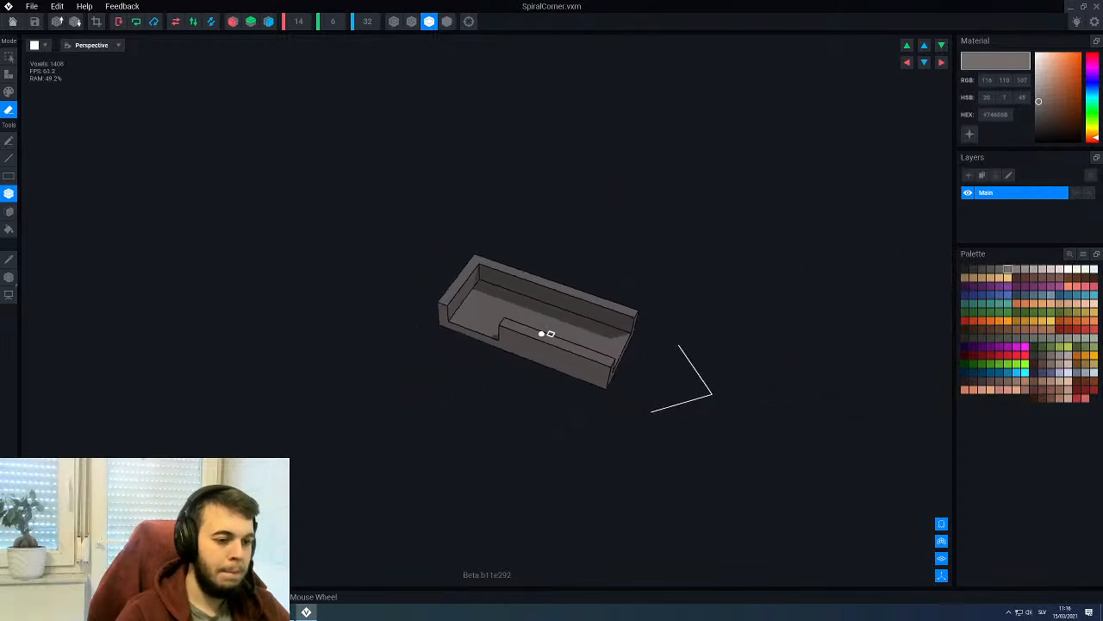
scroll(541, 330, up, 5)
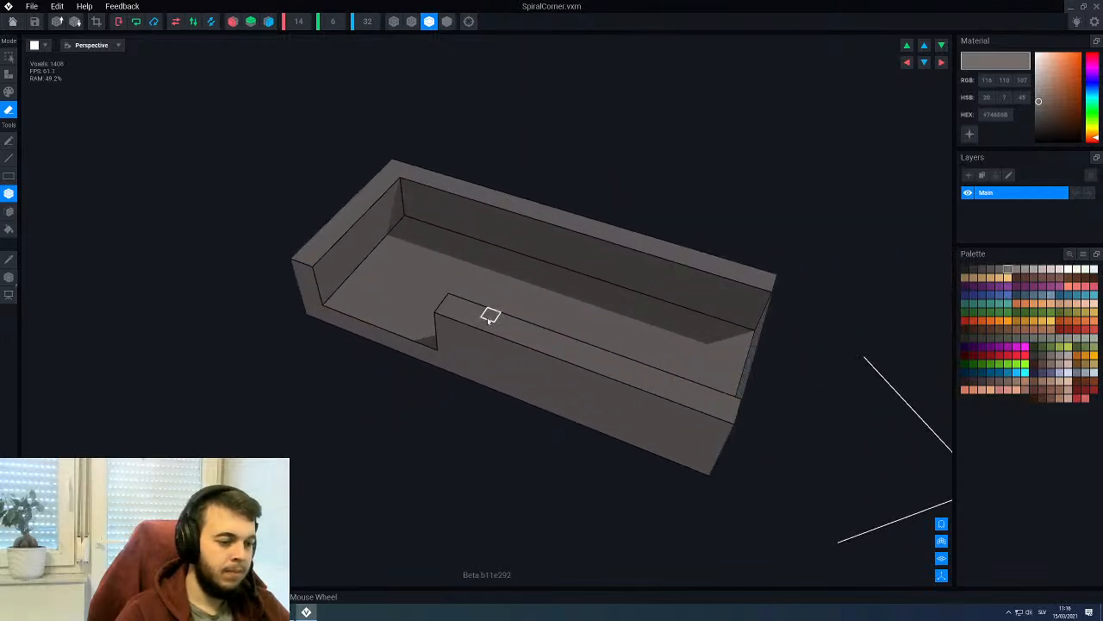
right_drag(487, 317, 468, 390)
mouse_move(472, 389)
mouse_down()
mouse_move(533, 269)
mouse_move(598, 247)
mouse_move(687, 244)
mouse_up()
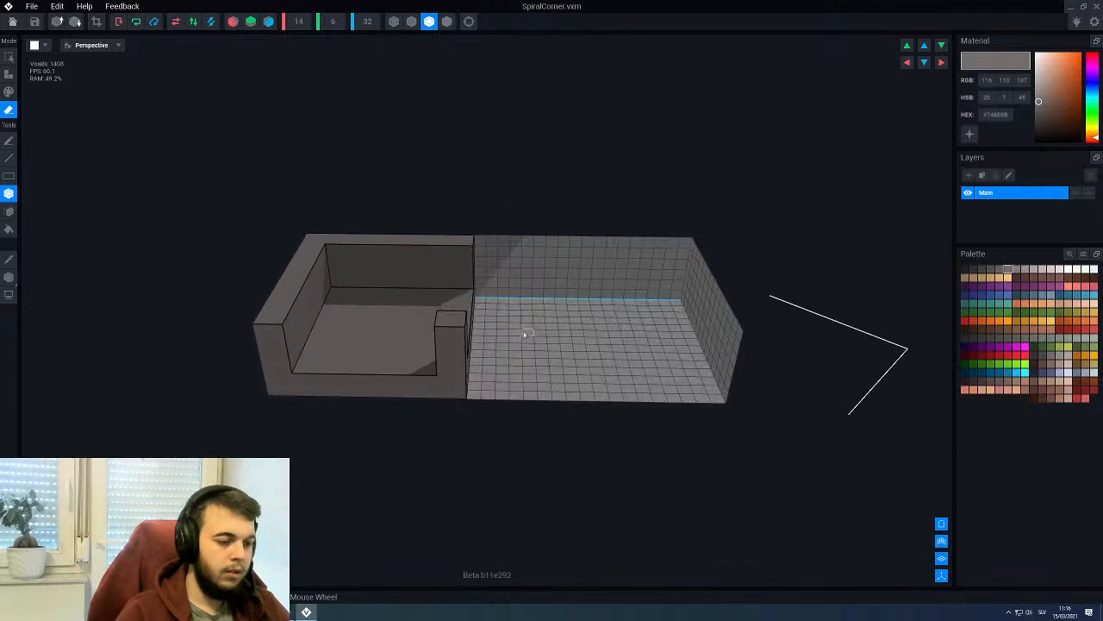
right_drag(524, 331, 515, 335)
scroll(526, 333, down, 4)
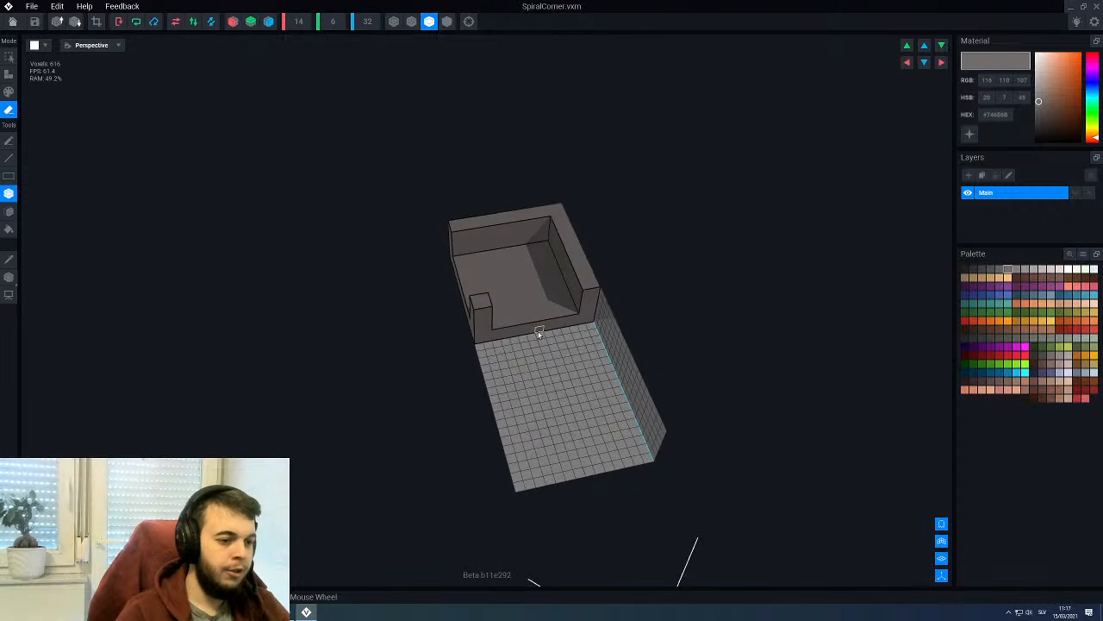
click(96, 22)
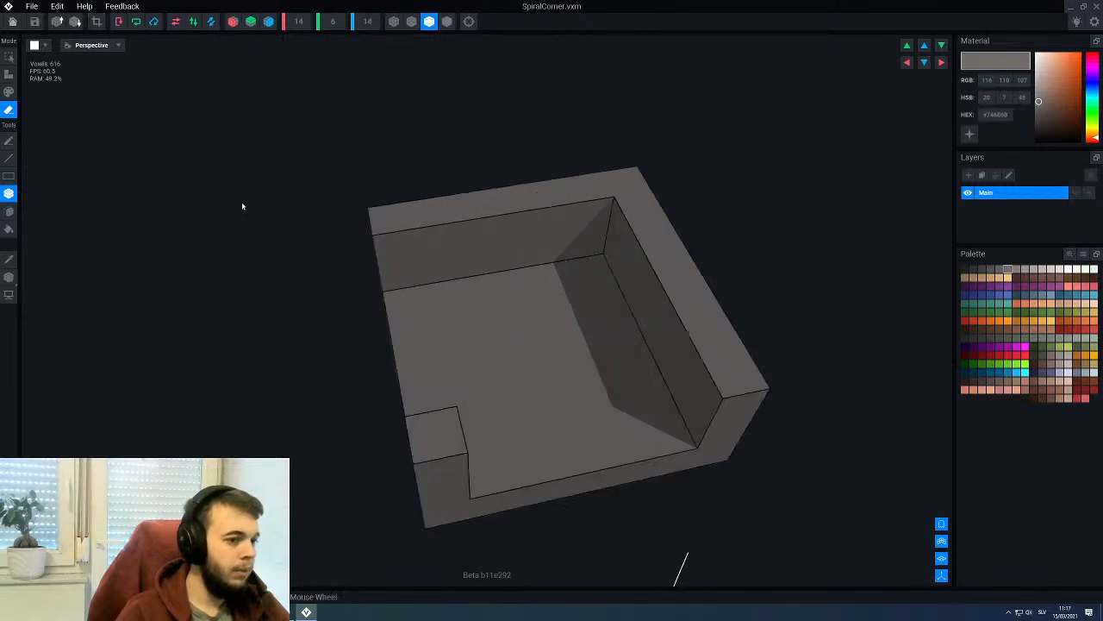
Step: Slide the SpiralCorner pivot horizontally to the middle of one open side of the corner, beside the small post
scroll(302, 217, down, 5)
click(8, 277)
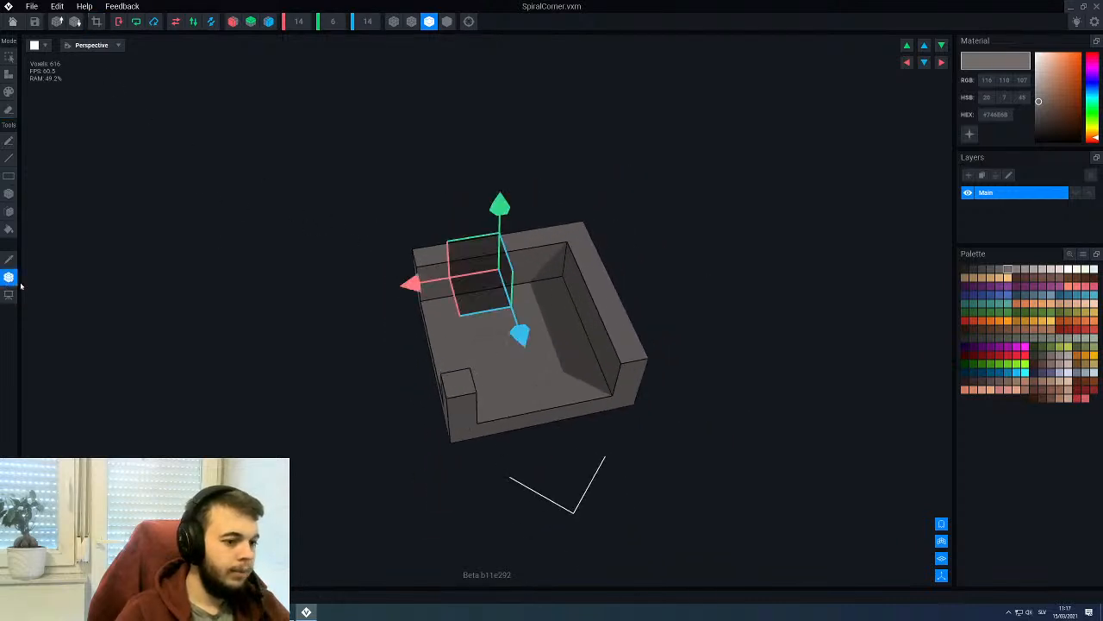
right_drag(552, 318, 461, 396)
right_drag(349, 388, 370, 325)
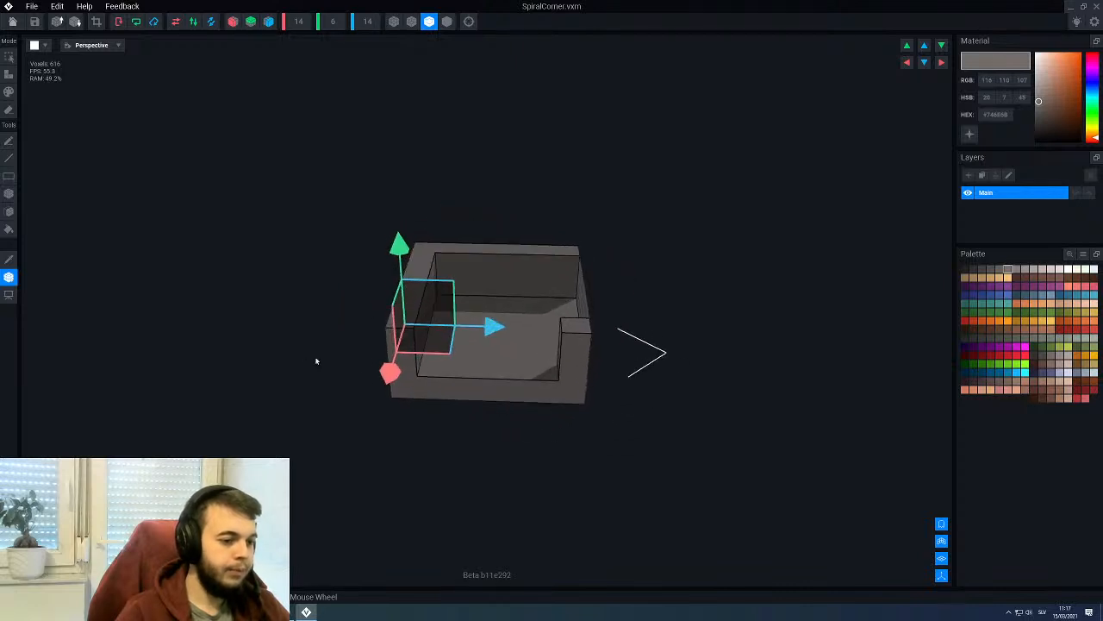
drag(389, 372, 343, 434)
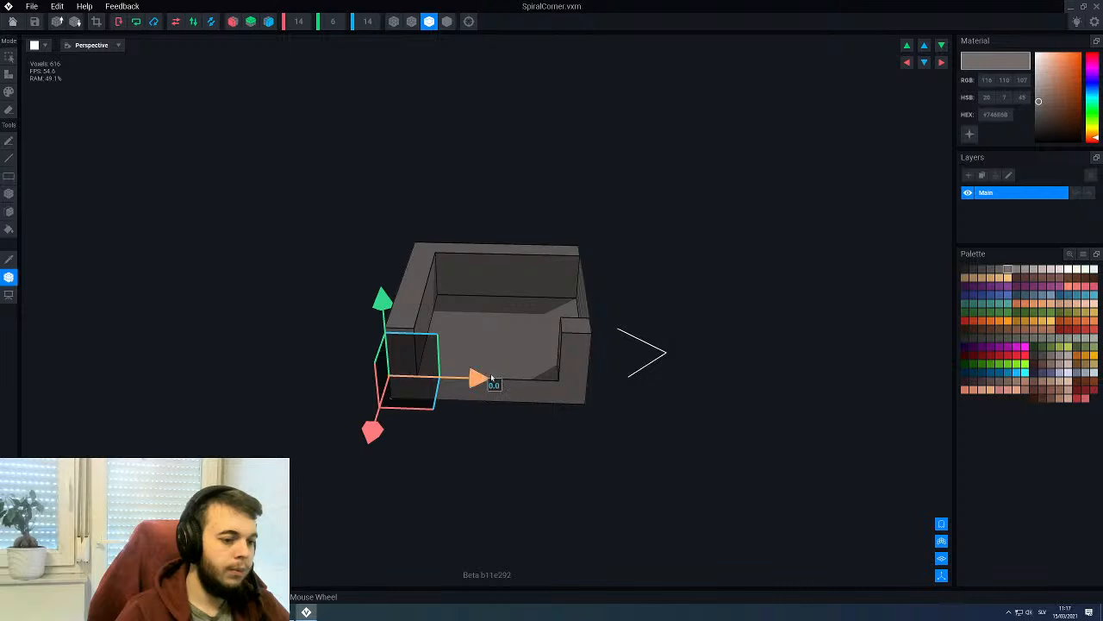
drag(480, 376, 576, 381)
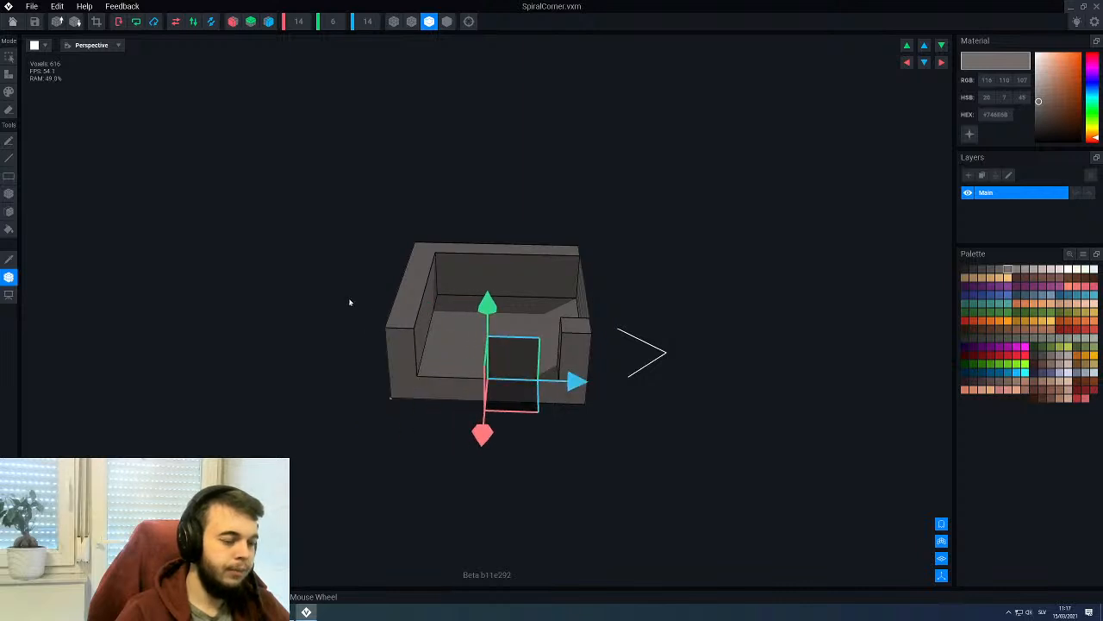
Step: Close the SpiralCorner model, saving its changes, and return to the BlockRobotArm rig
scroll(349, 303, down, 4)
right_drag(552, 329, 462, 310)
click(12, 21)
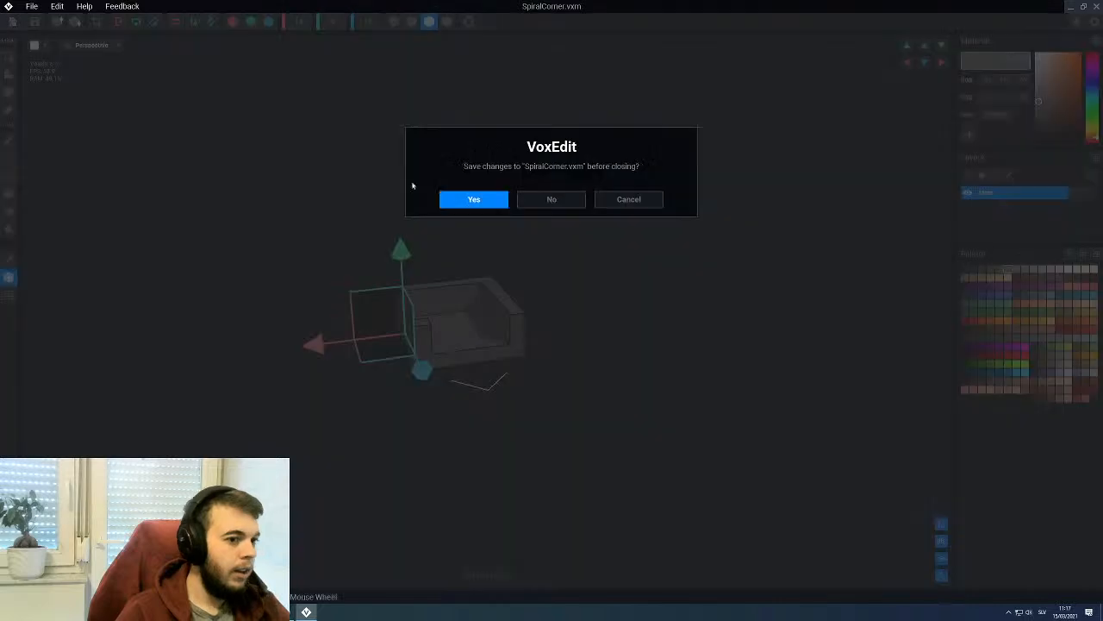
click(475, 201)
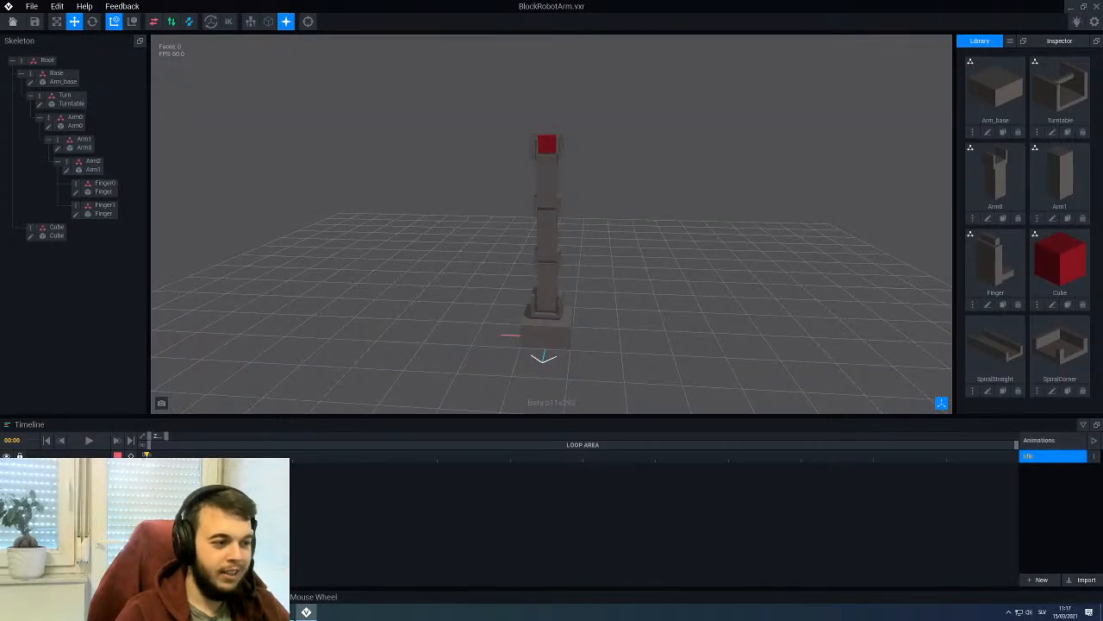
Step: Create a child node named Spiral under the Root node of the skeleton
right_click(23, 63)
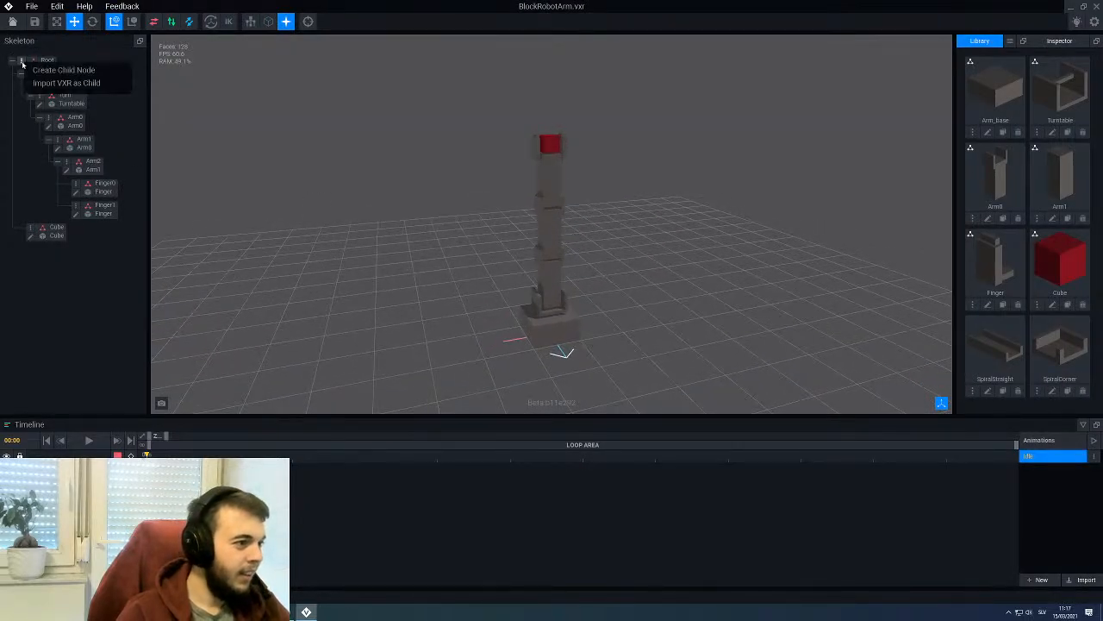
click(42, 72)
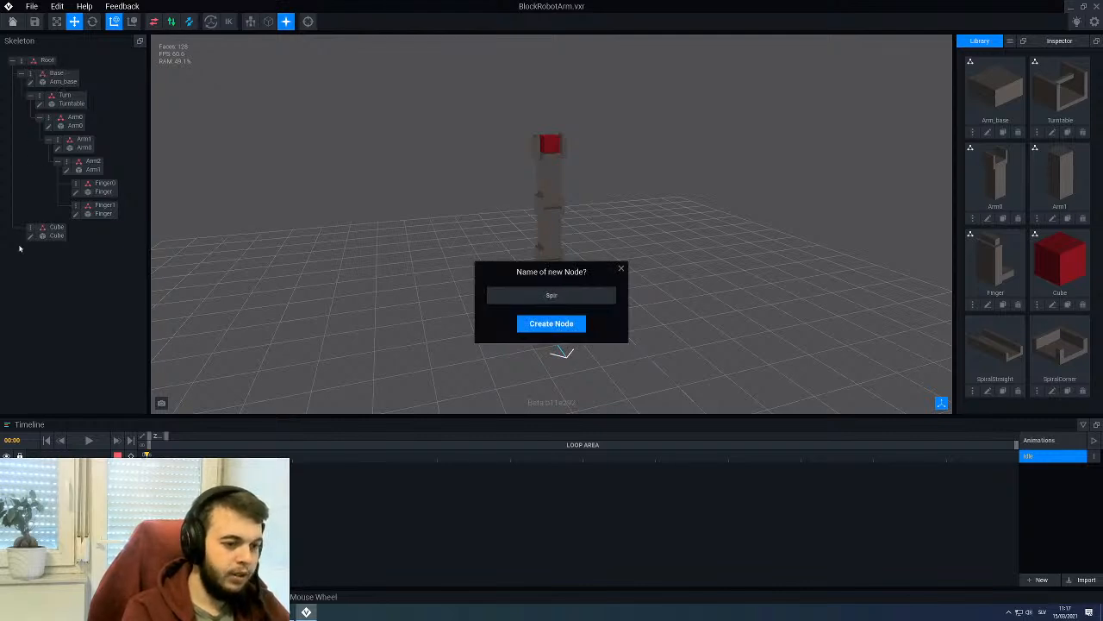
key(Return)
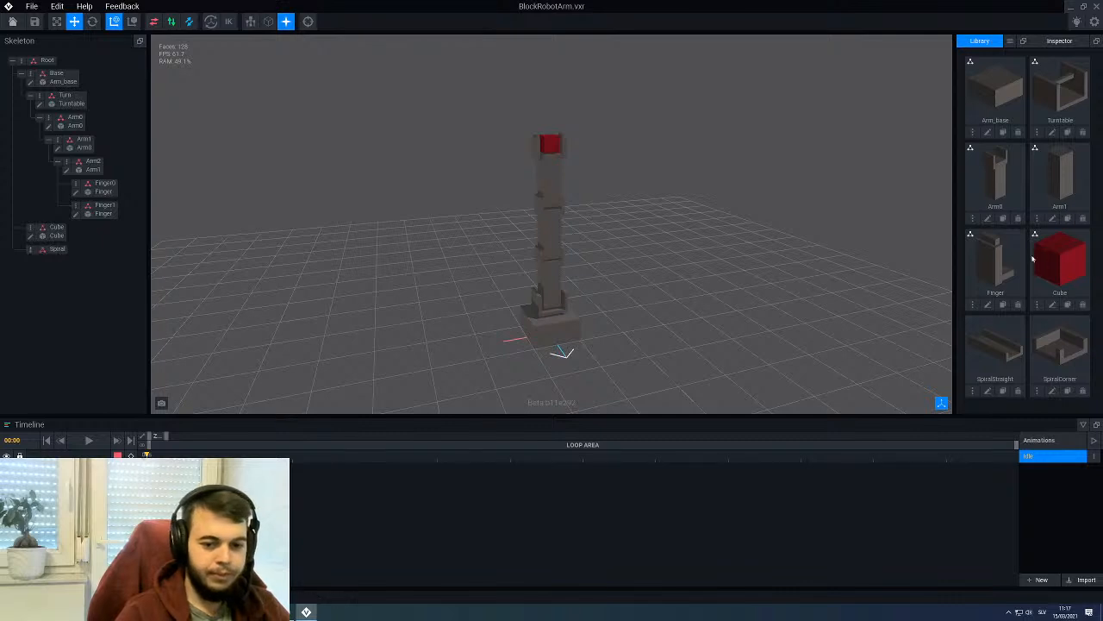
scroll(1029, 259, down, 1)
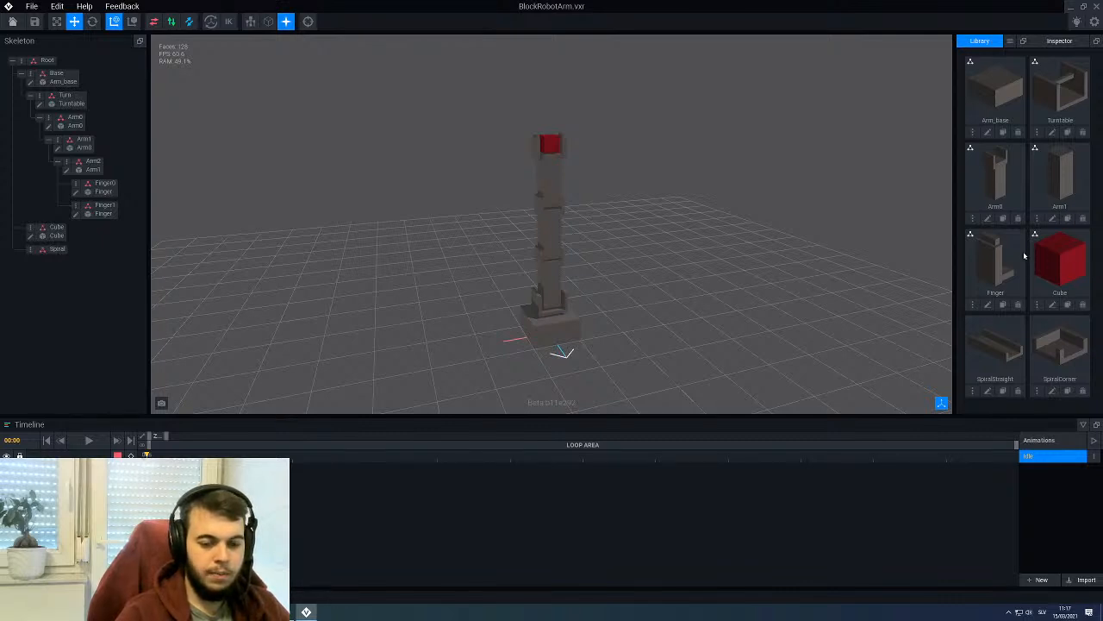
scroll(1014, 406, down, 1)
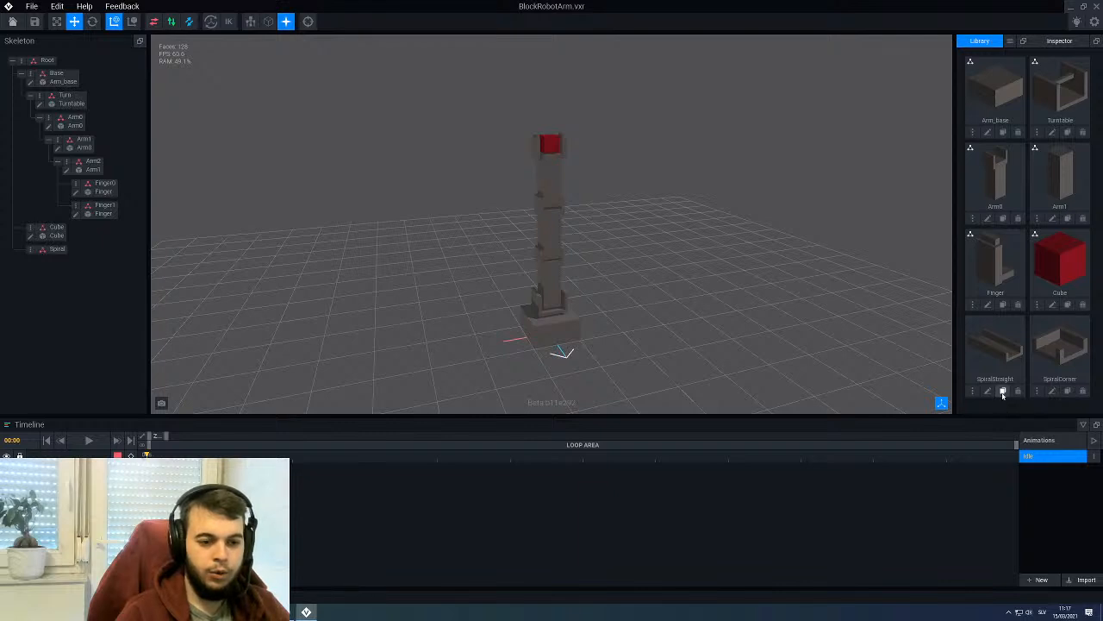
click(1003, 392)
text(s)
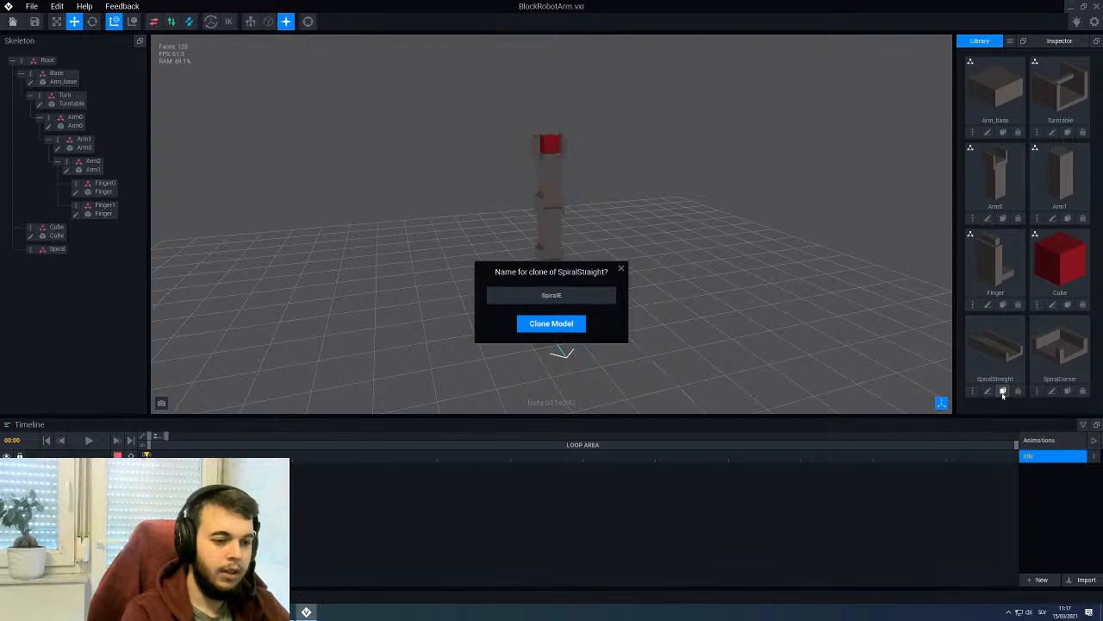
key(Return)
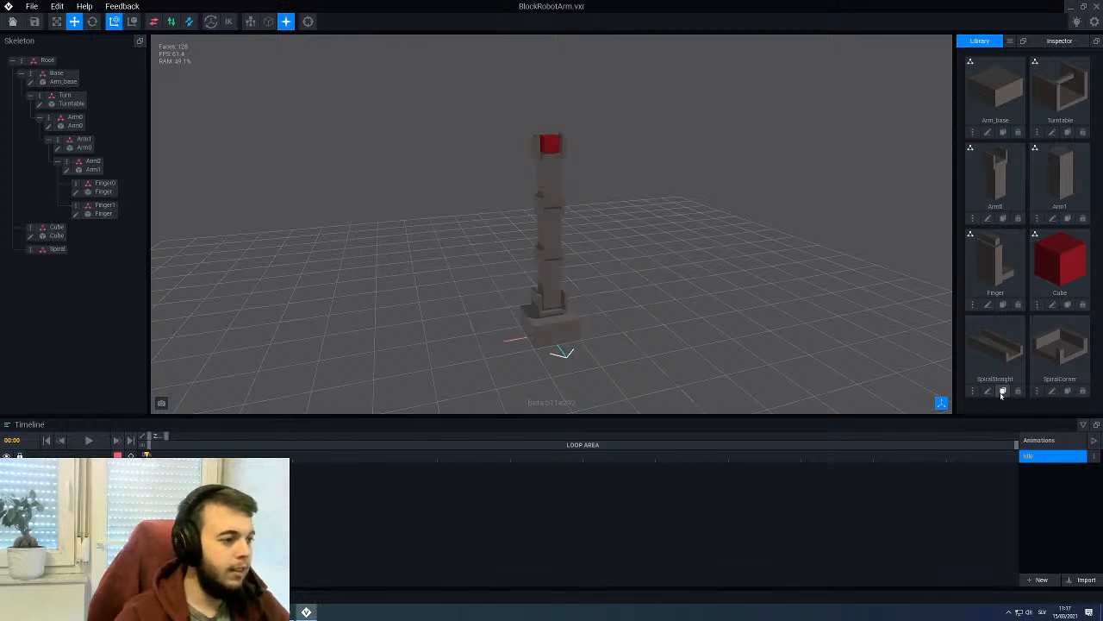
Step: Attach the SpiralStraight model to the Spiral node, and select that node
drag(997, 353, 50, 250)
right_drag(177, 278, 216, 290)
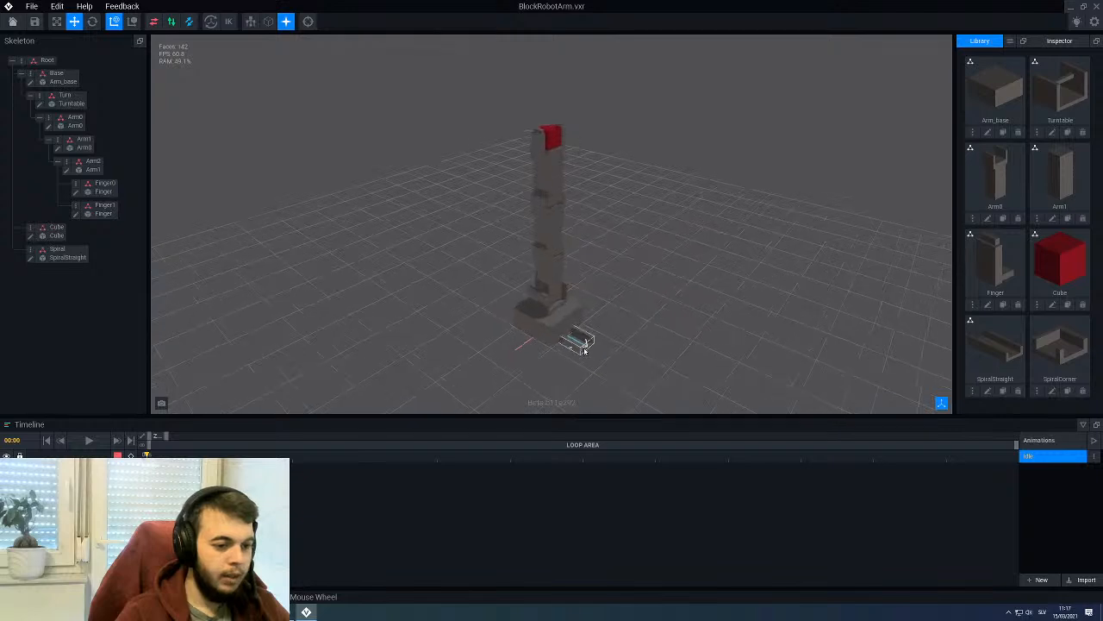
scroll(217, 290, up, 5)
double_click(67, 258)
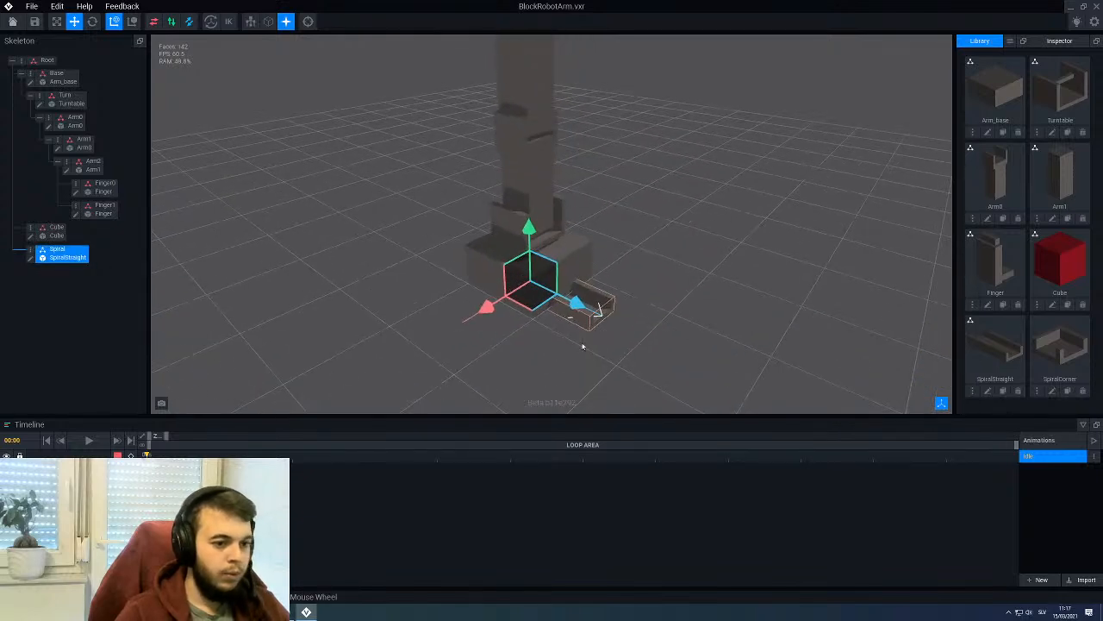
scroll(655, 344, up, 2)
scroll(655, 344, down, 5)
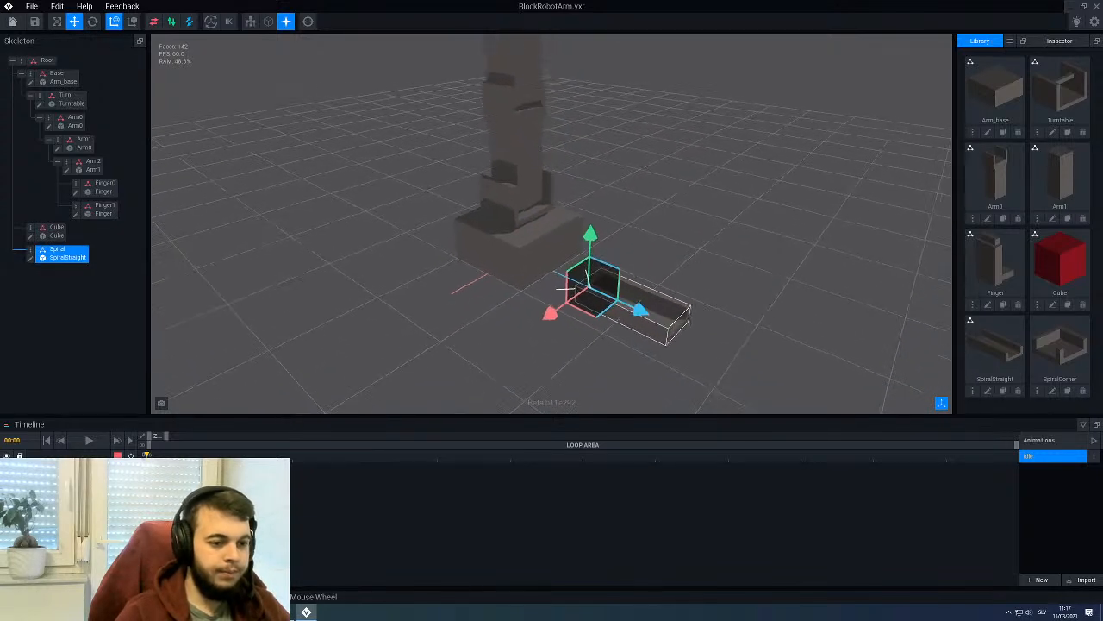
scroll(627, 337, up, 5)
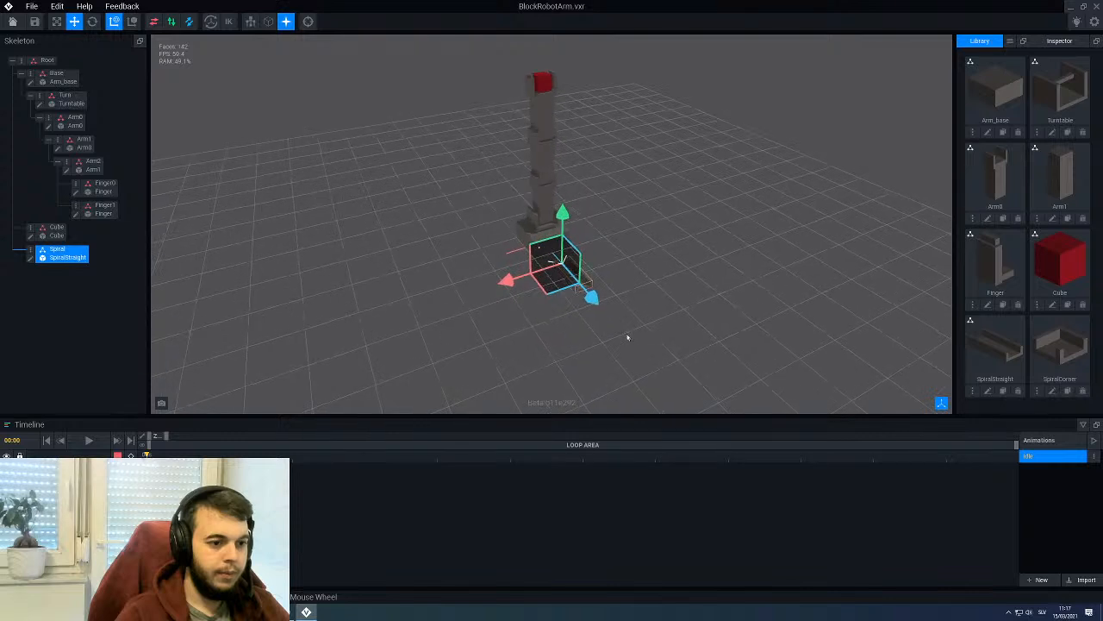
scroll(627, 340, up, 2)
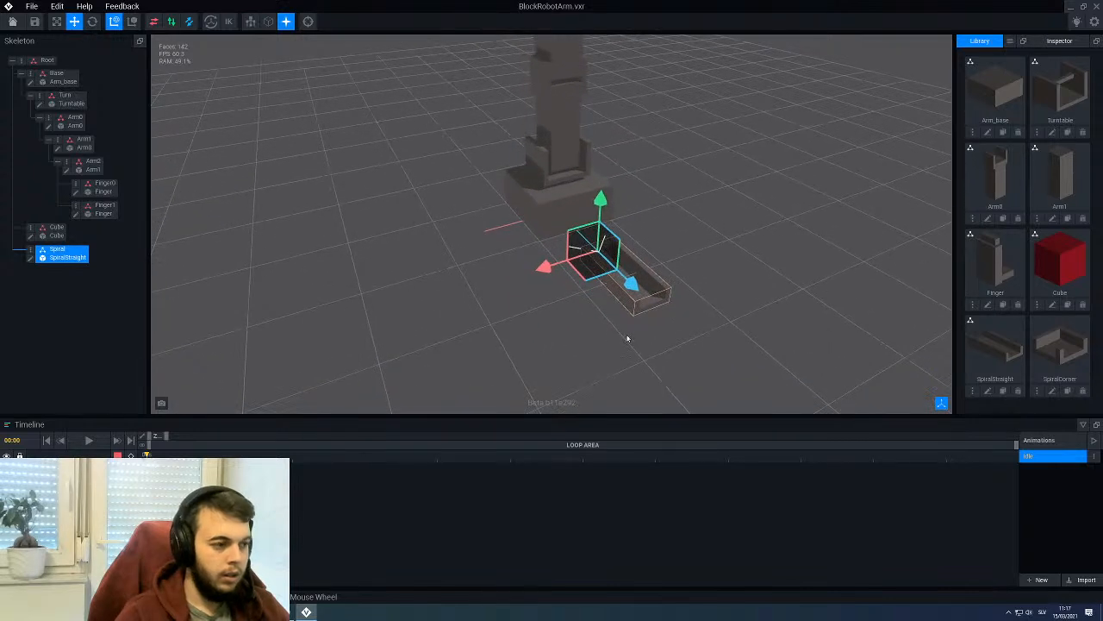
Step: Create a child node named SC0 under Spiral, attach the SpiralCorner model to it, and select it
right_click(32, 250)
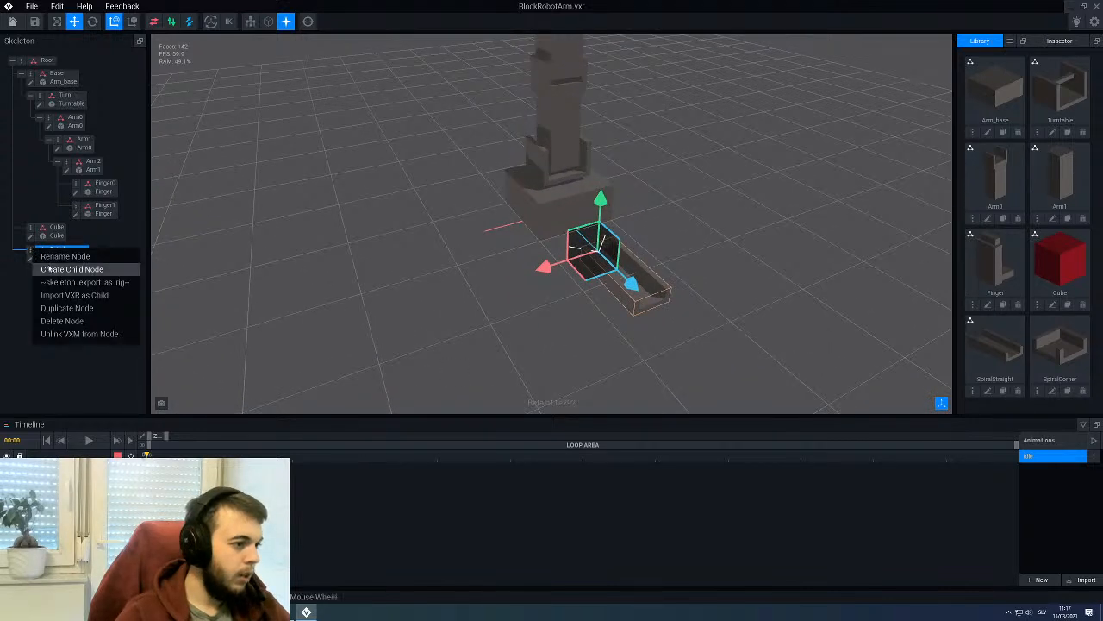
click(54, 269)
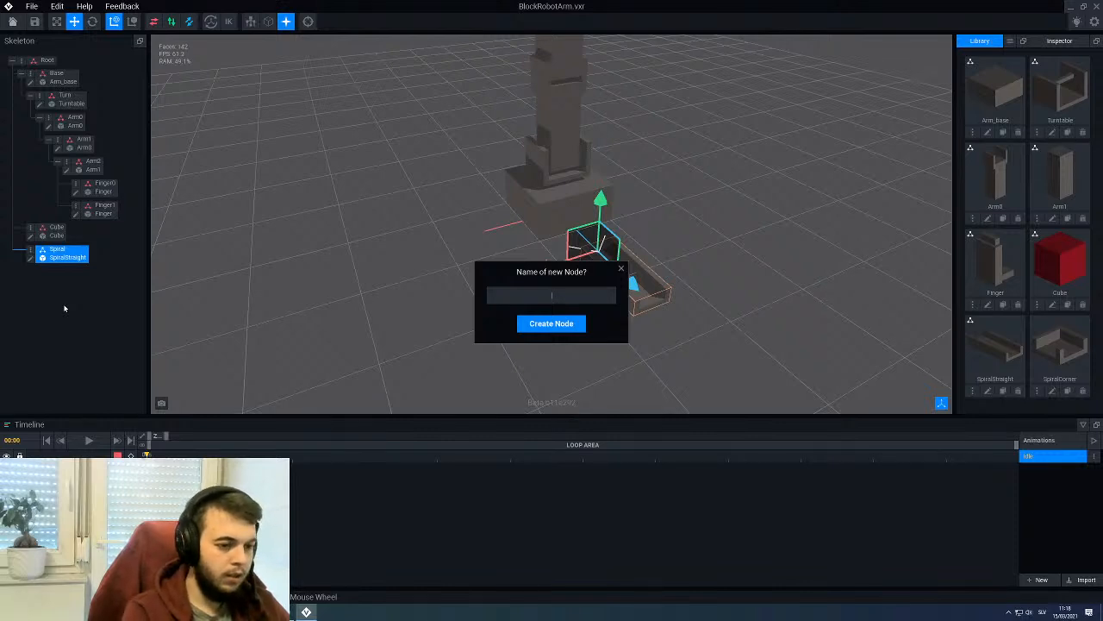
key(Return)
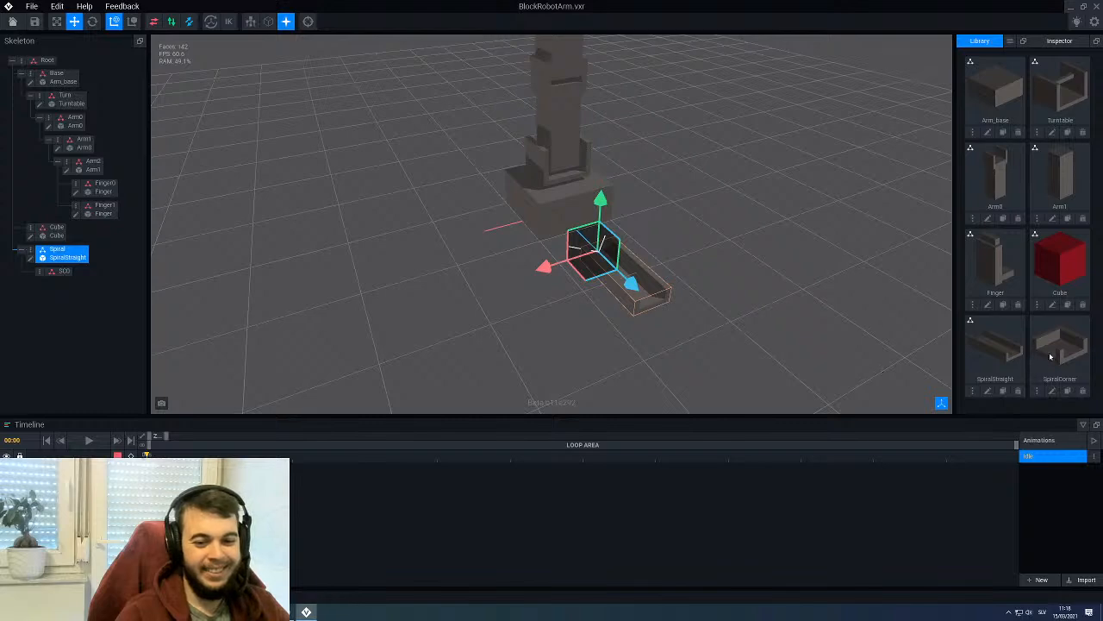
drag(1060, 345, 65, 274)
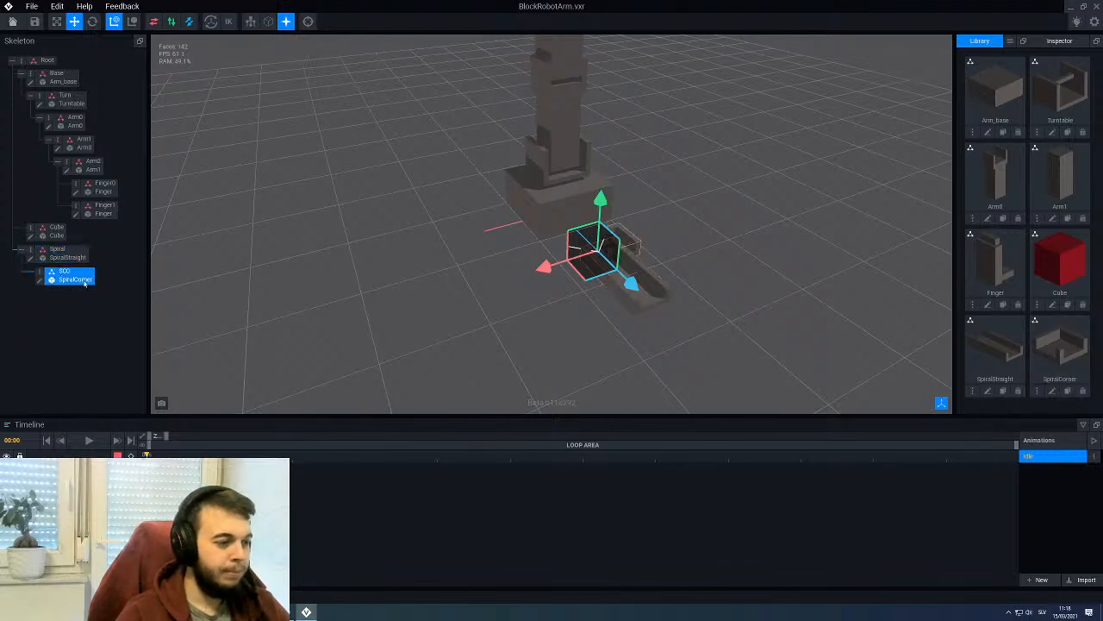
scroll(628, 336, up, 1)
right_drag(655, 288, 626, 312)
drag(636, 323, 637, 323)
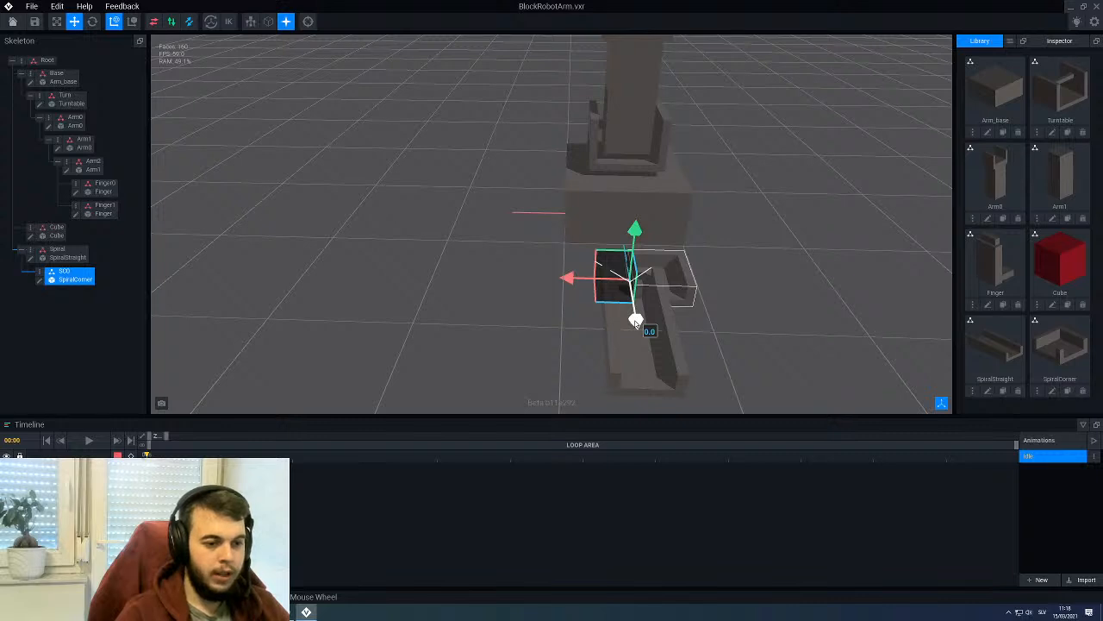
Step: Open SpiralCorner for editing, rotate it a quarter turn about its vertical axis so the pivoted open side faces backward, and save it
click(38, 281)
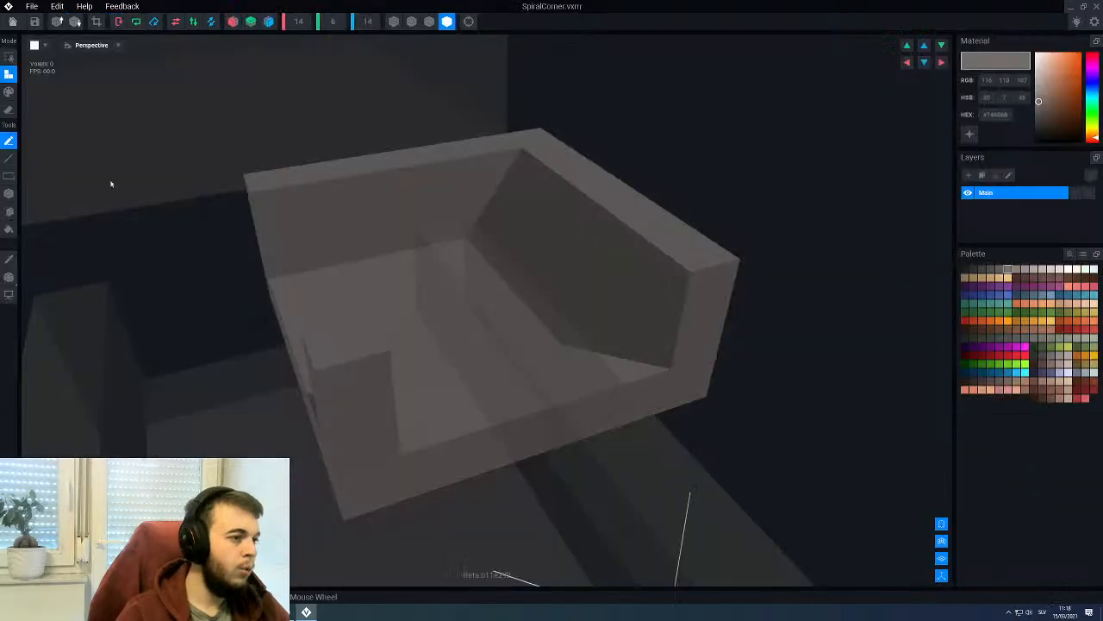
scroll(325, 251, down, 3)
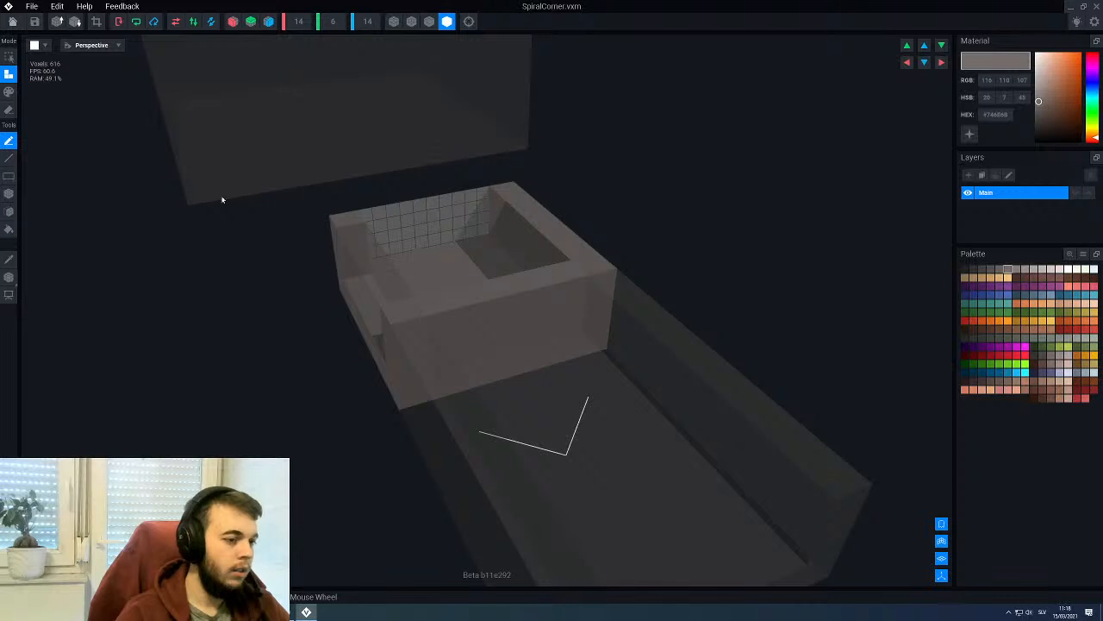
click(12, 21)
click(476, 198)
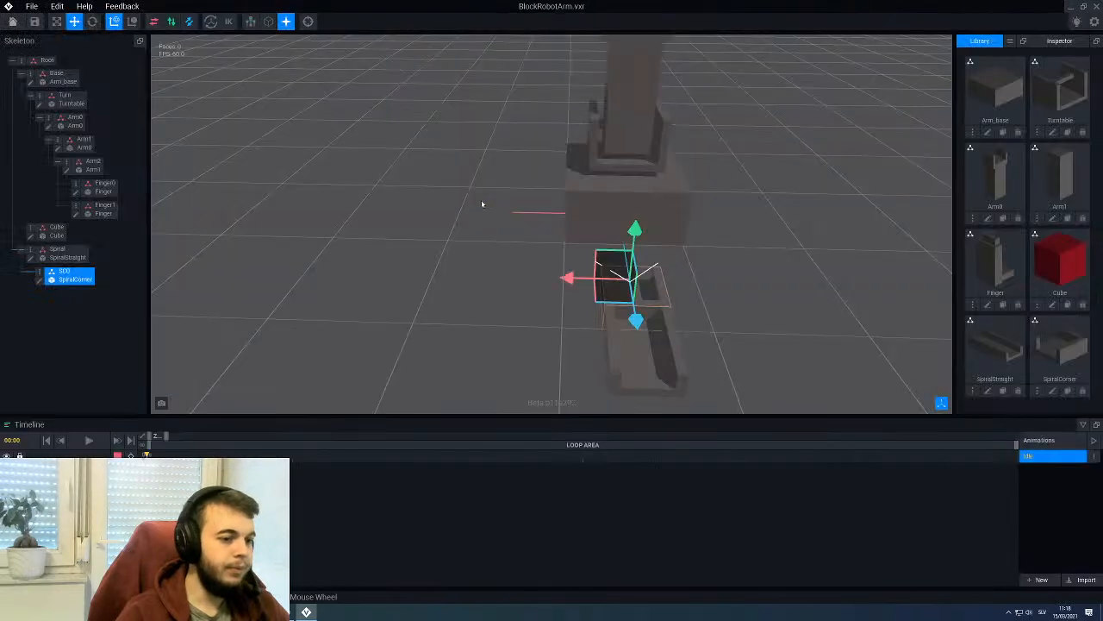
Step: Move the SC0 corner piece along the channel to join the far end of the straight spiral piece
right_drag(613, 319, 593, 301)
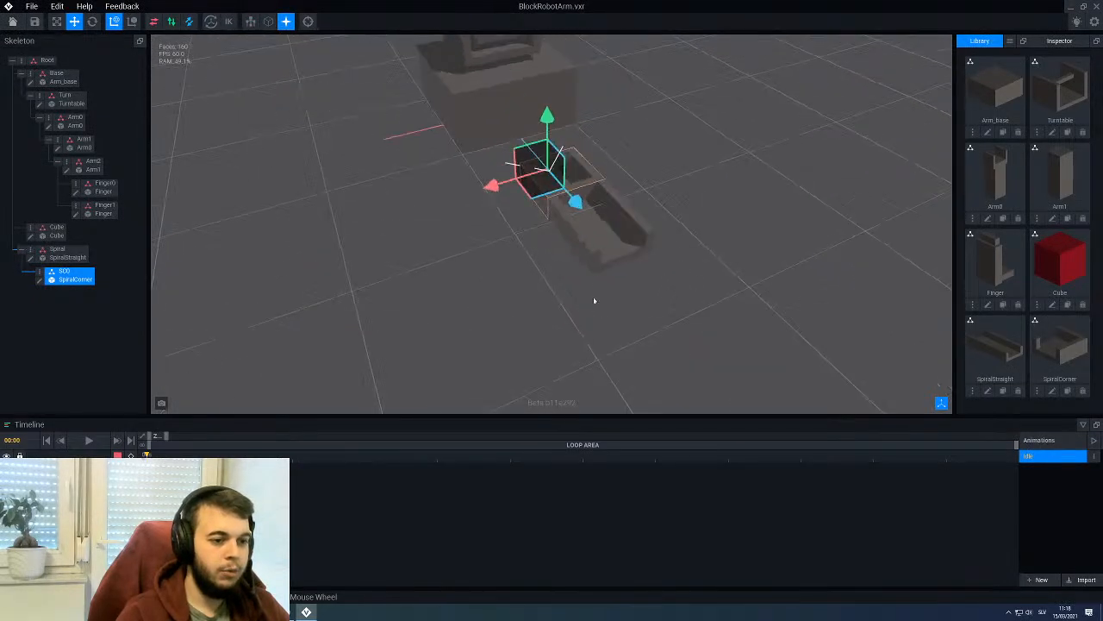
drag(575, 201, 660, 311)
click(566, 315)
right_drag(566, 314, 580, 291)
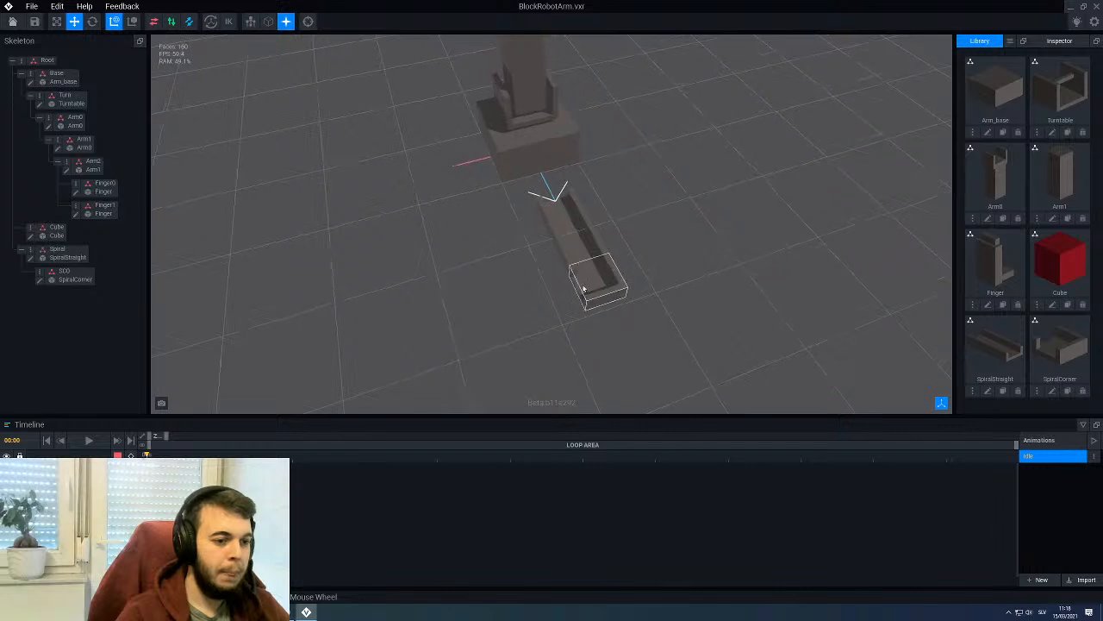
Step: Create a child node named S0 under SC0 and attach the SpiralStraight model to it
click(583, 287)
right_click(39, 273)
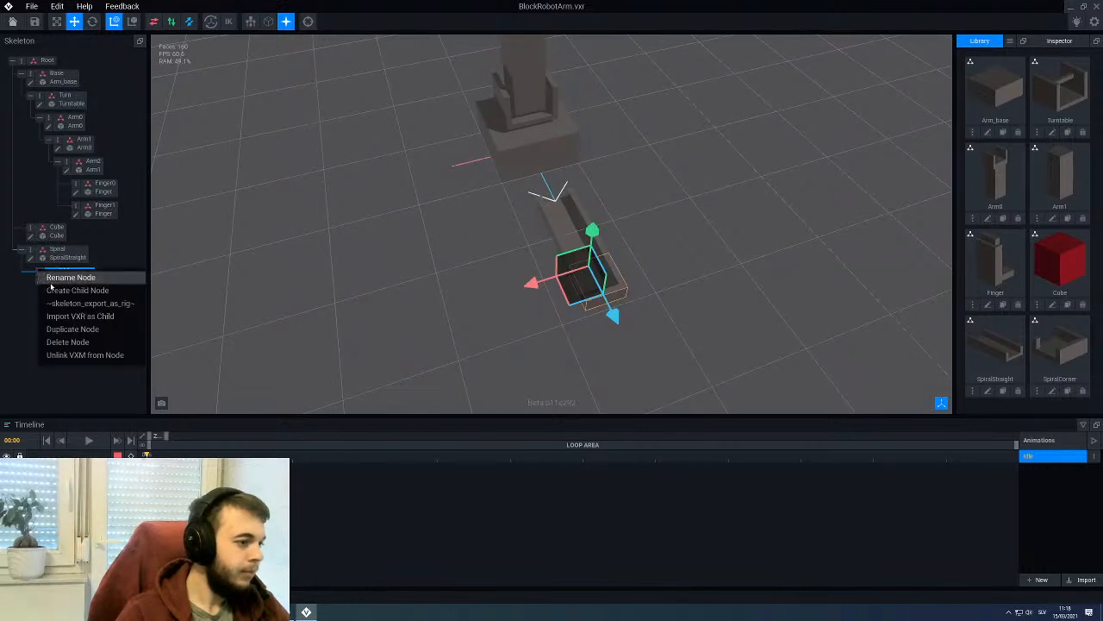
click(56, 293)
text(s)
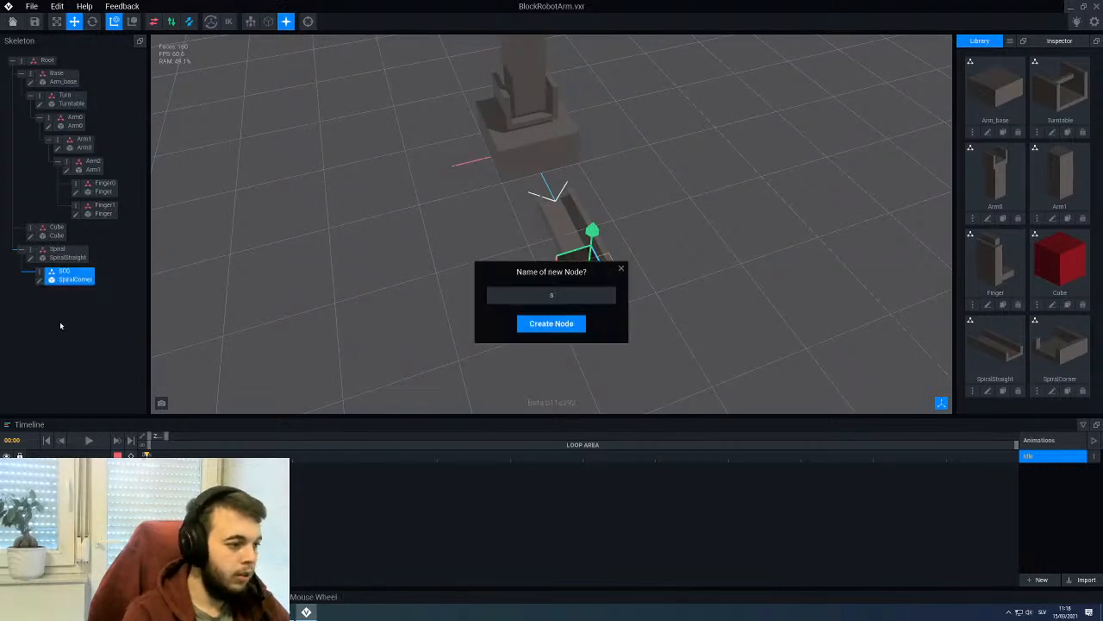
text(0)
key(Return)
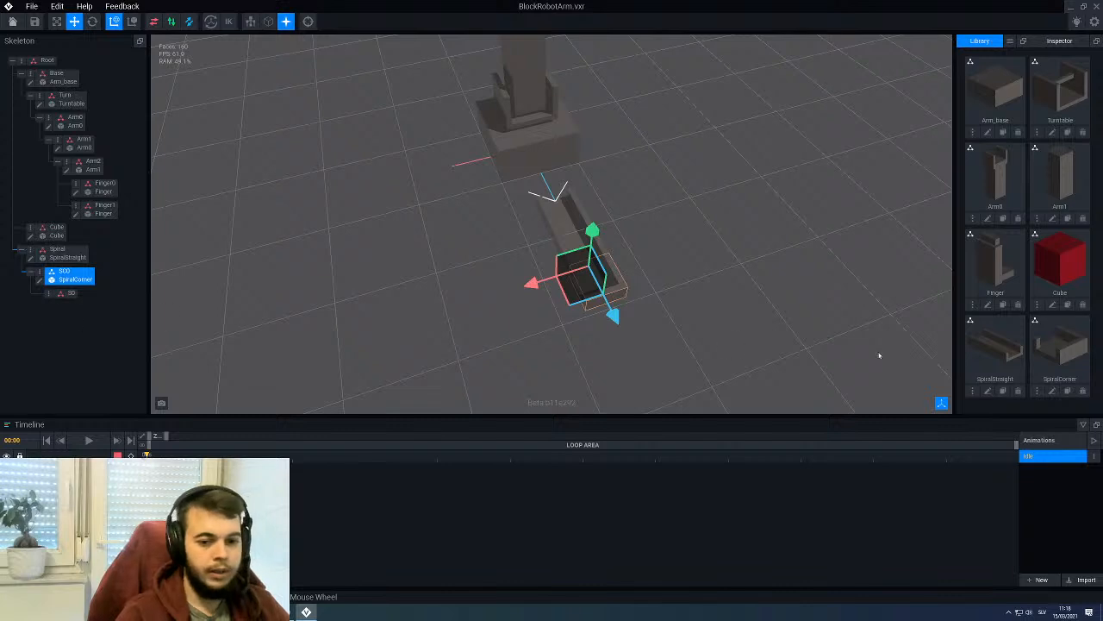
drag(998, 346, 67, 297)
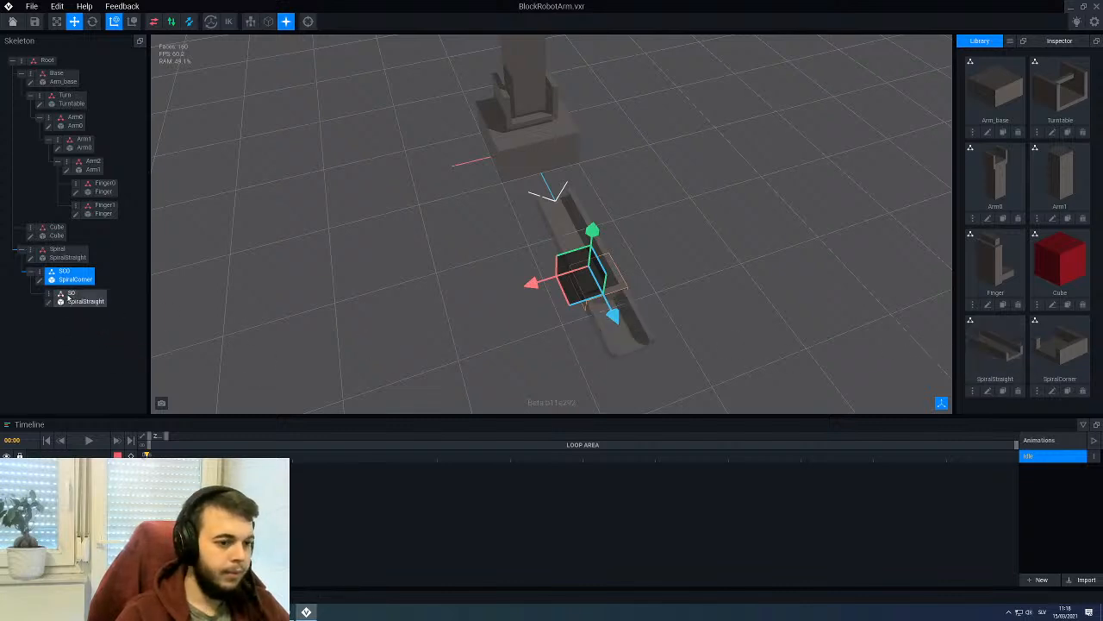
Step: Rotate the S0 straight piece a quarter turn about the vertical axis, perpendicular to the first straight, and switch back to the Move tool
click(69, 299)
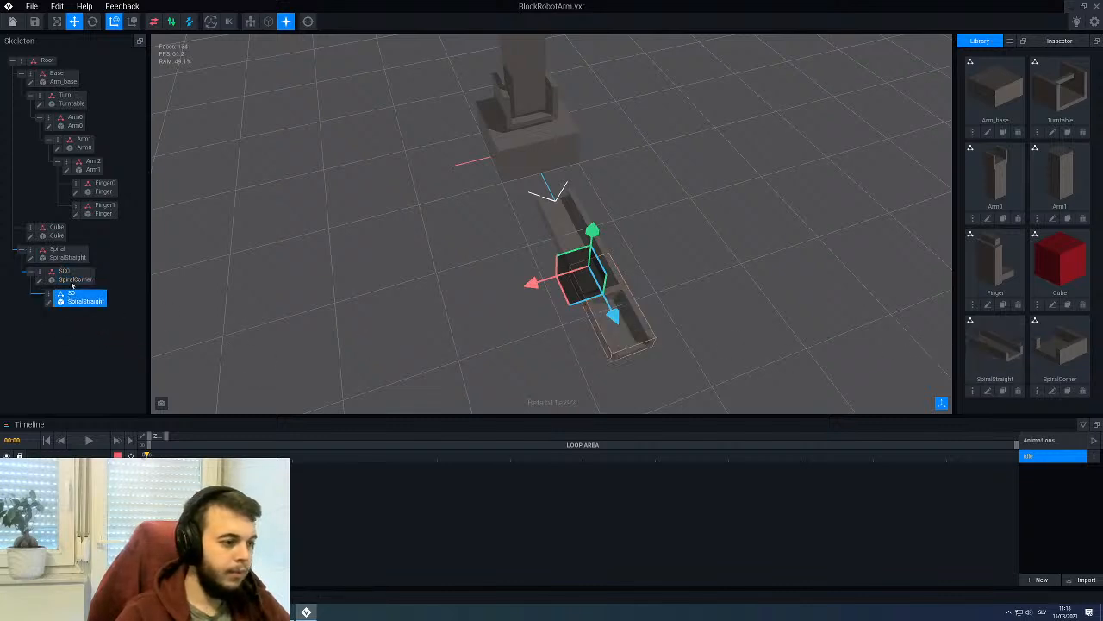
click(92, 21)
drag(565, 309, 518, 241)
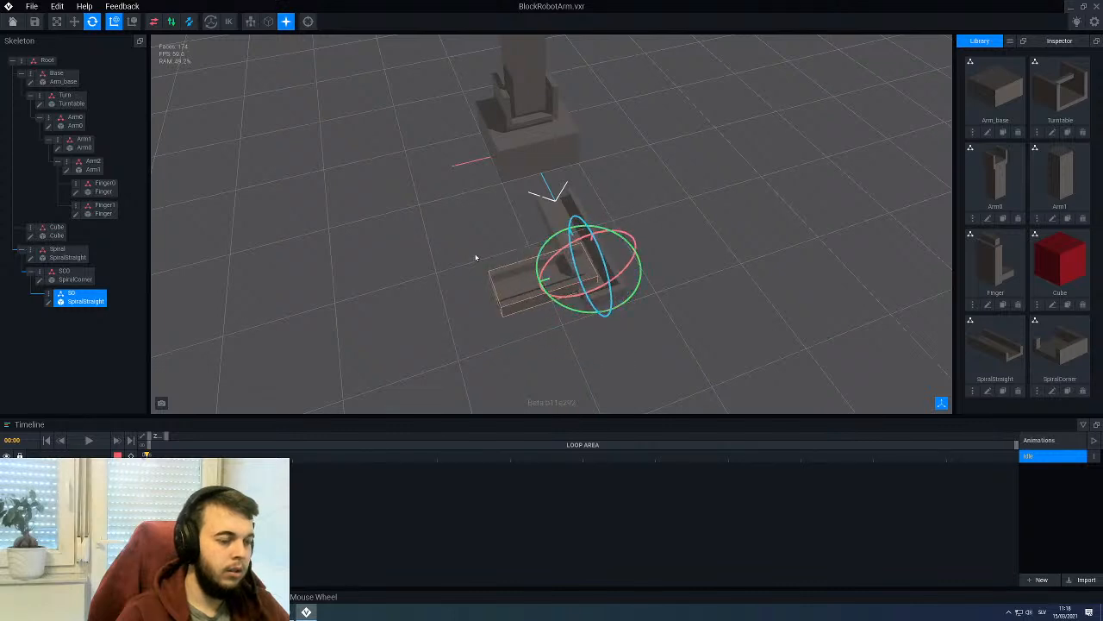
scroll(474, 254, up, 3)
click(75, 22)
middle_drag(517, 241, 521, 193)
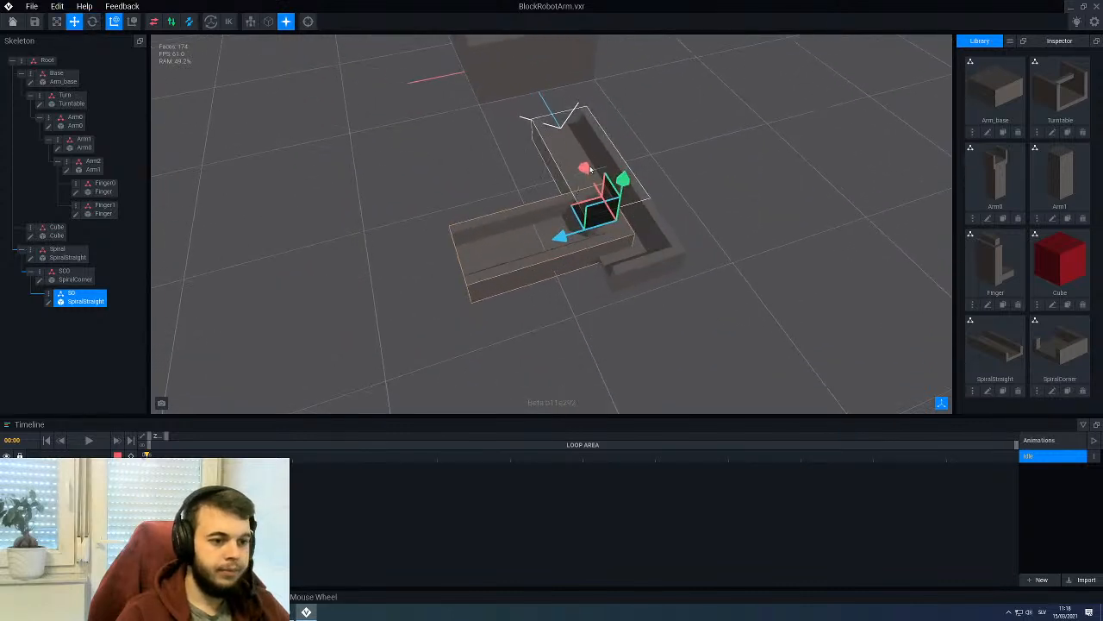
Step: Move the S0 straight piece against the open side of the SC0 corner so the two channels line up, and deselect it
drag(587, 174, 593, 192)
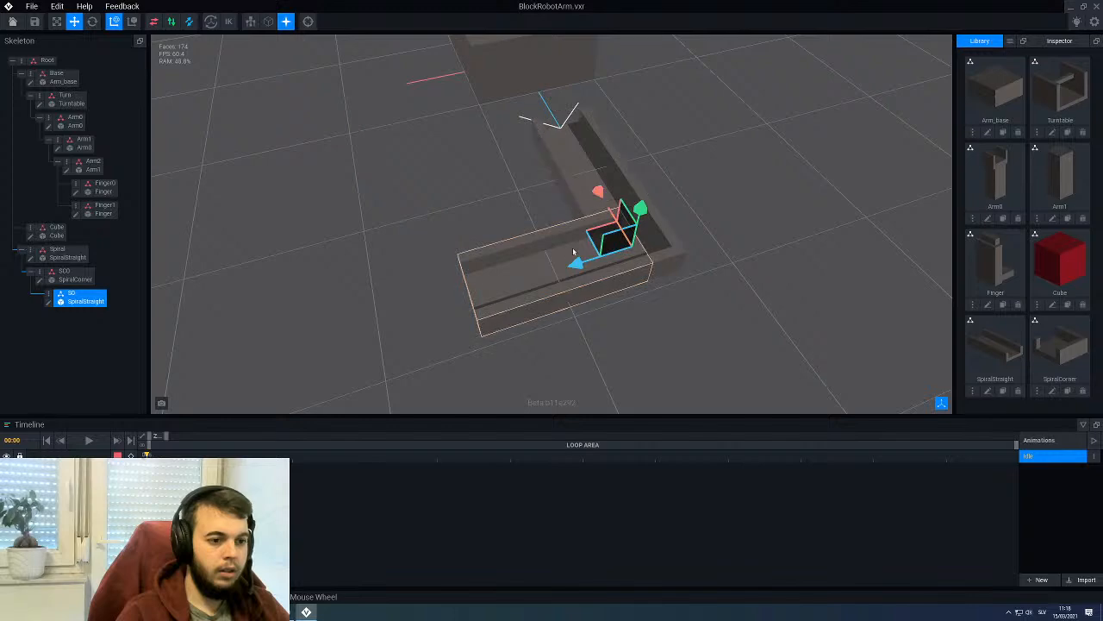
drag(572, 257, 542, 271)
click(471, 207)
scroll(471, 213, down, 3)
mouse_move(472, 213)
right_down()
mouse_move(546, 244)
mouse_move(469, 222)
right_up()
scroll(468, 223, up, 3)
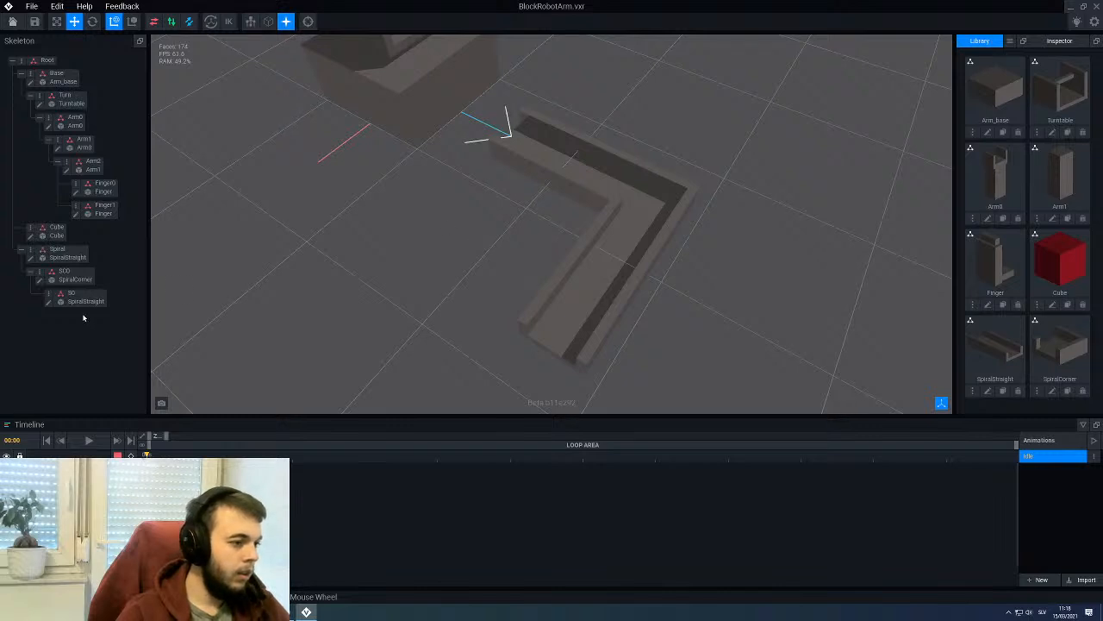
Step: Duplicate the SC0 node with its child as SC1 and nest the copy under S0
right_click(43, 272)
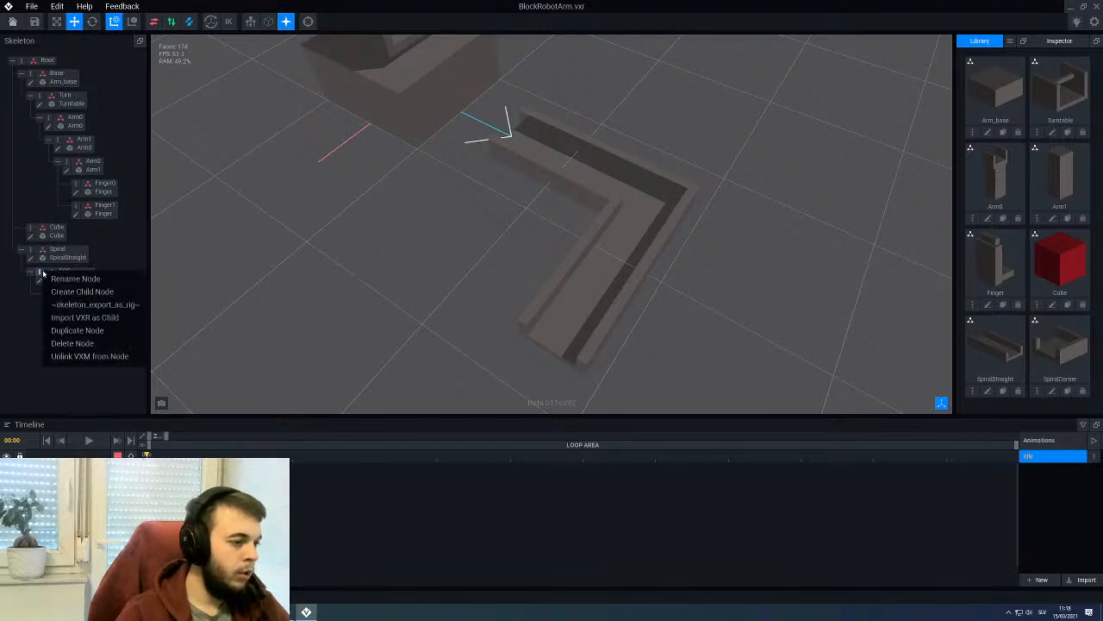
click(77, 331)
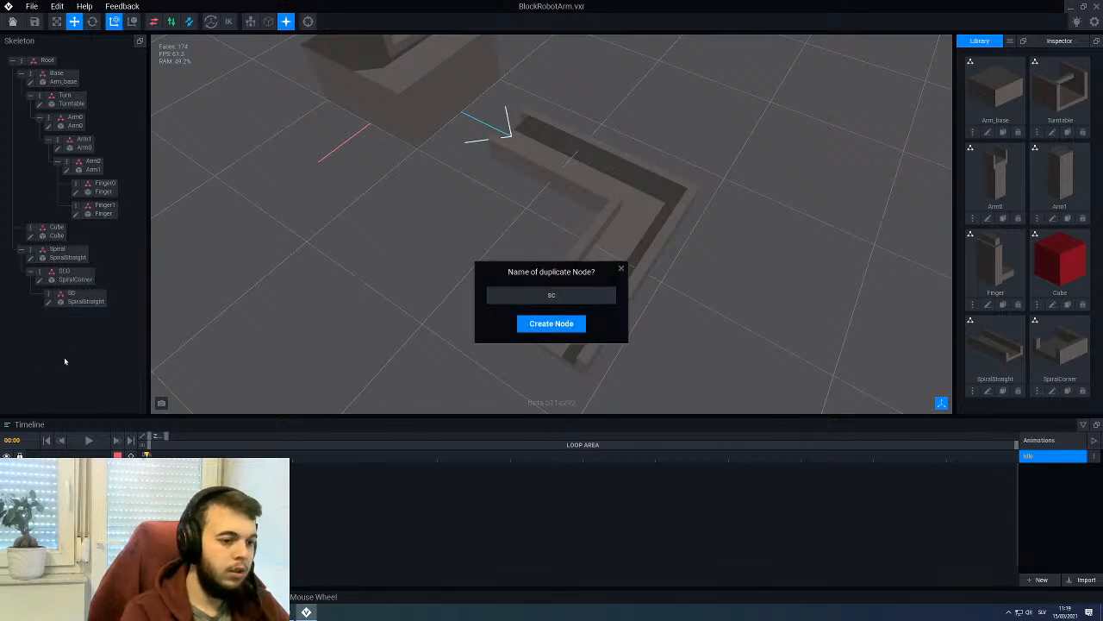
key(Return)
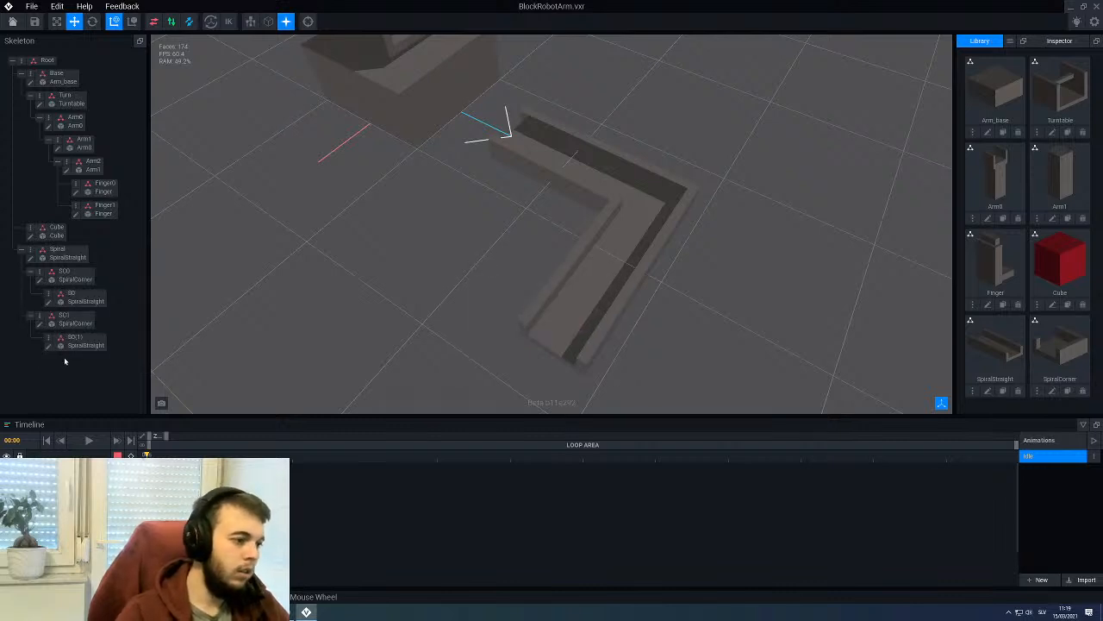
drag(64, 315, 74, 295)
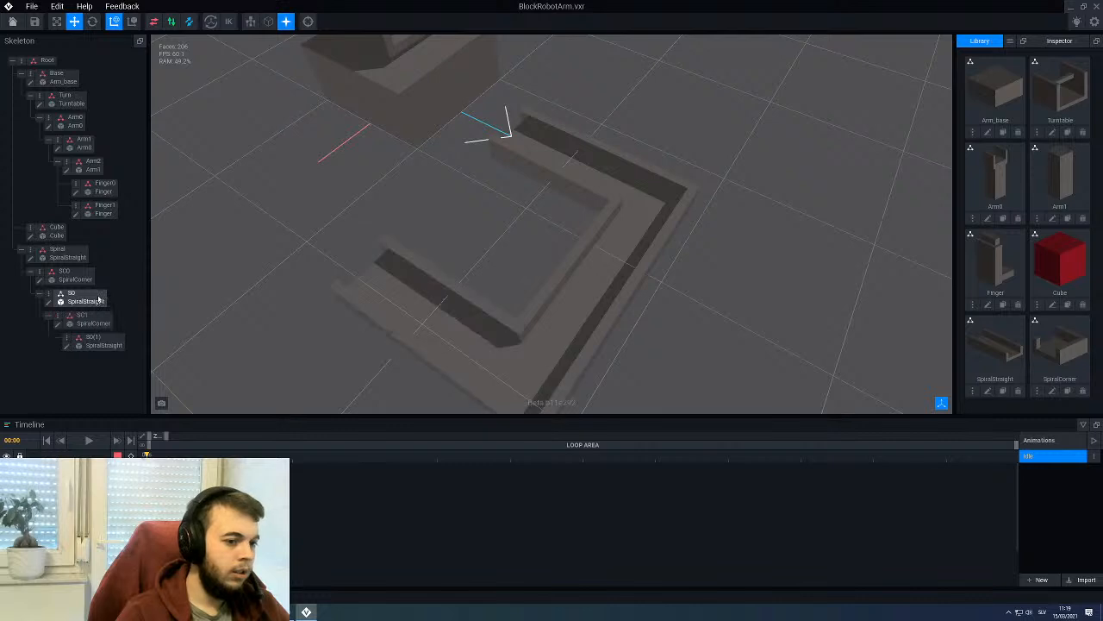
scroll(446, 263, down, 2)
right_drag(446, 263, 545, 246)
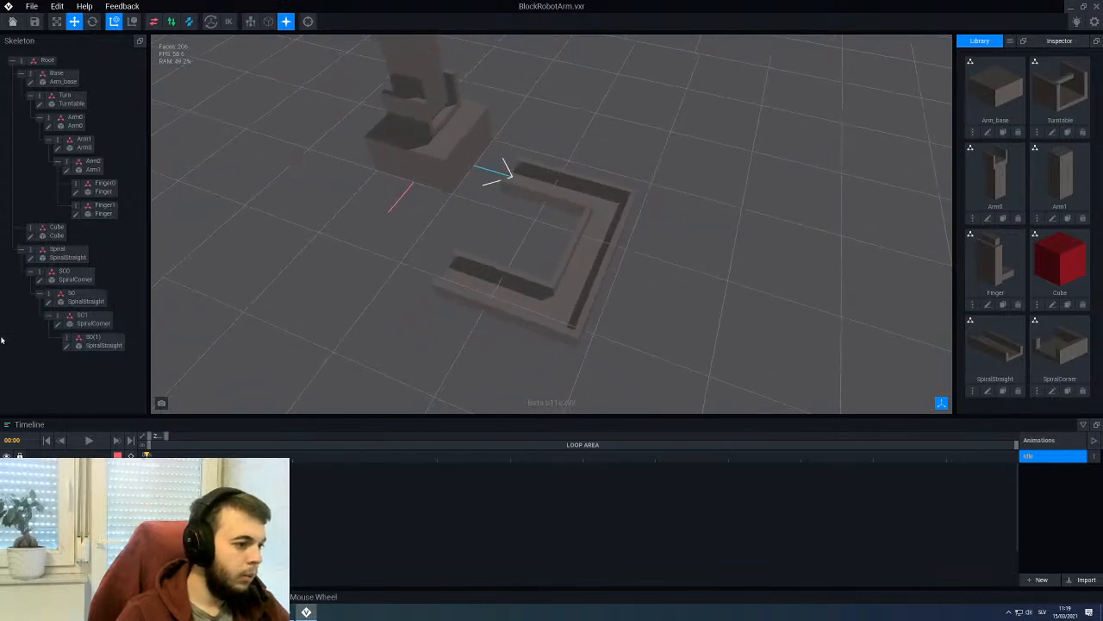
Step: Rename the duplicated straight node under SC1 to S1
right_click(68, 338)
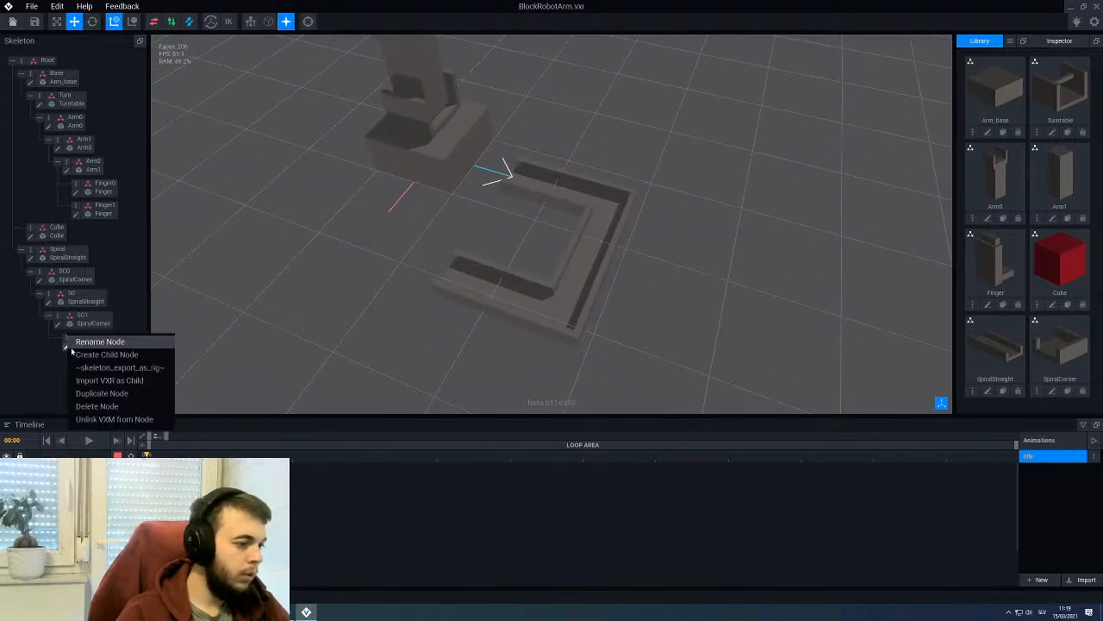
click(99, 342)
text(S)
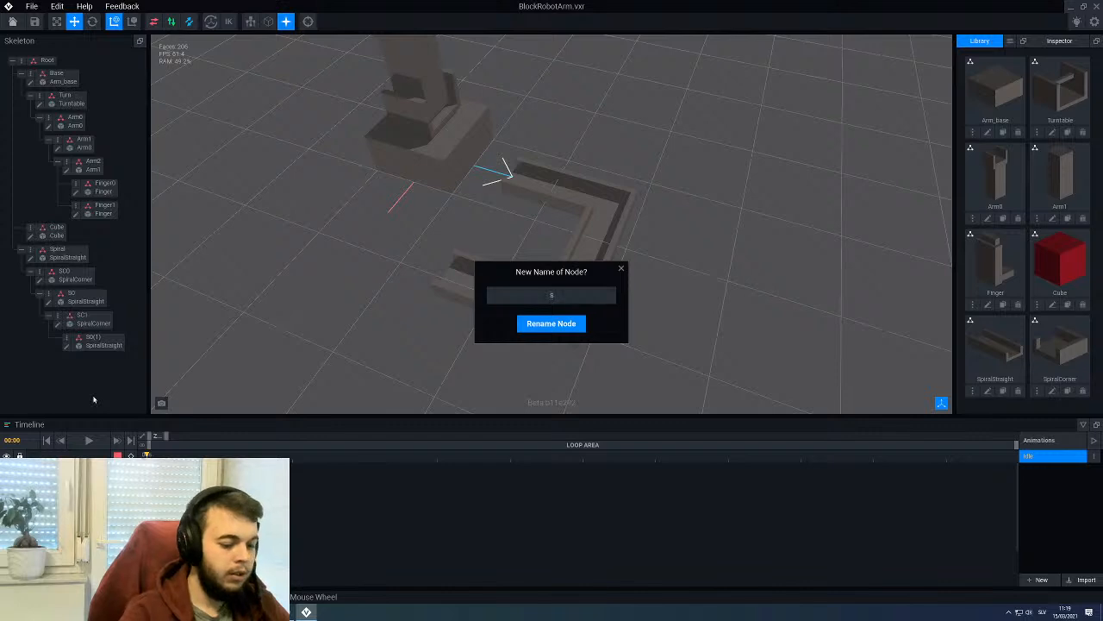
text(1)
key(Return)
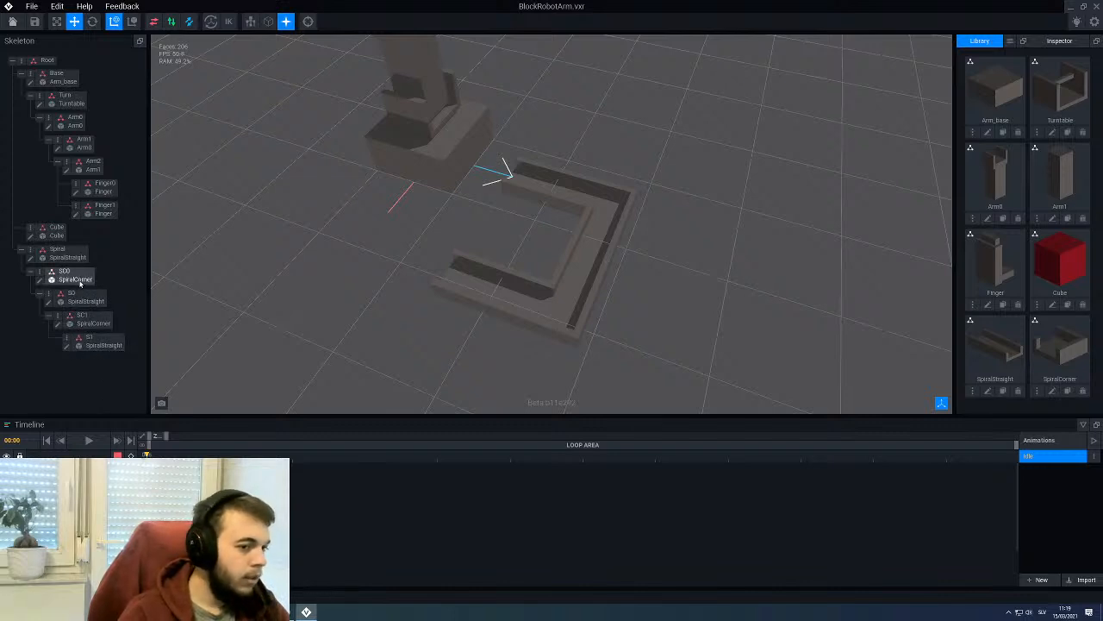
Step: Tilt the S0 straight piece so it slopes downward away from the SC0 corner
right_drag(487, 250, 545, 247)
scroll(546, 248, up, 5)
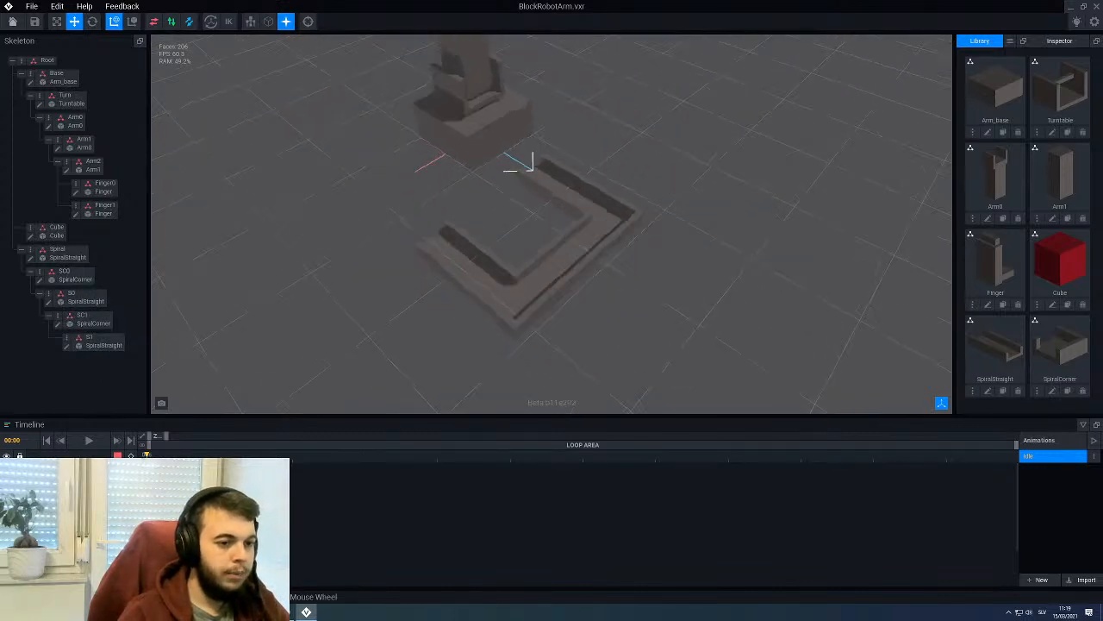
middle_drag(602, 176, 598, 170)
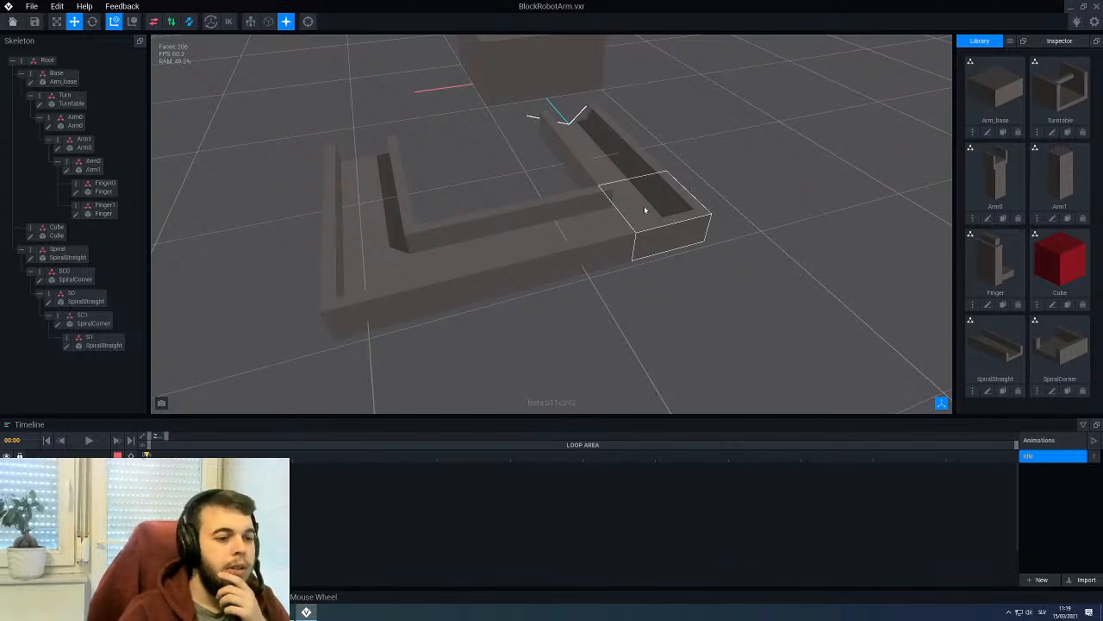
click(645, 209)
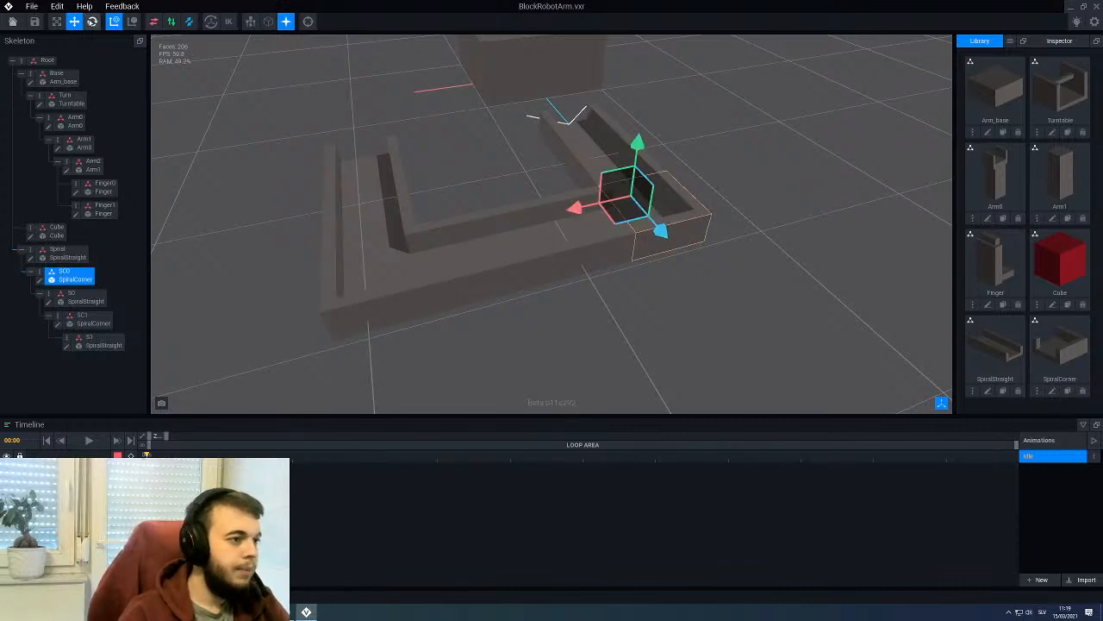
click(93, 22)
middle_drag(552, 155, 604, 153)
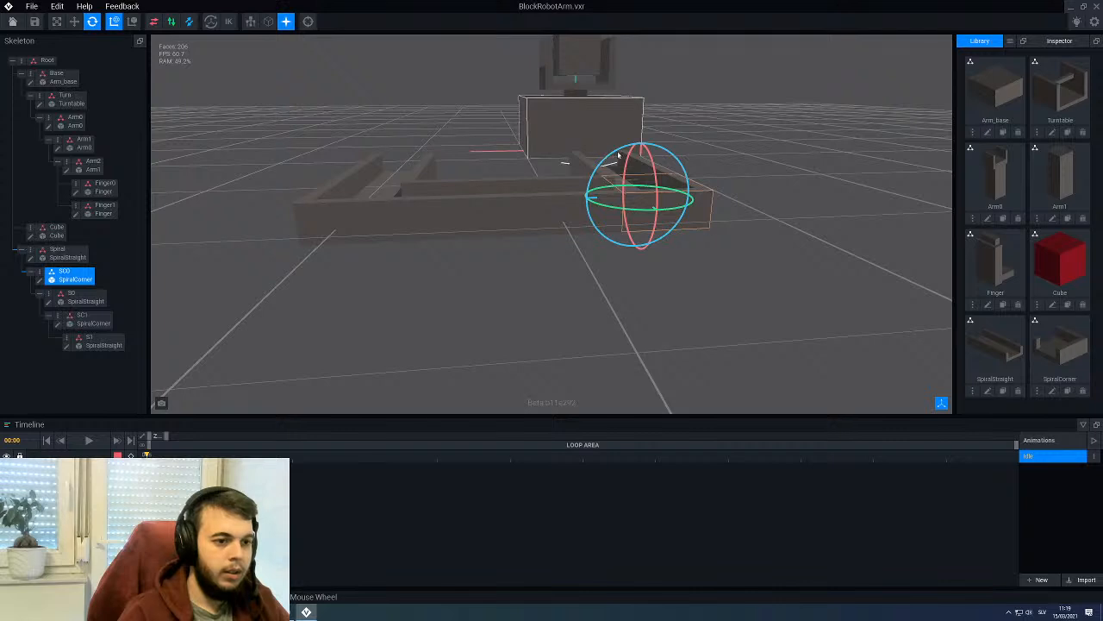
drag(618, 154, 574, 182)
click(507, 247)
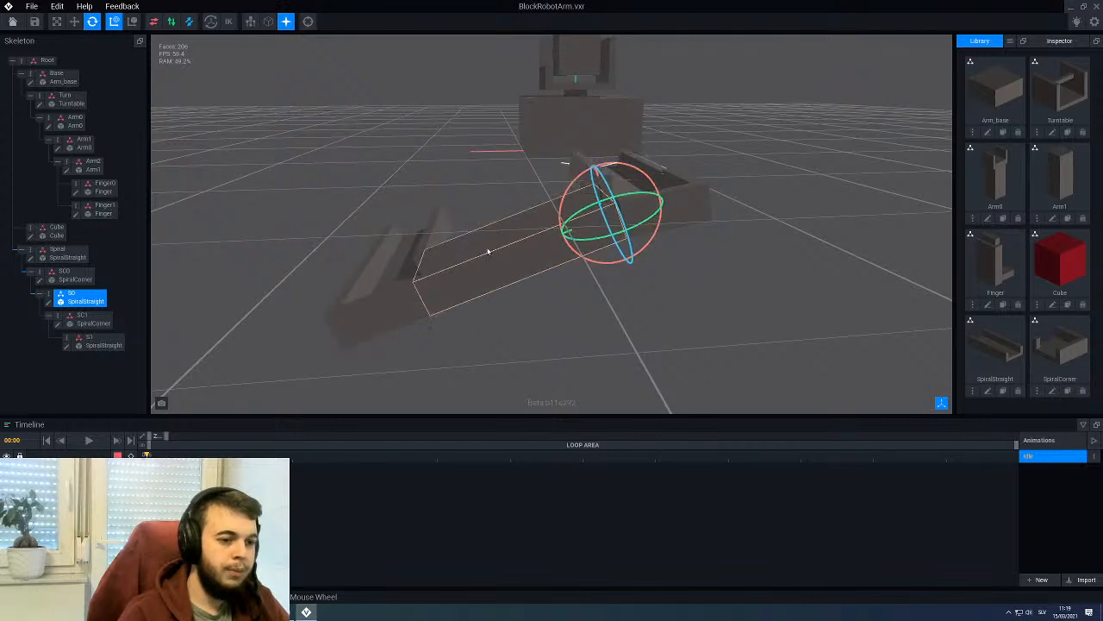
Step: Rotate the SC1 corner piece back to level against the slope of S0, and deselect it
click(390, 292)
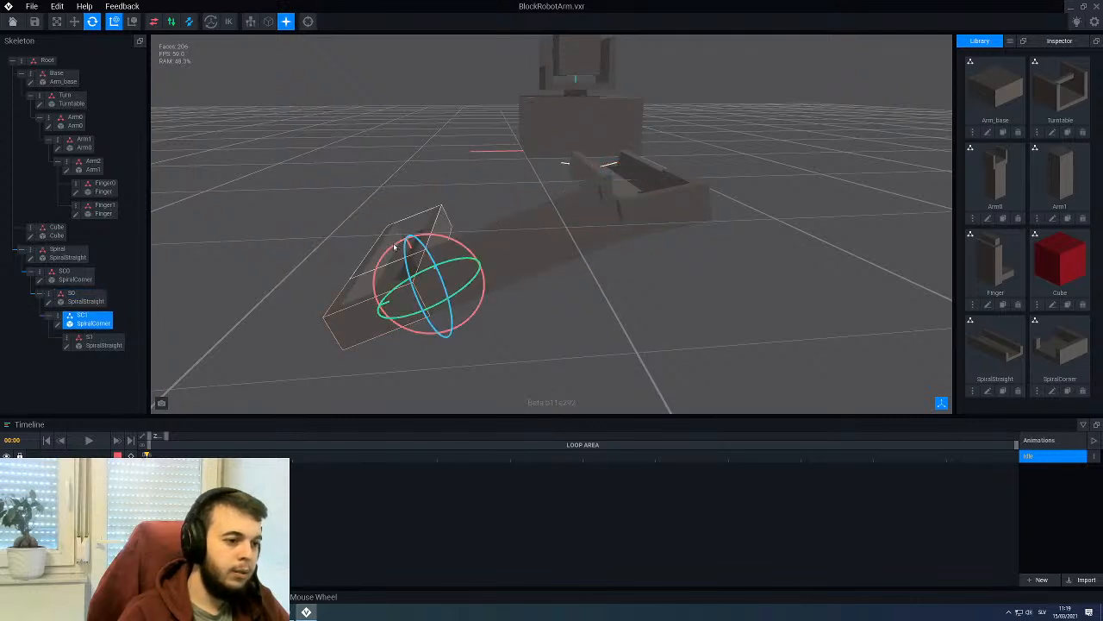
drag(394, 248, 416, 248)
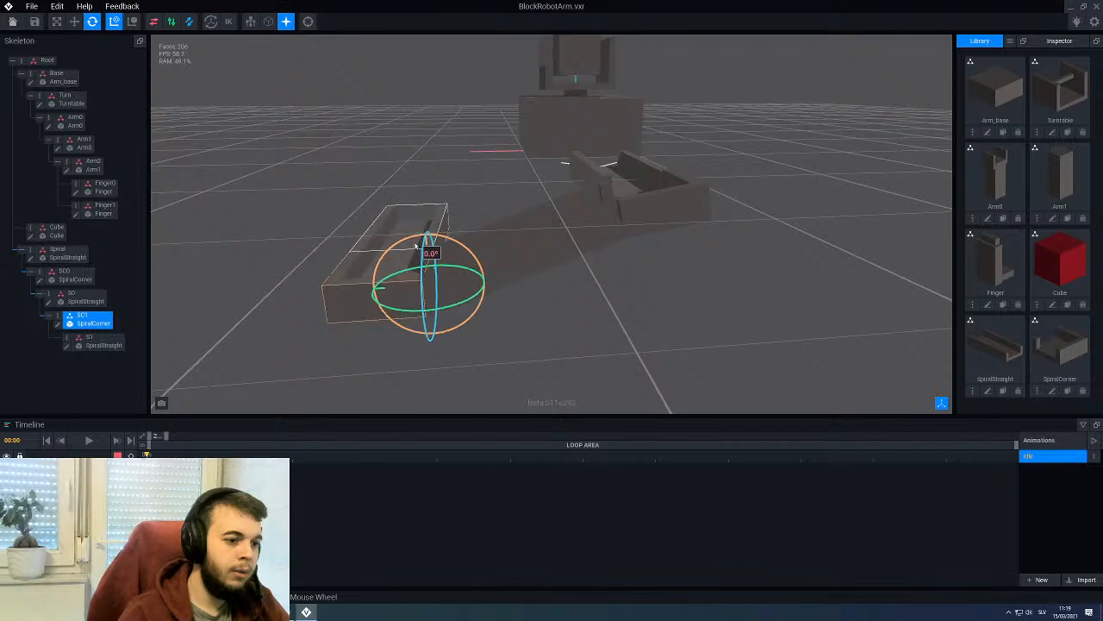
right_drag(416, 248, 509, 235)
scroll(328, 185, up, 5)
click(345, 96)
scroll(365, 93, down, 5)
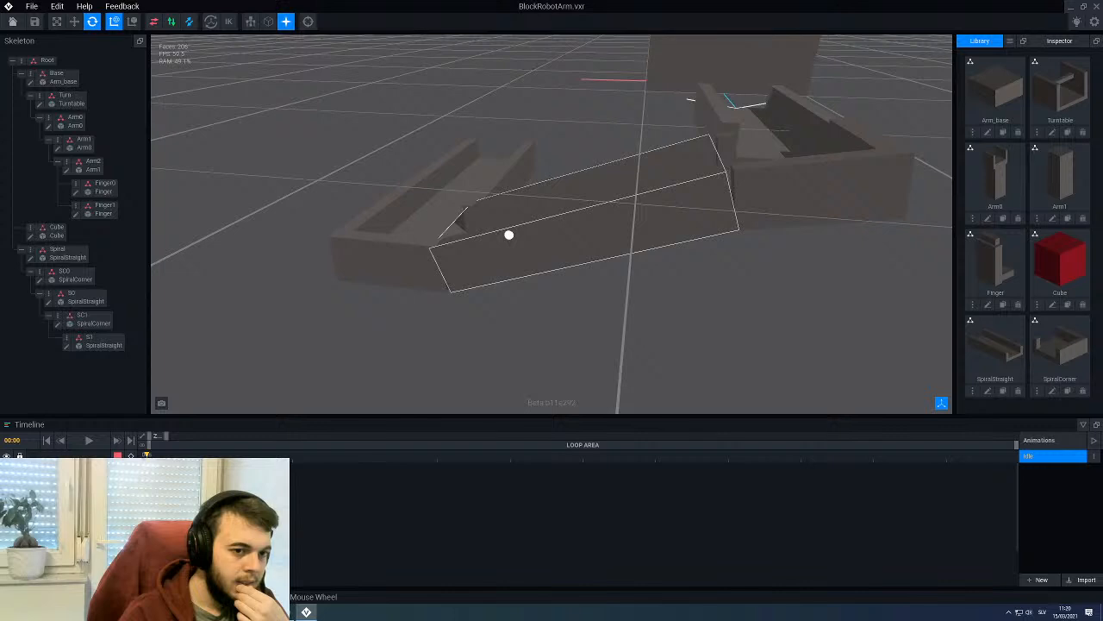
middle_drag(508, 231, 460, 239)
Step: Readjust the downward slope of the S0 straight piece at its joint with the level SC0 corner
click(676, 221)
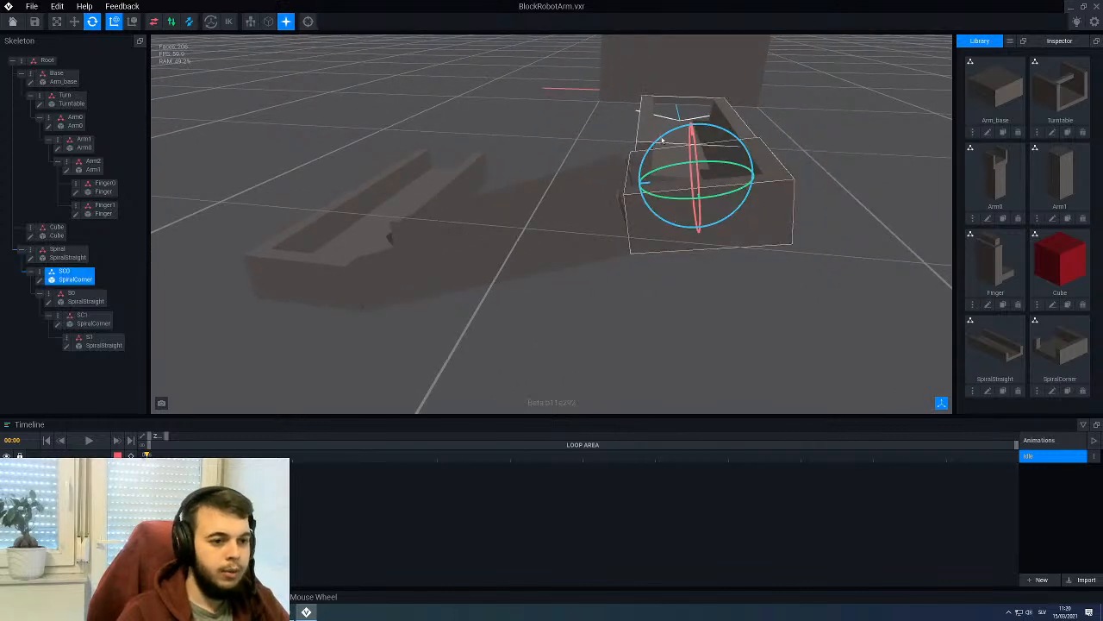
drag(667, 138, 673, 134)
click(551, 211)
right_drag(551, 211, 549, 210)
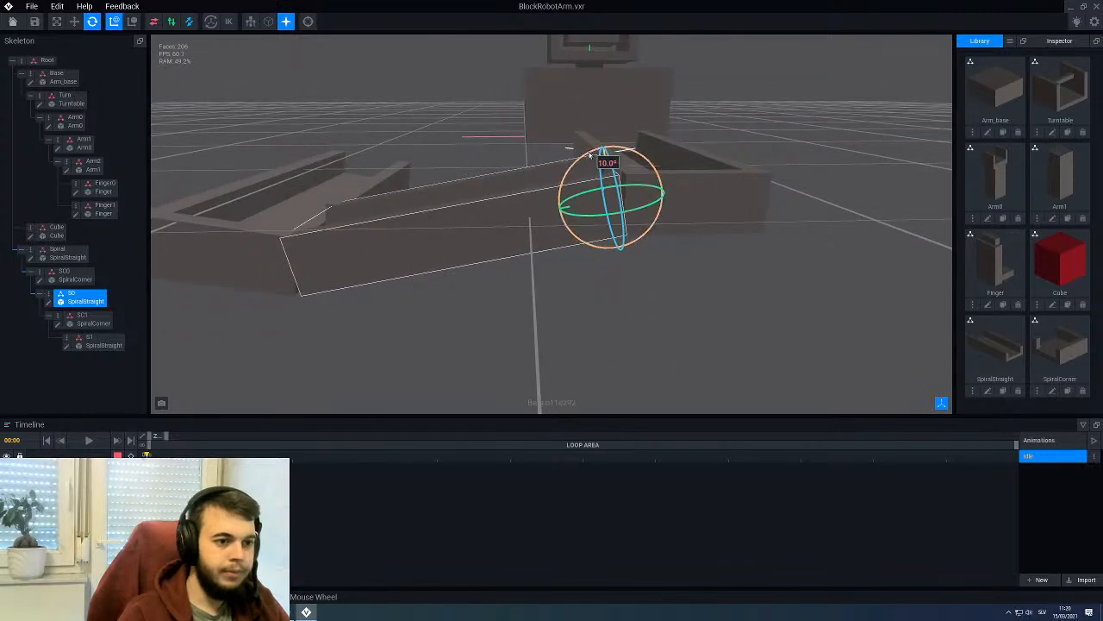
drag(589, 154, 583, 157)
right_drag(300, 274, 362, 233)
mouse_move(468, 307)
right_down()
mouse_move(441, 283)
mouse_move(468, 301)
right_up()
click(439, 282)
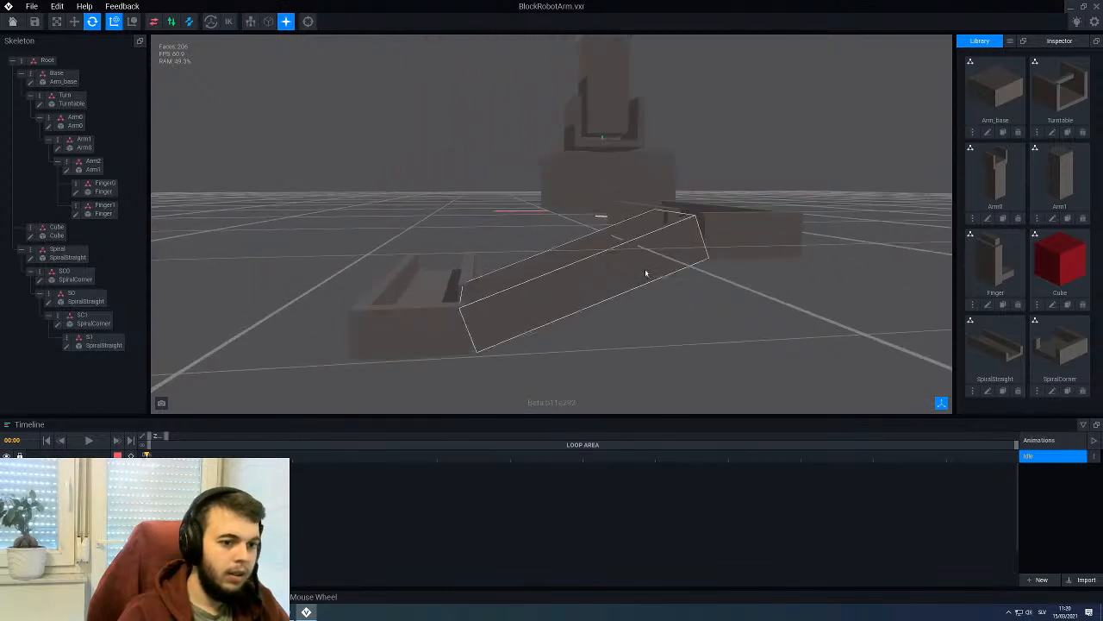
Step: Open S0's SpiralStraight model for editing, raise its pivot vertically to 6, and save the model on returning to the rig
right_drag(645, 273, 626, 264)
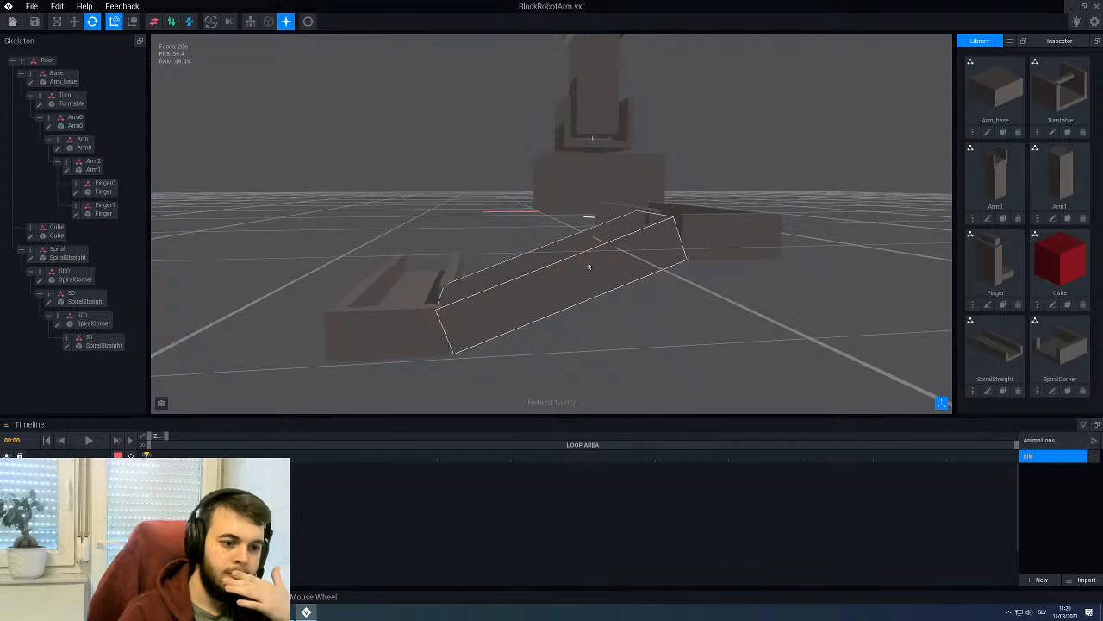
right_drag(589, 258, 589, 263)
middle_drag(589, 263, 586, 263)
click(589, 266)
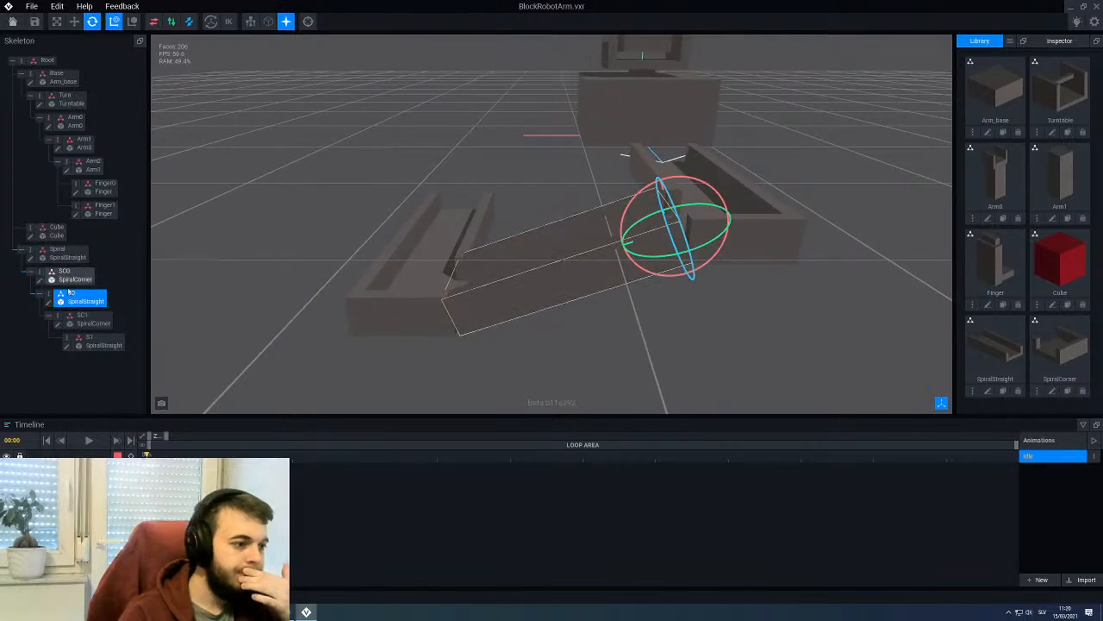
click(49, 301)
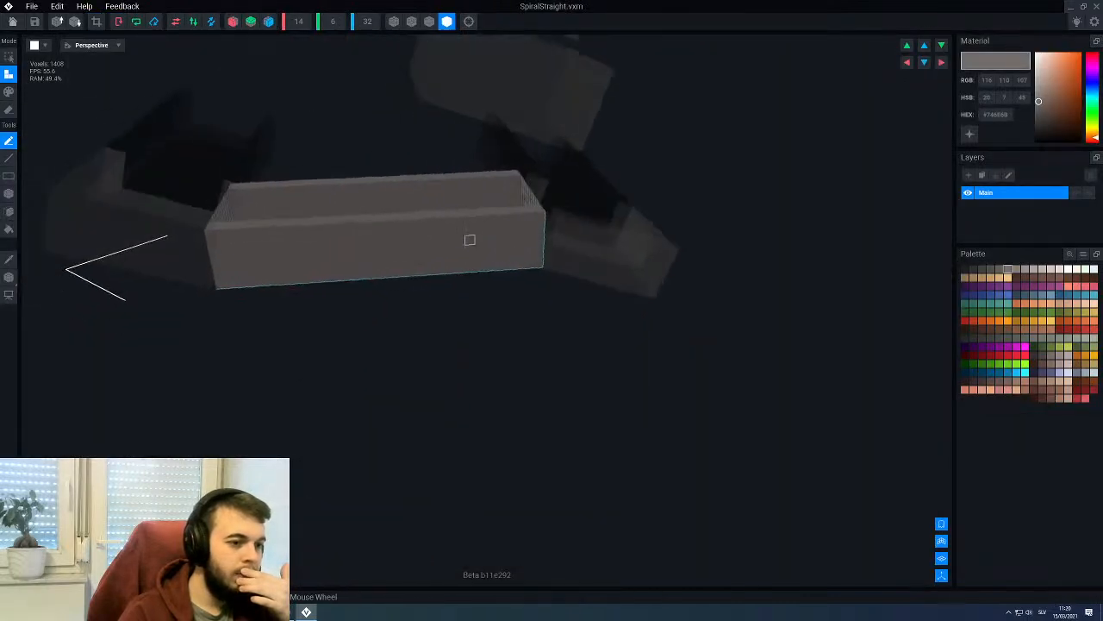
click(9, 277)
scroll(480, 259, up, 4)
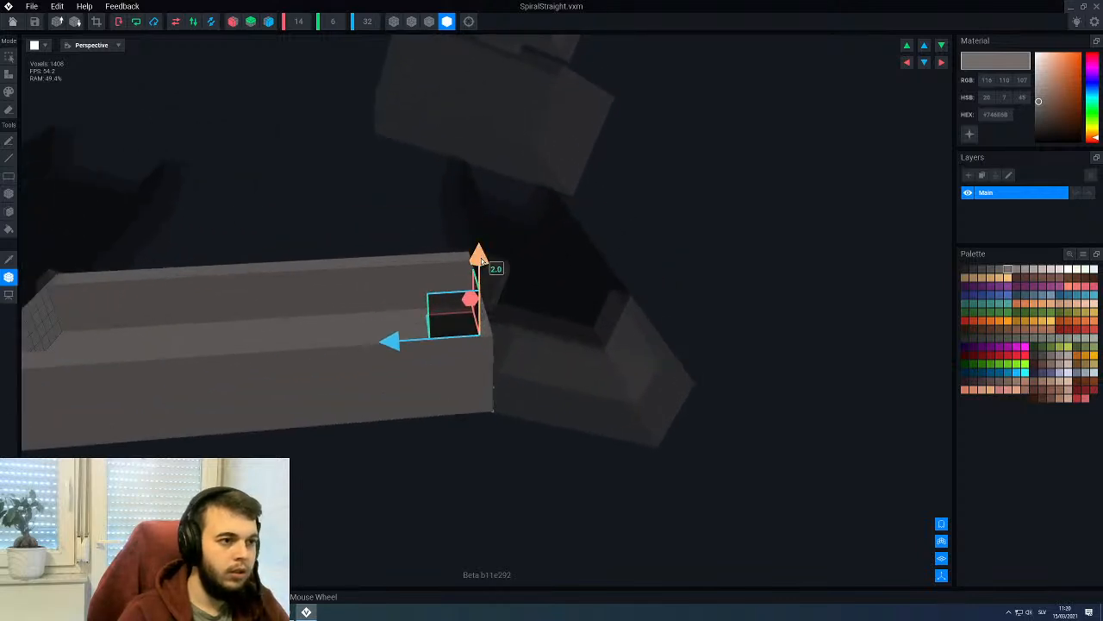
drag(480, 259, 480, 207)
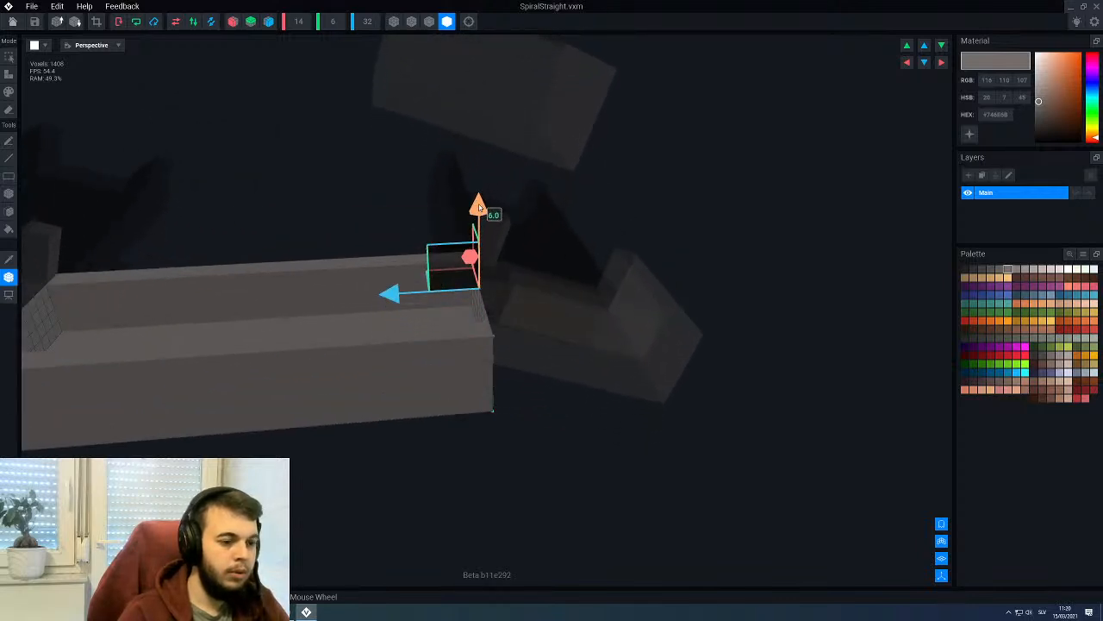
click(10, 24)
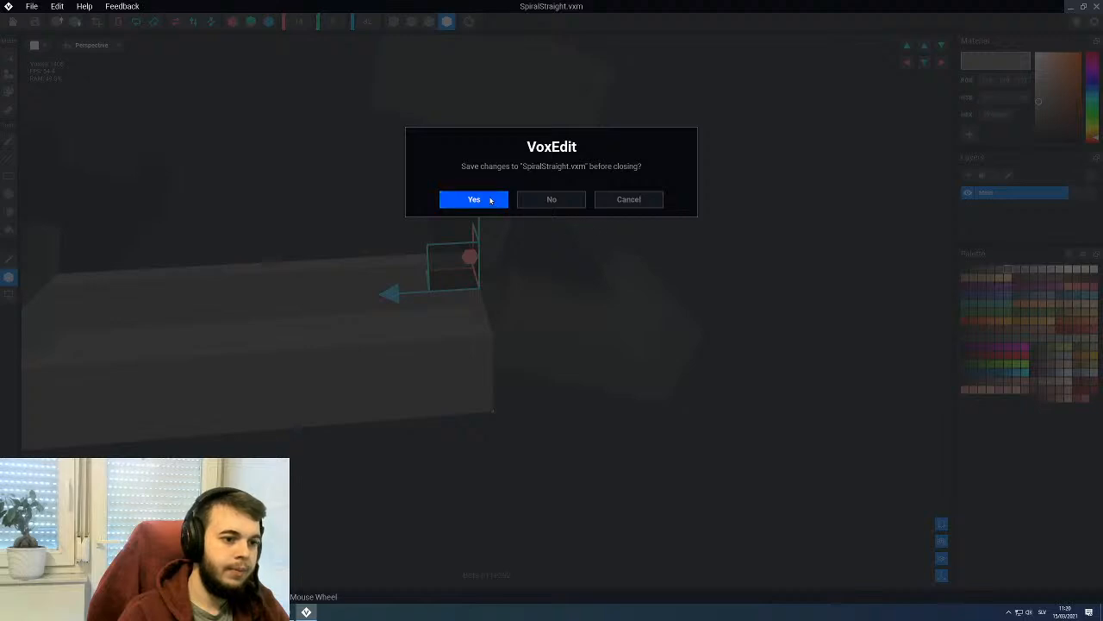
click(491, 199)
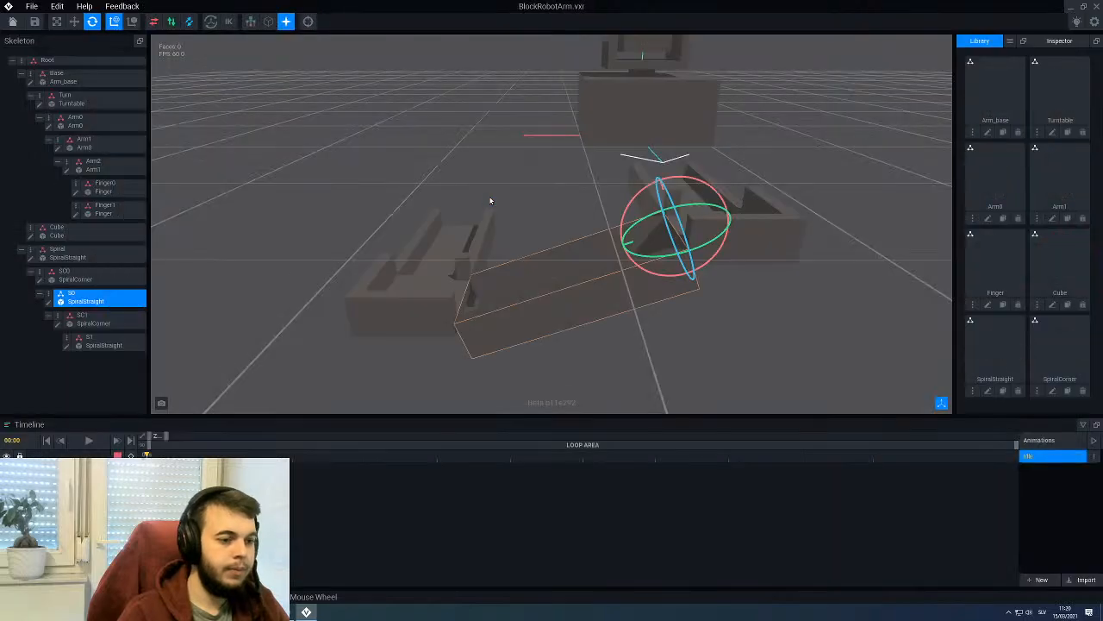
Step: Reset the rotation and position of the S0 straight piece
click(1060, 40)
click(1027, 134)
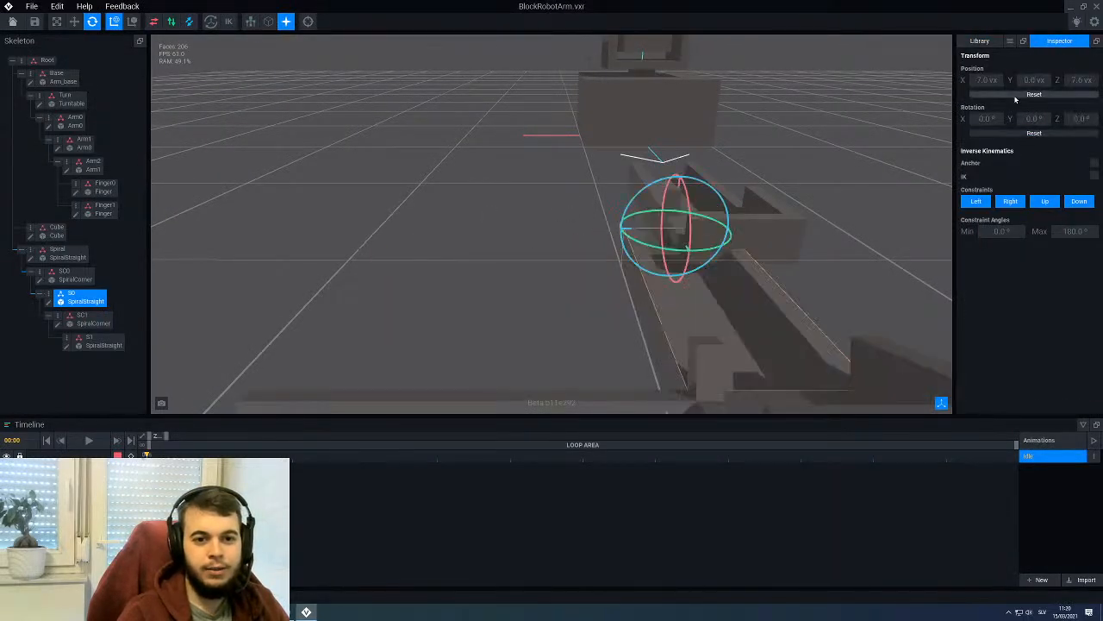
click(1016, 95)
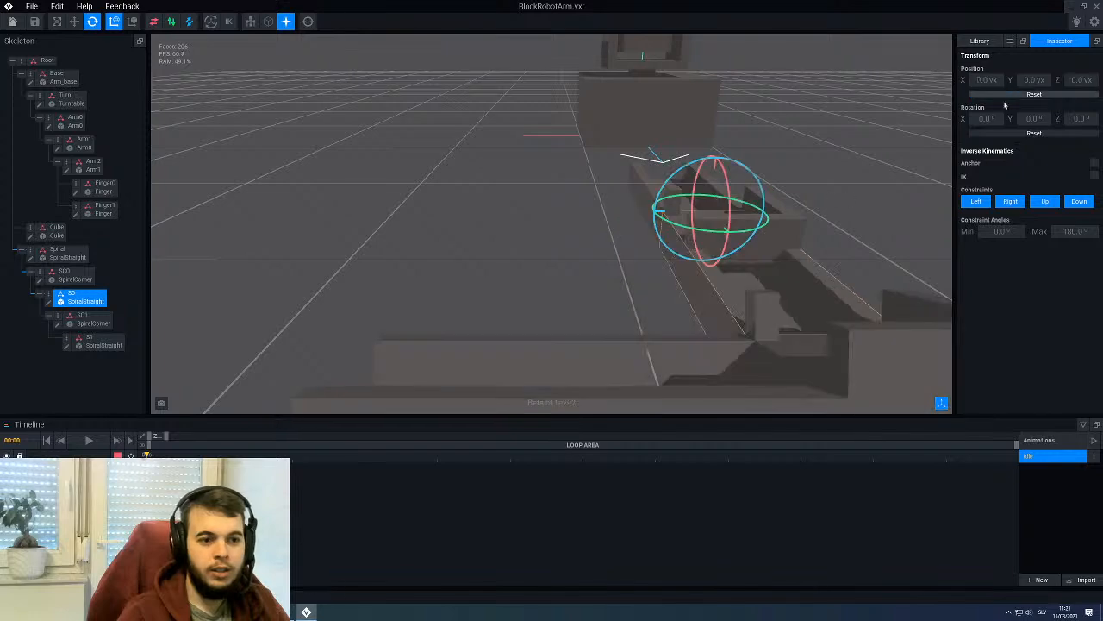
Step: Lower the SC0 corner piece with the Move tool to a vertical position of -4 vx
right_drag(695, 160, 674, 185)
scroll(678, 184, up, 3)
scroll(677, 184, down, 4)
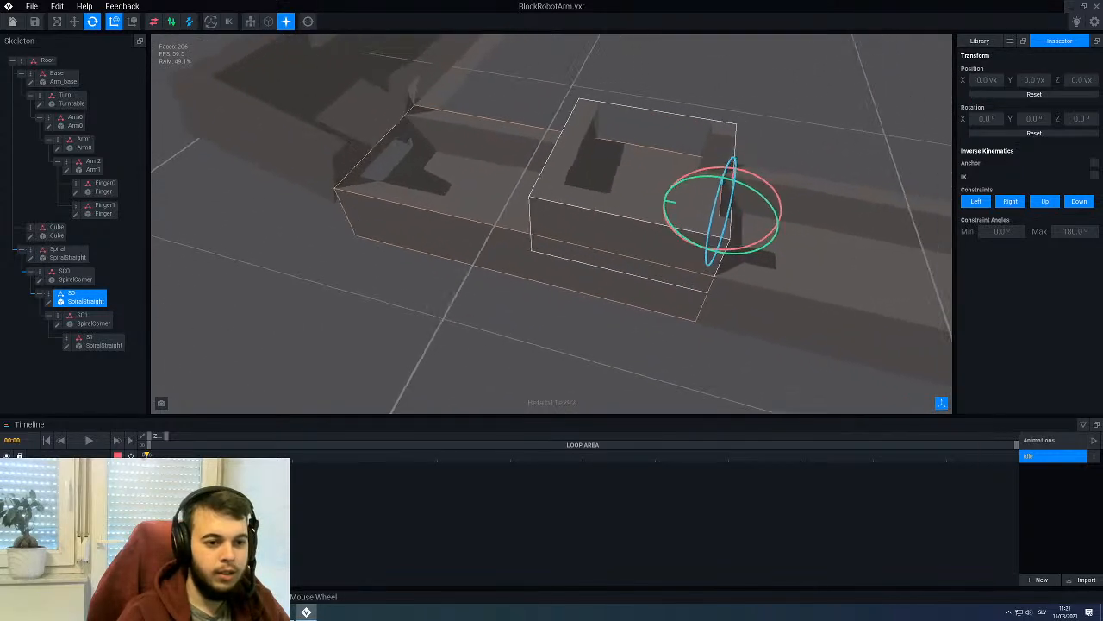
click(570, 199)
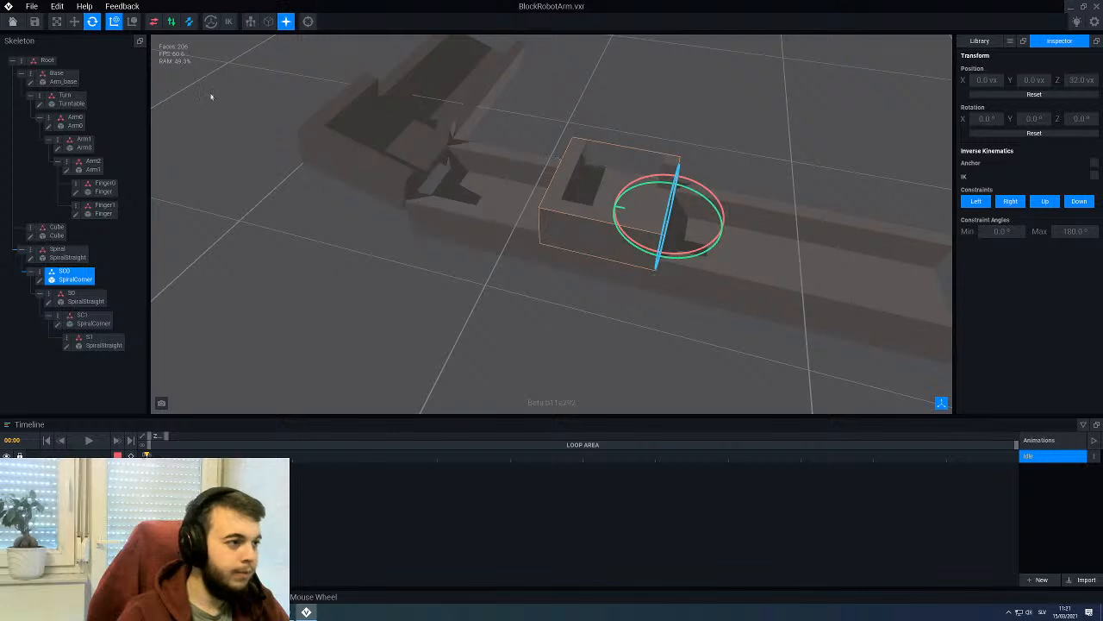
click(74, 21)
drag(678, 169, 673, 200)
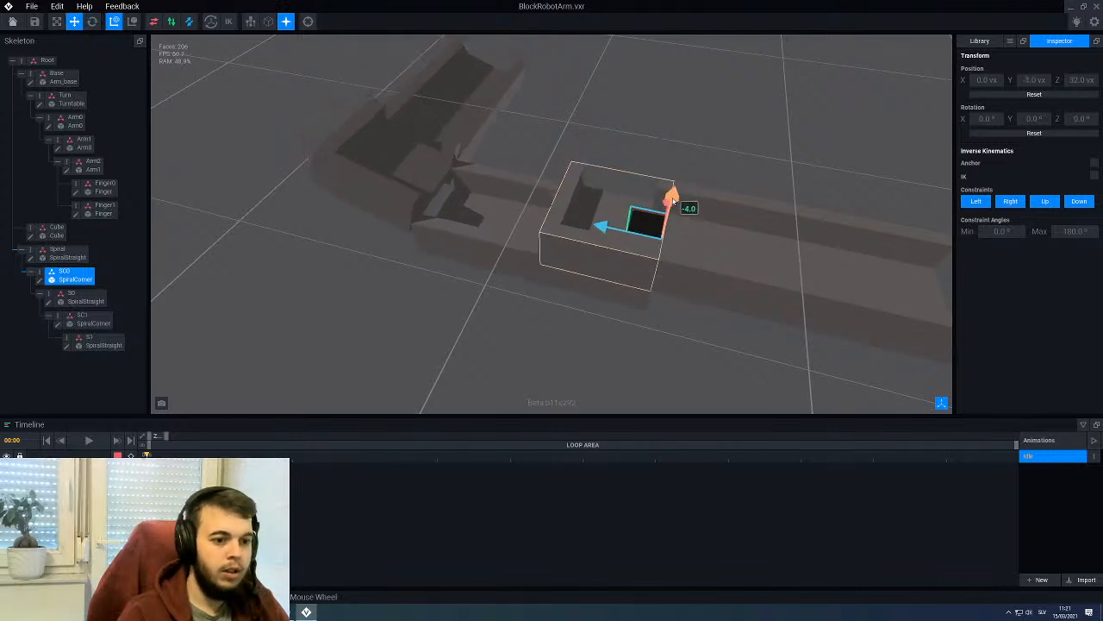
Step: Rotate the S0 straight piece 90° about its vertical axis so it runs perpendicular to the first straight channel
right_drag(778, 205, 609, 286)
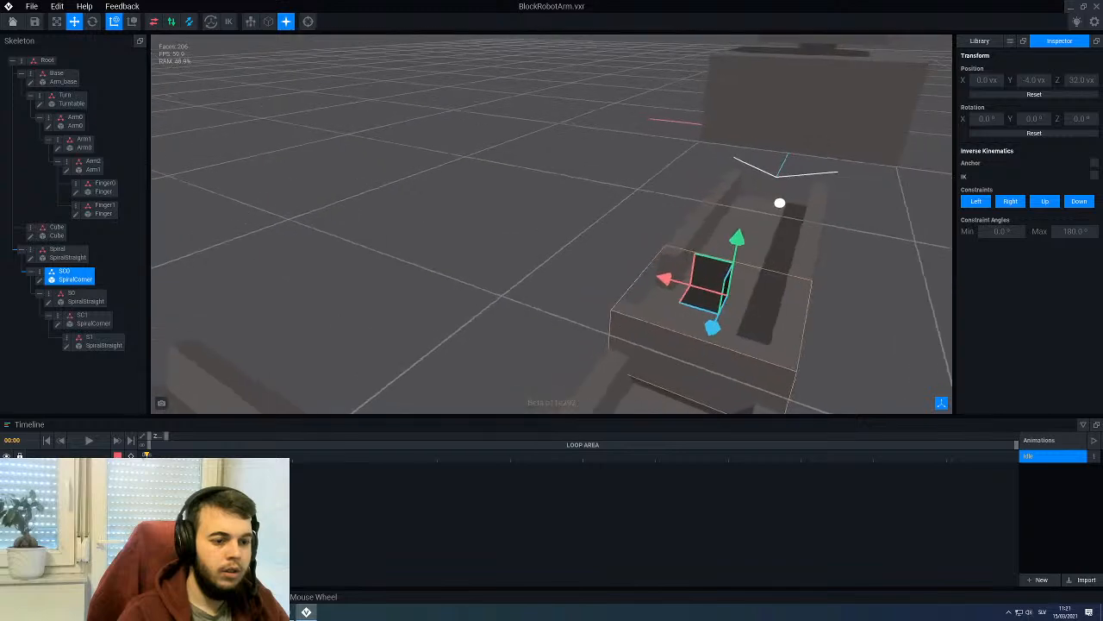
middle_drag(609, 286, 602, 183)
right_drag(602, 183, 646, 247)
click(646, 247)
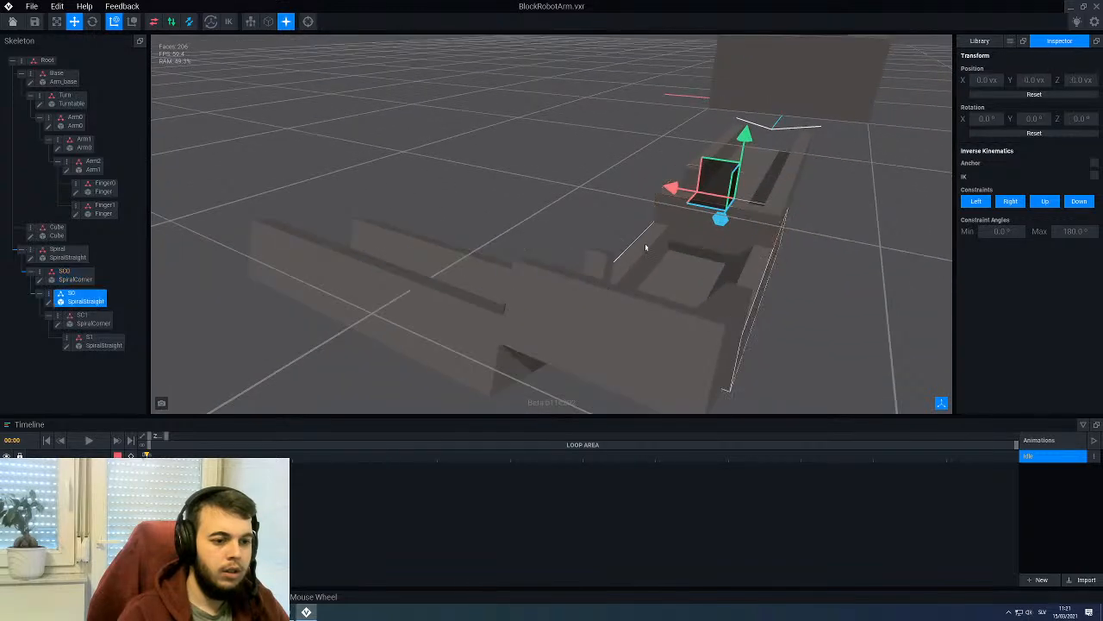
click(92, 22)
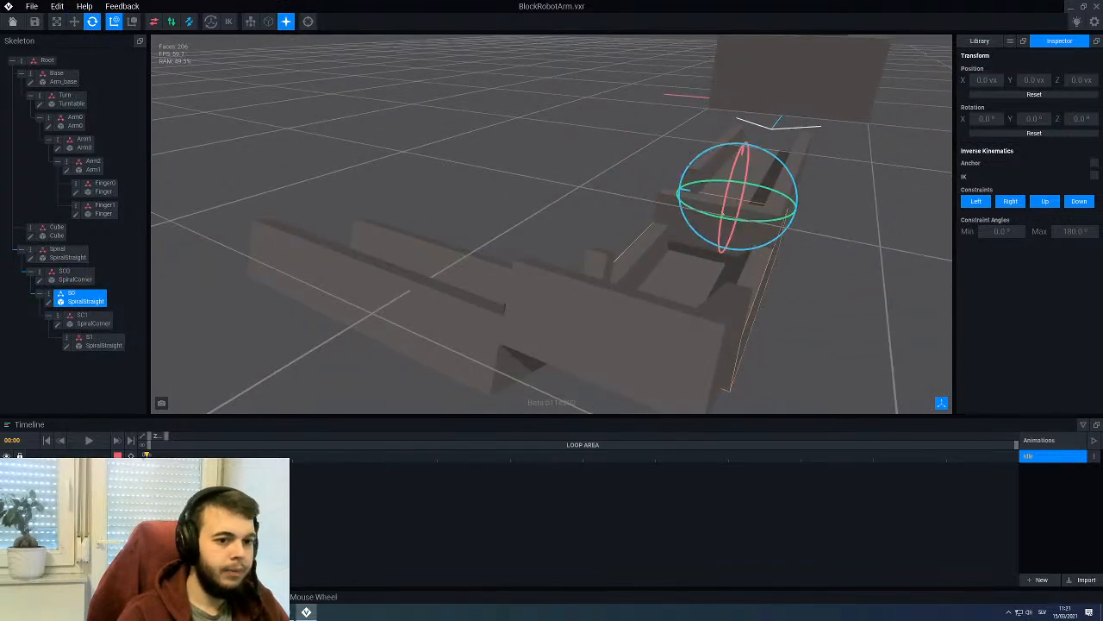
scroll(467, 183, up, 3)
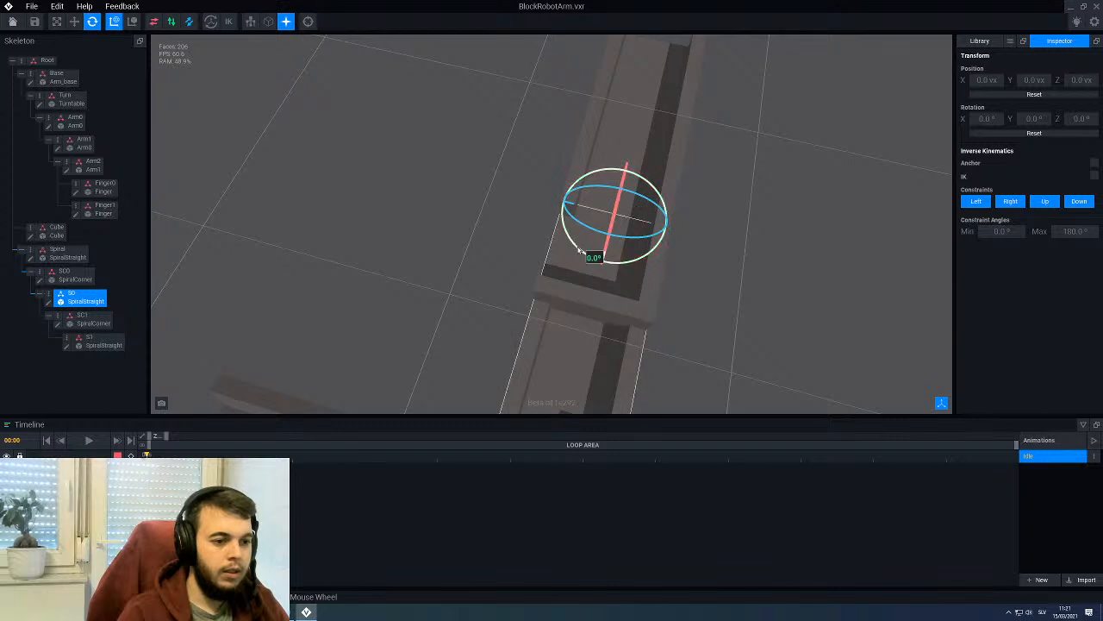
drag(586, 246, 559, 175)
Step: Move the S0 straight piece to X -7, Y 4, Z 7 vx so its end meets the side opening of the SC0 corner
click(78, 23)
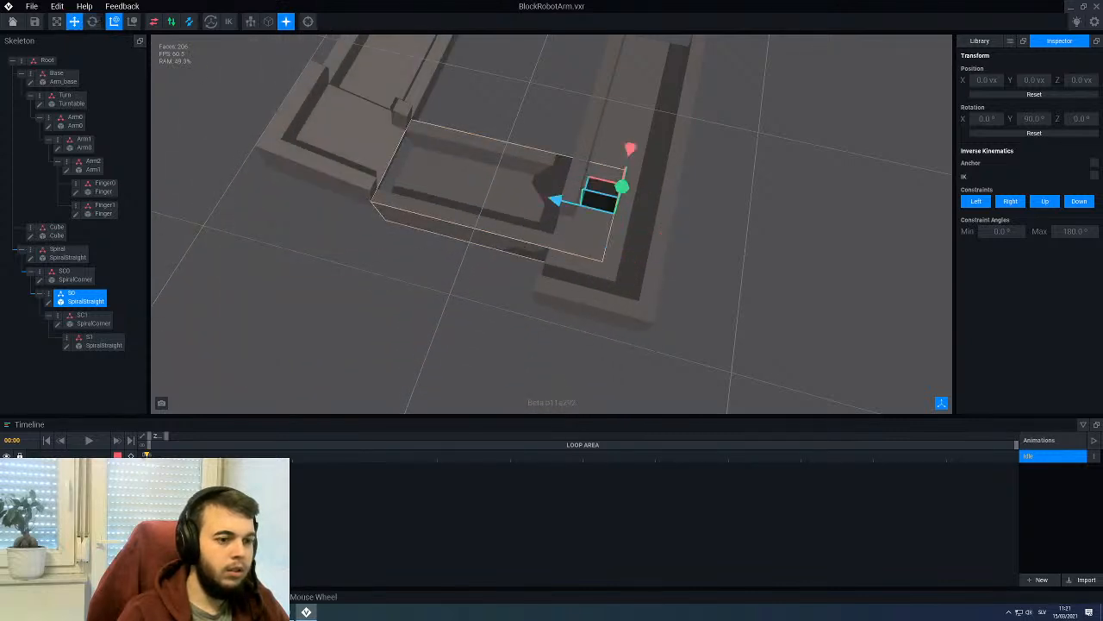
right_drag(405, 280, 528, 226)
drag(492, 203, 440, 217)
right_drag(431, 212, 455, 203)
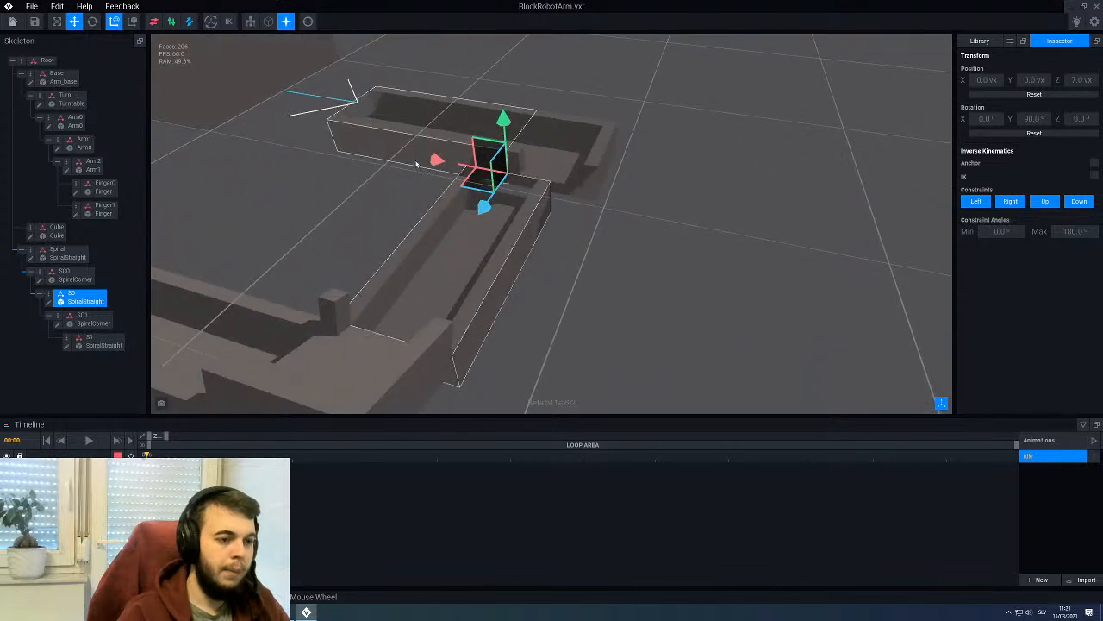
drag(436, 161, 480, 169)
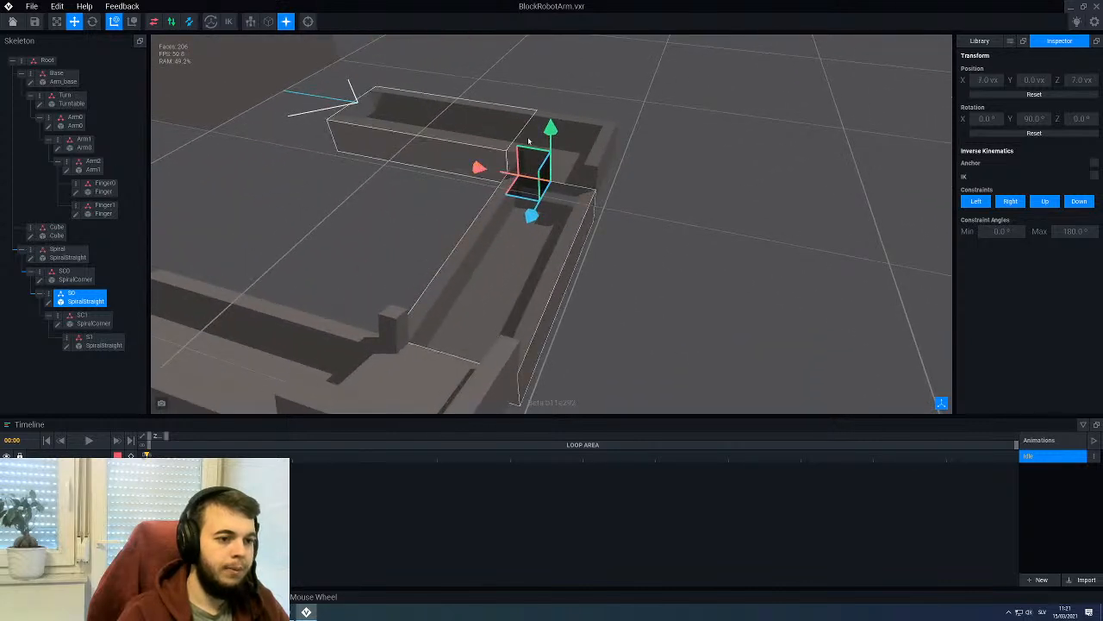
drag(550, 129, 548, 102)
right_drag(548, 103, 397, 143)
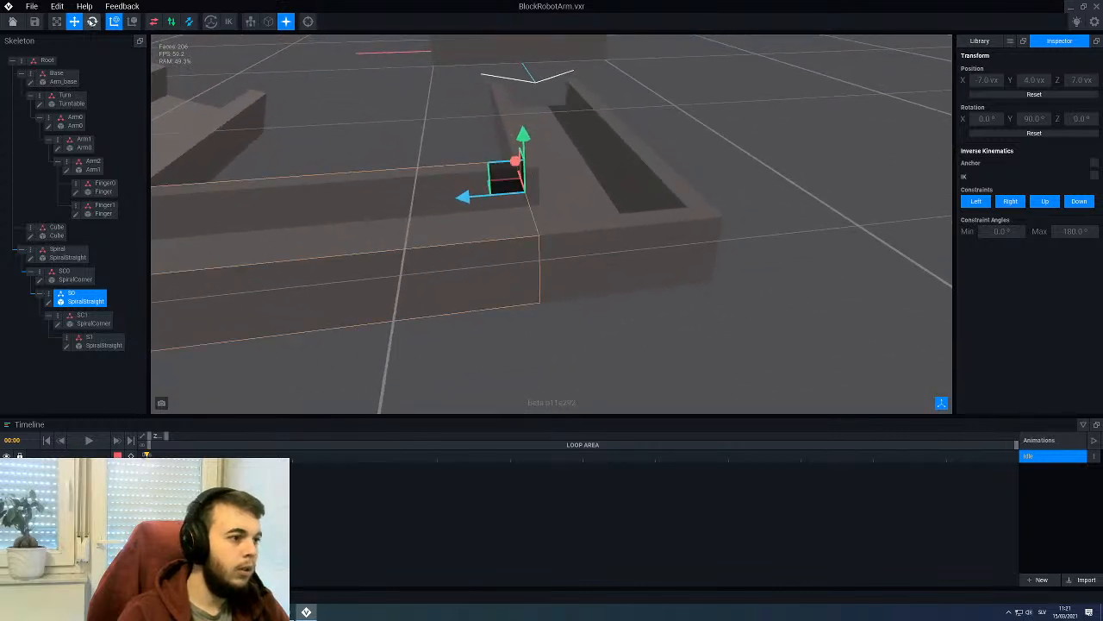
Step: Tilt the S0 straight piece downward 20° about its X axis
click(92, 21)
drag(501, 153, 478, 156)
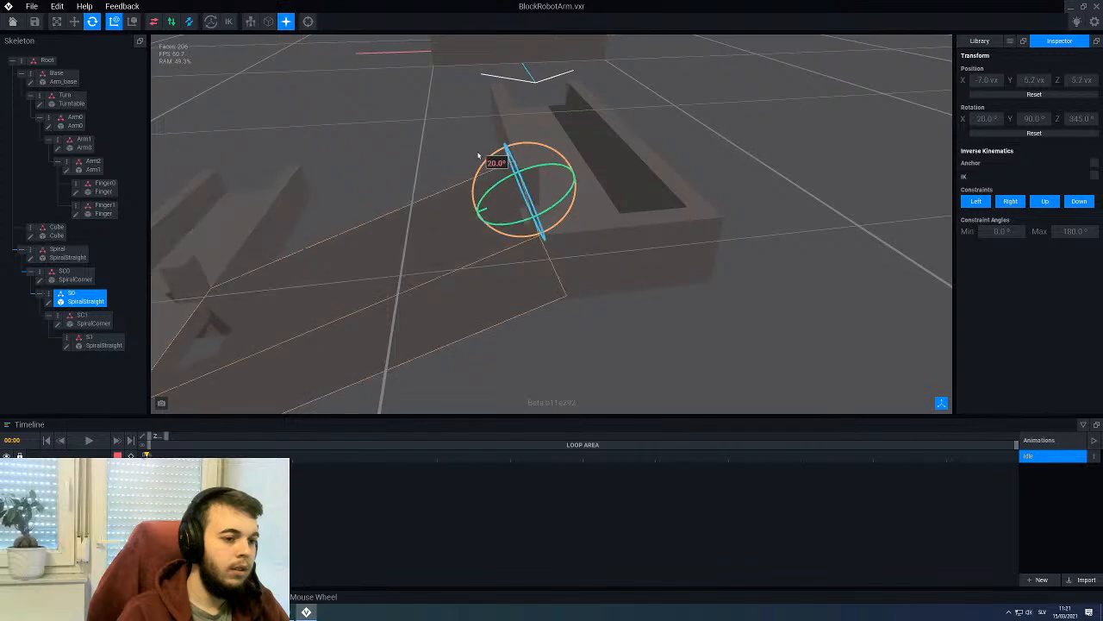
middle_drag(400, 140, 423, 138)
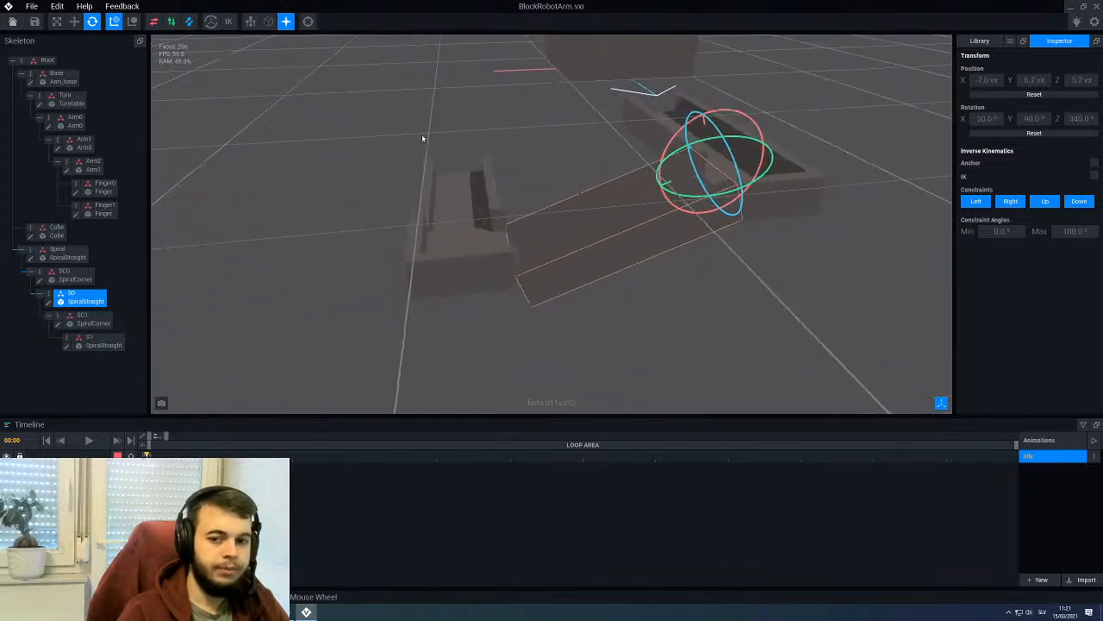
Step: Check S0's joint with the SC0 corner and steepen S0's downward tilt to 25°
click(531, 136)
middle_drag(532, 136, 687, 200)
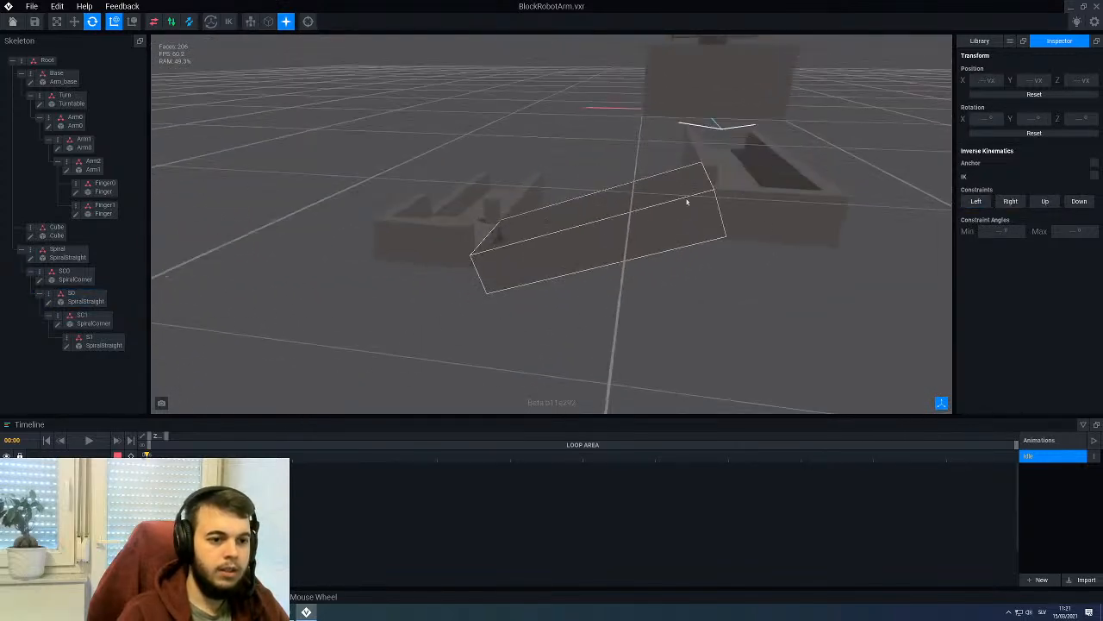
scroll(643, 190, up, 5)
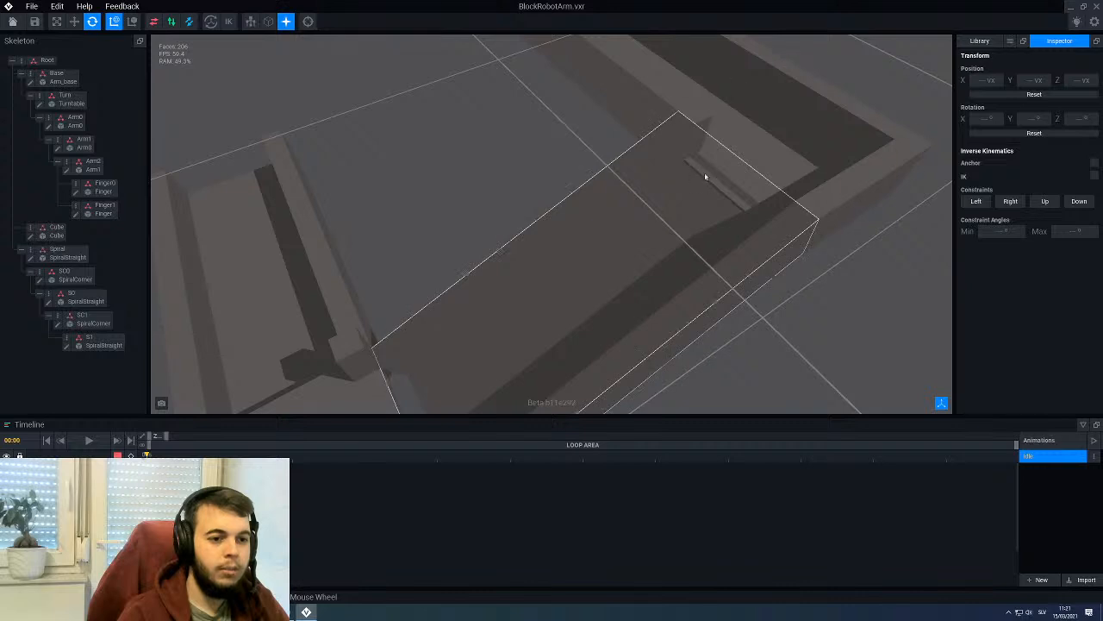
scroll(705, 180, up, 3)
scroll(644, 163, down, 3)
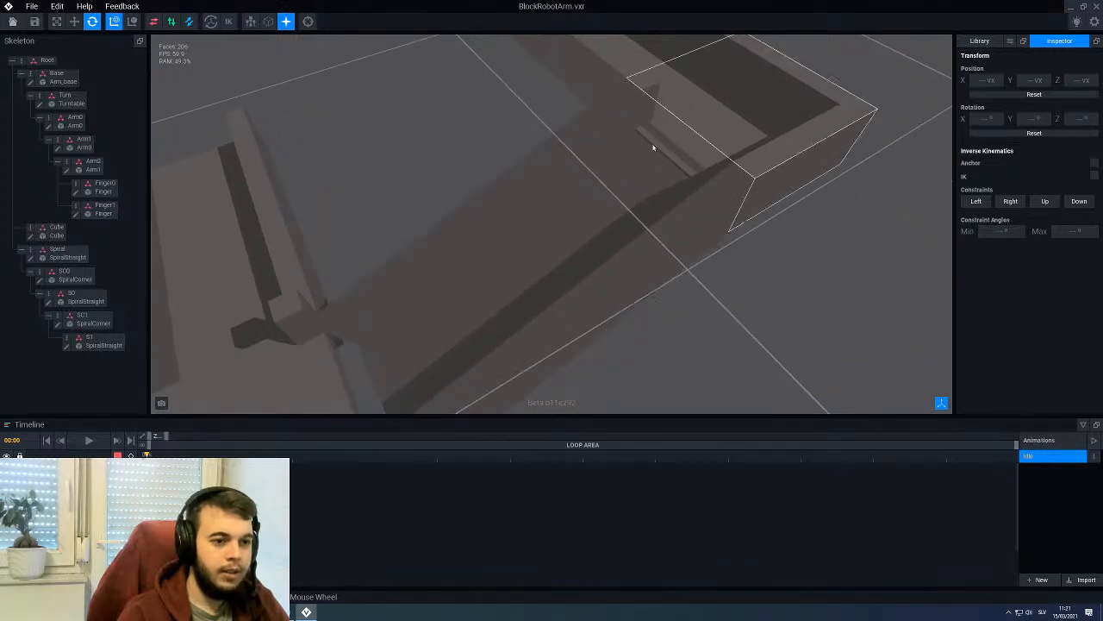
scroll(648, 151, down, 4)
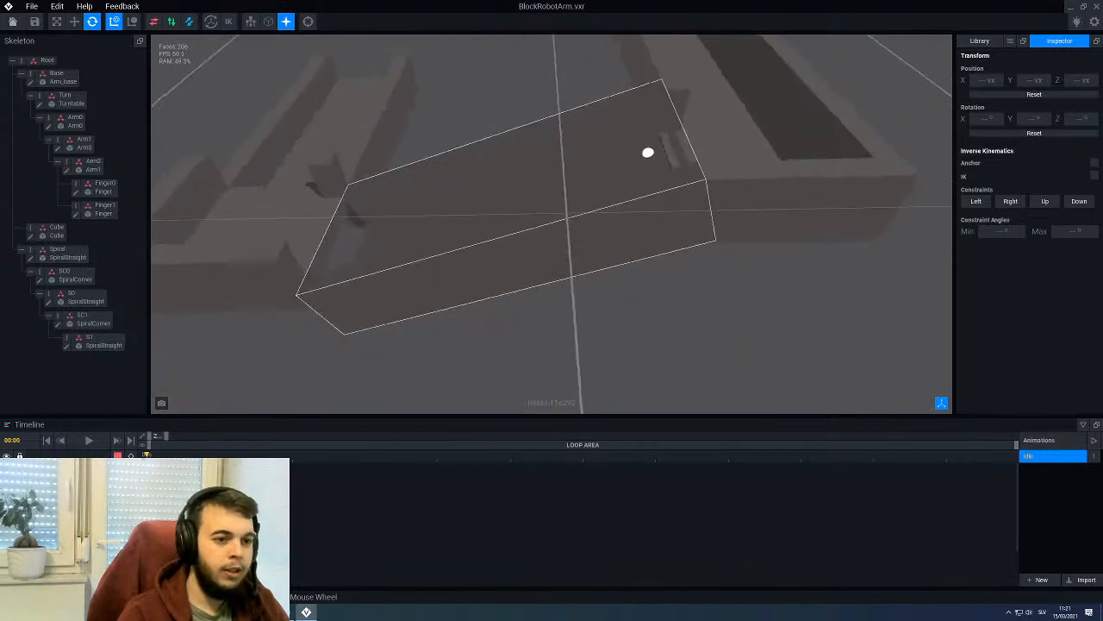
click(590, 203)
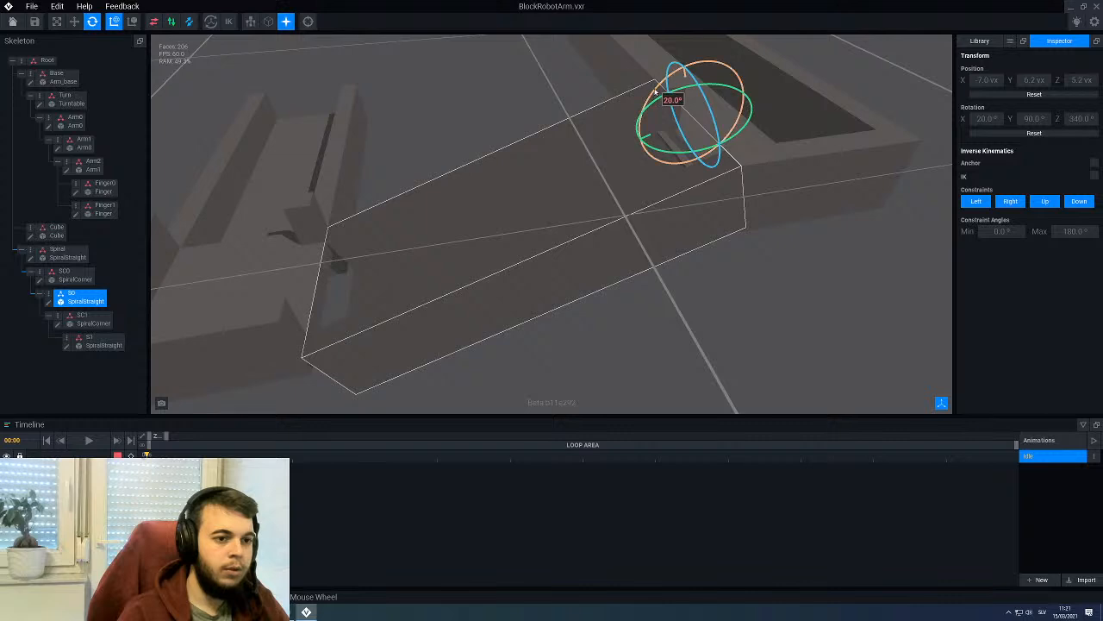
drag(659, 93, 645, 91)
middle_drag(521, 137, 519, 187)
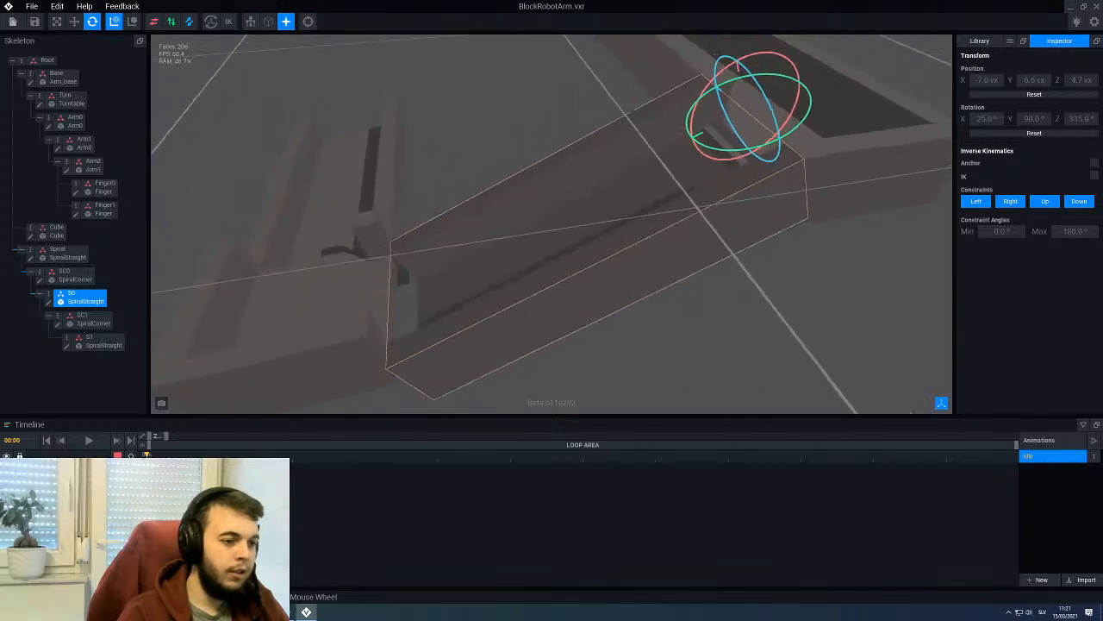
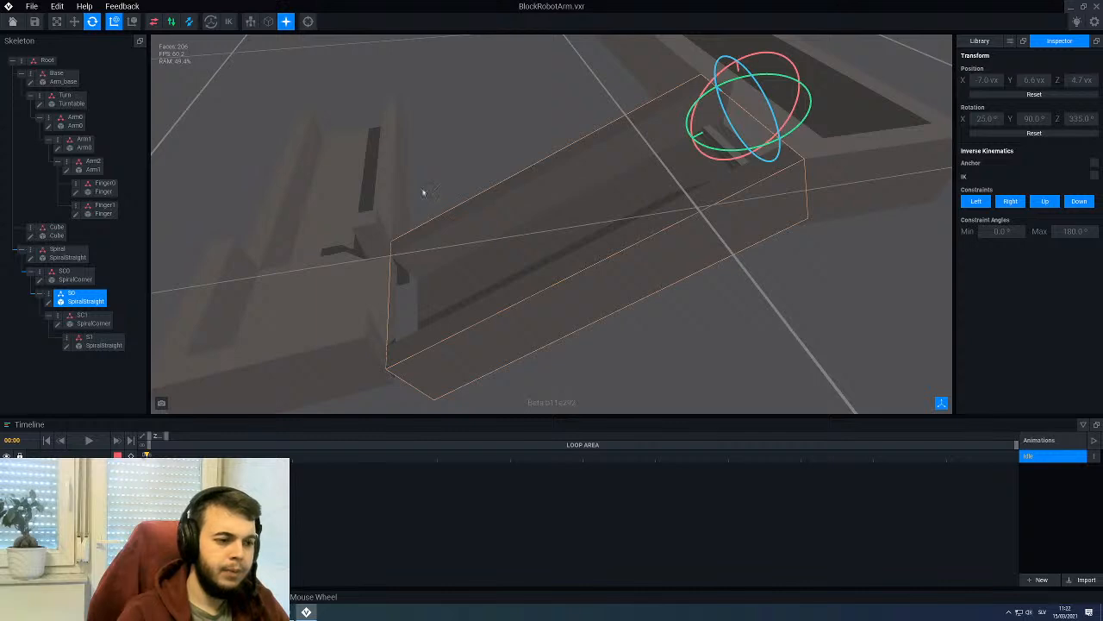
Step: Open SC1's SpiralCorner model for editing, lower its pivot vertically to 0, and save the model on returning to the rig
click(363, 301)
key(f)
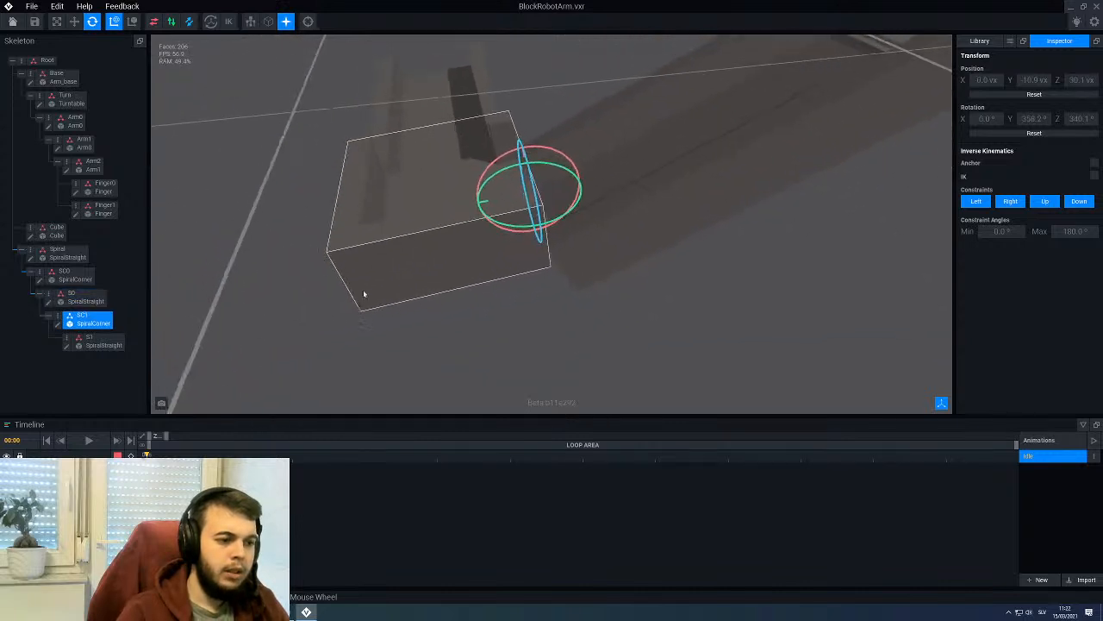
scroll(414, 250, up, 3)
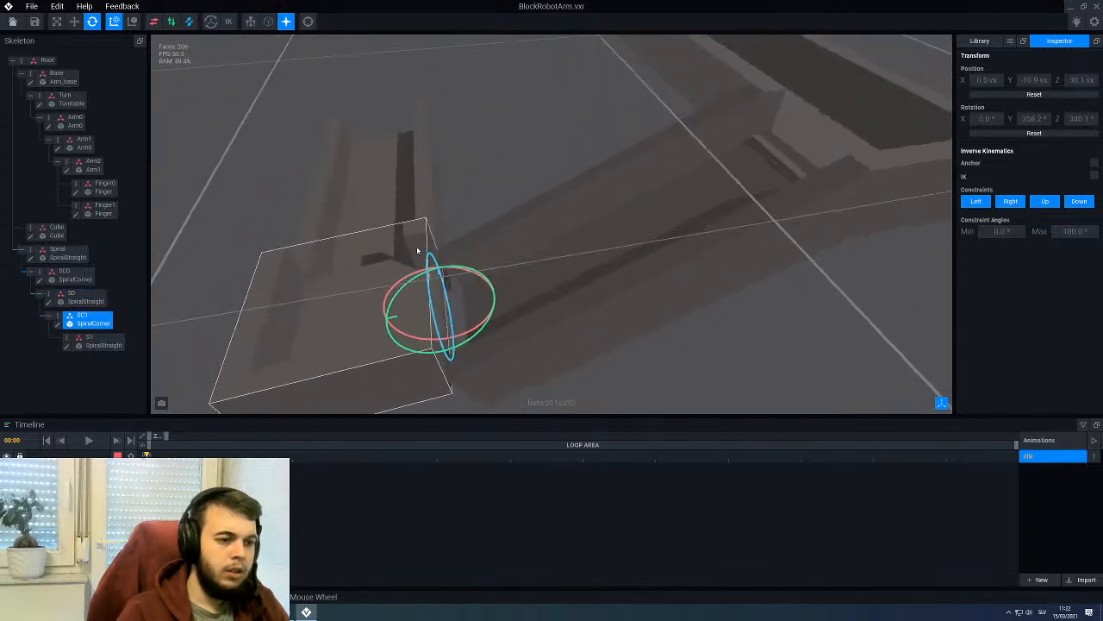
click(56, 324)
click(9, 277)
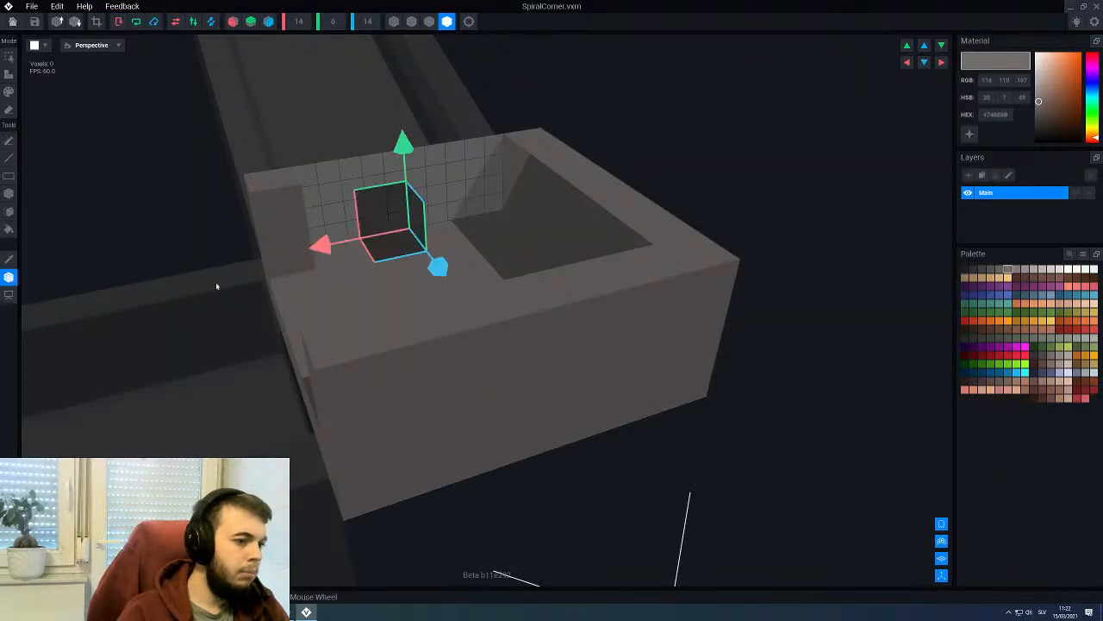
right_drag(216, 285, 470, 250)
drag(505, 184, 497, 238)
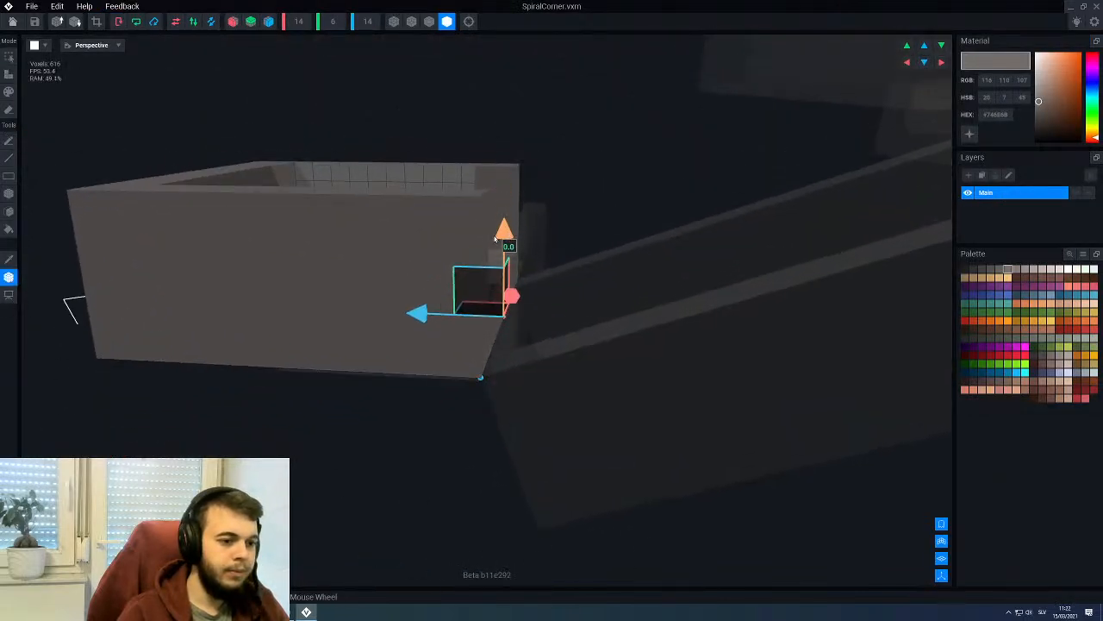
click(12, 21)
click(489, 205)
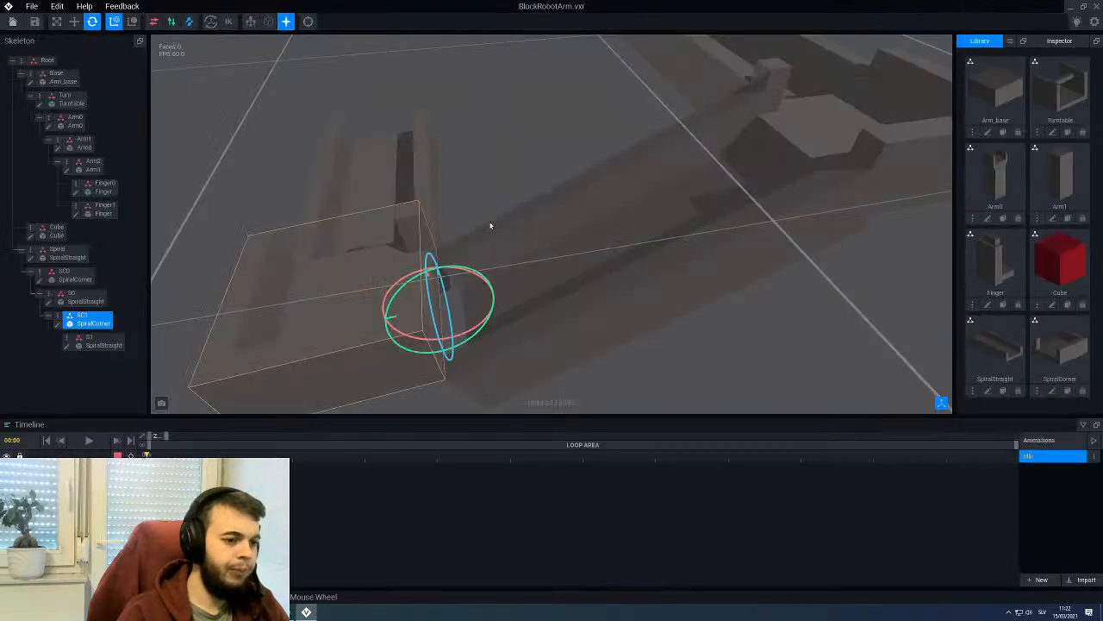
Step: Reset the rotation and position of the SC1 corner piece
right_drag(487, 226, 476, 251)
click(1059, 41)
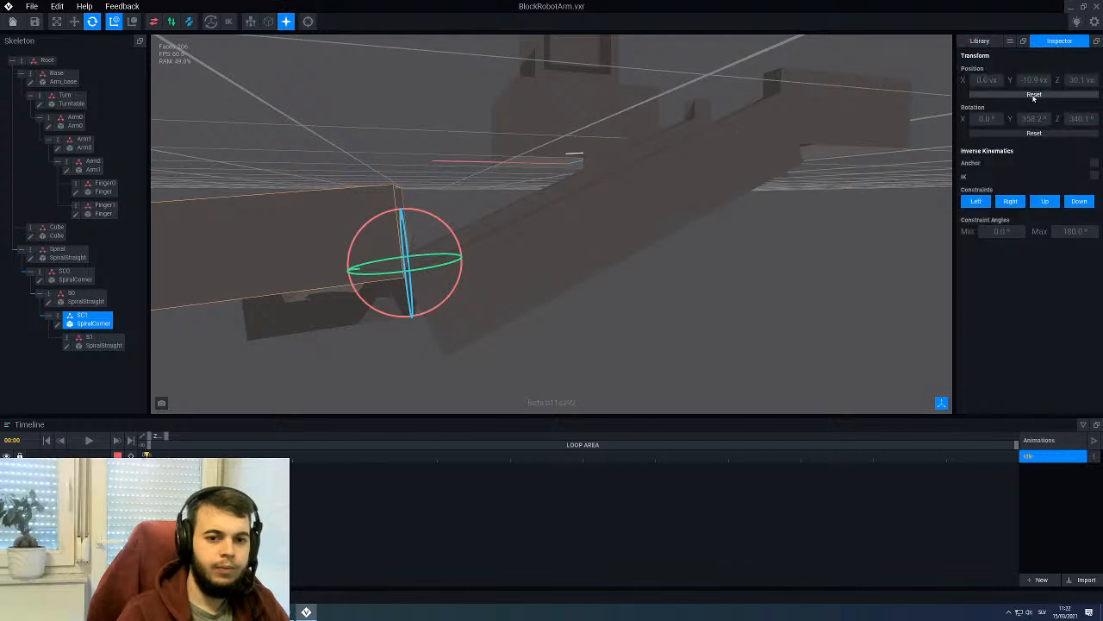
click(1033, 133)
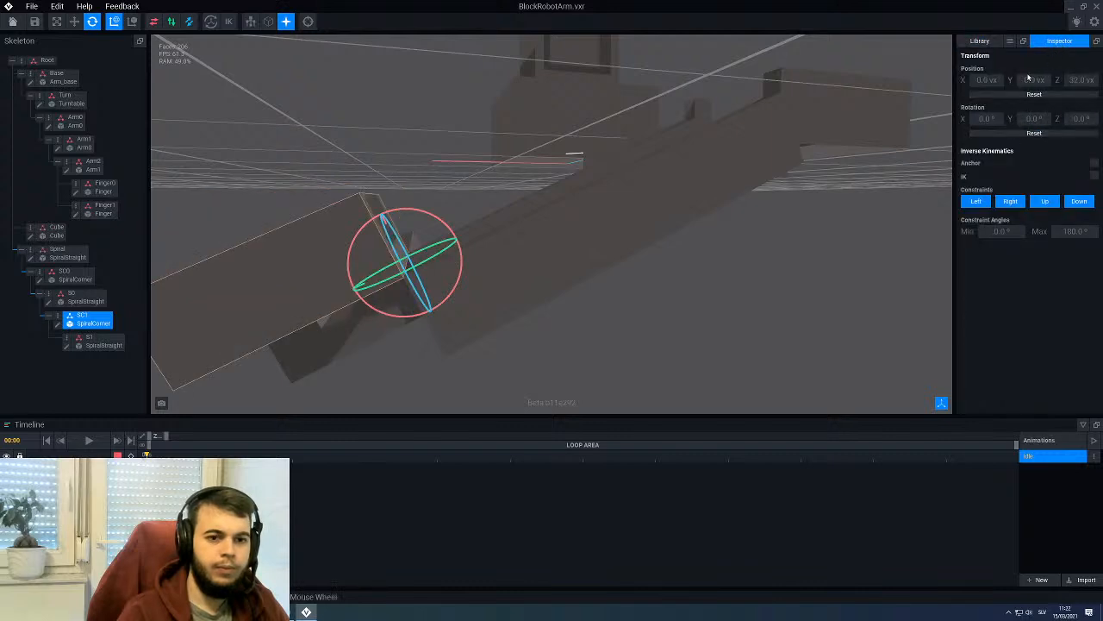
click(1033, 94)
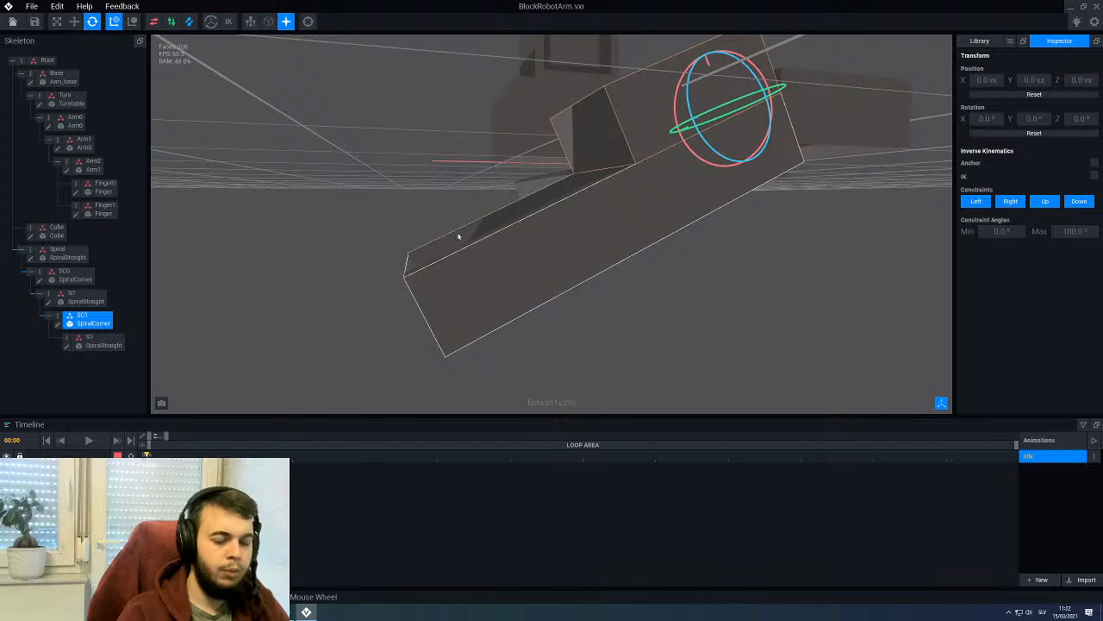
Step: Move the SC1 corner piece to the lower end of S0, at Y -6 and Z 32 vx
scroll(461, 236, up, 3)
middle_drag(520, 158, 566, 131)
click(75, 23)
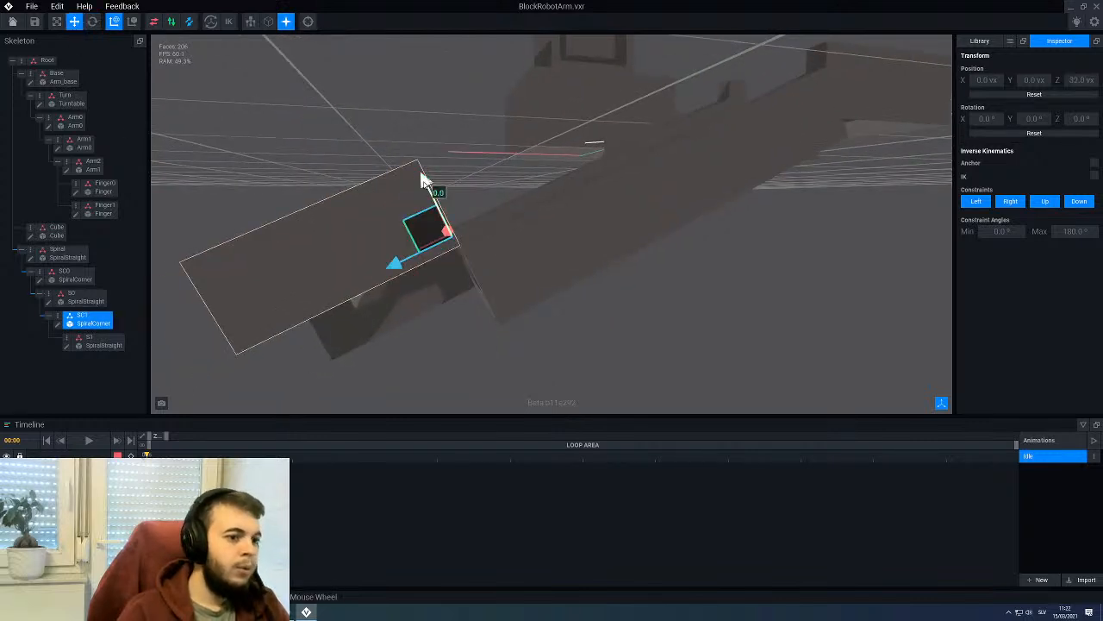
drag(422, 181, 437, 270)
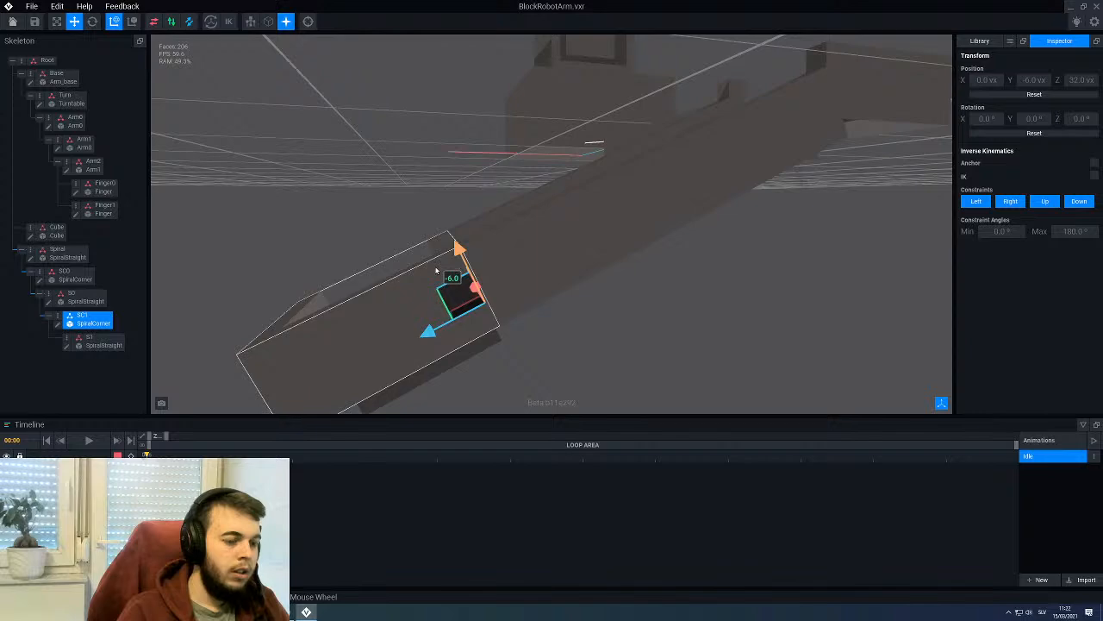
middle_drag(410, 258, 259, 215)
middle_drag(448, 258, 284, 286)
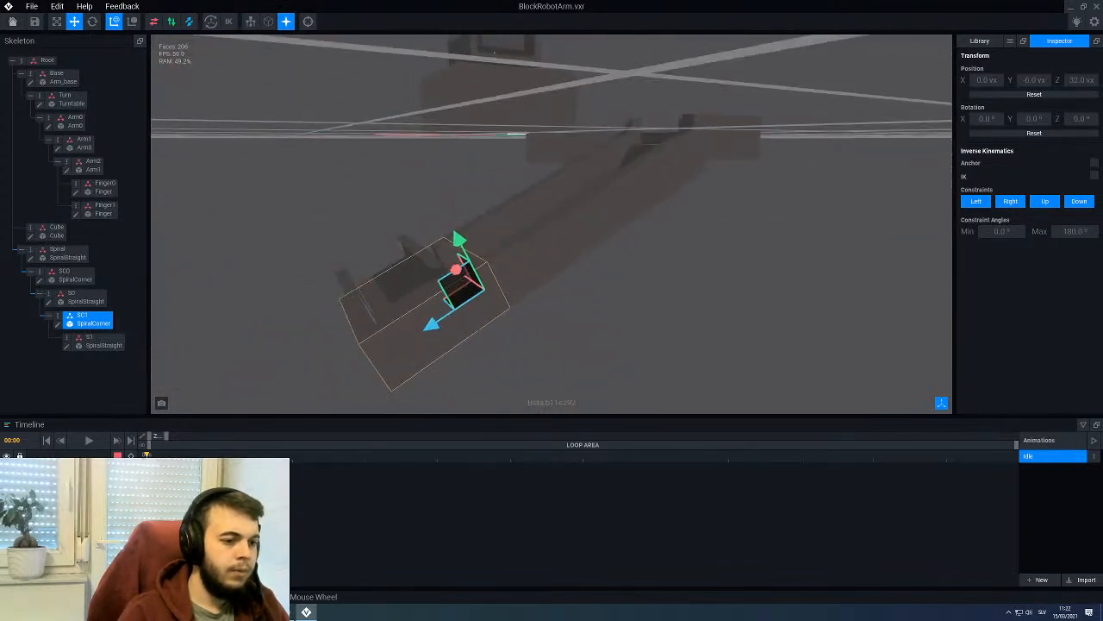
Step: Rotate the SC1 corner piece about its X axis until it lies level at the end of the sloped S0
click(92, 22)
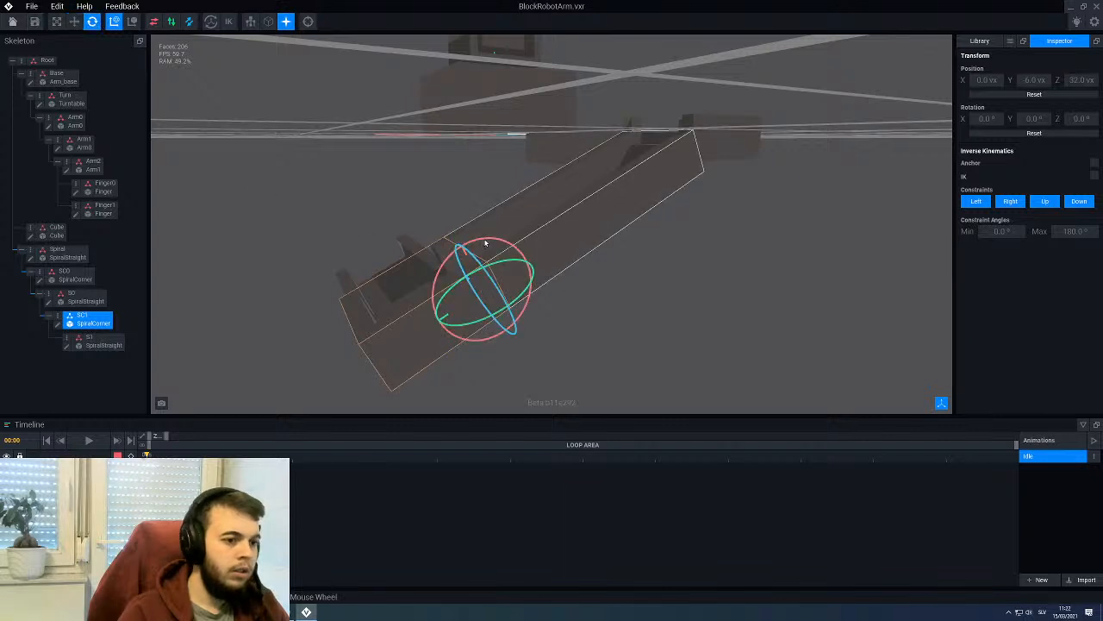
drag(485, 244, 514, 242)
right_drag(508, 215, 508, 248)
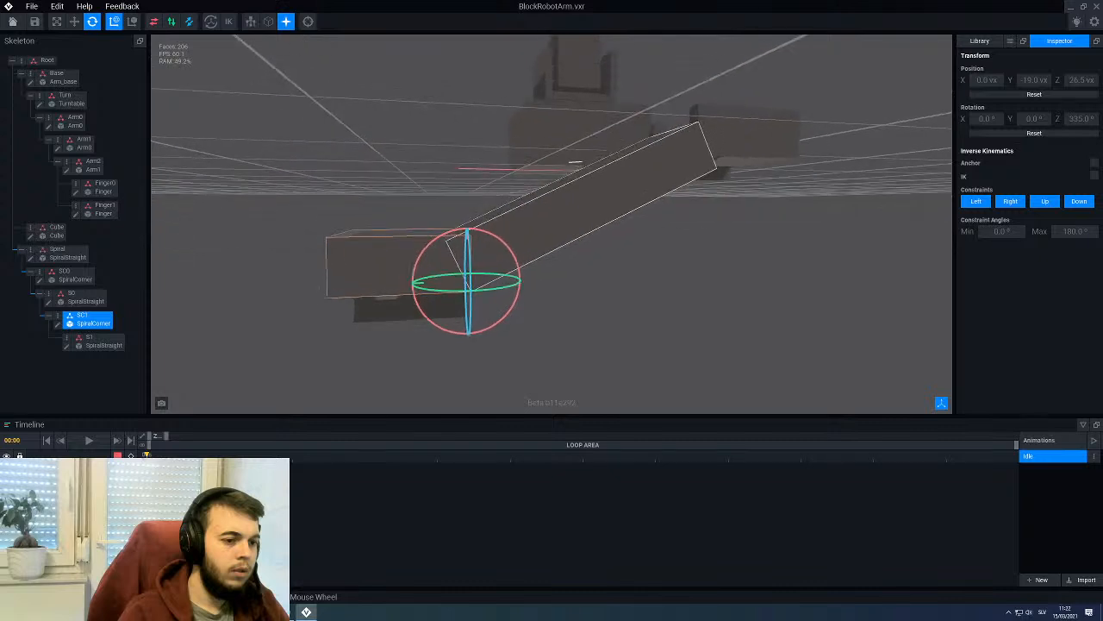
mouse_move(506, 245)
mouse_down()
mouse_move(515, 247)
mouse_move(506, 247)
mouse_up()
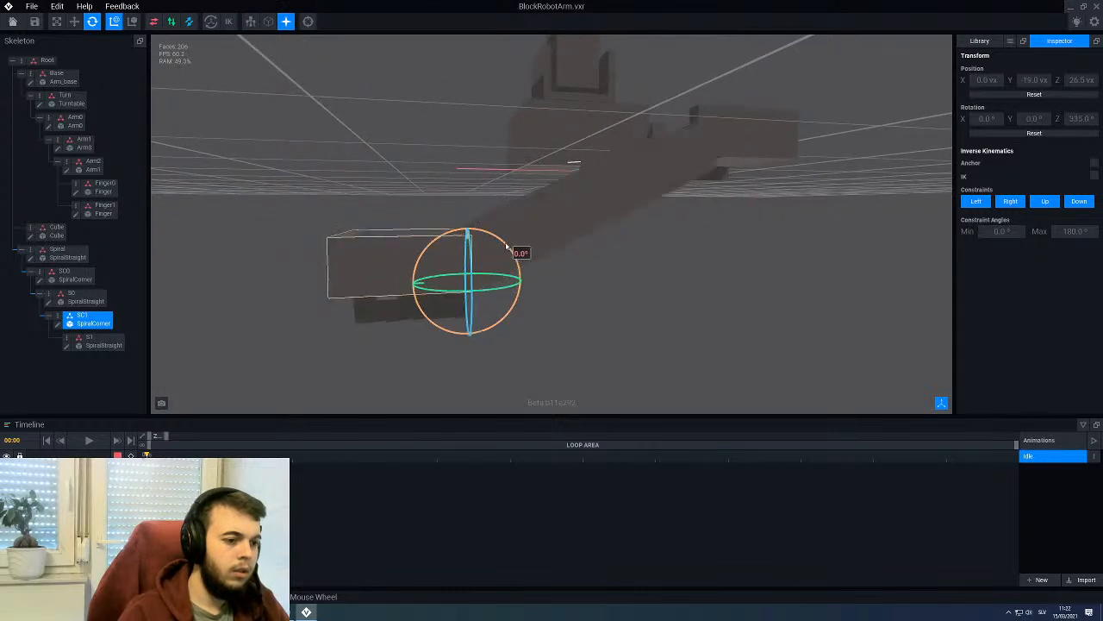
right_drag(407, 229, 435, 256)
click(492, 190)
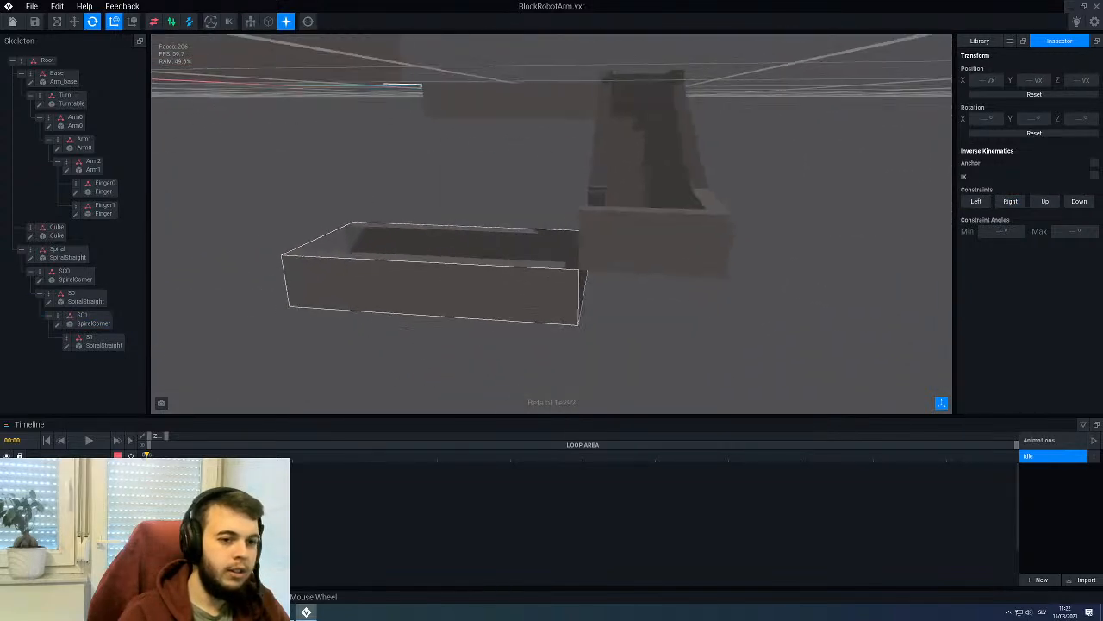
Step: Raise the S1 straight piece to a vertical position of 6 vx so it lines up with the SC1 corner
scroll(473, 264, up, 5)
click(410, 234)
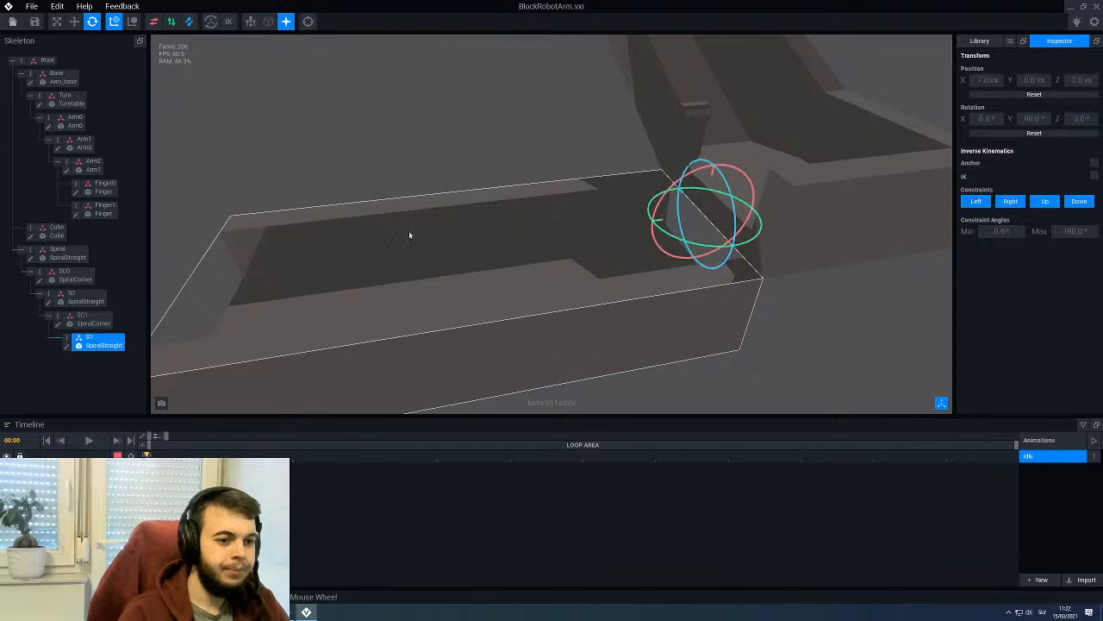
click(74, 22)
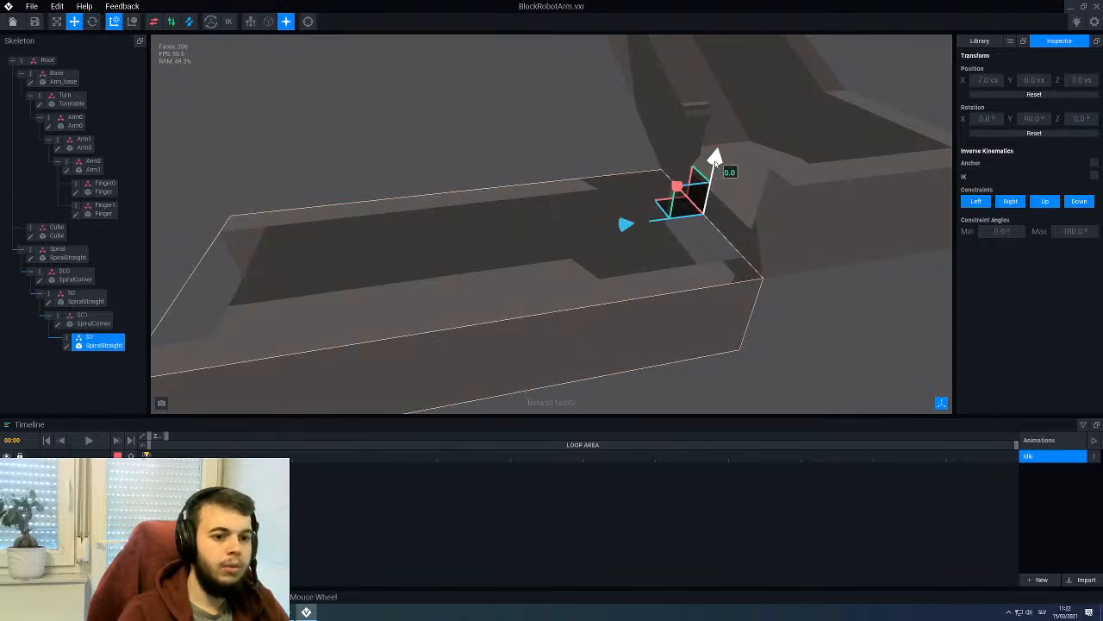
drag(716, 164, 745, 65)
scroll(693, 151, down, 5)
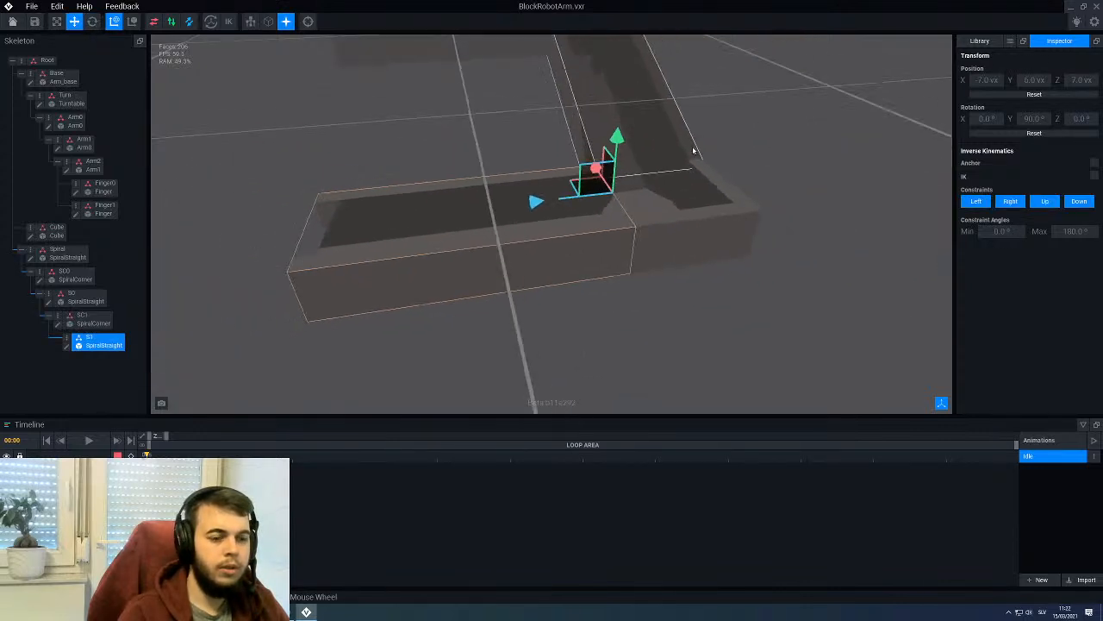
Step: Rotate the S1 straight piece about its X axis to 345° so it slopes downward from the SC1 corner
scroll(693, 151, down, 4)
right_drag(591, 201, 593, 198)
scroll(589, 203, up, 5)
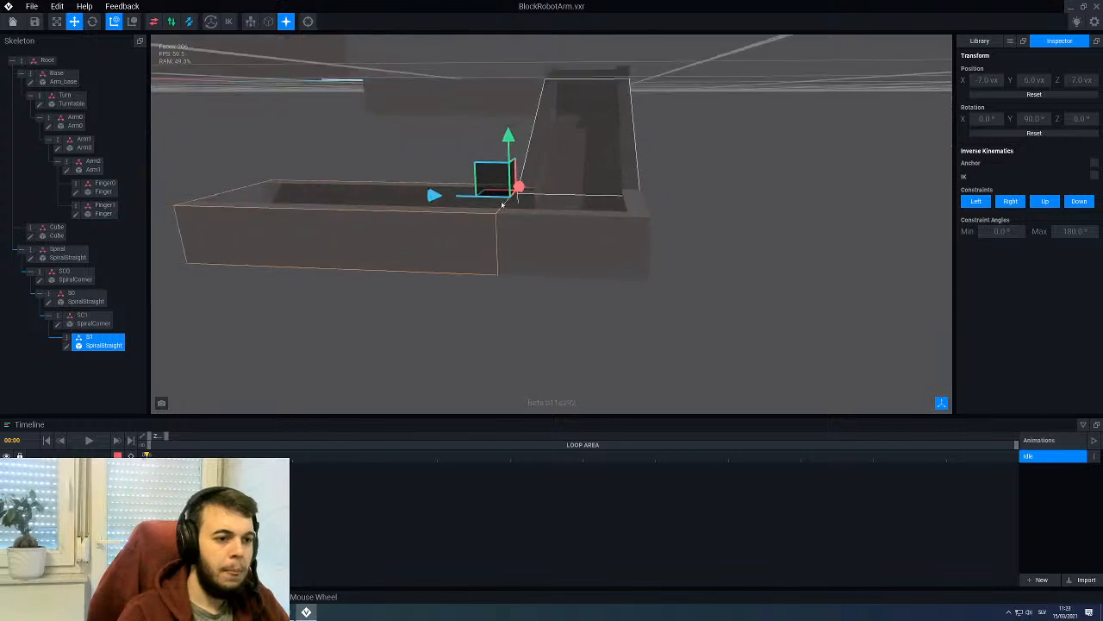
click(92, 22)
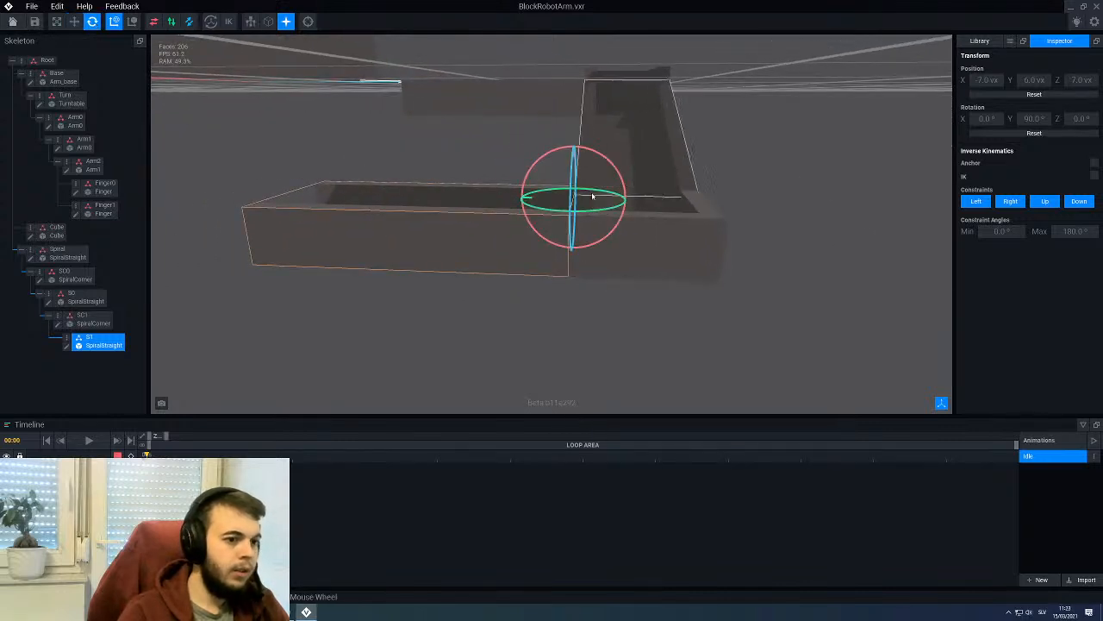
scroll(551, 153, down, 1)
scroll(550, 152, down, 2)
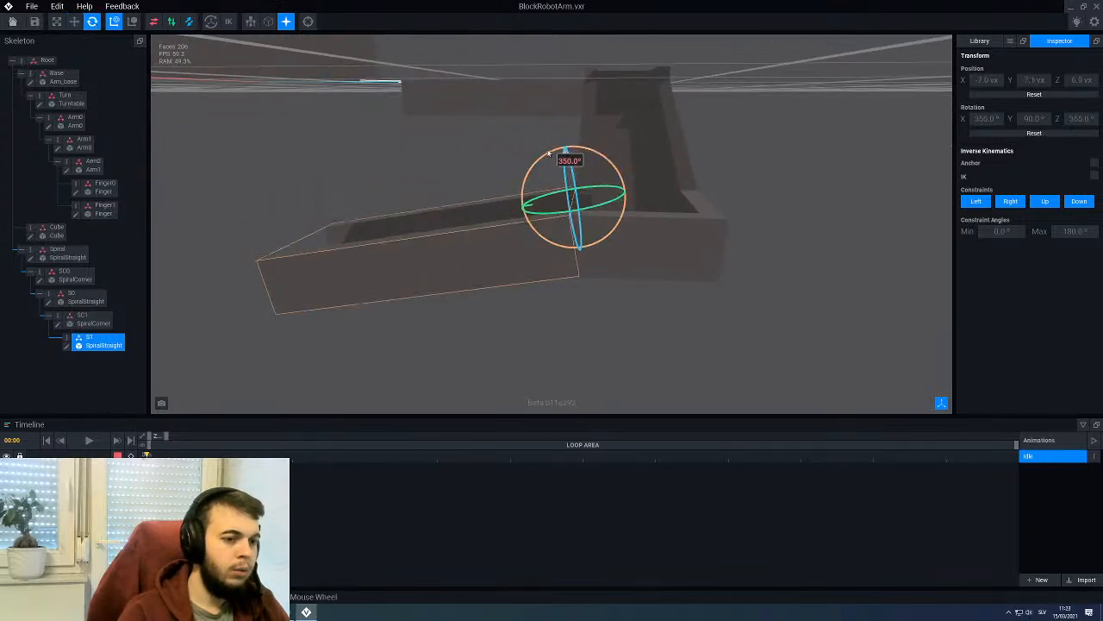
middle_drag(546, 153, 657, 167)
scroll(692, 251, up, 3)
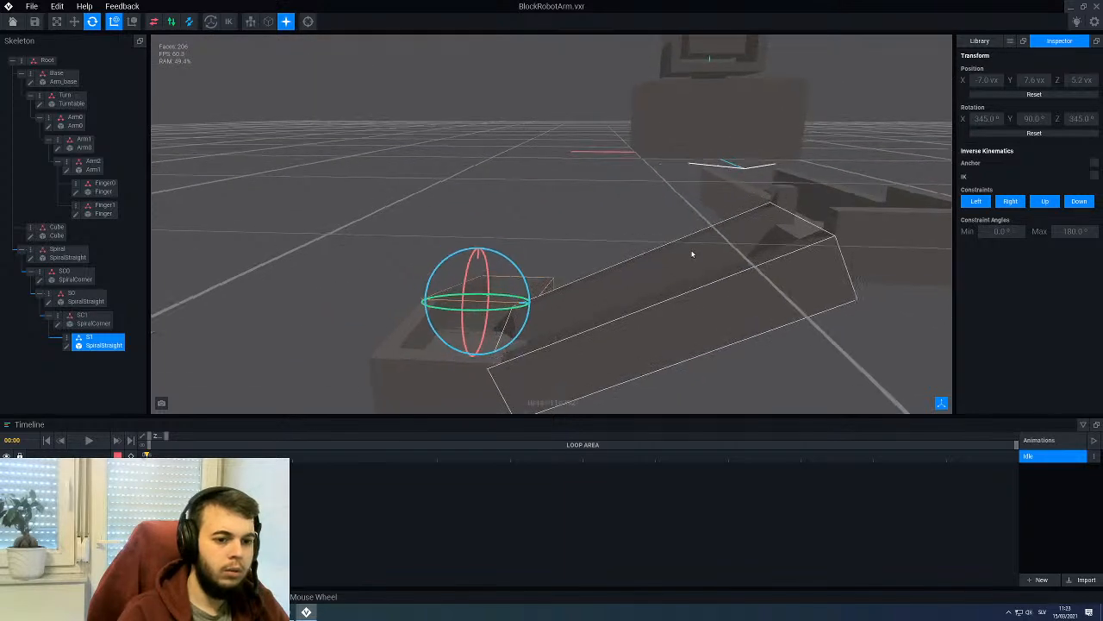
middle_drag(692, 251, 735, 163)
Step: Lower the SC0 corner piece to a vertical position of -6 vx
click(737, 185)
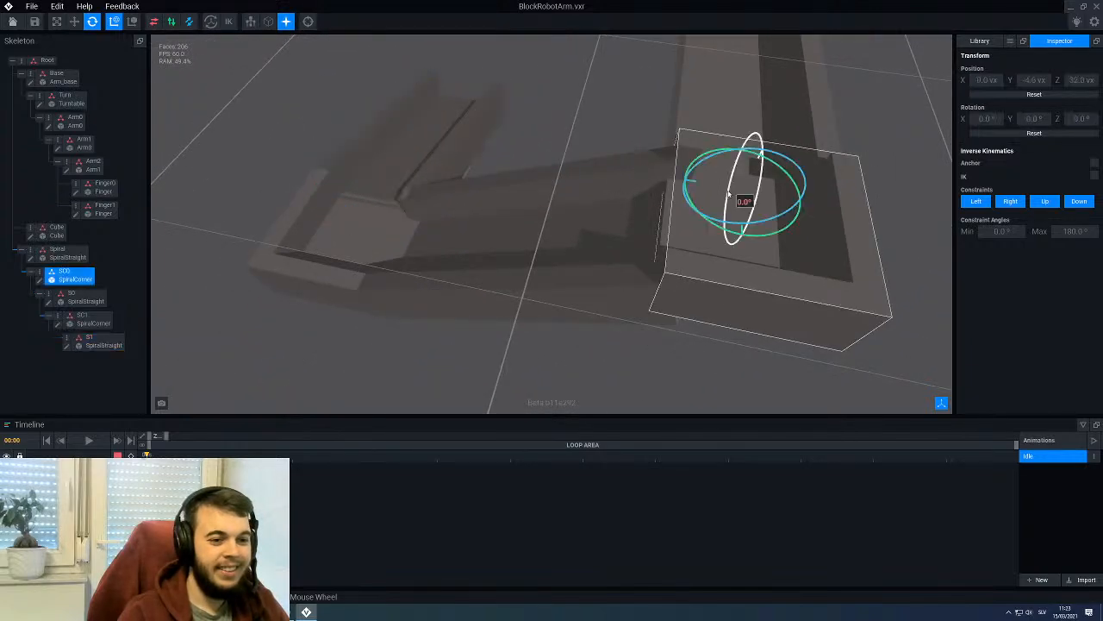
click(74, 21)
scroll(712, 148, down, 2)
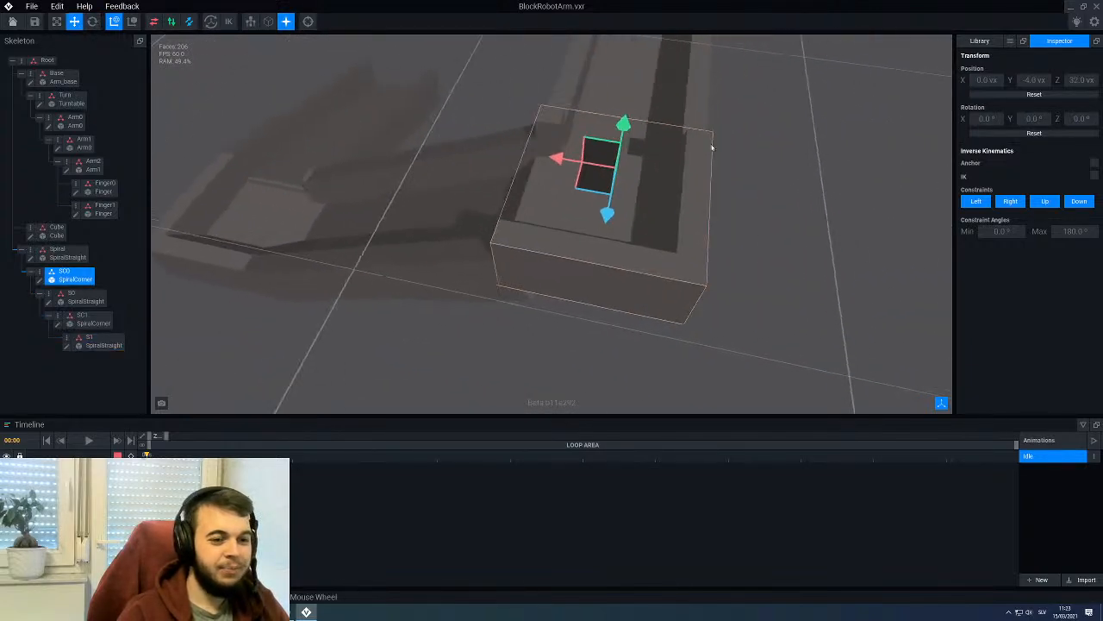
drag(623, 124, 499, 146)
mouse_move(499, 145)
right_down()
mouse_move(543, 125)
mouse_move(552, 108)
mouse_move(487, 148)
right_up()
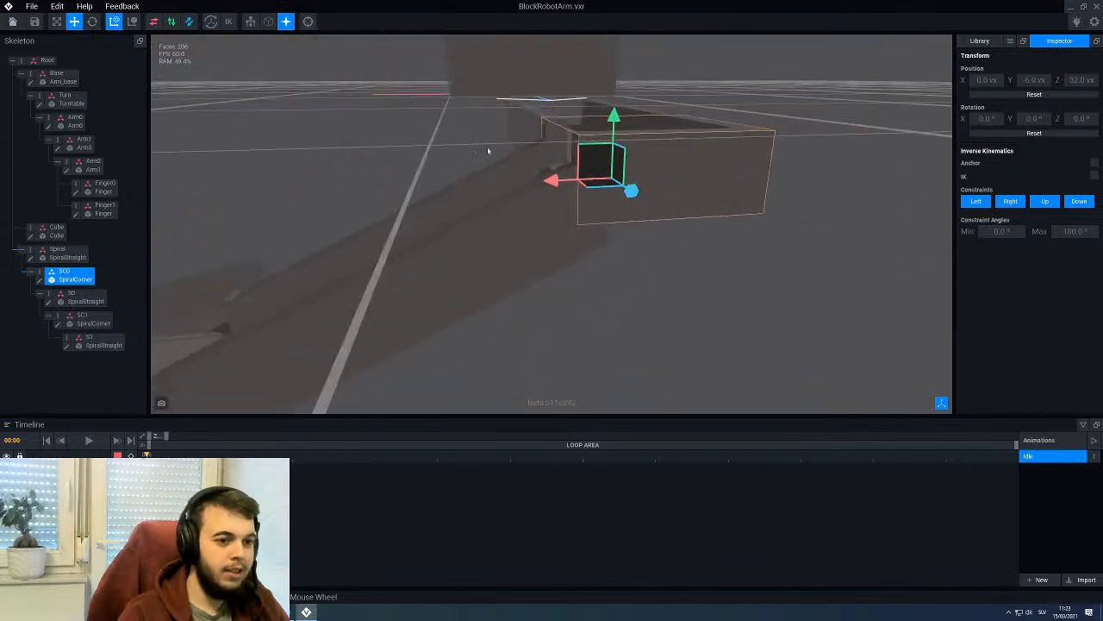
Step: Level the S0 straight piece by setting its X rotation to 0°, and raise it to a vertical position of 6 vx
click(499, 230)
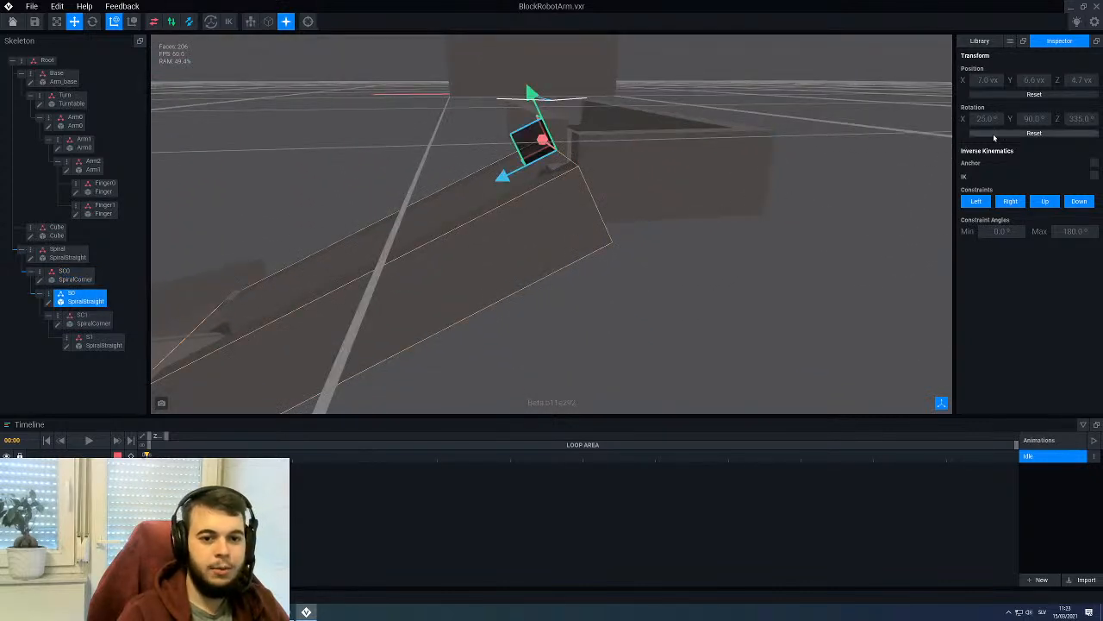
click(993, 134)
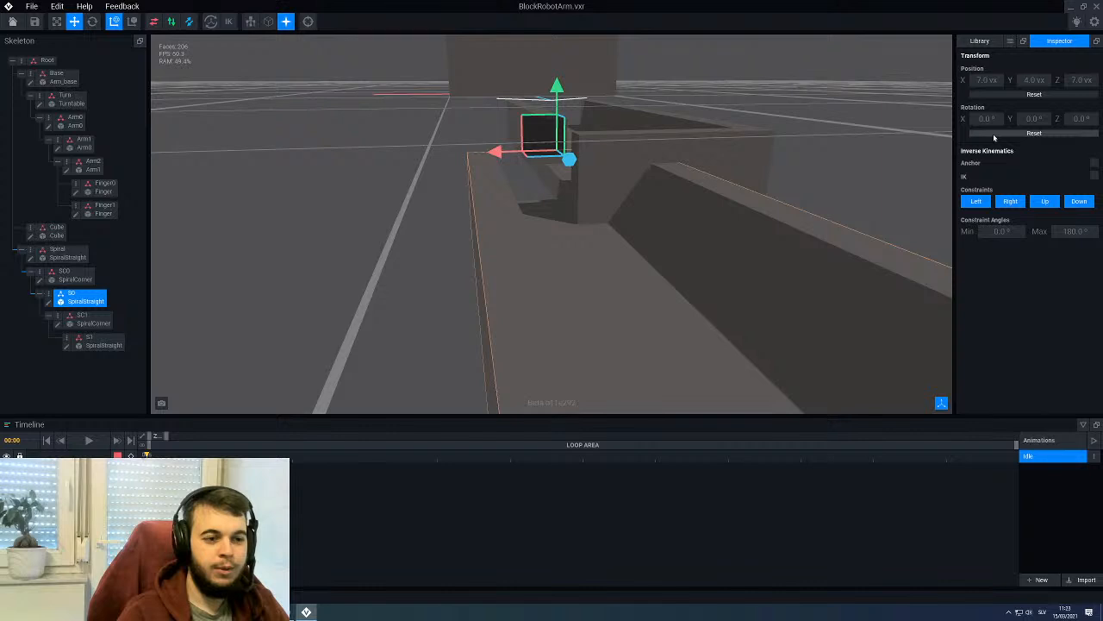
key(ctrl+z)
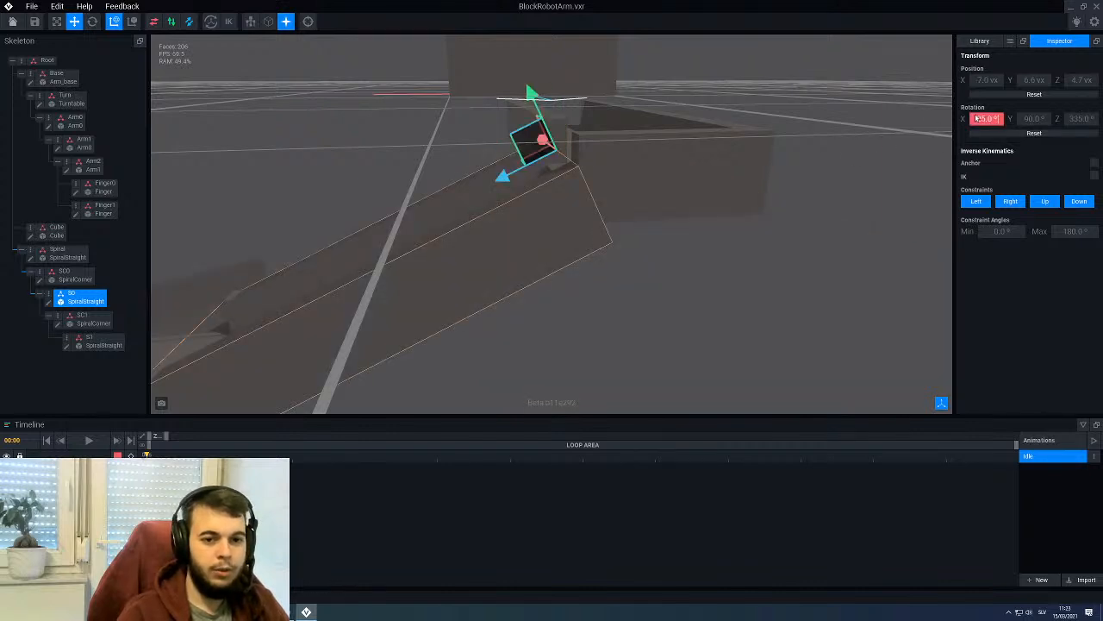
key(Return)
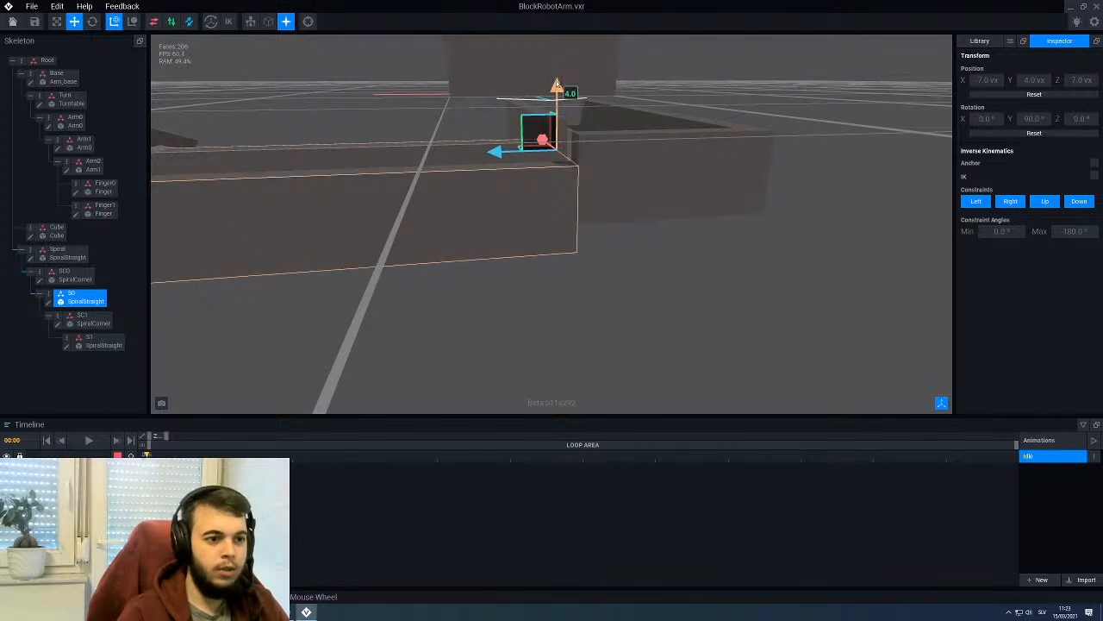
scroll(558, 65, up, 1)
drag(559, 64, 560, 52)
right_drag(594, 103, 566, 178)
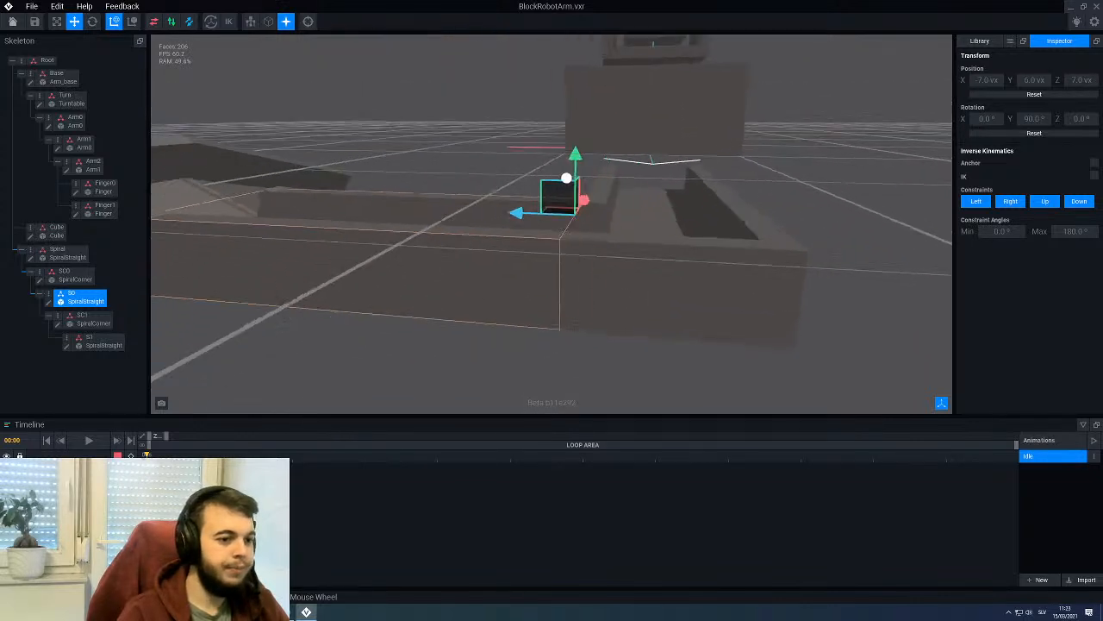
Step: Rotate the S0 straight piece about its X axis by 20° so it slopes downward from the SC0 corner
click(93, 21)
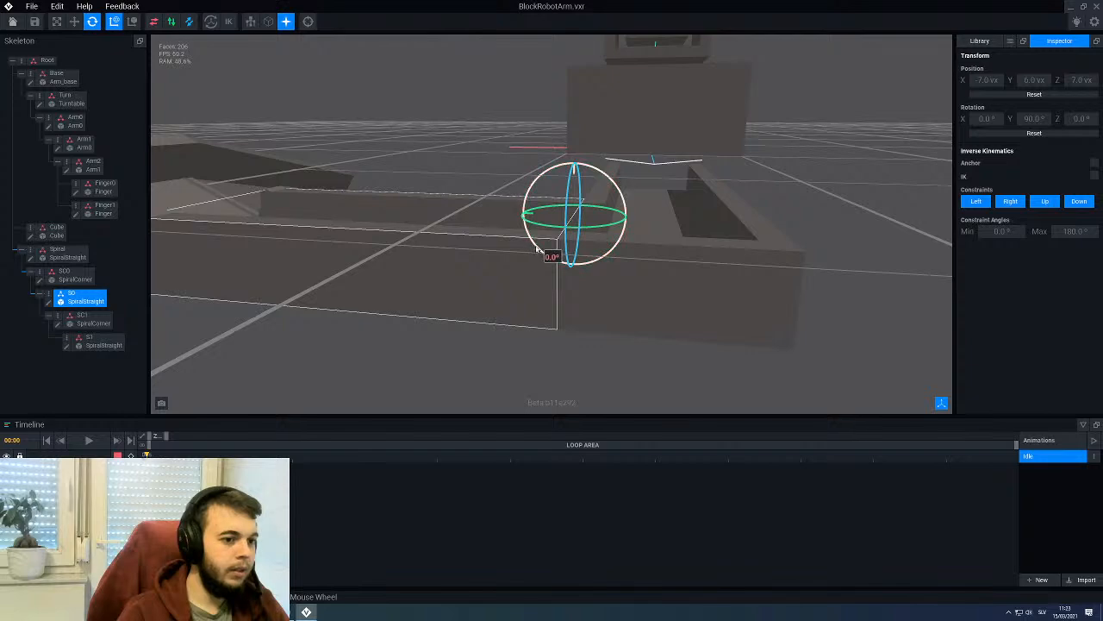
scroll(539, 250, up, 1)
scroll(539, 250, up, 3)
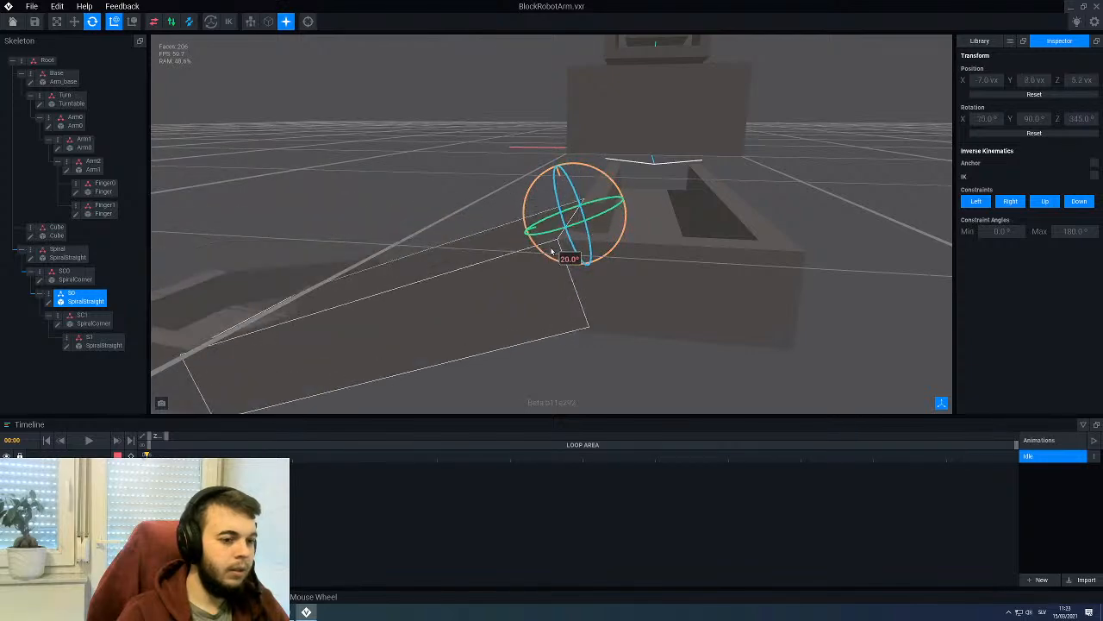
right_drag(539, 250, 456, 200)
scroll(489, 170, down, 3)
scroll(468, 191, up, 3)
scroll(387, 247, down, 3)
Step: Rotate the SC1 corner piece to 340° and realign it so it sits level at the lower end of S0
click(384, 234)
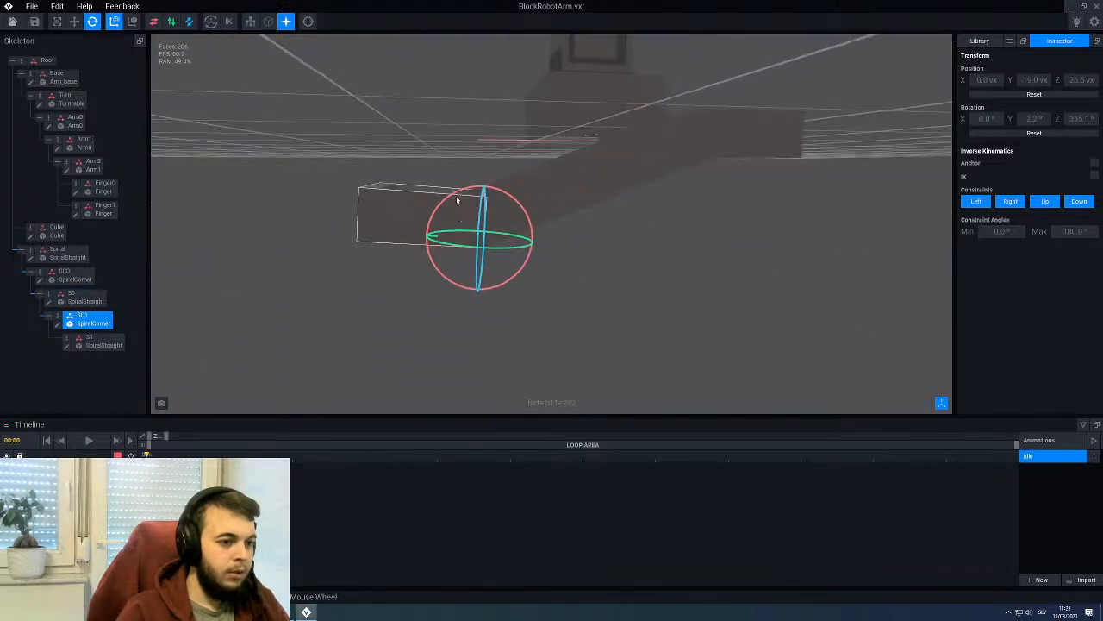
right_drag(390, 227, 456, 320)
click(423, 221)
click(481, 216)
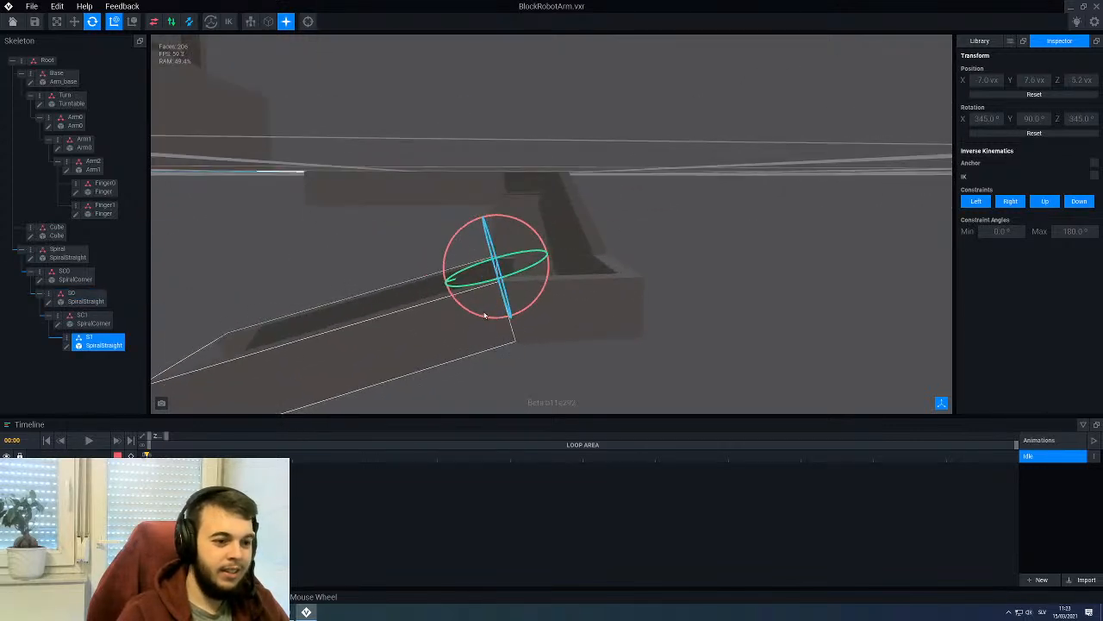
click(354, 264)
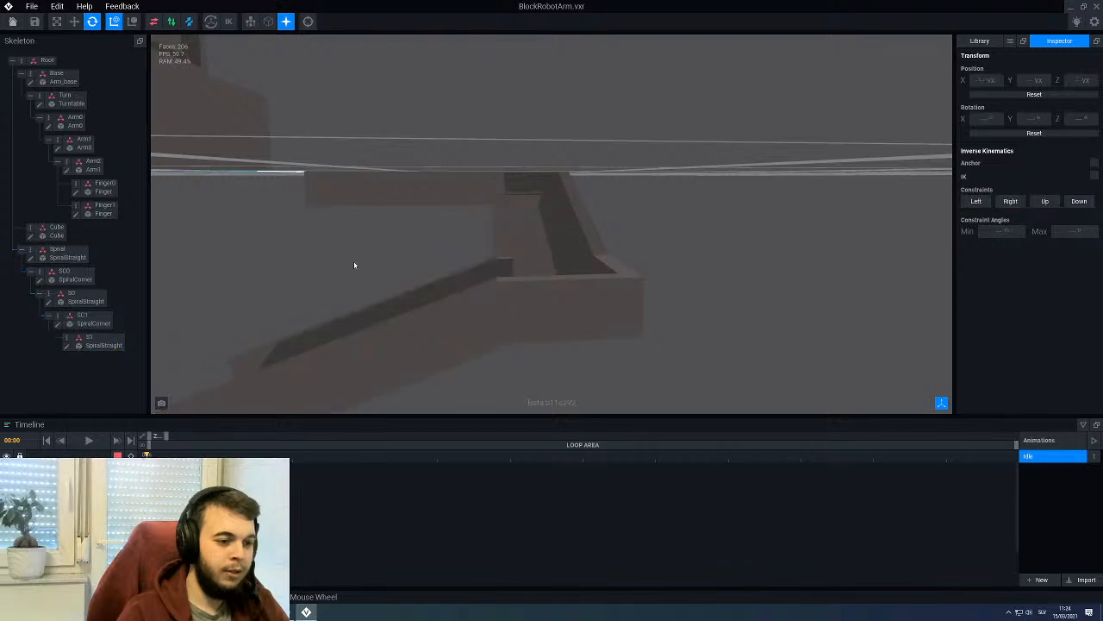
scroll(542, 213, down, 3)
right_drag(542, 213, 502, 318)
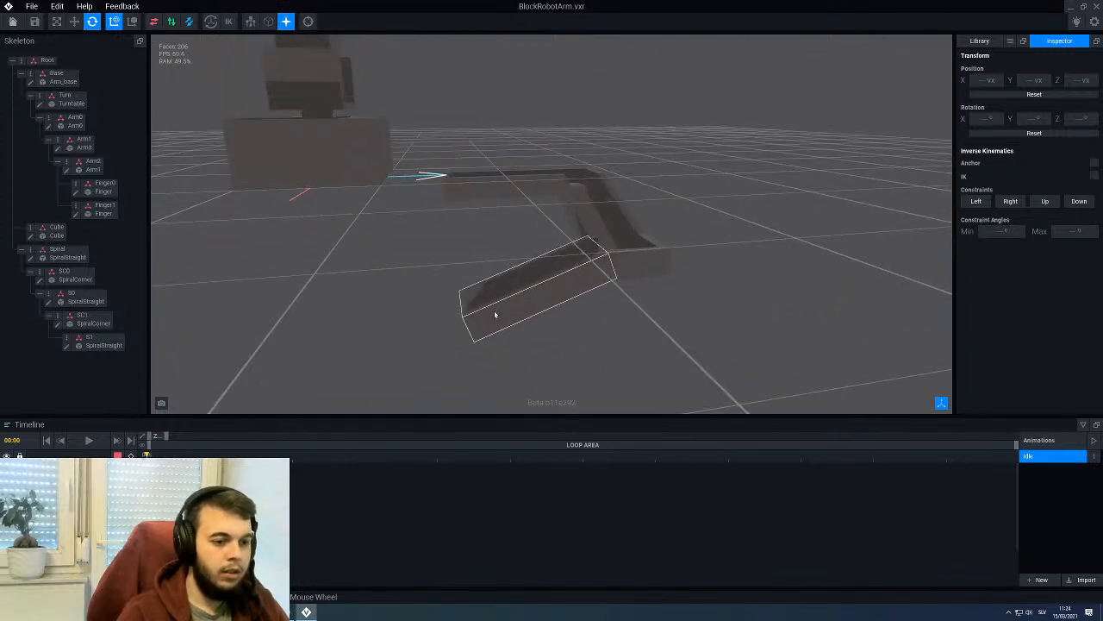
Step: Duplicate the SC1 corner node with its child as SC2 and nest the copy under S1
right_click(59, 320)
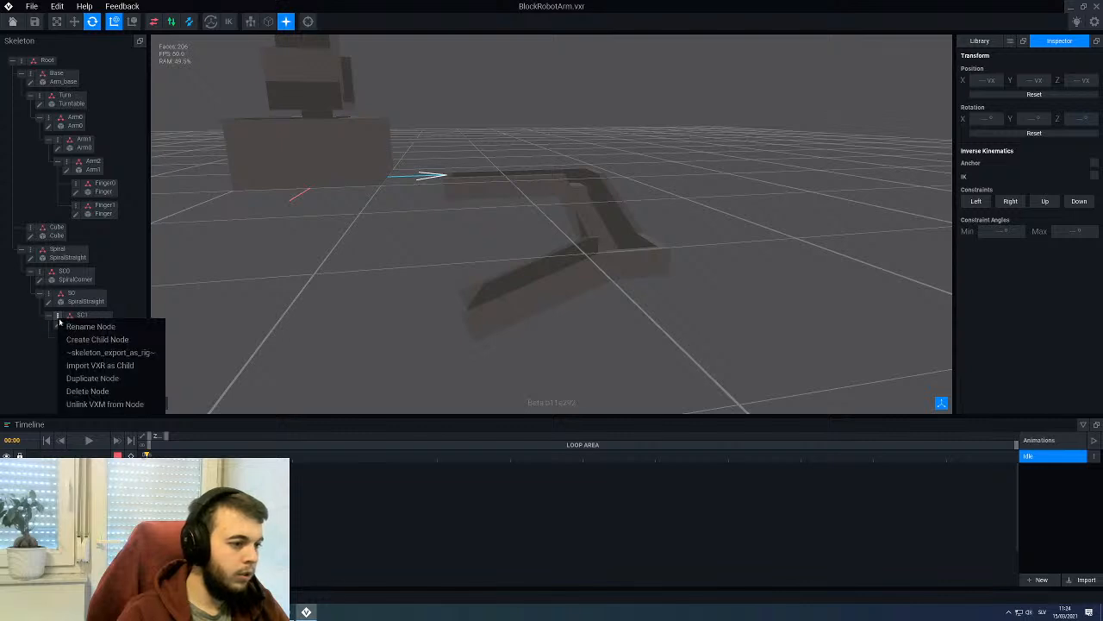
click(91, 379)
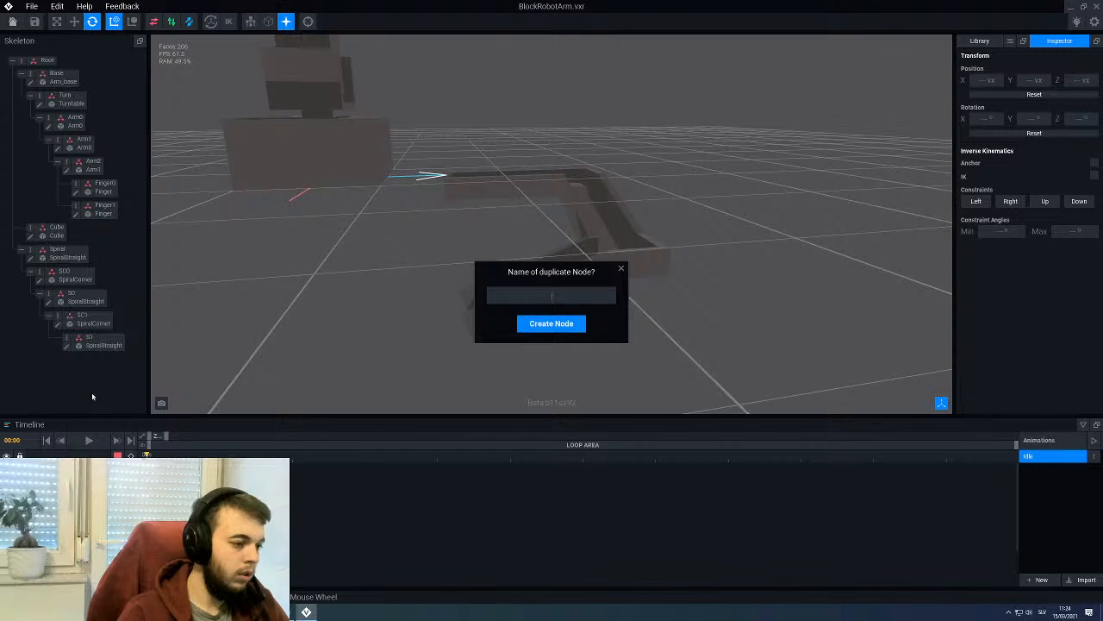
text(SC2)
key(Return)
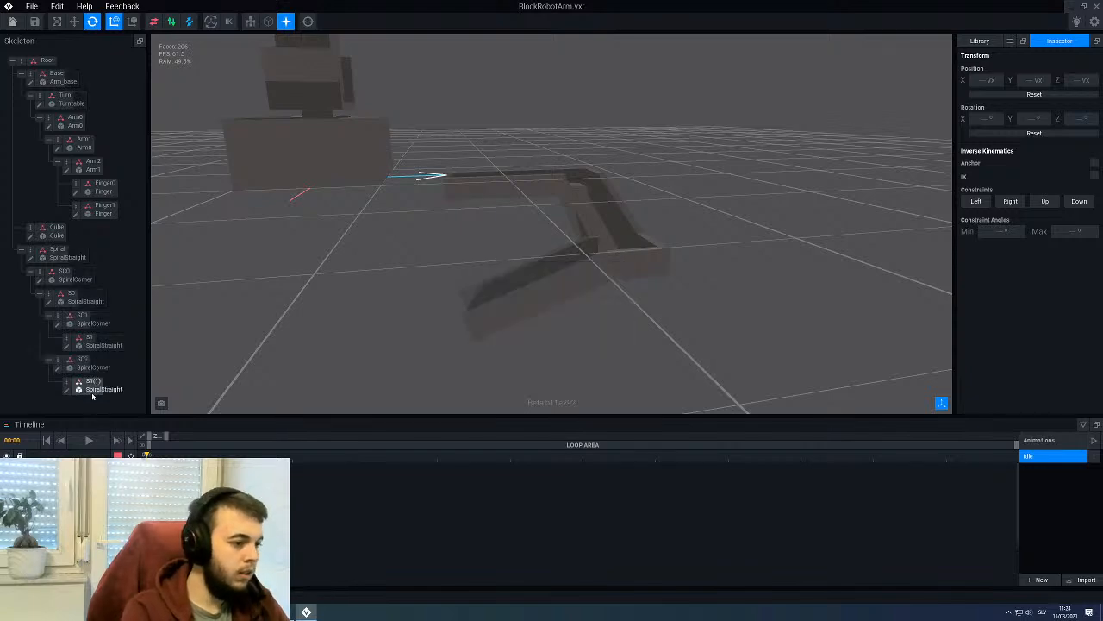
drag(86, 363, 113, 346)
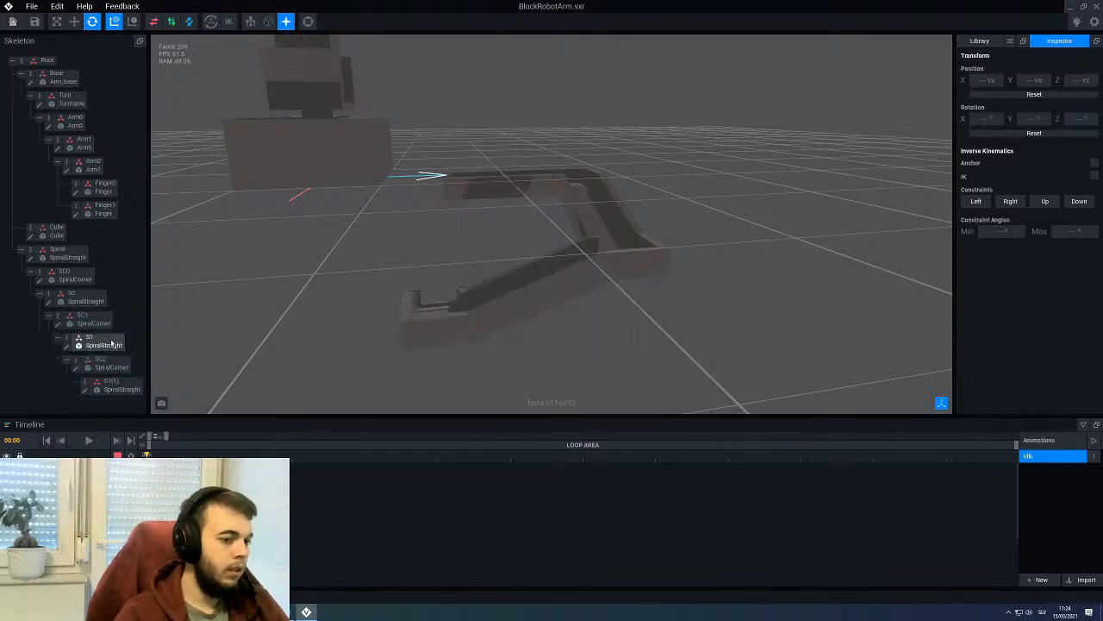
right_drag(212, 314, 215, 366)
right_drag(388, 332, 388, 273)
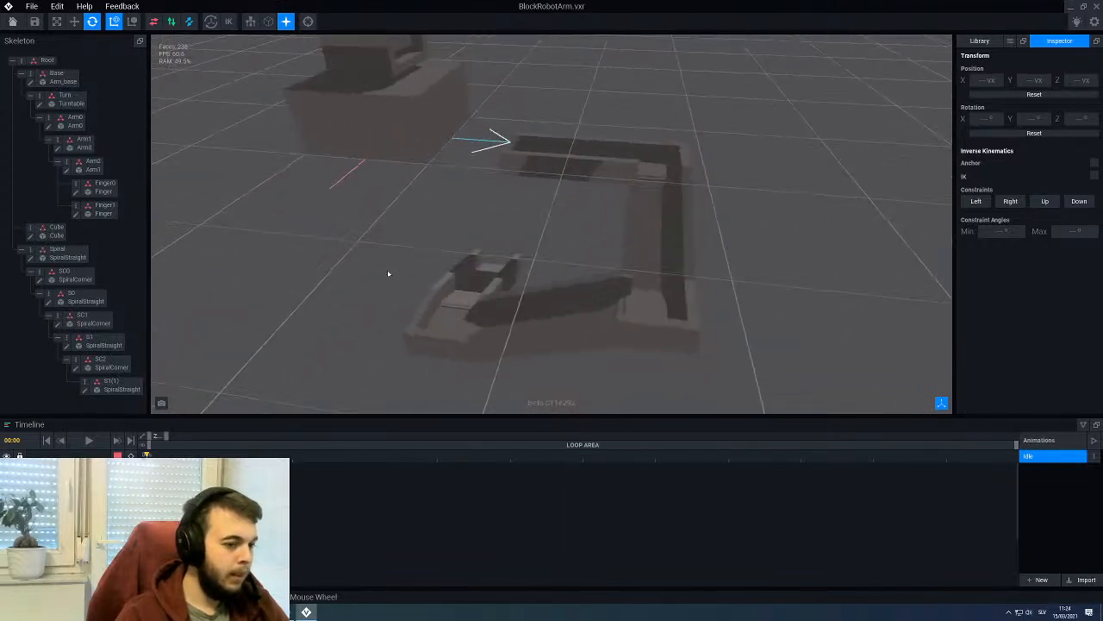
Step: Rename the copied straight node under SC2 to S2
right_click(86, 384)
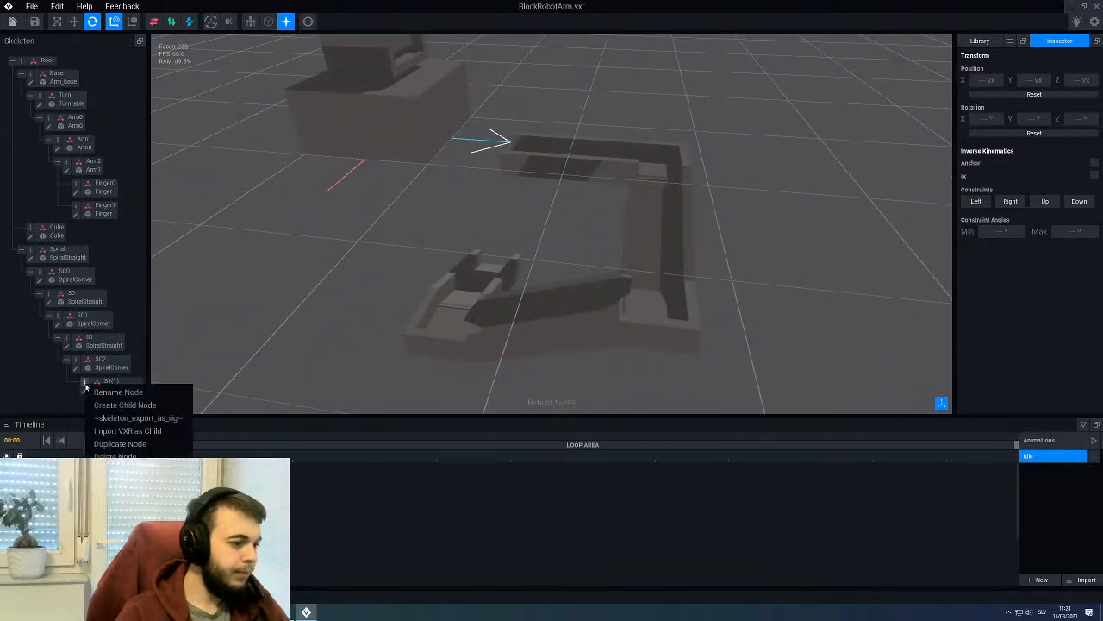
click(97, 396)
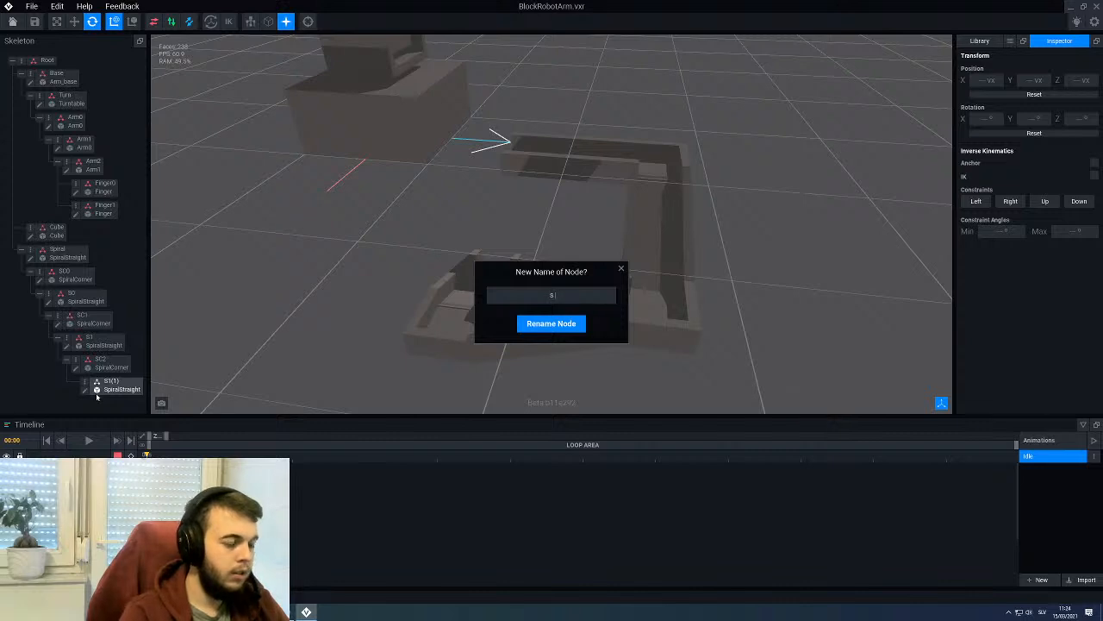
text(S2)
key(Return)
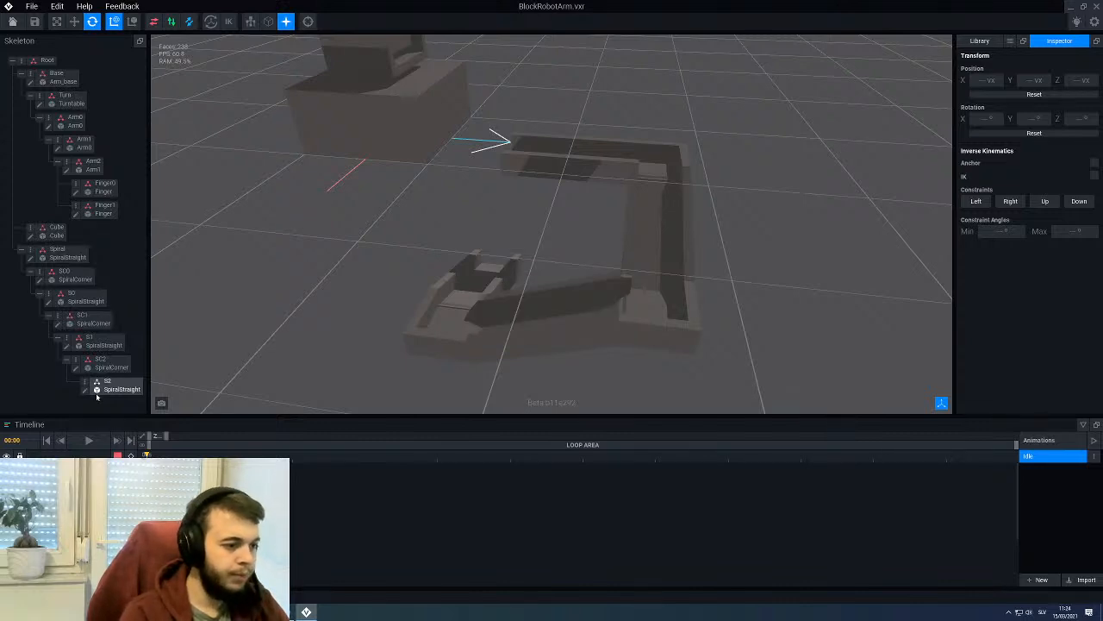
Step: Duplicate the SC1 node with its whole chain as SC3 and nest the copy under S2
scroll(530, 260, down, 2)
middle_drag(531, 260, 623, 250)
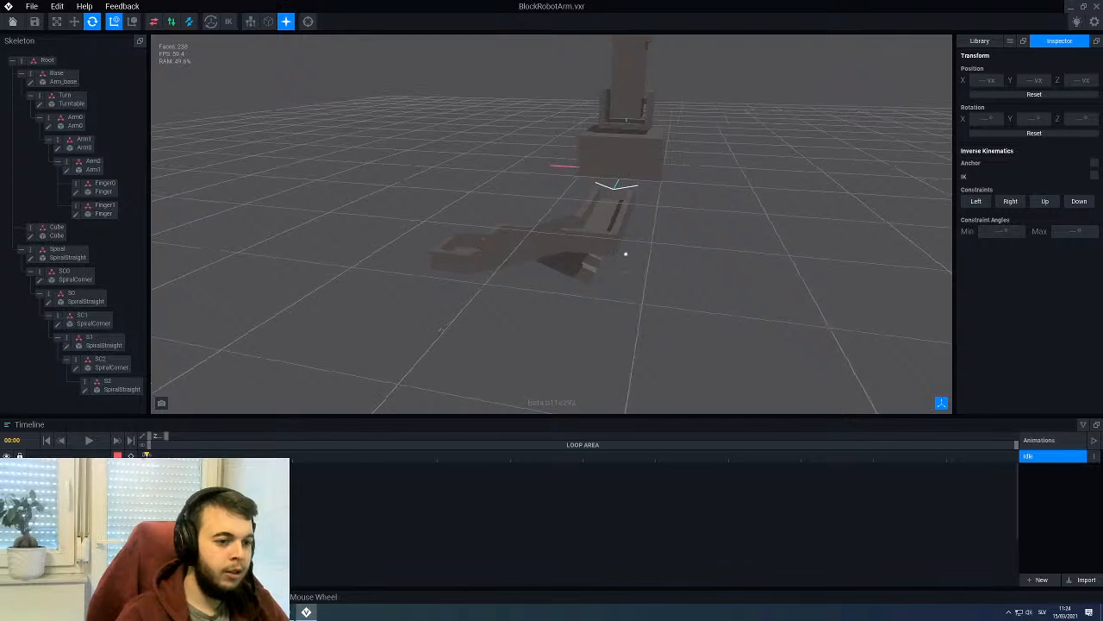
scroll(623, 251, up, 3)
middle_drag(546, 298, 555, 301)
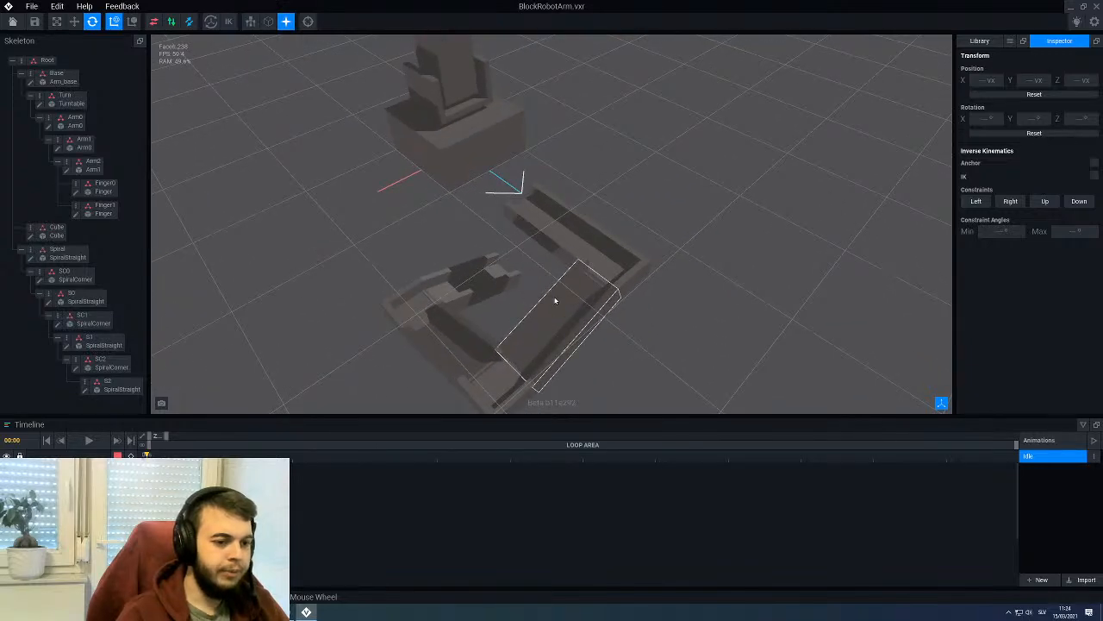
click(535, 339)
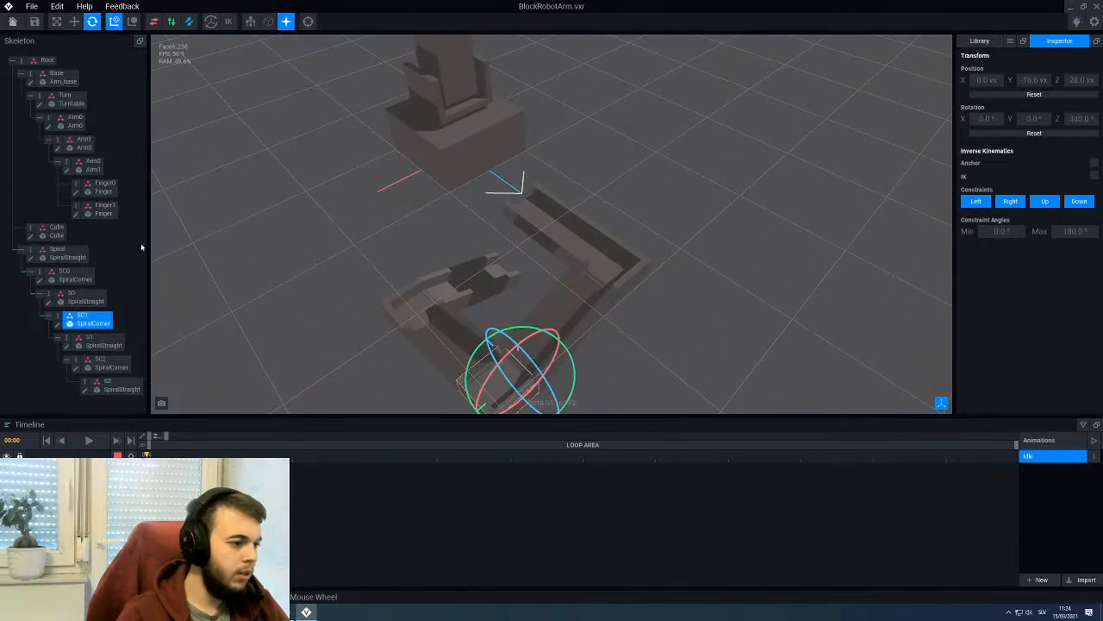
right_click(60, 322)
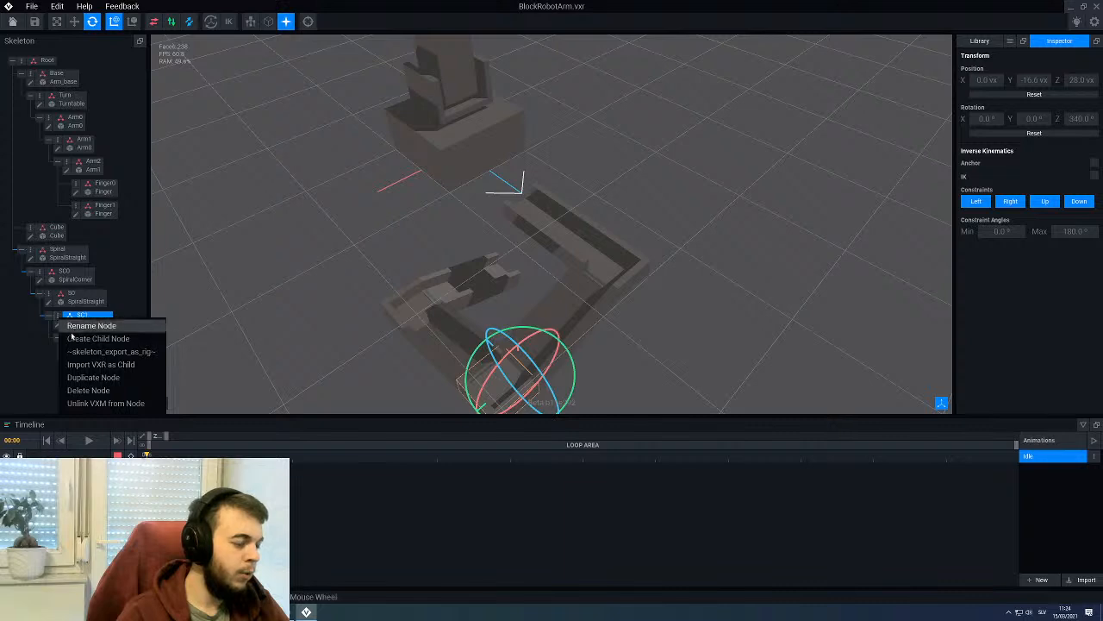
click(87, 376)
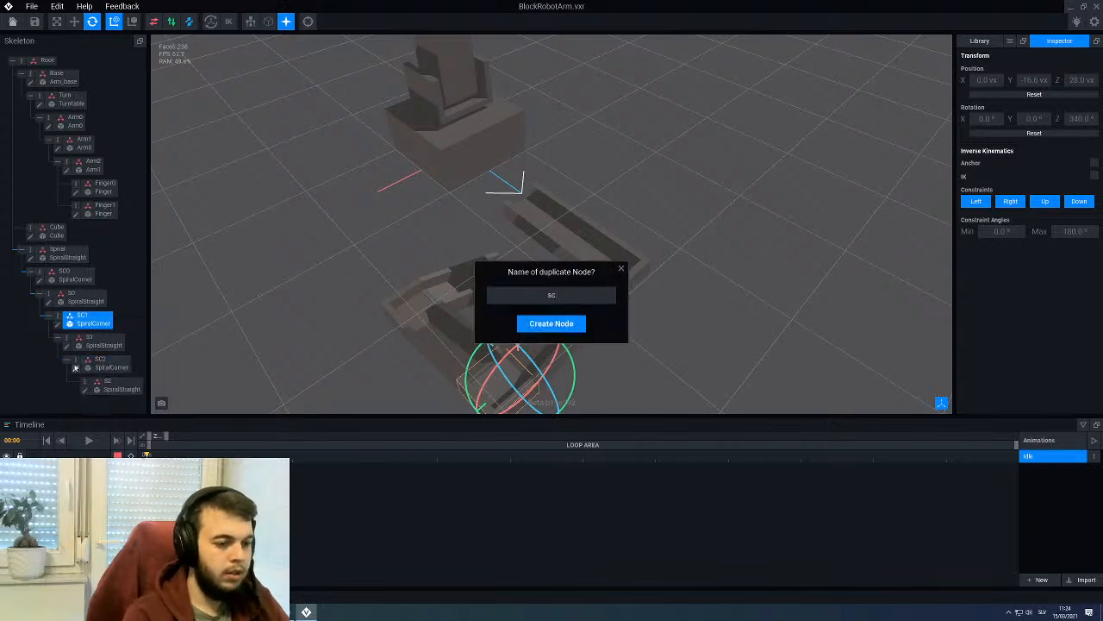
key(Return)
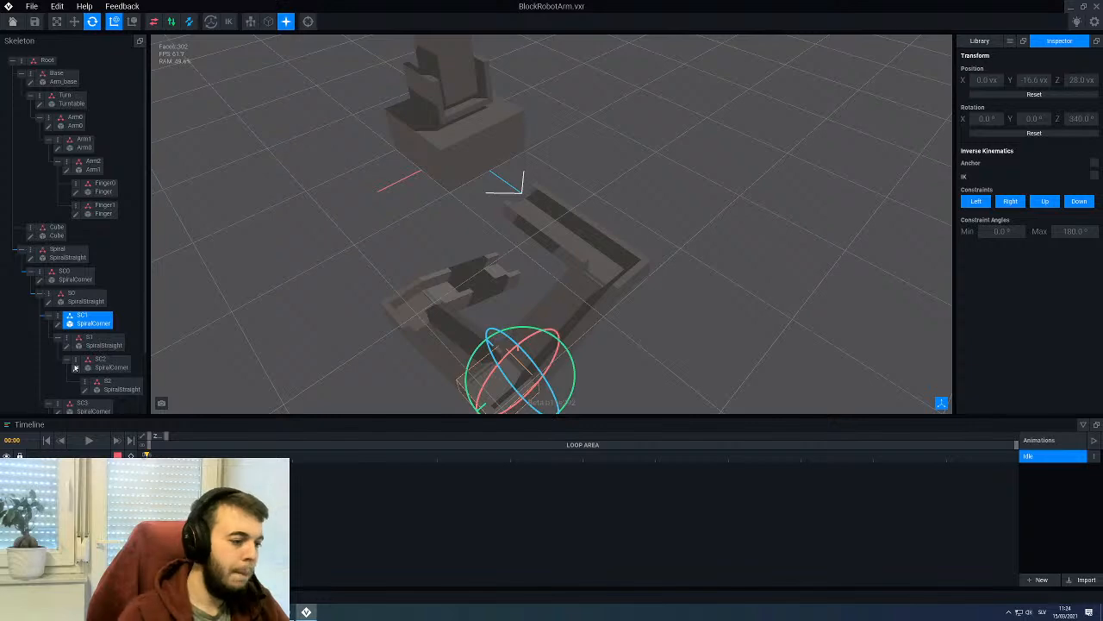
scroll(130, 285, down, 2)
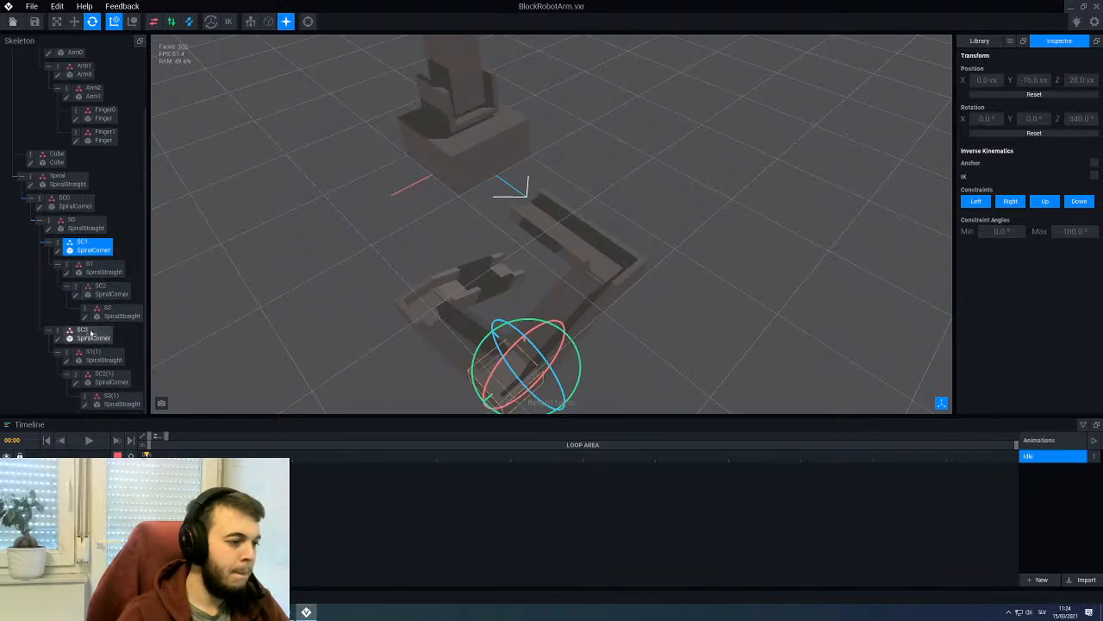
drag(117, 315, 117, 316)
middle_drag(482, 319, 509, 330)
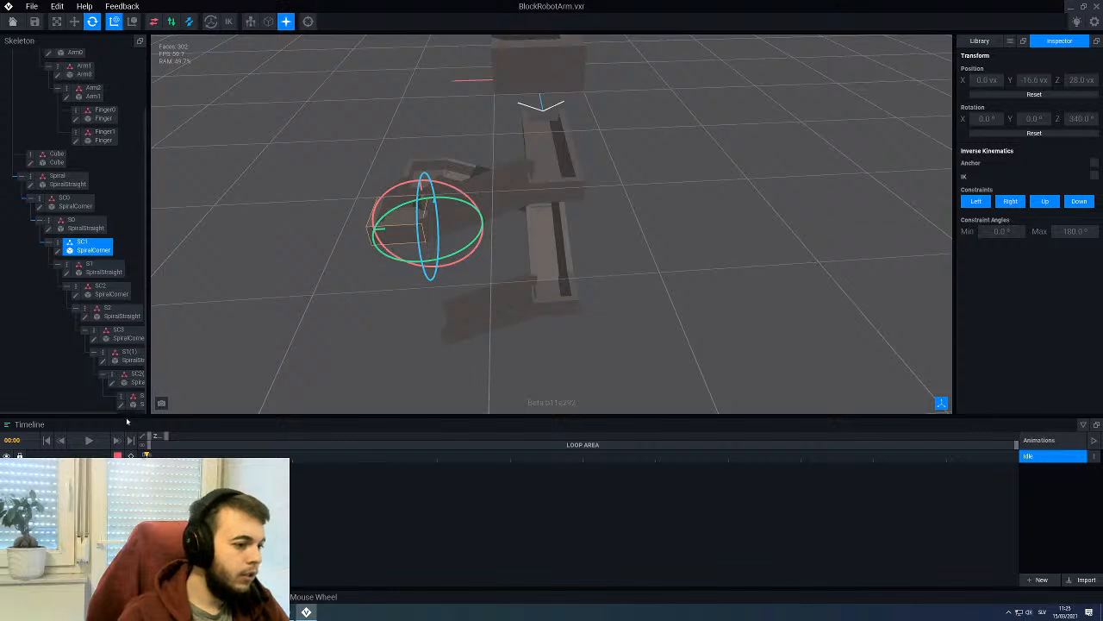
scroll(126, 416, right, 2)
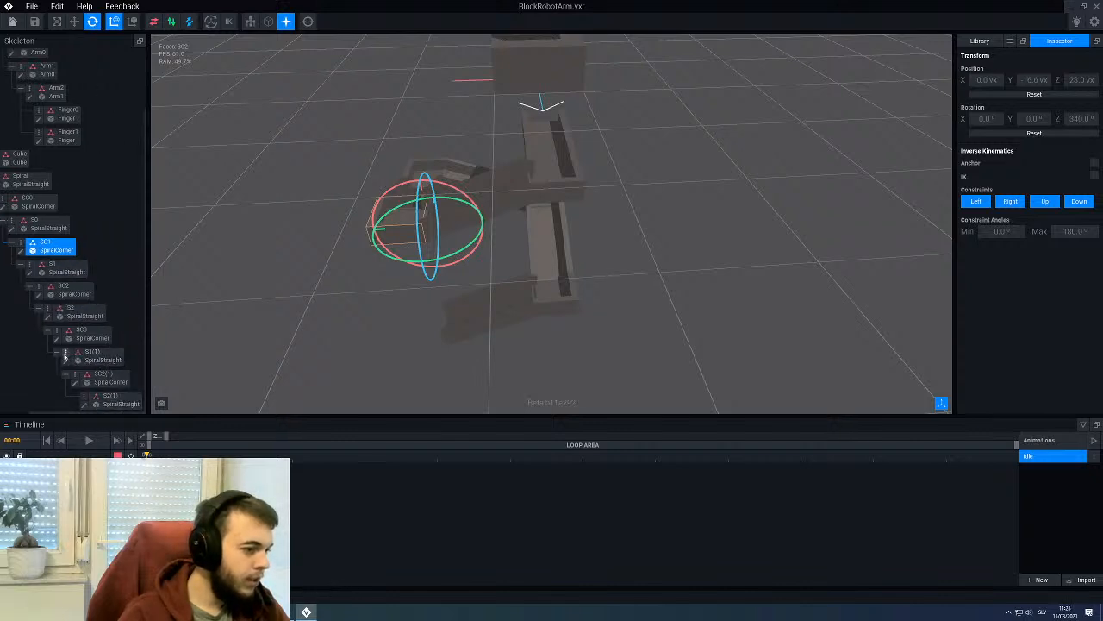
Step: Rename the copied straight node under SC3 to S3 and the corner node nested below it to SC4
right_click(64, 355)
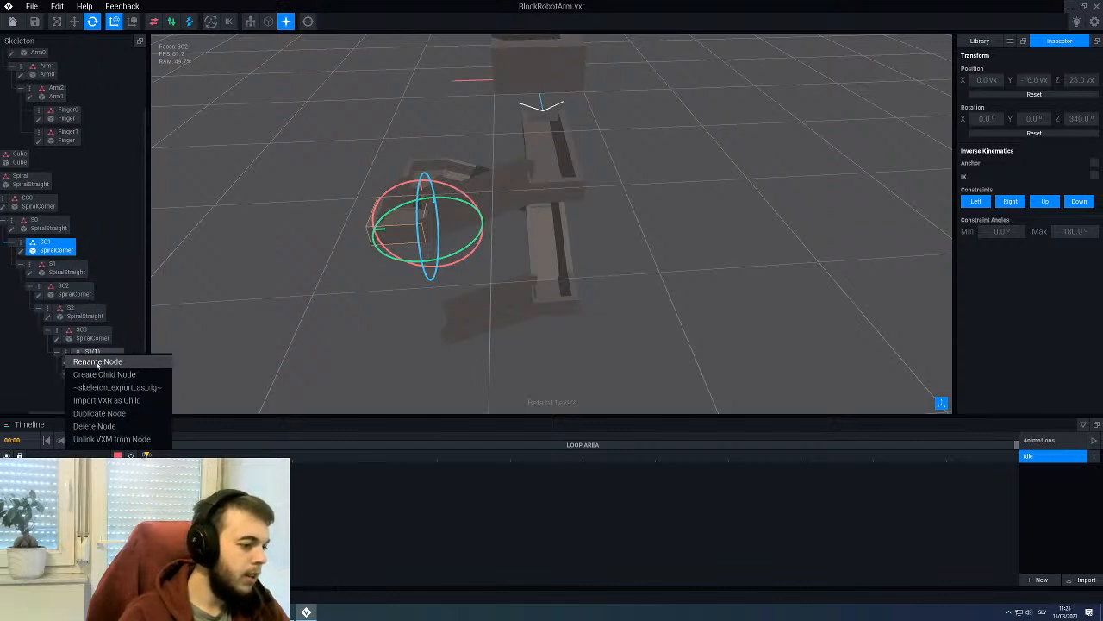
click(97, 362)
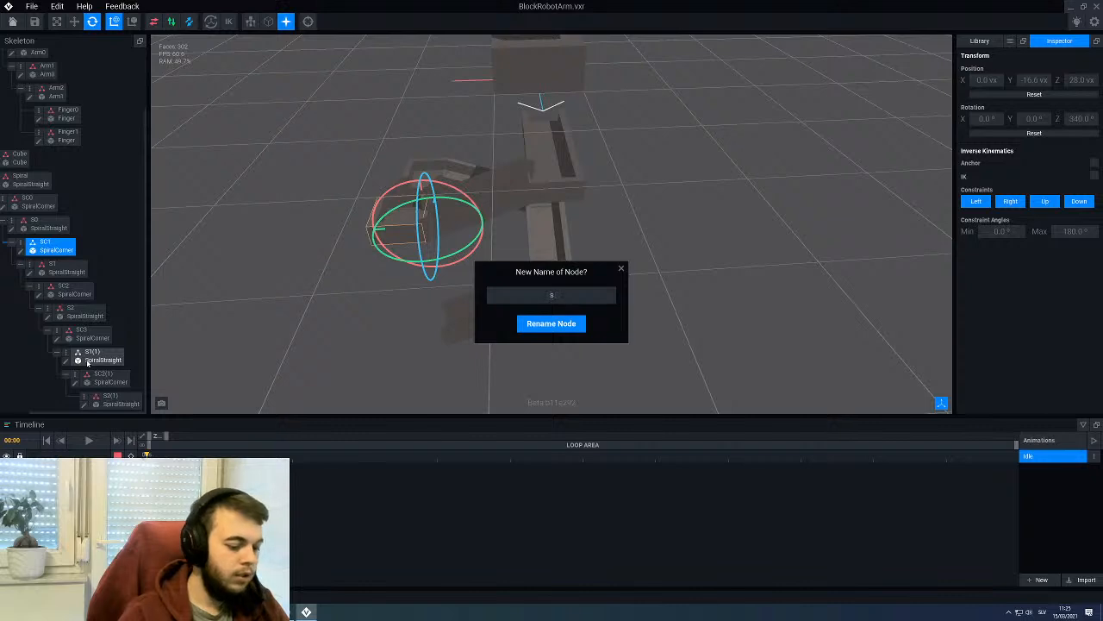
key(Return)
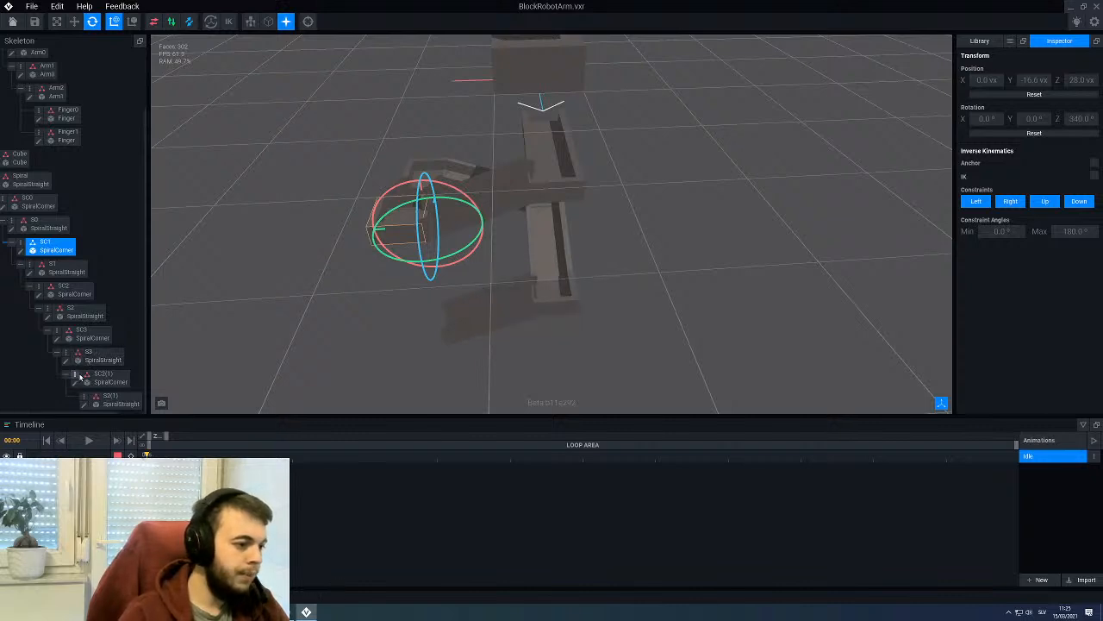
right_click(76, 379)
click(96, 384)
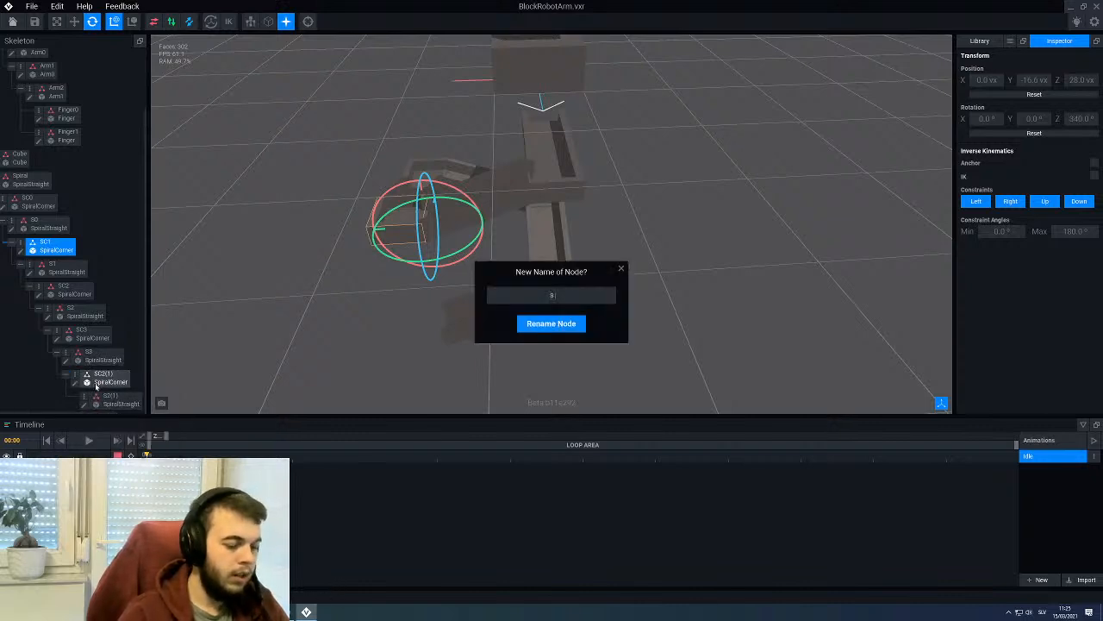
text(sc4)
key(Return)
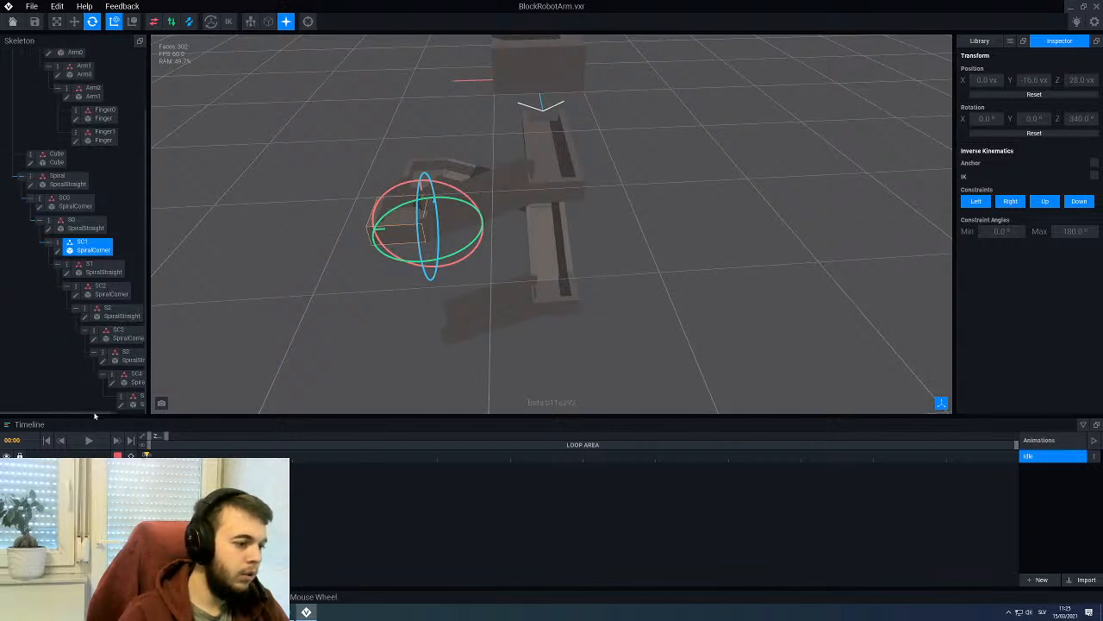
Step: Rename the copied straight node under SC4 to S4
scroll(97, 417, right, 2)
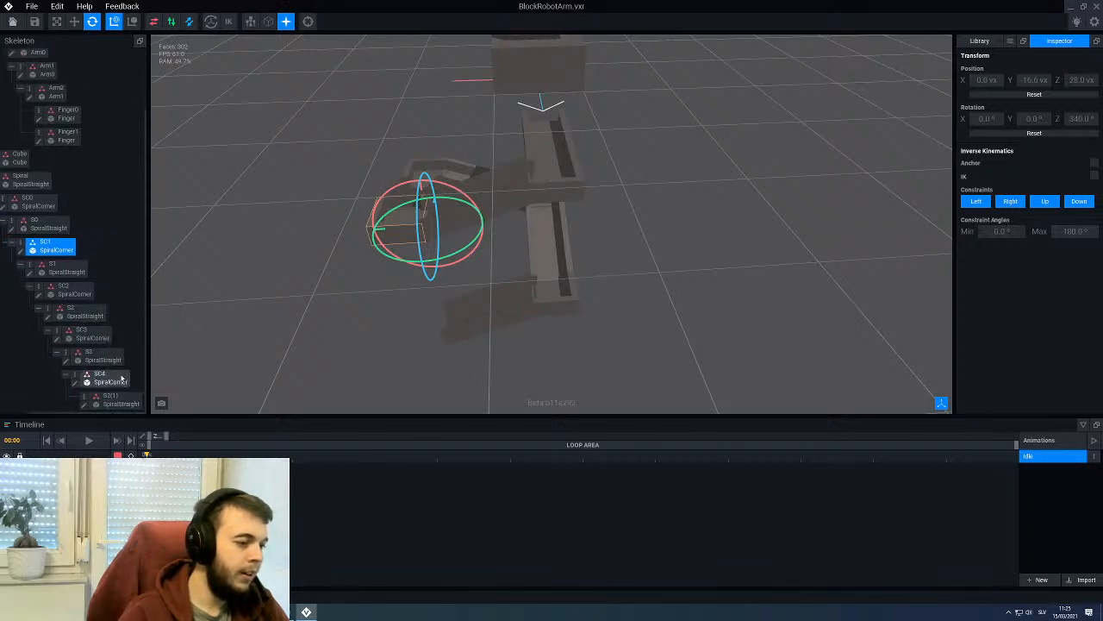
right_click(84, 399)
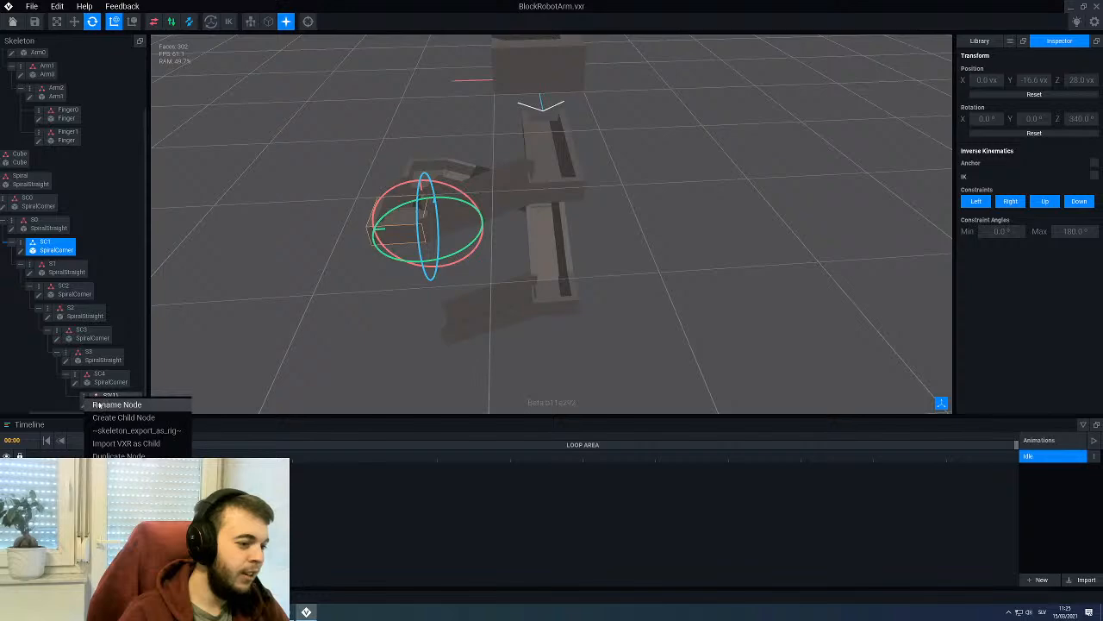
click(97, 404)
text(S4)
key(Return)
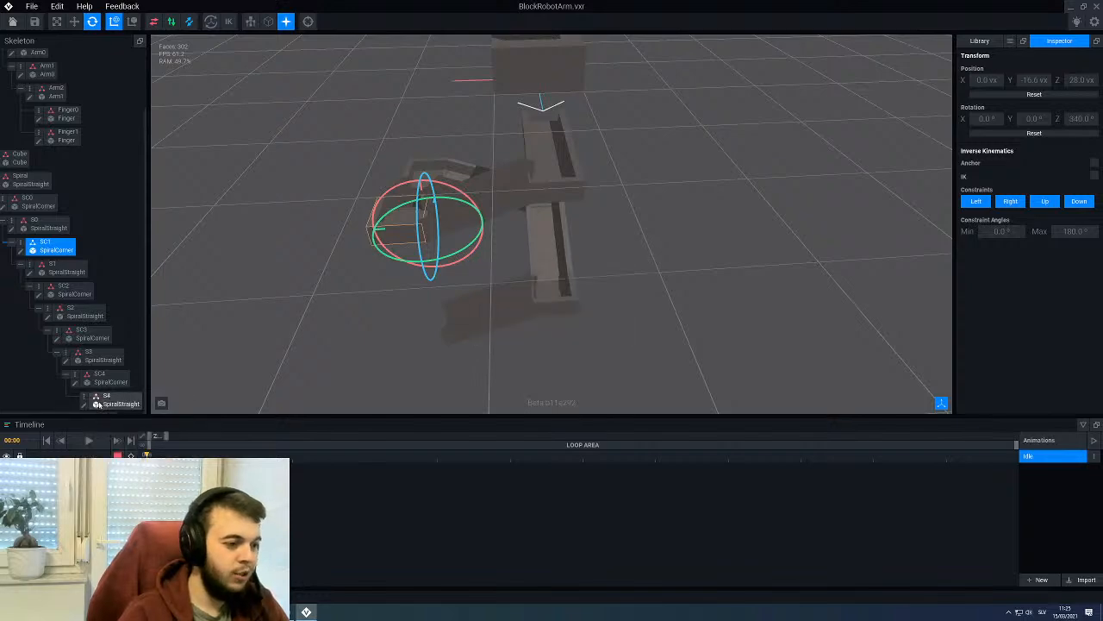
Step: Move the Spiral root node with its whole chain straight up to Y 115 vx
right_drag(396, 325, 520, 372)
scroll(481, 290, down, 1)
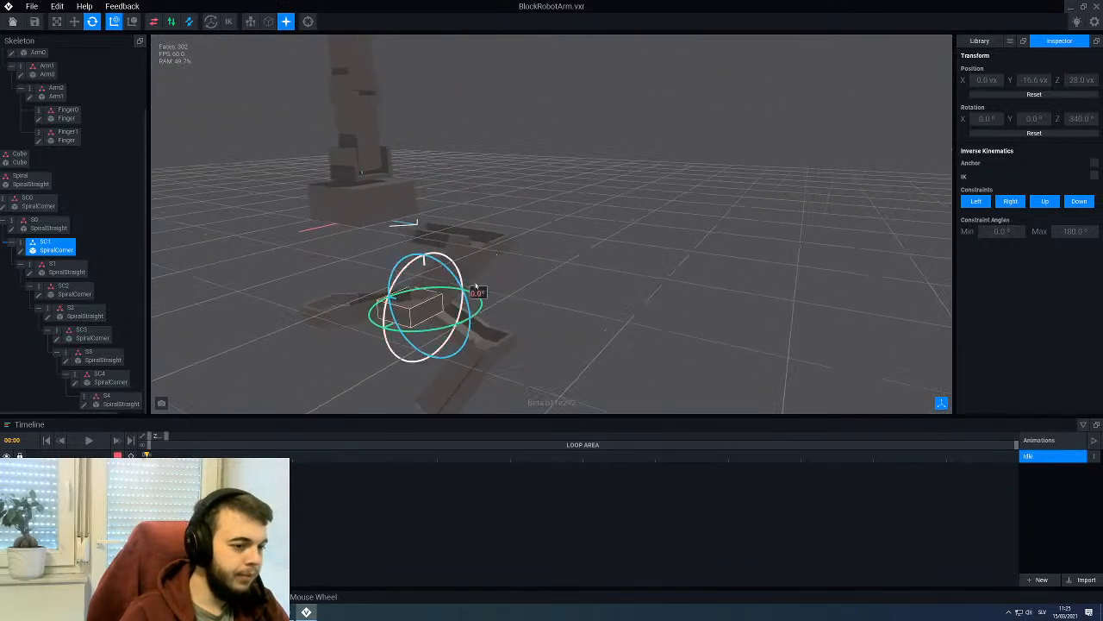
click(434, 233)
click(74, 21)
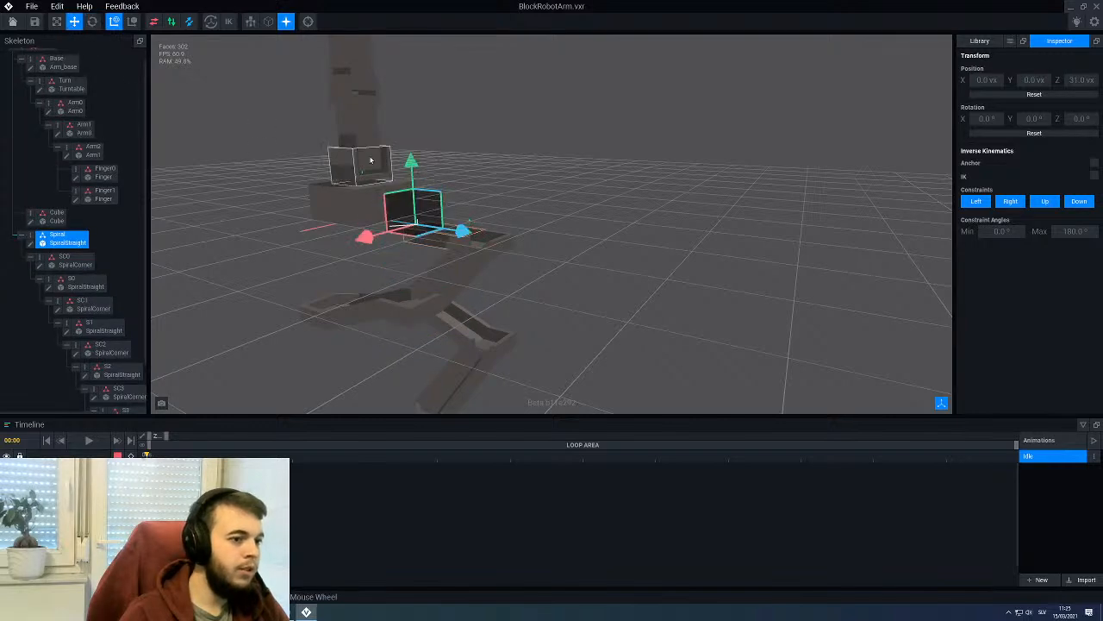
drag(412, 162, 406, 68)
scroll(439, 195, down, 2)
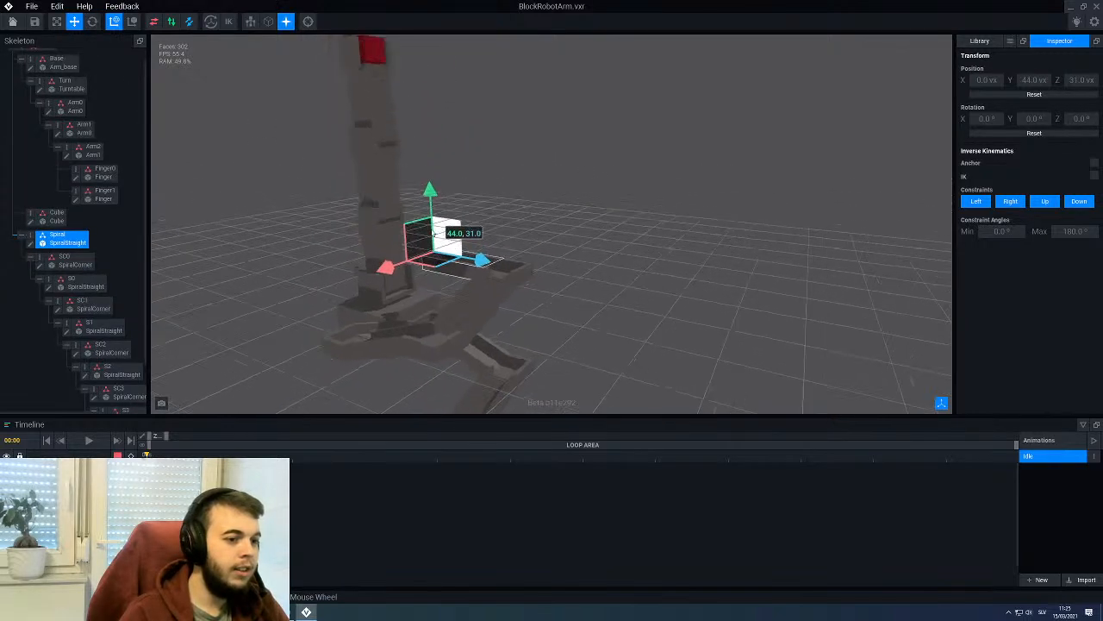
right_drag(439, 194, 490, 259)
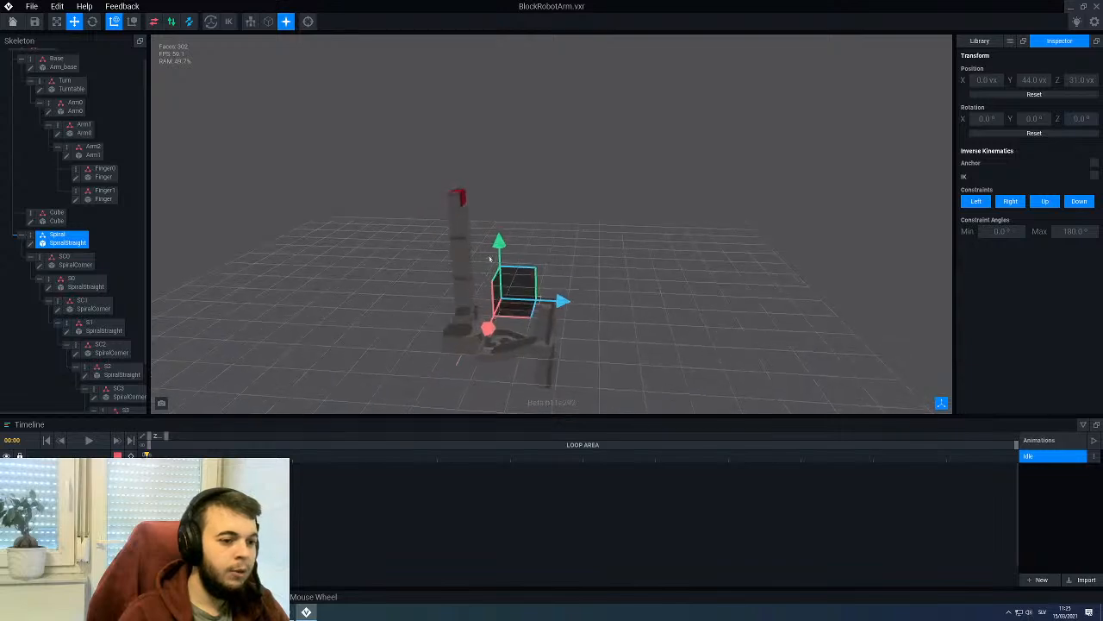
drag(499, 245, 497, 155)
mouse_move(583, 198)
right_down()
mouse_move(448, 194)
mouse_move(504, 151)
mouse_move(594, 181)
right_up()
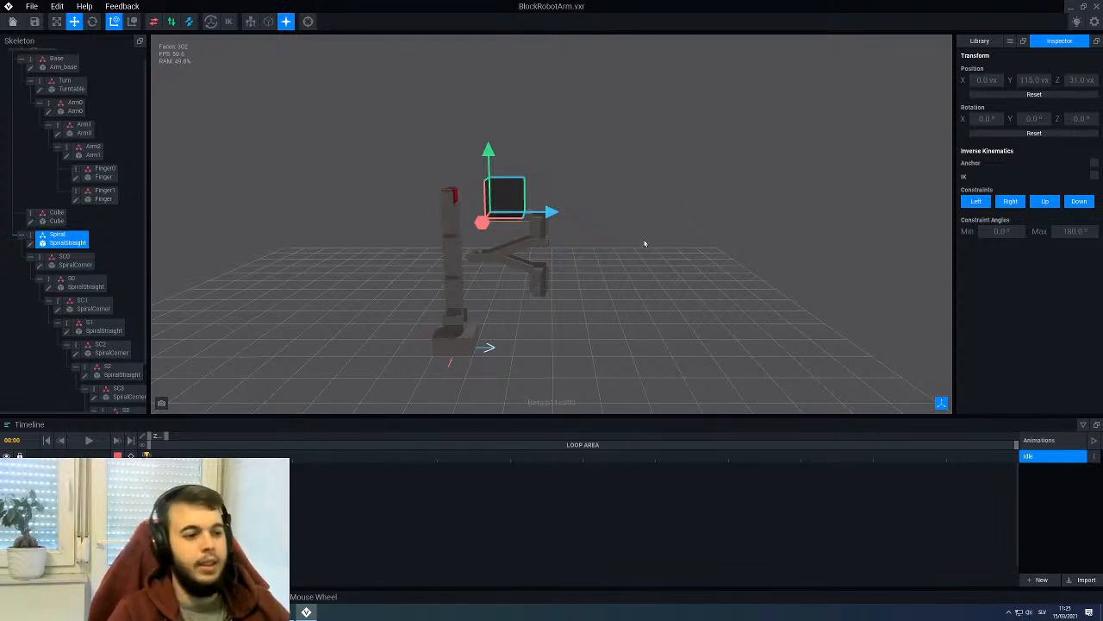
right_drag(529, 260, 480, 295)
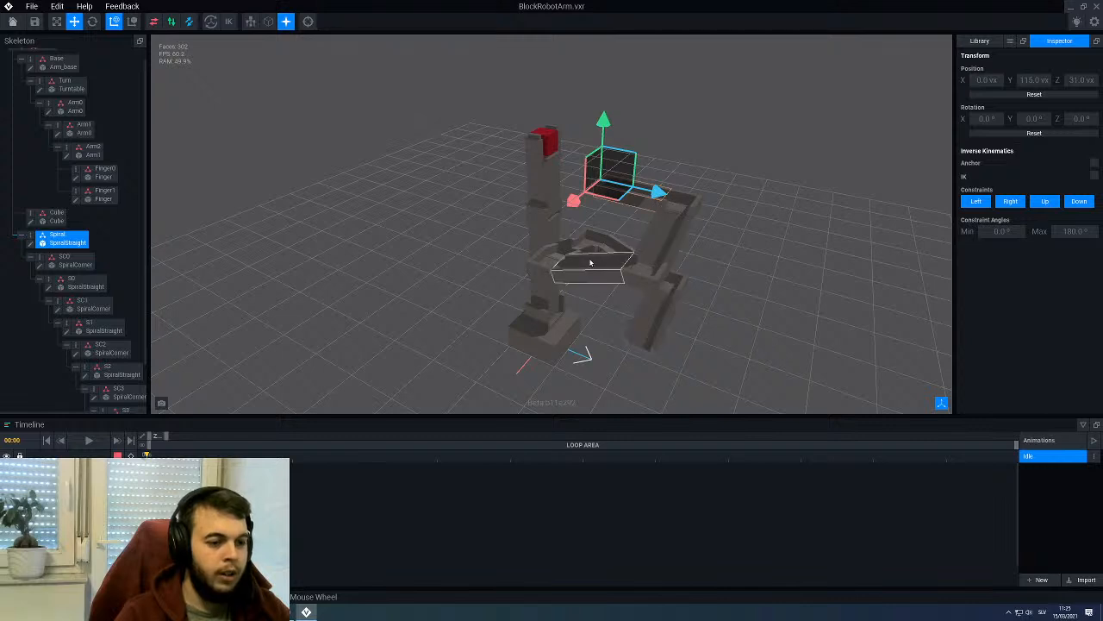
click(644, 283)
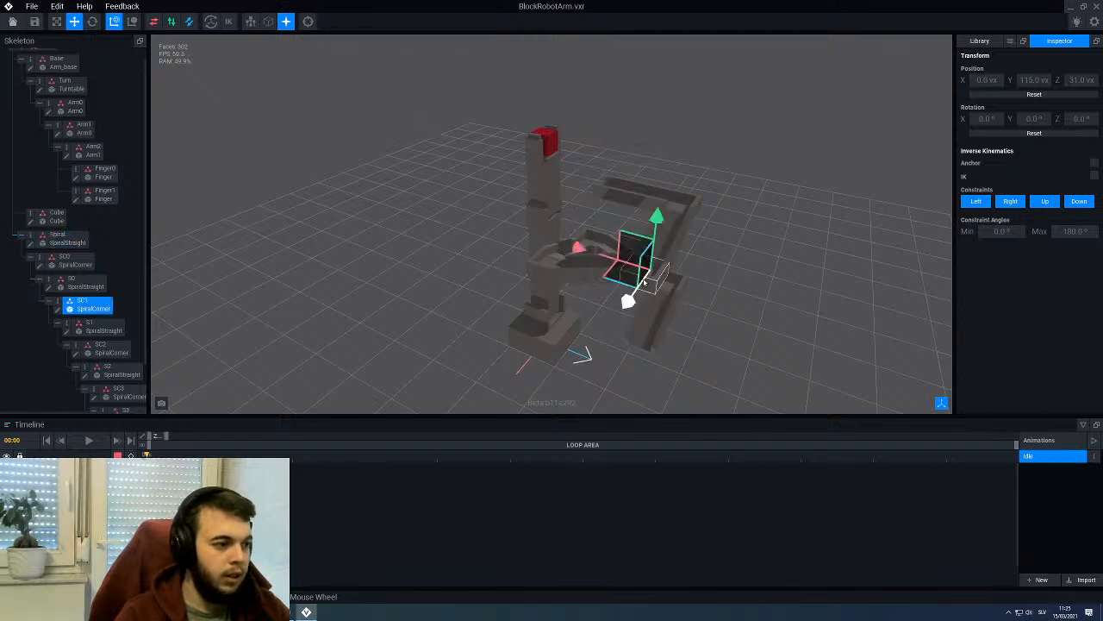
right_click(58, 248)
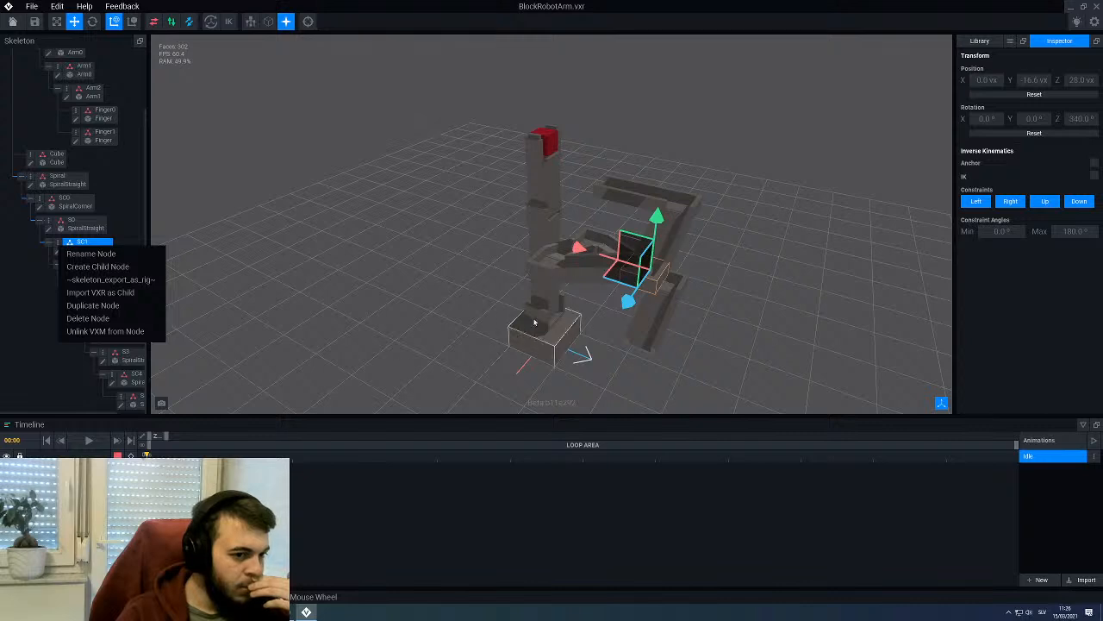
drag(574, 261, 607, 258)
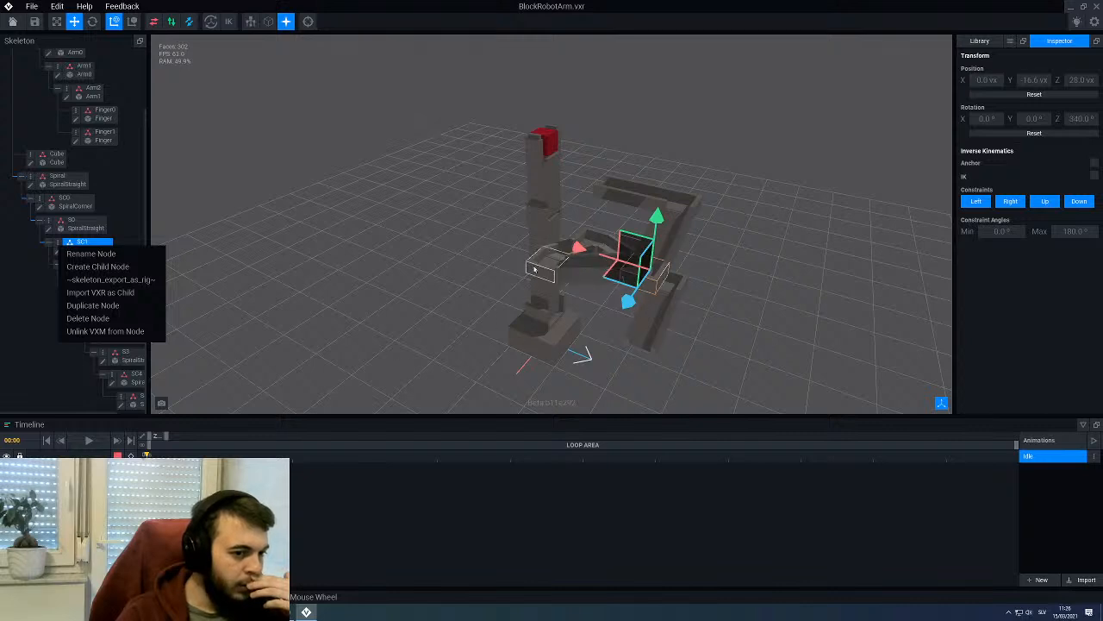
click(536, 271)
Step: Duplicate the SC2 corner node with its whole chain as SC5 and nest the copy under S4
click(548, 270)
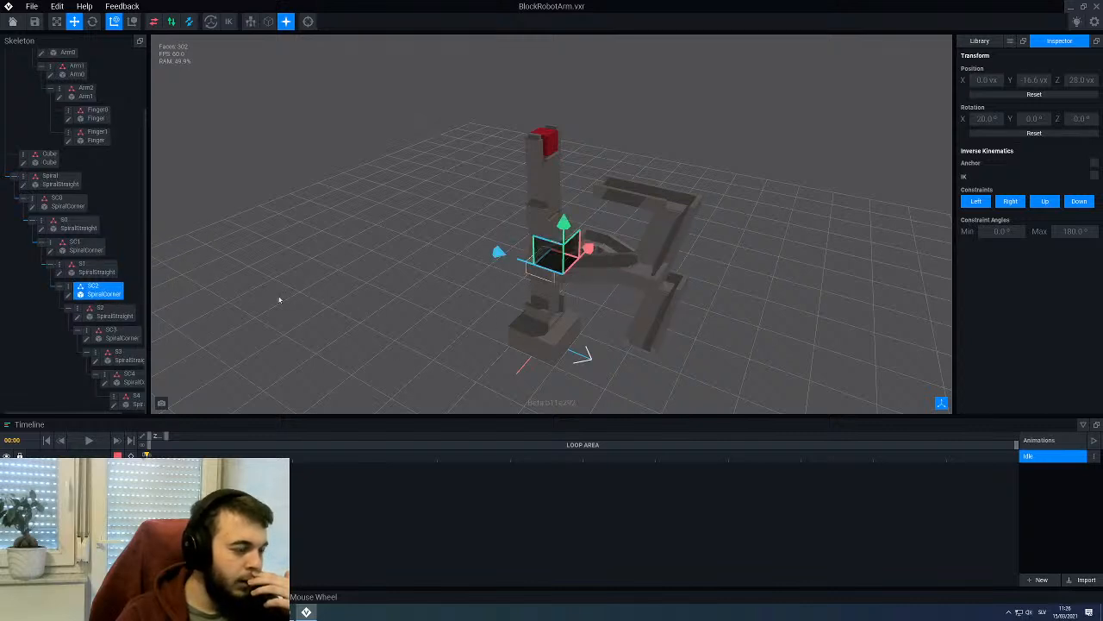
right_click(70, 290)
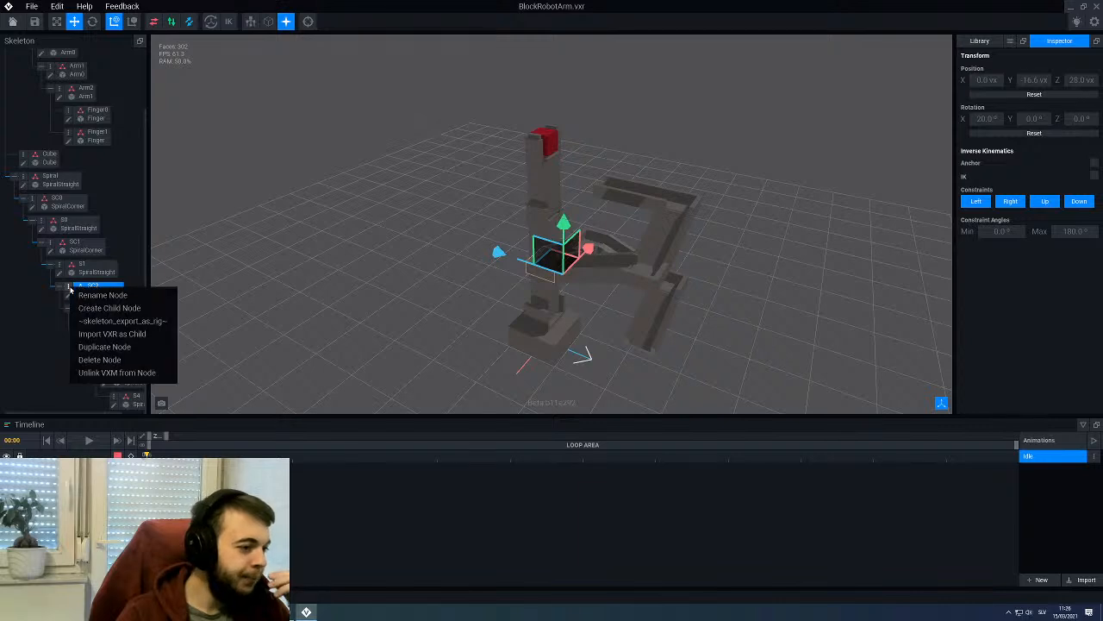
click(95, 349)
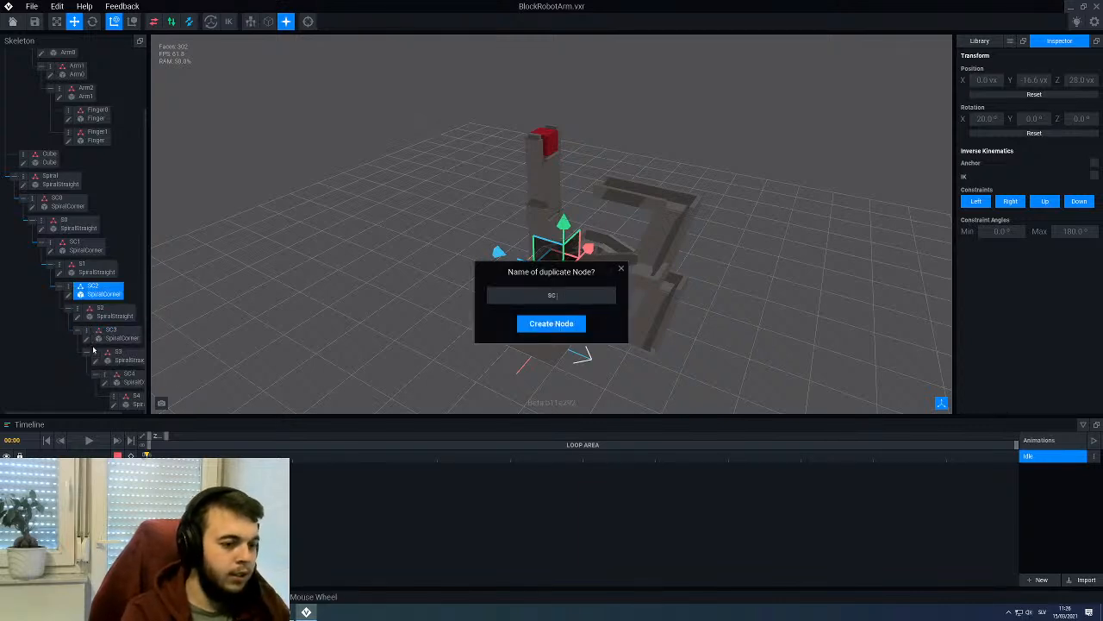
key(Return)
scroll(87, 362, down, 3)
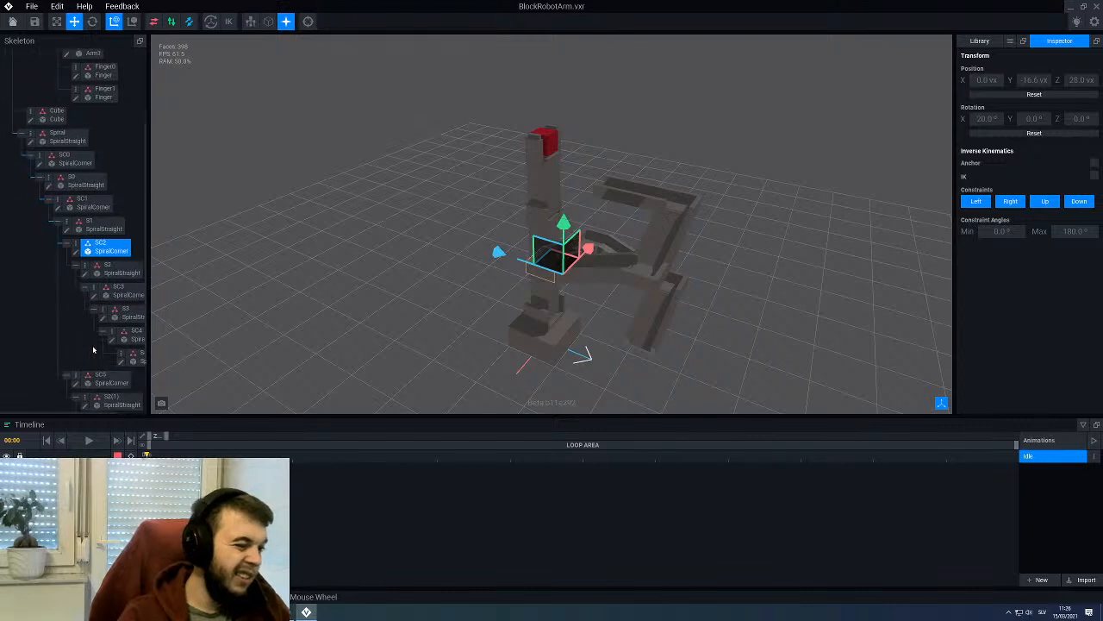
drag(65, 417, 100, 415)
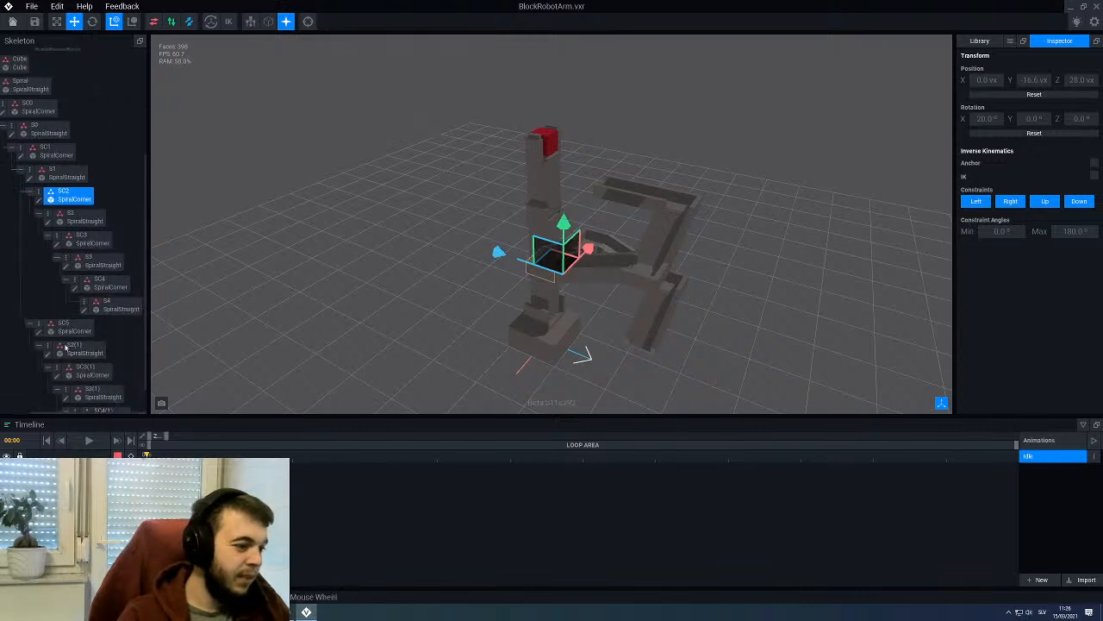
drag(124, 312, 126, 314)
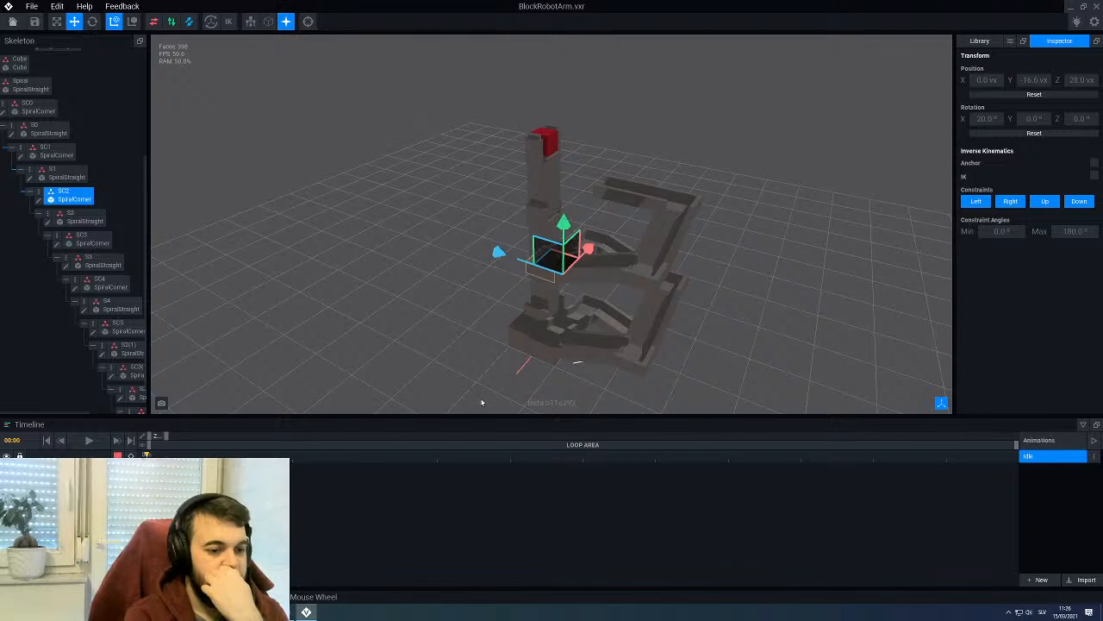
Step: Undo the duplication and nesting of the SC2 chain
middle_drag(514, 346, 517, 321)
right_drag(517, 321, 492, 294)
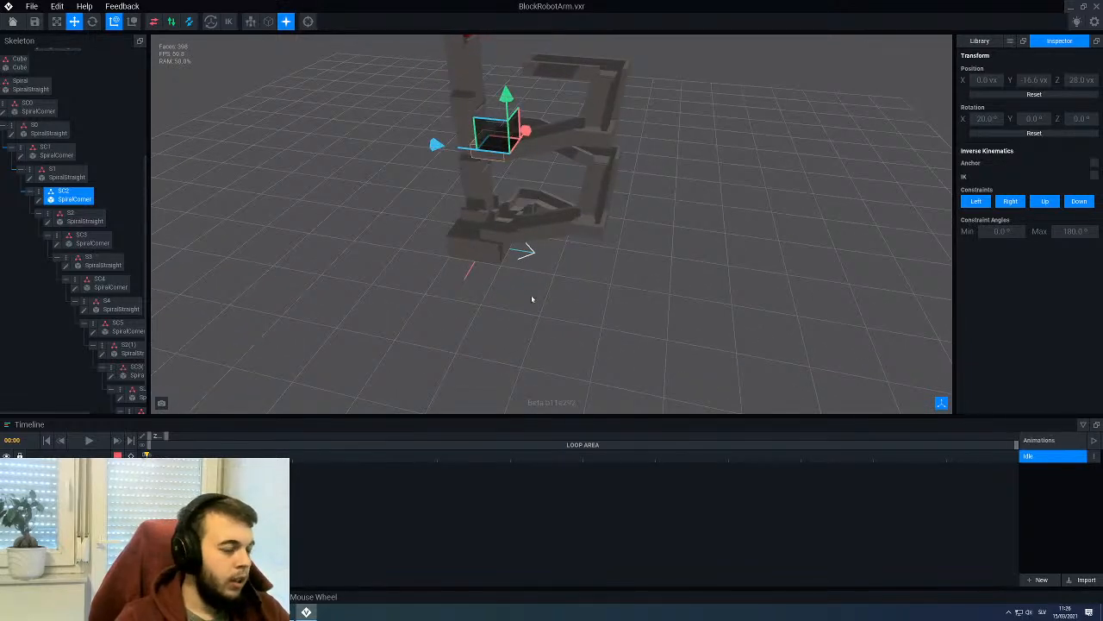
scroll(530, 303, up, 2)
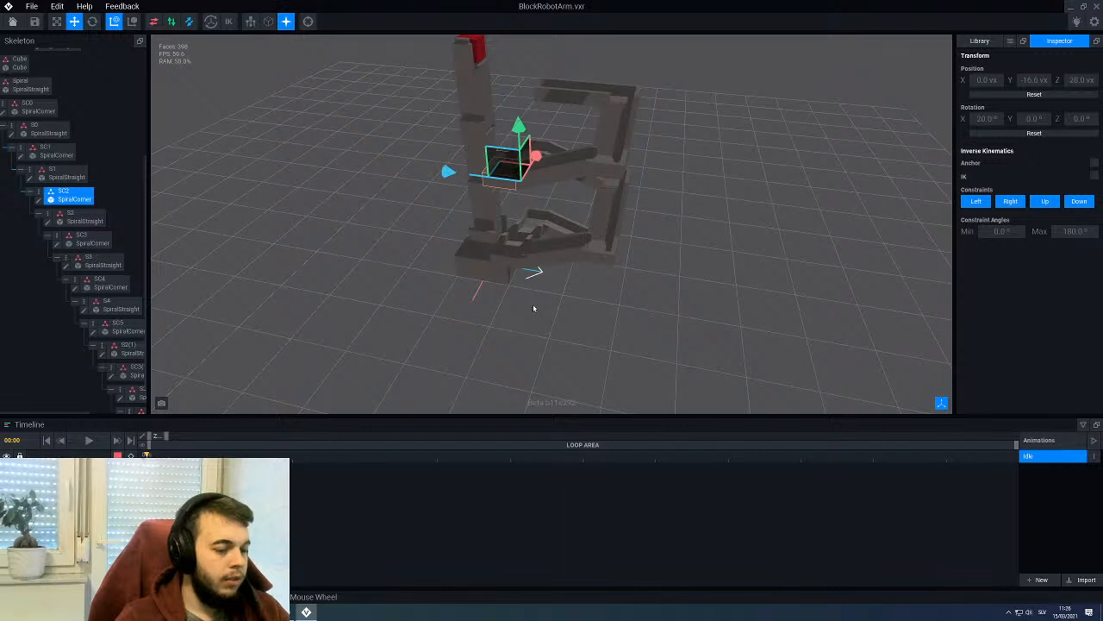
key(ctrl+z)
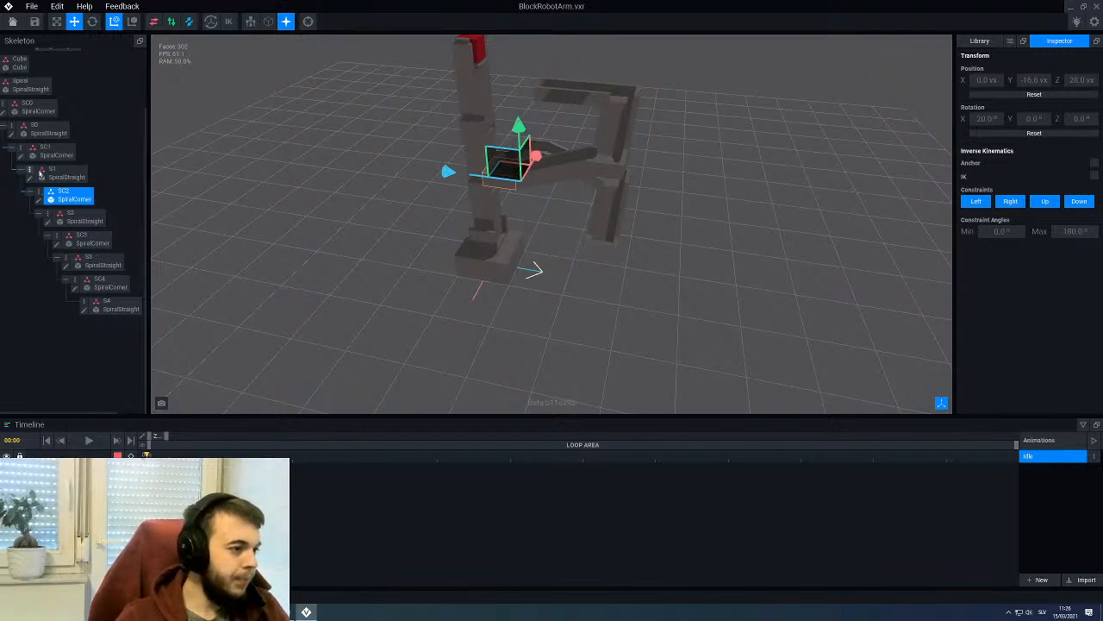
Step: Duplicate the SC1 corner node with its whole chain as SC5 and nest the copy under S4
click(598, 158)
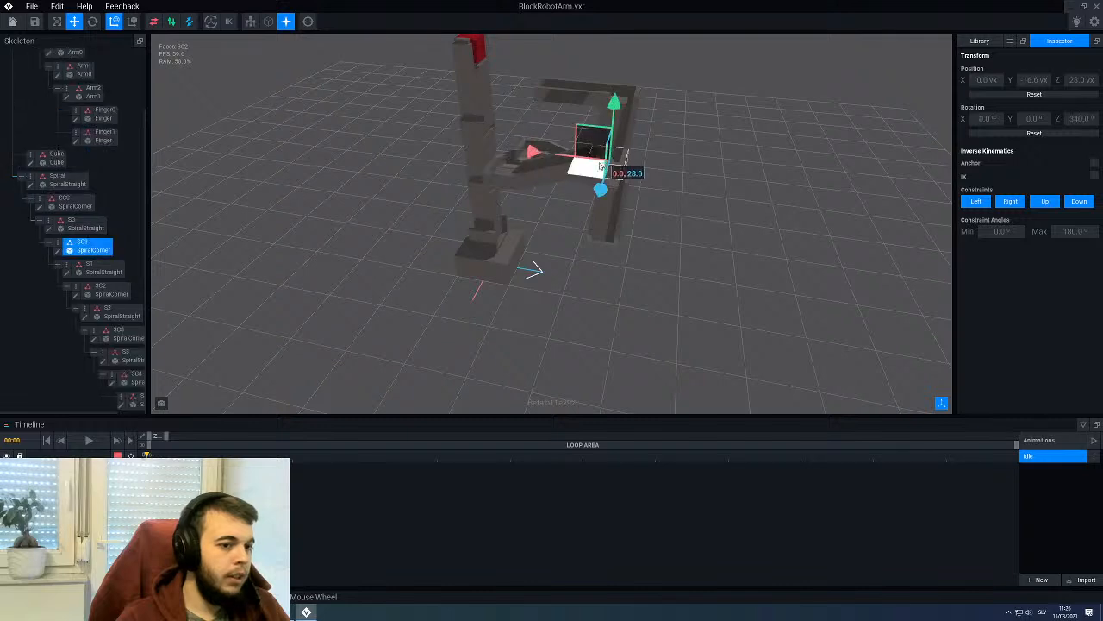
right_click(59, 245)
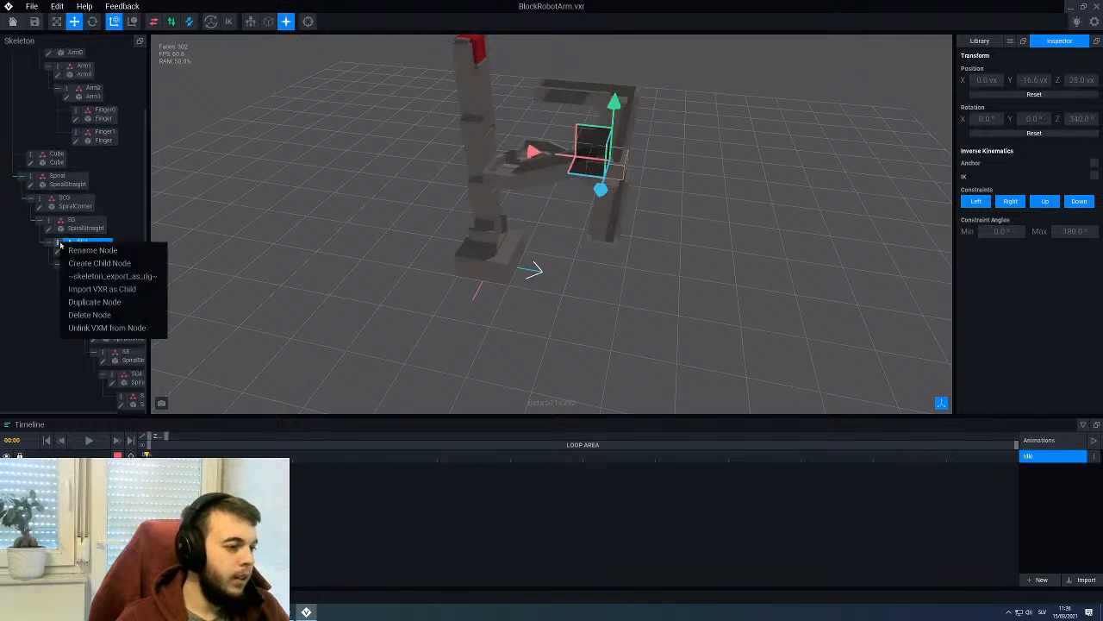
click(77, 301)
text(s)
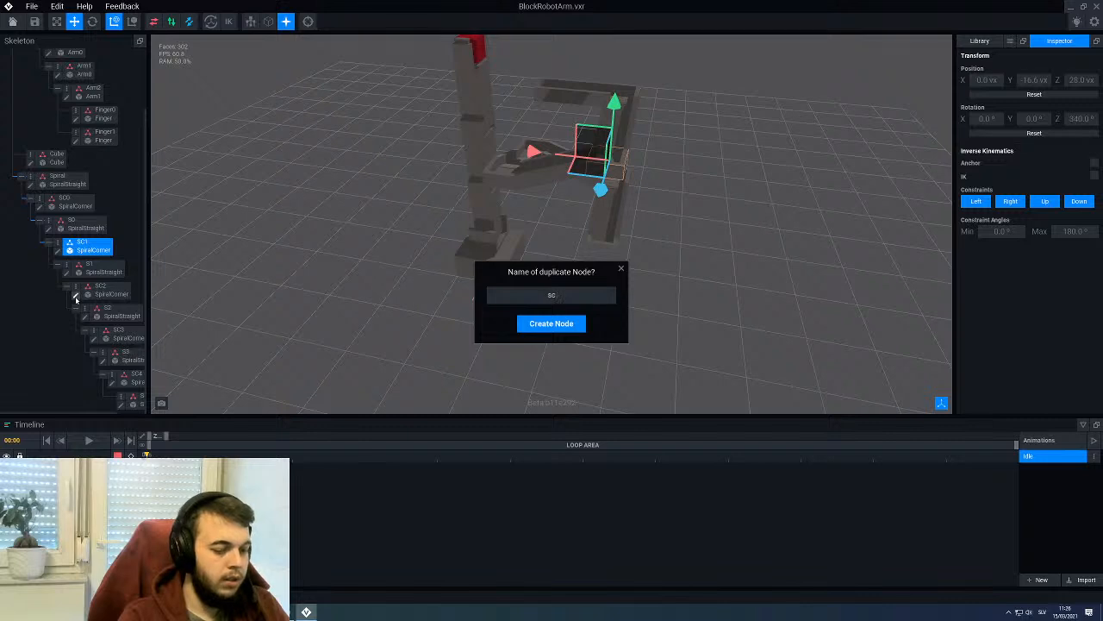
text(c)
key(Return)
scroll(79, 248, down, 4)
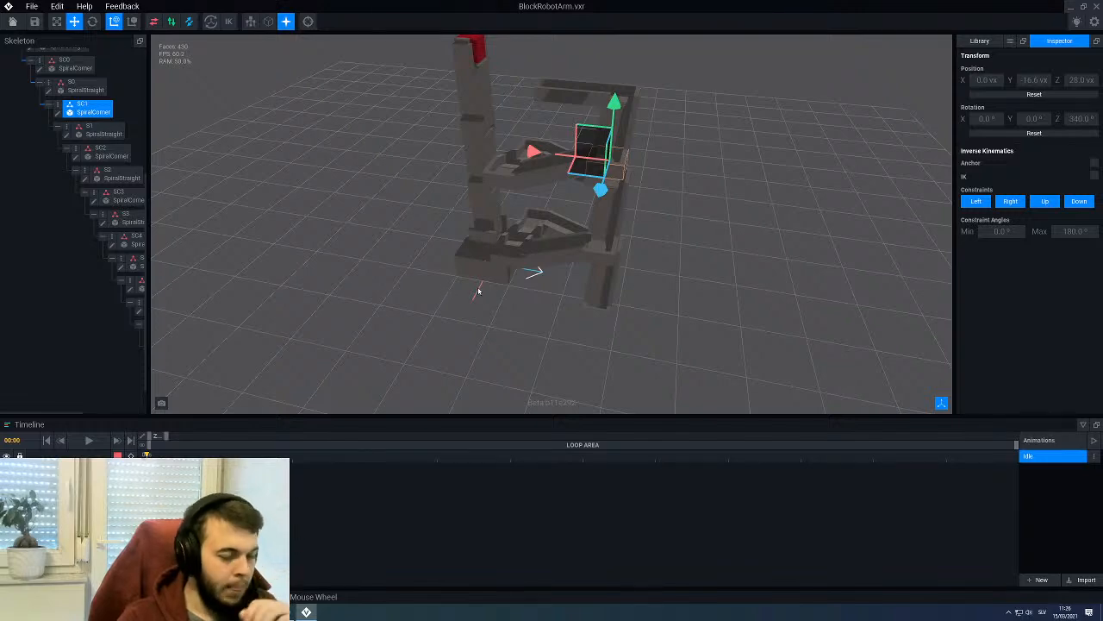
Step: Rename the copied straight node under SC5 to S5
right_drag(478, 290, 567, 263)
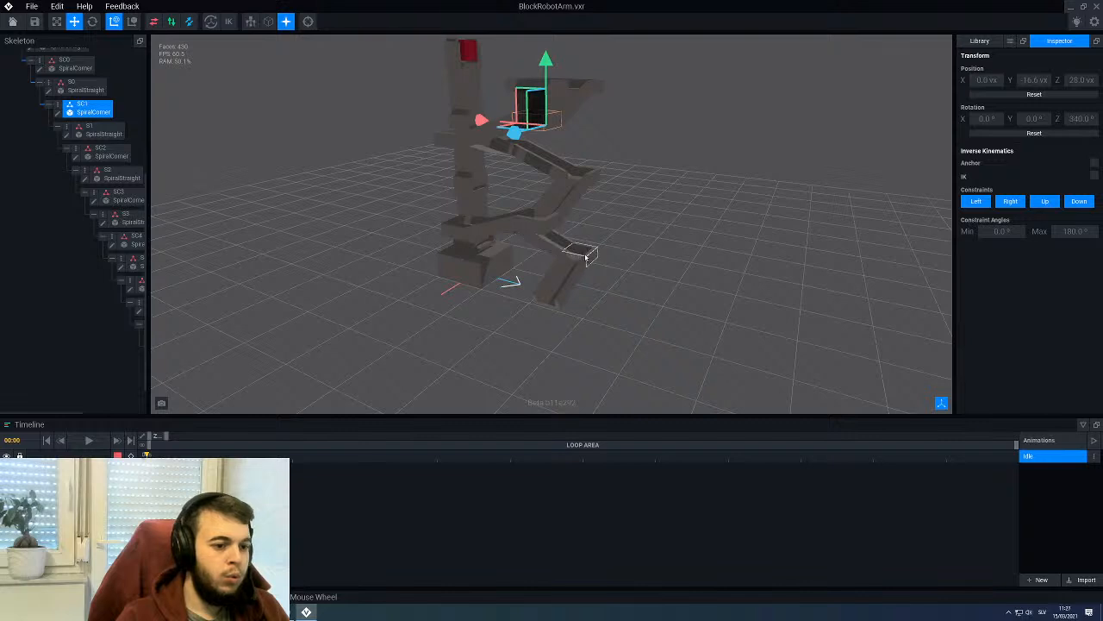
click(583, 255)
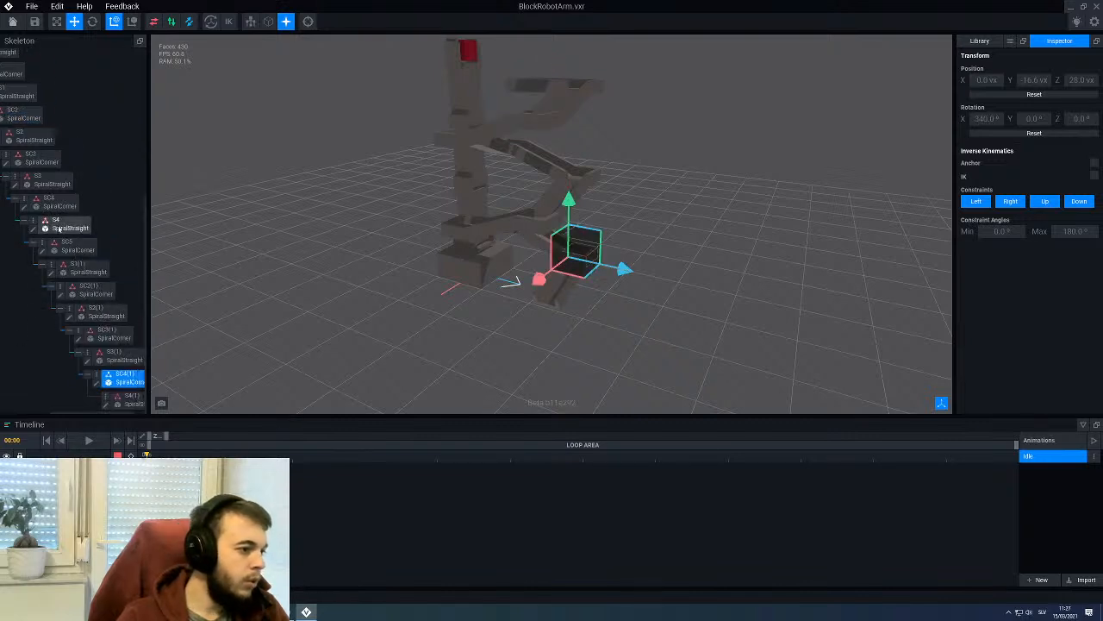
right_click(50, 269)
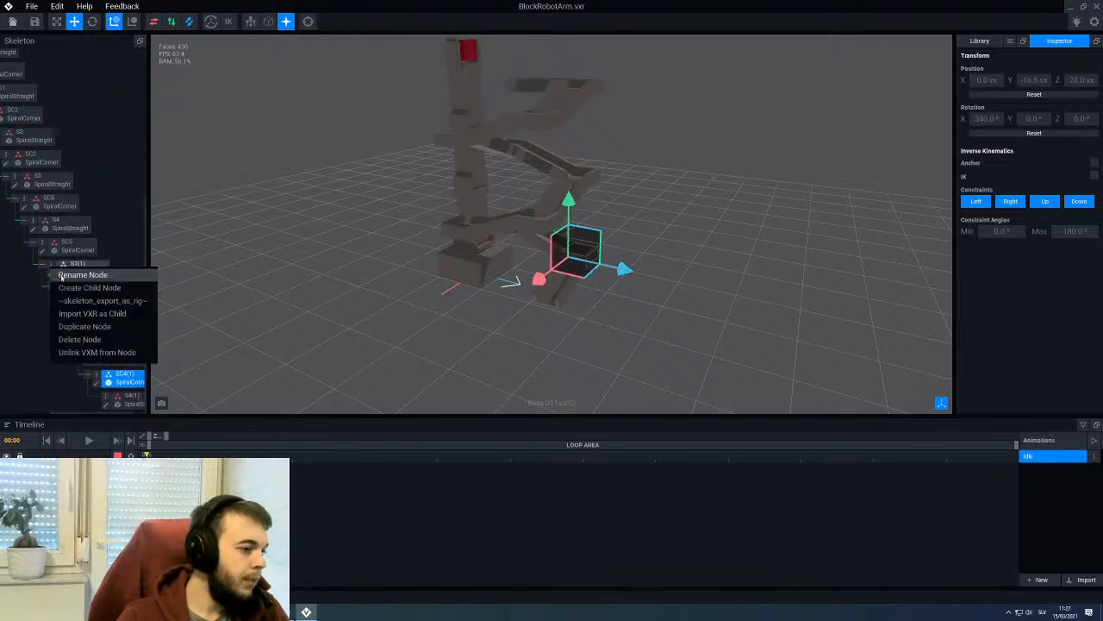
click(62, 273)
text(S5)
key(Return)
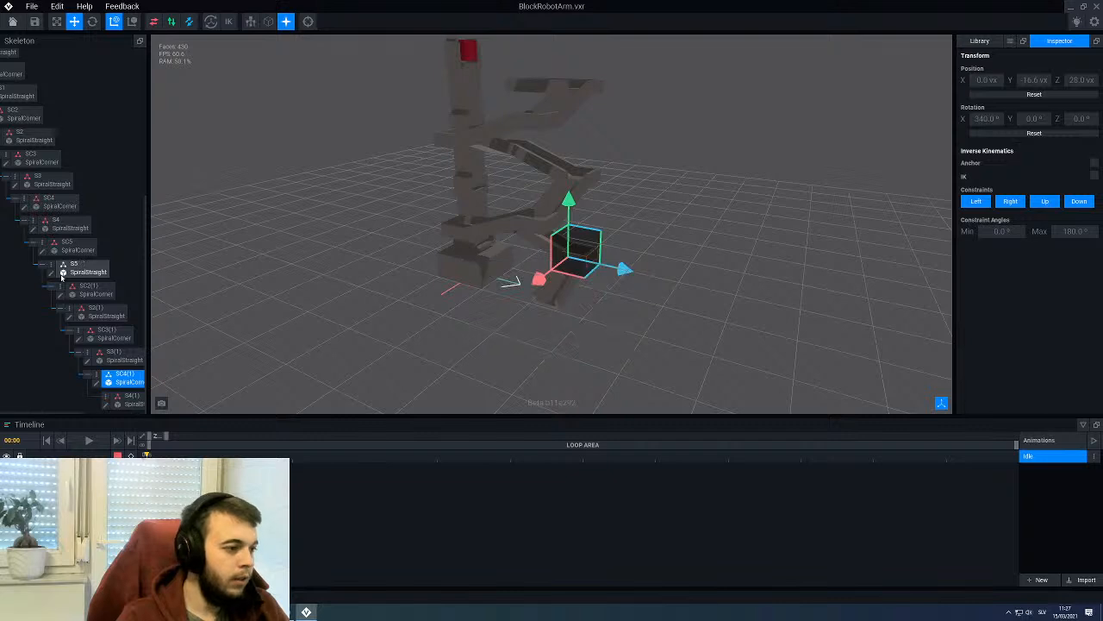
Step: Rename the copied corner node SC2(1) to SC6 and the straight node S2(1) under it to S7
right_click(60, 287)
click(73, 293)
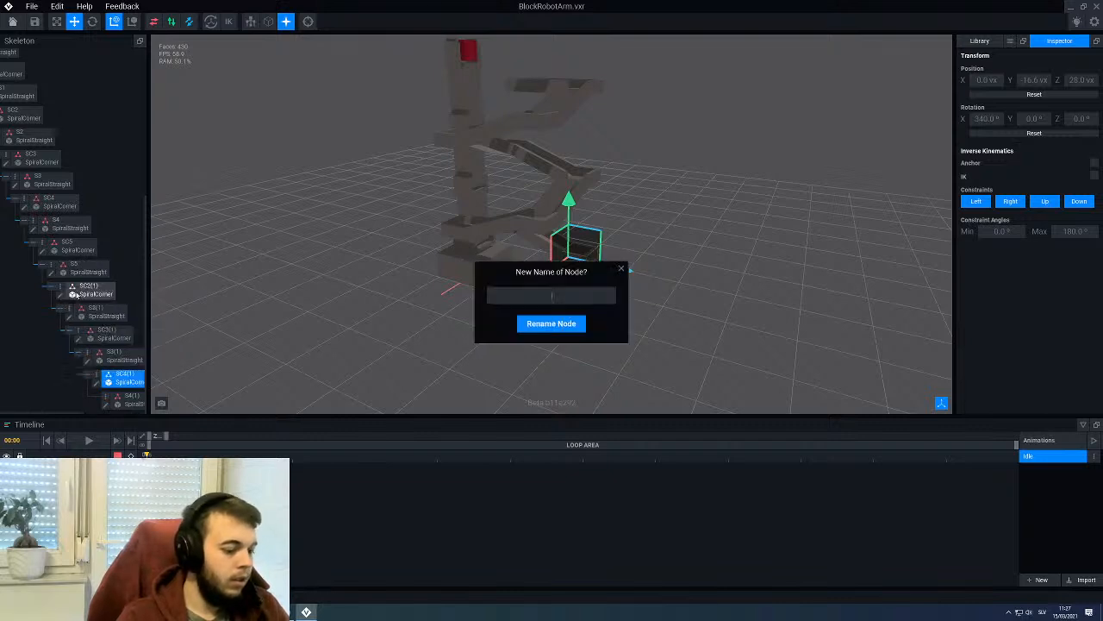
text(SC)
text(5)
key(Return)
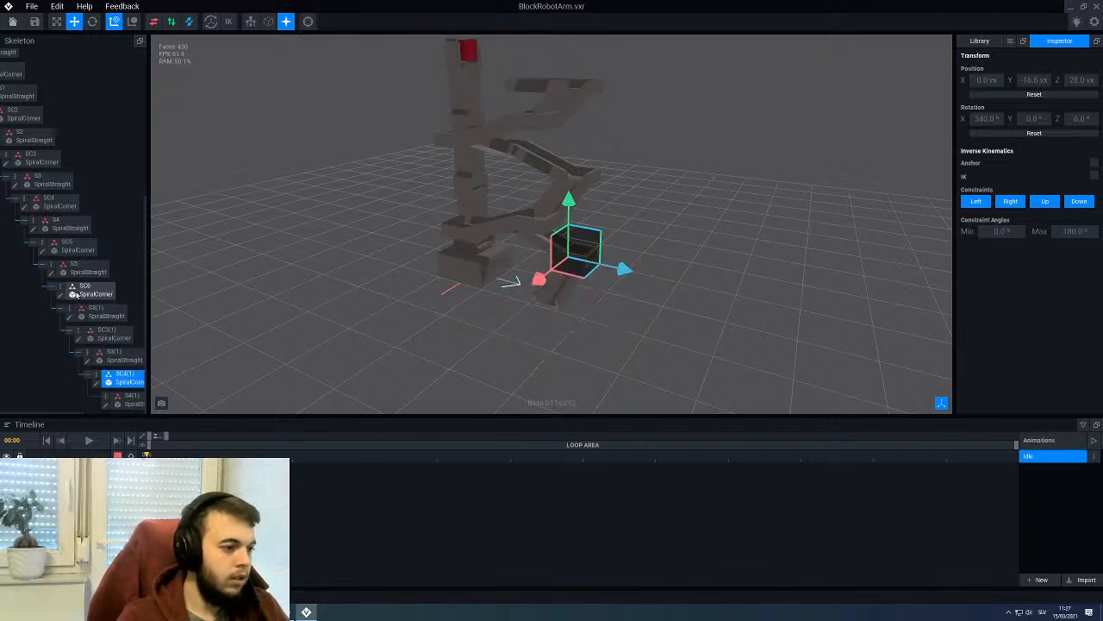
right_click(70, 308)
click(80, 312)
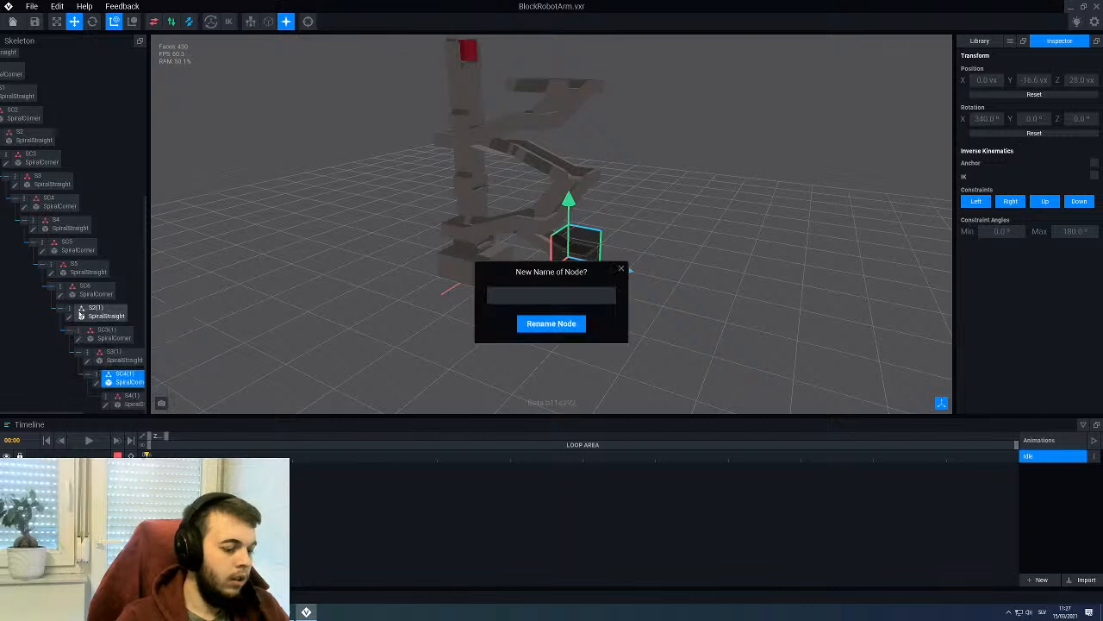
text(S7)
key(Return)
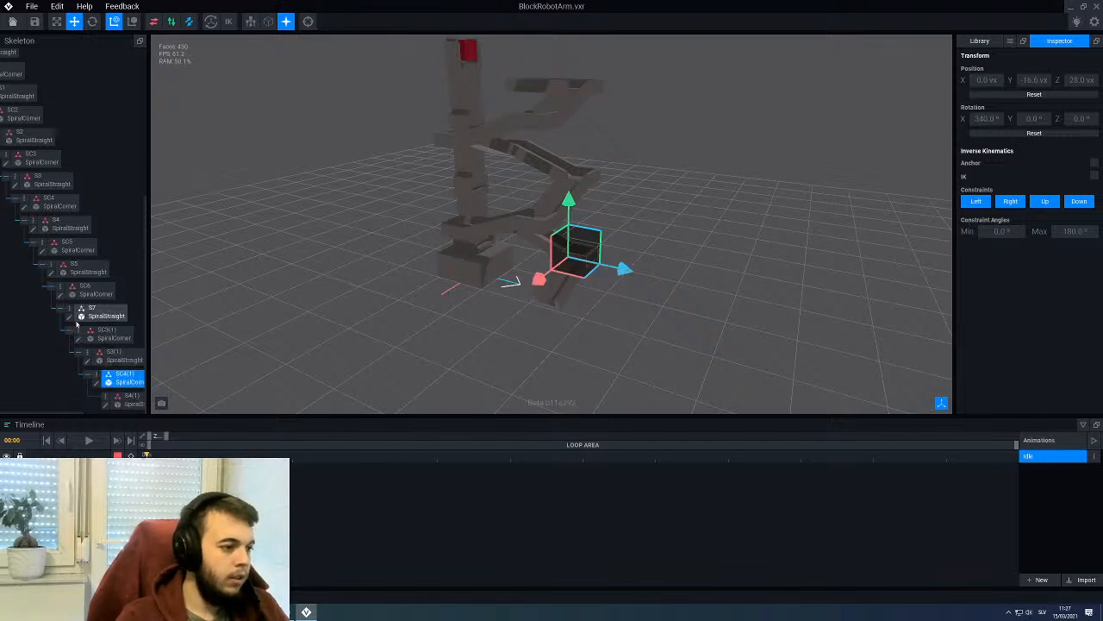
Step: Rename the copied corner node SC3(1) to SC8 and the straight node S3(1) under it to S8
right_click(79, 329)
click(96, 336)
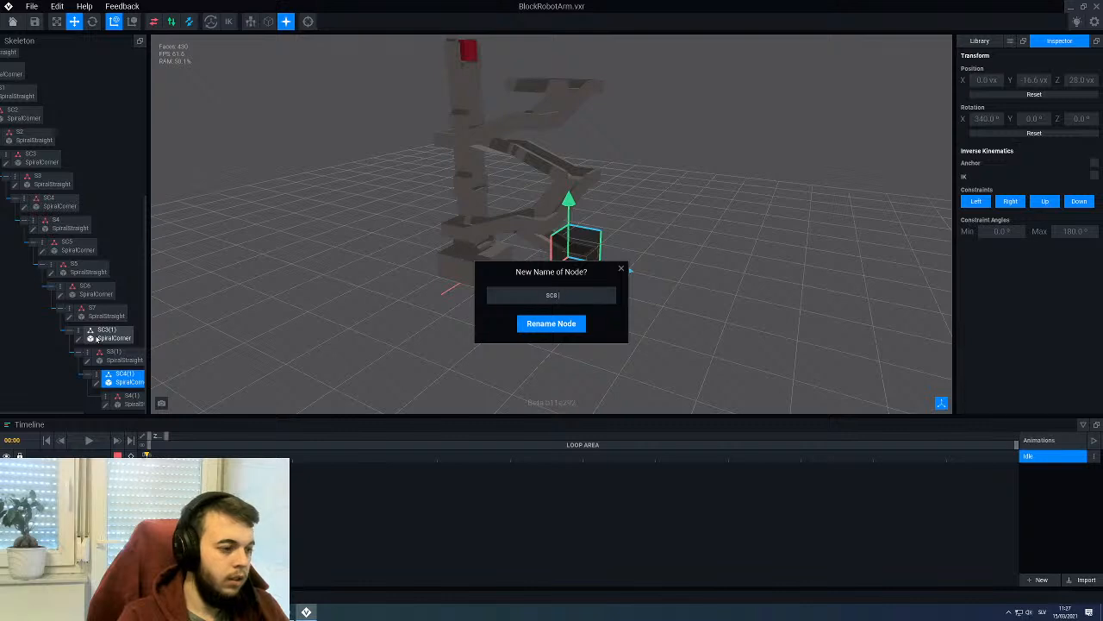
text(SC8)
key(Return)
scroll(94, 320, left, 3)
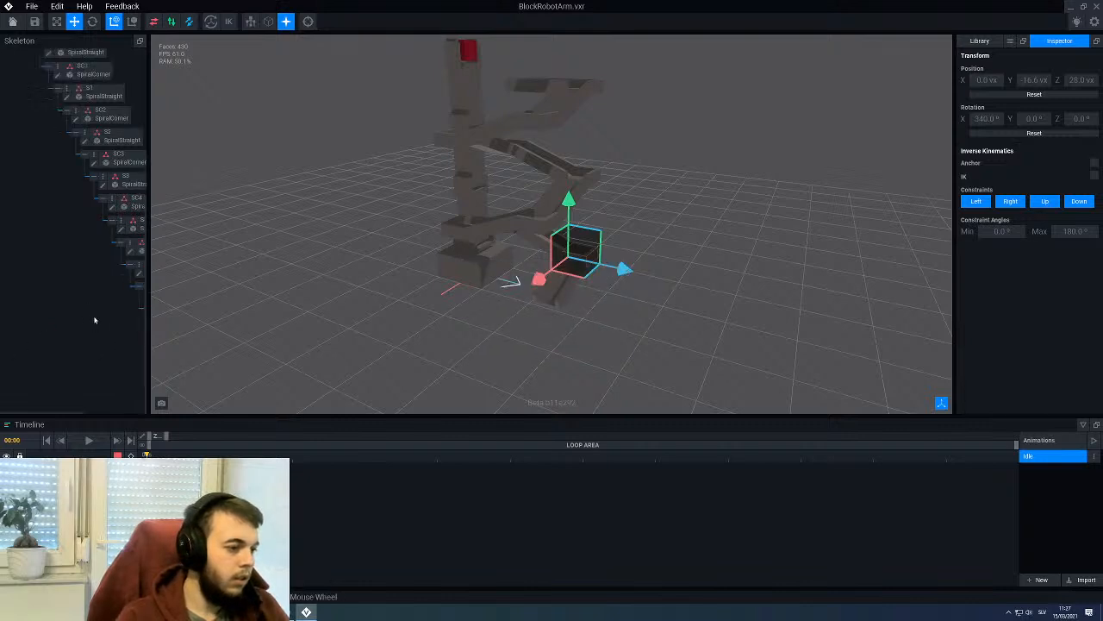
scroll(95, 319, right, 5)
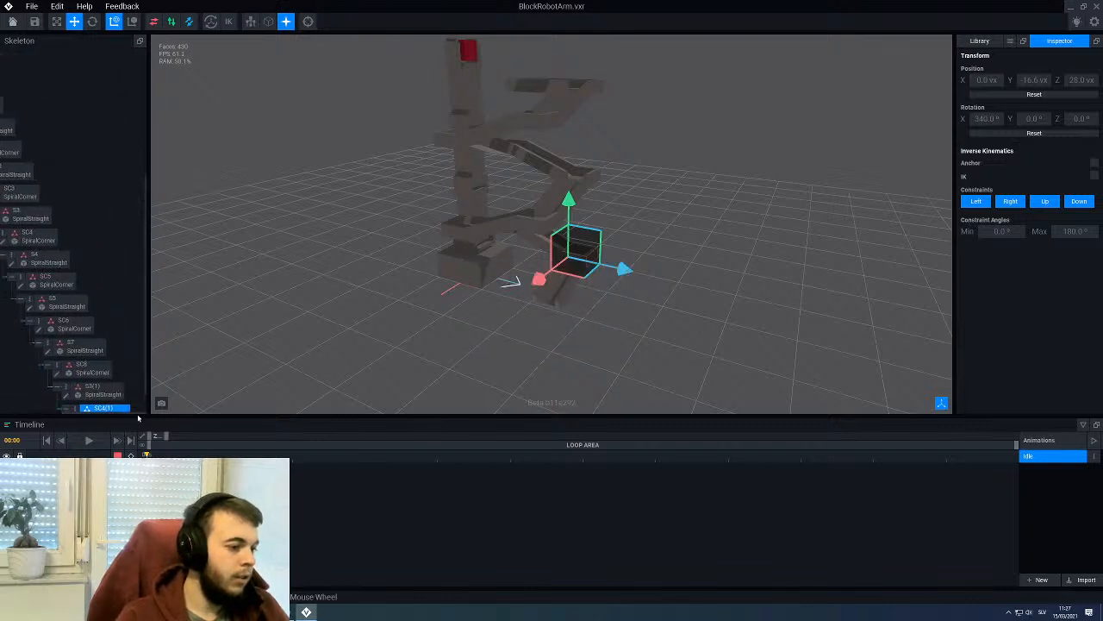
scroll(104, 371, down, 2)
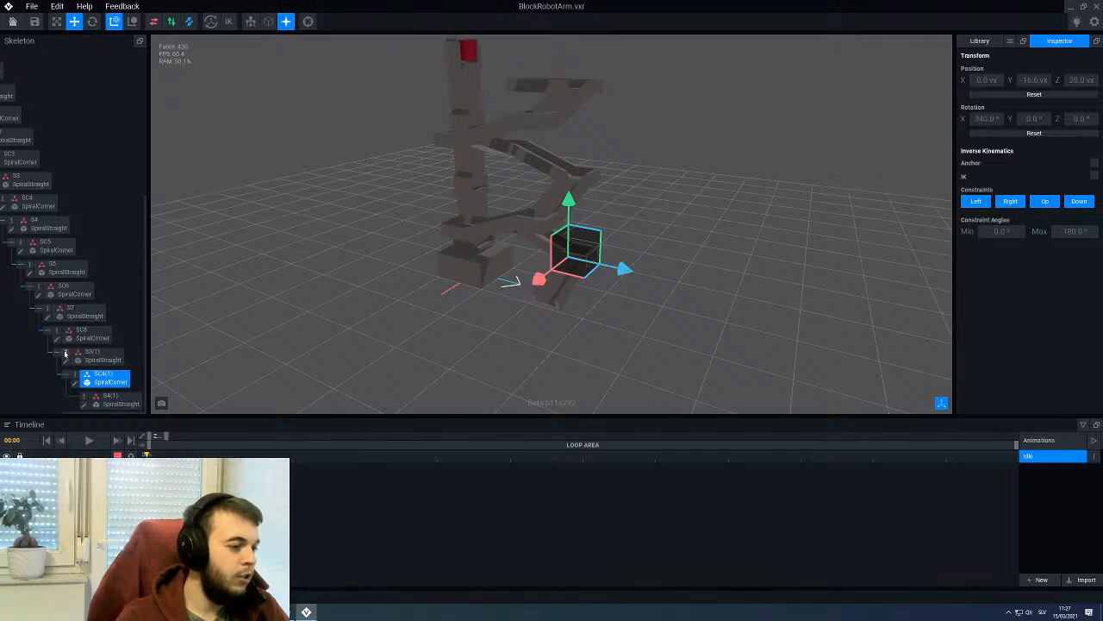
right_click(65, 353)
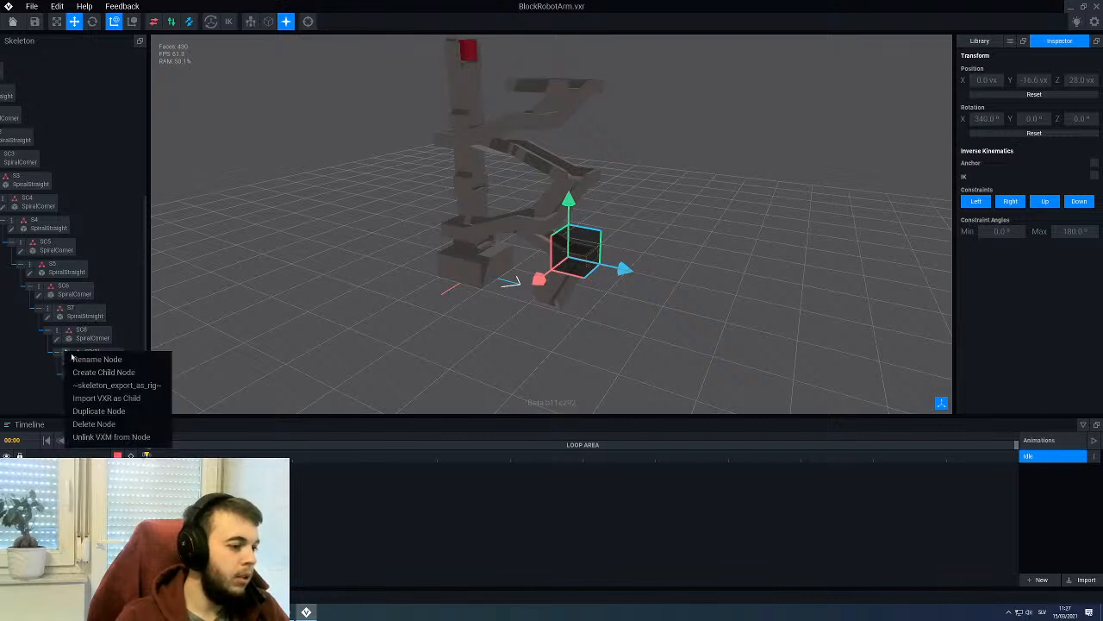
click(86, 360)
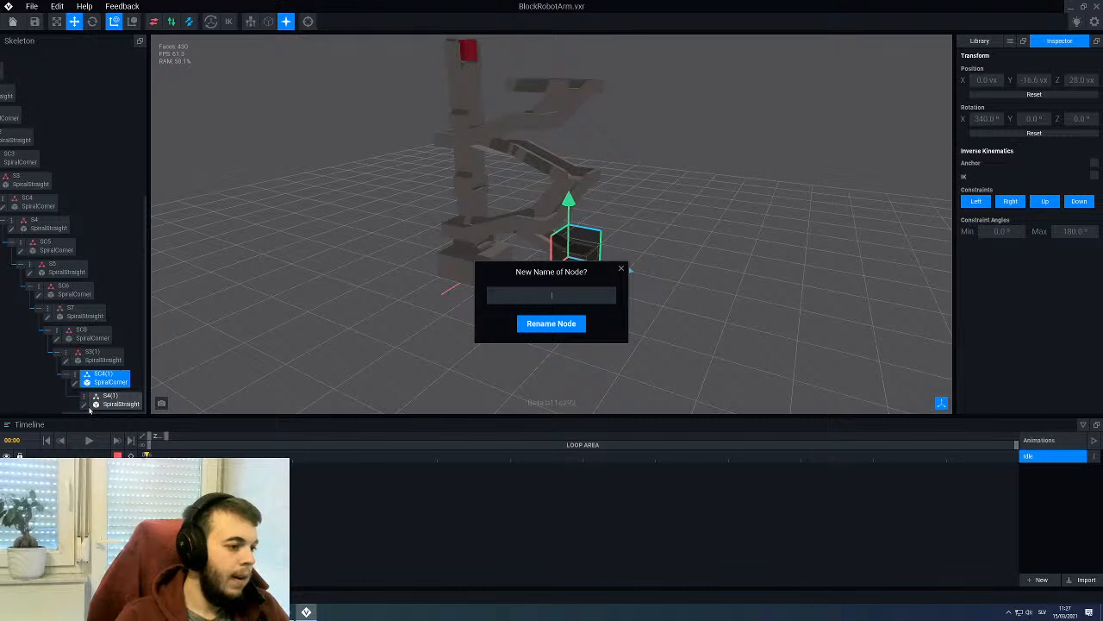
text(S8)
key(Return)
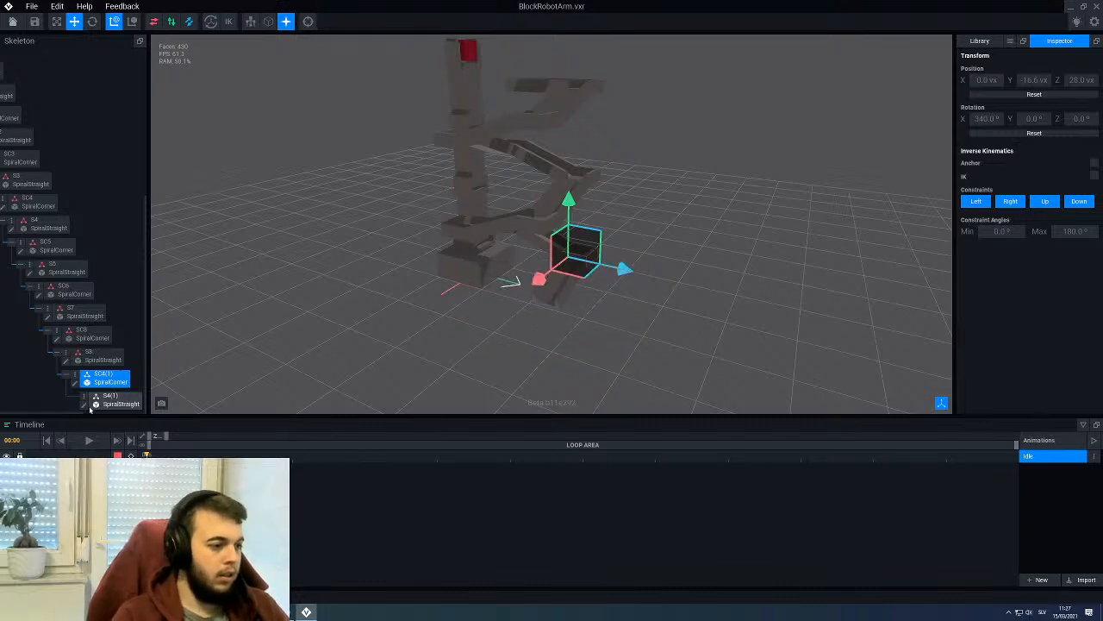
Step: Rename the copied corner node SC4(1) to SC9 and the straight node S4(1) under it to S9
right_click(80, 376)
click(93, 383)
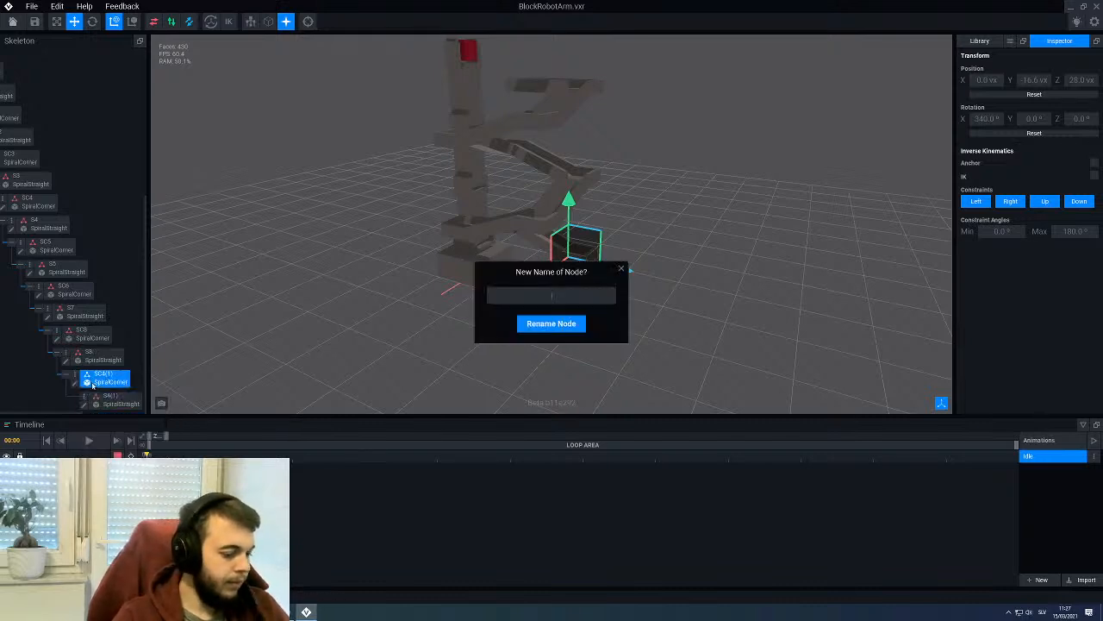
text(SC8)
key(Return)
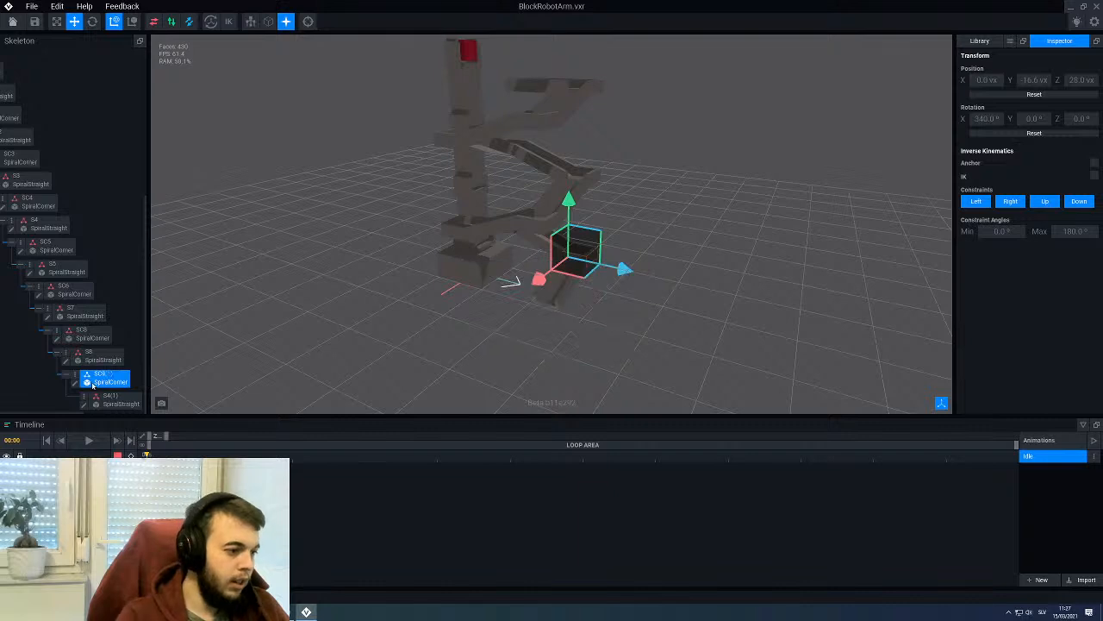
right_click(90, 397)
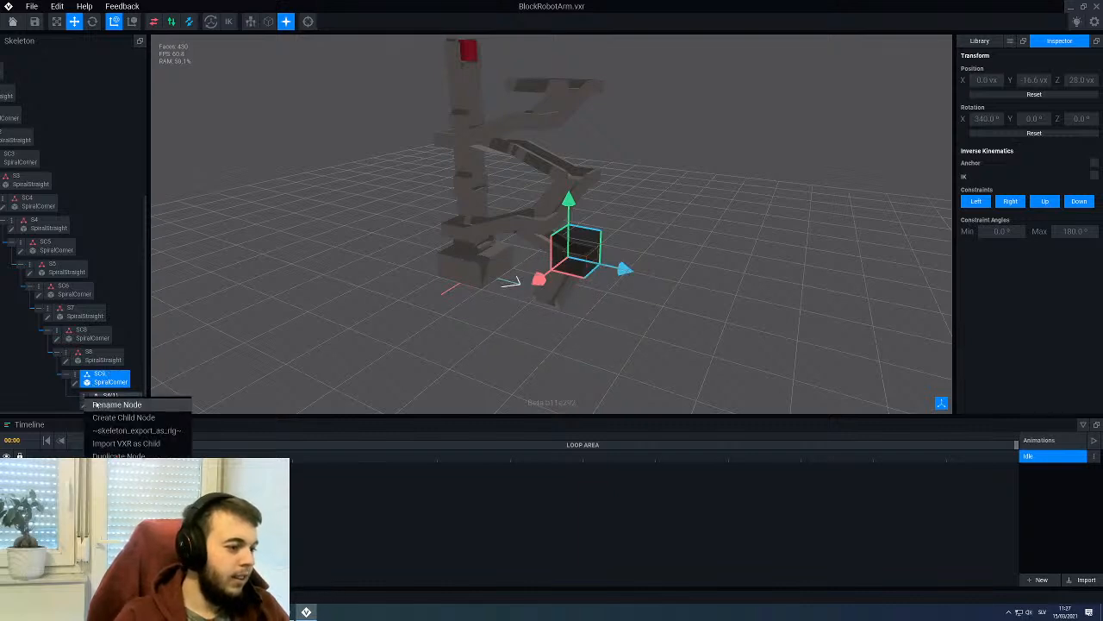
click(97, 402)
text(S9)
key(Return)
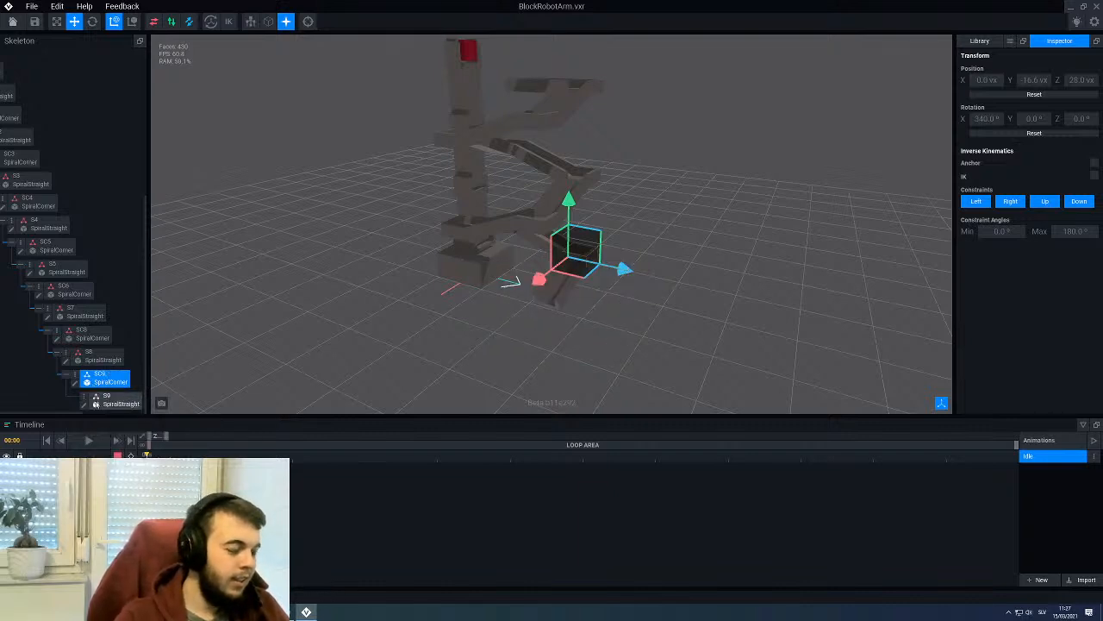
Step: Duplicate the SC9 corner node with its straight child as SC10 and nest the copy under S9
right_click(76, 377)
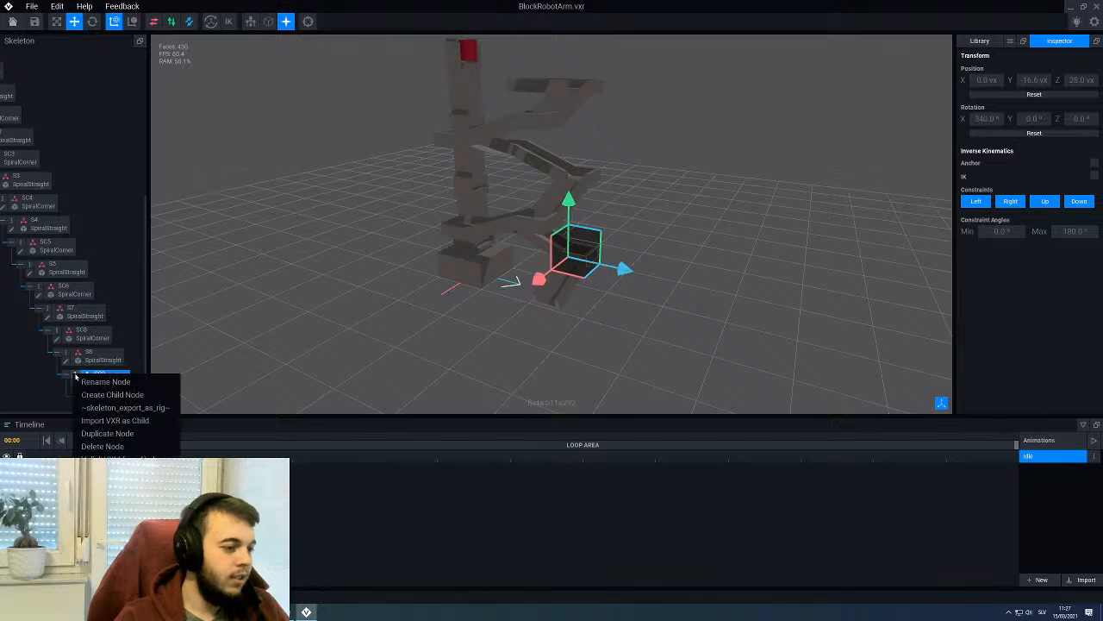
click(99, 433)
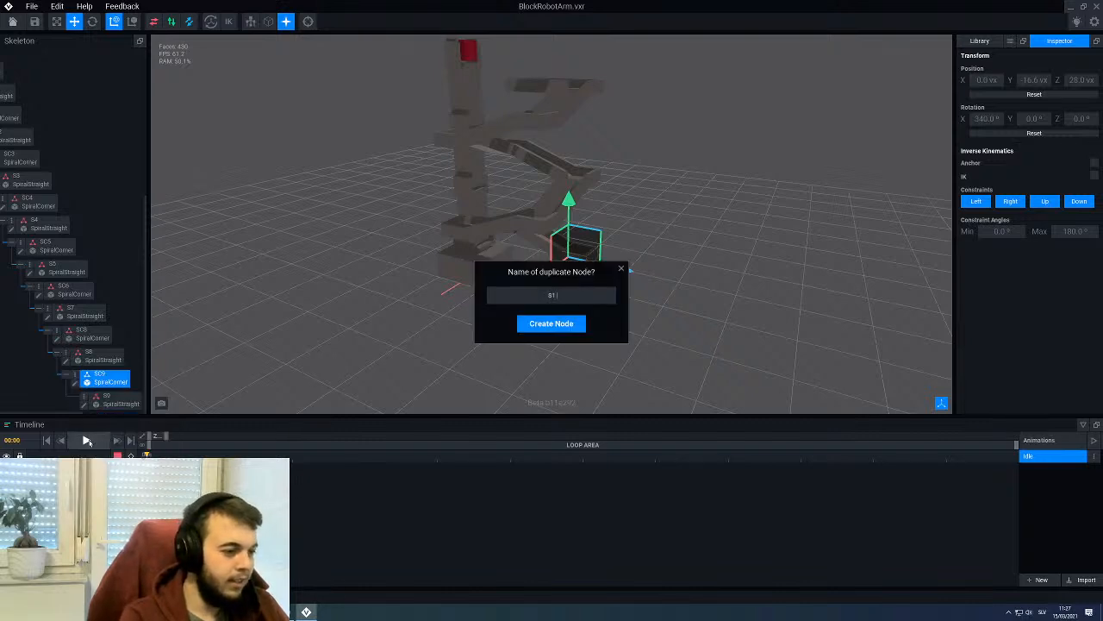
key(Return)
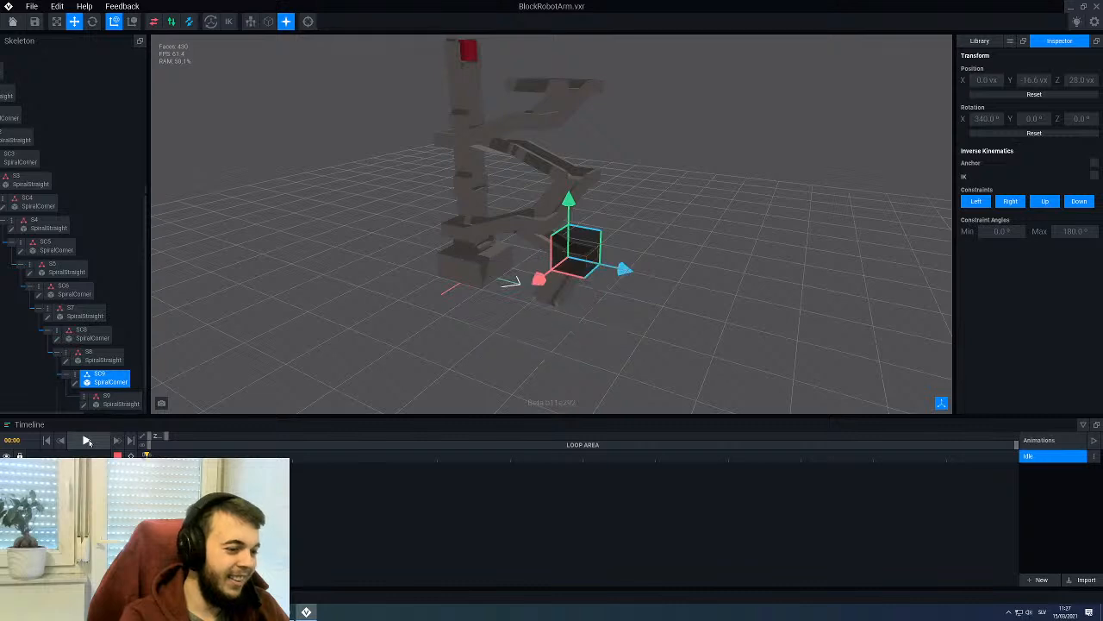
scroll(112, 342, up, 5)
scroll(110, 349, up, 1)
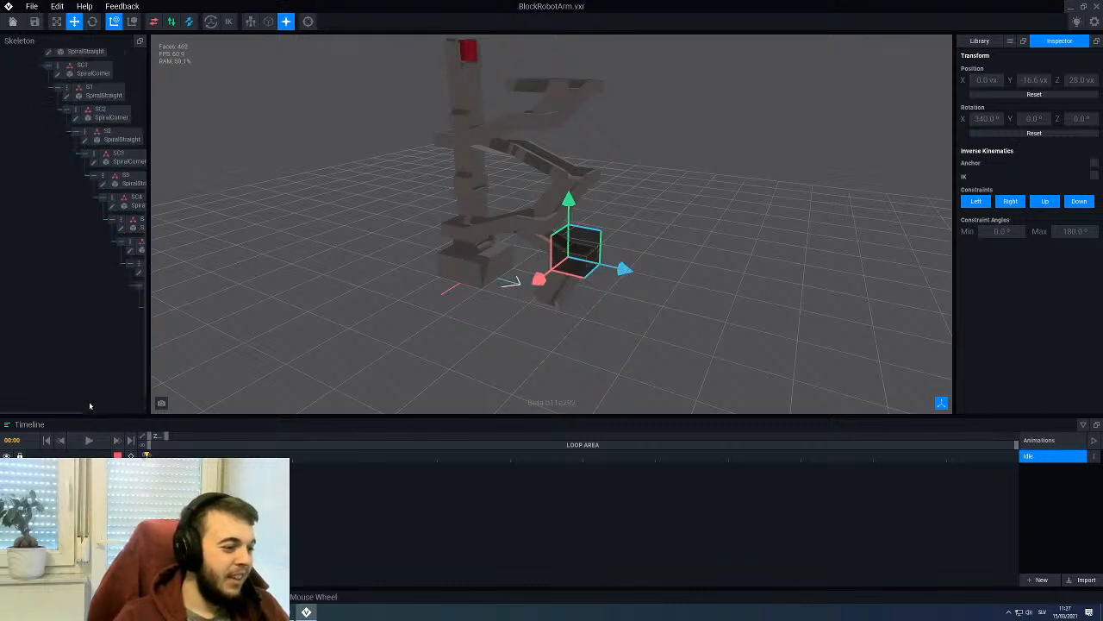
drag(74, 415, 147, 407)
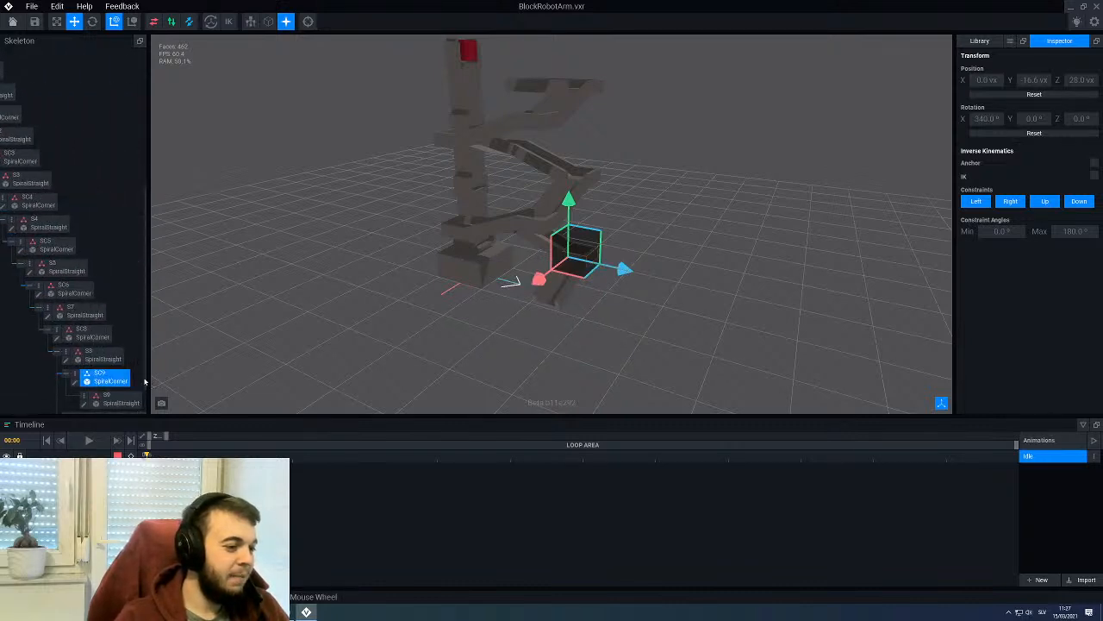
scroll(143, 379, down, 2)
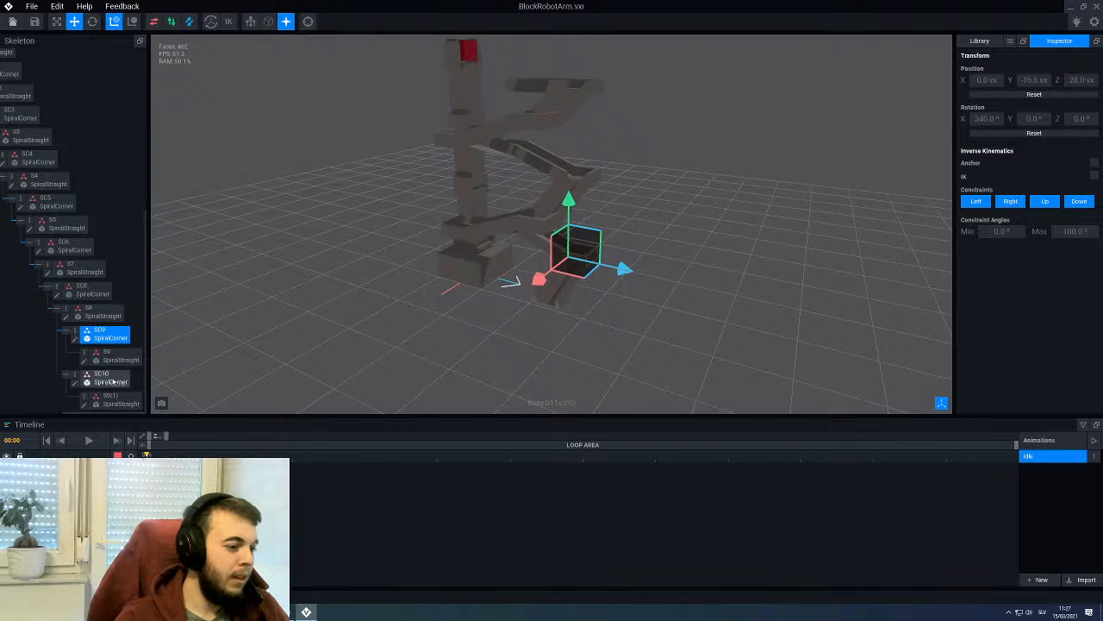
drag(112, 382, 112, 360)
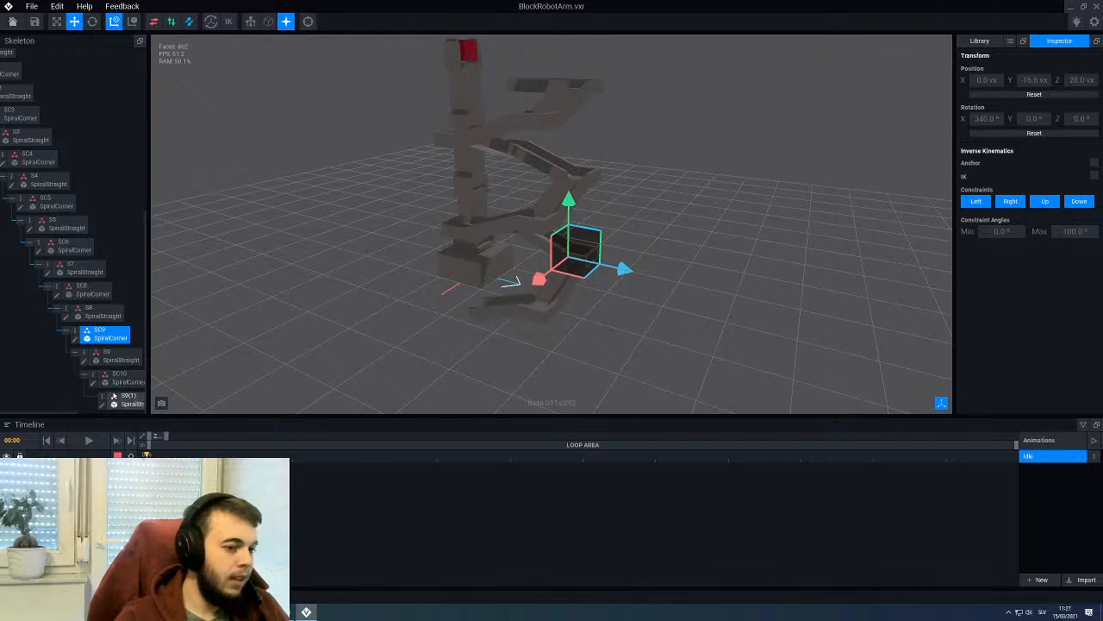
Step: Rename the copied straight node under SC10 to S10
click(114, 398)
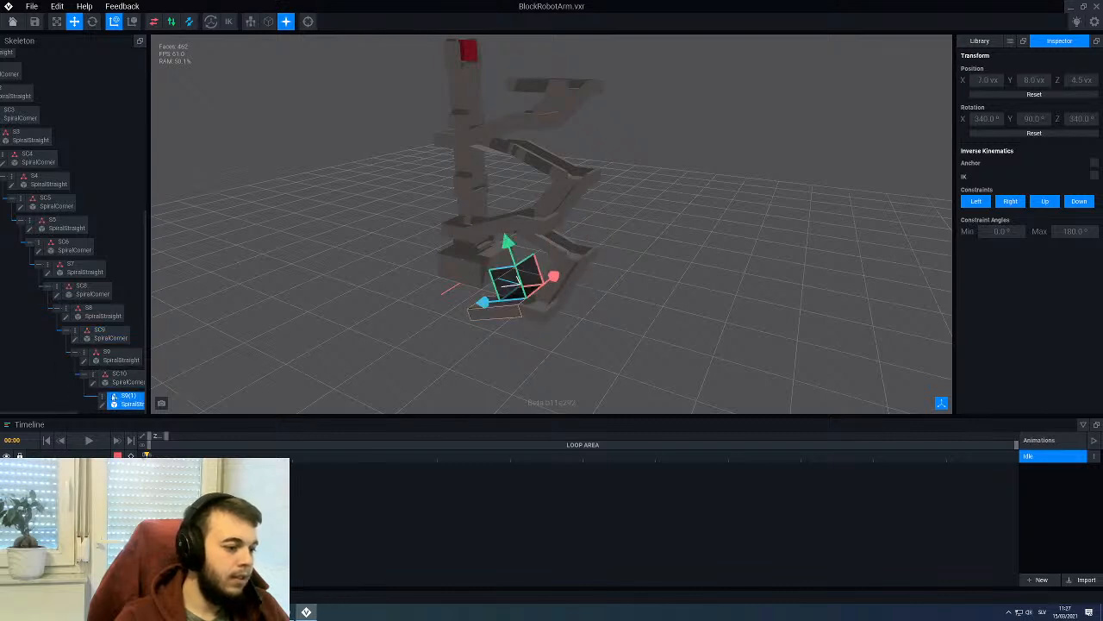
right_click(106, 399)
click(123, 404)
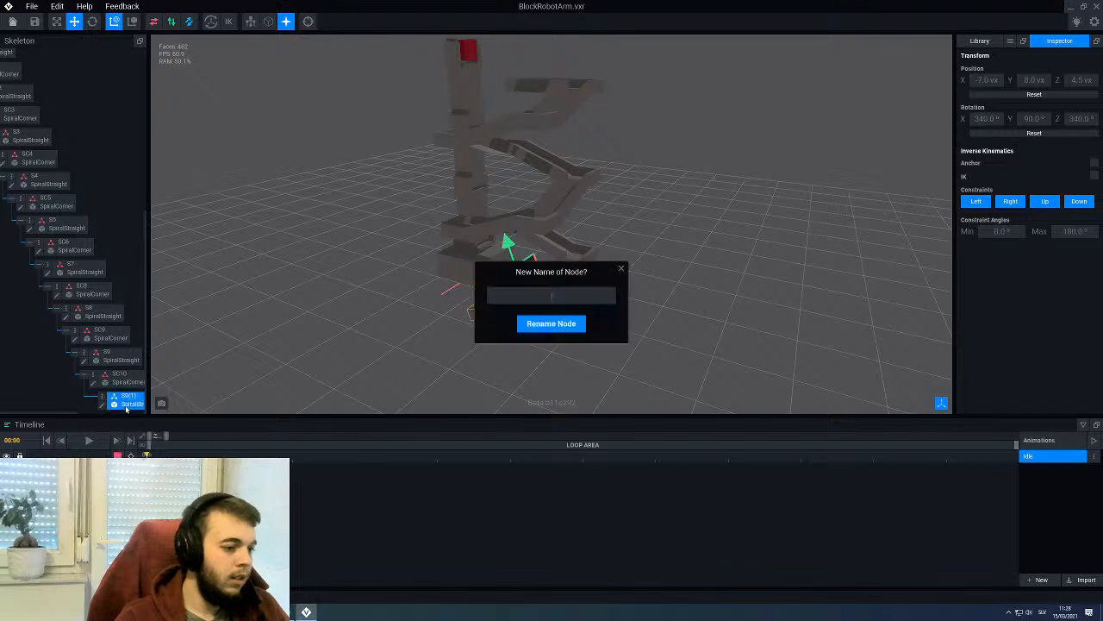
text(s10)
key(Return)
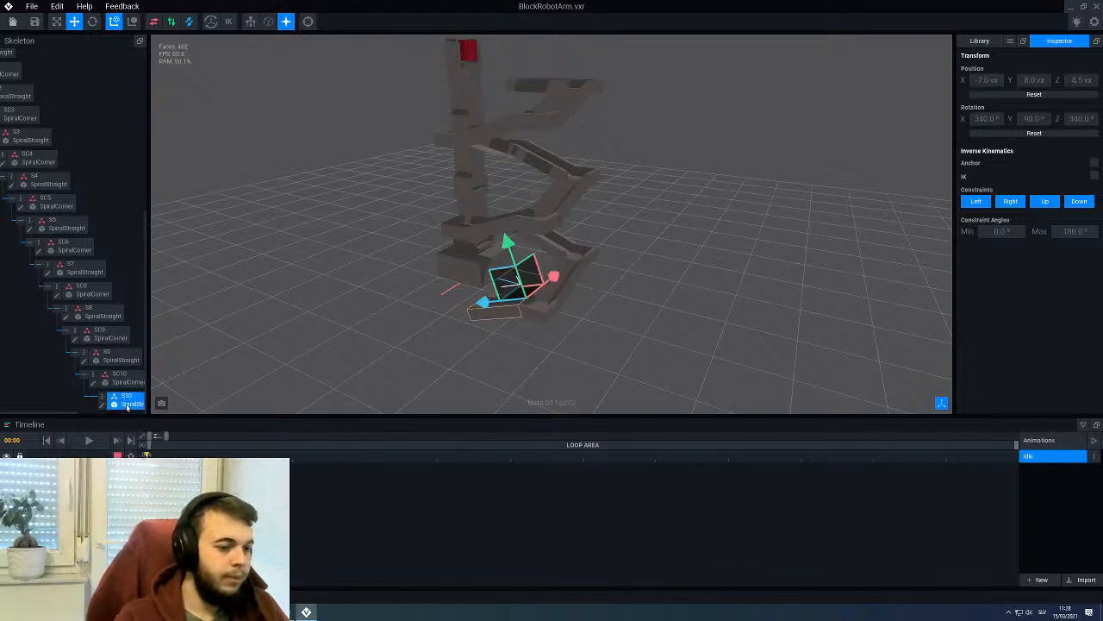
Step: Examine the whole spiral channel beside the arm from several sides, especially where its lowest segment meets the ground
right_drag(722, 261, 595, 258)
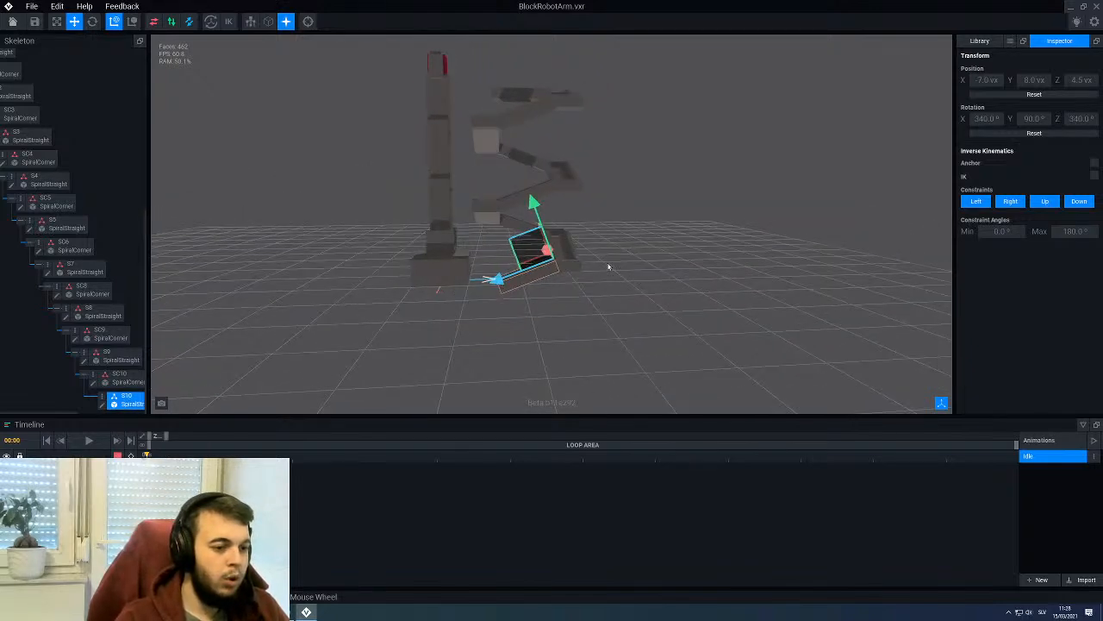
scroll(609, 267, up, 2)
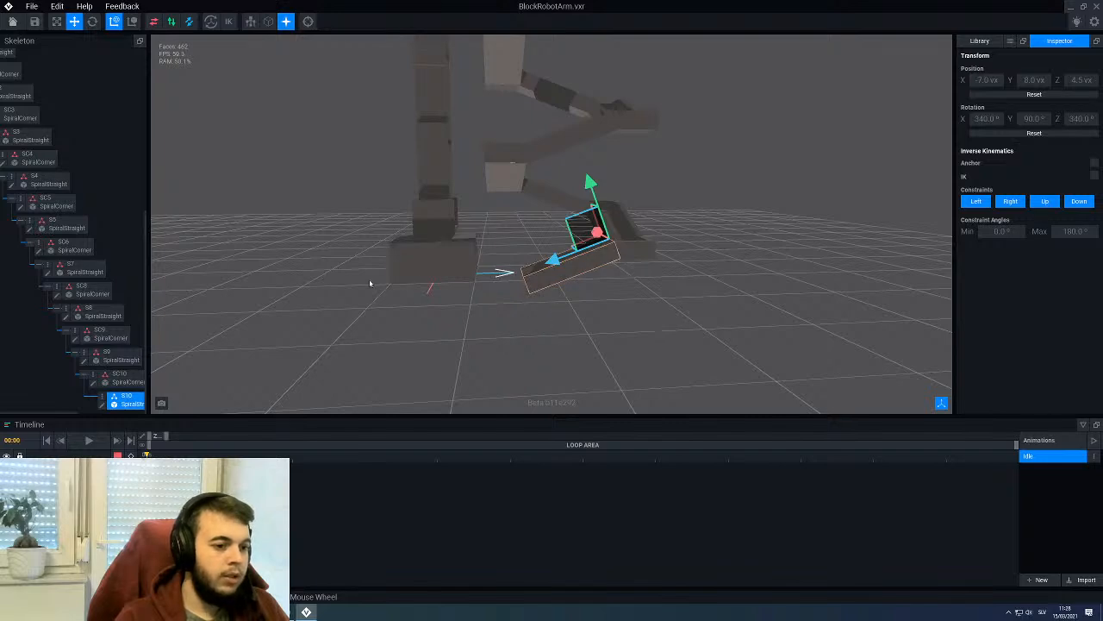
scroll(475, 229, down, 3)
middle_drag(483, 143, 475, 187)
right_drag(475, 187, 488, 294)
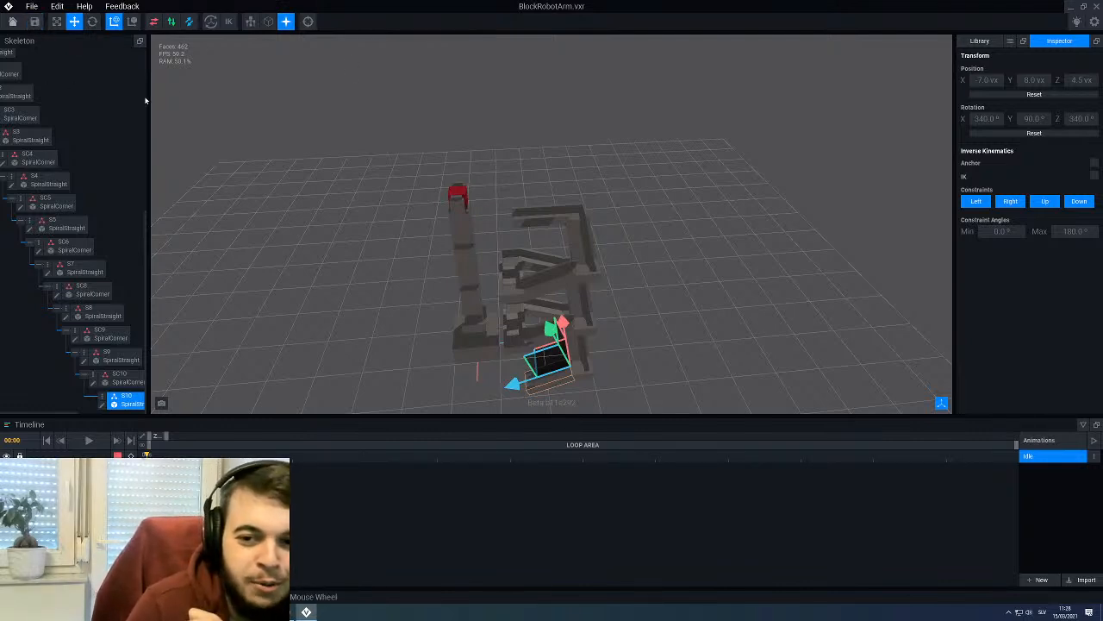
right_drag(389, 241, 575, 207)
click(406, 228)
Step: Clone the SpiralStraight library model as SpiralEnd and open the clone for voxel editing
click(977, 41)
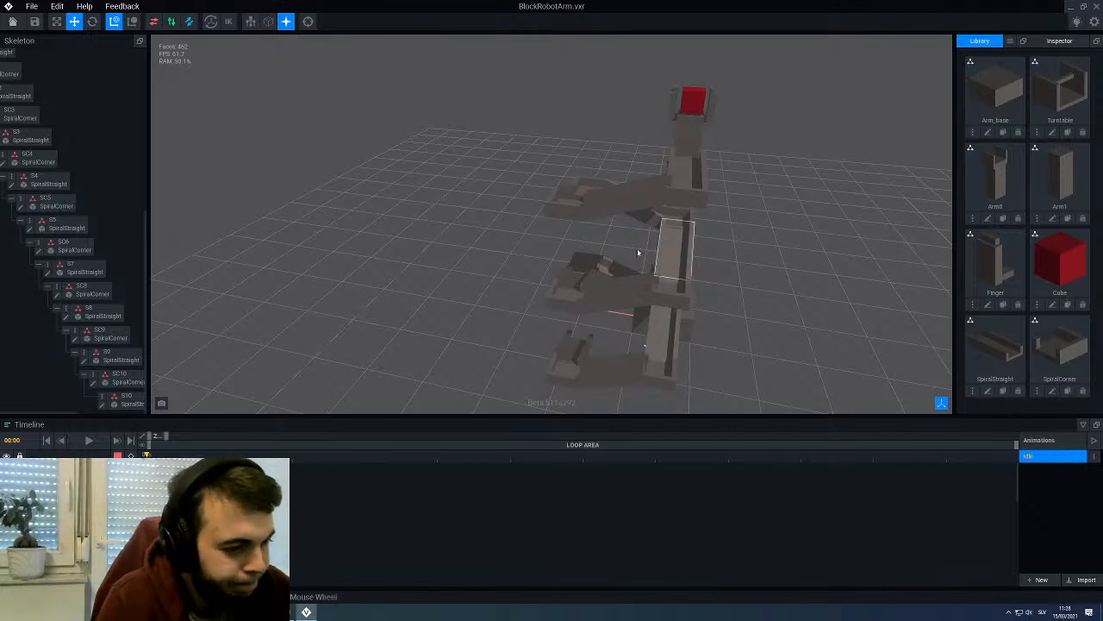
middle_drag(635, 246, 940, 281)
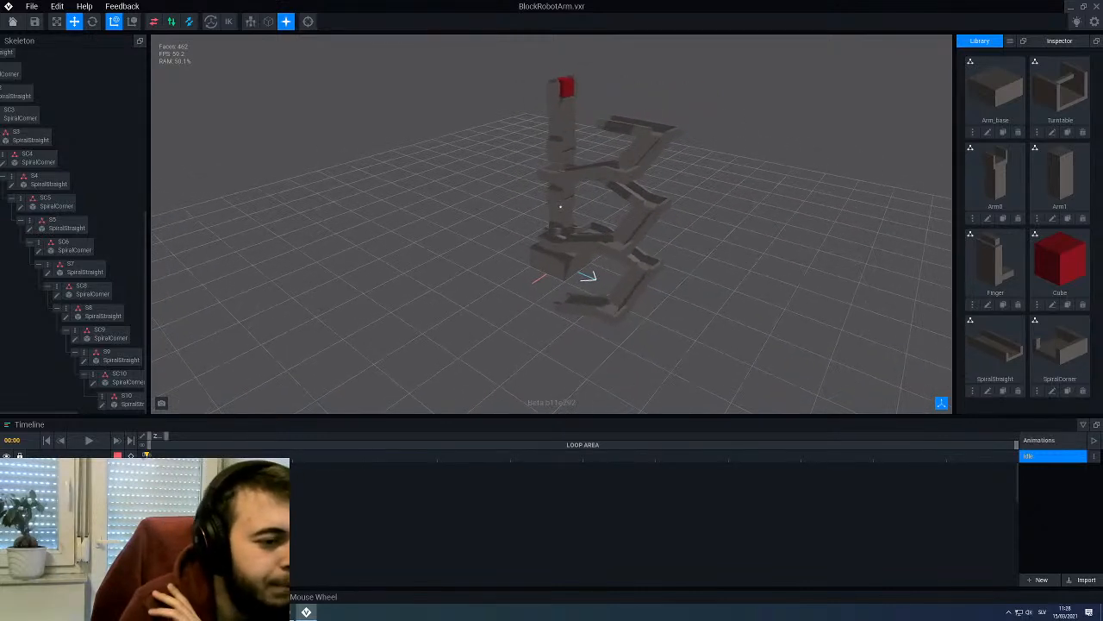
click(1002, 390)
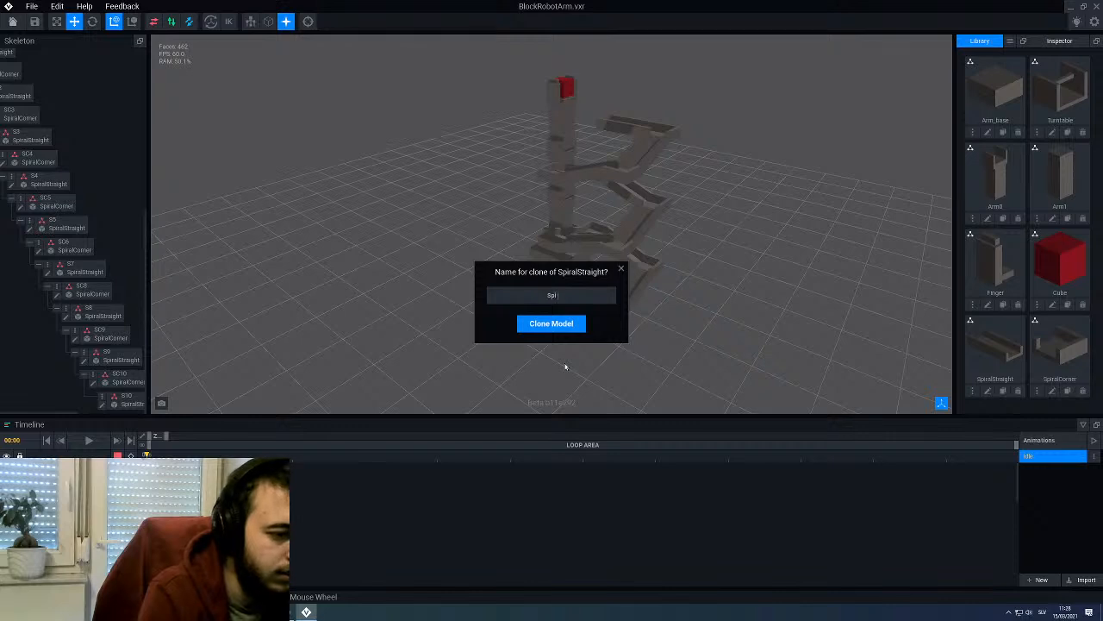
text(End)
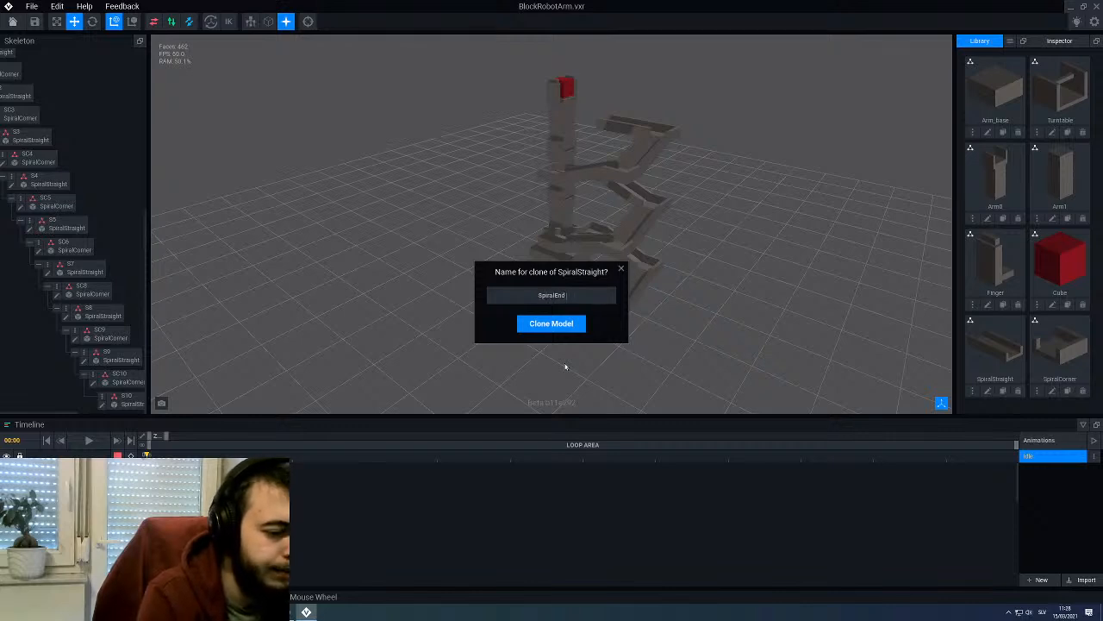
key(Return)
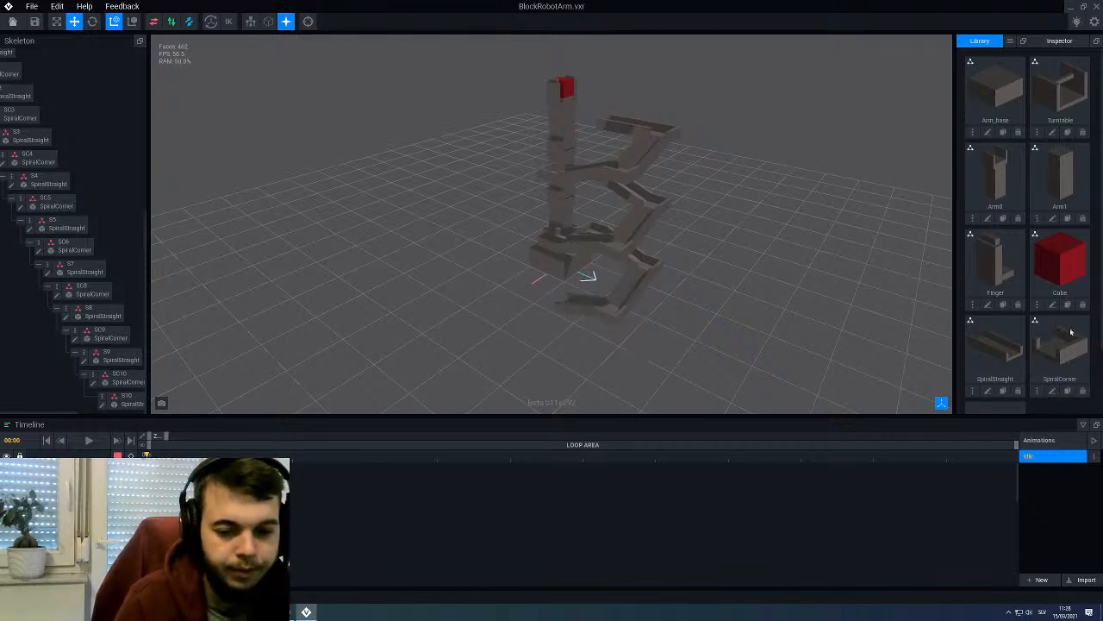
scroll(1048, 326, down, 1)
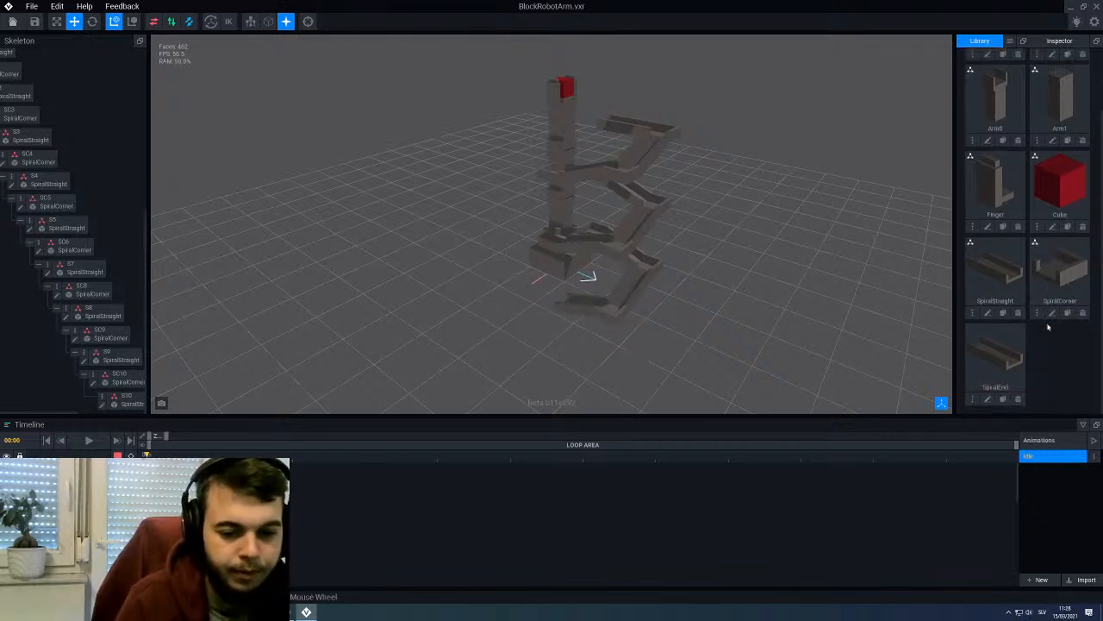
click(988, 399)
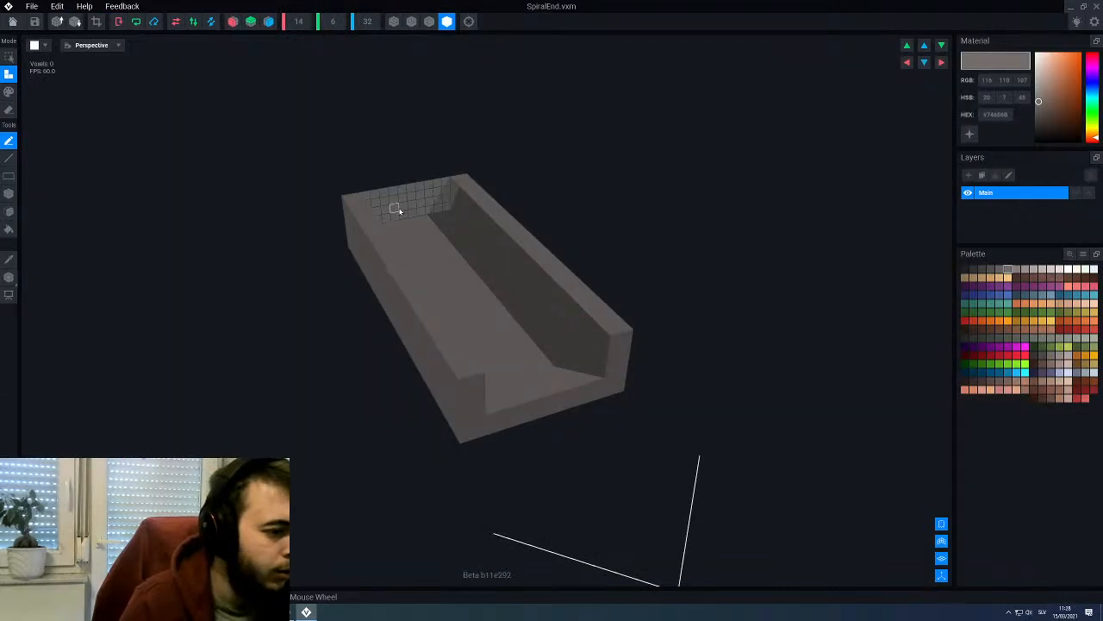
Step: Close the far open end of the SpiralEnd channel with a box of voxels and show the model's pivot
scroll(392, 220, up, 3)
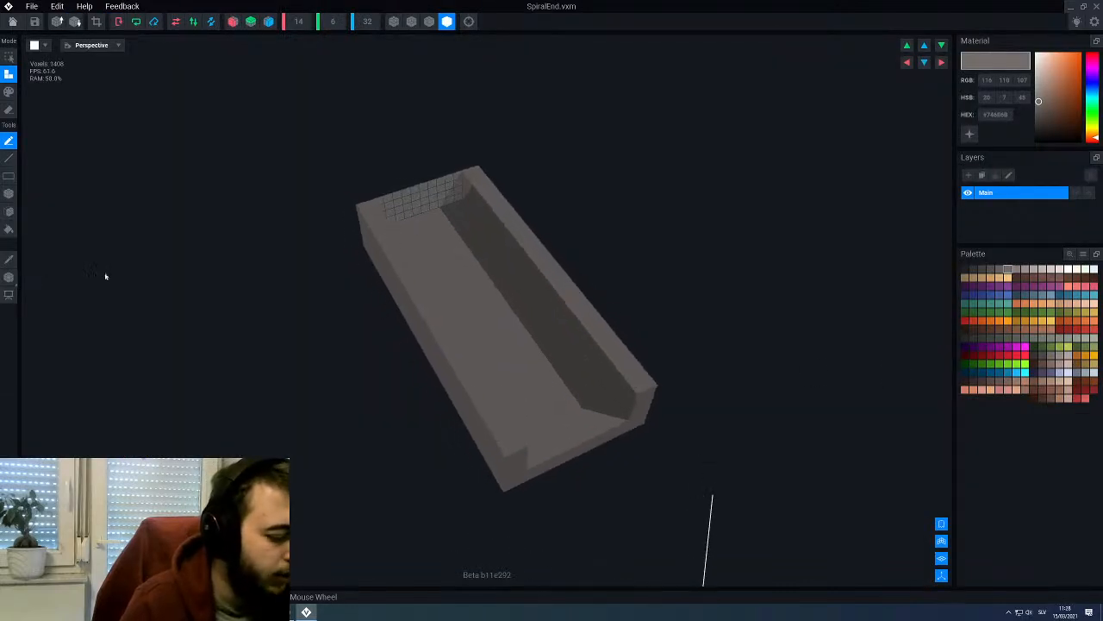
key(b)
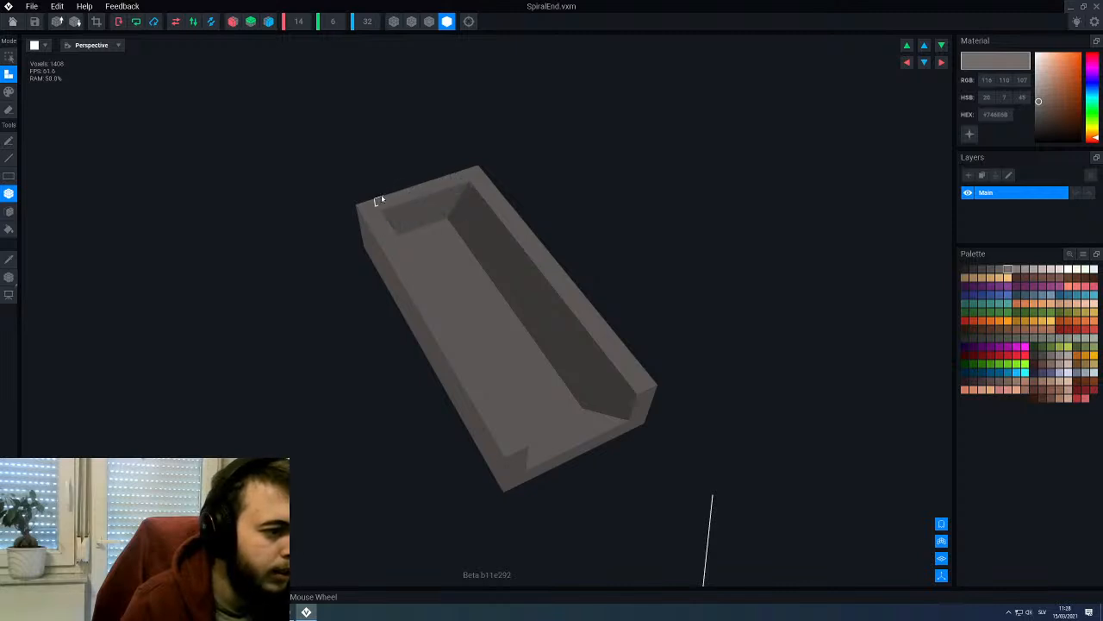
click(8, 276)
click(8, 277)
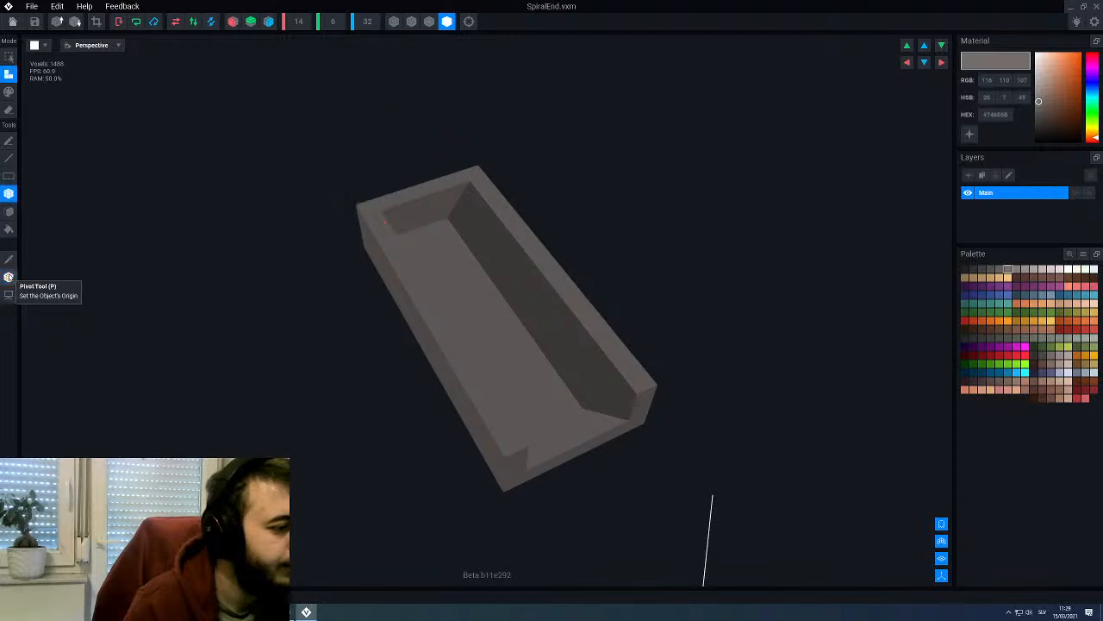
click(8, 276)
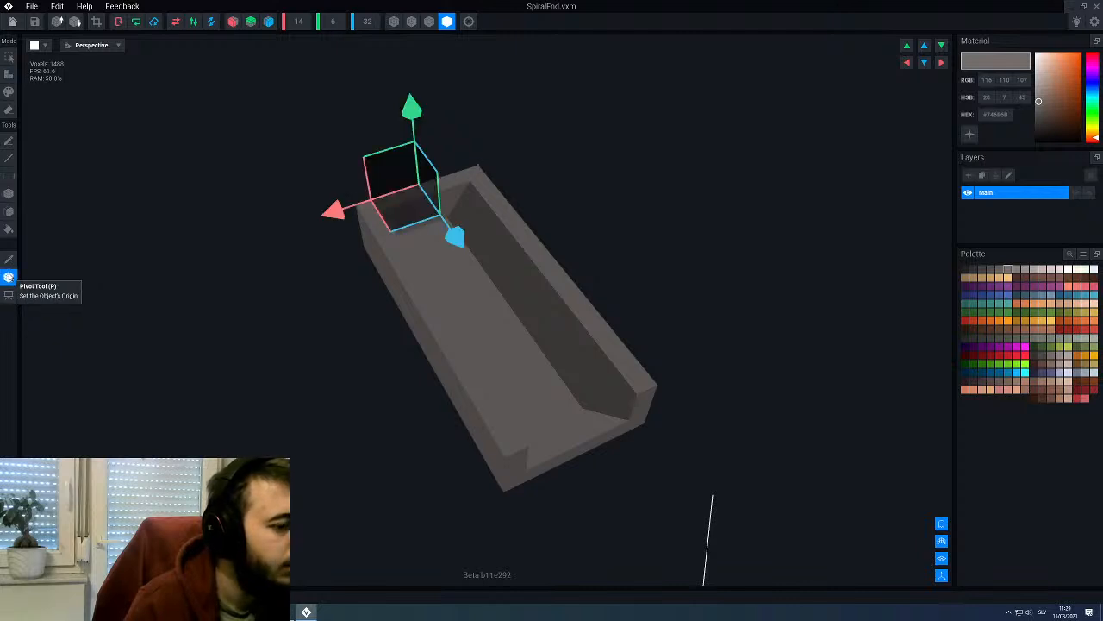
Step: Flip the entire SpiralEnd model along the Z axis, save it and return to the rig
click(212, 23)
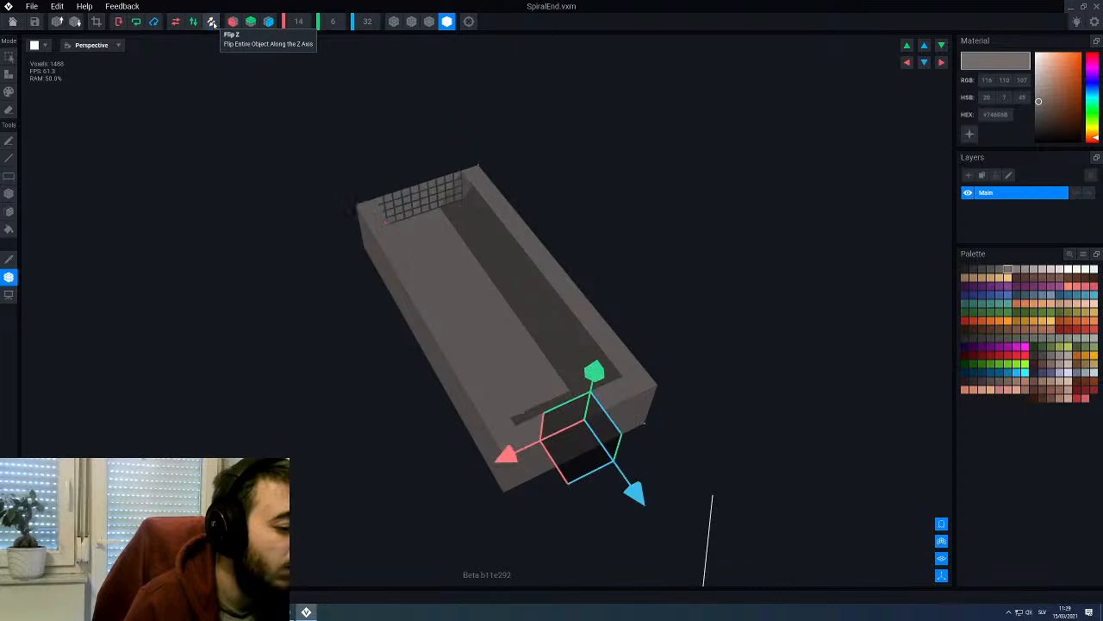
click(11, 22)
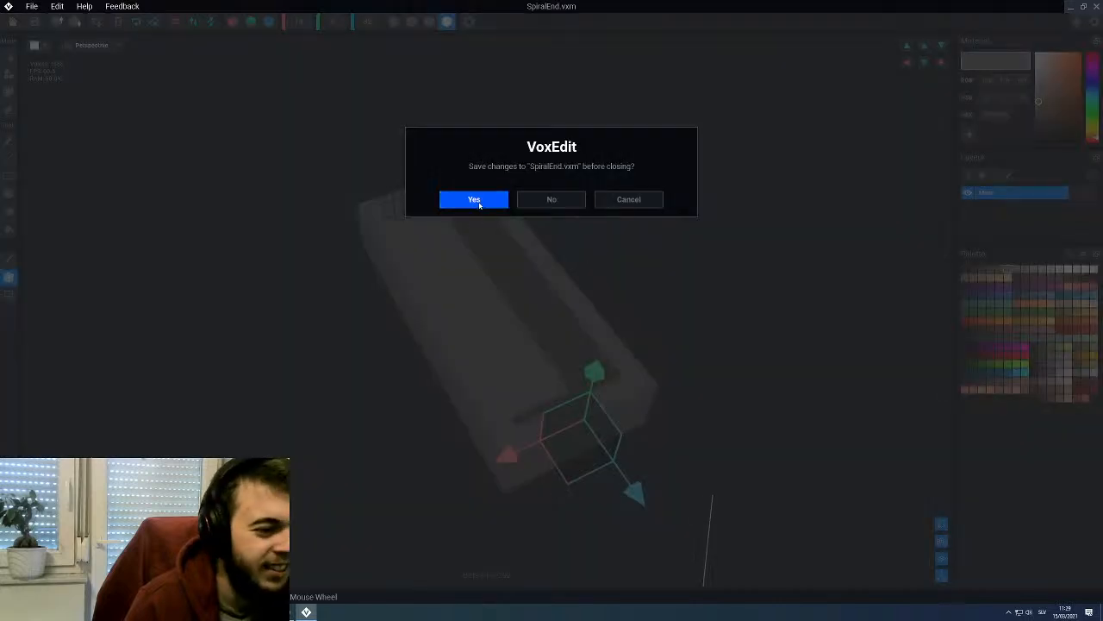
click(474, 199)
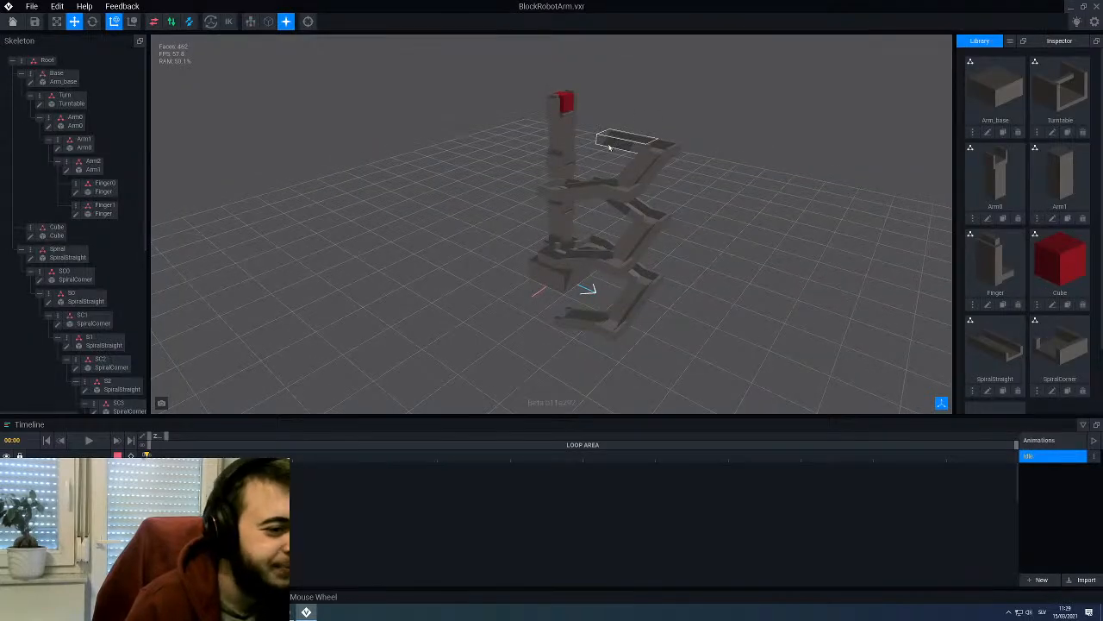
Step: Assign the SpiralEnd model to the top Spiral node and open it for voxel editing
click(599, 155)
scroll(995, 345, down, 2)
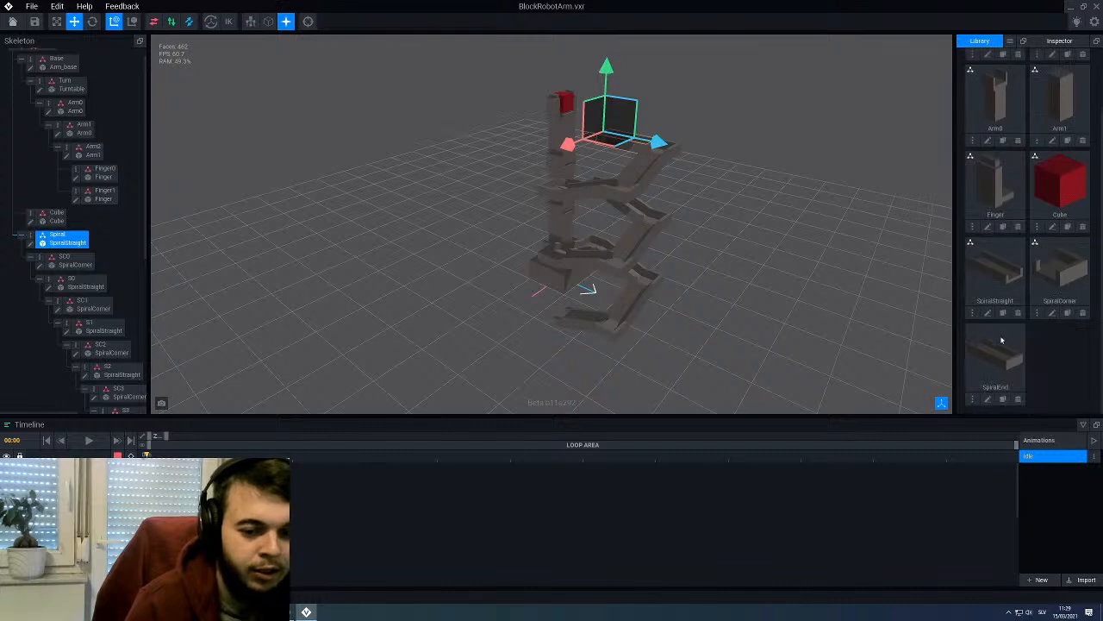
drag(995, 353, 63, 237)
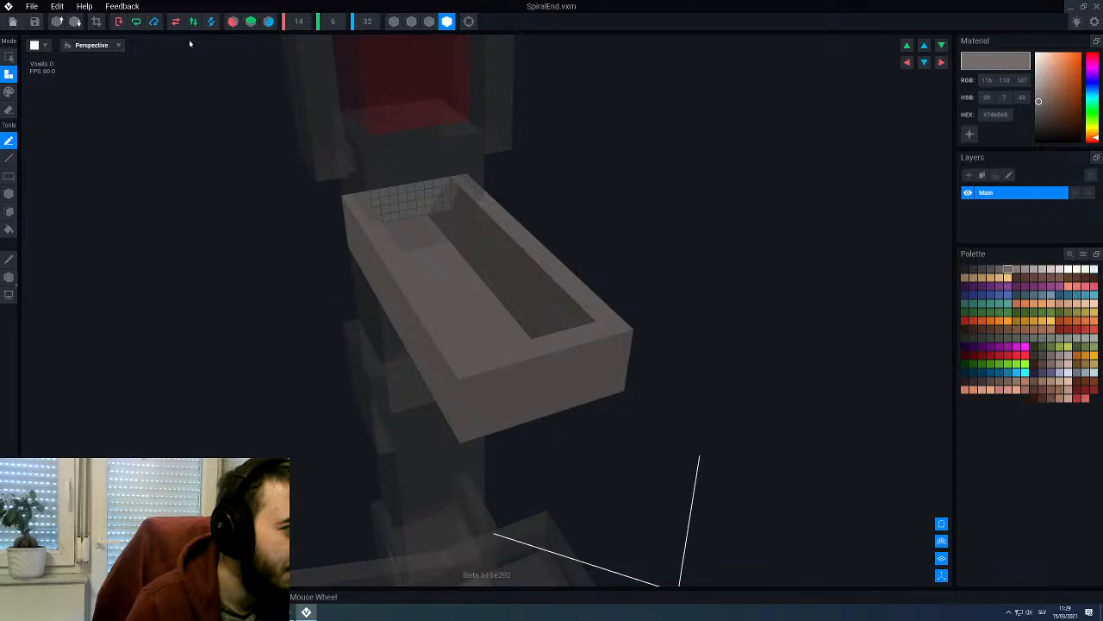
Step: Flip SpiralEnd along the Z axis once more so the wall closes its far end, and save it back to the rig
click(212, 23)
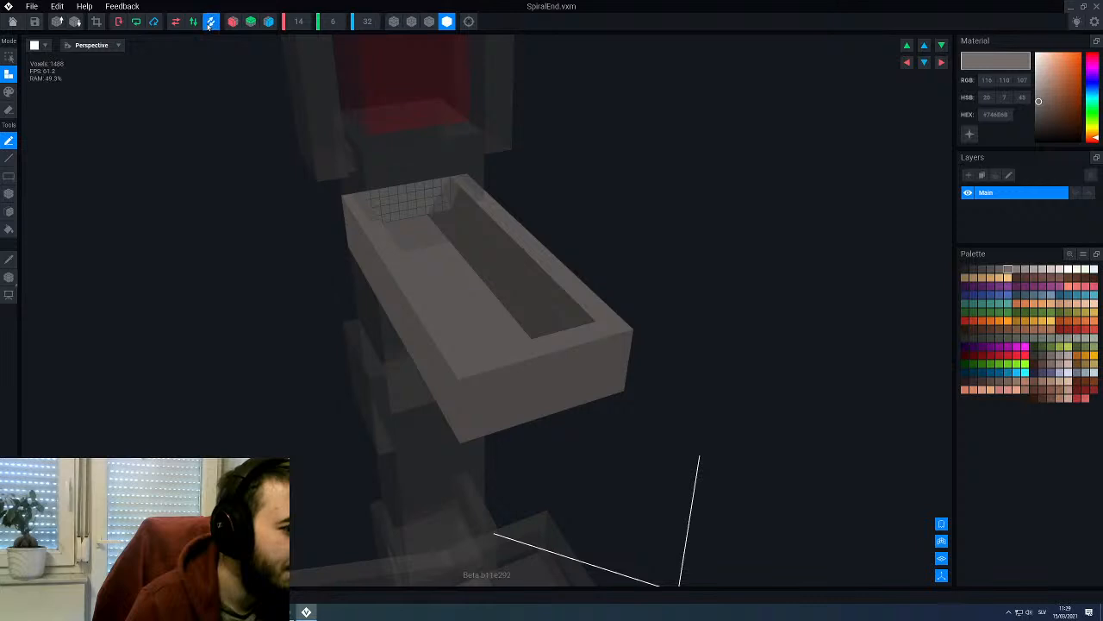
click(12, 21)
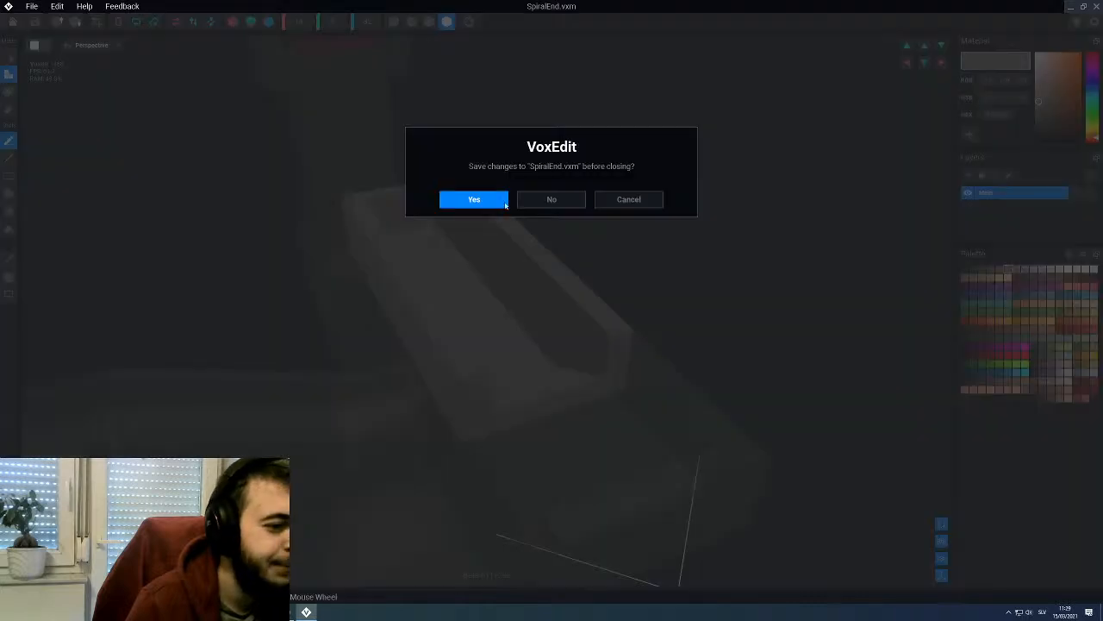
click(488, 202)
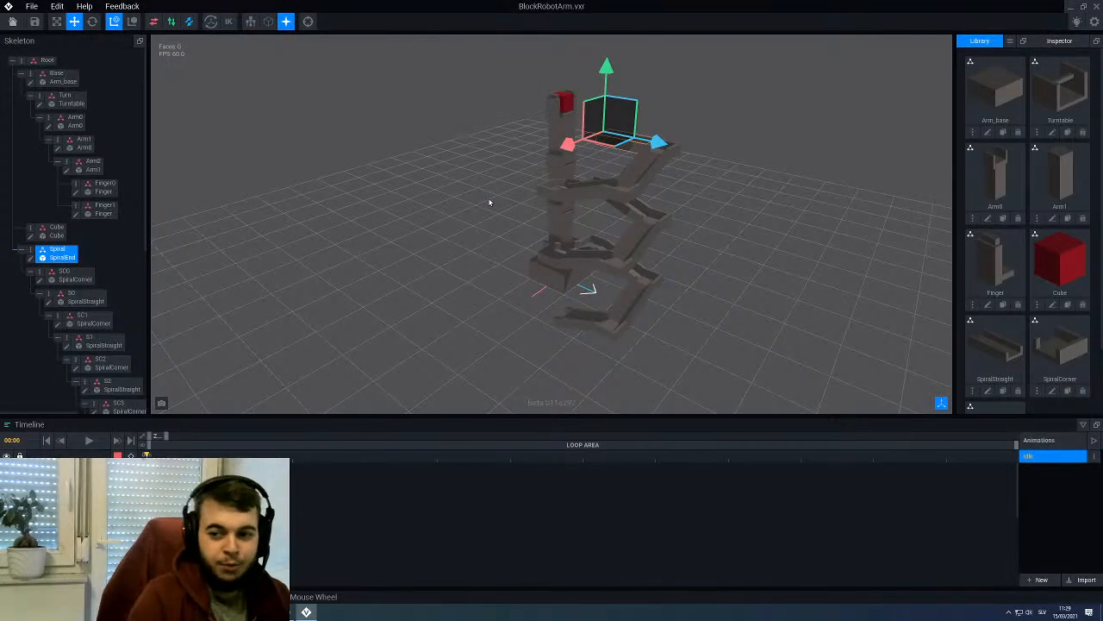
Step: Create a child node named S11 under the lowest straight node, S10
click(465, 191)
scroll(465, 191, up, 5)
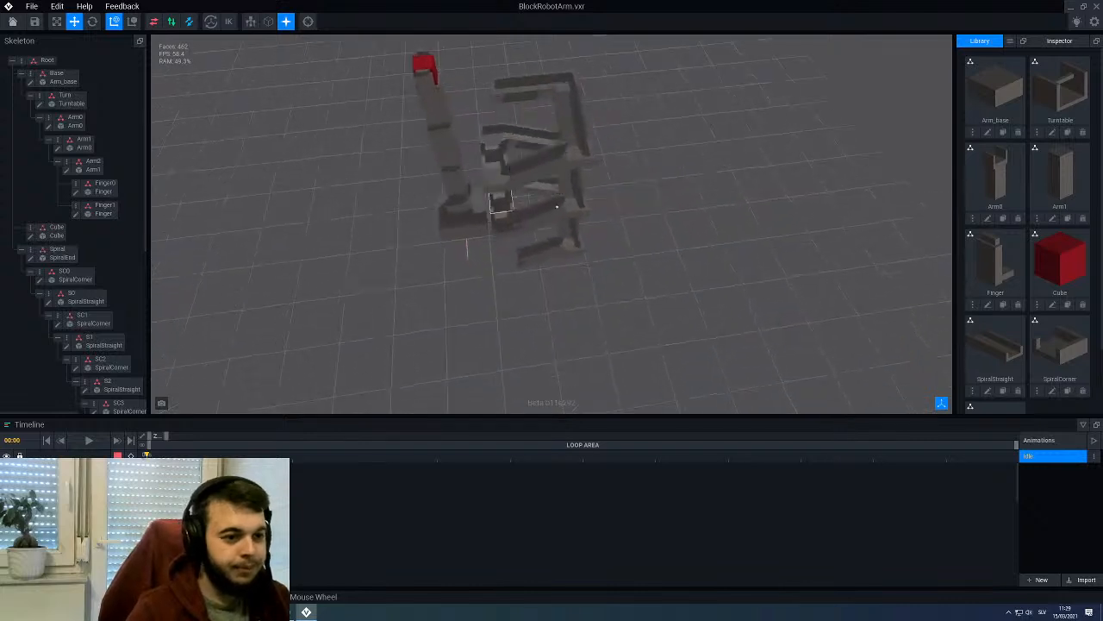
scroll(493, 185, up, 3)
click(535, 257)
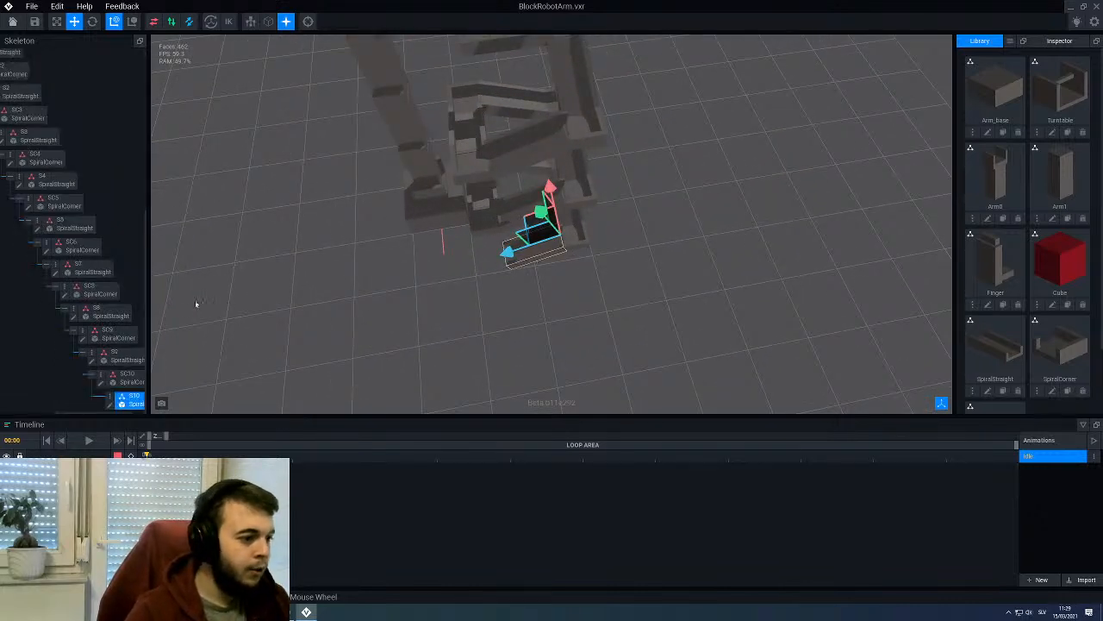
right_click(109, 401)
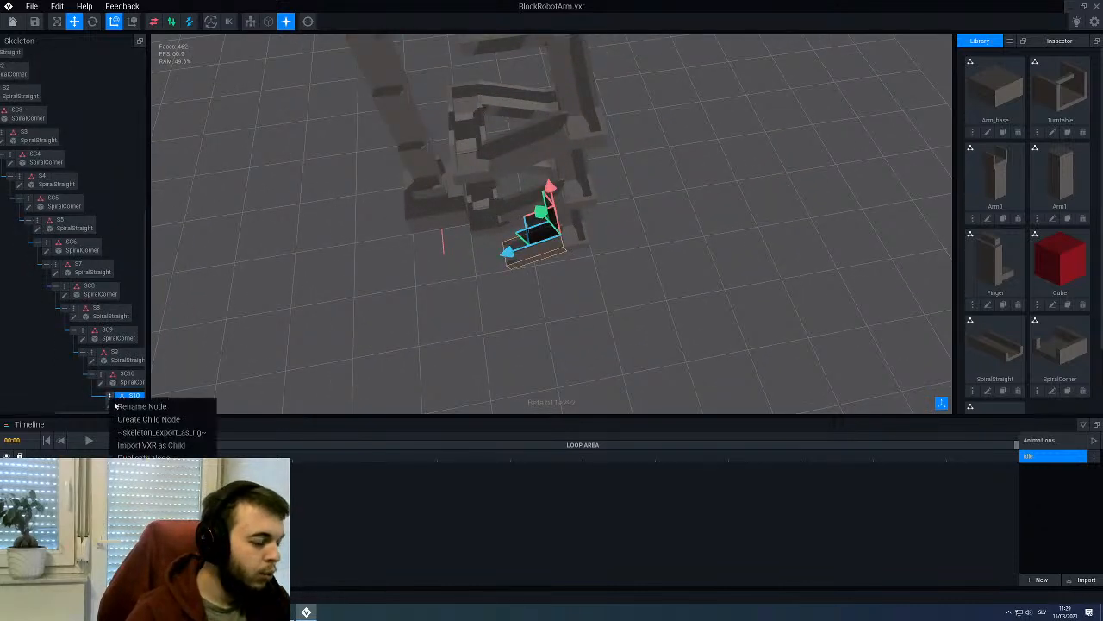
click(133, 419)
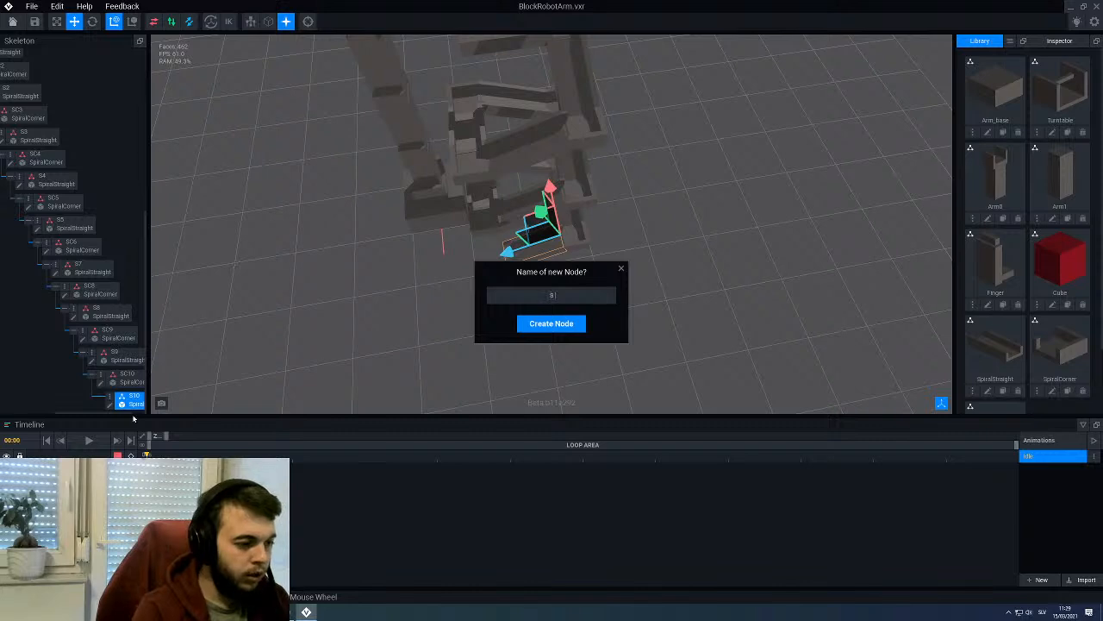
key(Return)
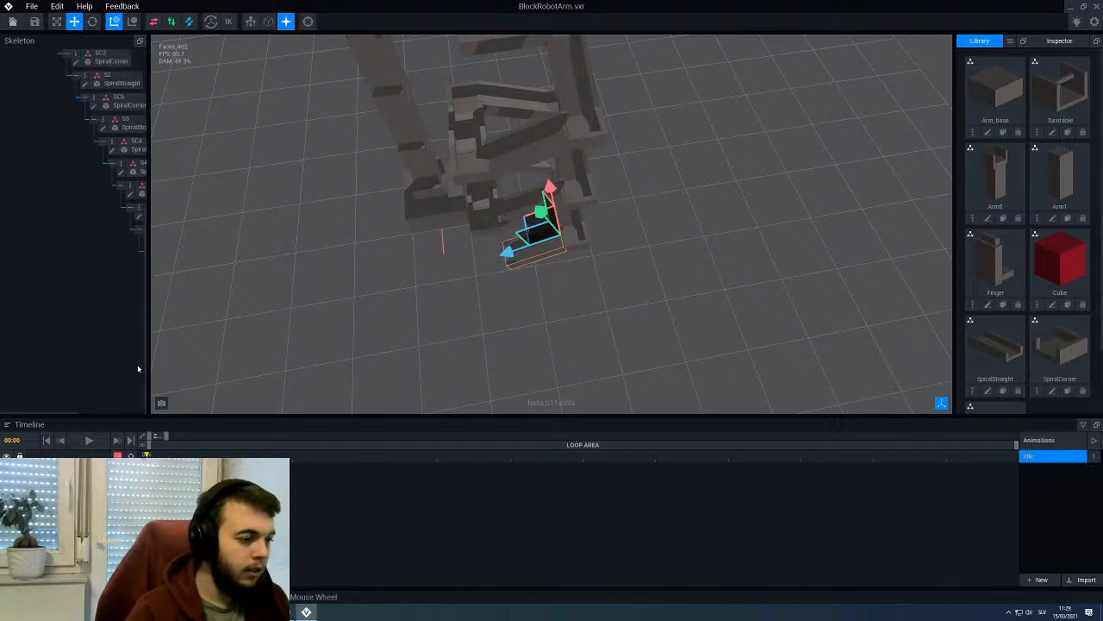
Step: Assign the SpiralEnd library model to the new S11 node
drag(62, 417, 145, 420)
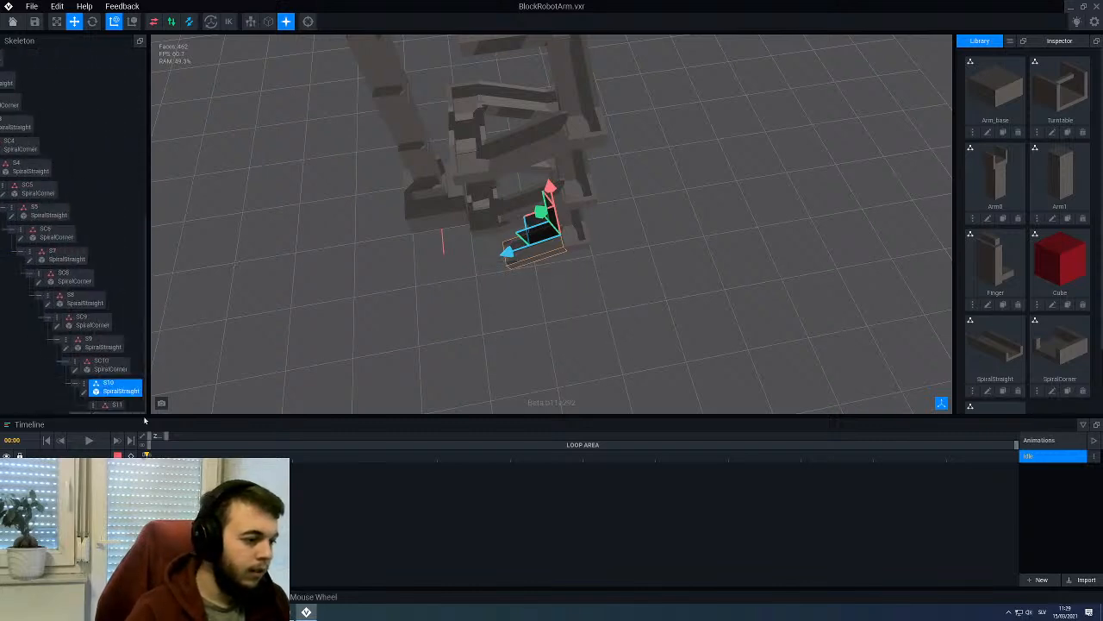
scroll(985, 350, down, 1)
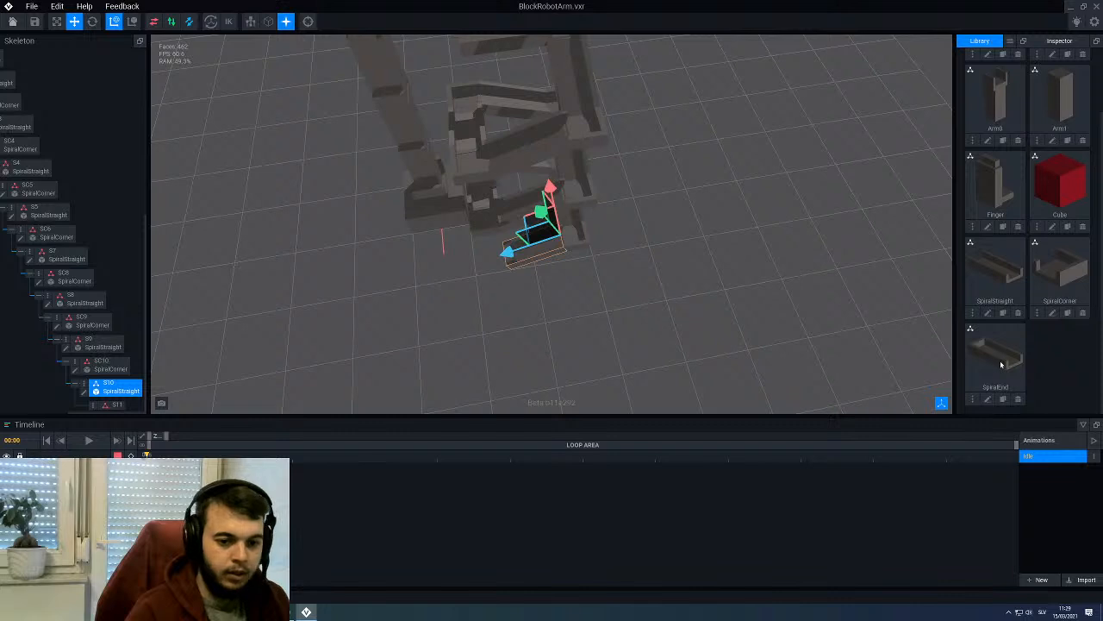
drag(1001, 363, 102, 408)
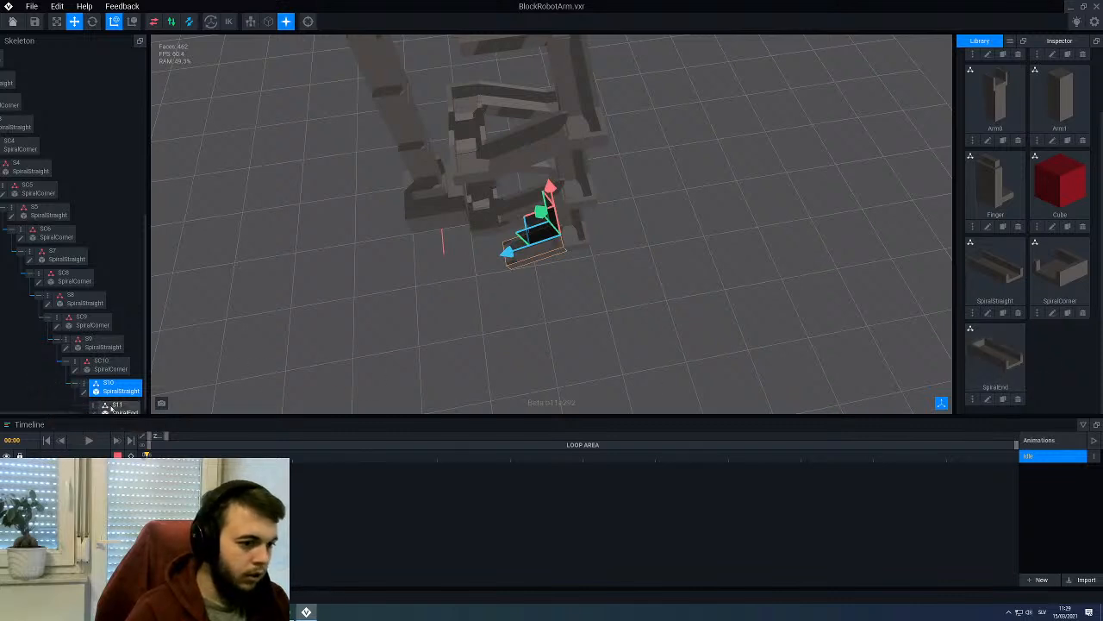
Step: Move the S11 end piece along the slope to the lower end of the S10 straight segment
scroll(345, 338, up, 5)
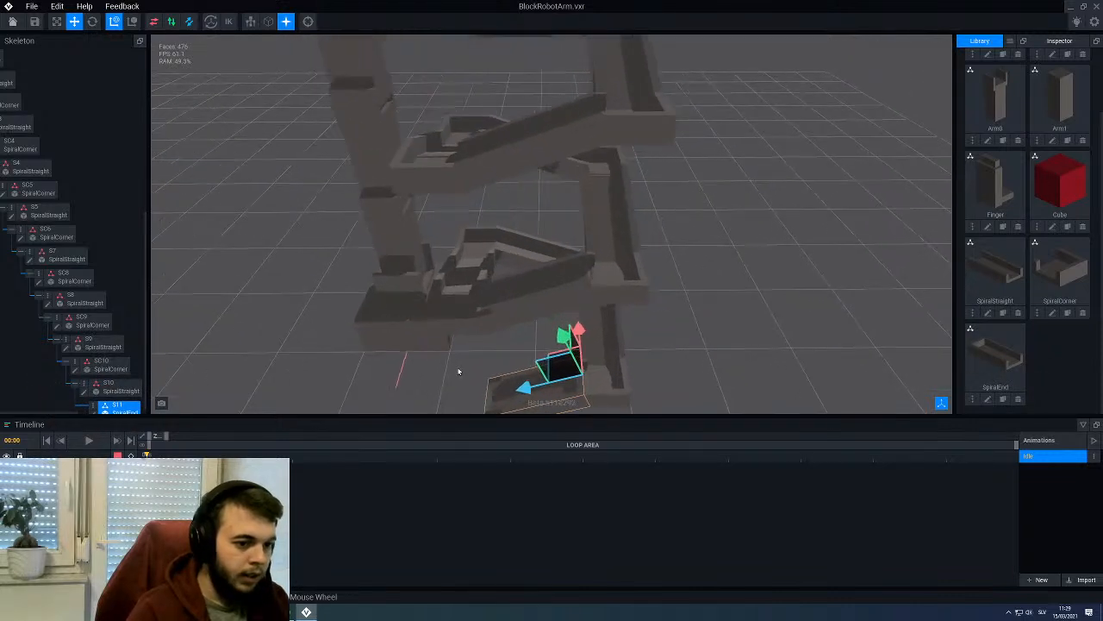
right_drag(459, 371, 461, 390)
middle_drag(461, 390, 482, 335)
right_drag(482, 335, 475, 379)
middle_drag(475, 380, 479, 348)
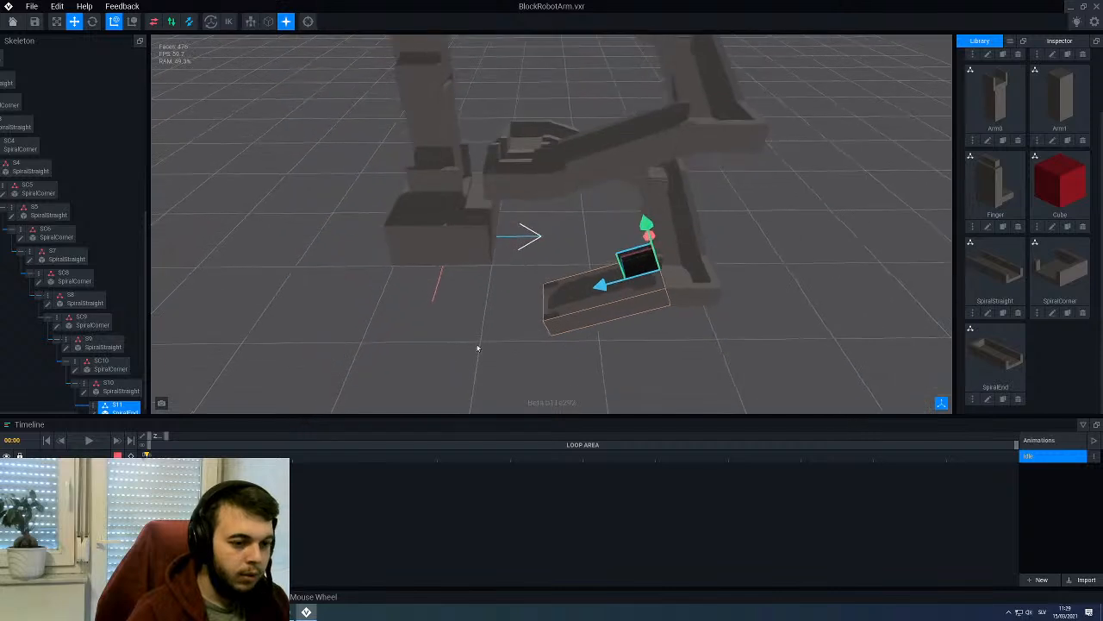
scroll(490, 341, up, 2)
drag(623, 305, 487, 348)
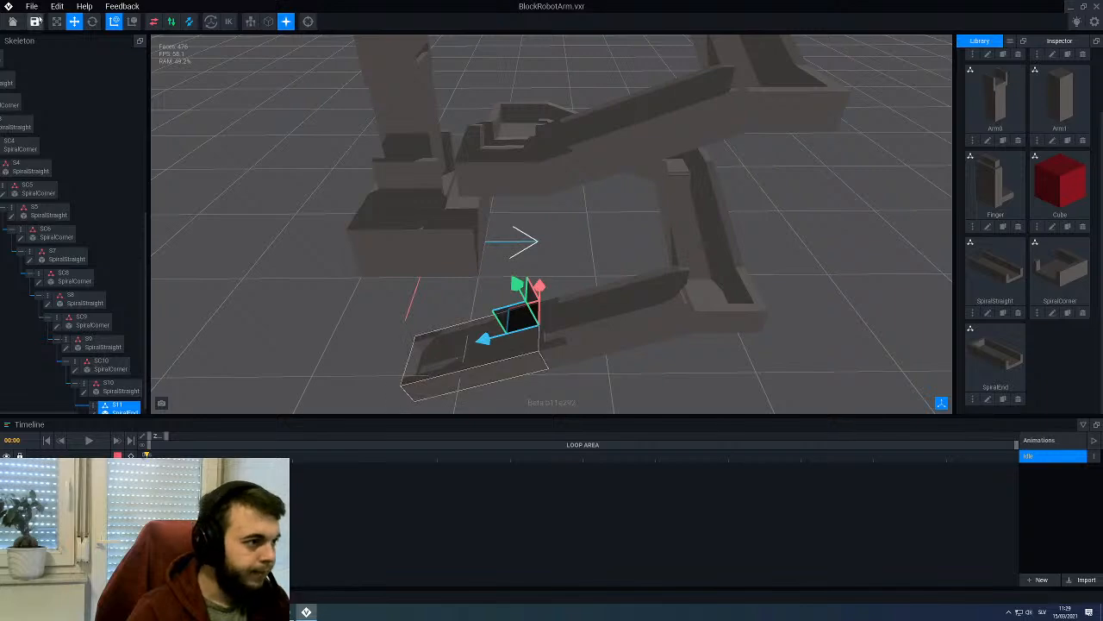
Step: Rotate the S11 end piece until it lies level, and turn it half a turn about the vertical axis
click(92, 21)
middle_drag(483, 328, 525, 307)
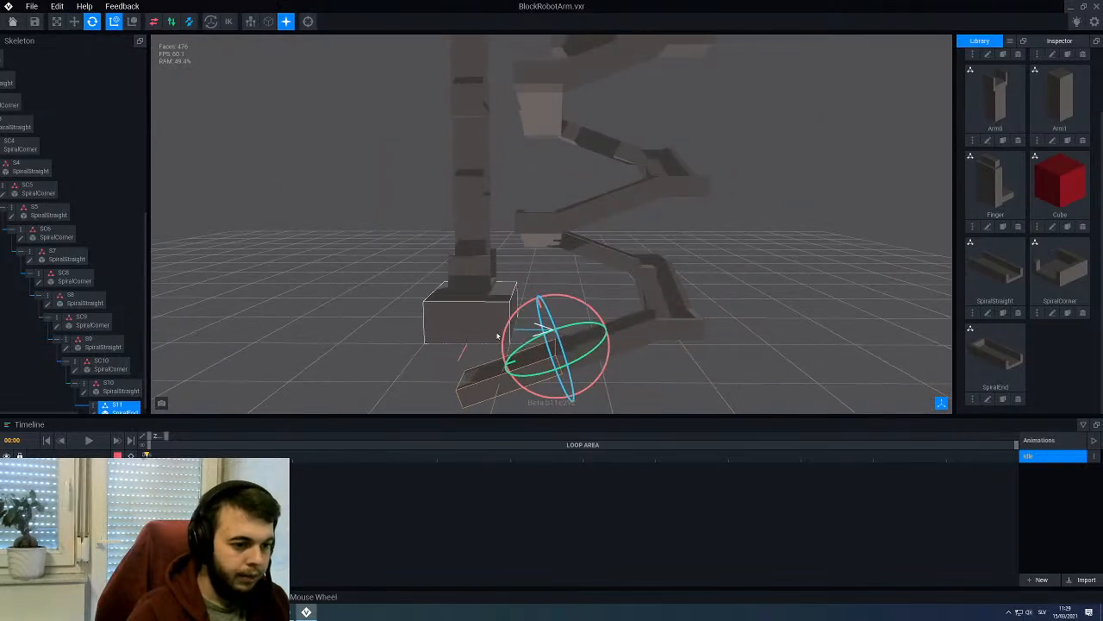
drag(534, 305, 543, 307)
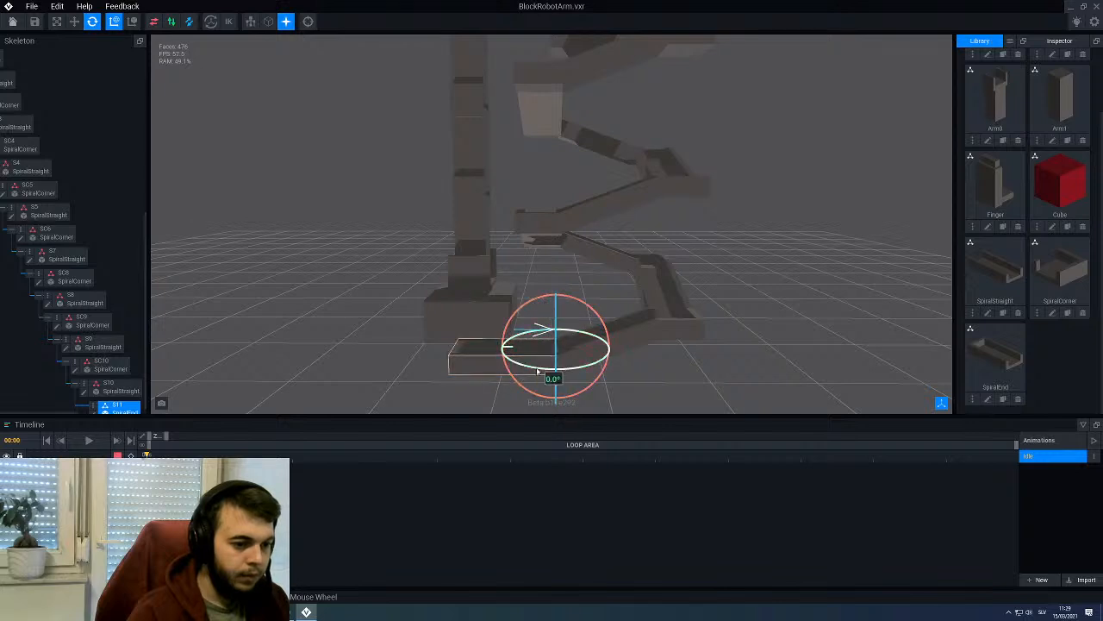
drag(517, 372, 565, 334)
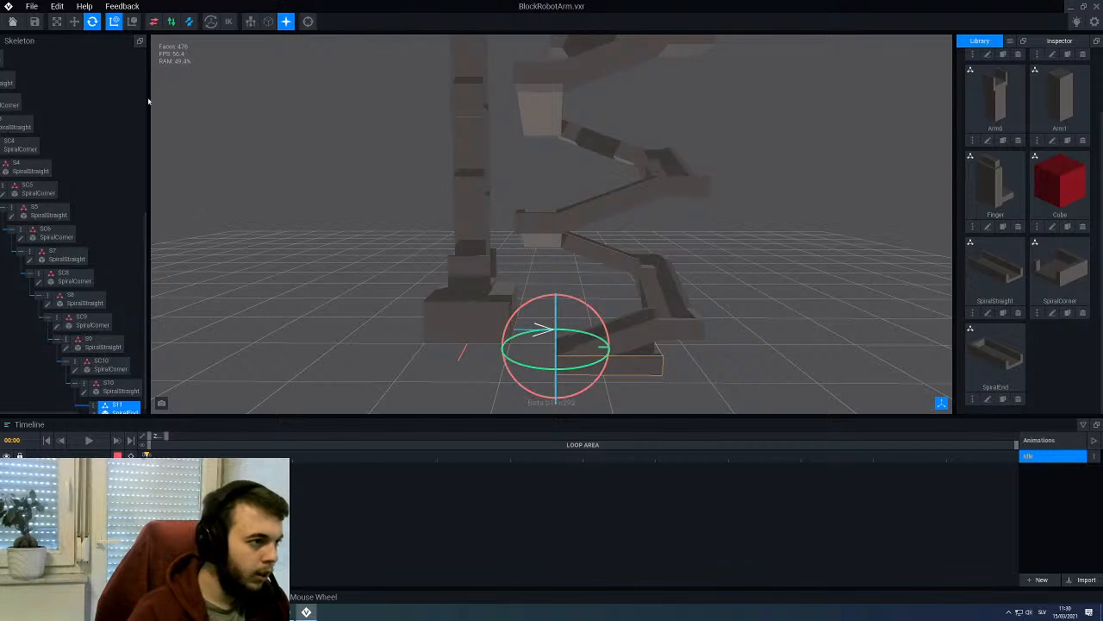
Step: Move the reversed S11 end piece along its length to -60.0 so its open end meets S10
key(w)
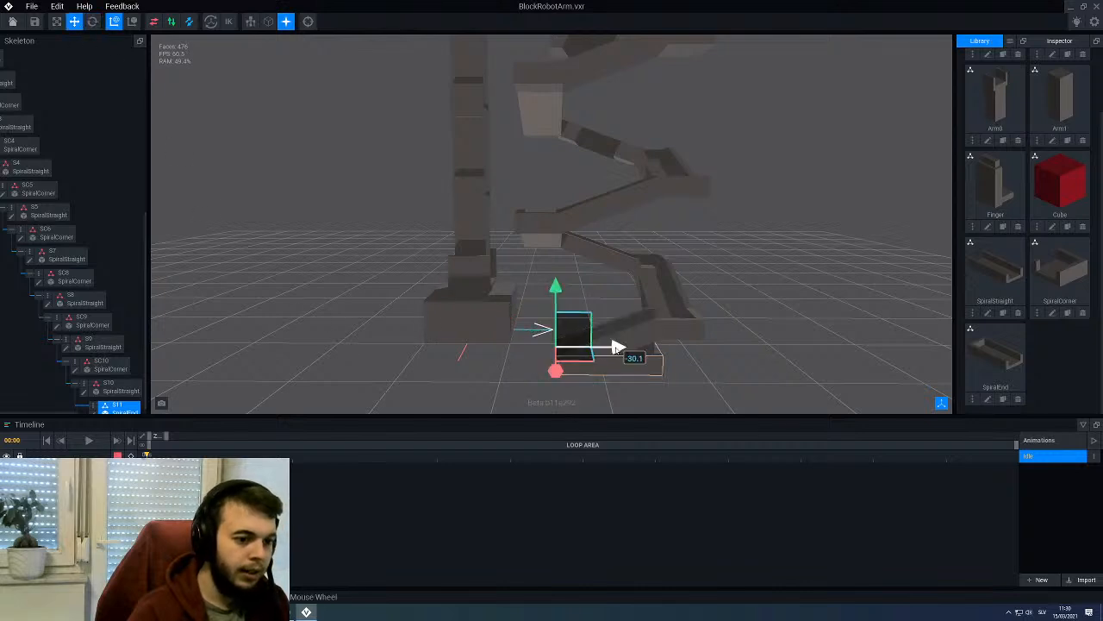
drag(617, 347, 523, 340)
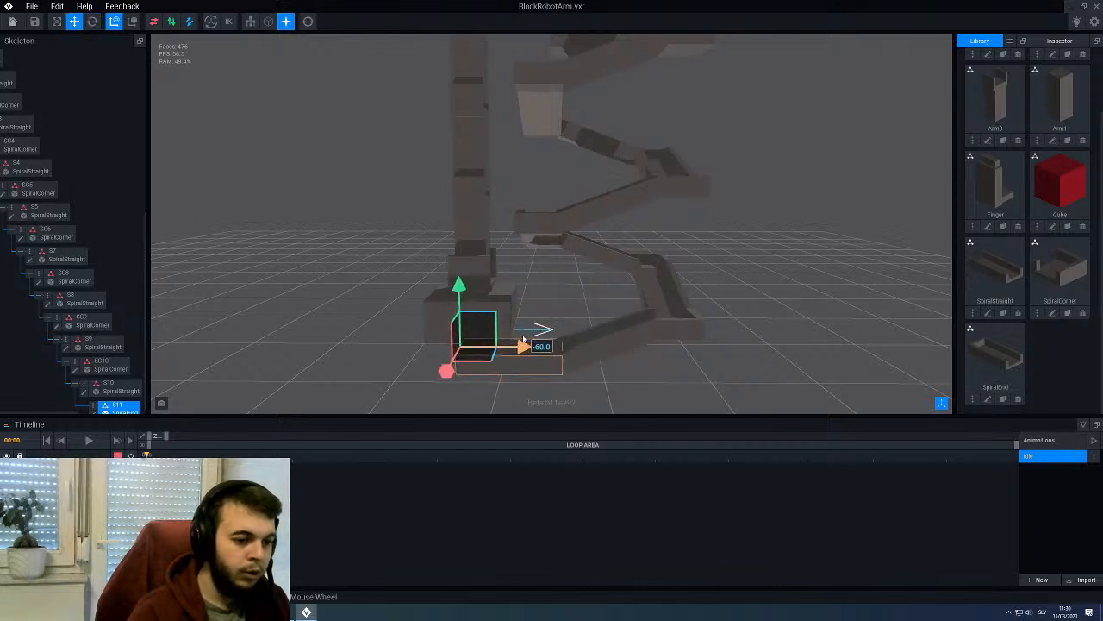
click(365, 343)
Step: Open SpiralEnd for voxel editing, set its Z depth to 40 and extend the channel's open end through the added space
scroll(366, 342, down, 10)
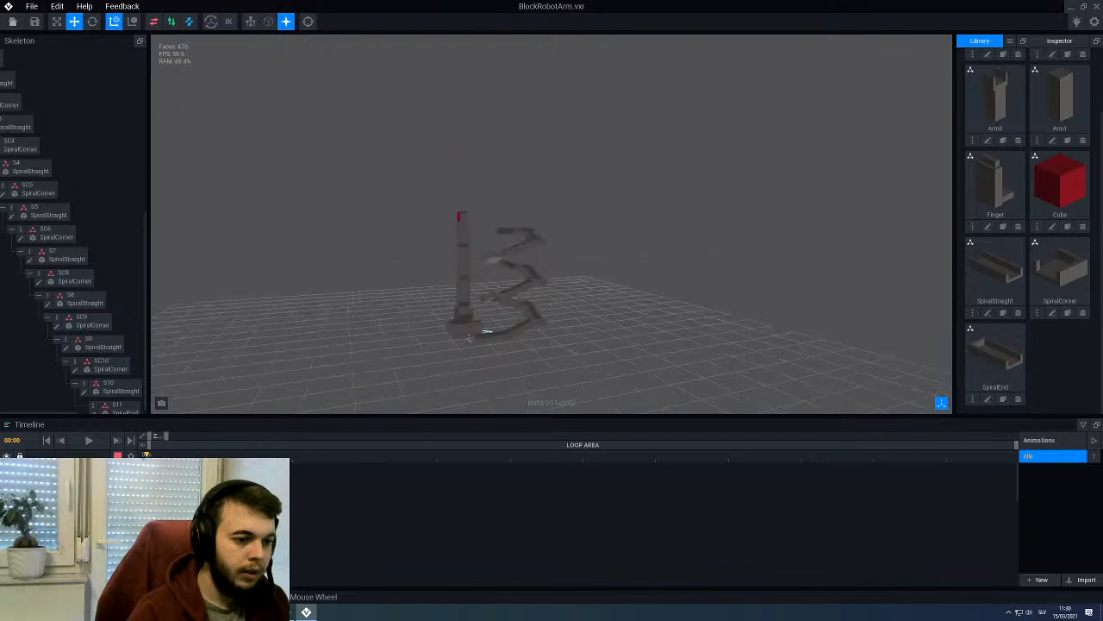
mouse_move(494, 322)
middle_down()
mouse_move(508, 332)
mouse_move(515, 322)
mouse_move(479, 323)
mouse_move(484, 332)
middle_up()
scroll(402, 370, up, 5)
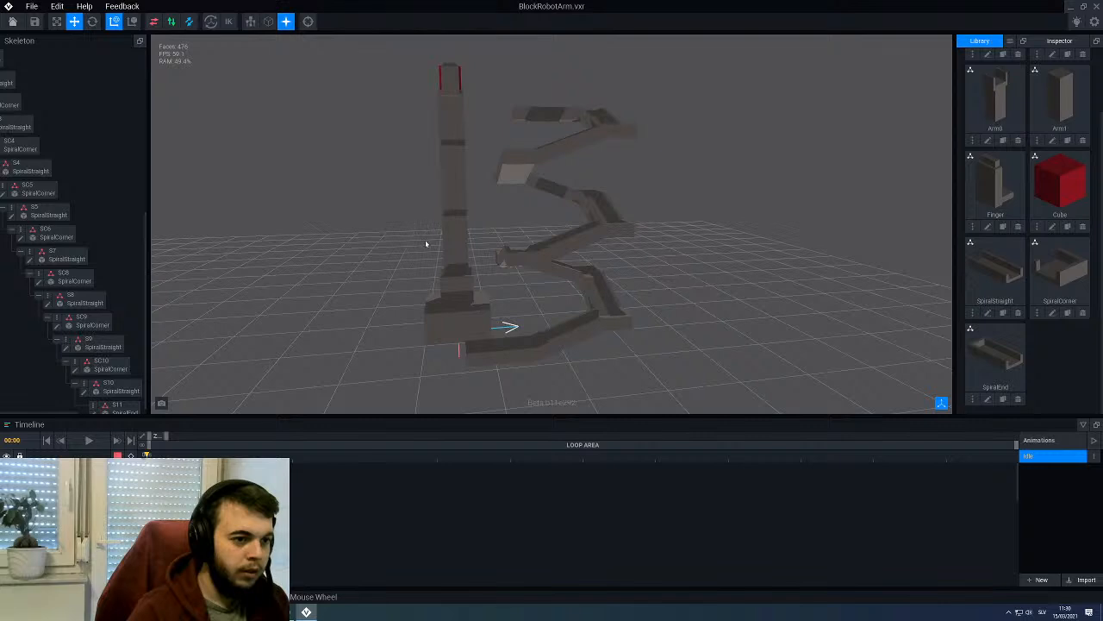
middle_drag(425, 244, 484, 338)
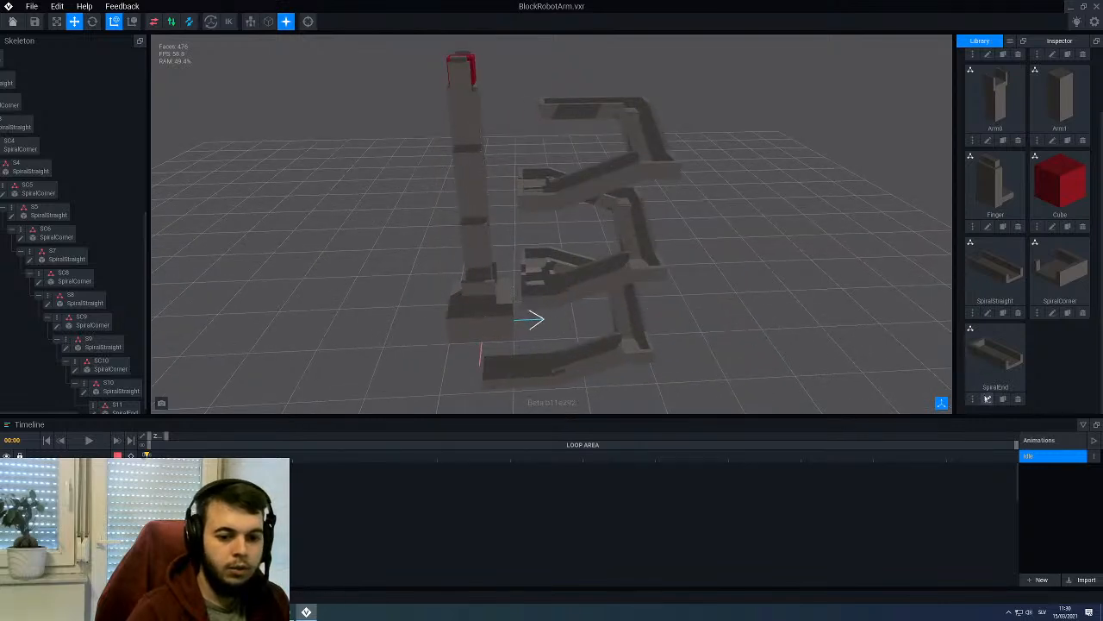
click(988, 398)
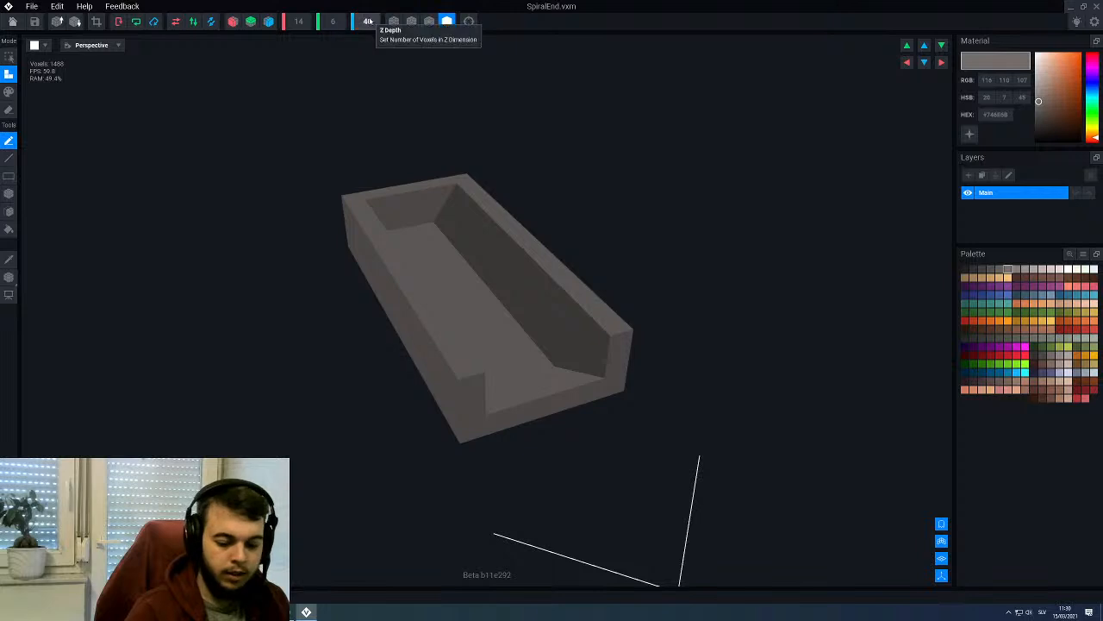
scroll(368, 21, up, 8)
key(f)
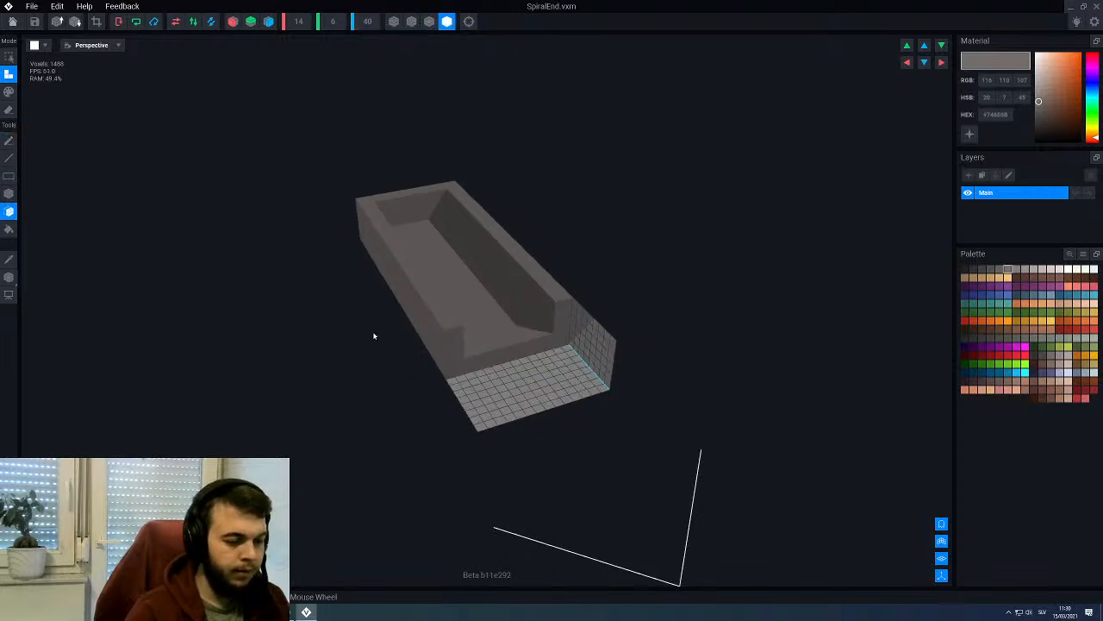
drag(449, 359, 483, 403)
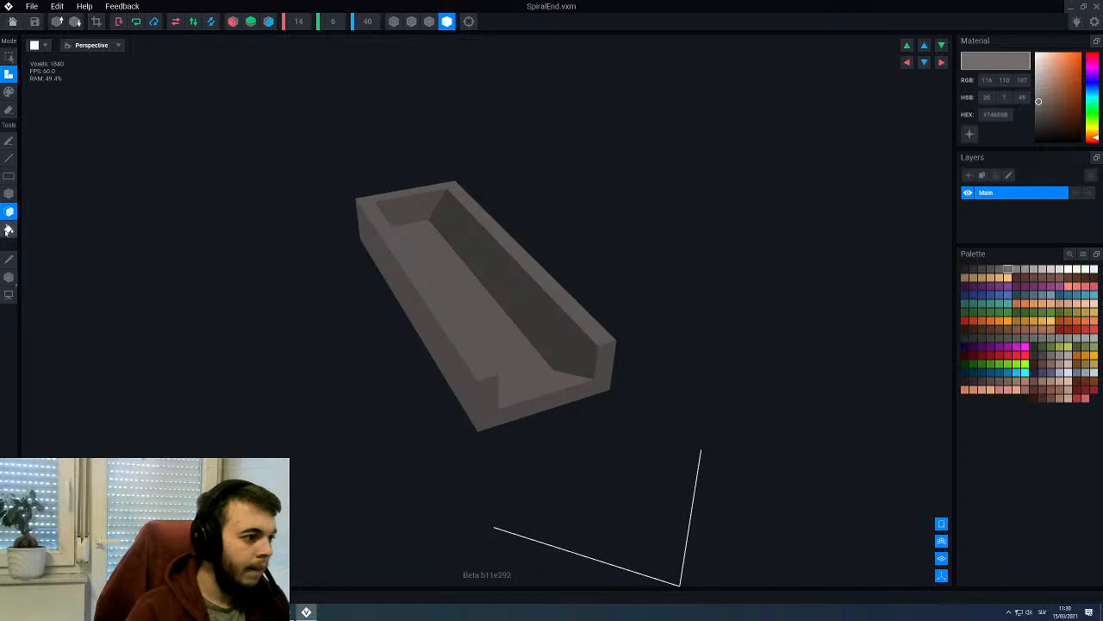
Step: Leave the SpiralEnd voxel model and return to the BlockRobotArm rig
click(8, 277)
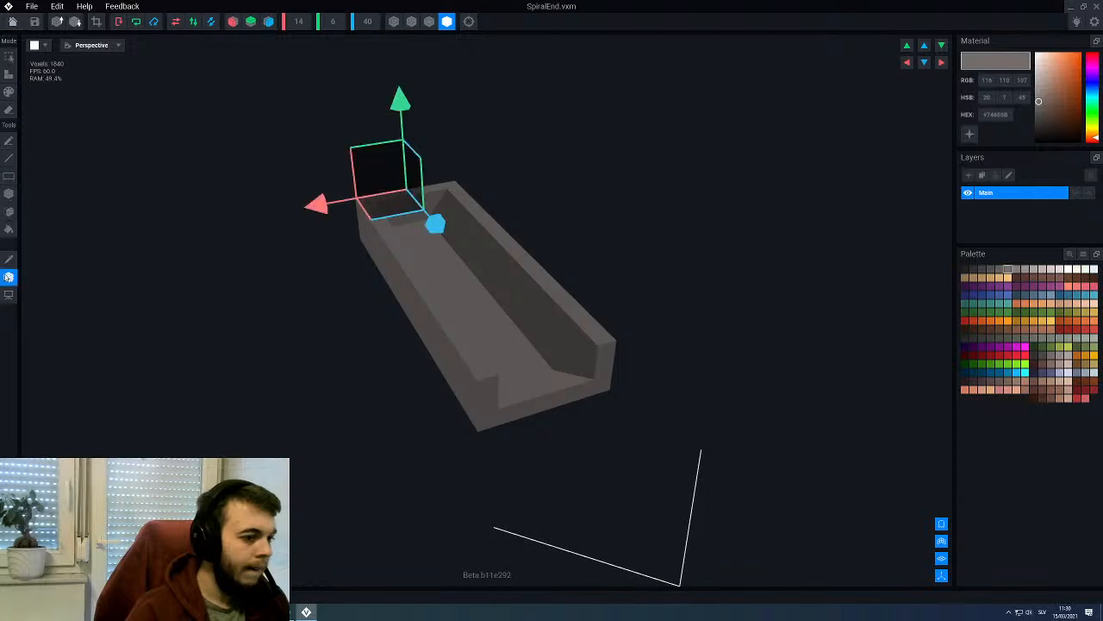
click(12, 21)
click(474, 200)
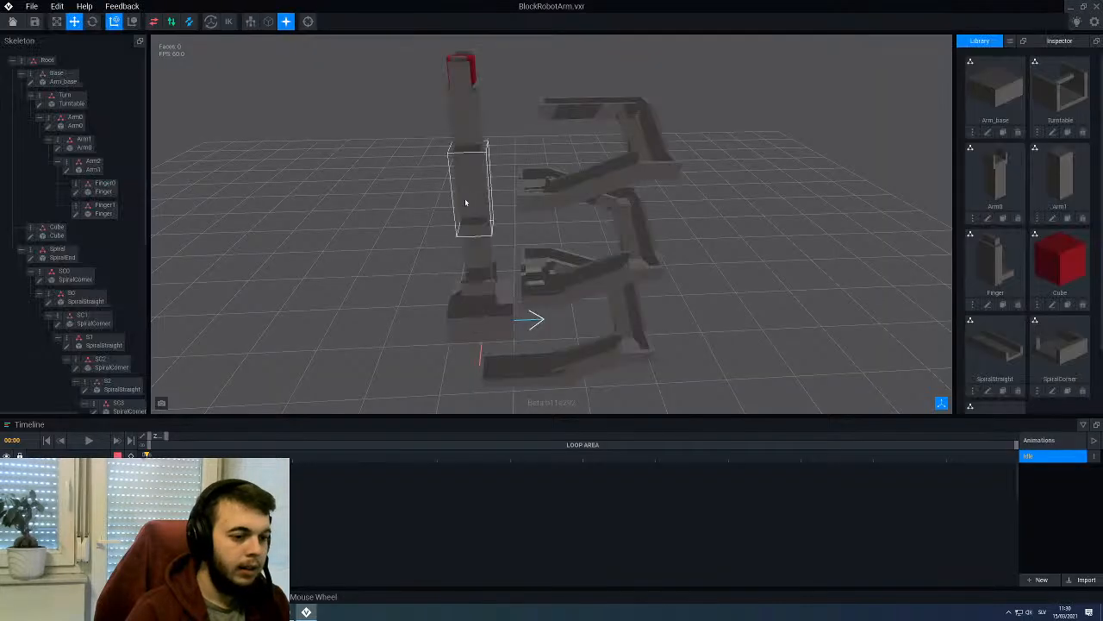
Step: Move the S11 end piece along its length to -68.0 to line its open end up with S10
scroll(512, 303, up, 5)
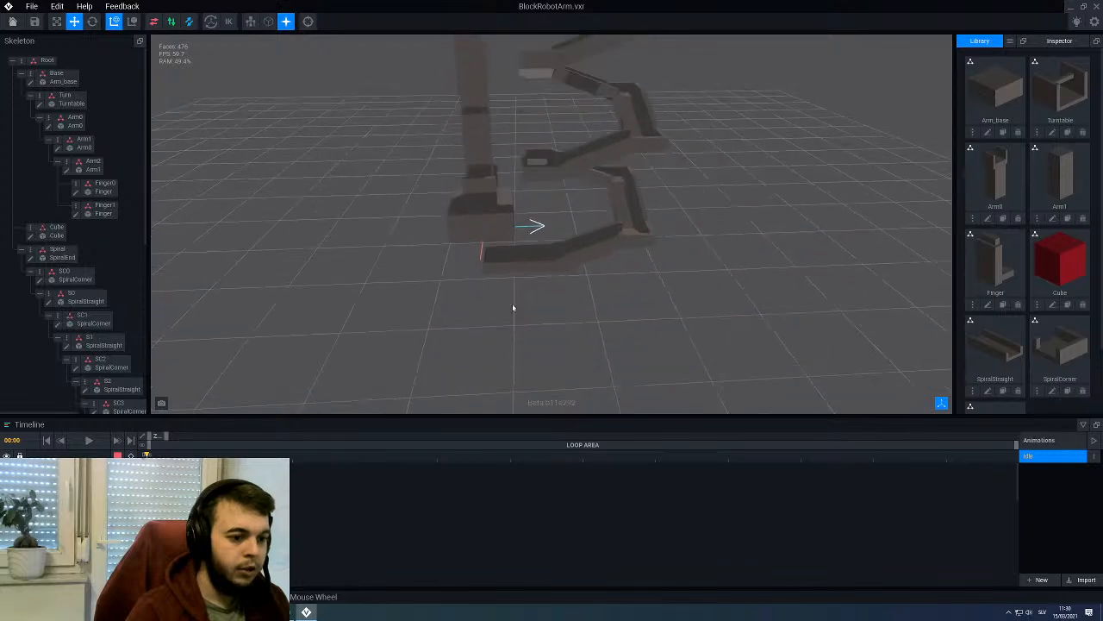
scroll(527, 297, up, 2)
click(528, 173)
scroll(532, 149, up, 3)
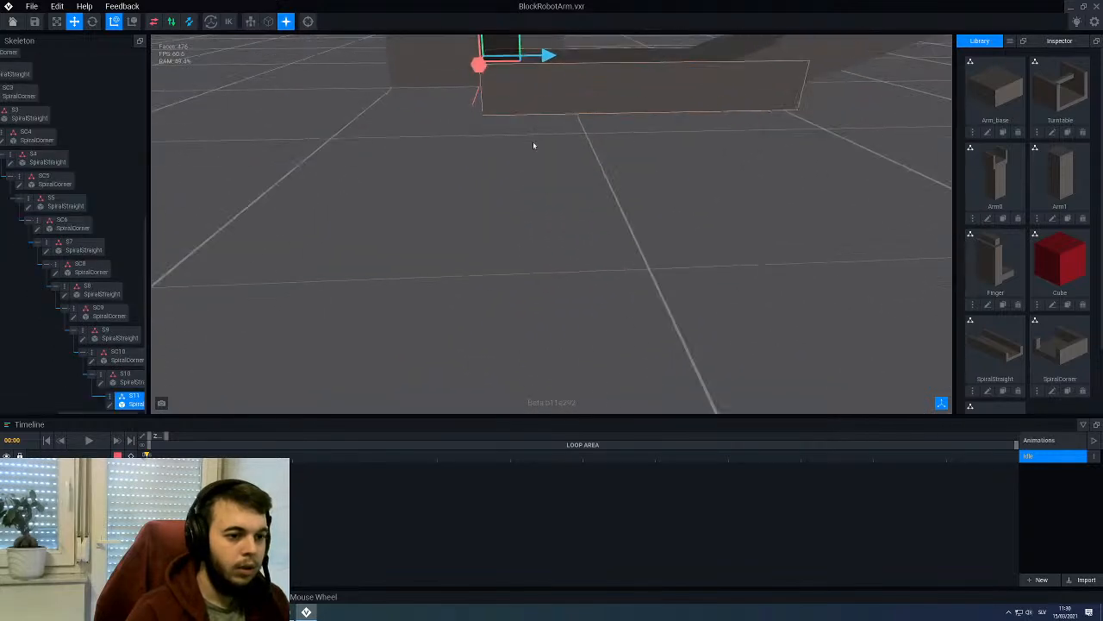
middle_drag(531, 103, 514, 233)
middle_drag(536, 164, 539, 212)
right_drag(540, 212, 528, 190)
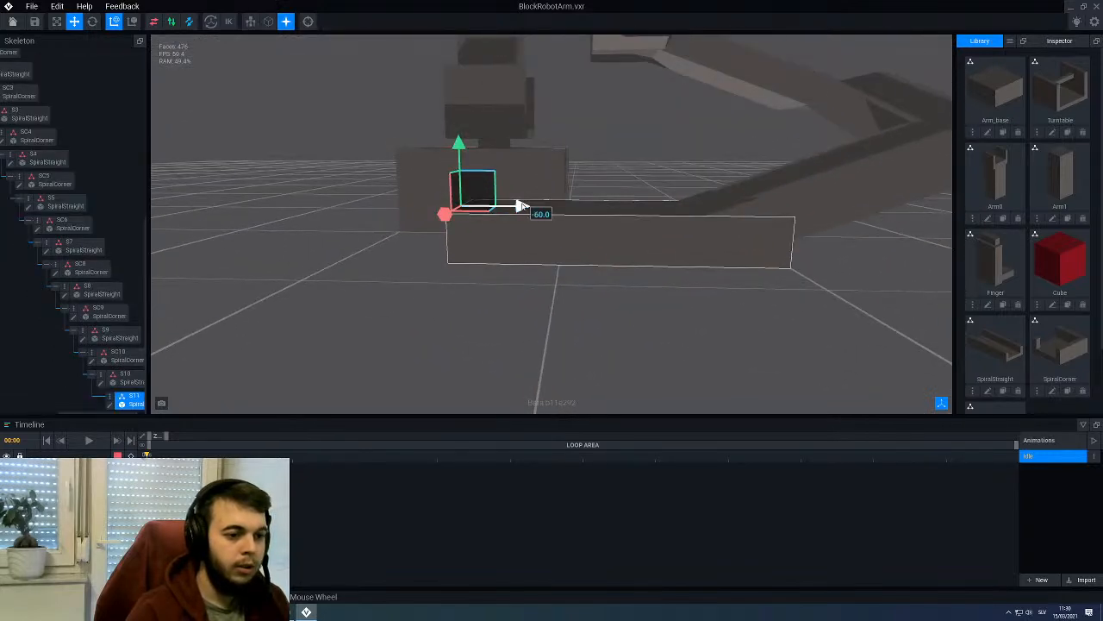
drag(520, 206, 460, 207)
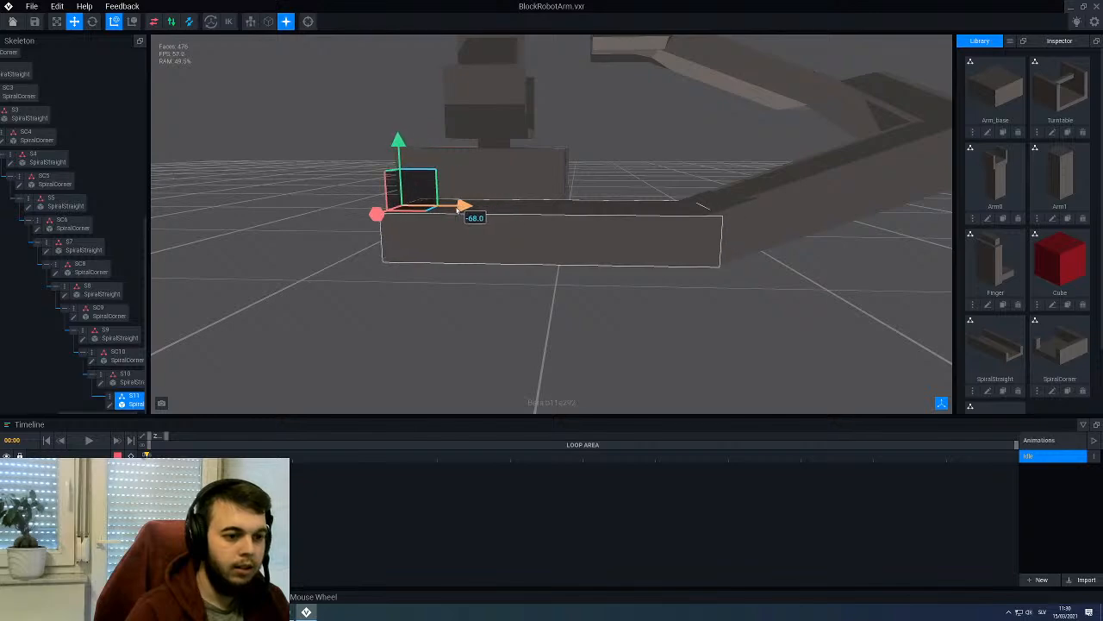
click(458, 294)
Step: Pick the topmost Spiral end piece and move the whole spiral sideways, away from the arm
scroll(466, 229, down, 6)
right_drag(525, 129, 530, 143)
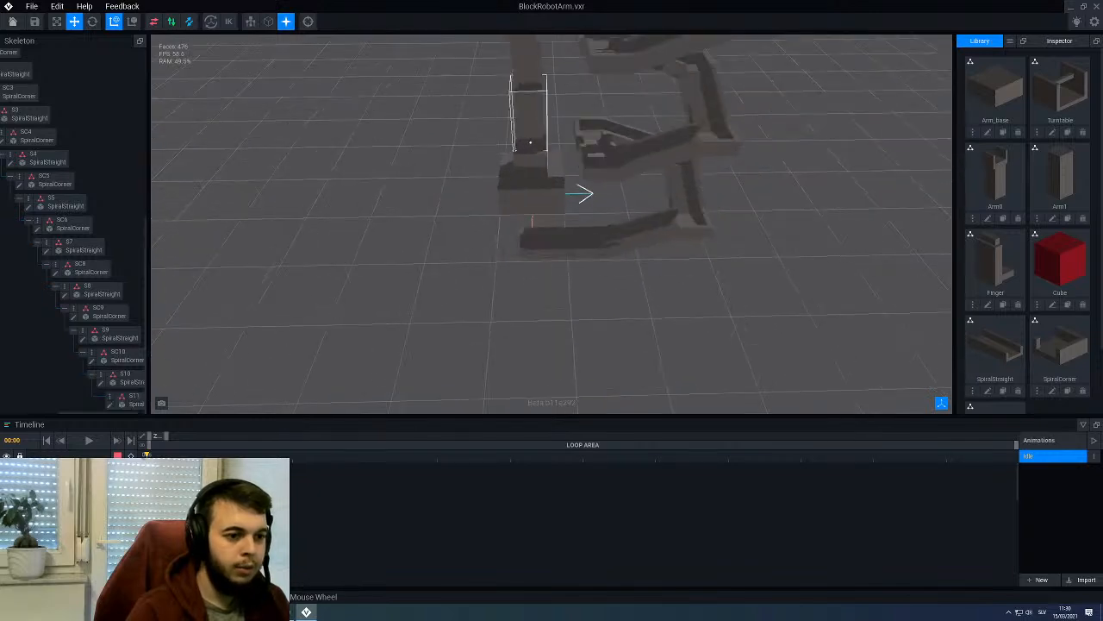
scroll(584, 194, down, 8)
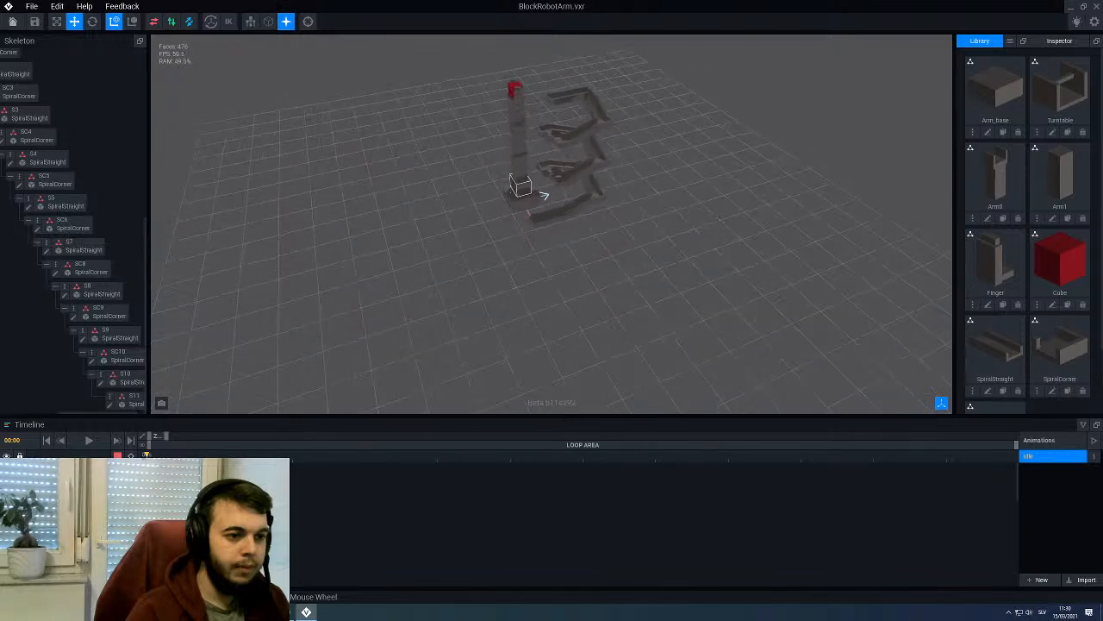
right_drag(584, 194, 549, 210)
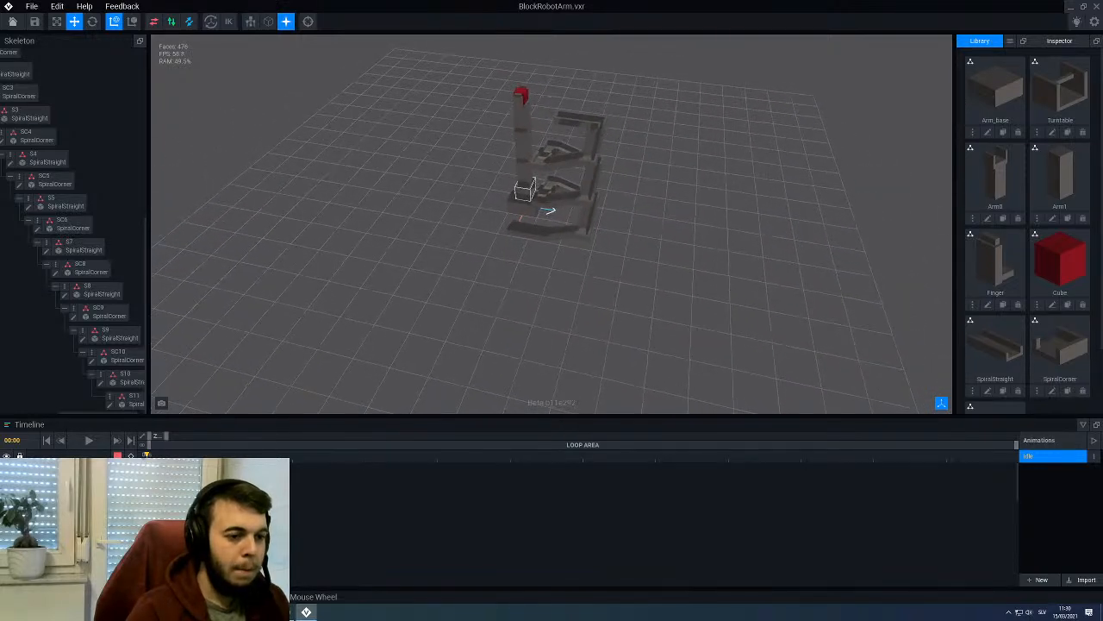
scroll(517, 195, up, 3)
click(601, 60)
middle_drag(595, 74, 548, 167)
drag(560, 147, 641, 107)
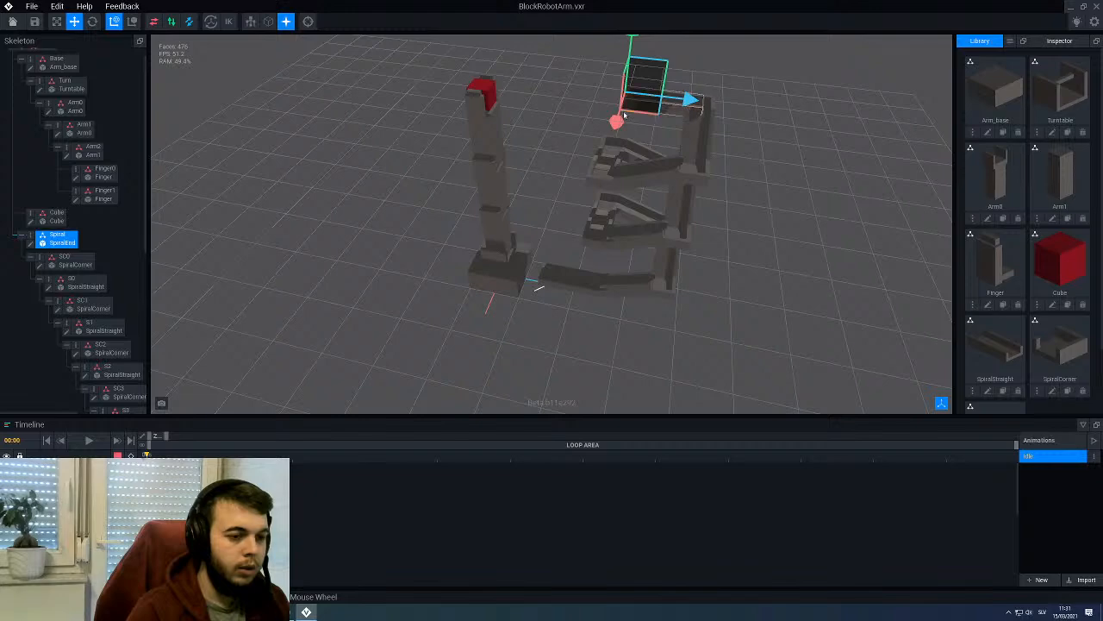
Step: Rotate the whole spiral a quarter turn about its vertical axis
right_drag(690, 136, 616, 115)
click(92, 22)
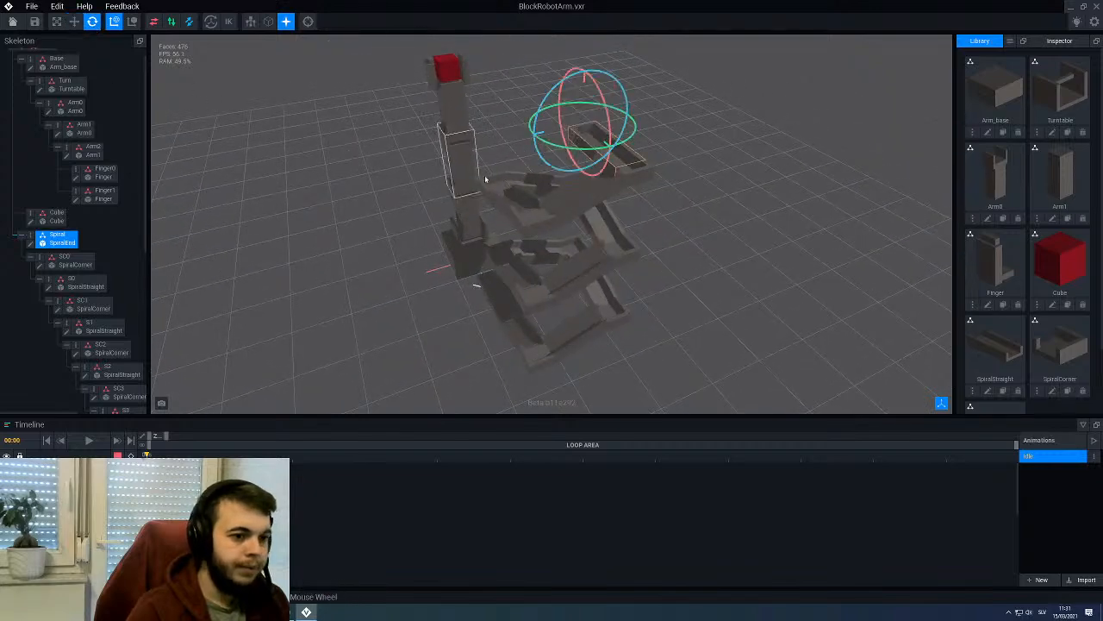
scroll(602, 148, up, 2)
drag(601, 150, 644, 126)
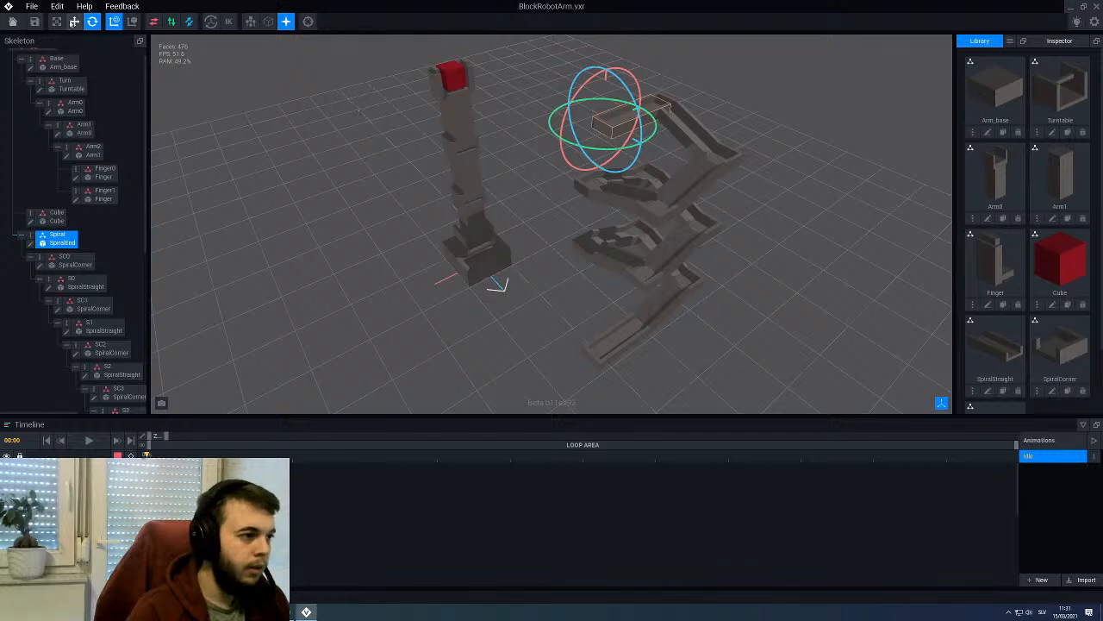
Step: Move the whole spiral along its X axis to about -8.0, bringing it alongside the arm
click(74, 22)
mouse_move(579, 226)
right_down()
mouse_move(493, 168)
mouse_move(499, 192)
right_up()
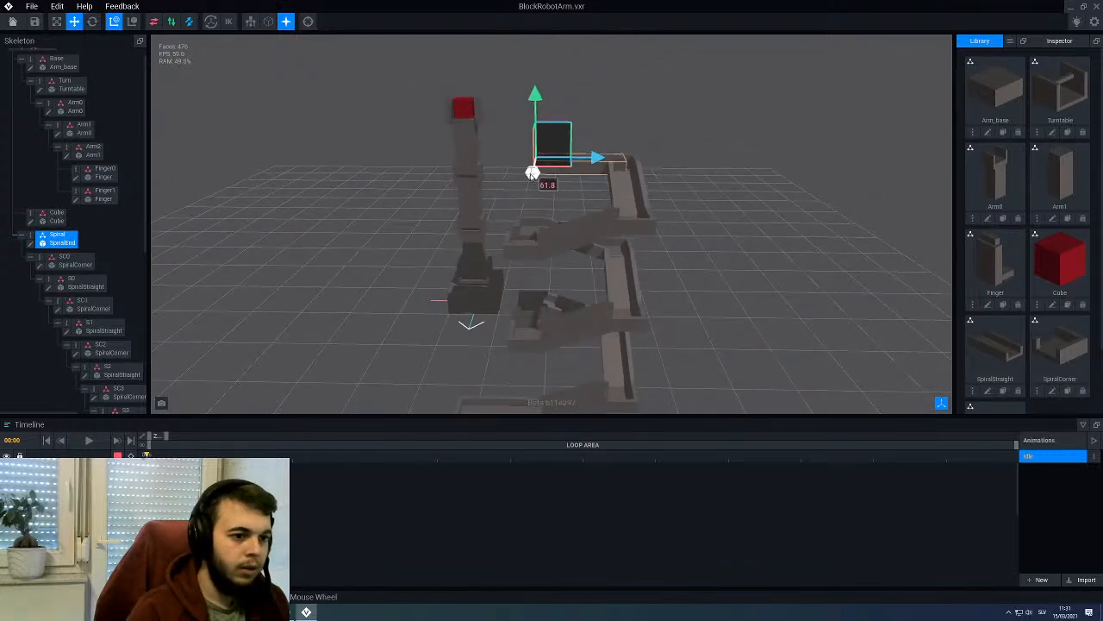
drag(532, 172, 551, 142)
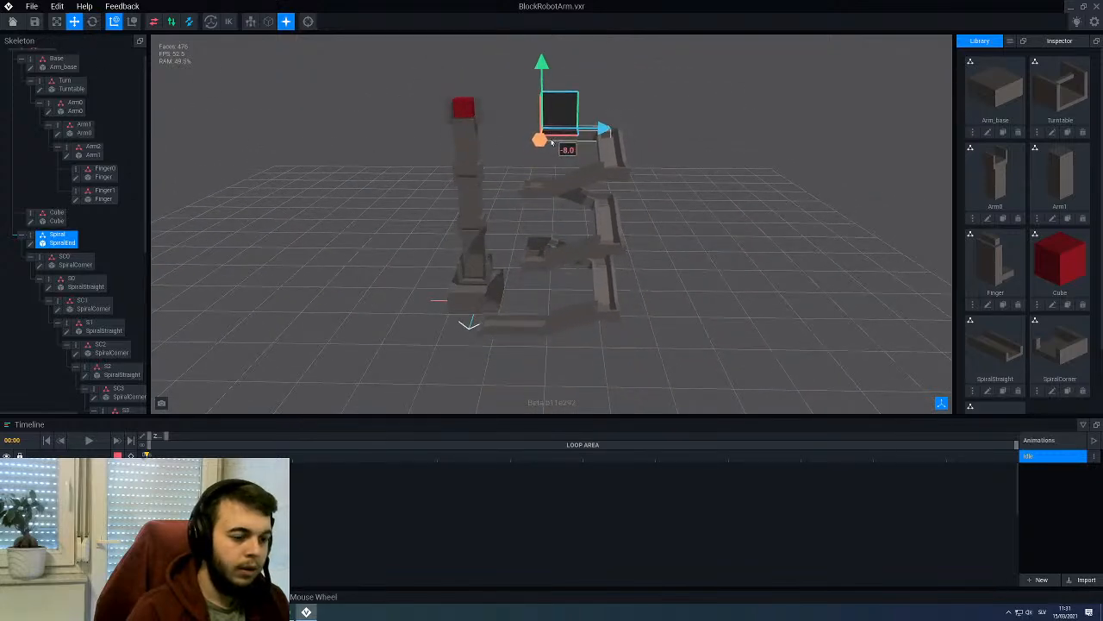
mouse_move(468, 324)
right_down()
mouse_move(514, 247)
mouse_move(495, 222)
mouse_move(499, 191)
right_up()
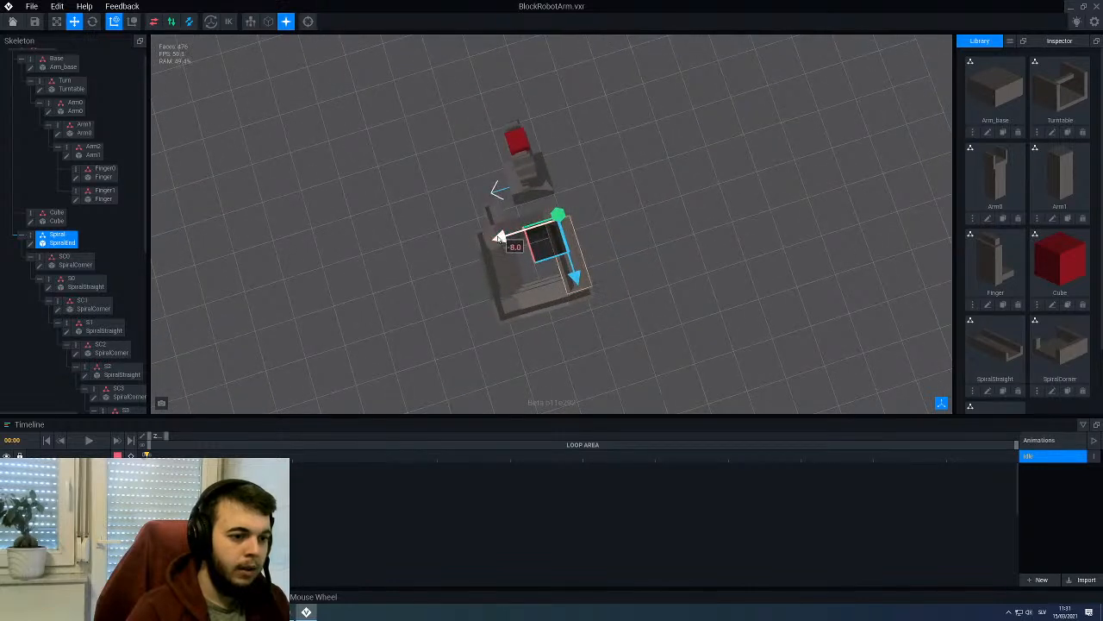
drag(495, 238, 489, 241)
click(471, 181)
Step: Move the Spiral node along its Z axis to 28.0, closer to the arm
mouse_move(470, 178)
right_down()
mouse_move(485, 164)
mouse_move(541, 192)
mouse_move(468, 182)
right_up()
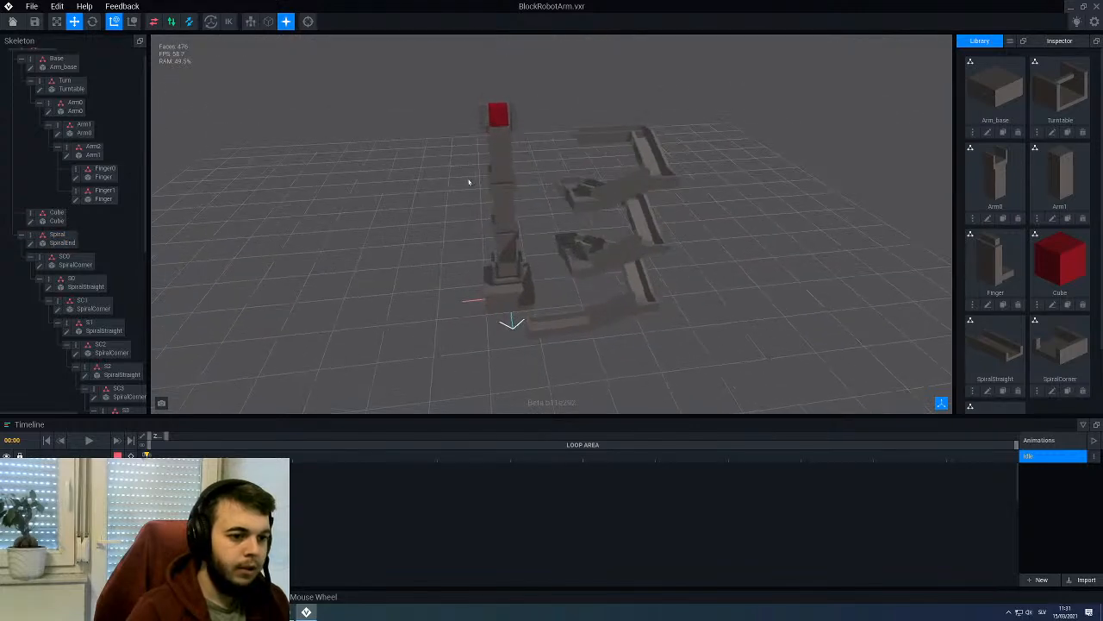
click(613, 135)
drag(630, 128, 603, 130)
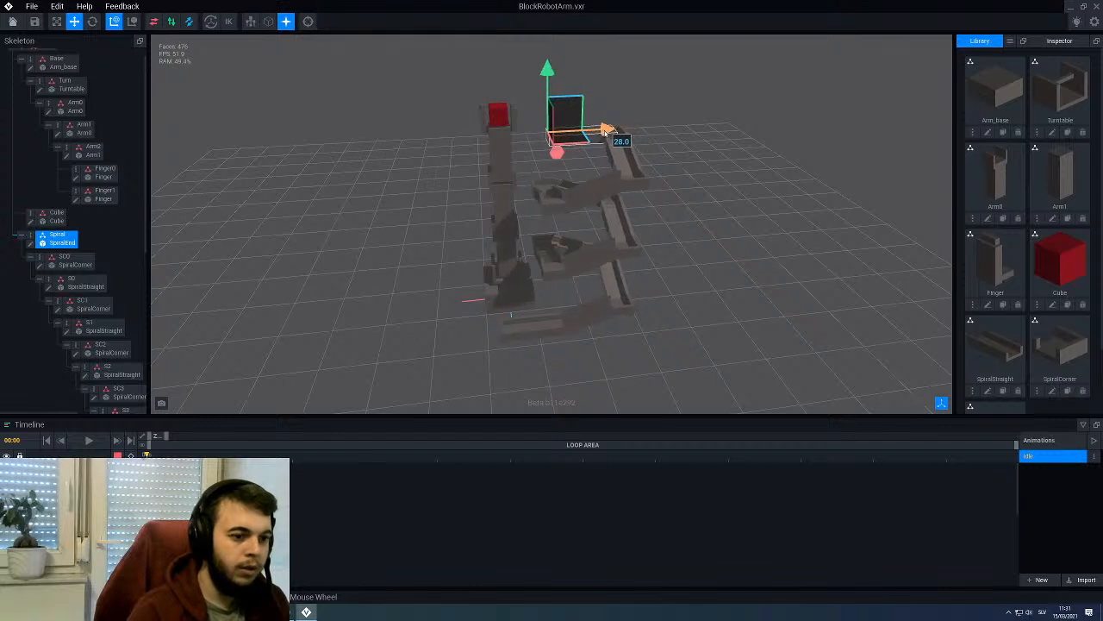
drag(374, 253, 527, 190)
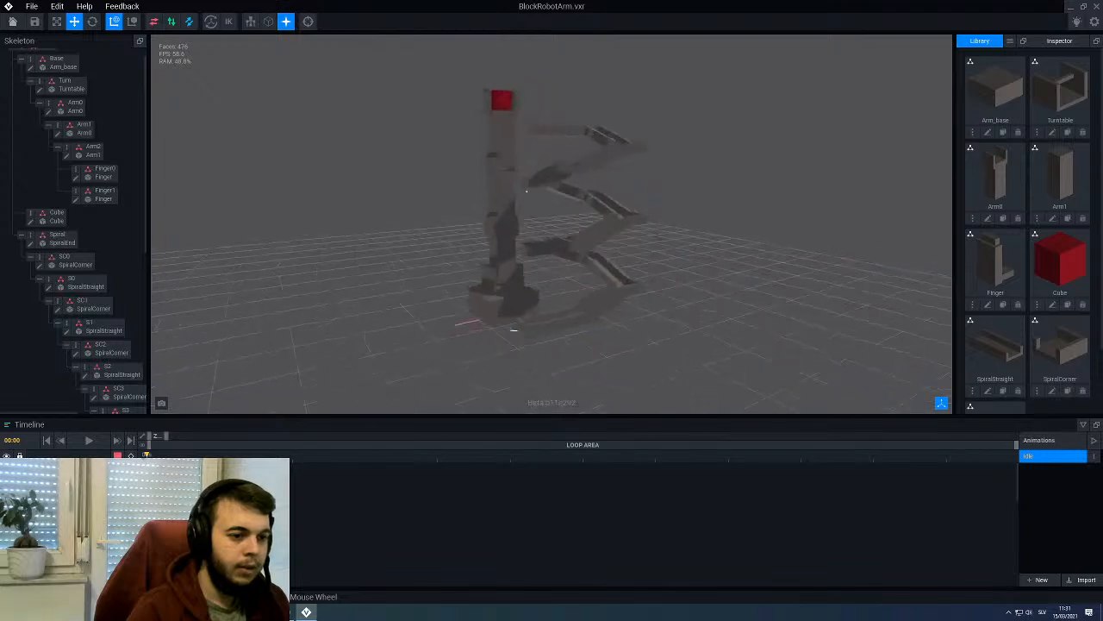
middle_drag(527, 191, 395, 249)
Step: Try bending Arm1 to 90.0° and folding Arm2 downward to test the arm's reach beside the spiral
click(503, 199)
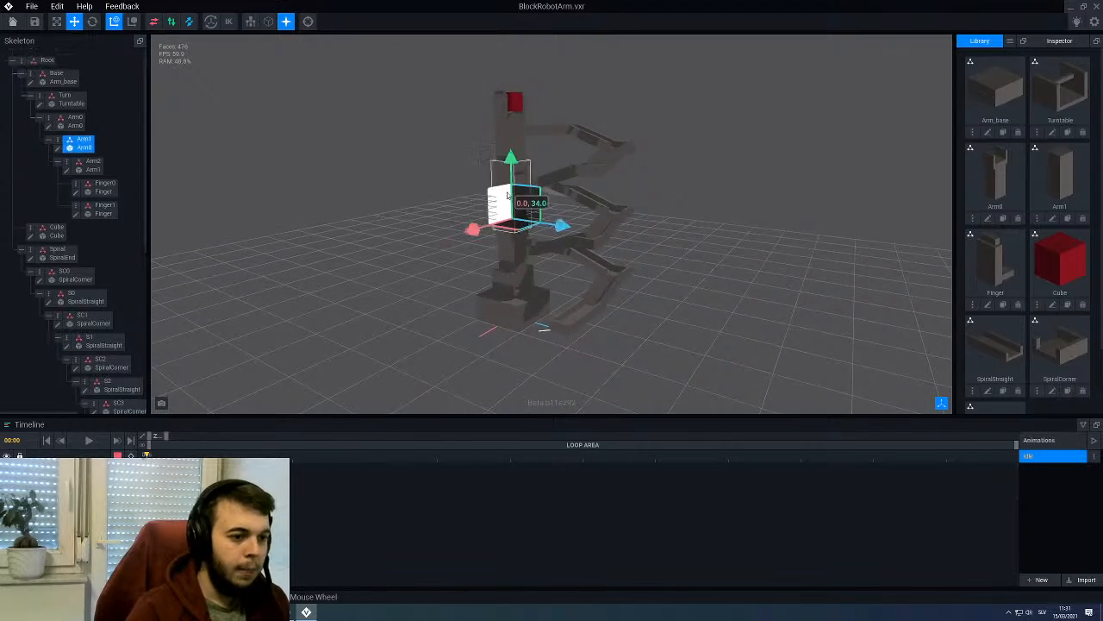
click(92, 22)
middle_drag(406, 168, 534, 195)
drag(562, 183, 556, 250)
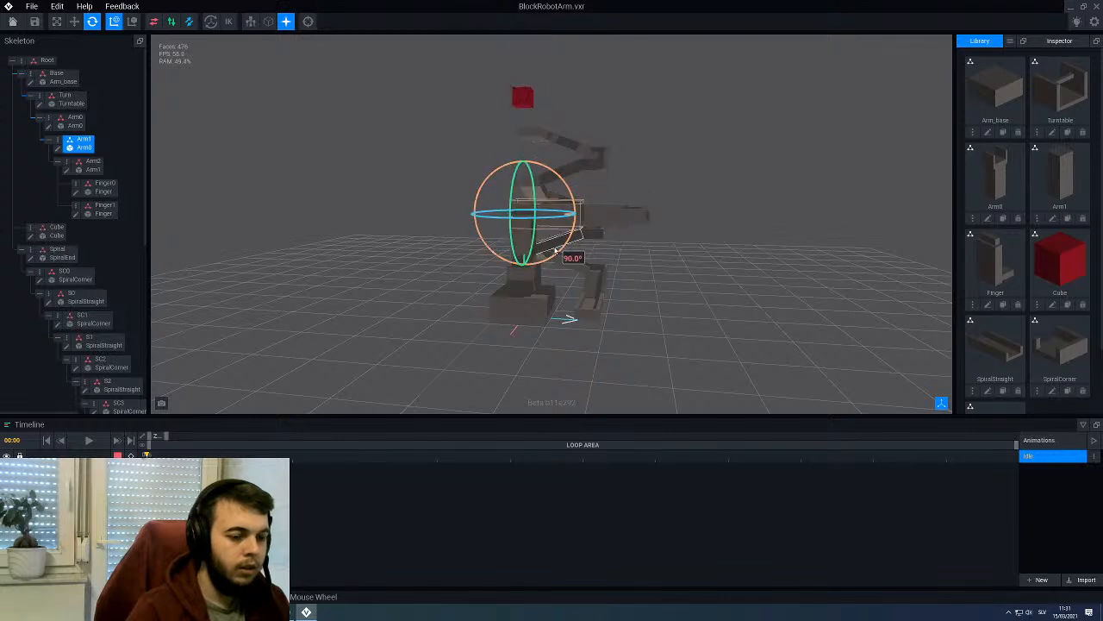
click(598, 222)
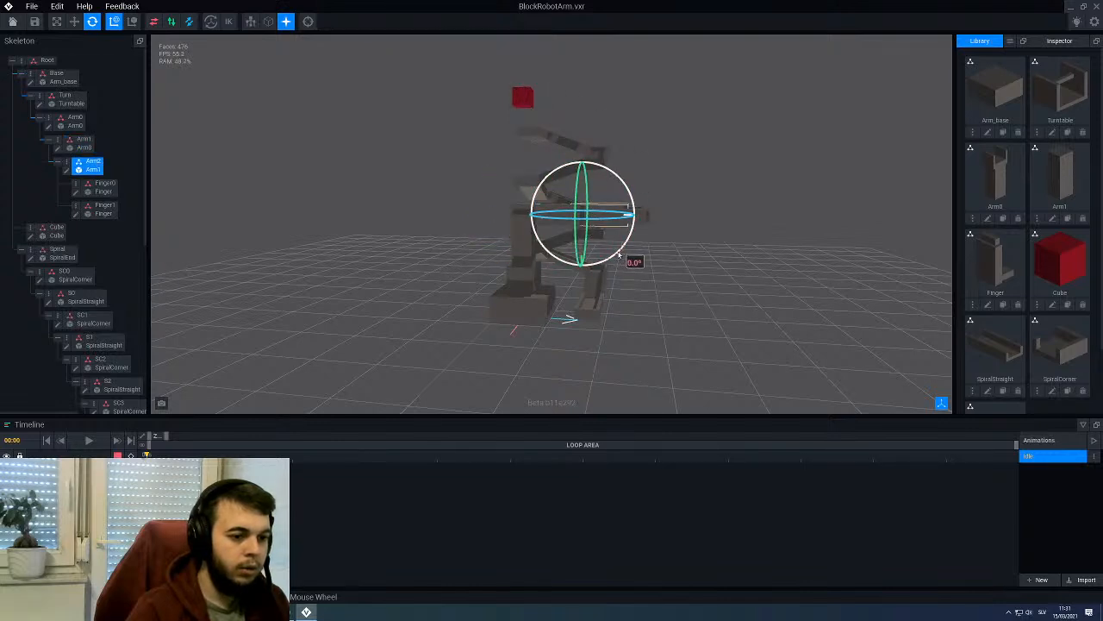
drag(619, 255, 540, 265)
right_drag(540, 266, 595, 322)
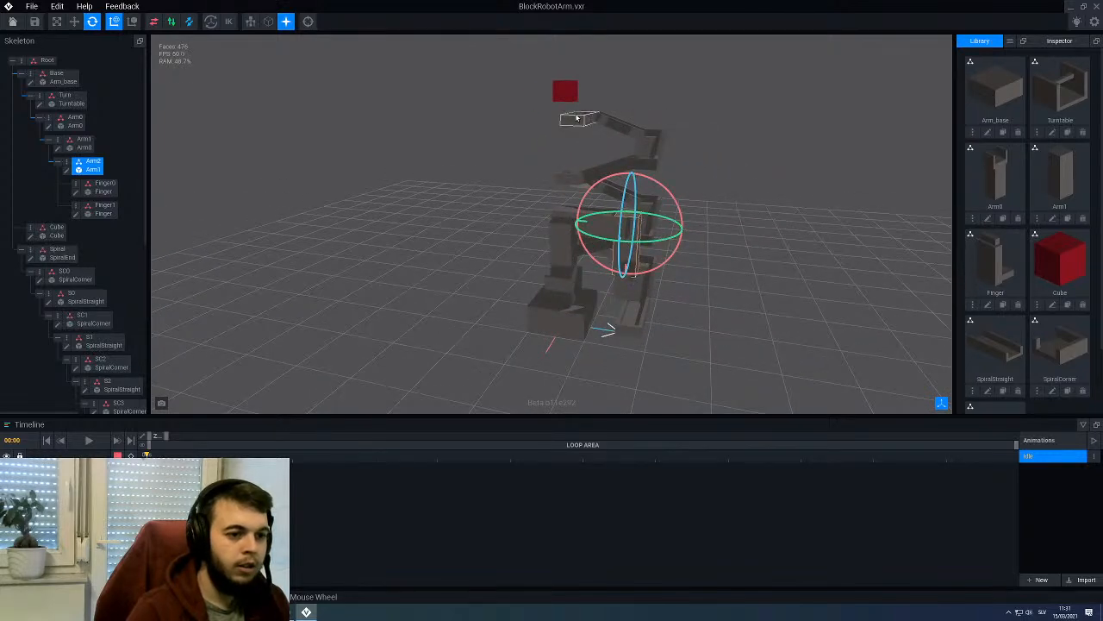
right_drag(666, 260, 546, 182)
click(551, 165)
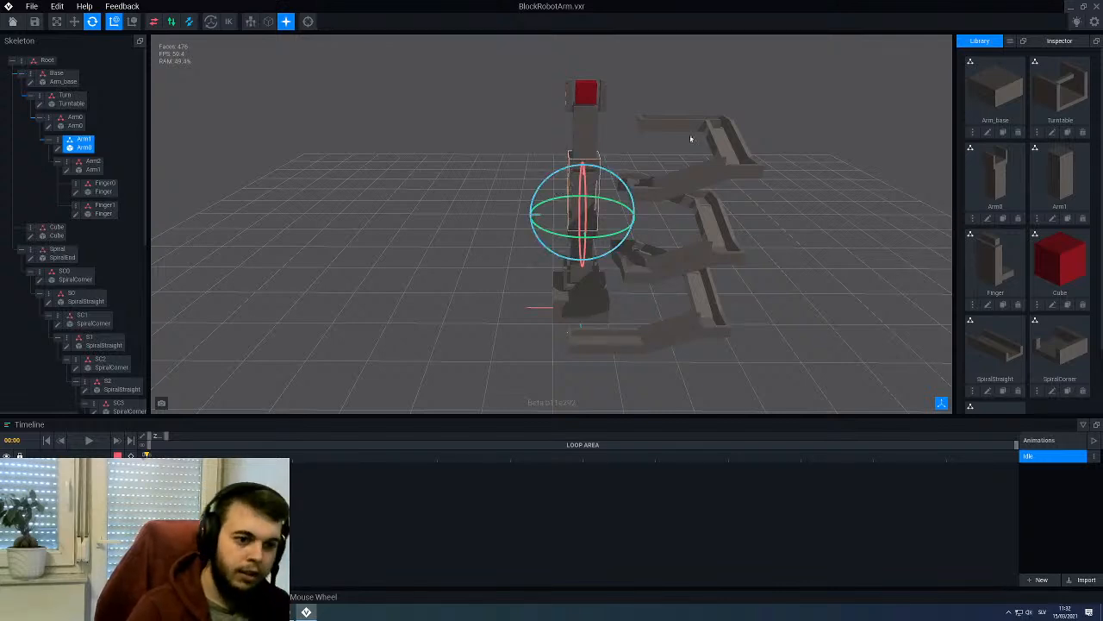
click(751, 337)
right_drag(720, 223, 673, 287)
middle_drag(655, 290, 626, 263)
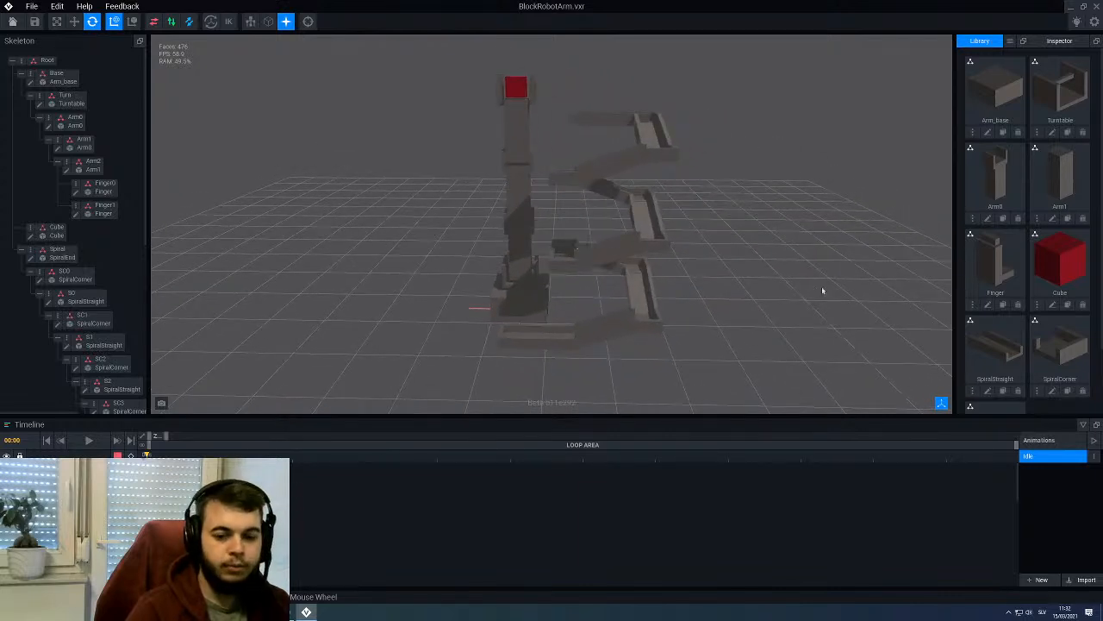
Step: Clone the Arm_base model in the library under the name Spiral_base
scroll(983, 290, down, 2)
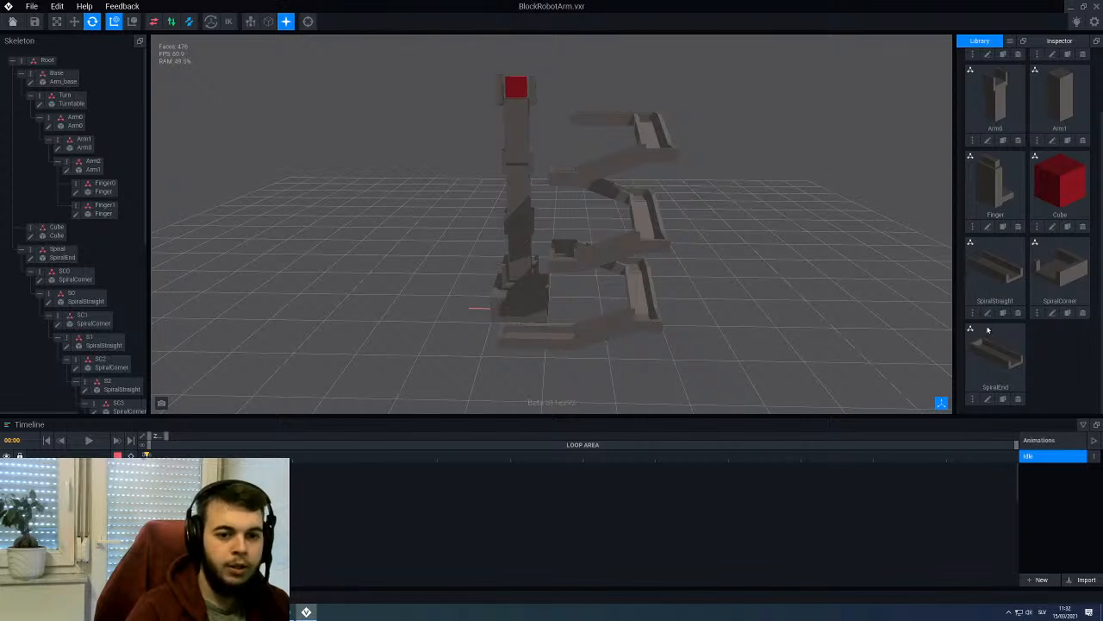
scroll(984, 296, up, 2)
click(1002, 132)
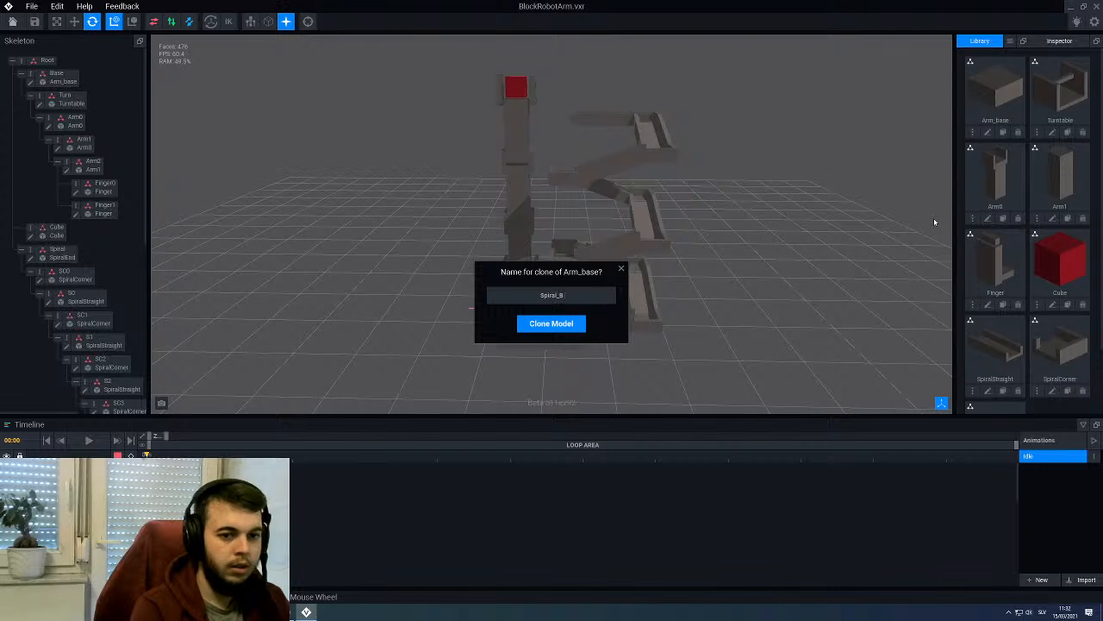
text(Spiral_base)
key(Return)
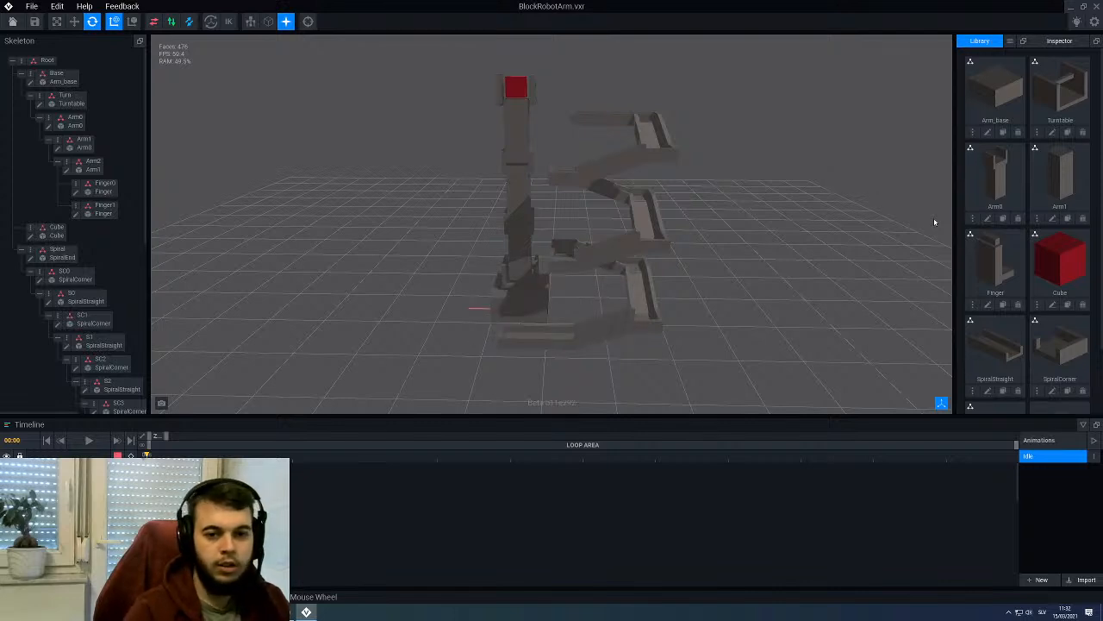
Step: Create a child node named SBase under the Spiral node
scroll(1003, 233, down, 2)
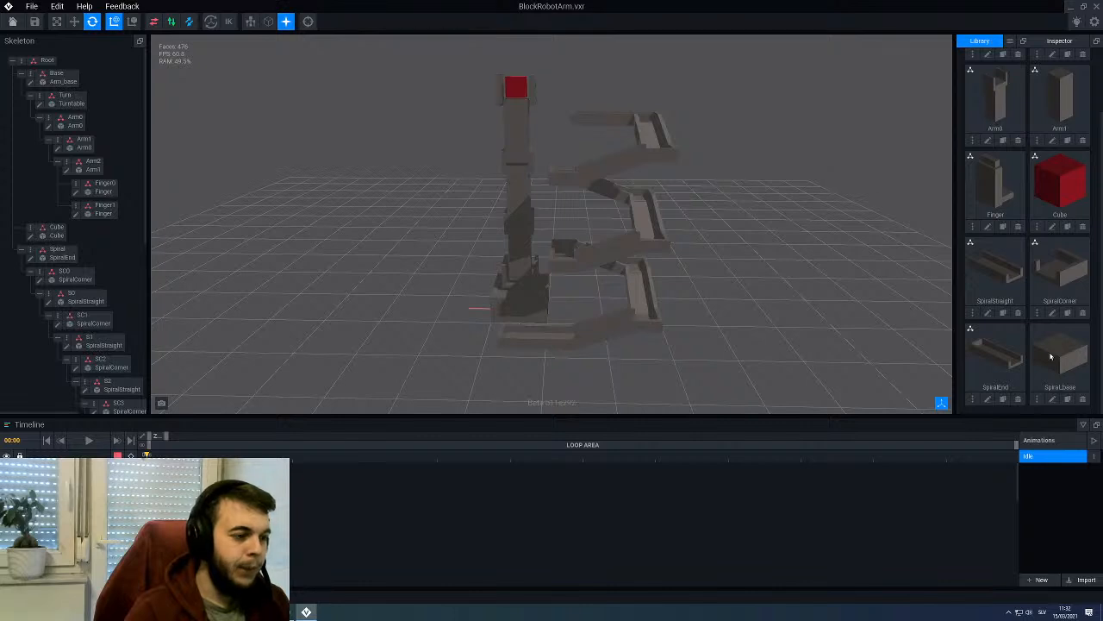
click(24, 251)
right_click(29, 250)
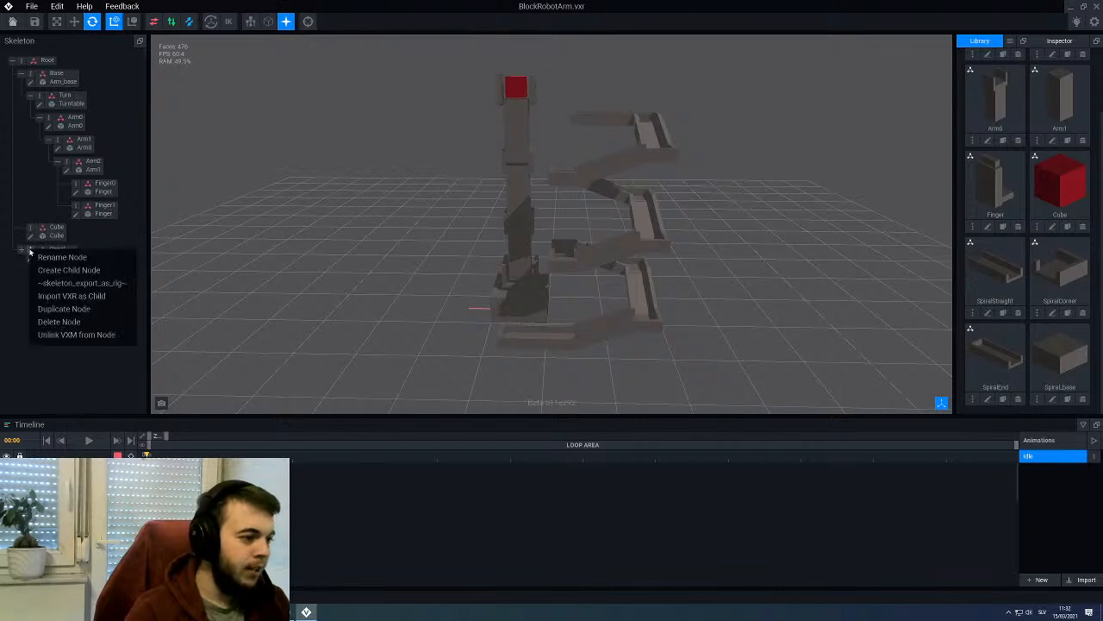
click(60, 270)
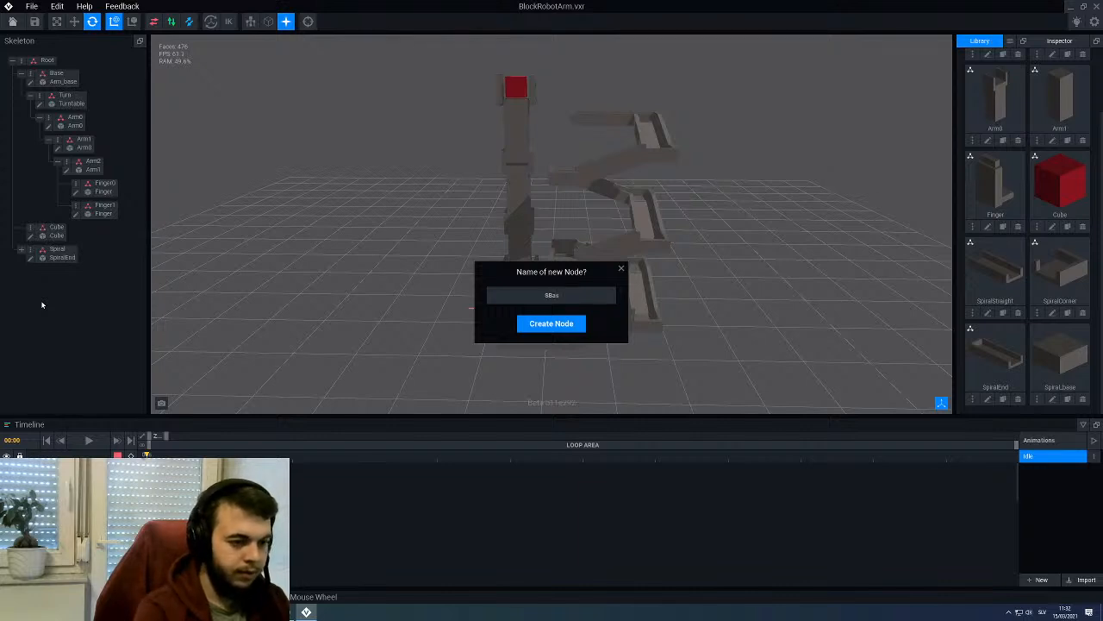
key(Return)
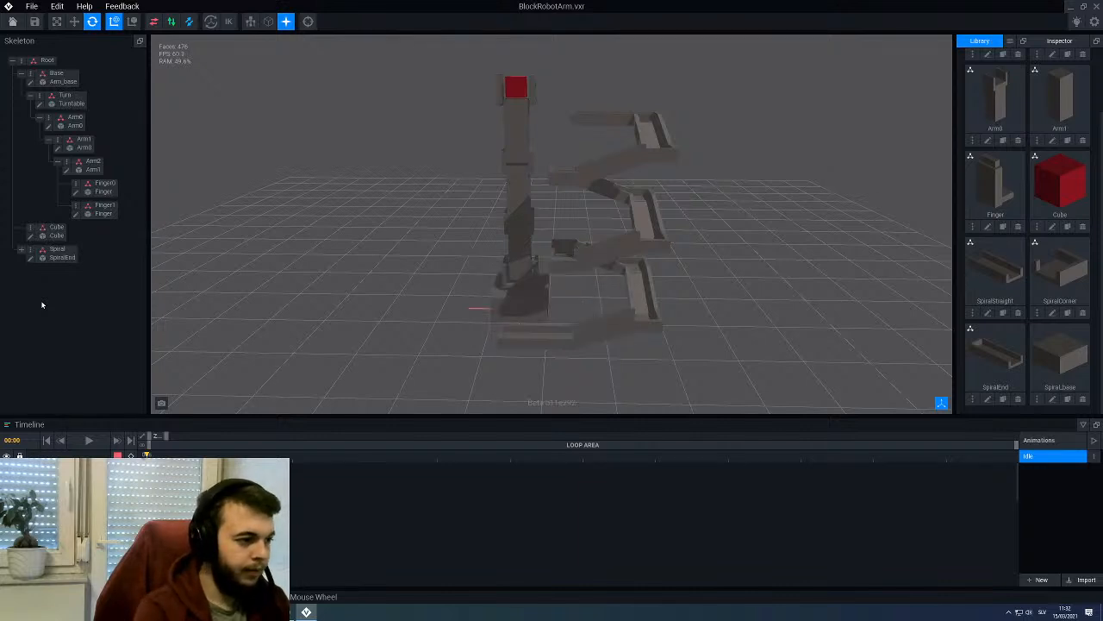
click(20, 250)
Step: Assign the Spiral_base model from the library to the SBase node
scroll(83, 291, down, 3)
scroll(84, 289, down, 3)
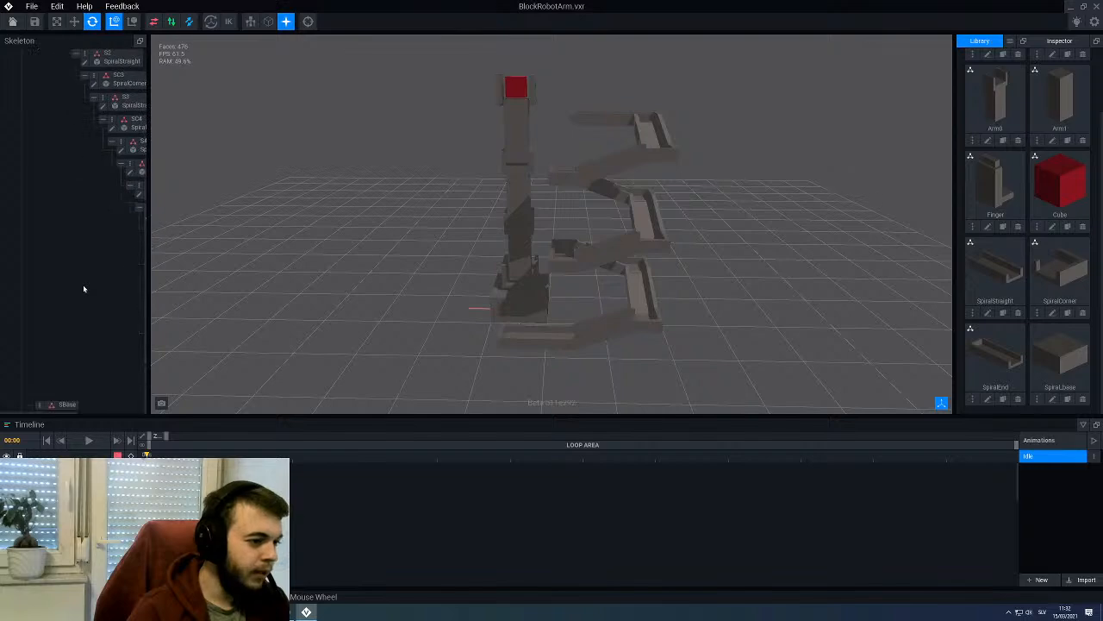
click(61, 404)
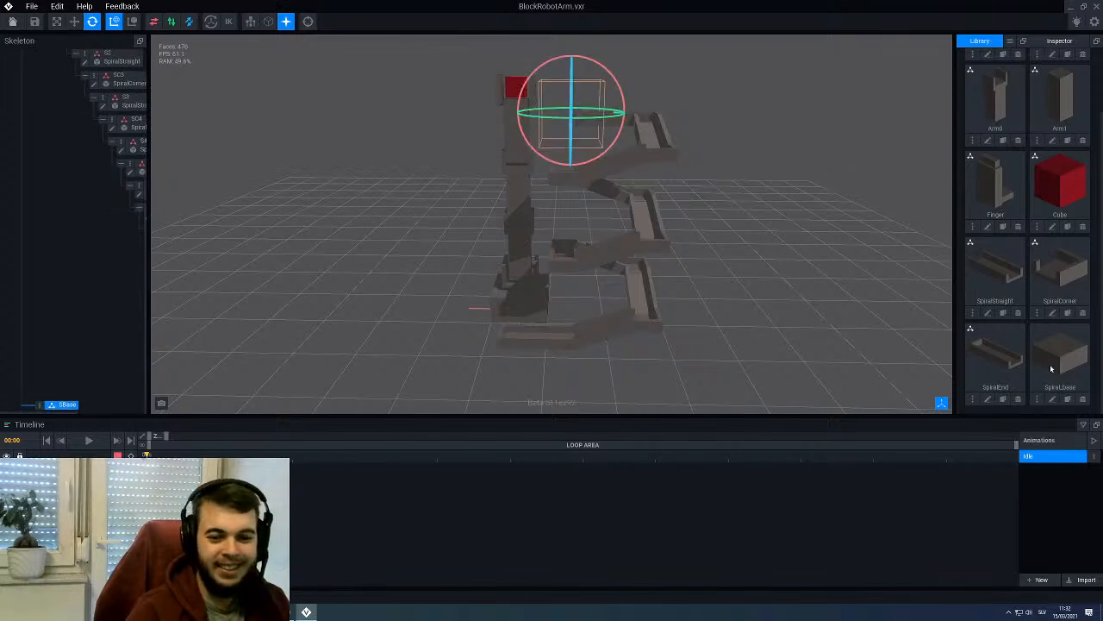
drag(1051, 368, 69, 406)
Step: Move the SBase block over the spiral to 12.0 on both the X and Z axes
middle_drag(416, 214, 385, 156)
key(f)
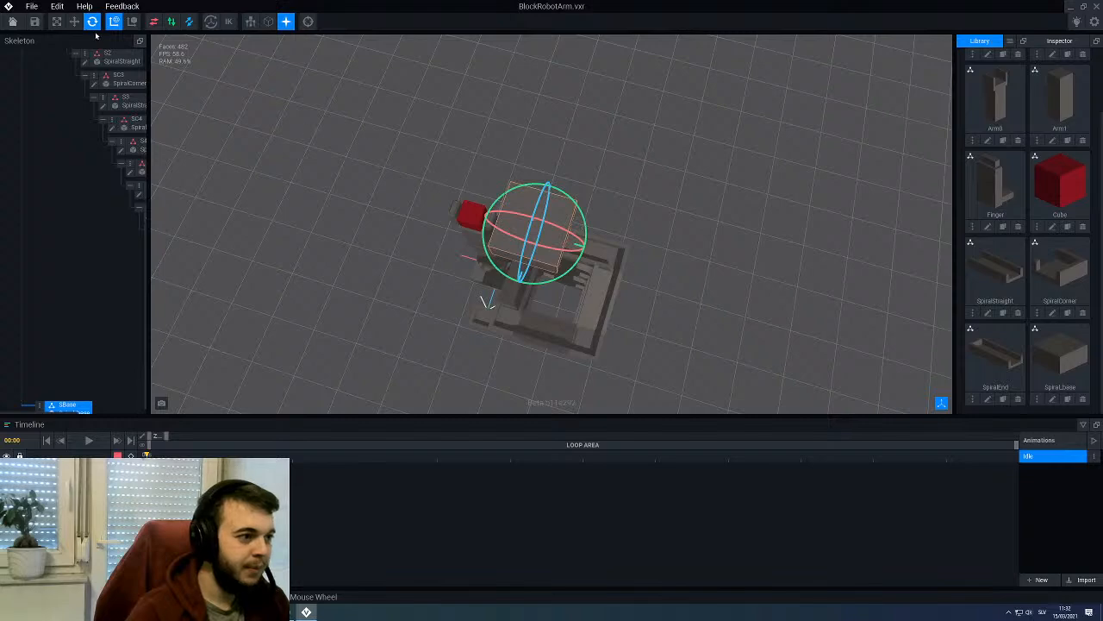
click(75, 23)
right_drag(638, 285, 478, 323)
middle_drag(478, 322, 506, 257)
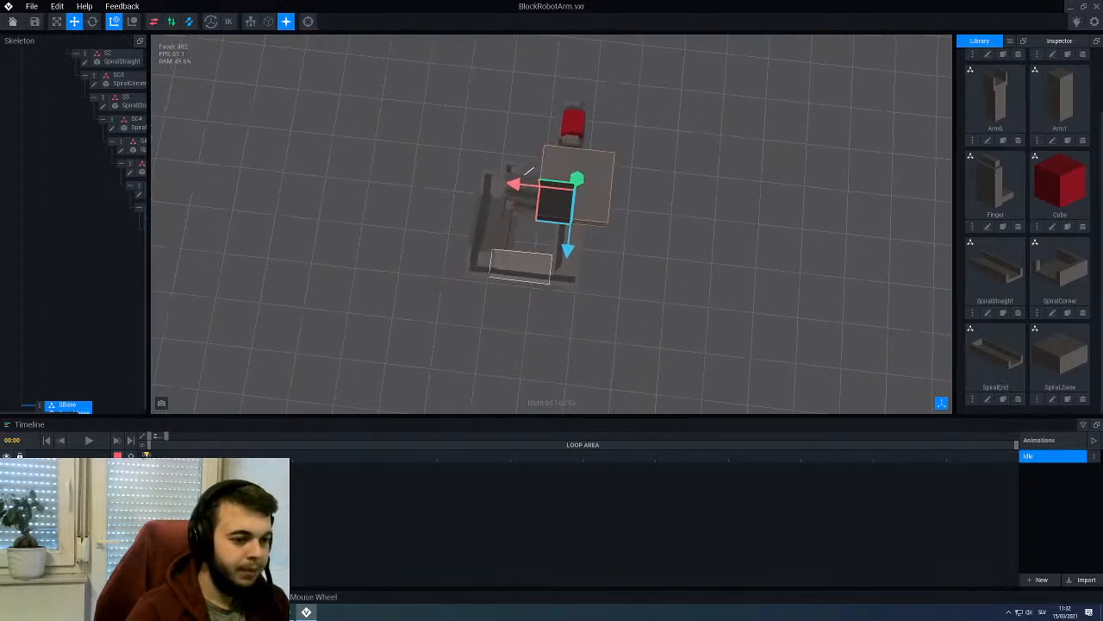
scroll(521, 240, up, 2)
drag(529, 170, 504, 177)
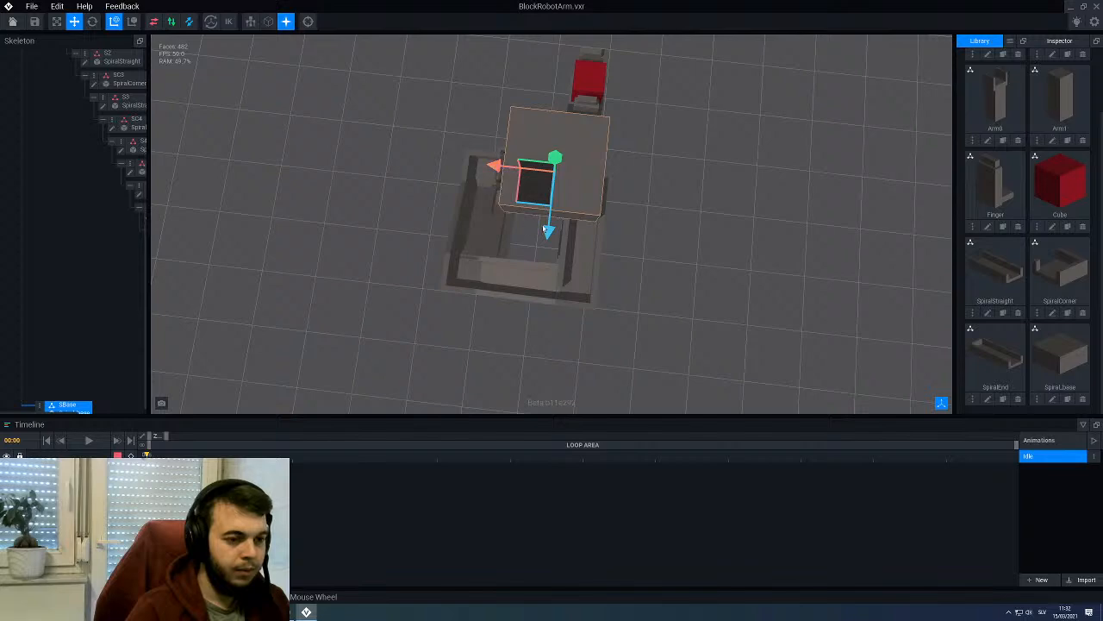
drag(549, 233, 546, 269)
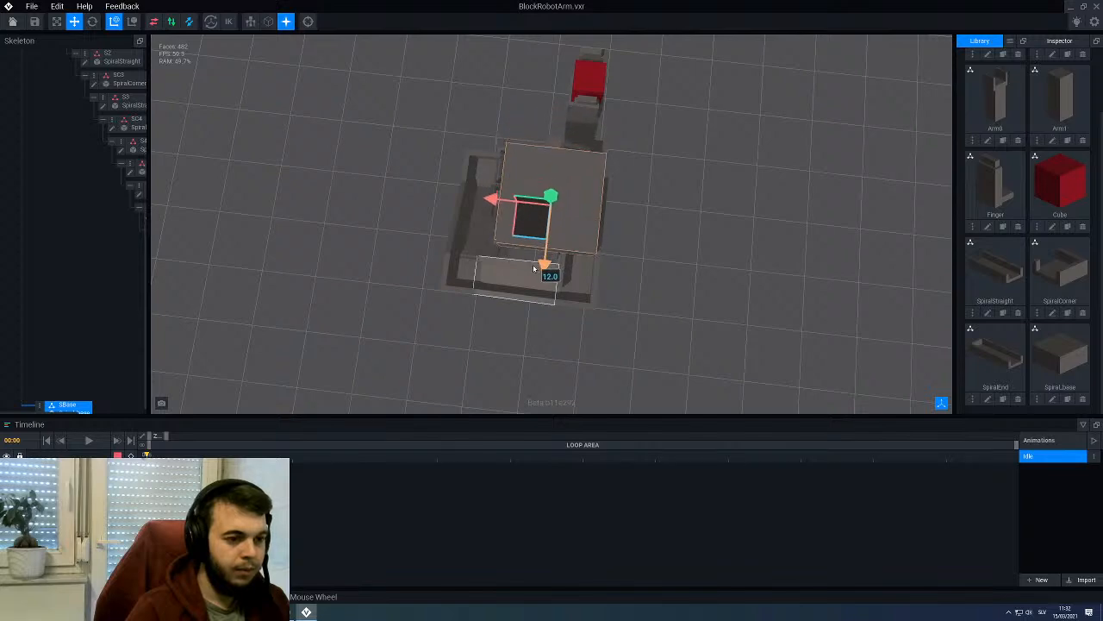
Step: Shift the SBase block further into the spiral's centre, to 16.0 on X and 16.0 on Z
mouse_move(523, 227)
right_down()
mouse_move(457, 168)
mouse_move(513, 176)
mouse_move(524, 227)
mouse_move(511, 228)
right_up()
scroll(522, 226, up, 2)
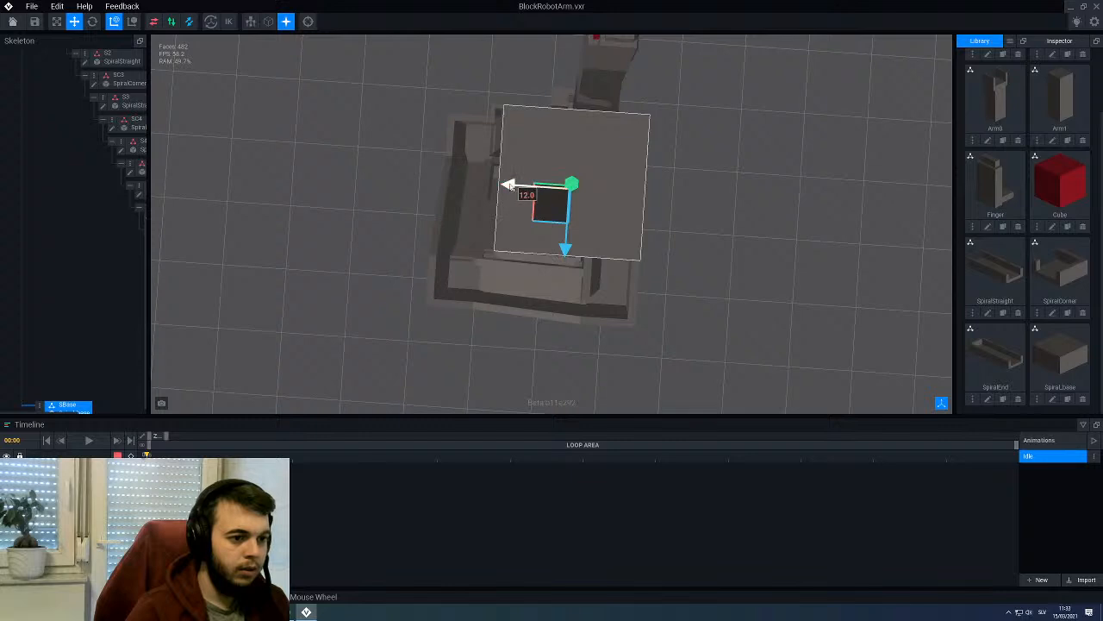
drag(509, 185, 493, 186)
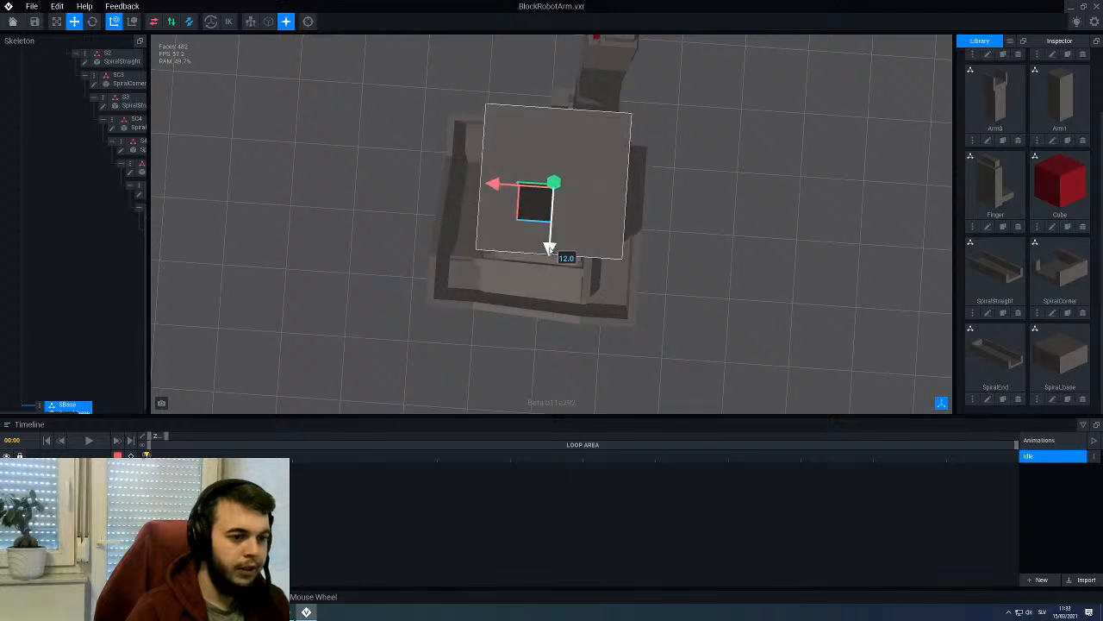
drag(548, 248, 546, 266)
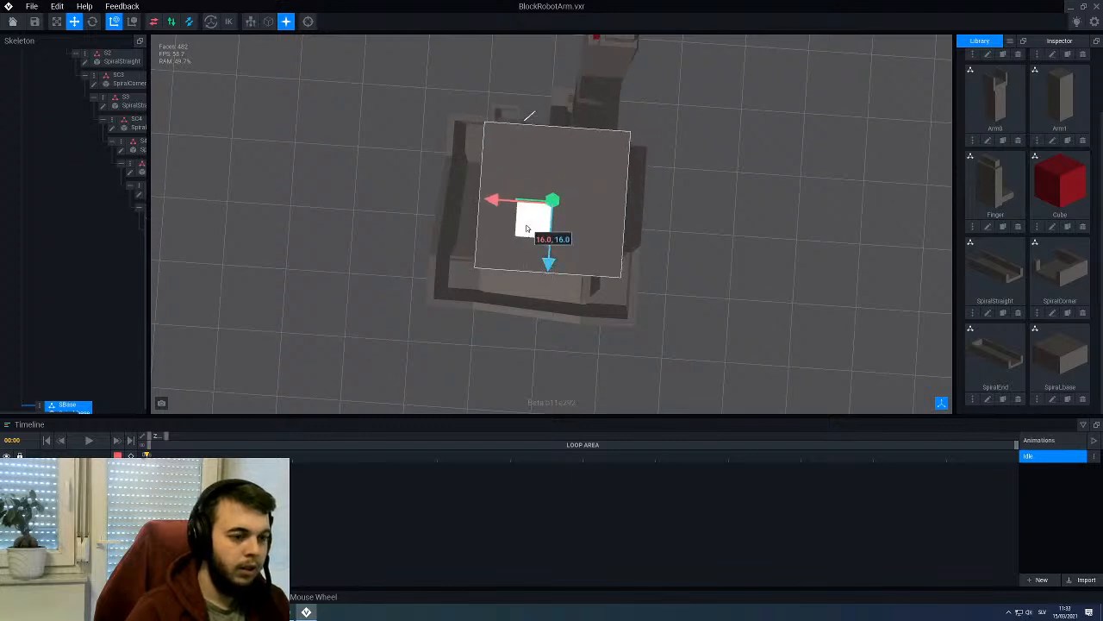
Step: Lower the SBase block to -25.0 on Y inside the spiral's upper turn and nudge it along Z
right_drag(527, 228, 681, 103)
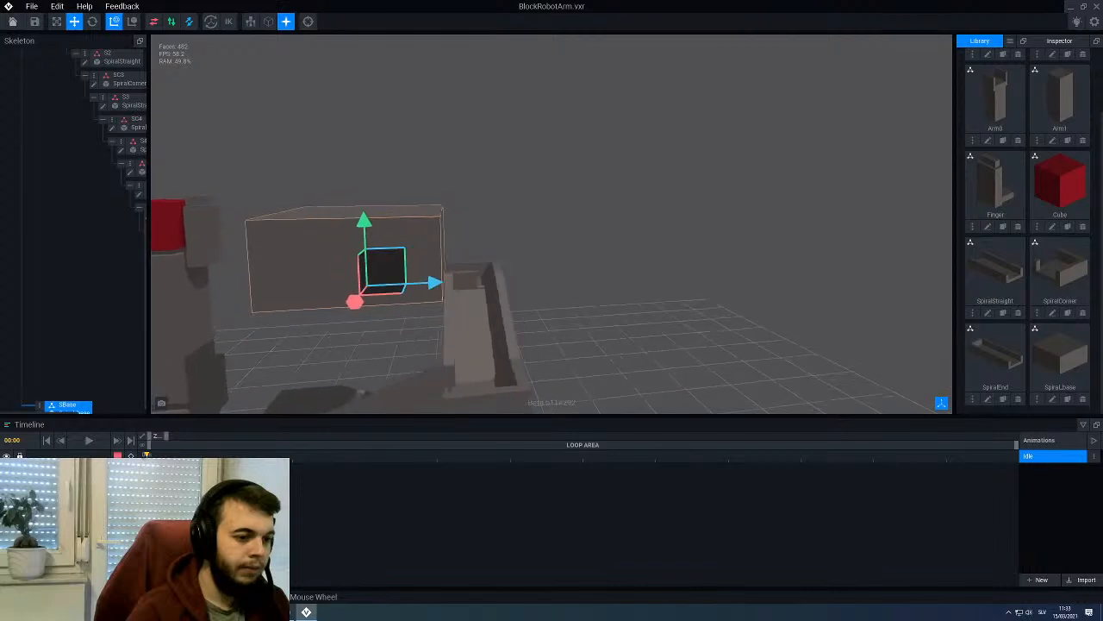
right_drag(505, 247, 387, 229)
scroll(458, 175, up, 2)
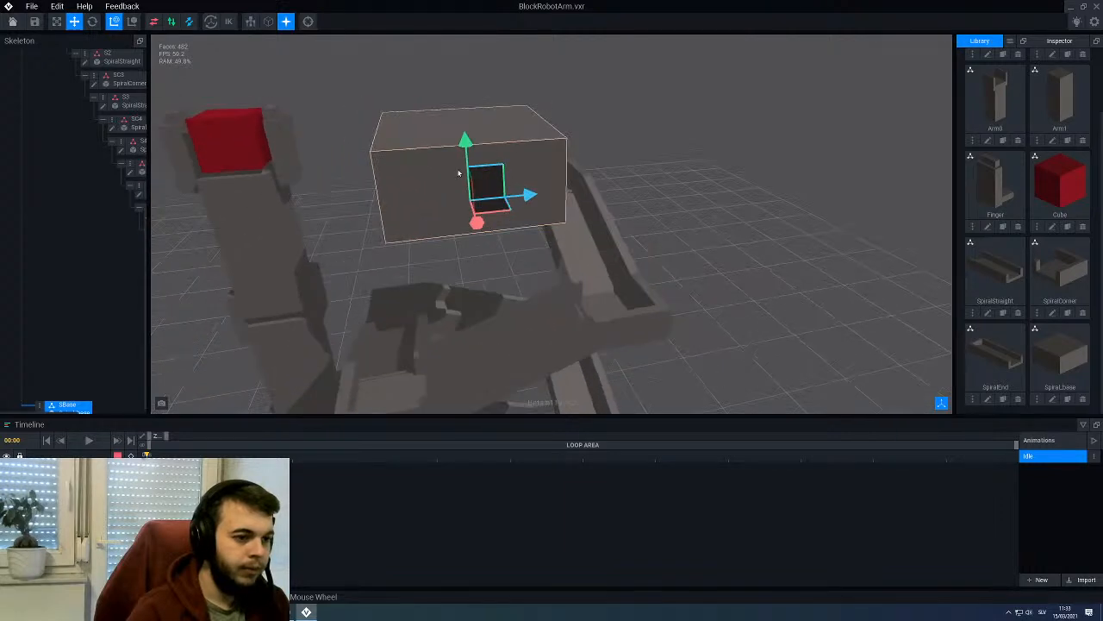
drag(459, 174, 461, 260)
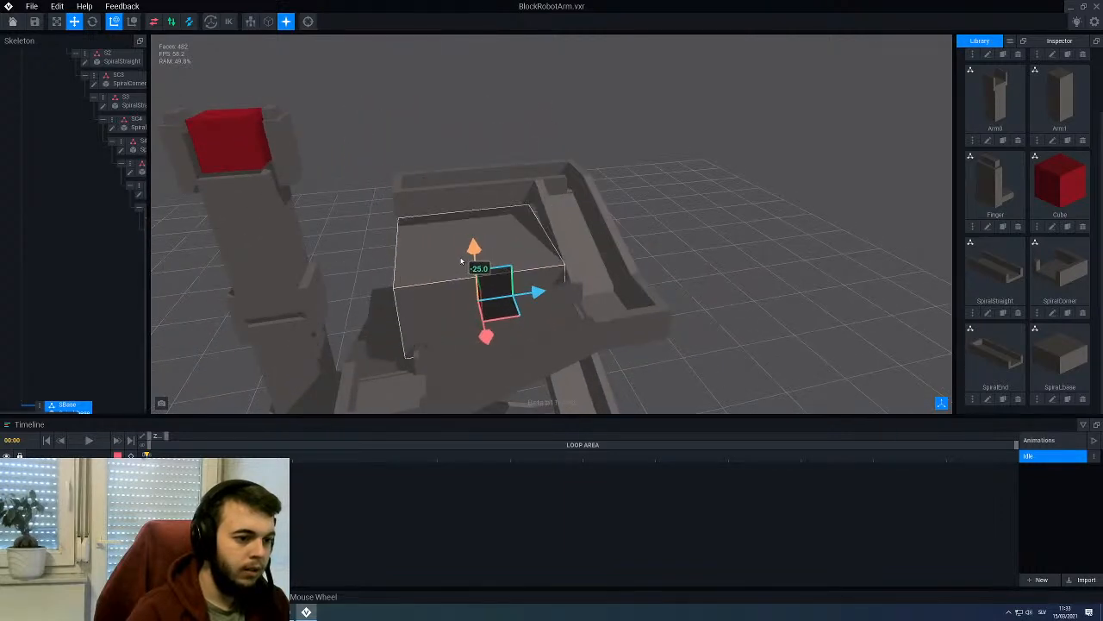
drag(535, 291, 543, 295)
Step: Adjust the SBase block's X position to 18.0 and fine-tune its height to check the fit between the channel walls
middle_drag(543, 293, 436, 344)
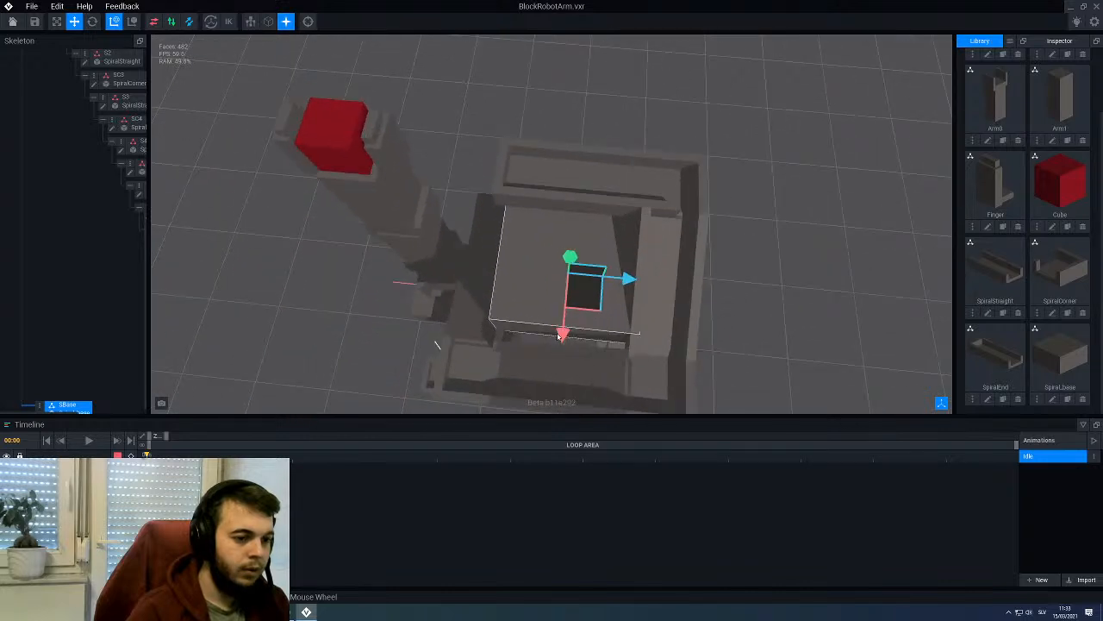
drag(559, 337, 561, 342)
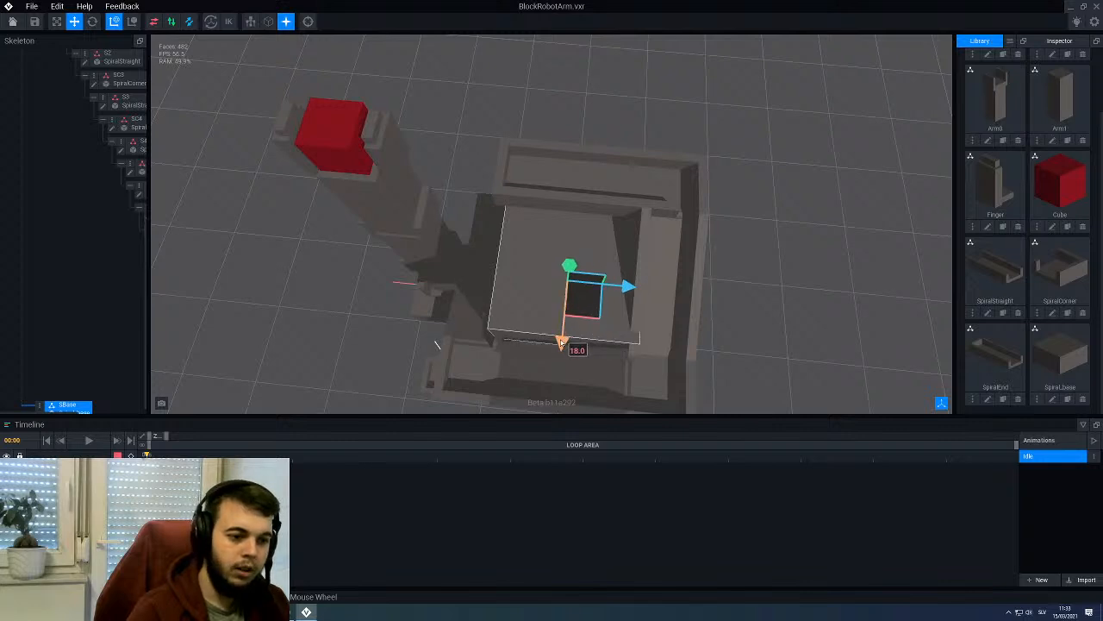
drag(569, 267, 570, 259)
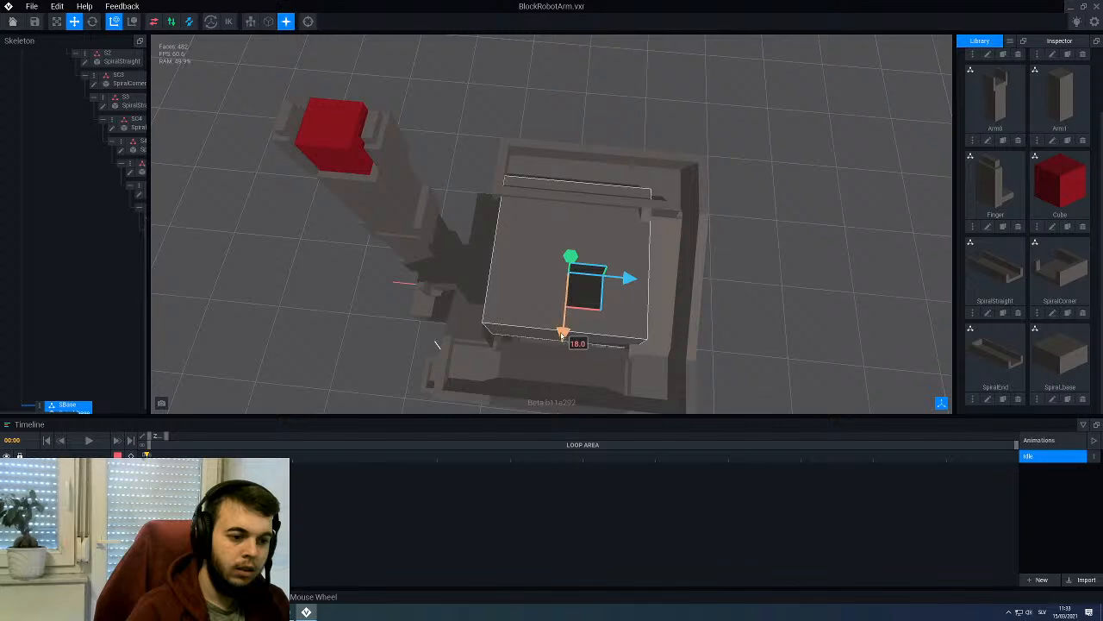
drag(562, 337, 549, 348)
right_drag(553, 347, 583, 320)
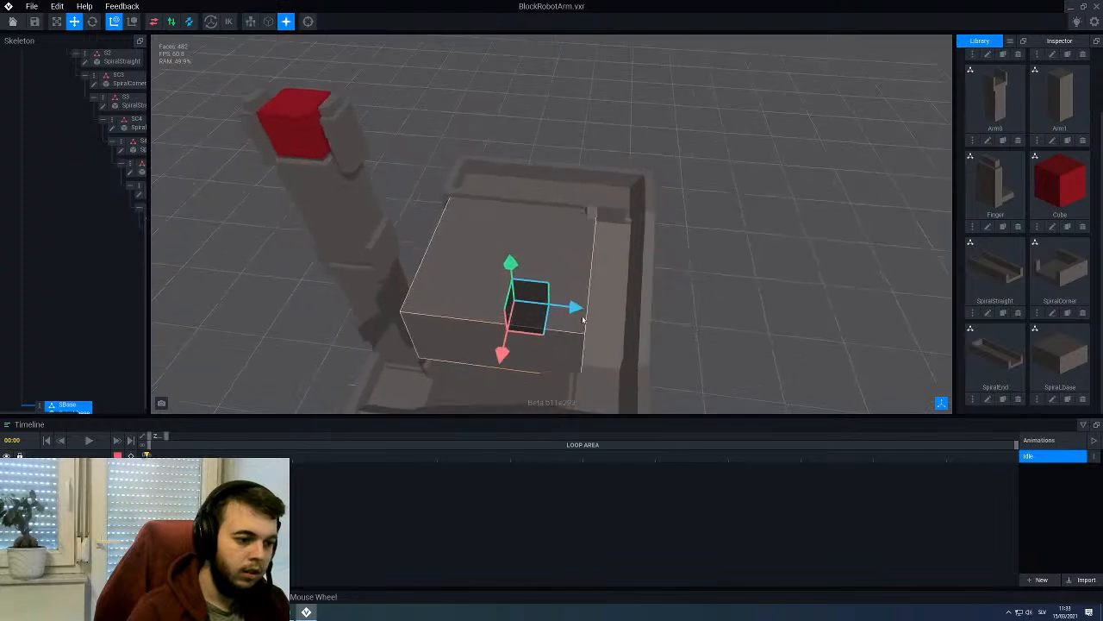
drag(511, 265, 545, 256)
Step: Lower the SBase block to -115.0 on Y so that it sits at the foot of the spiral
right_drag(544, 256, 689, 198)
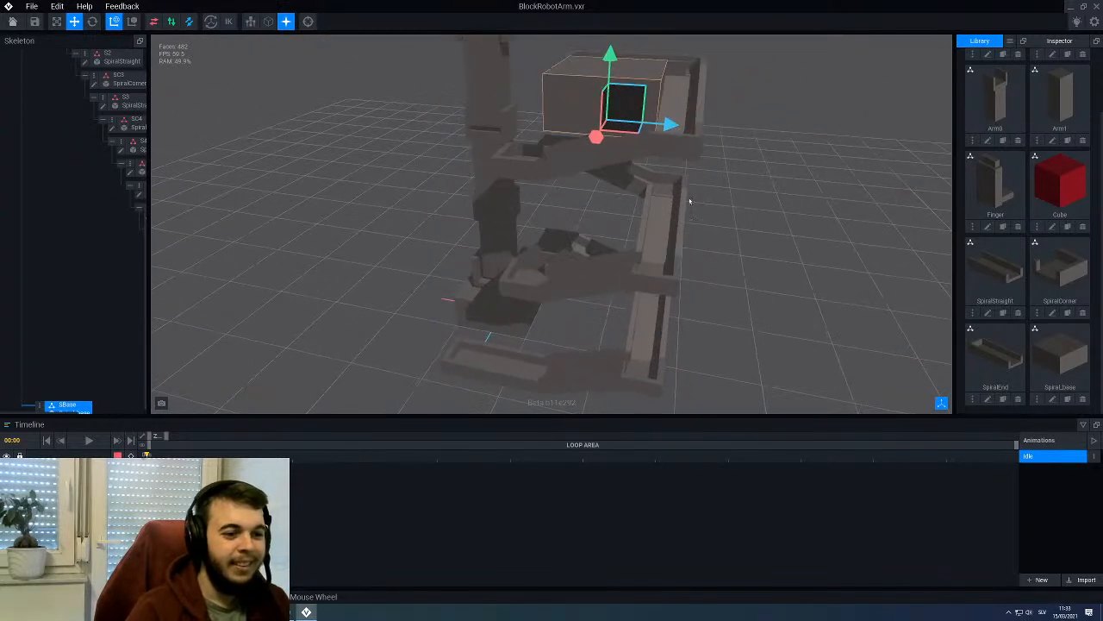
drag(603, 94, 586, 293)
click(605, 74)
middle_drag(598, 81, 590, 138)
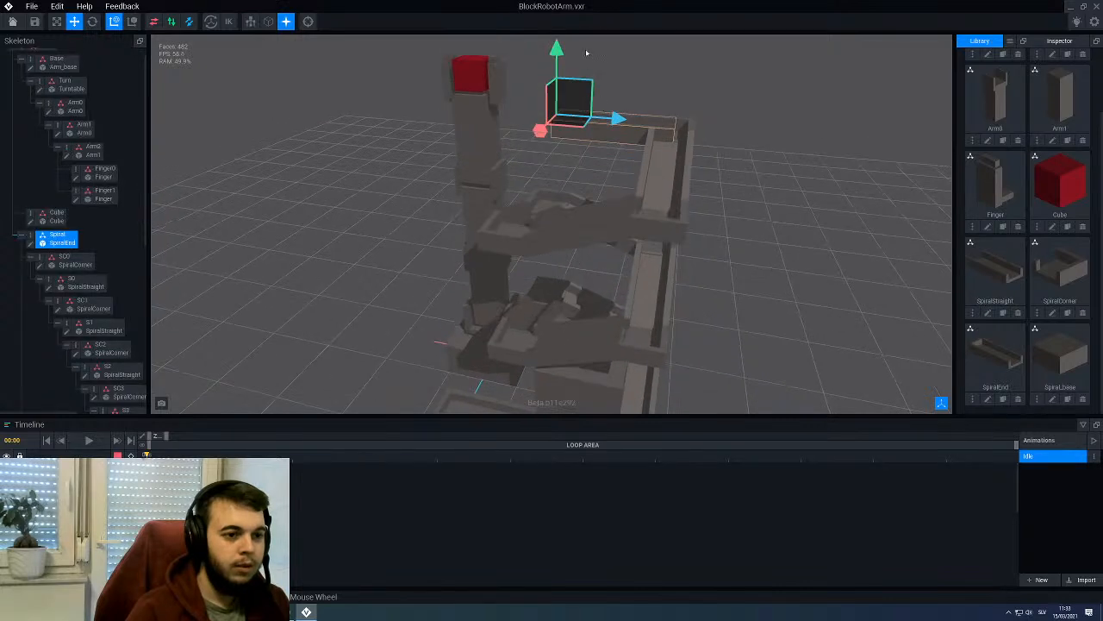
middle_drag(573, 331, 569, 264)
scroll(565, 258, down, 3)
click(562, 233)
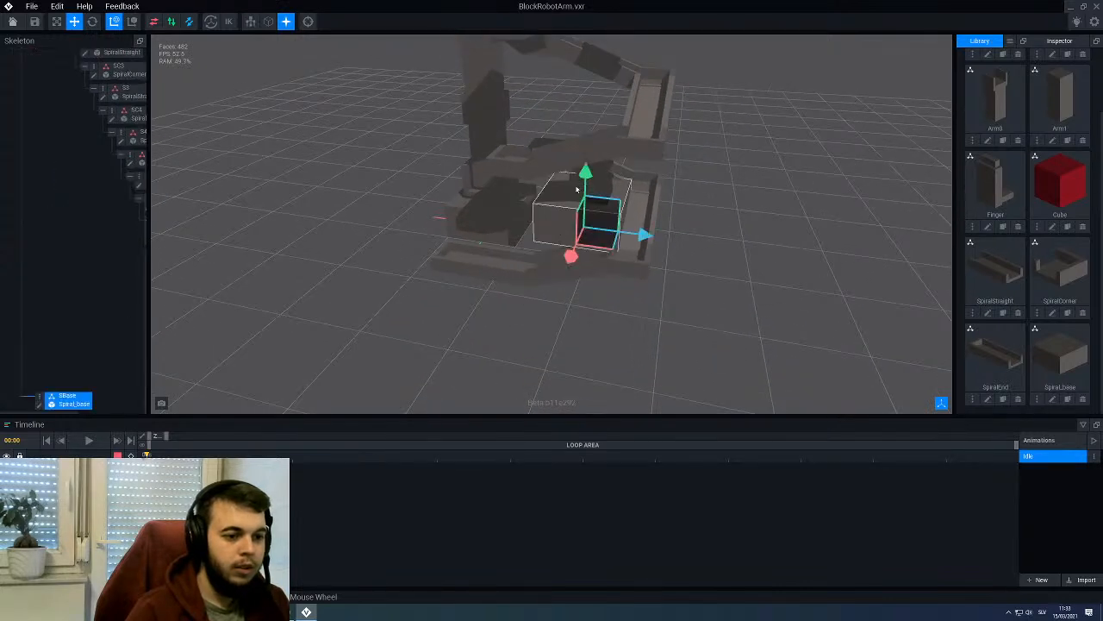
drag(584, 185, 578, 212)
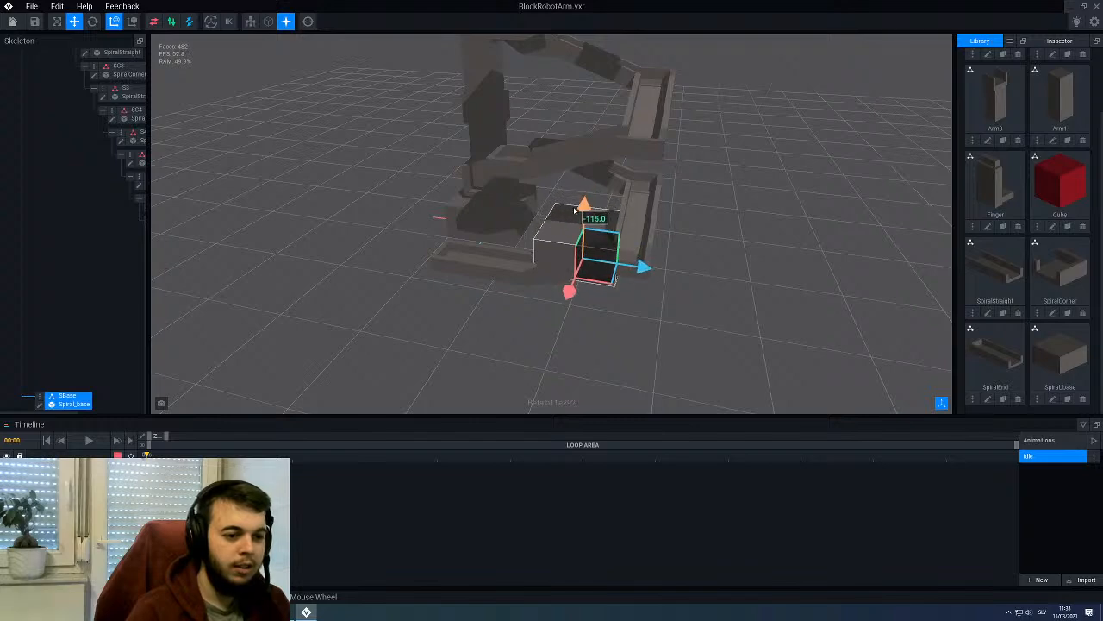
Step: Open the Spiral_base model for editing and reduce its X width and Z depth to 30 voxels
right_drag(664, 280, 465, 300)
scroll(609, 287, up, 4)
scroll(472, 295, down, 3)
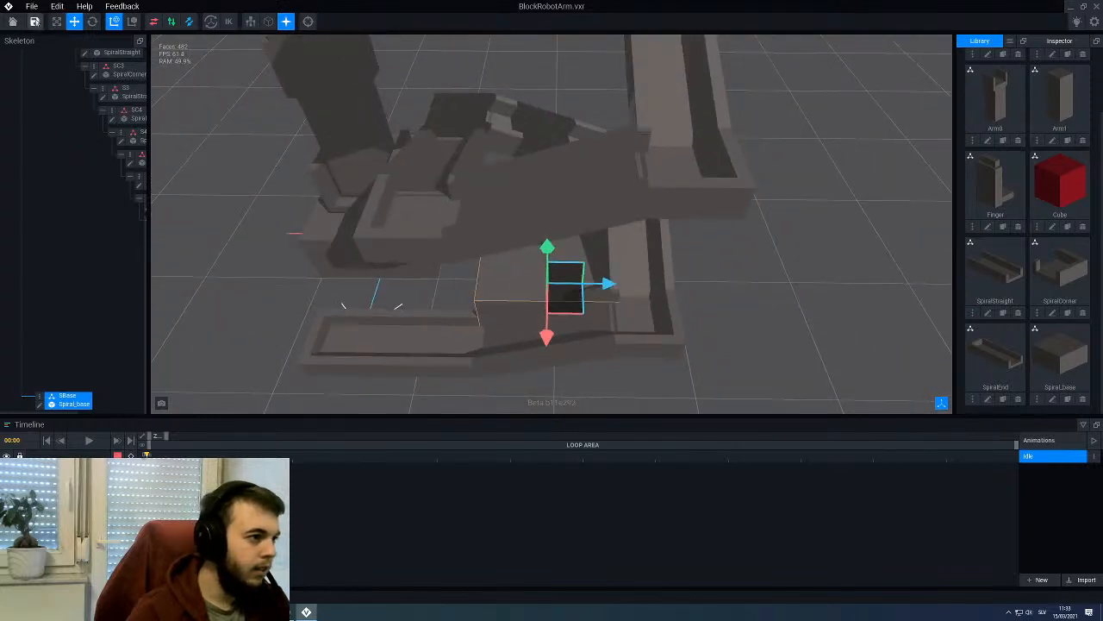
click(38, 404)
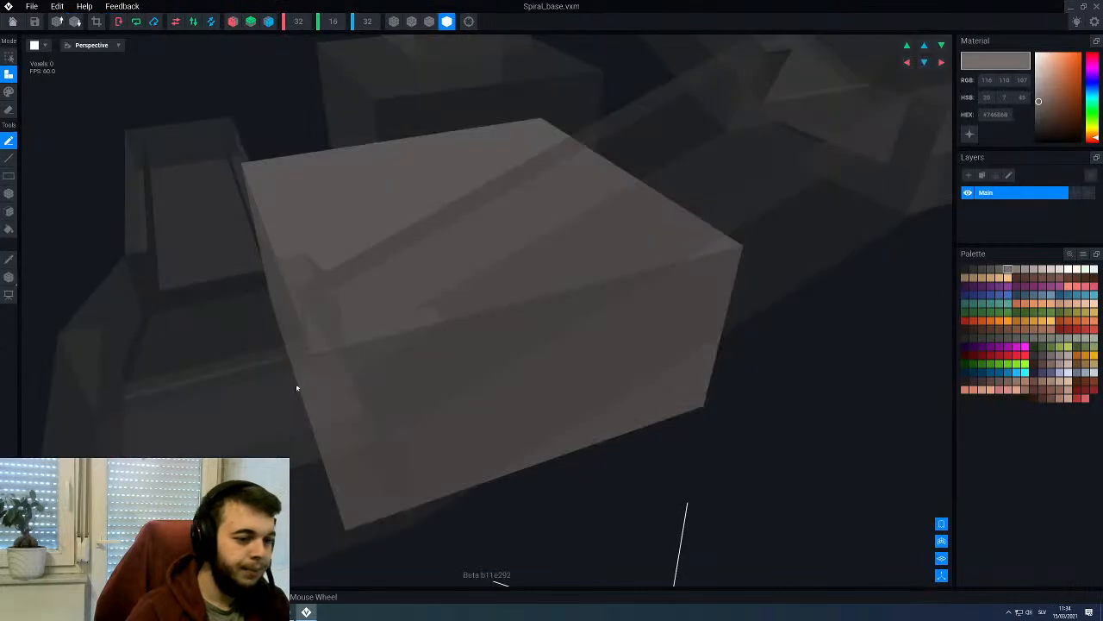
scroll(403, 286, down, 3)
scroll(383, 297, up, 5)
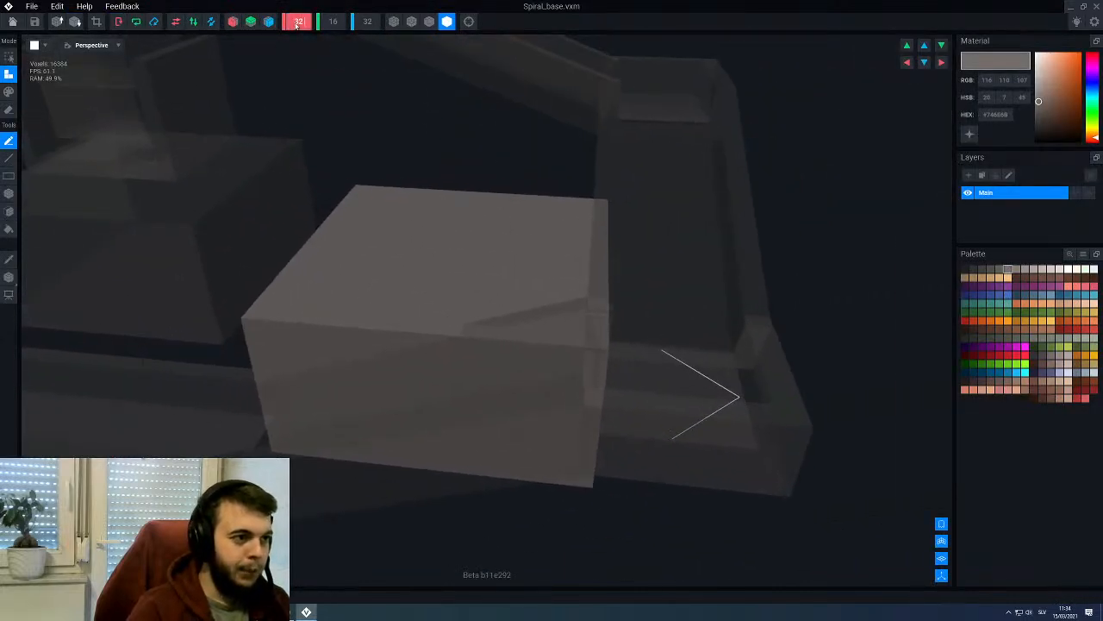
scroll(296, 24, down, 1)
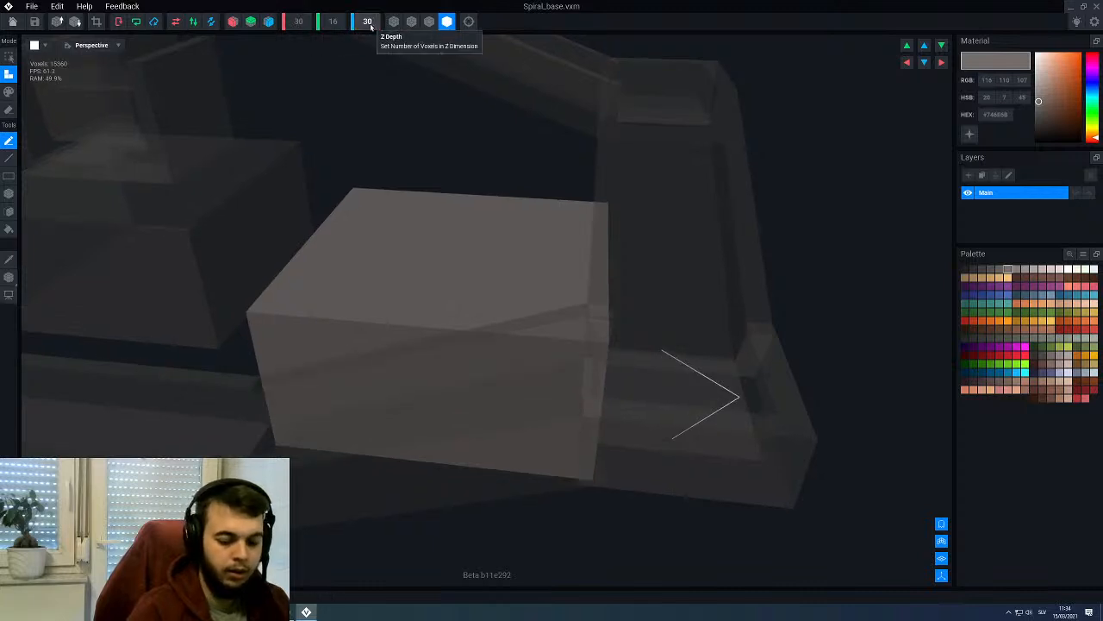
scroll(368, 25, down, 2)
Step: Shift the Spiral_base model's pivot slightly along the Z axis
click(8, 277)
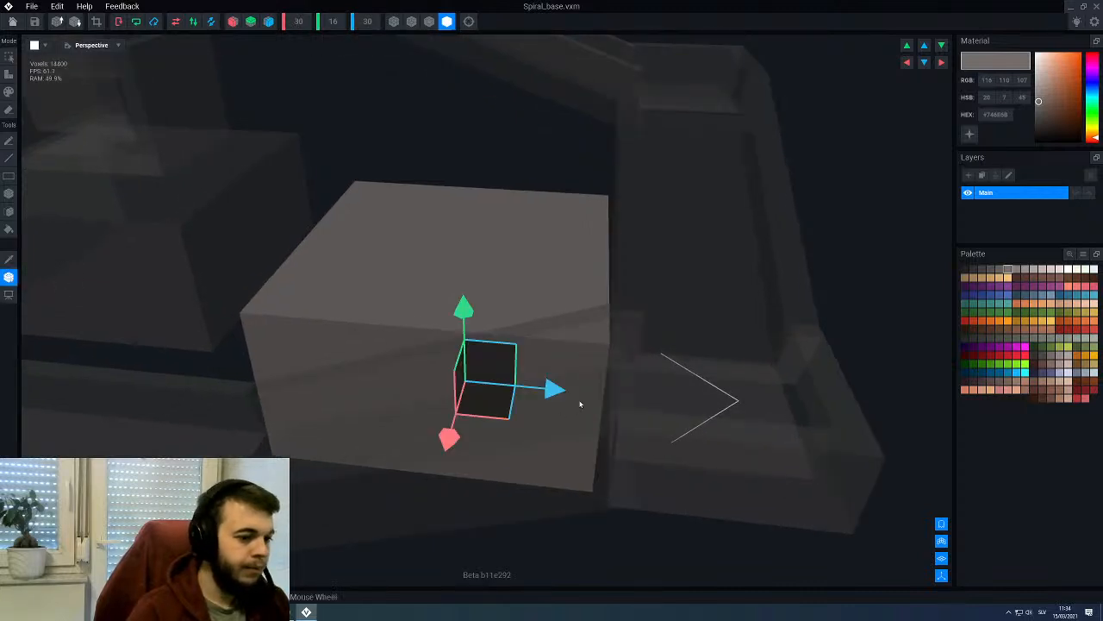
drag(554, 390, 547, 394)
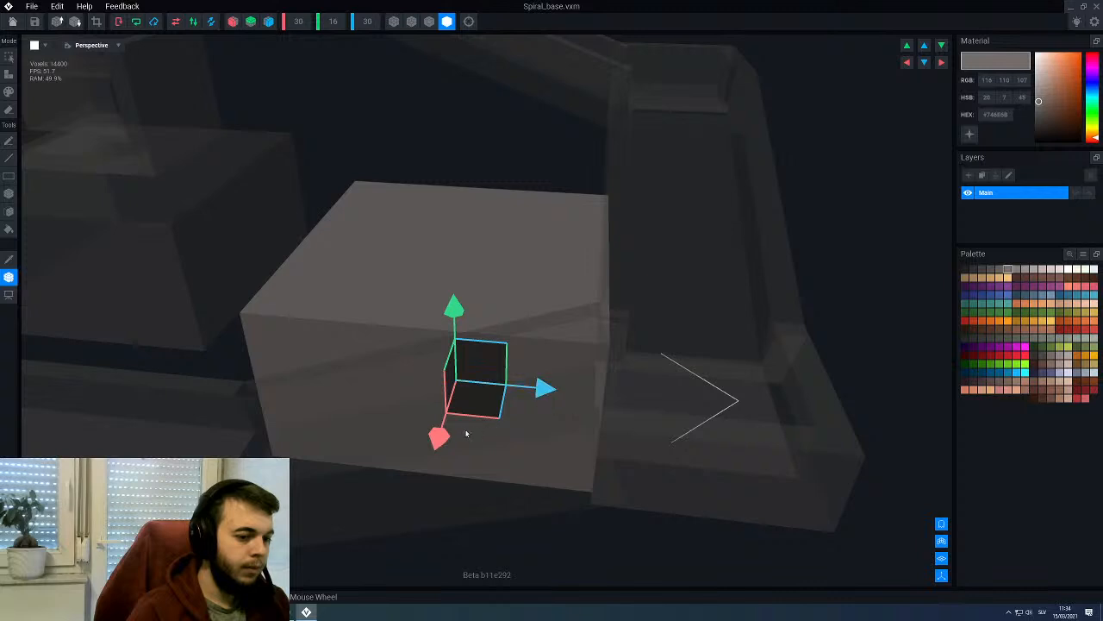
right_drag(468, 441, 722, 392)
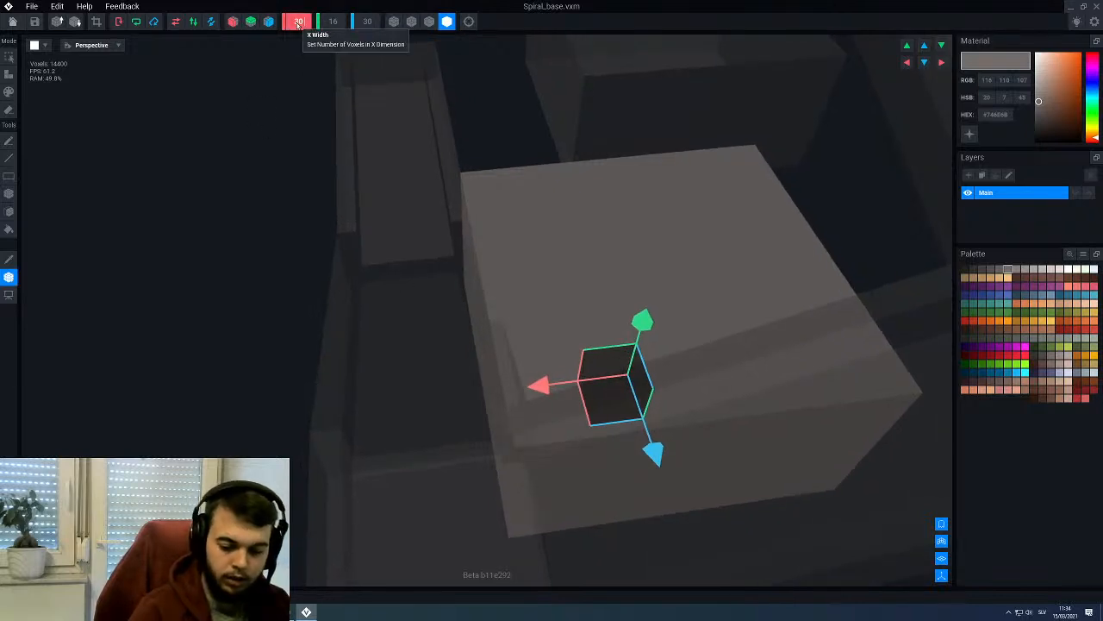
Step: Set the Spiral_base model's X width and Z depth to 24 voxels
text(4)
key(Return)
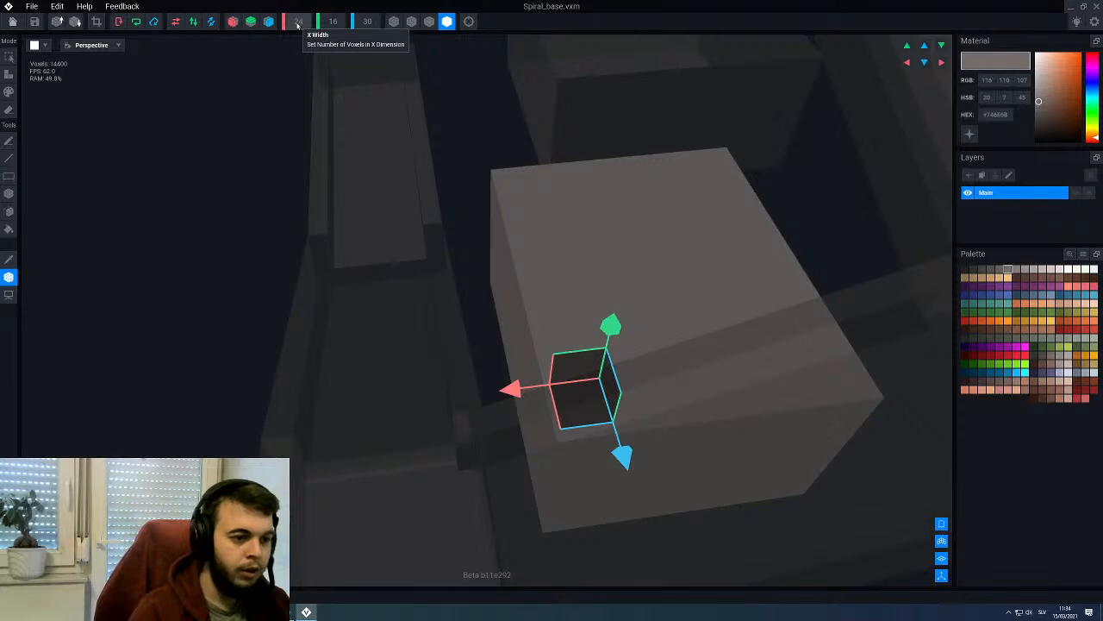
click(365, 21)
text(24)
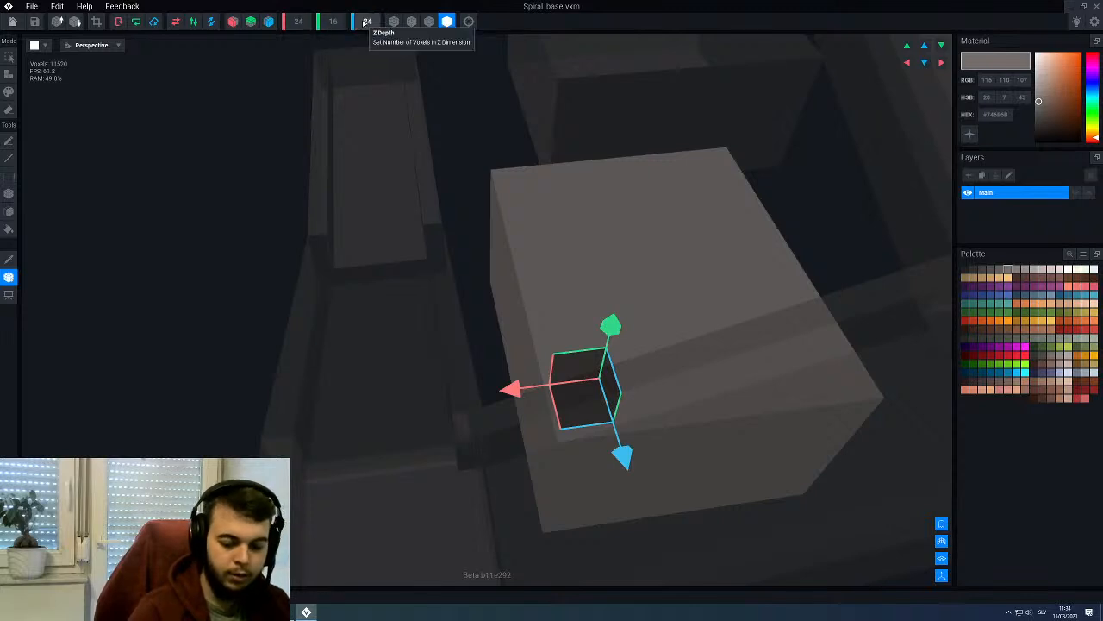
key(Return)
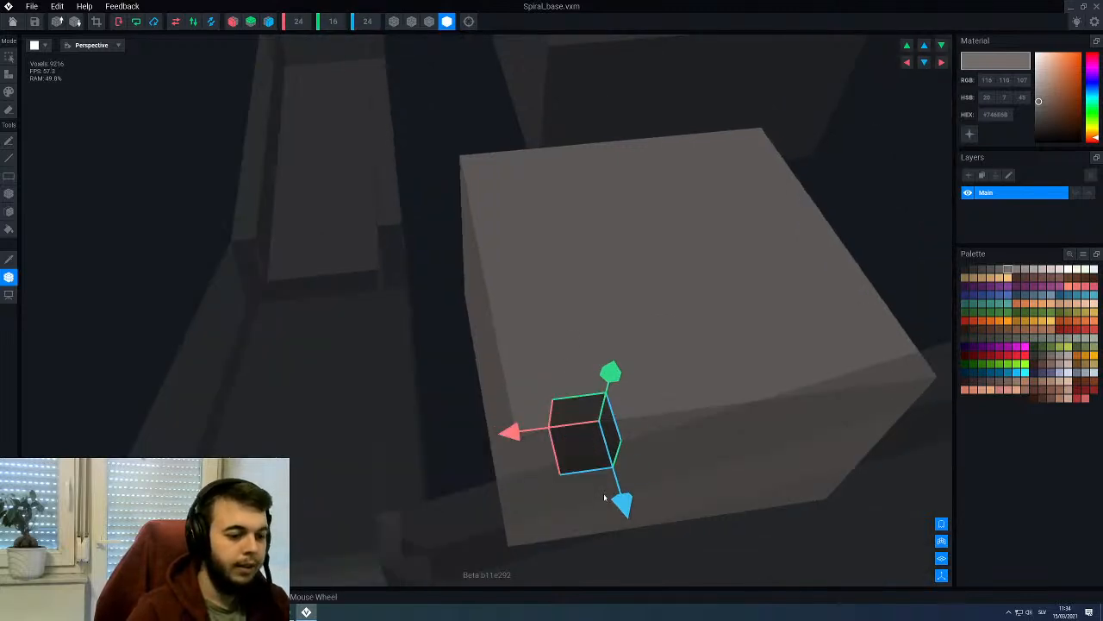
Step: Reposition the Spiral_base pivot along Z and X to centre the resized block within the spiral
scroll(619, 492, down, 1)
scroll(619, 492, down, 1)
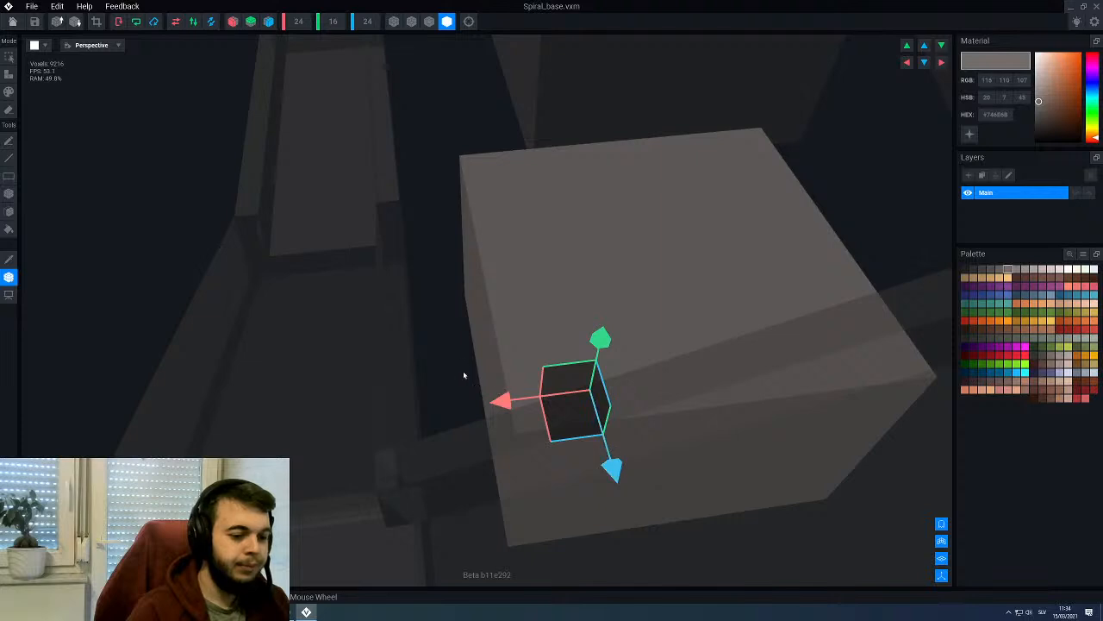
scroll(528, 401, down, 1)
drag(532, 402, 536, 401)
scroll(551, 331, down, 4)
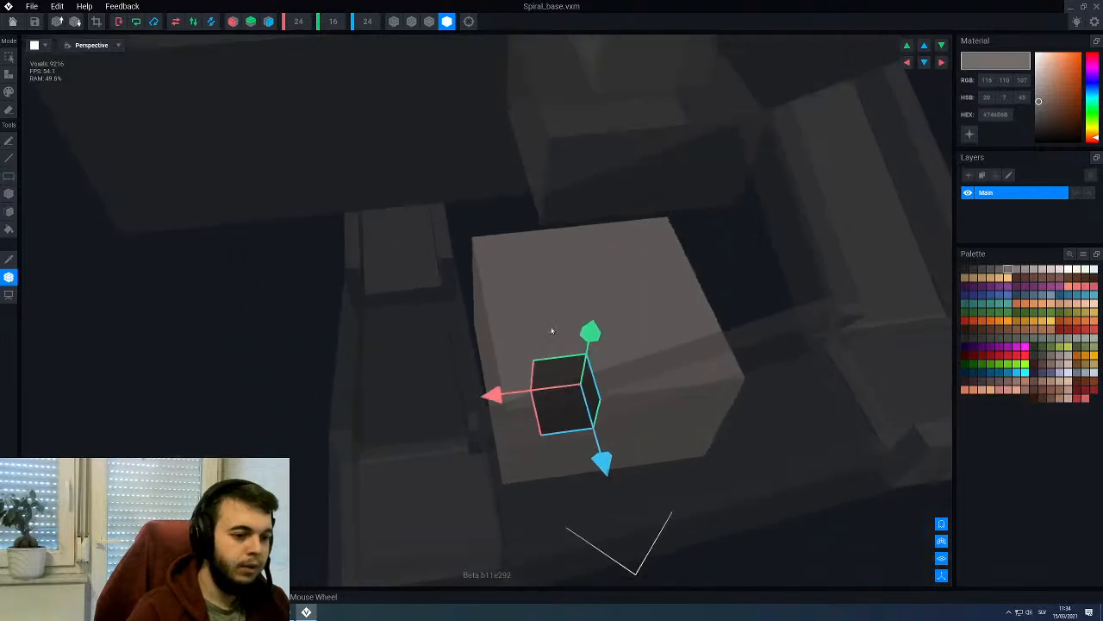
Step: Increase the Spiral_base model's Y height to 48 and then to 64 voxels
right_drag(548, 364, 433, 162)
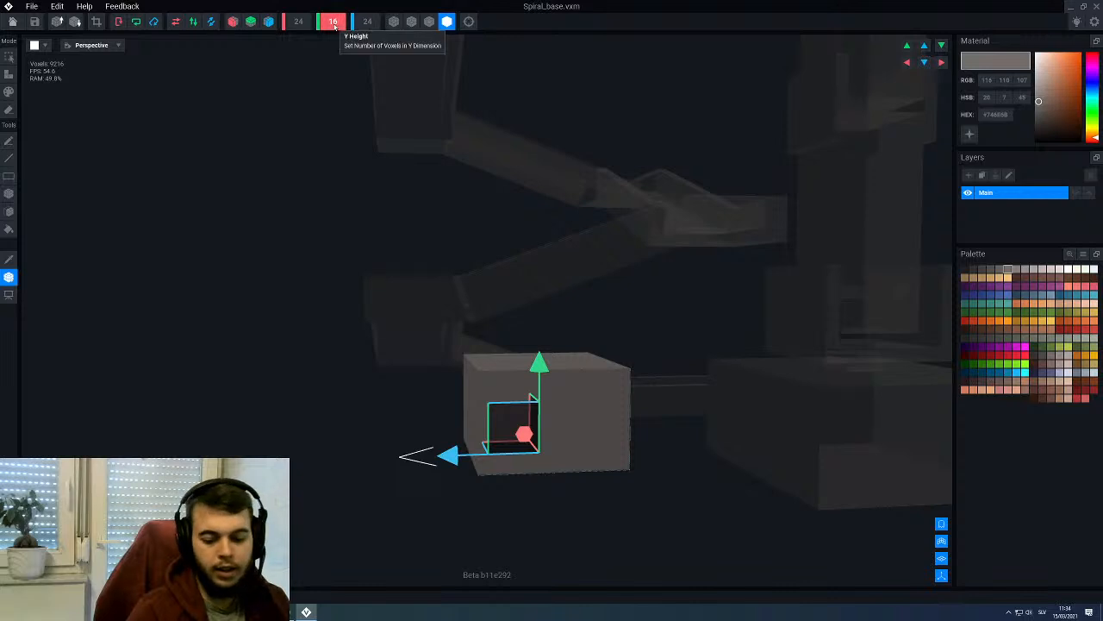
key(Return)
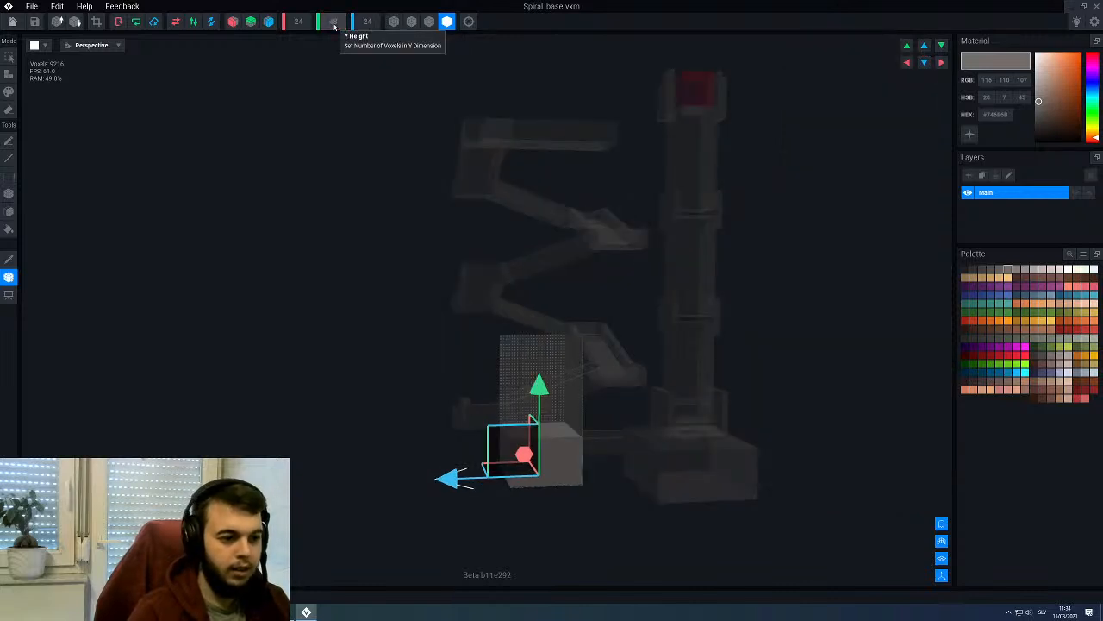
scroll(372, 102, down, 1)
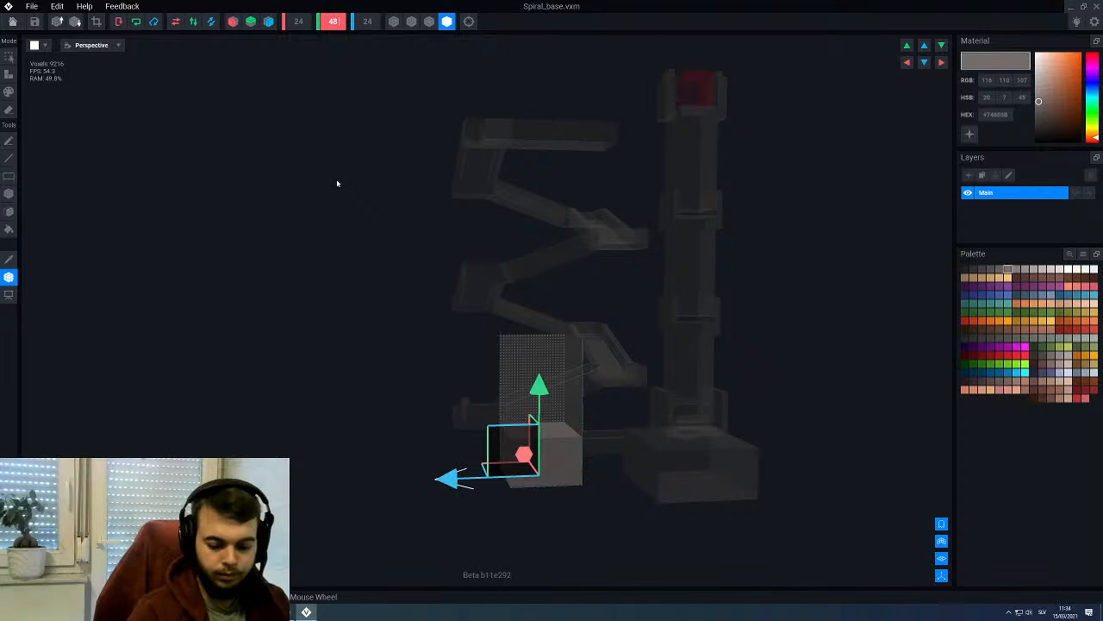
text(64)
key(Return)
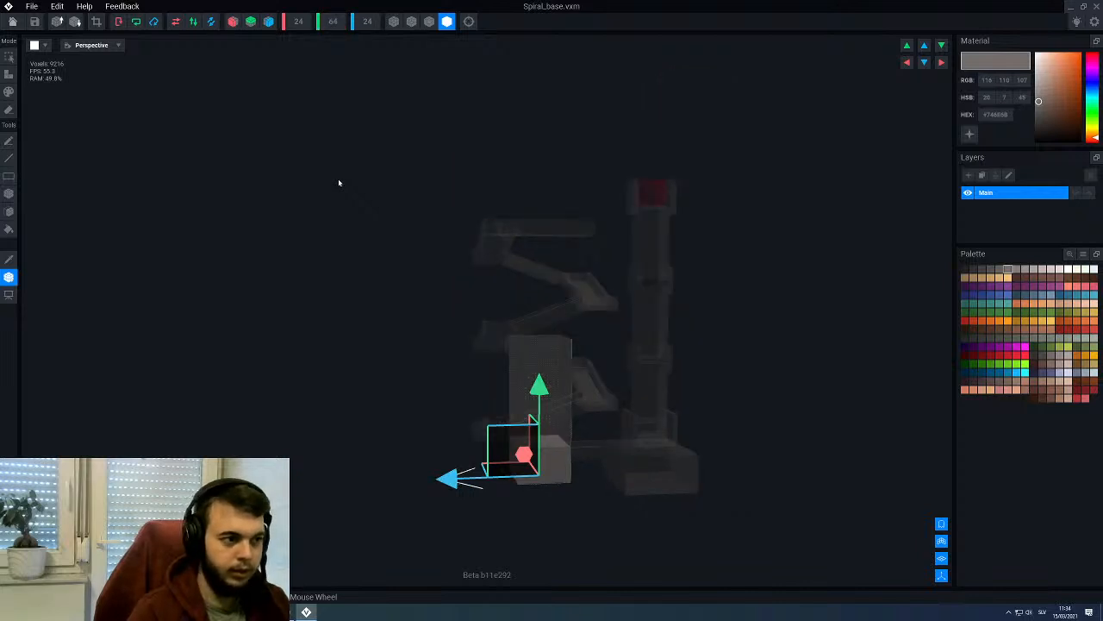
scroll(434, 297, up, 2)
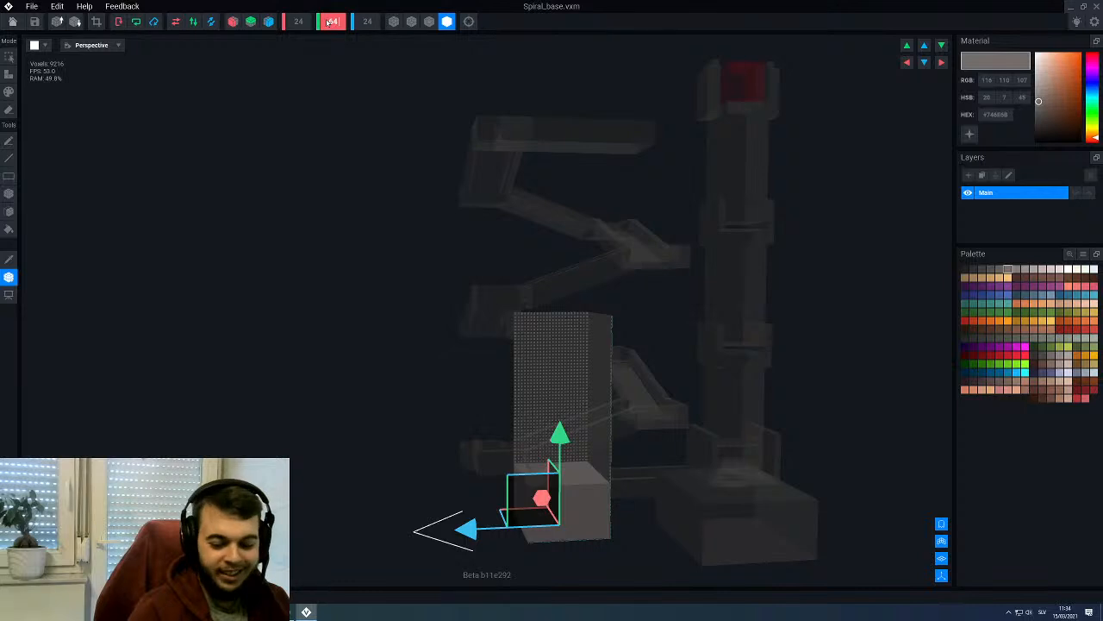
Step: Set the Spiral_base model's Y height to 96 voxels
text(96)
key(Return)
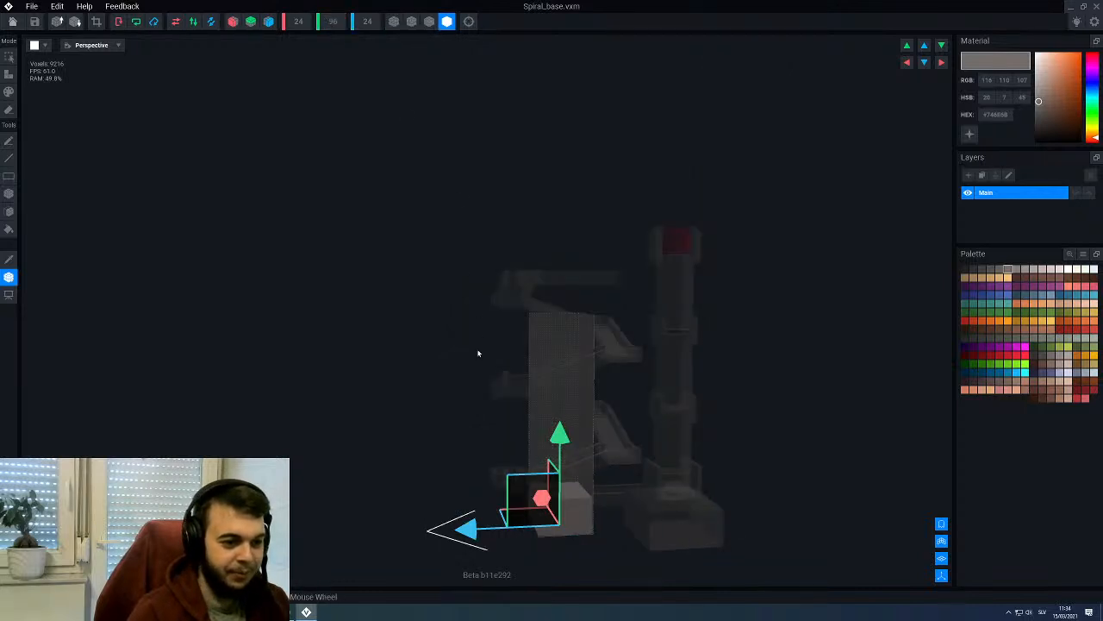
scroll(507, 367, up, 5)
right_drag(549, 400, 532, 412)
Step: Switch from pivot editing to voxel drawing and change the shading so the block's edges are outlined
click(9, 278)
scroll(410, 386, up, 5)
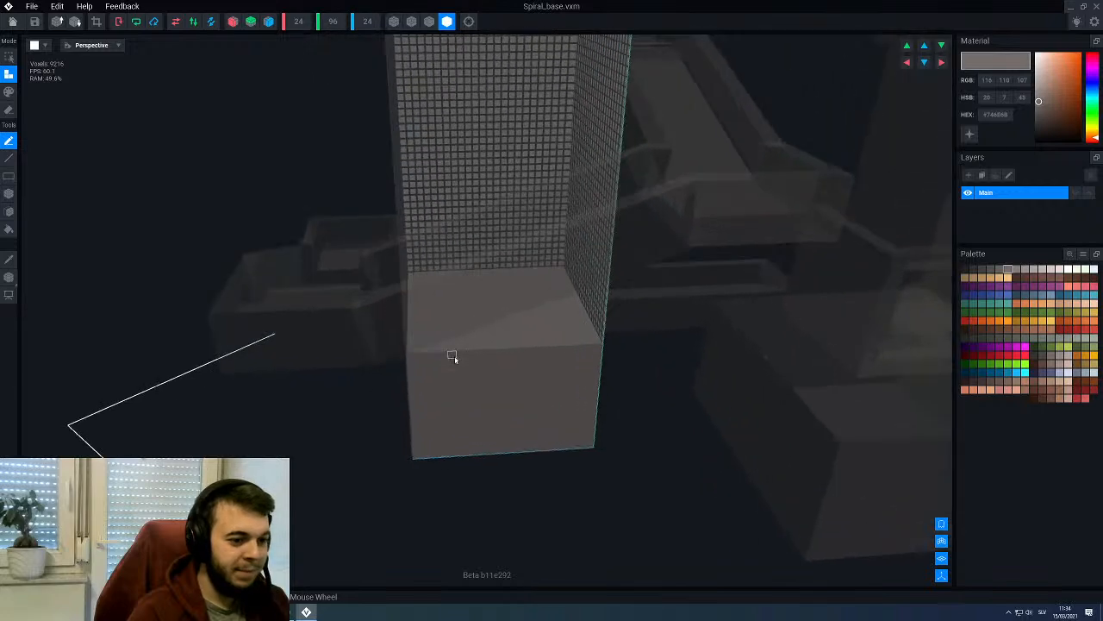
middle_drag(453, 359, 453, 366)
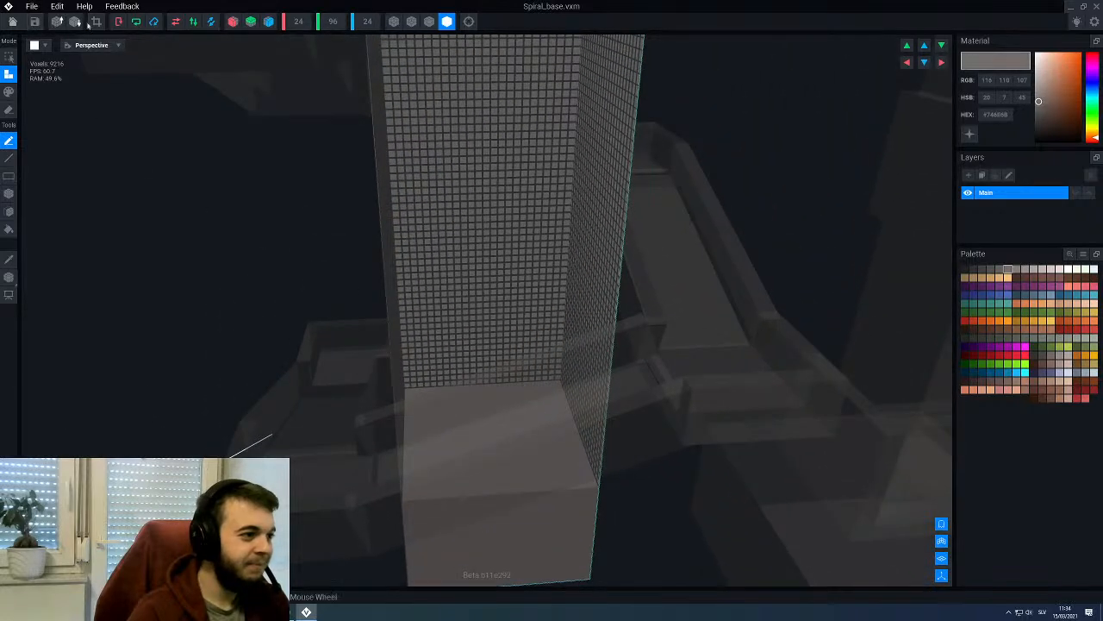
click(430, 21)
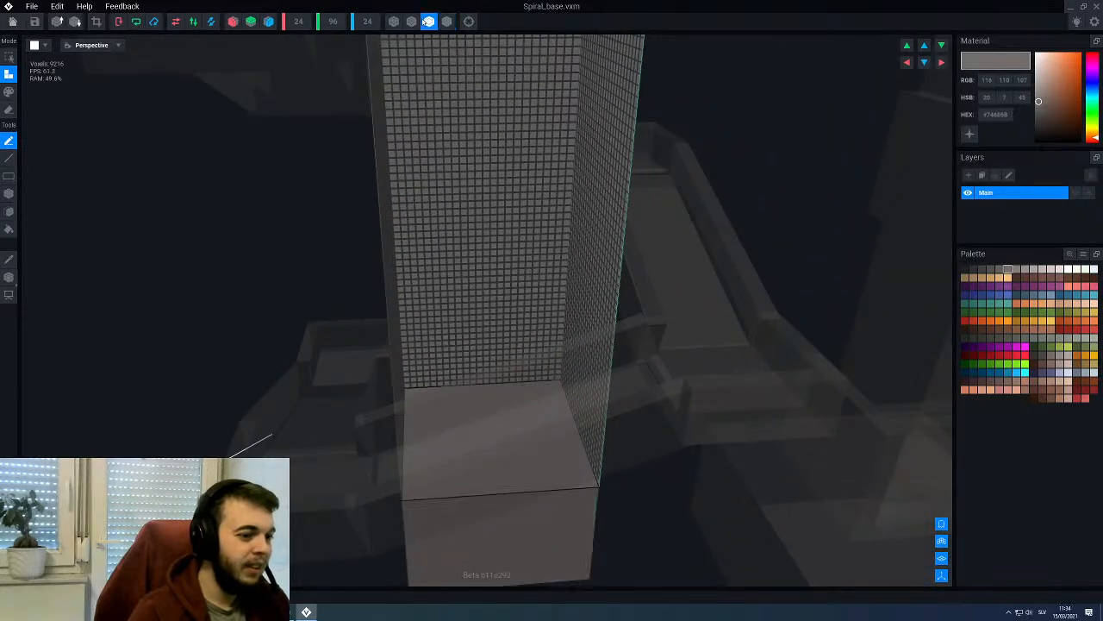
scroll(474, 297, up, 2)
right_drag(474, 297, 529, 406)
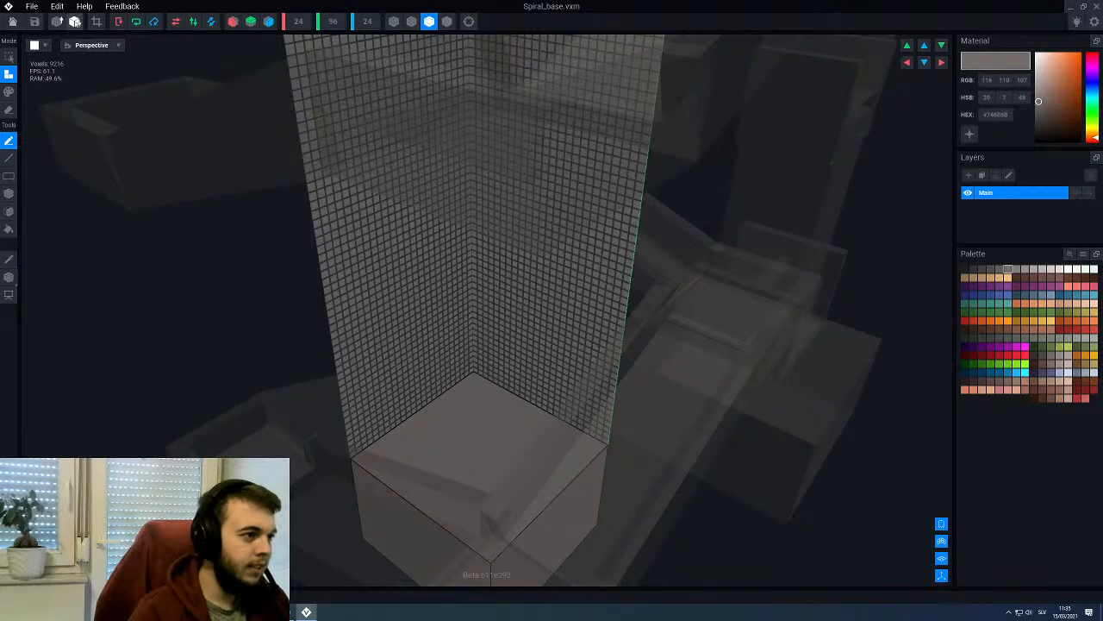
Step: Halve the Spiral_base model's voxel resolution twice and activate the box drawing tool
click(75, 22)
click(75, 22)
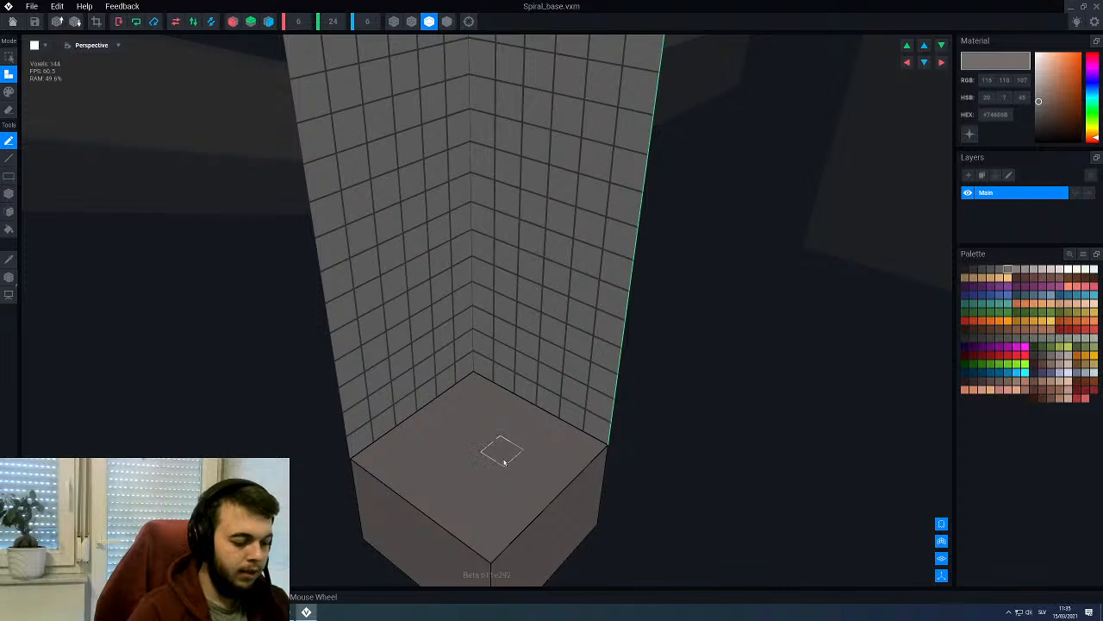
key(f)
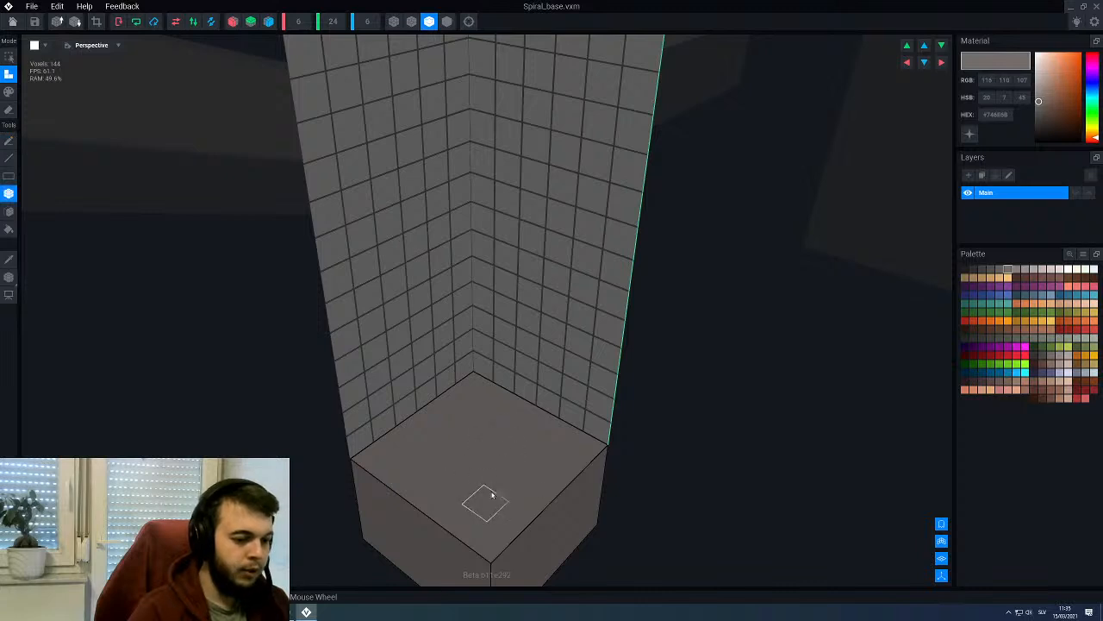
Step: Turn on mirroring along the X and Z axes
click(233, 21)
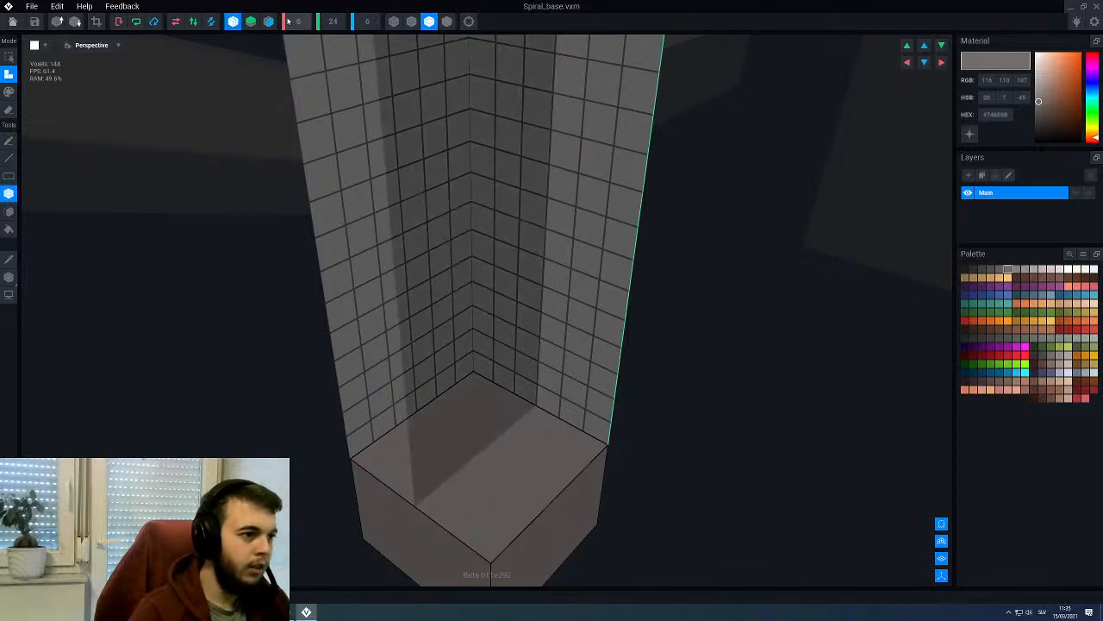
click(268, 21)
scroll(500, 476, up, 2)
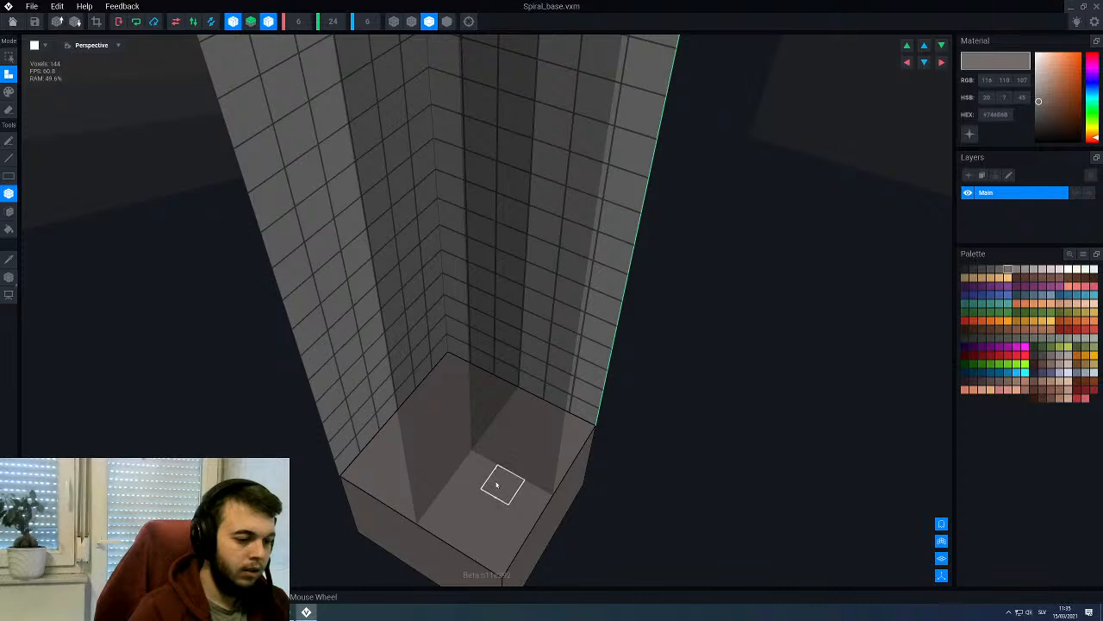
drag(497, 484, 469, 487)
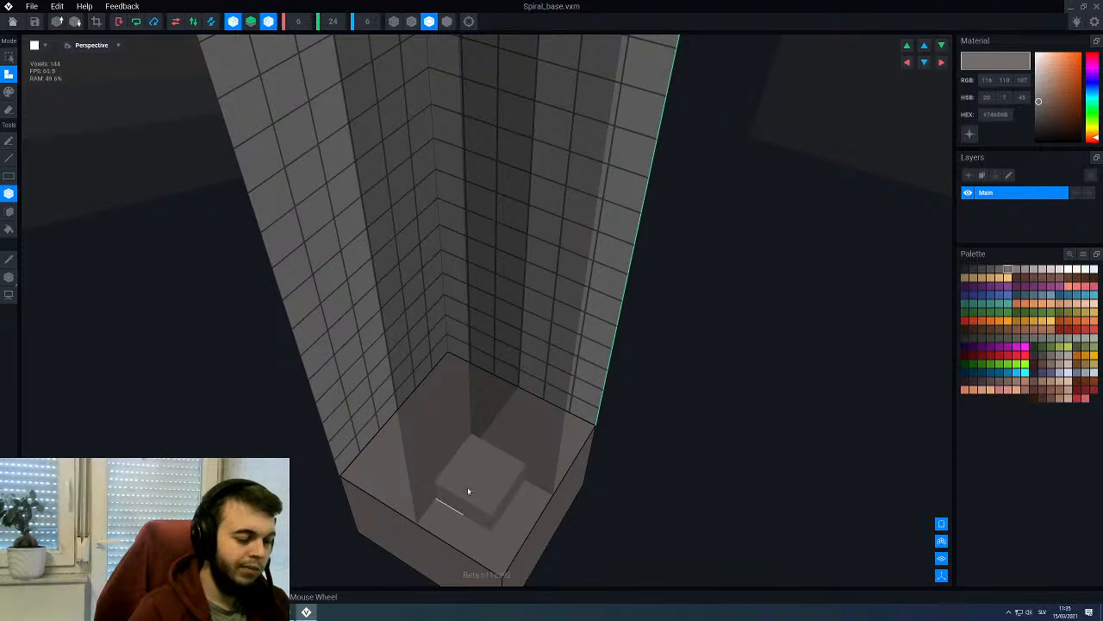
key(ctrl+z)
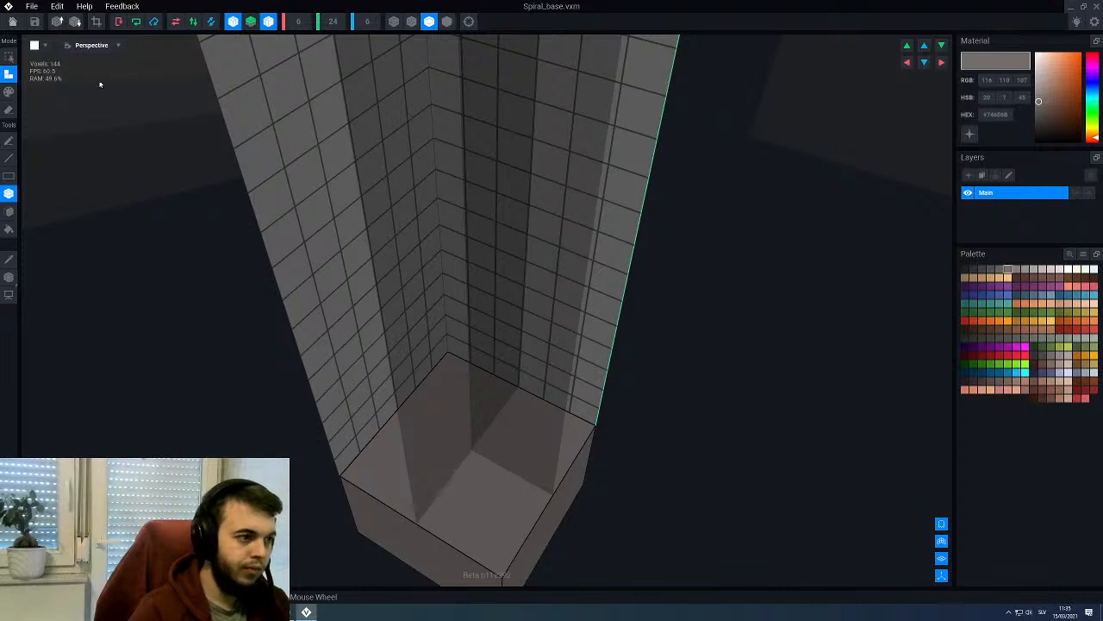
Step: Double the voxel resolution to 12 × 48 × 12 and raise a centred column from the base to the top of the volume
click(61, 26)
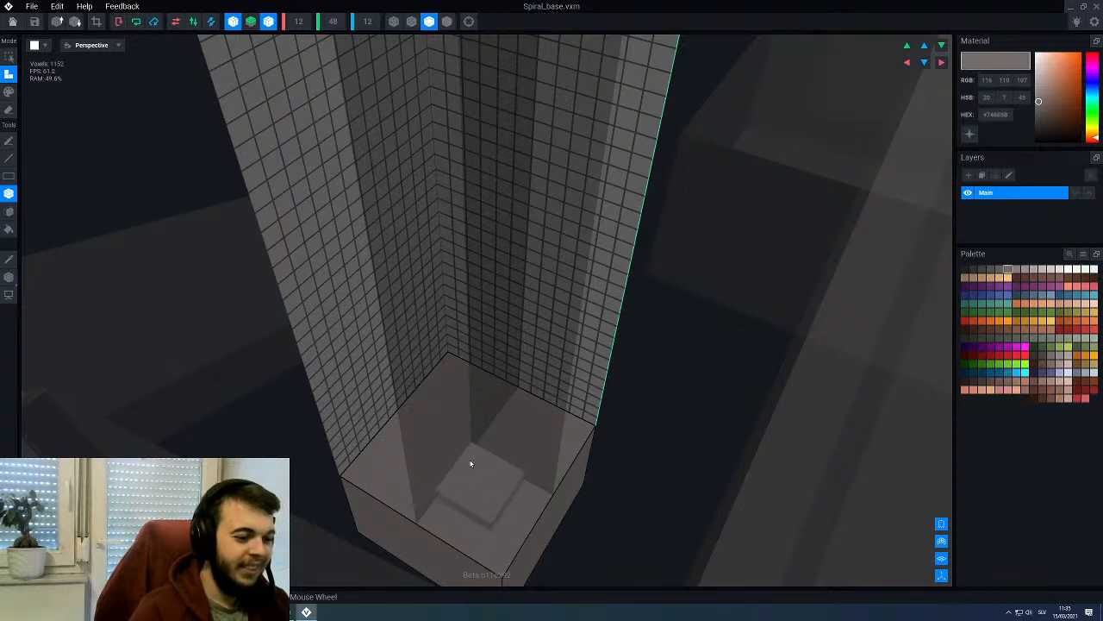
drag(466, 464, 469, 196)
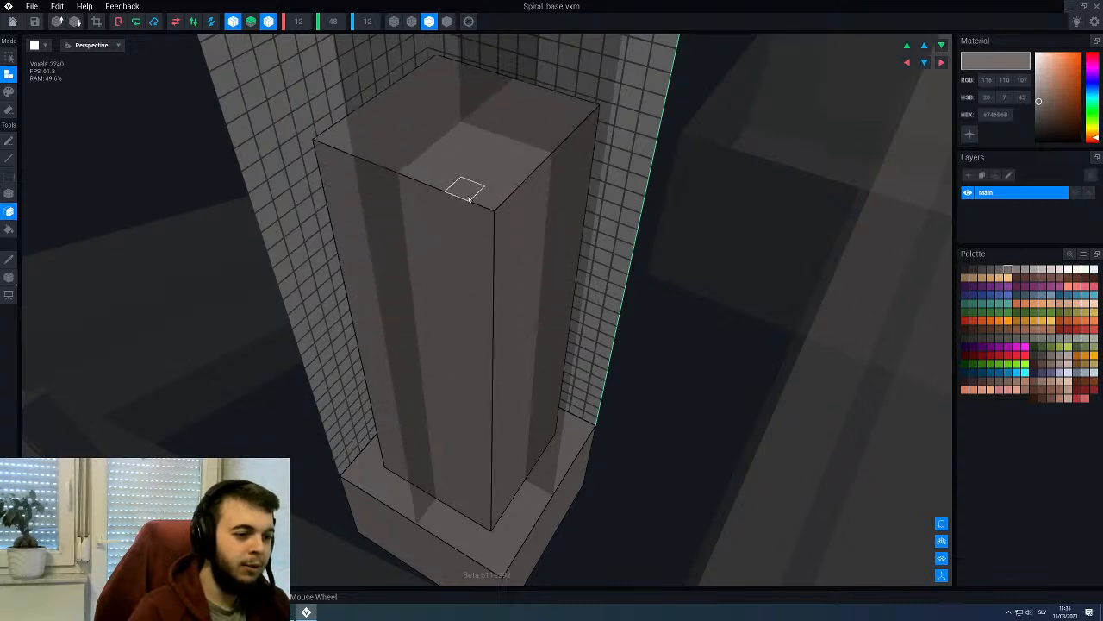
scroll(468, 195, down, 3)
drag(448, 320, 469, 159)
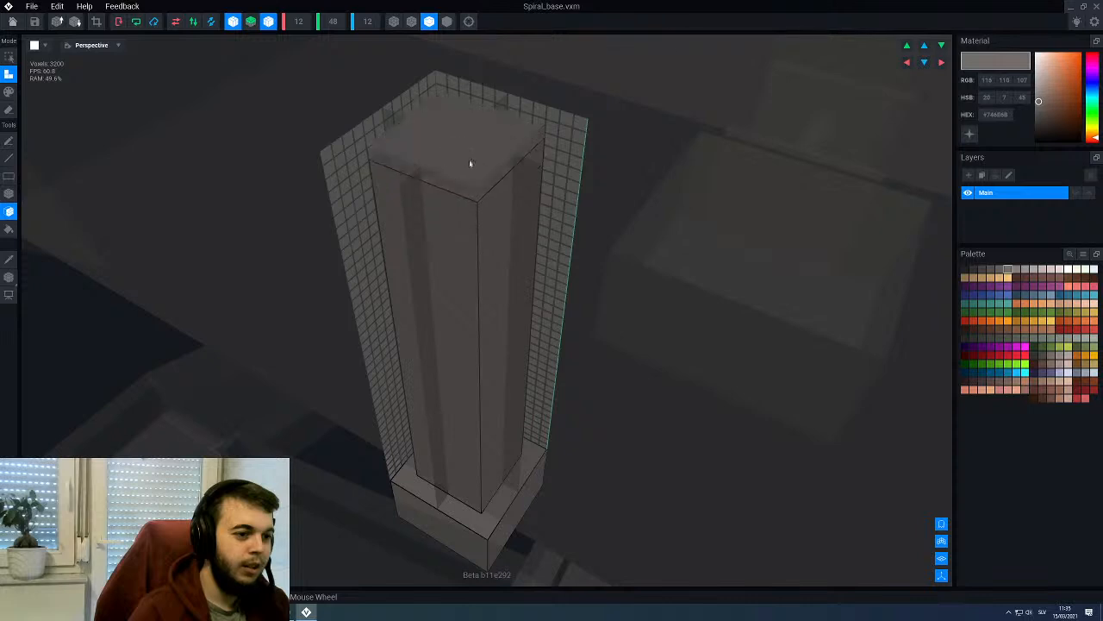
Step: Double the voxel resolution to 24 × 96 × 24 and set the Y height to 124
click(57, 22)
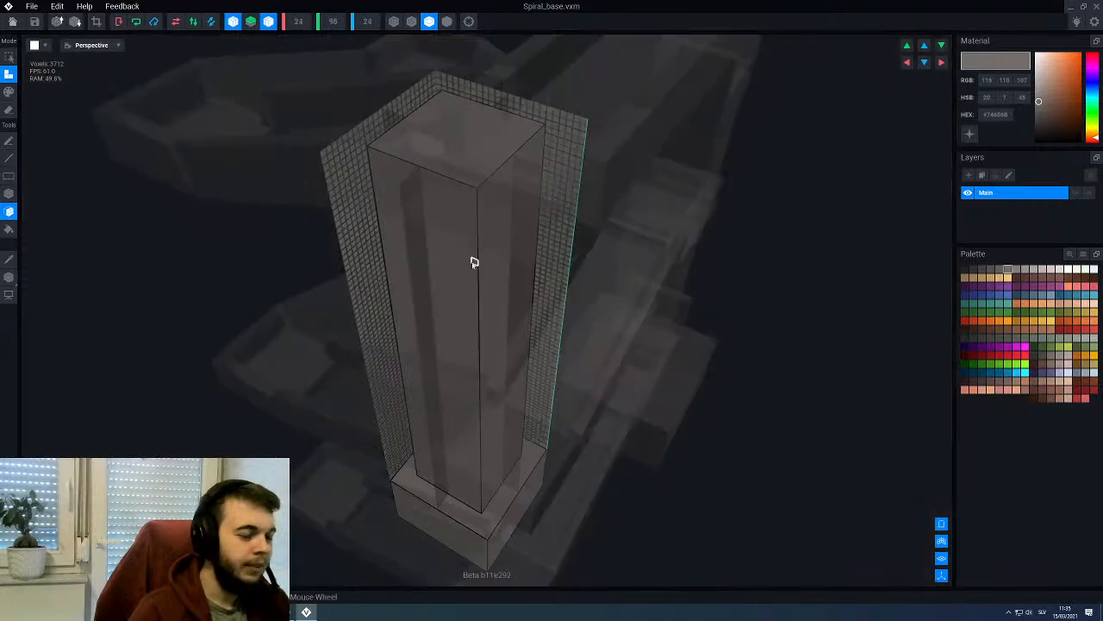
scroll(486, 319, down, 5)
right_drag(490, 330, 469, 332)
scroll(469, 332, up, 2)
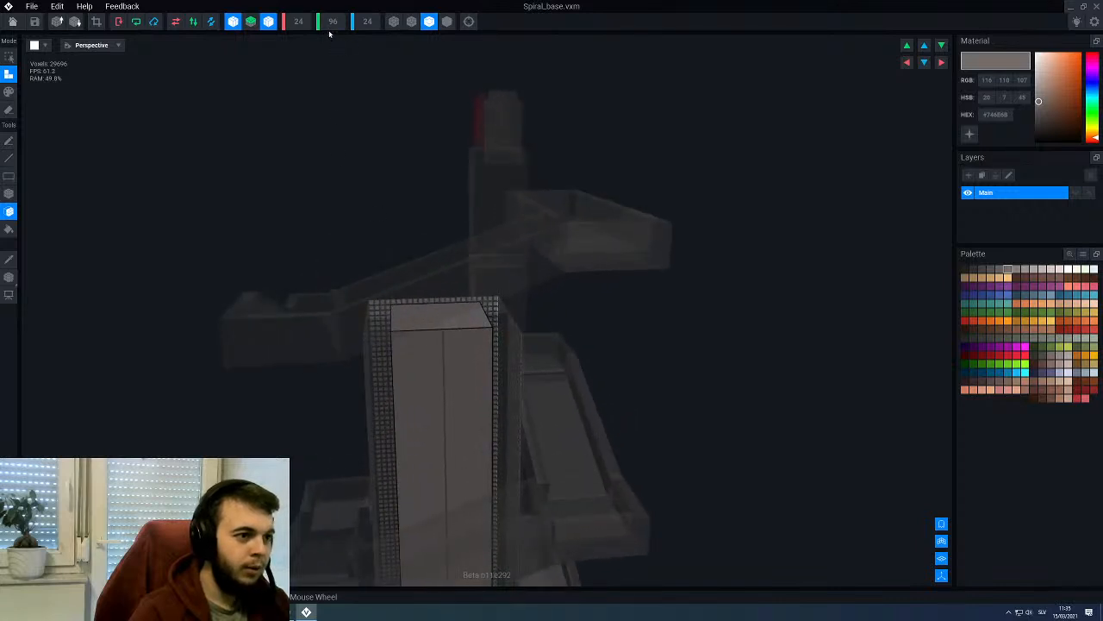
text(12)
key(Return)
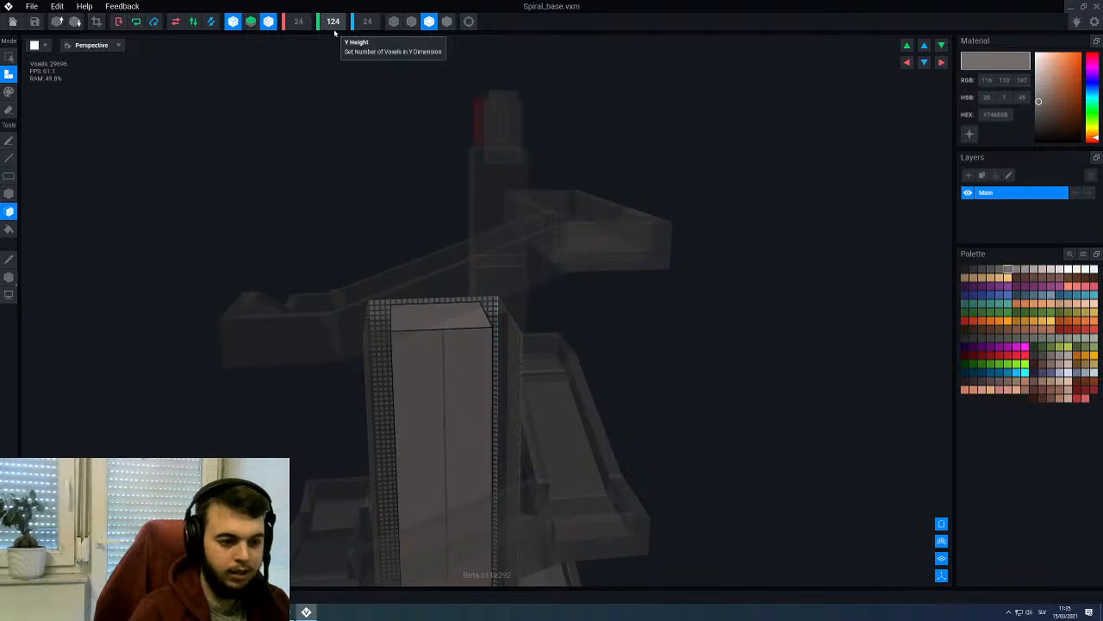
Step: Extrude the column's top face up to about 115 voxels and crop the empty space above it
scroll(400, 432, up, 4)
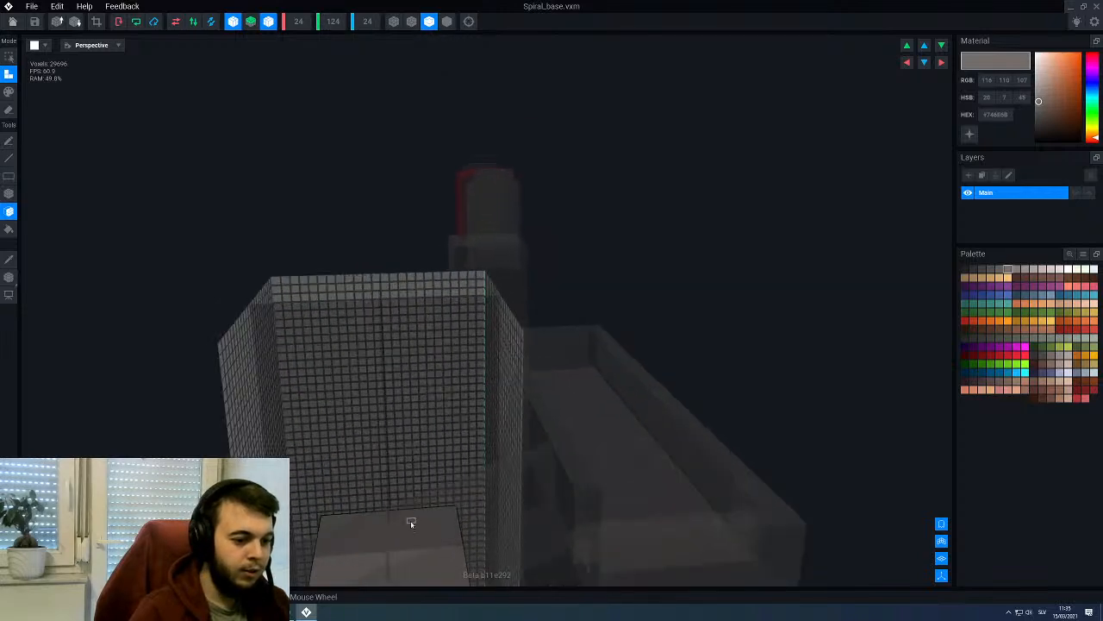
mouse_move(411, 524)
right_down()
mouse_move(436, 512)
mouse_move(412, 520)
right_up()
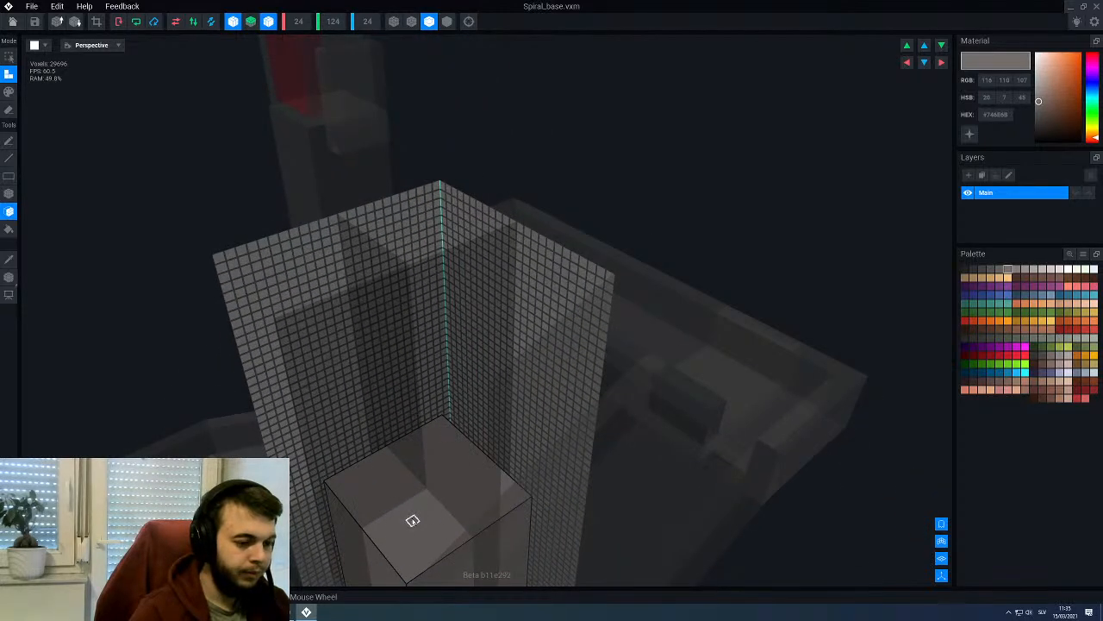
drag(412, 521, 417, 465)
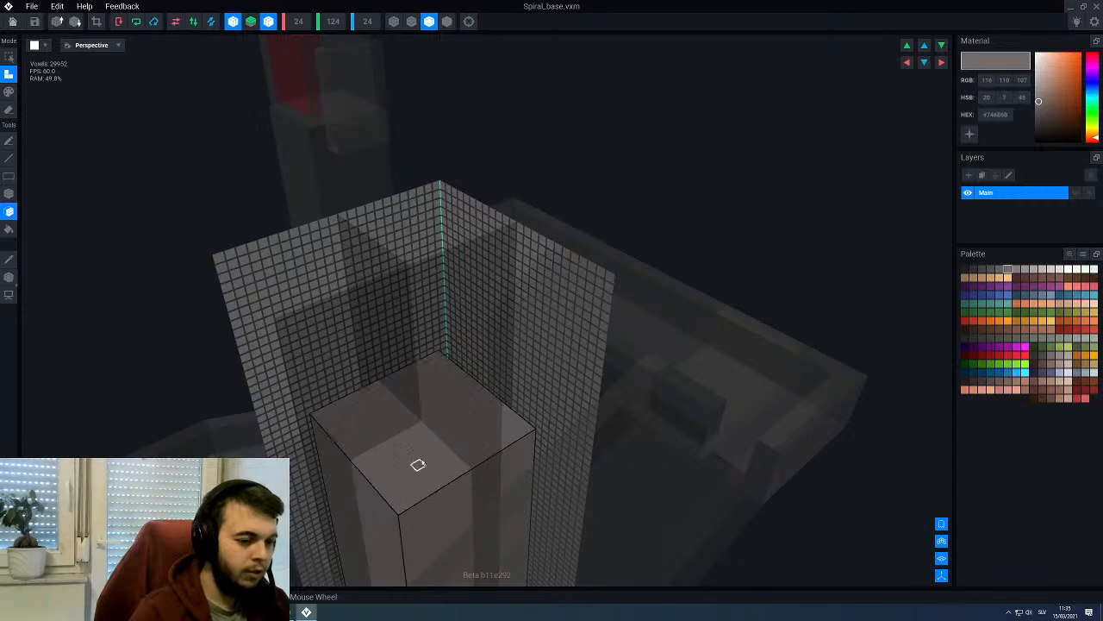
right_drag(417, 464, 423, 431)
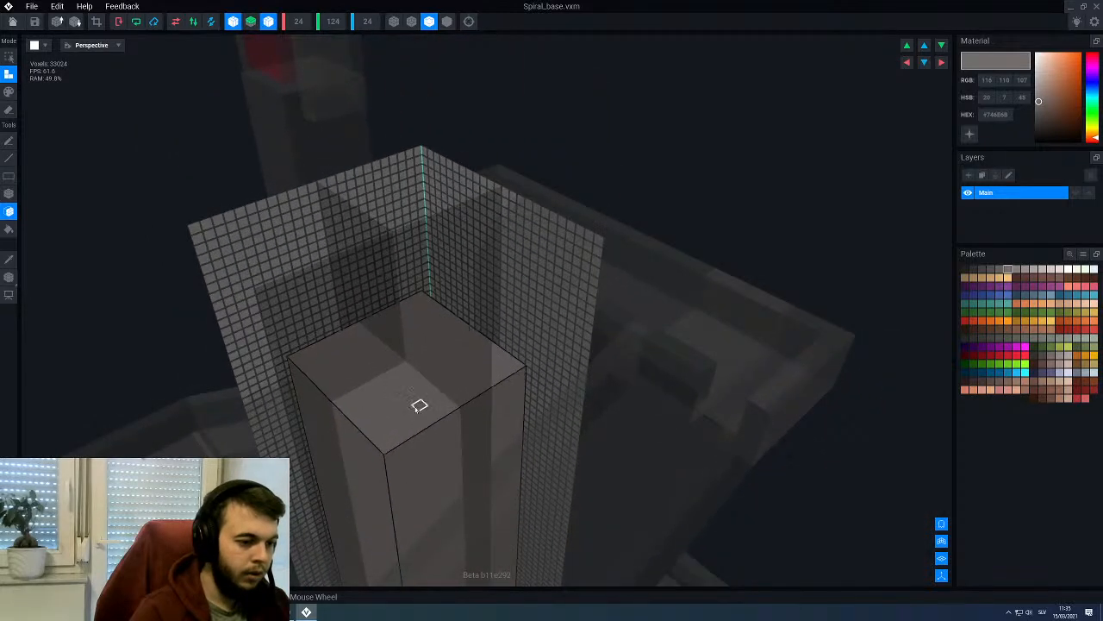
right_drag(420, 379, 419, 377)
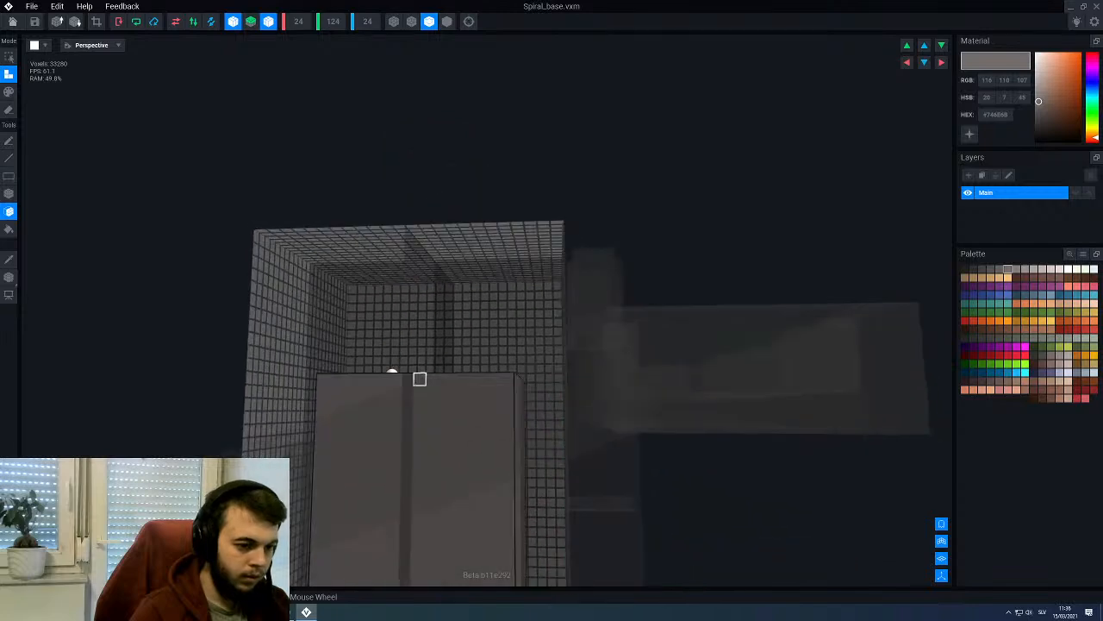
scroll(418, 380, up, 2)
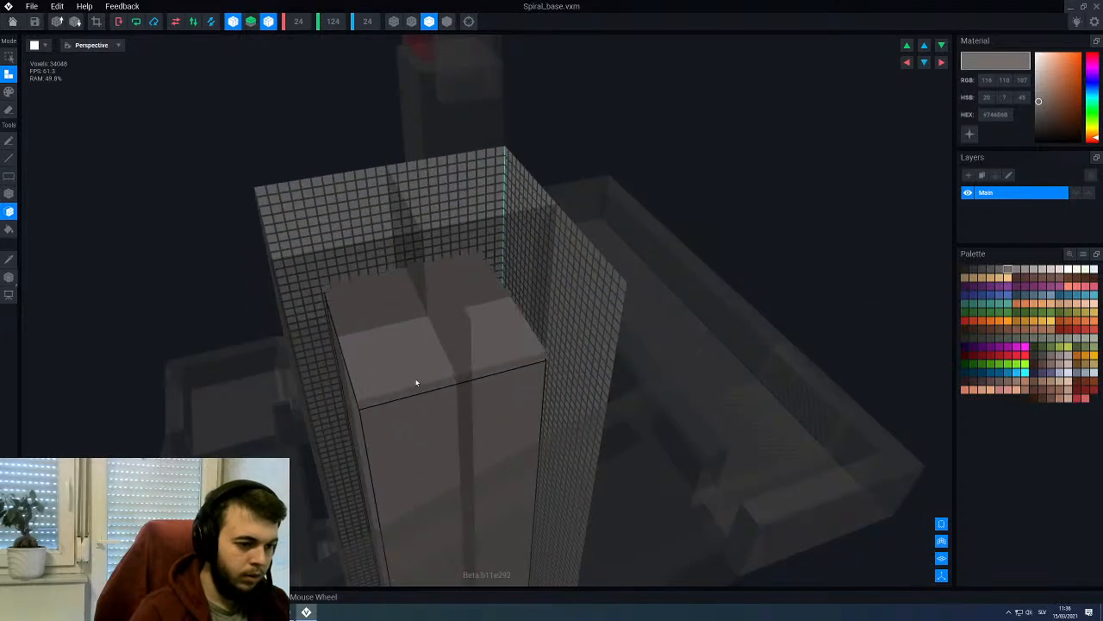
click(100, 26)
Step: Turn off X mirroring and build a small centred block near the column's top, extruding it from the side face to the volume's edge
right_drag(517, 344, 518, 348)
middle_drag(478, 268, 441, 249)
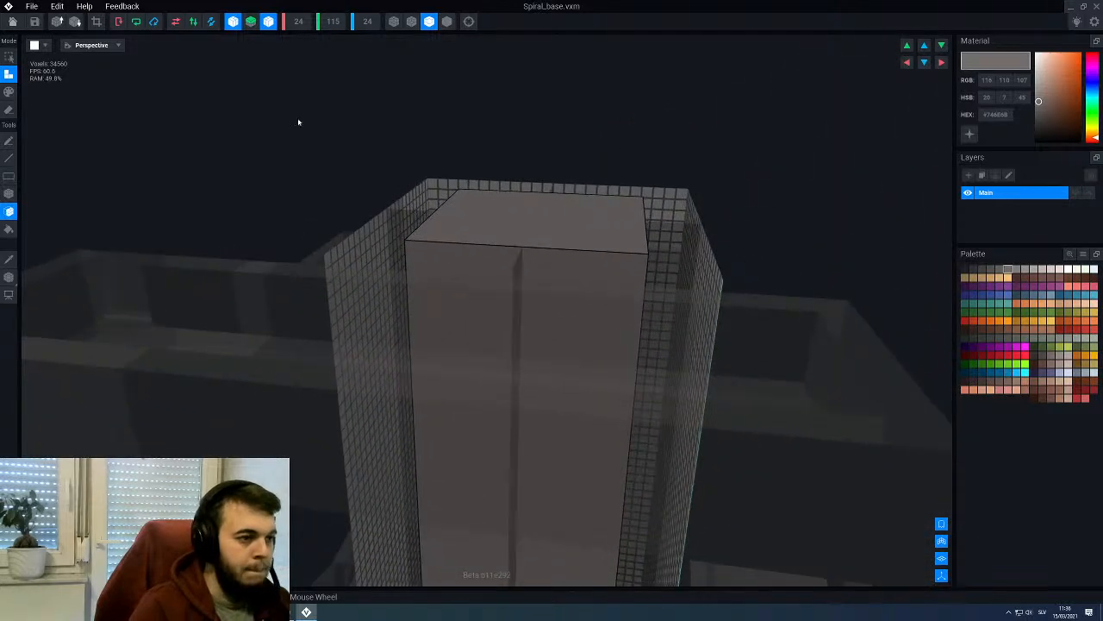
scroll(354, 192, up, 10)
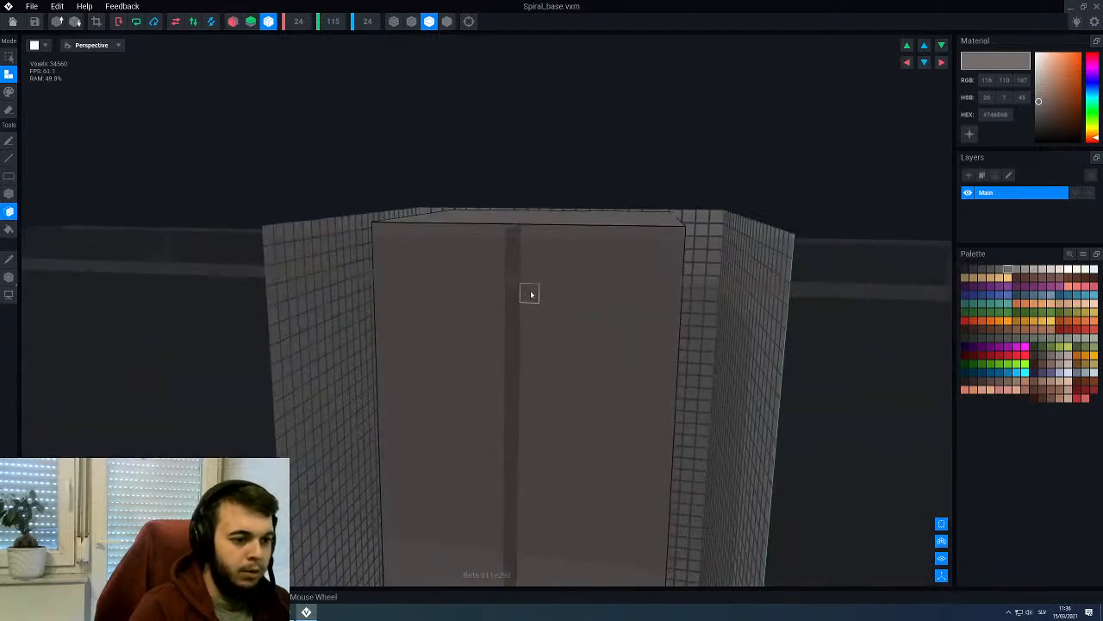
scroll(504, 261, down, 2)
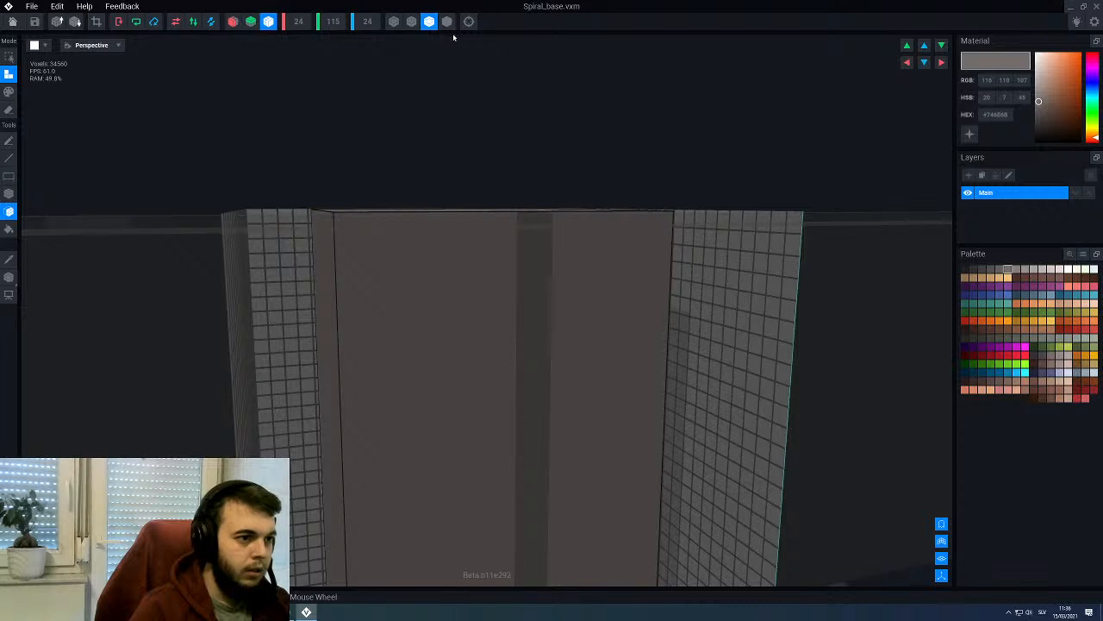
scroll(505, 268, up, 2)
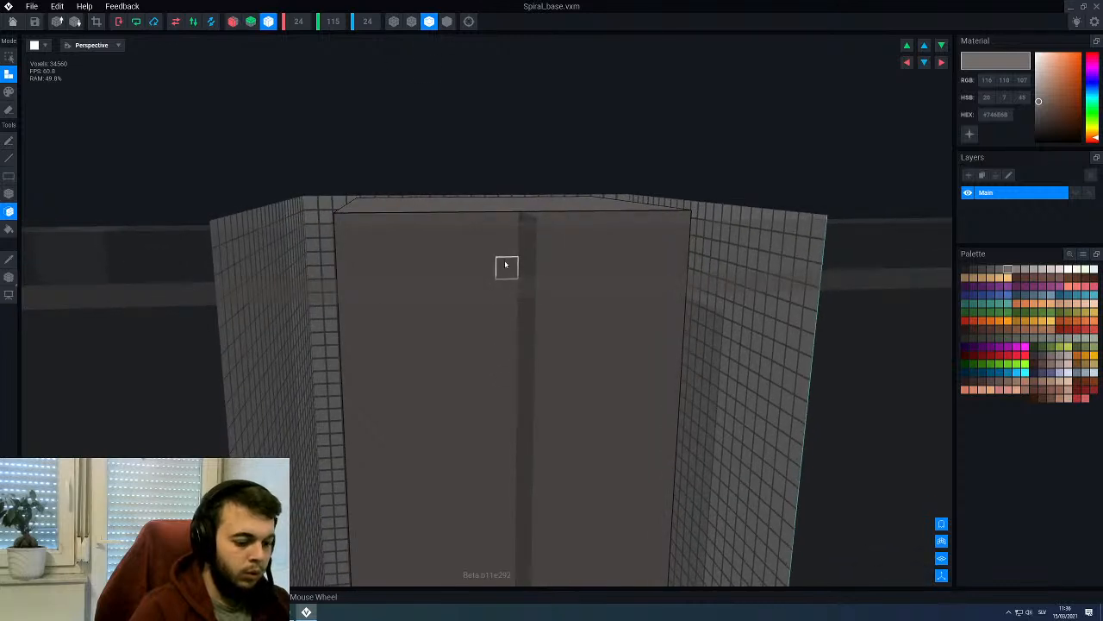
key(b)
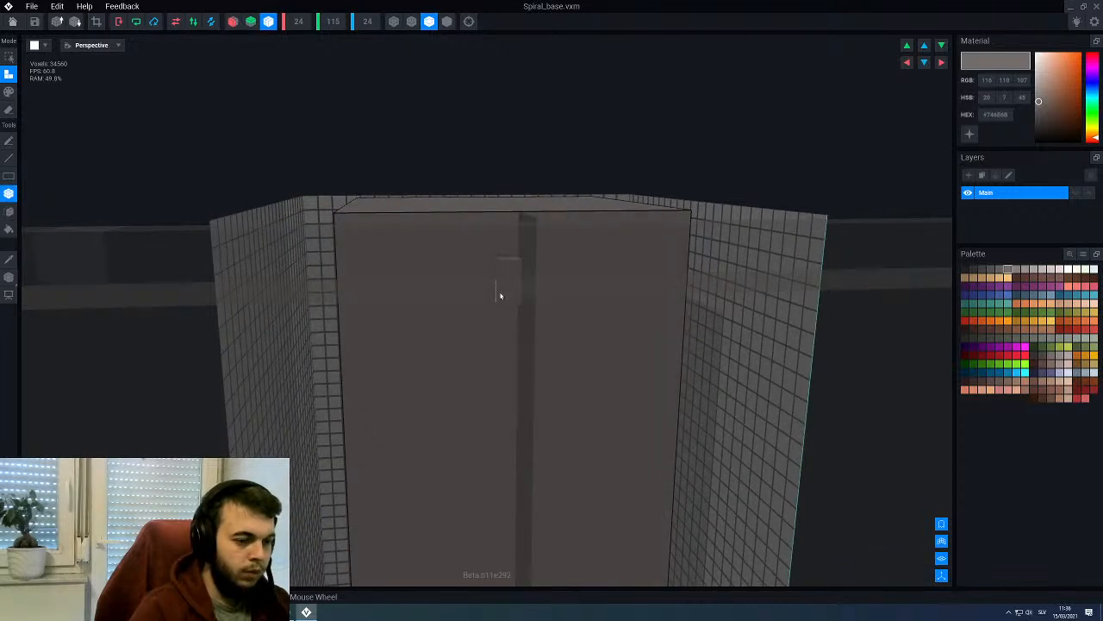
right_drag(488, 331, 488, 316)
key(f)
scroll(513, 330, up, 8)
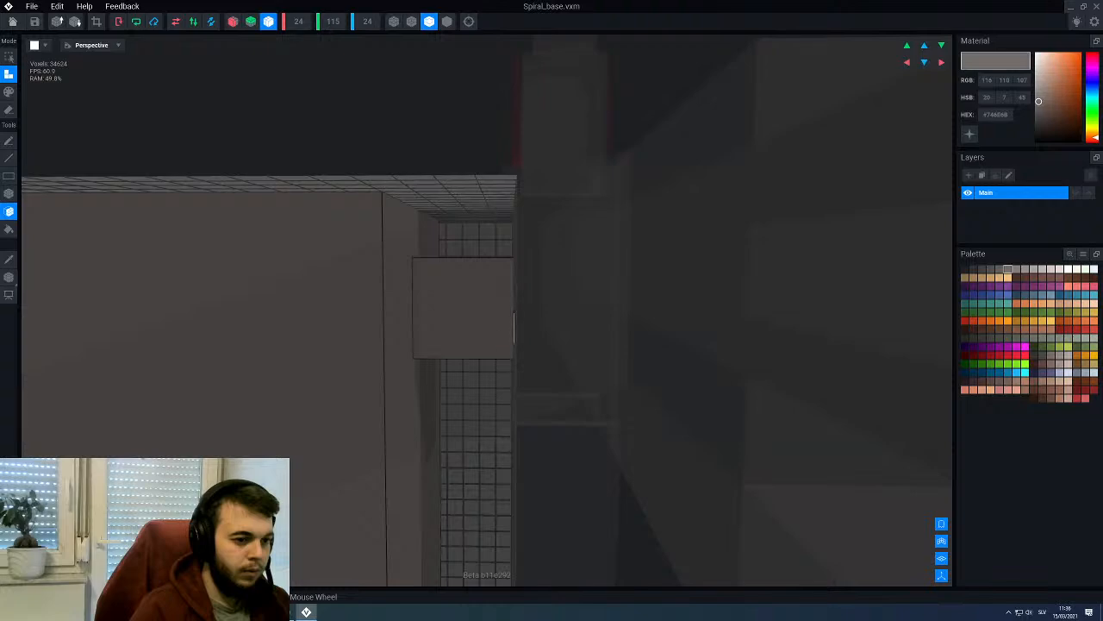
Step: Set the volume's X width and Z depth to 28 voxels
scroll(514, 330, down, 5)
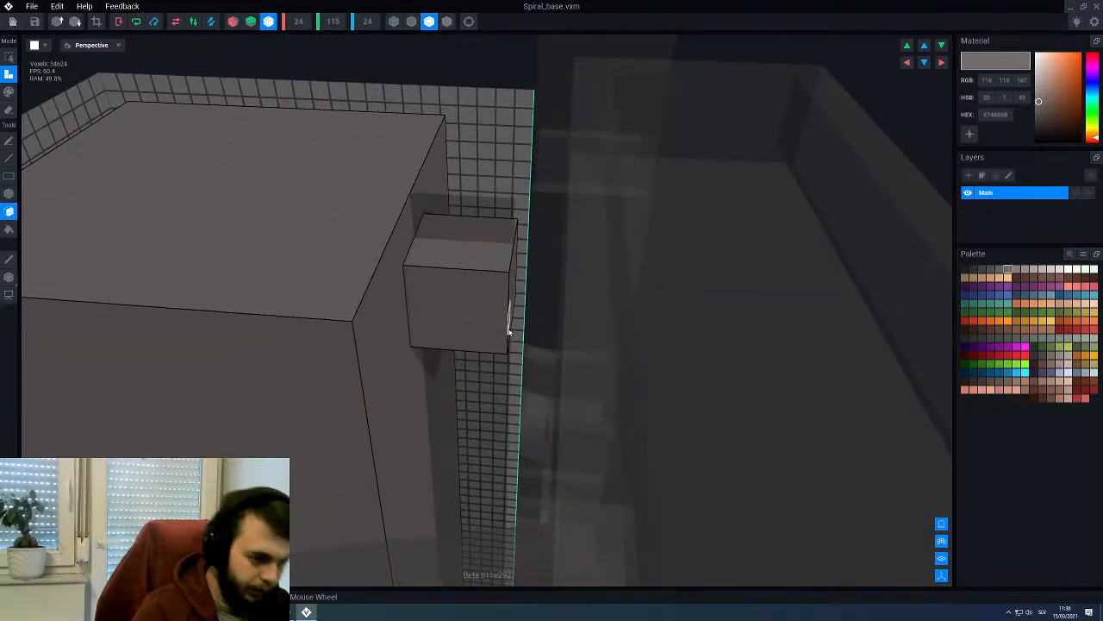
scroll(508, 332, down, 6)
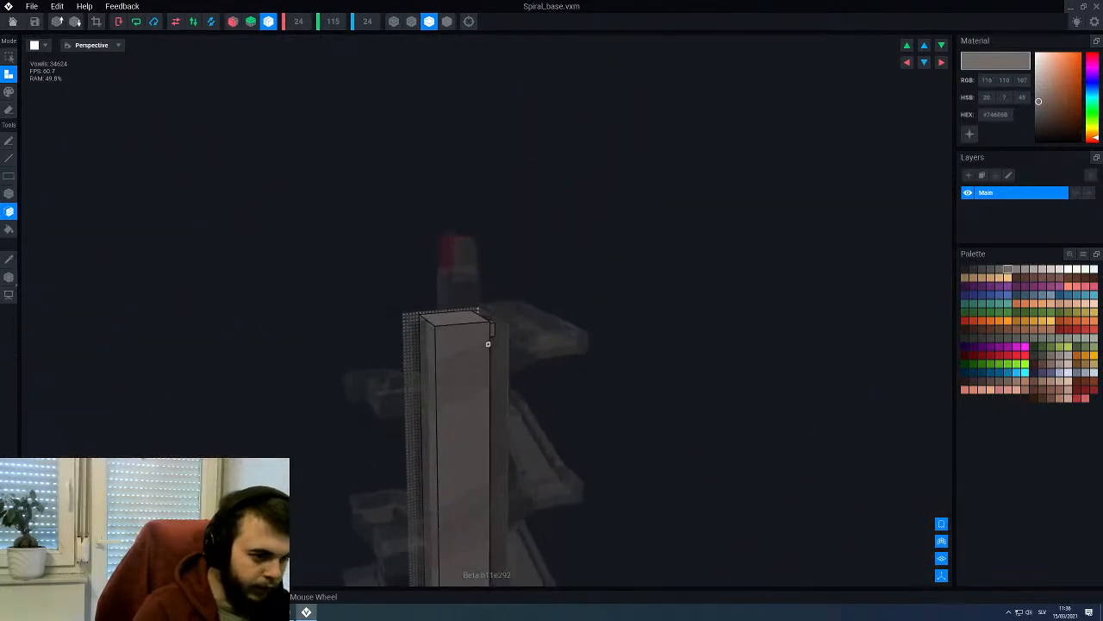
scroll(488, 344, up, 7)
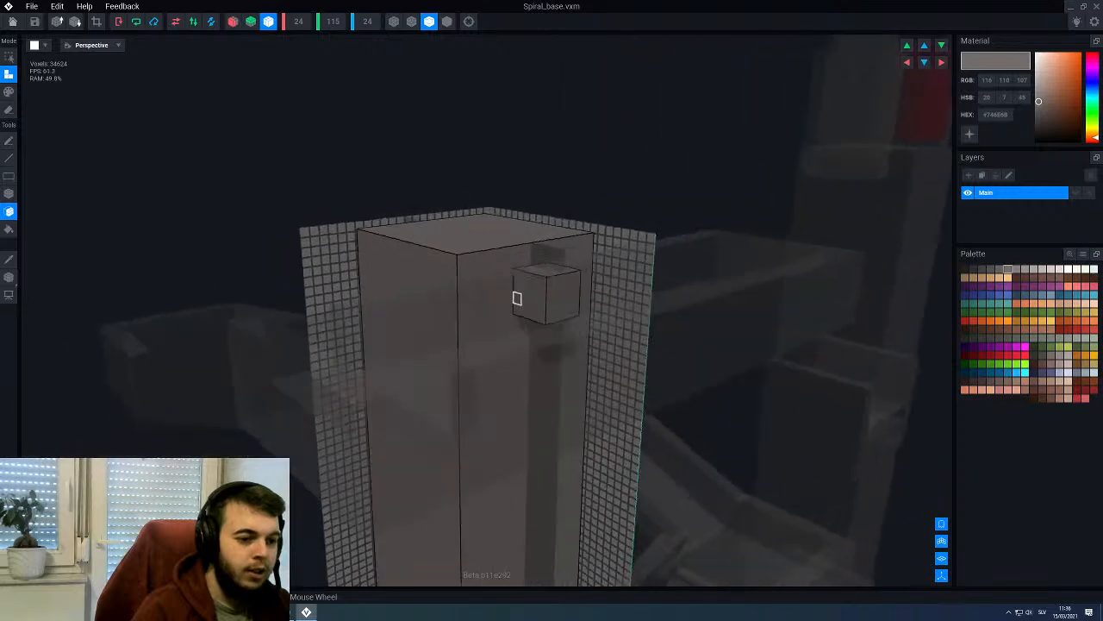
right_drag(517, 298, 534, 305)
scroll(536, 305, up, 2)
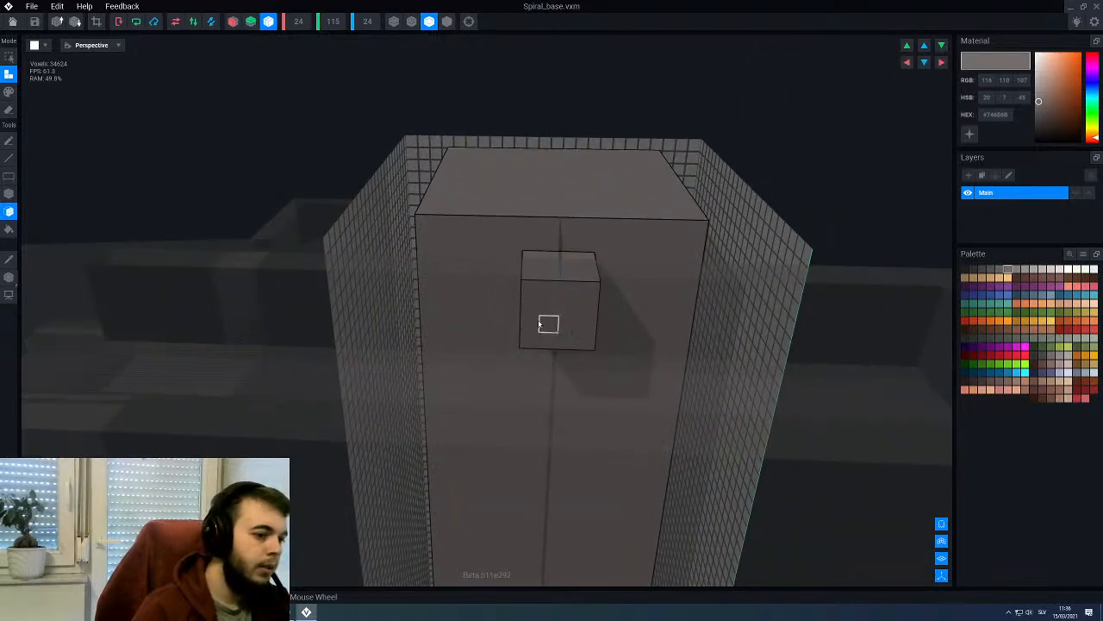
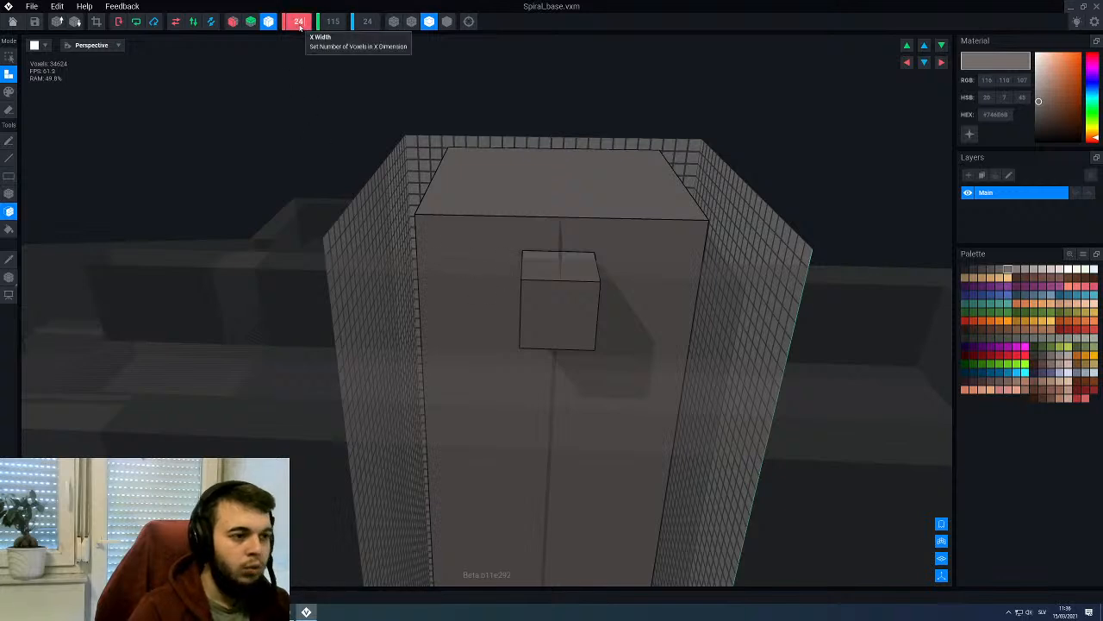
key(Return)
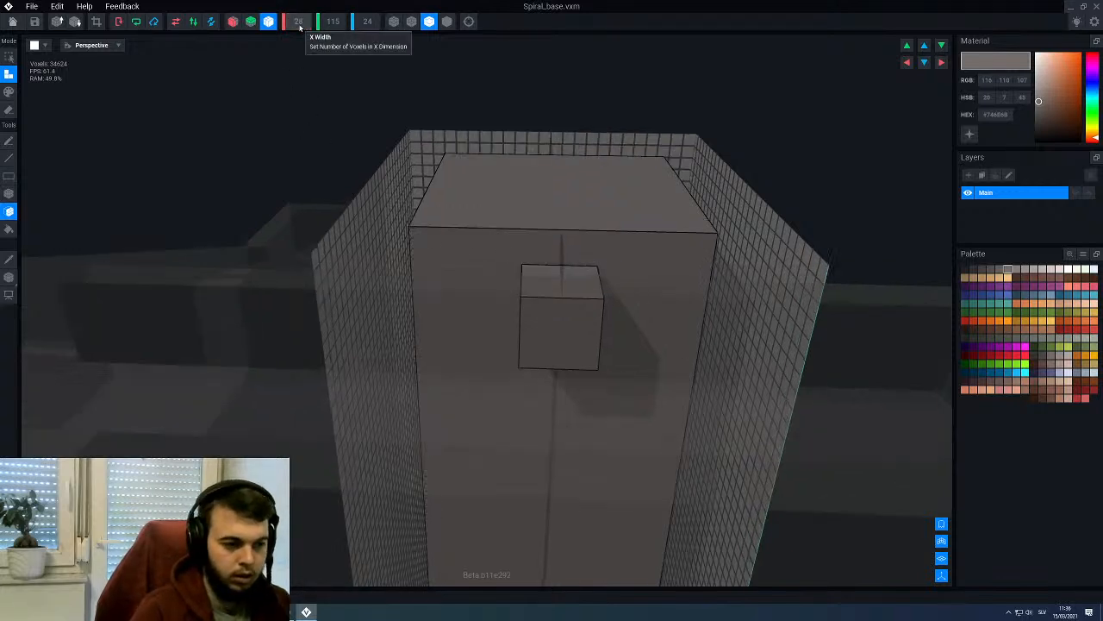
text(28)
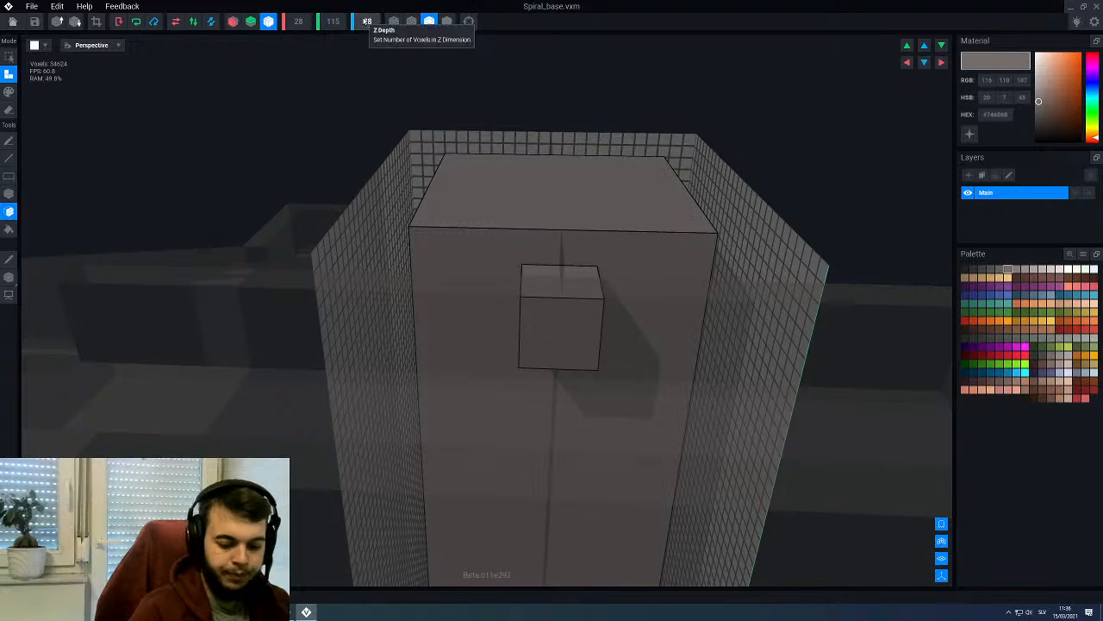
key(Return)
Step: Set the volume's X width and Z depth to 32 voxels
right_drag(418, 160, 419, 190)
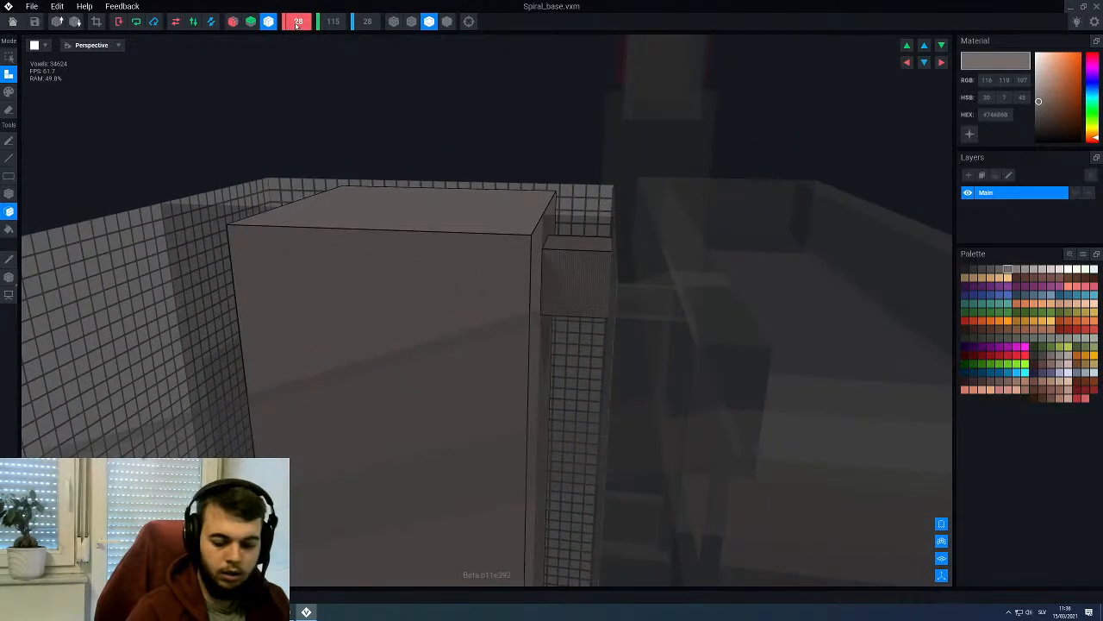
text(32)
key(Return)
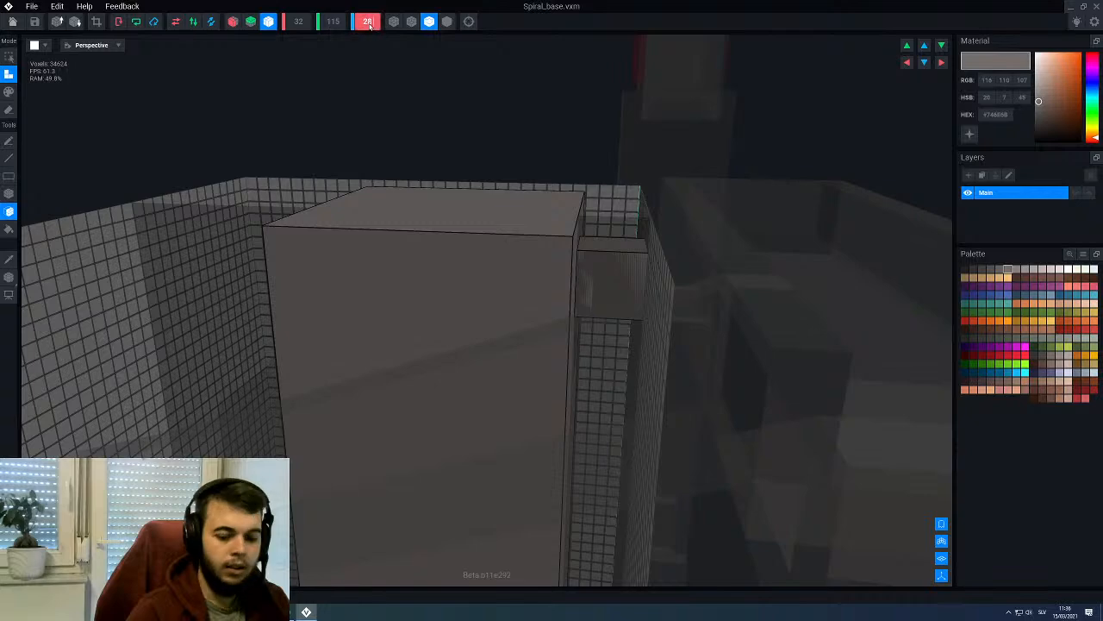
text(3)
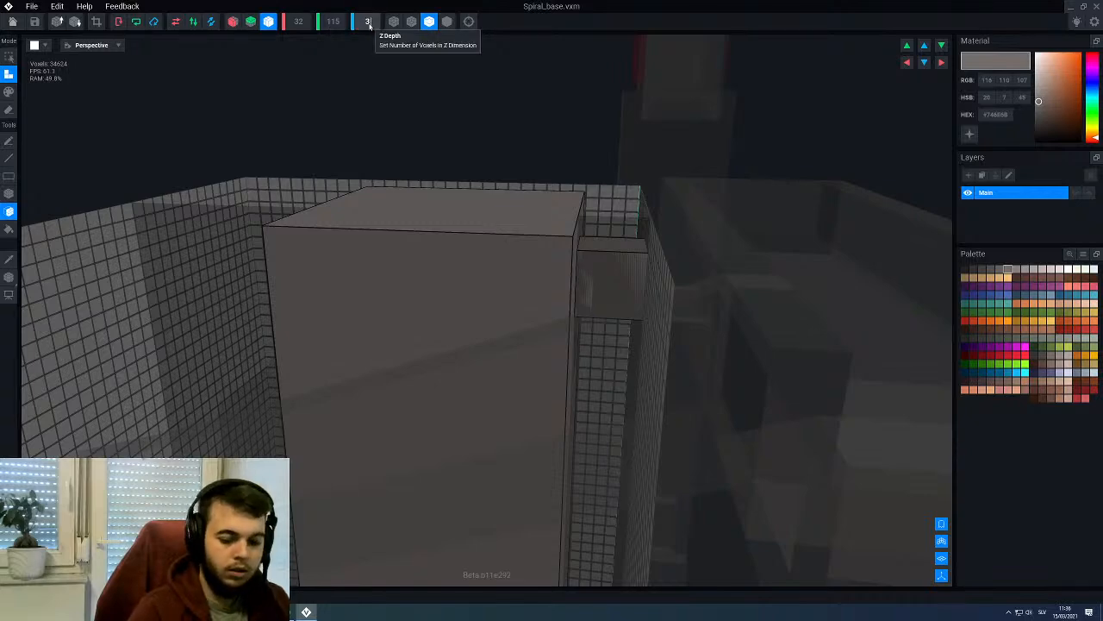
text(522)
key(Return)
scroll(500, 206, up, 3)
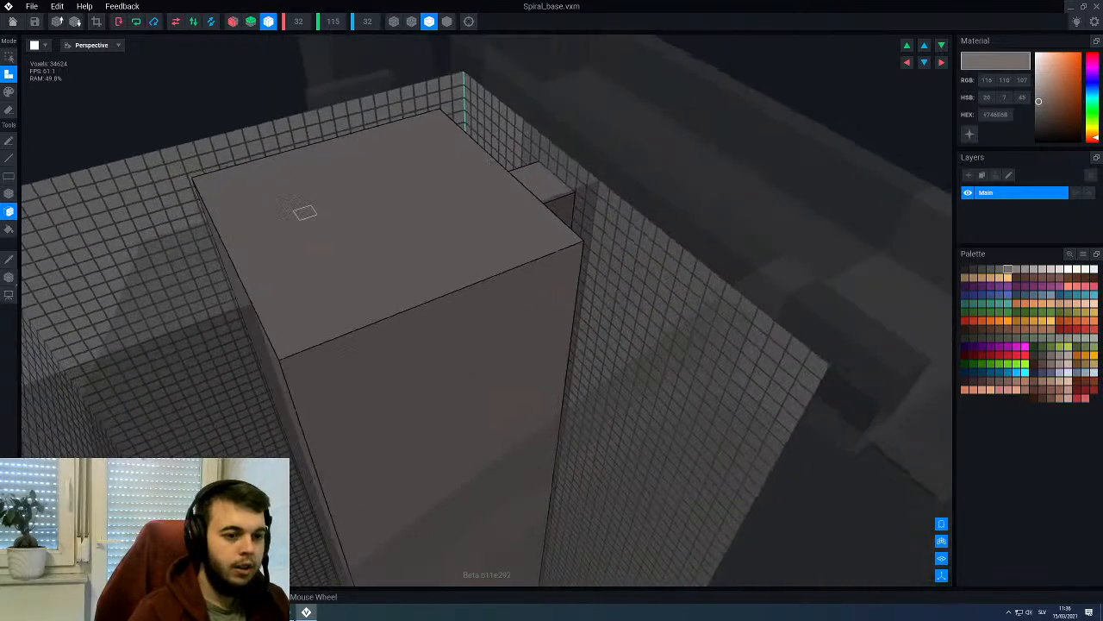
Step: Try moving the pivot to 16 along Z and outward along X, and undo both moves
scroll(302, 212, down, 5)
click(9, 276)
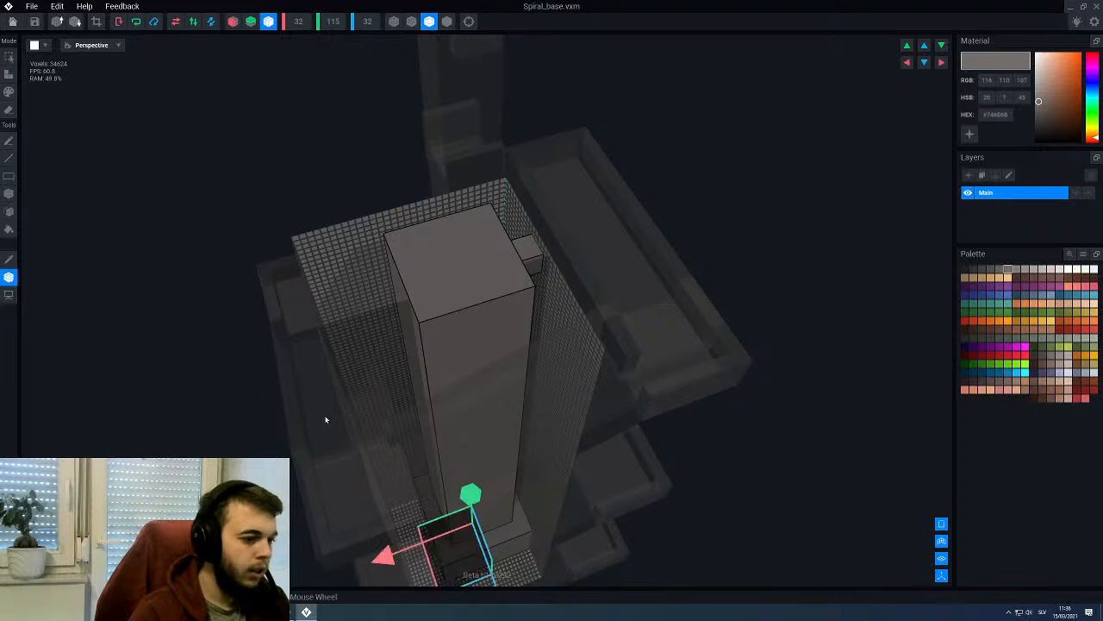
scroll(322, 414, up, 5)
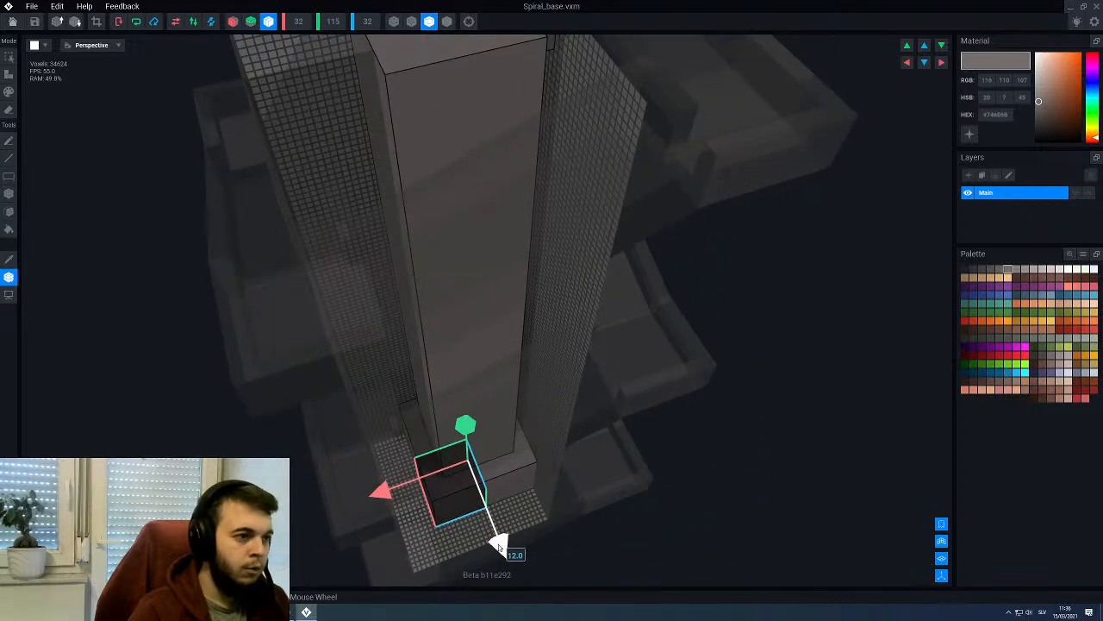
drag(499, 547, 512, 562)
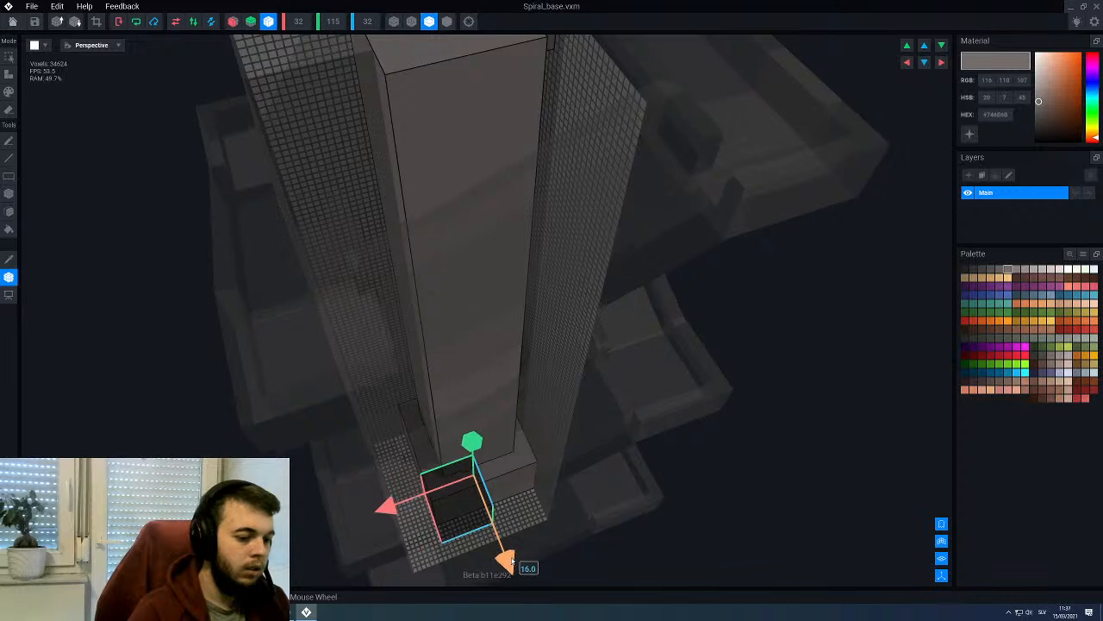
drag(388, 508, 372, 508)
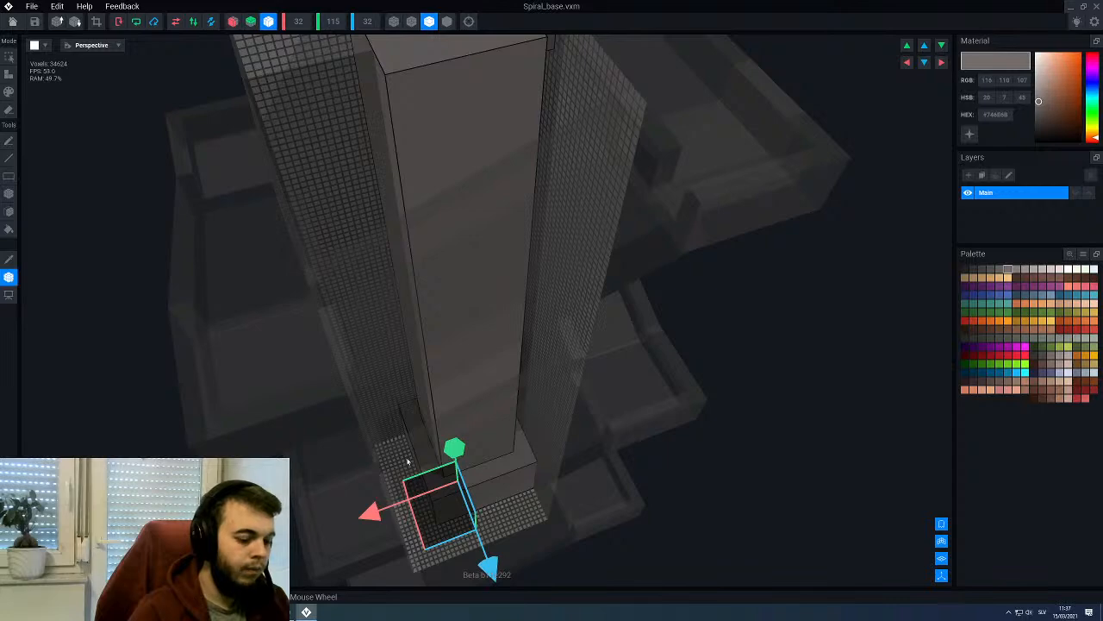
key(ctrl+z)
key(ctrl+z)
Step: Shift the voxels back and forth along X to line the column's base up with the middle of the volume
right_drag(452, 480, 574, 261)
right_drag(389, 429, 826, 122)
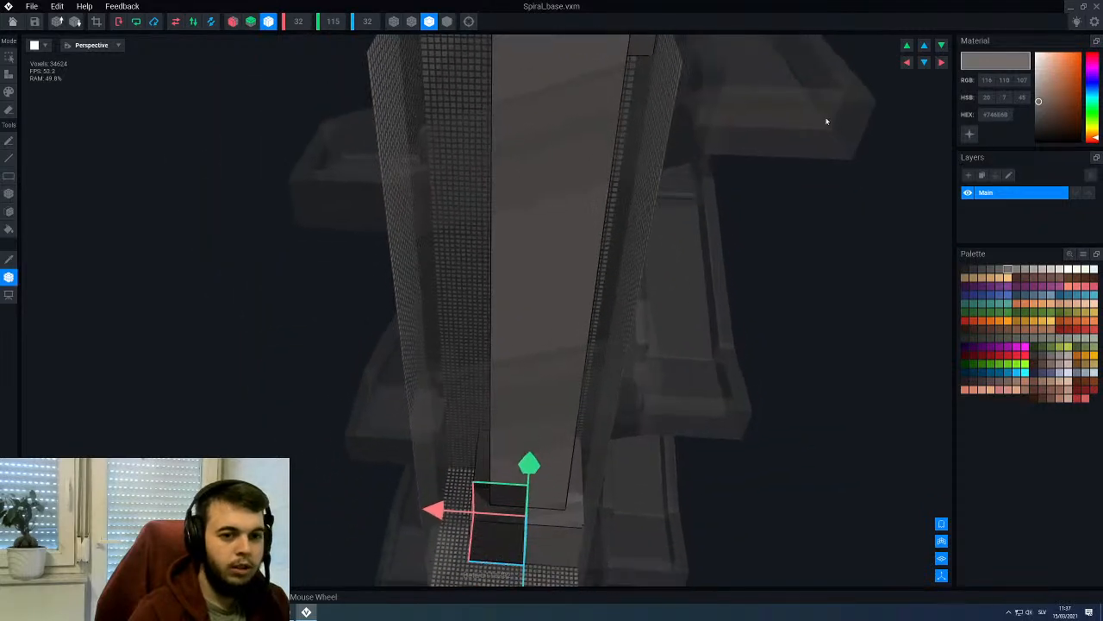
click(907, 62)
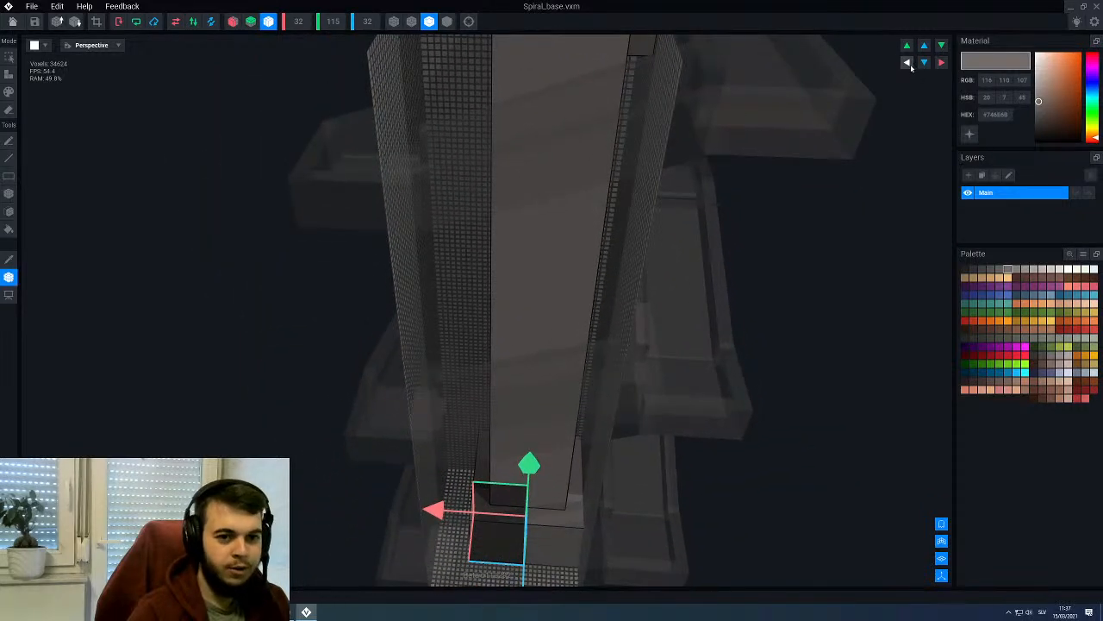
click(908, 62)
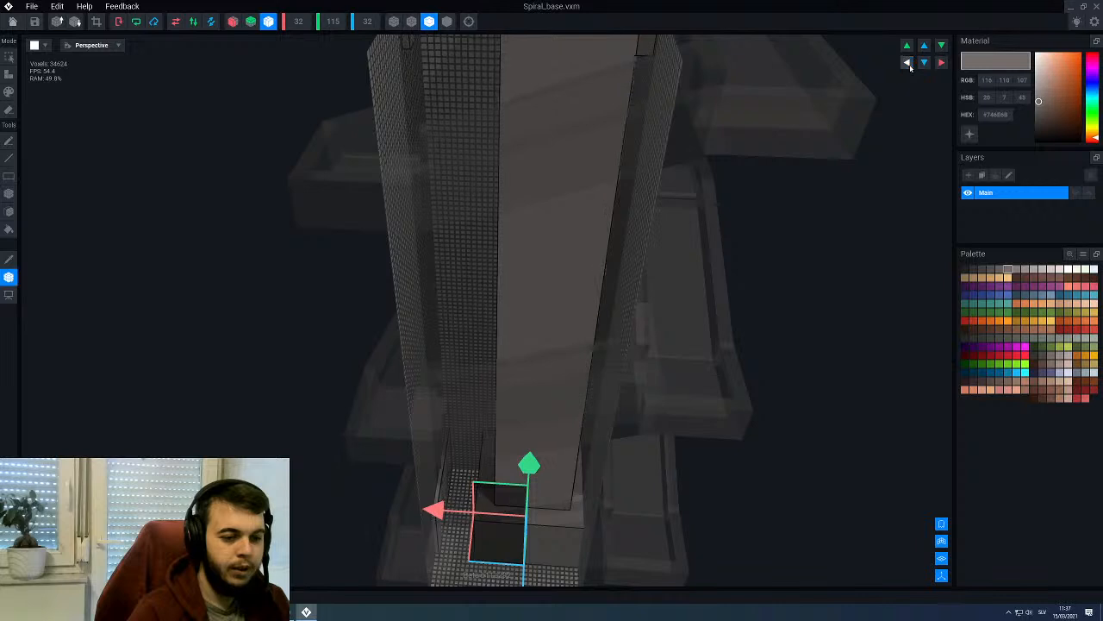
click(940, 63)
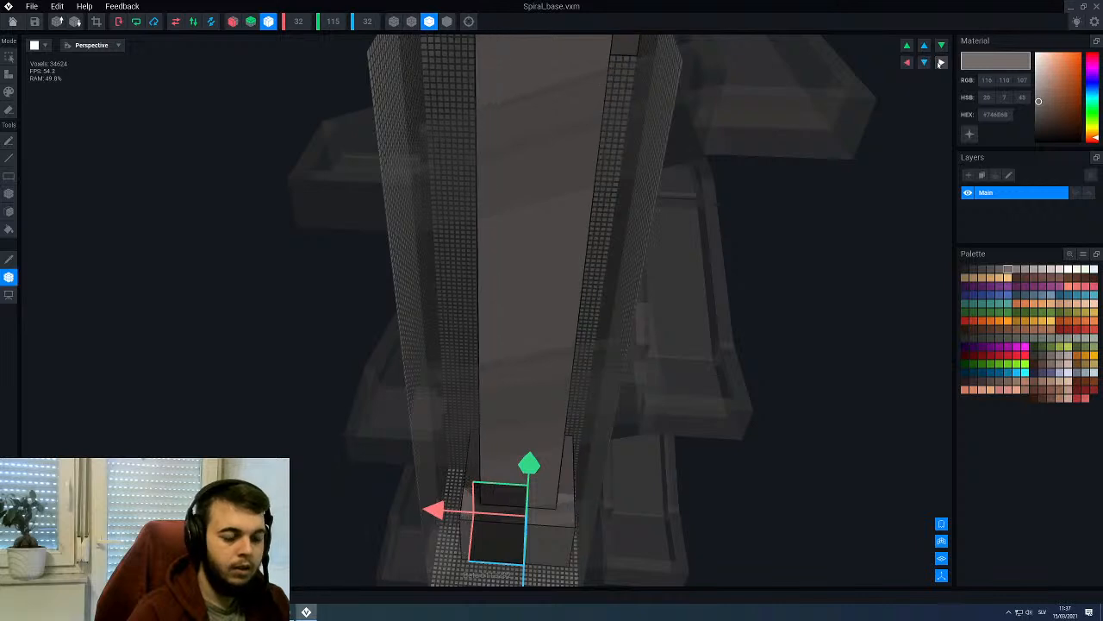
click(940, 62)
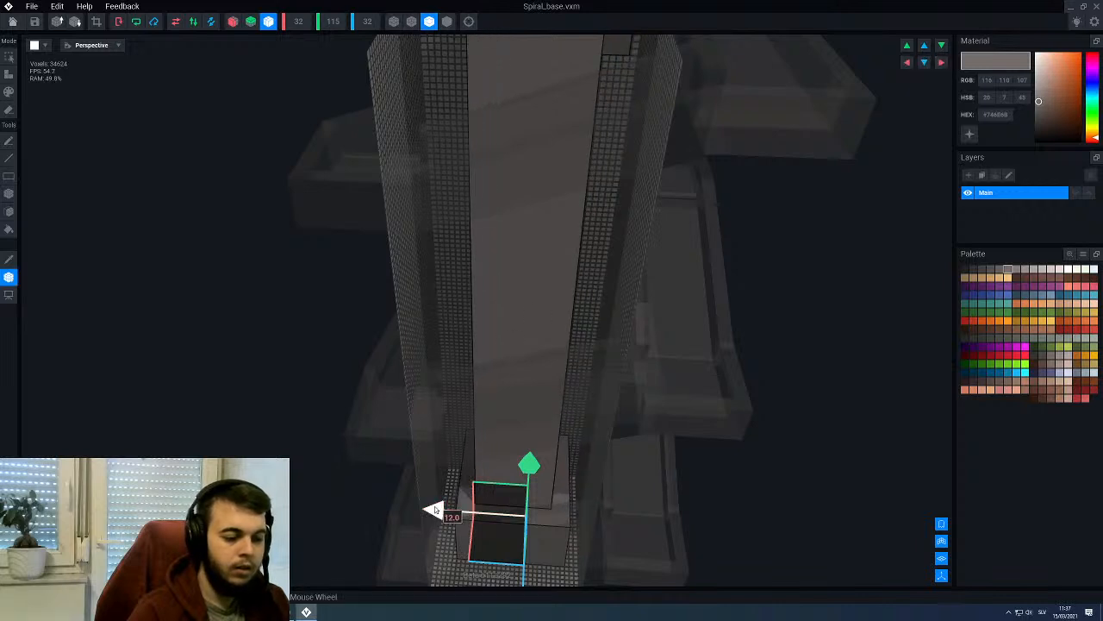
right_drag(512, 423, 509, 357)
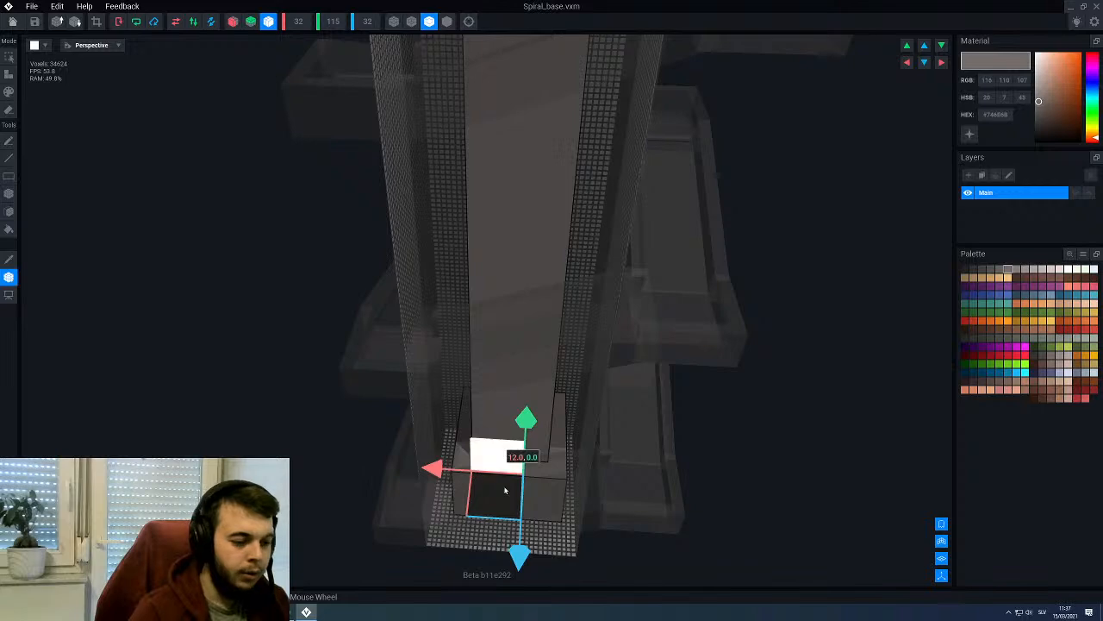
key(Right)
key(Right)
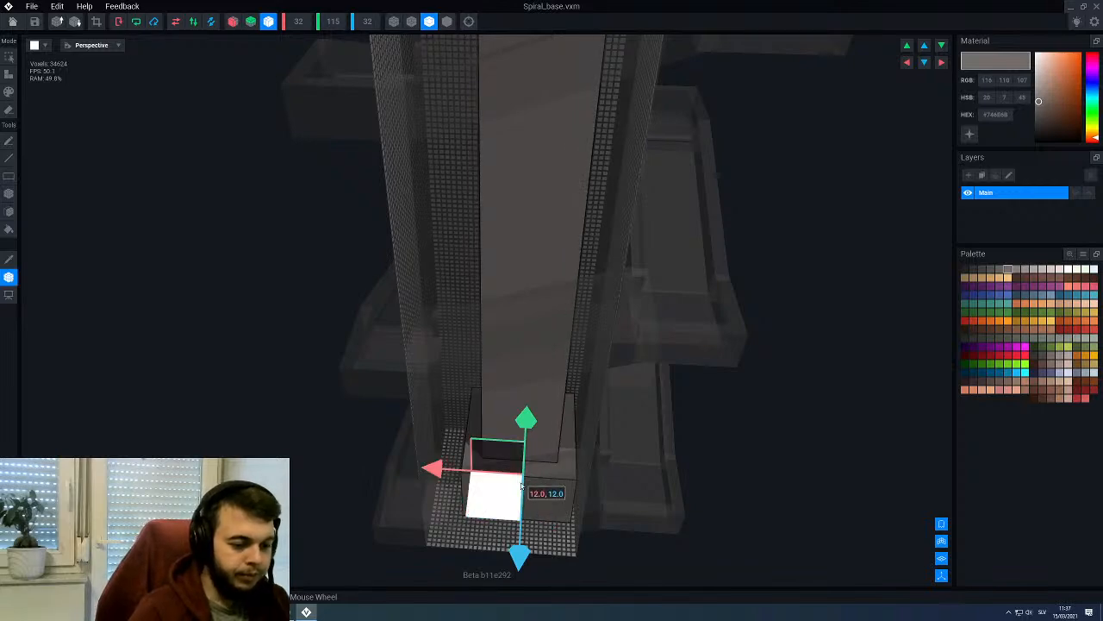
Step: Move the pivot along Z and X to the centre of the volume's floor, with X at 16
right_drag(523, 484, 530, 482)
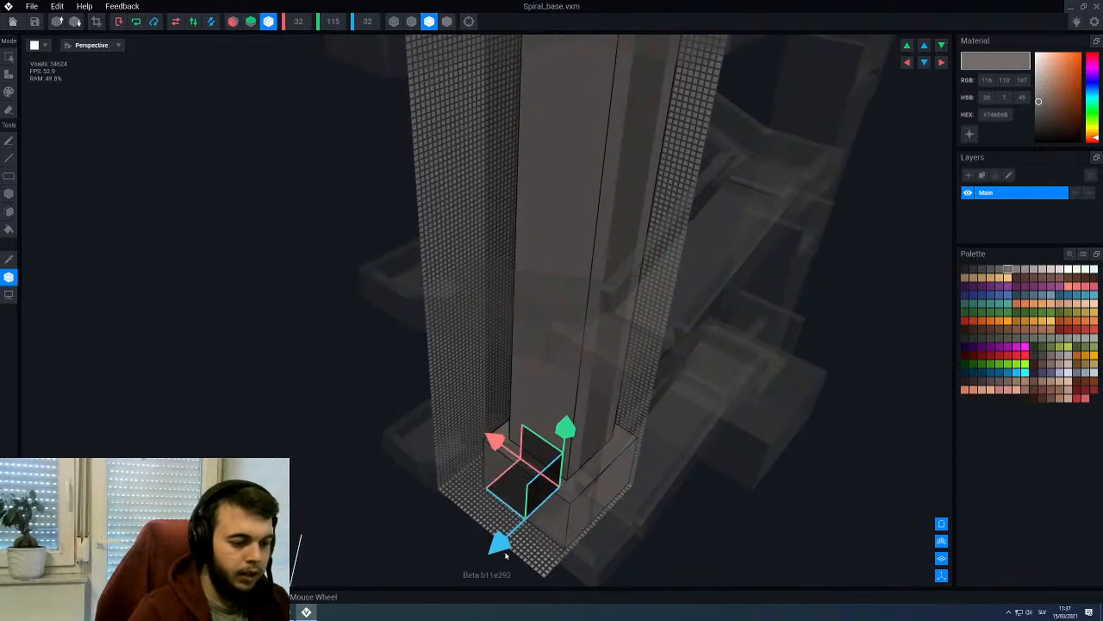
drag(500, 537, 480, 556)
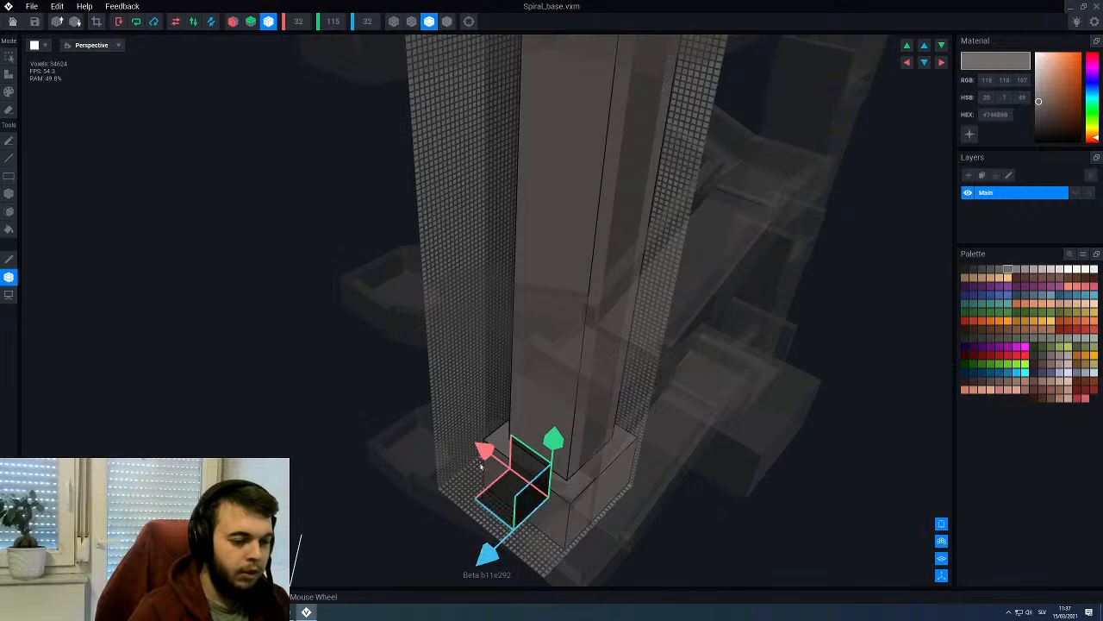
drag(487, 456, 474, 448)
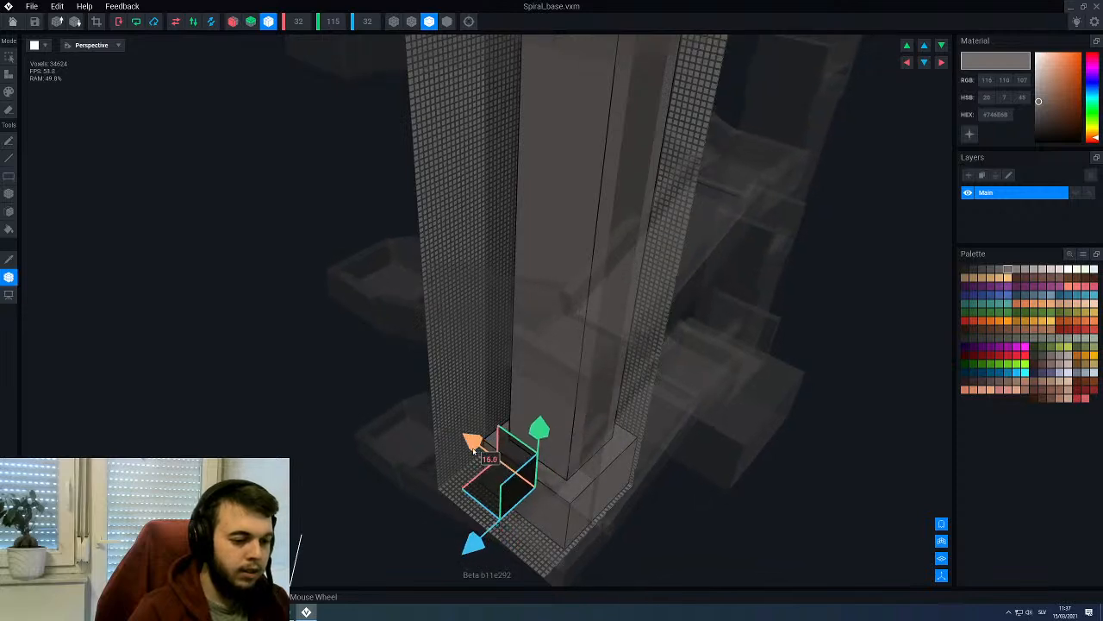
Step: Shift the voxels along Z until the column and its base are centred in the volume's depth
right_drag(504, 402, 526, 404)
scroll(521, 396, up, 2)
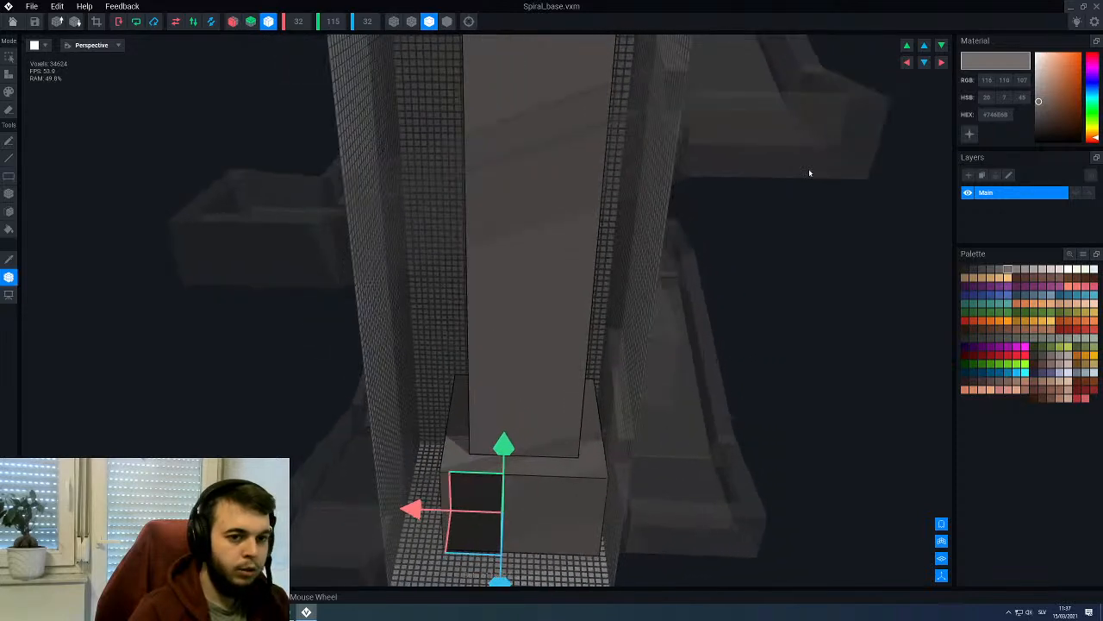
click(924, 64)
click(924, 64)
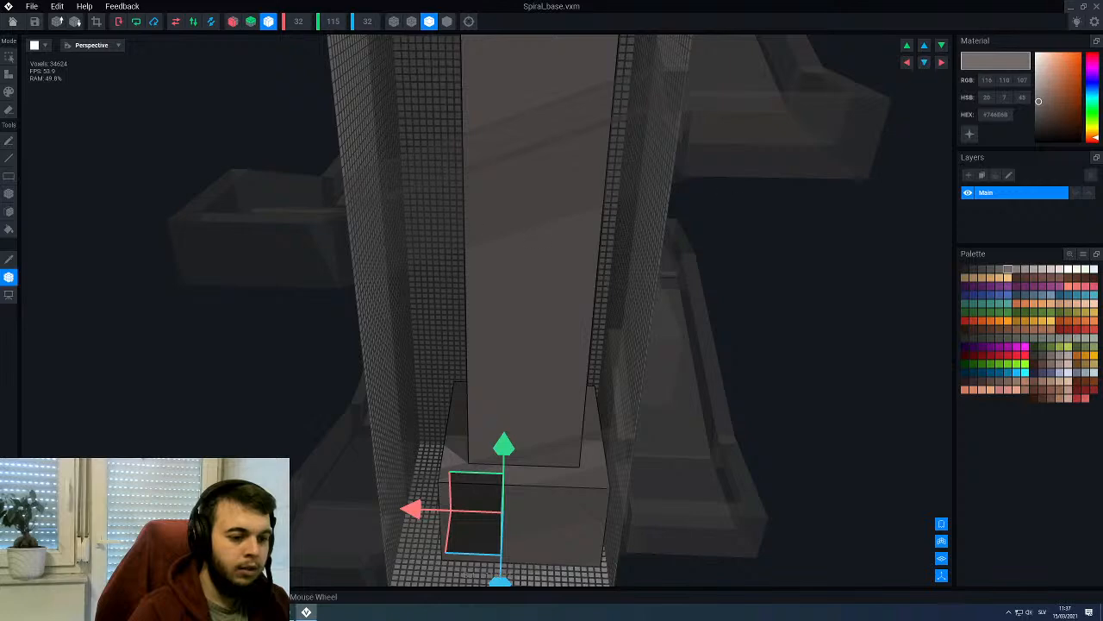
right_drag(470, 138, 488, 355)
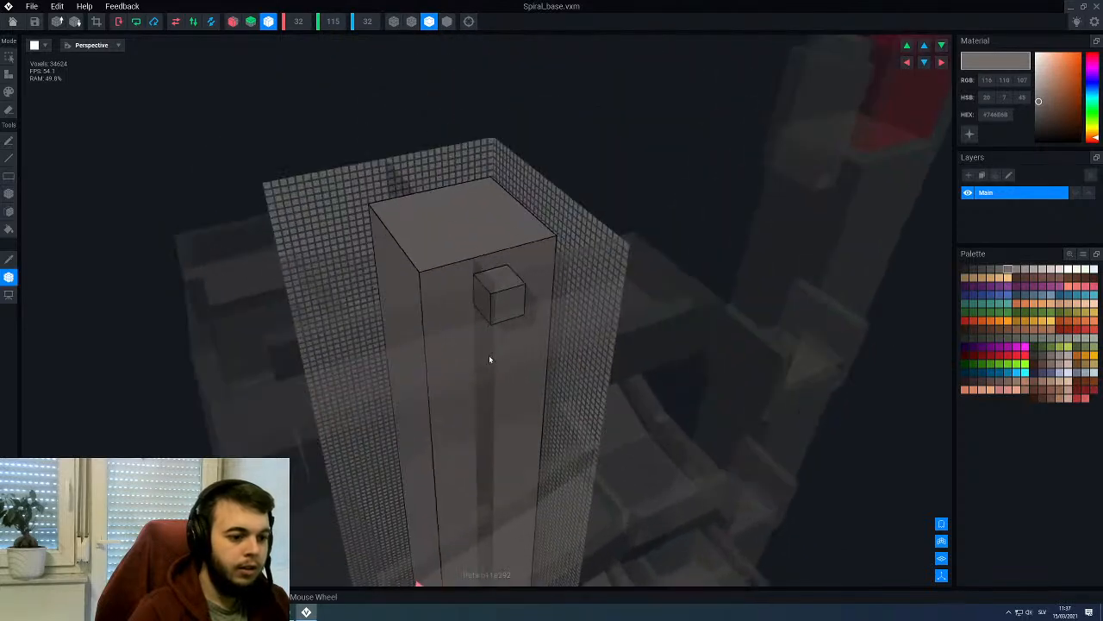
click(924, 63)
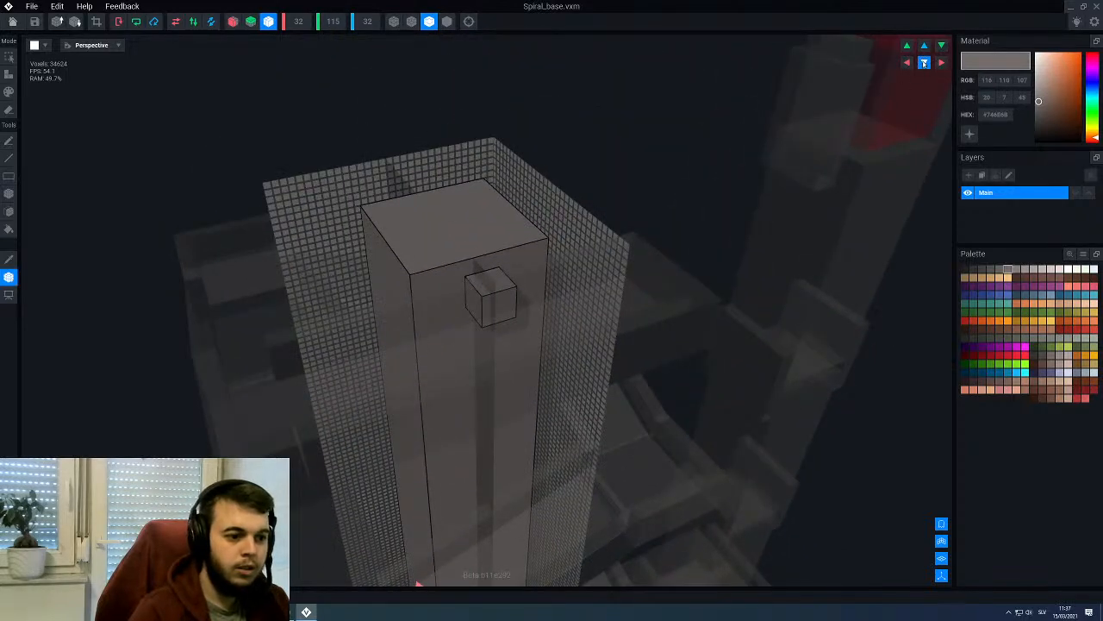
click(924, 63)
Step: Shift the voxels along X until the square base is centred in the volume's width, and leave pivot editing
right_drag(418, 584, 482, 290)
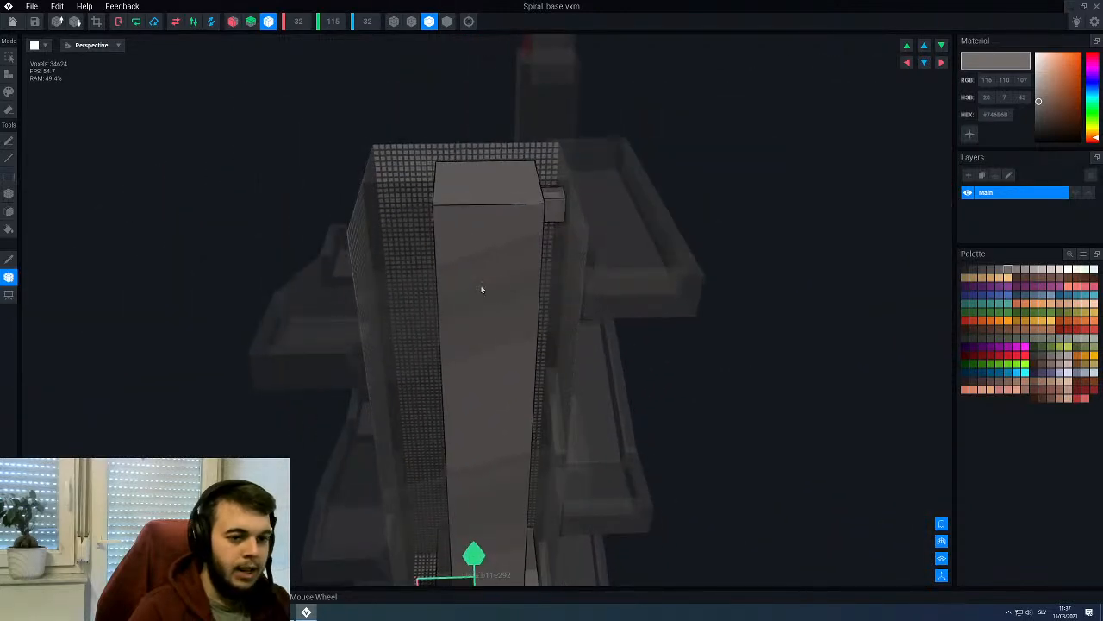
click(940, 62)
click(940, 62)
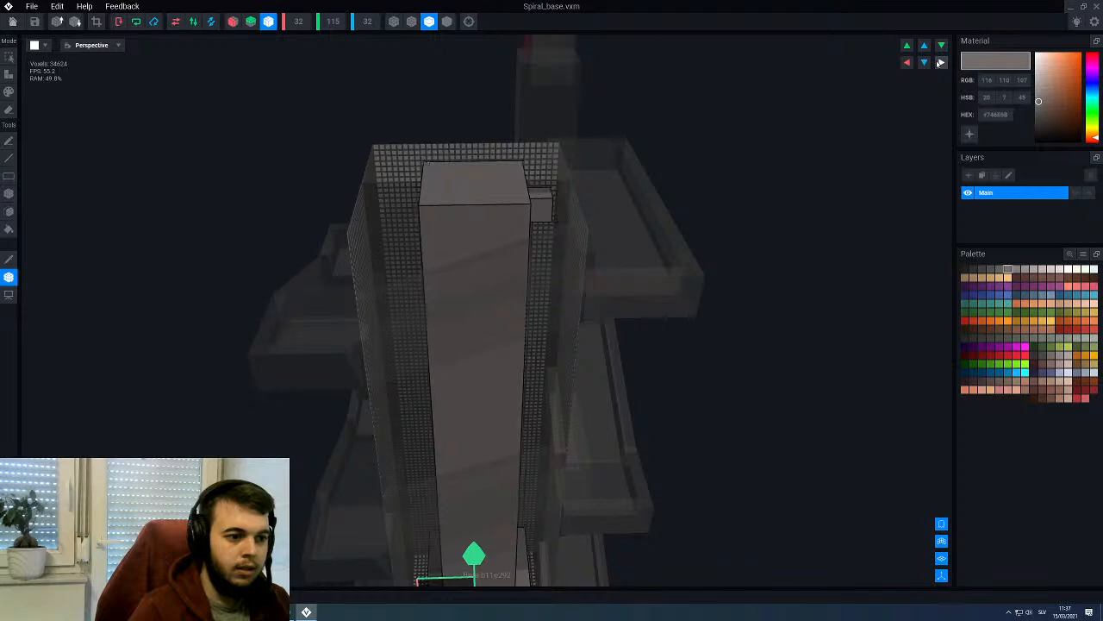
click(939, 62)
middle_drag(474, 371, 499, 251)
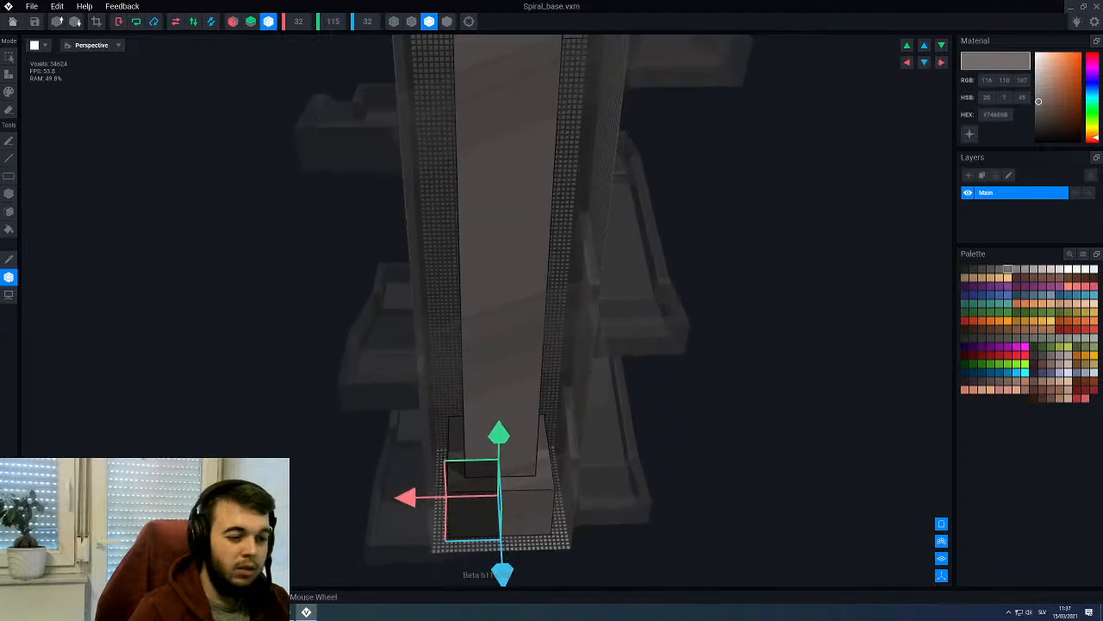
right_drag(560, 278, 169, 353)
click(8, 278)
Step: Extrude the outer face of the small block near the column's top out to the volume's edge
middle_drag(550, 96, 529, 291)
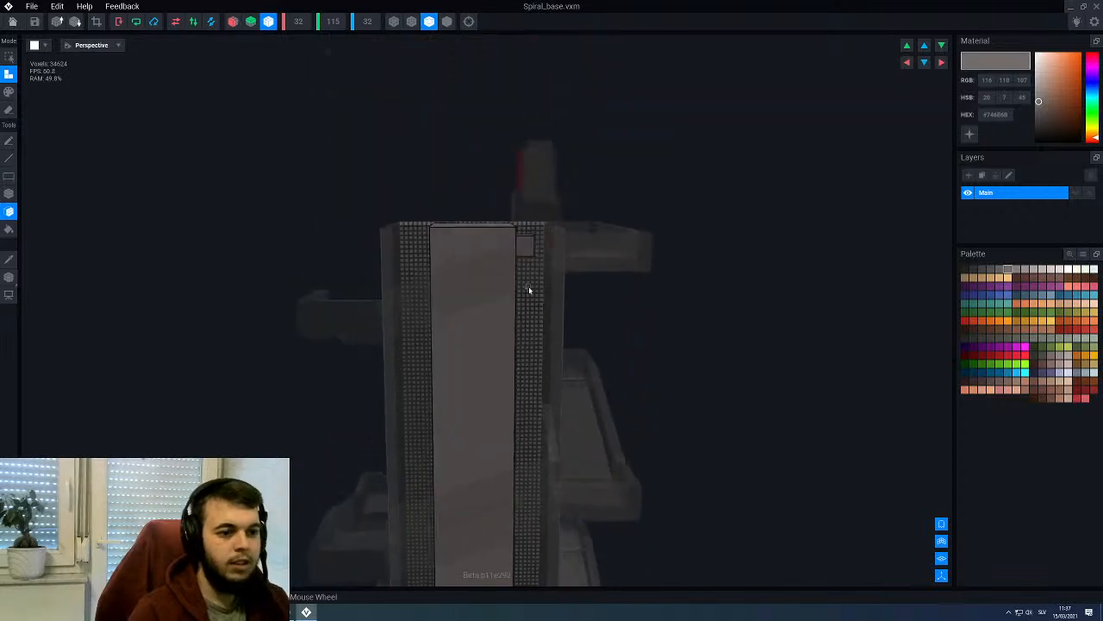
right_drag(588, 245, 522, 290)
scroll(525, 291, up, 3)
scroll(528, 285, up, 3)
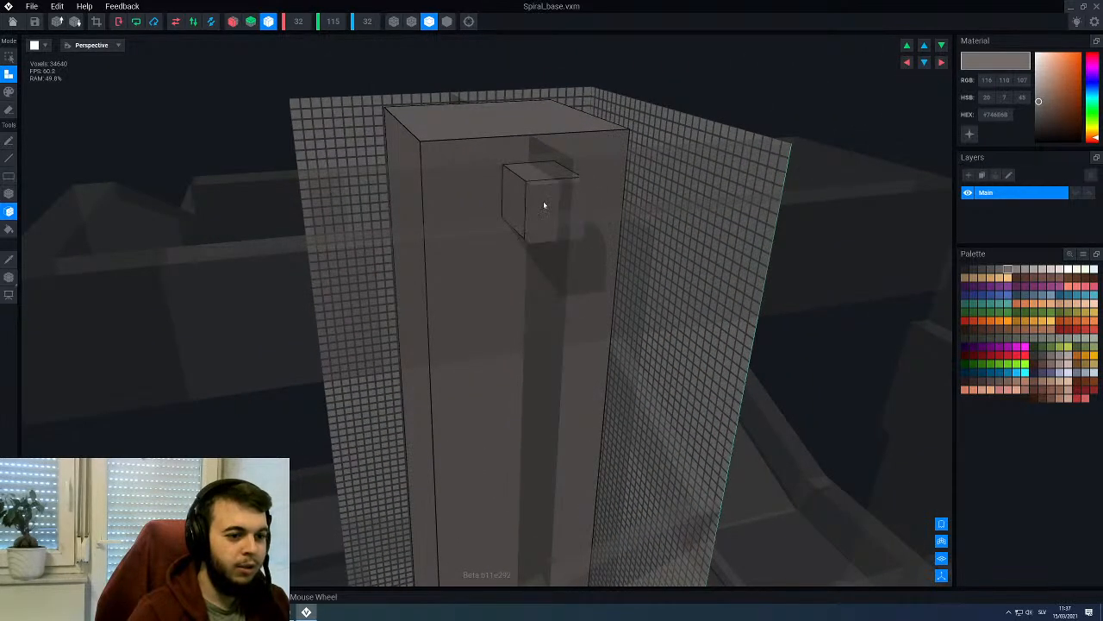
click(544, 204)
scroll(552, 217, up, 5)
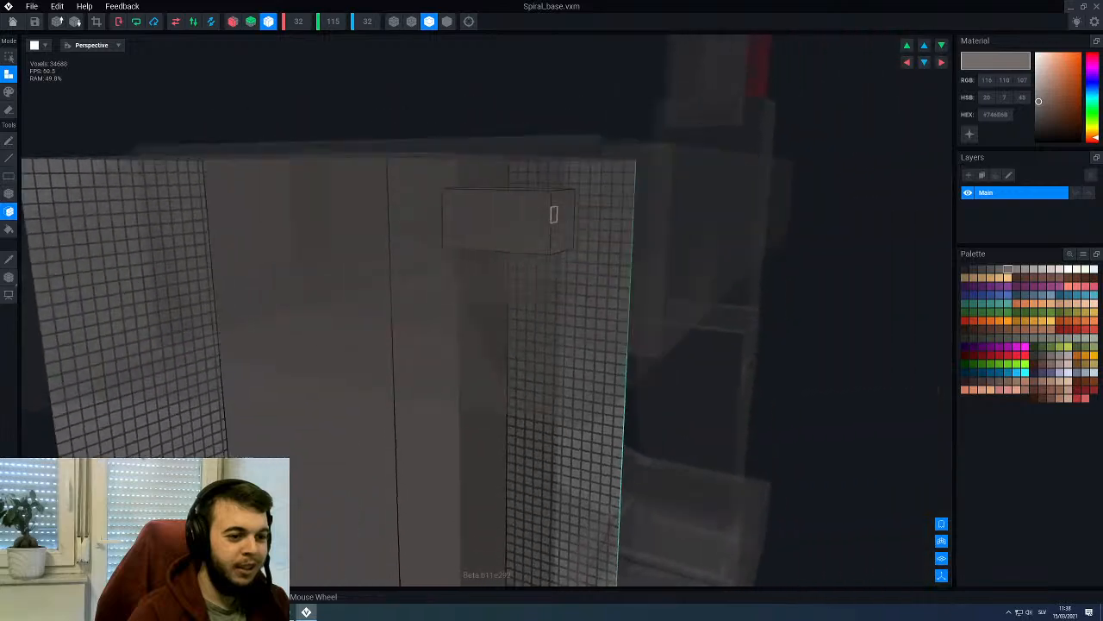
mouse_move(551, 219)
right_down()
mouse_move(554, 210)
mouse_move(549, 222)
right_up()
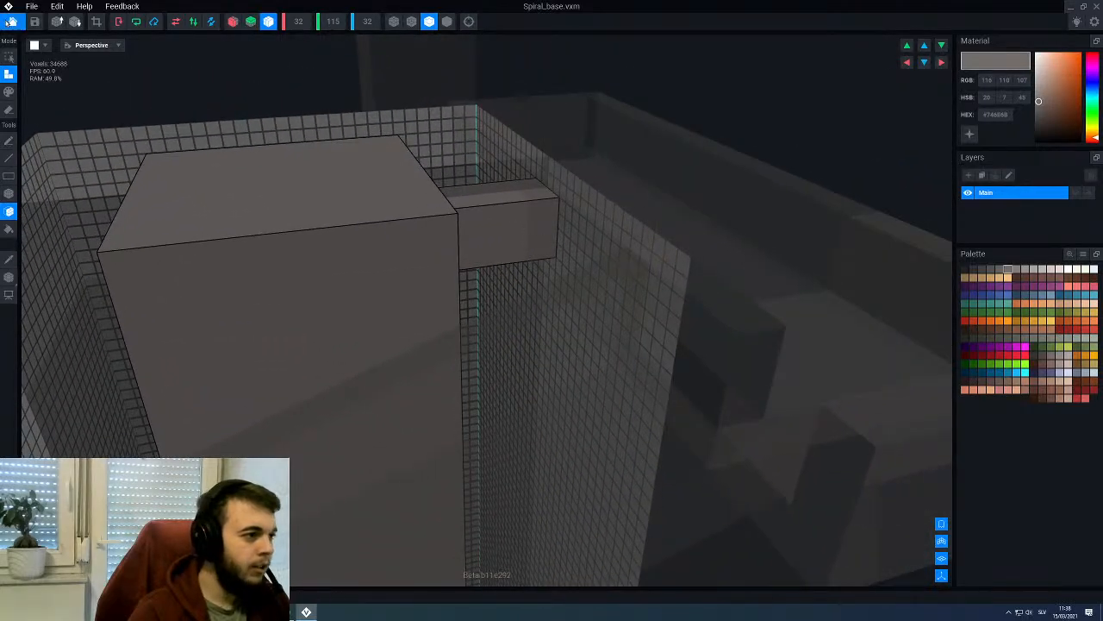
Step: Return to the BlockRobotArm rig, examine the base's fit under the spiral, and reopen Spiral_base for voxel editing
click(10, 22)
click(473, 200)
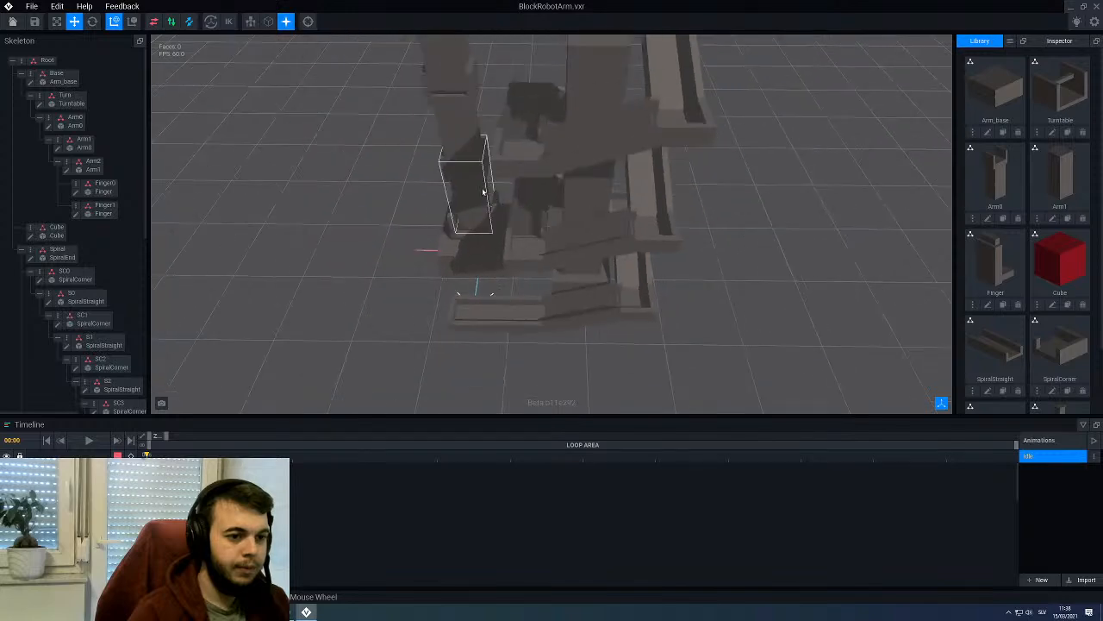
right_drag(554, 176, 526, 168)
click(526, 170)
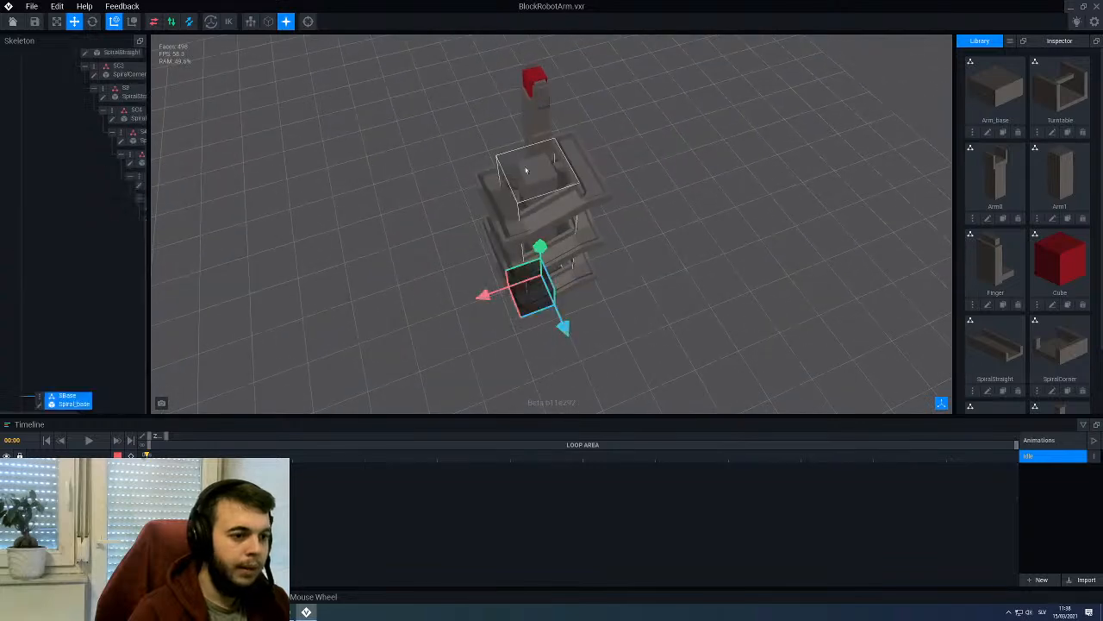
click(39, 406)
Step: Raise the protruding block one voxel by erasing its bottom layer and extruding its top face
mouse_move(652, 215)
right_down()
mouse_move(483, 133)
mouse_move(495, 221)
mouse_move(492, 170)
mouse_move(480, 227)
right_up()
scroll(496, 108, up, 3)
scroll(485, 219, up, 3)
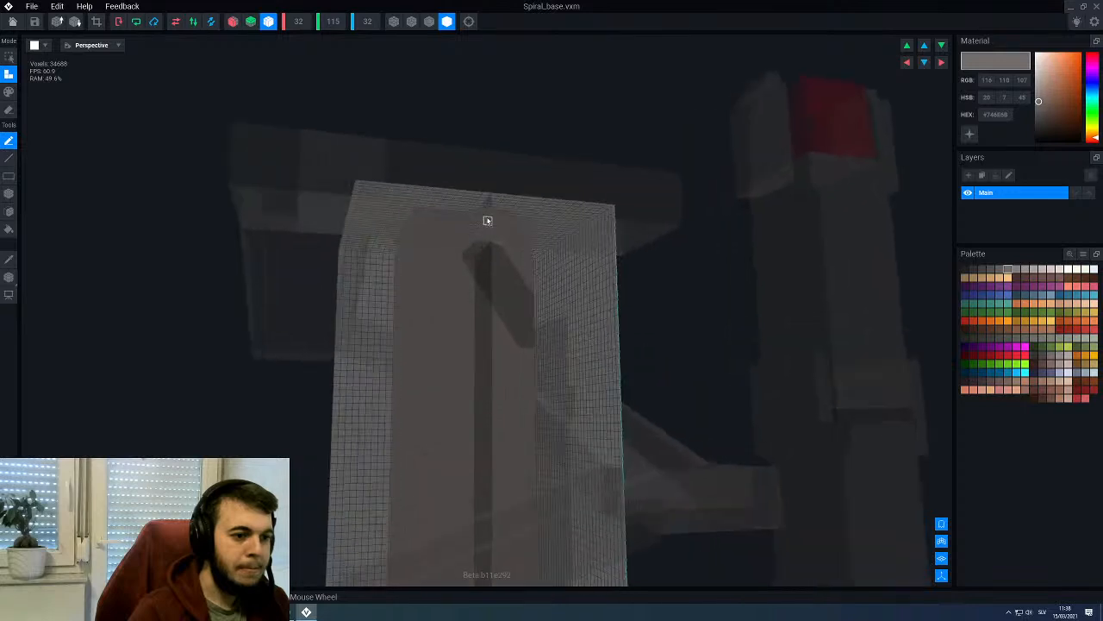
scroll(471, 243, up, 2)
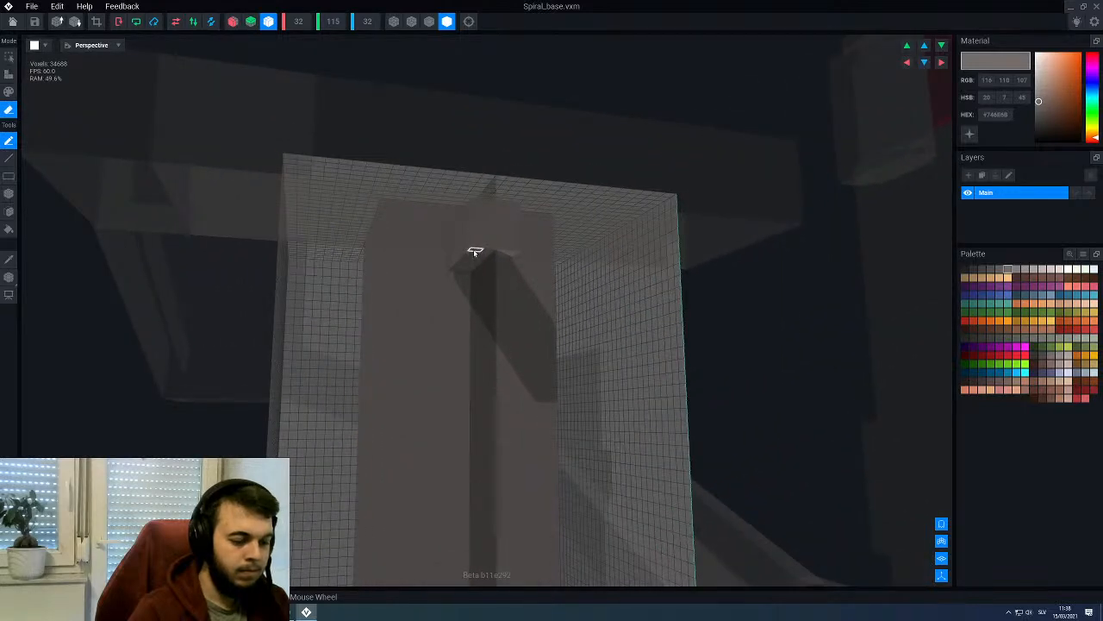
right_drag(473, 257, 458, 231)
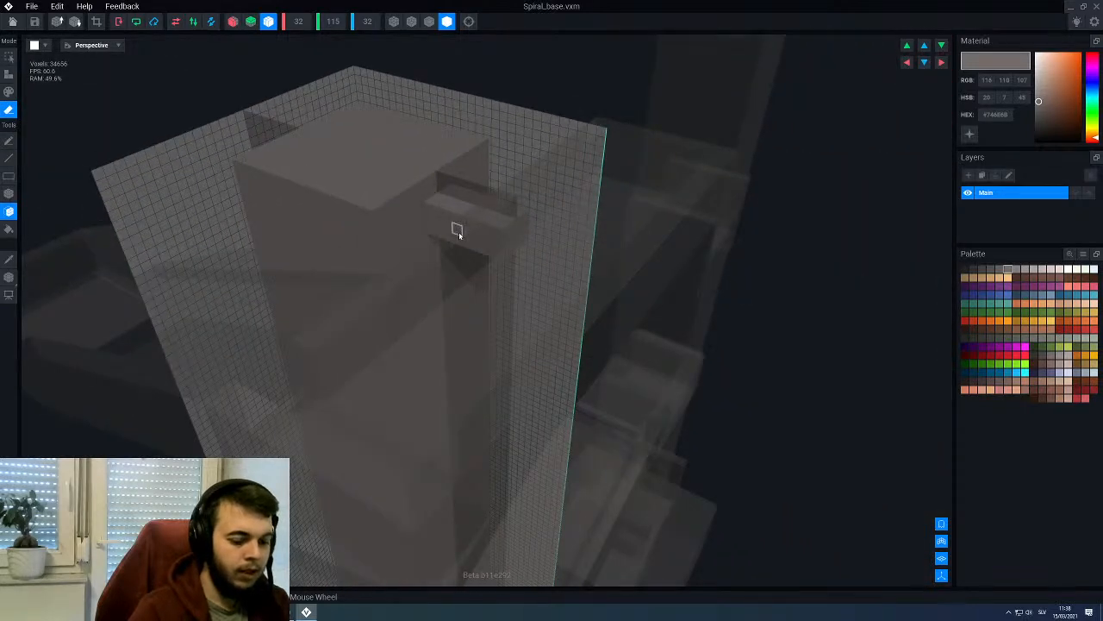
key(a)
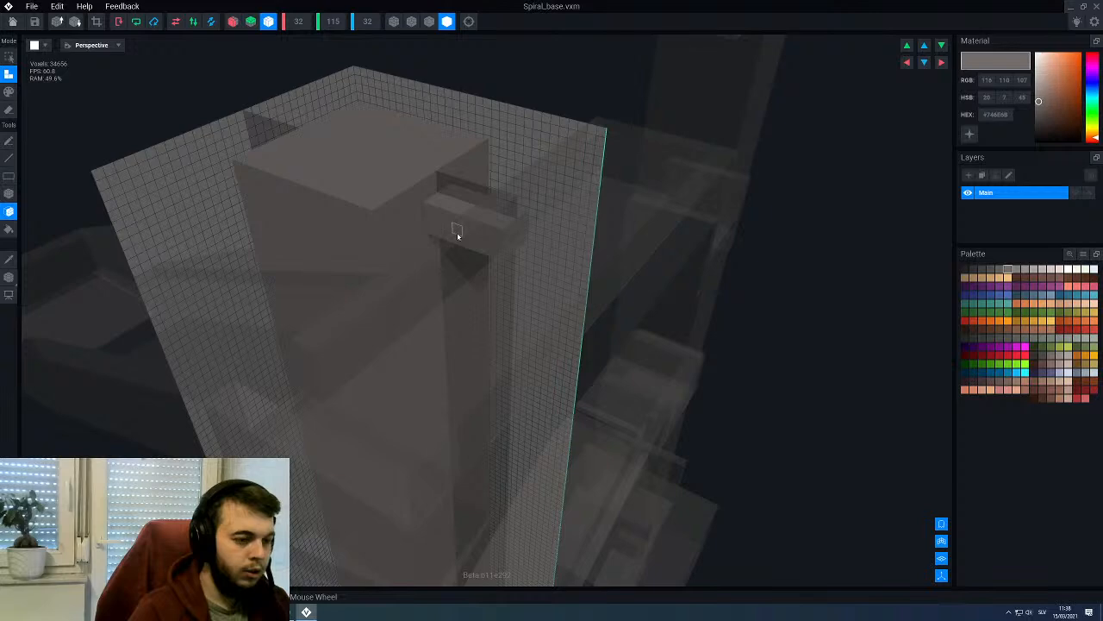
right_drag(450, 209, 411, 278)
Step: Add a small 4 by 4 voxel block, one voxel deep, centred on the column's next side face
scroll(411, 285, up, 2)
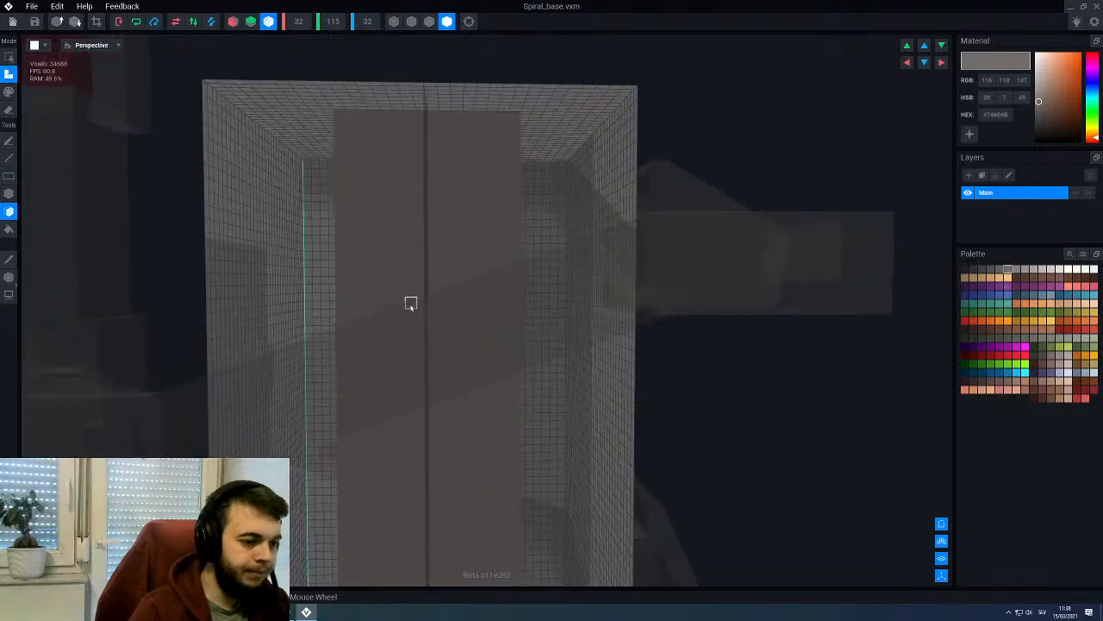
scroll(423, 325, up, 3)
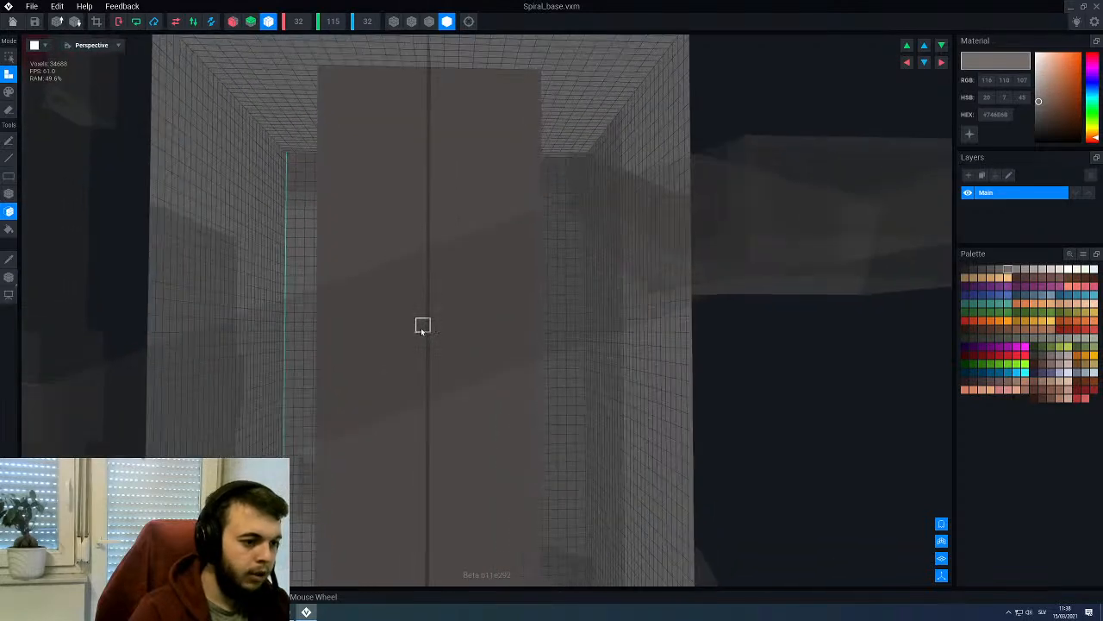
key(ctrl+z)
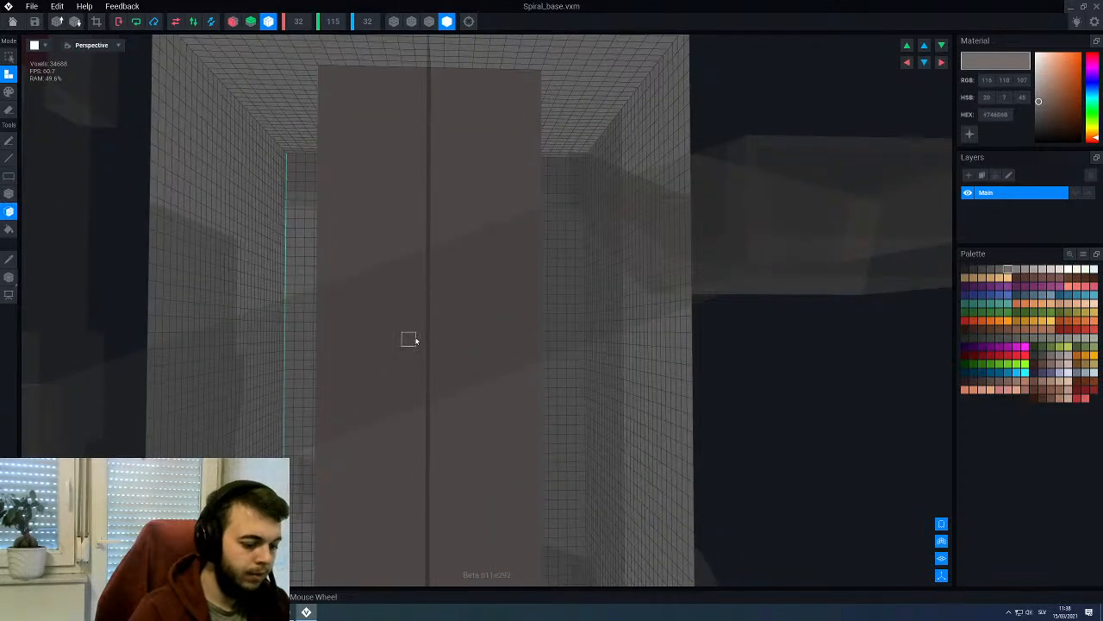
key(b)
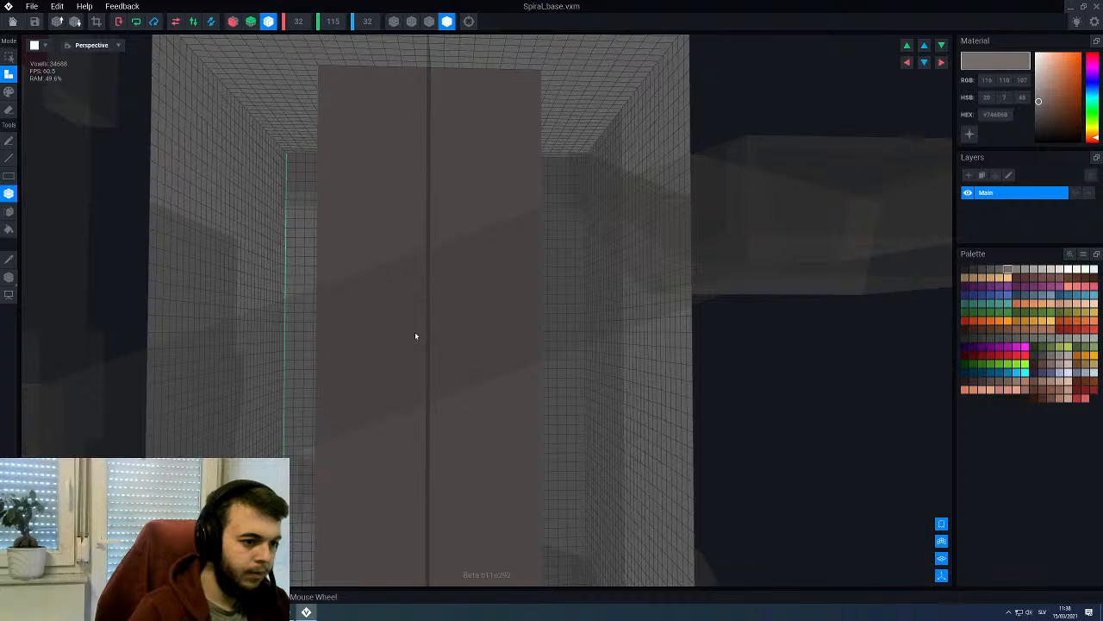
drag(411, 348, 412, 348)
right_drag(413, 347, 417, 347)
scroll(417, 346, up, 2)
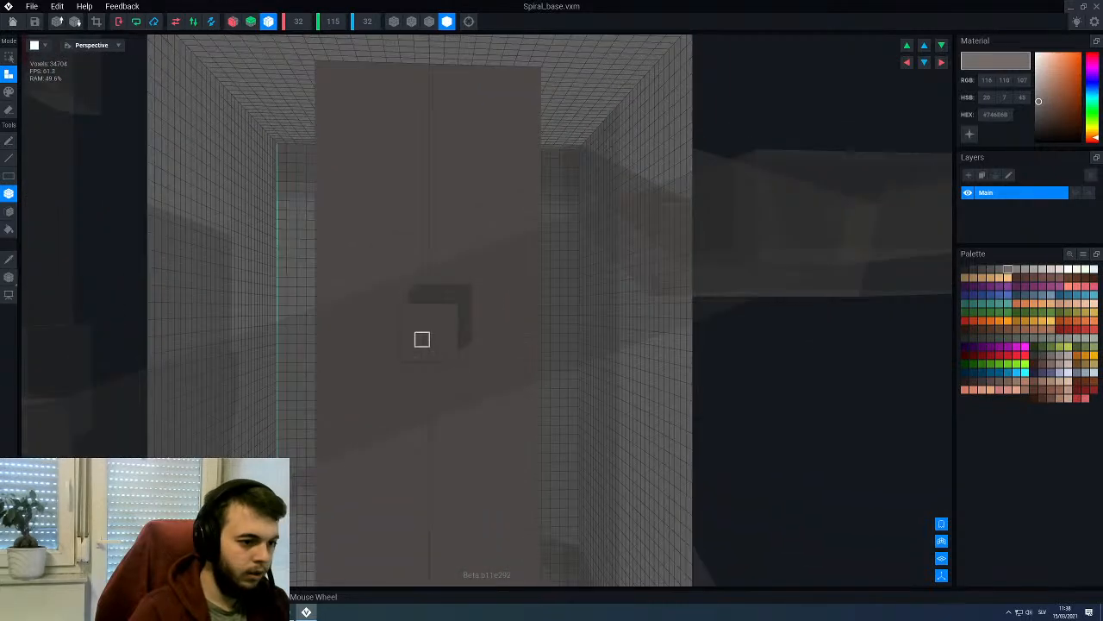
Step: Extrude the new block's outer face seven voxels outward from the column
key(f)
click(417, 348)
click(417, 348)
click(417, 349)
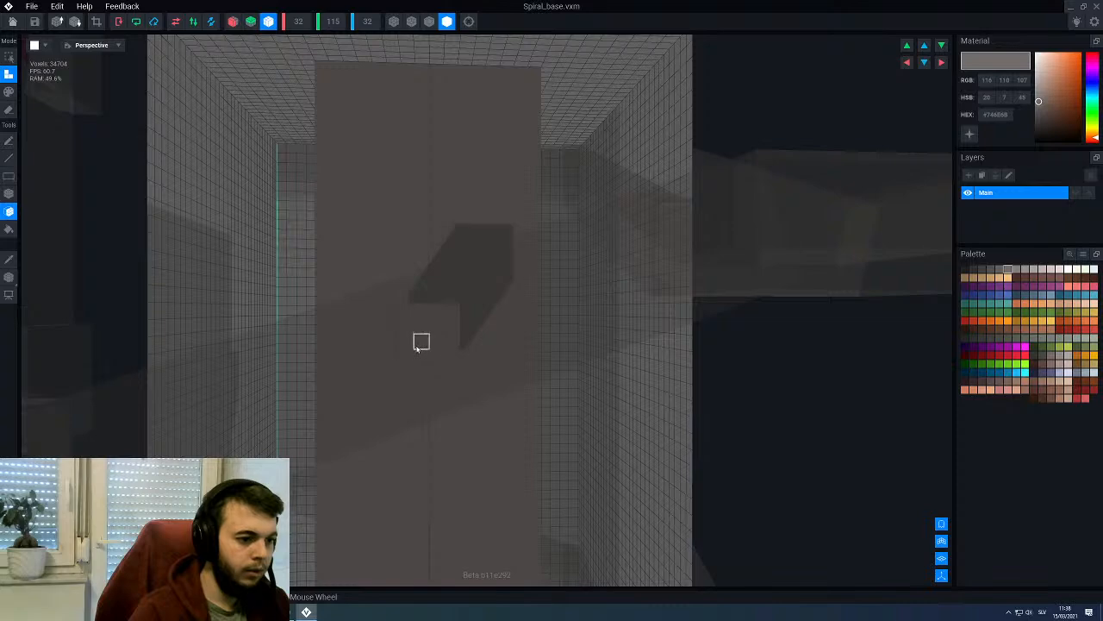
click(417, 348)
click(417, 348)
click(417, 348)
mouse_move(419, 342)
right_down()
mouse_move(439, 336)
mouse_move(419, 336)
mouse_move(423, 328)
mouse_move(422, 338)
right_up()
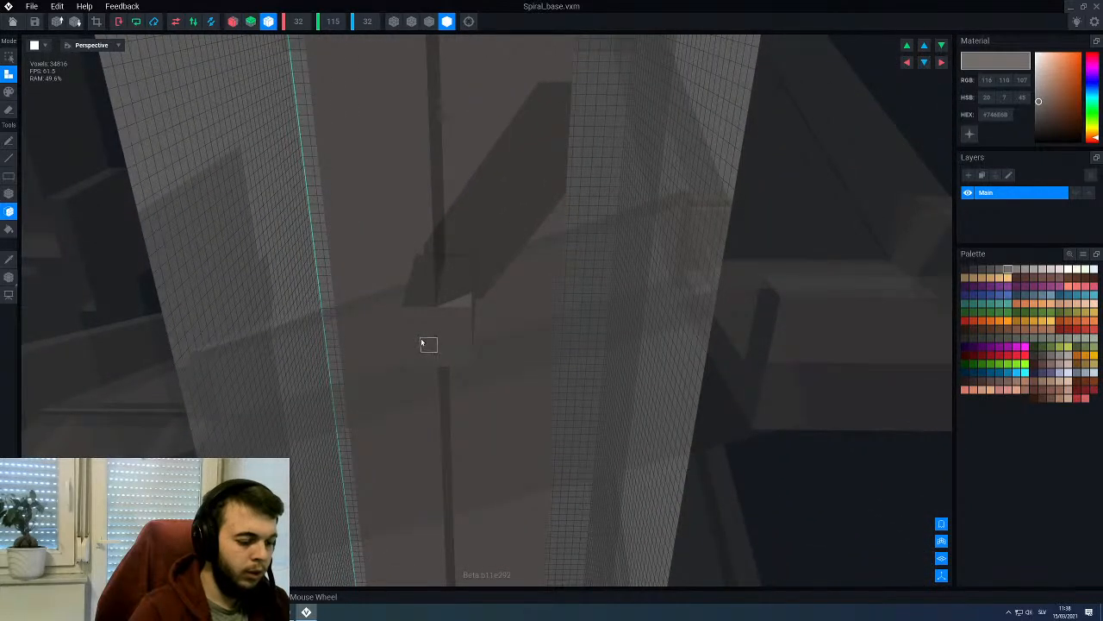
Step: Shorten the protruding support blocks near the column's top by erasing the outermost voxel layer of each
key(e)
click(421, 343)
scroll(431, 319, down, 3)
right_drag(439, 303, 450, 302)
click(450, 299)
mouse_move(603, 220)
right_down()
mouse_move(541, 256)
mouse_move(569, 209)
right_up()
click(750, 203)
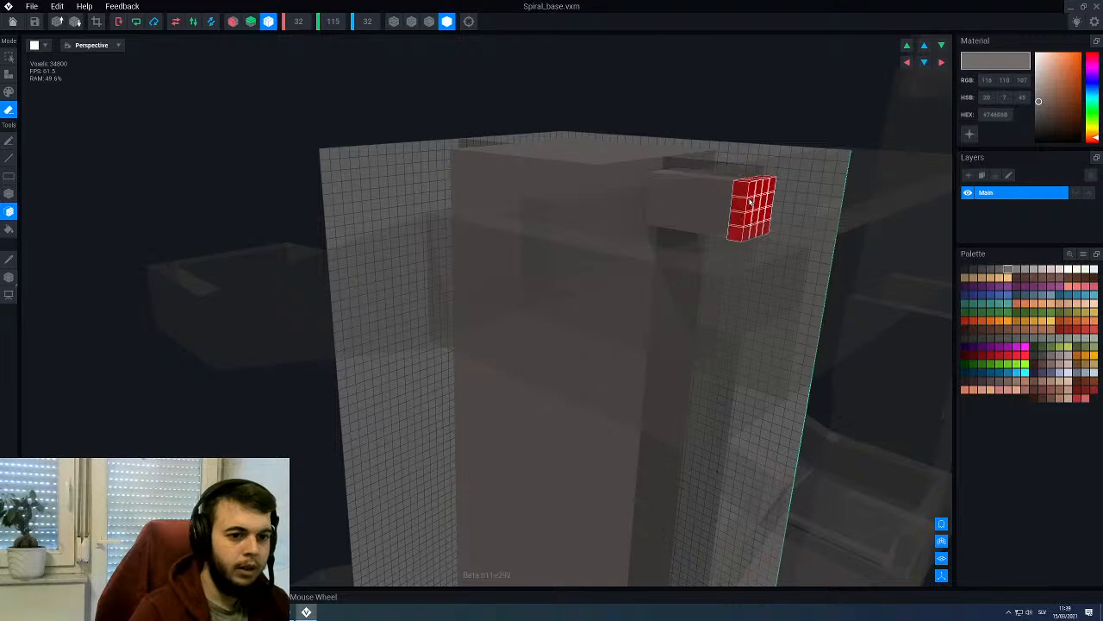
Step: Crop the volume to the extent of the existing voxels
mouse_move(750, 204)
right_down()
mouse_move(594, 183)
mouse_move(301, 40)
right_up()
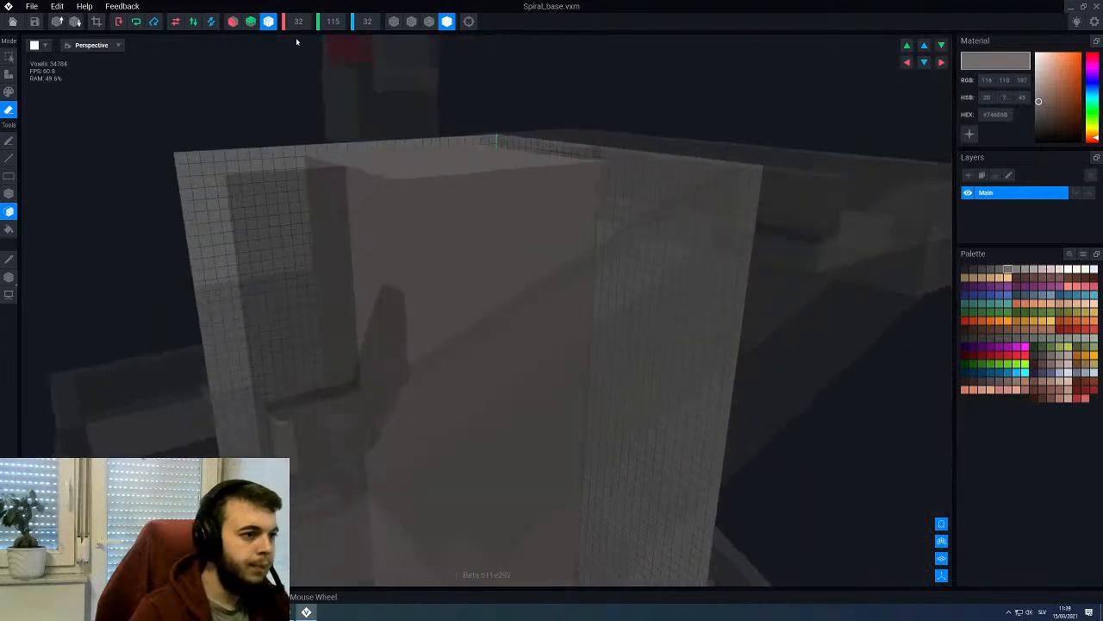
click(92, 24)
scroll(515, 310, down, 4)
mouse_move(515, 310)
right_down()
mouse_move(480, 296)
mouse_move(392, 160)
mouse_move(412, 196)
mouse_move(514, 264)
mouse_move(495, 262)
mouse_move(515, 323)
mouse_move(436, 302)
mouse_move(483, 350)
mouse_move(480, 321)
right_up()
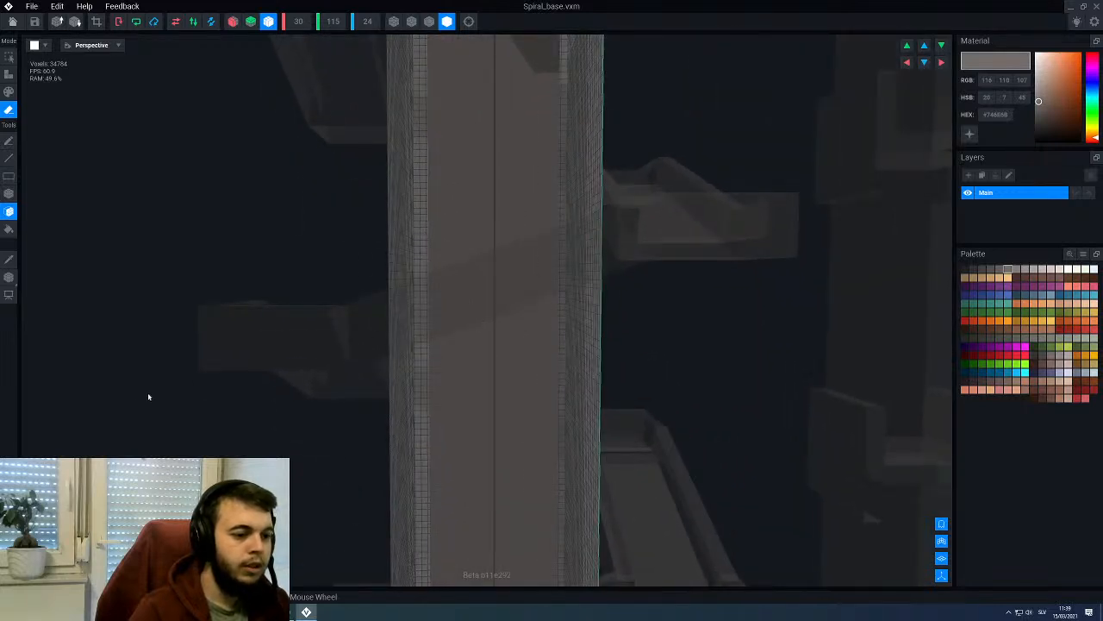
Step: Add a 4 by 4 voxel block lower on the column, below an upper support, and extrude it outward to seven voxels long
scroll(482, 317, up, 2)
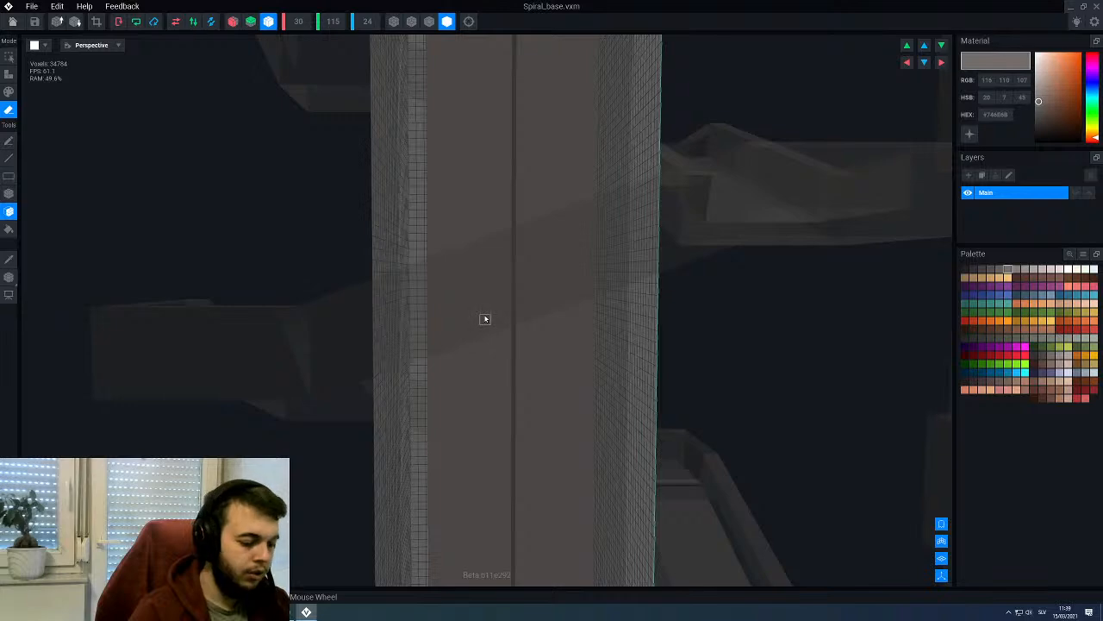
key(t)
key(b)
scroll(496, 308, up, 2)
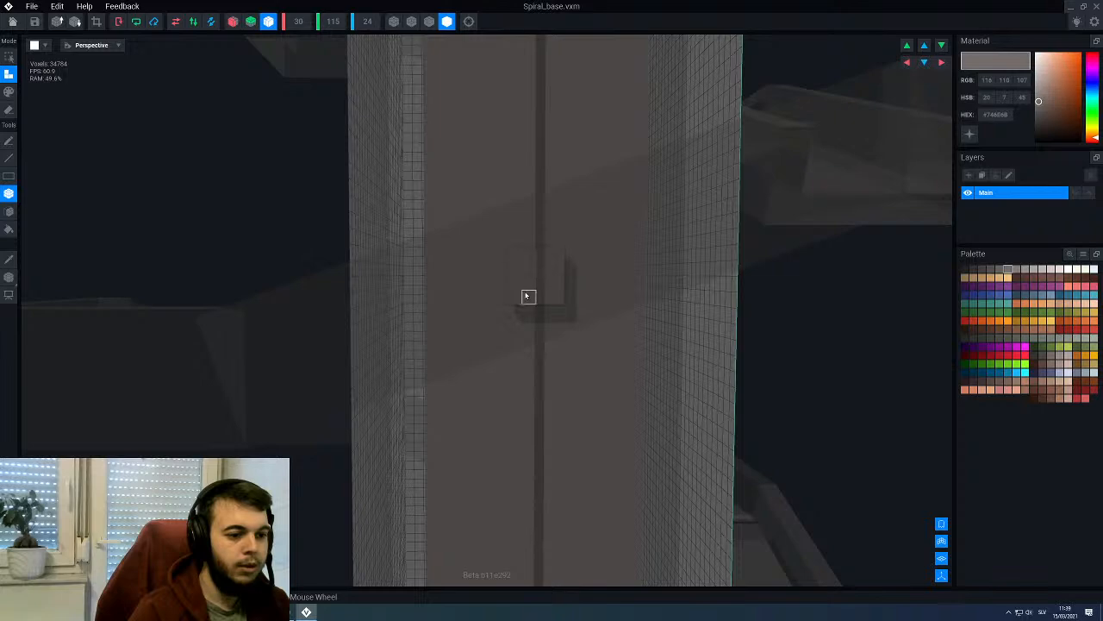
scroll(529, 295, down, 10)
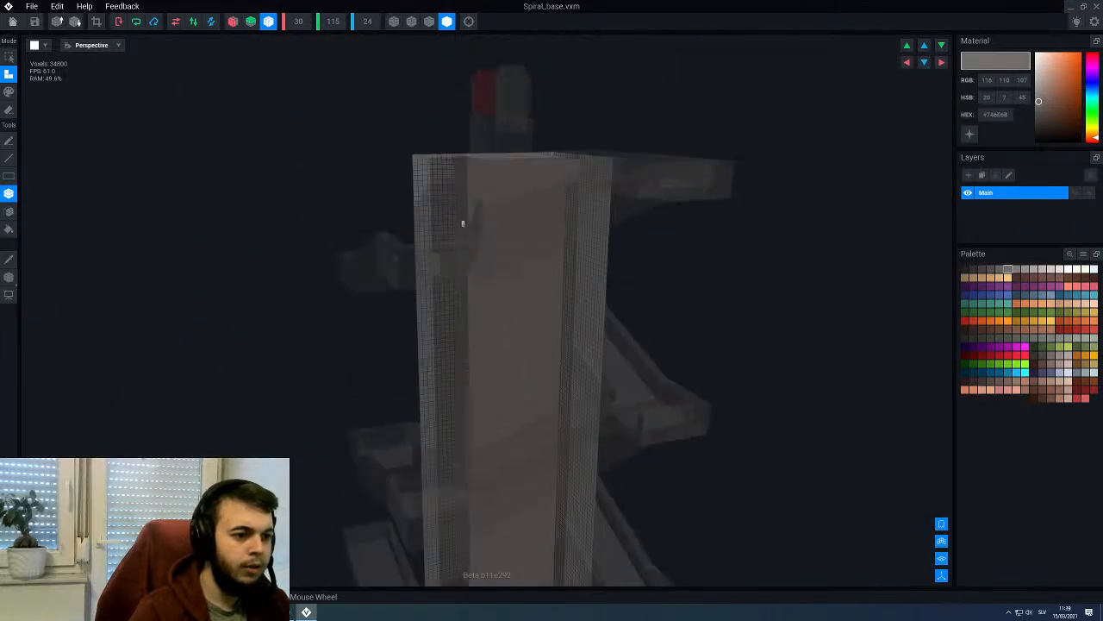
middle_drag(463, 223, 525, 397)
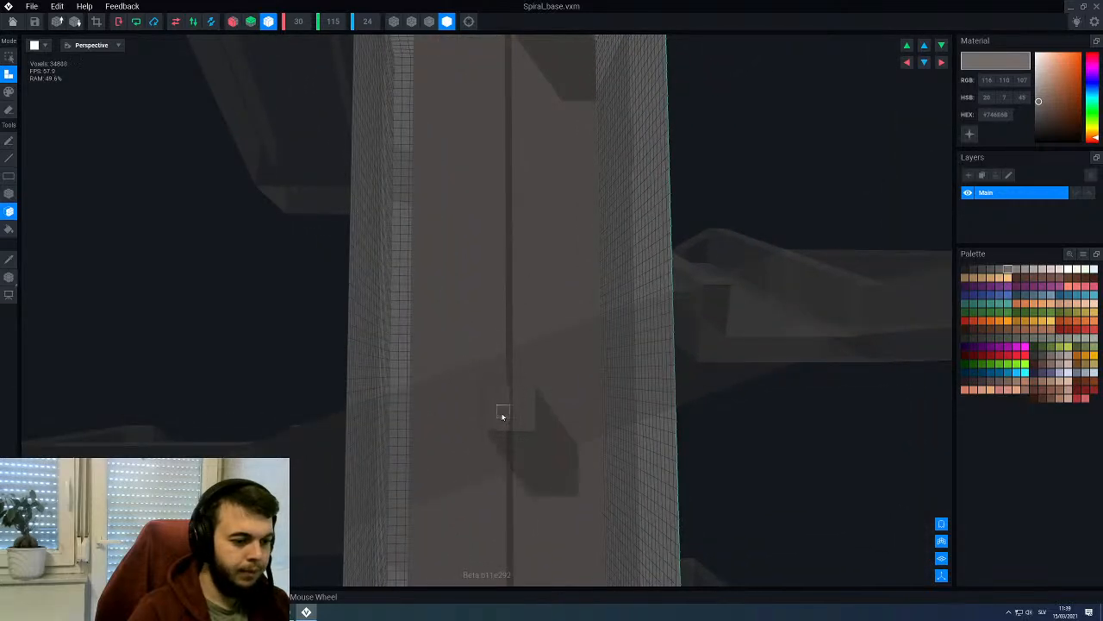
middle_drag(505, 415, 454, 409)
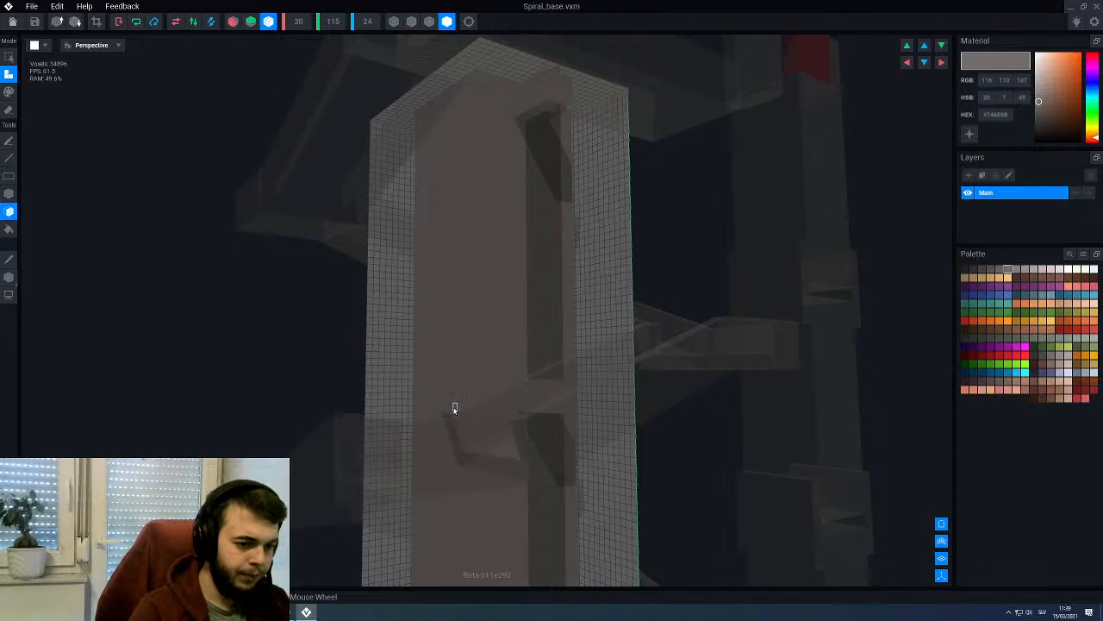
Step: Add a block four voxels wide and five tall on the column's next side, and extrude its outer face outward
mouse_move(456, 407)
middle_down()
mouse_move(542, 402)
mouse_move(562, 431)
middle_up()
key(e)
middle_drag(580, 476, 486, 394)
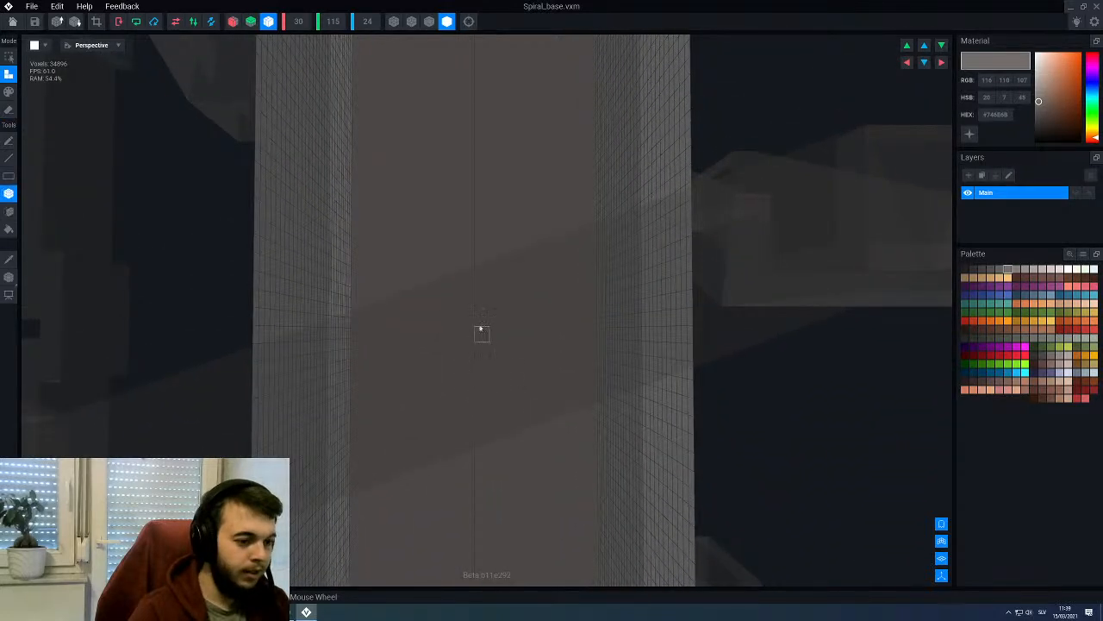
drag(483, 327, 496, 366)
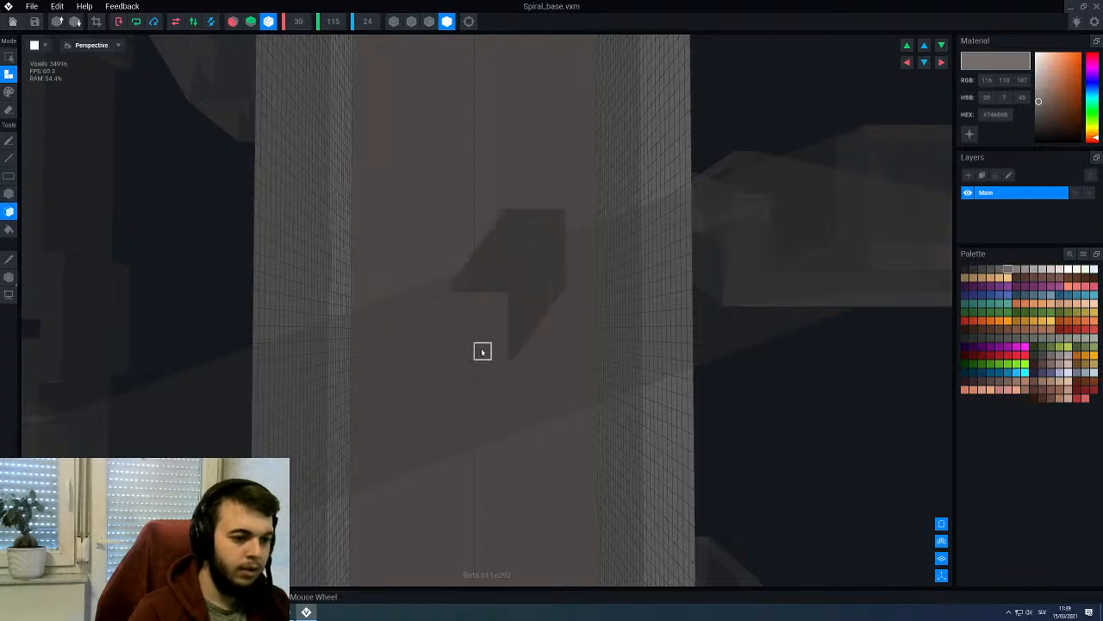
scroll(482, 350, up, 2)
Step: Erase one voxel layer from the five-voxel-tall block to give it a 4 by 4 cross-section
mouse_move(484, 349)
right_down()
mouse_move(521, 337)
mouse_move(482, 315)
mouse_move(500, 322)
mouse_move(489, 328)
right_up()
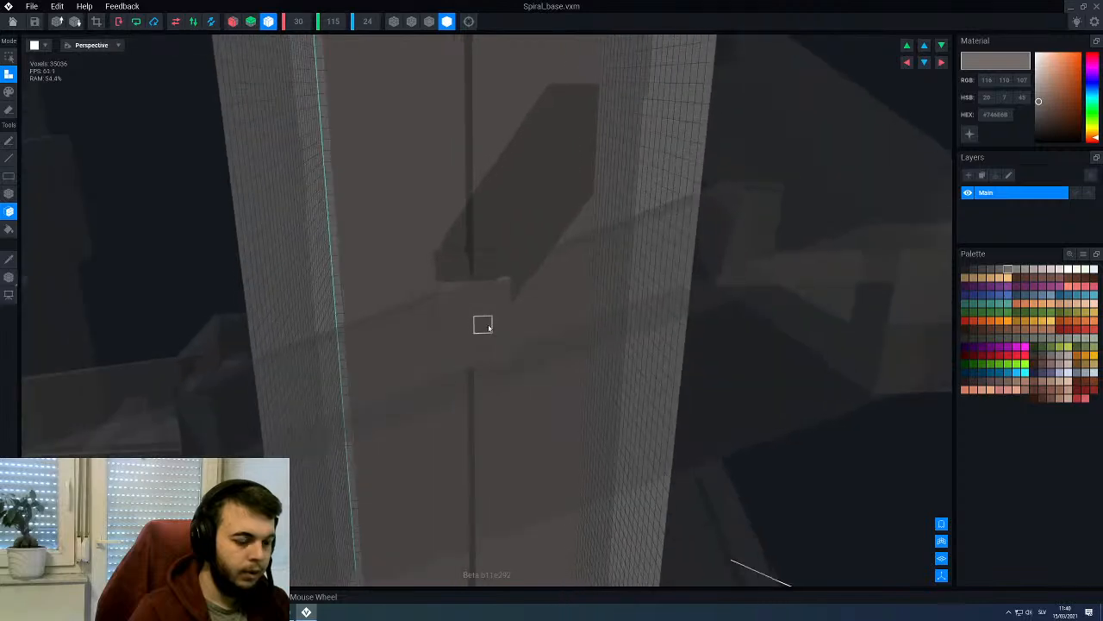
right_drag(459, 273, 433, 342)
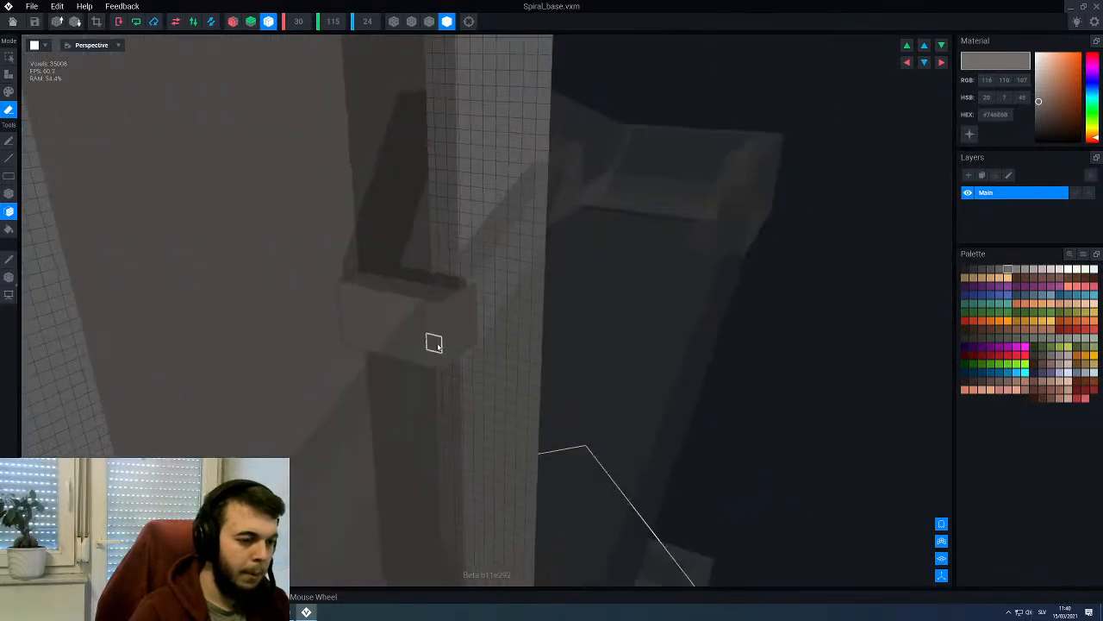
scroll(422, 361, down, 8)
Step: Add a small 4 by 4 voxel block centred on the column face just above the square base
right_drag(363, 367, 520, 352)
scroll(522, 332, up, 5)
scroll(470, 387, up, 3)
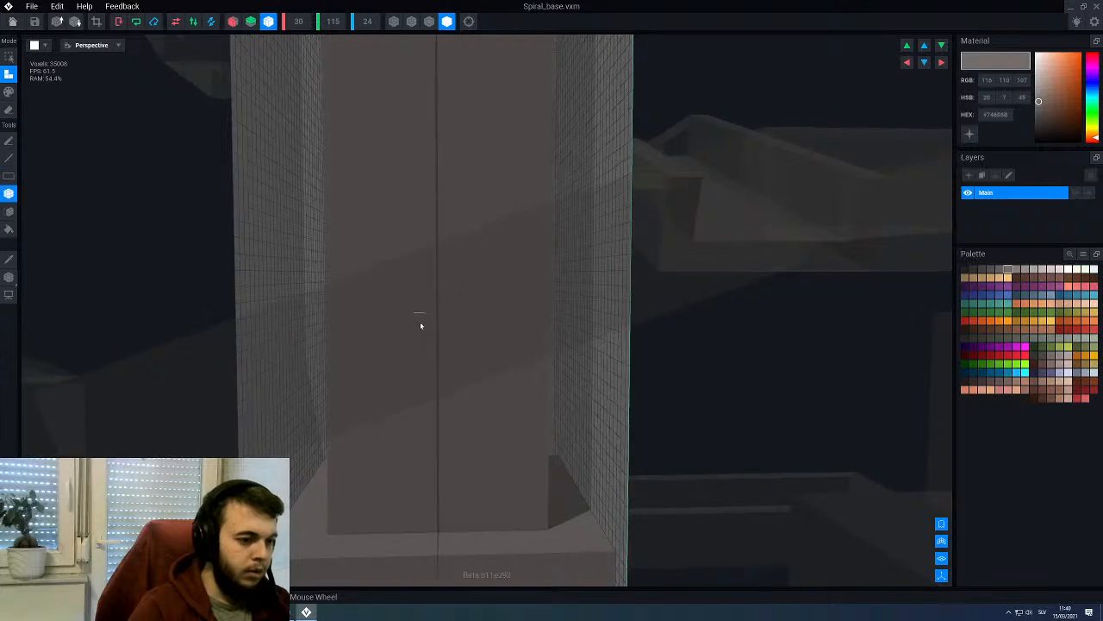
scroll(431, 323, down, 4)
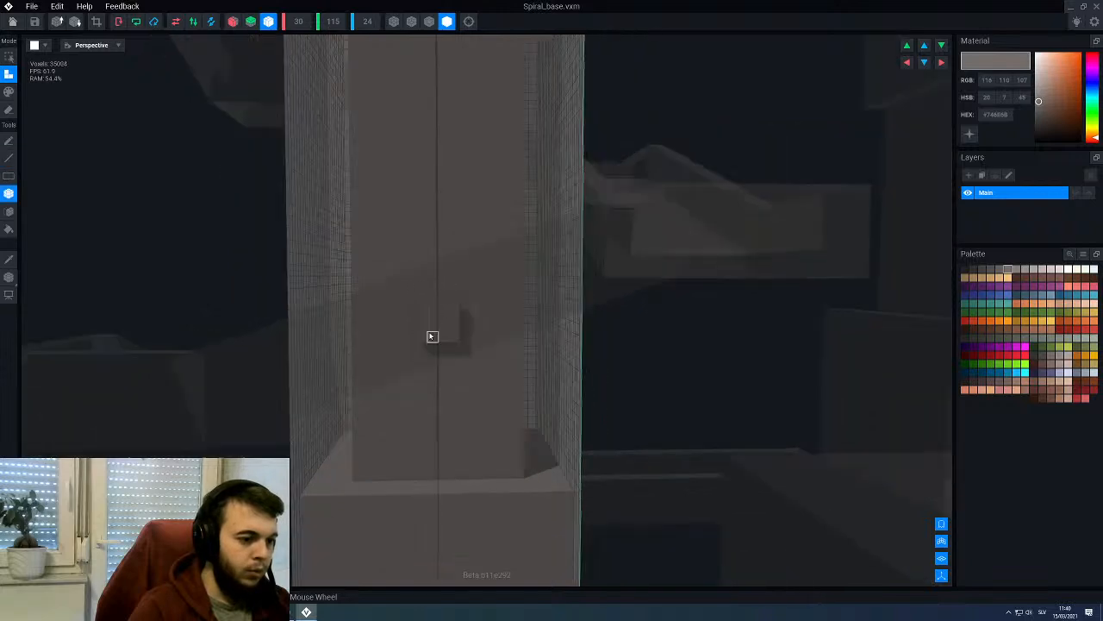
right_drag(425, 338, 427, 303)
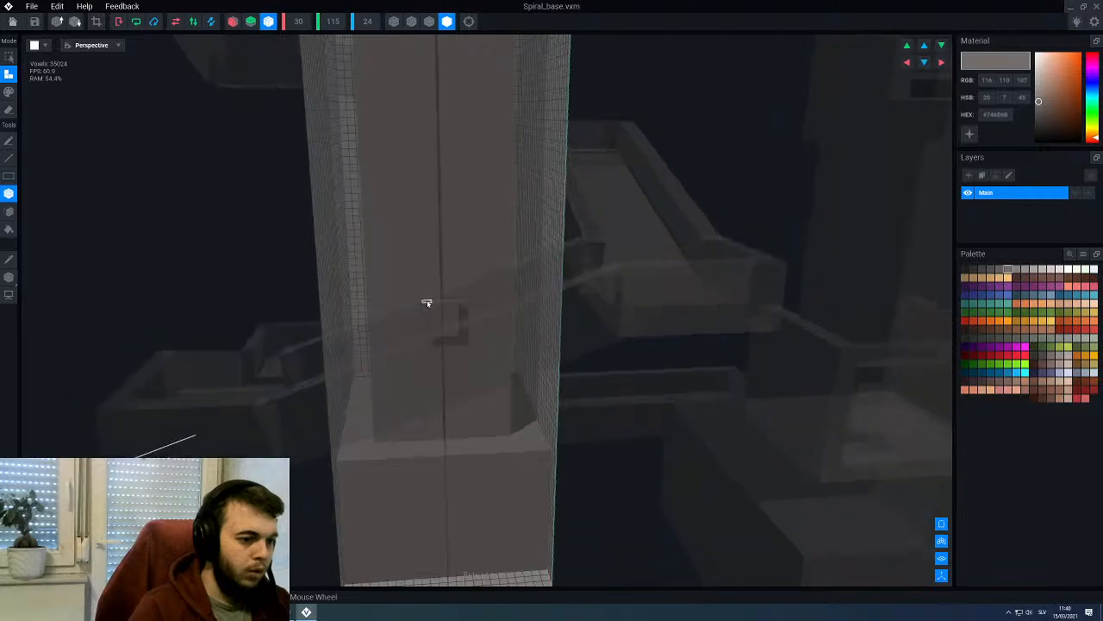
Step: Adjust the small block's height position by one voxel, and extrude its outer face six voxels outward
scroll(442, 304, up, 3)
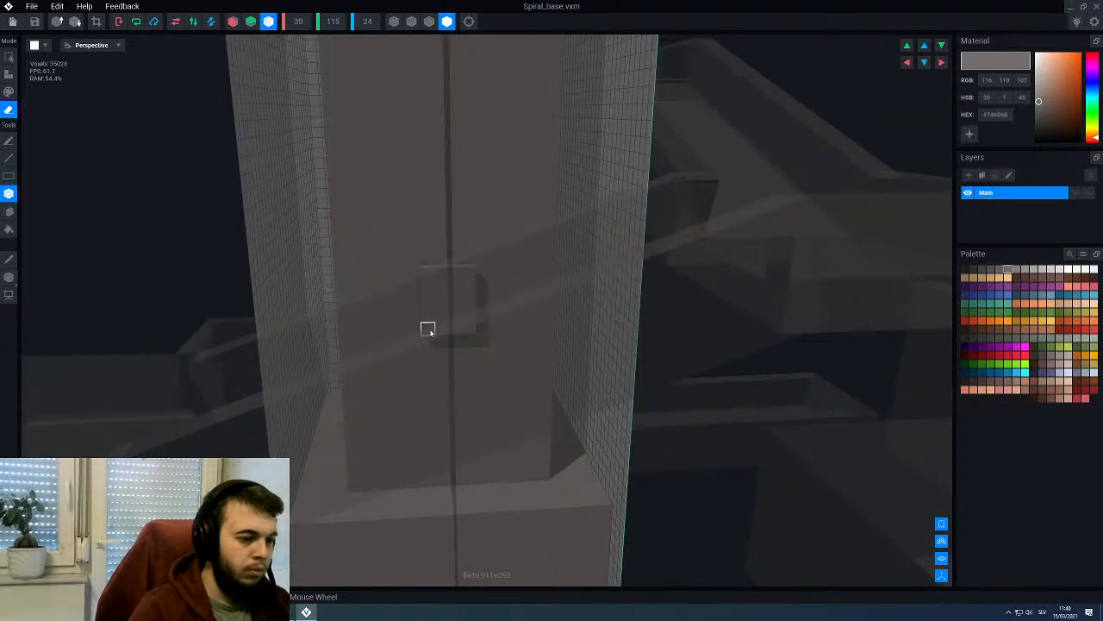
scroll(441, 338, up, 2)
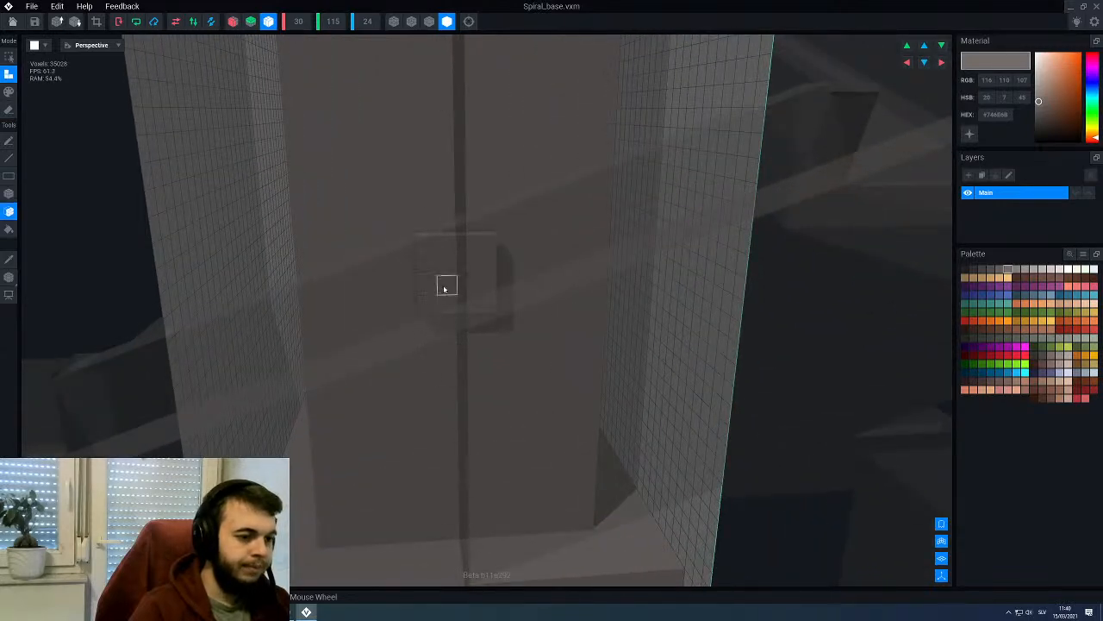
scroll(445, 289, down, 3)
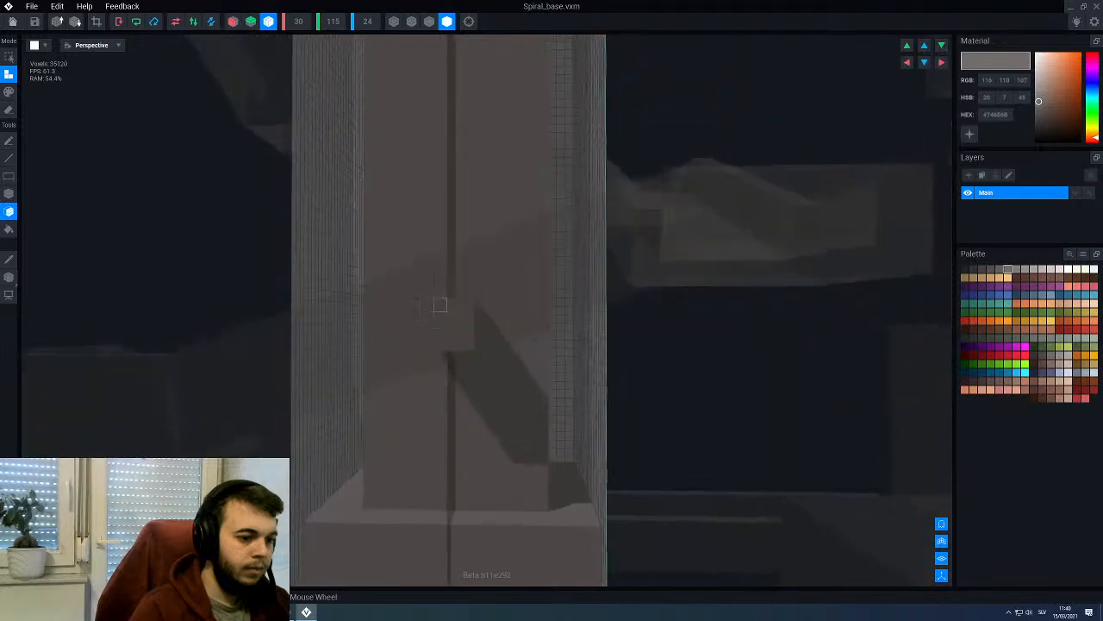
Step: Raise the support block above the square base one voxel by extruding its top face and erasing its bottom layer
scroll(442, 305, down, 3)
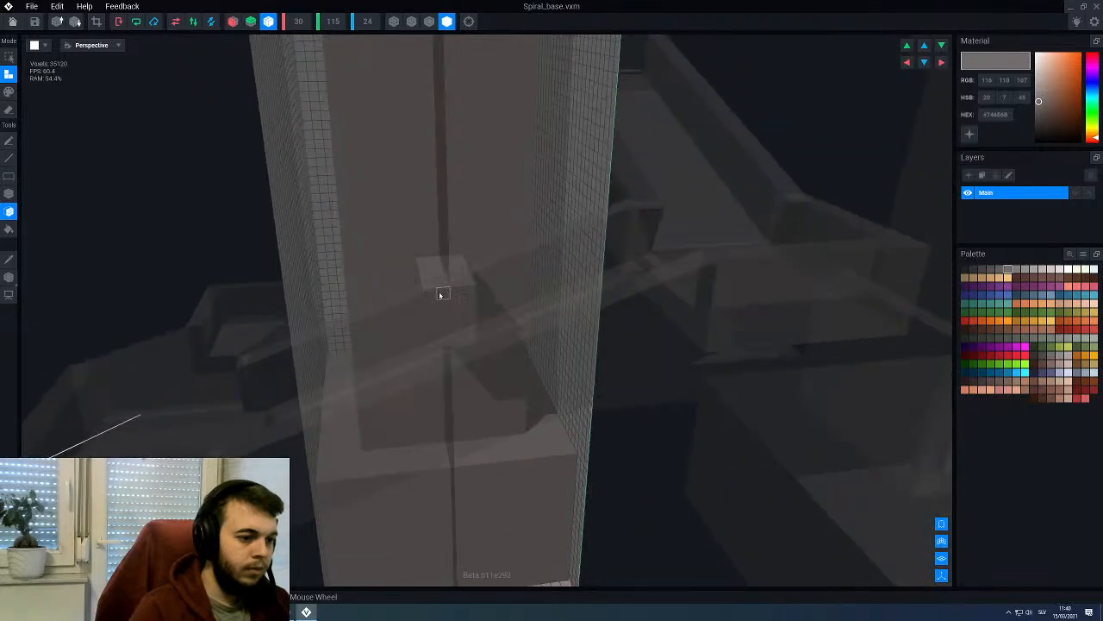
scroll(440, 310, up, 3)
scroll(438, 317, up, 5)
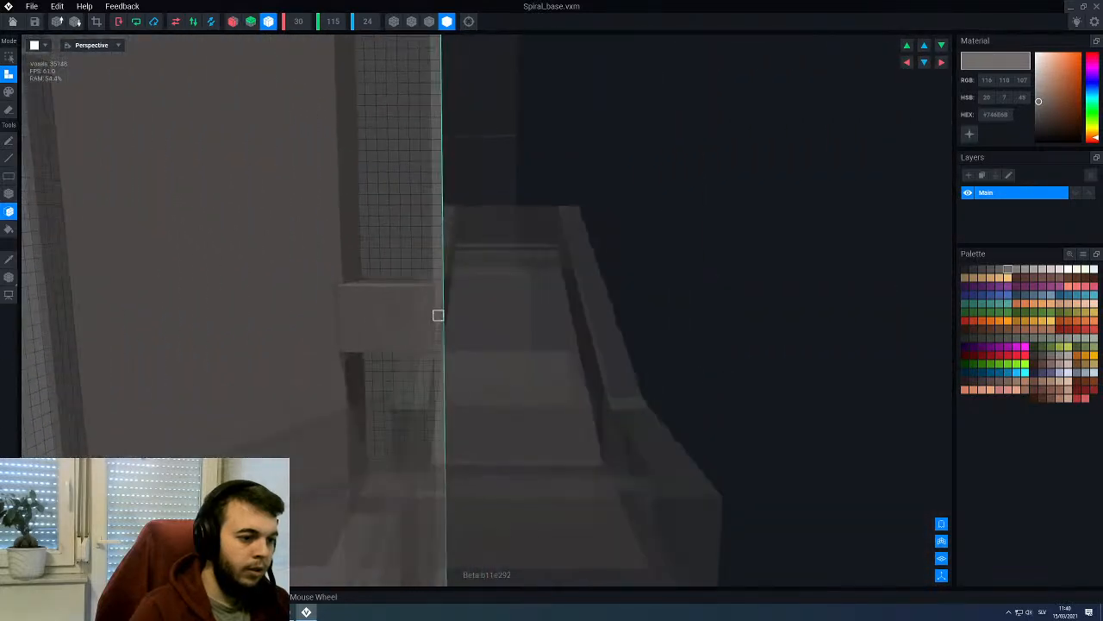
scroll(438, 320, up, 5)
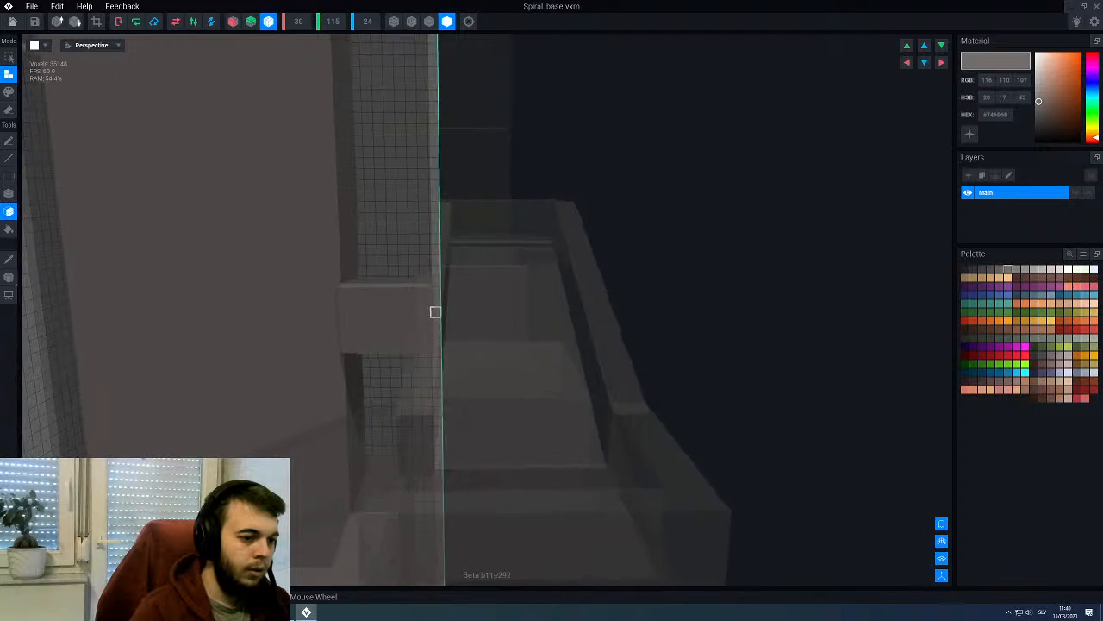
scroll(442, 317, down, 5)
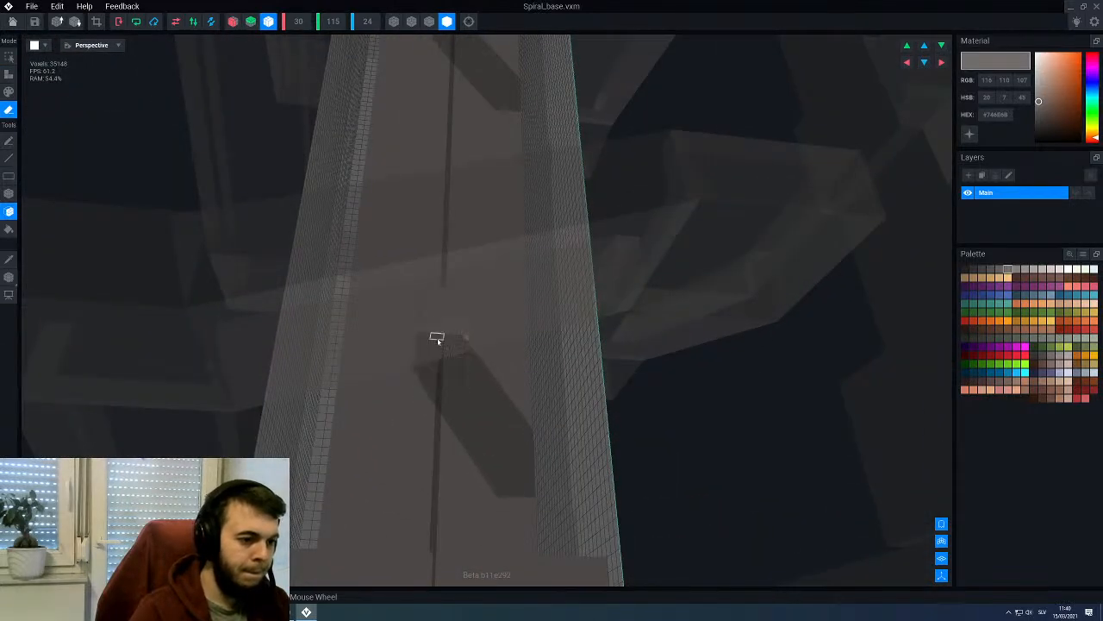
right_drag(438, 340, 441, 336)
click(440, 338)
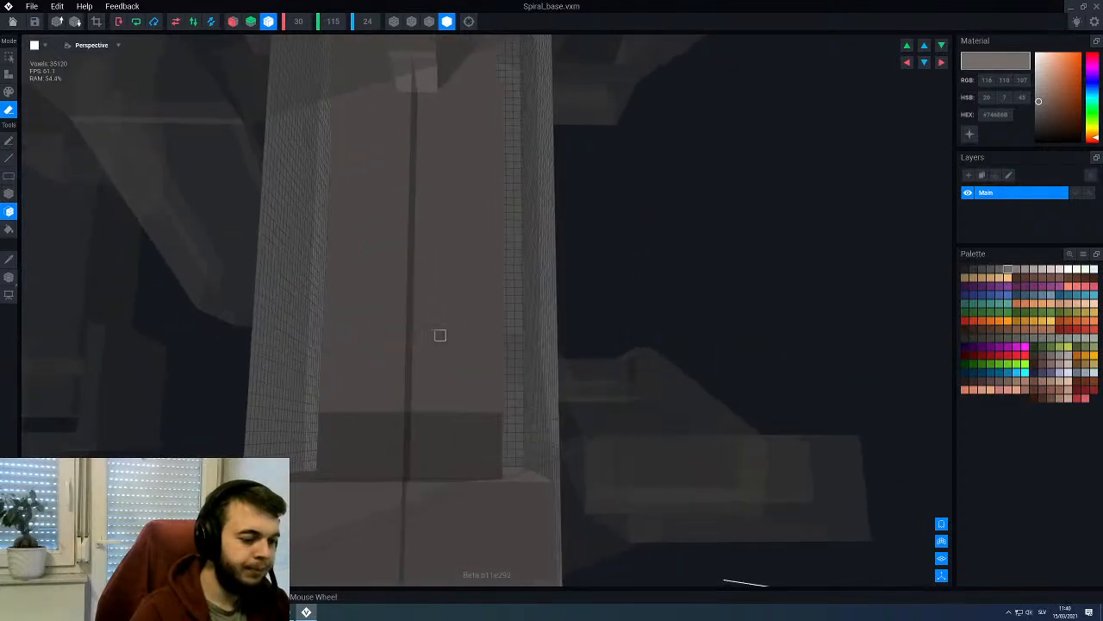
Step: Return from the Spiral_base voxel model to the BlockRobotArm rig
scroll(448, 492, down, 3)
right_drag(345, 462, 555, 425)
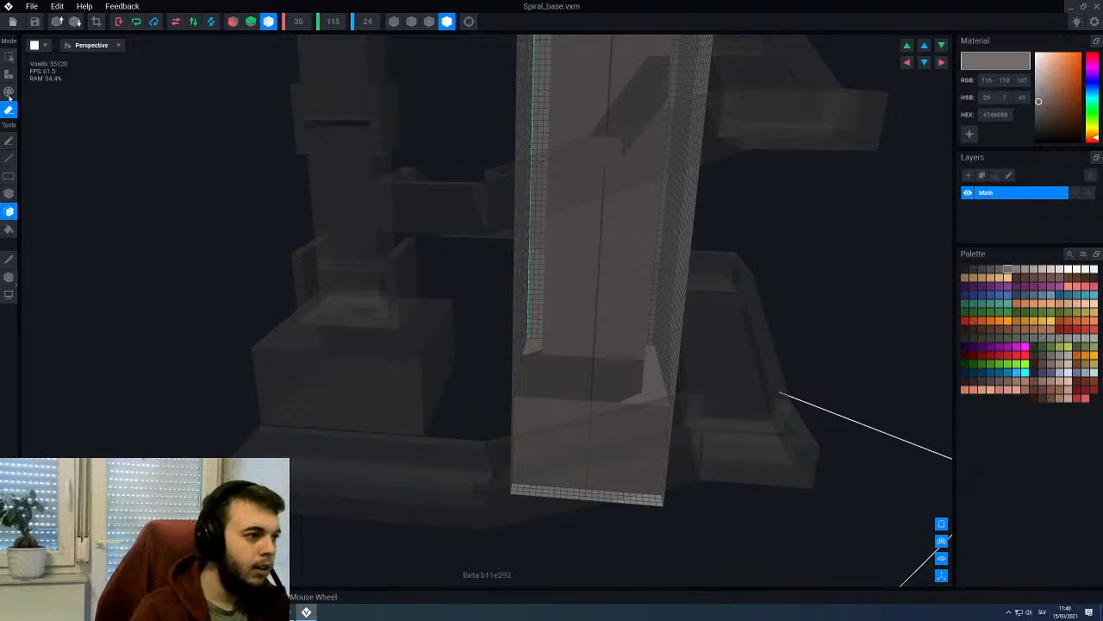
click(13, 21)
click(470, 200)
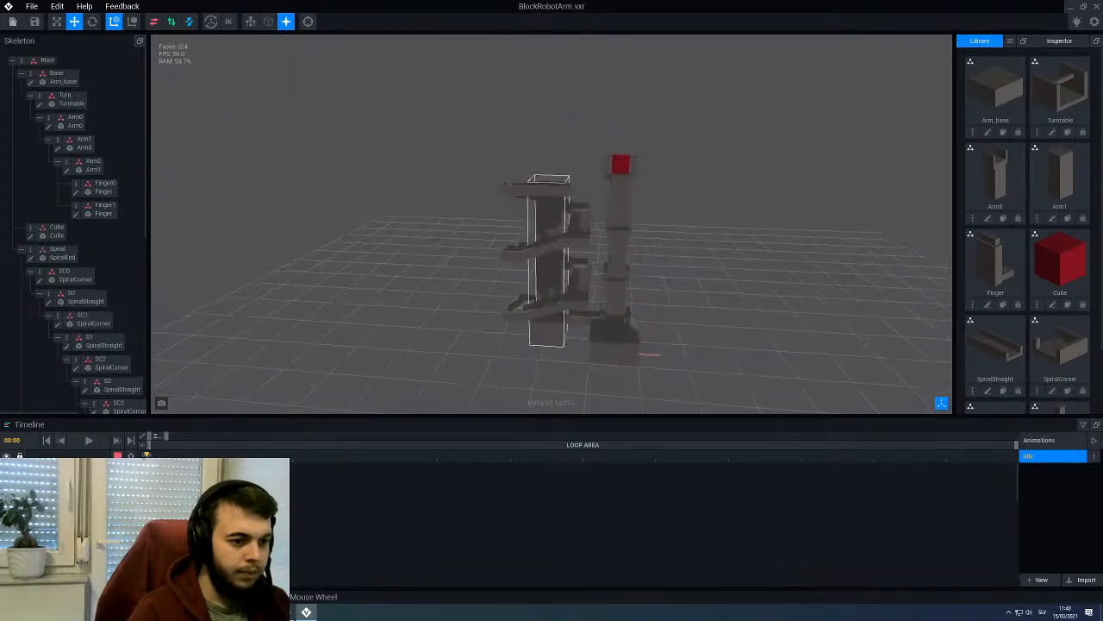
Step: Examine how the base's support blocks meet the spiral, and reopen Spiral_base for voxel editing
scroll(540, 185, up, 5)
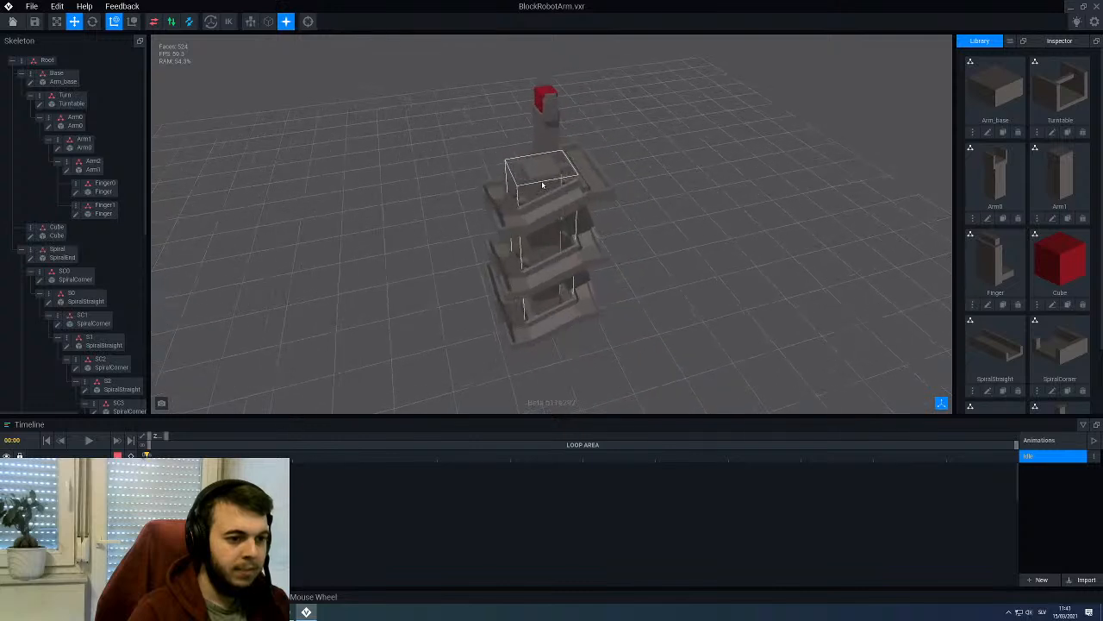
scroll(541, 186, up, 3)
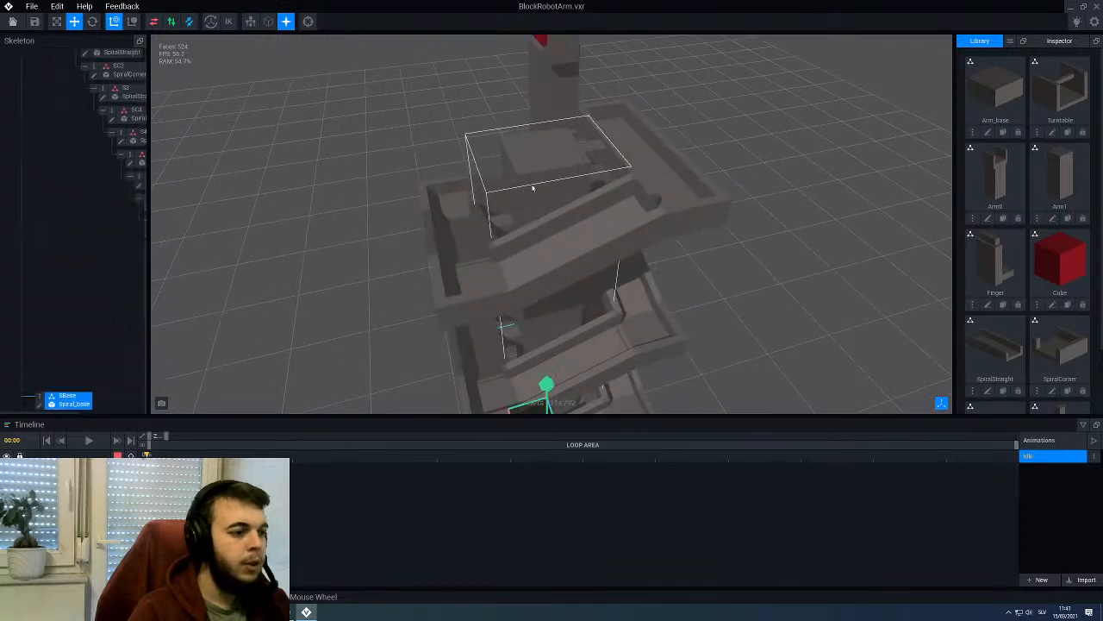
click(37, 404)
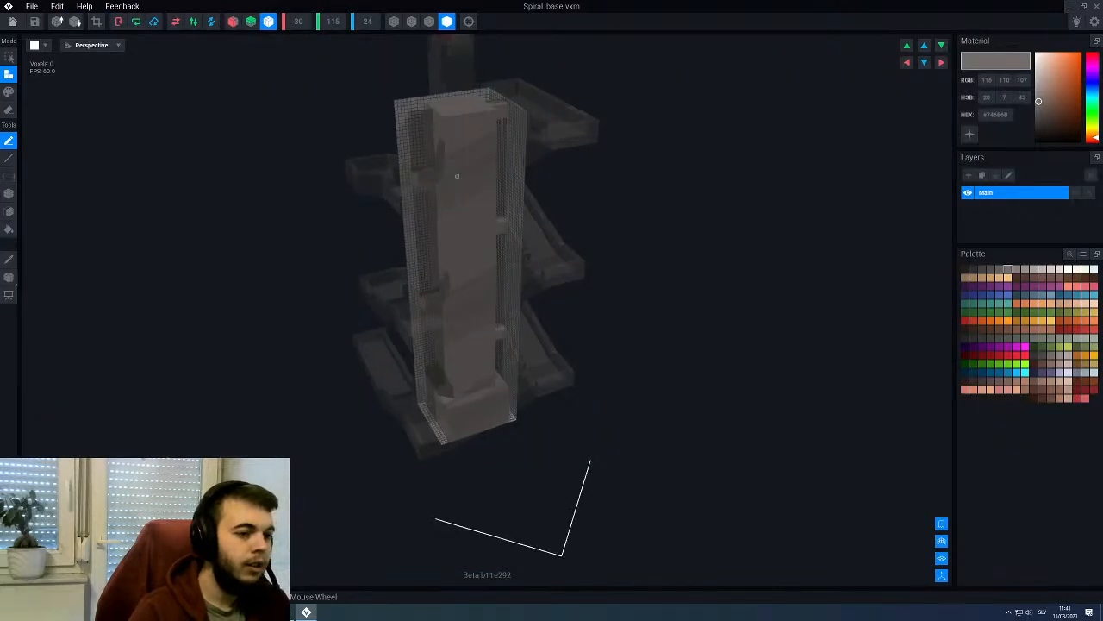
Step: Switch the voxel symmetry to the X axis and display the Spiral_base model with edge outlines
right_drag(457, 176, 233, 85)
click(233, 21)
scroll(453, 198, up, 10)
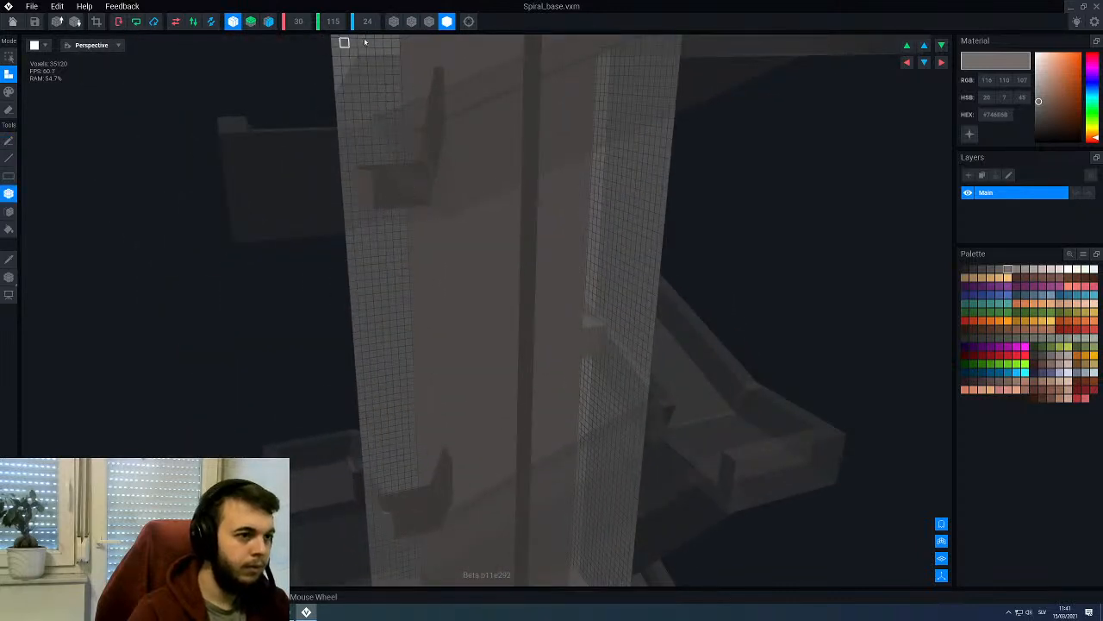
click(430, 21)
Step: Build a support block 4 by 4 voxels near the top of the column's bare face, extruded four voxels outward
right_drag(490, 118, 497, 242)
scroll(472, 269, up, 2)
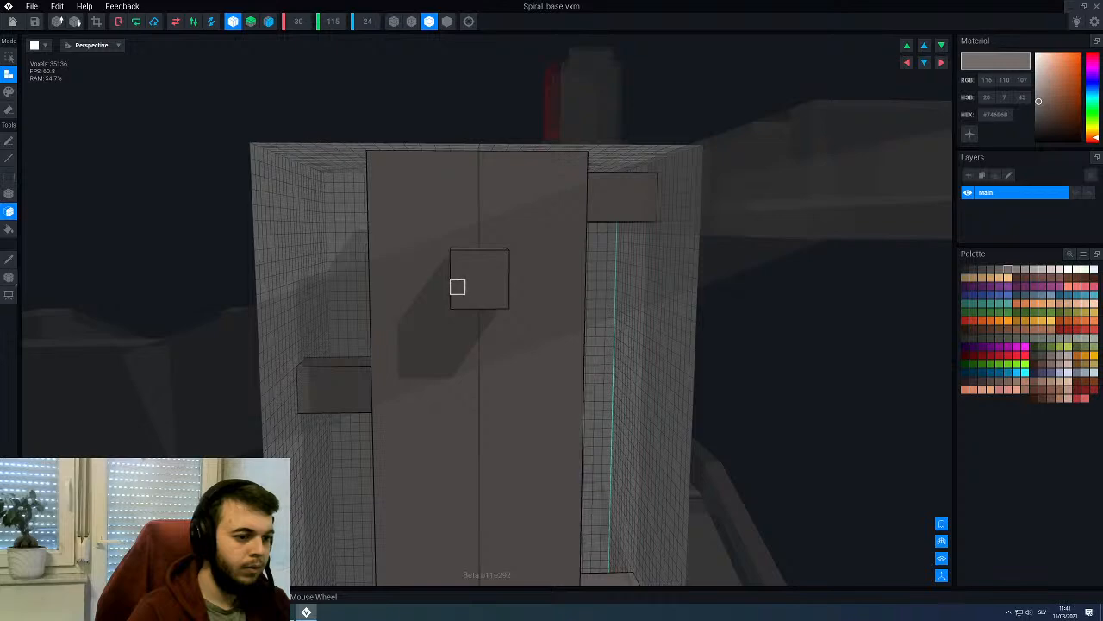
scroll(457, 286, up, 3)
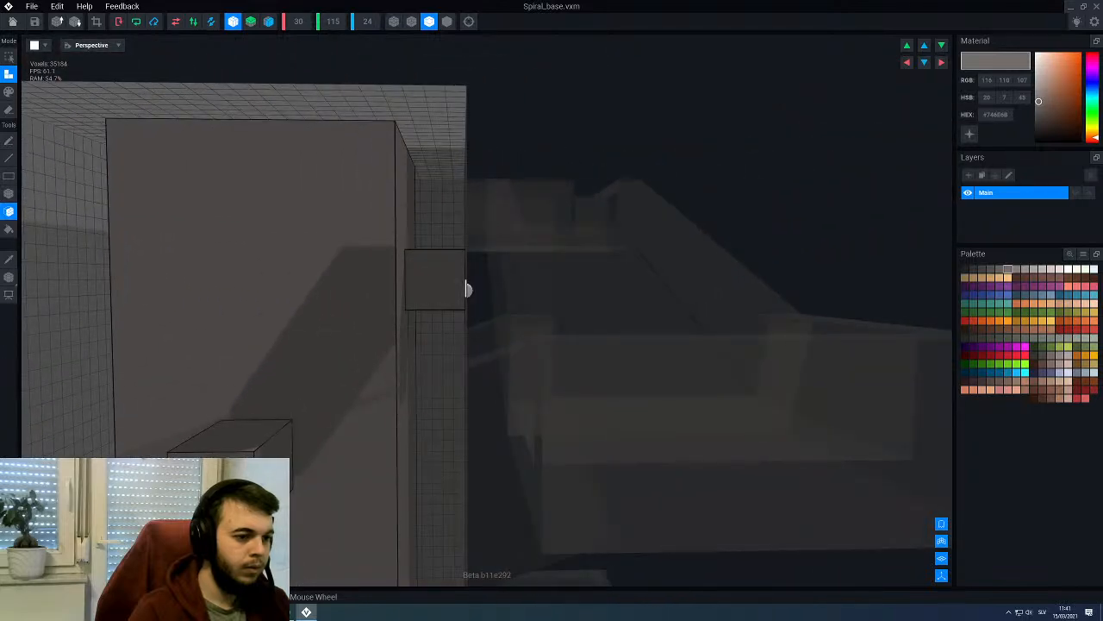
scroll(466, 288, up, 3)
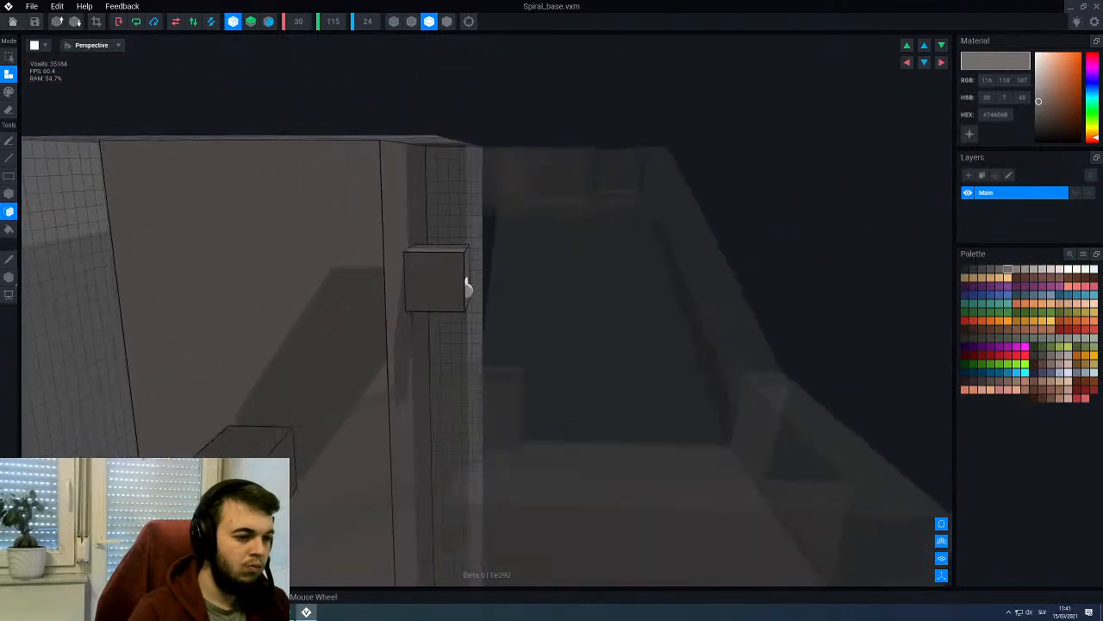
scroll(466, 289, down, 5)
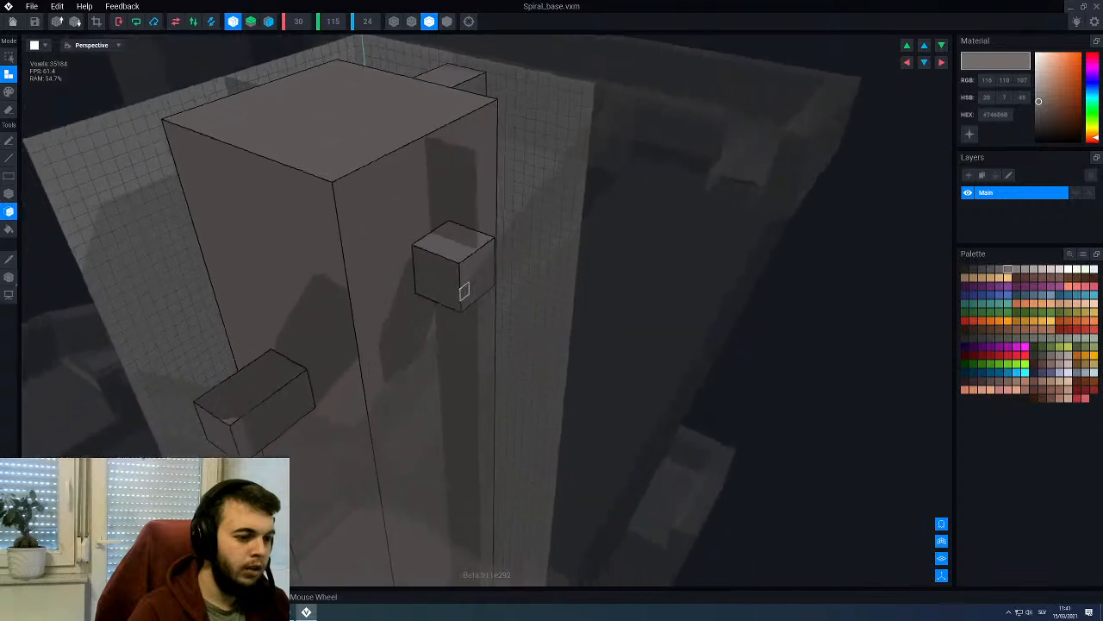
Step: Set the model's Z depth to 30 voxels and extrude the new support block's outer face three voxels further
scroll(465, 293, down, 2)
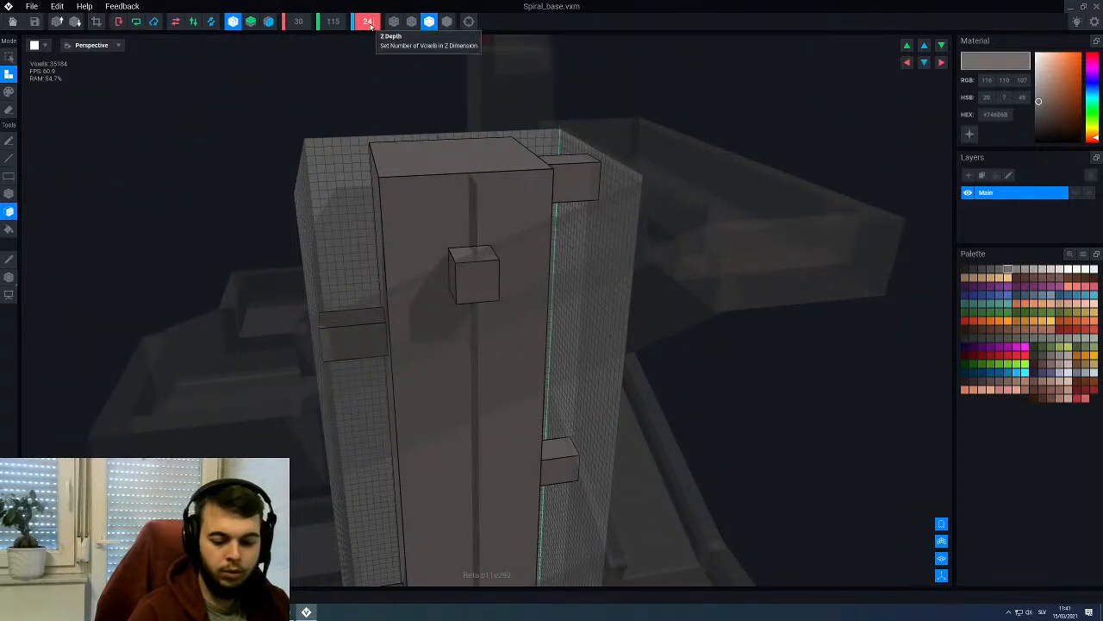
key(Return)
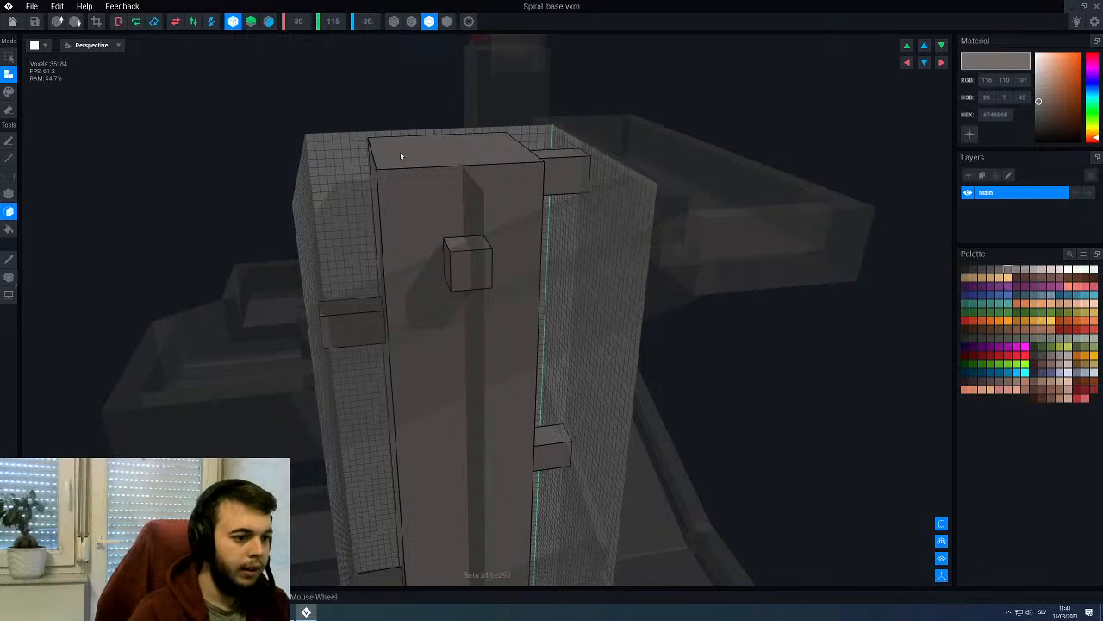
middle_drag(401, 155, 374, 335)
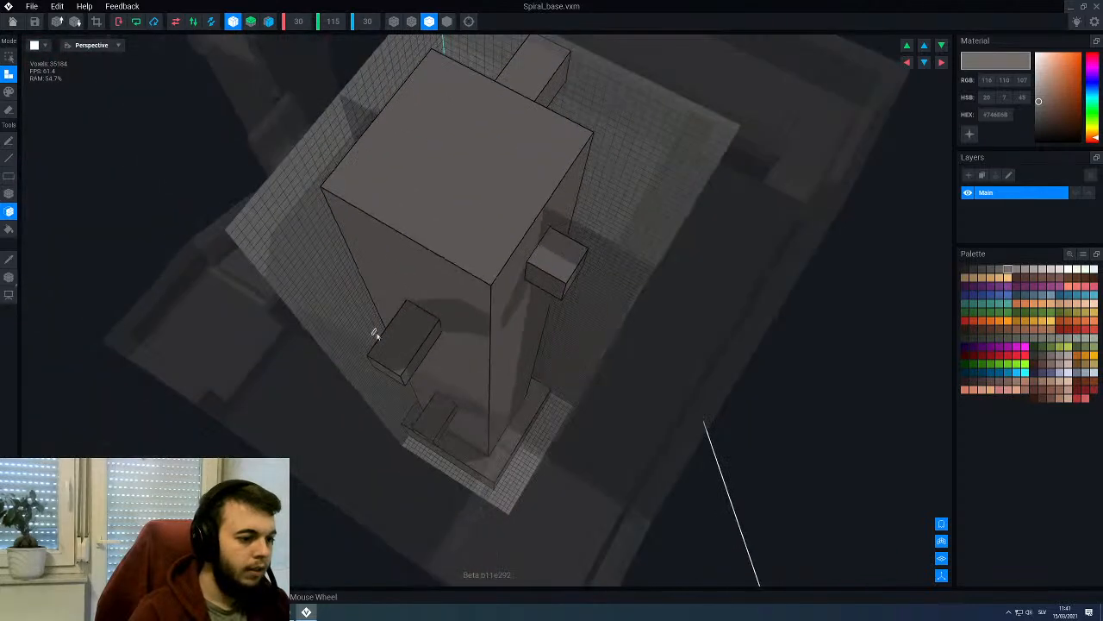
scroll(383, 371, up, 3)
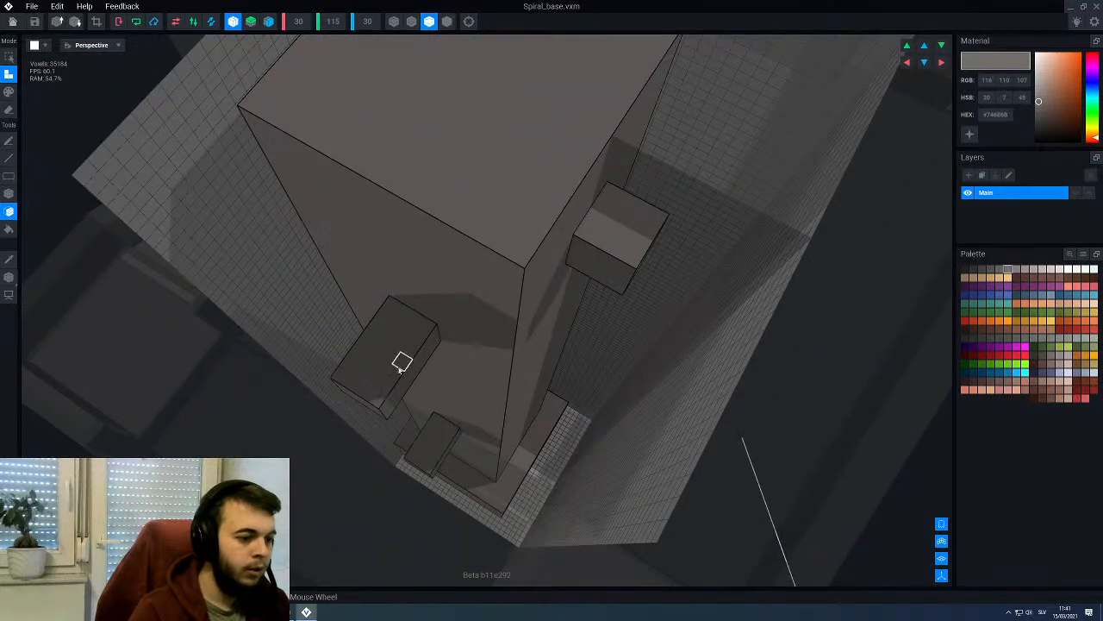
middle_drag(428, 325, 662, 315)
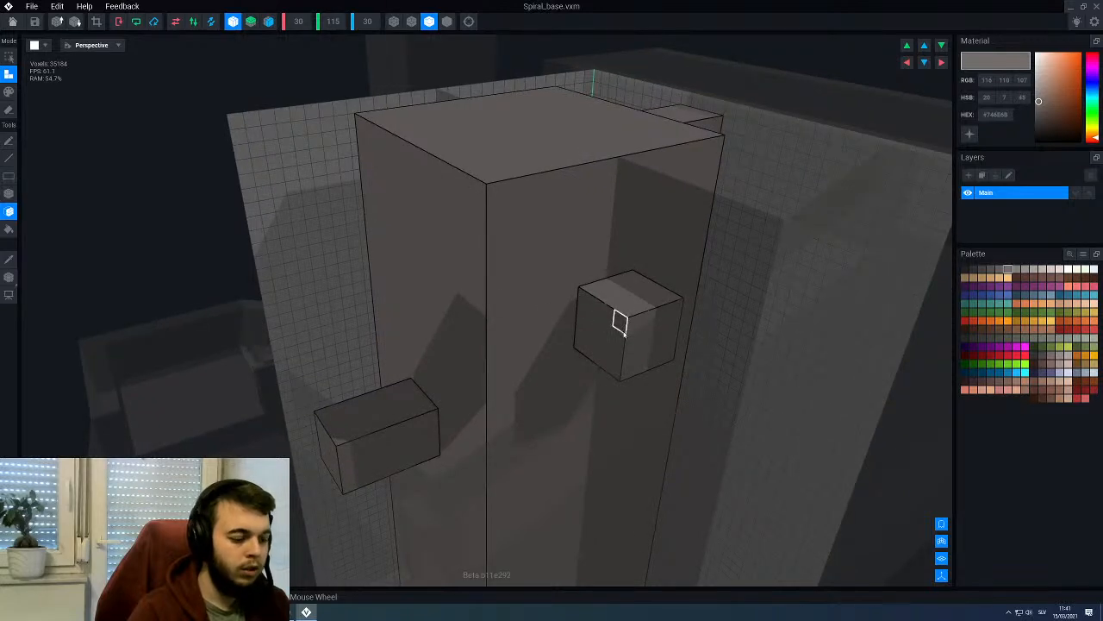
drag(641, 333, 653, 353)
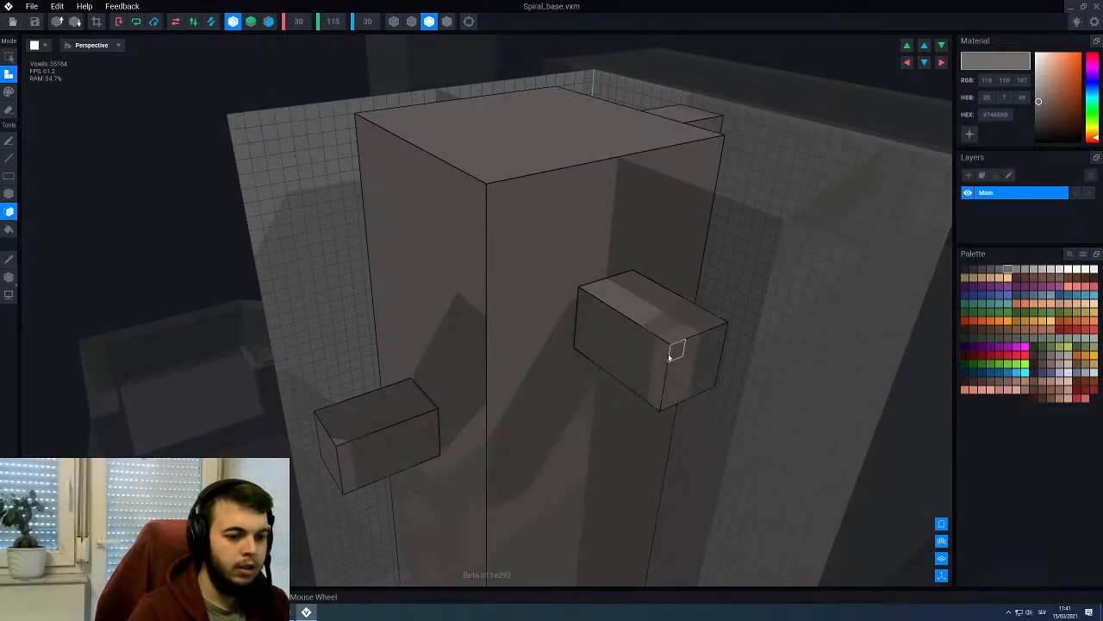
Step: Centre the model along Z in its volume, and raise the new support block one voxel by extruding its top and erasing its bottom layer
scroll(605, 360, down, 5)
scroll(478, 387, up, 5)
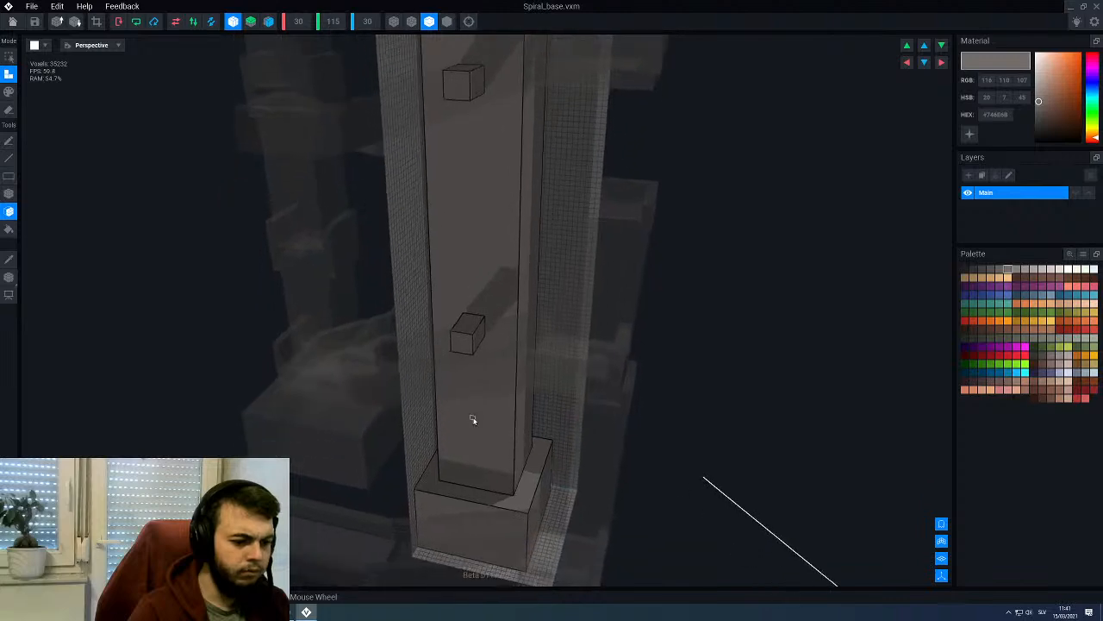
middle_drag(541, 310, 543, 317)
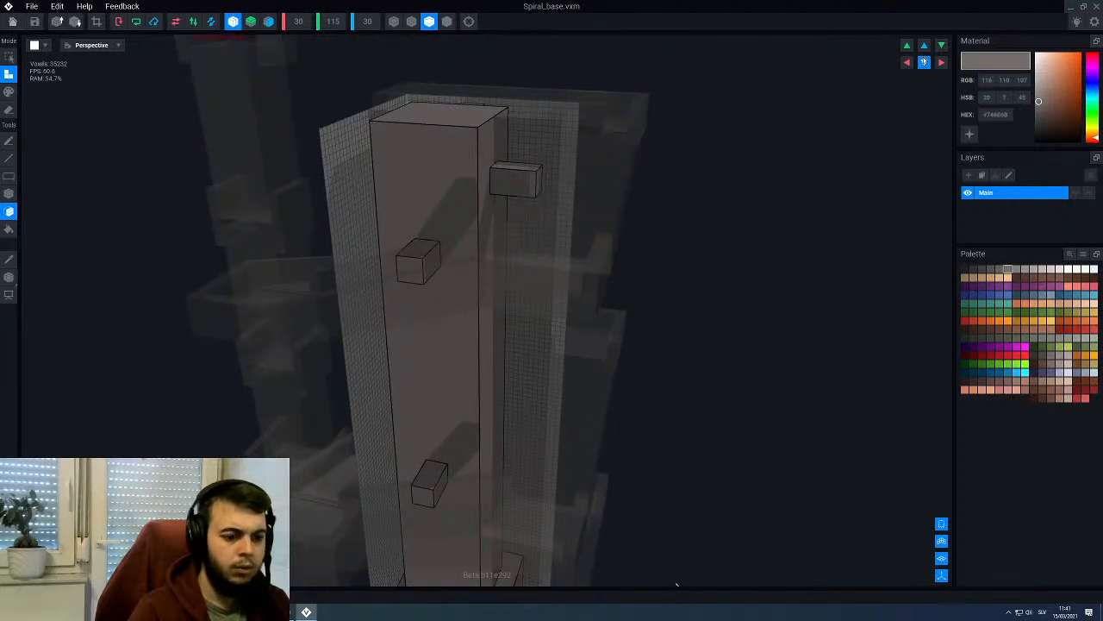
right_drag(684, 169, 593, 265)
right_drag(618, 300, 590, 289)
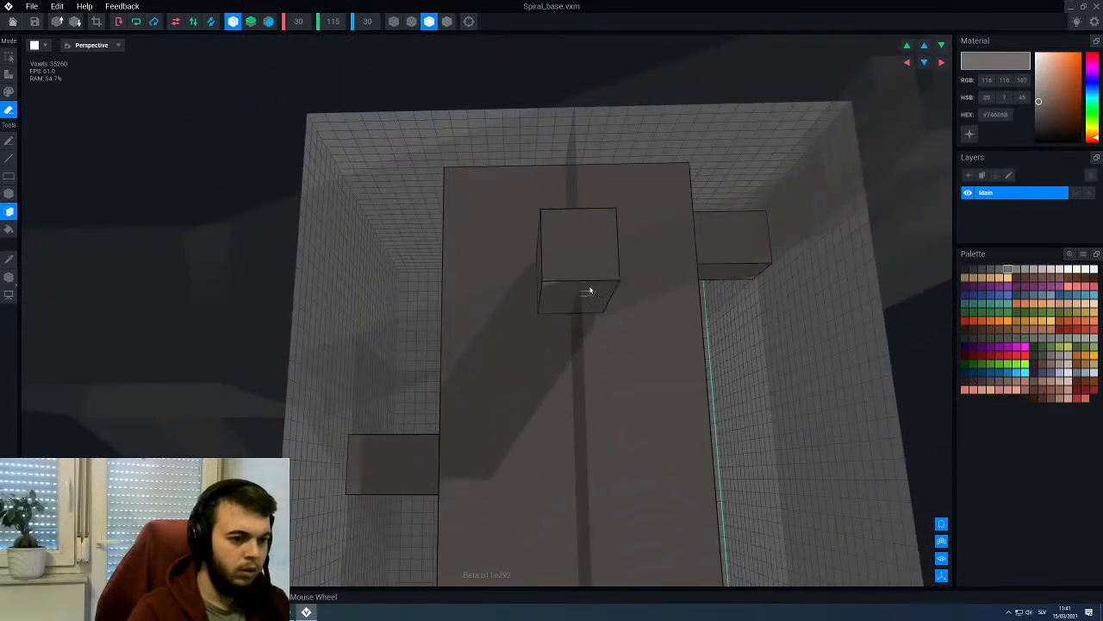
scroll(591, 291, down, 10)
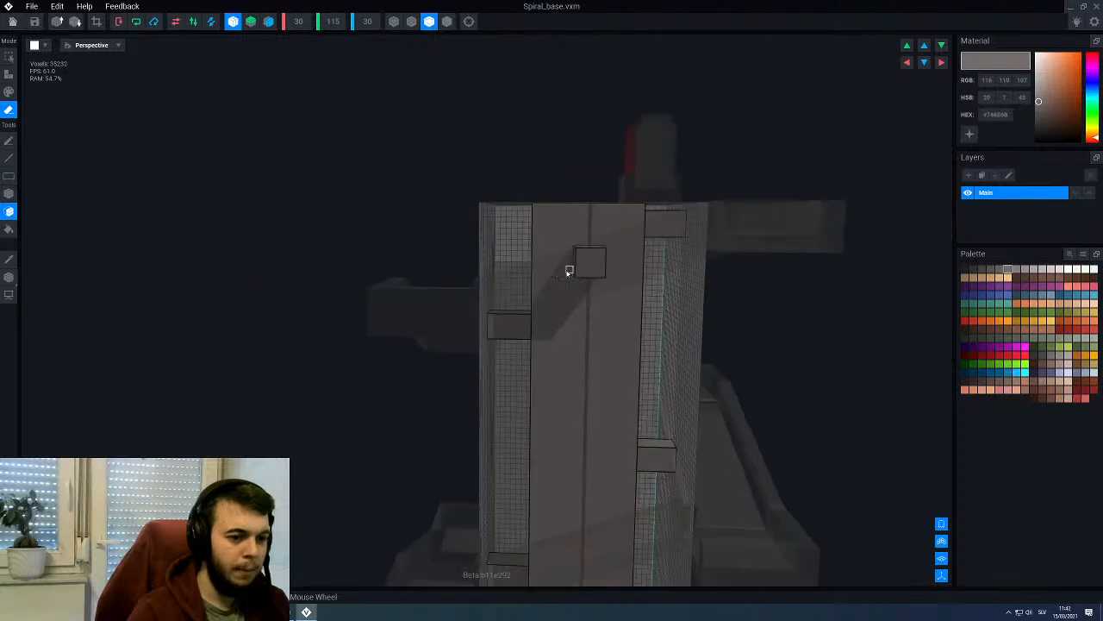
Step: Add a support block 4 by 4 voxels on the column's opposite face and extrude it seven voxels outward
right_drag(569, 270, 520, 340)
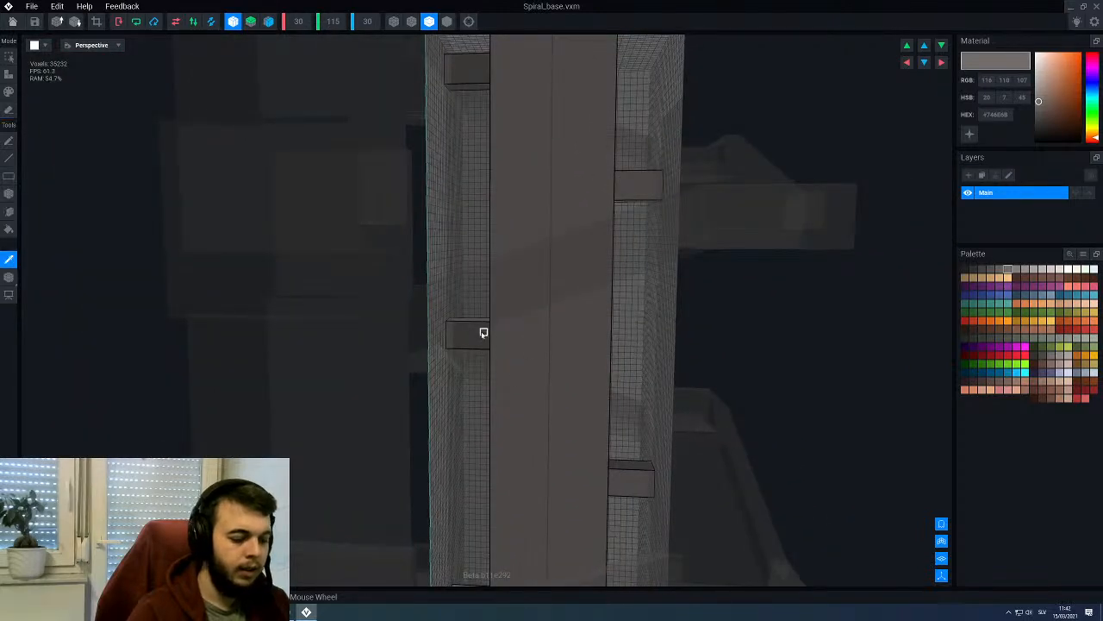
scroll(531, 324, up, 2)
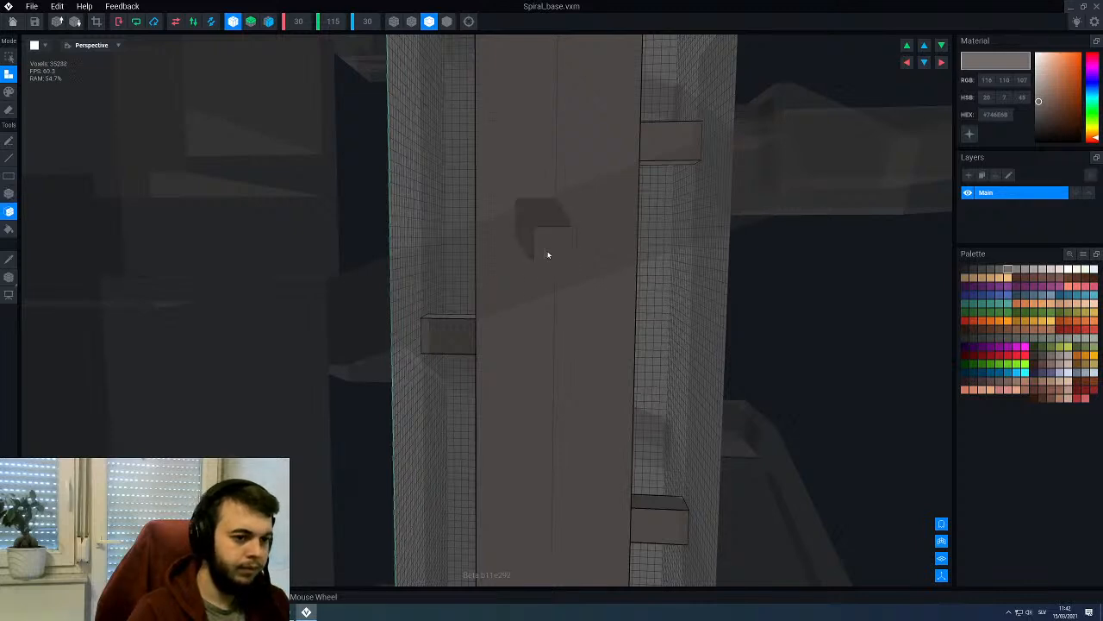
scroll(537, 255, up, 8)
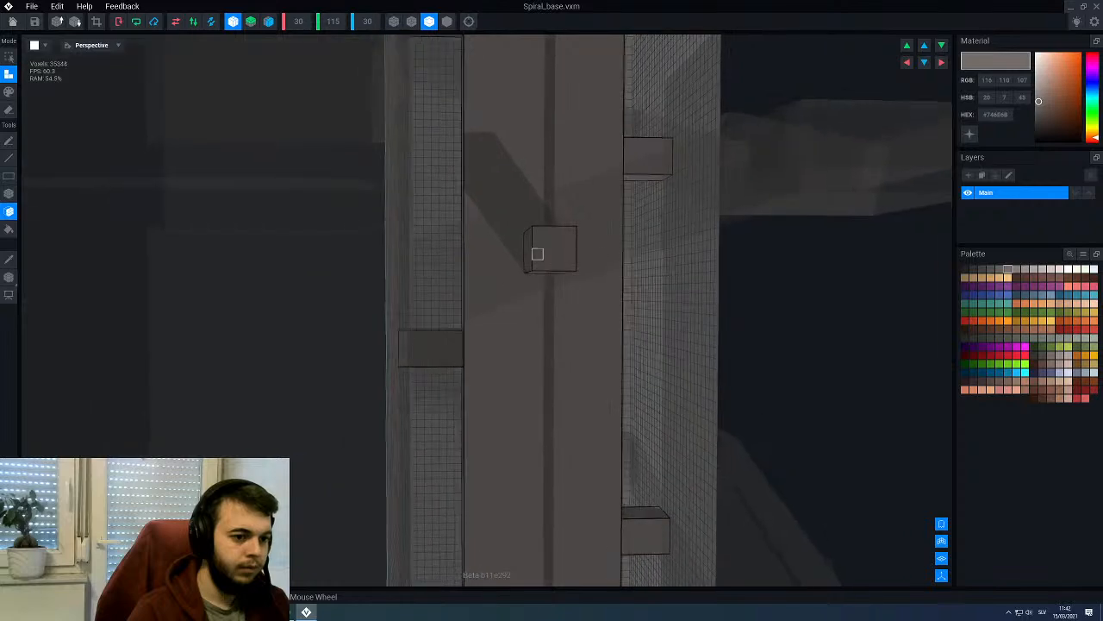
scroll(535, 253, up, 8)
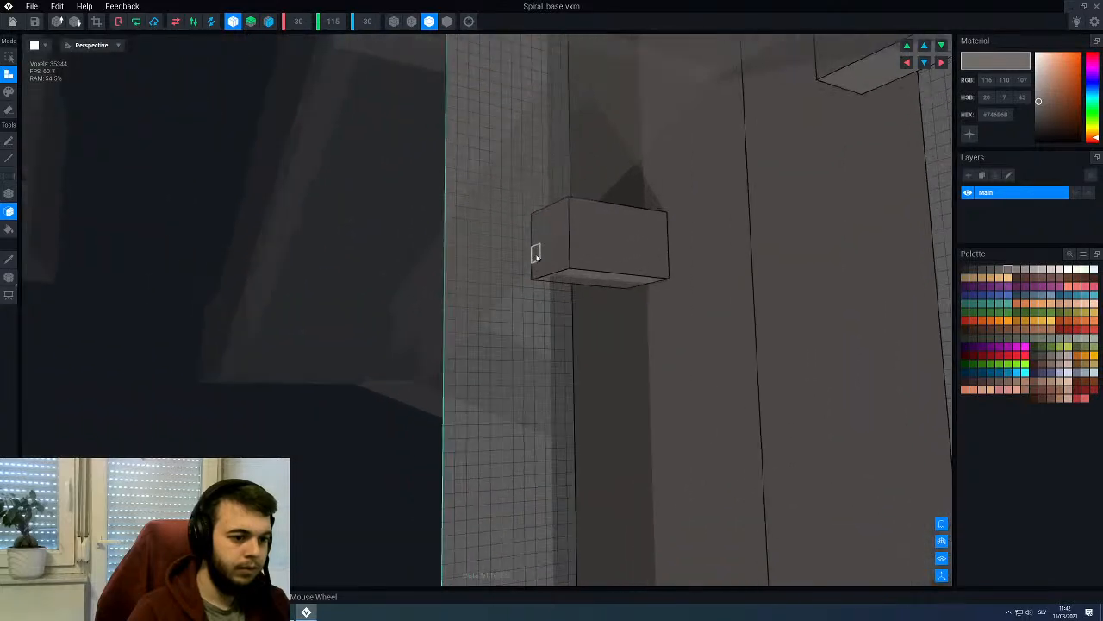
right_drag(556, 253, 549, 255)
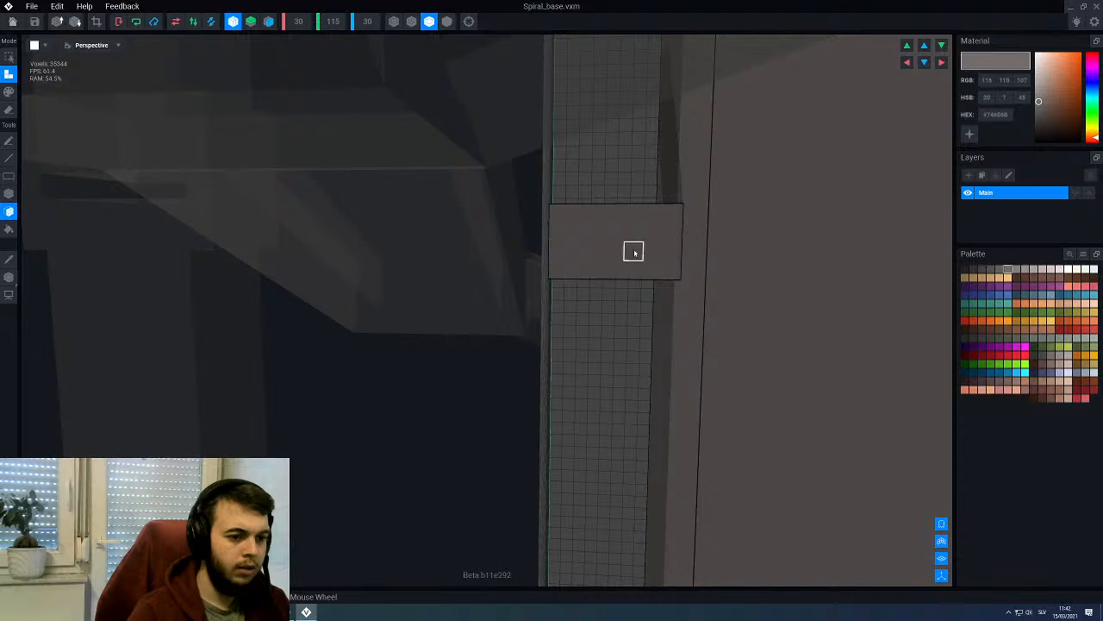
scroll(652, 252, down, 8)
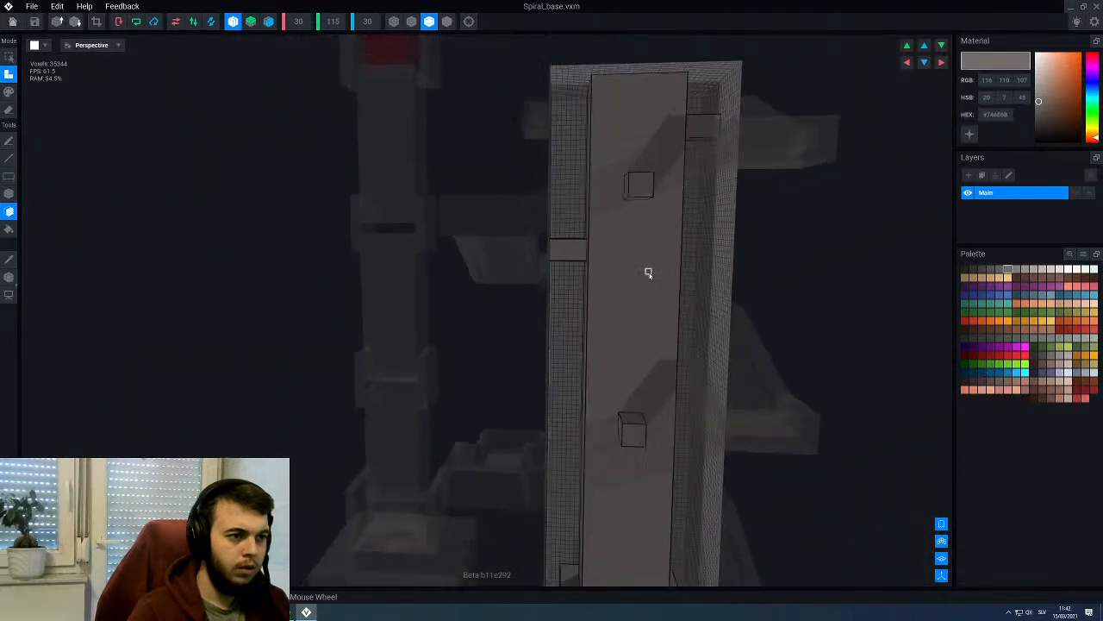
Step: Try shifting the whole model one voxel along Z, and shift it back
right_drag(645, 302, 593, 243)
scroll(618, 190, up, 2)
right_drag(627, 165, 628, 164)
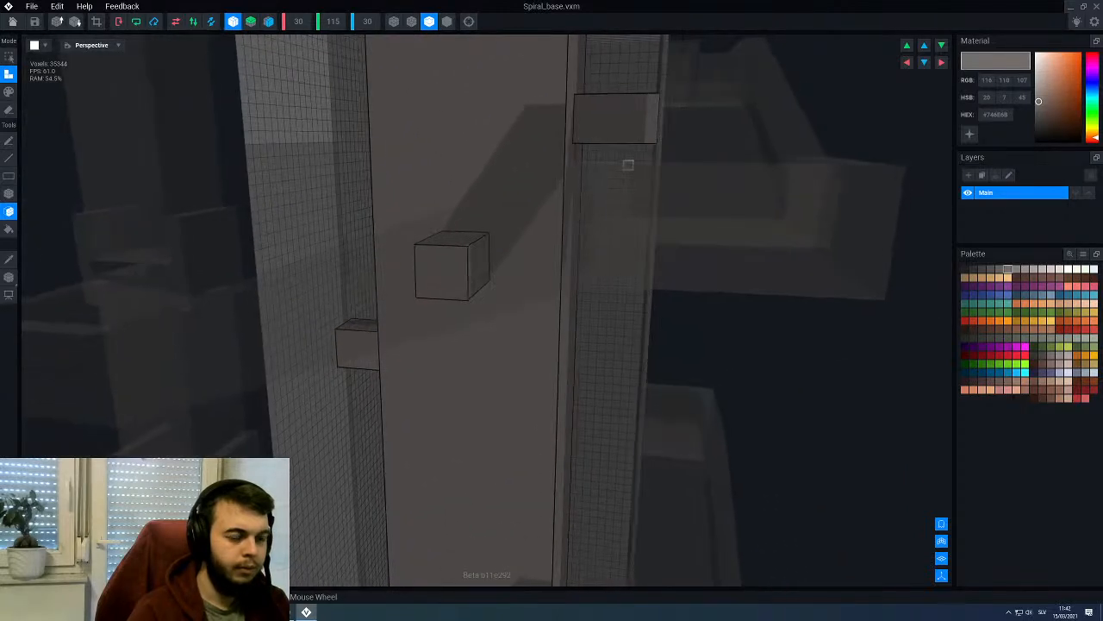
click(924, 63)
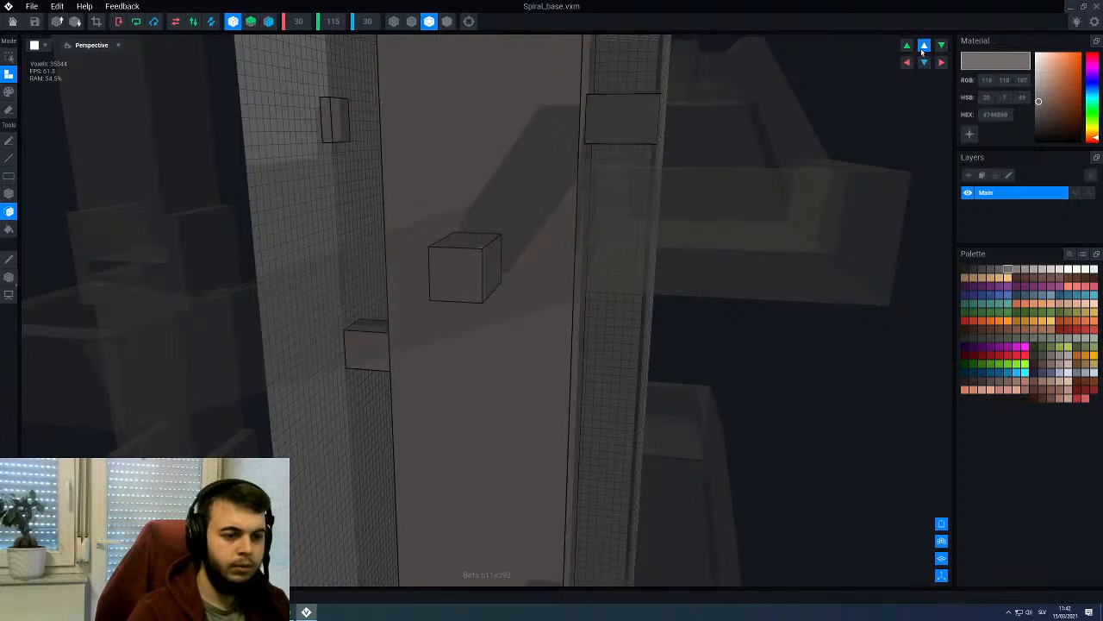
right_drag(626, 135, 636, 202)
scroll(636, 204, down, 2)
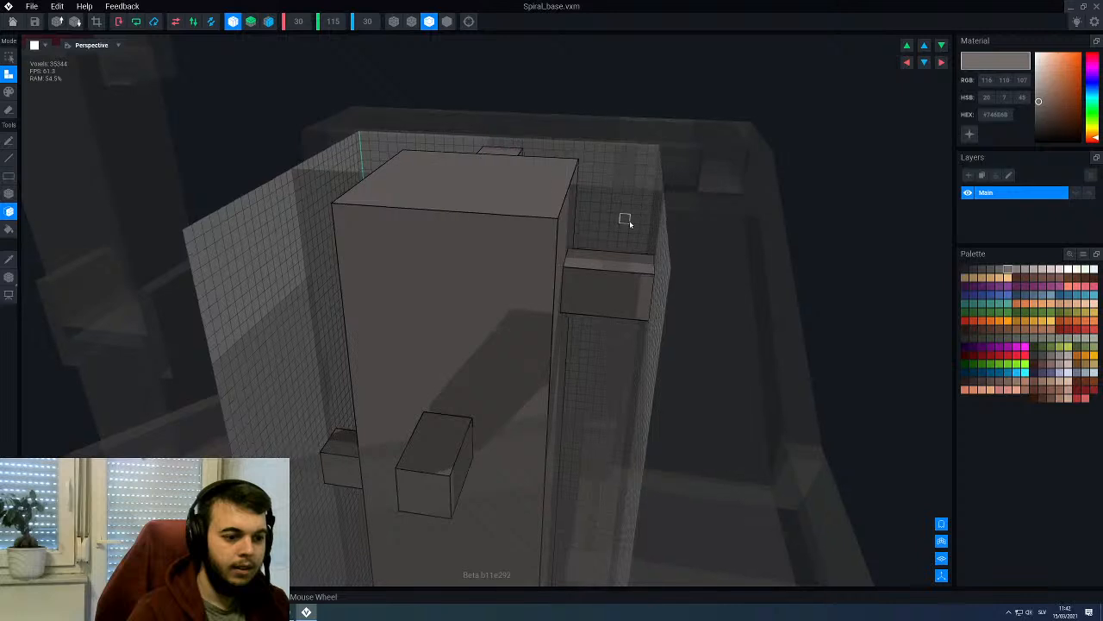
Step: Try offsetting the whole model three voxels along Z within its volume to compare its alignment with the spiral
click(923, 62)
click(924, 46)
click(924, 45)
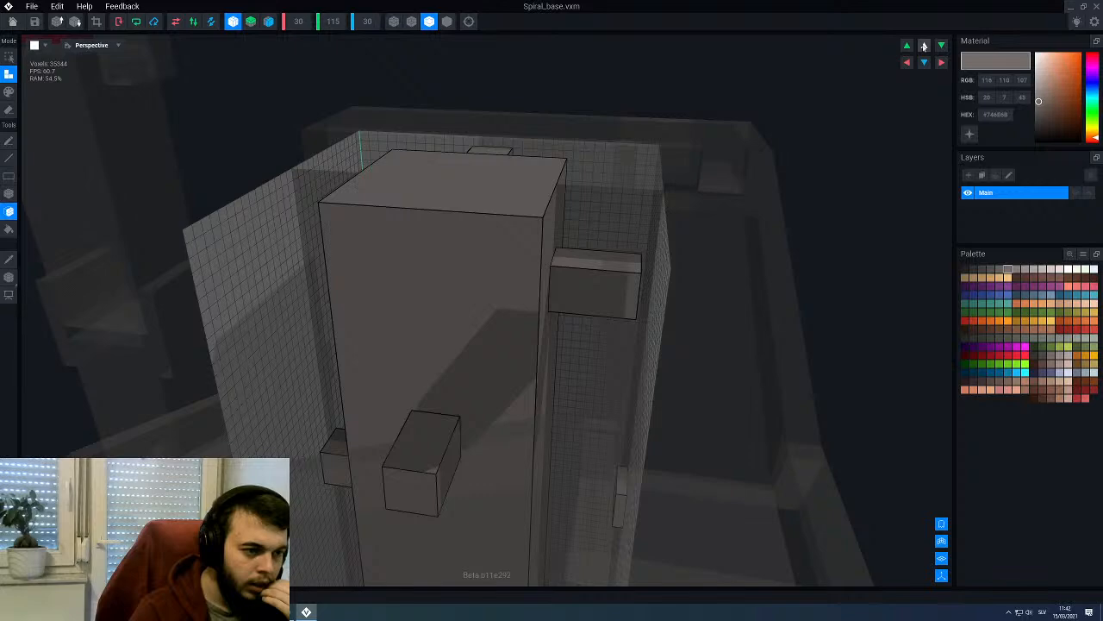
right_drag(715, 205, 649, 236)
scroll(649, 236, up, 2)
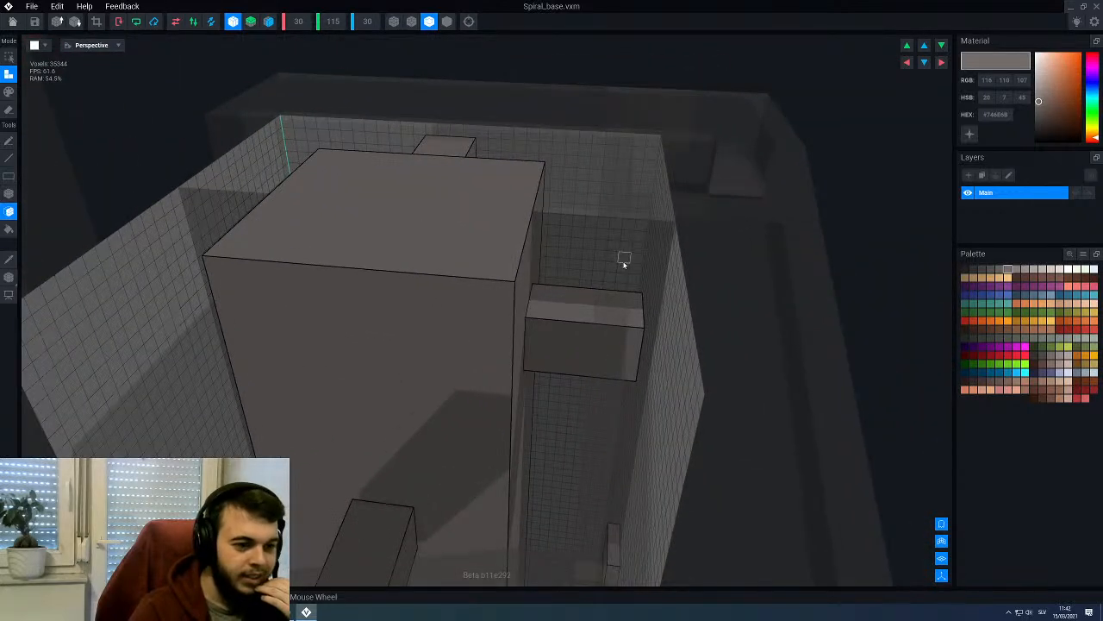
click(923, 47)
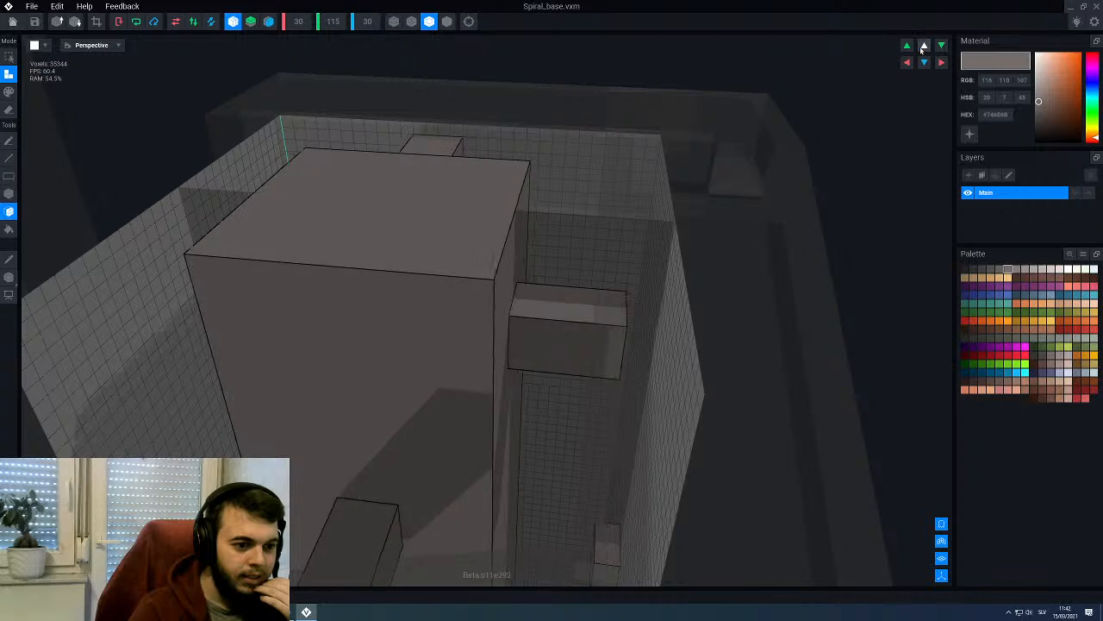
click(922, 48)
right_drag(600, 231, 593, 256)
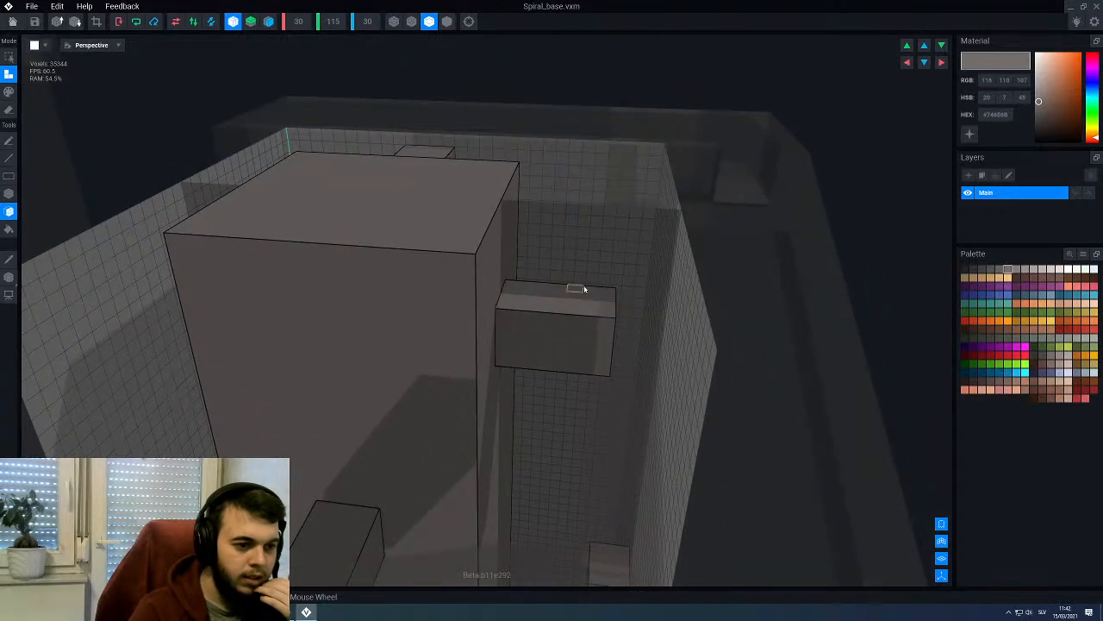
scroll(583, 289, down, 5)
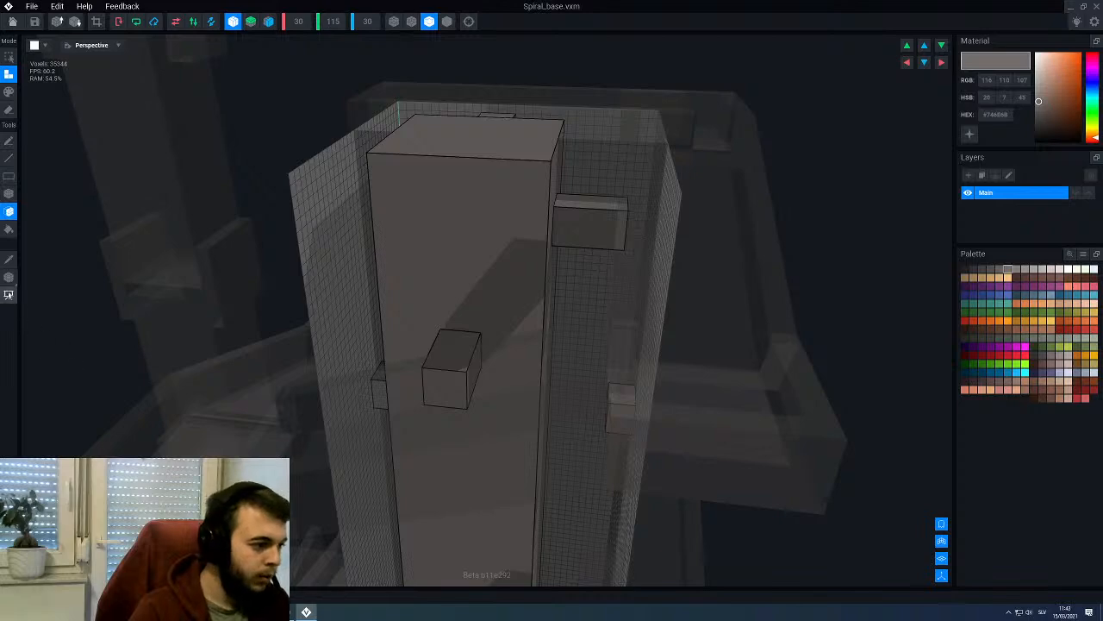
Step: Move the model's pivot point along Z to 15.0
click(9, 278)
middle_drag(164, 482, 254, 369)
middle_drag(569, 552, 582, 405)
scroll(589, 538, down, 3)
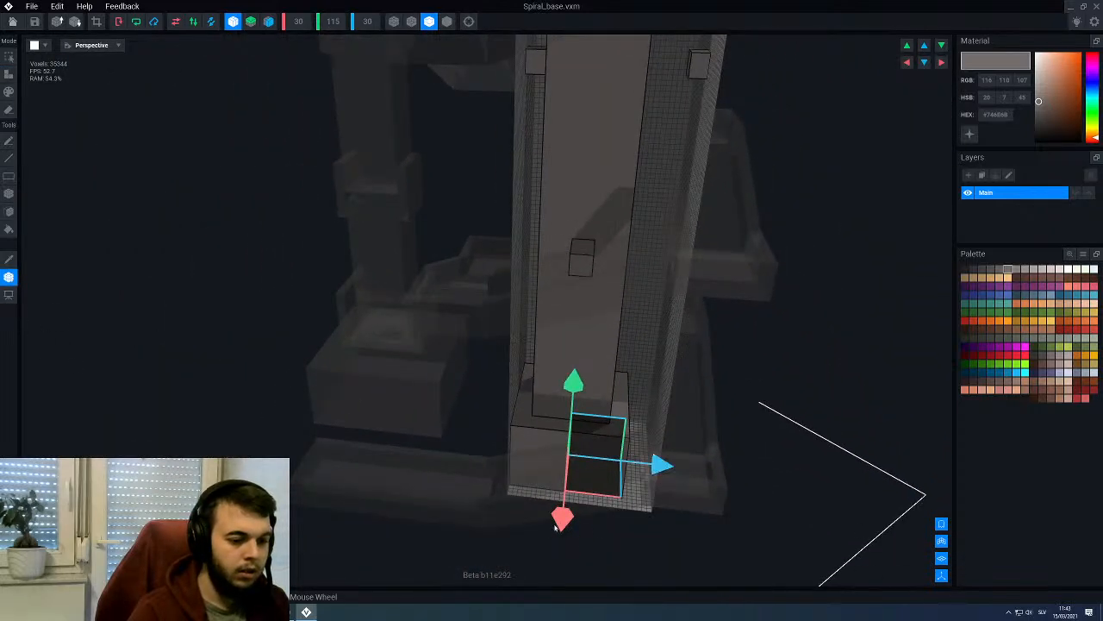
drag(659, 465, 675, 466)
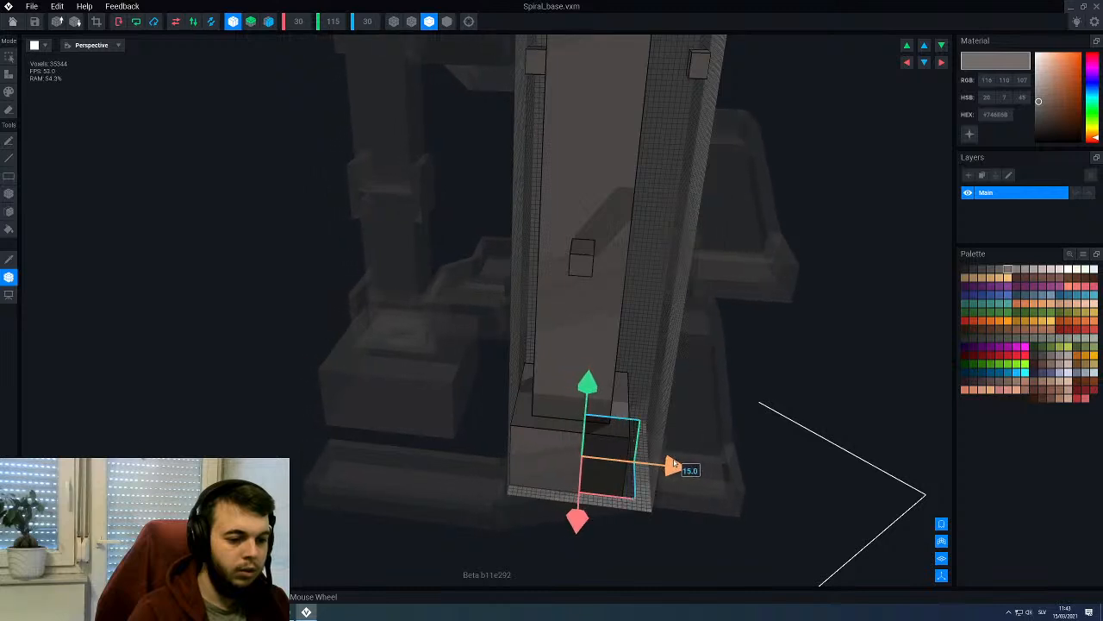
middle_drag(628, 426, 604, 228)
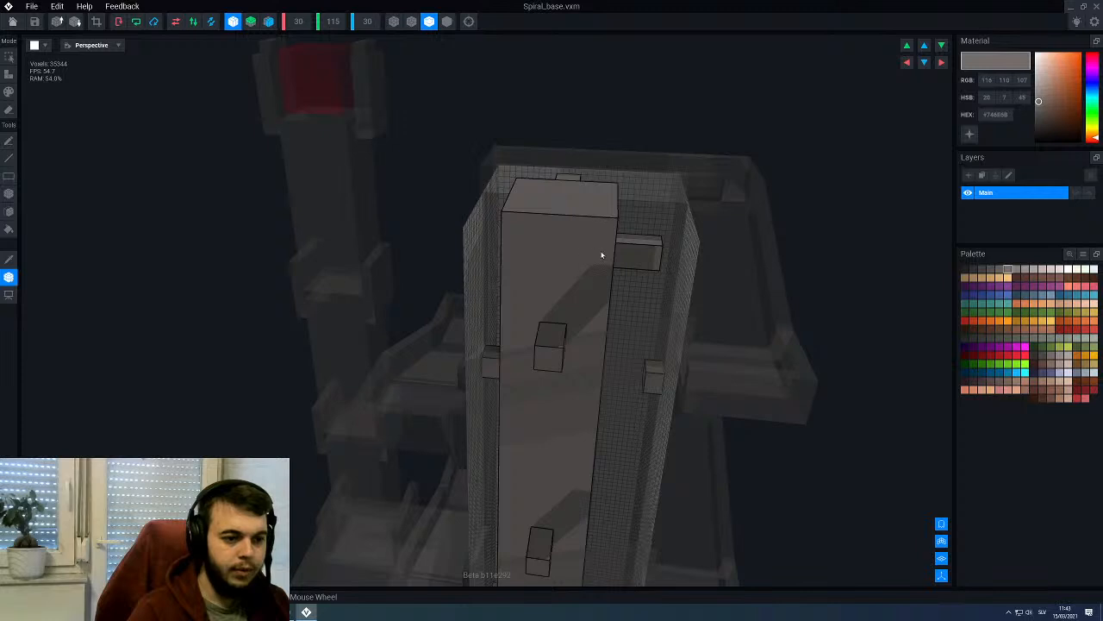
Step: Shift the whole model back three voxels along Z and check the support blocks against the spiral
click(924, 62)
click(924, 62)
click(924, 62)
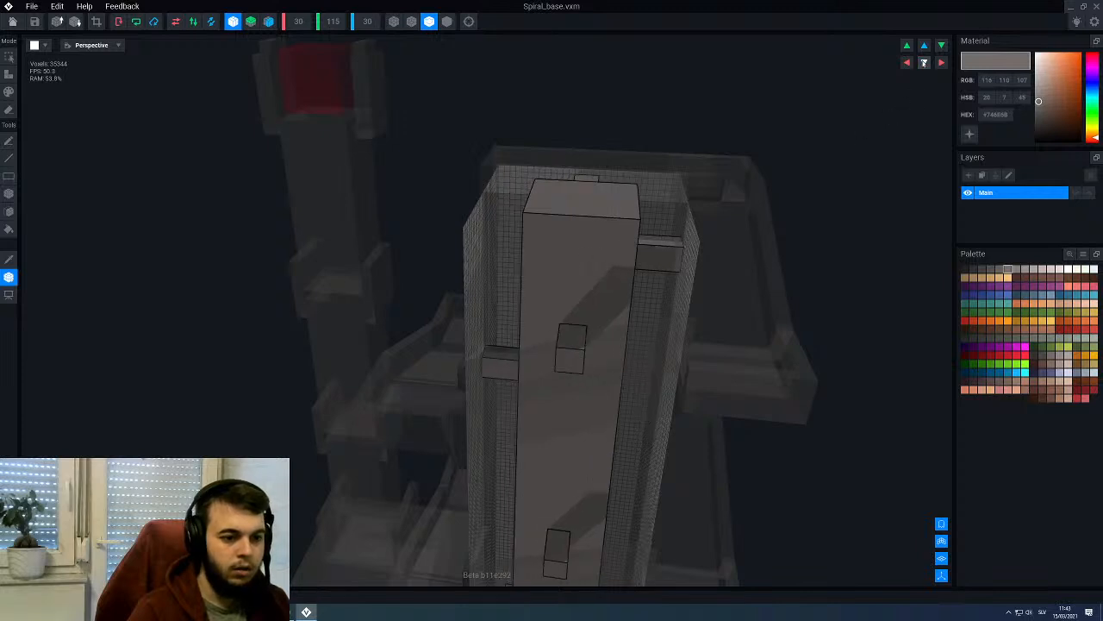
right_drag(623, 143, 365, 444)
scroll(364, 443, up, 10)
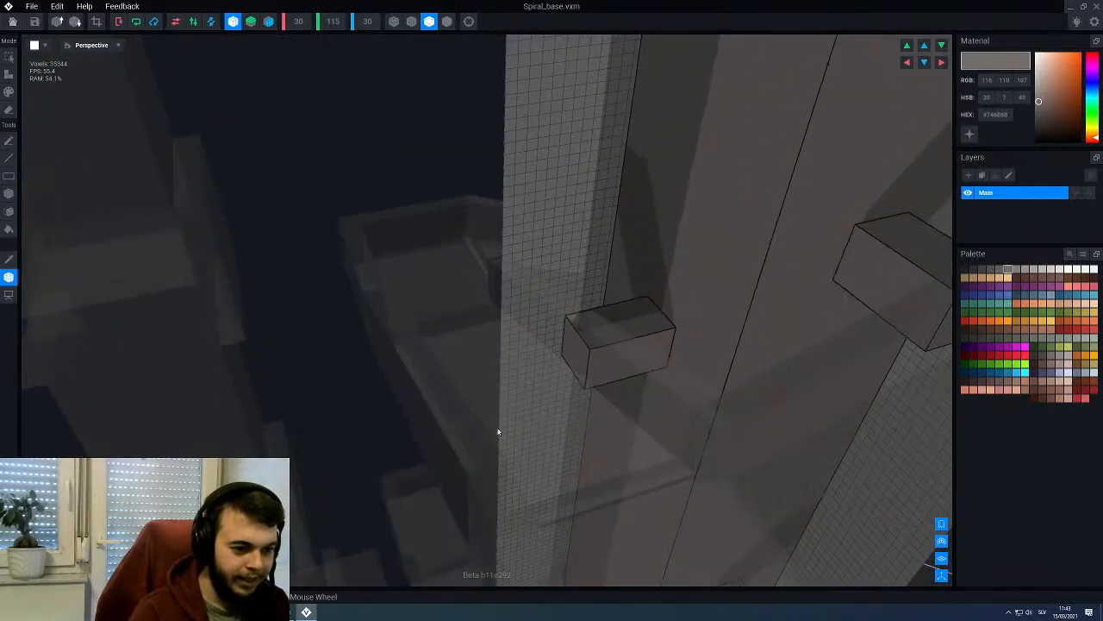
scroll(542, 446, down, 10)
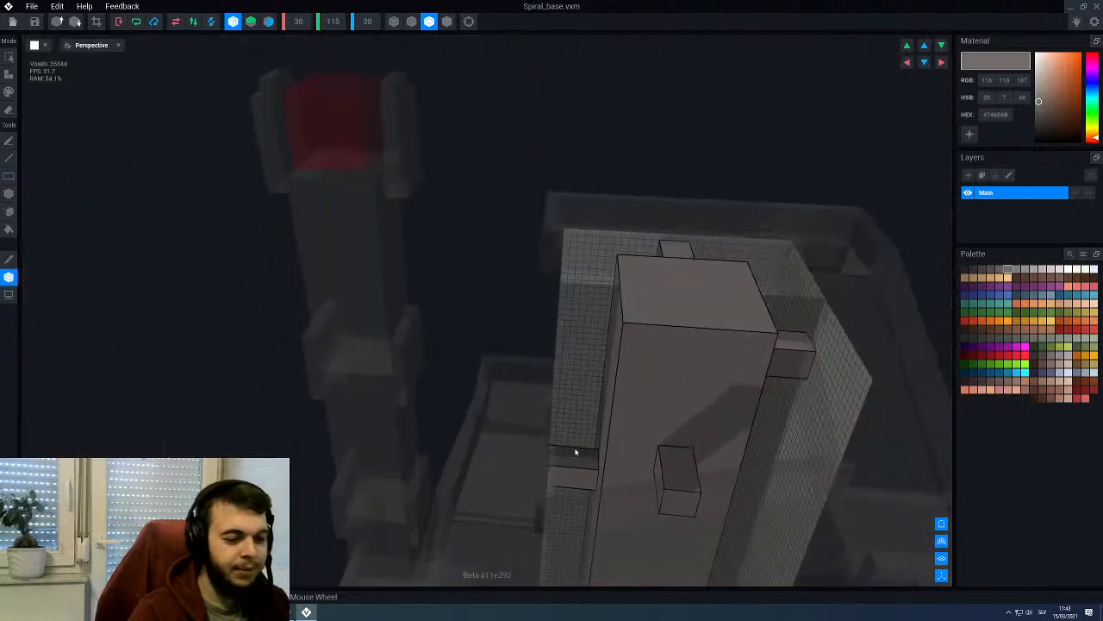
Step: Draw a support square on the column's bare face midway between the side supports, and erase its excess row to leave 4×4 voxels
right_drag(576, 452, 544, 392)
scroll(545, 392, up, 3)
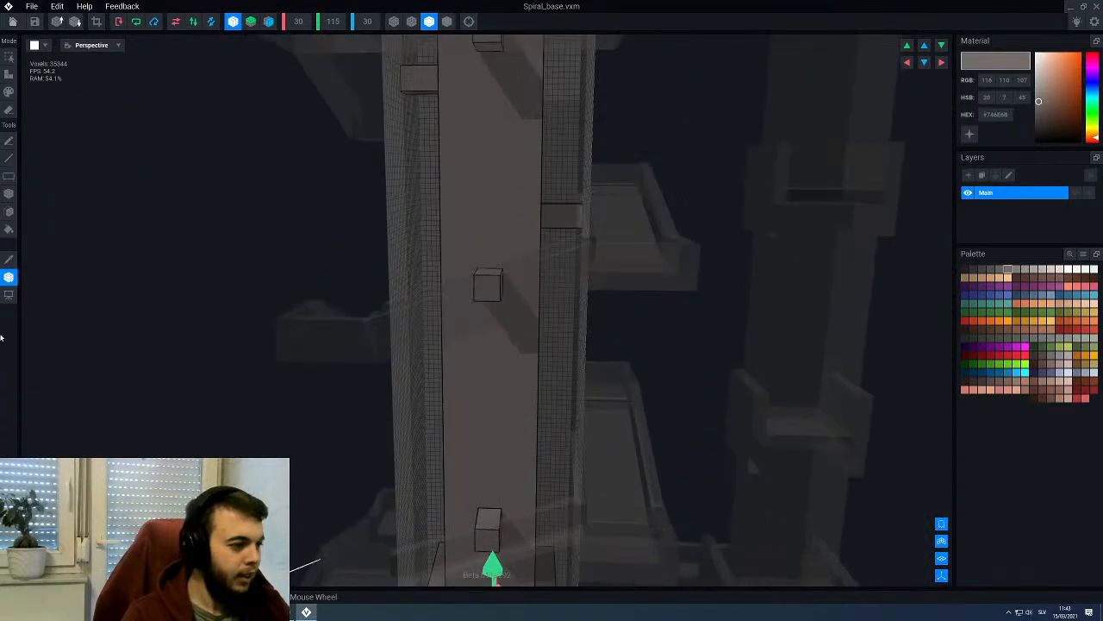
click(11, 285)
right_drag(452, 334, 543, 370)
key(b)
scroll(543, 370, up, 2)
scroll(541, 369, up, 1)
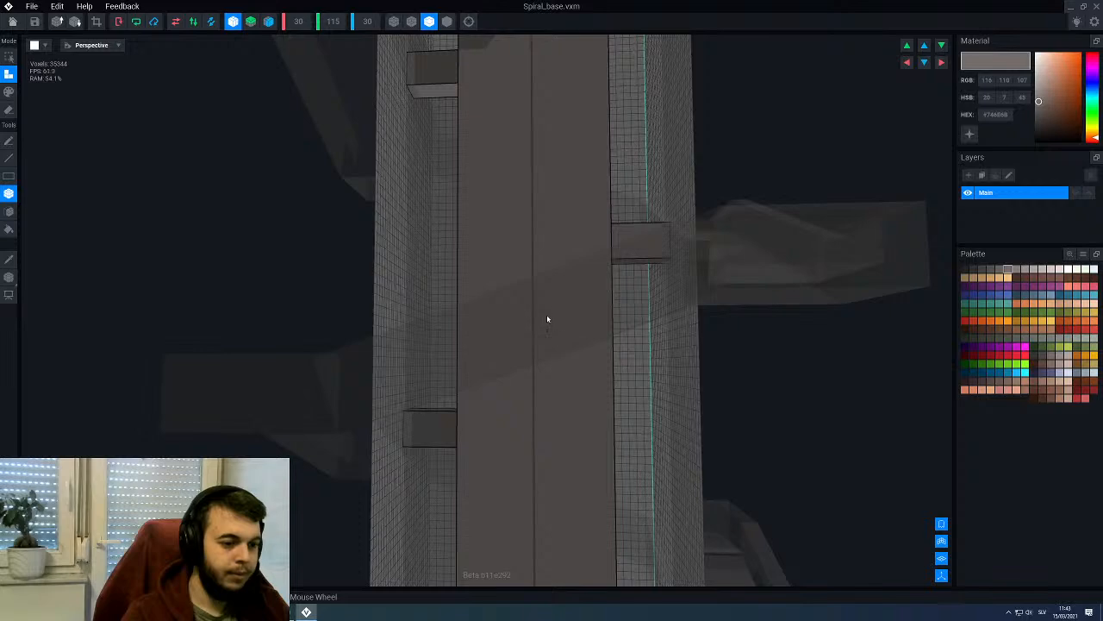
click(545, 317)
right_drag(545, 317, 545, 318)
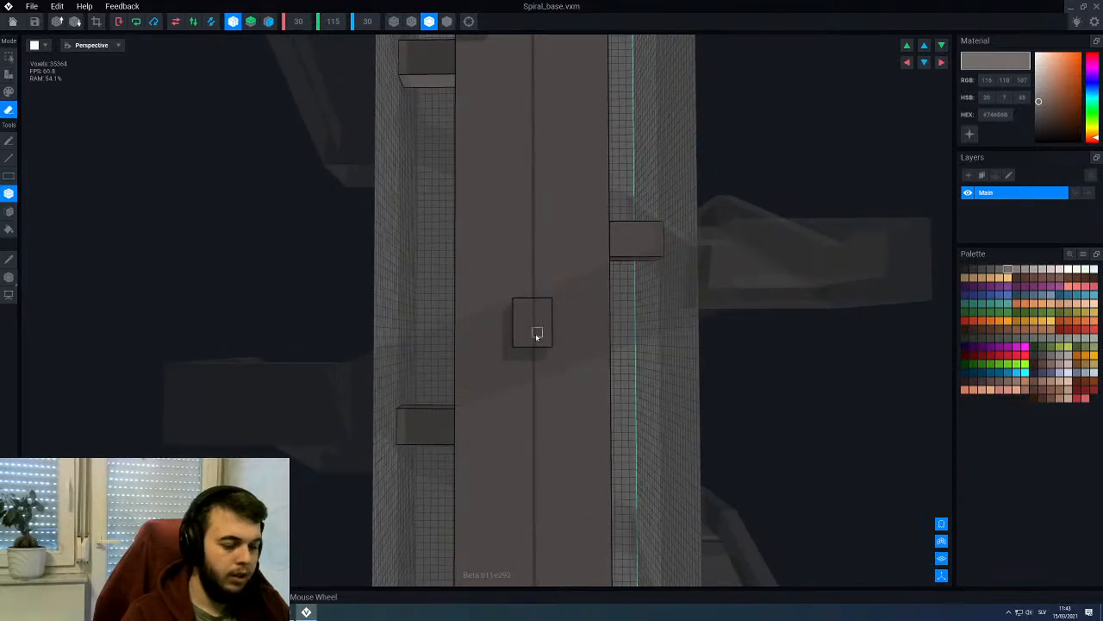
scroll(513, 333, up, 1)
Step: Extrude the 4×4 square outward from the column face into a support block seven voxels deep
key(a)
key(f)
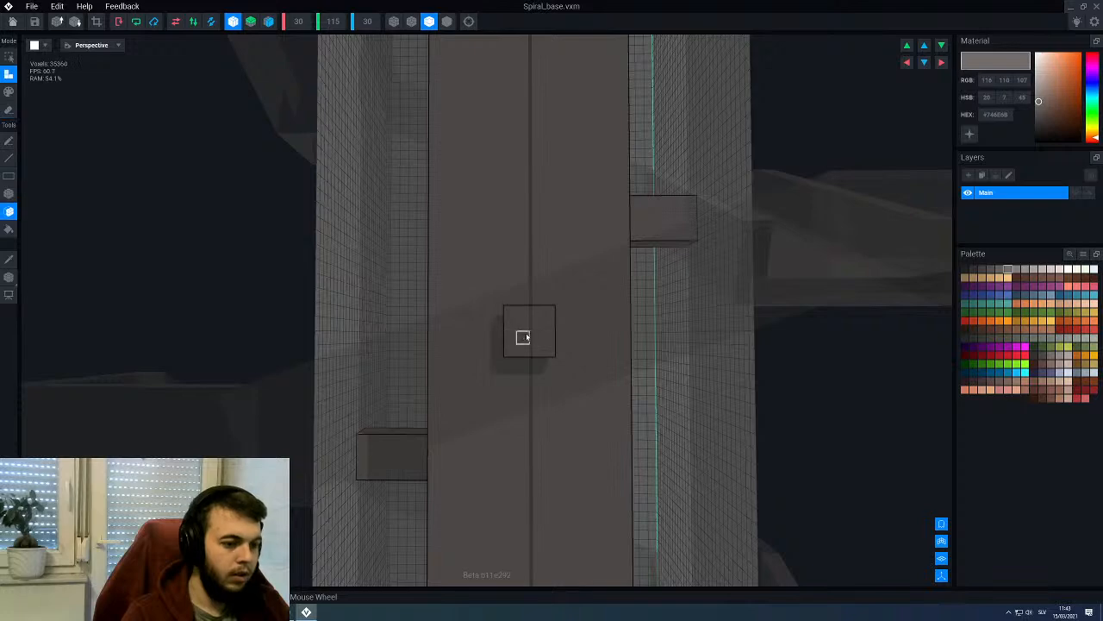
click(527, 337)
click(528, 337)
click(527, 337)
click(528, 337)
click(527, 337)
scroll(525, 338, down, 3)
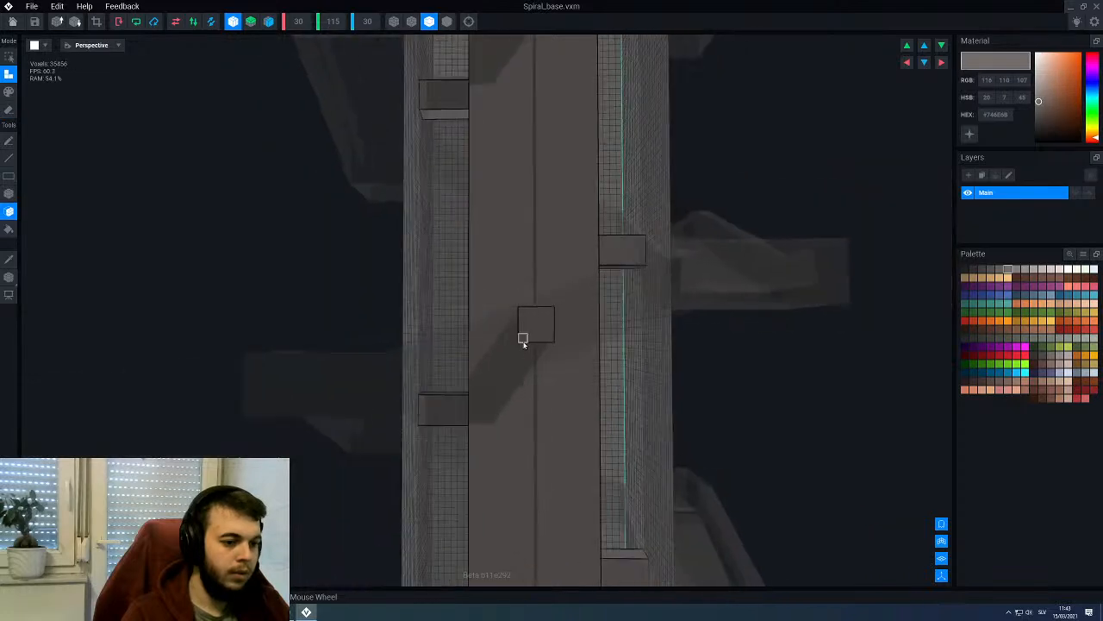
Step: Shift the new support block one voxel down by extending its underside and erasing its top layer
mouse_move(533, 329)
right_down()
mouse_move(524, 308)
mouse_move(505, 380)
mouse_move(488, 342)
right_up()
scroll(538, 326, up, 3)
scroll(505, 380, down, 3)
click(506, 380)
key(e)
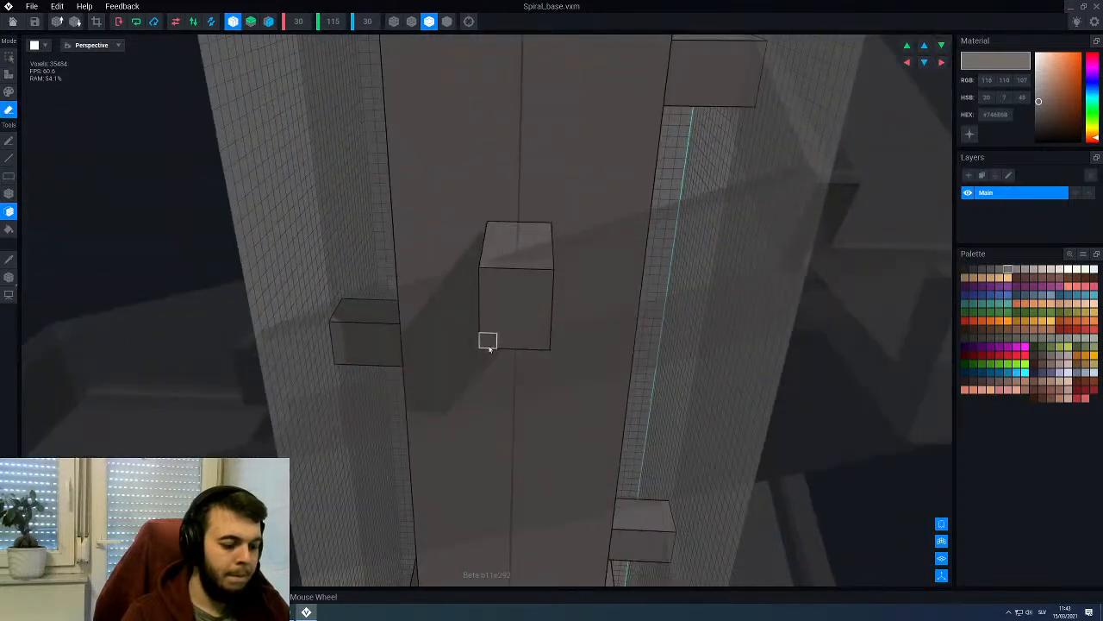
click(522, 254)
right_drag(521, 256, 503, 308)
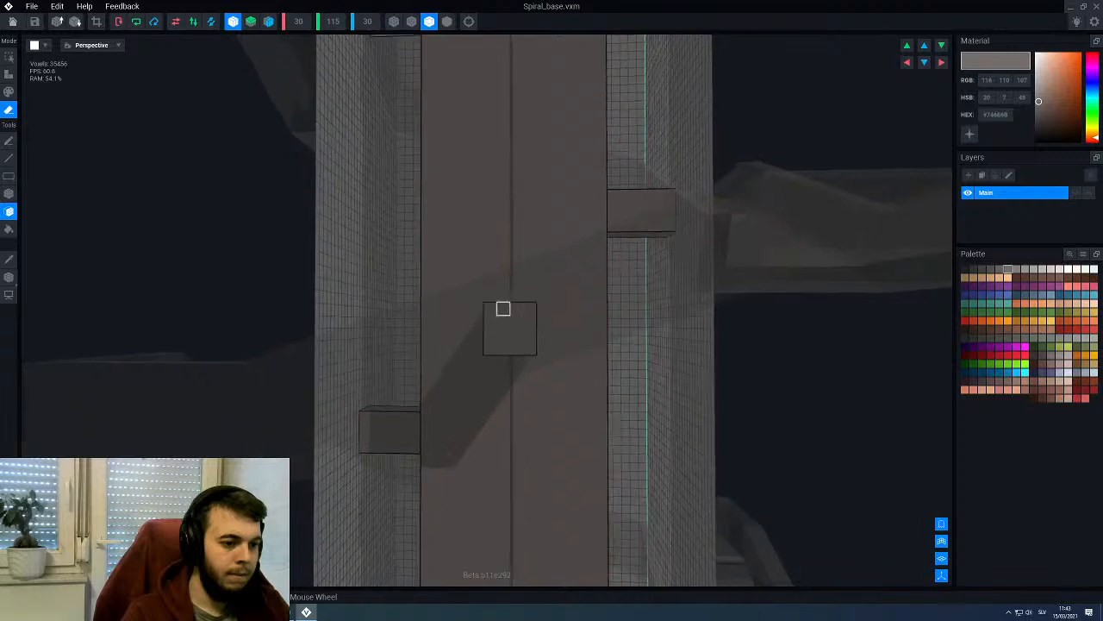
Step: Build a centred 4×4 voxel support block, seven voxels deep, on the next bare stretch of the column's side
middle_drag(502, 308, 533, 313)
right_drag(532, 313, 445, 262)
scroll(445, 262, up, 10)
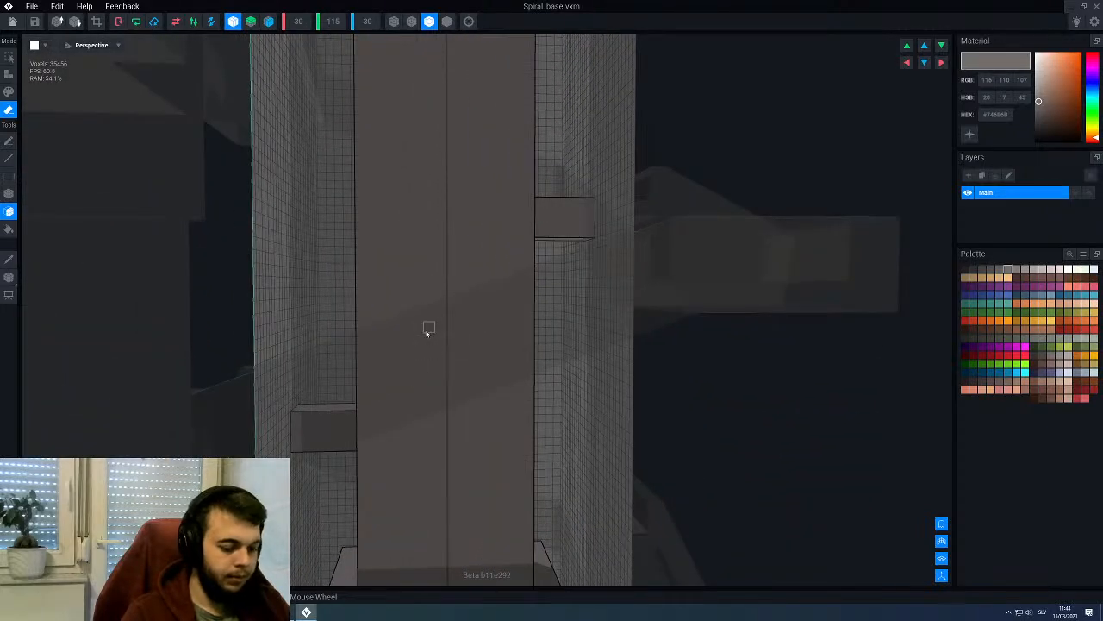
key(alt)
key(t)
right_drag(426, 350, 437, 331)
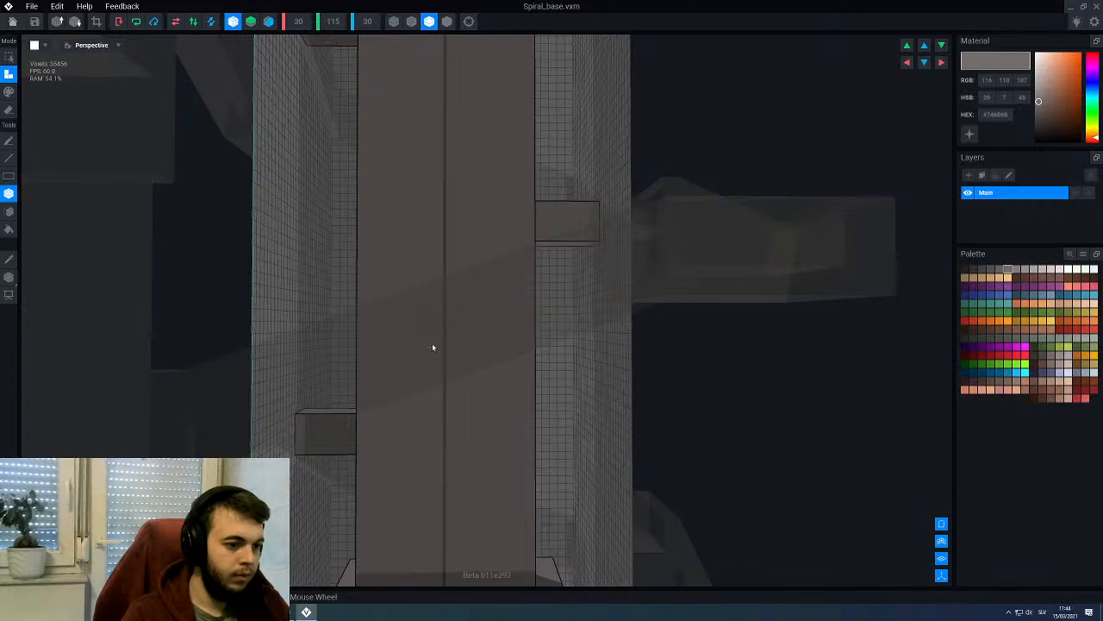
click(432, 342)
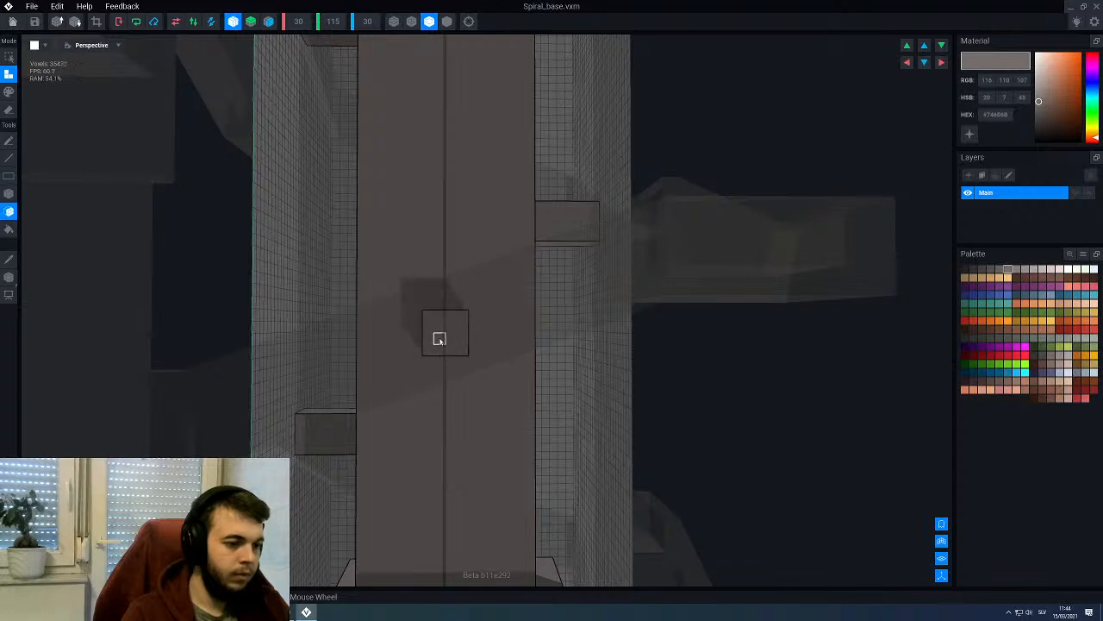
right_drag(442, 339, 510, 345)
scroll(510, 348, down, 4)
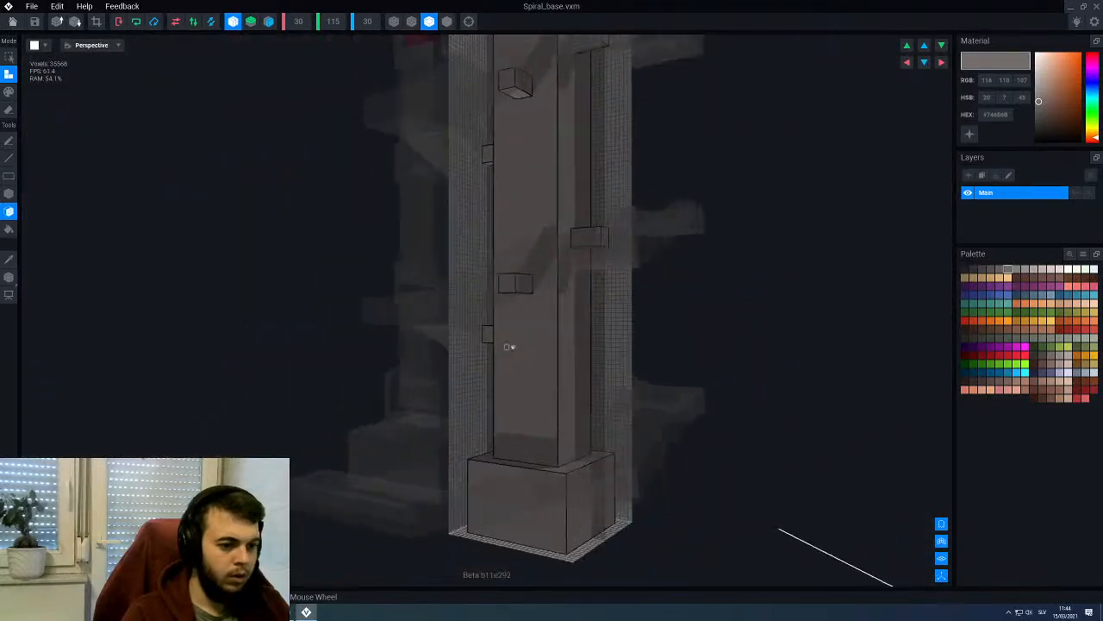
Step: Add a centred 4×4 voxel support block, seven voxels deep, on the column face just above the pedestal
scroll(557, 412, up, 5)
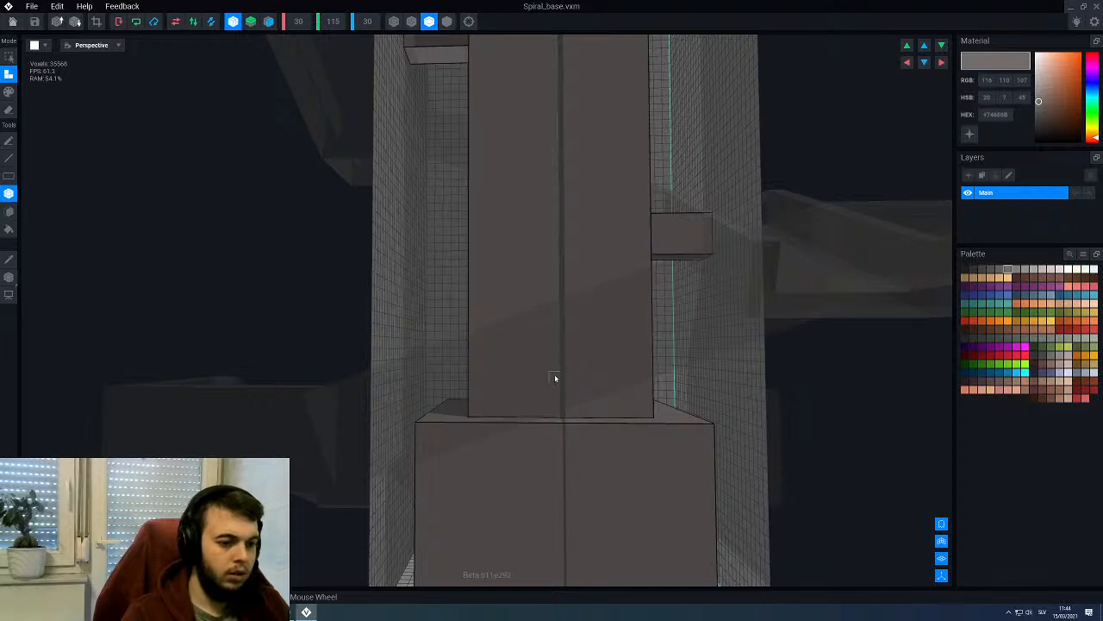
drag(548, 344, 553, 375)
key(f)
click(546, 365)
click(553, 365)
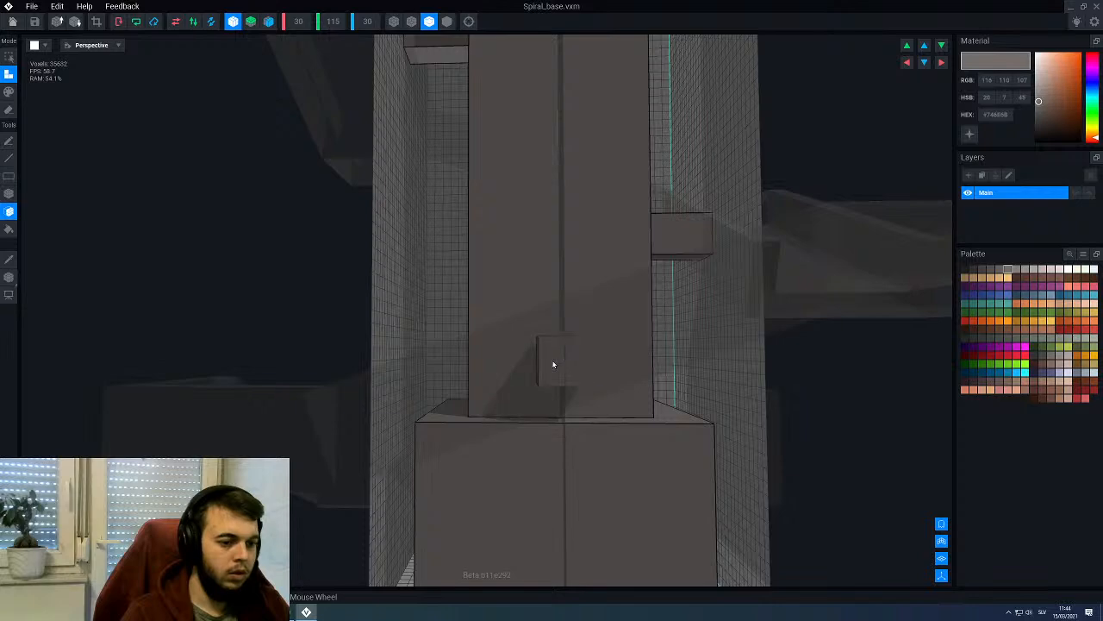
click(554, 365)
click(554, 364)
scroll(551, 367, down, 5)
Step: Leave the Spiral_base model and open the BlockRobotArm project
right_drag(549, 371, 512, 365)
scroll(545, 372, down, 6)
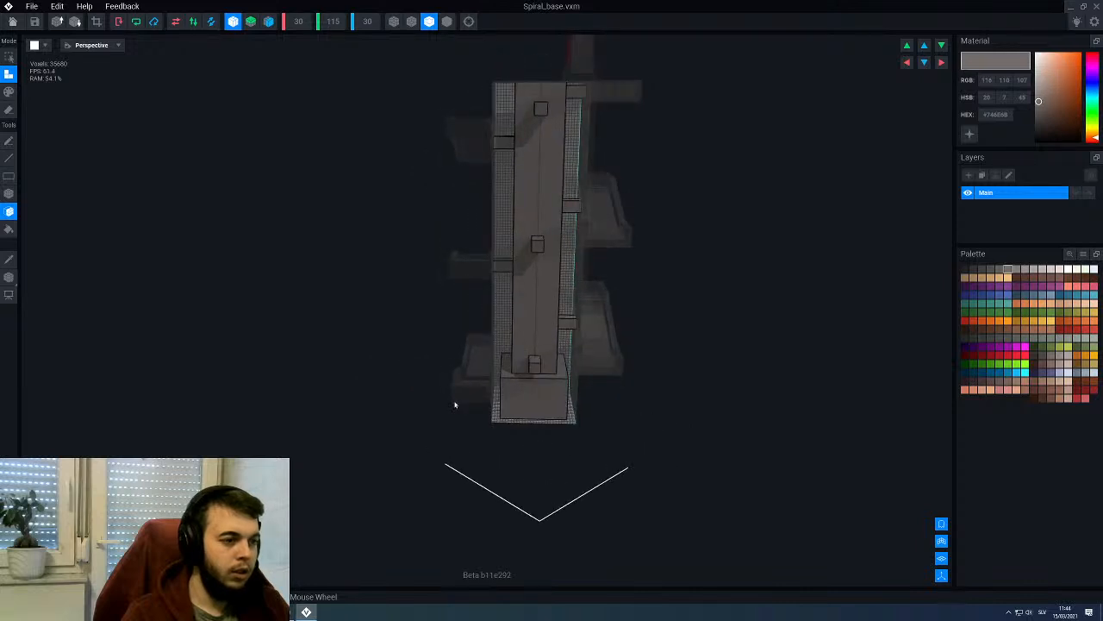
click(11, 22)
click(473, 199)
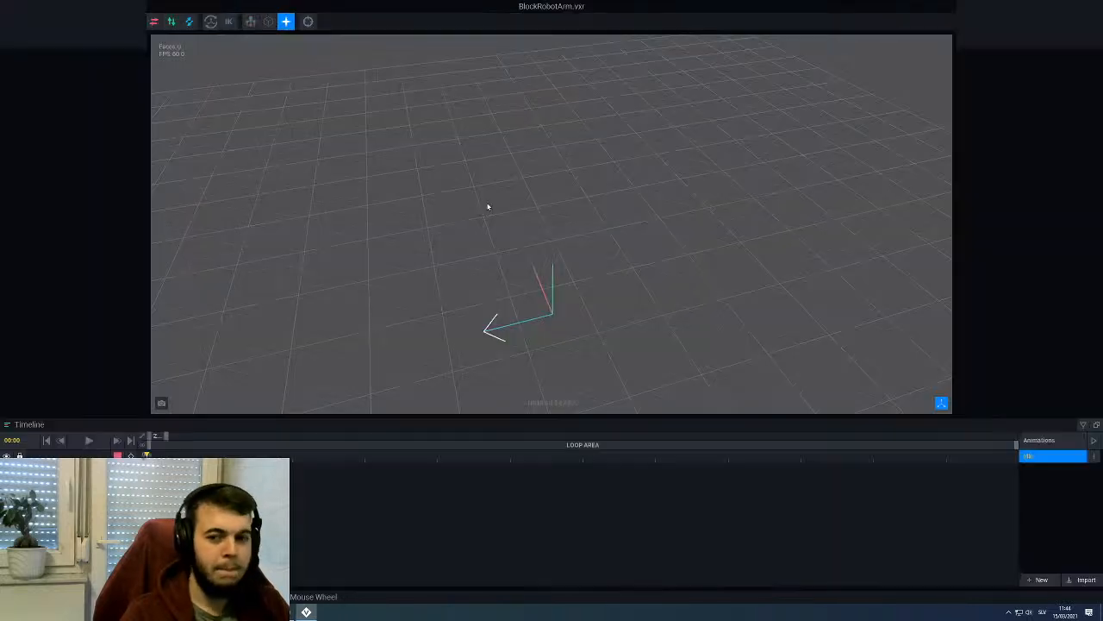
Step: Examine how the column supports the spiral and how closely the spiral stands to the robot arm
scroll(506, 203, down, 6)
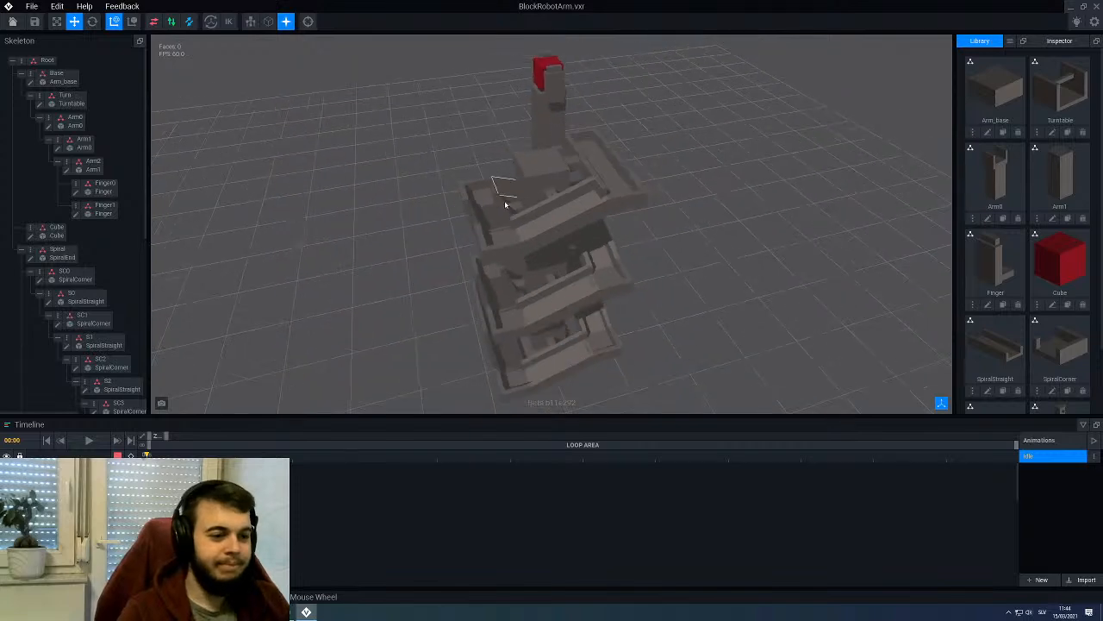
right_drag(507, 204, 507, 202)
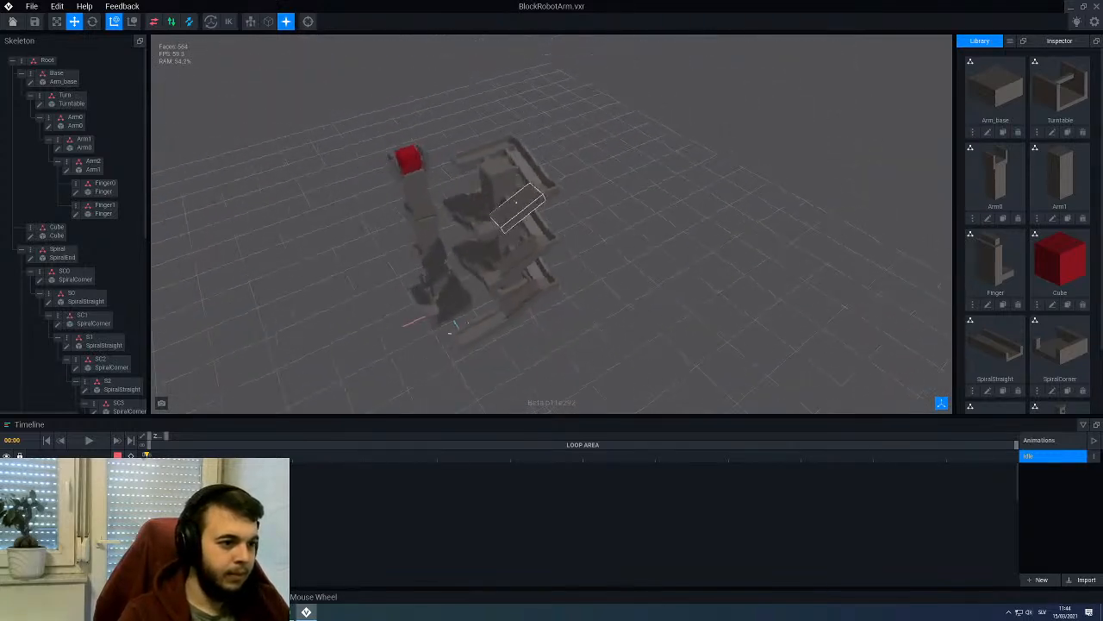
right_drag(507, 201, 507, 202)
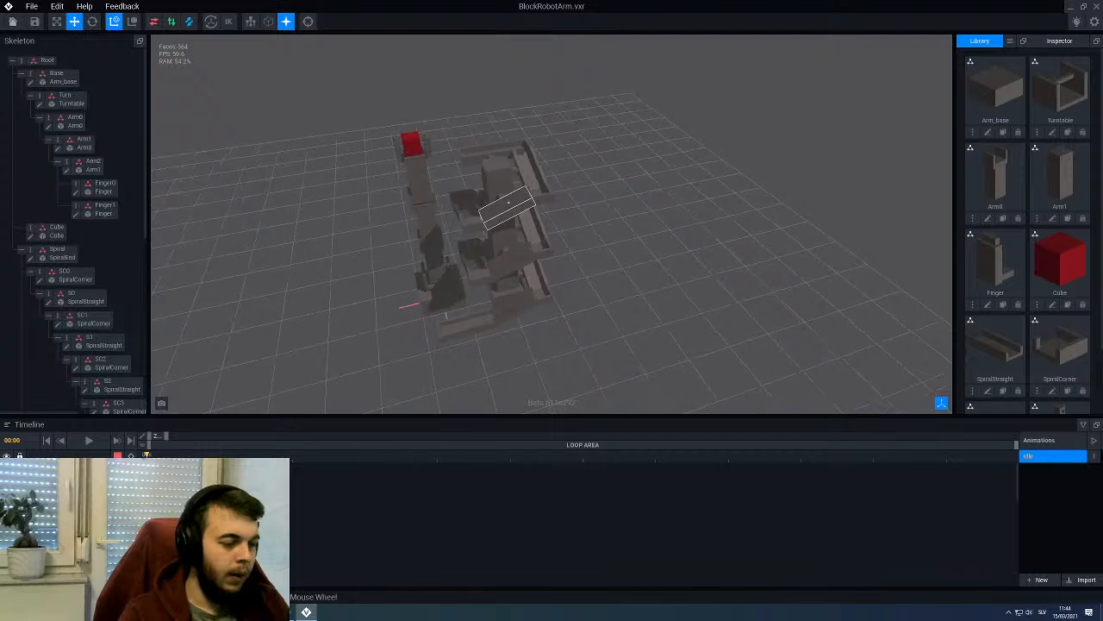
scroll(507, 201, up, 8)
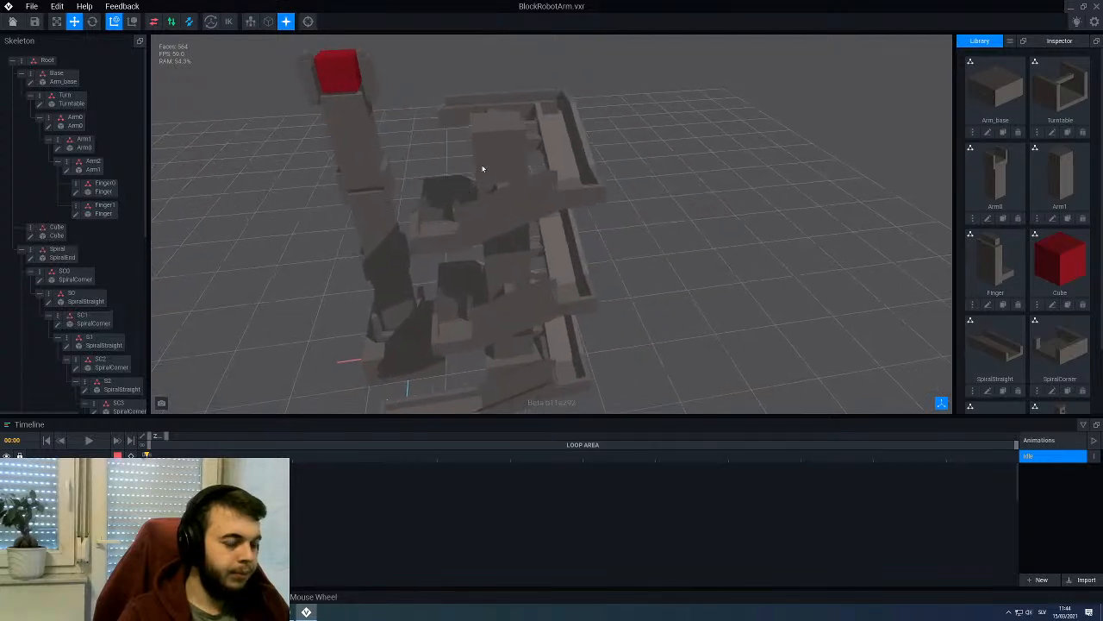
scroll(507, 201, down, 8)
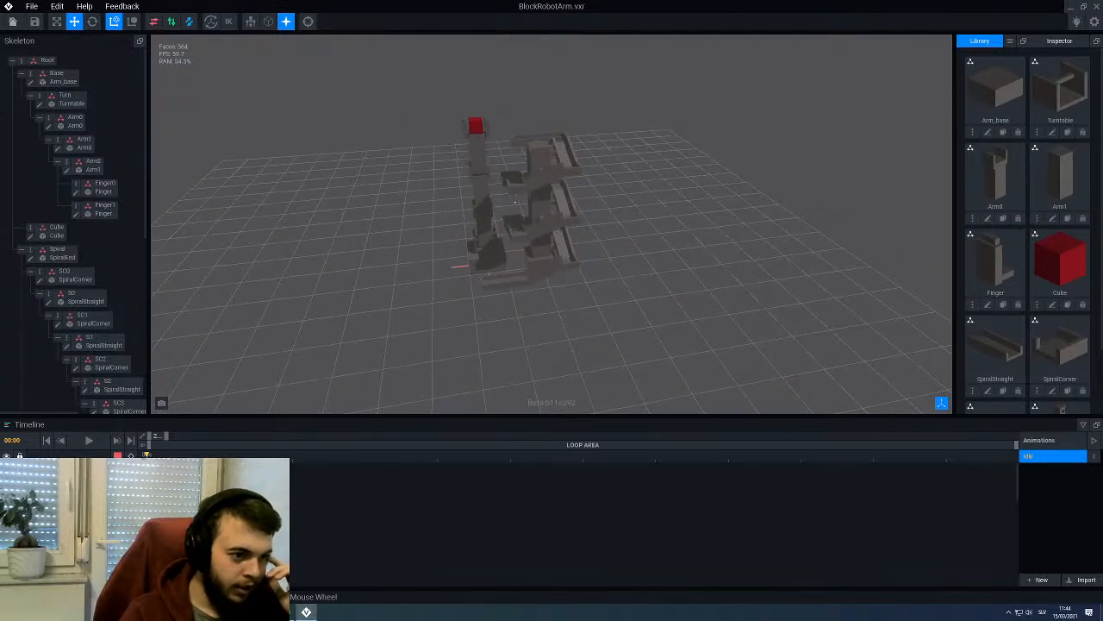
scroll(500, 243, up, 5)
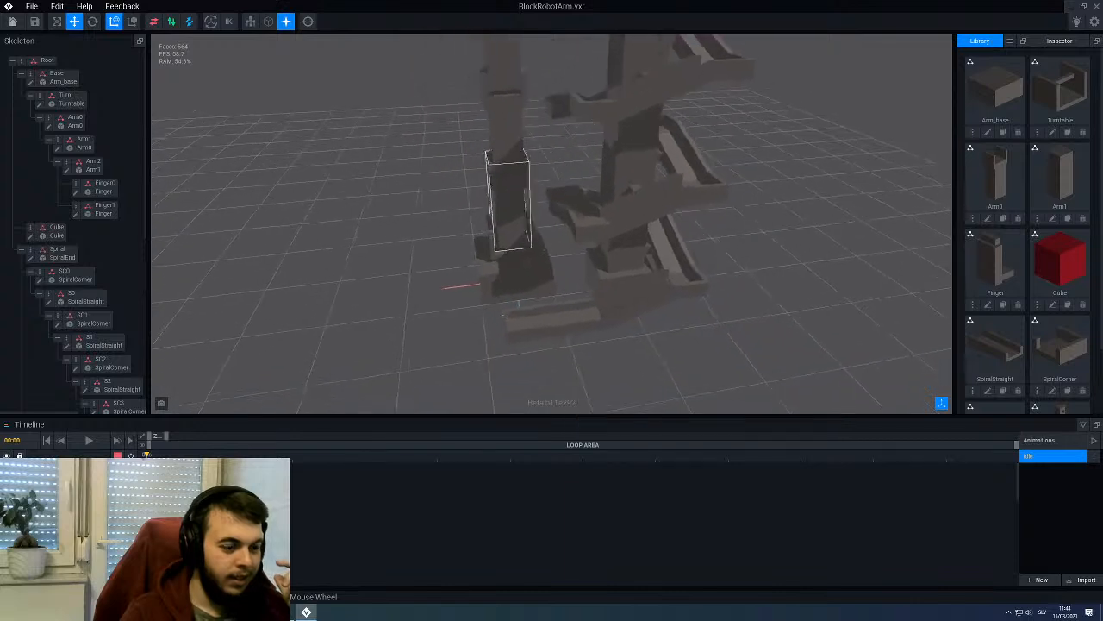
scroll(493, 242, down, 8)
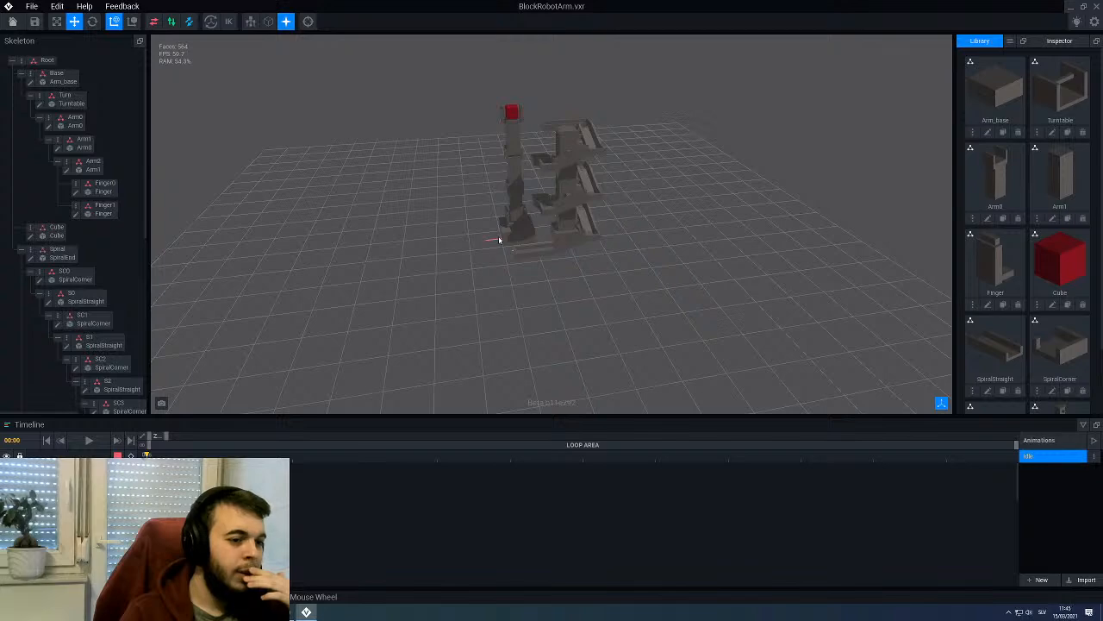
scroll(498, 240, up, 5)
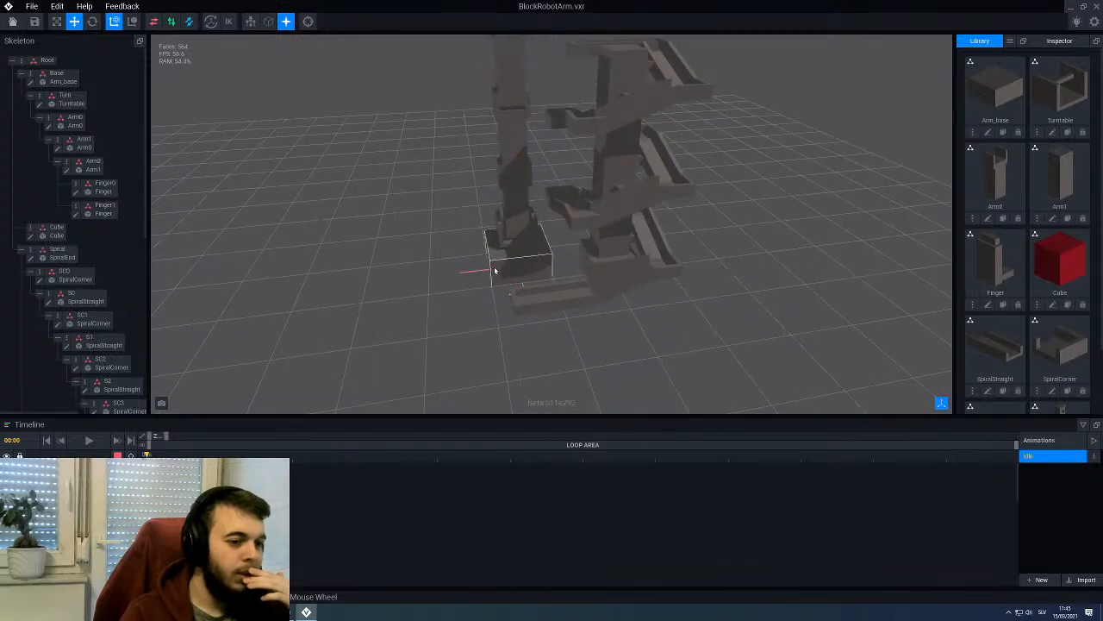
mouse_move(494, 271)
middle_down()
mouse_move(534, 257)
mouse_move(534, 293)
mouse_move(552, 275)
mouse_move(495, 271)
mouse_move(524, 259)
mouse_move(487, 263)
mouse_move(495, 302)
mouse_move(491, 275)
middle_up()
middle_drag(603, 254, 498, 229)
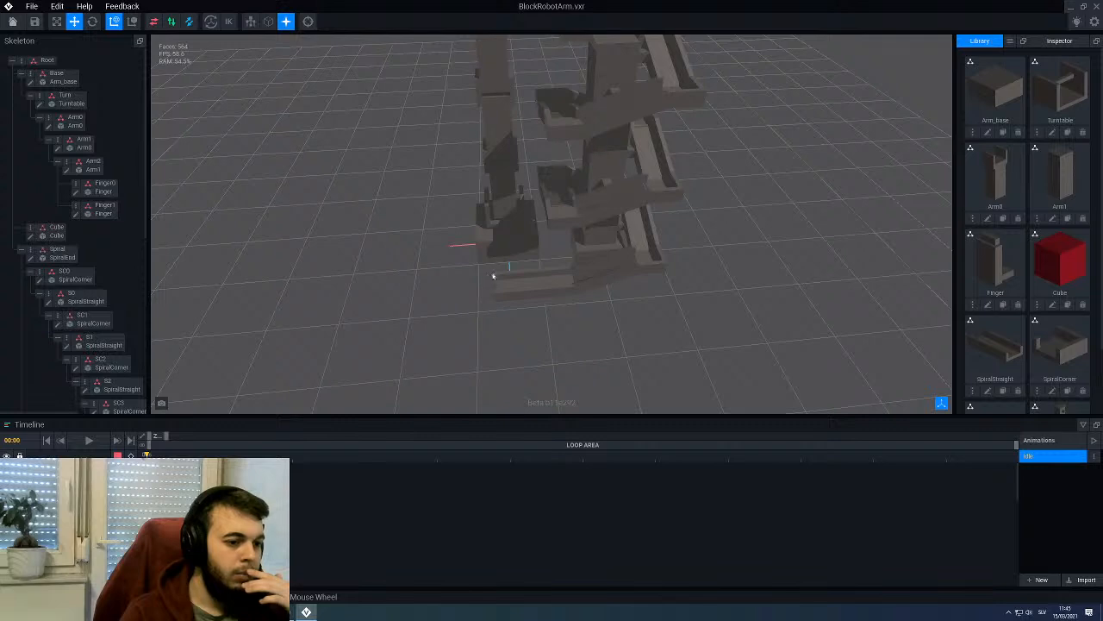
Step: Move the robot arm's Base bone along X, away from the spiral
click(505, 244)
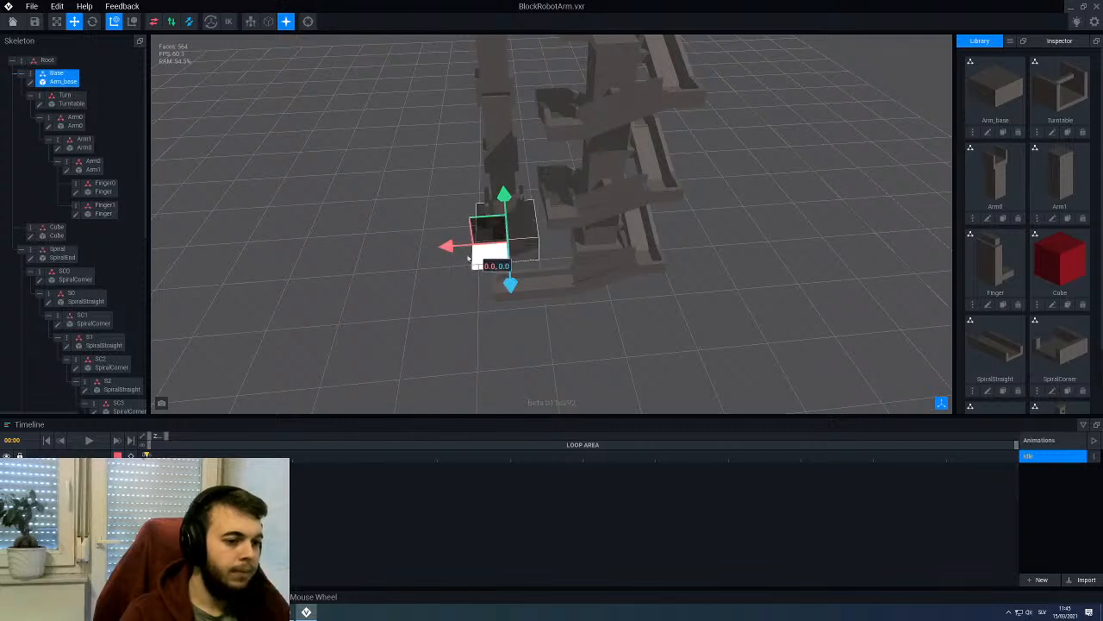
drag(446, 248, 424, 250)
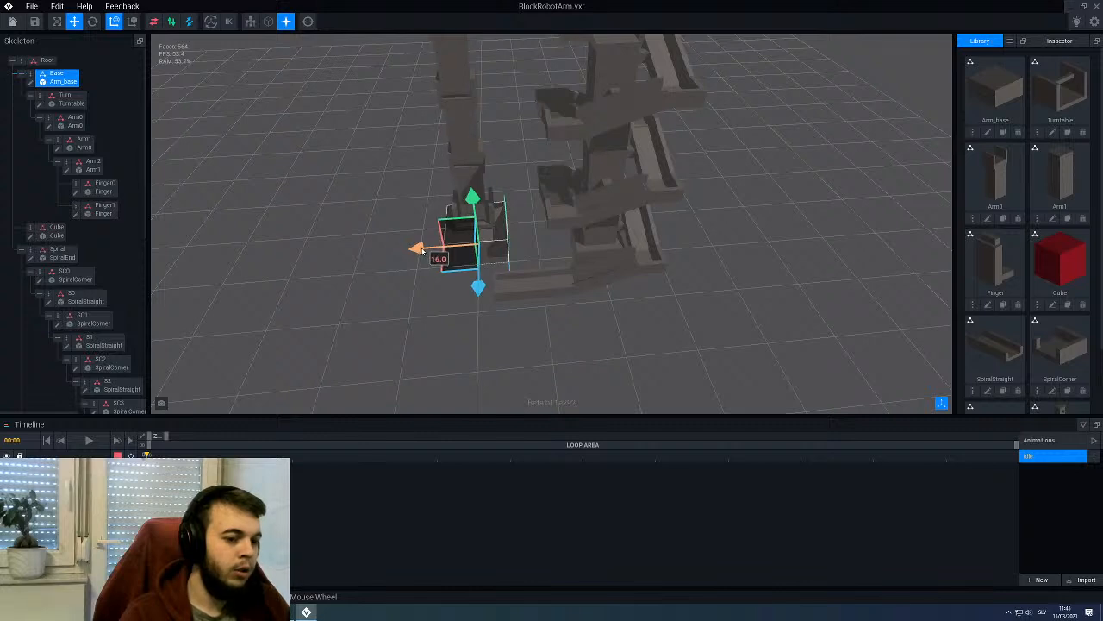
drag(422, 249, 393, 249)
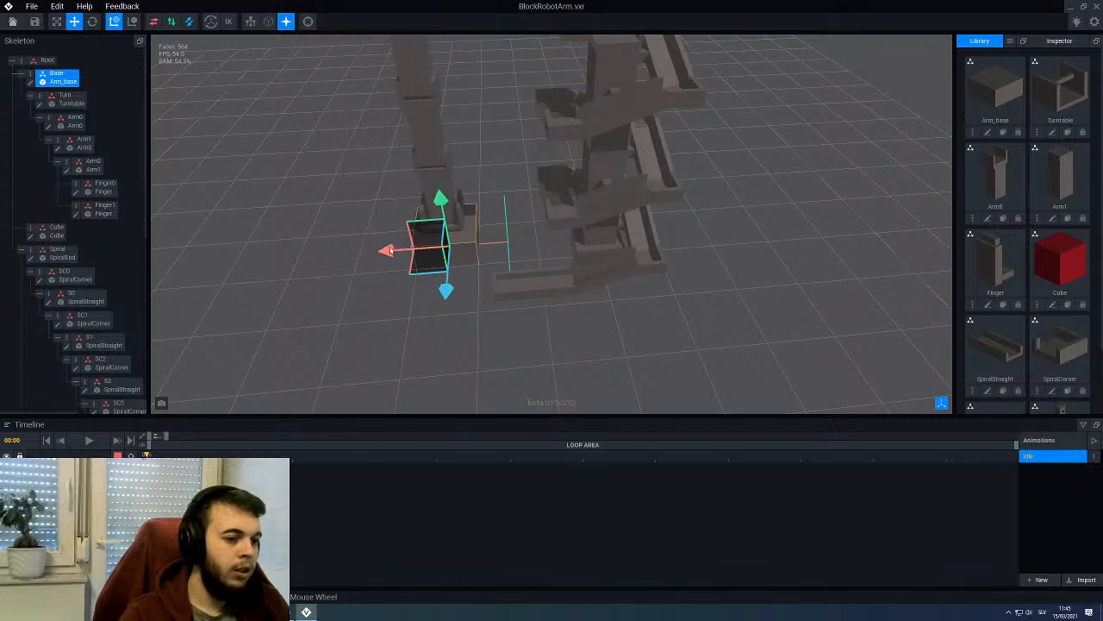
Step: Move the Spiral bone with its whole structure along X to -1.0 and check its placement relative to the arm and the origin
middle_drag(463, 257, 528, 237)
scroll(634, 205, up, 3)
click(643, 215)
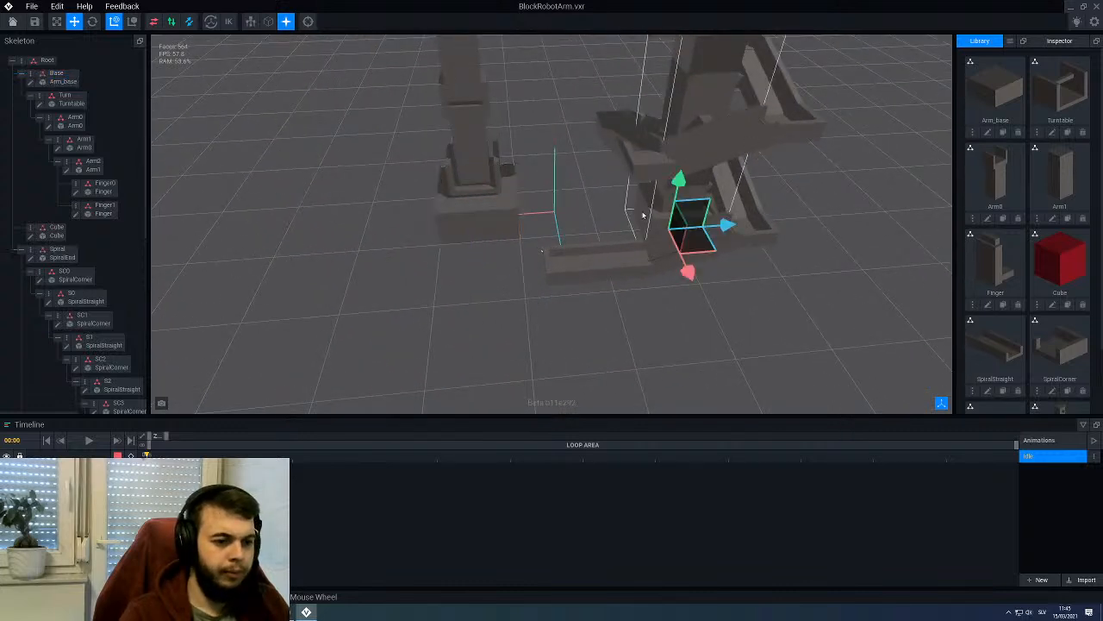
scroll(58, 195, up, 5)
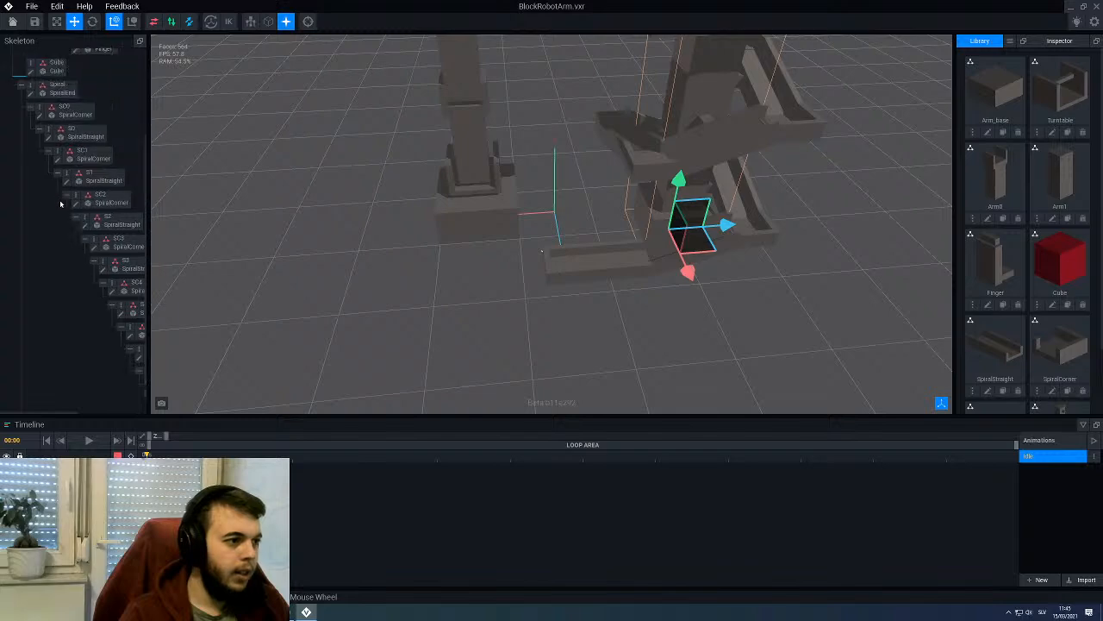
click(60, 90)
scroll(591, 197, down, 5)
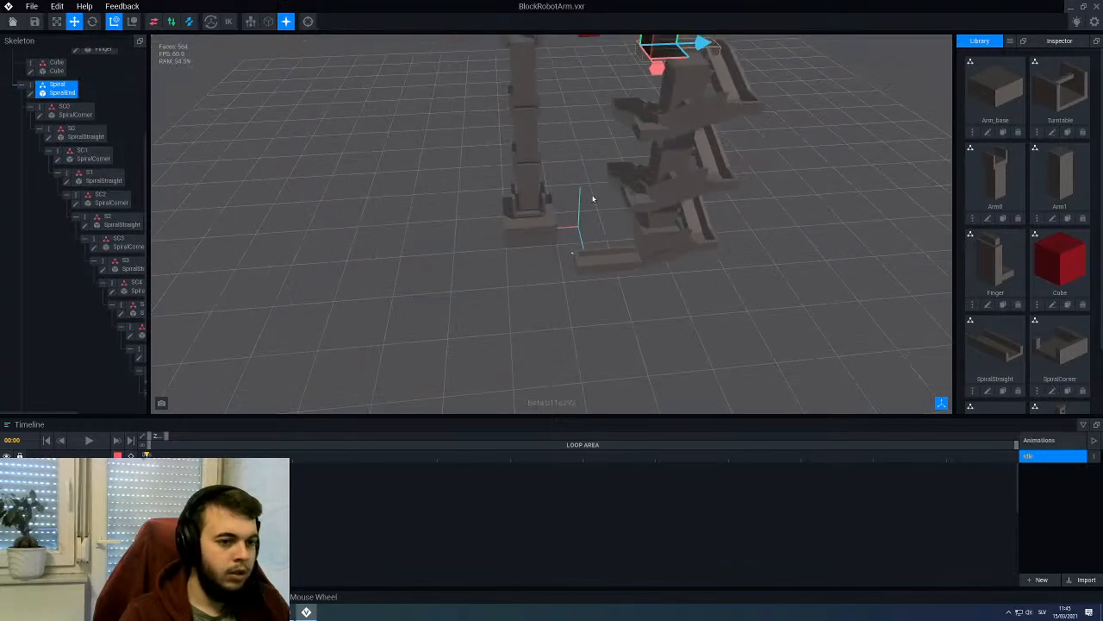
right_drag(593, 203, 580, 229)
drag(558, 215, 542, 220)
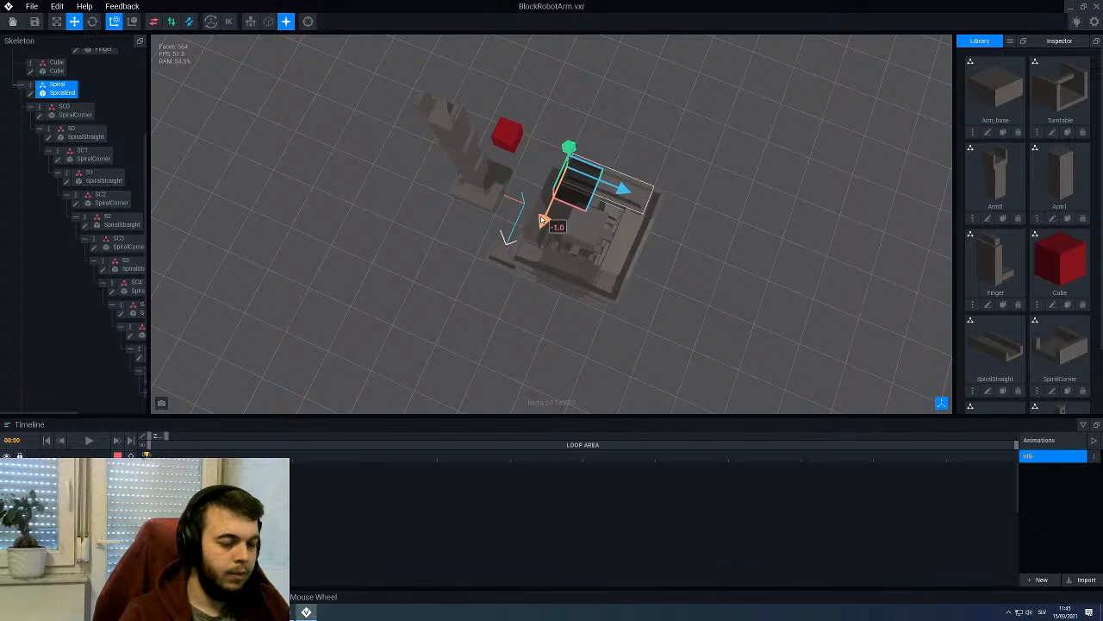
scroll(515, 255, up, 10)
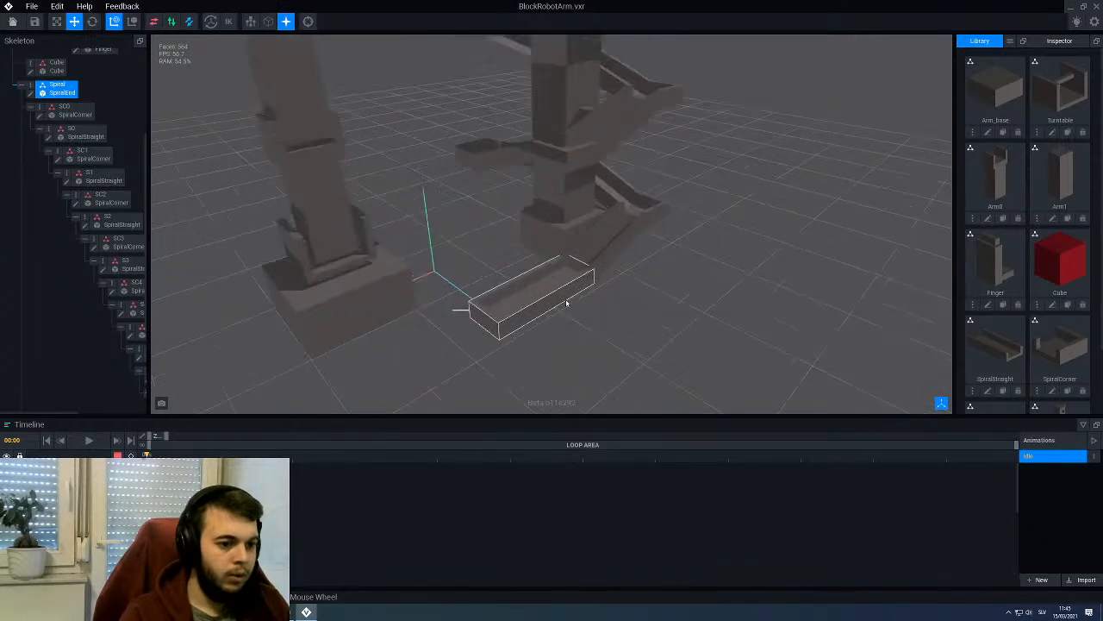
scroll(533, 300, up, 5)
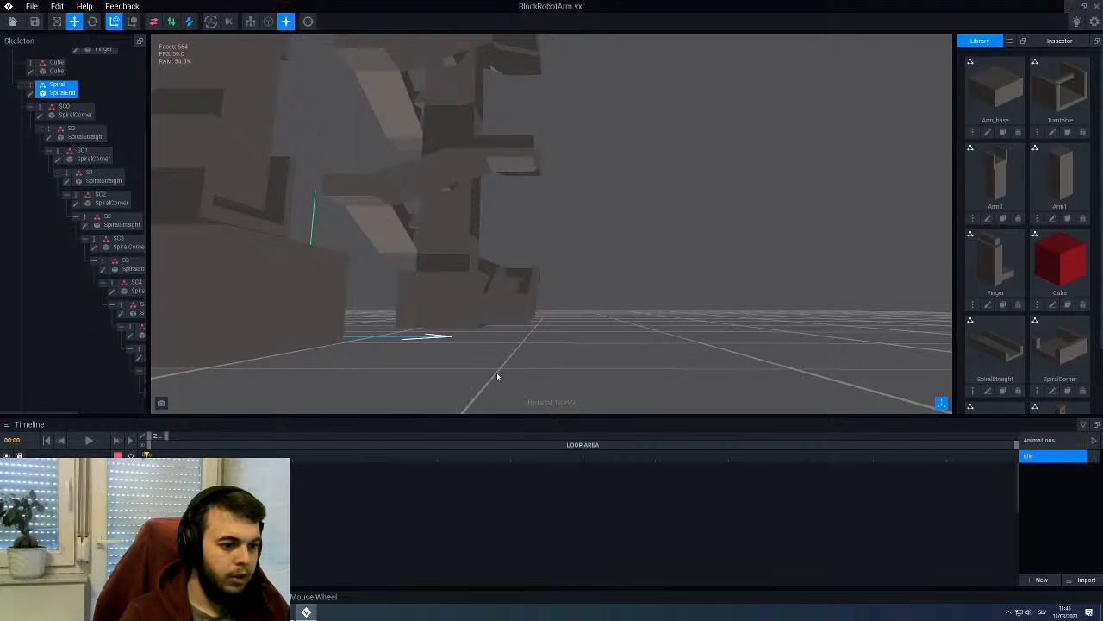
scroll(541, 314, down, 15)
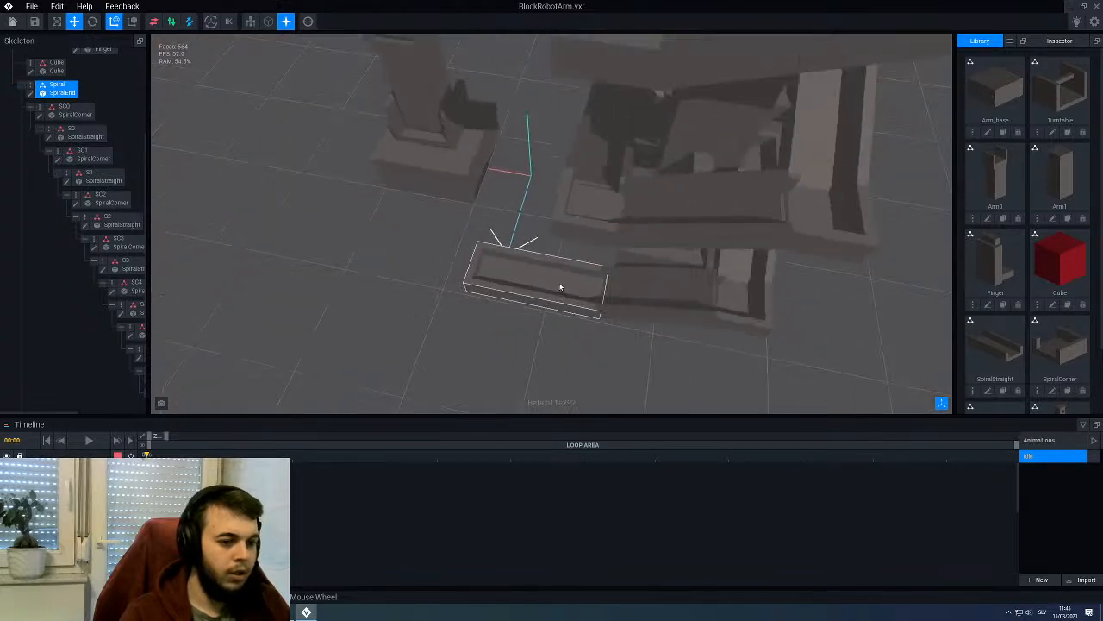
scroll(577, 264, down, 5)
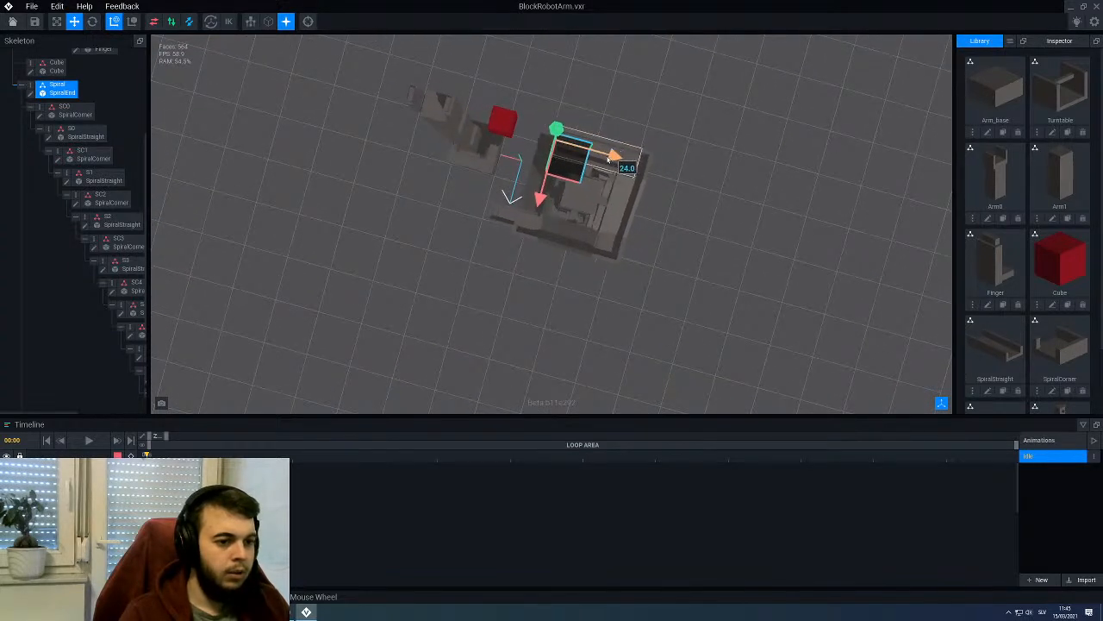
Step: Move the Spiral bone with its whole structure along its Z axis, closer to the robot arm
scroll(555, 187, up, 8)
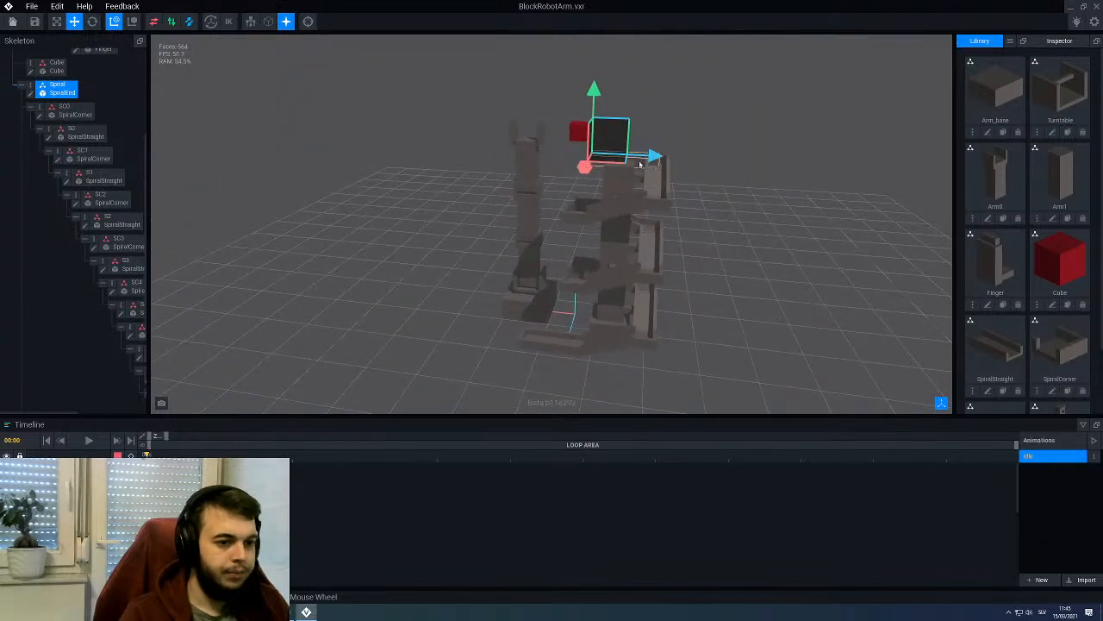
drag(652, 158, 637, 161)
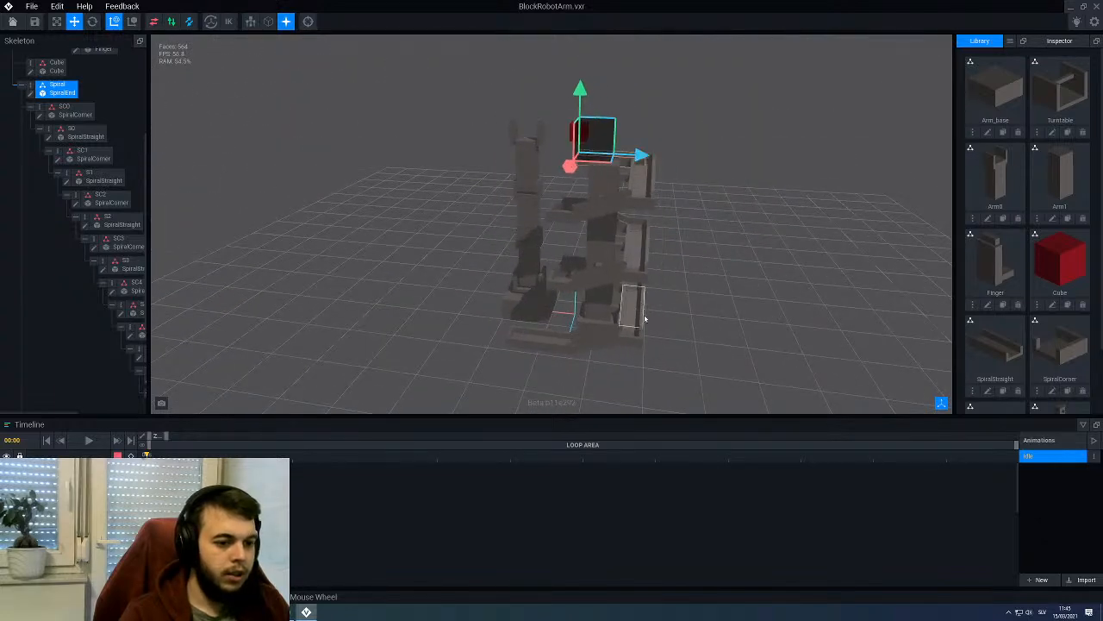
middle_drag(640, 368, 621, 215)
scroll(609, 324, up, 2)
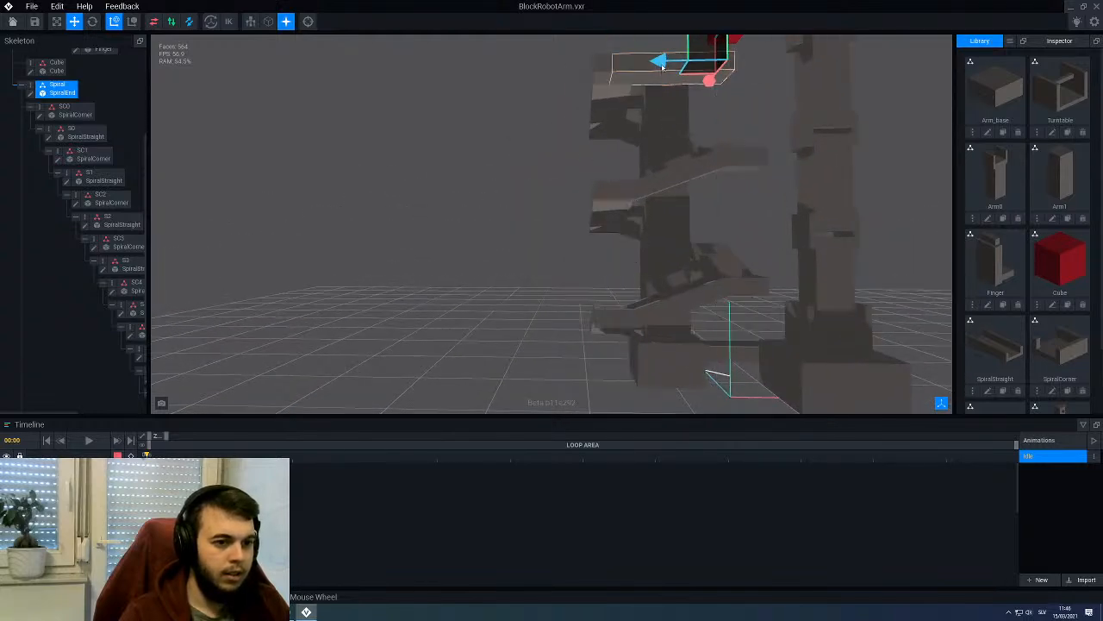
drag(662, 62, 657, 65)
scroll(609, 250, up, 4)
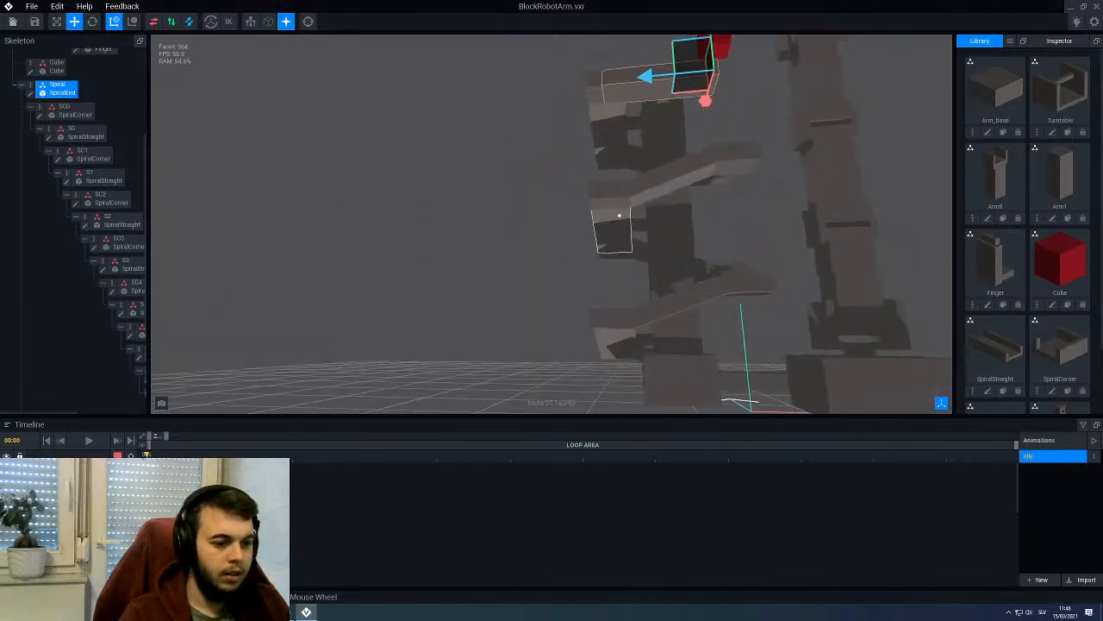
right_drag(623, 215, 622, 214)
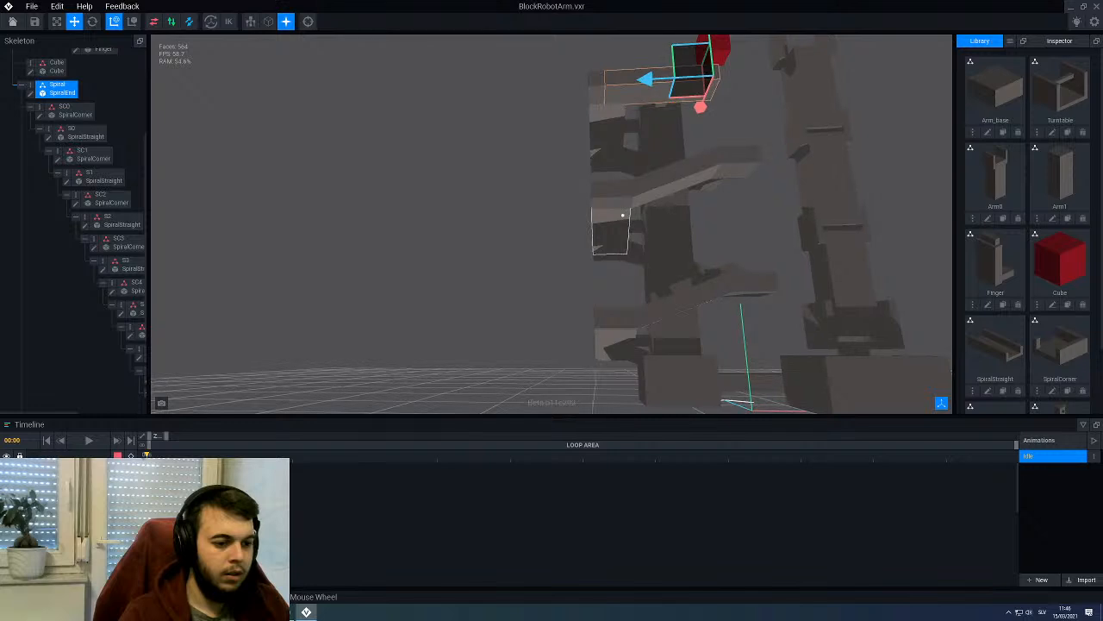
scroll(609, 256, down, 5)
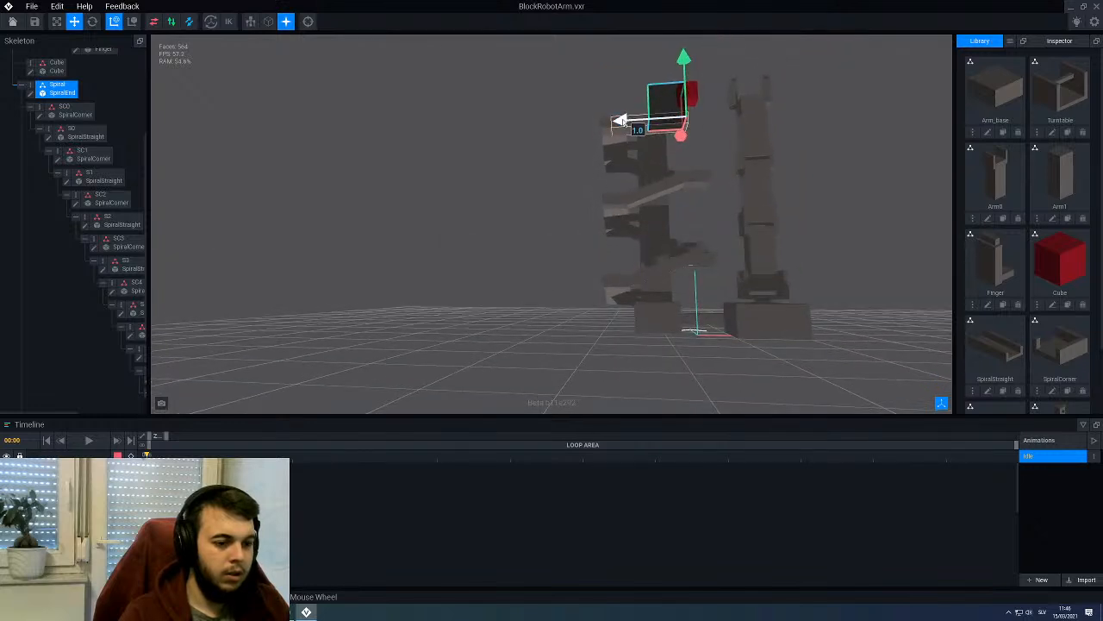
Step: Fine-tune the Spiral bone's Z position and check the gap to the robot arm from the side and from above
drag(621, 122, 618, 122)
right_drag(616, 206, 656, 258)
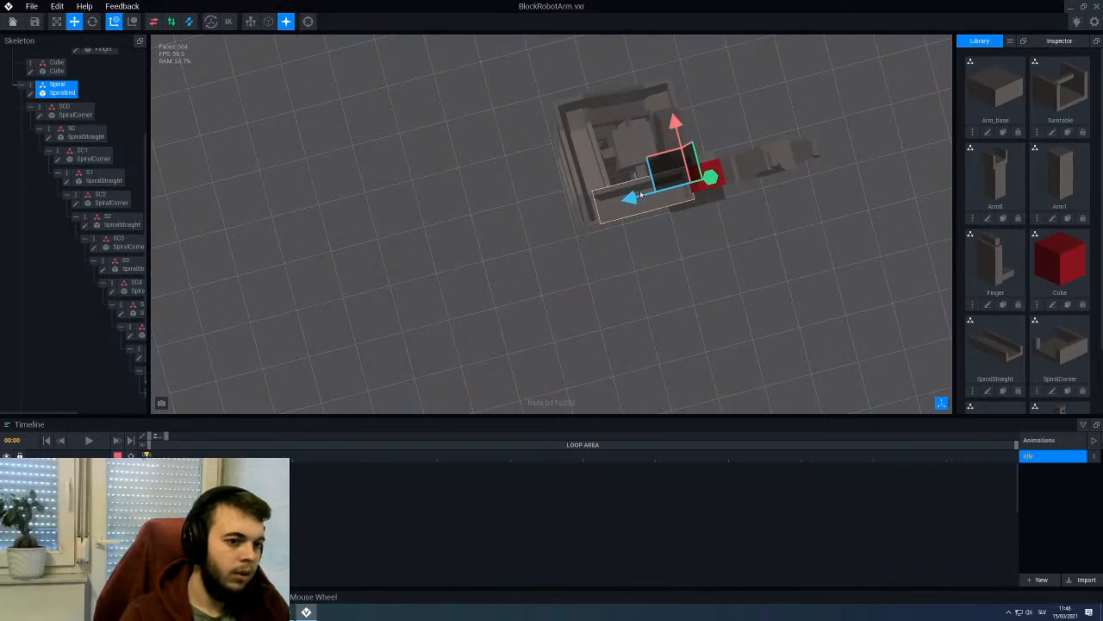
drag(634, 199, 630, 200)
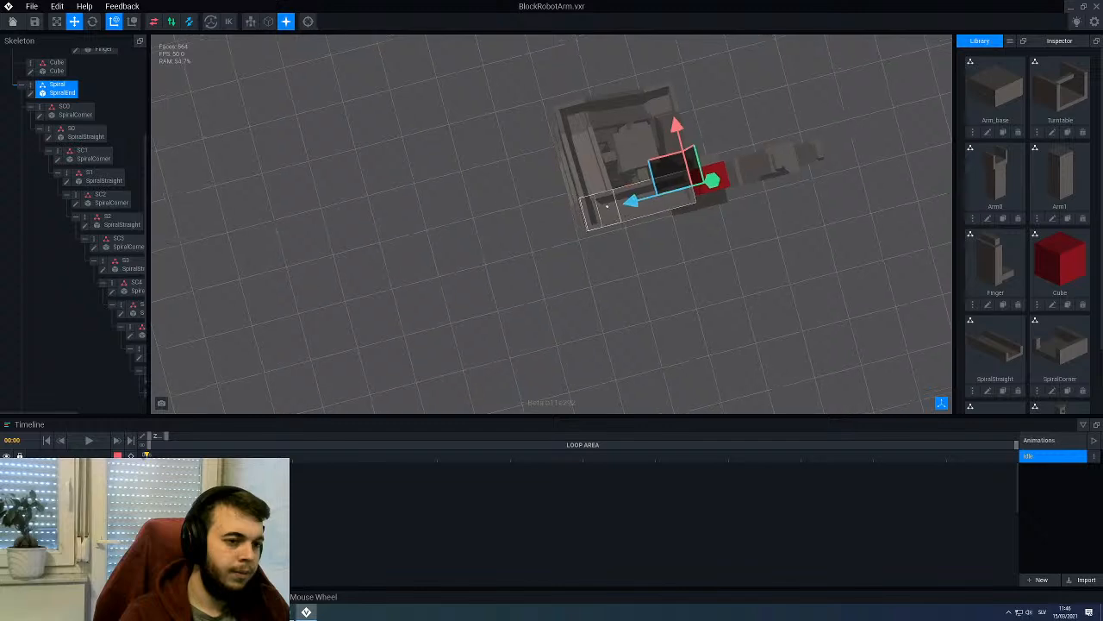
right_drag(634, 203, 652, 256)
middle_drag(732, 293, 680, 274)
right_drag(681, 274, 610, 227)
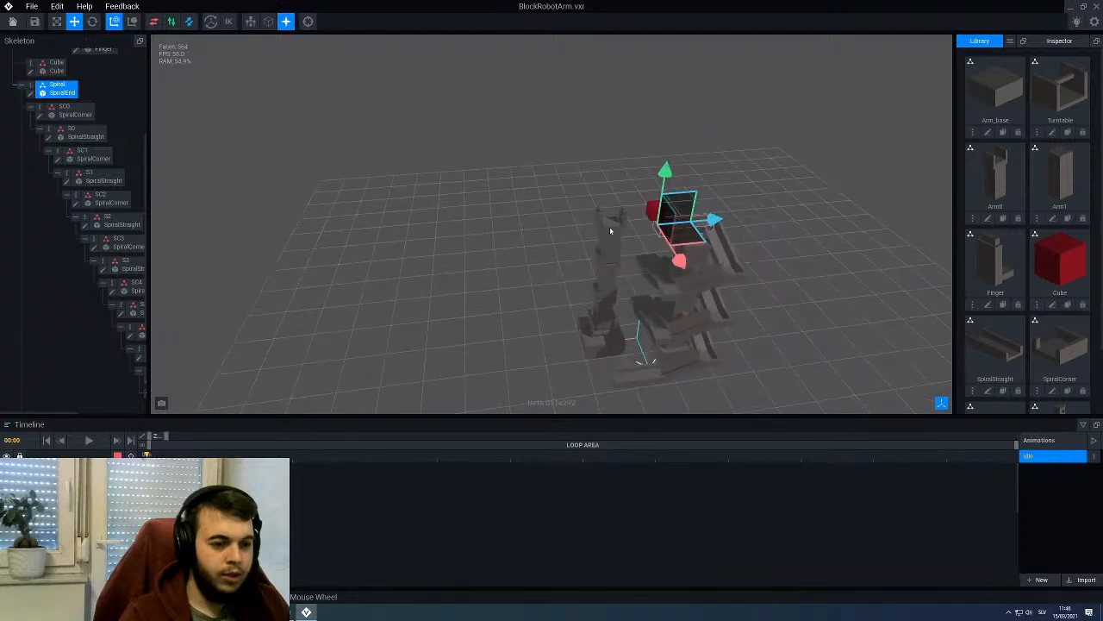
Step: Move the red Cube along X into the robot arm's gripper, between the two fingers
click(610, 227)
scroll(617, 268, down, 4)
right_drag(617, 269, 506, 201)
scroll(638, 265, up, 3)
scroll(517, 217, up, 2)
scroll(537, 160, up, 2)
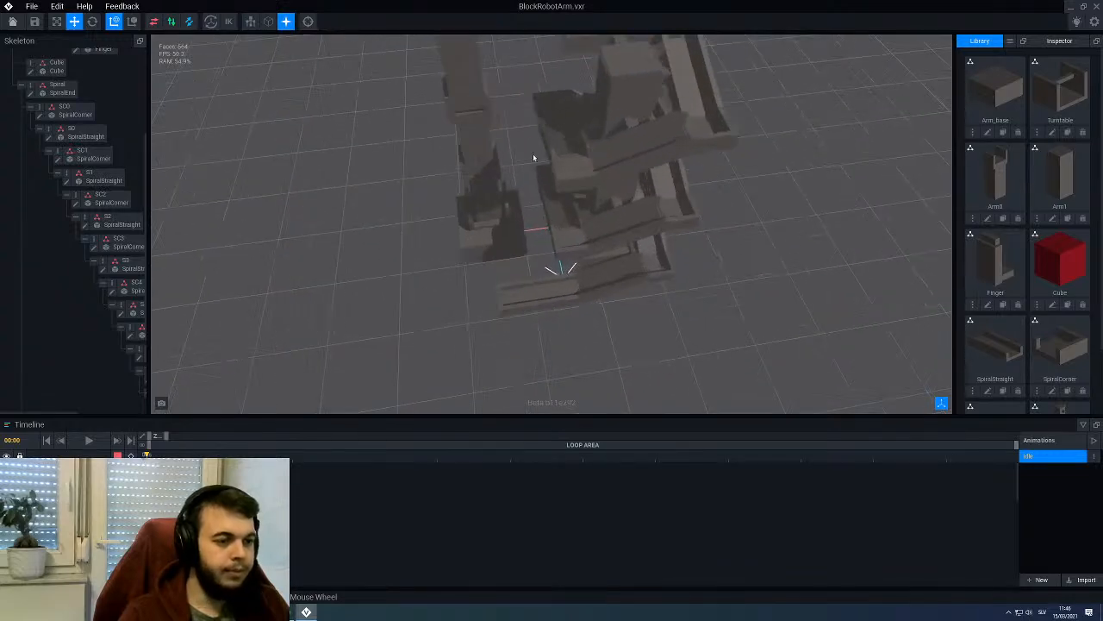
scroll(544, 155, down, 1)
click(561, 185)
drag(526, 196, 413, 216)
right_drag(414, 216, 425, 231)
scroll(427, 231, up, 2)
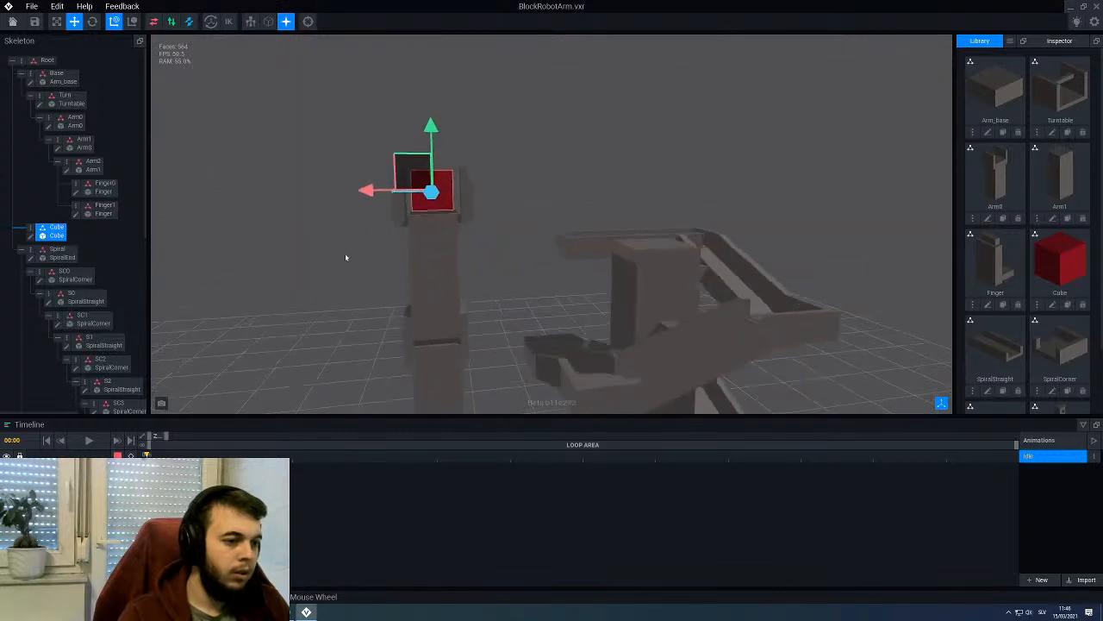
click(343, 244)
Step: Close the gripper around the cube by moving both Finger0 and Finger1 along X to -1.0
click(393, 201)
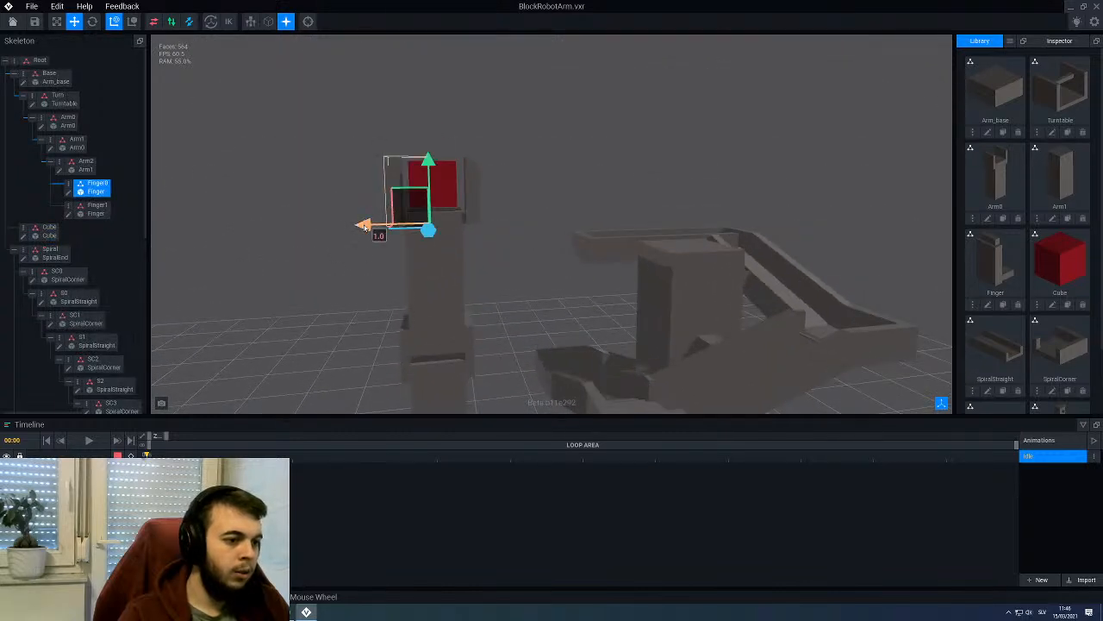
drag(366, 225, 392, 226)
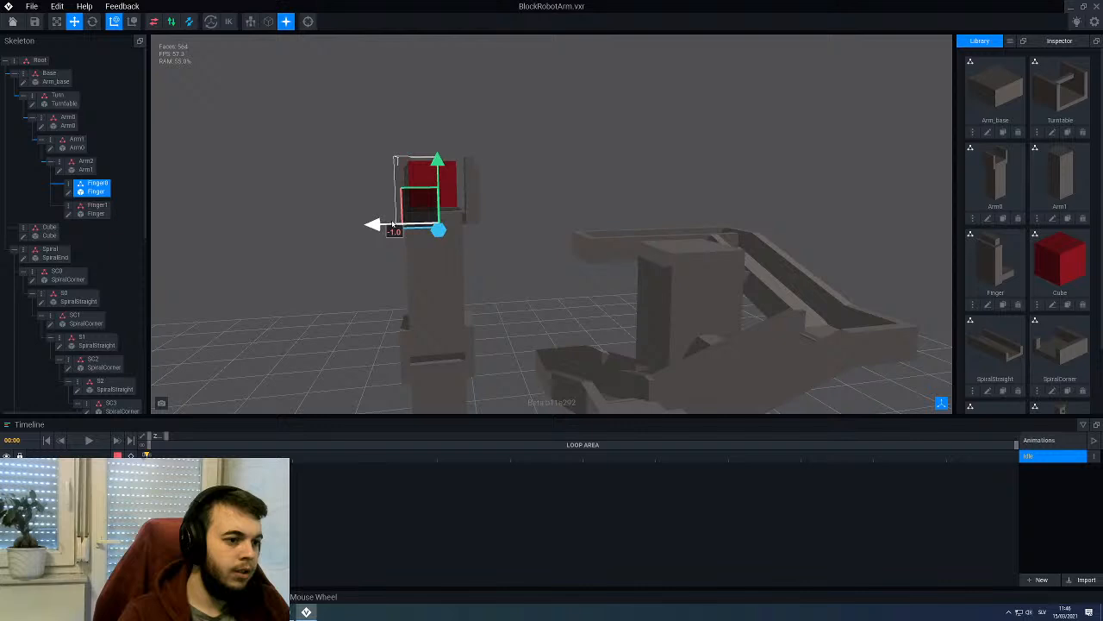
click(477, 190)
drag(499, 222, 491, 222)
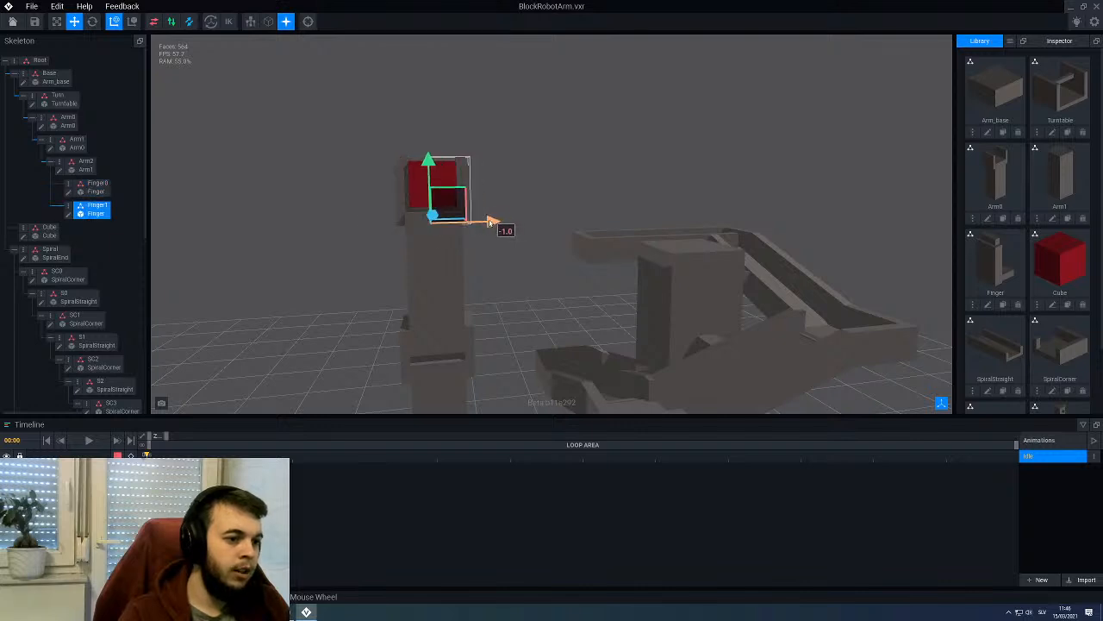
click(497, 180)
Step: Rotate the robot arm's Turn bone about Y by about 90°
scroll(458, 228, down, 4)
right_drag(448, 229, 406, 281)
scroll(432, 259, down, 4)
scroll(409, 281, up, 4)
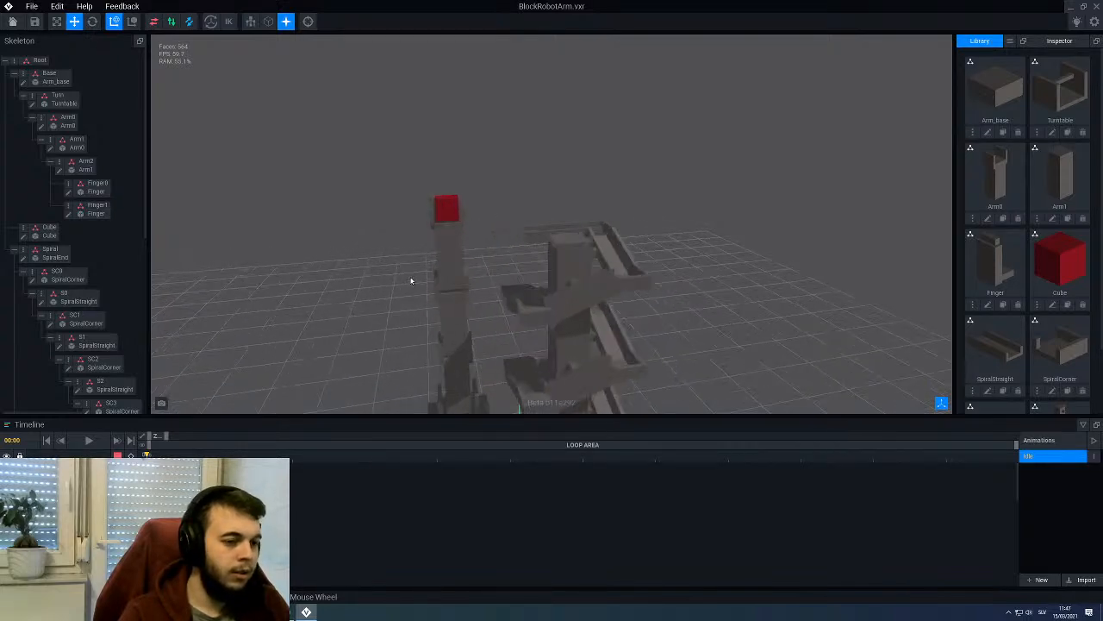
scroll(414, 281, down, 3)
scroll(414, 281, up, 3)
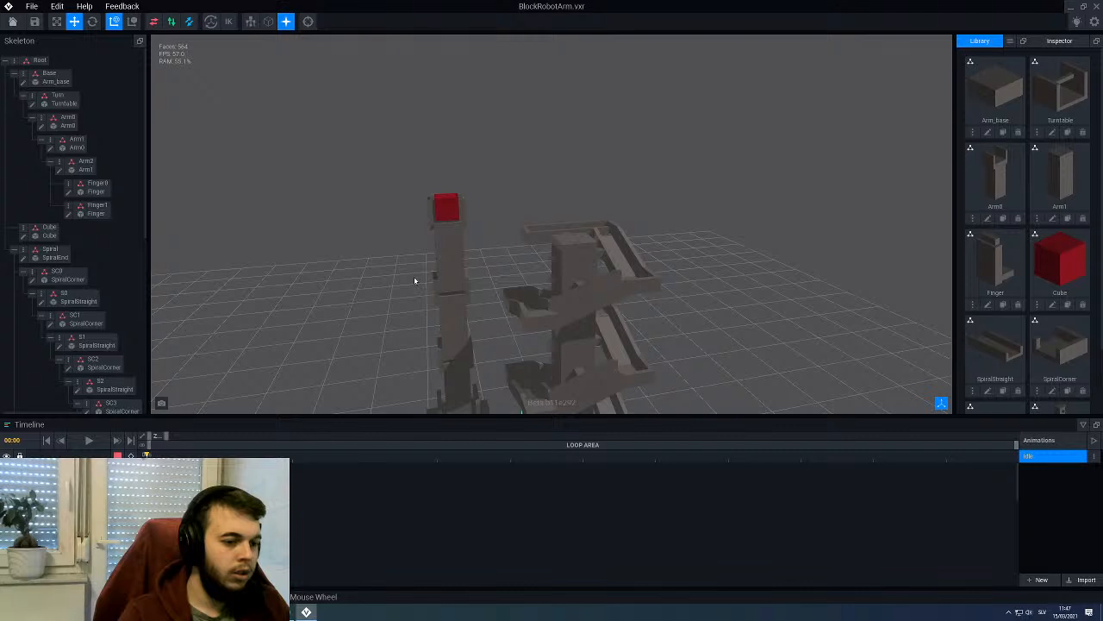
right_drag(420, 278, 442, 245)
scroll(436, 245, down, 2)
click(445, 368)
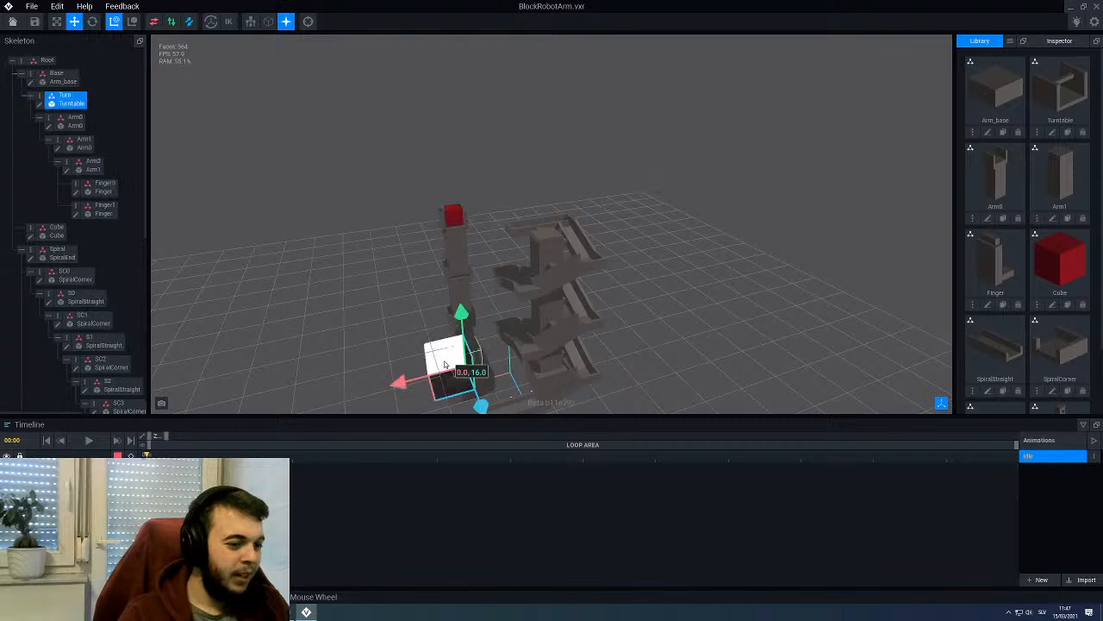
click(93, 21)
scroll(335, 322, down, 2)
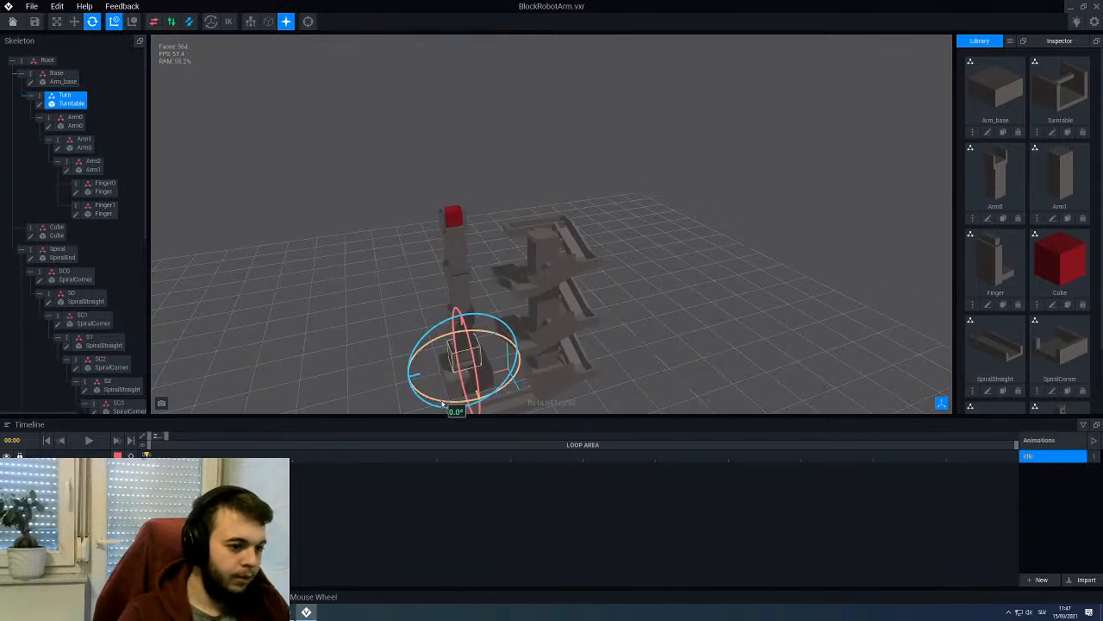
drag(443, 404, 492, 371)
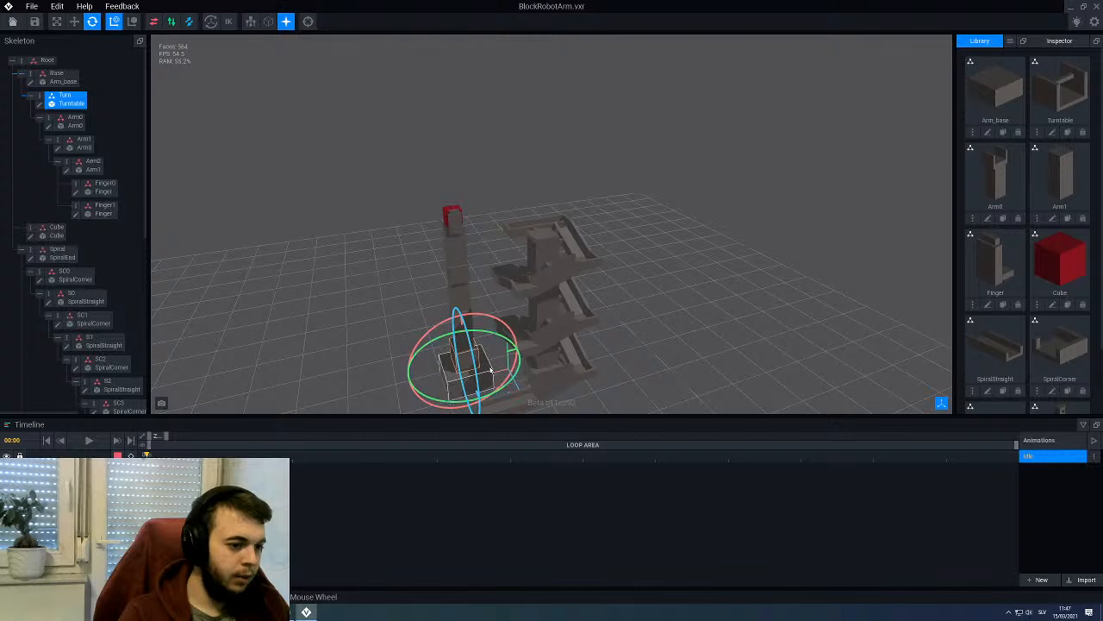
Step: Try bending Arm1 and Arm2 towards the top of the spiral to test the arm's reach, and undo both rotations
scroll(467, 297, up, 3)
click(462, 318)
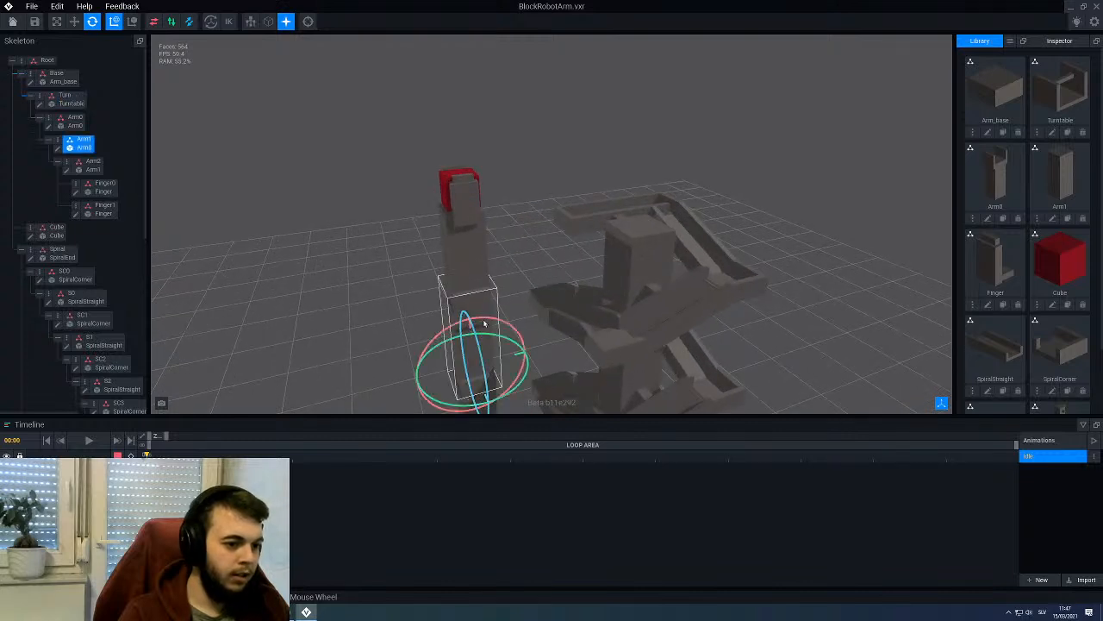
drag(490, 321, 498, 321)
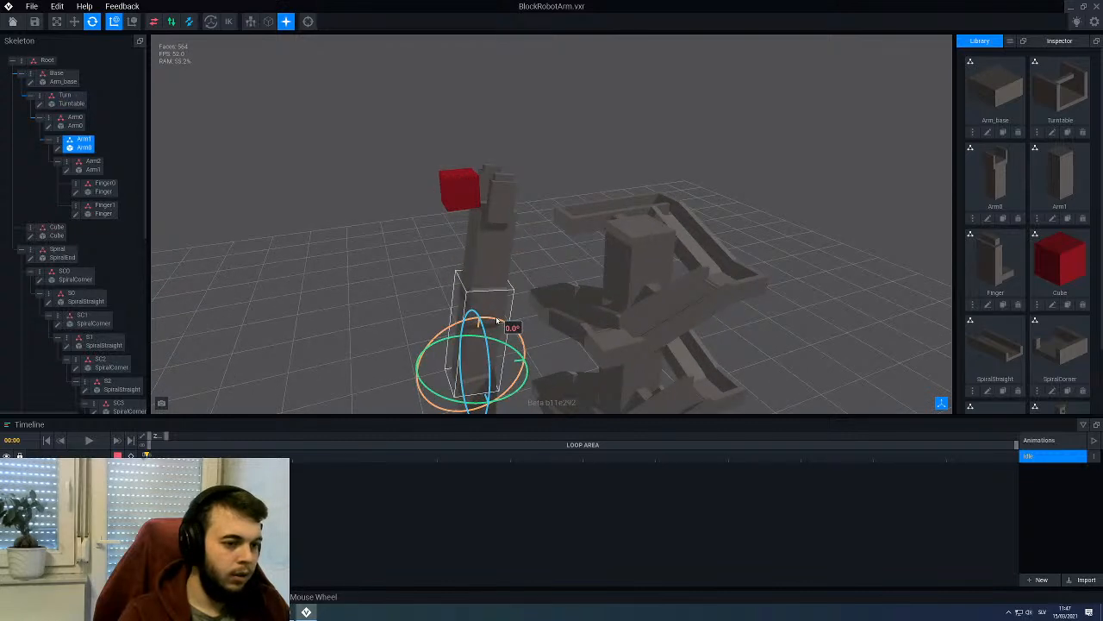
click(496, 238)
drag(515, 242, 546, 242)
middle_drag(546, 241, 407, 268)
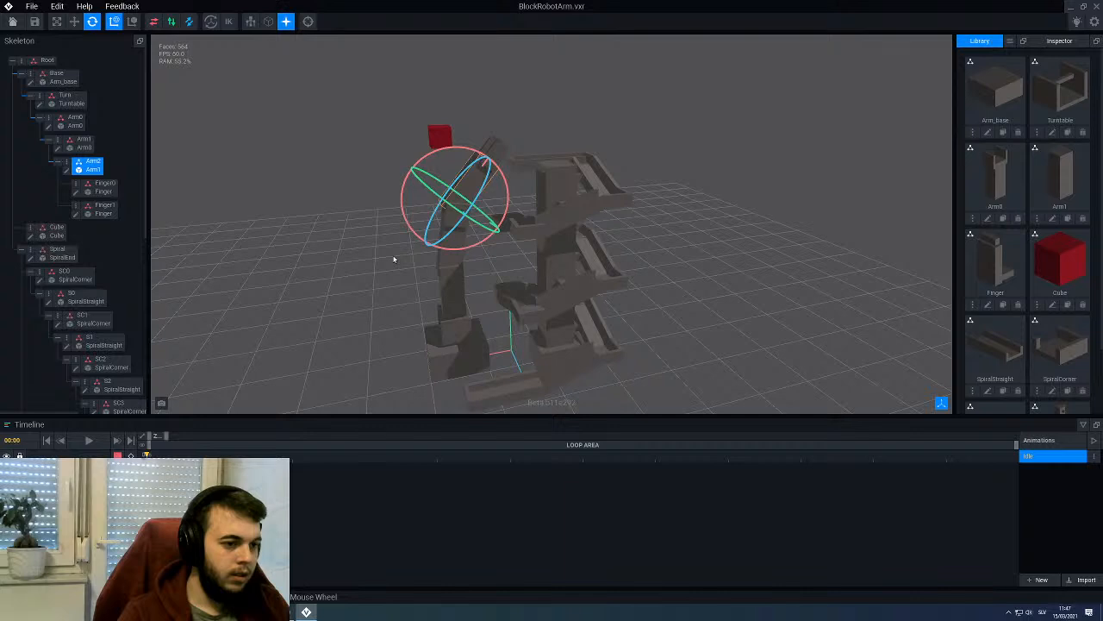
click(394, 259)
scroll(394, 258, up, 2)
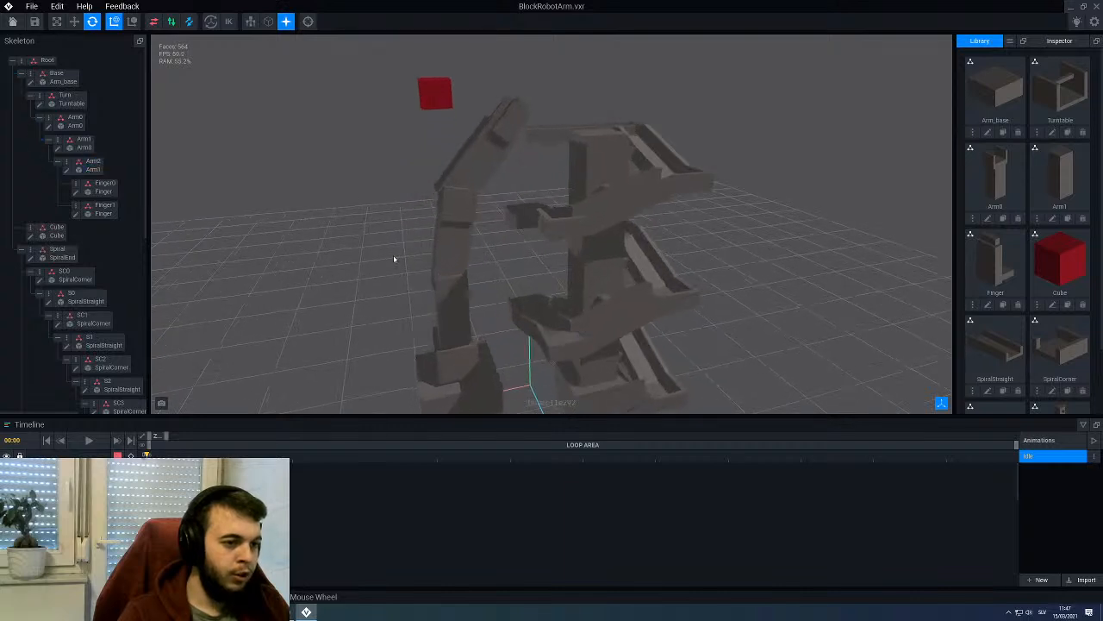
key(ctrl+z)
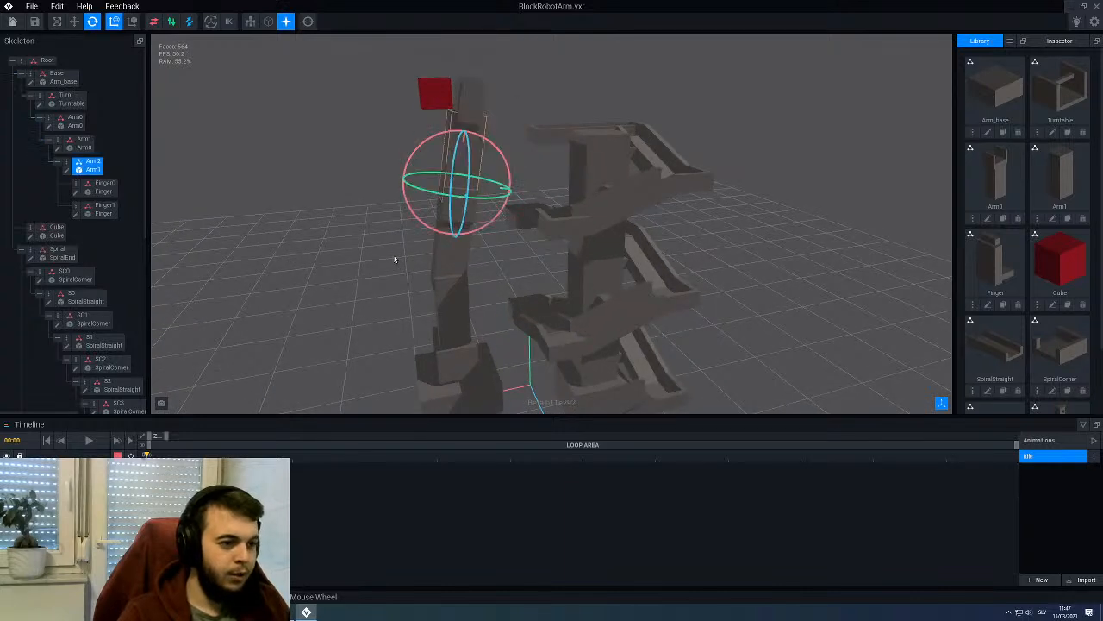
key(ctrl+z)
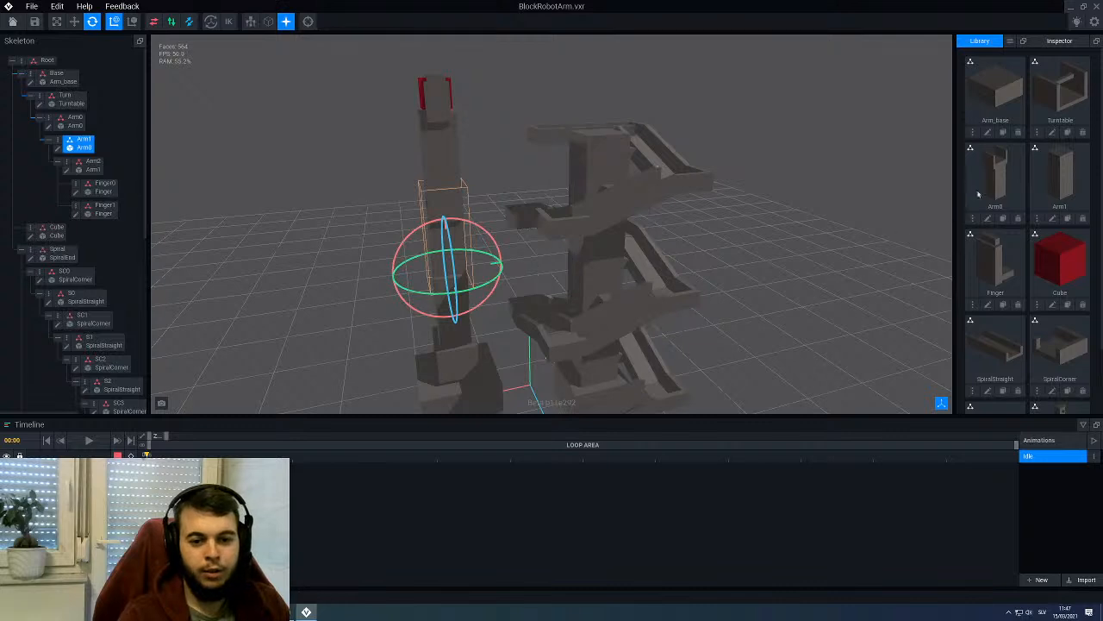
Step: Open the Arm0 model for editing and shift all its voxels up by four
click(987, 218)
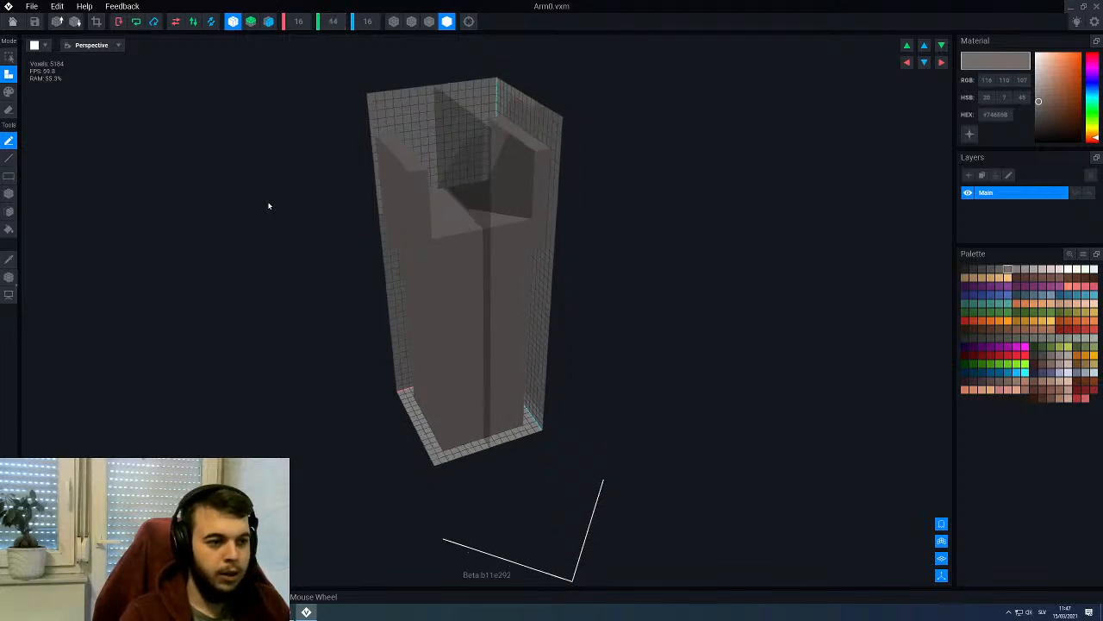
click(906, 45)
click(905, 46)
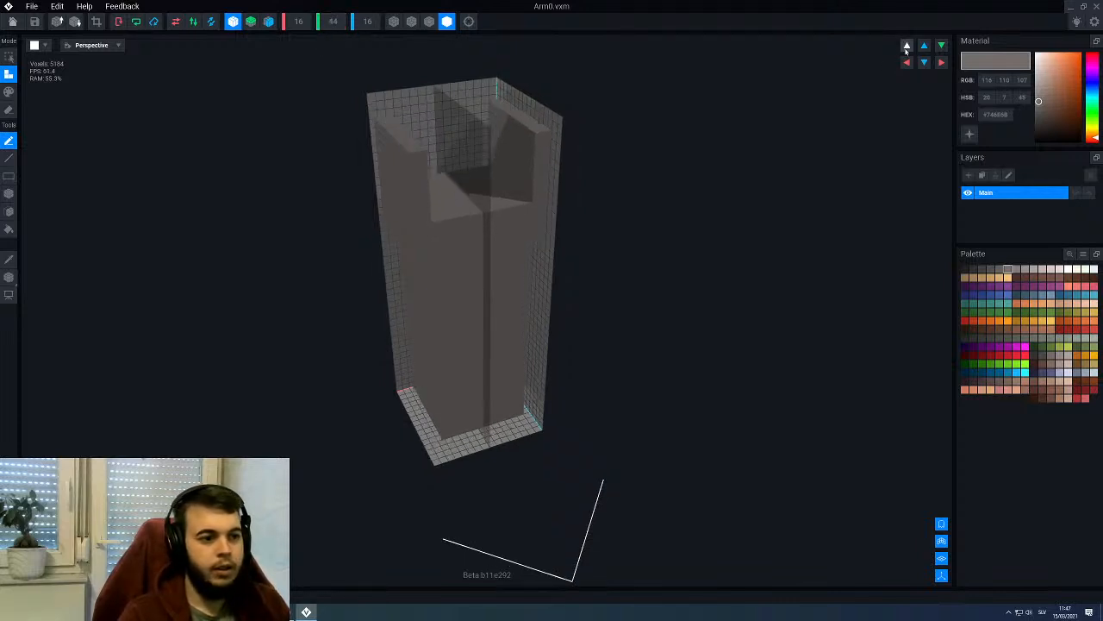
click(906, 46)
click(906, 46)
Step: Extrude the bottom face of Arm0 down to the grid floor to lengthen the arm segment
key(f)
mouse_move(404, 326)
right_down()
mouse_move(393, 242)
mouse_move(417, 203)
right_up()
click(450, 360)
mouse_move(446, 357)
right_down()
mouse_move(460, 295)
mouse_move(432, 257)
mouse_move(155, 259)
right_up()
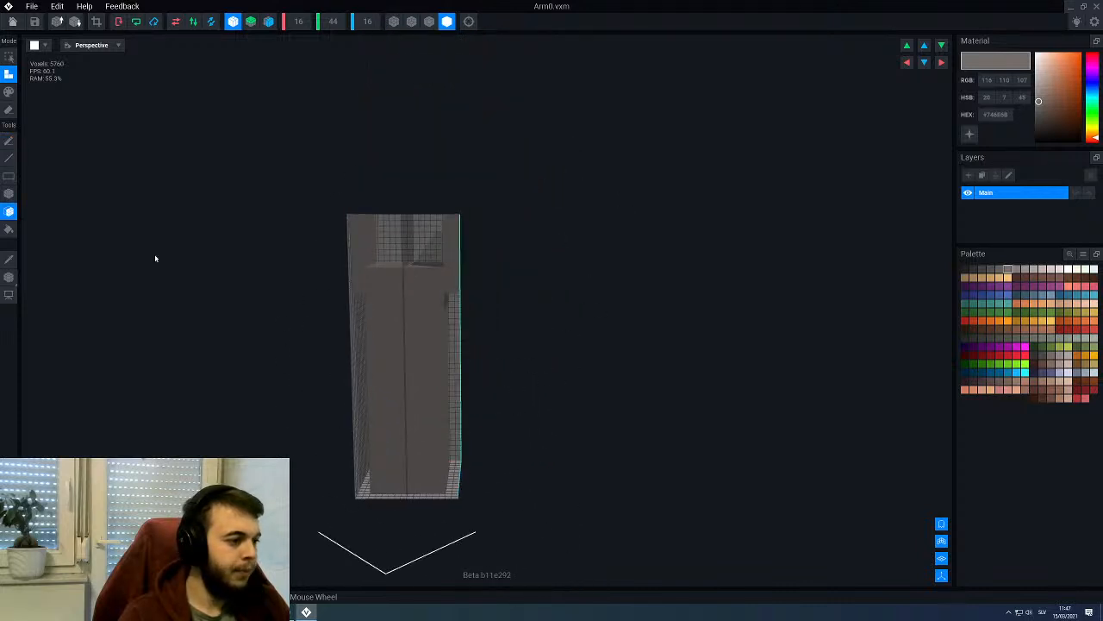
Step: Set the height of Arm0's pivot to 6.0 and return to the BlockRobotArm project
click(8, 279)
drag(410, 358, 409, 369)
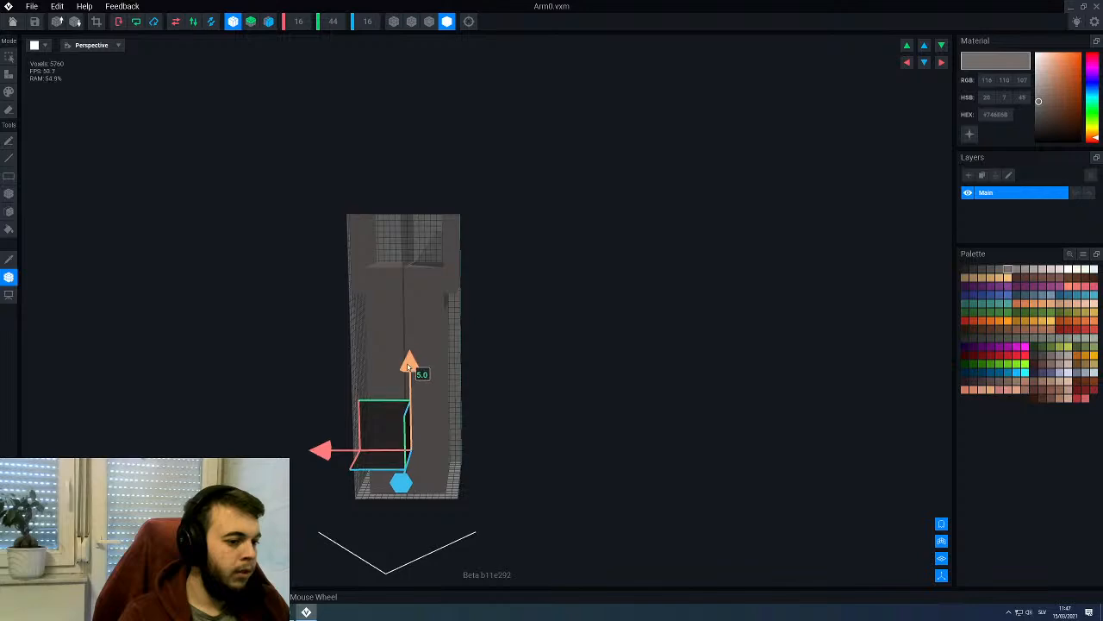
key(ctrl+z)
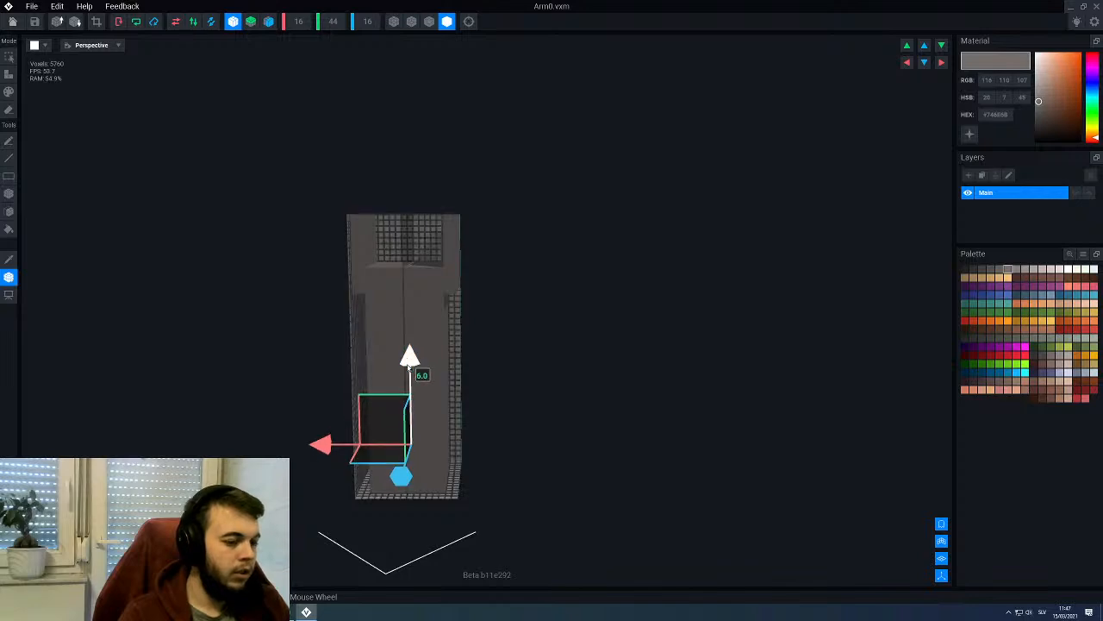
click(7, 92)
click(474, 197)
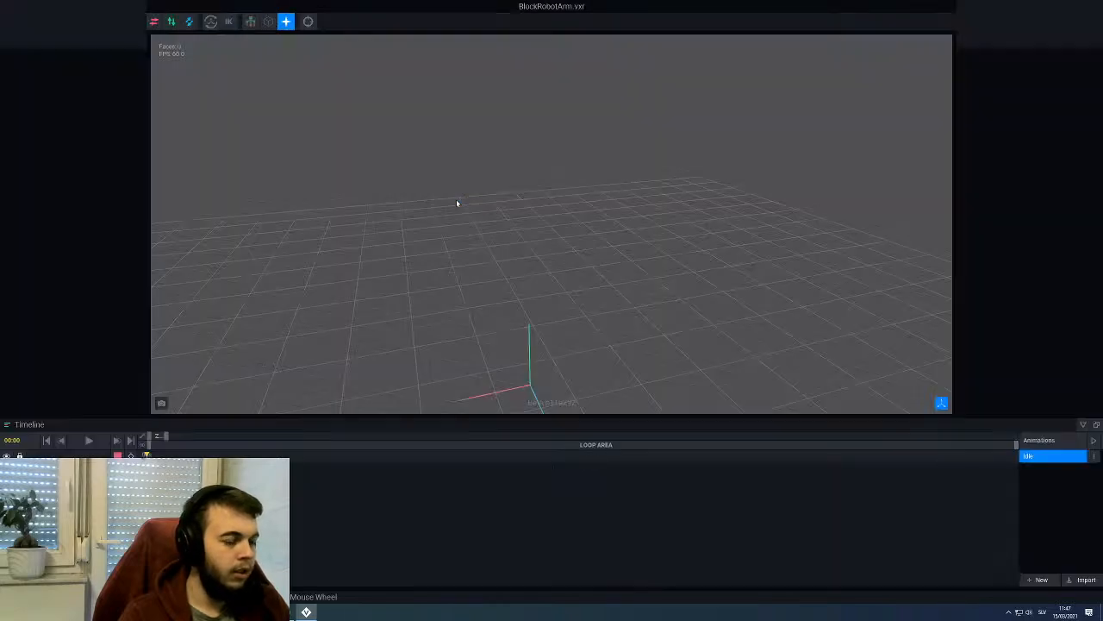
Step: Raise the Arm1 bone and the Arm2 bone along Y to fit the lengthened arm segments
right_drag(462, 225, 432, 247)
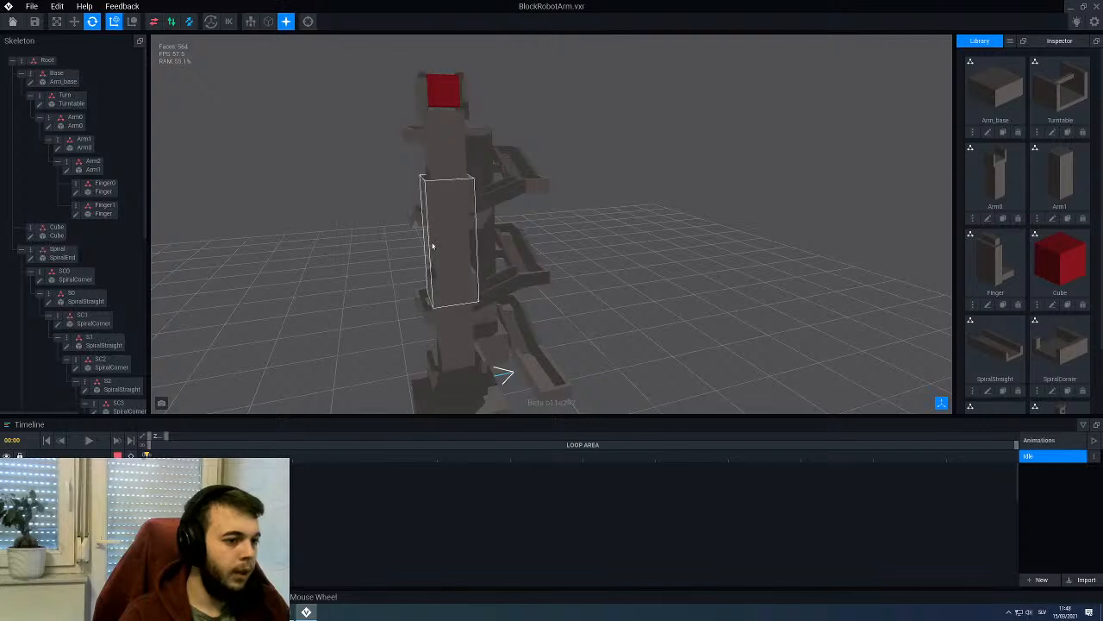
click(433, 246)
click(75, 21)
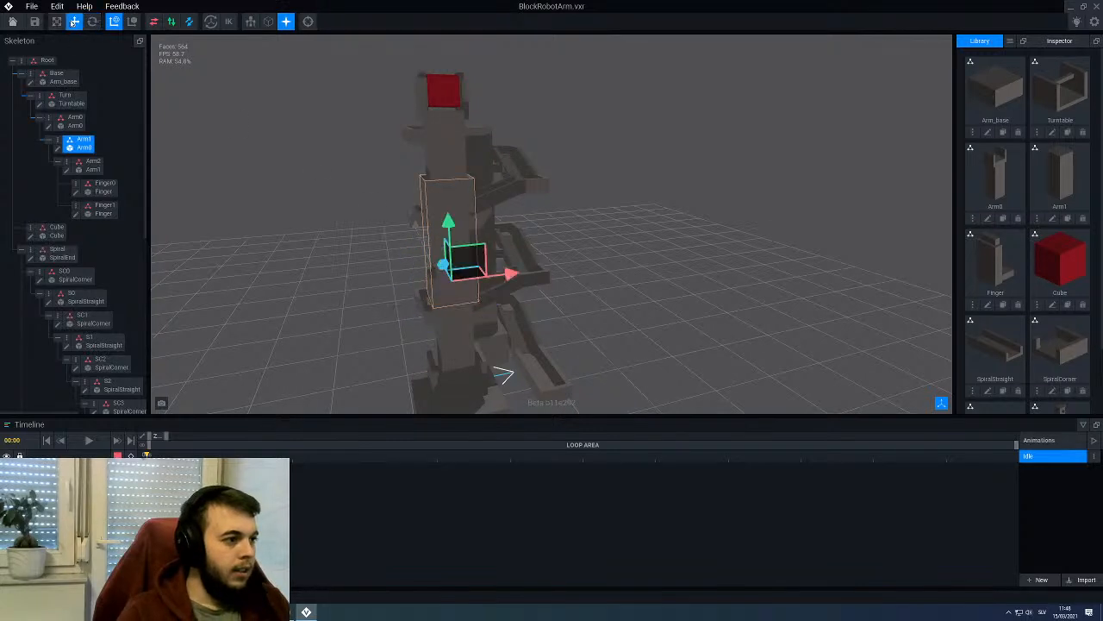
drag(447, 221, 451, 212)
click(447, 138)
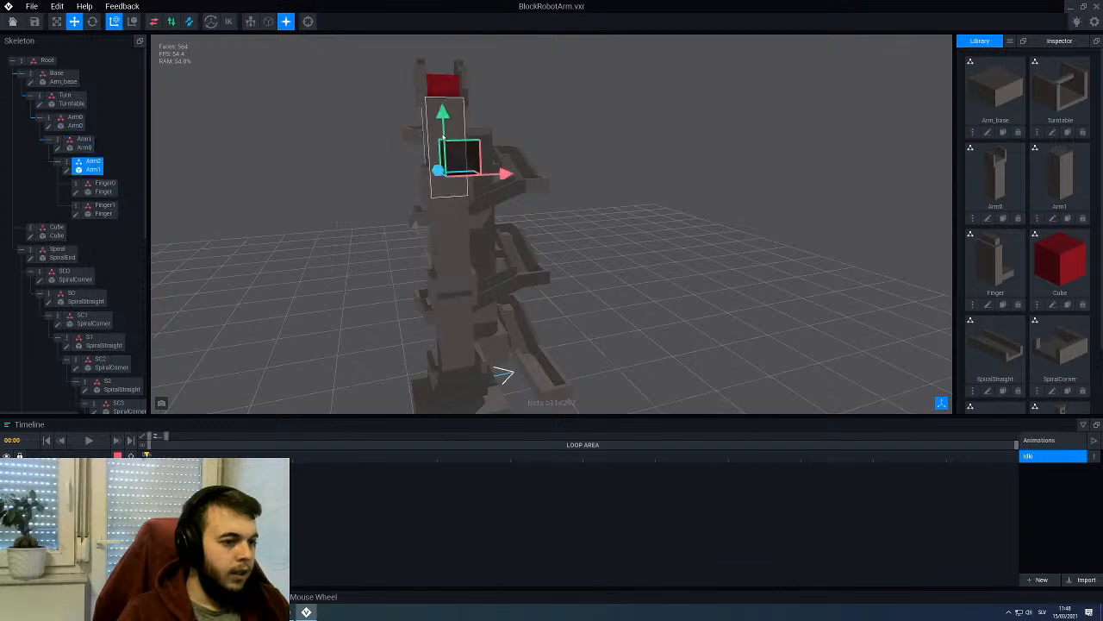
drag(445, 108, 449, 103)
click(320, 207)
Step: Raise the red Cube along Y so it sits between the gripper fingers of the lengthened arm
scroll(320, 210, down, 3)
right_drag(320, 212, 398, 203)
scroll(398, 202, up, 3)
click(424, 78)
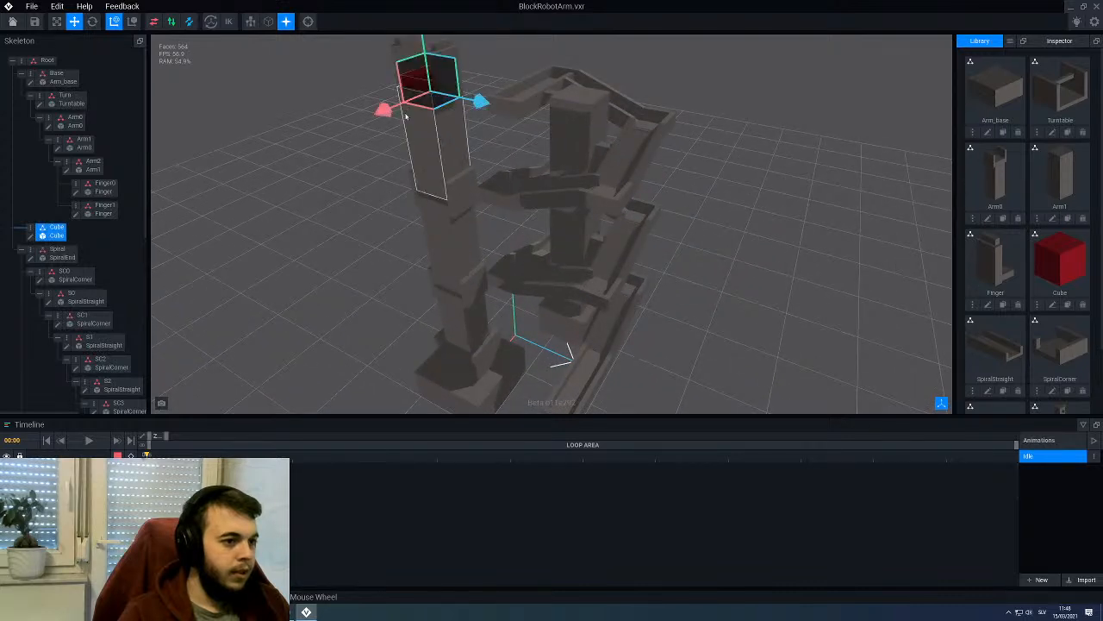
right_drag(424, 78, 412, 140)
drag(412, 130, 414, 96)
right_drag(565, 405, 496, 162)
click(358, 221)
Step: Try rotating Arm2 and Arm1 toward the spiral to test the arm's reach, then undo the rotations
click(431, 170)
scroll(431, 170, up, 2)
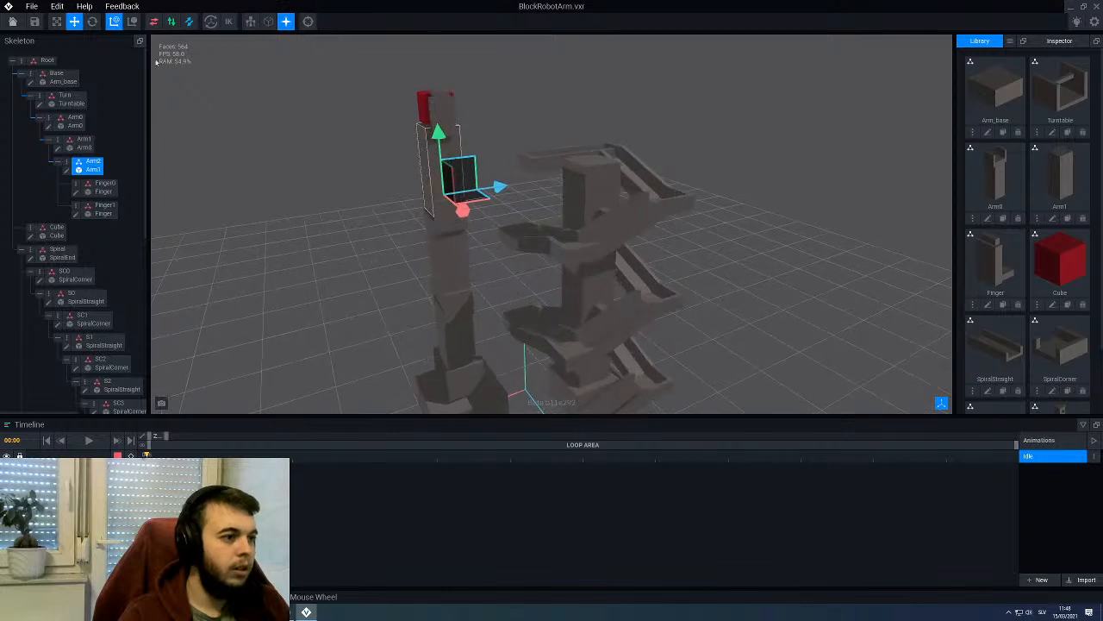
click(92, 21)
scroll(483, 172, up, 2)
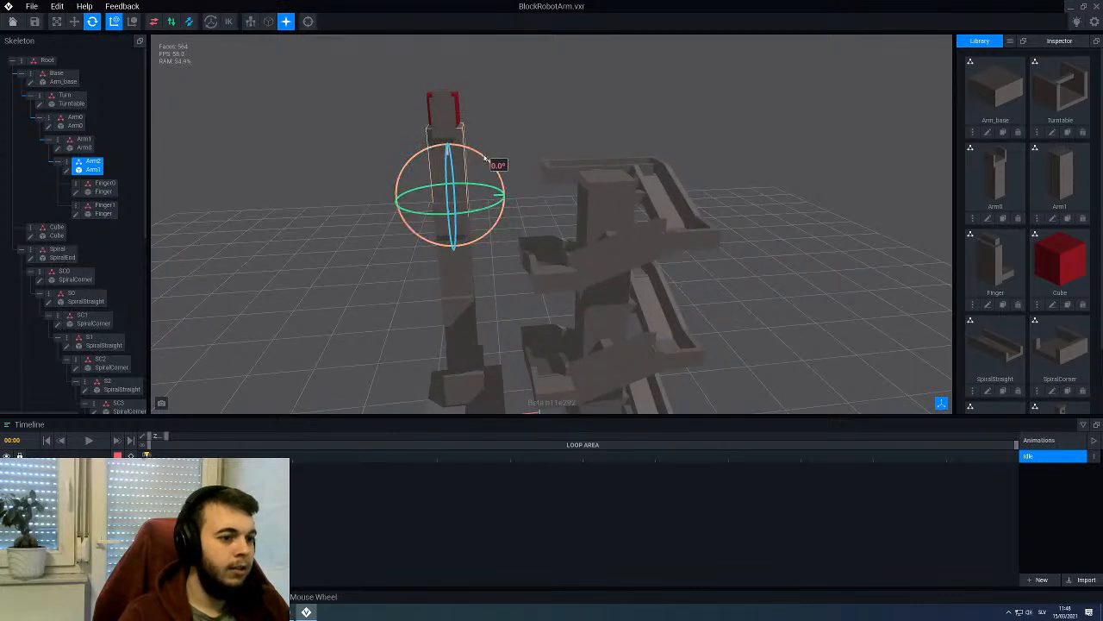
mouse_move(522, 179)
mouse_down()
mouse_move(531, 198)
mouse_move(528, 188)
mouse_up()
click(439, 268)
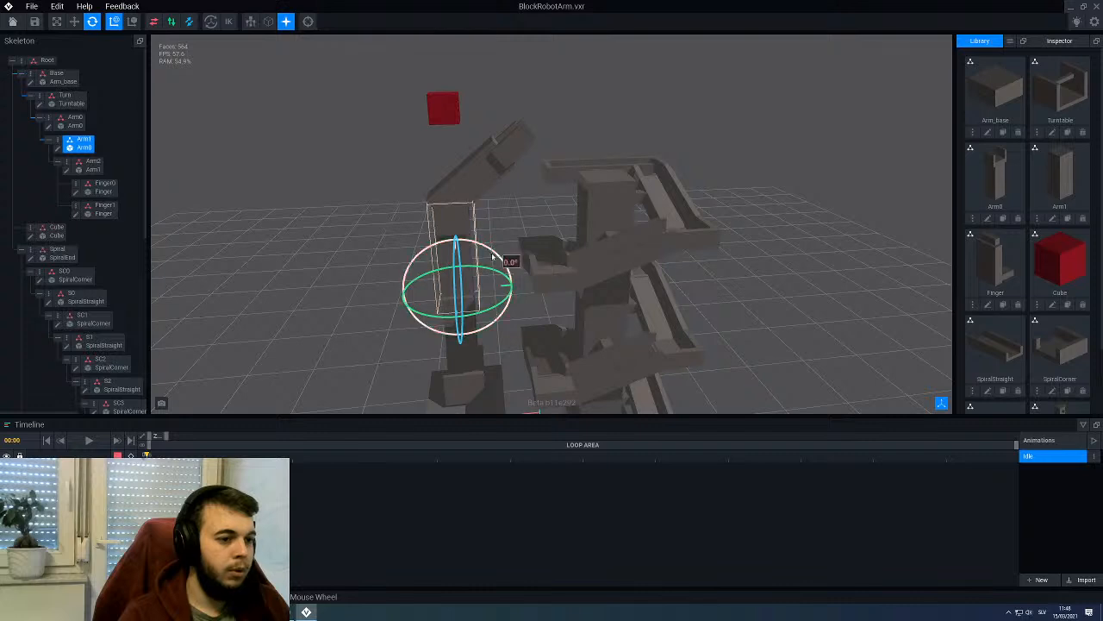
drag(498, 248, 503, 248)
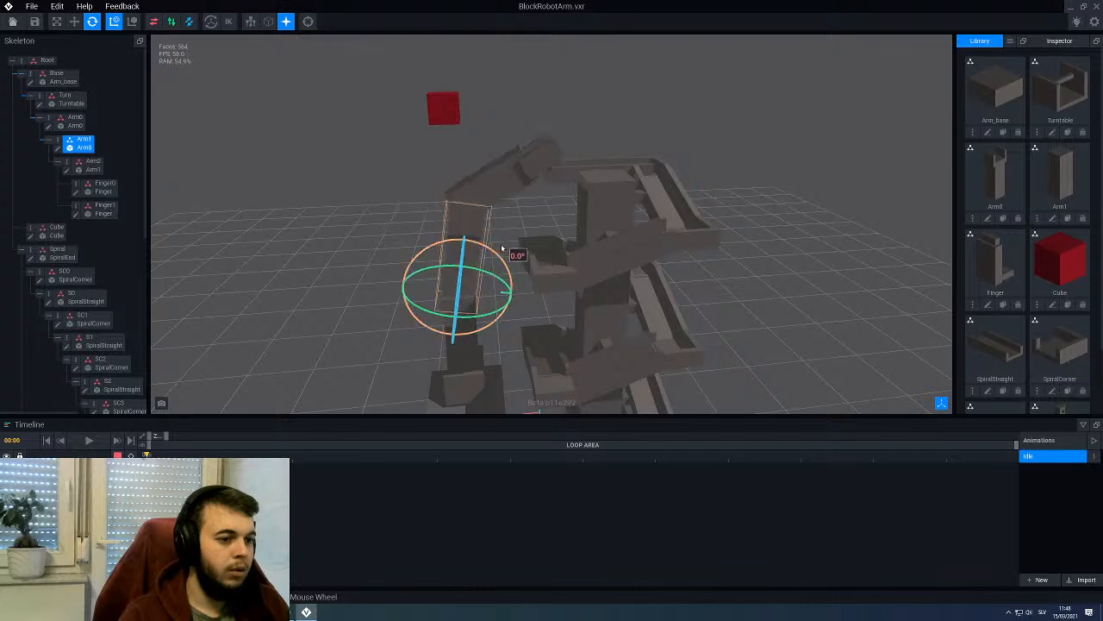
click(495, 155)
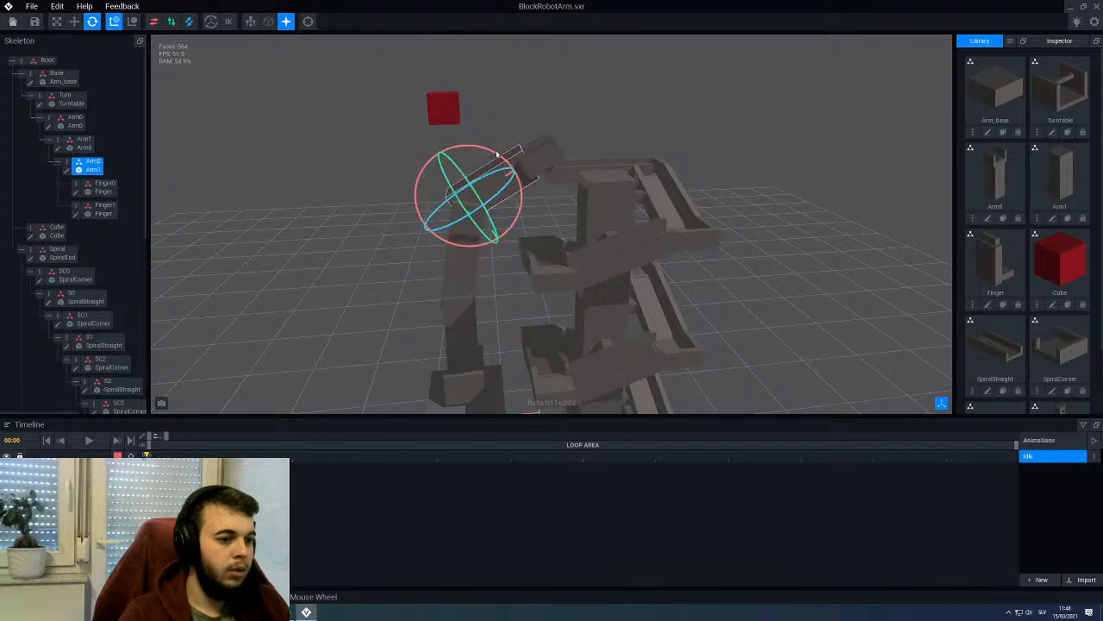
drag(493, 152, 481, 145)
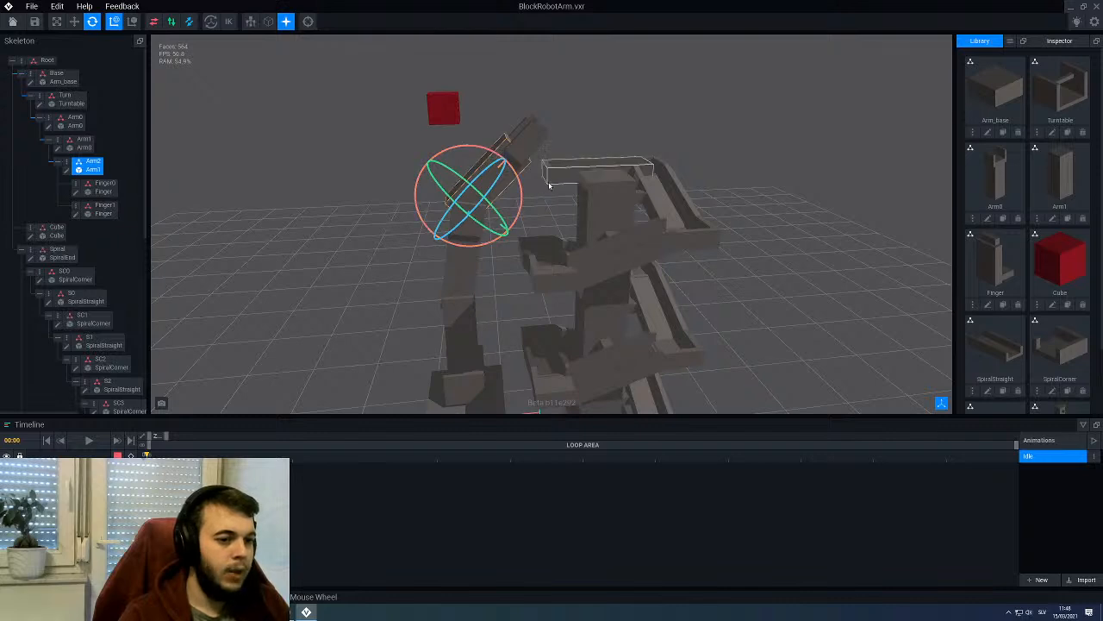
key(ctrl+z)
key(ctrl+z)
key(ctrl+z)
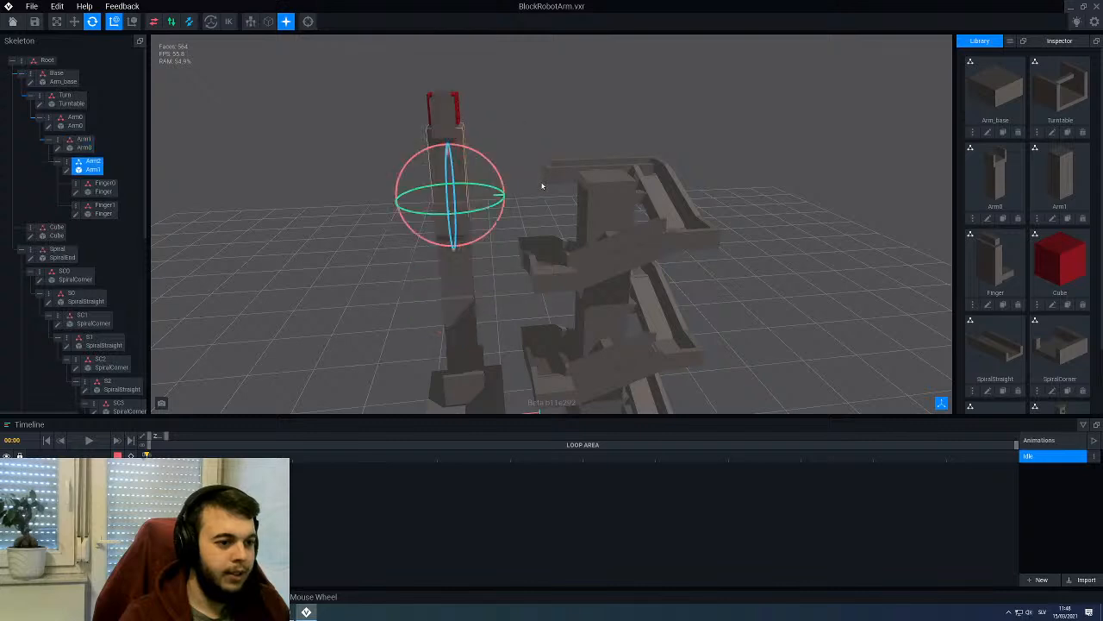
Step: Try to shift the Spiral bone along Z, then undo the move
scroll(533, 167, up, 3)
right_drag(554, 165, 575, 227)
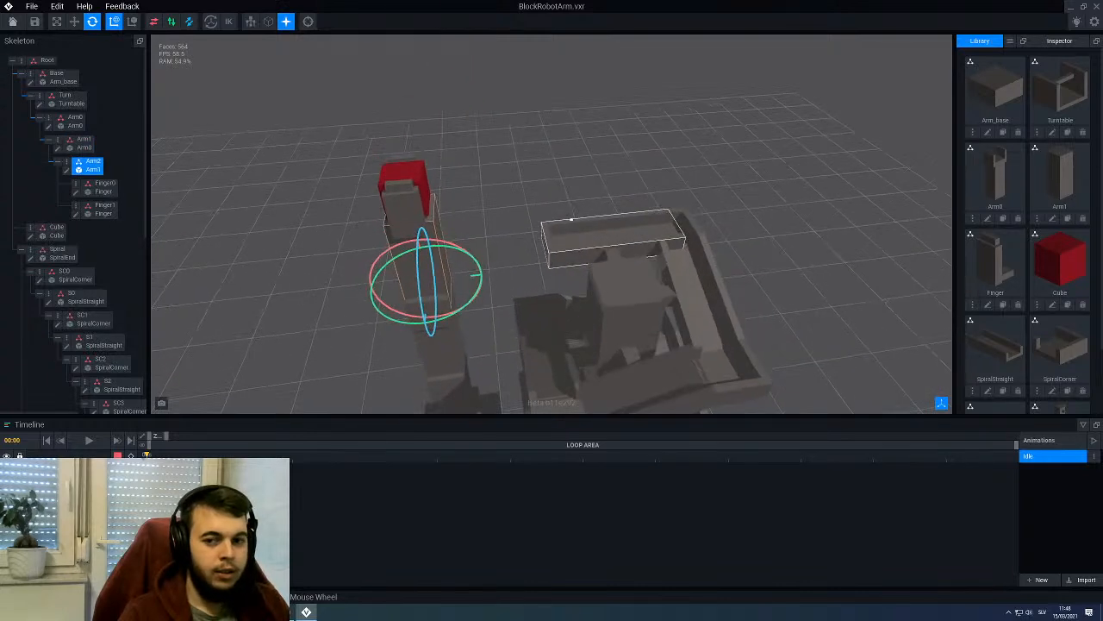
scroll(575, 246, up, 2)
click(574, 247)
key(w)
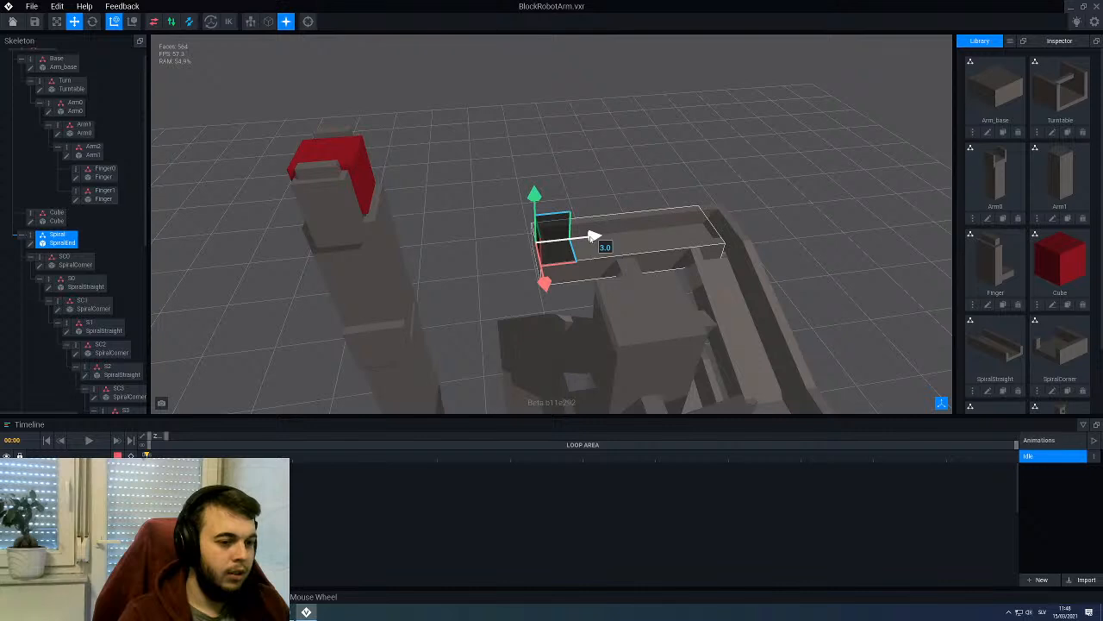
drag(593, 238, 586, 243)
key(ctrl+z)
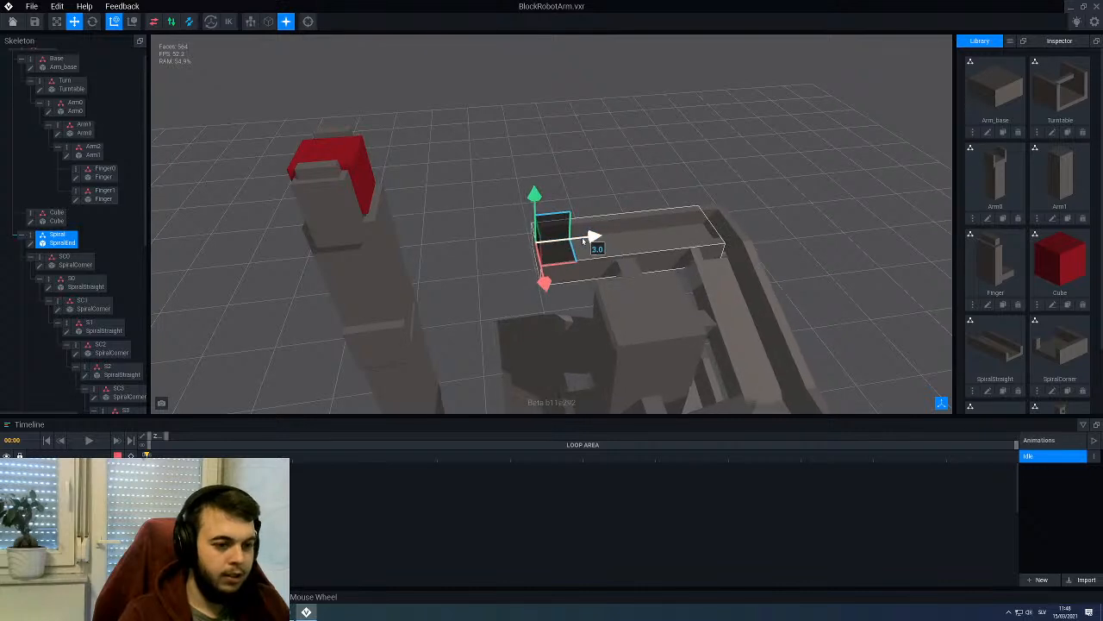
Step: Open the SpiralEnd model, shift its pivot inward along Z, save it and return to the BlockRobotArm project
middle_drag(575, 241, 593, 155)
scroll(579, 245, down, 4)
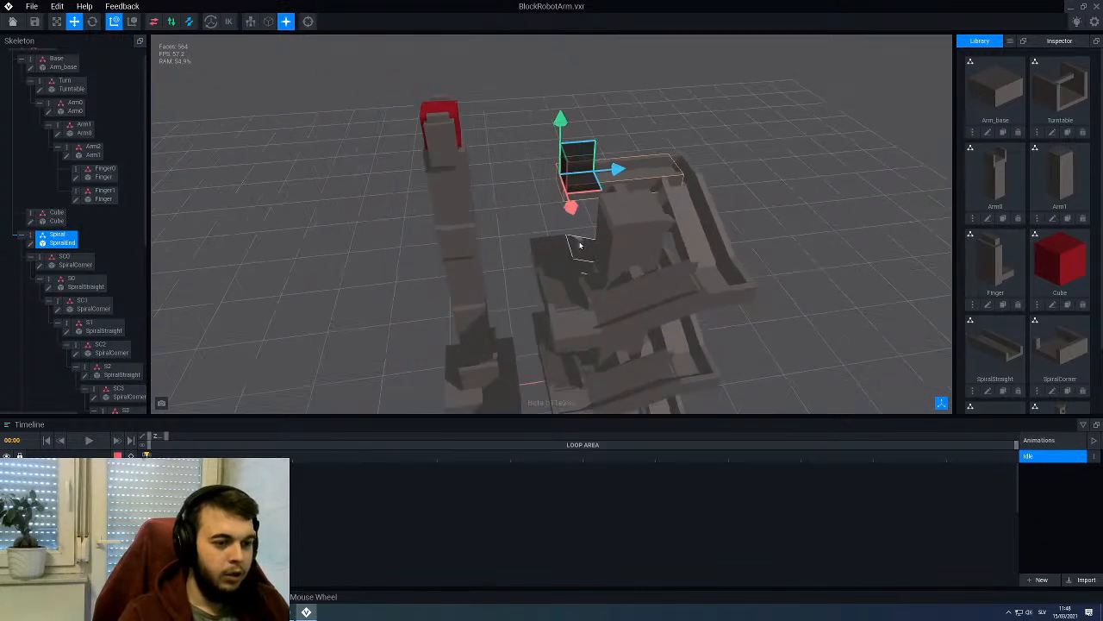
scroll(579, 245, down, 2)
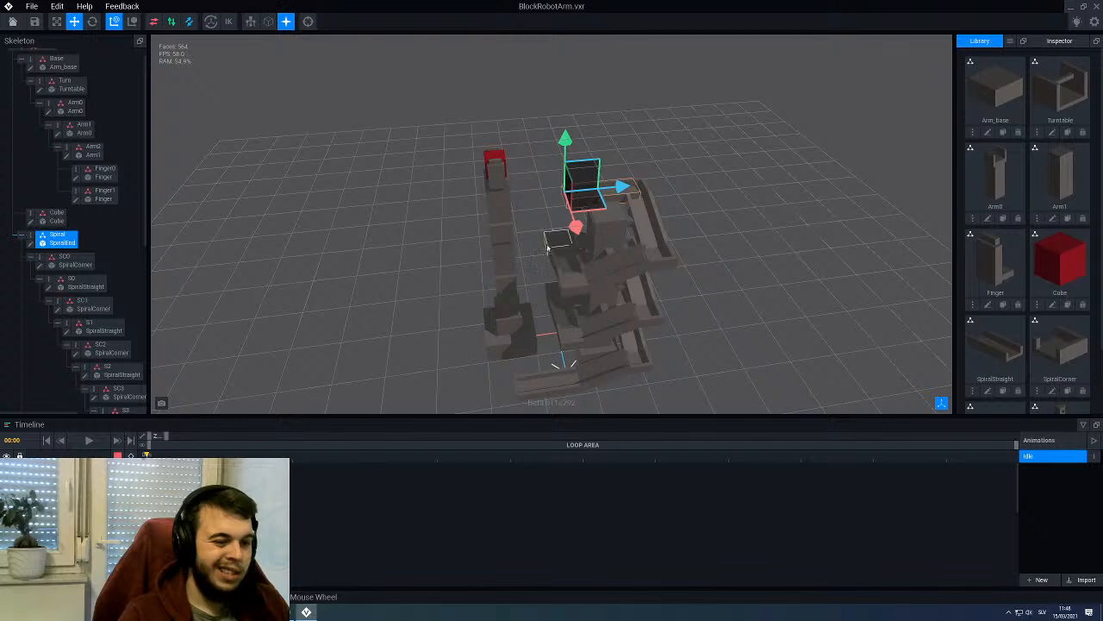
click(33, 246)
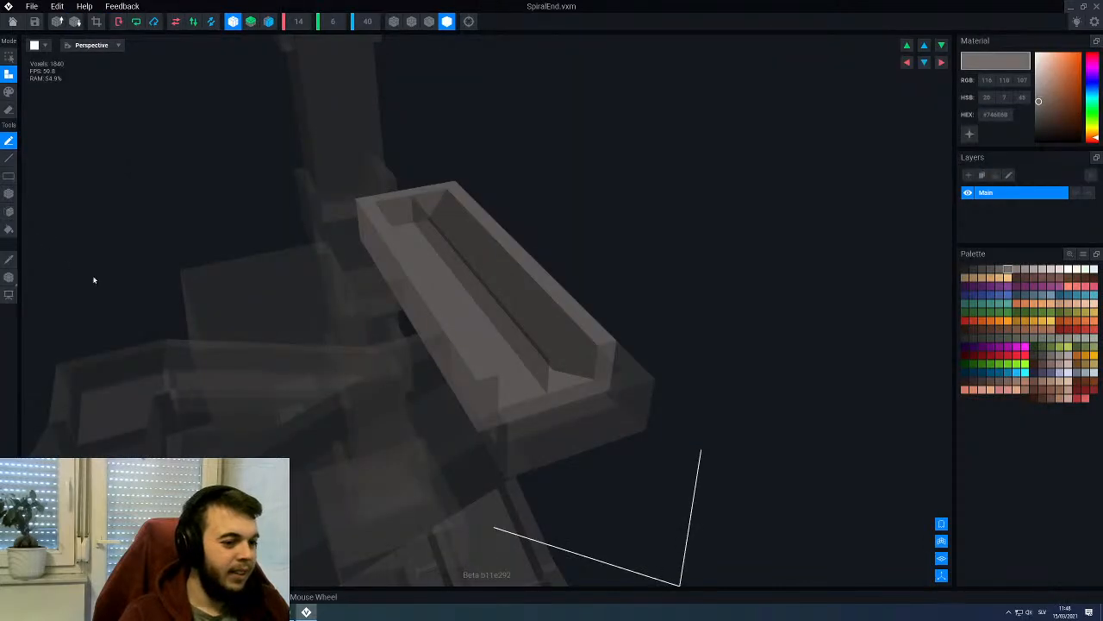
click(9, 277)
right_drag(91, 322, 237, 302)
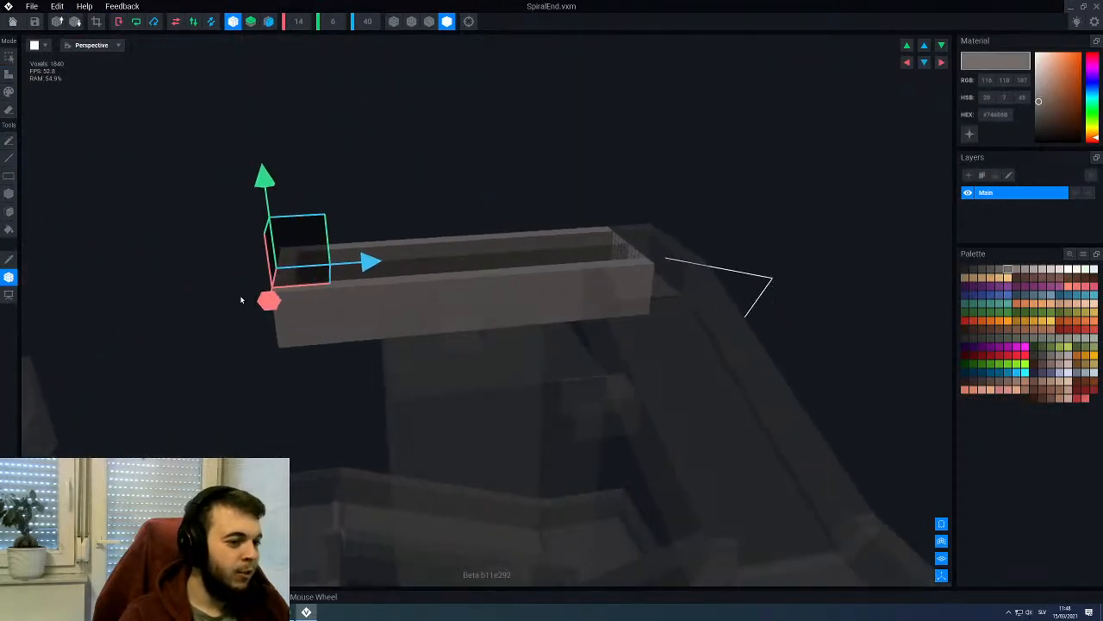
drag(365, 267, 437, 271)
right_drag(206, 71, 157, 145)
click(12, 25)
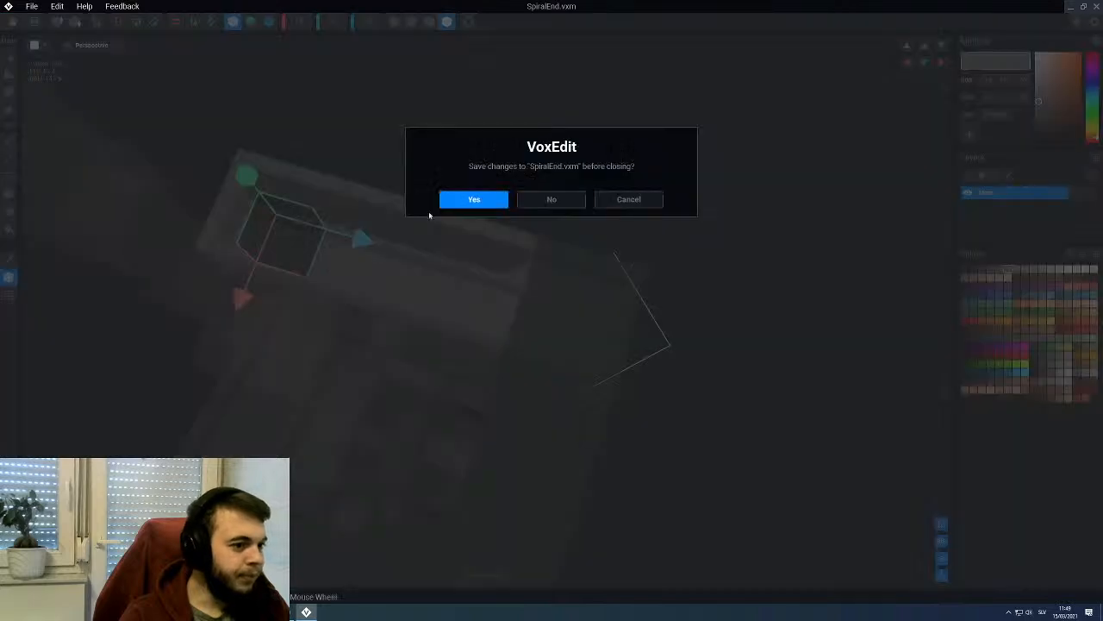
click(468, 207)
Step: Move the S11 end piece at the foot of the spiral along Z to -60.0
scroll(556, 336, up, 4)
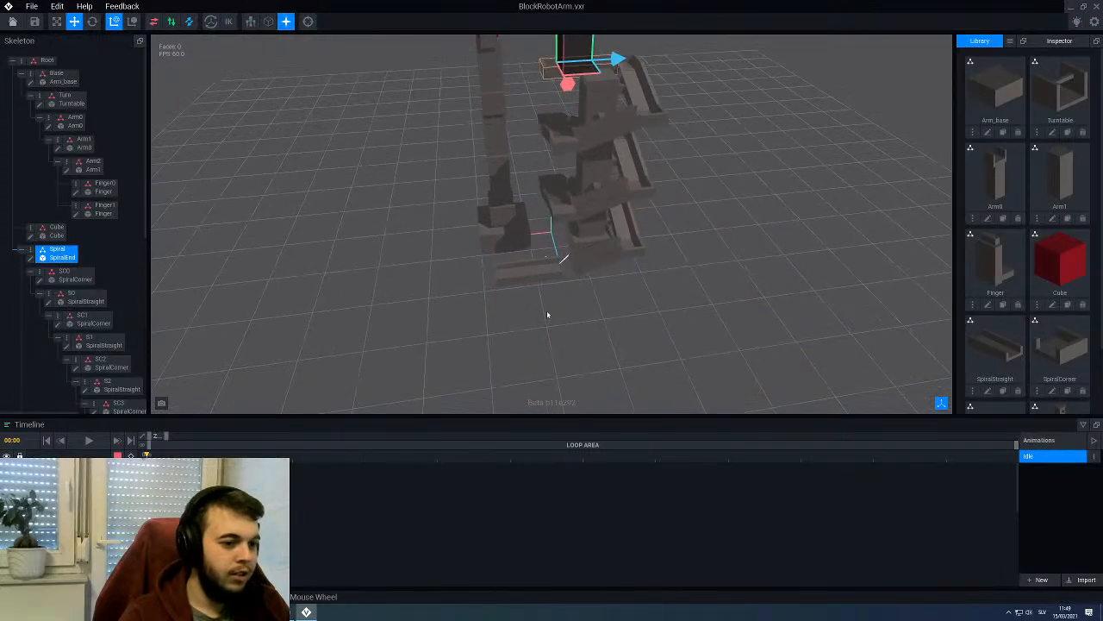
click(544, 276)
scroll(550, 298, up, 2)
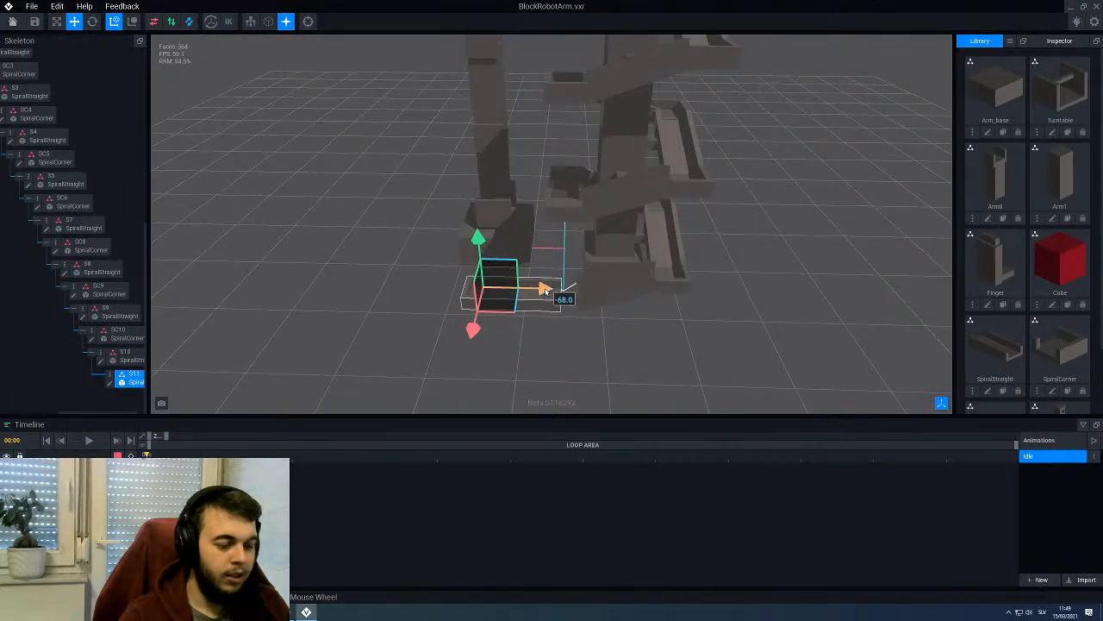
mouse_move(546, 291)
mouse_down()
mouse_move(561, 290)
mouse_move(535, 285)
mouse_up()
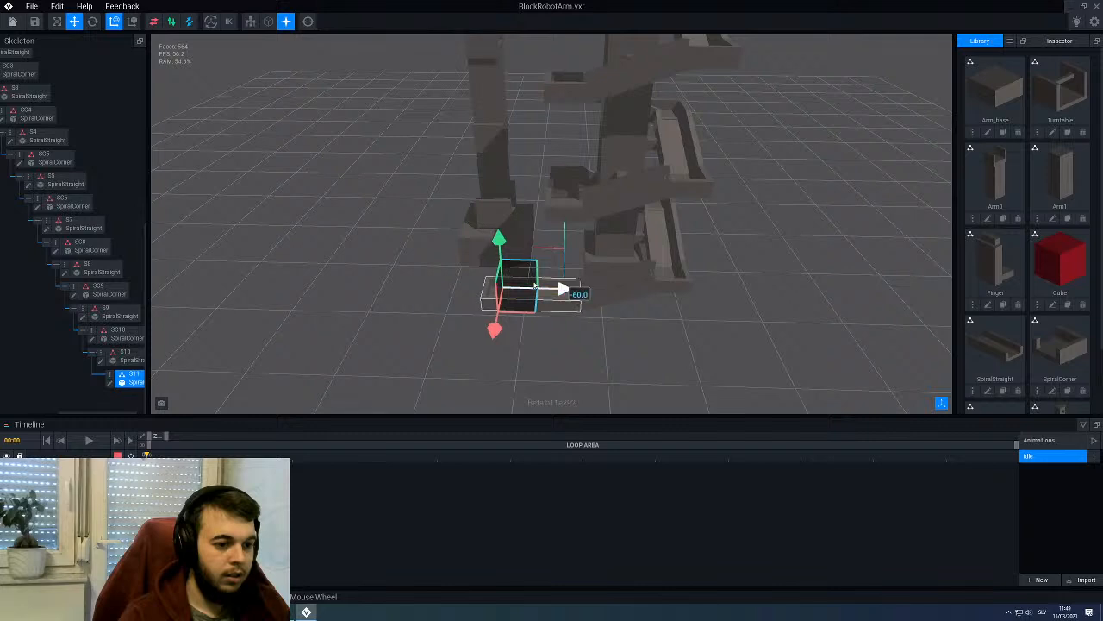
click(423, 266)
scroll(424, 263, down, 5)
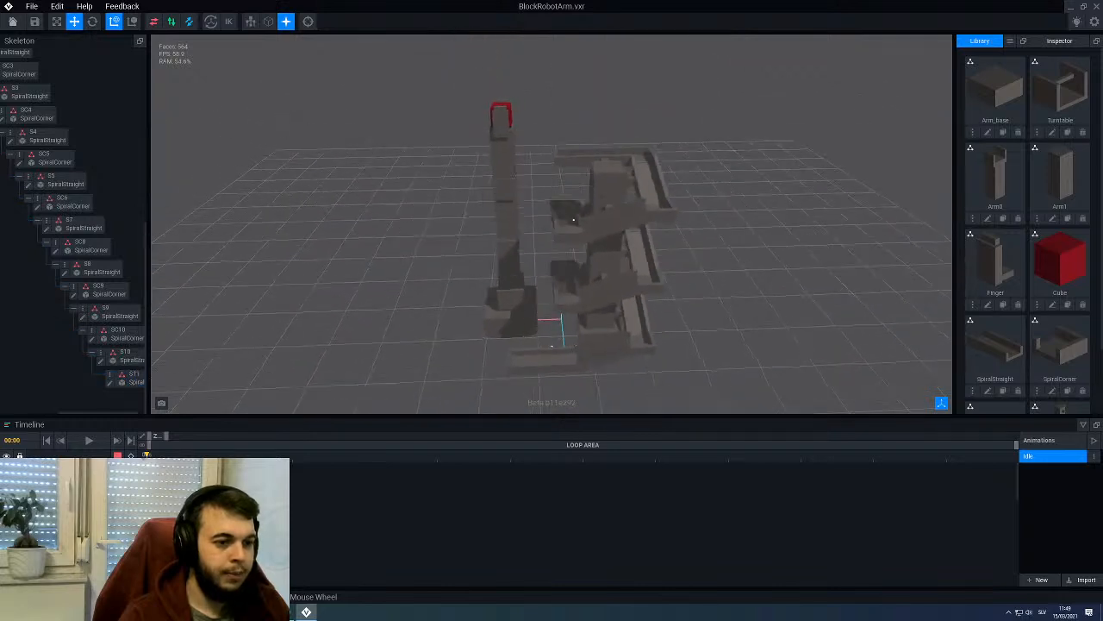
Step: Try rotating Arm2 toward the top of the spiral to check the reach again, then undo the rotation
scroll(574, 218, up, 3)
click(510, 155)
scroll(414, 158, up, 2)
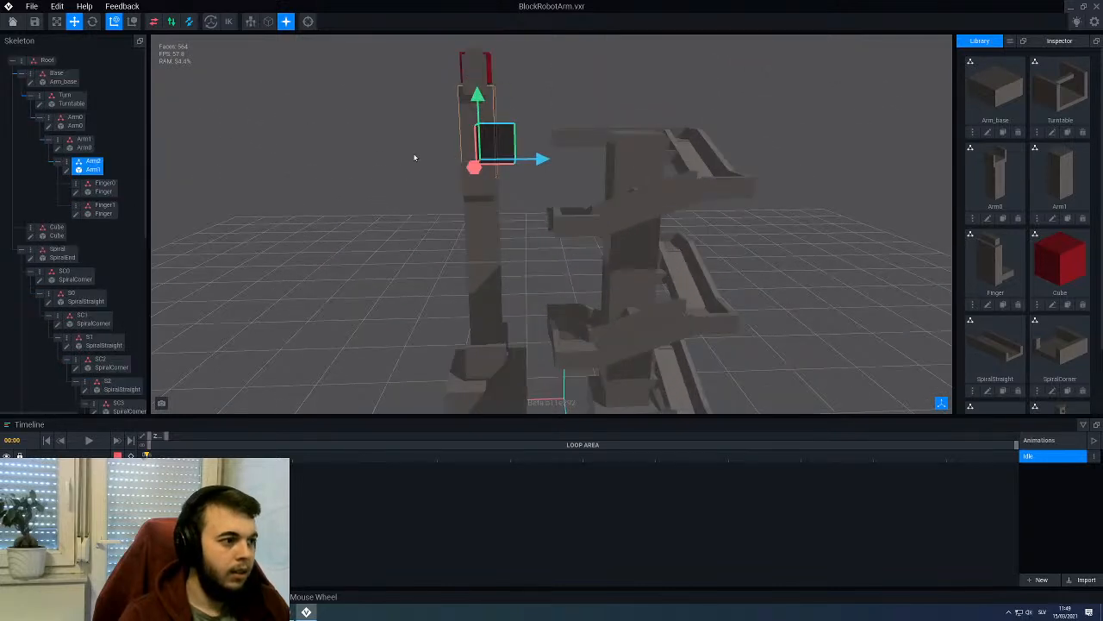
click(93, 21)
drag(515, 125, 550, 160)
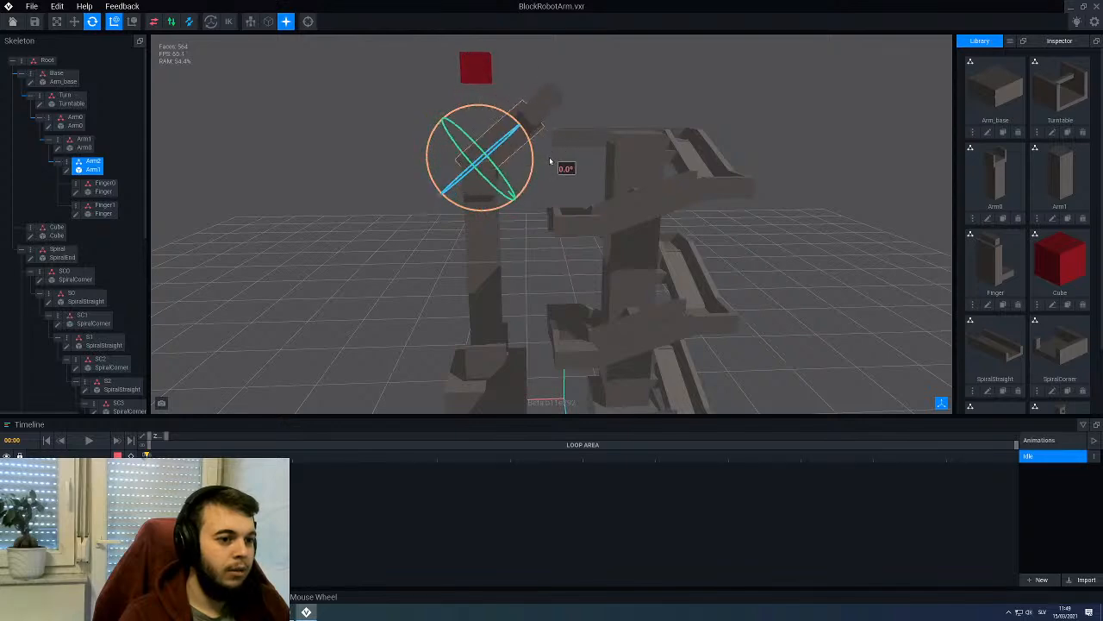
right_drag(634, 189, 501, 214)
scroll(515, 222, down, 5)
scroll(500, 214, up, 2)
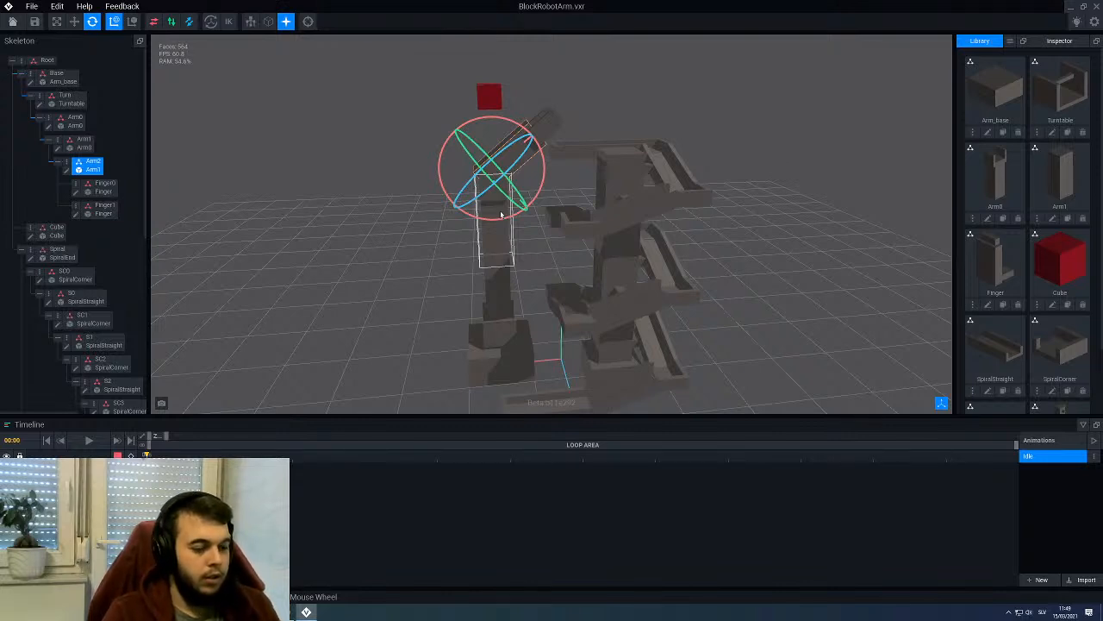
key(ctrl+z)
Step: Open the Arm_base model for editing and set its Y height to 24
scroll(450, 324, down, 2)
mouse_move(450, 323)
right_down()
mouse_move(578, 298)
mouse_move(677, 297)
mouse_move(459, 318)
right_up()
click(535, 352)
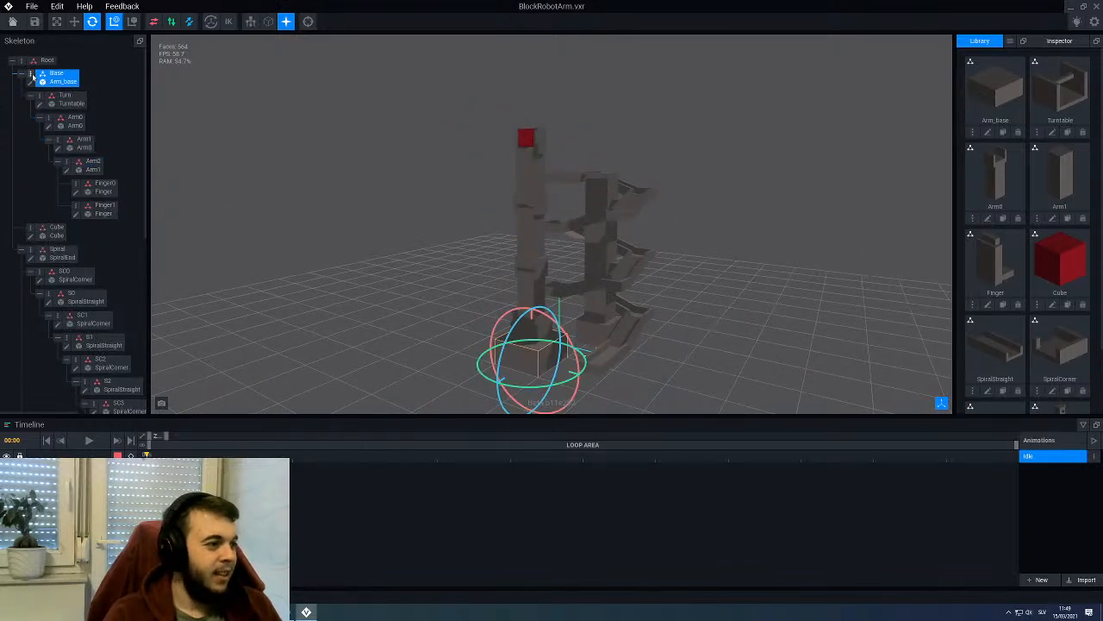
right_click(34, 75)
click(25, 129)
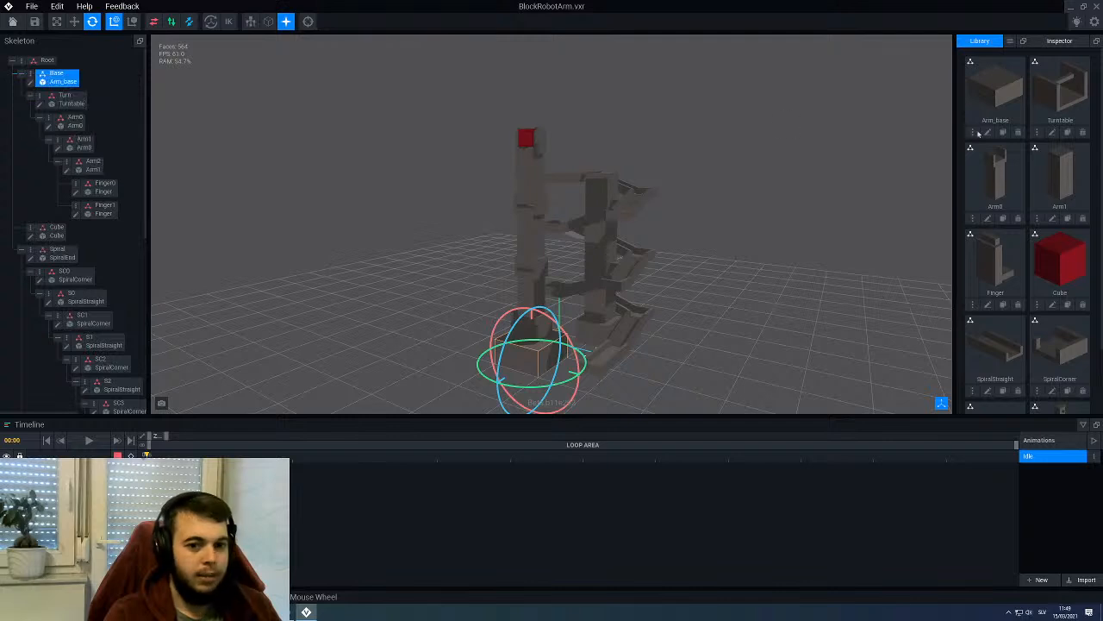
click(987, 133)
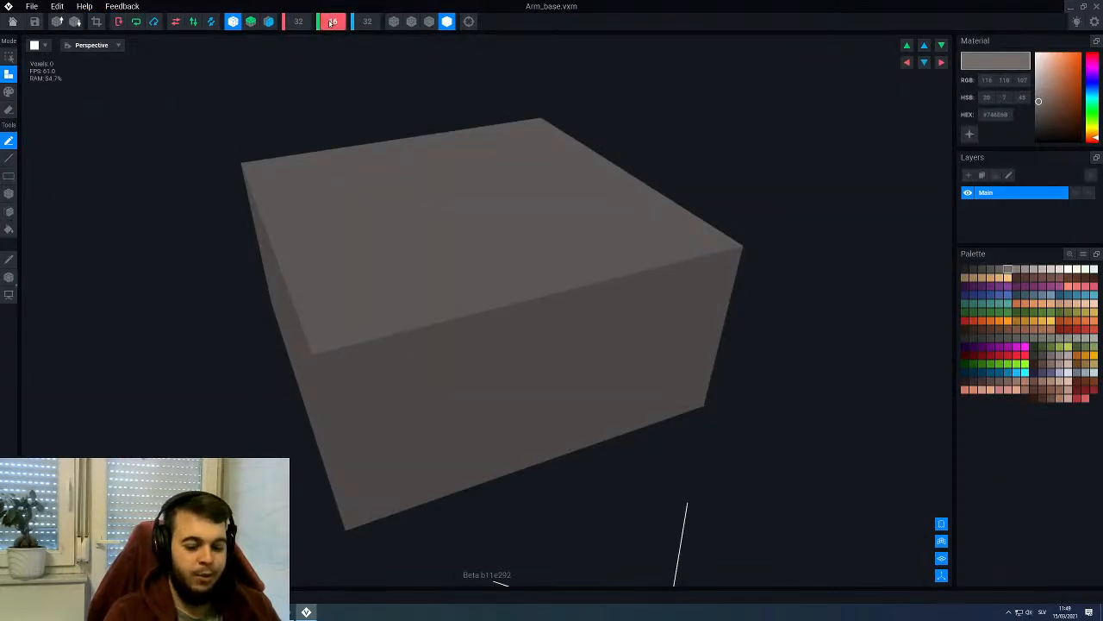
key(Return)
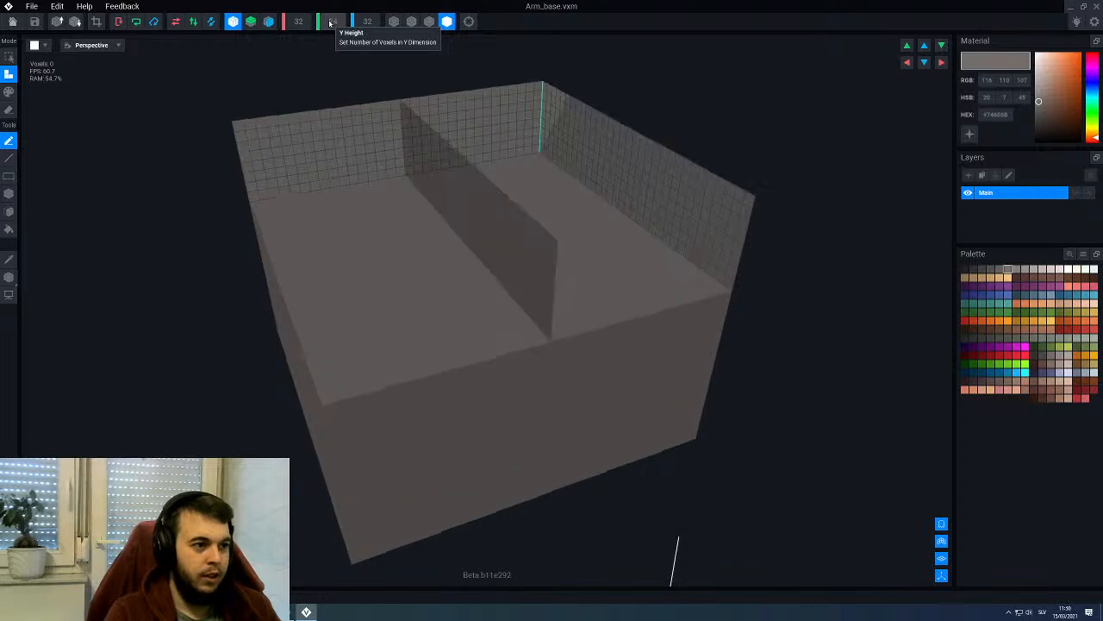
Step: Fill the added space above Arm_base with voxels, save the model and return to the BlockRobotArm project
key(g)
click(409, 195)
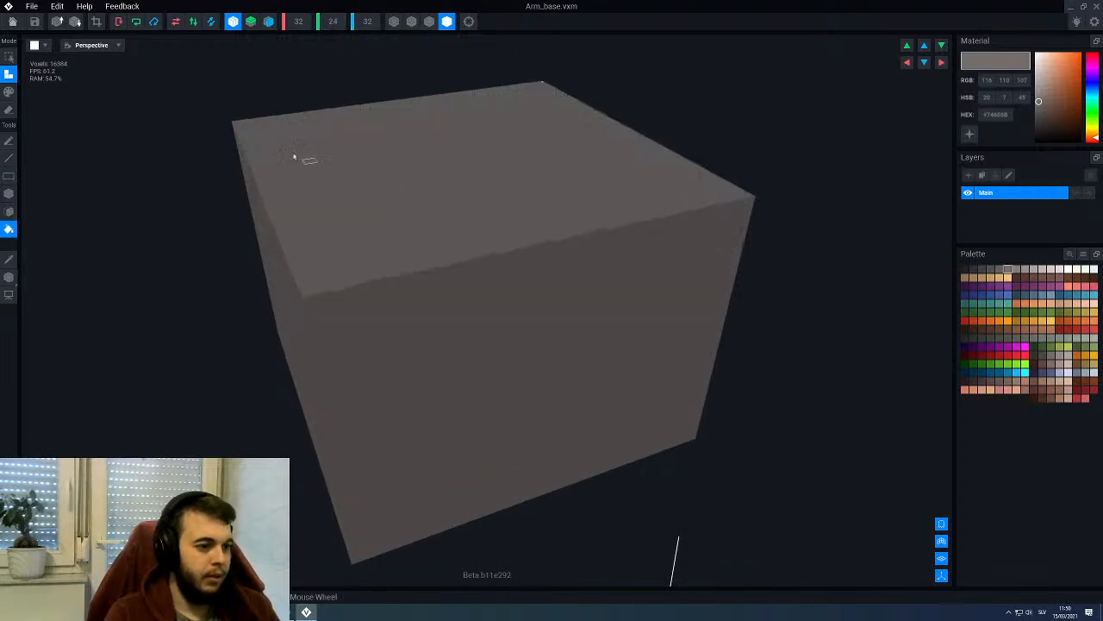
click(13, 23)
click(485, 204)
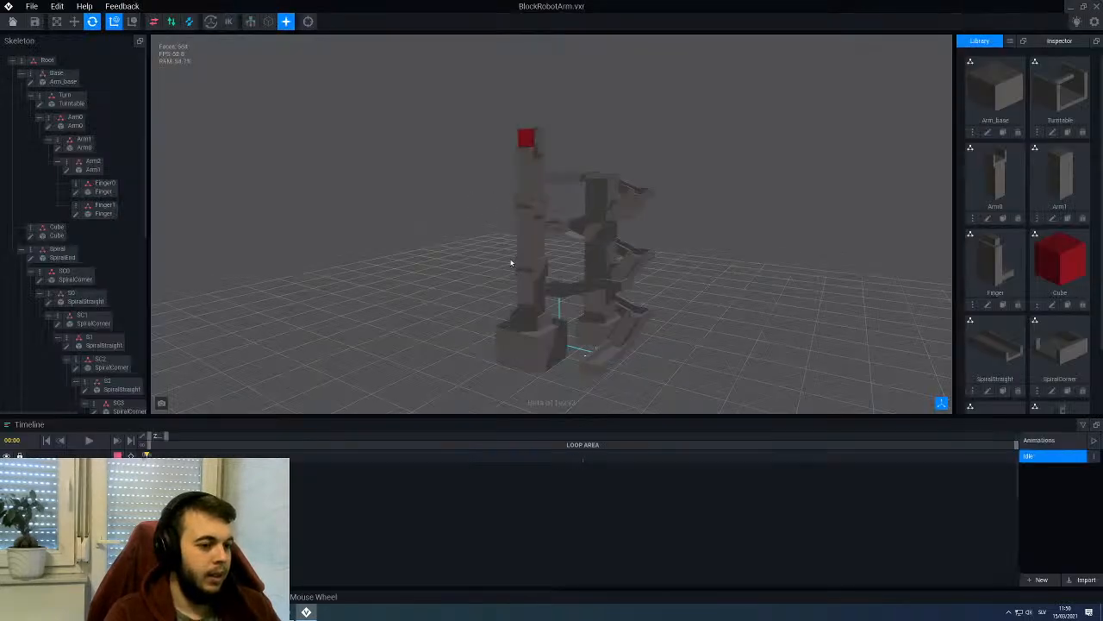
Step: Raise the Turn bone along Y so the turntable and arm rest on top of the taller base
click(529, 287)
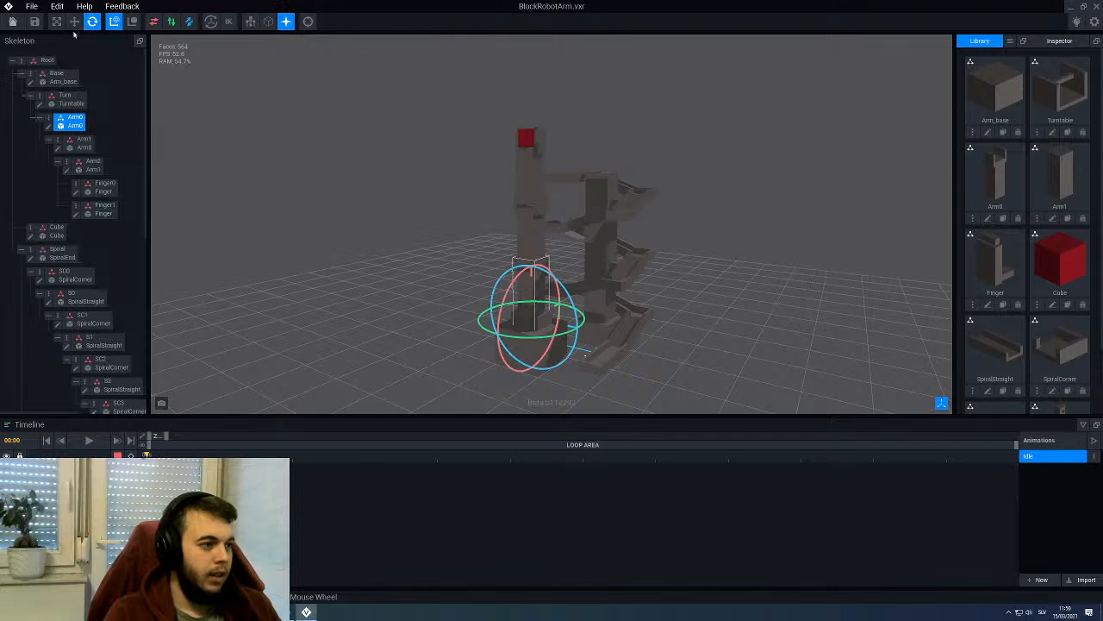
key(w)
scroll(545, 273, up, 3)
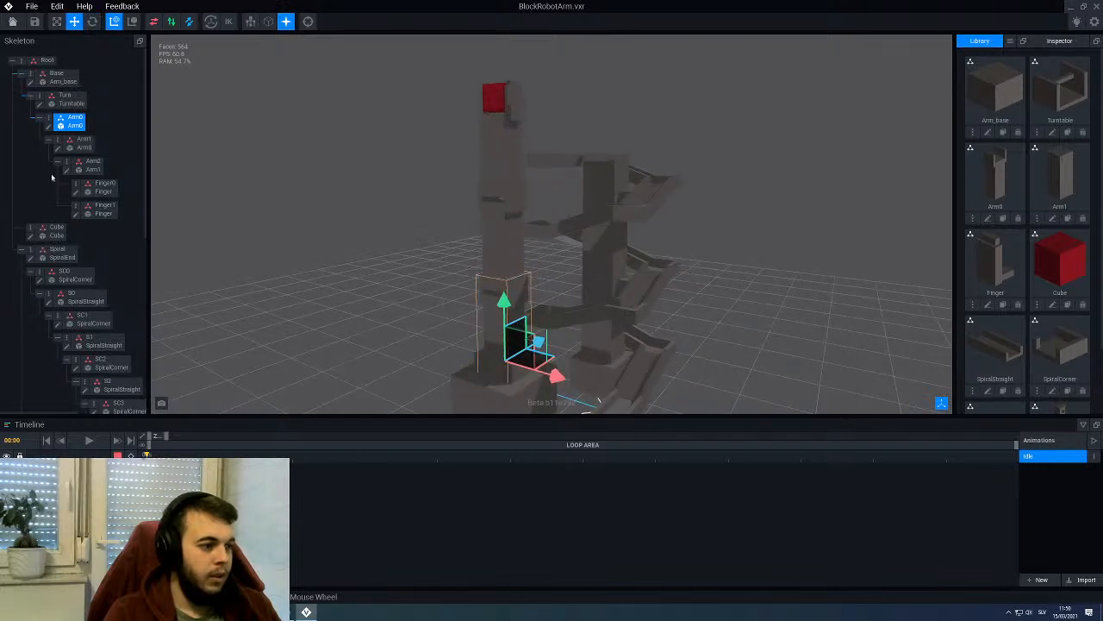
click(69, 100)
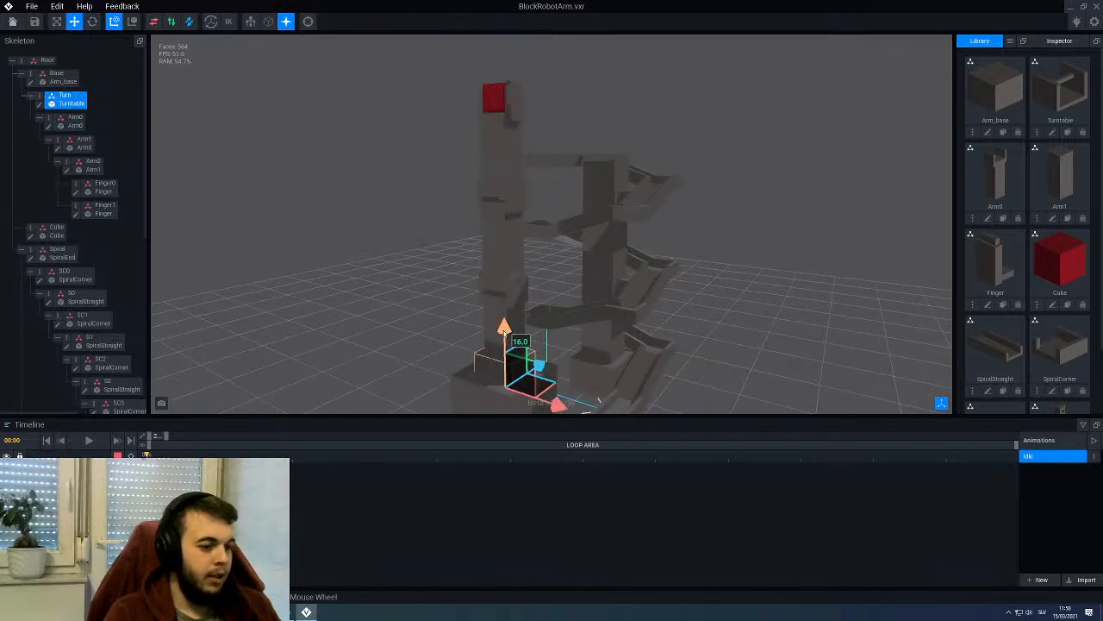
drag(503, 326, 511, 318)
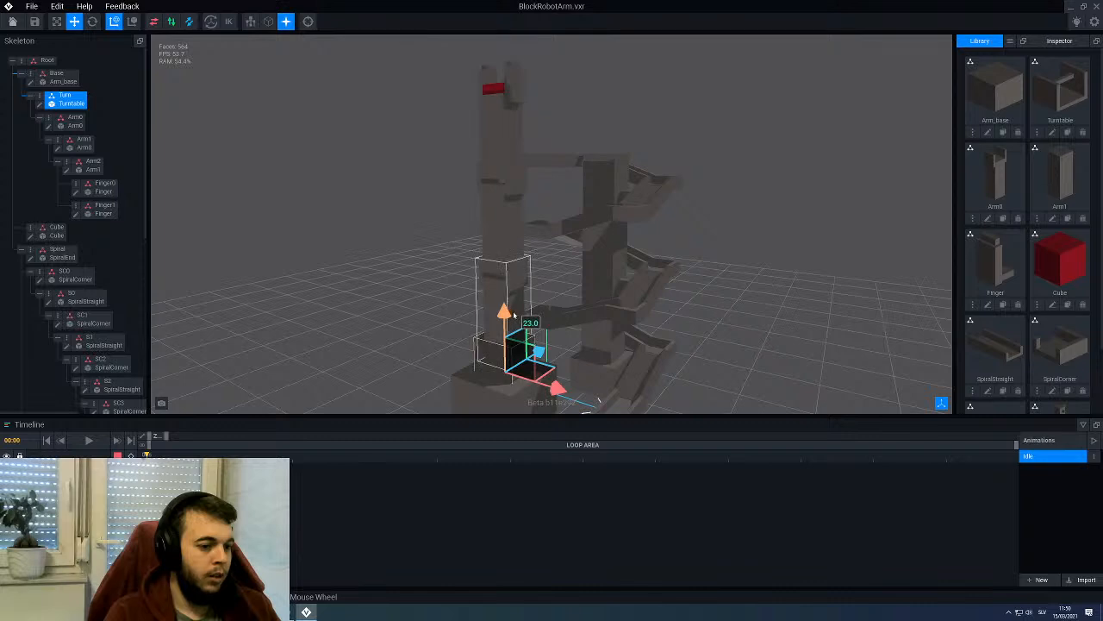
right_drag(511, 318, 471, 153)
Step: Raise the red Cube along Y back into the gripper and deselect it
click(472, 121)
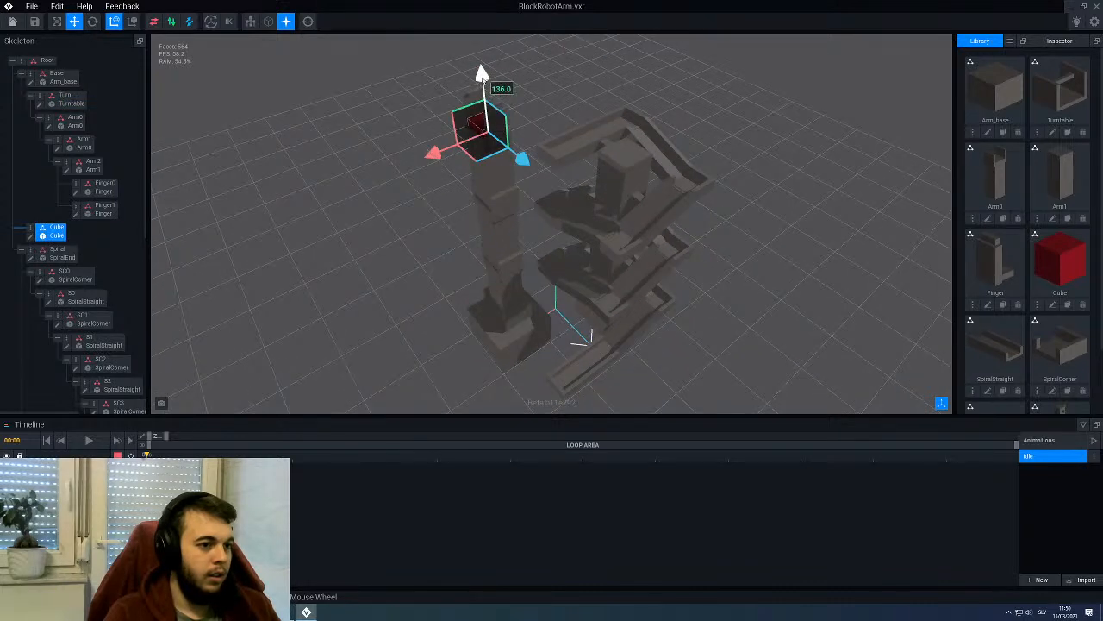
drag(484, 81, 498, 54)
click(362, 147)
right_drag(362, 148, 448, 90)
right_drag(509, 172, 426, 199)
scroll(429, 202, down, 3)
scroll(431, 203, down, 3)
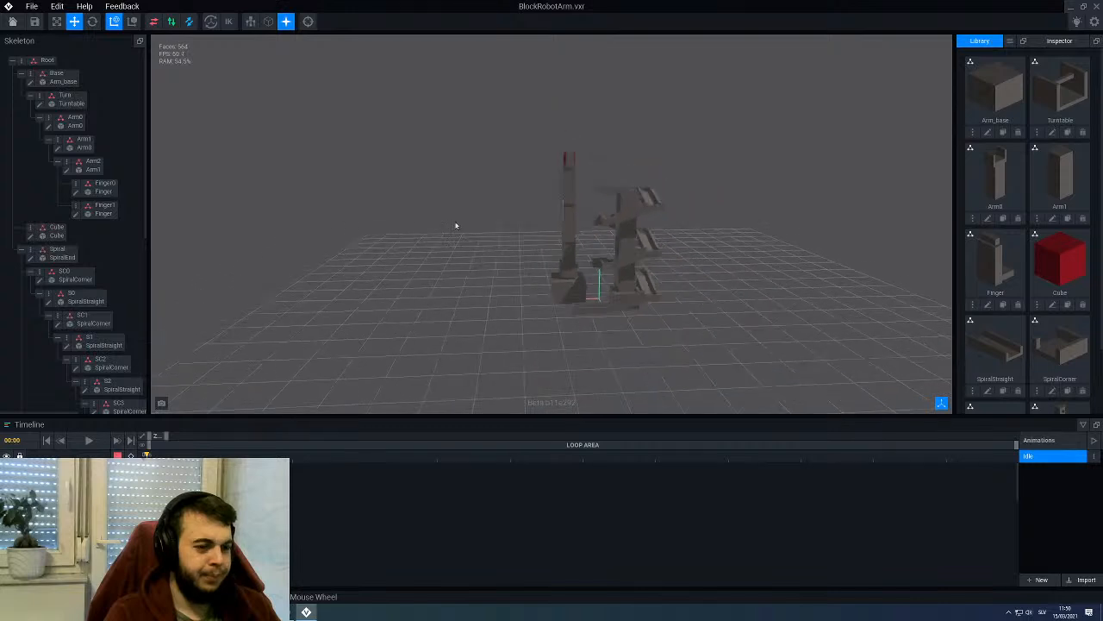
Step: Reset the rotation of the Turn bone at the base of the robot arm, and deselect it
scroll(502, 247, up, 5)
click(528, 319)
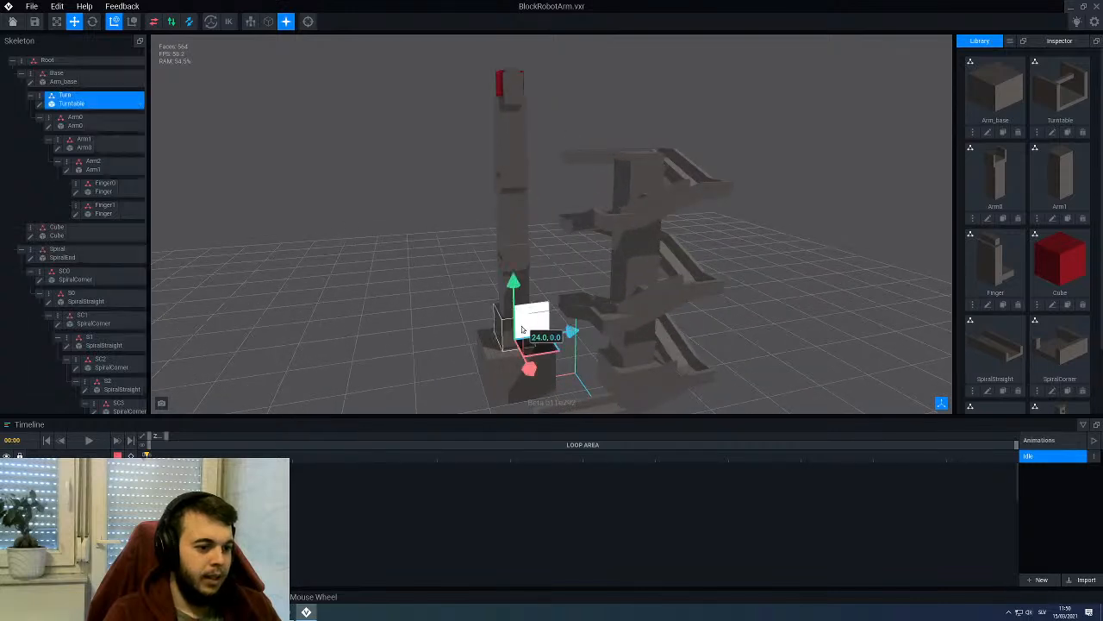
click(1059, 40)
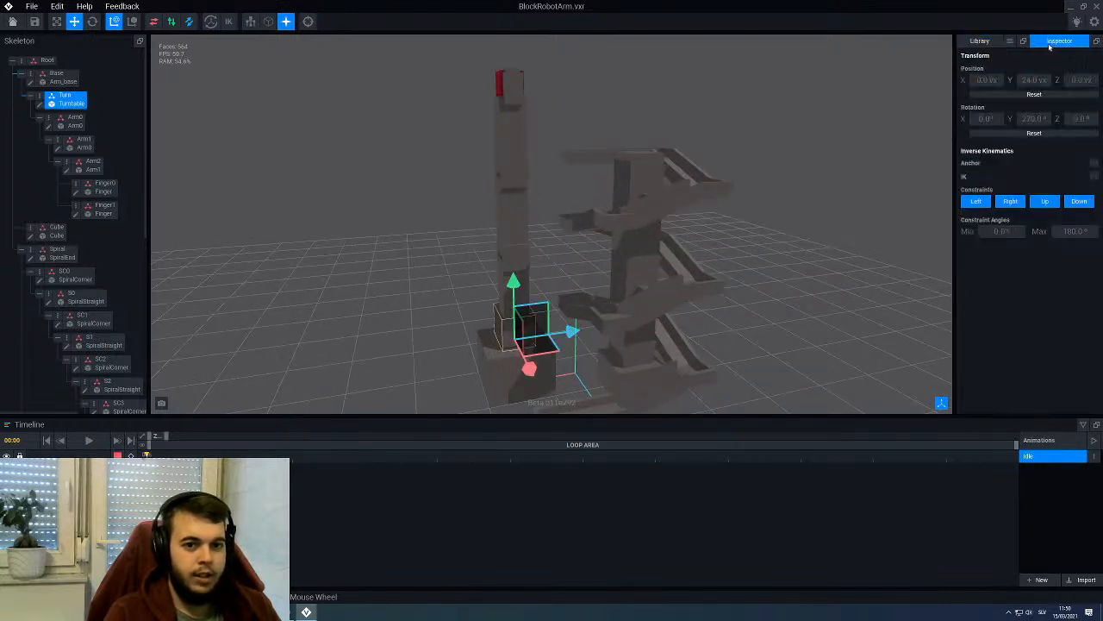
click(1023, 136)
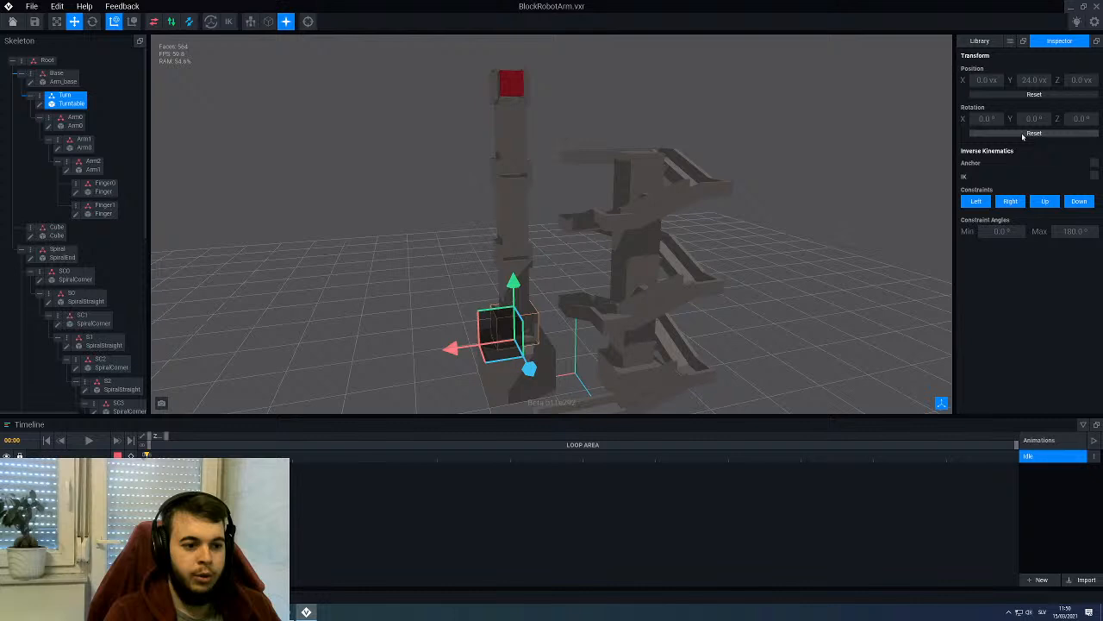
click(416, 229)
scroll(416, 228, down, 3)
mouse_move(416, 229)
right_down()
mouse_move(438, 236)
mouse_move(423, 249)
right_up()
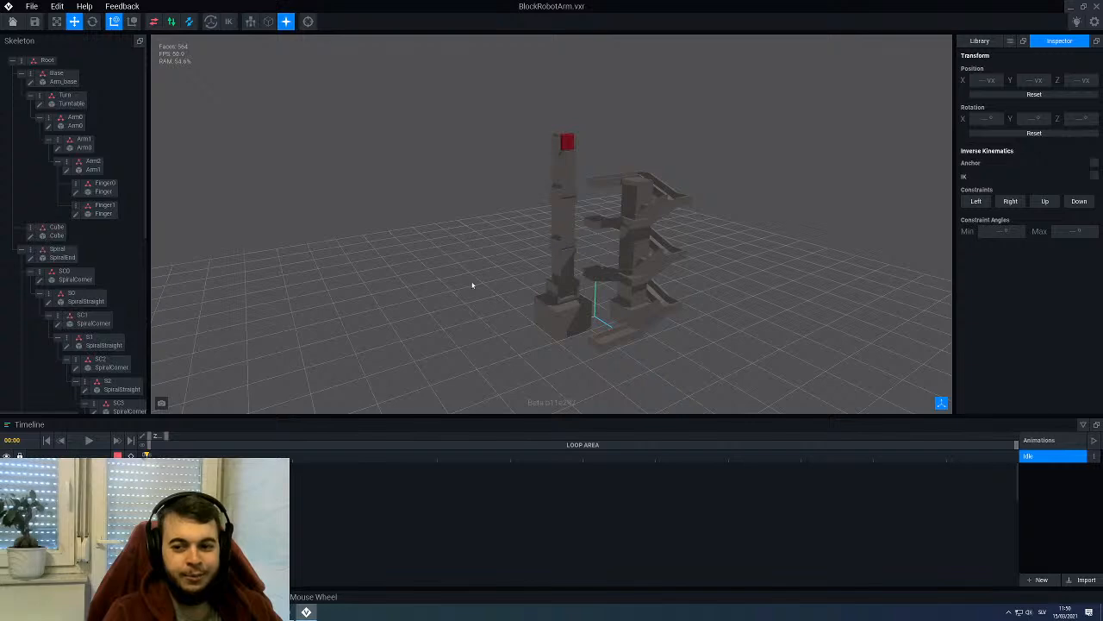
right_drag(482, 305, 547, 271)
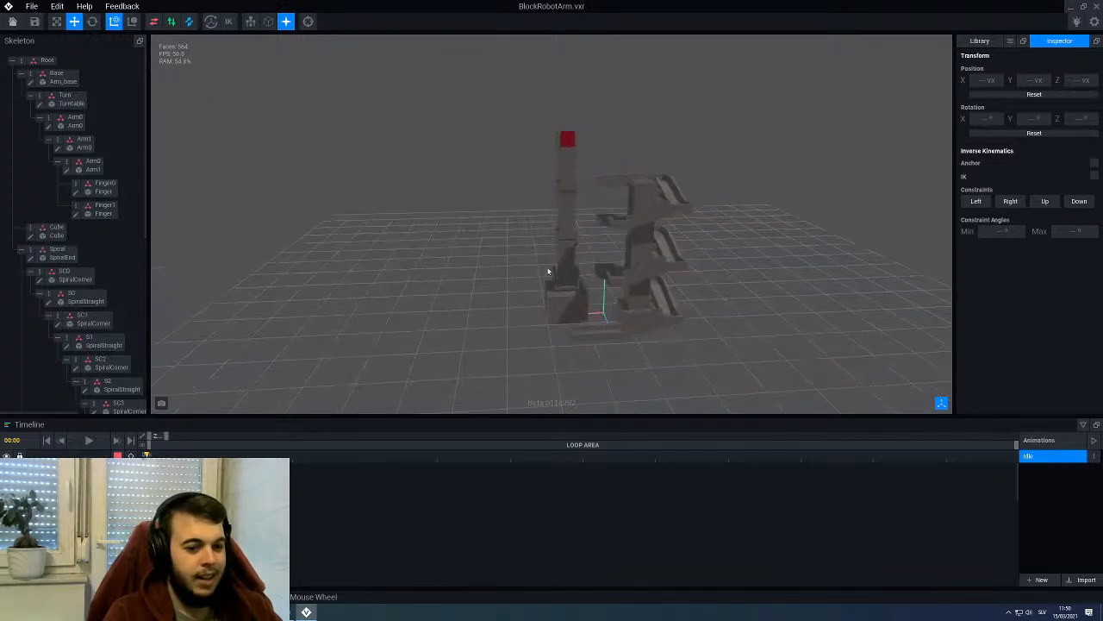
right_drag(664, 283, 715, 279)
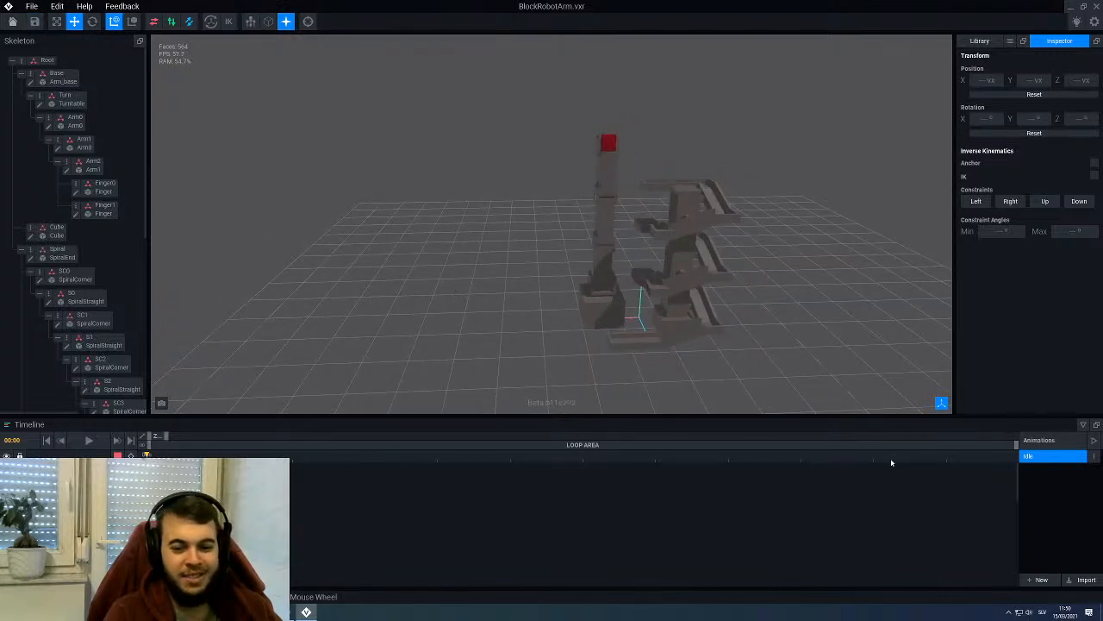
Step: Duplicate the Idle animation and name the copy Active 01
click(1093, 455)
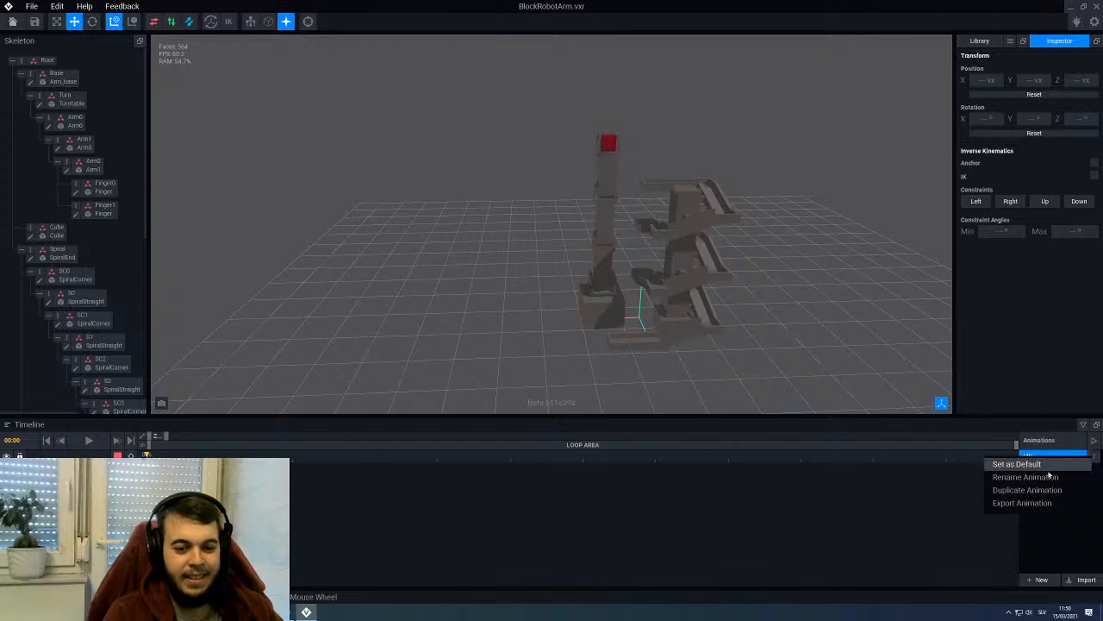
click(1020, 490)
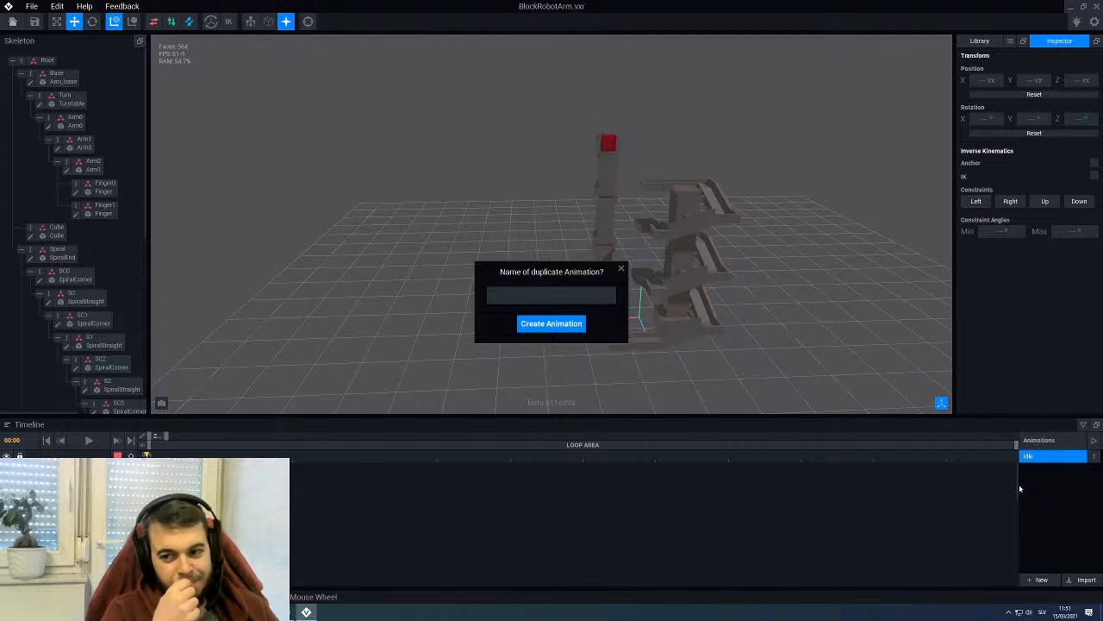
text(A)
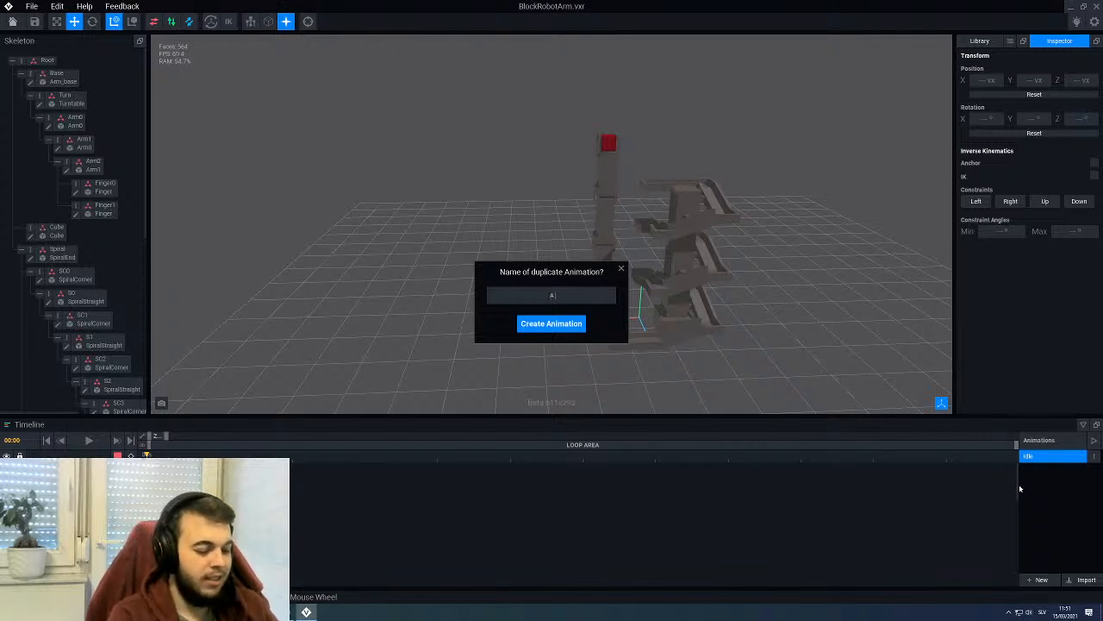
text(ctive01)
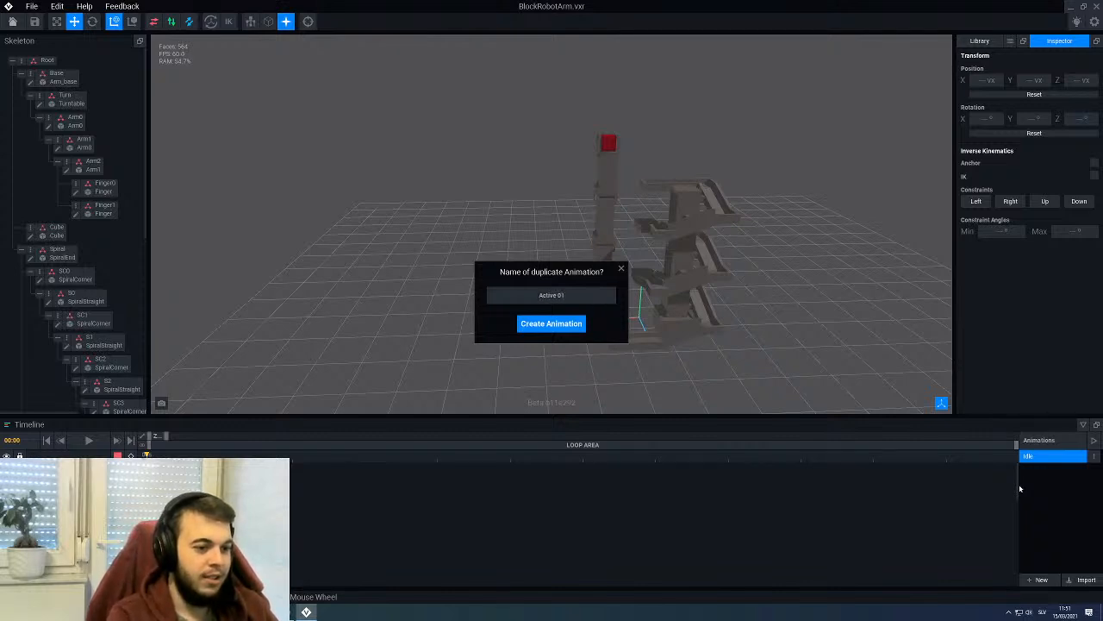
key(Return)
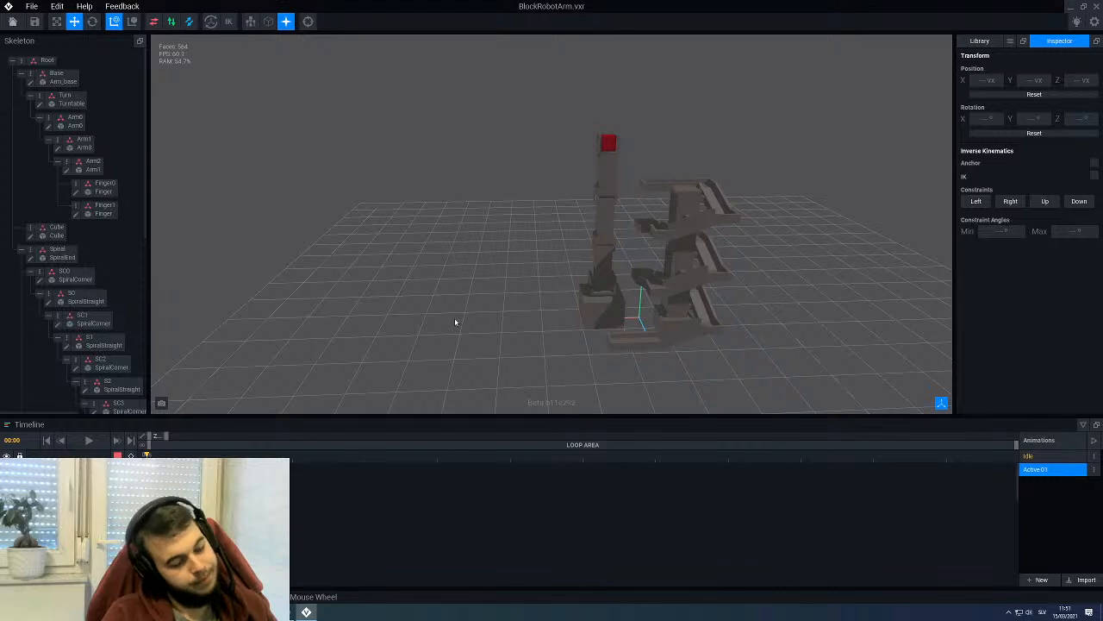
Step: Widen the timeline's visible range, go to 10:00 and add keyframes there for all bones of the Active 01 animation
scroll(502, 274, up, 3)
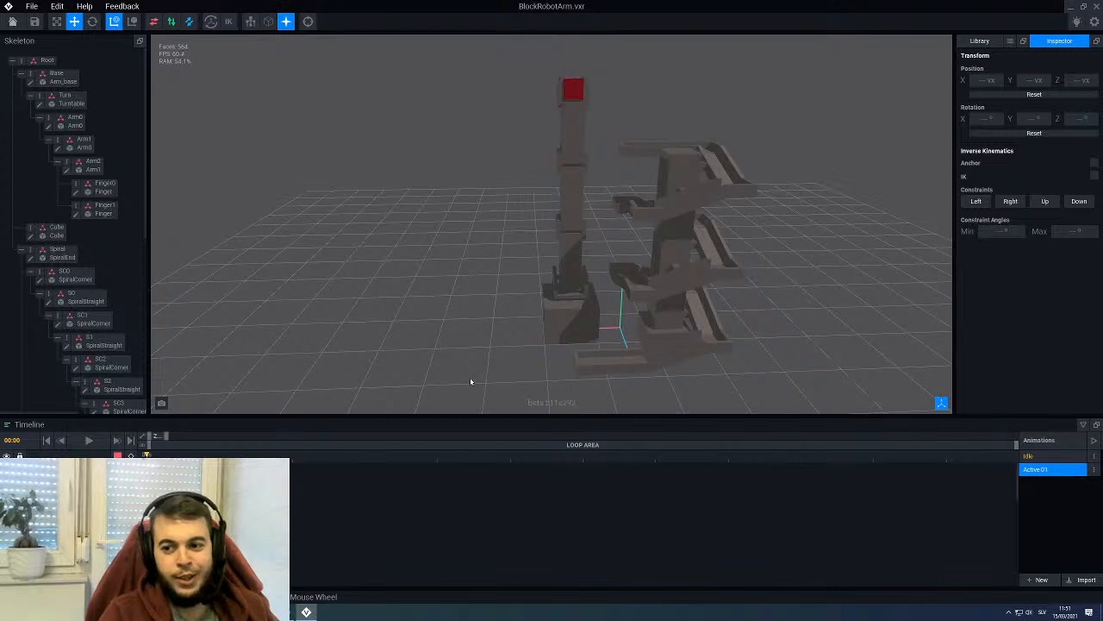
drag(165, 435, 700, 454)
click(830, 458)
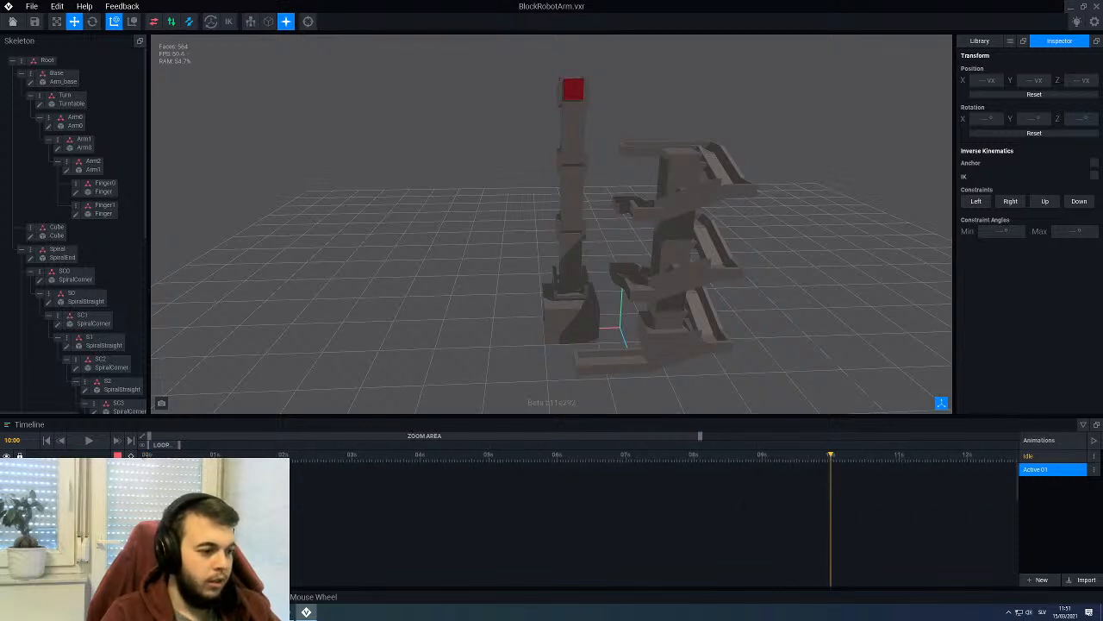
click(130, 455)
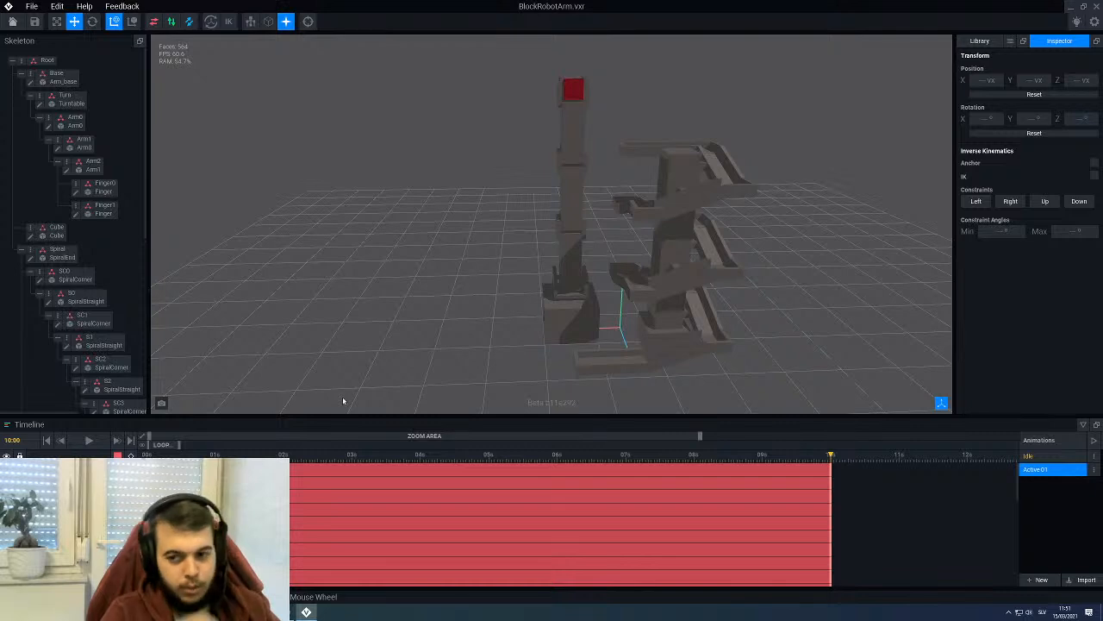
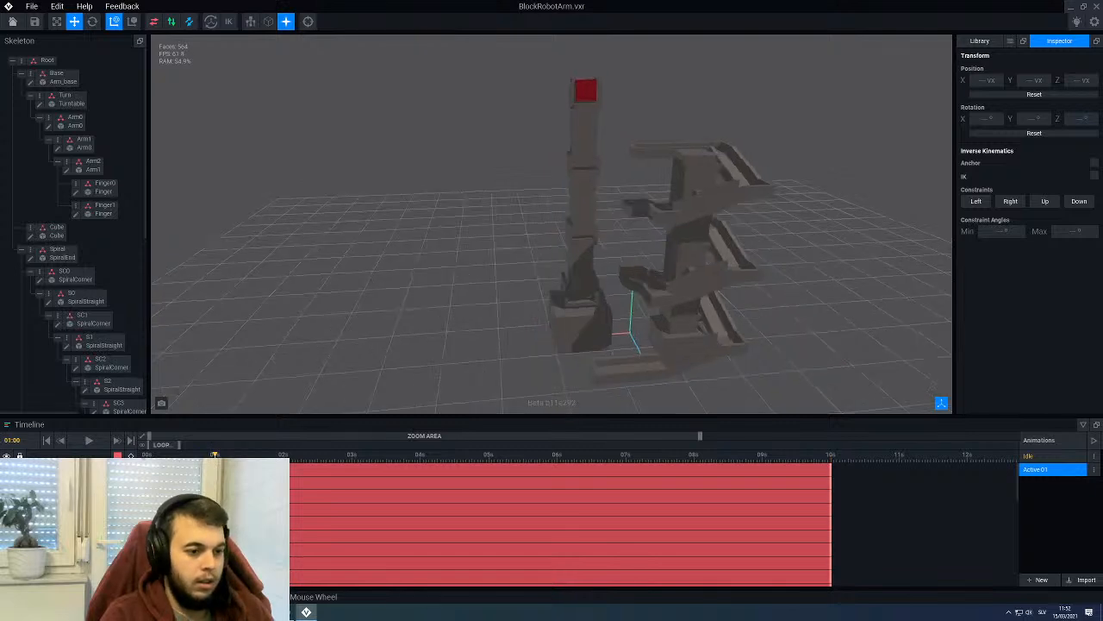
Step: At 01:00, rotate the Turn bone about Y to 270° so the arm faces the spiral
scroll(477, 284, up, 4)
scroll(483, 314, down, 5)
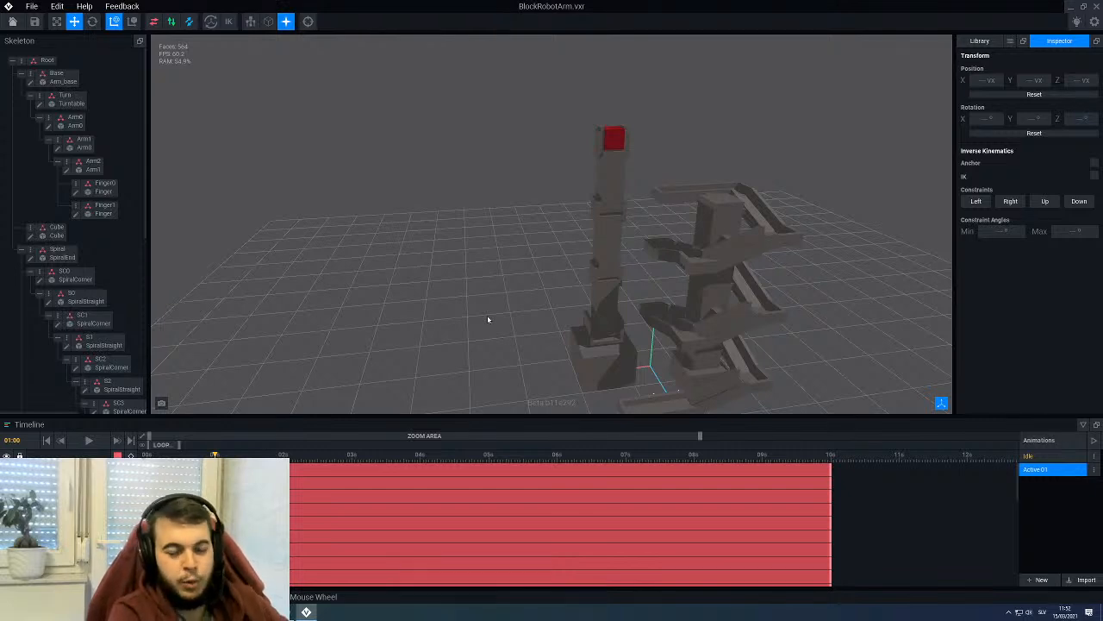
scroll(488, 320, up, 3)
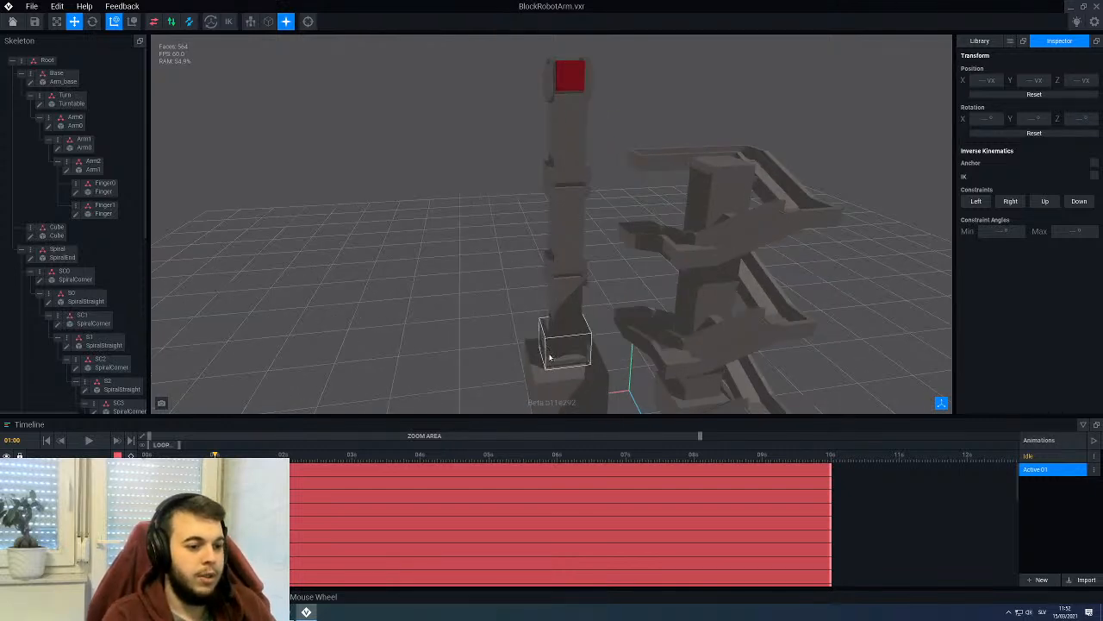
click(550, 357)
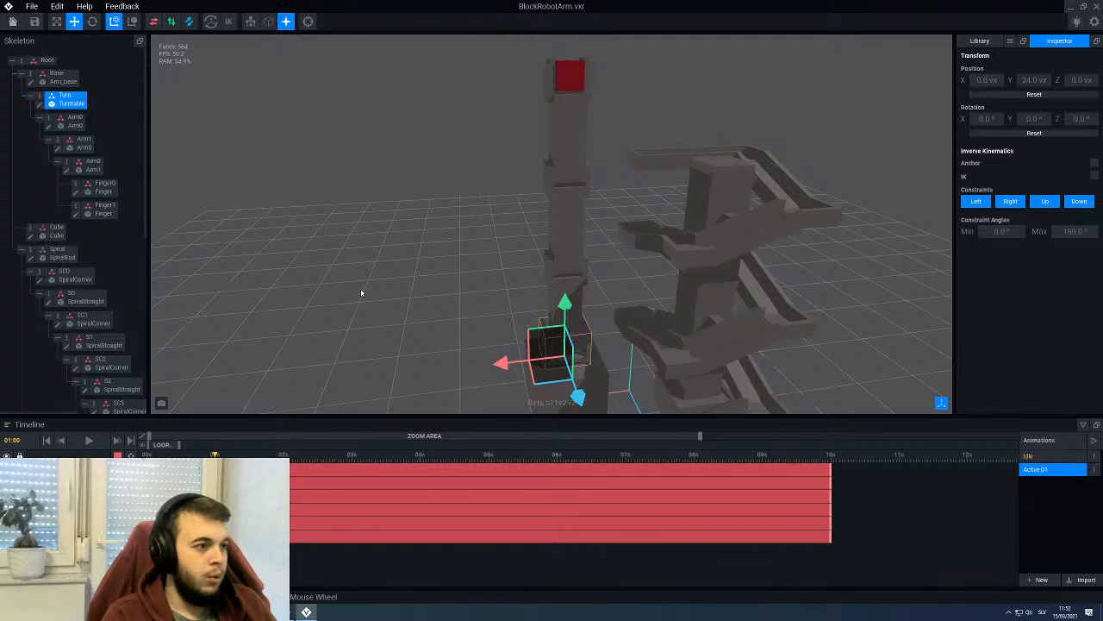
key(e)
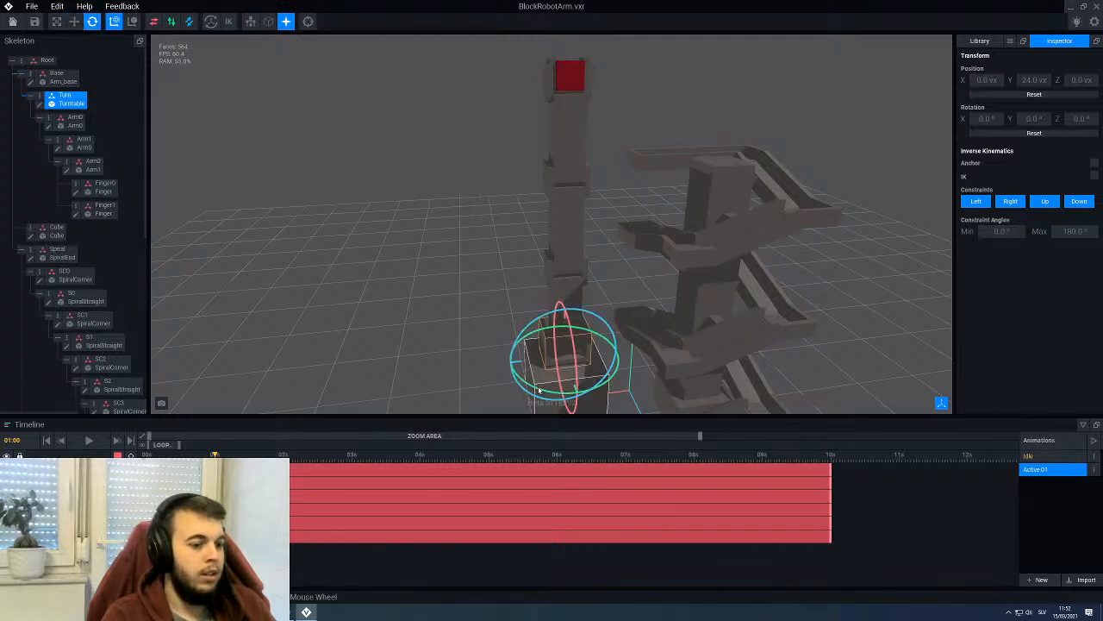
drag(540, 388, 583, 365)
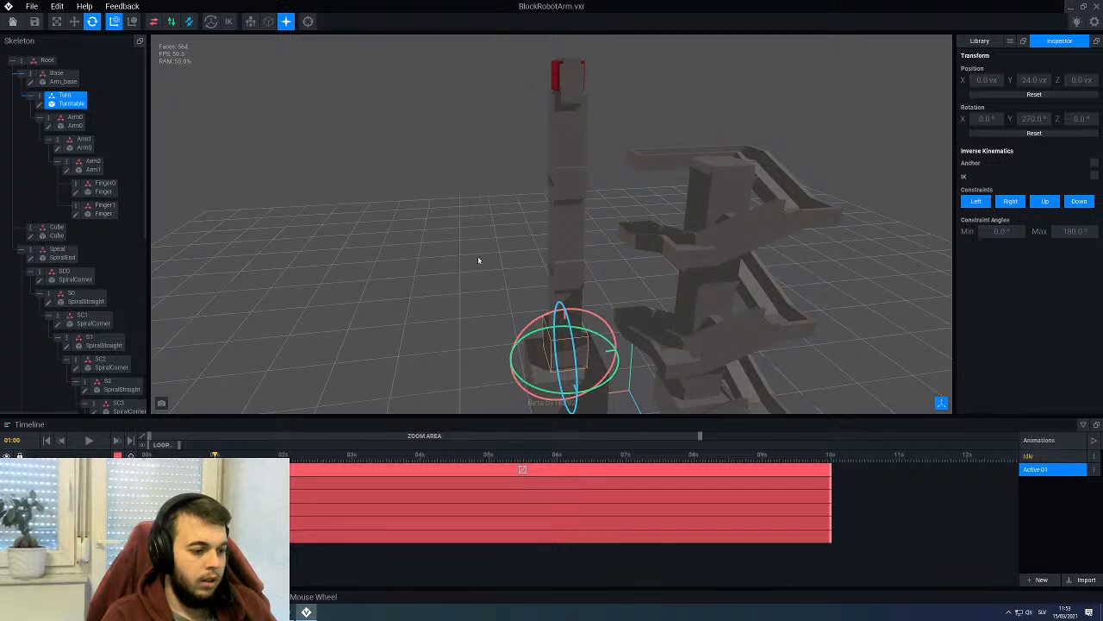
Step: At 01:00, bend the Arm2 bone about its X axis so the gripper tips toward the start of the spiral's top track
click(552, 151)
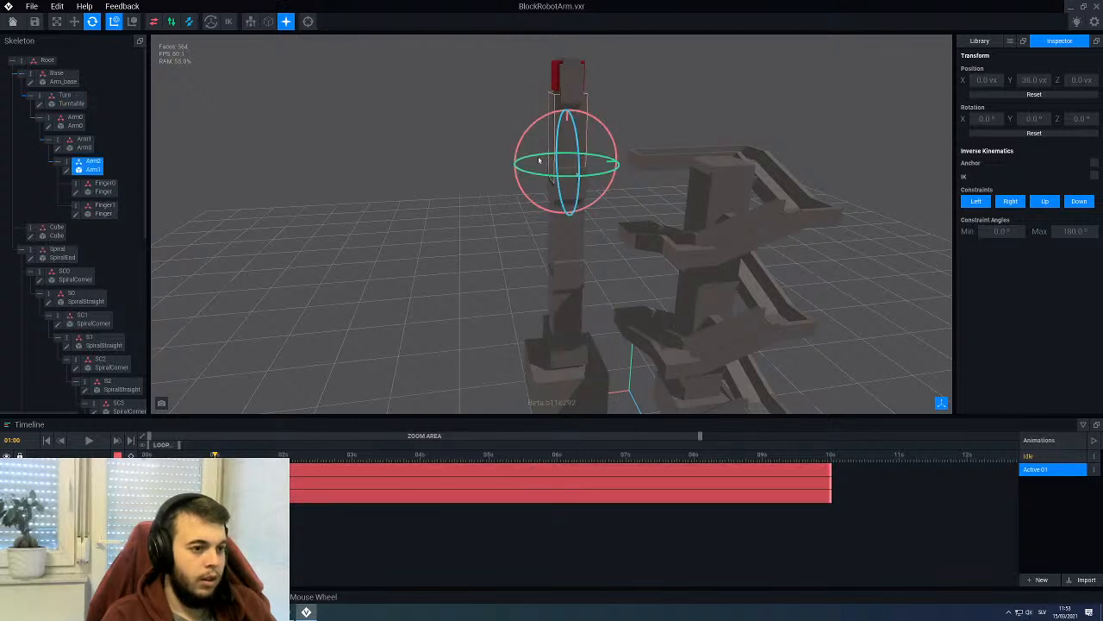
drag(539, 121, 589, 131)
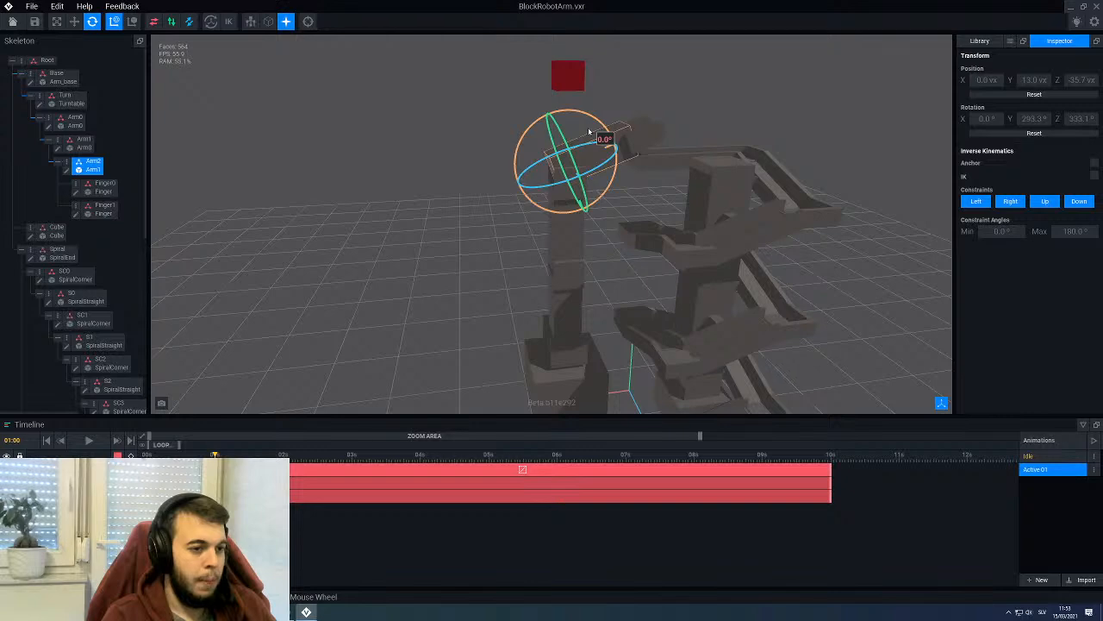
drag(590, 132, 590, 132)
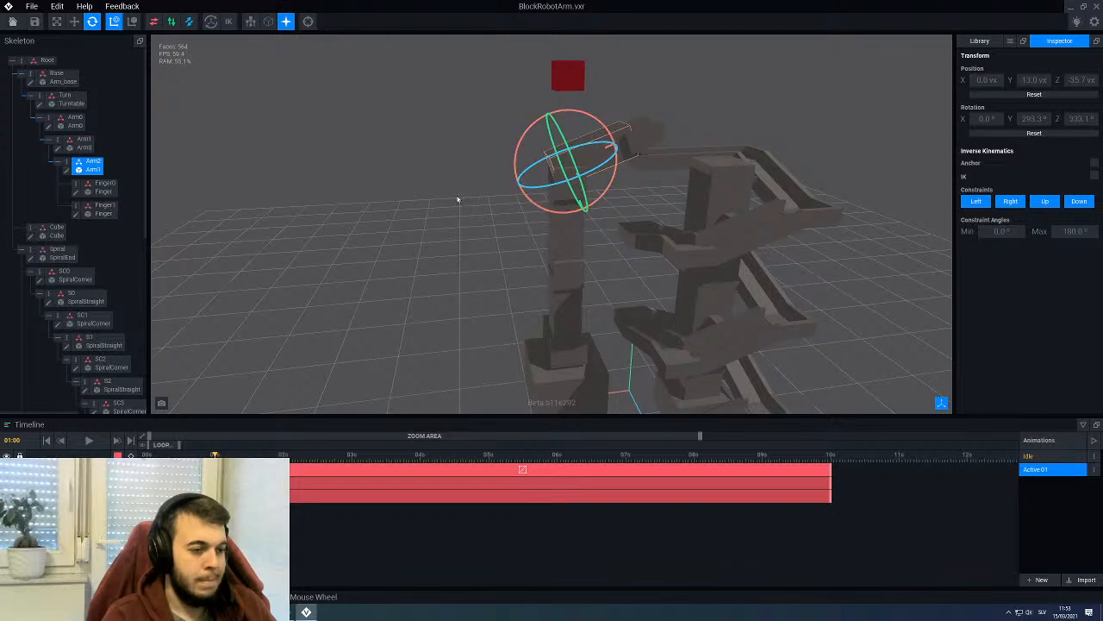
Step: Rotate the red Cube about Z to 50° to tilt it toward the gripper's angle
right_drag(457, 199, 552, 394)
scroll(462, 196, up, 4)
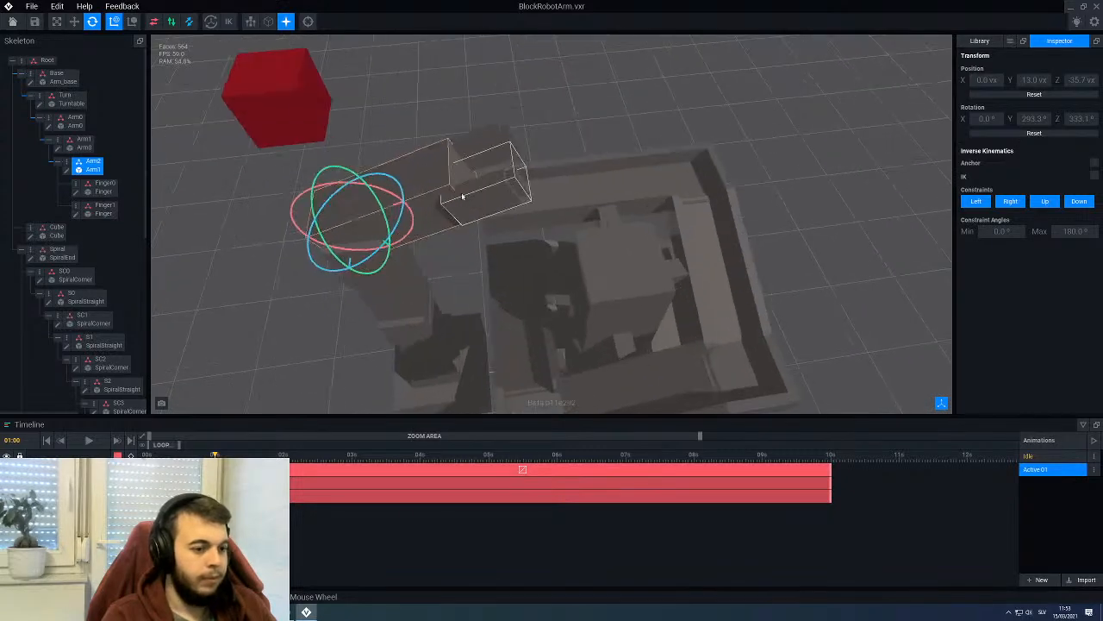
middle_drag(462, 196, 600, 246)
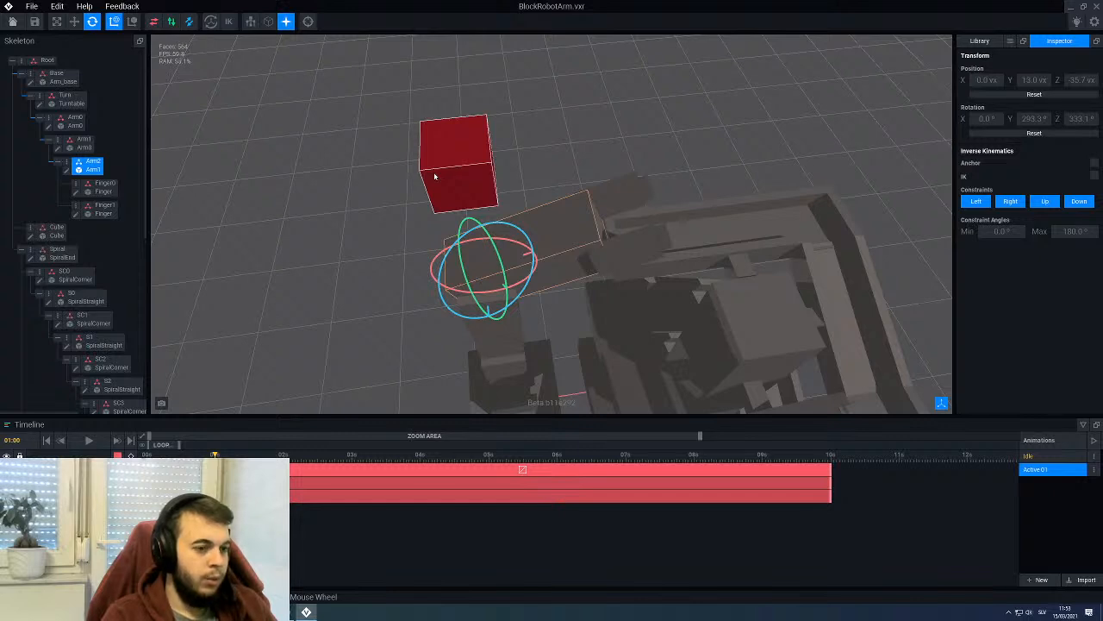
click(435, 175)
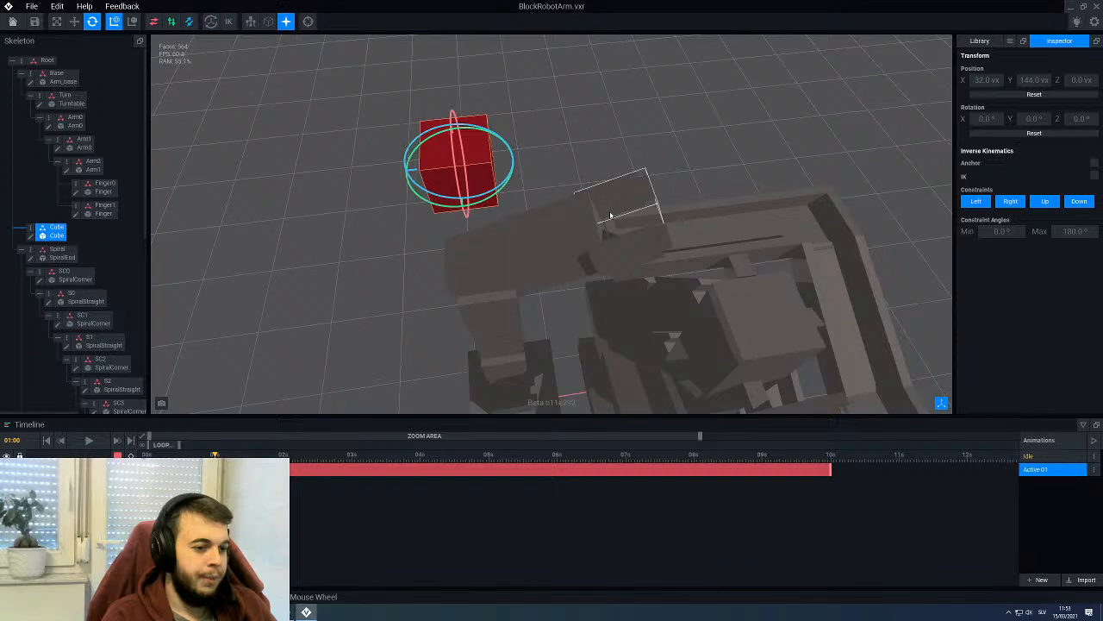
mouse_move(571, 204)
right_down()
mouse_move(578, 197)
mouse_move(572, 204)
right_up()
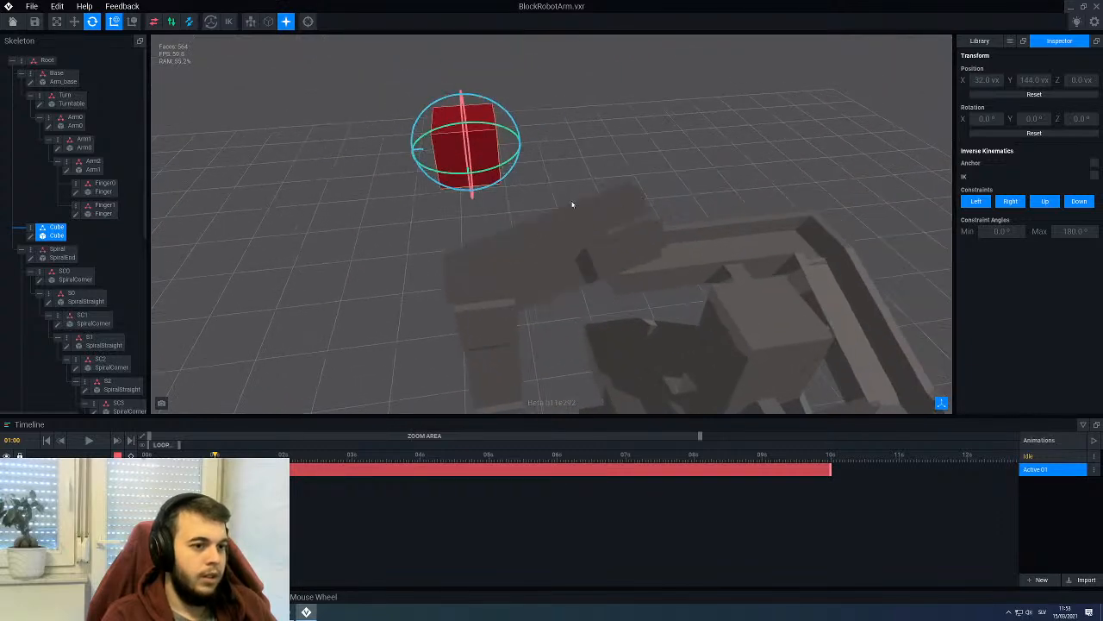
click(517, 246)
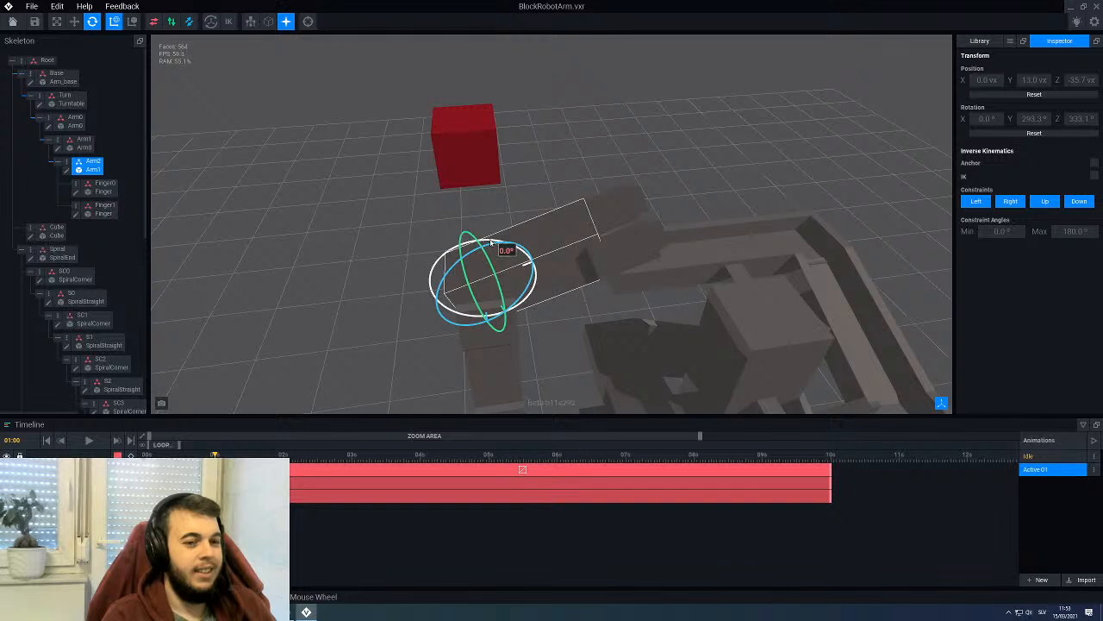
click(469, 134)
drag(497, 105, 517, 106)
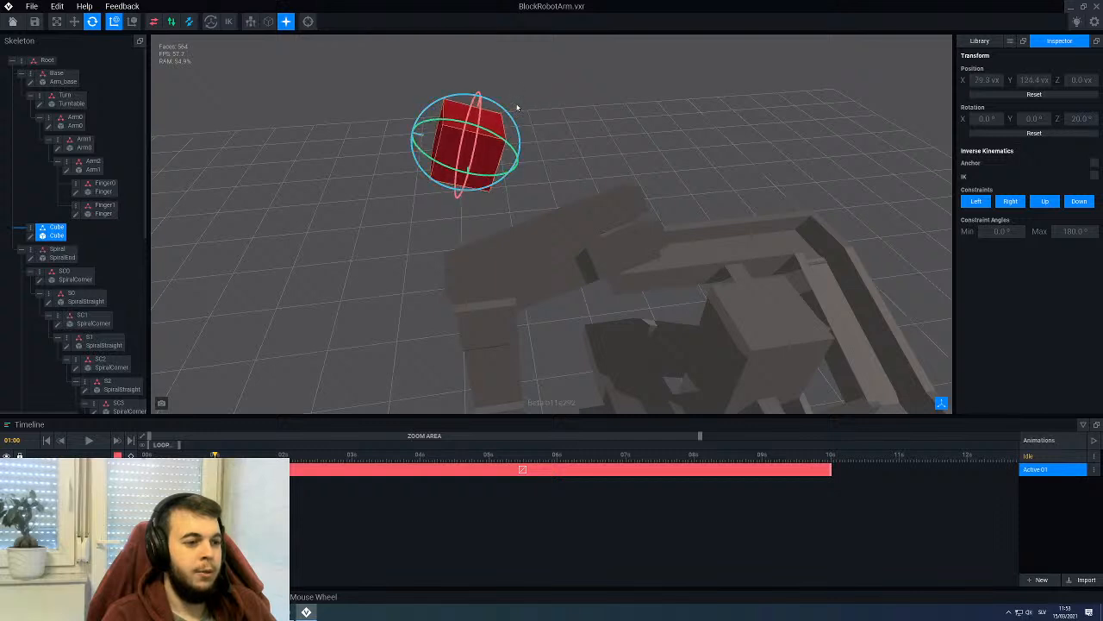
click(516, 276)
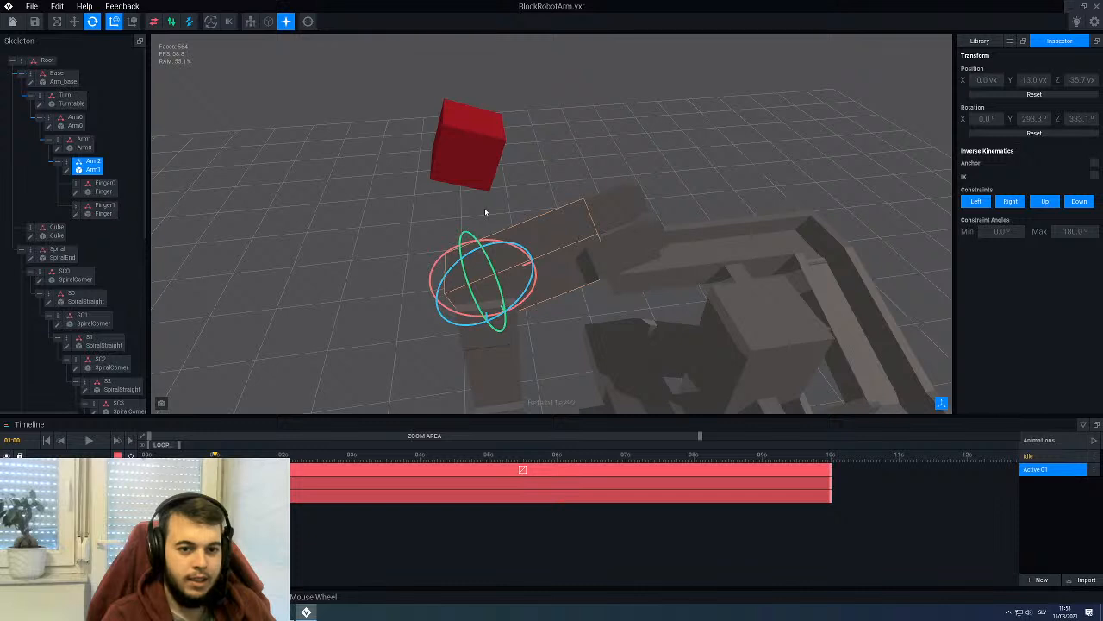
click(482, 141)
mouse_move(506, 136)
mouse_down()
mouse_move(515, 125)
mouse_move(516, 146)
mouse_up()
Step: Move the Cube along its X axis toward the bent arm and rotate it about Z to 70°
key(w)
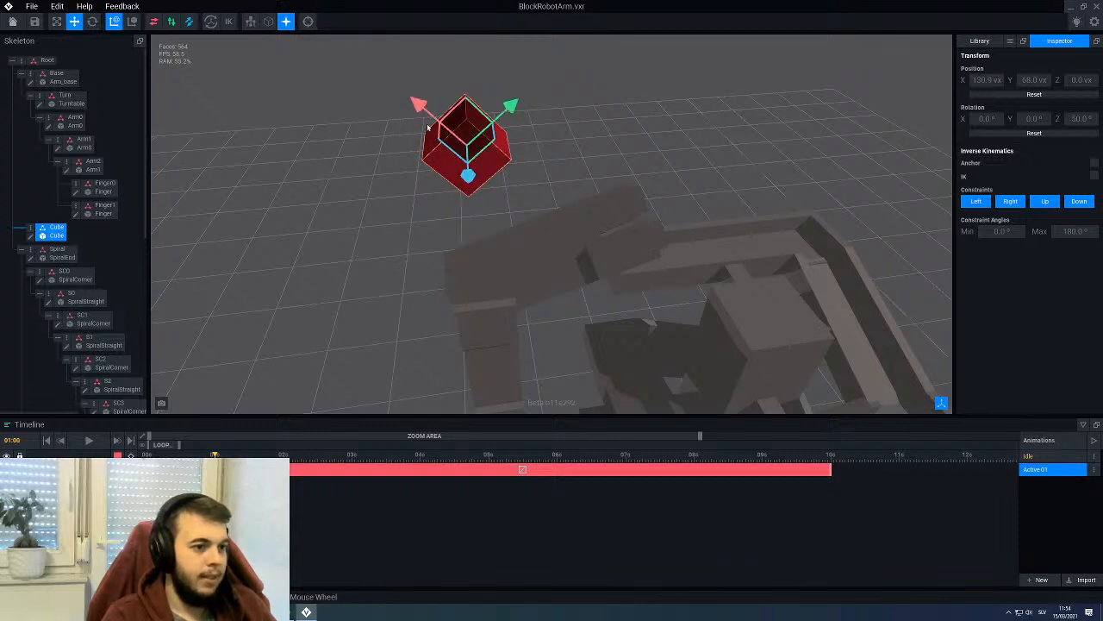
drag(419, 107, 581, 177)
key(e)
right_drag(583, 178, 580, 97)
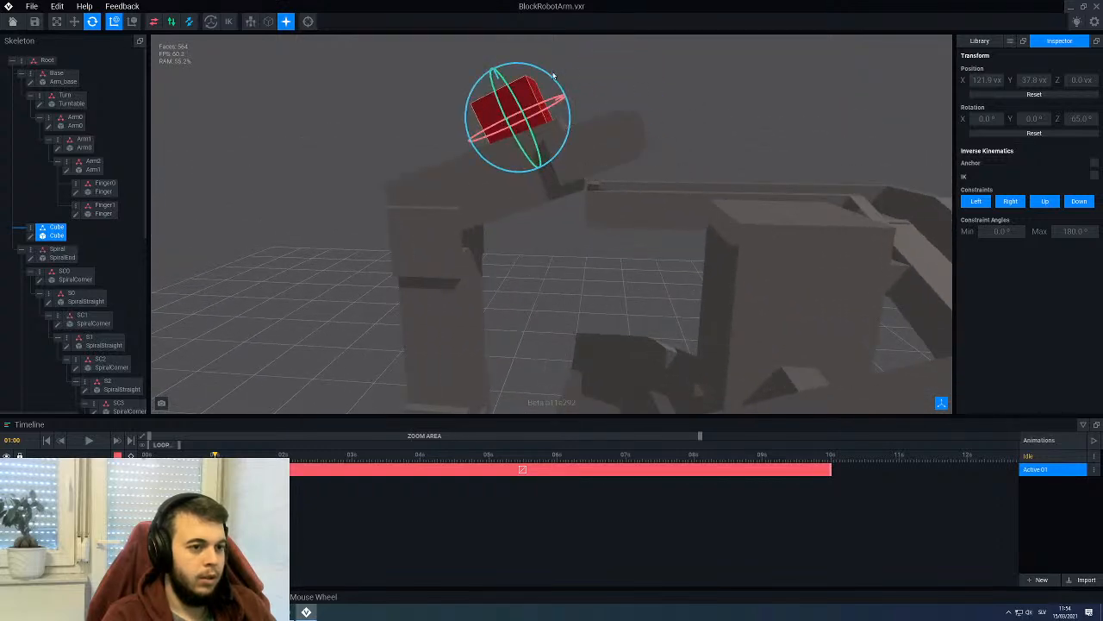
drag(551, 79, 556, 83)
right_drag(556, 82, 510, 128)
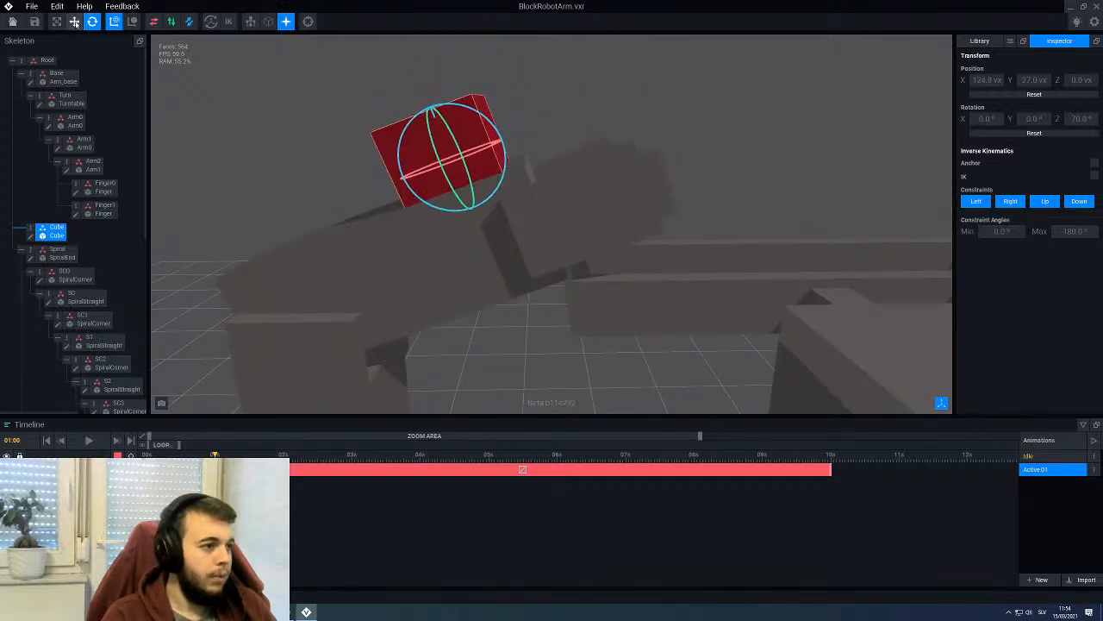
Step: Move the tilted Cube along its Y and X axes into the gripper, to position X 116, Y 41
key(w)
drag(511, 140, 642, 105)
drag(558, 47, 578, 144)
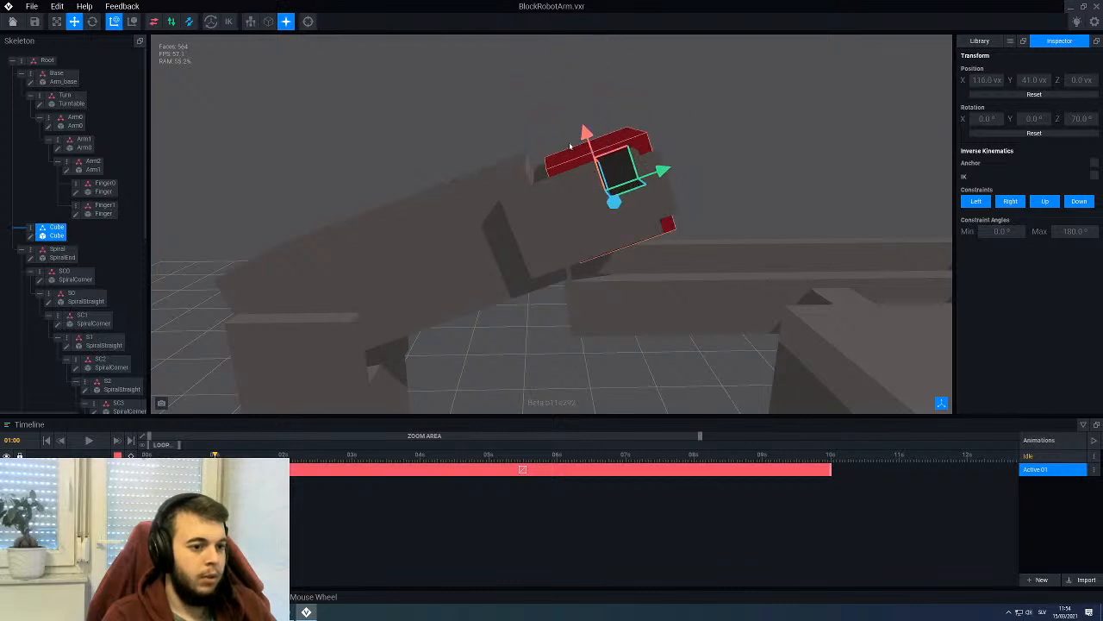
right_drag(572, 147, 297, 356)
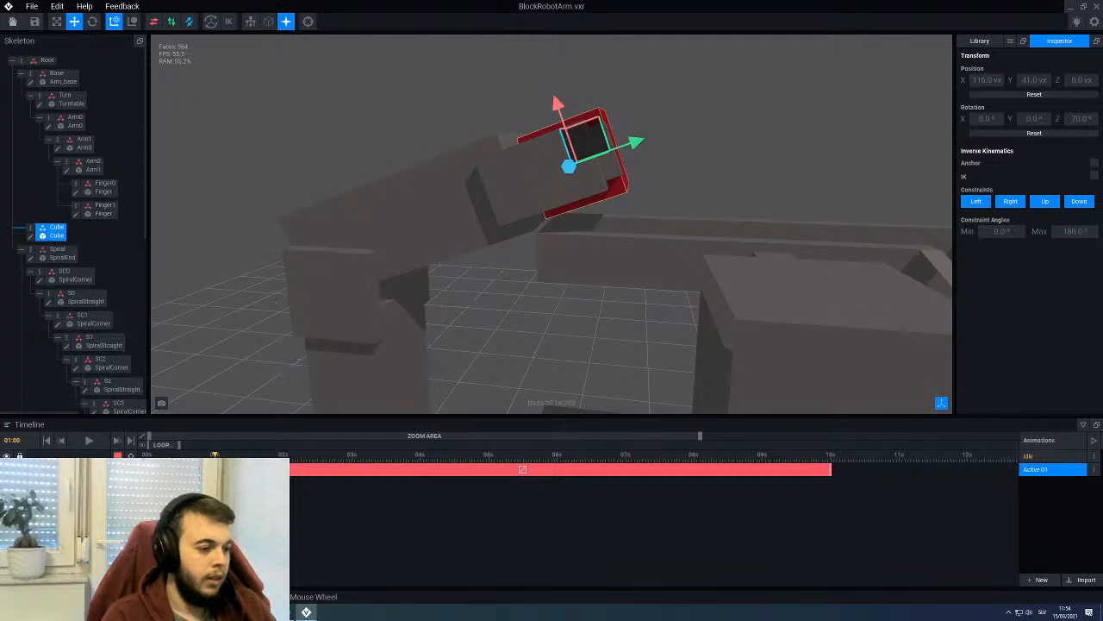
Step: Nudge the red Cube into closer alignment with the gripper at 00:00 and again at 01:00
drag(215, 455, 145, 454)
scroll(207, 299, down, 4)
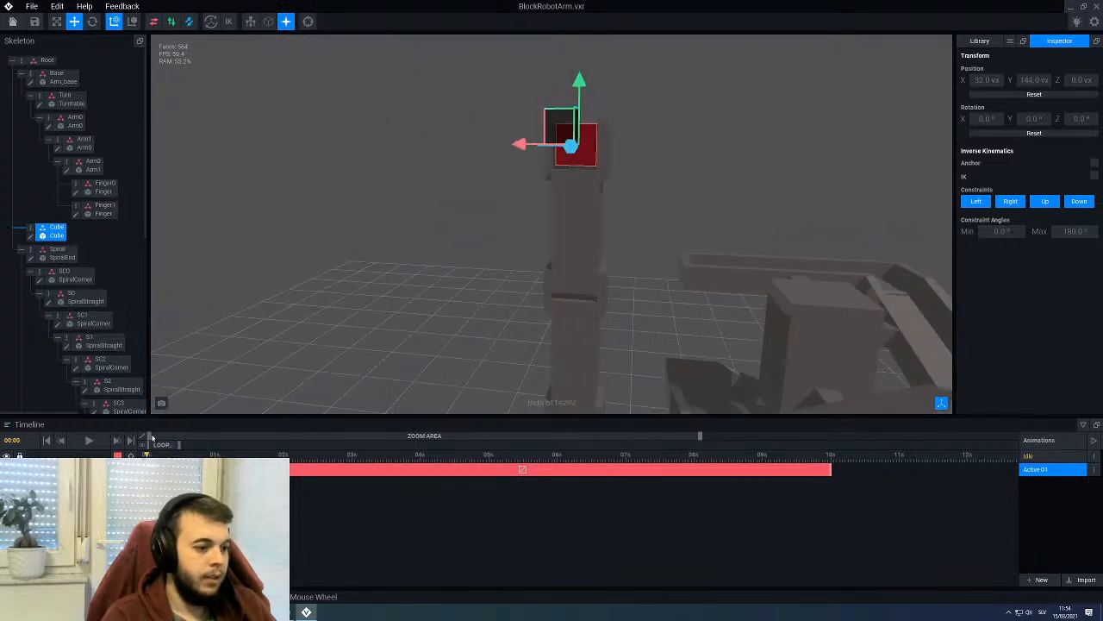
scroll(390, 210, up, 4)
right_drag(389, 211, 448, 185)
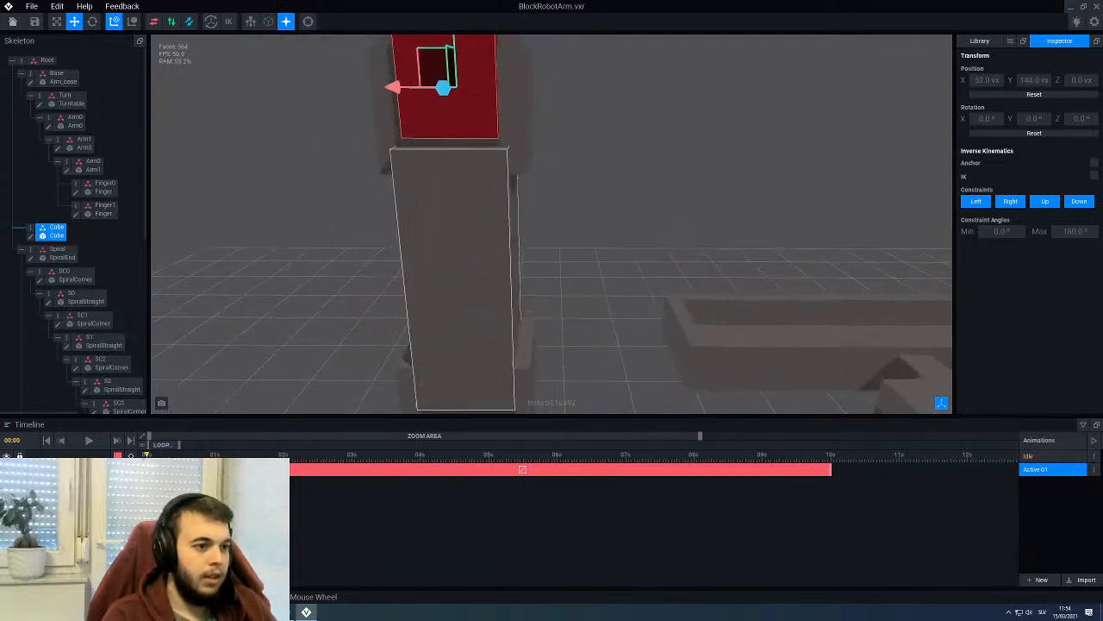
middle_drag(431, 112, 525, 202)
mouse_move(559, 129)
mouse_down()
mouse_move(553, 143)
mouse_move(556, 125)
mouse_up()
click(214, 456)
right_drag(500, 194, 634, 222)
mouse_move(657, 144)
mouse_down()
mouse_move(637, 149)
mouse_move(648, 143)
mouse_up()
scroll(393, 154, down, 3)
click(394, 155)
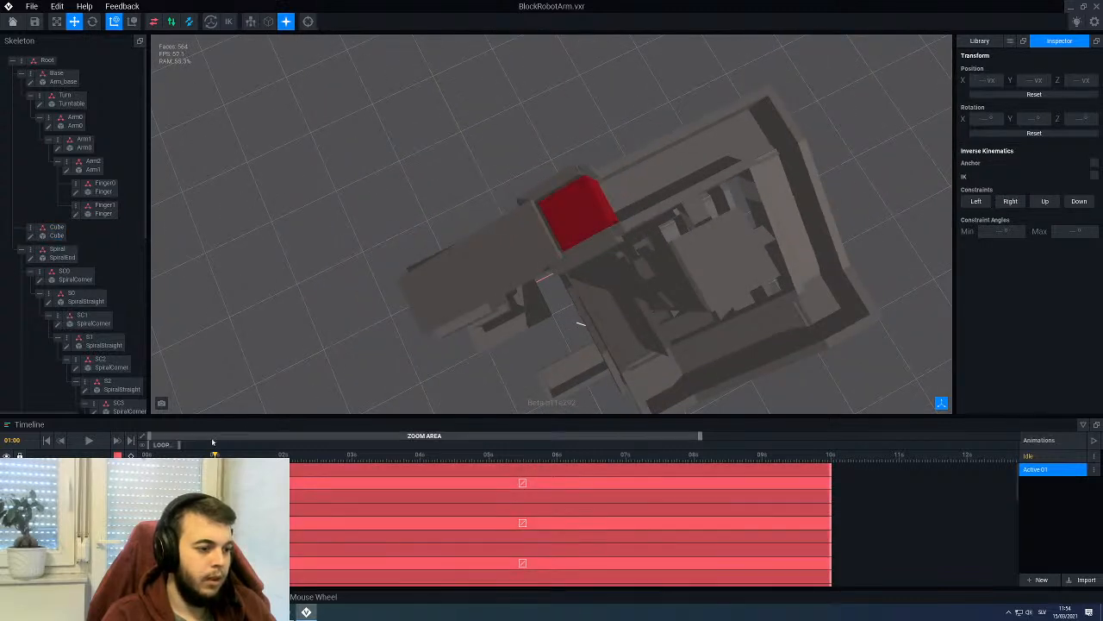
Step: Scrub the animation up to 01:02 and examine from above how the Cube travels with the gripper
drag(157, 454, 220, 454)
middle_drag(362, 259, 498, 190)
scroll(483, 202, up, 2)
click(498, 190)
scroll(484, 176, up, 2)
scroll(485, 178, down, 8)
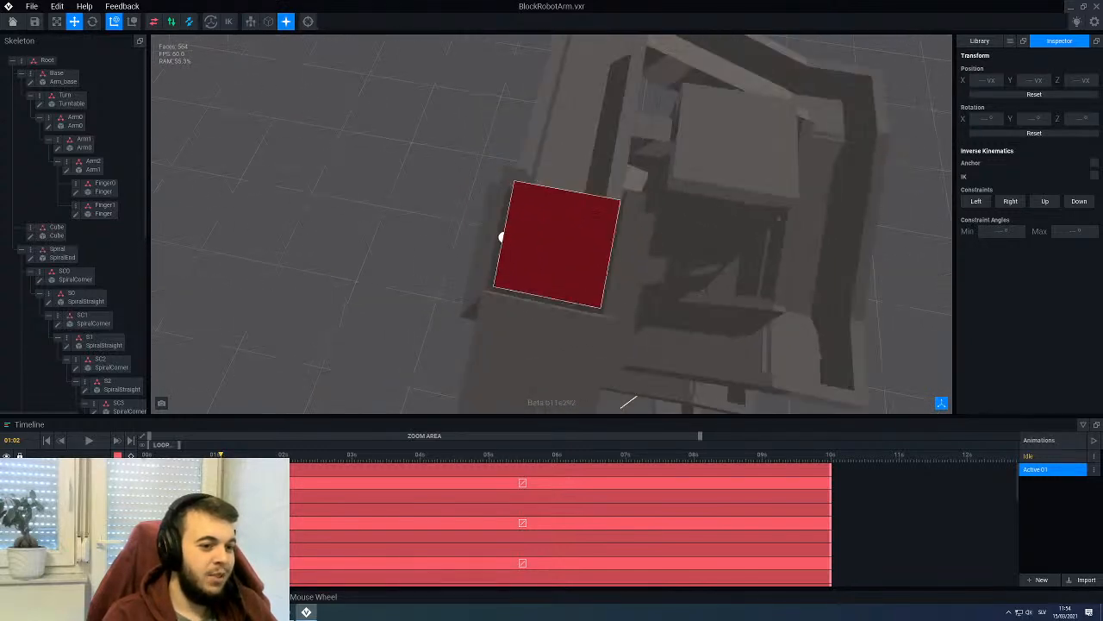
scroll(480, 254, down, 2)
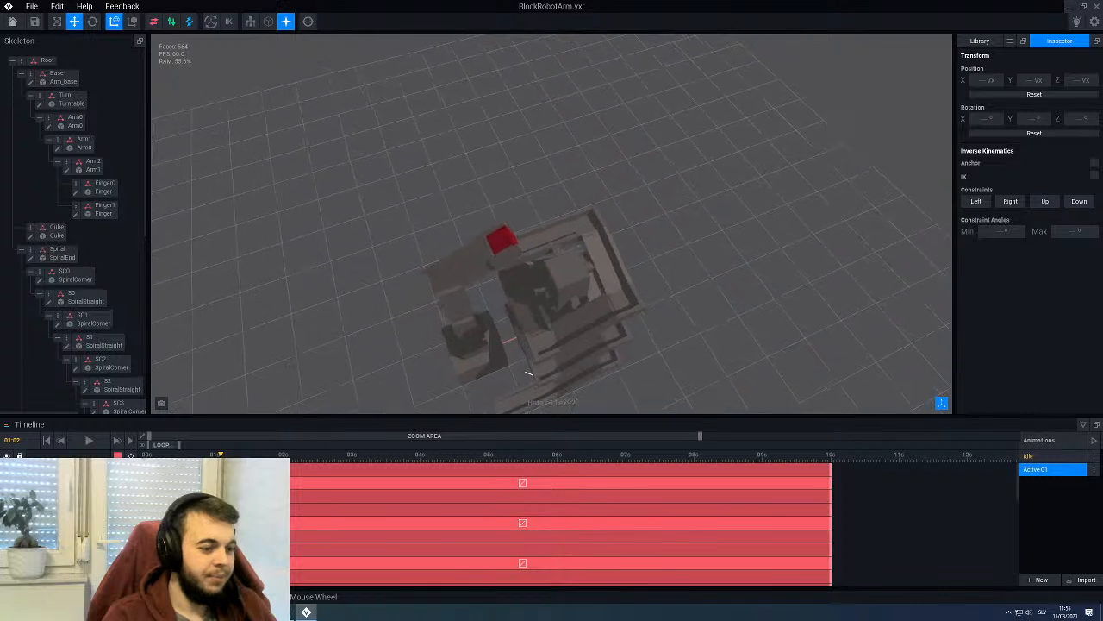
middle_drag(417, 261, 461, 222)
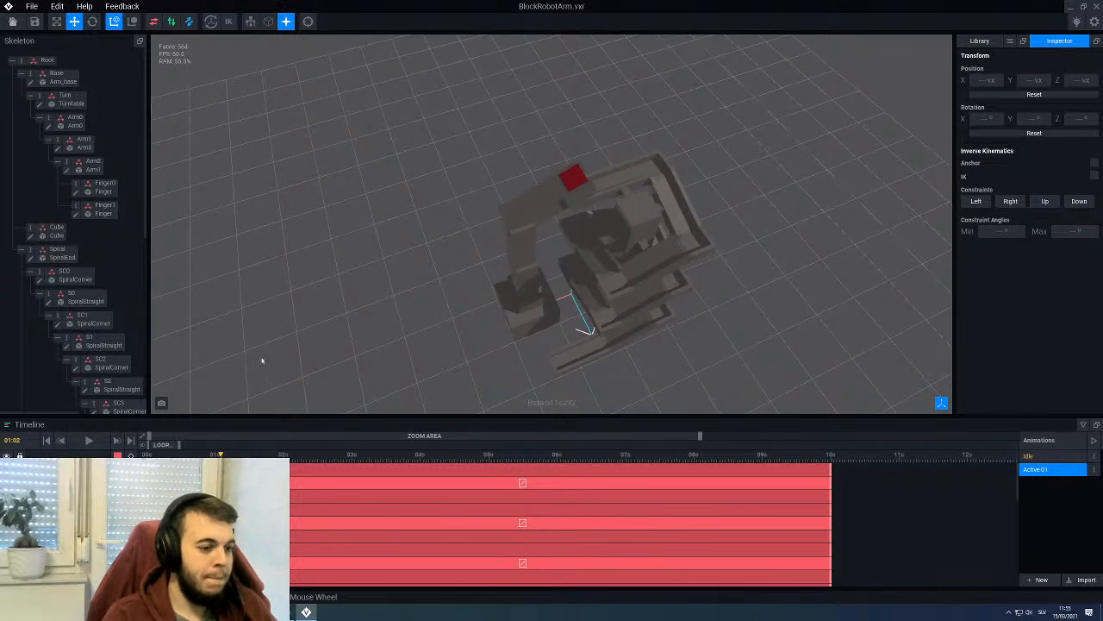
Step: At 00:00, reparent the Cube bone under the Arm2 bone in the skeleton and select it
drag(216, 454, 147, 454)
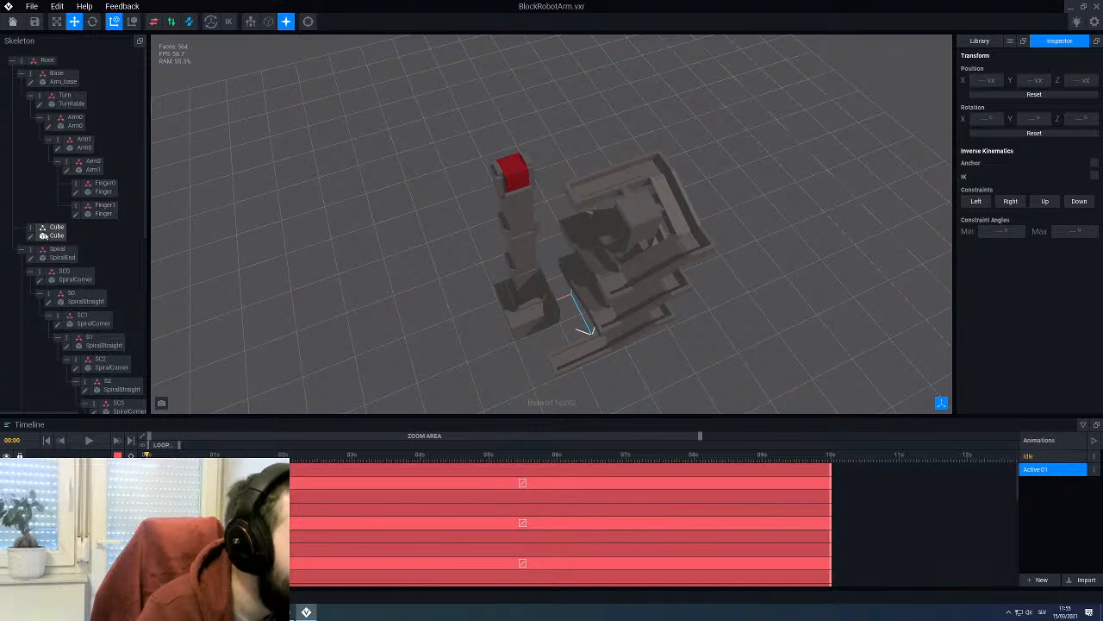
drag(45, 237, 93, 167)
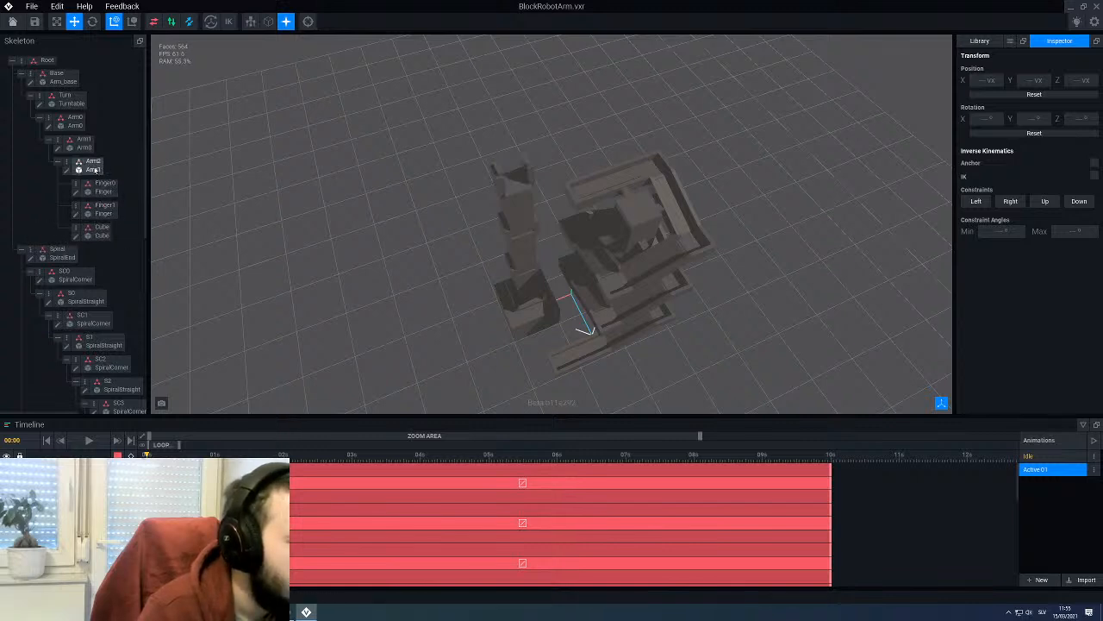
click(94, 231)
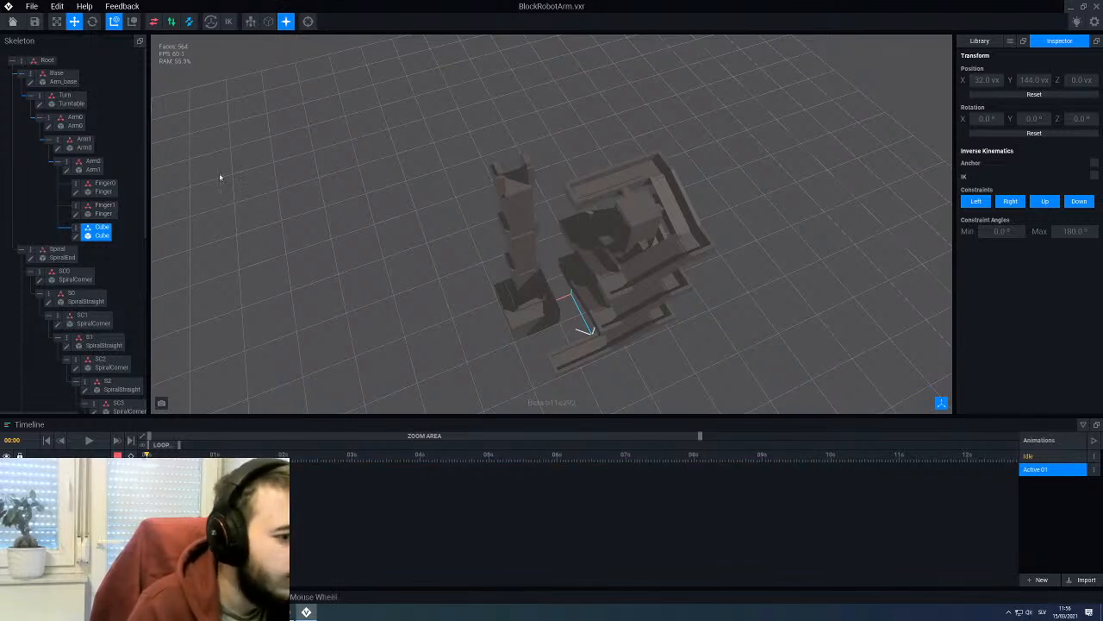
Step: Lower the reparented Cube along its Y axis toward the gripper, to about Y 35
right_drag(610, 340, 574, 313)
scroll(574, 313, down, 3)
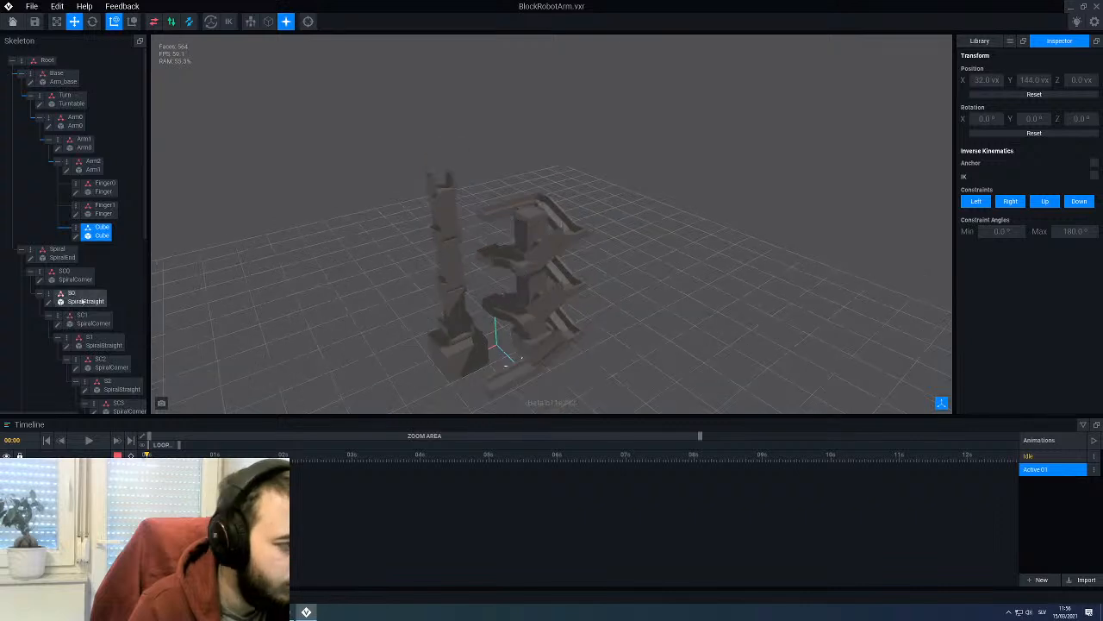
right_drag(401, 284, 404, 323)
scroll(398, 343, down, 3)
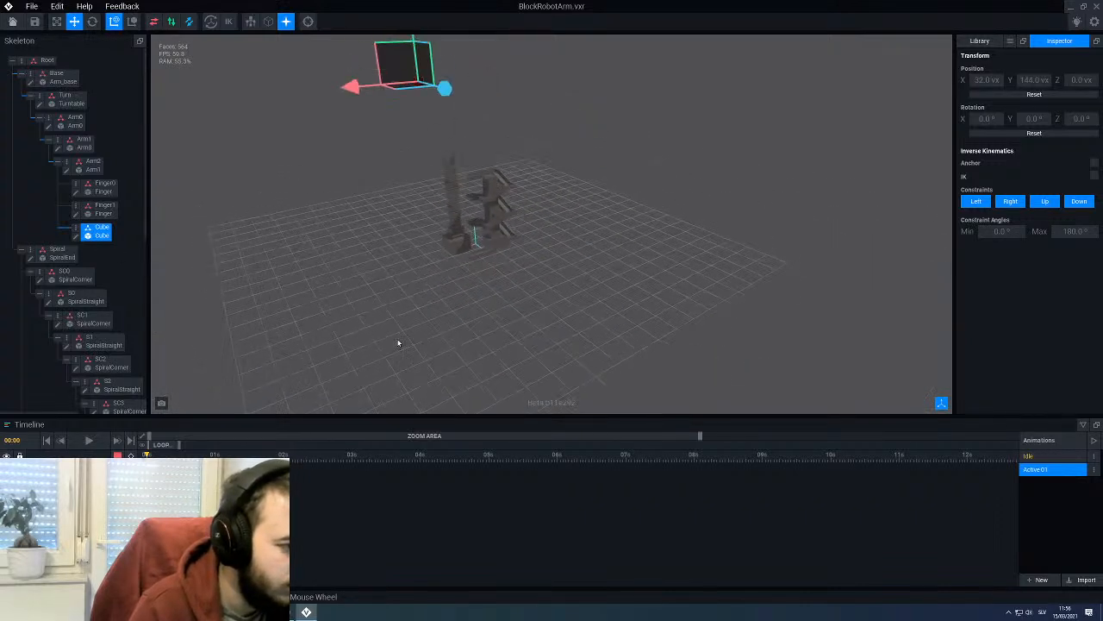
middle_drag(388, 272, 402, 369)
scroll(407, 268, up, 3)
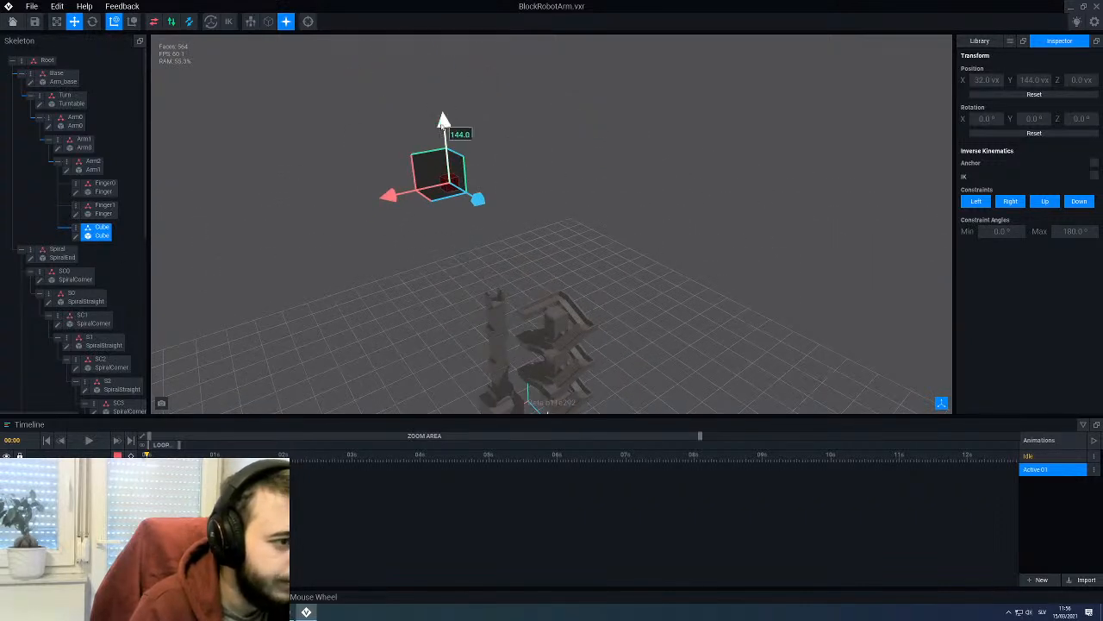
drag(445, 131, 473, 267)
scroll(493, 329, up, 2)
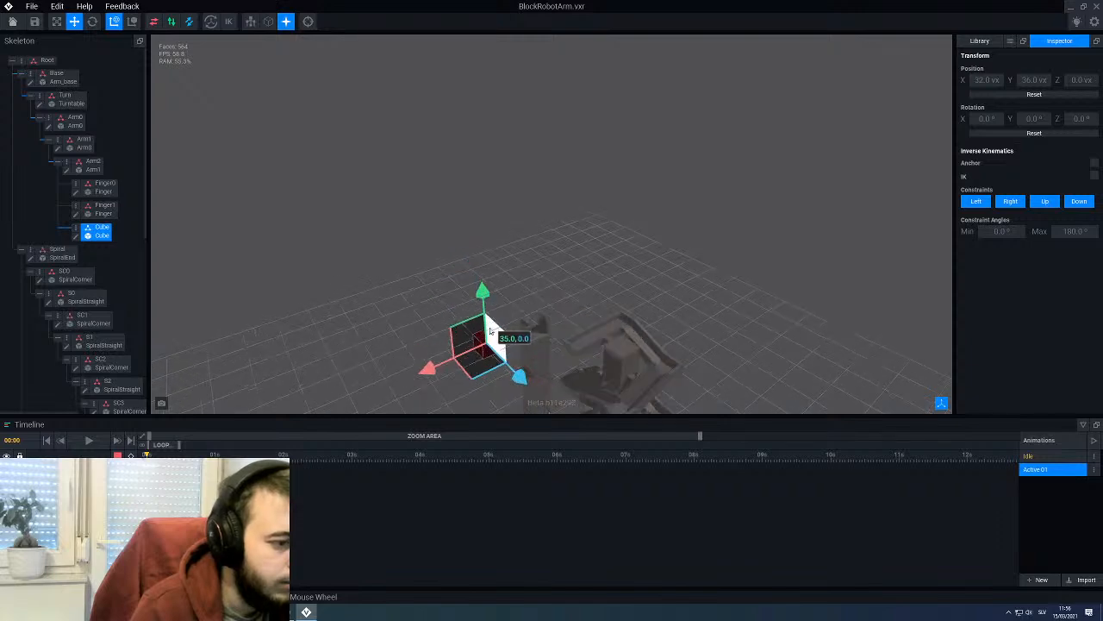
Step: Move the Cube along its X axis to 0 and lower it to Y 32 so it sits between the fingers
middle_drag(496, 334, 456, 259)
right_drag(479, 312, 413, 292)
scroll(412, 293, up, 3)
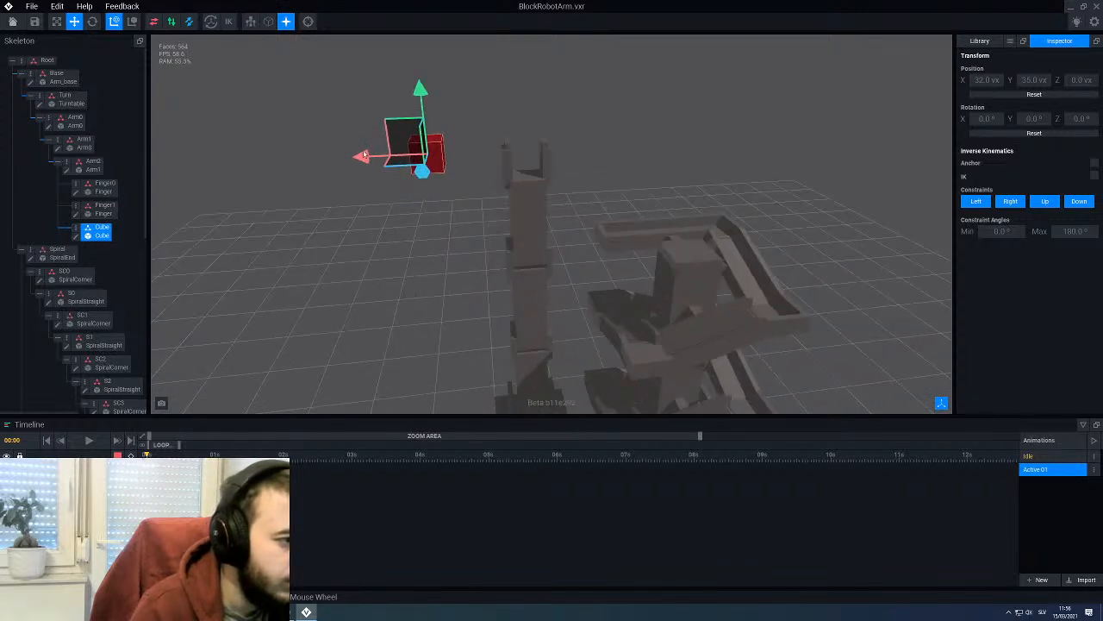
drag(364, 153, 469, 170)
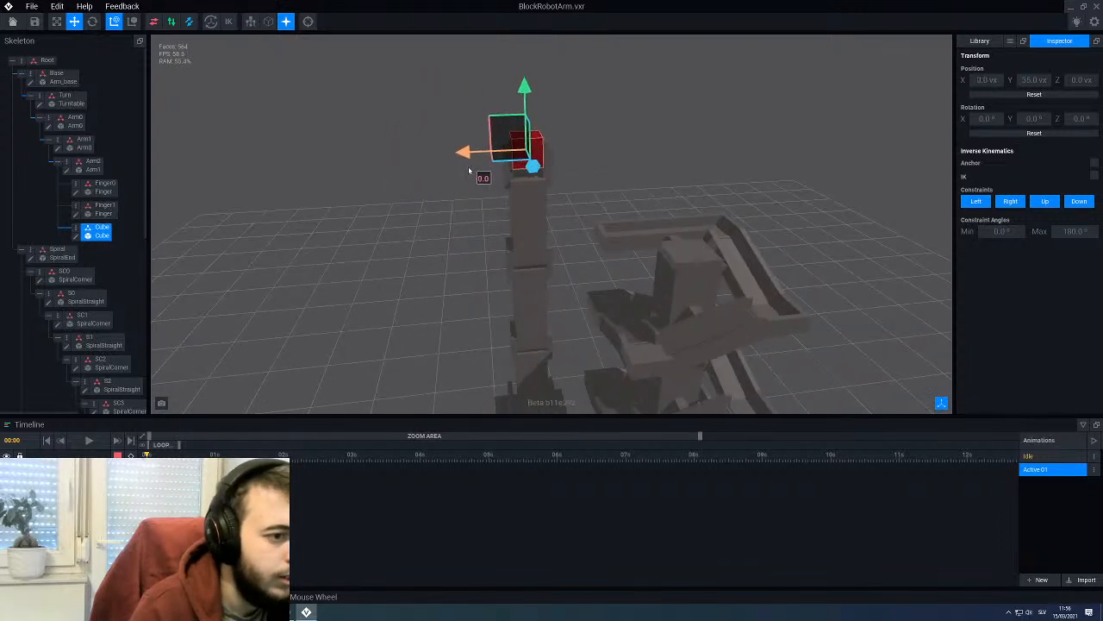
right_drag(480, 170, 457, 241)
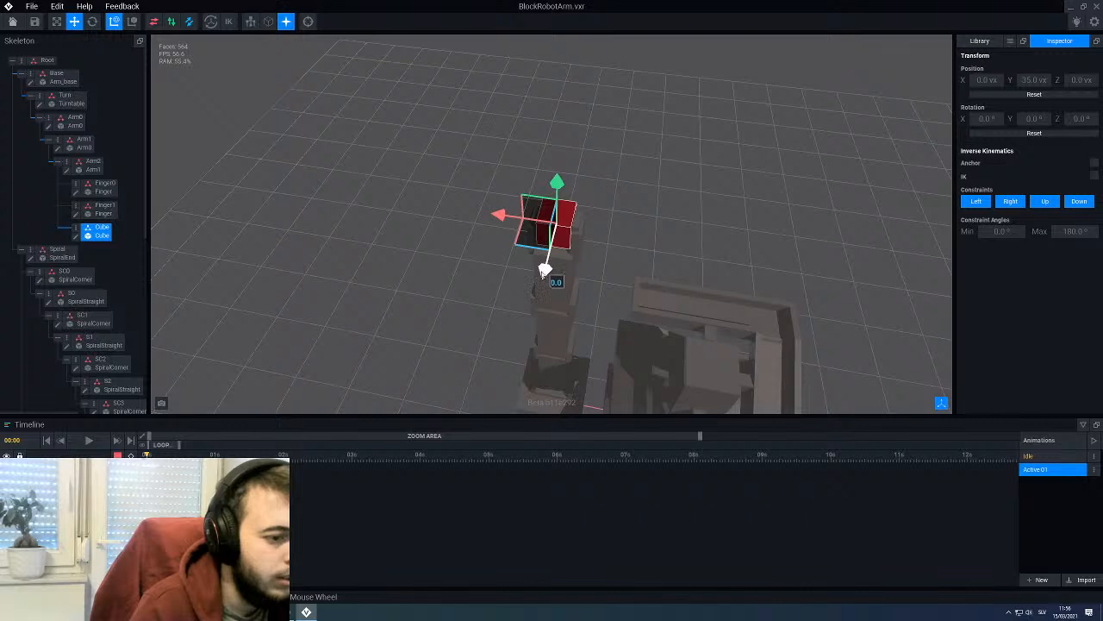
drag(557, 184, 558, 196)
mouse_move(486, 236)
right_down()
mouse_move(437, 236)
mouse_move(483, 231)
right_up()
click(486, 231)
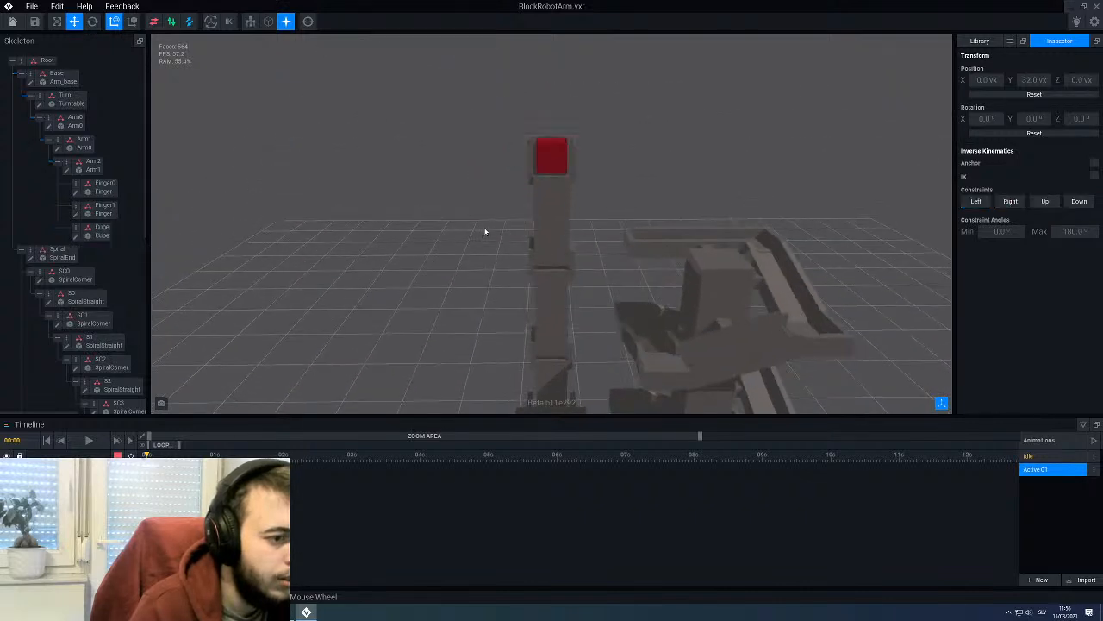
Step: Examine how the gripper holds the Cube in the upright pose and in the bent pose at 01:00
scroll(520, 215, up, 3)
middle_drag(628, 101, 627, 184)
right_drag(512, 231, 638, 263)
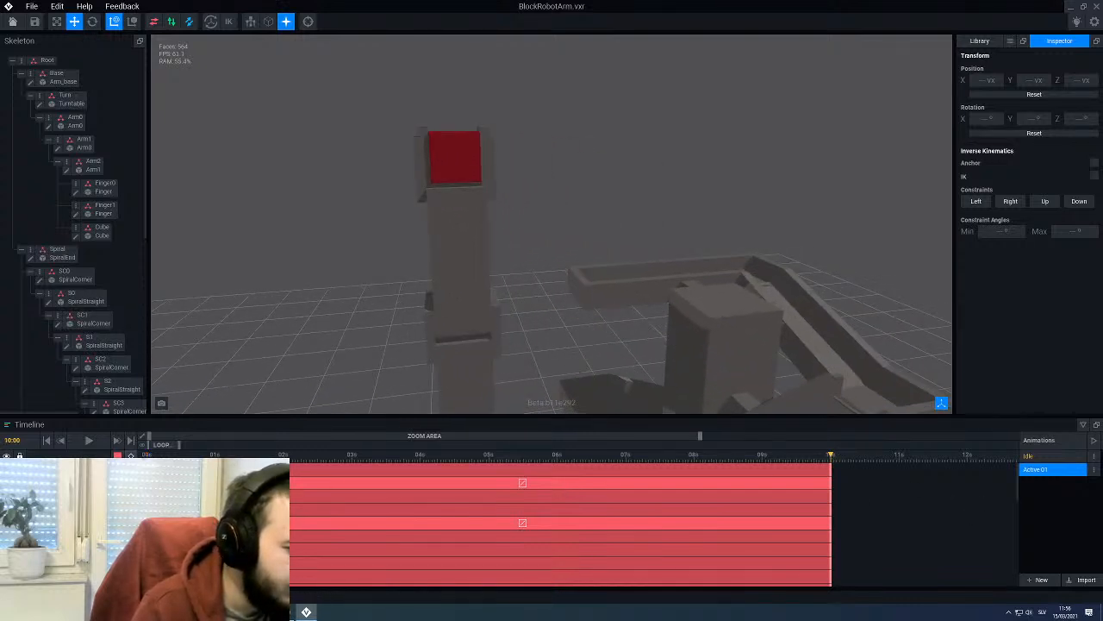
click(101, 442)
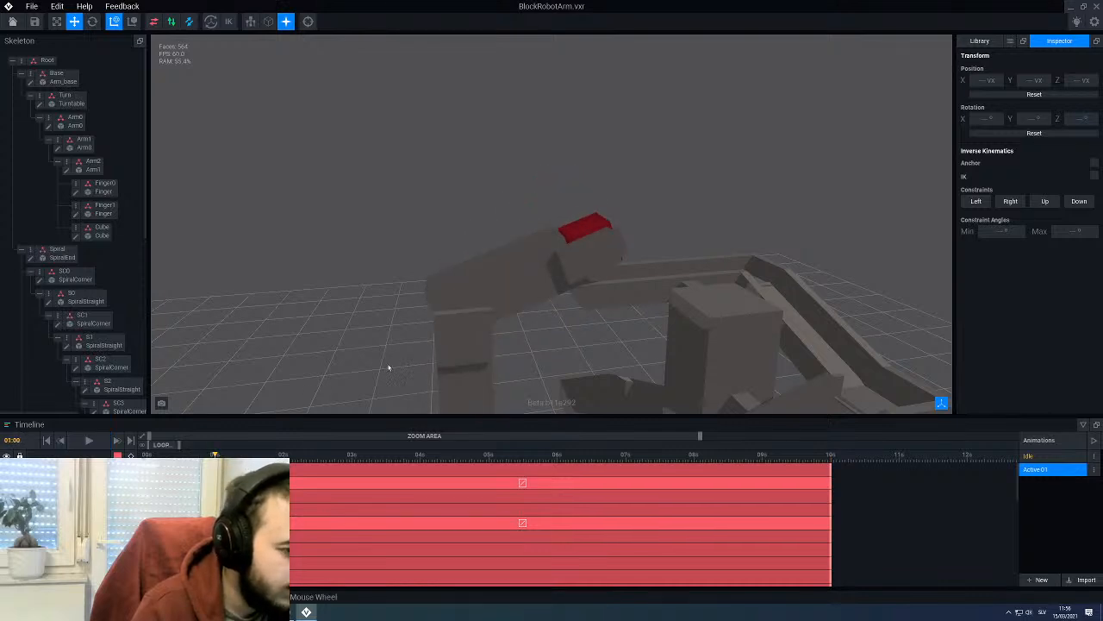
Step: At 01:06, move Finger1 outward along its X axis to position 1 to release the Cube
right_drag(388, 368, 461, 333)
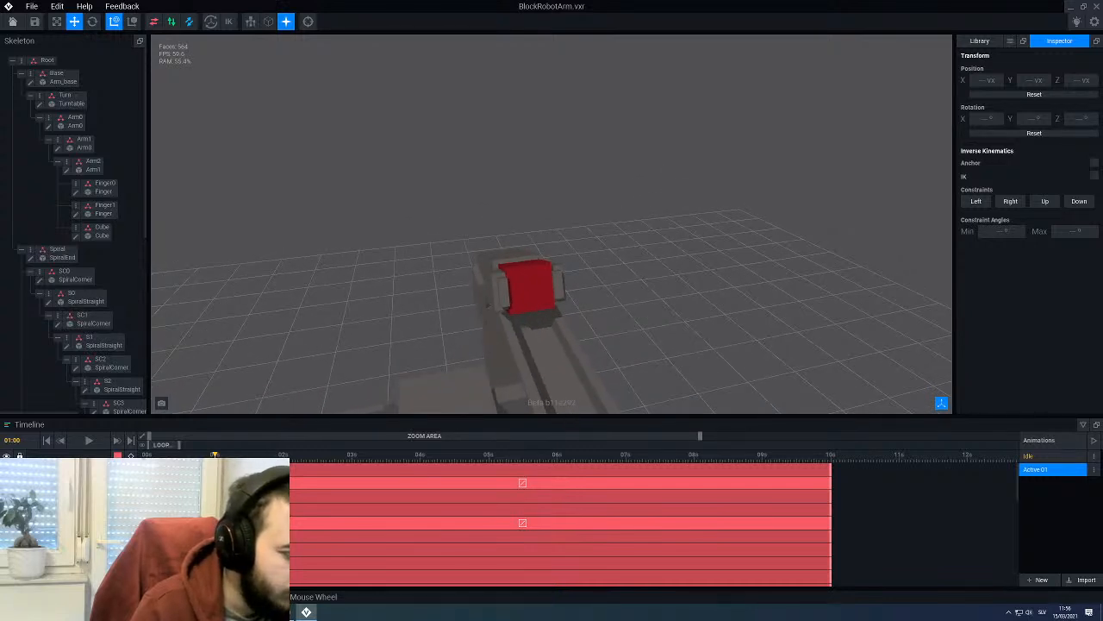
key(space)
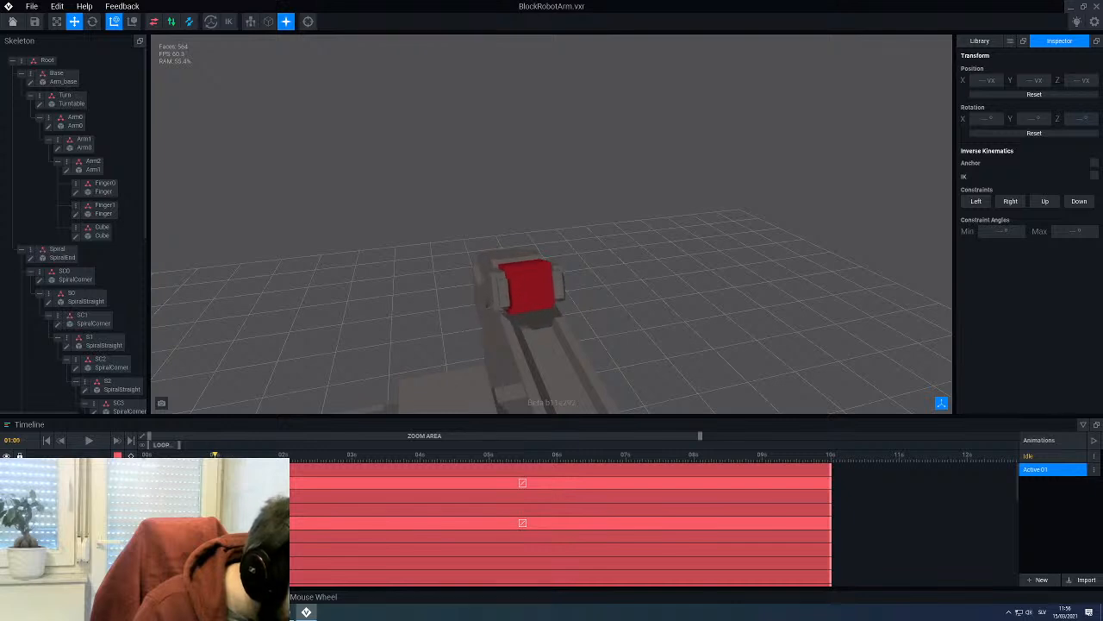
click(506, 299)
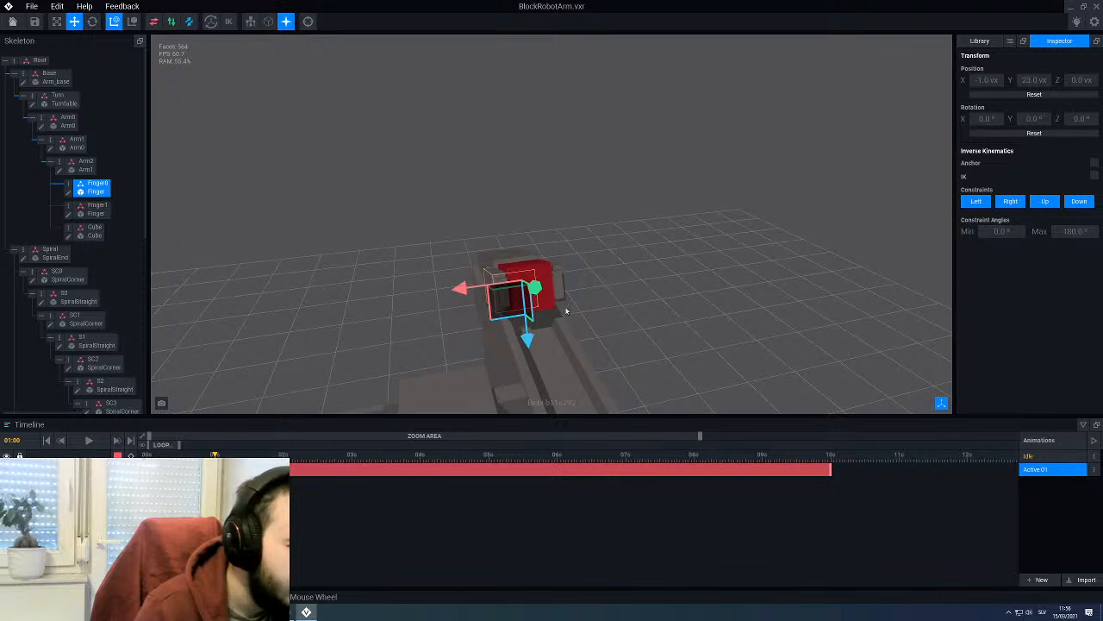
click(534, 306)
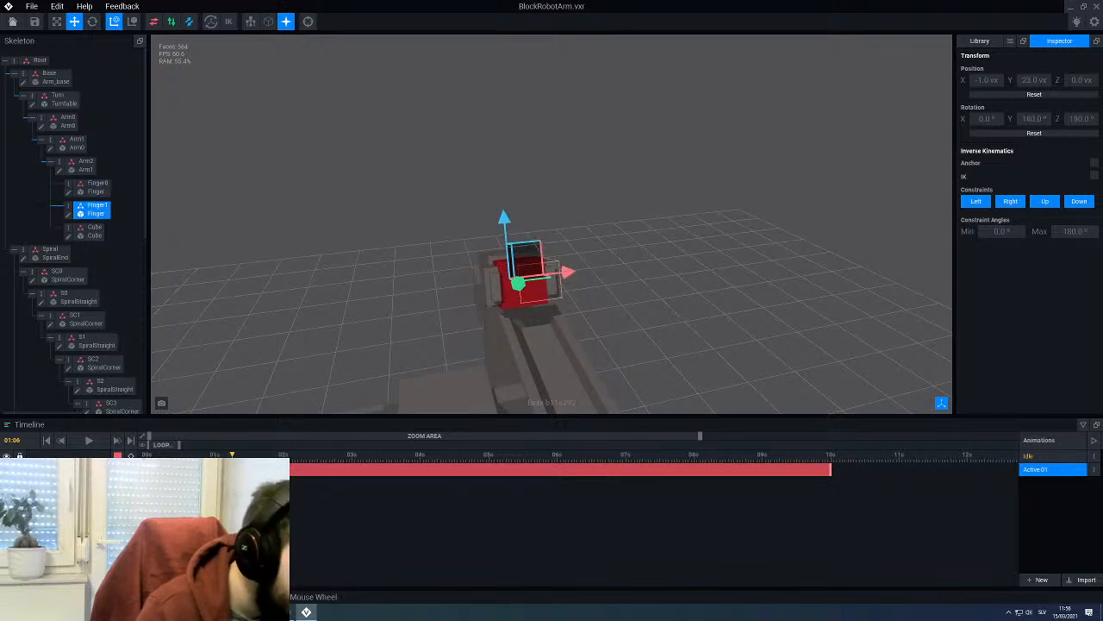
mouse_move(496, 320)
right_down()
mouse_move(474, 322)
mouse_move(486, 322)
right_up()
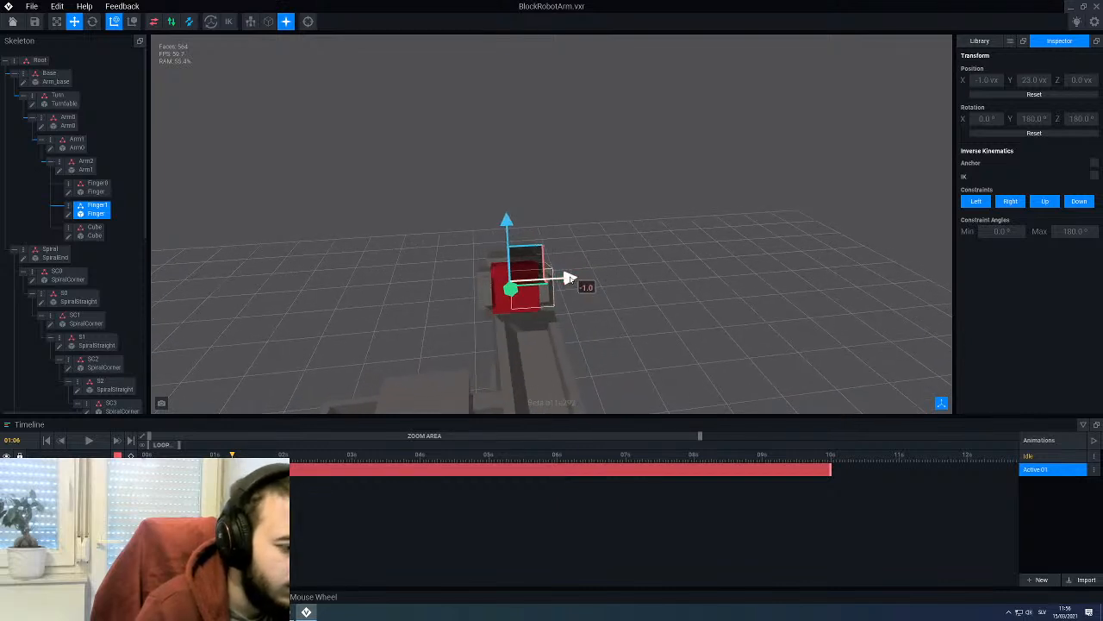
drag(567, 278, 578, 278)
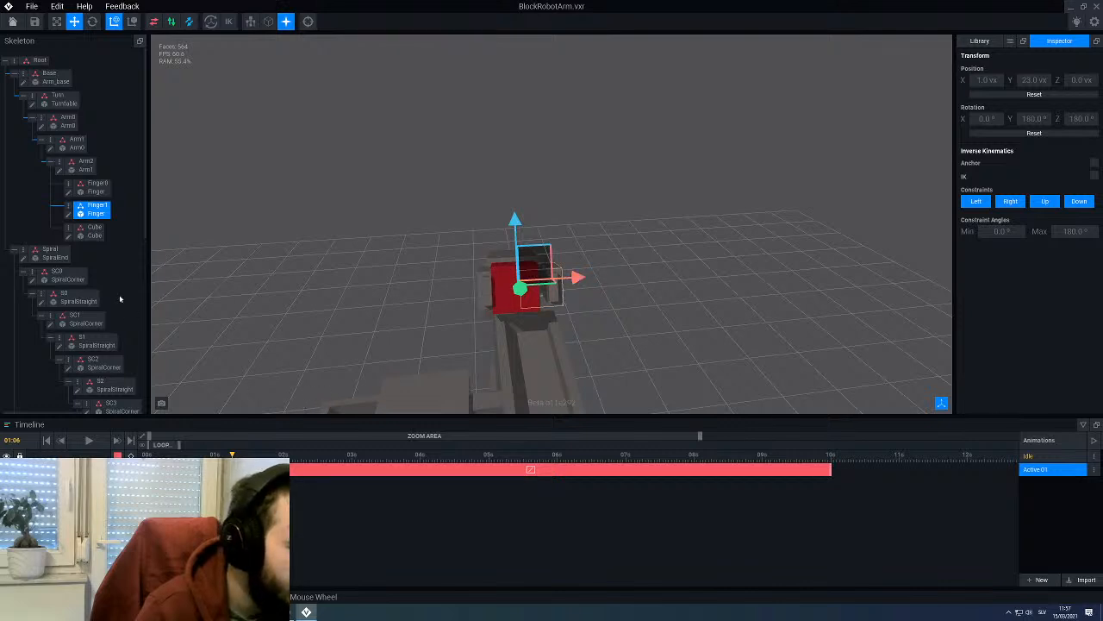
Step: At 01:06, move Finger0 outward along its X axis to position 1 to finish opening the gripper
click(95, 186)
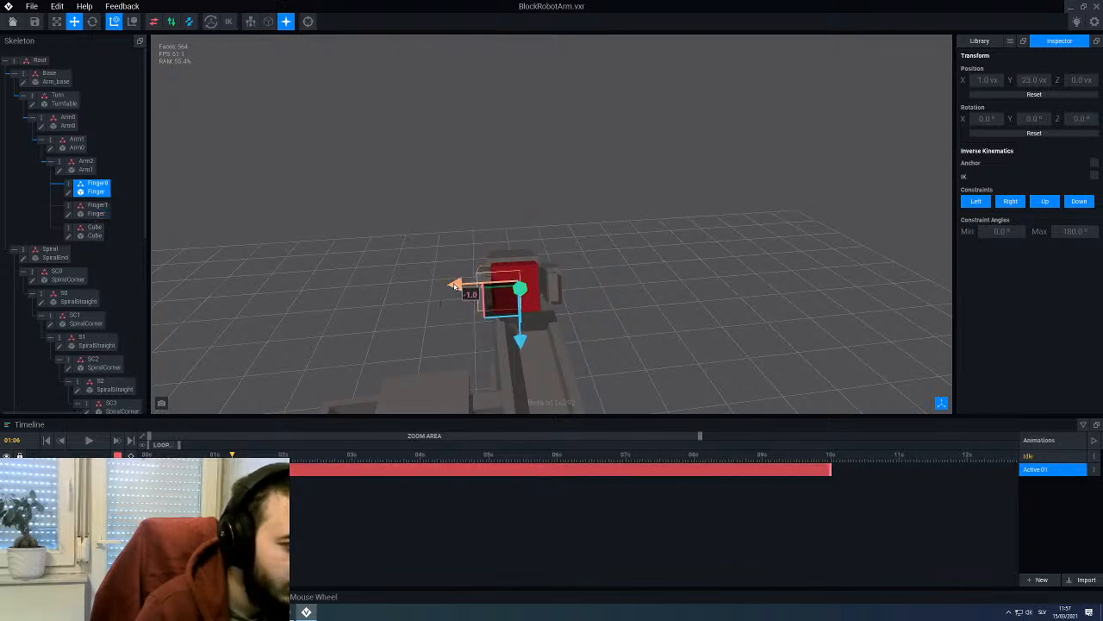
drag(454, 285, 445, 285)
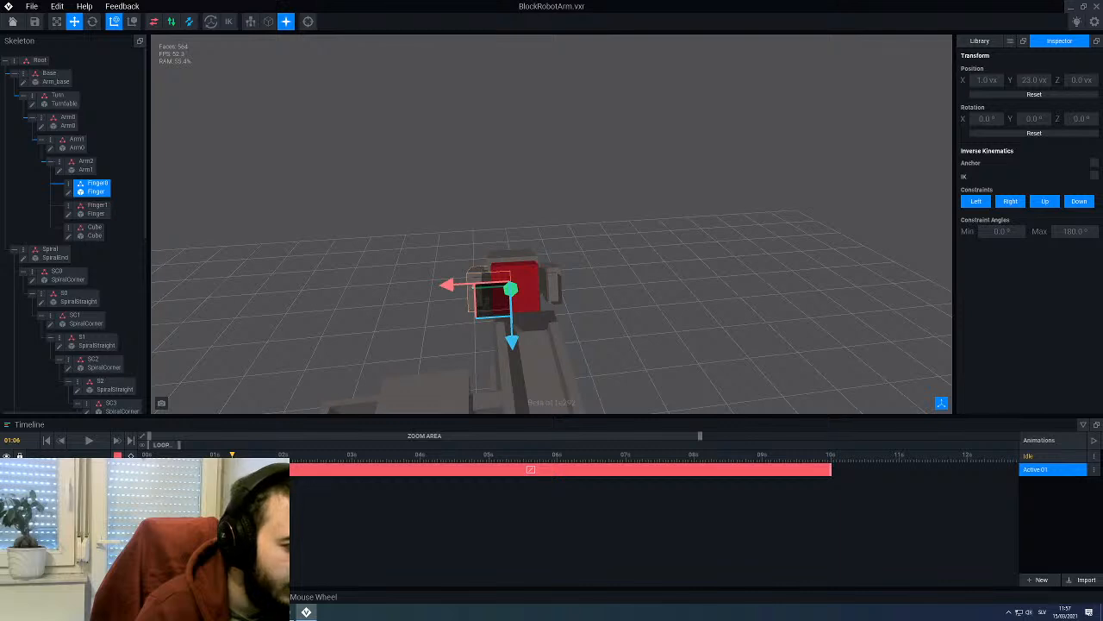
mouse_move(449, 345)
right_down()
mouse_move(508, 355)
mouse_move(453, 347)
right_up()
right_drag(548, 355, 502, 321)
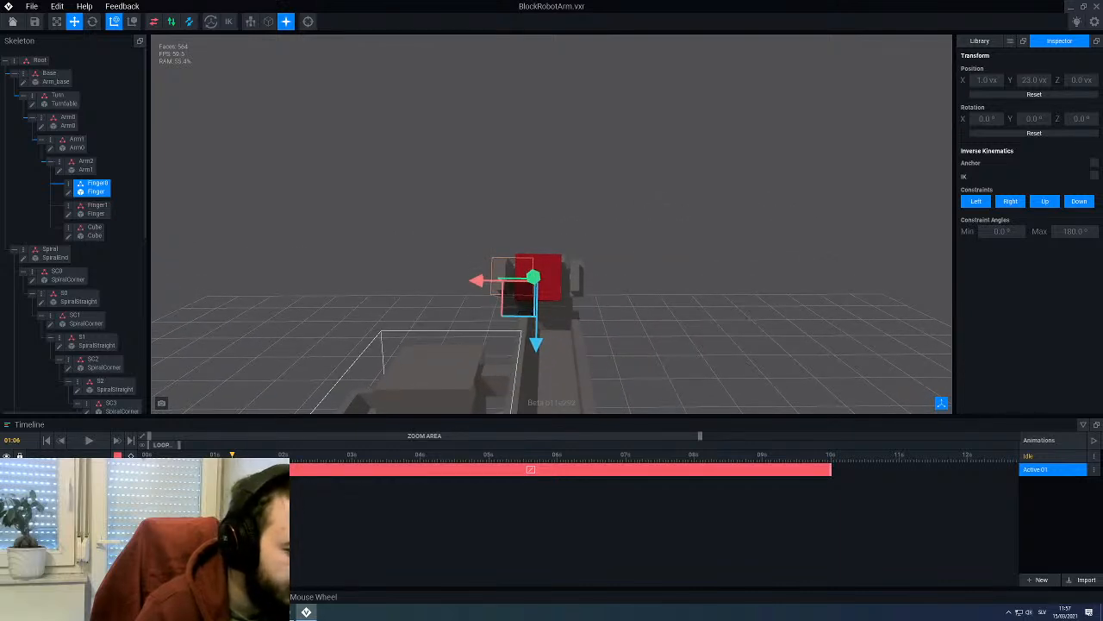
Step: At 01:00, activate the Rotate tool, select the Turn bone and examine the arm against the spiral from several angles
drag(232, 455, 214, 455)
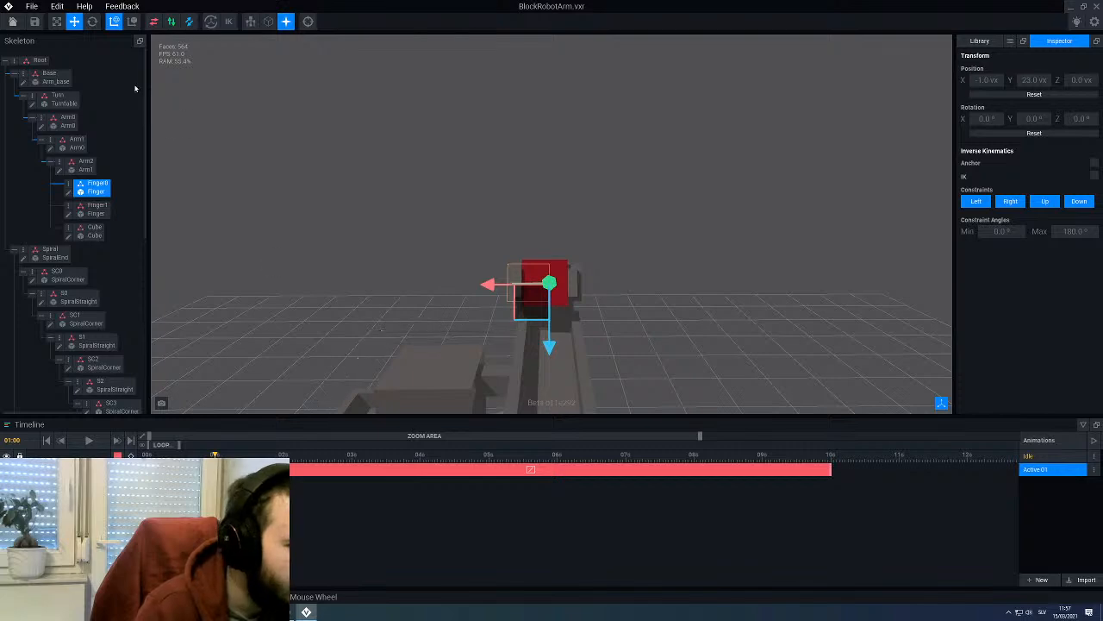
click(93, 22)
right_drag(495, 315, 541, 351)
click(581, 371)
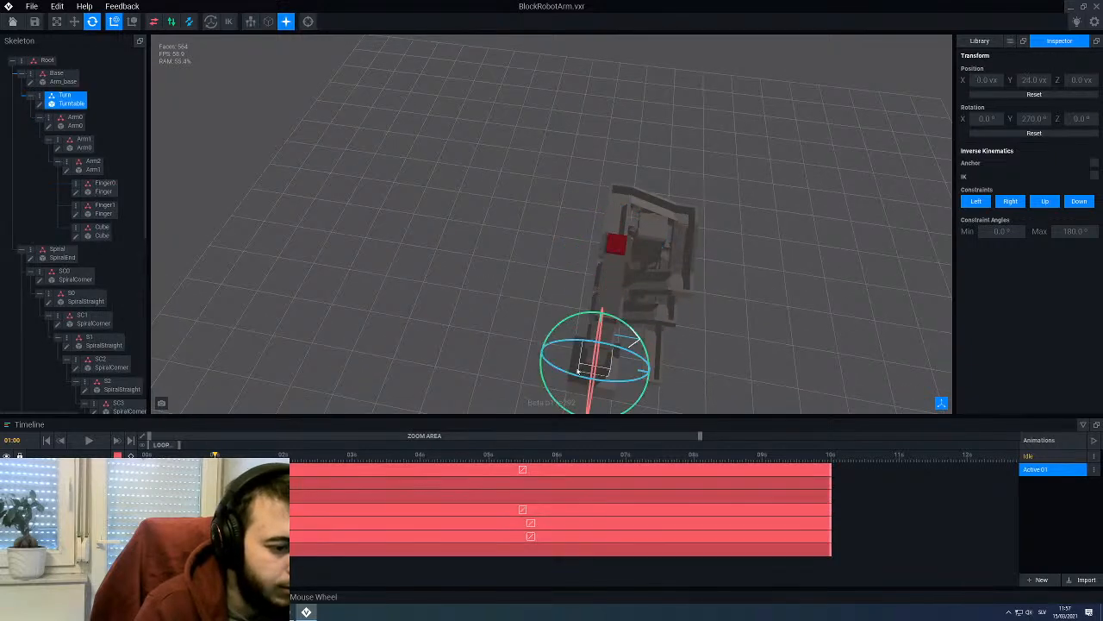
right_drag(556, 402, 645, 365)
right_drag(559, 335, 544, 287)
middle_drag(545, 288, 486, 248)
scroll(539, 308, up, 3)
right_drag(538, 307, 598, 355)
scroll(610, 284, up, 5)
scroll(598, 359, down, 5)
middle_drag(598, 355, 597, 349)
click(584, 350)
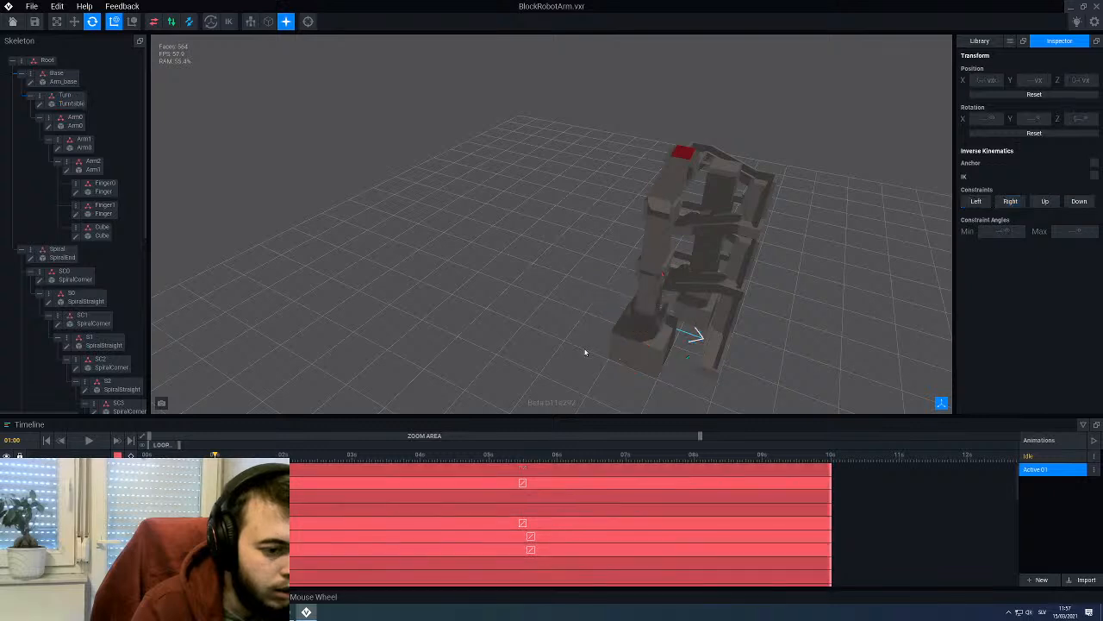
Step: Move the Base bone along its Z axis to -1 at both 00:00 and 10:00
click(639, 335)
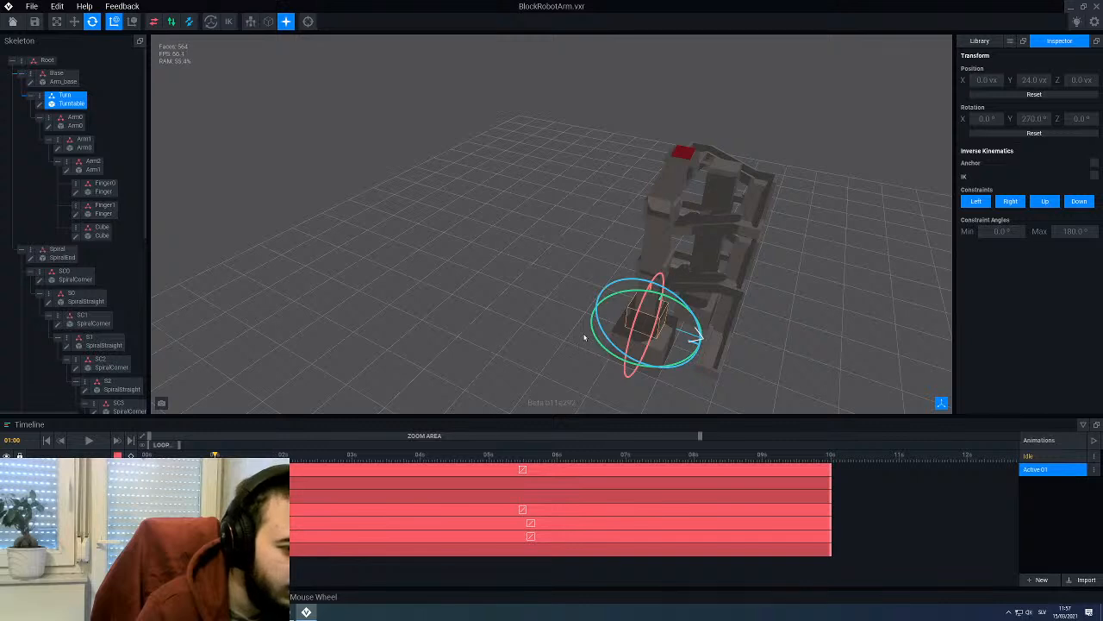
right_drag(582, 353, 598, 350)
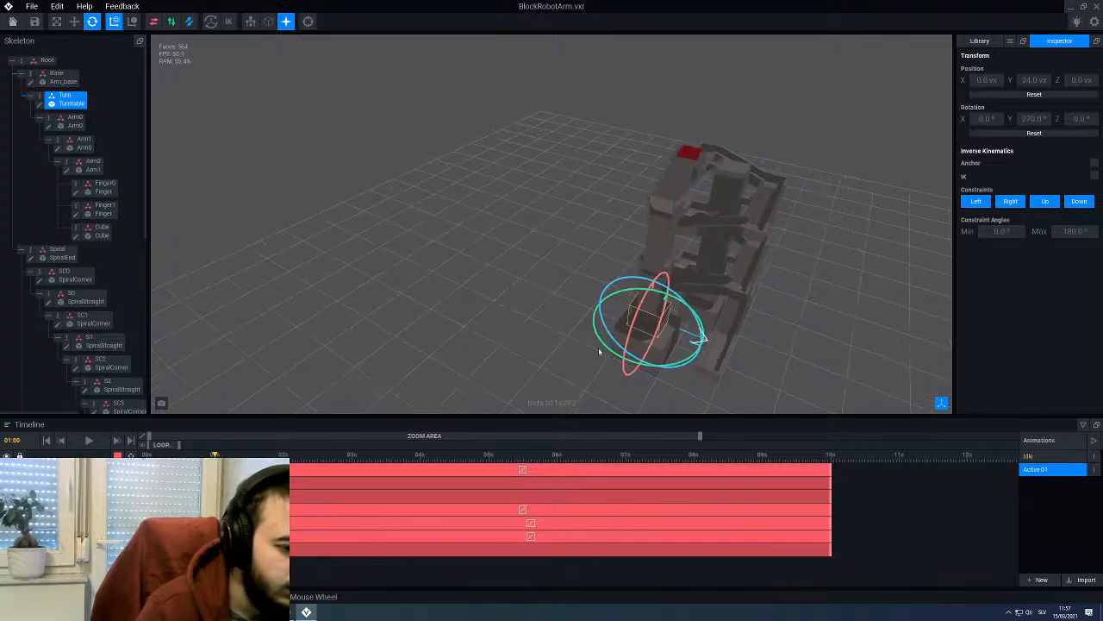
click(620, 339)
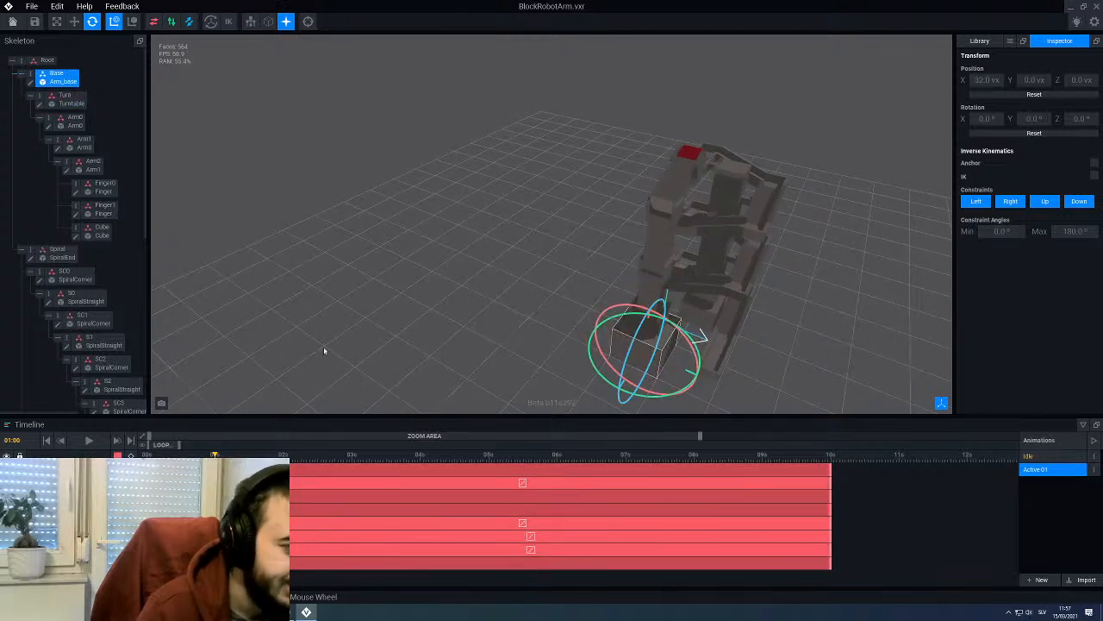
key(w)
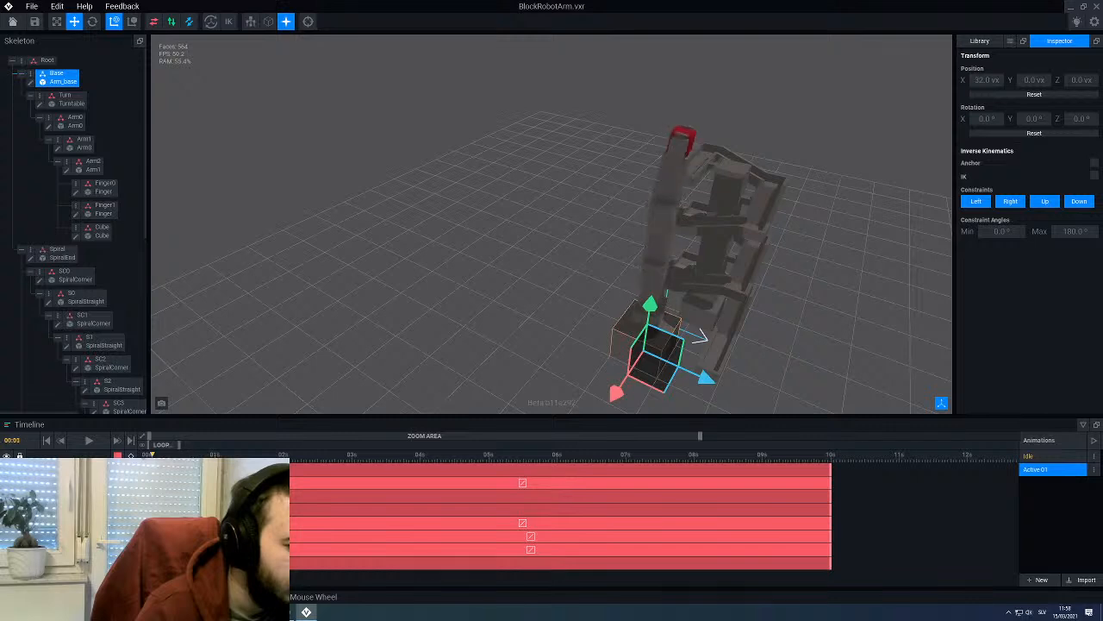
scroll(640, 318, up, 2)
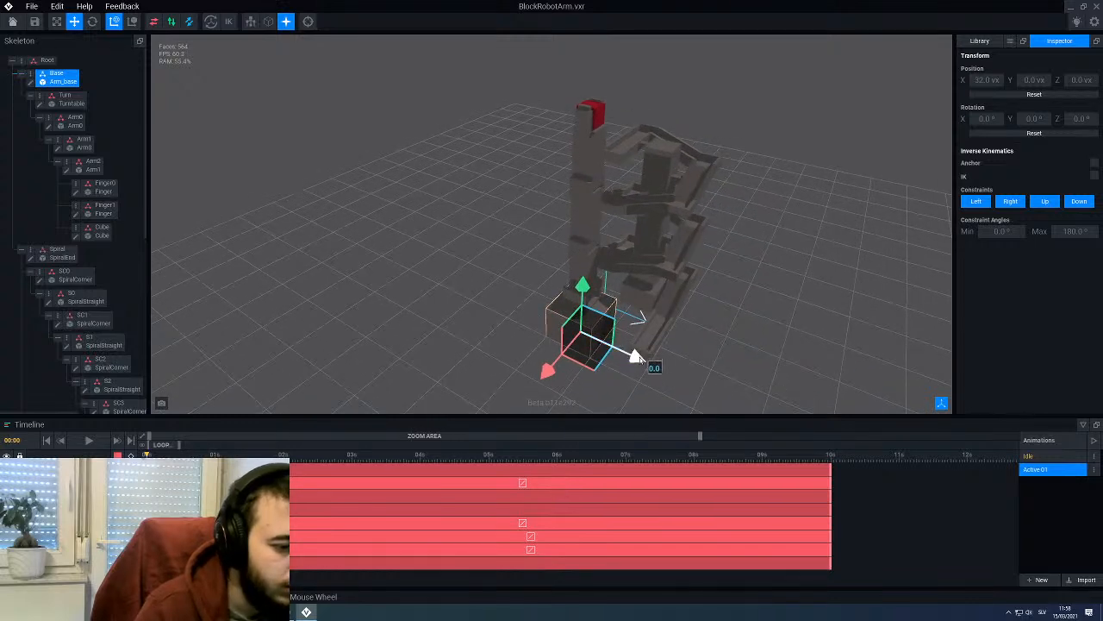
drag(640, 357, 637, 362)
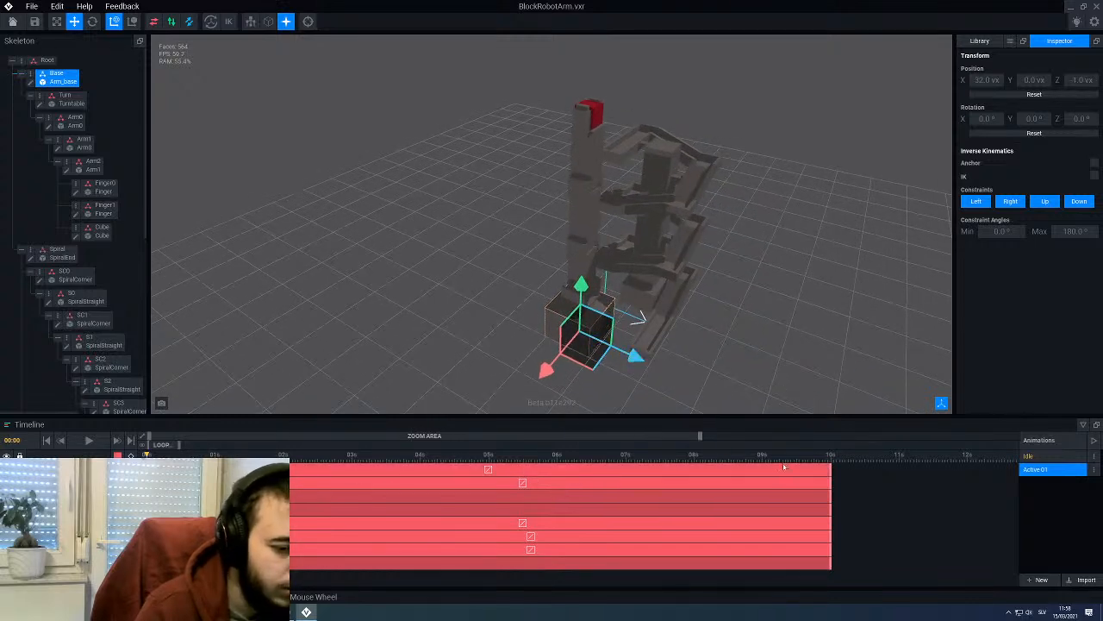
click(831, 461)
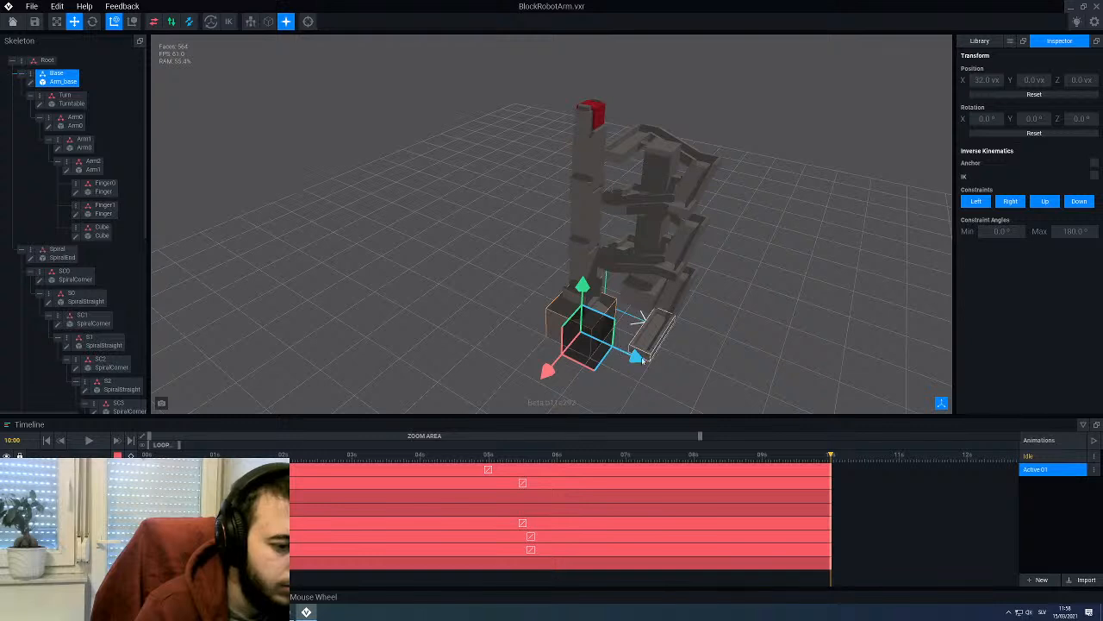
drag(636, 355, 639, 359)
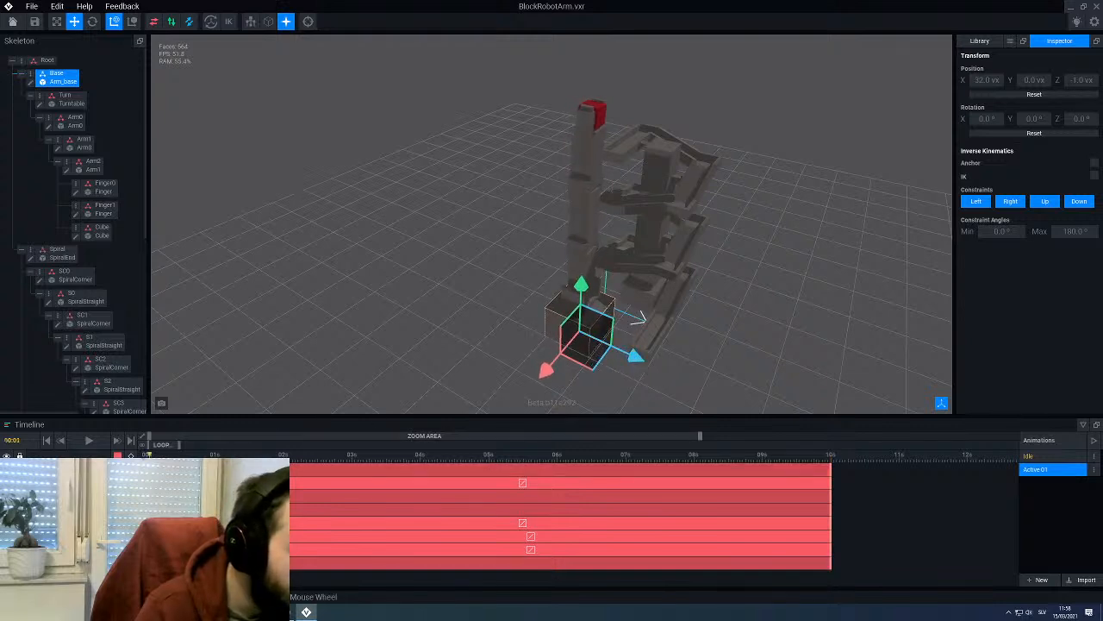
Step: Delete the end keyframes at 10:00 for the Turn and Arm2 bones so the arm stays bent
drag(148, 454, 244, 456)
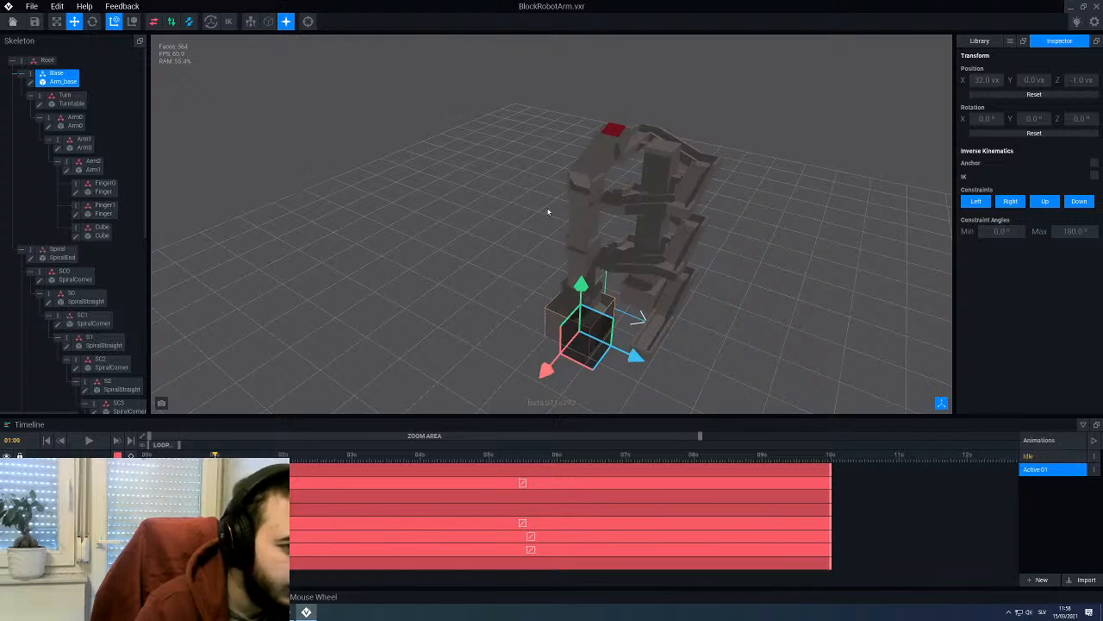
scroll(547, 211, up, 5)
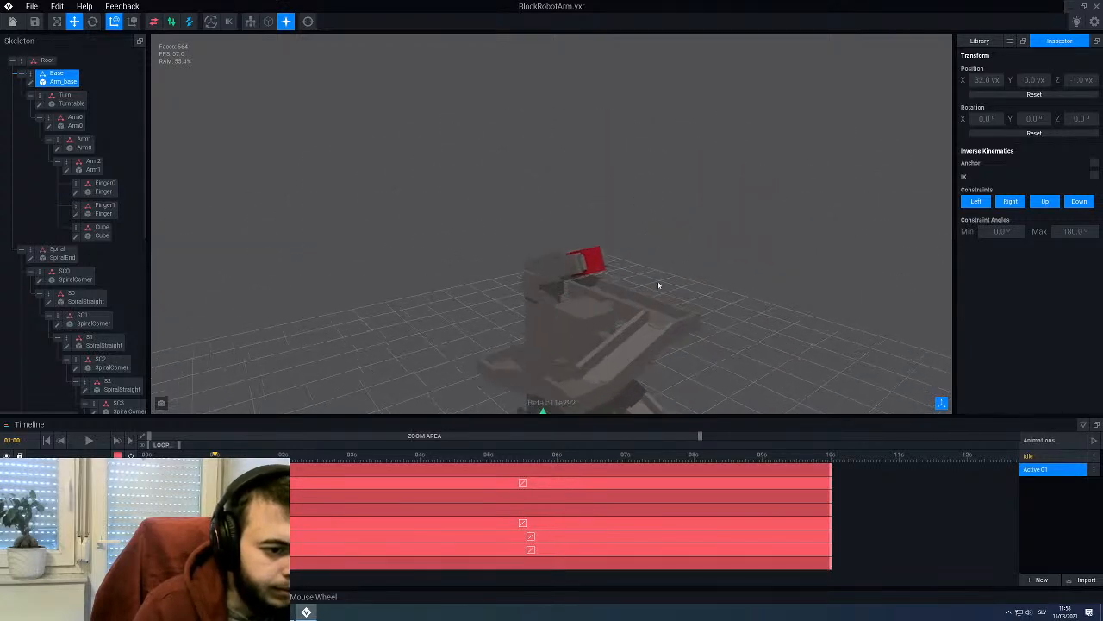
middle_drag(658, 285, 578, 307)
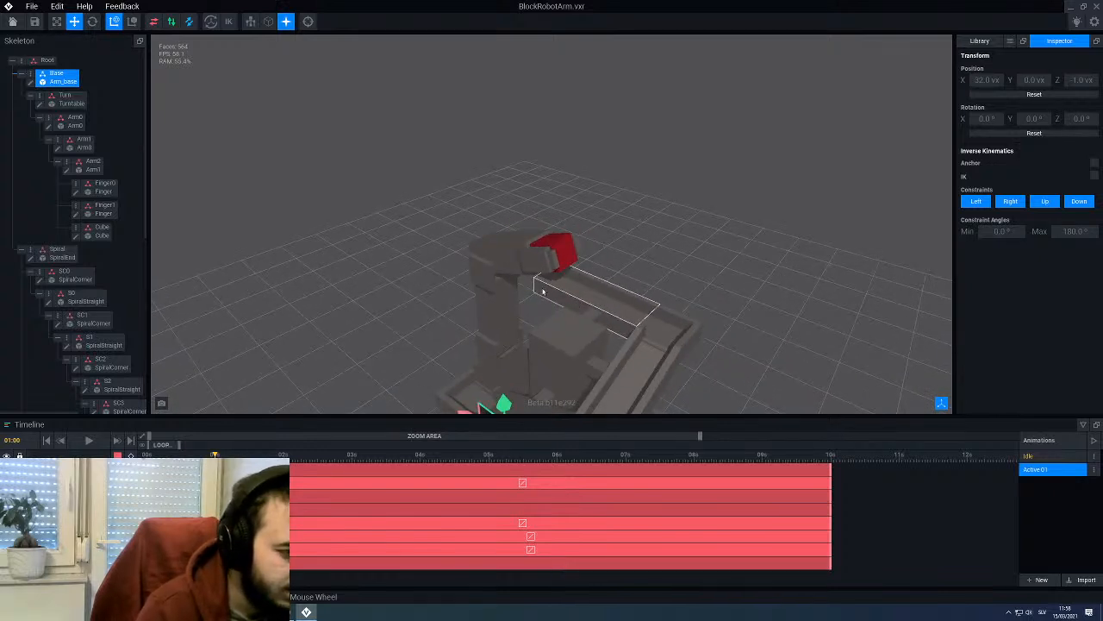
mouse_move(215, 455)
mouse_down()
mouse_move(850, 469)
mouse_move(230, 469)
mouse_up()
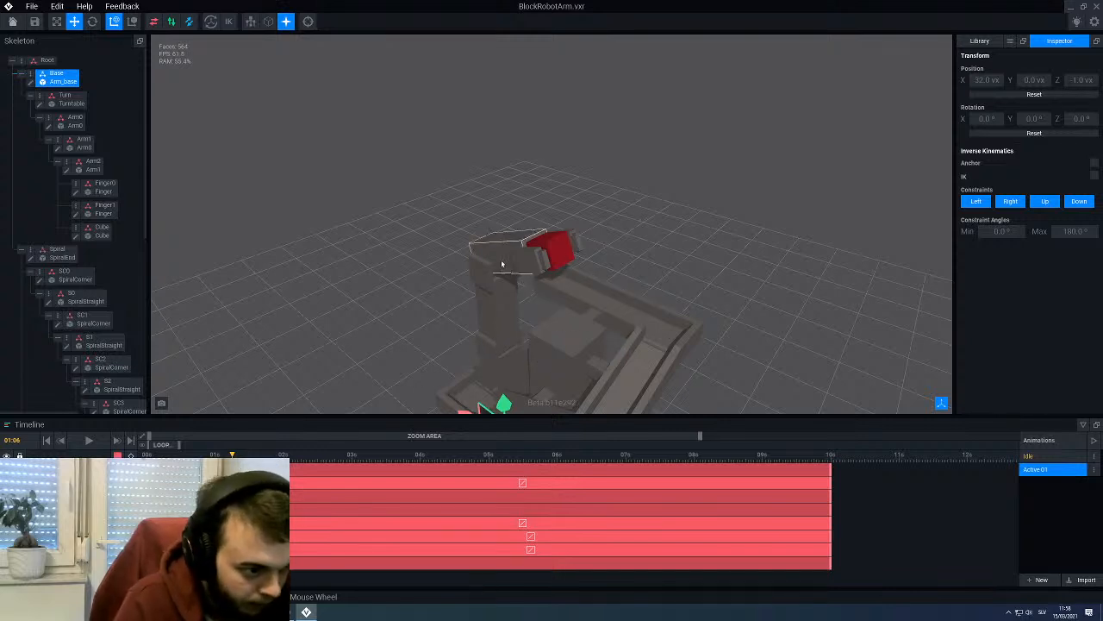
right_drag(485, 390, 595, 112)
middle_drag(498, 362, 510, 345)
click(519, 330)
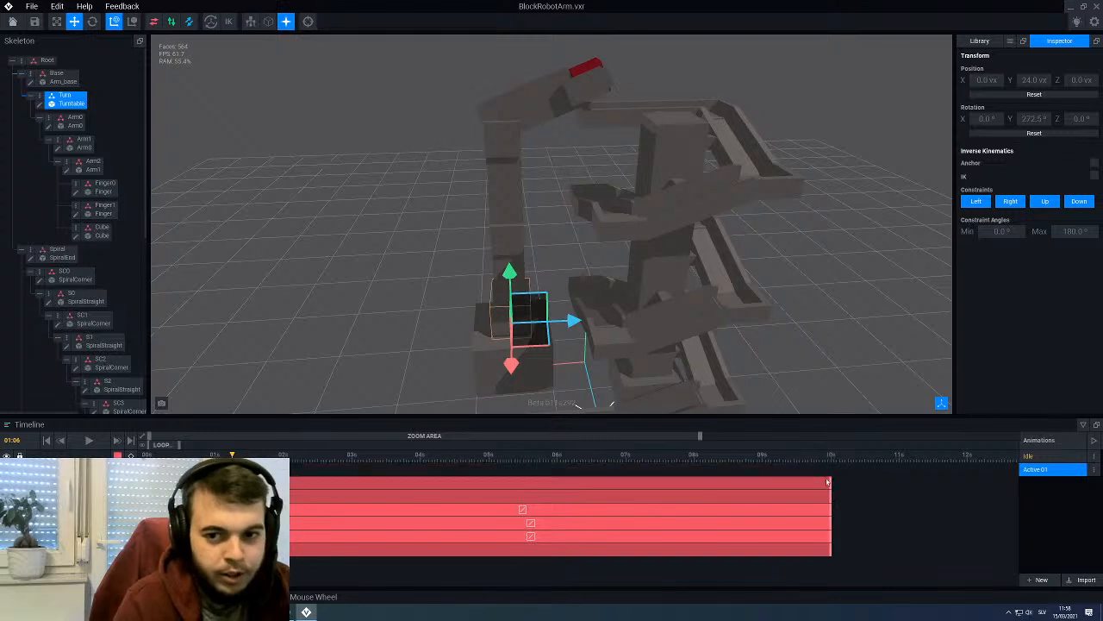
click(516, 132)
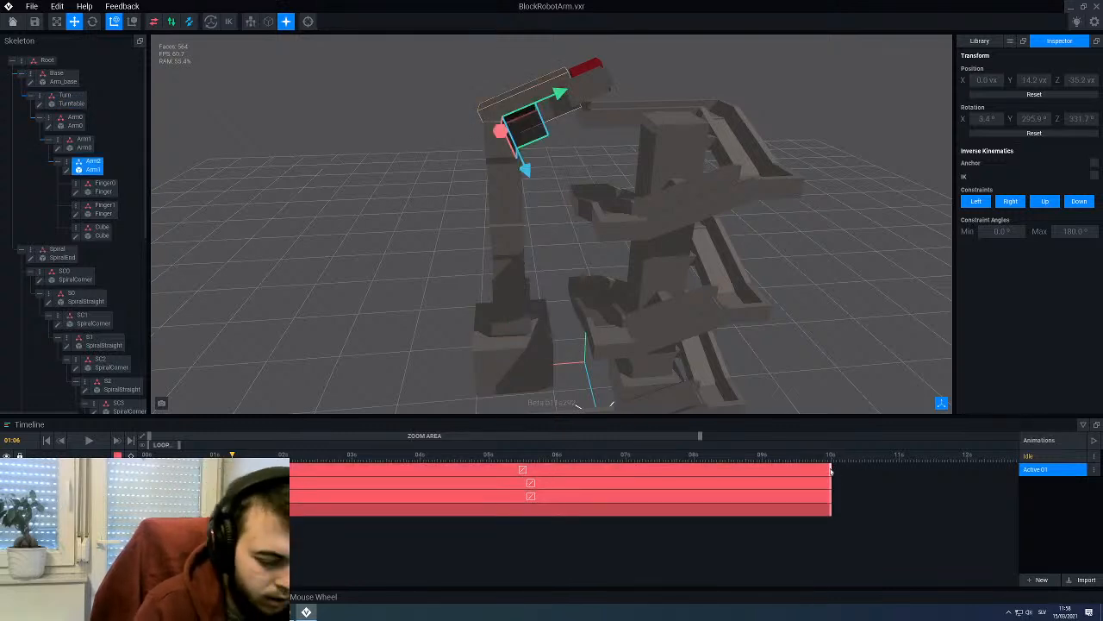
key(Delete)
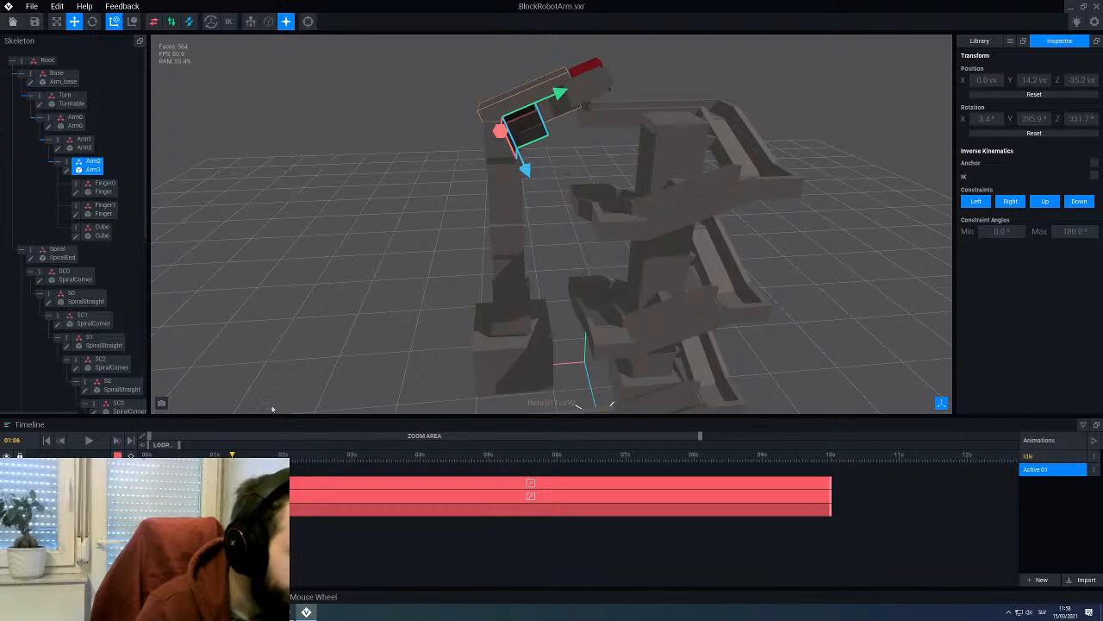
Step: Try moving the Cube to Z 4 and rotating it to 340° about Y at 01:06, and undo both changes
middle_drag(344, 241, 345, 312)
mouse_move(232, 455)
mouse_down()
mouse_move(147, 456)
mouse_move(217, 455)
mouse_up()
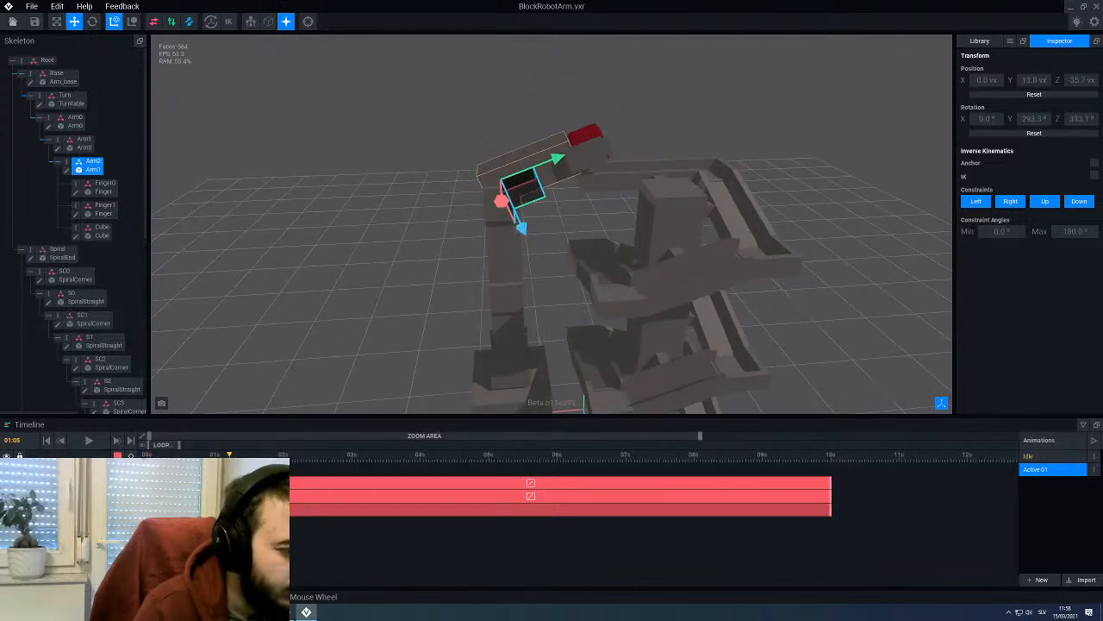
right_drag(560, 255, 523, 255)
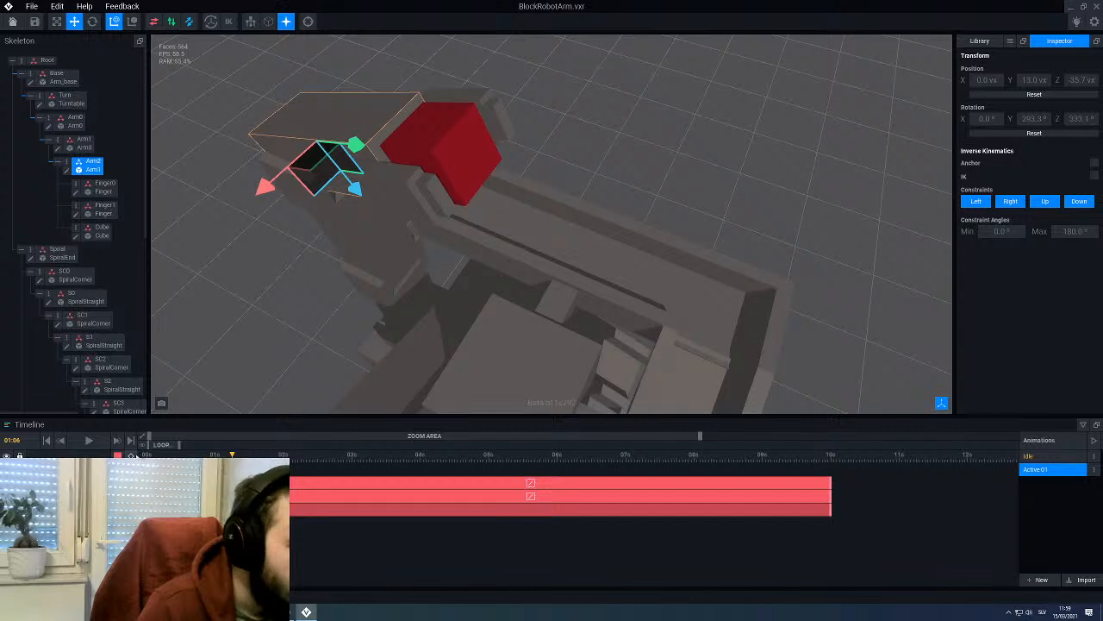
click(437, 200)
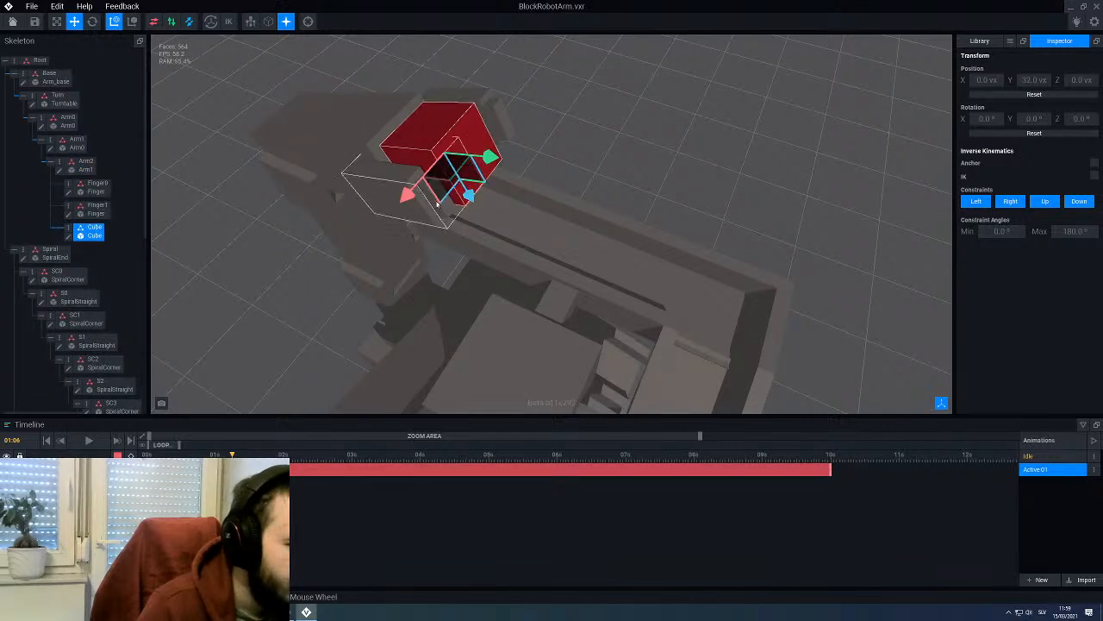
drag(468, 197, 487, 217)
middle_drag(487, 217, 171, 142)
click(92, 21)
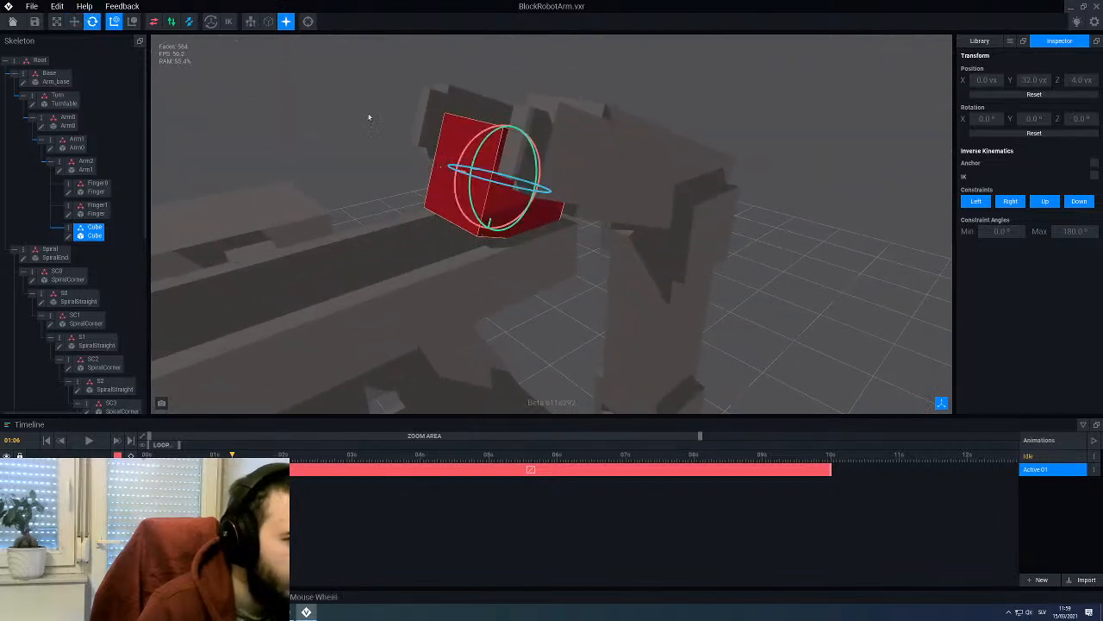
drag(485, 135, 508, 153)
mouse_move(508, 153)
middle_down()
mouse_move(449, 167)
mouse_move(499, 160)
middle_up()
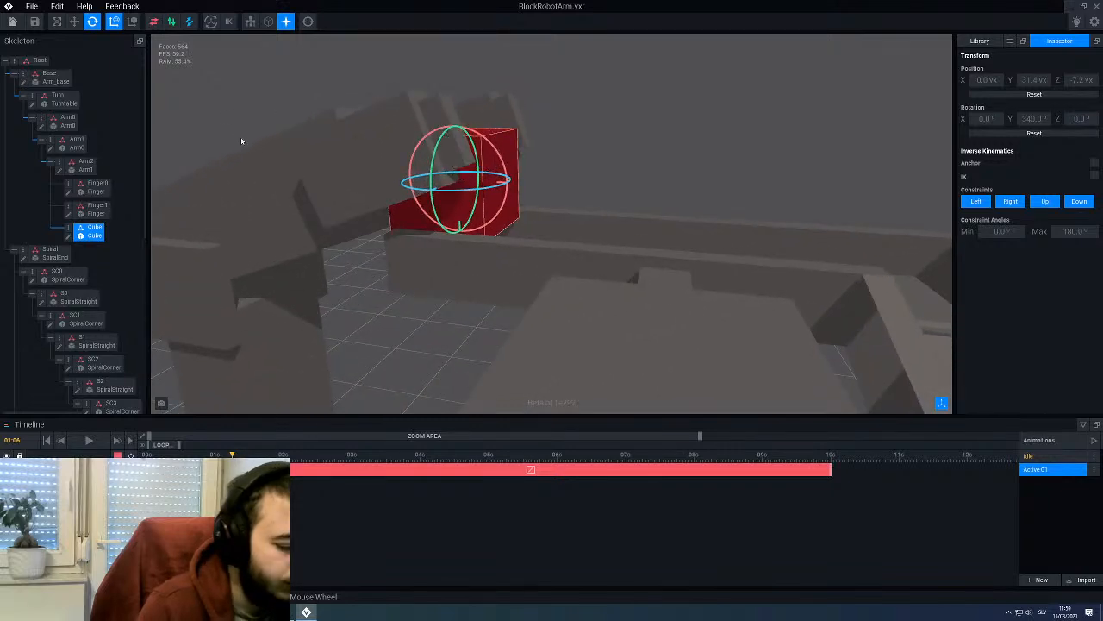
key(ctrl+z)
key(ctrl+z)
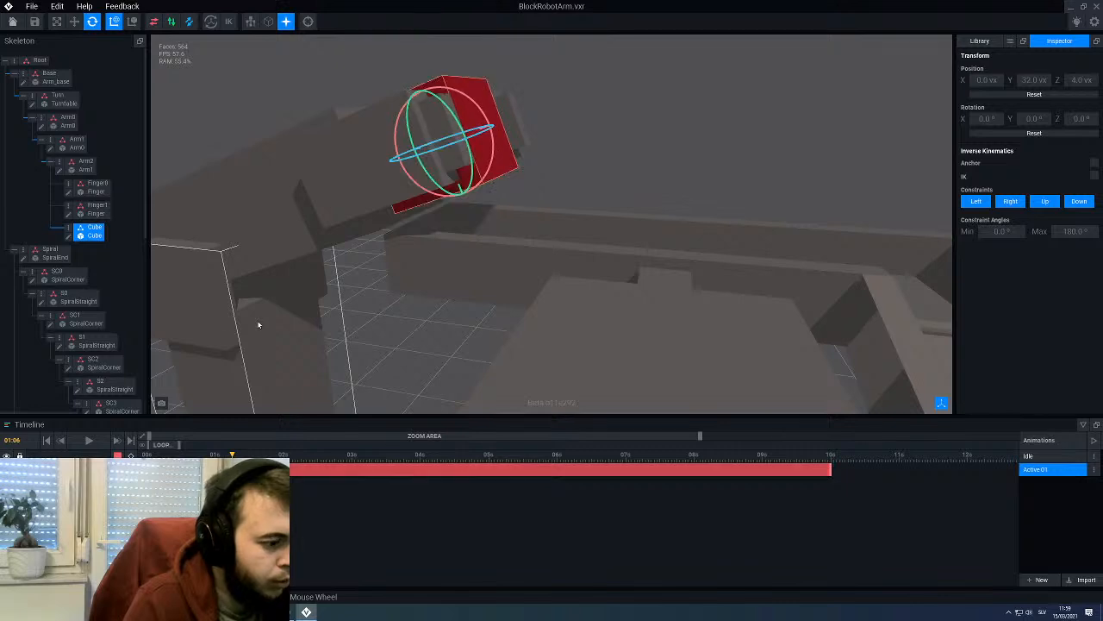
Step: At 01:06, rotate the Cube to 340° about its Y axis to level it with the spiral's top channel
scroll(224, 454, up, 2)
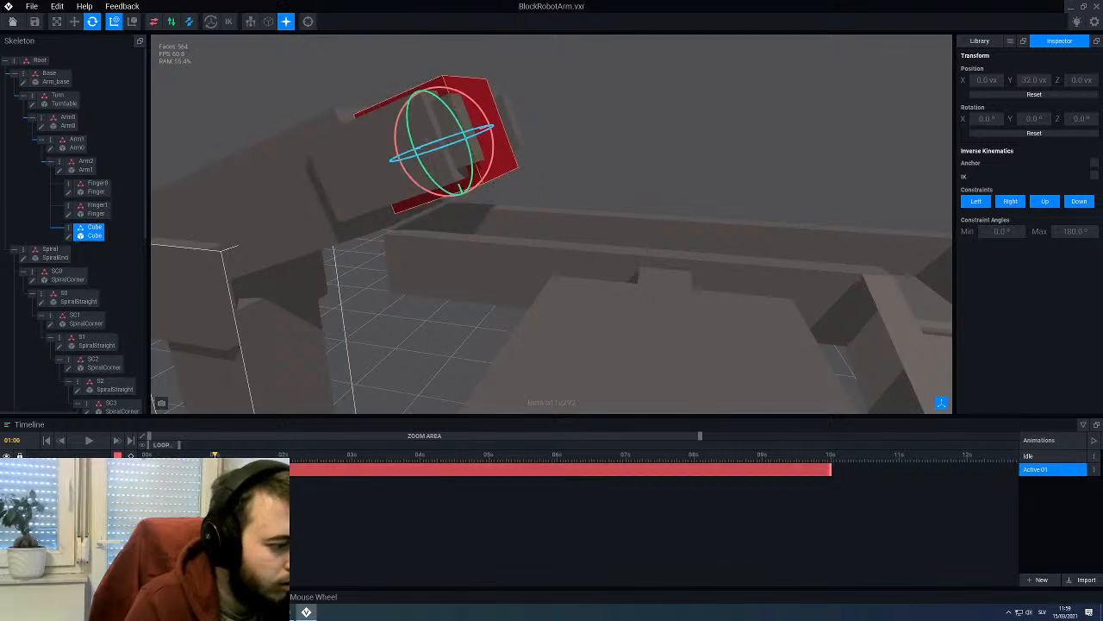
scroll(223, 454, down, 2)
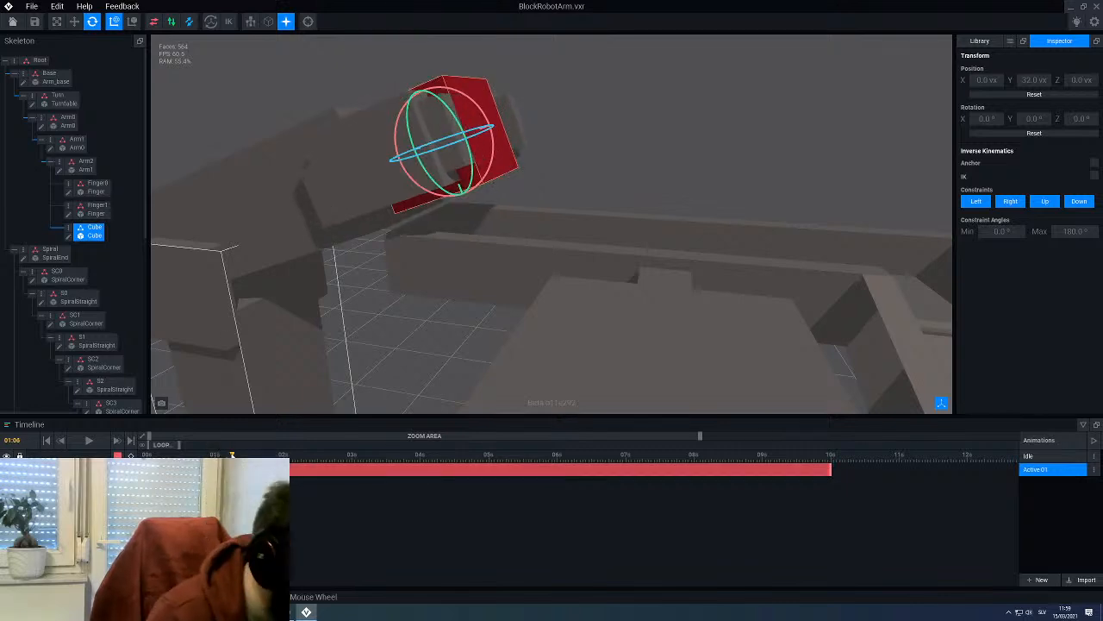
right_drag(288, 242, 318, 184)
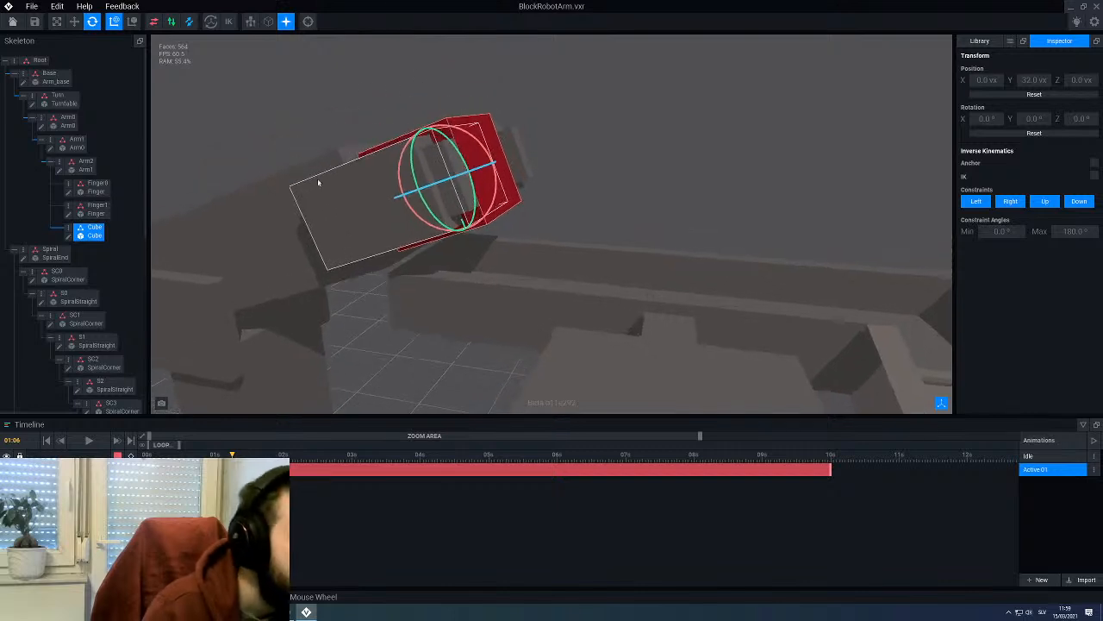
right_drag(365, 136, 414, 138)
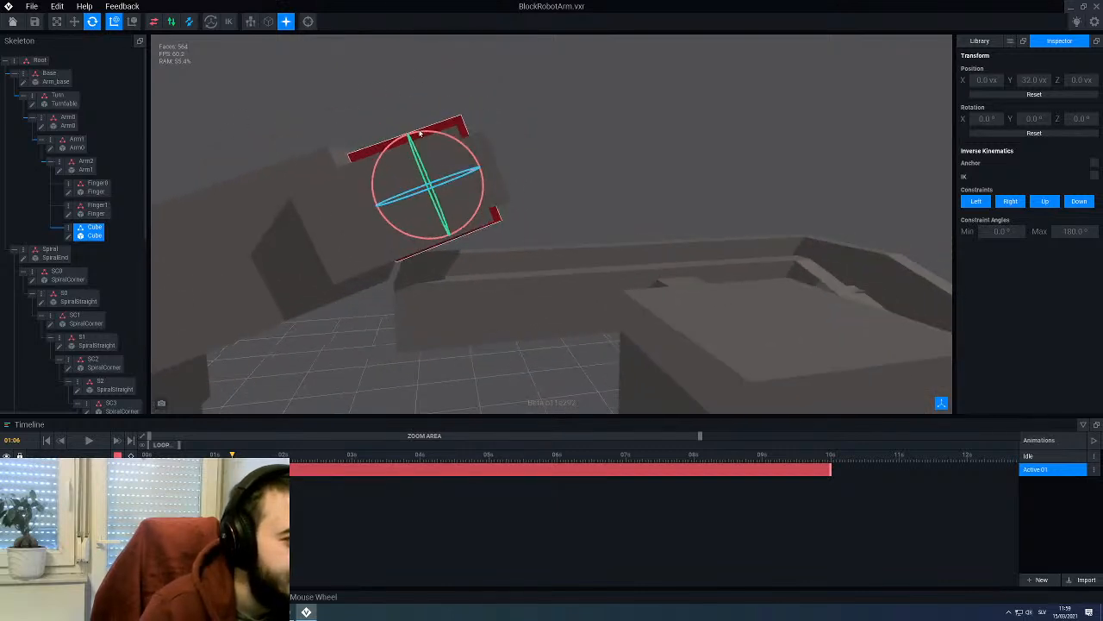
drag(437, 136, 445, 137)
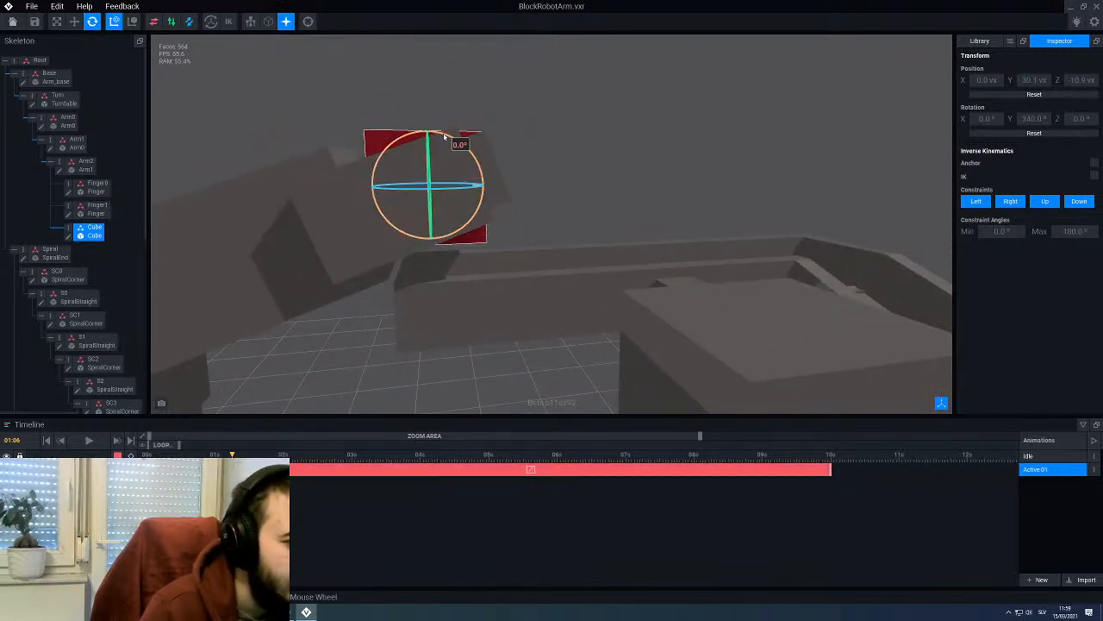
Step: At 01:06, move the Cube to Y 35 and Z -4 so it drops into the spiral's top channel
click(74, 22)
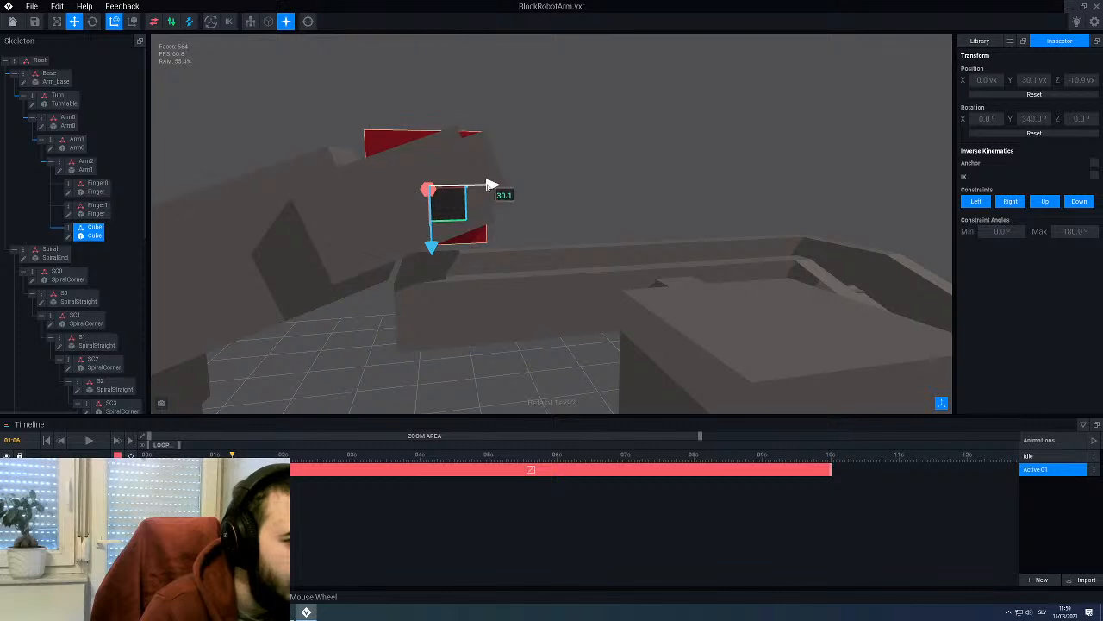
scroll(529, 191, up, 2)
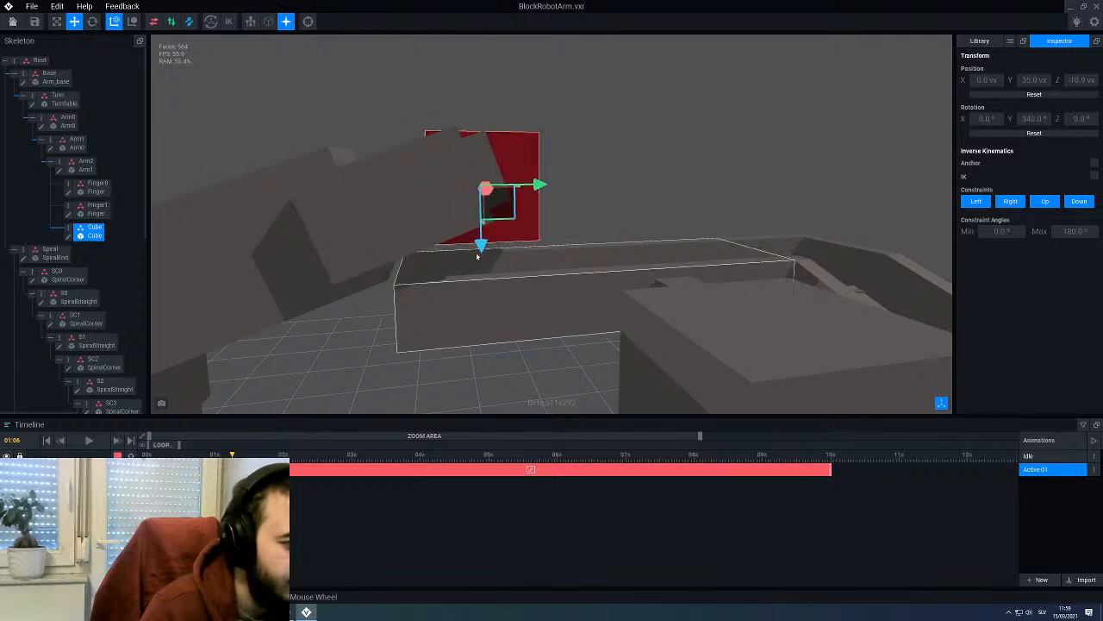
scroll(481, 277, down, 2)
scroll(482, 285, up, 1)
right_drag(482, 291, 480, 264)
scroll(482, 269, down, 3)
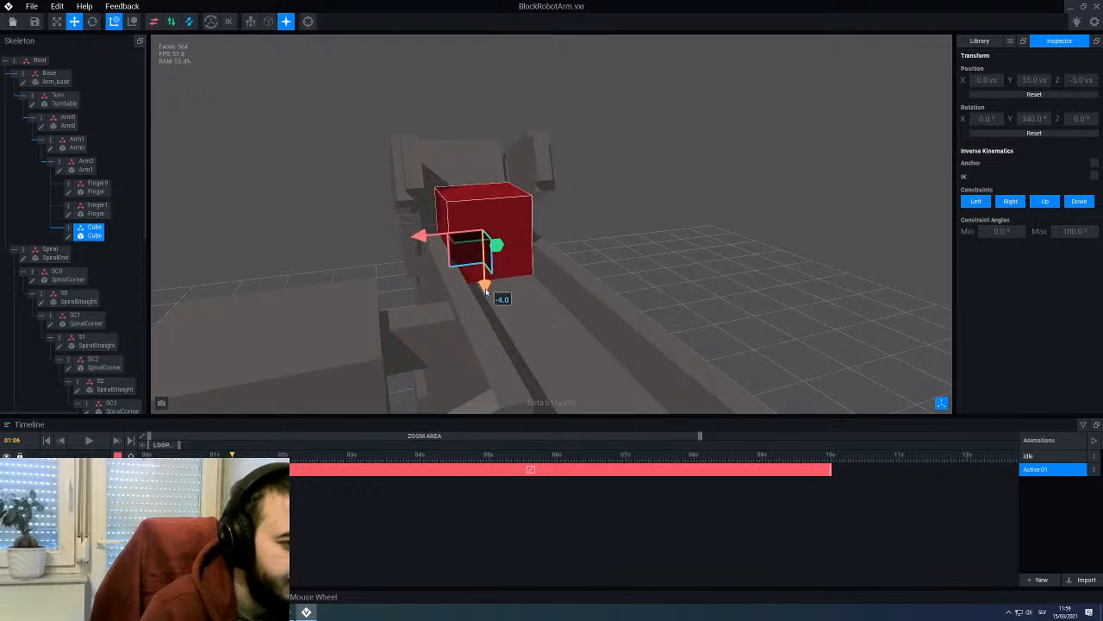
Step: Examine the Cube's release between 00:19 and 01:06 and its placement on the spiral from several angles
drag(232, 456, 201, 456)
right_drag(517, 274, 423, 282)
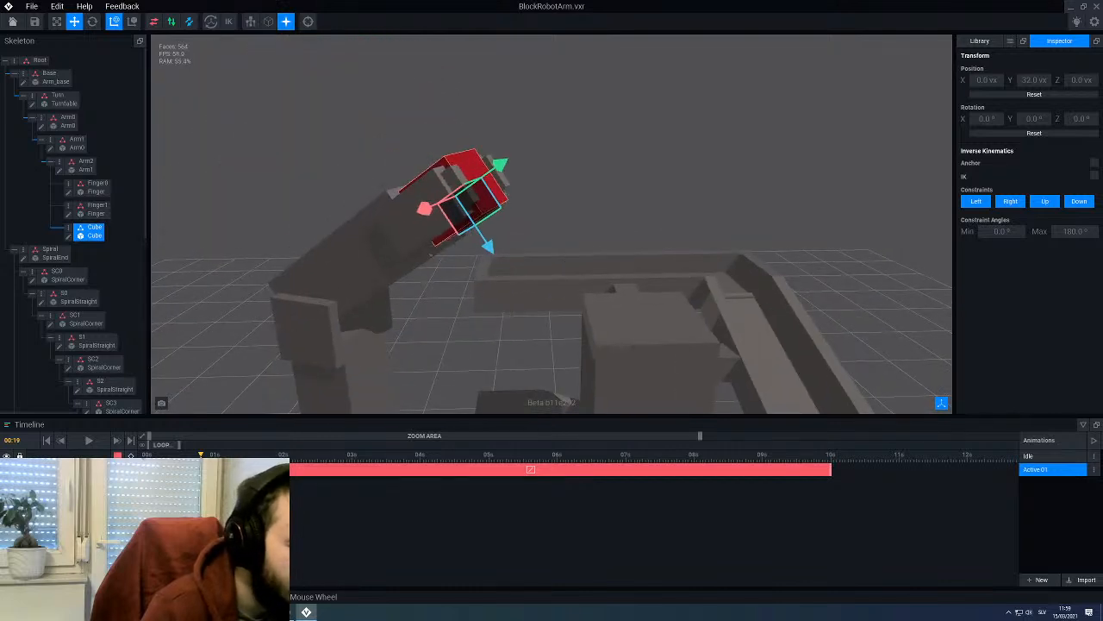
drag(200, 456, 232, 456)
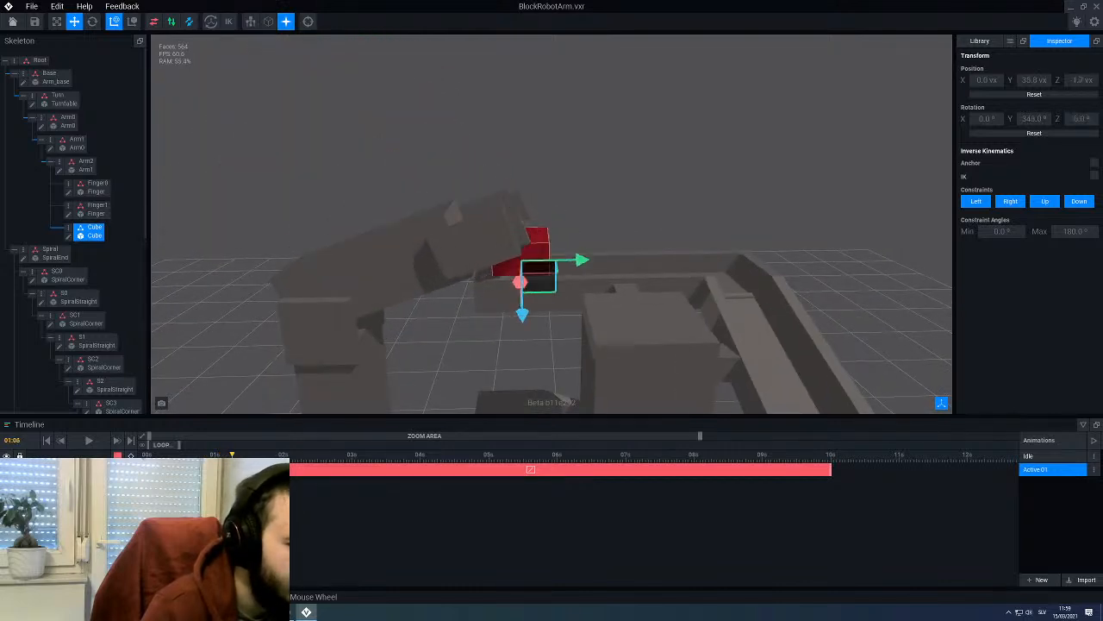
scroll(330, 273, down, 3)
right_drag(330, 273, 345, 323)
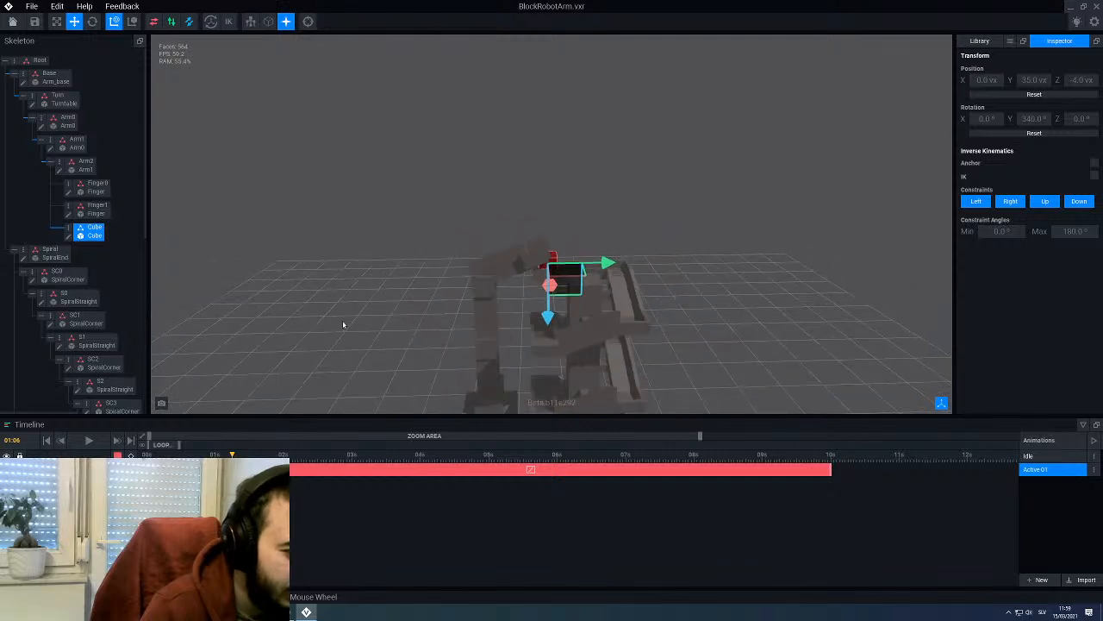
scroll(342, 311, up, 2)
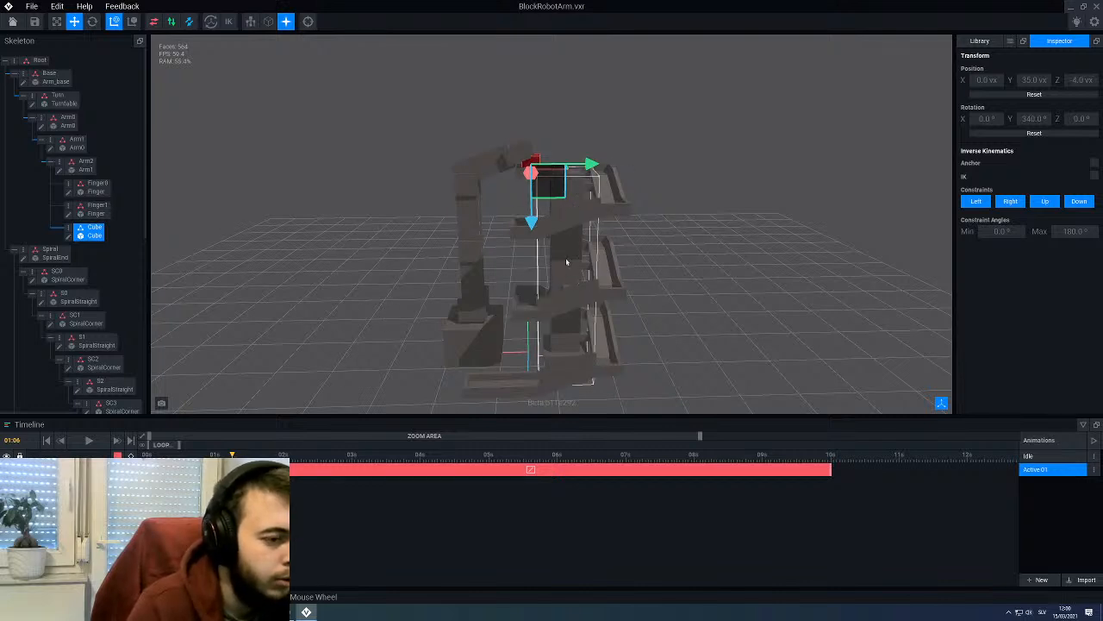
middle_drag(567, 245, 574, 153)
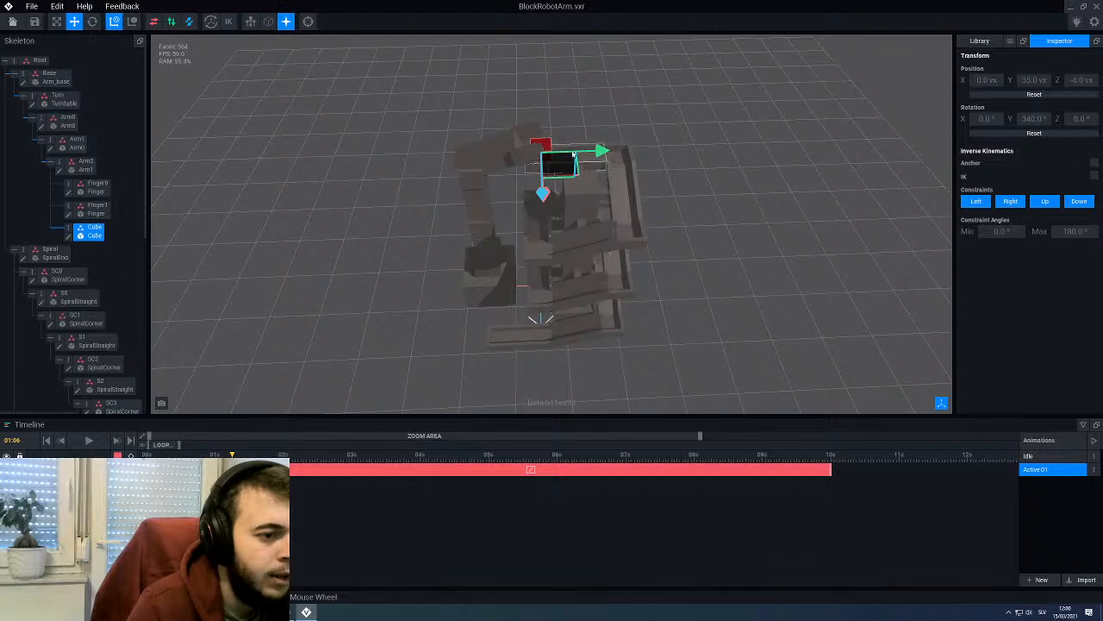
middle_drag(540, 209, 569, 231)
middle_drag(466, 267, 456, 268)
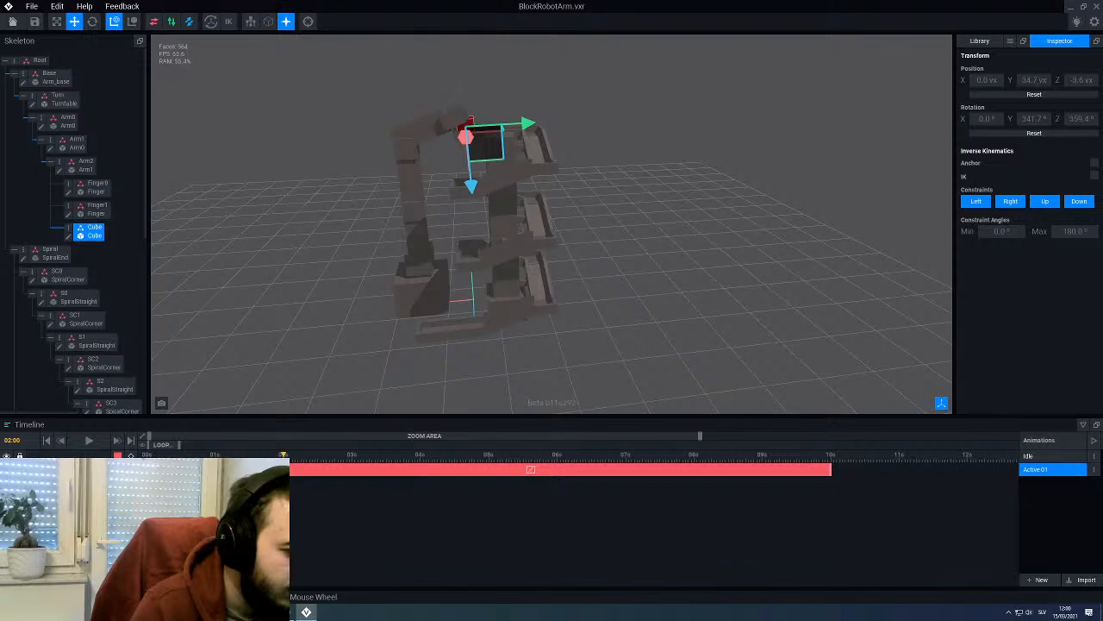
Step: At 02:00, move the Cube to Y 74 so it reaches the far corner of the spiral's top channel
scroll(362, 293, up, 5)
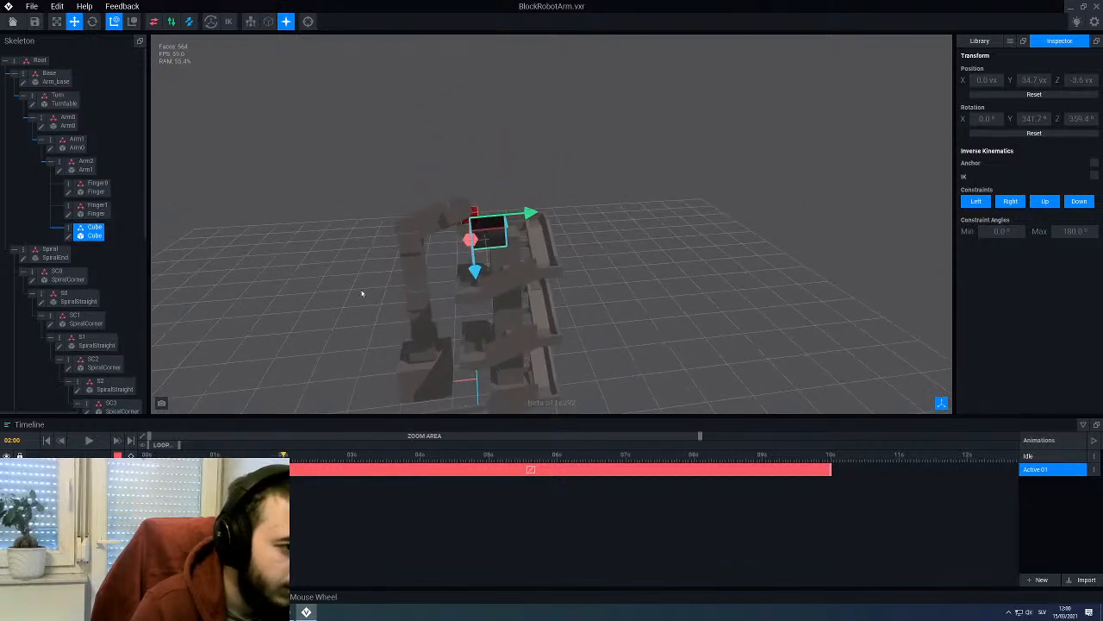
right_drag(508, 196, 341, 194)
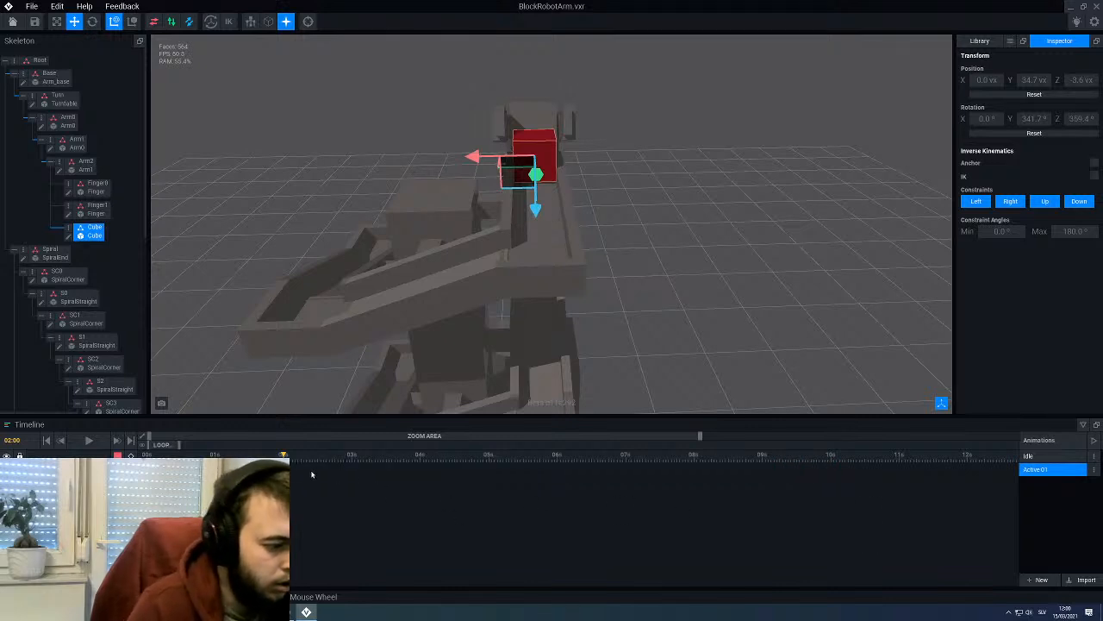
drag(283, 454, 232, 454)
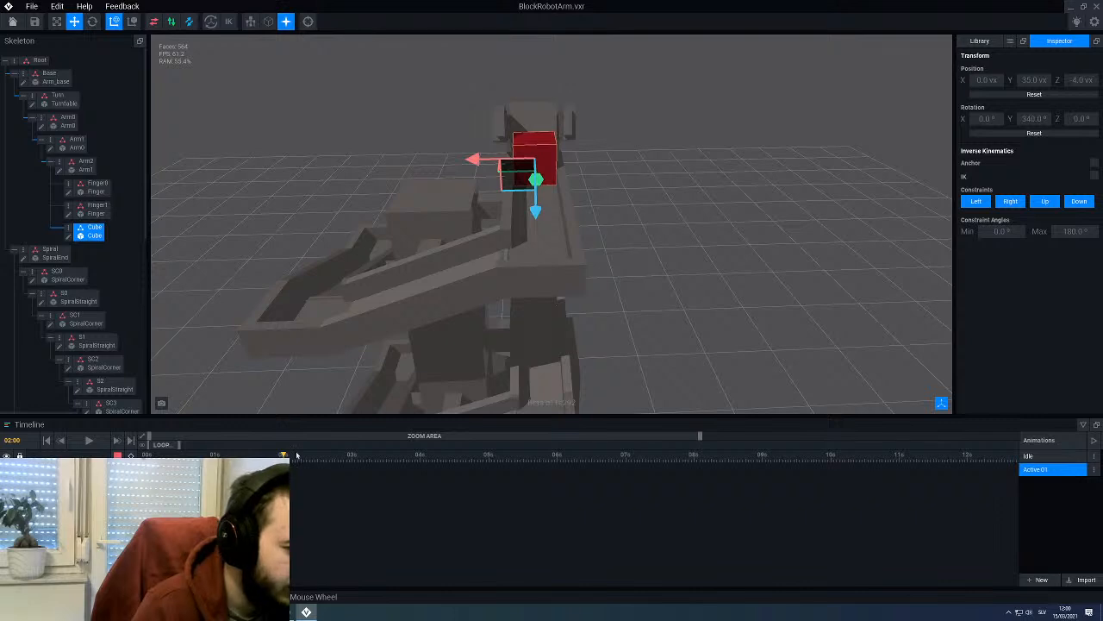
right_drag(423, 250, 531, 250)
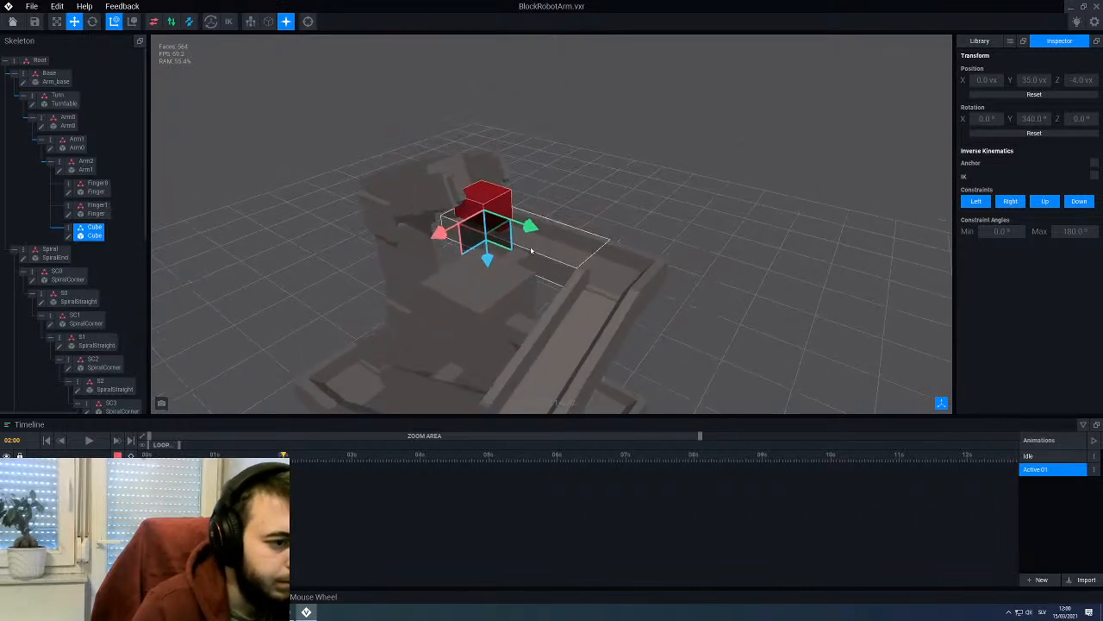
drag(529, 229, 686, 303)
right_drag(687, 303, 646, 303)
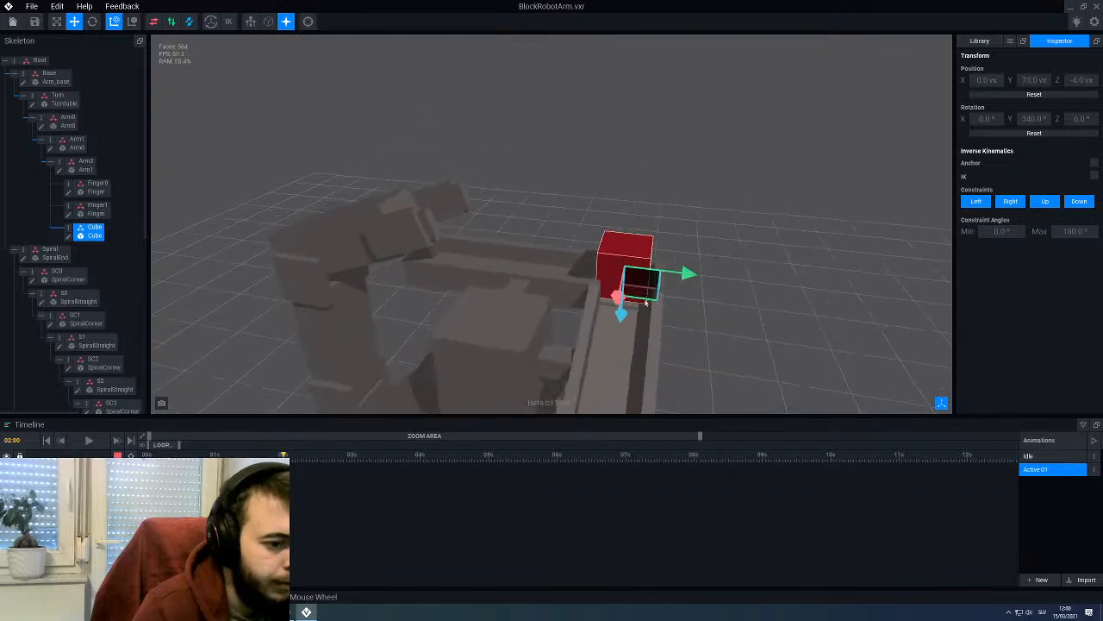
drag(698, 275, 699, 277)
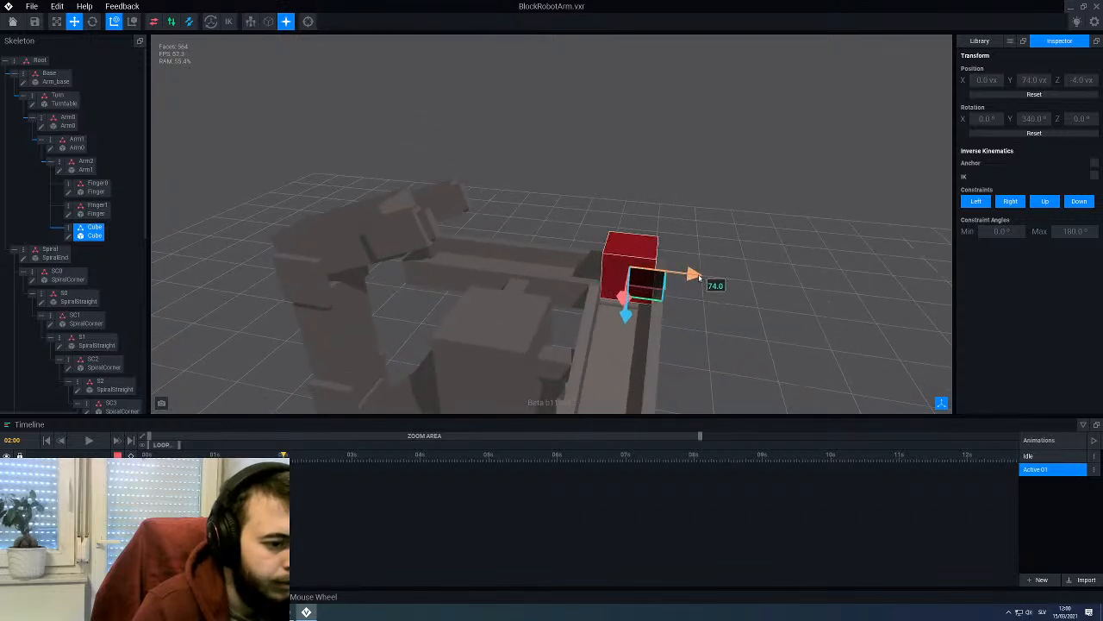
drag(147, 458, 283, 458)
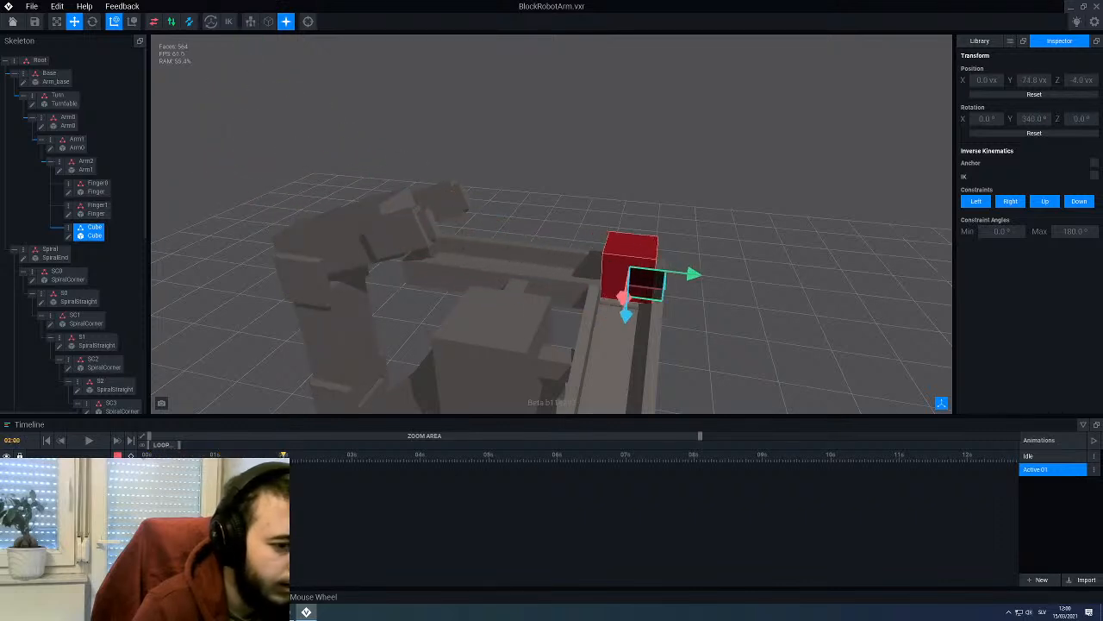
Step: At 03:00, try moving the Cube to Z 25, and undo the move
middle_drag(335, 393, 342, 373)
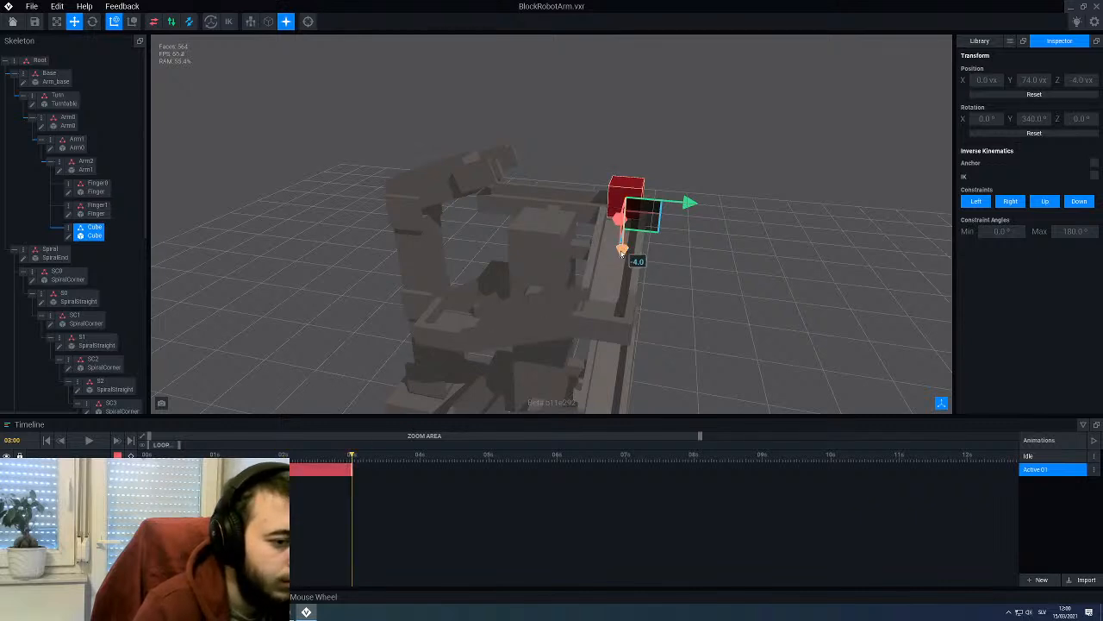
drag(622, 253, 607, 326)
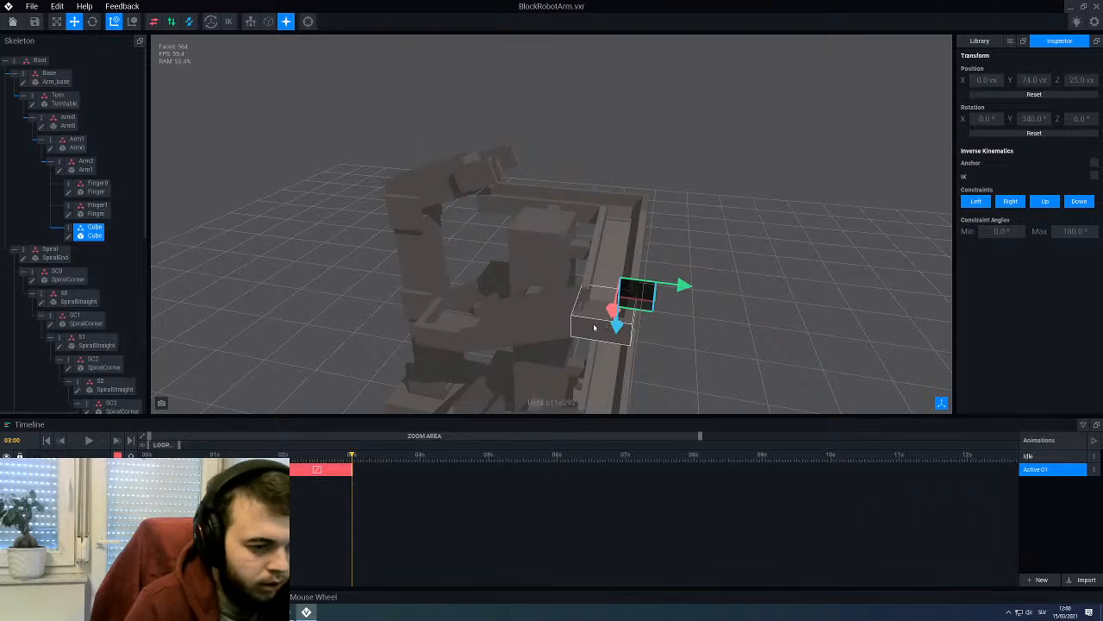
key(ctrl+z)
Step: At 03:00, move the Cube along its X axis down the spiral's sloping channel
middle_drag(583, 291, 598, 288)
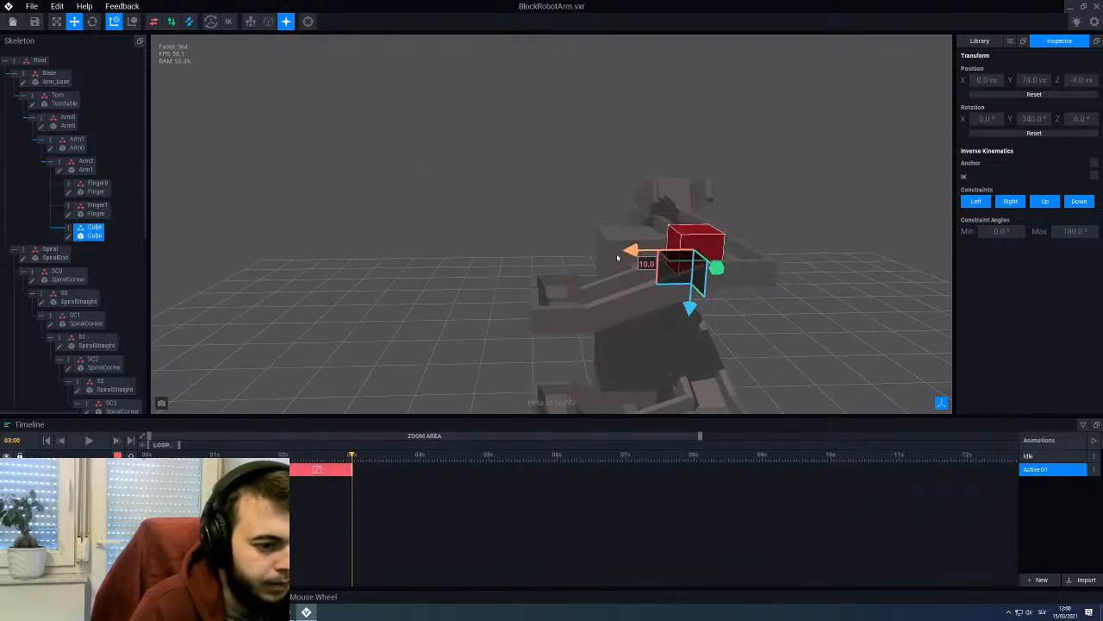
Step: At 3 seconds, move the cube to X 42 and Z 6 so it sits in the ramp's upper corner
drag(617, 257, 494, 276)
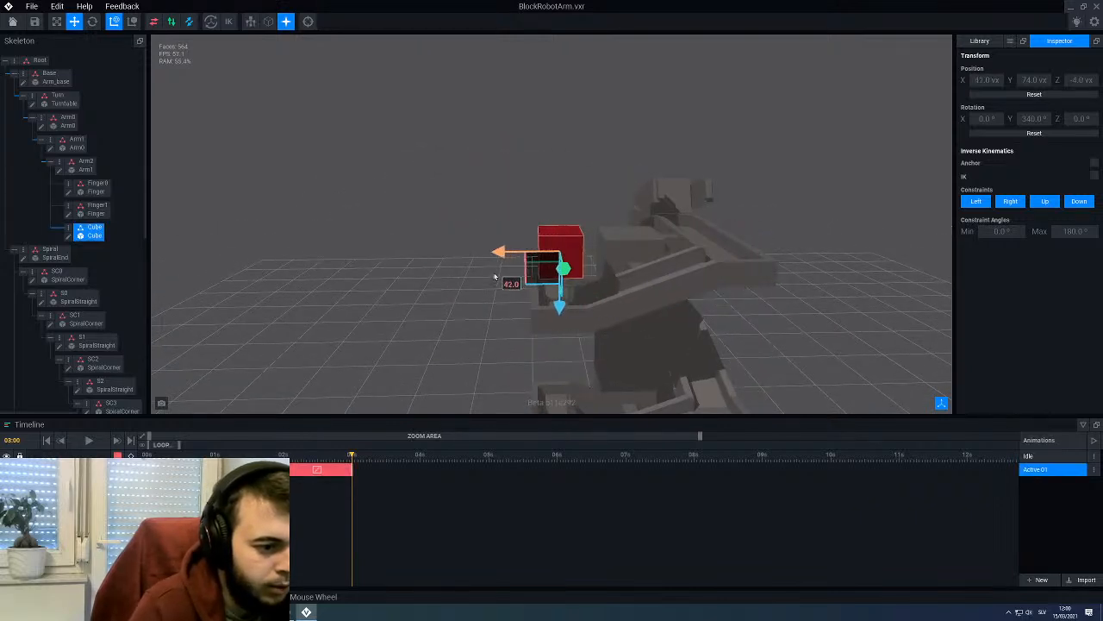
scroll(519, 314, up, 4)
right_drag(527, 313, 532, 310)
drag(534, 228, 547, 303)
right_drag(546, 302, 541, 74)
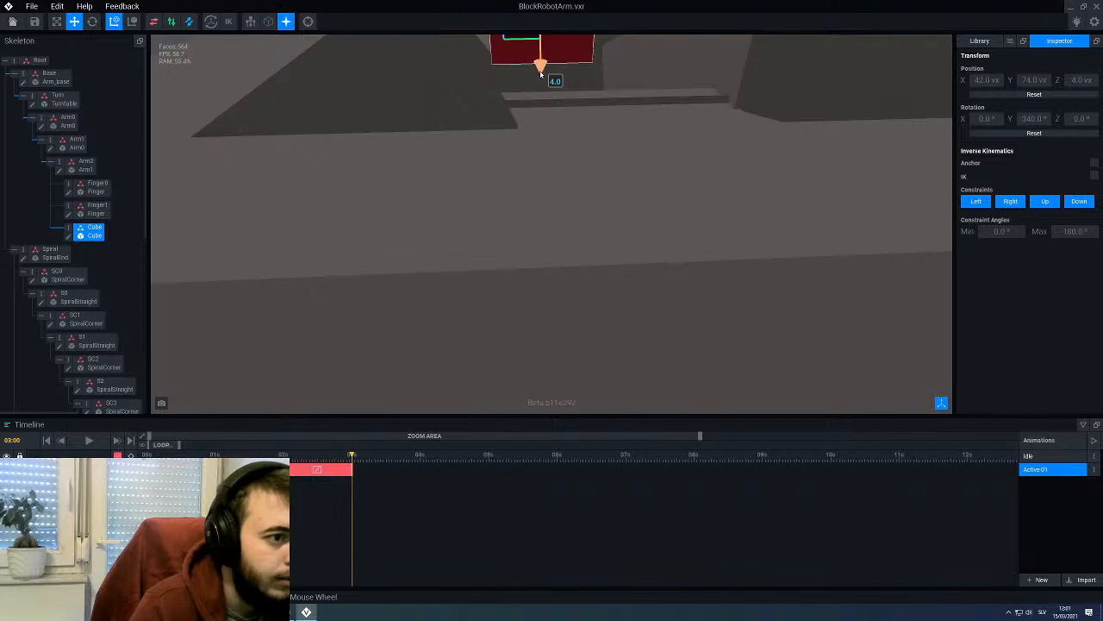
drag(538, 81, 538, 85)
right_drag(538, 84, 476, 165)
mouse_move(475, 202)
mouse_down()
mouse_move(475, 213)
mouse_move(477, 203)
mouse_up()
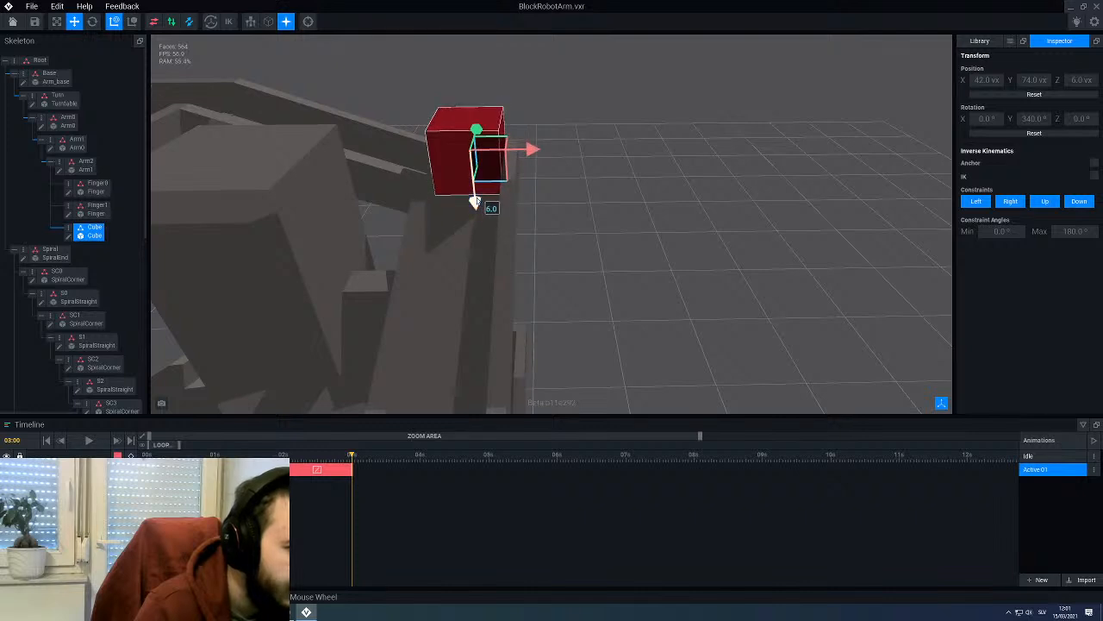
Step: At 4 seconds, keyframe the cube down the ramp to Y 32 and Z 17
middle_drag(608, 203, 206, 433)
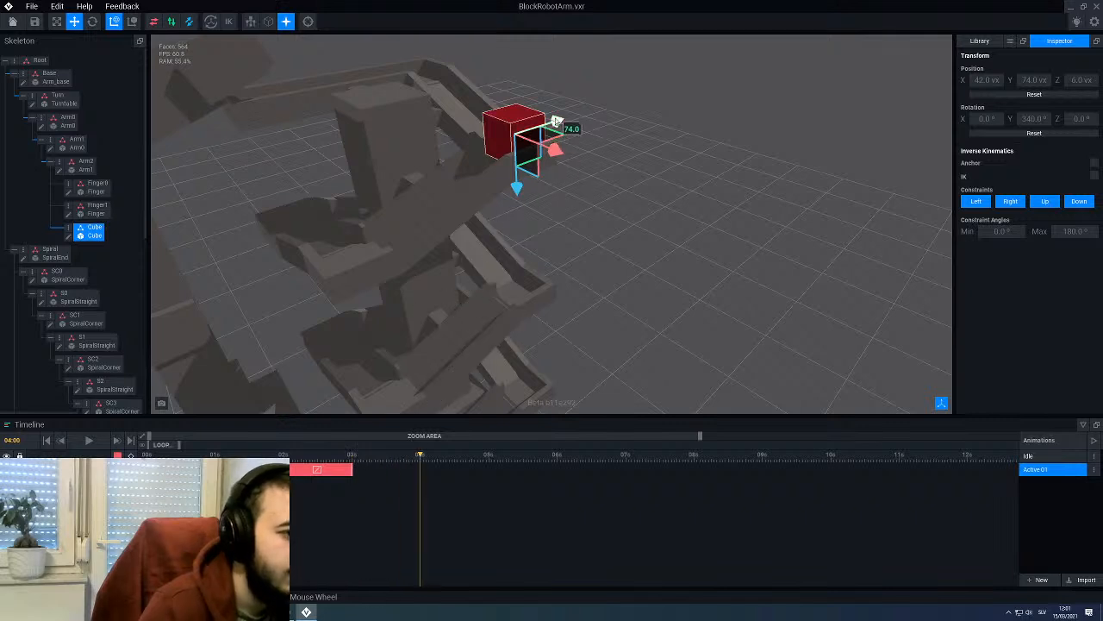
drag(556, 121, 419, 185)
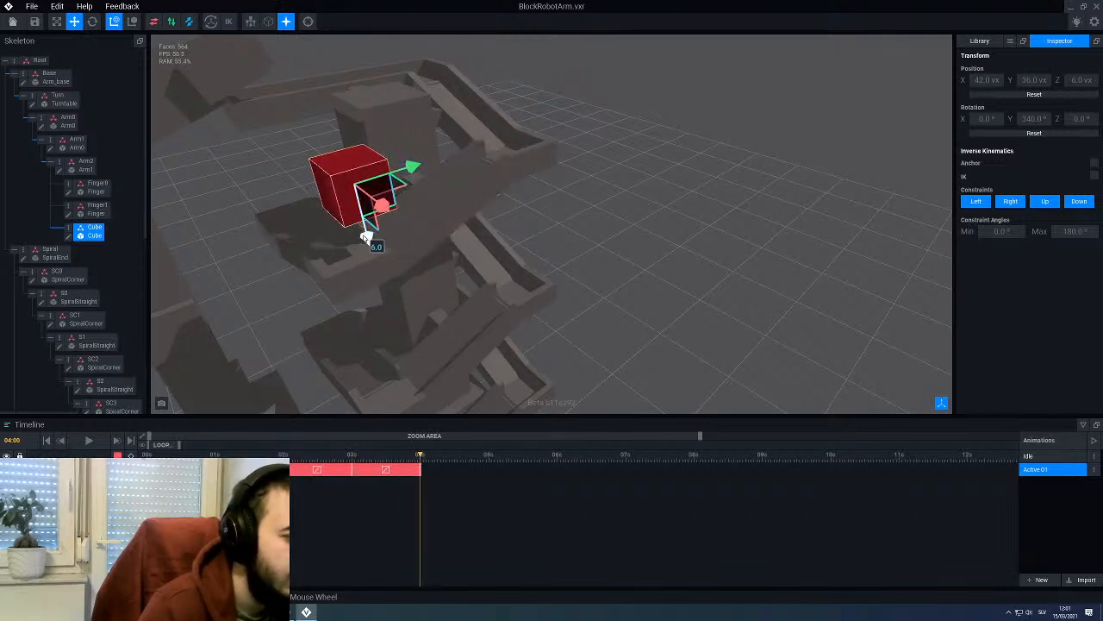
drag(374, 239, 377, 264)
middle_drag(377, 264, 507, 281)
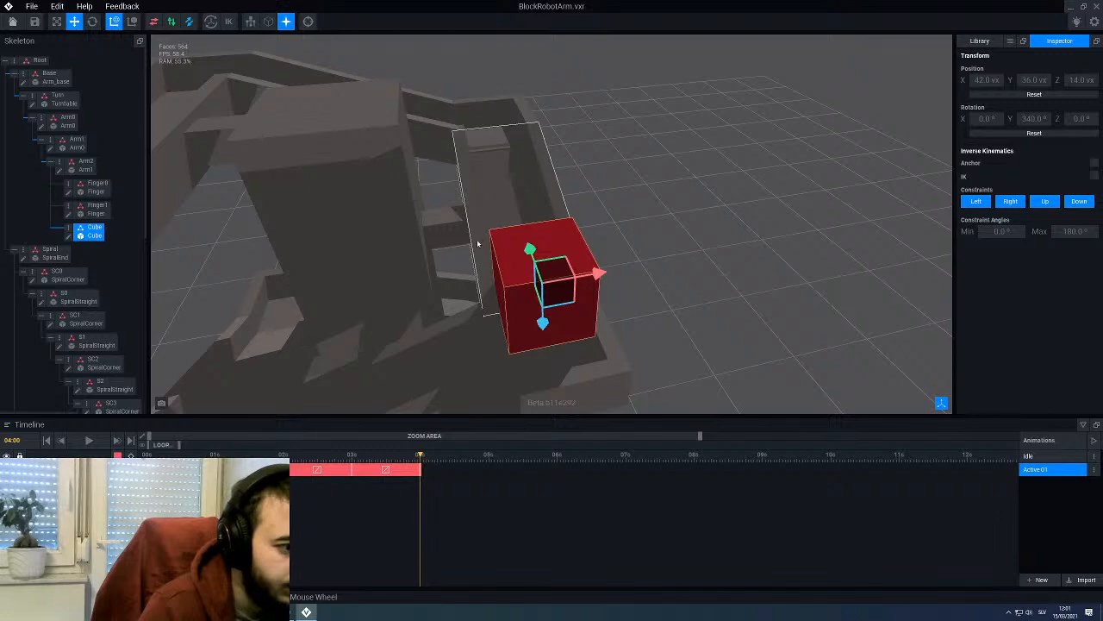
middle_drag(478, 244, 495, 335)
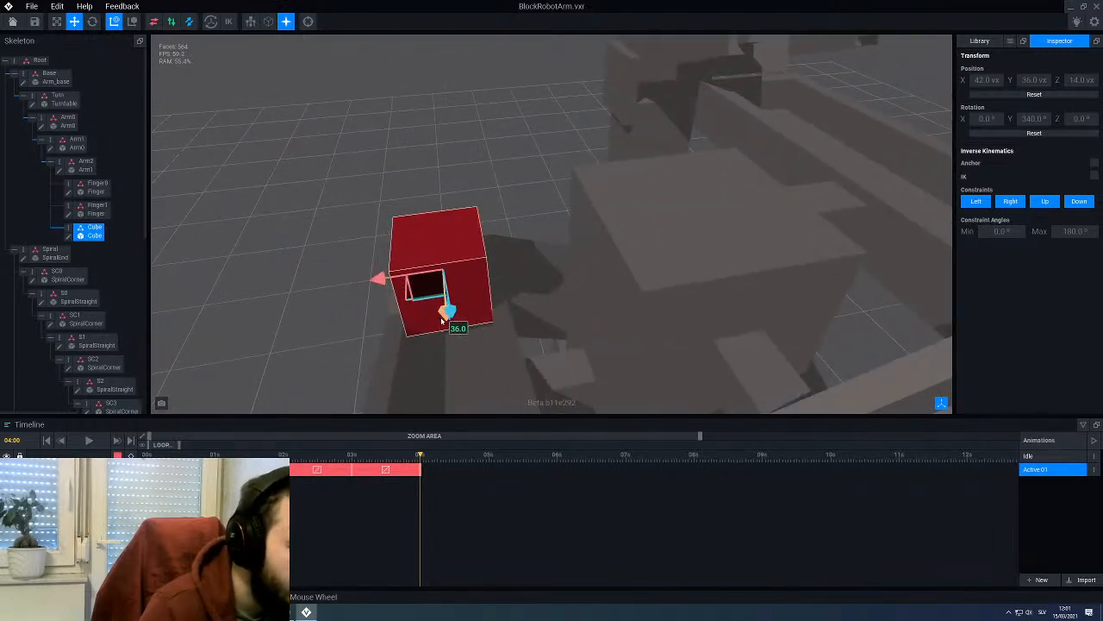
drag(443, 320, 443, 325)
mouse_move(443, 324)
middle_down()
mouse_move(368, 302)
mouse_move(310, 316)
mouse_move(348, 305)
mouse_move(433, 332)
middle_up()
mouse_move(522, 313)
mouse_down()
mouse_move(519, 337)
mouse_move(524, 324)
mouse_up()
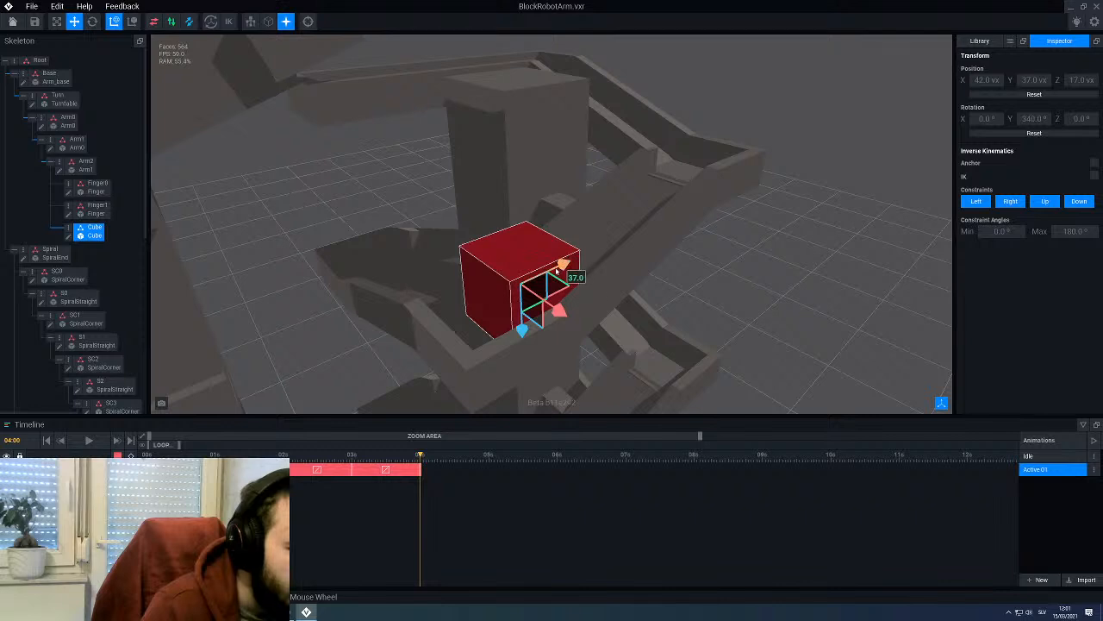
drag(557, 269, 526, 278)
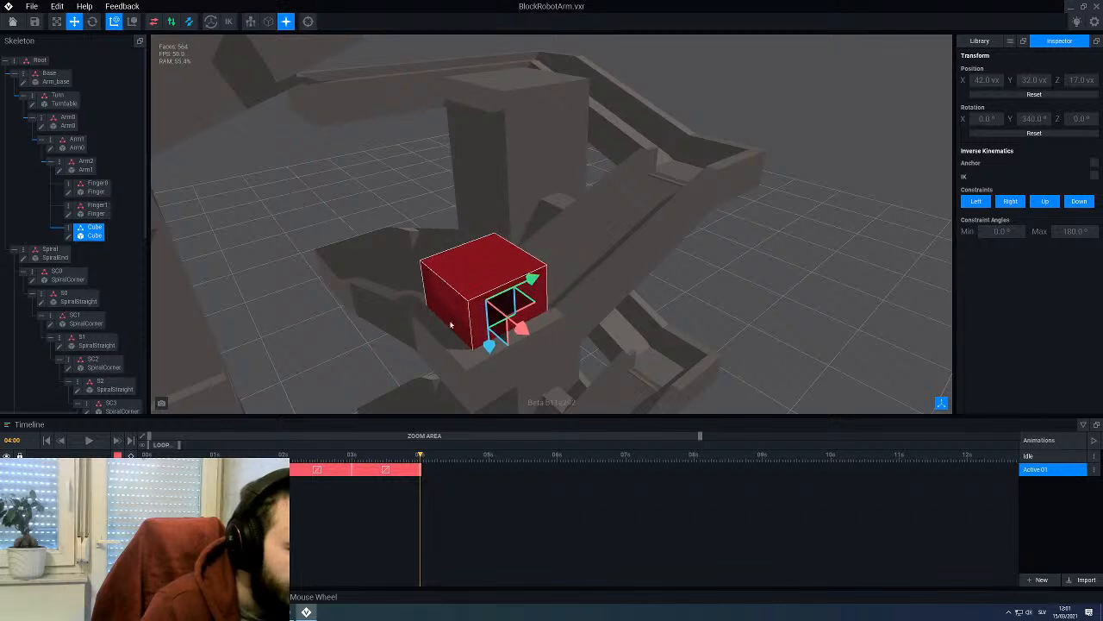
Step: Review the cube's motion from the start of the animation to 4 seconds, checking how it sits on the ramp at 3 seconds
click(147, 454)
scroll(300, 256, down, 5)
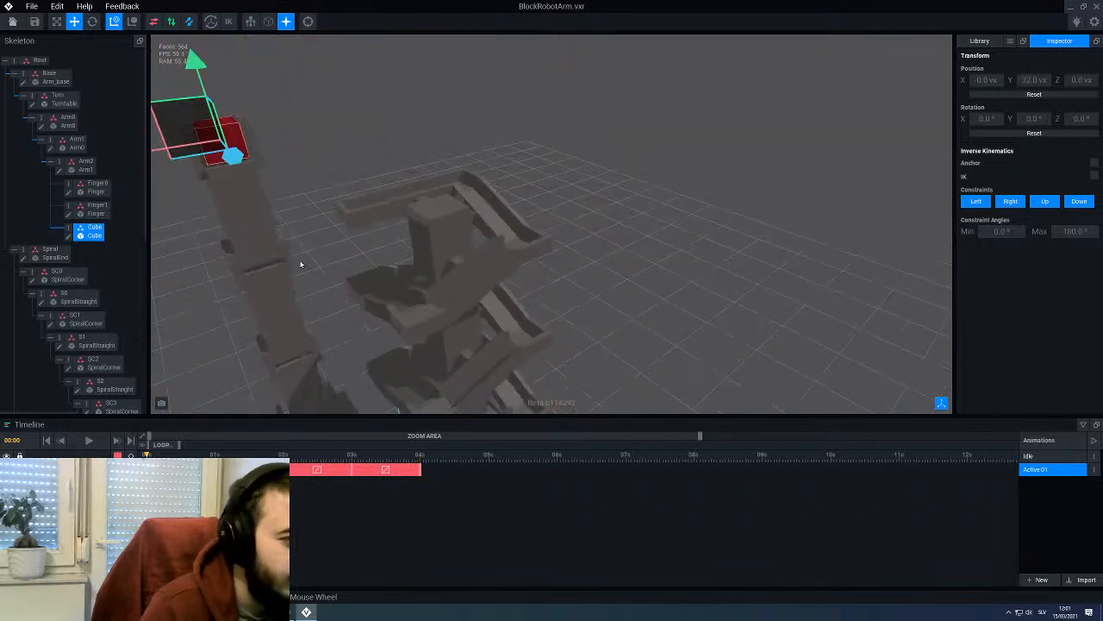
right_drag(303, 263, 278, 314)
drag(146, 455, 352, 485)
right_drag(413, 283, 479, 312)
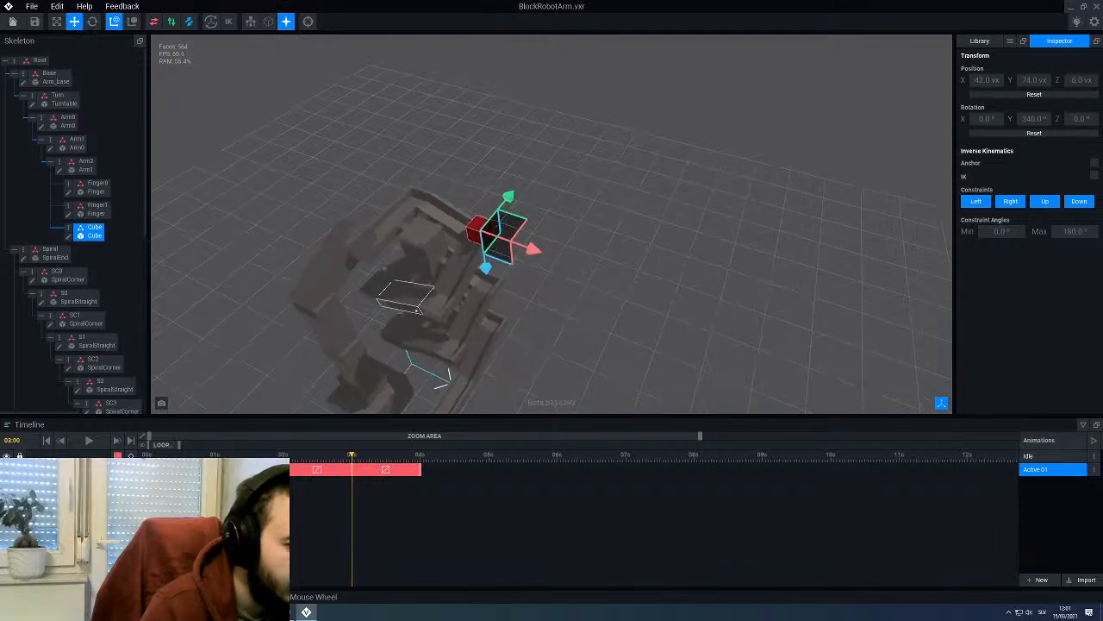
scroll(490, 242, up, 5)
right_drag(490, 241, 538, 219)
scroll(527, 244, up, 8)
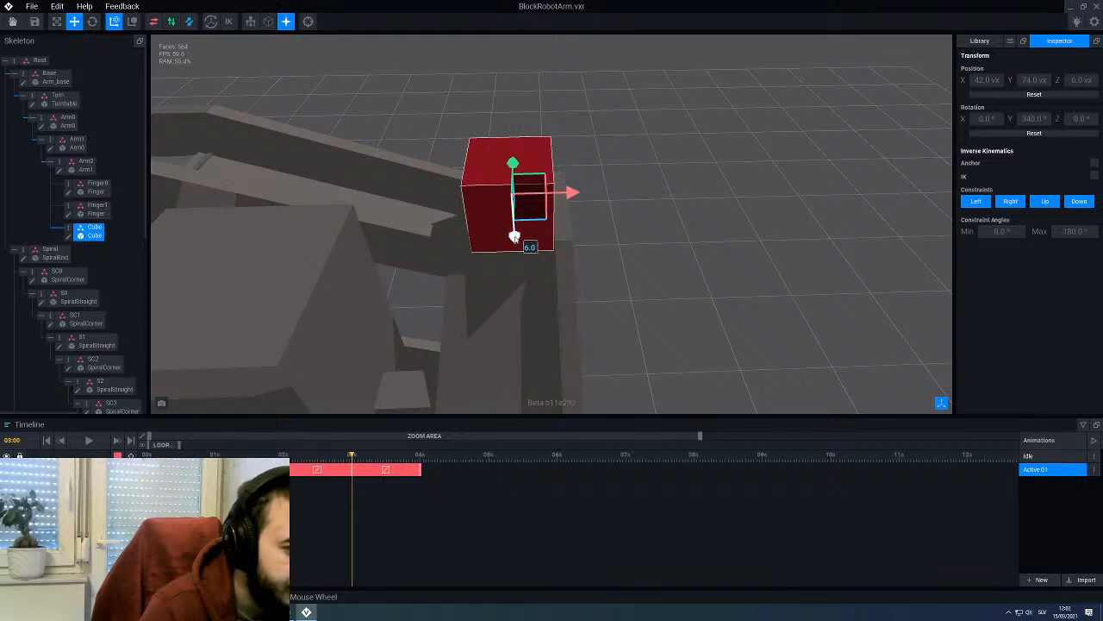
drag(515, 239, 517, 237)
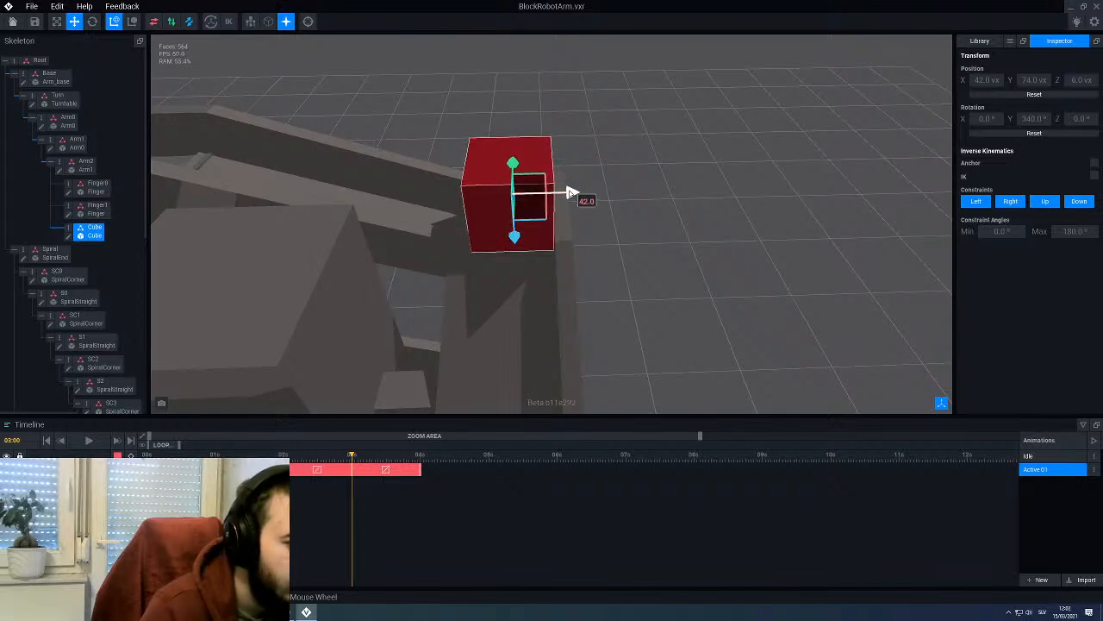
right_drag(570, 193, 482, 263)
click(356, 457)
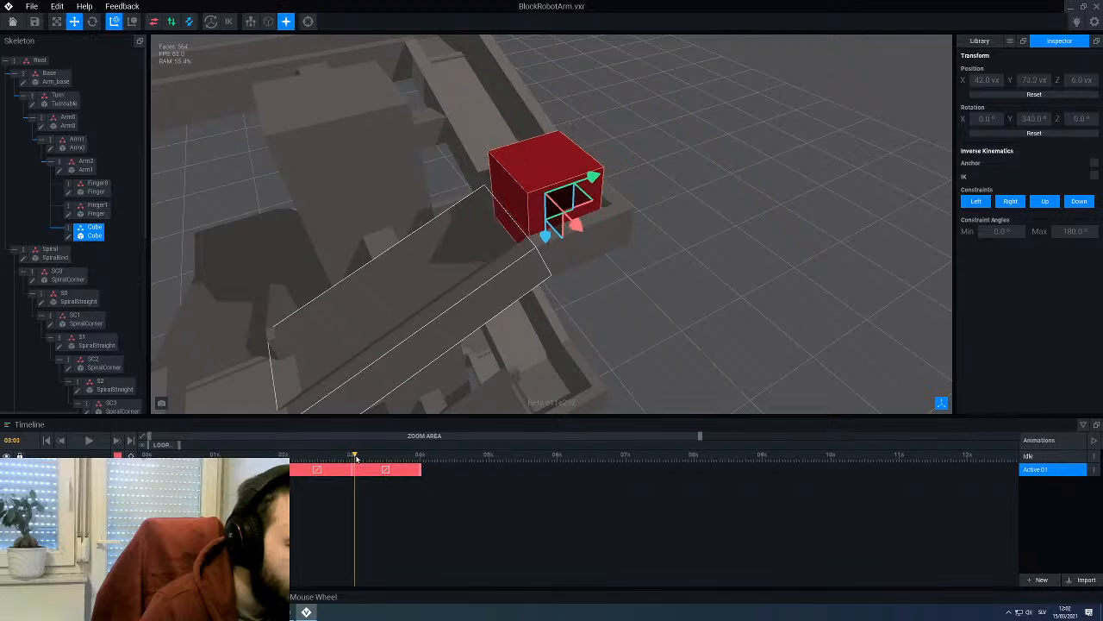
drag(357, 458, 422, 458)
middle_drag(405, 336, 568, 211)
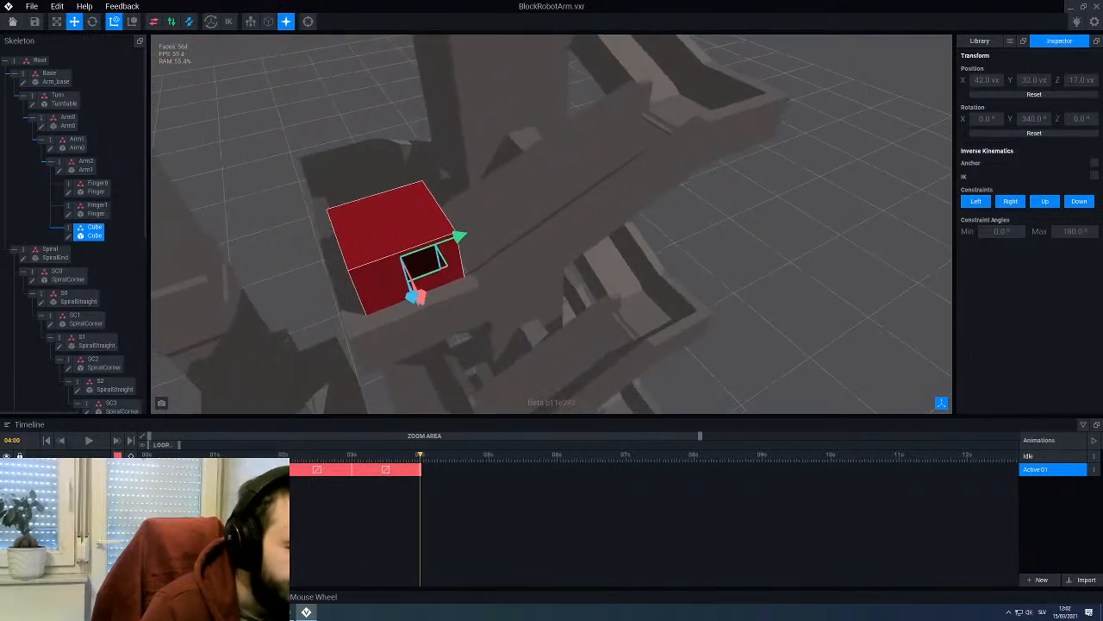
Step: At 5 seconds, keyframe the cube across the spiral's next section to X 0 and Z 27
right_drag(510, 262, 448, 281)
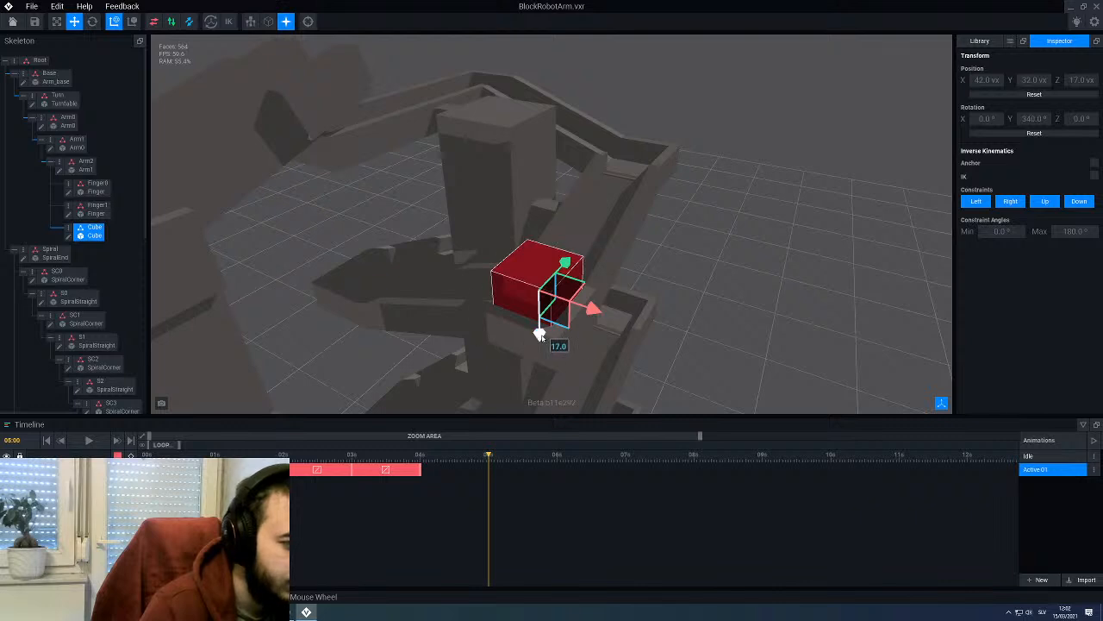
drag(539, 335, 519, 385)
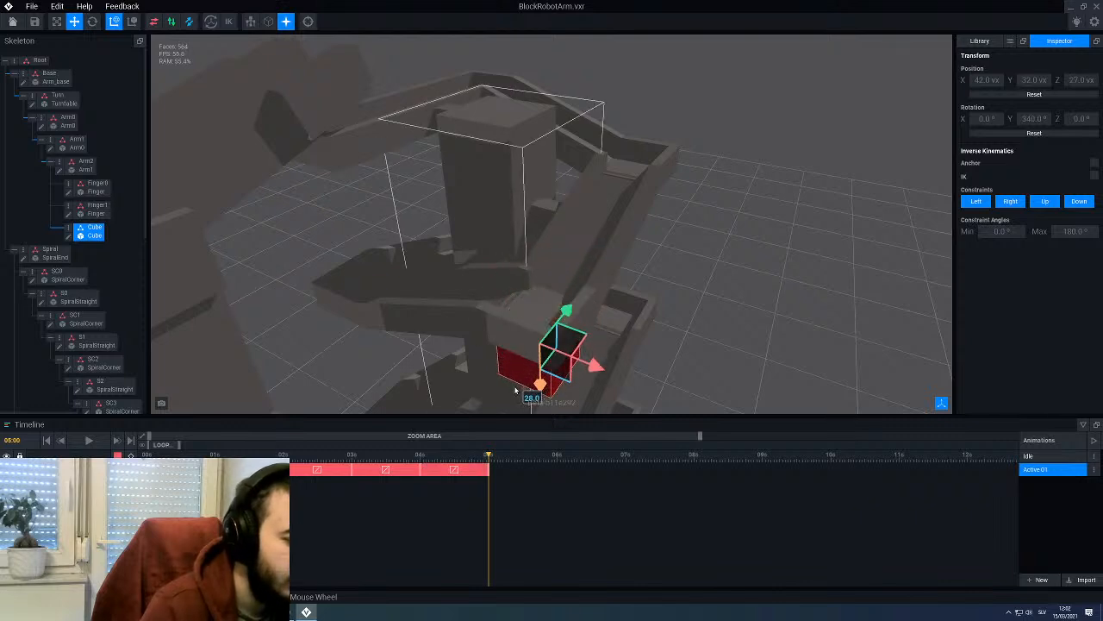
drag(591, 365, 391, 300)
right_drag(381, 298, 499, 253)
scroll(475, 260, up, 3)
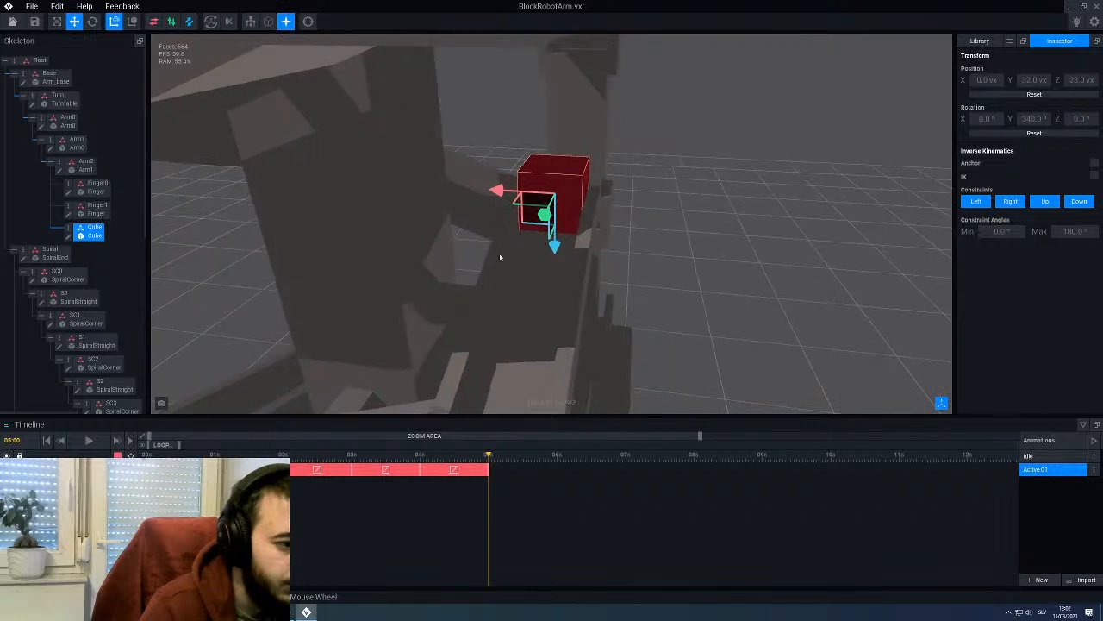
drag(559, 244, 556, 243)
right_drag(489, 255, 494, 283)
scroll(529, 266, down, 5)
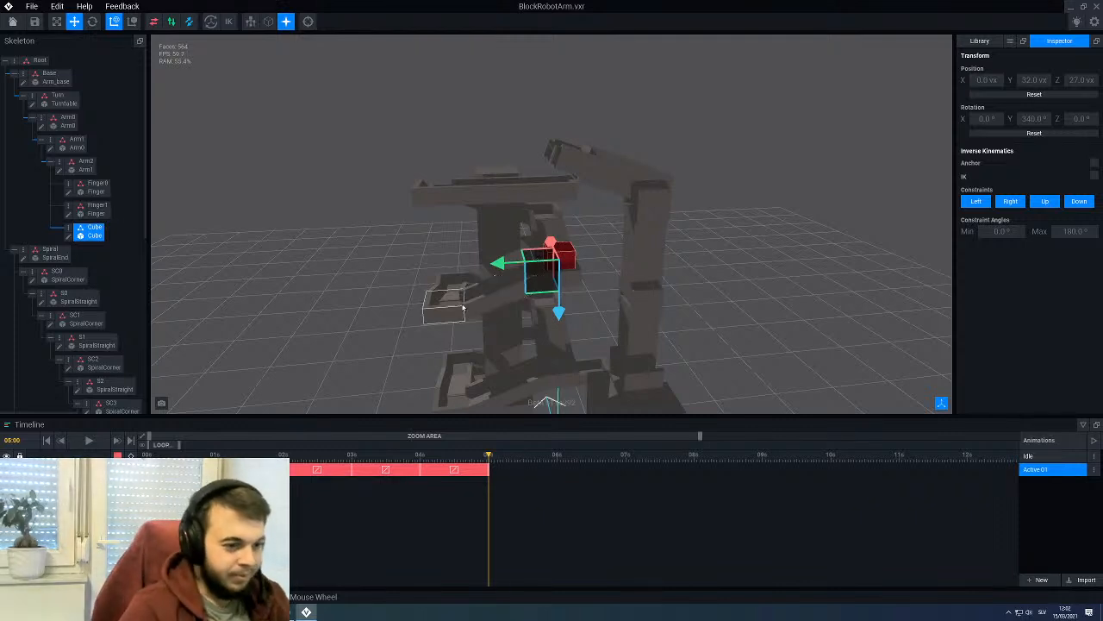
Step: Check the cube's pose at 2 seconds and move the 5-second pose along the ramp to Y 74
right_drag(493, 282, 525, 249)
scroll(525, 249, up, 5)
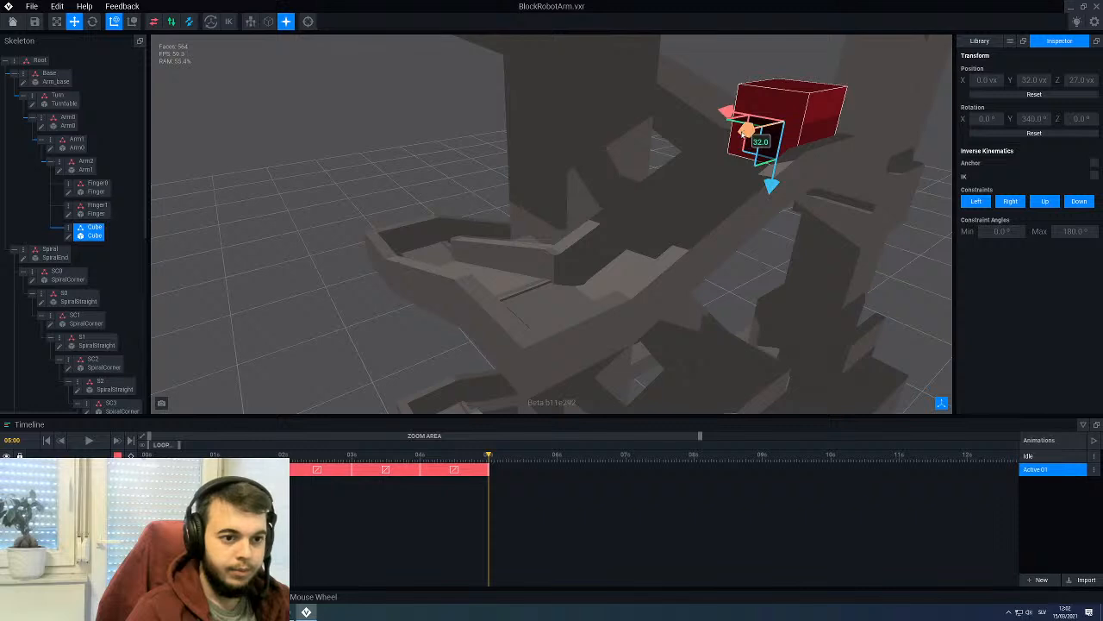
drag(743, 132, 493, 219)
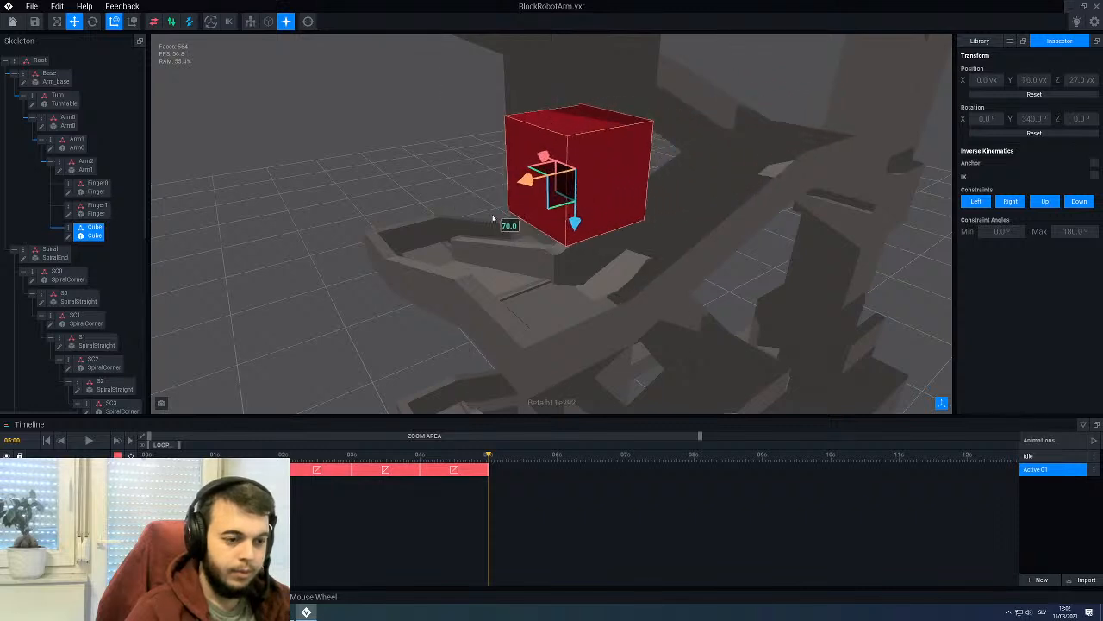
scroll(426, 385, down, 5)
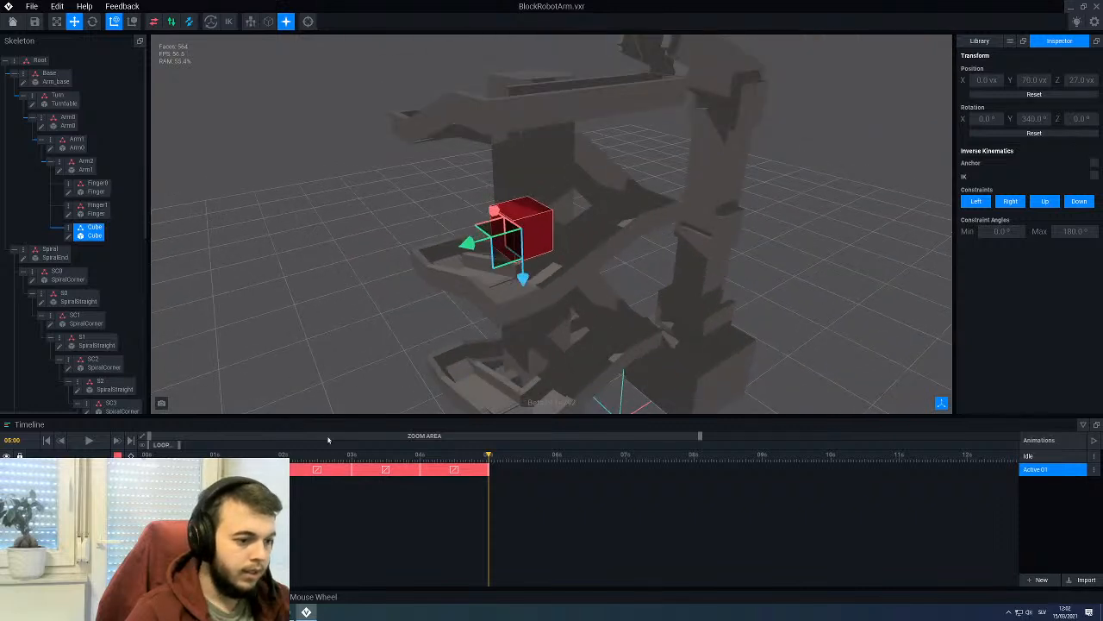
click(284, 454)
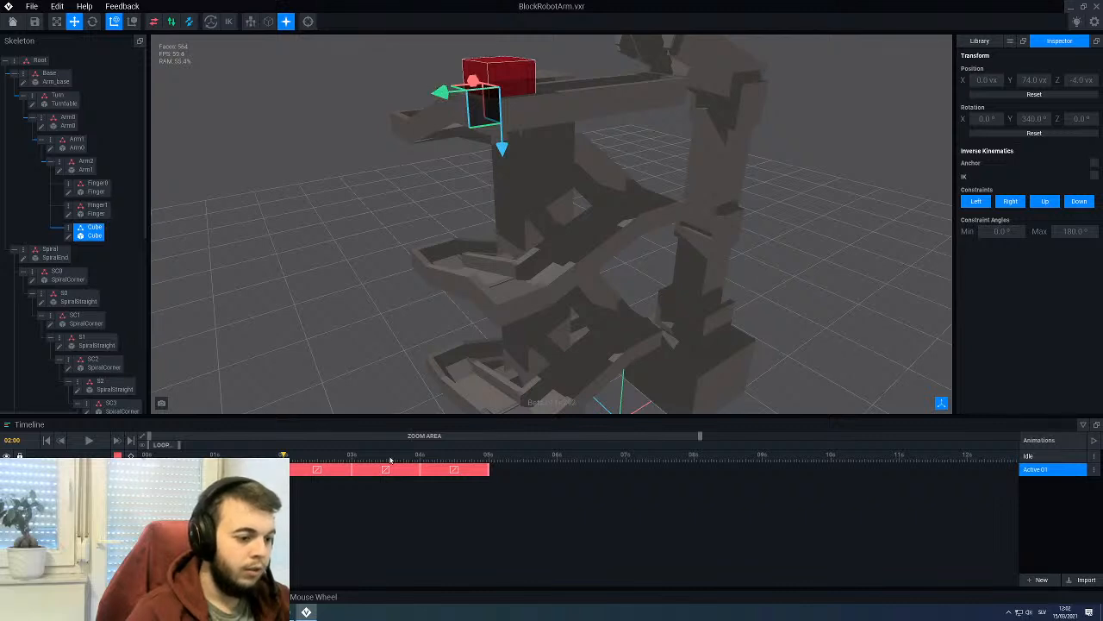
drag(471, 244, 455, 259)
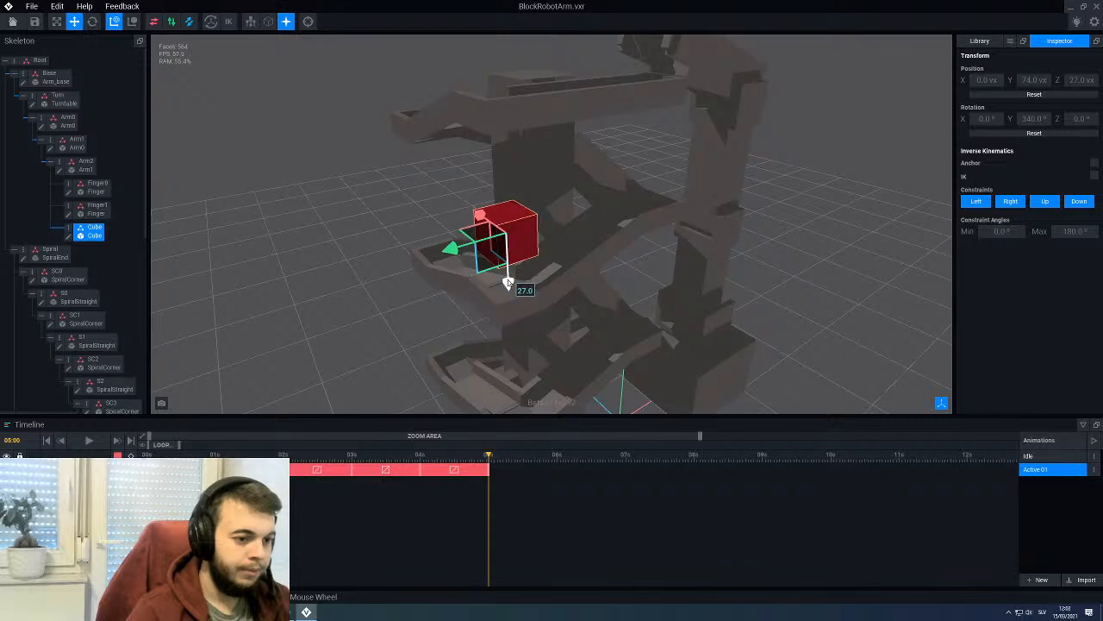
Step: Lower the cube onto the ramp corner at 5 seconds by moving it to Z 38
drag(508, 282, 511, 312)
right_drag(422, 233, 523, 176)
scroll(523, 171, up, 4)
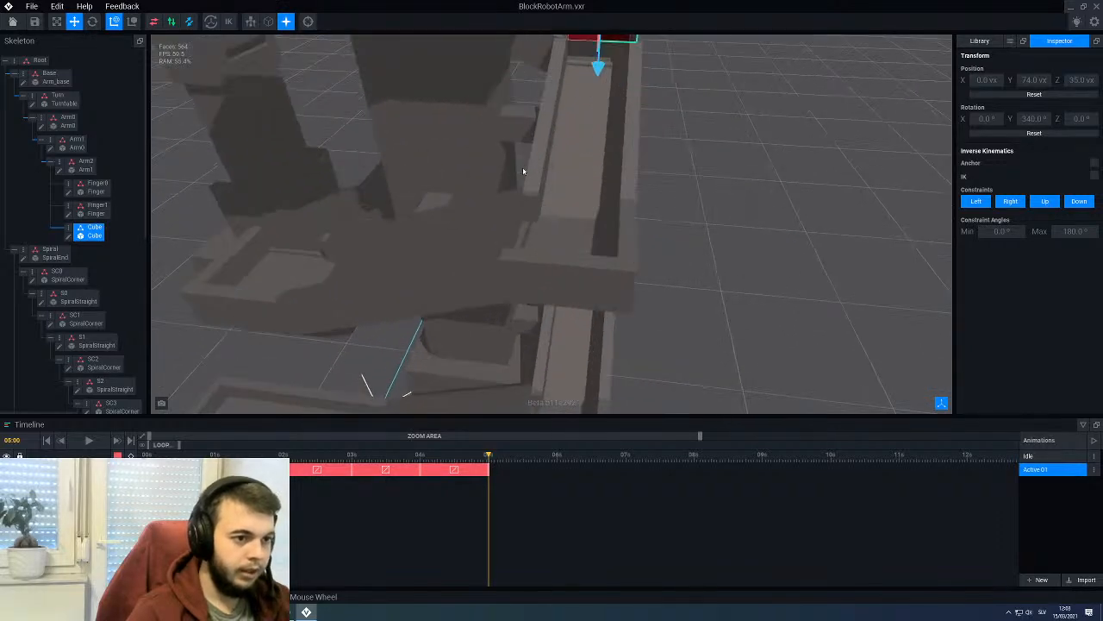
scroll(523, 175, down, 3)
scroll(582, 130, up, 2)
drag(596, 119, 593, 145)
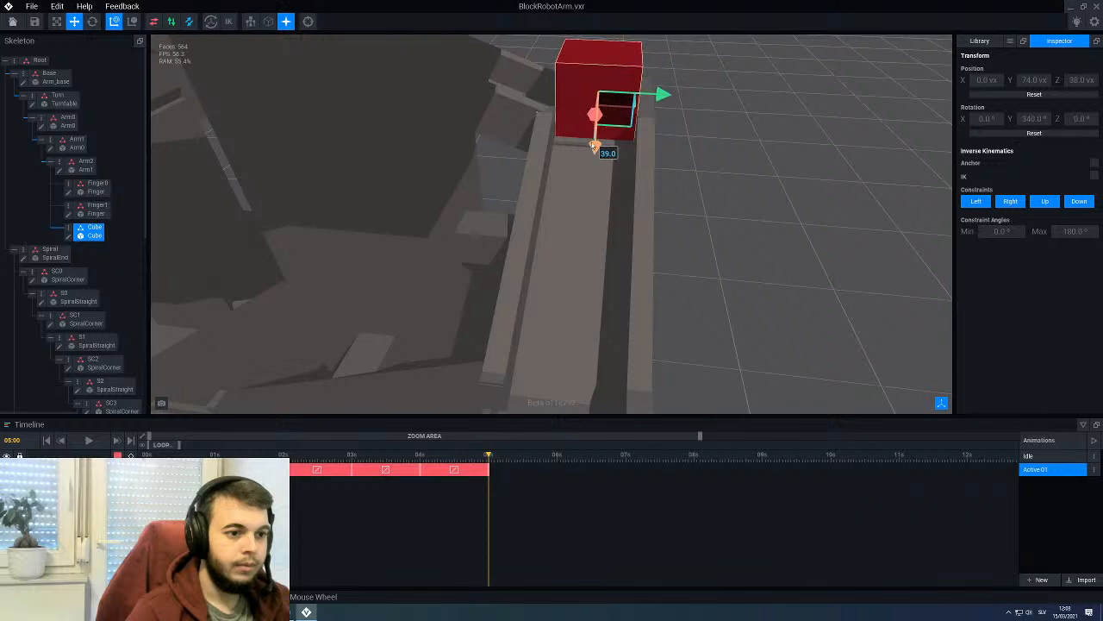
scroll(655, 159, down, 2)
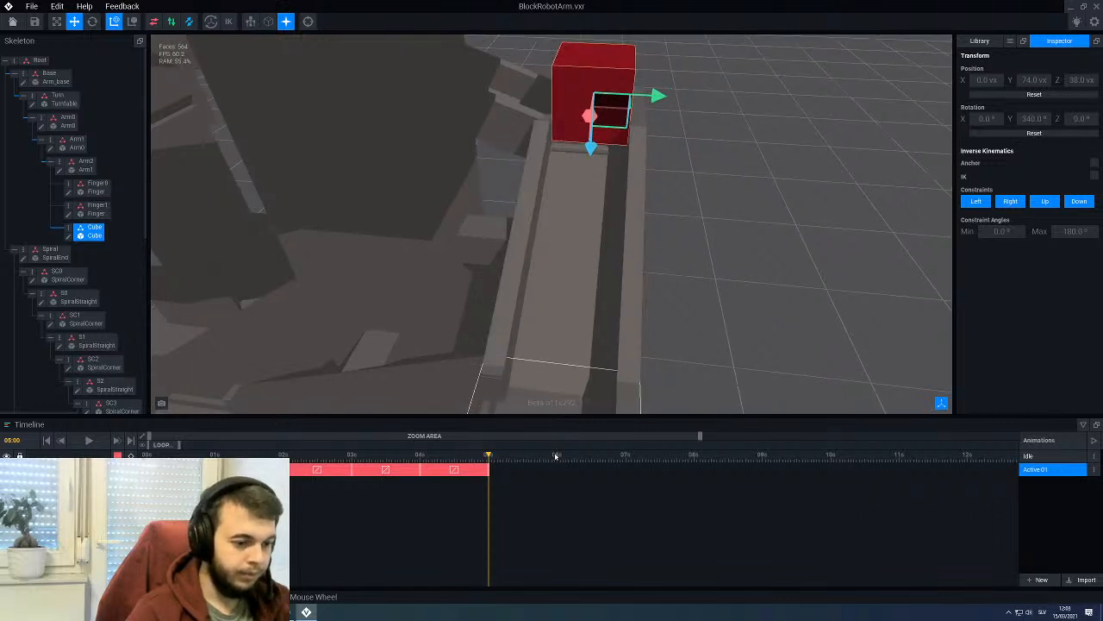
Step: At 6 seconds, keyframe the cube in the next corner of the spiral at X 42 and Z 48
middle_drag(574, 333, 603, 267)
drag(694, 208, 446, 345)
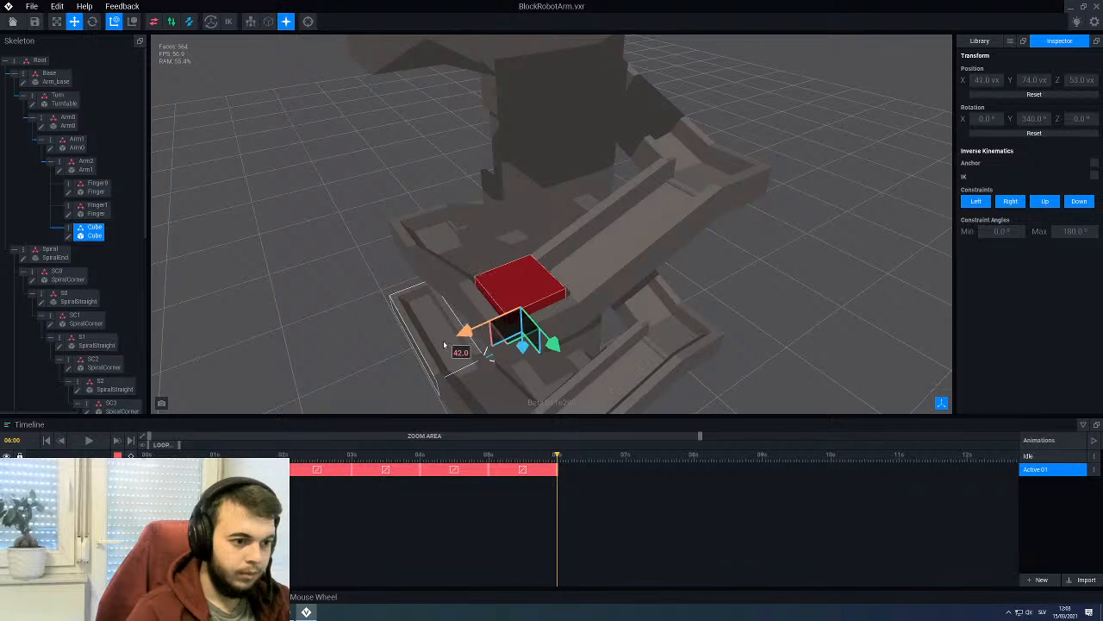
middle_drag(523, 329, 642, 297)
drag(570, 372, 582, 346)
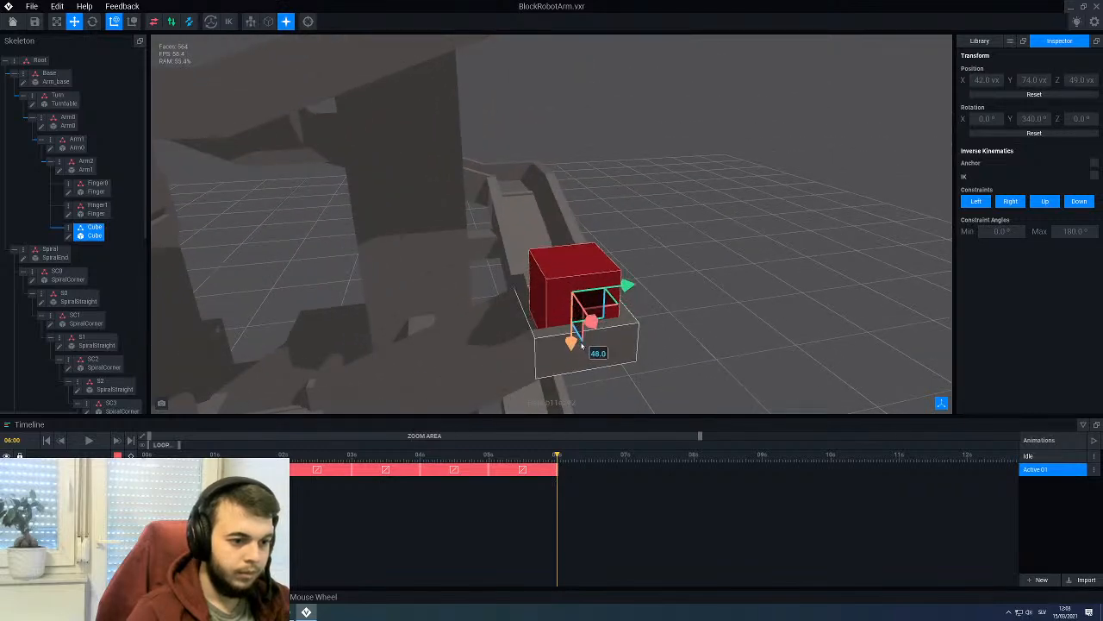
middle_drag(602, 333, 545, 326)
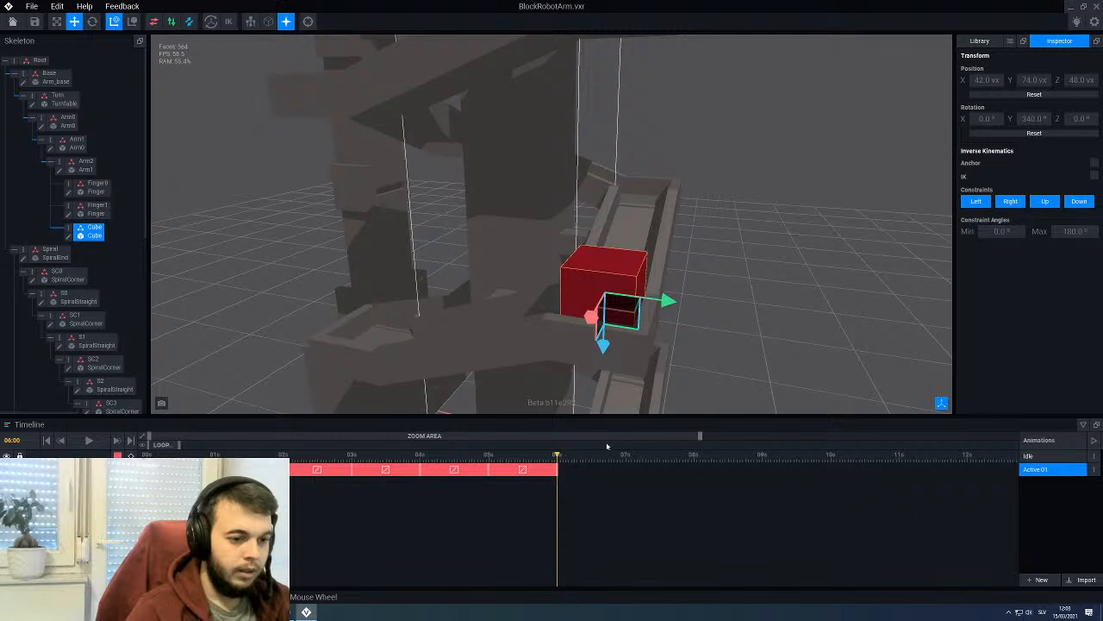
Step: At 7 seconds, keyframe the cube in the following corner of the spiral at Y 32 and Z 59
scroll(542, 347, down, 5)
middle_drag(502, 379, 523, 348)
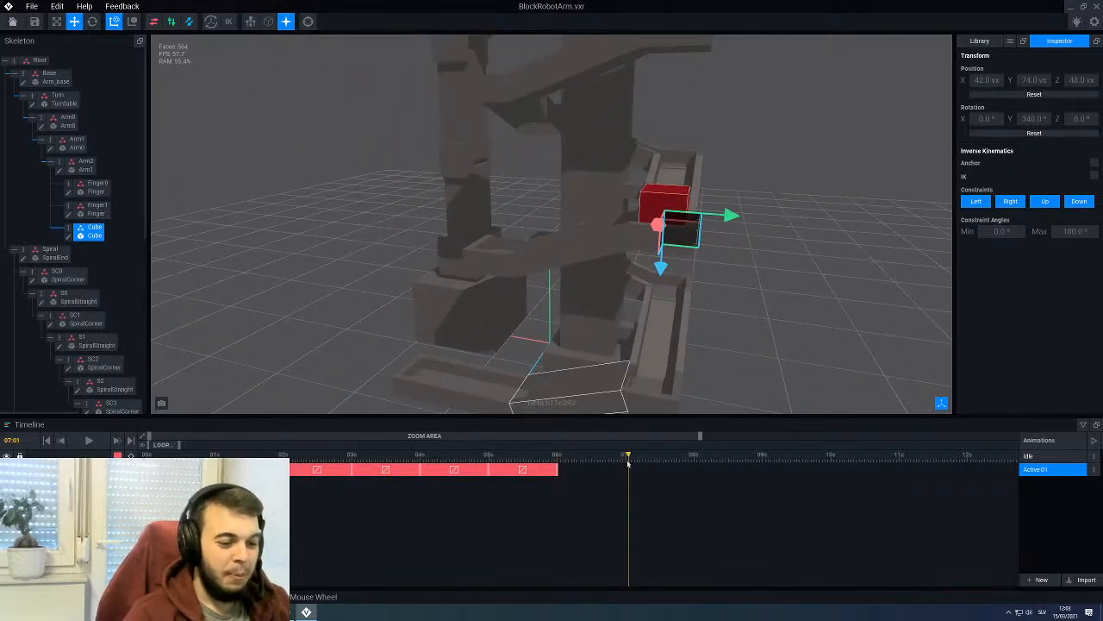
mouse_move(588, 322)
right_down()
mouse_move(581, 293)
mouse_move(591, 301)
right_up()
scroll(591, 301, up, 4)
drag(801, 195, 562, 284)
right_drag(505, 308, 507, 311)
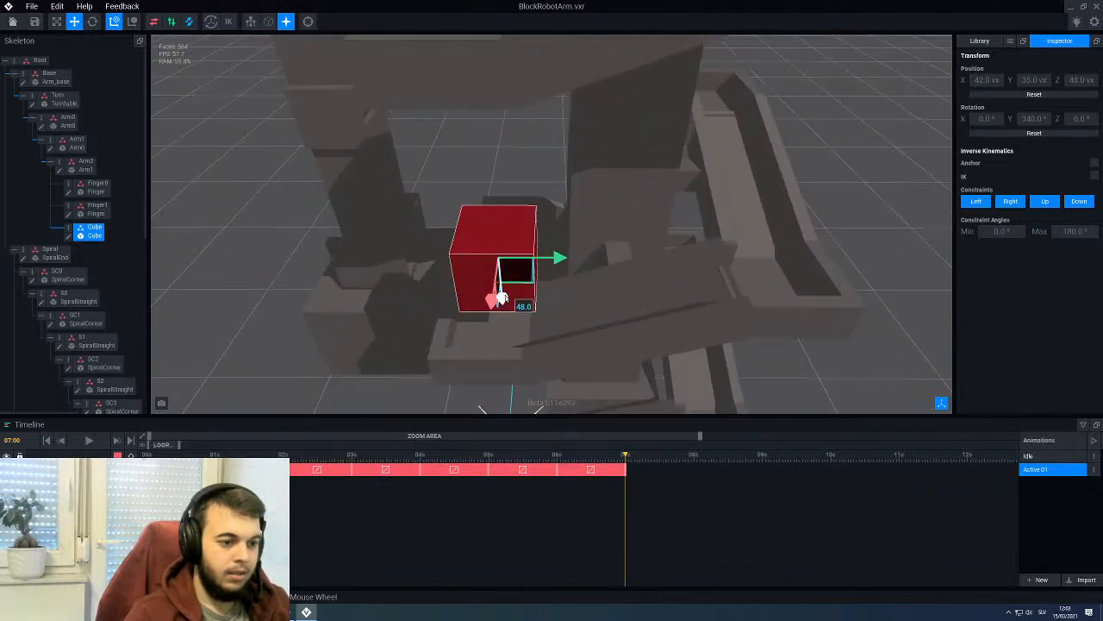
drag(503, 299, 509, 342)
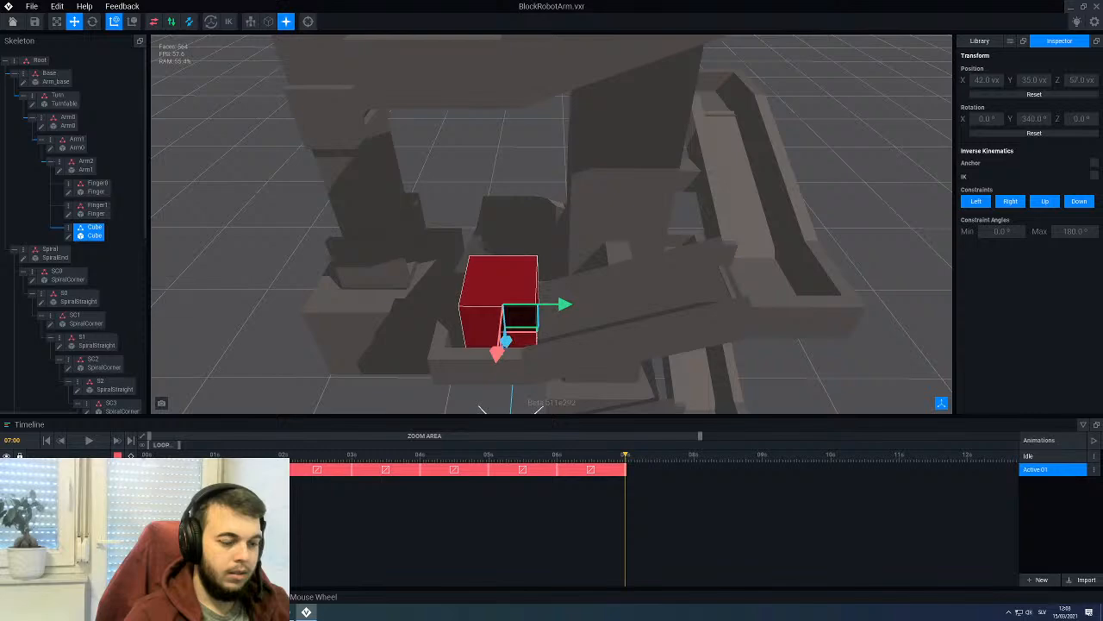
right_drag(509, 343, 522, 313)
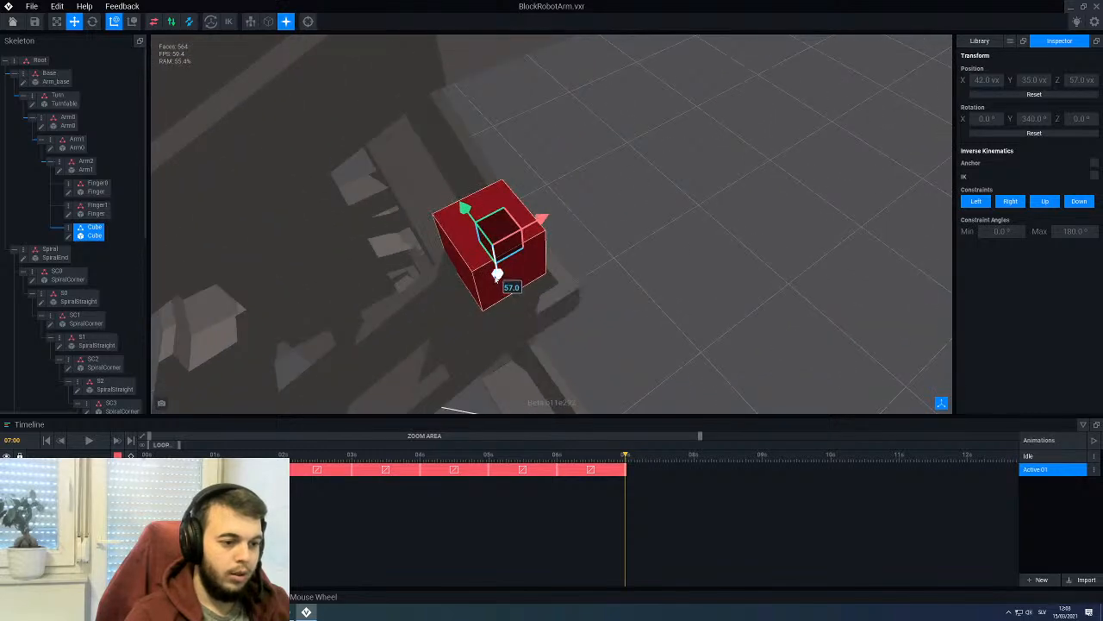
mouse_move(496, 276)
mouse_down()
mouse_move(496, 291)
mouse_move(491, 274)
mouse_up()
drag(466, 216, 480, 234)
Step: At 8 seconds, keyframe the cube farther along the spiral by moving it to X 7
scroll(508, 263, down, 3)
right_drag(552, 323, 524, 304)
right_drag(489, 407, 607, 289)
scroll(510, 302, up, 4)
right_drag(540, 269, 534, 277)
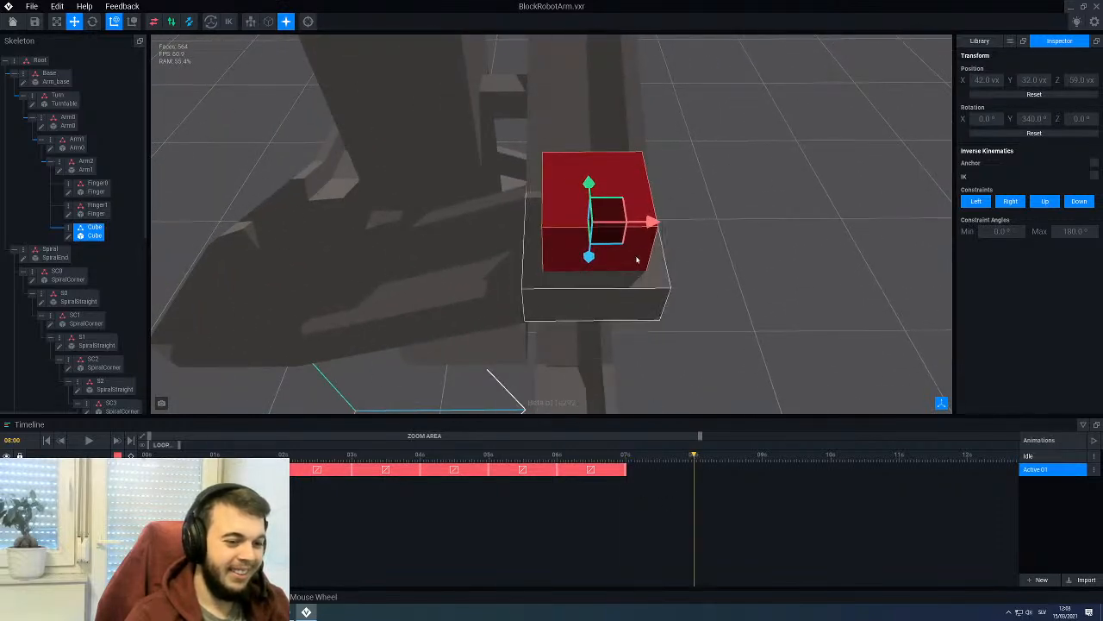
drag(653, 222, 328, 223)
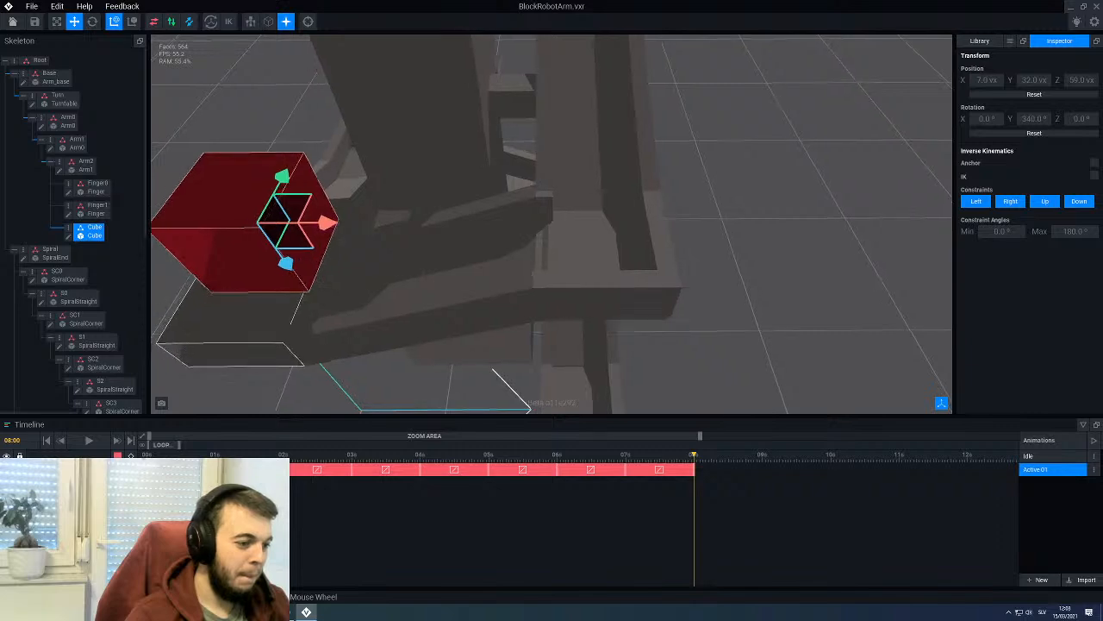
Step: Shift the cube's keyframes at 5, 6, 7 and 8 seconds one second later on the timeline
right_drag(328, 223, 438, 332)
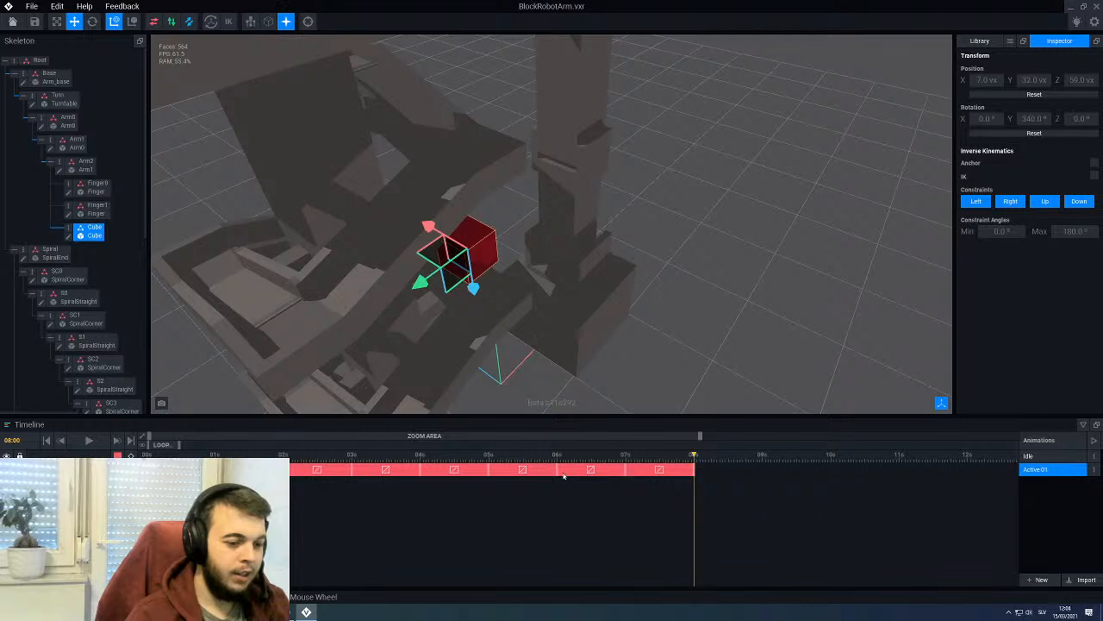
drag(492, 468, 695, 495)
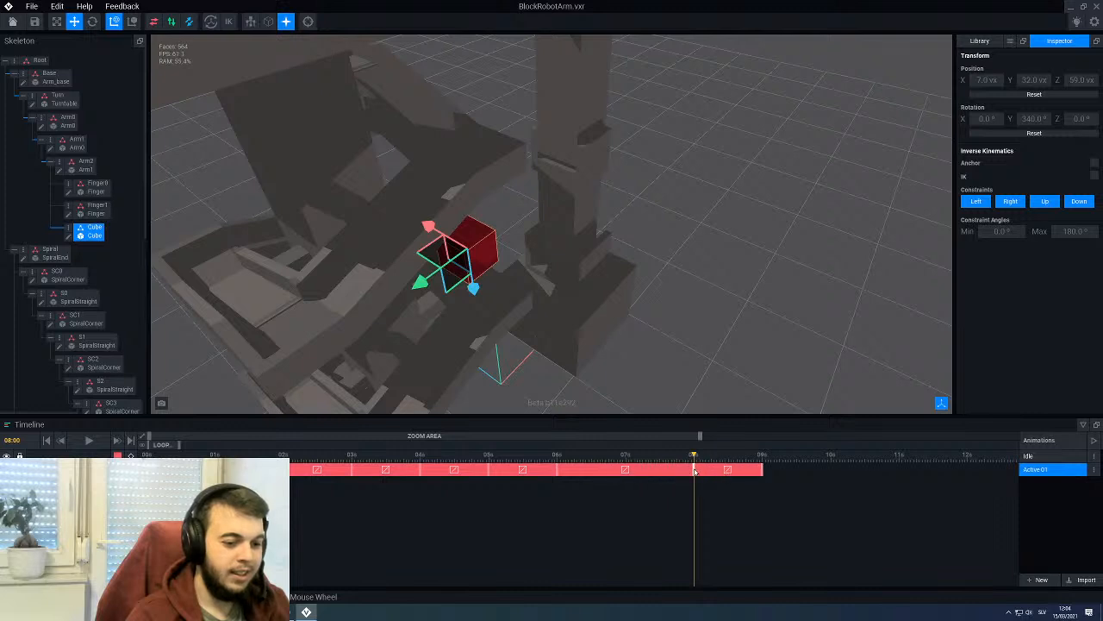
drag(676, 454, 657, 457)
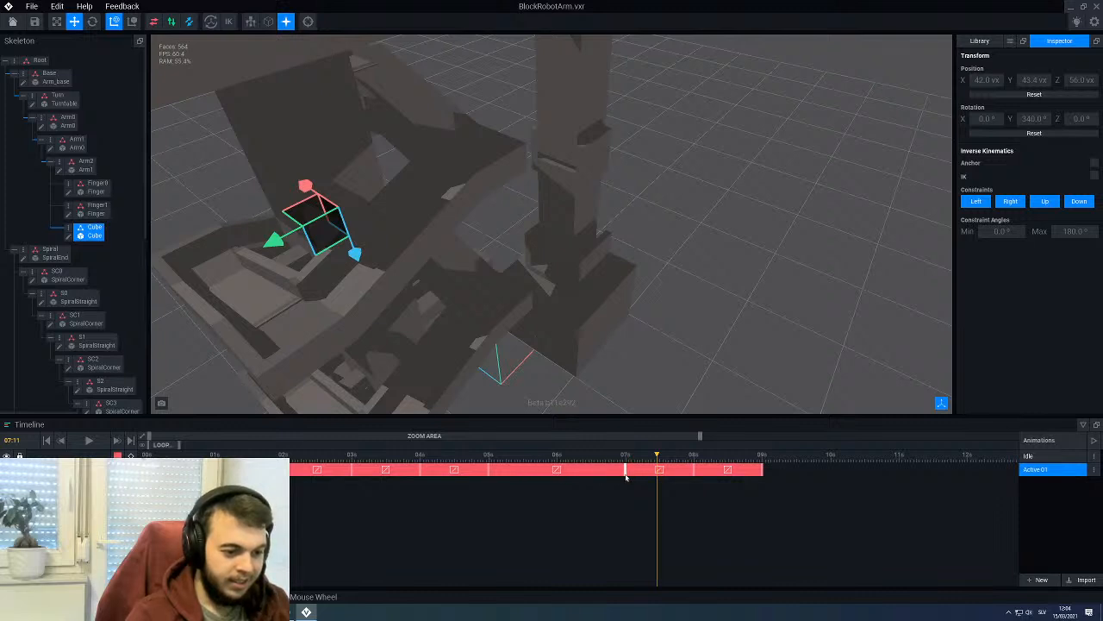
drag(626, 475, 418, 481)
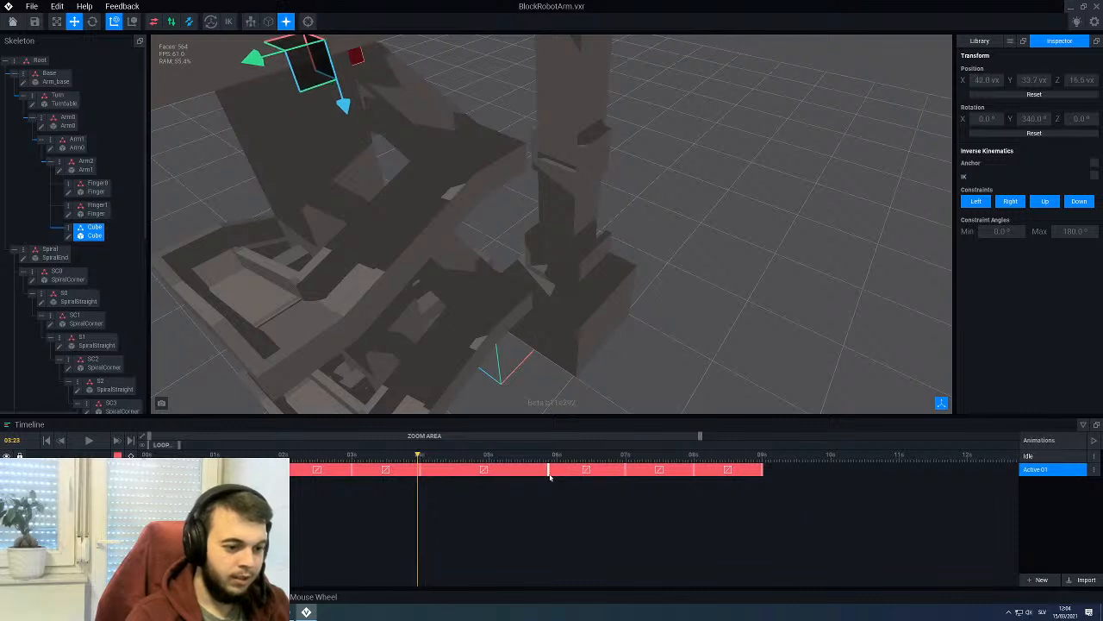
Step: At 5 seconds, keyframe the cube in the skipped spiral corner at X 0 and Y 32
click(489, 460)
right_drag(420, 356, 404, 293)
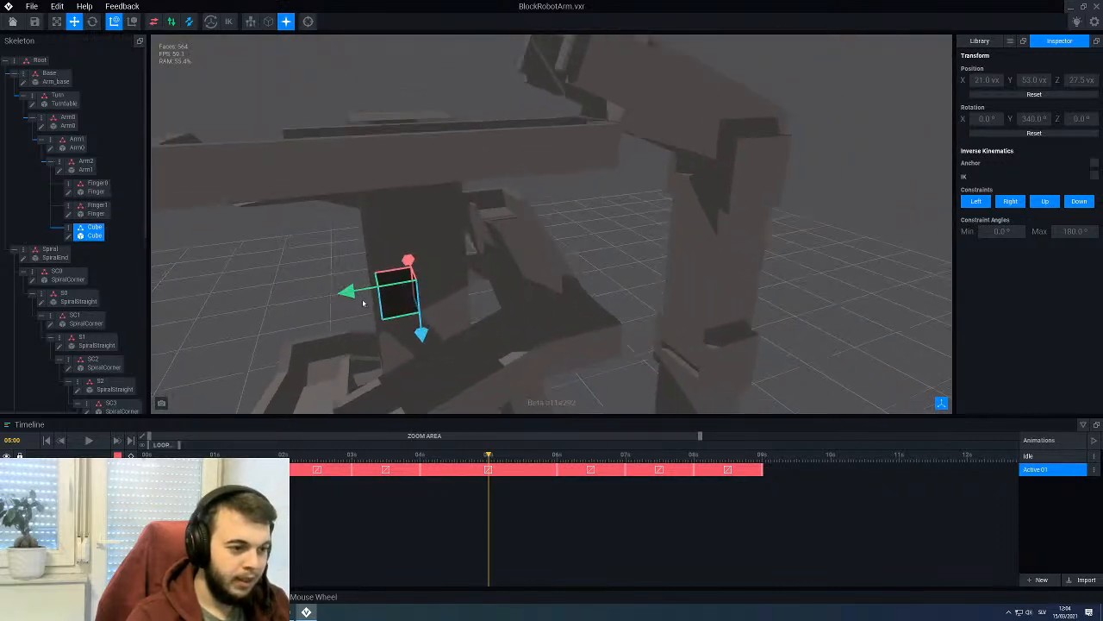
drag(488, 466, 489, 523)
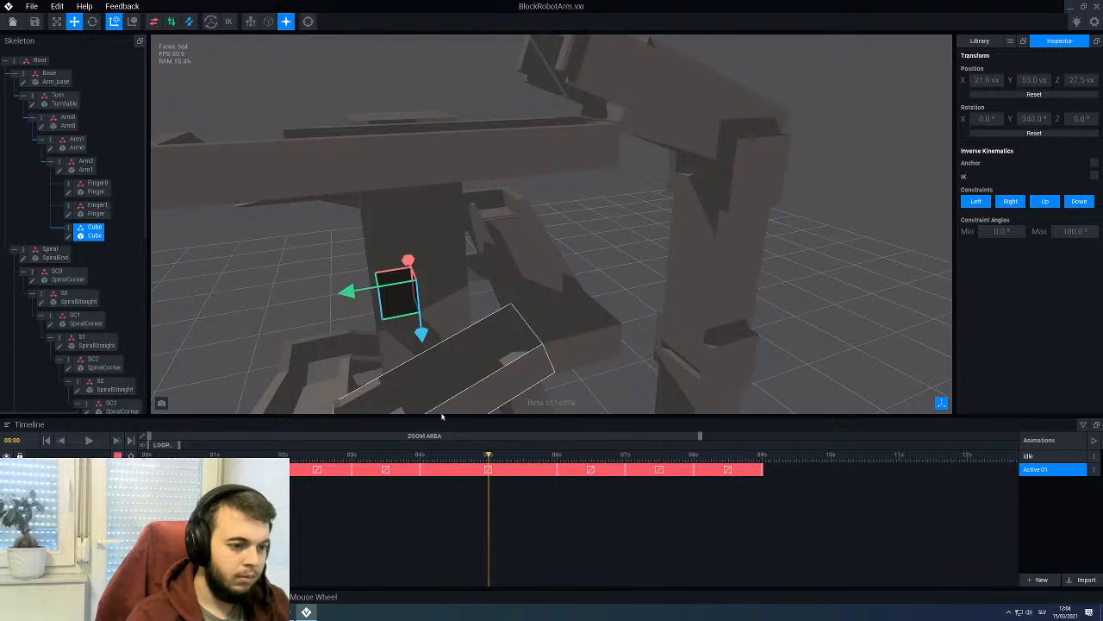
right_drag(441, 416, 423, 389)
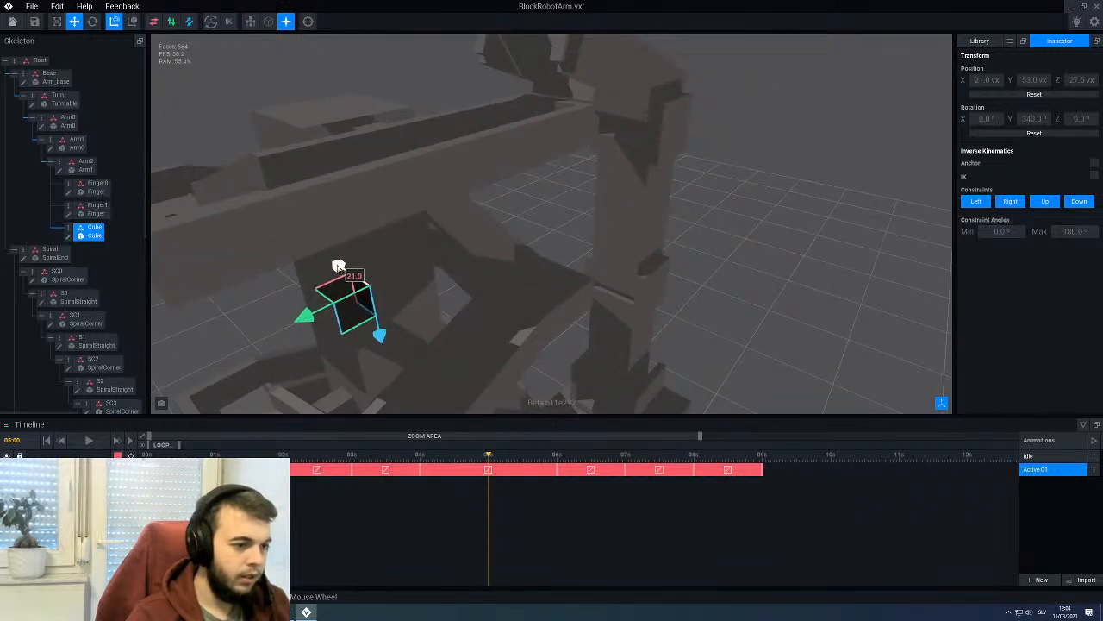
drag(338, 265, 411, 314)
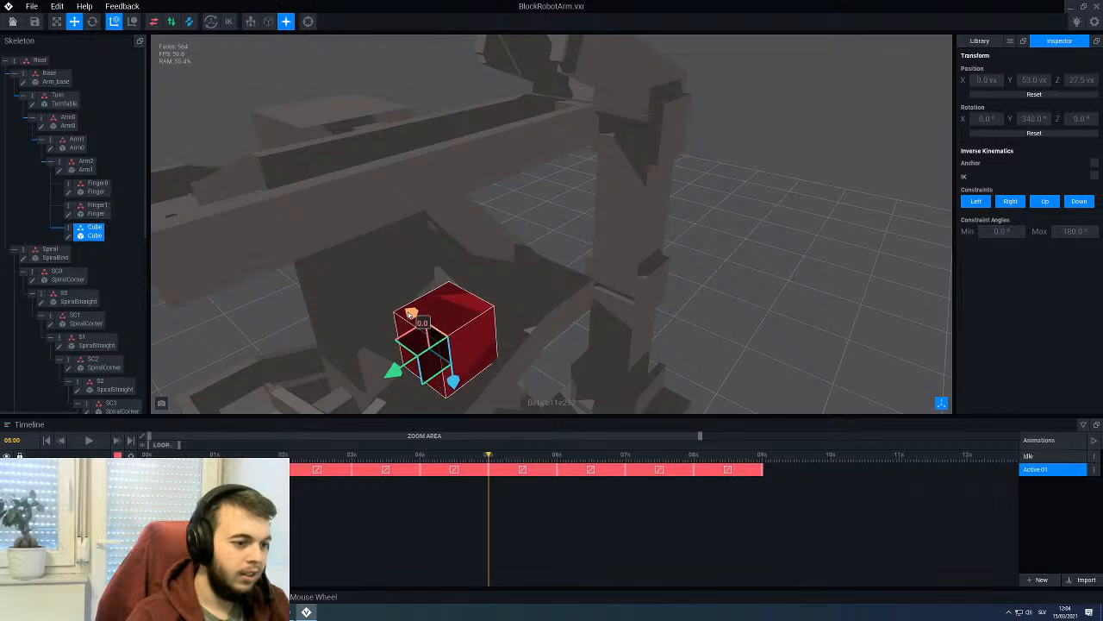
drag(393, 371, 502, 294)
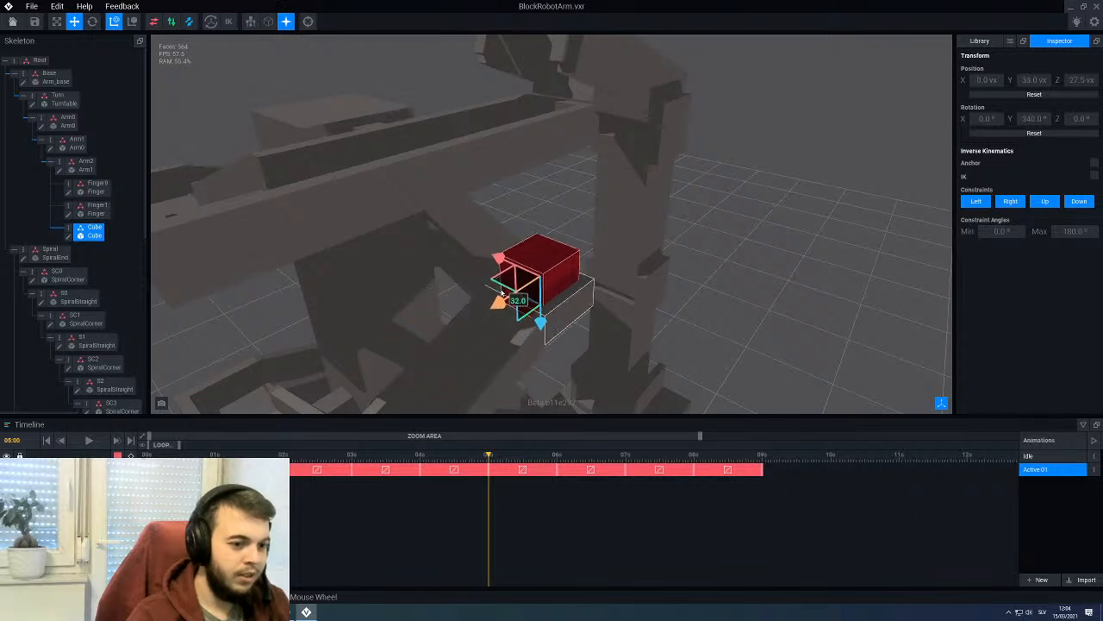
scroll(441, 450, up, 1)
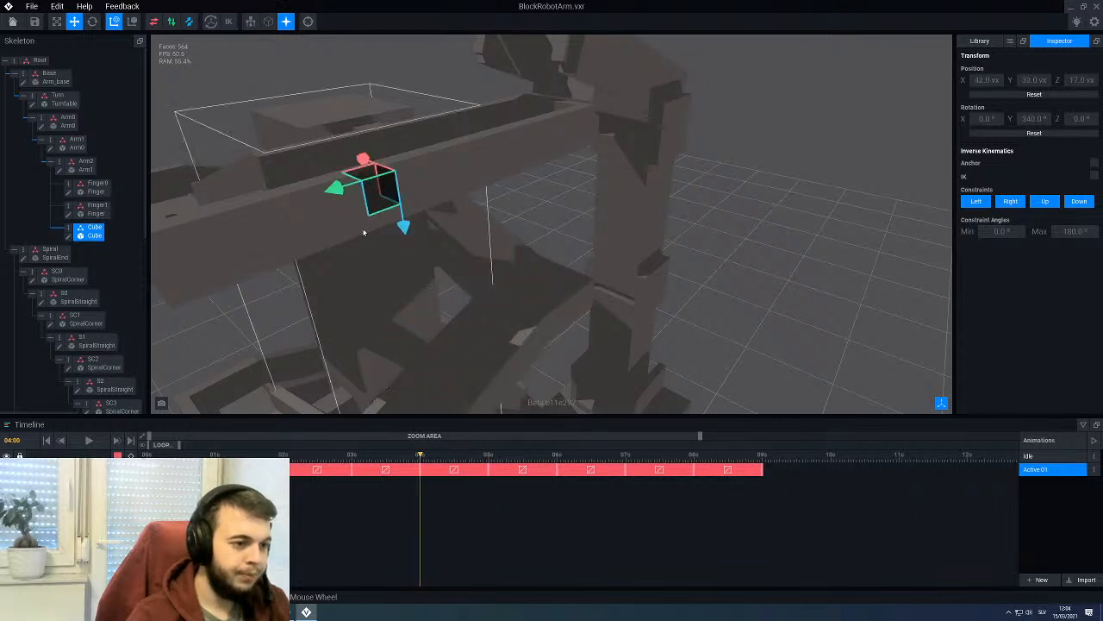
click(488, 463)
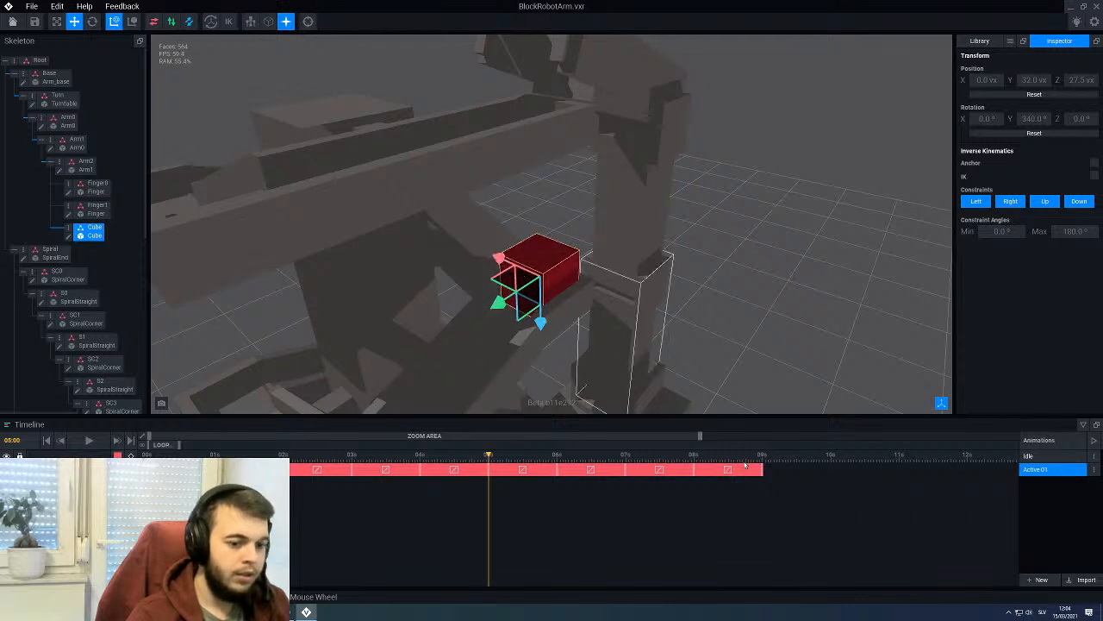
Step: At 9 seconds, move the cube onto the ramp corner at X 0 and Z 70
click(762, 459)
scroll(592, 406, up, 3)
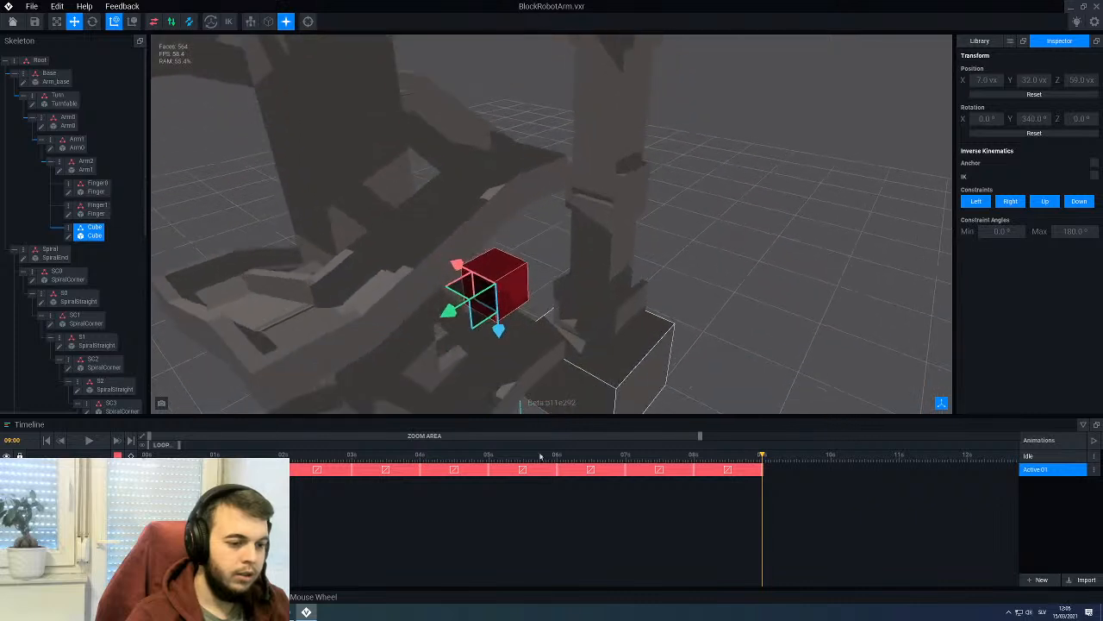
drag(362, 461, 762, 527)
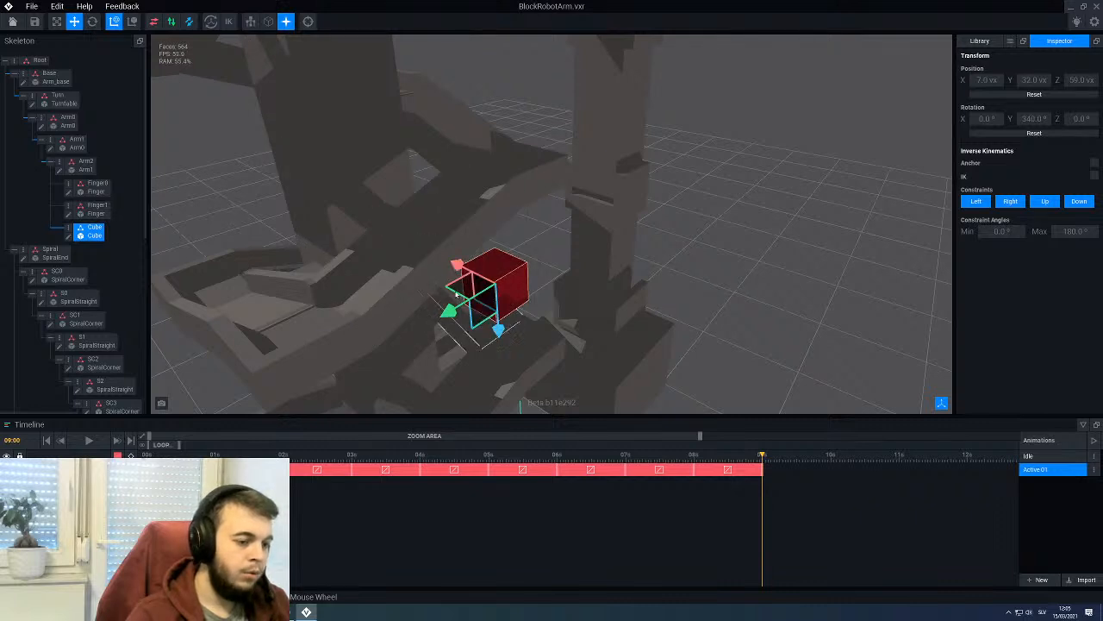
drag(457, 265, 479, 296)
right_drag(479, 295, 526, 181)
drag(527, 181, 525, 234)
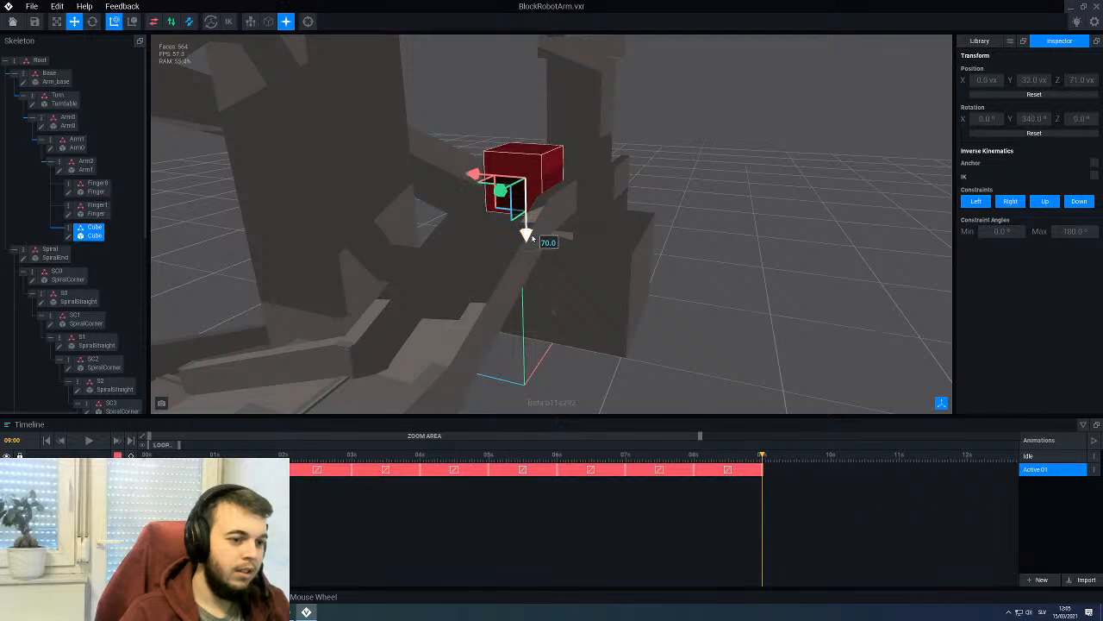
Step: At 10 seconds, keyframe the cube in the next ramp corner at Y 74 and Z 80
right_drag(525, 235, 708, 389)
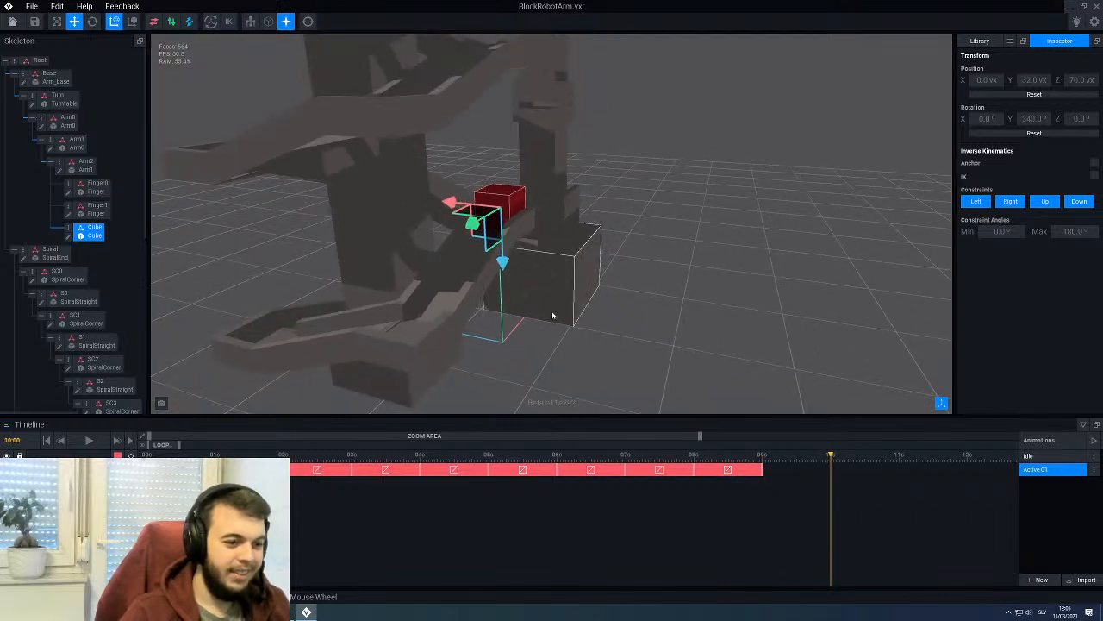
right_drag(552, 315, 547, 310)
drag(609, 218, 568, 329)
right_drag(568, 329, 550, 336)
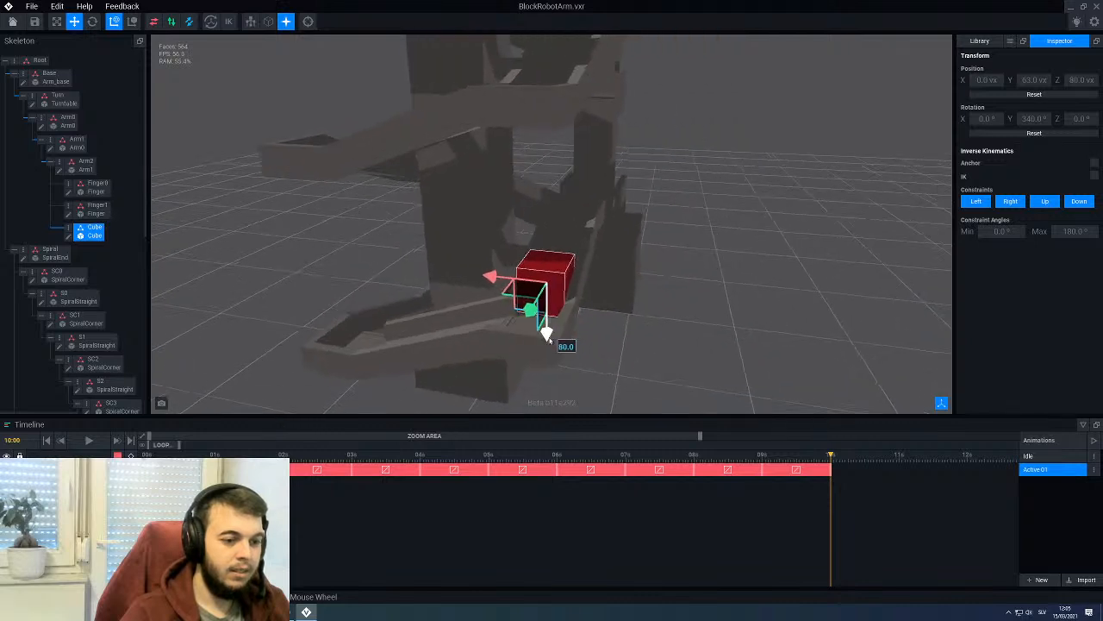
scroll(550, 336, up, 3)
drag(528, 299, 485, 341)
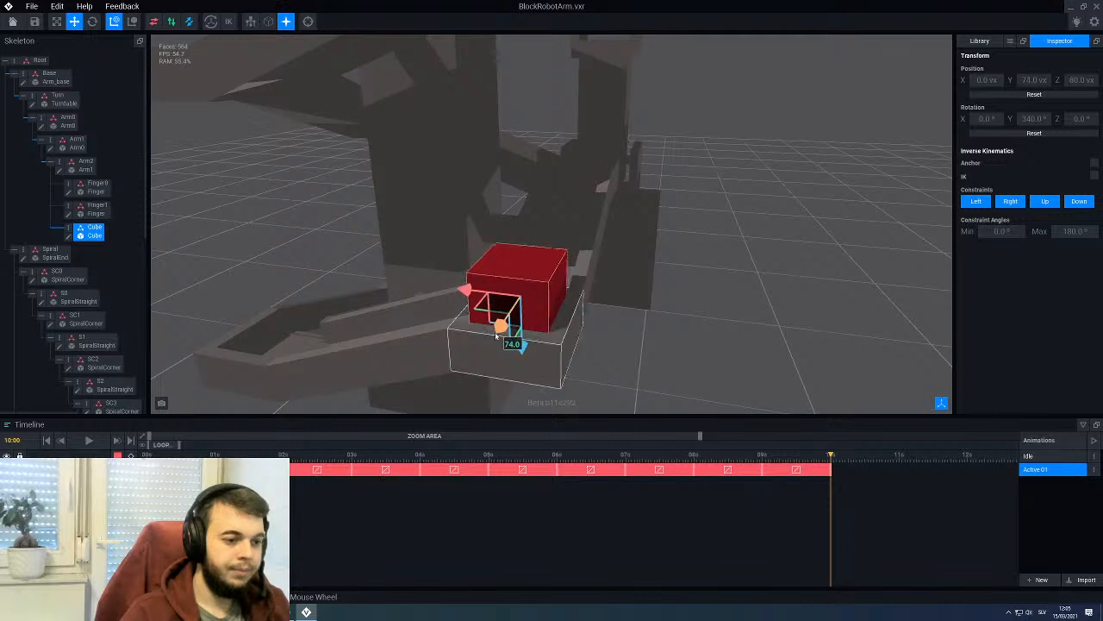
scroll(497, 338, down, 2)
drag(549, 455, 830, 509)
Step: Move the cube's 10-second pose on to the following ramp corner at X 42 and Z 91
right_drag(603, 362, 463, 287)
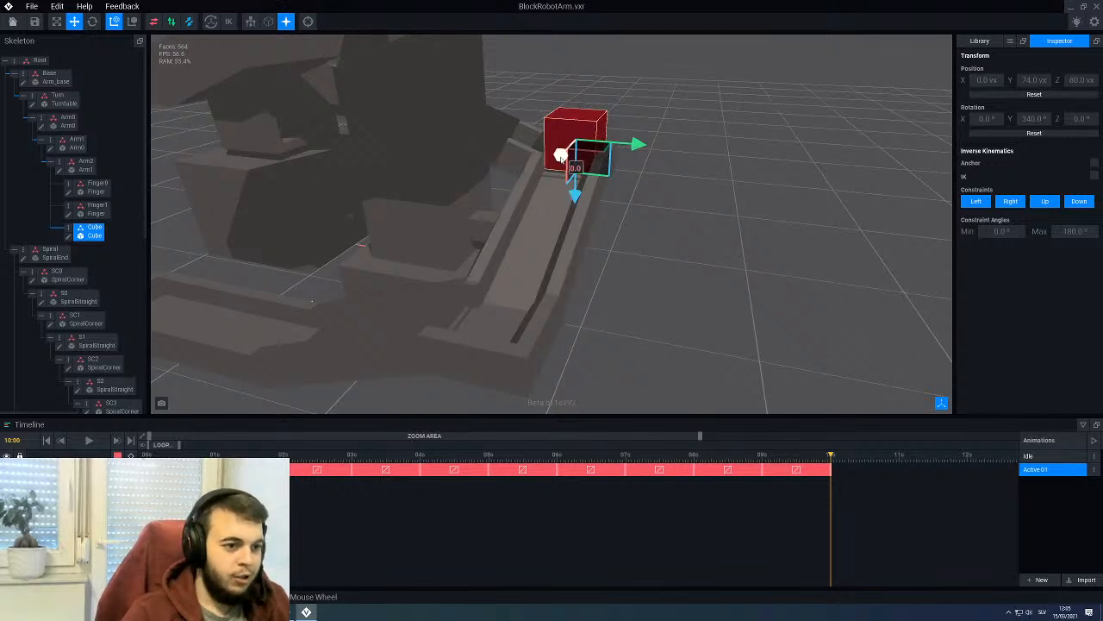
drag(560, 156, 479, 207)
middle_drag(478, 207, 435, 214)
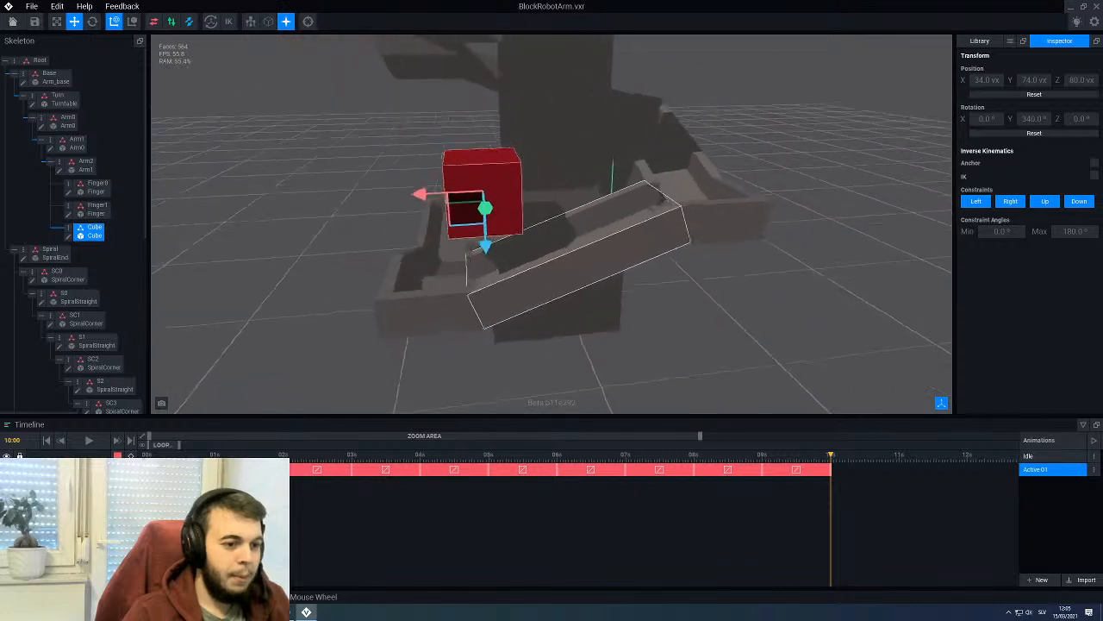
drag(488, 248, 493, 300)
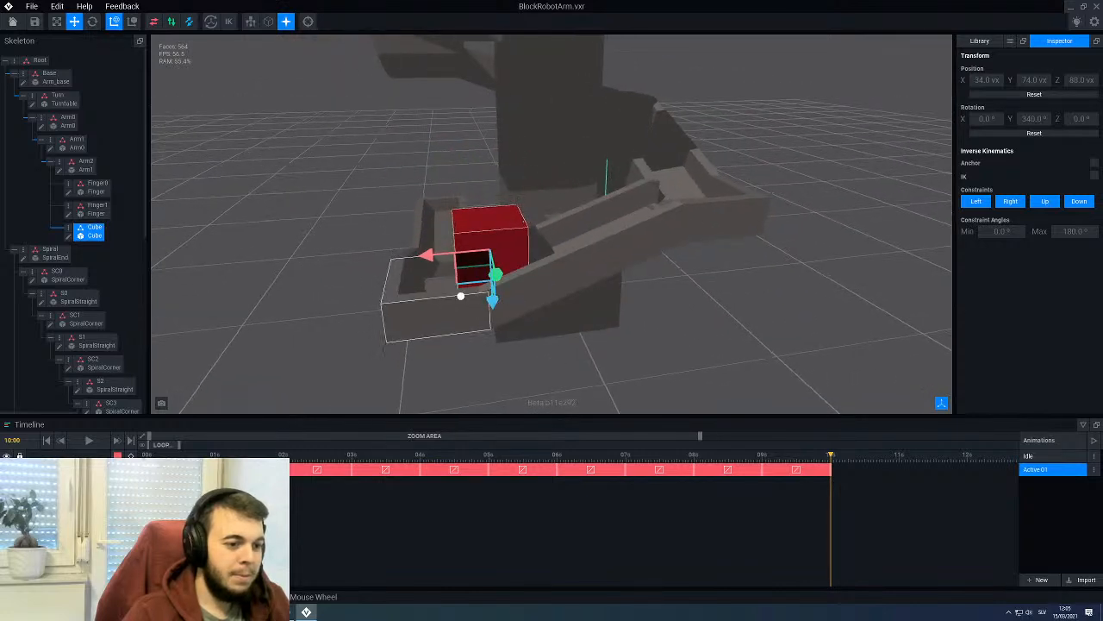
middle_drag(460, 295, 469, 295)
drag(415, 324, 415, 338)
middle_drag(414, 327, 441, 336)
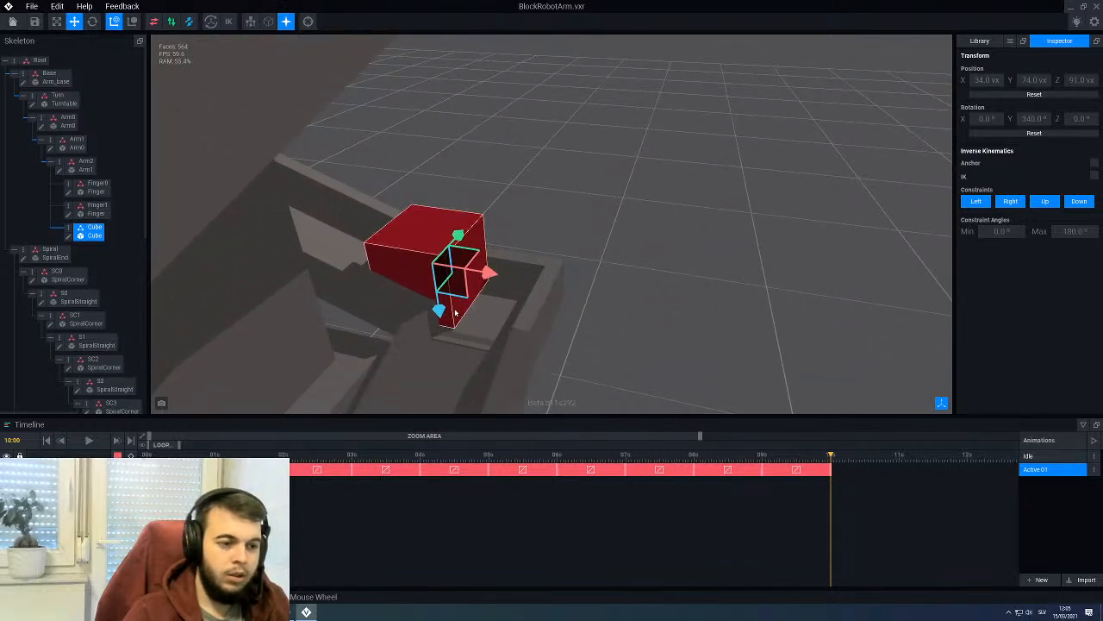
drag(485, 274, 554, 285)
middle_drag(534, 297, 488, 291)
middle_drag(465, 291, 465, 291)
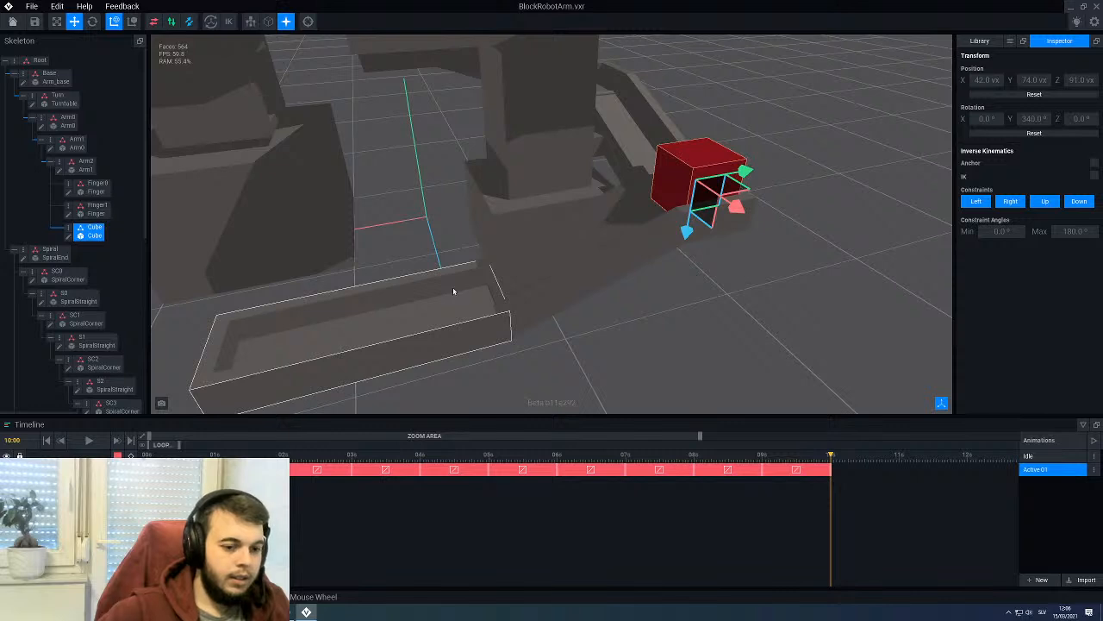
Step: At 10:12, keyframe the cube at the foot of the last slope at Y 36 and Z 103
click(866, 462)
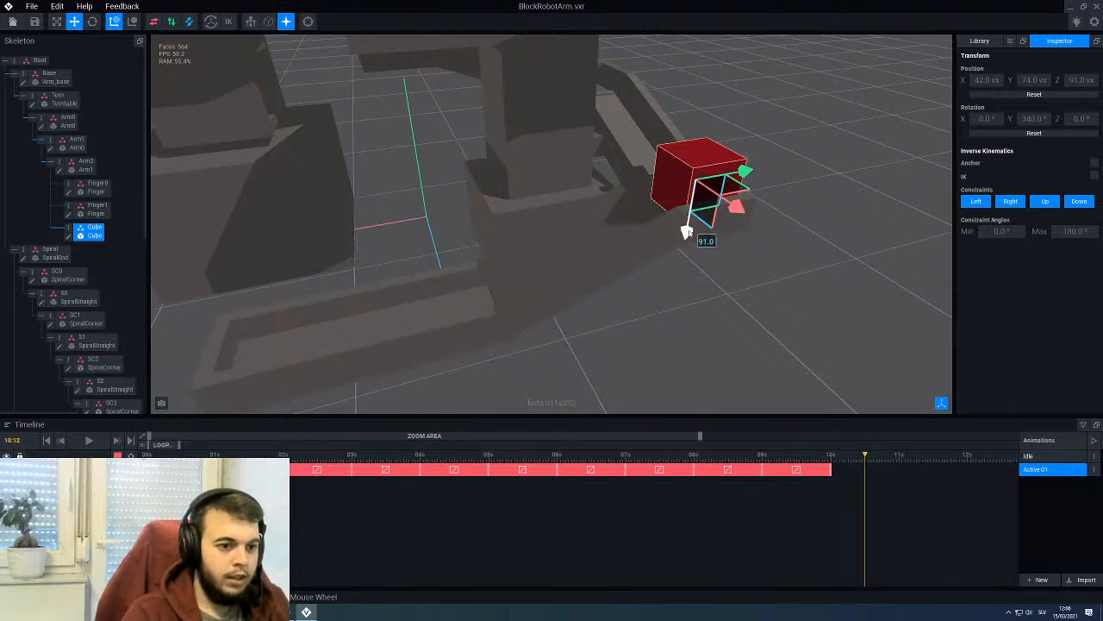
drag(686, 233, 558, 305)
drag(485, 343, 490, 316)
right_drag(491, 317, 530, 321)
drag(559, 291, 562, 324)
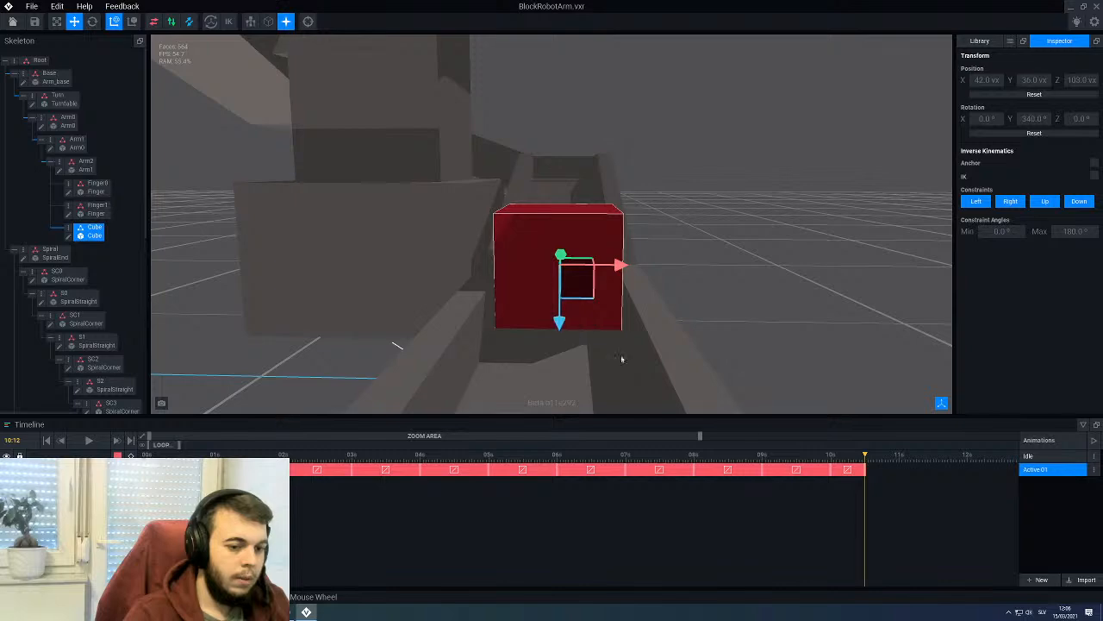
Step: At 11 seconds, slide the cube to the end of the spiral's exit tray at Y 6 and clear the selection
drag(903, 455, 899, 459)
scroll(837, 376, down, 10)
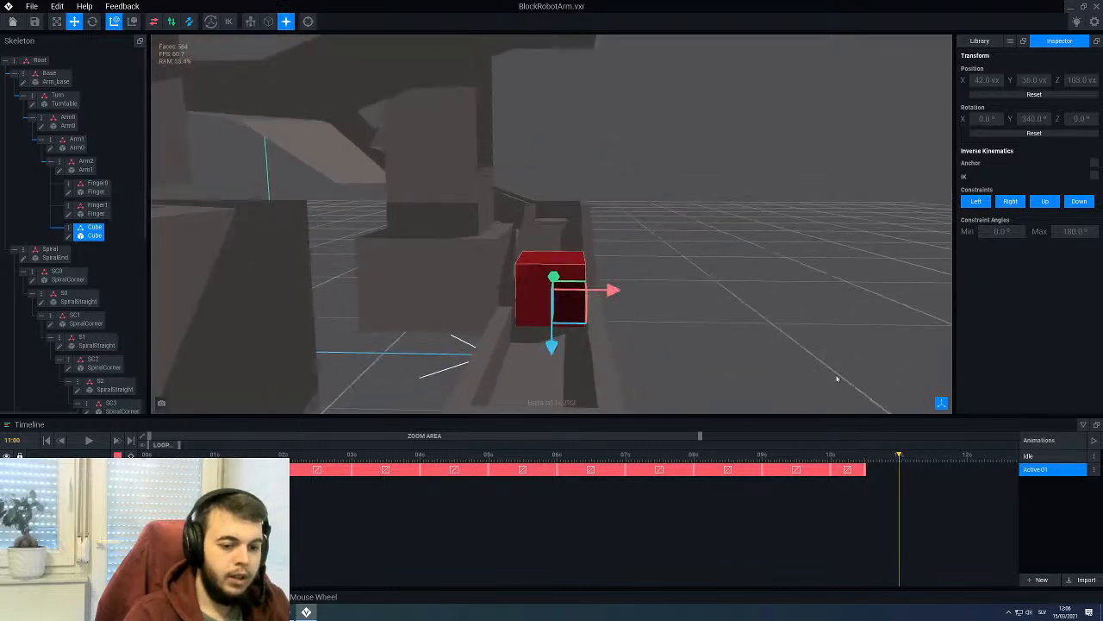
drag(607, 303, 481, 321)
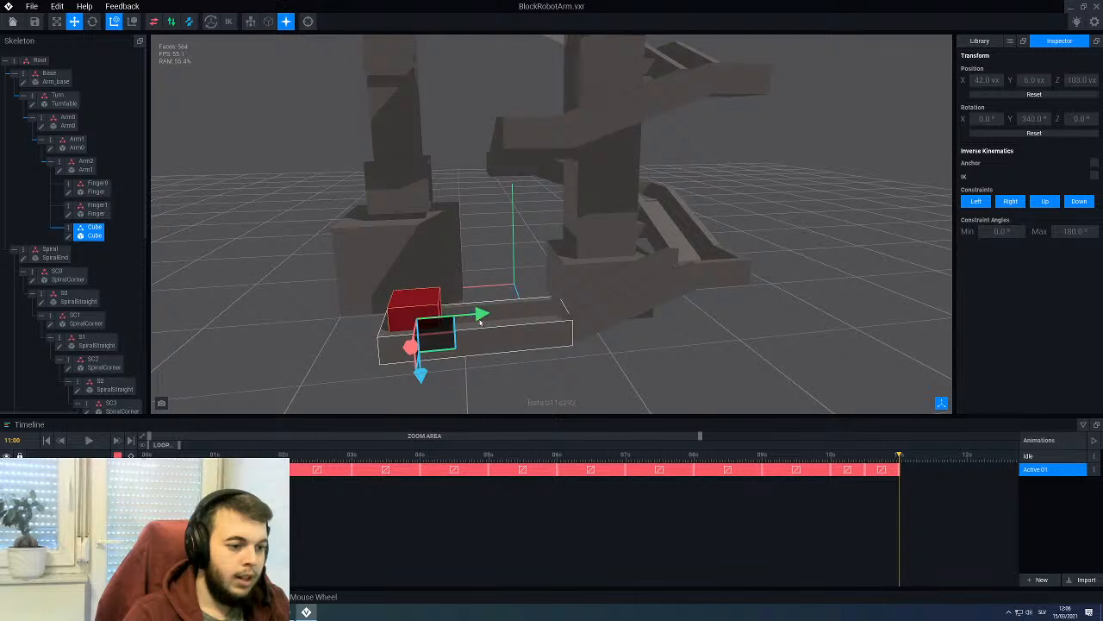
click(501, 361)
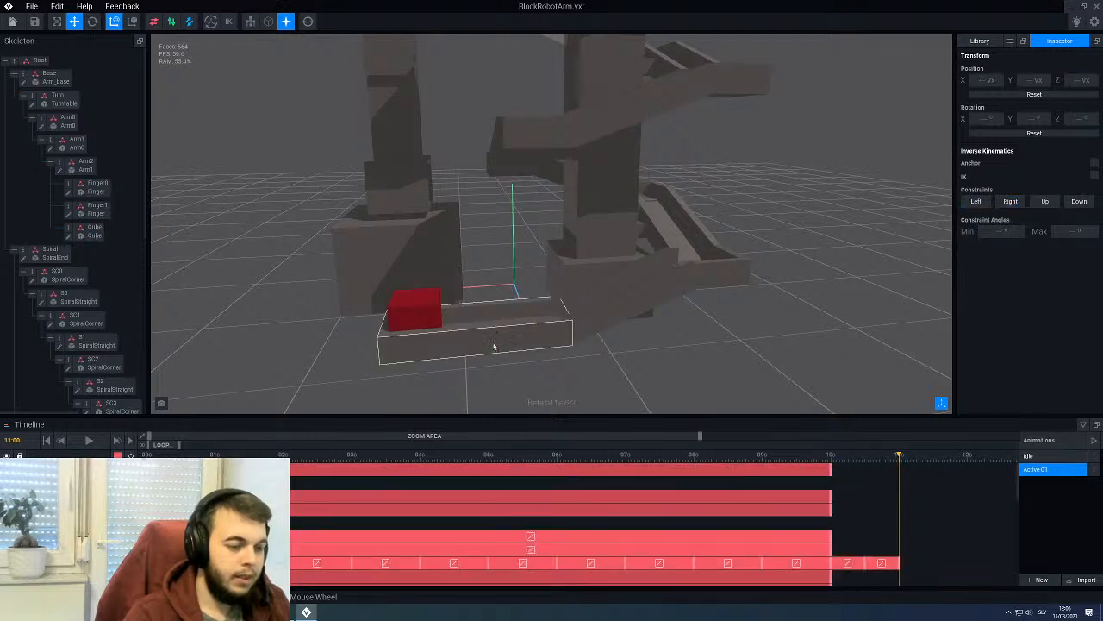
Step: Look over the whole model with the cube in the exit tray and check the timeline between 11 and 12 seconds
middle_drag(494, 346, 529, 357)
right_drag(531, 357, 559, 363)
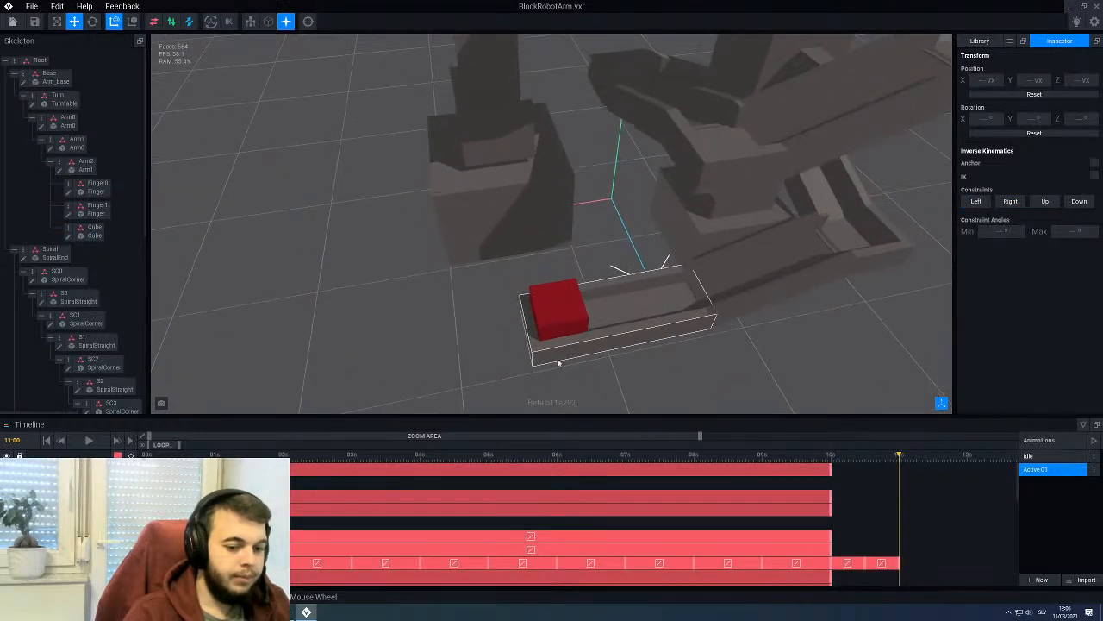
mouse_move(936, 460)
mouse_down()
mouse_move(969, 463)
mouse_move(935, 472)
mouse_up()
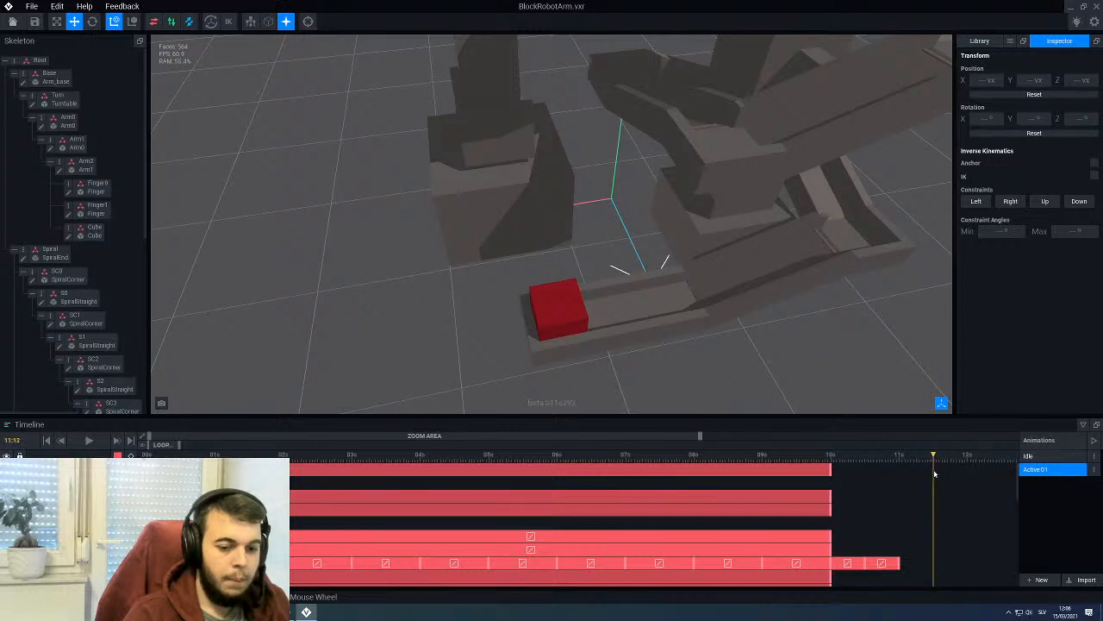
scroll(775, 370, down, 6)
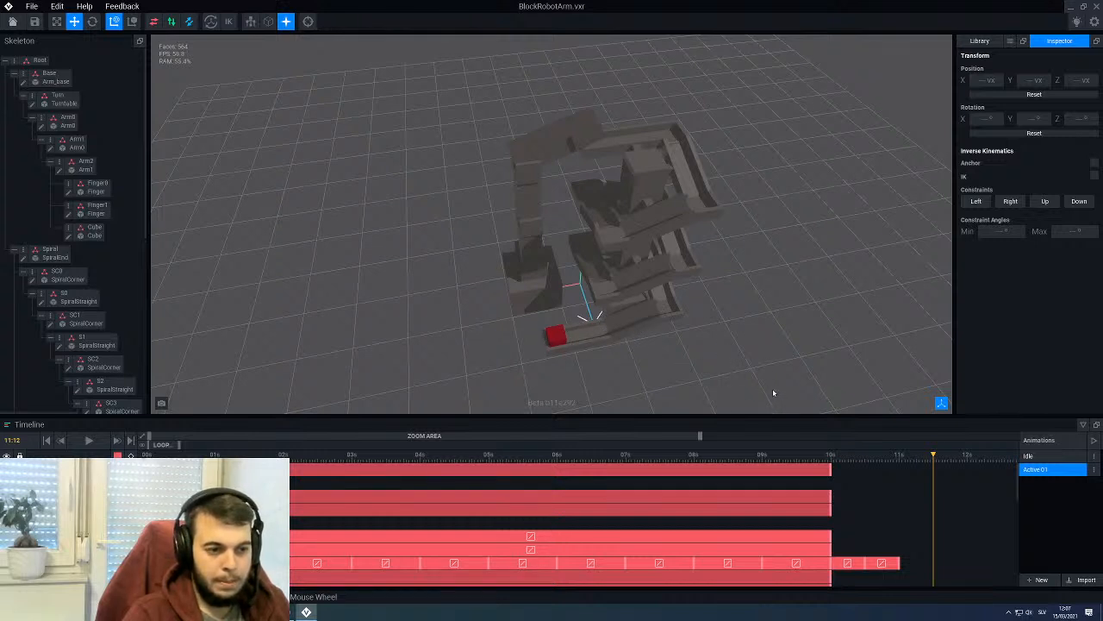
click(967, 458)
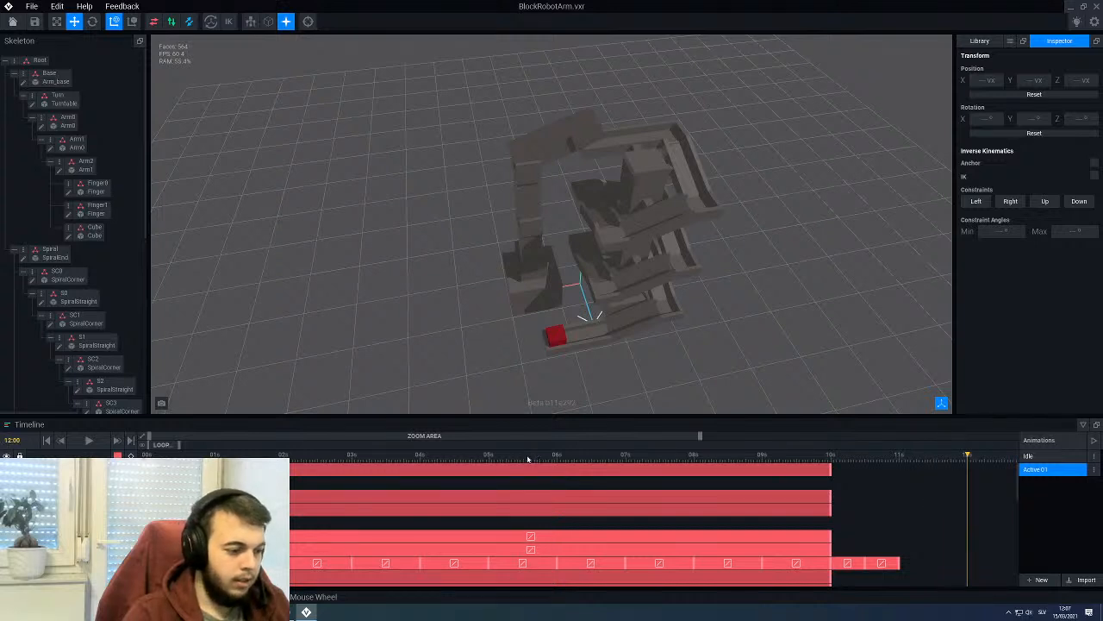
click(898, 458)
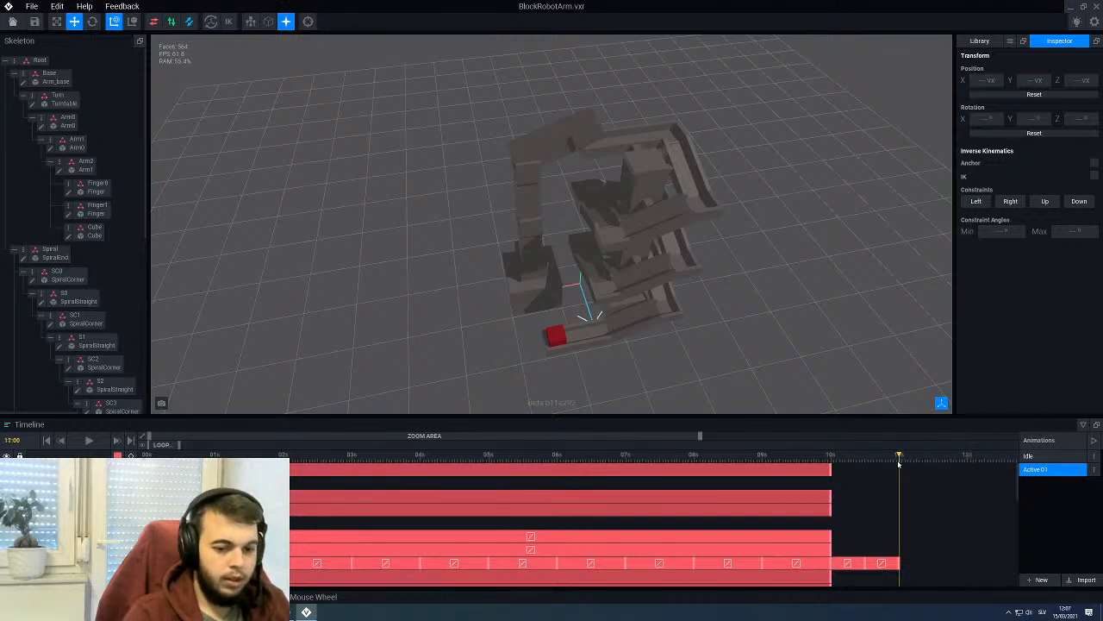
drag(901, 462, 934, 468)
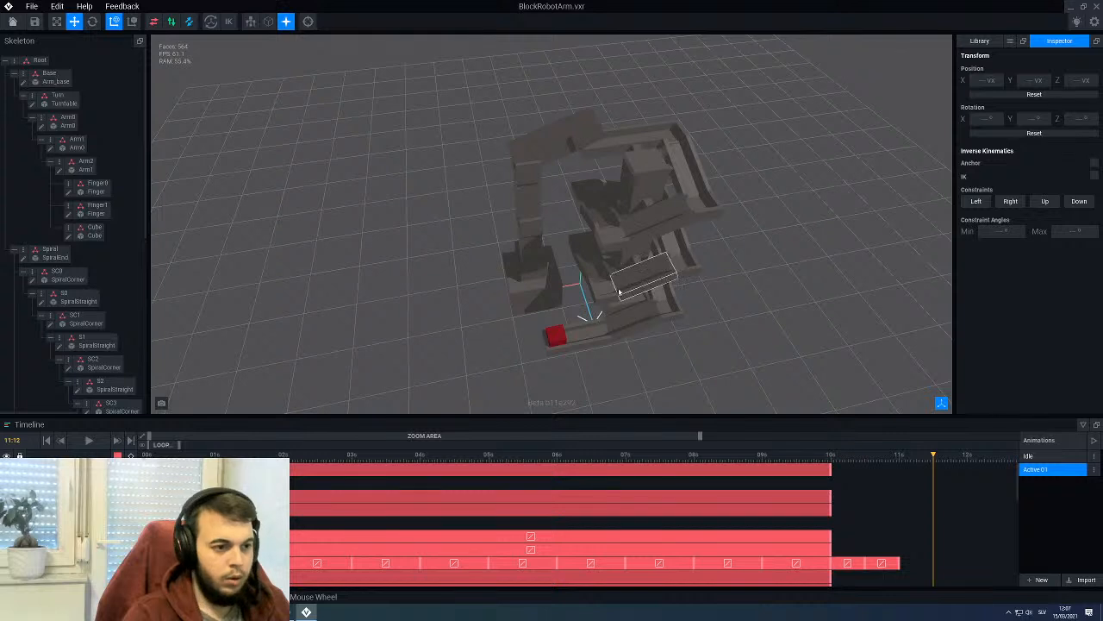
Step: At 11:12, rotate the robot arm's Turntable to 0° around Y
scroll(530, 246, up, 3)
click(521, 229)
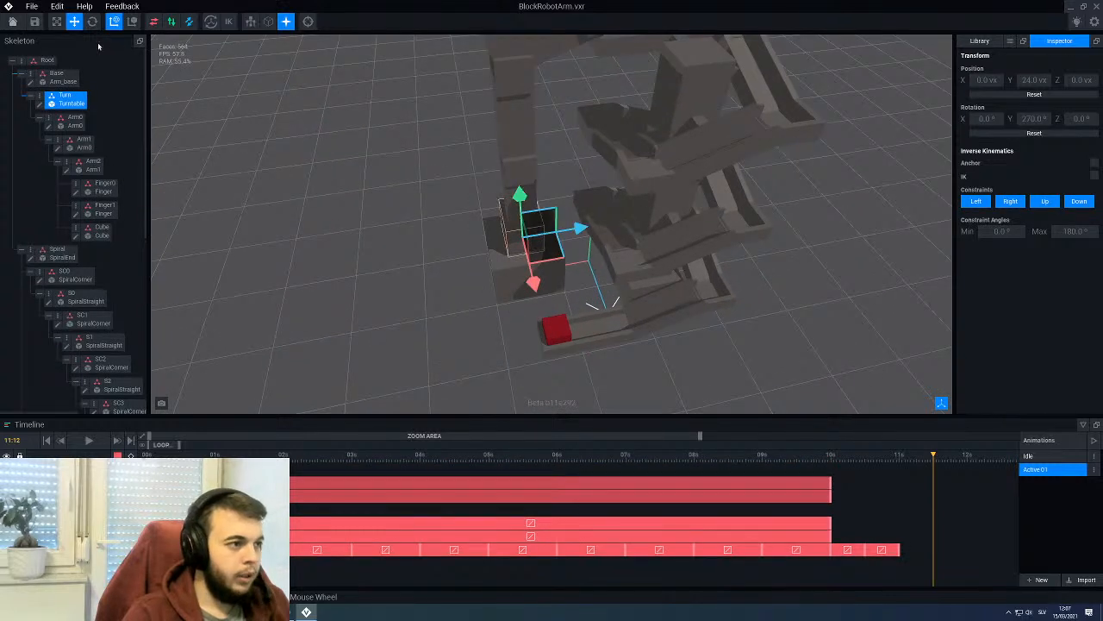
click(94, 22)
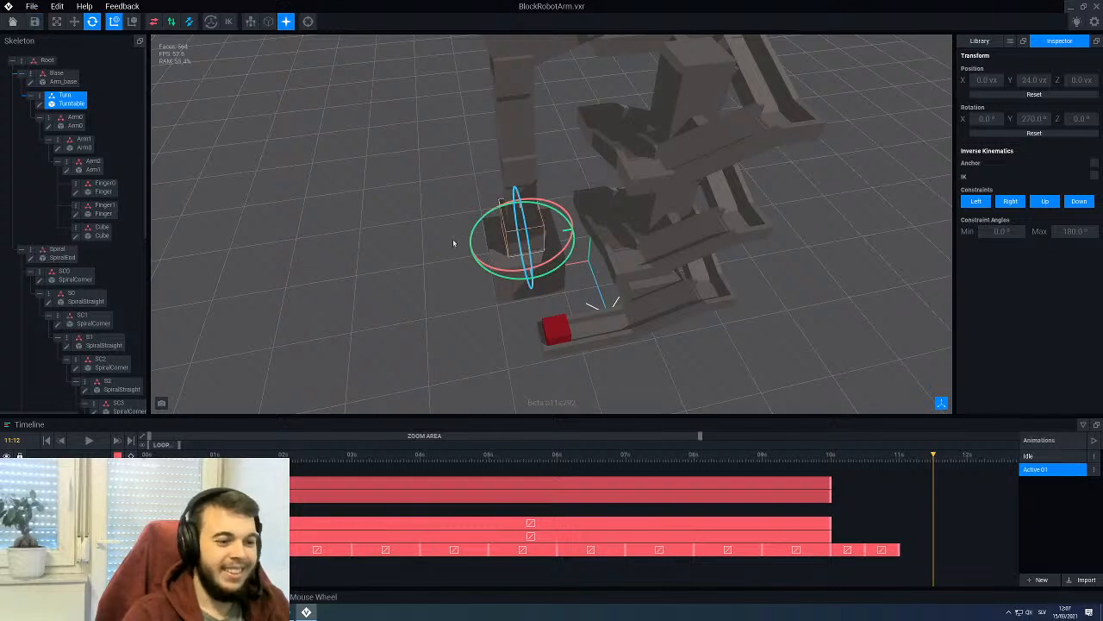
right_drag(454, 243, 560, 351)
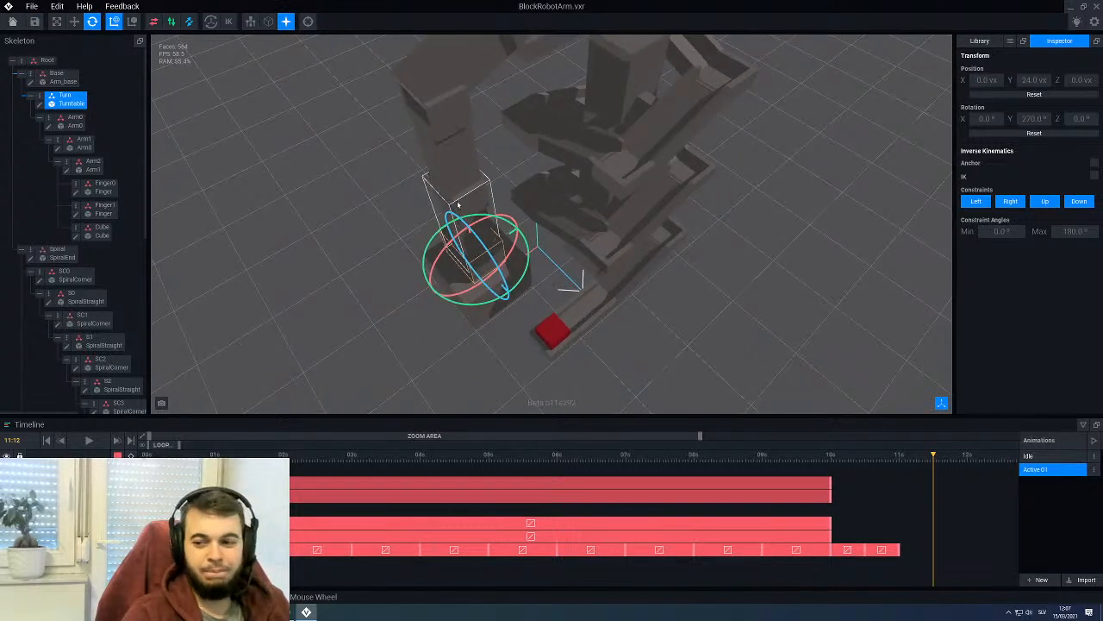
right_drag(454, 209, 545, 322)
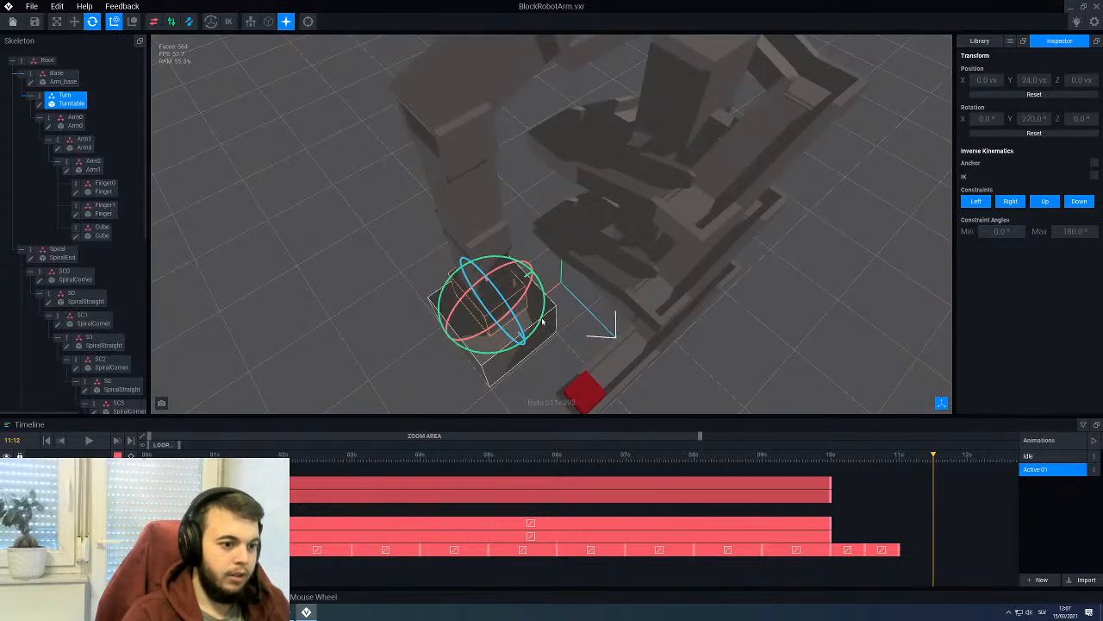
drag(542, 322, 480, 332)
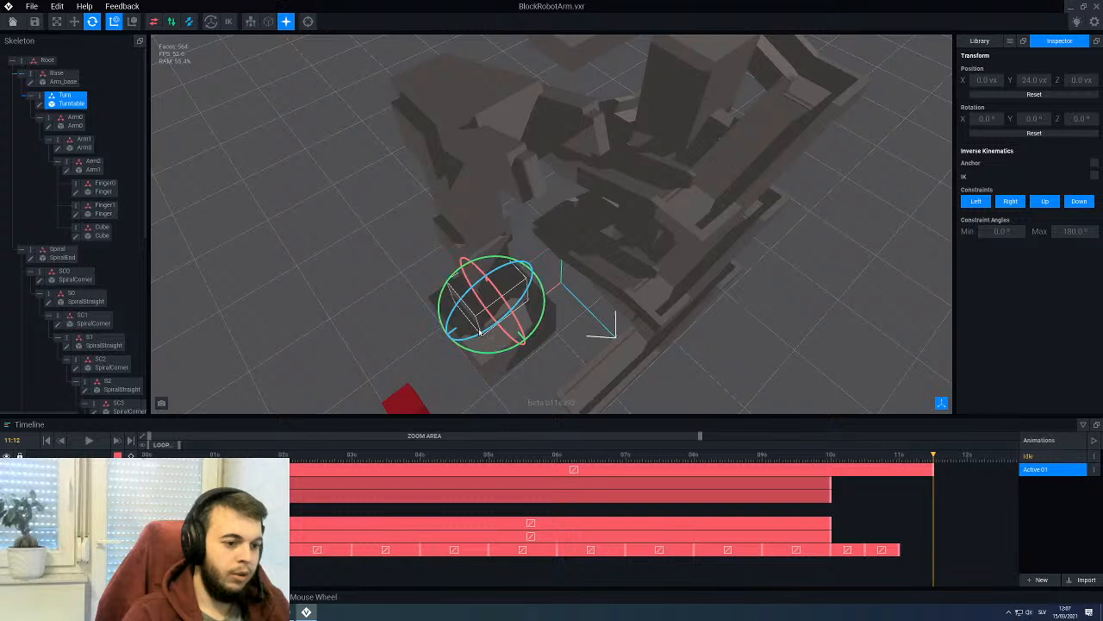
middle_drag(477, 376, 491, 329)
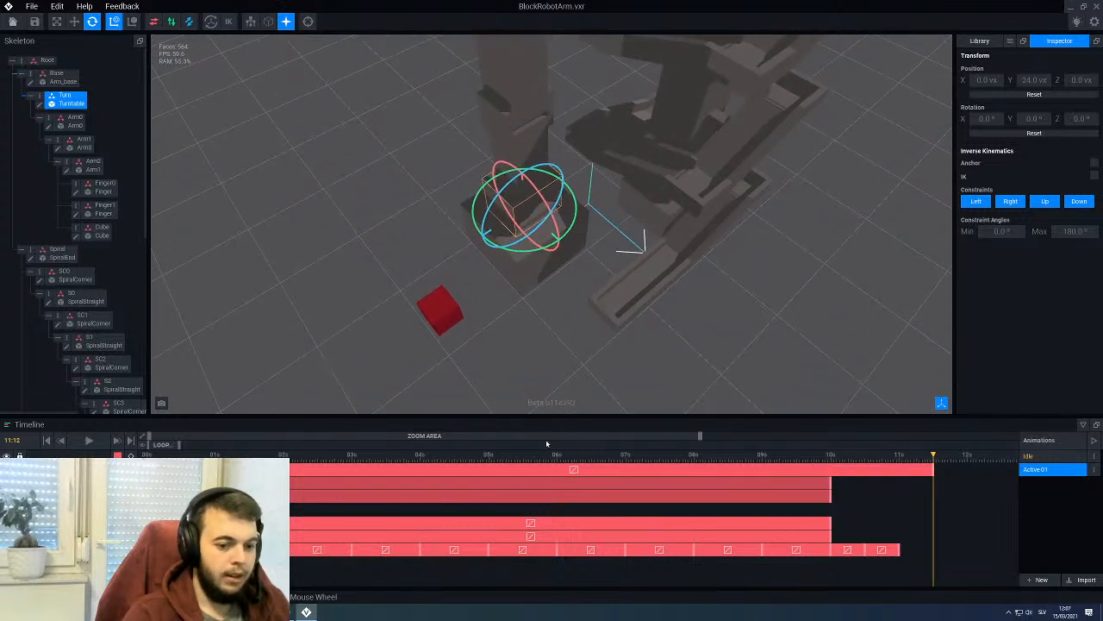
Step: At 11:12, move the cube back onto the end of the exit tray at X -7 and Y 42
click(448, 322)
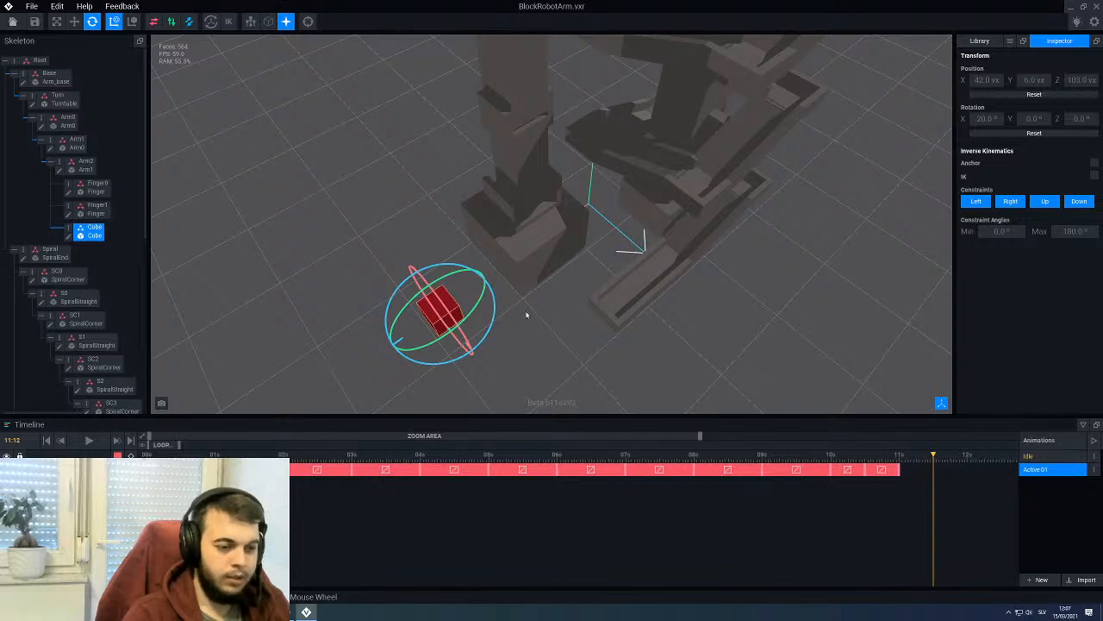
scroll(526, 315, up, 3)
scroll(517, 302, down, 3)
scroll(512, 294, up, 5)
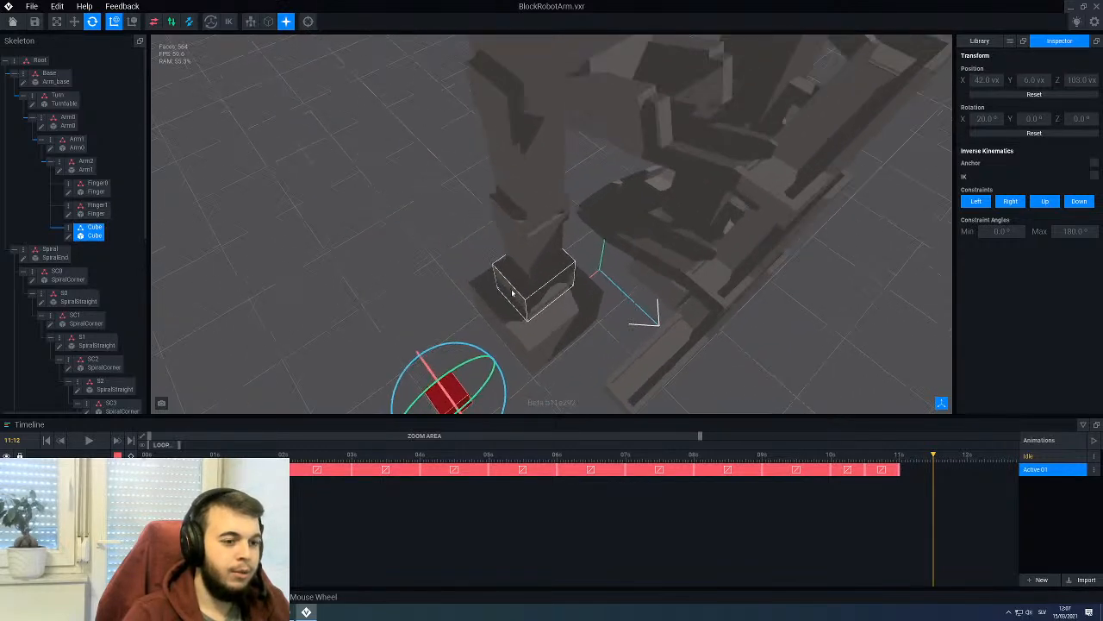
scroll(512, 294, down, 5)
scroll(512, 294, up, 6)
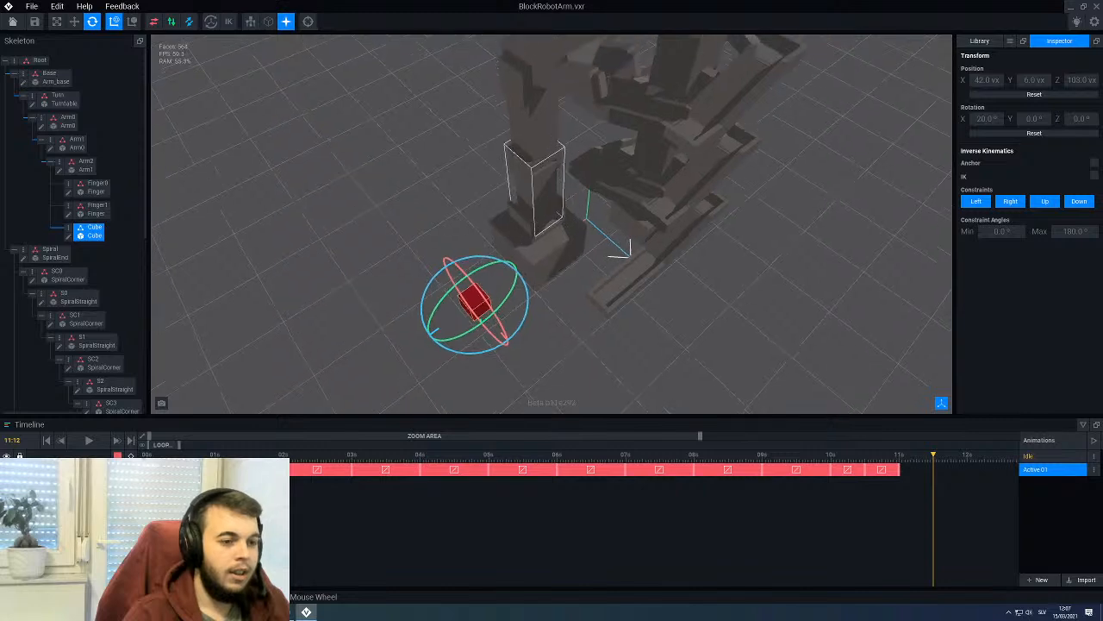
scroll(512, 294, down, 3)
scroll(512, 294, up, 3)
scroll(512, 294, down, 1)
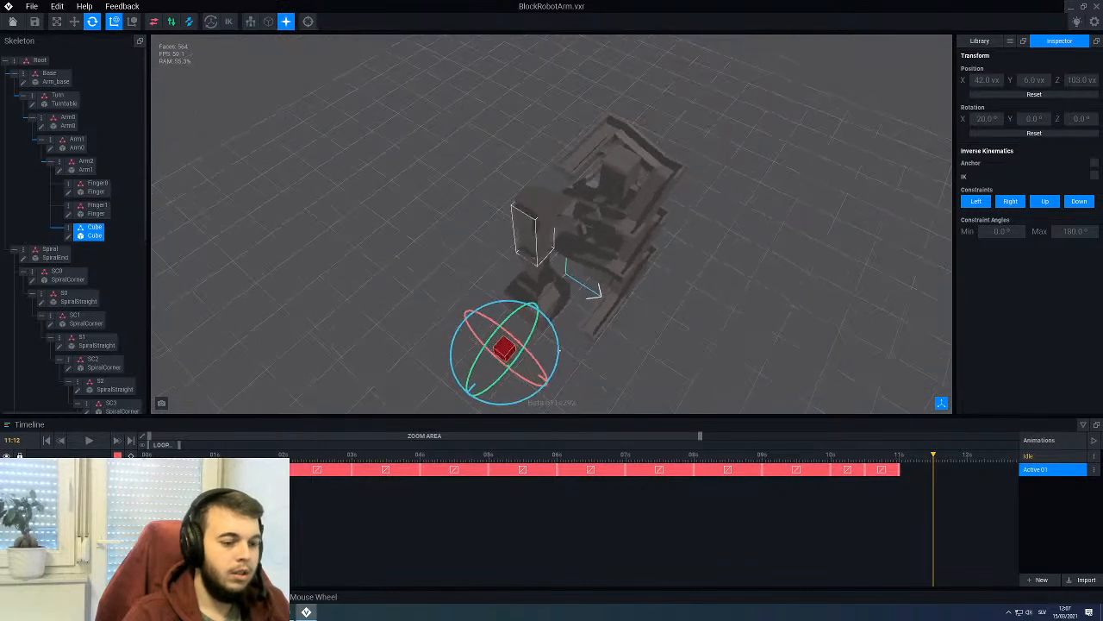
right_drag(512, 294, 572, 227)
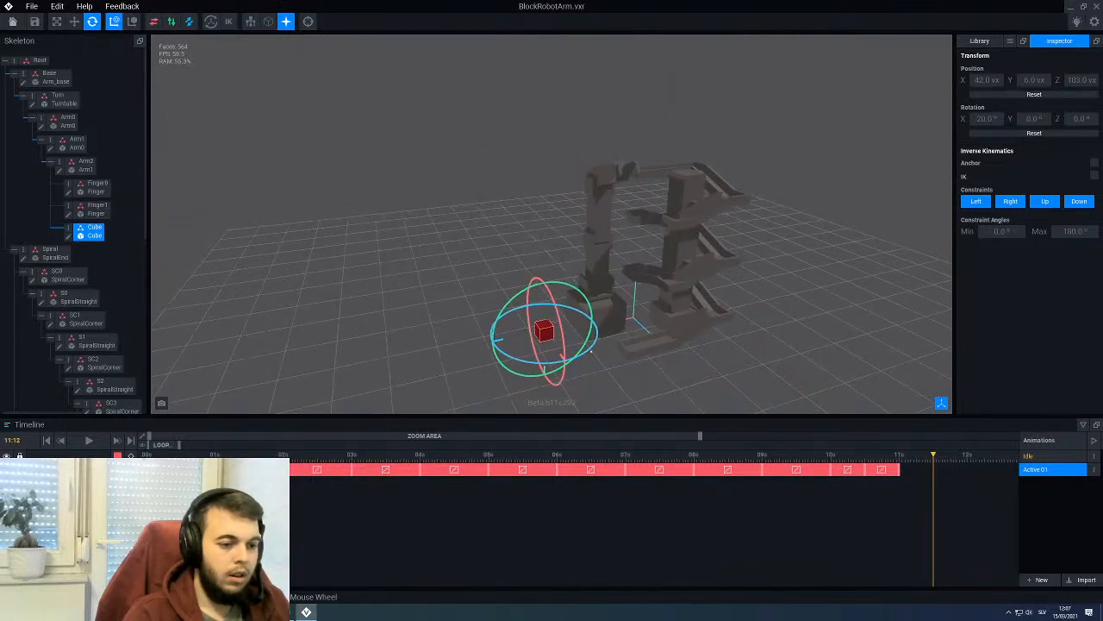
scroll(554, 294, up, 4)
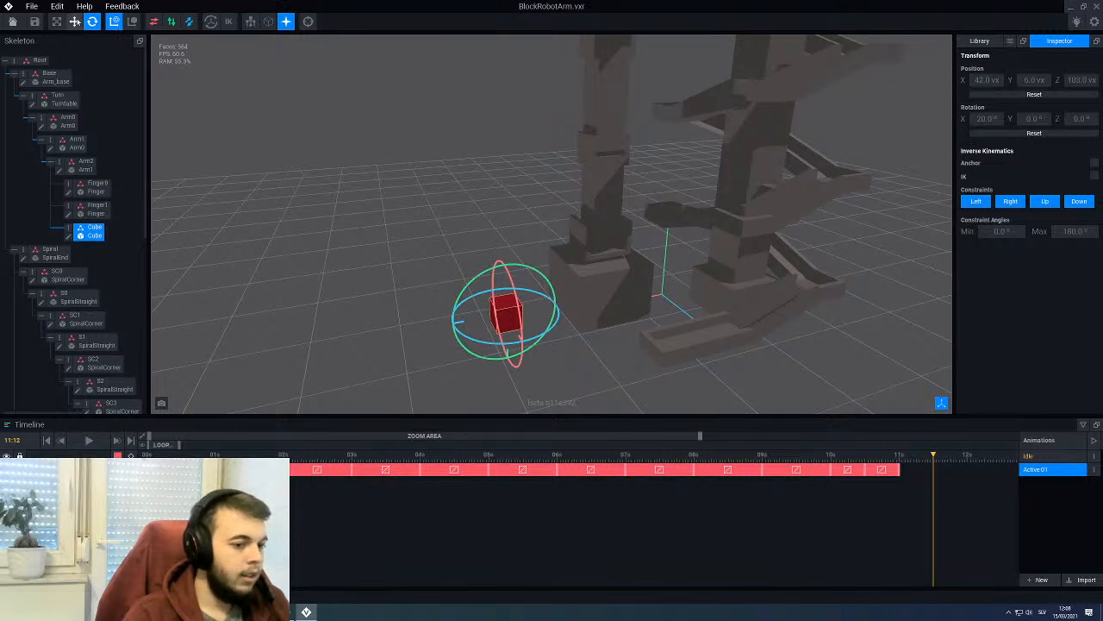
click(75, 21)
right_drag(556, 267, 569, 350)
middle_drag(569, 350, 513, 255)
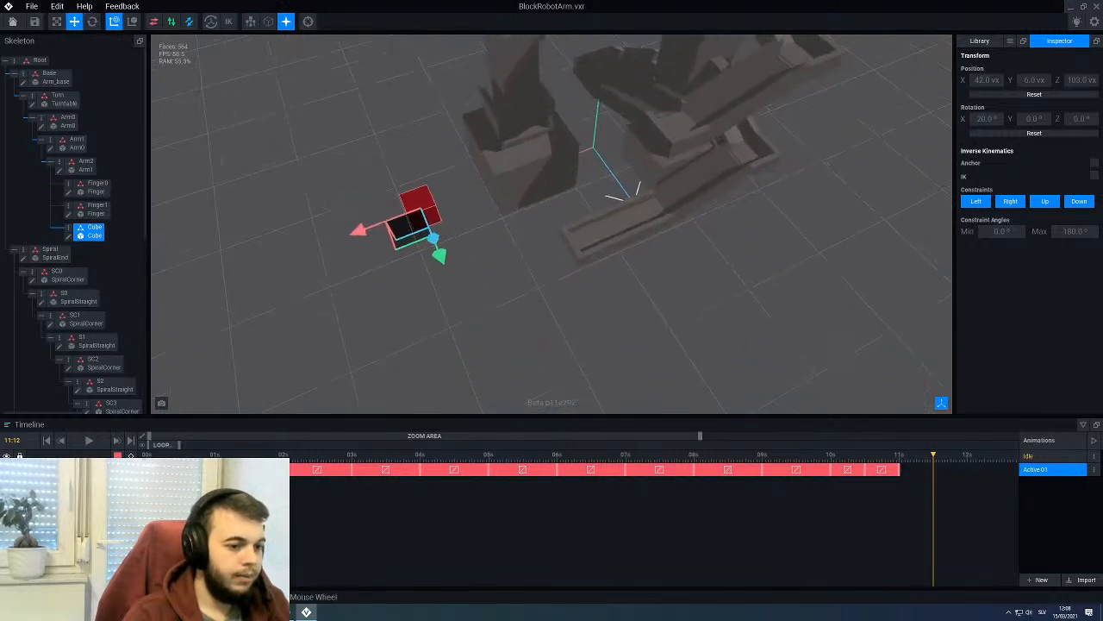
drag(365, 226, 636, 290)
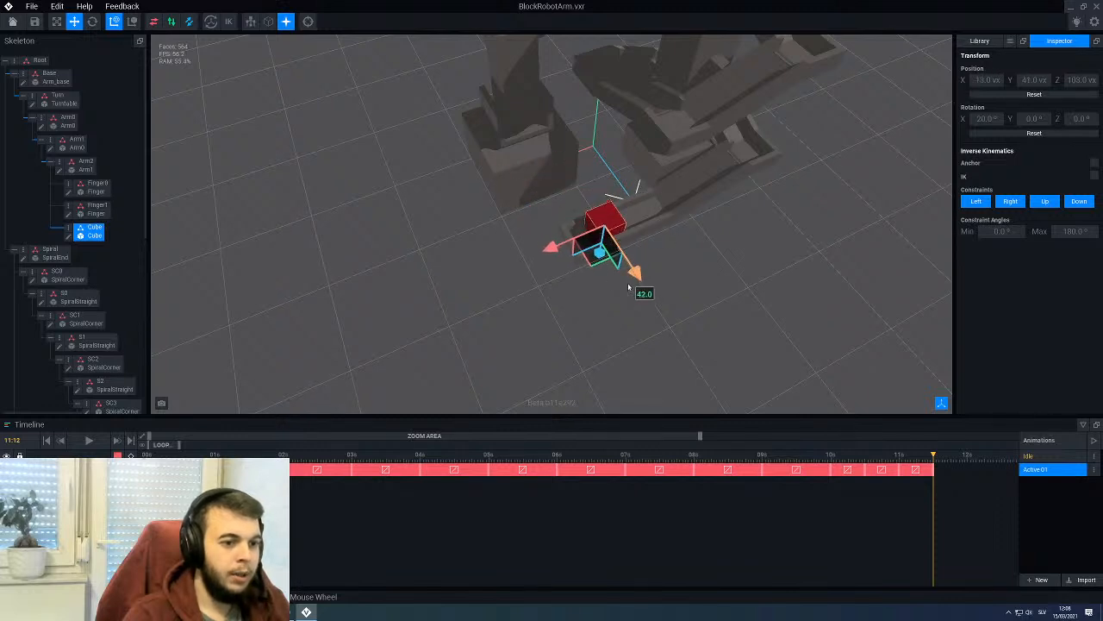
drag(549, 248, 535, 252)
middle_drag(509, 226, 500, 231)
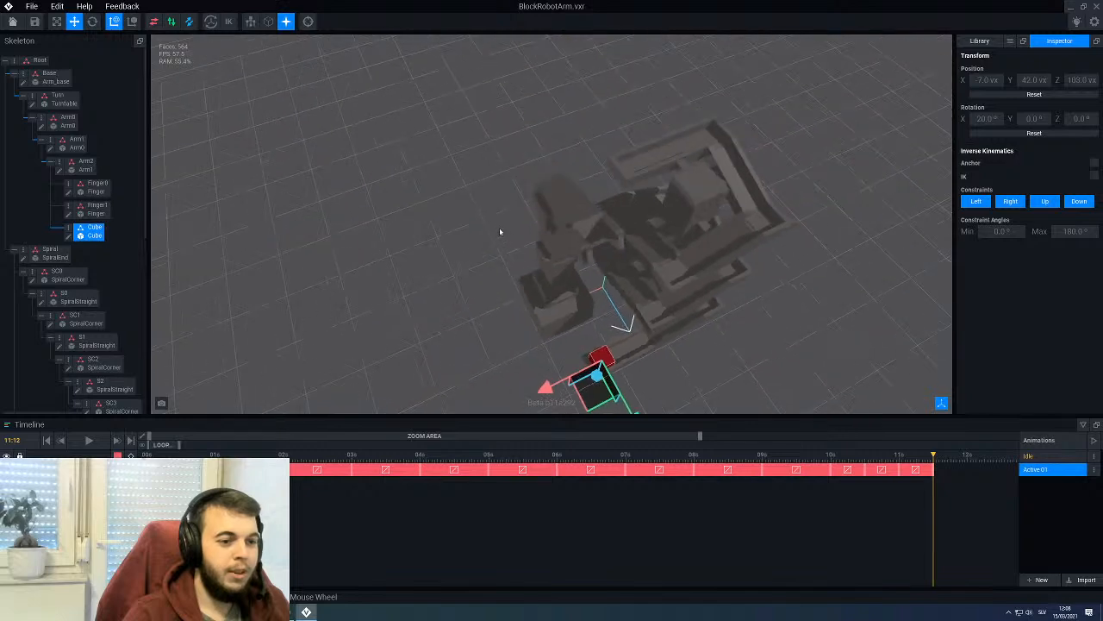
Step: Try to bend the robot arm by moving Arm2 with inverse kinematics enabled
middle_drag(567, 211, 546, 277)
click(593, 157)
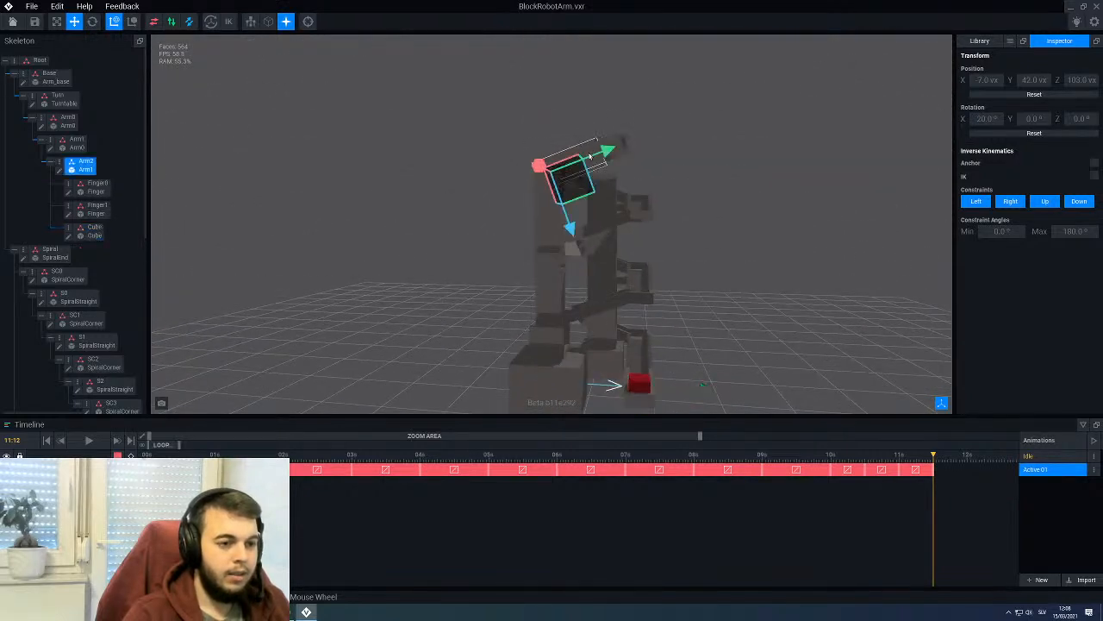
click(228, 22)
middle_drag(574, 279, 561, 245)
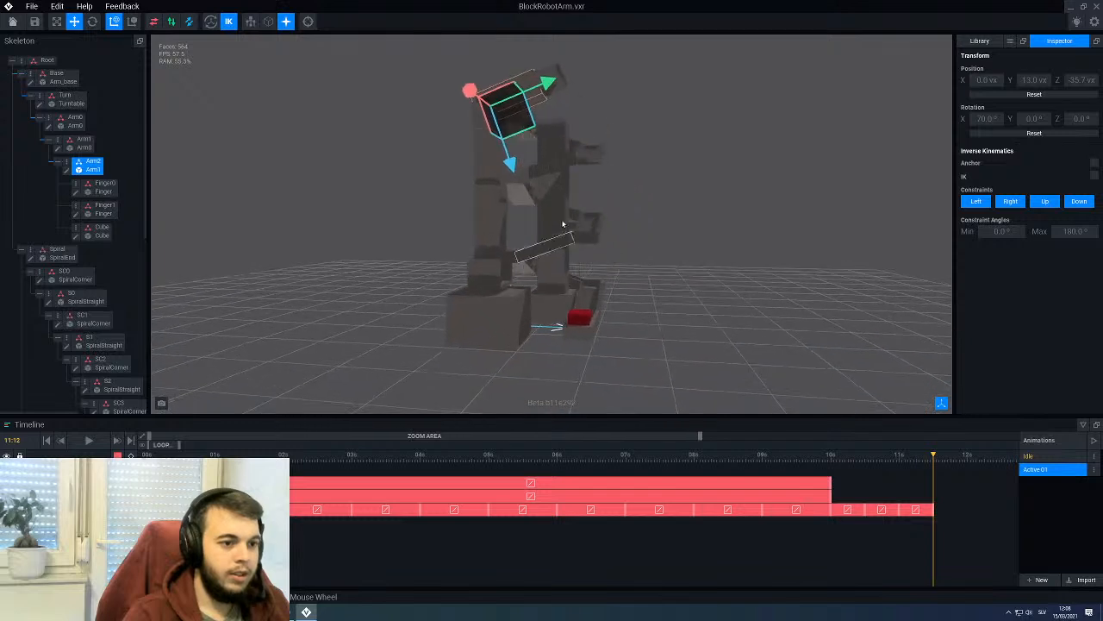
drag(549, 91, 608, 175)
click(604, 175)
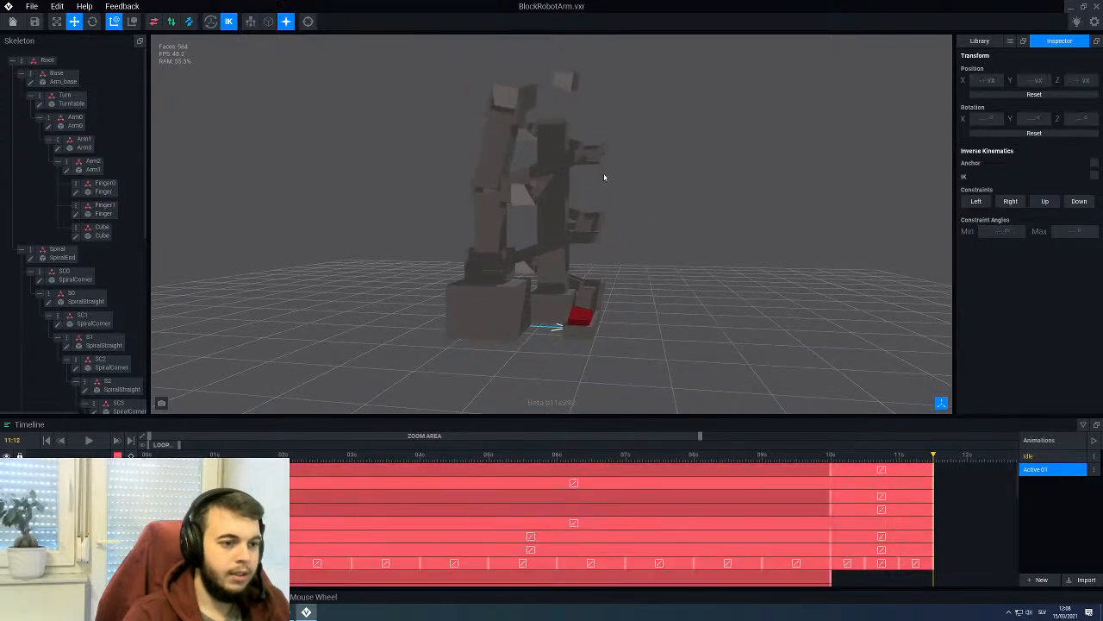
click(603, 173)
middle_drag(598, 176, 519, 215)
Step: Try rotating the lower arm segment Arm0 around X at 11:12 and undo the rotation
scroll(519, 214, up, 5)
click(478, 226)
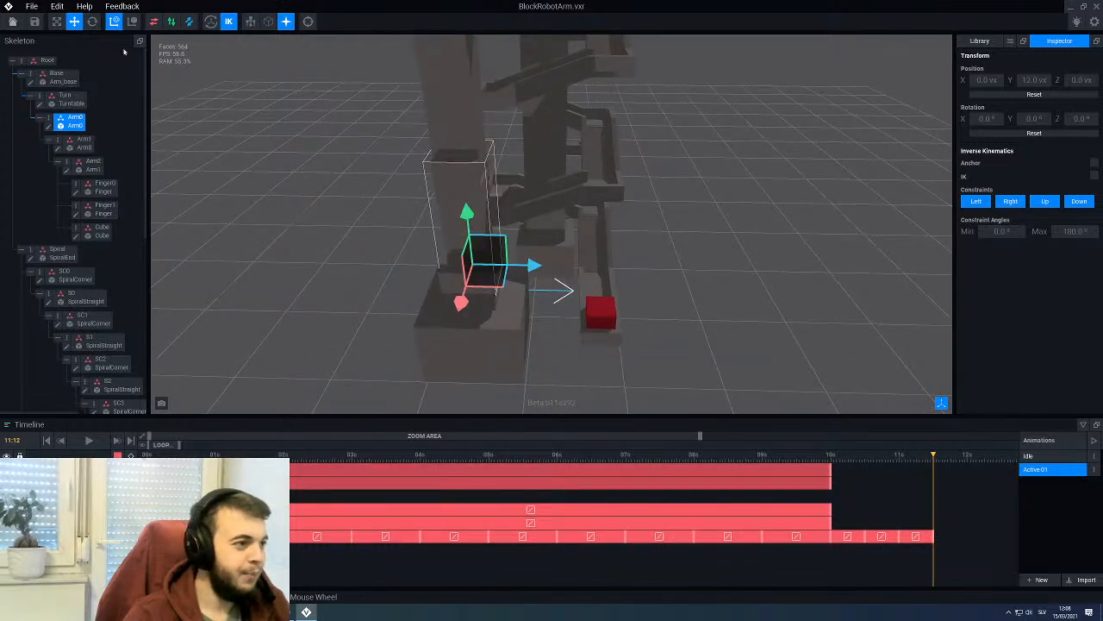
scroll(483, 233, down, 1)
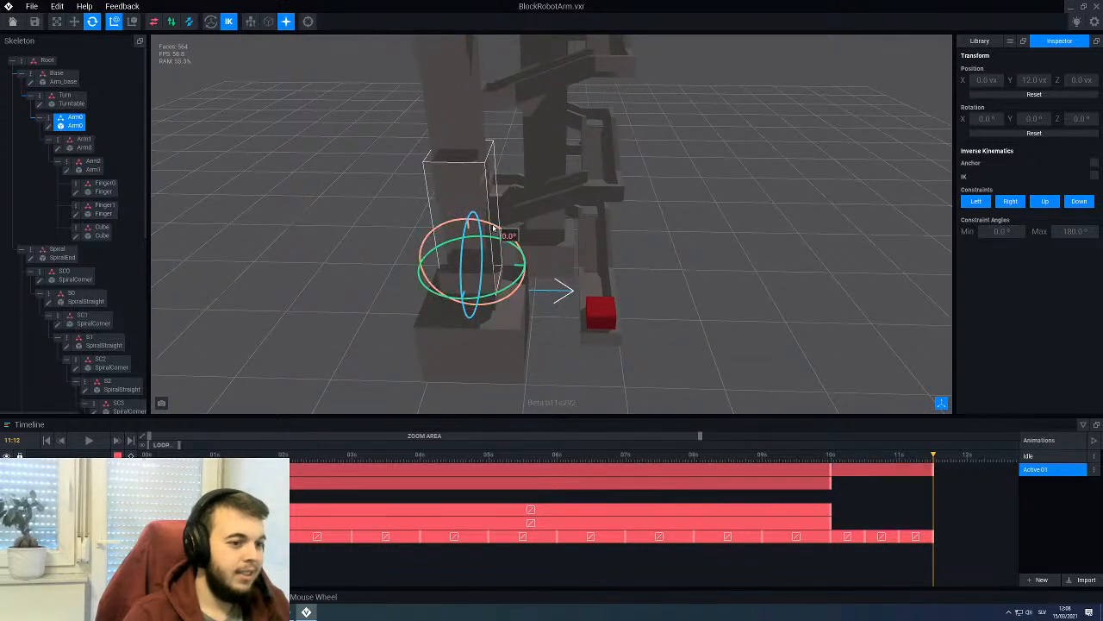
drag(493, 234, 505, 229)
key(ctrl+z)
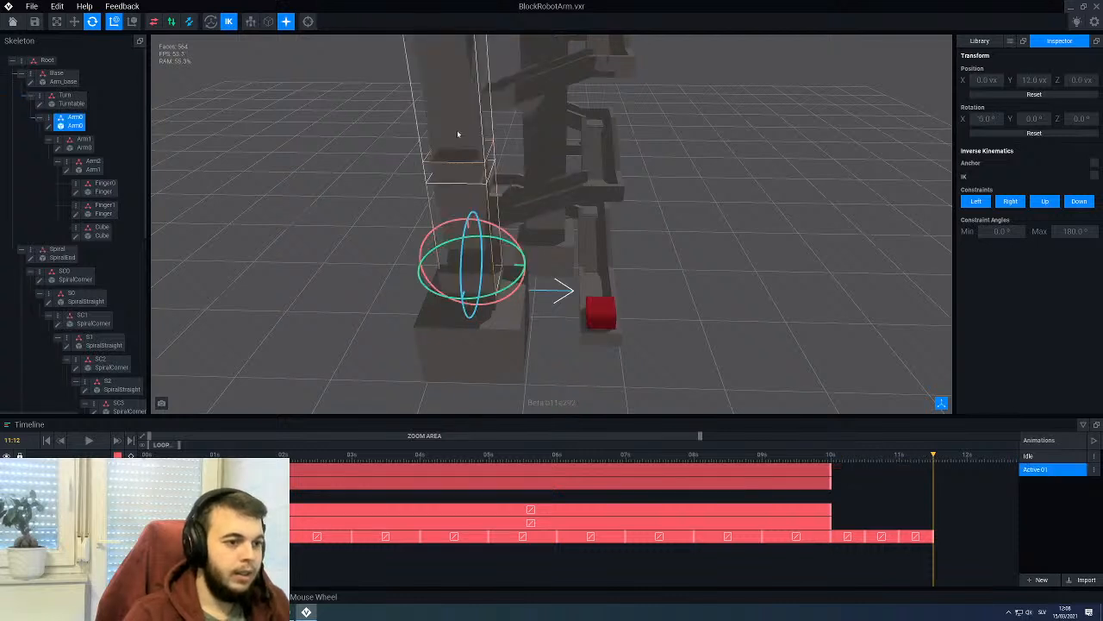
Step: At 11:12, bend the Arm1 segment forward and rotate Arm2 to 90° around X
click(459, 131)
drag(505, 116, 522, 193)
right_drag(522, 192, 544, 151)
click(642, 143)
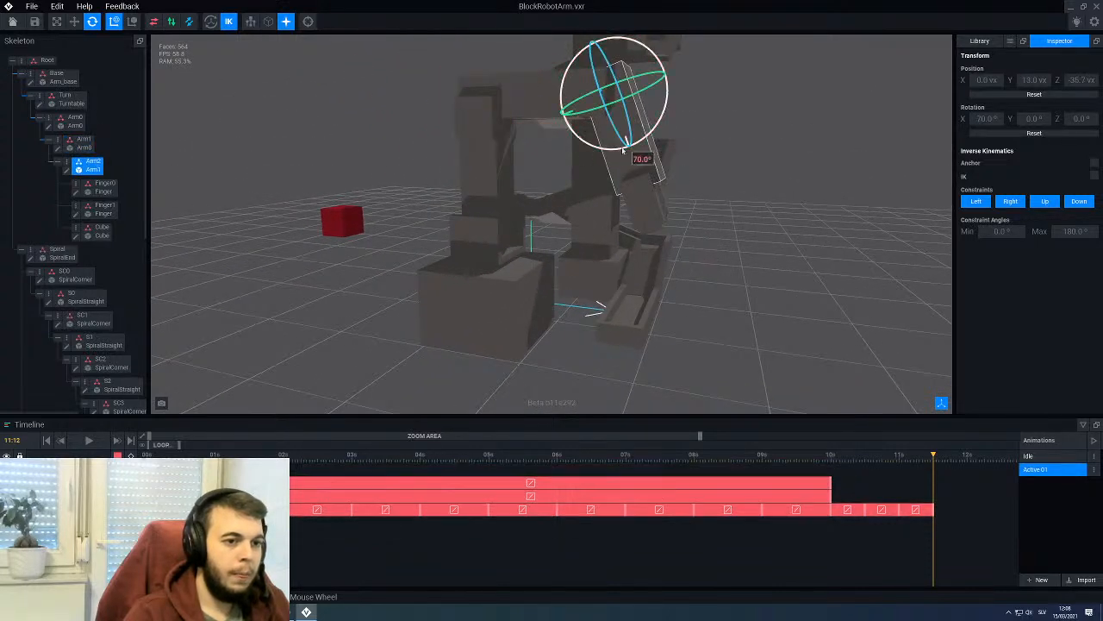
mouse_move(610, 151)
mouse_down()
mouse_move(605, 161)
mouse_move(591, 149)
mouse_up()
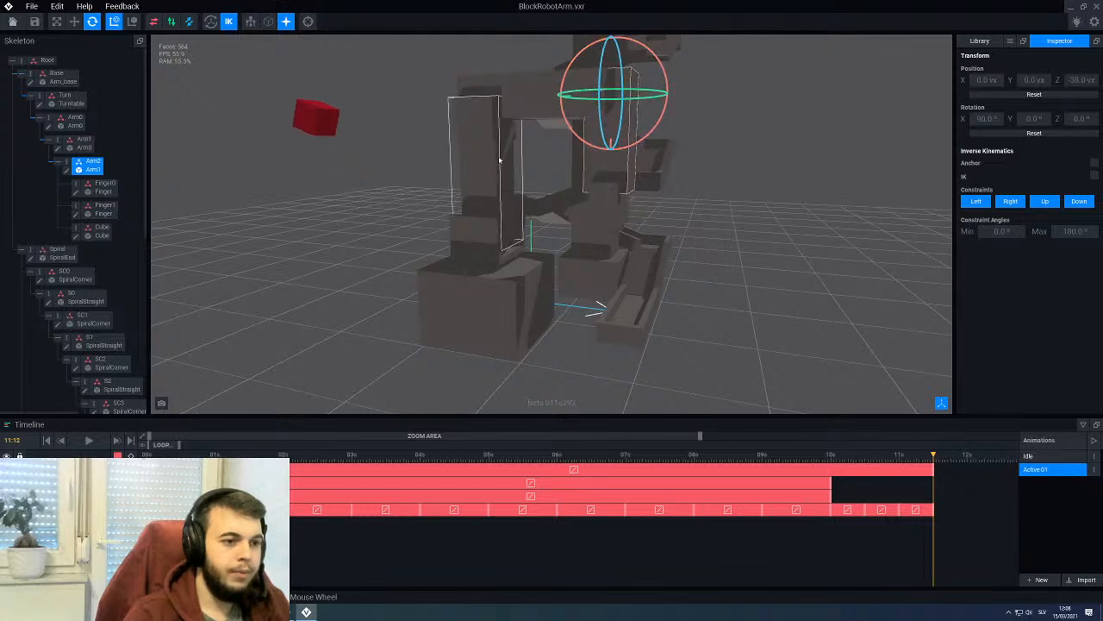
Step: At 11:12, tilt Arm0 forward about 25° around X and rotate Arm2 to 75°
click(521, 186)
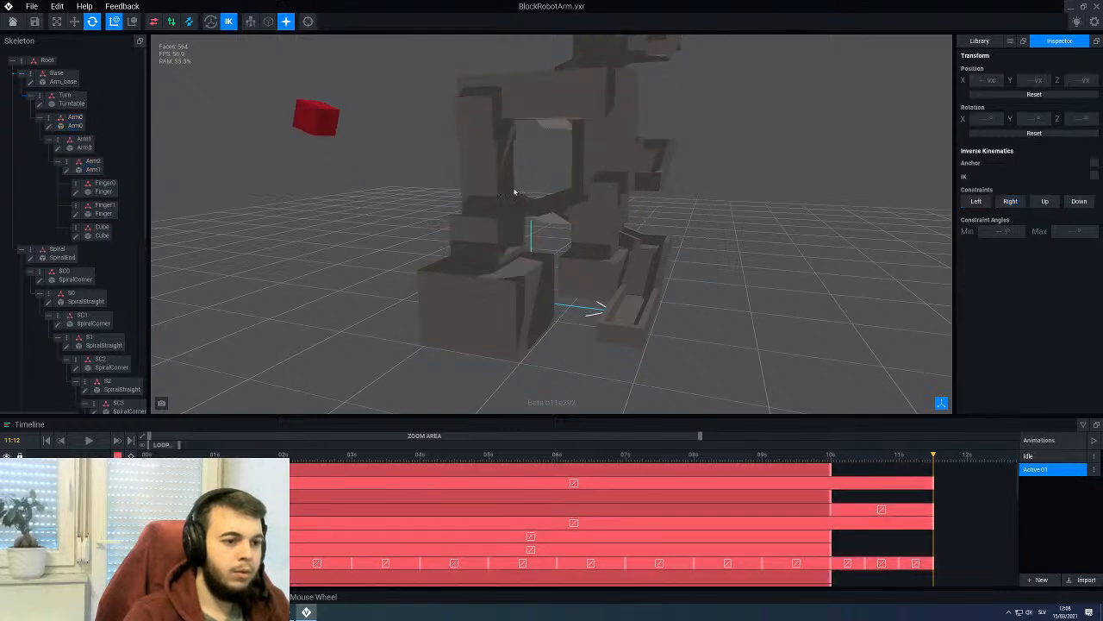
drag(529, 198, 553, 214)
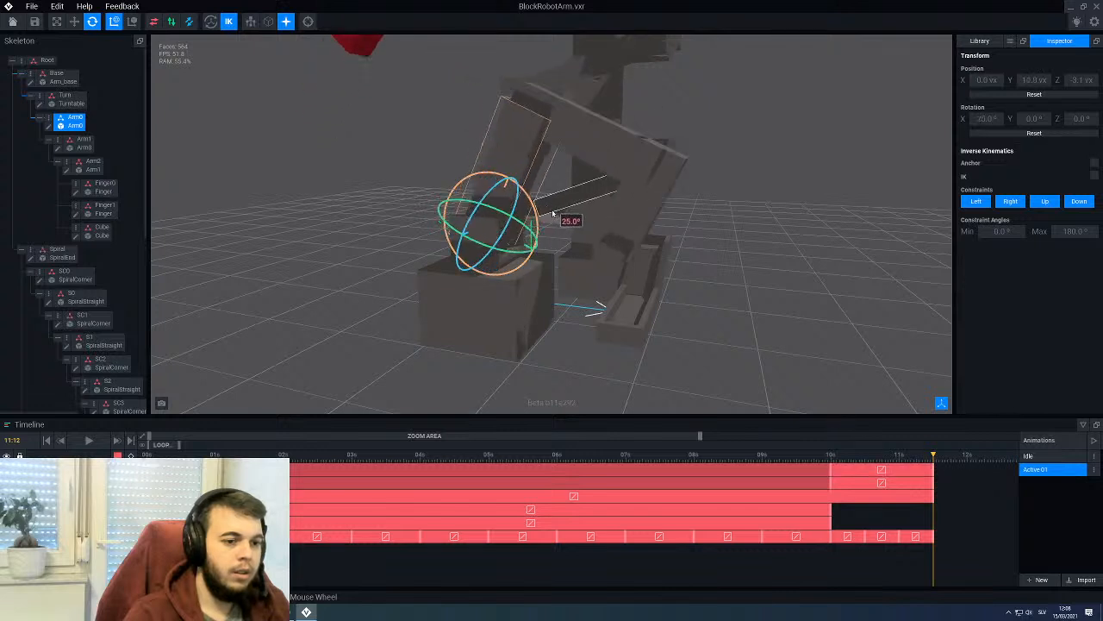
click(643, 204)
drag(682, 217, 698, 214)
middle_drag(698, 215, 674, 274)
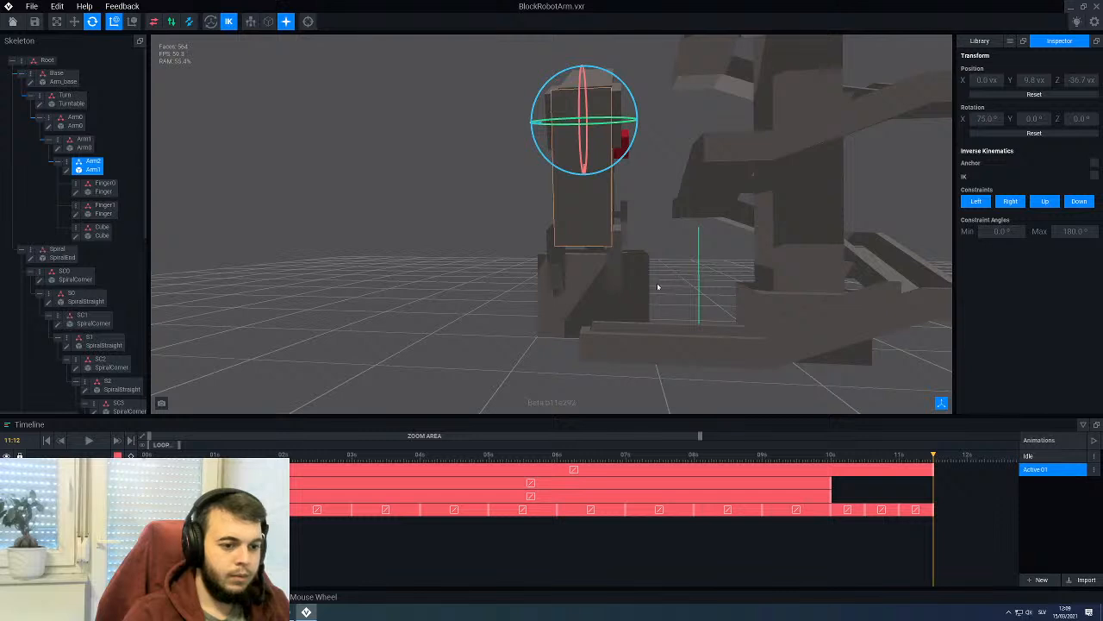
middle_drag(628, 316, 639, 317)
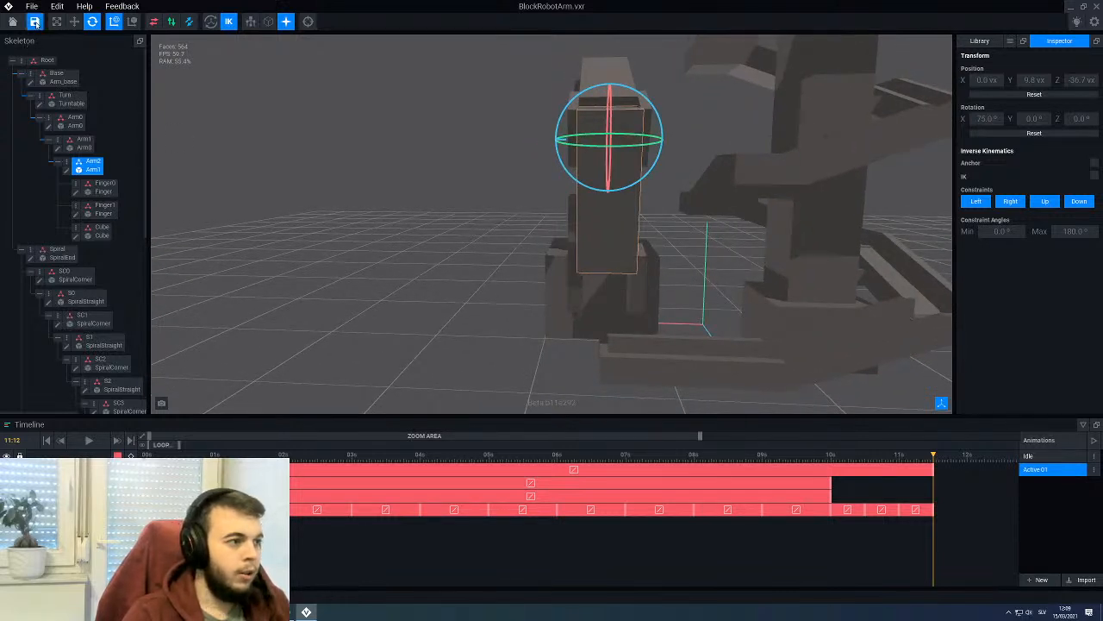
Step: Clone the SpiralEnd model in the library under the name SpiralEnd0
click(1010, 41)
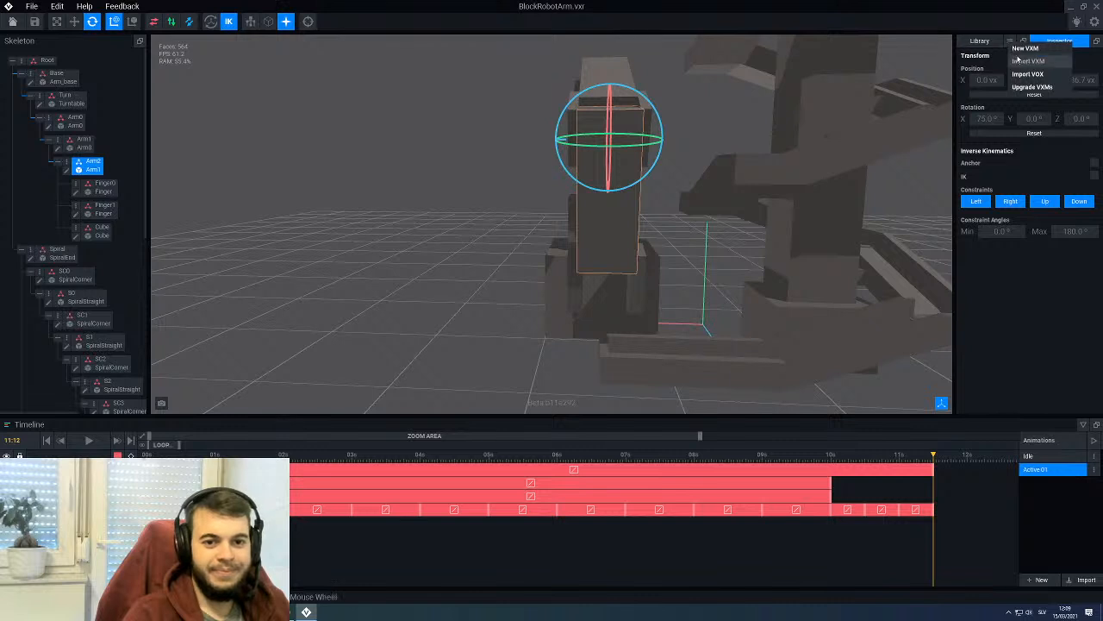
click(980, 40)
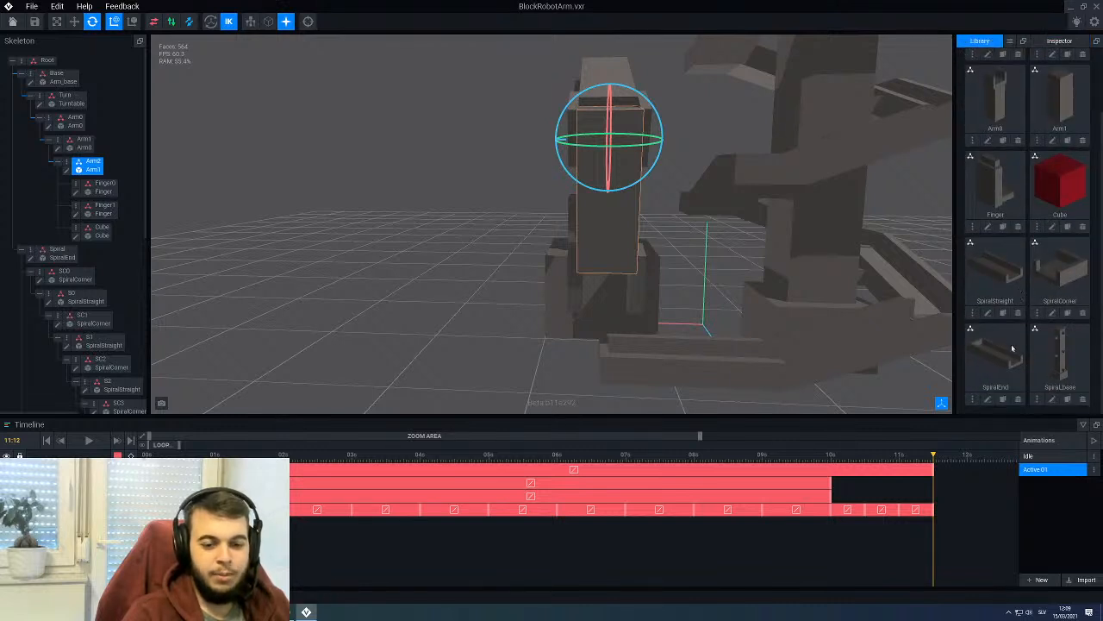
click(1002, 399)
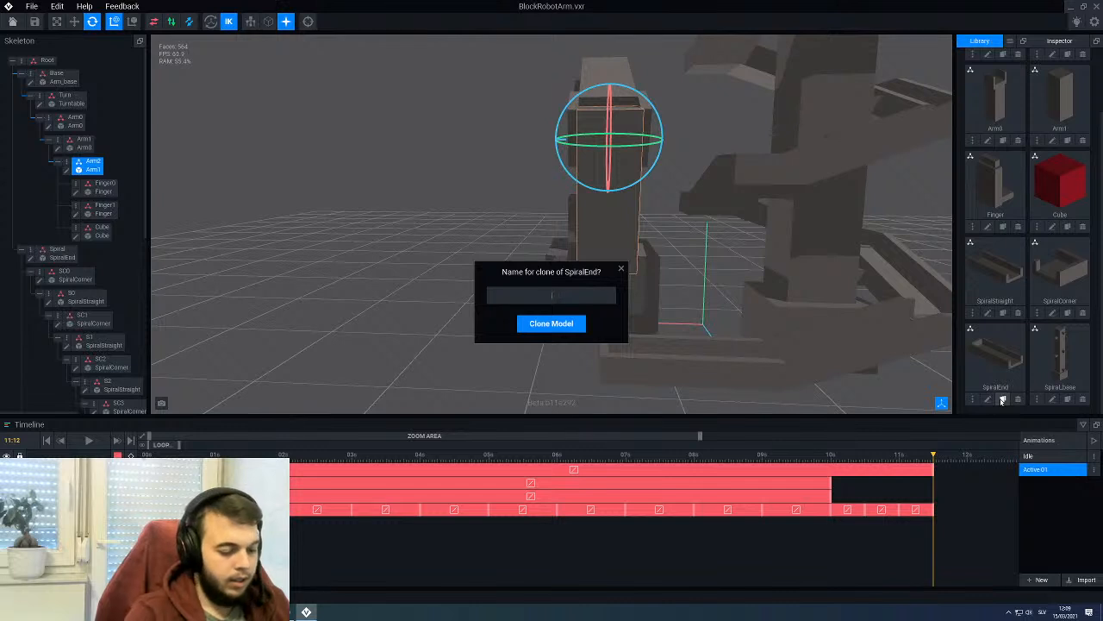
text(Spir)
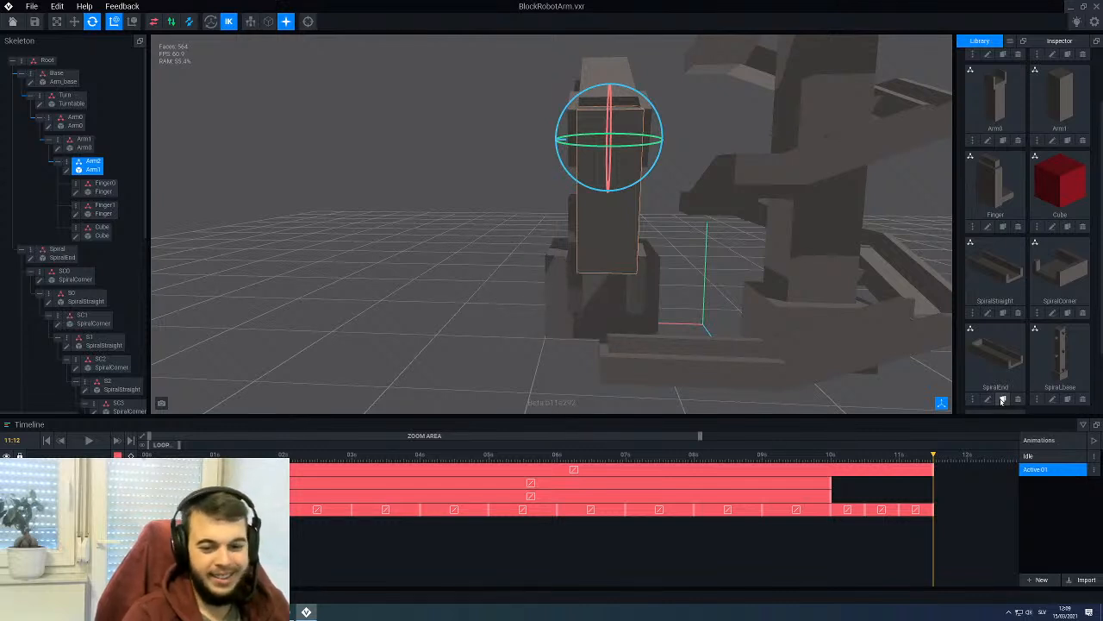
Step: Assign SpiralEnd0 to the exit tray bone S11 and open that model for voxel editing
scroll(988, 346, down, 1)
drag(992, 364, 604, 368)
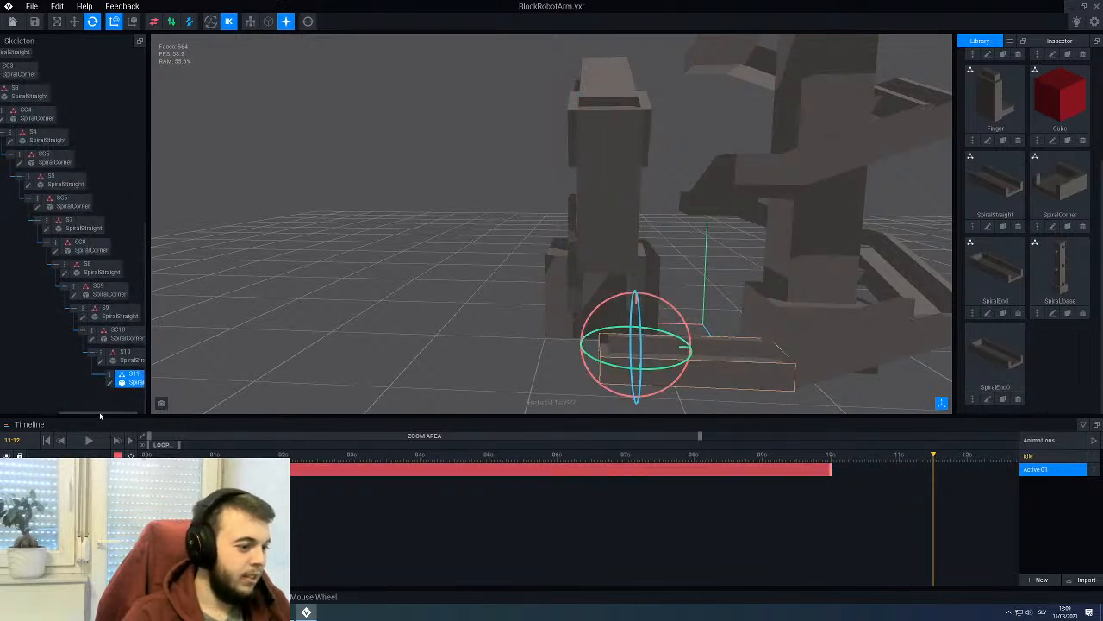
drag(100, 417, 122, 418)
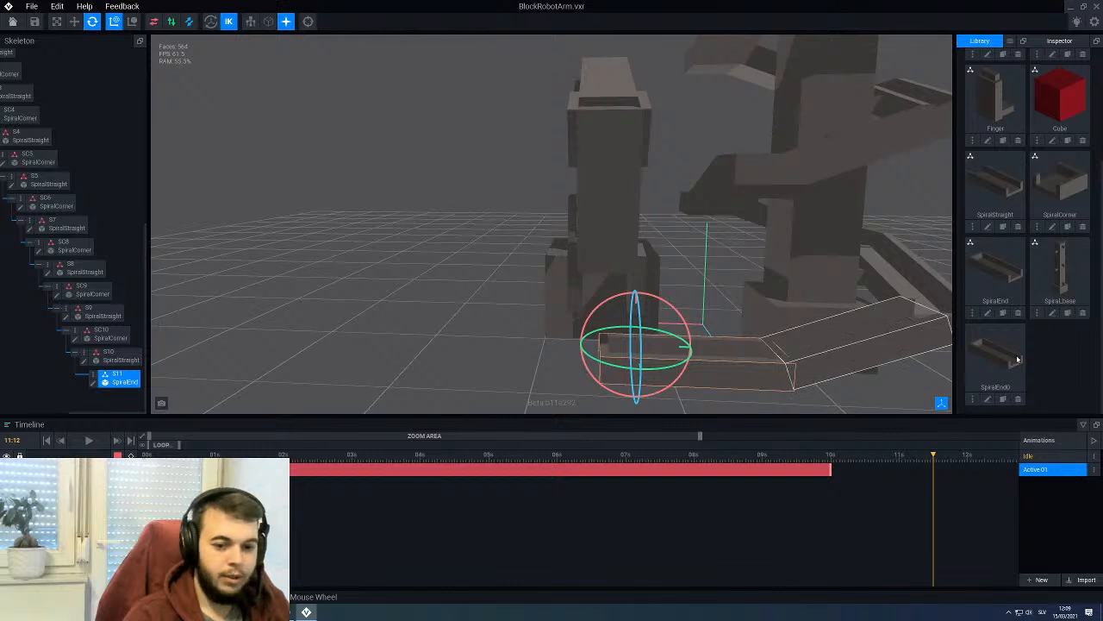
drag(1009, 357, 115, 381)
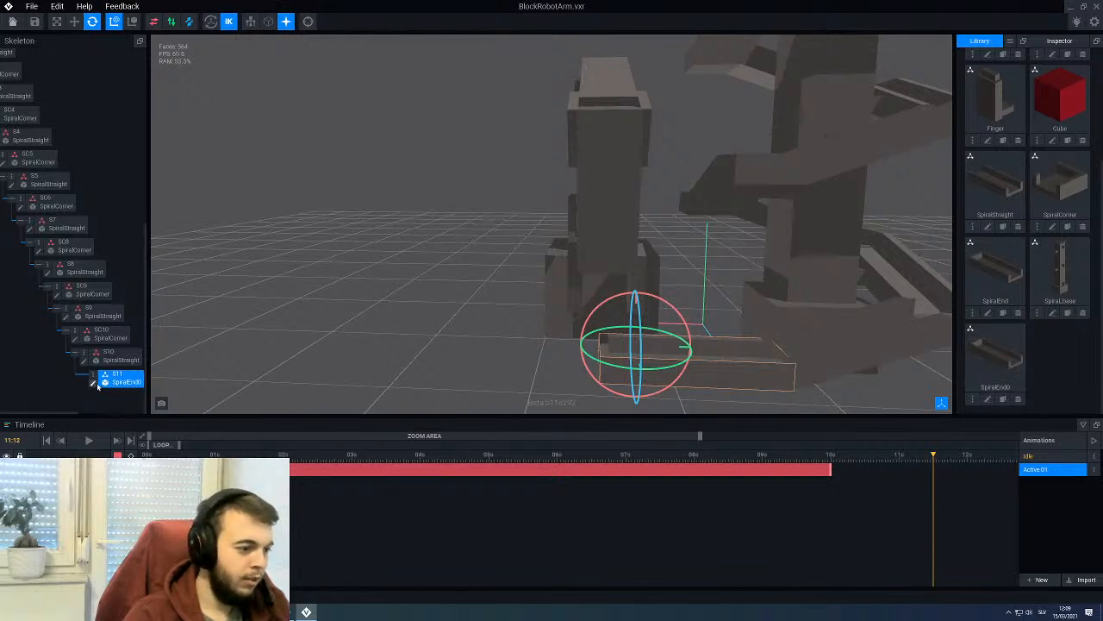
click(94, 383)
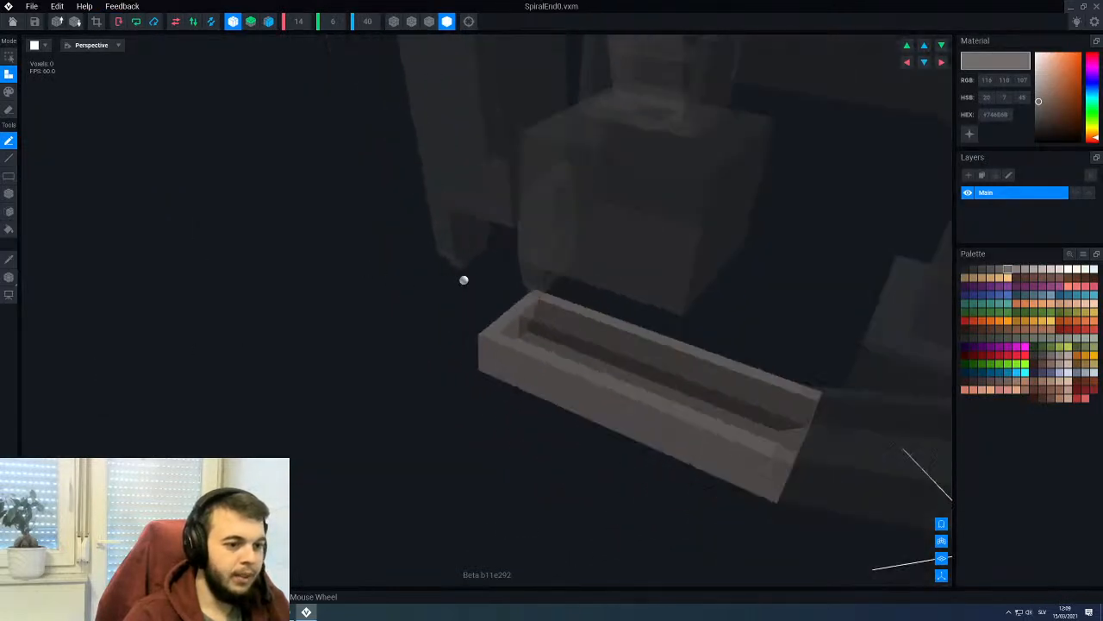
Step: Increase the SpiralEnd0 tray model's Z depth to 48 voxels, leaving the extra space at the tray's open end
scroll(462, 279, up, 3)
scroll(393, 278, up, 2)
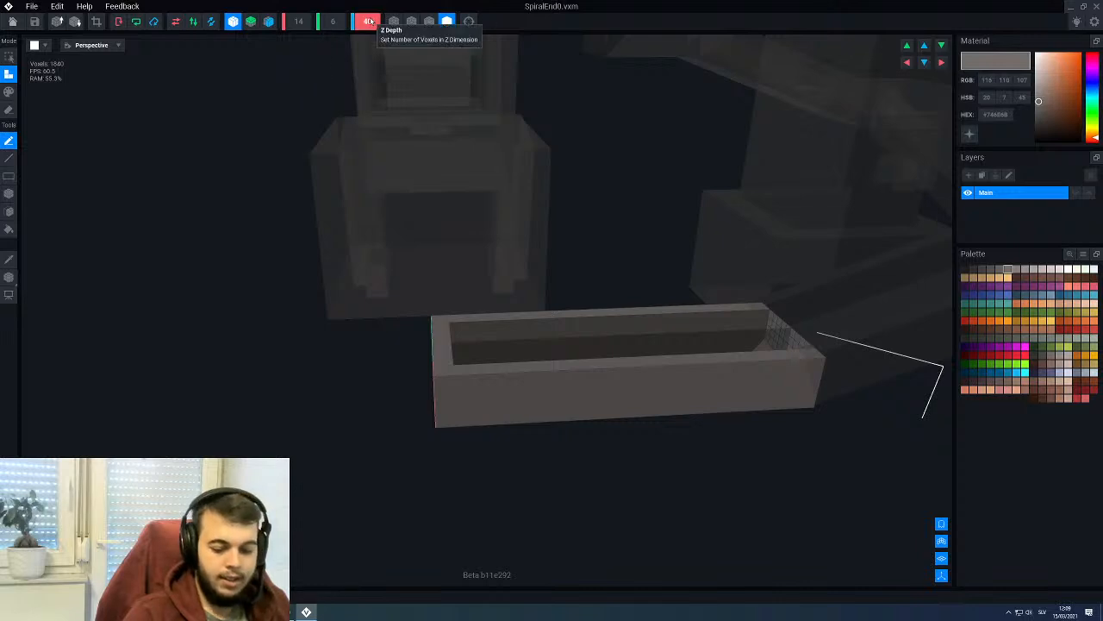
scroll(369, 21, down, 2)
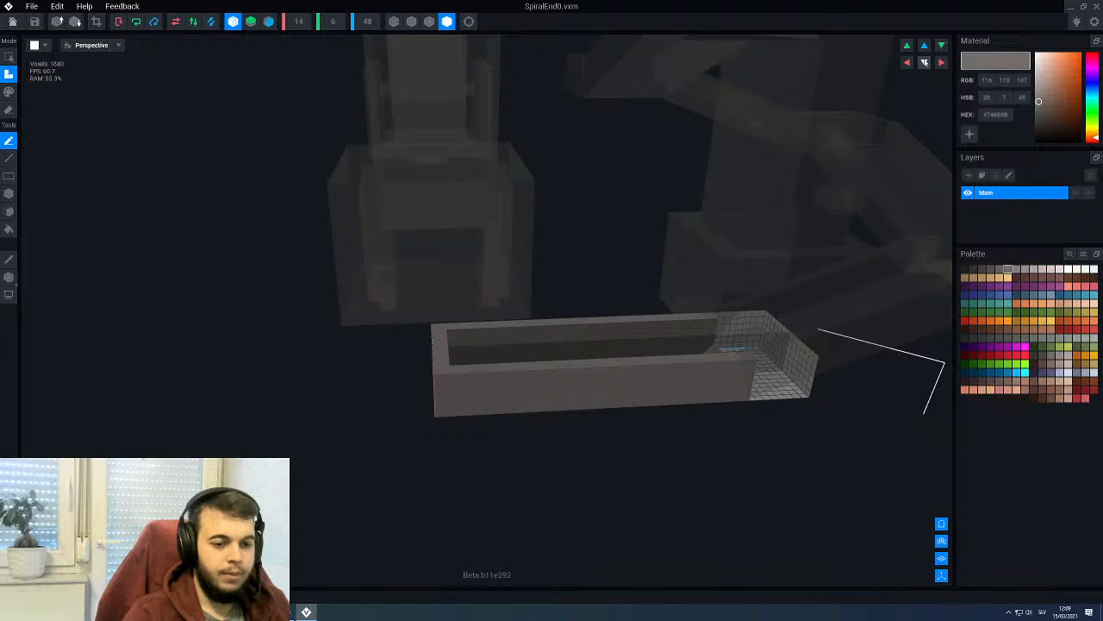
scroll(716, 382, up, 5)
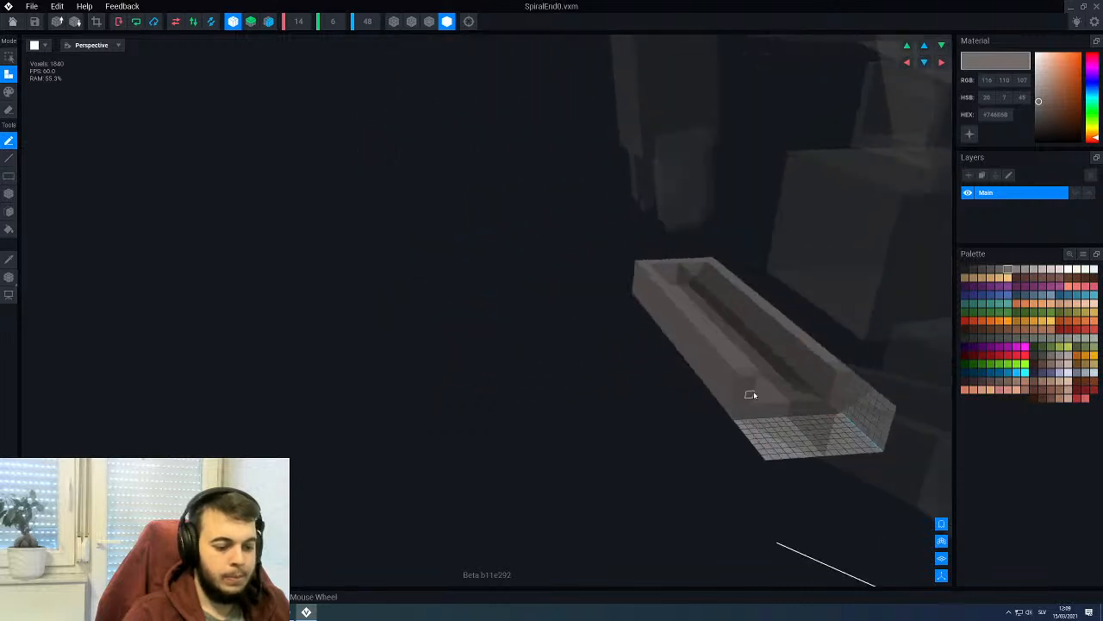
Step: Extrude the tray's floor and walls at the open end with the face tool until they fill the added depth
key(f)
click(744, 408)
click(744, 410)
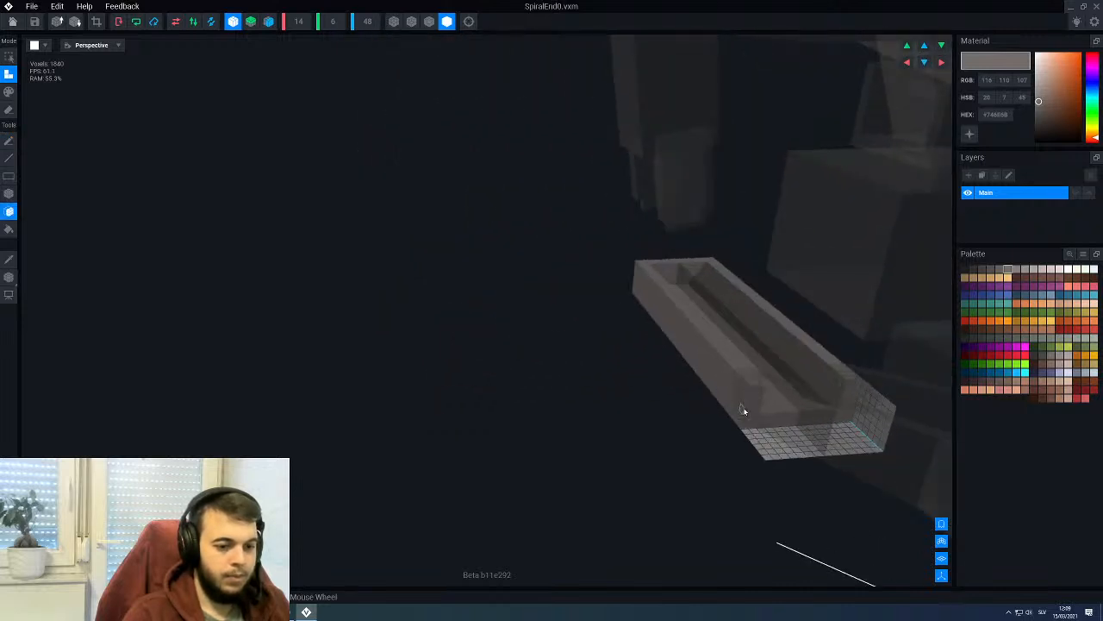
click(746, 415)
click(749, 425)
click(753, 434)
click(755, 438)
click(758, 445)
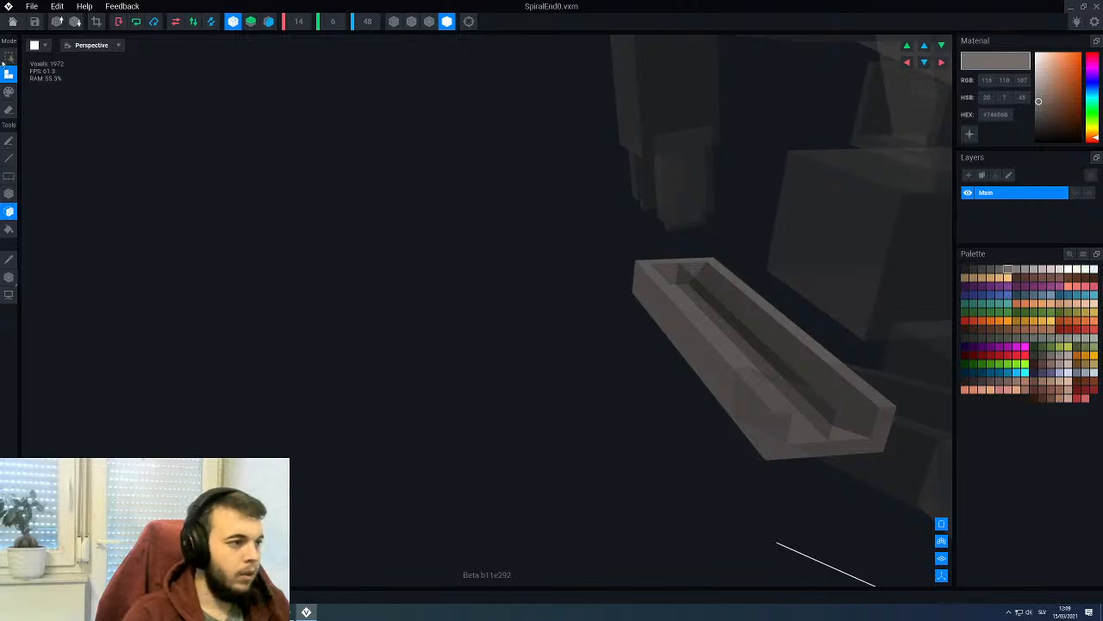
Step: Return to the BlockRobotArm rig and, at 00:00, move exit tray bone S11 away from the spiral along its Z axis
click(12, 22)
click(471, 202)
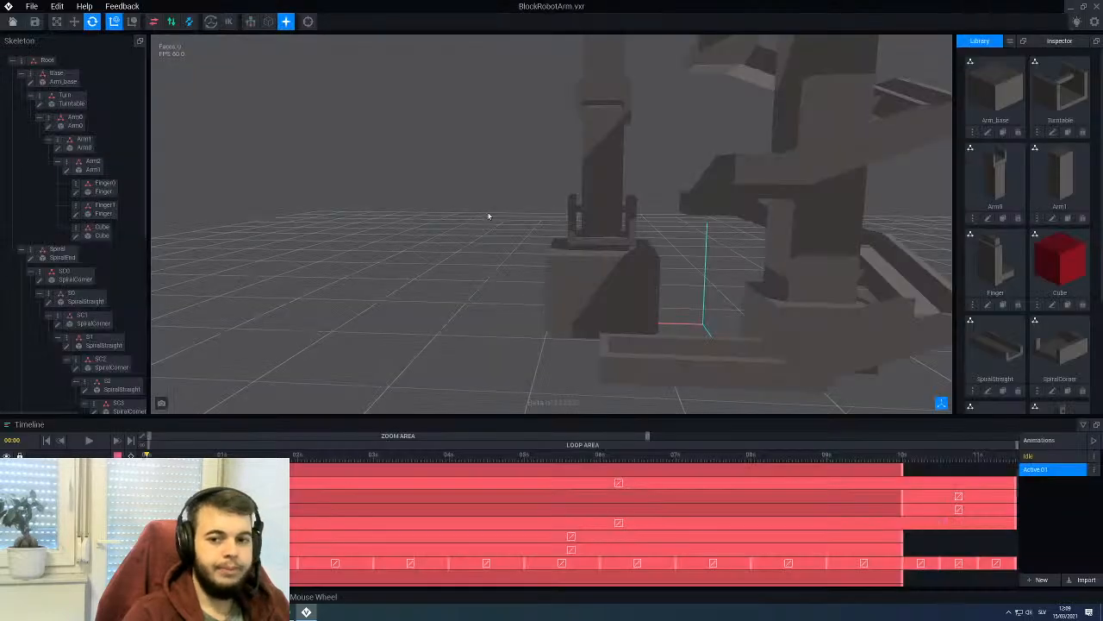
click(682, 353)
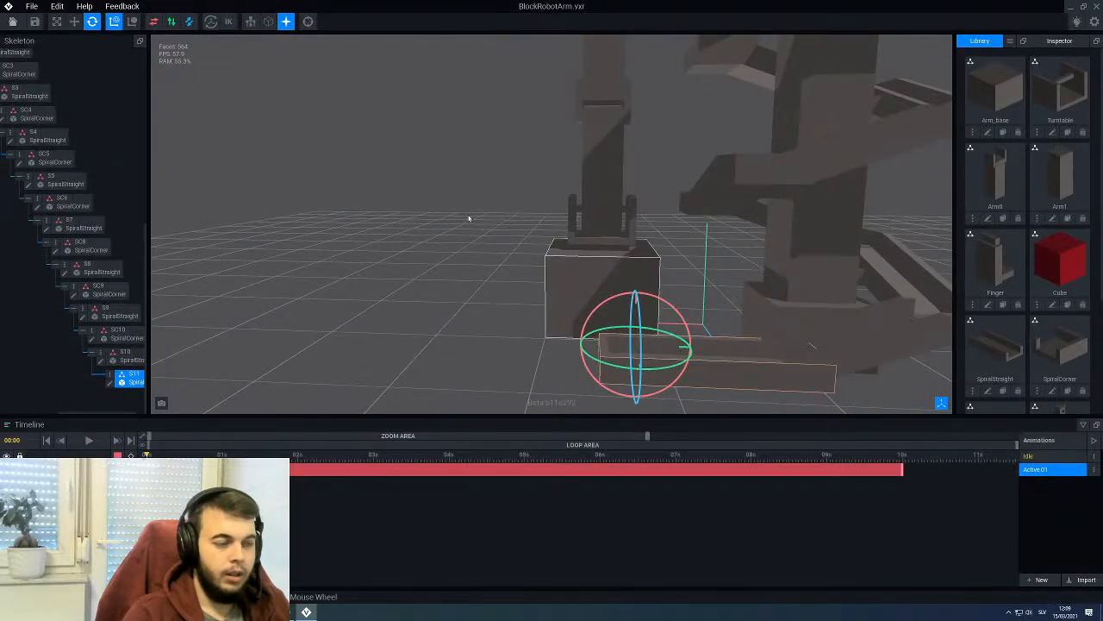
click(74, 22)
drag(696, 347, 662, 346)
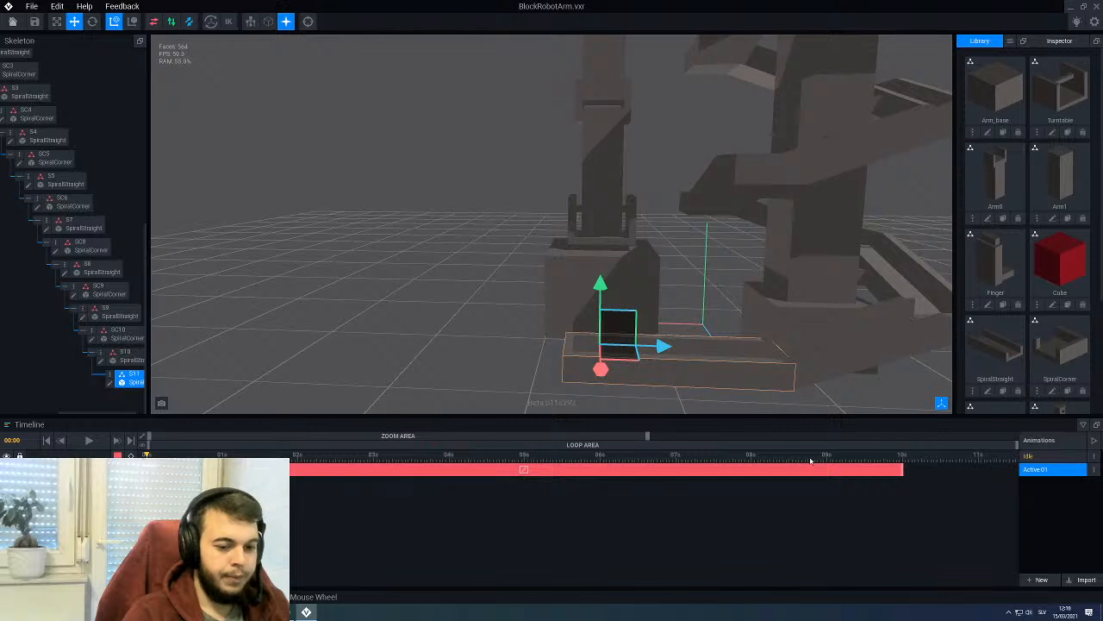
Step: At 10:00, move exit tray bone S11 along Z to match its shifted position at the start
click(899, 457)
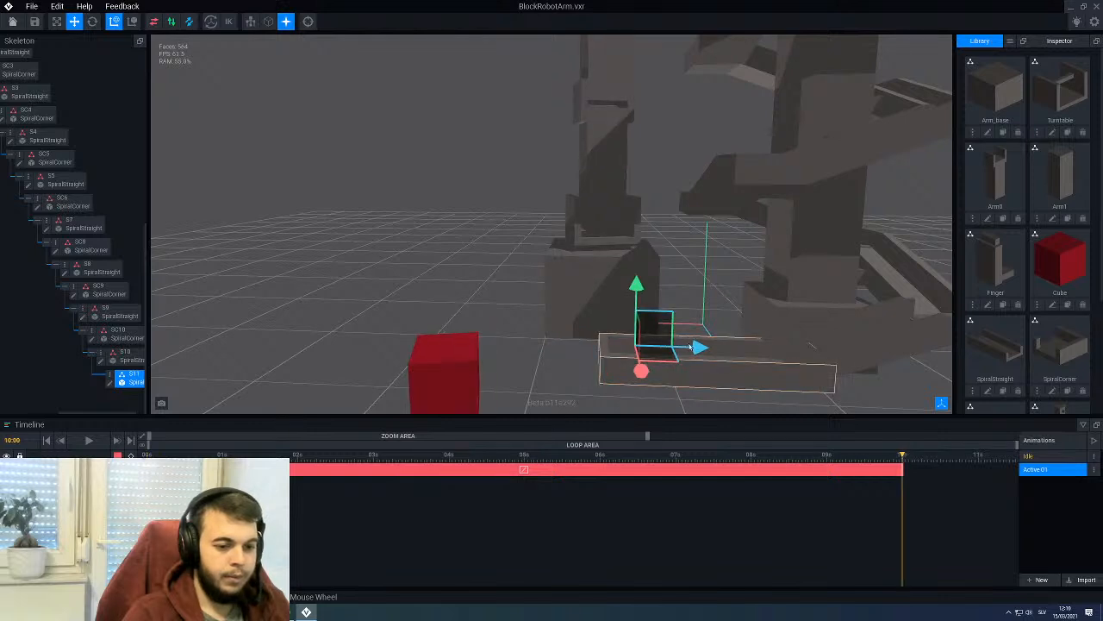
drag(697, 346, 655, 346)
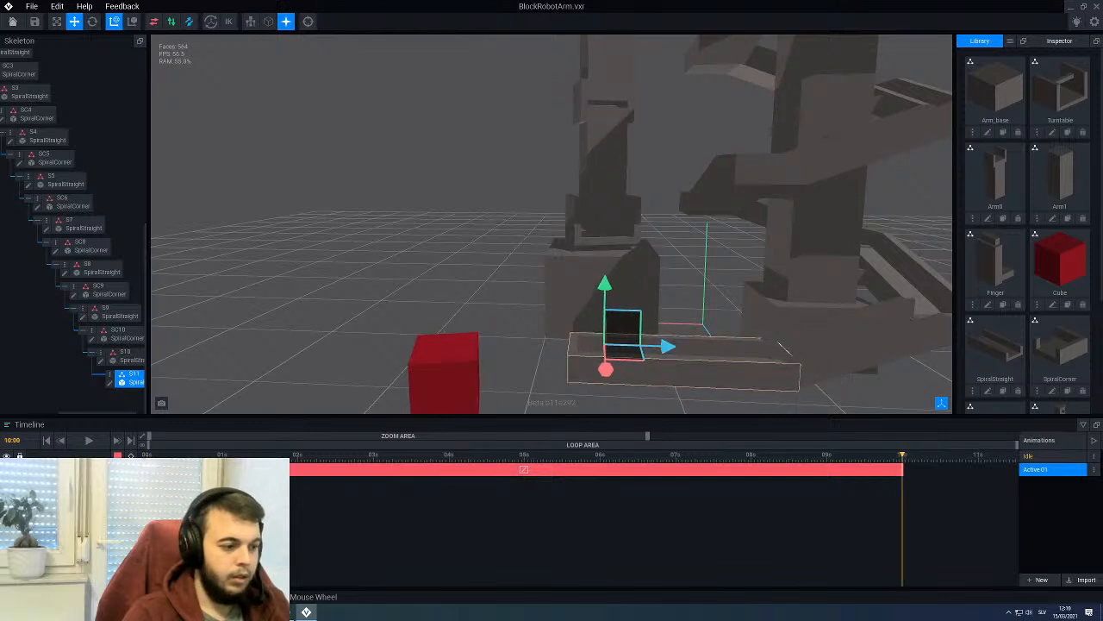
click(902, 457)
drag(669, 346, 657, 346)
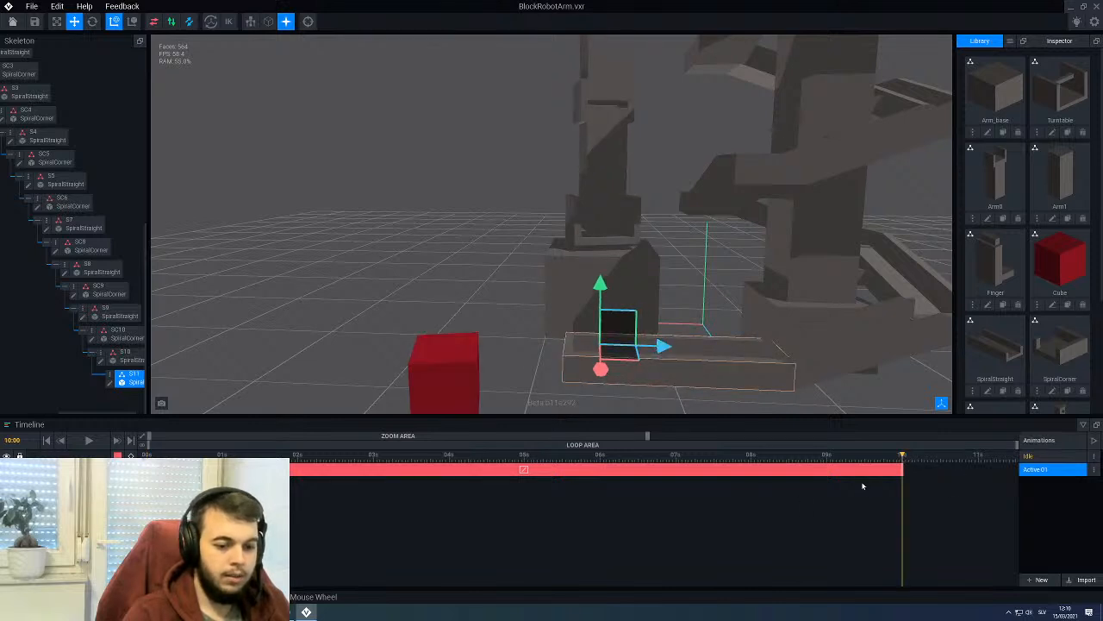
Step: Widen the timeline's zoom area, go to 11:12 and examine how the gripper lines up with the exit tray
drag(908, 457, 997, 483)
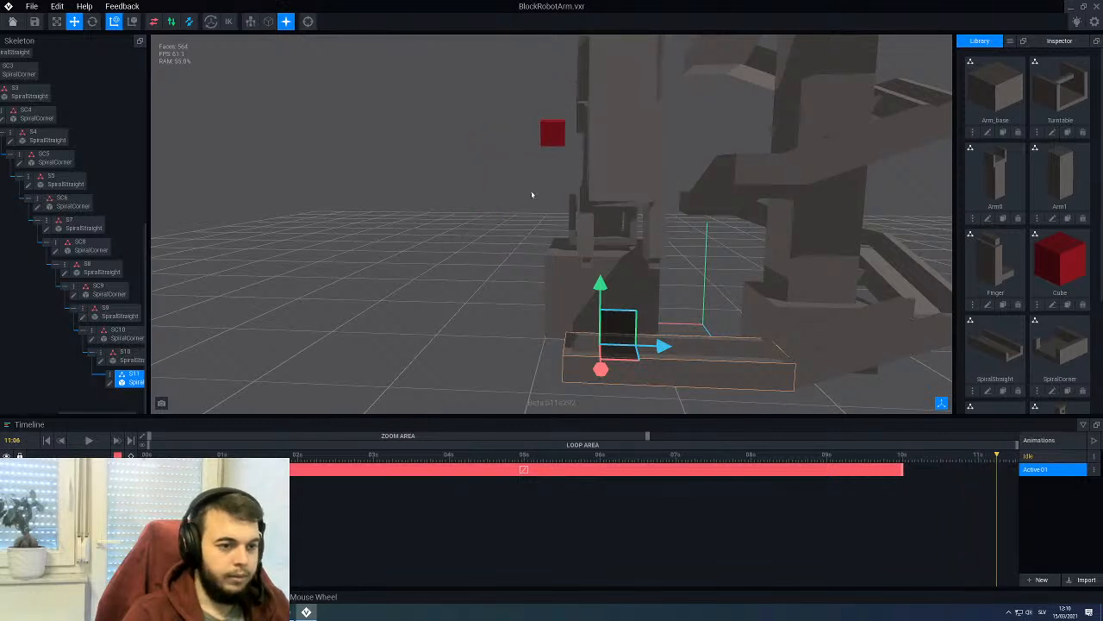
click(553, 293)
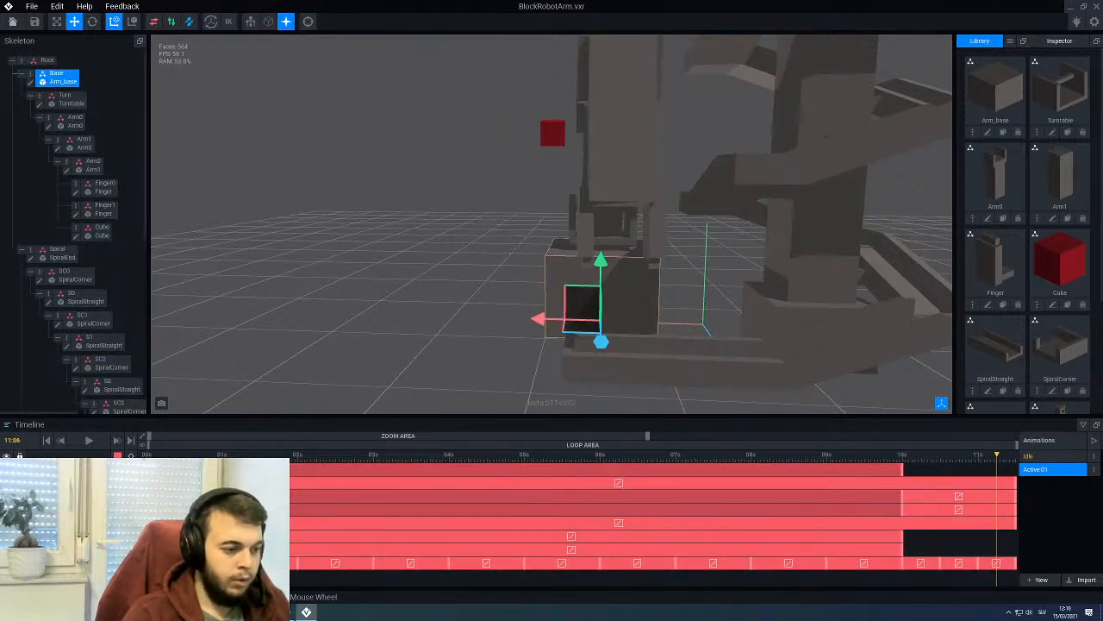
drag(647, 436, 771, 436)
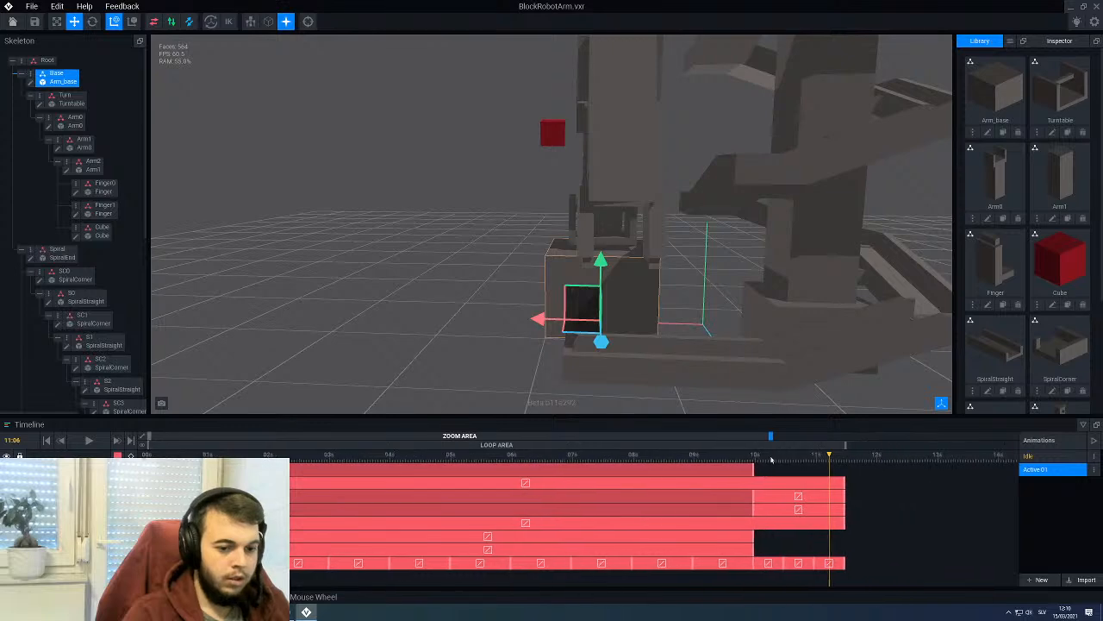
click(844, 457)
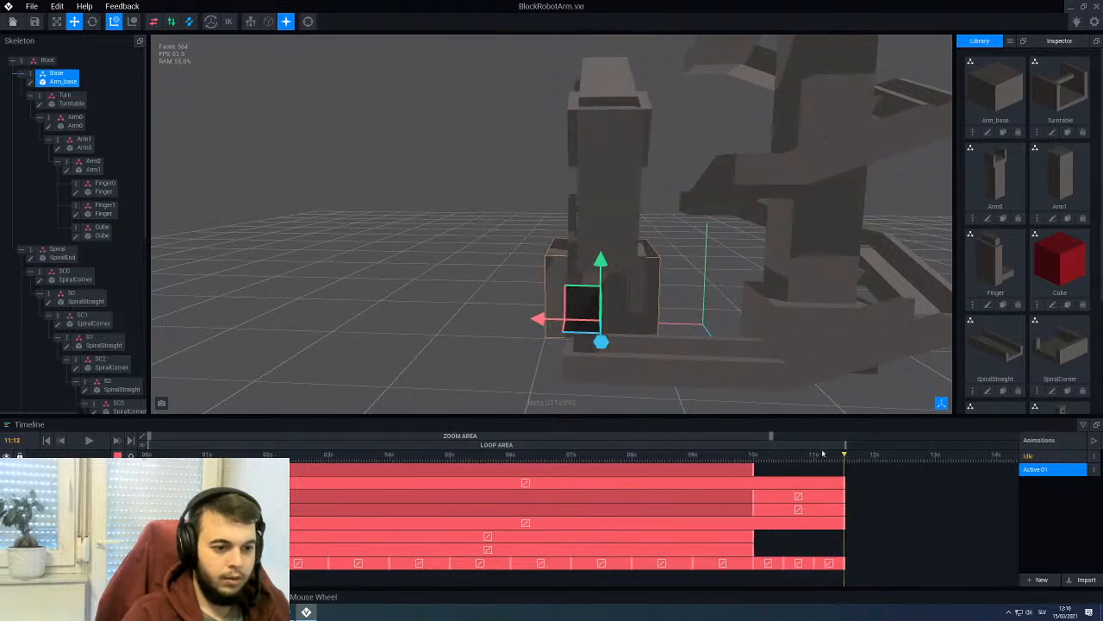
right_drag(564, 306, 667, 316)
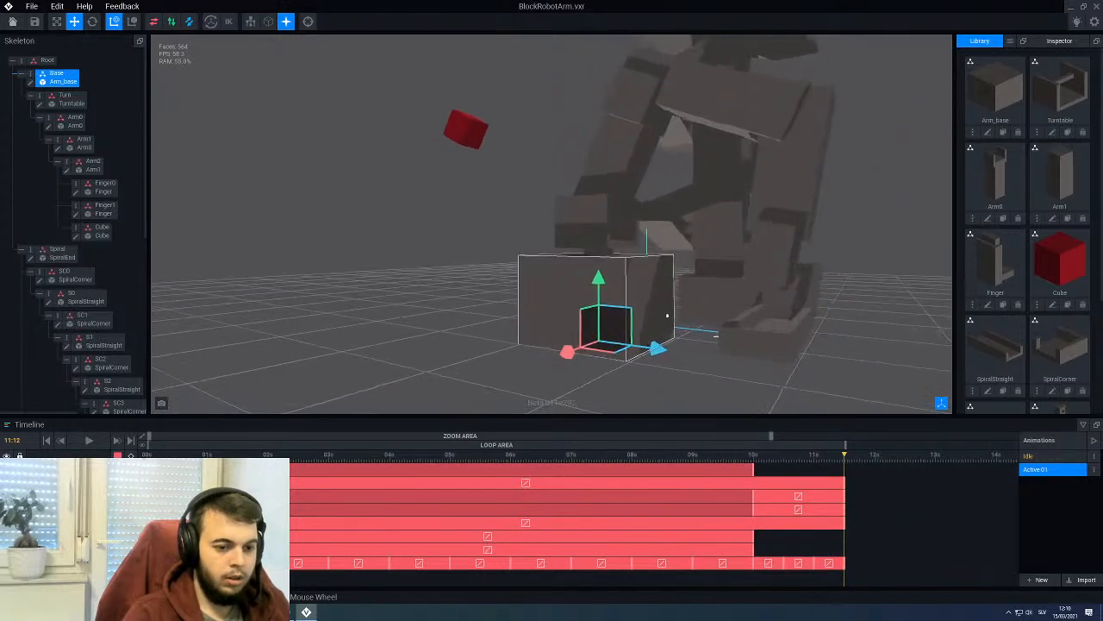
scroll(666, 315, up, 6)
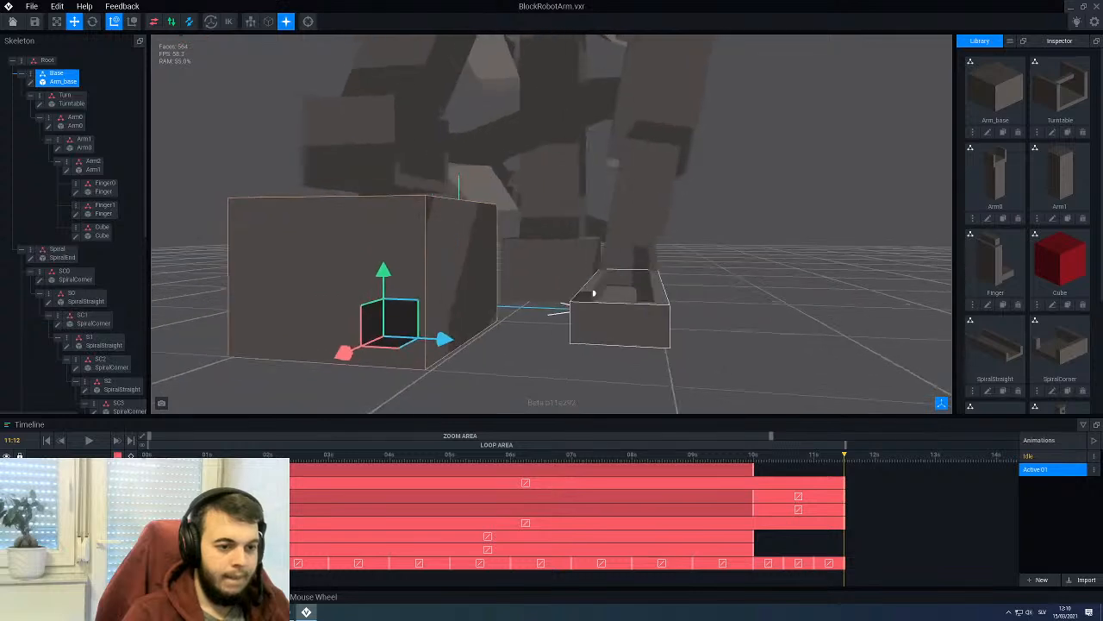
scroll(593, 294, down, 6)
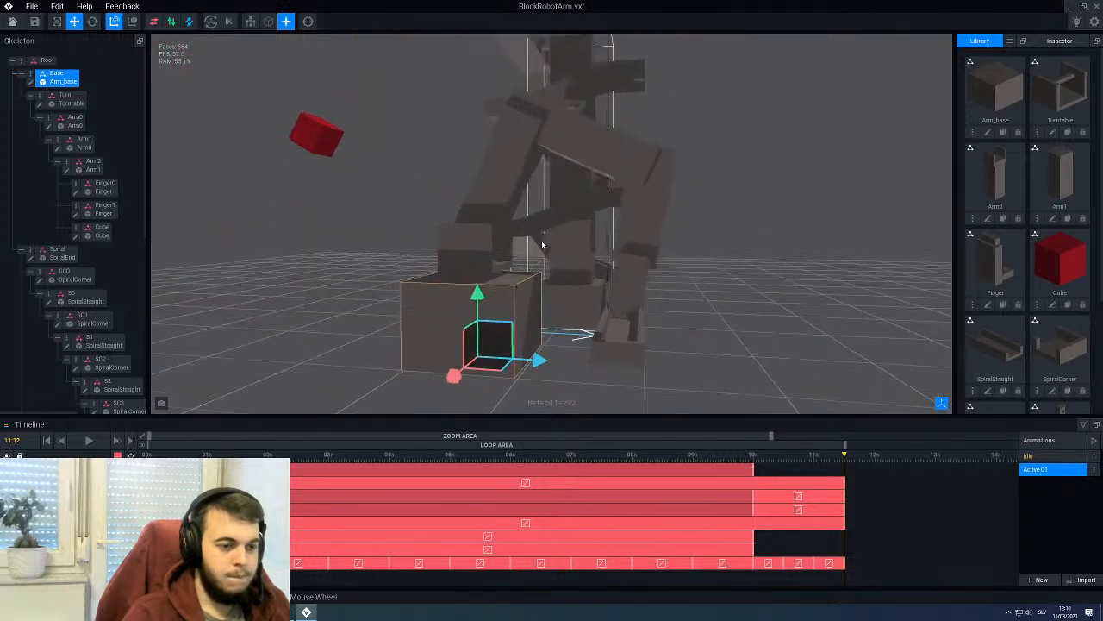
scroll(542, 245, up, 1)
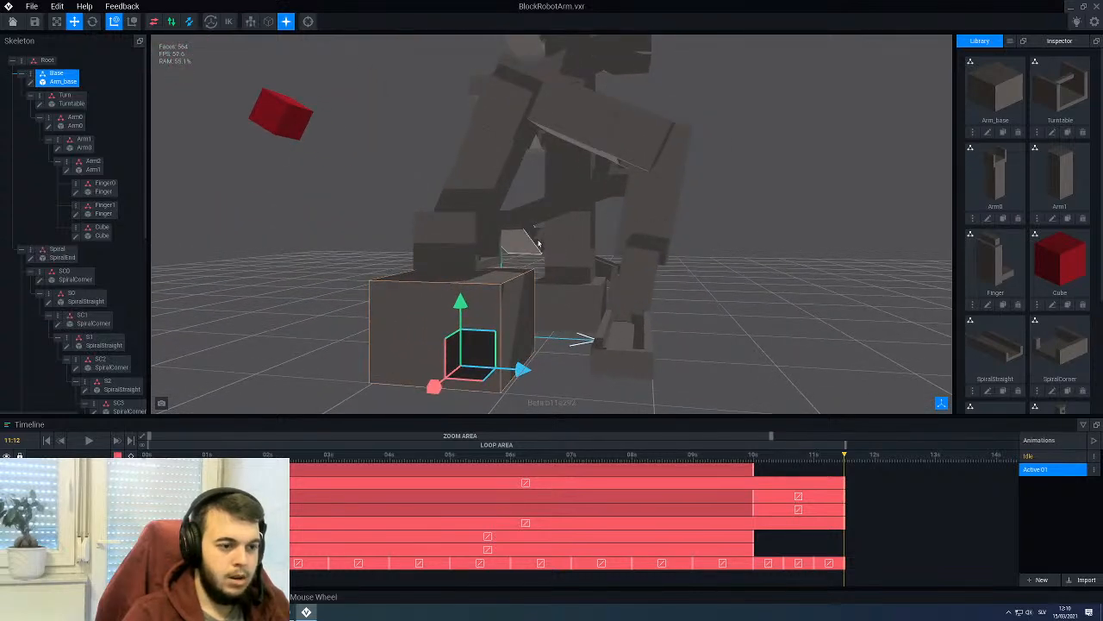
scroll(554, 229, up, 3)
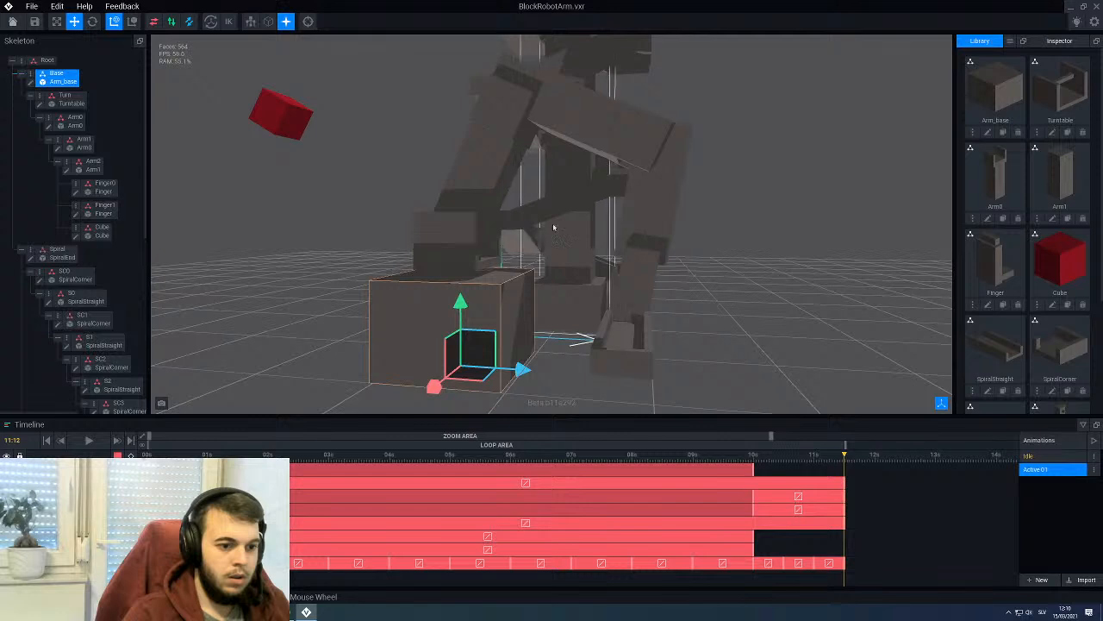
Step: At 11:12, tilt Arm0 slightly further forward around X and rotate Arm2 slightly to aim the gripper into the tray
click(655, 215)
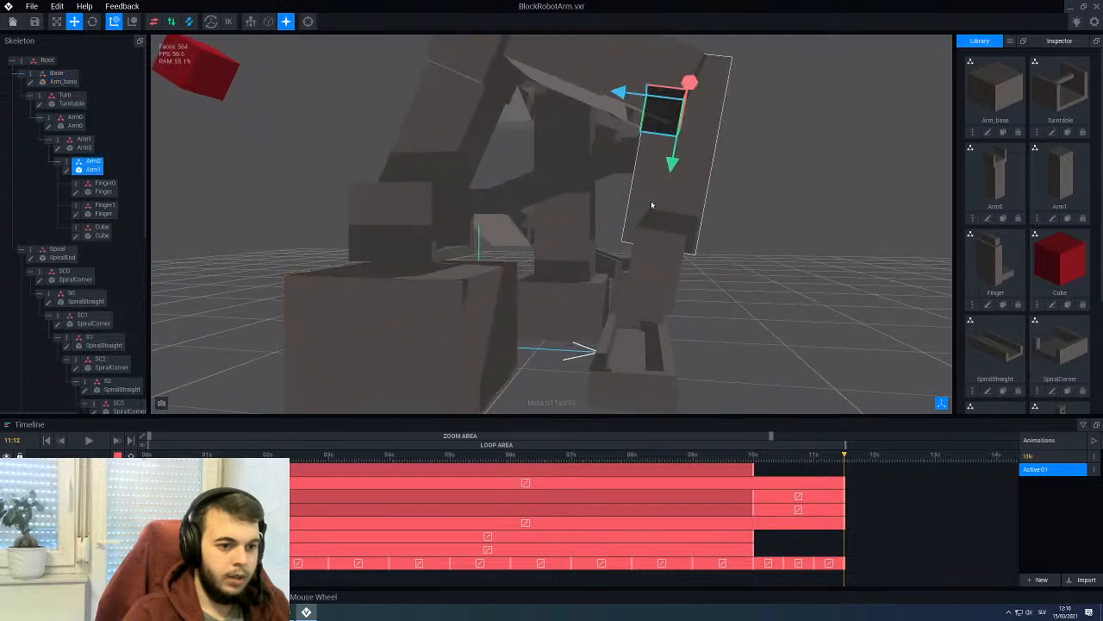
click(92, 21)
drag(657, 153, 656, 153)
mouse_move(616, 146)
right_down()
mouse_move(616, 133)
mouse_move(607, 148)
right_up()
click(463, 127)
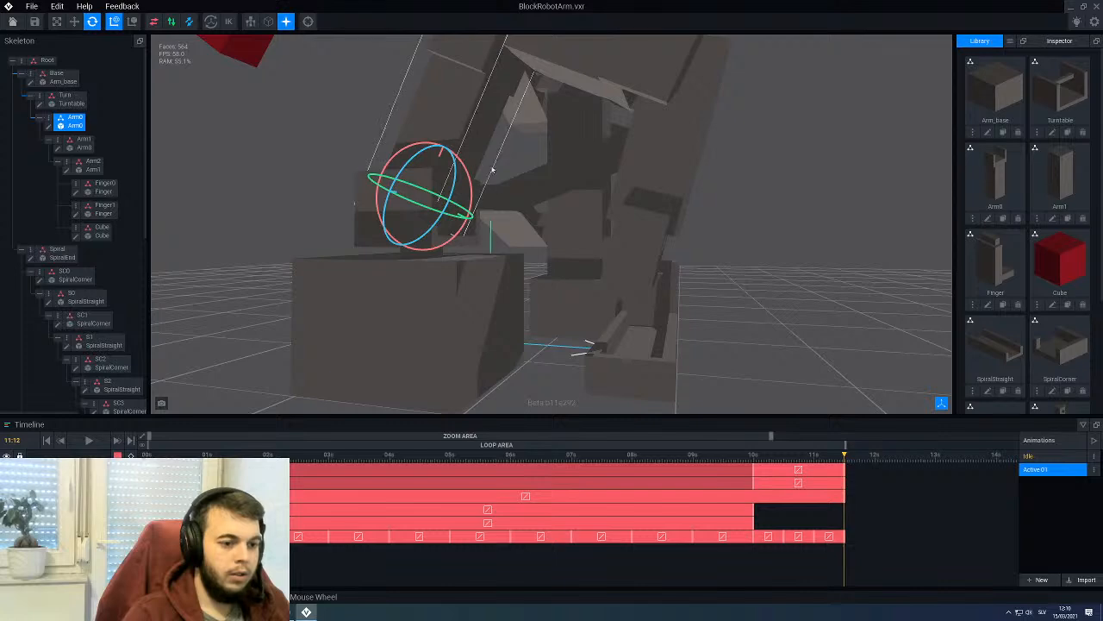
right_drag(501, 193, 495, 187)
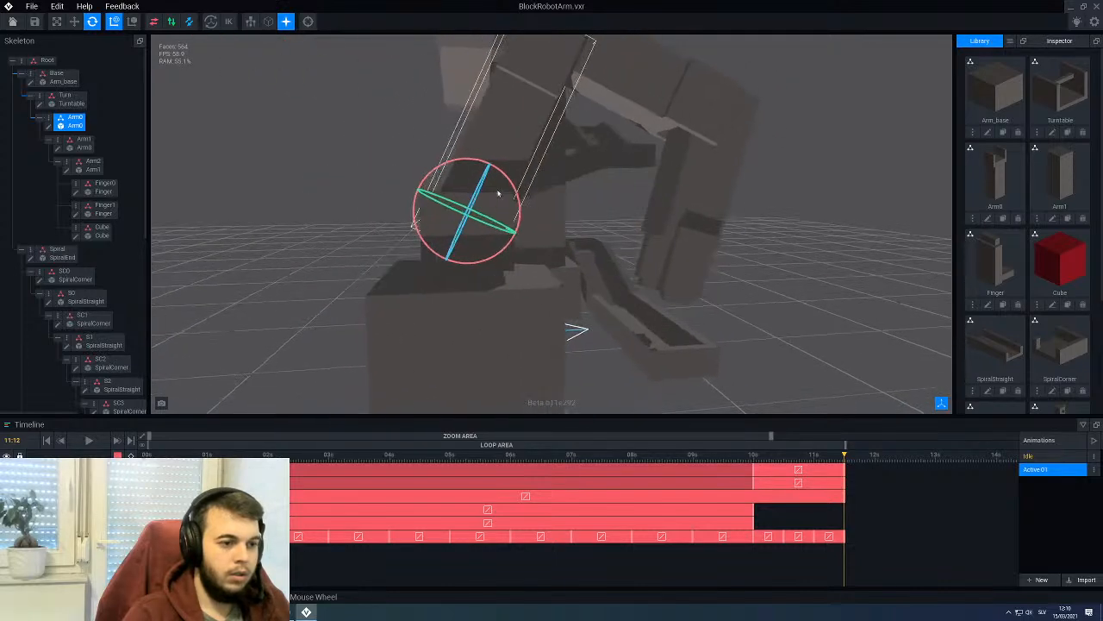
drag(495, 187, 518, 190)
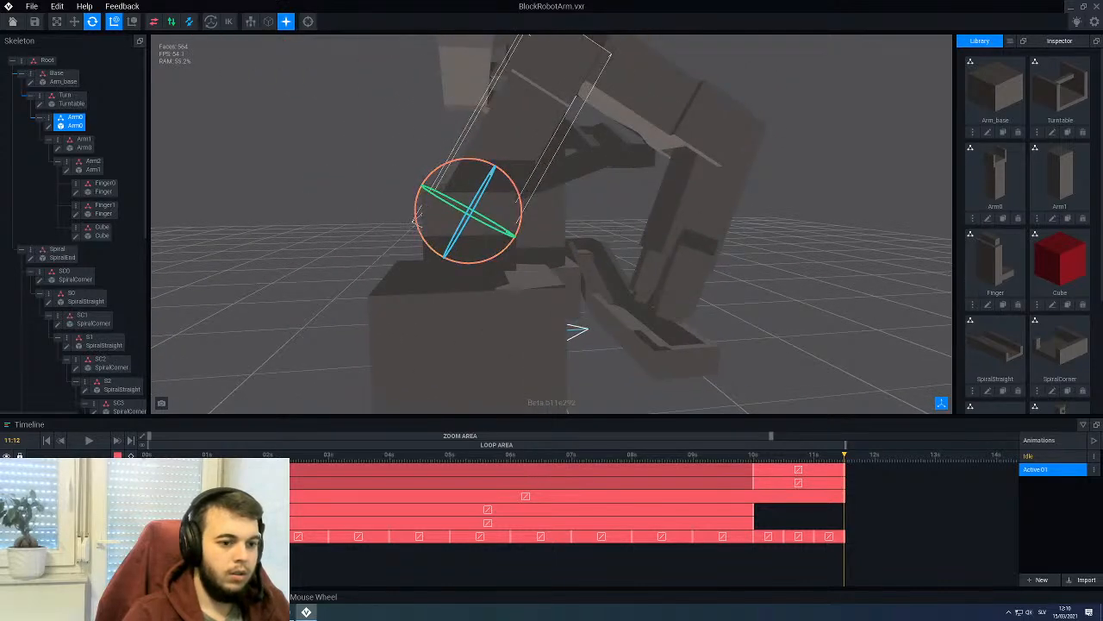
right_drag(508, 185, 521, 191)
click(699, 182)
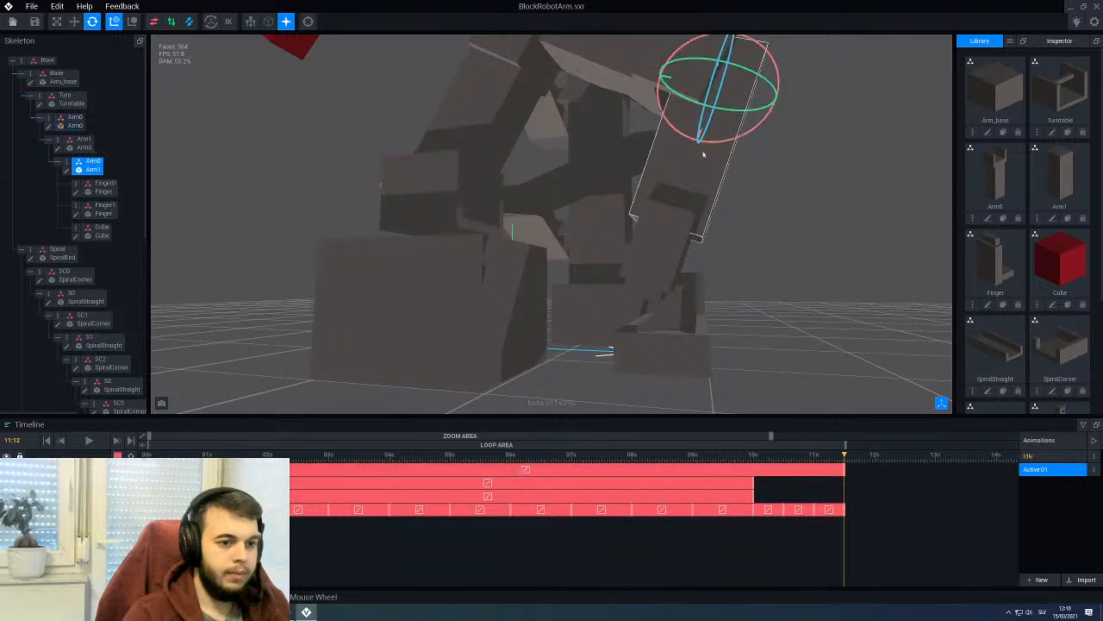
drag(720, 145, 733, 148)
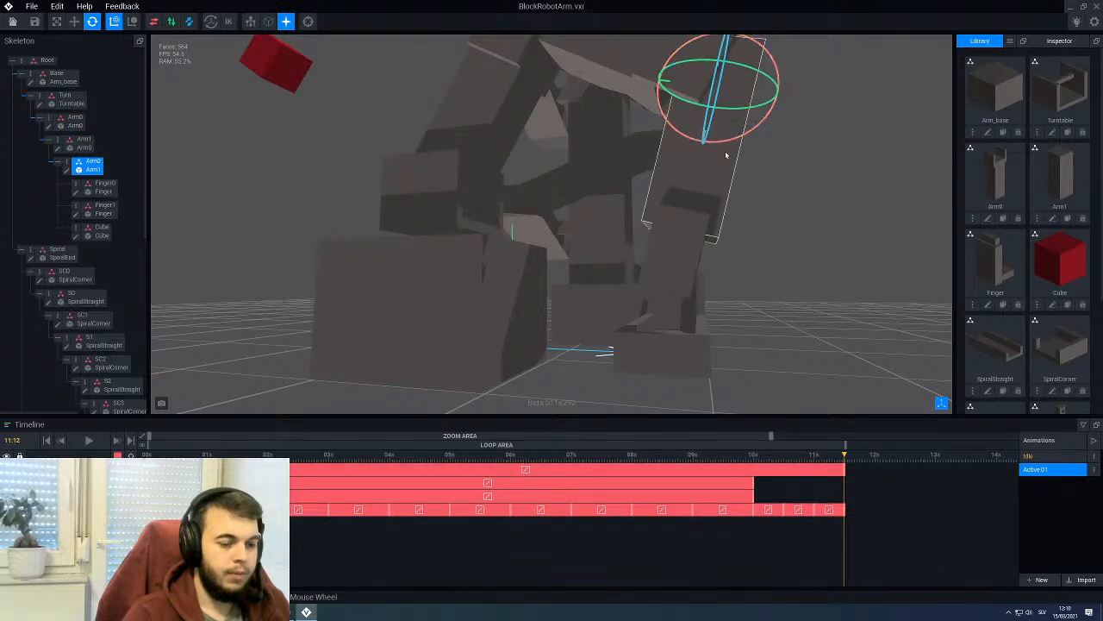
right_drag(509, 188, 598, 286)
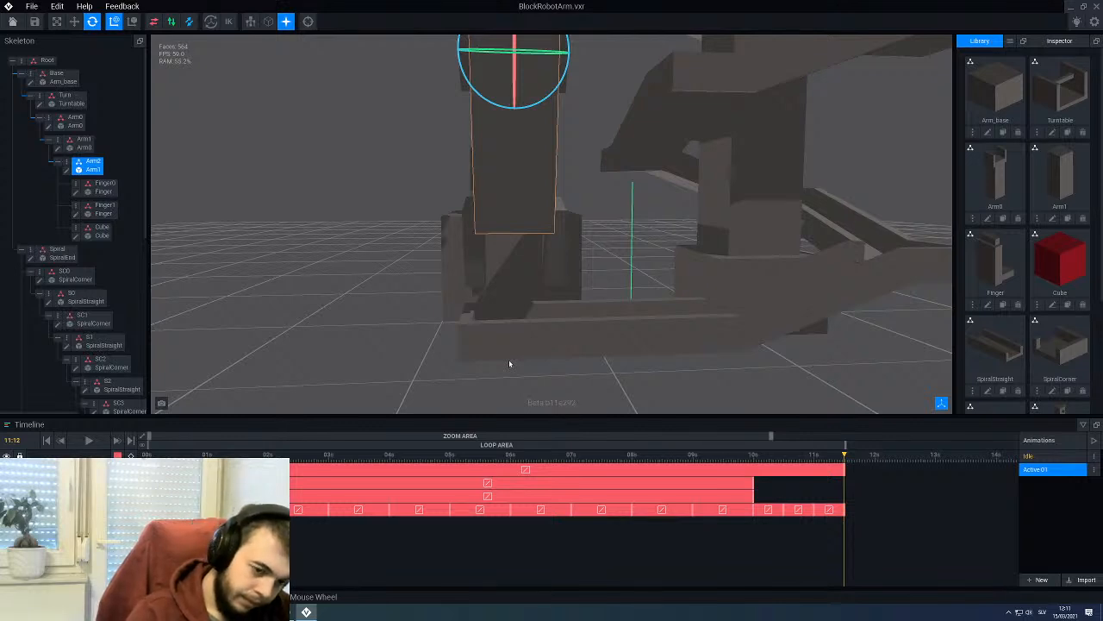
Step: Scrub the animation to 10:13 and review the motion of the arm and cube around the spiral
click(486, 456)
drag(486, 457, 786, 492)
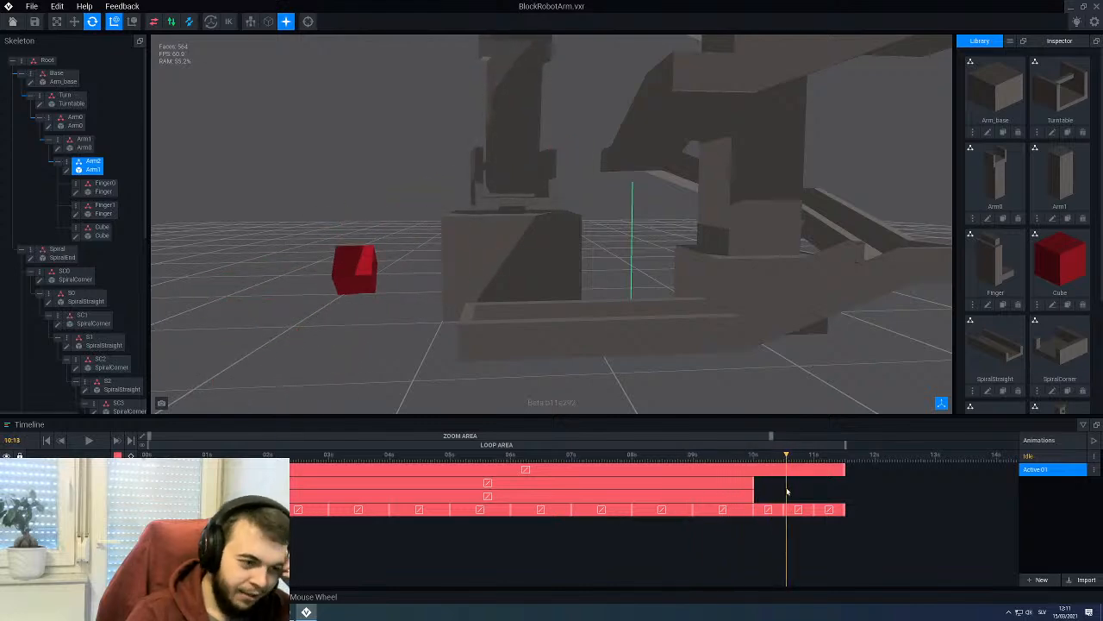
scroll(502, 347, down, 4)
middle_drag(502, 347, 484, 234)
scroll(484, 234, down, 2)
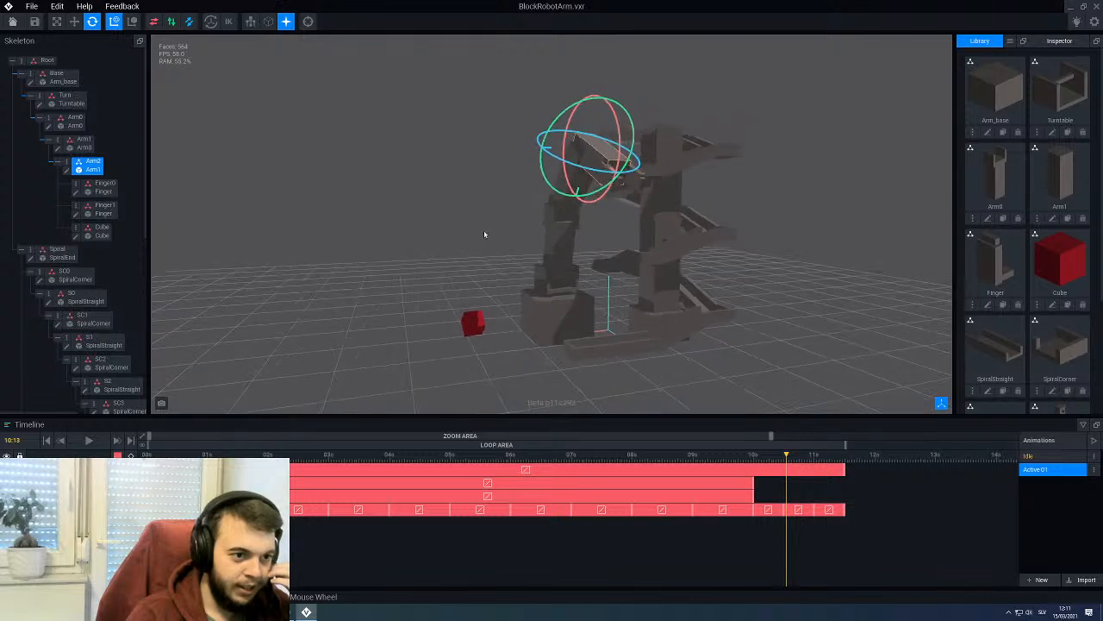
scroll(484, 237, up, 2)
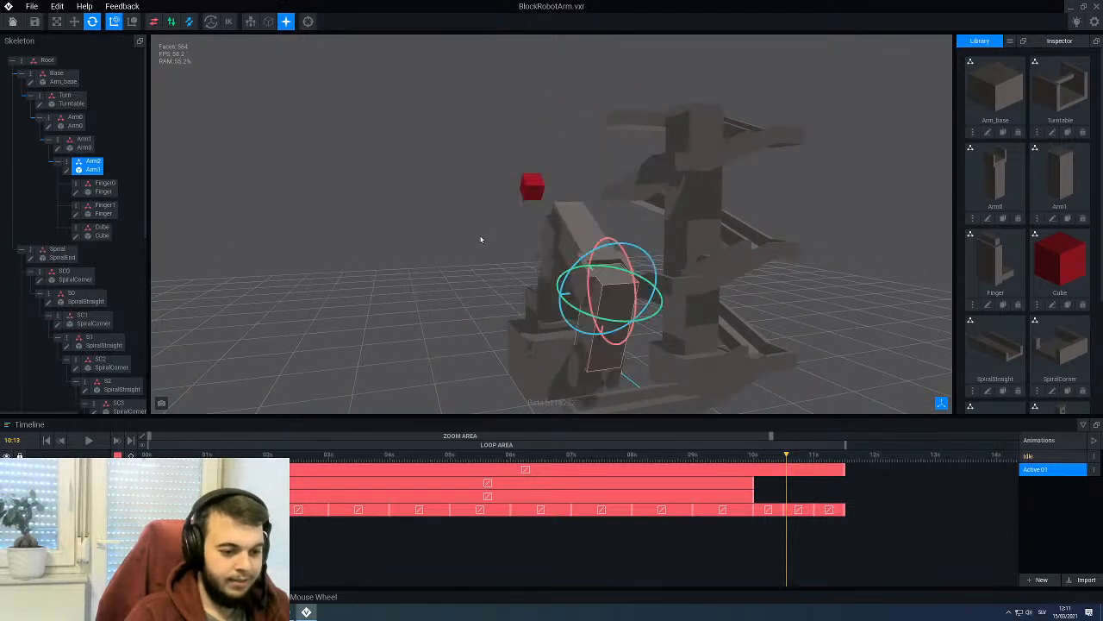
Step: Undo the latest arm adjustments back to the selection of exit tray bone S11
key(ctrl+z)
key(ctrl+z)
key(ctrl+z)
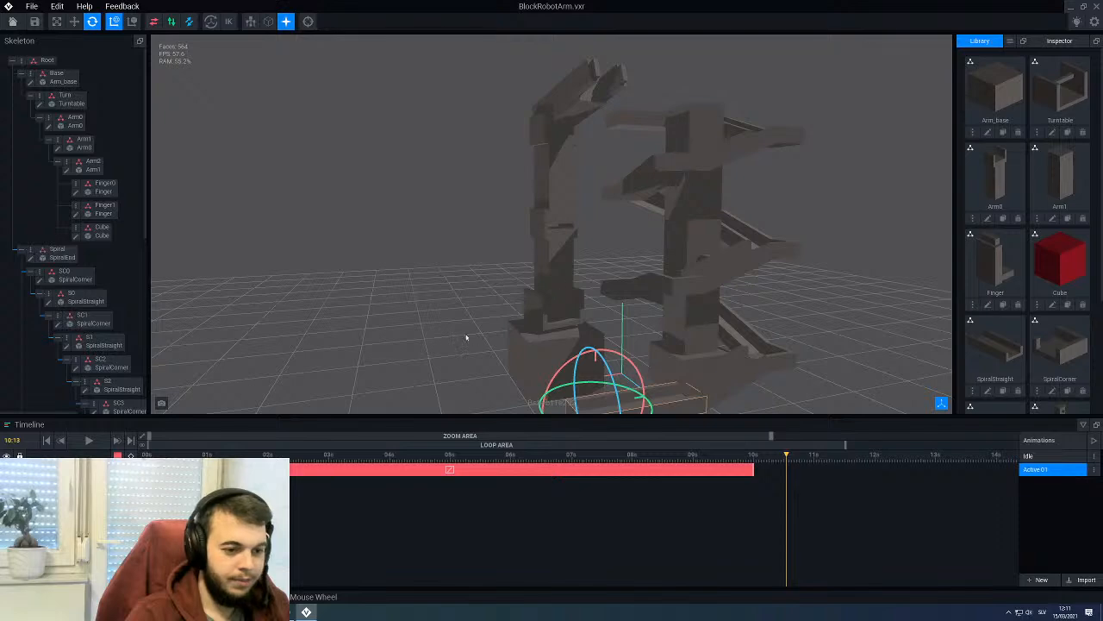
middle_drag(480, 379, 468, 327)
click(440, 290)
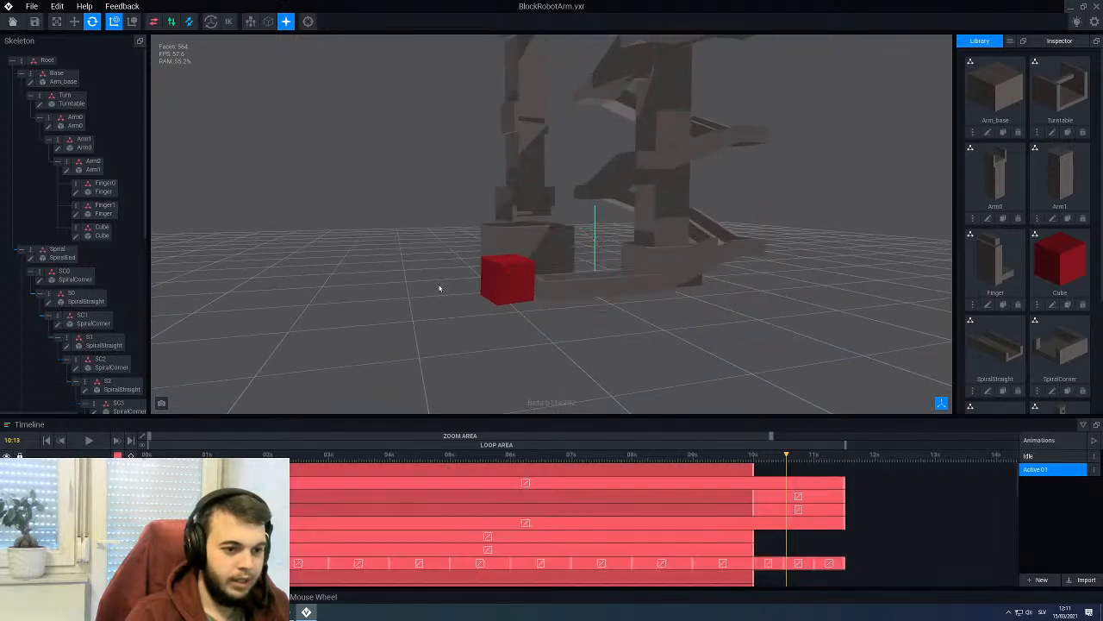
mouse_move(440, 290)
right_down()
mouse_move(576, 189)
mouse_move(438, 287)
right_up()
key(ctrl+z)
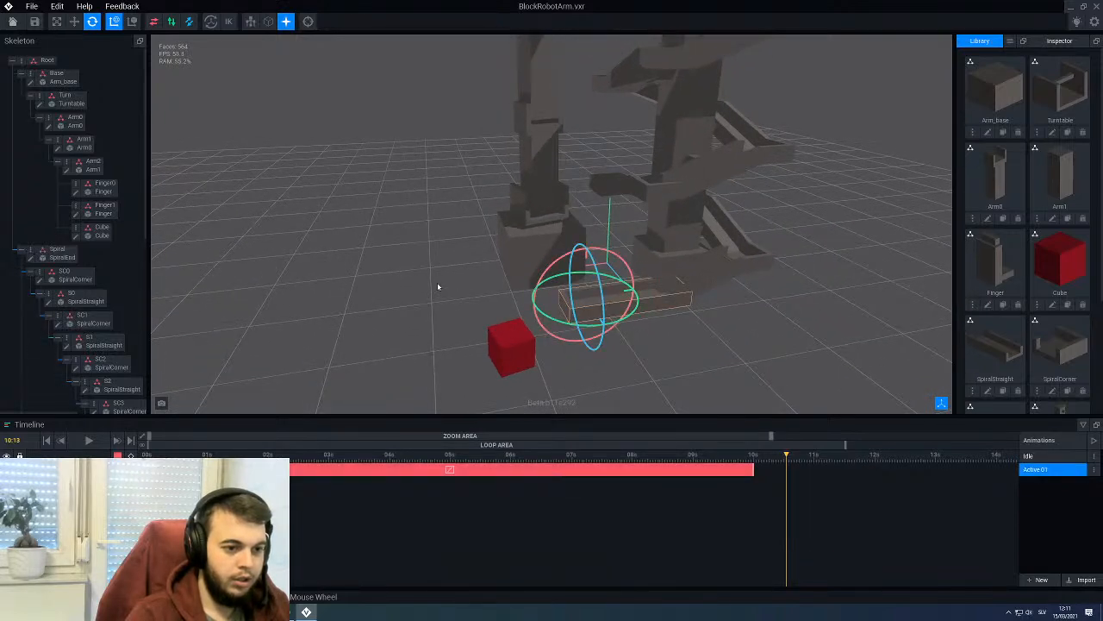
Step: Scrub the animation to 09:08 and check the cube's position near the exit tray
scroll(437, 287, up, 3)
scroll(440, 287, up, 3)
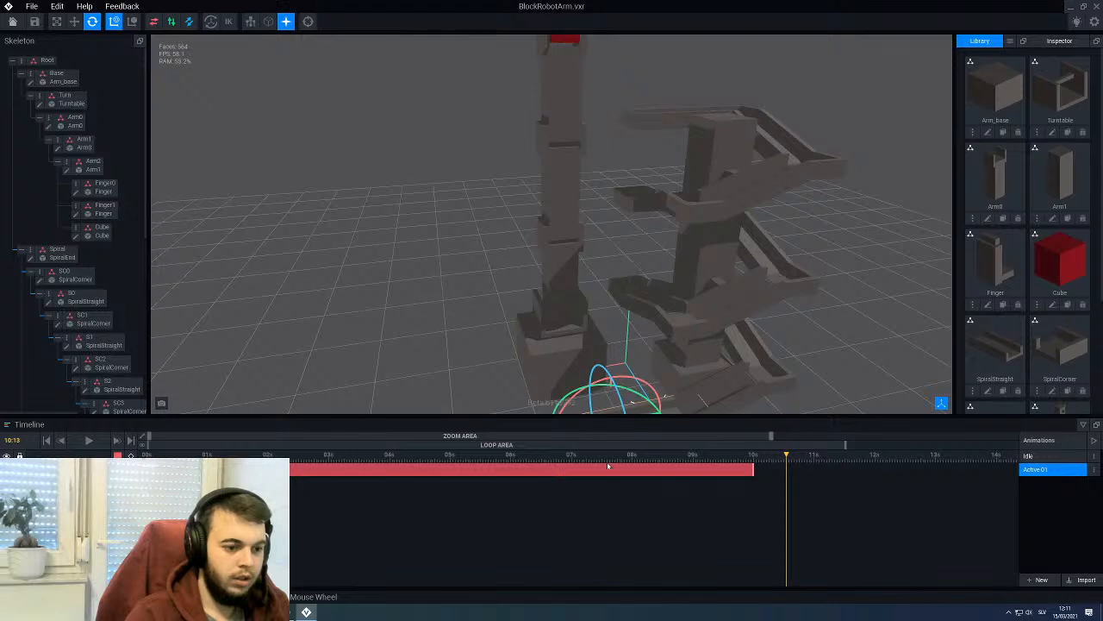
drag(607, 463, 713, 473)
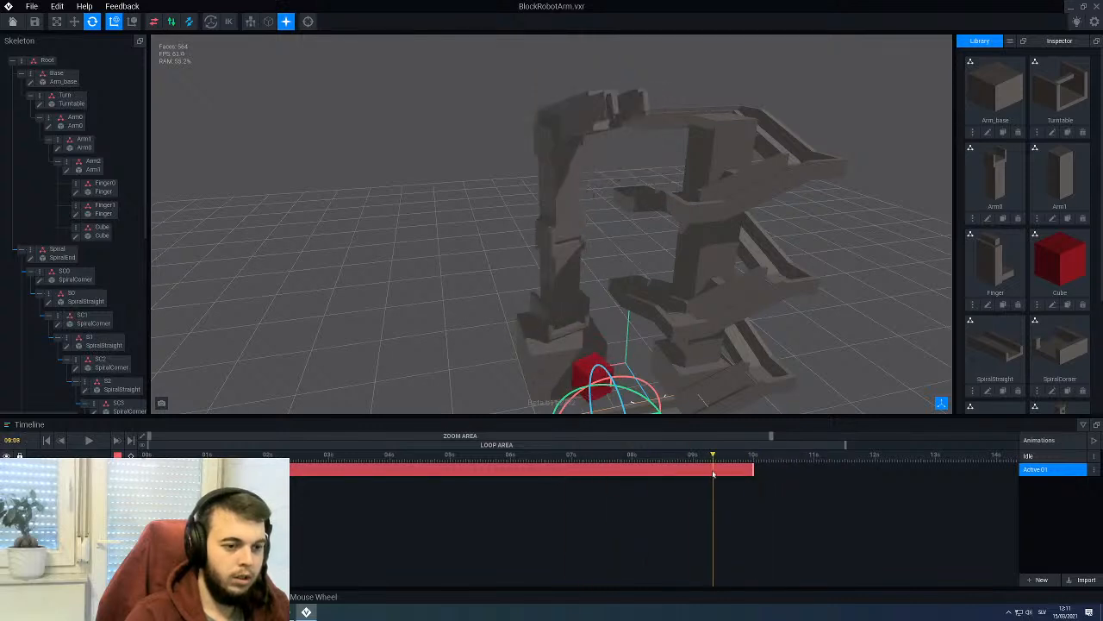
Step: Select the Arm_base and scrub the animation through 11:12 to review the arm and cube around the exit tray
click(560, 355)
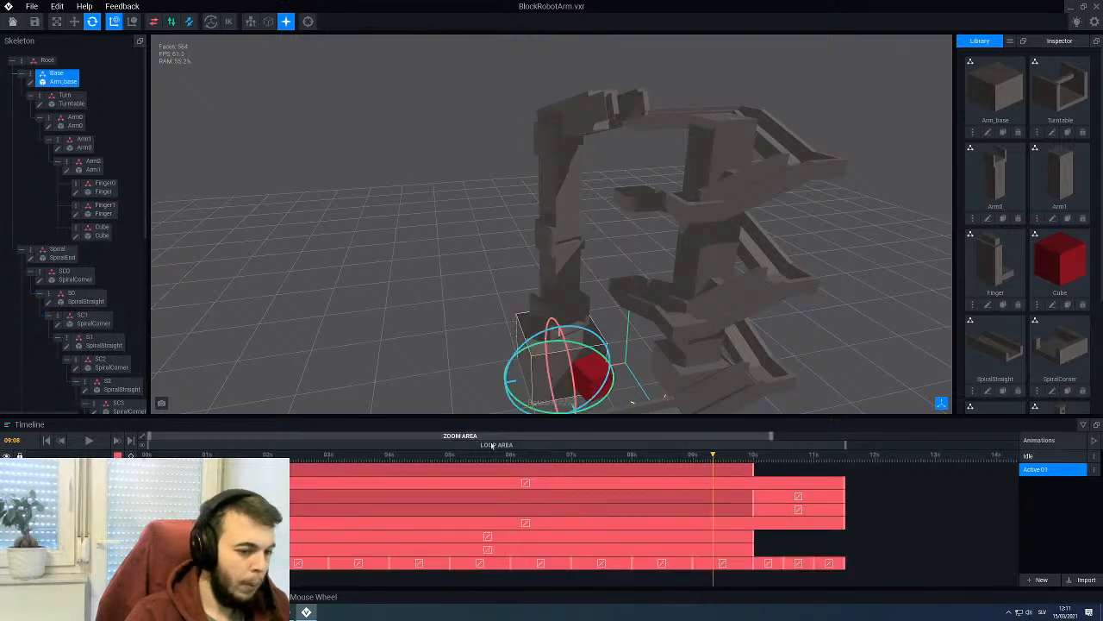
mouse_move(770, 463)
mouse_down()
mouse_move(845, 462)
mouse_move(668, 465)
mouse_move(754, 460)
mouse_up()
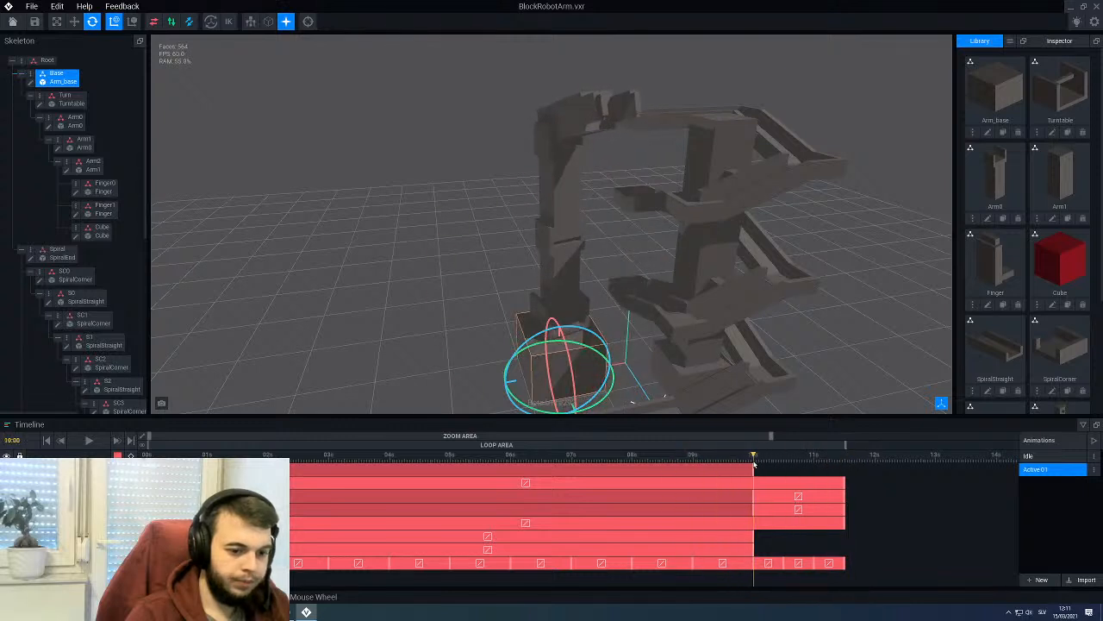
key(space)
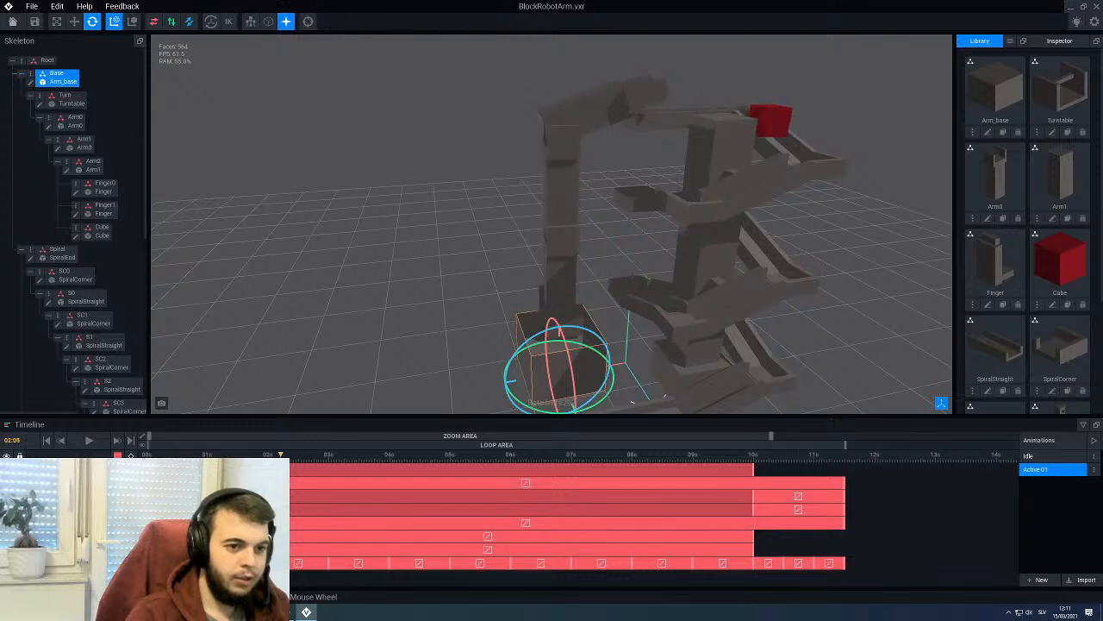
drag(368, 468, 739, 507)
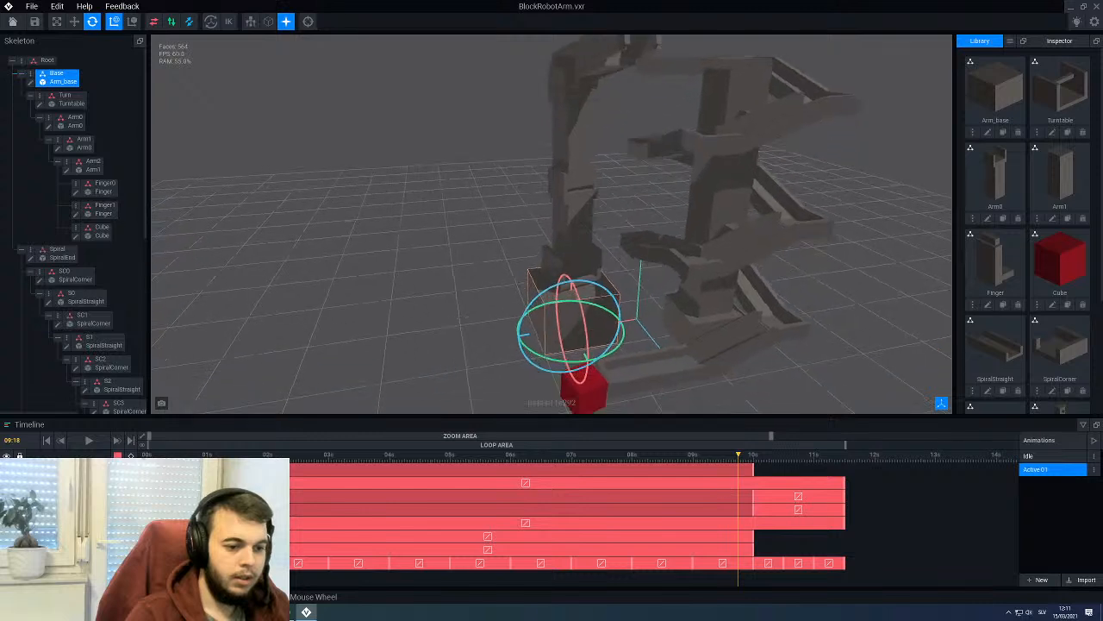
drag(746, 459, 844, 477)
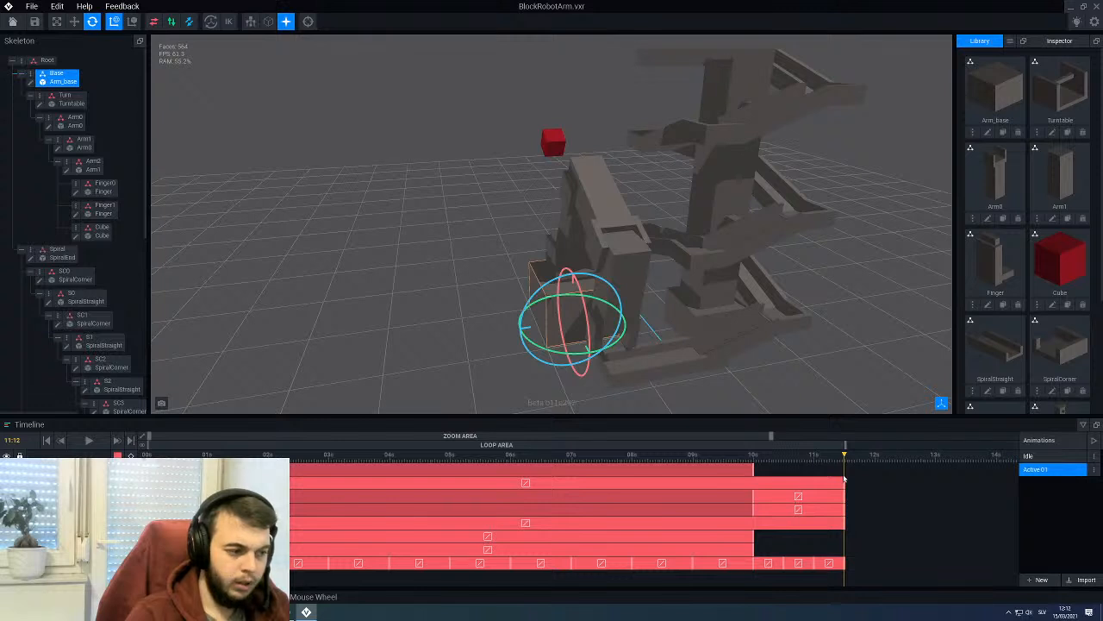
Step: Delete the four arm keyframes at 11:12 so the arm's reaching motion is removed from the timeline
key(Delete)
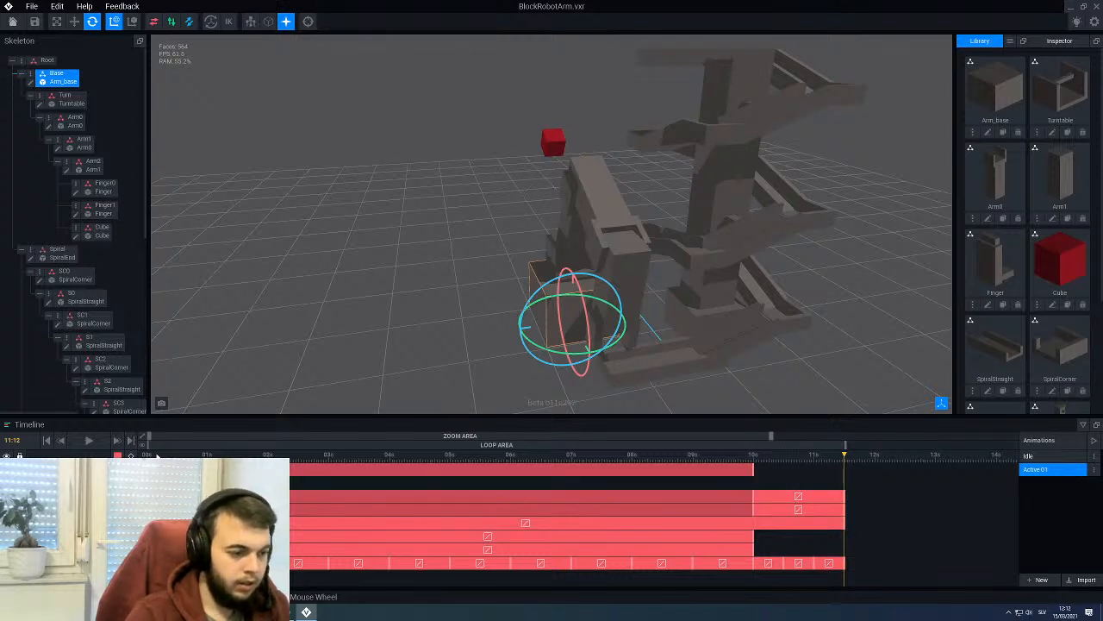
drag(157, 456, 628, 488)
scroll(374, 249, down, 5)
right_drag(448, 247, 622, 312)
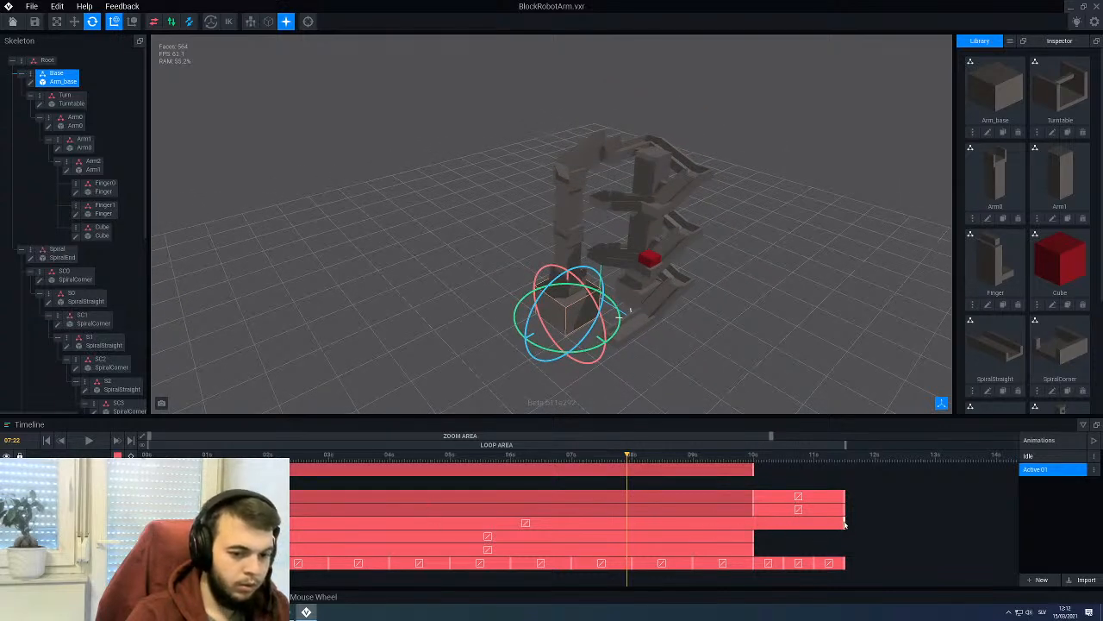
key(Delete)
drag(316, 488, 842, 498)
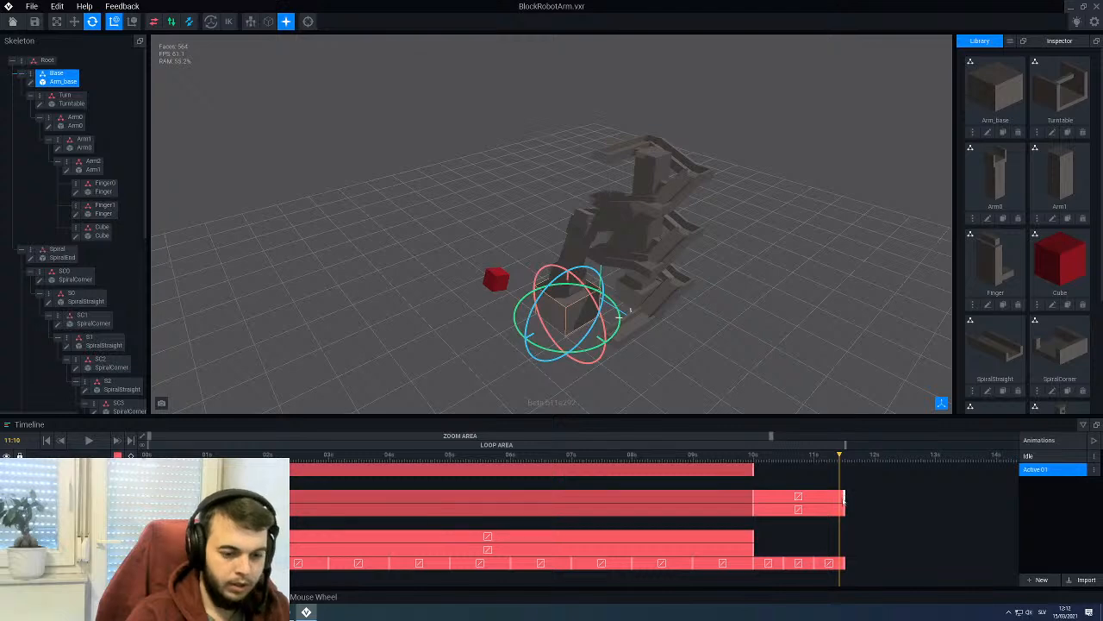
key(Delete)
key(Delete)
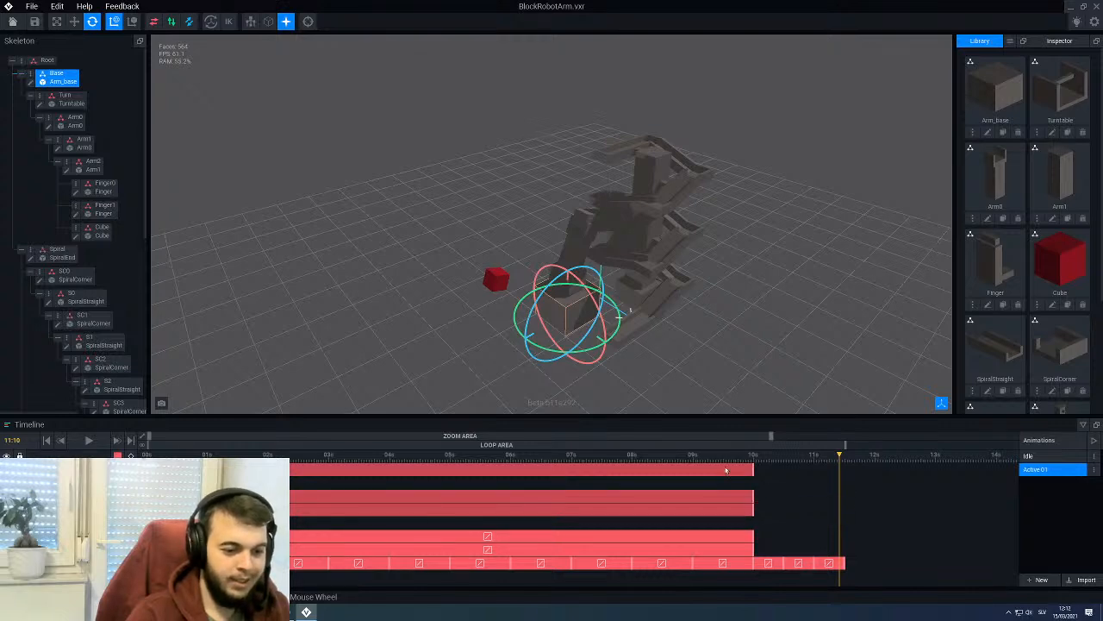
Step: Remove the cube's keyframe at 11:12 and retime its 10:12 and 11:00 keyframes to 11:12 and 12:00
drag(699, 460, 856, 475)
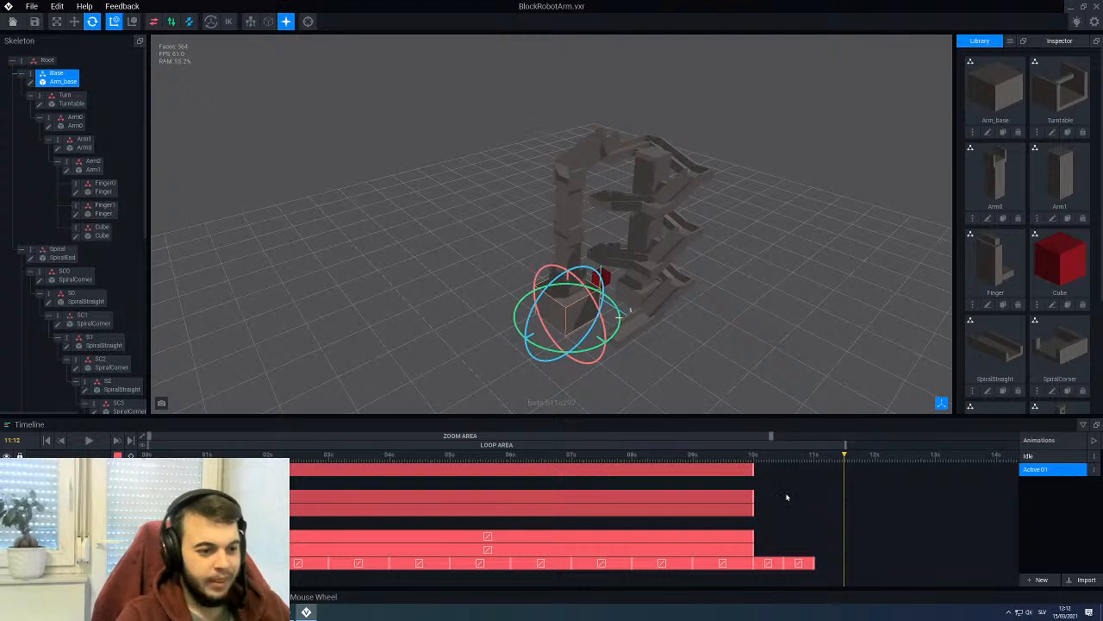
drag(365, 467, 712, 485)
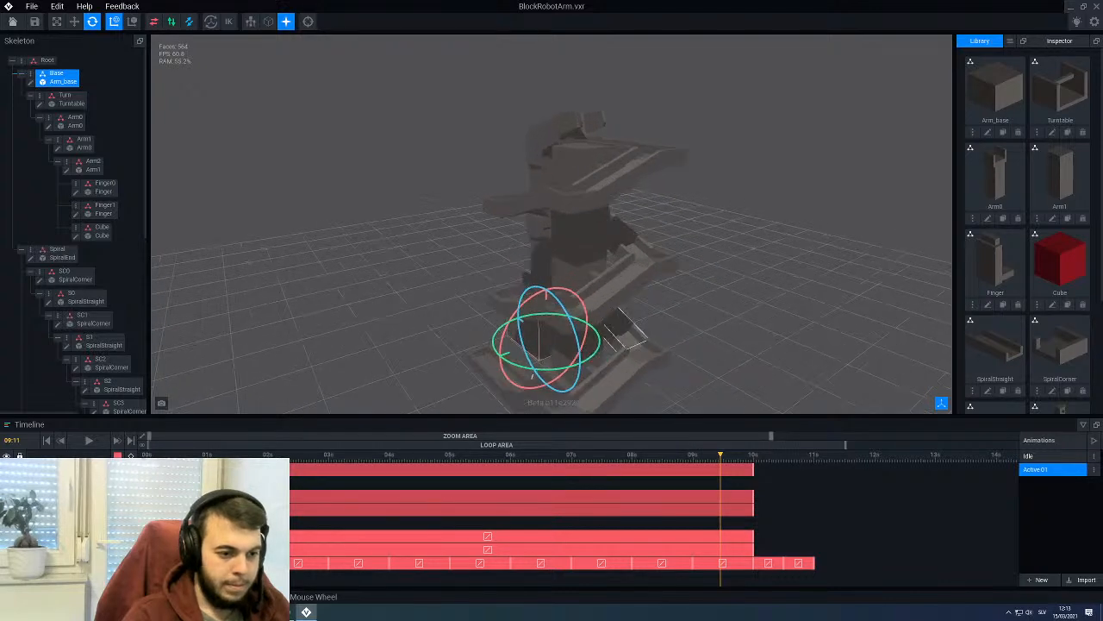
drag(745, 460, 758, 478)
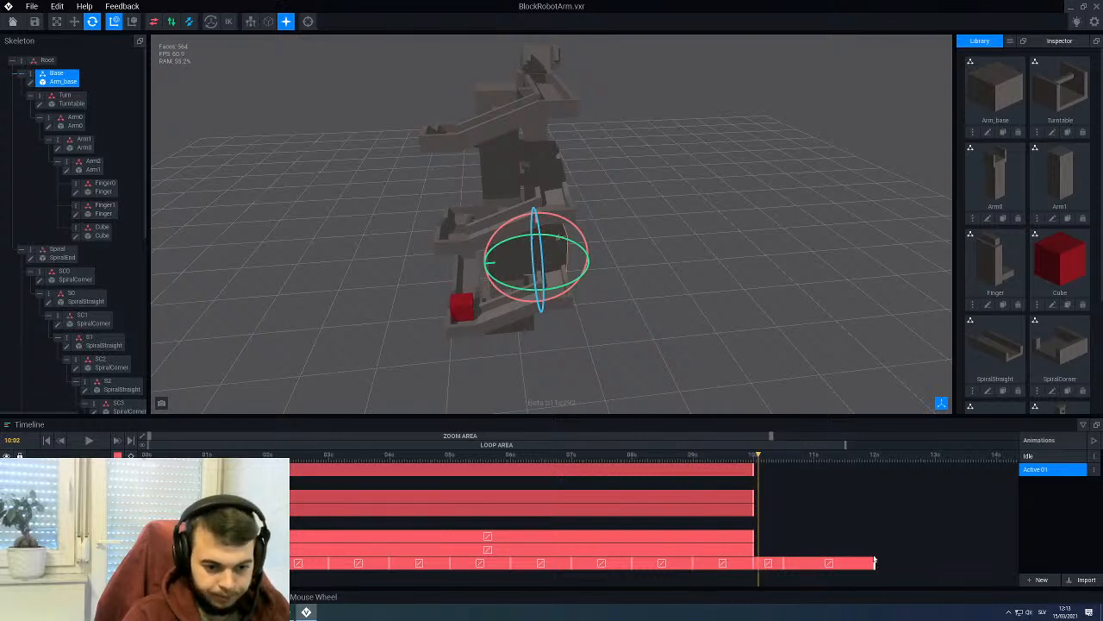
click(875, 468)
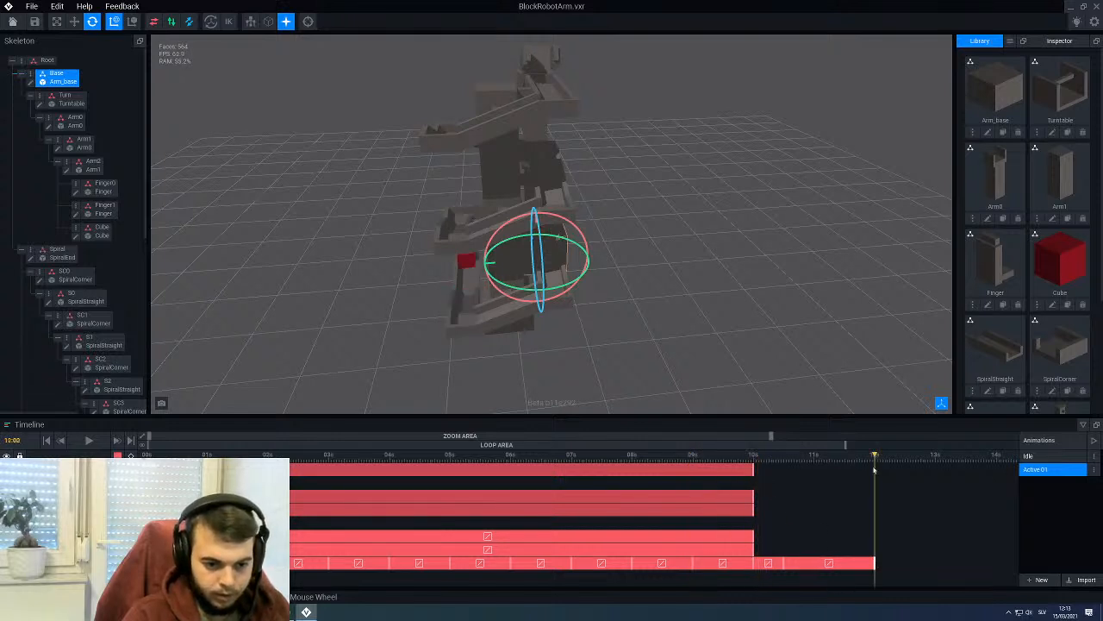
click(813, 459)
drag(815, 457, 843, 463)
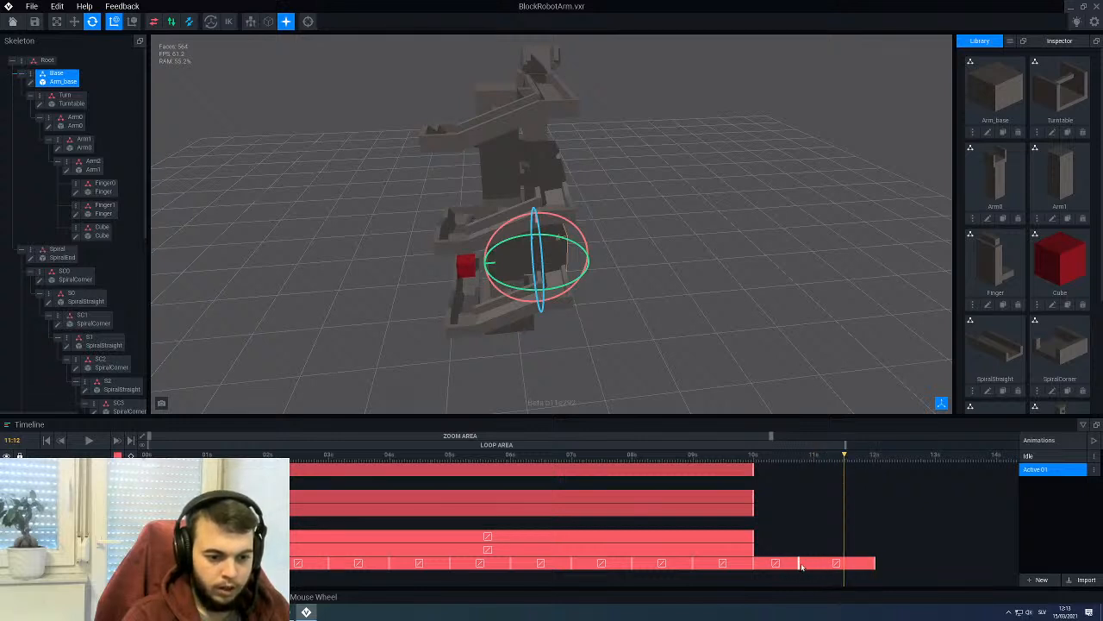
click(817, 461)
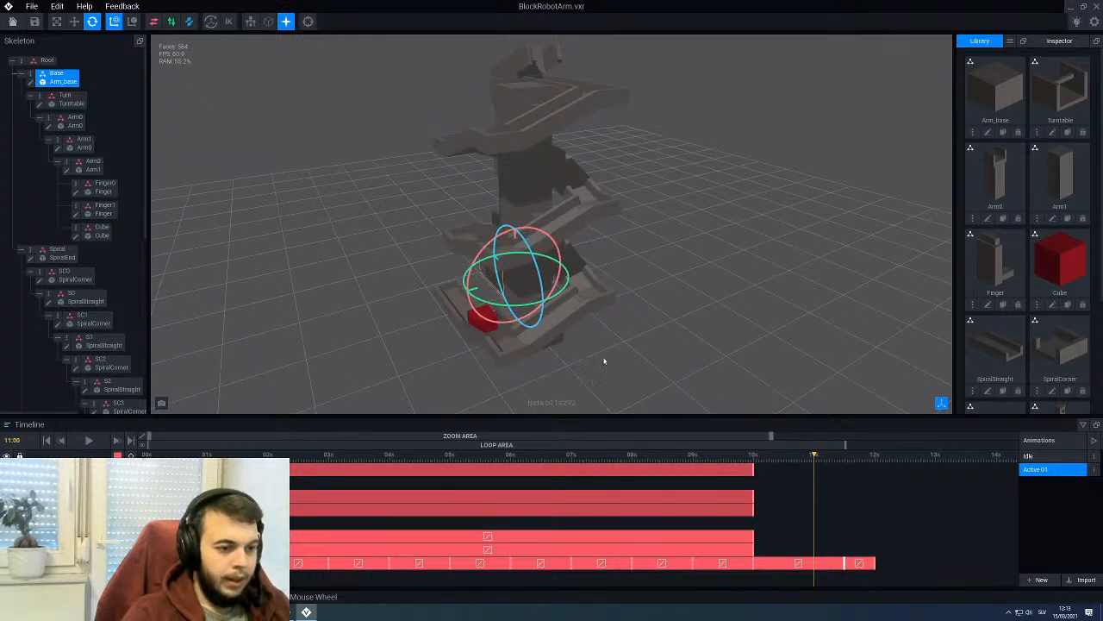
Step: At 11:00, select the cube with the Move tool and try to shift it toward the lowest spiral corner
scroll(604, 361, up, 5)
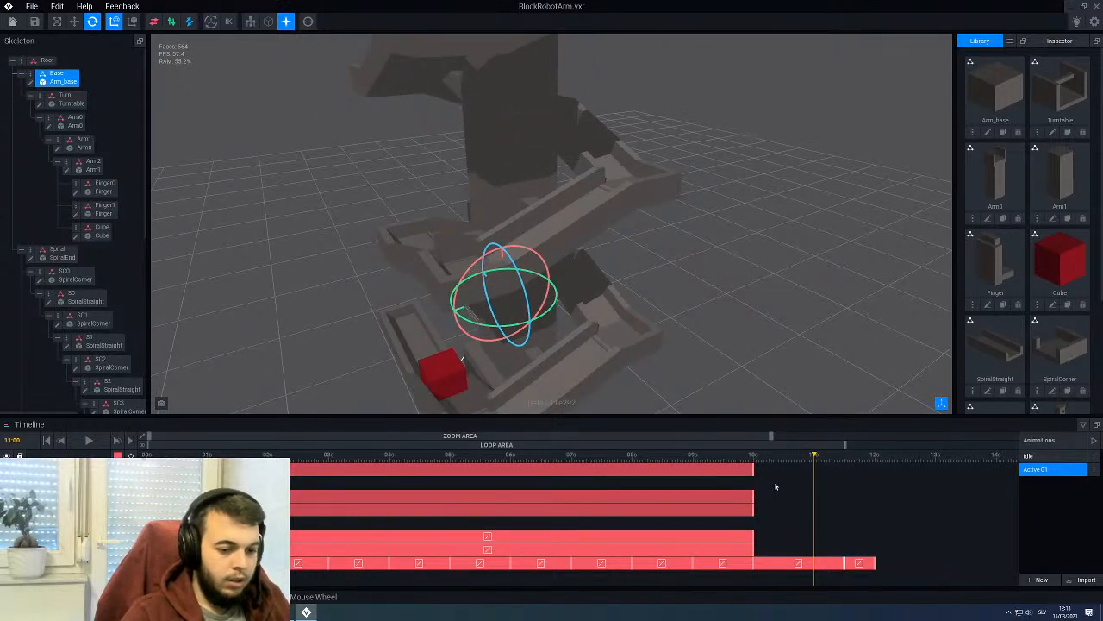
drag(759, 463, 813, 470)
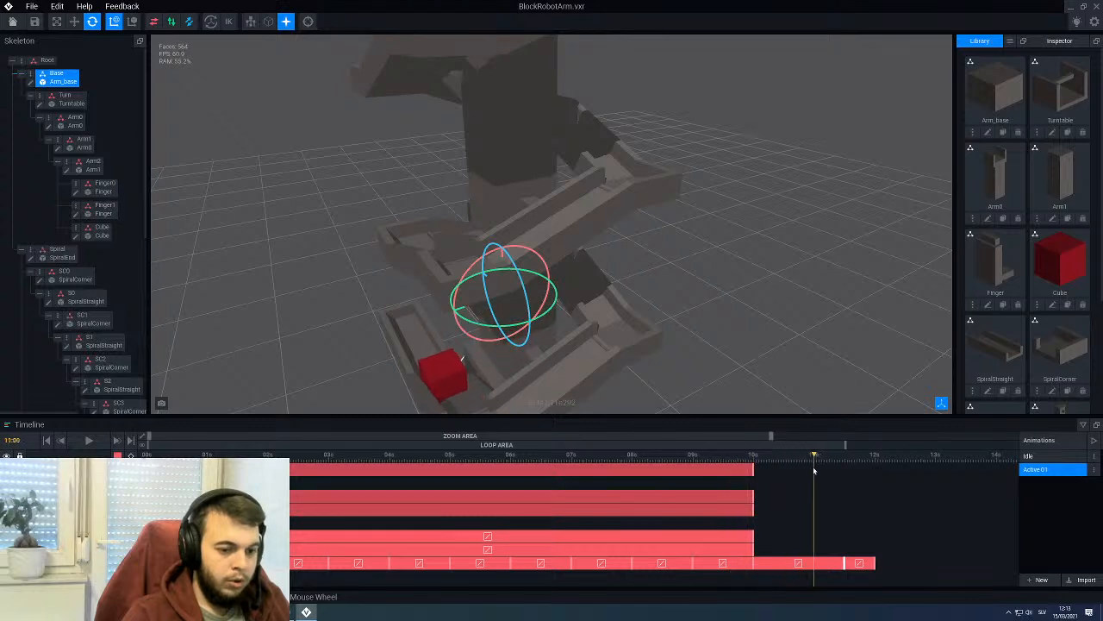
click(77, 22)
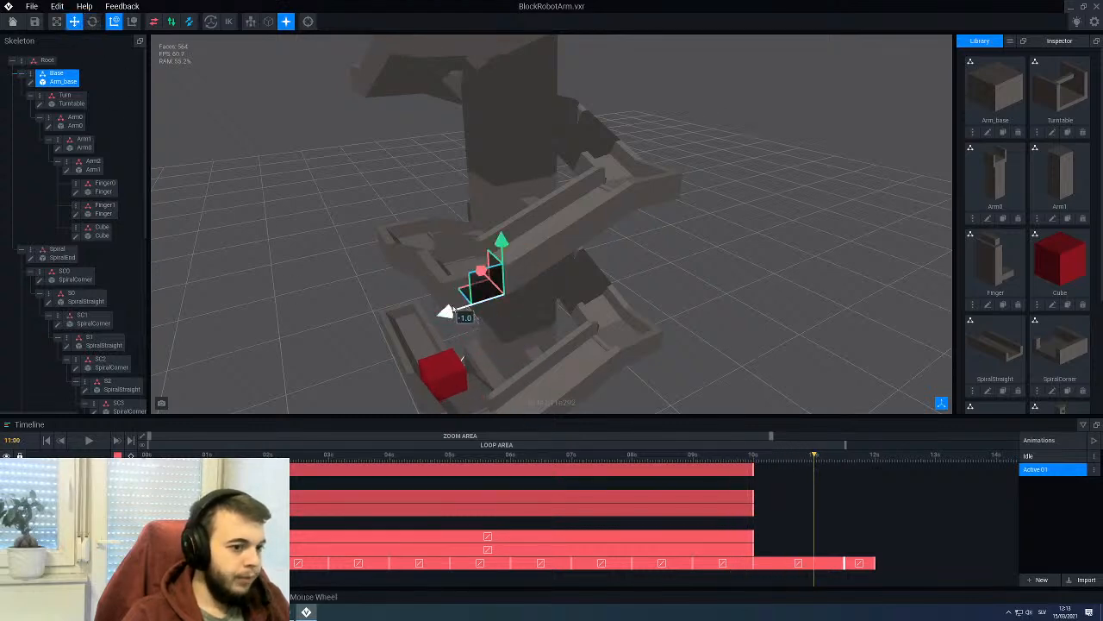
right_drag(457, 312, 496, 381)
click(505, 354)
drag(534, 379, 660, 418)
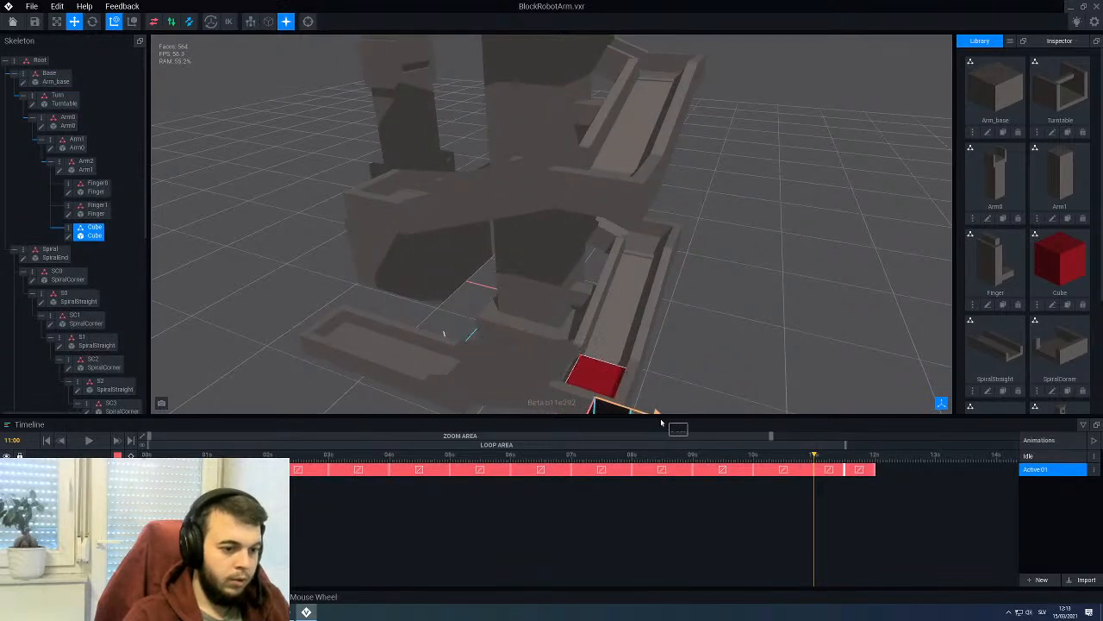
Step: Fine-tune the cube's position at 11:00 along its local axes to seat it in the spiral channel
right_drag(657, 405, 639, 362)
drag(562, 348, 617, 189)
right_drag(617, 189, 557, 266)
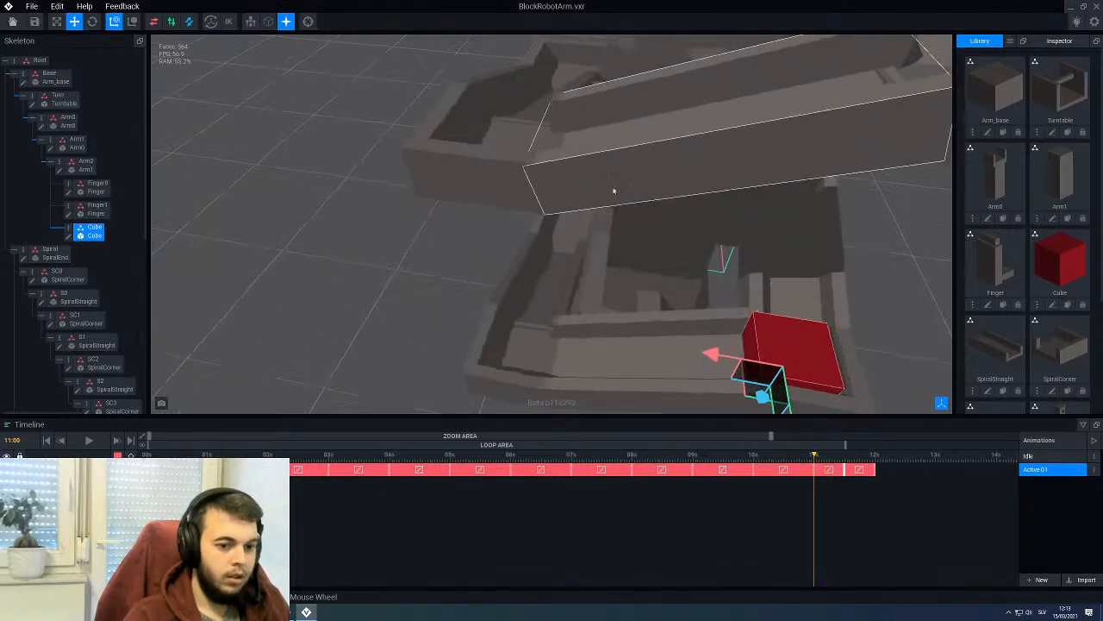
drag(717, 350, 729, 362)
scroll(723, 363, down, 4)
right_drag(651, 352, 654, 286)
scroll(641, 301, up, 4)
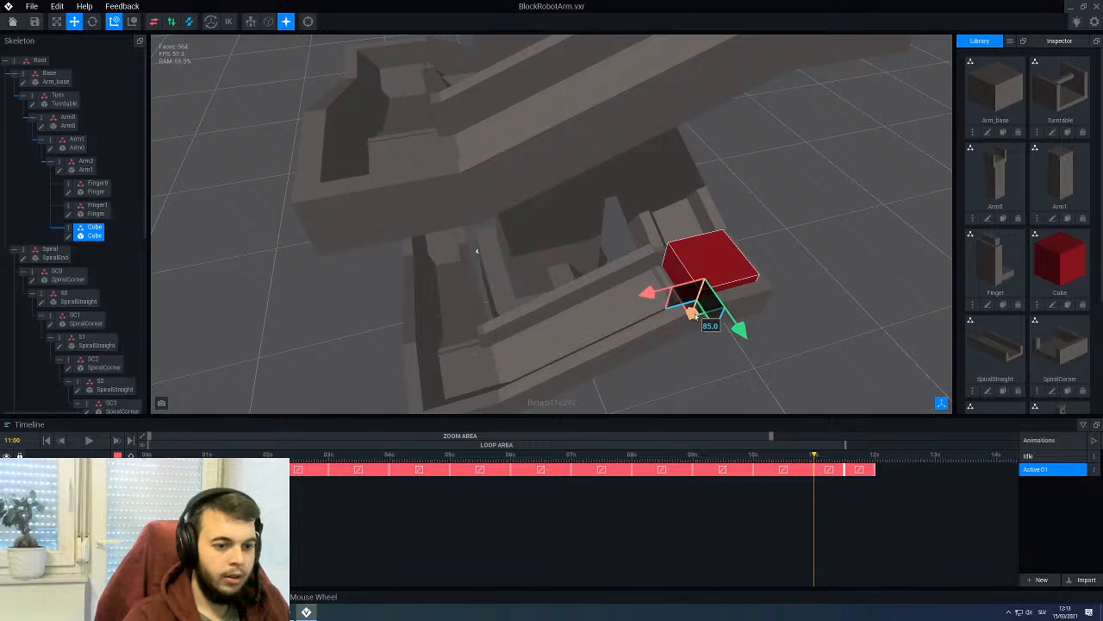
drag(695, 316, 700, 301)
Step: Deselect the cube, play the animation, and scrub to 11:06 to check its motion down the last ramps
click(361, 322)
right_drag(361, 322, 455, 266)
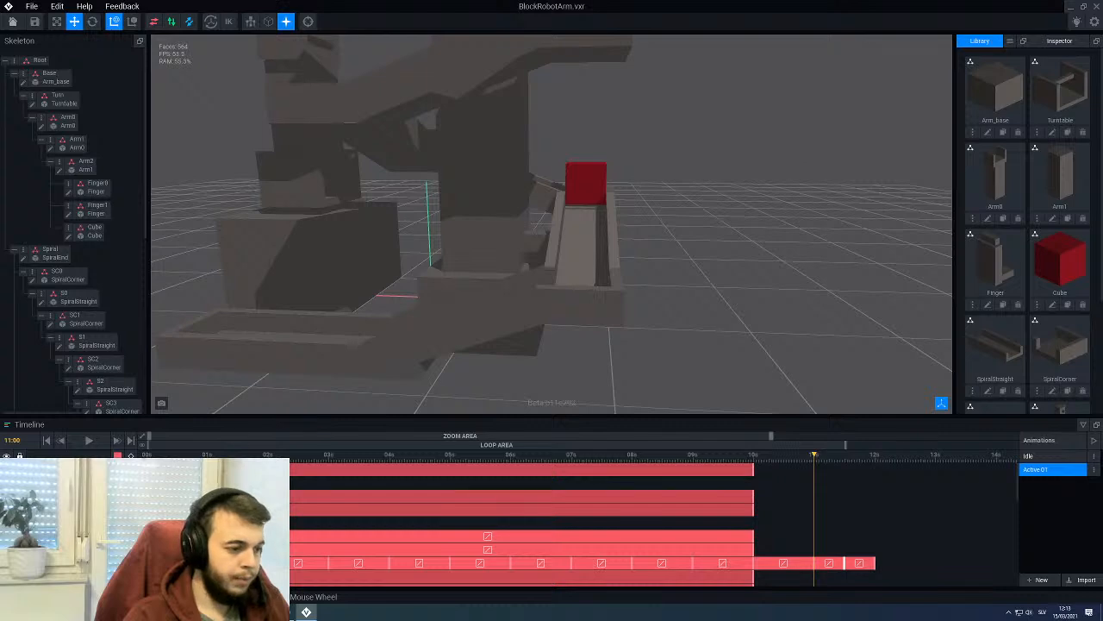
scroll(232, 376, down, 6)
click(87, 440)
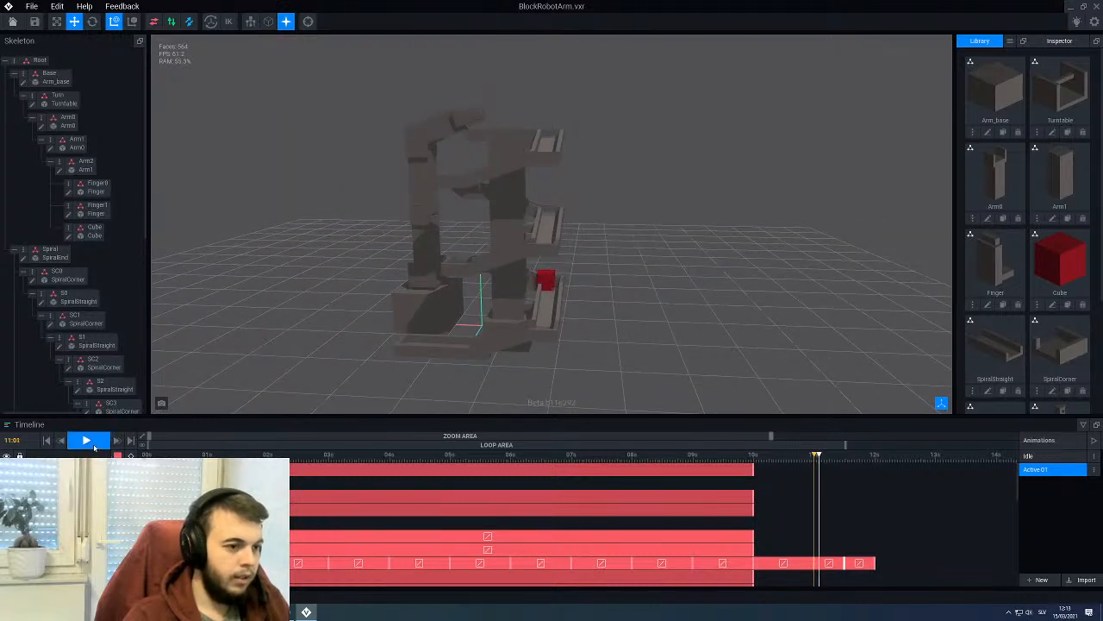
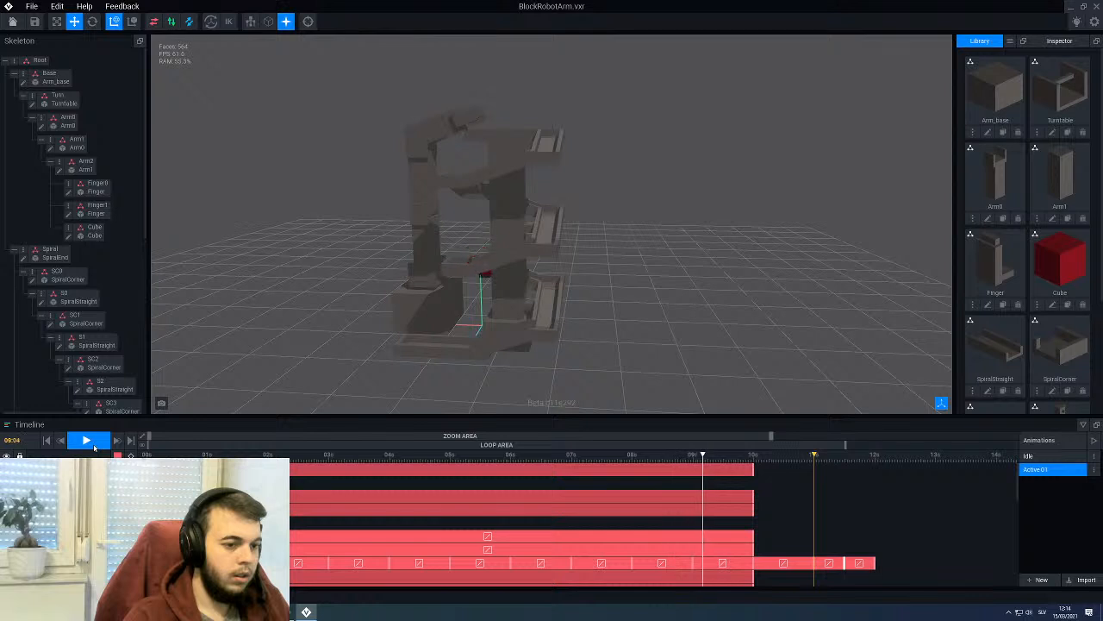
scroll(624, 511, down, 1)
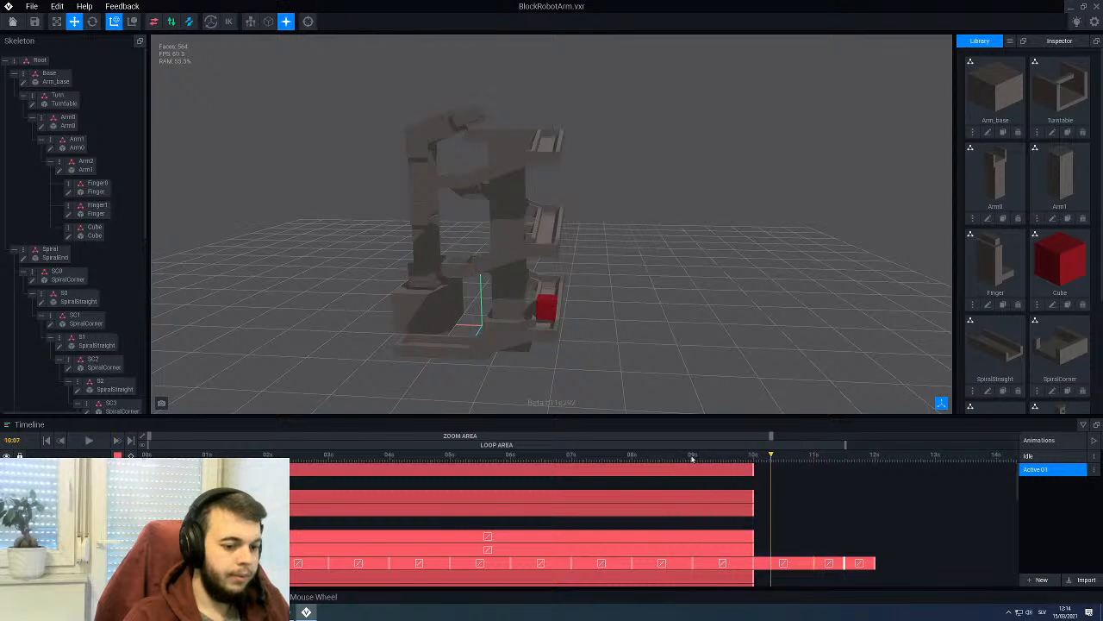
drag(692, 459, 829, 495)
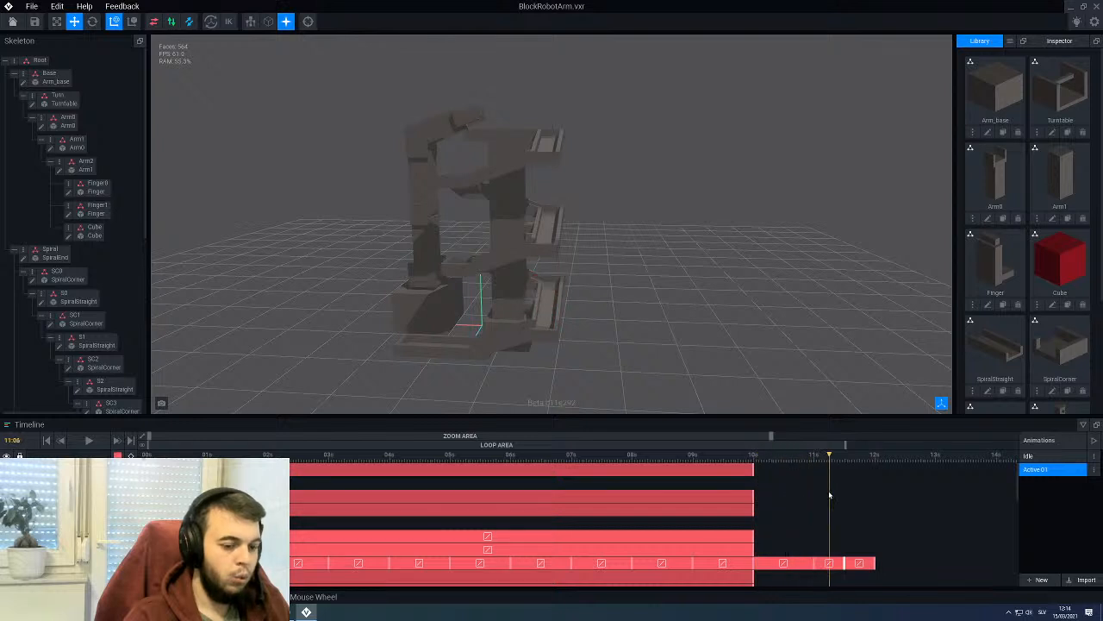
Step: Undo the cube's position changes made at 11:00
click(782, 517)
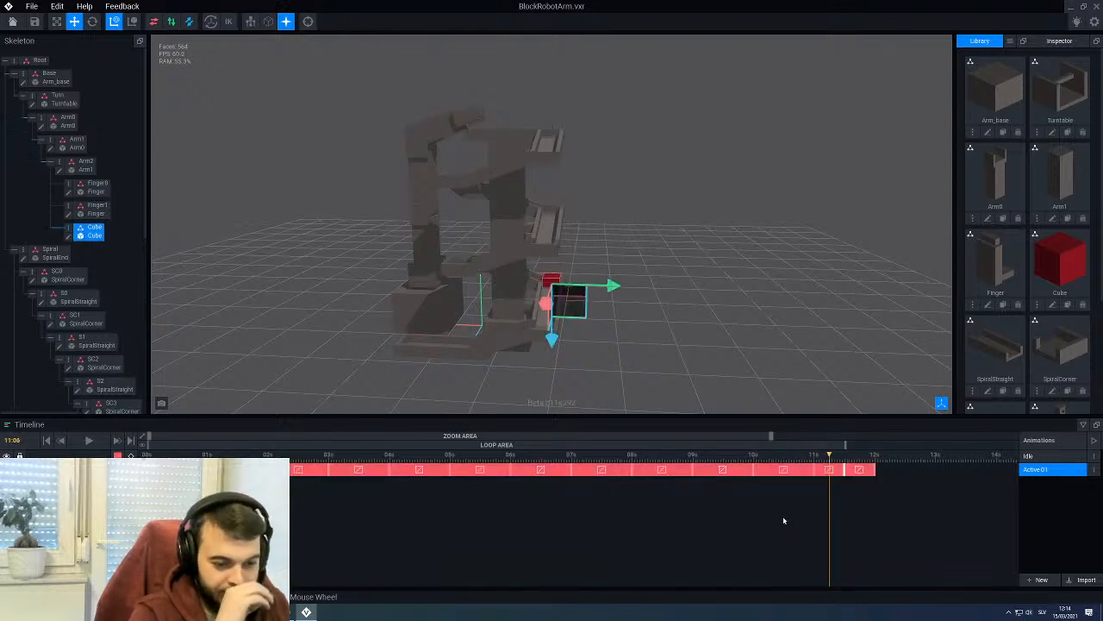
key(ctrl+z)
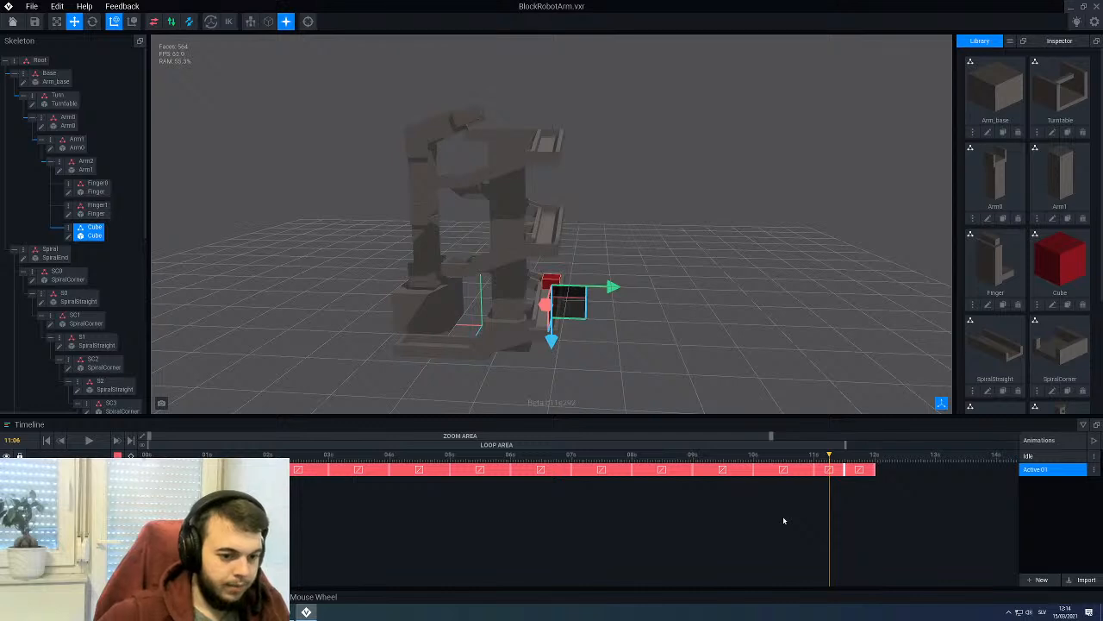
key(ctrl+z)
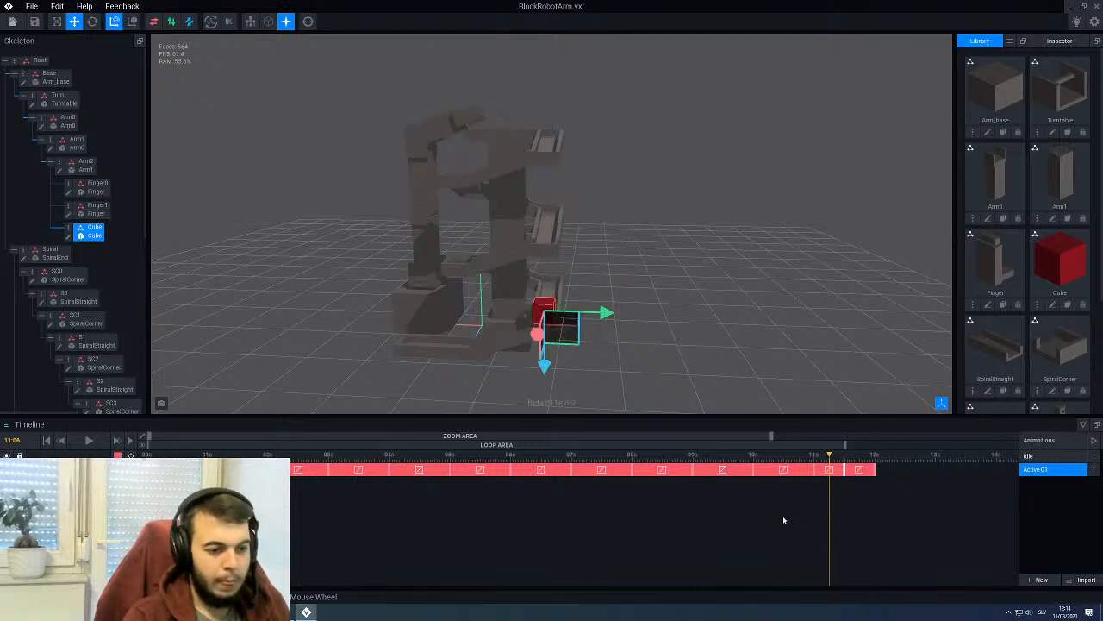
key(ctrl+z)
key(ctrl+z)
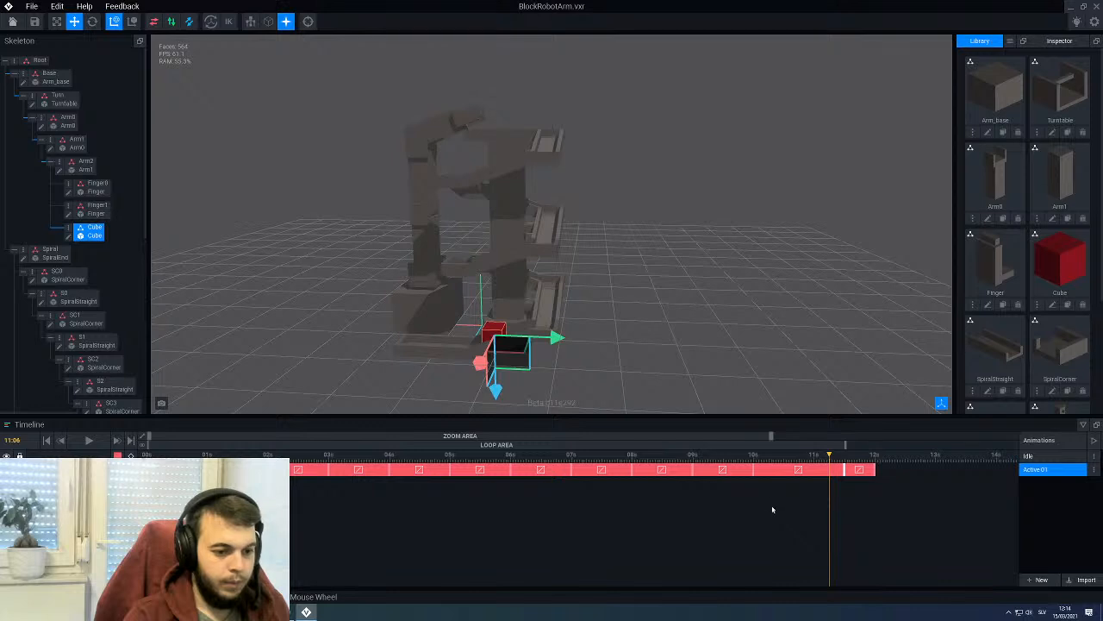
Step: Move the cube's 10:00 keyframe to 11:00 and reposition the cube at 10:00 at the upper end of the last straight ramp
drag(699, 459, 754, 475)
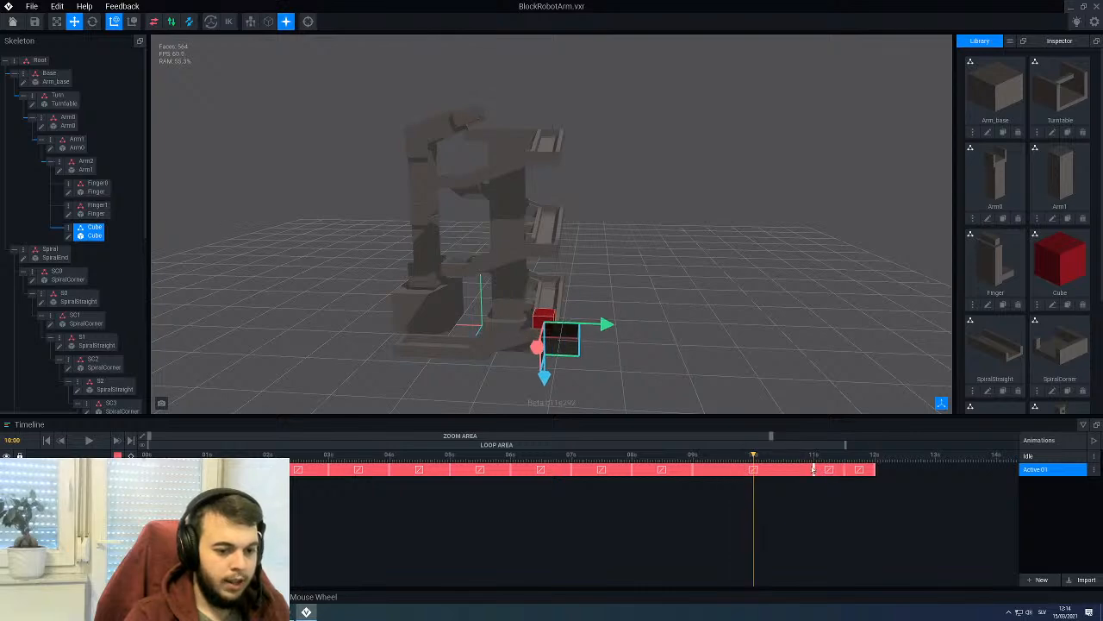
right_drag(652, 365, 525, 353)
scroll(517, 345, up, 5)
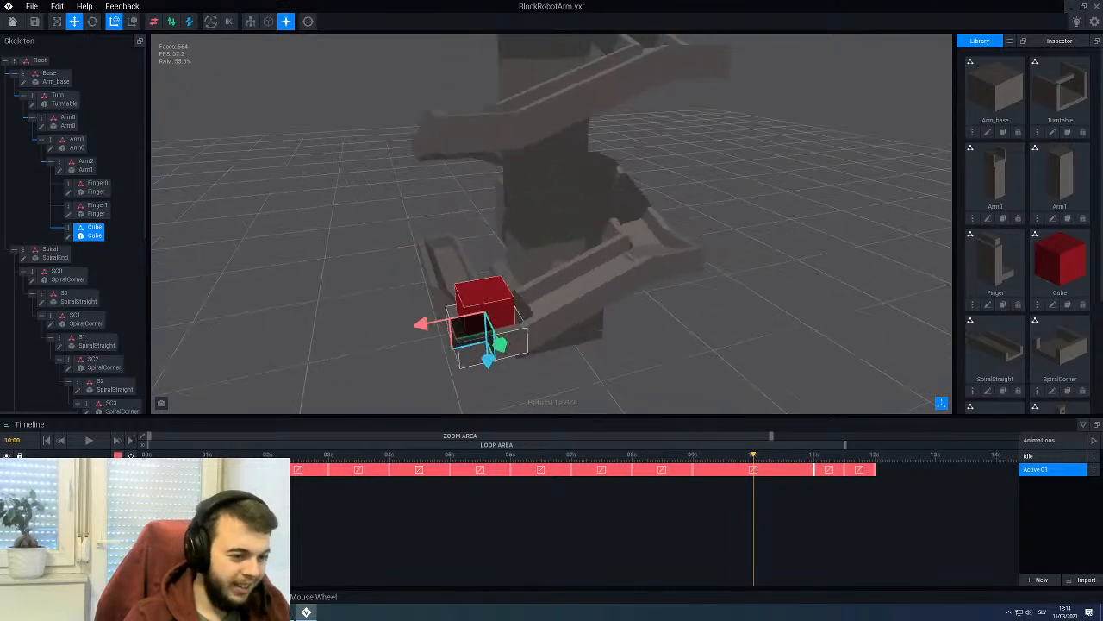
scroll(508, 369, up, 3)
drag(449, 365, 727, 299)
right_drag(727, 299, 743, 298)
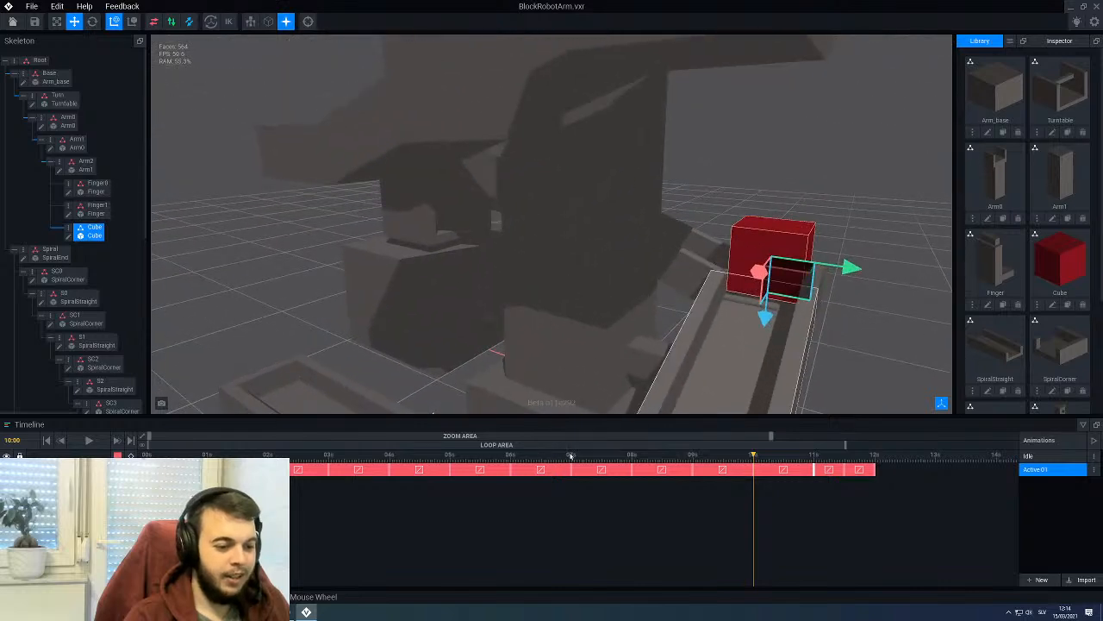
Step: Scrub the animation to 12:00 to check the cube's slide into the exit tray, and clear the selection
drag(571, 455, 879, 465)
scroll(750, 371, down, 6)
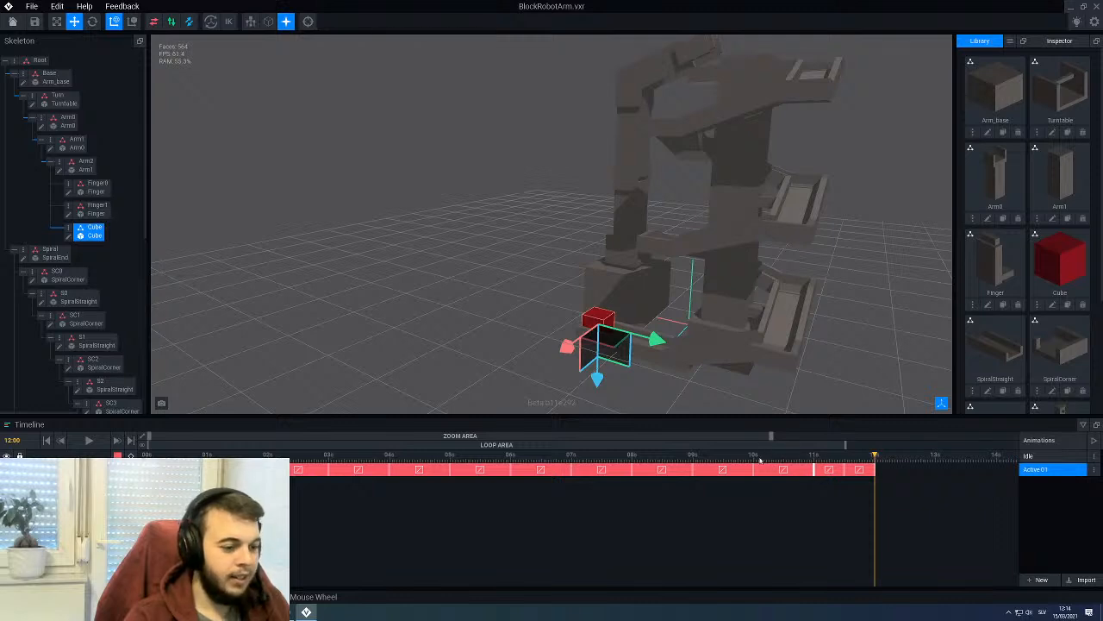
click(359, 371)
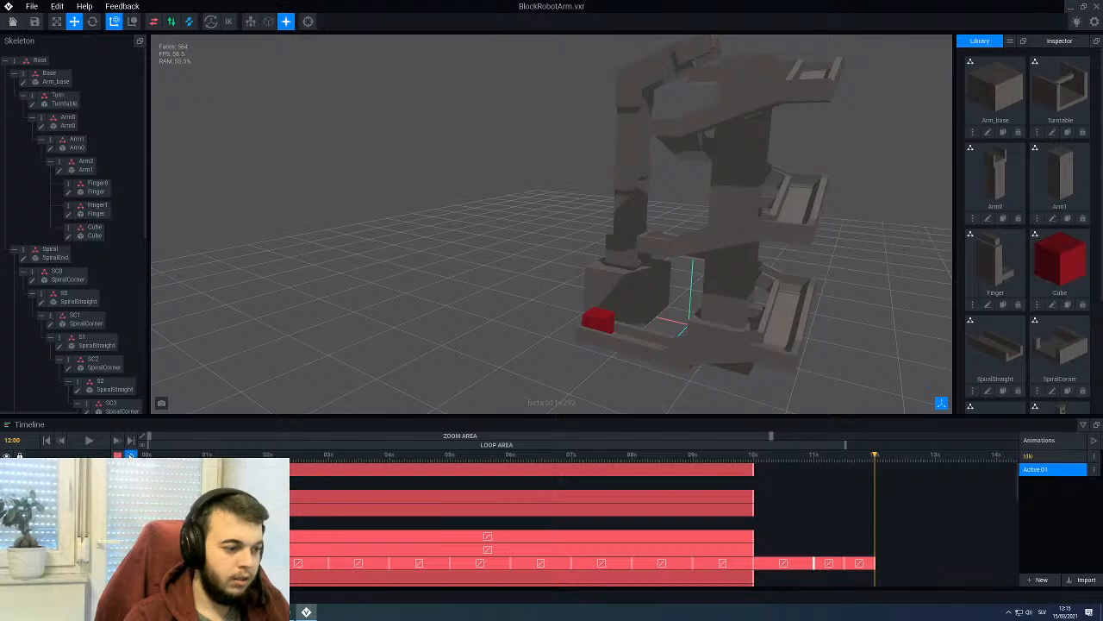
Step: Add keyframes for all parts at 12:00 and play the Active 01 animation to check the cube's whole descent
click(130, 454)
key(space)
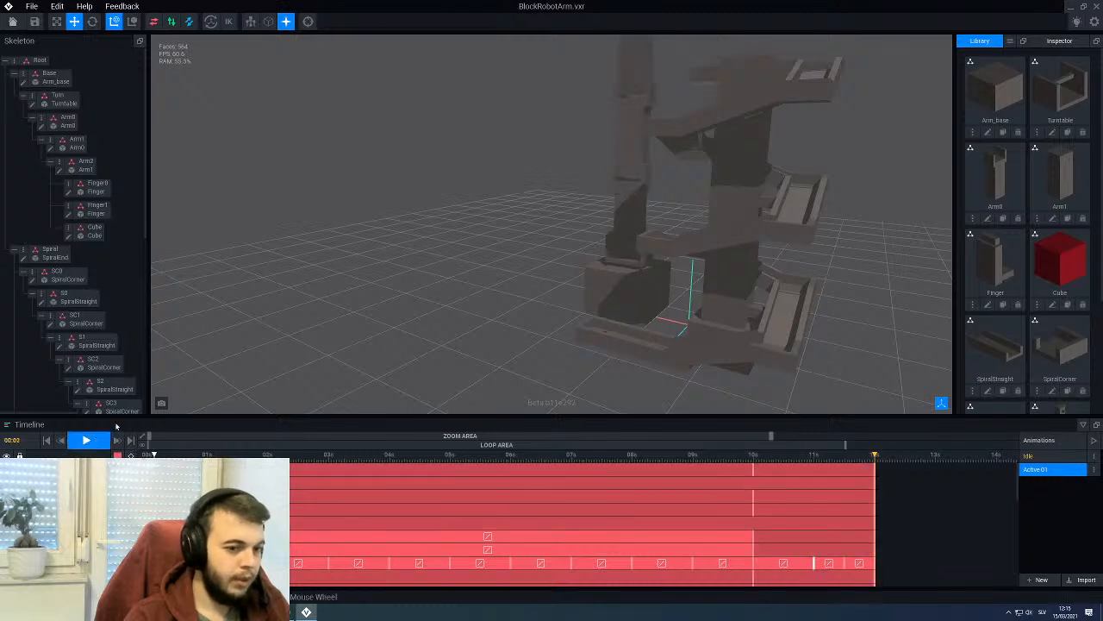
scroll(278, 337, down, 3)
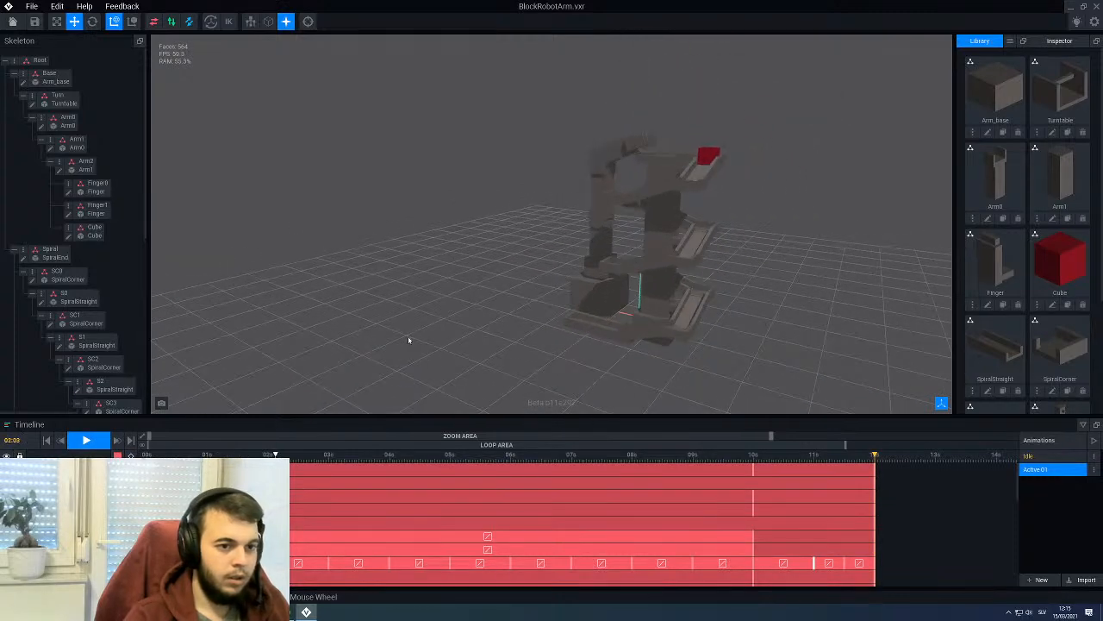
scroll(410, 342, up, 3)
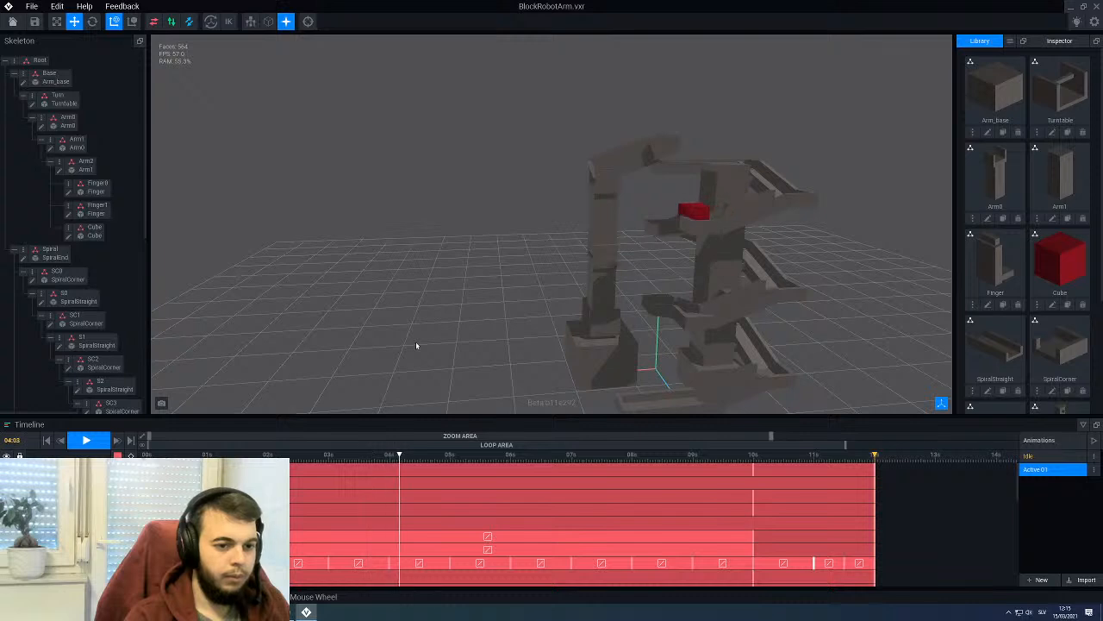
middle_drag(729, 315, 575, 298)
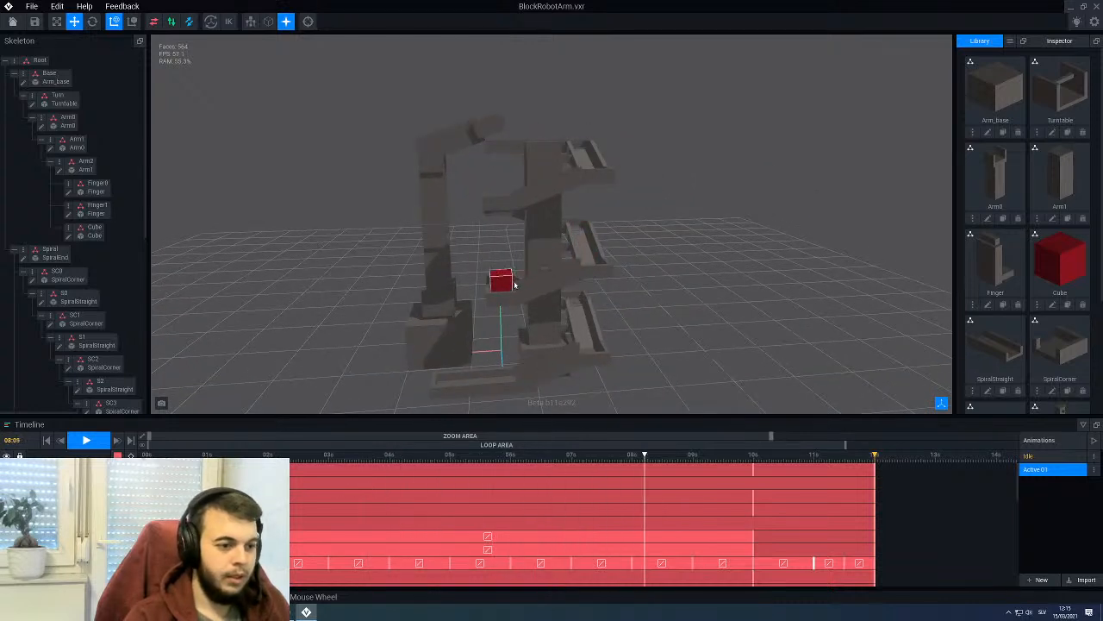
right_drag(569, 303, 689, 324)
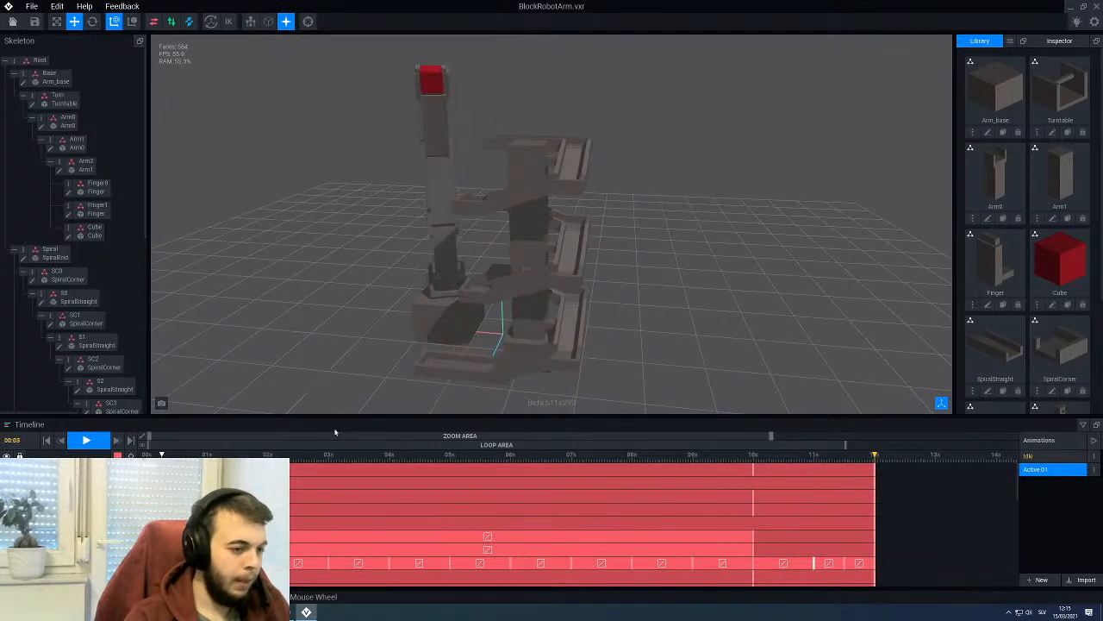
key(space)
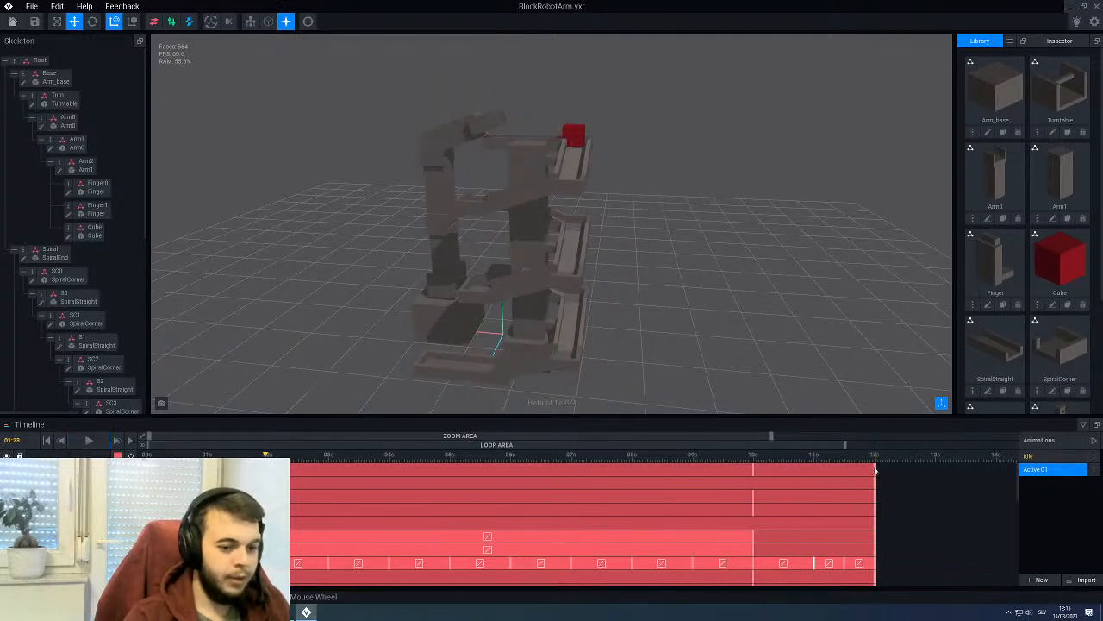
Step: At 13:00, rotate the Turn bone about its vertical axis so the arm swings toward the exit tray
click(874, 462)
scroll(601, 377, down, 2)
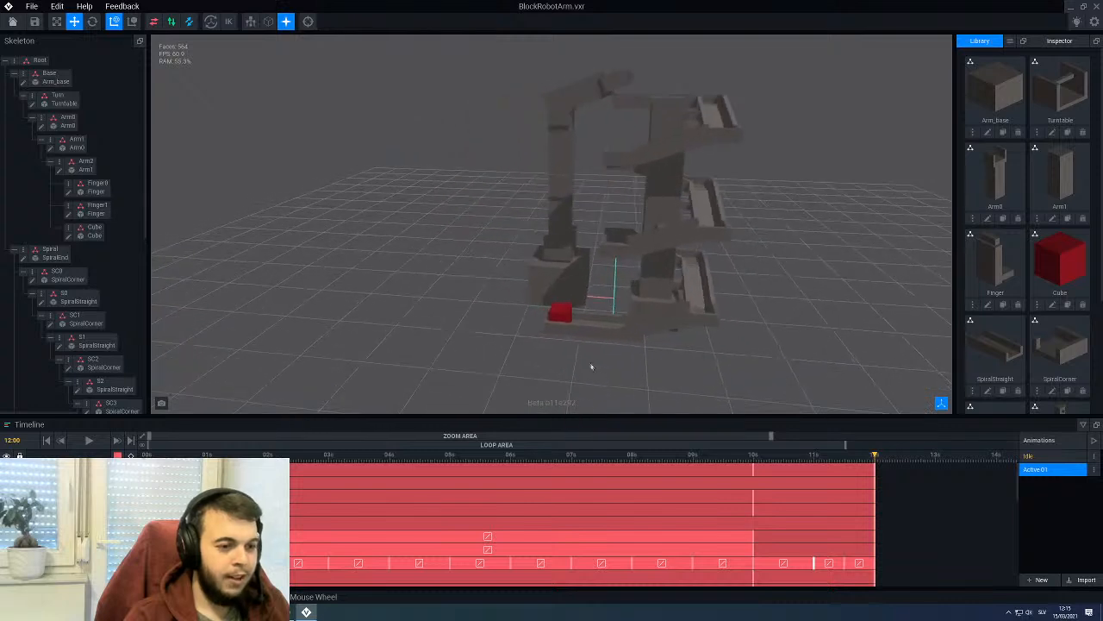
scroll(541, 334, up, 2)
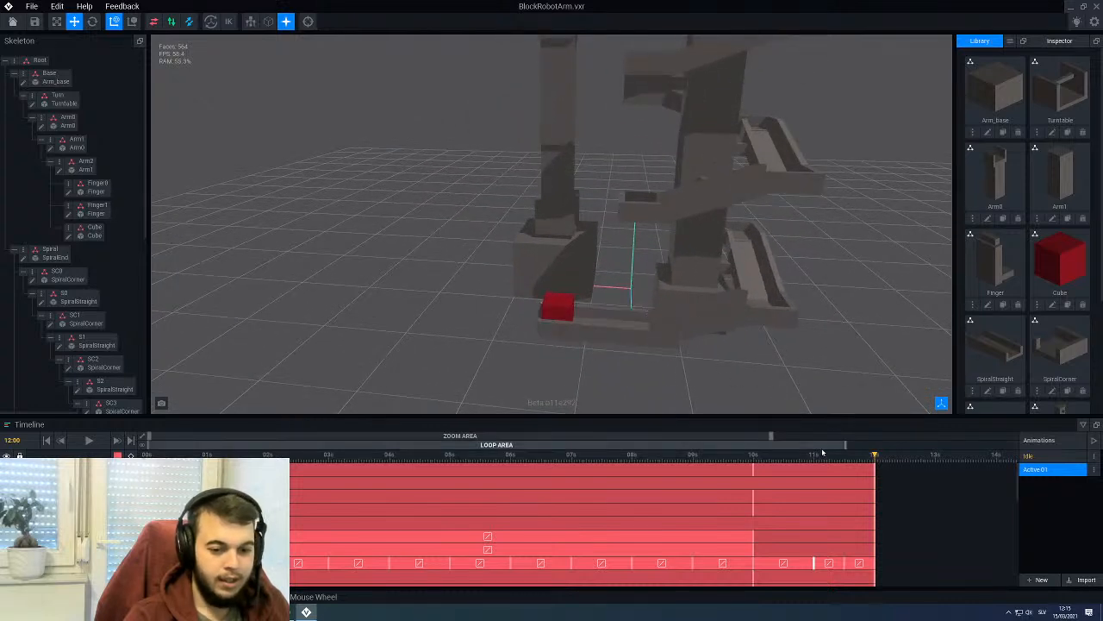
drag(924, 461, 936, 460)
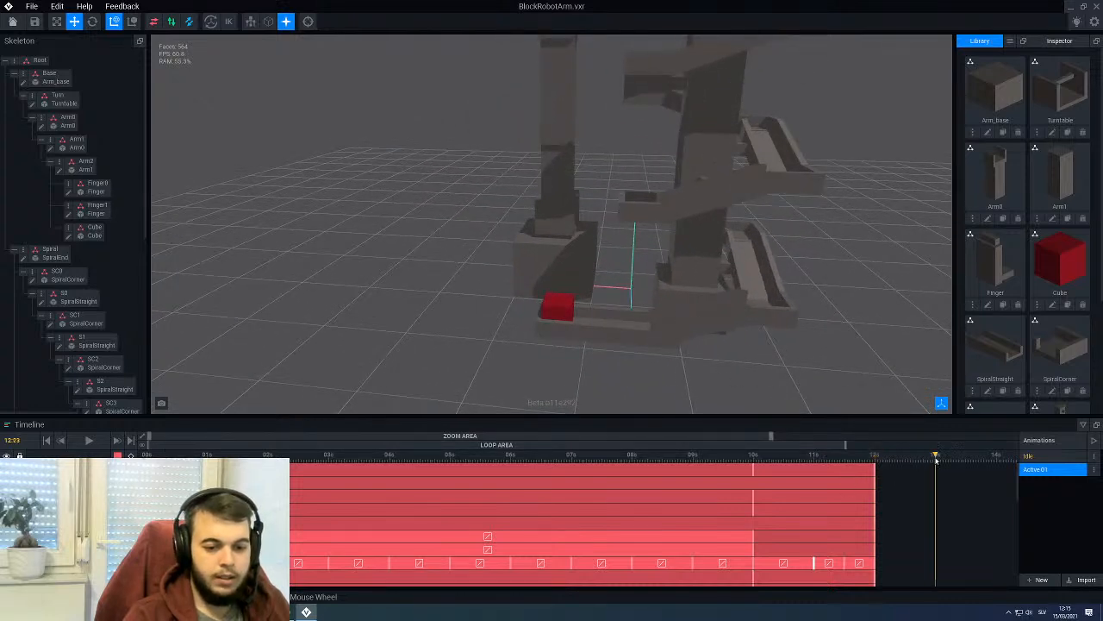
middle_drag(626, 289, 652, 335)
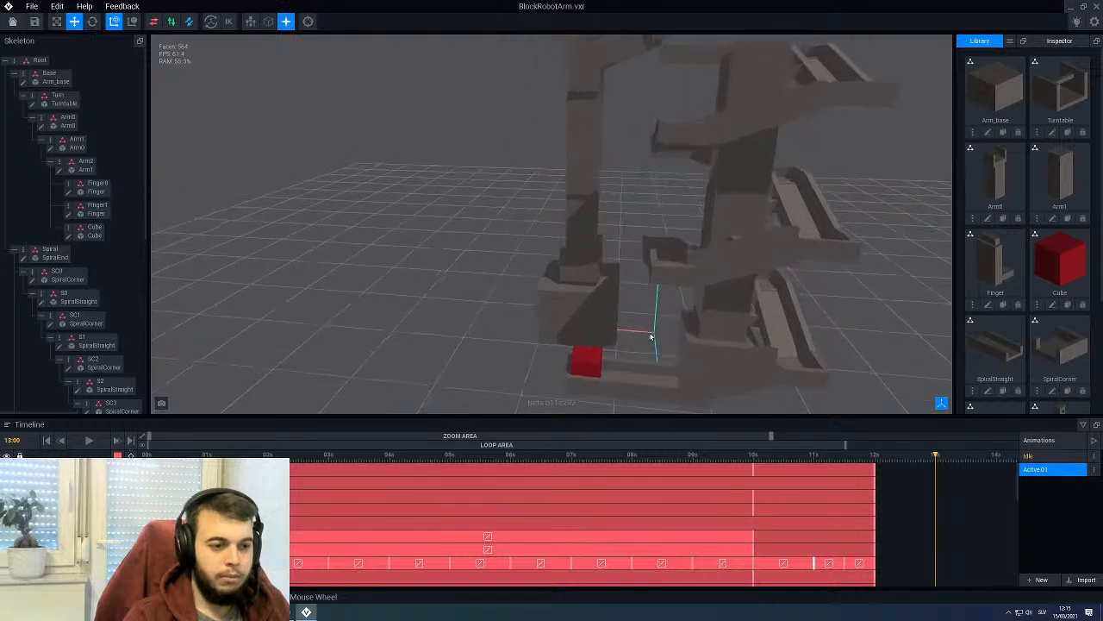
scroll(616, 286, down, 3)
scroll(584, 287, up, 2)
click(584, 278)
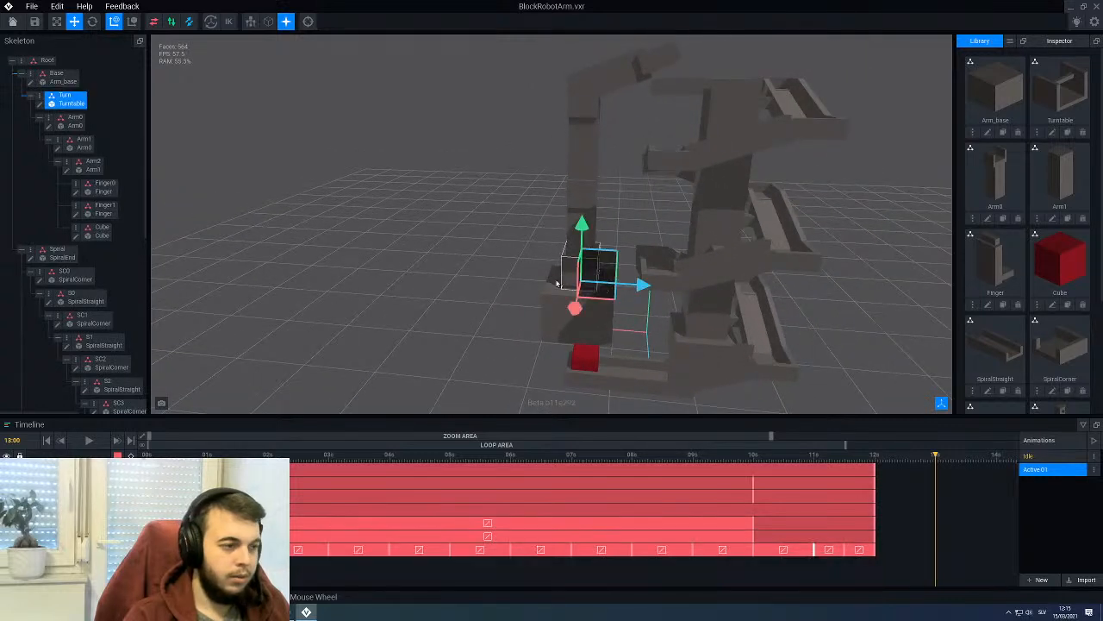
click(92, 22)
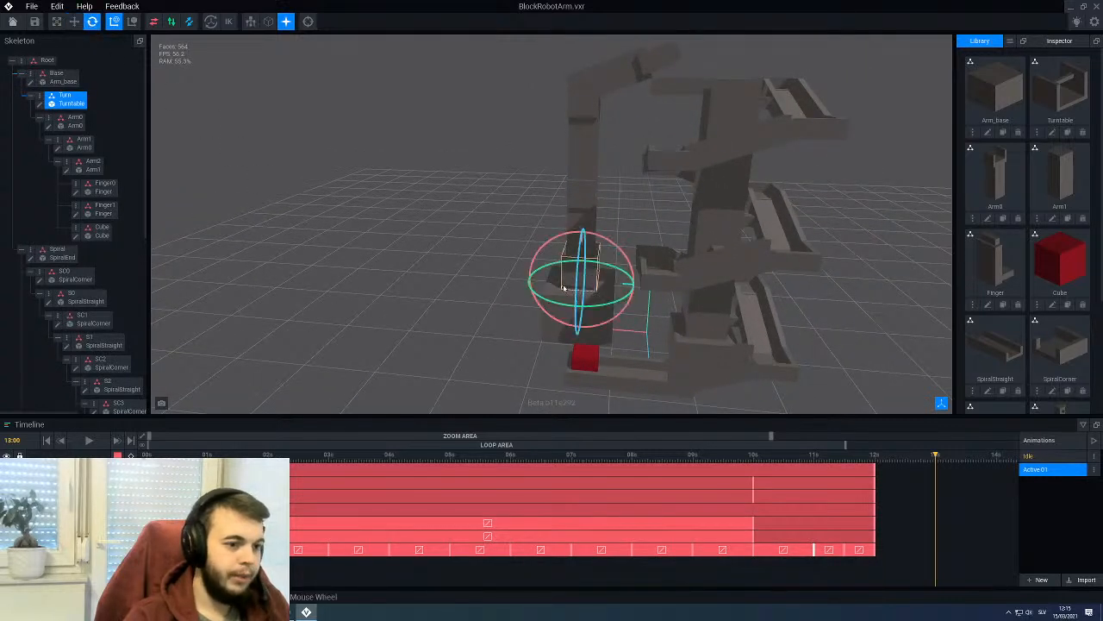
mouse_move(586, 305)
mouse_down()
mouse_move(545, 302)
mouse_move(534, 280)
mouse_move(581, 290)
mouse_up()
right_drag(586, 293, 559, 290)
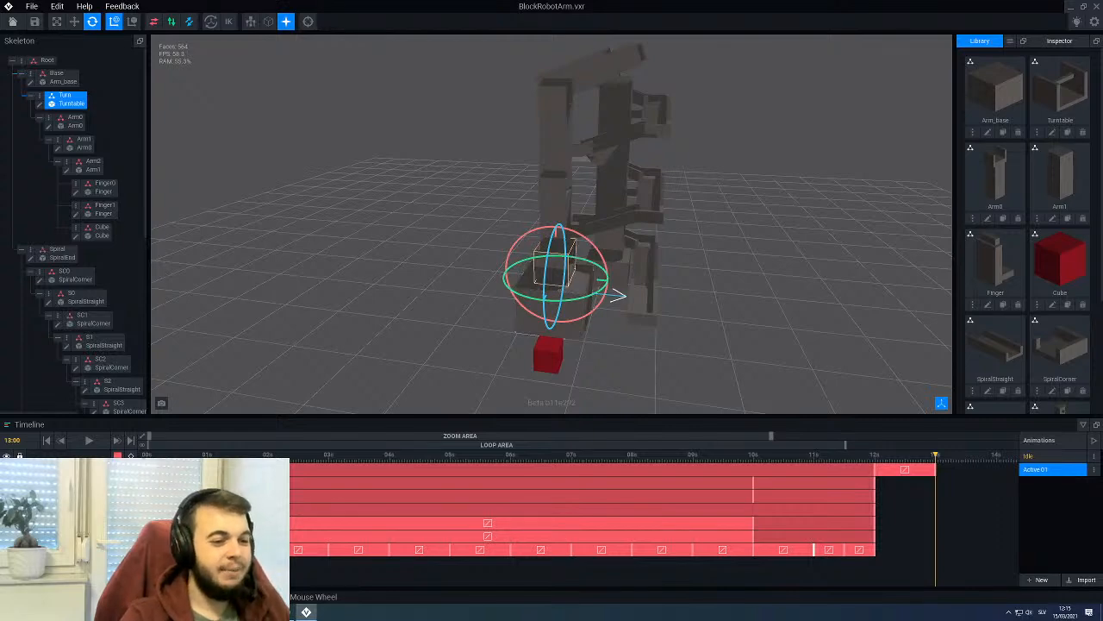
Step: Delete all keyframes of the S11 exit tray and shift the tray along its length away from the spiral at 00:00
scroll(557, 287, up, 2)
scroll(577, 256, up, 3)
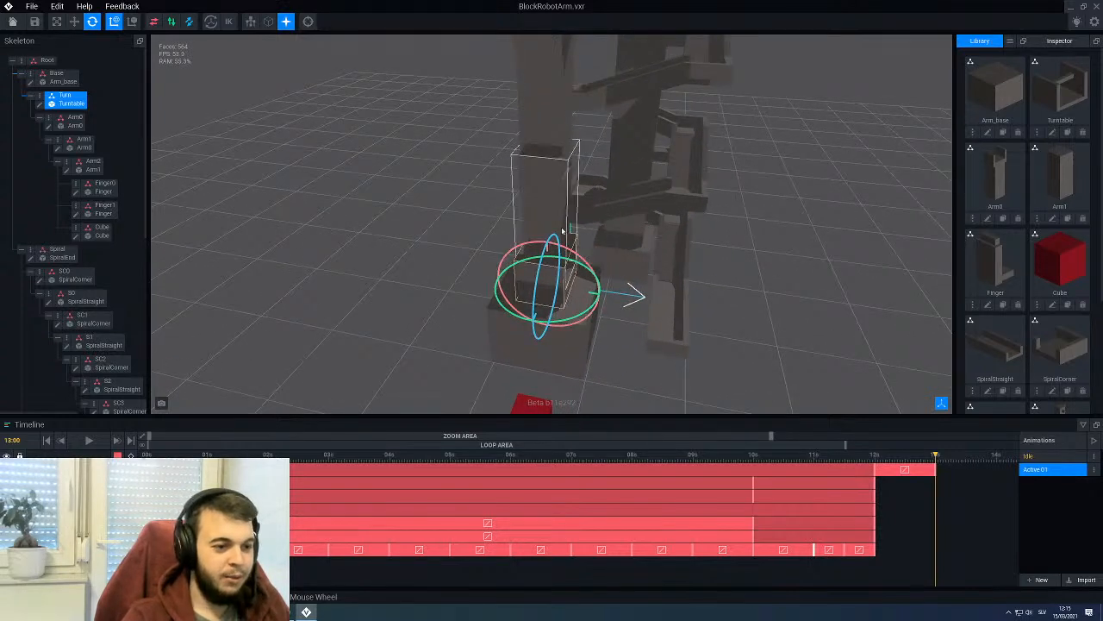
right_drag(556, 219, 659, 350)
click(655, 365)
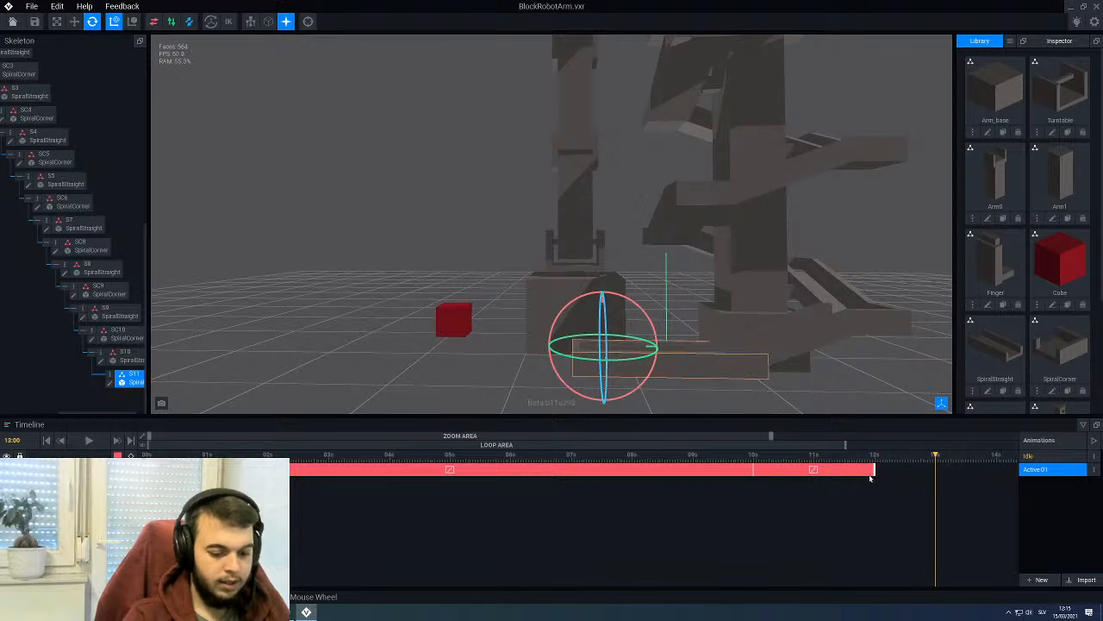
drag(870, 478, 770, 473)
key(Delete)
drag(186, 455, 147, 455)
click(73, 22)
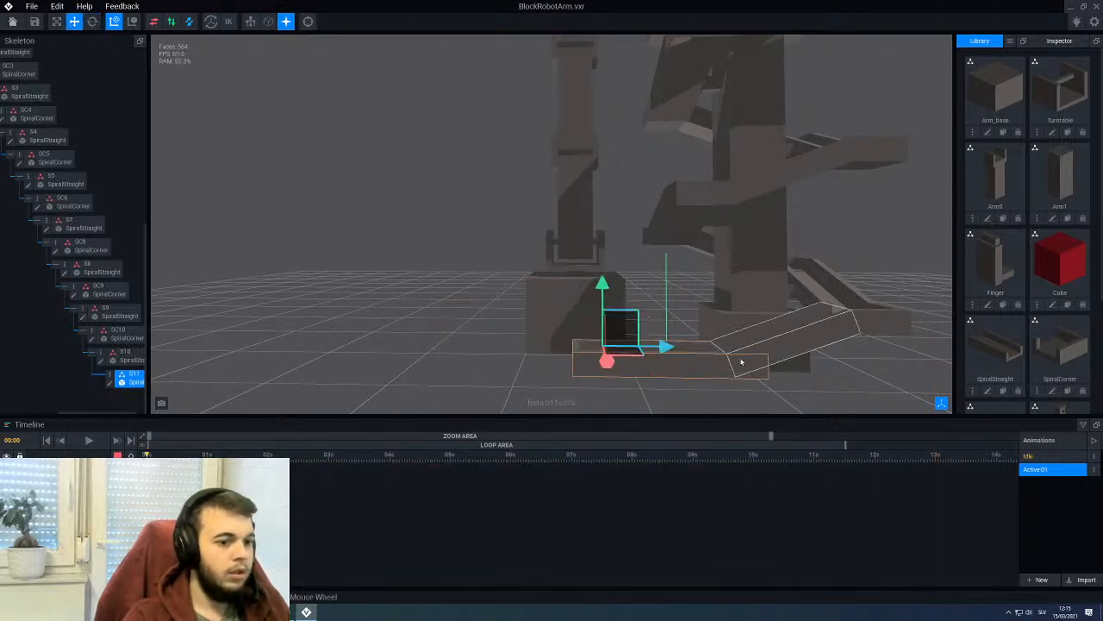
drag(663, 346, 620, 358)
click(699, 473)
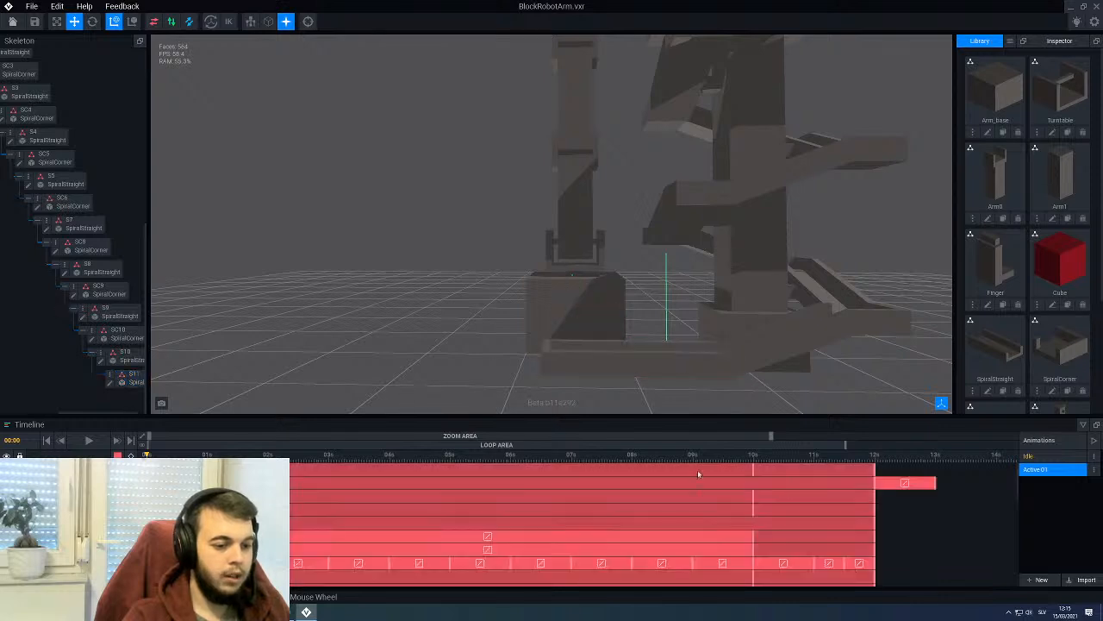
Step: At 12:00, move the cube along the exit tray to the tray's closed end
click(875, 457)
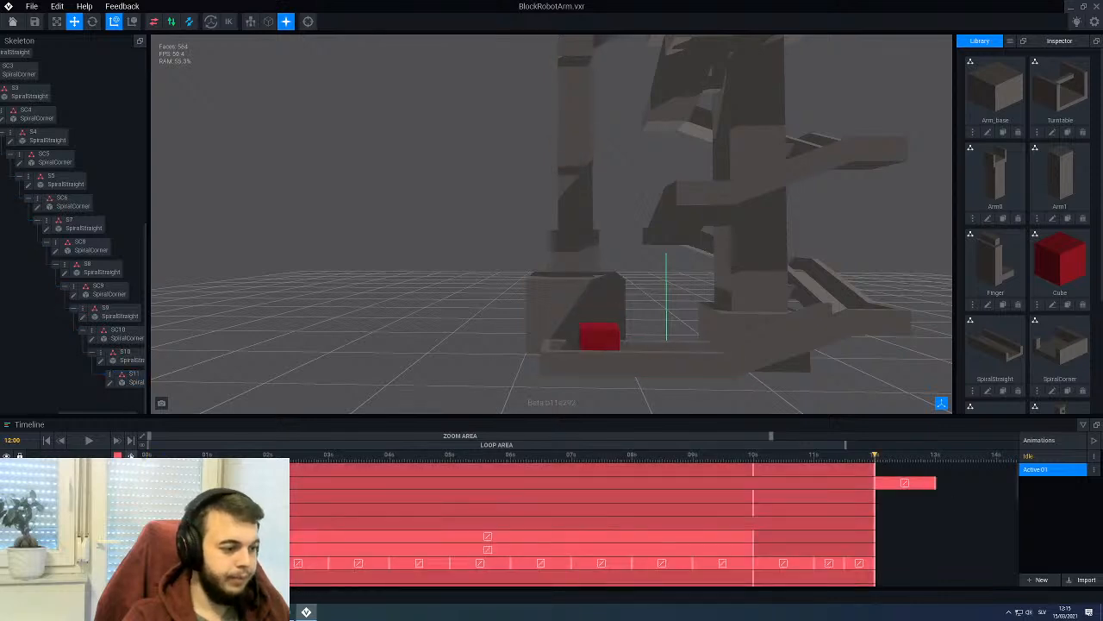
click(623, 362)
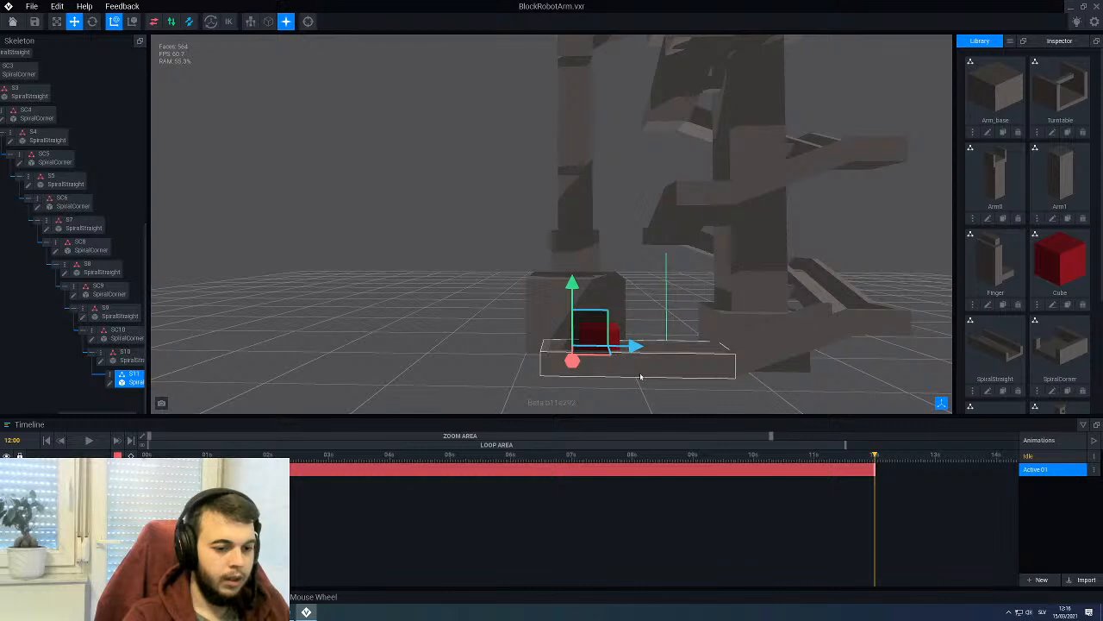
click(595, 334)
scroll(693, 402, up, 3)
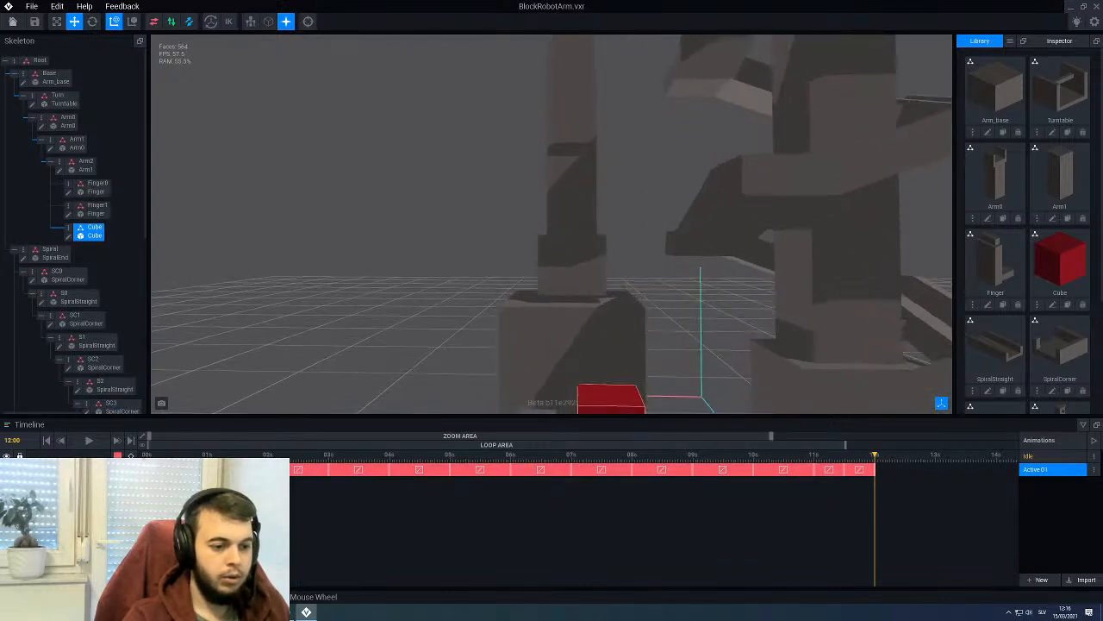
drag(604, 298, 599, 300)
right_drag(603, 303, 499, 322)
Step: Open the S11 tray's SpiralEnd0 model for voxel editing and extrude the closed end wall's inner face inward
click(509, 303)
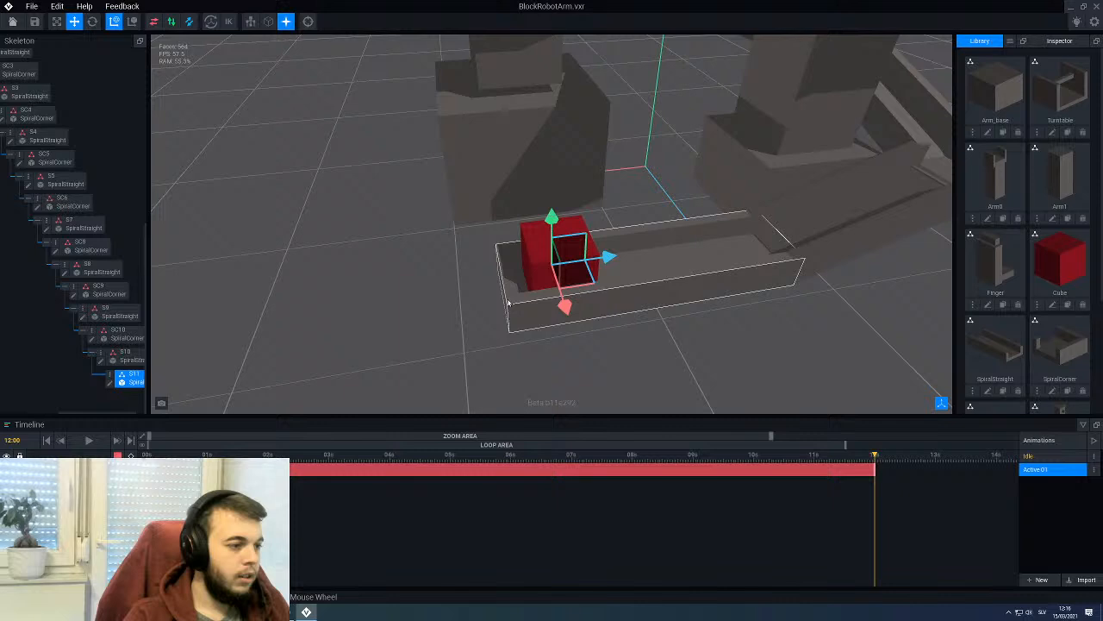
click(109, 385)
right_drag(339, 224, 468, 278)
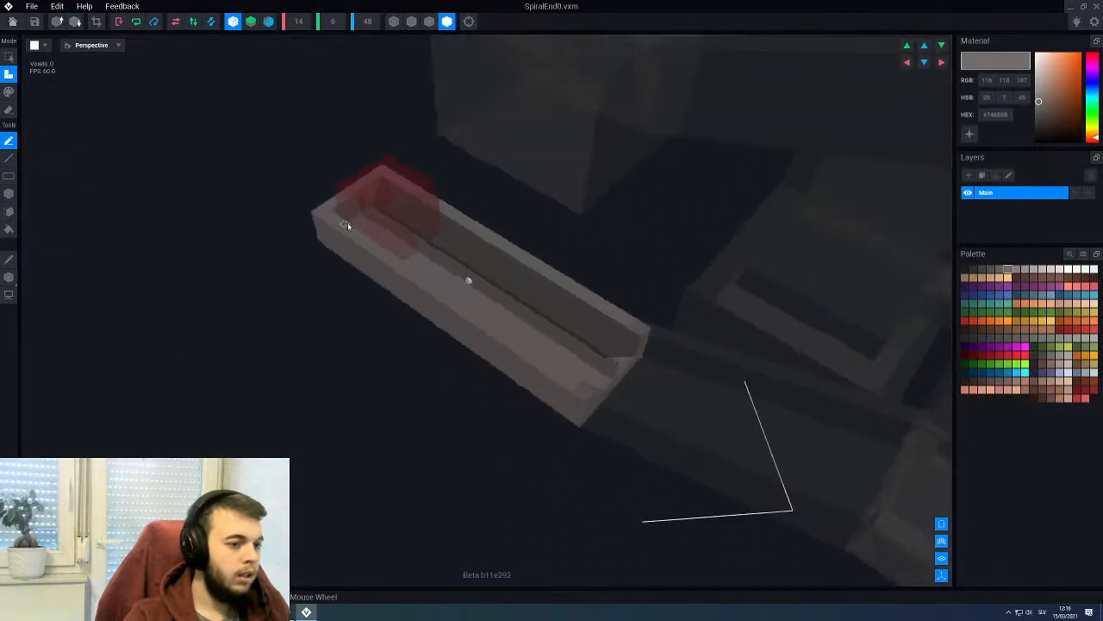
middle_drag(243, 94, 367, 260)
scroll(368, 264, up, 4)
scroll(505, 421, up, 5)
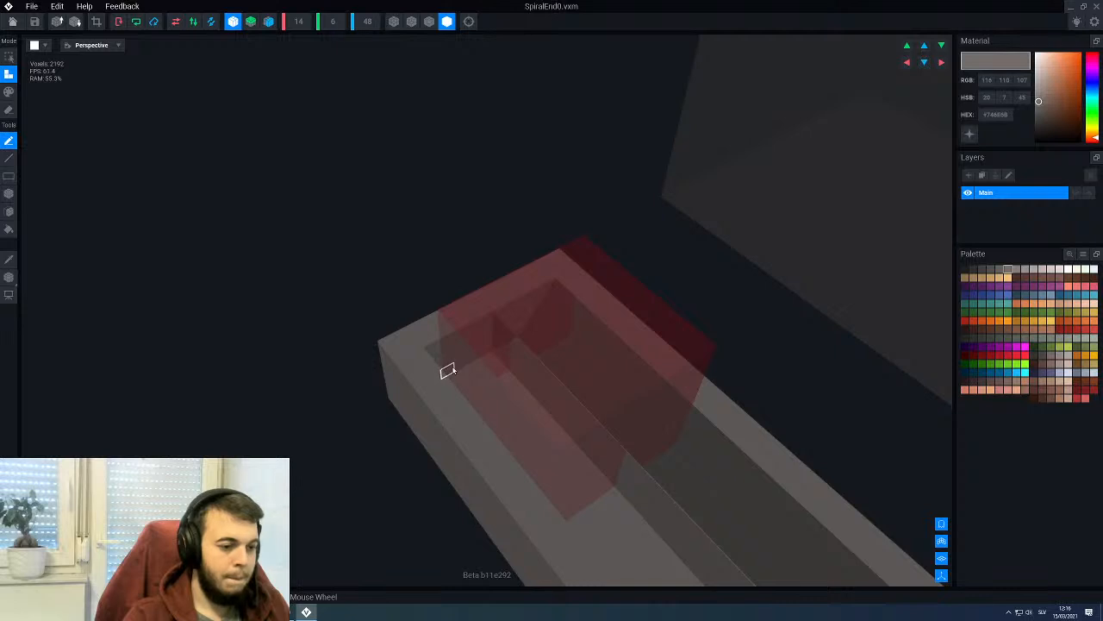
key(f)
click(454, 363)
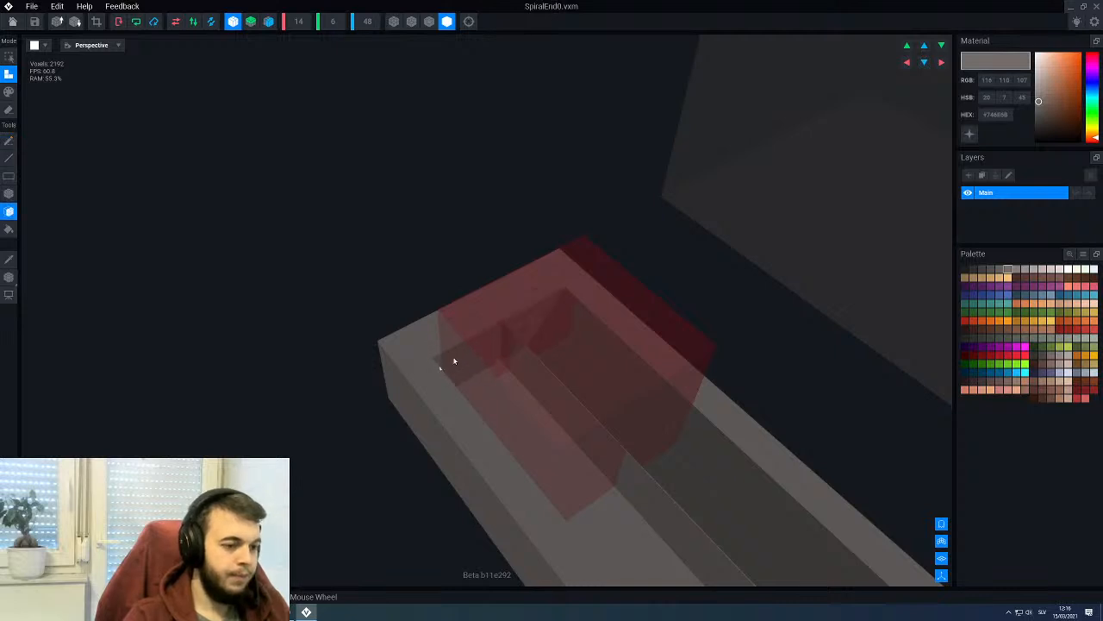
click(453, 363)
right_drag(449, 371, 436, 397)
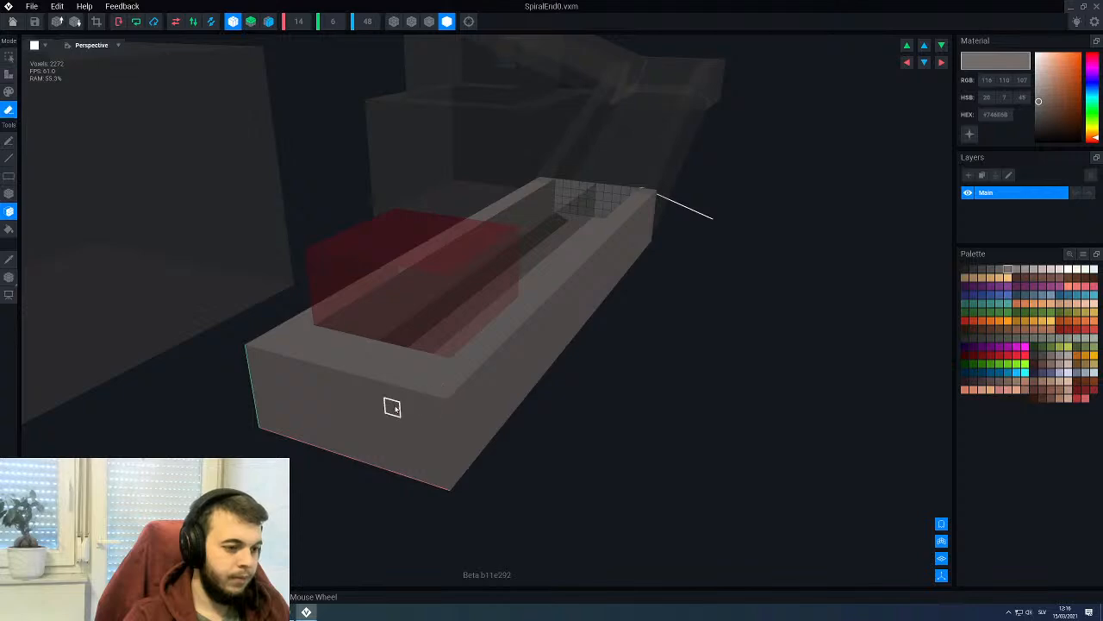
Step: Erase the outer voxel layers of the tray's closed end wall and return to the BlockRobotArm rig
drag(393, 408, 370, 408)
click(75, 22)
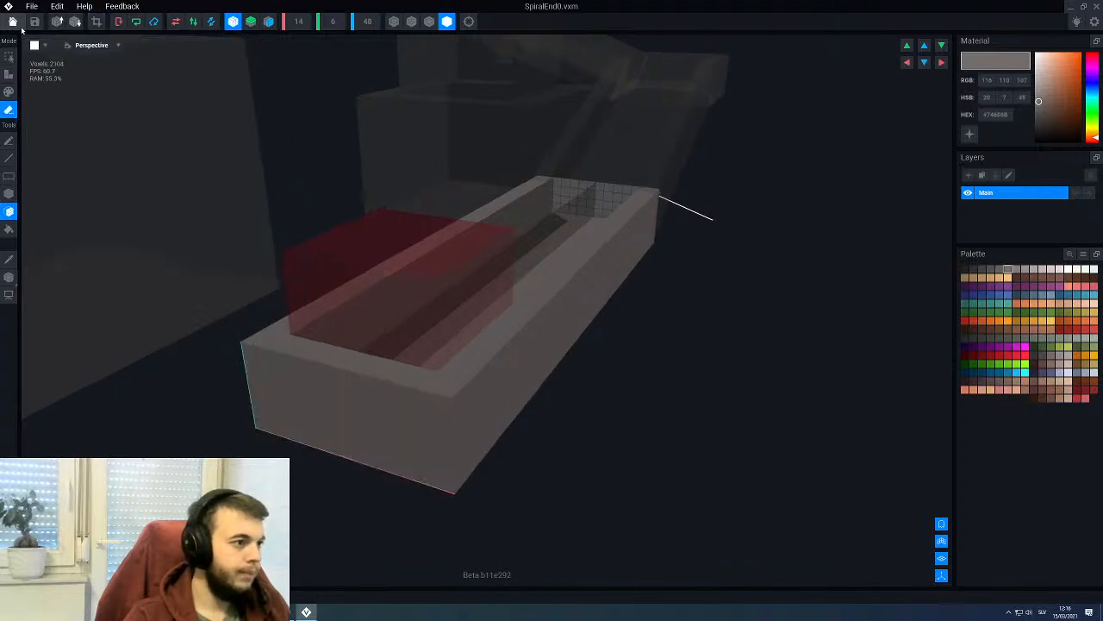
click(461, 201)
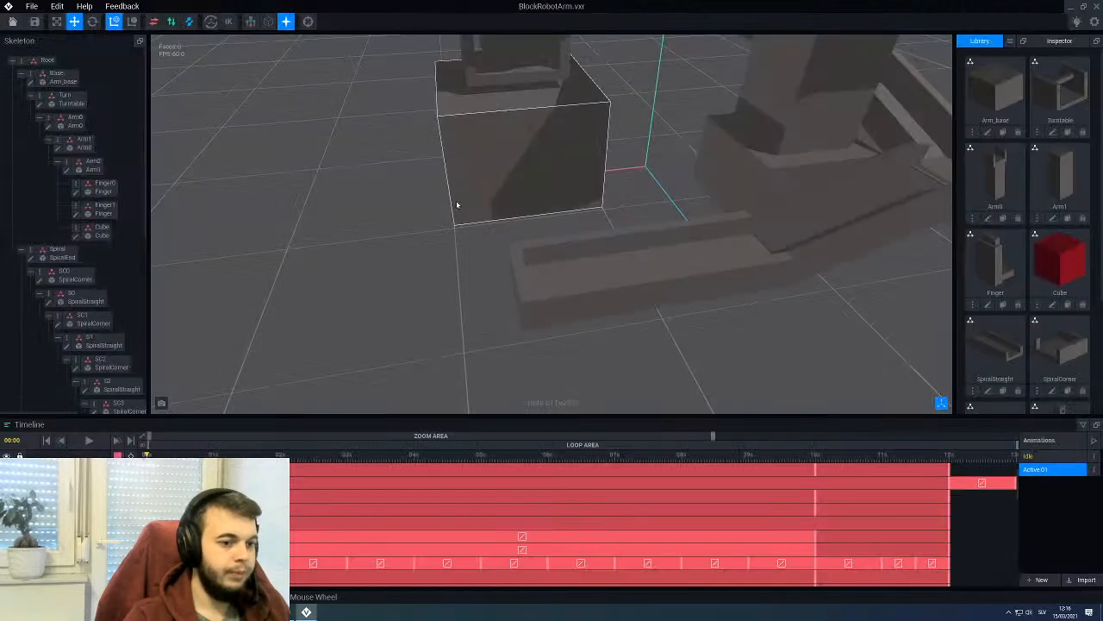
Step: At 13:00, rotate the Arm0 bone so the lower arm leans toward the exit tray
right_drag(455, 205, 843, 483)
drag(889, 455, 957, 483)
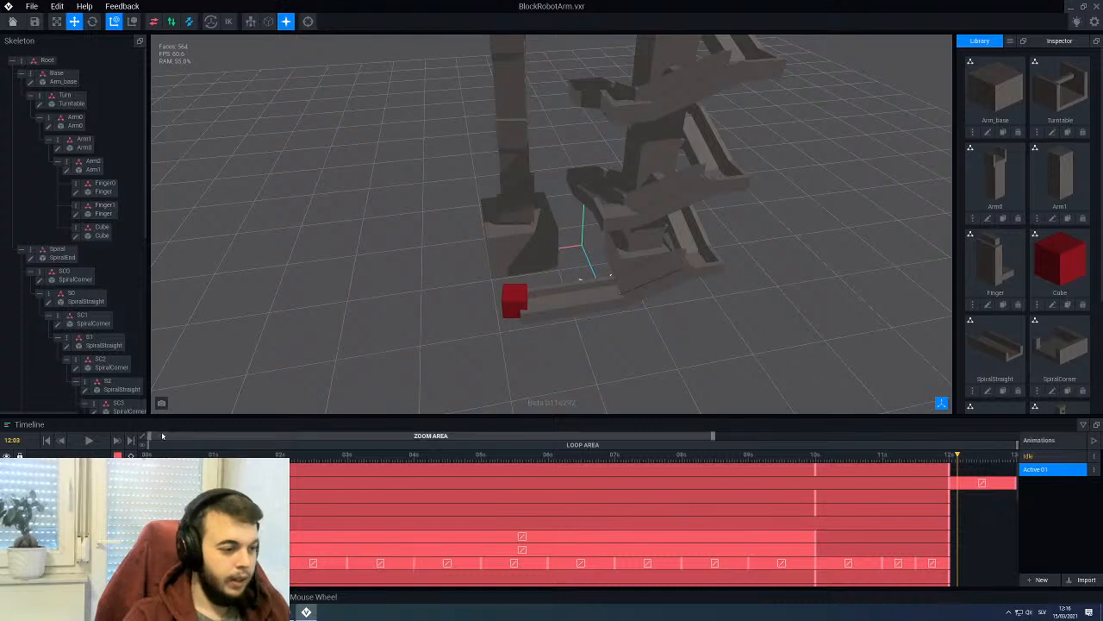
drag(162, 436, 271, 437)
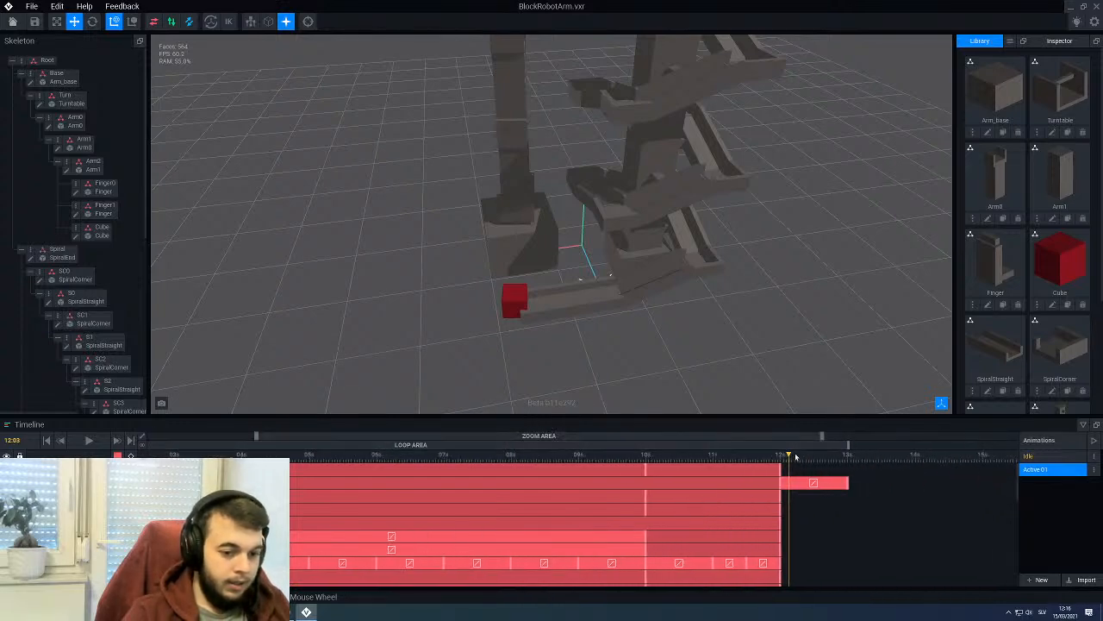
drag(796, 457, 842, 465)
scroll(459, 204, down, 3)
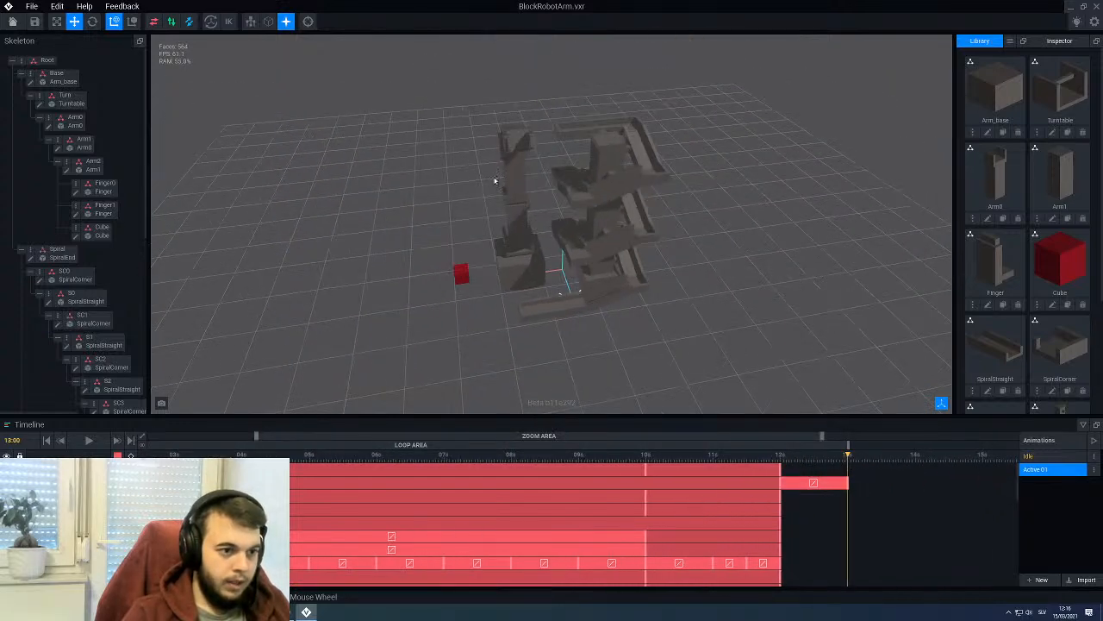
middle_drag(493, 180, 515, 170)
scroll(514, 170, up, 3)
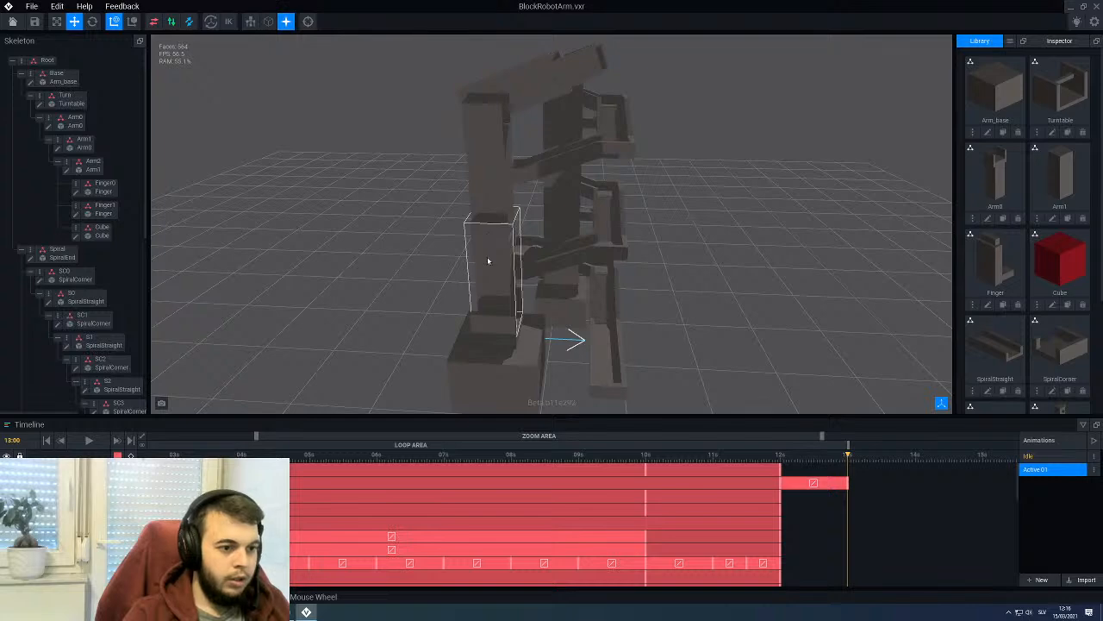
click(487, 261)
click(92, 22)
middle_drag(428, 321, 441, 247)
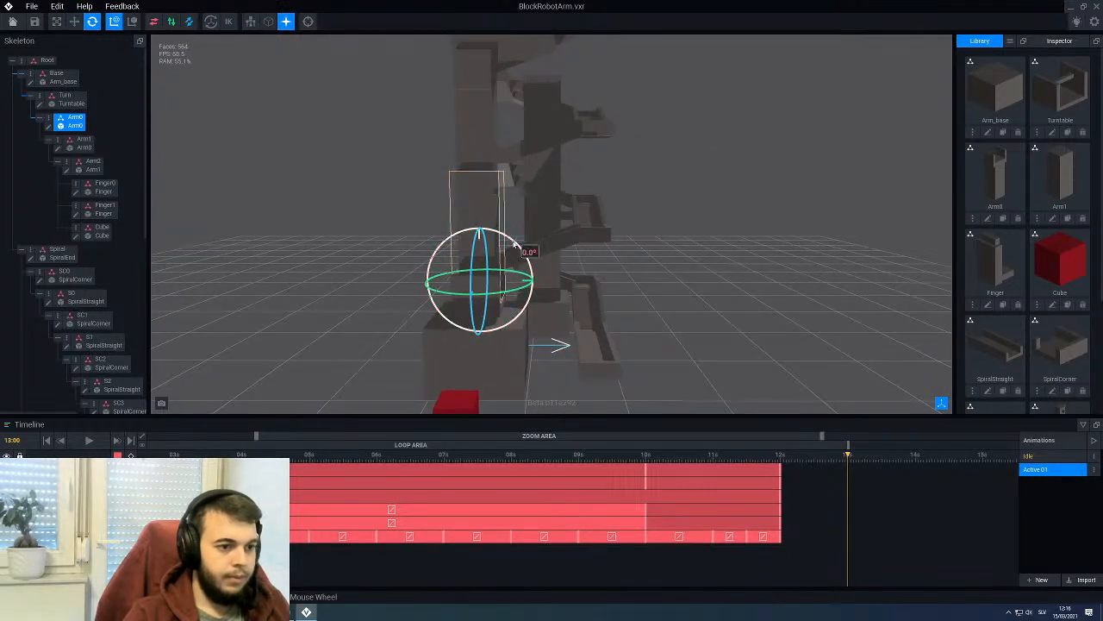
drag(507, 247, 538, 260)
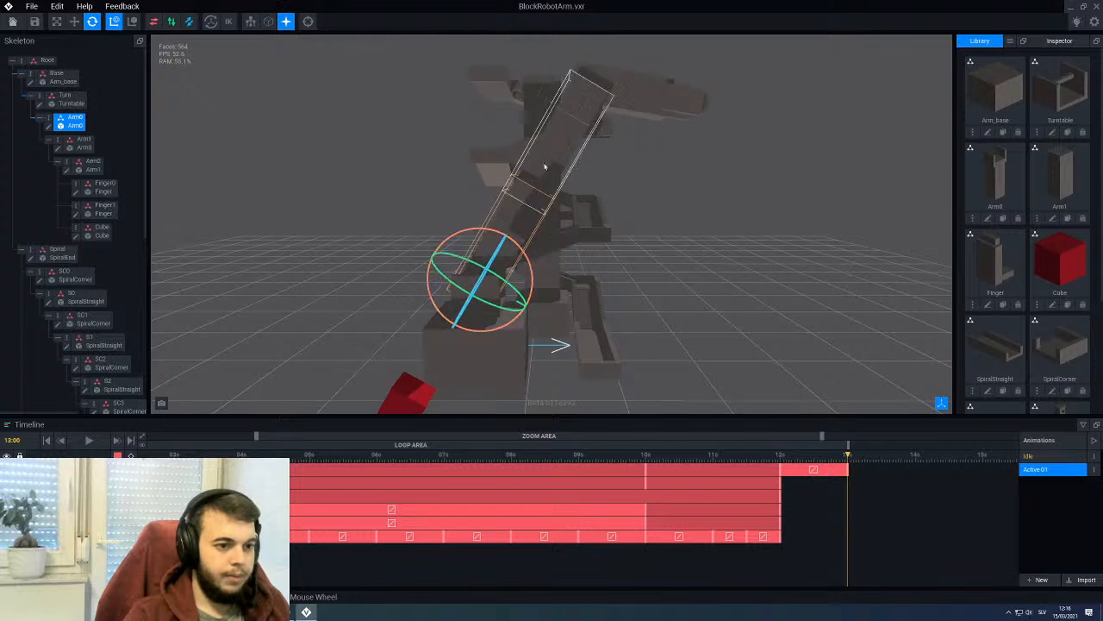
Step: Rotate the Arm1 bone 95° at 13:00 so the upper arm bends down toward the exit tray
click(564, 164)
drag(581, 207, 523, 240)
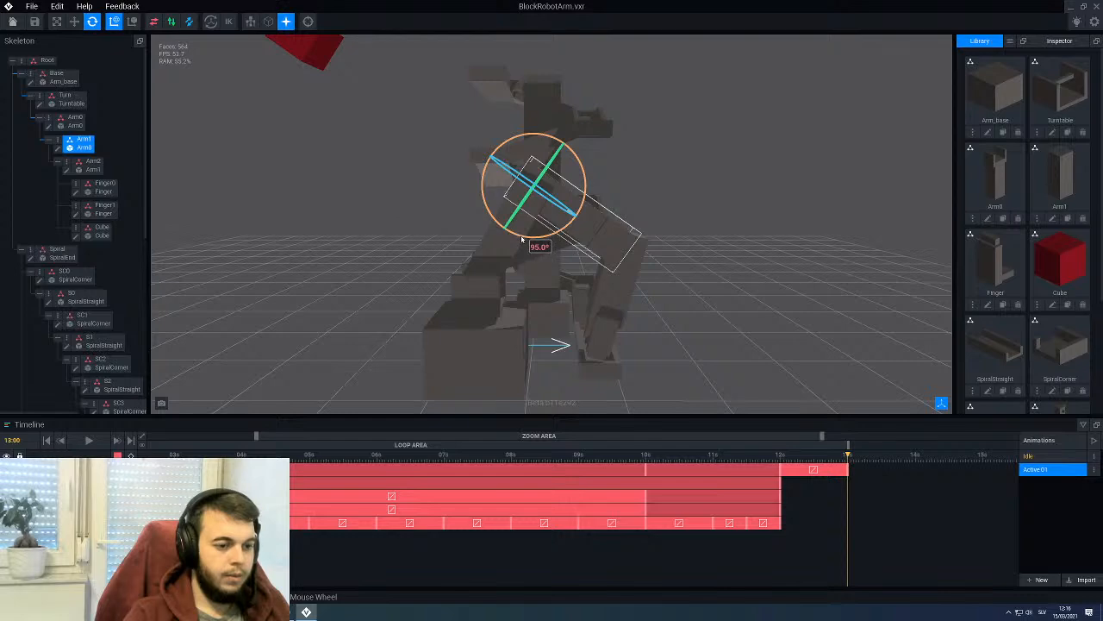
drag(521, 239, 523, 240)
mouse_move(564, 265)
right_down()
mouse_move(623, 234)
mouse_move(572, 245)
right_up()
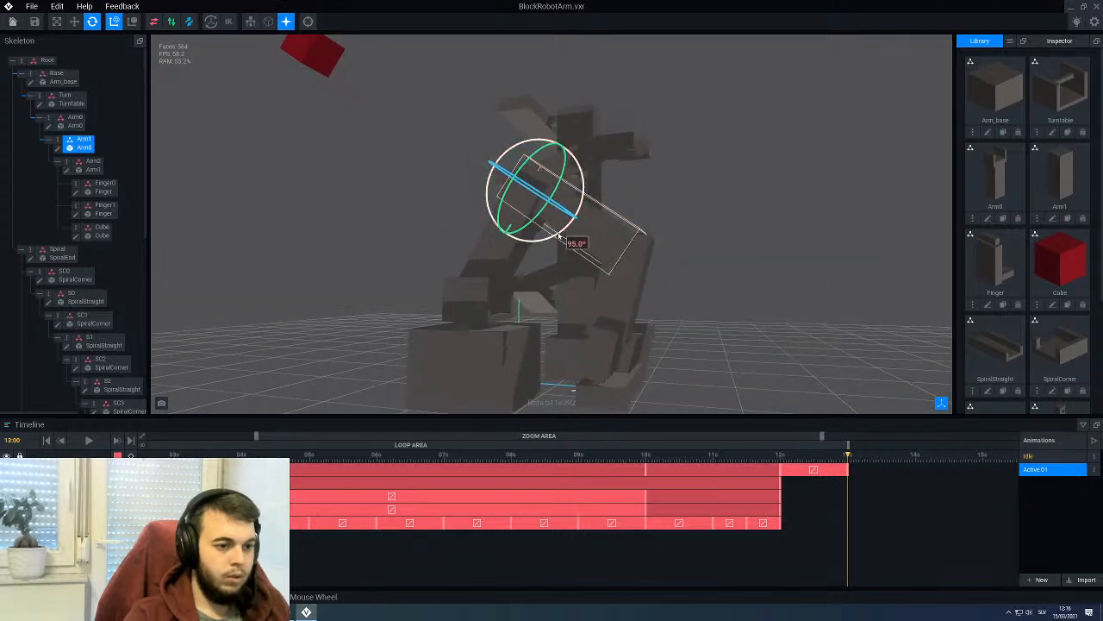
Step: At 13:00, ease the Arm1 rotation back to 90° and rotate Arm2 to 75° so the forearm points down toward the exit tray
drag(558, 235, 567, 231)
right_drag(618, 322, 627, 310)
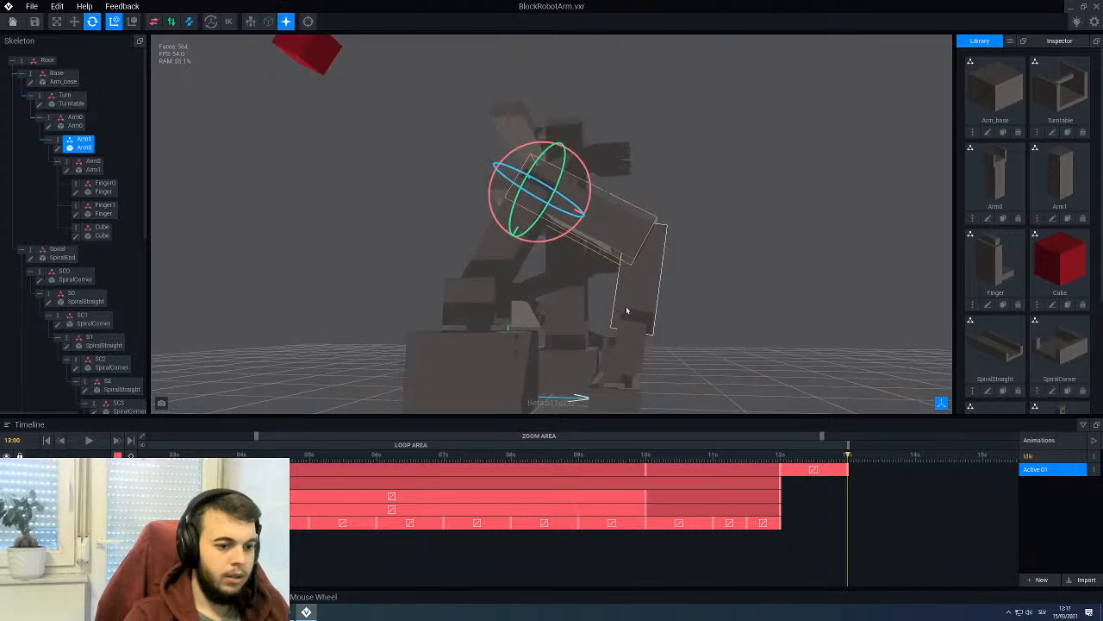
click(627, 310)
drag(653, 304, 646, 300)
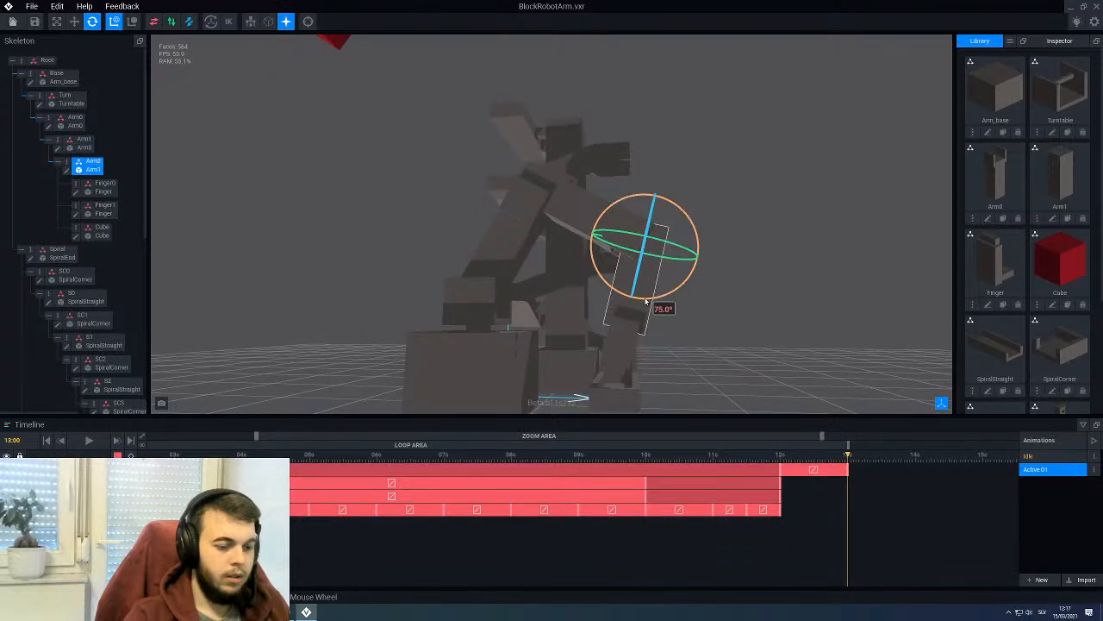
Step: Compare the arm's reach at 13:00 with the cube's resting place in the exit tray at 12:00
right_drag(646, 301, 426, 252)
right_drag(704, 306, 591, 290)
scroll(591, 289, down, 5)
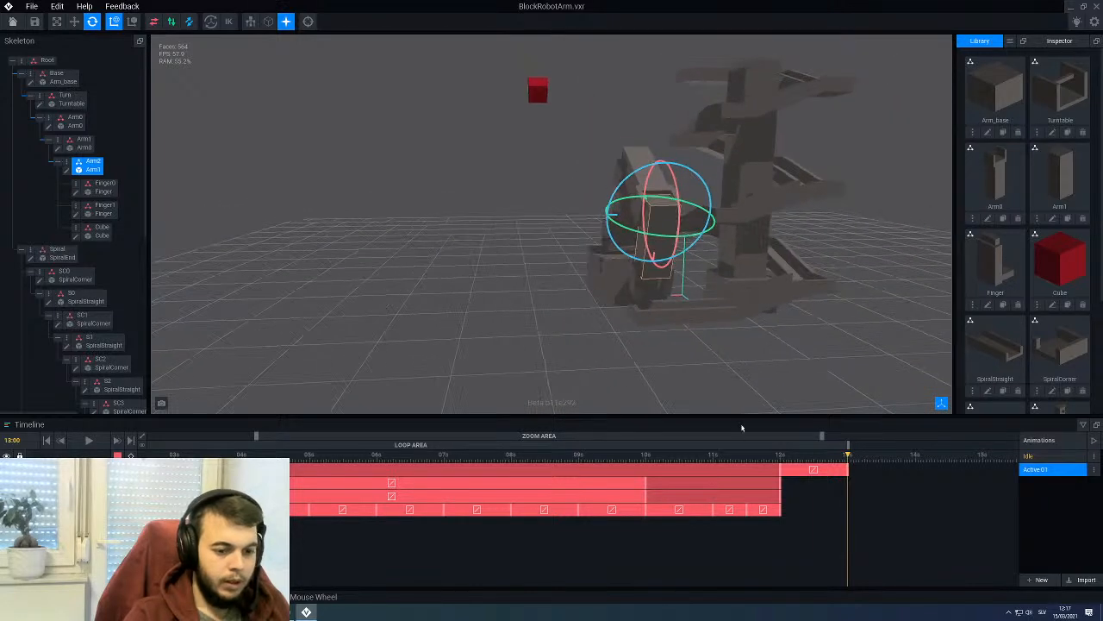
scroll(751, 390, up, 2)
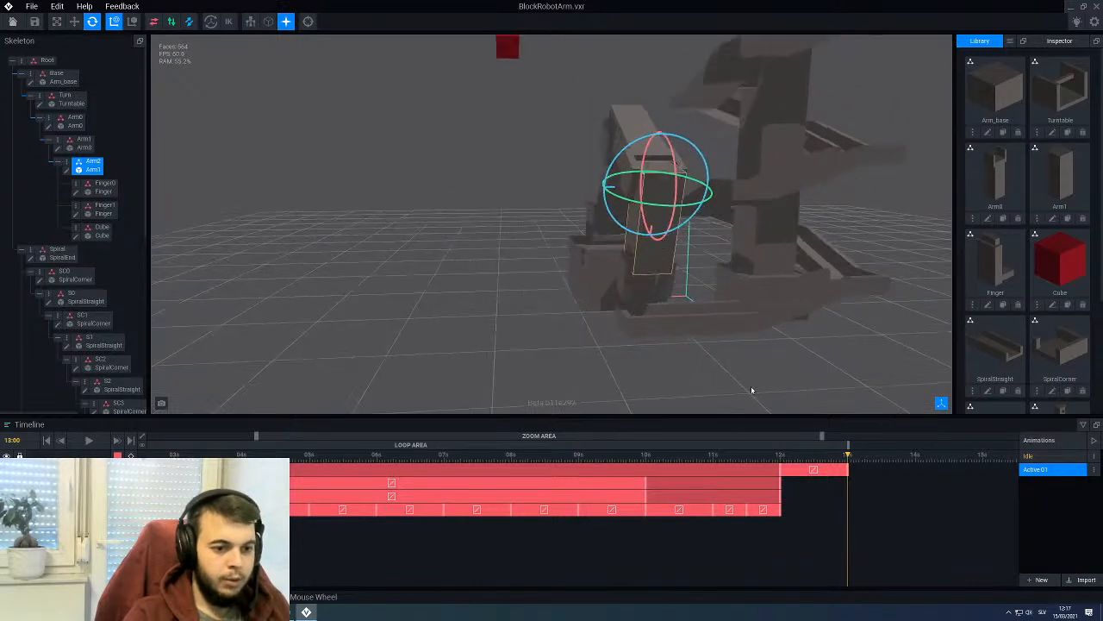
click(780, 459)
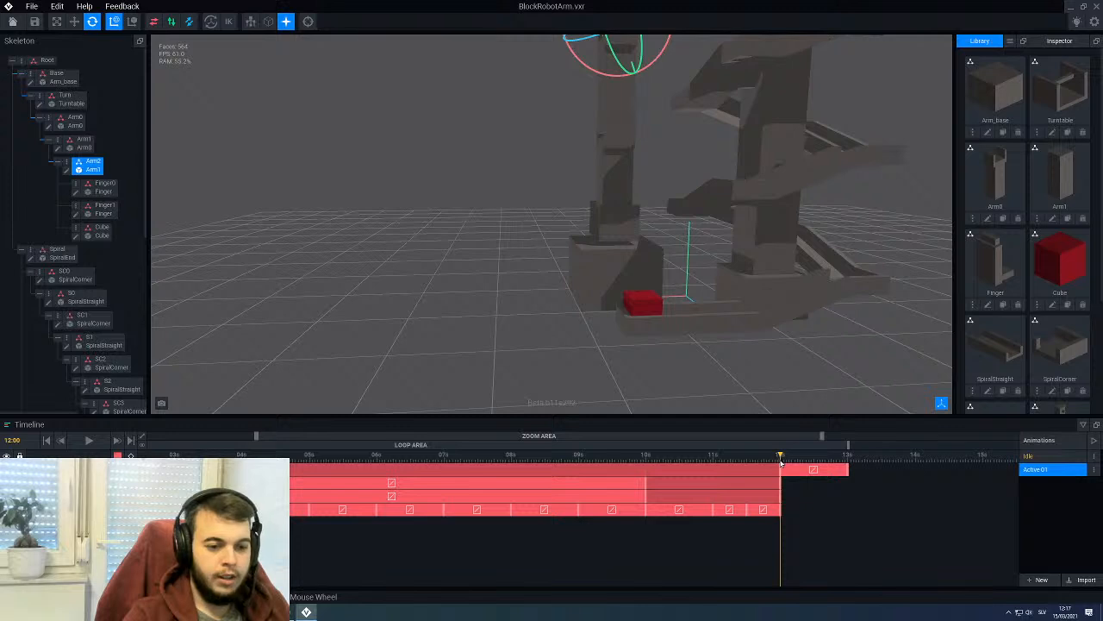
drag(780, 463, 848, 463)
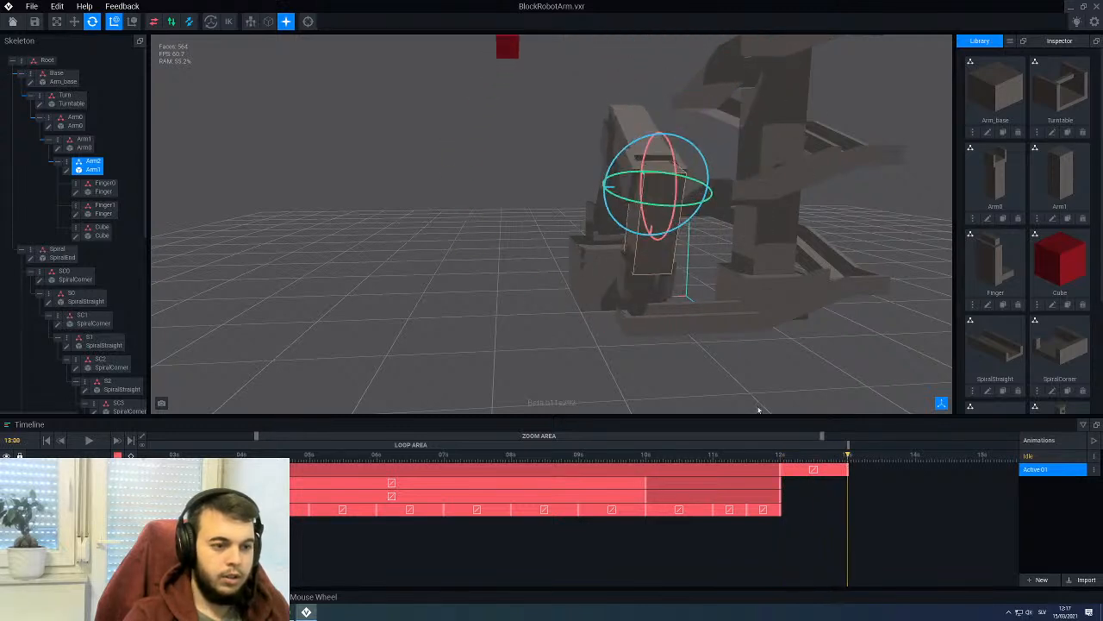
middle_drag(590, 276, 572, 349)
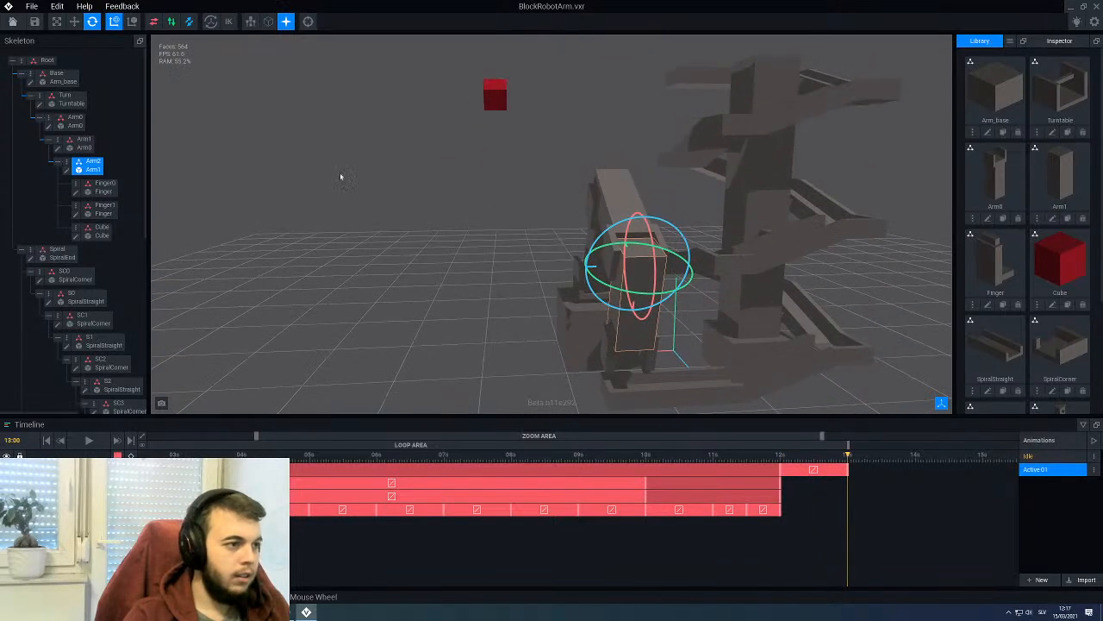
Step: Reset the Cube bone's position at 13:00 to bring the cube back to the Arm2 bone
click(1052, 45)
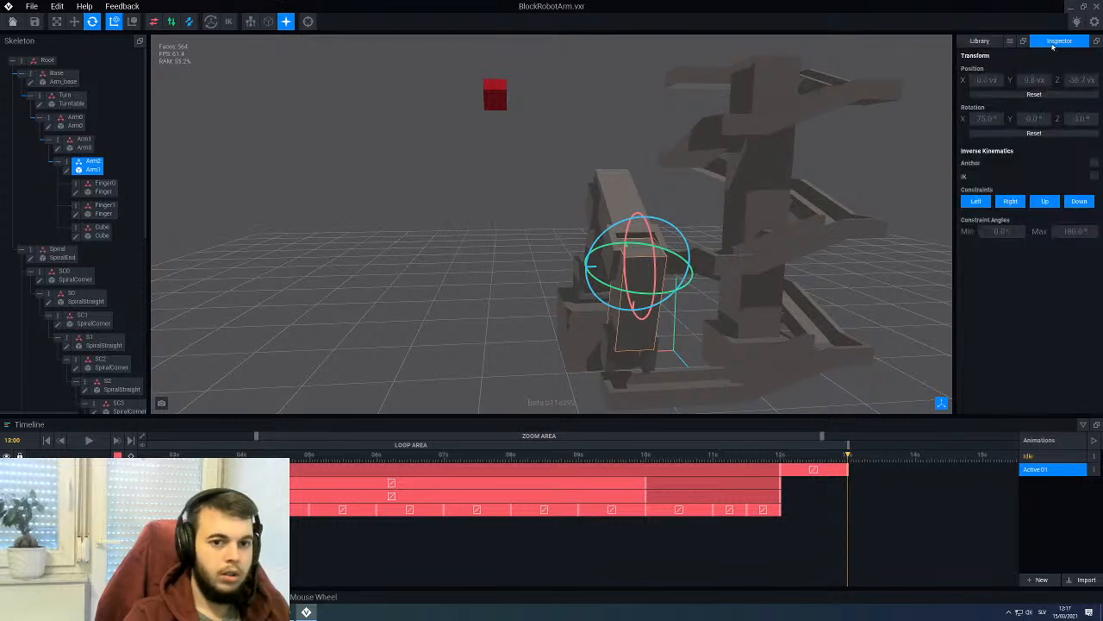
click(1021, 134)
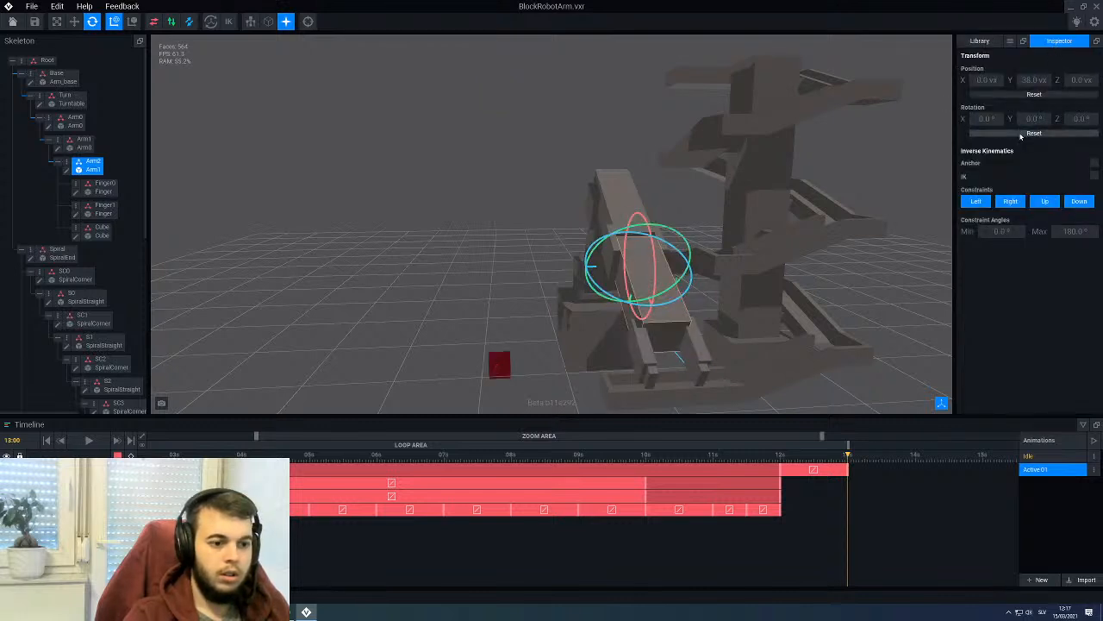
key(ctrl+z)
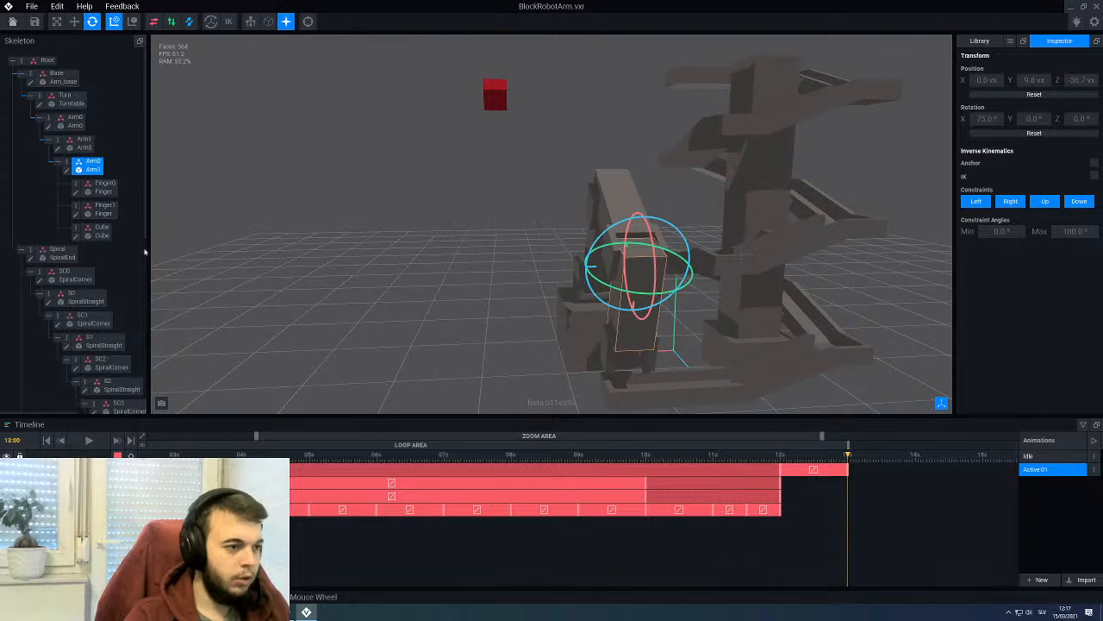
click(97, 231)
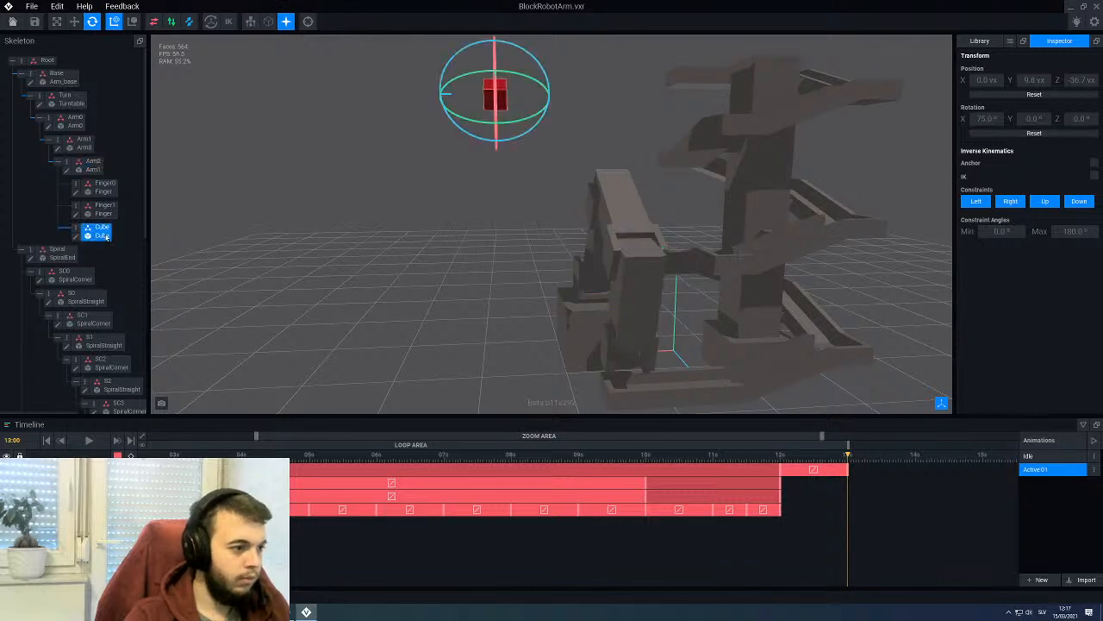
click(1036, 96)
right_drag(655, 263, 313, 226)
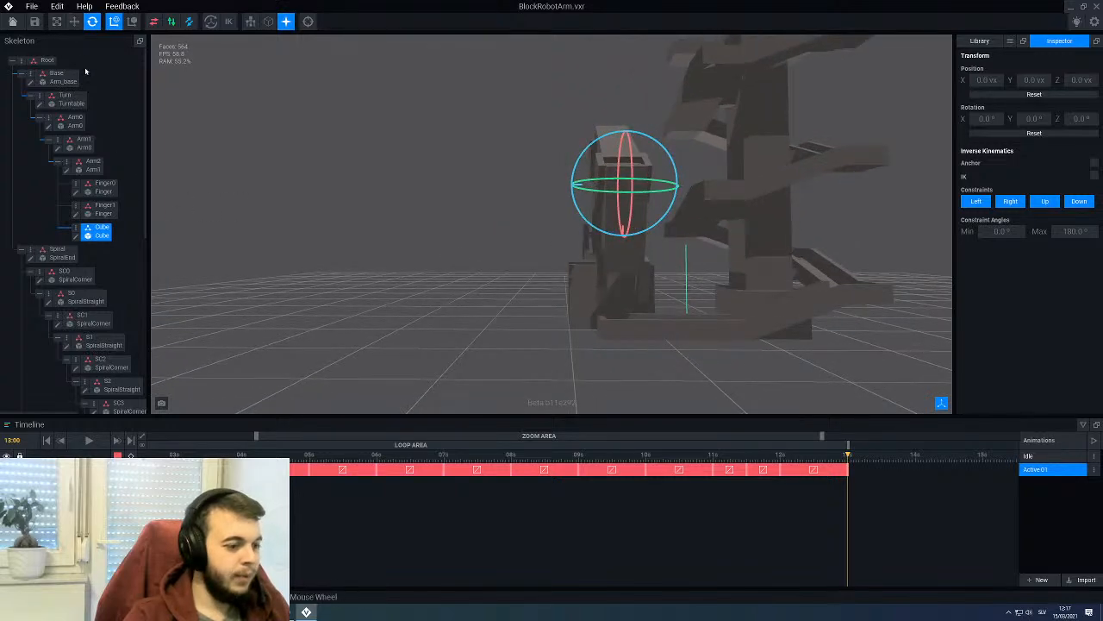
Step: Check the cube's gripped position at 00:00, and at 13:00 move it along Y to about 33 vx, between the gripper fingers
drag(185, 454, 140, 454)
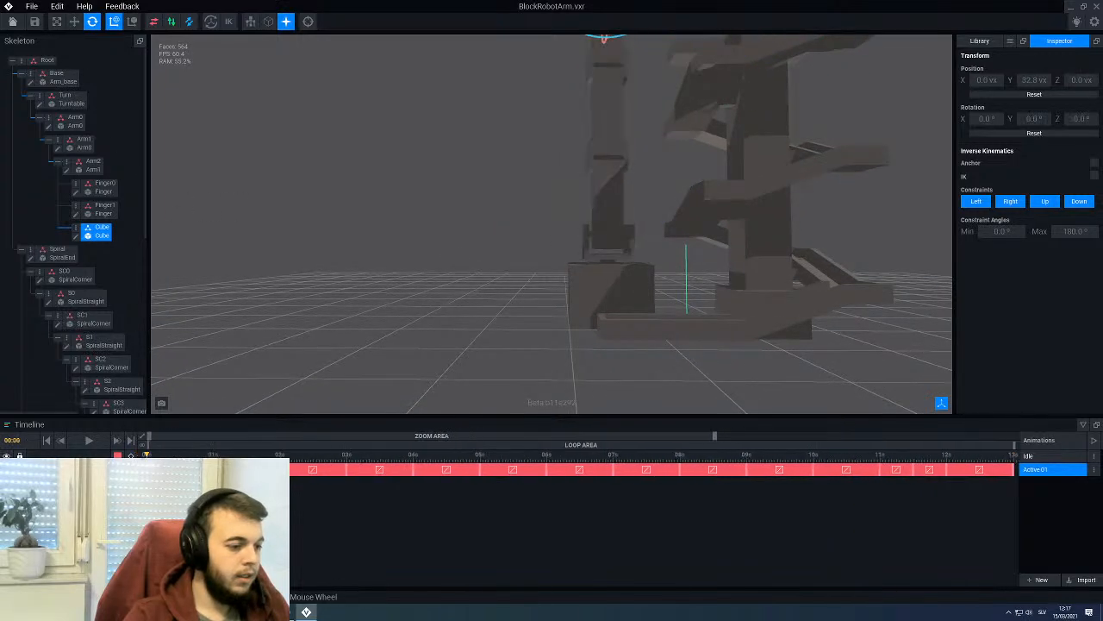
scroll(507, 195, up, 3)
middle_drag(506, 195, 444, 379)
scroll(444, 380, down, 3)
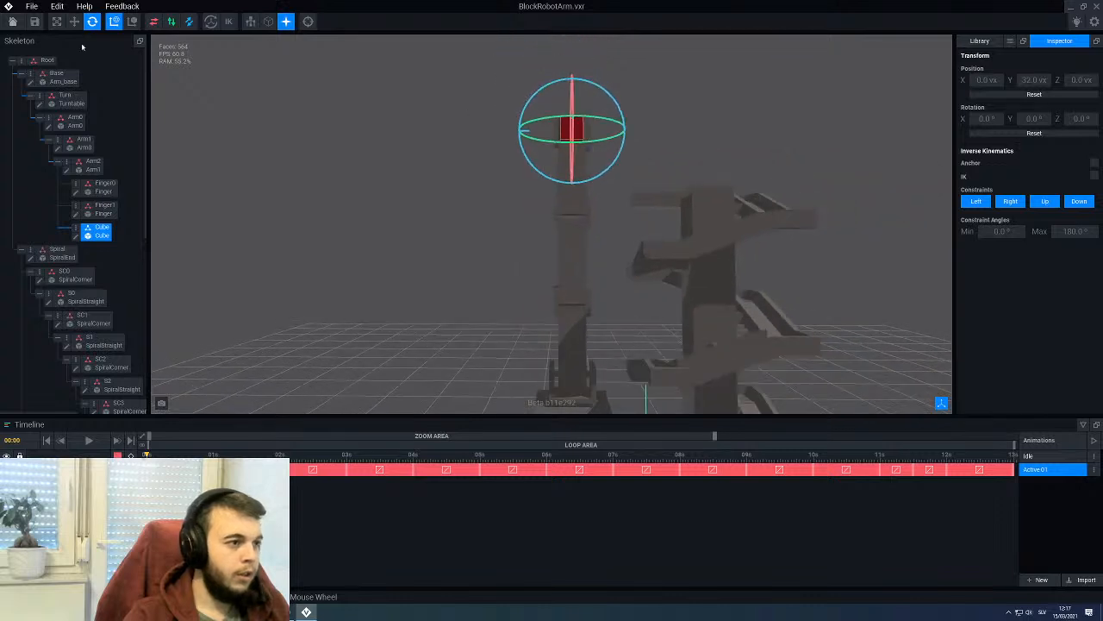
click(74, 22)
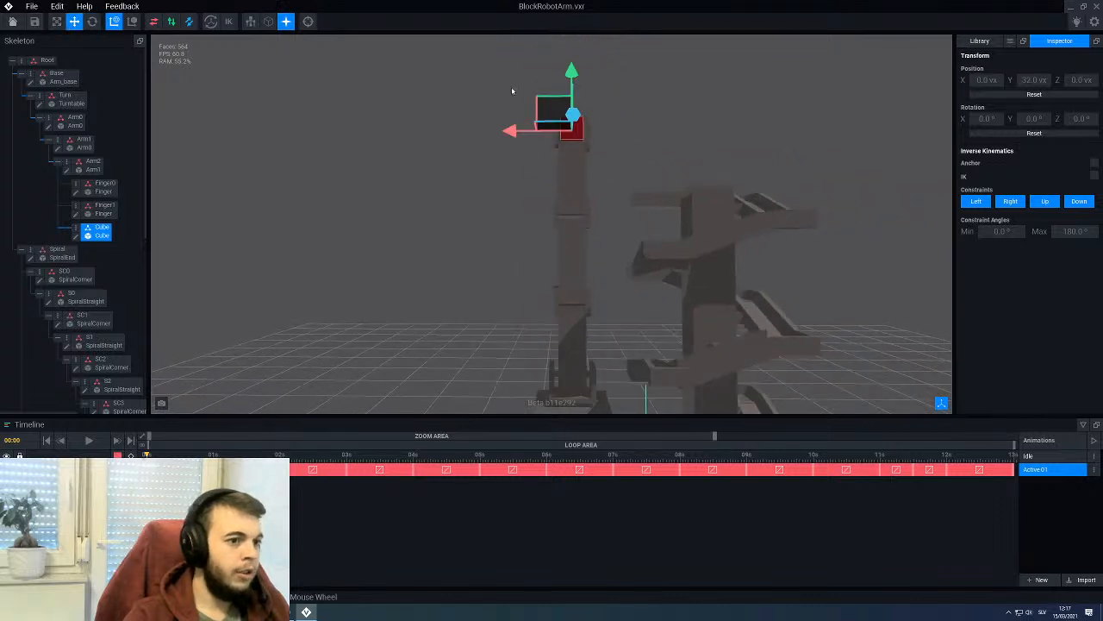
click(991, 457)
scroll(566, 300, up, 3)
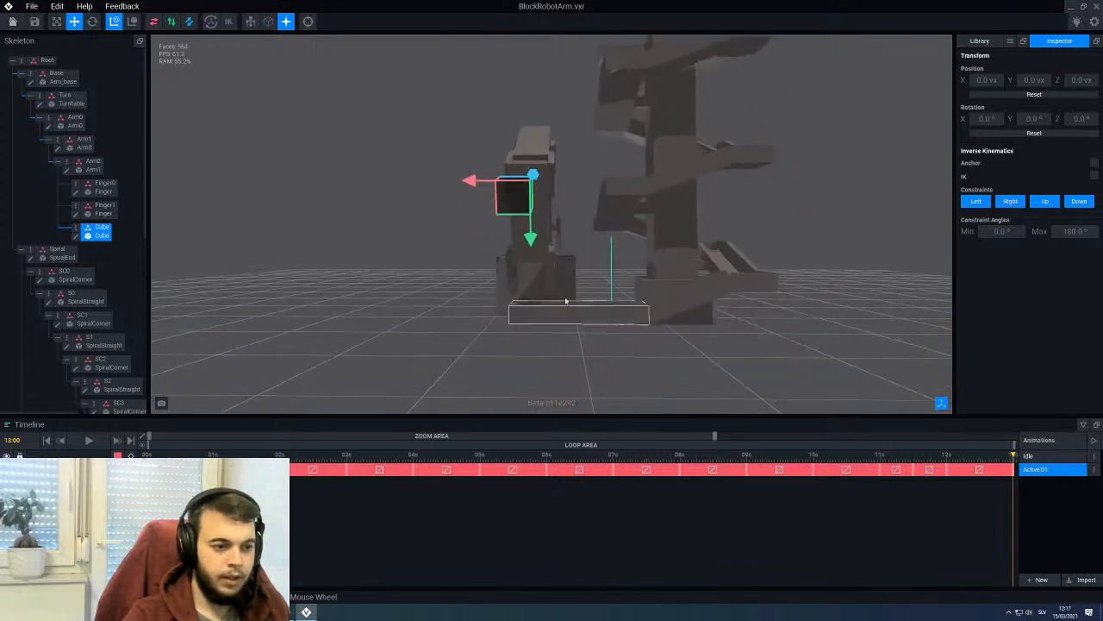
right_drag(566, 301, 600, 258)
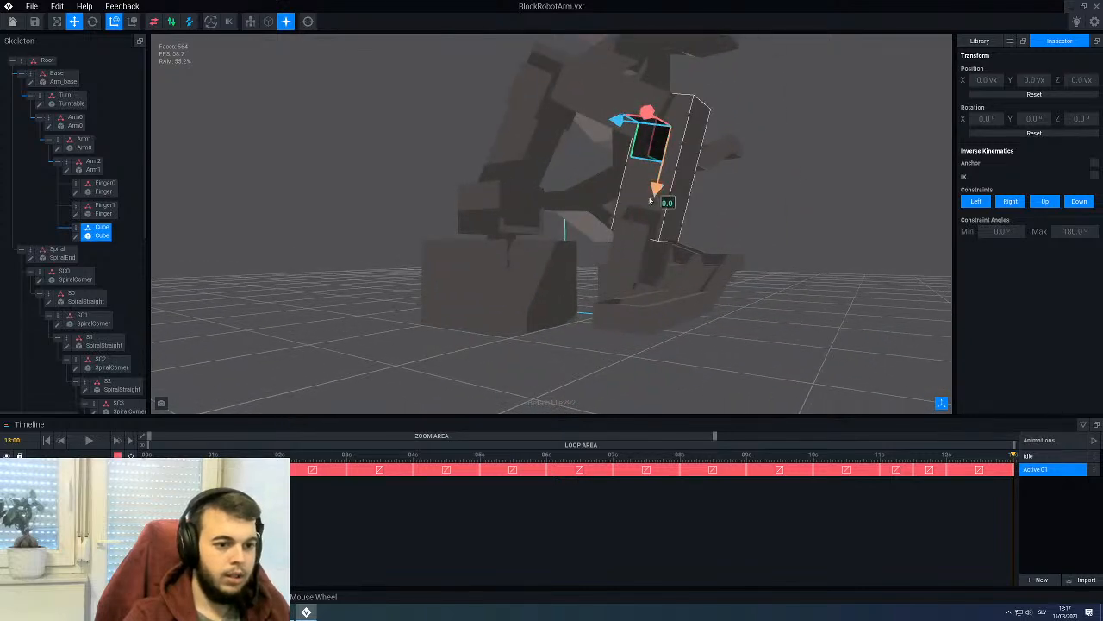
drag(650, 200, 606, 319)
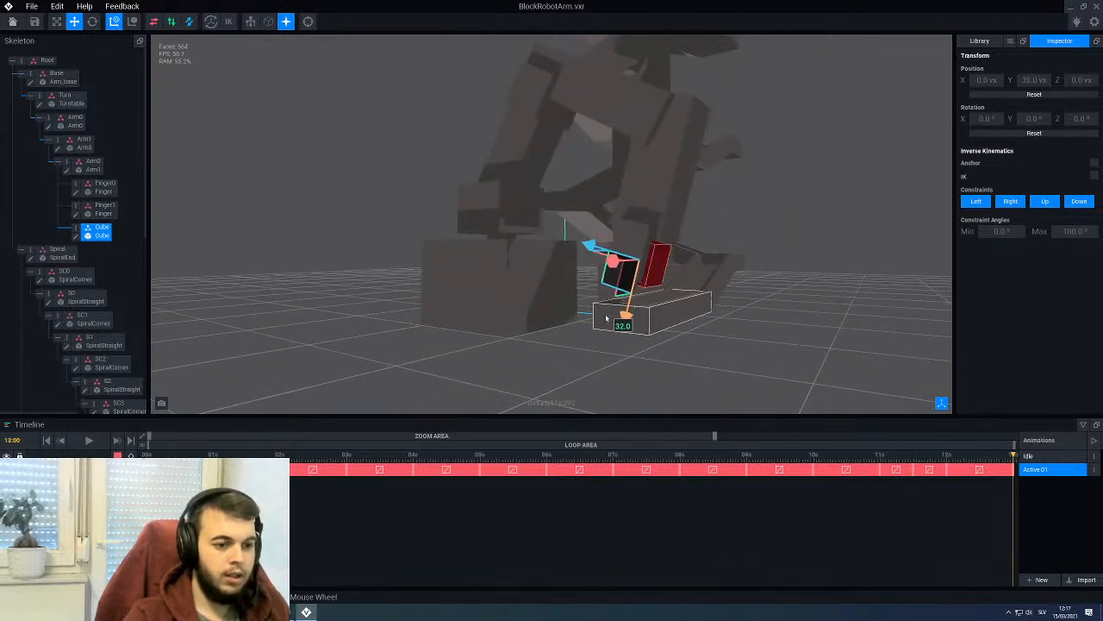
Step: At 13:00, rotate Arm1 to 95° and Arm2 to 65° to lower the gripper and cube toward the exit tray
right_drag(652, 300, 694, 194)
click(693, 190)
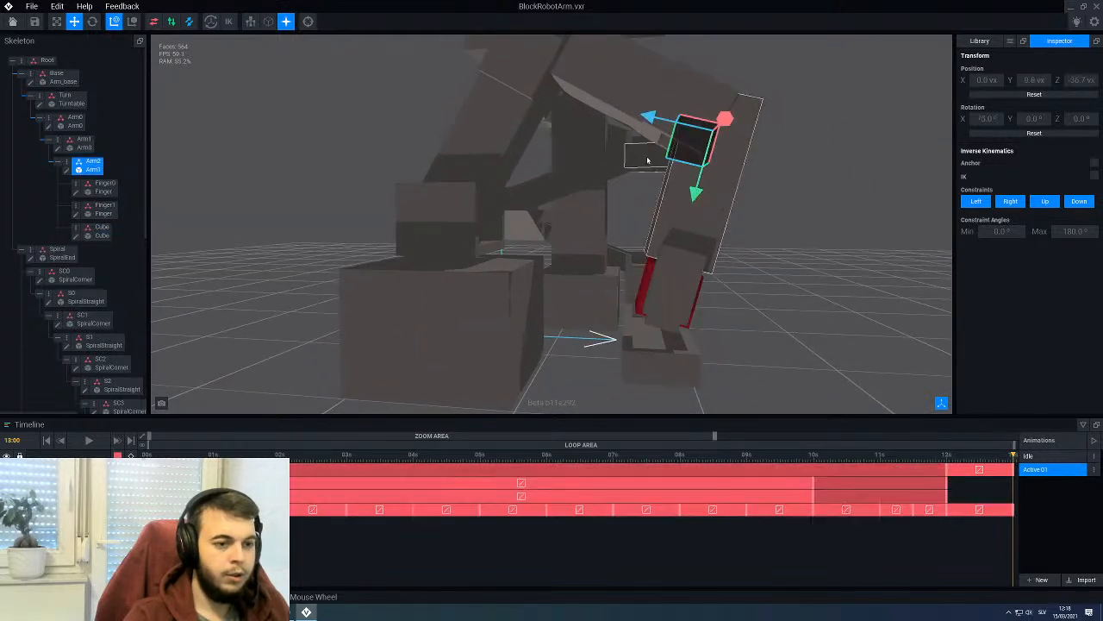
click(626, 114)
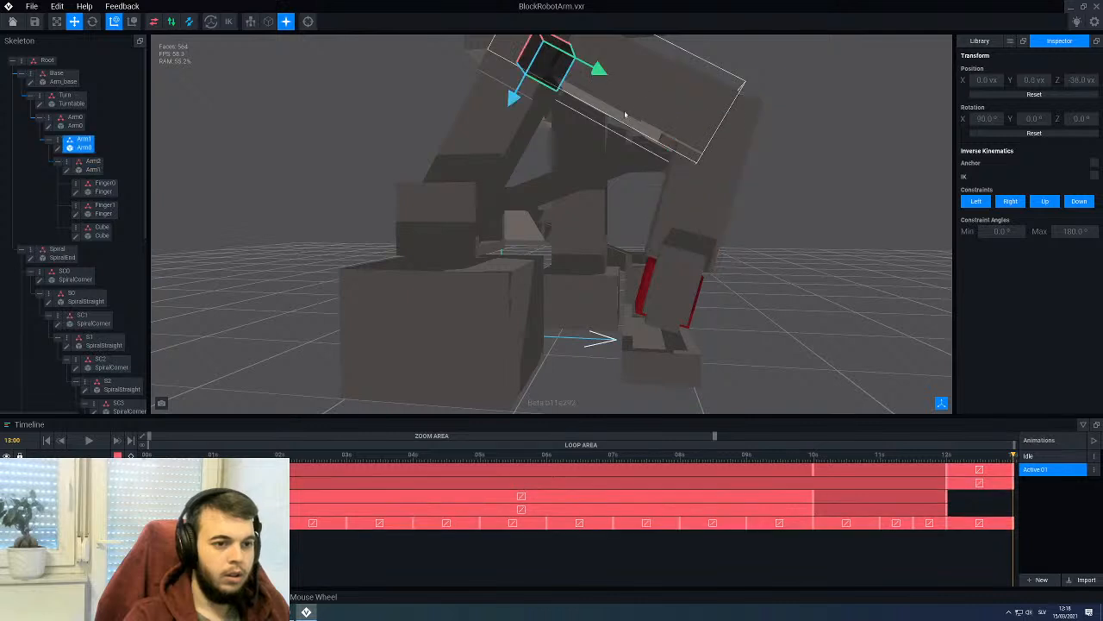
click(93, 23)
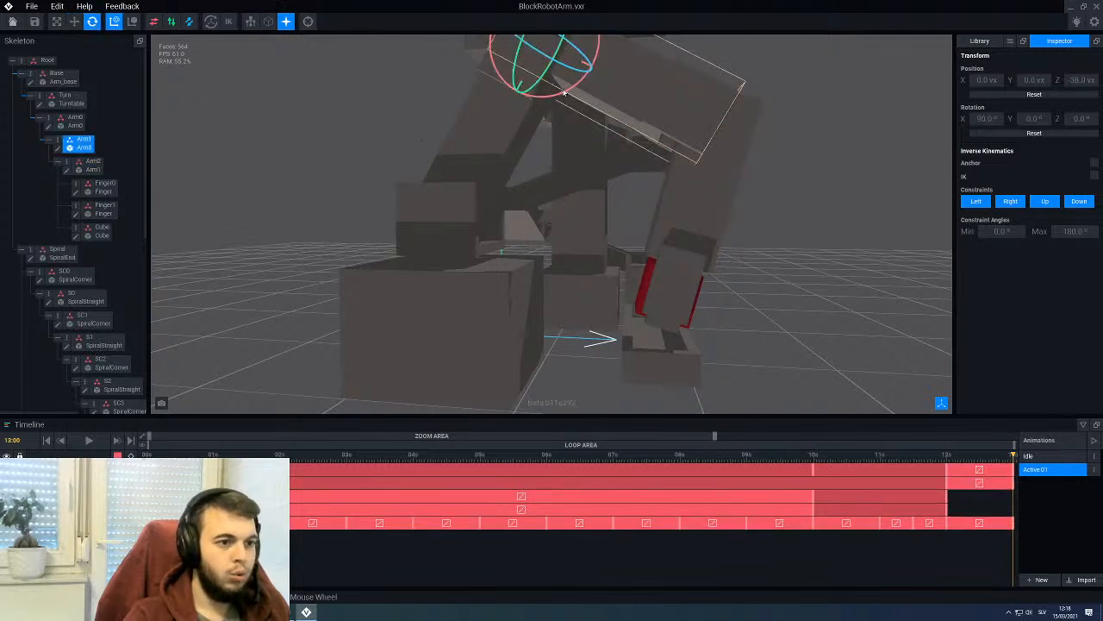
scroll(563, 96, up, 1)
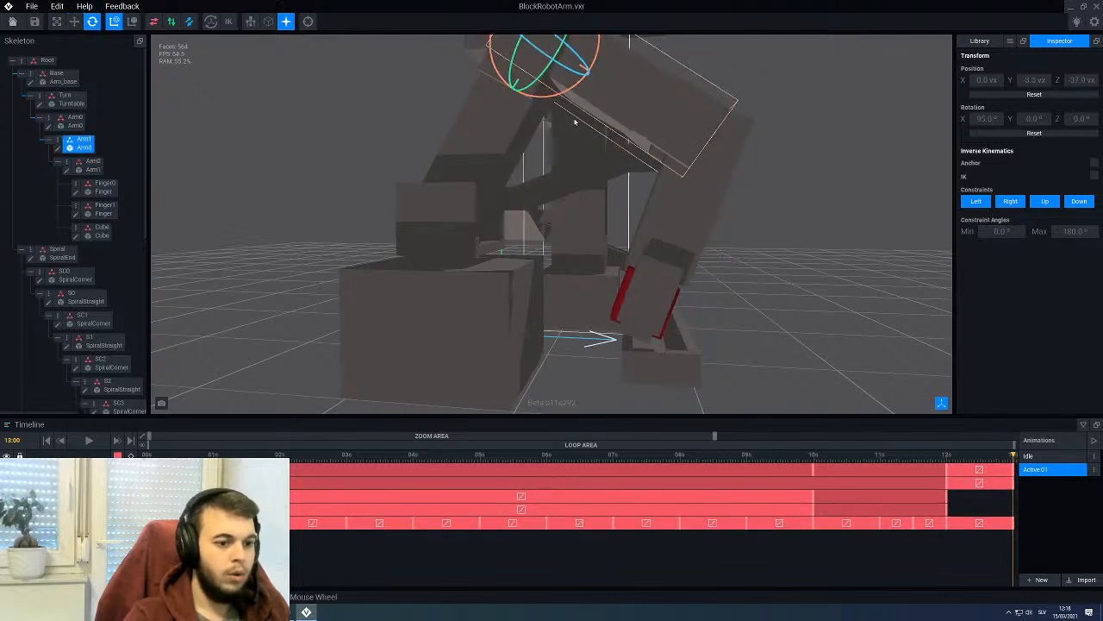
click(679, 207)
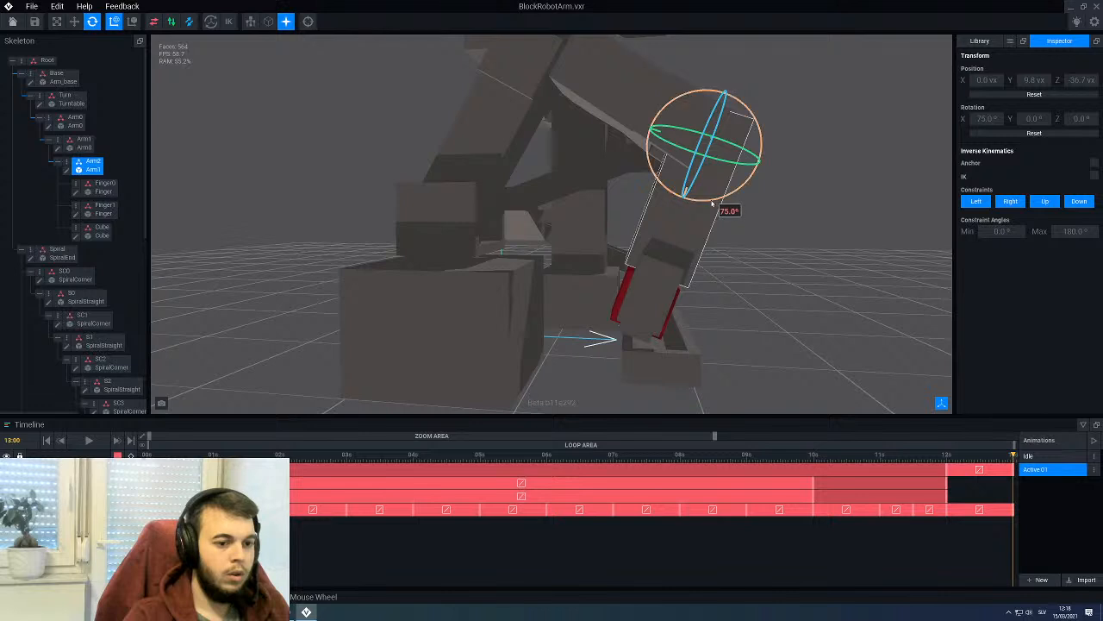
scroll(715, 204, down, 1)
scroll(719, 203, down, 1)
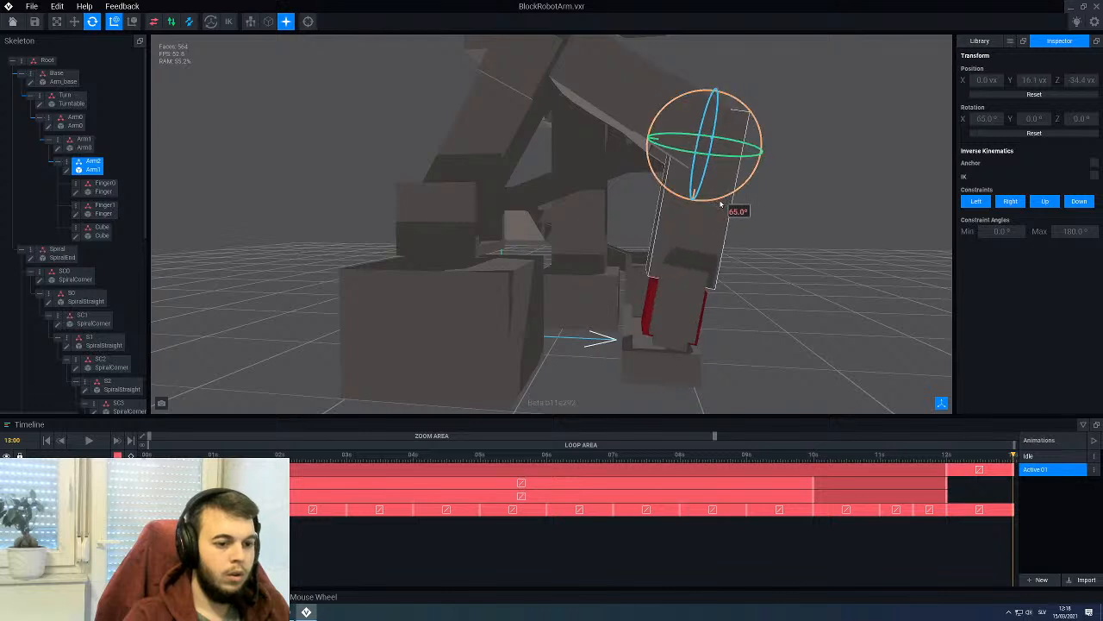
Step: Rotate Arm0 to 30° at 13:00 to lean the arm closer to the tray, and turn Arm2 slightly inward
click(507, 138)
scroll(564, 208, down, 6)
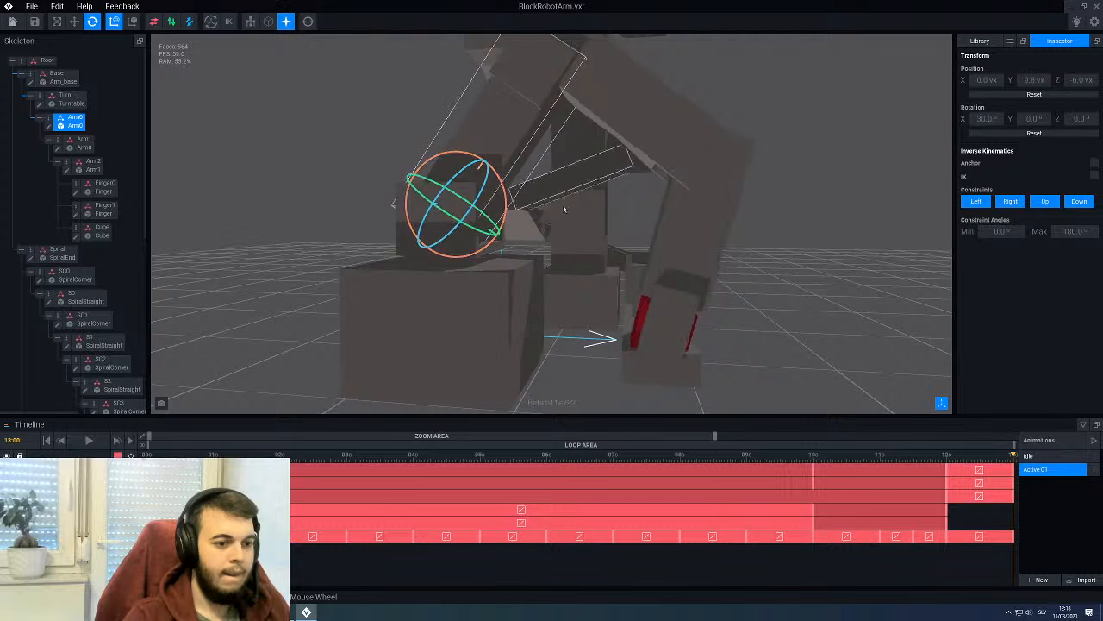
click(686, 227)
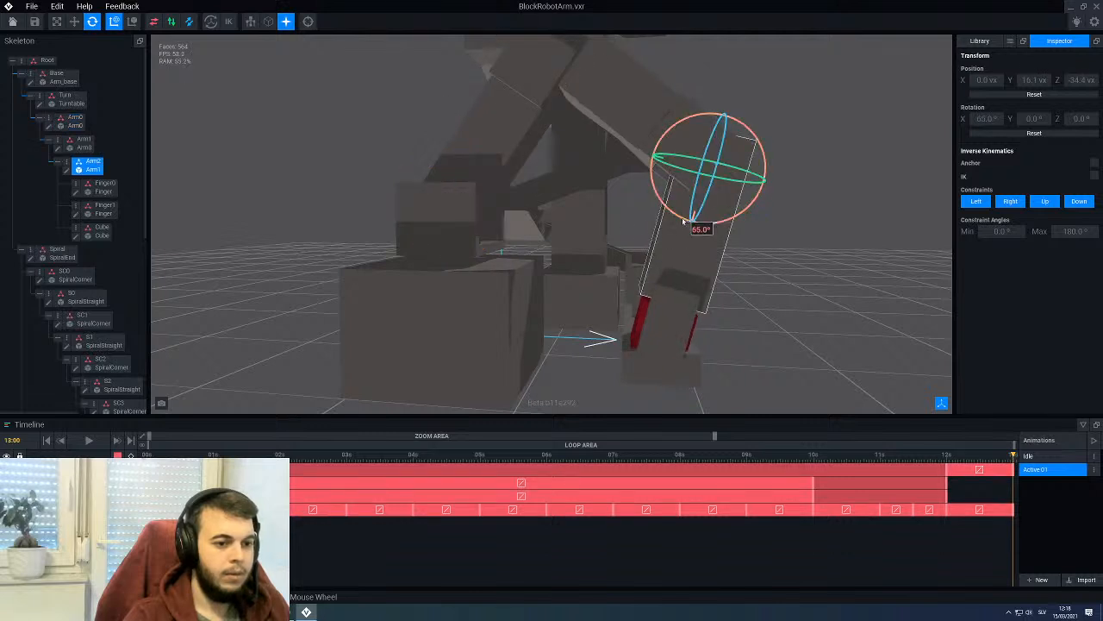
Step: Rotate Arm1 to 90° at 13:00 and inspect how the cube and fingers fit the tray end
click(599, 131)
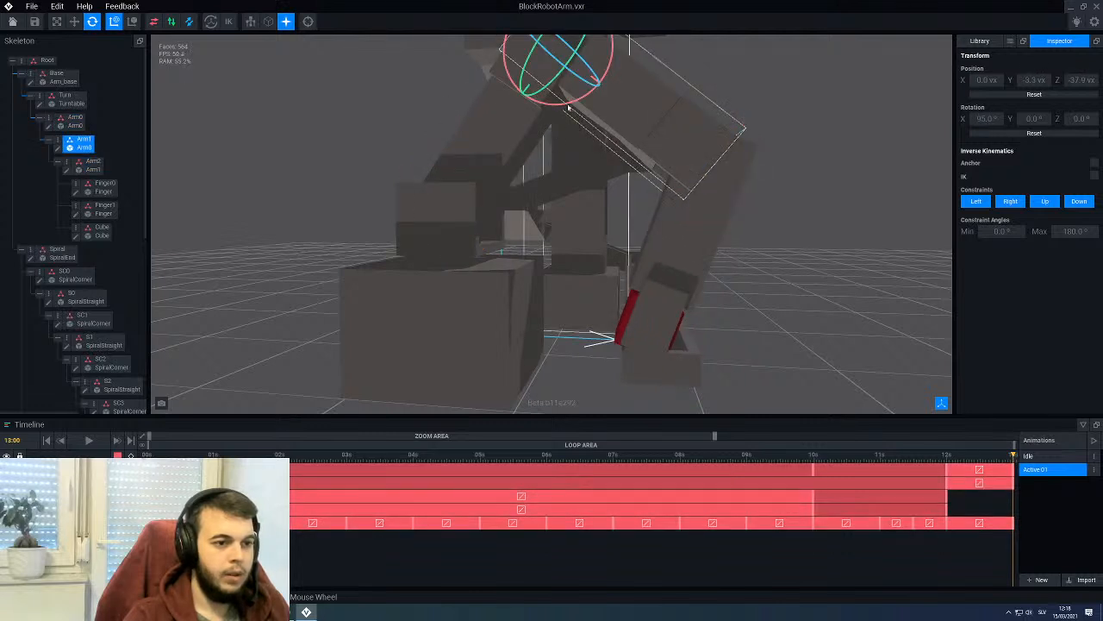
drag(575, 103, 588, 103)
right_drag(662, 186, 689, 195)
middle_drag(702, 322, 615, 303)
right_drag(615, 303, 615, 303)
scroll(615, 303, up, 3)
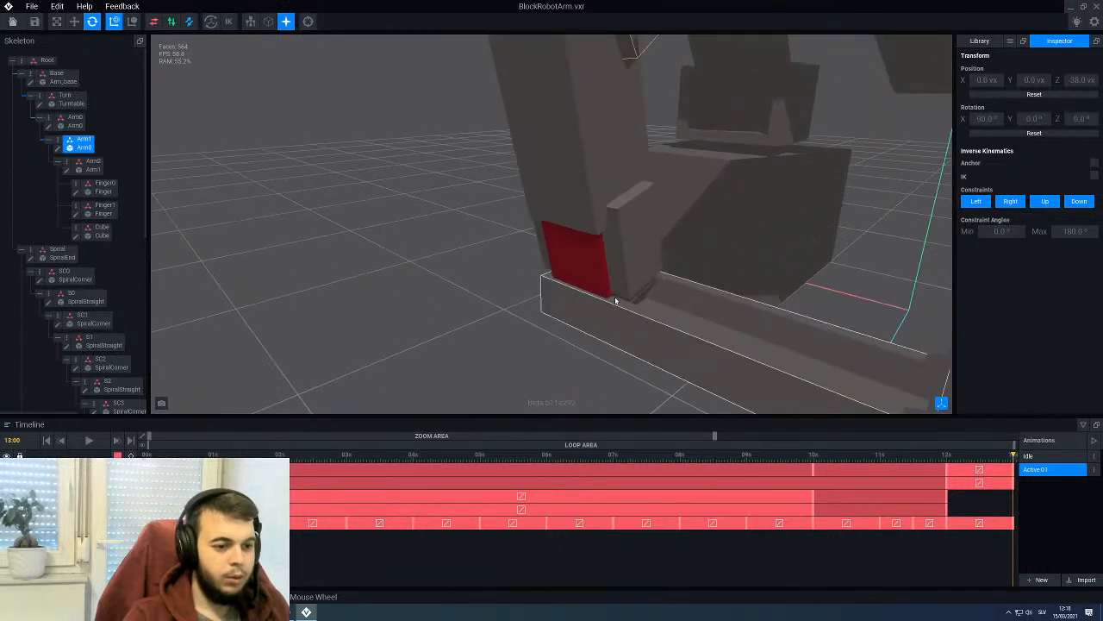
Step: Move the cube along Y to 34 vx at 13:00 so it sits lower in the tray
click(594, 276)
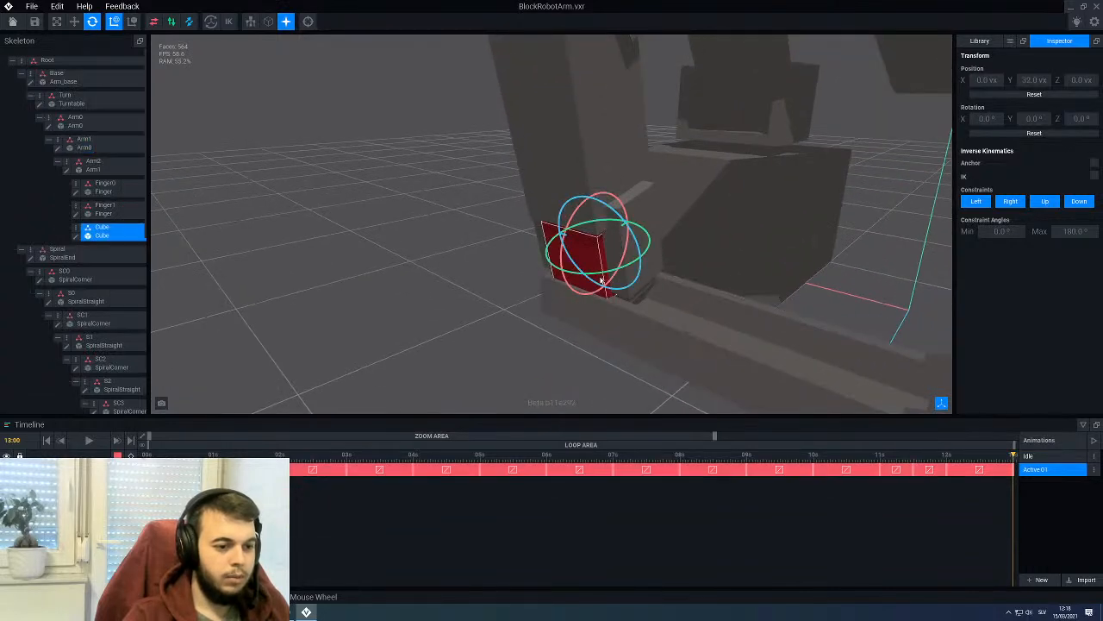
click(75, 23)
drag(604, 293, 620, 309)
right_drag(600, 295, 736, 285)
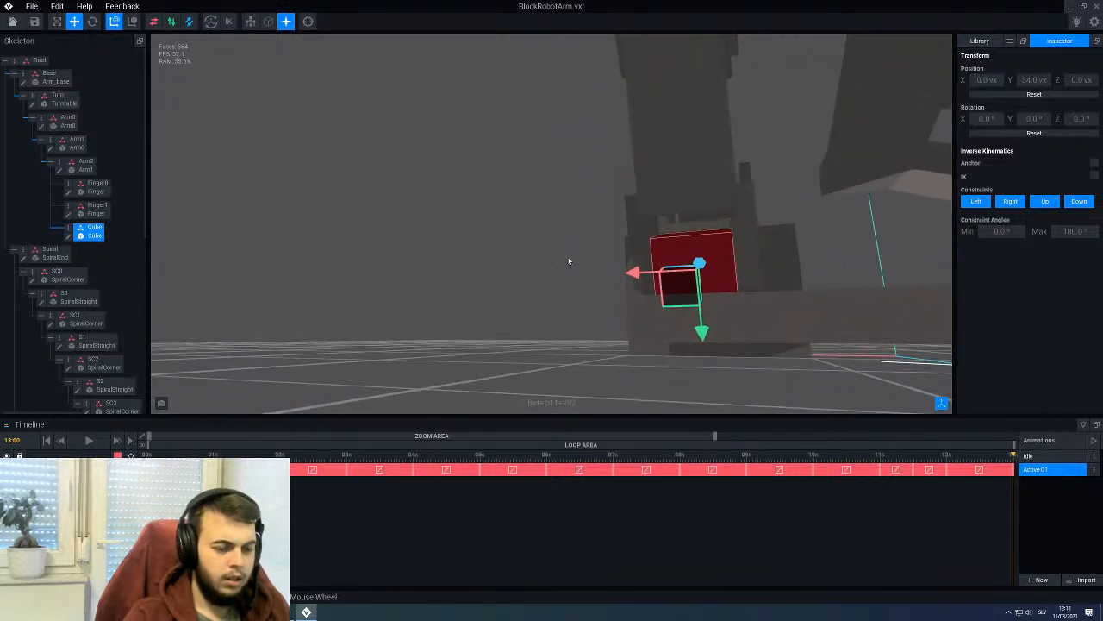
right_drag(566, 262, 603, 274)
Step: Play the animation and scrub through the Finger1 motion, and delete Finger1's keyframe at 10:00
key(space)
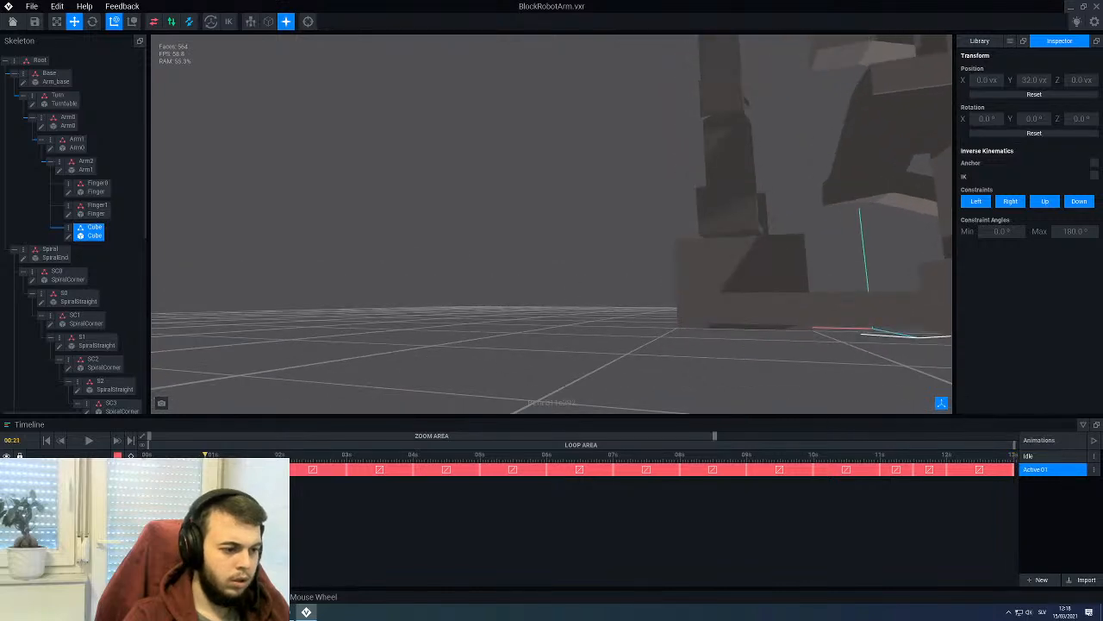
right_drag(687, 20, 483, 276)
scroll(598, 266, up, 10)
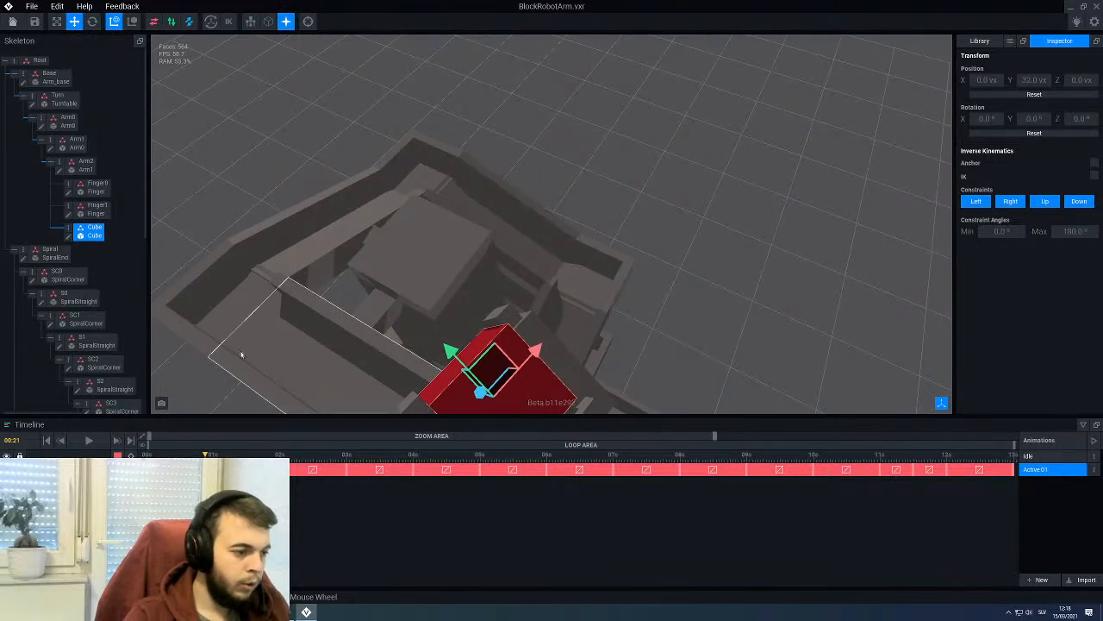
click(89, 212)
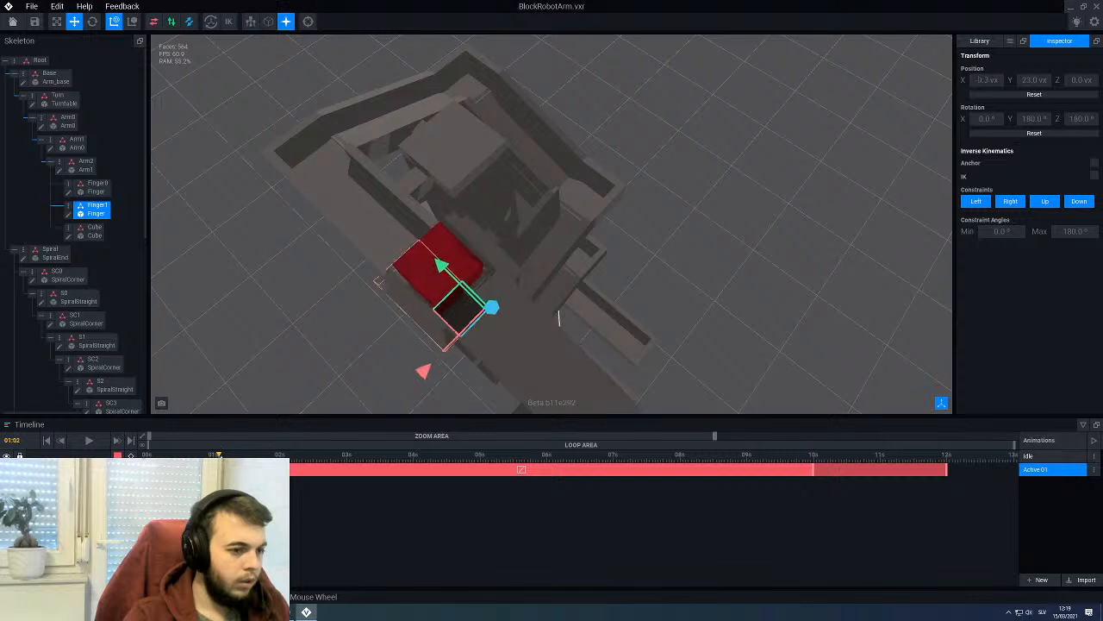
drag(237, 474, 673, 473)
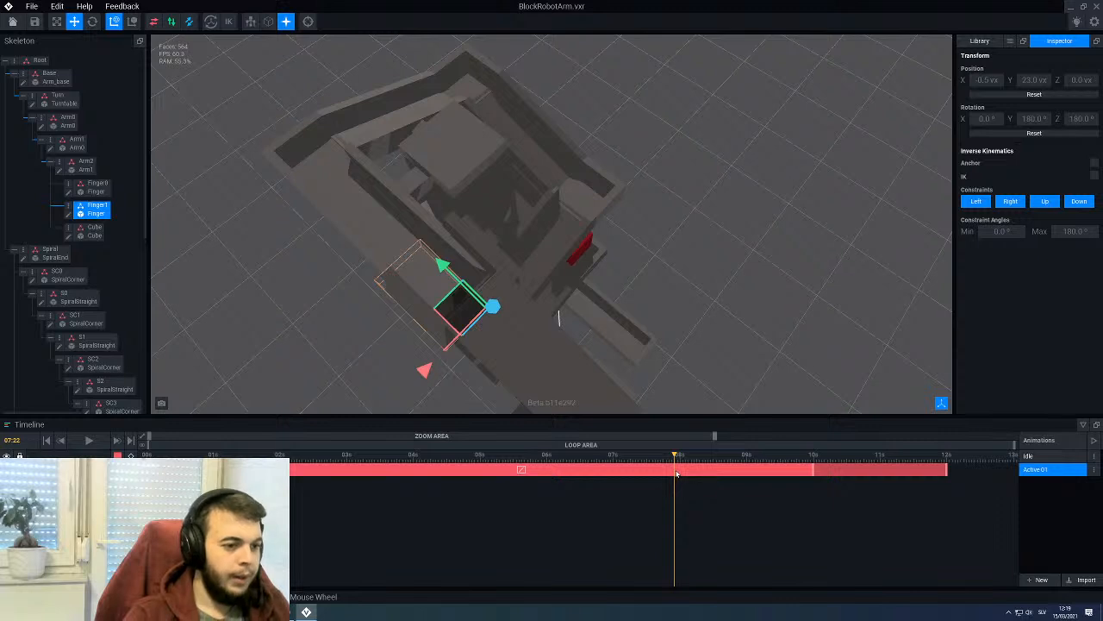
click(812, 470)
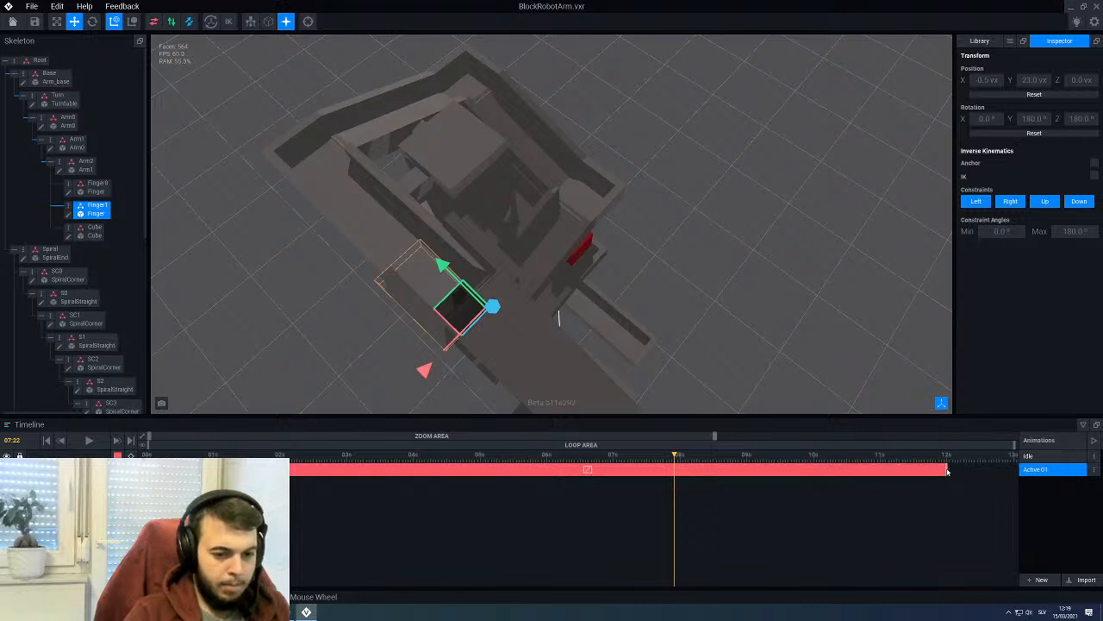
Step: Delete Finger0's keyframes at 10:00 and 12:00, and add finger keyframes at 12:00 through Arm2
click(100, 187)
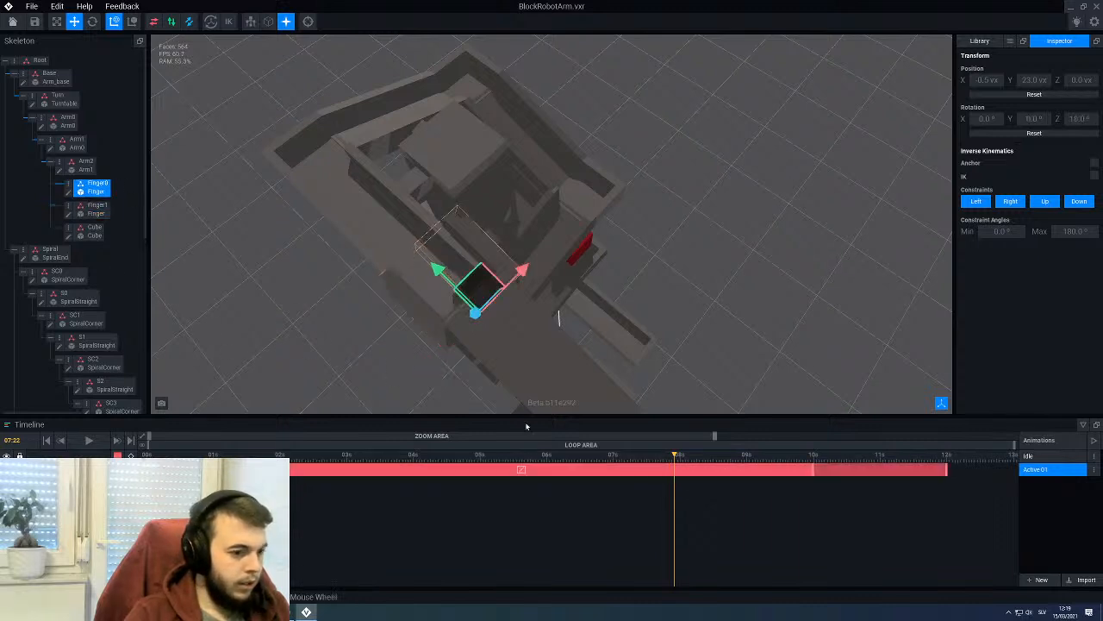
drag(813, 470, 893, 472)
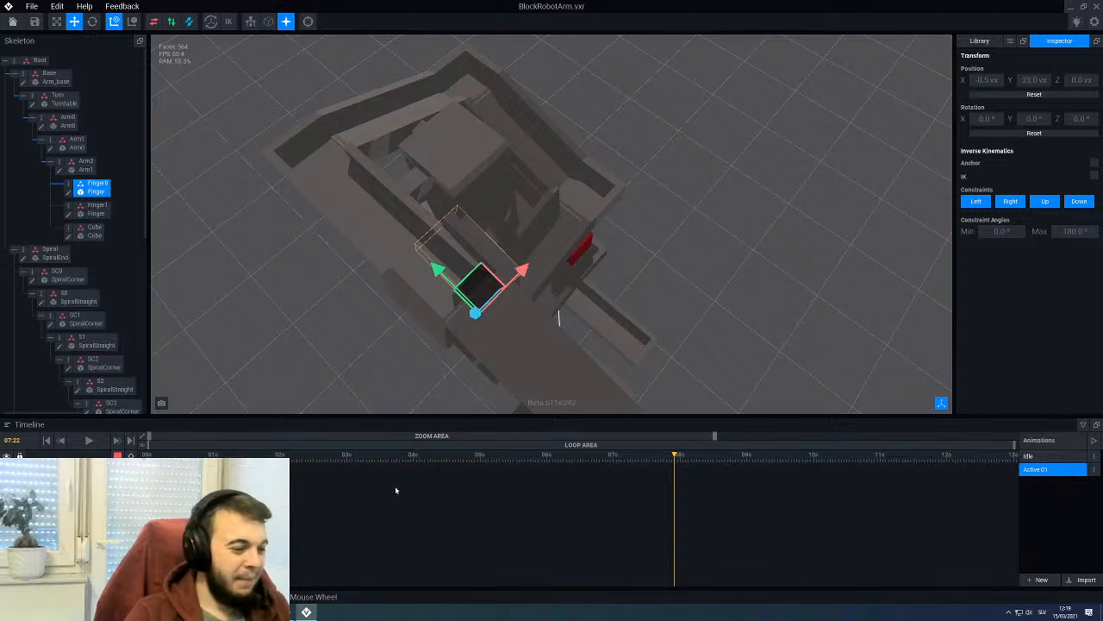
drag(204, 455, 764, 495)
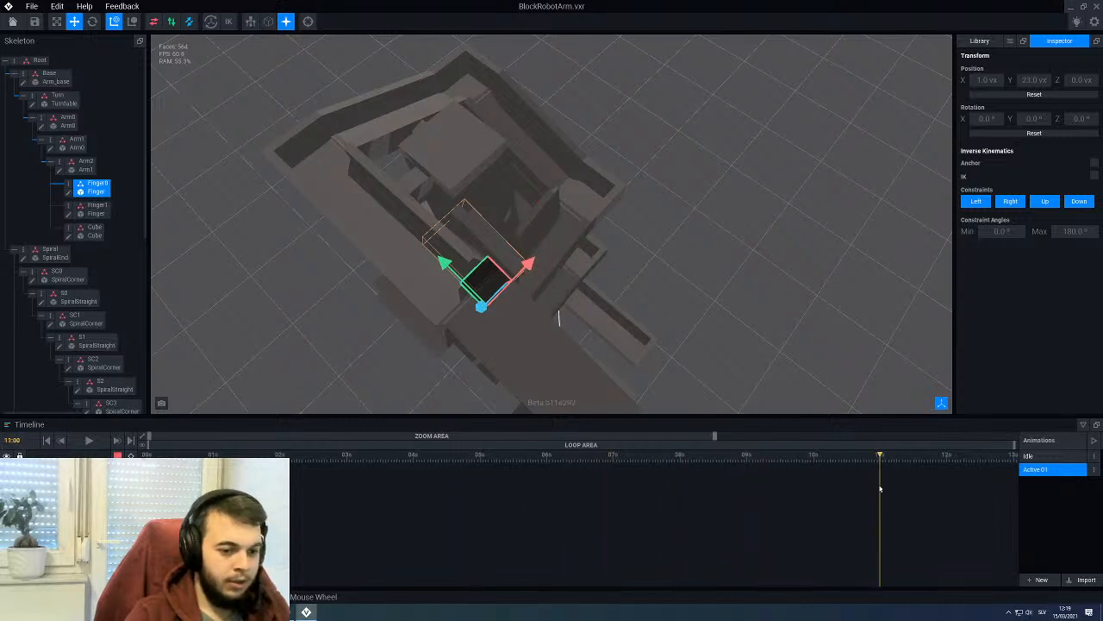
drag(892, 488, 947, 482)
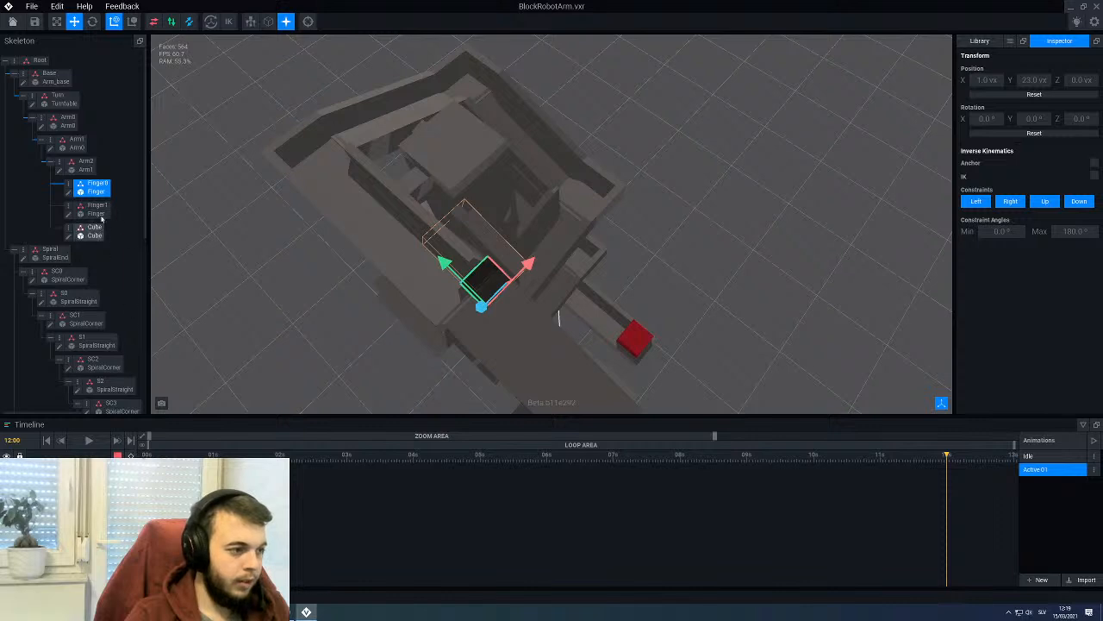
click(92, 168)
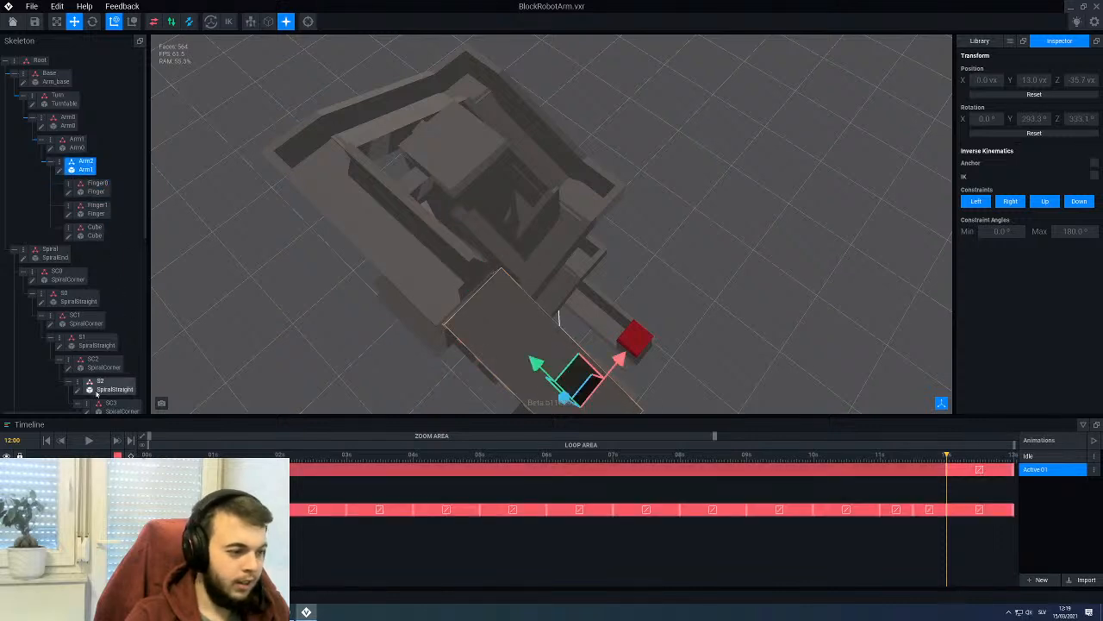
click(131, 455)
Step: Close Finger0 and Finger1 against the cube at 13:00, moving Finger0 along X to -1 vx
right_drag(470, 312, 526, 287)
scroll(525, 287, down, 1)
drag(948, 457, 1014, 466)
right_drag(727, 351, 561, 327)
scroll(549, 263, up, 2)
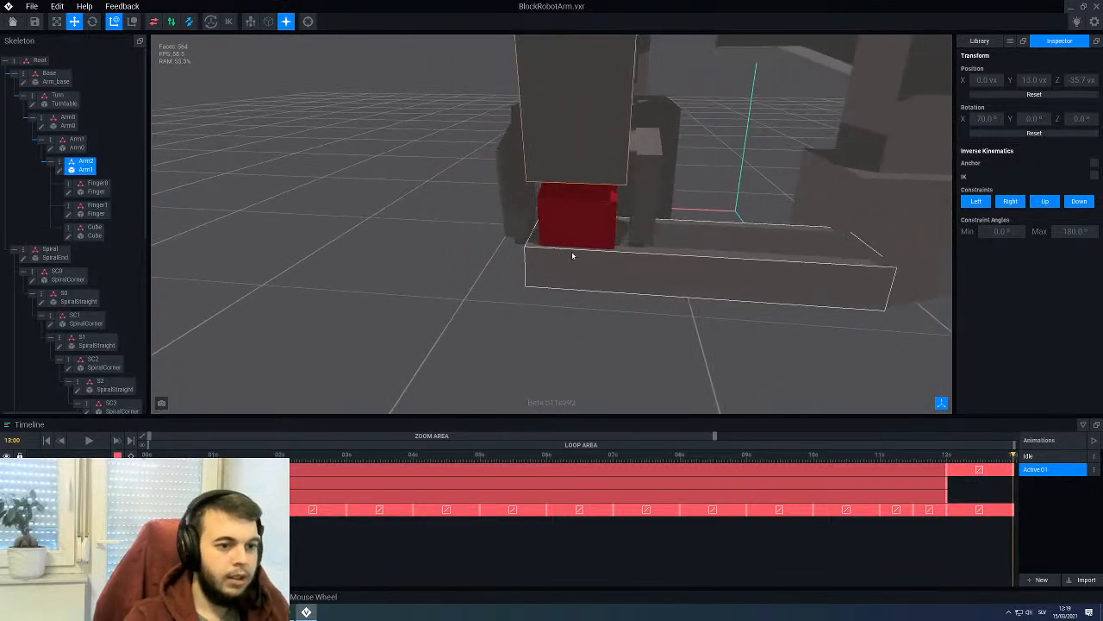
click(640, 177)
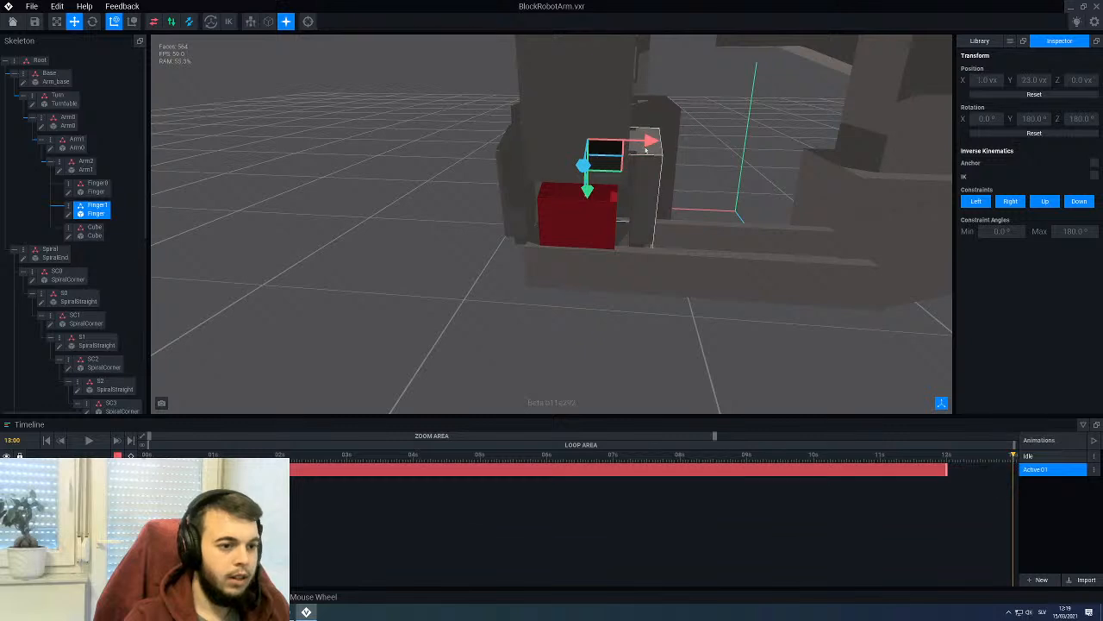
click(520, 159)
drag(514, 139, 532, 138)
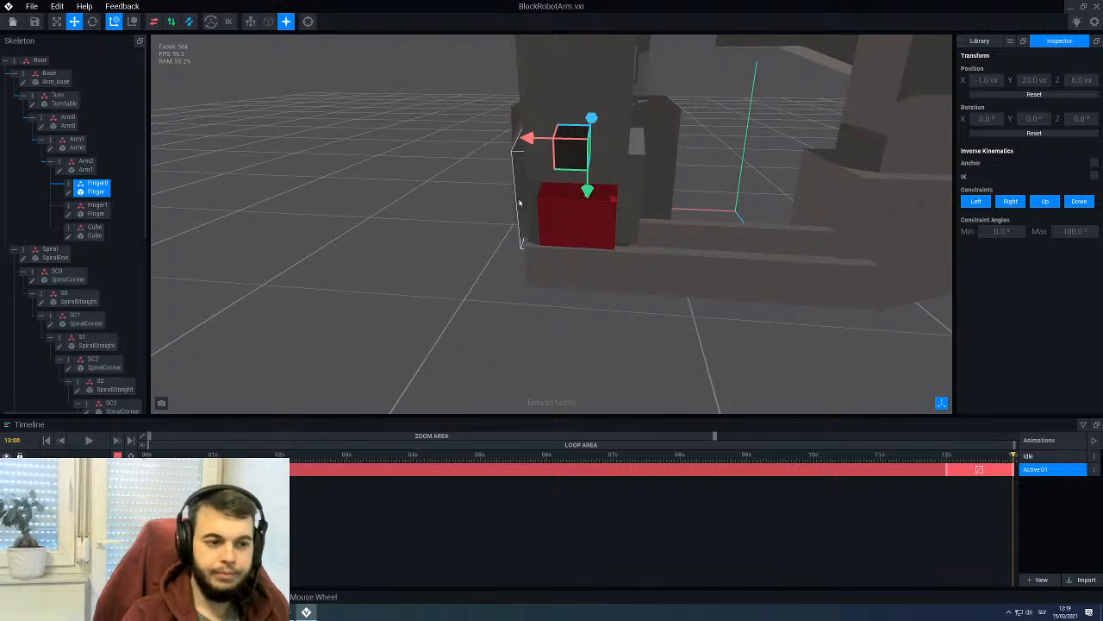
Step: Scrub the animation between 09:17 and 12:06 and examine how the arm and cube travel toward the tray
drag(932, 458, 963, 457)
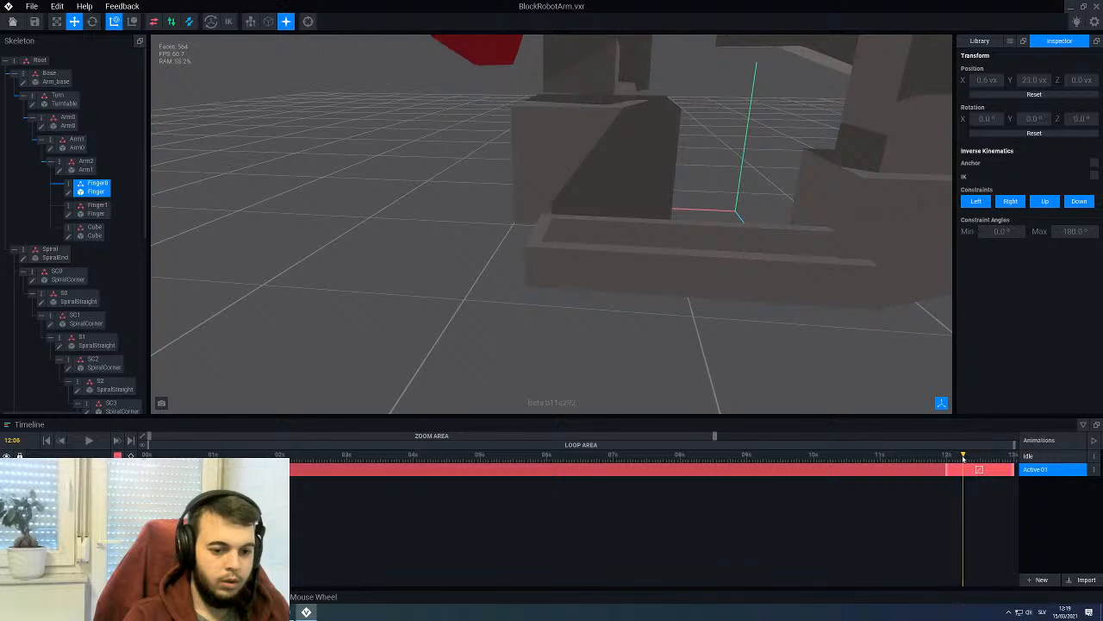
scroll(578, 291, down, 7)
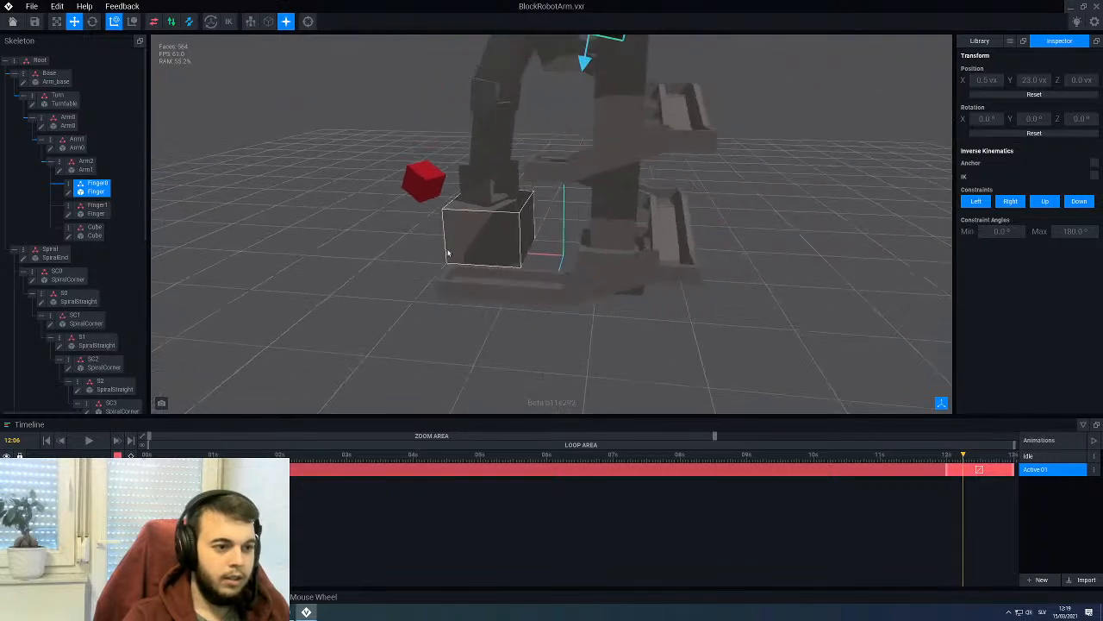
right_drag(448, 251, 451, 251)
middle_drag(452, 250, 470, 224)
right_drag(469, 224, 541, 132)
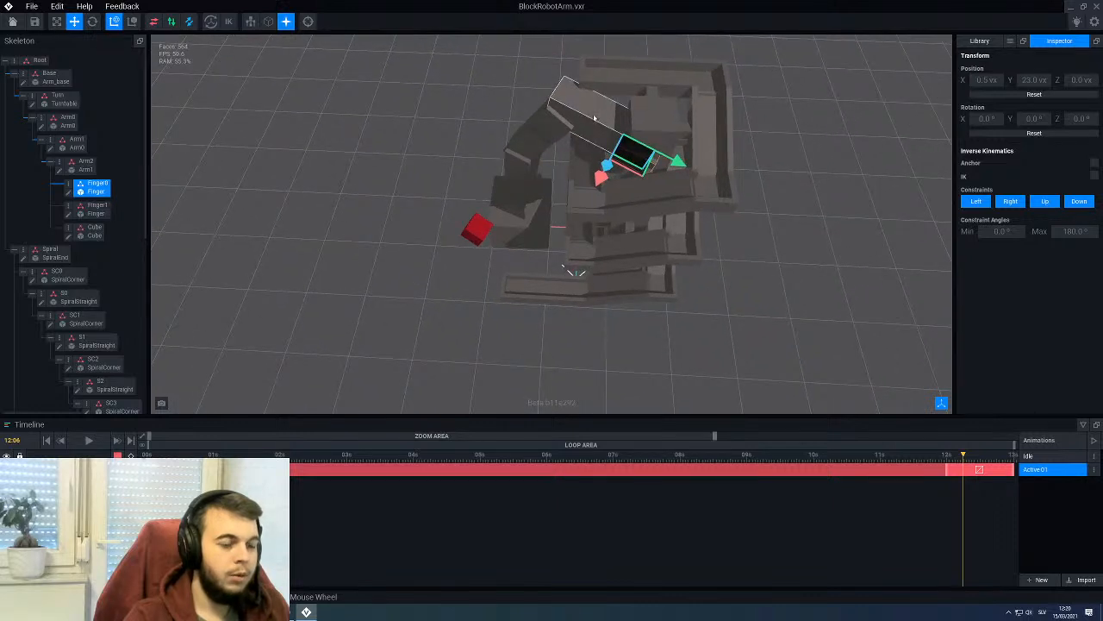
click(797, 464)
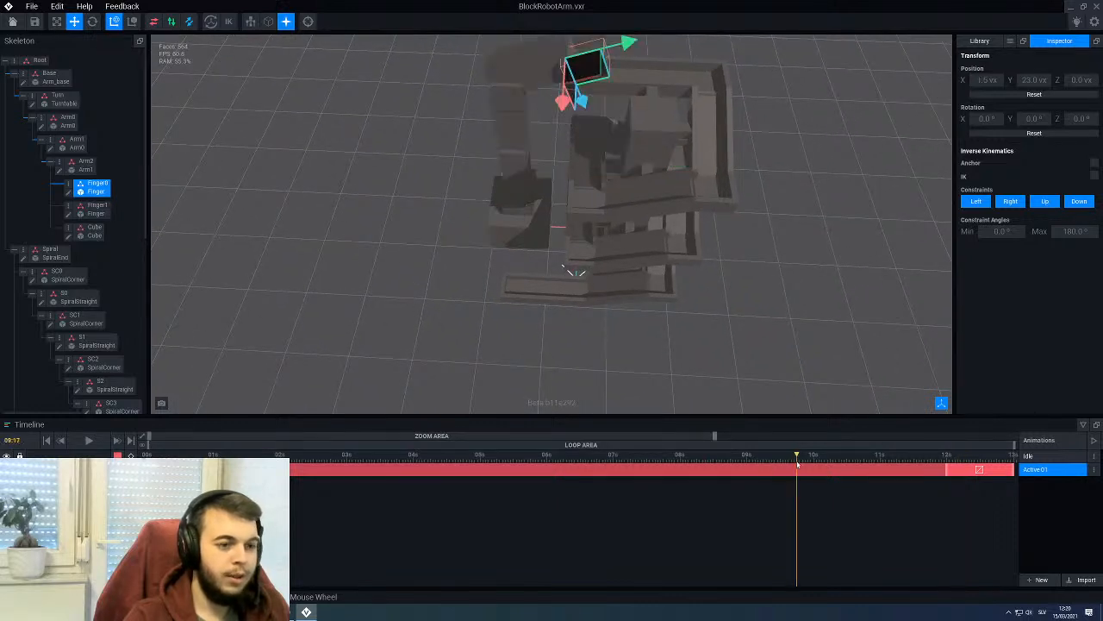
drag(865, 468, 947, 474)
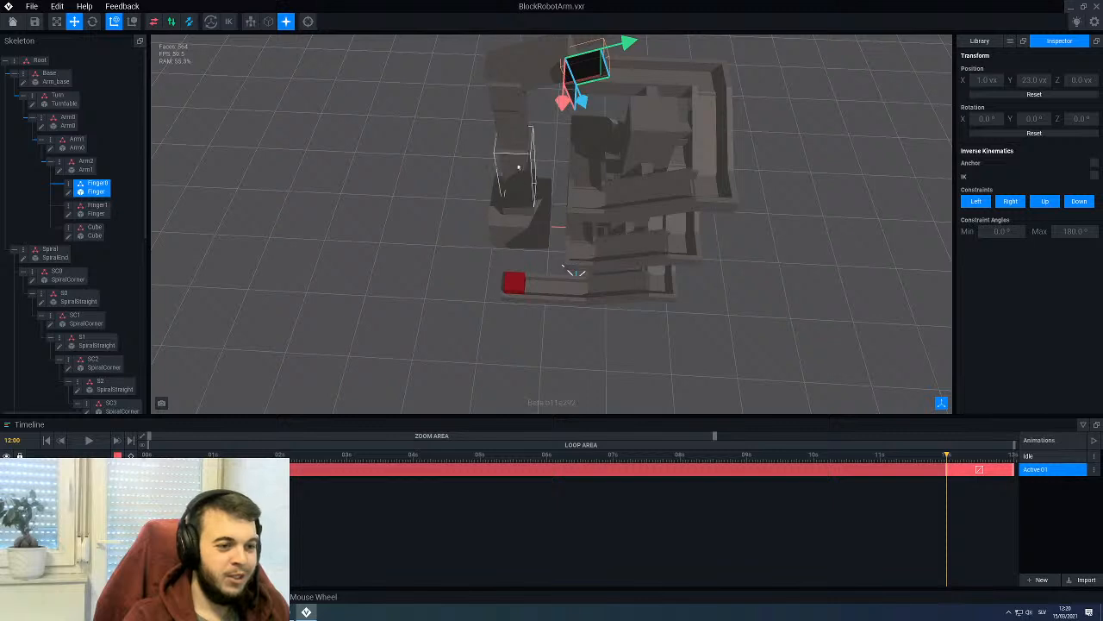
drag(518, 167, 507, 77)
click(507, 77)
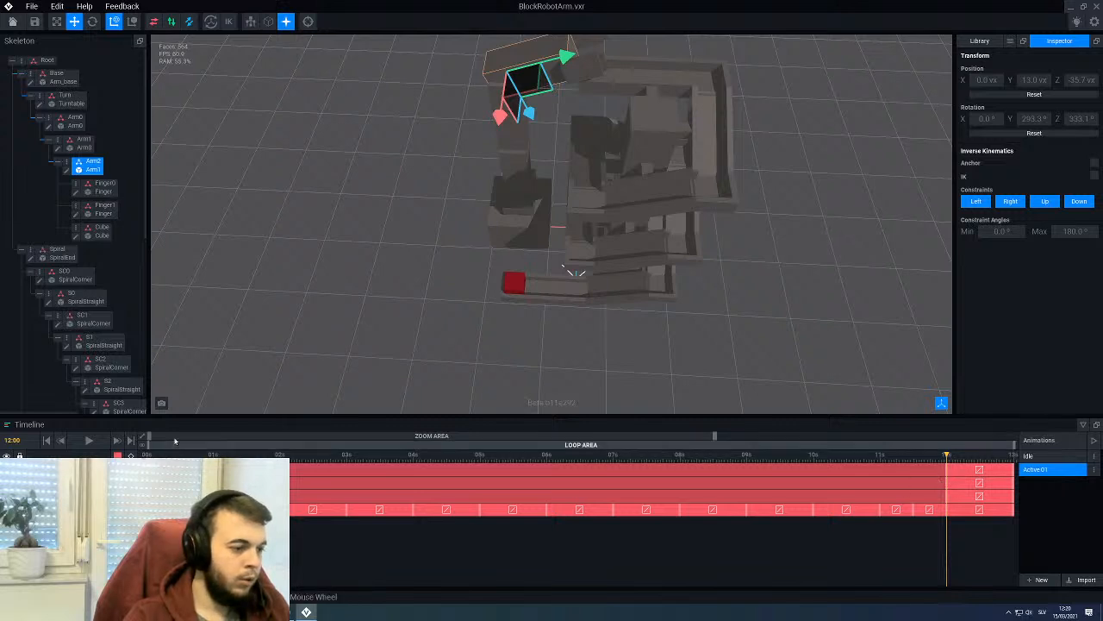
scroll(319, 280, up, 2)
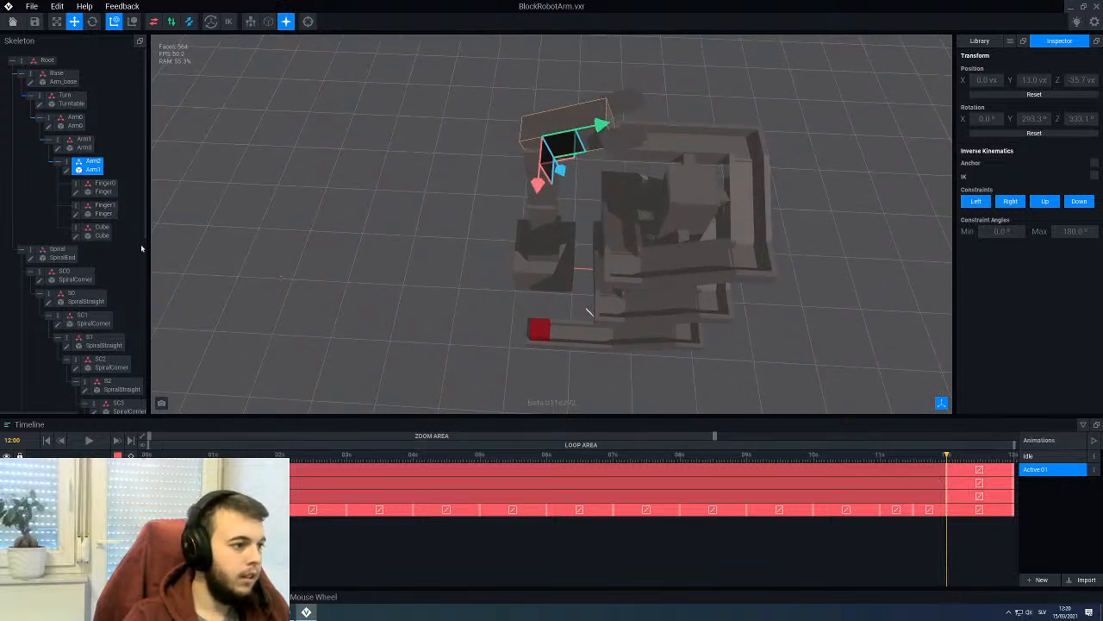
Step: Try Long Way Rotation on the Turn bone's rotation segment between 12:00 and 13:00
click(73, 101)
scroll(855, 513, down, 1)
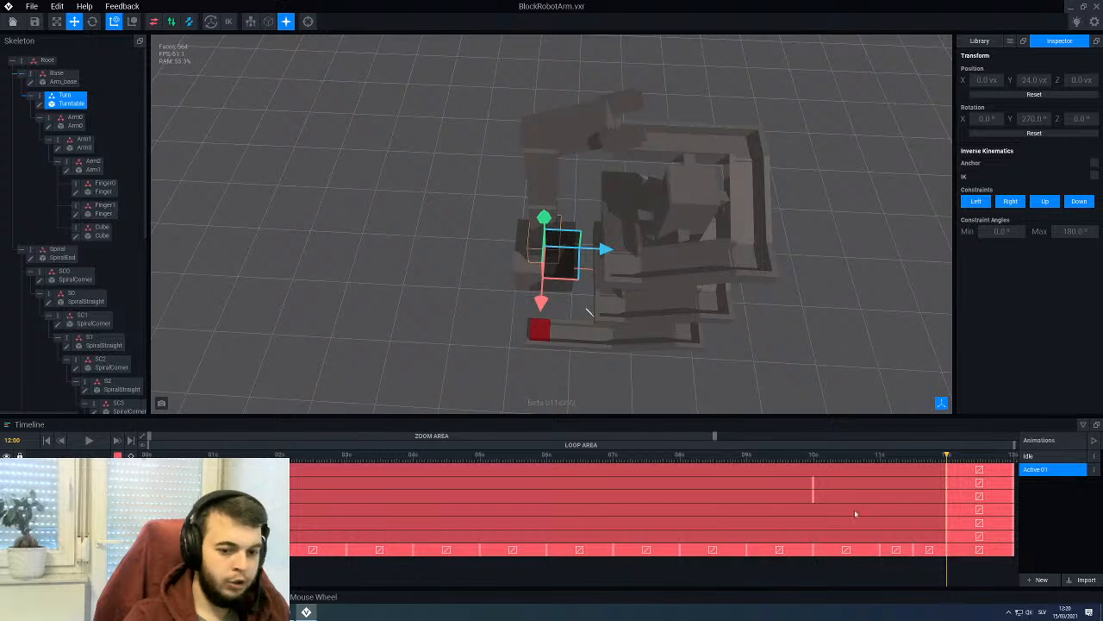
right_click(951, 475)
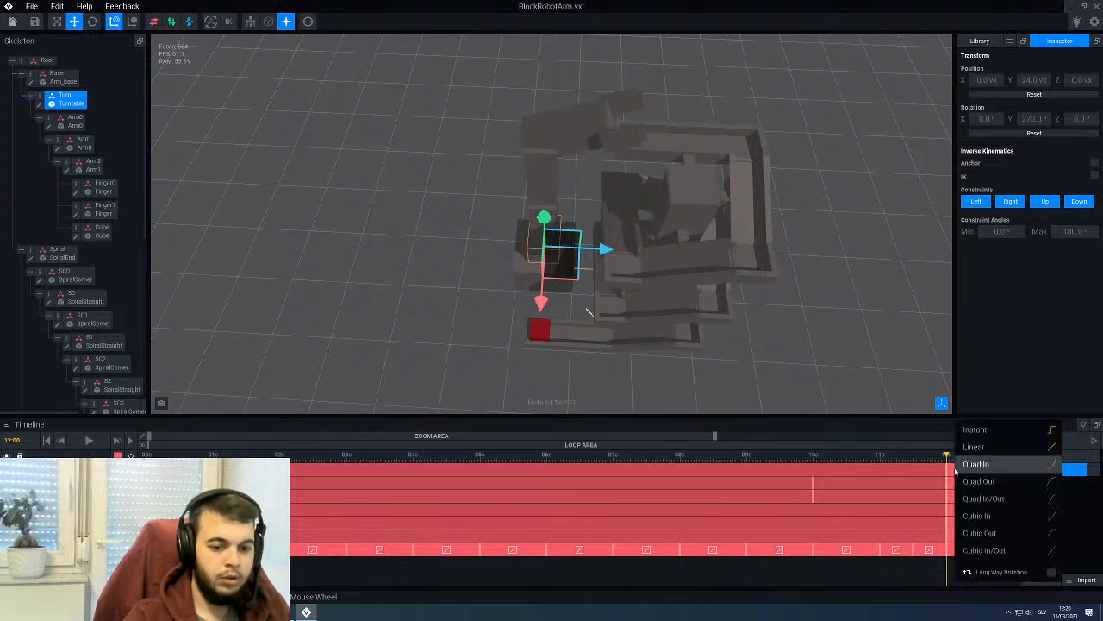
click(1051, 573)
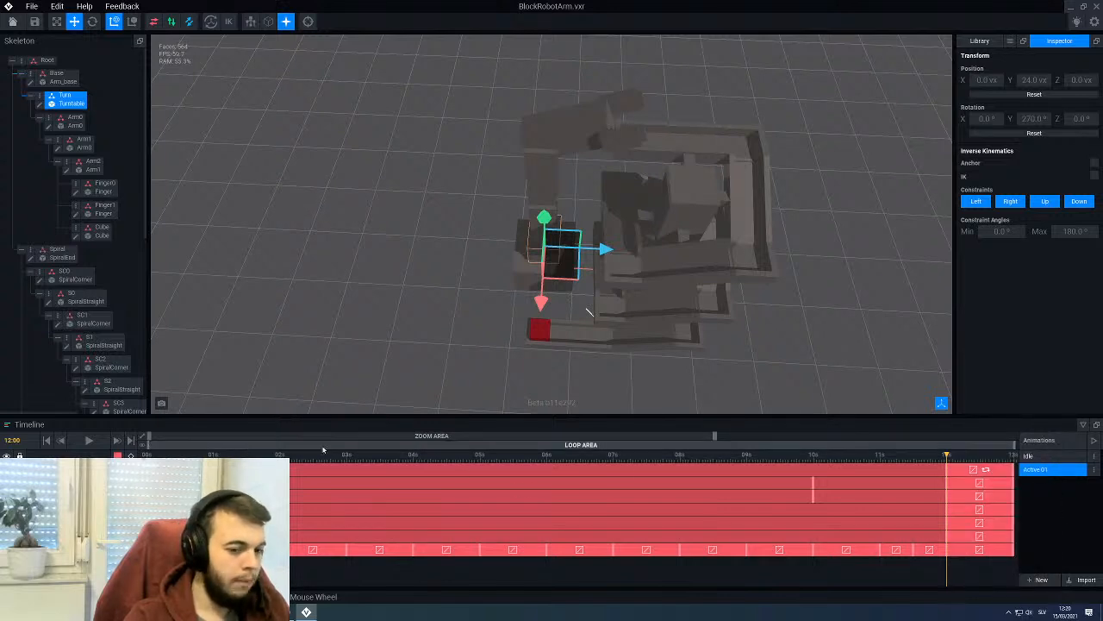
mouse_move(945, 458)
mouse_down()
mouse_move(989, 468)
mouse_move(947, 472)
mouse_up()
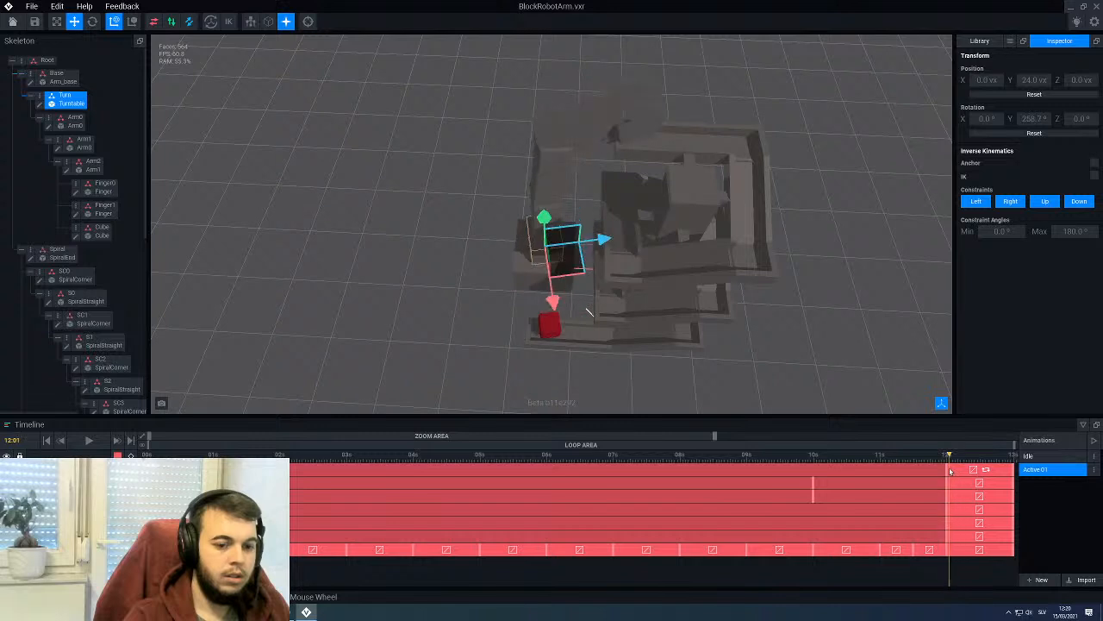
right_click(958, 472)
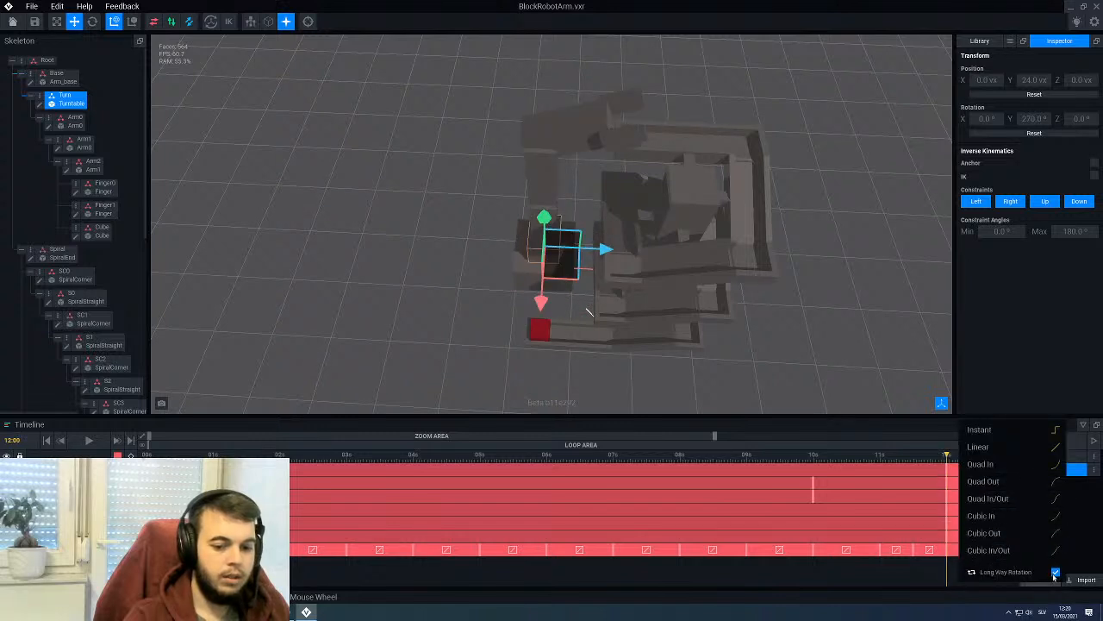
click(1054, 573)
Step: Move the Turn bone's last rotation keyframe to 12:06 so the turntable finishes its swing earlier
click(960, 458)
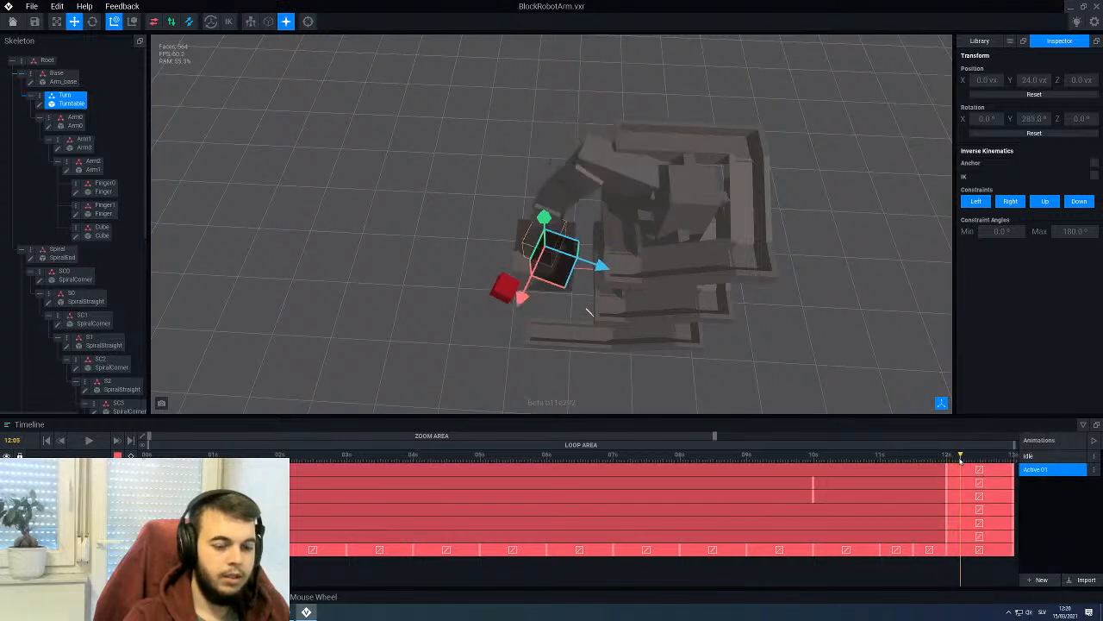
drag(960, 460, 1011, 478)
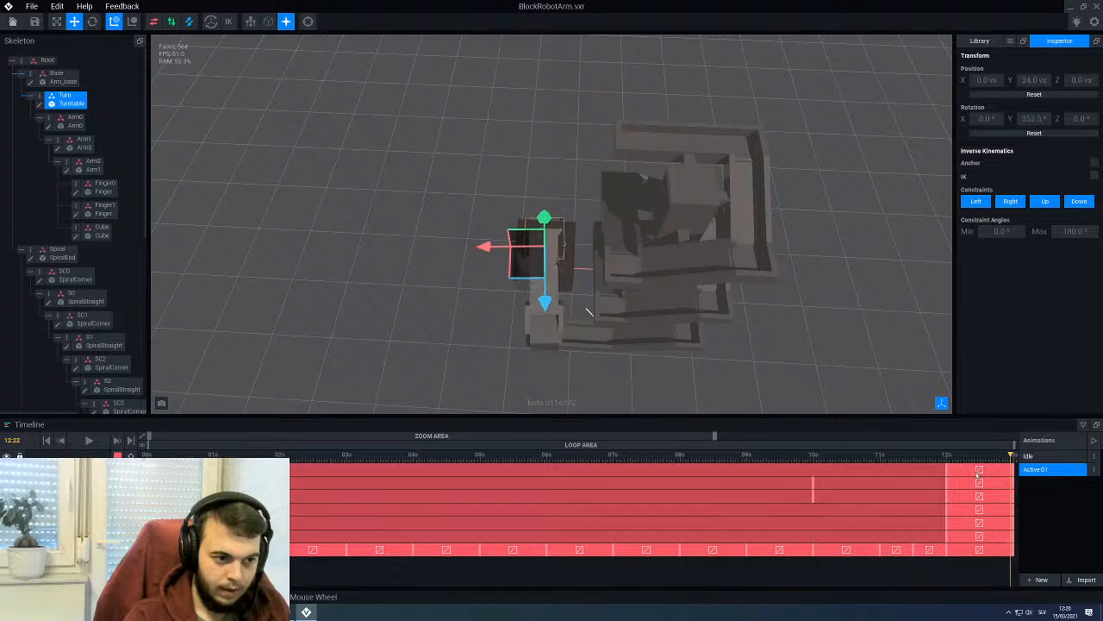
right_drag(724, 327, 808, 248)
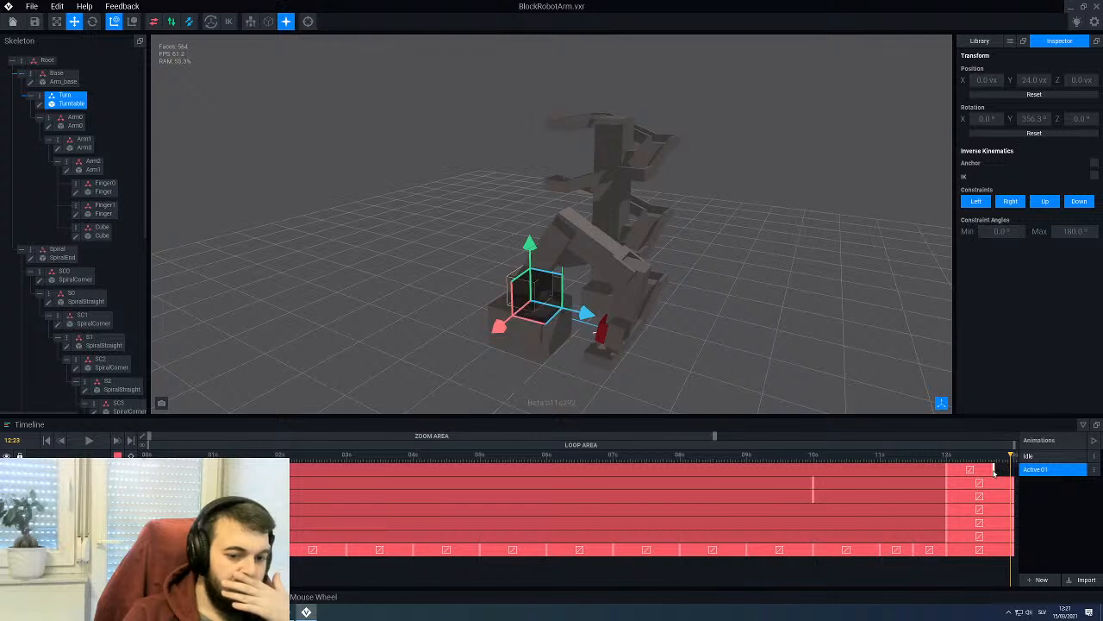
mouse_move(959, 463)
mouse_down()
mouse_move(934, 463)
mouse_move(1009, 487)
mouse_move(966, 480)
mouse_up()
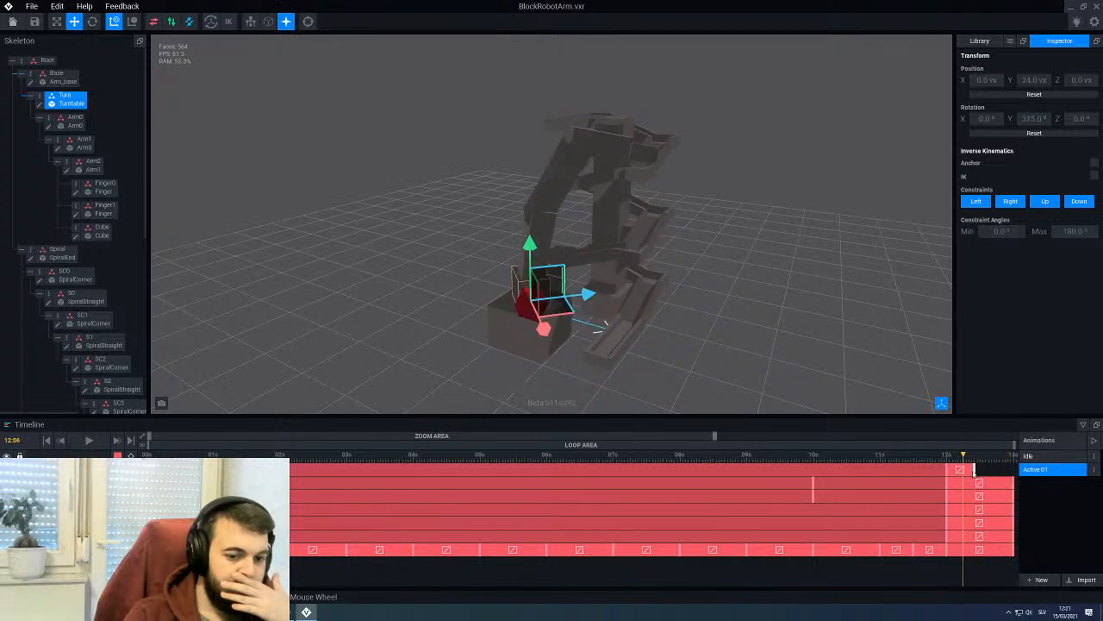
drag(897, 454, 964, 458)
Step: Review the turntable's swing and the arm's descent between 12:00 and 13:00 from several angles
right_drag(819, 345, 776, 326)
right_drag(862, 379, 816, 365)
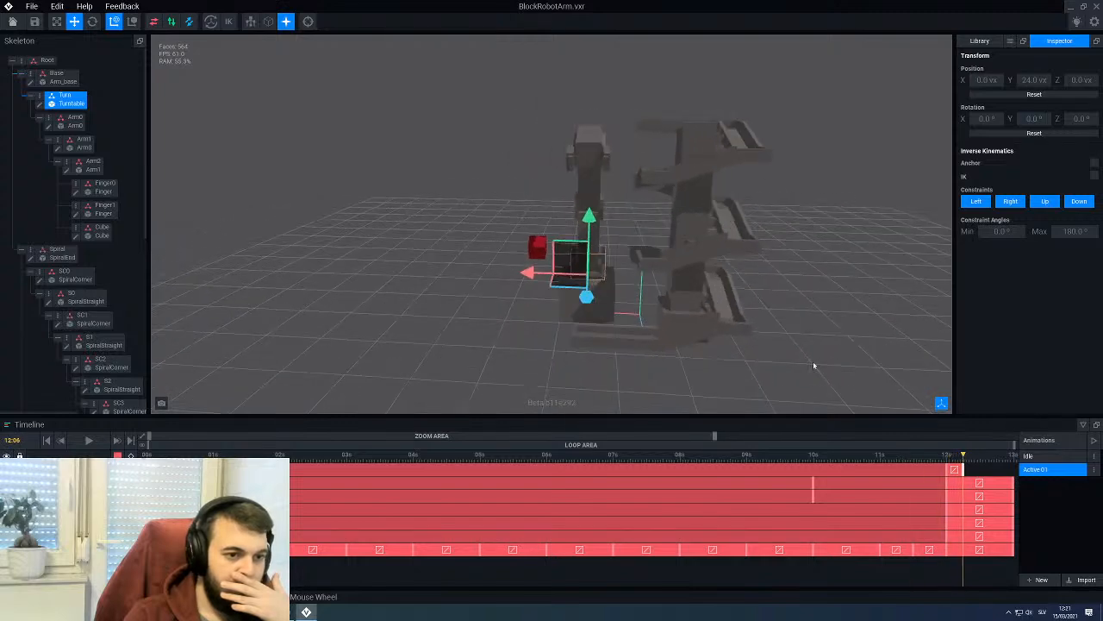
drag(936, 456, 954, 460)
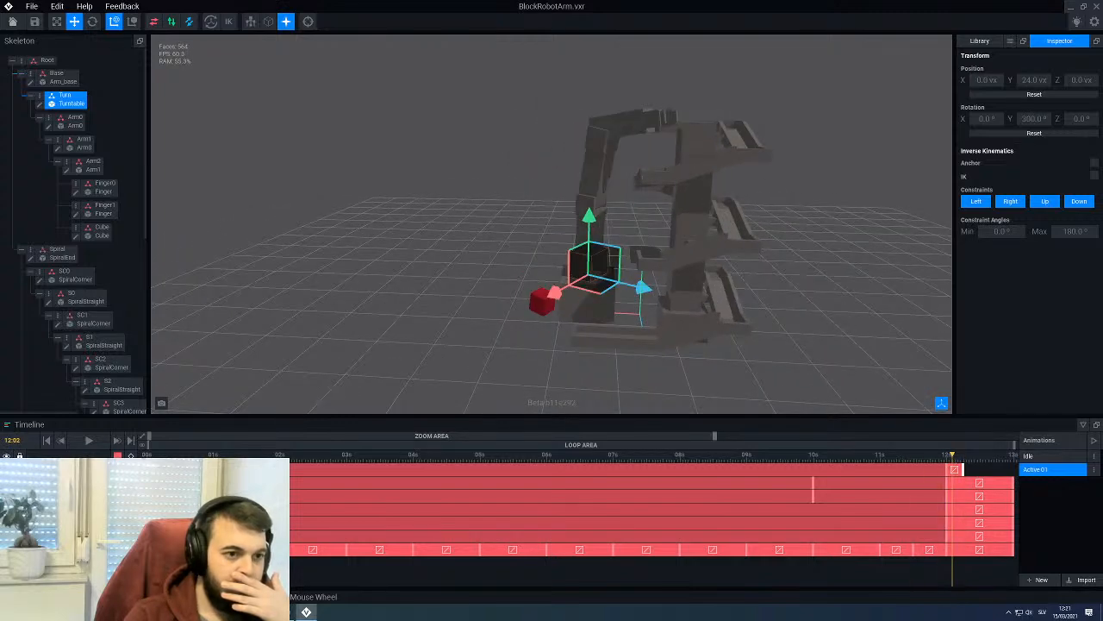
right_drag(741, 241, 690, 297)
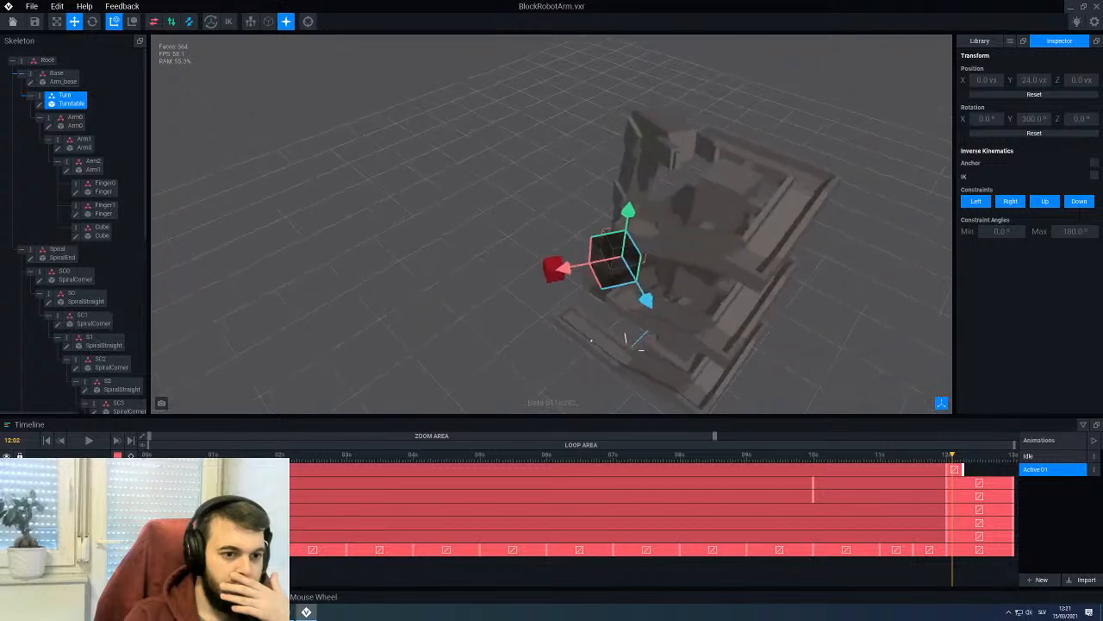
drag(953, 457, 1013, 473)
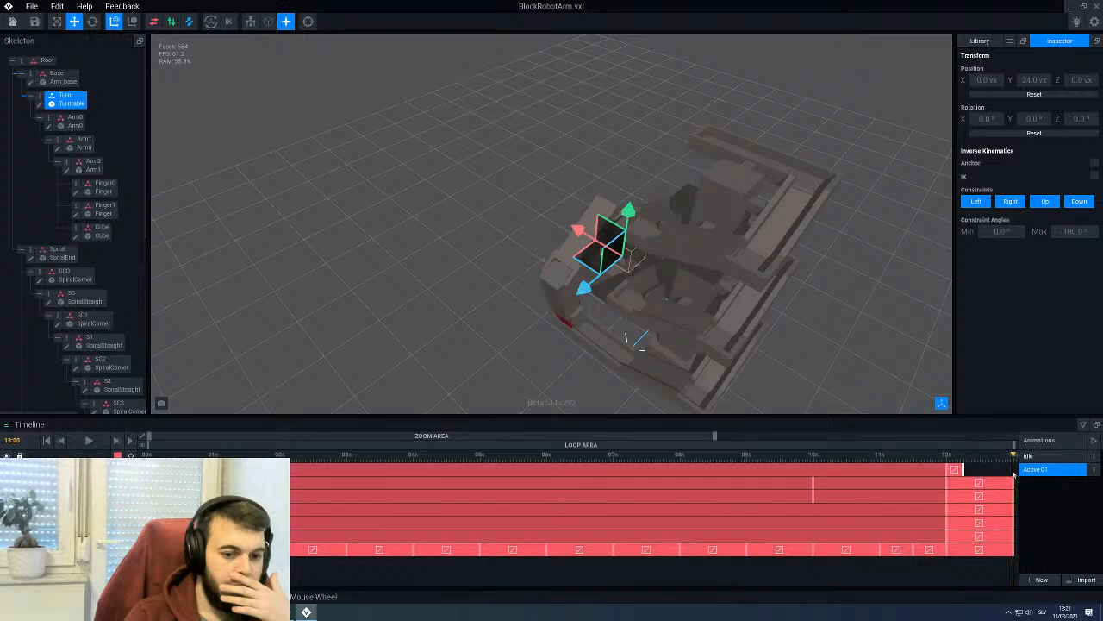
middle_drag(510, 332, 550, 247)
right_drag(550, 247, 543, 258)
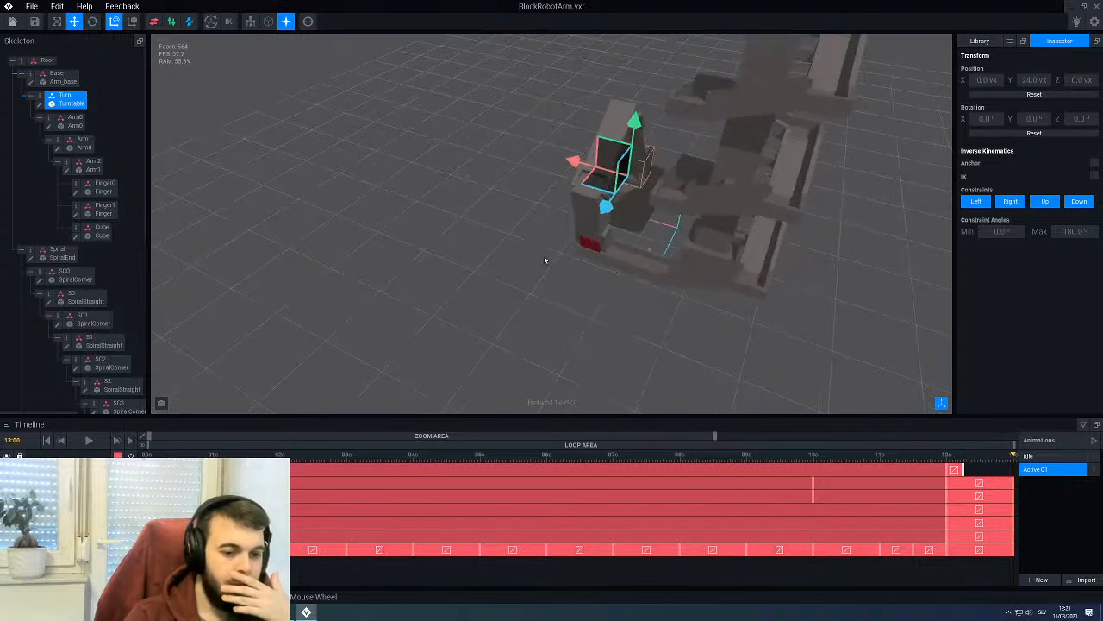
scroll(544, 258, up, 3)
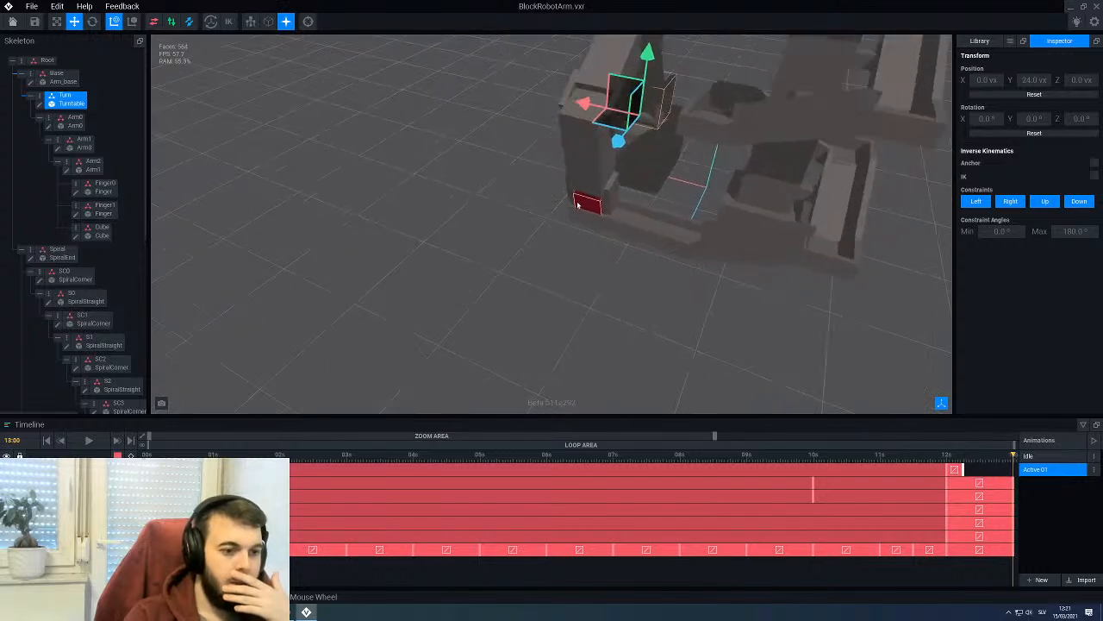
Step: Move the cube to X 0, Y 58 vx at 12:06, over the end of the exit tray
click(577, 206)
scroll(504, 345, up, 3)
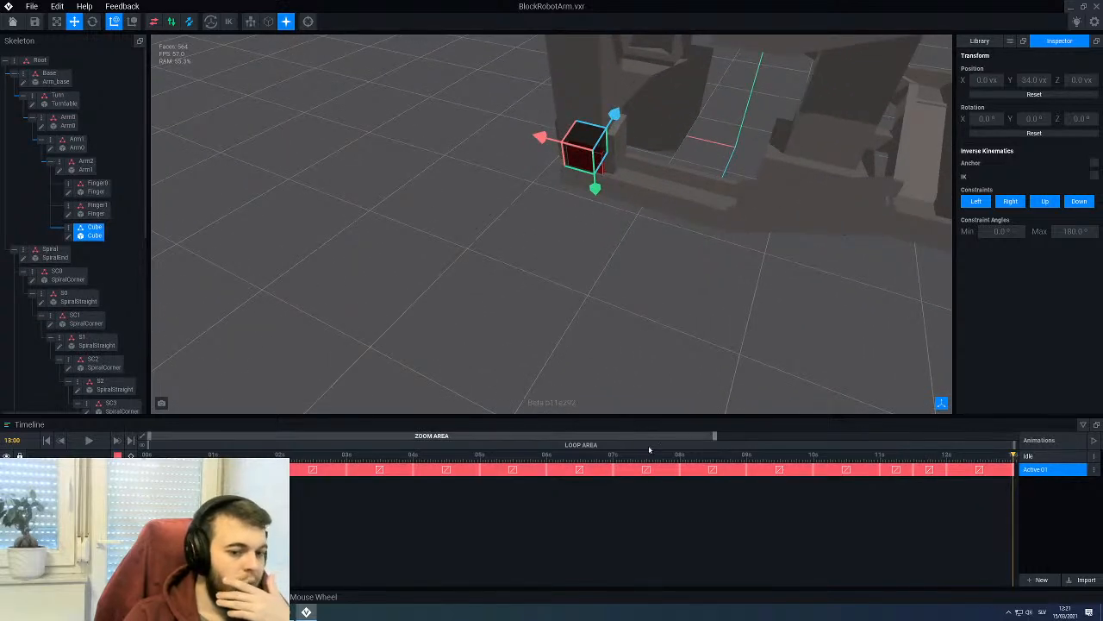
click(947, 461)
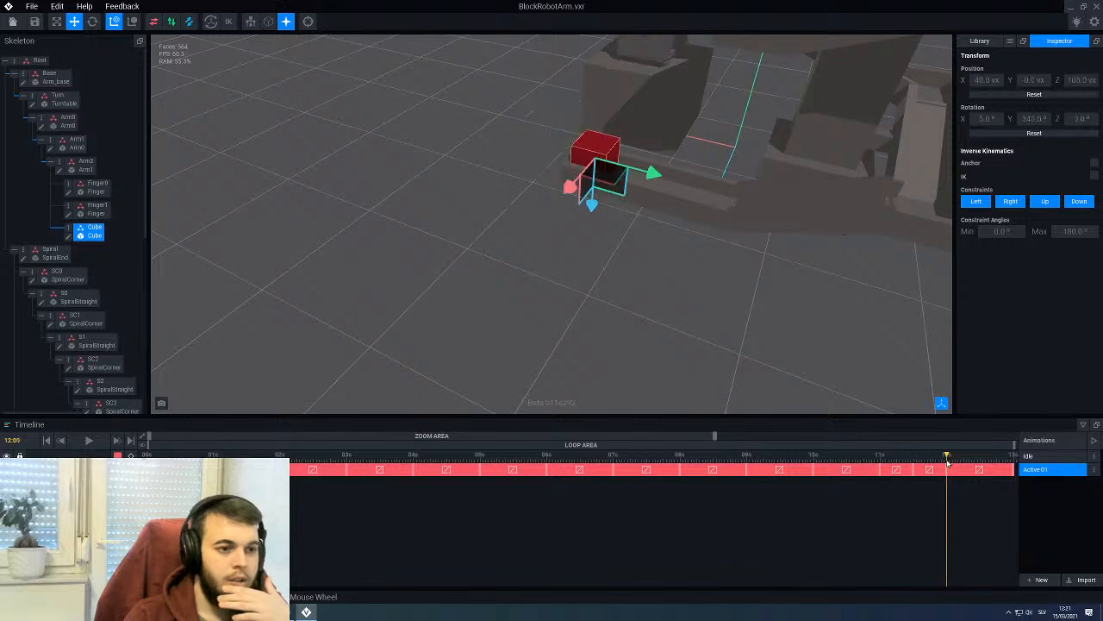
drag(947, 461, 964, 465)
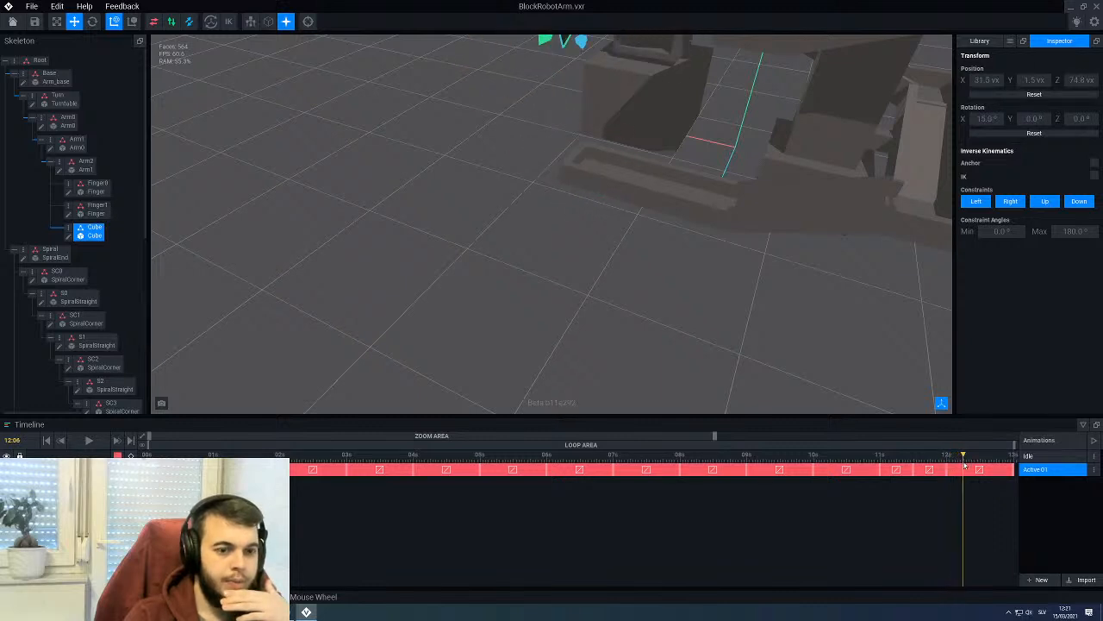
middle_drag(627, 144, 630, 216)
scroll(604, 183, down, 2)
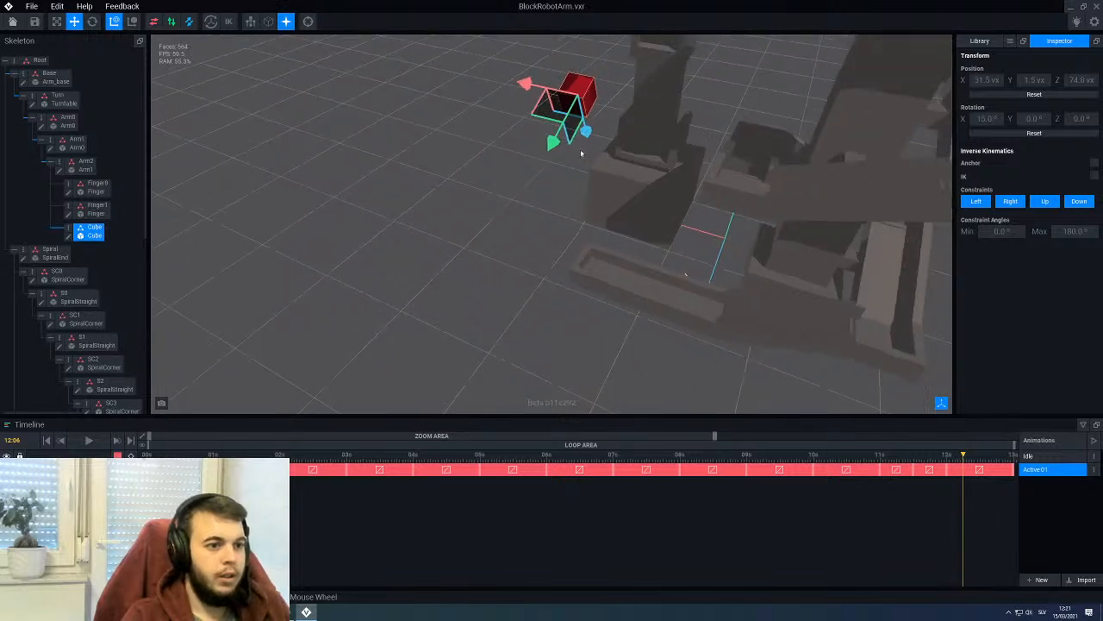
scroll(579, 153, up, 2)
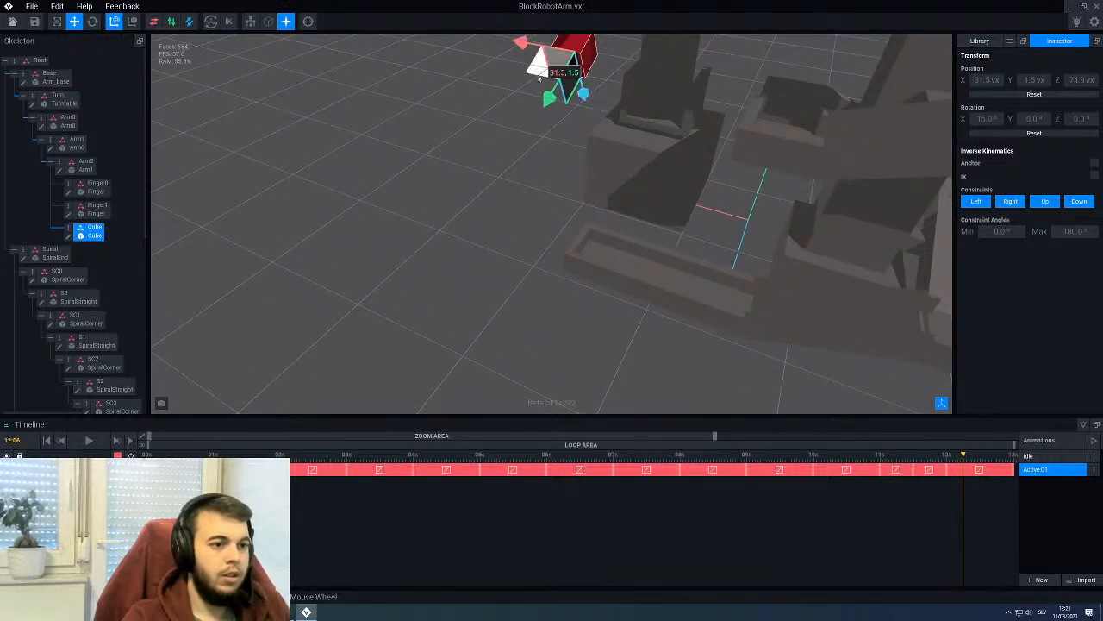
drag(551, 99, 497, 296)
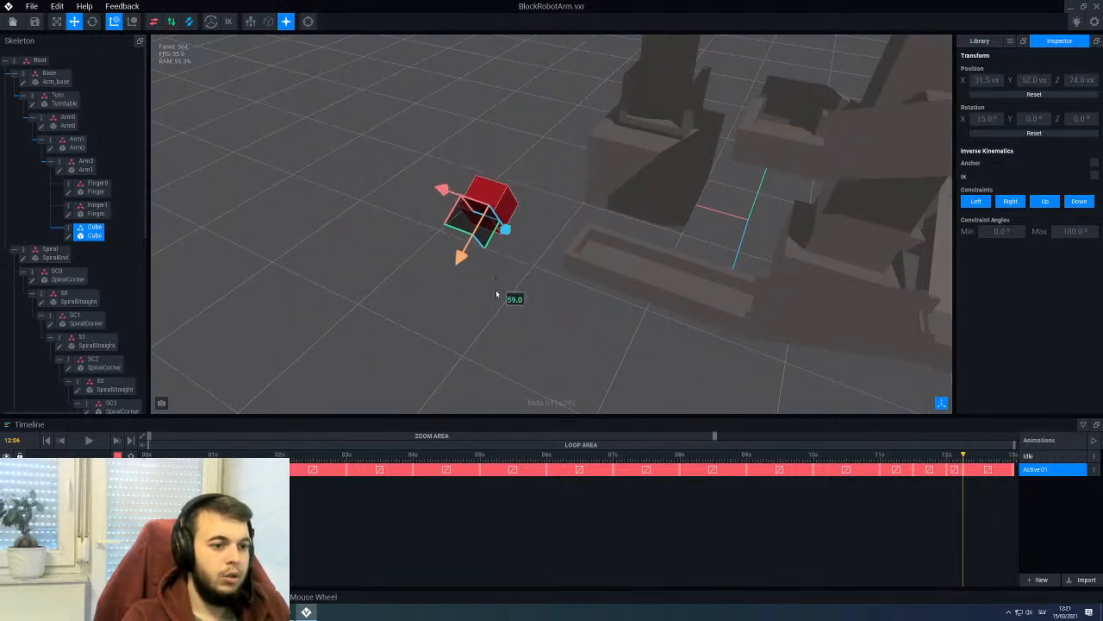
middle_drag(497, 295, 302, 323)
drag(302, 323, 470, 278)
middle_drag(470, 277, 612, 343)
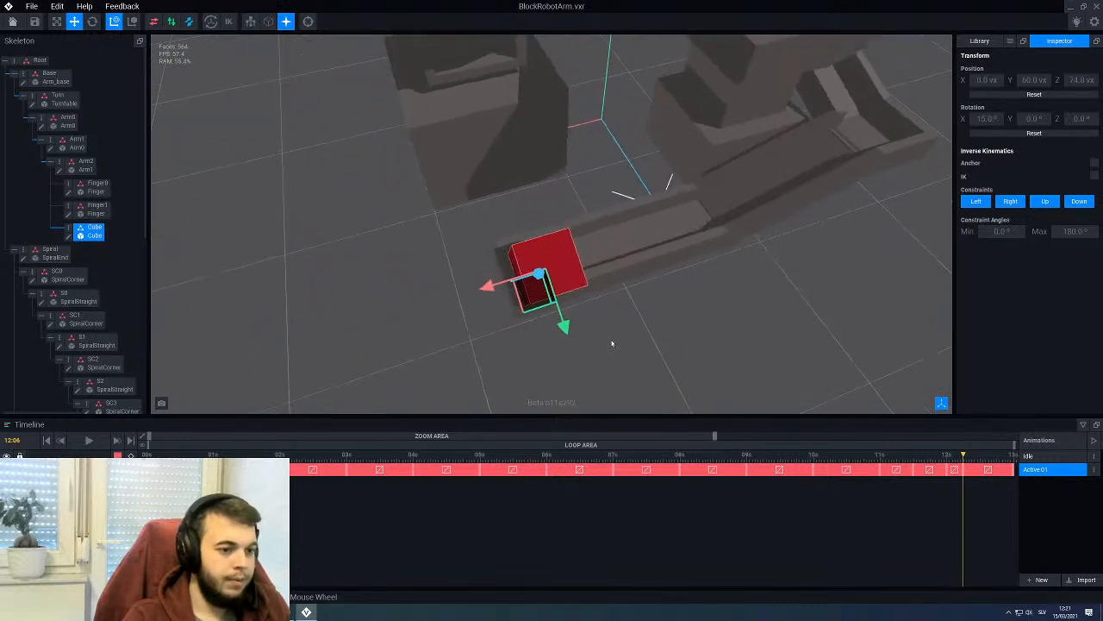
drag(561, 326, 559, 312)
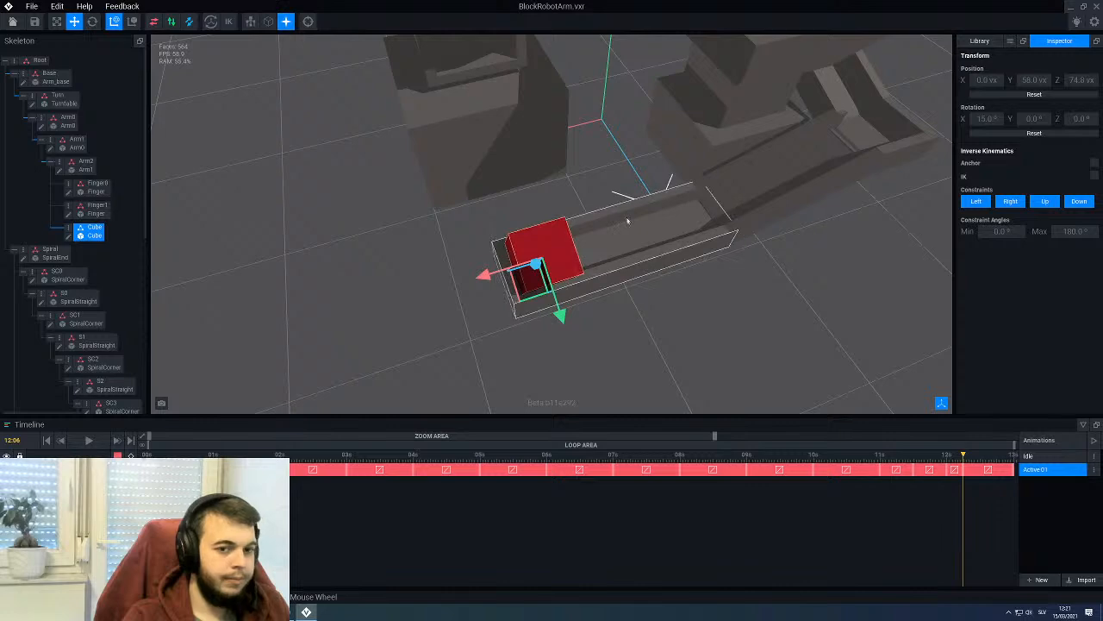
Step: Reset the cube's rotation at 12:06 and rotate it to X 350° so it is level with the tray
click(1024, 134)
middle_drag(607, 231, 759, 164)
middle_drag(655, 221, 414, 129)
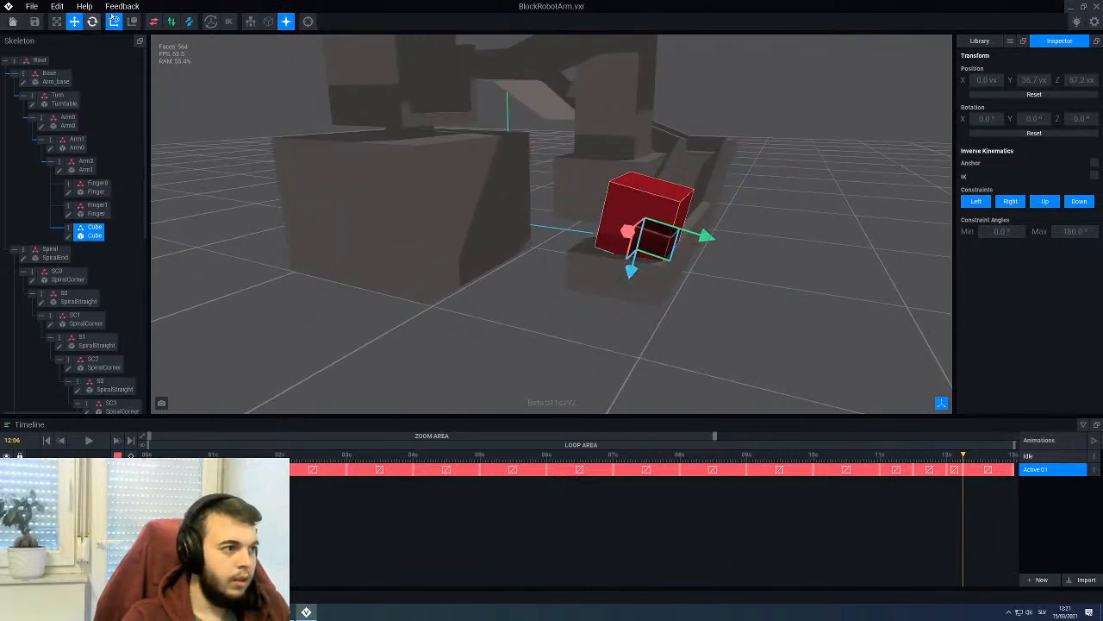
click(92, 21)
scroll(719, 181, up, 2)
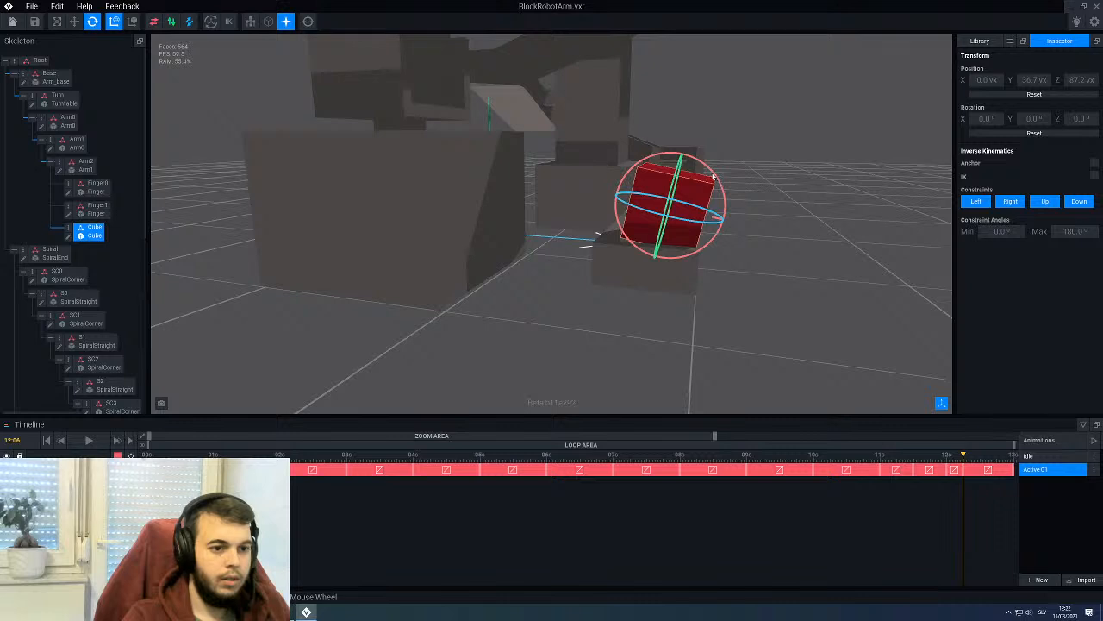
drag(713, 175, 699, 177)
Step: Shift the cube to Y 19 vx at 12:06 so it lines up with the tray
click(75, 22)
scroll(719, 231, up, 2)
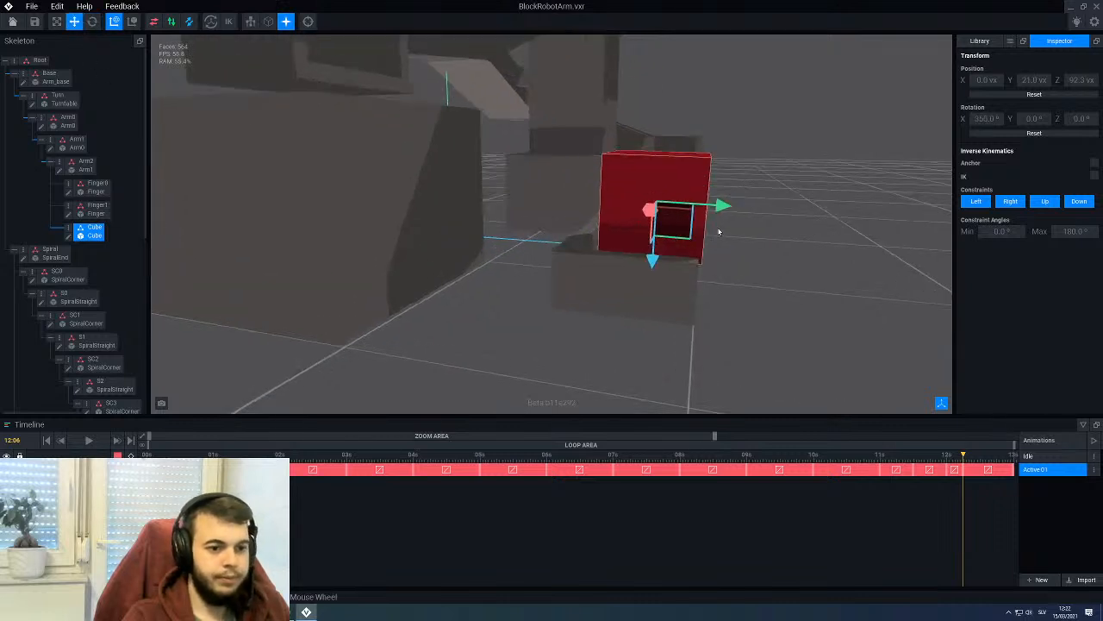
drag(720, 213, 707, 213)
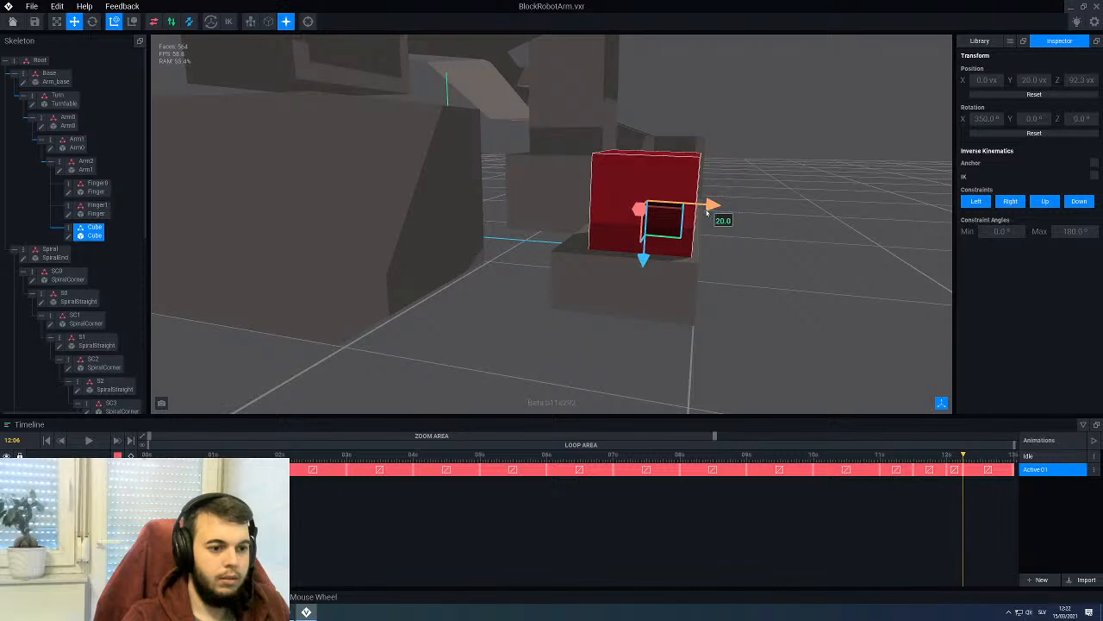
right_drag(707, 209, 598, 247)
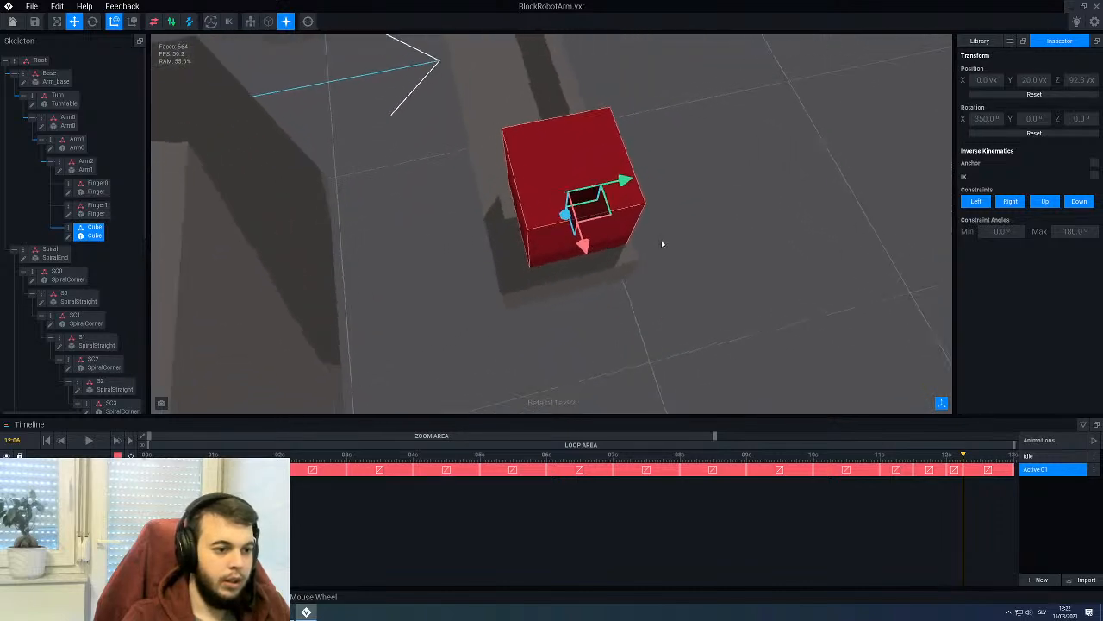
drag(621, 181, 611, 184)
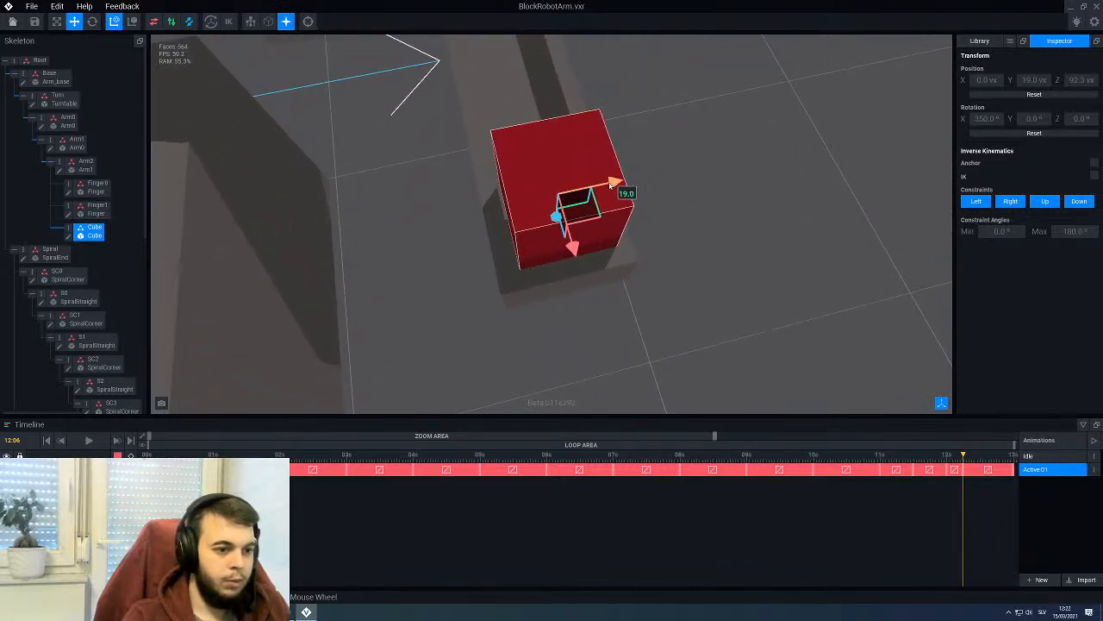
right_drag(610, 184, 576, 208)
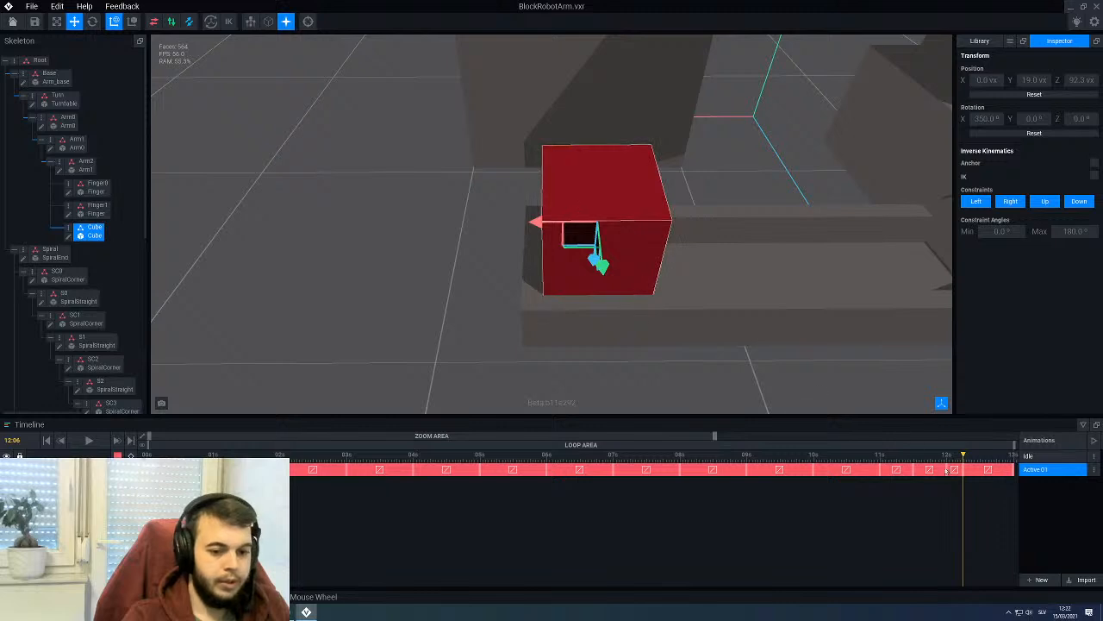
Step: Zoom the timeline in on the range around 12:00 and place the playhead at 12:01
mouse_move(940, 467)
mouse_down()
mouse_move(1016, 458)
mouse_move(947, 456)
mouse_up()
scroll(832, 322, down, 5)
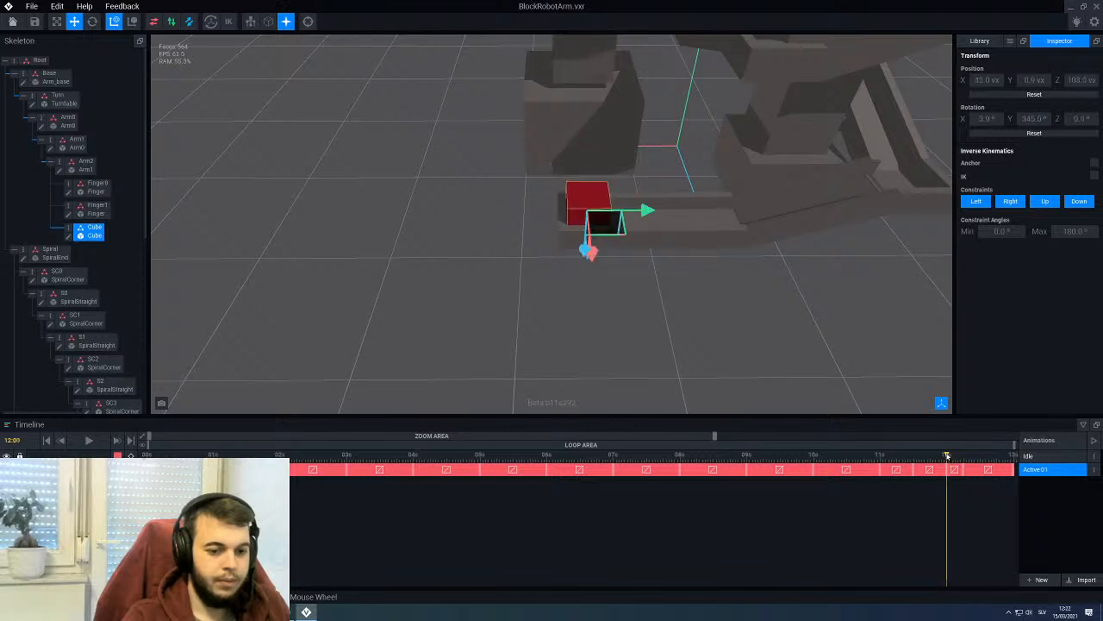
scroll(652, 314, up, 4)
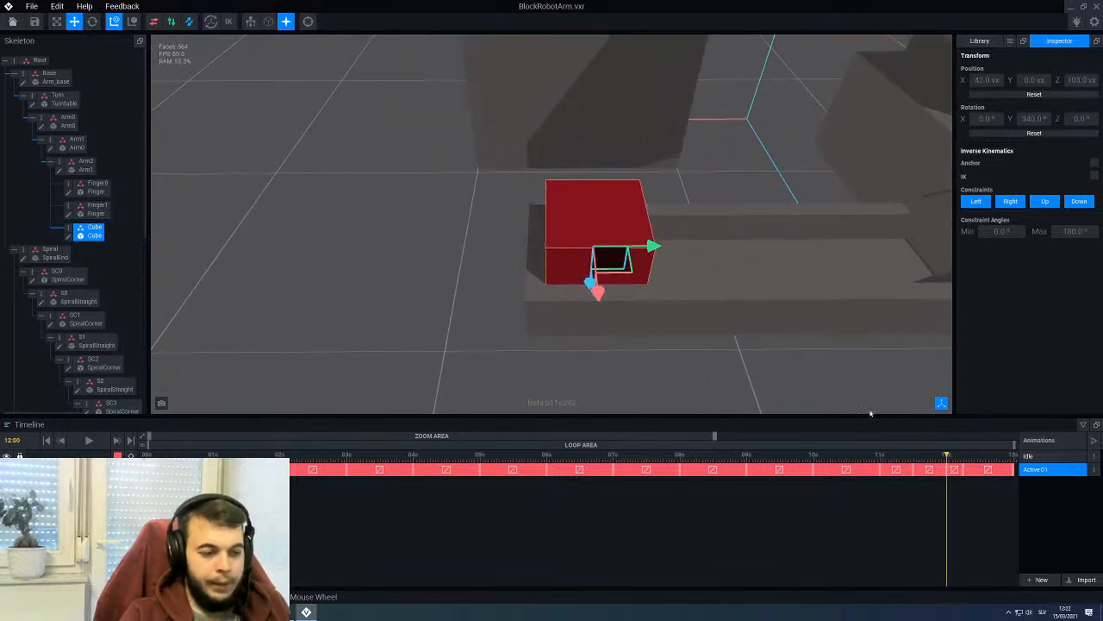
drag(714, 437, 627, 439)
drag(724, 437, 773, 437)
drag(843, 436, 740, 463)
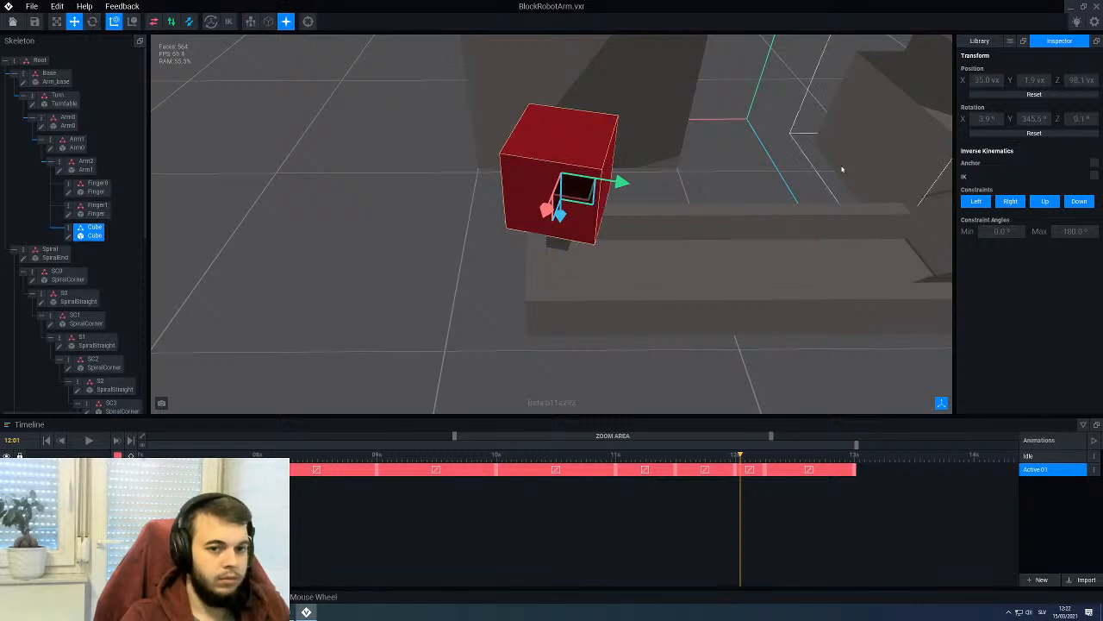
Step: Try resetting the cube's rotation at 12:01 and turning it level with the tray
click(995, 136)
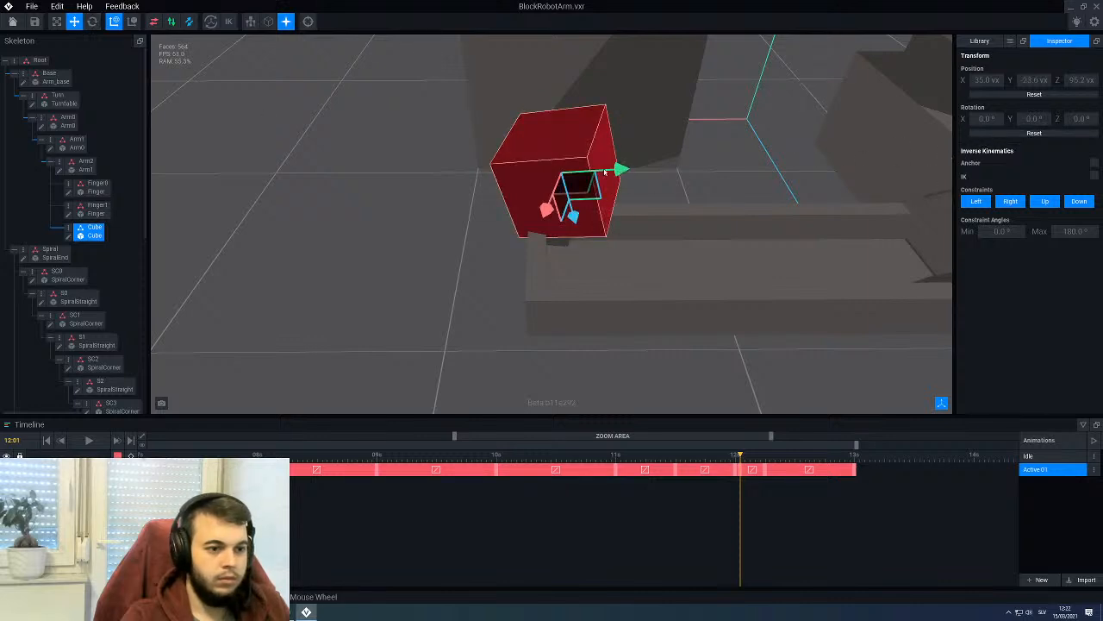
click(92, 21)
middle_drag(517, 172, 546, 147)
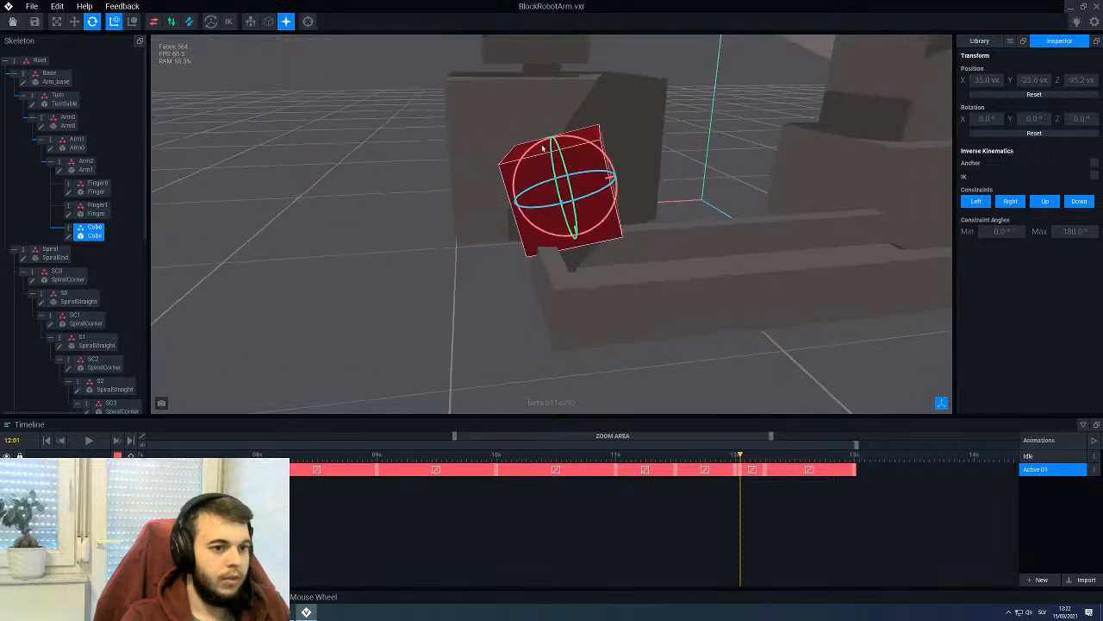
mouse_move(593, 149)
mouse_down()
mouse_move(618, 158)
mouse_move(603, 155)
mouse_up()
middle_drag(574, 201, 580, 201)
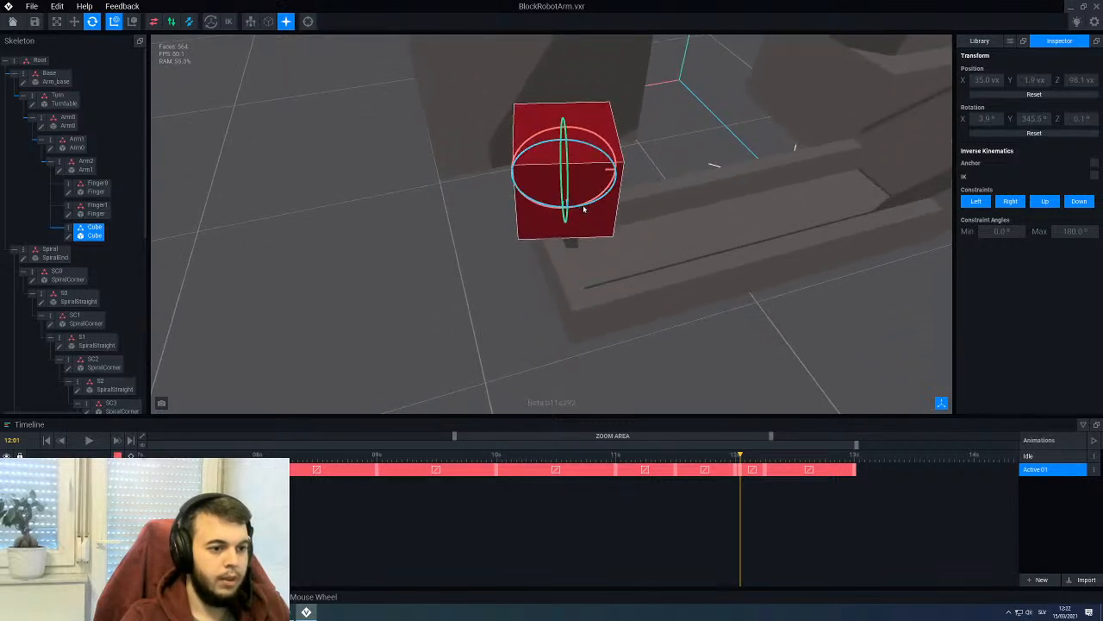
Step: Rotate the cube to X 15°, Y 345°, Z 2° at 12:01 and move it to X 41, Y -4, Z 102 vx in the tray
drag(585, 209, 671, 198)
click(75, 22)
drag(614, 245, 612, 257)
right_drag(618, 250, 556, 212)
right_drag(667, 243, 687, 297)
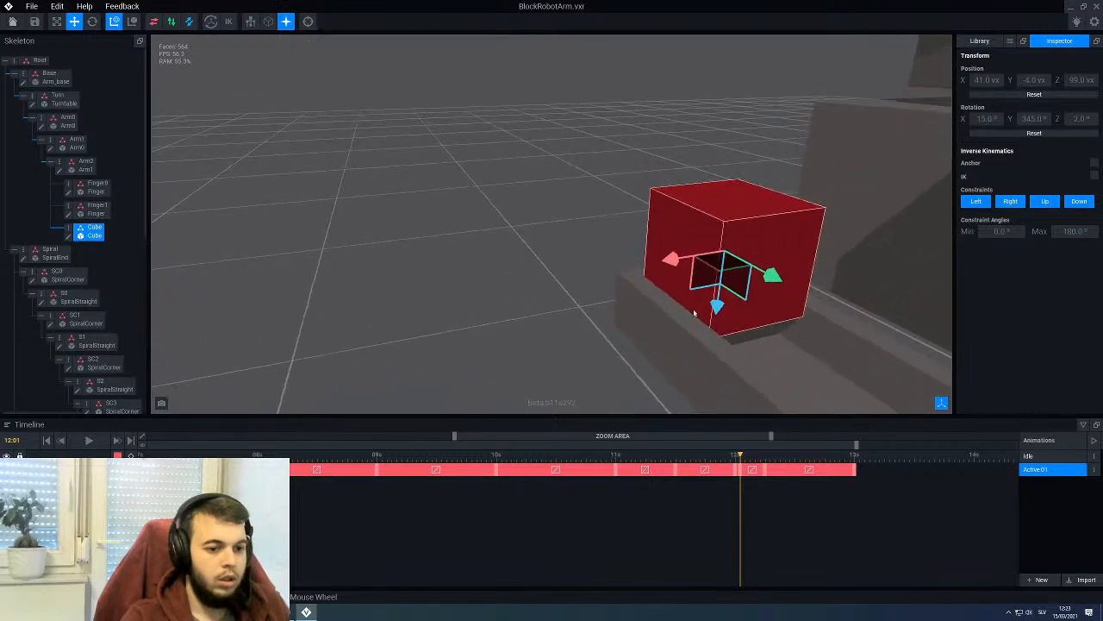
drag(716, 309, 714, 341)
middle_drag(716, 332, 690, 306)
Step: Compare the cube's pose at 12:00 and 12:01, and set its Z position at 12:00 to 102.2 vx
click(734, 458)
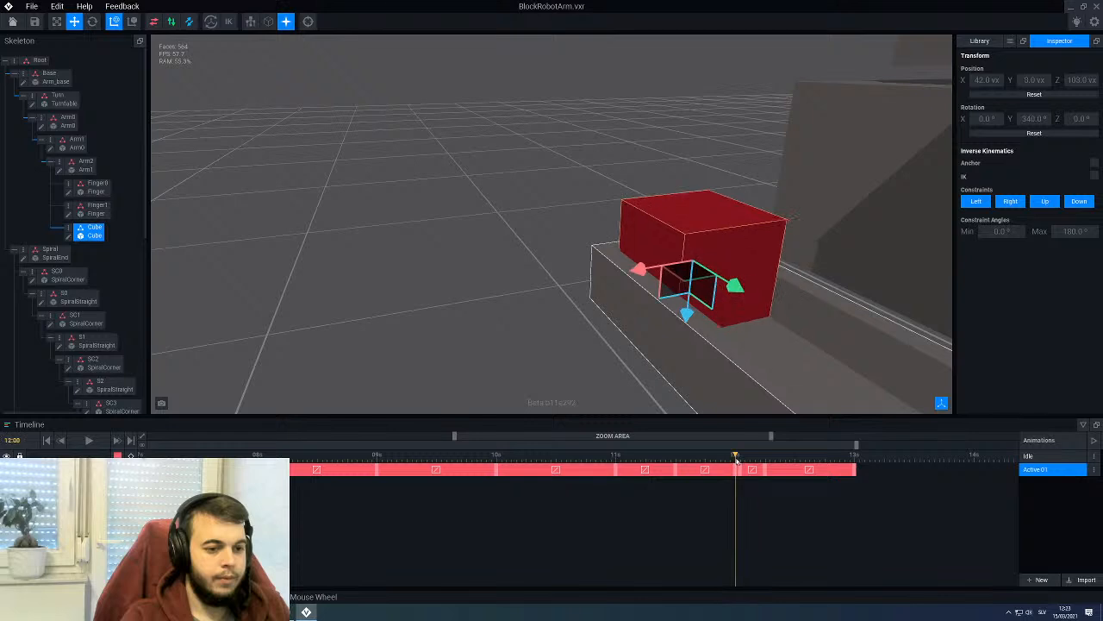
click(740, 461)
click(737, 460)
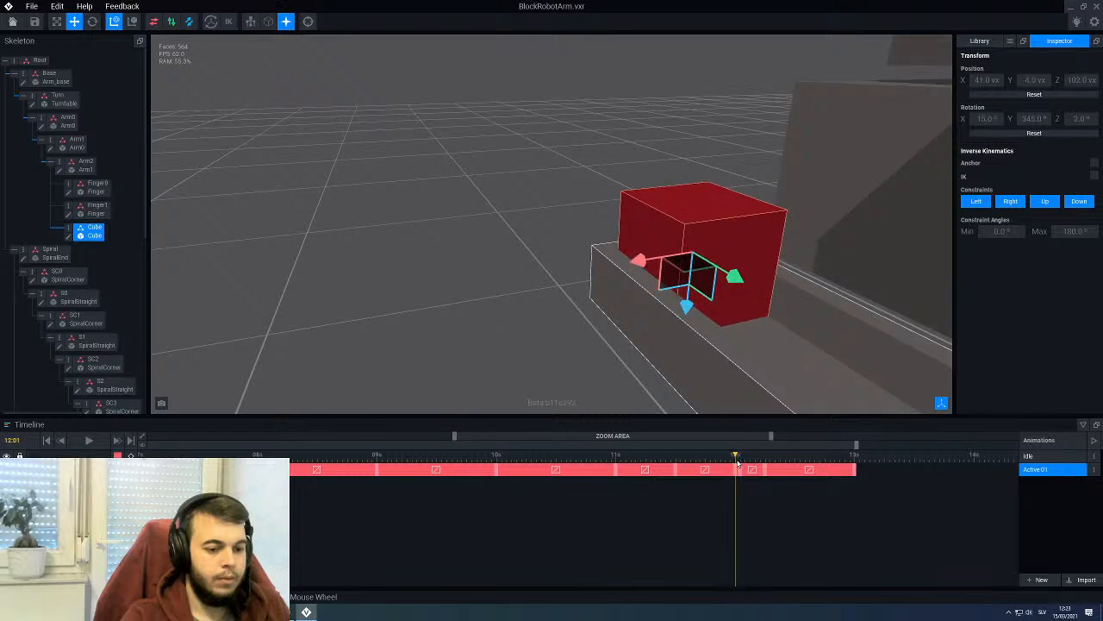
click(736, 461)
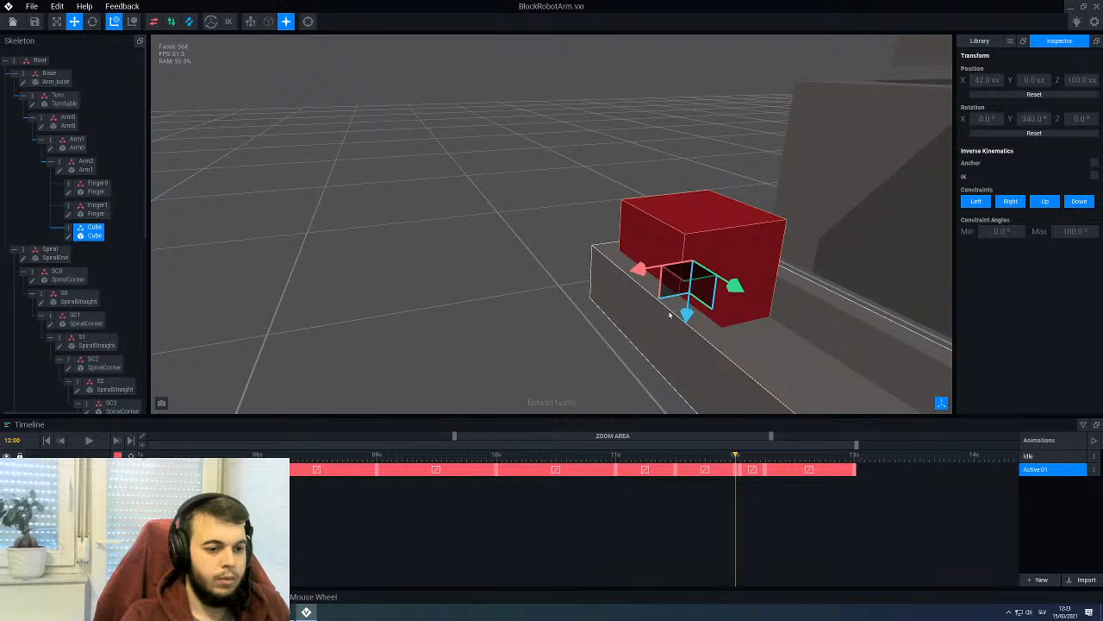
mouse_move(685, 314)
mouse_down()
mouse_move(698, 308)
mouse_move(684, 312)
mouse_up()
Step: Flip between 12:00 and 12:01 and examine whether the cube jumps between the two keyframes
click(739, 457)
click(736, 455)
click(739, 456)
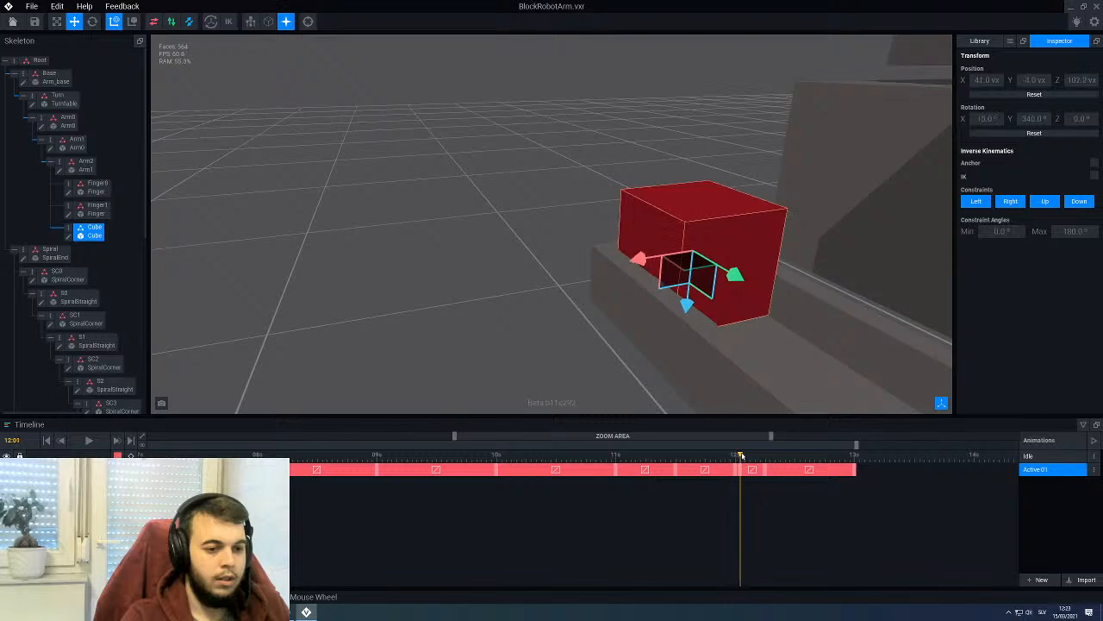
click(734, 456)
click(740, 456)
click(735, 456)
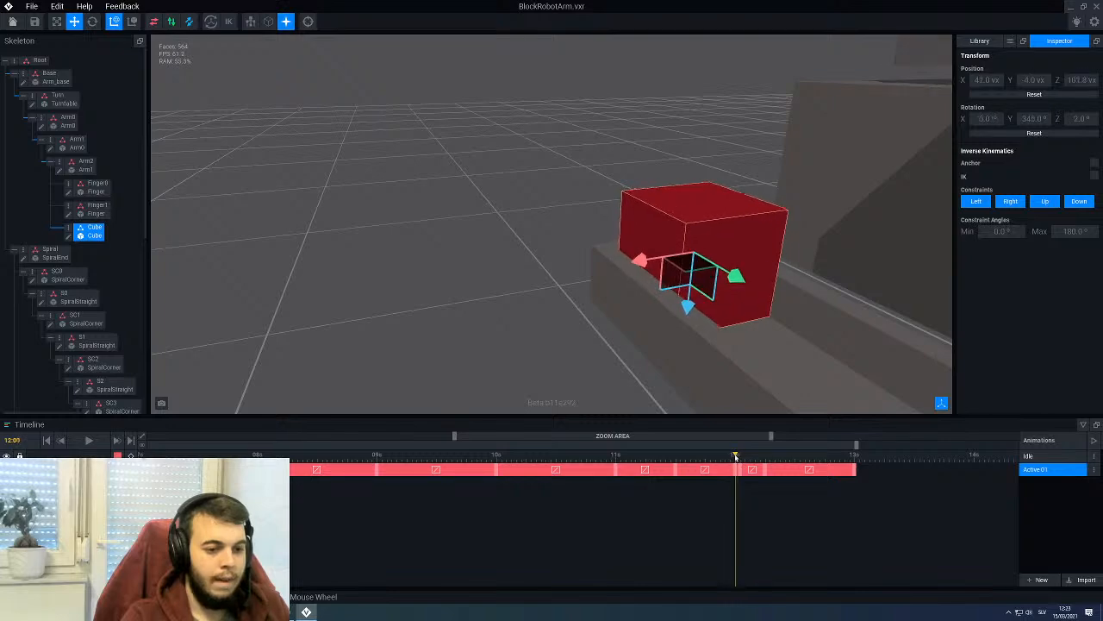
click(740, 456)
mouse_move(718, 367)
right_down()
mouse_move(706, 365)
mouse_move(720, 370)
right_up()
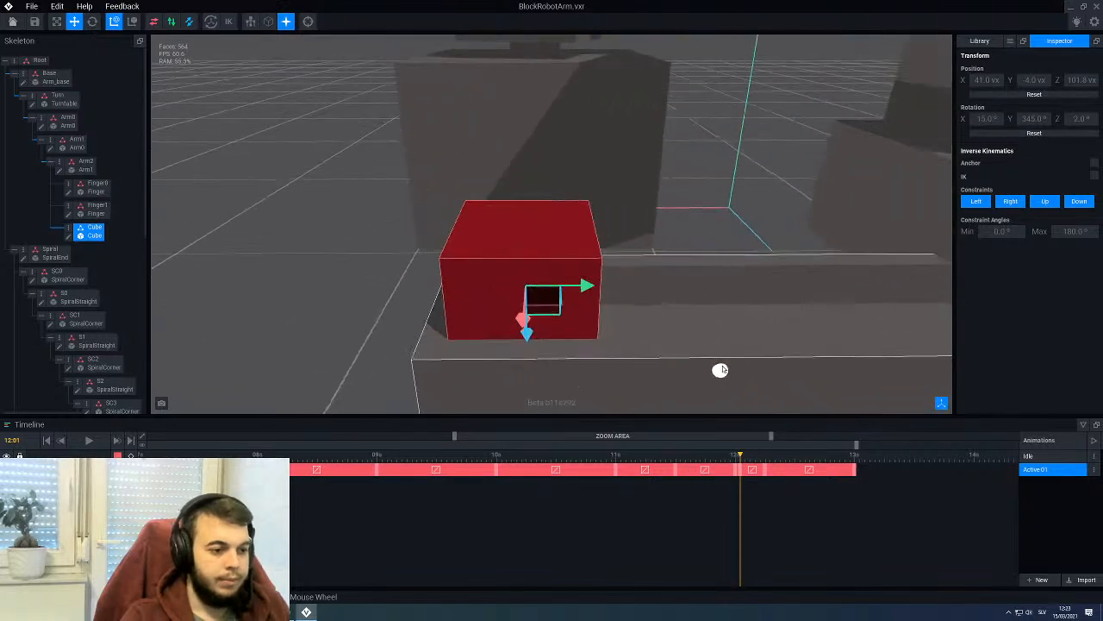
Step: Set the cube's Z position at 12:01 to 101.9 vx to match its resting place at 12:00
click(735, 456)
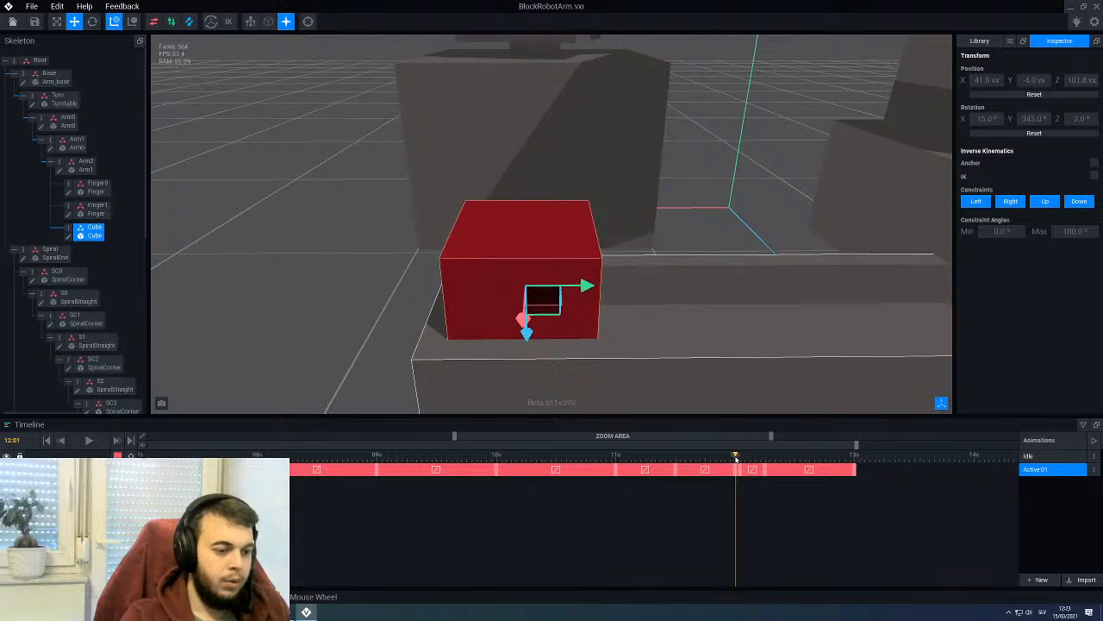
click(731, 456)
click(739, 458)
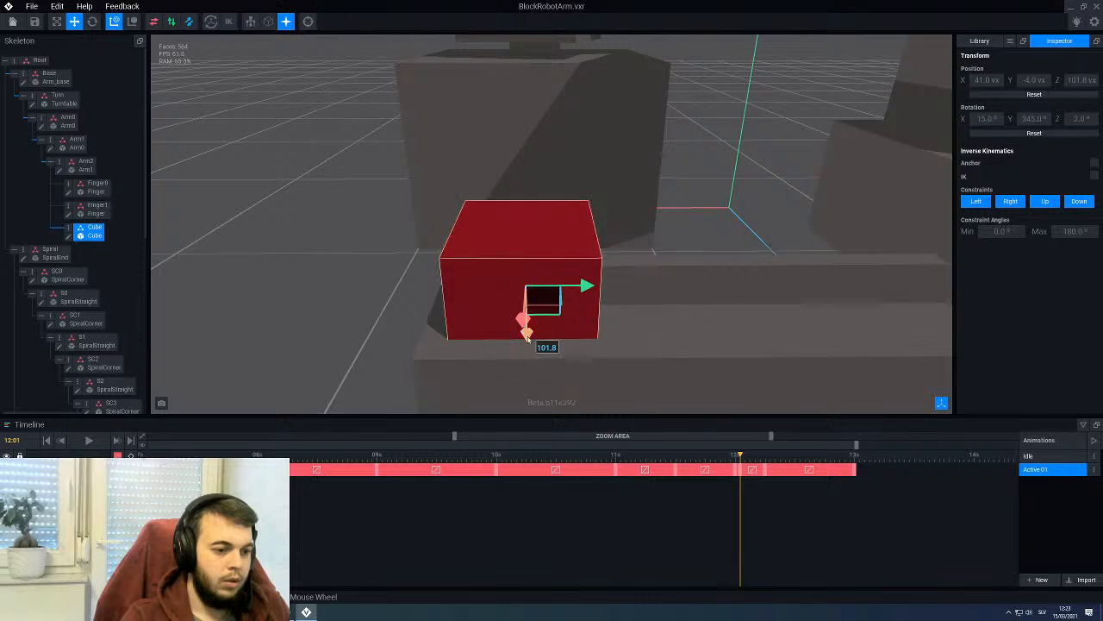
drag(527, 339, 526, 340)
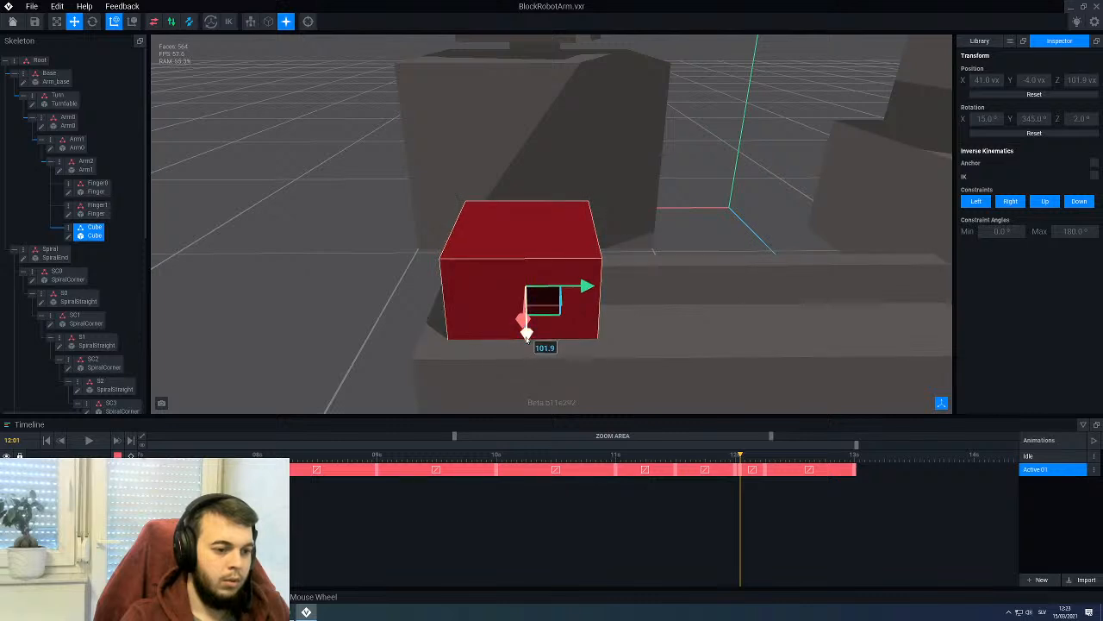
Step: Nudge the cube's Y position at 12:01 and check its motion between 12:00 and 12:02
drag(736, 457, 736, 457)
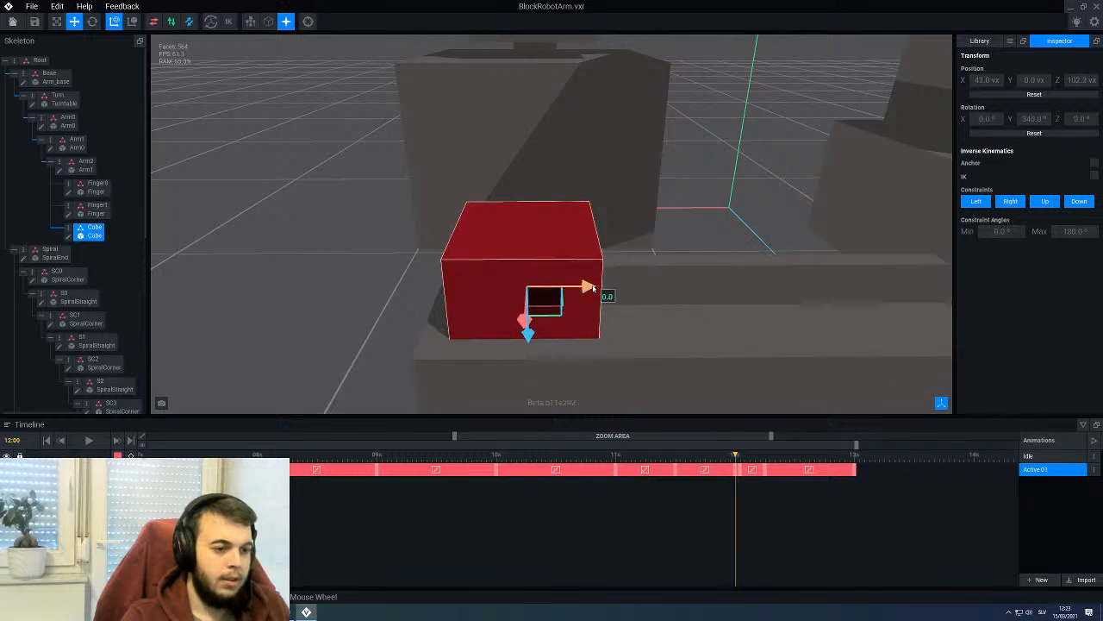
drag(735, 457, 741, 457)
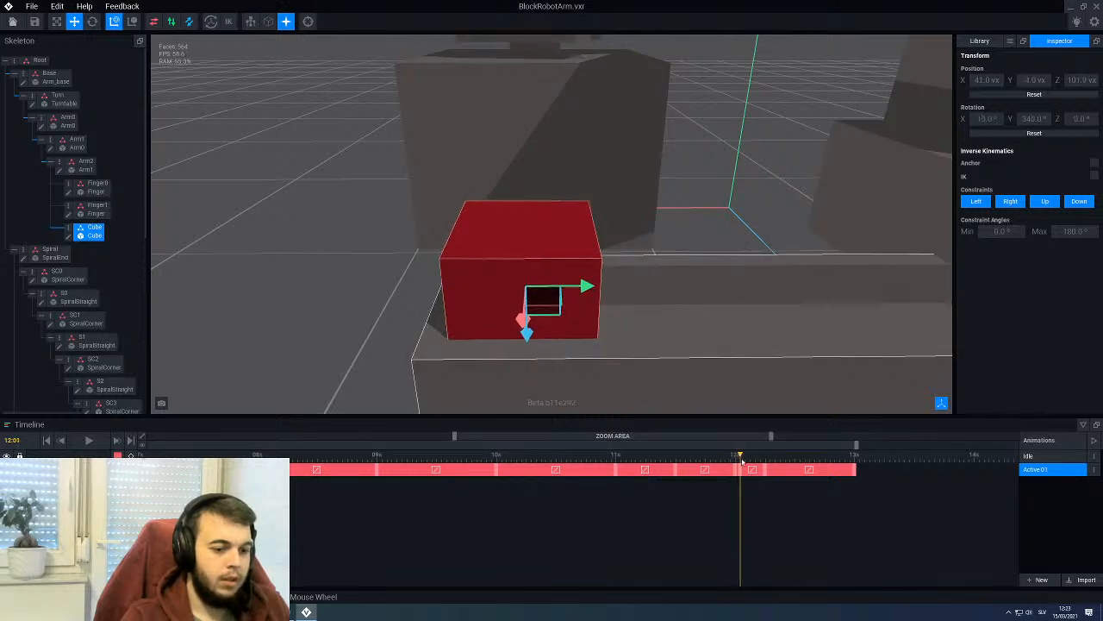
drag(601, 289, 586, 285)
click(735, 457)
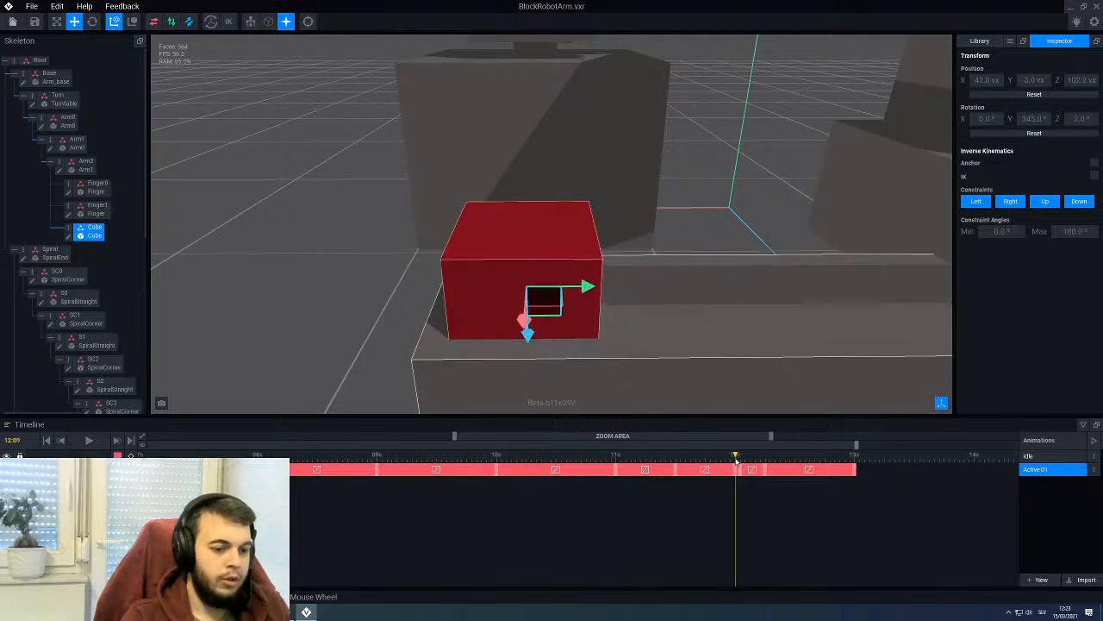
drag(735, 457, 746, 463)
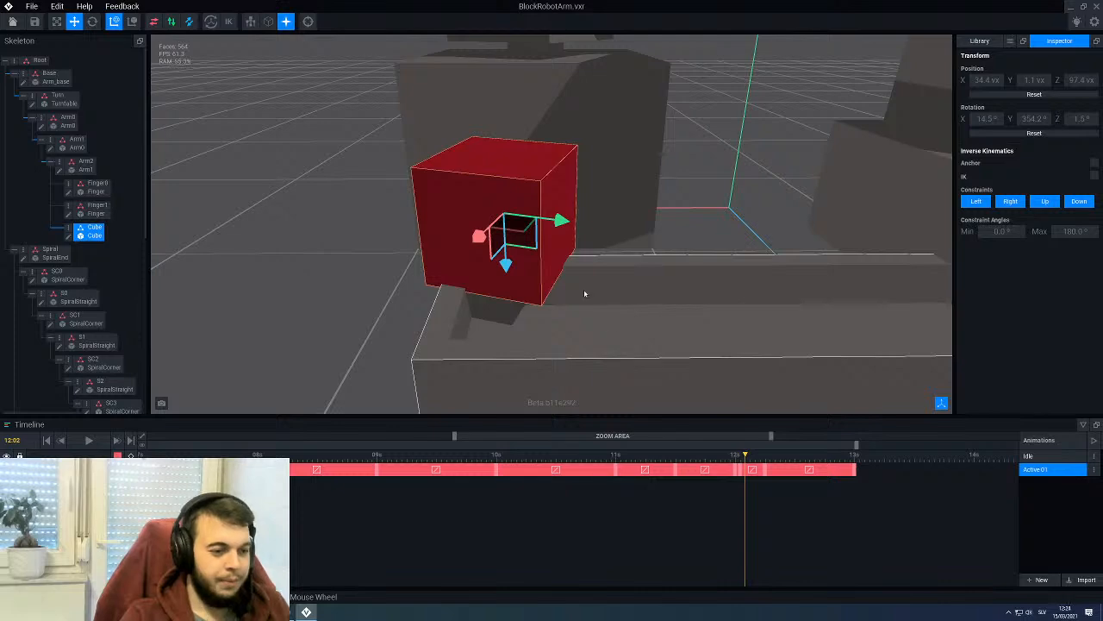
Step: Rotate the cube at 12:02 to X 31.7°, Y 349.0°, Z 3.0° so its sides line up with the exit tray
key(e)
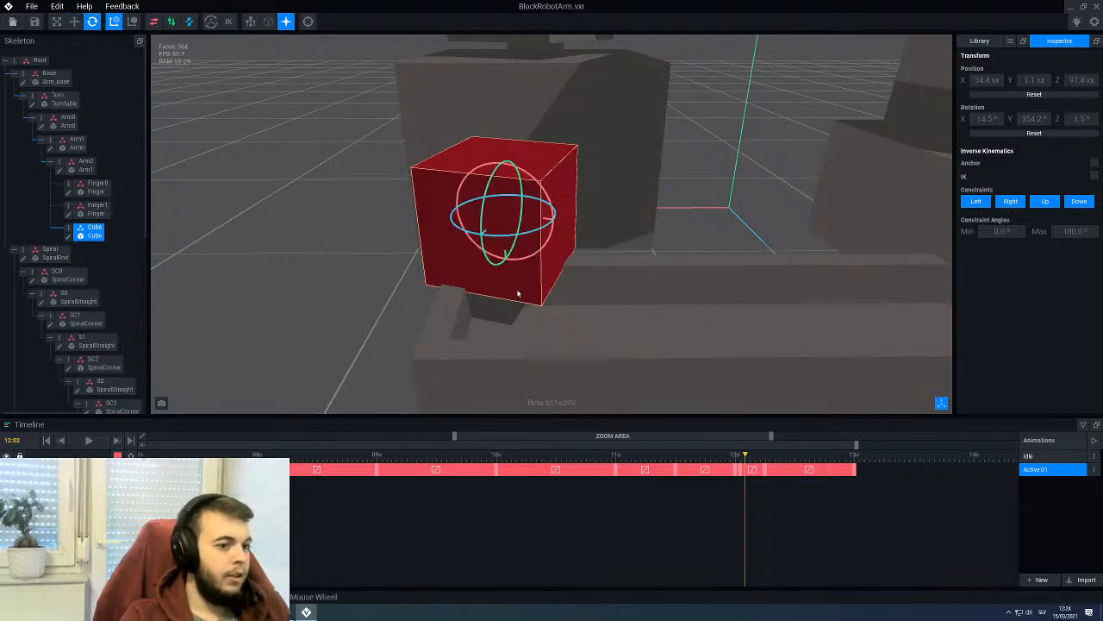
drag(529, 233, 549, 231)
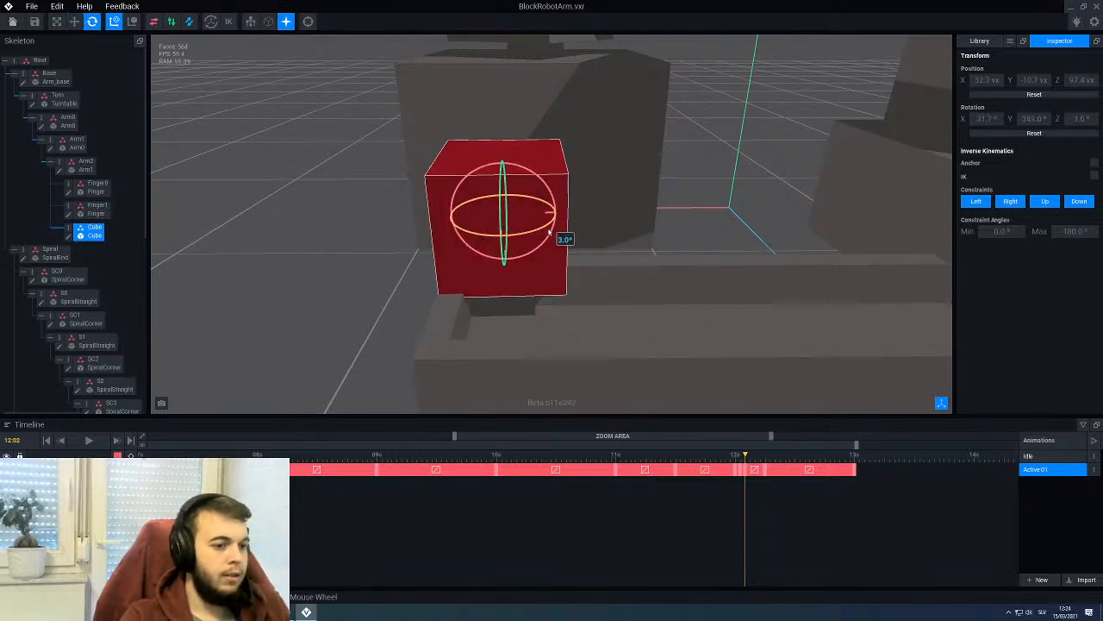
middle_drag(549, 231, 592, 267)
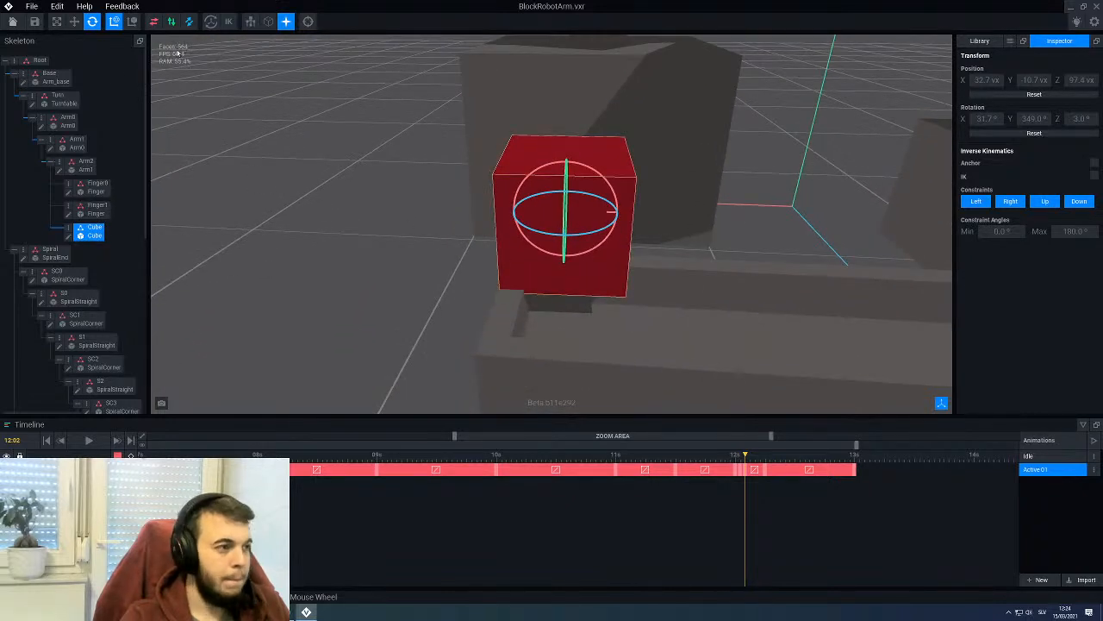
Step: Move the cube at 12:02 over the closed end of the exit tray, to X 38.2 vx and Y -8.8 vx
click(74, 22)
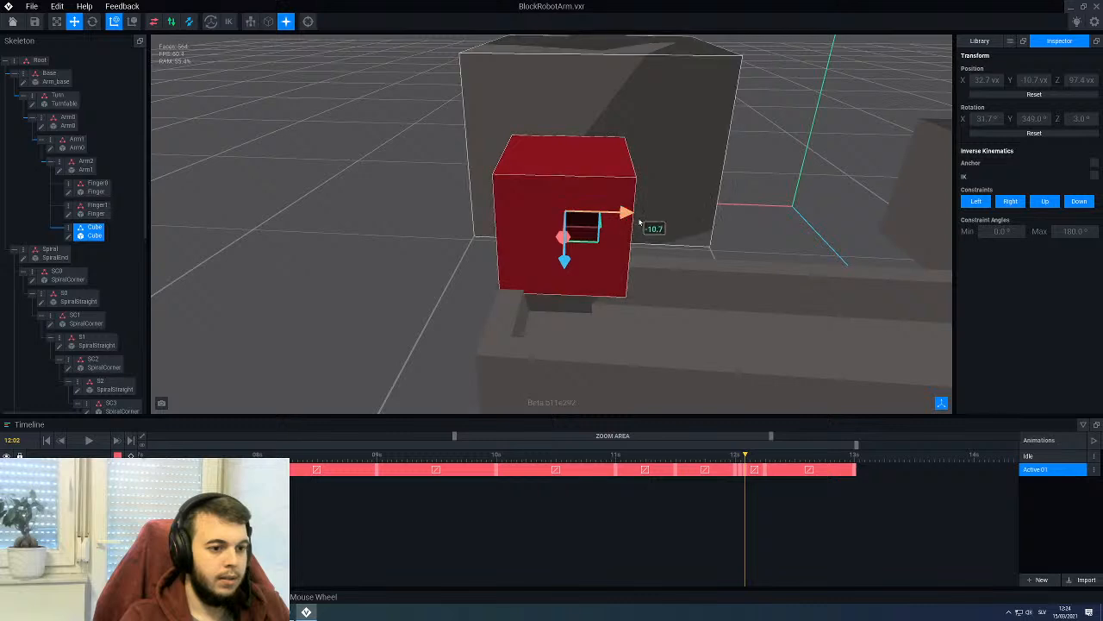
mouse_move(640, 222)
mouse_down()
mouse_move(653, 227)
mouse_move(651, 216)
mouse_up()
middle_drag(623, 251, 594, 239)
drag(593, 240, 594, 285)
middle_drag(594, 284, 569, 269)
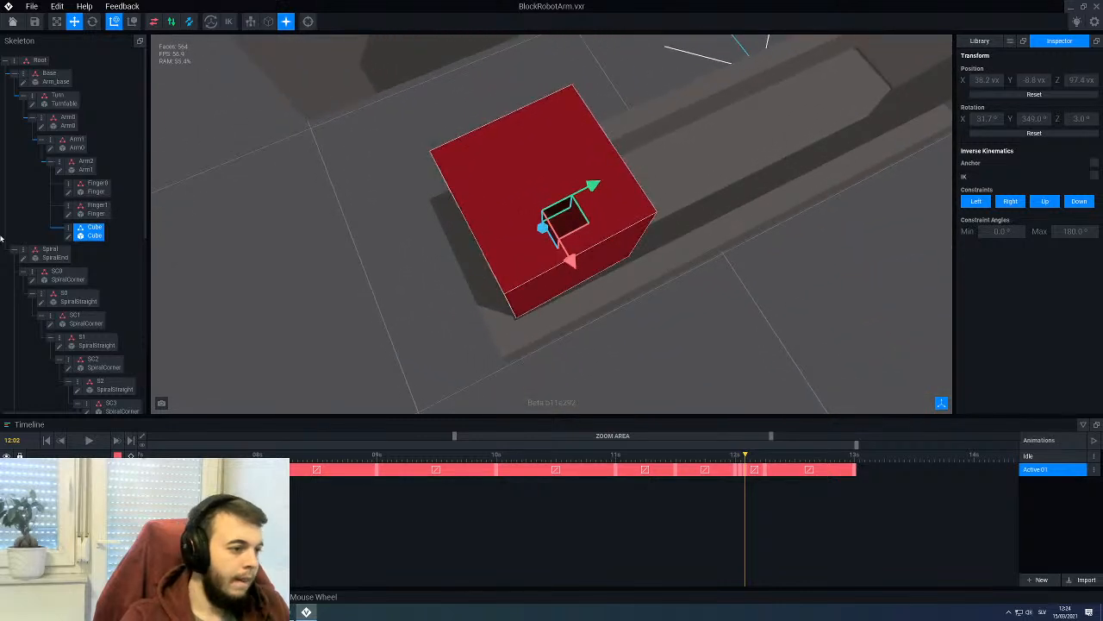
Step: Fine-tune the cube's rotation at 12:02 to X 30.0°, Y 350.1°, Z 2.9°, parallel to the tray walls
click(92, 21)
drag(548, 263, 546, 267)
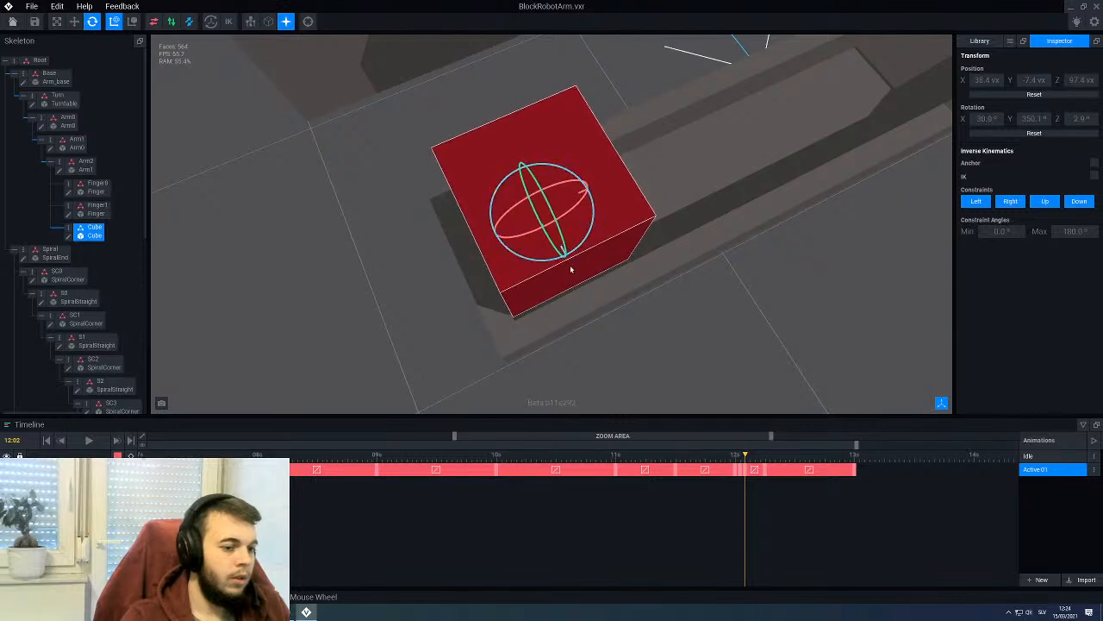
mouse_move(571, 270)
right_down()
mouse_move(554, 265)
mouse_move(612, 268)
mouse_move(587, 269)
right_up()
middle_drag(606, 288, 559, 287)
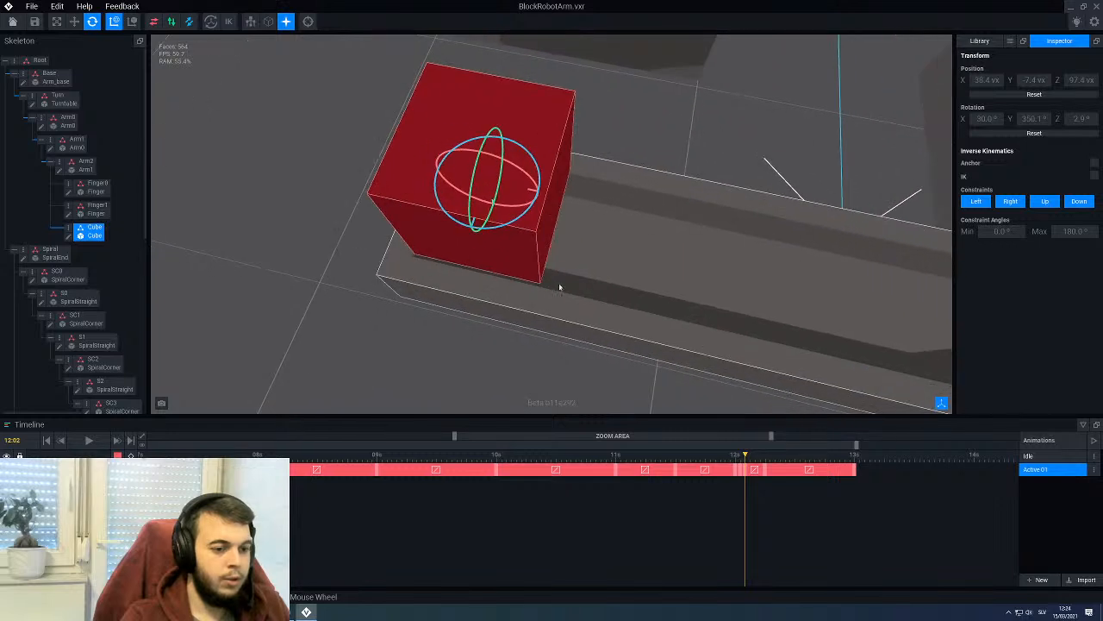
Step: Open the exit tray's SpiralEnd0 model to look at it, and return to the rig, saving the model
click(635, 321)
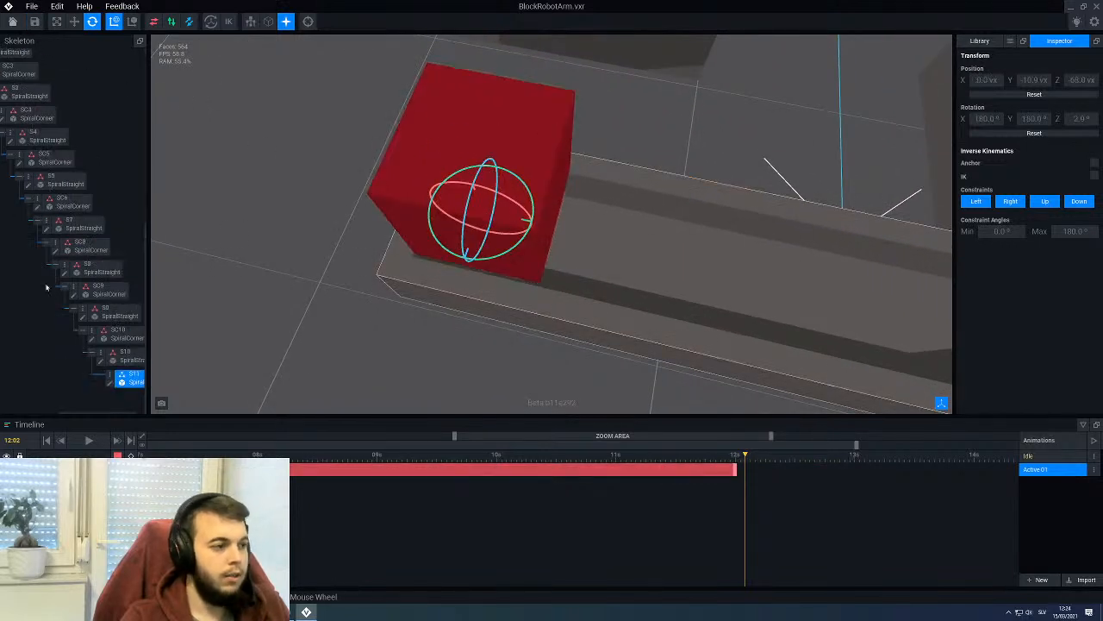
click(109, 383)
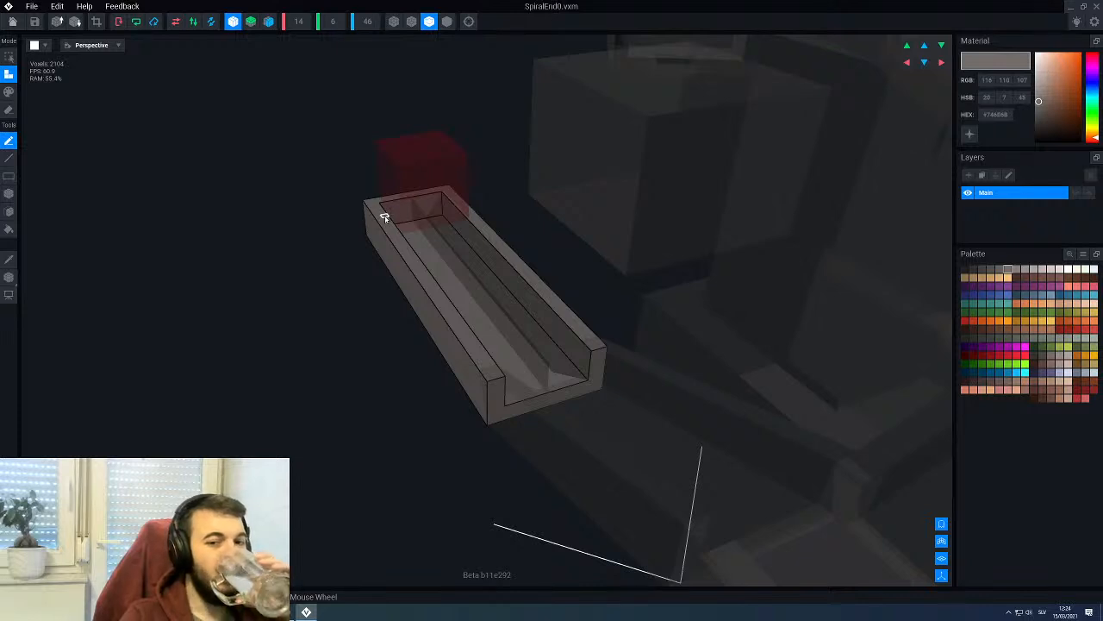
click(13, 20)
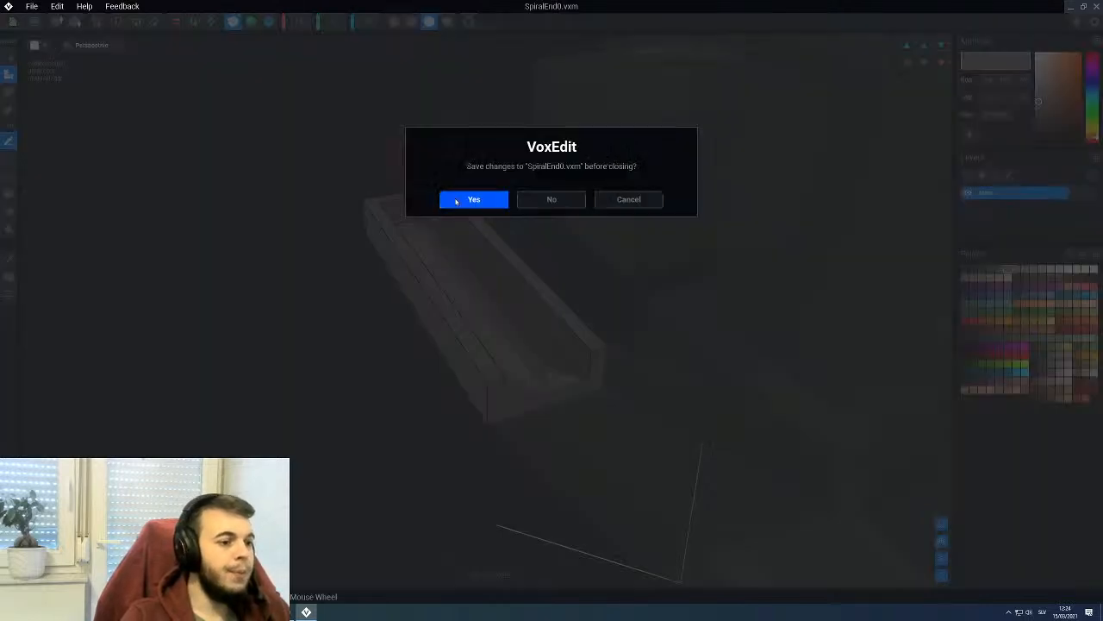
click(473, 199)
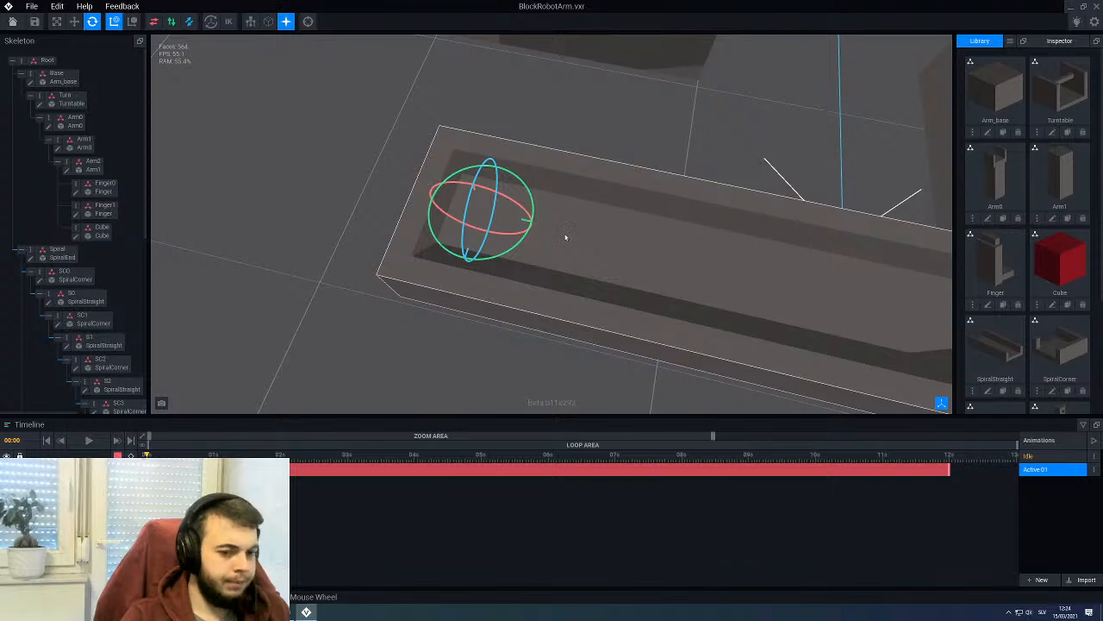
Step: Return to 12:02 with the cube selected and lower it into the exit tray to a Z position of 101.0 vx
click(950, 455)
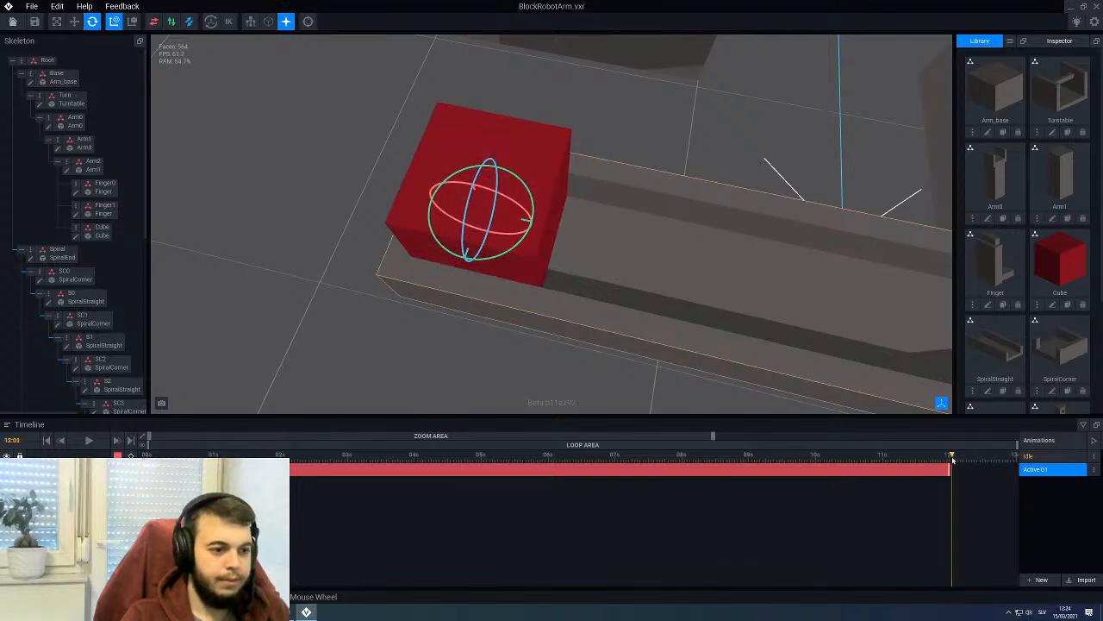
scroll(719, 266, down, 5)
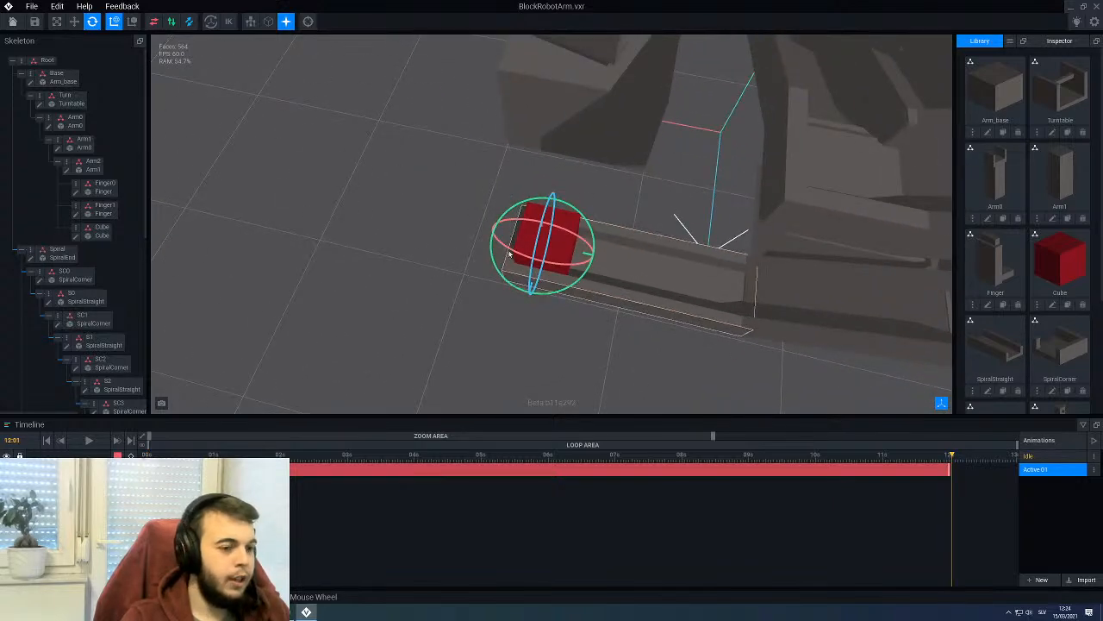
right_drag(509, 253, 481, 246)
scroll(552, 288, up, 5)
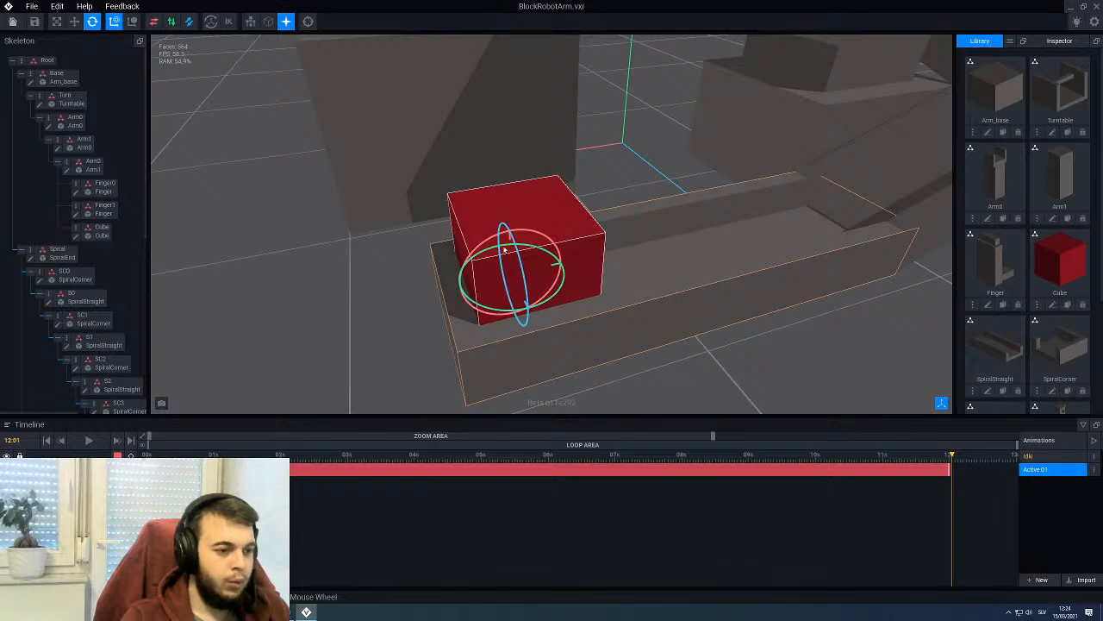
click(516, 220)
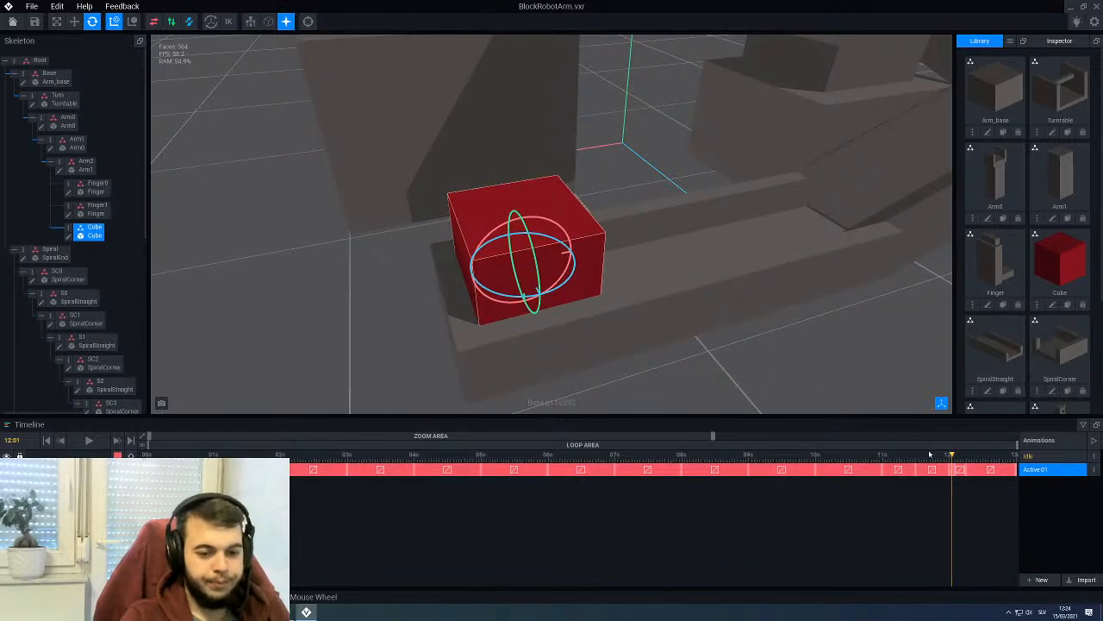
click(955, 455)
right_drag(653, 270, 670, 271)
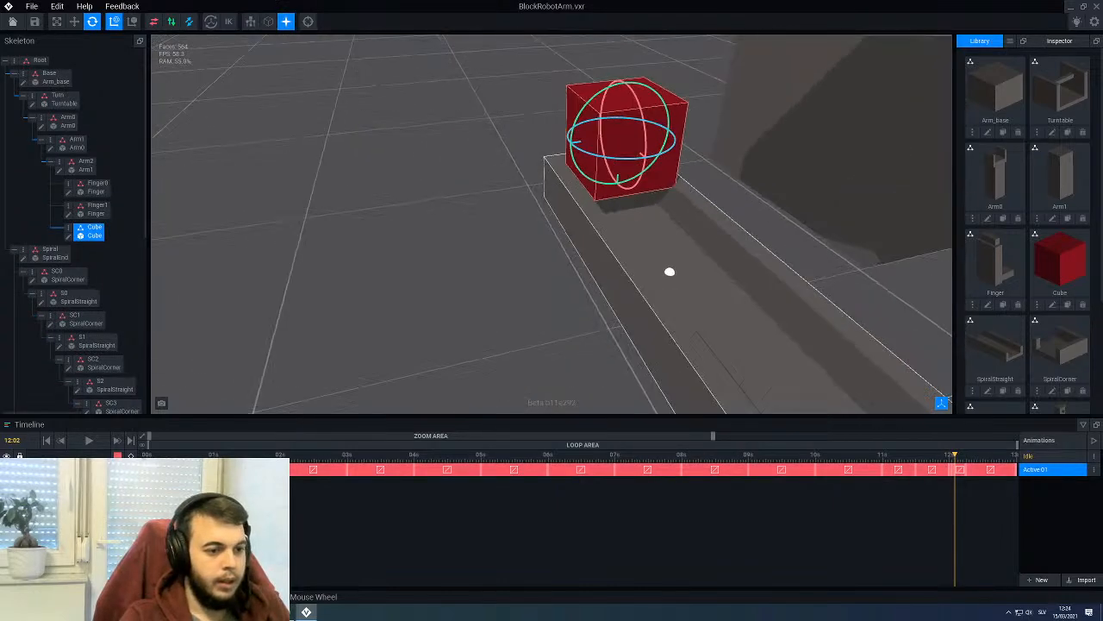
scroll(670, 272, up, 5)
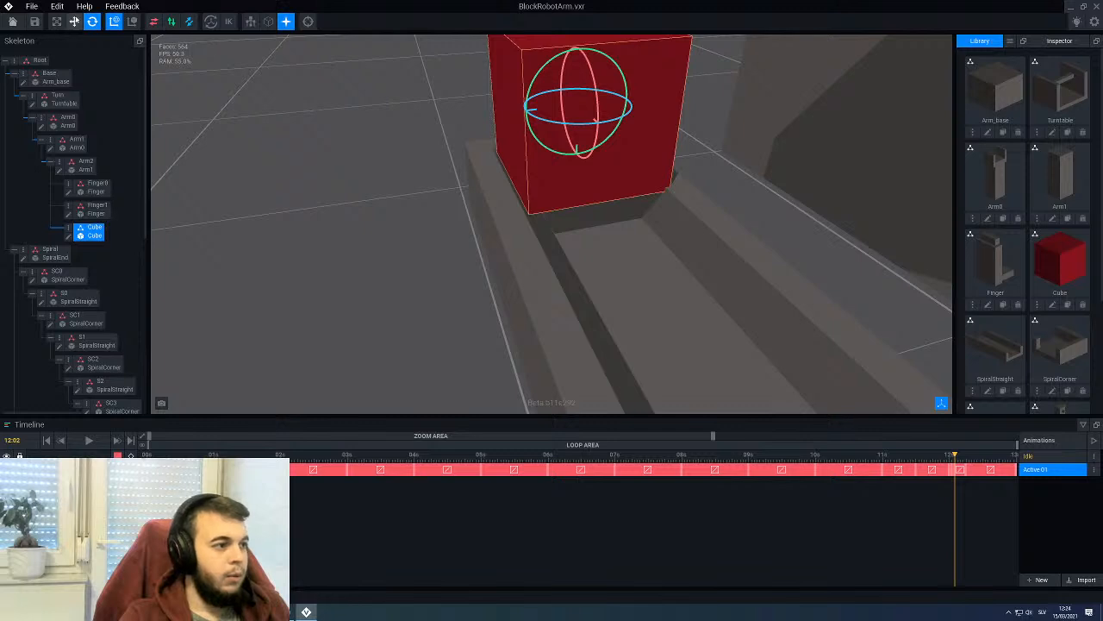
click(74, 22)
drag(583, 165, 560, 208)
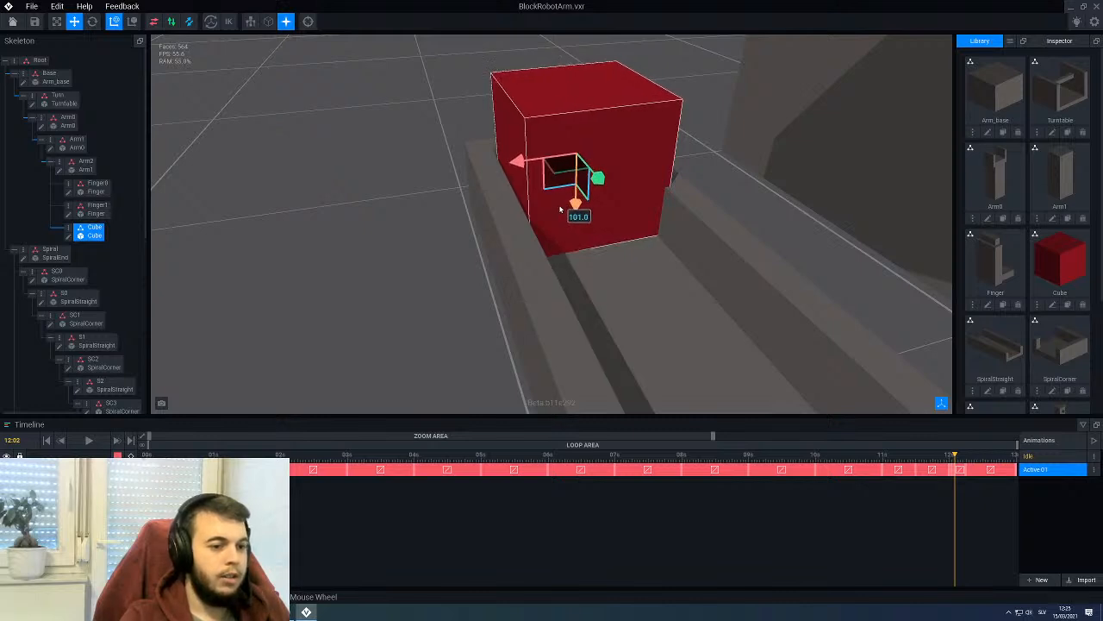
Step: Nudge the cube's X position at 12:02 toward the tray's side wall and compare its pose with 12:01
middle_drag(560, 209, 561, 205)
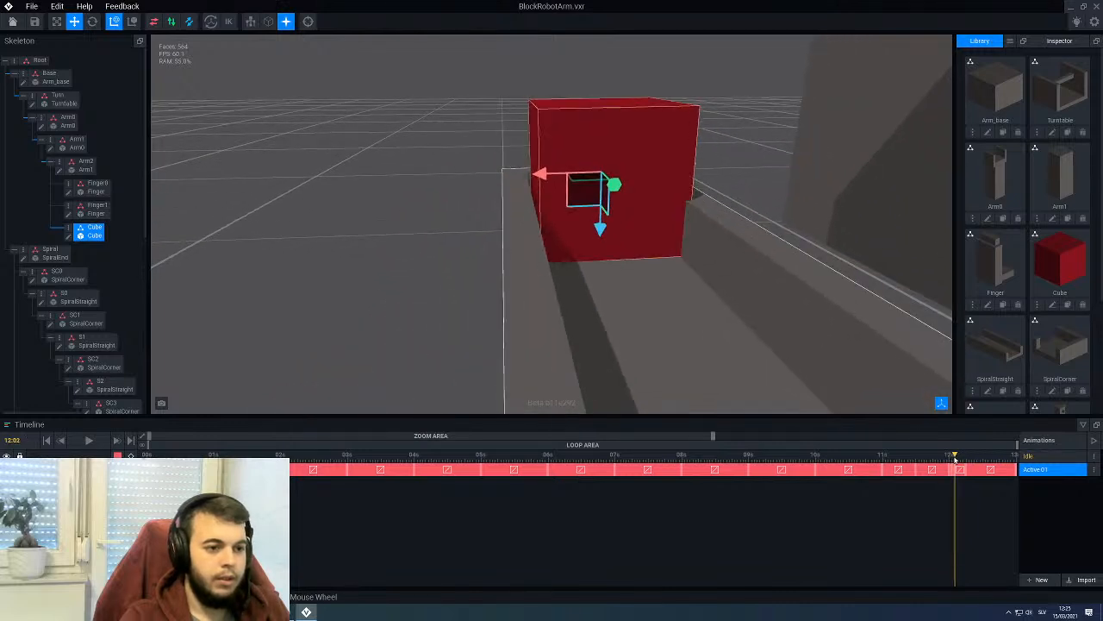
middle_drag(593, 200, 571, 222)
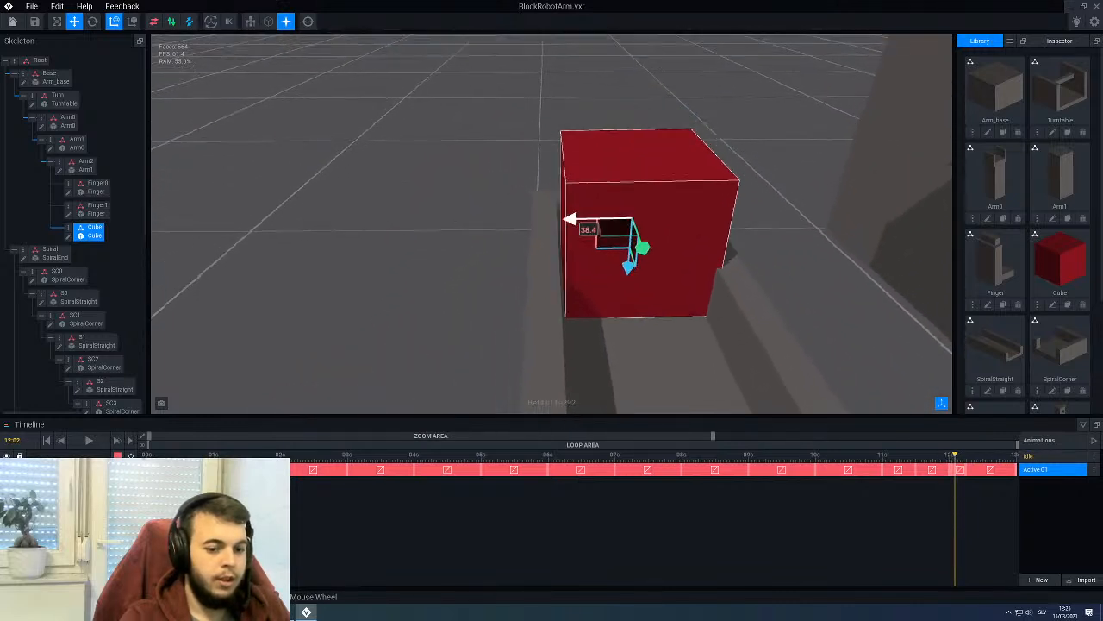
scroll(632, 250, up, 2)
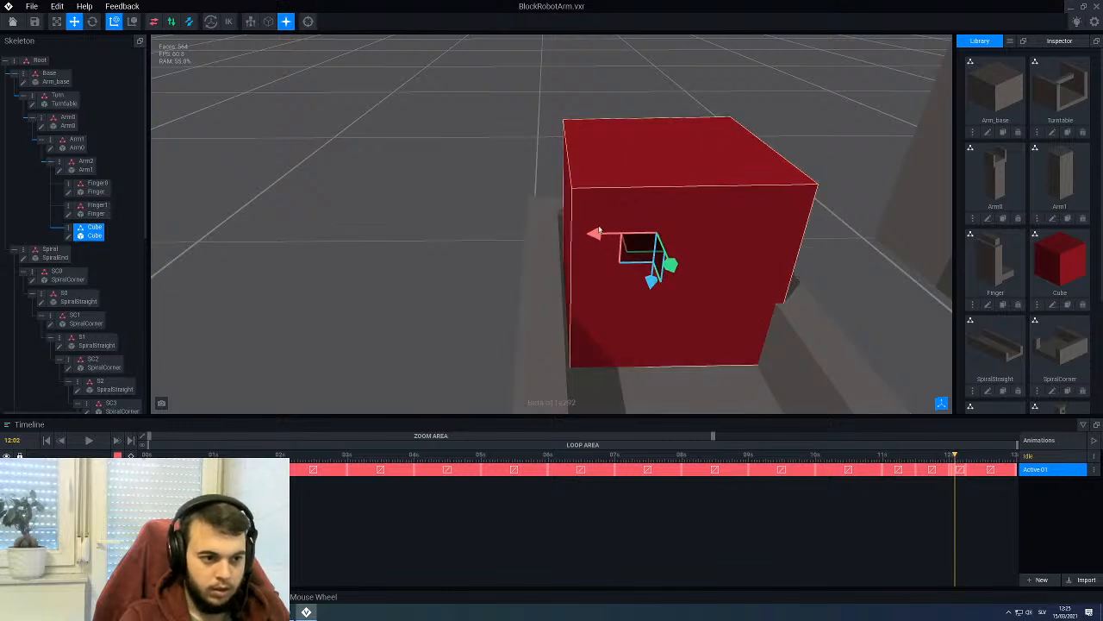
drag(596, 235, 590, 234)
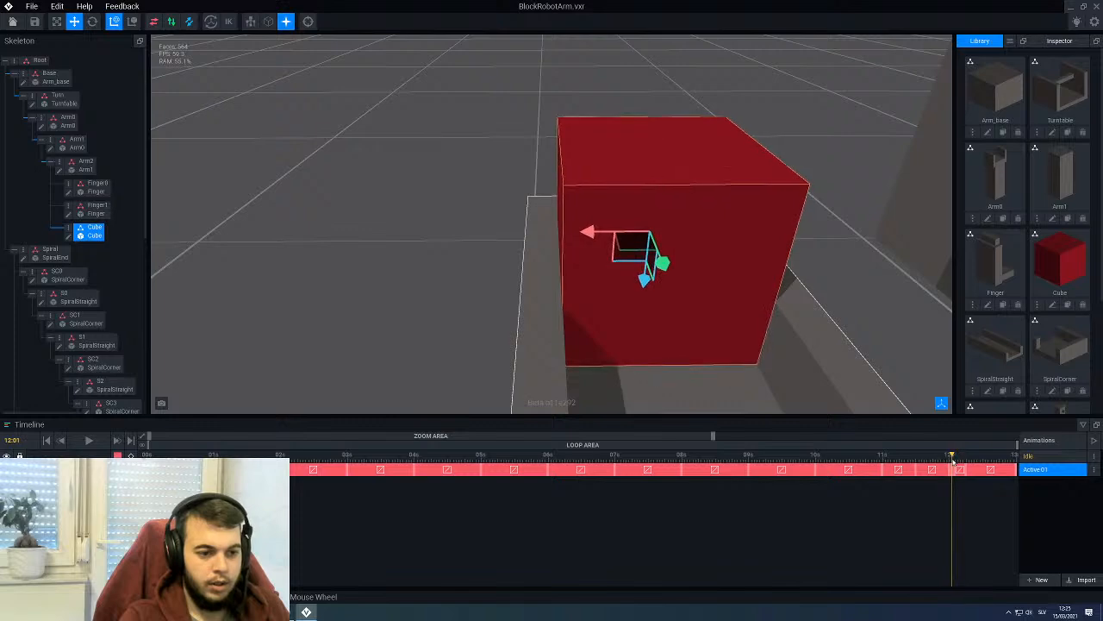
Step: Rotate the cube at 12:03 until its sides run parallel to the exit tray
drag(954, 463, 956, 463)
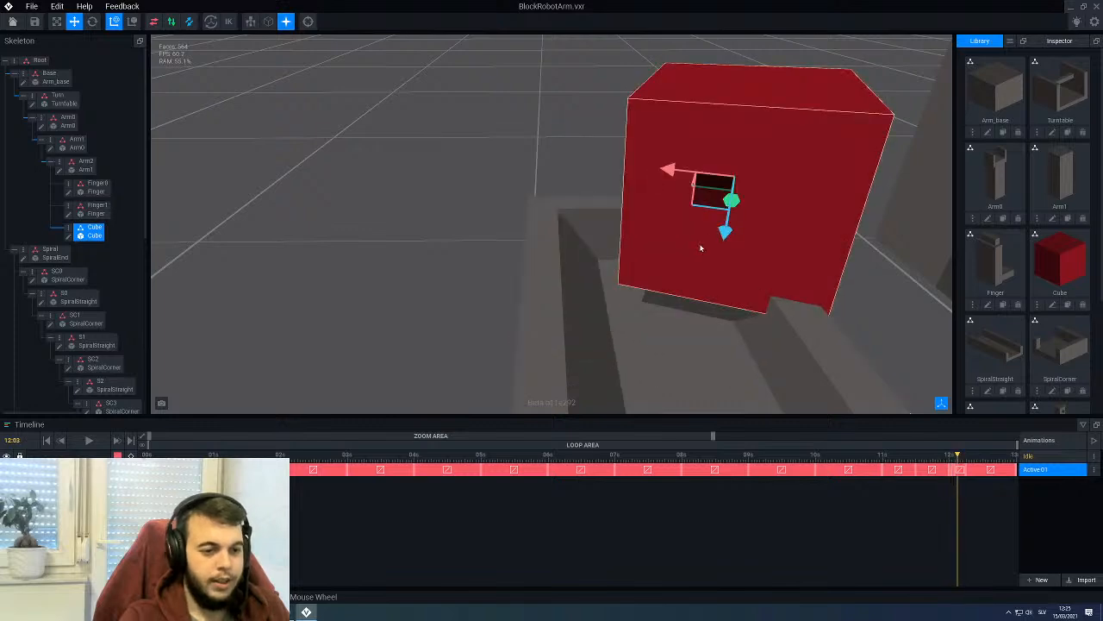
scroll(702, 247, down, 5)
right_drag(689, 254, 656, 290)
scroll(657, 291, up, 3)
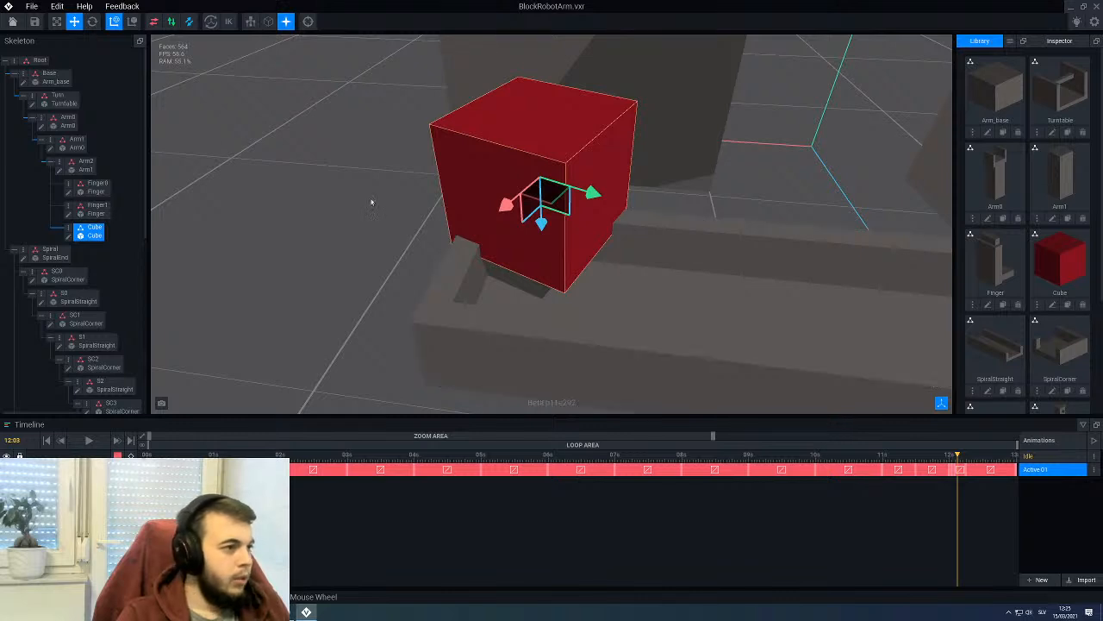
click(92, 22)
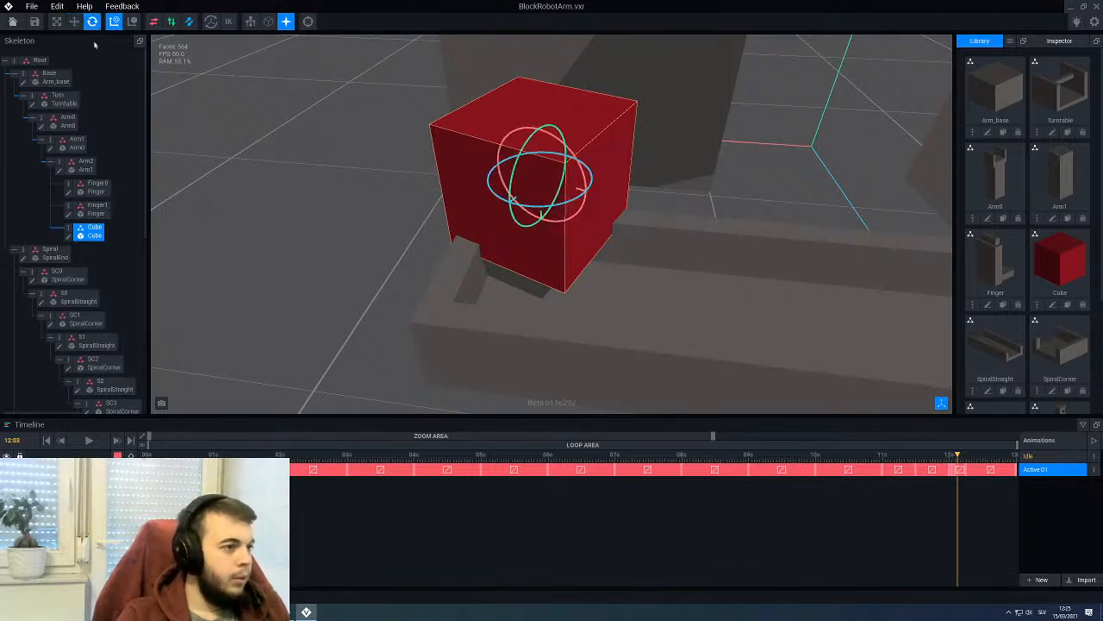
mouse_move(455, 268)
middle_down()
mouse_move(626, 249)
mouse_move(455, 268)
middle_up()
mouse_move(545, 263)
mouse_down()
mouse_move(567, 266)
mouse_move(563, 258)
mouse_up()
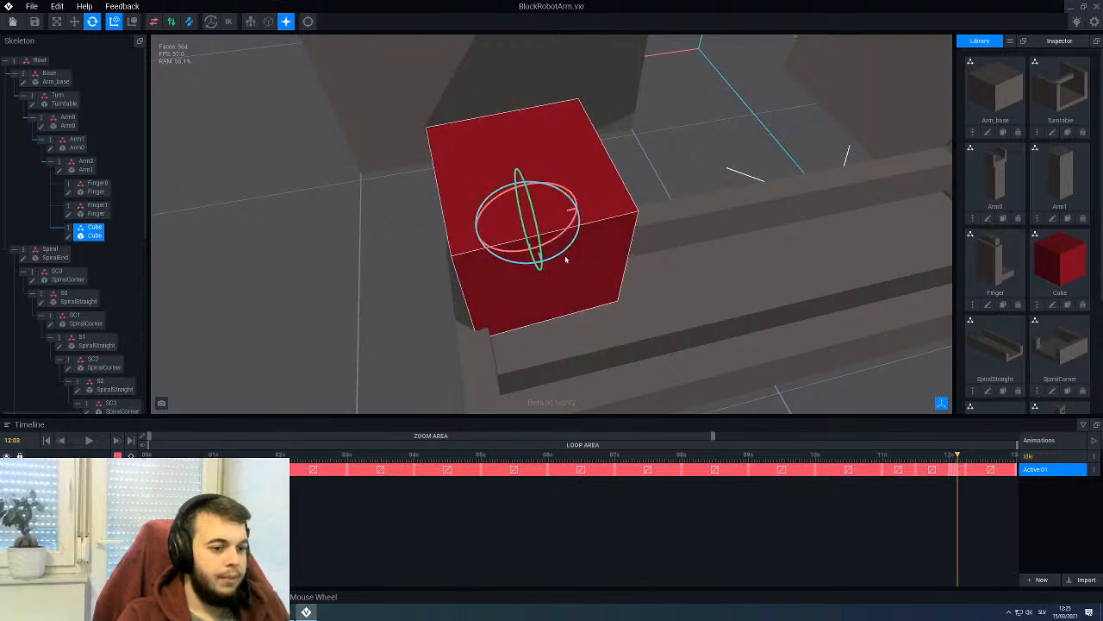
middle_drag(565, 259, 570, 258)
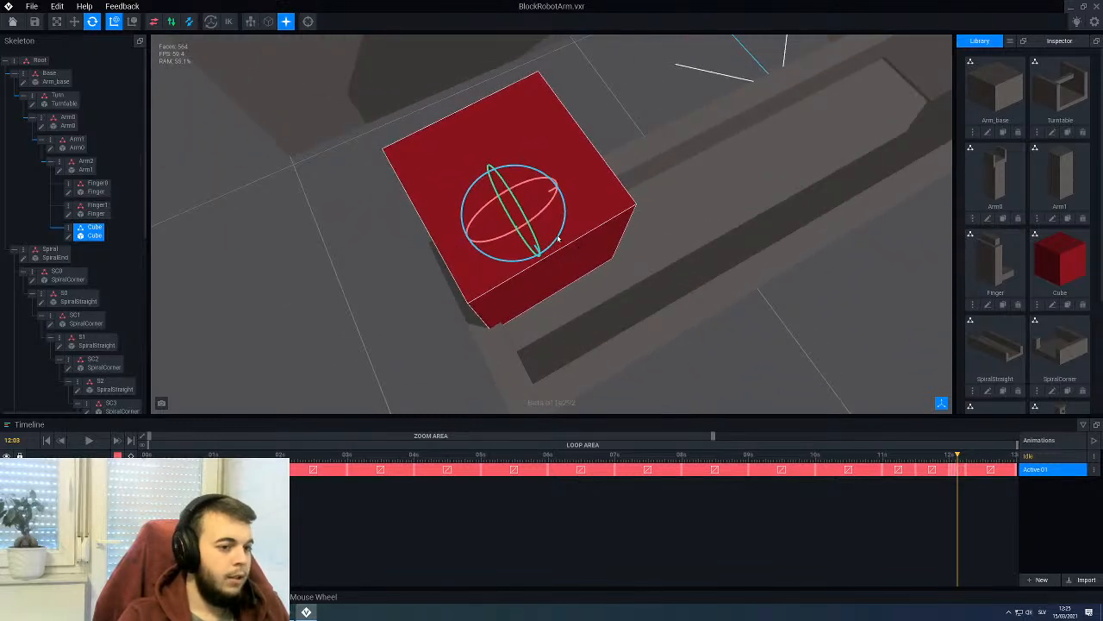
drag(559, 238, 561, 240)
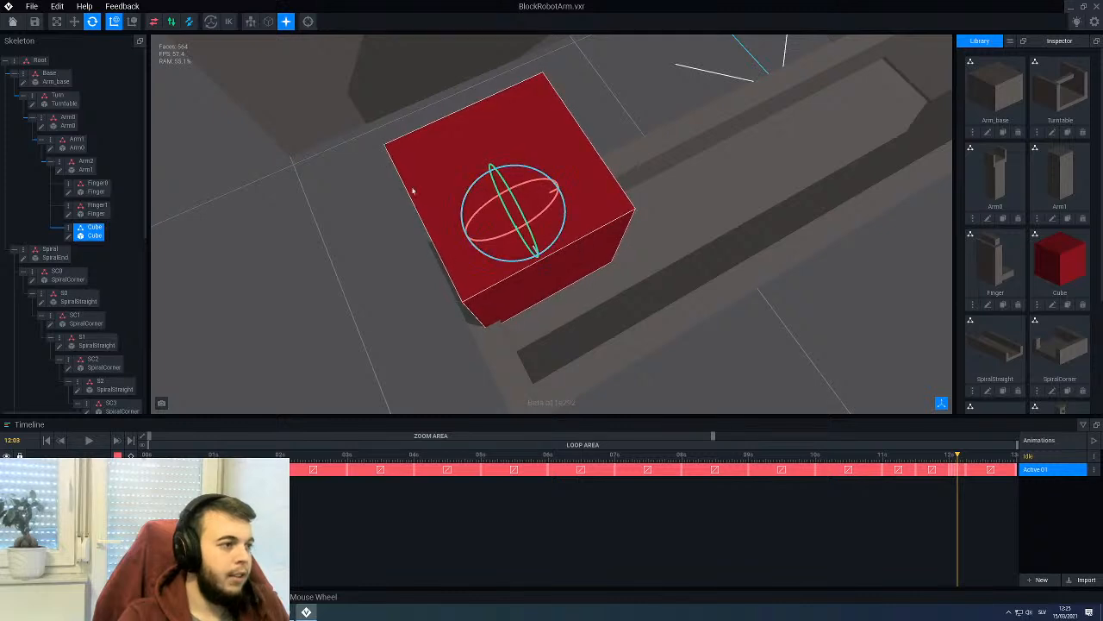
Step: Set the cube's X position at 12:03 to 35.1 vx and nudge its Y position along the tray
key(w)
scroll(635, 247, up, 2)
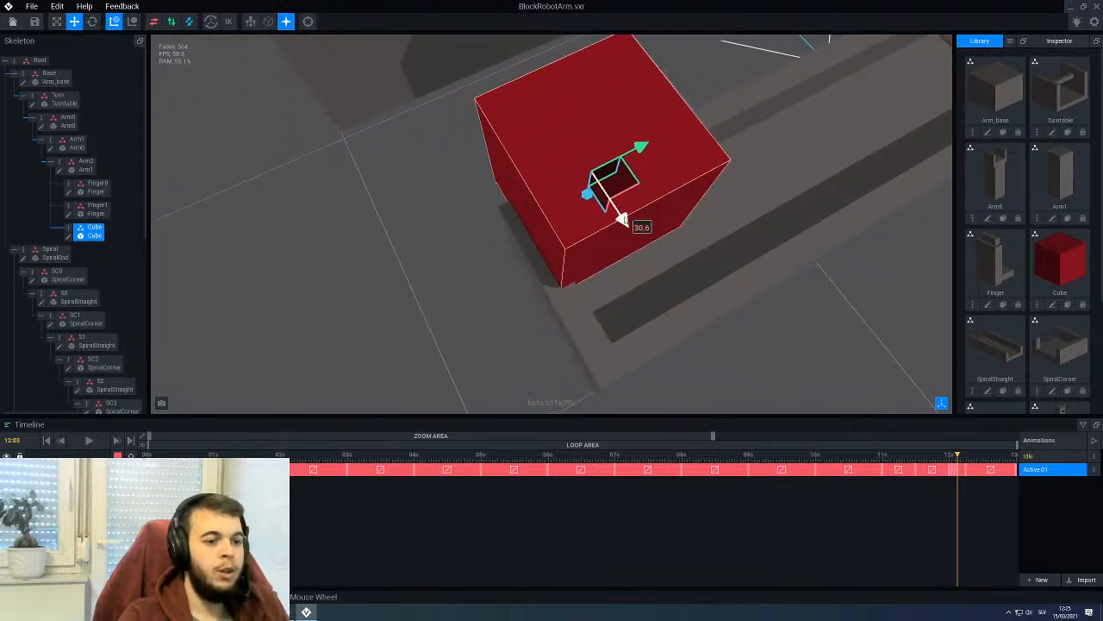
drag(635, 247, 665, 284)
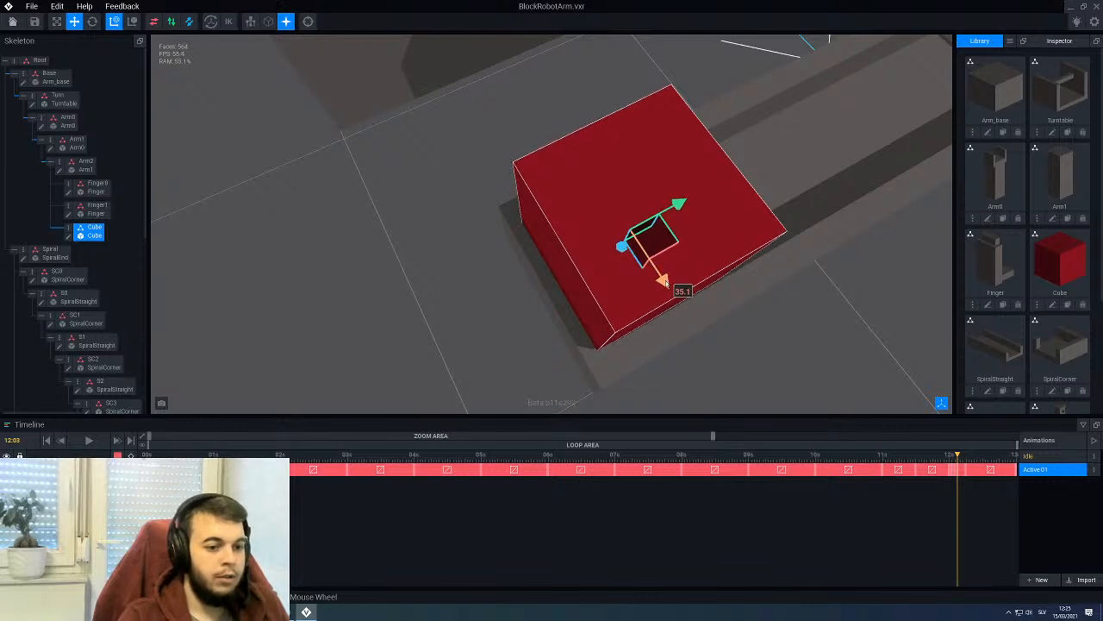
middle_drag(679, 279, 655, 220)
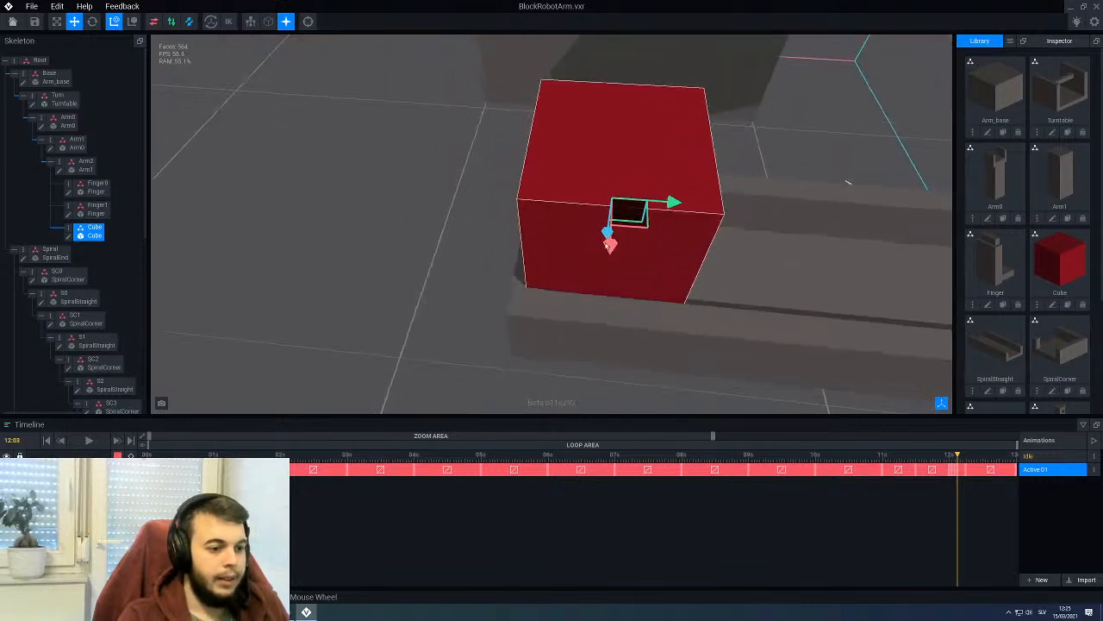
mouse_move(680, 207)
mouse_down()
mouse_move(698, 205)
mouse_move(686, 207)
mouse_up()
middle_drag(708, 255, 657, 273)
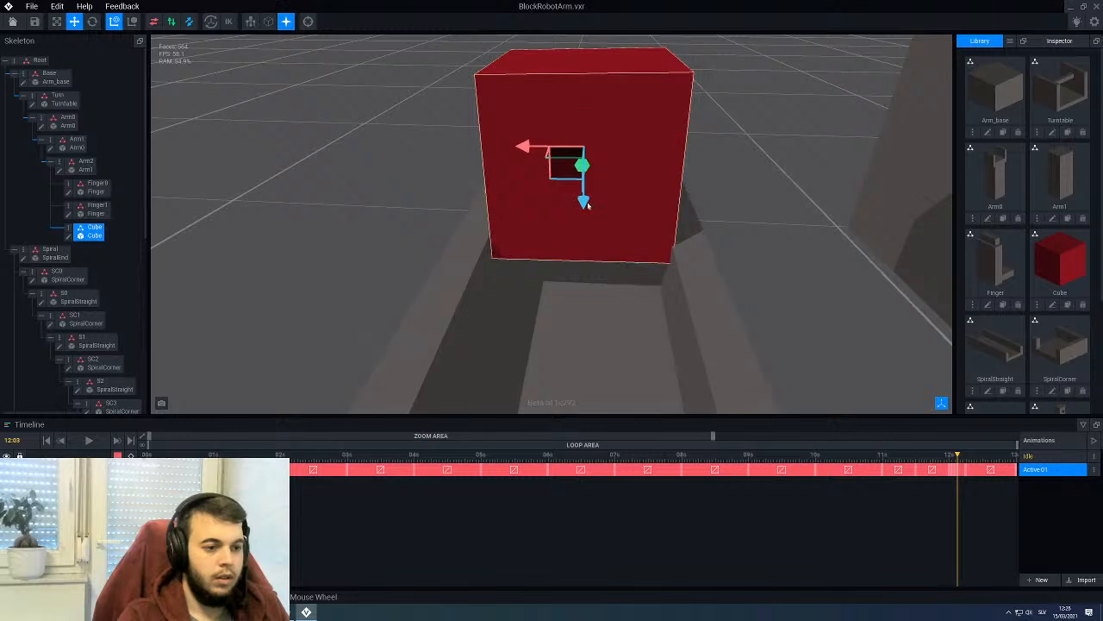
Step: Lower the cube along Z at 12:03 until it sits inside the exit tray
drag(583, 200, 583, 242)
drag(584, 239, 575, 243)
scroll(517, 233, down, 3)
right_drag(487, 227, 658, 276)
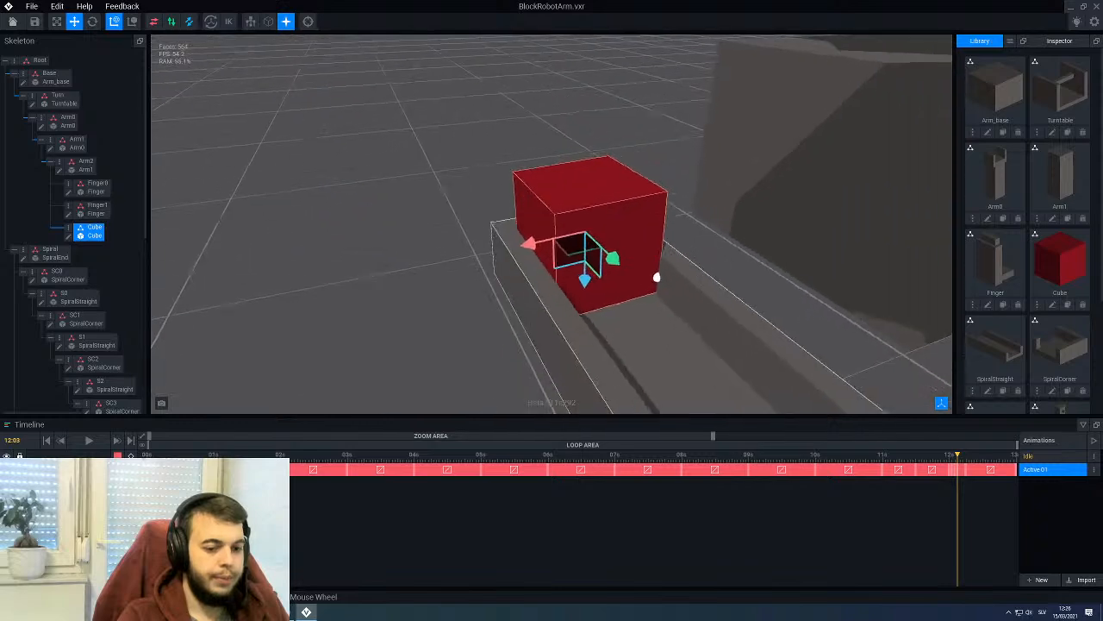
Step: Rotate the cube at 12:04 about its vertical axis to square it up with the exit tray
drag(957, 463, 962, 464)
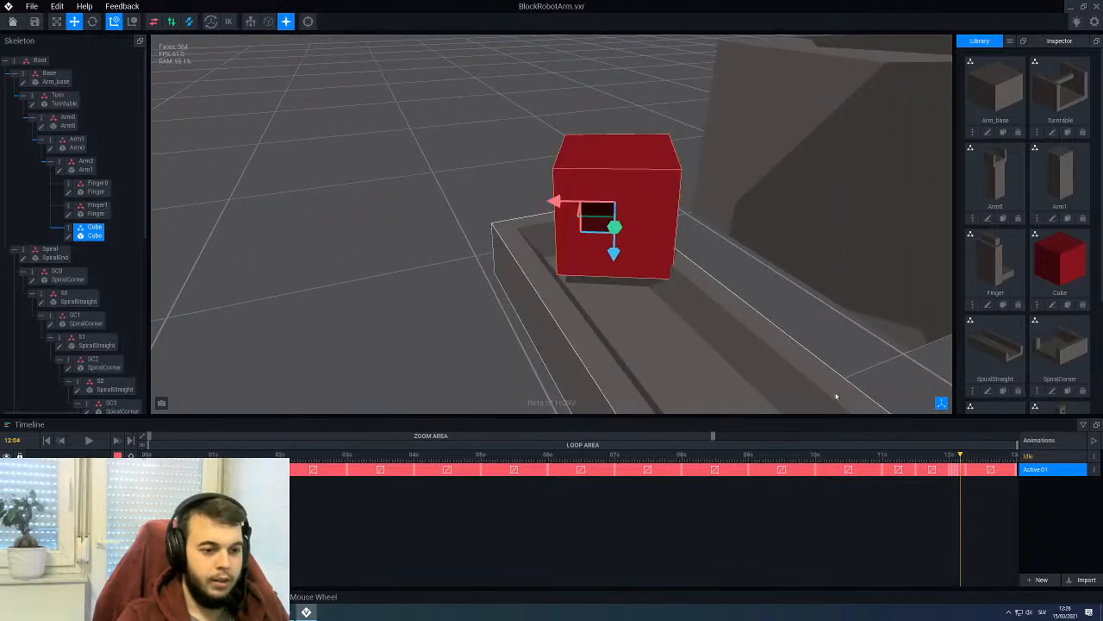
scroll(835, 396, up, 3)
right_drag(689, 307, 612, 321)
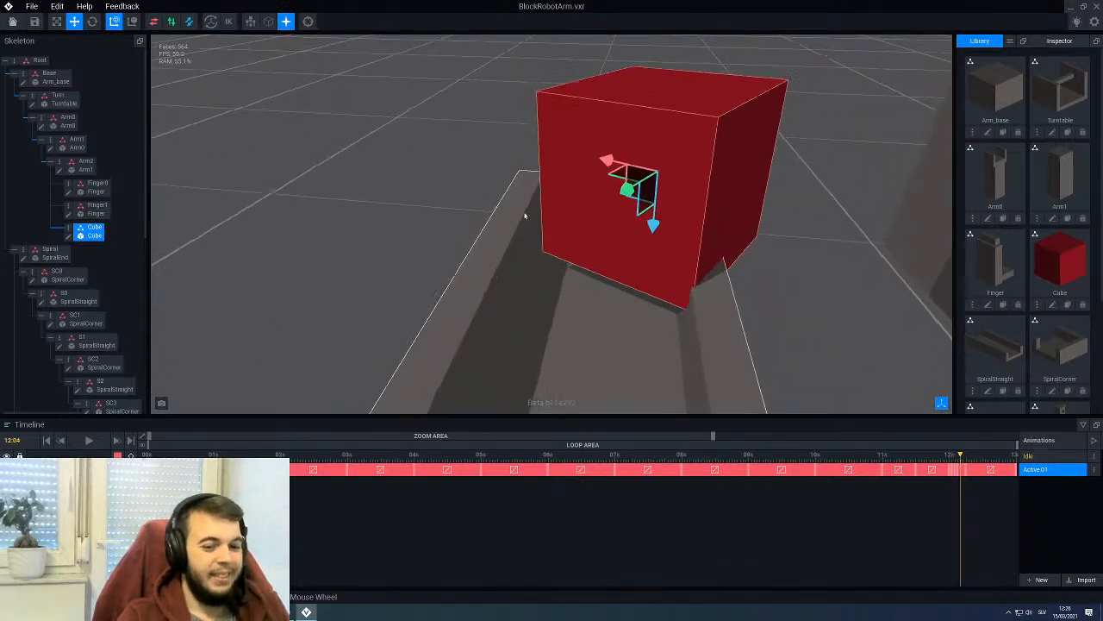
click(96, 23)
drag(567, 175, 595, 173)
right_drag(561, 180, 353, 146)
Step: Set the cube's Y position at 12:04 to -11.5 vx along the exit tray
key(w)
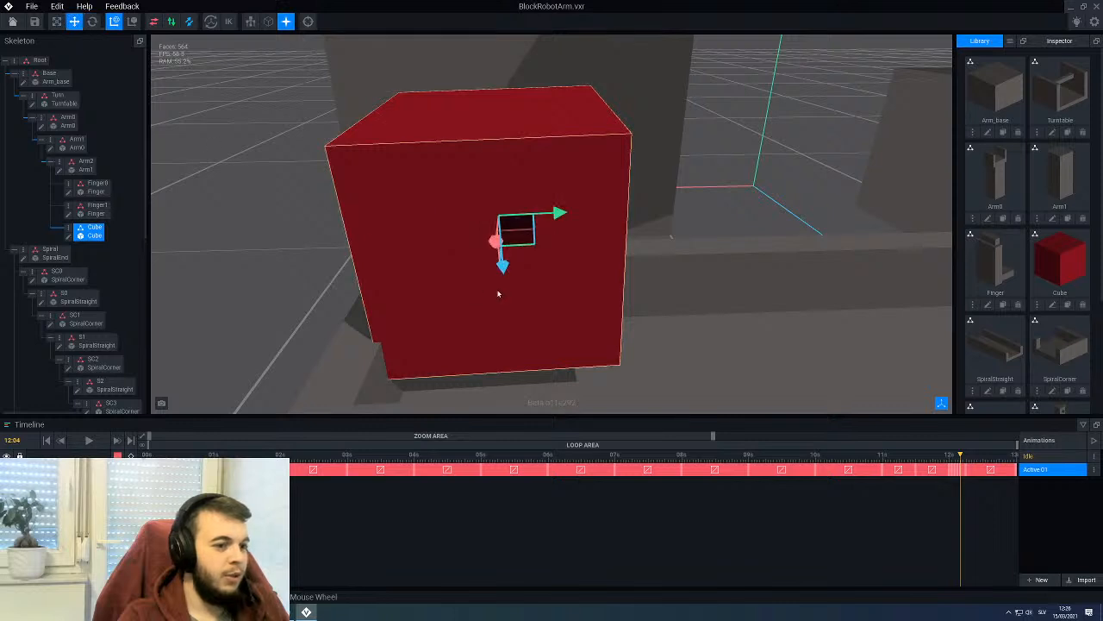
scroll(500, 288, up, 2)
drag(593, 173, 601, 171)
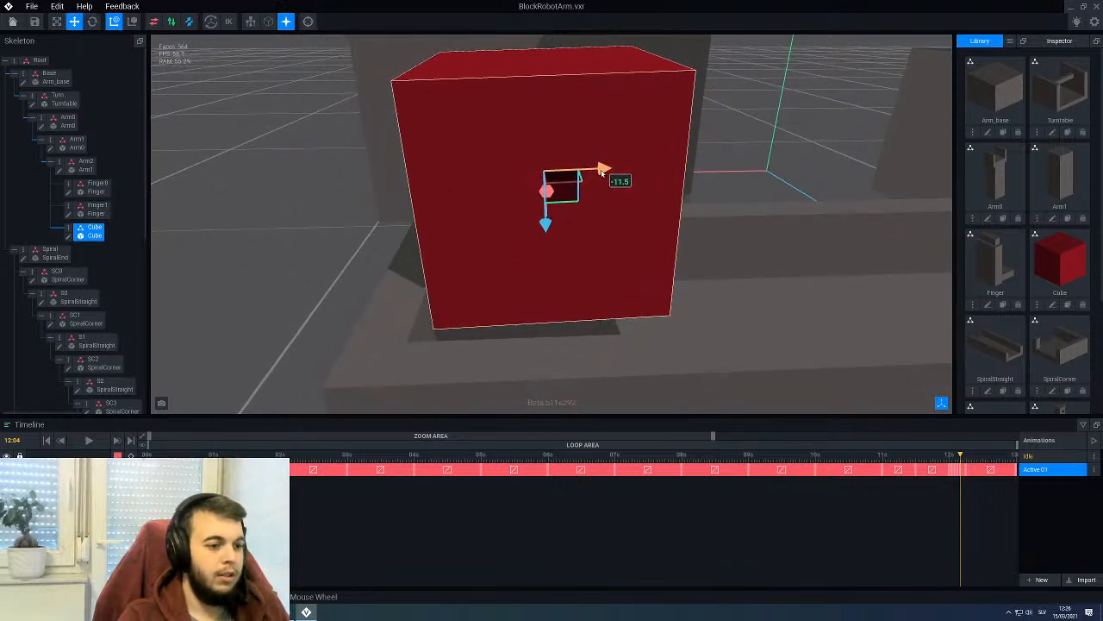
right_drag(522, 219, 549, 293)
scroll(529, 226, down, 4)
Step: Refine the cube's alignment with the tray walls at 12:04 and seat it at the tray's closed end
click(95, 24)
drag(607, 238, 630, 288)
click(74, 22)
scroll(630, 288, down, 3)
middle_drag(611, 301, 548, 311)
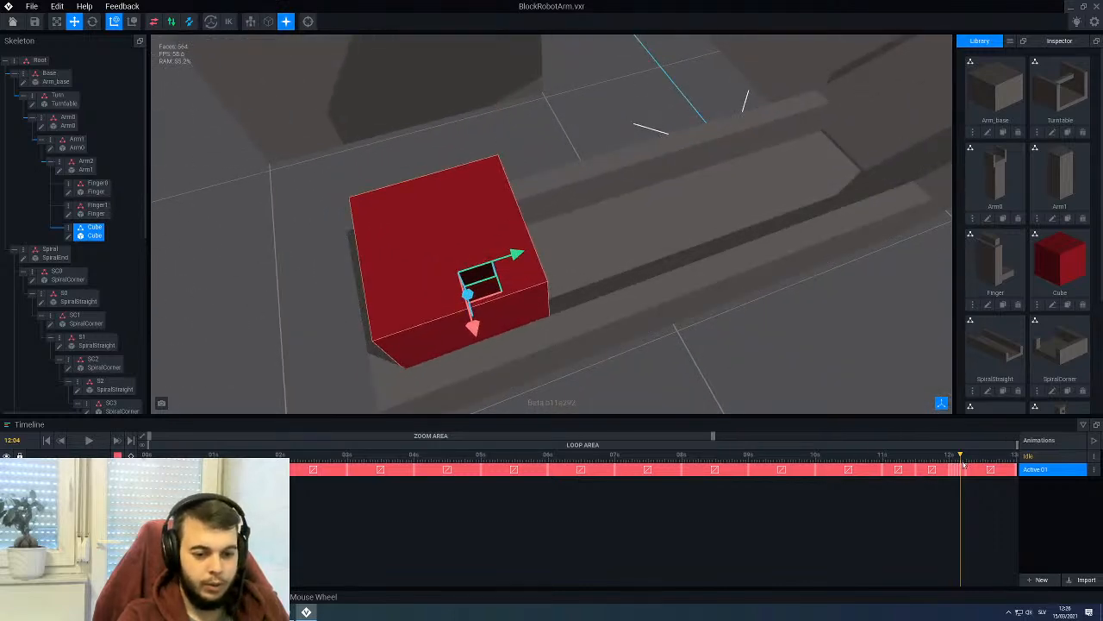
Step: Rotate the cube at 12:05 to line it up with the exit tray
drag(964, 464, 965, 464)
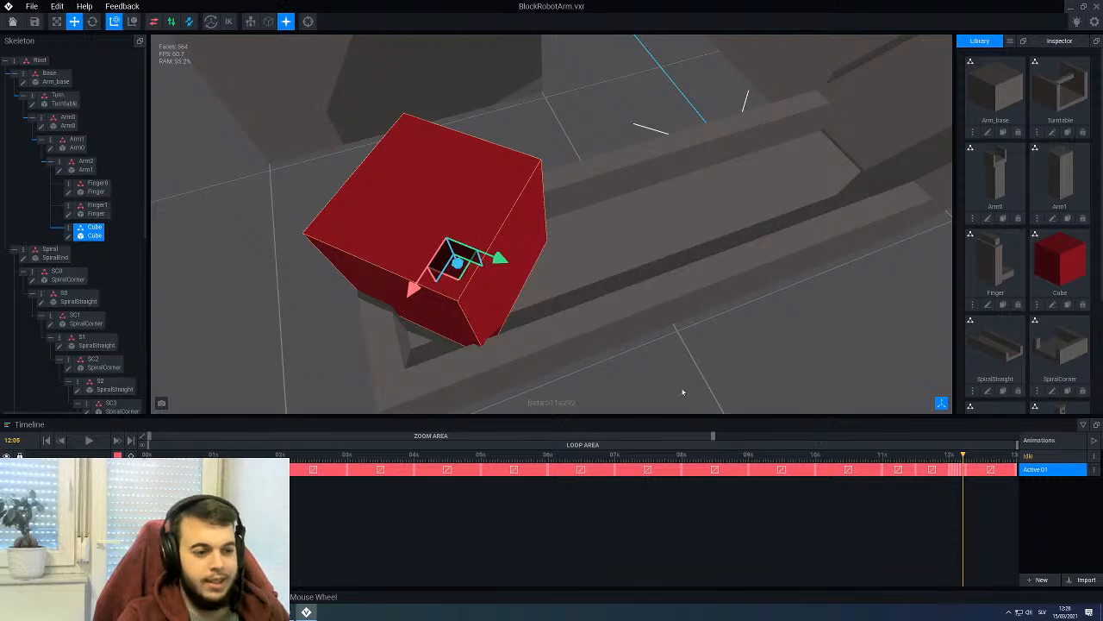
click(93, 21)
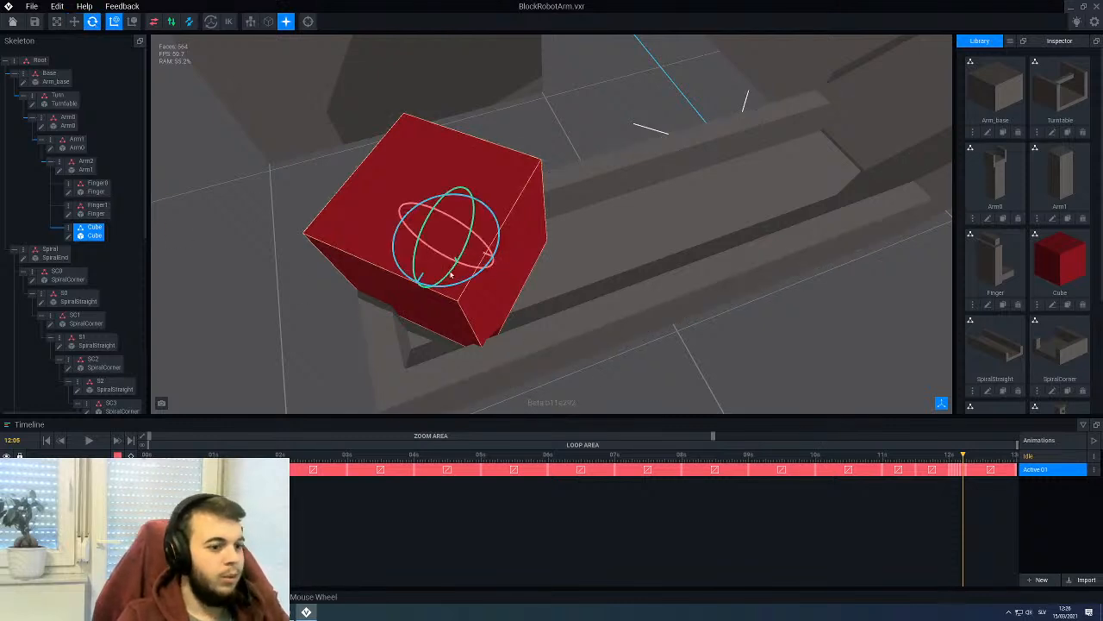
Step: Rotate the red cube at 12:05 so its sides line up with the edges of the straight tray
drag(464, 287, 493, 265)
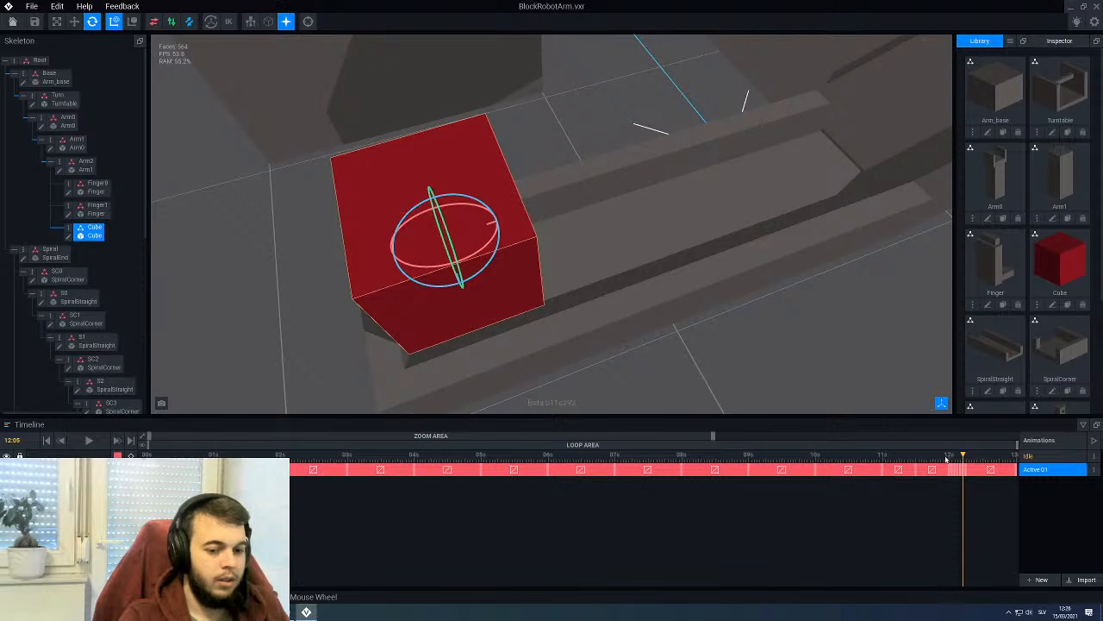
drag(948, 460, 965, 465)
right_drag(749, 384, 657, 335)
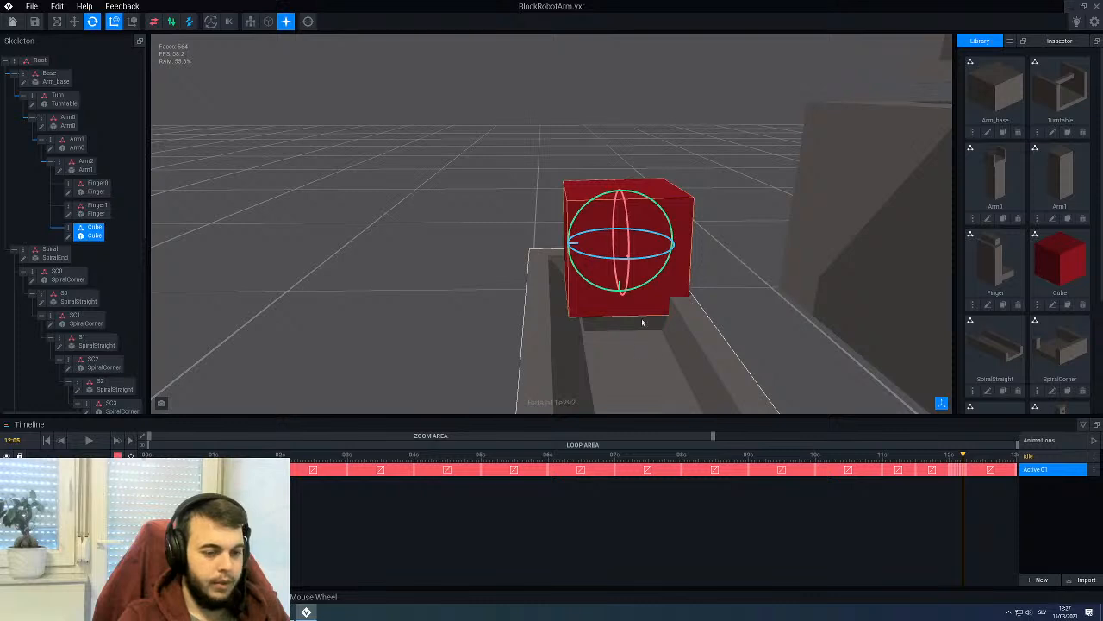
Step: Move the cube at 12:05 sideways to about 23.6 and lower it to about 97 so it sits centred in the tray
click(74, 22)
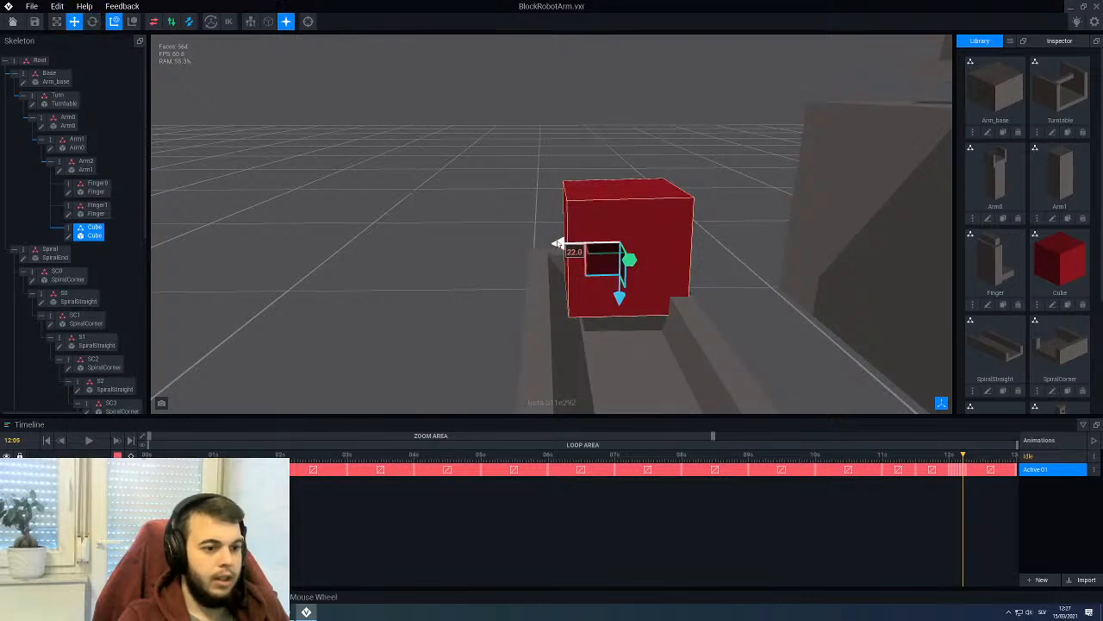
drag(557, 243, 540, 246)
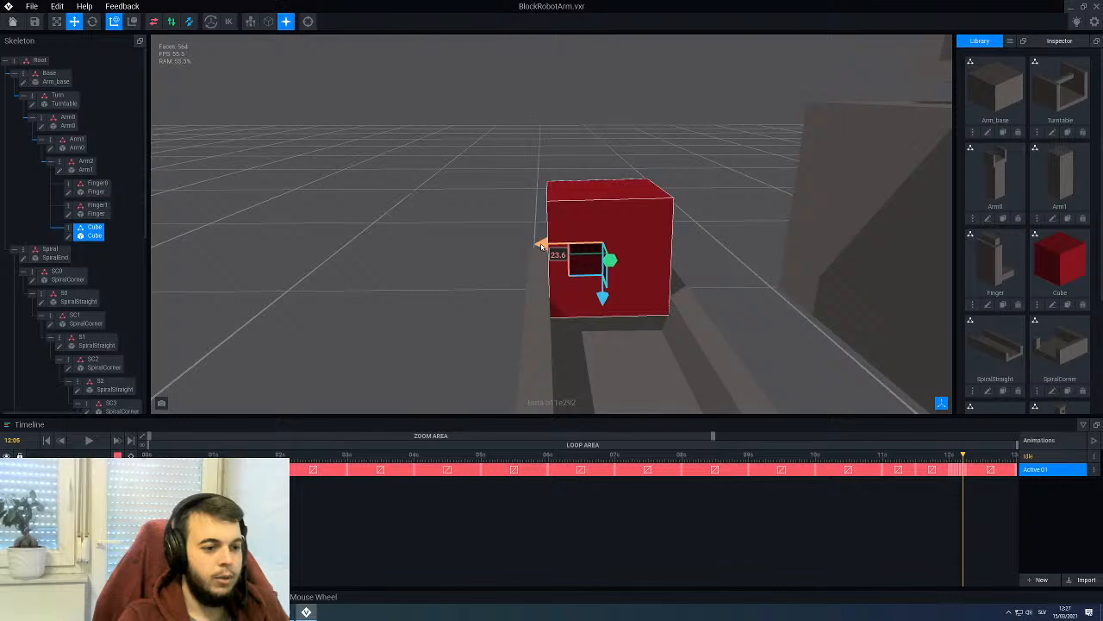
right_drag(640, 314, 589, 318)
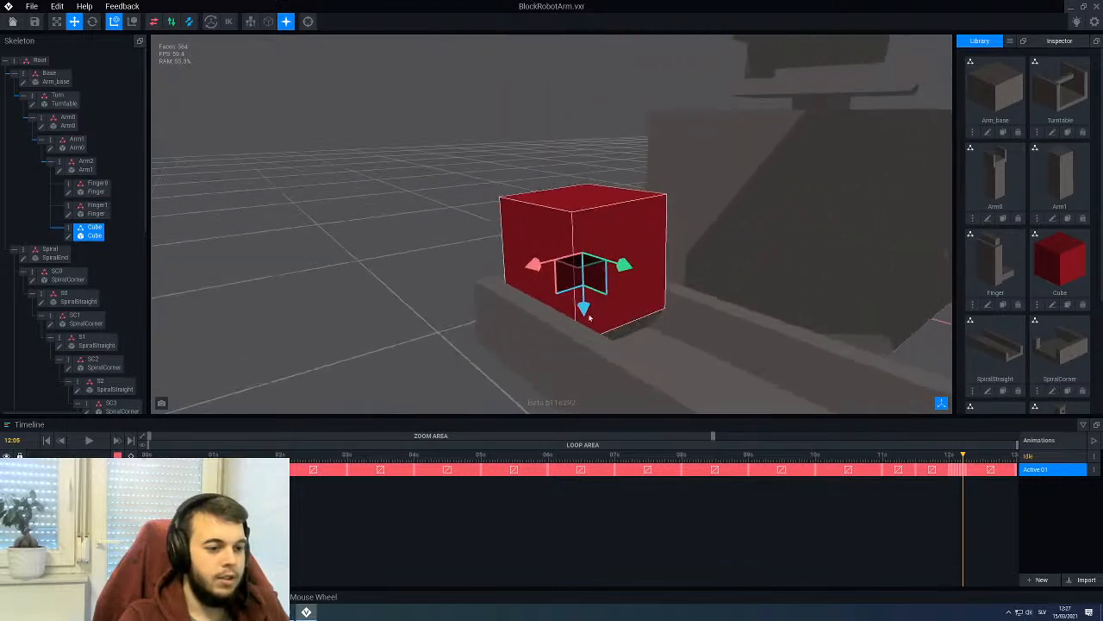
drag(584, 311, 586, 320)
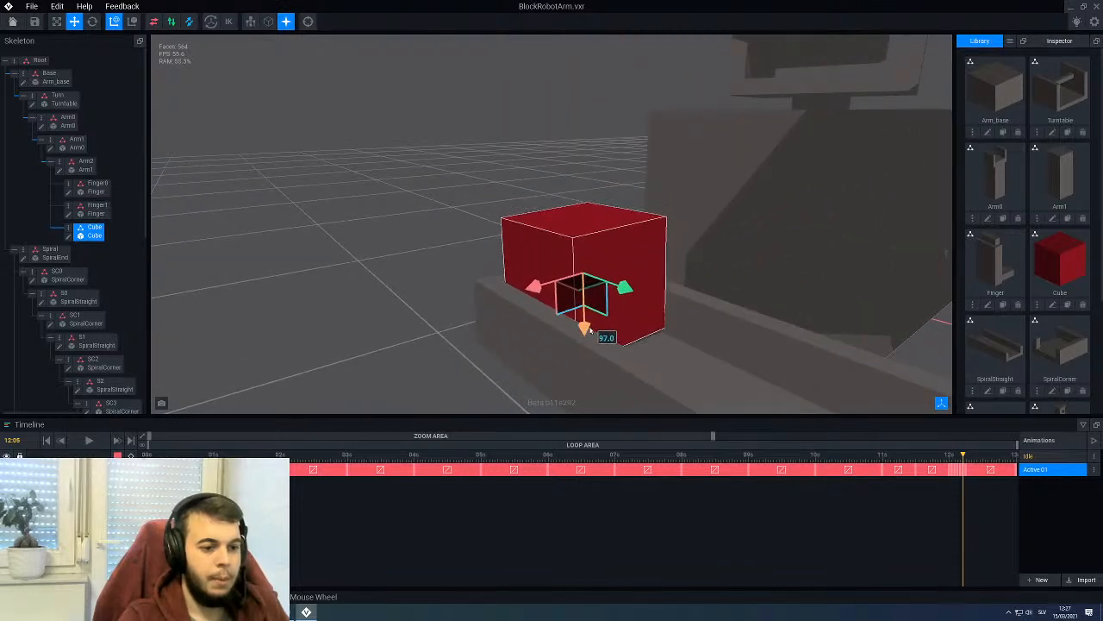
right_drag(586, 319, 627, 333)
drag(627, 334, 615, 338)
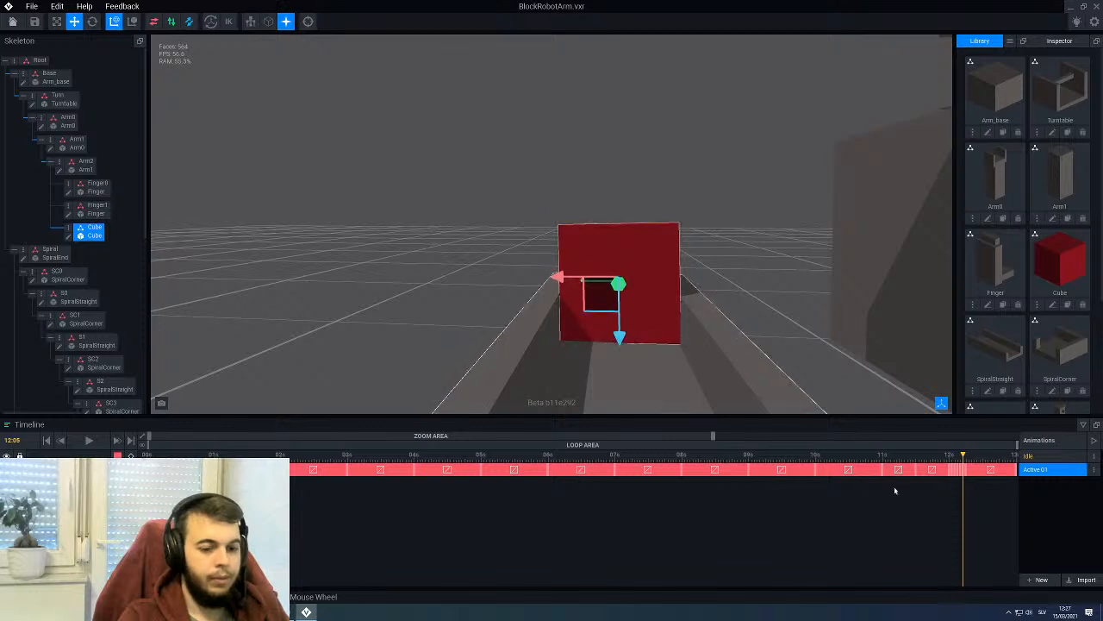
Step: At 12:06, lower the cube into the tray, straighten its rotation and nudge it sideways to centre it between the walls
drag(964, 459, 966, 459)
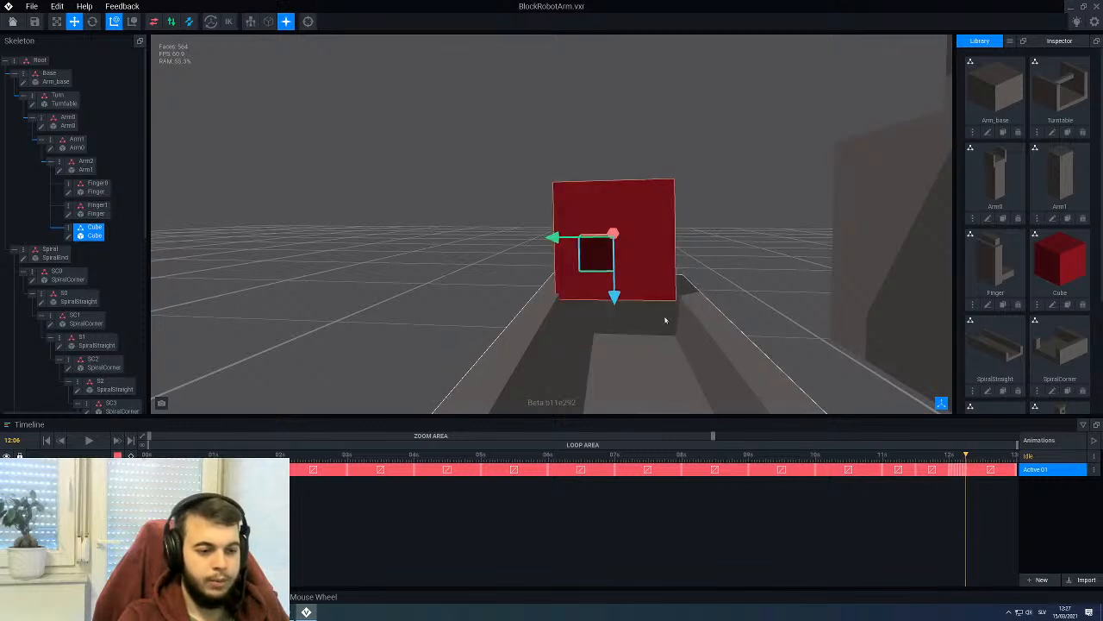
drag(613, 296, 615, 336)
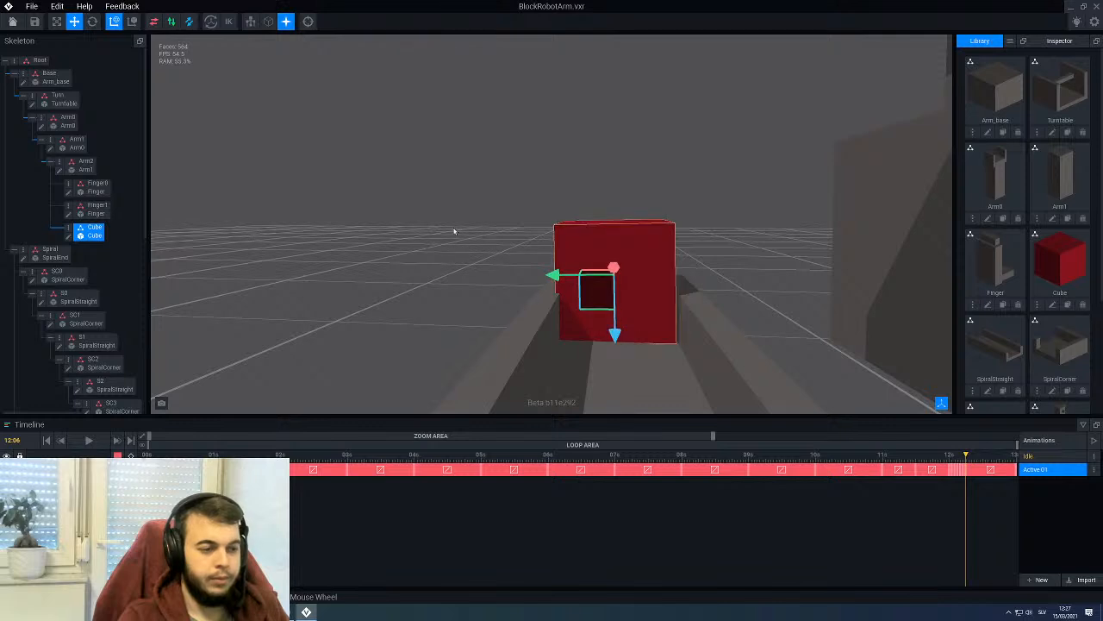
click(92, 22)
drag(591, 233, 614, 234)
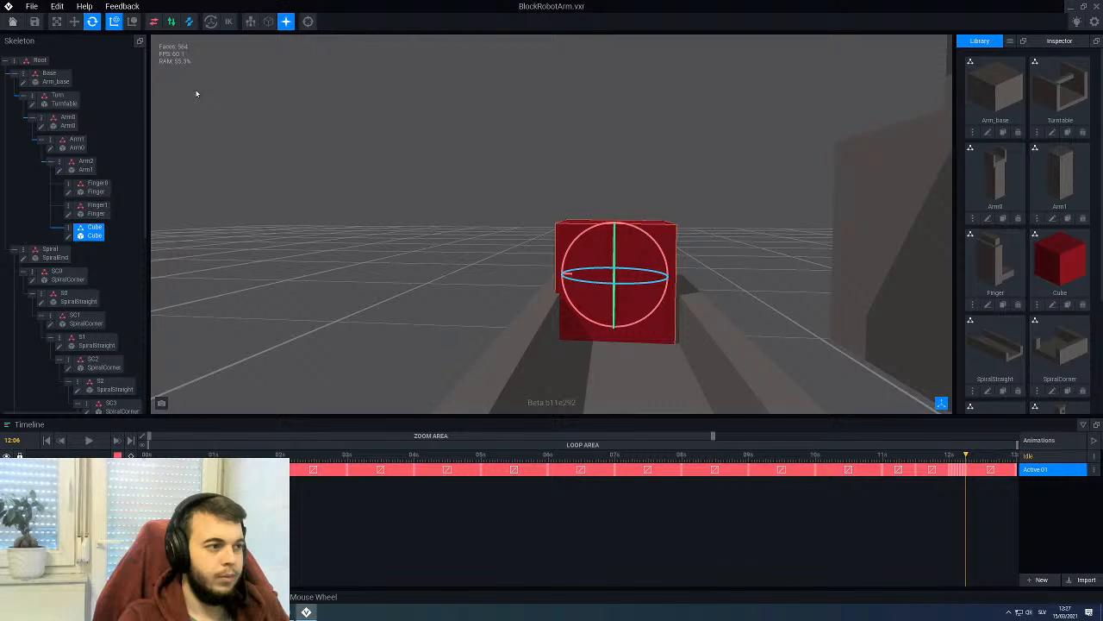
click(74, 22)
drag(548, 277, 560, 276)
Step: Deselect the cube, play back the Active 01 animation with the whole model in view, and return to 12:06
click(495, 278)
right_drag(641, 320, 803, 355)
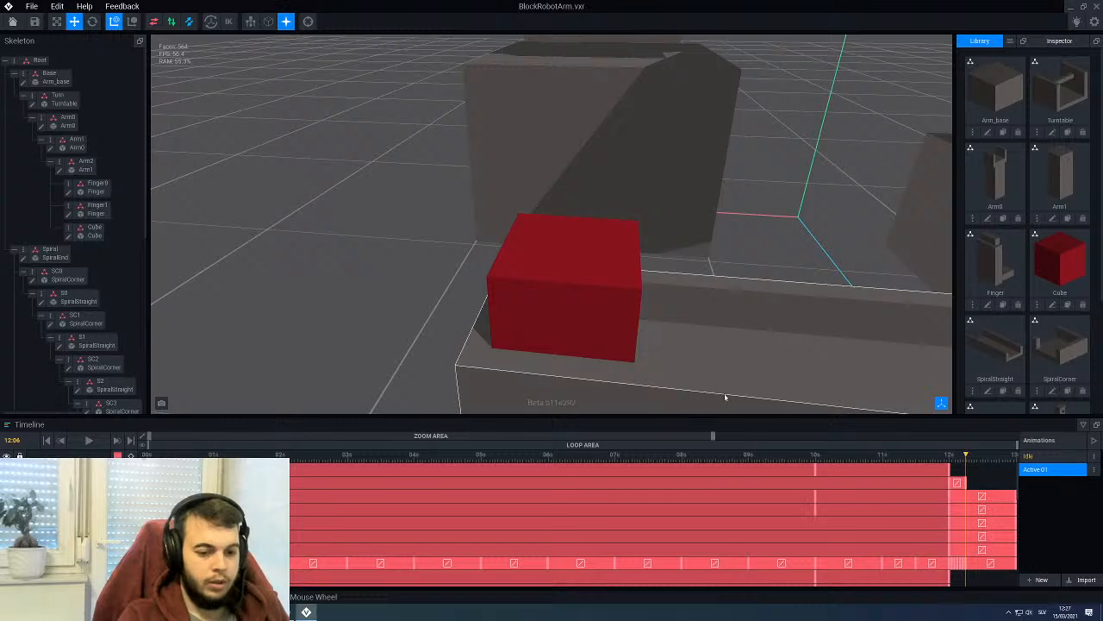
scroll(475, 286, down, 10)
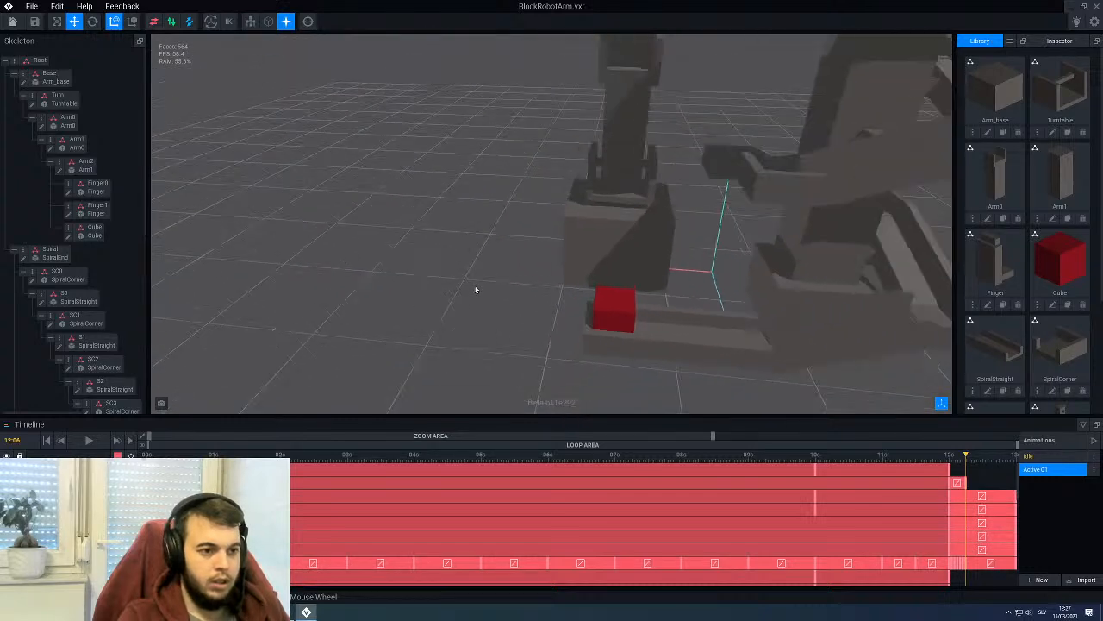
middle_drag(484, 289, 438, 296)
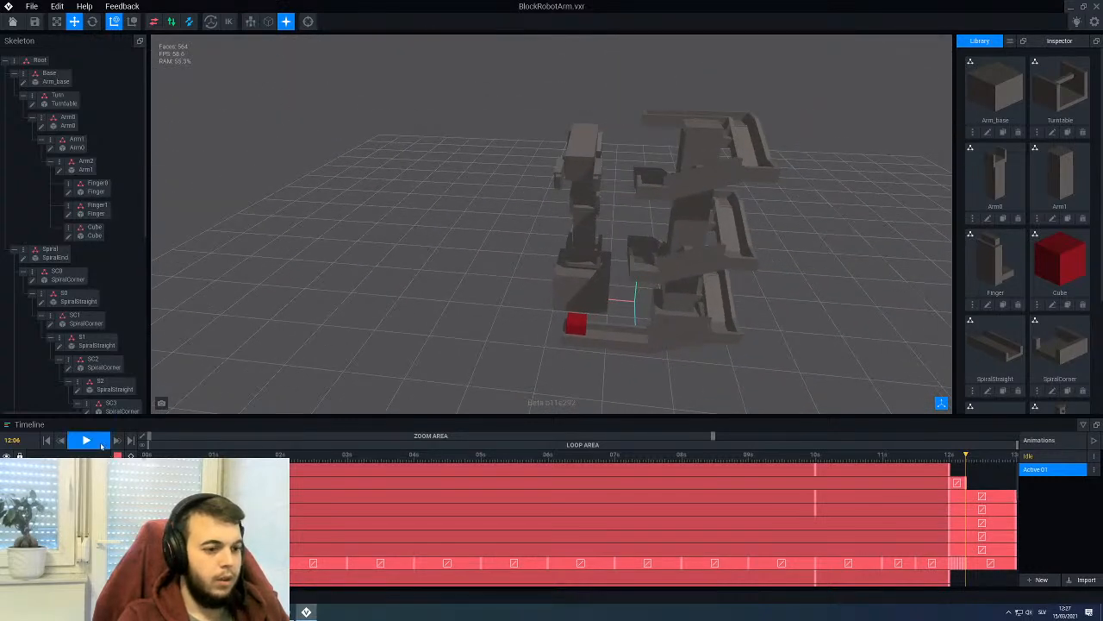
click(100, 446)
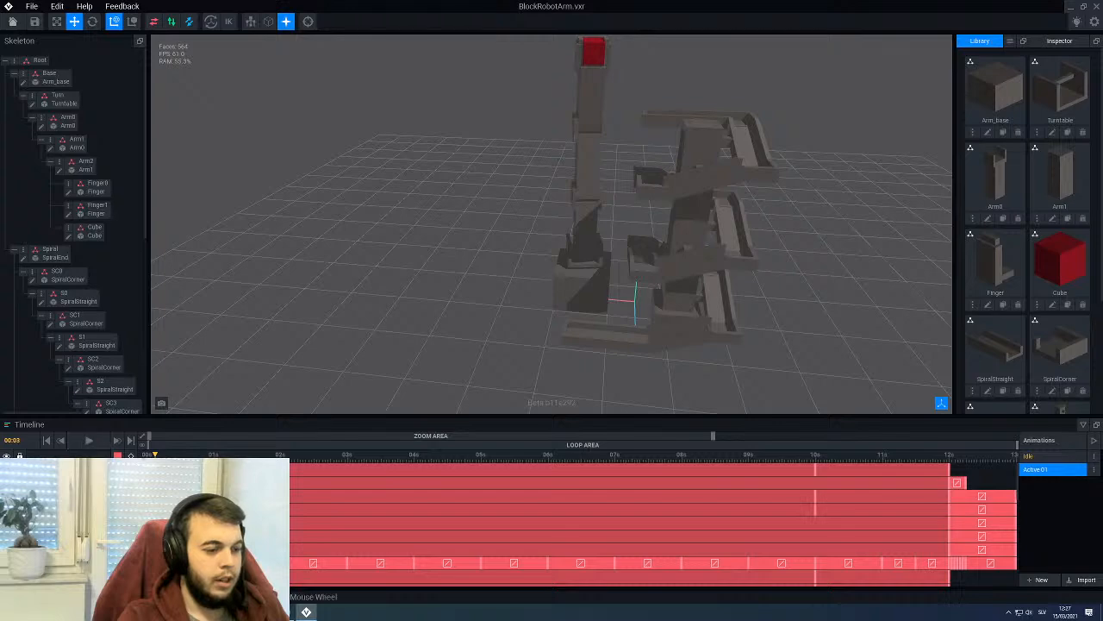
drag(960, 458, 966, 461)
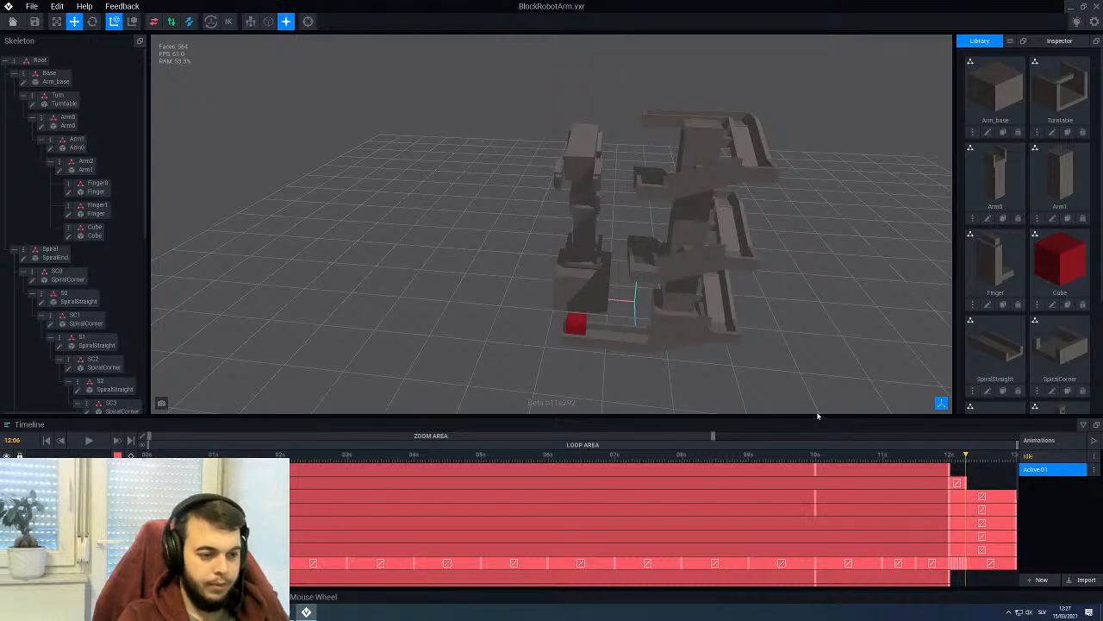
Step: Go to 12:12, select the tilted cube above the tray and rotate it level
scroll(610, 349, up, 8)
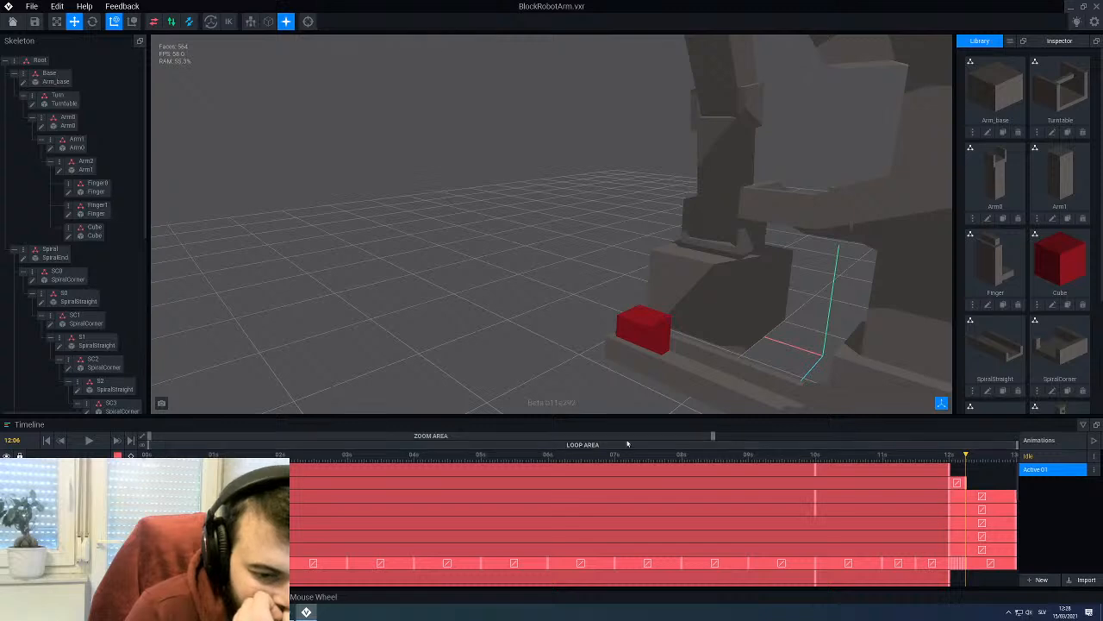
click(983, 464)
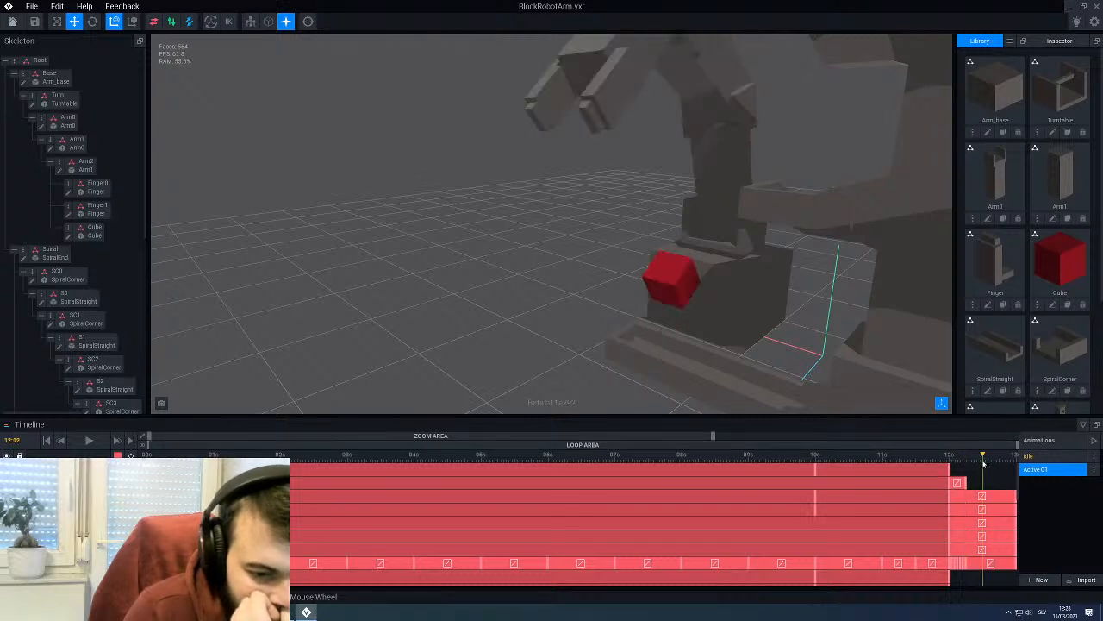
middle_drag(679, 302, 657, 285)
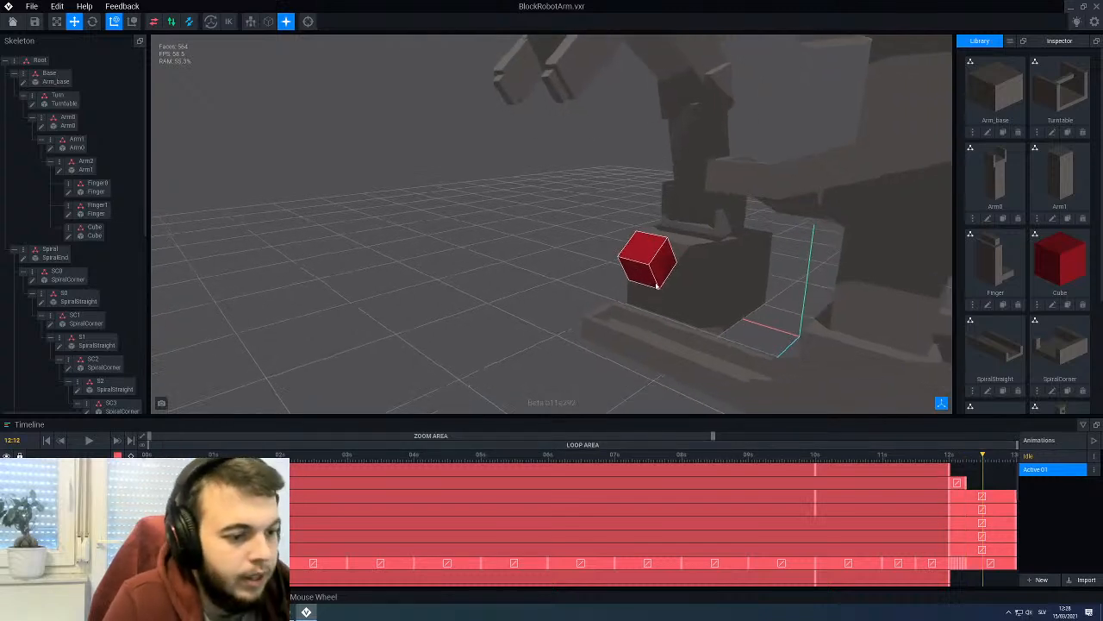
scroll(657, 286, up, 2)
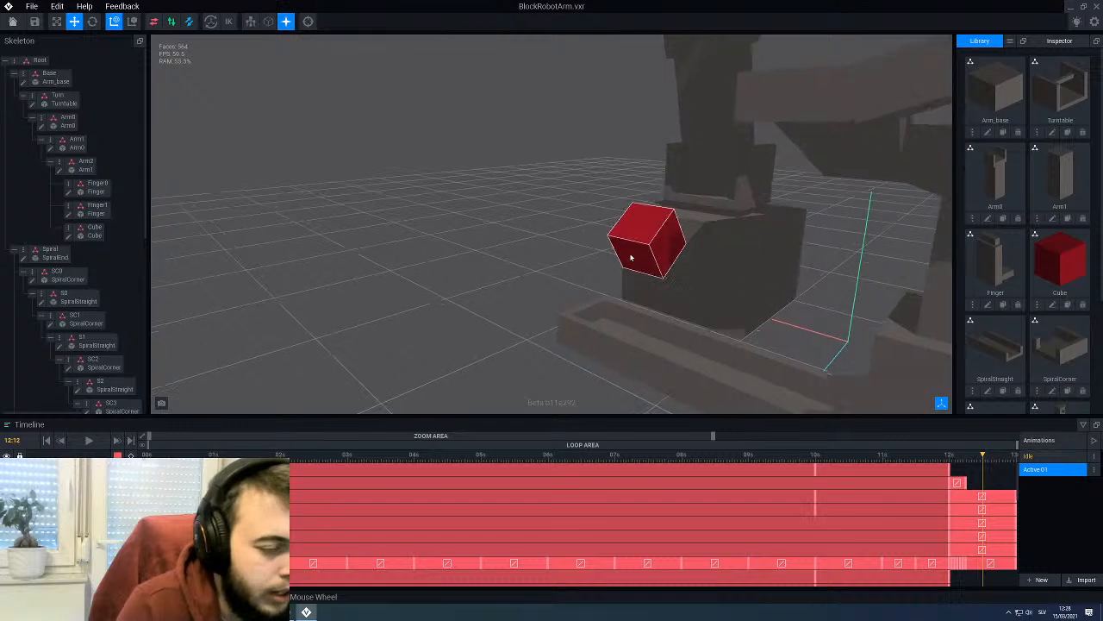
scroll(639, 258, up, 2)
scroll(639, 272, up, 2)
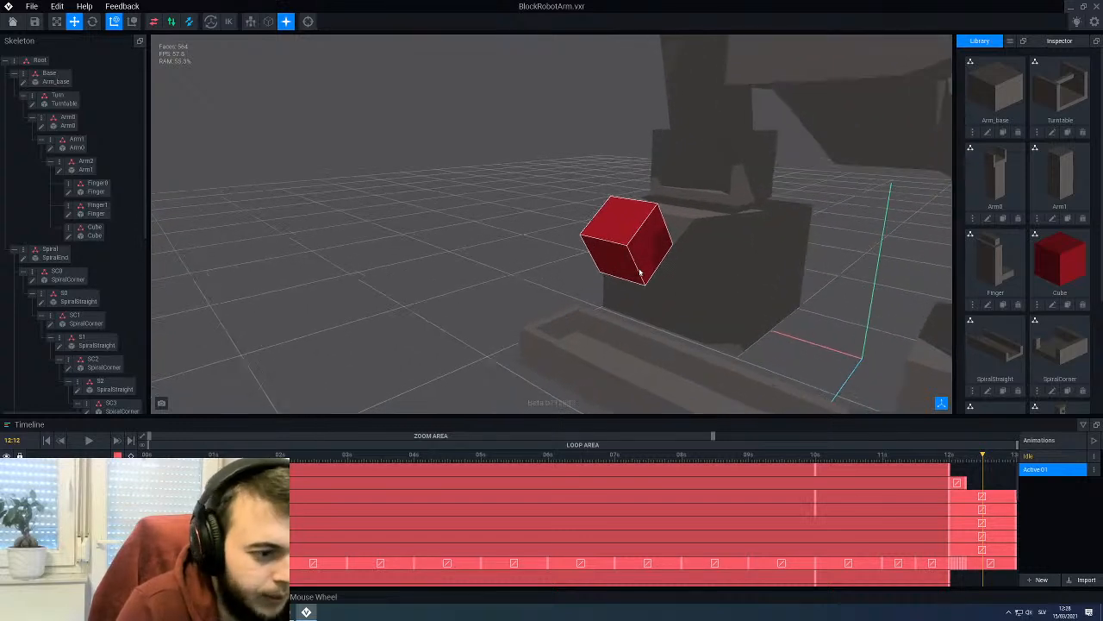
click(639, 269)
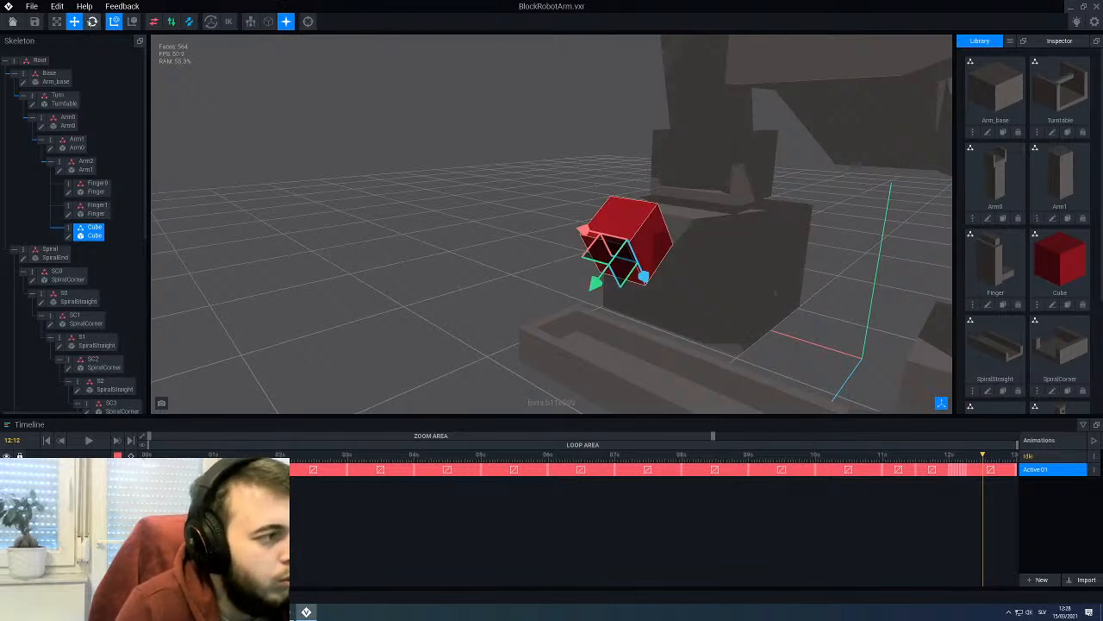
key(e)
scroll(458, 191, up, 3)
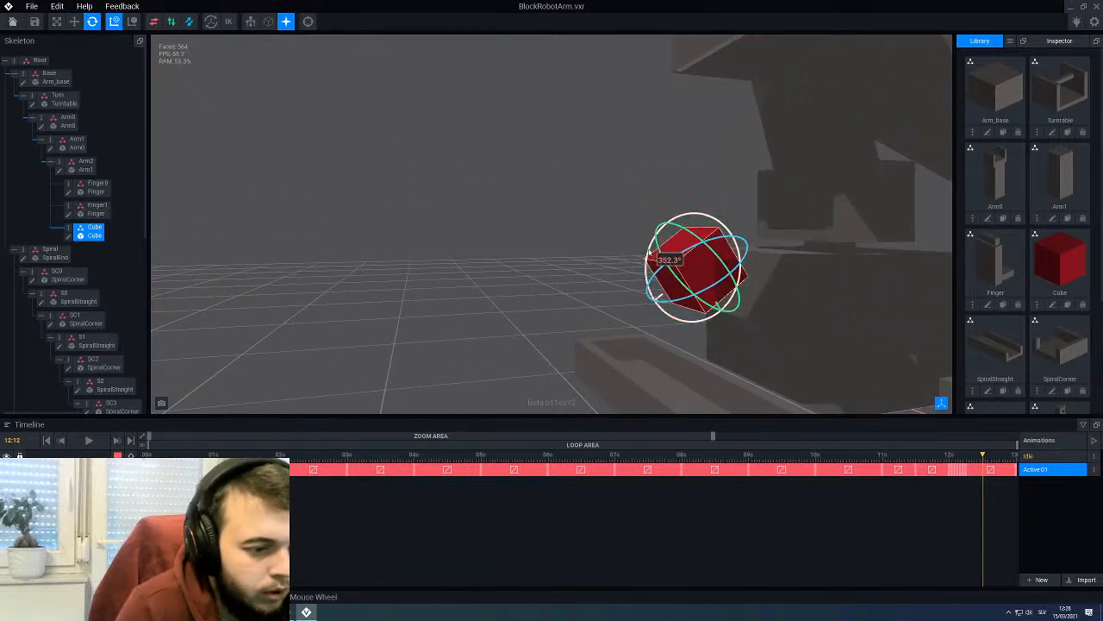
drag(650, 253, 691, 240)
Step: Move the levelled cube at 12:12 sideways over the tray's end and lower it to about 79
click(74, 21)
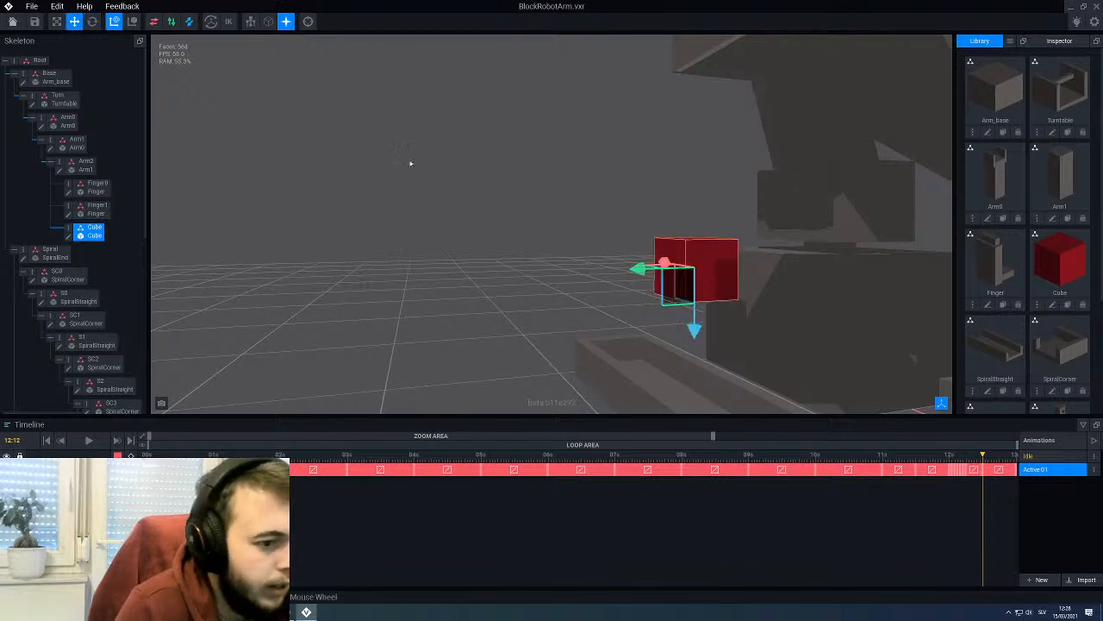
drag(638, 270, 614, 278)
right_drag(646, 309, 519, 232)
drag(492, 238, 513, 298)
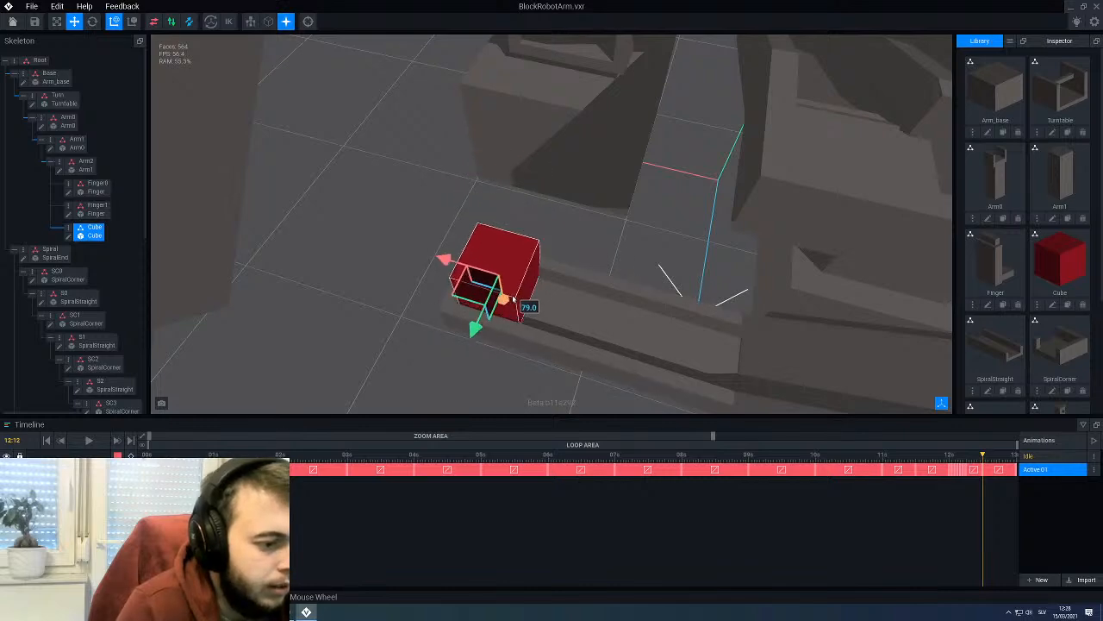
Step: Fine-tune the cube at 12:12 by centring it between the tray walls and lowering it onto the tray floor
right_drag(627, 353, 542, 298)
scroll(542, 298, up, 4)
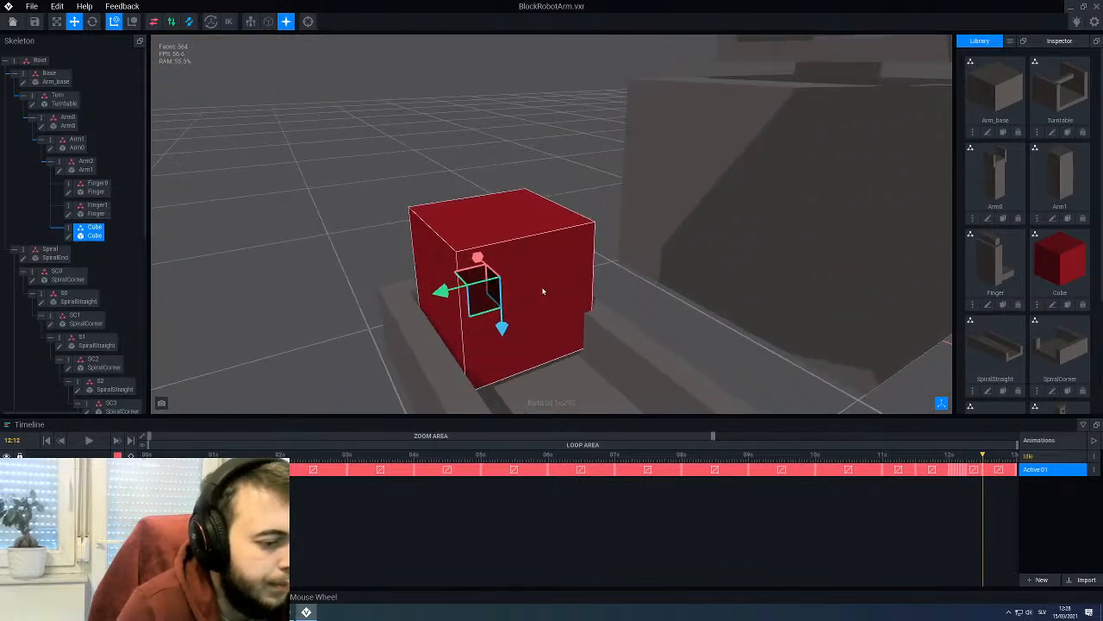
middle_drag(544, 291, 557, 269)
right_drag(556, 269, 557, 269)
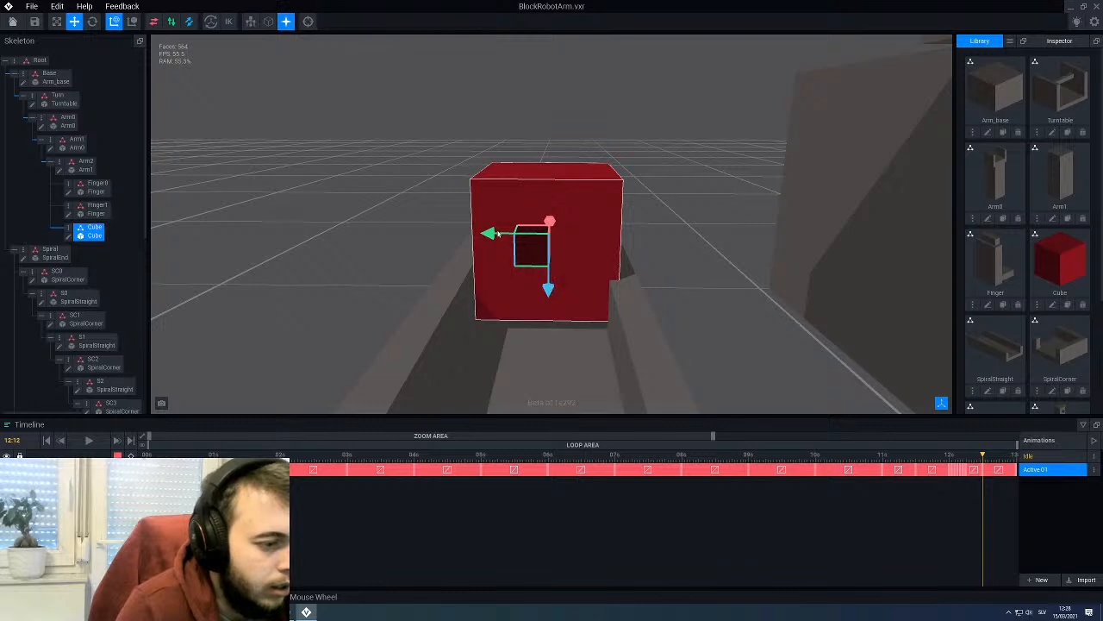
drag(482, 234, 477, 234)
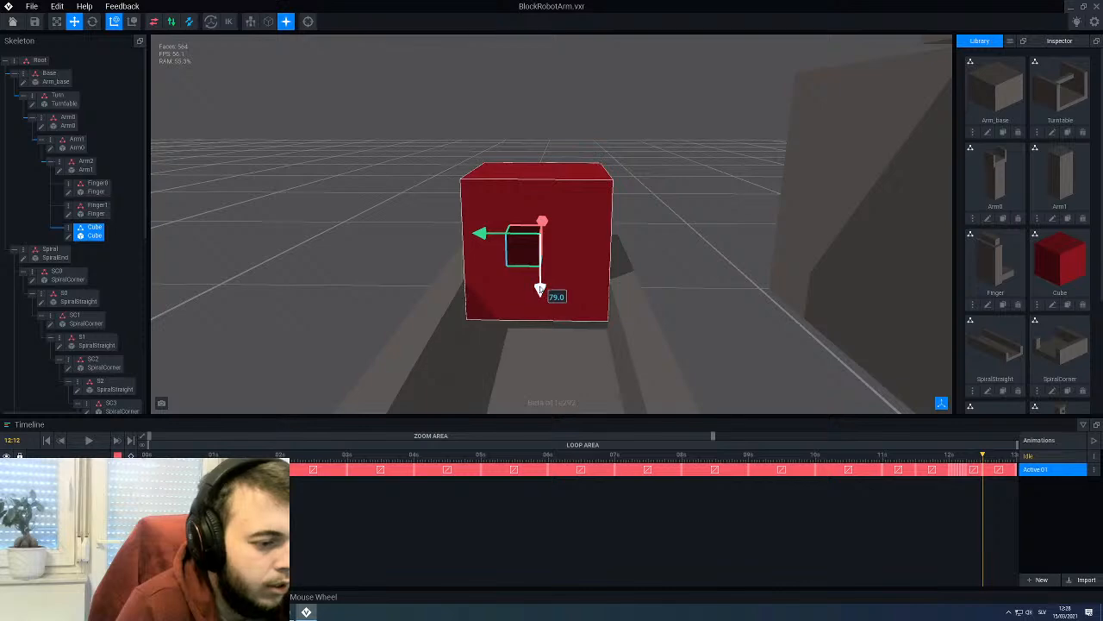
drag(541, 292, 518, 290)
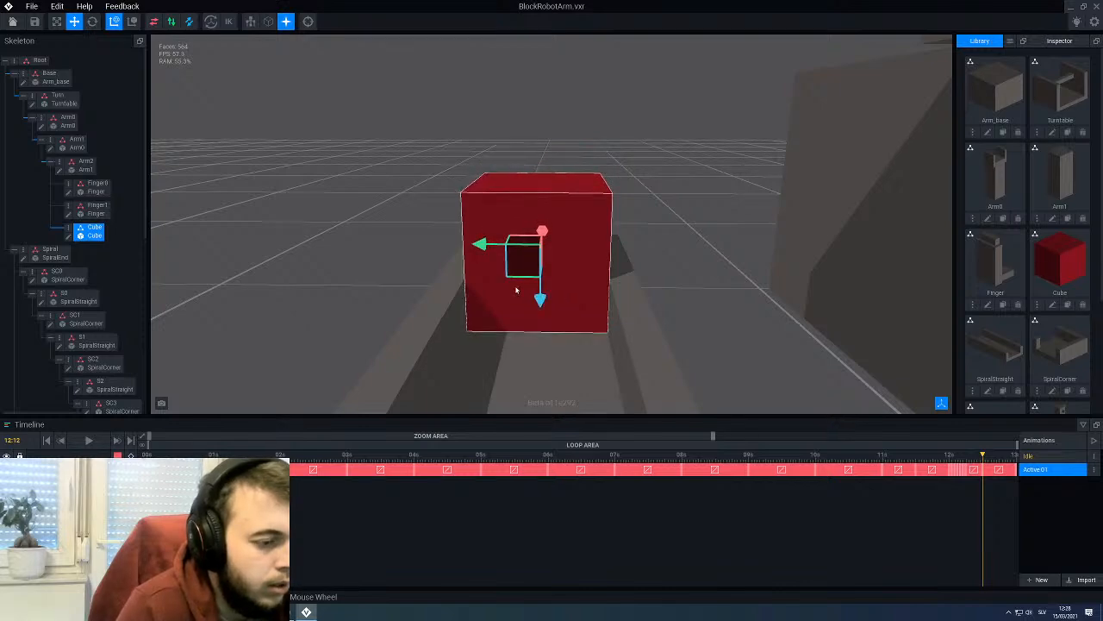
Step: Scrub between 12:06 and 12:14 to examine the cube's resting position in the tray, and check the easing options of its latest keyframe segment
middle_drag(519, 289, 517, 290)
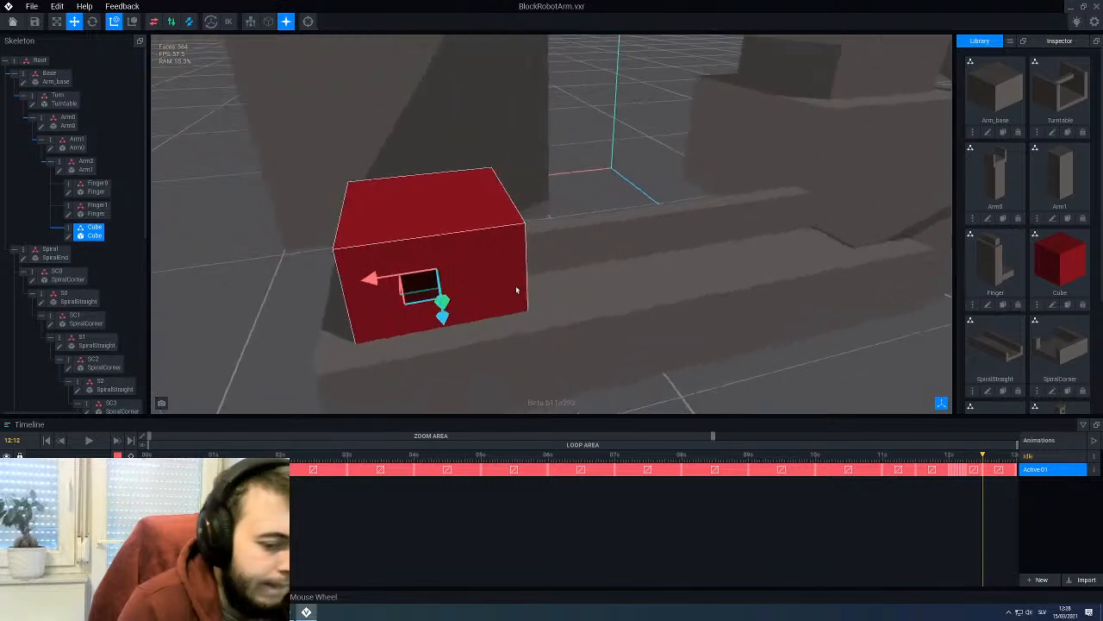
scroll(586, 358, down, 5)
scroll(581, 349, down, 3)
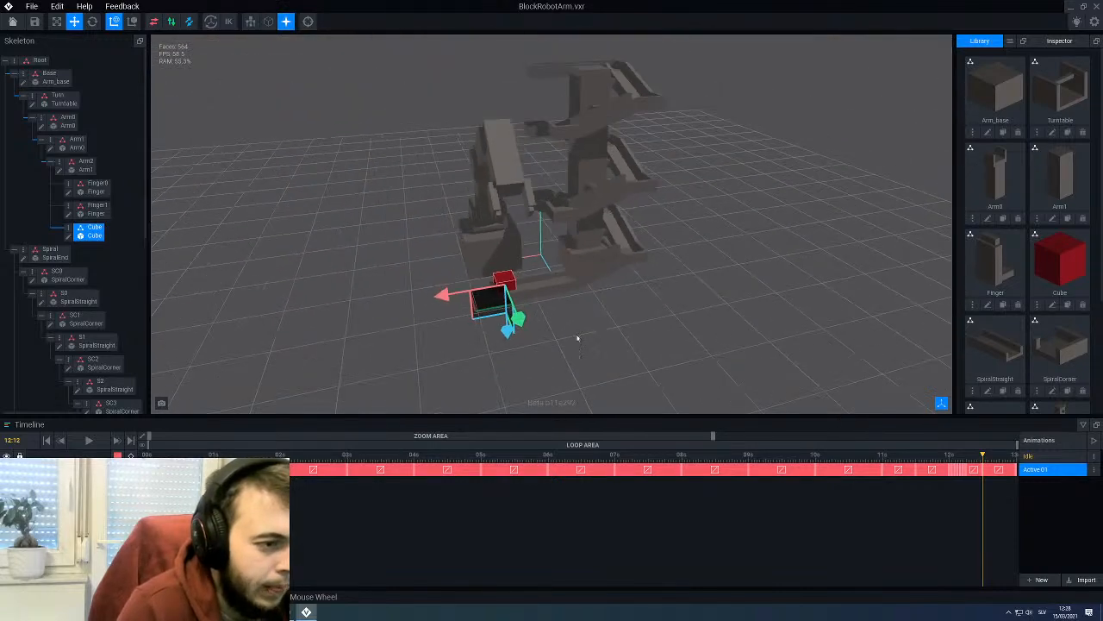
click(966, 463)
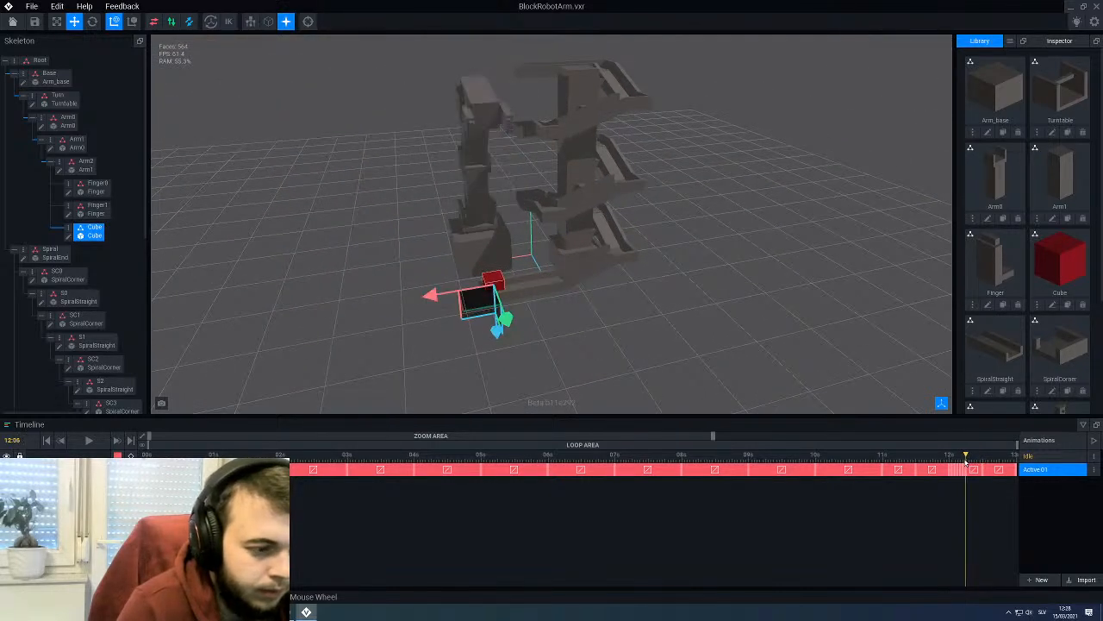
drag(965, 463, 983, 463)
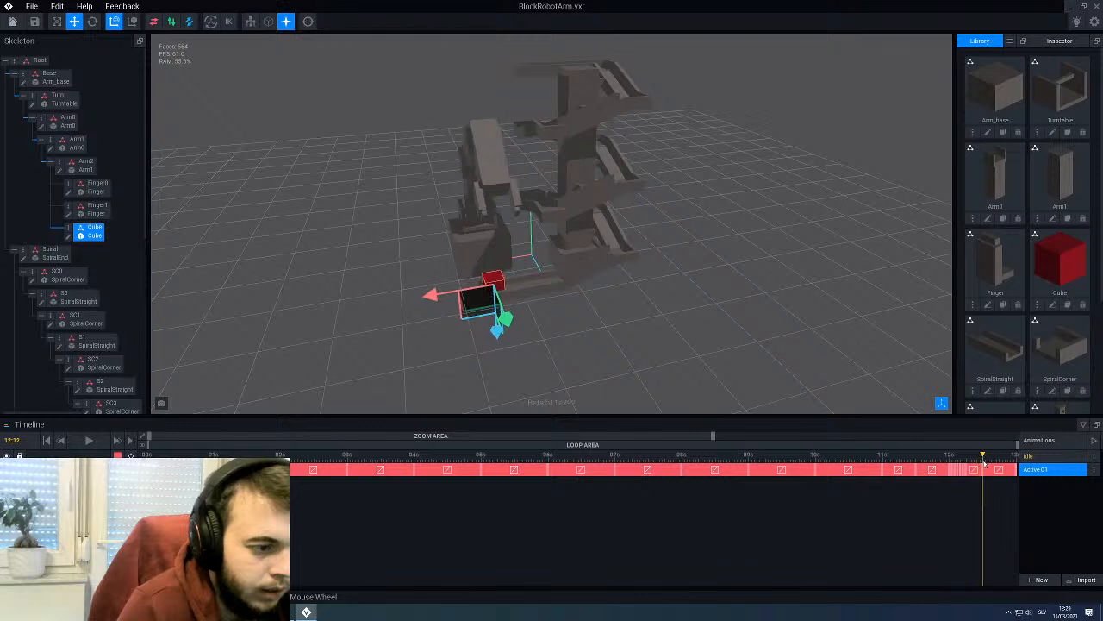
right_click(972, 470)
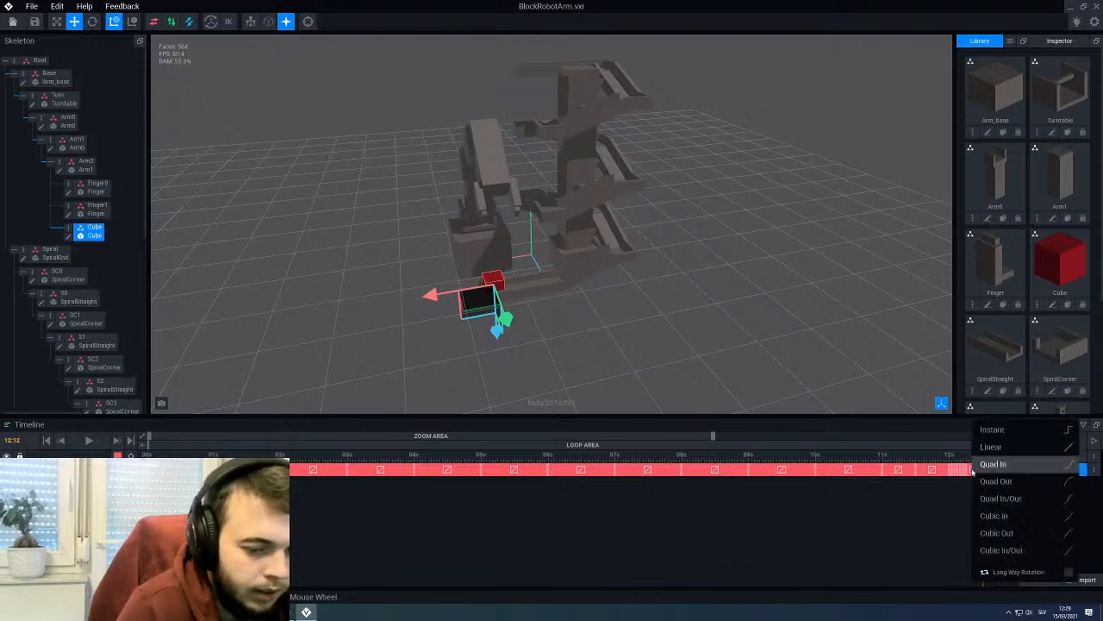
drag(962, 463, 989, 463)
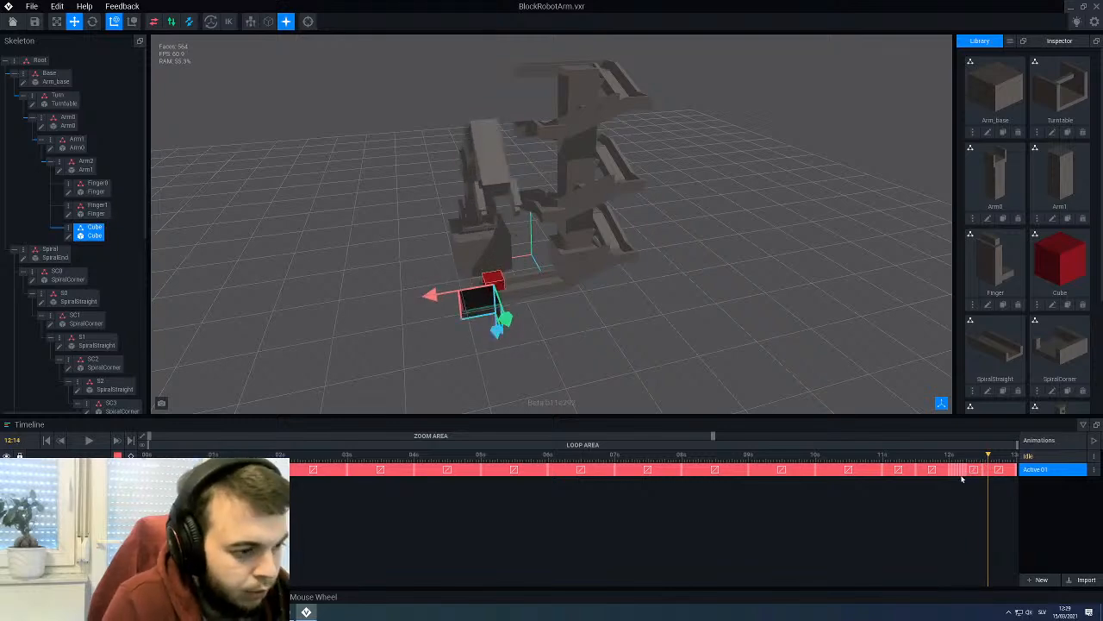
scroll(472, 333, up, 4)
scroll(473, 333, down, 4)
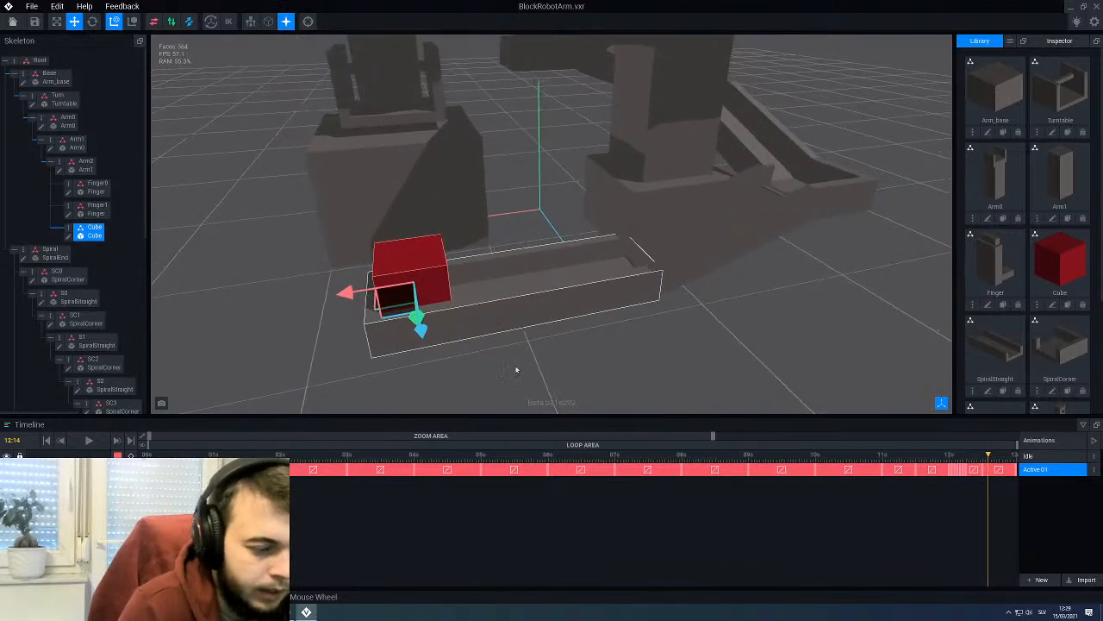
Step: Zoom the timeline in around 12:00 and, at 12:07, shift the cube sideways to about 12.2 and lower it onto the tray floor
drag(334, 432, 517, 437)
drag(329, 436, 600, 442)
drag(747, 437, 668, 437)
click(624, 460)
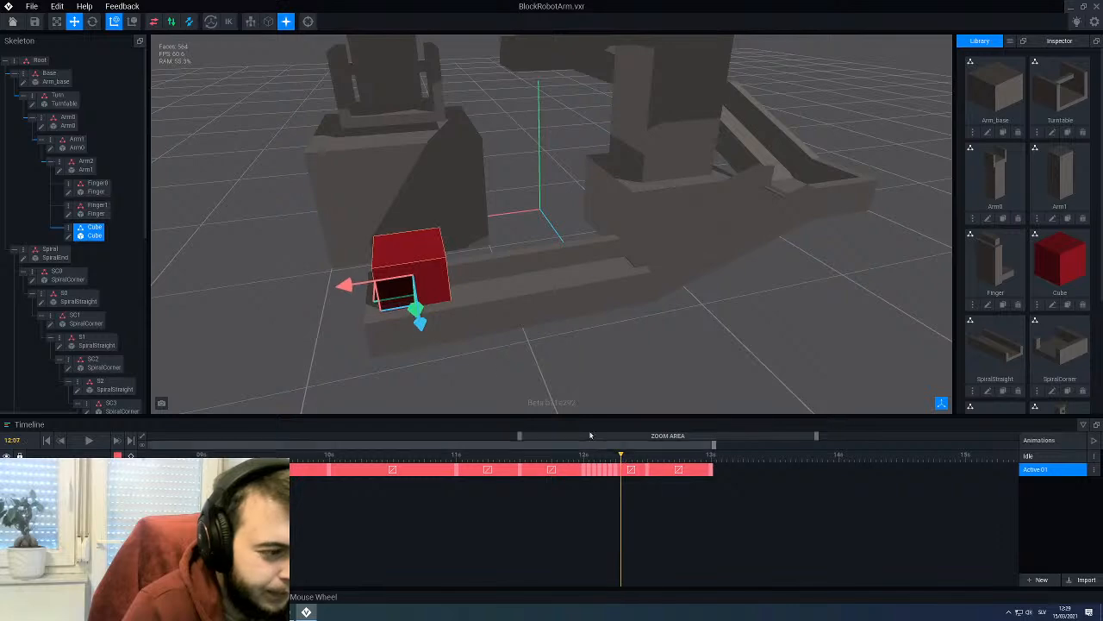
scroll(521, 336, up, 5)
scroll(521, 336, up, 5)
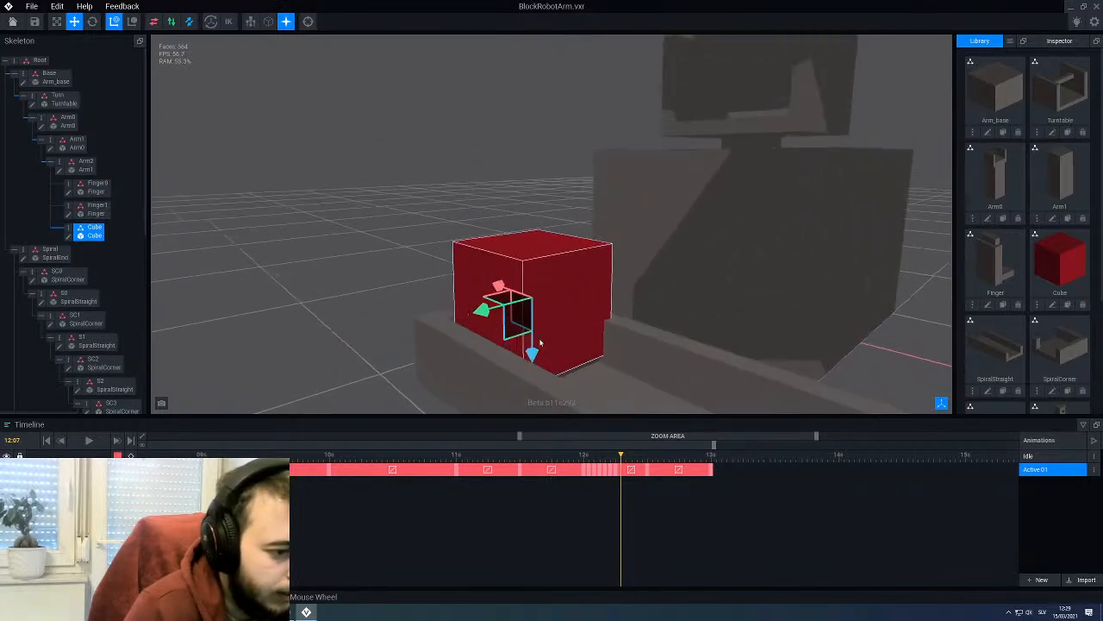
drag(502, 305, 496, 307)
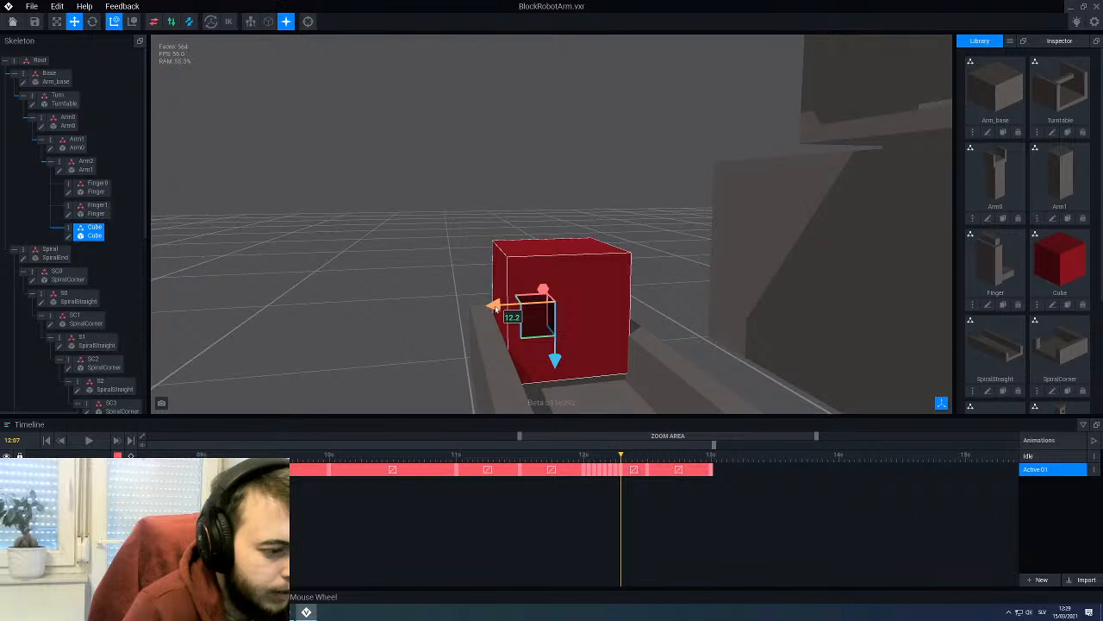
mouse_move(561, 355)
right_down()
mouse_move(550, 349)
mouse_move(560, 351)
right_up()
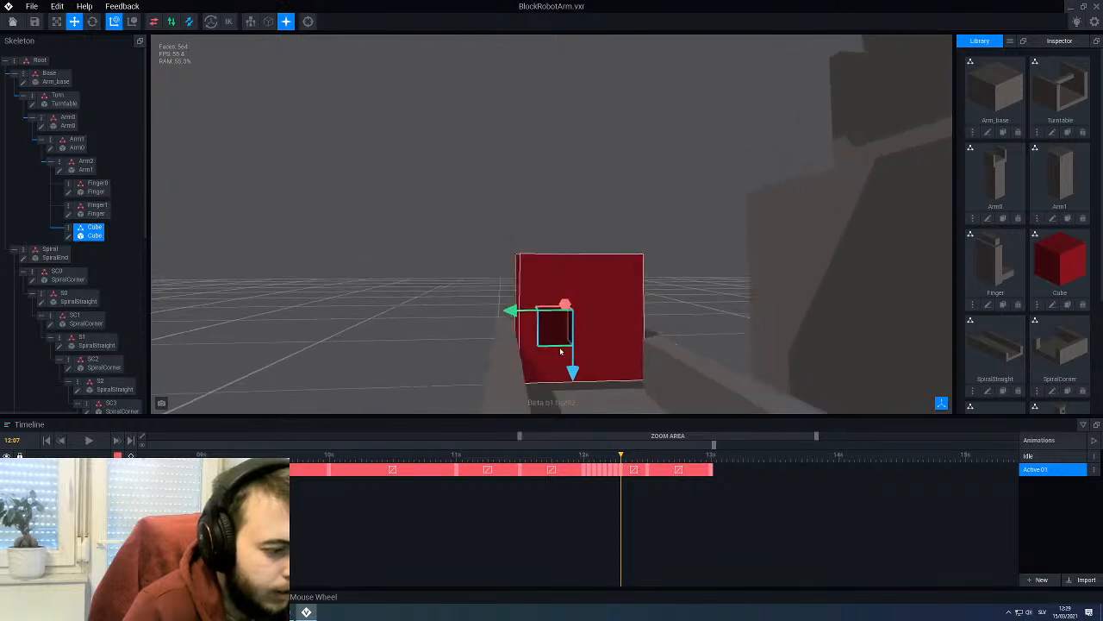
drag(573, 371, 566, 377)
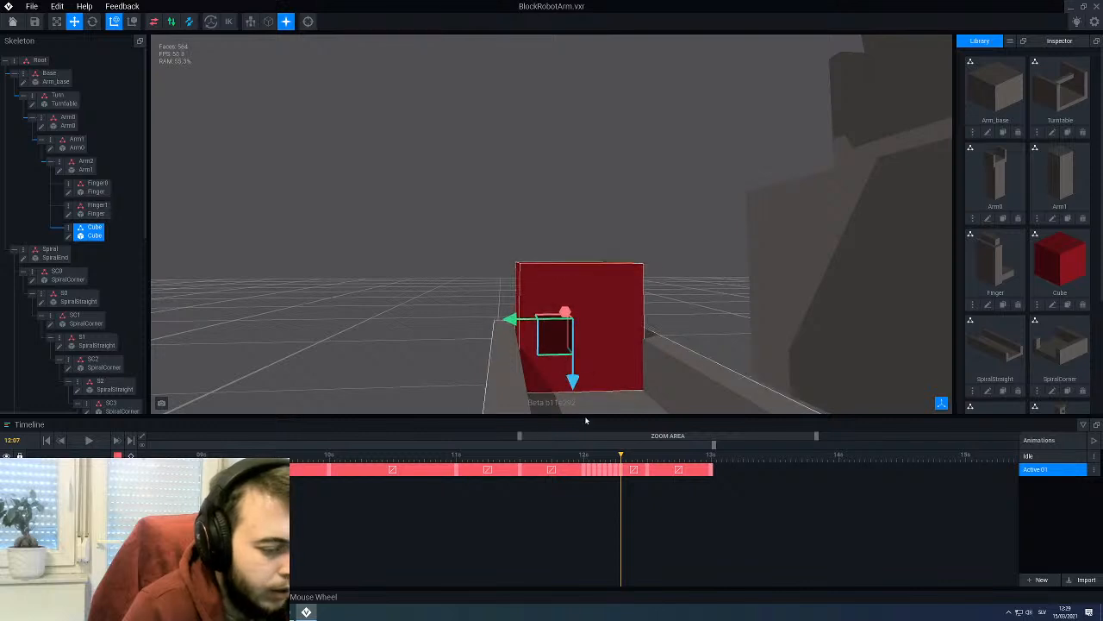
Step: At 12:08 and 12:09, shift the cube sideways to centre it between the tray walls and lower it onto the tray floor
drag(621, 455, 628, 463)
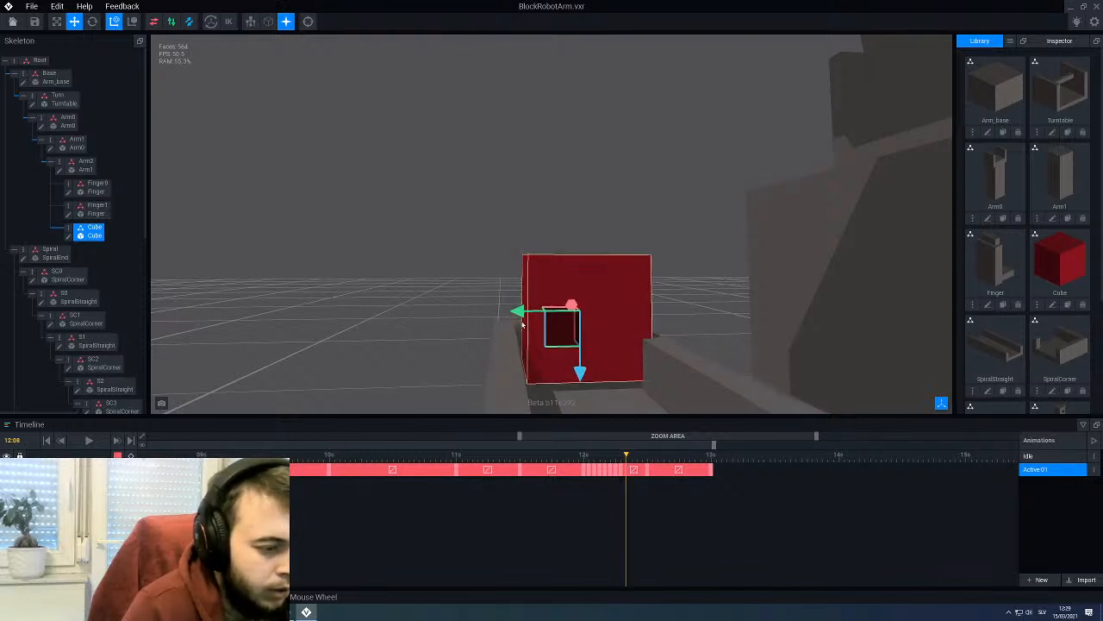
drag(518, 314, 516, 317)
drag(574, 378, 574, 386)
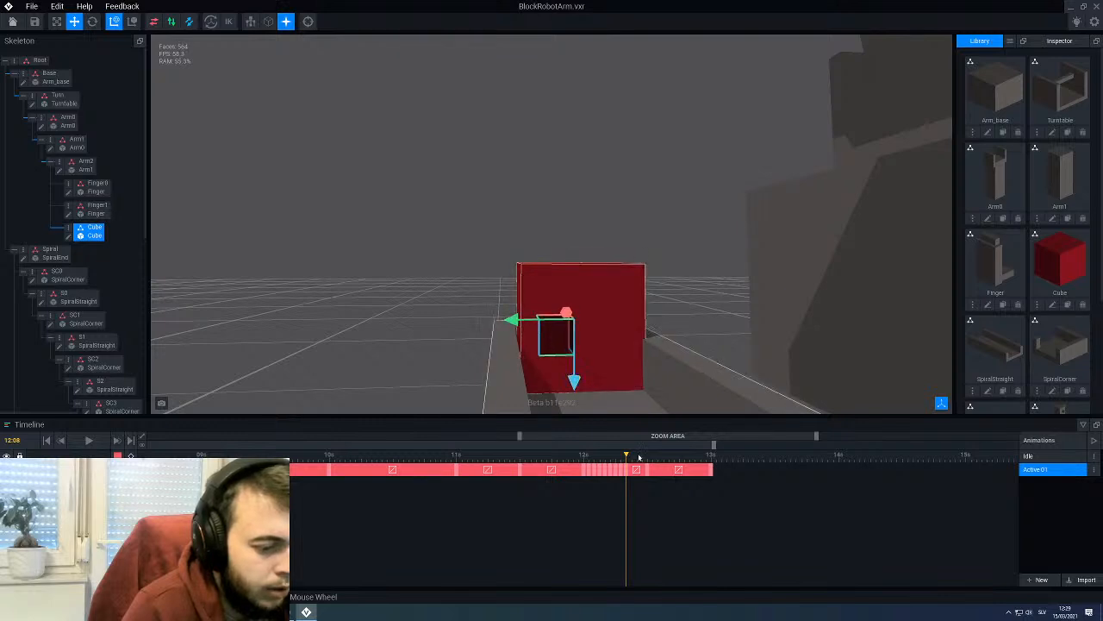
click(632, 460)
drag(515, 314, 513, 318)
drag(574, 374, 574, 381)
Step: Correct the cube's sideways position and height at 12:10 and 12:11 so it sits centred on the tray floor
click(637, 459)
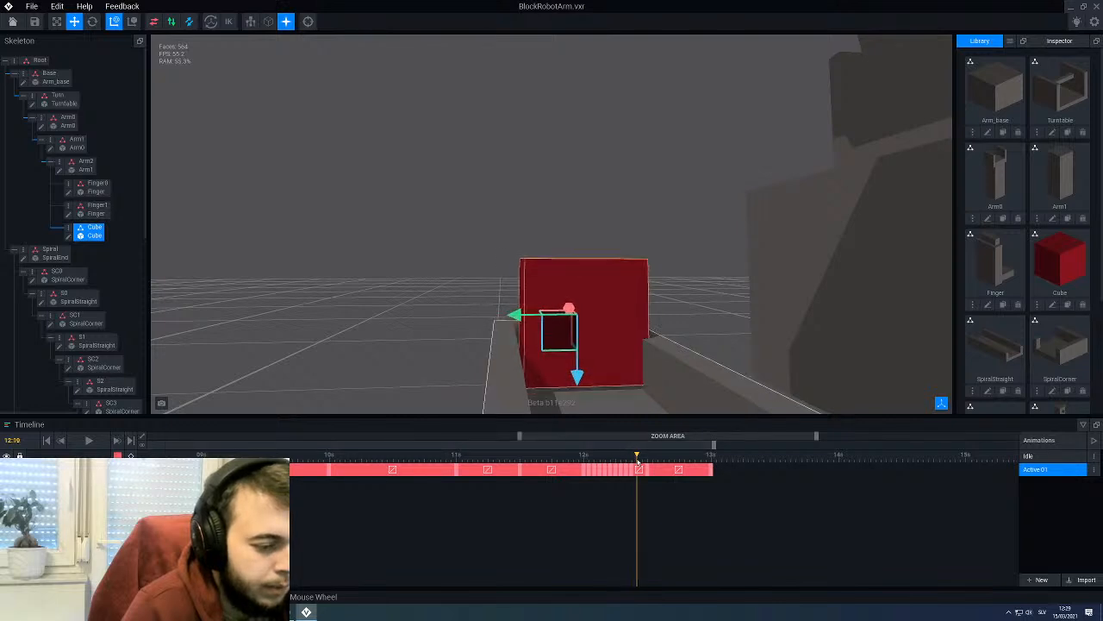
right_drag(561, 373, 553, 352)
drag(524, 316, 517, 317)
drag(574, 373, 576, 378)
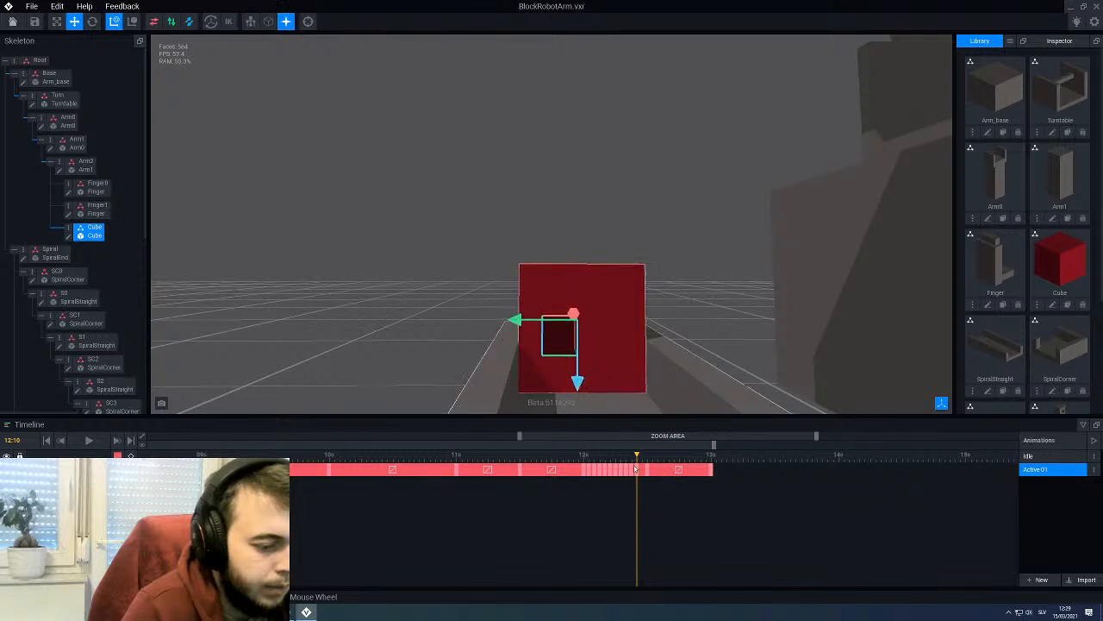
click(642, 460)
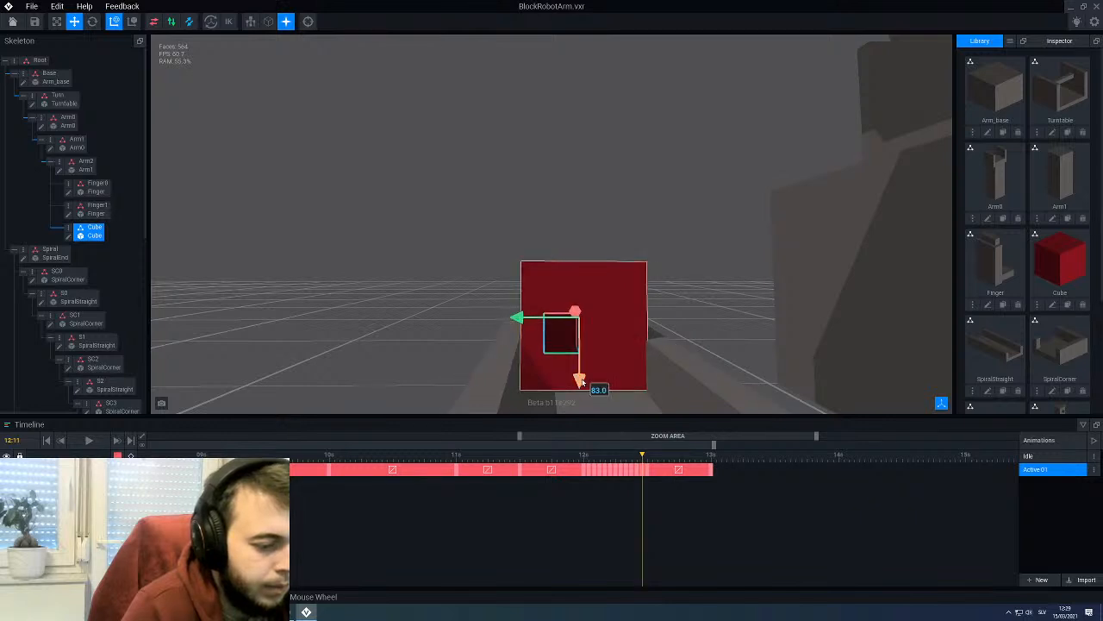
drag(520, 319, 515, 322)
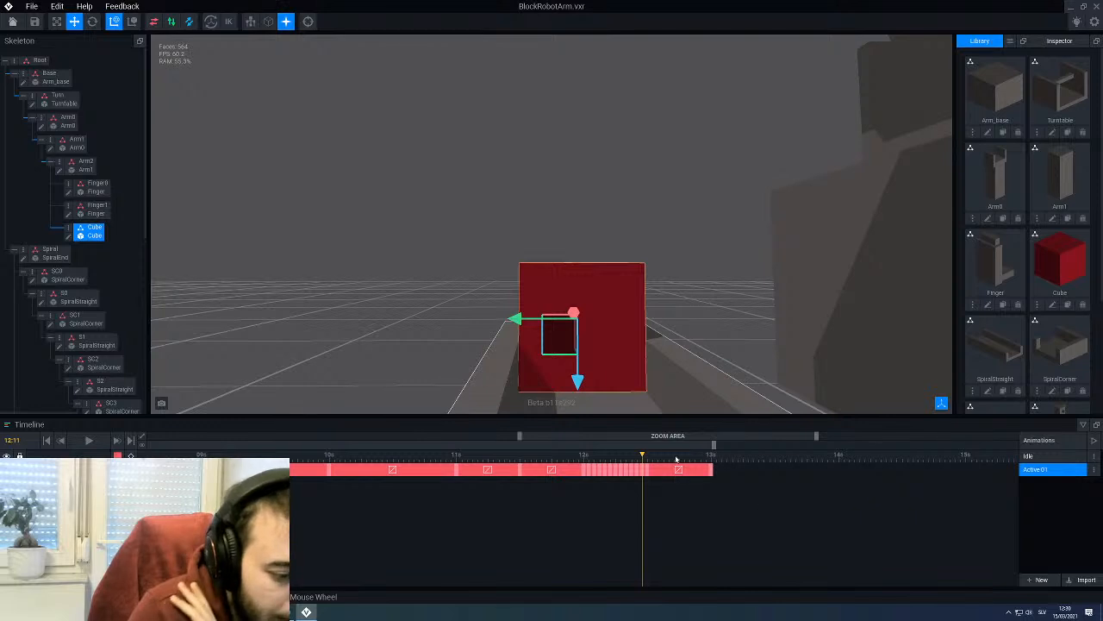
Step: Scrub between 12:13 and 13:00 to examine the cube's tilt and position relative to the tray
drag(666, 459, 711, 465)
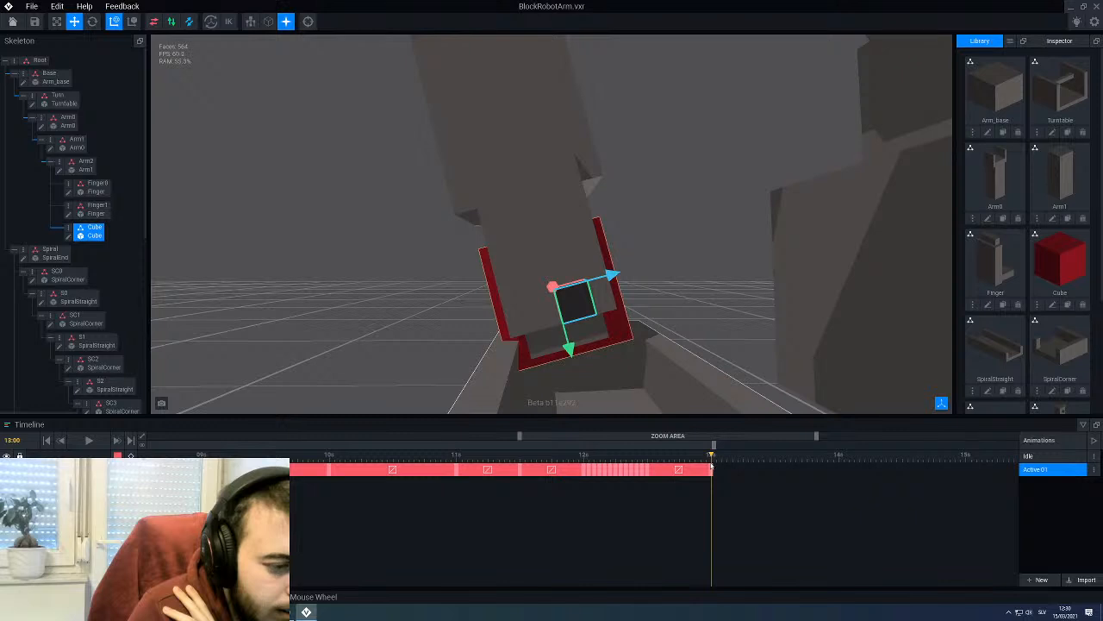
mouse_move(711, 465)
mouse_down()
mouse_move(675, 466)
mouse_move(711, 471)
mouse_up()
drag(711, 470, 655, 471)
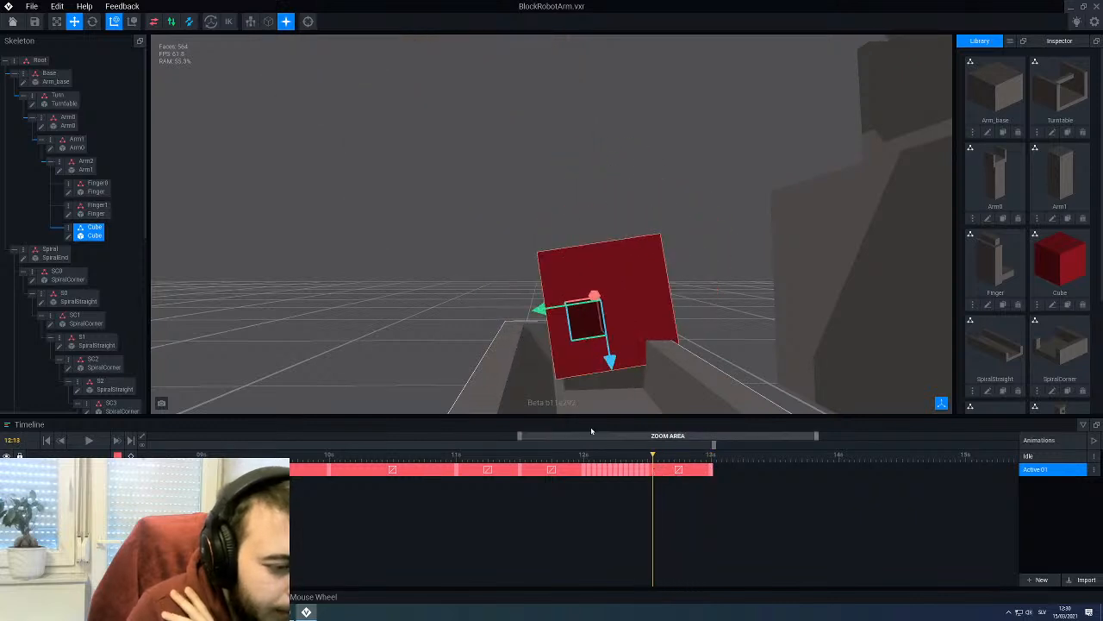
drag(676, 458, 679, 460)
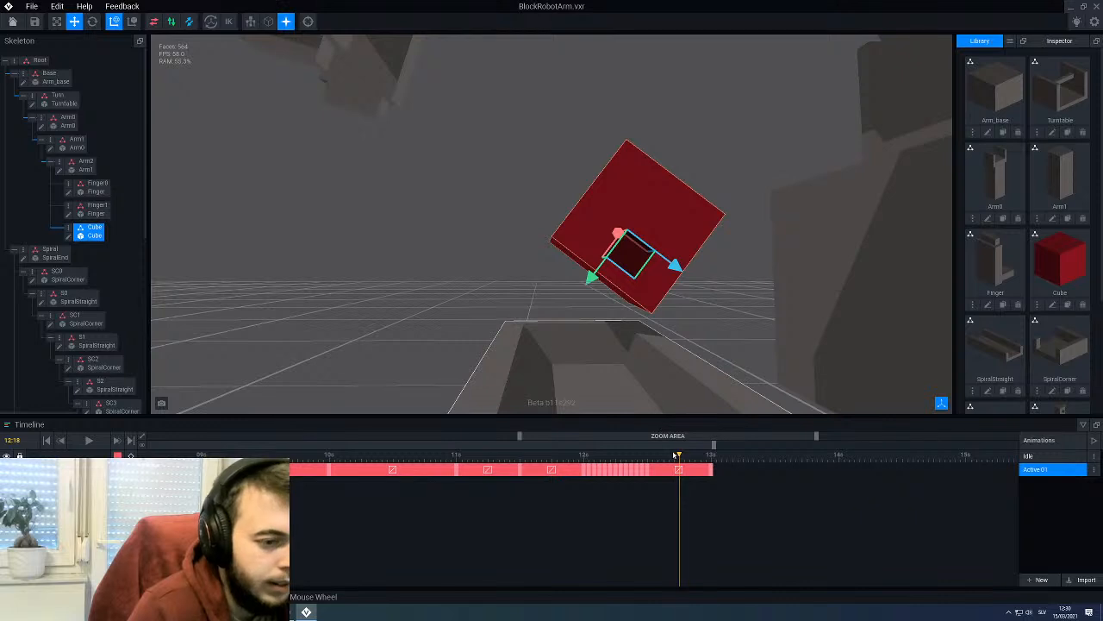
click(653, 459)
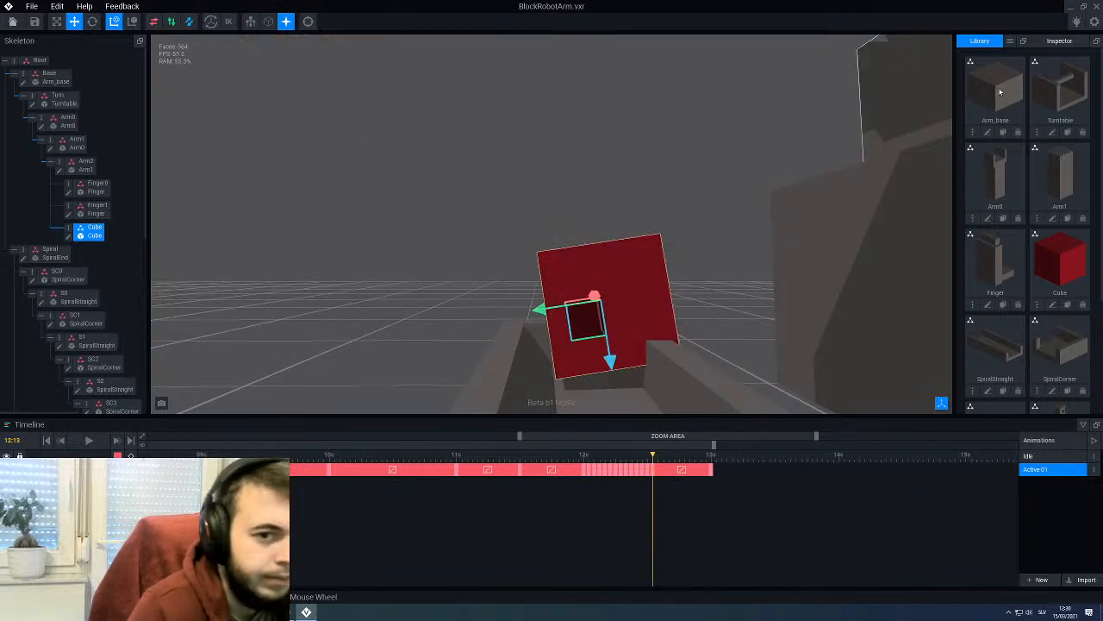
Step: Go to 12:18 and rotate the tilted cube above the tray until it is level
click(94, 20)
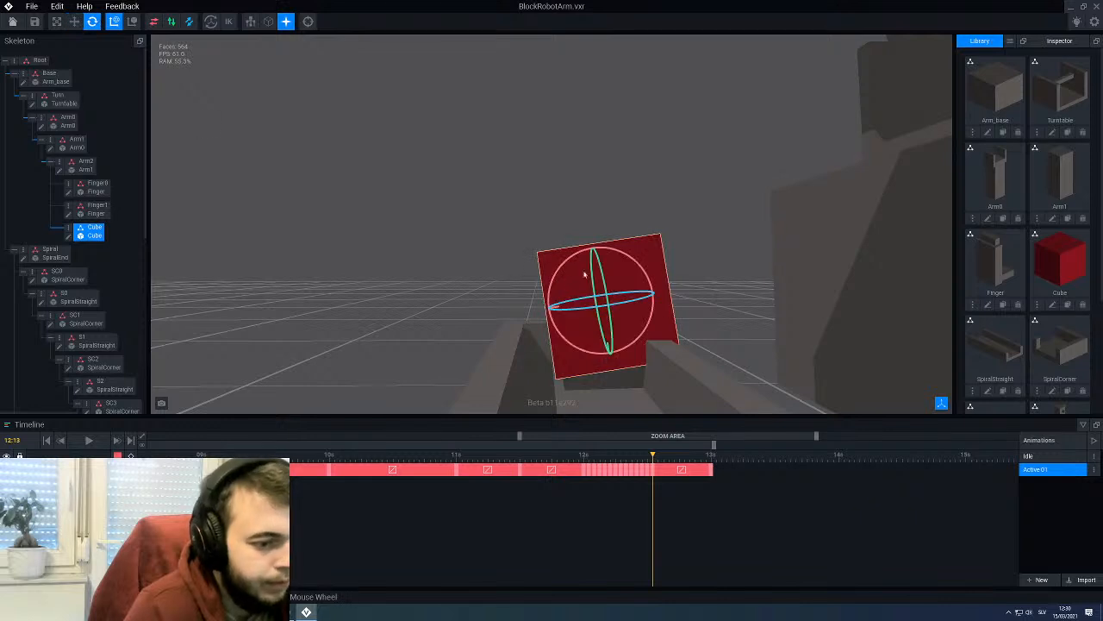
click(680, 456)
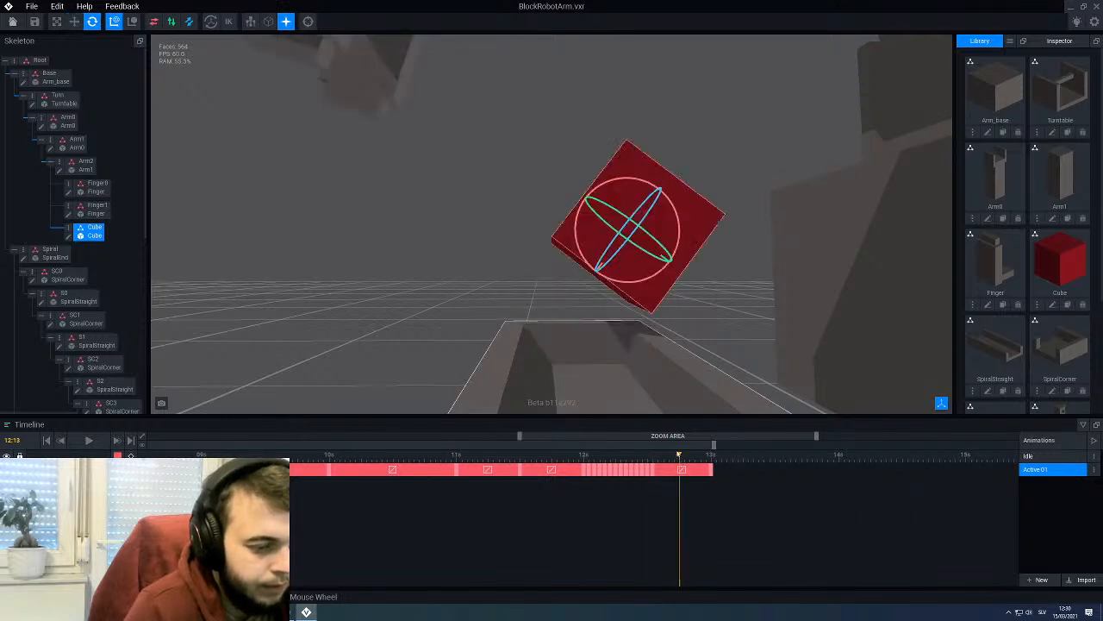
click(690, 457)
mouse_move(690, 457)
mouse_down()
mouse_move(706, 458)
mouse_move(680, 461)
mouse_up()
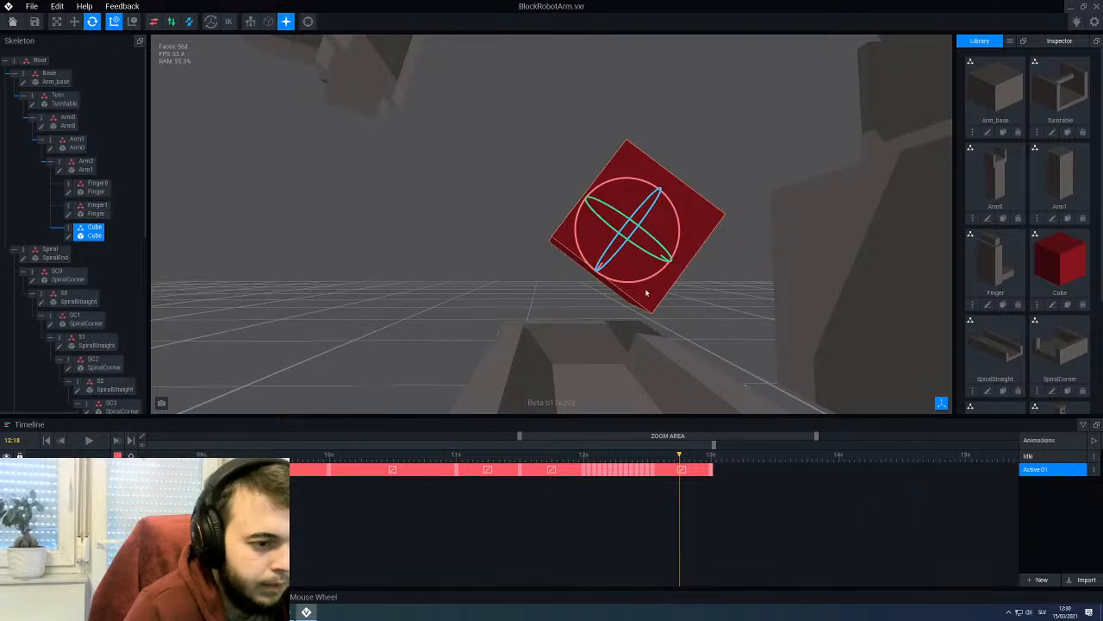
drag(634, 182, 604, 187)
middle_drag(603, 264, 625, 274)
drag(627, 283, 624, 283)
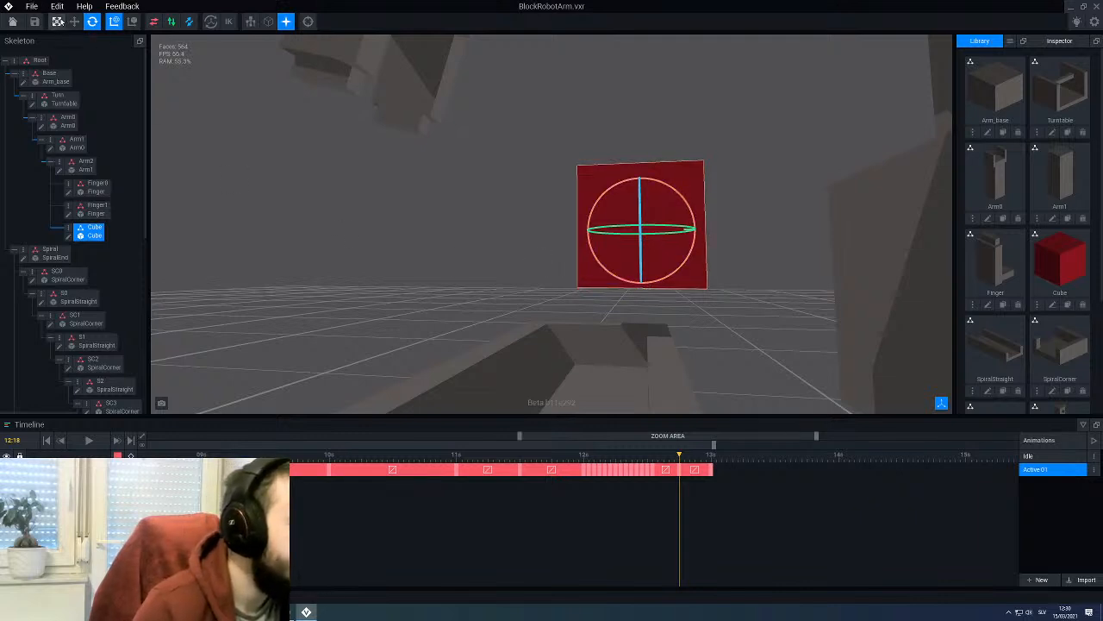
Step: Move the levelled cube at 12:18 sideways over the tray's end and lower it onto the tray floor
click(75, 22)
drag(711, 236, 640, 250)
right_drag(638, 251, 606, 276)
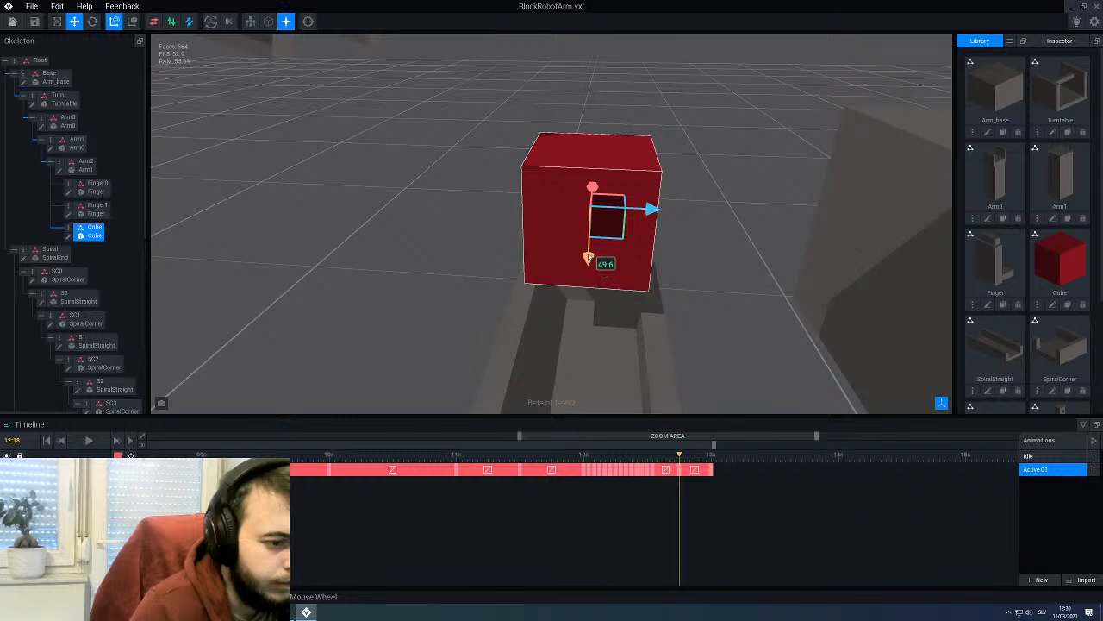
drag(587, 256, 572, 332)
right_drag(569, 328, 586, 345)
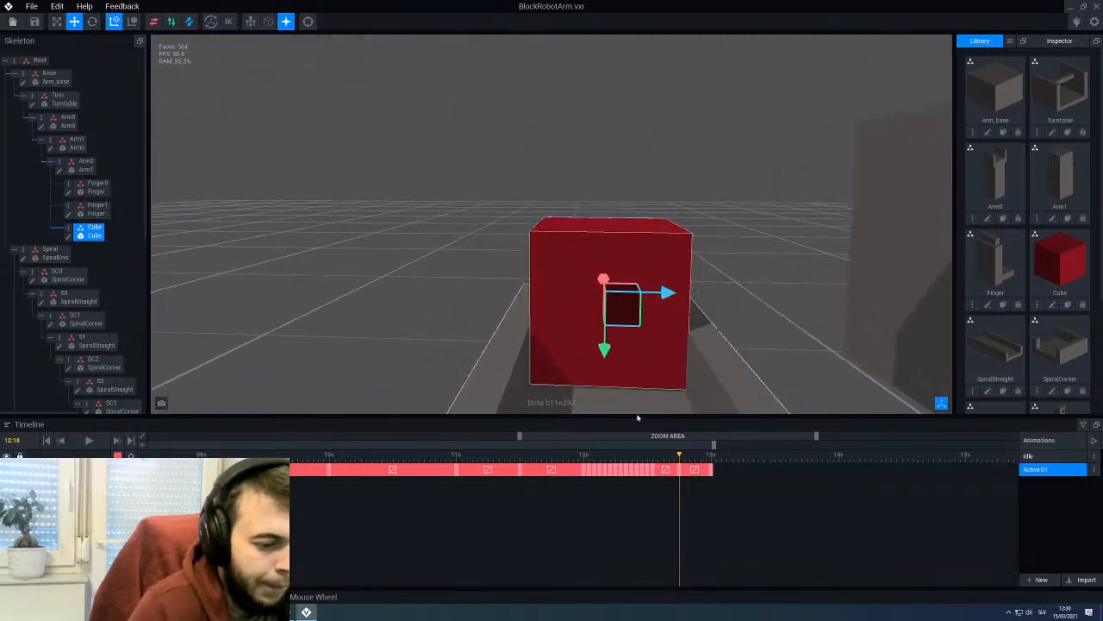
Step: Go to 12:14, rotate the cube level to about 306.9° and seat it between the walls on the tray floor
click(658, 459)
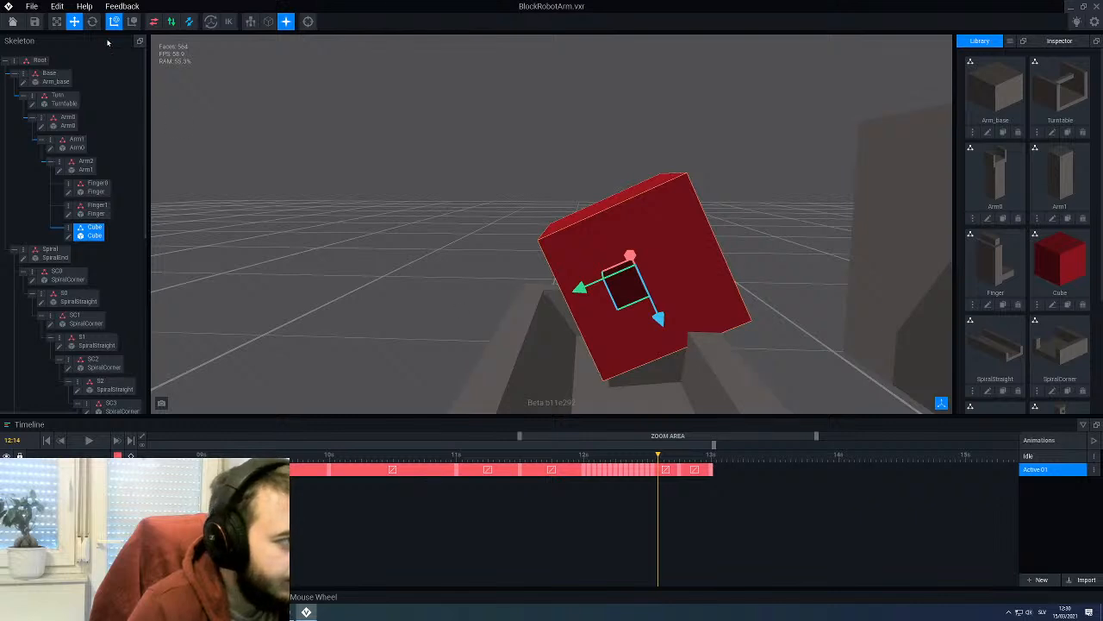
key(e)
drag(651, 215, 672, 226)
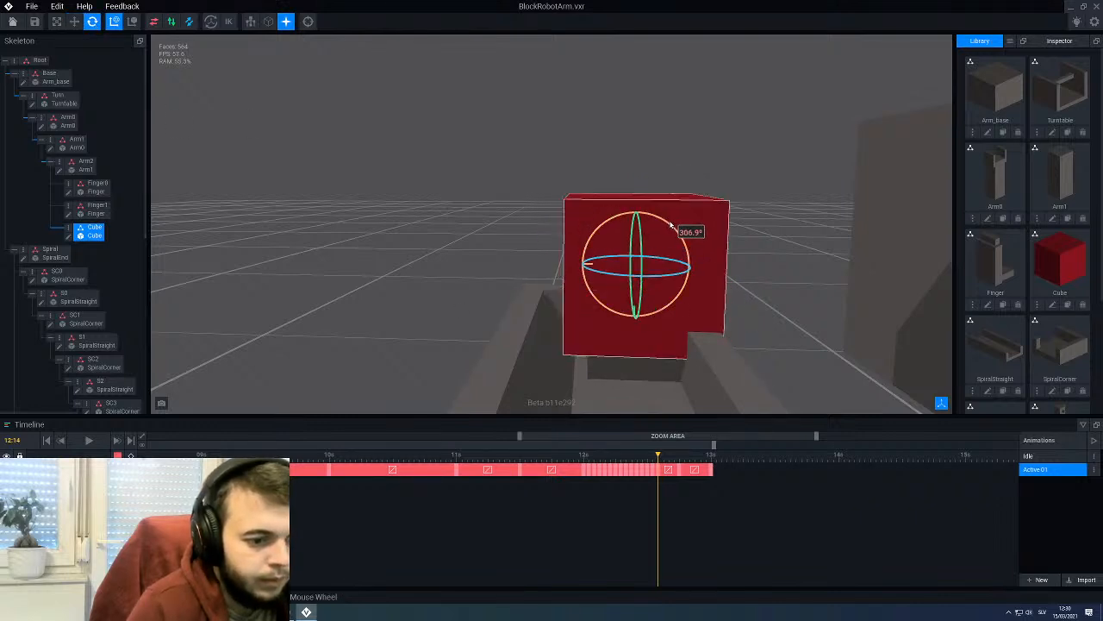
click(74, 26)
drag(579, 266, 543, 264)
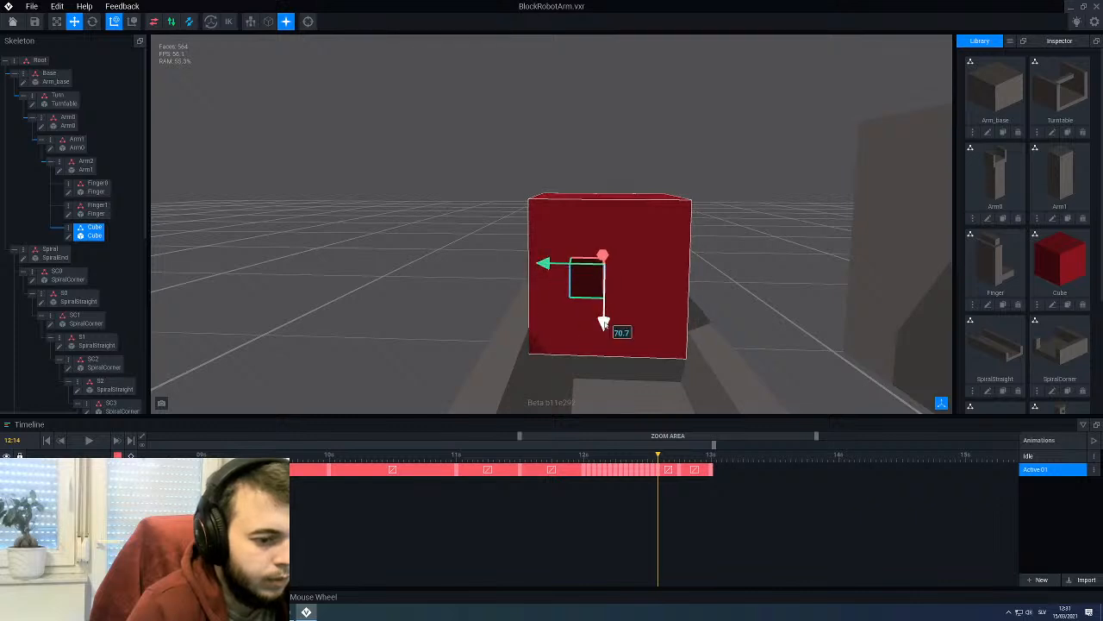
drag(604, 324, 591, 355)
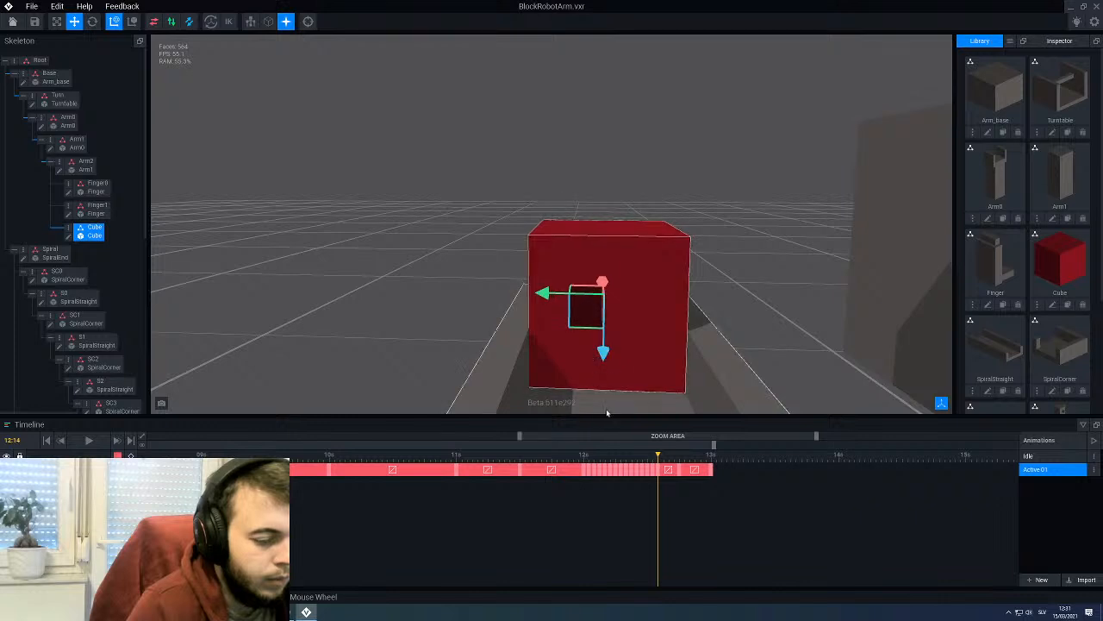
Step: Go to 12:15, rotate the cube level and seat it centred between the walls on the tray floor
click(664, 457)
click(93, 22)
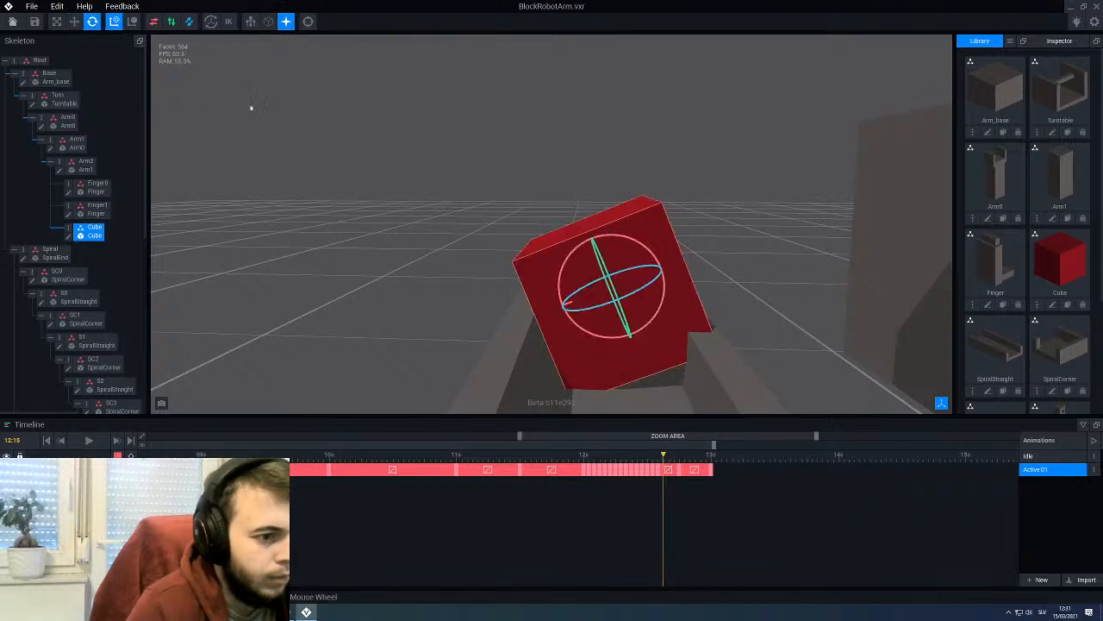
mouse_move(635, 246)
mouse_down()
mouse_move(660, 258)
mouse_move(650, 257)
mouse_up()
middle_drag(650, 257, 637, 189)
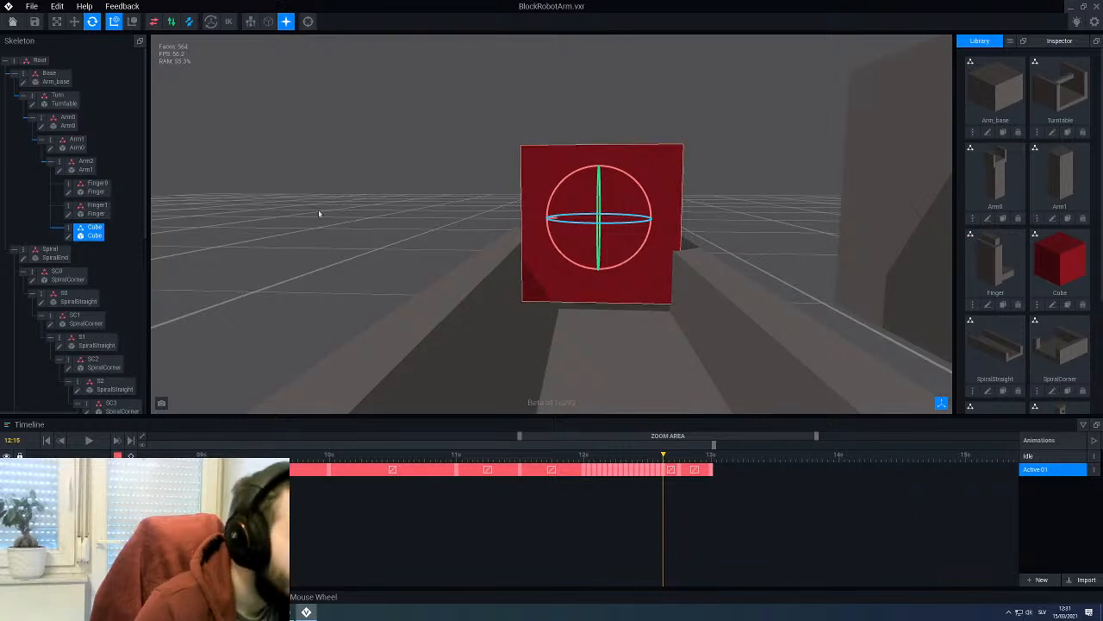
click(74, 22)
drag(538, 219, 522, 221)
drag(588, 275, 579, 285)
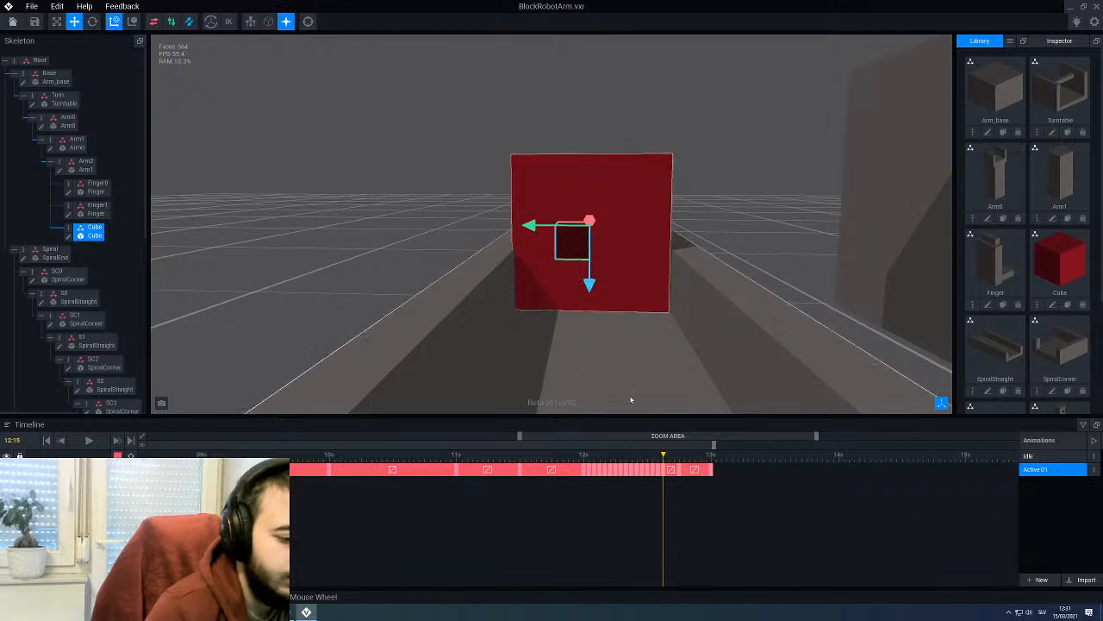
Step: Go to 12:16, rotate the cube level and nudge it sideways and down until it rests centred on the tray floor
scroll(669, 459, down, 1)
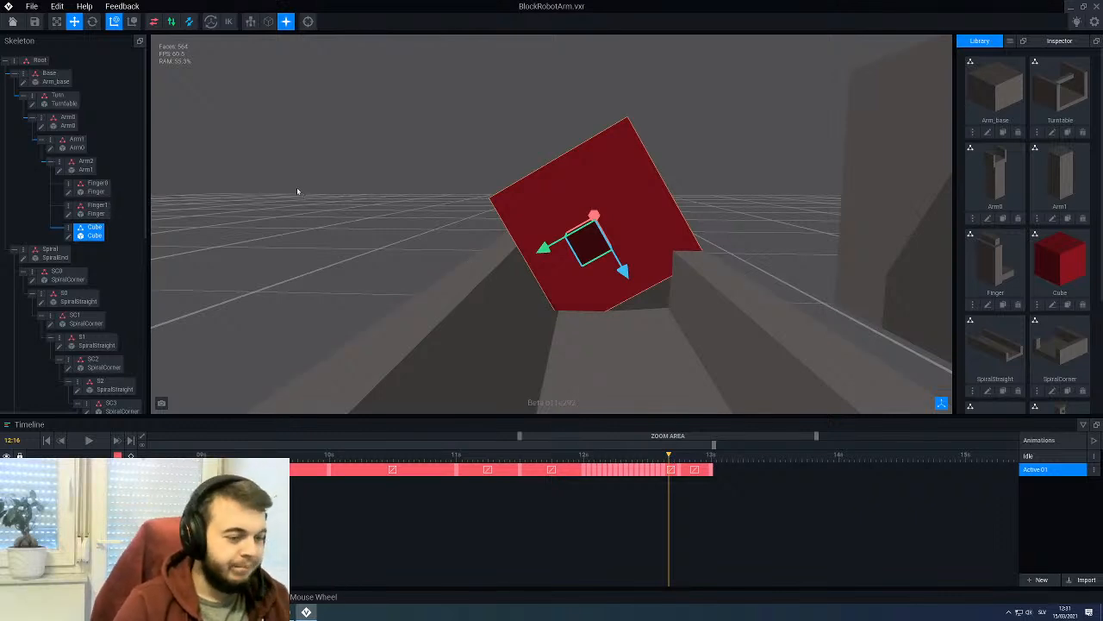
click(92, 21)
scroll(483, 211, up, 3)
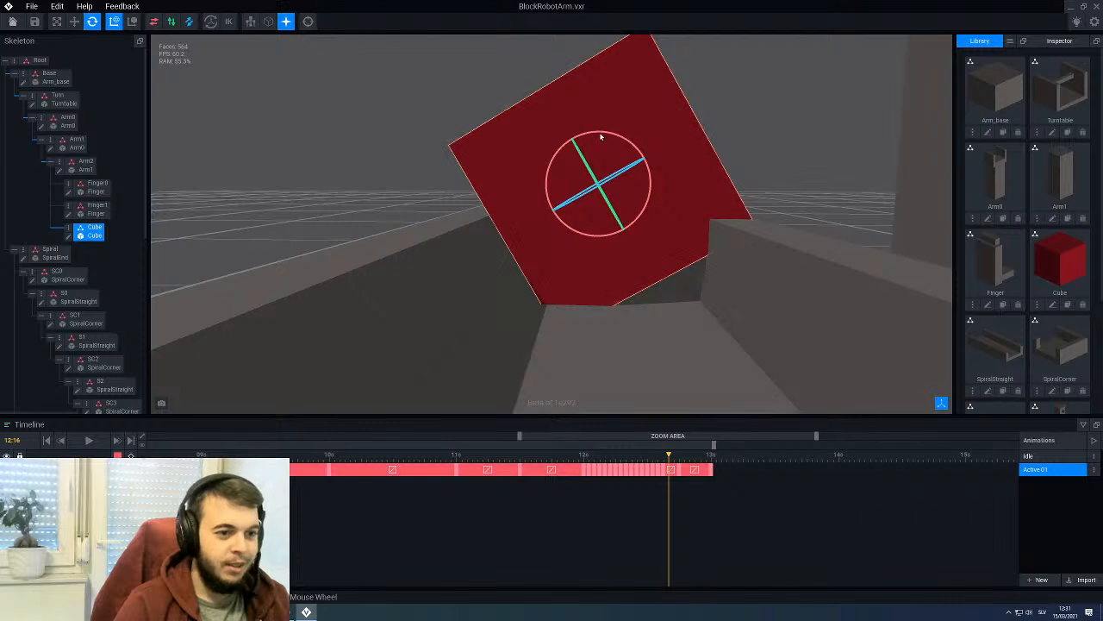
drag(600, 136, 630, 148)
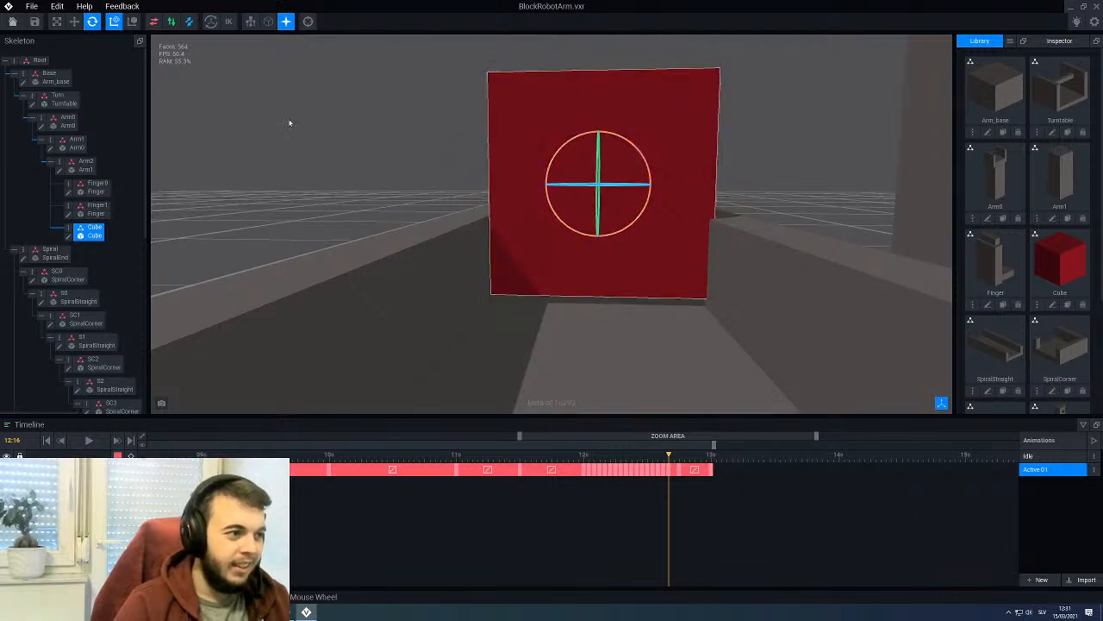
key(w)
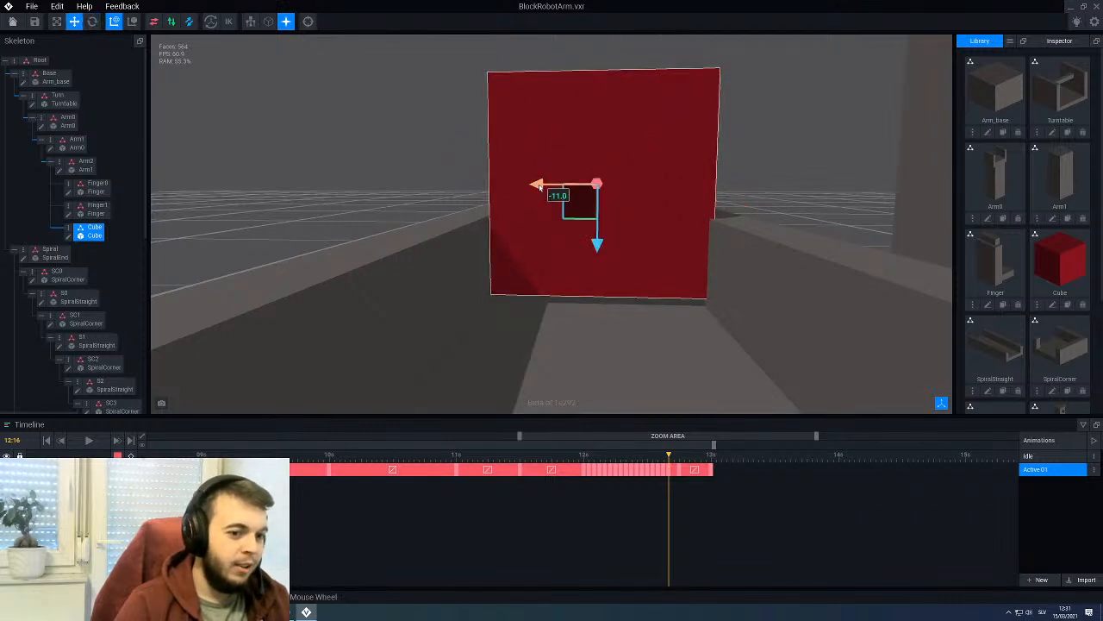
drag(540, 192, 535, 192)
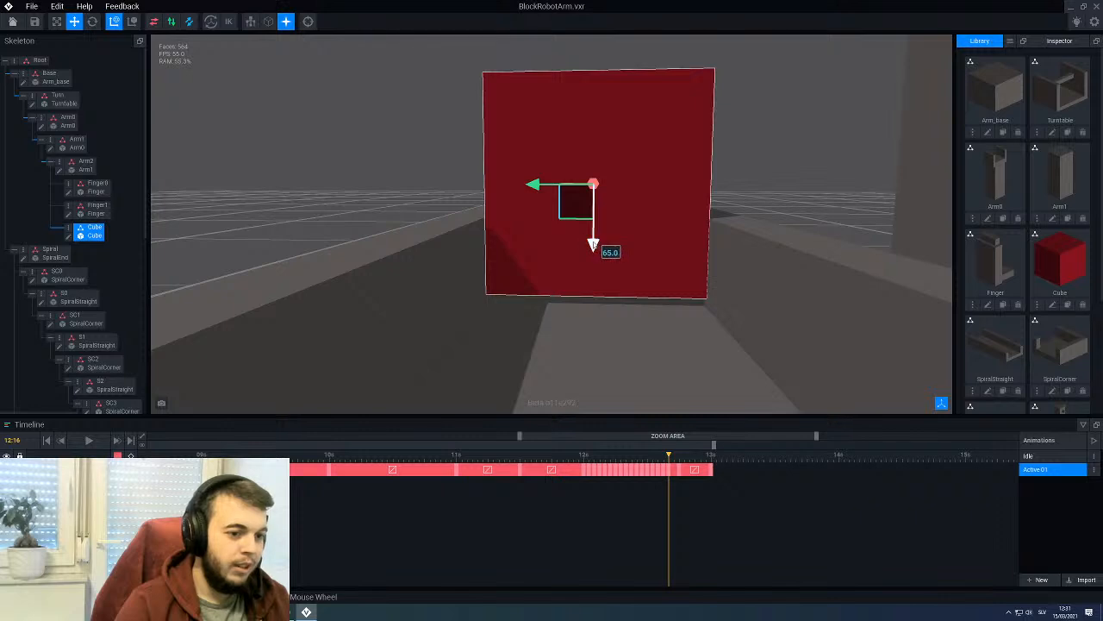
drag(593, 244, 589, 251)
Step: Go to 12:17, rotate the cube level and align it with the tray floor
drag(672, 461, 675, 461)
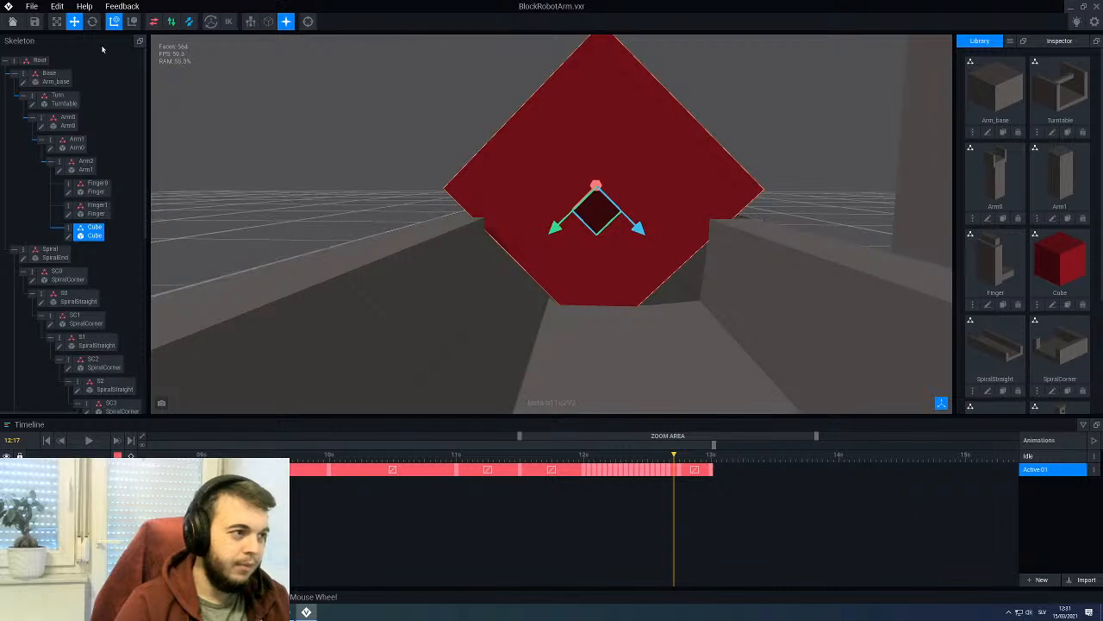
key(e)
mouse_move(601, 237)
mouse_down()
mouse_move(635, 227)
mouse_move(597, 257)
mouse_up()
click(74, 21)
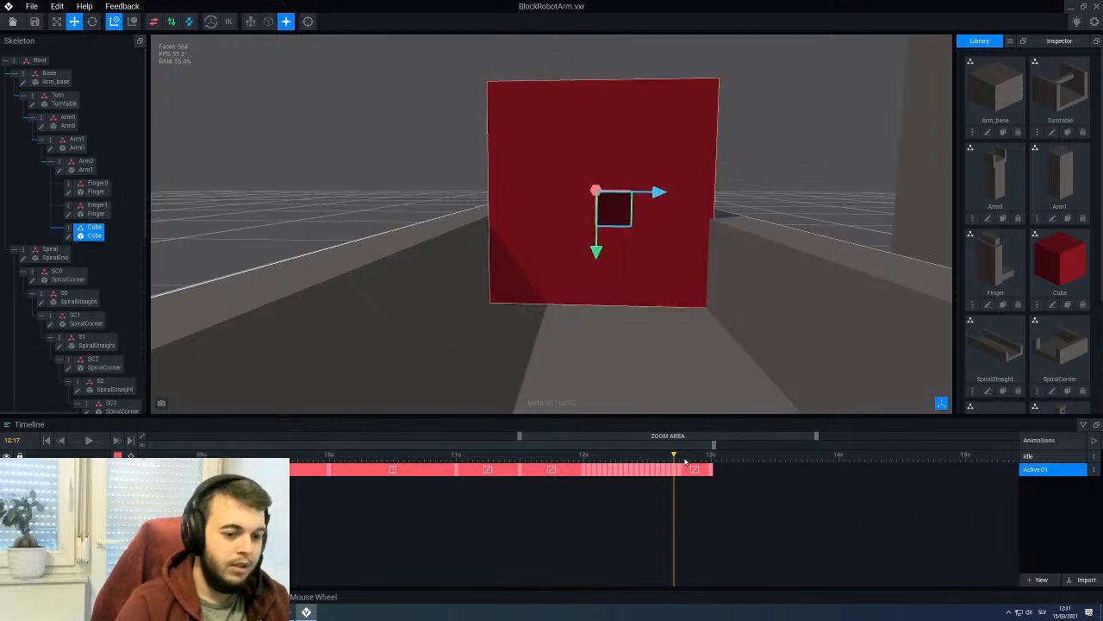
Step: Go to 12:19, rotate the cube level, shift it sideways to about 14.0 and lower it onto the tray floor between the walls
click(711, 464)
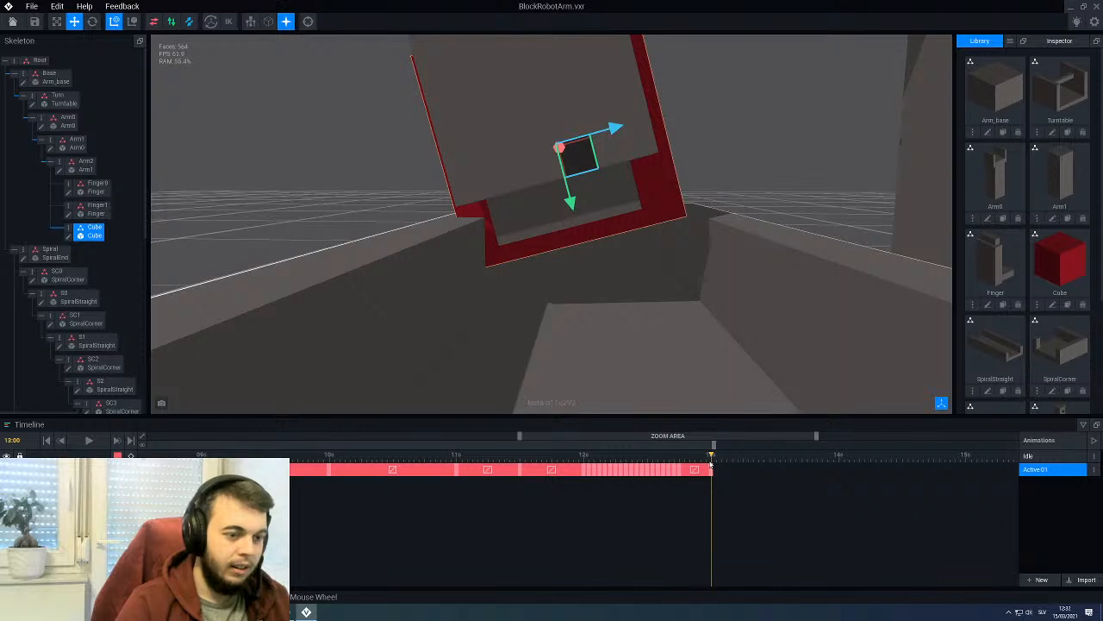
click(705, 465)
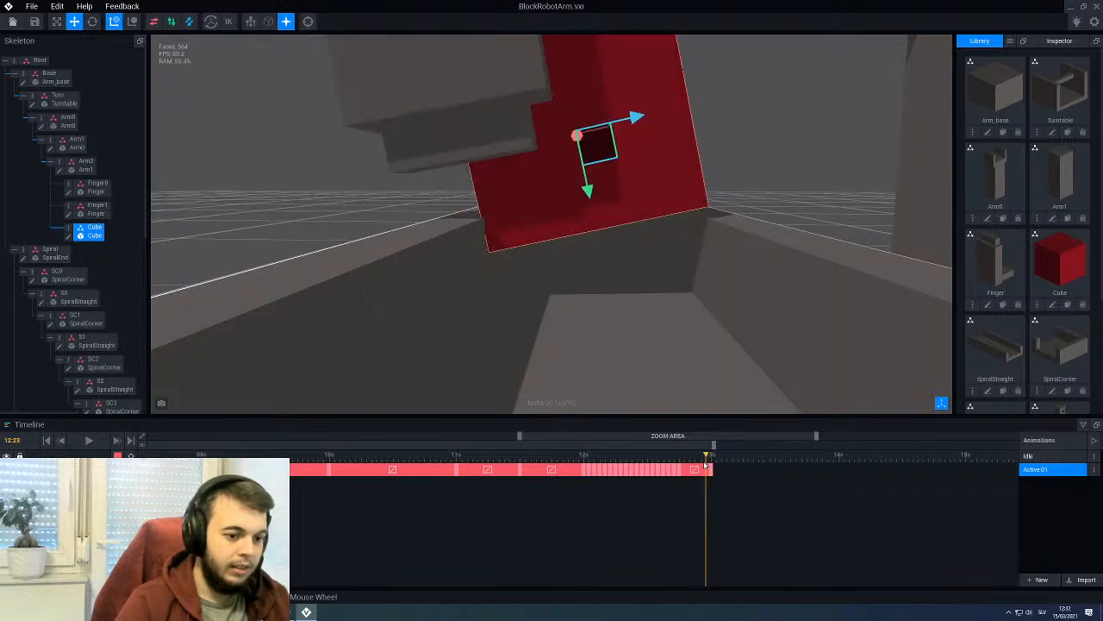
click(687, 467)
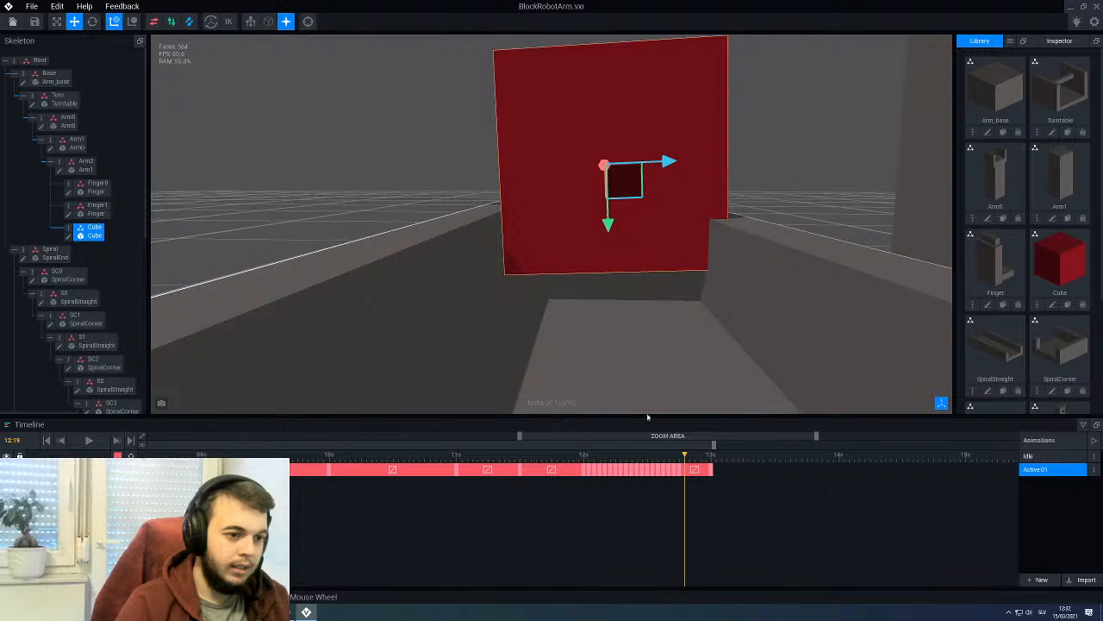
click(93, 21)
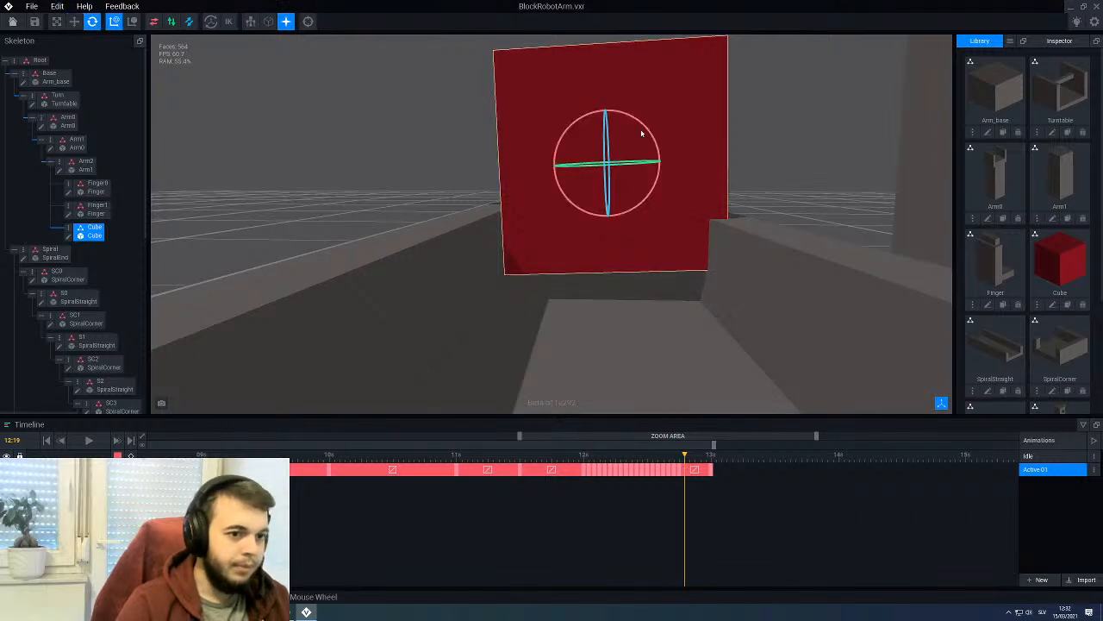
drag(648, 130, 646, 124)
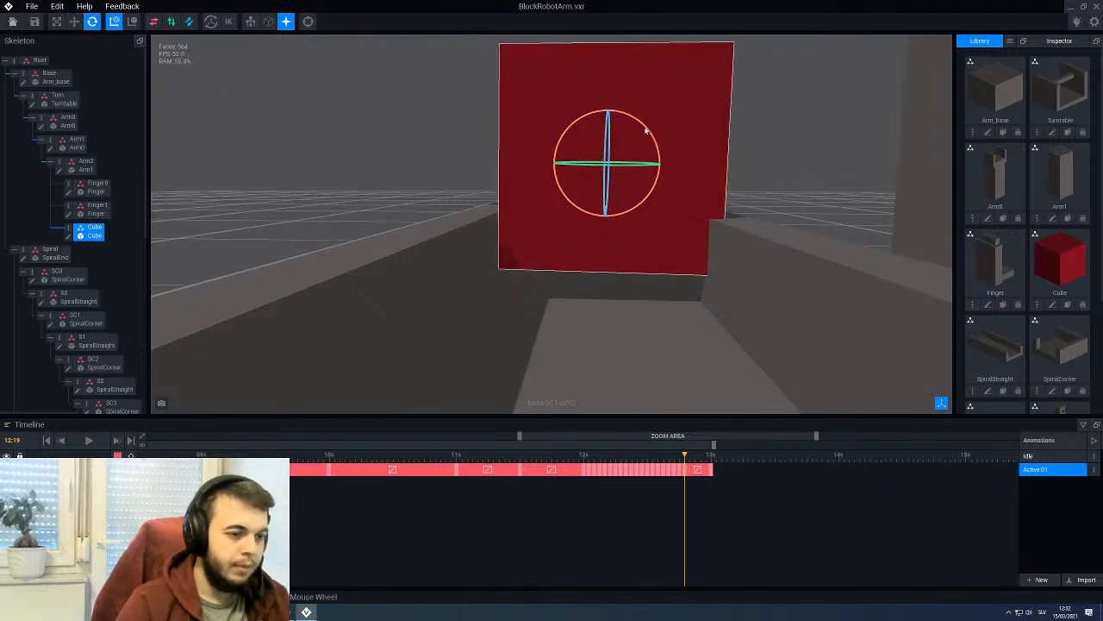
click(75, 21)
drag(655, 166, 642, 168)
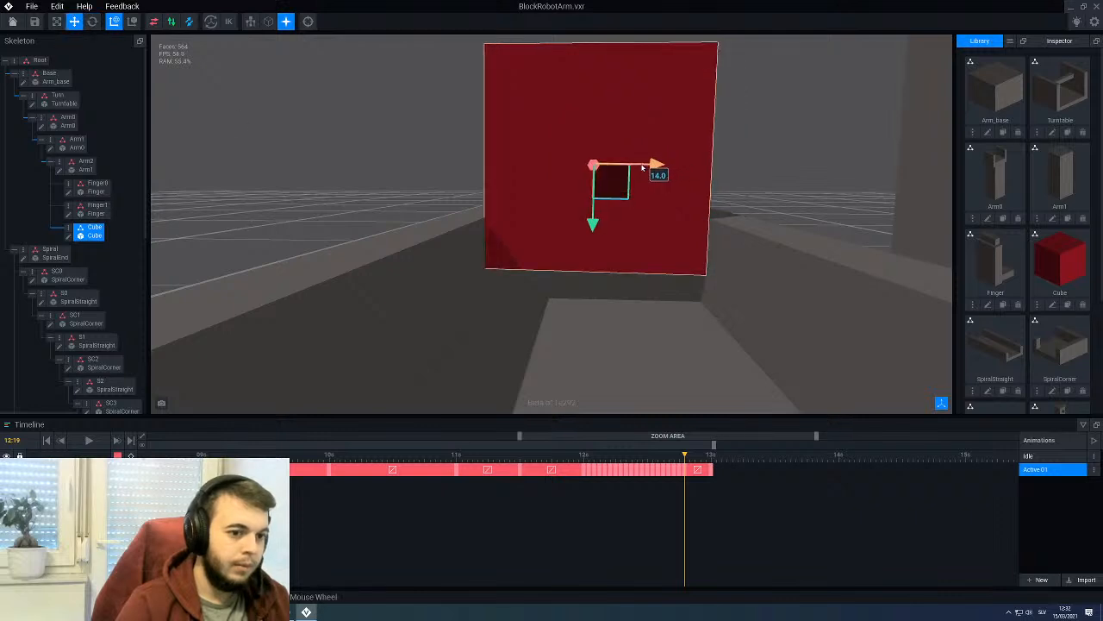
drag(593, 227, 603, 256)
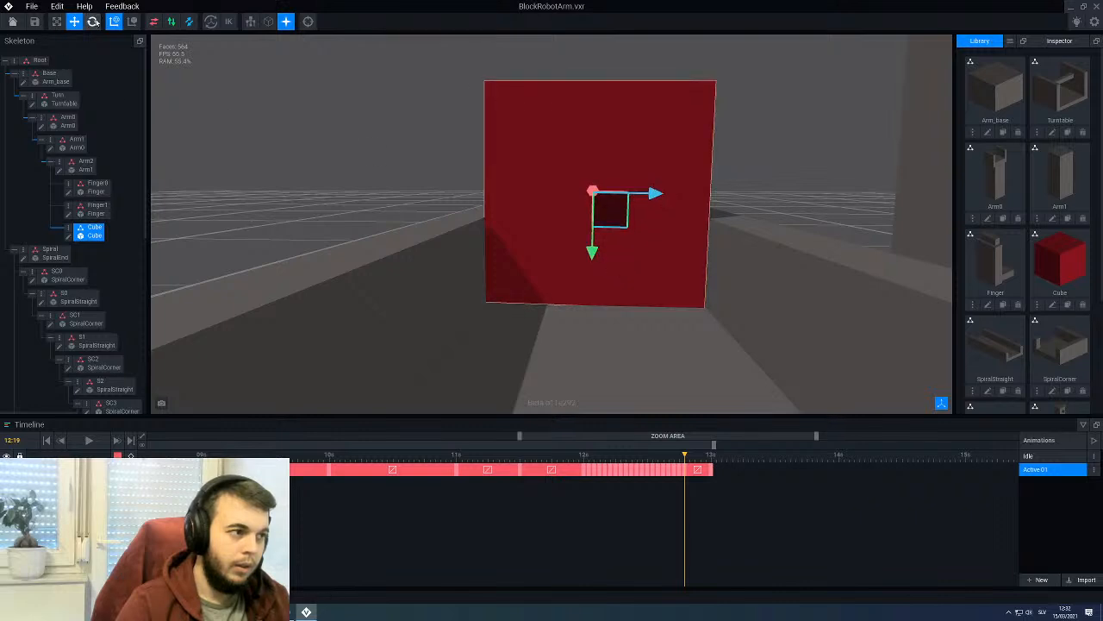
click(93, 22)
drag(556, 156, 556, 159)
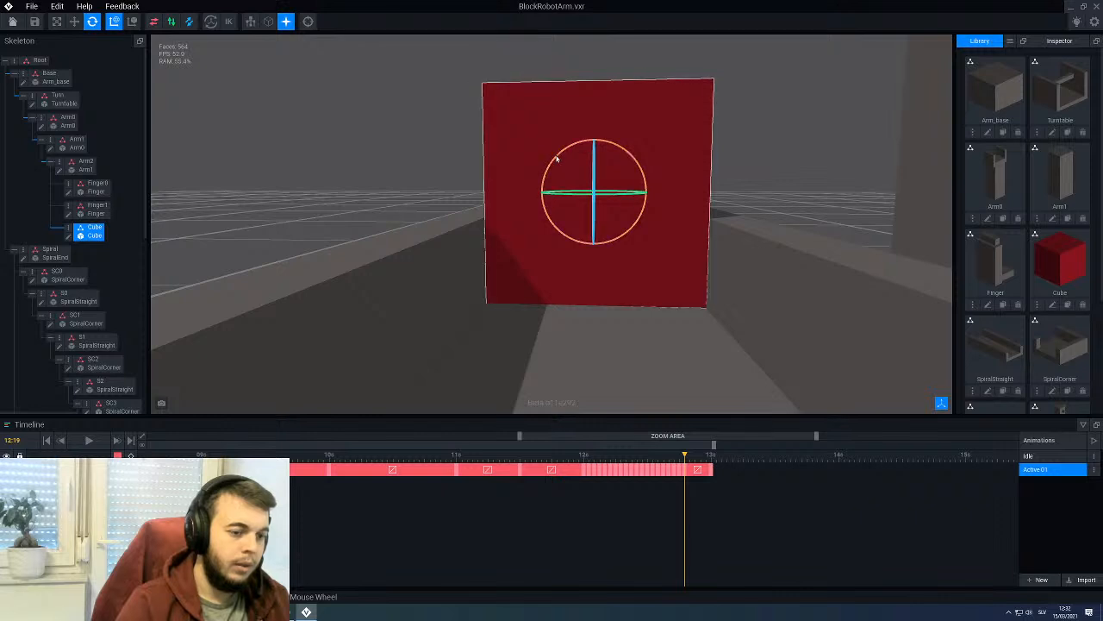
Step: Go to 12:20, rotate the cube level, centre it between the walls and lower it to about 50 onto the tray floor
click(689, 454)
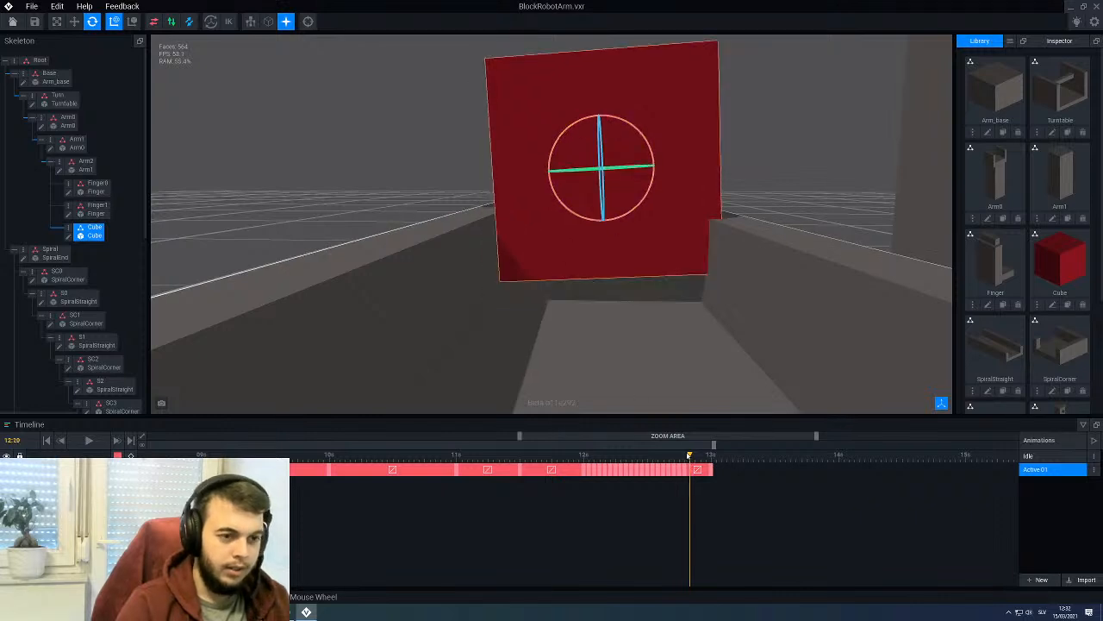
scroll(616, 242, down, 3)
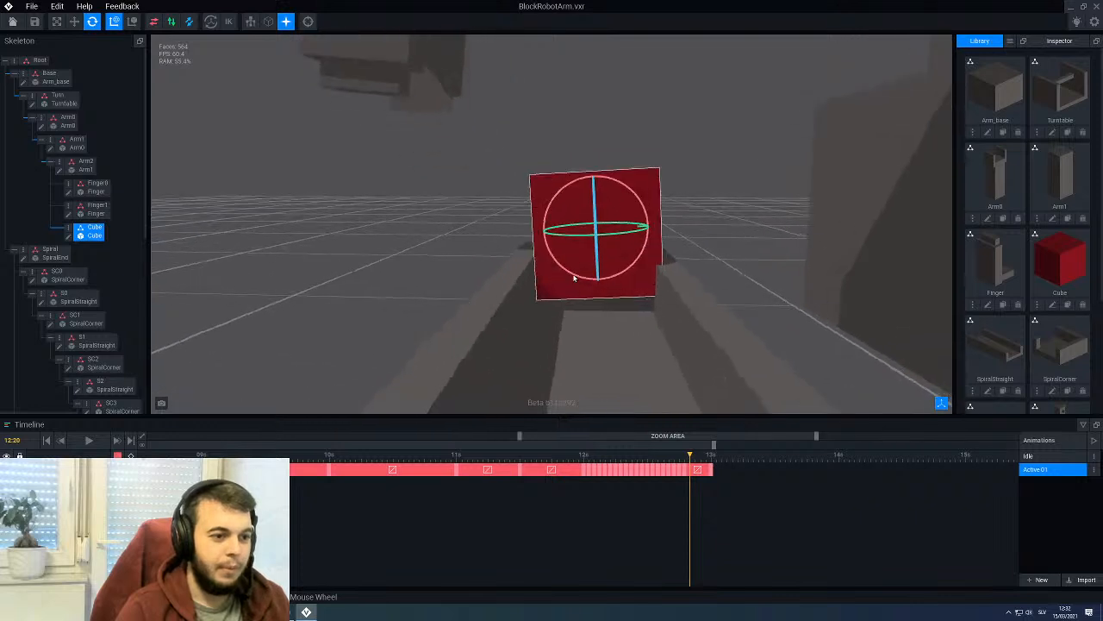
scroll(627, 233, up, 2)
mouse_move(646, 148)
mouse_down()
mouse_move(657, 153)
mouse_move(638, 143)
mouse_up()
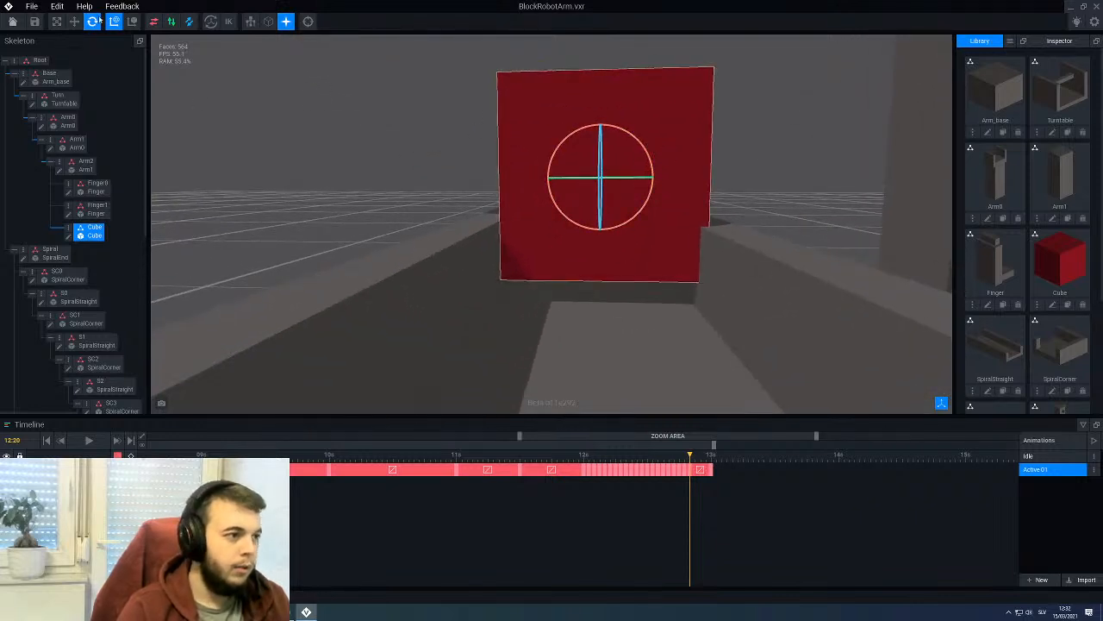
key(w)
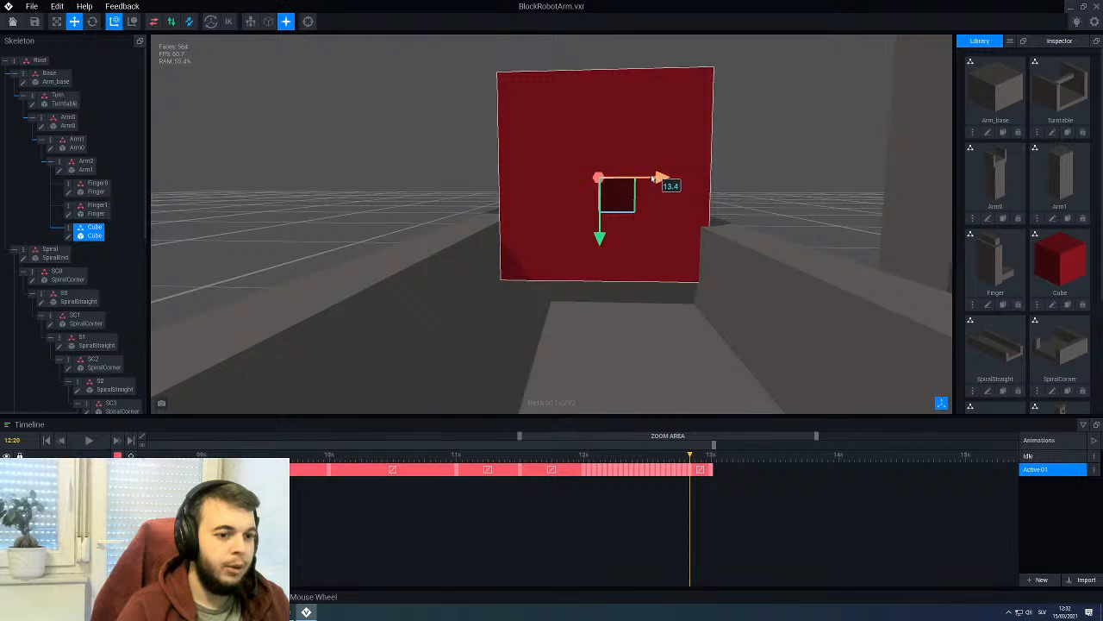
mouse_move(661, 178)
mouse_down()
mouse_move(640, 177)
mouse_move(651, 180)
mouse_up()
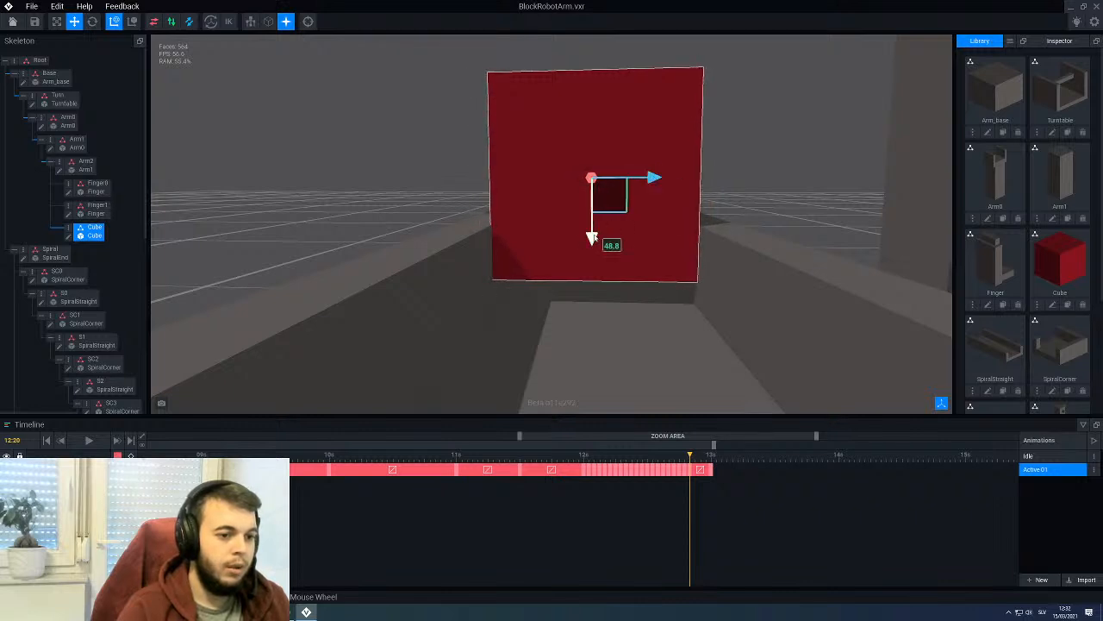
drag(591, 238, 591, 264)
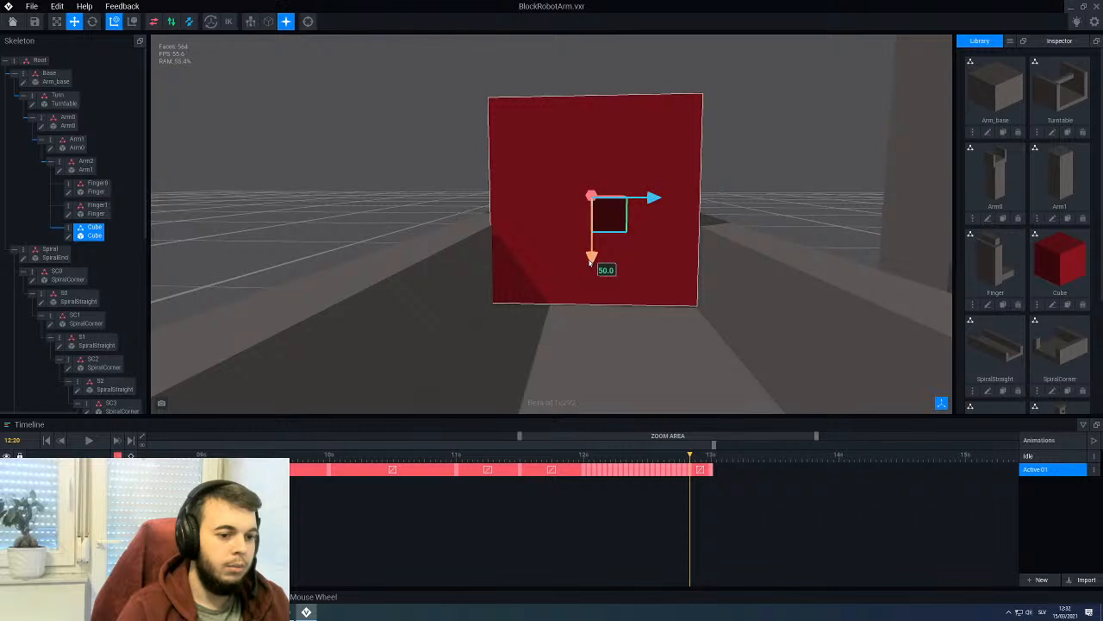
drag(590, 262, 591, 260)
Step: Go to 12:21, rotate the cube level and lower it to about 46.2 so it sits on the tray floor
click(695, 455)
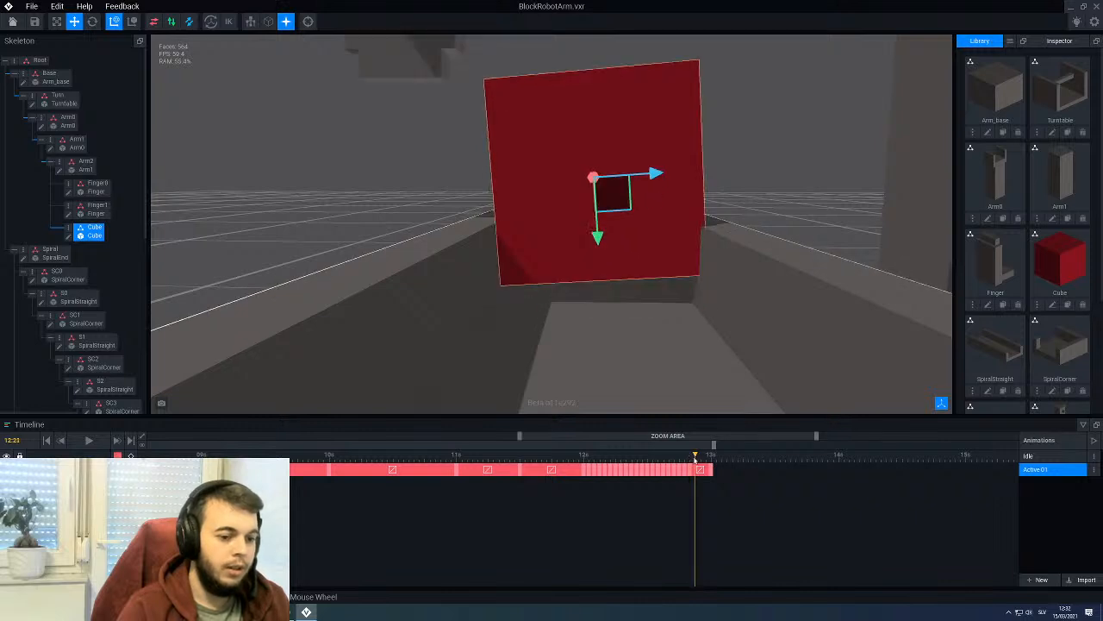
click(700, 459)
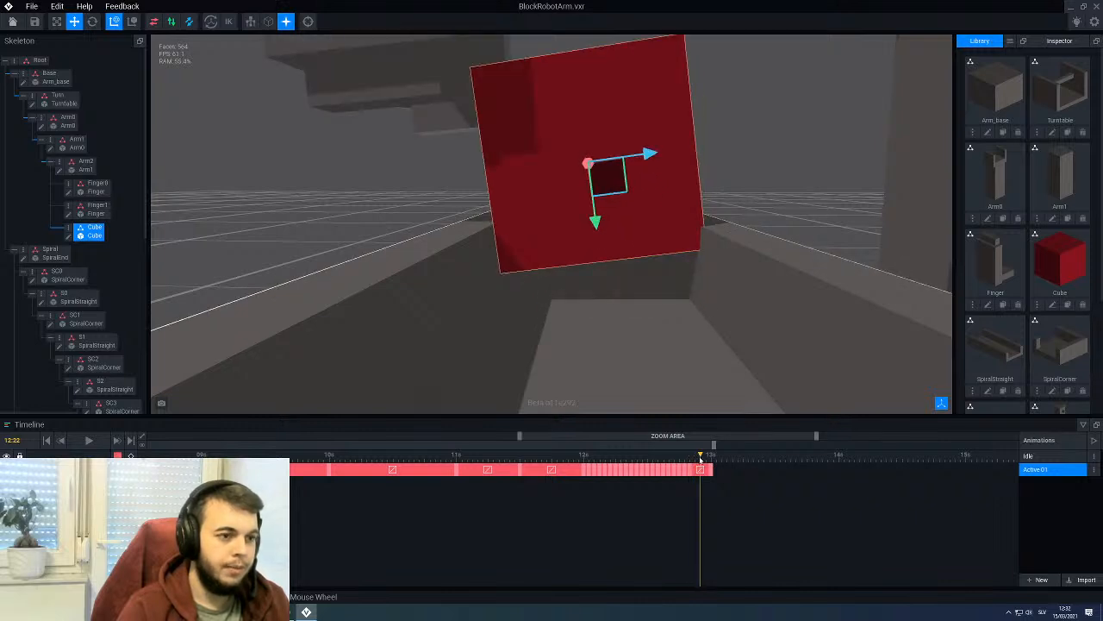
click(696, 457)
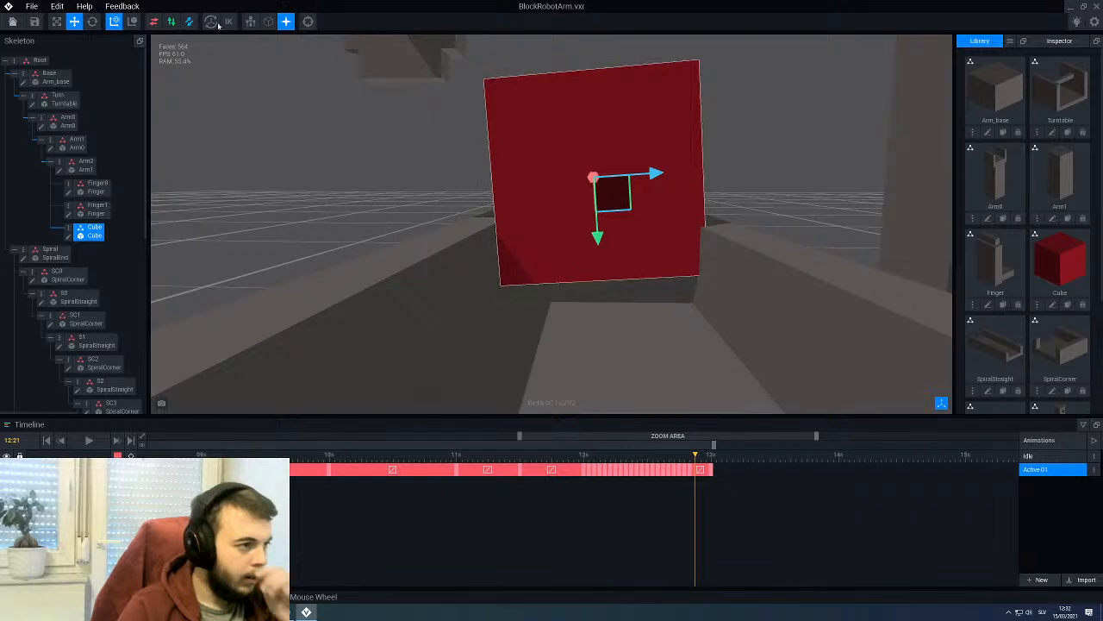
key(e)
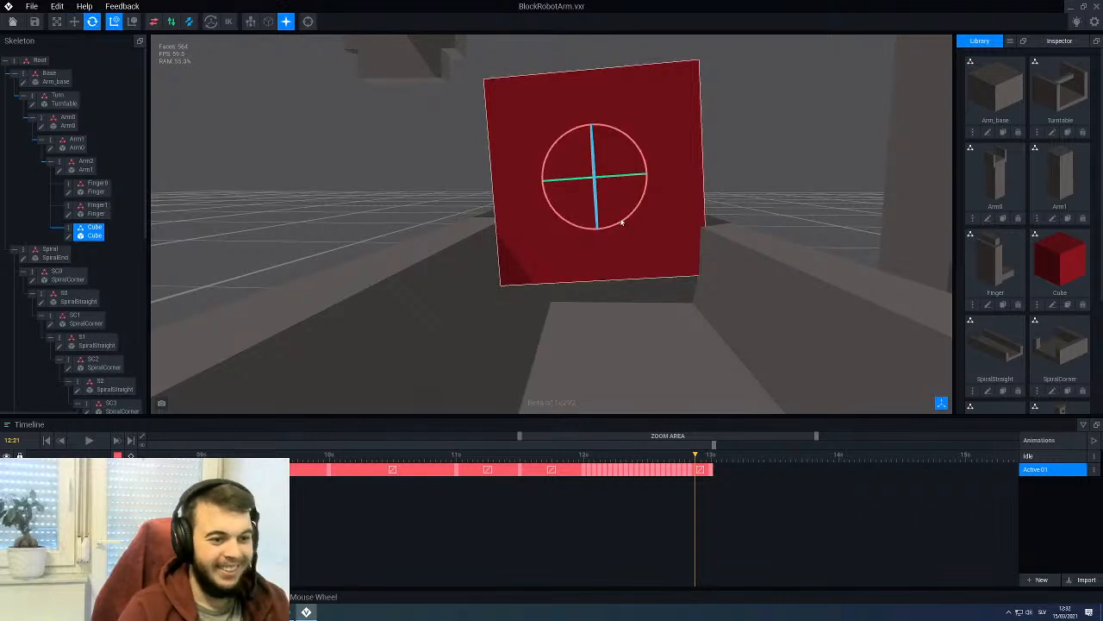
drag(621, 223, 627, 222)
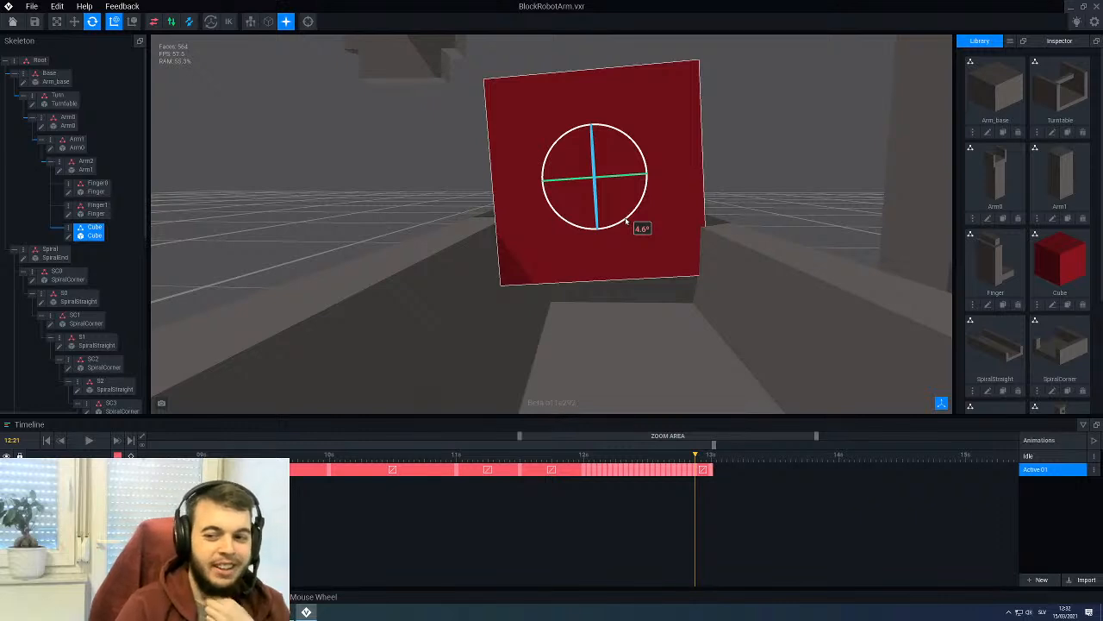
scroll(626, 219, up, 2)
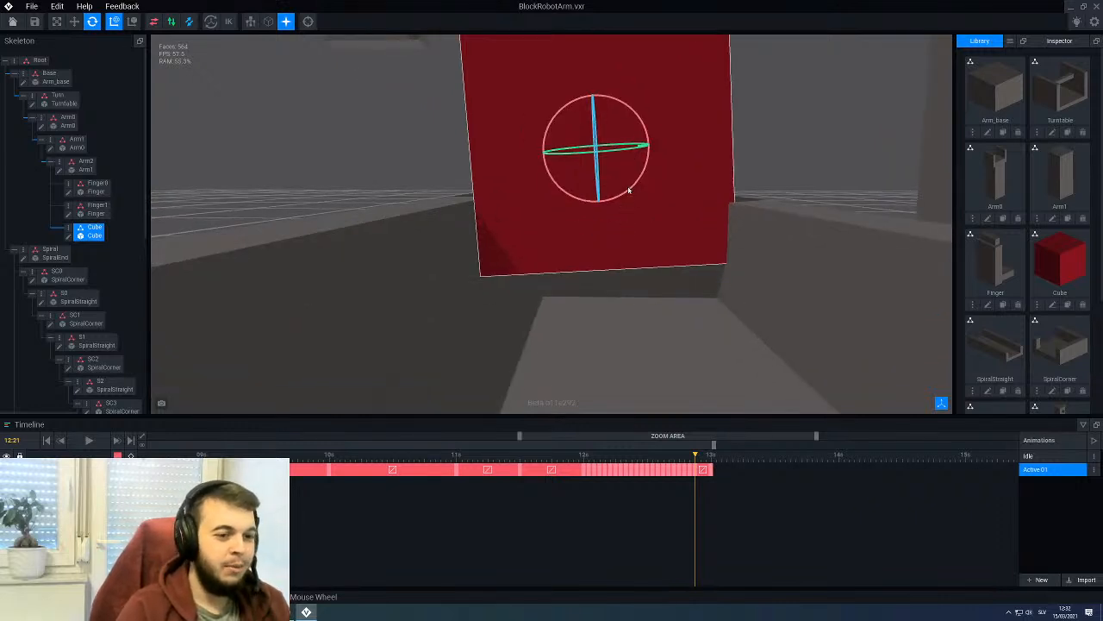
drag(634, 189, 634, 189)
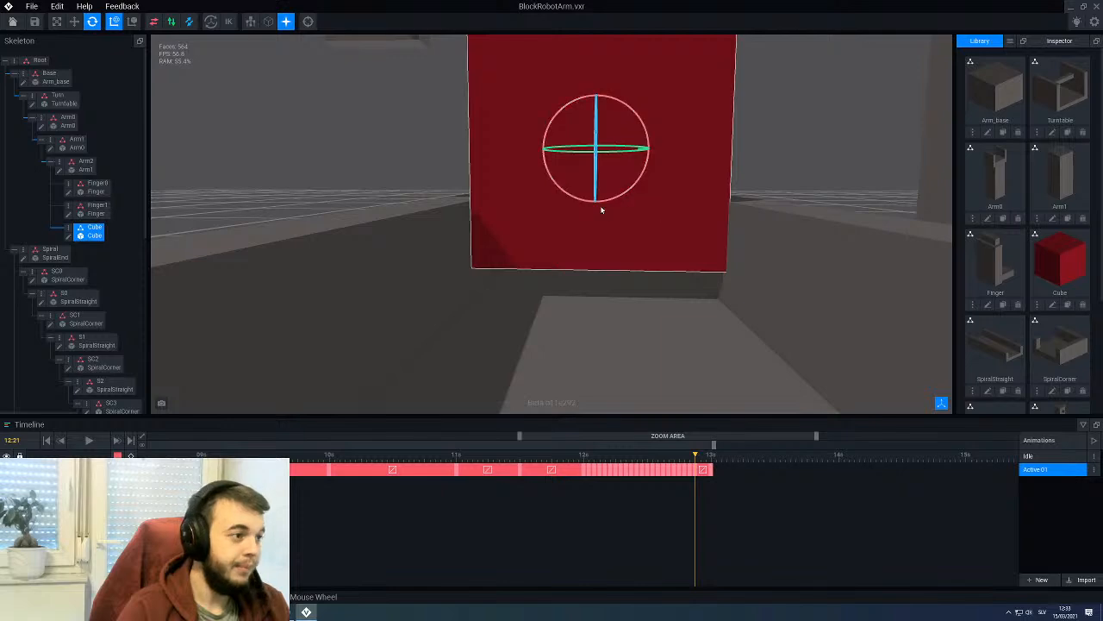
click(74, 23)
scroll(431, 205, down, 5)
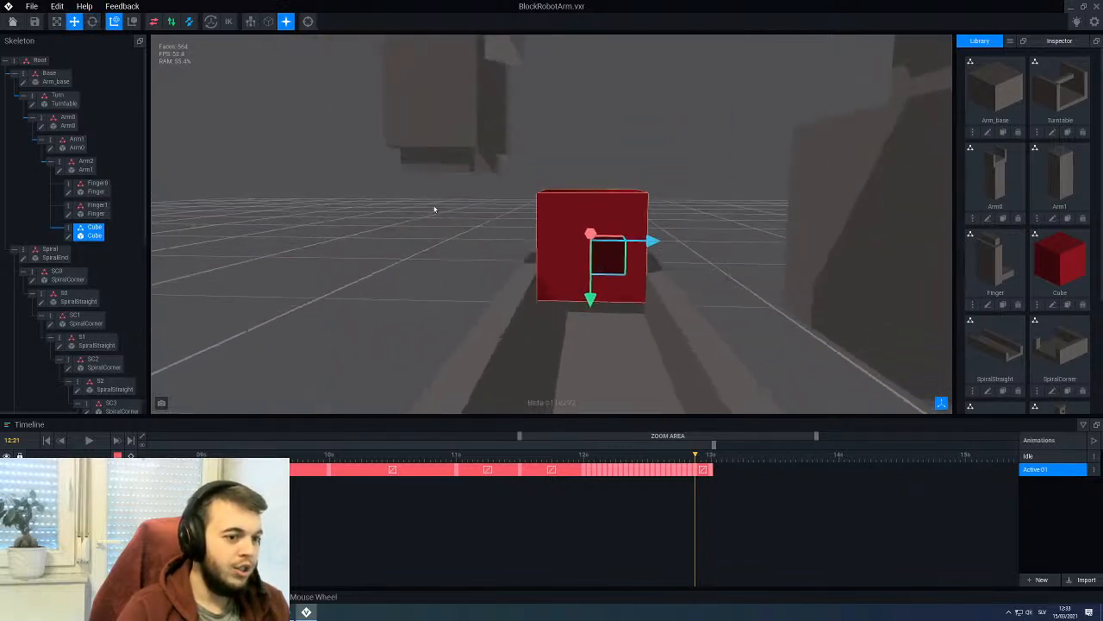
right_drag(435, 210, 502, 256)
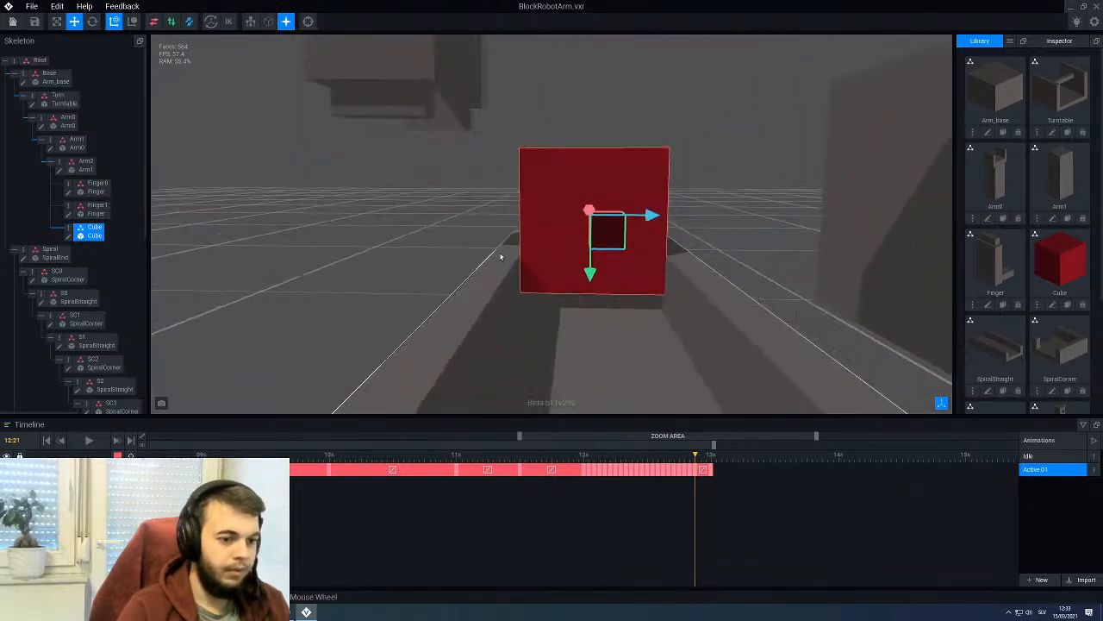
drag(592, 278, 584, 295)
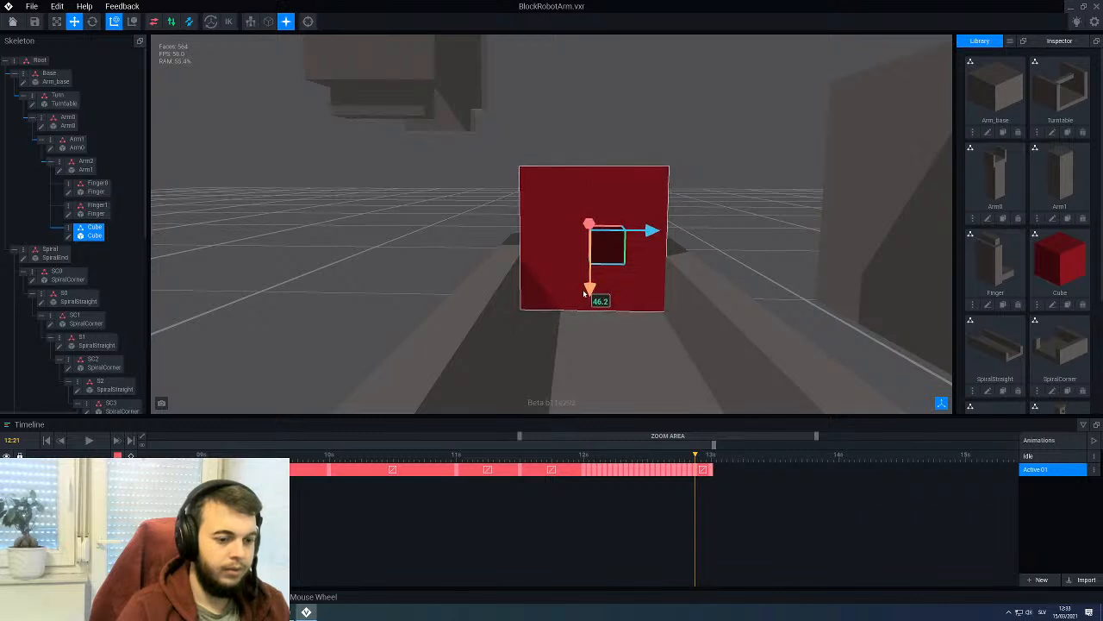
Step: Check the cube at 12:22 and 12:23, play the Active 01 animation from an overall view and inspect the pose at 12:06
click(700, 458)
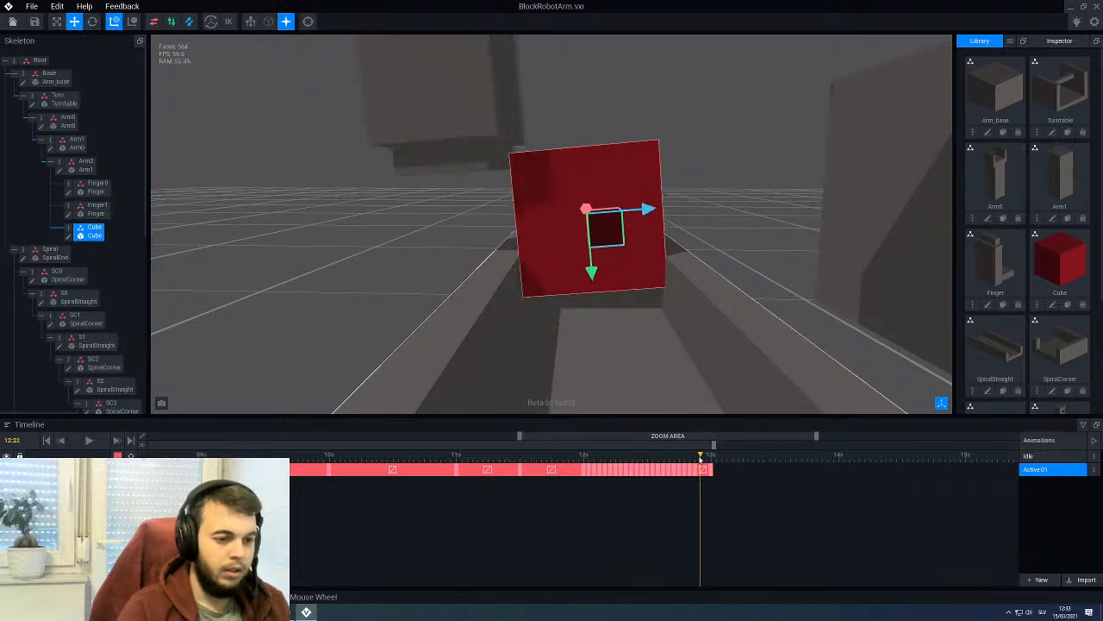
click(707, 459)
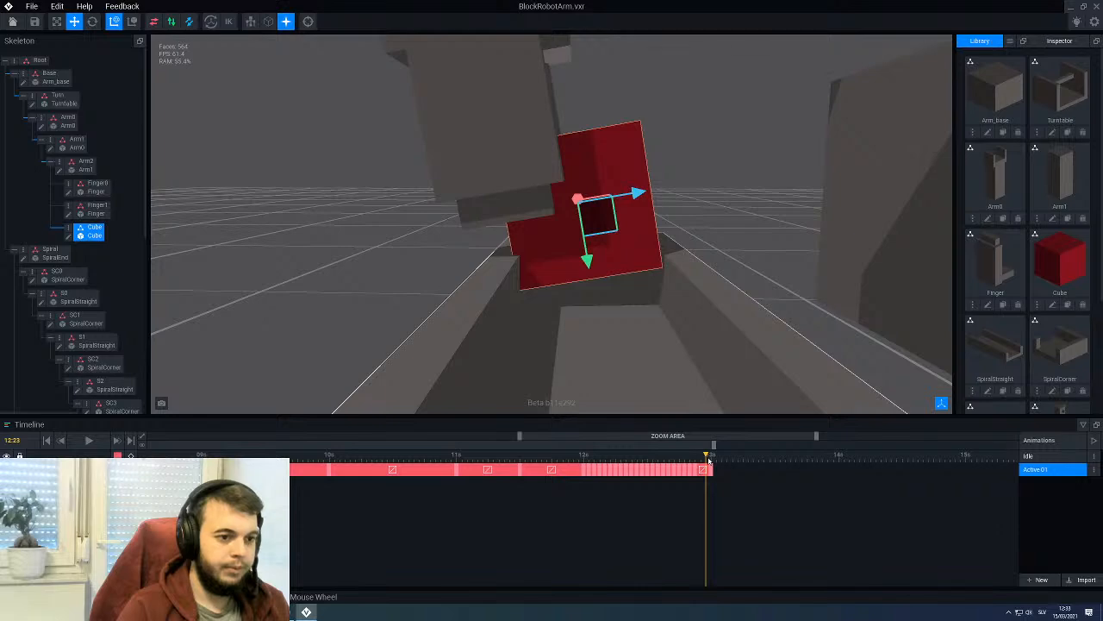
scroll(561, 313, down, 8)
right_drag(503, 296, 490, 323)
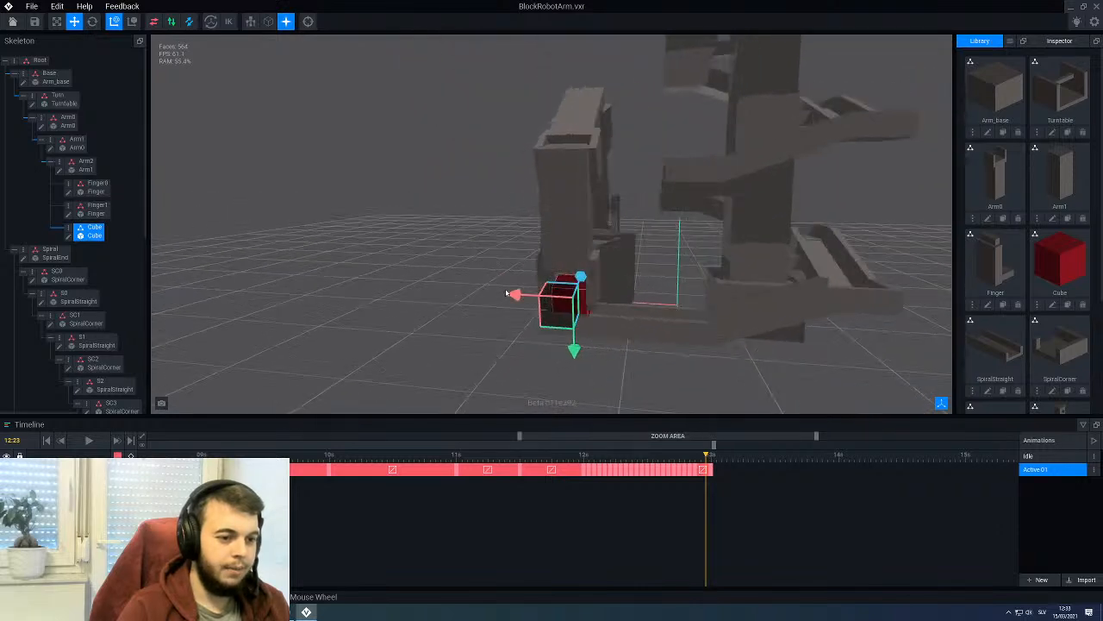
scroll(489, 323, down, 3)
click(489, 323)
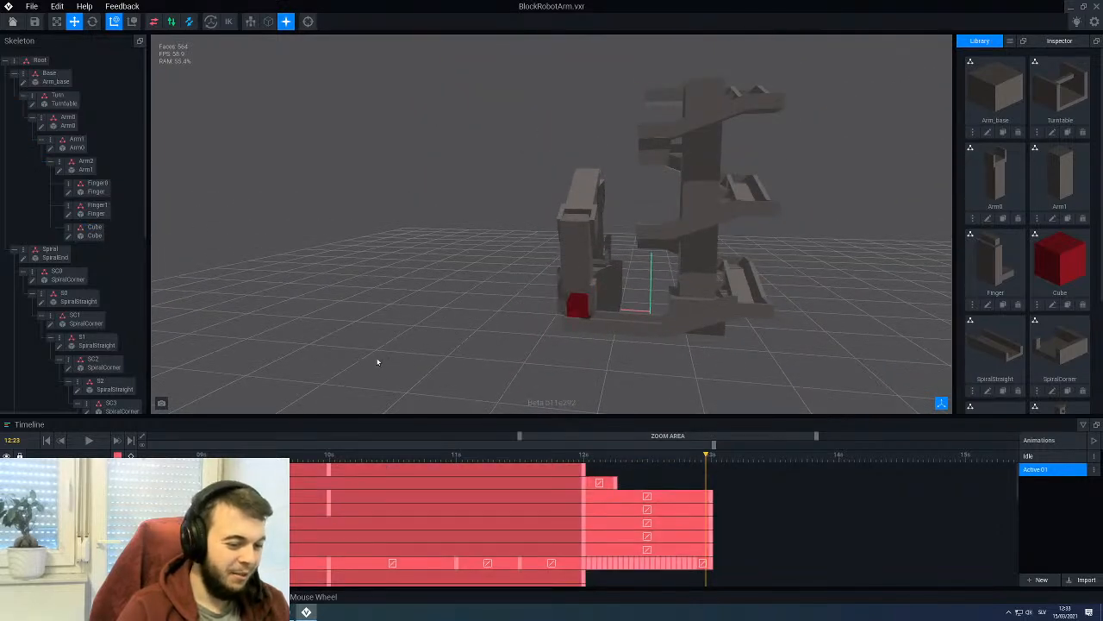
key(space)
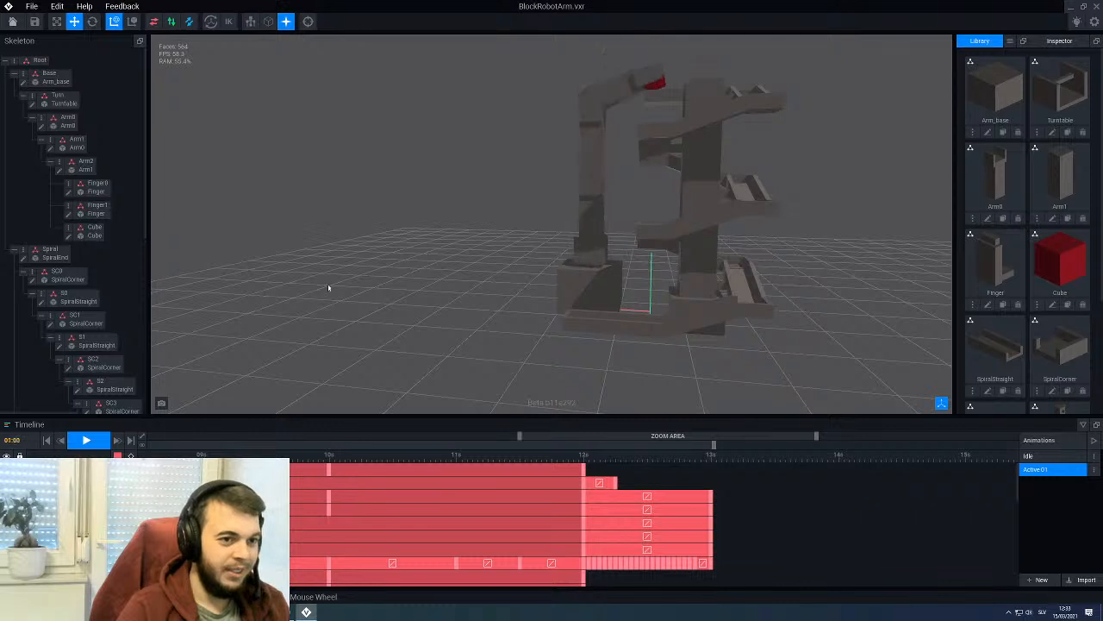
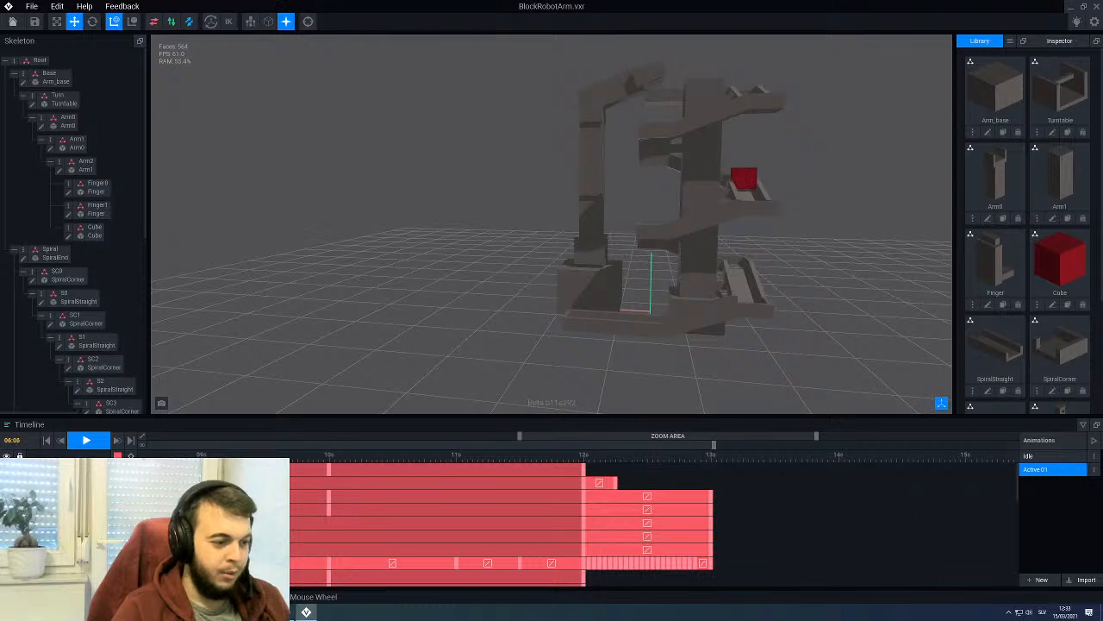
click(90, 446)
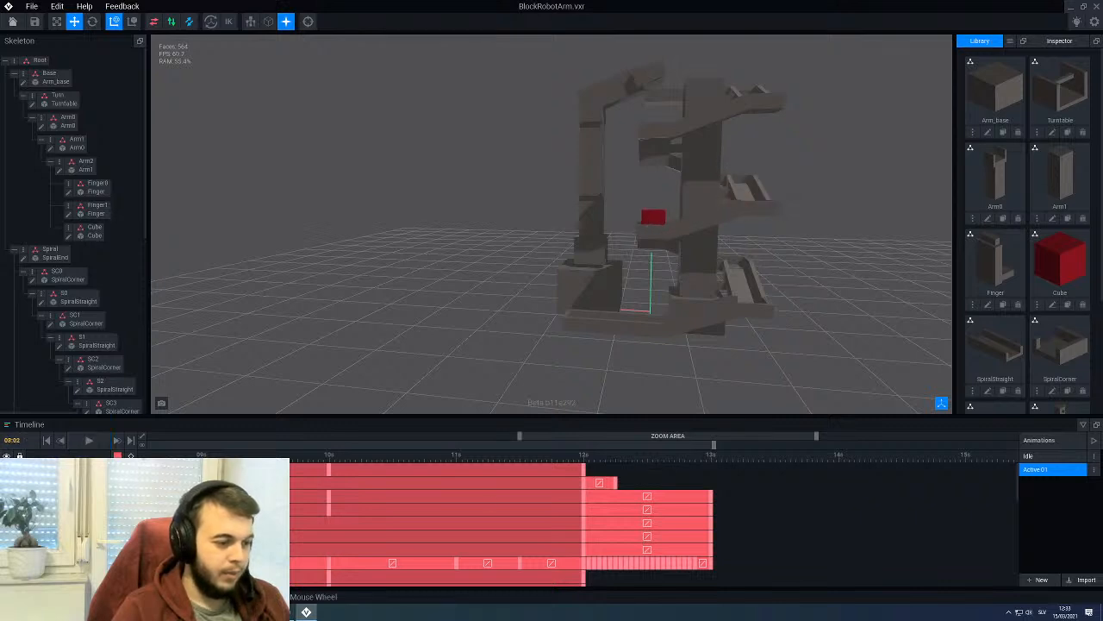
drag(666, 463, 615, 486)
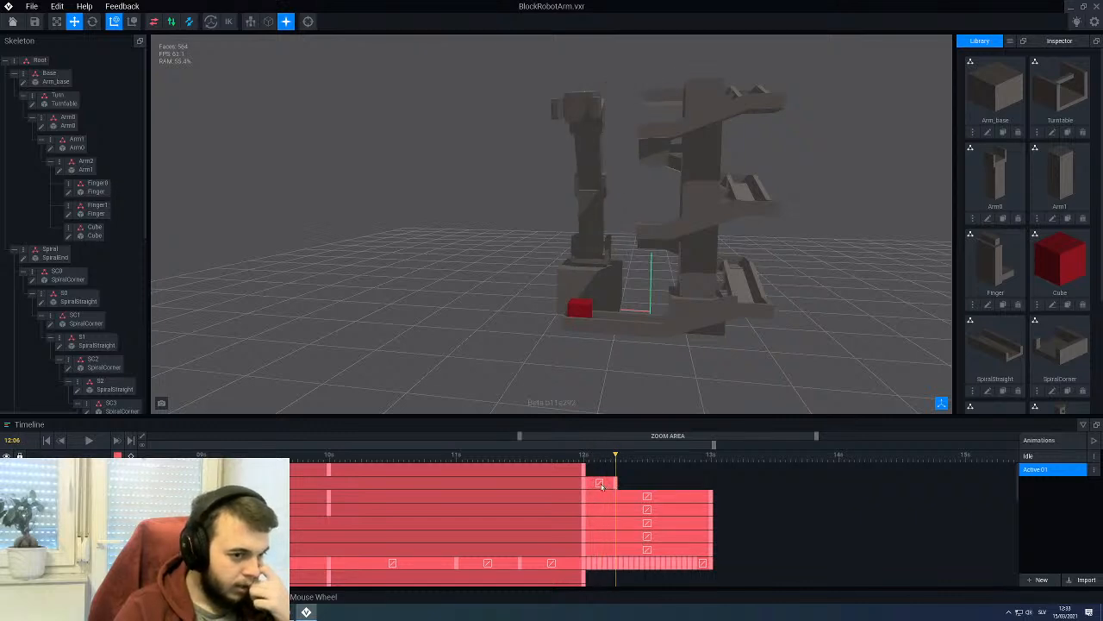
Step: Add keyframes for all parts at 13:00 and again at 14:00
click(712, 458)
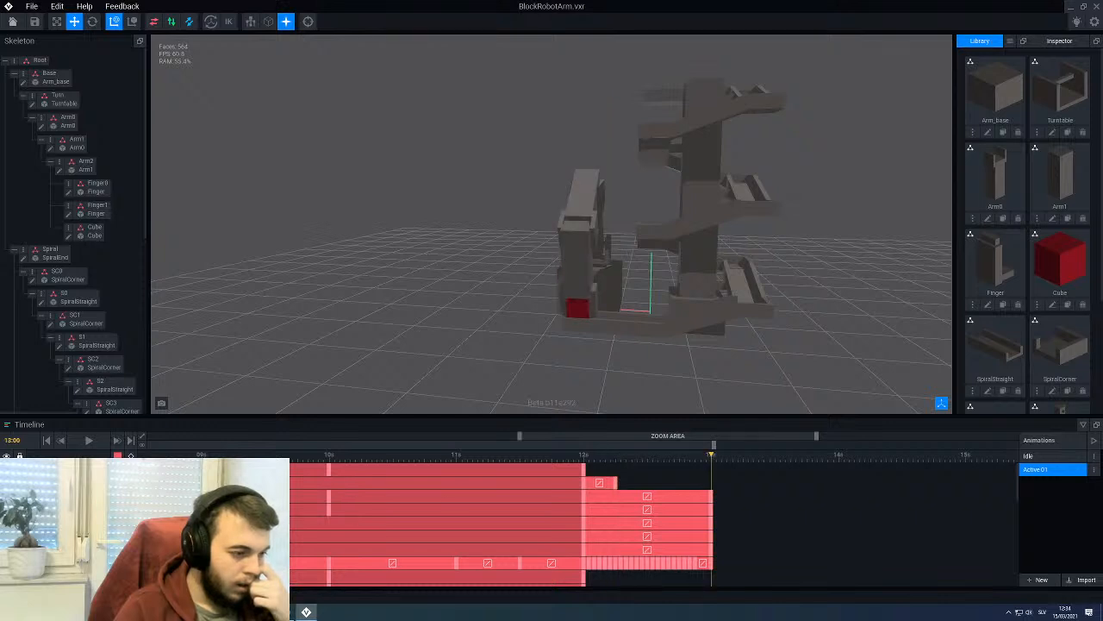
click(132, 455)
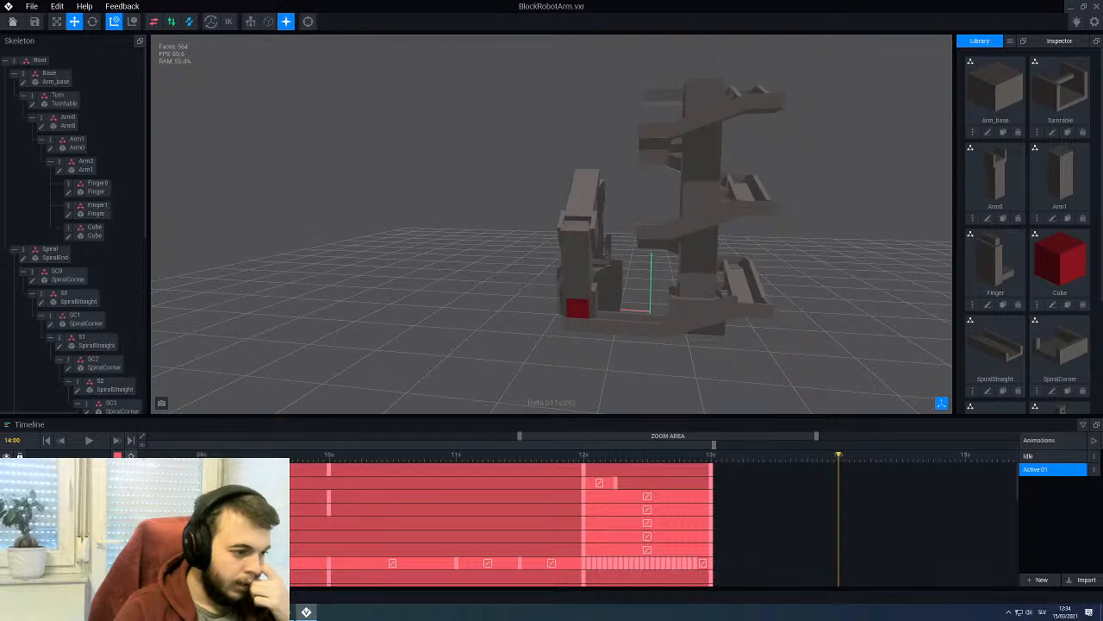
click(132, 456)
Step: Reset the rotation of Arm0, Arm1 and Arm2 at 14:00 so the robot arm stands upright
middle_drag(541, 383, 553, 306)
click(552, 304)
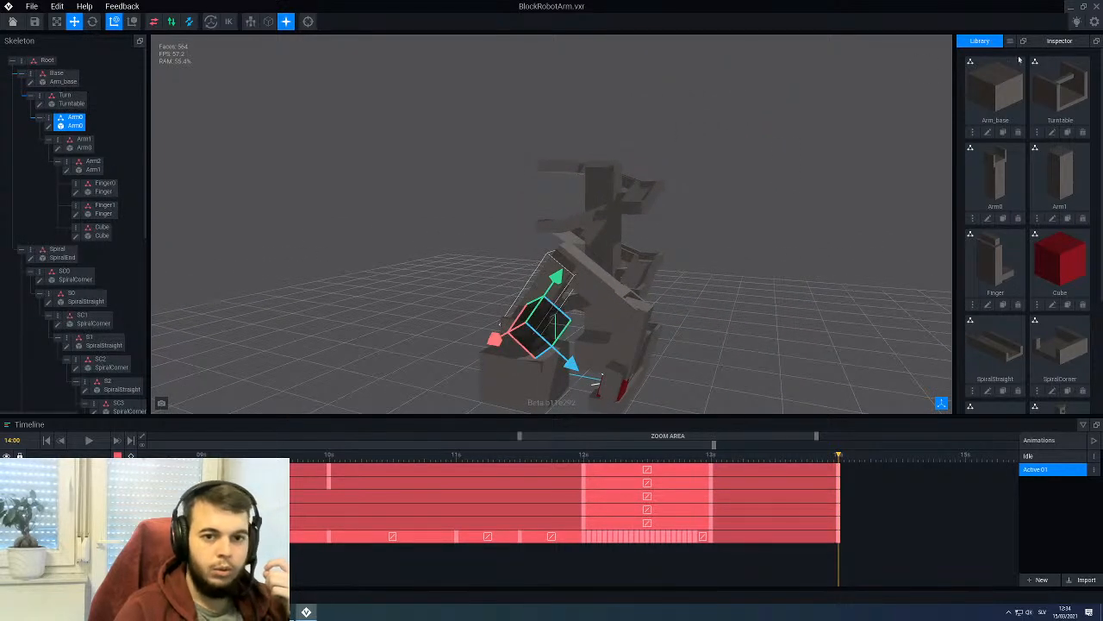
click(1059, 40)
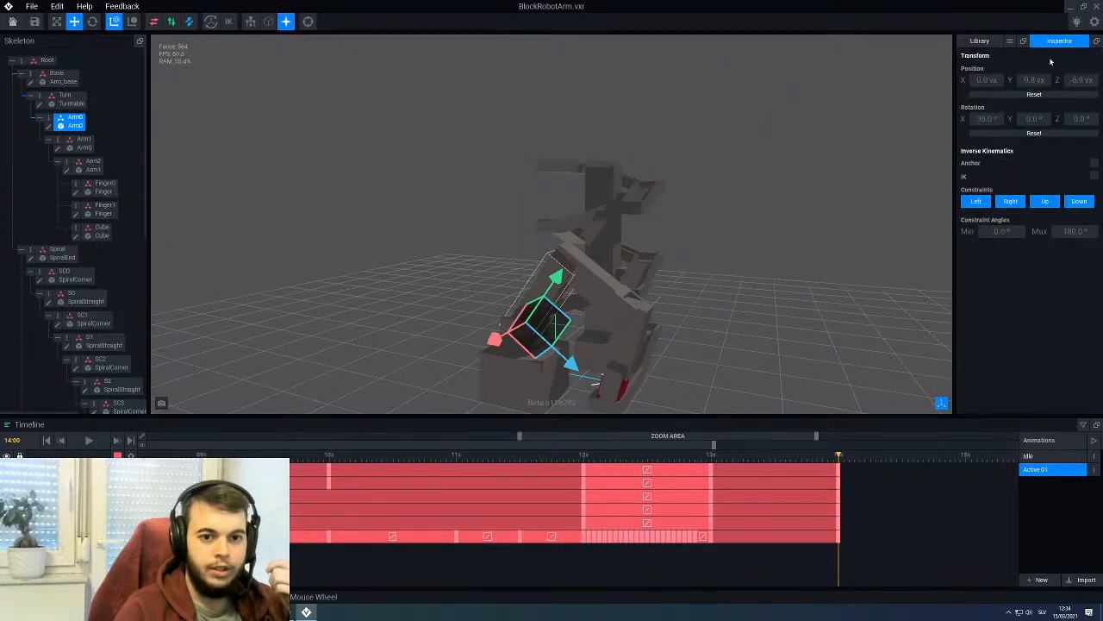
click(1018, 134)
click(556, 246)
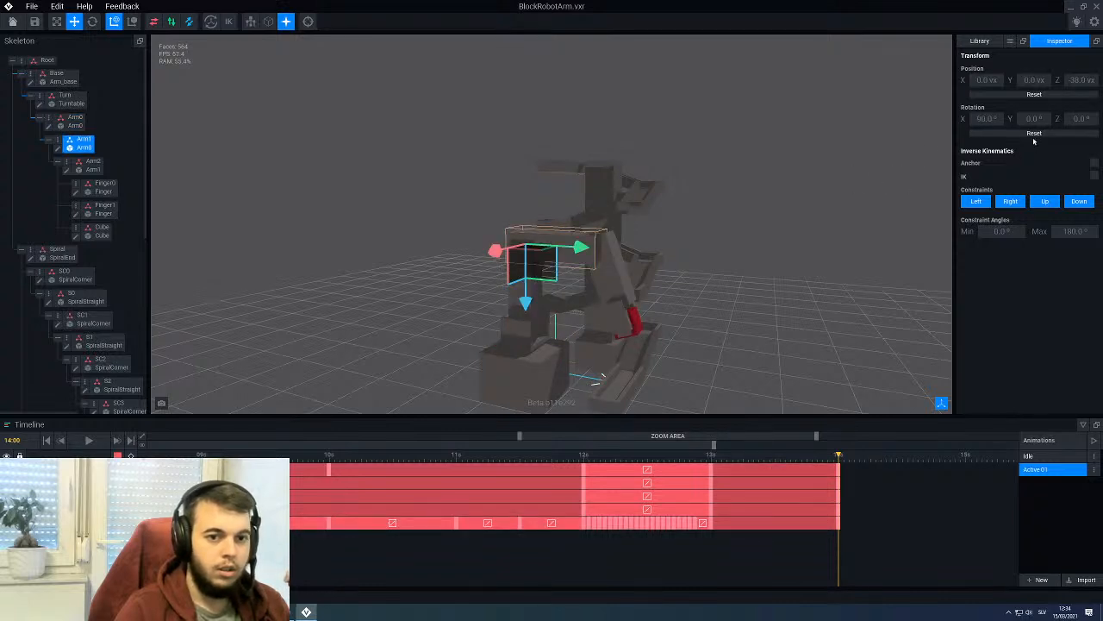
click(1033, 134)
scroll(1030, 138, down, 1)
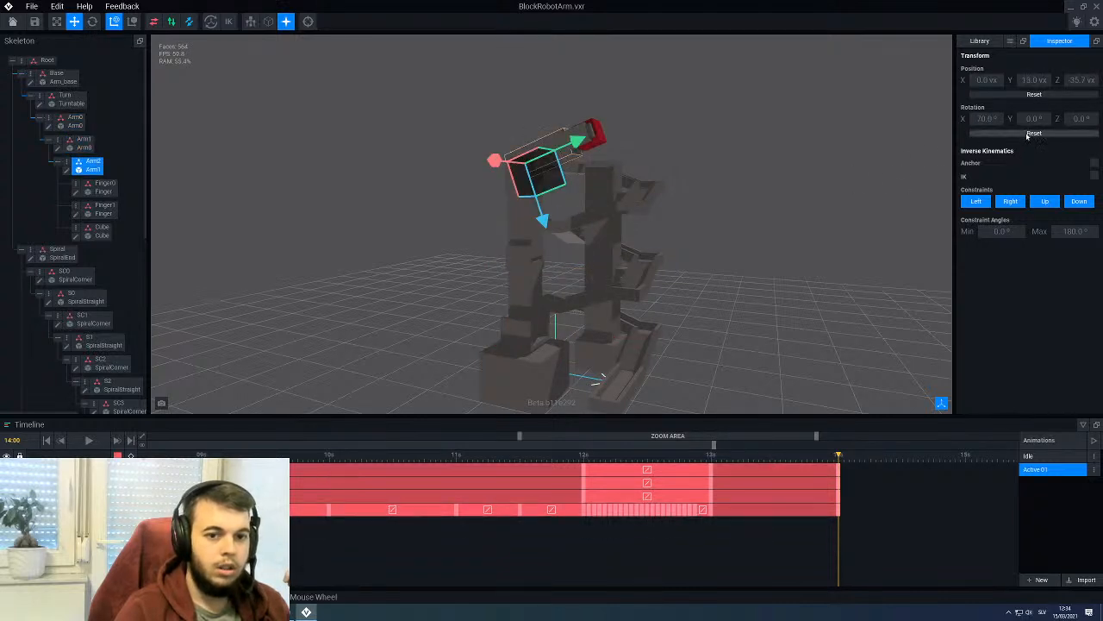
click(1032, 133)
click(809, 240)
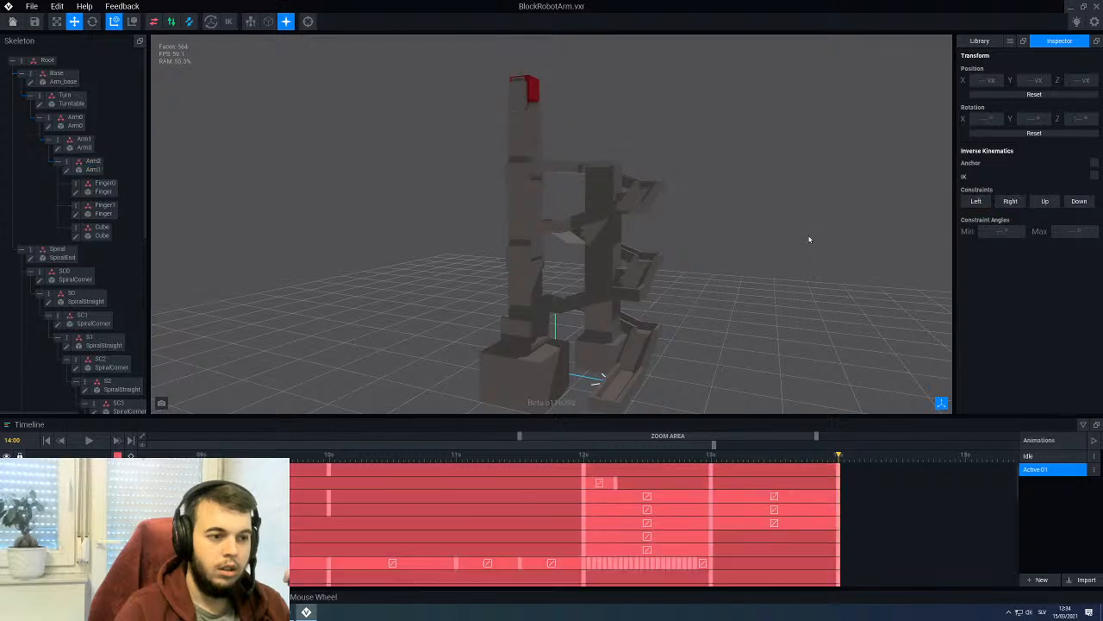
Step: Play the Active 01 animation from an overall view, stop it around 04:21 and examine the spiral from above
scroll(595, 255, down, 3)
right_drag(593, 256, 593, 254)
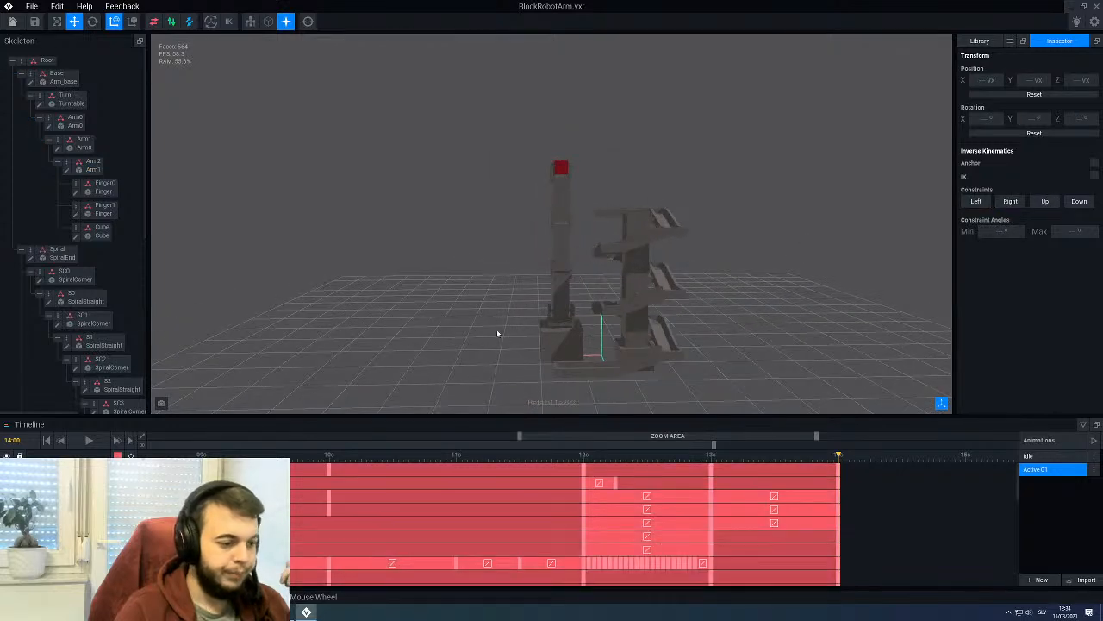
key(space)
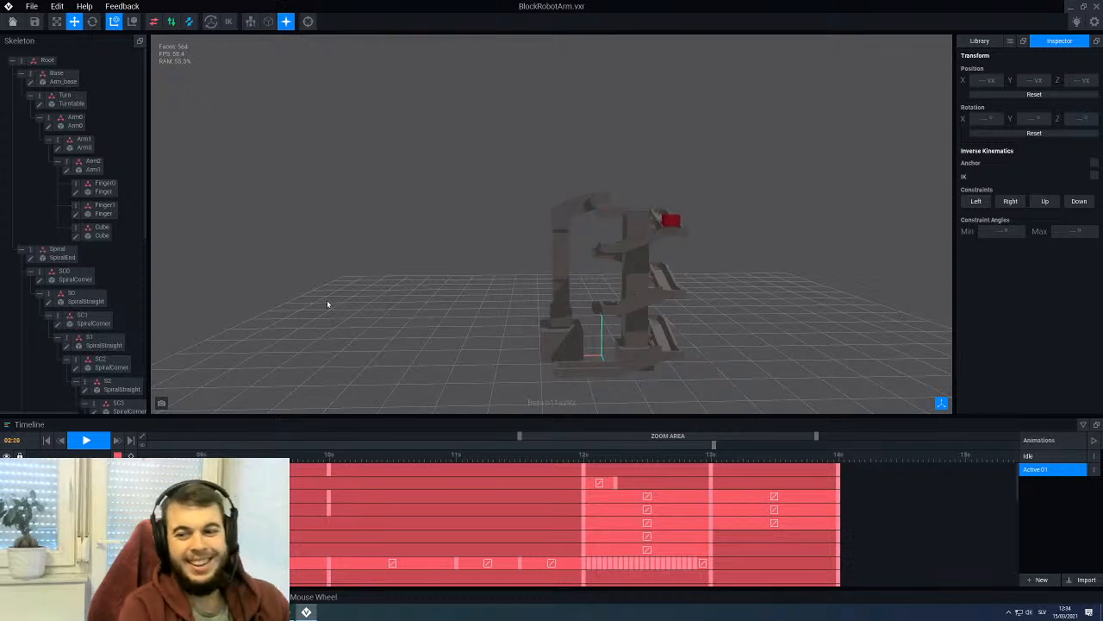
click(86, 439)
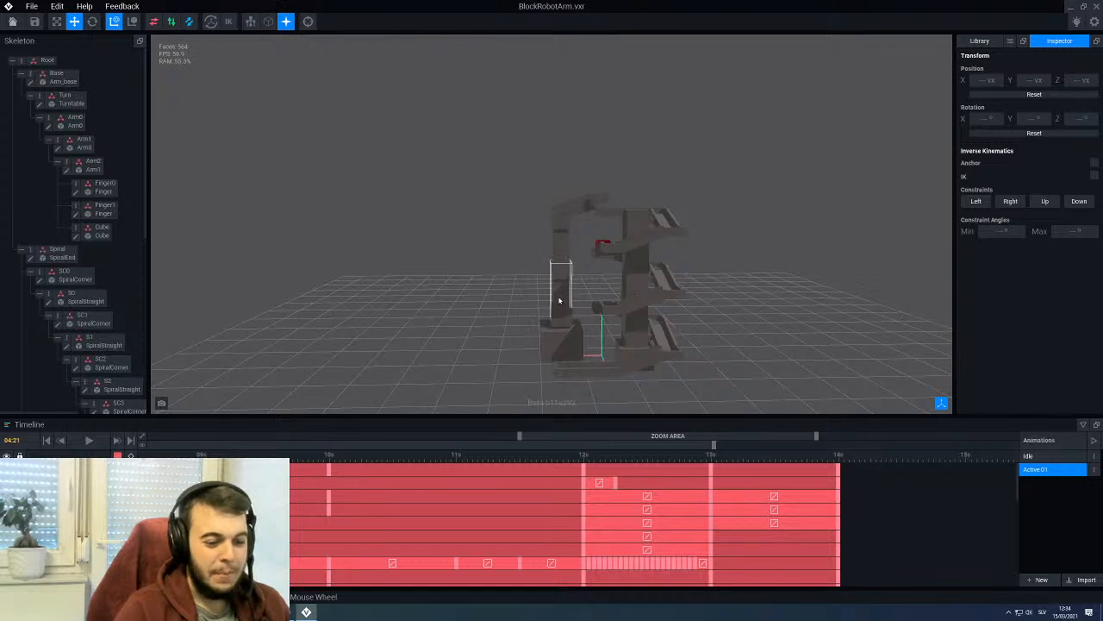
scroll(549, 285, up, 5)
scroll(559, 345, down, 3)
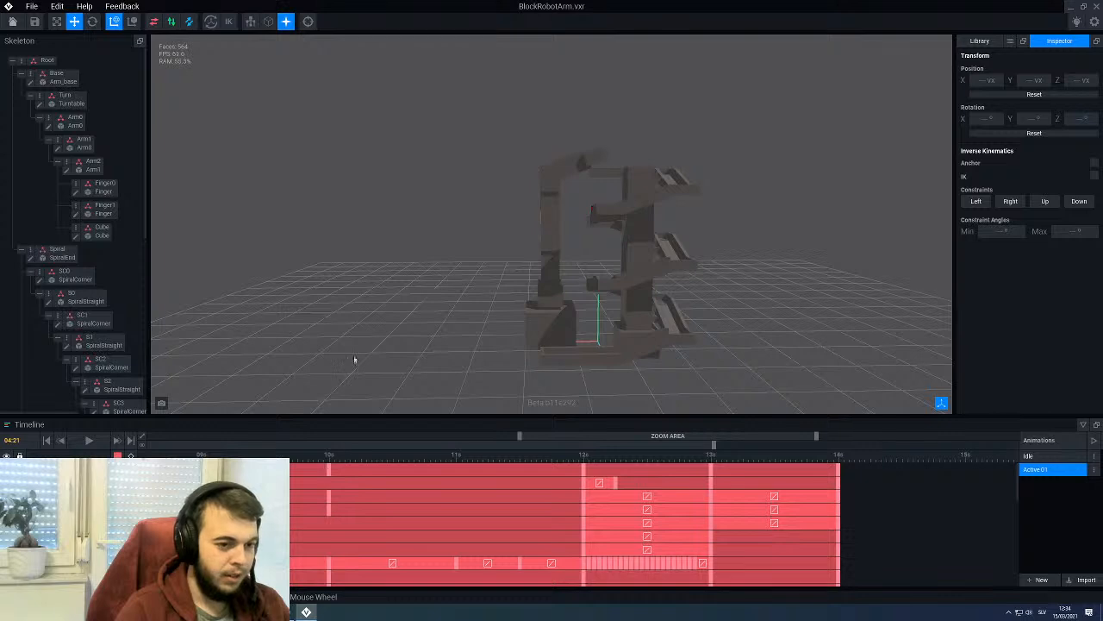
right_drag(355, 359, 390, 308)
scroll(561, 211, up, 2)
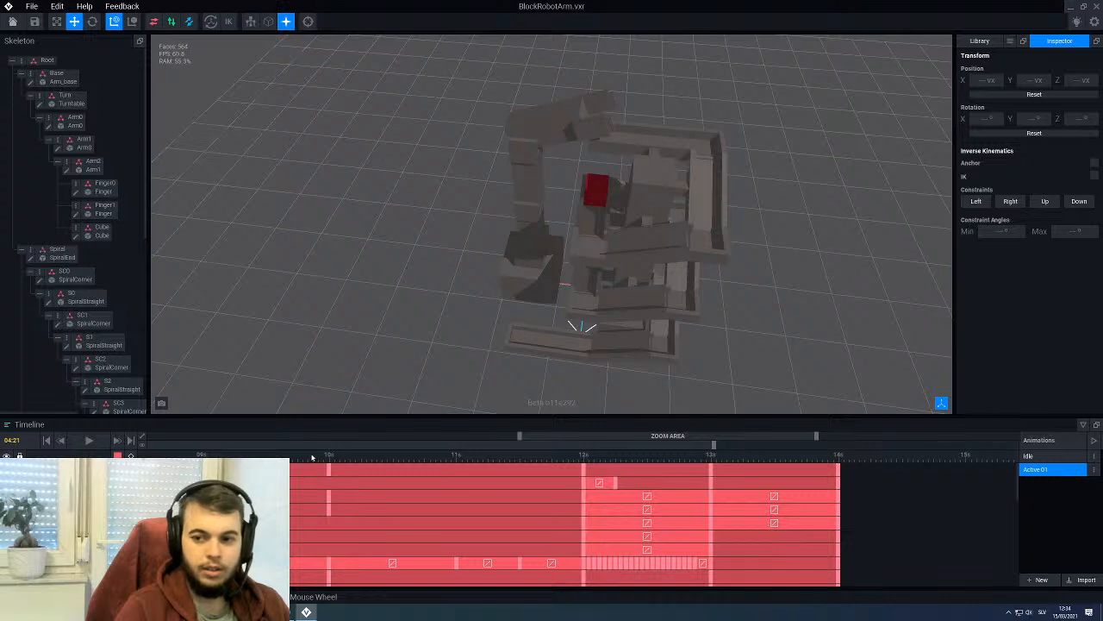
Step: Select the cube, extend the timeline zoom area back to the animation's start and scrub from 00:23 to 02:00
drag(312, 458, 200, 454)
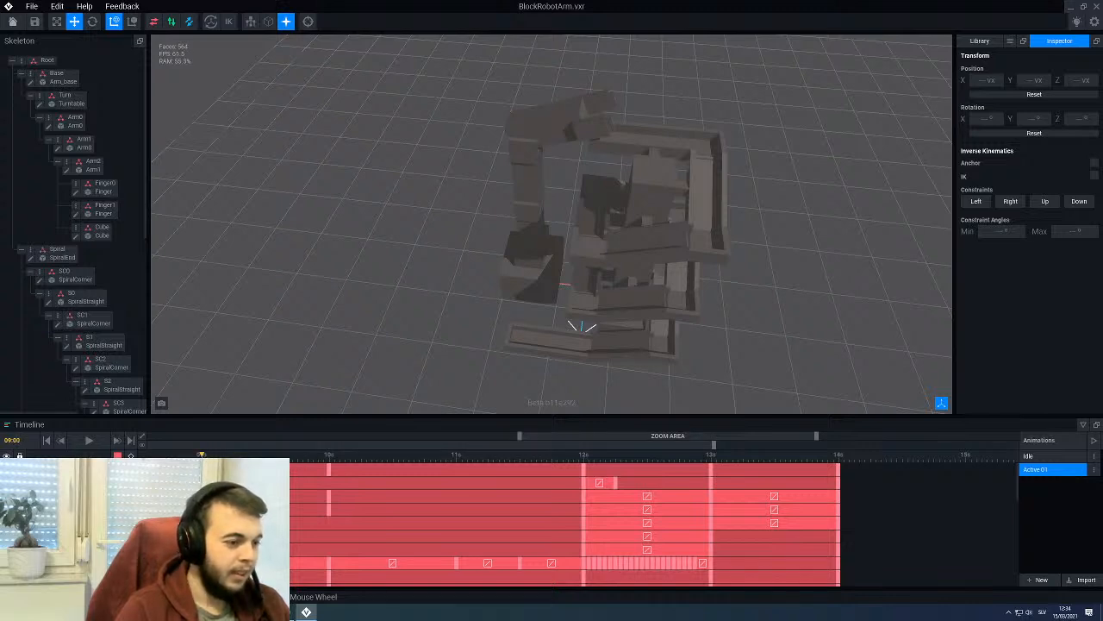
scroll(132, 303, down, 8)
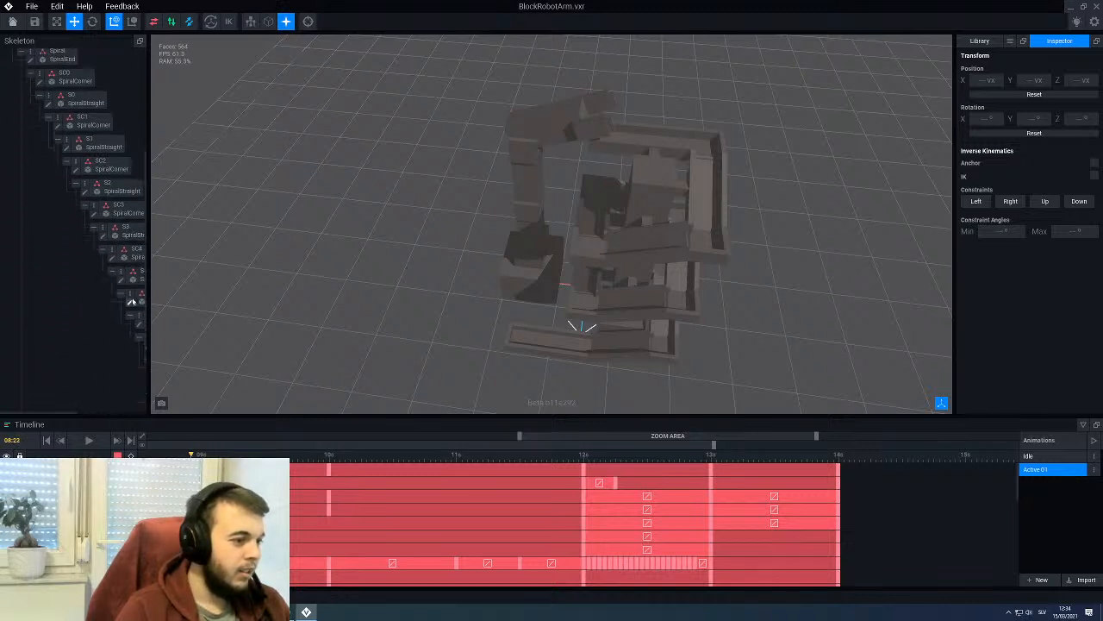
scroll(67, 372, up, 6)
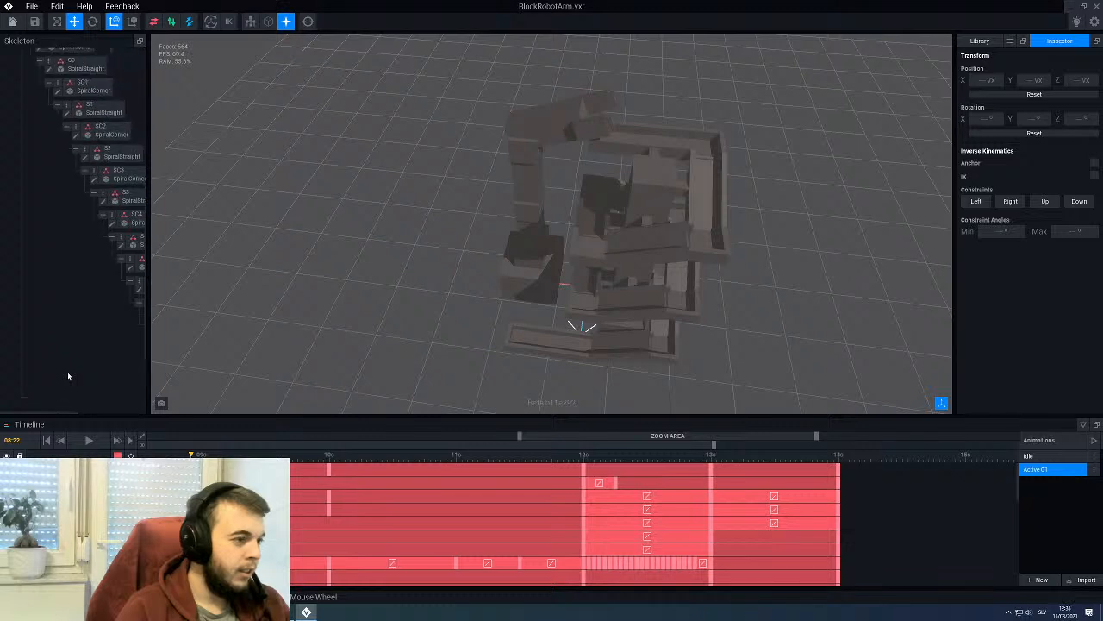
click(100, 179)
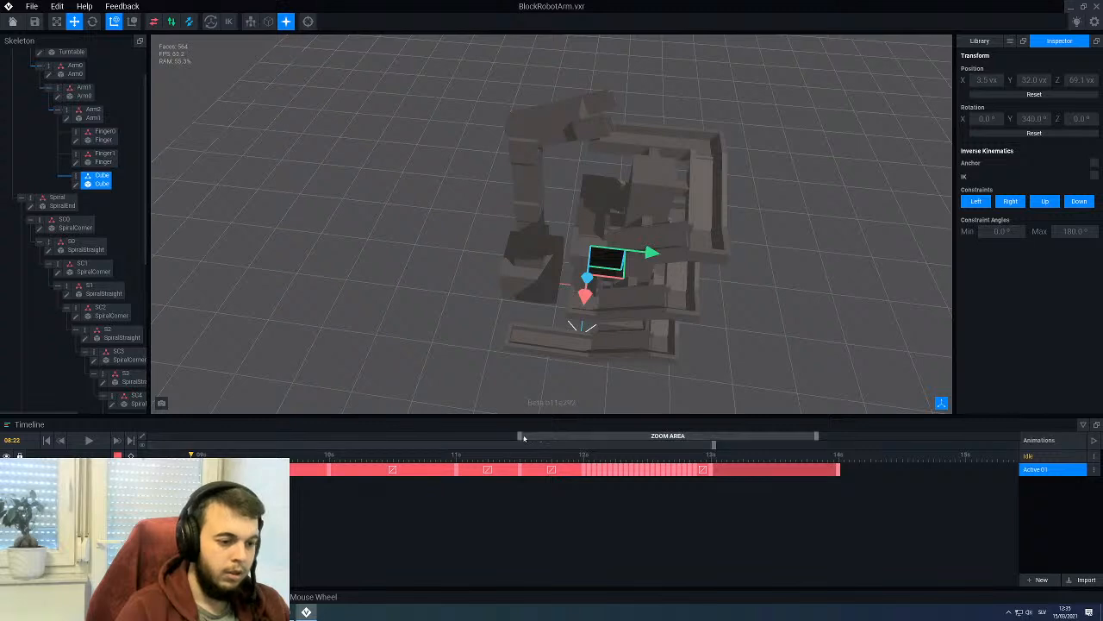
drag(521, 437, 160, 437)
click(181, 454)
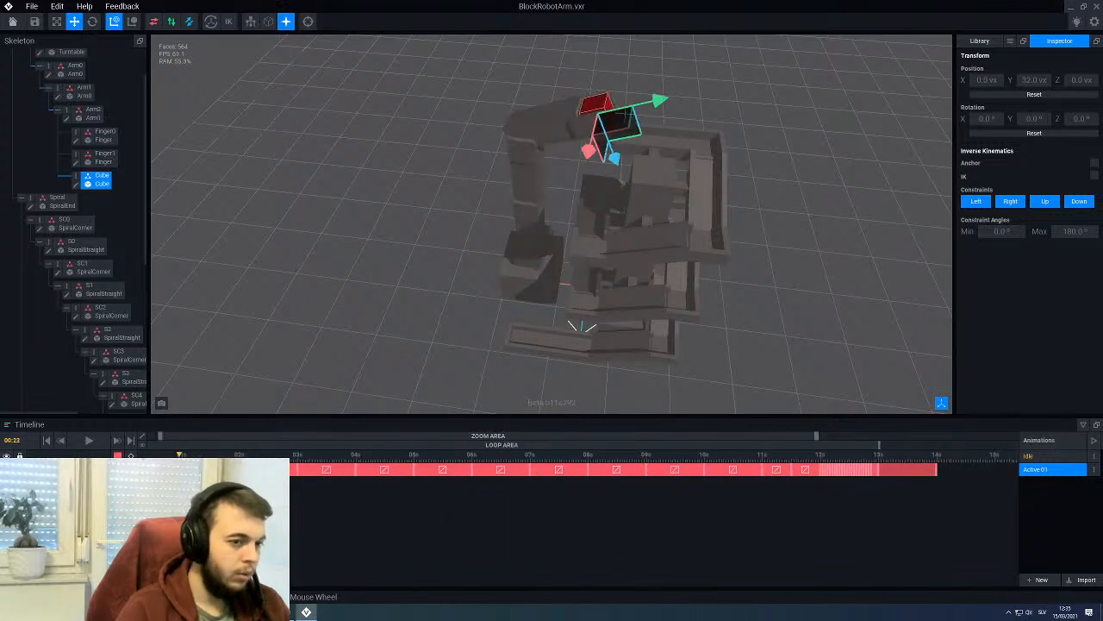
drag(181, 454, 196, 454)
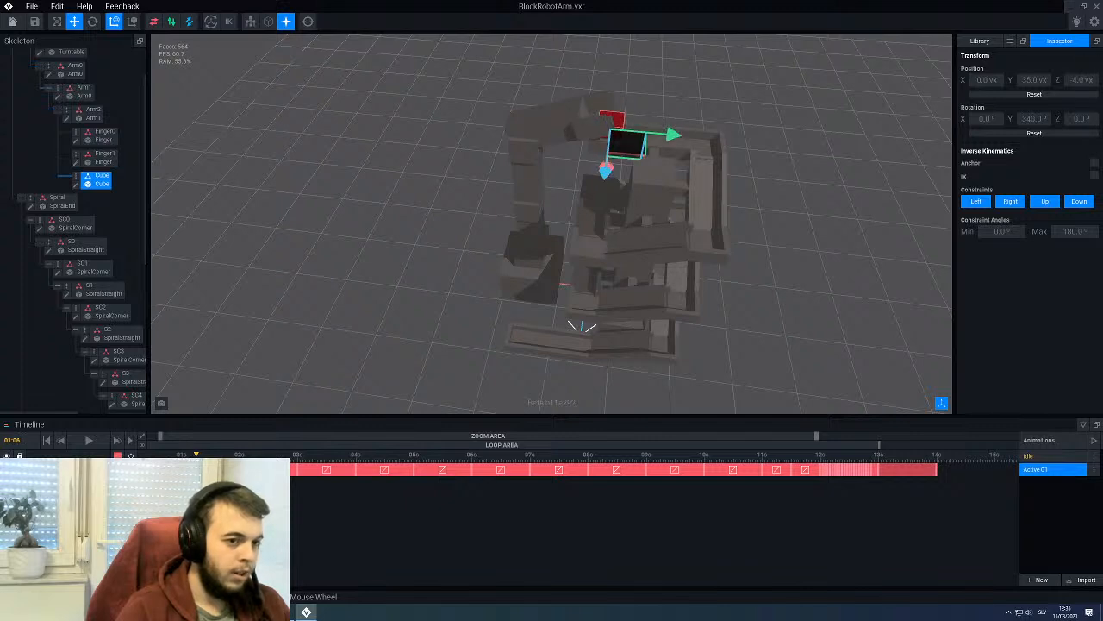
drag(197, 455, 240, 454)
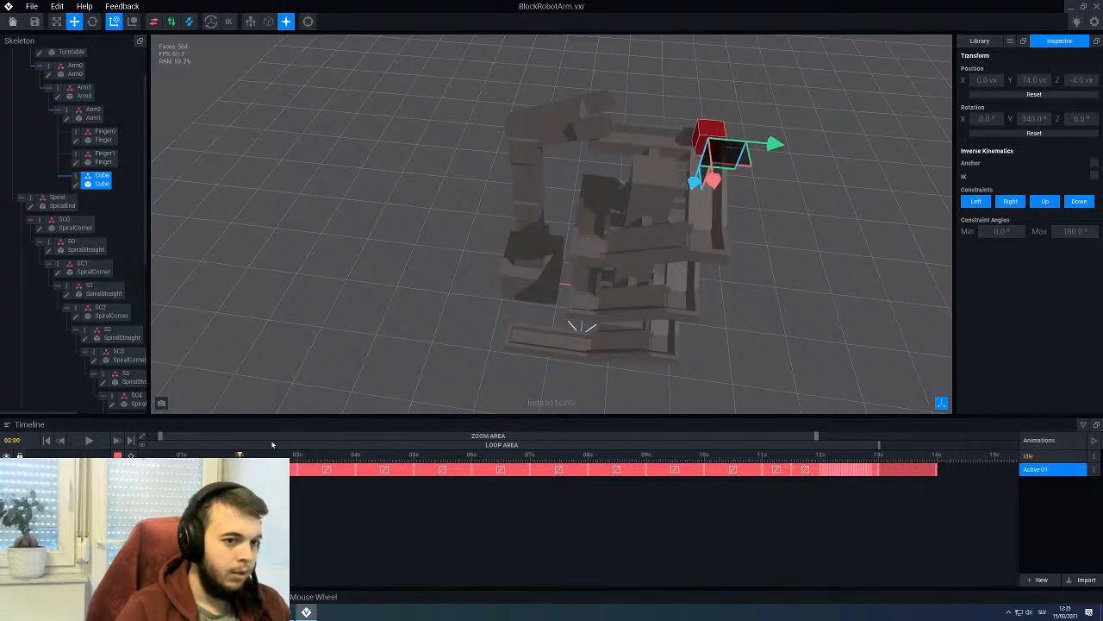
Step: At 02:00, rotate the cube a quarter turn to X 0°, Y 0°, Z 110° and scrub towards 03:00 to check its motion
scroll(384, 370, up, 8)
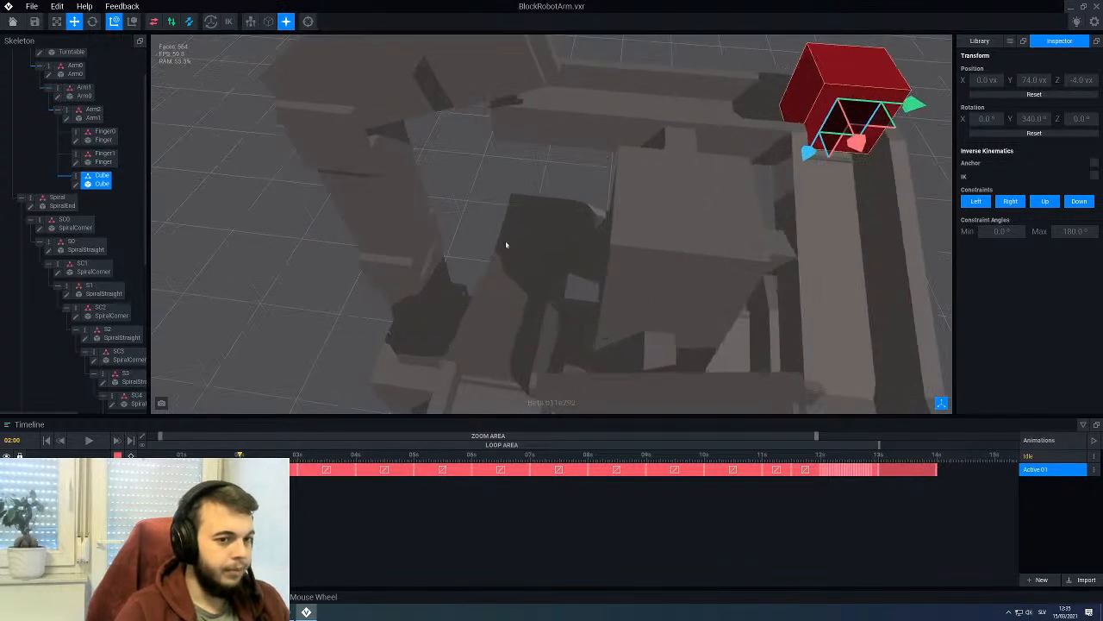
scroll(505, 245, down, 5)
scroll(385, 251, up, 2)
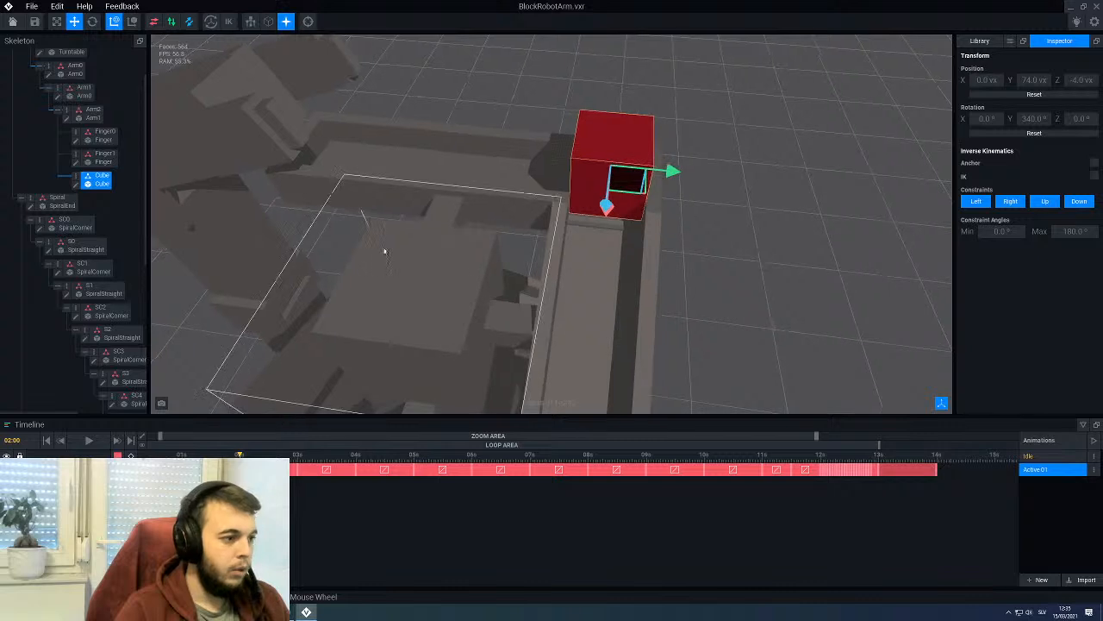
click(92, 22)
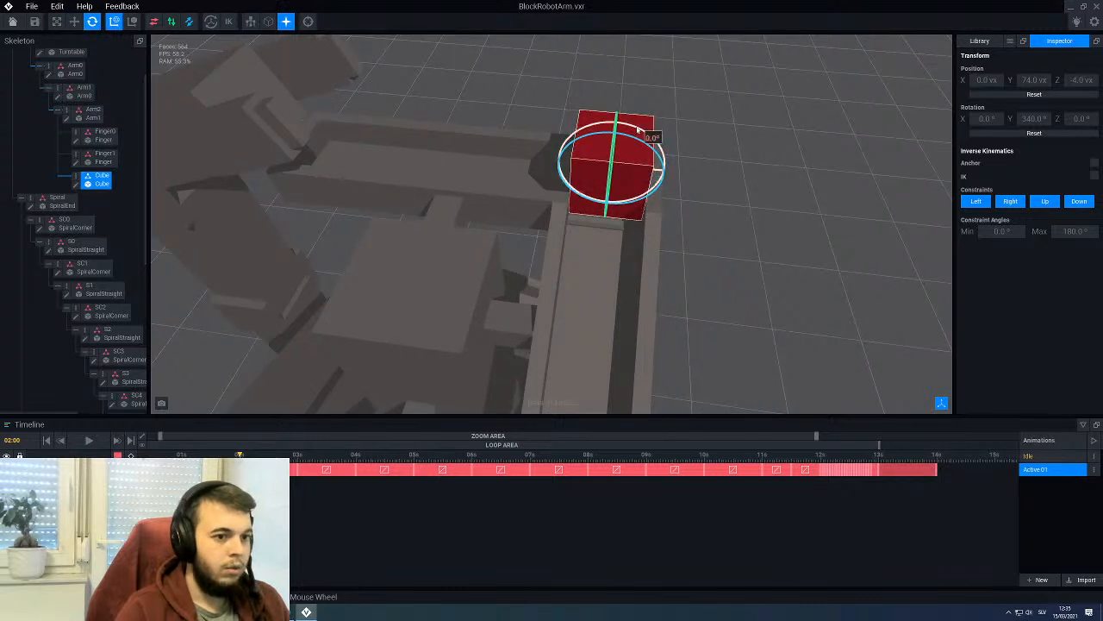
drag(638, 129, 651, 185)
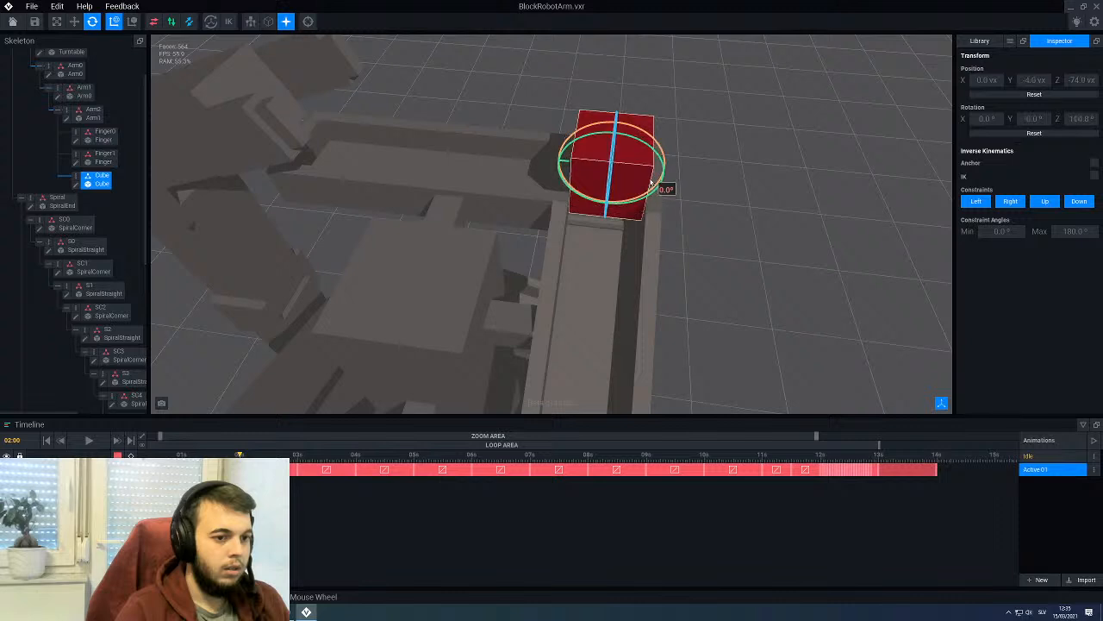
drag(191, 454, 297, 469)
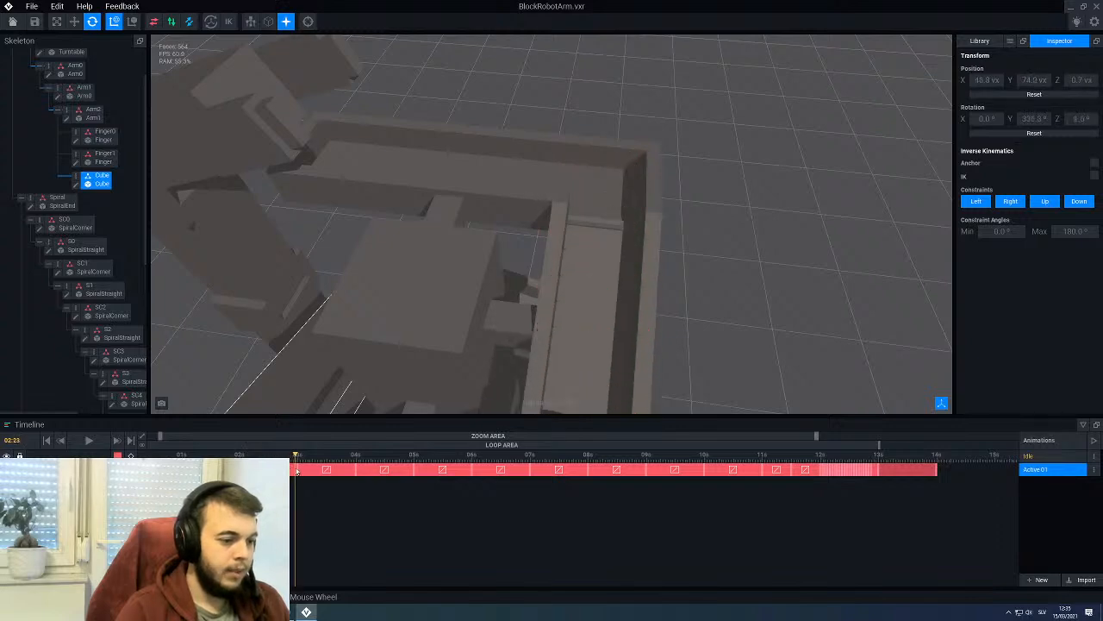
mouse_move(417, 353)
middle_down()
mouse_move(438, 249)
mouse_move(407, 334)
middle_up()
drag(278, 449, 240, 452)
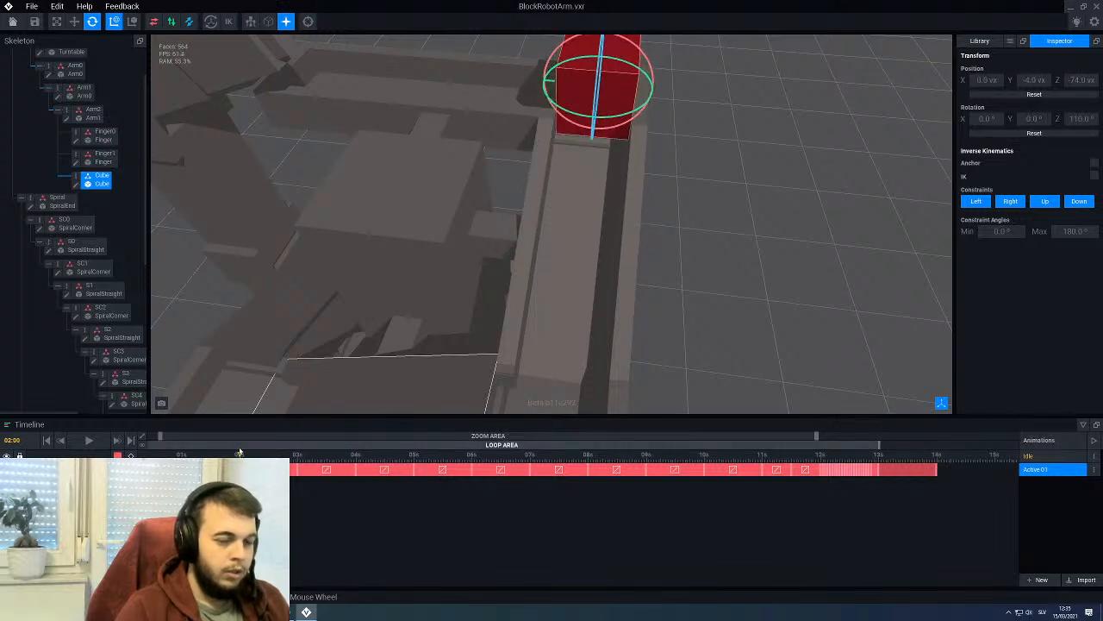
Step: Go to 03:00 and try to turn the cube by entering a Z rotation of 90°
drag(239, 452, 297, 459)
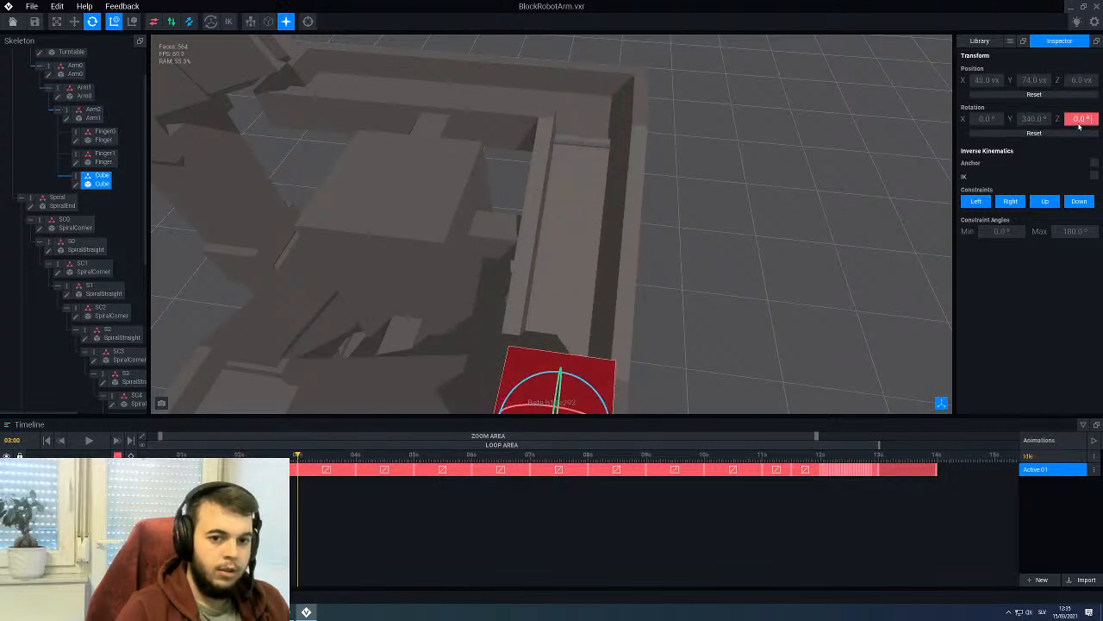
text(90)
key(Return)
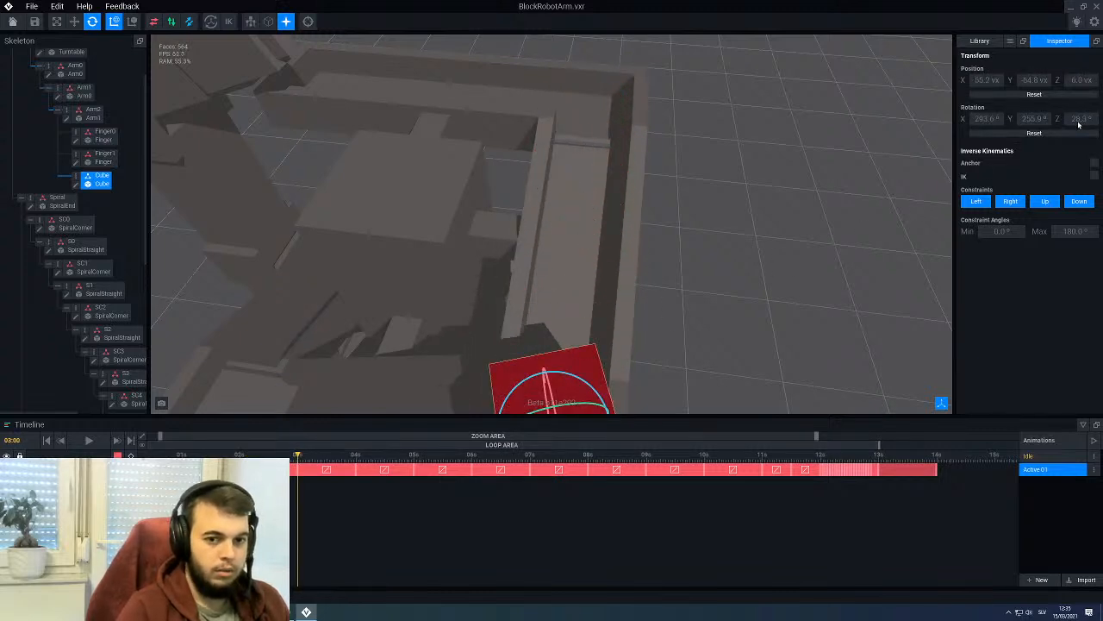
click(1078, 125)
text(11)
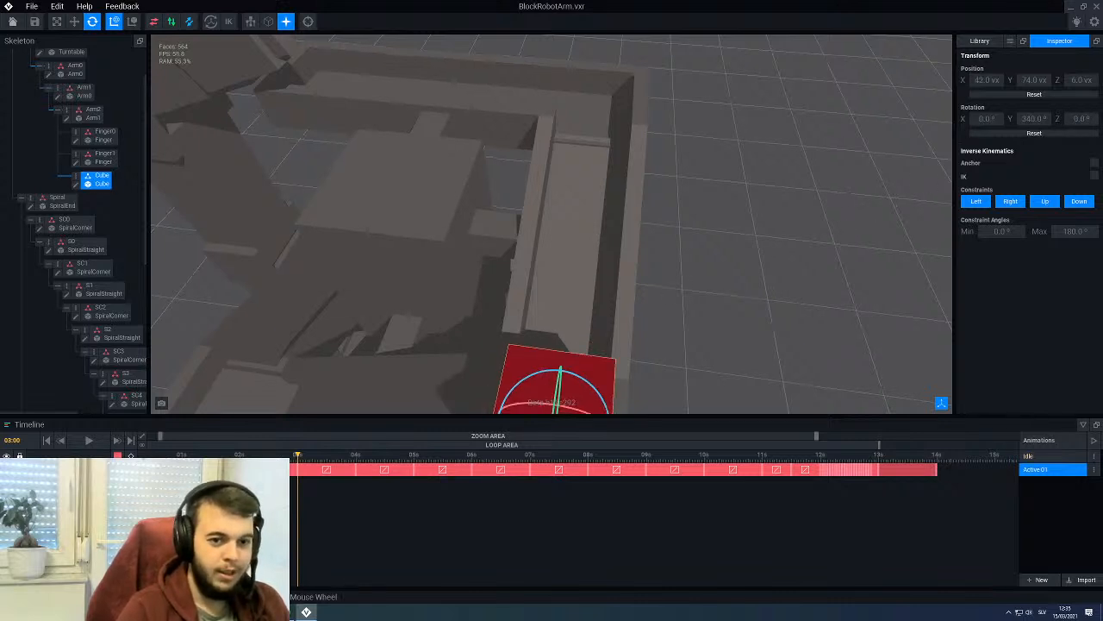
Step: At 03:00, rotate the cube a quarter turn in the spiral's corner to X 0°, Y 0°, Z 110° and check the motion leading there
middle_drag(778, 264, 659, 301)
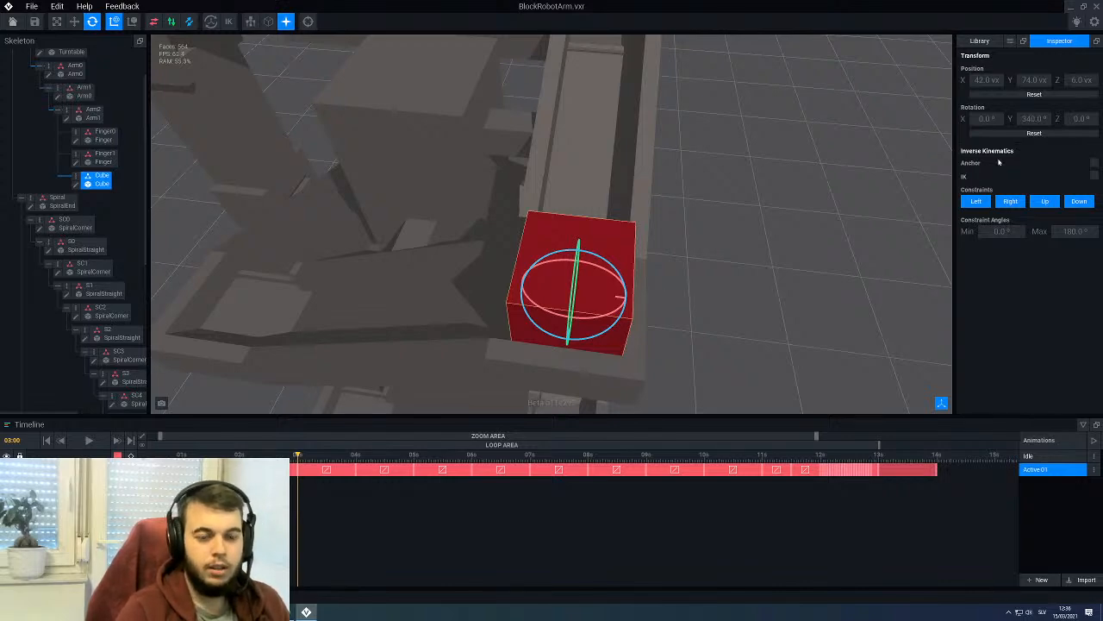
middle_drag(638, 284, 623, 295)
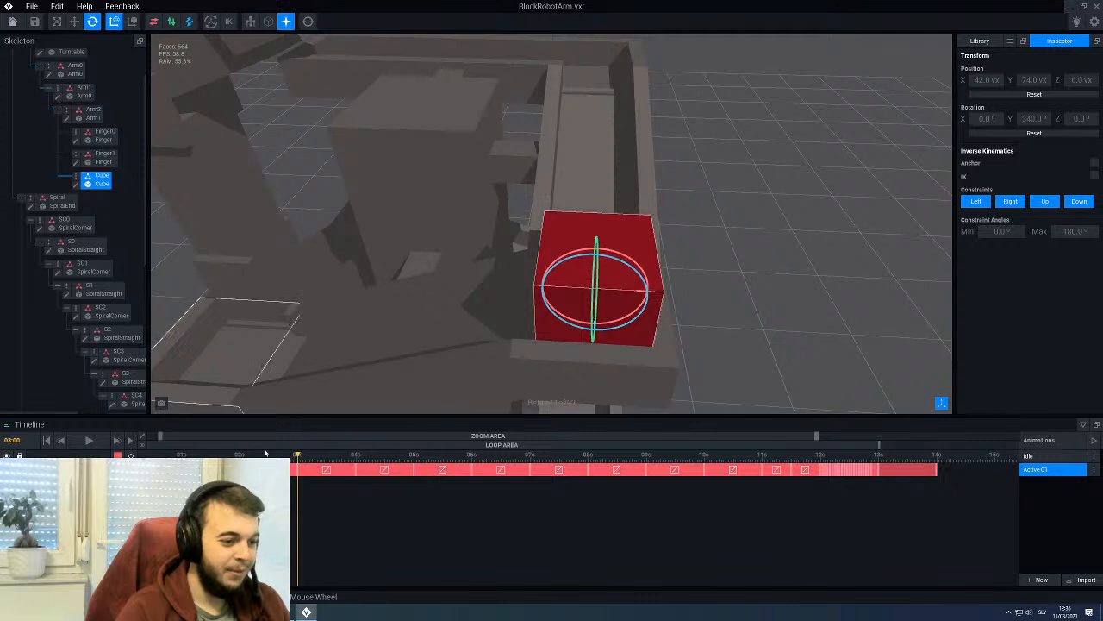
drag(265, 453, 298, 461)
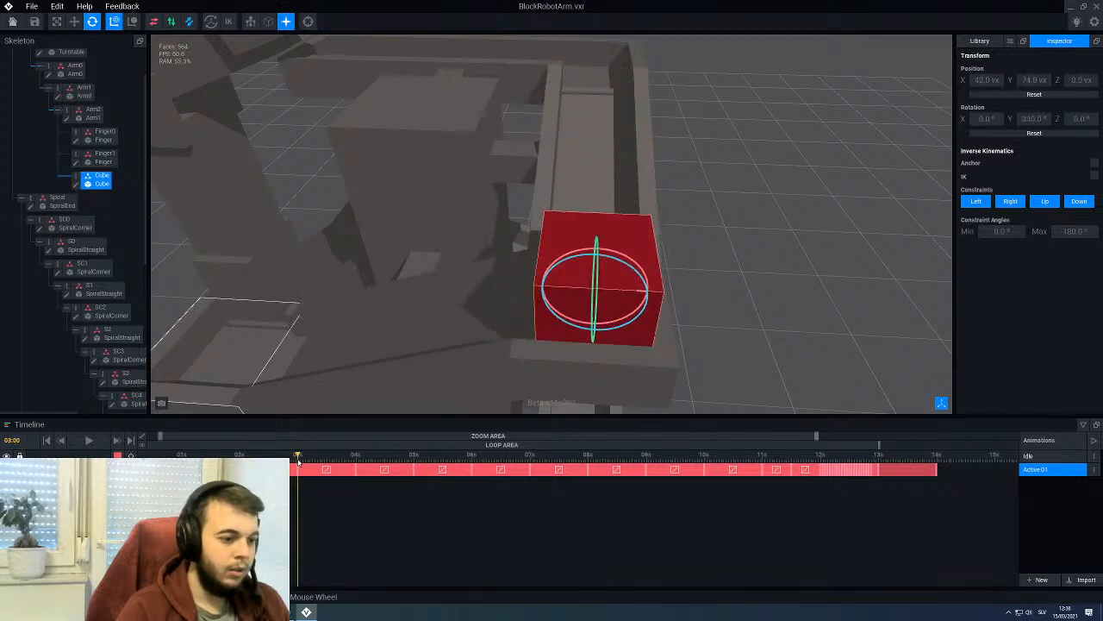
drag(614, 258, 643, 282)
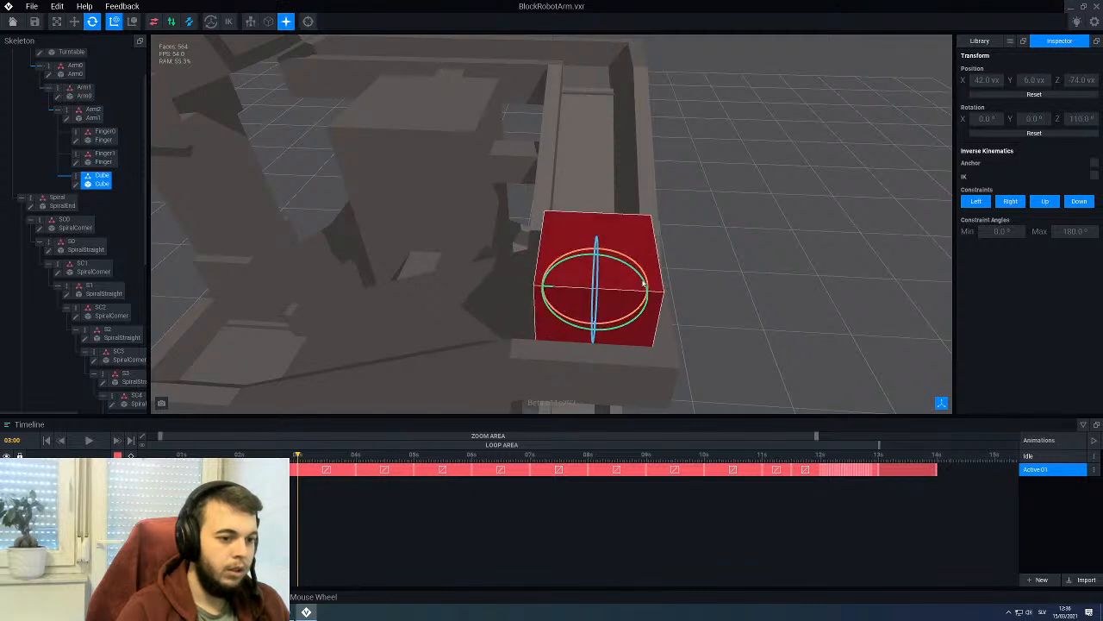
mouse_move(298, 454)
mouse_down()
mouse_move(240, 455)
mouse_move(298, 455)
mouse_up()
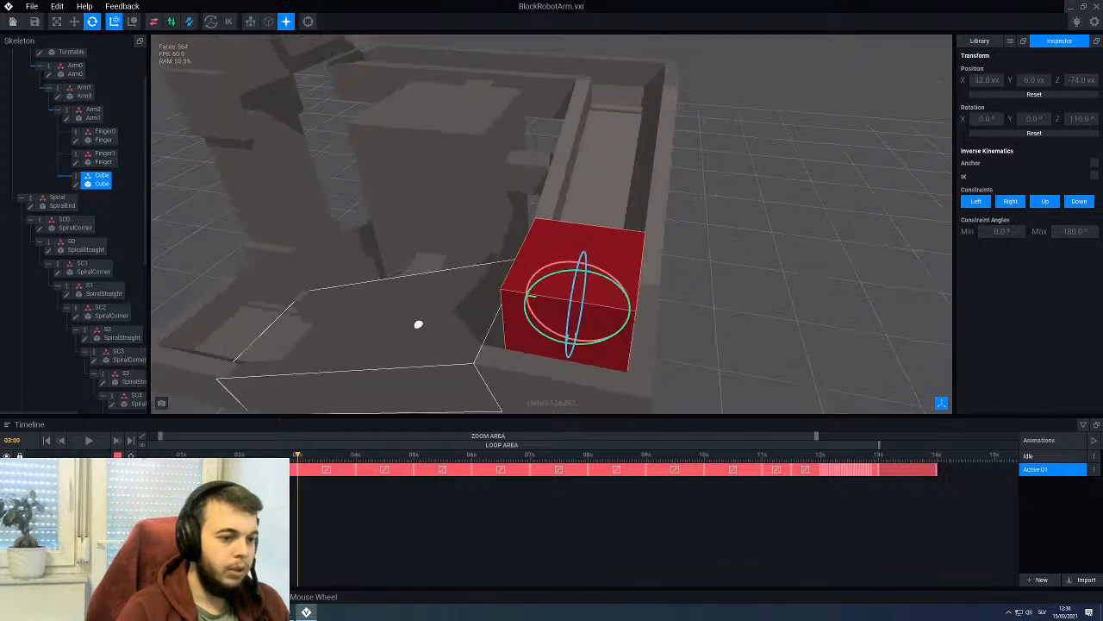
Step: Rotate the cube level at 03:00 to X 110°, Y 270°, Z 110° and scrub the preceding frames to check the transition
middle_drag(418, 324, 423, 295)
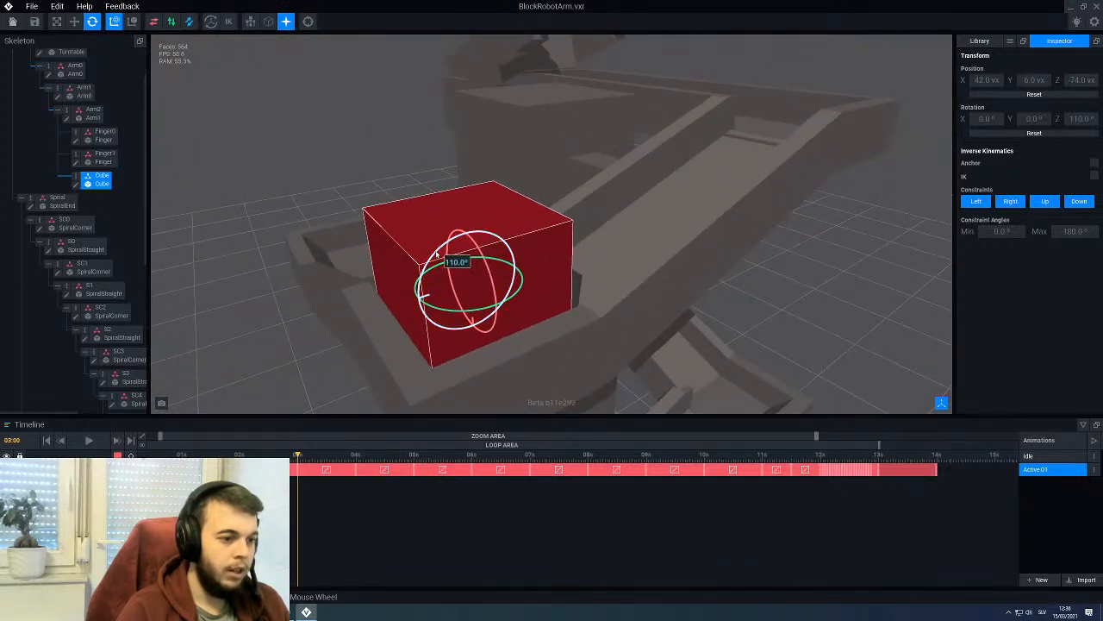
drag(436, 253, 424, 328)
middle_drag(424, 328, 482, 299)
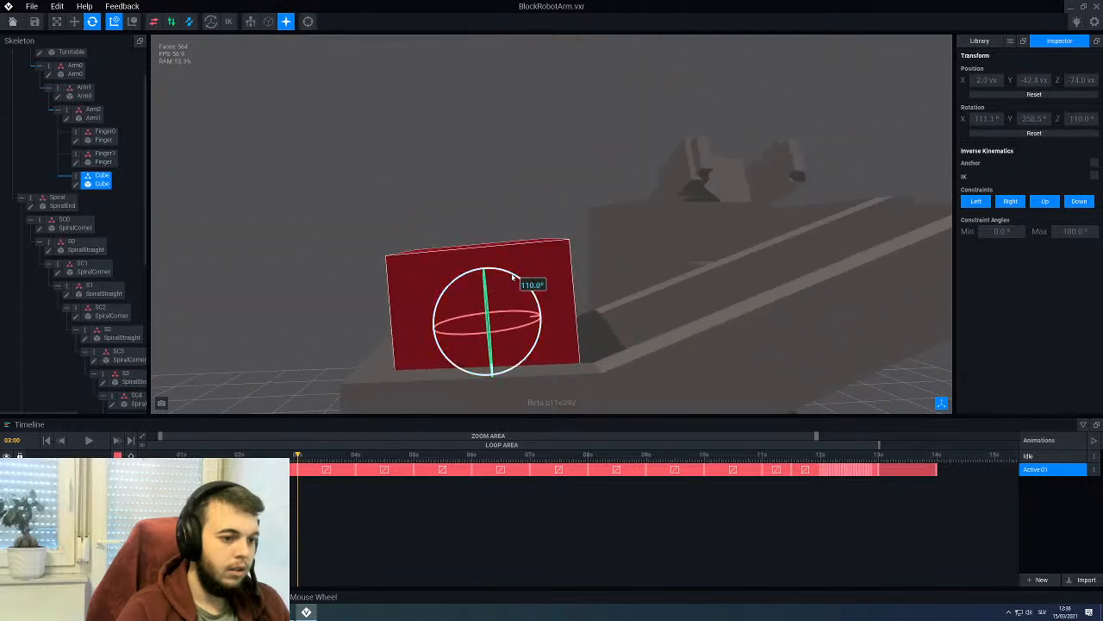
drag(518, 277, 490, 305)
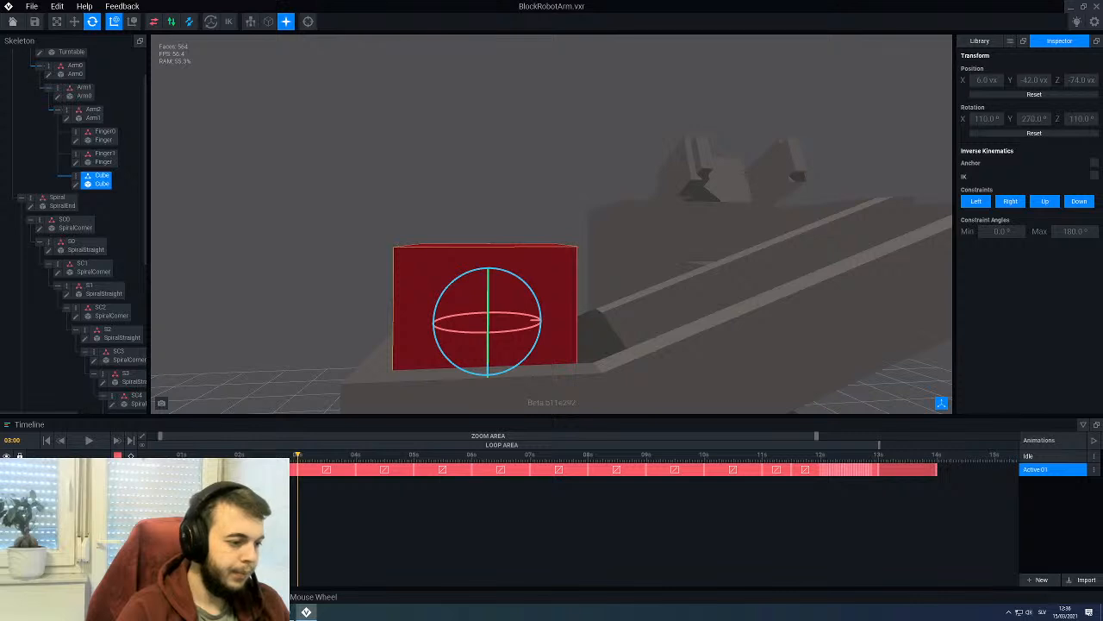
drag(198, 455, 296, 456)
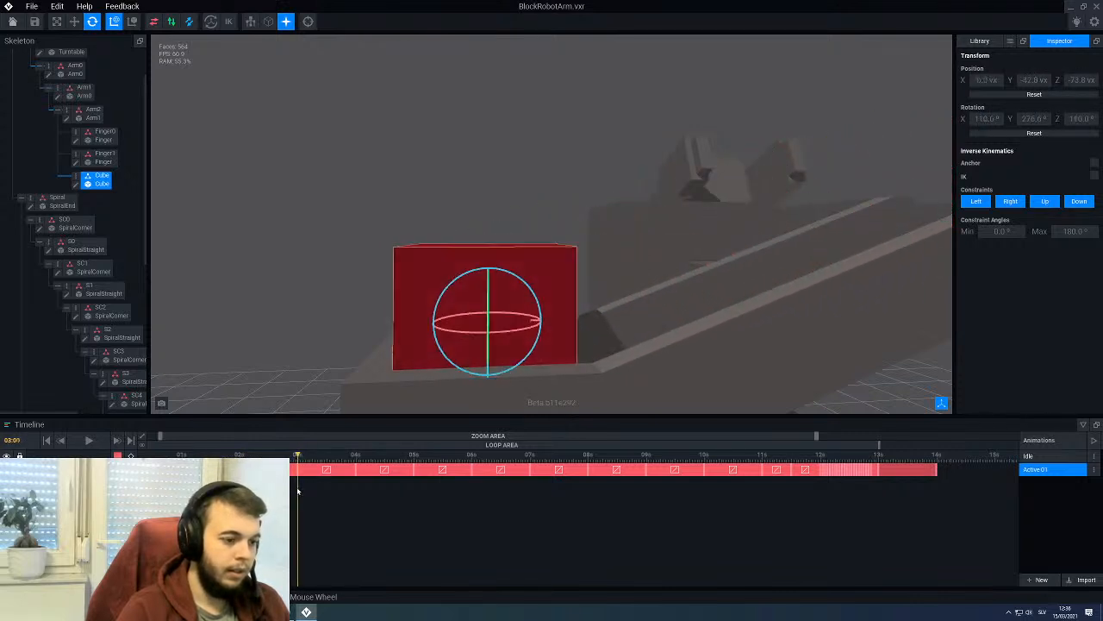
Step: Examine the cube at 03:00 from several angles and scrub between 03:00 and 04:00 to follow its slide down the spiral
mouse_move(397, 302)
middle_down()
mouse_move(533, 323)
mouse_move(492, 313)
mouse_move(405, 321)
middle_up()
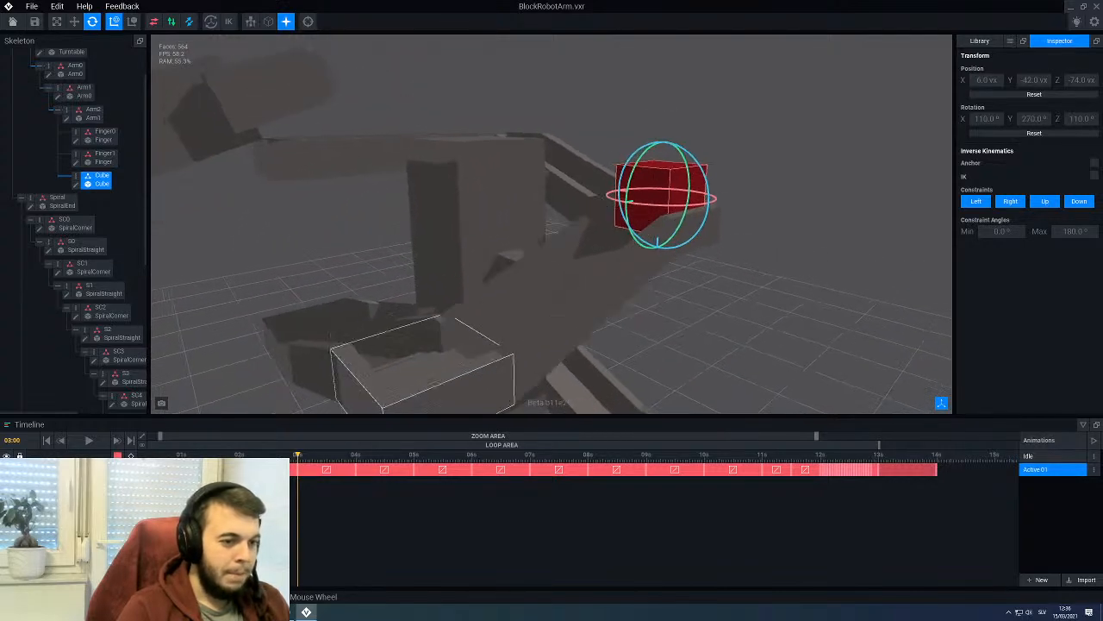
middle_drag(435, 383, 441, 380)
mouse_move(304, 457)
mouse_down()
mouse_move(322, 457)
mouse_move(299, 465)
mouse_move(357, 471)
mouse_move(297, 474)
mouse_up()
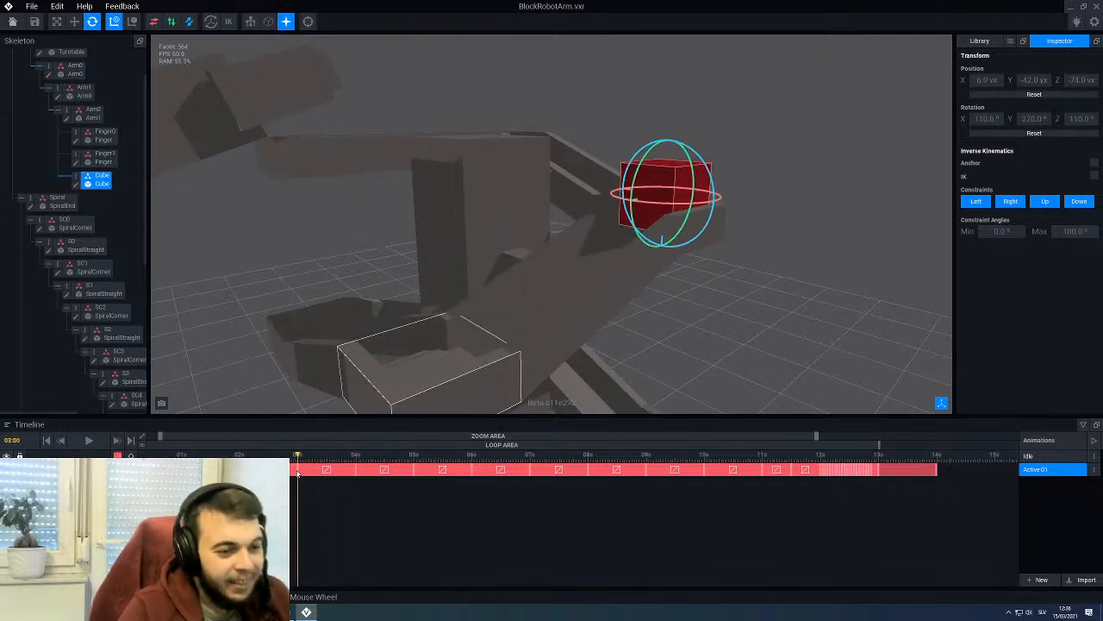
mouse_move(435, 294)
right_down()
mouse_move(429, 282)
mouse_move(439, 286)
right_up()
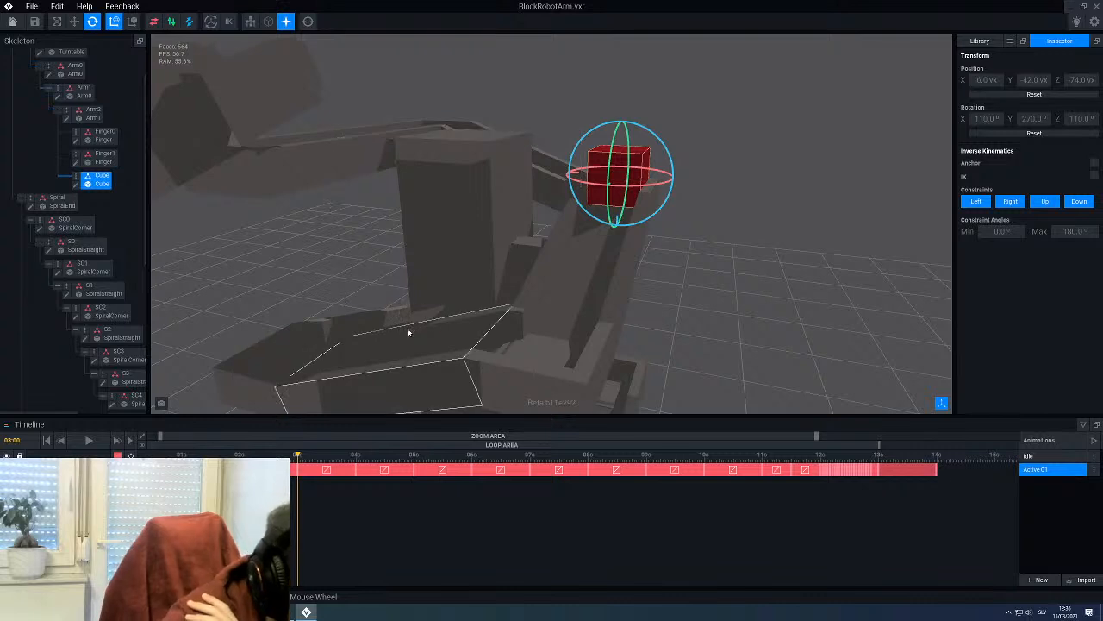
scroll(308, 459, down, 5)
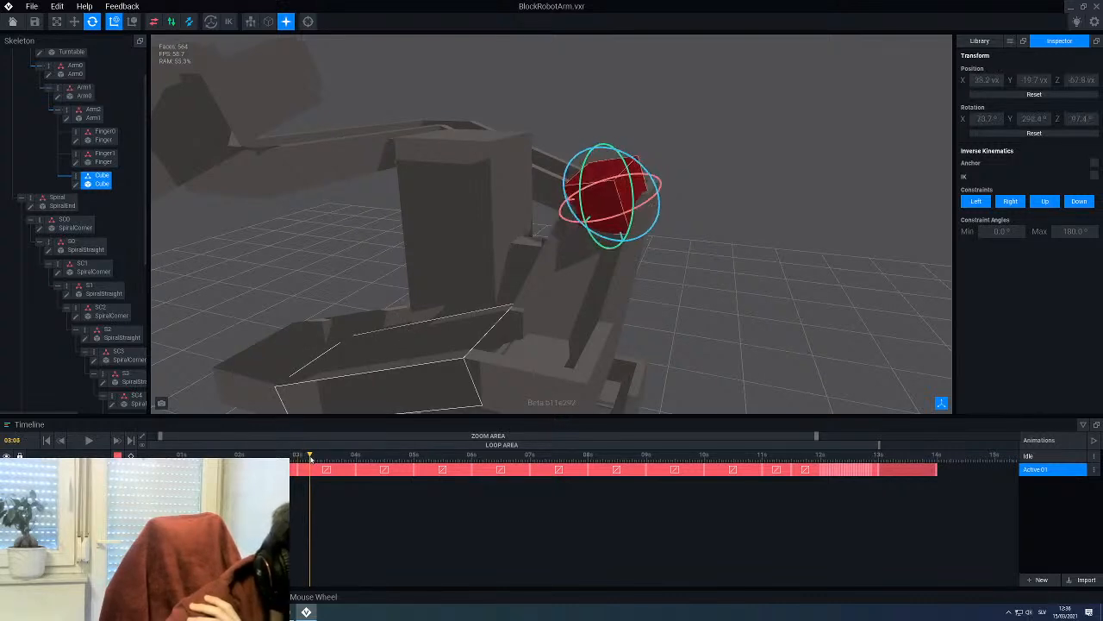
scroll(308, 455, up, 5)
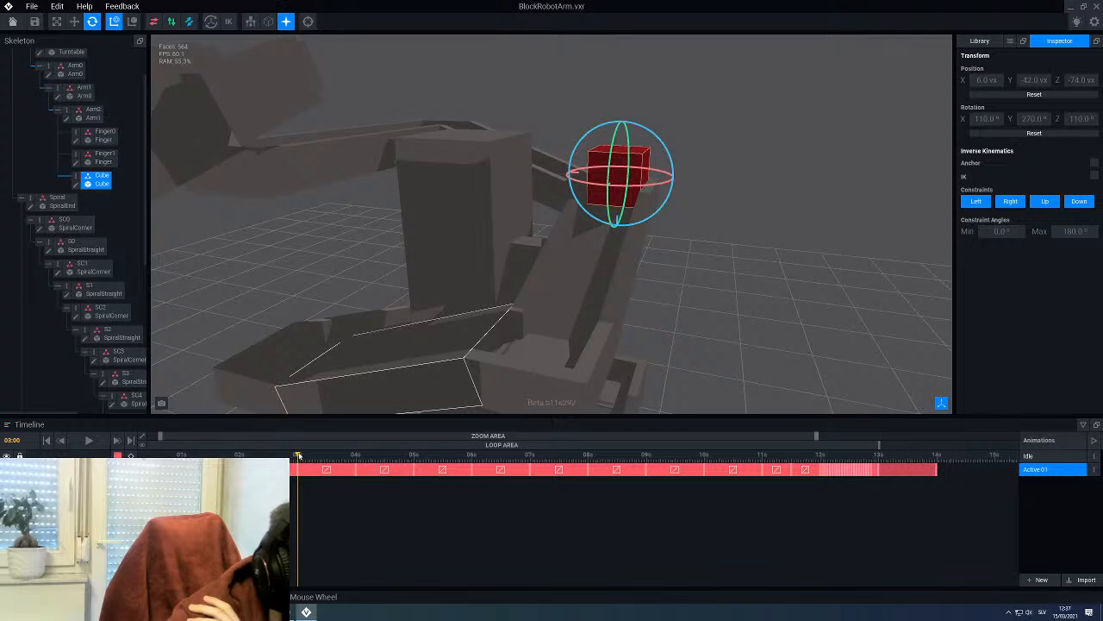
scroll(327, 455, down, 20)
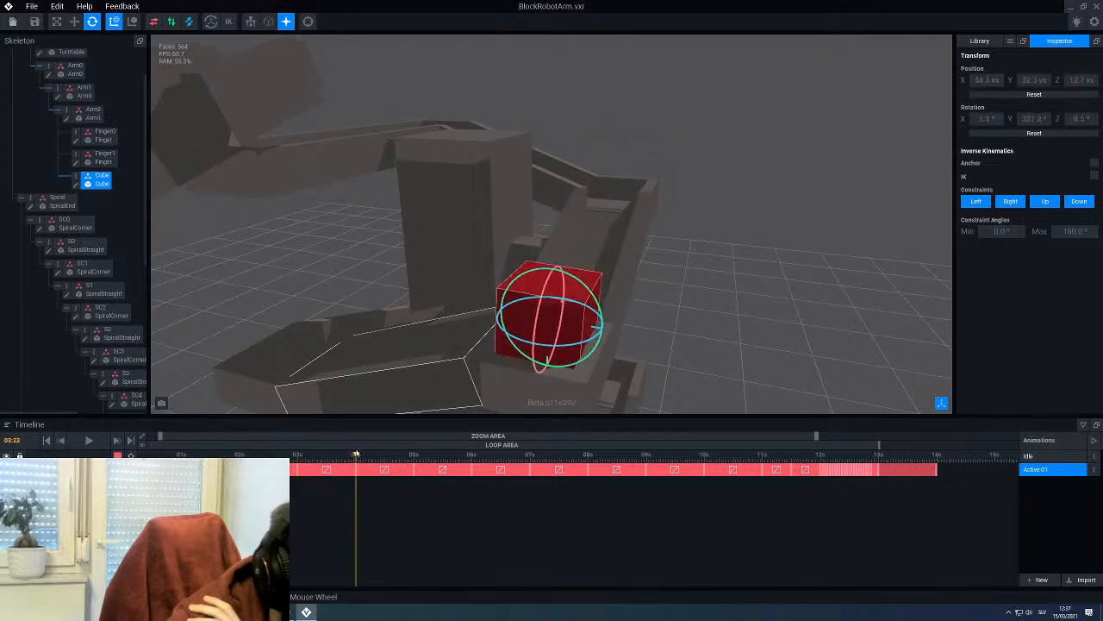
scroll(355, 454, down, 9)
scroll(355, 453, up, 20)
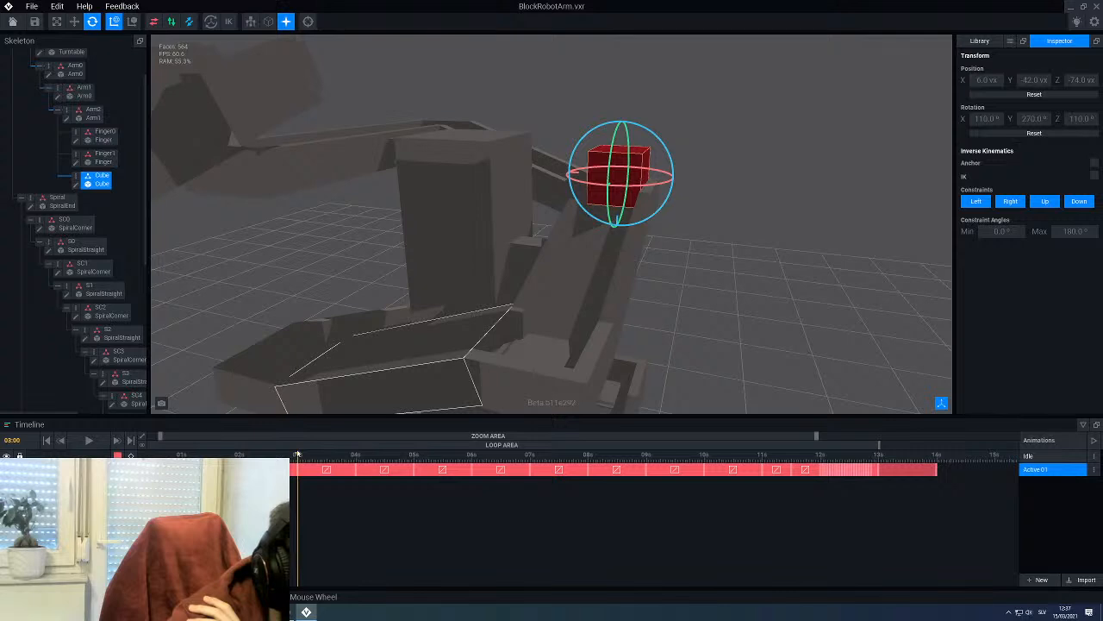
scroll(298, 454, down, 18)
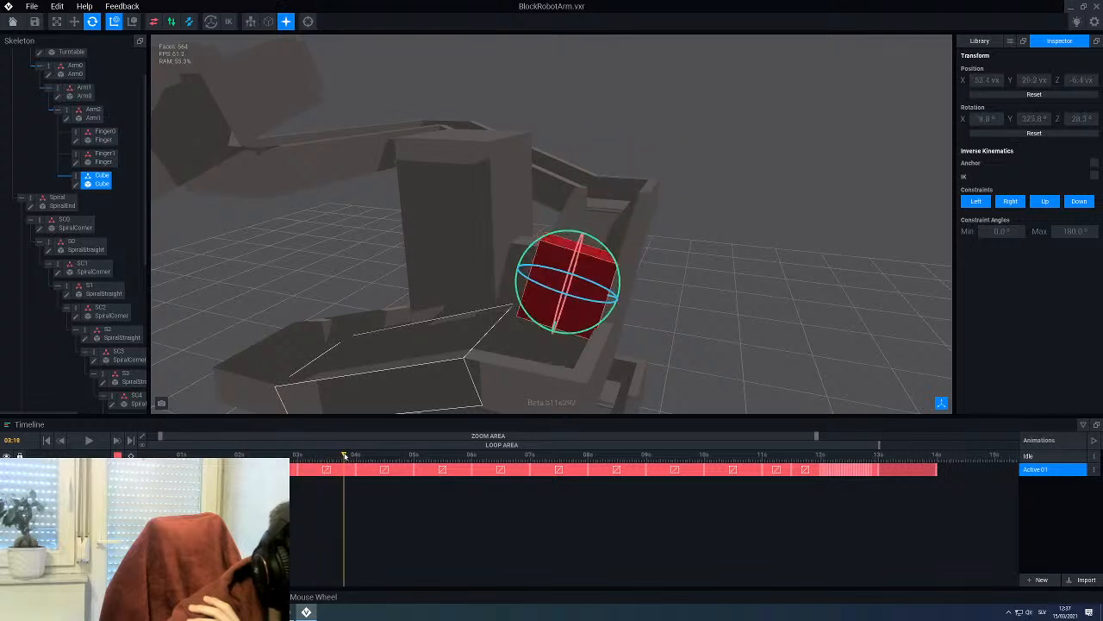
Step: At 04:00, rotate the cube a quarter turn to X 340°, Y 270°, Z 20° and scrub from 03:00 to check the transition
scroll(518, 369, down, 12)
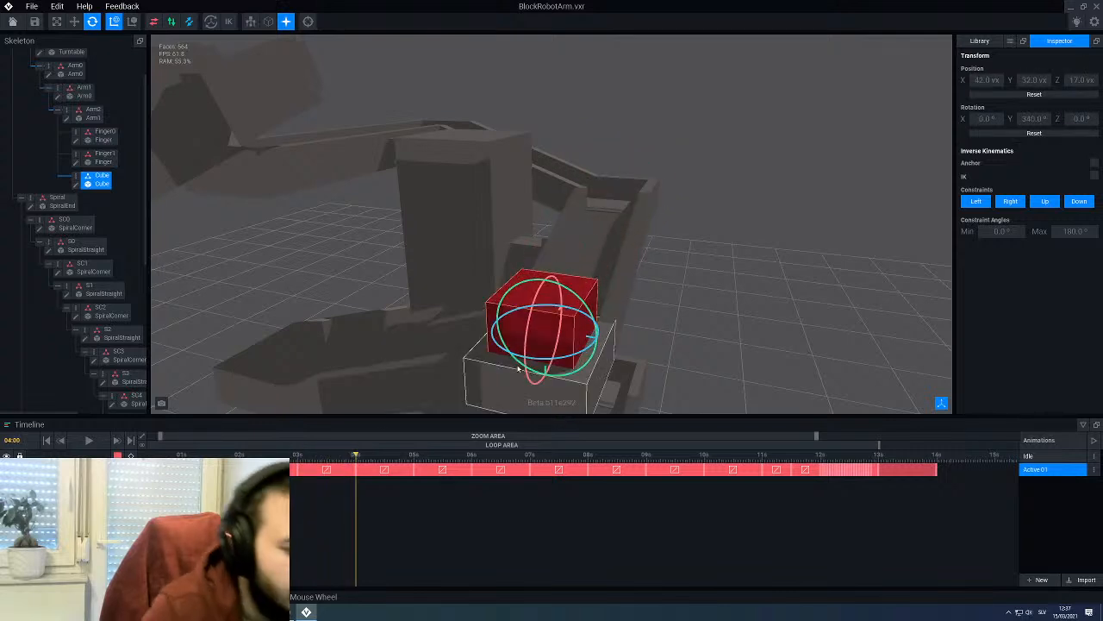
drag(522, 370, 595, 349)
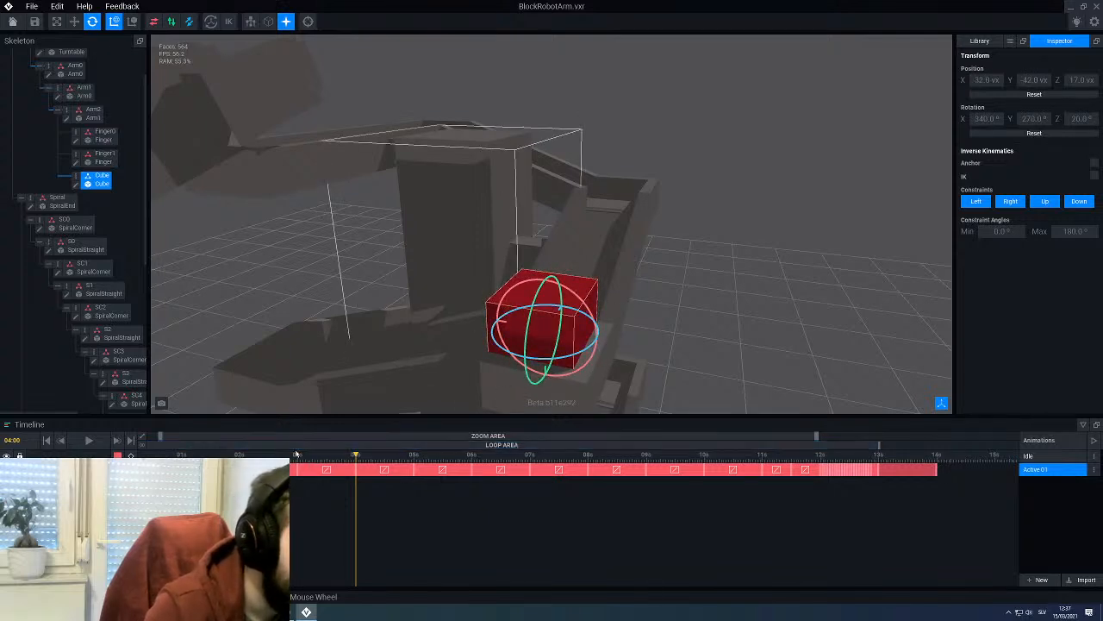
drag(295, 454, 357, 477)
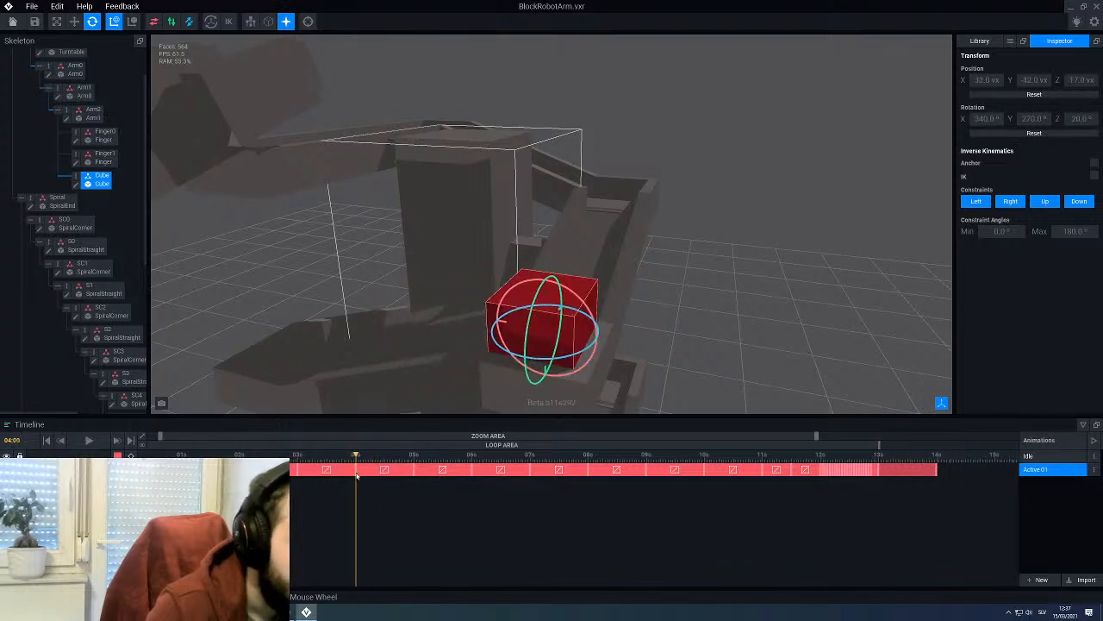
Step: At 05:00, tip the cube over to X 0°, Y 0°, Z 110° and scrub from 04:00 to check its motion
right_drag(405, 338, 499, 261)
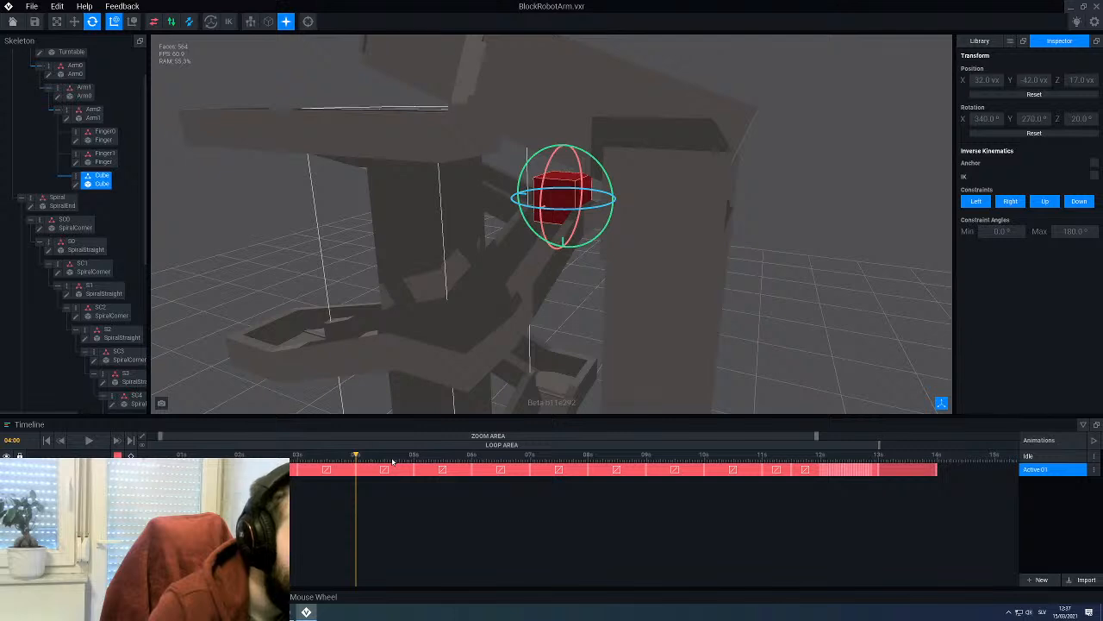
drag(393, 460, 415, 460)
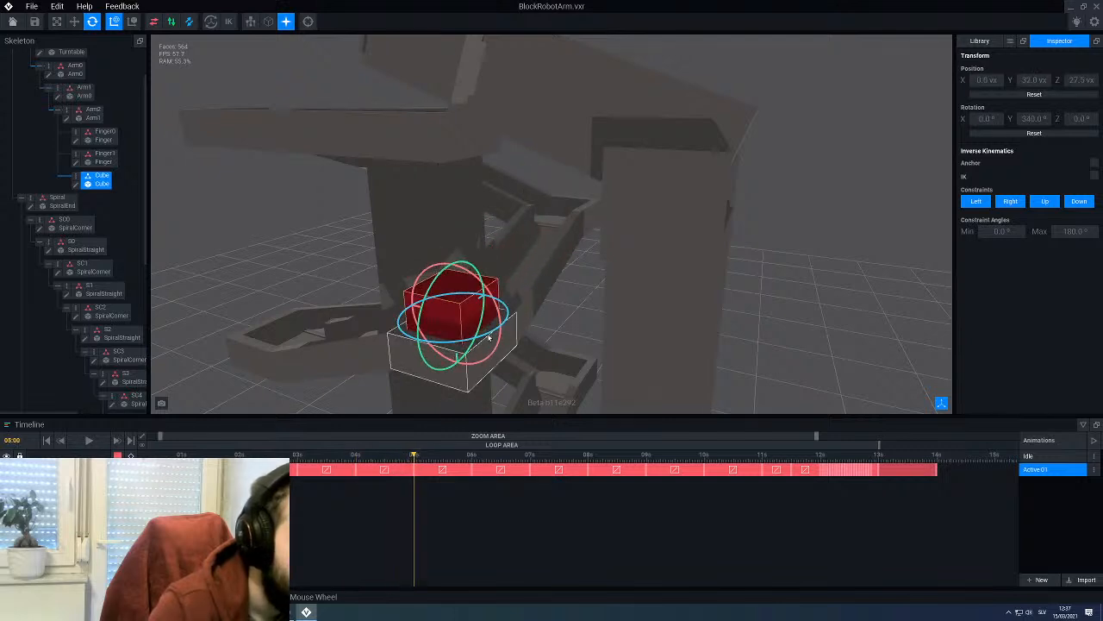
drag(475, 276, 464, 297)
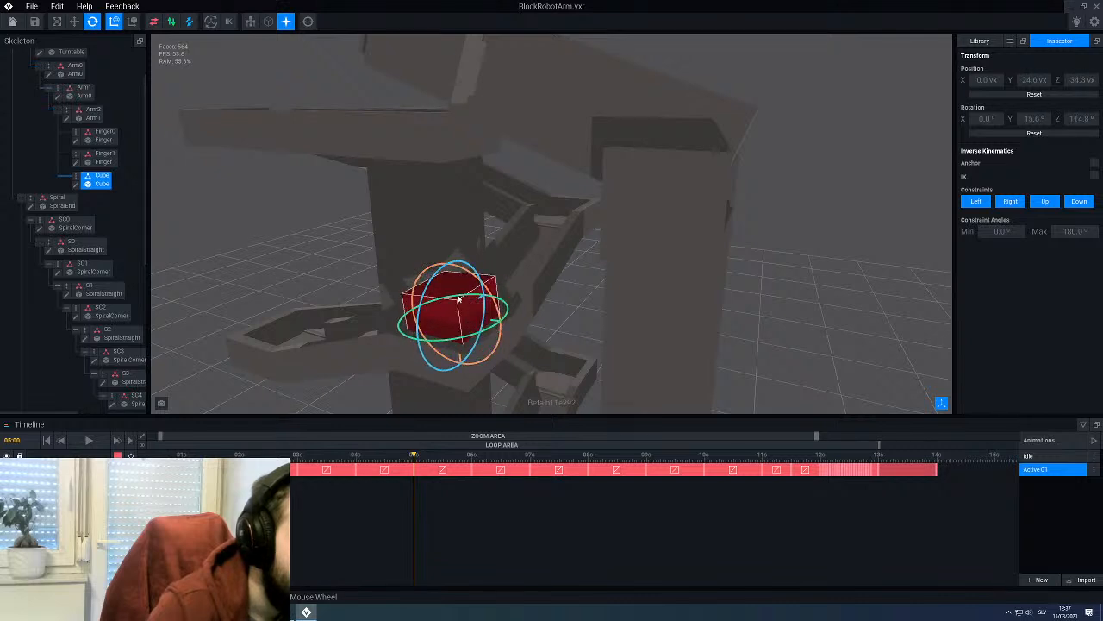
right_drag(458, 299, 463, 299)
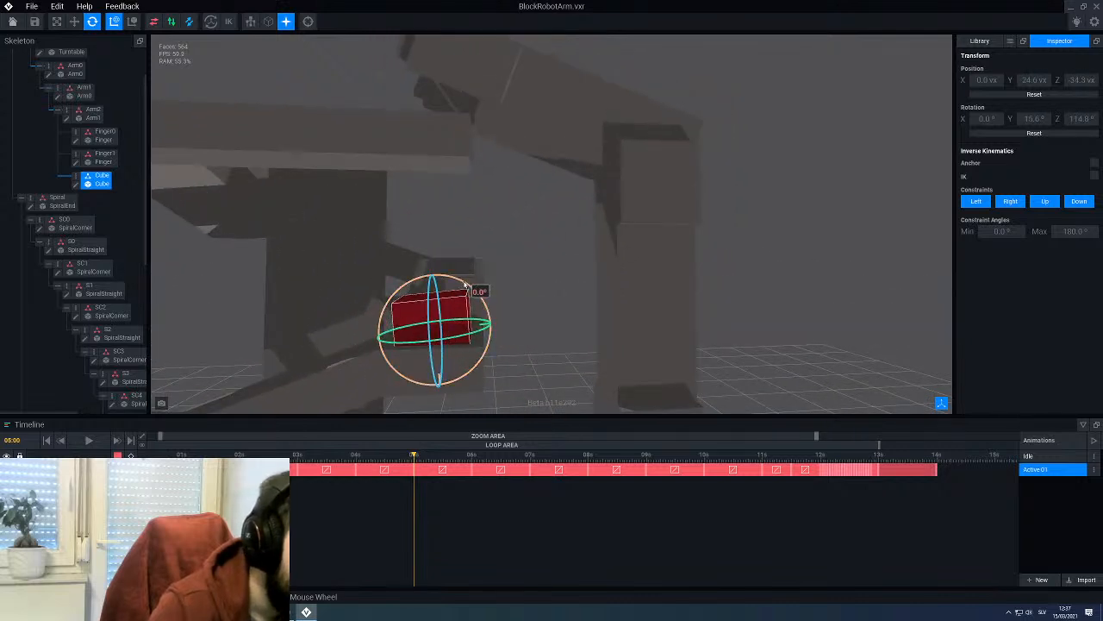
drag(464, 284, 417, 336)
drag(297, 462, 362, 466)
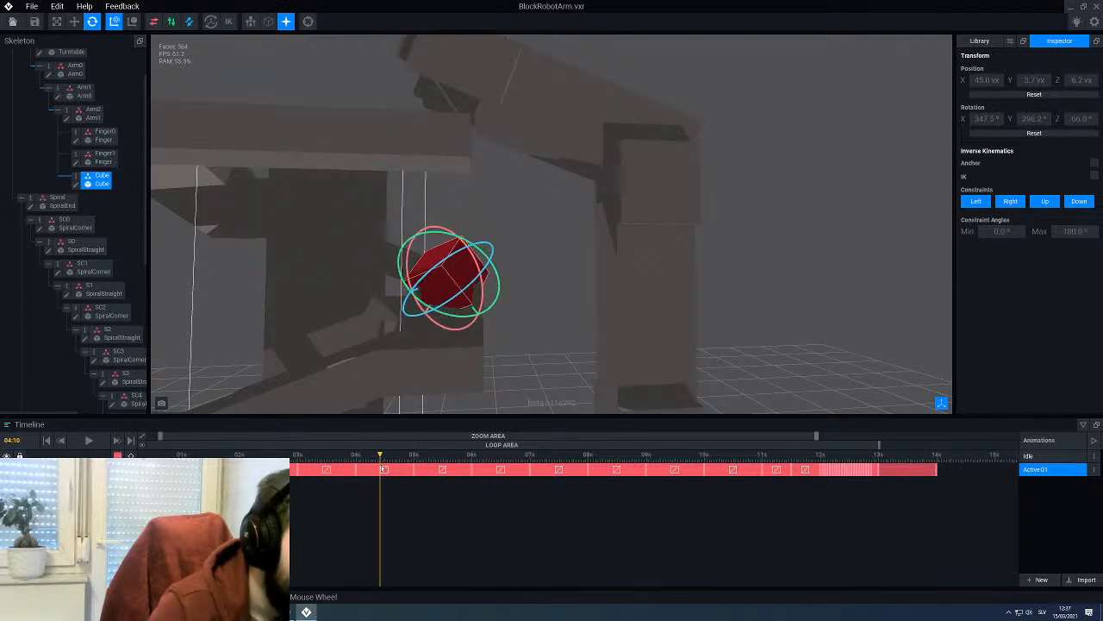
drag(410, 470, 414, 473)
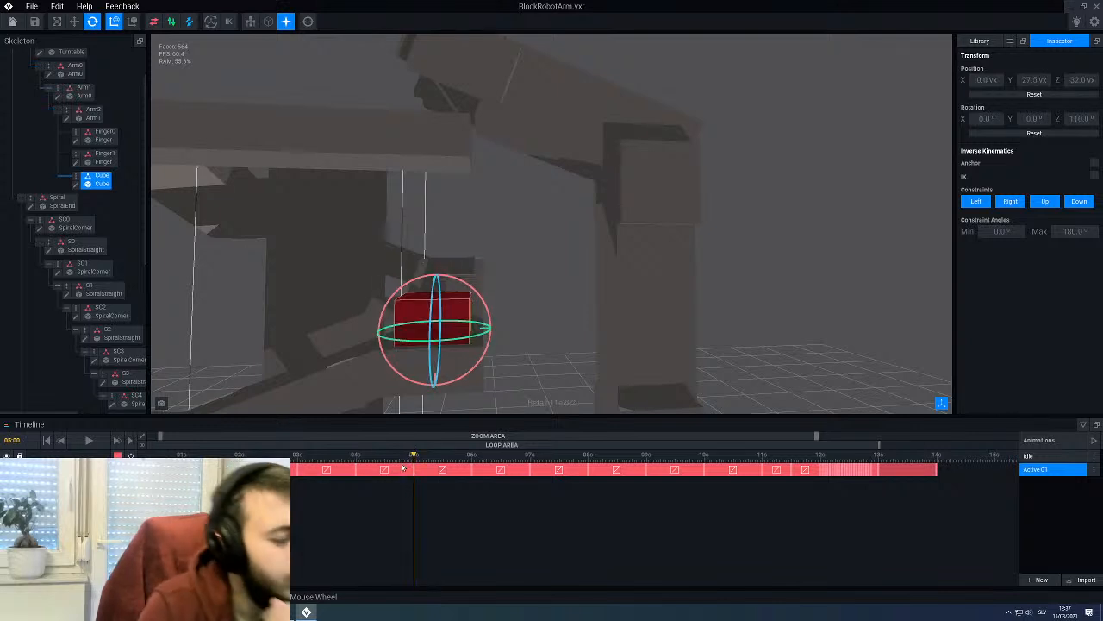
click(382, 463)
drag(382, 463, 413, 472)
Step: Turn the cube level at 05:00 to X 250°, Y 270°, Z 110° and check the transition from 04:00 from several angles
right_drag(411, 389, 412, 390)
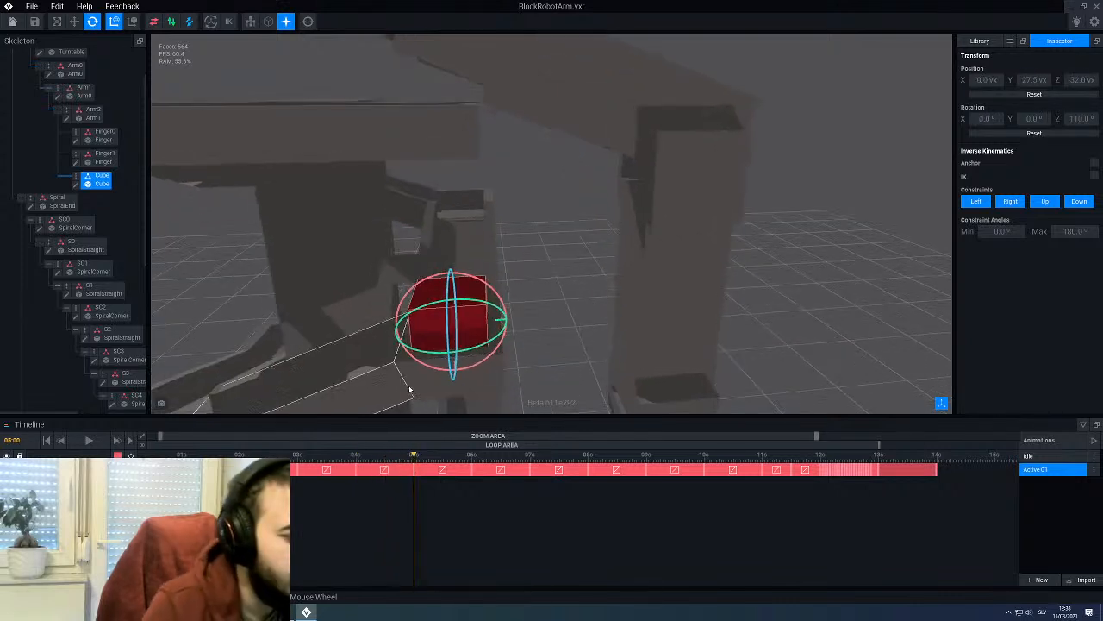
drag(432, 354, 508, 334)
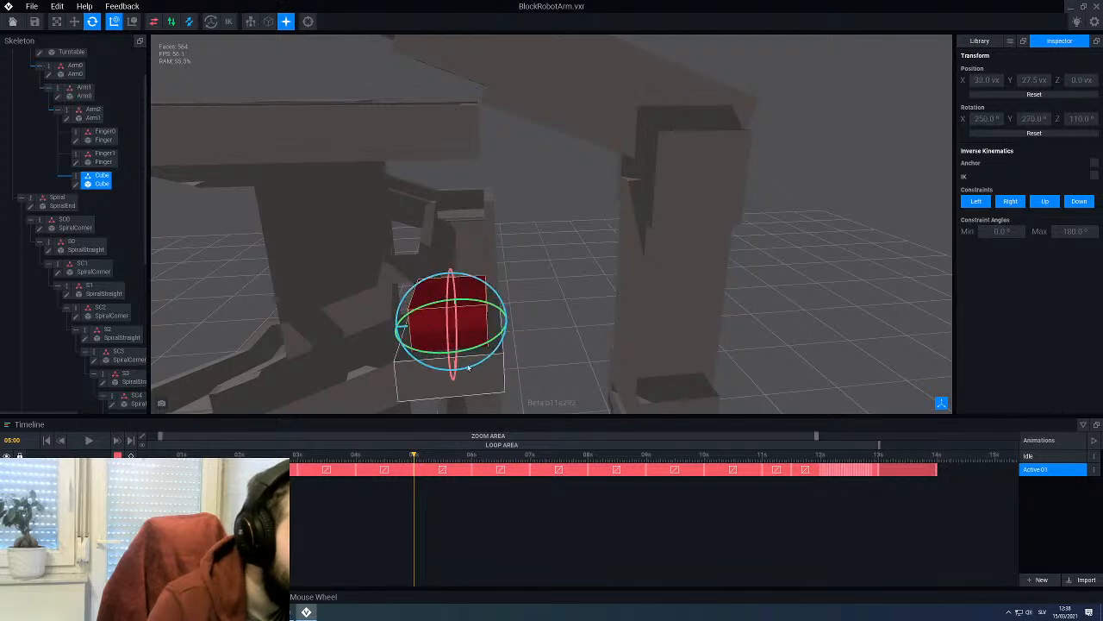
drag(360, 459, 399, 466)
right_drag(460, 371, 431, 386)
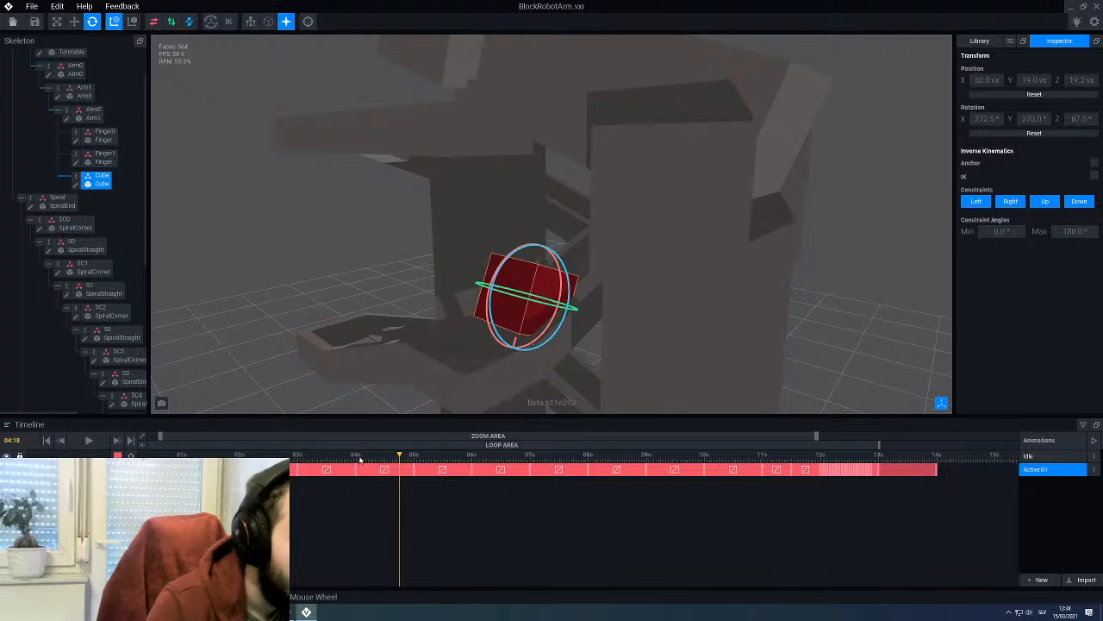
drag(361, 459, 416, 465)
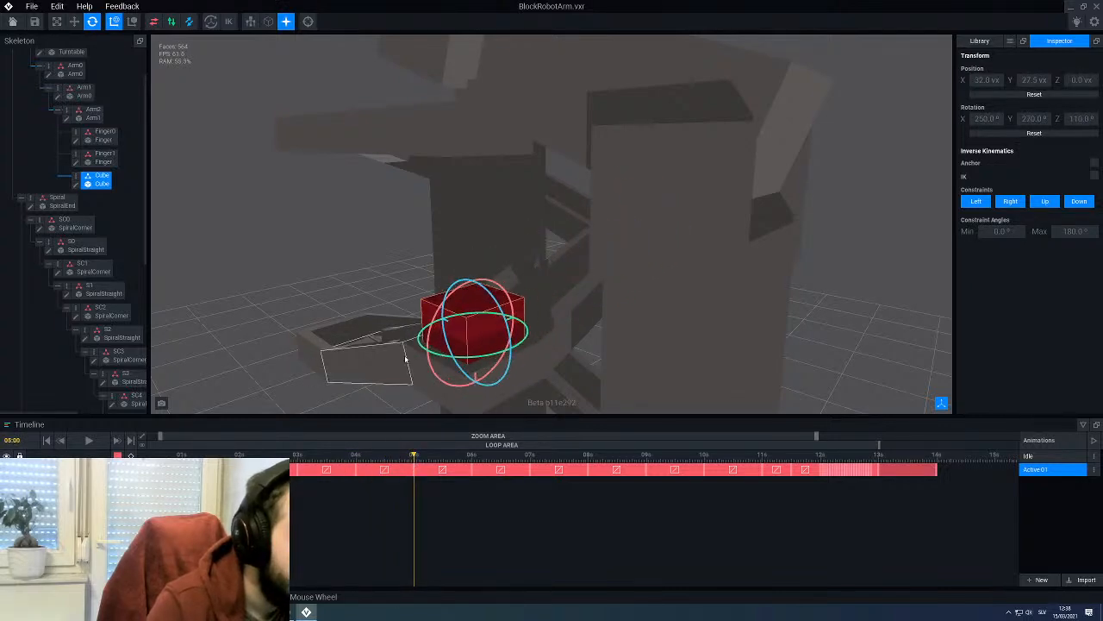
right_drag(405, 357, 405, 317)
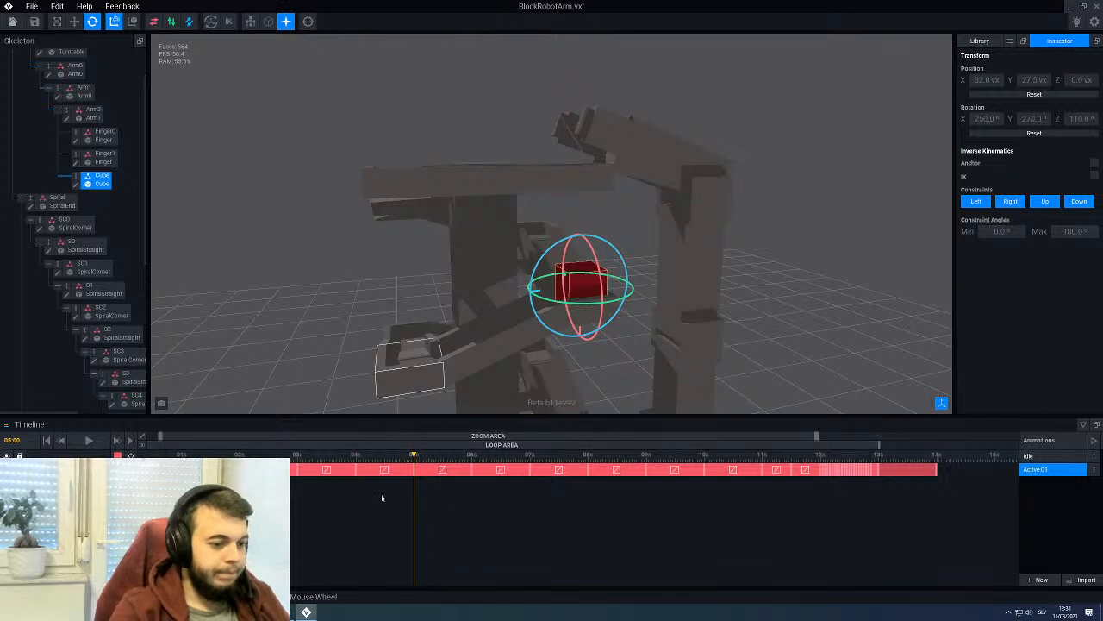
mouse_move(417, 463)
mouse_down()
mouse_move(460, 465)
mouse_move(416, 470)
mouse_up()
right_drag(379, 379, 510, 328)
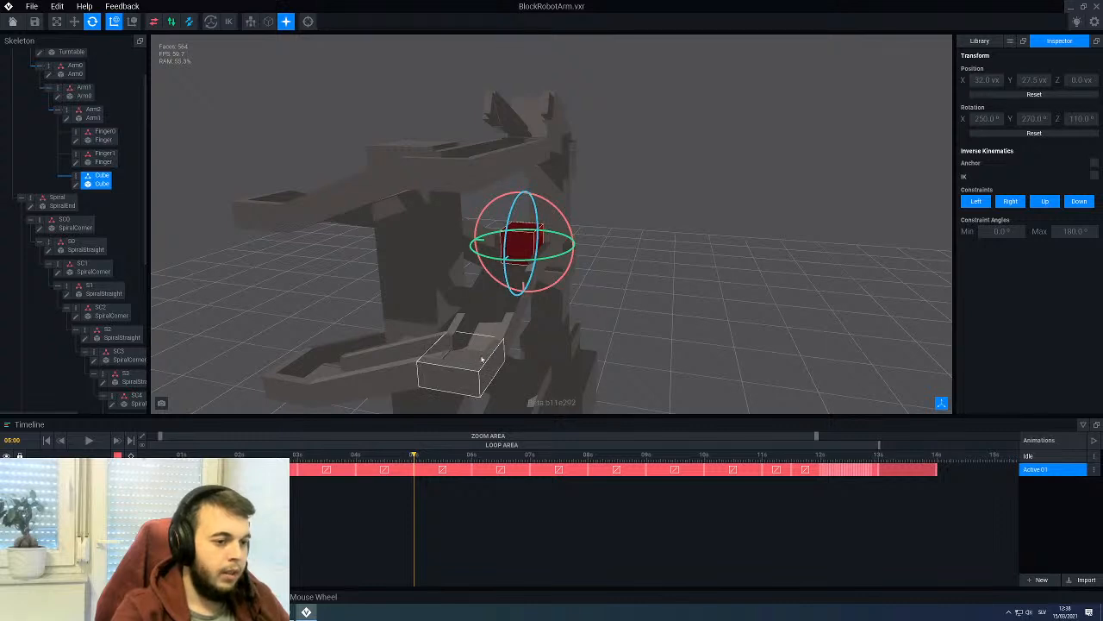
Step: At 06:00, tip the cube over by a quarter turn and scrub from 05:00 to check how it rolls into the corner
click(472, 460)
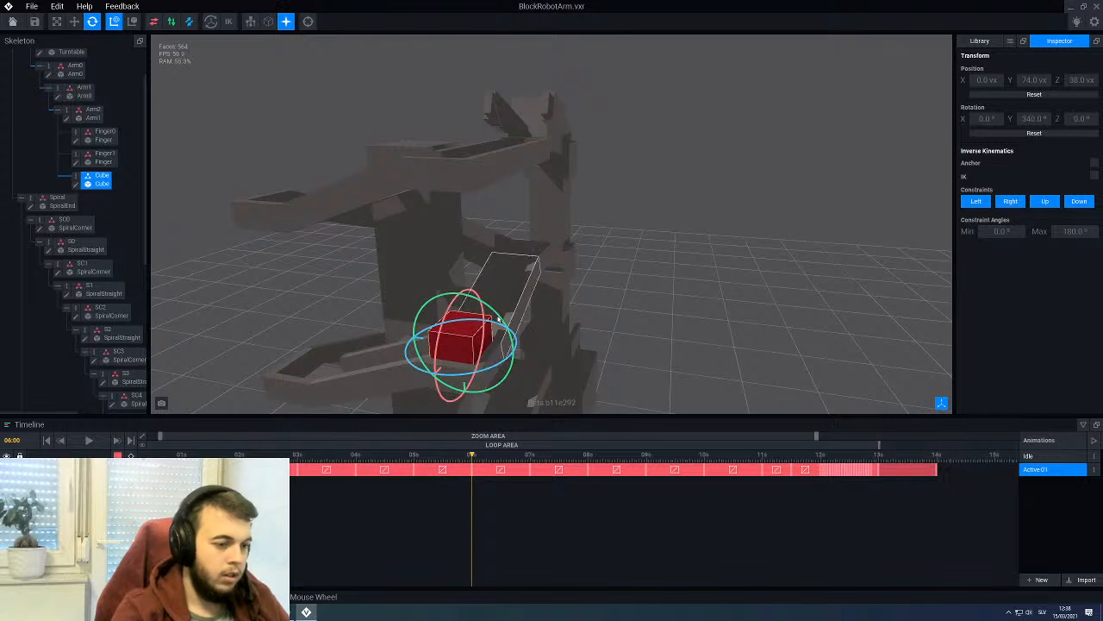
drag(499, 320, 498, 384)
right_drag(498, 384, 480, 355)
click(412, 458)
drag(412, 457, 414, 457)
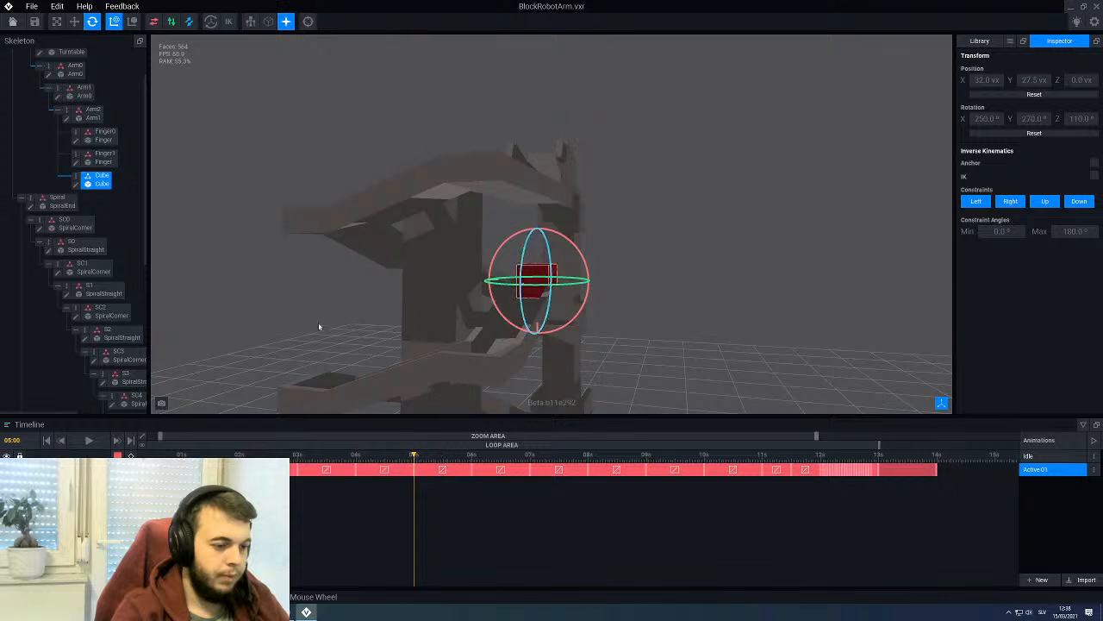
click(318, 325)
click(534, 284)
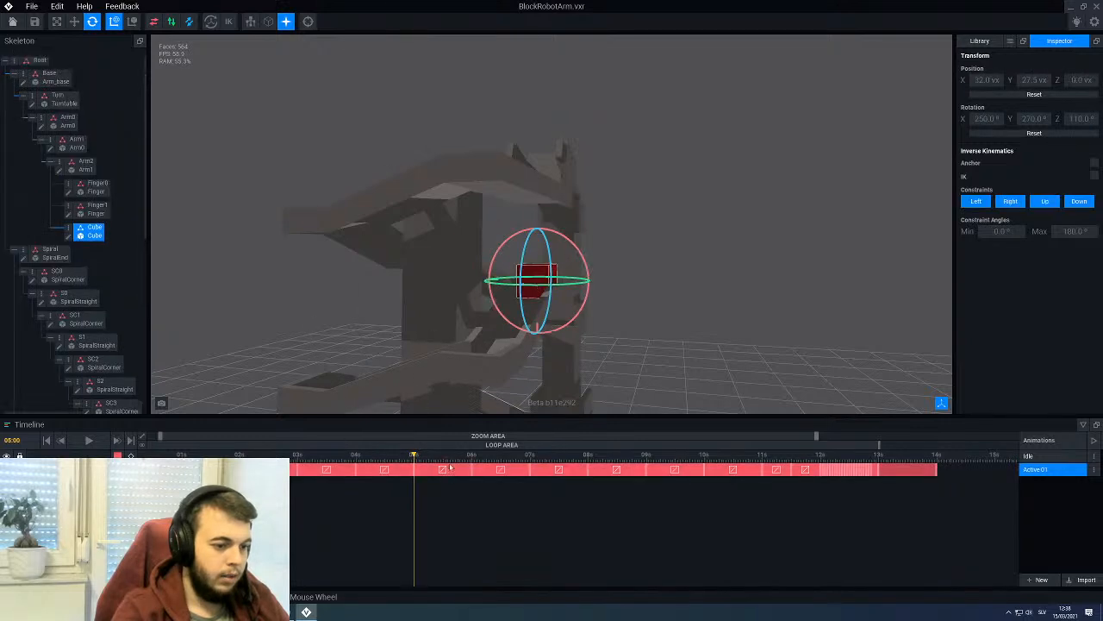
drag(362, 458, 424, 470)
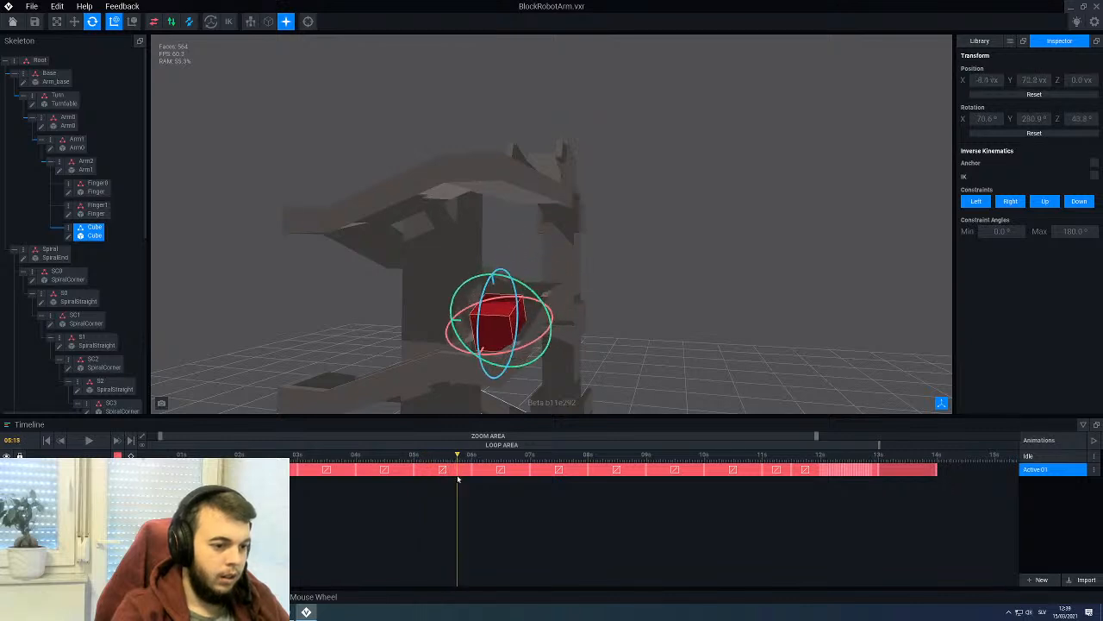
mouse_move(457, 479)
mouse_down()
mouse_move(472, 483)
mouse_move(414, 483)
mouse_move(473, 483)
mouse_up()
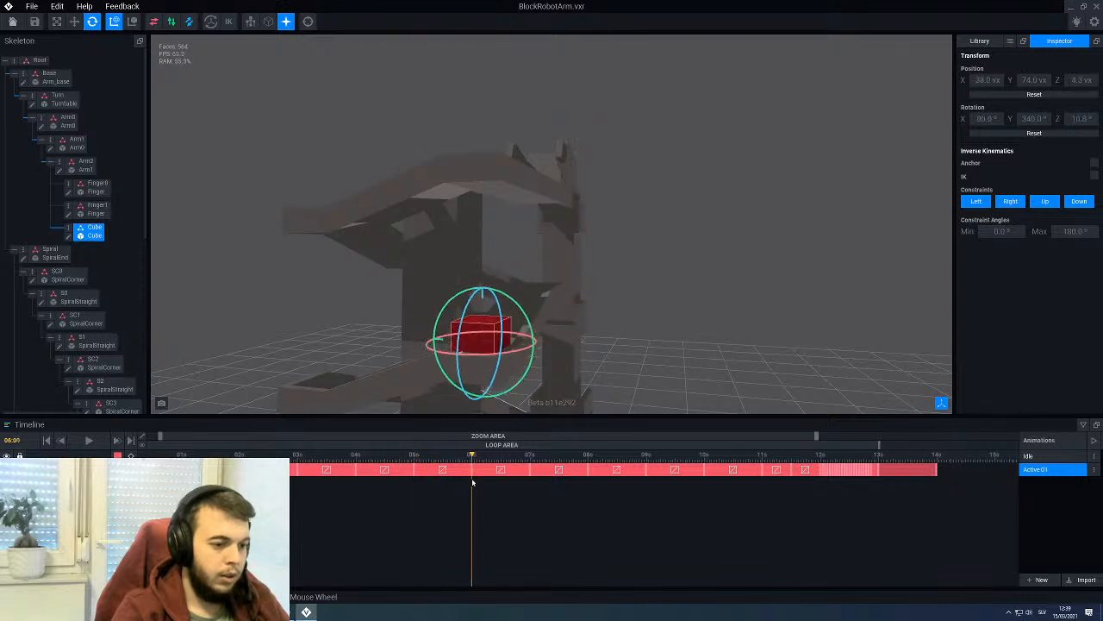
Step: Rotate the cube again at 06:00 to X 270°, Y 200°, Z 200° and scrub the preceding frames to check the transition
drag(463, 308, 514, 392)
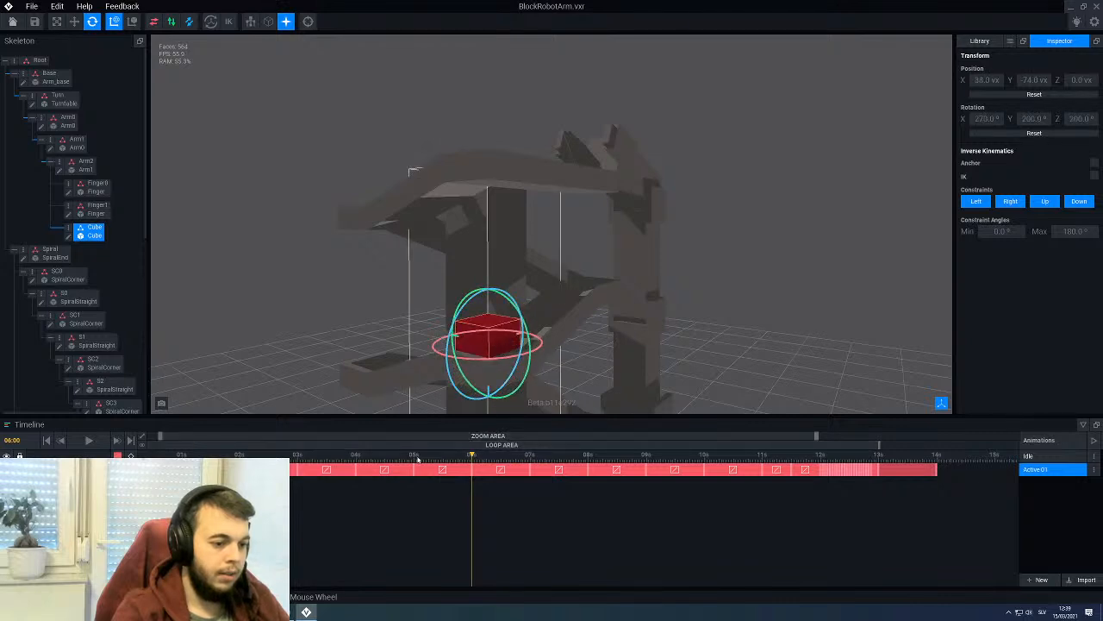
mouse_move(470, 466)
mouse_down()
mouse_move(419, 465)
mouse_move(472, 468)
mouse_up()
right_drag(448, 372, 452, 376)
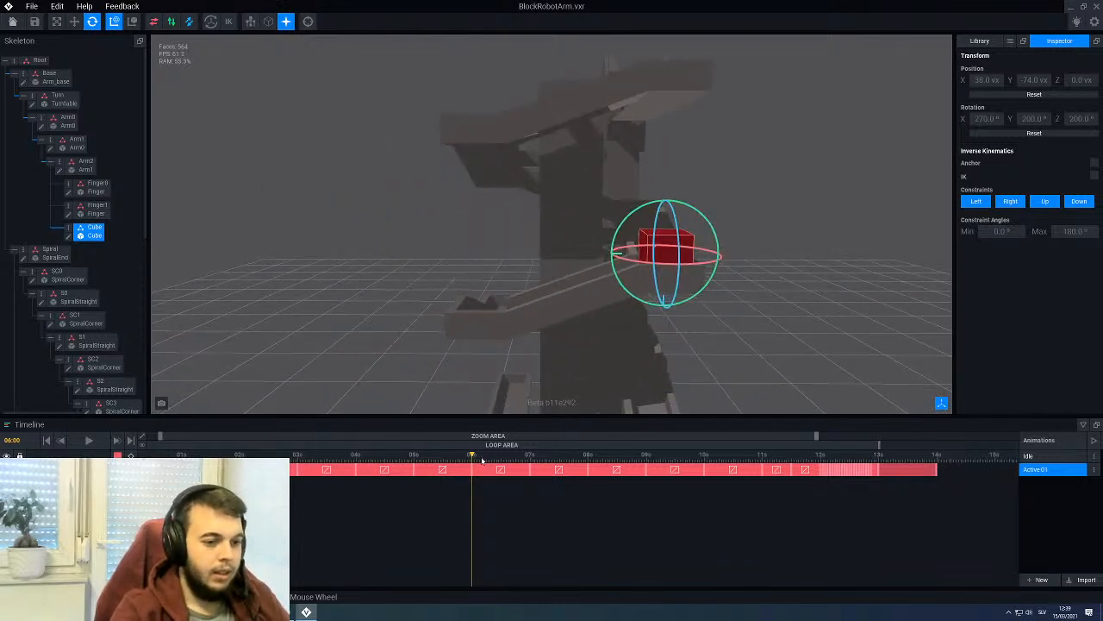
drag(482, 461, 473, 468)
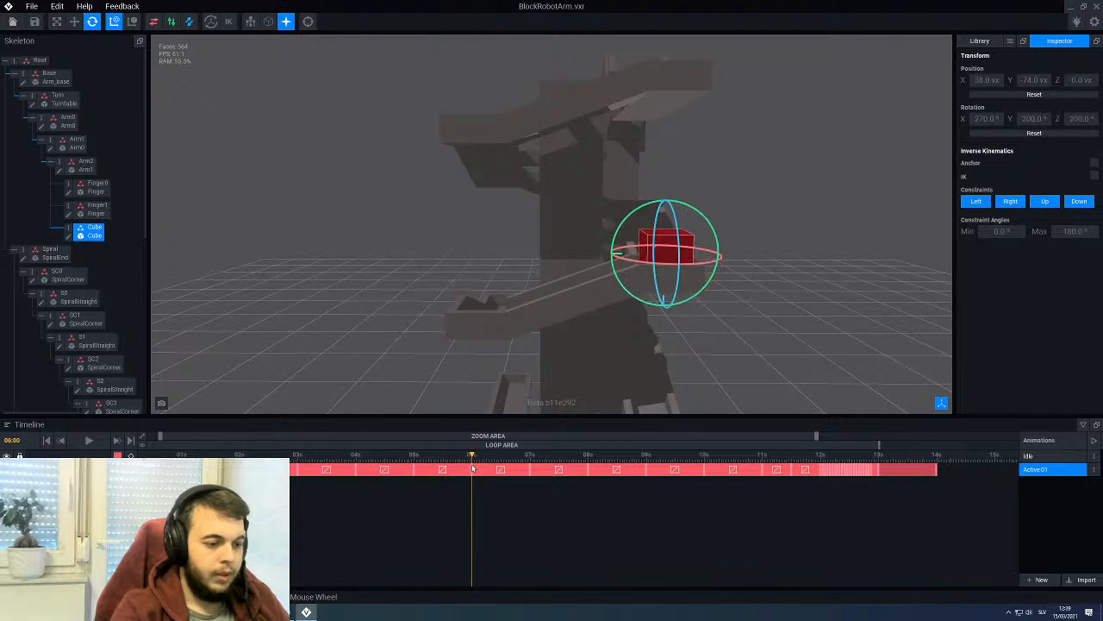
Step: Examine from several angles how the cube turns between 06:00 and 07:00 as it slides down the spiral's straight section
right_drag(496, 381, 472, 373)
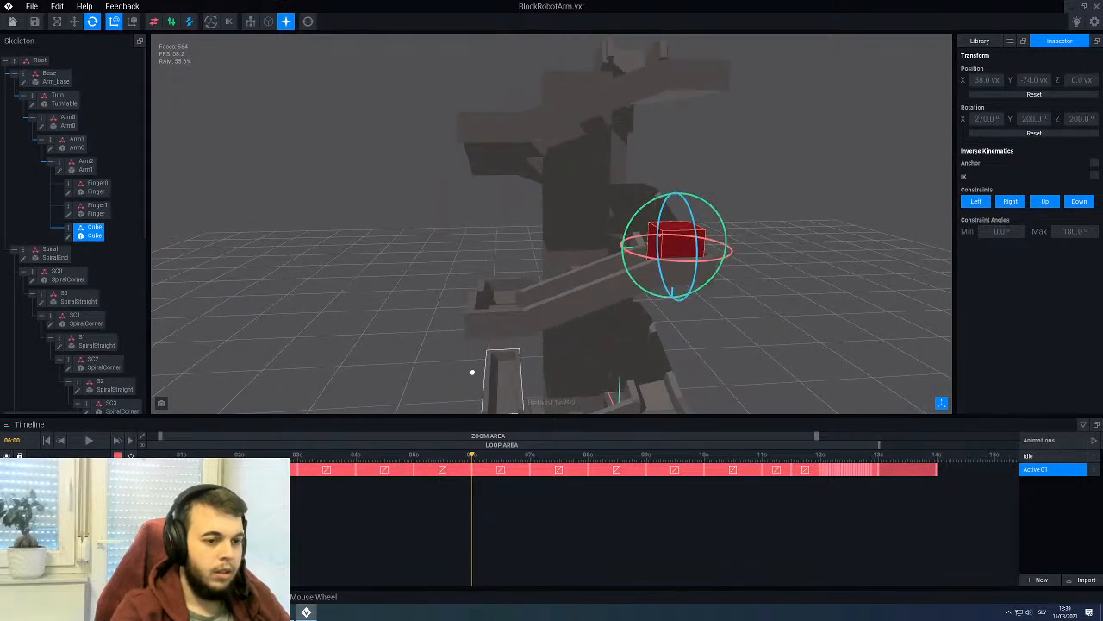
key(Right)
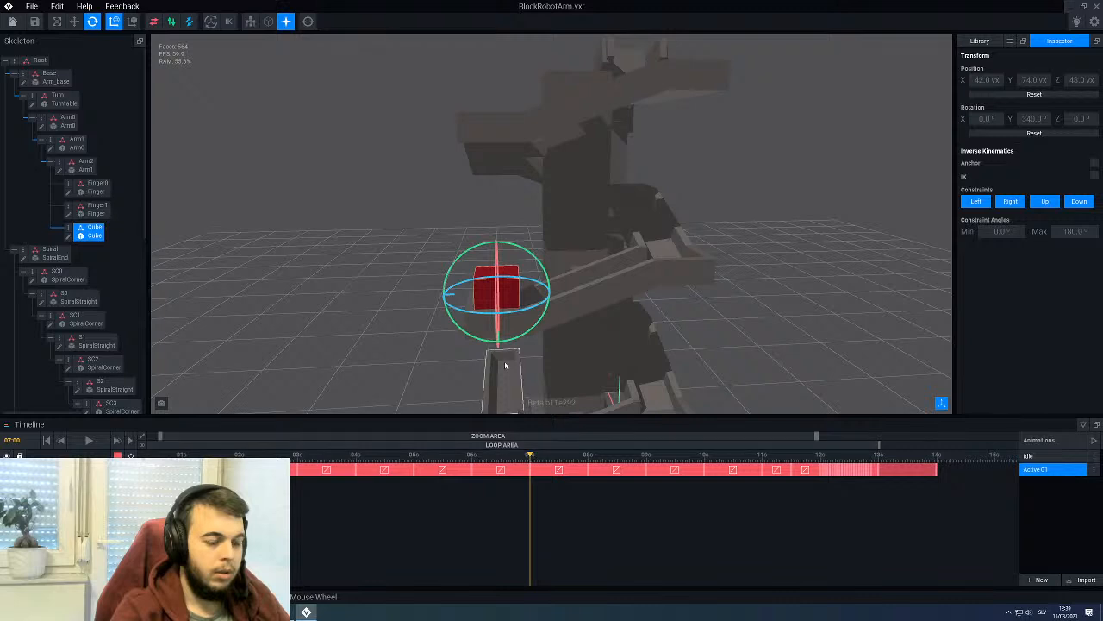
drag(525, 463, 481, 465)
right_drag(485, 379, 604, 374)
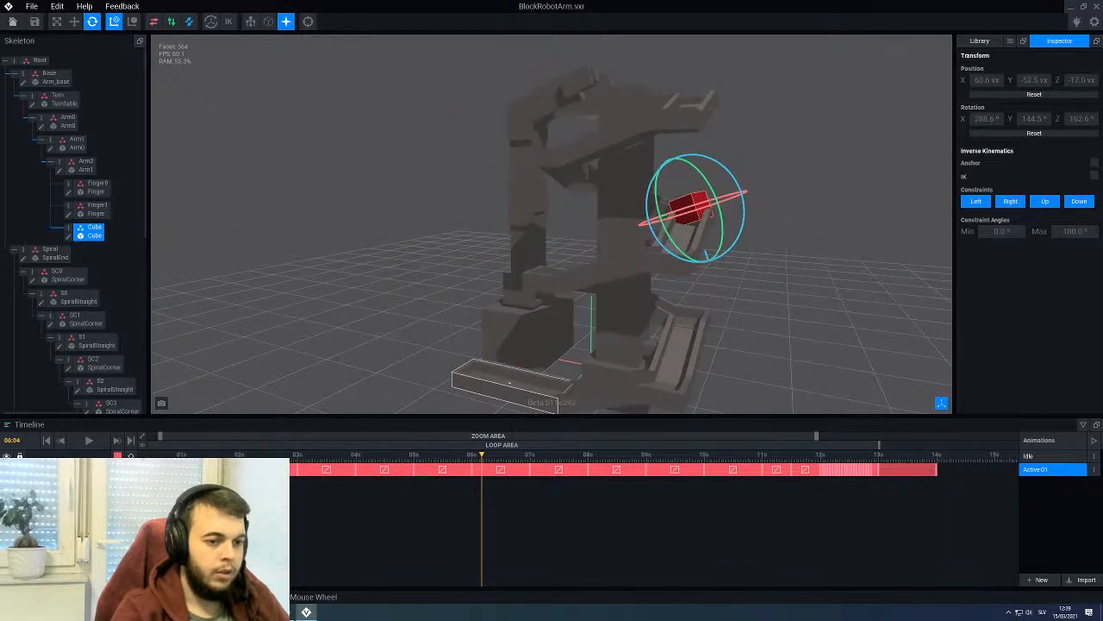
right_drag(509, 383, 572, 347)
middle_drag(572, 348, 556, 350)
right_drag(557, 350, 586, 319)
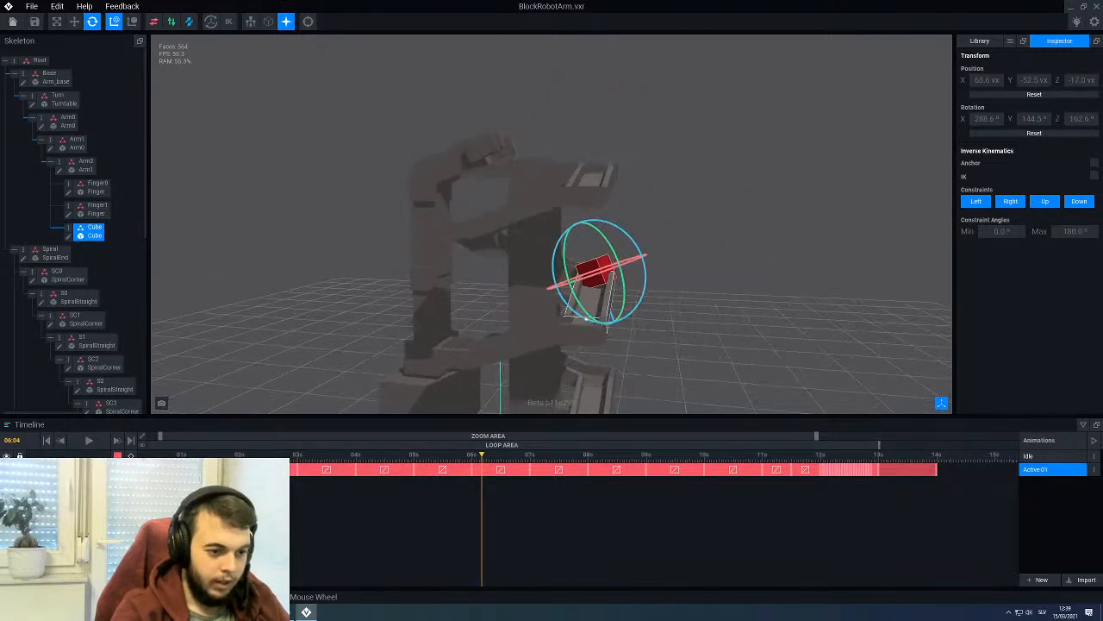
scroll(578, 320, up, 5)
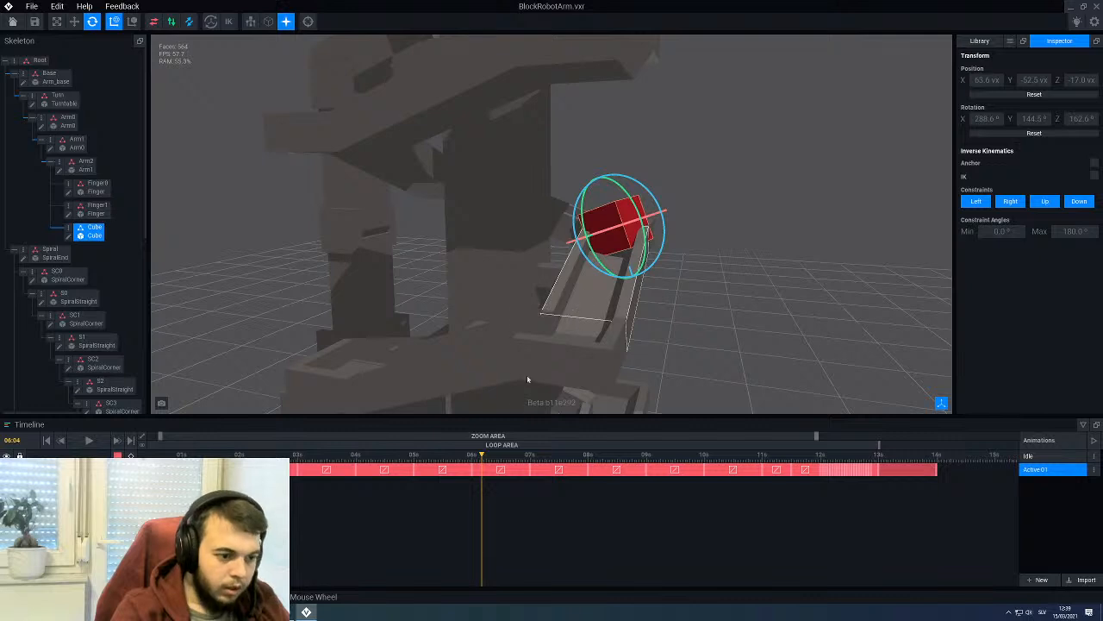
click(473, 456)
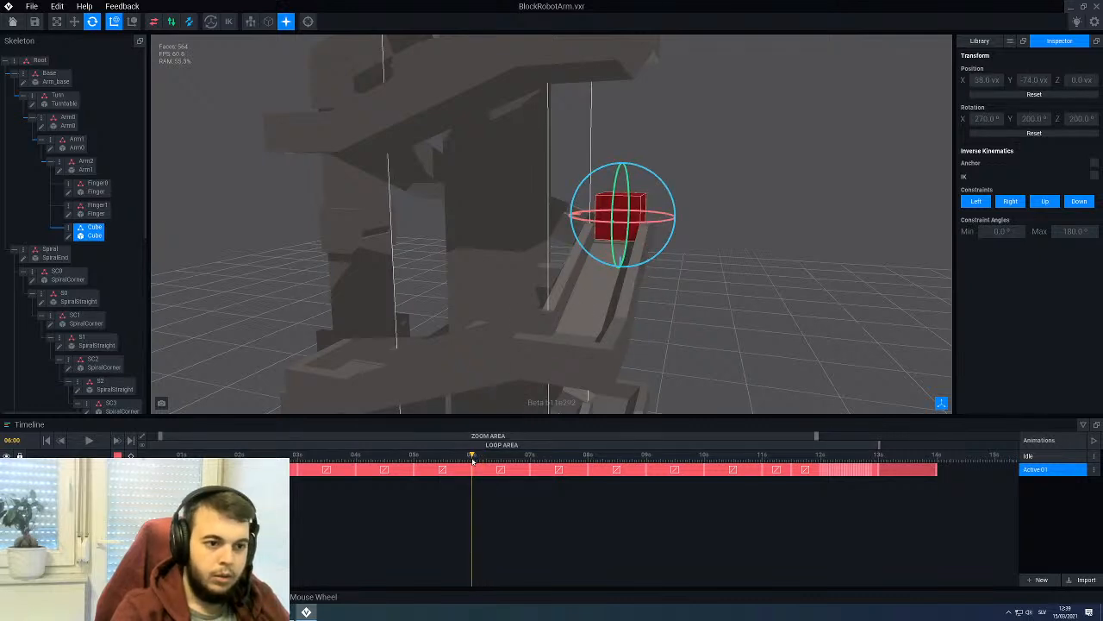
Step: At 07:00, turn the cube to X 340°, Y 270°, Z 20° and scrub from 06:00 to check its motion
drag(473, 461, 530, 485)
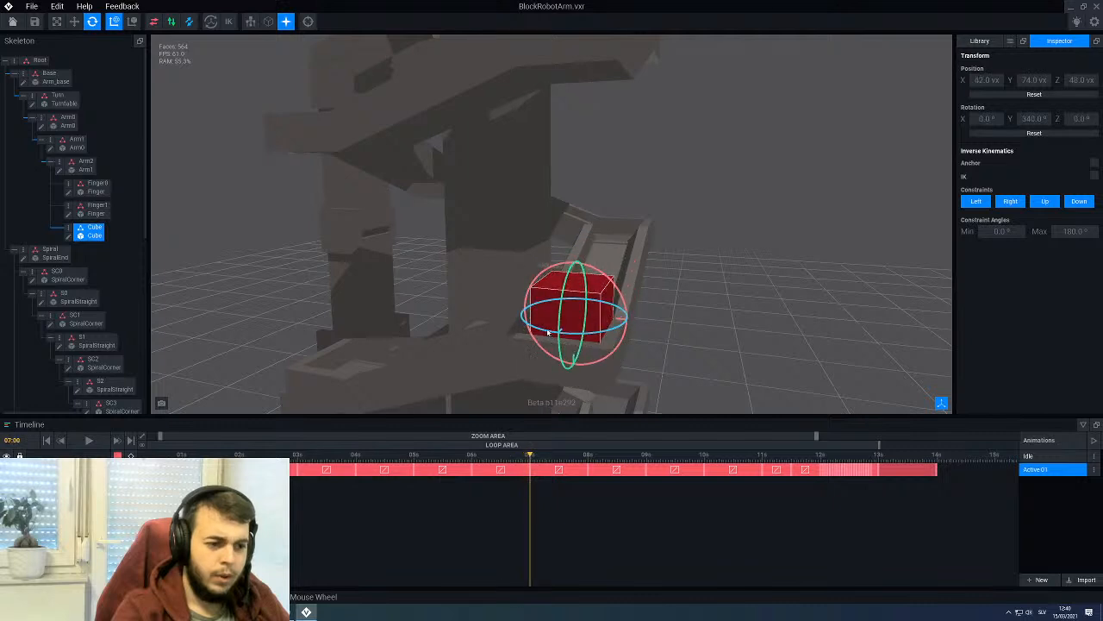
drag(546, 332, 620, 328)
drag(527, 461, 481, 463)
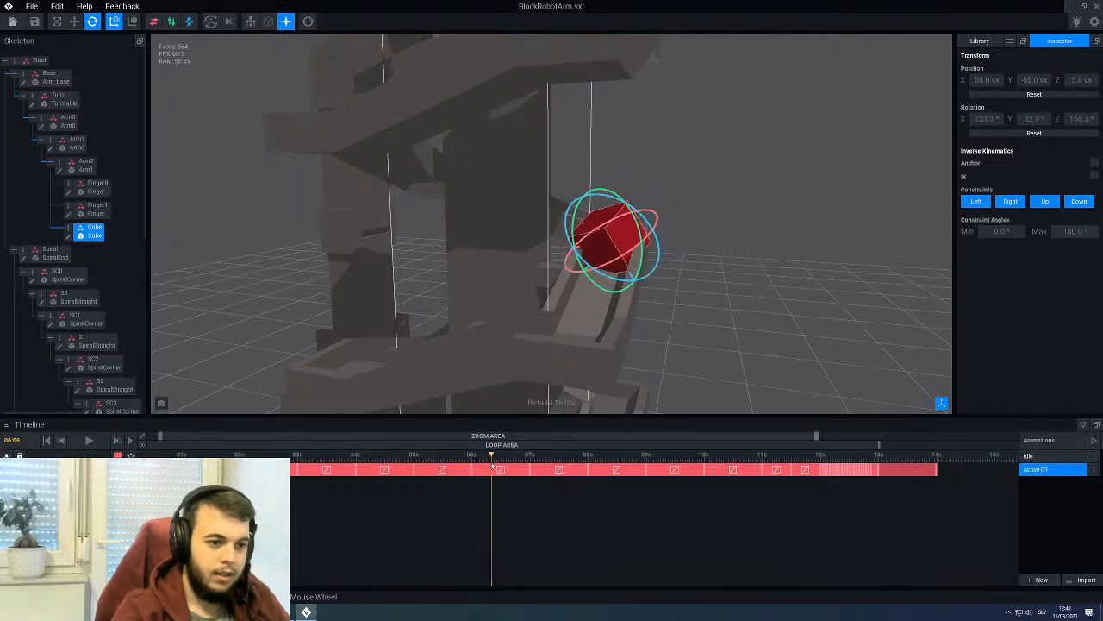
mouse_move(511, 472)
mouse_down()
mouse_move(524, 472)
mouse_move(471, 475)
mouse_move(529, 475)
mouse_up()
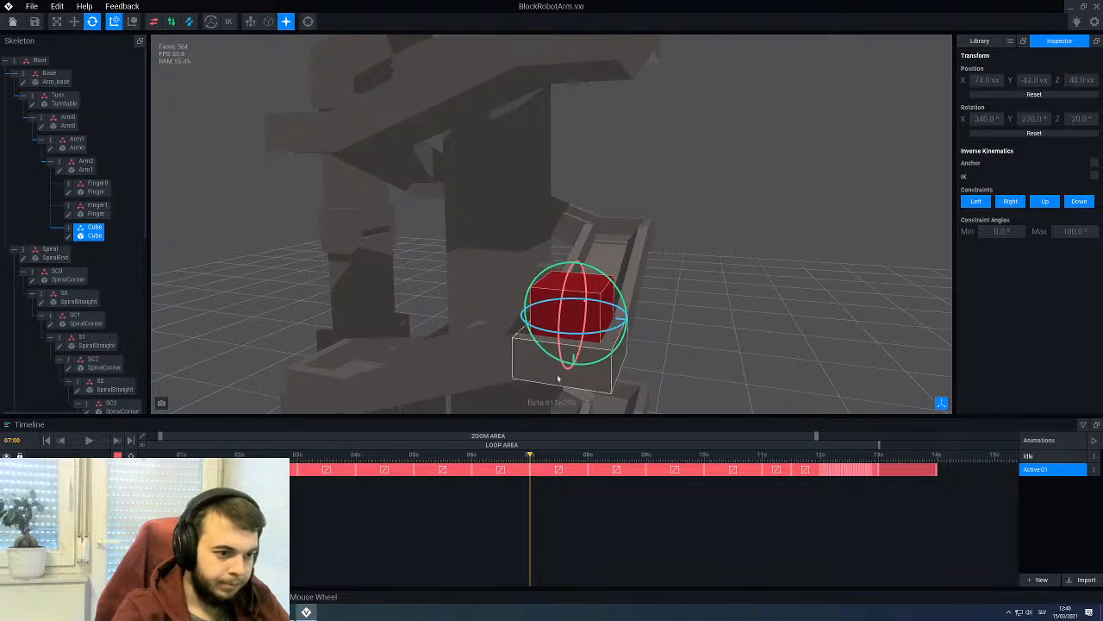
Step: Rotate the cube again at 07:00 to X 180°, Y 0°, Z 180° and check the transition from 06:00 and its fit in the corner
drag(555, 333, 625, 326)
drag(475, 455, 530, 472)
scroll(500, 382, down, 3)
right_drag(500, 382, 451, 373)
middle_drag(451, 374, 514, 319)
right_drag(513, 319, 500, 308)
scroll(497, 282, up, 3)
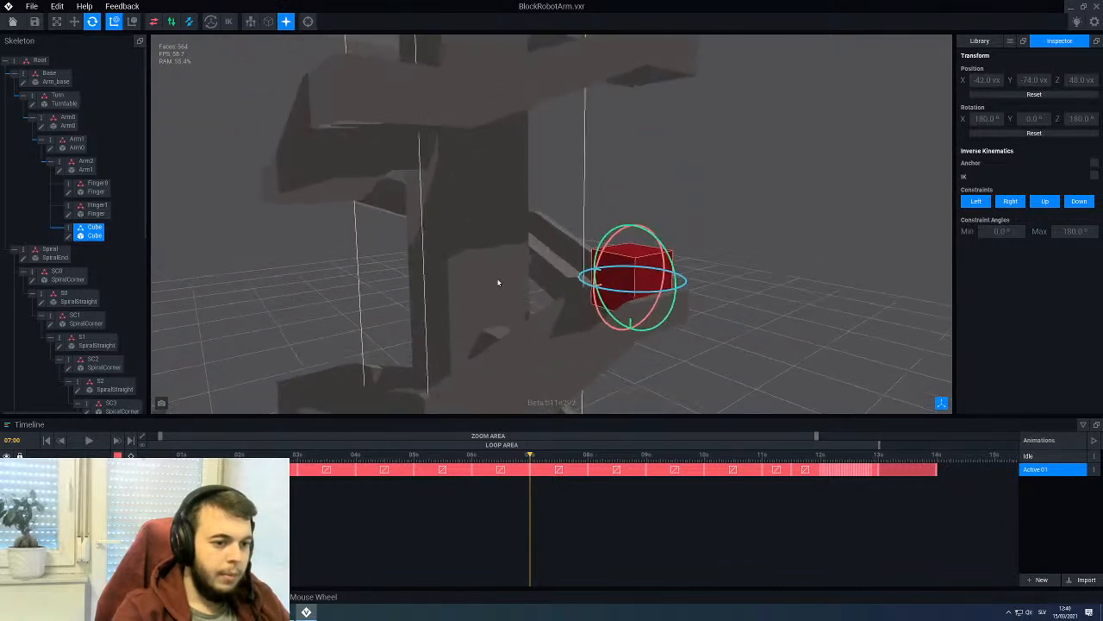
scroll(494, 326, down, 1)
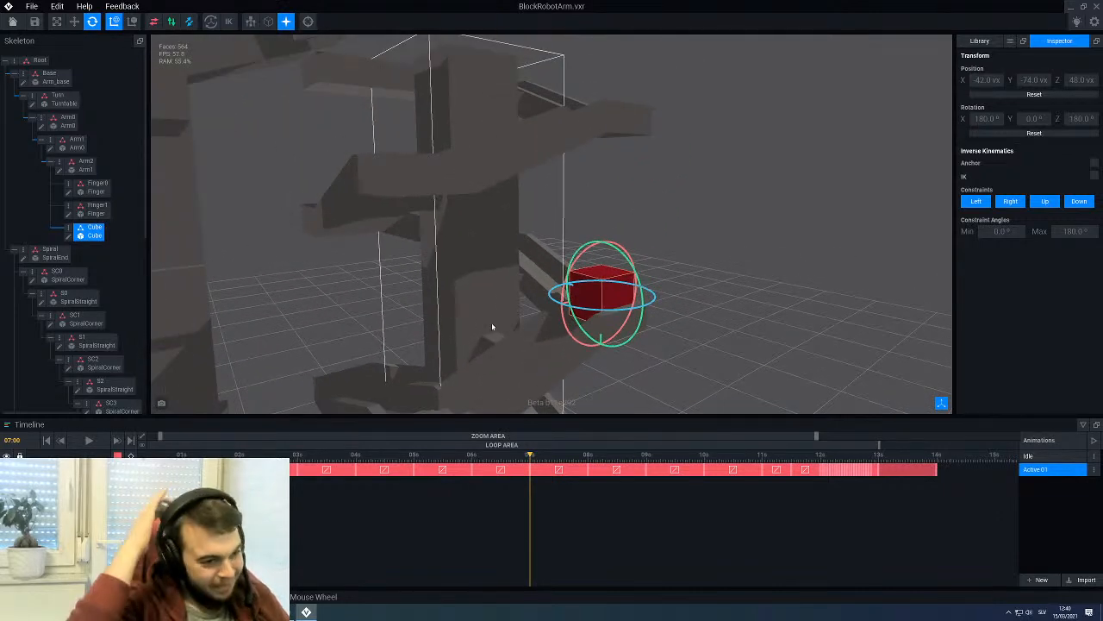
right_drag(463, 320, 582, 271)
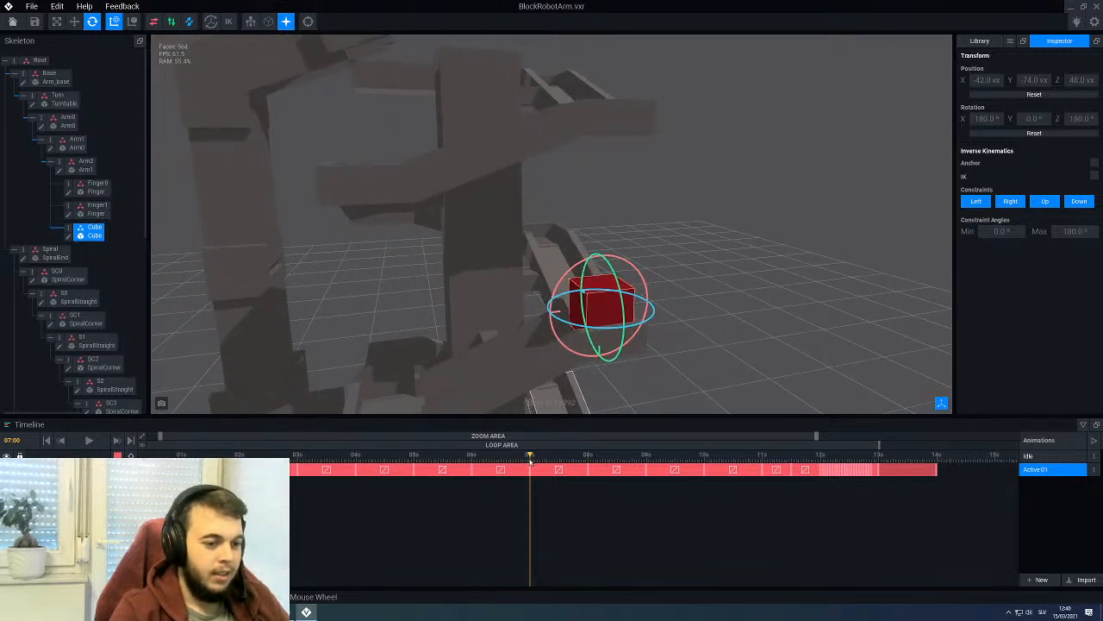
Step: At 08:00, tip the cube over to X 70°, Y 270°, Z 70° and scrub from 07:00 to check how it rolls
drag(530, 462, 588, 462)
right_drag(522, 316, 563, 299)
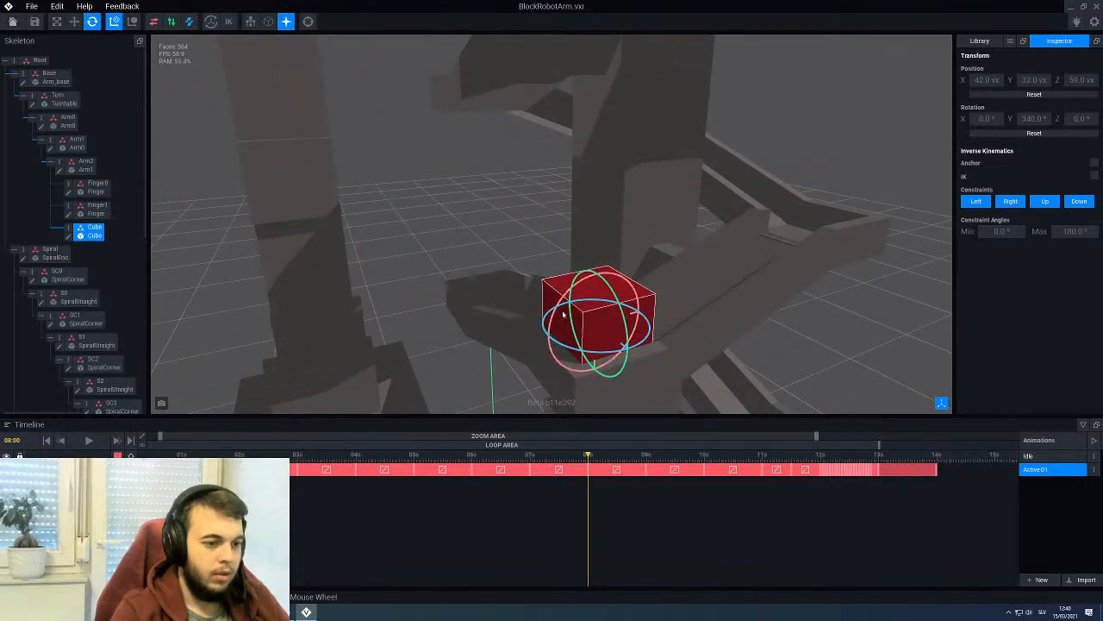
drag(575, 351, 561, 318)
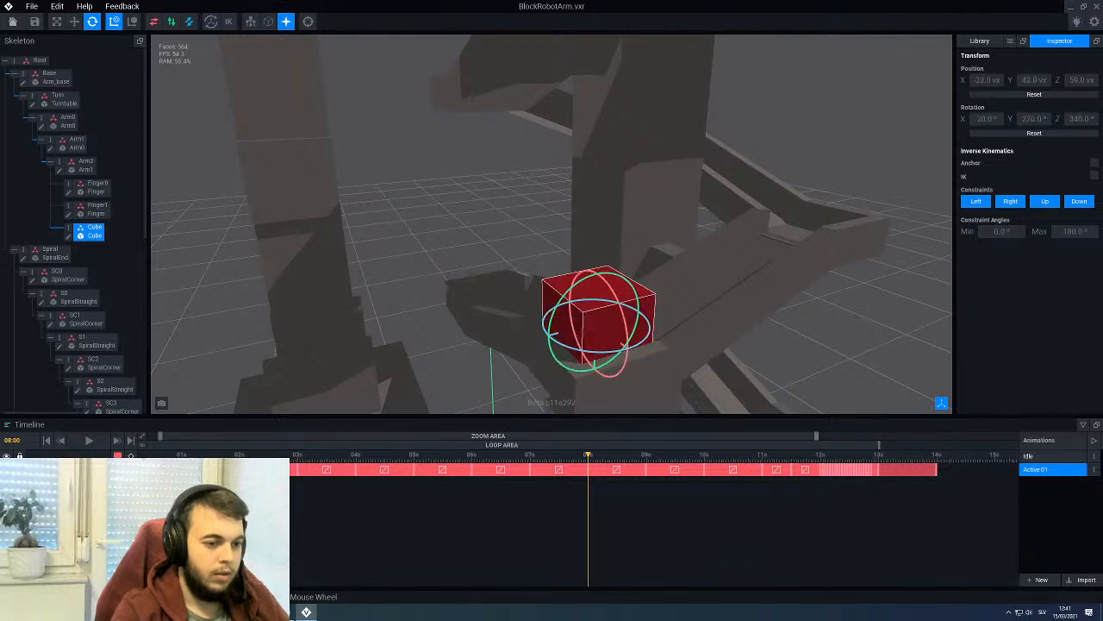
right_drag(596, 301, 603, 314)
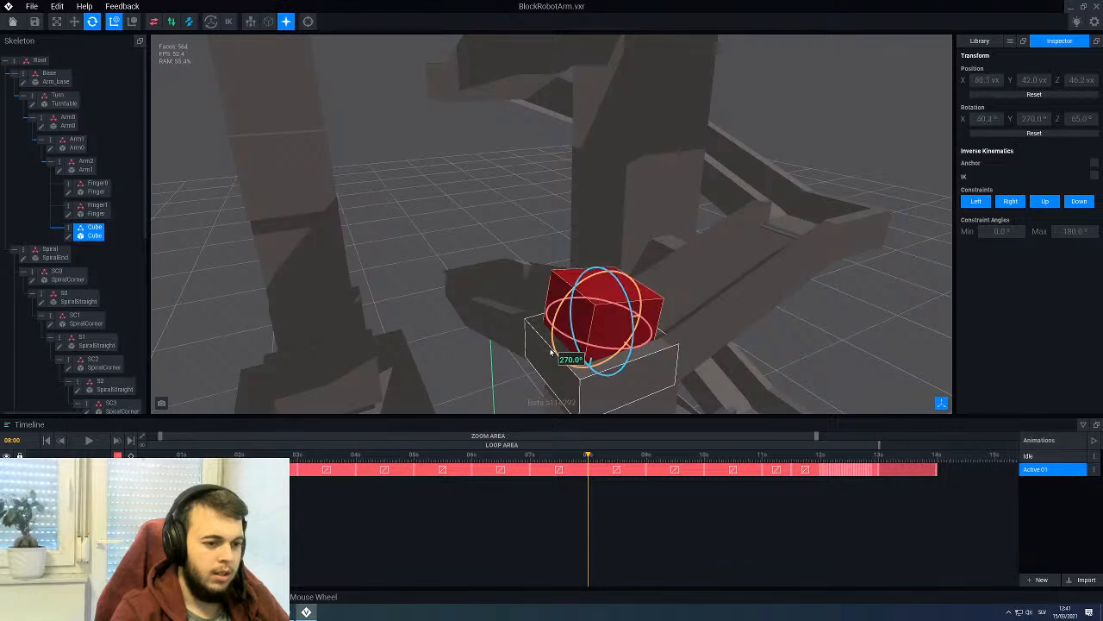
right_drag(552, 358, 532, 476)
mouse_move(530, 457)
mouse_down()
mouse_move(584, 463)
mouse_move(542, 463)
mouse_up()
right_drag(595, 383, 612, 365)
mouse_move(543, 455)
mouse_down()
mouse_move(569, 456)
mouse_move(530, 459)
mouse_up()
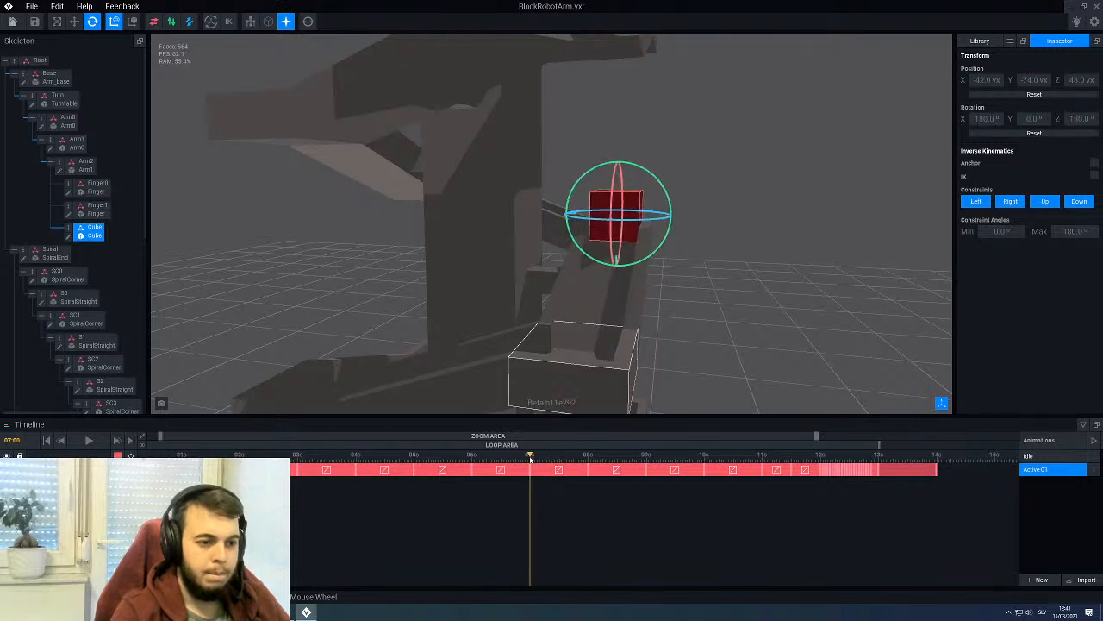
drag(530, 459, 589, 473)
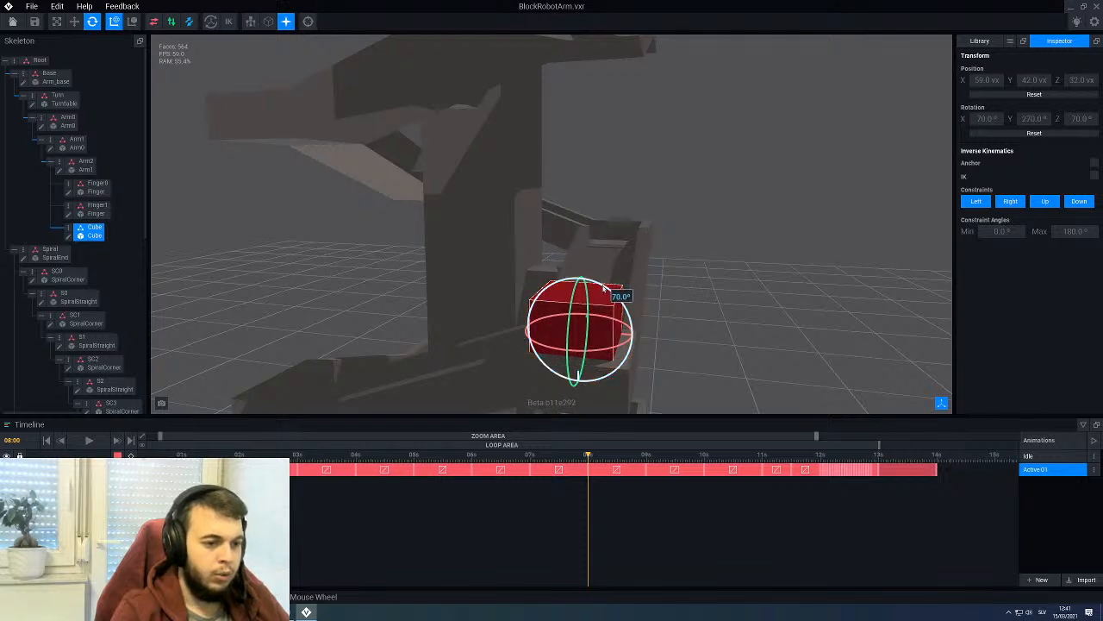
Step: Rotate the cube further at 08:00 to X 180°, Y 180°, Z 0° and check the transition from 07:00
drag(618, 295, 619, 361)
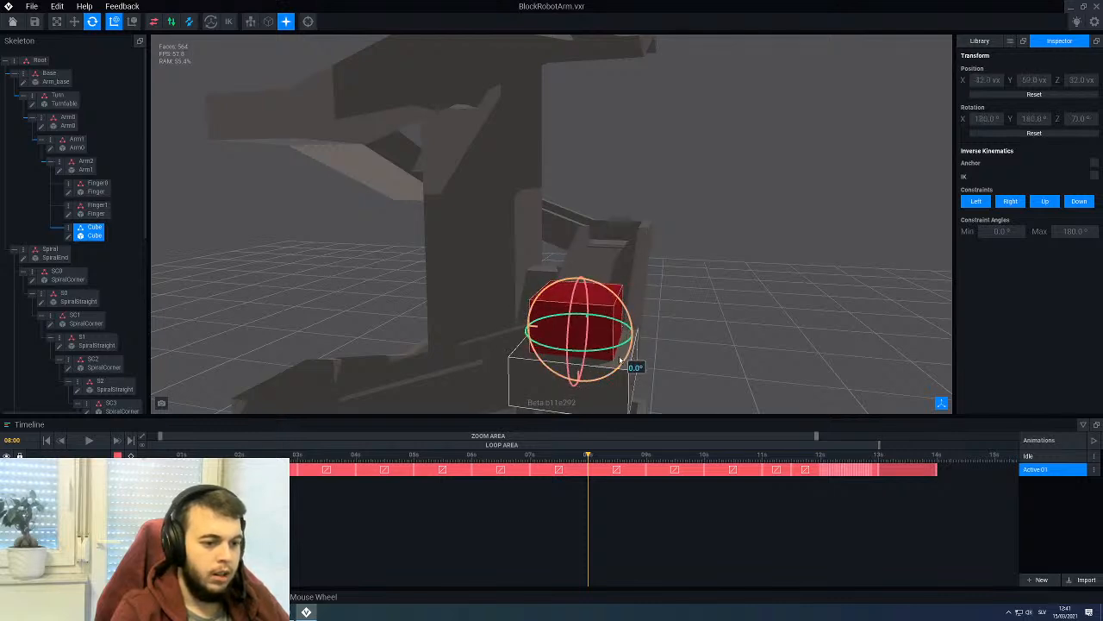
drag(552, 458, 587, 461)
middle_drag(571, 374, 610, 331)
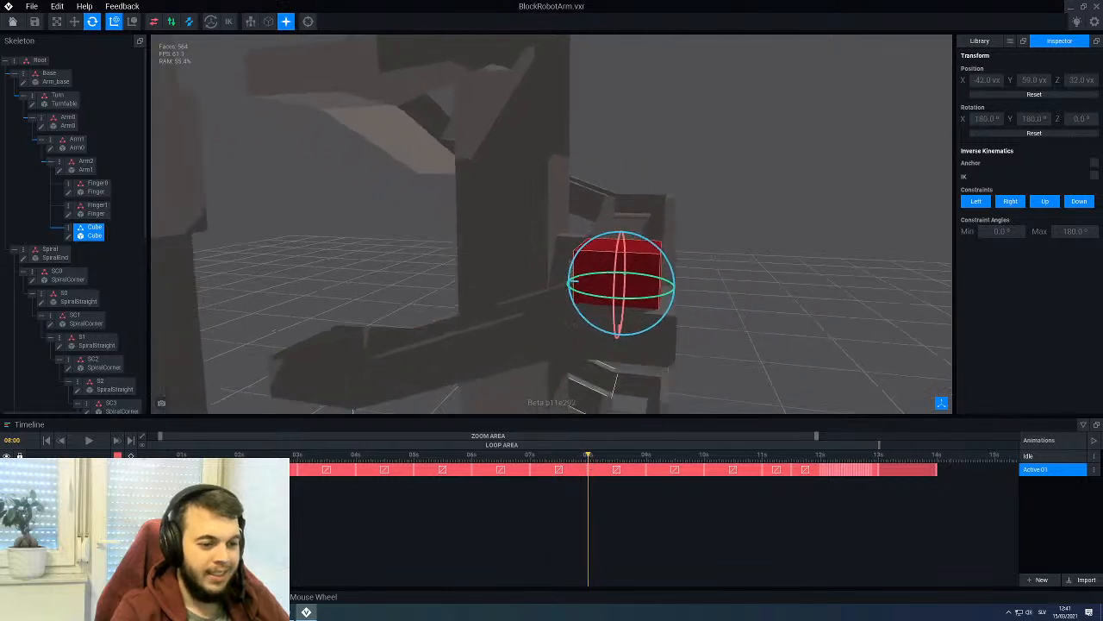
scroll(570, 366, down, 4)
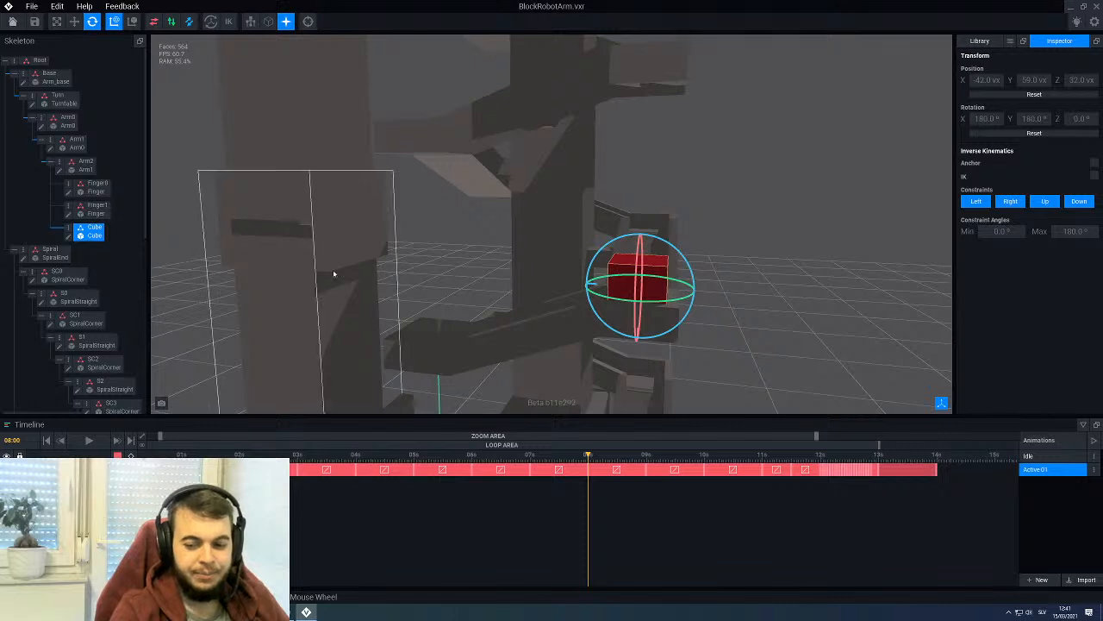
Step: At 09:00, turn the cube to X 90°, Y 340°, Z 20° and scrub from 08:00 to check its motion from several angles
drag(636, 460, 590, 466)
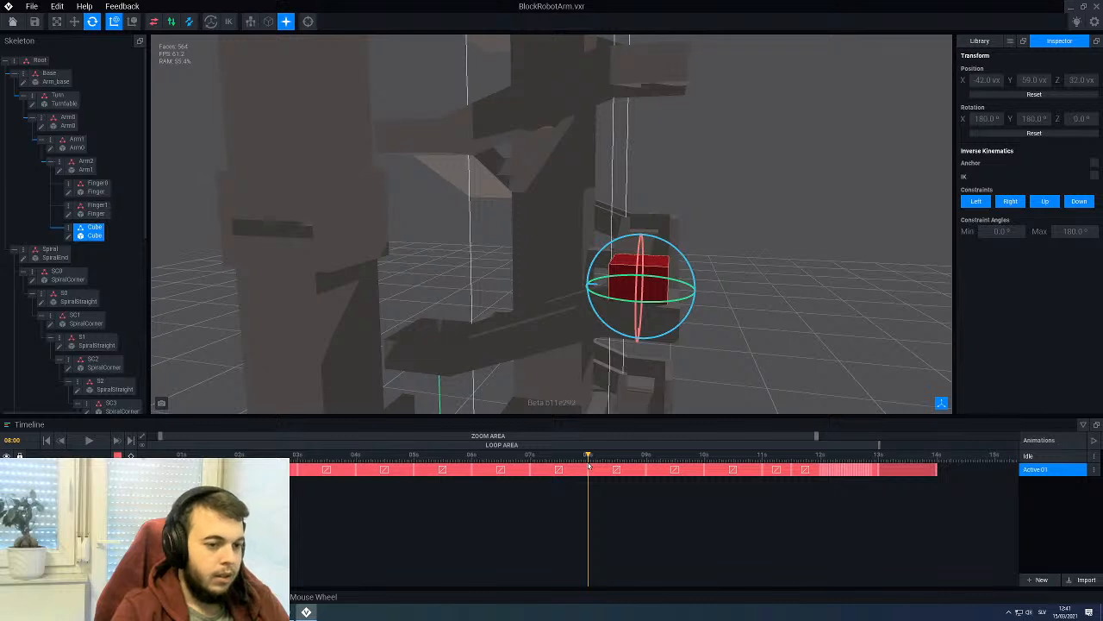
drag(589, 465, 646, 465)
right_drag(535, 358, 456, 336)
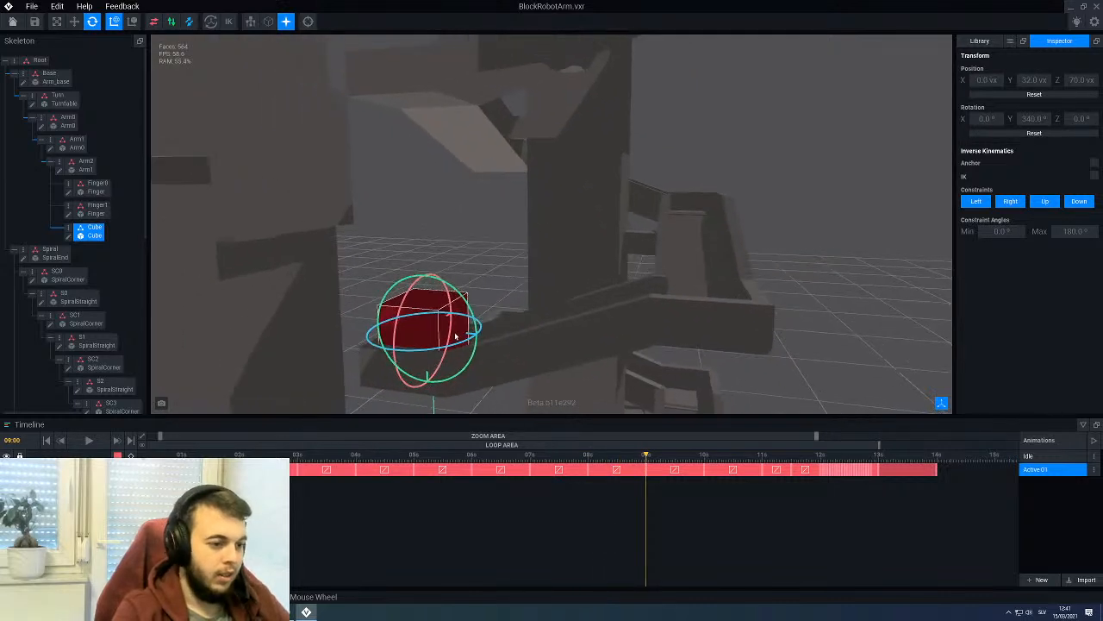
drag(471, 312, 428, 285)
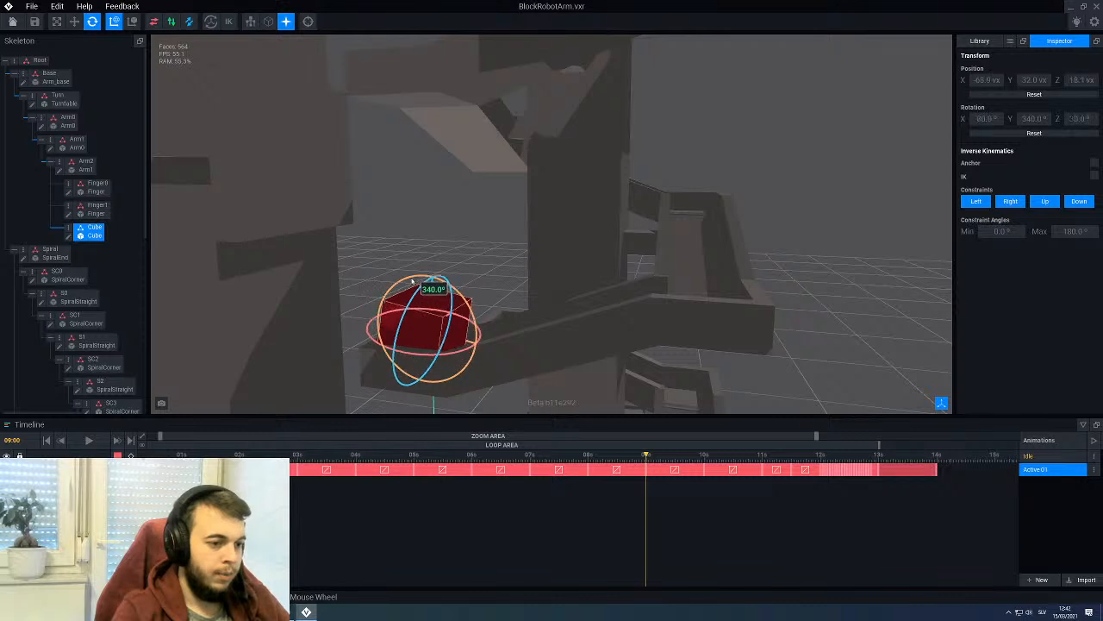
mouse_move(415, 307)
right_down()
mouse_move(438, 310)
mouse_move(437, 298)
mouse_move(435, 314)
right_up()
drag(588, 464, 634, 465)
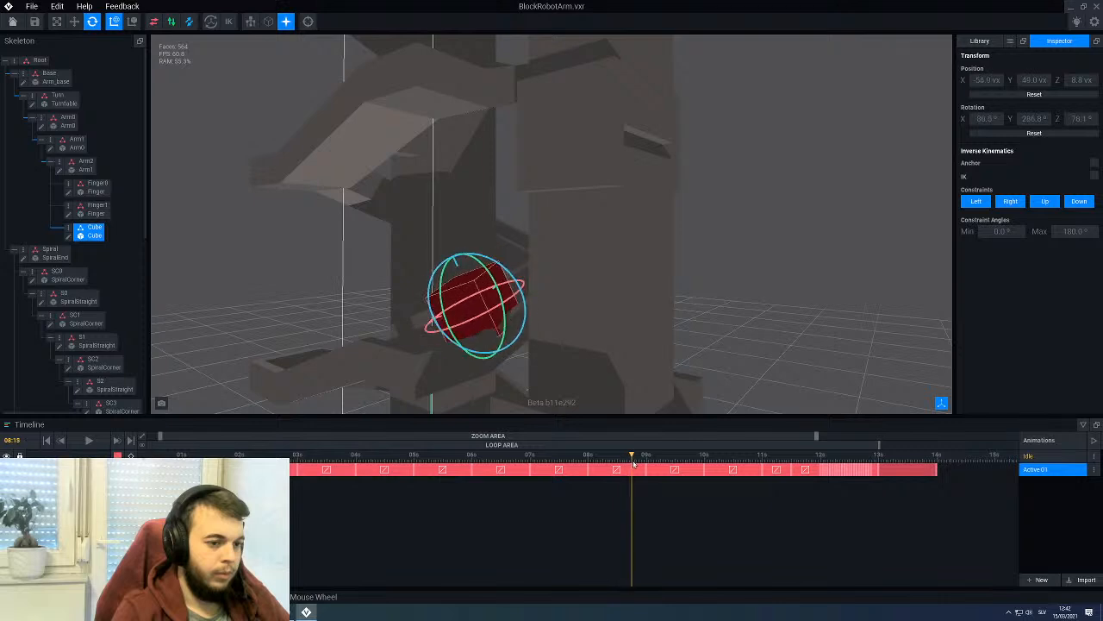
right_drag(398, 305, 463, 302)
drag(590, 457, 646, 466)
right_drag(462, 306, 474, 357)
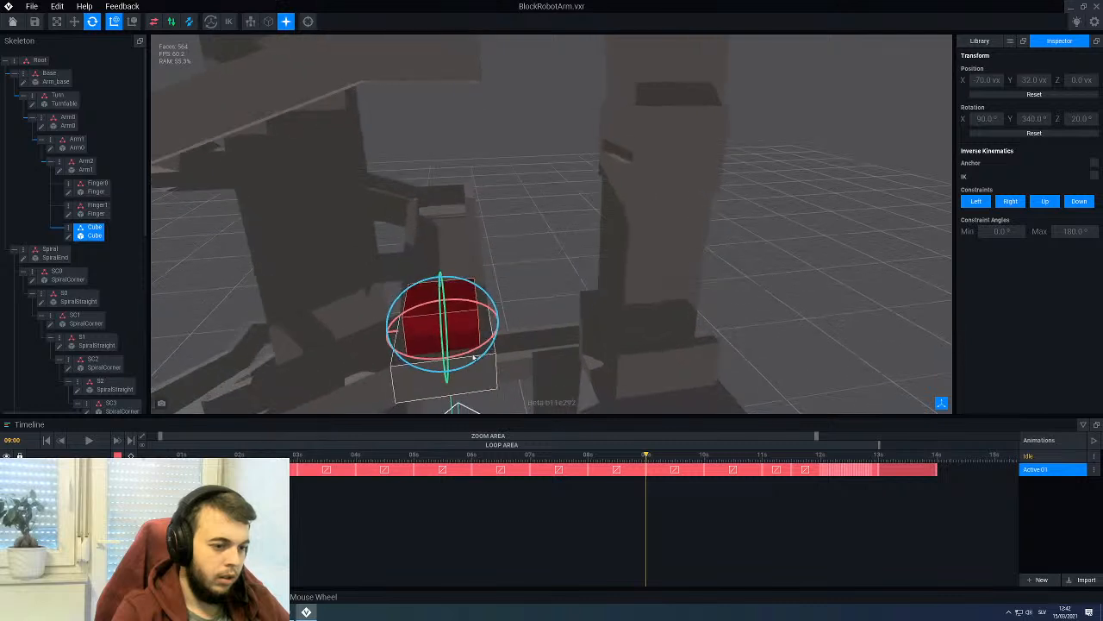
Step: Rotate the cube again at 09:00 to X 70°, Y 270°, Z 70° and scrub from 08:00 through 10:00 to check the transition
drag(474, 353, 476, 316)
mouse_move(590, 461)
mouse_down()
mouse_move(624, 463)
mouse_move(588, 463)
mouse_up()
right_drag(483, 368, 523, 283)
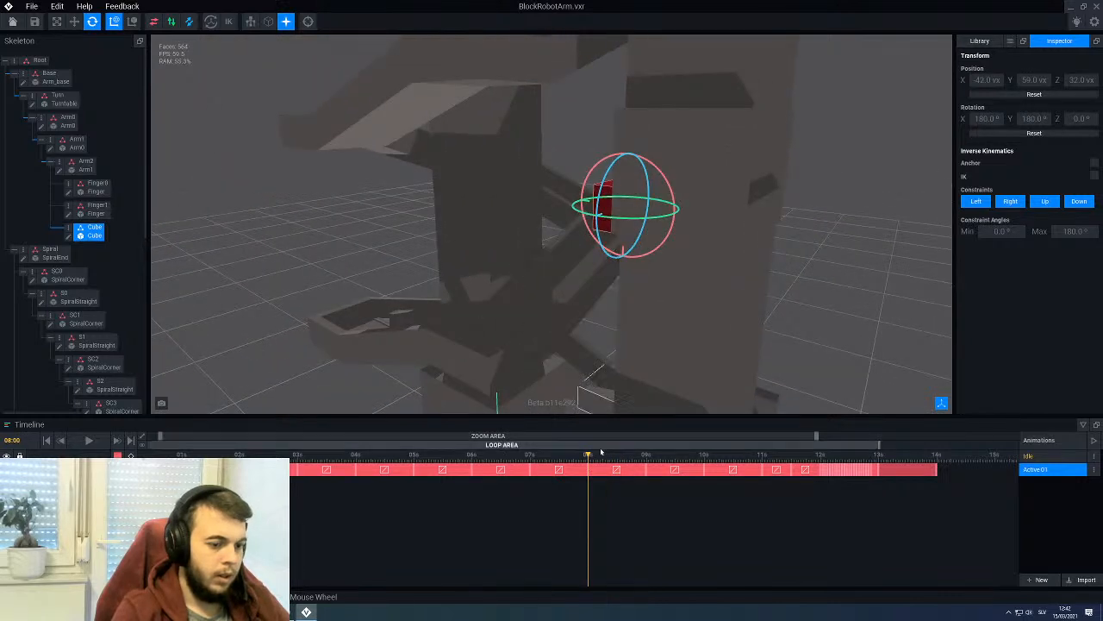
drag(588, 463, 646, 461)
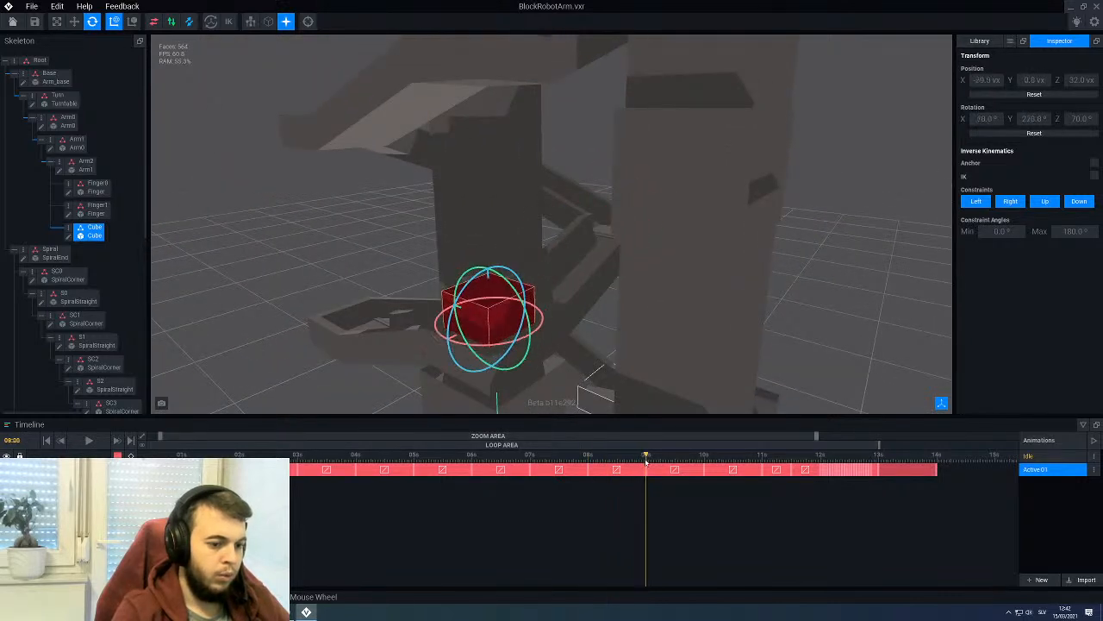
drag(466, 294, 485, 339)
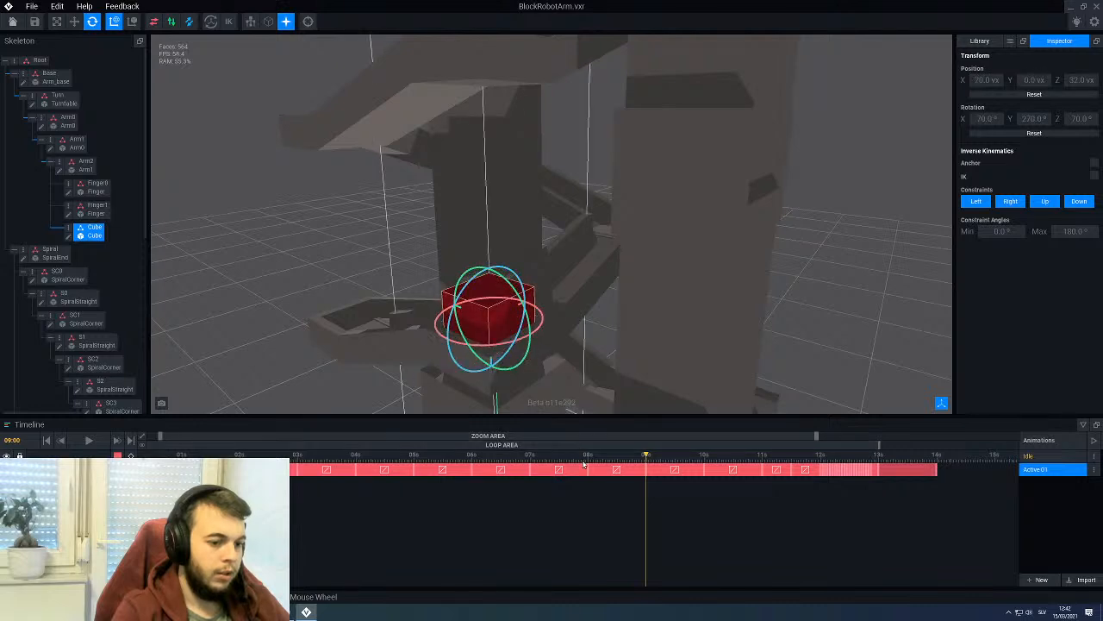
drag(586, 461, 705, 467)
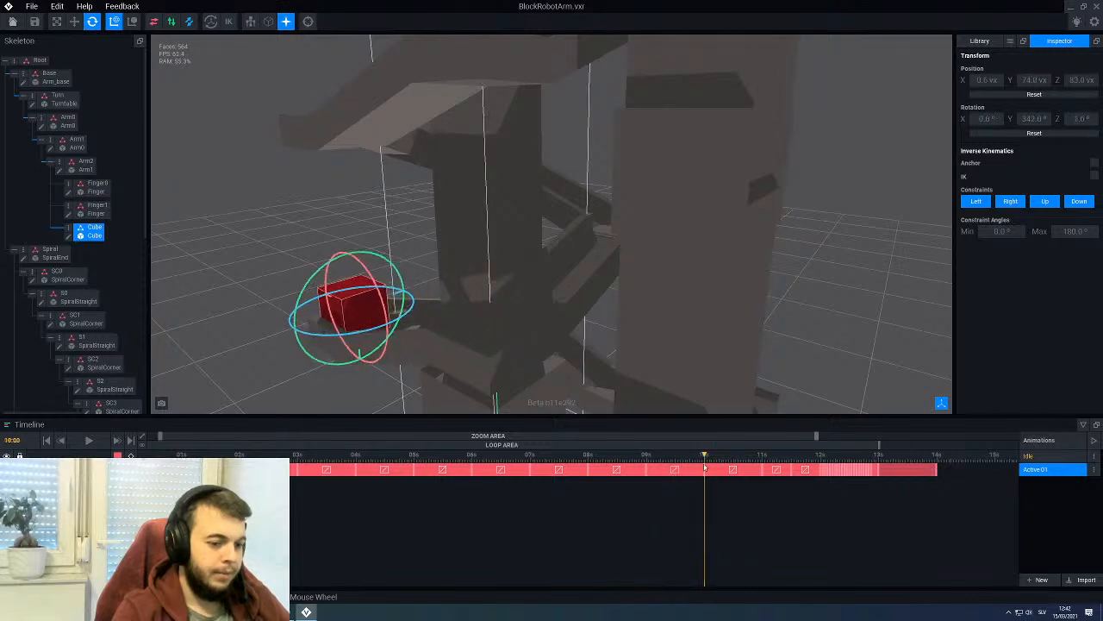
Step: Examine from several angles how the cube turns between 09:00 and 10:00 as it slides into the next corner
right_drag(371, 280, 451, 283)
scroll(449, 280, down, 4)
scroll(449, 280, up, 3)
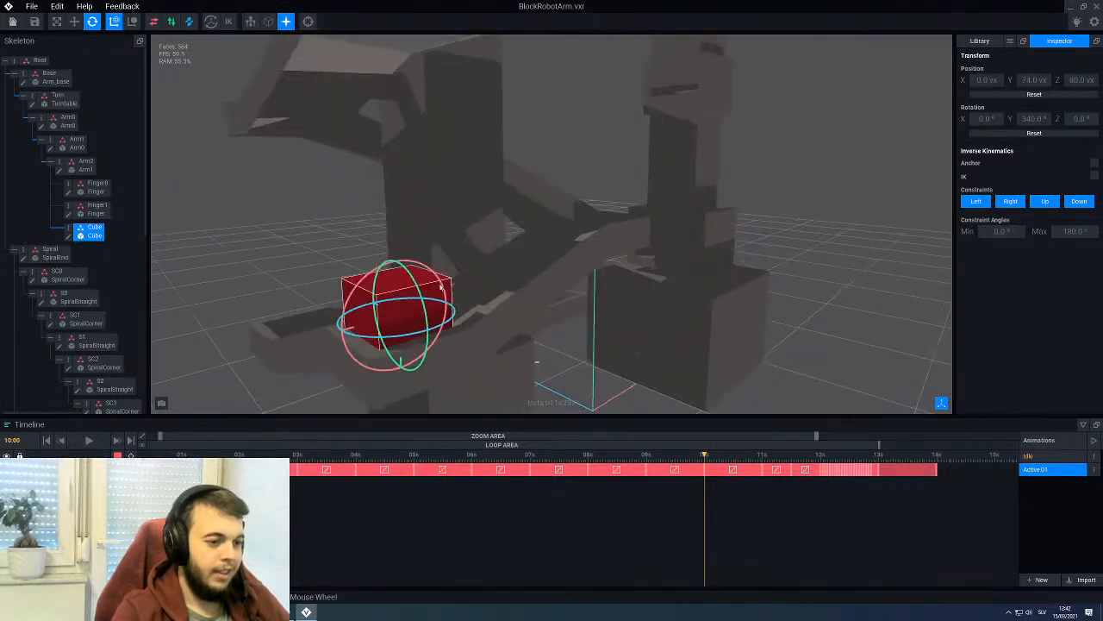
middle_drag(435, 318, 496, 312)
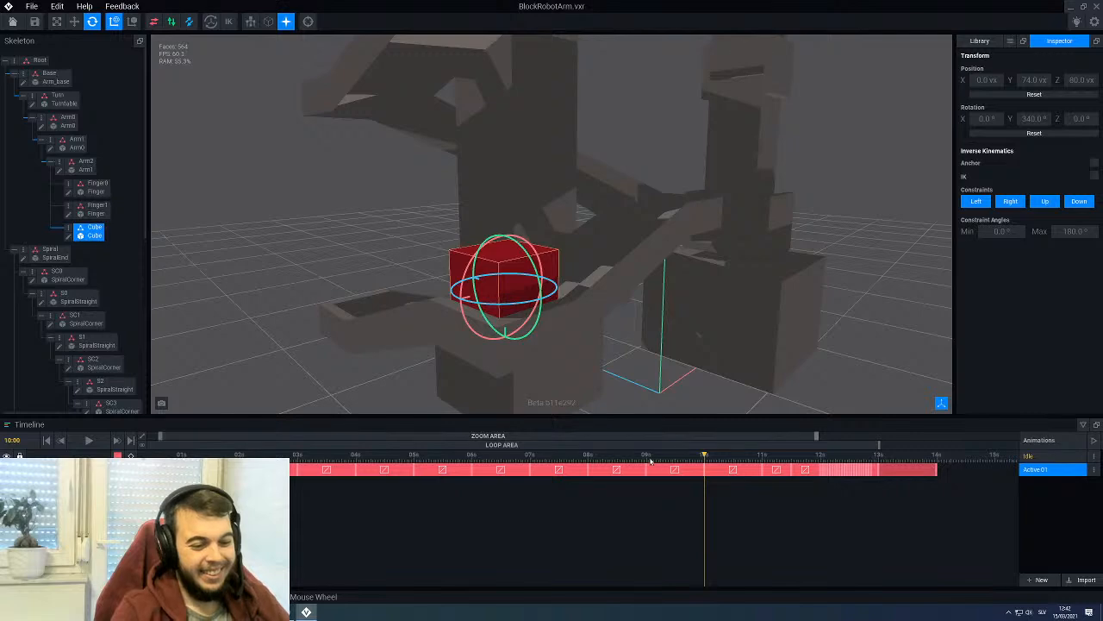
drag(653, 457, 661, 462)
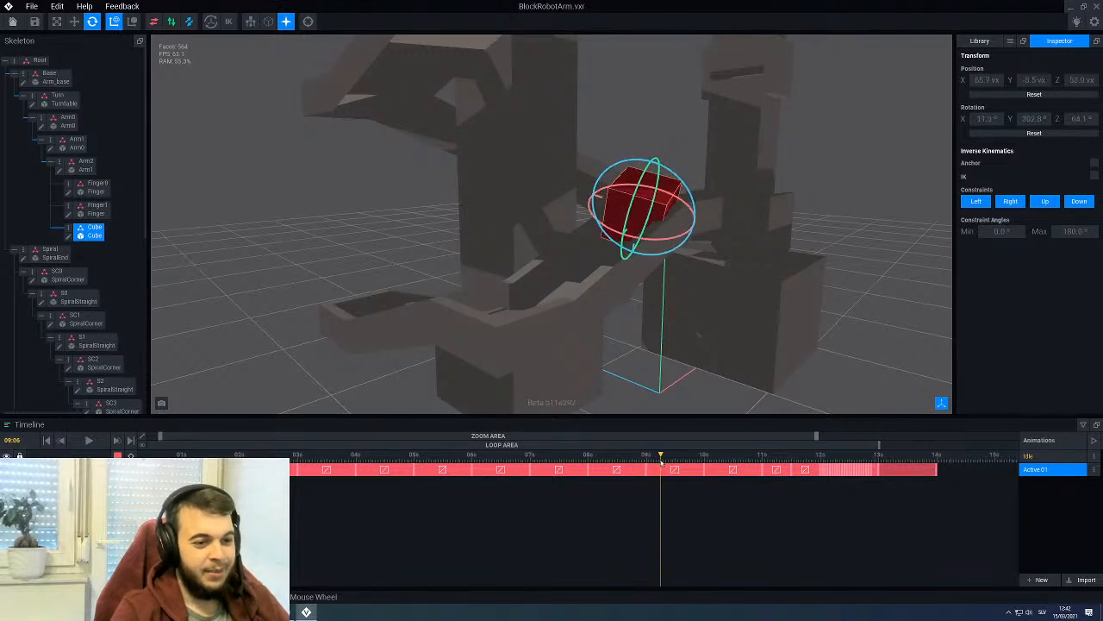
right_drag(582, 299, 589, 298)
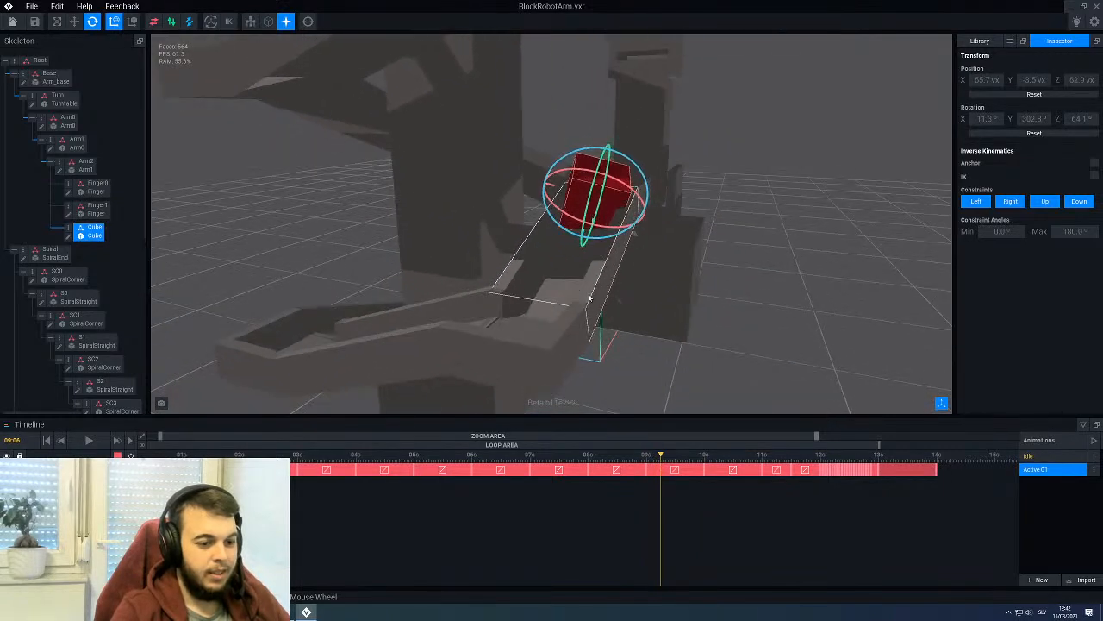
click(648, 460)
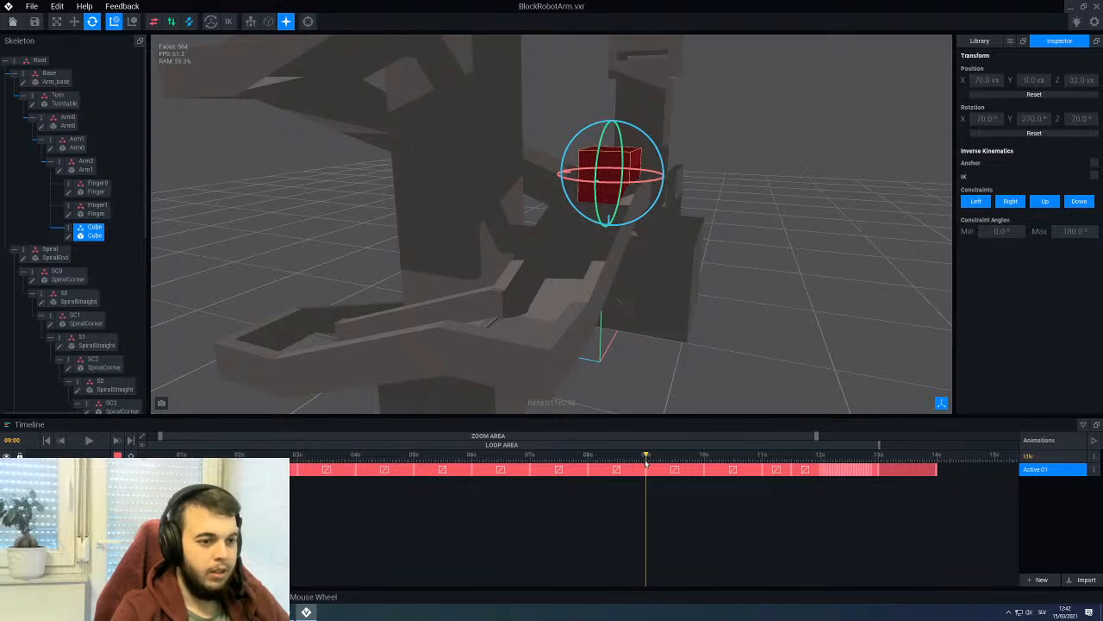
drag(646, 462, 705, 468)
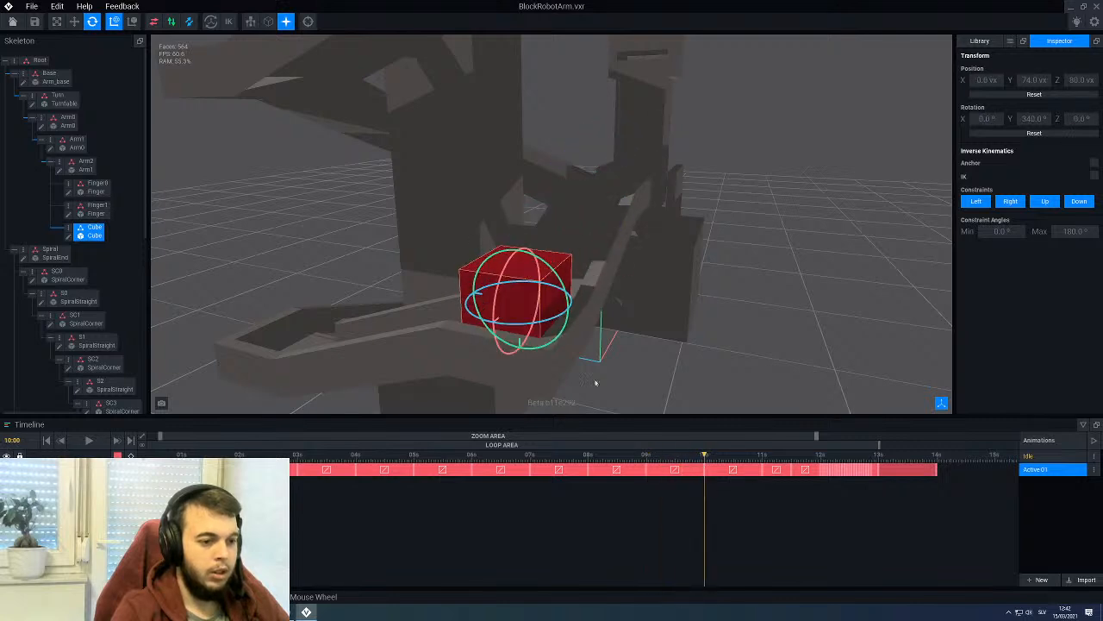
Step: Rotate the cube at 10:00 to X 20°, Y 270°, Z 340° and scrub from 09:00 to check its turn from several angles
drag(544, 325, 473, 316)
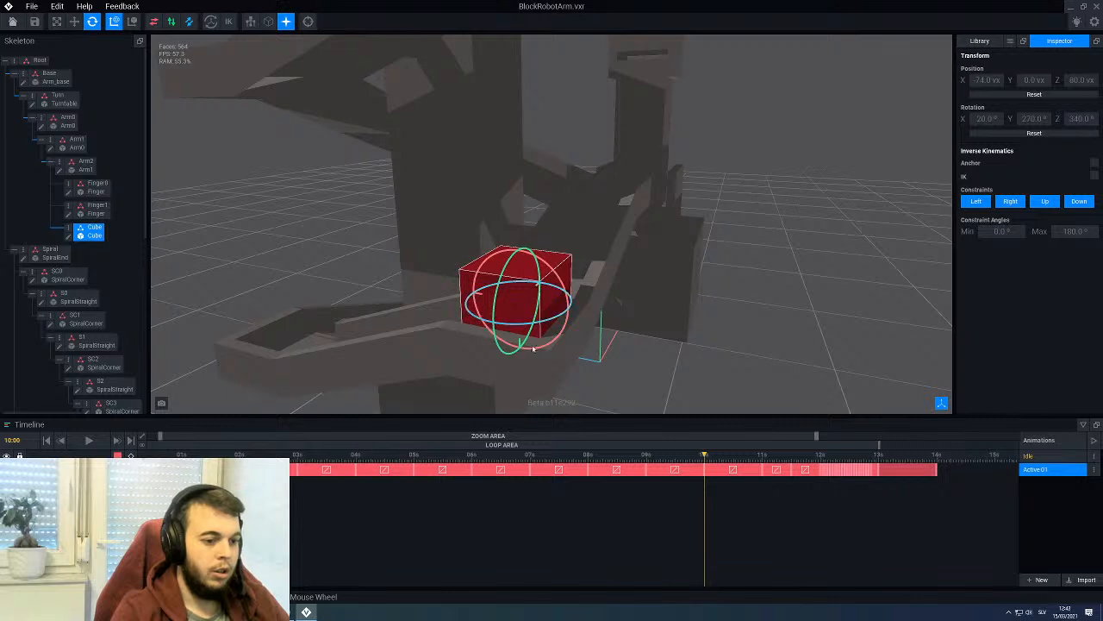
drag(644, 459, 707, 479)
right_drag(514, 340, 595, 327)
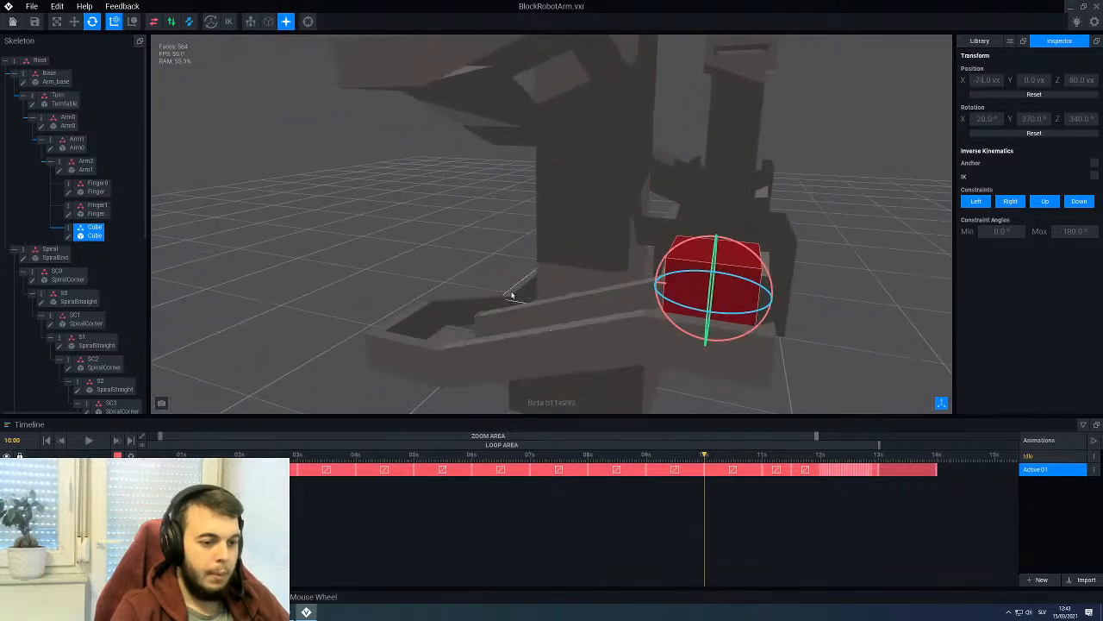
right_drag(514, 295, 594, 302)
middle_drag(603, 265, 535, 290)
scroll(538, 295, up, 5)
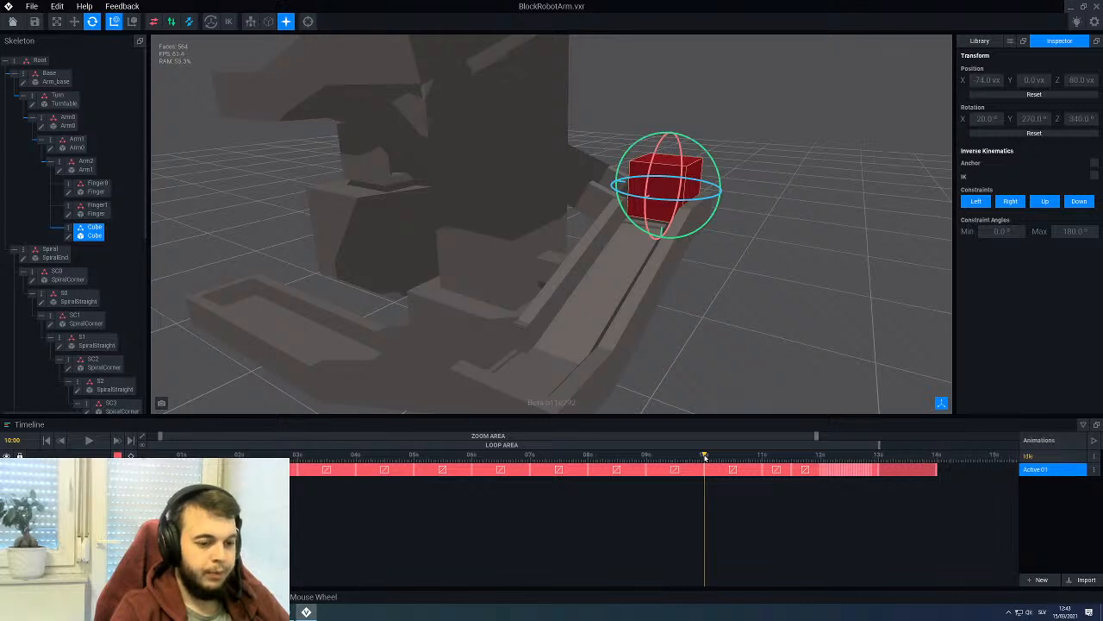
Step: At 11:00, turn the cube to X 90°, Y 340°, Z 20° in the spiral's lowest corner
drag(705, 457, 762, 463)
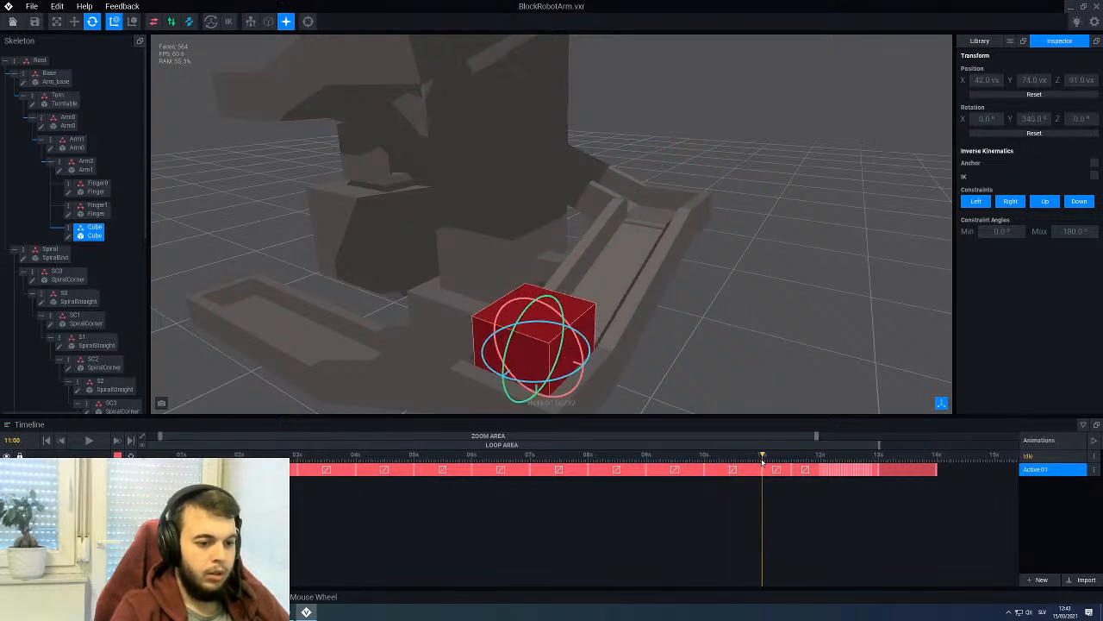
drag(513, 346, 552, 306)
right_drag(552, 306, 538, 379)
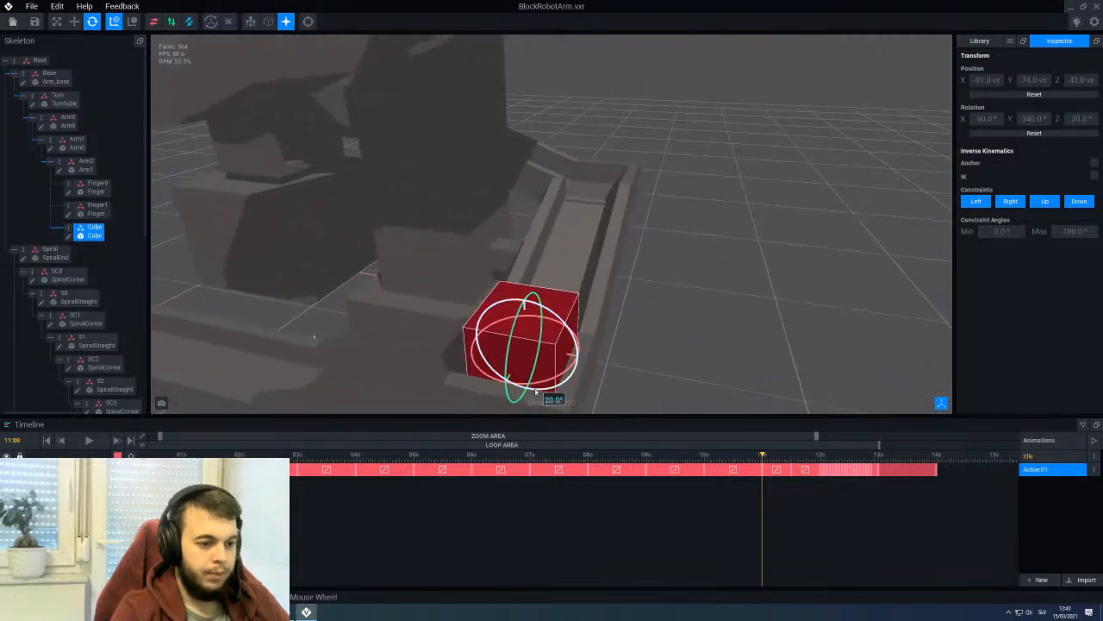
click(514, 327)
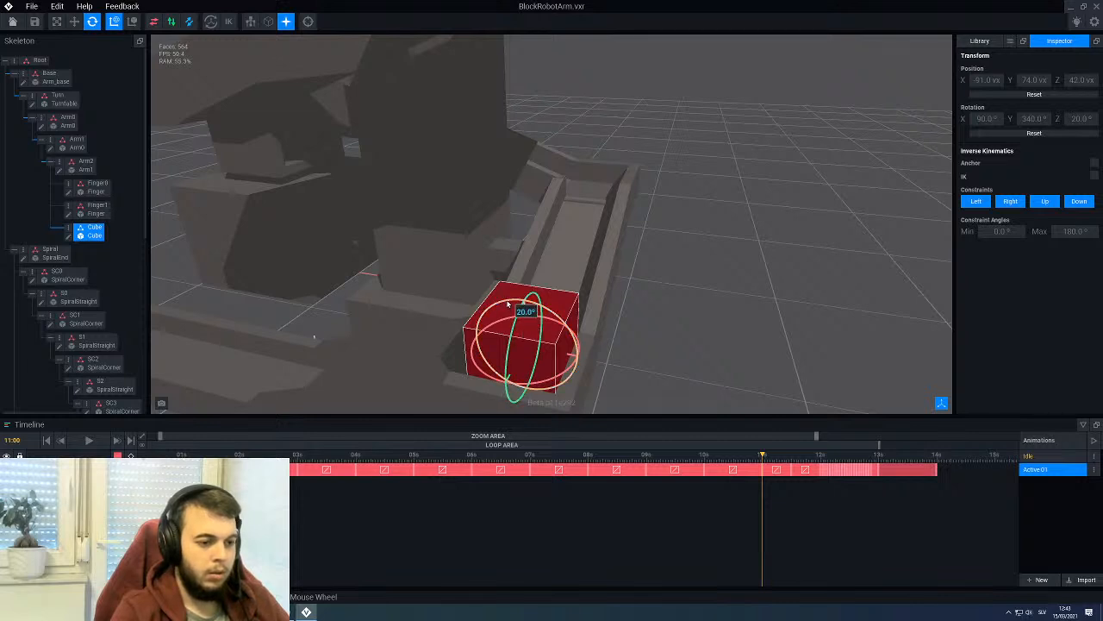
Step: Rotate the cube again at 11:00 to X 250°, Y 270°, Z 110° and scrub from 10:00 to check the transition
drag(506, 305, 557, 344)
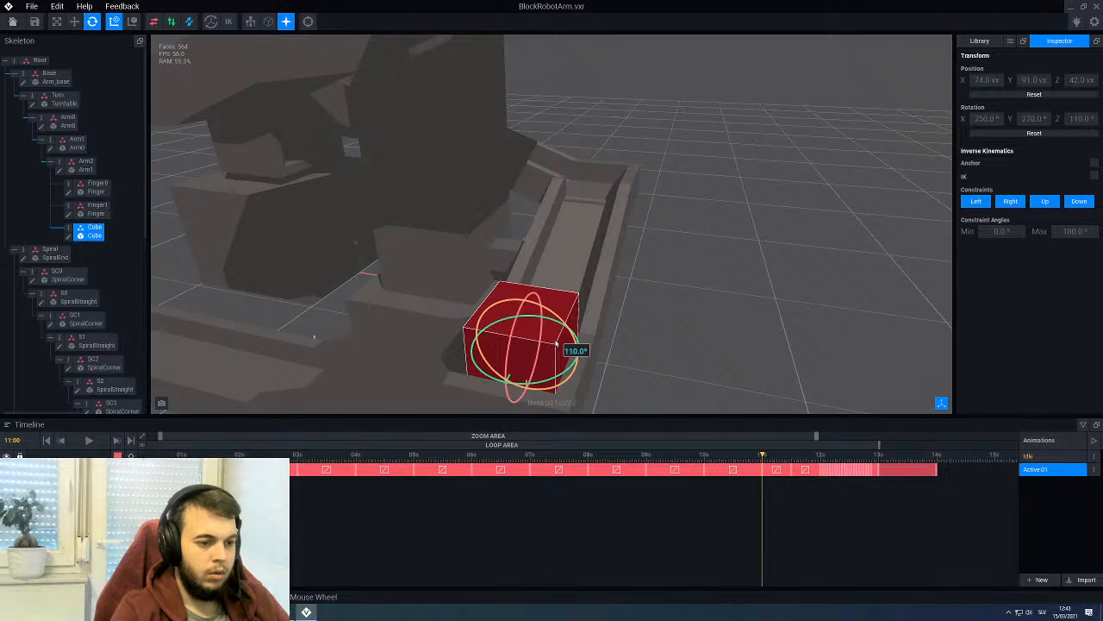
right_drag(556, 343, 747, 492)
mouse_move(714, 458)
mouse_down()
mouse_move(746, 462)
mouse_move(705, 462)
mouse_up()
scroll(681, 362, down, 3)
right_drag(677, 323, 658, 344)
drag(725, 470, 763, 462)
middle_drag(683, 380, 593, 365)
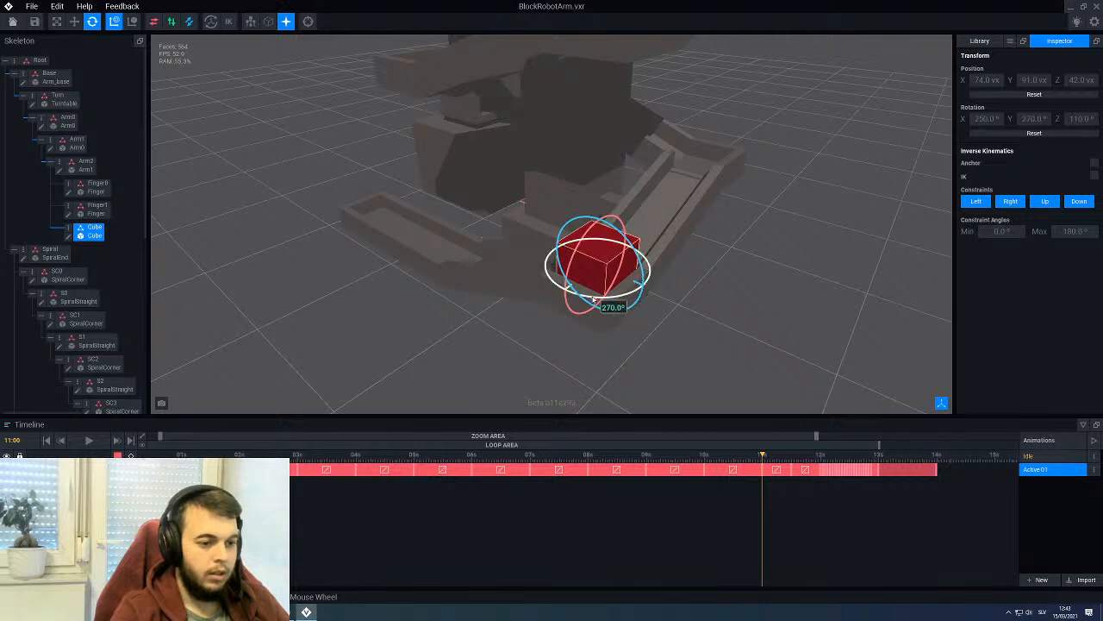
Step: Turn the cube at 11:00 to X 110°, Y 90°, Z 110° and recheck its motion from 10:00
drag(590, 298, 602, 260)
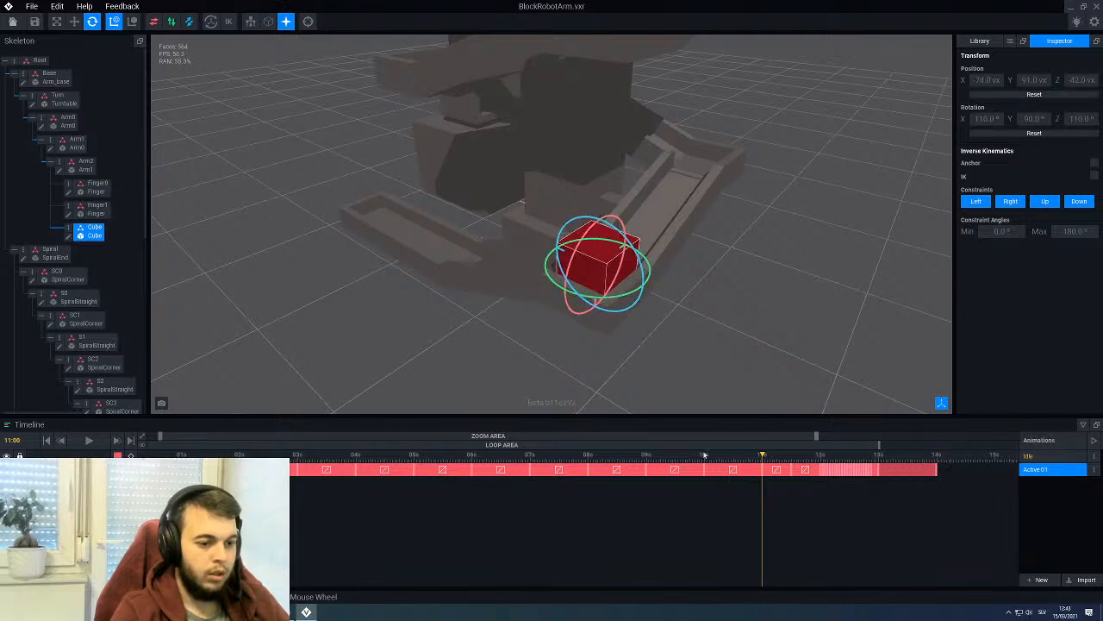
drag(704, 454, 763, 468)
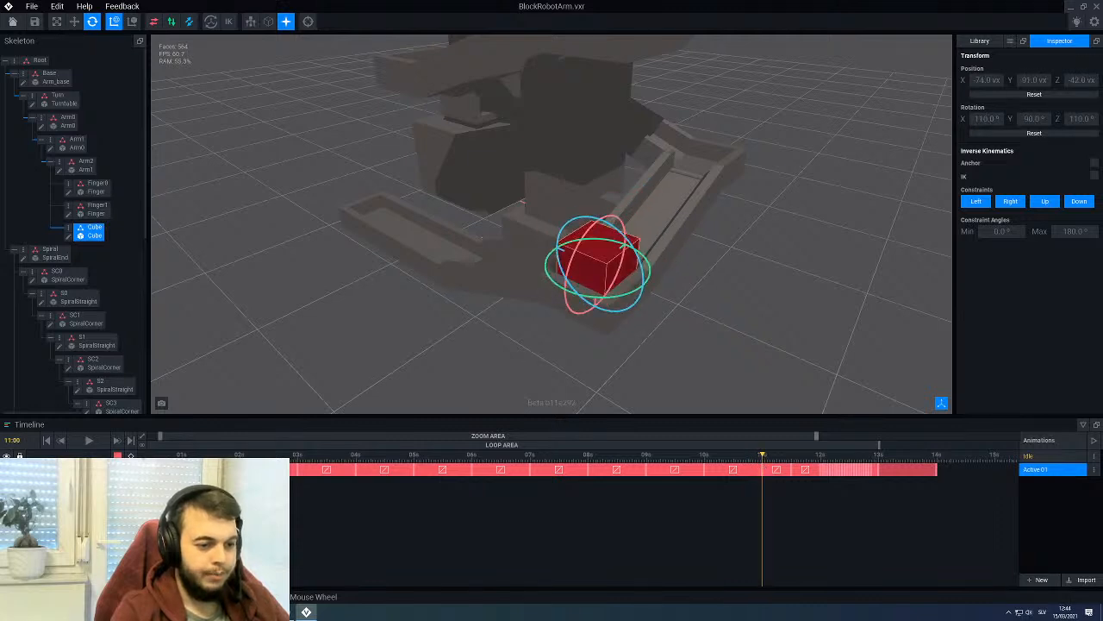
right_drag(483, 352, 540, 362)
mouse_move(763, 457)
mouse_down()
mouse_move(783, 462)
mouse_move(763, 463)
mouse_up()
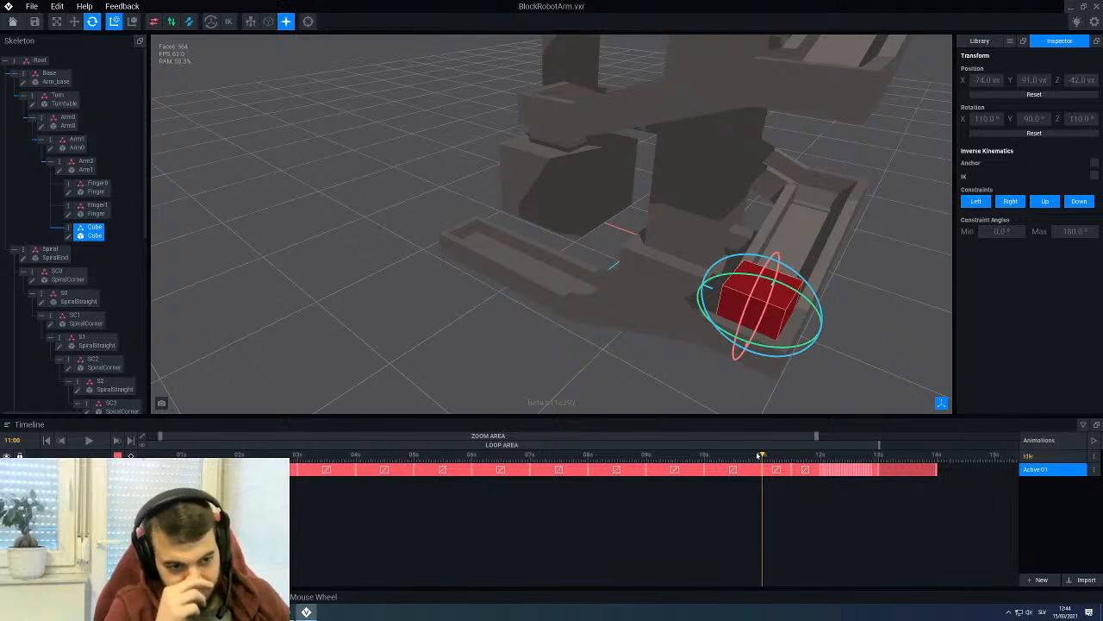
Step: At 11:12, rotate the cube to X 90°, Y 340°, Z 20° and compare it with its pose at 11:00
drag(760, 455, 791, 462)
middle_drag(678, 327, 641, 374)
click(763, 458)
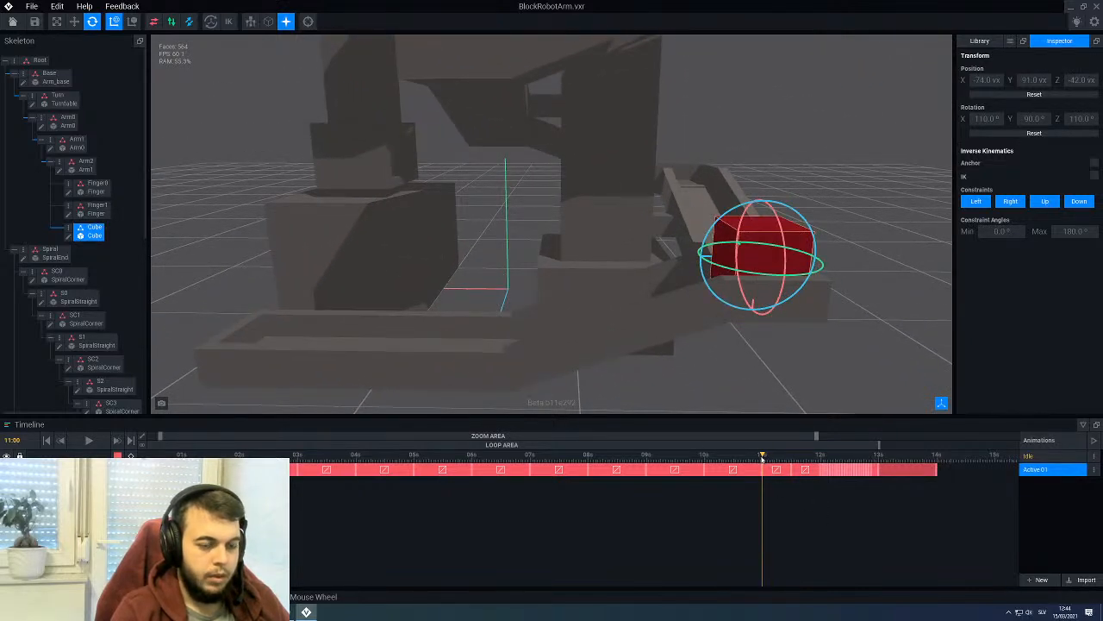
drag(762, 457, 791, 460)
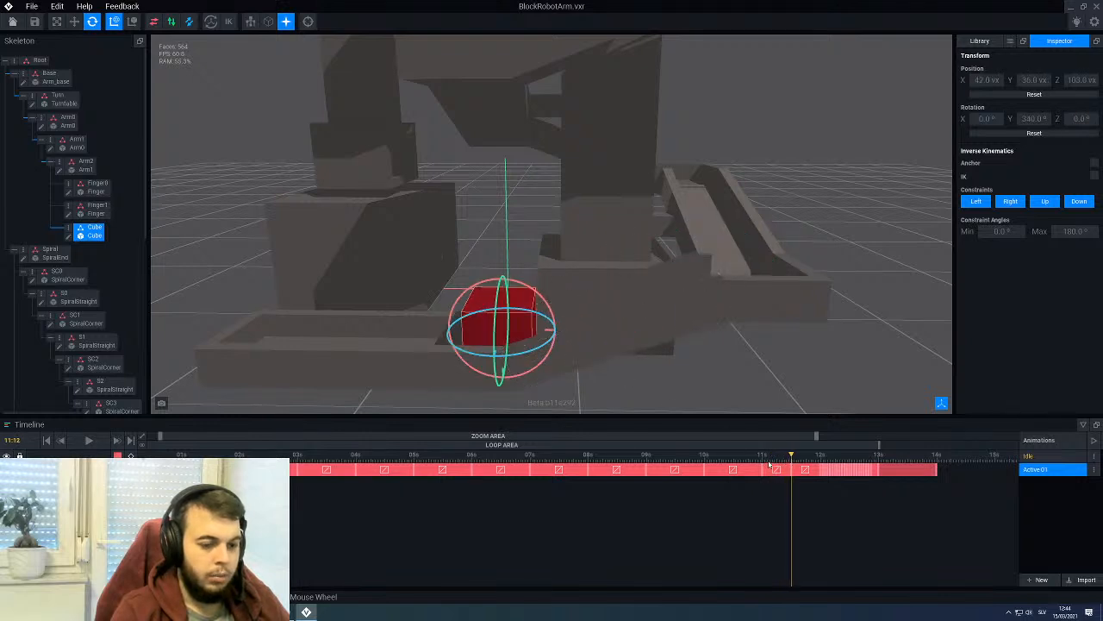
drag(760, 460, 791, 459)
right_drag(625, 373, 612, 352)
drag(640, 331, 577, 304)
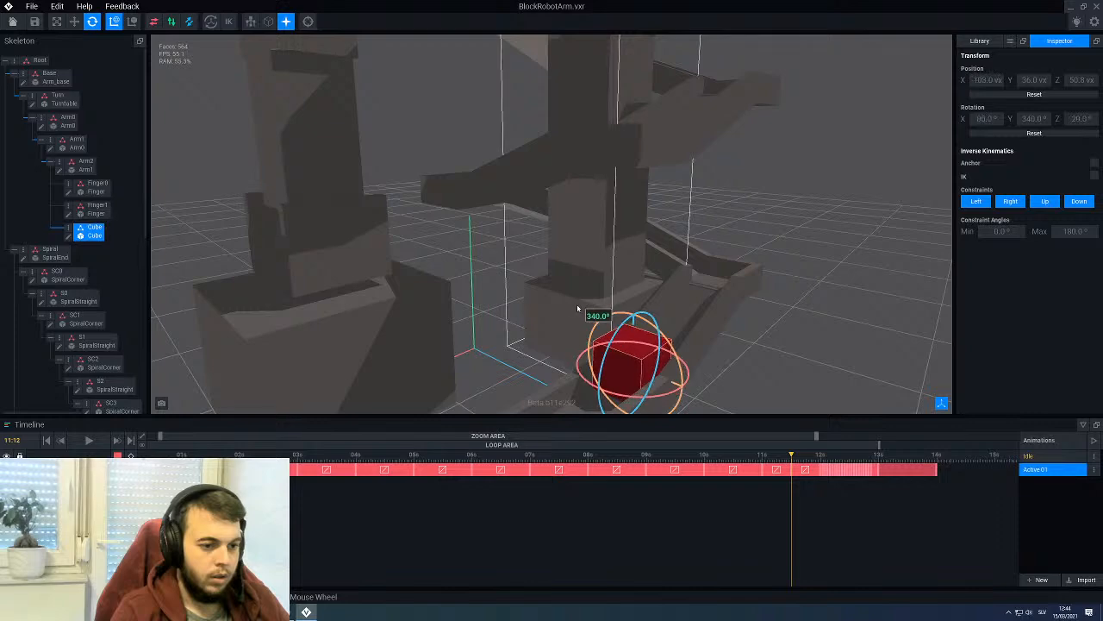
right_drag(603, 338, 606, 350)
scroll(607, 350, down, 3)
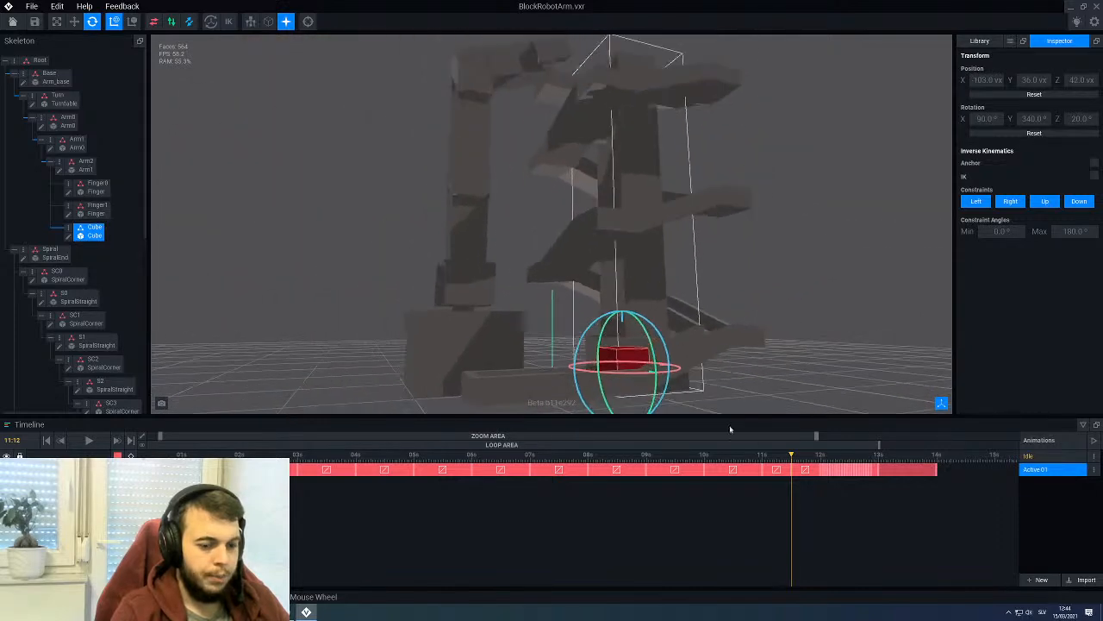
drag(764, 457, 762, 459)
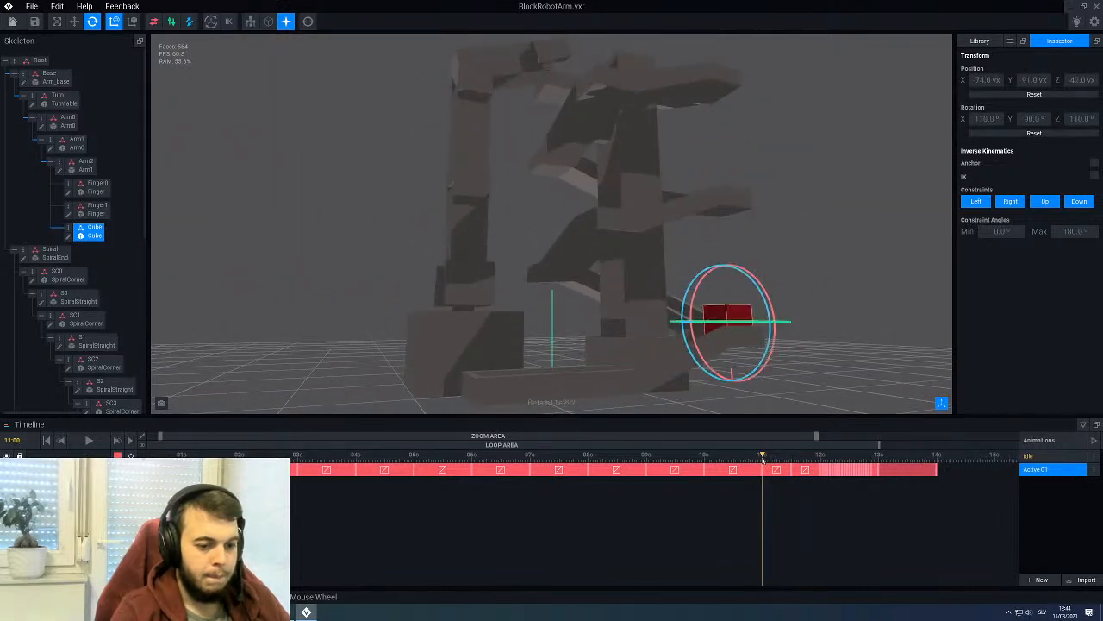
mouse_move(669, 340)
right_down()
mouse_move(686, 351)
mouse_move(660, 351)
right_up()
Step: Turn the cube further around its vertical axis at 11:12, realign it with the track, and scrub from 11:00 to 11:19 to check
click(791, 458)
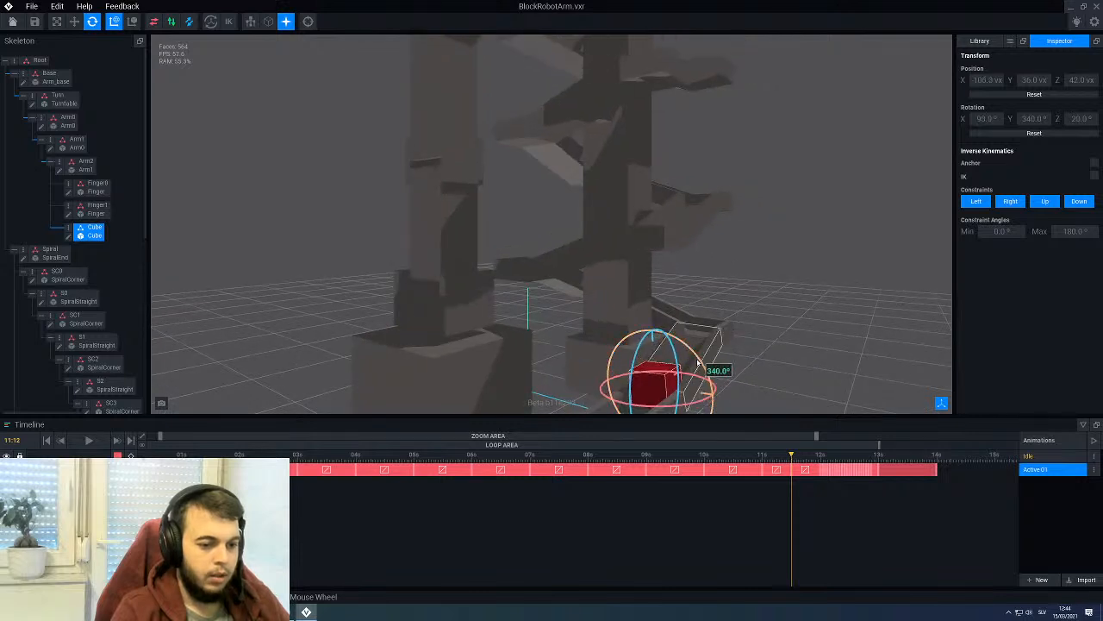
drag(697, 362, 639, 390)
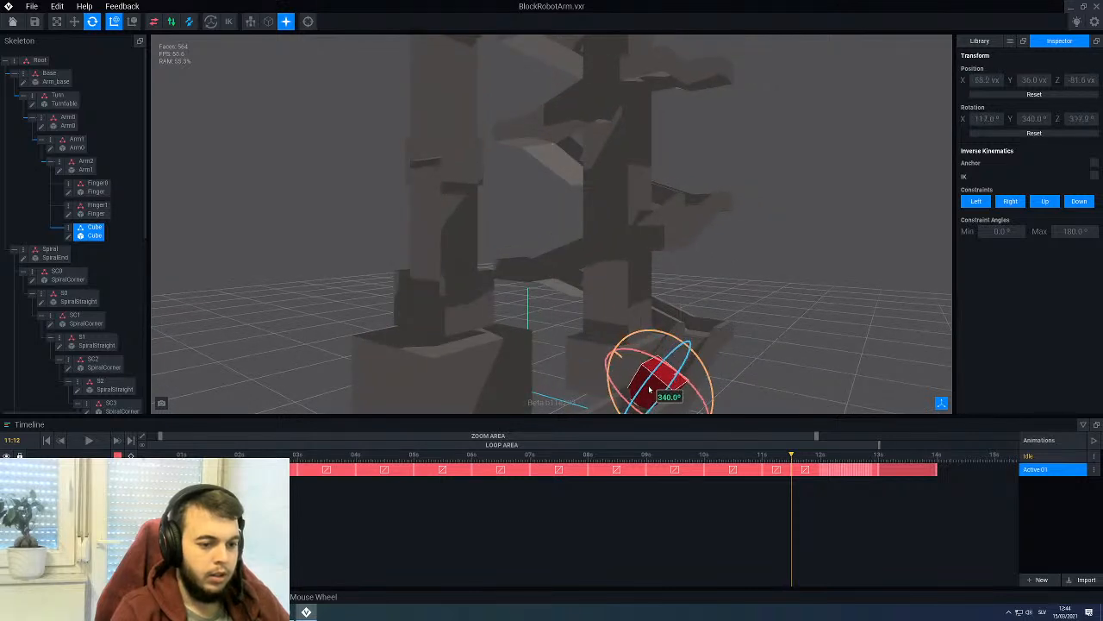
drag(670, 337, 642, 338)
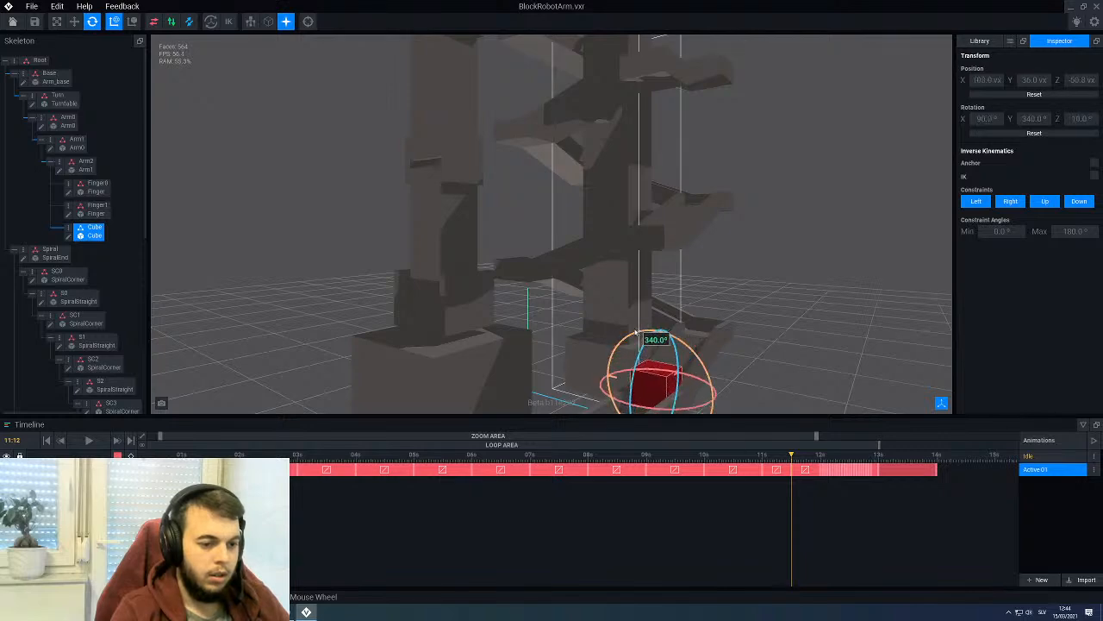
right_drag(642, 337, 655, 348)
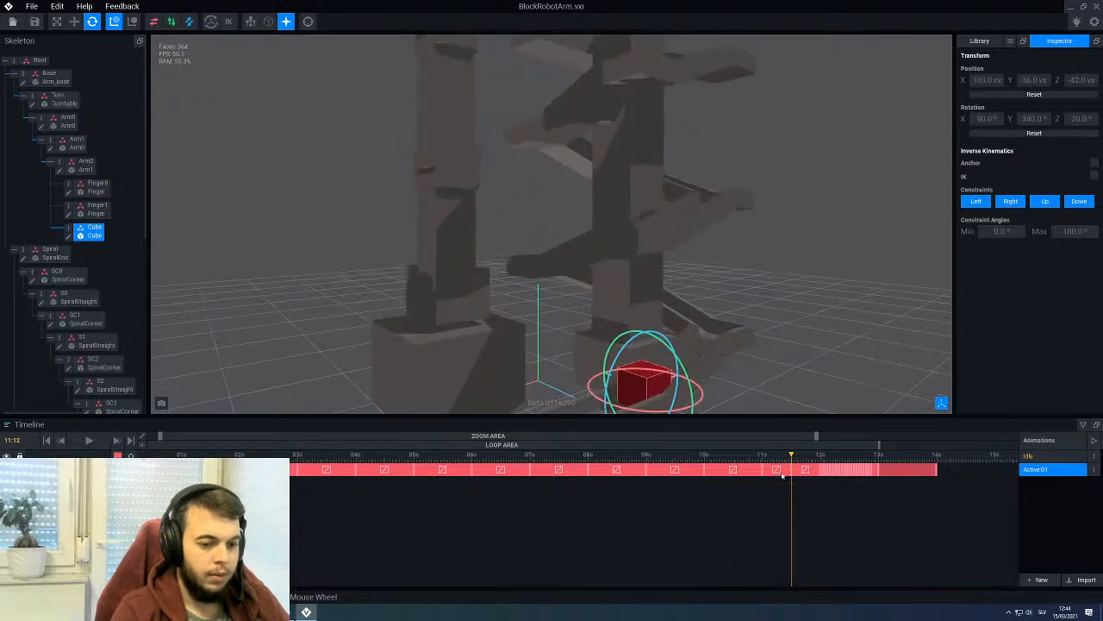
drag(761, 461, 807, 463)
Step: Examine how the cube turns between 11:12 and 11:23 as it slides onto the spiral's end piece
right_drag(695, 377, 616, 370)
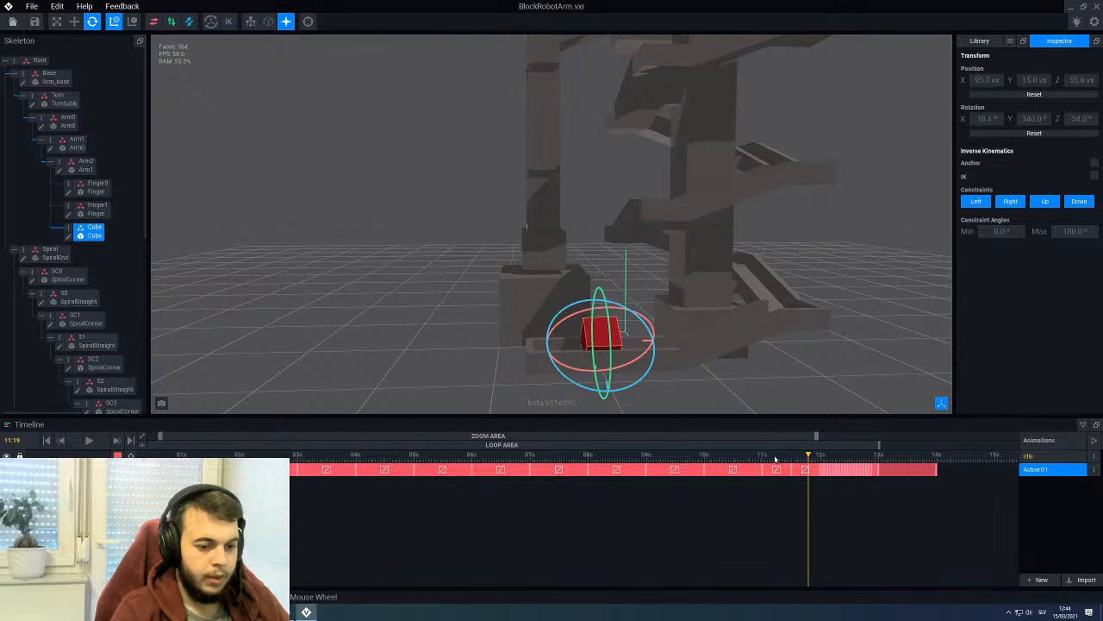
drag(810, 463, 819, 463)
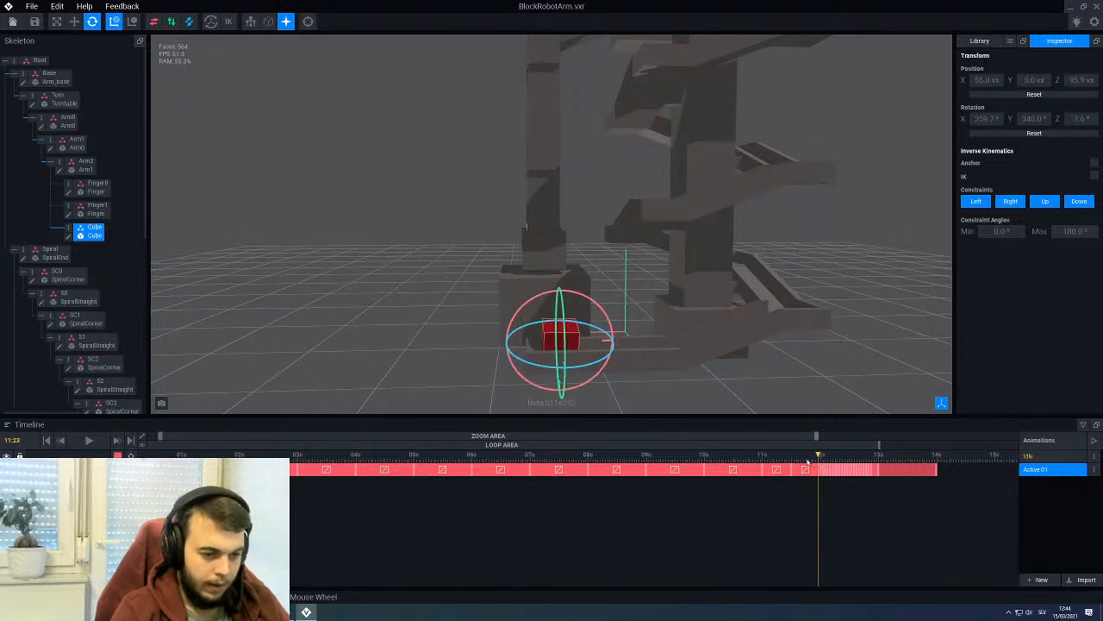
scroll(653, 385, up, 5)
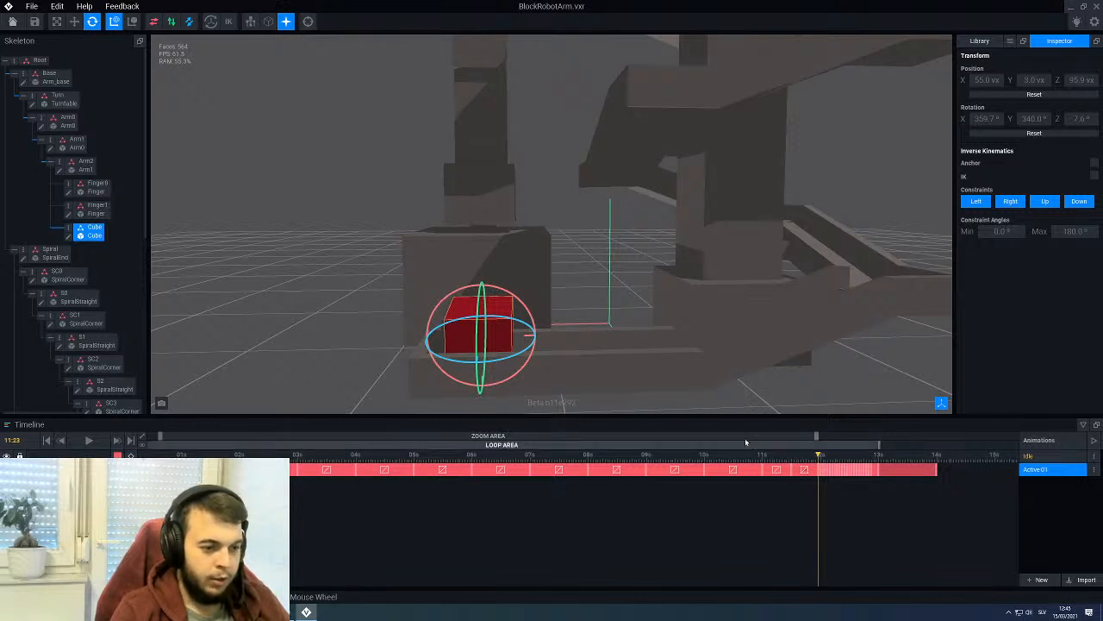
drag(800, 463, 792, 463)
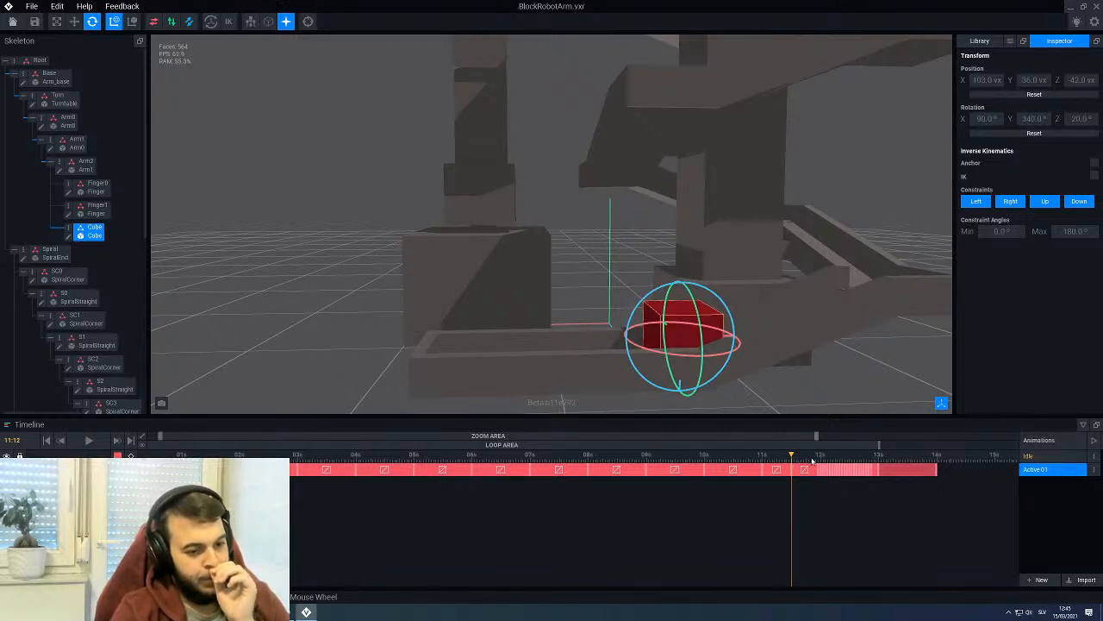
click(816, 462)
right_drag(587, 388, 581, 379)
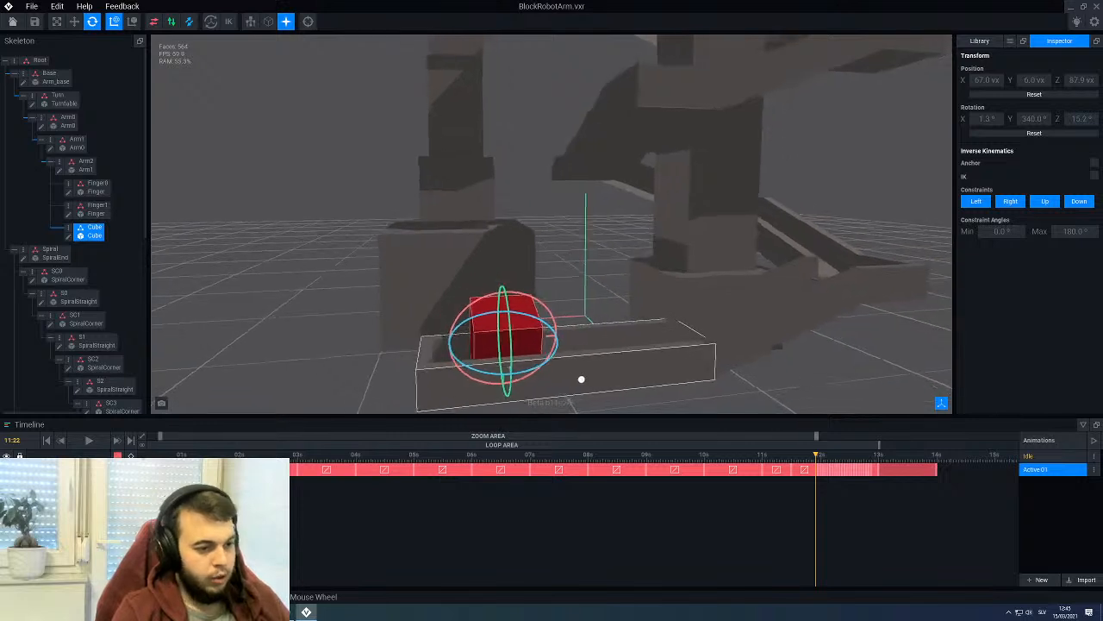
drag(543, 311, 519, 359)
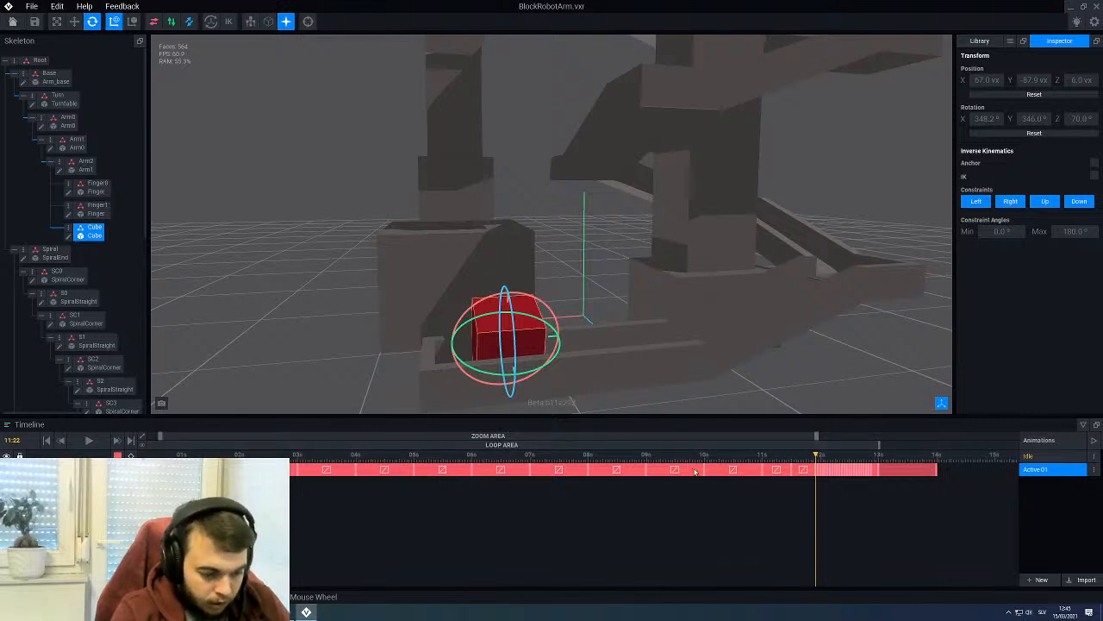
click(818, 459)
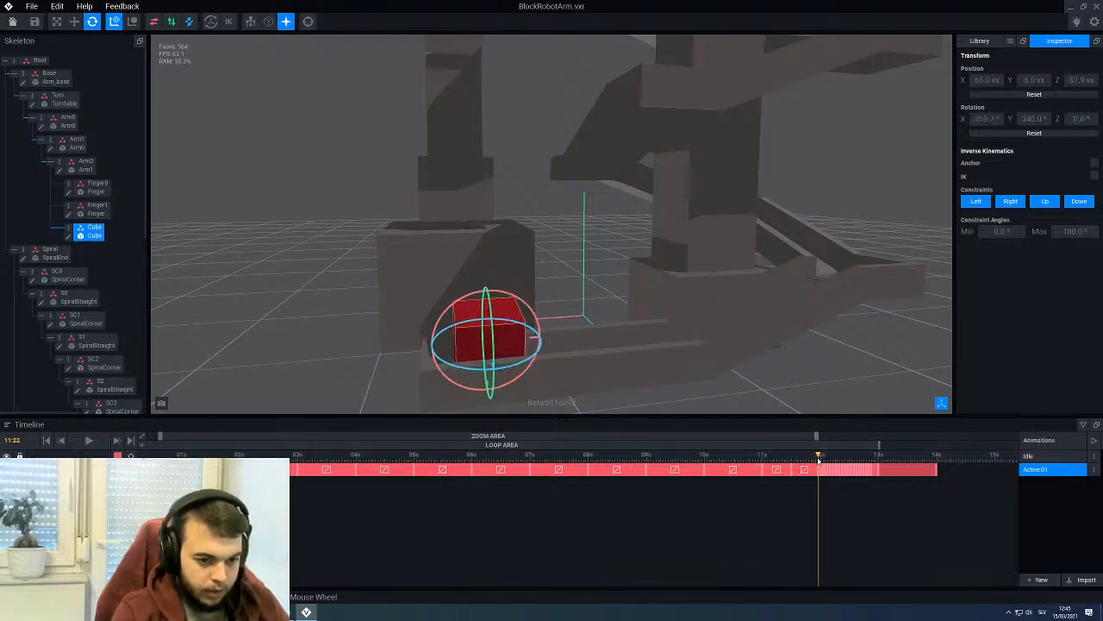
middle_drag(603, 370, 552, 336)
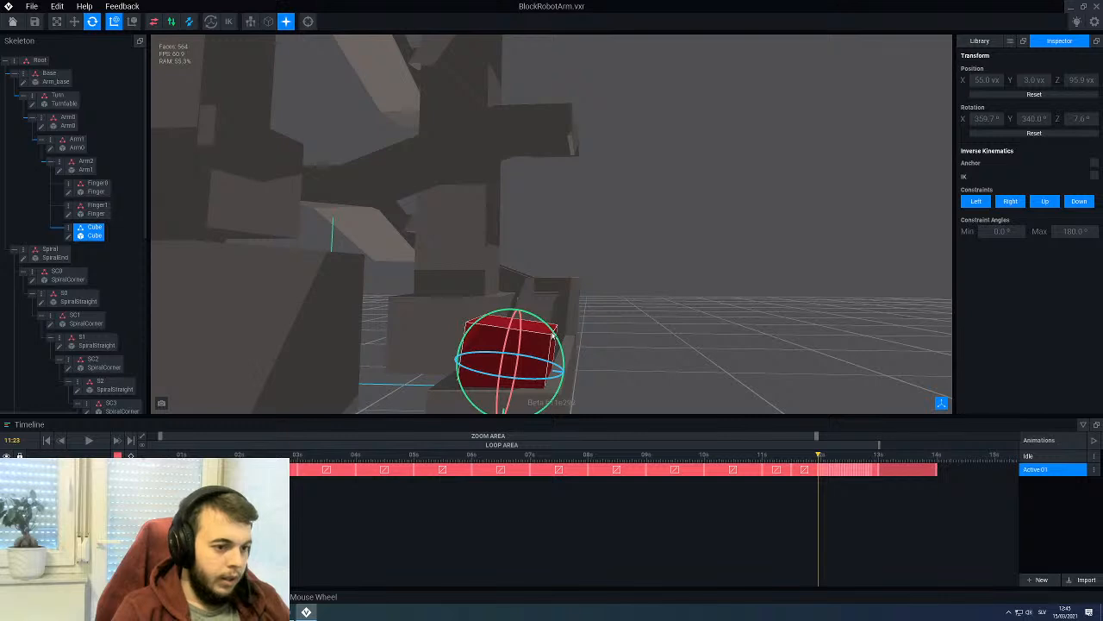
drag(553, 334, 546, 332)
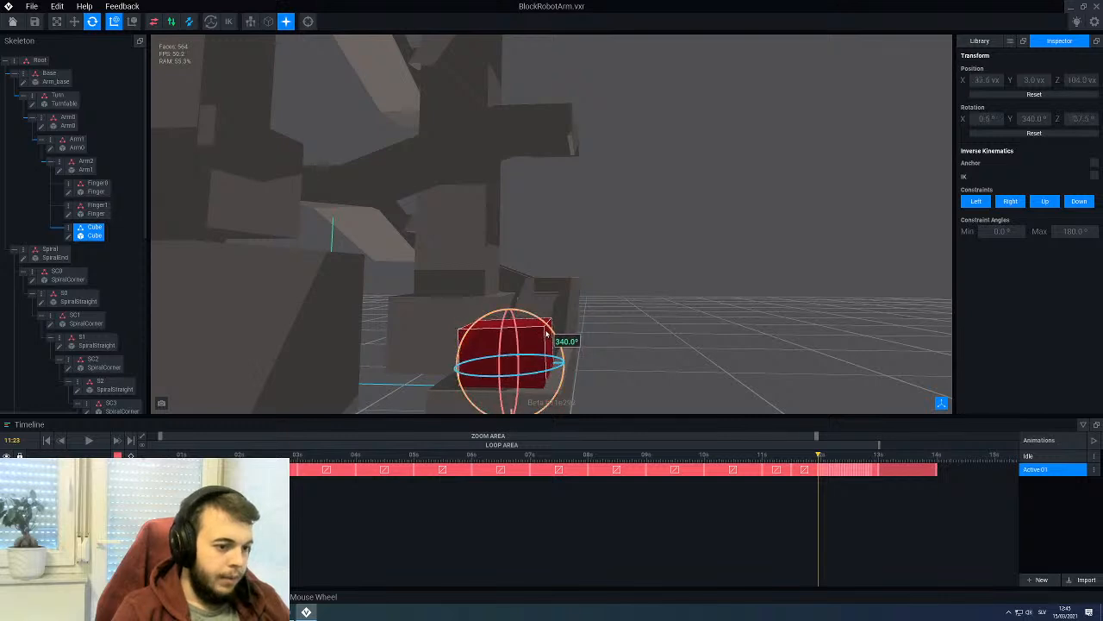
mouse_move(550, 333)
middle_down()
mouse_move(567, 328)
mouse_move(555, 333)
middle_up()
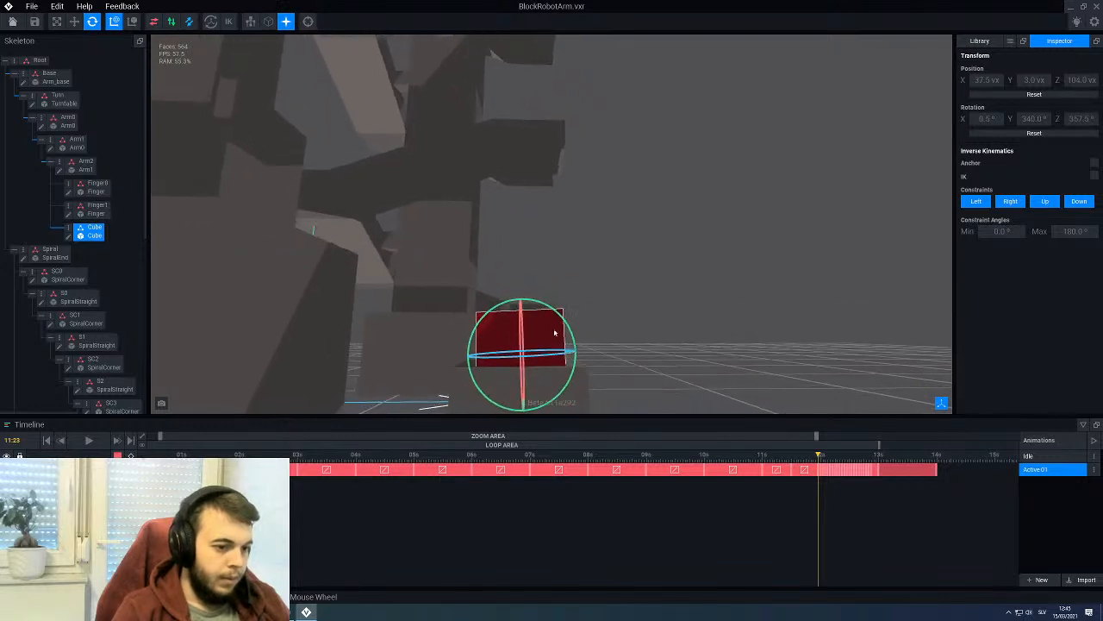
drag(565, 325, 569, 331)
middle_drag(569, 331, 564, 352)
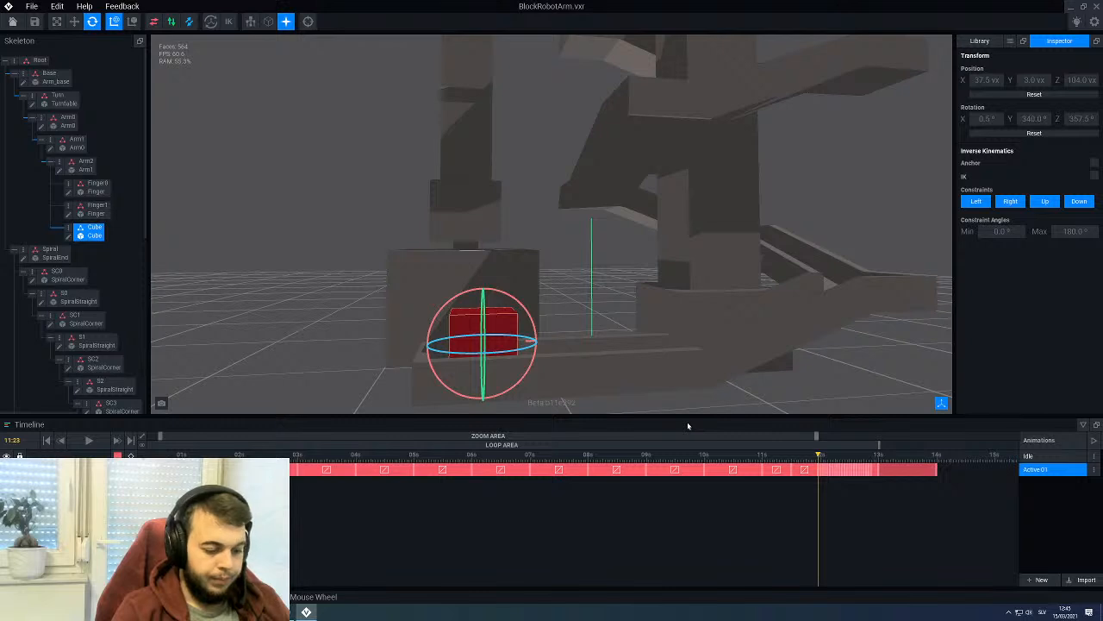
key(ctrl+z)
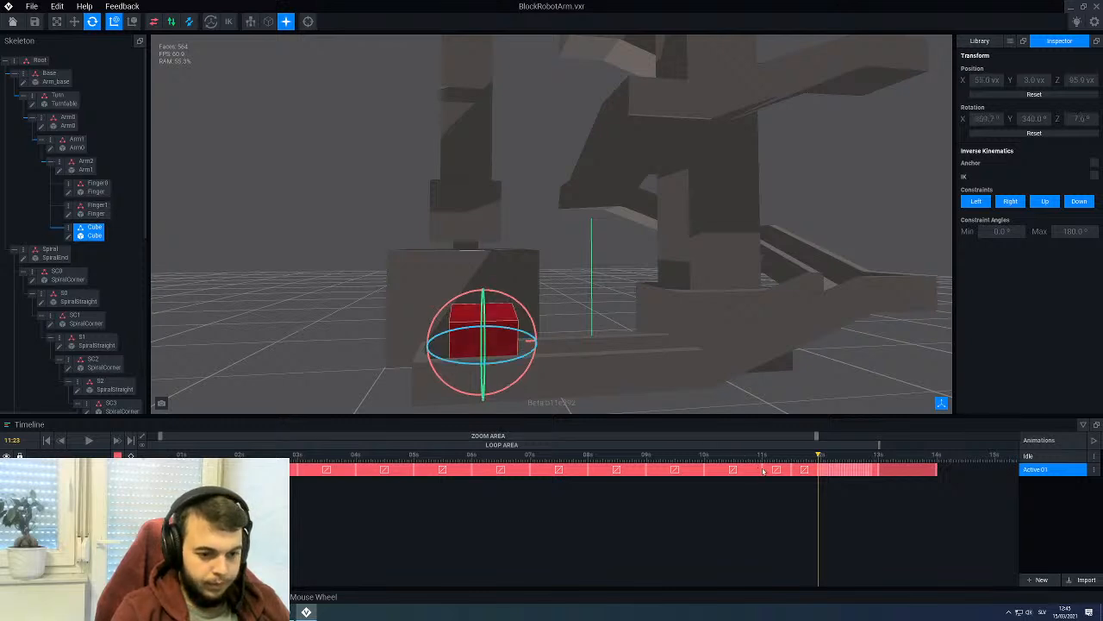
Step: Compare the cube's poses at 12:00 and 11:12 and scrub between them to check the final slide
click(820, 461)
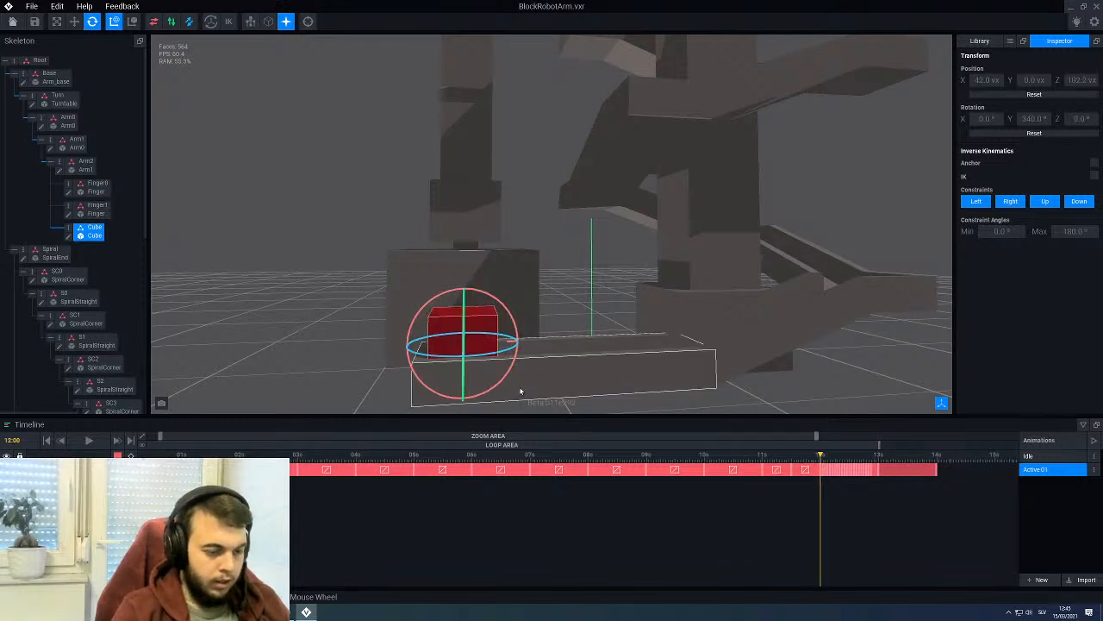
click(791, 462)
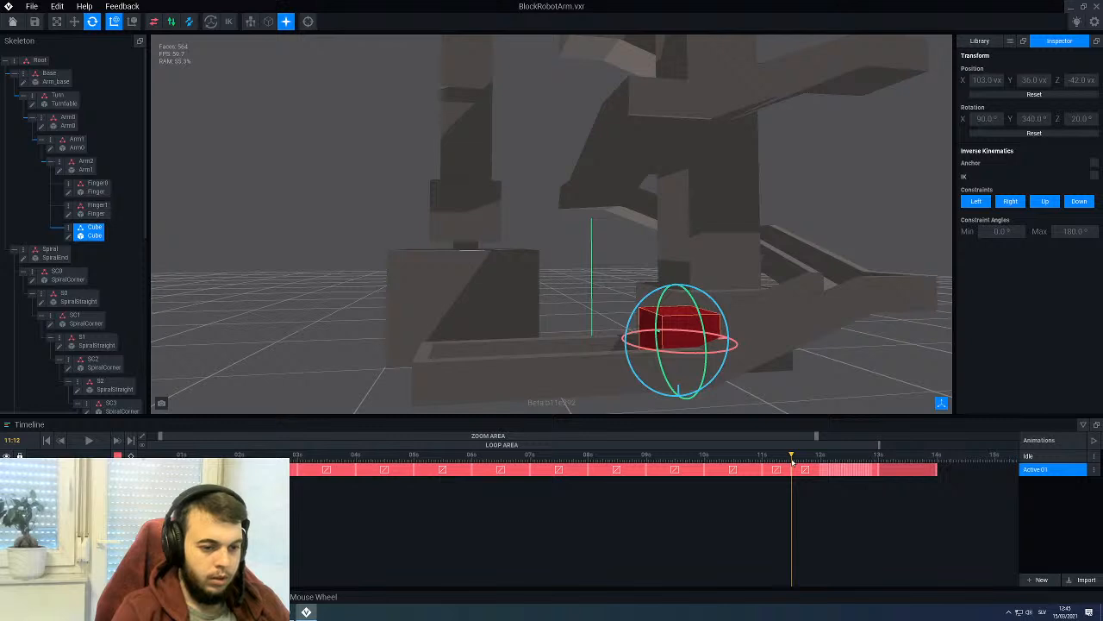
drag(791, 461, 821, 463)
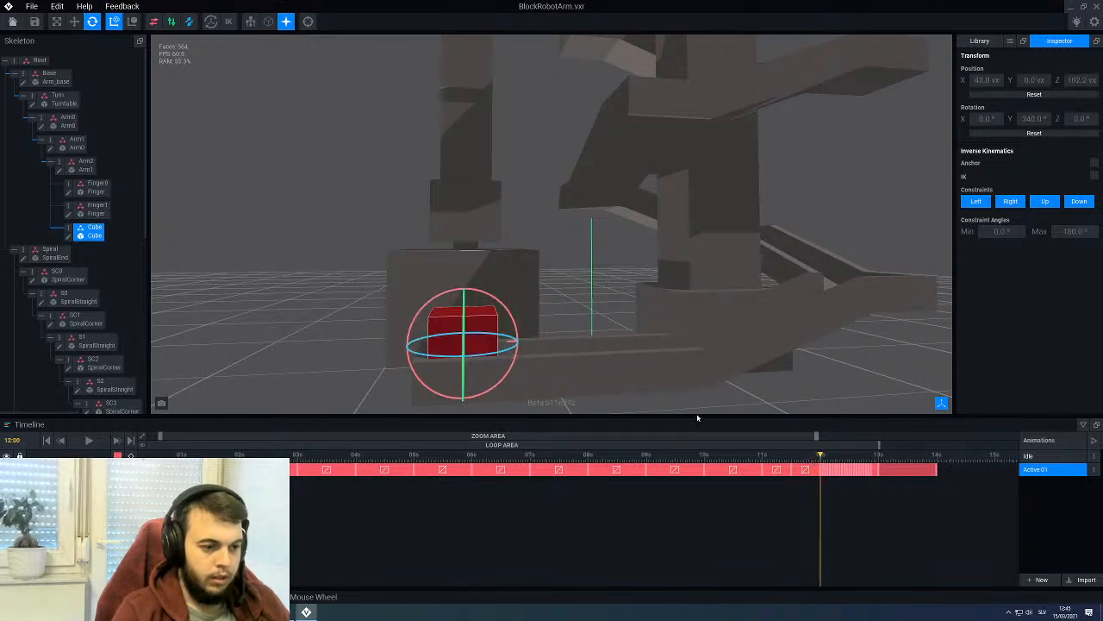
Step: Rotate the cube at 12:00 to X 180°, Y 180°, Z 0° and compare it with its pose at 11:12
right_drag(483, 320, 501, 362)
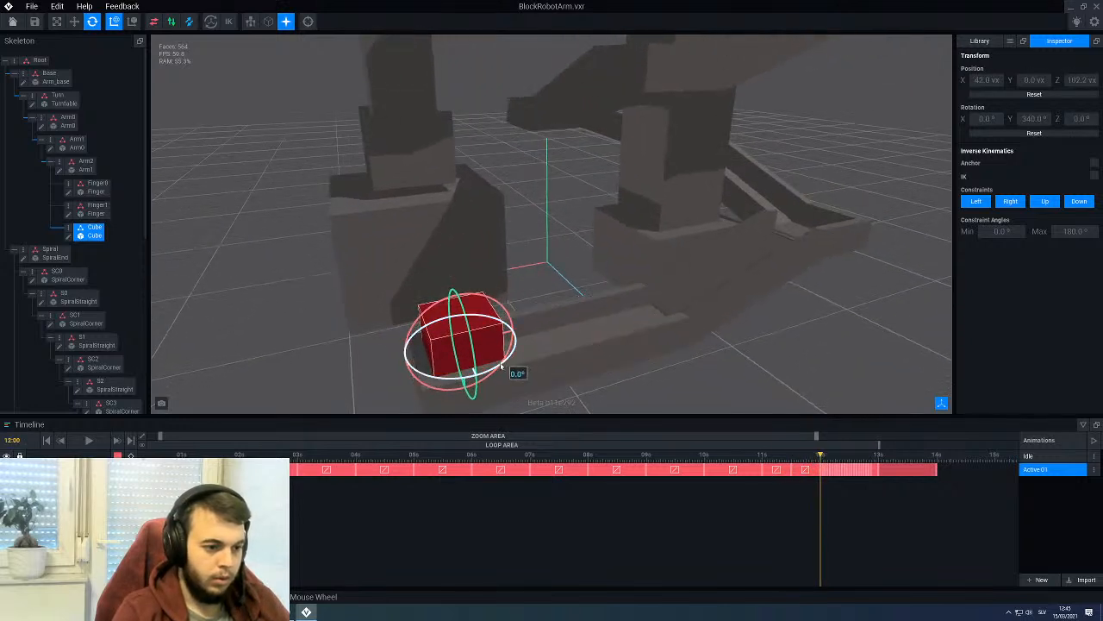
drag(494, 369, 445, 354)
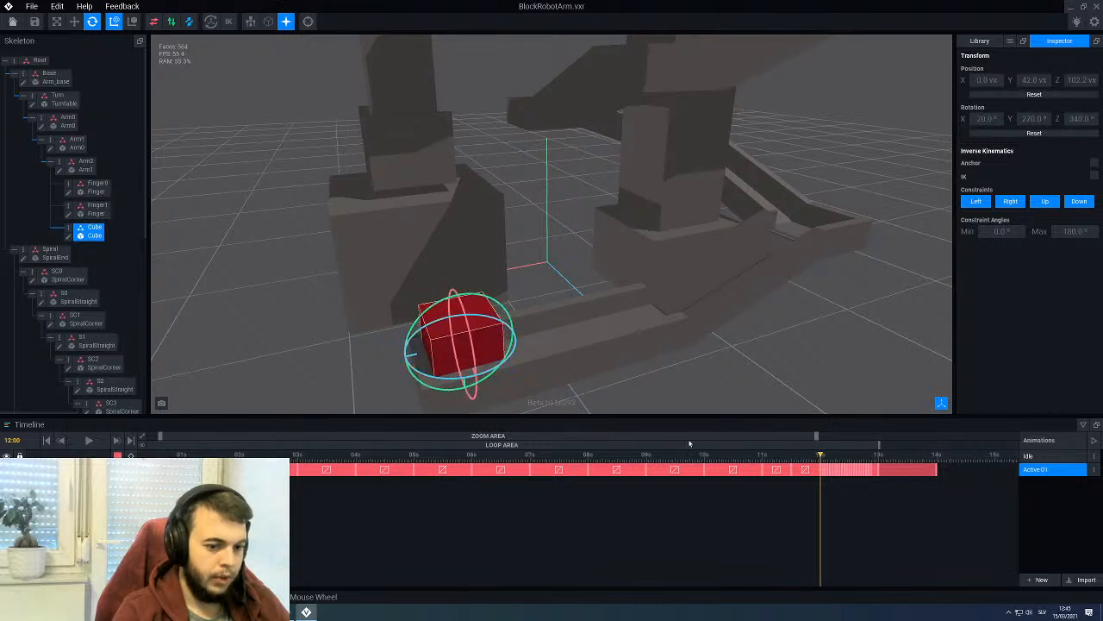
mouse_move(803, 463)
mouse_down()
mouse_move(790, 458)
mouse_move(821, 462)
mouse_up()
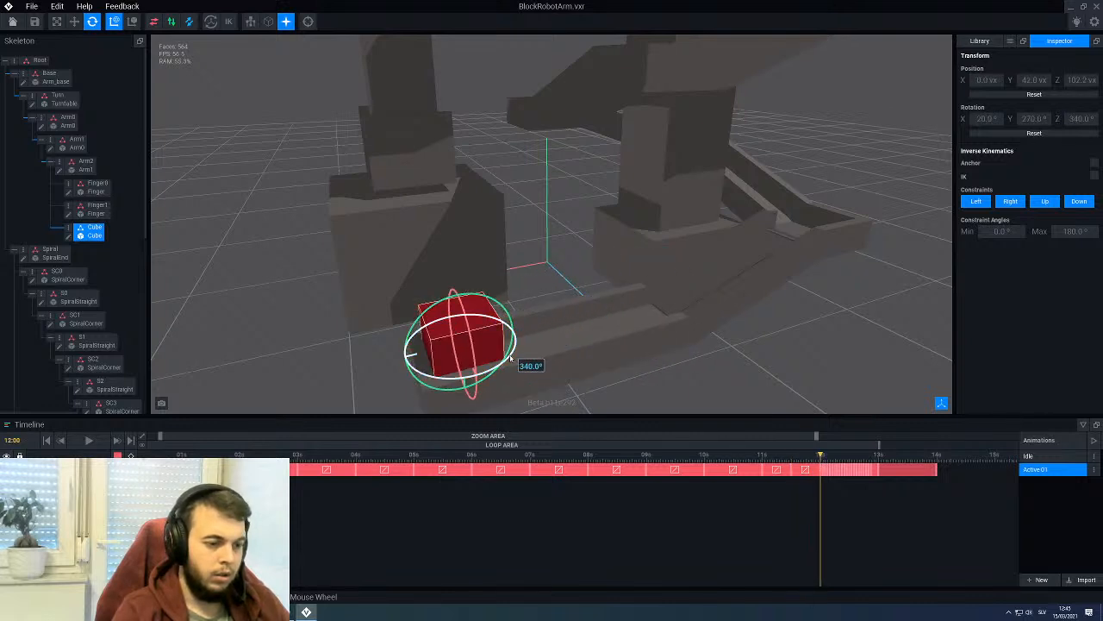
drag(510, 358, 443, 366)
right_drag(488, 355, 536, 319)
drag(551, 302, 485, 301)
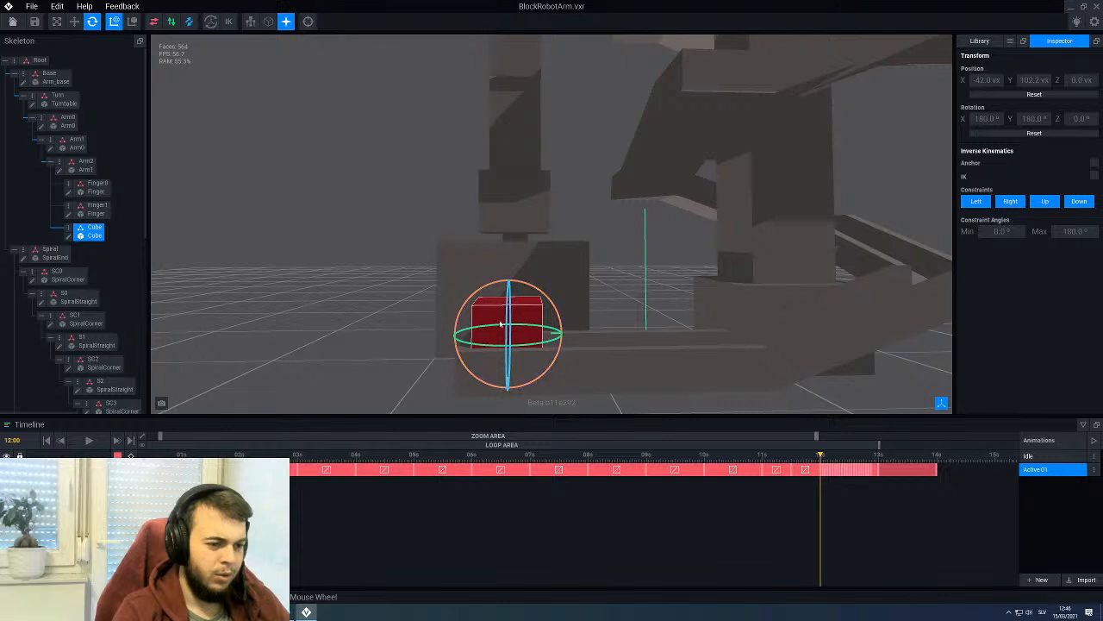
click(790, 458)
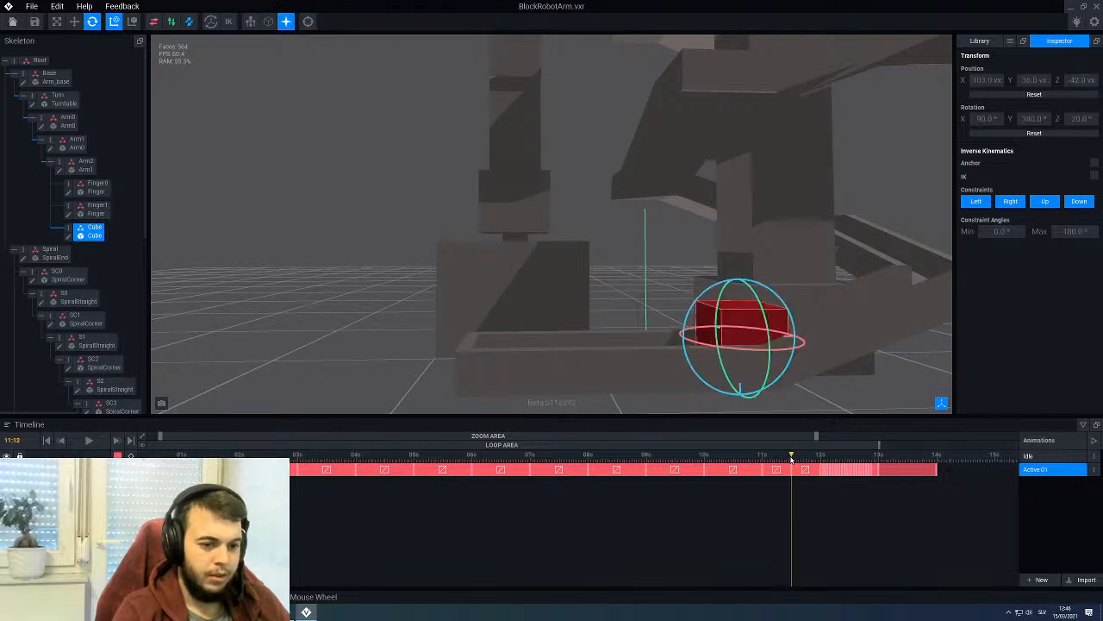
drag(792, 458, 820, 459)
Step: Turn the cube further at 12:00 to X 70°, Y 270°, Z 290°, keeping it flat on the spiral's end piece
right_drag(504, 323, 537, 345)
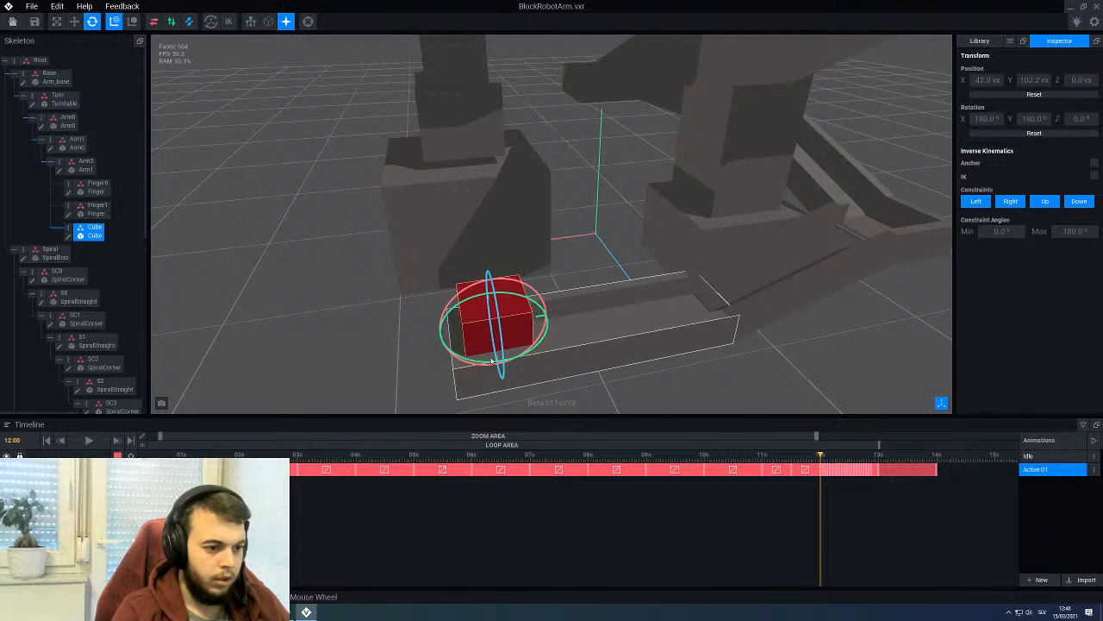
drag(486, 363, 556, 333)
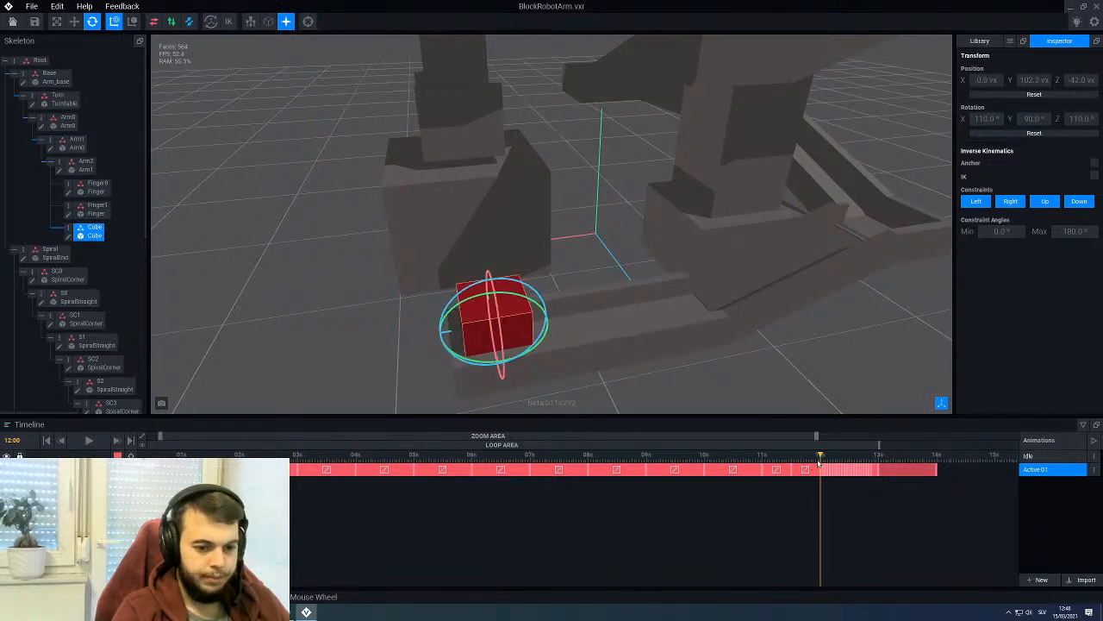
mouse_move(819, 459)
mouse_down()
mouse_move(792, 456)
mouse_move(820, 454)
mouse_up()
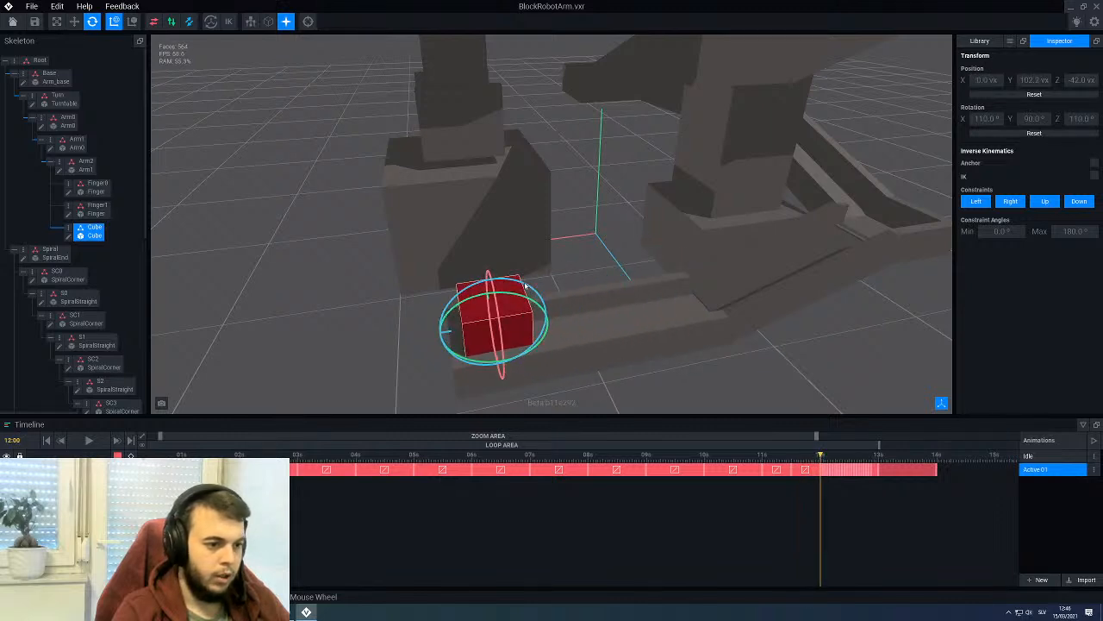
drag(525, 285, 491, 330)
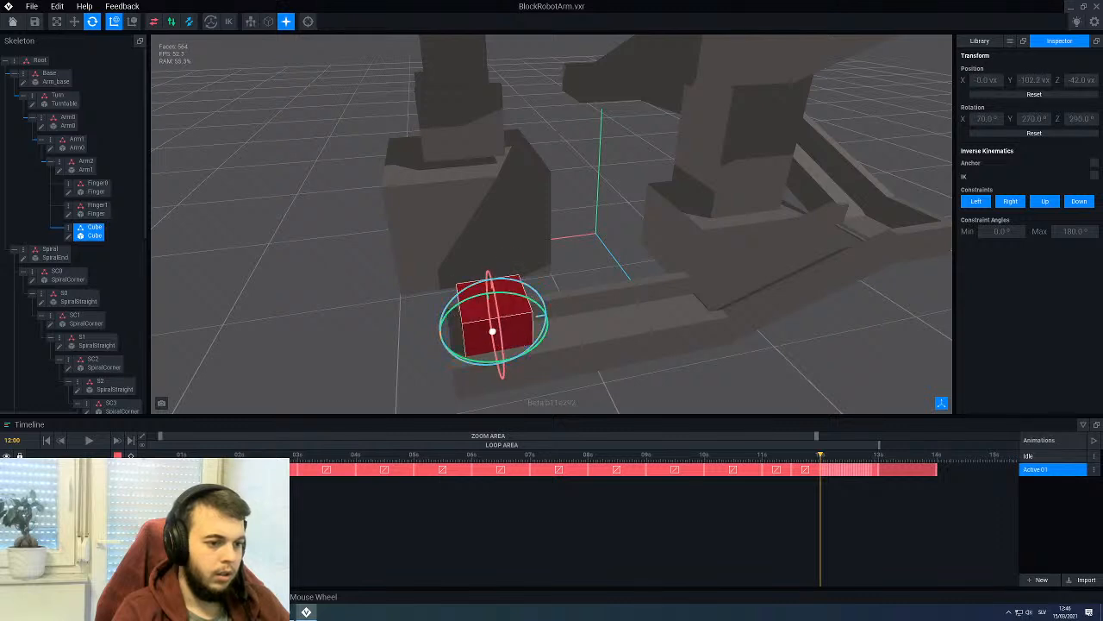
right_drag(492, 331, 508, 327)
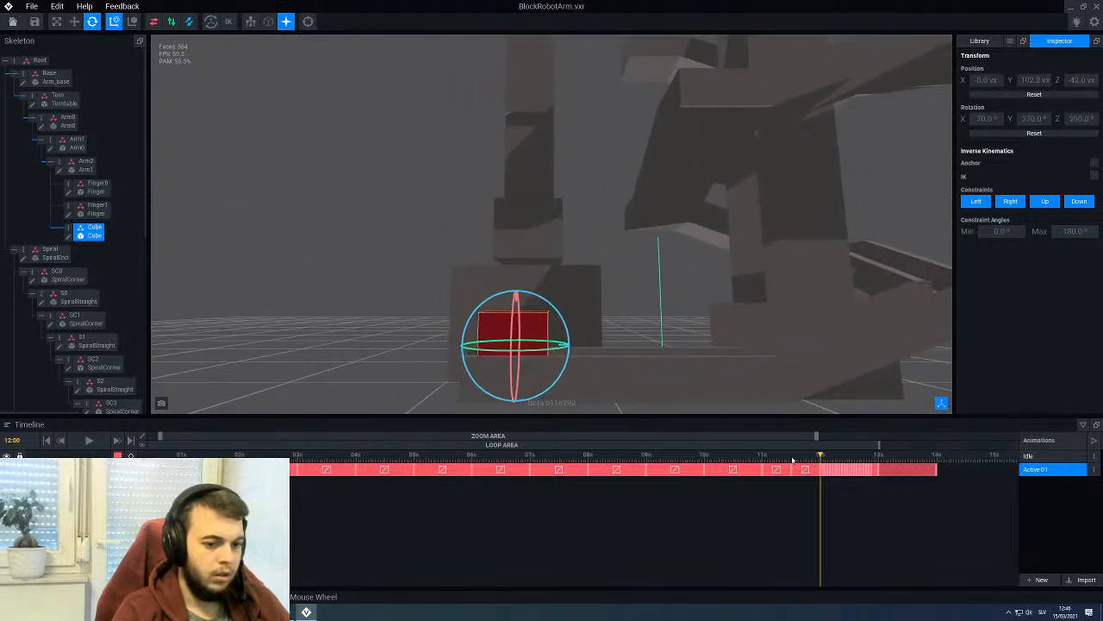
Step: Scrub from 11:12 to 13:00, deselect the cube, and play the animation to check the whole lift and slide
drag(793, 460, 879, 474)
click(284, 289)
scroll(347, 309, down, 8)
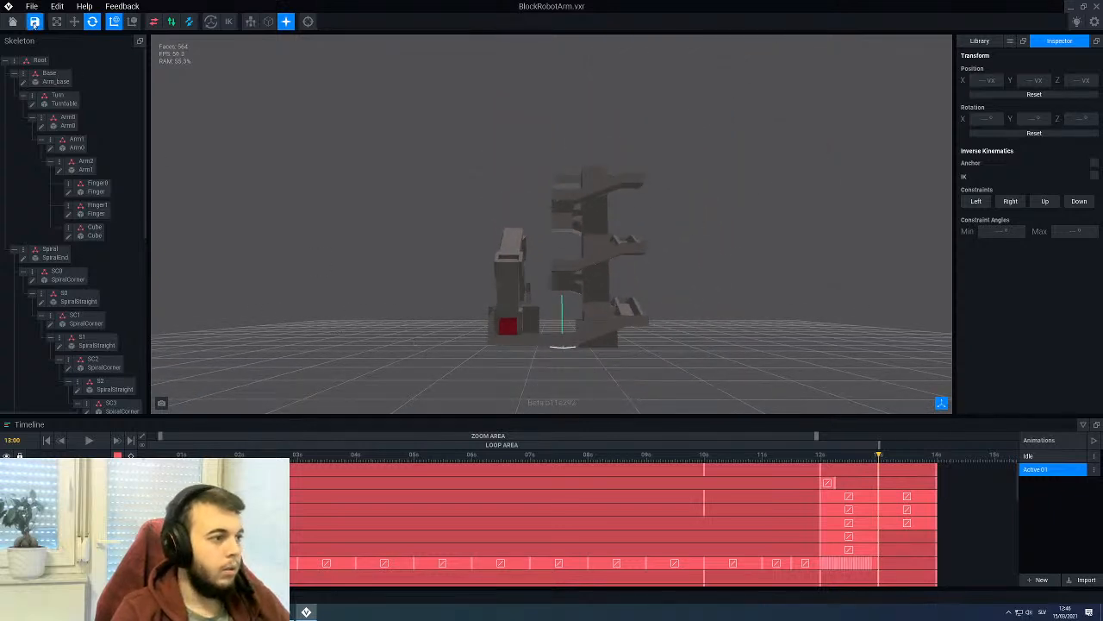
scroll(327, 272, down, 2)
key(space)
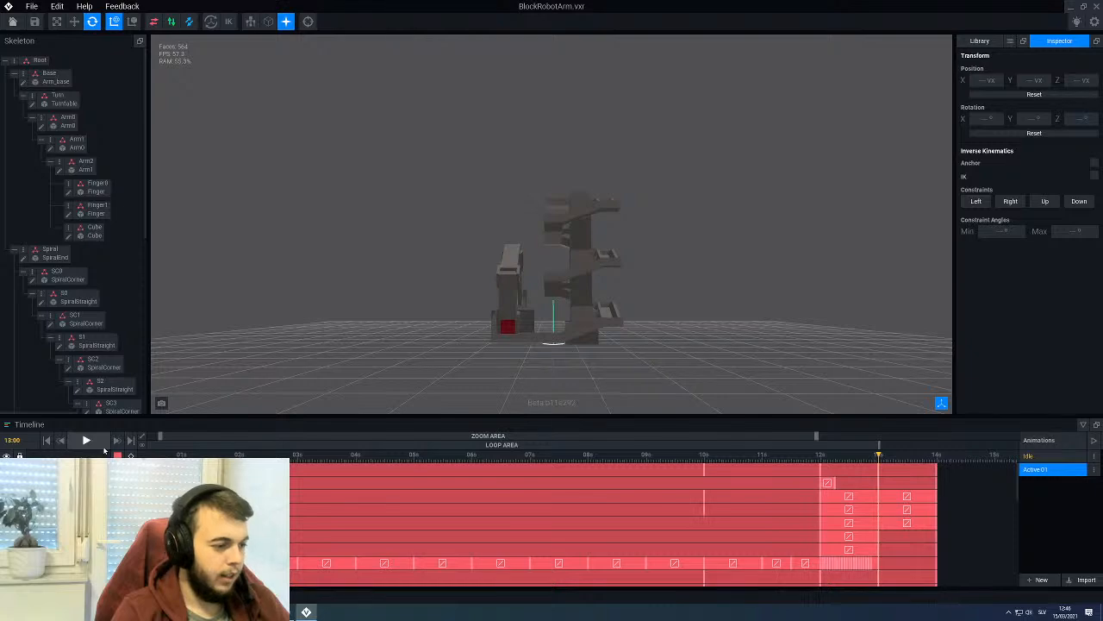
right_drag(329, 257, 402, 287)
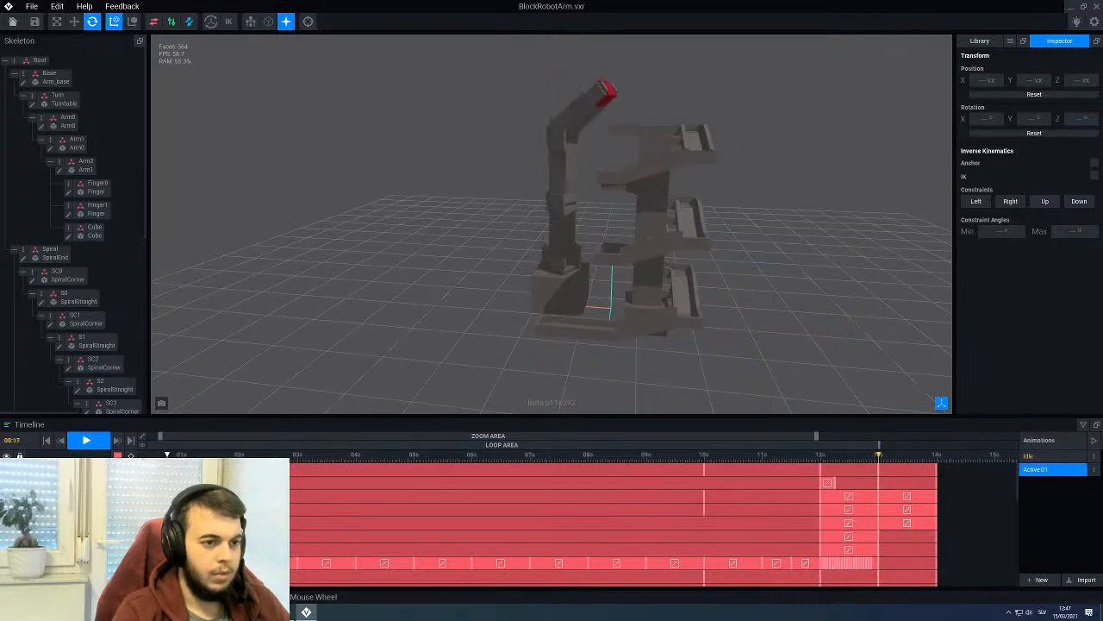
click(99, 442)
middle_drag(422, 399, 426, 336)
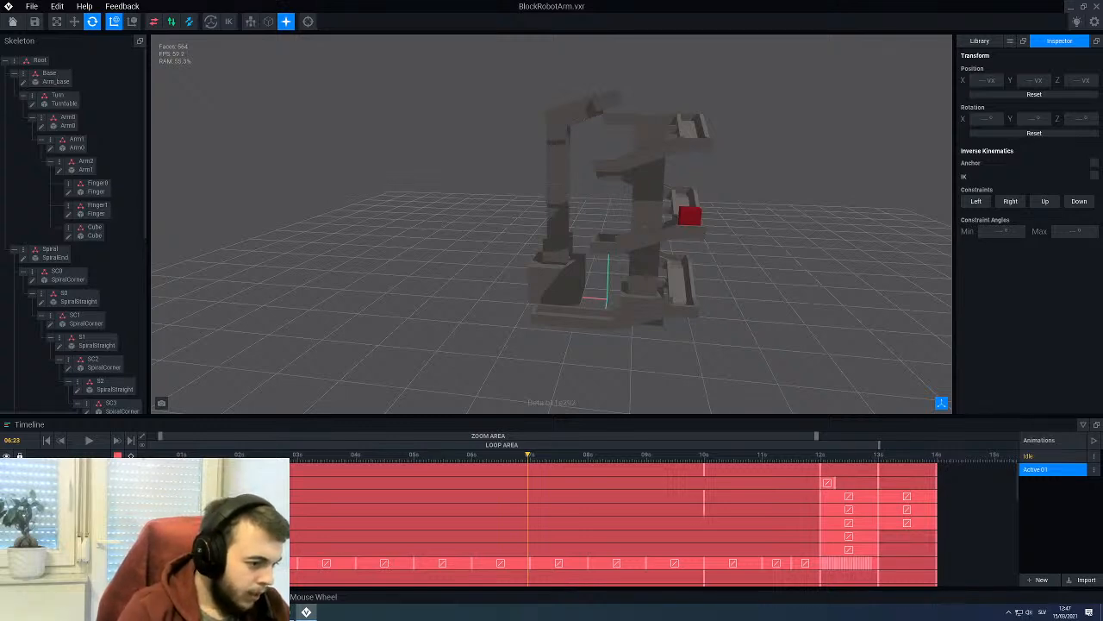
Step: Move the cube's keyframes at 3:00, 4:00, 5:00 and 6:00 to 2:12, 3:00, 3:12 and 4:00
click(210, 457)
drag(211, 455, 264, 455)
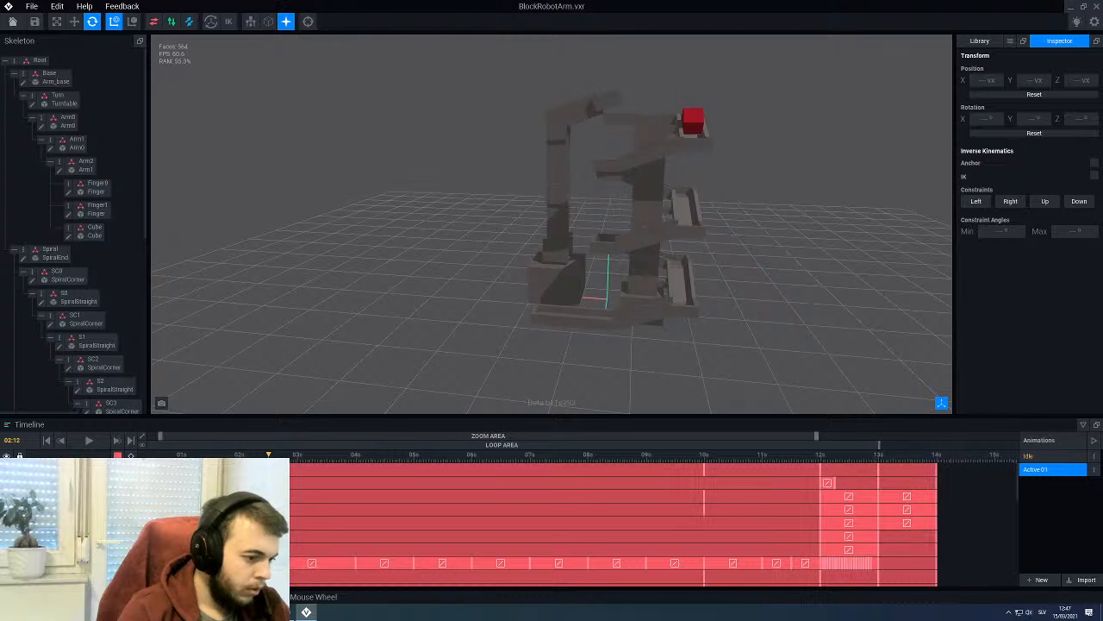
click(297, 459)
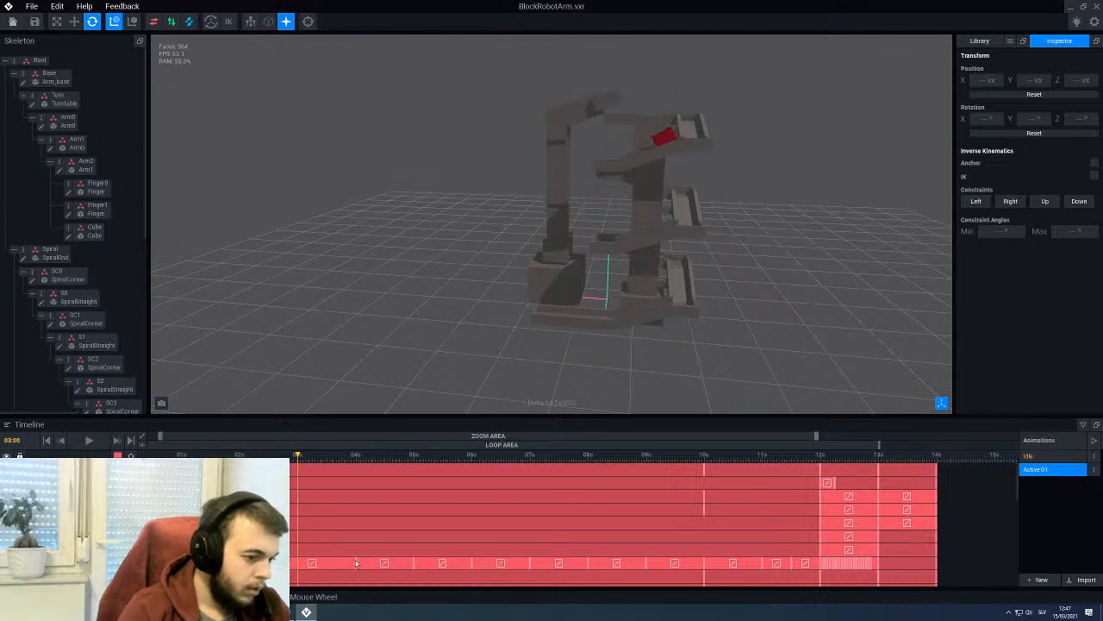
click(326, 456)
drag(412, 565, 328, 567)
click(356, 457)
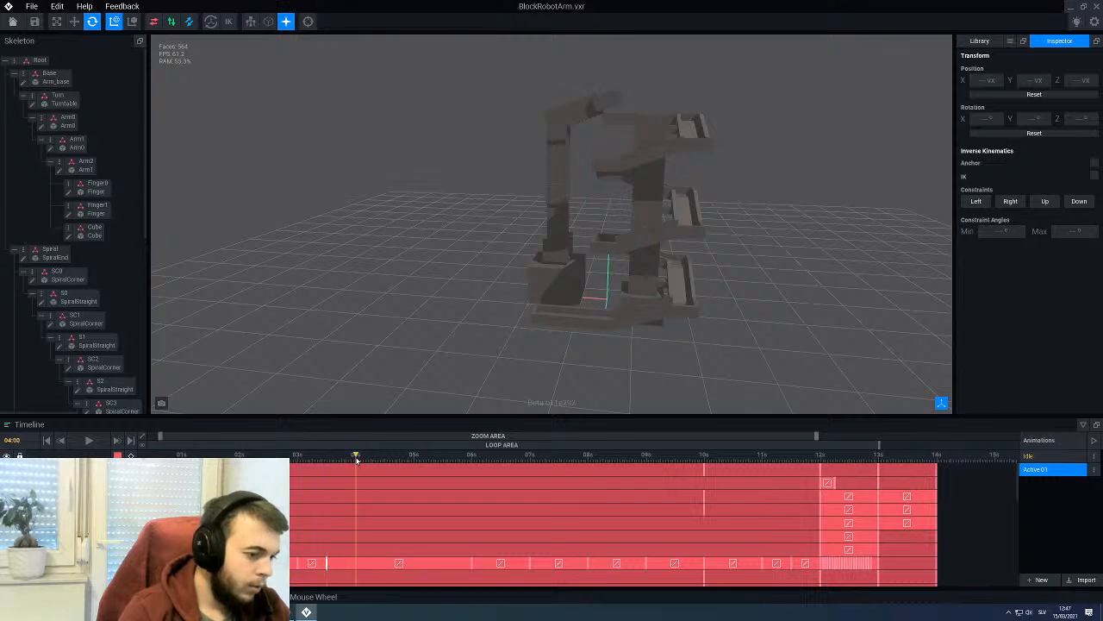
drag(472, 565, 358, 565)
Step: Move the cube's keyframes at 7:00, 8:00 and 9:00 to 4:12, 5:00 and 5:12
drag(373, 464, 385, 463)
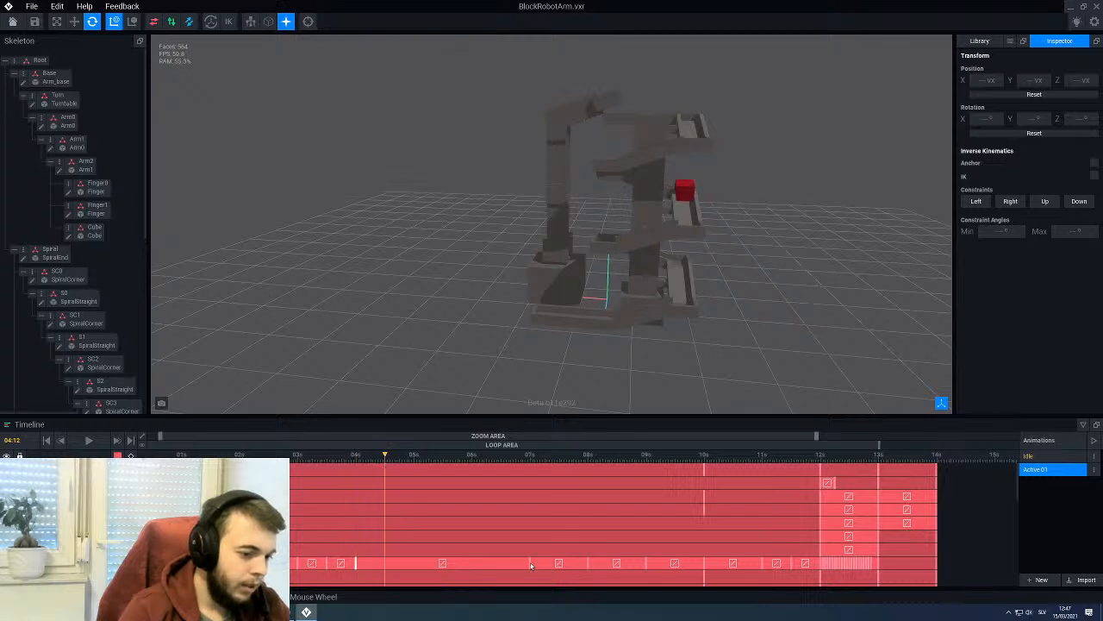
drag(530, 565, 388, 574)
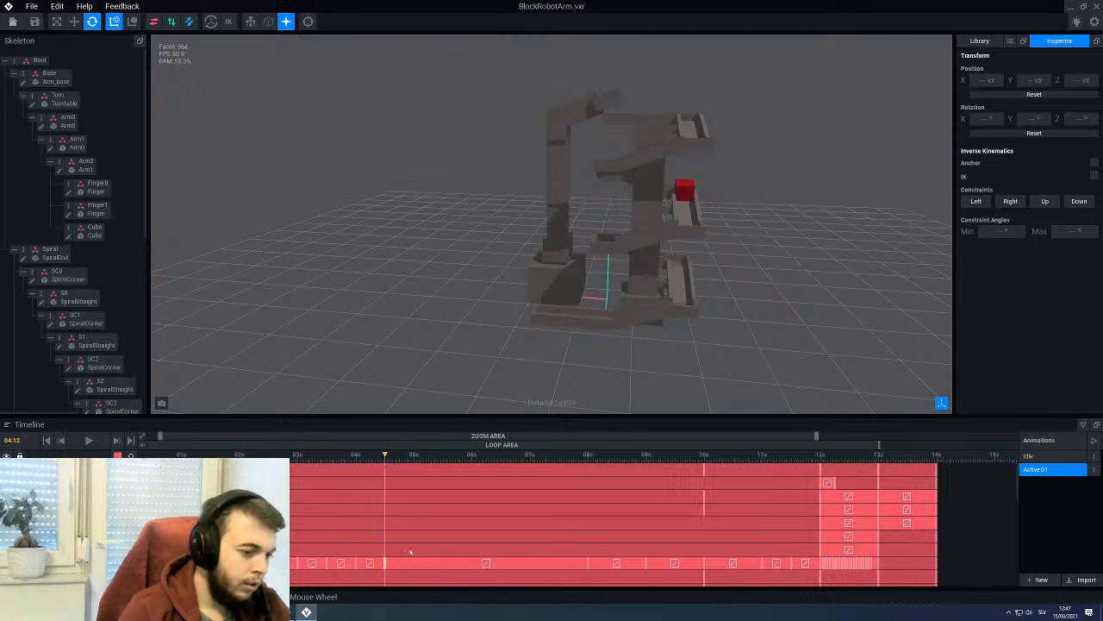
click(416, 460)
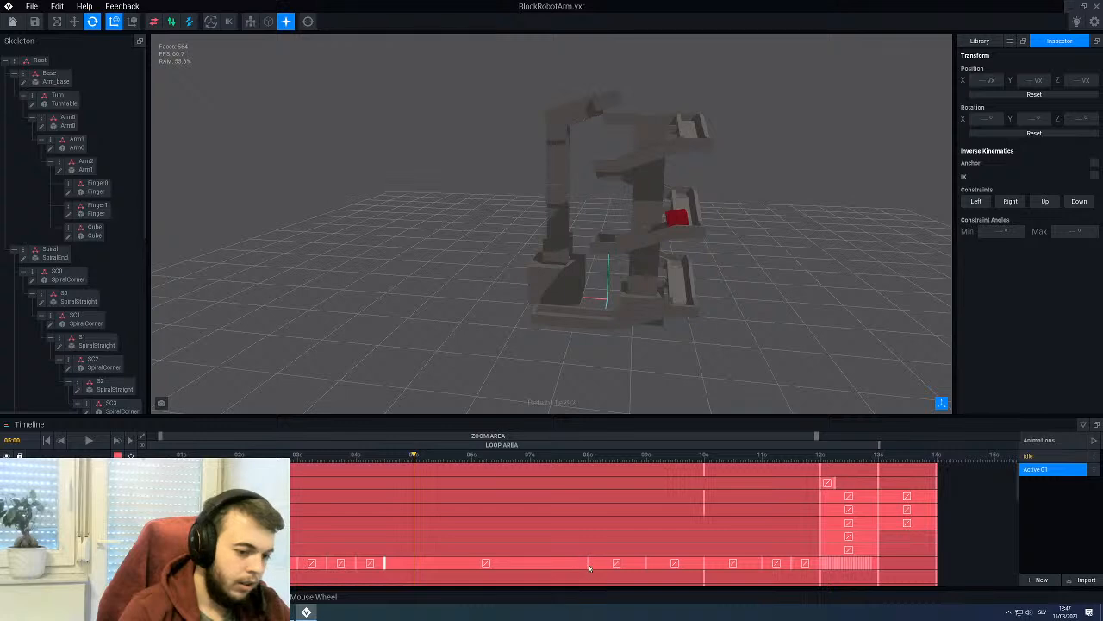
drag(590, 568, 420, 574)
drag(430, 461, 442, 462)
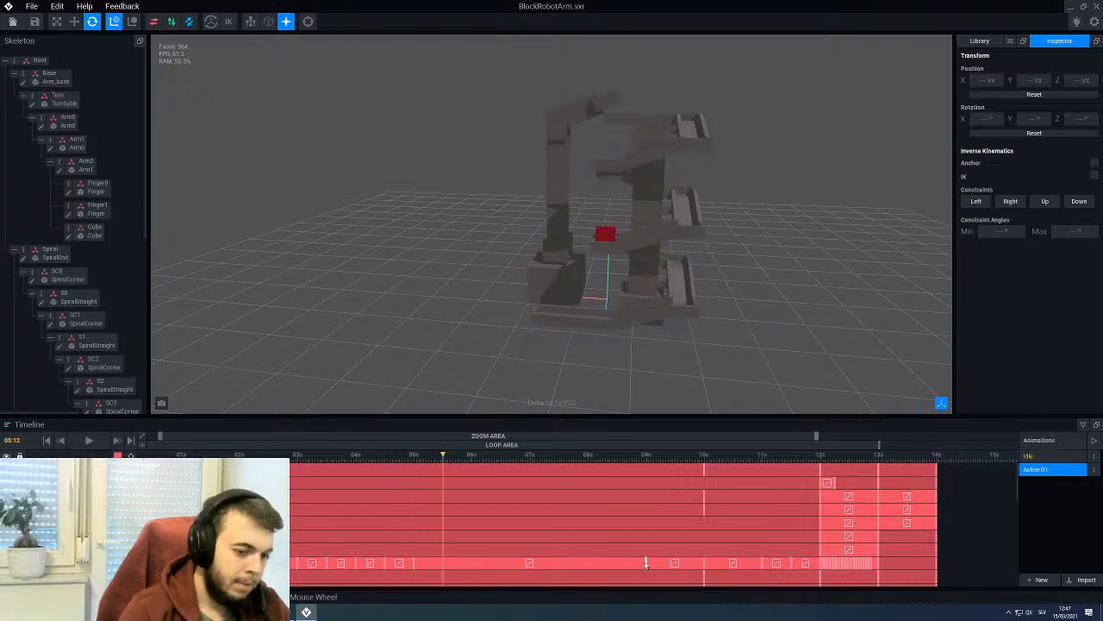
drag(646, 563, 448, 565)
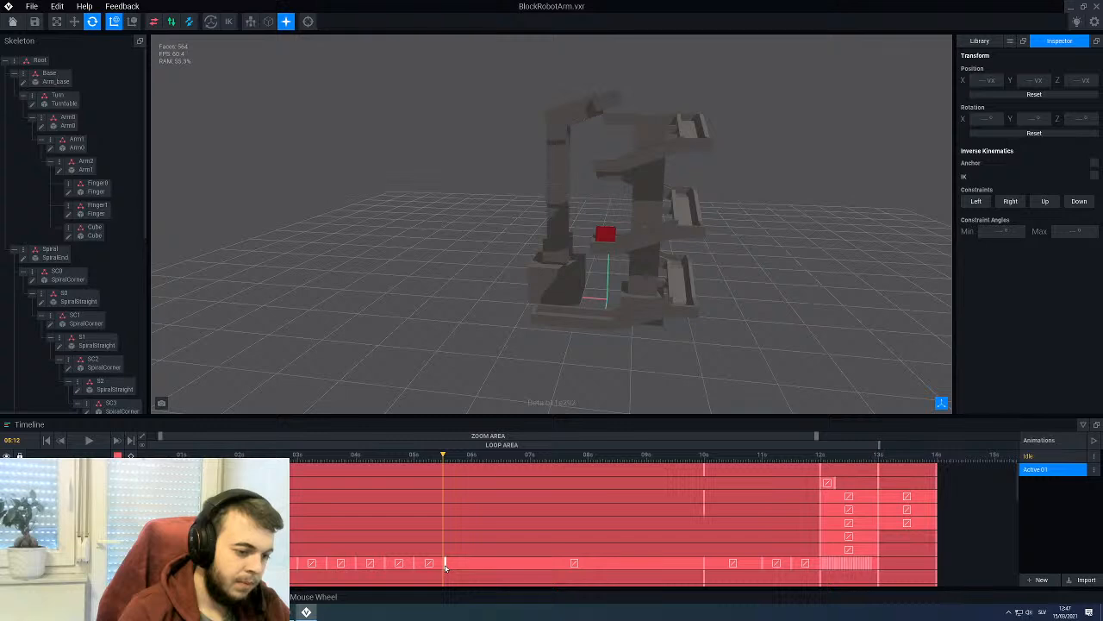
Step: Move the cube's keyframes at 10:00, 11:00, 11:12 and 12:00 to 6:00, 6:12, 7:00 and 7:12
click(472, 464)
drag(703, 568, 468, 565)
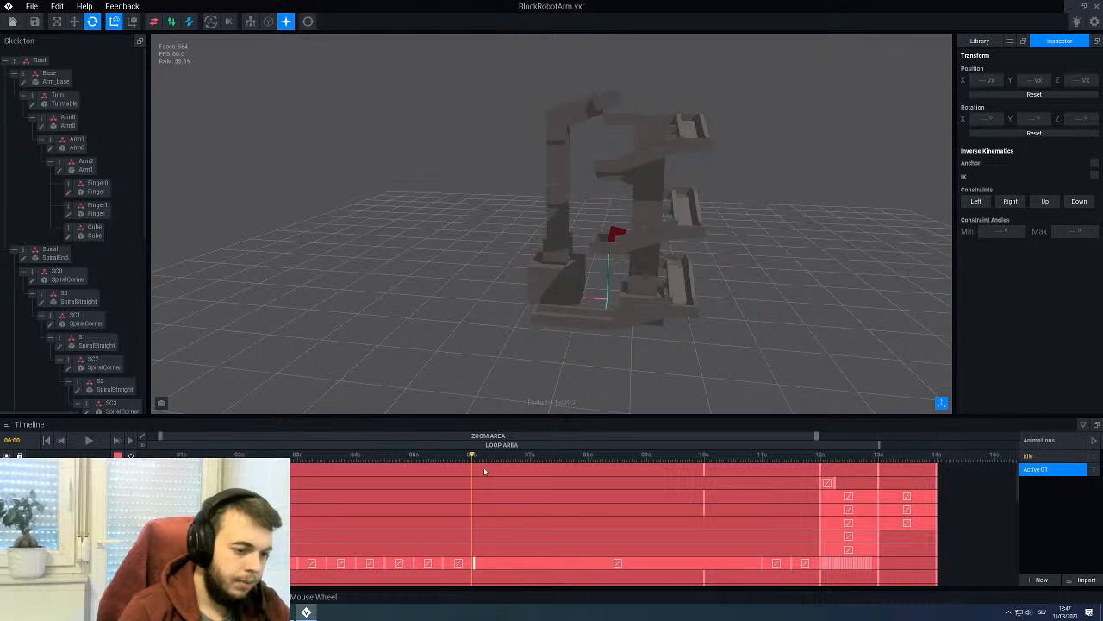
drag(484, 471, 503, 463)
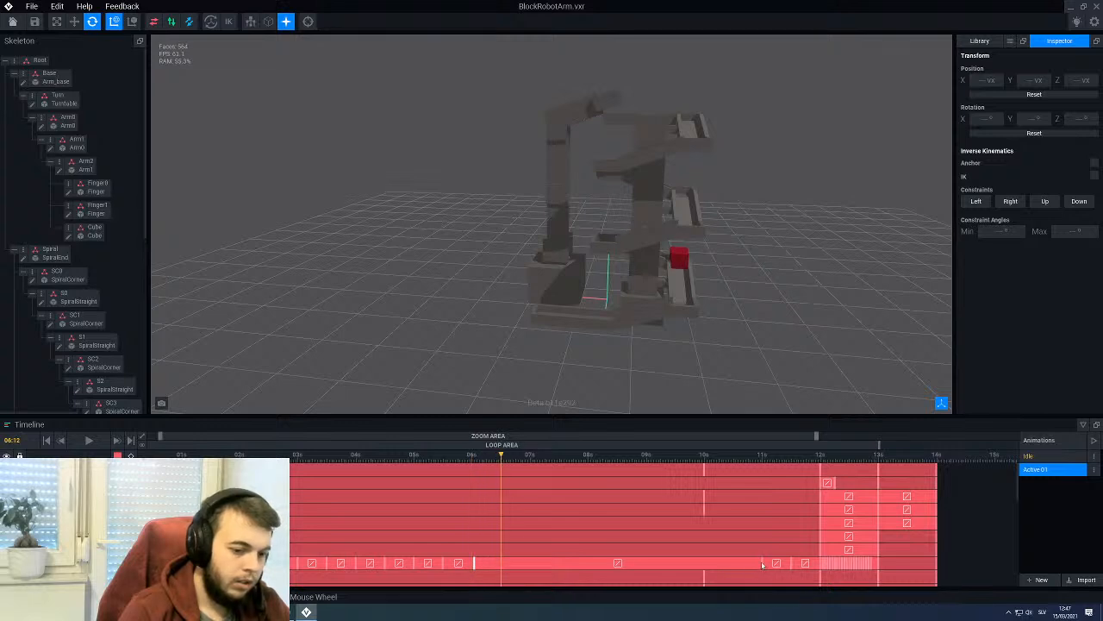
drag(762, 564, 488, 561)
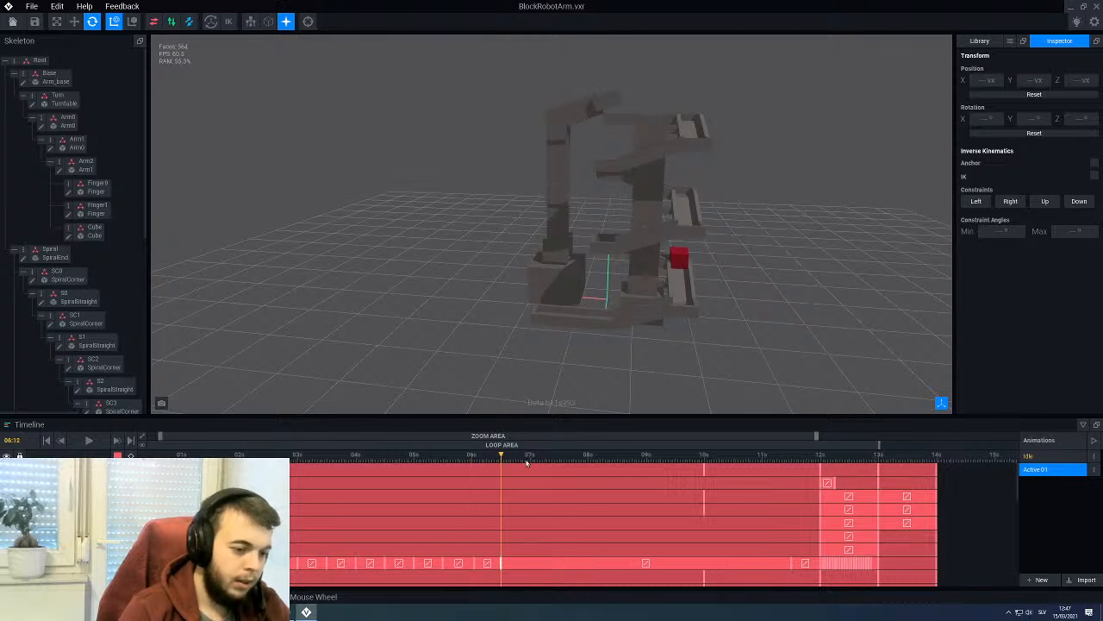
drag(526, 462, 531, 461)
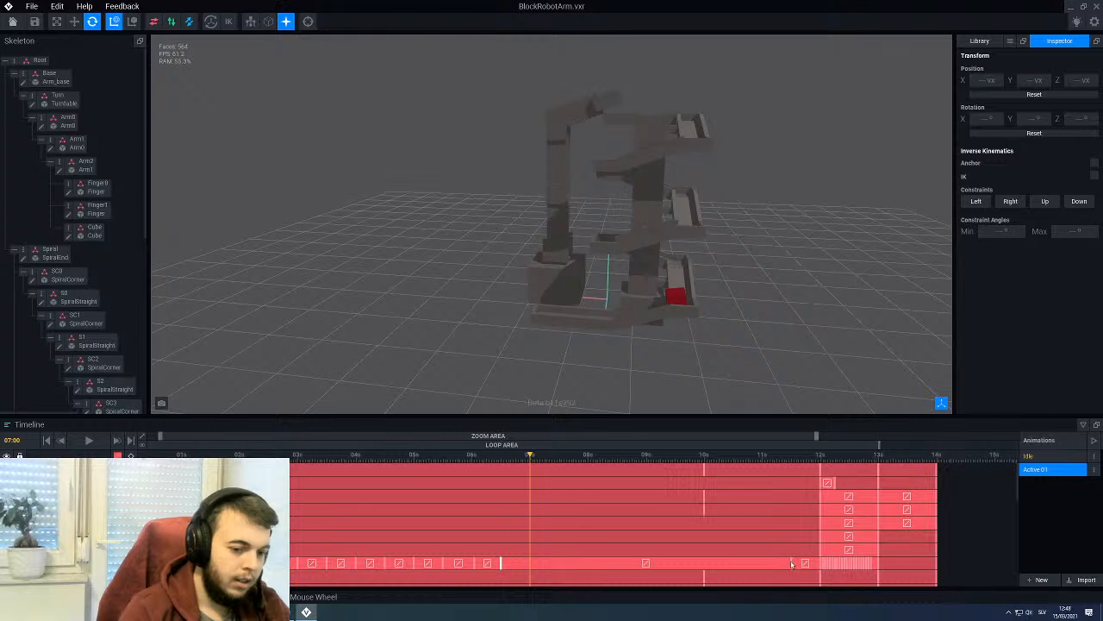
drag(791, 565, 531, 569)
drag(543, 460, 560, 463)
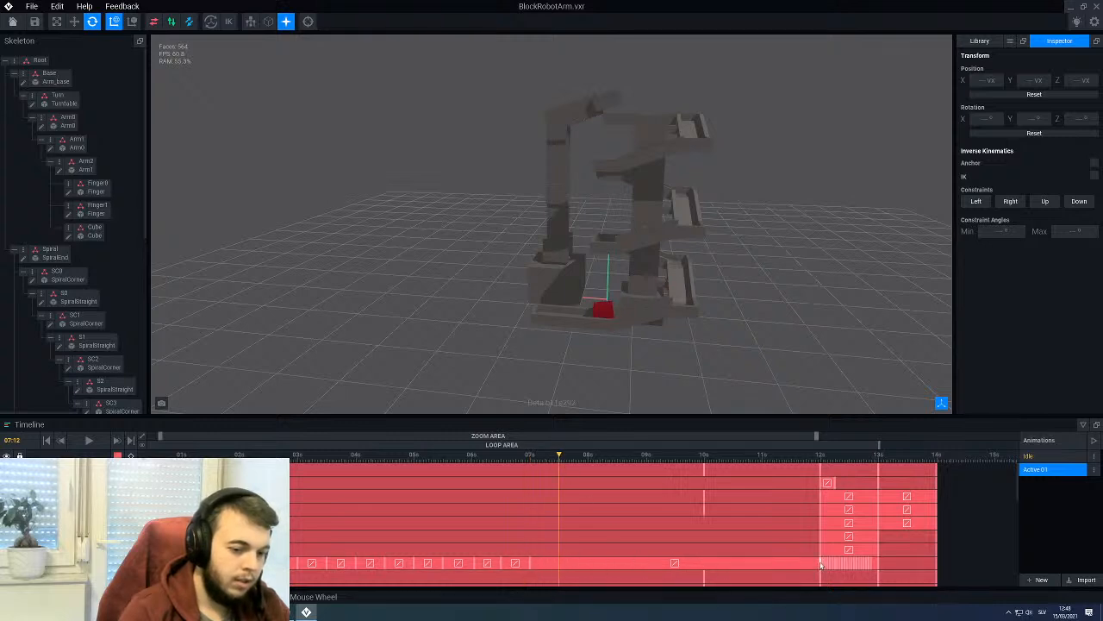
drag(630, 564, 561, 566)
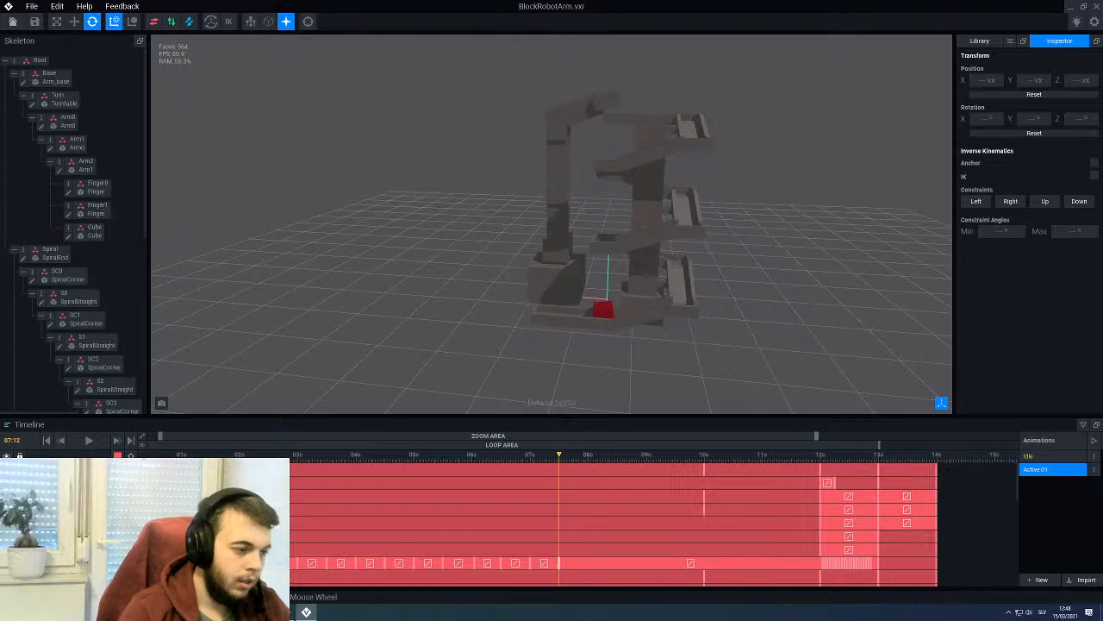
Step: Play the retimed slide from the start and look through the timeline tracks for keyframes at 10:00 and after
drag(168, 458, 130, 454)
click(85, 441)
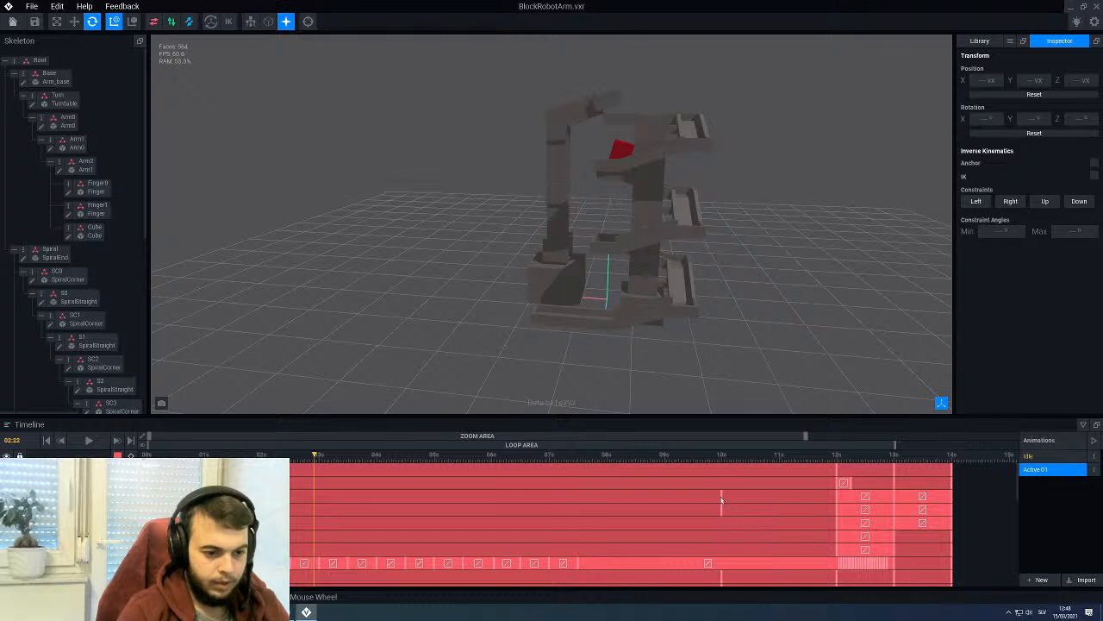
scroll(720, 514, down, 3)
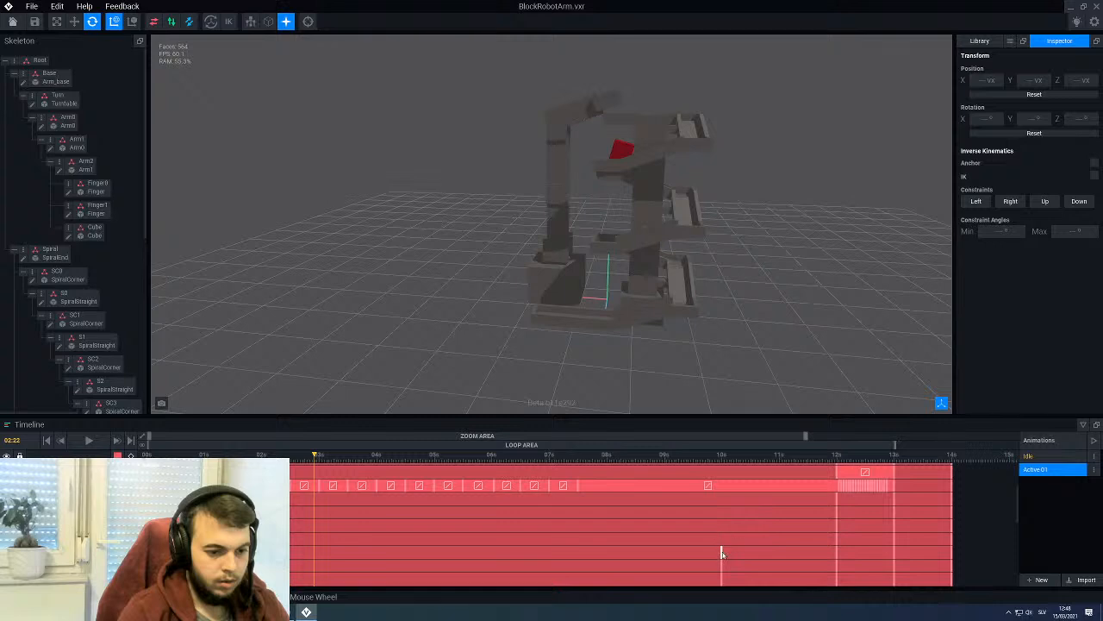
scroll(721, 538, down, 3)
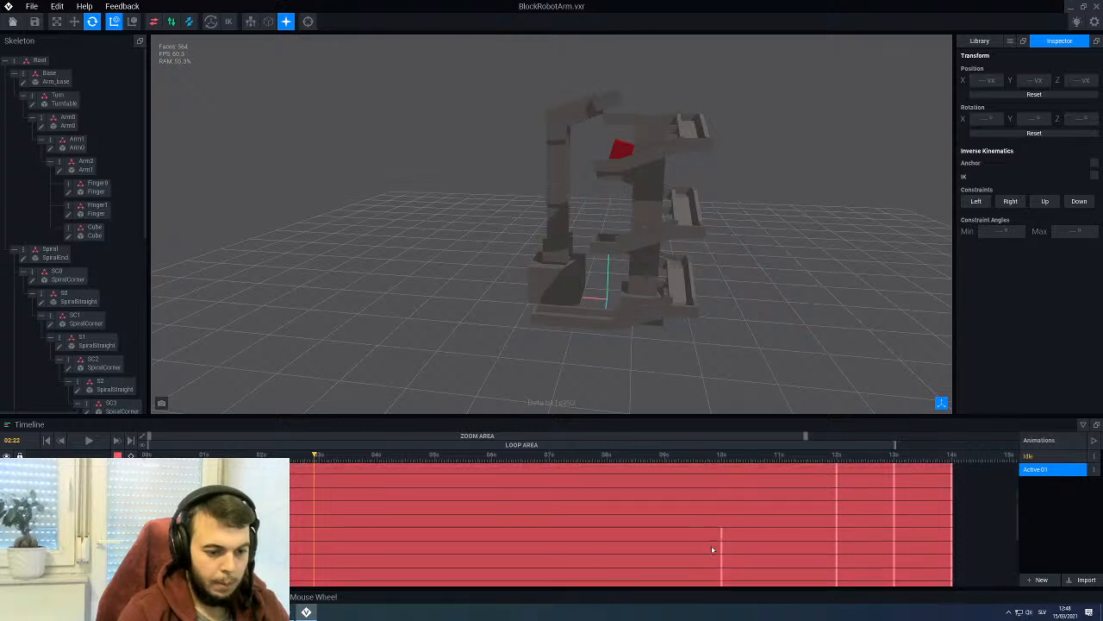
scroll(718, 552, up, 3)
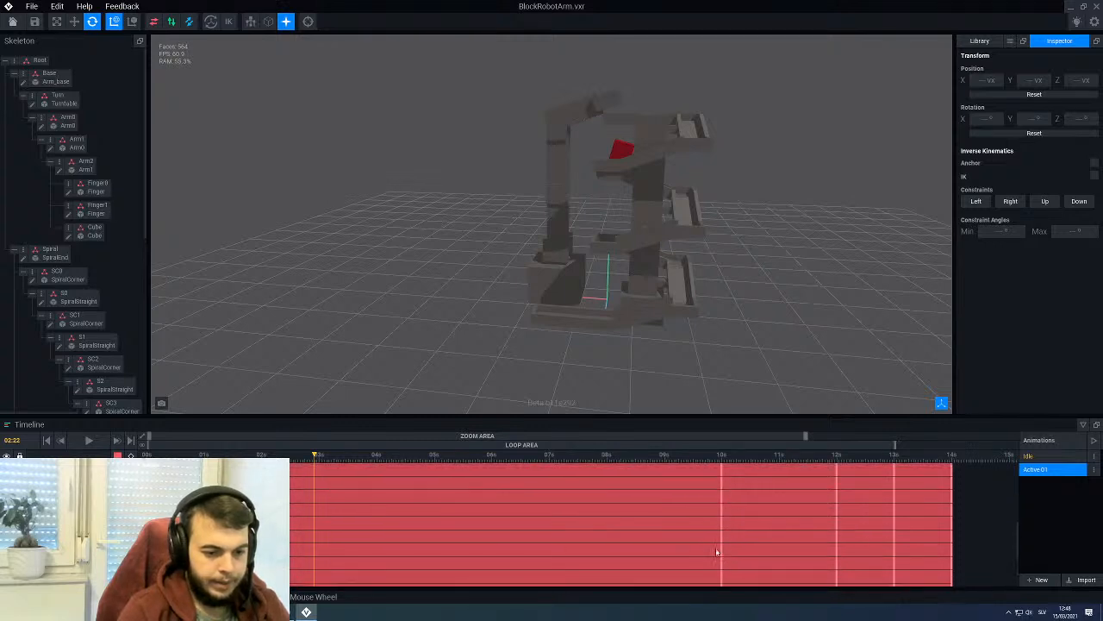
Step: Move the first of the cube's closely spaced keyframes after 12:00 to consecutive frames from 7:13 to 7:21
drag(161, 442, 388, 468)
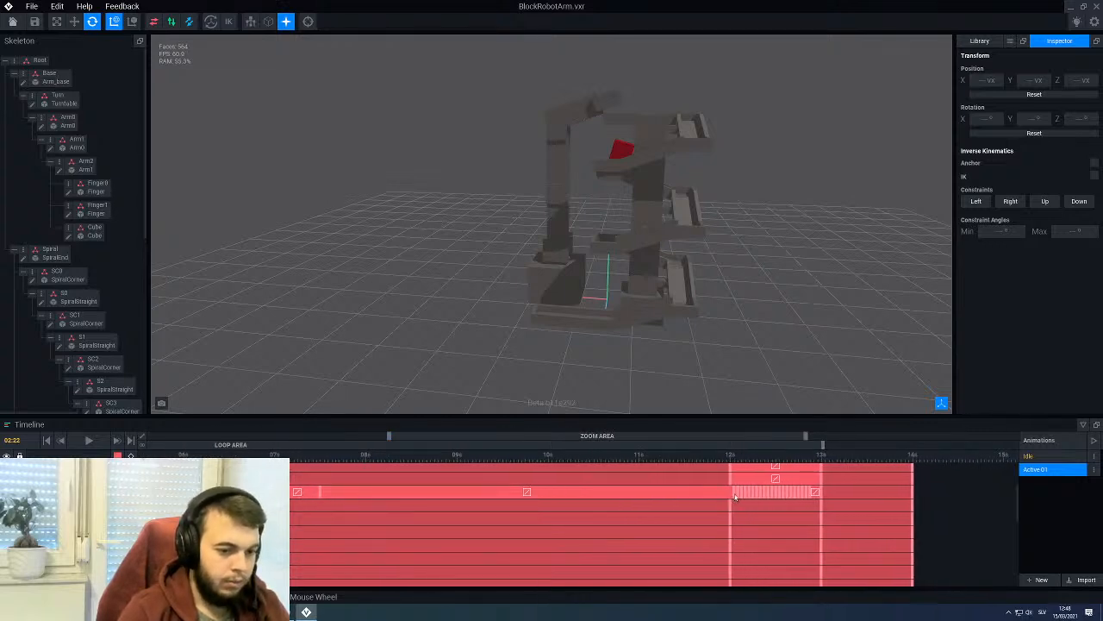
drag(735, 494, 325, 502)
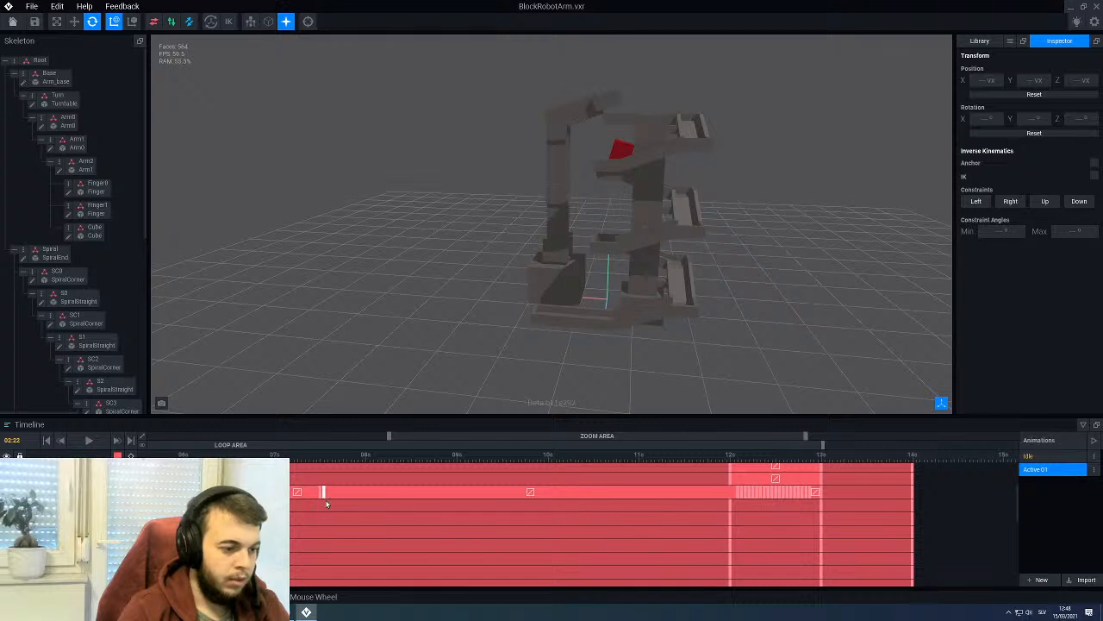
drag(738, 494, 347, 508)
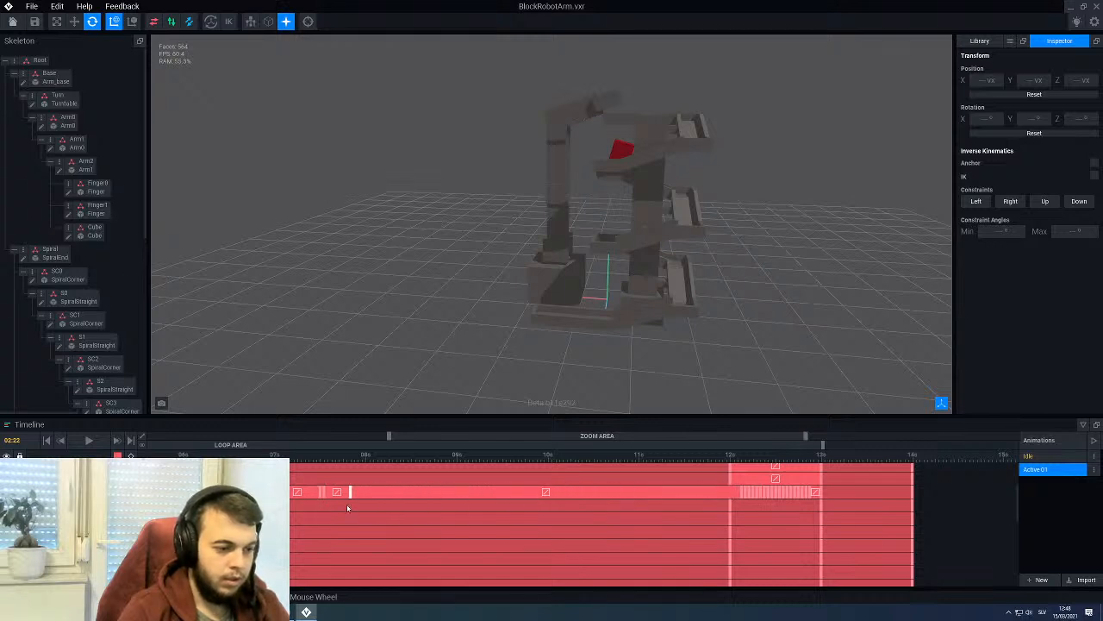
drag(742, 494, 331, 494)
drag(748, 494, 336, 503)
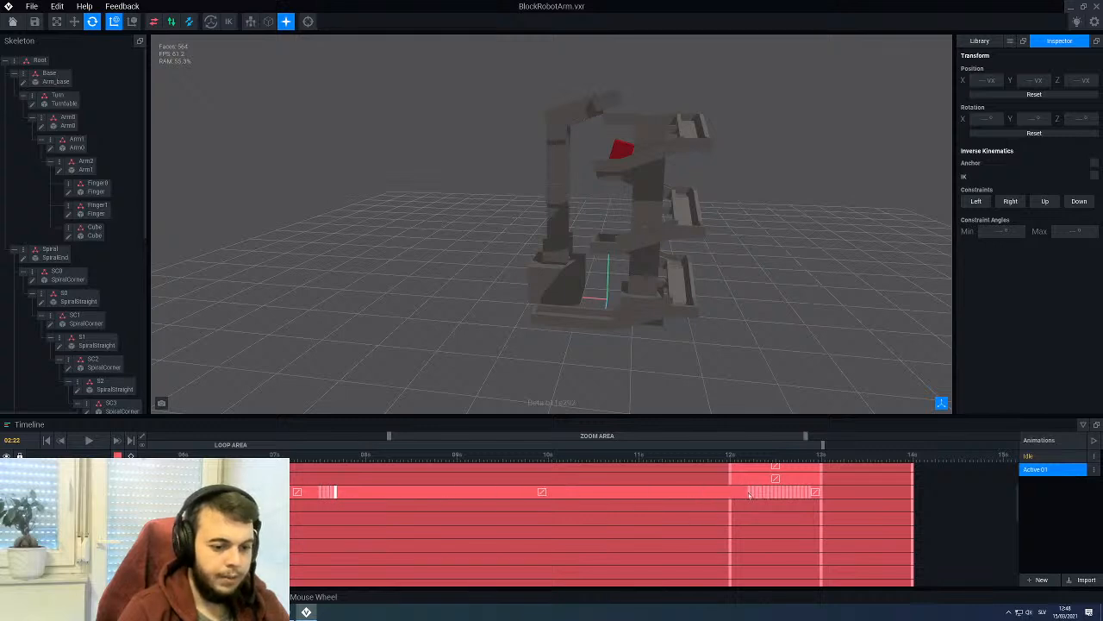
drag(749, 492, 338, 503)
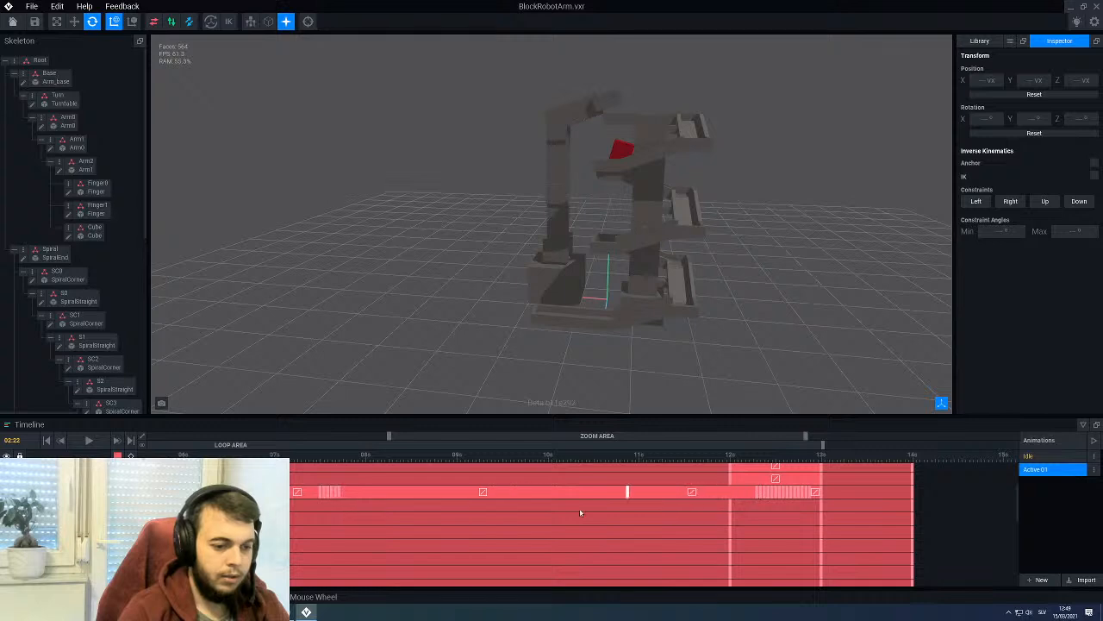
drag(580, 513, 342, 496)
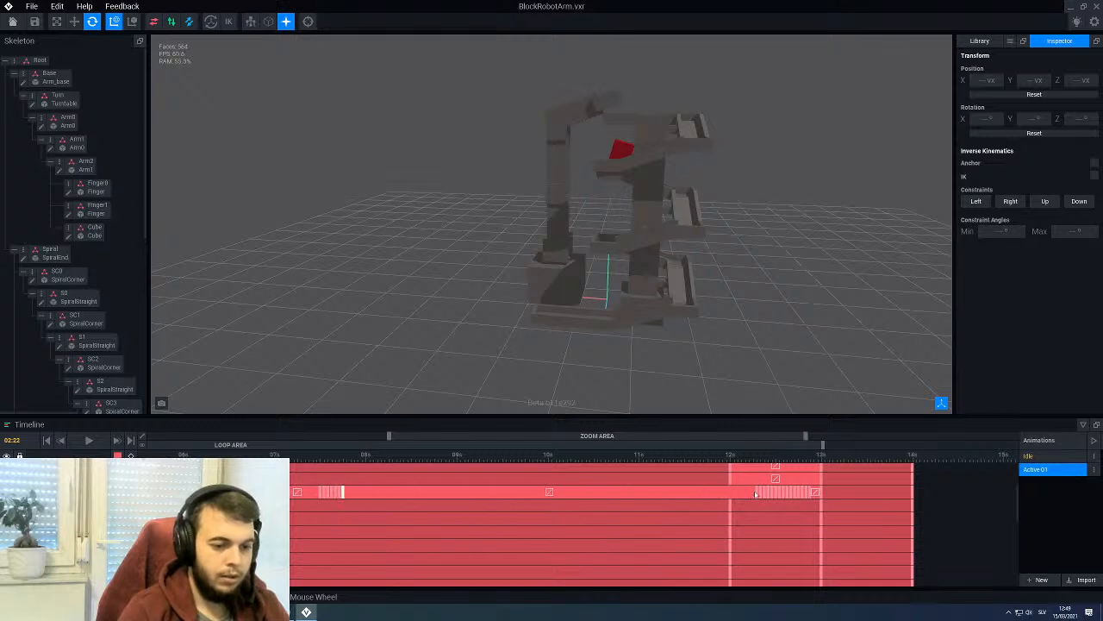
drag(589, 506, 349, 504)
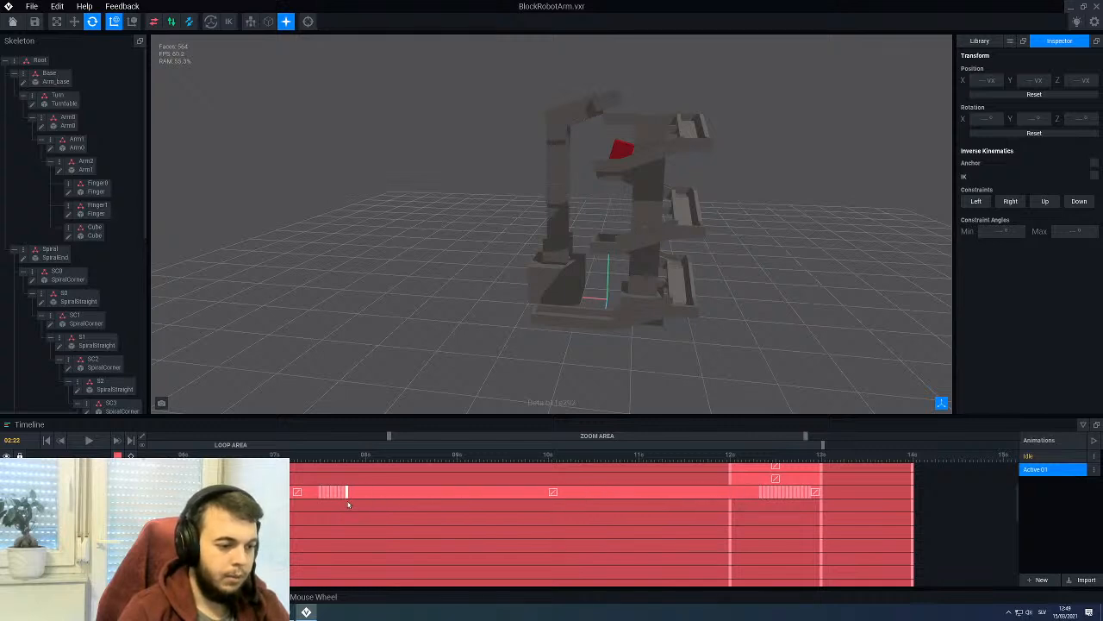
mouse_move(640, 493)
mouse_down()
mouse_move(350, 493)
mouse_move(413, 493)
mouse_move(360, 495)
mouse_up()
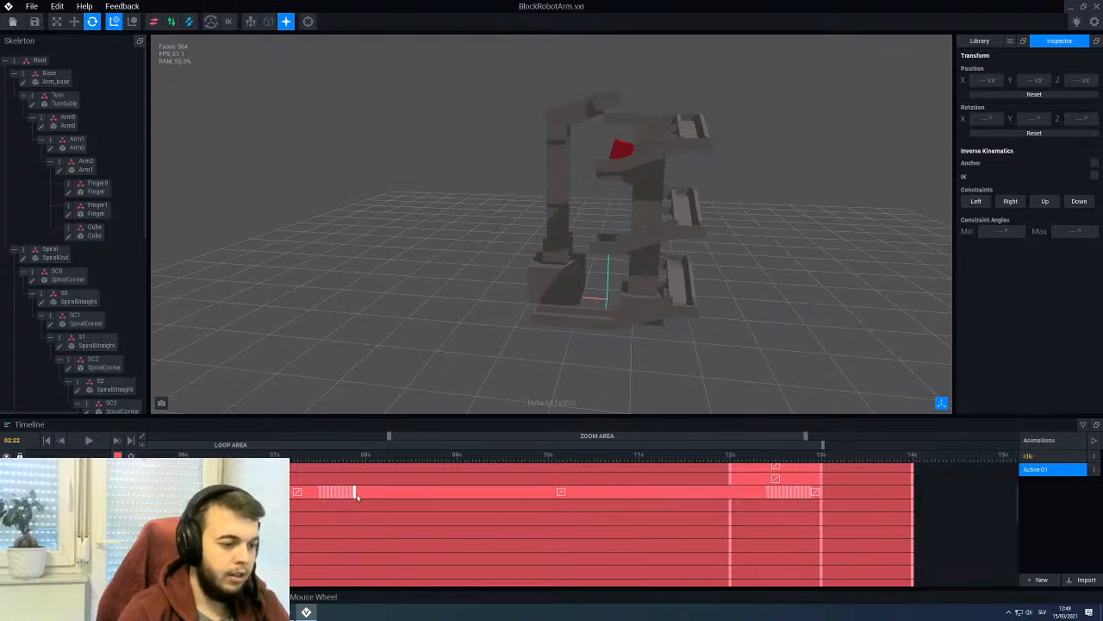
Step: Move the following closely spaced cube keyframes before 13:00 to consecutive frames from 7:22 to 8:02
drag(768, 492, 369, 493)
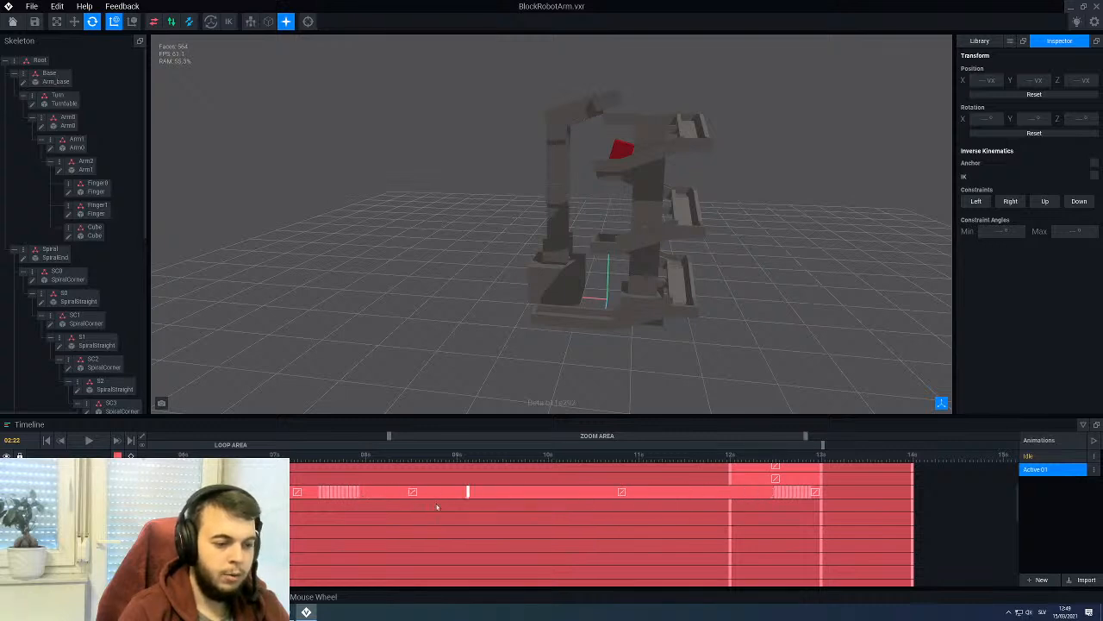
drag(437, 507, 373, 503)
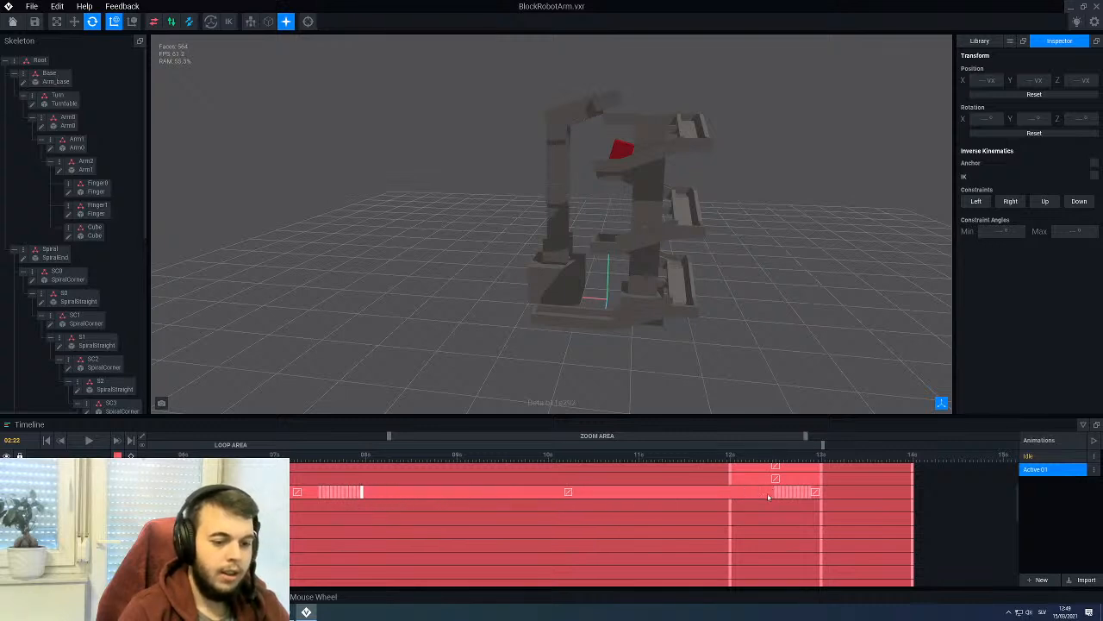
drag(776, 493, 372, 493)
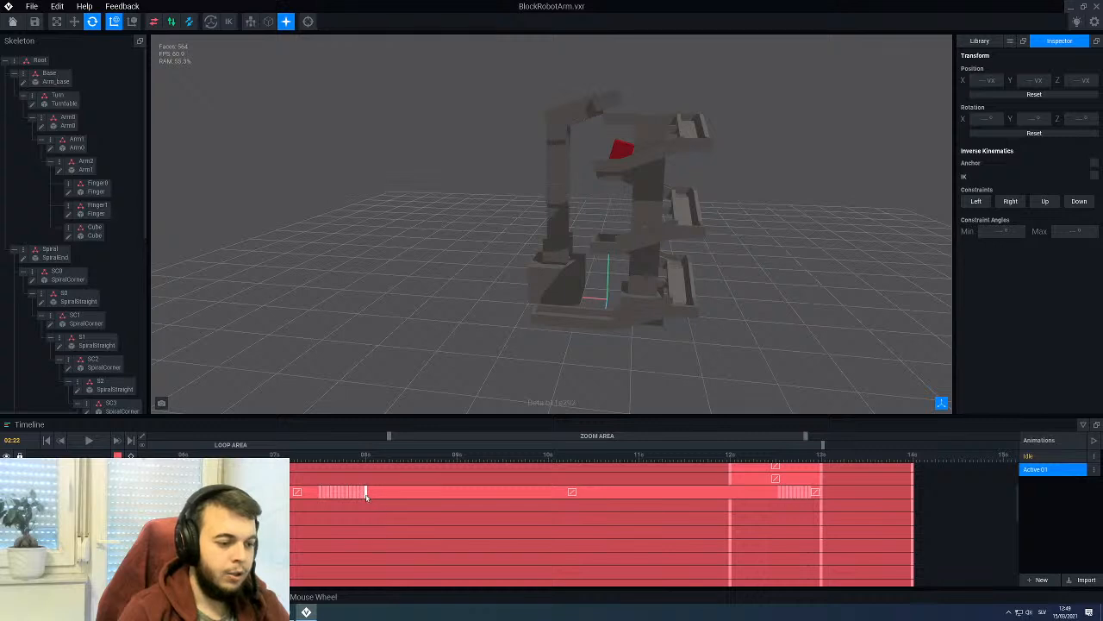
drag(475, 501, 373, 496)
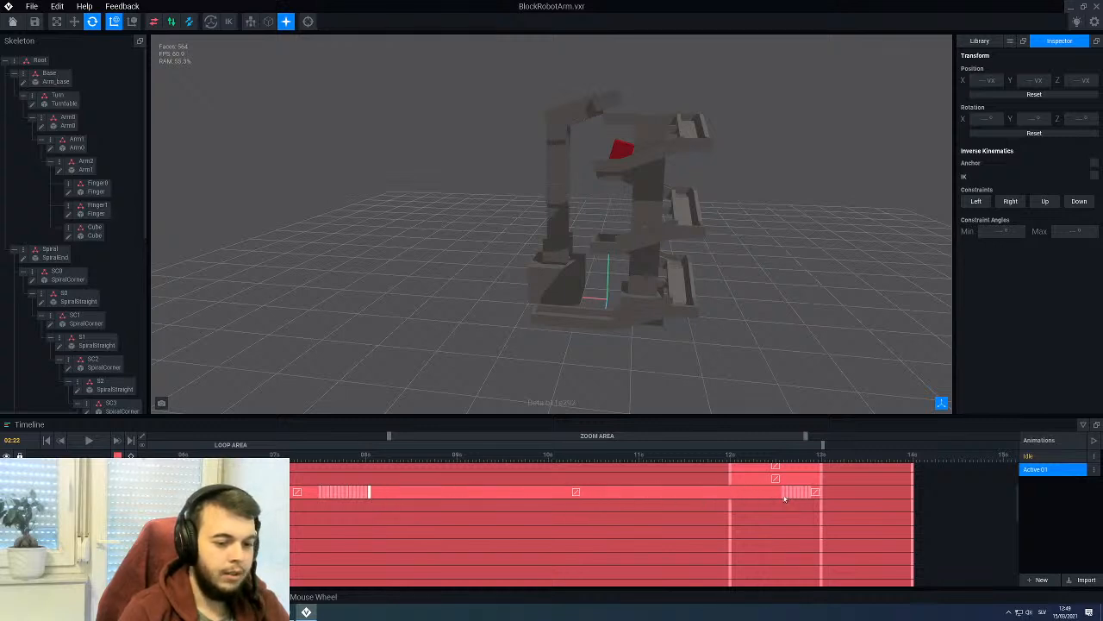
drag(784, 493, 787, 493)
drag(393, 493, 373, 497)
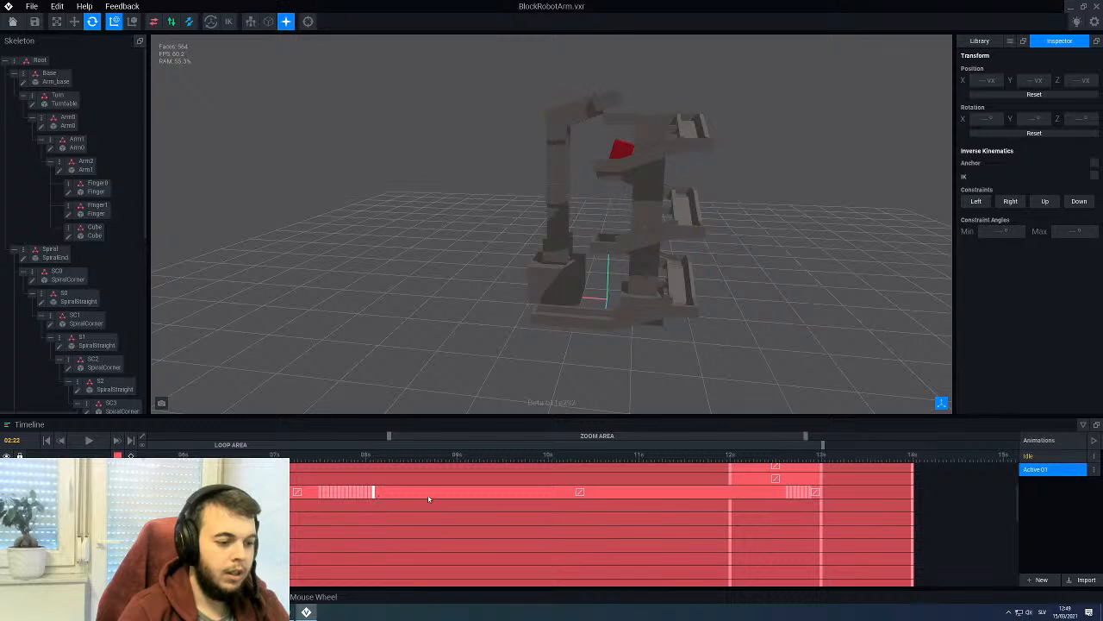
Step: Move the cube's remaining keyframes up to 13:00 to consecutive frames from 8:03 to 8:10
drag(782, 497, 787, 497)
drag(373, 496, 389, 500)
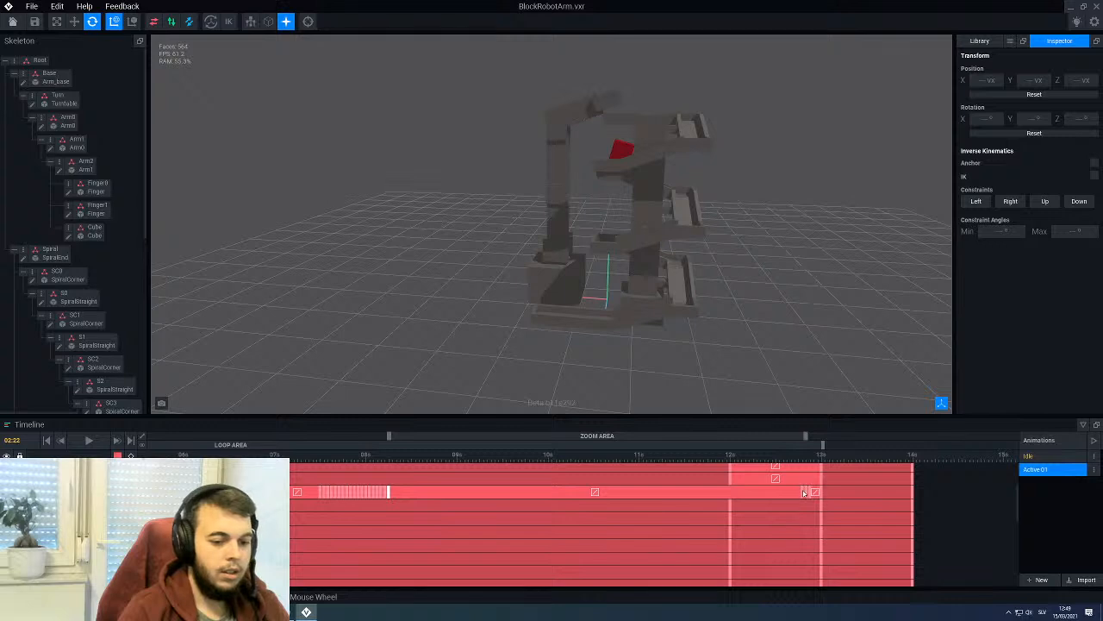
drag(804, 493, 397, 504)
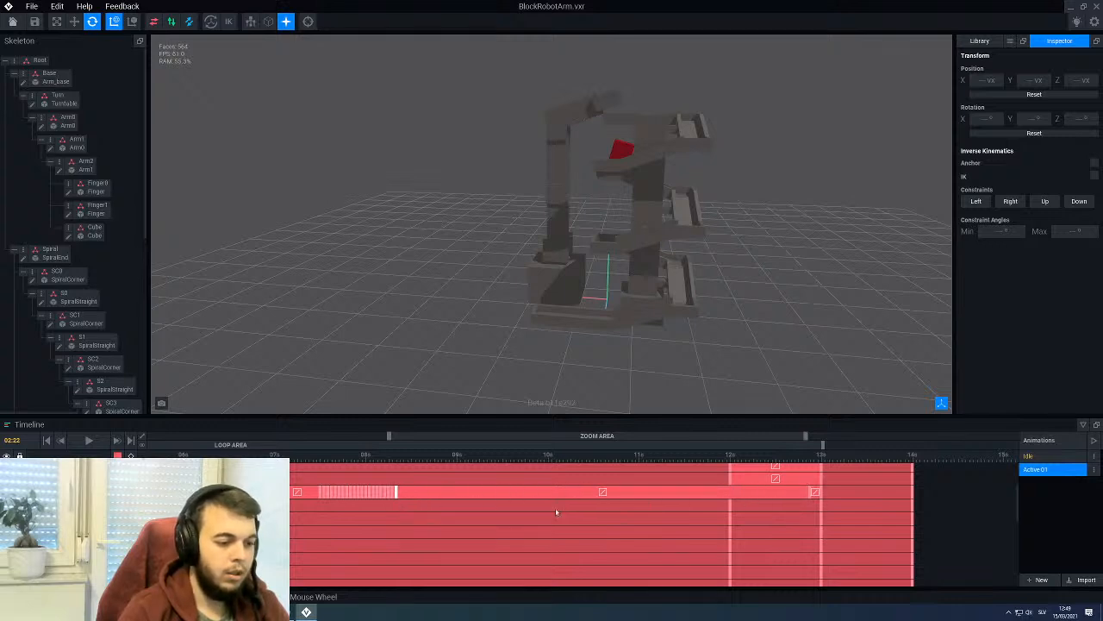
drag(814, 492, 405, 494)
drag(818, 496, 405, 498)
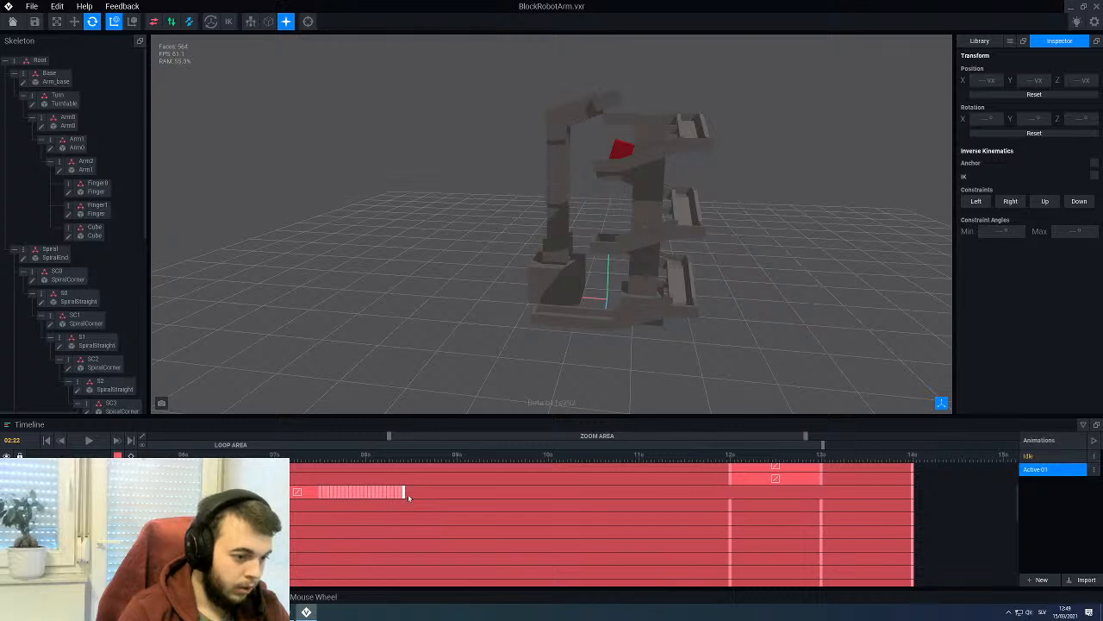
Step: Move the keyframes at 12:00 and 13:00 on both finger tracks above the cube to 7:12 and 8:10
scroll(568, 521, up, 3)
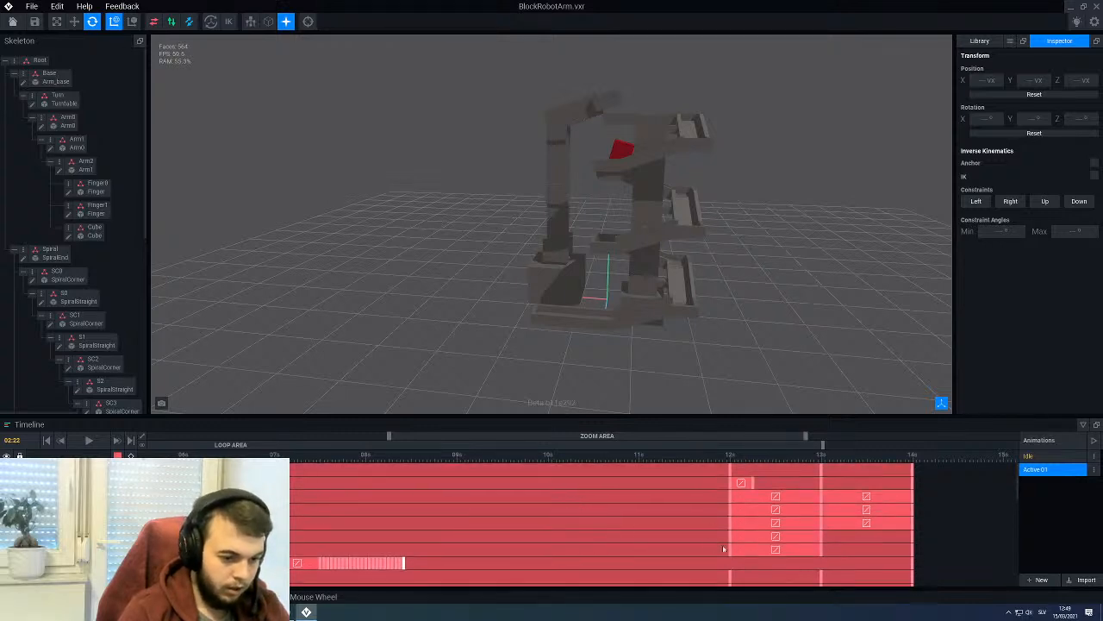
drag(724, 549, 320, 550)
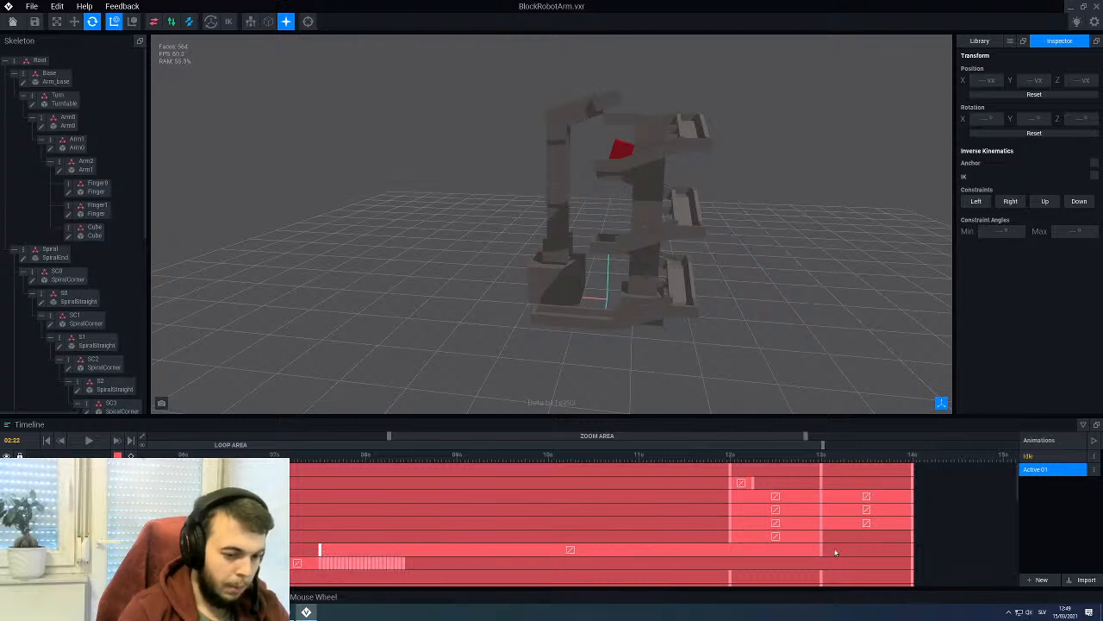
mouse_move(819, 551)
mouse_down()
mouse_move(404, 550)
mouse_move(401, 561)
mouse_up()
click(320, 457)
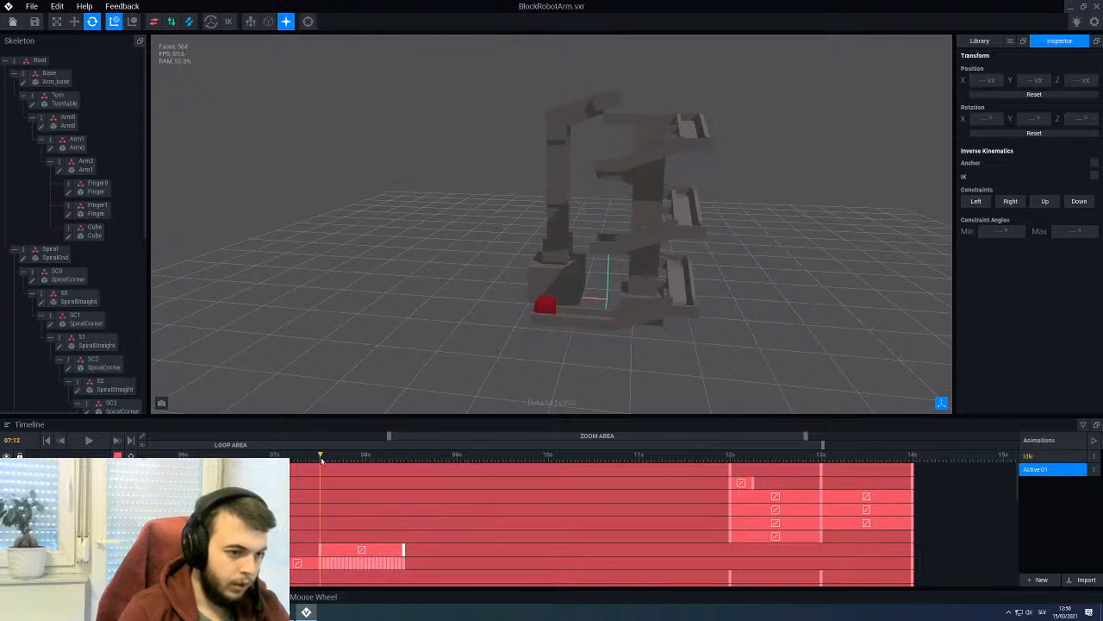
drag(321, 461, 338, 463)
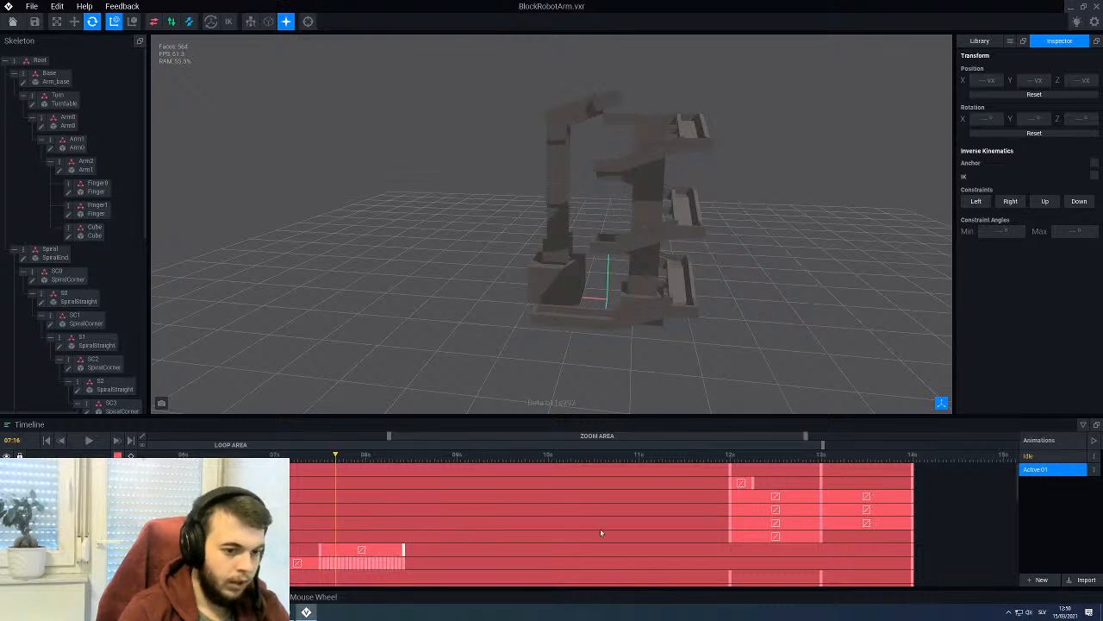
drag(731, 539, 319, 540)
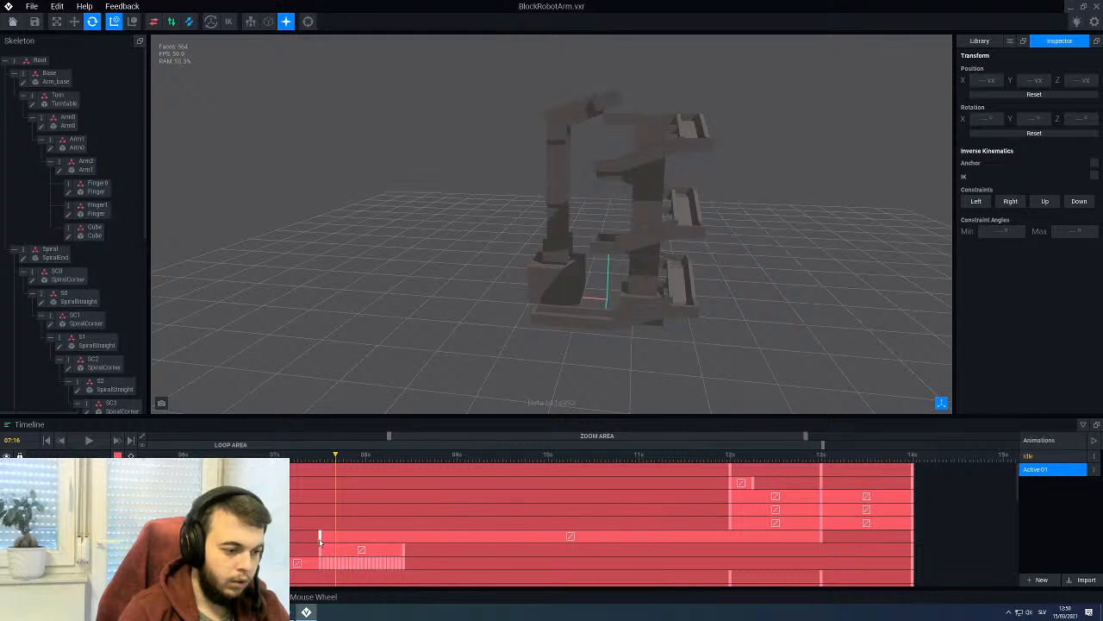
drag(820, 540, 407, 540)
Step: Move the Arm2 track's keyframes at 12:00, 13:00 and 14:00 to 7:12, 8:10 and 9:00, checking the arm's pose
drag(731, 523, 320, 523)
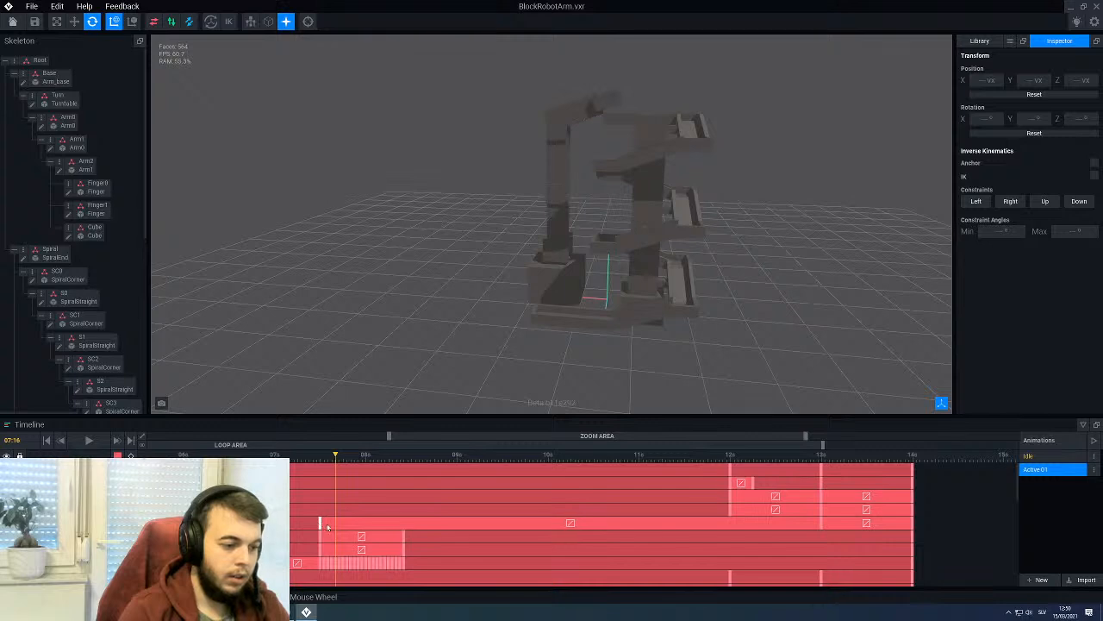
drag(814, 523, 406, 537)
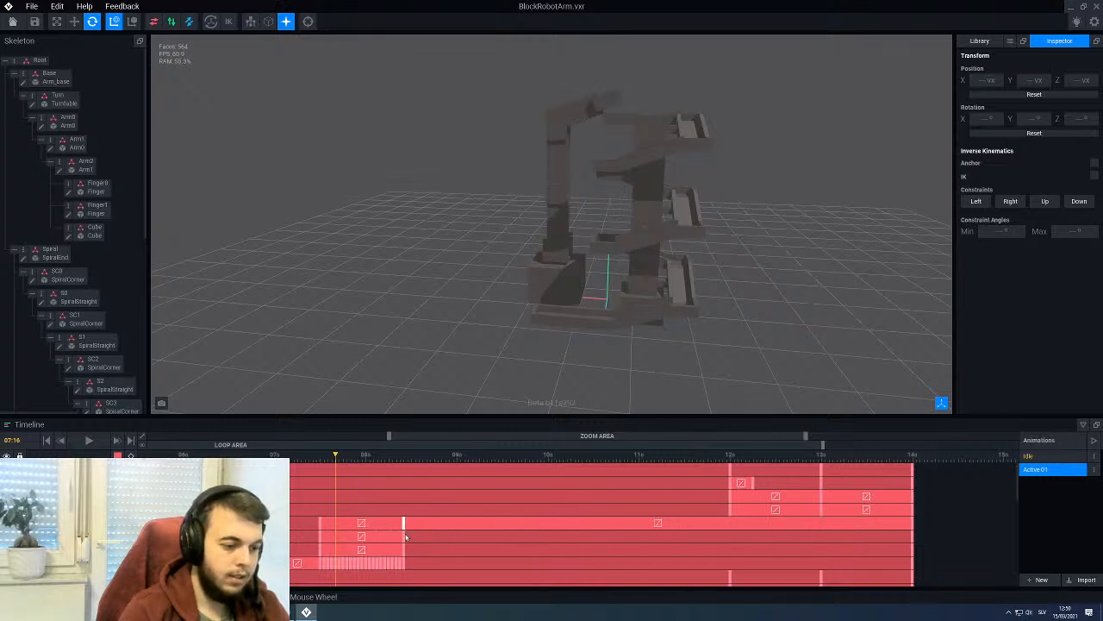
click(413, 462)
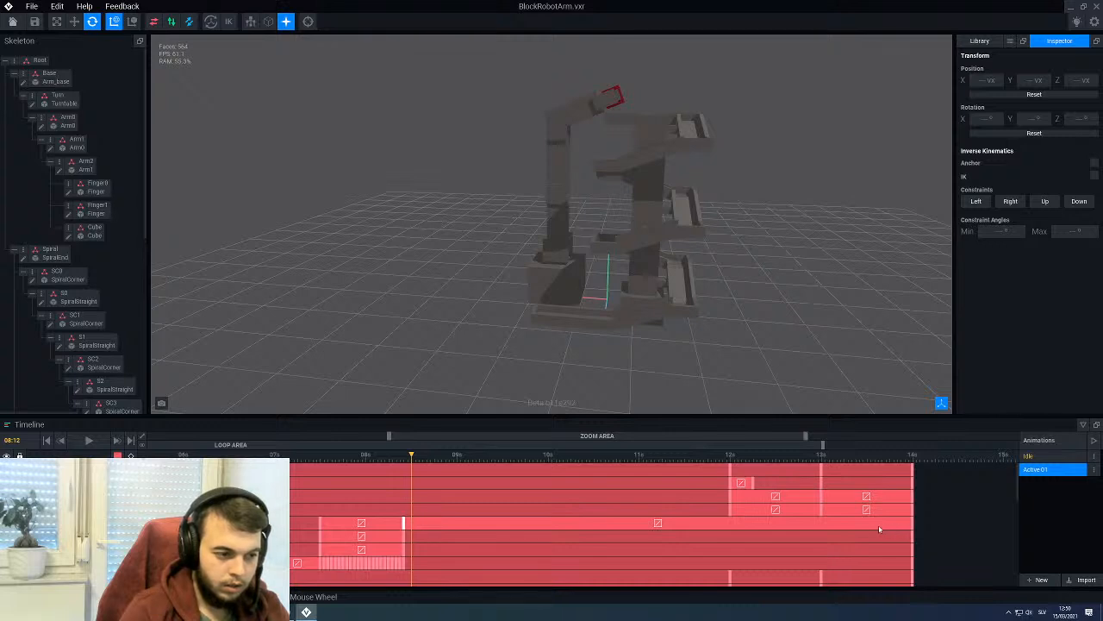
click(319, 461)
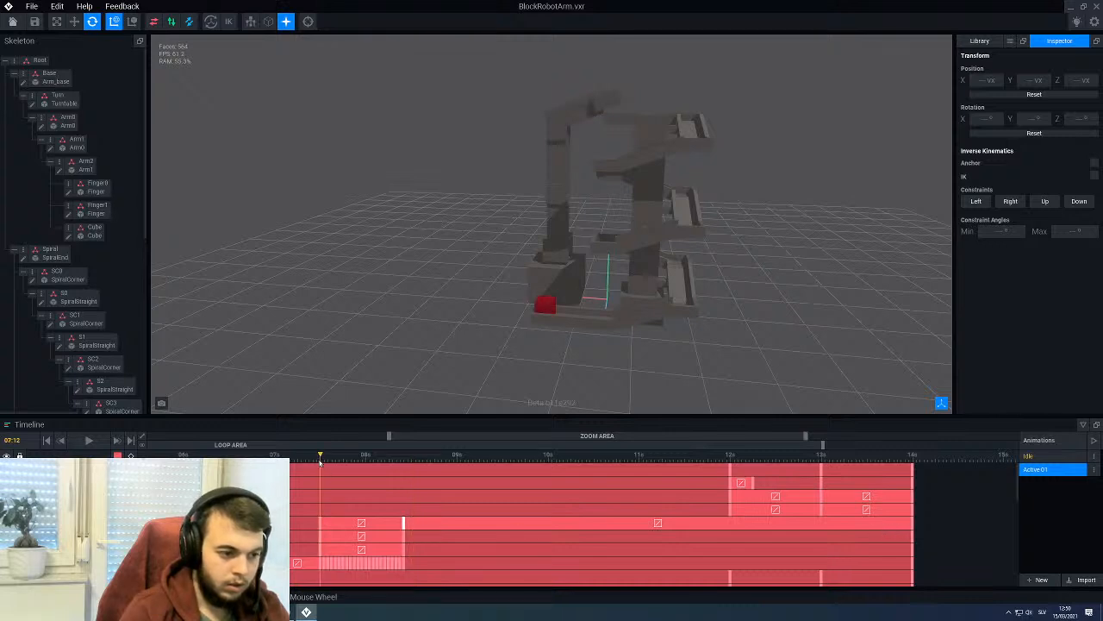
drag(320, 461, 404, 468)
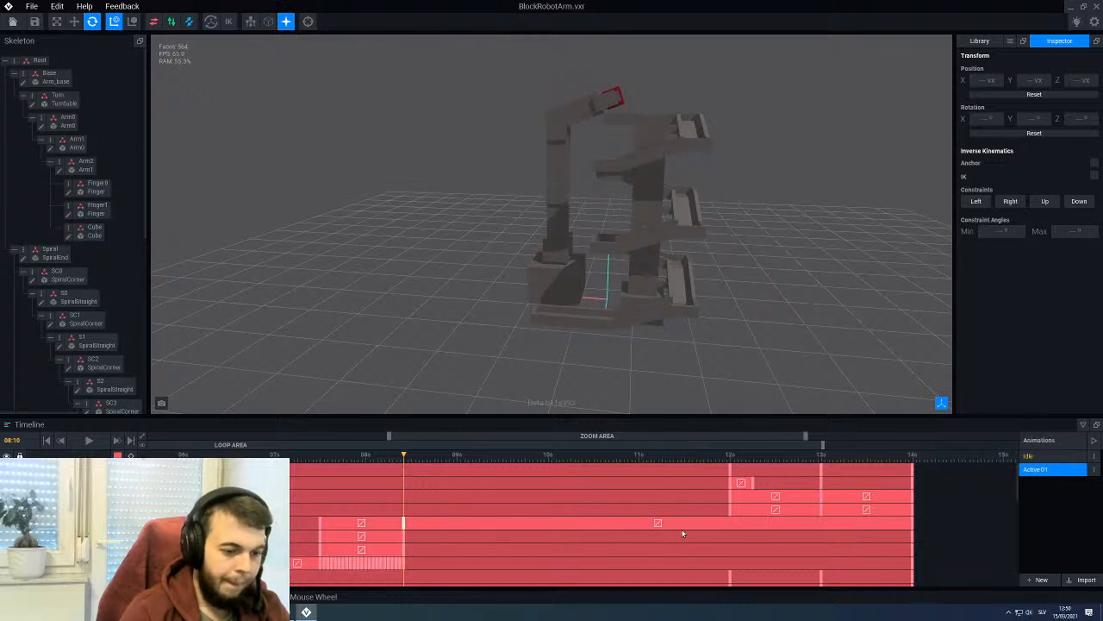
drag(907, 522, 456, 522)
click(458, 456)
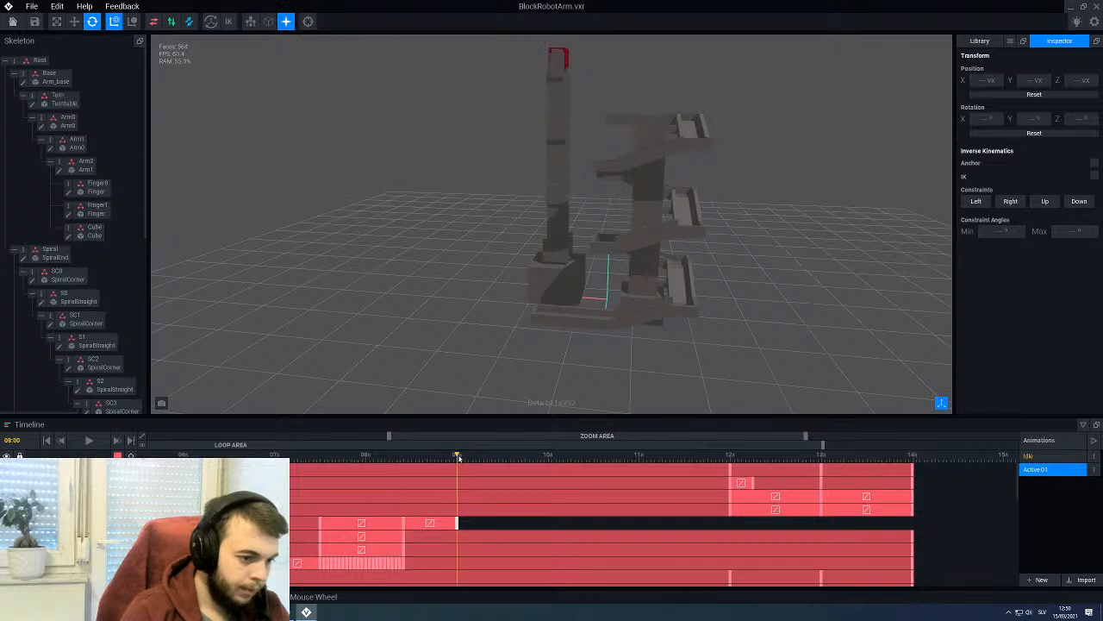
Step: Move the keyframes at 12:00, 13:00 and 14:00 on the Arm1 and Arm0 tracks to 7:12, 8:10 and 9:00
drag(730, 511, 320, 512)
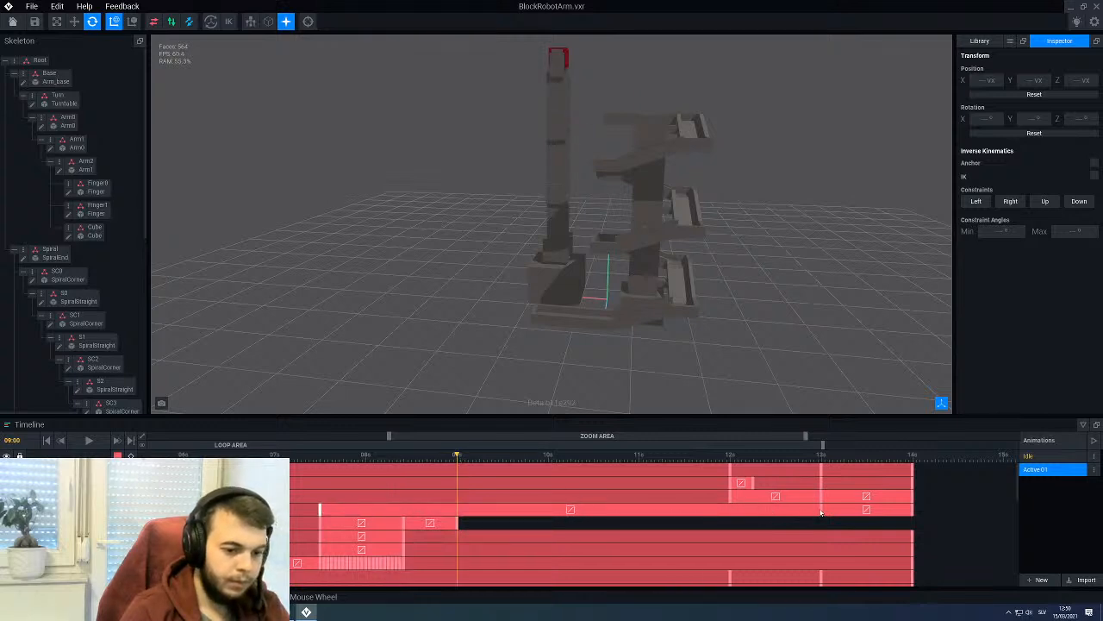
drag(820, 513, 403, 512)
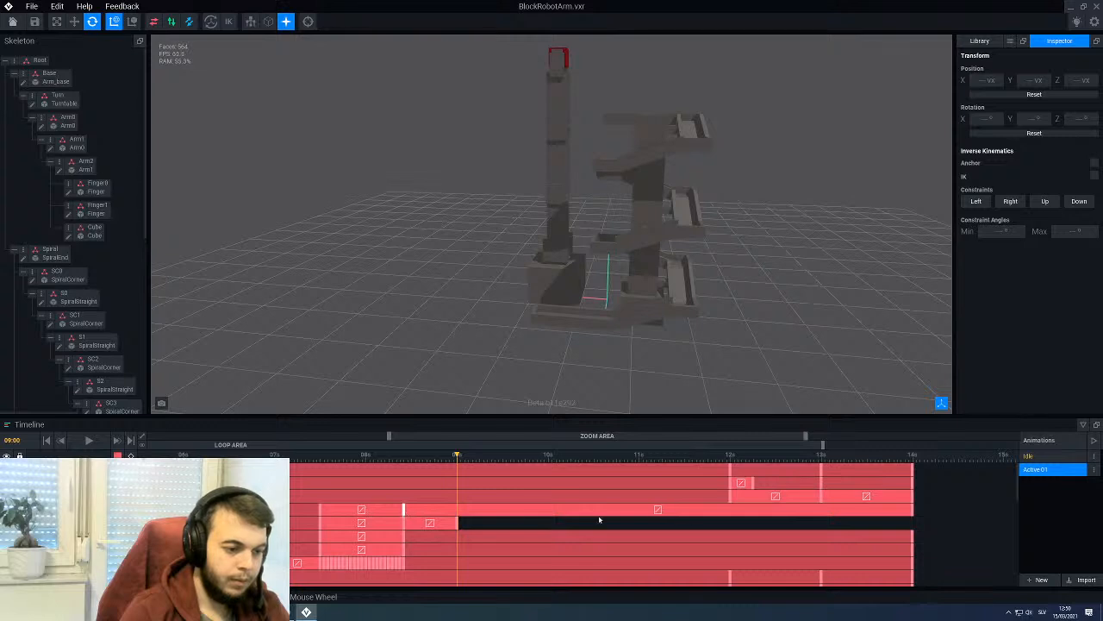
drag(912, 512, 458, 516)
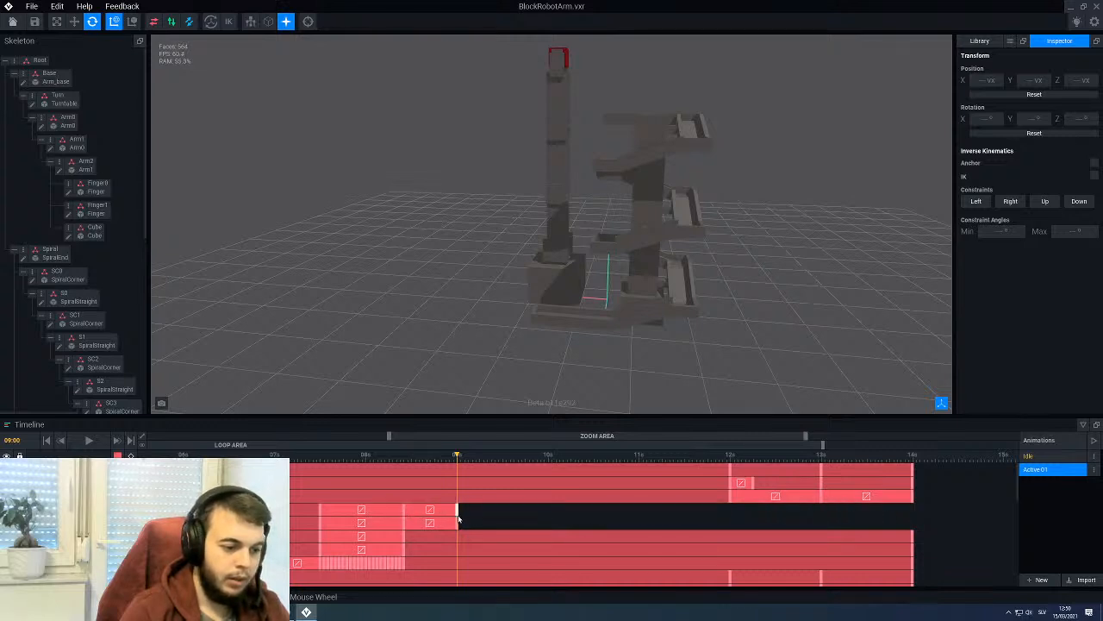
drag(730, 496, 320, 508)
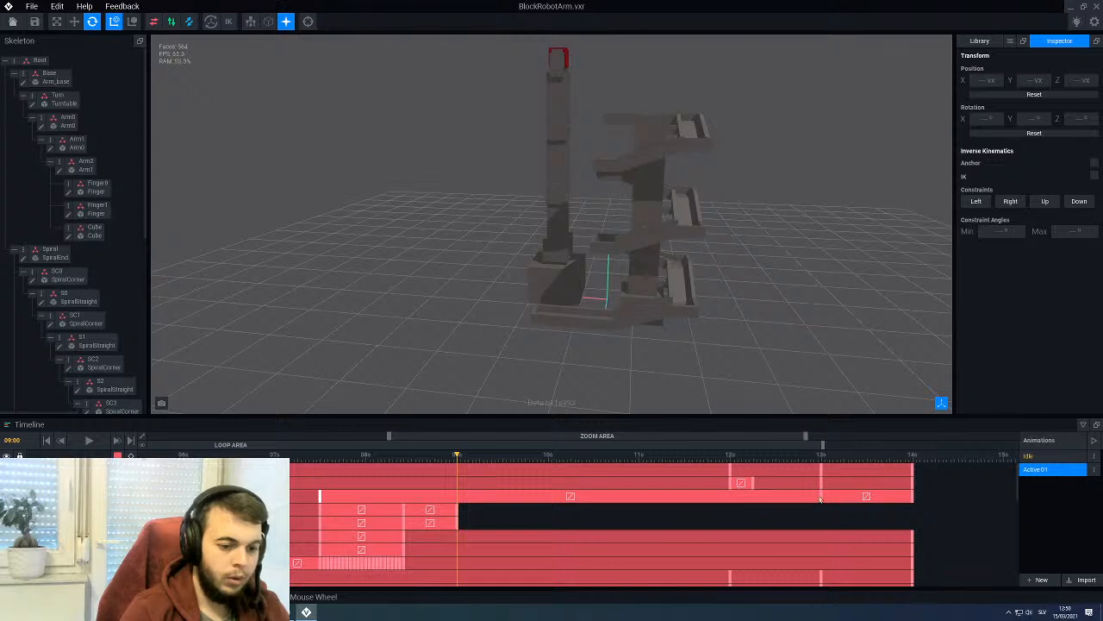
drag(820, 498, 406, 506)
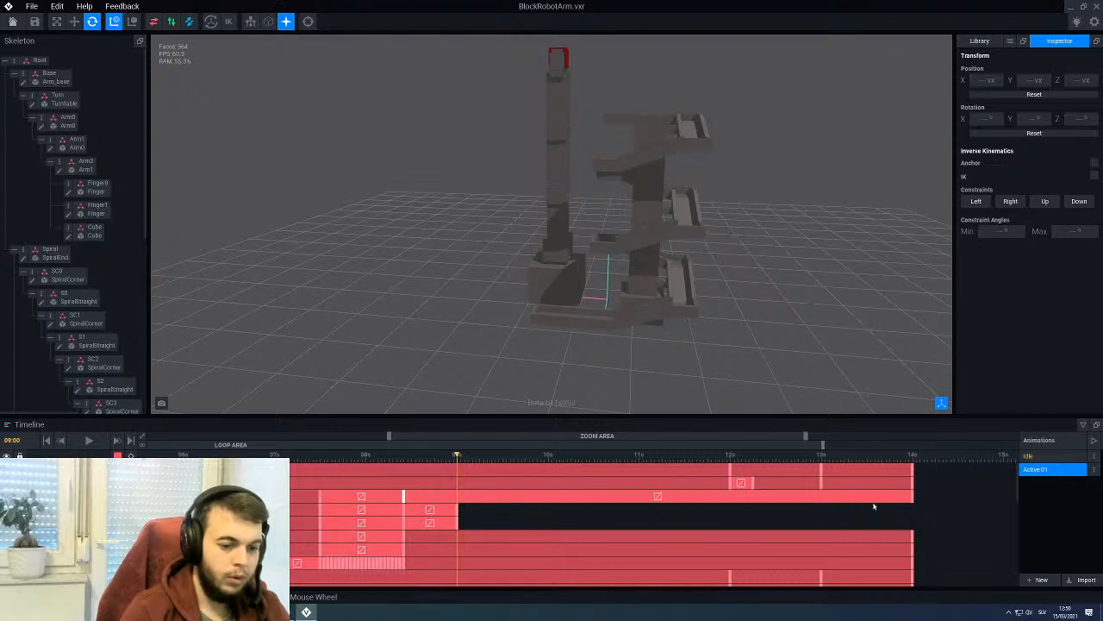
drag(915, 499, 458, 500)
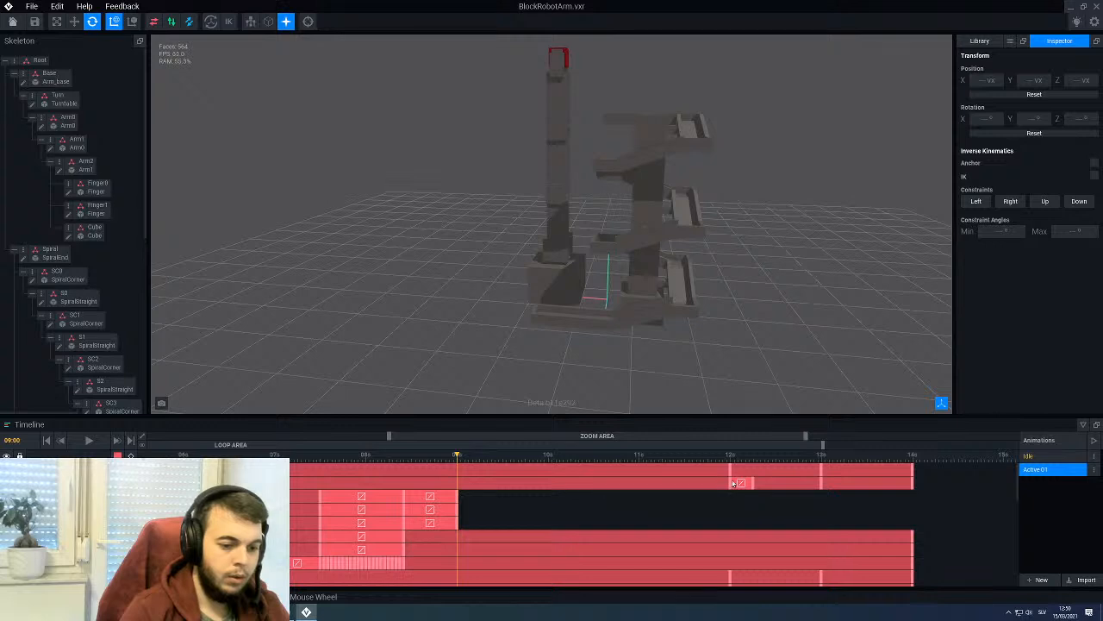
Step: Move the Turn track's keyframes at 12:00 and 12:06 to 7:12 and 7:18 and delete its 14:00 keyframe, briefly playing the result
drag(733, 485, 324, 496)
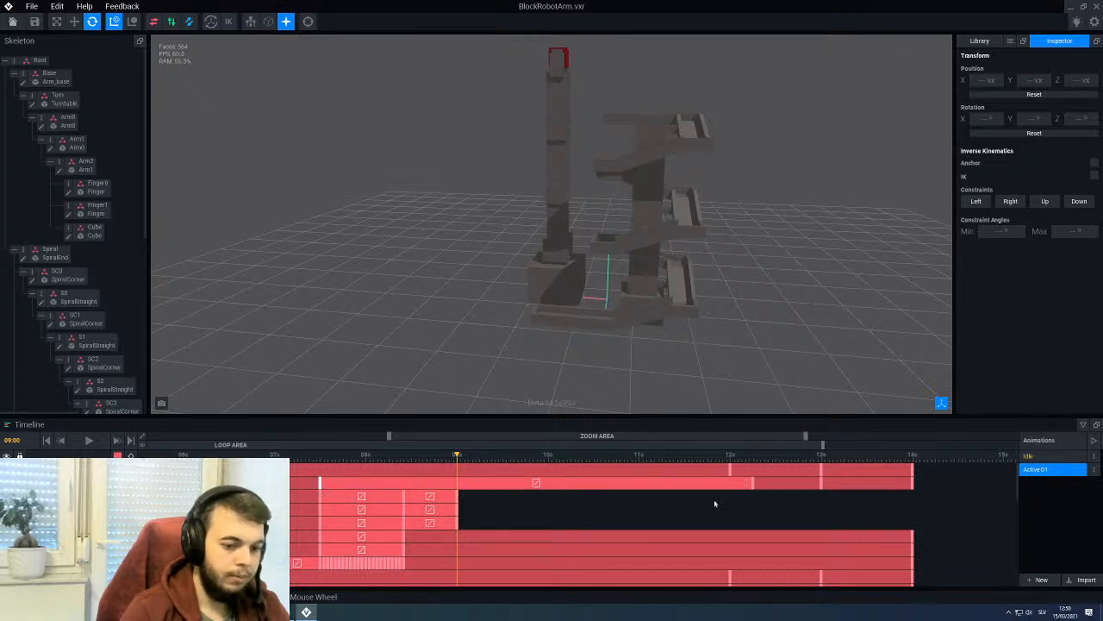
drag(752, 488, 343, 487)
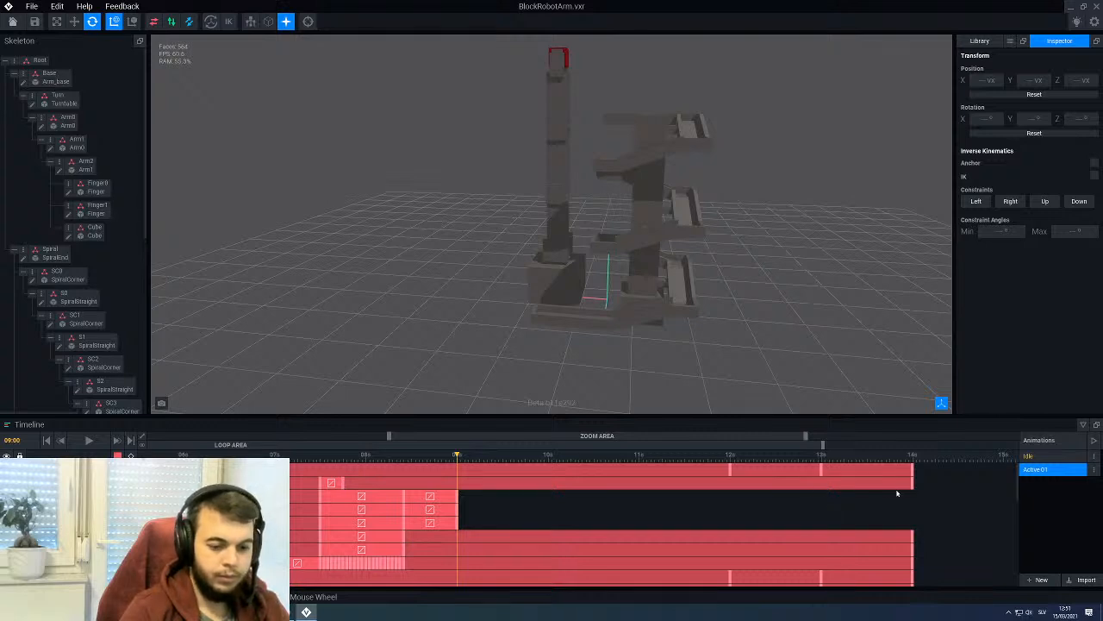
key(Delete)
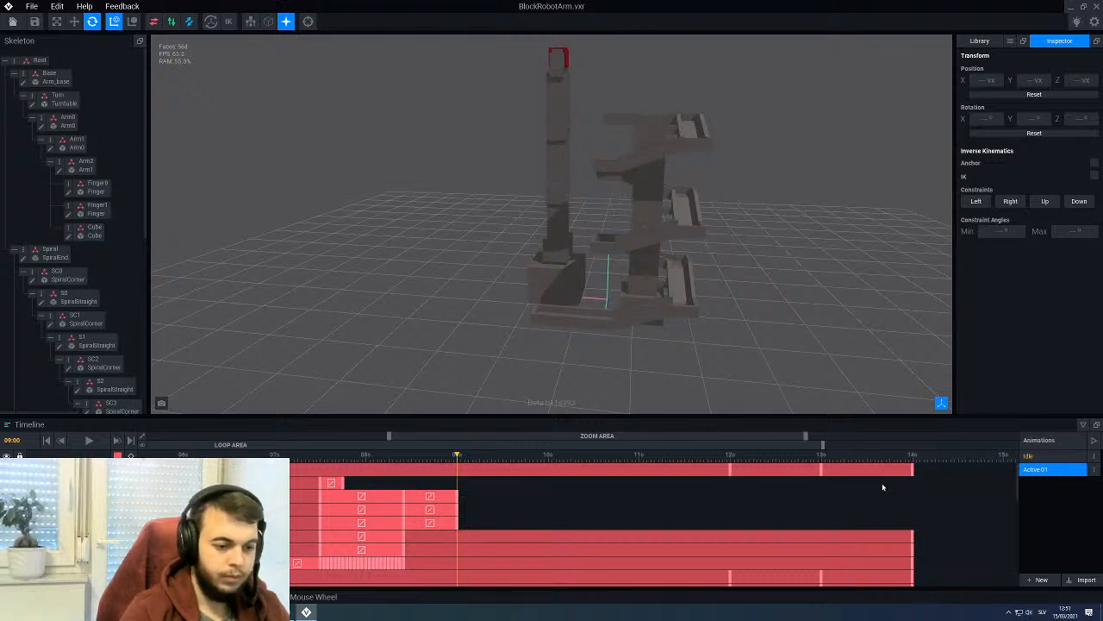
click(86, 441)
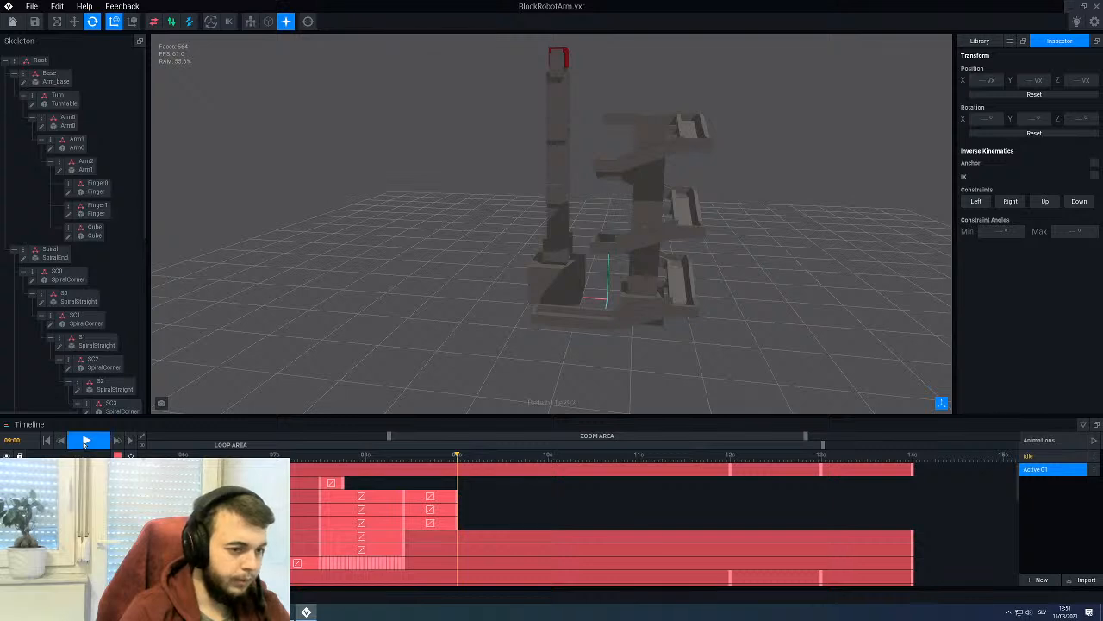
click(85, 441)
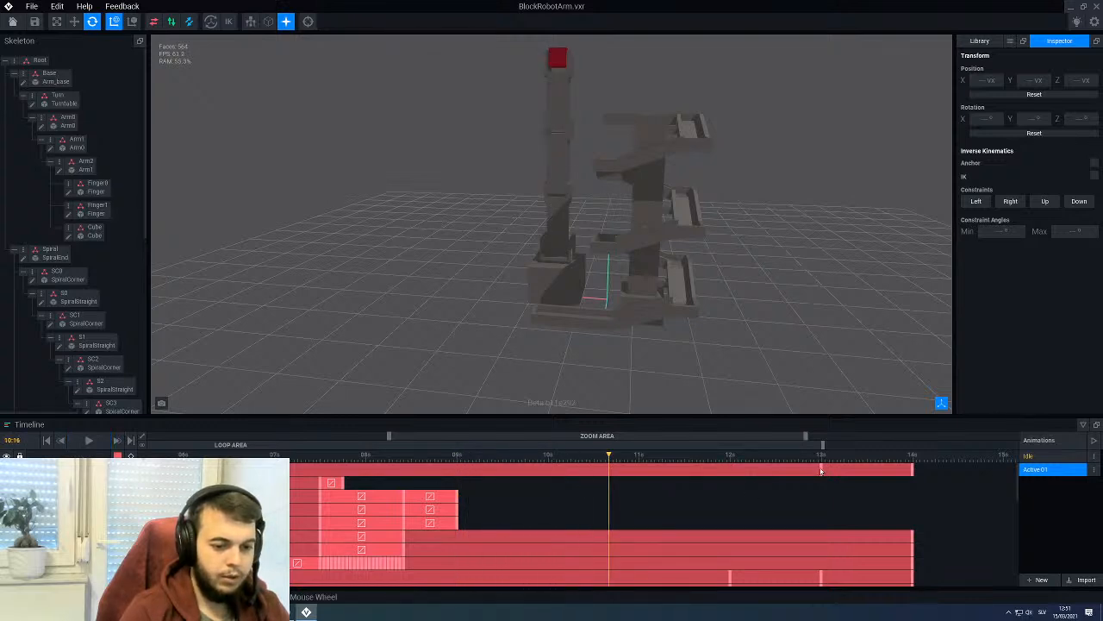
Step: Move the 14:00 keyframes on the arm base, both finger and cube tracks to 9:00
drag(911, 470, 458, 488)
scroll(562, 506, down, 3)
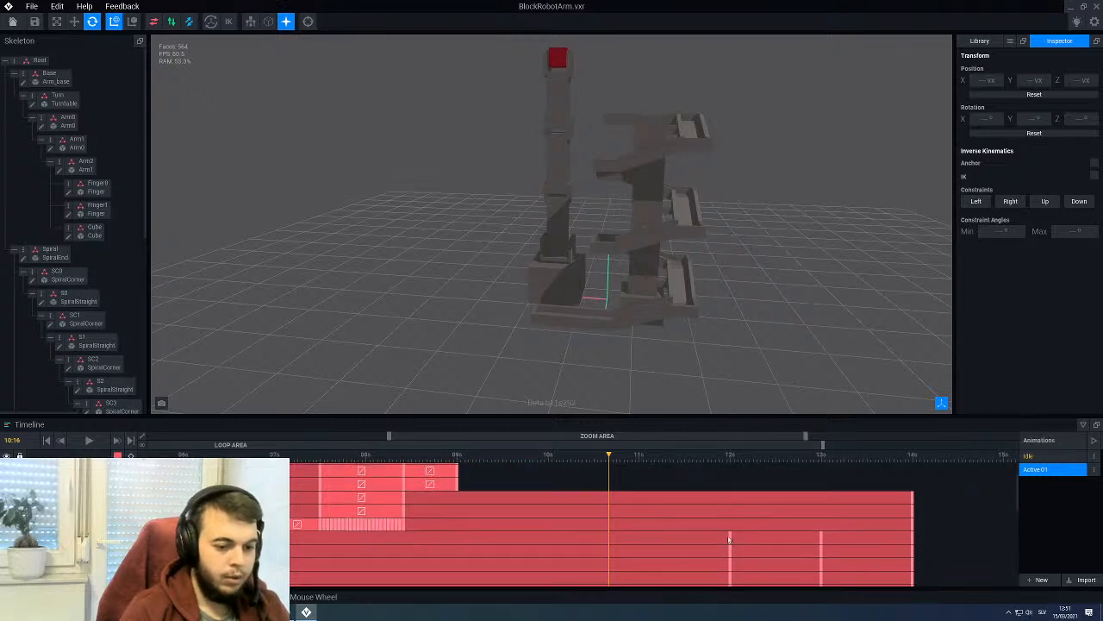
drag(912, 498, 457, 500)
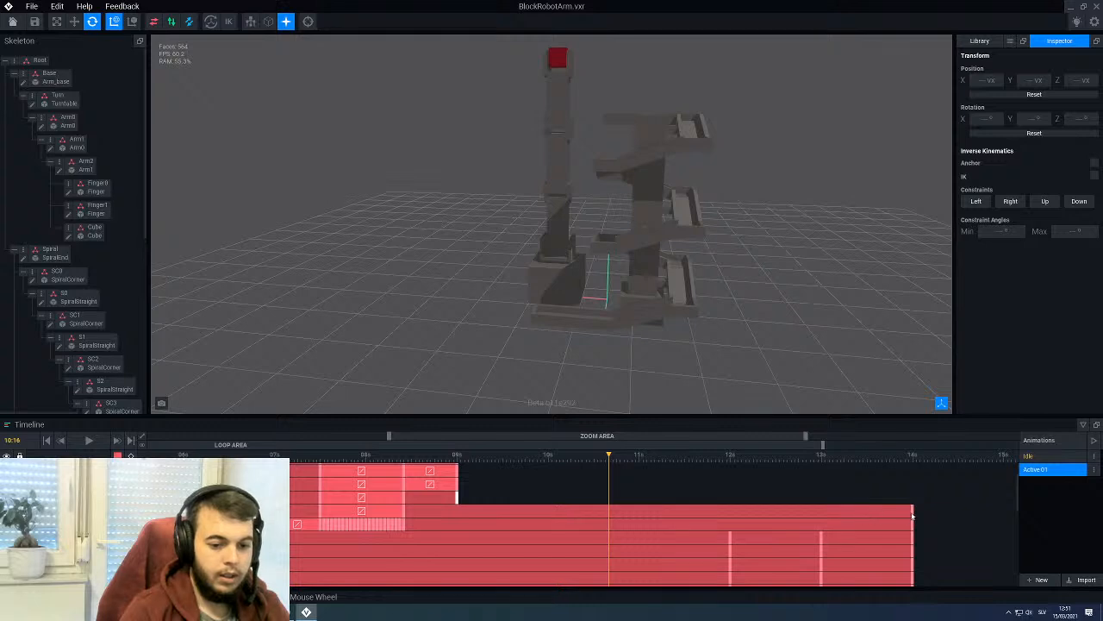
drag(912, 513, 457, 512)
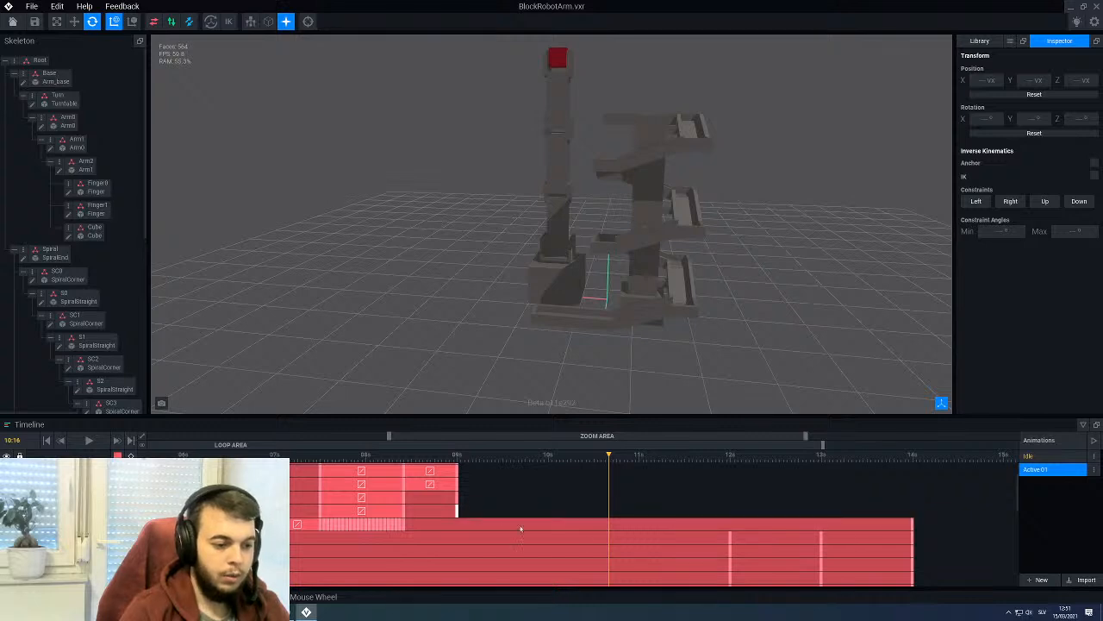
drag(909, 527, 457, 527)
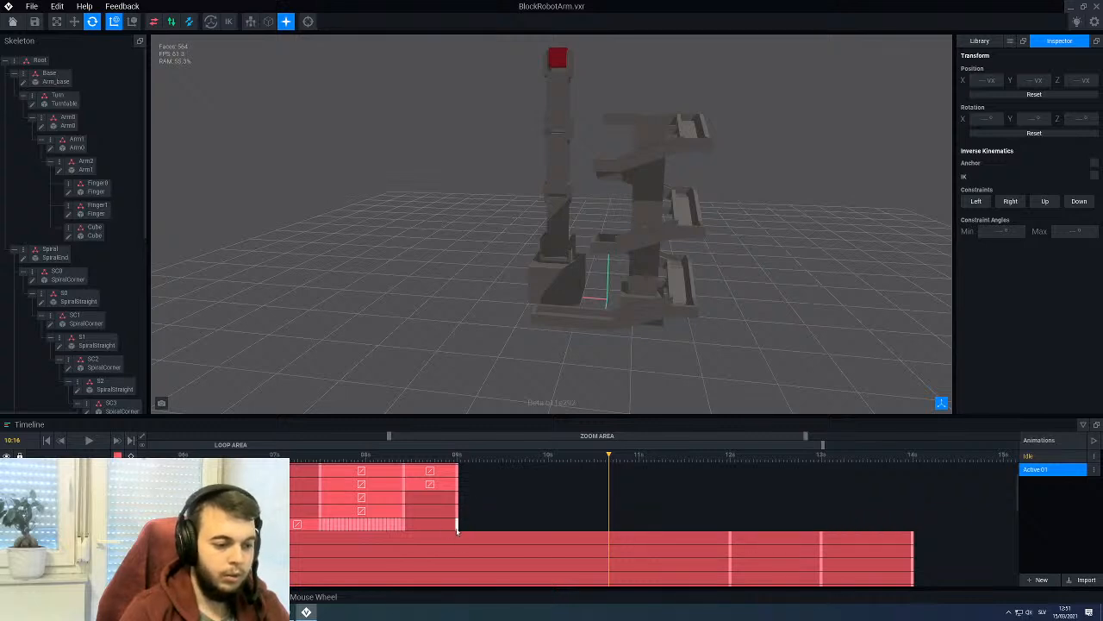
Step: Move the 13:00 keyframes on the first three spiral tracks and the 12:00 keyframe on the fourth to 9:00
scroll(583, 509, down, 2)
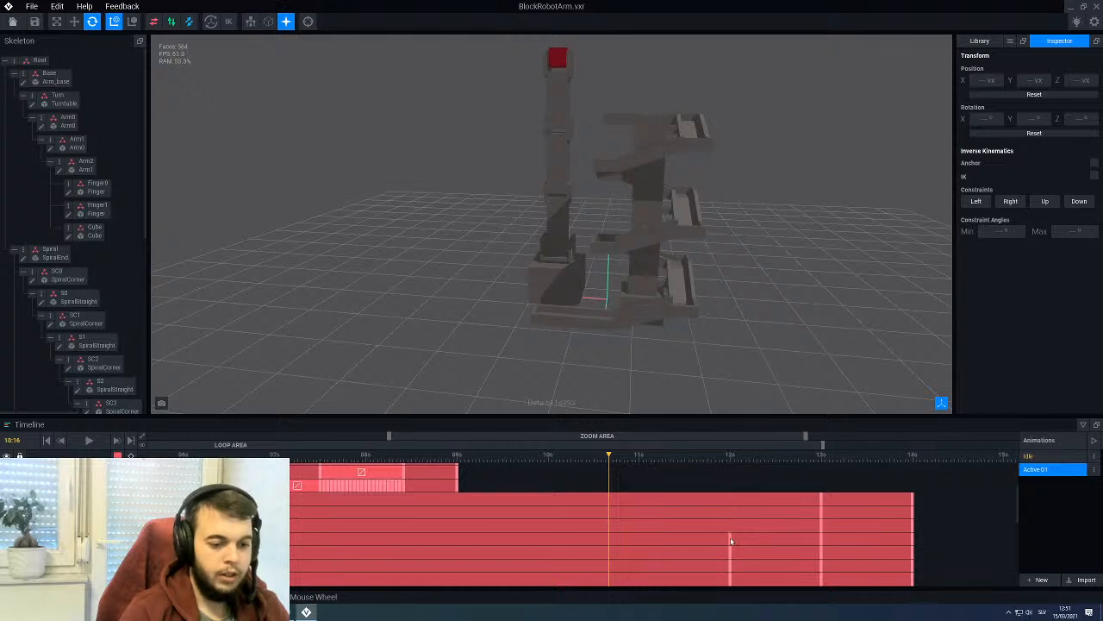
drag(738, 540, 457, 539)
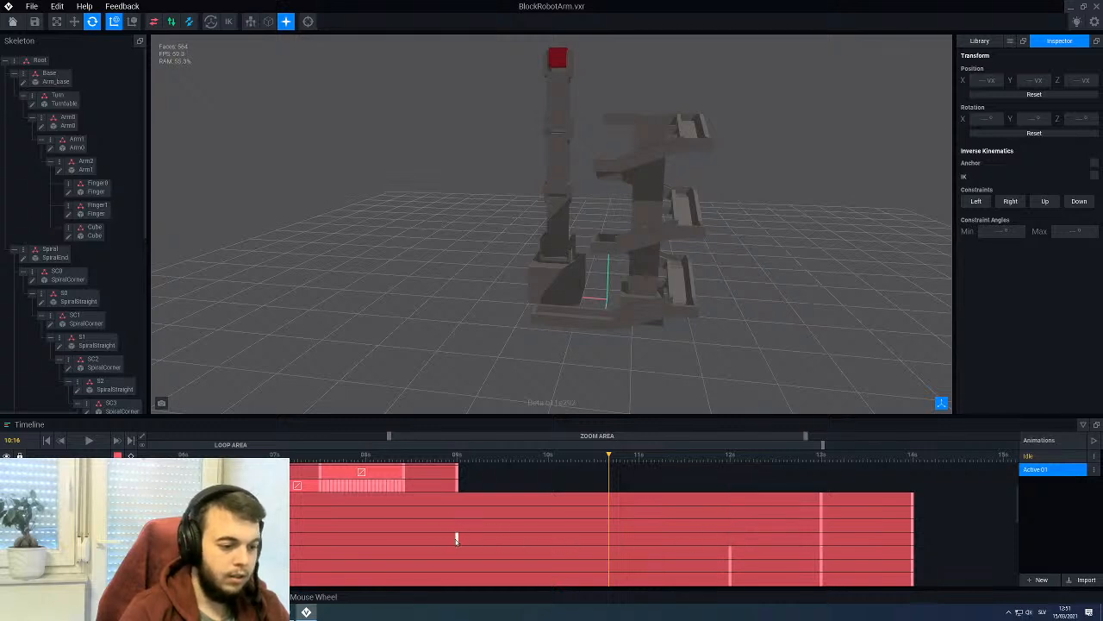
drag(816, 527, 457, 525)
drag(822, 513, 458, 518)
drag(823, 500, 457, 500)
scroll(520, 525, down, 2)
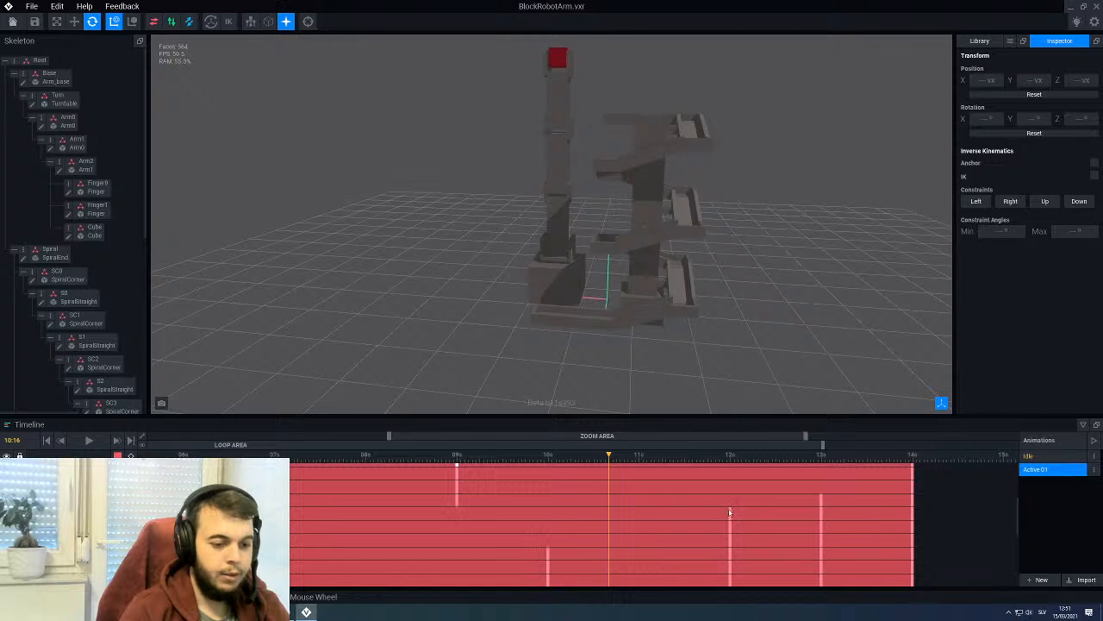
Step: Move the 12:00 keyframes on the fifth to seventh spiral tracks and the 10:00 keyframes on the following two tracks to 9:00
drag(729, 513, 455, 517)
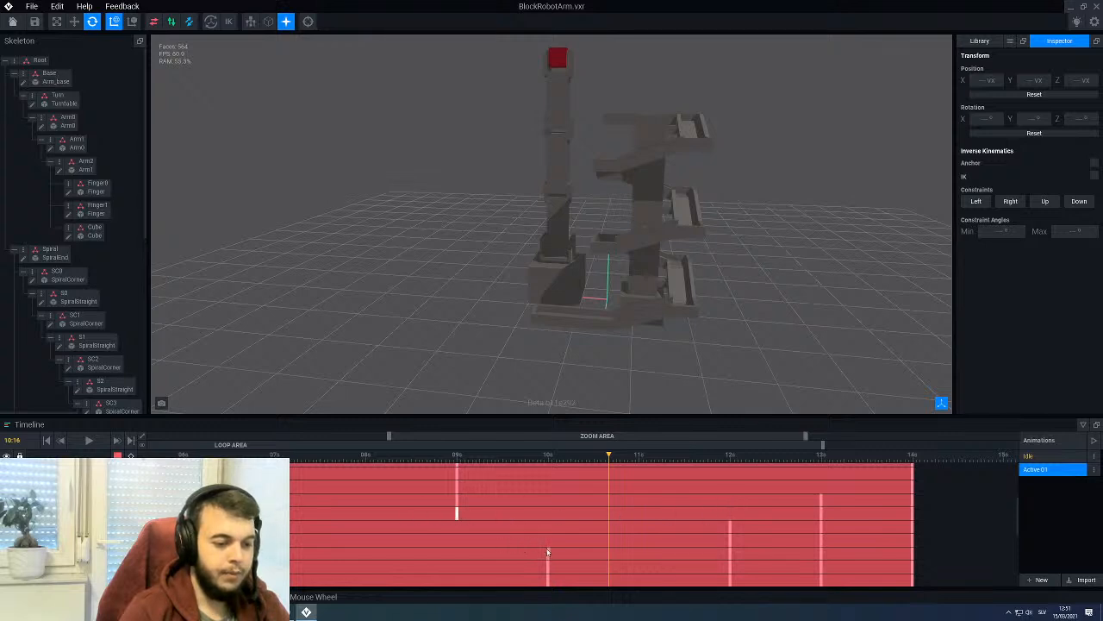
drag(547, 551, 456, 552)
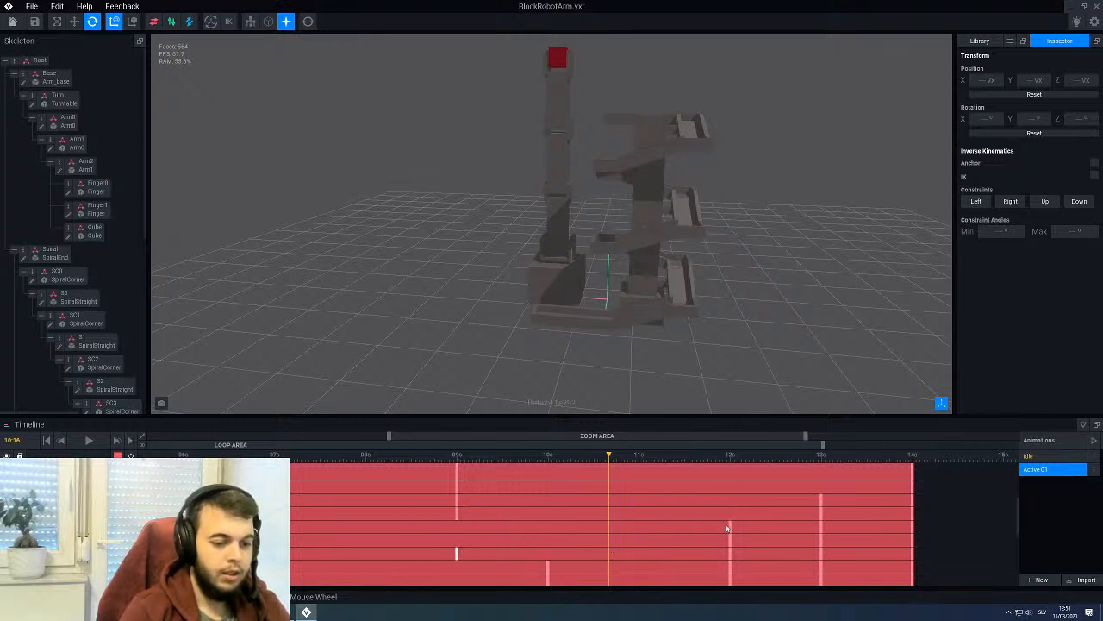
drag(728, 527, 456, 528)
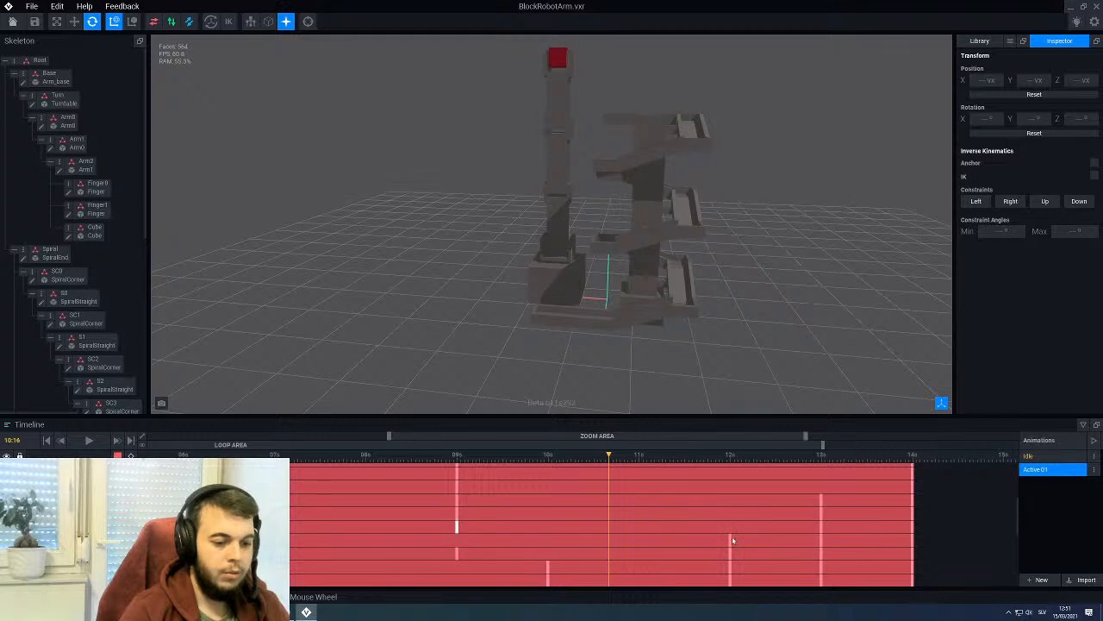
drag(729, 540, 458, 538)
scroll(539, 533, down, 2)
drag(548, 528, 457, 534)
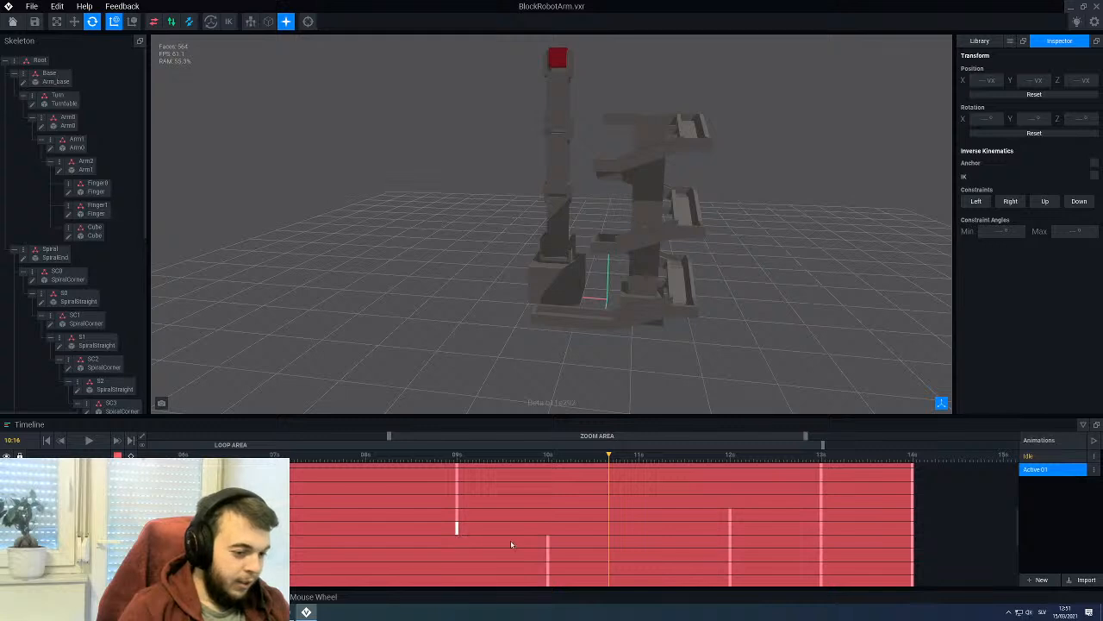
Step: Move the 10:00 keyframes on the tenth to fifteenth spiral tracks to 9:00
scroll(487, 535, down, 2)
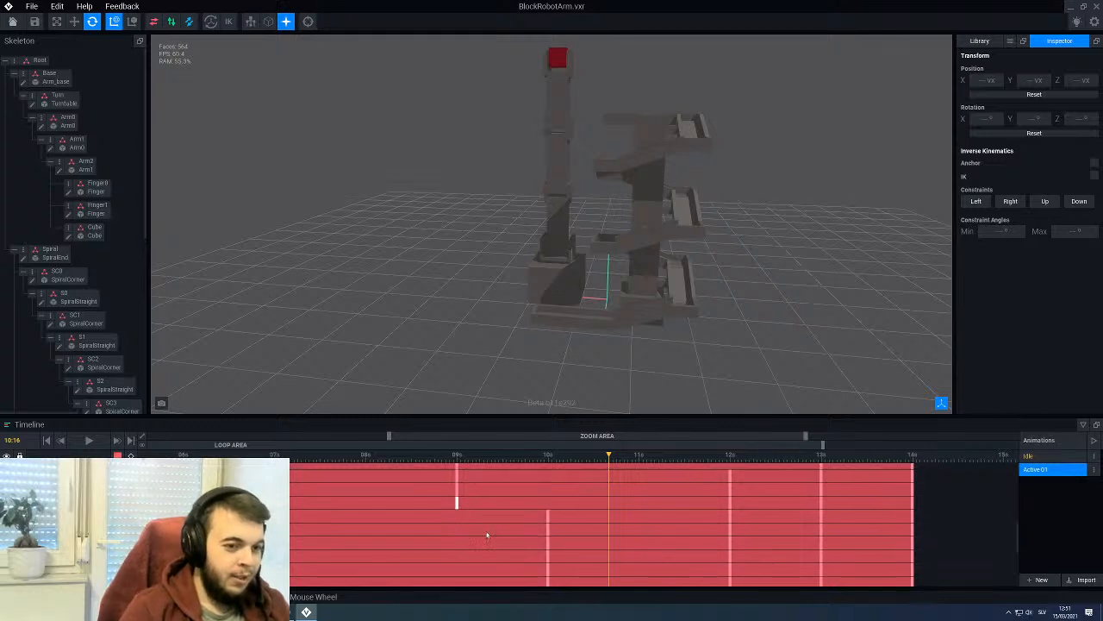
scroll(487, 535, up, 2)
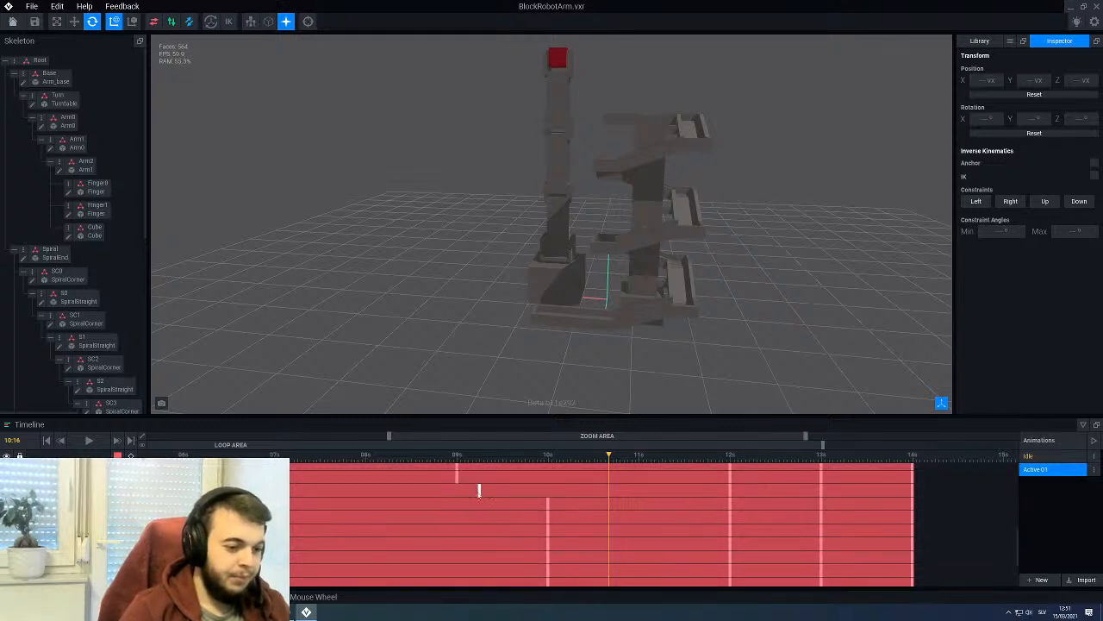
drag(479, 490, 457, 493)
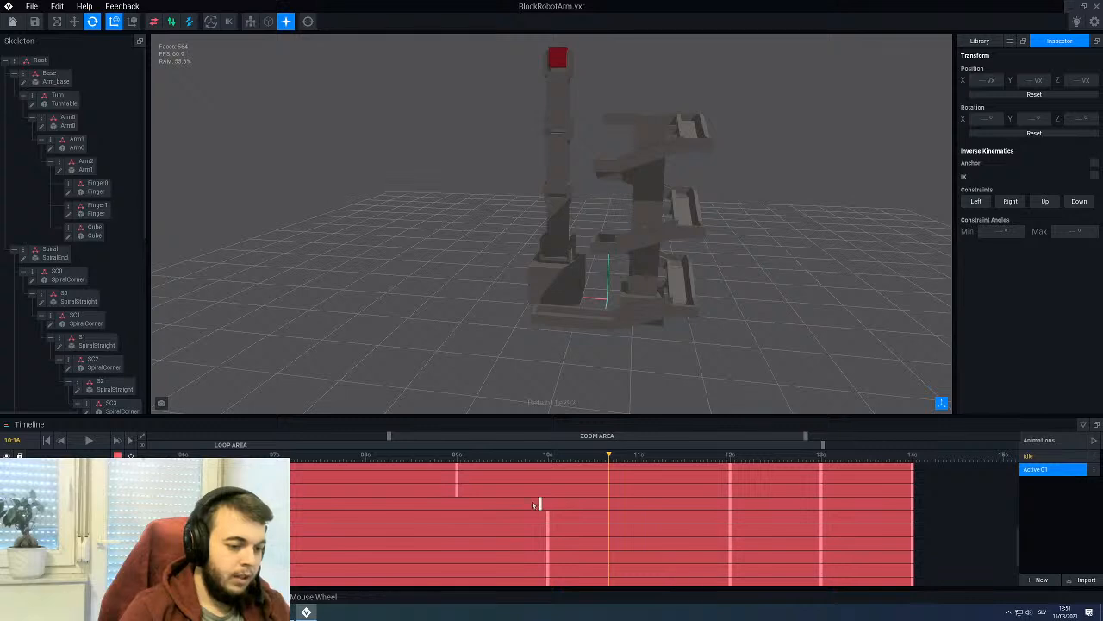
drag(534, 504, 458, 506)
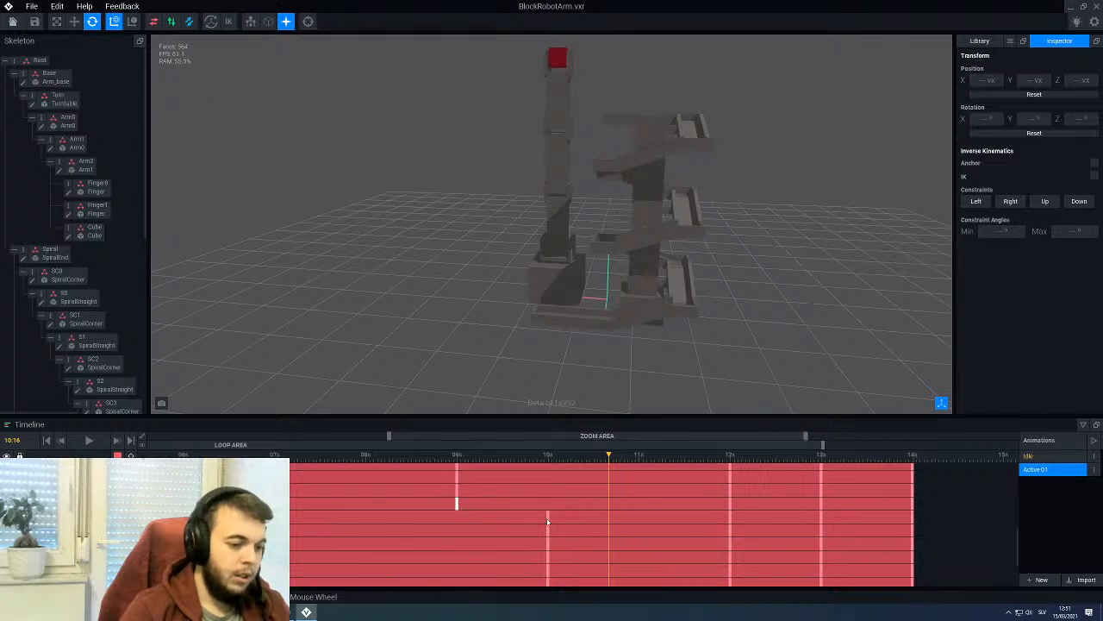
drag(547, 518, 457, 517)
drag(545, 530, 458, 529)
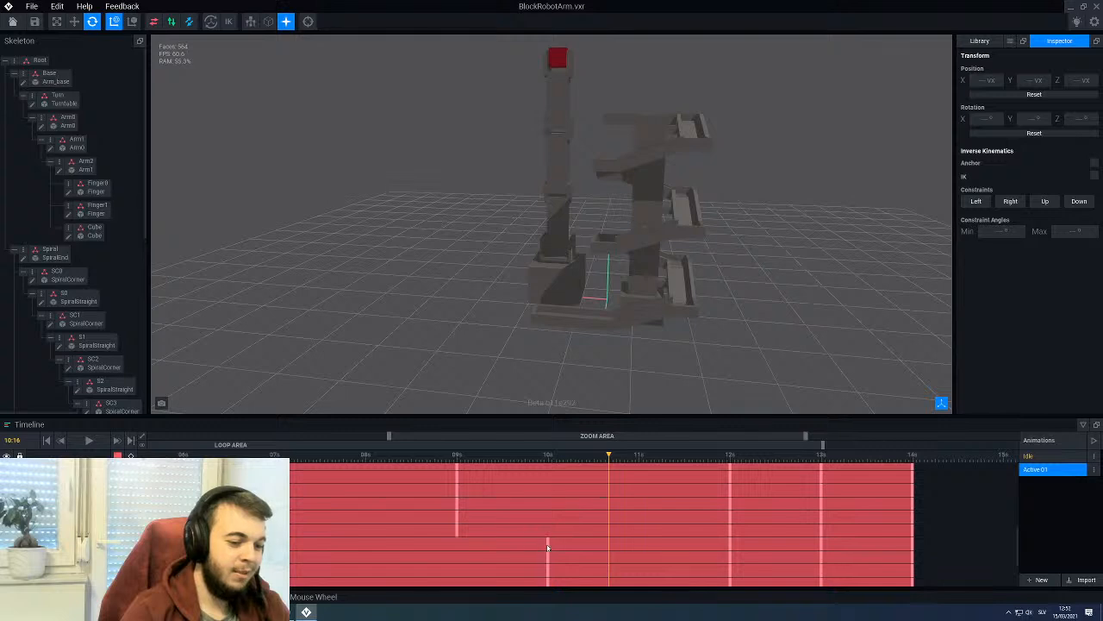
drag(547, 544, 457, 544)
drag(545, 560, 453, 557)
Step: Move the 10:00 keyframes on the remaining lower spiral tracks to 9:00, down to the bottommost track in view
scroll(483, 543, down, 1)
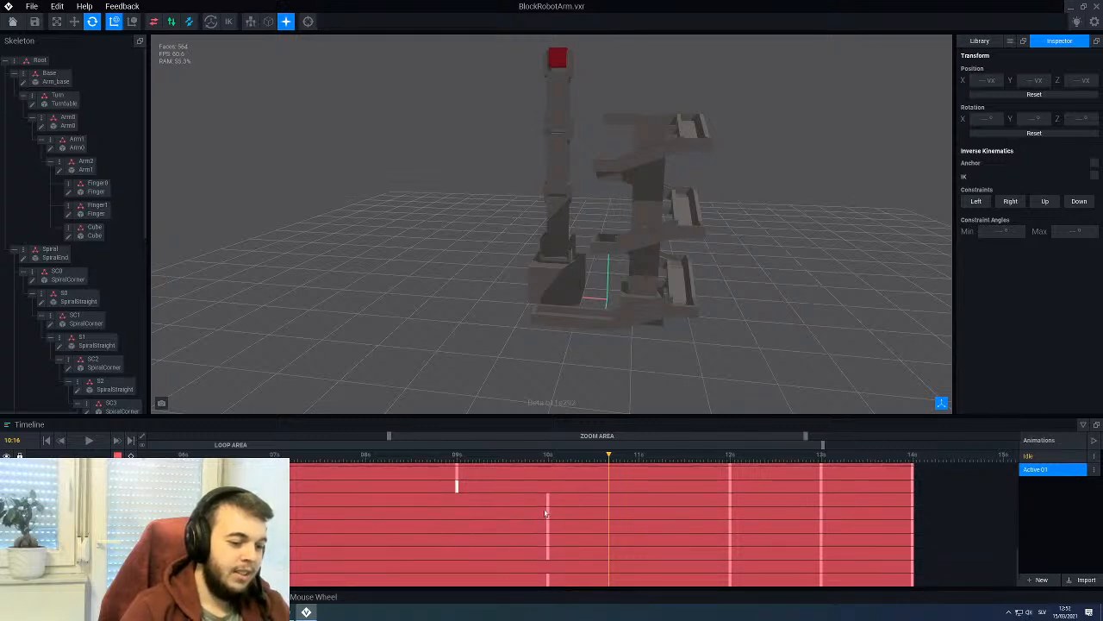
drag(547, 513, 457, 512)
drag(547, 527, 457, 526)
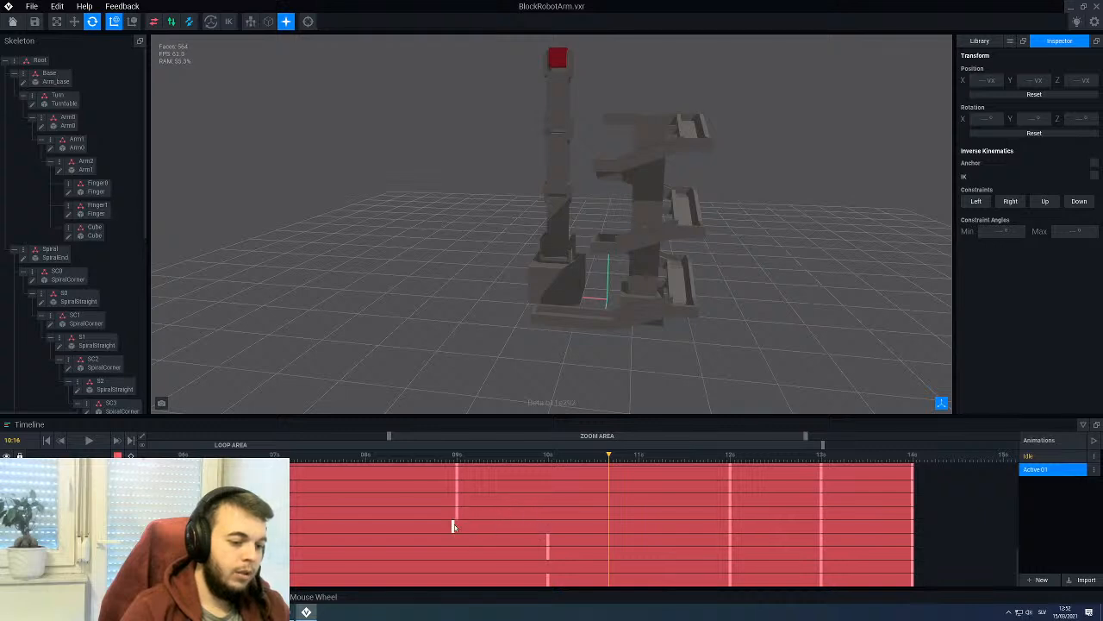
drag(546, 541, 458, 540)
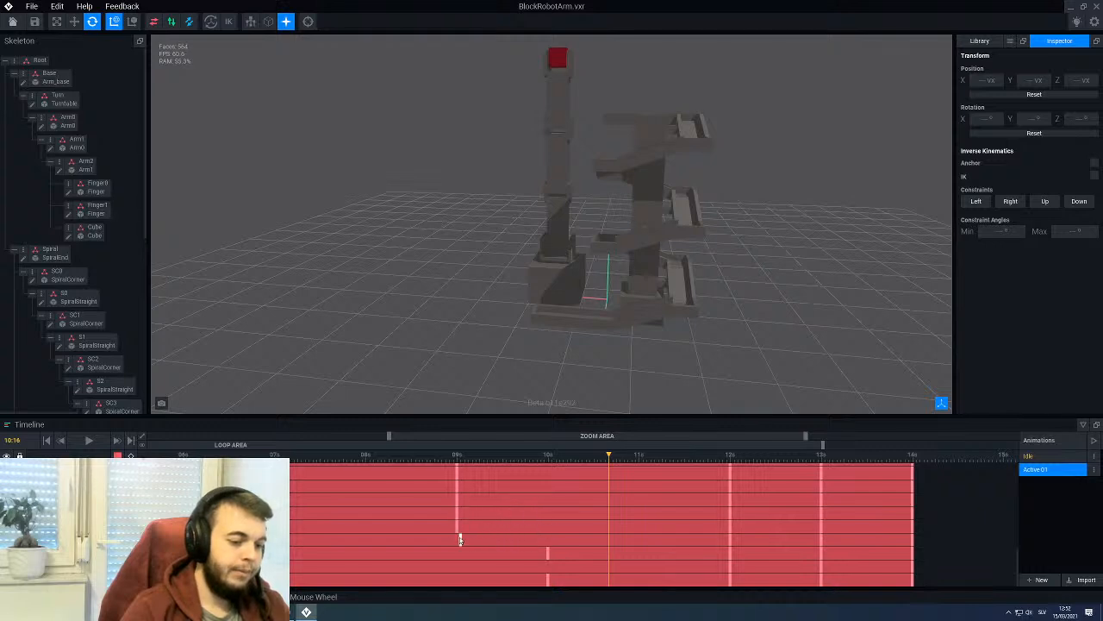
drag(548, 555, 457, 555)
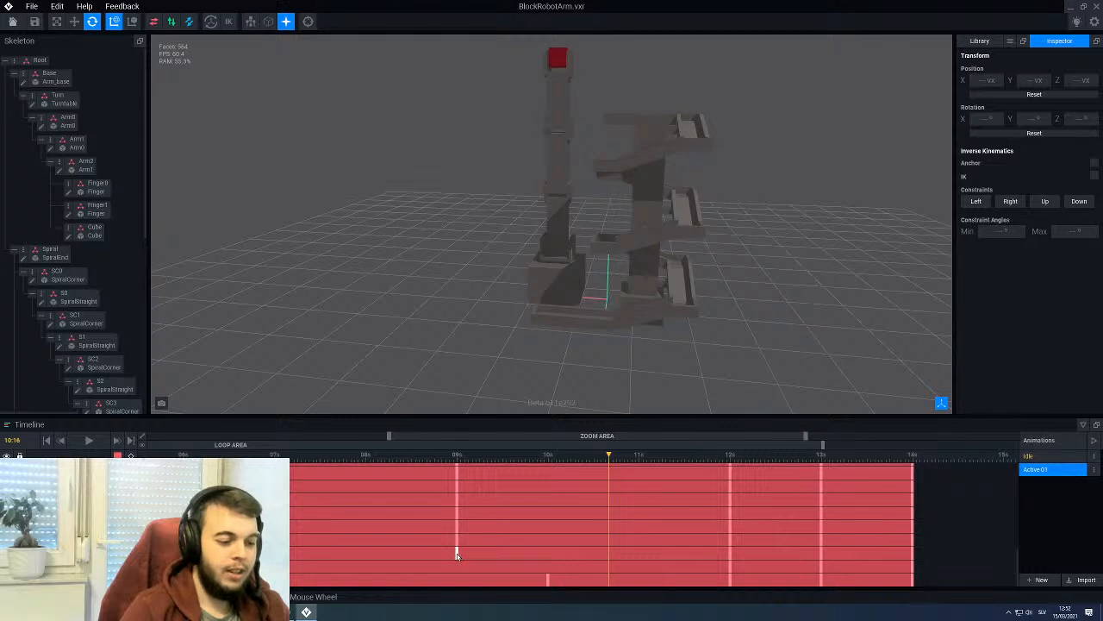
drag(547, 581, 458, 581)
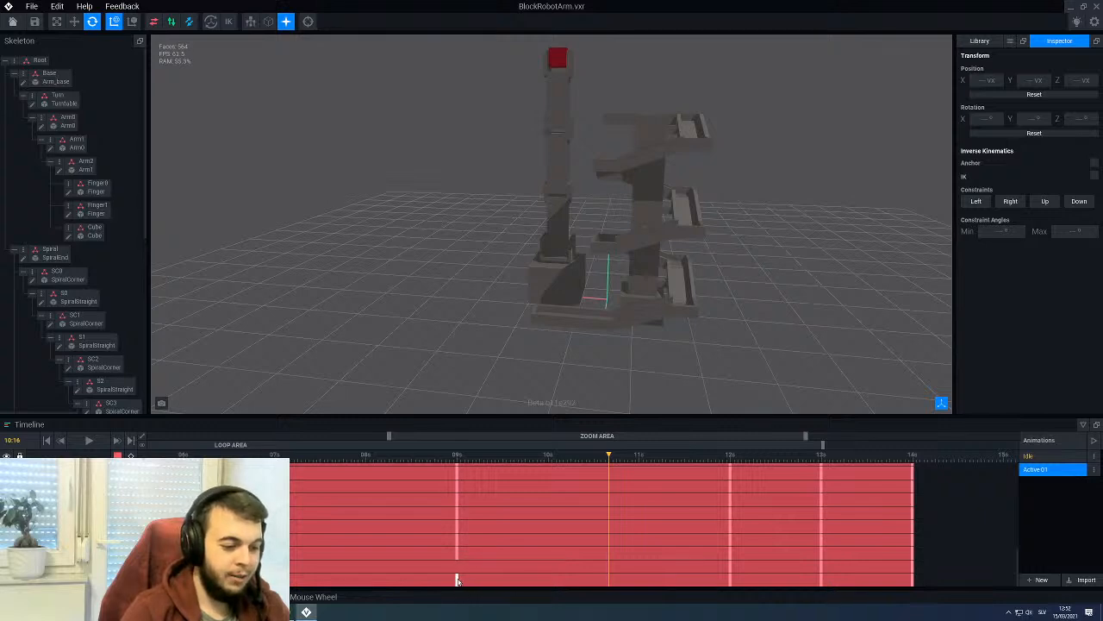
Step: Set the playhead to 9:00 and delete the leftover 14:00 keyframes on the nine lowest spiral tracks
click(457, 456)
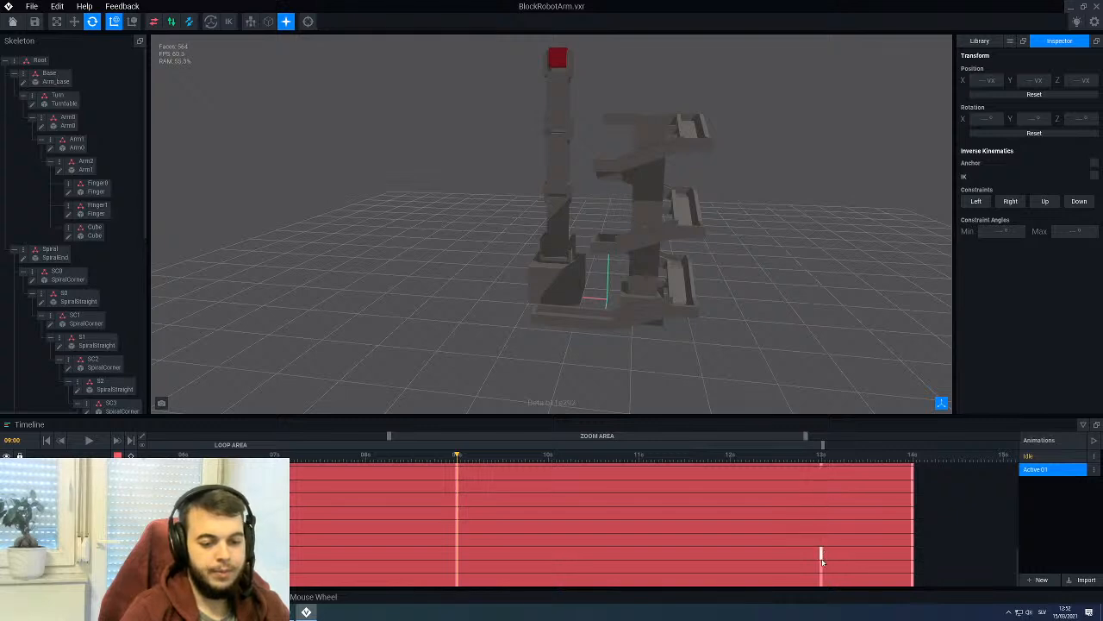
click(914, 581)
key(Delete)
click(914, 567)
key(Delete)
click(913, 553)
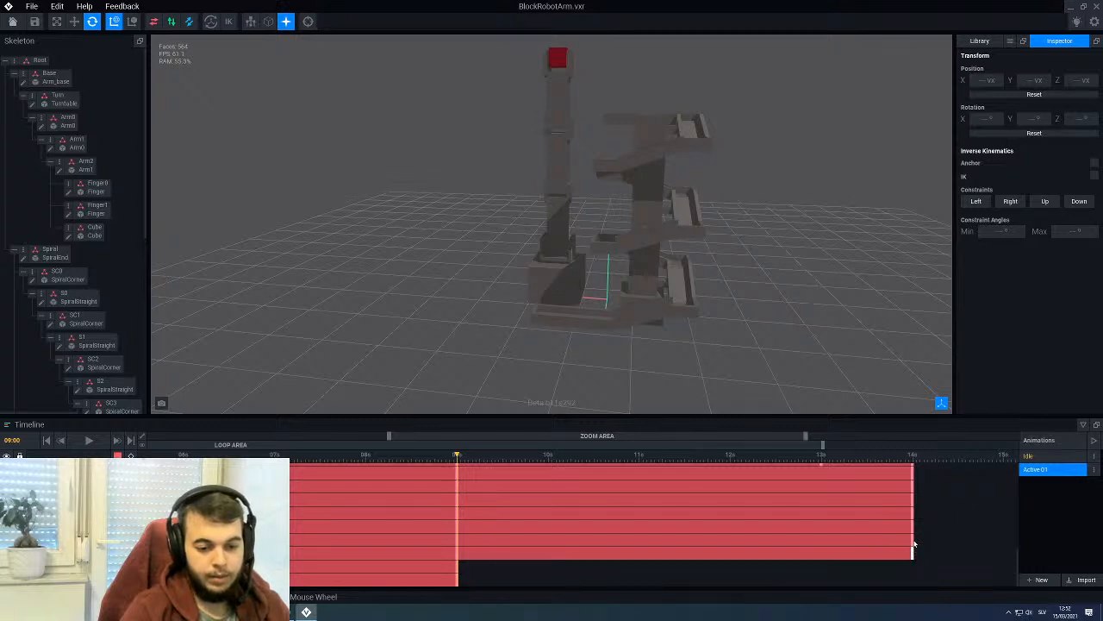
key(Delete)
click(913, 540)
key(Delete)
click(913, 526)
key(Delete)
click(913, 515)
key(Delete)
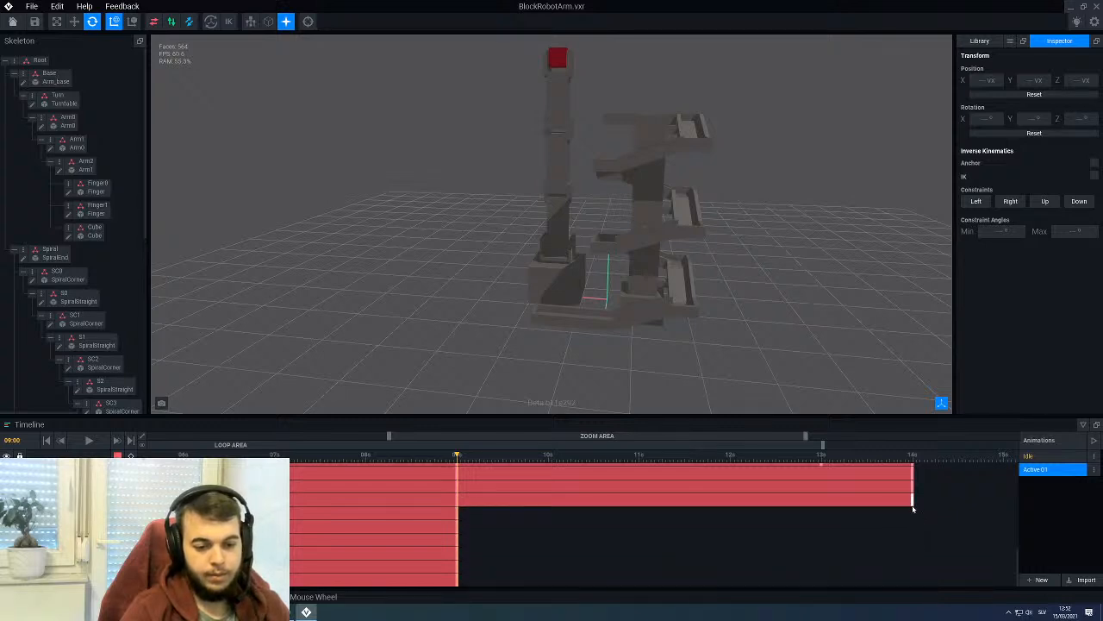
click(913, 502)
key(Delete)
click(914, 489)
key(Delete)
click(914, 476)
key(Delete)
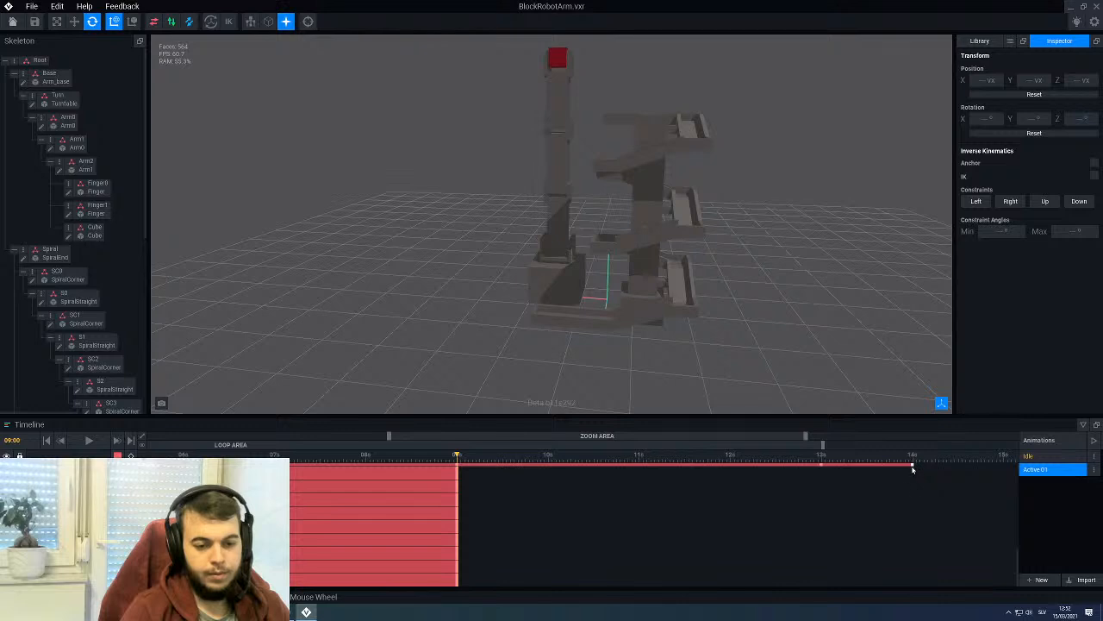
key(ctrl+z)
key(ctrl+z)
key(ctrl+z)
key(ctrl+z)
key(ctrl+z)
key(ctrl+z)
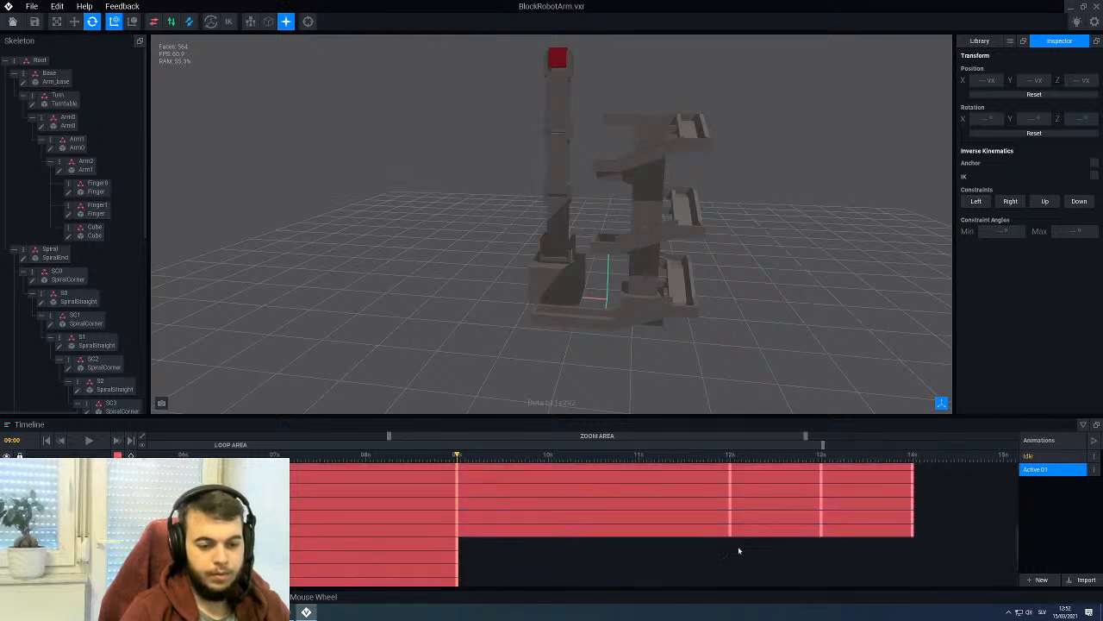
key(ctrl+z)
key(ctrl+z)
Step: Delete the leftover 14:00 and 12:00 keyframes on the lowest overlong spiral track and the 12:00 keyframes on the two tracks above it
click(914, 557)
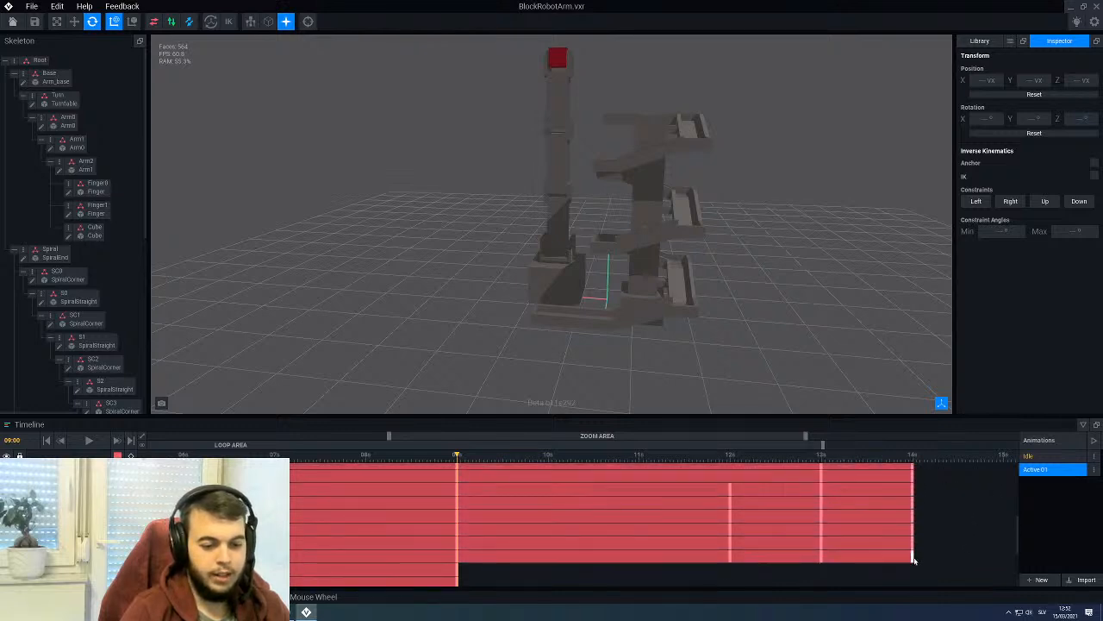
key(Delete)
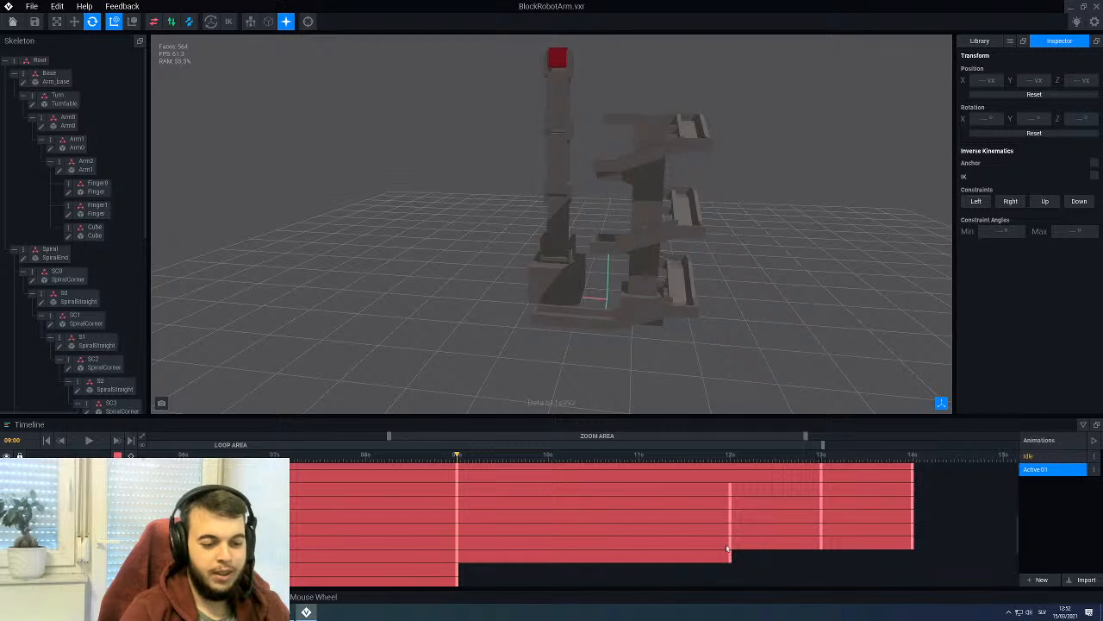
key(Delete)
click(730, 530)
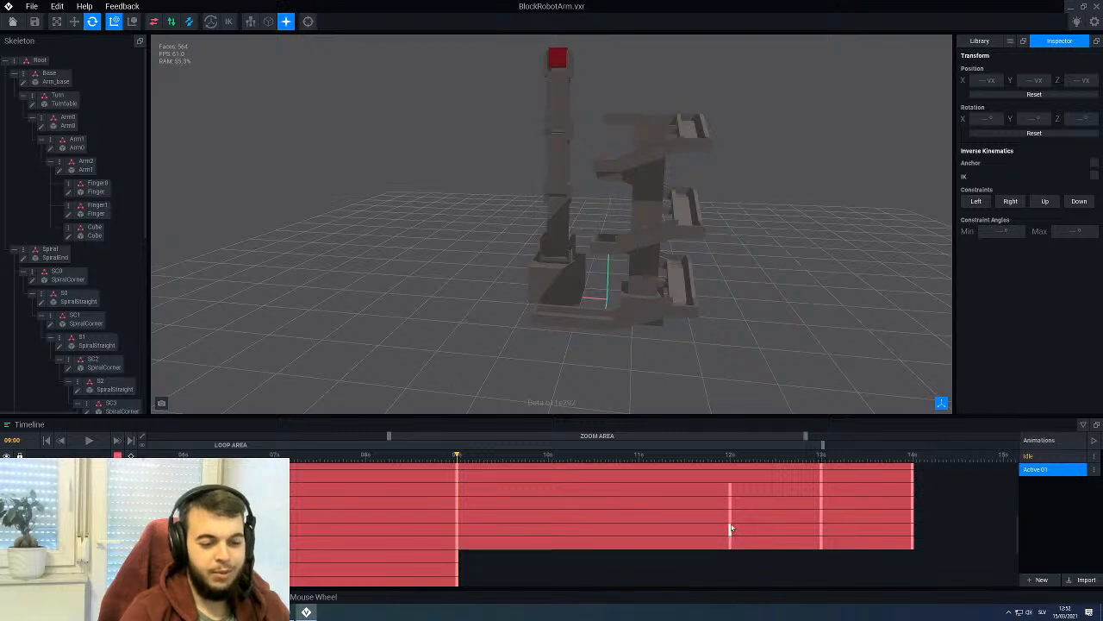
key(Delete)
key(Delete)
Step: Delete the 13:00 keyframes on the five lowest spiral tracks that still extend past 9:00
click(821, 543)
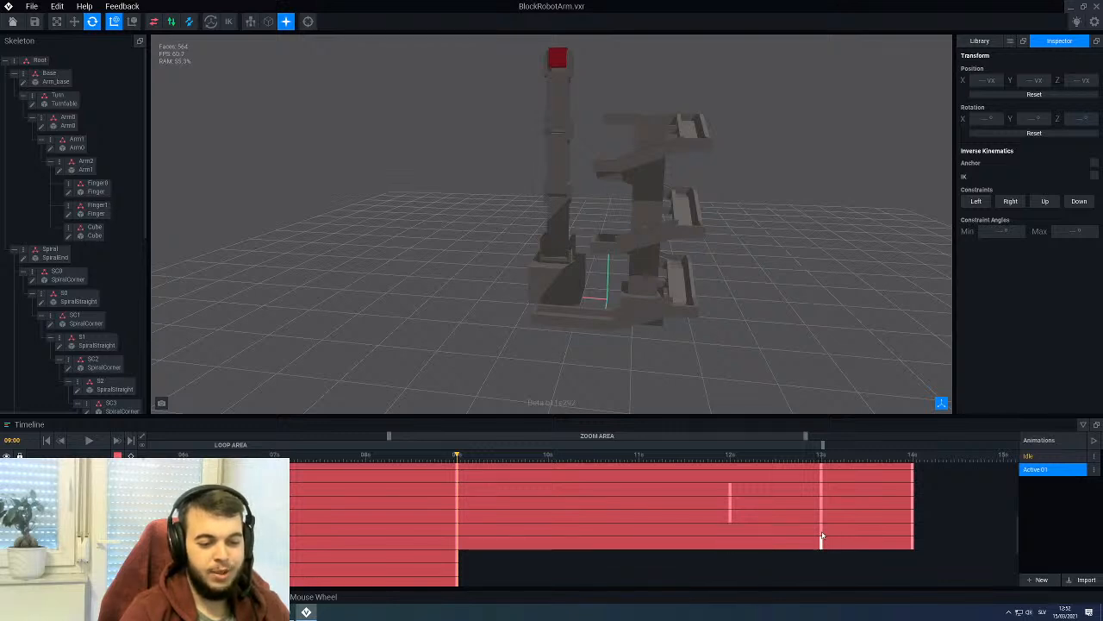
key(Delete)
click(821, 530)
key(Delete)
click(913, 543)
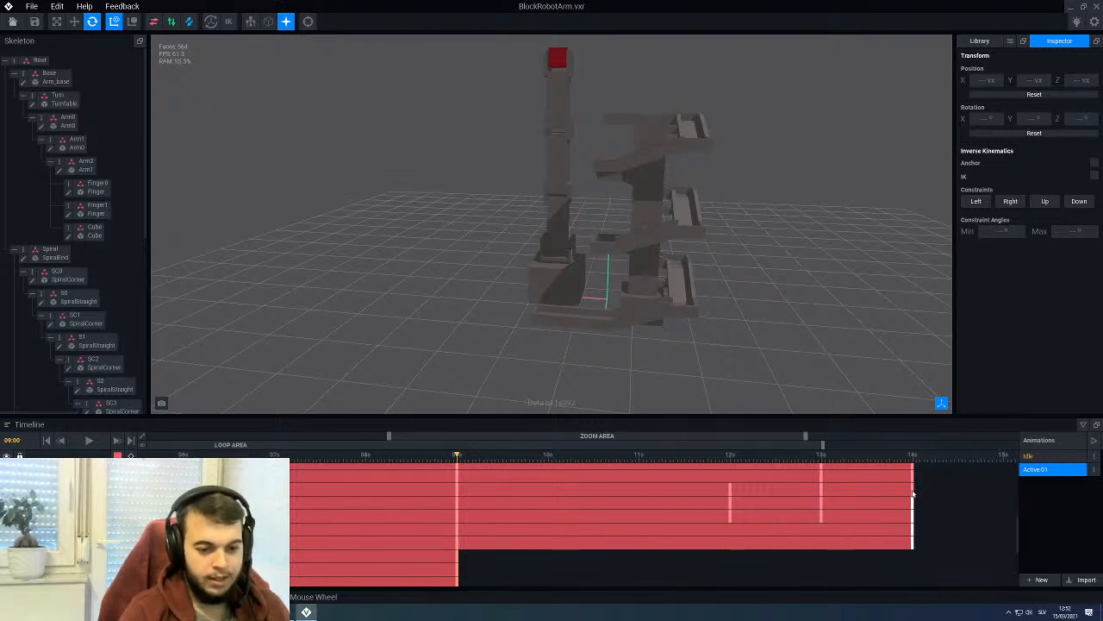
click(821, 477)
shift+click(822, 505)
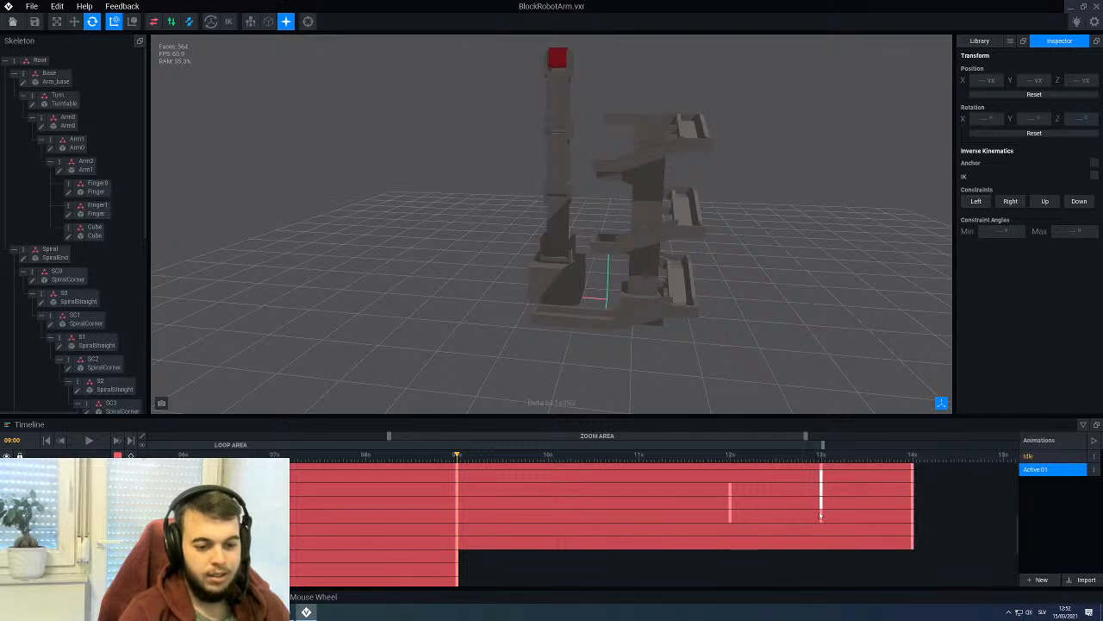
shift+click(821, 517)
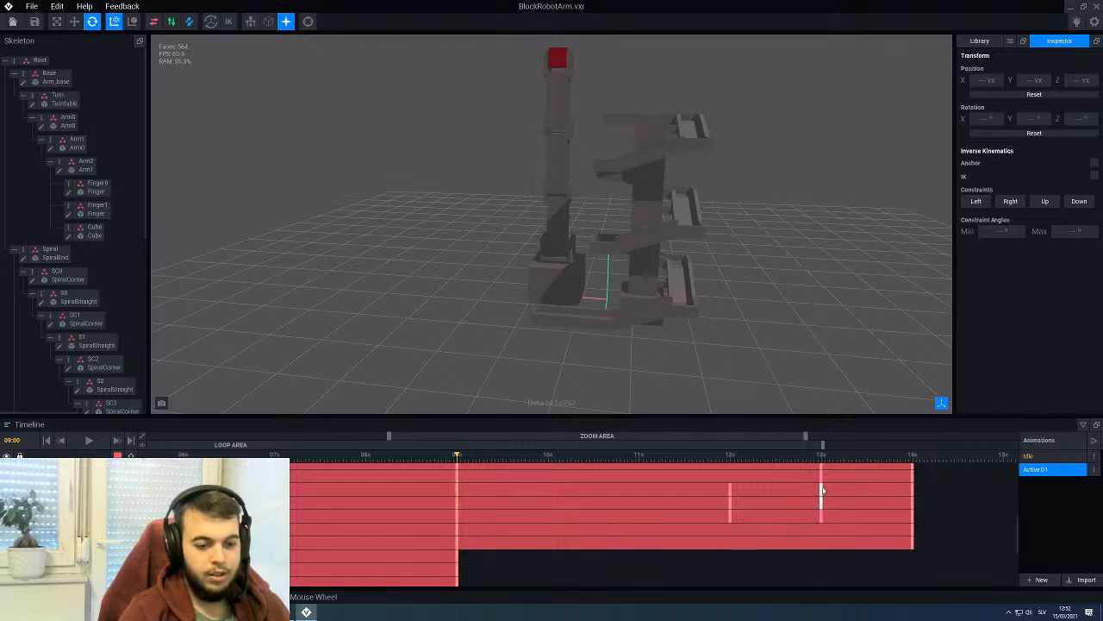
click(820, 519)
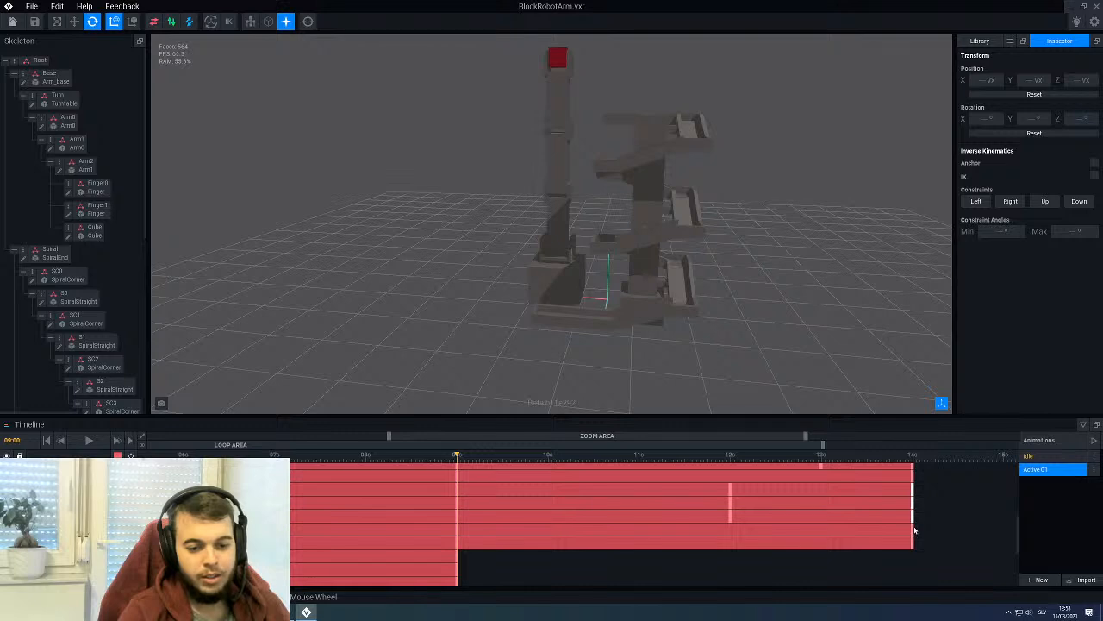
Step: Delete all remaining 12:00, 13:00 and 14:00 keyframes on the spiral tracks that still run past 9:00
drag(912, 544, 731, 518)
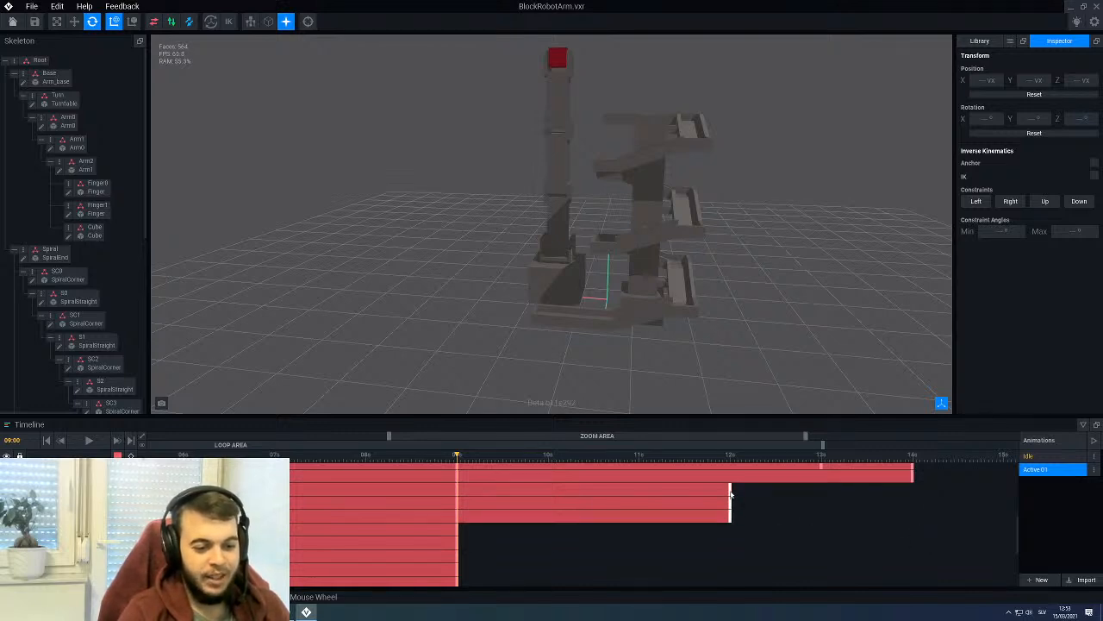
key(ctrl+z)
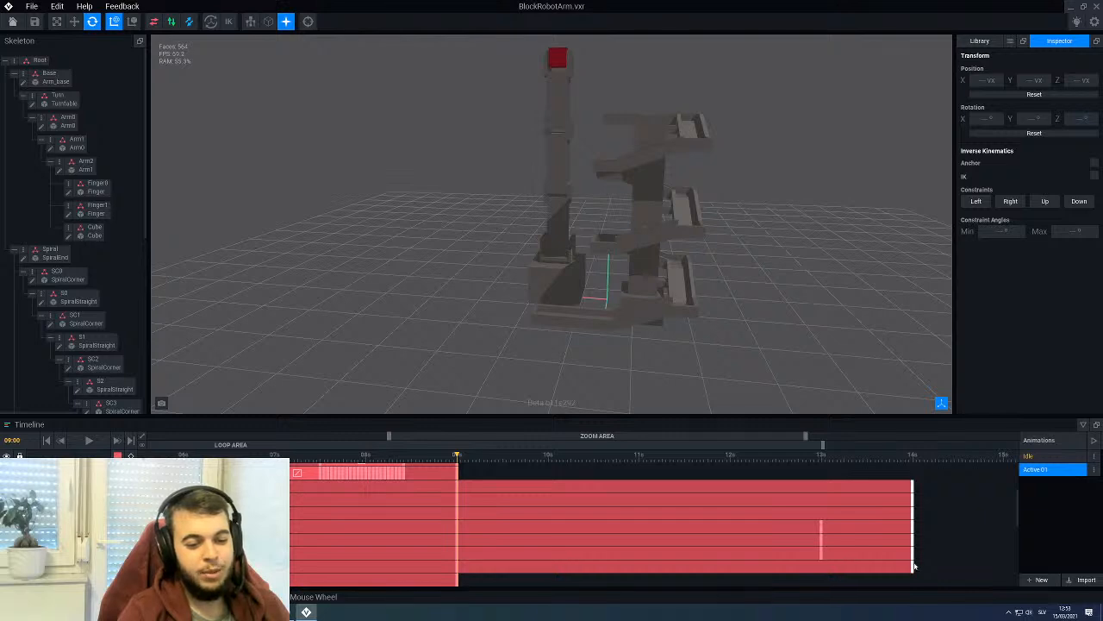
drag(911, 566, 867, 561)
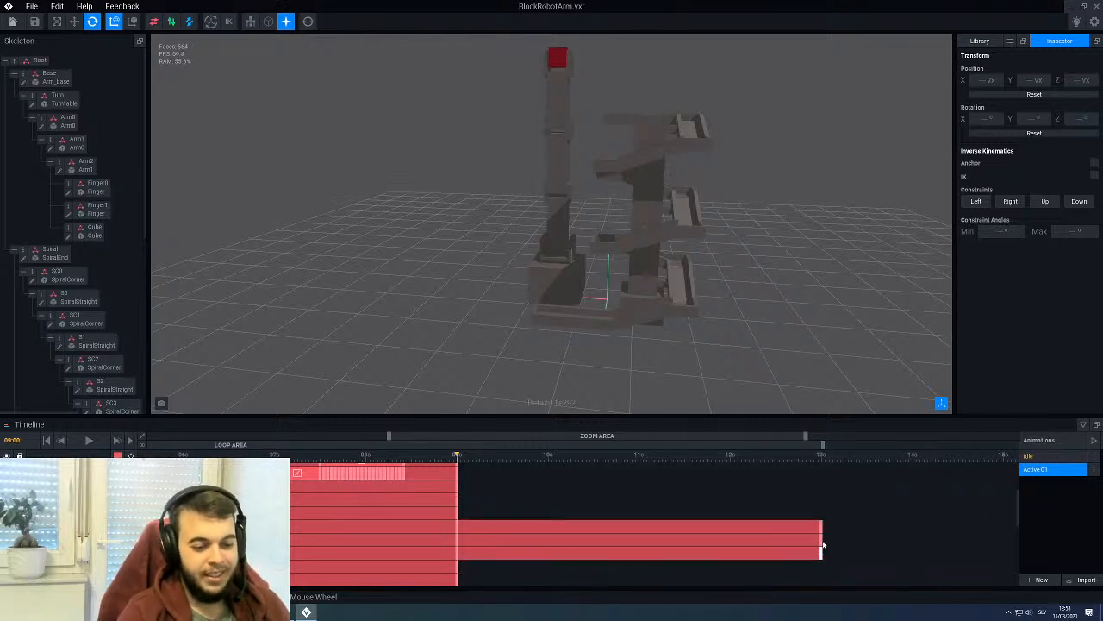
key(Delete)
Step: Play the shortened Active 01 animation to check it
scroll(823, 536, up, 5)
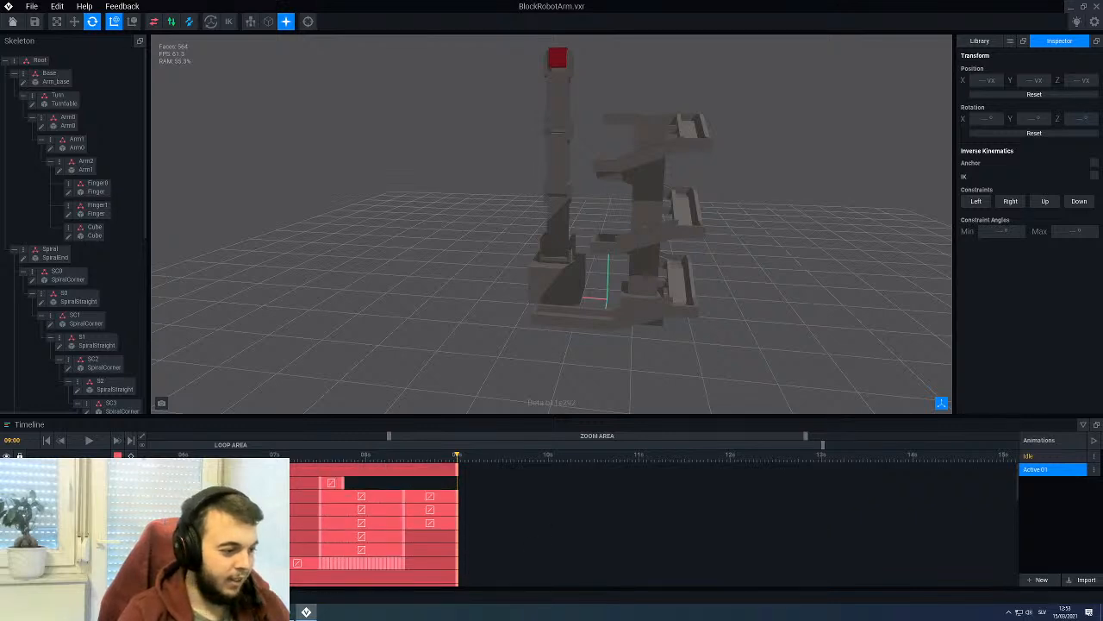
key(k)
key(space)
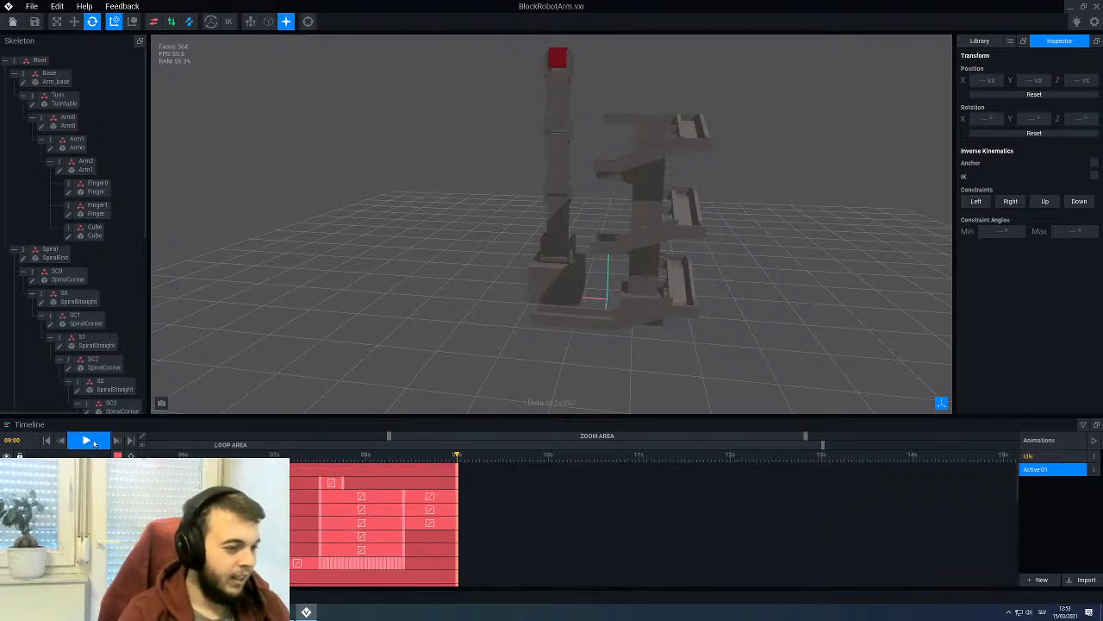